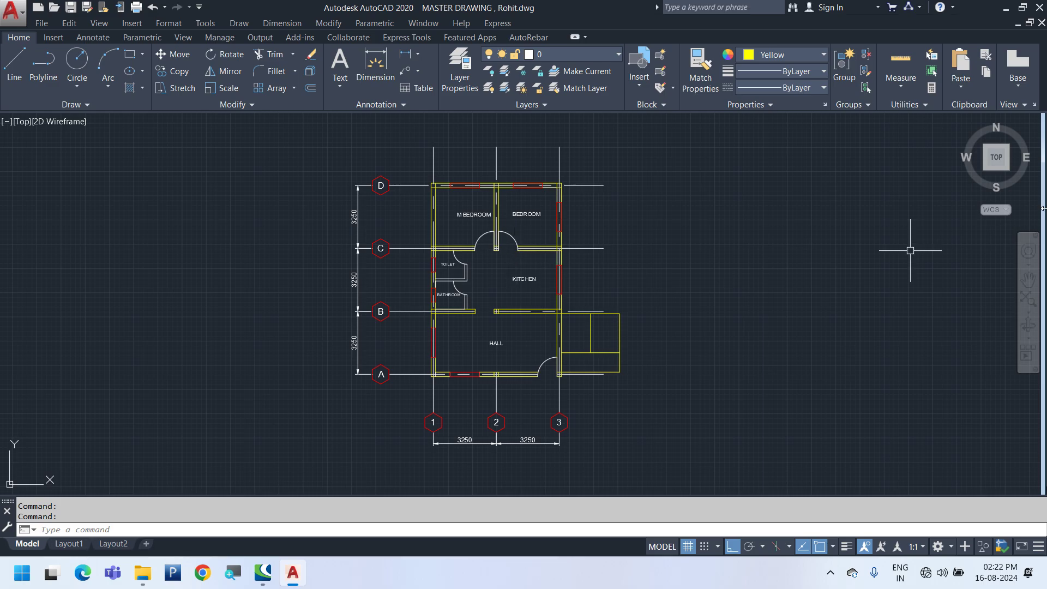
Minimize the drawing window and close both CONNECTION Client windows on the desktop
{"action": "left_click", "coordinate": [1006, 10]}
{"action": "left_click", "coordinate": [1029, 9]}
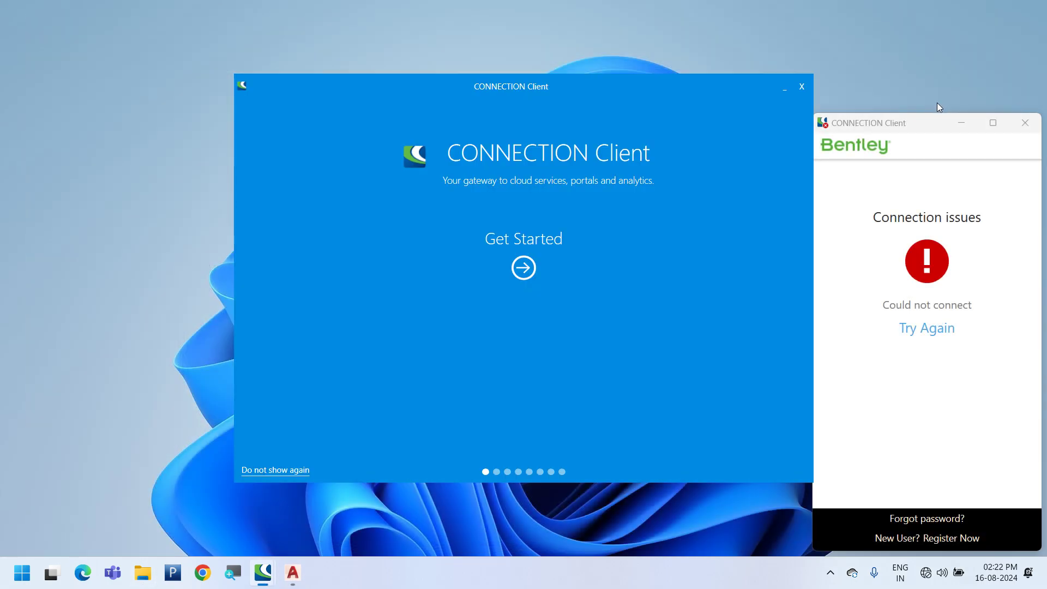
{"action": "left_click", "coordinate": [1026, 122]}
{"action": "left_click", "coordinate": [808, 86]}
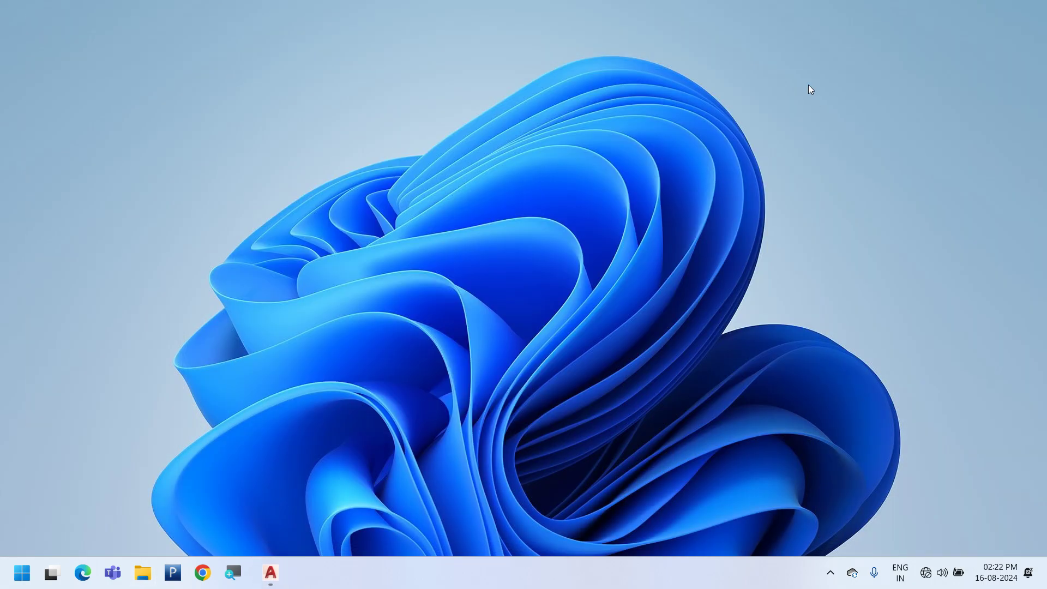
Set the Windows display scale to 150% and switch back to the AutoCAD drawing
{"action": "right_click", "coordinate": [808, 85]}
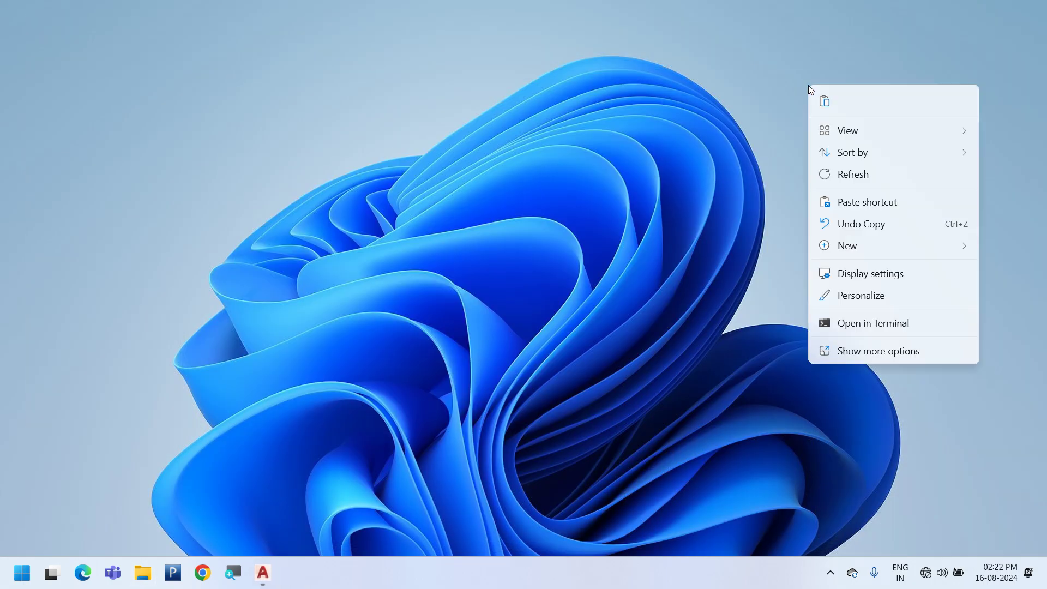
{"action": "left_click", "coordinate": [883, 274]}
{"action": "scroll", "coordinate": [883, 279], "scroll_direction": "down", "scroll_amount": 5}
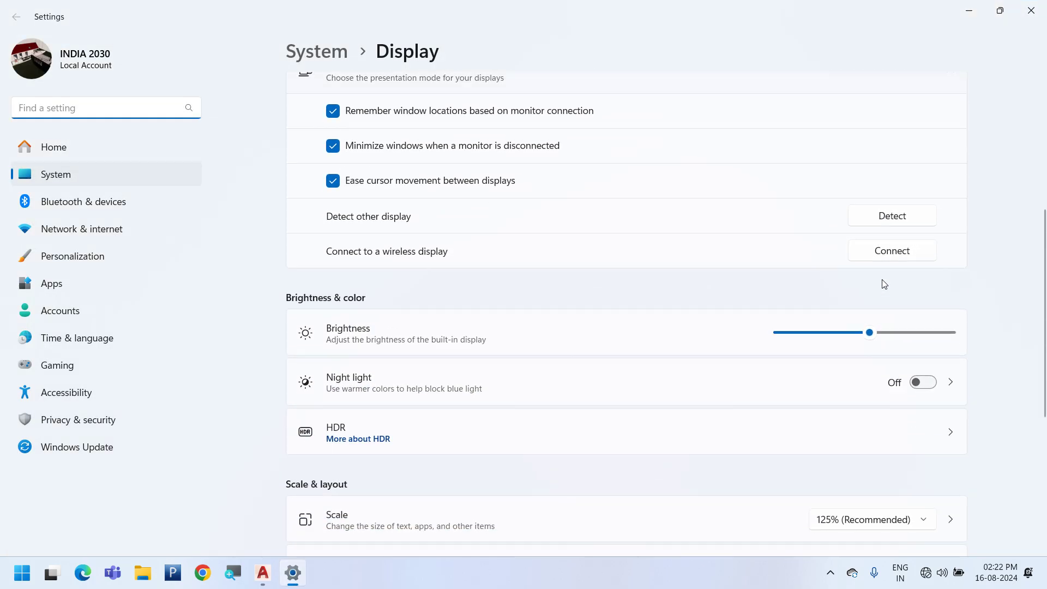
{"action": "scroll", "coordinate": [884, 283], "scroll_direction": "down", "scroll_amount": 3}
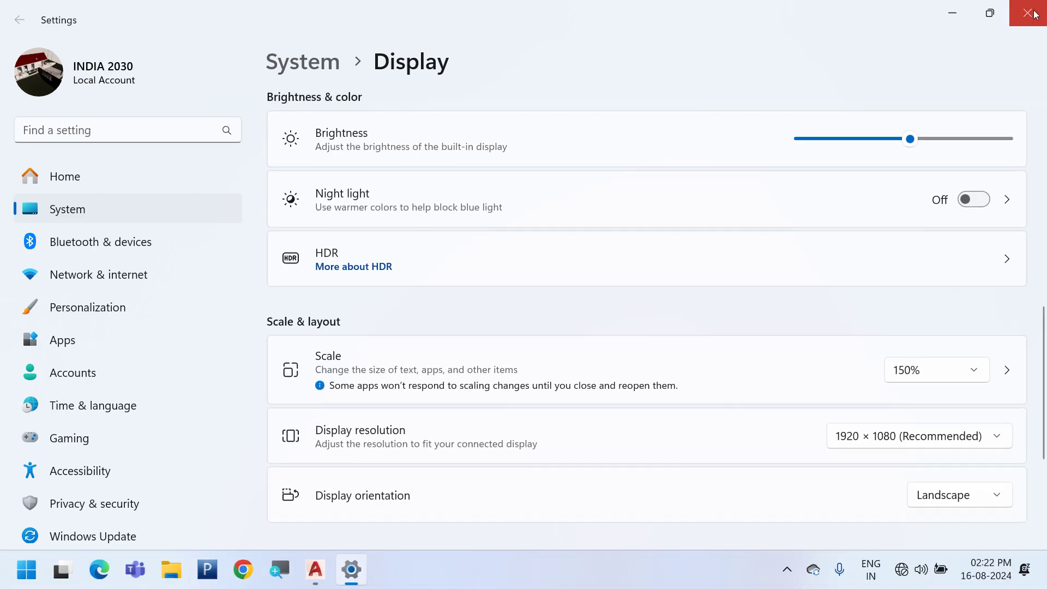
{"action": "left_click", "coordinate": [1035, 14]}
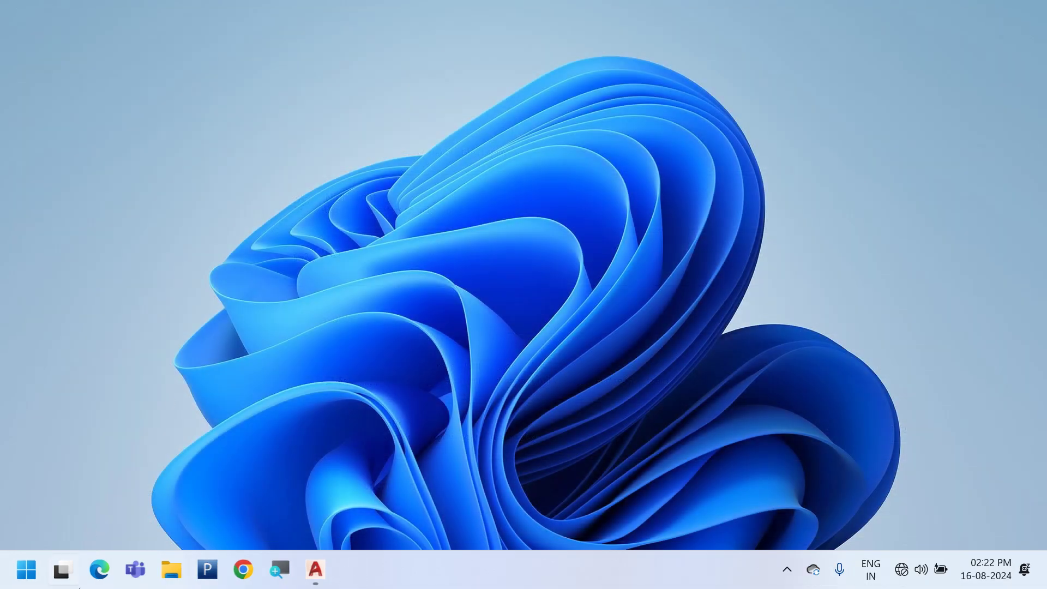
{"action": "left_click", "coordinate": [316, 570]}
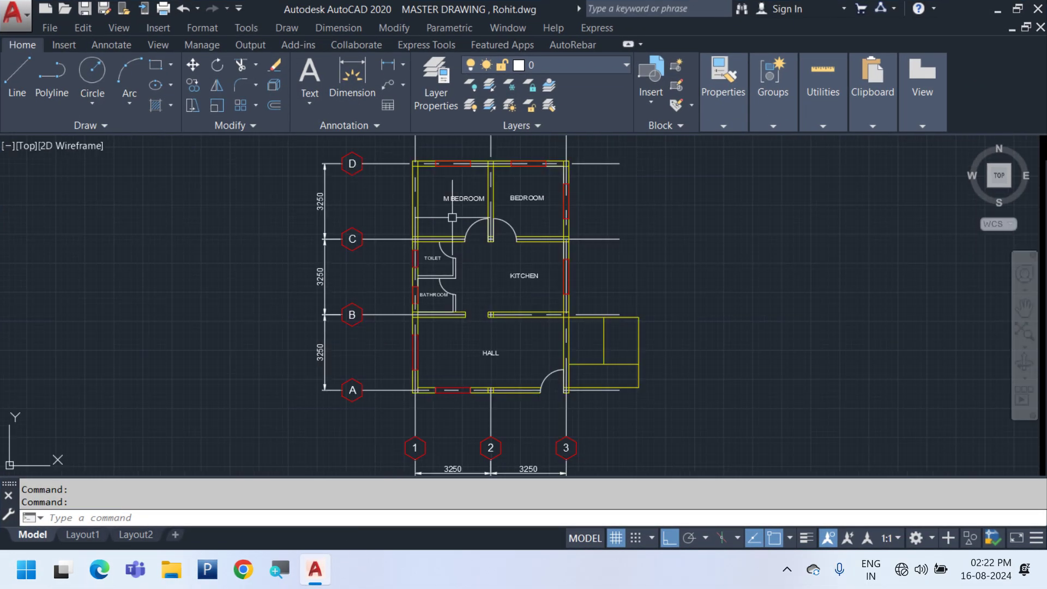
Examine the furnished floor plan and the wall-and-gridline plan block below it, leaving nothing selected
{"action": "middle_click", "coordinate": [518, 234]}
{"action": "middle_click", "coordinate": [518, 235]}
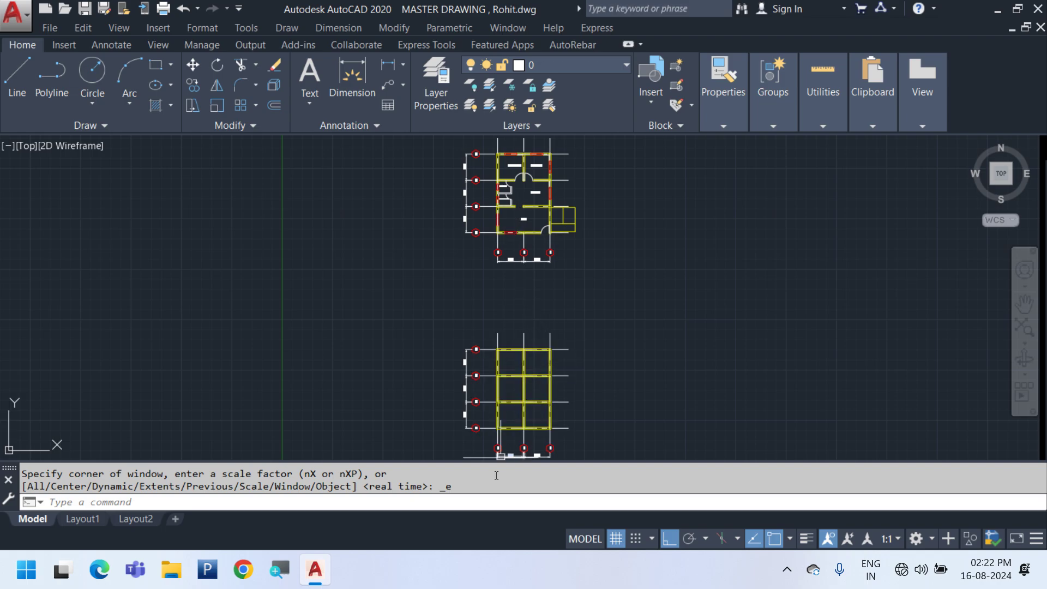
{"action": "scroll", "coordinate": [550, 433], "scroll_direction": "up", "scroll_amount": 4}
{"action": "middle_click_drag", "start_coordinate": [430, 428], "coordinate": [362, 355]}
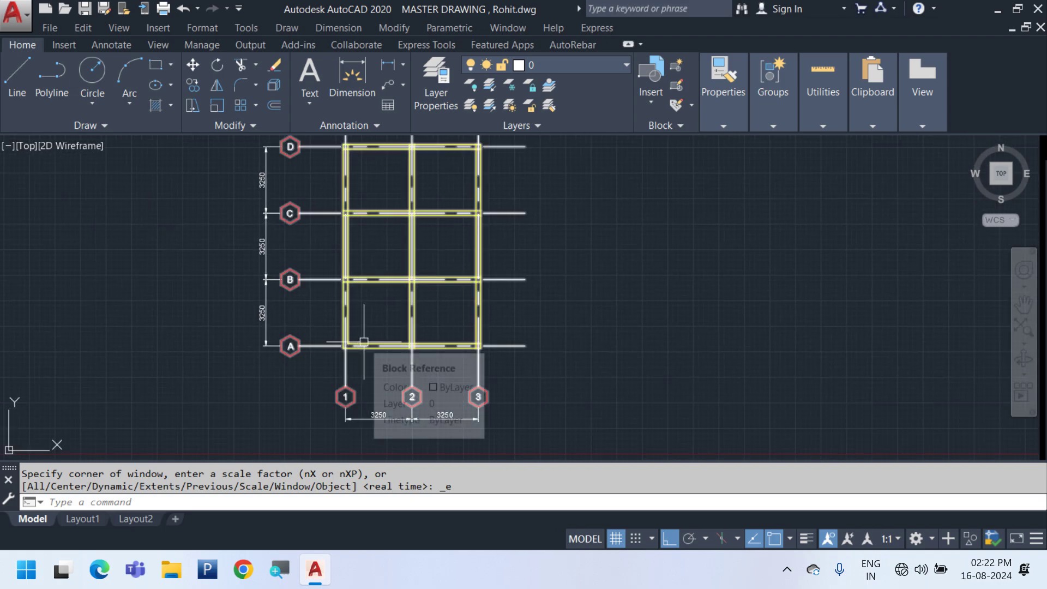
{"action": "left_click", "coordinate": [364, 342]}
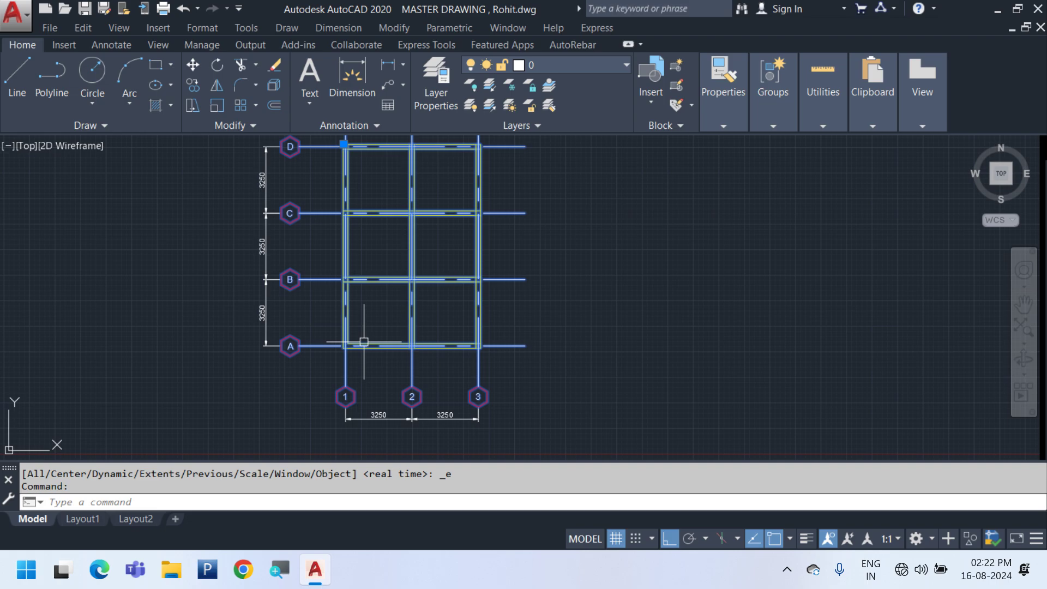
{"action": "scroll", "coordinate": [379, 337], "scroll_direction": "down", "scroll_amount": 4}
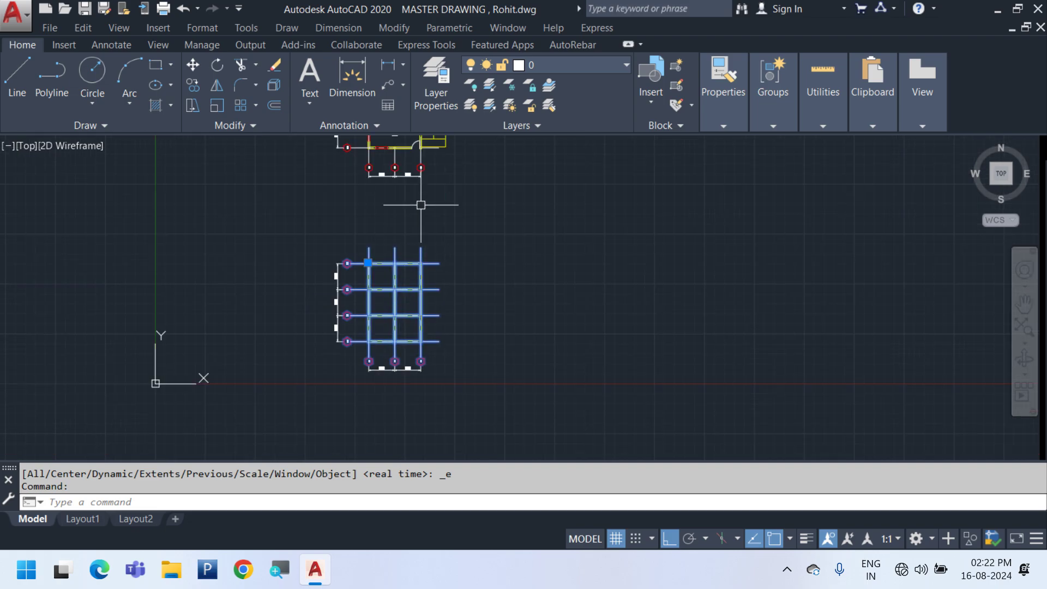
{"action": "middle_click_drag", "start_coordinate": [420, 205], "coordinate": [385, 336]}
{"action": "scroll", "coordinate": [320, 213], "scroll_direction": "up", "scroll_amount": 4}
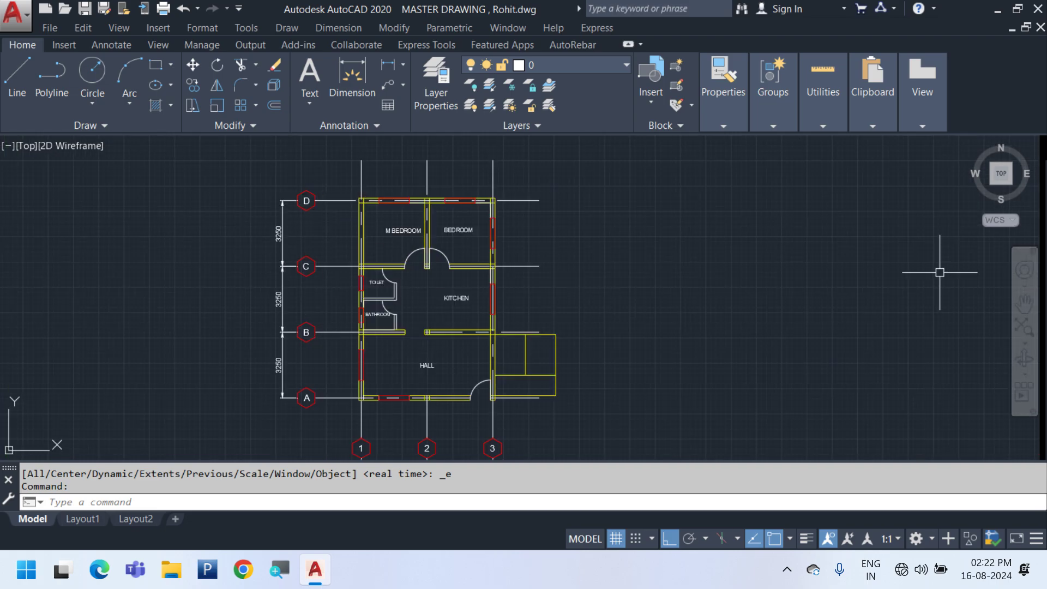
{"action": "left_click", "coordinate": [548, 288]}
{"action": "left_click", "coordinate": [512, 228]}
{"action": "middle_click_drag", "start_coordinate": [552, 280], "coordinate": [385, 221]}
{"action": "scroll", "coordinate": [384, 220], "scroll_direction": "down", "scroll_amount": 4}
{"action": "key", "text": "Escape"}
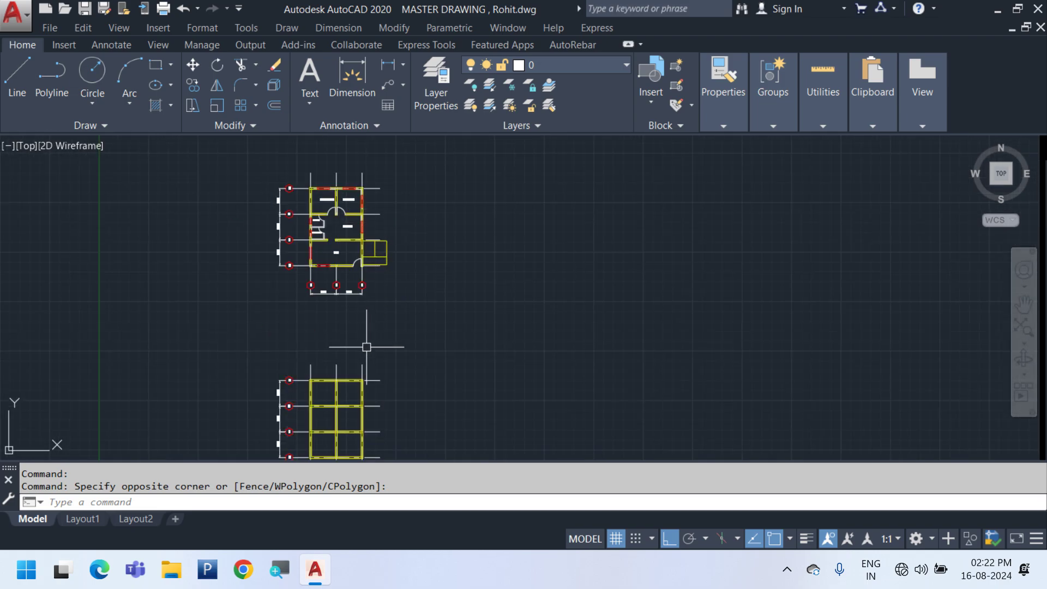
{"action": "key", "text": "Escape"}
Check which layers are available for the lower wall-and-gridline plan block, and clear the selection
{"action": "middle_click_drag", "start_coordinate": [367, 346], "coordinate": [354, 246]}
{"action": "scroll", "coordinate": [342, 283], "scroll_direction": "up", "scroll_amount": 3}
{"action": "left_click", "coordinate": [342, 283]}
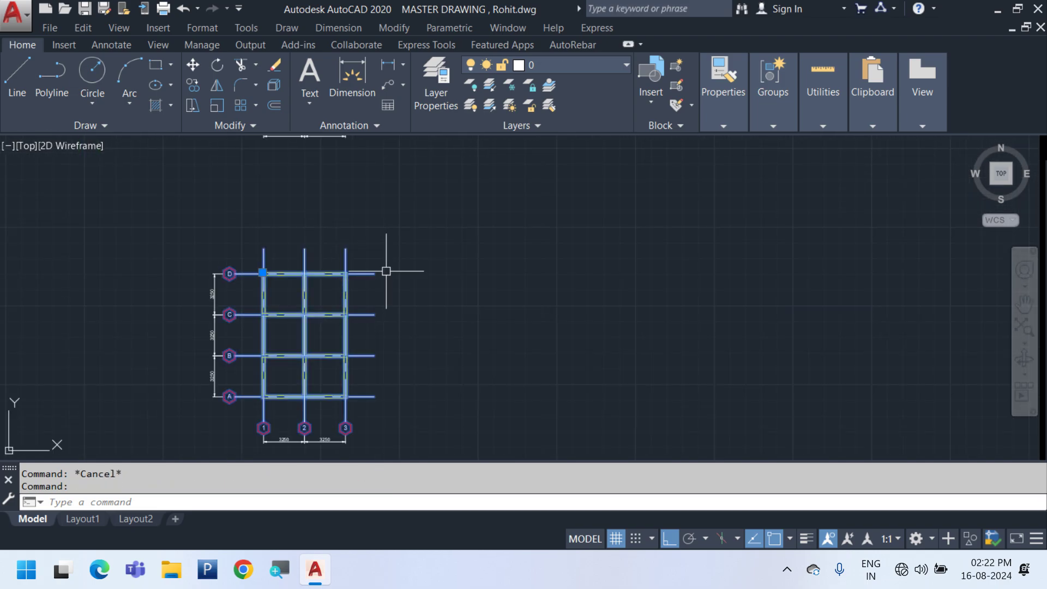
{"action": "left_click", "coordinate": [541, 66]}
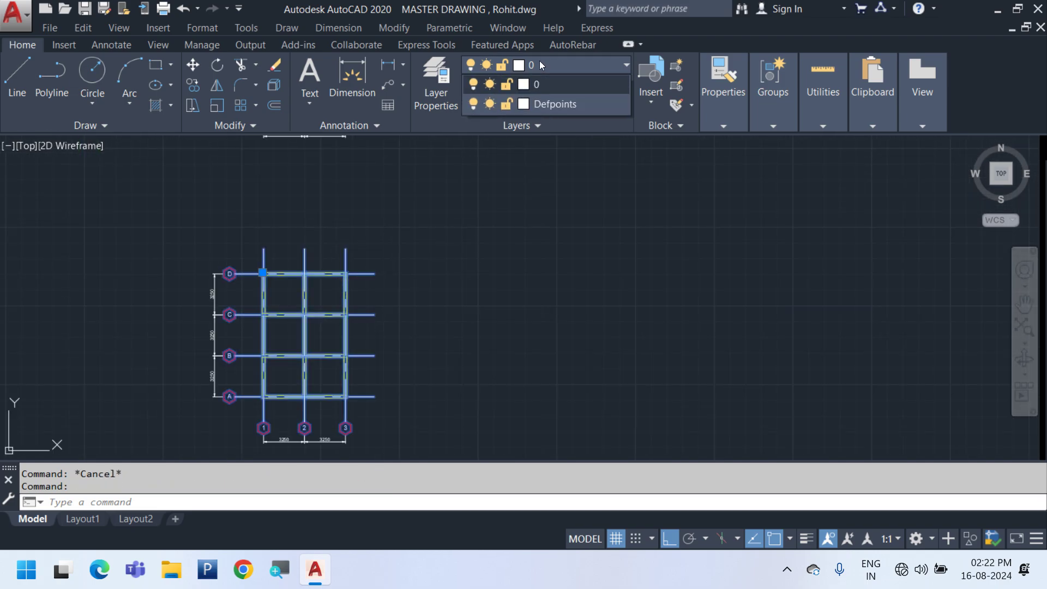
{"action": "left_click", "coordinate": [374, 369]}
{"action": "key", "text": "Escape"}
{"action": "key", "text": "Escape"}
Copy the lower wall-and-gridline plan block into the empty space to its right
{"action": "left_click", "coordinate": [360, 347]}
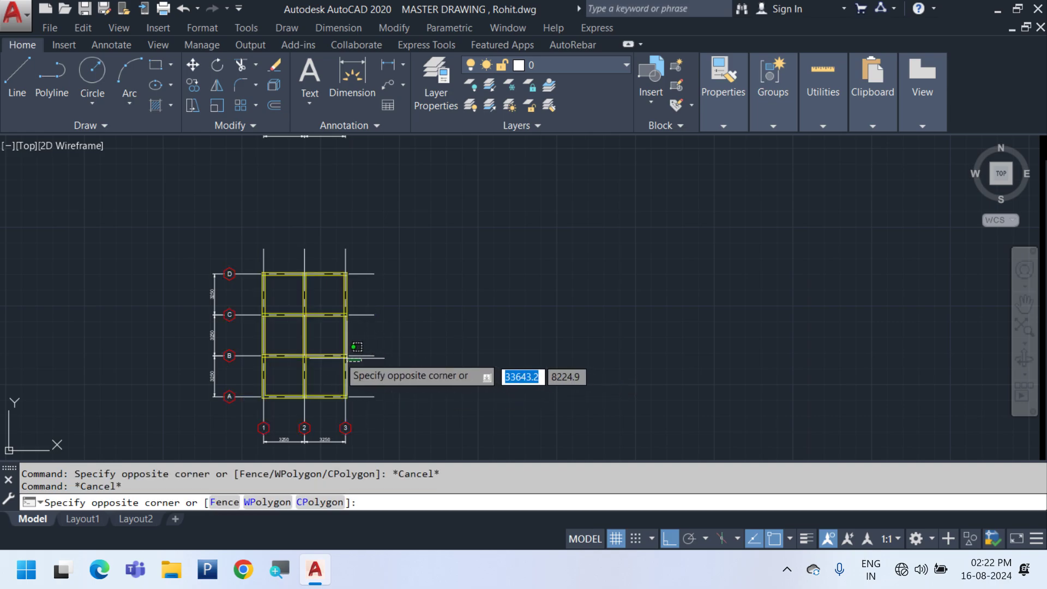
{"action": "left_click", "coordinate": [346, 358]}
{"action": "middle_click_drag", "start_coordinate": [467, 252], "coordinate": [272, 200]}
{"action": "right_click", "coordinate": [272, 200]}
{"action": "left_click", "coordinate": [351, 290]}
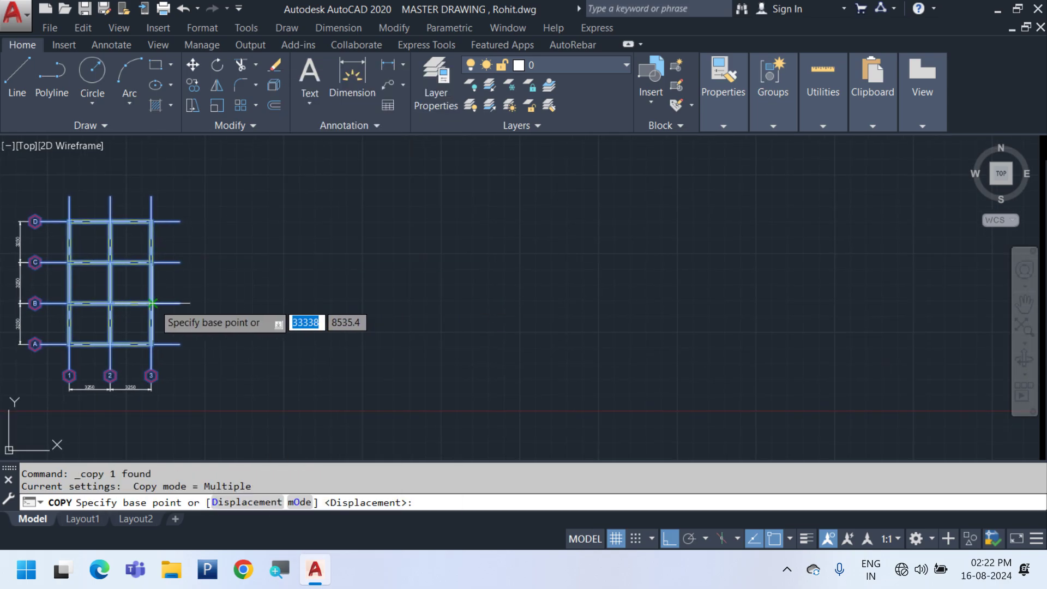
{"action": "left_click", "coordinate": [151, 375]}
{"action": "left_click", "coordinate": [671, 321]}
{"action": "key", "text": "Return"}
Explode the copied plan block into separate objects and test that its gridlines can be selected individually
{"action": "left_click", "coordinate": [676, 321]}
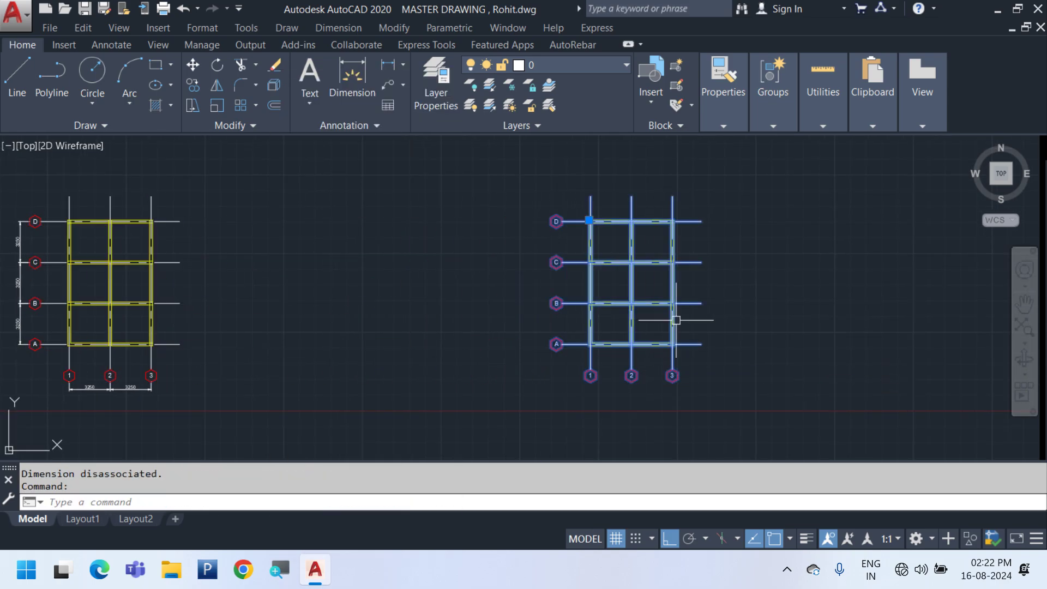
{"action": "type", "text": "ex"}
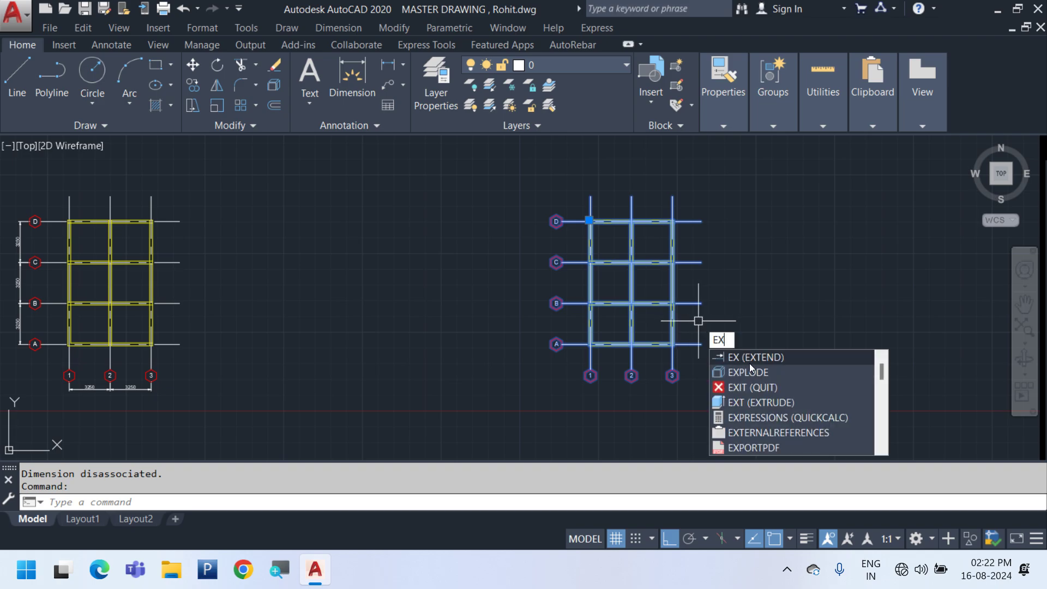
{"action": "left_click", "coordinate": [749, 364]}
{"action": "scroll", "coordinate": [664, 306], "scroll_direction": "up", "scroll_amount": 4}
{"action": "left_click", "coordinate": [779, 414]}
{"action": "left_click", "coordinate": [708, 249]}
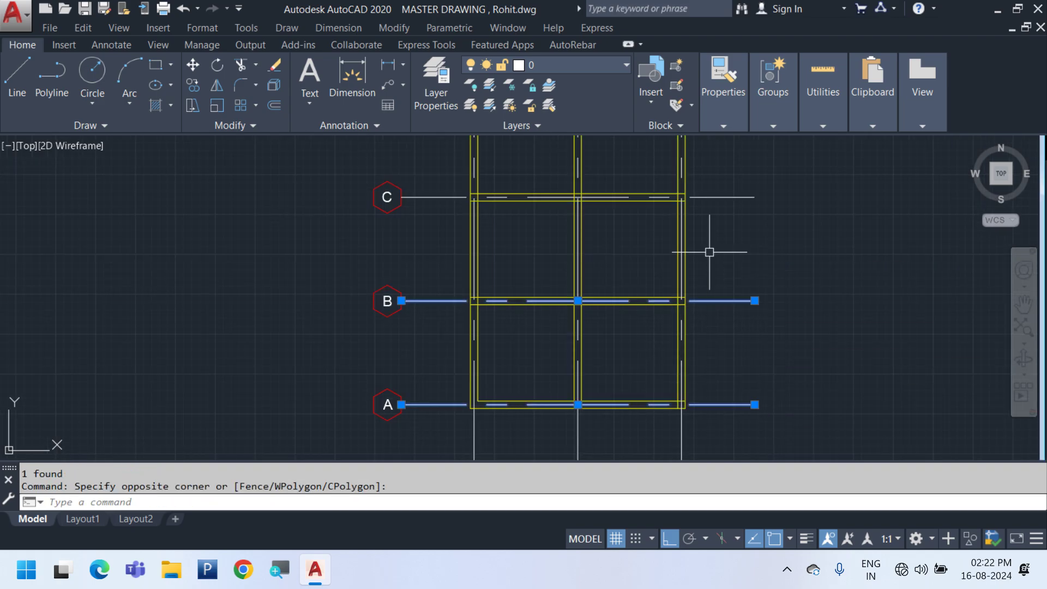
{"action": "middle_click_drag", "start_coordinate": [642, 267], "coordinate": [619, 346]}
{"action": "scroll", "coordinate": [600, 321], "scroll_direction": "down", "scroll_amount": 2}
{"action": "key", "text": "Escape"}
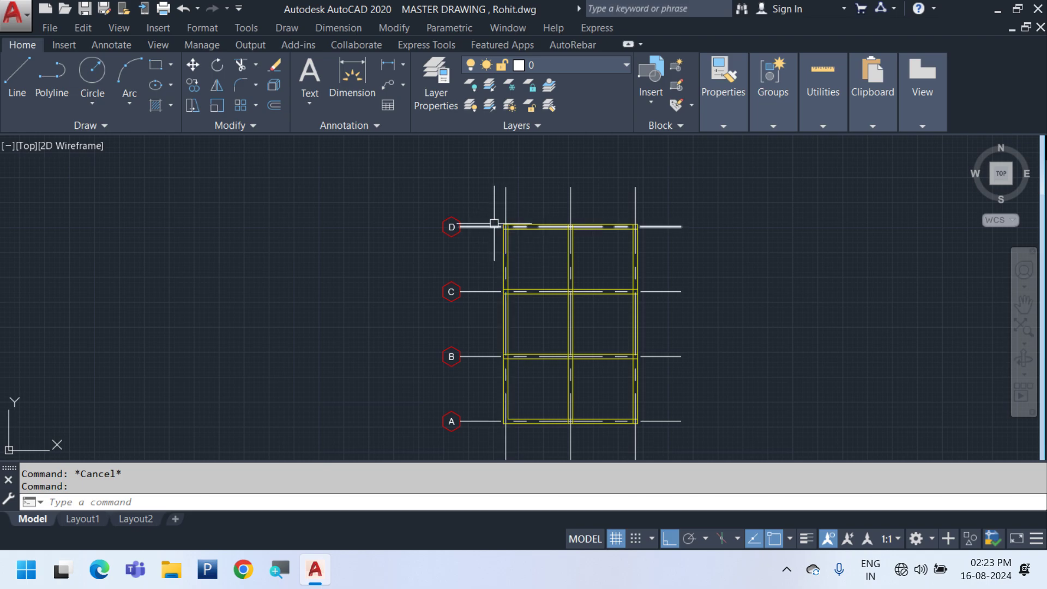
Move the yellow walls of the exploded copy off the gridlines into the free space to the right
{"action": "left_click", "coordinate": [485, 202]}
{"action": "middle_click_drag", "start_coordinate": [646, 397], "coordinate": [628, 337]}
{"action": "left_click", "coordinate": [635, 385]}
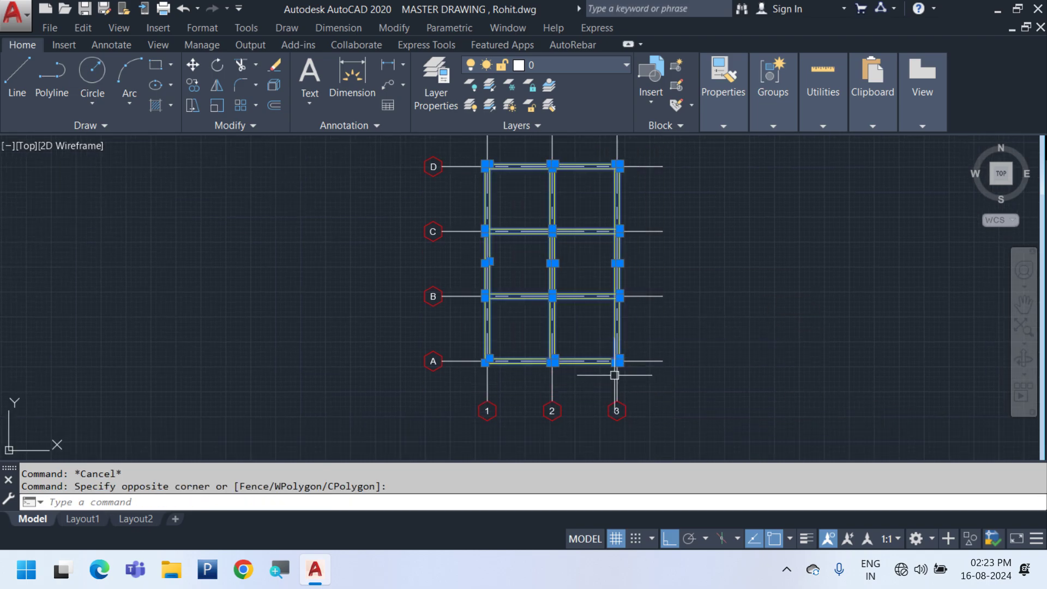
{"action": "type", "text": "m"}
{"action": "key", "text": "Return"}
{"action": "left_click", "coordinate": [552, 376]}
{"action": "left_click", "coordinate": [873, 436]}
{"action": "mouse_move", "coordinate": [657, 411]}
{"action": "middle_mouse_down"}
{"action": "mouse_move", "coordinate": [478, 410]}
{"action": "mouse_move", "coordinate": [457, 385]}
{"action": "middle_mouse_up"}
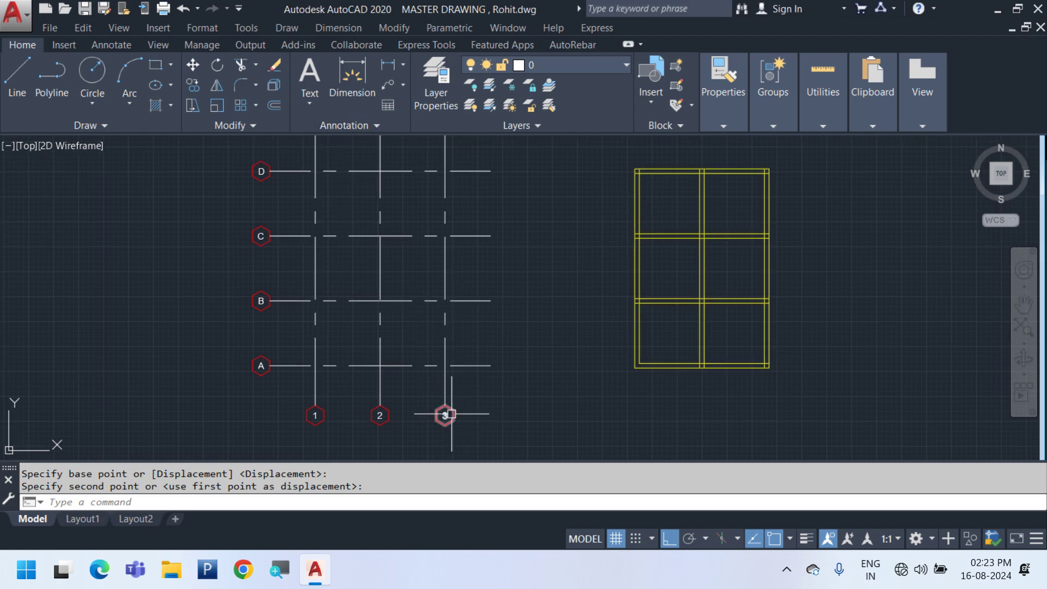
Inspect the attribute values of grid bubbles 3 and 2 in the exploded copy
{"action": "double_click", "coordinate": [452, 414]}
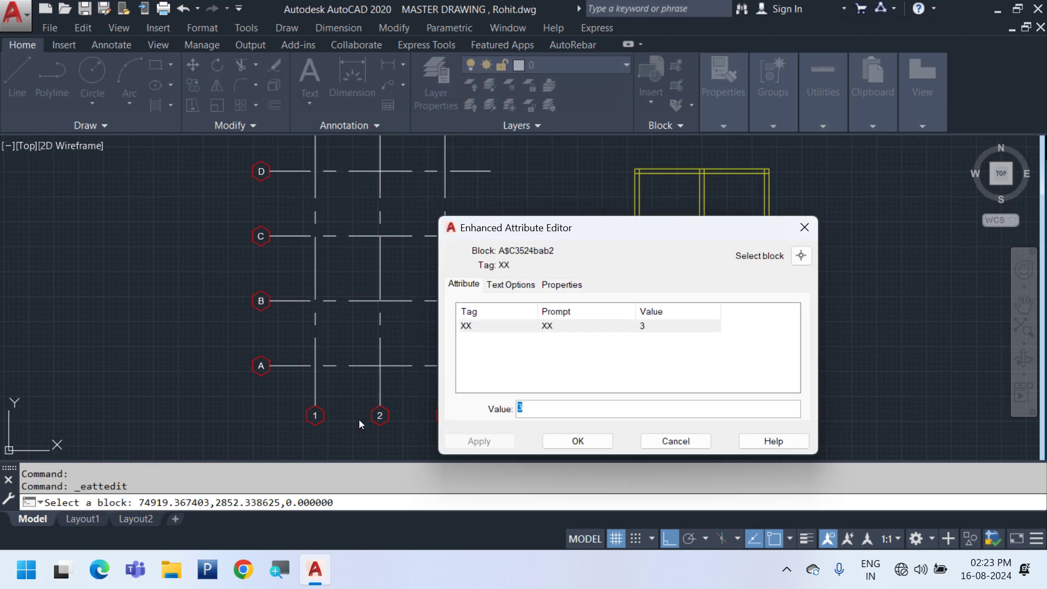
{"action": "key", "text": "Return"}
{"action": "double_click", "coordinate": [381, 415]}
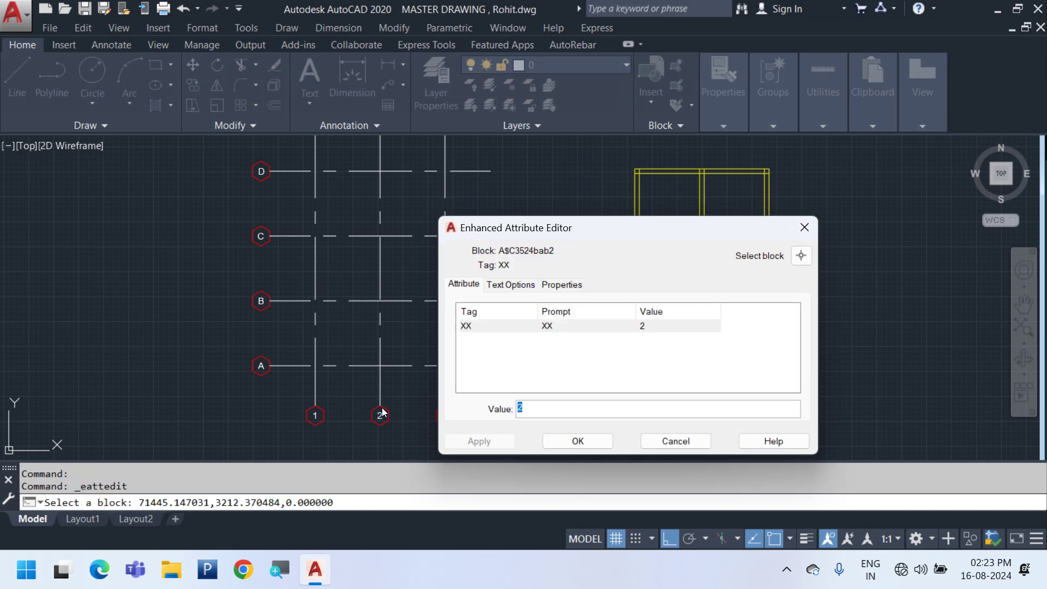
{"action": "key", "text": "Return"}
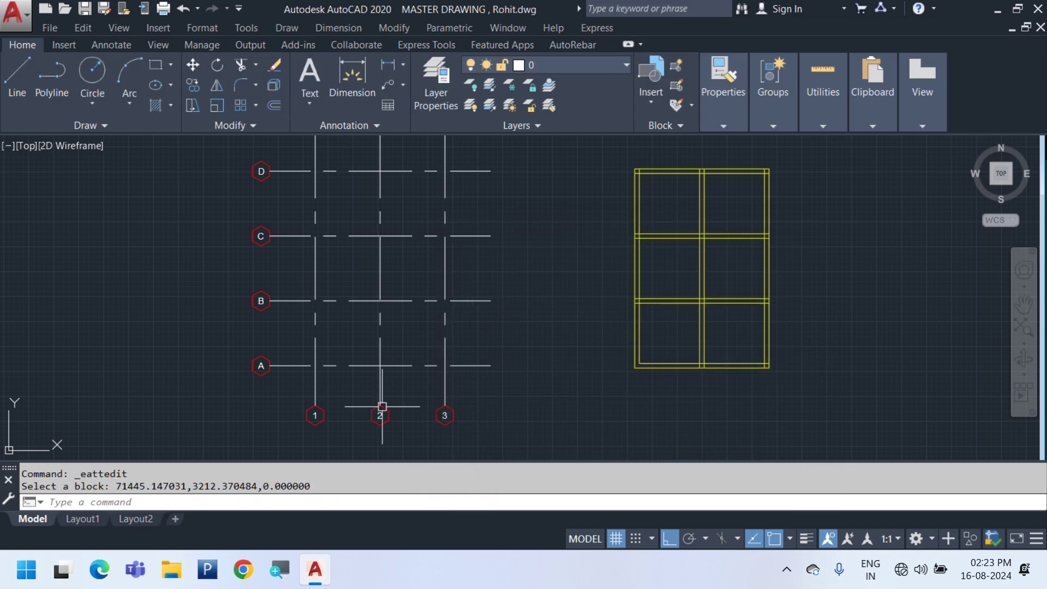
Cut all horizontal and vertical gridlines of the exploded copy and paste them back as a block beside the grid bubbles
{"action": "middle_click_drag", "start_coordinate": [381, 407], "coordinate": [399, 458]}
{"action": "key", "text": "Escape"}
{"action": "left_click", "coordinate": [477, 424]}
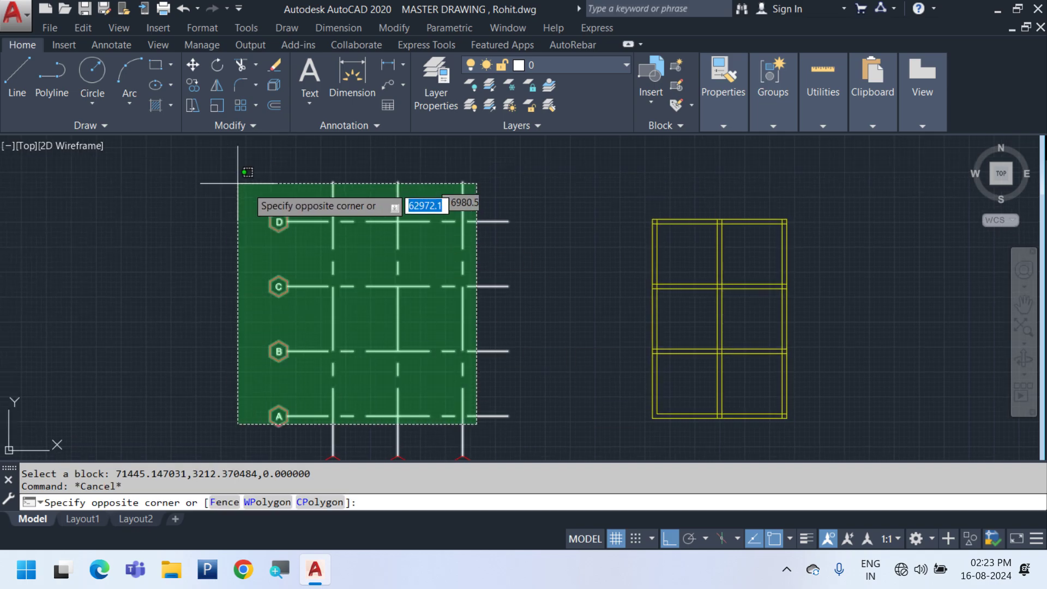
{"action": "left_click", "coordinate": [311, 202]}
{"action": "middle_click_drag", "start_coordinate": [528, 346], "coordinate": [514, 301]}
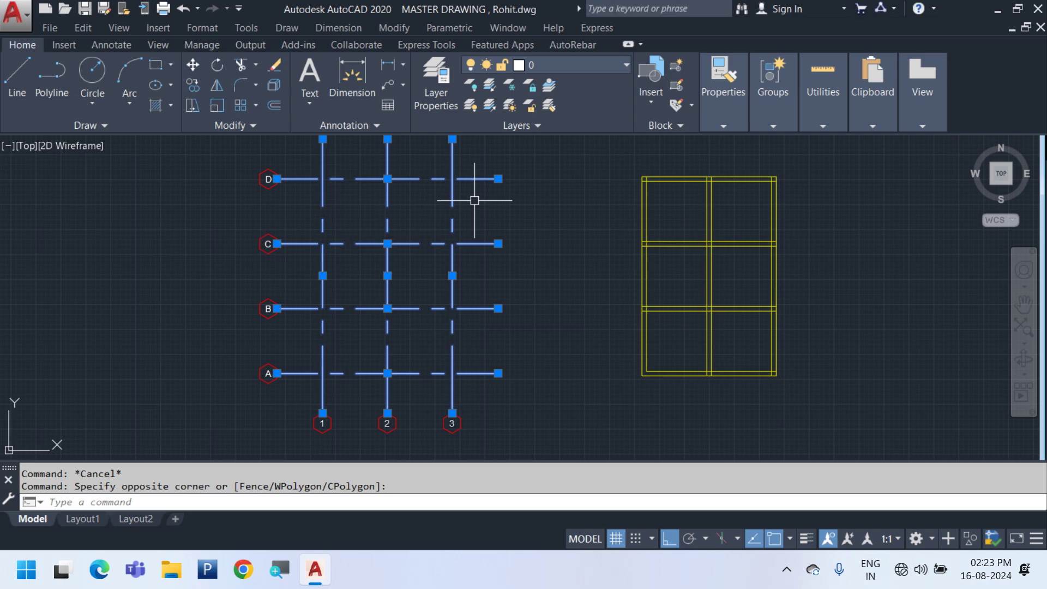
{"action": "key", "text": "ctrl+x"}
{"action": "key", "text": "ctrl+shift+v"}
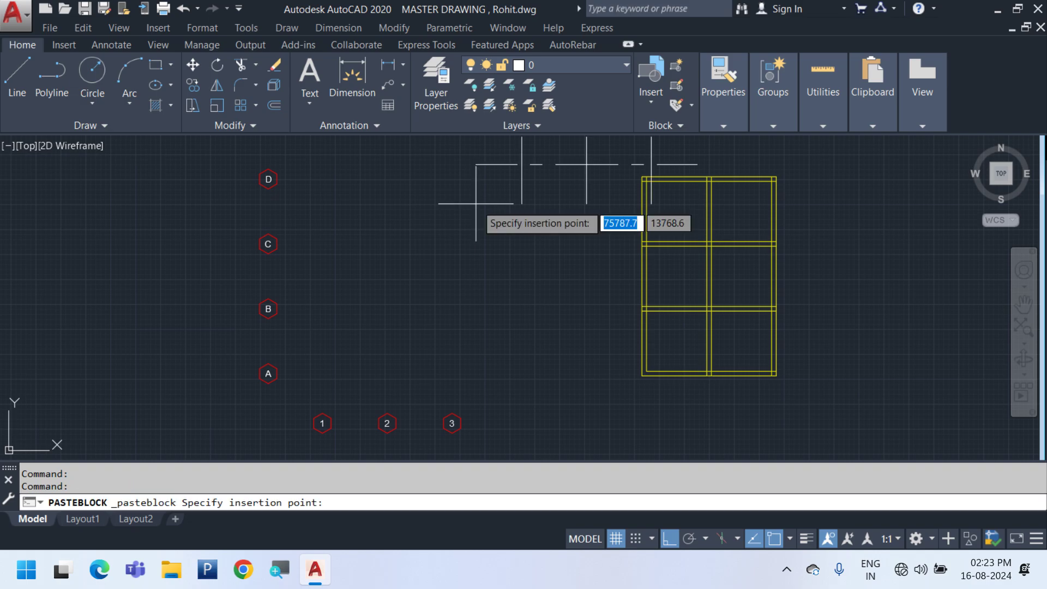
{"action": "left_click", "coordinate": [298, 383]}
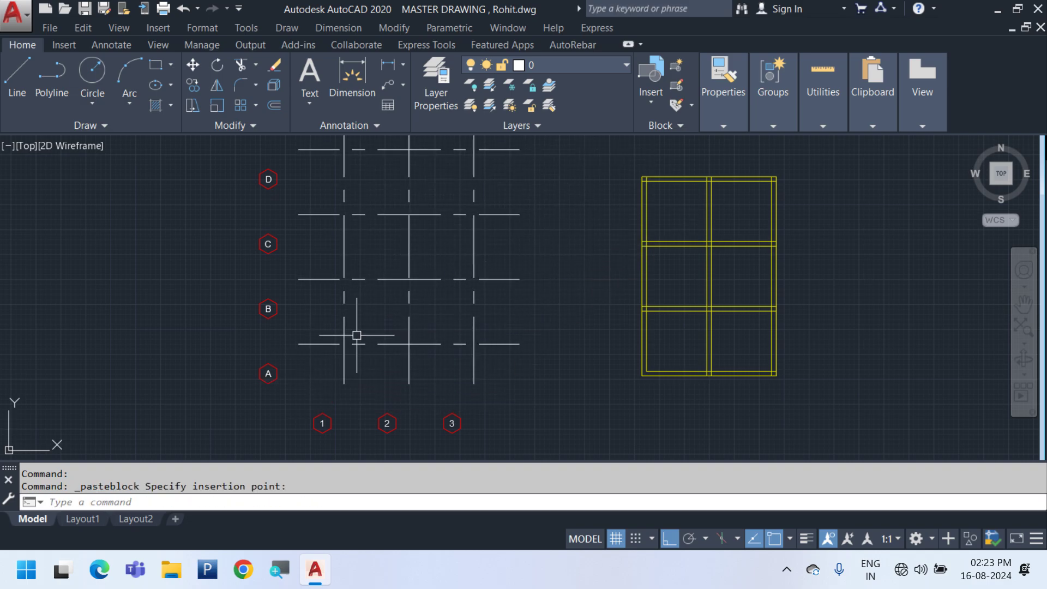
Move the gridline block so the left end of its lowest horizontal line meets grid bubble A, and check that it selects as one object
{"action": "left_click", "coordinate": [332, 367]}
{"action": "scroll", "coordinate": [293, 387], "scroll_direction": "up", "scroll_amount": 2}
{"action": "middle_click_drag", "start_coordinate": [294, 386], "coordinate": [345, 360]}
{"action": "type", "text": "m"}
{"action": "key", "text": "Return"}
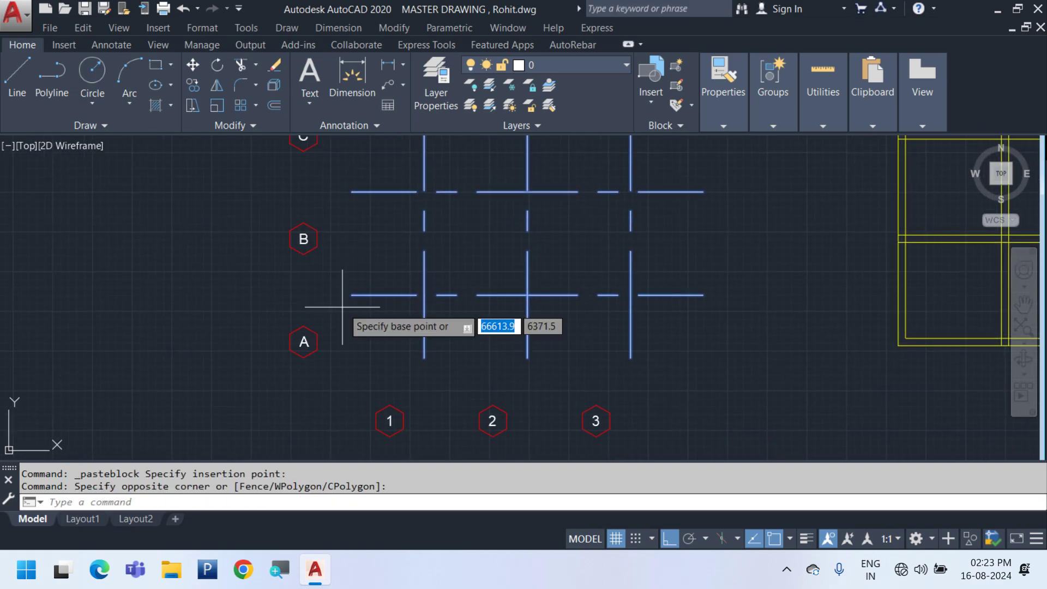
{"action": "left_click", "coordinate": [352, 295]}
{"action": "left_click", "coordinate": [317, 341]}
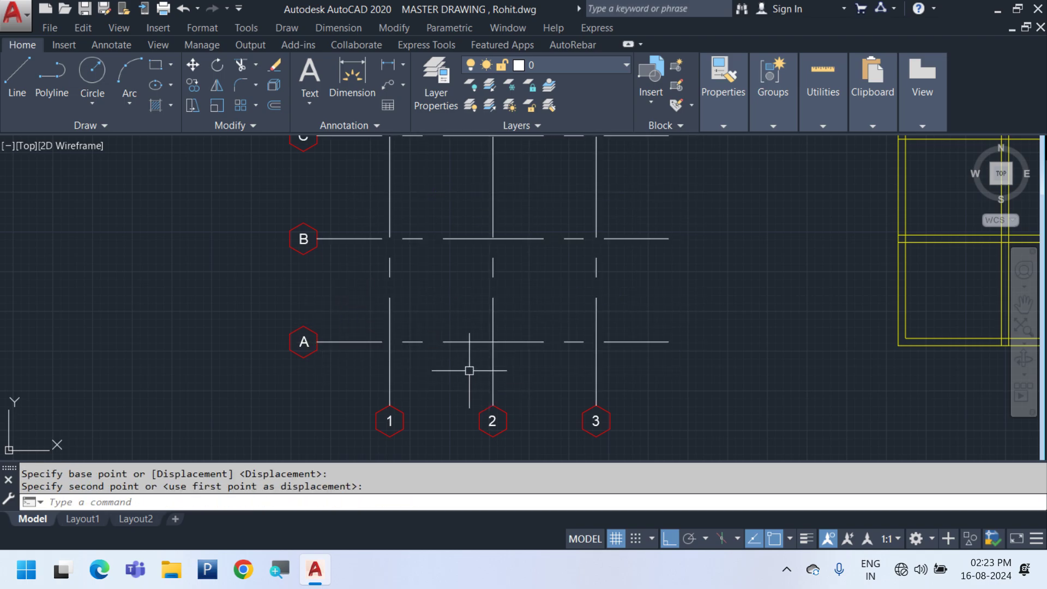
{"action": "scroll", "coordinate": [409, 268], "scroll_direction": "down", "scroll_amount": 3}
{"action": "left_click", "coordinate": [458, 240]}
{"action": "scroll", "coordinate": [381, 266], "scroll_direction": "down", "scroll_amount": 4}
{"action": "key", "text": "Escape"}
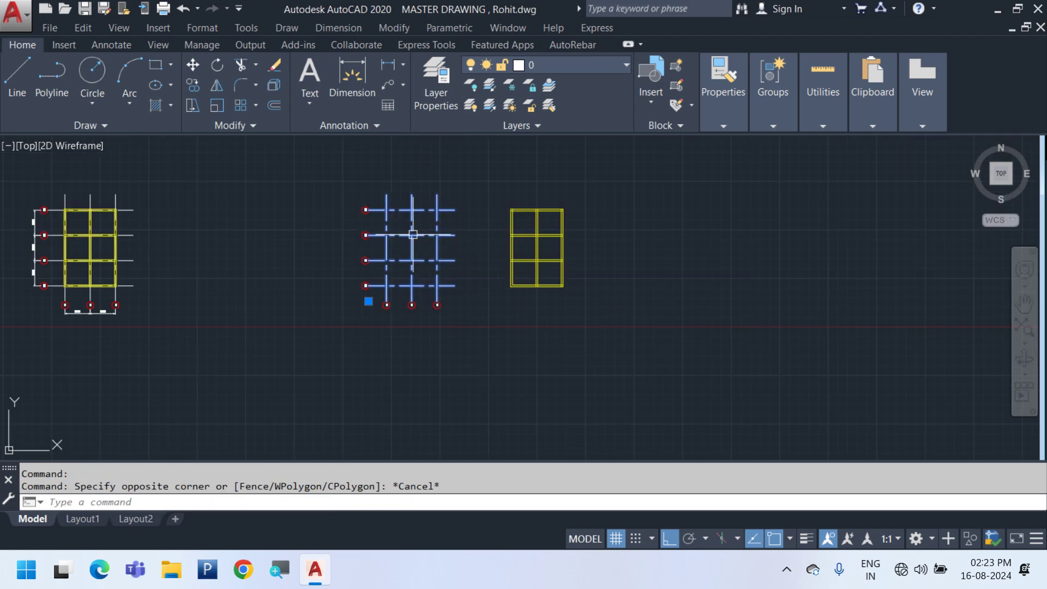
{"action": "key", "text": "Escape"}
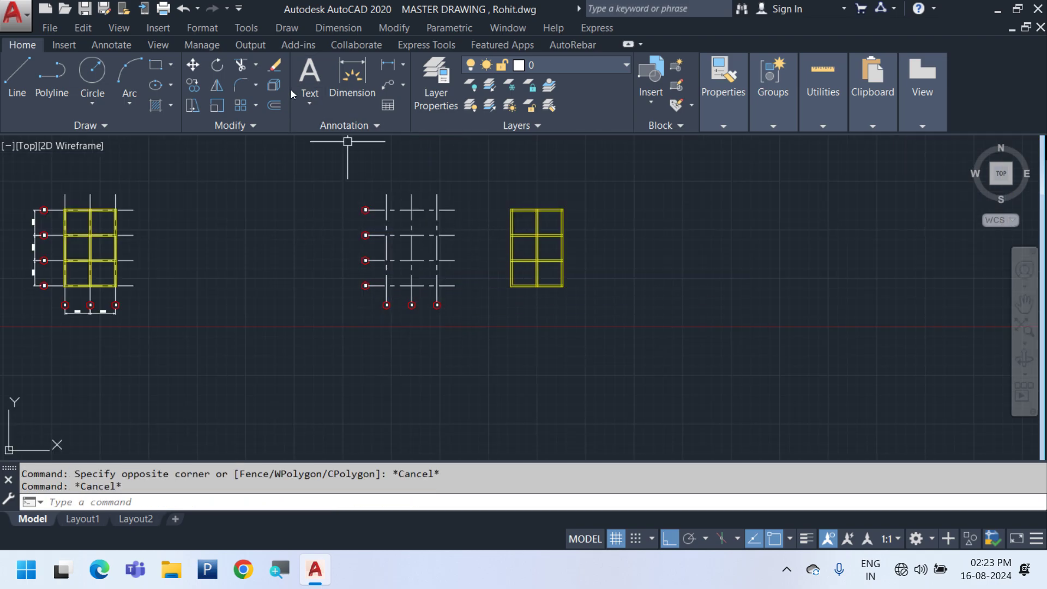
Add the multiline text GRID LAYOUT beneath grid bubbles 1 to 3 at the default text height of 2.5
{"action": "left_click", "coordinate": [311, 102]}
{"action": "left_click", "coordinate": [345, 135]}
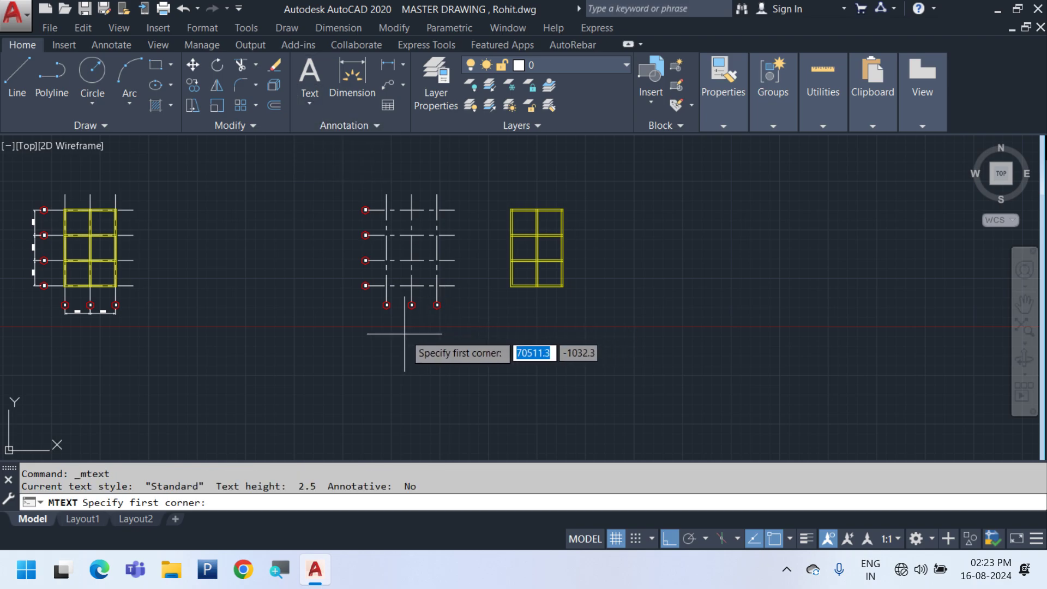
{"action": "scroll", "coordinate": [404, 333], "scroll_direction": "up", "scroll_amount": 8}
{"action": "scroll", "coordinate": [362, 299], "scroll_direction": "down", "scroll_amount": 5}
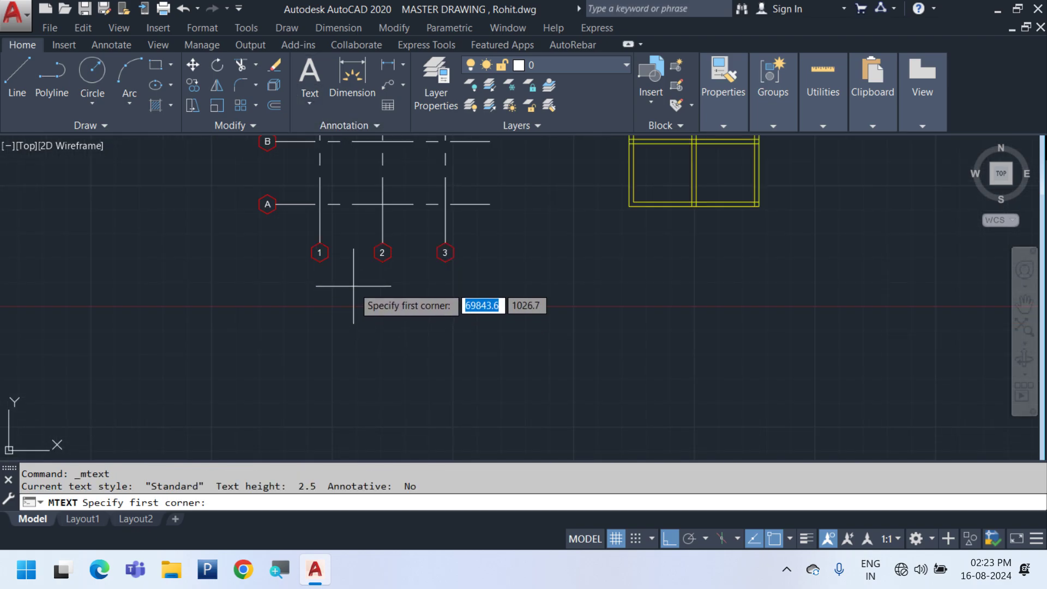
{"action": "left_click", "coordinate": [354, 286]}
{"action": "left_click", "coordinate": [367, 299]}
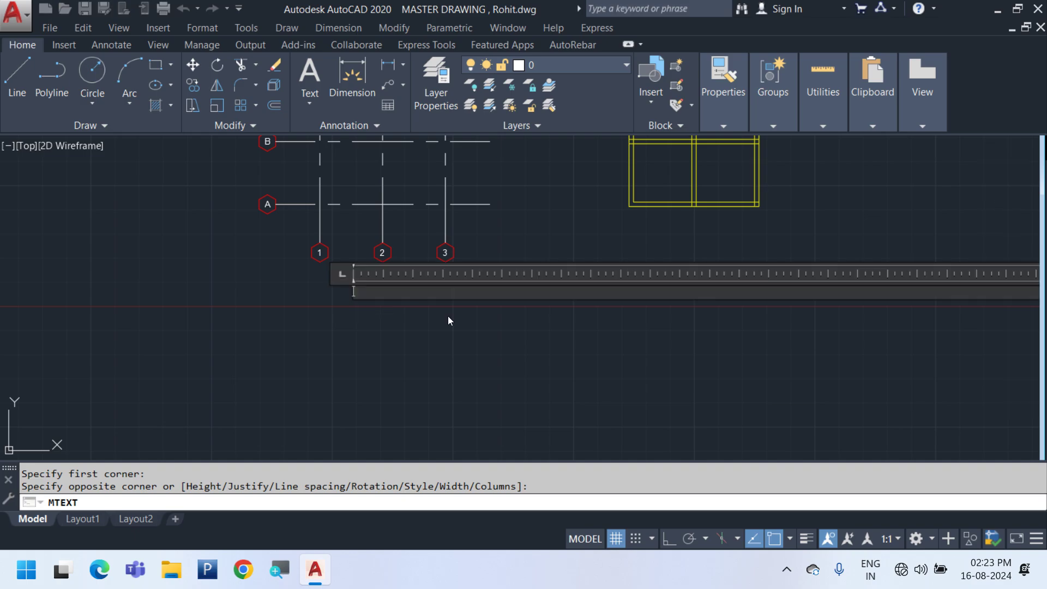
{"action": "type", "text": "GRID"}
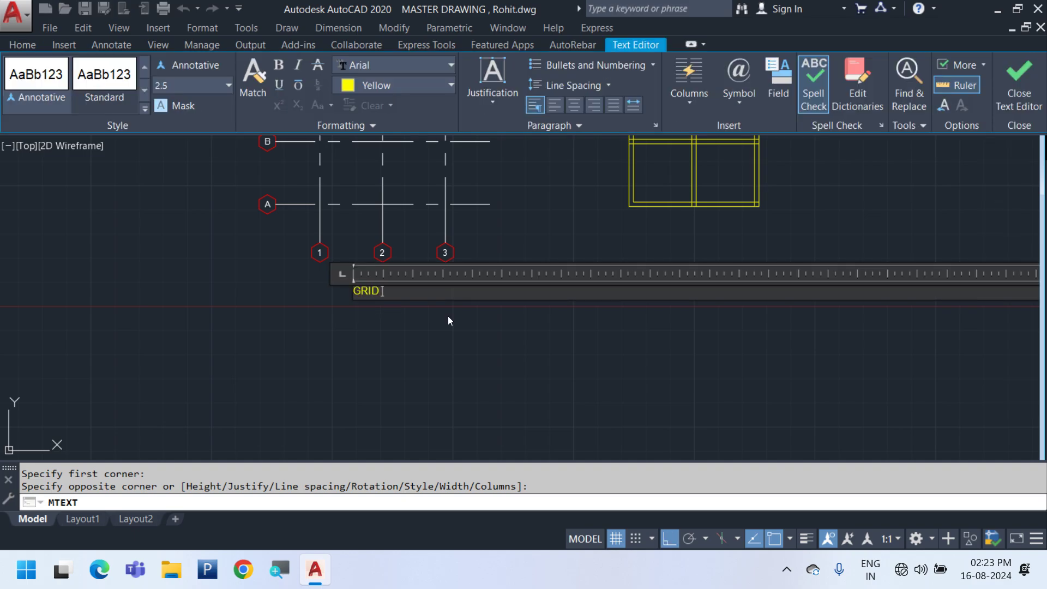
{"action": "type", "text": " LAYOUT"}
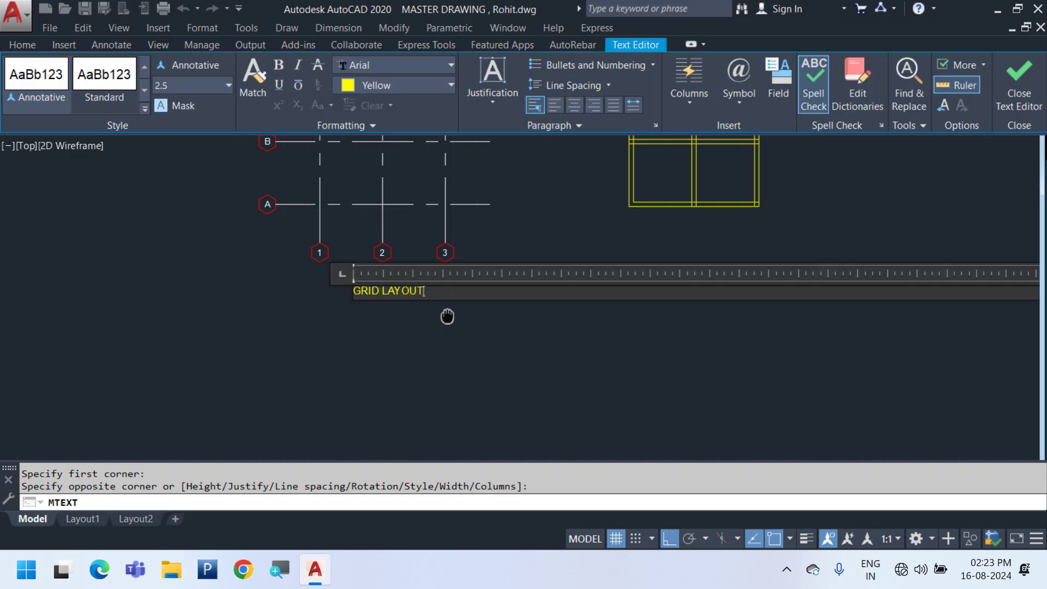
{"action": "left_click", "coordinate": [436, 337]}
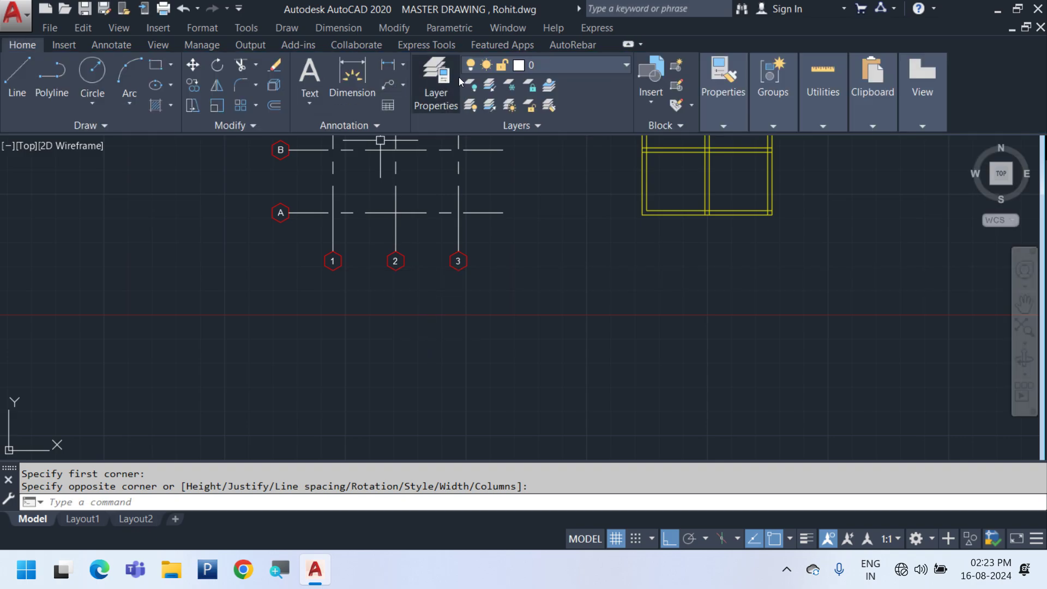
{"action": "middle_click_drag", "start_coordinate": [406, 266], "coordinate": [416, 357]}
{"action": "key", "text": "Escape"}
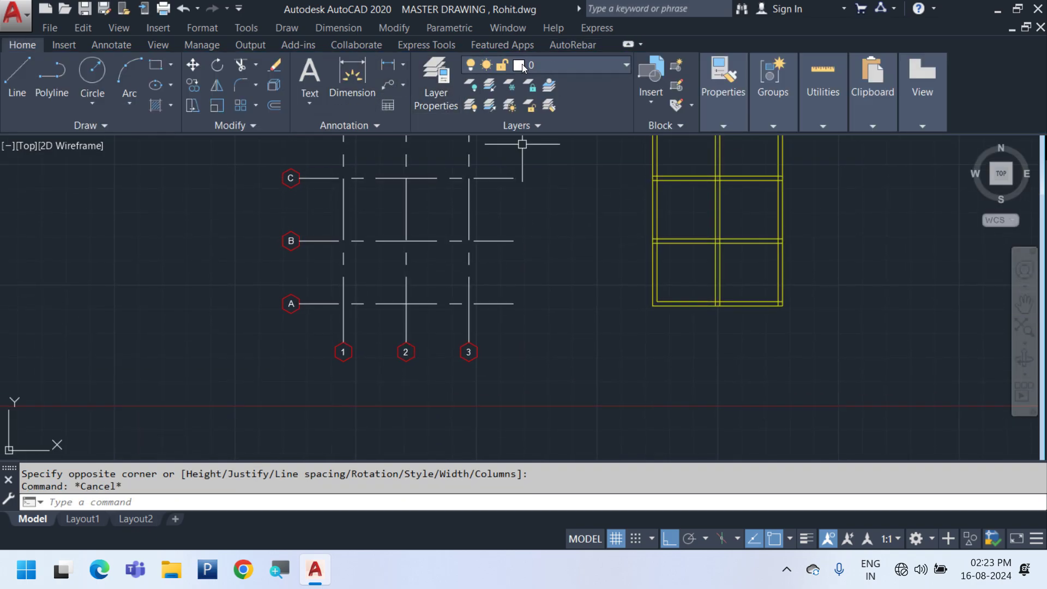
Set the current object color to ByLayer
{"action": "left_click", "coordinate": [523, 65]}
{"action": "left_click", "coordinate": [734, 110]}
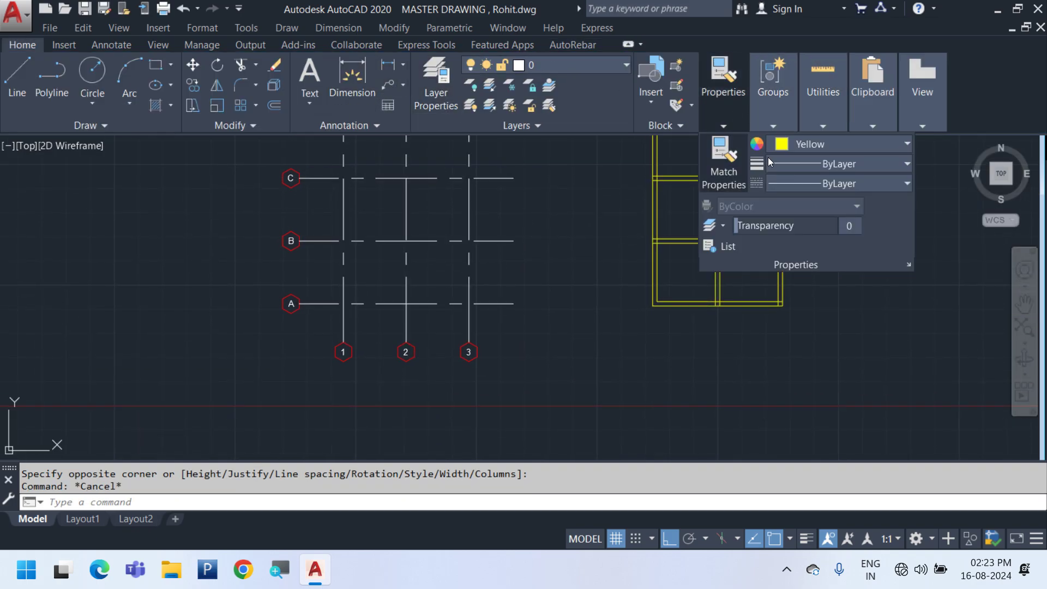
{"action": "left_click", "coordinate": [803, 145]}
{"action": "left_click", "coordinate": [825, 166]}
{"action": "key", "text": "Escape"}
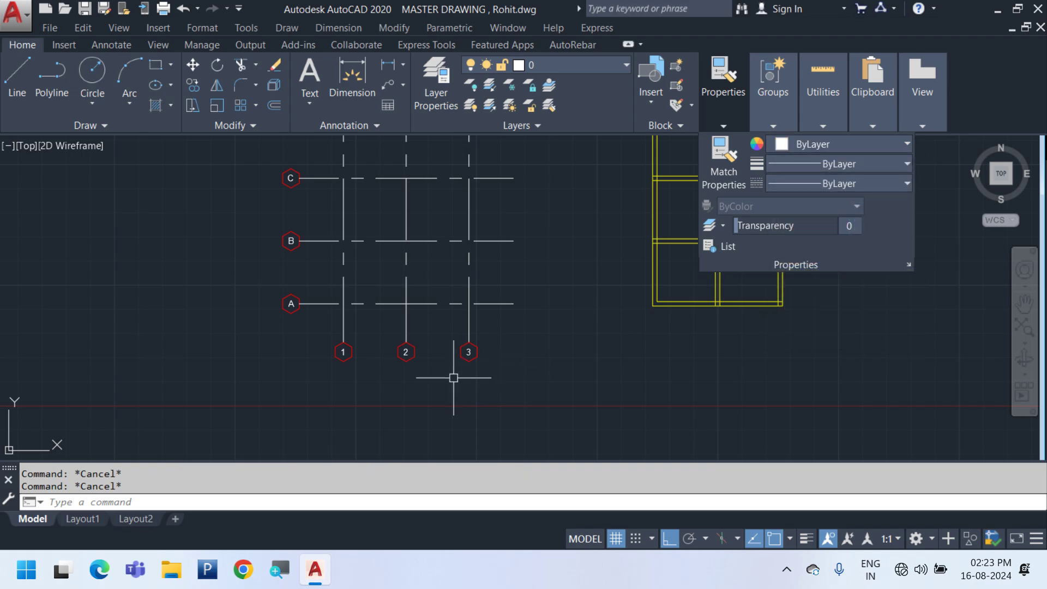
Change the color of the small text beneath the grid bubbles to ByLayer
{"action": "left_click", "coordinate": [271, 372]}
{"action": "left_click", "coordinate": [548, 435]}
{"action": "middle_click_drag", "start_coordinate": [606, 309], "coordinate": [611, 284]}
{"action": "left_click", "coordinate": [737, 117]}
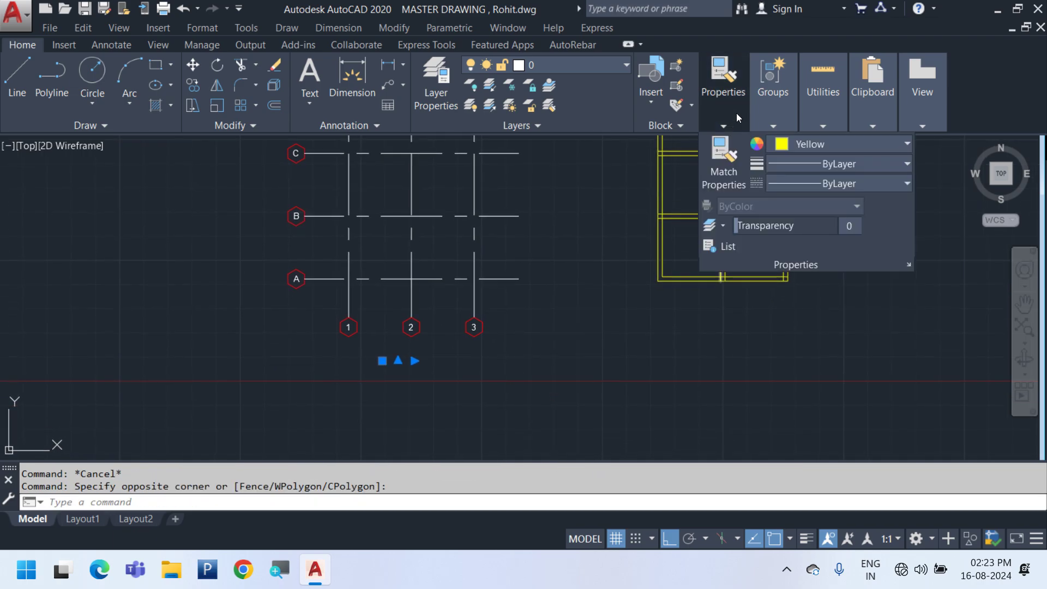
{"action": "left_click", "coordinate": [787, 145]}
{"action": "left_click", "coordinate": [818, 165]}
Enlarge the small text beneath the grid bubbles with two freehand Scale operations
{"action": "left_click", "coordinate": [352, 374]}
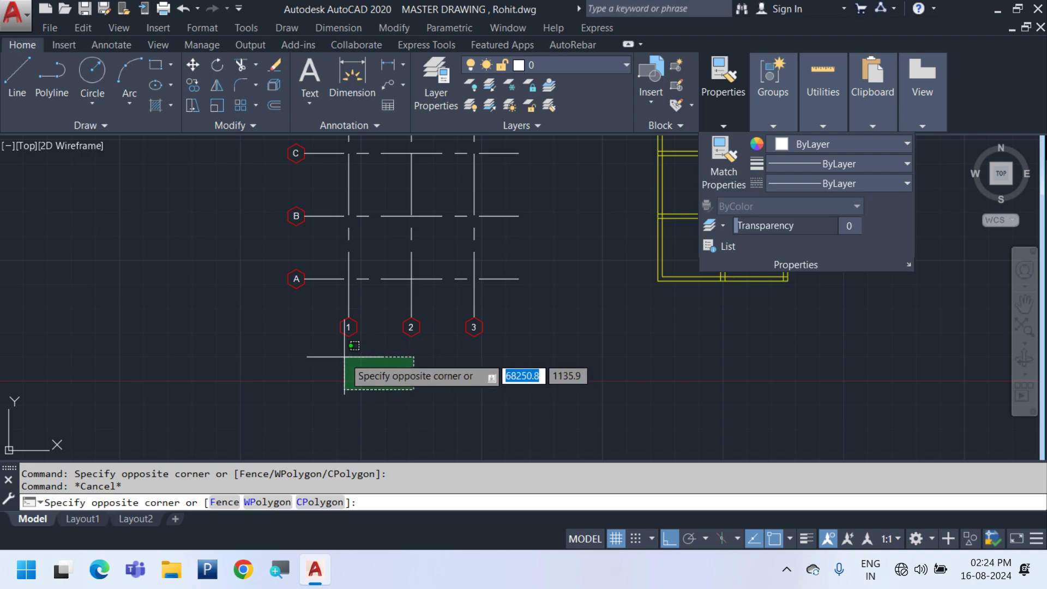
{"action": "left_click", "coordinate": [338, 353]}
{"action": "type", "text": "sc"}
{"action": "key", "text": "space"}
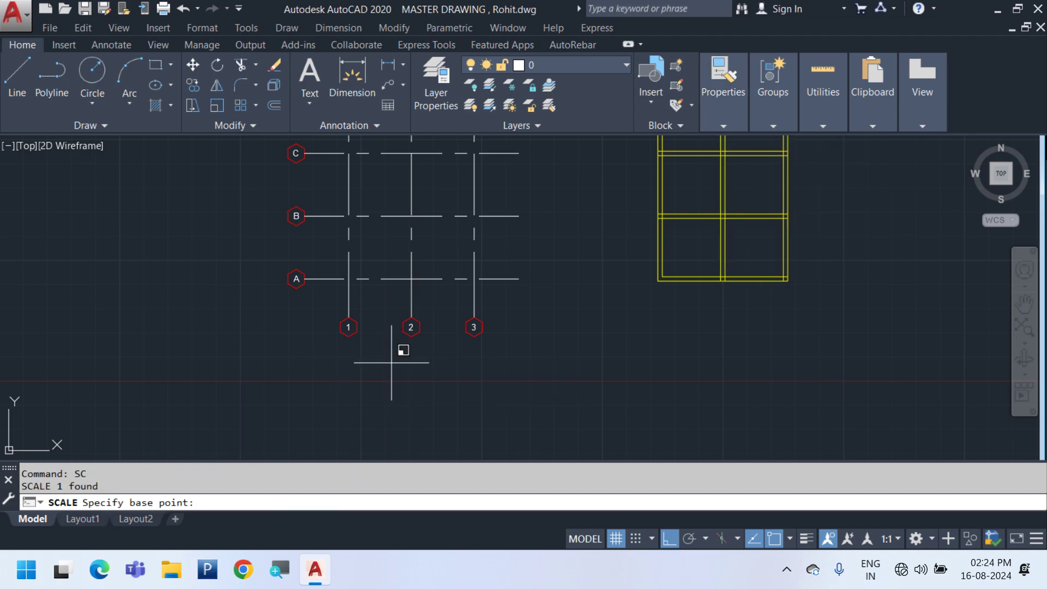
{"action": "left_click", "coordinate": [392, 363]}
{"action": "middle_click_drag", "start_coordinate": [308, 424], "coordinate": [380, 321]}
{"action": "left_click", "coordinate": [278, 350]}
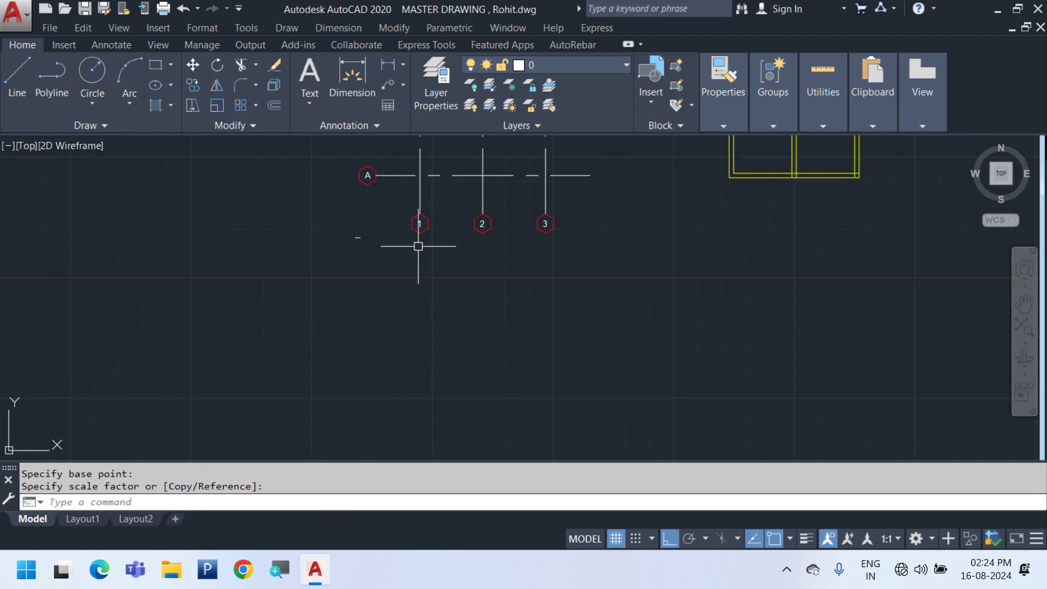
{"action": "left_click", "coordinate": [410, 245]}
{"action": "left_click", "coordinate": [326, 245]}
{"action": "key", "text": "space"}
{"action": "left_click", "coordinate": [359, 238]}
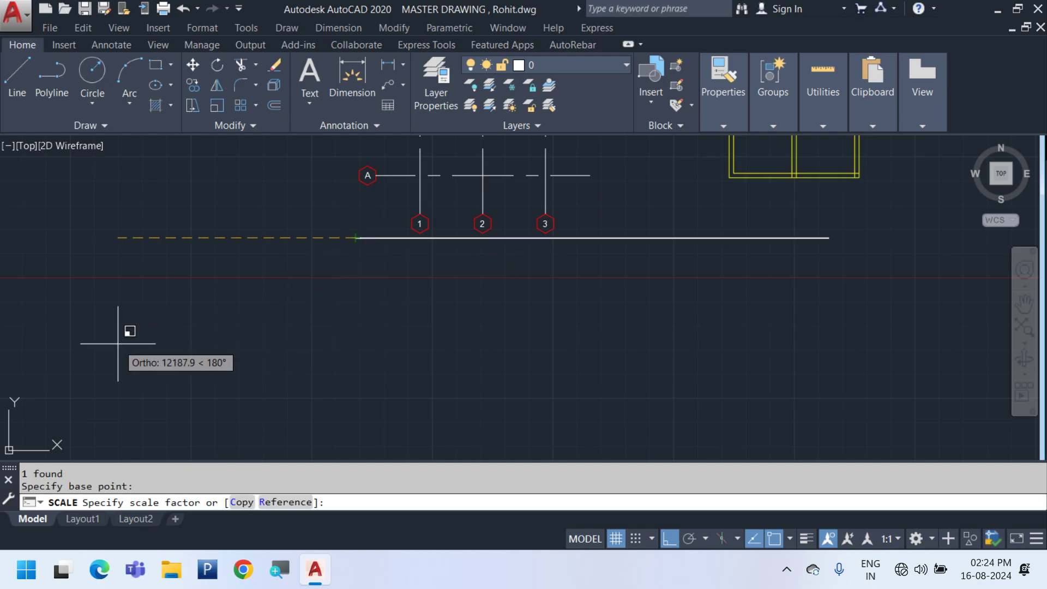
{"action": "left_click", "coordinate": [133, 338]}
Open the small GRID LAYOUT text in the text editor and examine its height and frame width
{"action": "double_click", "coordinate": [356, 238]}
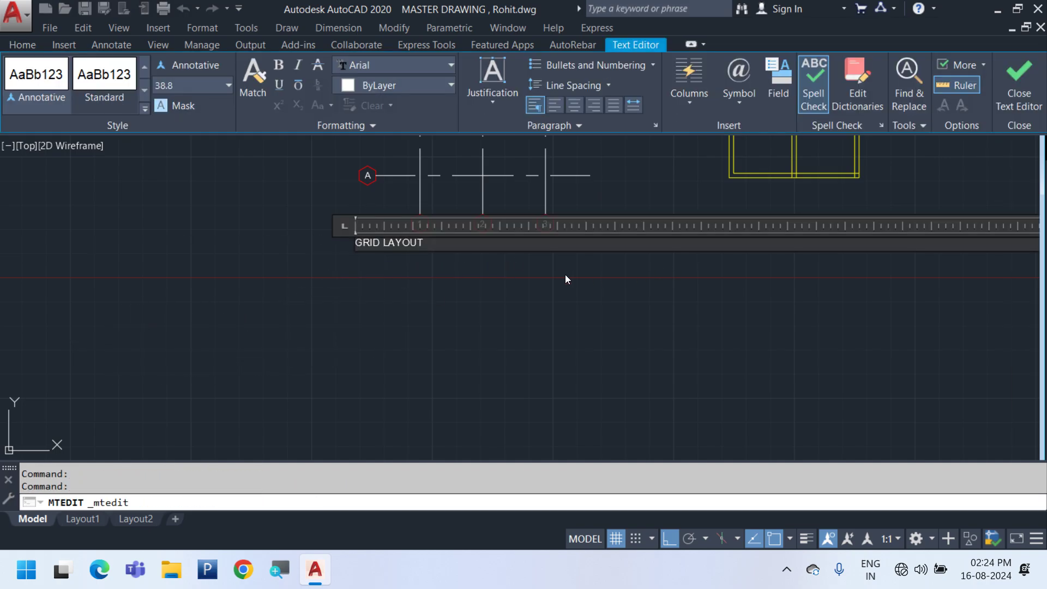
{"action": "scroll", "coordinate": [623, 282], "scroll_direction": "down", "scroll_amount": 7}
{"action": "middle_click_drag", "start_coordinate": [507, 315], "coordinate": [289, 325]}
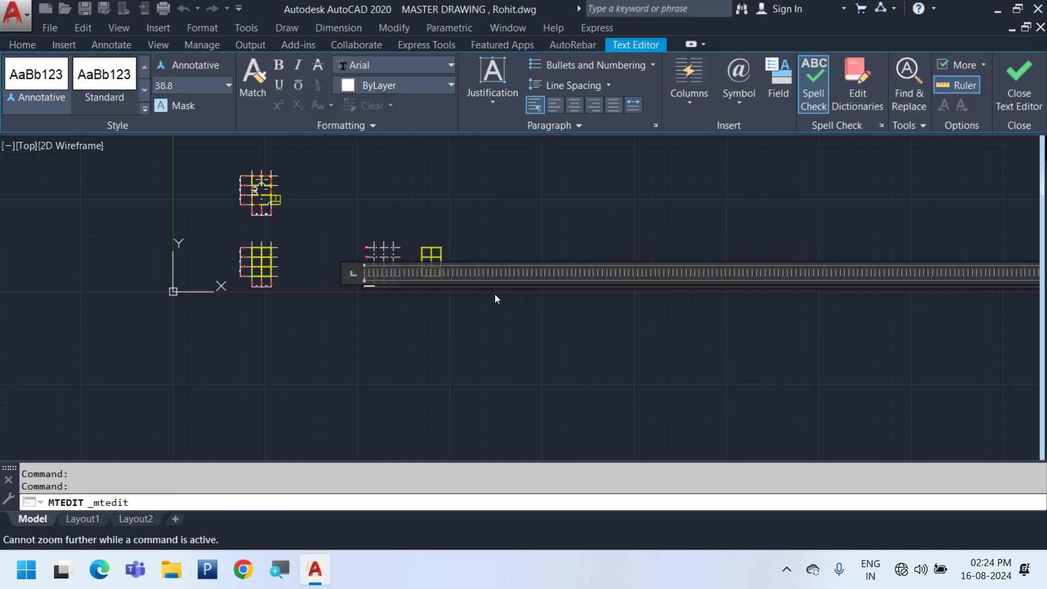
{"action": "left_click", "coordinate": [473, 299]}
{"action": "middle_click", "coordinate": [426, 294]}
{"action": "middle_click", "coordinate": [426, 293]}
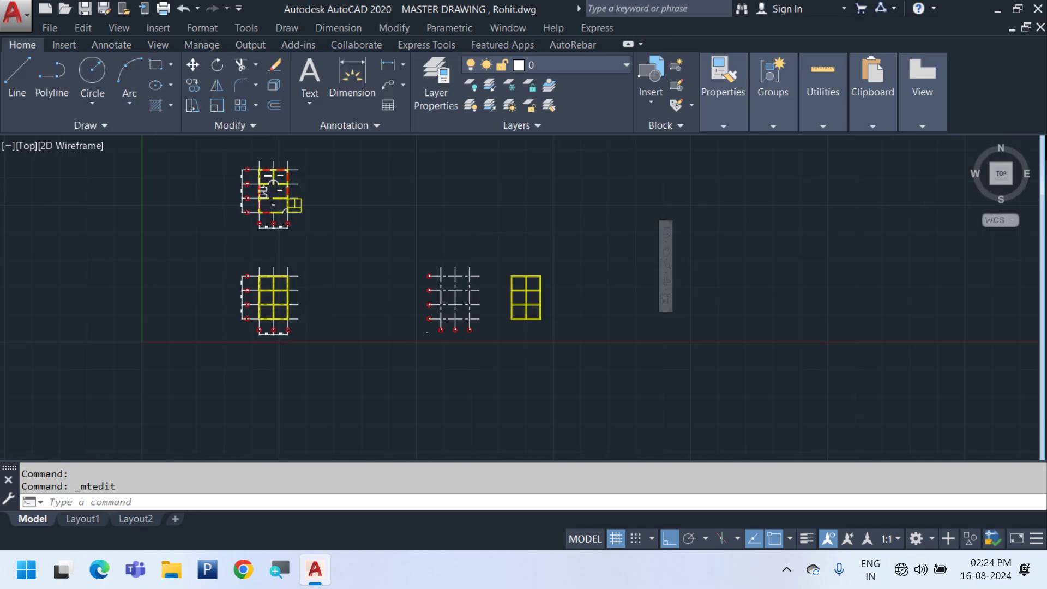
{"action": "middle_click_drag", "start_coordinate": [584, 398], "coordinate": [428, 276]}
{"action": "double_click", "coordinate": [434, 332]}
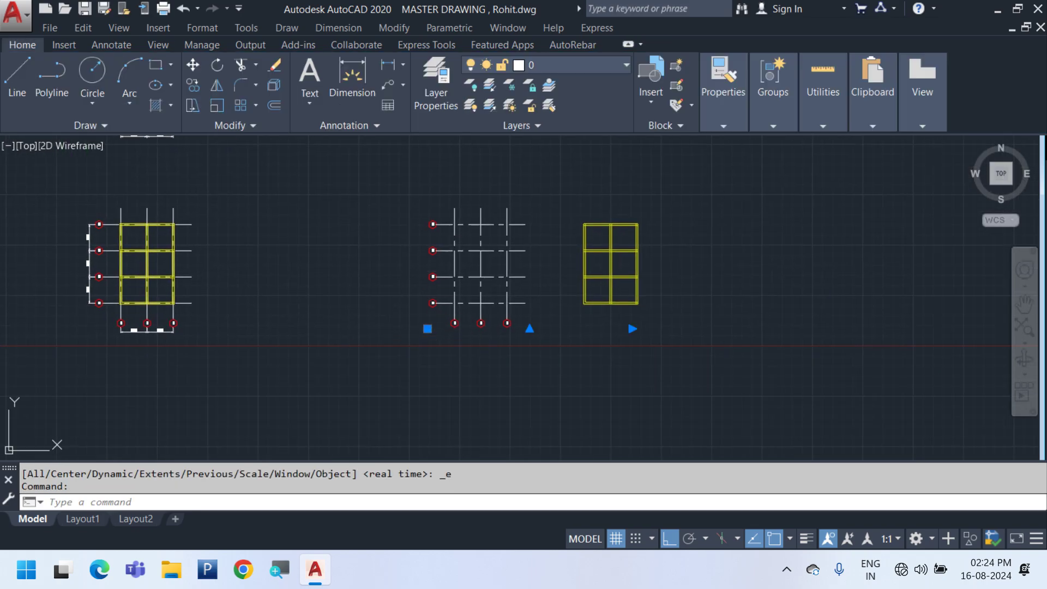
{"action": "scroll", "coordinate": [428, 333], "scroll_direction": "down", "scroll_amount": 4}
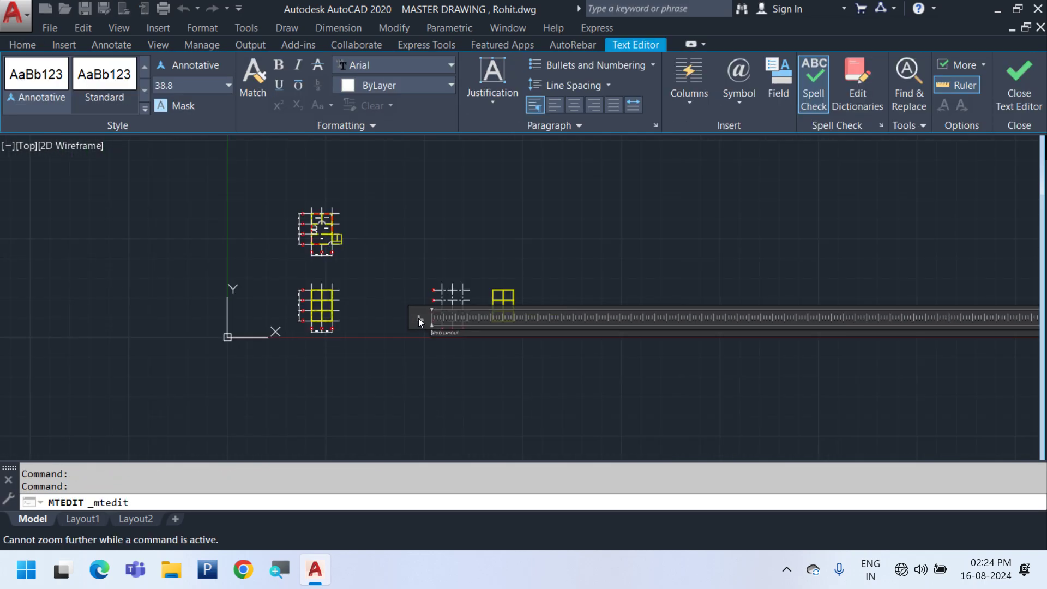
{"action": "middle_click_drag", "start_coordinate": [305, 360], "coordinate": [192, 353]}
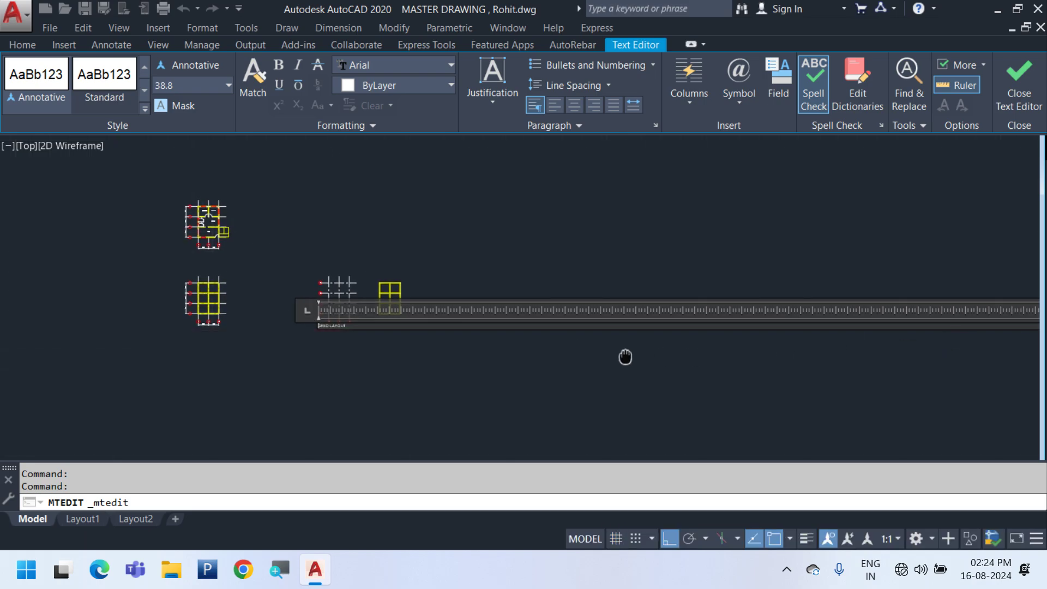
{"action": "left_click", "coordinate": [521, 346]}
Delete the undersized GRID LAYOUT text below the grid bubbles
{"action": "scroll", "coordinate": [336, 351], "scroll_direction": "up", "scroll_amount": 4}
{"action": "left_click", "coordinate": [351, 355]}
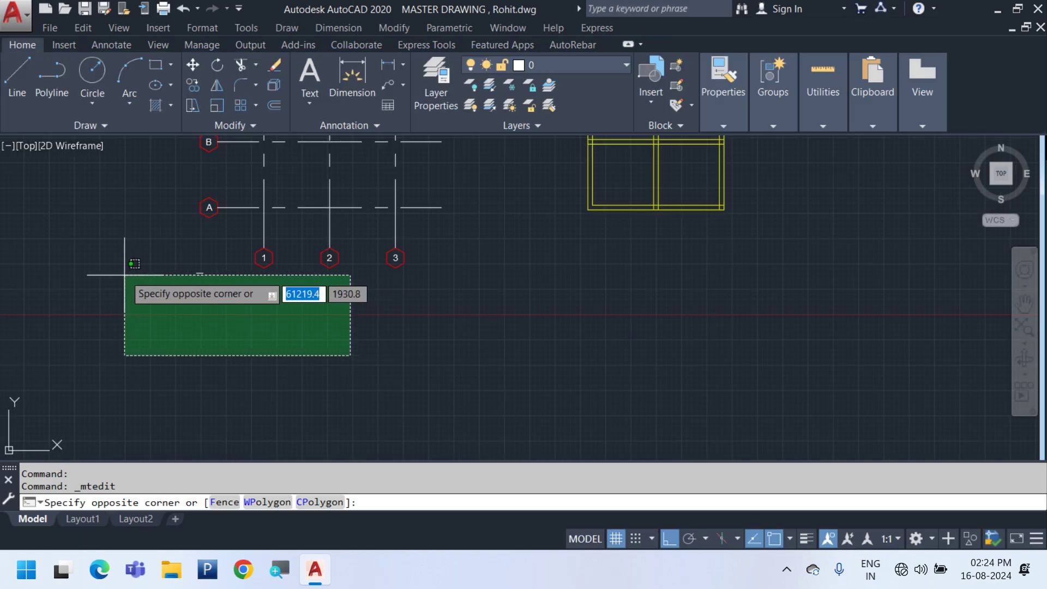
{"action": "left_click", "coordinate": [133, 286]}
{"action": "left_click", "coordinate": [157, 267]}
{"action": "left_click", "coordinate": [220, 306]}
{"action": "left_click", "coordinate": [220, 306]}
{"action": "left_click", "coordinate": [185, 268]}
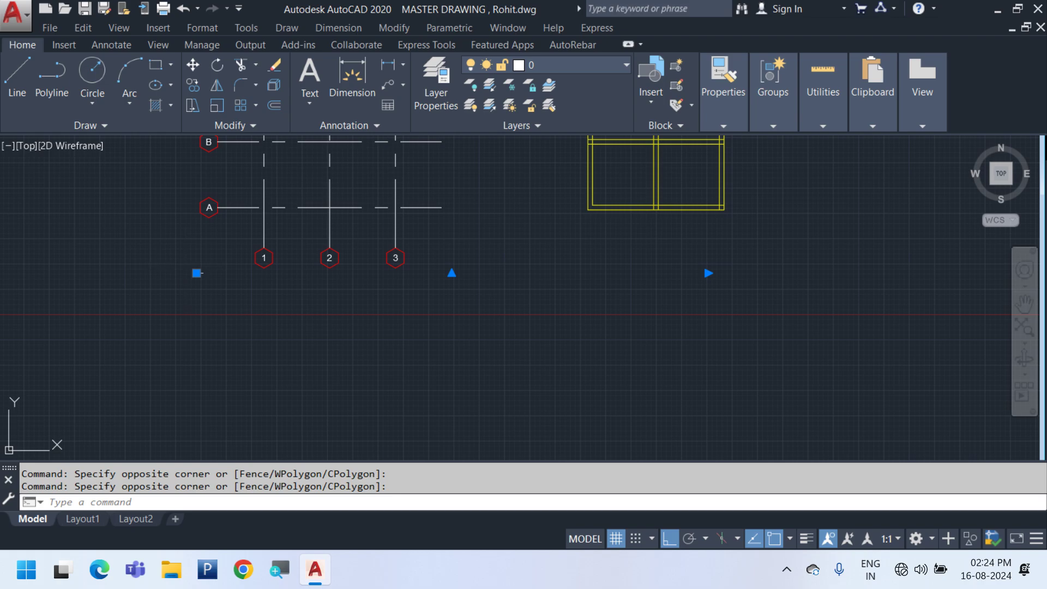
Add the multiline text GRID LAYOUT below grid bubbles 1 to 3 with a text height of 1000
{"action": "left_click", "coordinate": [315, 106]}
{"action": "left_click", "coordinate": [354, 131]}
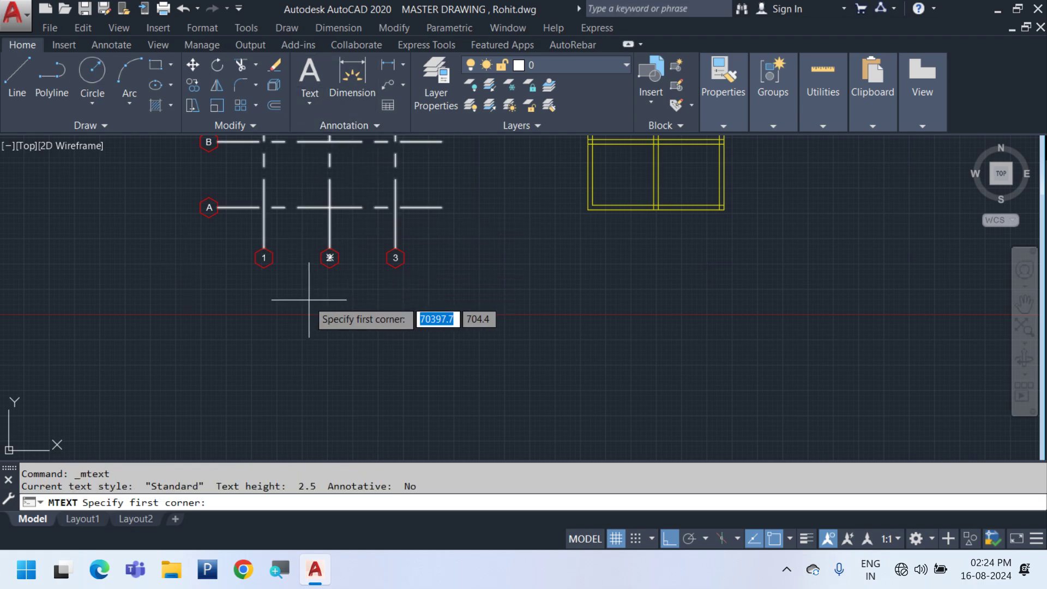
{"action": "left_click", "coordinate": [300, 299]}
{"action": "left_click", "coordinate": [359, 350]}
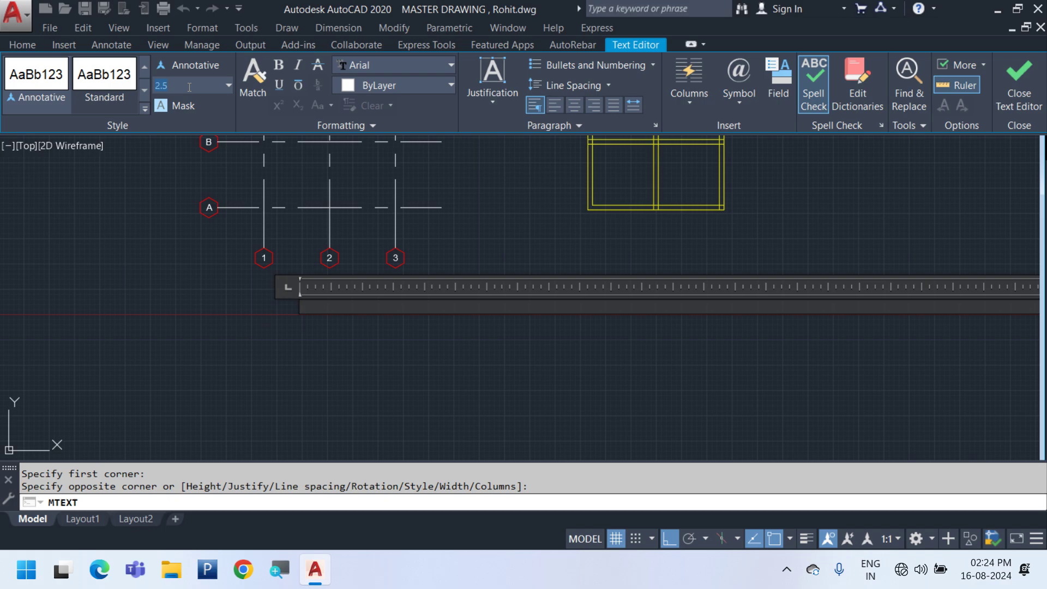
{"action": "key", "text": "Return"}
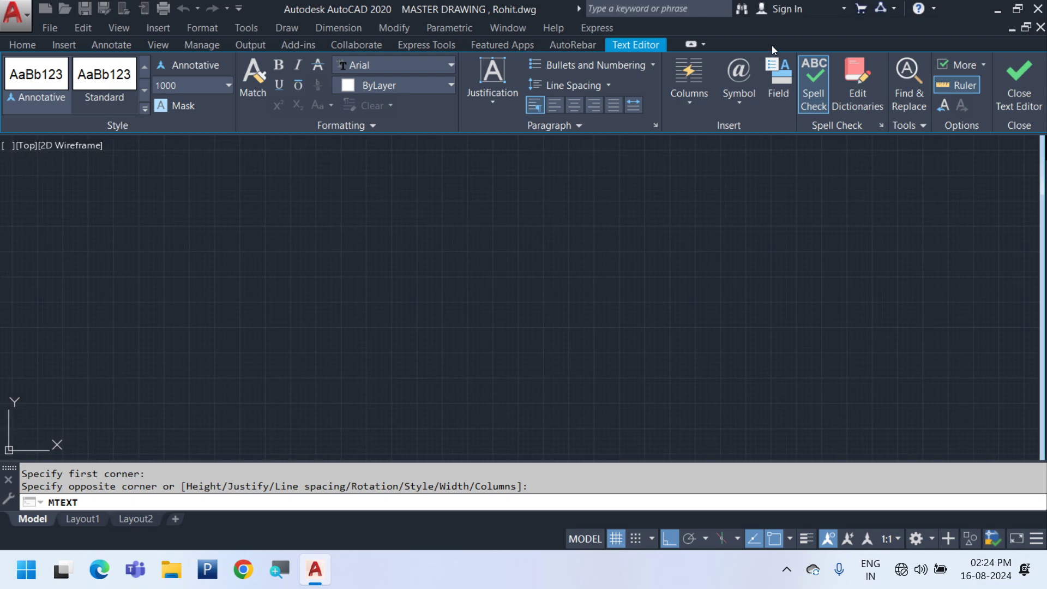
{"action": "left_click", "coordinate": [1037, 58]}
Widen the frame of the GRID LAYOUT text so both words fit on one line
{"action": "scroll", "coordinate": [371, 358], "scroll_direction": "down", "scroll_amount": 12}
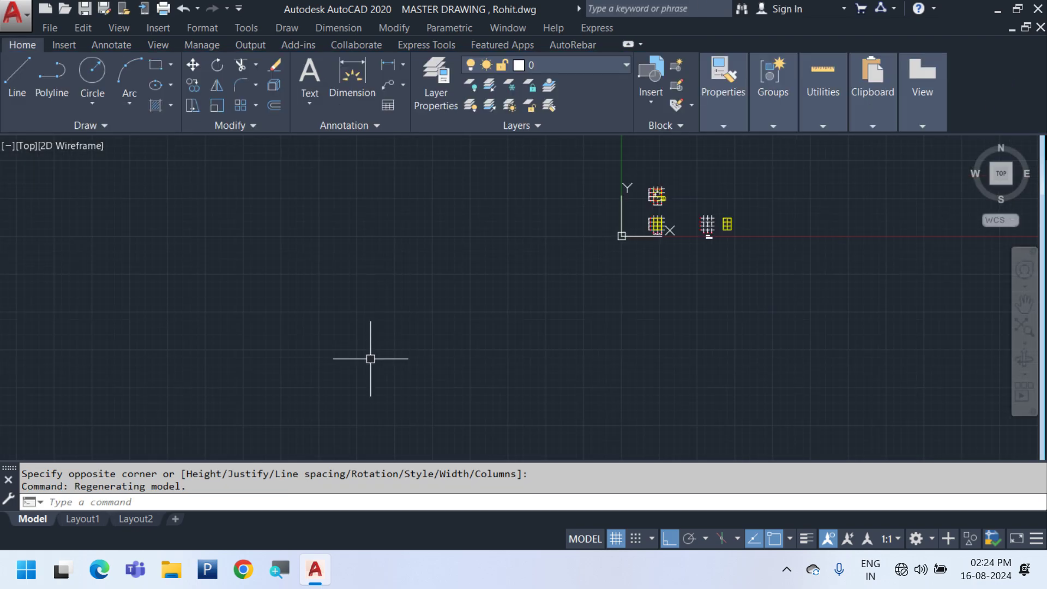
{"action": "scroll", "coordinate": [457, 334], "scroll_direction": "up", "scroll_amount": 15}
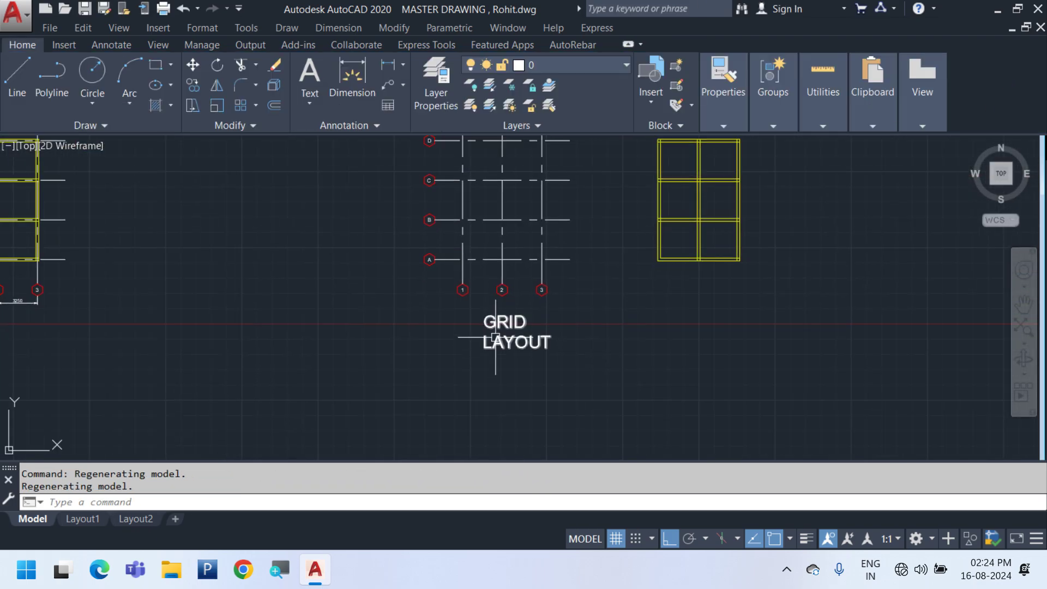
{"action": "left_click", "coordinate": [519, 336]}
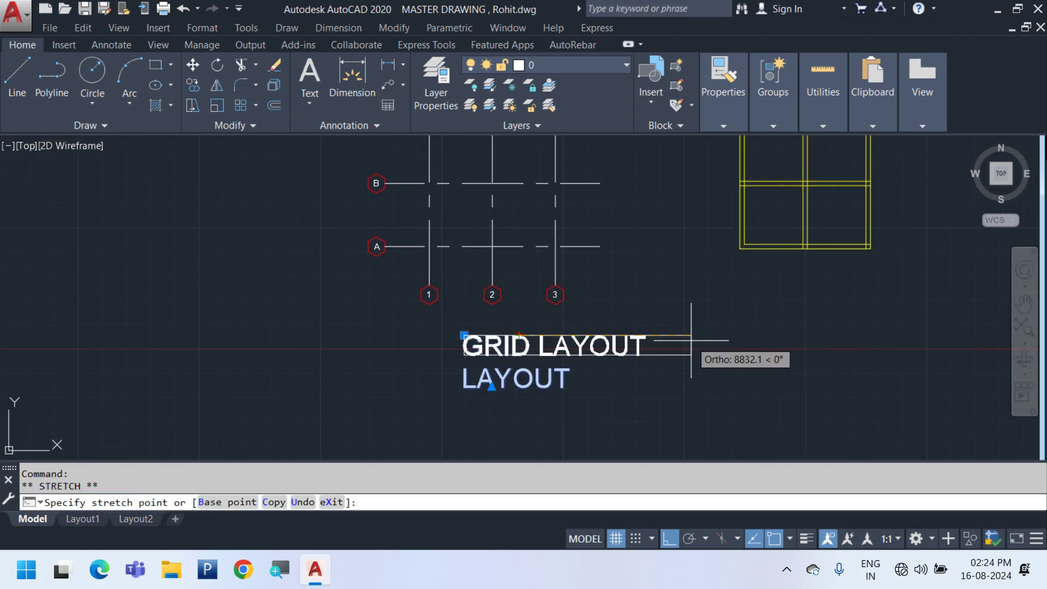
{"action": "left_click", "coordinate": [692, 339]}
Scale the GRID LAYOUT text by a factor of 0.3 from its lower-left corner
{"action": "scroll", "coordinate": [568, 386], "scroll_direction": "up", "scroll_amount": 5}
{"action": "middle_click_drag", "start_coordinate": [566, 386], "coordinate": [621, 385]}
{"action": "type", "text": "c"}
{"action": "key", "text": "Return"}
{"action": "left_click", "coordinate": [358, 307]}
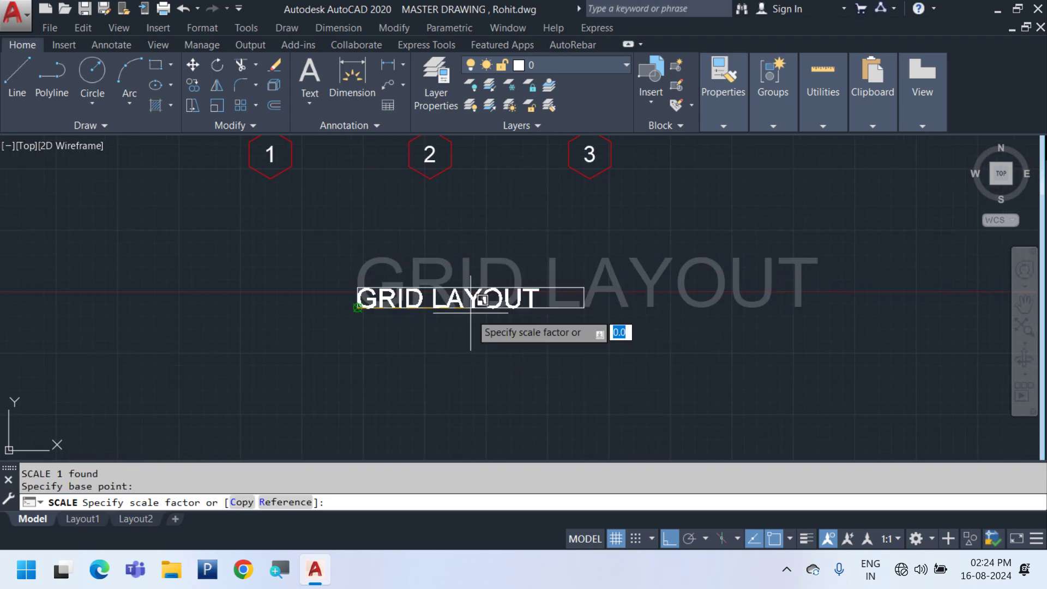
{"action": "type", "text": "0.3"}
{"action": "key", "text": "Return"}
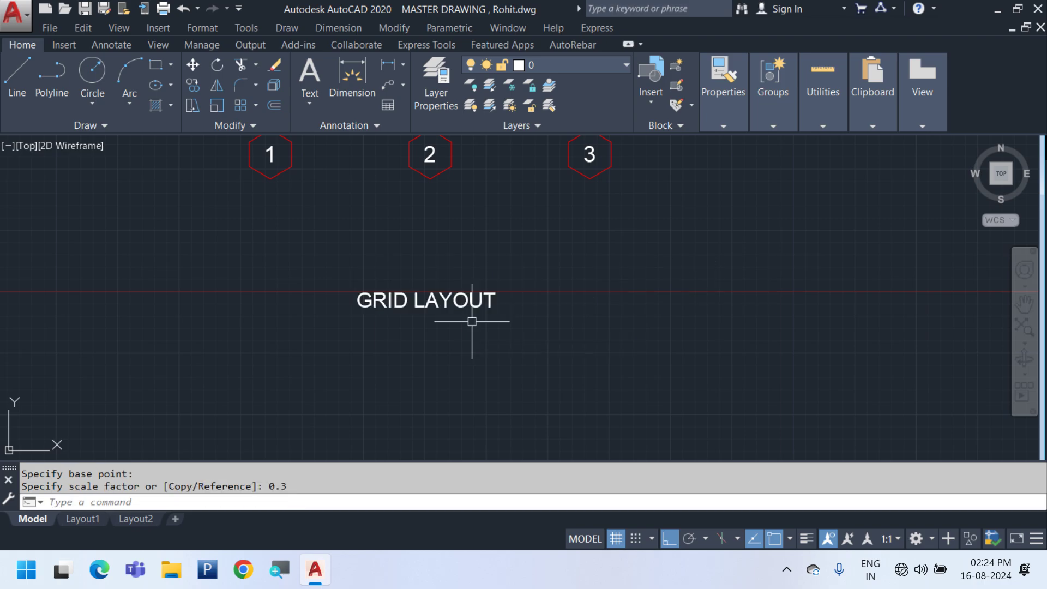
Move the GRID LAYOUT text straight up, closer to the grid bubbles
{"action": "left_click", "coordinate": [522, 371]}
{"action": "left_click", "coordinate": [384, 265]}
{"action": "middle_click_drag", "start_coordinate": [465, 325], "coordinate": [478, 355]}
{"action": "type", "text": "m"}
{"action": "key", "text": "Return"}
{"action": "left_click", "coordinate": [576, 337]}
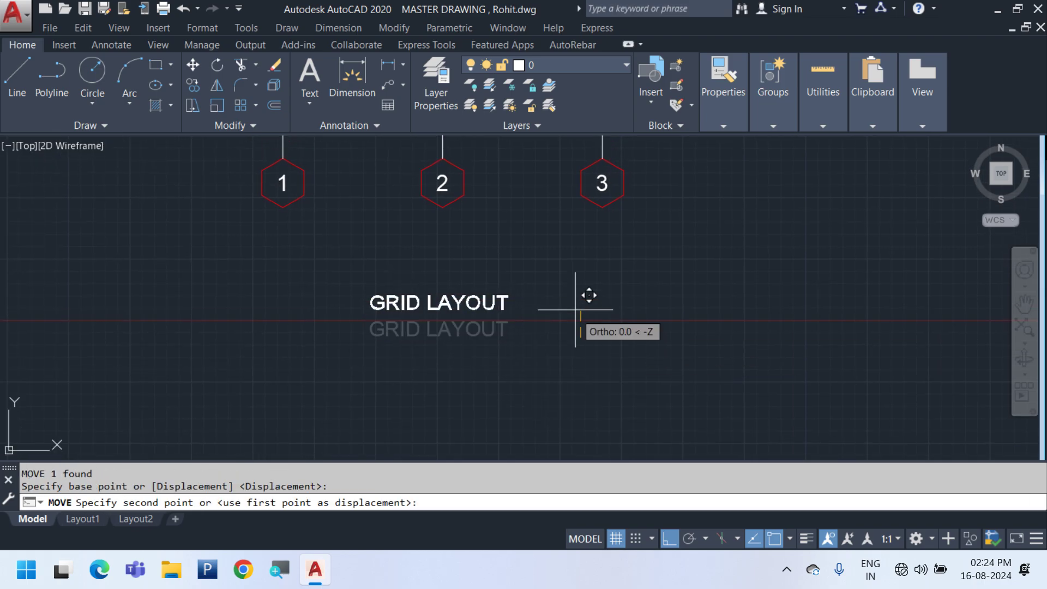
{"action": "left_click", "coordinate": [575, 269]}
{"action": "scroll", "coordinate": [576, 270], "scroll_direction": "down", "scroll_amount": 6}
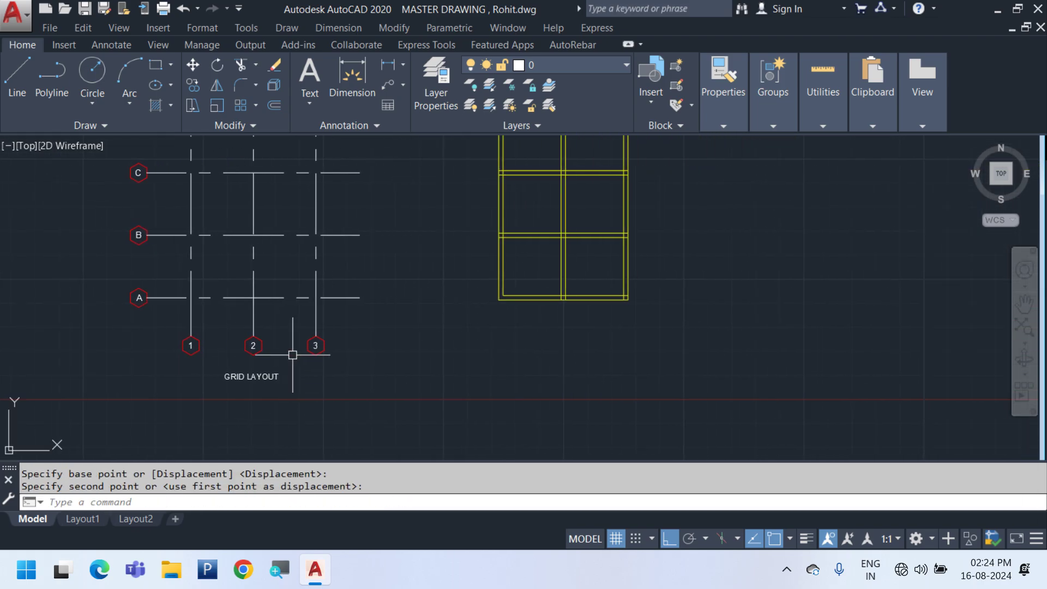
Copy the gridlines and their bubbles, without the GRID LAYOUT label, straight down below the original grid
{"action": "left_click", "coordinate": [329, 288]}
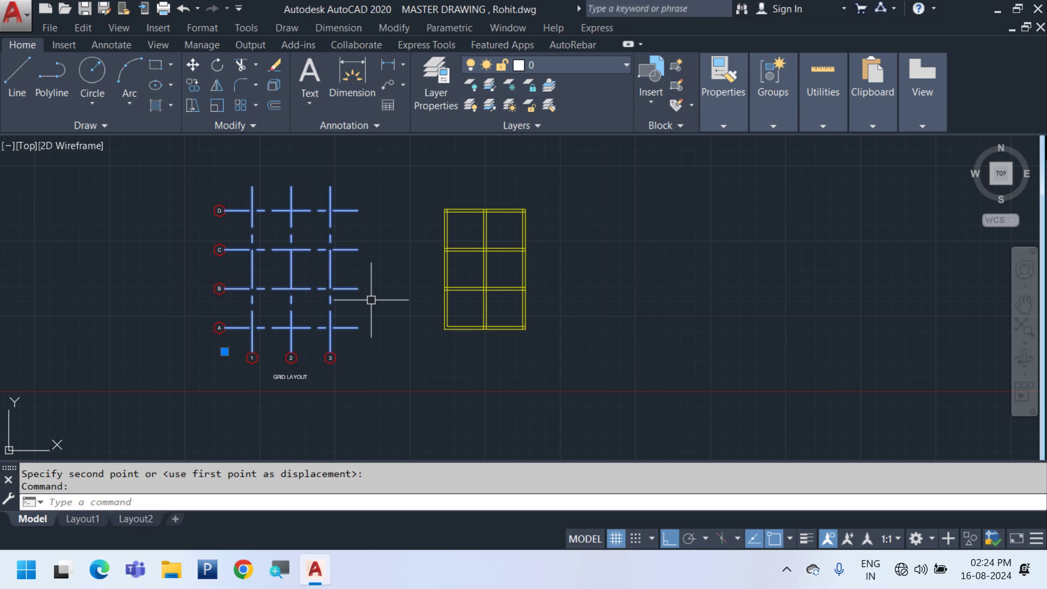
{"action": "middle_click_drag", "start_coordinate": [405, 315], "coordinate": [500, 285]}
{"action": "key", "text": "Escape"}
{"action": "left_click", "coordinate": [499, 322]}
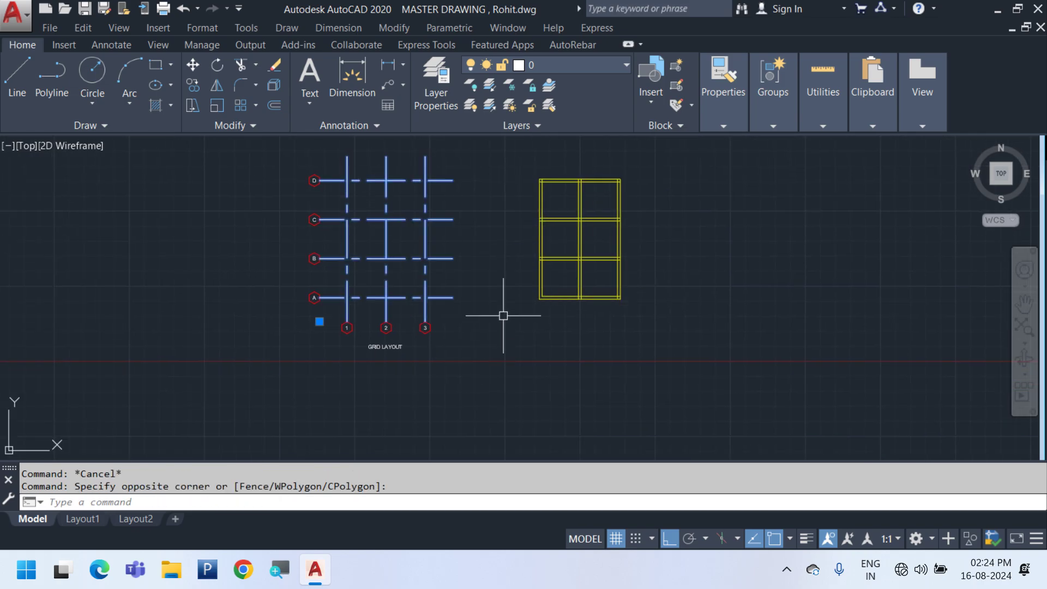
{"action": "left_click", "coordinate": [281, 159]}
{"action": "right_click", "coordinate": [450, 166]}
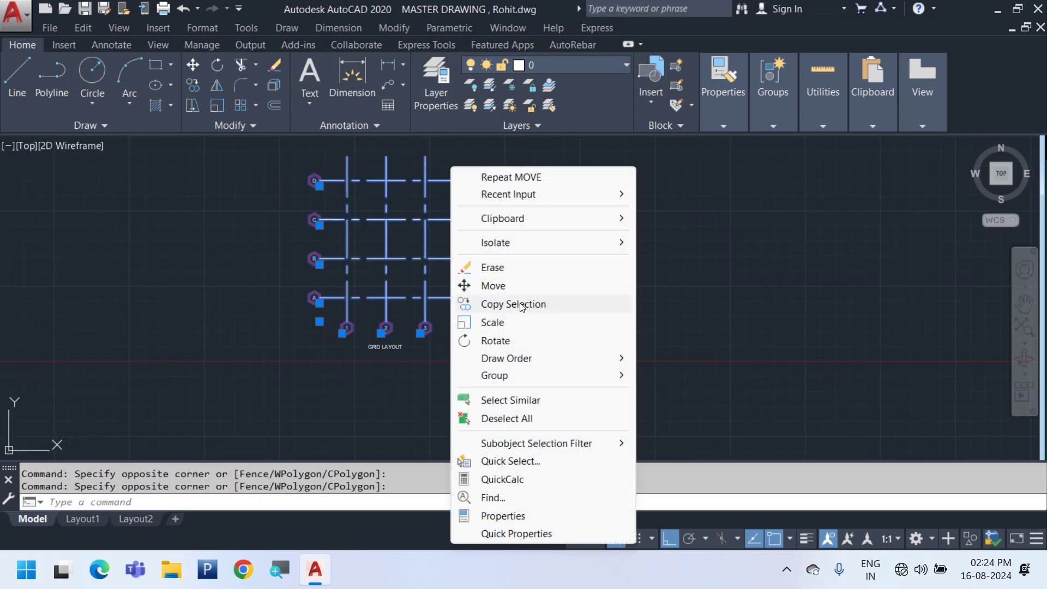
{"action": "left_click", "coordinate": [521, 304]}
{"action": "middle_click_drag", "start_coordinate": [610, 289], "coordinate": [616, 239]}
{"action": "left_click", "coordinate": [719, 167]}
{"action": "middle_click_drag", "start_coordinate": [695, 310], "coordinate": [711, 203]}
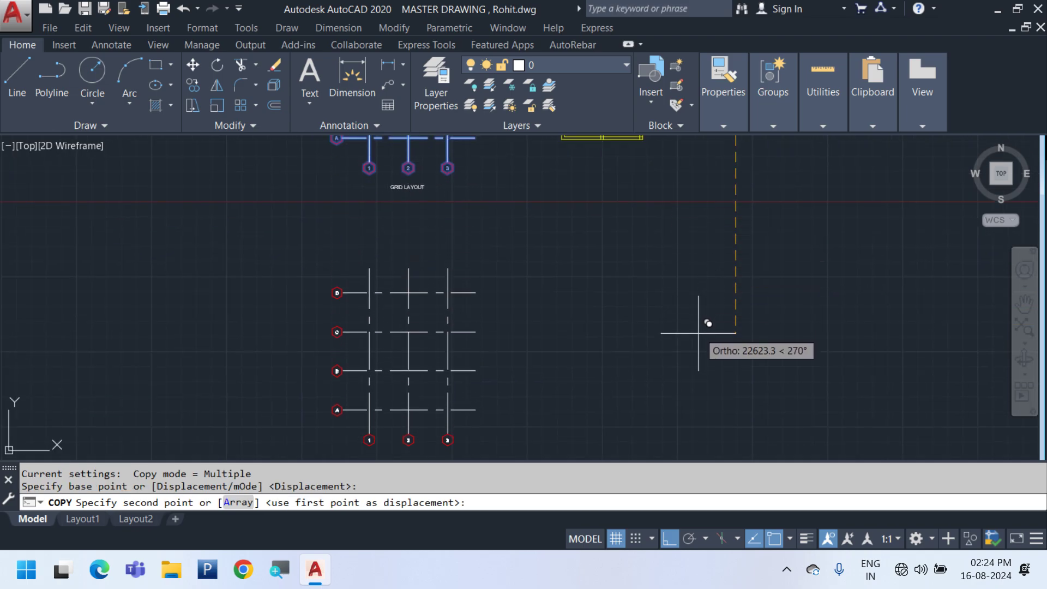
{"action": "left_click", "coordinate": [704, 307]}
{"action": "key", "text": "Escape"}
{"action": "middle_click_drag", "start_coordinate": [582, 311], "coordinate": [534, 449]}
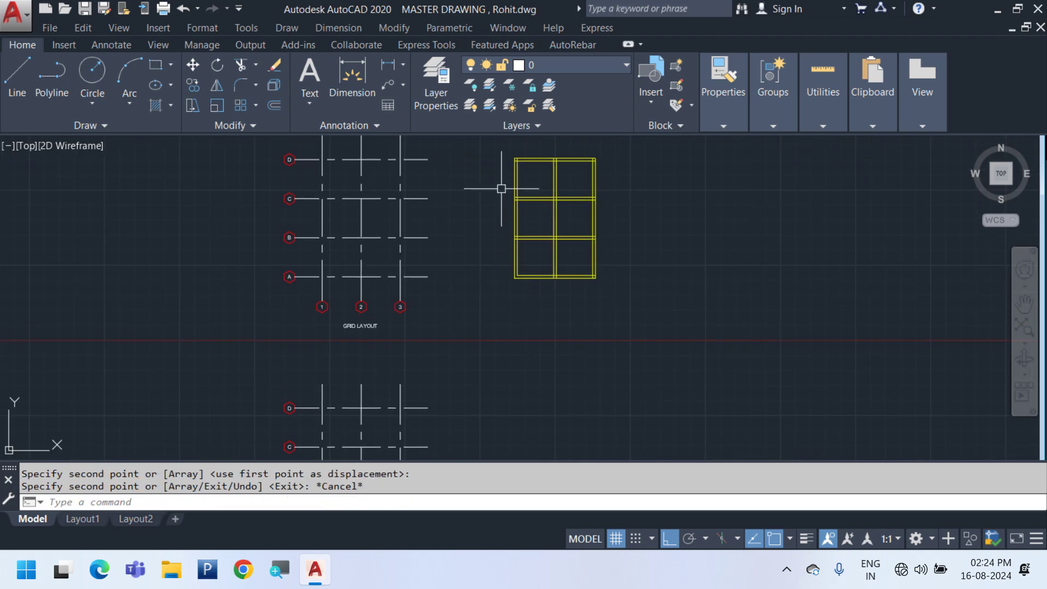
Move the yellow wall layout onto the copied grid, from midway between its upper-left outer and inner corners to grid intersection D-1
{"action": "left_click", "coordinate": [631, 323]}
{"action": "type", "text": "m"}
{"action": "key", "text": "Return"}
{"action": "scroll", "coordinate": [514, 158], "scroll_direction": "up", "scroll_amount": 8}
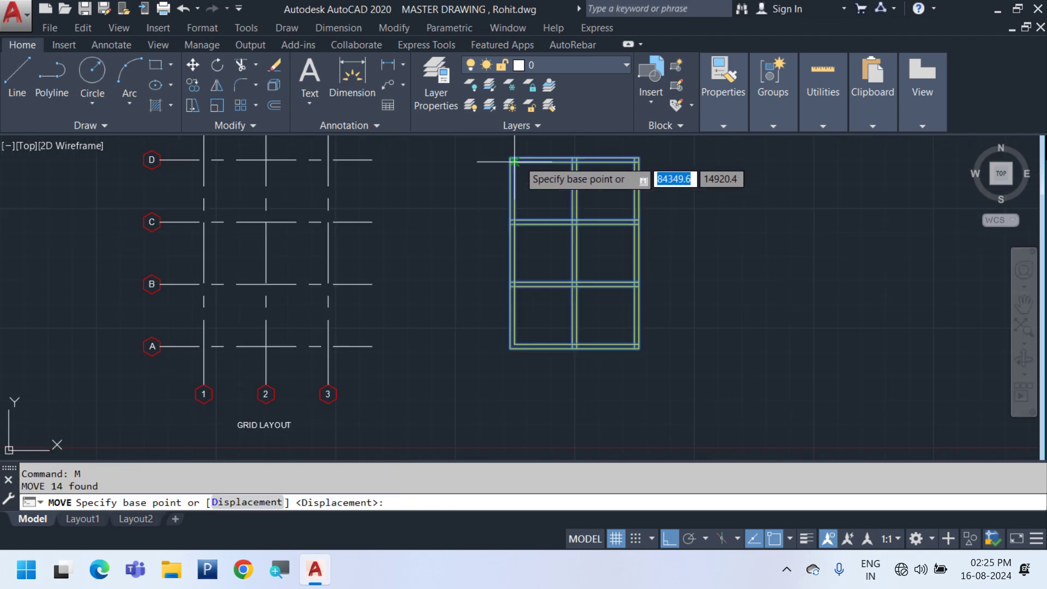
{"action": "right_click", "coordinate": [425, 210], "text": "shift"}
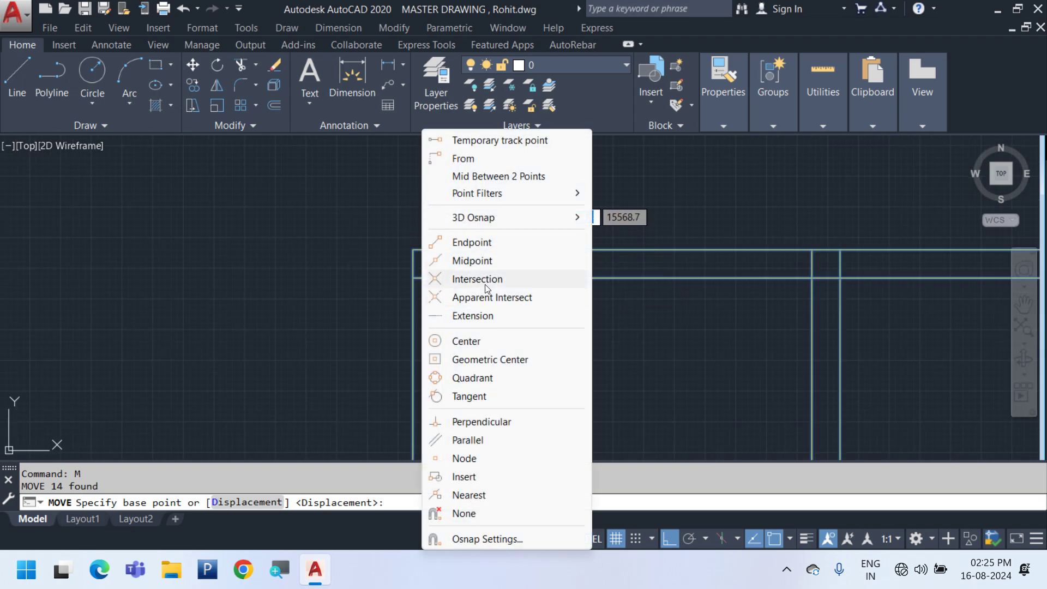
{"action": "left_click", "coordinate": [494, 176]}
{"action": "left_click", "coordinate": [413, 249]}
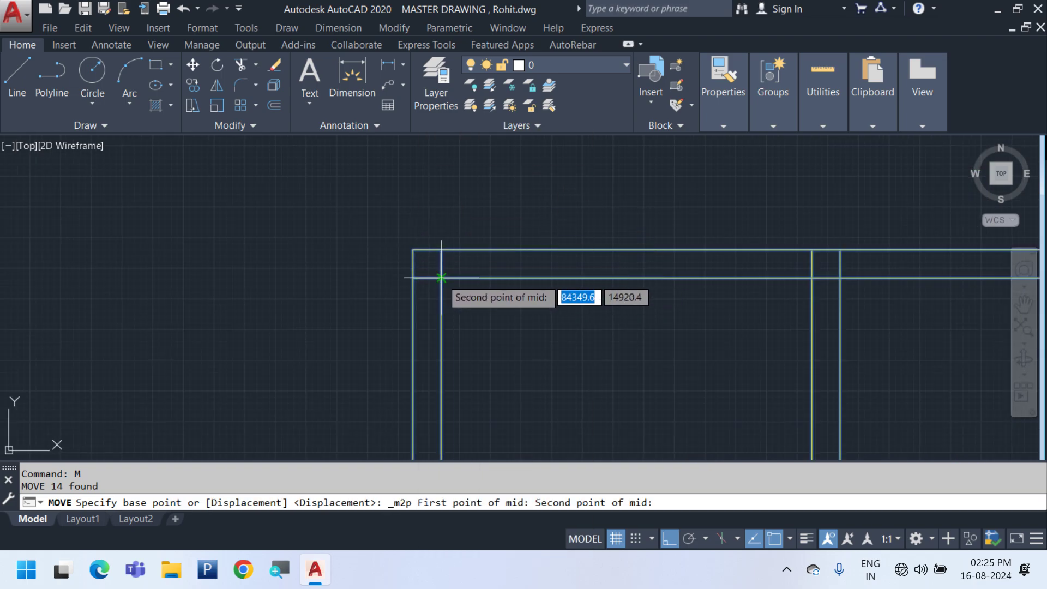
{"action": "left_click", "coordinate": [441, 278]}
{"action": "scroll", "coordinate": [514, 220], "scroll_direction": "down", "scroll_amount": 10}
{"action": "scroll", "coordinate": [428, 339], "scroll_direction": "up", "scroll_amount": 6}
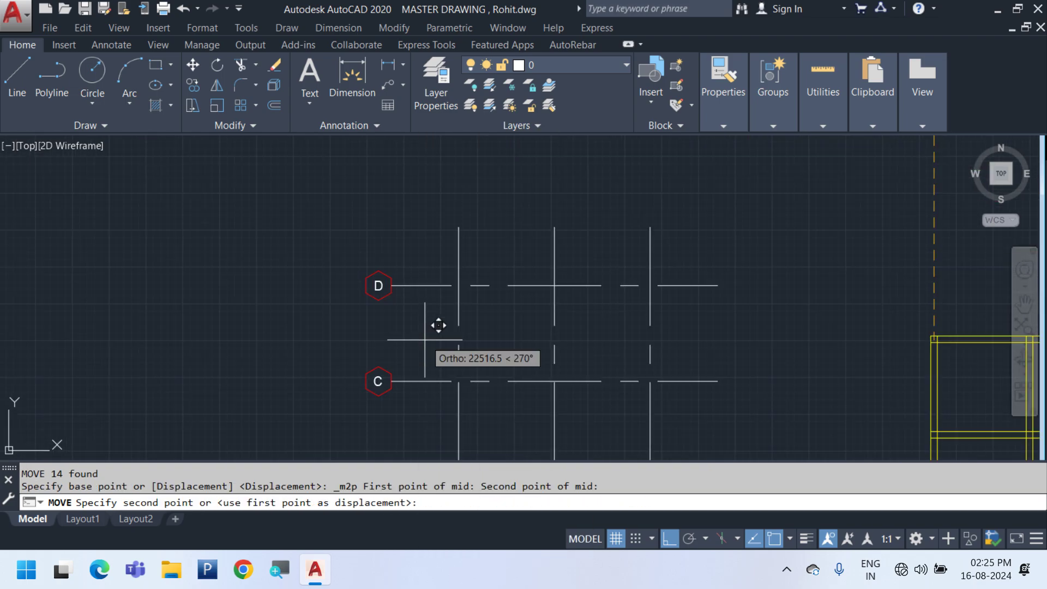
{"action": "left_click", "coordinate": [469, 277]}
{"action": "scroll", "coordinate": [636, 194], "scroll_direction": "down", "scroll_amount": 2}
{"action": "scroll", "coordinate": [636, 342], "scroll_direction": "up", "scroll_amount": 2}
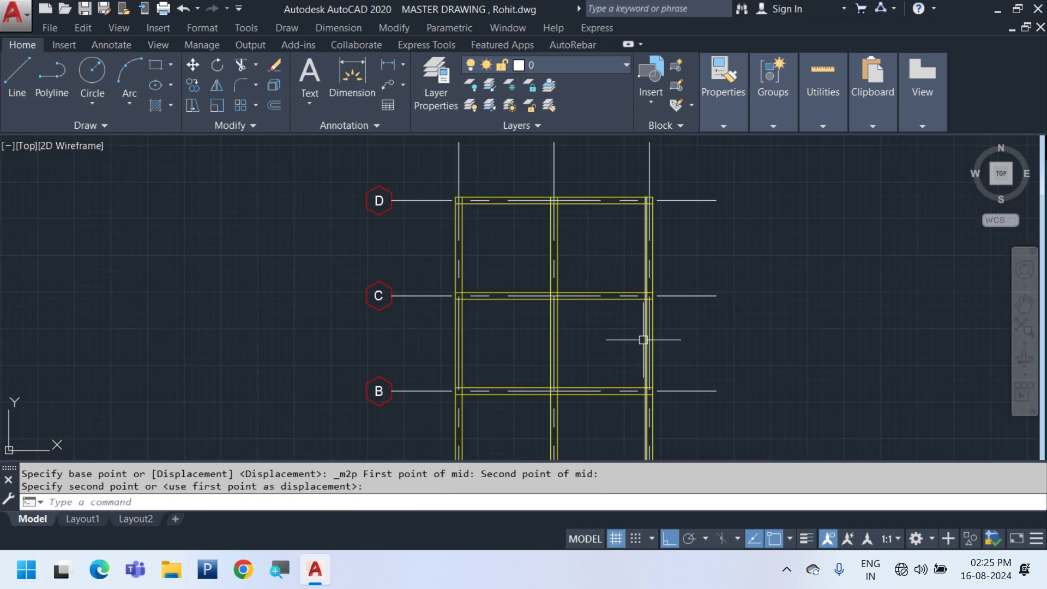
{"action": "left_click", "coordinate": [682, 367]}
{"action": "scroll", "coordinate": [619, 305], "scroll_direction": "down", "scroll_amount": 4}
{"action": "key", "text": "Escape"}
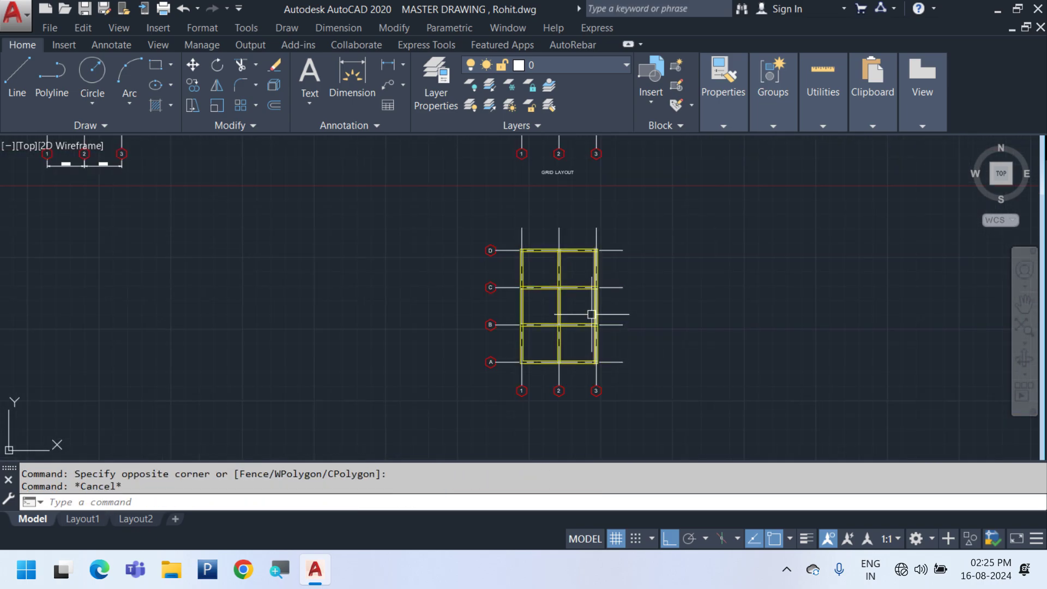
Fillet the crossing inner wall lines at grid corner D-1 into a sharp corner
{"action": "scroll", "coordinate": [493, 226], "scroll_direction": "up", "scroll_amount": 4}
{"action": "type", "text": "tr"}
{"action": "key", "text": "Return"}
{"action": "scroll", "coordinate": [463, 245], "scroll_direction": "up", "scroll_amount": 3}
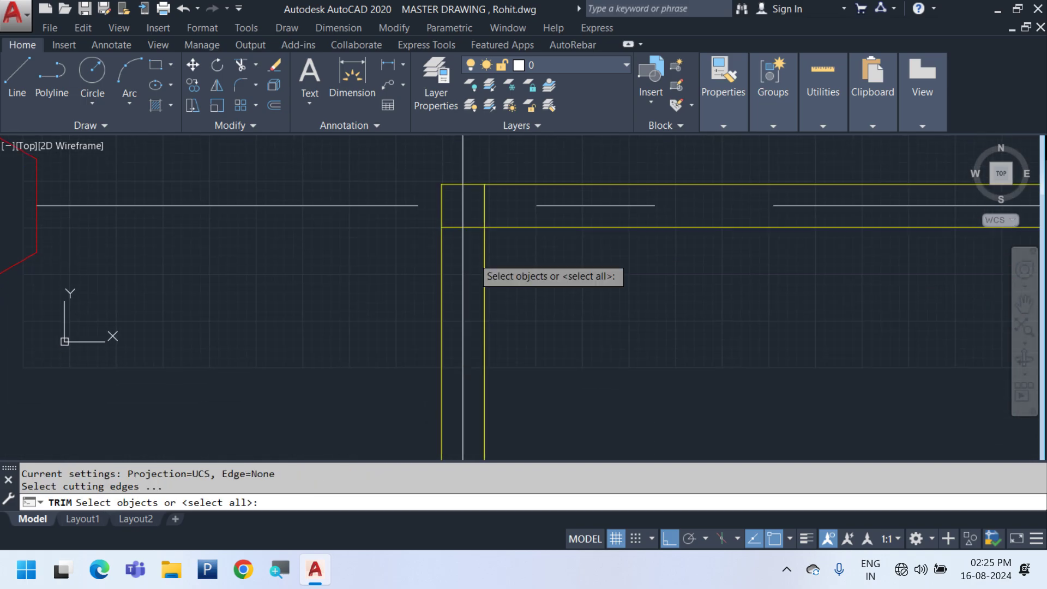
{"action": "middle_click_drag", "start_coordinate": [515, 302], "coordinate": [517, 288]}
{"action": "type", "text": "F"}
{"action": "key", "text": "Return"}
{"action": "left_click", "coordinate": [486, 226]}
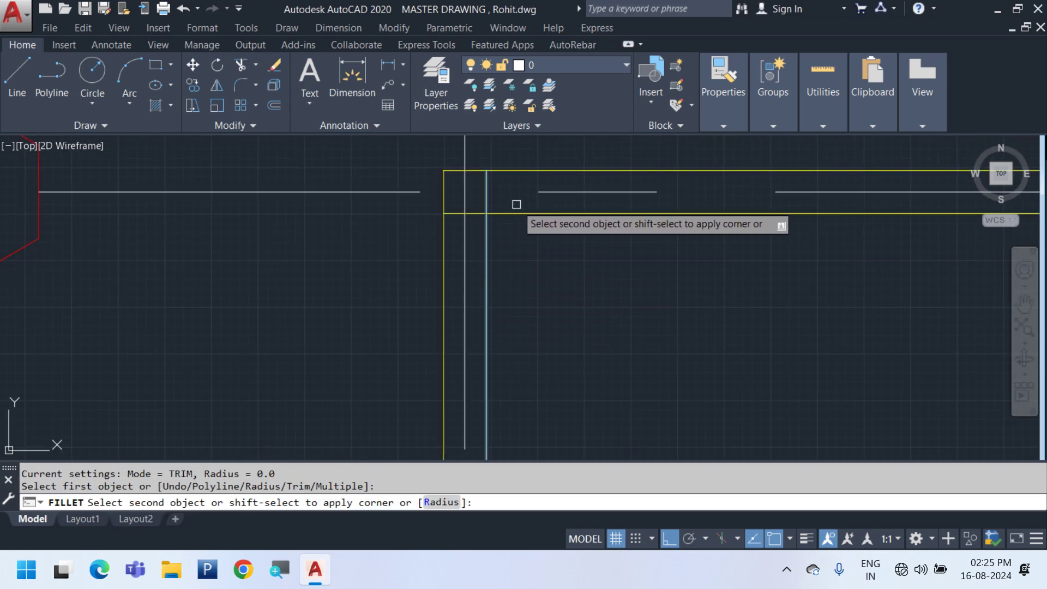
{"action": "left_click", "coordinate": [515, 214]}
Fillet the crossing inner wall lines at grid corner D-3 into a sharp corner
{"action": "scroll", "coordinate": [396, 220], "scroll_direction": "down", "scroll_amount": 5}
{"action": "scroll", "coordinate": [615, 227], "scroll_direction": "up", "scroll_amount": 5}
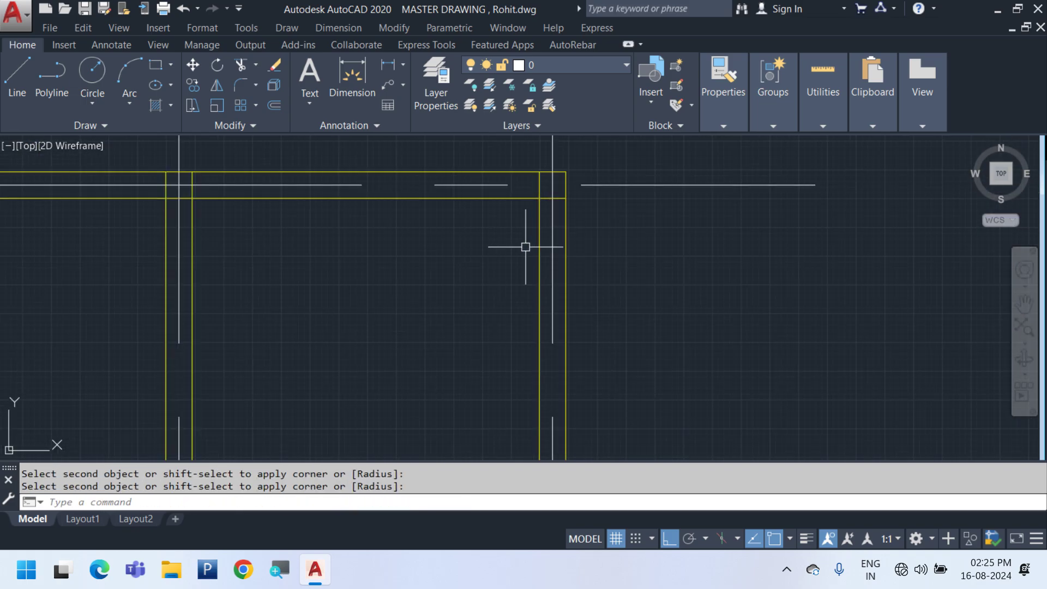
{"action": "key", "text": "Return"}
{"action": "left_click", "coordinate": [539, 230]}
{"action": "left_click", "coordinate": [527, 199]}
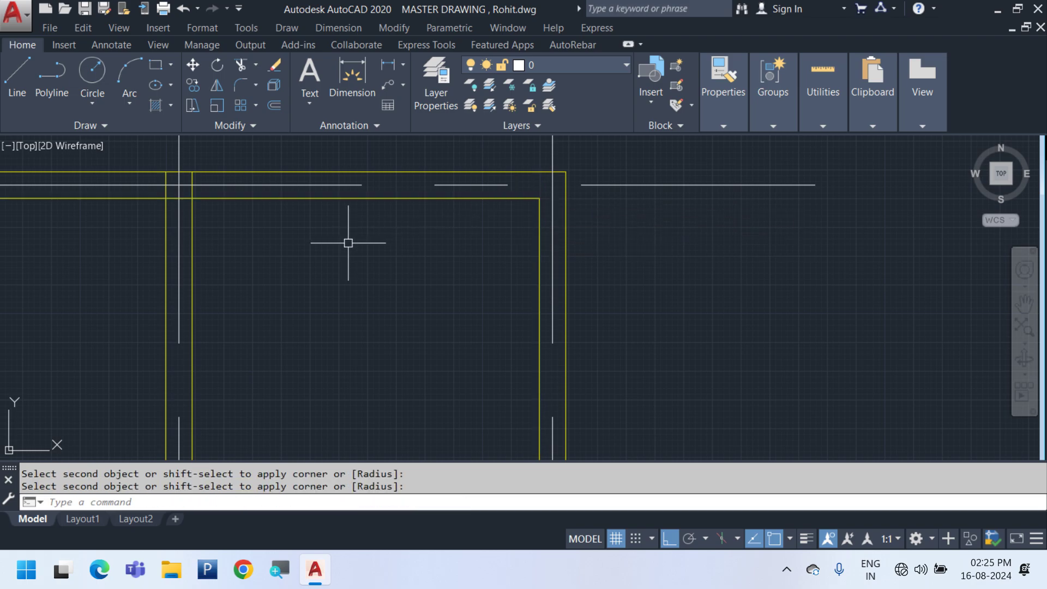
{"action": "middle_click_drag", "start_coordinate": [241, 228], "coordinate": [444, 227]}
{"action": "key", "text": "Return"}
{"action": "key", "text": "Escape"}
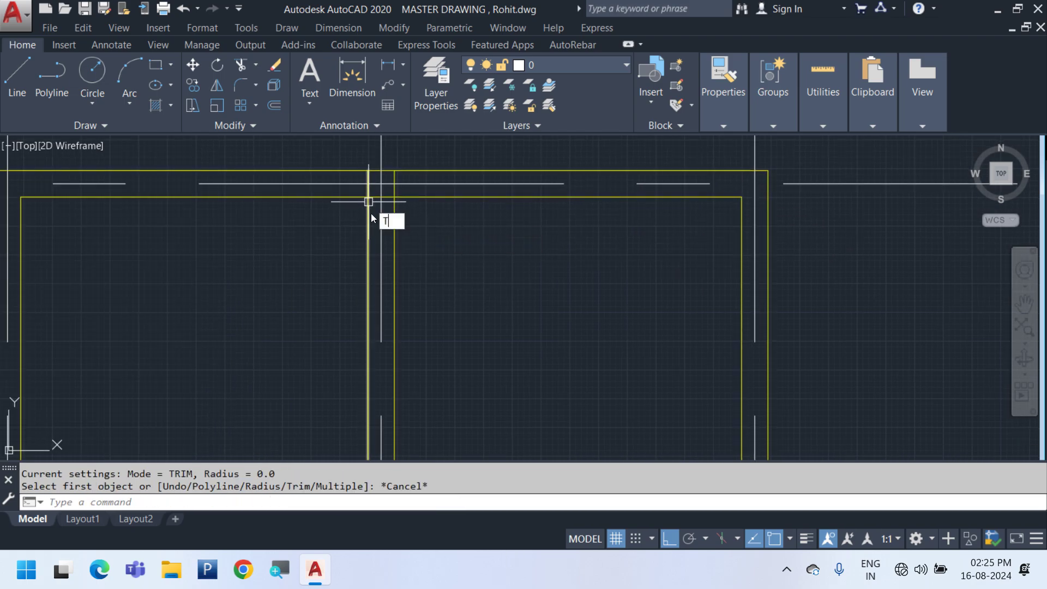
Trim the upper ends of the gridline 2 wall back to the inner face of the gridline D wall
{"action": "type", "text": "R"}
{"action": "key", "text": "Return"}
{"action": "scroll", "coordinate": [383, 201], "scroll_direction": "up", "scroll_amount": 4}
{"action": "left_click", "coordinate": [482, 210]}
{"action": "left_click", "coordinate": [462, 172]}
{"action": "key", "text": "Return"}
{"action": "left_click", "coordinate": [448, 180]}
{"action": "left_click", "coordinate": [310, 168]}
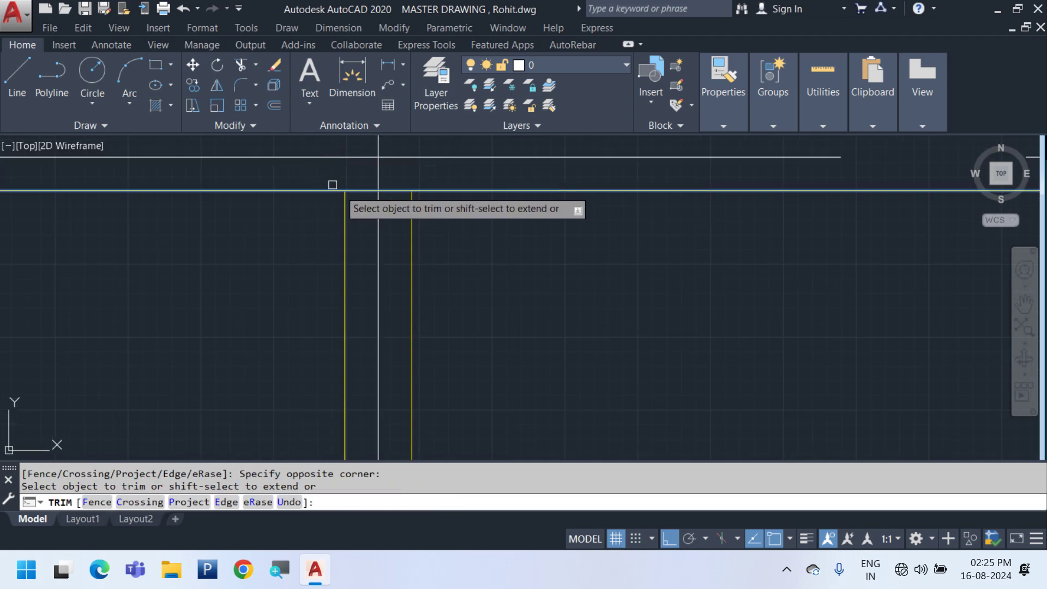
Trim the inner line of the gridline D wall between the two gridline 2 wall lines
{"action": "key", "text": "Escape"}
{"action": "key", "text": "Return"}
{"action": "key", "text": "Return"}
{"action": "left_click", "coordinate": [399, 210]}
{"action": "left_click", "coordinate": [383, 182]}
{"action": "left_click", "coordinate": [365, 204]}
{"action": "left_click", "coordinate": [362, 174]}
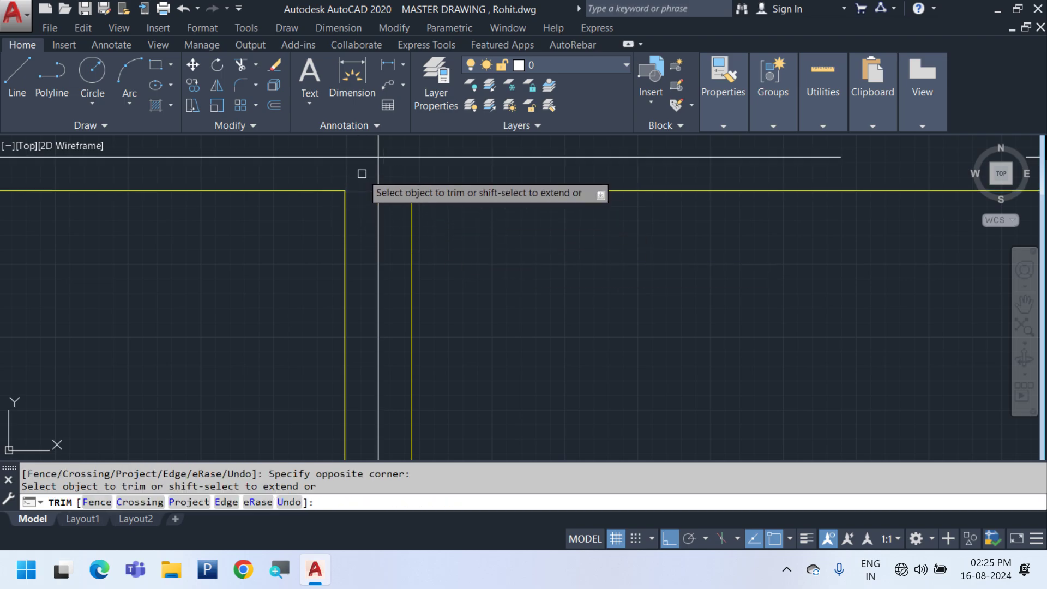
Trim the gridline C and B wall lines back to the inner face of the gridline 1 wall
{"action": "scroll", "coordinate": [362, 173], "scroll_direction": "down", "scroll_amount": 3}
{"action": "scroll", "coordinate": [350, 283], "scroll_direction": "up", "scroll_amount": 5}
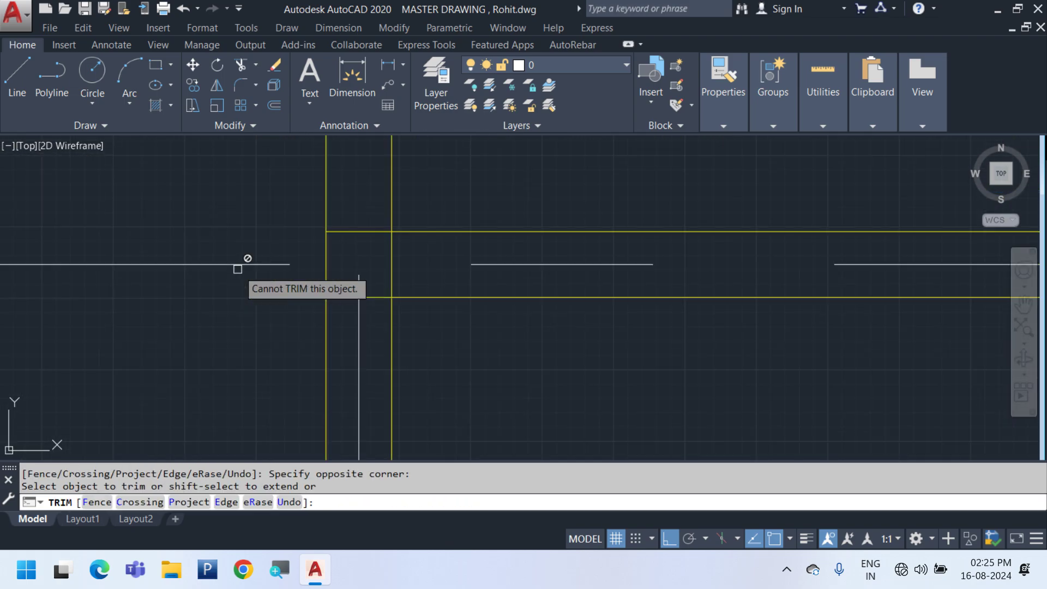
{"action": "key", "text": "Escape"}
{"action": "key", "text": "Return"}
{"action": "left_click", "coordinate": [391, 333]}
{"action": "key", "text": "Return"}
{"action": "left_click", "coordinate": [378, 323]}
{"action": "left_click", "coordinate": [363, 184]}
{"action": "scroll", "coordinate": [362, 212], "scroll_direction": "down", "scroll_amount": 5}
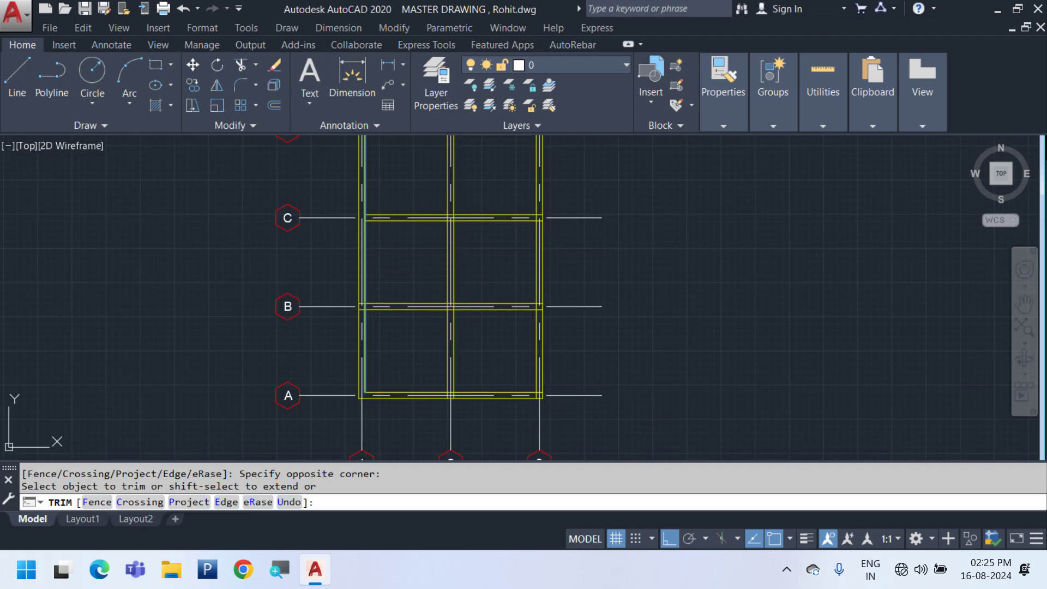
{"action": "scroll", "coordinate": [367, 206], "scroll_direction": "up", "scroll_amount": 6}
{"action": "left_click", "coordinate": [350, 247]}
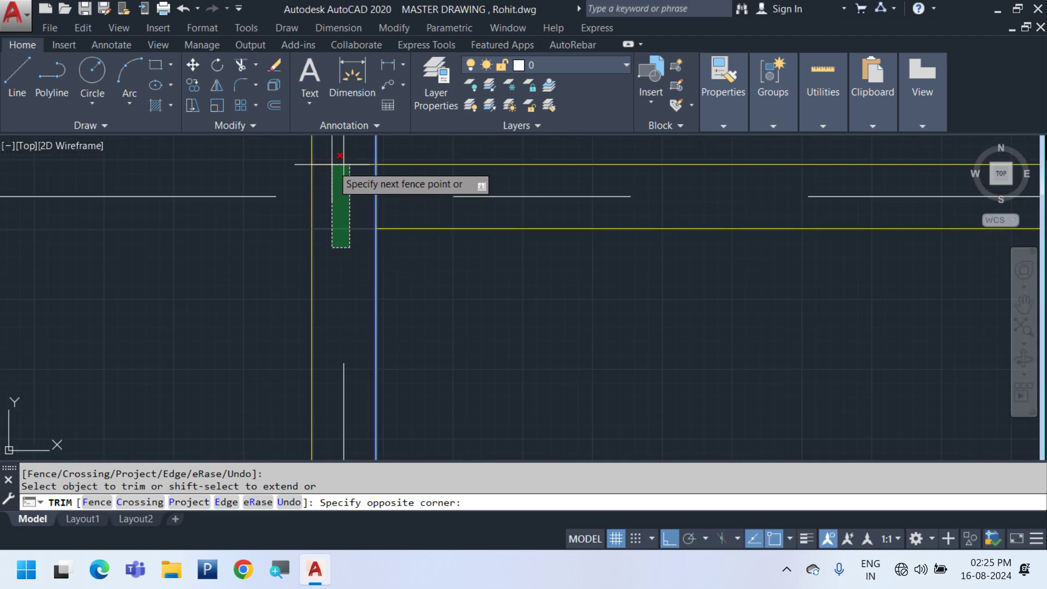
{"action": "left_click", "coordinate": [332, 163]}
Trim the lower ends of the gridline 2 wall back to the inner face of the gridline A wall
{"action": "scroll", "coordinate": [340, 197], "scroll_direction": "down", "scroll_amount": 5}
{"action": "scroll", "coordinate": [574, 431], "scroll_direction": "up", "scroll_amount": 6}
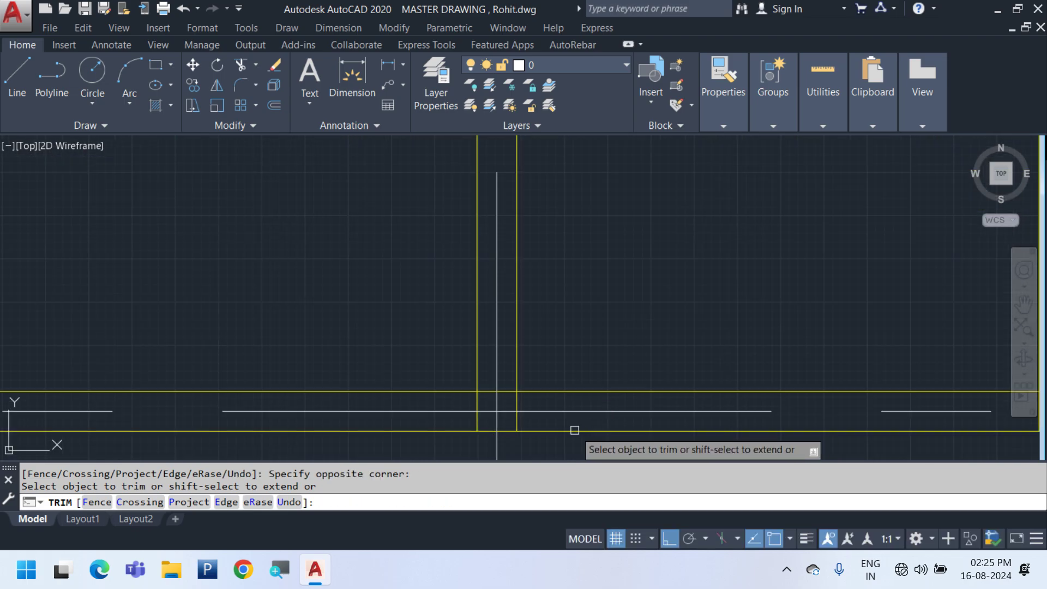
{"action": "middle_click_drag", "start_coordinate": [574, 430], "coordinate": [573, 413]}
{"action": "key", "text": "Escape"}
{"action": "key", "text": "Return"}
{"action": "left_click", "coordinate": [550, 379]}
{"action": "left_click", "coordinate": [538, 364]}
{"action": "key", "text": "Return"}
{"action": "left_click", "coordinate": [541, 385]}
{"action": "left_click", "coordinate": [456, 389]}
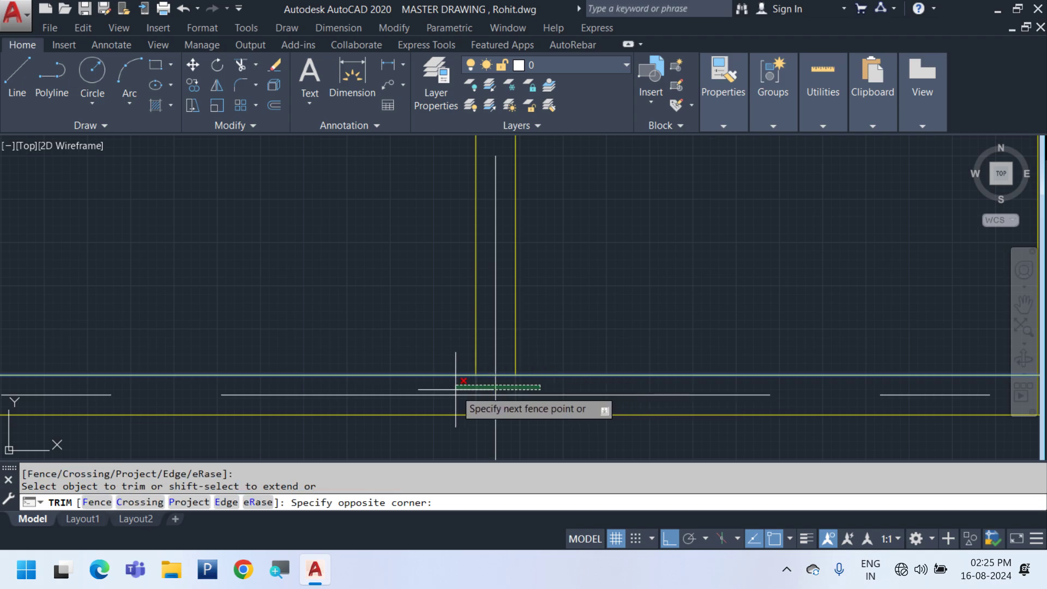
Trim the overlapping inner wall lines at grid corner A-3 into a clean corner
{"action": "middle_click_drag", "start_coordinate": [729, 391], "coordinate": [5, 341]}
{"action": "key", "text": "Return"}
{"action": "left_click", "coordinate": [316, 338]}
{"action": "left_click", "coordinate": [257, 292]}
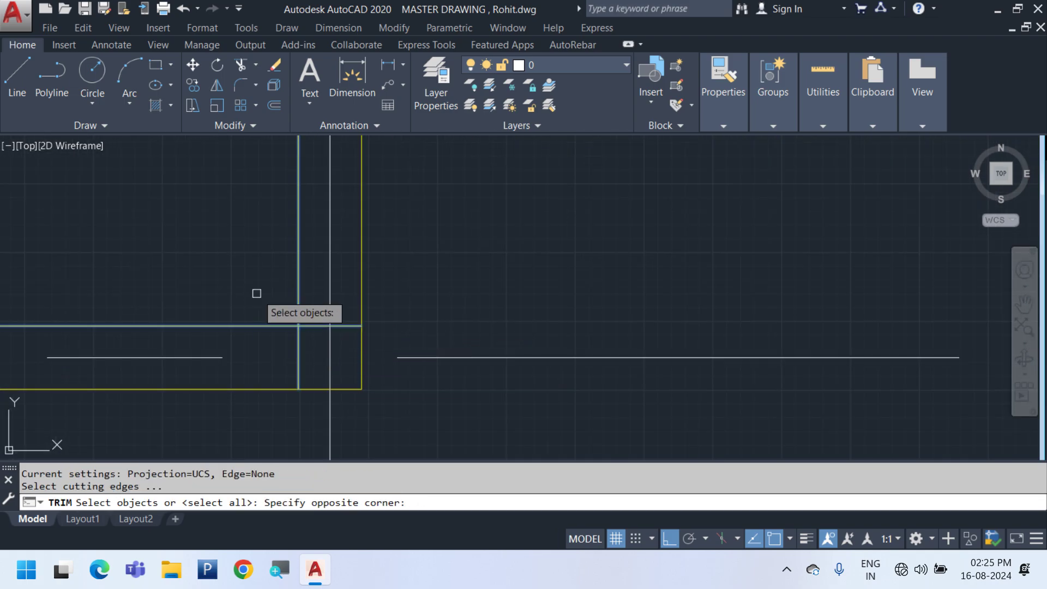
{"action": "key", "text": "Return"}
{"action": "scroll", "coordinate": [316, 334], "scroll_direction": "up", "scroll_amount": 4}
{"action": "left_click", "coordinate": [315, 331]}
{"action": "left_click", "coordinate": [316, 301]}
{"action": "left_click", "coordinate": [289, 364]}
{"action": "scroll", "coordinate": [316, 289], "scroll_direction": "down", "scroll_amount": 3}
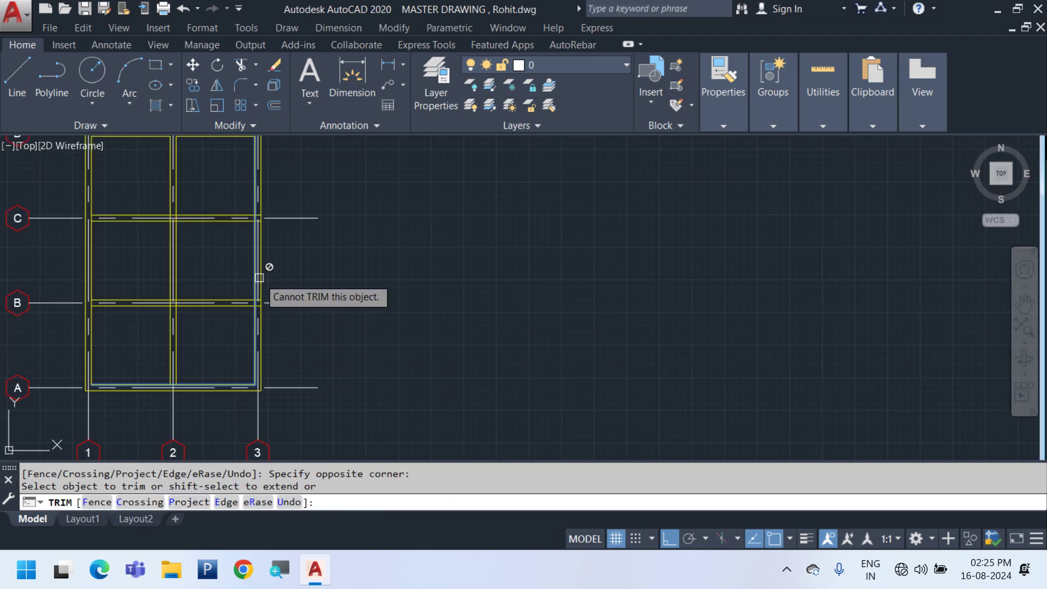
Trim the gridline B and C wall lines back to the inner face of the gridline 3 wall
{"action": "scroll", "coordinate": [241, 403], "scroll_direction": "up", "scroll_amount": 5}
{"action": "scroll", "coordinate": [257, 432], "scroll_direction": "up", "scroll_amount": 1}
{"action": "left_click", "coordinate": [259, 434]}
{"action": "left_click", "coordinate": [237, 337]}
{"action": "scroll", "coordinate": [263, 322], "scroll_direction": "down", "scroll_amount": 4}
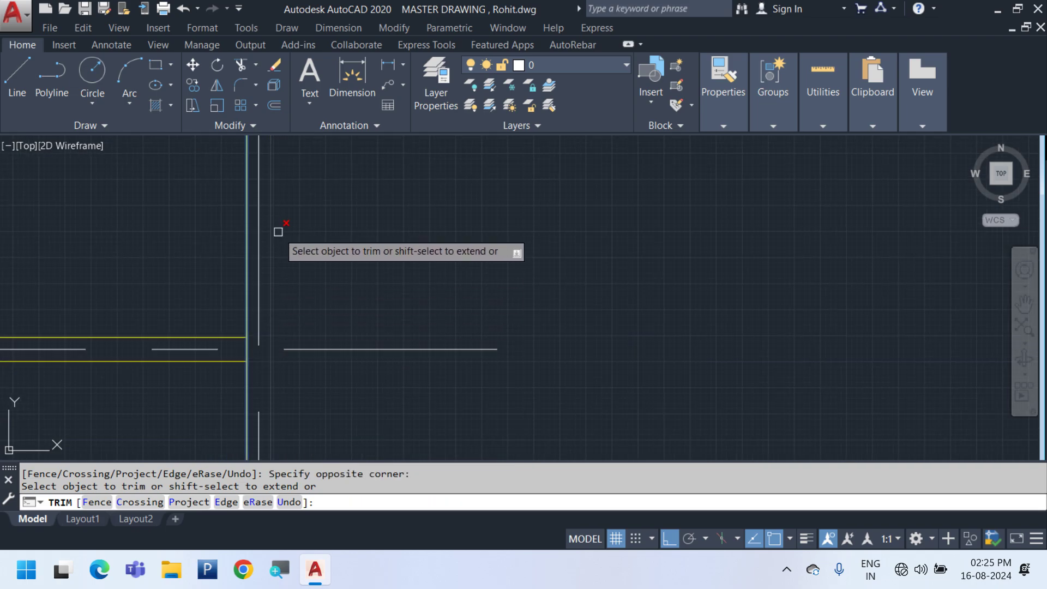
{"action": "middle_click_drag", "start_coordinate": [274, 219], "coordinate": [396, 493]}
{"action": "scroll", "coordinate": [383, 330], "scroll_direction": "up", "scroll_amount": 4}
{"action": "left_click", "coordinate": [390, 307]}
{"action": "left_click", "coordinate": [356, 231]}
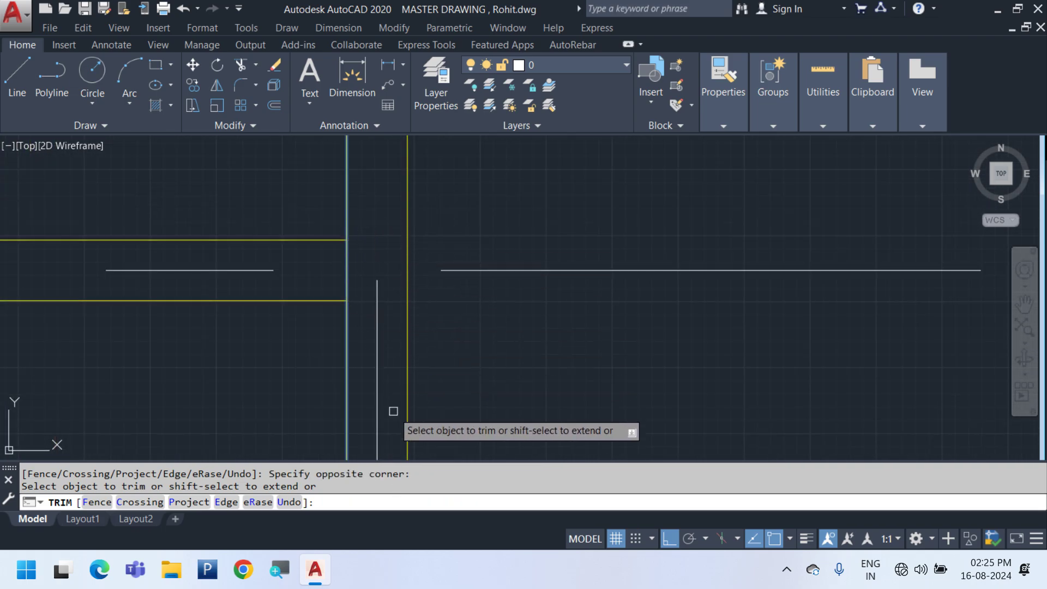
Erase the yellow wall layout from the lower grid copy, keeping the gridlines and bubbles
{"action": "scroll", "coordinate": [393, 411], "scroll_direction": "down", "scroll_amount": 5}
{"action": "middle_click_drag", "start_coordinate": [380, 297], "coordinate": [600, 196]}
{"action": "middle_click_drag", "start_coordinate": [463, 378], "coordinate": [491, 251]}
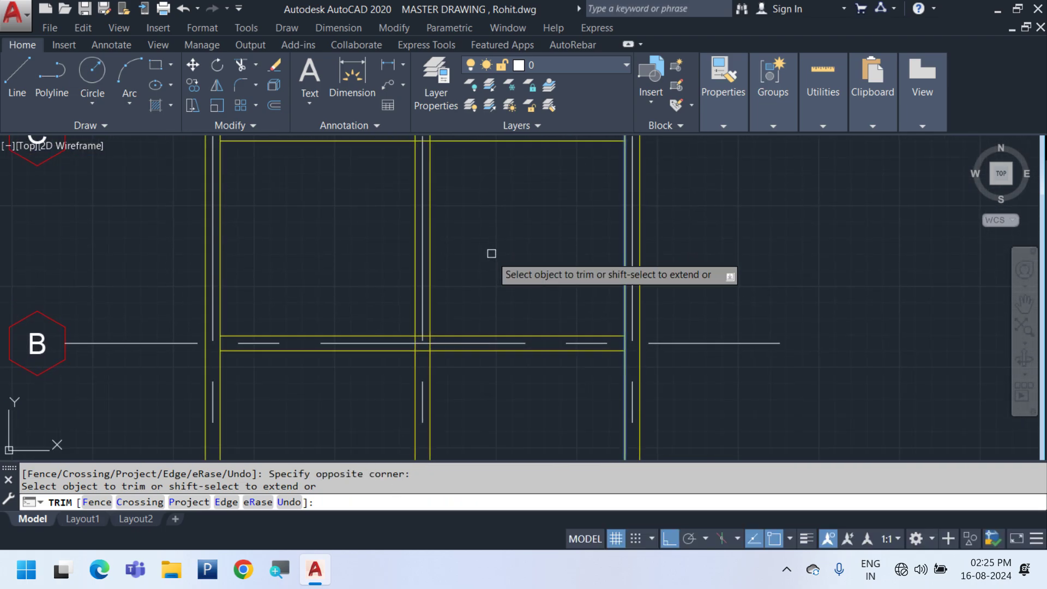
{"action": "scroll", "coordinate": [592, 436], "scroll_direction": "down", "scroll_amount": 3}
{"action": "scroll", "coordinate": [578, 407], "scroll_direction": "down", "scroll_amount": 5}
{"action": "scroll", "coordinate": [582, 393], "scroll_direction": "down", "scroll_amount": 2}
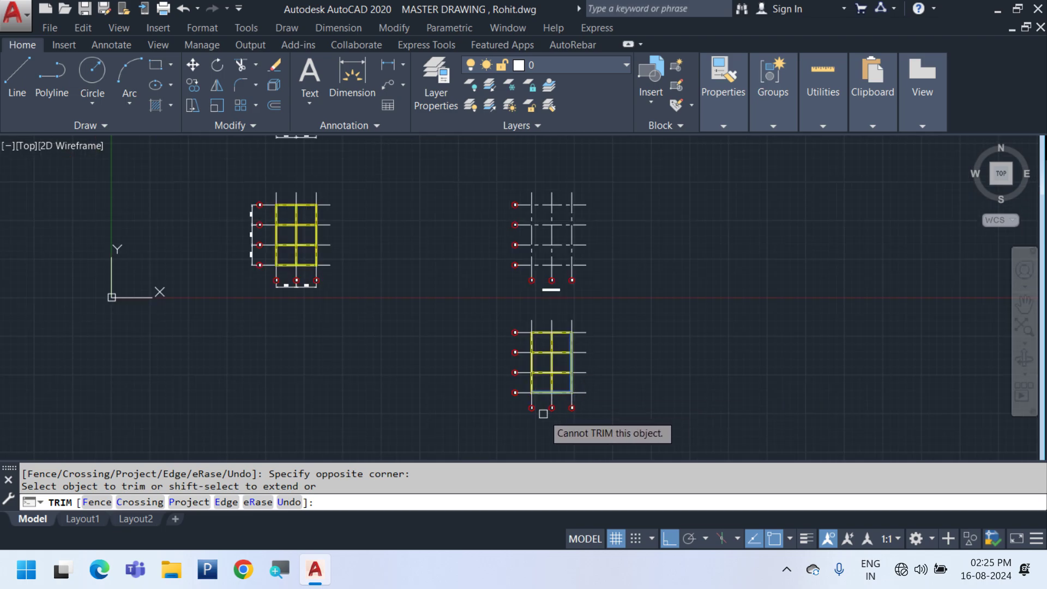
{"action": "middle_click_drag", "start_coordinate": [422, 357], "coordinate": [491, 525]}
{"action": "middle_click_drag", "start_coordinate": [384, 362], "coordinate": [298, 166]}
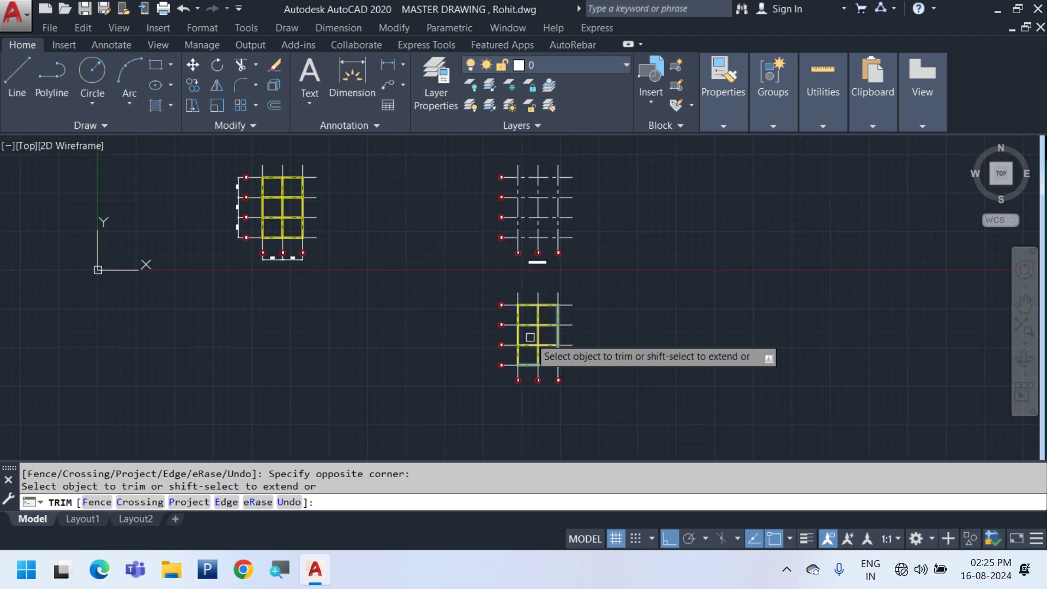
{"action": "scroll", "coordinate": [532, 351], "scroll_direction": "up", "scroll_amount": 4}
{"action": "key", "text": "Escape"}
{"action": "left_click", "coordinate": [453, 199]}
{"action": "left_click", "coordinate": [619, 401]}
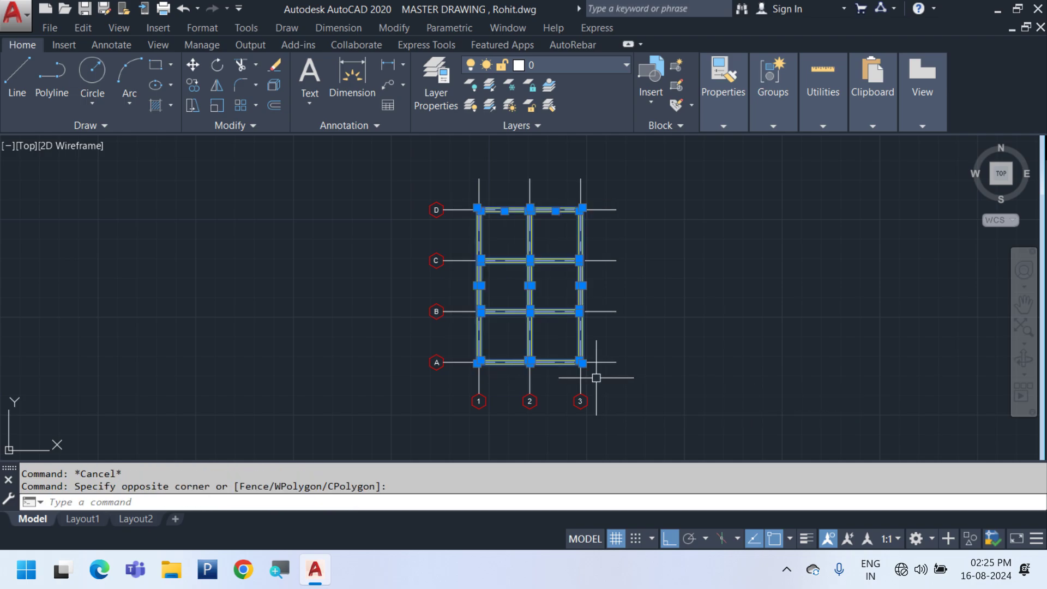
{"action": "key", "text": "Delete"}
Copy the detailed plan's walls, doors, windows and room labels onto the lower grid copy, placing them by grid intersection D-1
{"action": "scroll", "coordinate": [565, 376], "scroll_direction": "down", "scroll_amount": 3}
{"action": "scroll", "coordinate": [396, 182], "scroll_direction": "up", "scroll_amount": 5}
{"action": "middle_click_drag", "start_coordinate": [396, 186], "coordinate": [554, 263]}
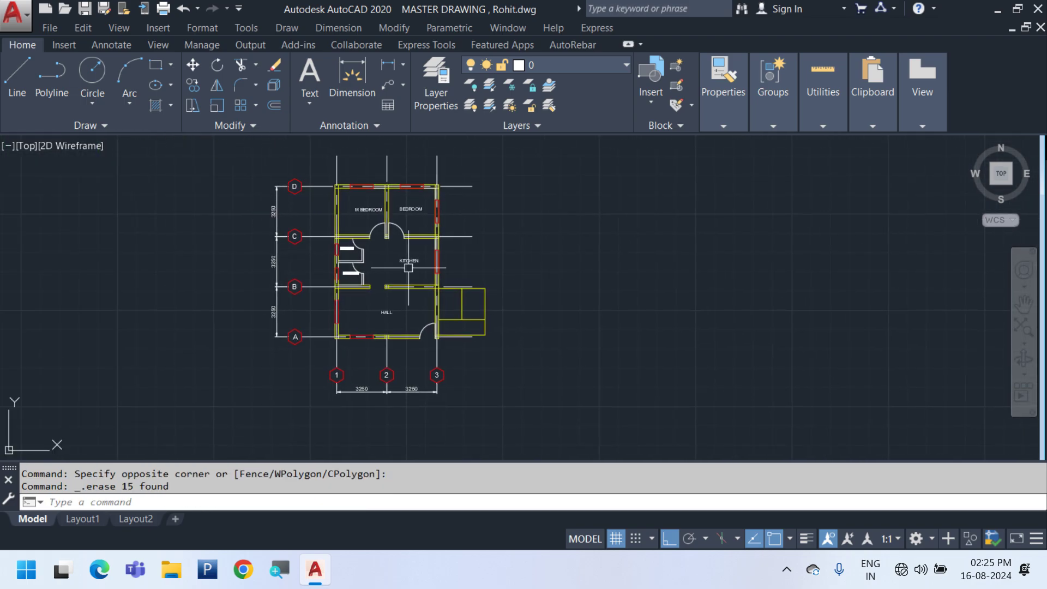
{"action": "scroll", "coordinate": [310, 202], "scroll_direction": "up", "scroll_amount": 3}
{"action": "left_click", "coordinate": [333, 151]}
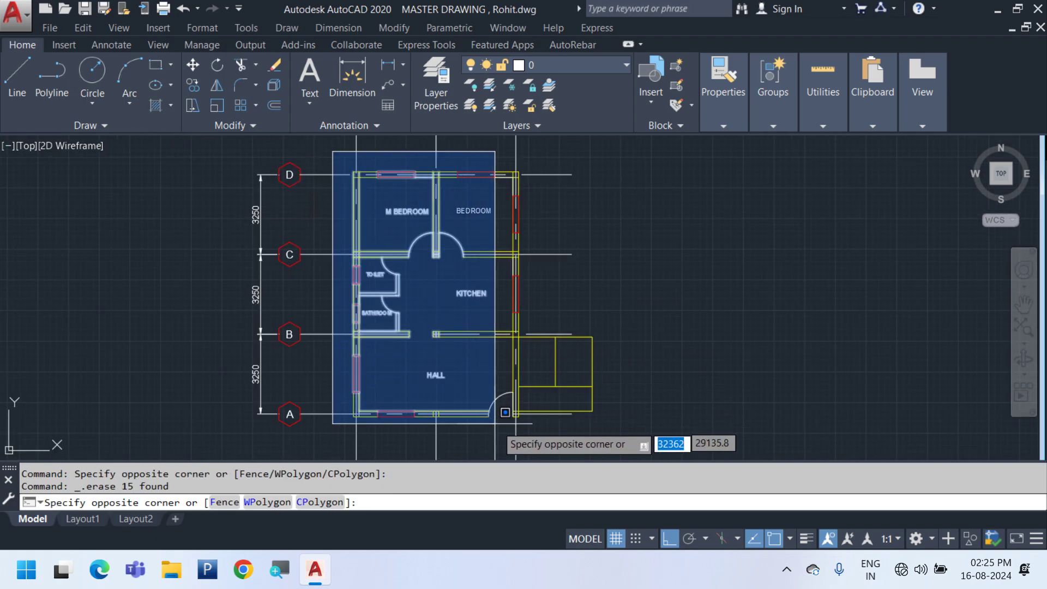
{"action": "left_click", "coordinate": [539, 424]}
{"action": "right_click", "coordinate": [656, 338]}
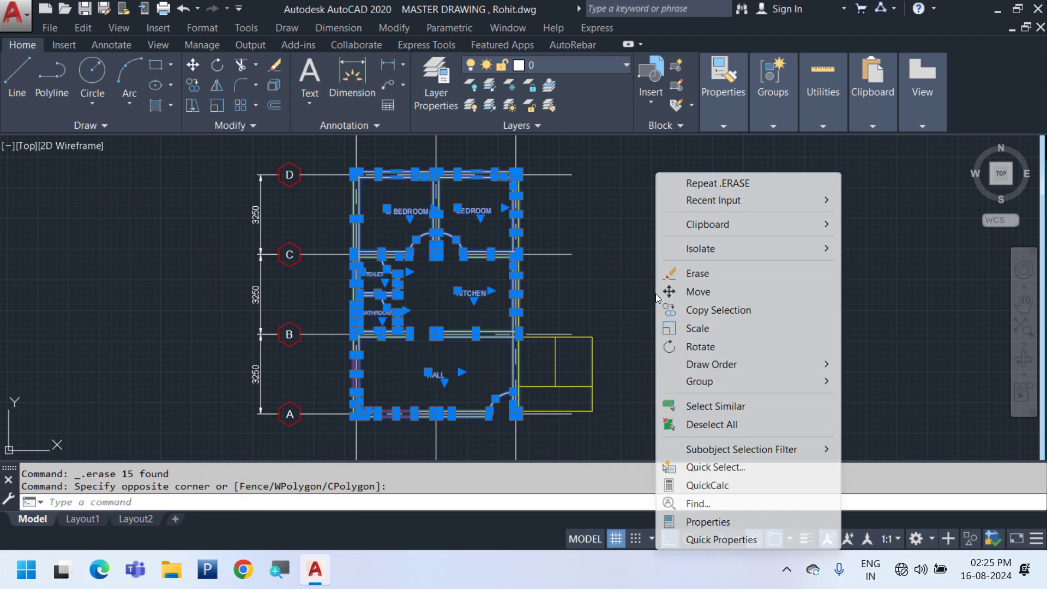
{"action": "left_click", "coordinate": [709, 310]}
{"action": "scroll", "coordinate": [351, 169], "scroll_direction": "up", "scroll_amount": 10}
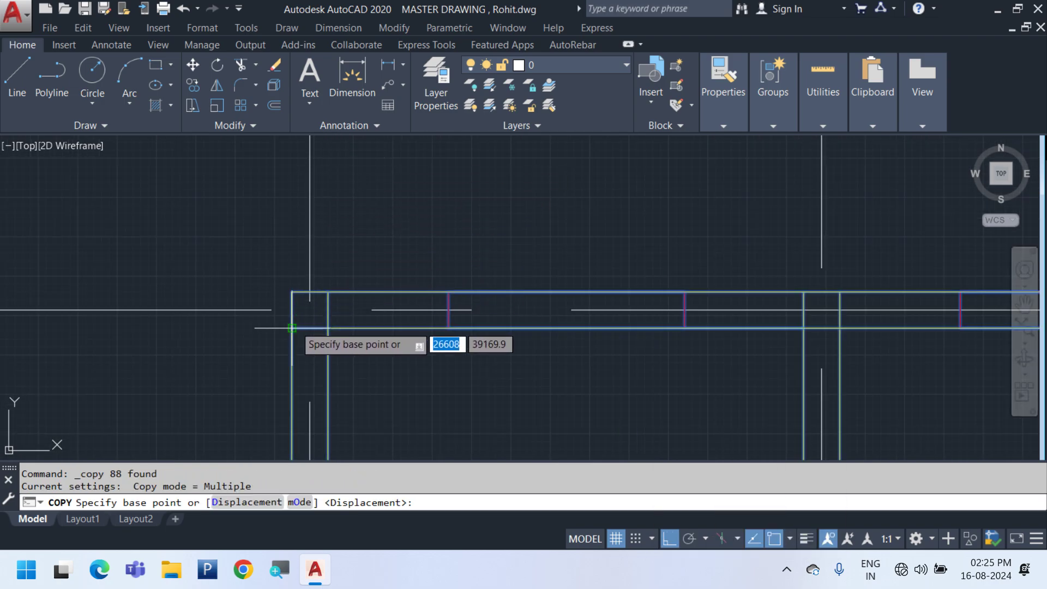
{"action": "left_click", "coordinate": [309, 310]}
{"action": "scroll", "coordinate": [327, 273], "scroll_direction": "down", "scroll_amount": 10}
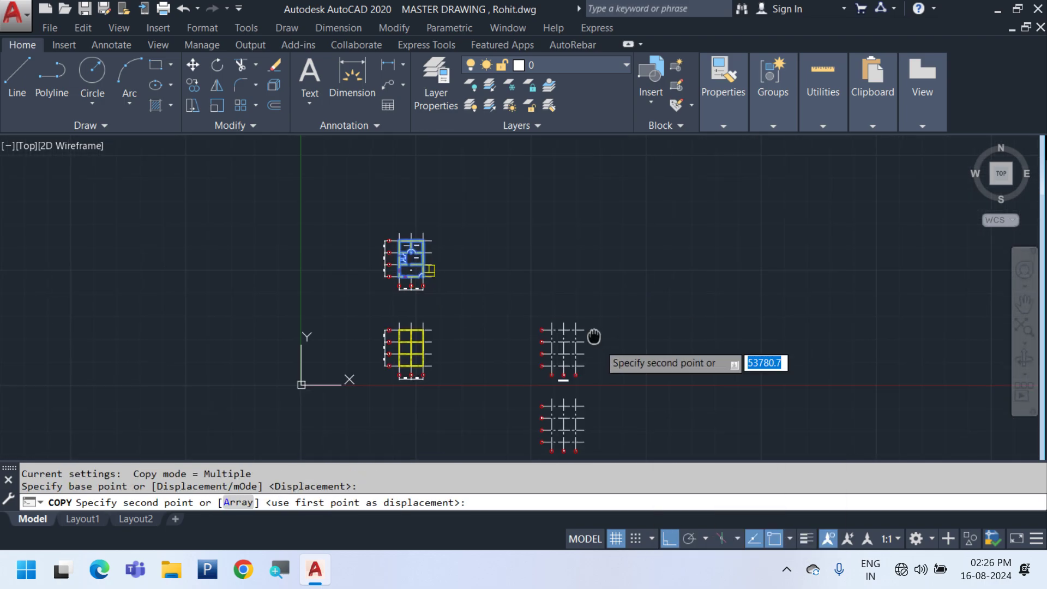
{"action": "scroll", "coordinate": [386, 192], "scroll_direction": "up", "scroll_amount": 8}
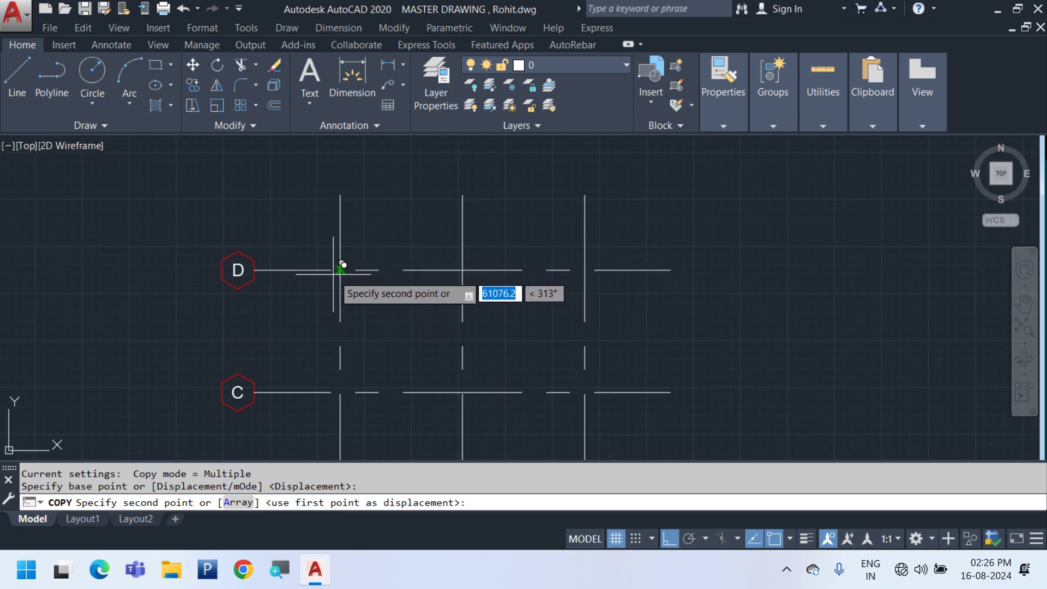
{"action": "left_click", "coordinate": [340, 269]}
{"action": "scroll", "coordinate": [386, 247], "scroll_direction": "down", "scroll_amount": 5}
{"action": "key", "text": "Escape"}
Fillet the inner wall lines at grid corner D-1 of the copied plan into a clean corner
{"action": "scroll", "coordinate": [508, 314], "scroll_direction": "up", "scroll_amount": 5}
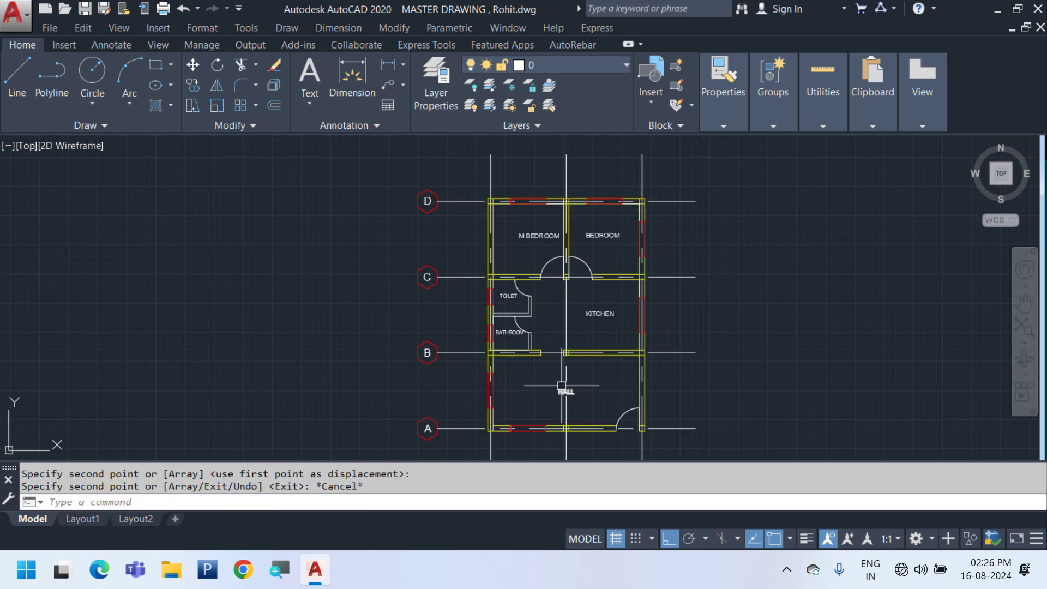
{"action": "middle_click_drag", "start_coordinate": [528, 367], "coordinate": [480, 420]}
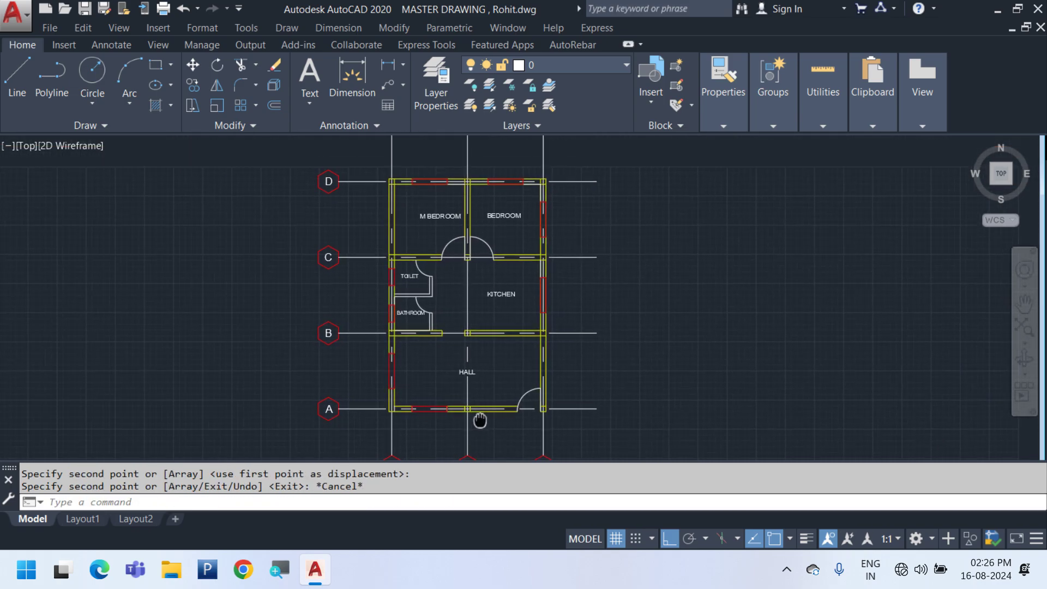
{"action": "scroll", "coordinate": [397, 199], "scroll_direction": "up", "scroll_amount": 5}
{"action": "type", "text": "f"}
{"action": "key", "text": "Return"}
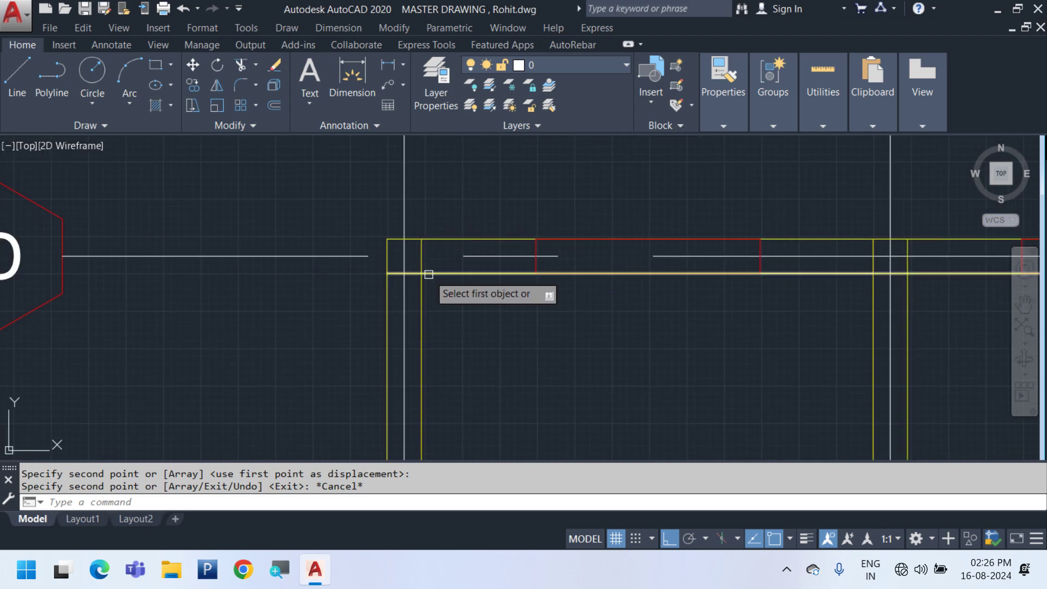
{"action": "left_click", "coordinate": [435, 269]}
{"action": "left_click", "coordinate": [435, 267]}
Try to fillet the inner wall lines at grid corner D-3 into a clean corner
{"action": "scroll", "coordinate": [358, 266], "scroll_direction": "down", "scroll_amount": 6}
{"action": "middle_click_drag", "start_coordinate": [695, 306], "coordinate": [605, 301]}
{"action": "scroll", "coordinate": [636, 273], "scroll_direction": "up", "scroll_amount": 6}
{"action": "key", "text": "space"}
{"action": "left_click", "coordinate": [685, 251]}
{"action": "left_click", "coordinate": [674, 230]}
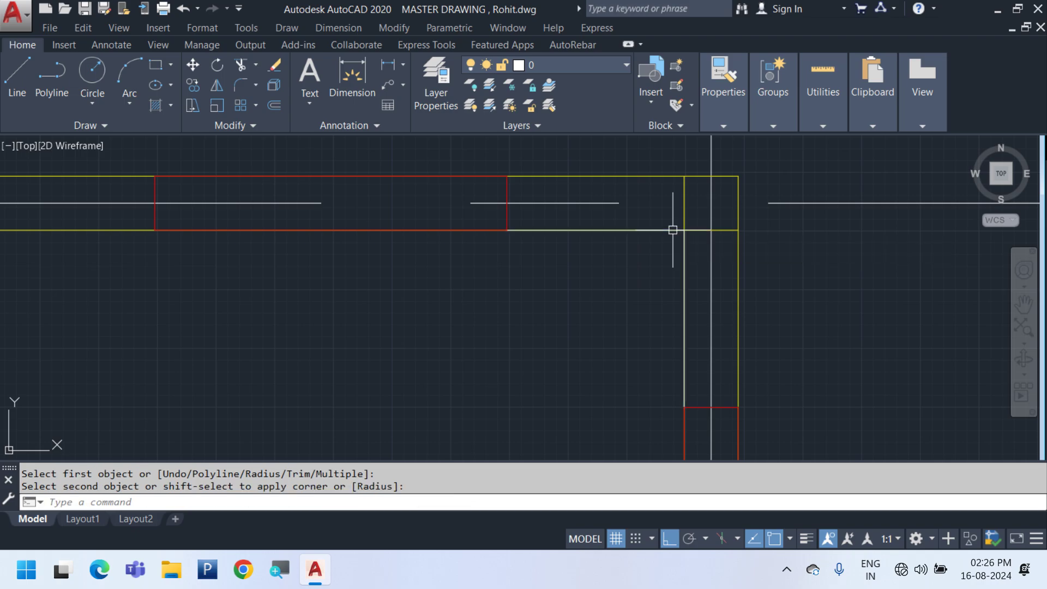
{"action": "key", "text": "space"}
{"action": "key", "text": "Escape"}
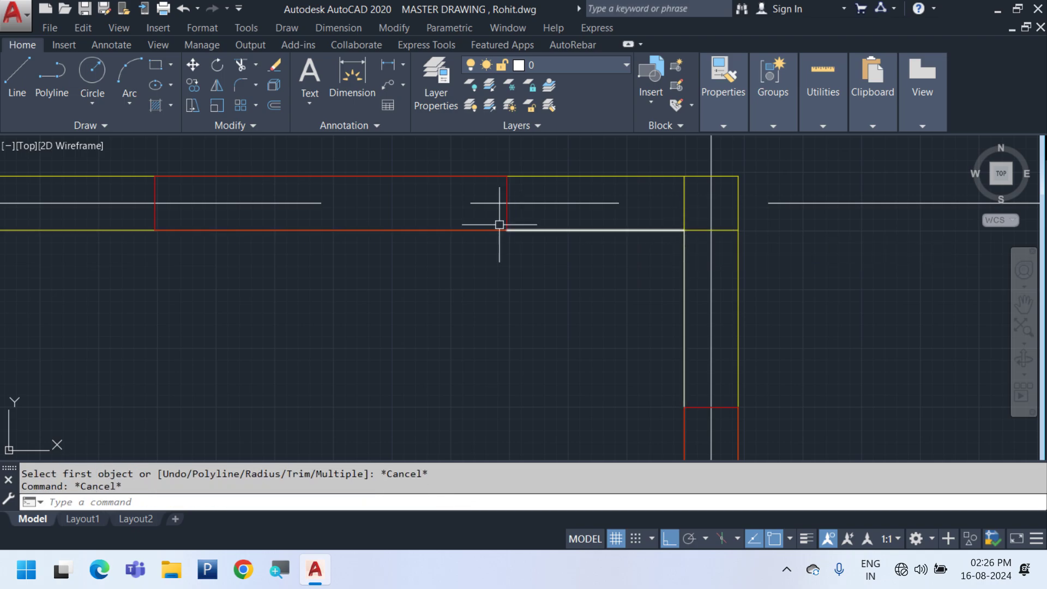
Erase the two duplicate lines lying on the inner wall faces near grid corner D-3
{"action": "left_click", "coordinate": [427, 208]}
{"action": "key", "text": "Escape"}
{"action": "left_click", "coordinate": [435, 283]}
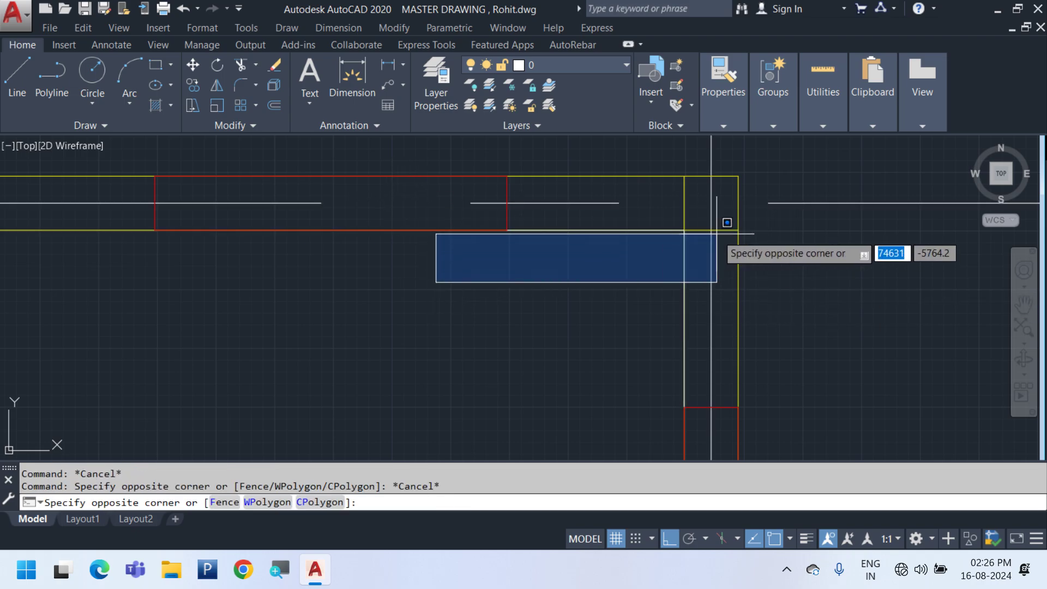
{"action": "left_click", "coordinate": [718, 227]}
{"action": "left_click", "coordinate": [477, 263]}
{"action": "left_click", "coordinate": [717, 206]}
{"action": "left_click", "coordinate": [665, 218]}
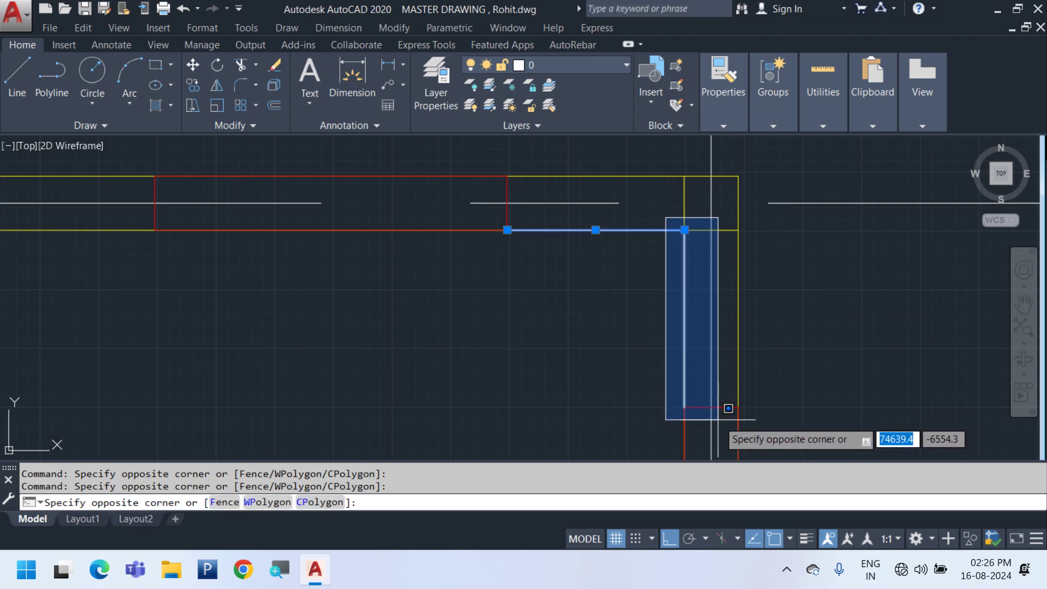
{"action": "left_click", "coordinate": [725, 419]}
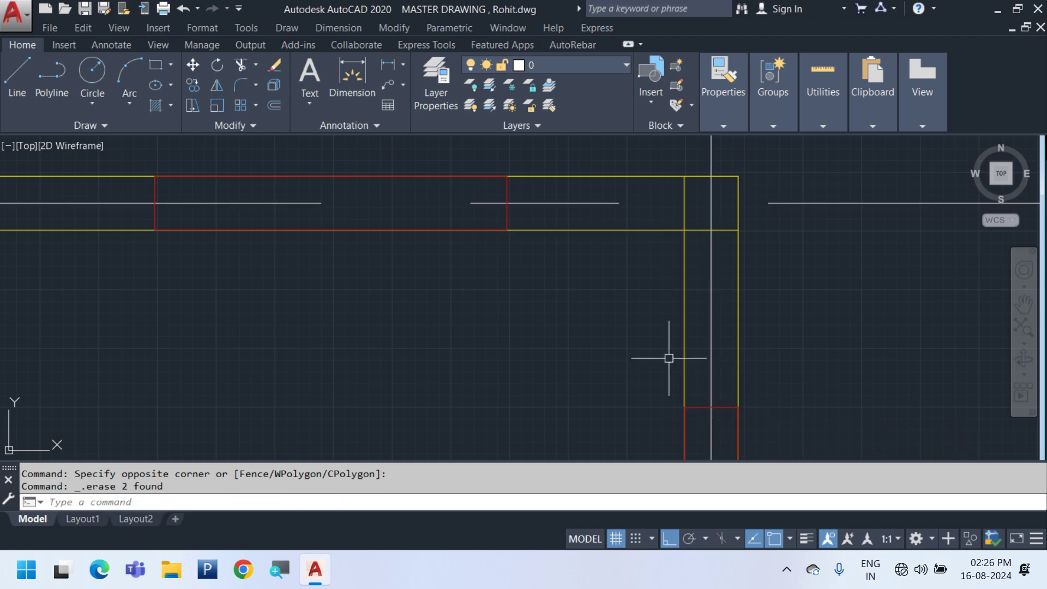
Trim the overlapping inner wall lines at grid corner D-3 into a clean corner
{"action": "type", "text": "tr"}
{"action": "key", "text": "space"}
{"action": "scroll", "coordinate": [657, 198], "scroll_direction": "up", "scroll_amount": 2}
{"action": "left_click", "coordinate": [718, 268]}
{"action": "left_click", "coordinate": [673, 223]}
{"action": "key", "text": "space"}
{"action": "left_click", "coordinate": [723, 251]}
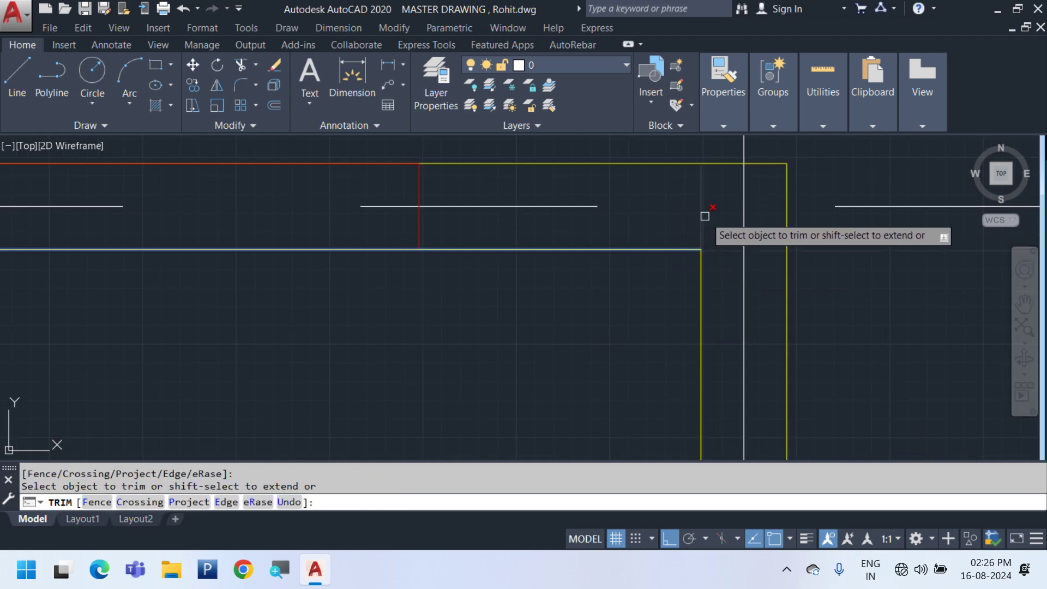
{"action": "left_click", "coordinate": [705, 216]}
{"action": "left_click", "coordinate": [715, 238]}
{"action": "left_click", "coordinate": [683, 213]}
{"action": "scroll", "coordinate": [710, 236], "scroll_direction": "down", "scroll_amount": 6}
{"action": "key", "text": "Escape"}
Trim out the gridline D wall's inner line between the two faces of the gridline 2 wall
{"action": "scroll", "coordinate": [386, 217], "scroll_direction": "up", "scroll_amount": 4}
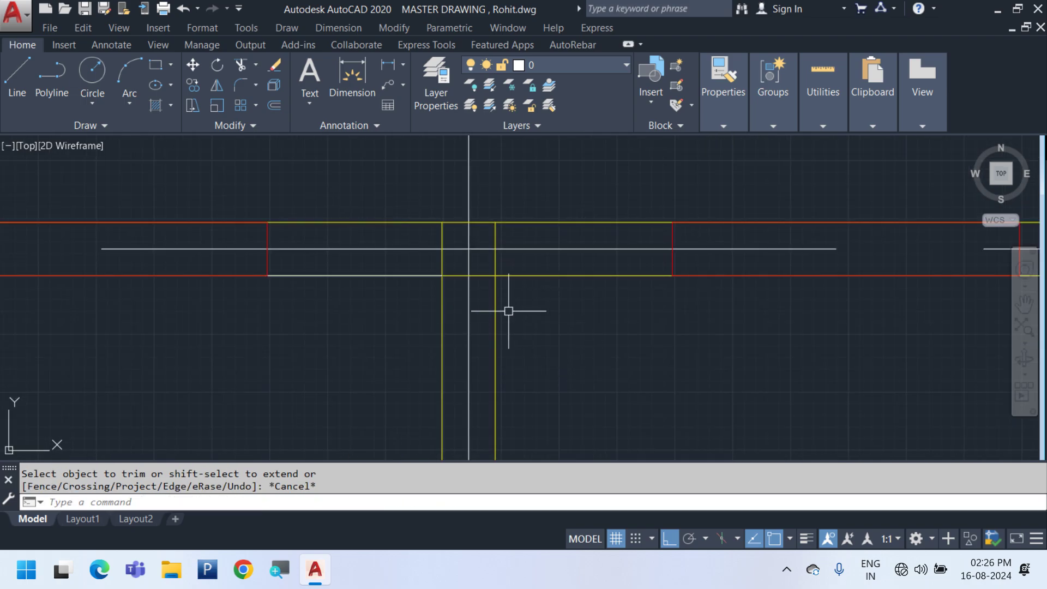
{"action": "scroll", "coordinate": [411, 226], "scroll_direction": "up", "scroll_amount": 4}
{"action": "type", "text": "tr"}
{"action": "key", "text": "space"}
{"action": "left_click", "coordinate": [614, 386]}
{"action": "left_click", "coordinate": [595, 333]}
{"action": "left_click", "coordinate": [658, 317]}
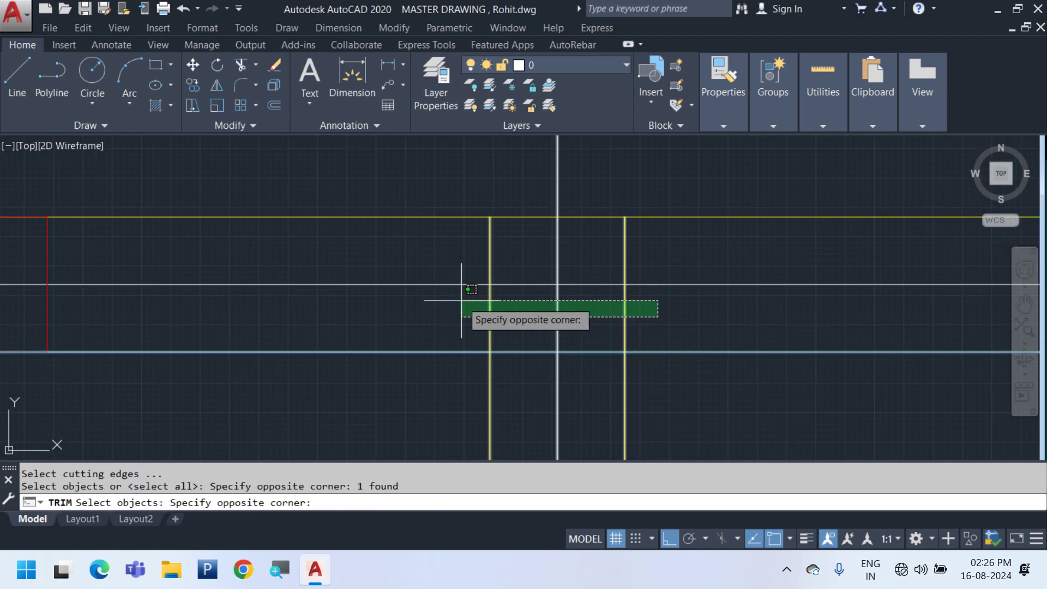
{"action": "left_click", "coordinate": [461, 300]}
{"action": "key", "text": "space"}
{"action": "left_click", "coordinate": [591, 376]}
{"action": "left_click", "coordinate": [587, 298]}
{"action": "left_click", "coordinate": [540, 378]}
{"action": "left_click", "coordinate": [523, 334]}
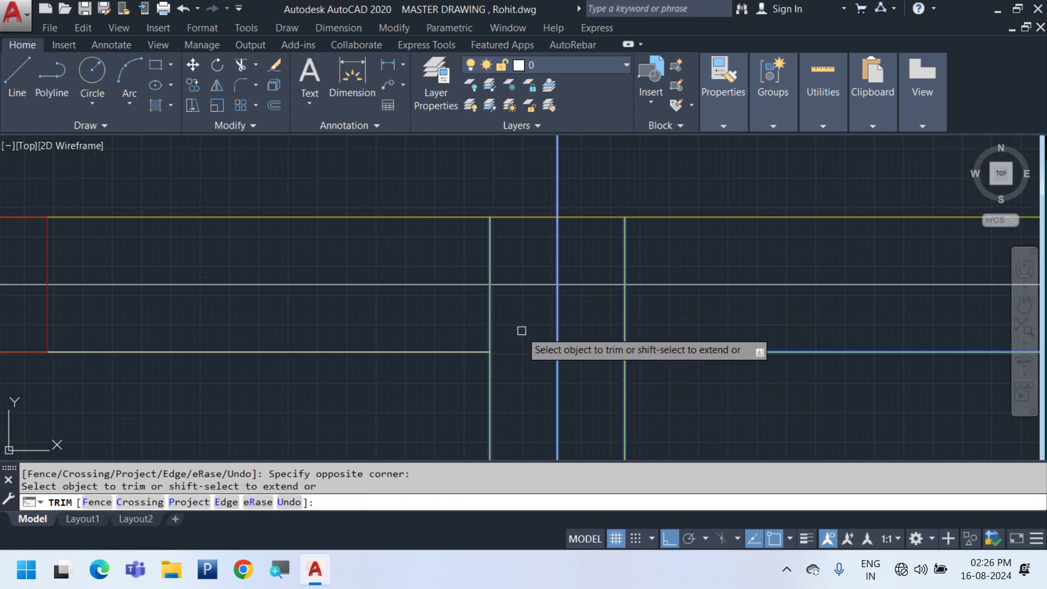
{"action": "key", "text": "Escape"}
Trim the upper ends of the gridline 2 wall back to the inner face of the gridline D wall
{"action": "key", "text": "space"}
{"action": "left_click", "coordinate": [447, 352]}
{"action": "left_click", "coordinate": [692, 381]}
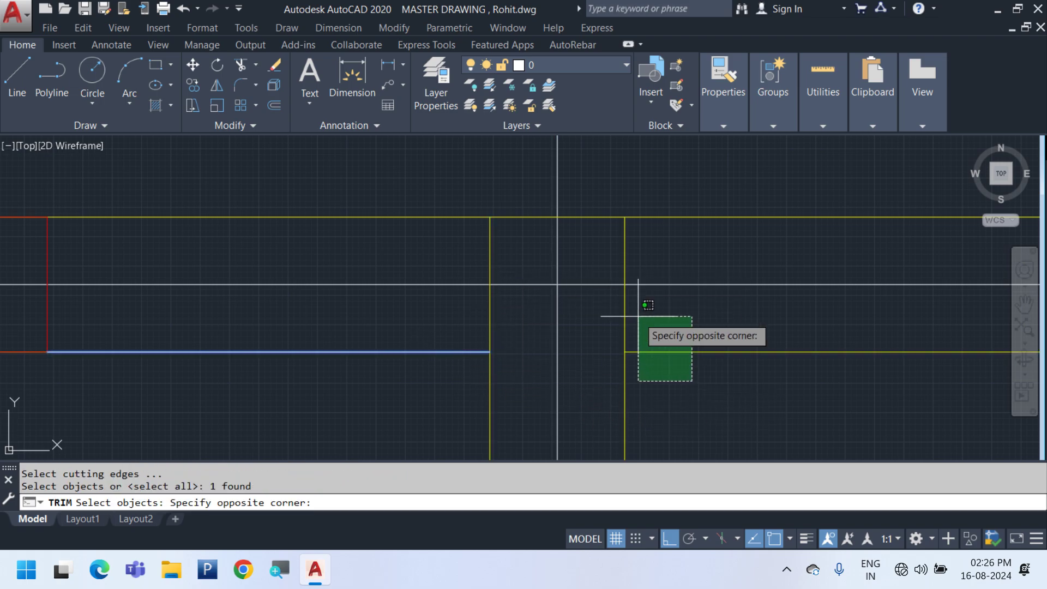
{"action": "left_click", "coordinate": [638, 316]}
{"action": "key", "text": "space"}
{"action": "left_click", "coordinate": [656, 324]}
{"action": "left_click", "coordinate": [561, 311]}
{"action": "left_click", "coordinate": [522, 341]}
{"action": "left_click", "coordinate": [483, 321]}
{"action": "key", "text": "Escape"}
{"action": "scroll", "coordinate": [580, 241], "scroll_direction": "down", "scroll_amount": 5}
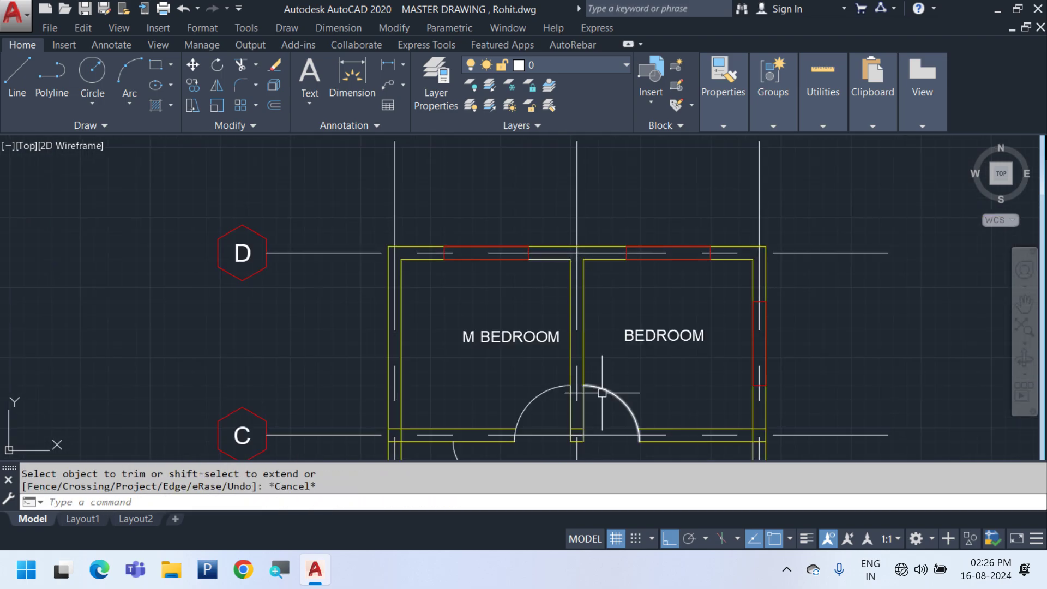
Trim the gridline C wall lines back to the inner face of the gridline 1 wall
{"action": "middle_click_drag", "start_coordinate": [602, 392], "coordinate": [600, 295]}
{"action": "scroll", "coordinate": [587, 318], "scroll_direction": "up", "scroll_amount": 2}
{"action": "scroll", "coordinate": [298, 256], "scroll_direction": "up", "scroll_amount": 6}
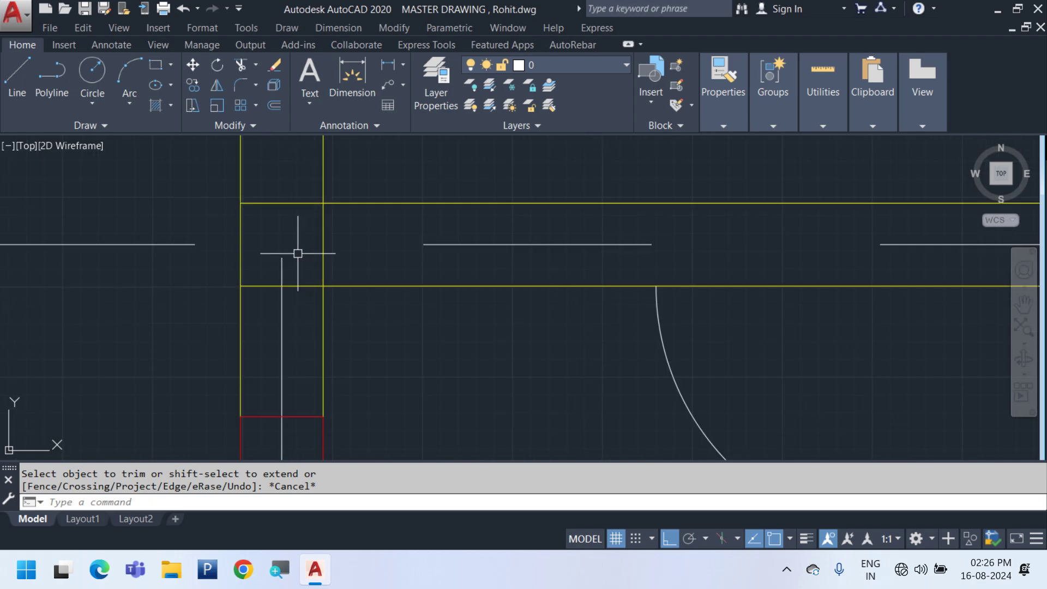
{"action": "key", "text": "space"}
{"action": "left_click", "coordinate": [322, 333]}
{"action": "left_click", "coordinate": [314, 329]}
{"action": "key", "text": "space"}
{"action": "left_click", "coordinate": [306, 297]}
{"action": "key", "text": "space"}
{"action": "left_click", "coordinate": [313, 309]}
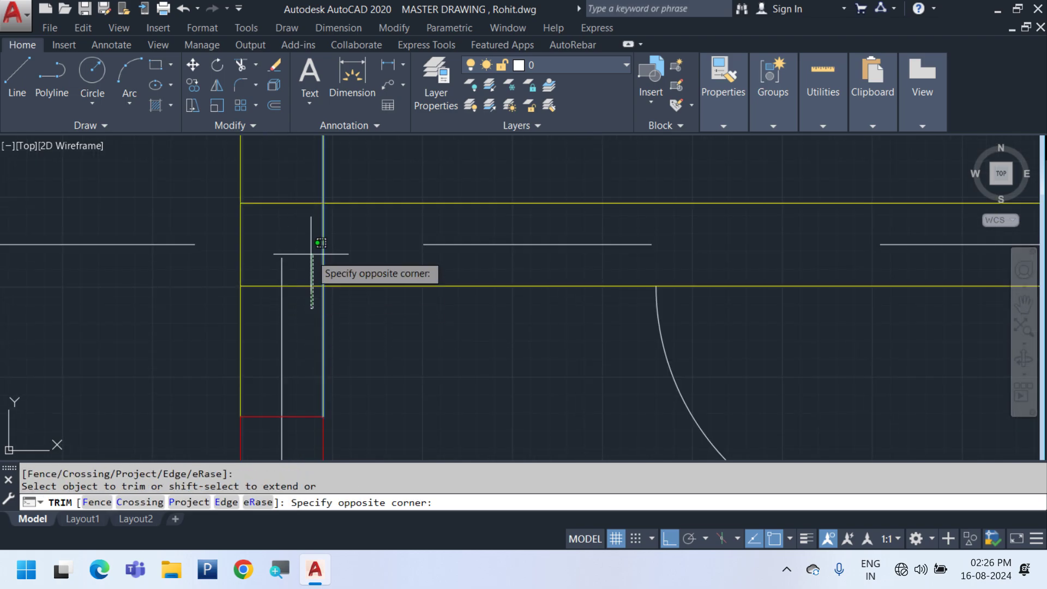
{"action": "left_click", "coordinate": [298, 178]}
Trim the gridline C wall lines back to the inner face of the gridline 3 wall
{"action": "scroll", "coordinate": [238, 244], "scroll_direction": "down", "scroll_amount": 6}
{"action": "middle_click_drag", "start_coordinate": [690, 296], "coordinate": [477, 308]}
{"action": "scroll", "coordinate": [584, 262], "scroll_direction": "up", "scroll_amount": 6}
{"action": "key", "text": "space"}
{"action": "key", "text": "space"}
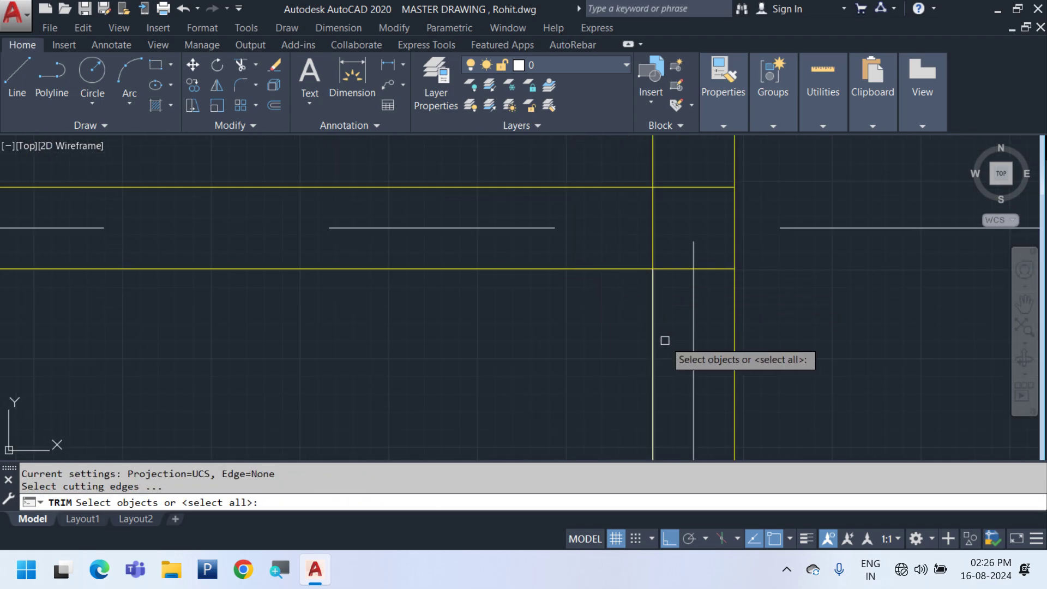
{"action": "left_click", "coordinate": [654, 328]}
{"action": "key", "text": "space"}
{"action": "left_click", "coordinate": [672, 295]}
{"action": "left_click", "coordinate": [669, 172]}
{"action": "key", "text": "Escape"}
Trim the gridline B wall lines back to the inner face of the gridline 3 wall
{"action": "scroll", "coordinate": [652, 184], "scroll_direction": "down", "scroll_amount": 6}
{"action": "middle_click_drag", "start_coordinate": [620, 340], "coordinate": [618, 283]}
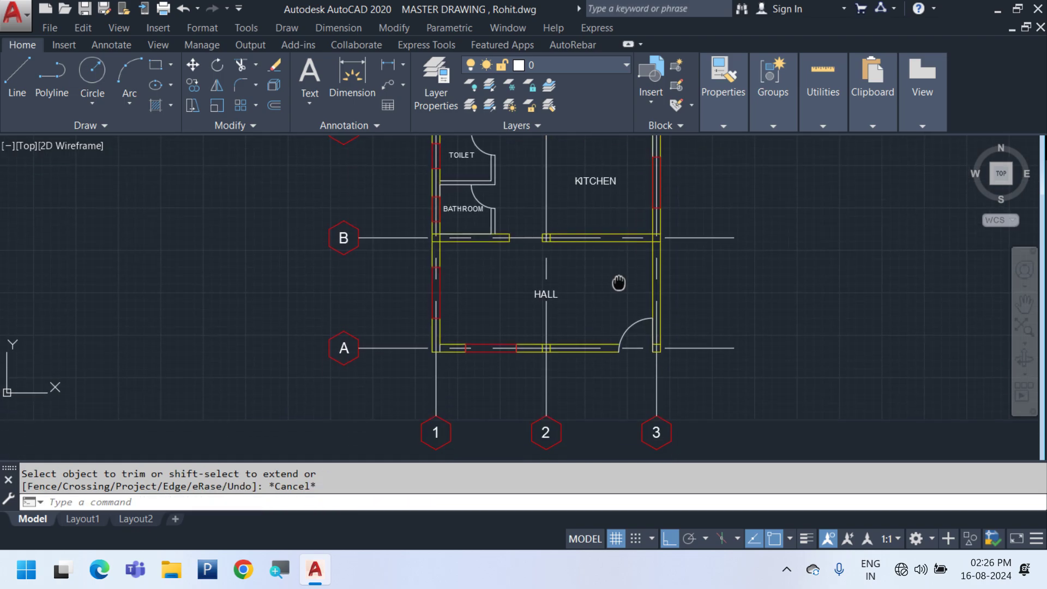
{"action": "scroll", "coordinate": [651, 233], "scroll_direction": "up", "scroll_amount": 6}
{"action": "key", "text": "space"}
{"action": "key", "text": "space"}
{"action": "left_click", "coordinate": [686, 284]}
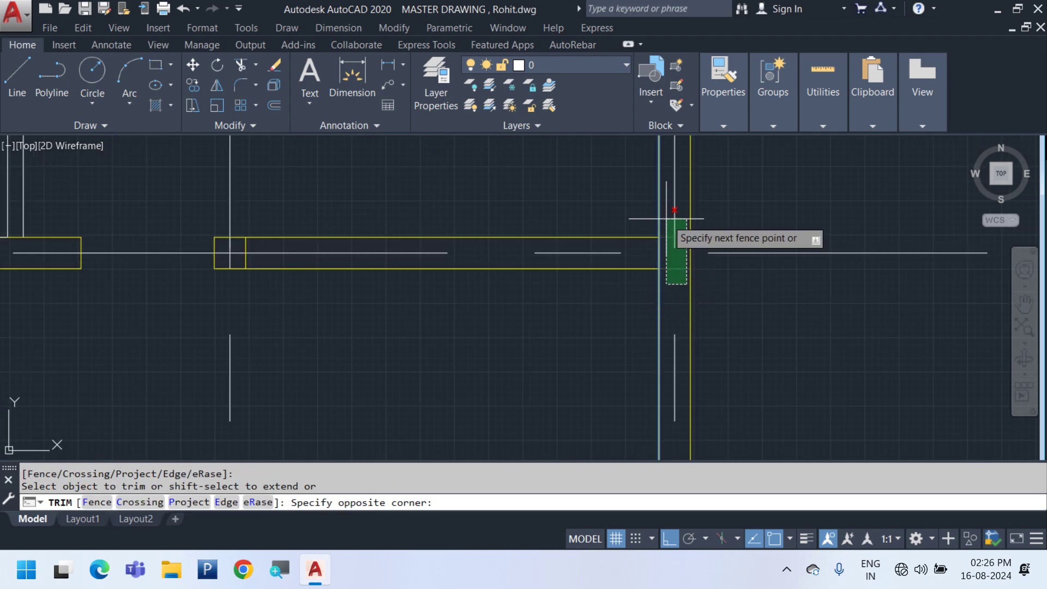
{"action": "left_click", "coordinate": [666, 219]}
Trim the gridline B wall lines back to the inner face of the gridline 1 wall
{"action": "scroll", "coordinate": [608, 267], "scroll_direction": "down", "scroll_amount": 2}
{"action": "scroll", "coordinate": [66, 262], "scroll_direction": "up", "scroll_amount": 4}
{"action": "middle_click_drag", "start_coordinate": [61, 264], "coordinate": [222, 286]}
{"action": "key", "text": "space"}
{"action": "key", "text": "space"}
{"action": "left_click", "coordinate": [323, 353]}
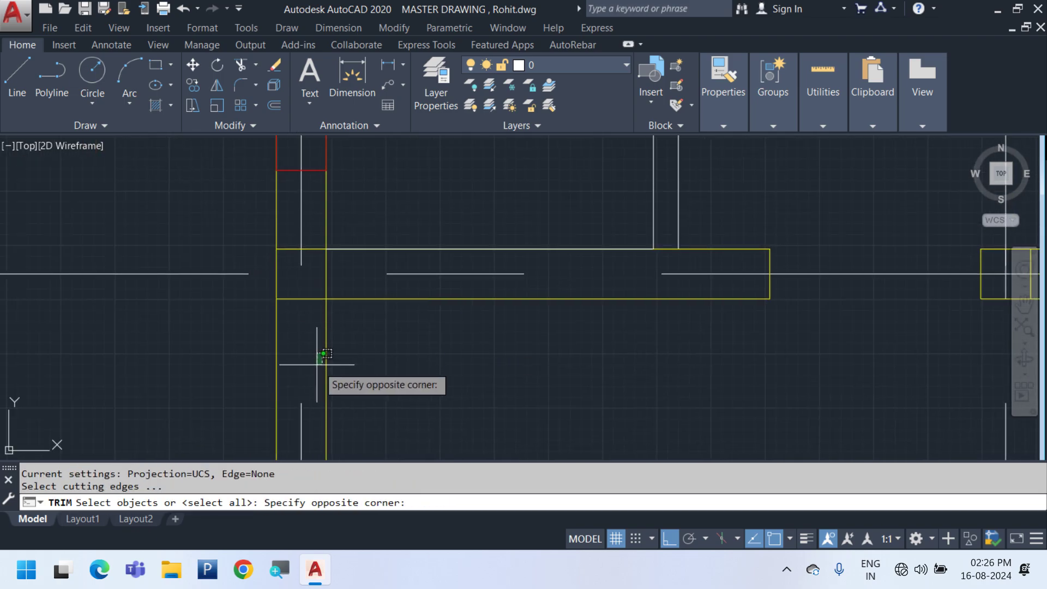
{"action": "left_click", "coordinate": [317, 365]}
{"action": "left_click", "coordinate": [350, 364]}
{"action": "left_click", "coordinate": [322, 339]}
{"action": "key", "text": "space"}
{"action": "left_click", "coordinate": [284, 243]}
{"action": "left_click", "coordinate": [284, 238]}
{"action": "left_click", "coordinate": [283, 314]}
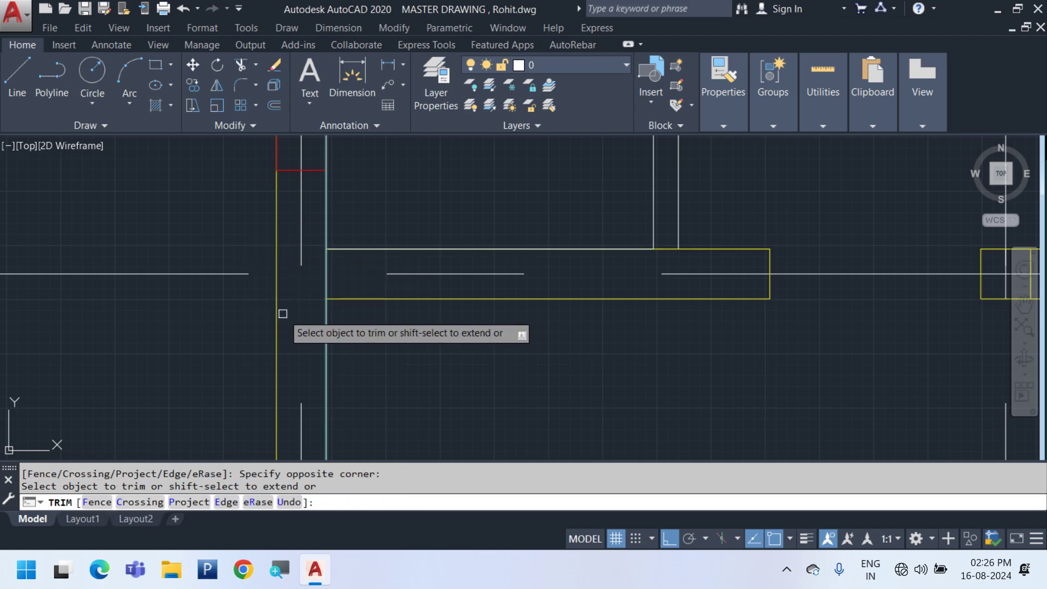
Erase the leftover vertical line crossing the wall thickness at grid corner A-1
{"action": "scroll", "coordinate": [369, 362], "scroll_direction": "down", "scroll_amount": 4}
{"action": "scroll", "coordinate": [278, 350], "scroll_direction": "up", "scroll_amount": 6}
{"action": "key", "text": "space"}
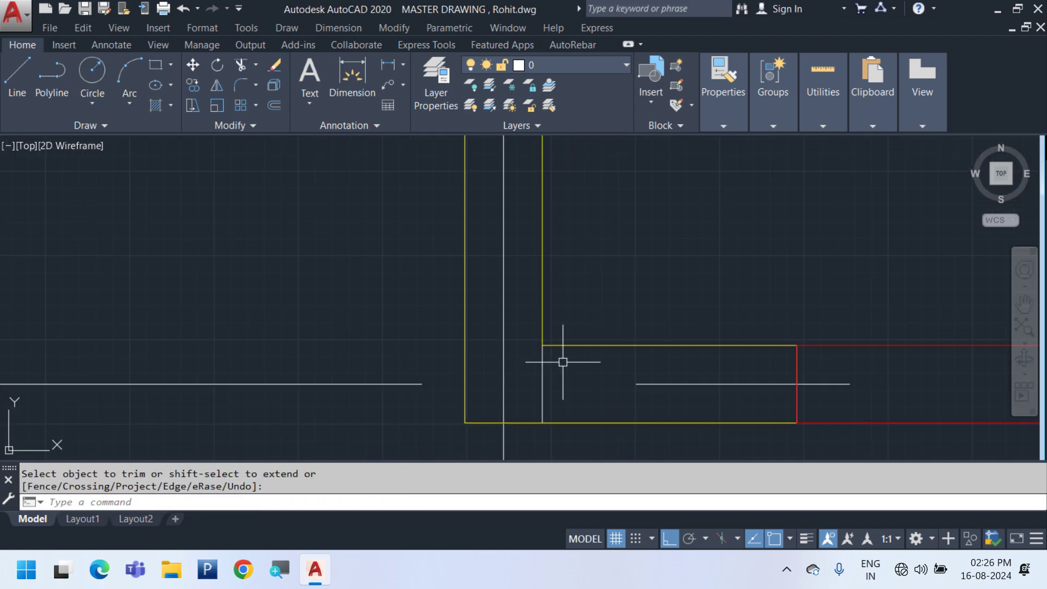
{"action": "left_click", "coordinate": [543, 362]}
{"action": "left_click", "coordinate": [545, 362]}
{"action": "key", "text": "Escape"}
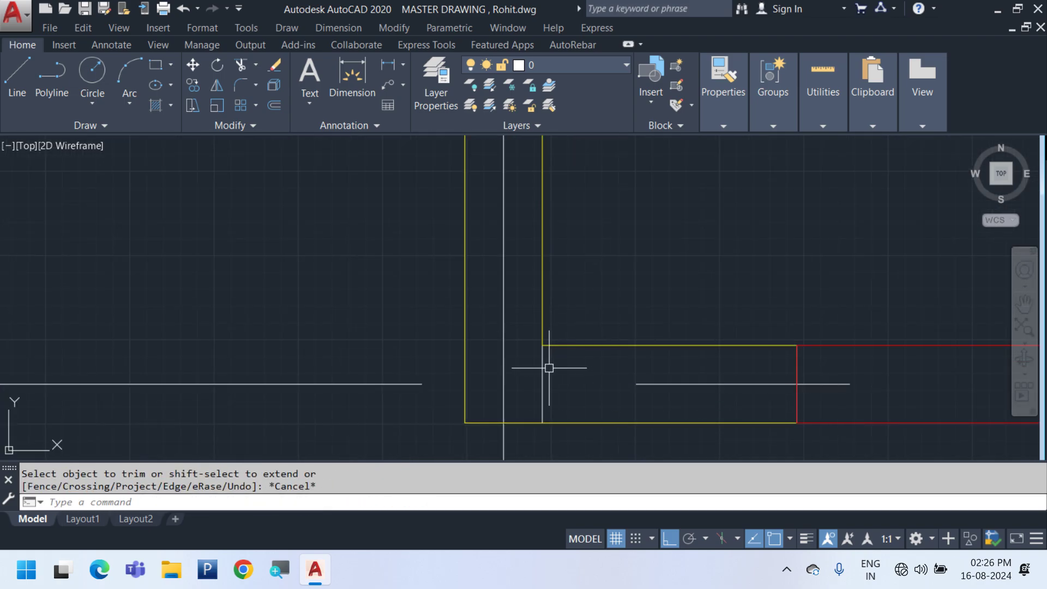
{"action": "scroll", "coordinate": [380, 321], "scroll_direction": "down", "scroll_amount": 5}
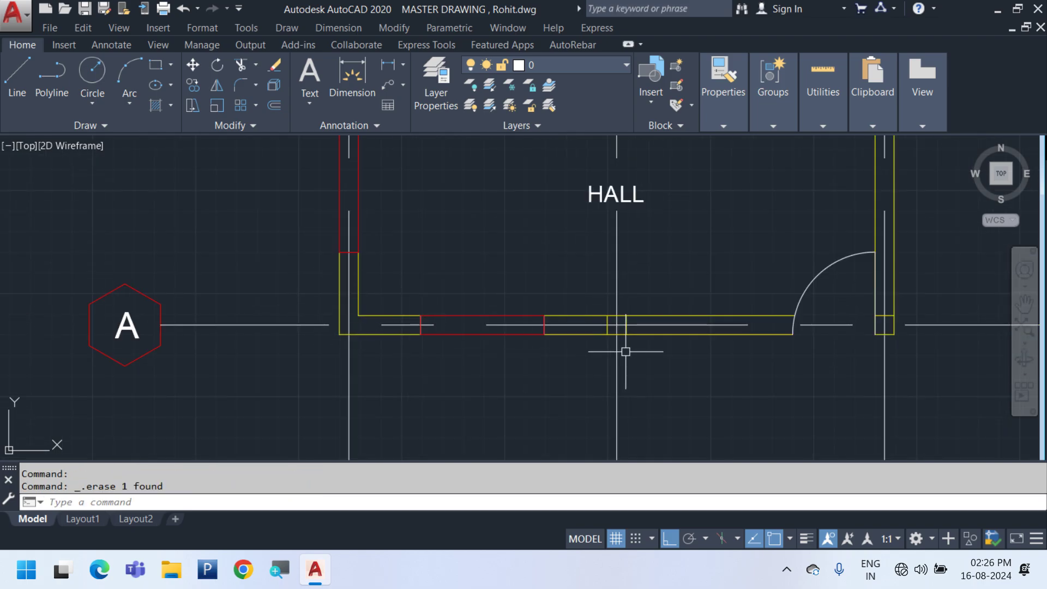
Erase the leftover horizontal line crossing the gridline 3 wall beside the entrance door at corner A-3
{"action": "middle_click_drag", "start_coordinate": [626, 352], "coordinate": [433, 351]}
{"action": "scroll", "coordinate": [309, 304], "scroll_direction": "up", "scroll_amount": 4}
{"action": "left_click", "coordinate": [323, 307]}
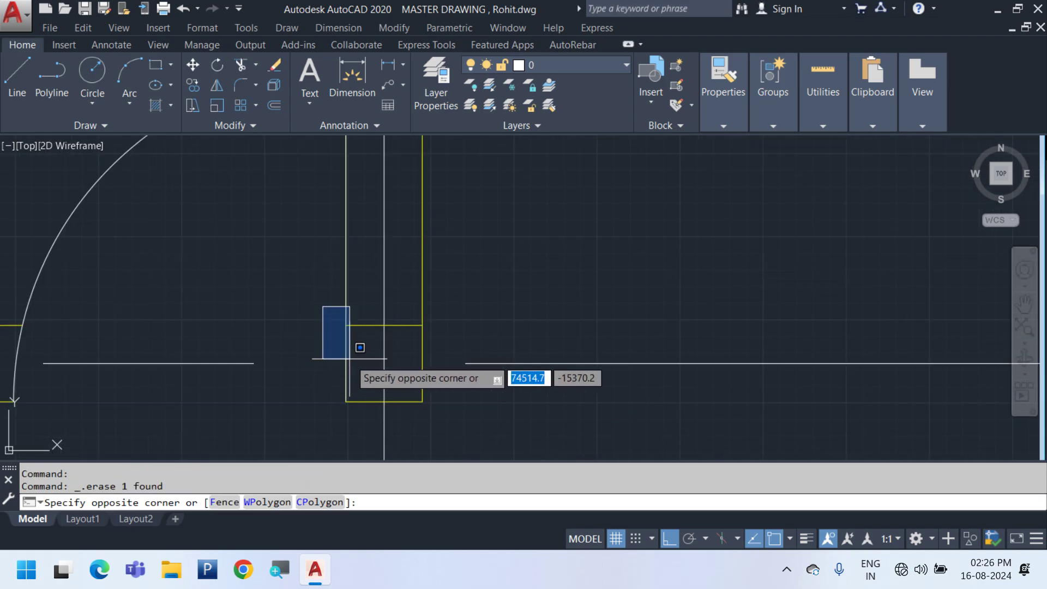
{"action": "left_click", "coordinate": [463, 346]}
{"action": "scroll", "coordinate": [507, 354], "scroll_direction": "down", "scroll_amount": 4}
{"action": "scroll", "coordinate": [378, 413], "scroll_direction": "down", "scroll_amount": 5}
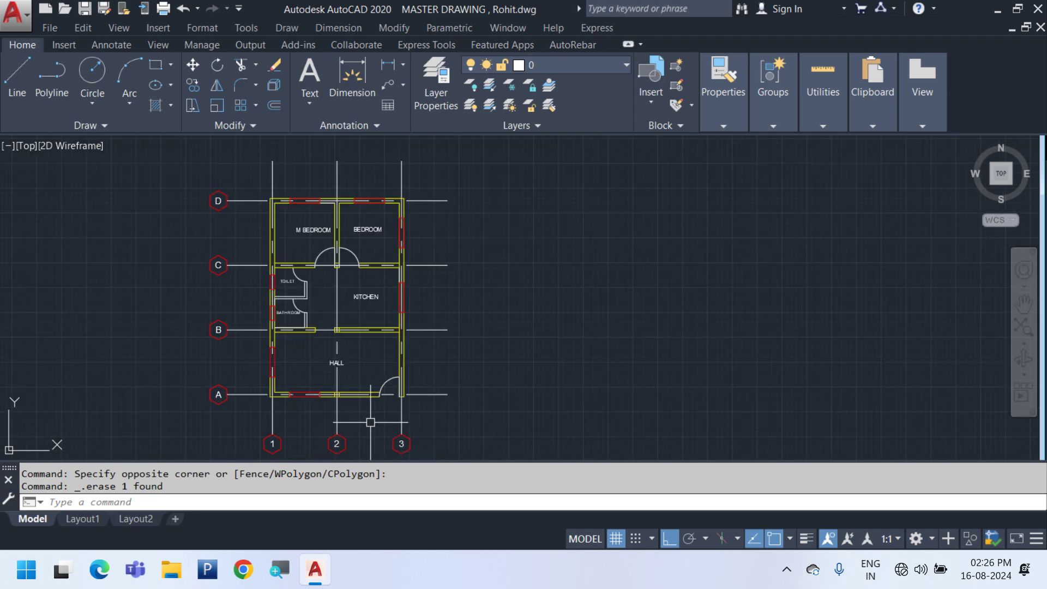
Copy the GRID LAYOUT title about 21,460 units straight down to sit below the detailed plan
{"action": "middle_click_drag", "start_coordinate": [359, 428], "coordinate": [509, 401]}
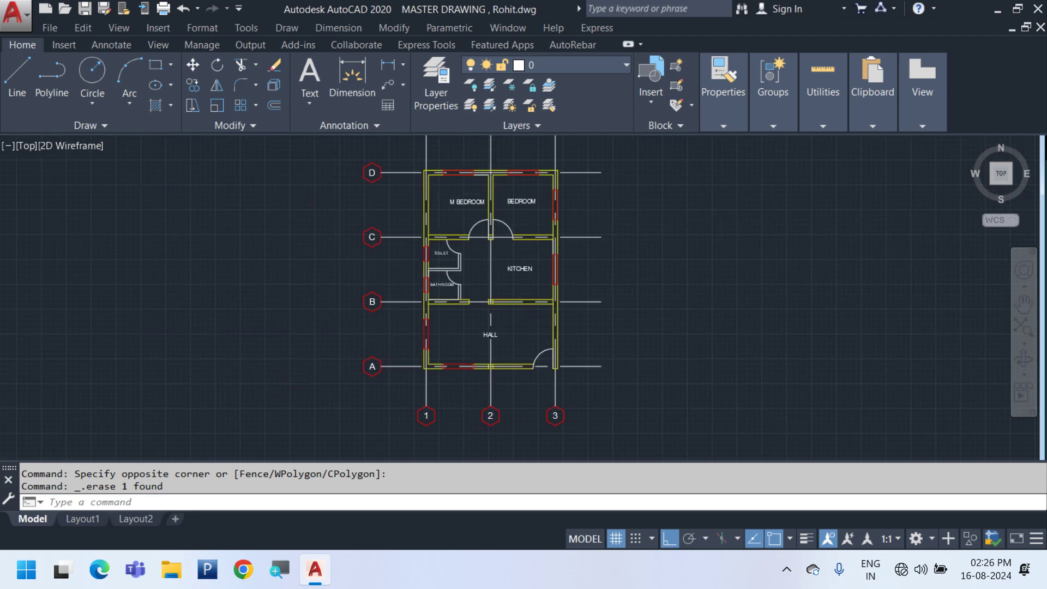
{"action": "scroll", "coordinate": [514, 323], "scroll_direction": "up", "scroll_amount": 6}
{"action": "scroll", "coordinate": [510, 321], "scroll_direction": "down", "scroll_amount": 6}
{"action": "middle_click_drag", "start_coordinate": [528, 260], "coordinate": [530, 291]}
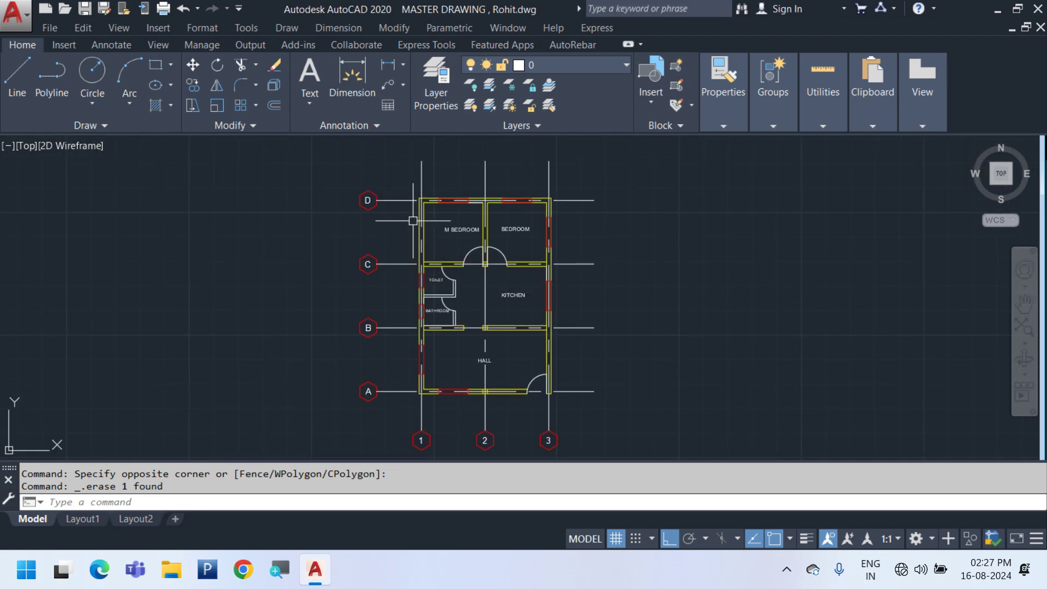
{"action": "scroll", "coordinate": [449, 200], "scroll_direction": "down", "scroll_amount": 4}
{"action": "middle_click_drag", "start_coordinate": [462, 287], "coordinate": [472, 335]}
{"action": "scroll", "coordinate": [444, 238], "scroll_direction": "up", "scroll_amount": 2}
{"action": "right_click", "coordinate": [729, 261]}
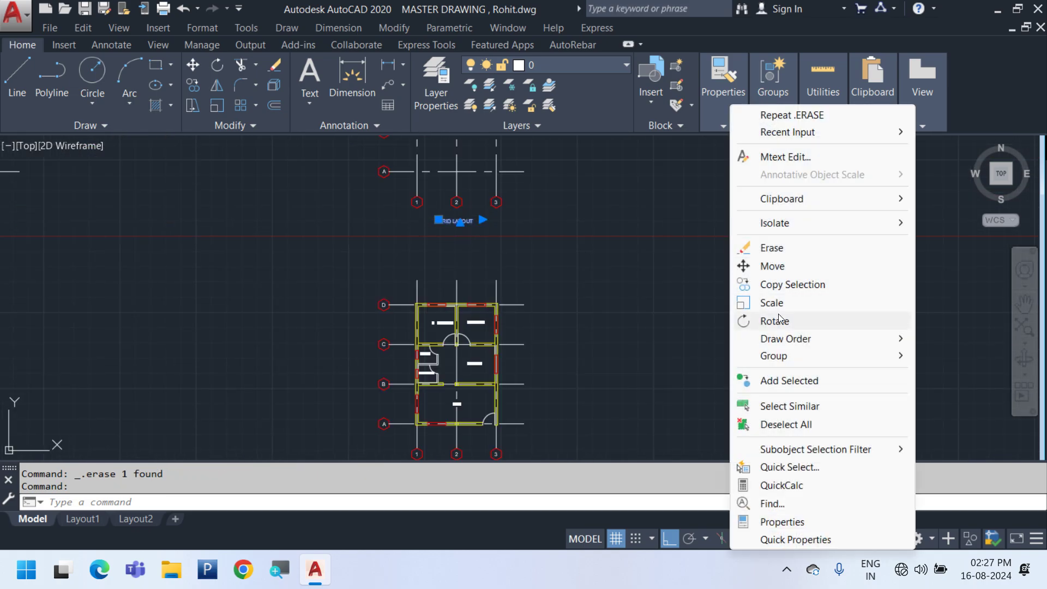
{"action": "left_click", "coordinate": [790, 286]}
{"action": "left_click", "coordinate": [664, 203]}
{"action": "middle_click_drag", "start_coordinate": [623, 336], "coordinate": [618, 147]}
{"action": "scroll", "coordinate": [585, 276], "scroll_direction": "up", "scroll_amount": 2}
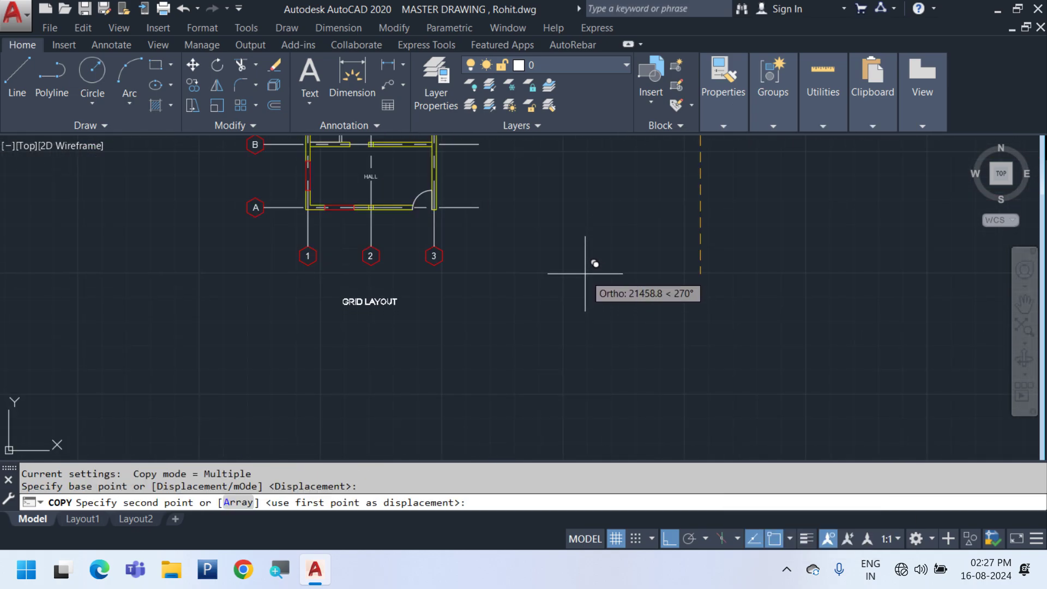
{"action": "left_click", "coordinate": [584, 274]}
{"action": "key", "text": "Escape"}
Change the copied title below the detailed plan to read "FLOOR LAYOUT -"
{"action": "scroll", "coordinate": [373, 305], "scroll_direction": "up", "scroll_amount": 4}
{"action": "middle_click_drag", "start_coordinate": [373, 305], "coordinate": [476, 387]}
{"action": "double_click", "coordinate": [475, 383]}
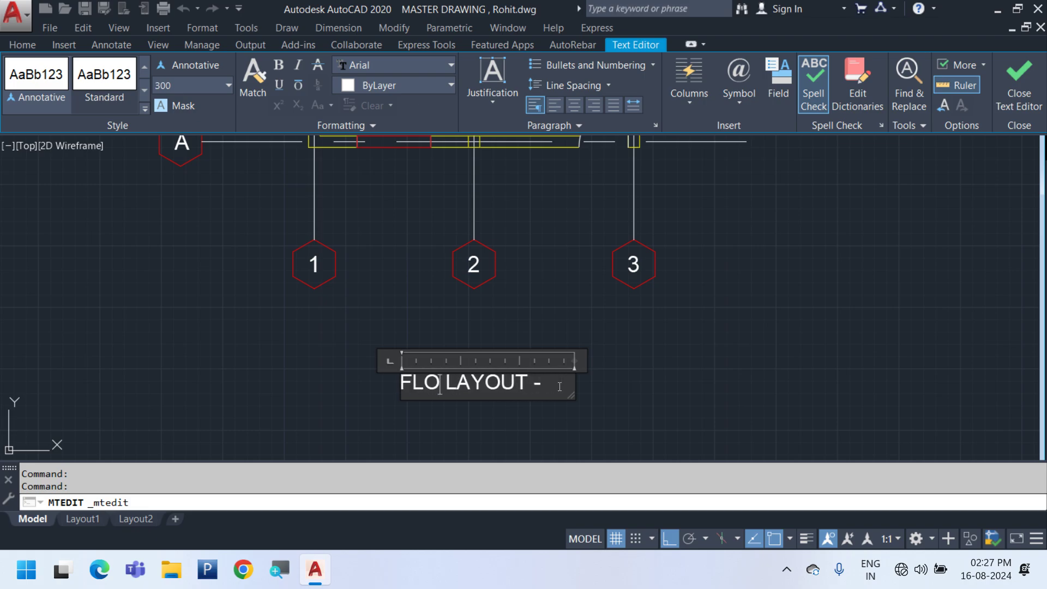
{"action": "left_click", "coordinate": [625, 410]}
{"action": "double_click", "coordinate": [531, 376]}
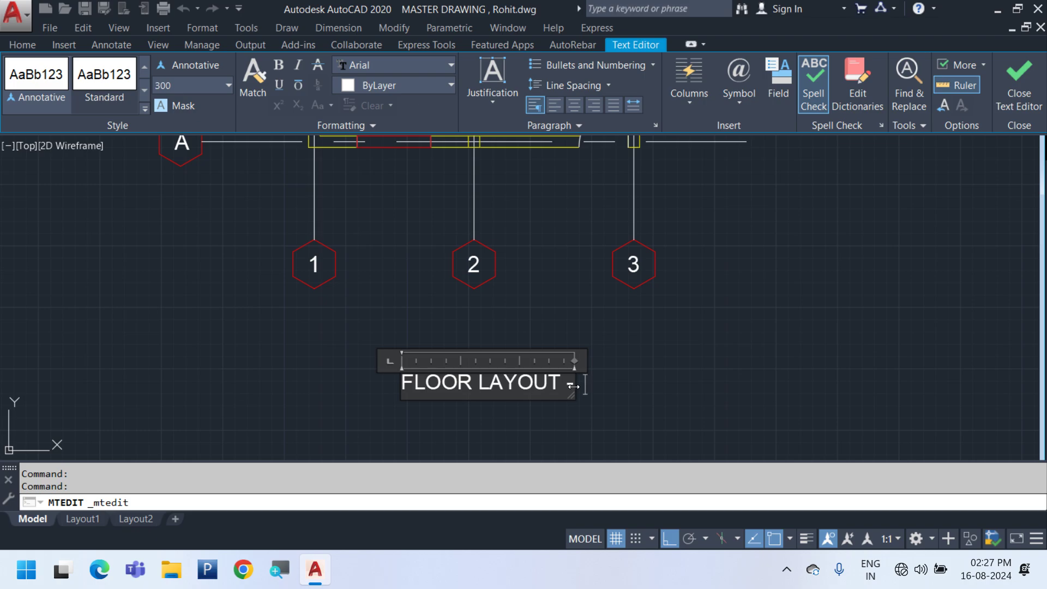
Switch to Calculator, convert 12 feet to millimetres by computing 12 × 304.8, and return to the drawing
{"action": "key", "text": "super"}
{"action": "type", "text": "CALC"}
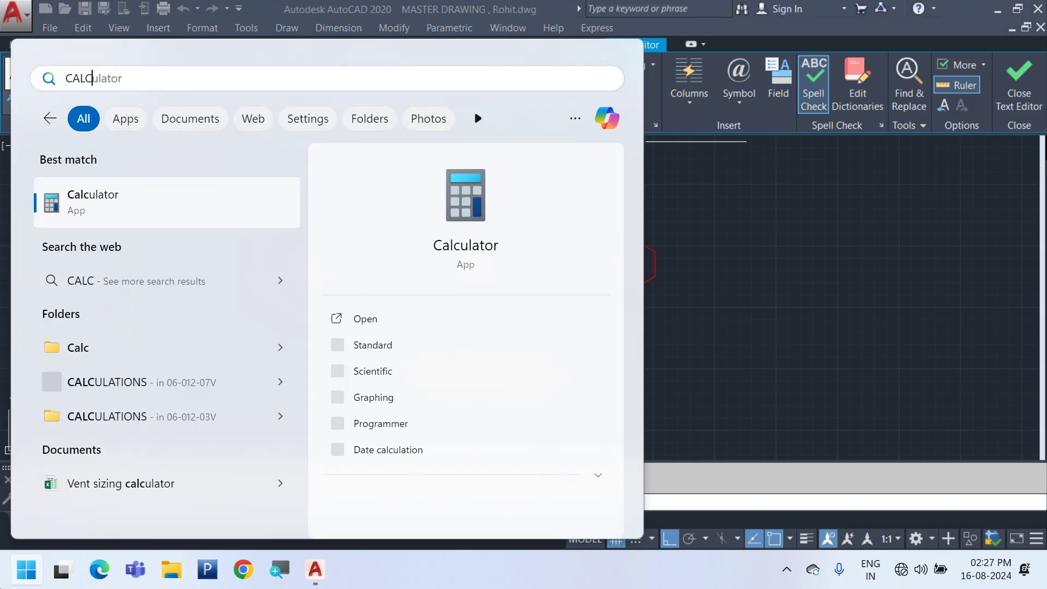
{"action": "key", "text": "Return"}
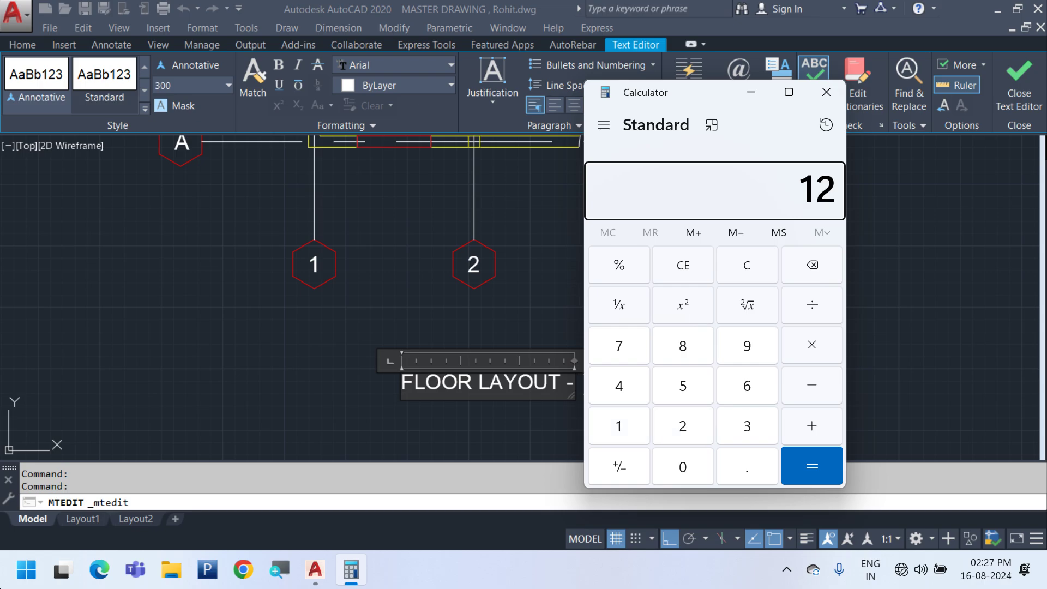
{"action": "type", "text": "8"}
{"action": "key", "text": "Return"}
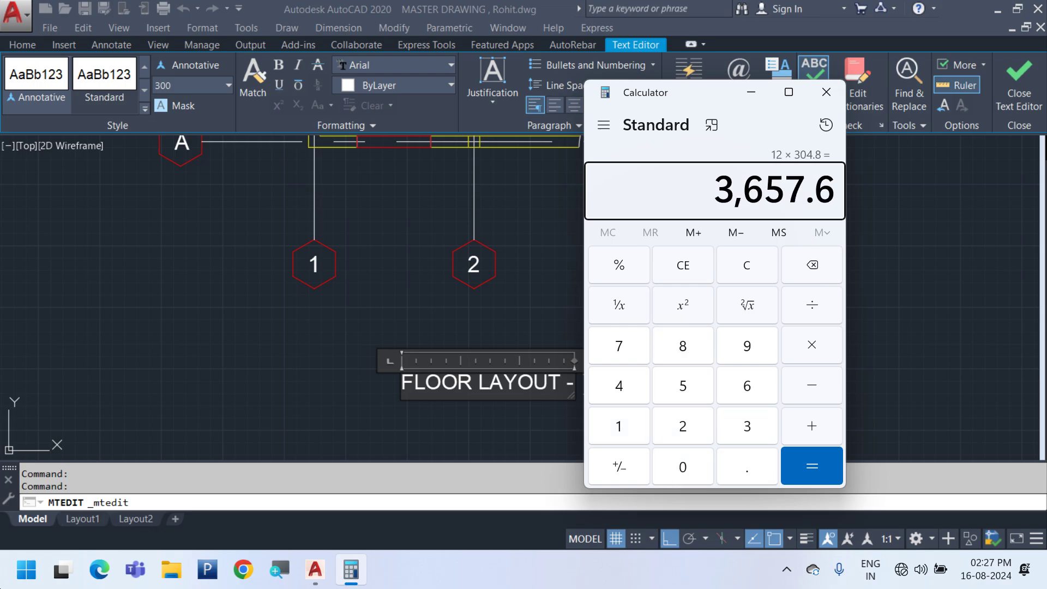
{"action": "left_click", "coordinate": [818, 92]}
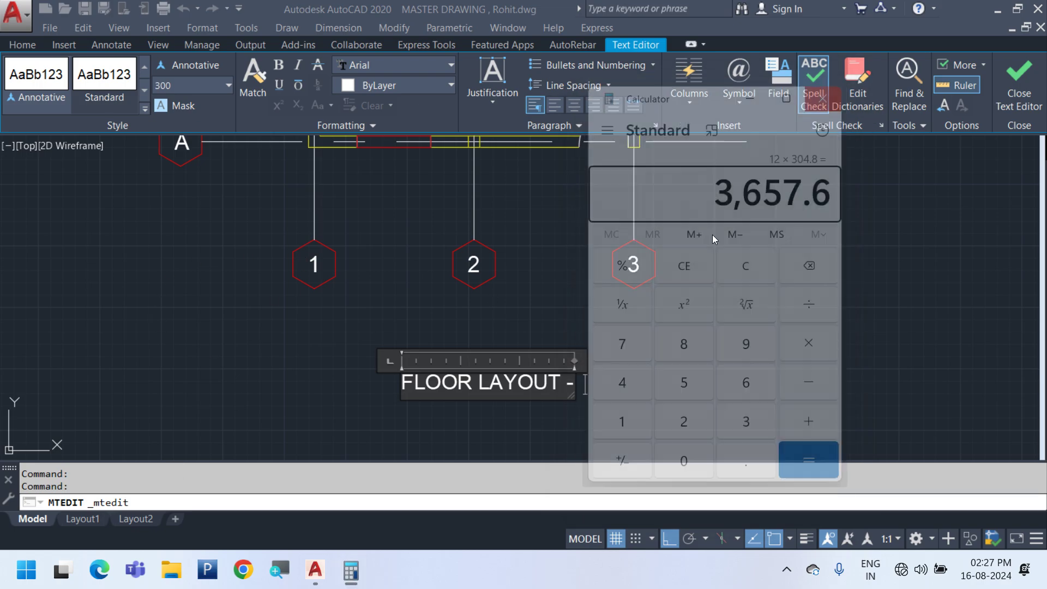
Append the level 3.600 after the dash in the title, with spaces left between the two
{"action": "type", "text": "3.600"}
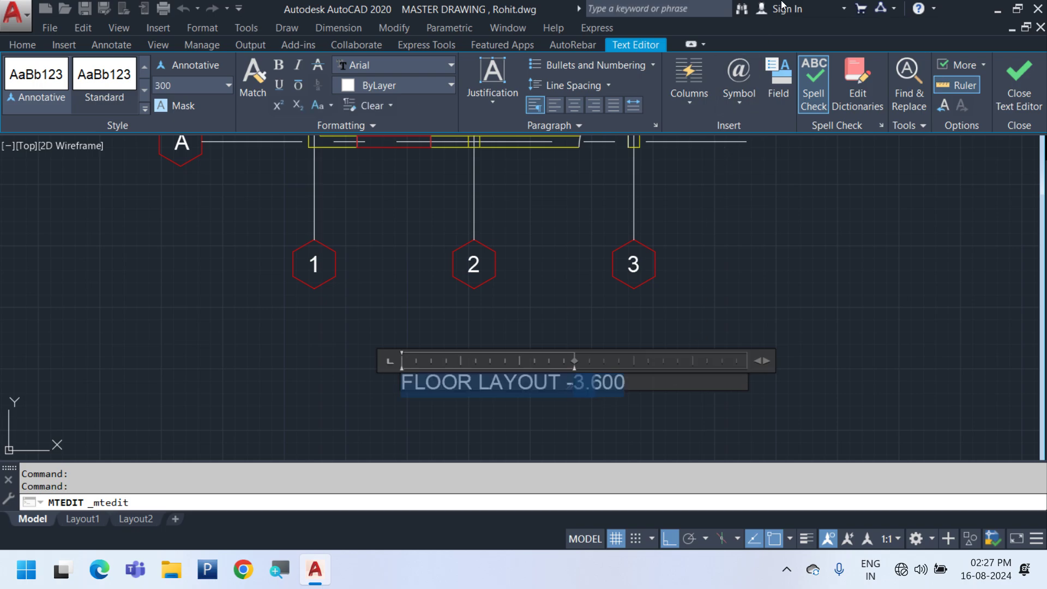
{"action": "left_click", "coordinate": [689, 82]}
{"action": "left_click", "coordinate": [722, 123]}
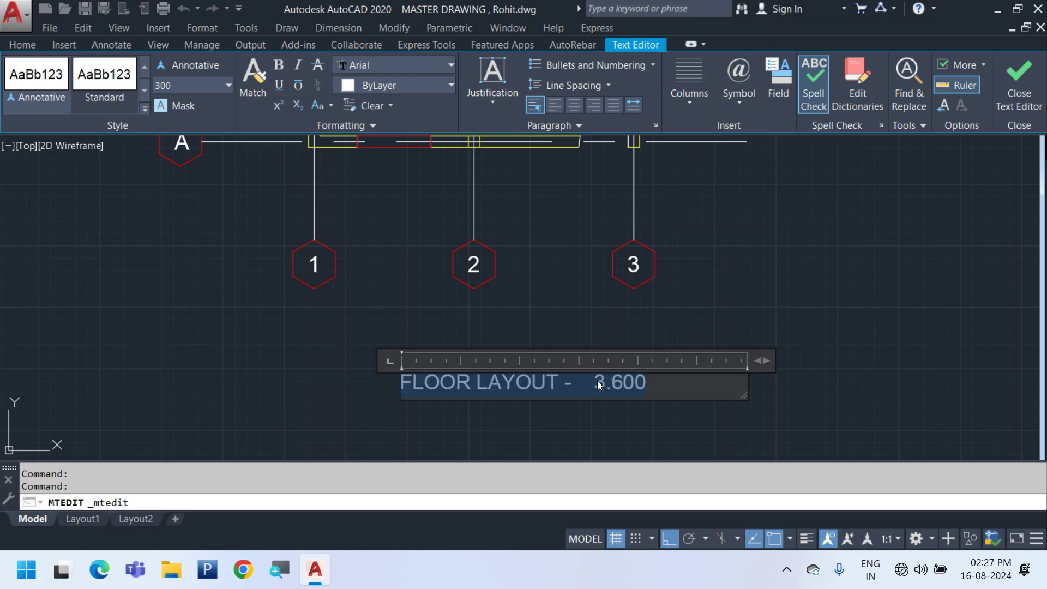
{"action": "key", "text": "Left"}
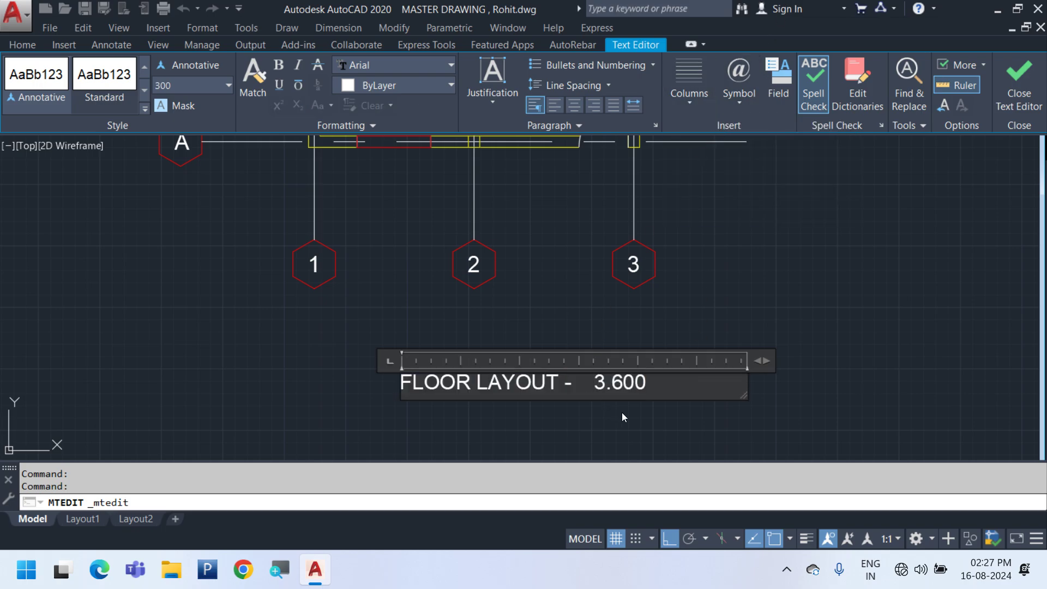
Insert "EL (+)" before 3.600 in the title and remove the extra space
{"action": "type", "text": "EL "}
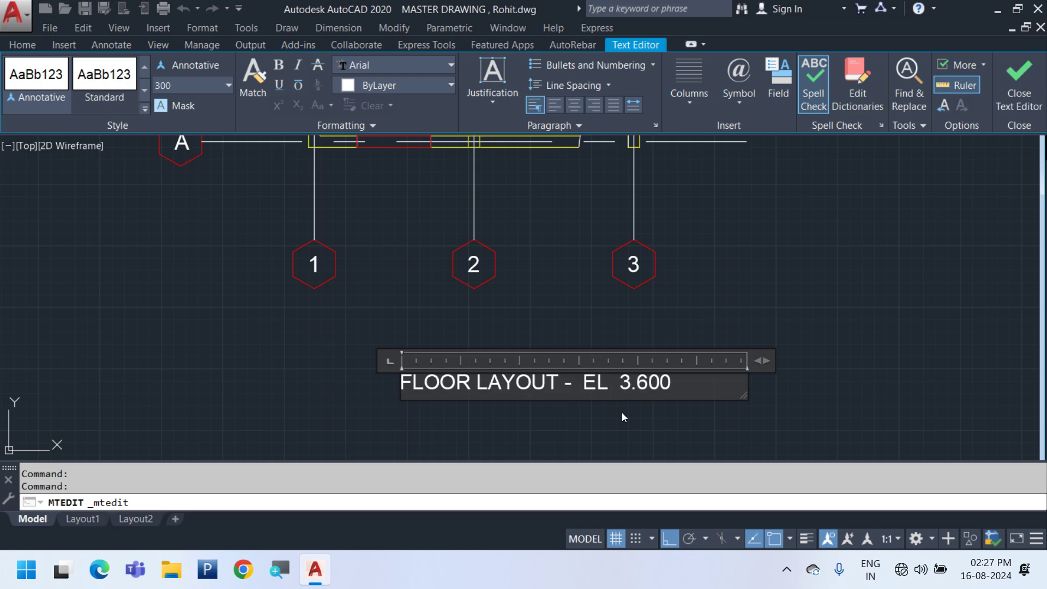
{"action": "type", "text": "(+"}
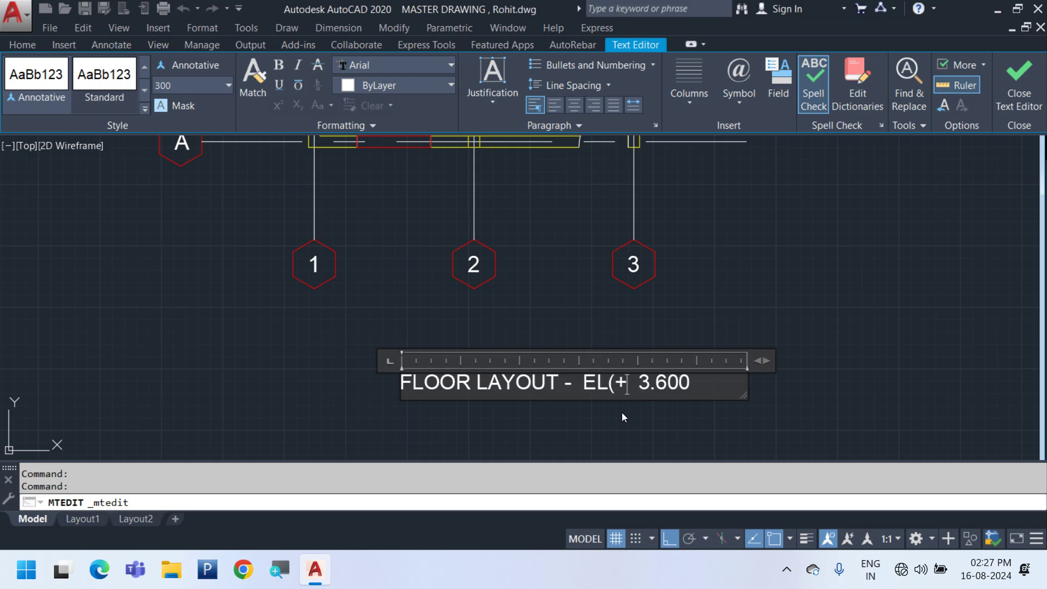
{"action": "type", "text": ")"}
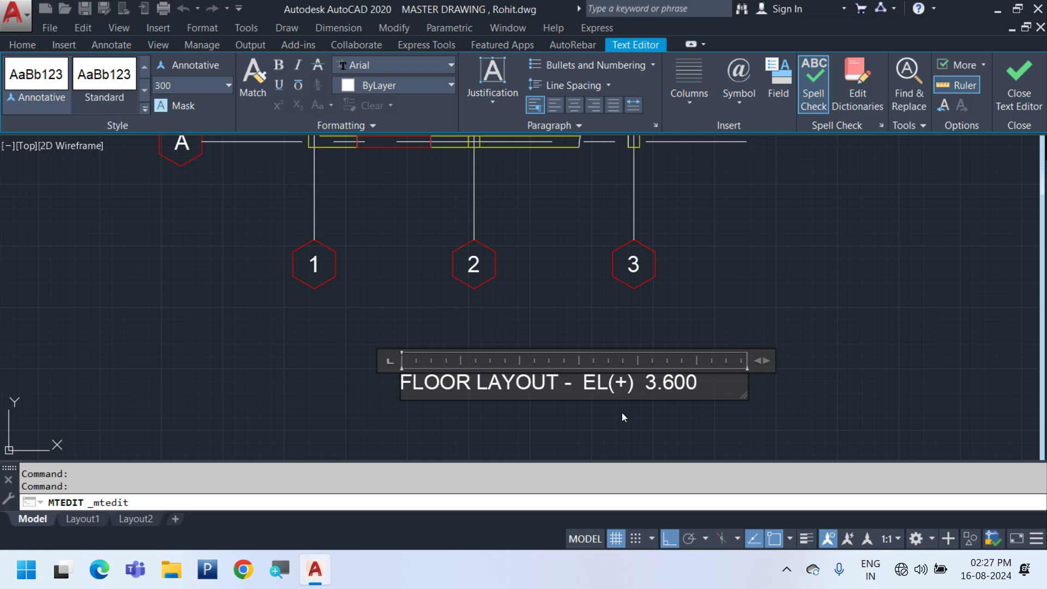
{"action": "key", "text": "Delete"}
Add the unit M after 3.600 in the floor layout title and finish the text edit
{"action": "key", "text": "Right"}
{"action": "key", "text": "Right"}
{"action": "key", "text": "Right"}
{"action": "key", "text": "Right"}
{"action": "key", "text": "Right"}
{"action": "key", "text": "Right"}
{"action": "key", "text": "Right"}
{"action": "key", "text": "Right"}
{"action": "key", "text": "Right"}
{"action": "type", "text": "M"}
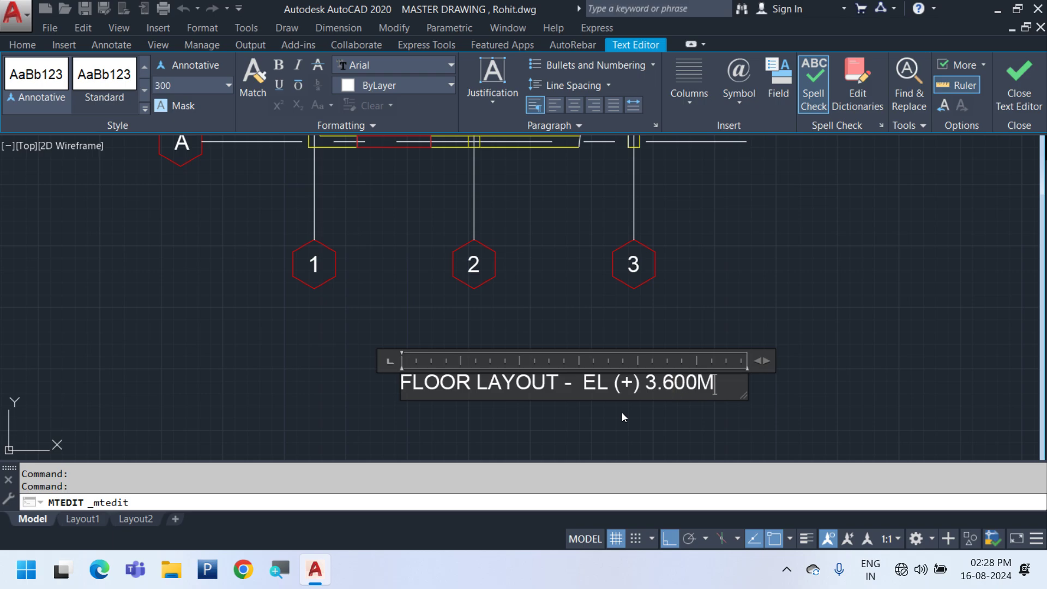
{"action": "left_click", "coordinate": [580, 431]}
Move the floor layout title about 1,050 units to the left beneath the grid bubbles
{"action": "left_click", "coordinate": [531, 422]}
{"action": "left_click", "coordinate": [428, 343]}
{"action": "type", "text": "m"}
{"action": "key", "text": "Return"}
{"action": "left_click", "coordinate": [821, 285]}
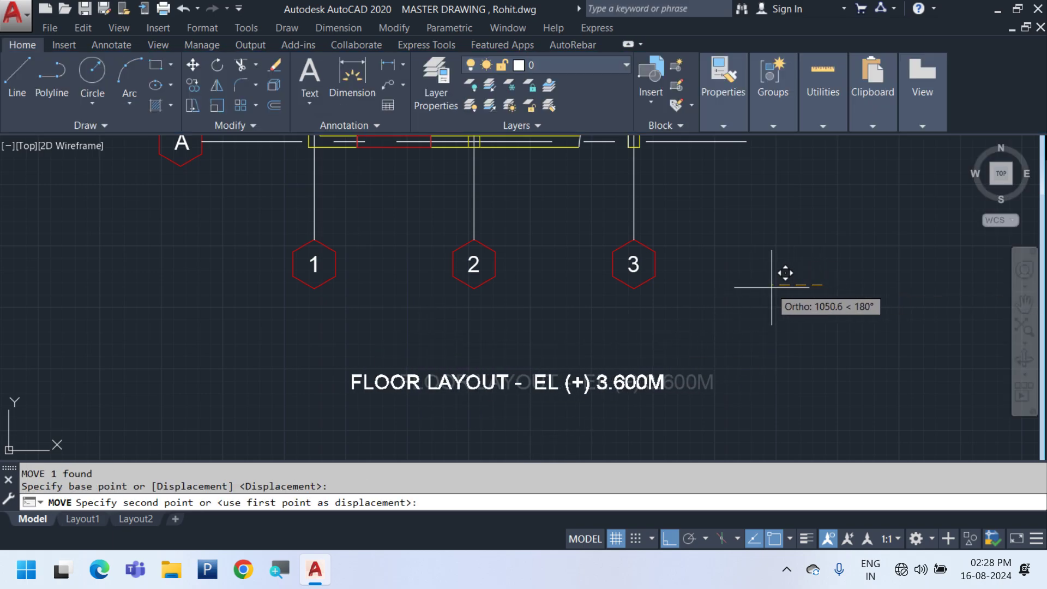
{"action": "left_click", "coordinate": [771, 286]}
Add a horizontal linear dimension between grid bubbles 1 and 2, placed just below the bubbles
{"action": "left_click", "coordinate": [338, 27]}
{"action": "left_click", "coordinate": [351, 72]}
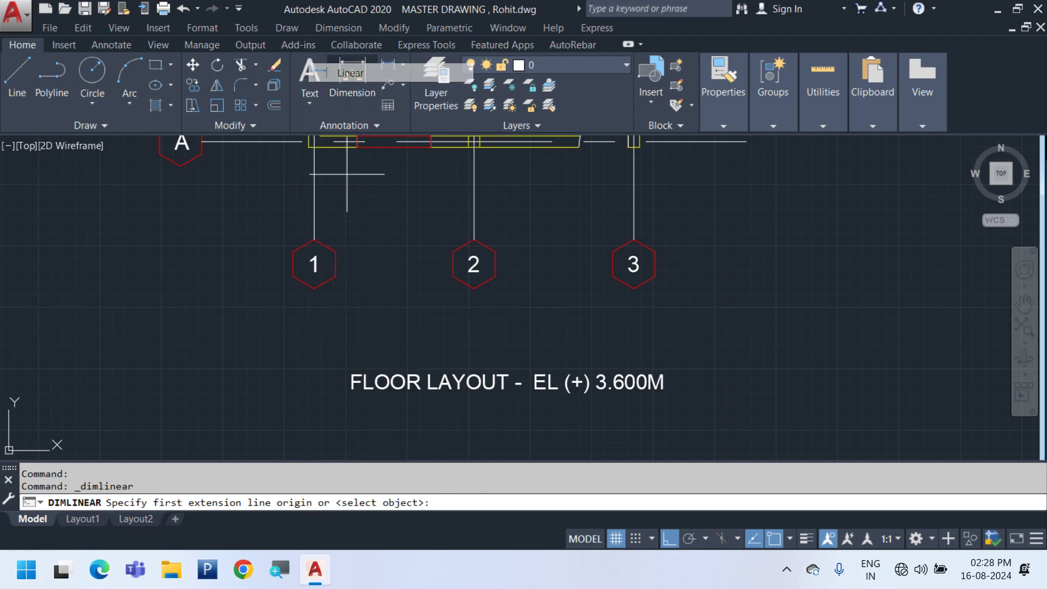
{"action": "scroll", "coordinate": [340, 283], "scroll_direction": "up", "scroll_amount": 3}
{"action": "left_click", "coordinate": [273, 300]}
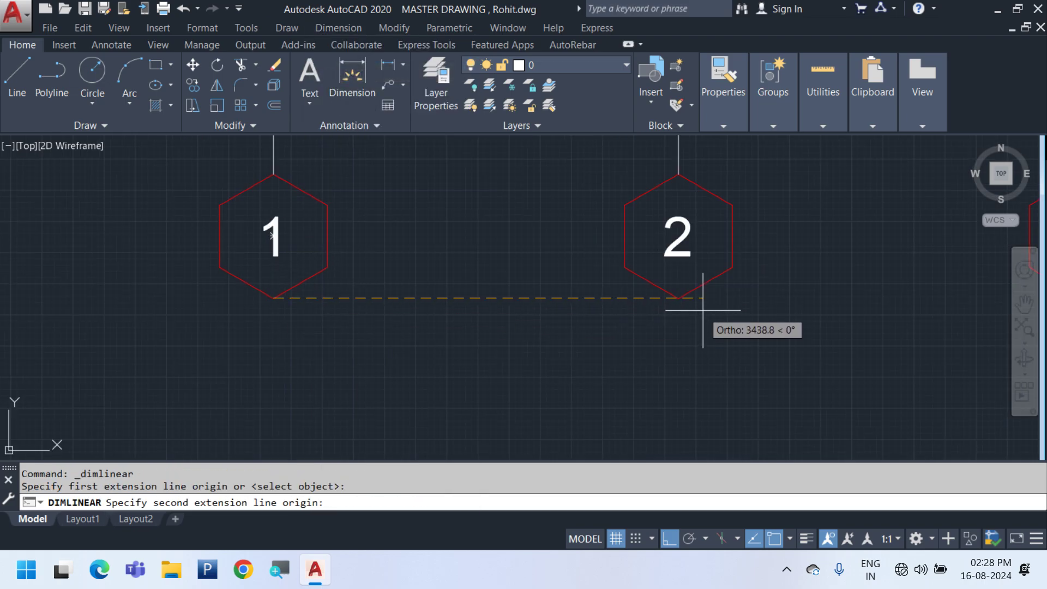
{"action": "left_click", "coordinate": [678, 299]}
{"action": "left_click", "coordinate": [554, 380]}
Add a linear dimension between grid bubbles 2 and 3, in line with the first one
{"action": "middle_click_drag", "start_coordinate": [806, 287], "coordinate": [387, 233]}
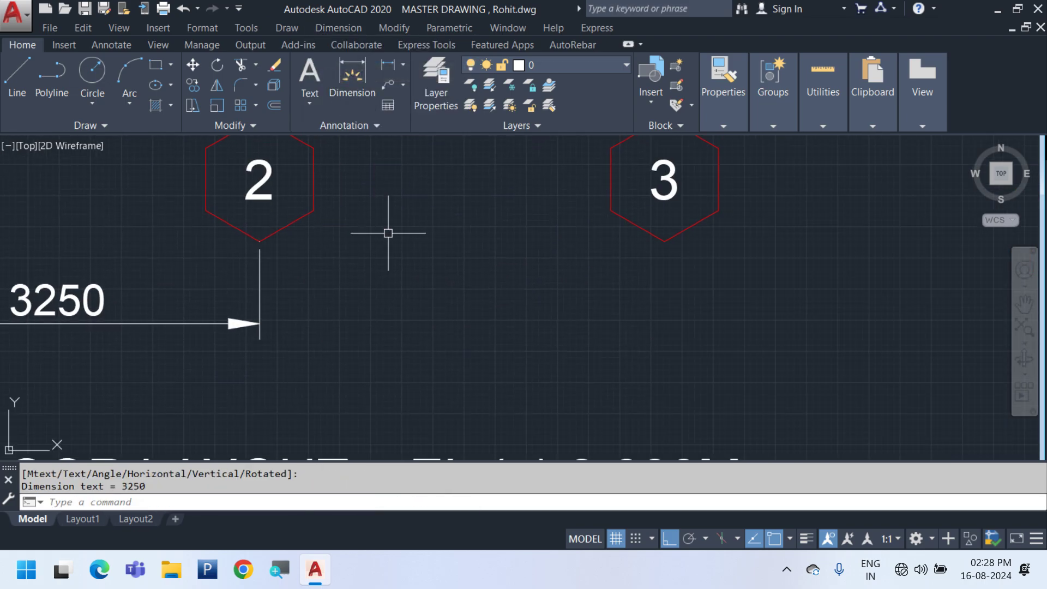
{"action": "key", "text": "Return"}
{"action": "left_click", "coordinate": [259, 241]}
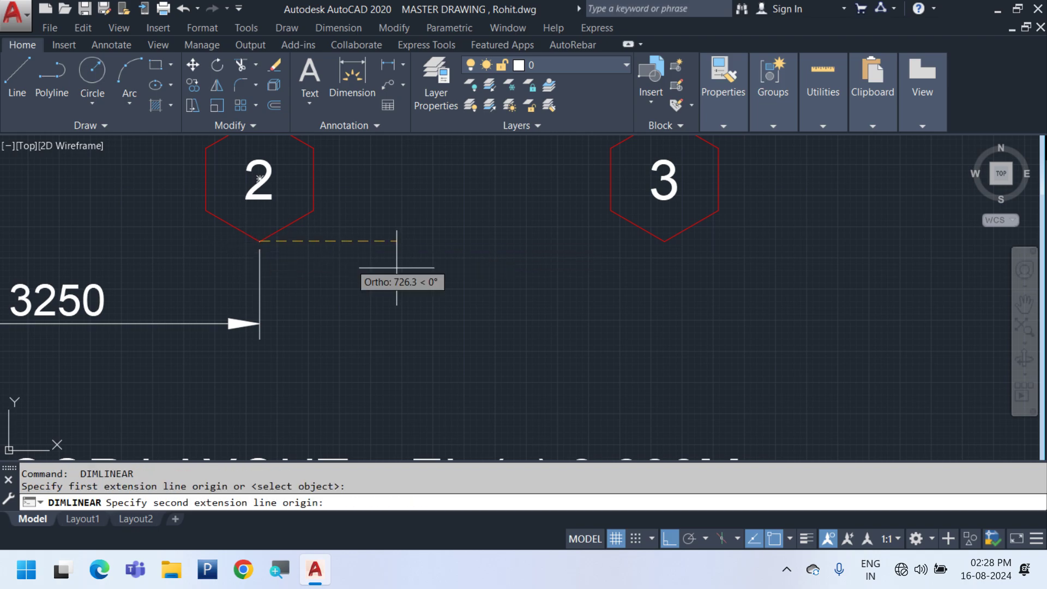
{"action": "left_click", "coordinate": [664, 240]}
{"action": "left_click", "coordinate": [188, 326]}
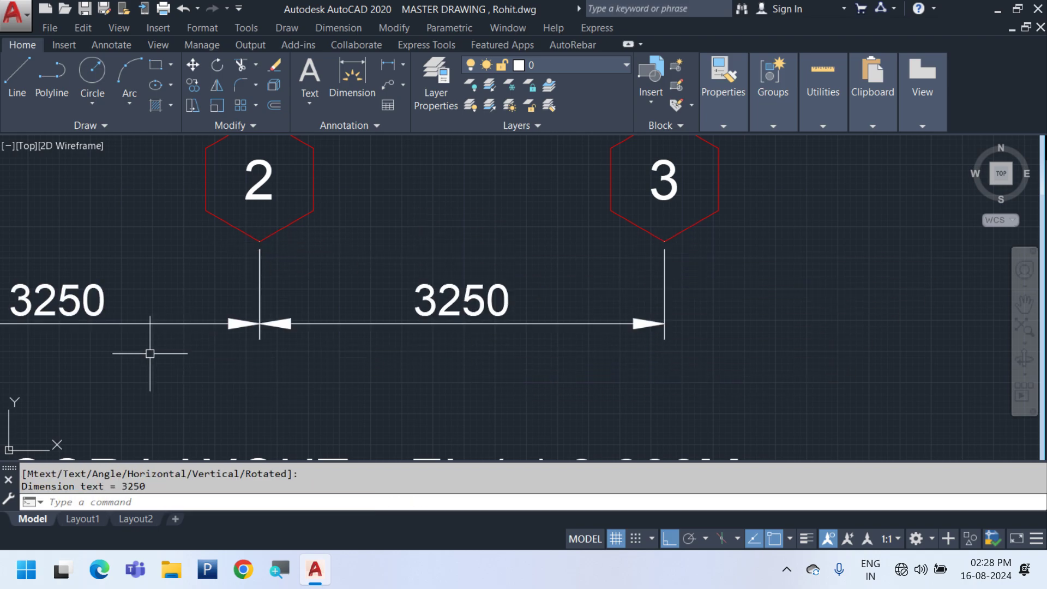
Add a vertical linear dimension between grid bubbles A and B, placed to the left of the bubbles
{"action": "middle_click_drag", "start_coordinate": [147, 355], "coordinate": [748, 386]}
{"action": "scroll", "coordinate": [758, 355], "scroll_direction": "down", "scroll_amount": 3}
{"action": "middle_click_drag", "start_coordinate": [614, 272], "coordinate": [588, 334]}
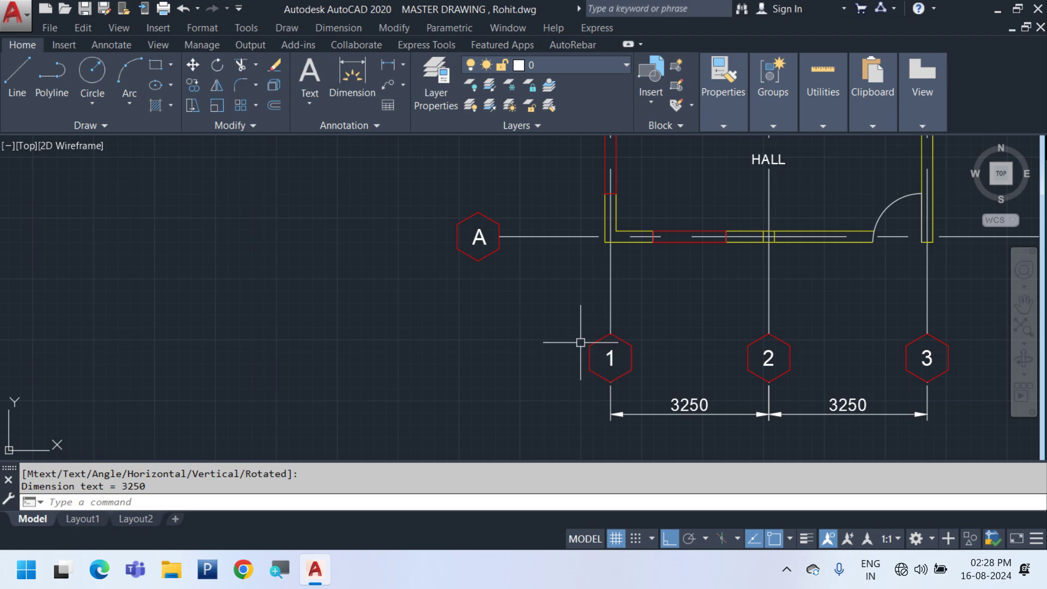
{"action": "scroll", "coordinate": [541, 241], "scroll_direction": "up", "scroll_amount": 2}
{"action": "middle_click_drag", "start_coordinate": [536, 264], "coordinate": [569, 387]}
{"action": "key", "text": "Return"}
{"action": "left_click", "coordinate": [437, 358]}
{"action": "middle_click_drag", "start_coordinate": [444, 110], "coordinate": [471, 228]}
{"action": "left_click", "coordinate": [433, 227]}
{"action": "scroll", "coordinate": [413, 277], "scroll_direction": "down", "scroll_amount": 2}
{"action": "left_click", "coordinate": [413, 278]}
Add a vertical linear dimension between grid bubbles B and C, in line with the A–B dimension
{"action": "scroll", "coordinate": [467, 210], "scroll_direction": "up", "scroll_amount": 2}
{"action": "key", "text": "Return"}
{"action": "left_click", "coordinate": [420, 288]}
{"action": "middle_click_drag", "start_coordinate": [489, 170], "coordinate": [491, 304]}
{"action": "middle_click_drag", "start_coordinate": [423, 176], "coordinate": [460, 107]}
{"action": "left_click", "coordinate": [428, 191]}
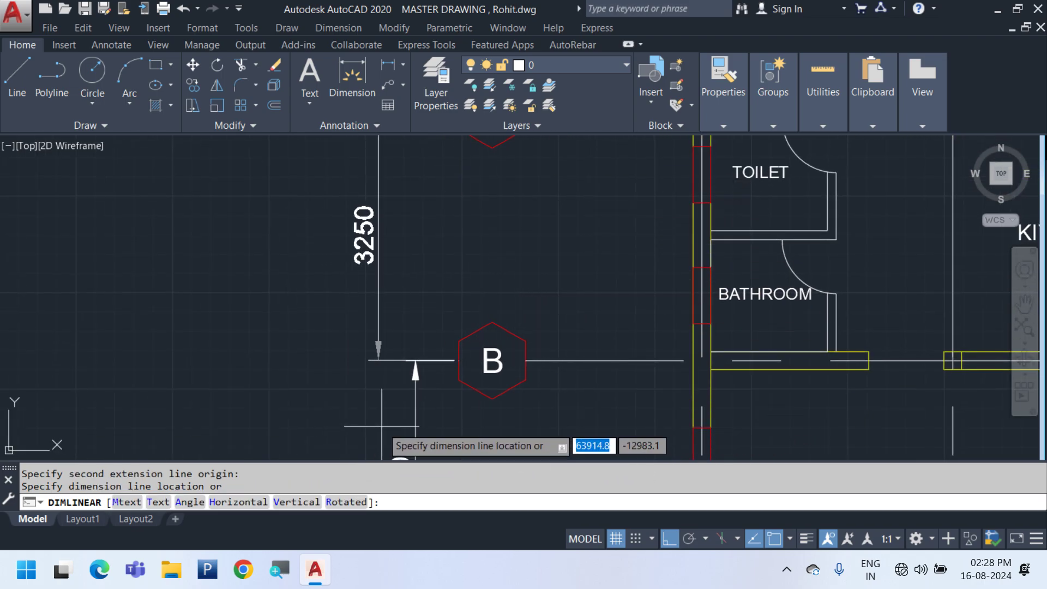
{"action": "left_click", "coordinate": [416, 431]}
{"action": "middle_click_drag", "start_coordinate": [475, 222], "coordinate": [471, 456]}
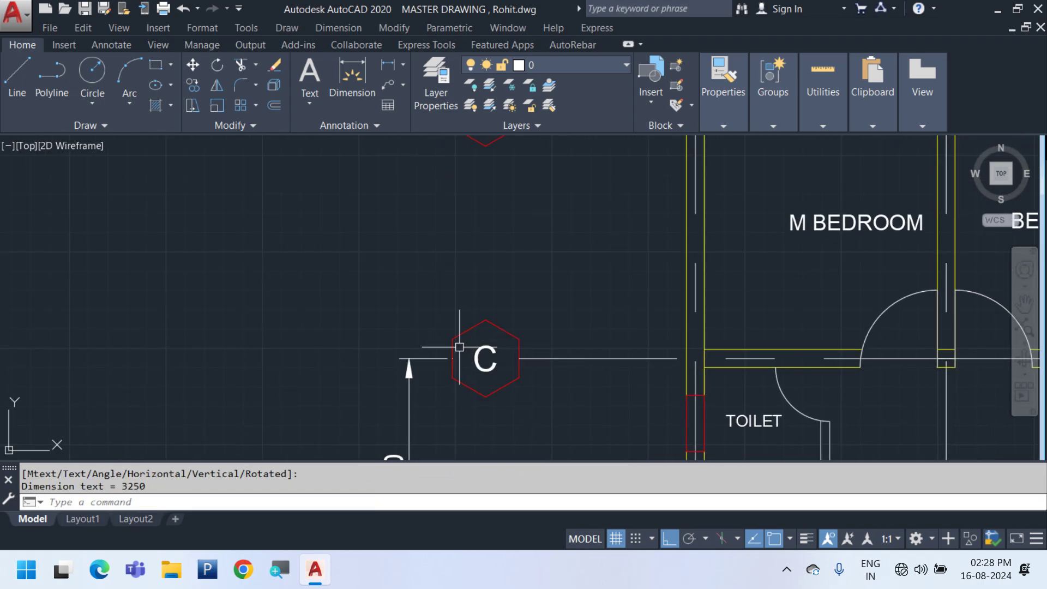
Continue the vertical dimension chain from grid bubble C to grid bubble D
{"action": "left_click", "coordinate": [336, 29]}
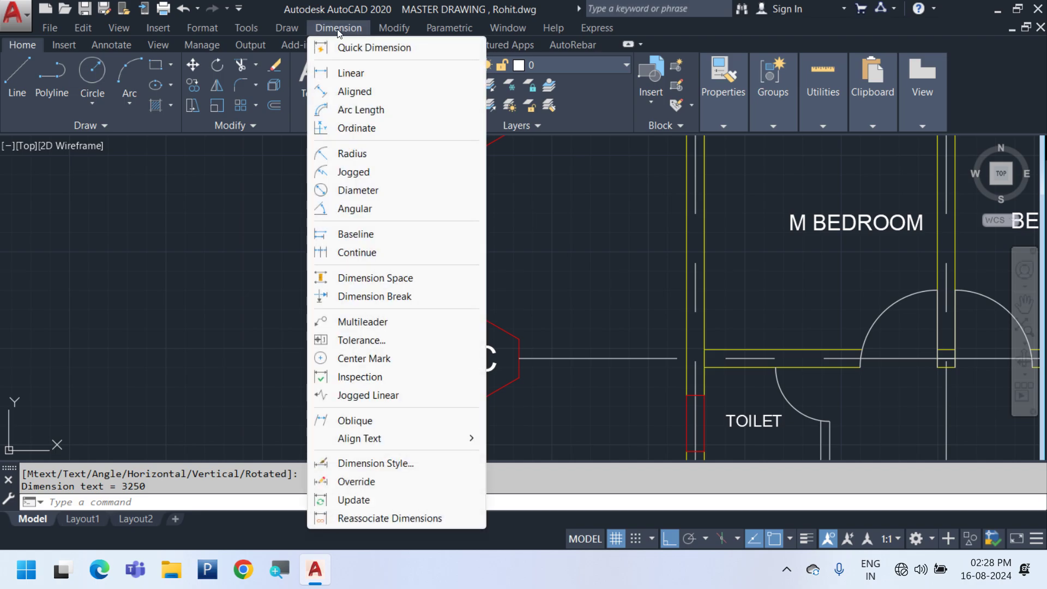
{"action": "left_click", "coordinate": [386, 254]}
{"action": "middle_click_drag", "start_coordinate": [469, 225], "coordinate": [474, 362]}
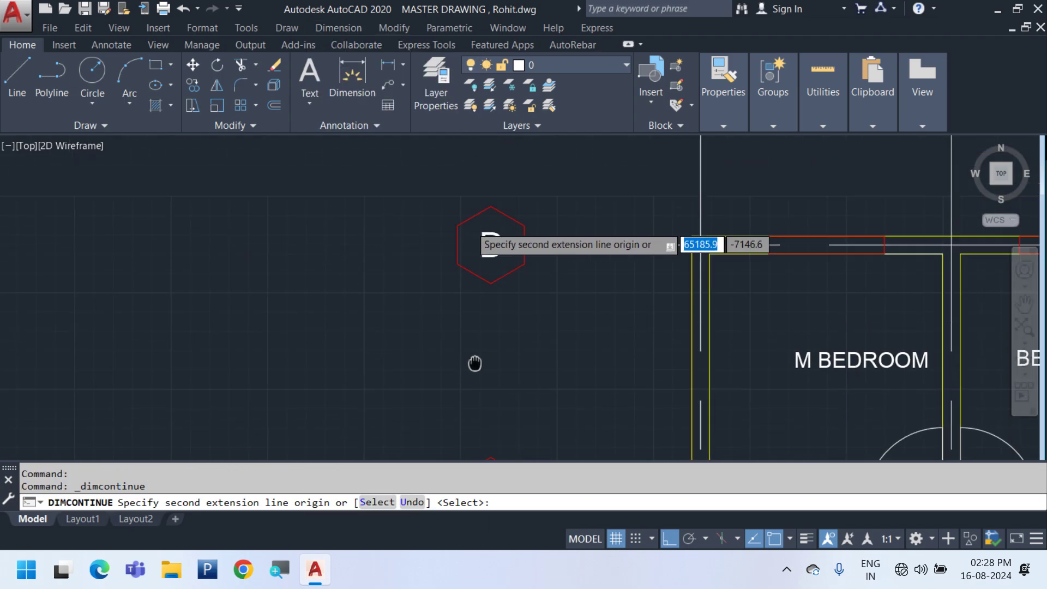
{"action": "left_click", "coordinate": [455, 244]}
{"action": "scroll", "coordinate": [440, 197], "scroll_direction": "down", "scroll_amount": 2}
{"action": "key", "text": "Escape"}
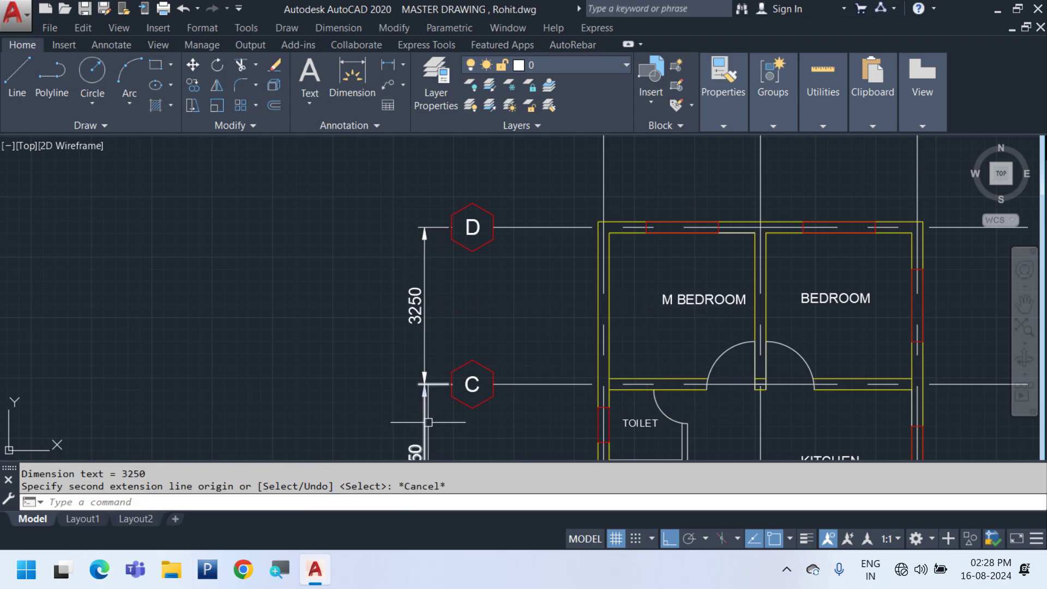
Copy the HALL label and paste it just below the red window opening in the gridline A wall
{"action": "middle_click_drag", "start_coordinate": [424, 403], "coordinate": [430, 227]}
{"action": "scroll", "coordinate": [429, 225], "scroll_direction": "down", "scroll_amount": 4}
{"action": "middle_click_drag", "start_coordinate": [552, 237], "coordinate": [553, 278]}
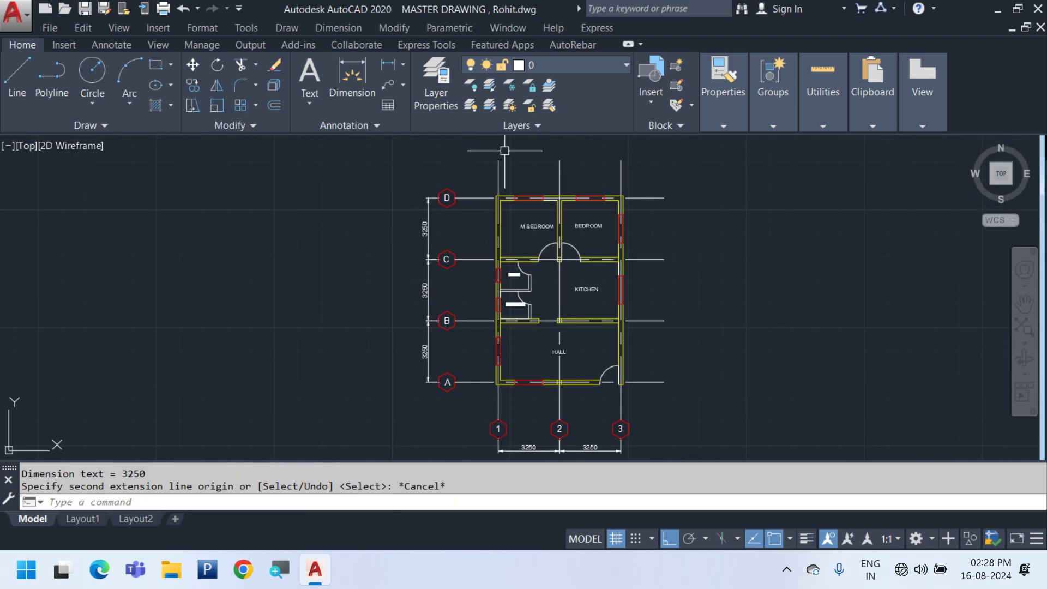
{"action": "middle_click_drag", "start_coordinate": [653, 392], "coordinate": [634, 302]}
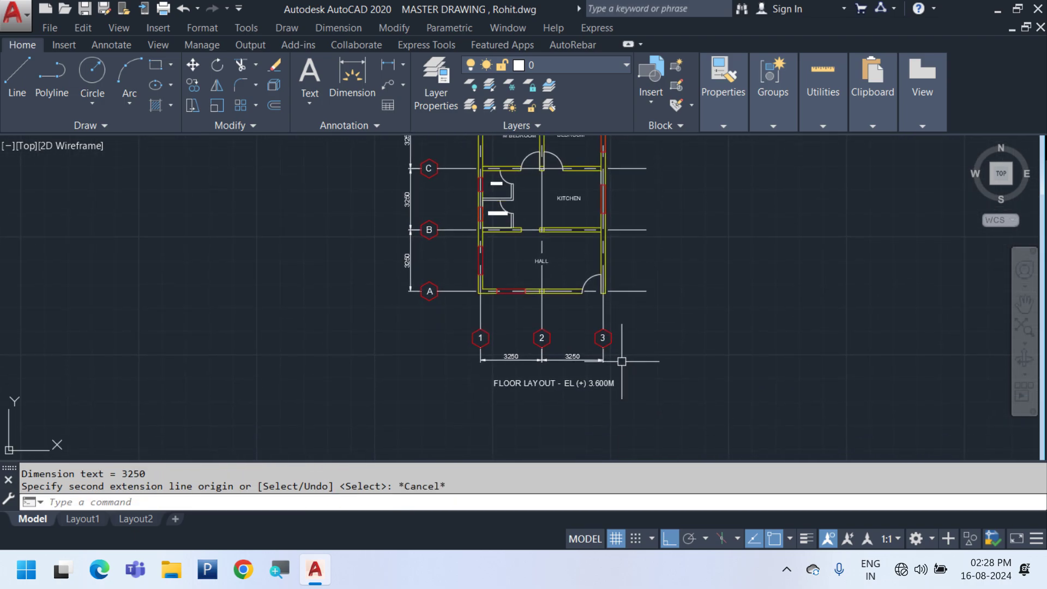
{"action": "scroll", "coordinate": [578, 390], "scroll_direction": "up", "scroll_amount": 2}
{"action": "scroll", "coordinate": [580, 382], "scroll_direction": "down", "scroll_amount": 2}
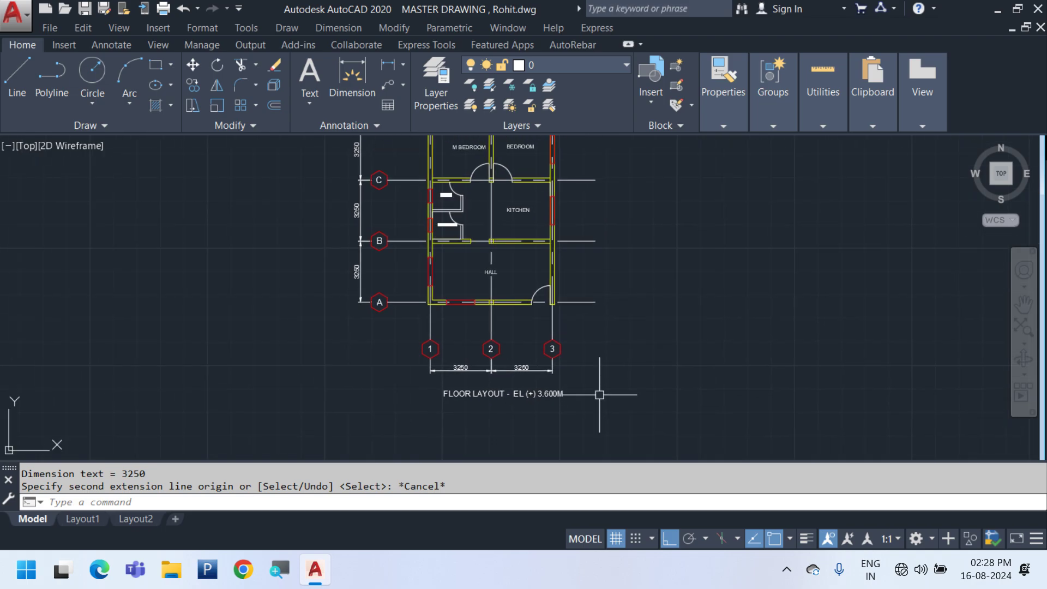
{"action": "scroll", "coordinate": [459, 341], "scroll_direction": "up", "scroll_amount": 2}
{"action": "scroll", "coordinate": [503, 252], "scroll_direction": "up", "scroll_amount": 2}
{"action": "left_click", "coordinate": [510, 265]}
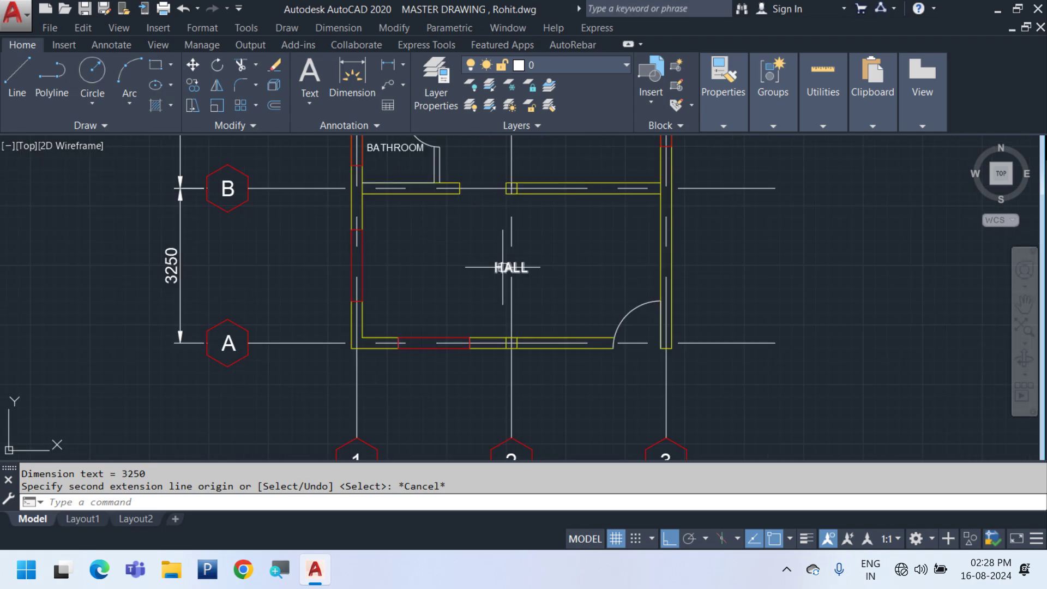
{"action": "key", "text": "ctrl+c"}
{"action": "key", "text": "ctrl+v"}
{"action": "scroll", "coordinate": [434, 363], "scroll_direction": "up", "scroll_amount": 5}
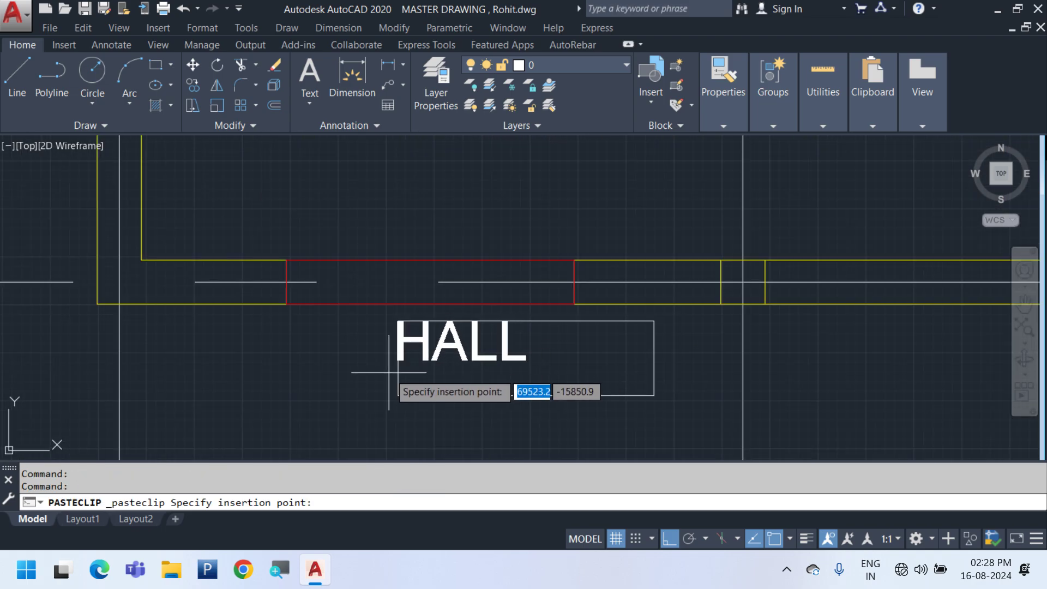
{"action": "left_click", "coordinate": [418, 354]}
{"action": "key", "text": "ctrl+a"}
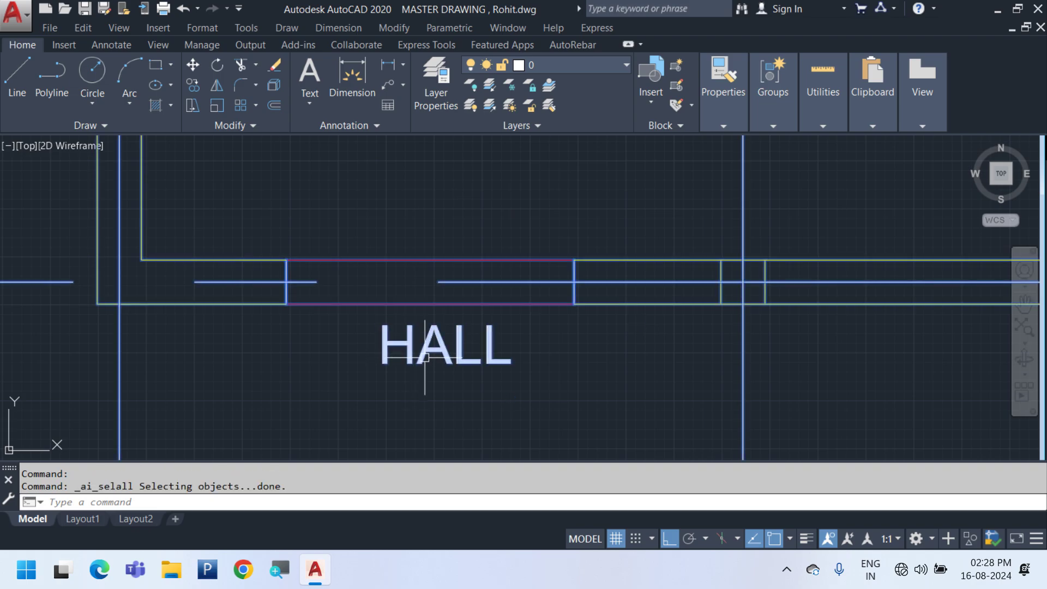
Change the pasted HALL label below the gridline A window to W1 and narrow its text frame
{"action": "key", "text": "Escape"}
{"action": "double_click", "coordinate": [427, 353]}
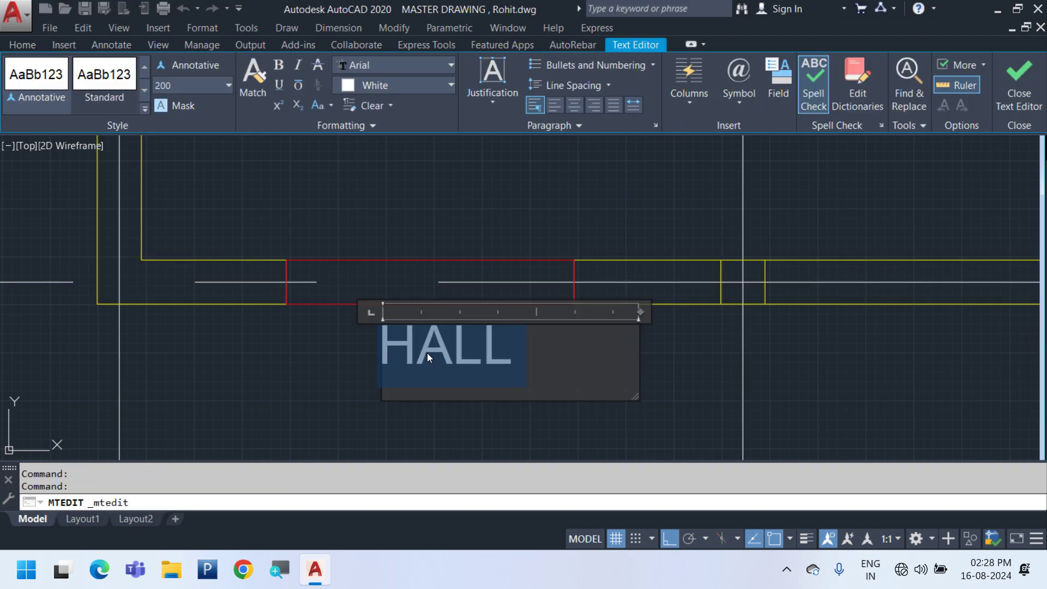
{"action": "type", "text": "W1"}
{"action": "left_click", "coordinate": [438, 427]}
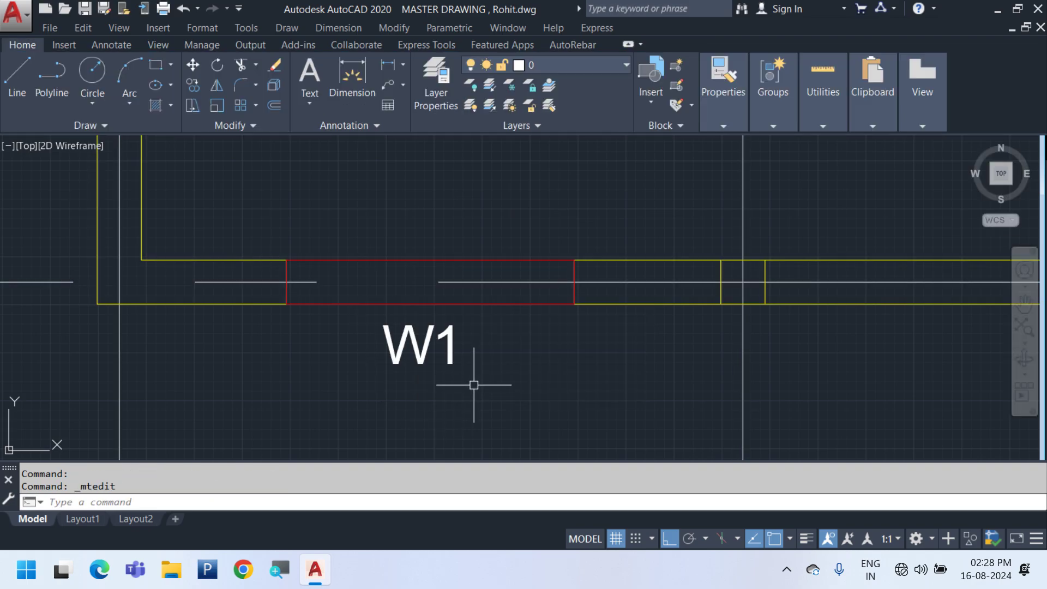
{"action": "left_click", "coordinate": [474, 385]}
{"action": "left_click", "coordinate": [430, 349]}
{"action": "left_click", "coordinate": [638, 325]}
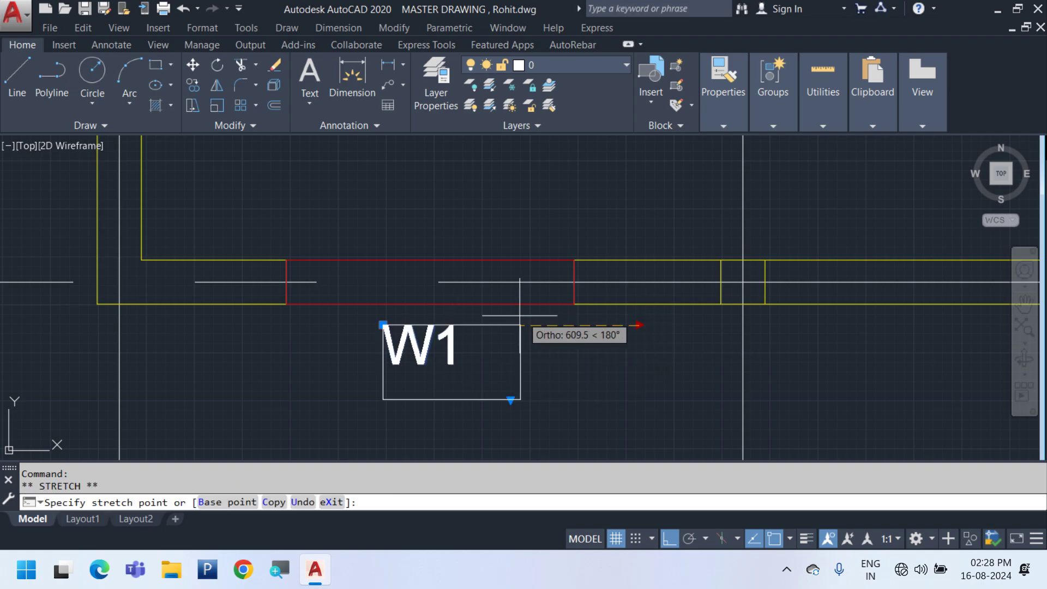
Copy the W1 label and paste it outside the hall's window on the gridline 1 wall
{"action": "key", "text": "ctrl+c"}
{"action": "key", "text": "ctrl+v"}
{"action": "scroll", "coordinate": [511, 448], "scroll_direction": "down", "scroll_amount": 6}
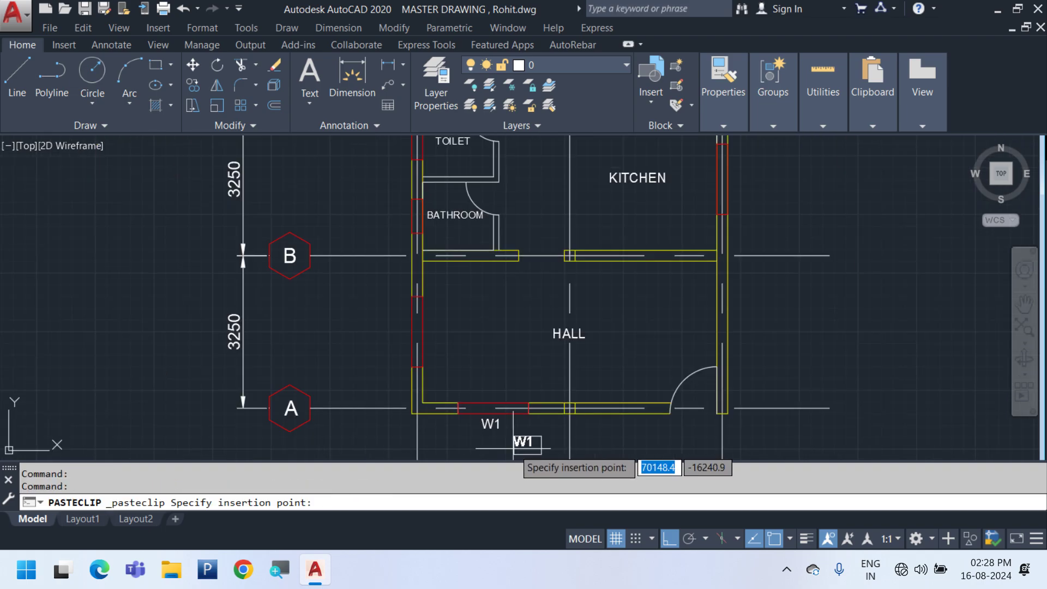
{"action": "scroll", "coordinate": [363, 326], "scroll_direction": "up", "scroll_amount": 4}
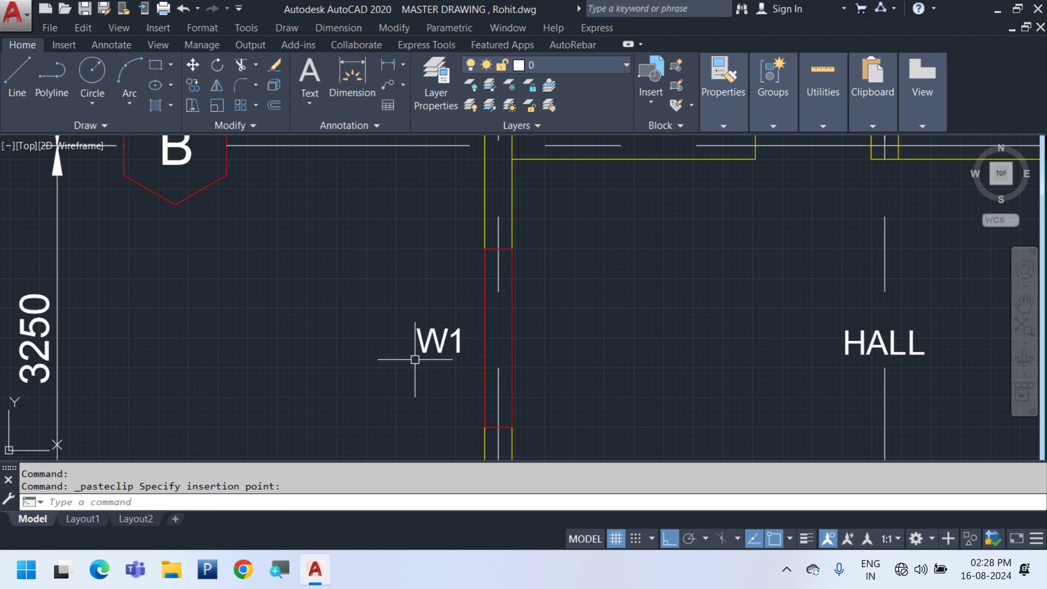
{"action": "middle_click_drag", "start_coordinate": [609, 347], "coordinate": [556, 430]}
Paste another W1 label outside the bathroom window and change its text to W2
{"action": "key", "text": "ctrl+v"}
{"action": "middle_click_drag", "start_coordinate": [394, 240], "coordinate": [401, 552]}
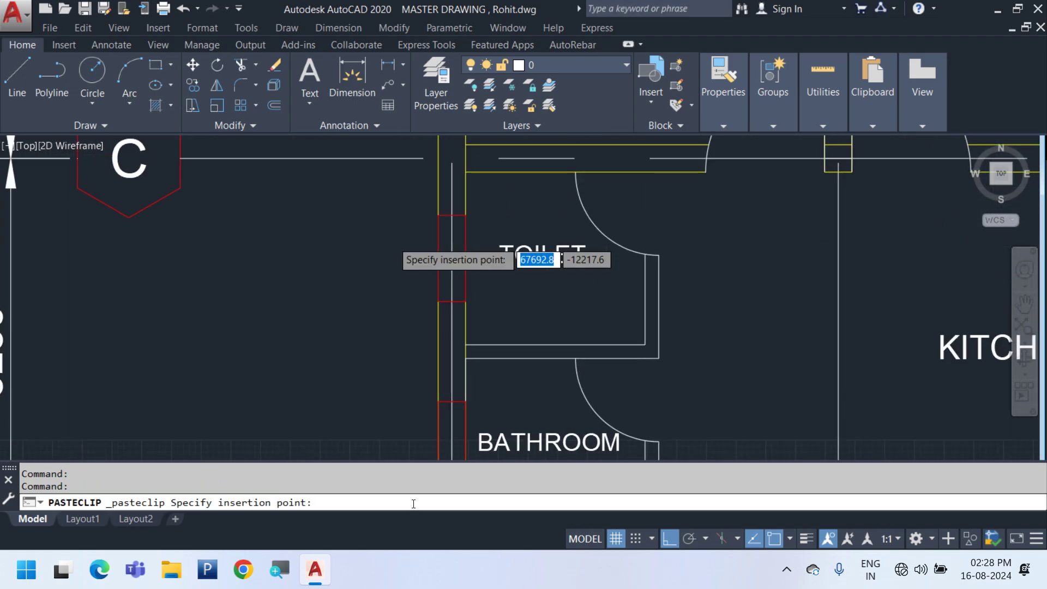
{"action": "mouse_move", "coordinate": [408, 373]}
{"action": "middle_mouse_down"}
{"action": "mouse_move", "coordinate": [402, 256]}
{"action": "mouse_move", "coordinate": [400, 367]}
{"action": "middle_mouse_up"}
{"action": "scroll", "coordinate": [402, 255], "scroll_direction": "down", "scroll_amount": 4}
{"action": "scroll", "coordinate": [376, 327], "scroll_direction": "up", "scroll_amount": 4}
{"action": "scroll", "coordinate": [382, 360], "scroll_direction": "up", "scroll_amount": 2}
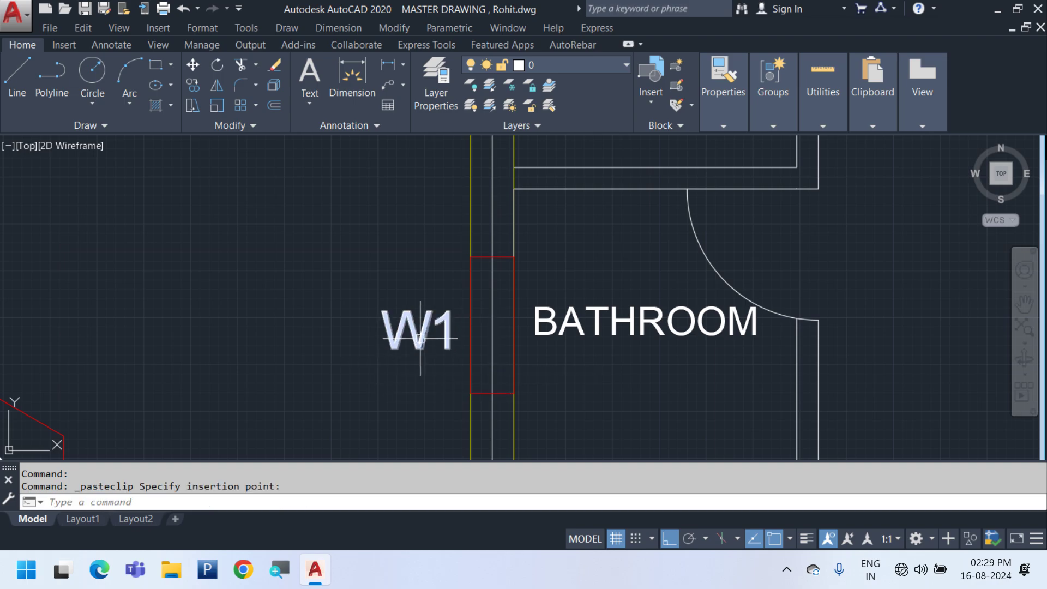
{"action": "double_click", "coordinate": [492, 334]}
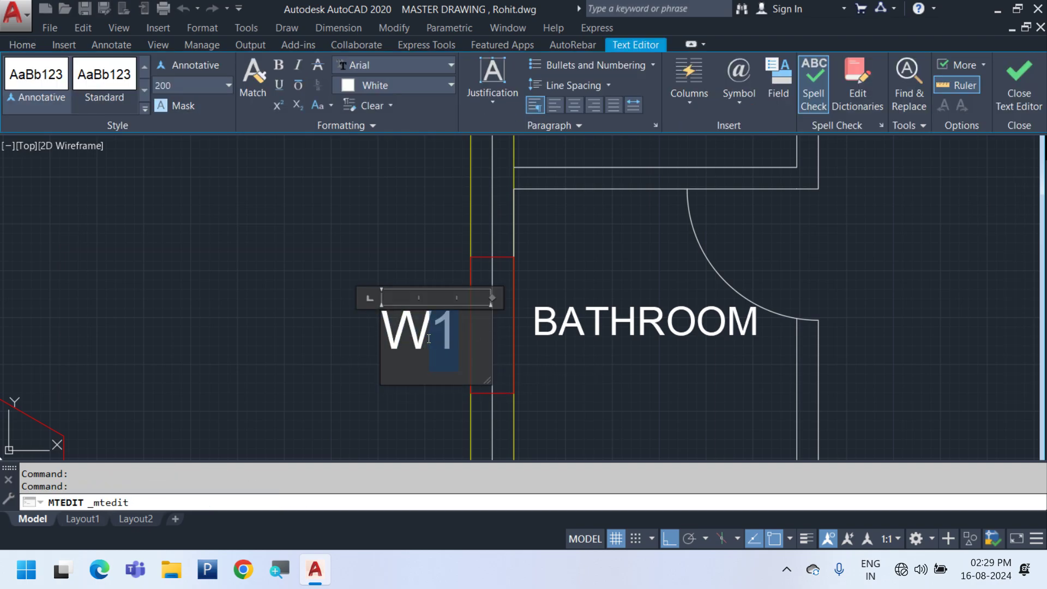
{"action": "left_click", "coordinate": [529, 347]}
Copy the W2 label straight up to the outside of the toilet window
{"action": "right_click", "coordinate": [360, 259]}
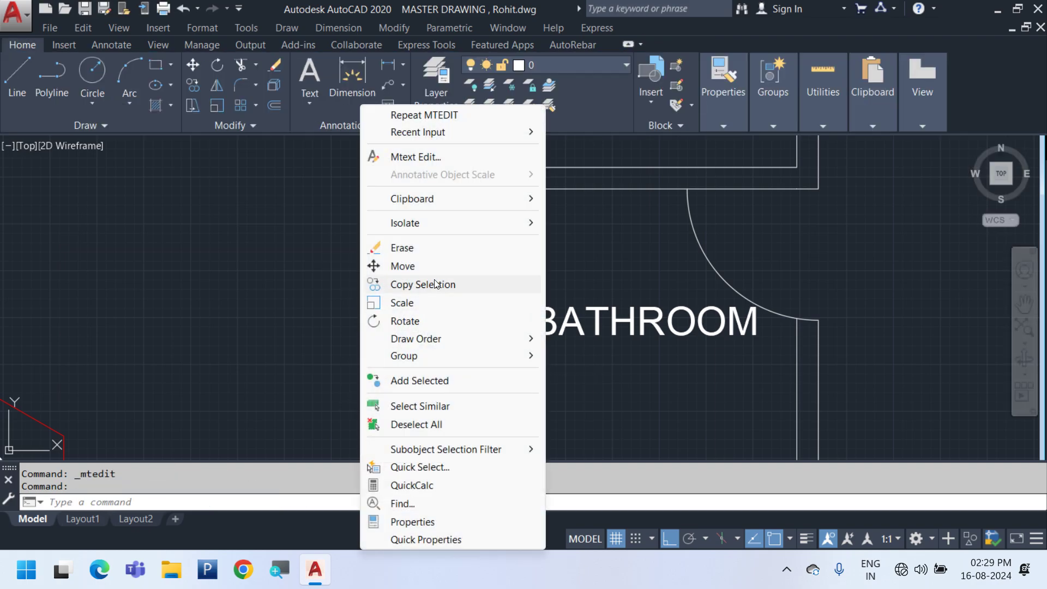
{"action": "left_click", "coordinate": [434, 285]}
{"action": "left_click", "coordinate": [336, 370]}
{"action": "middle_click_drag", "start_coordinate": [343, 151], "coordinate": [370, 336]}
{"action": "left_click", "coordinate": [385, 252]}
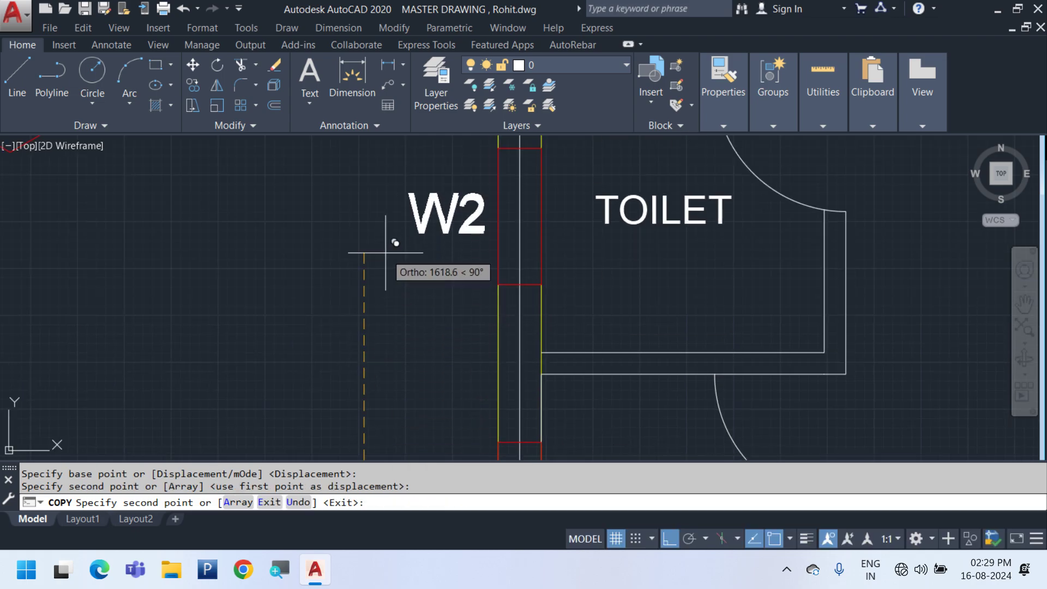
{"action": "key", "text": "Escape"}
Copy the W1 label below the hall and paste it above the M BEDROOM window on gridline D
{"action": "scroll", "coordinate": [385, 253], "scroll_direction": "down", "scroll_amount": 3}
{"action": "middle_click_drag", "start_coordinate": [385, 180], "coordinate": [385, 332]}
{"action": "scroll", "coordinate": [479, 333], "scroll_direction": "down", "scroll_amount": 4}
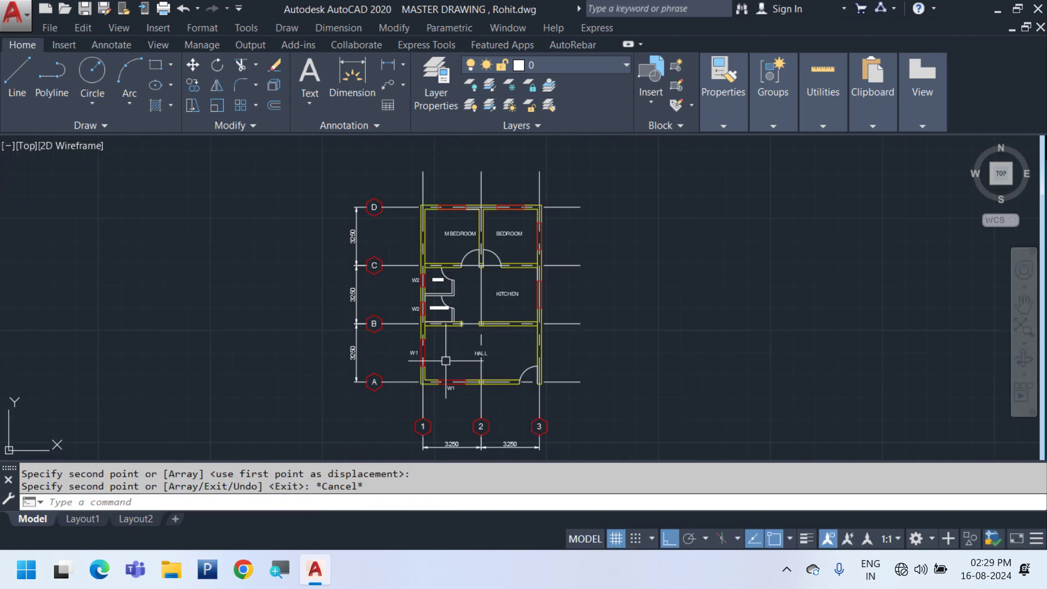
{"action": "scroll", "coordinate": [445, 360], "scroll_direction": "up", "scroll_amount": 6}
{"action": "key", "text": "ctrl+c"}
{"action": "key", "text": "ctrl+v"}
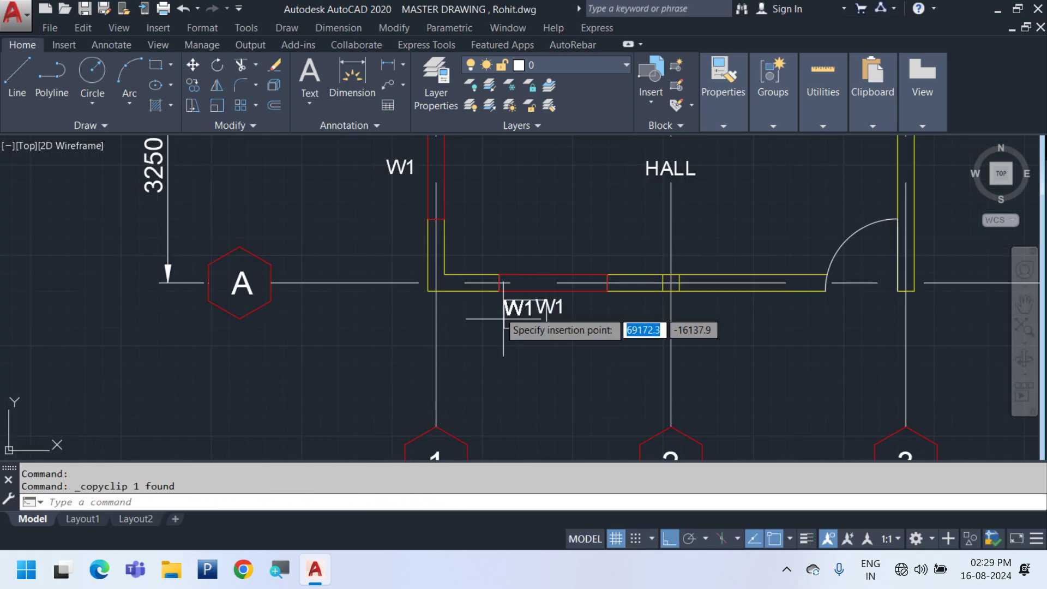
{"action": "middle_click_drag", "start_coordinate": [498, 311], "coordinate": [536, 425]}
{"action": "middle_click_drag", "start_coordinate": [540, 218], "coordinate": [585, 387]}
{"action": "middle_click_drag", "start_coordinate": [585, 175], "coordinate": [545, 340]}
{"action": "scroll", "coordinate": [491, 318], "scroll_direction": "up", "scroll_amount": 4}
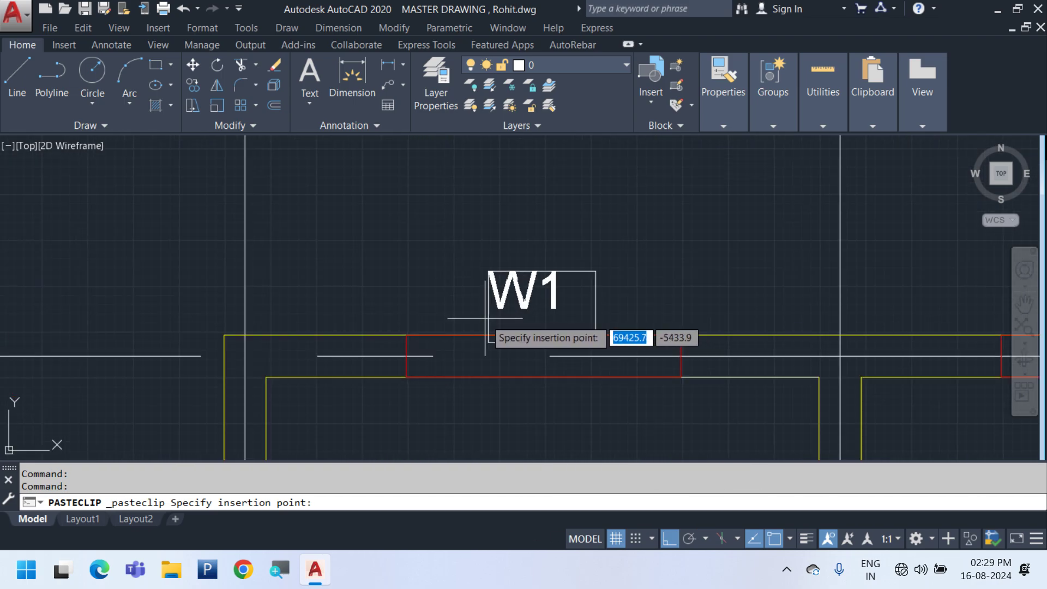
{"action": "left_click", "coordinate": [496, 329]}
Paste a W1 label above the BEDROOM window in the gridline D wall
{"action": "middle_click_drag", "start_coordinate": [595, 361], "coordinate": [84, 291]}
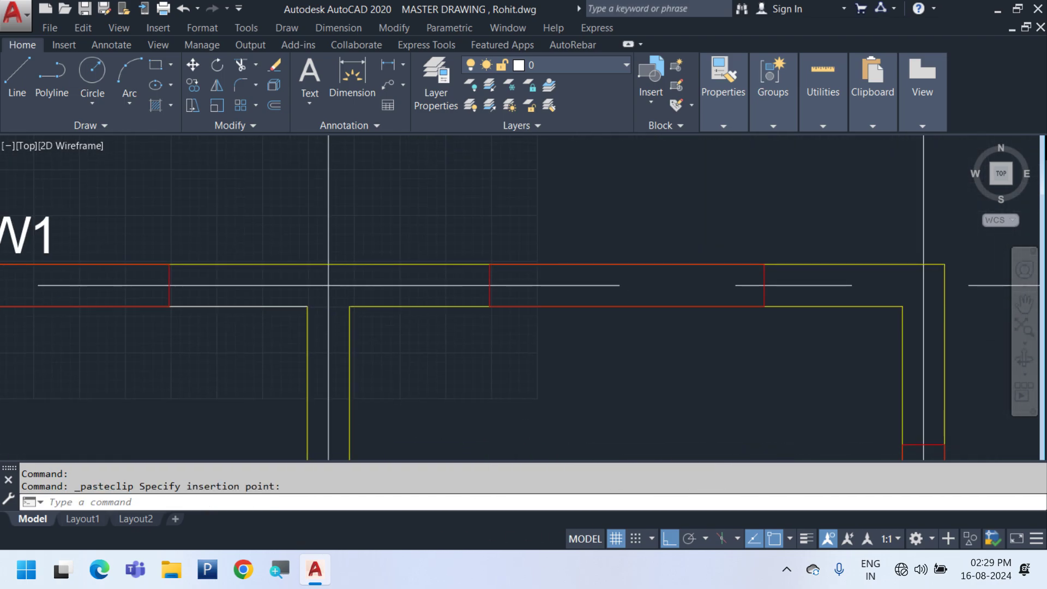
{"action": "key", "text": "ctrl+v"}
{"action": "left_click", "coordinate": [588, 263]}
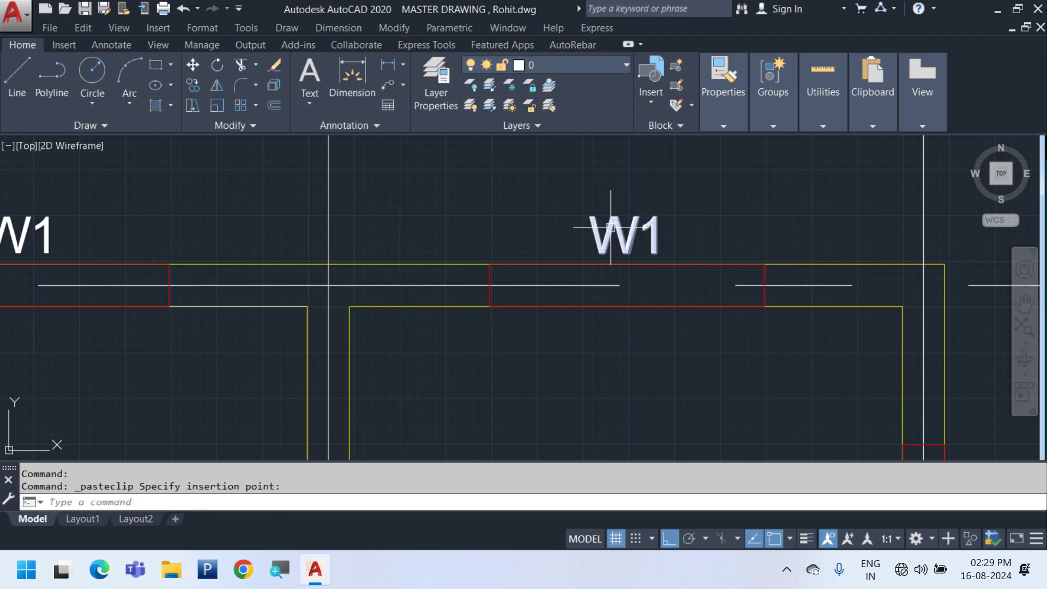
Paste a W1 label outside the BEDROOM window in the gridline 3 wall
{"action": "scroll", "coordinate": [649, 305], "scroll_direction": "down", "scroll_amount": 3}
{"action": "middle_click_drag", "start_coordinate": [747, 423], "coordinate": [728, 320]}
{"action": "key", "text": "ctrl+v"}
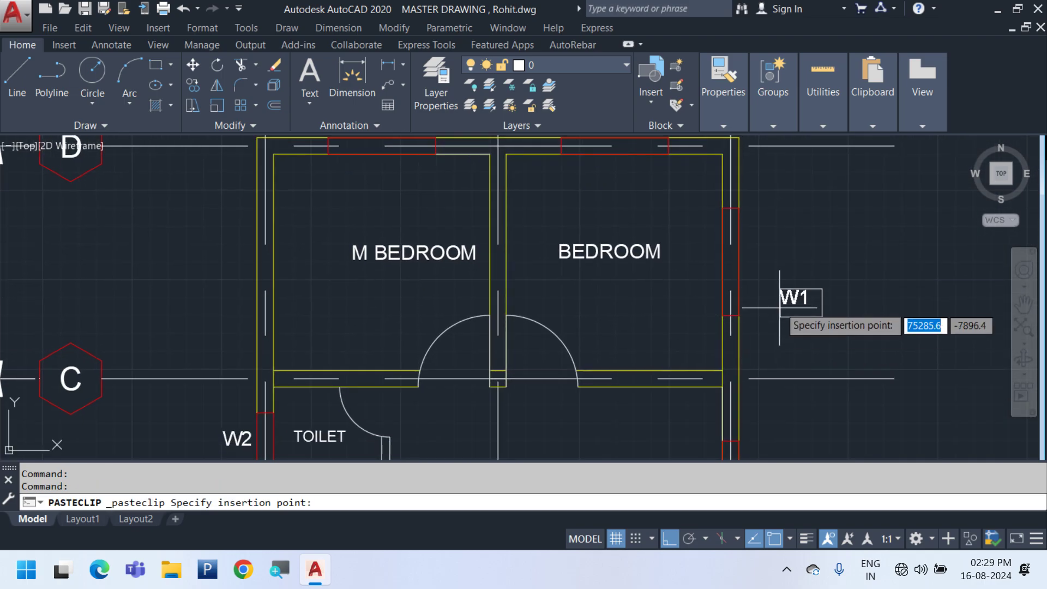
{"action": "scroll", "coordinate": [776, 295], "scroll_direction": "up", "scroll_amount": 2}
{"action": "left_click", "coordinate": [740, 266]}
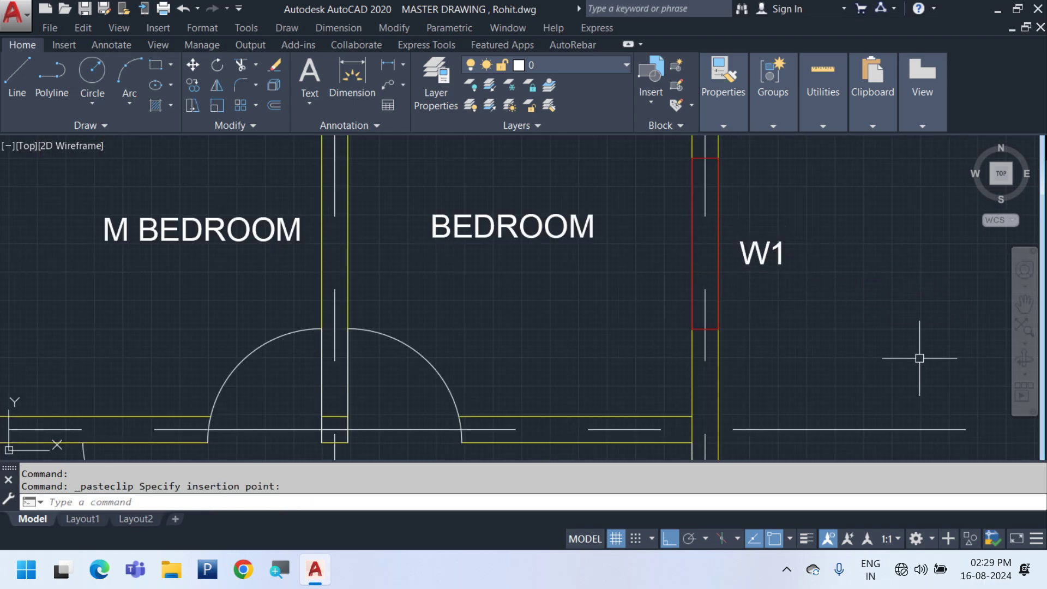
Rotate the W1 label beside the BEDROOM window on gridline 3 by 90 degrees
{"action": "scroll", "coordinate": [626, 260], "scroll_direction": "down", "scroll_amount": 4}
{"action": "middle_click_drag", "start_coordinate": [612, 366], "coordinate": [612, 291]}
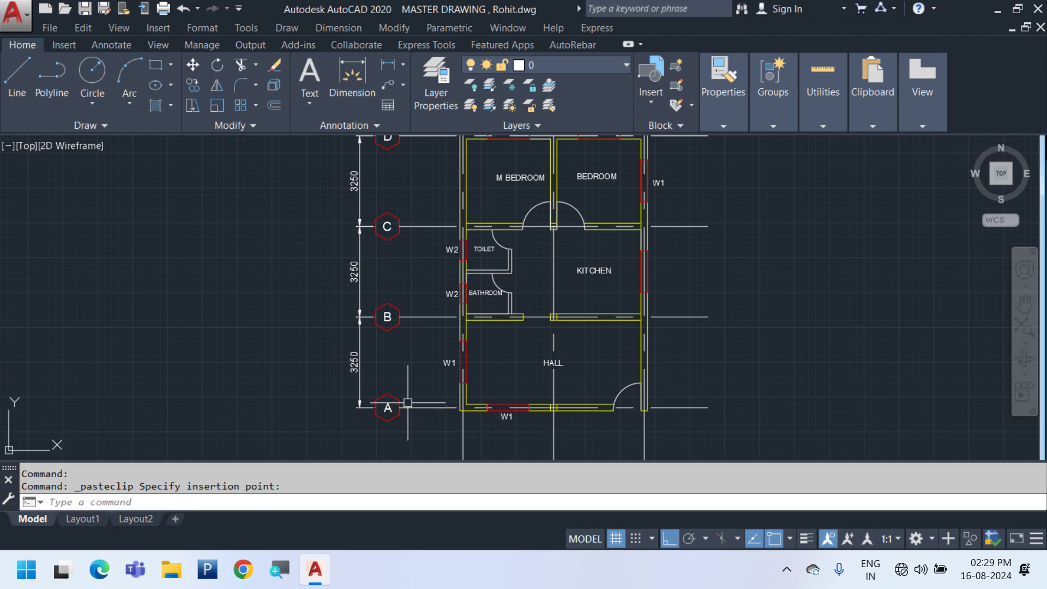
{"action": "scroll", "coordinate": [687, 177], "scroll_direction": "up", "scroll_amount": 7}
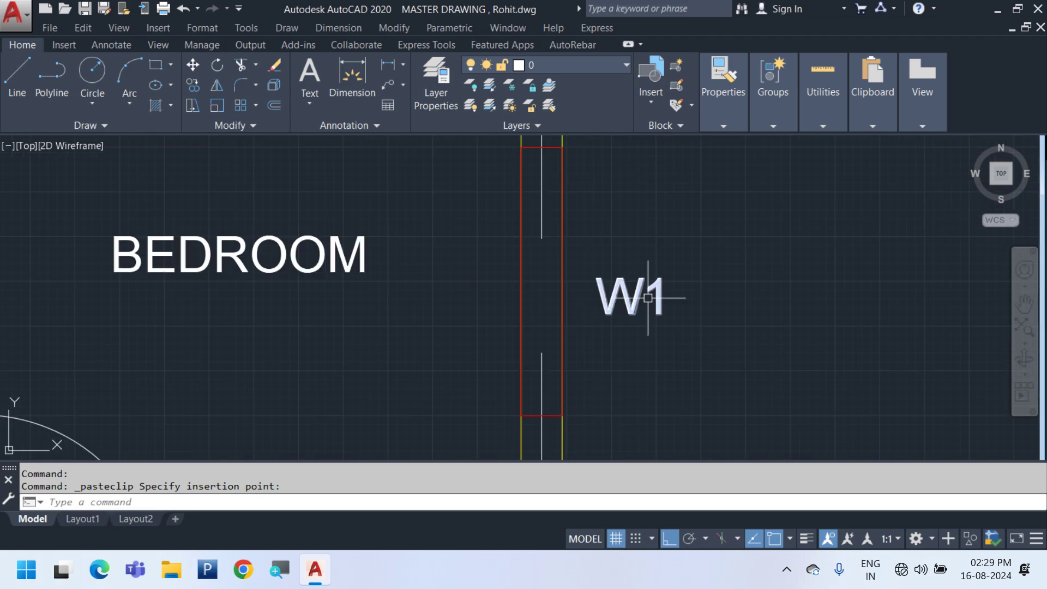
{"action": "type", "text": "ro"}
{"action": "key", "text": "Return"}
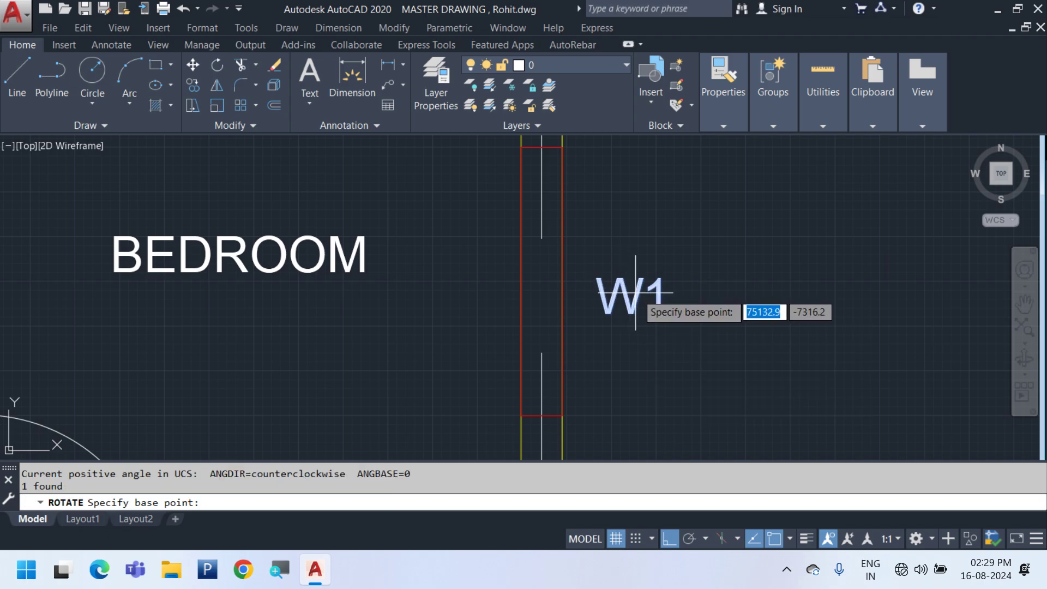
{"action": "left_click", "coordinate": [637, 293]}
{"action": "type", "text": "90"}
{"action": "key", "text": "Return"}
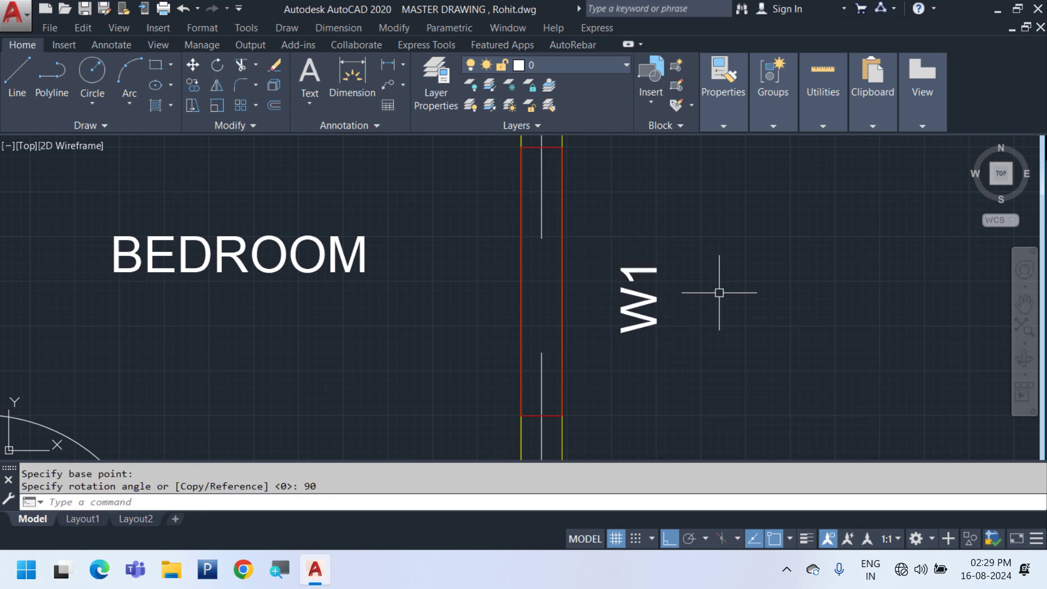
Move the rotated W1 label to the inner side of the BEDROOM window and shift it slightly upward
{"action": "type", "text": "m"}
{"action": "key", "text": "Return"}
{"action": "left_click", "coordinate": [897, 365]}
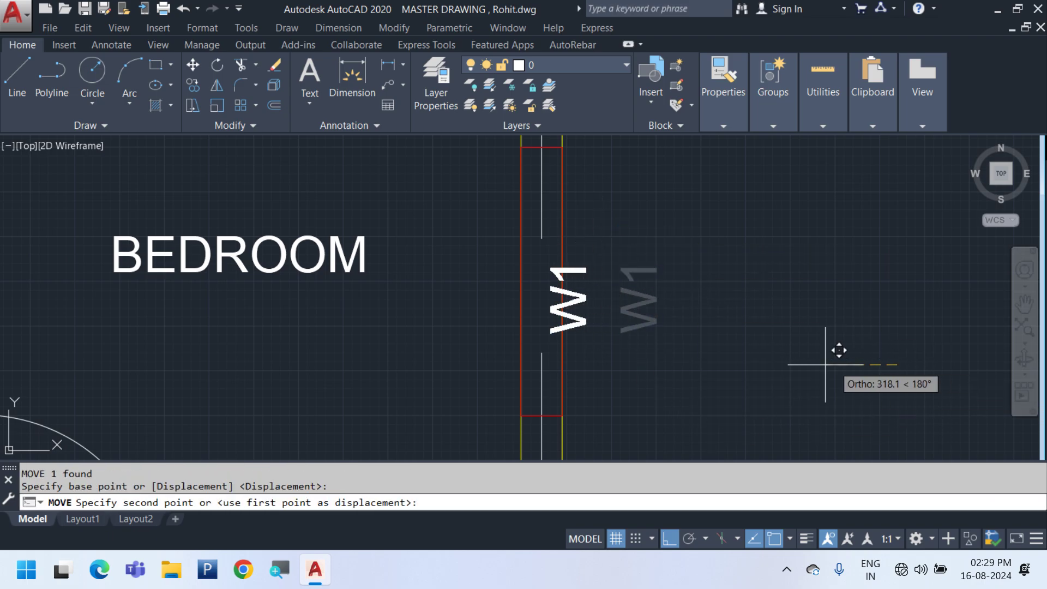
{"action": "left_click", "coordinate": [750, 359]}
{"action": "type", "text": "m"}
{"action": "key", "text": "Return"}
{"action": "left_click", "coordinate": [765, 356]}
{"action": "left_click", "coordinate": [768, 335]}
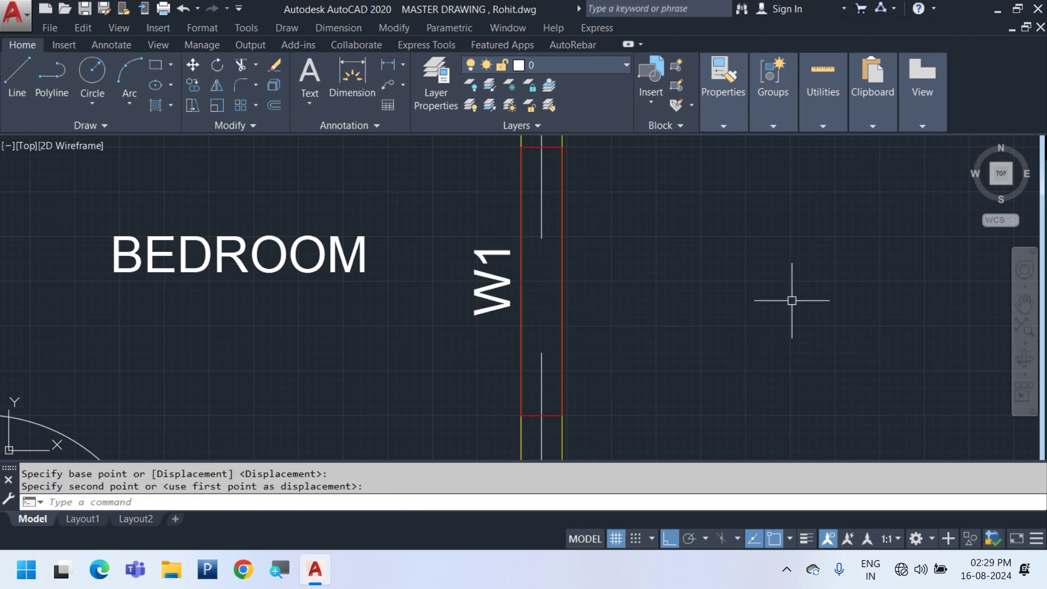
Match the properties of the rotated W1 label onto the toilet and bathroom W2 labels
{"action": "scroll", "coordinate": [790, 301], "scroll_direction": "down", "scroll_amount": 4}
{"action": "scroll", "coordinate": [533, 362], "scroll_direction": "down", "scroll_amount": 2}
{"action": "mouse_move", "coordinate": [522, 358]}
{"action": "middle_mouse_down"}
{"action": "mouse_move", "coordinate": [654, 333]}
{"action": "mouse_move", "coordinate": [666, 262]}
{"action": "middle_mouse_up"}
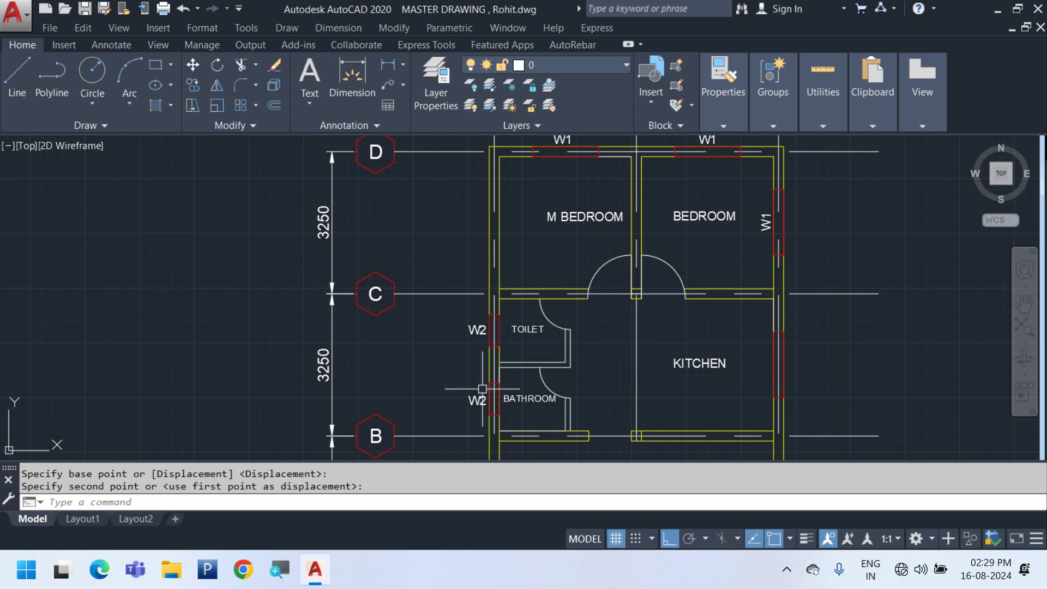
{"action": "type", "text": "Ma"}
{"action": "key", "text": "Return"}
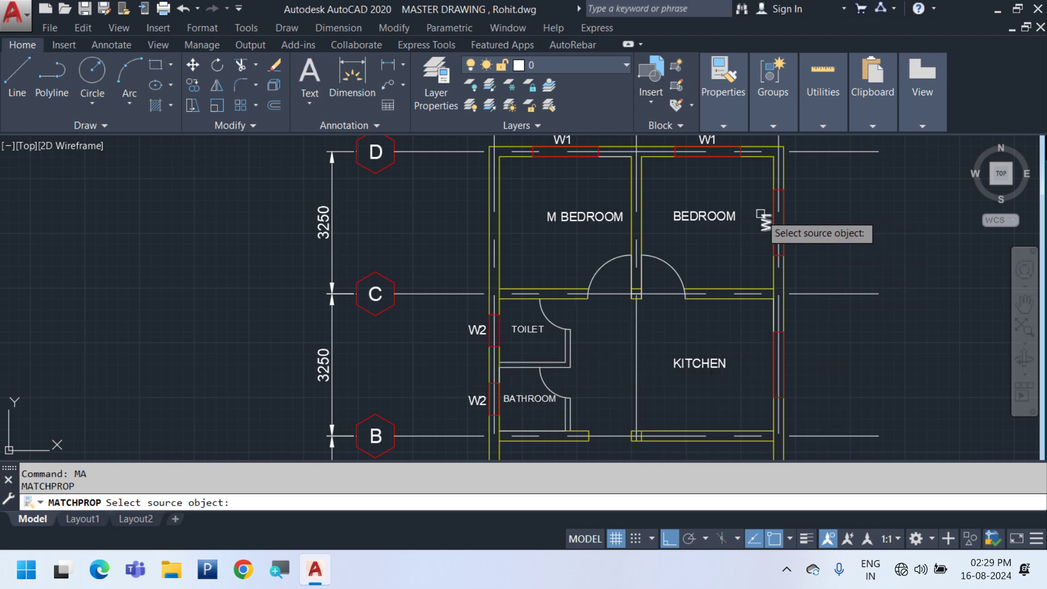
{"action": "left_click", "coordinate": [777, 226]}
{"action": "scroll", "coordinate": [491, 385], "scroll_direction": "up", "scroll_amount": 4}
{"action": "left_click", "coordinate": [441, 430]}
{"action": "left_click", "coordinate": [441, 252]}
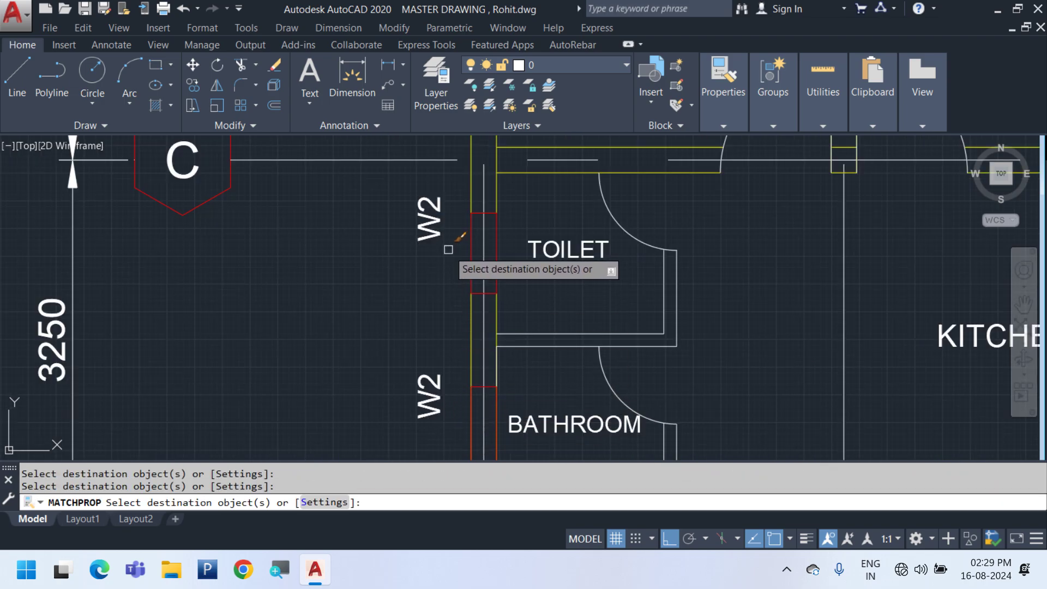
{"action": "key", "text": "Escape"}
Move both W2 labels slightly right, closer to the gridline 1 wall
{"action": "left_click", "coordinate": [393, 229]}
{"action": "middle_click_drag", "start_coordinate": [319, 343], "coordinate": [437, 289]}
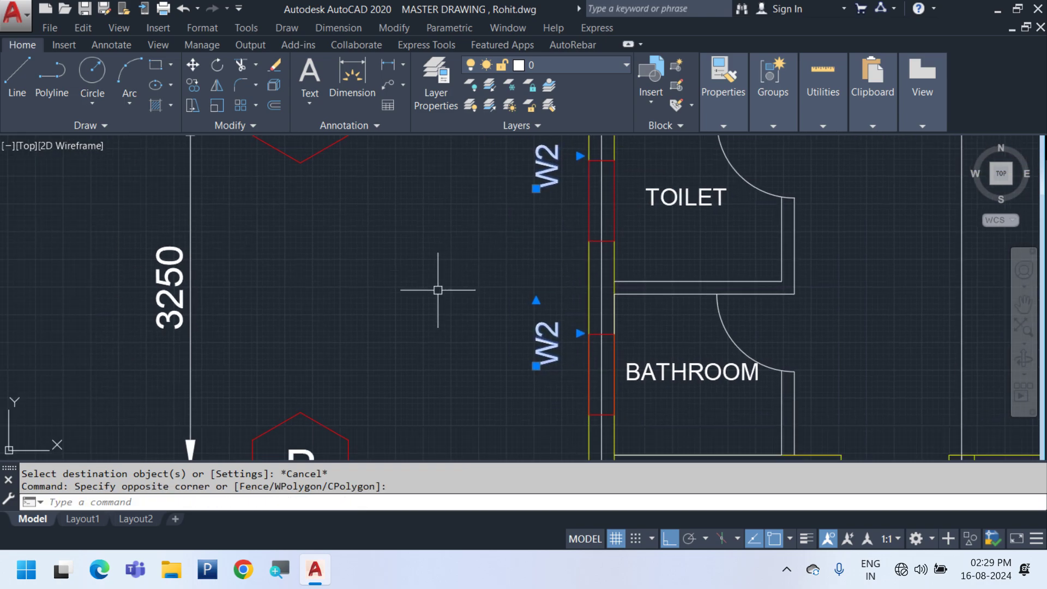
{"action": "type", "text": "m"}
{"action": "key", "text": "Return"}
{"action": "left_click", "coordinate": [417, 304]}
{"action": "left_click", "coordinate": [434, 308]}
Move both W2 labels straight down to line up with the toilet and bathroom windows
{"action": "left_click", "coordinate": [573, 385]}
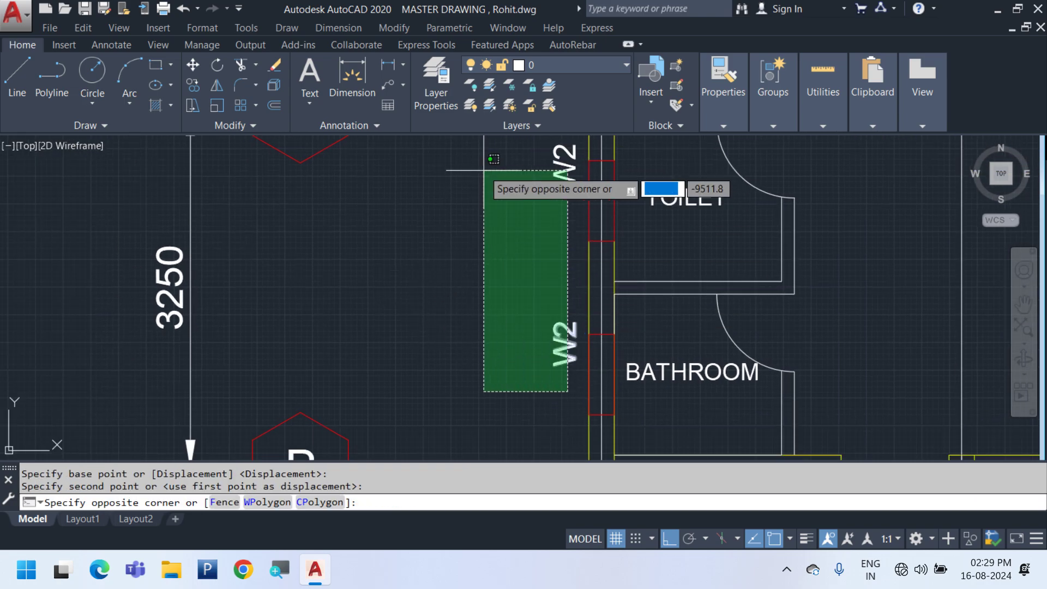
{"action": "left_click", "coordinate": [483, 153]}
{"action": "type", "text": "m"}
{"action": "key", "text": "Return"}
{"action": "left_click", "coordinate": [410, 234]}
{"action": "left_click", "coordinate": [413, 270]}
Erase the short vertical line inside the gridline B wall where it meets gridline 2
{"action": "scroll", "coordinate": [433, 264], "scroll_direction": "down", "scroll_amount": 6}
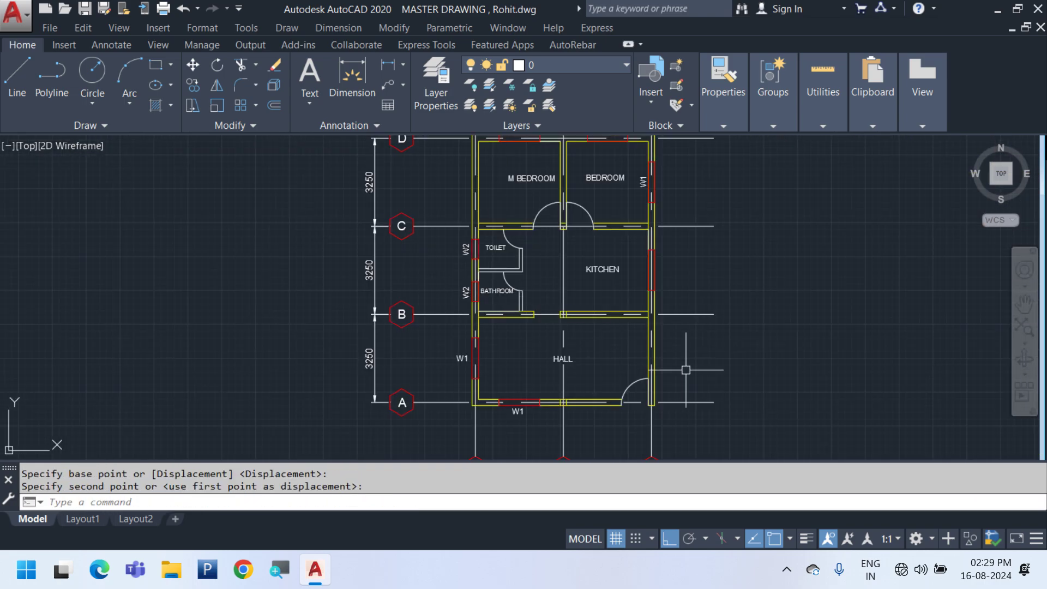
{"action": "middle_click_drag", "start_coordinate": [648, 360], "coordinate": [503, 361]}
{"action": "scroll", "coordinate": [311, 296], "scroll_direction": "up", "scroll_amount": 8}
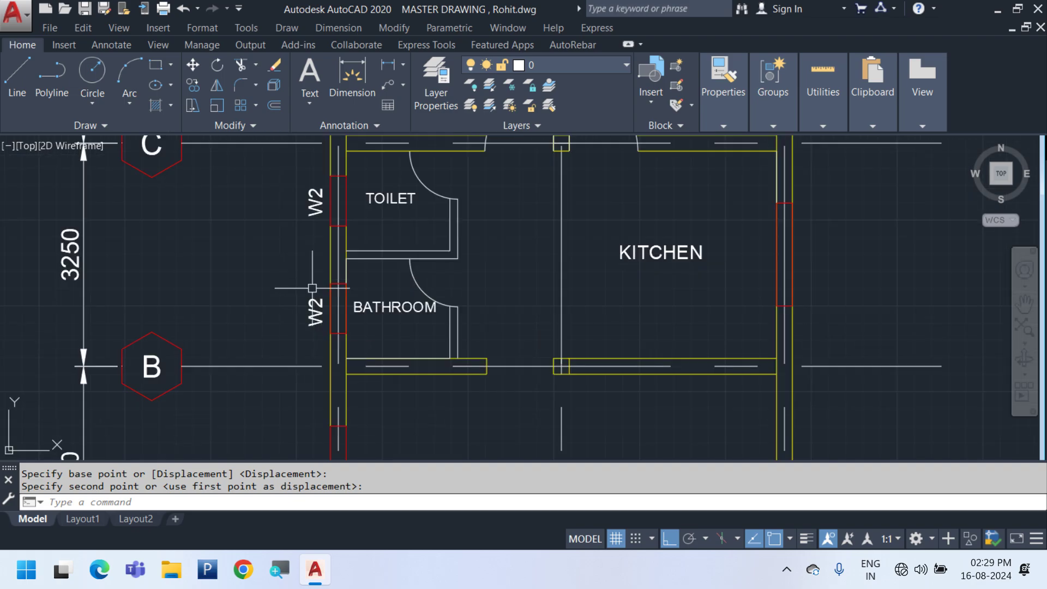
{"action": "left_click", "coordinate": [424, 223]}
{"action": "left_click", "coordinate": [607, 311]}
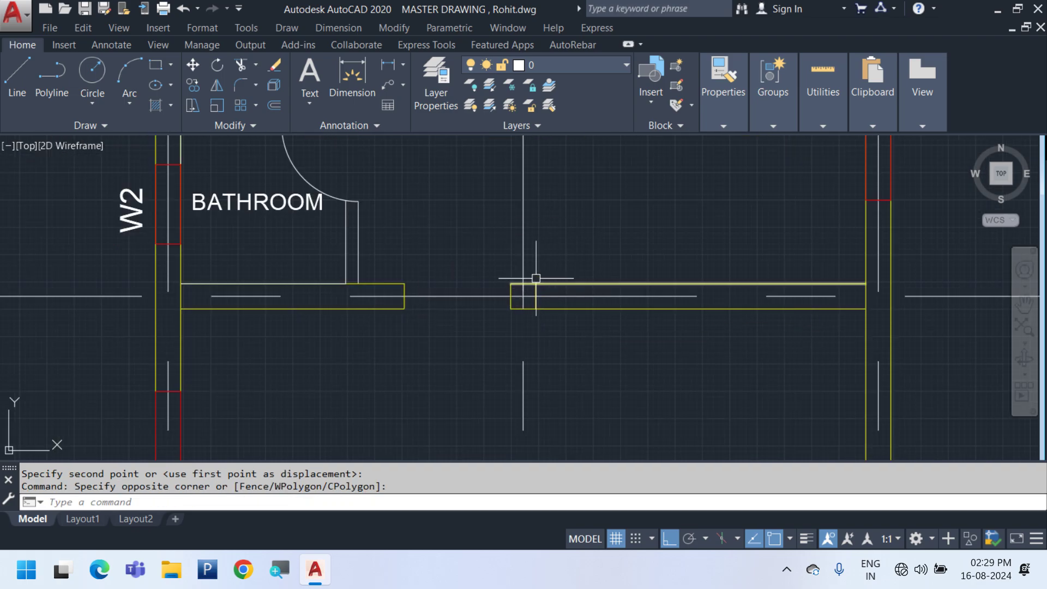
{"action": "key", "text": "Escape"}
{"action": "left_click", "coordinate": [494, 235]}
{"action": "left_click", "coordinate": [576, 359]}
{"action": "scroll", "coordinate": [618, 355], "scroll_direction": "down", "scroll_amount": 6}
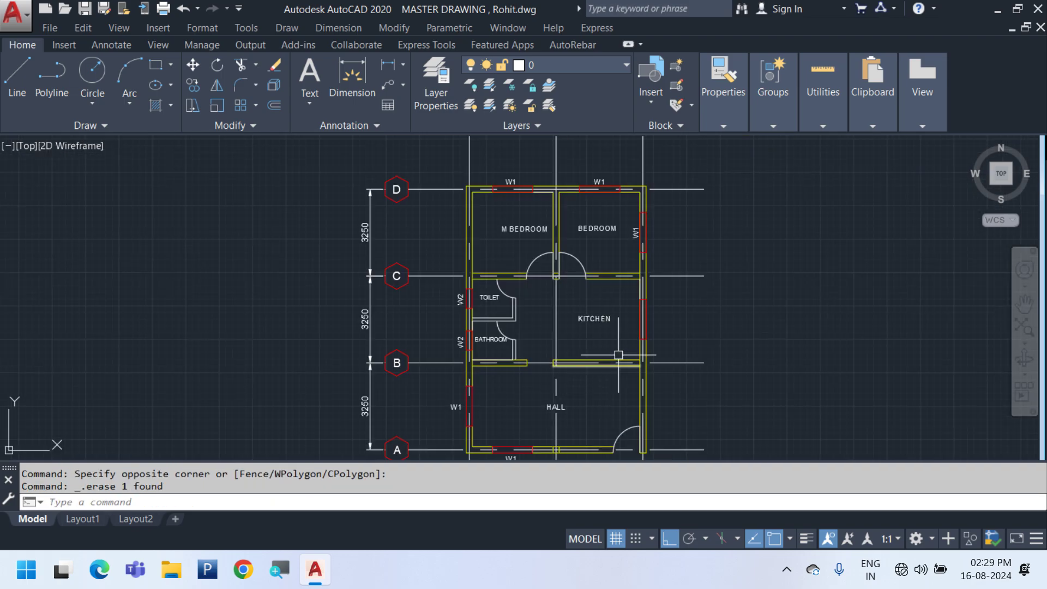
Erase the short horizontal line across the wall between the bedroom doors at gridline C
{"action": "scroll", "coordinate": [584, 200], "scroll_direction": "up", "scroll_amount": 4}
{"action": "middle_click_drag", "start_coordinate": [742, 331], "coordinate": [720, 239]}
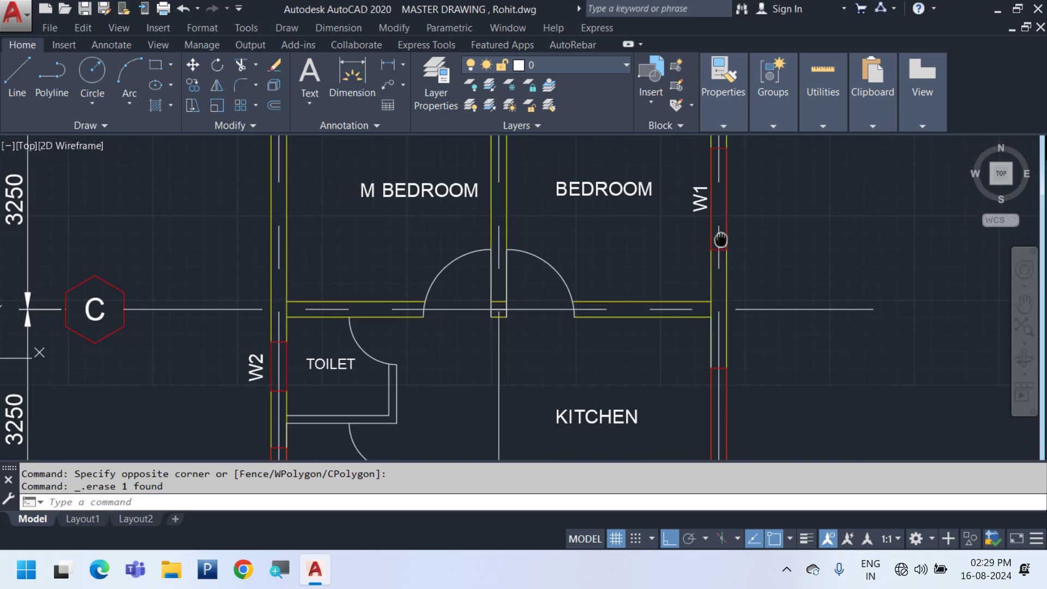
{"action": "scroll", "coordinate": [714, 249], "scroll_direction": "down", "scroll_amount": 5}
{"action": "scroll", "coordinate": [575, 269], "scroll_direction": "up", "scroll_amount": 8}
{"action": "left_click", "coordinate": [519, 276]}
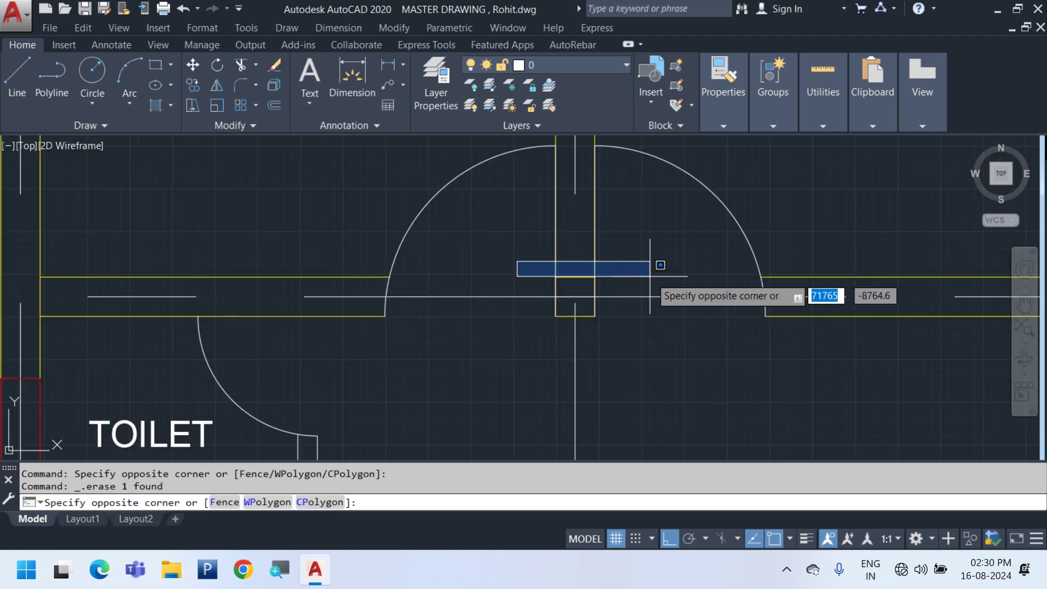
{"action": "left_click", "coordinate": [644, 286]}
{"action": "key", "text": "Delete"}
{"action": "scroll", "coordinate": [645, 341], "scroll_direction": "down", "scroll_amount": 6}
{"action": "middle_click_drag", "start_coordinate": [703, 302], "coordinate": [591, 338]}
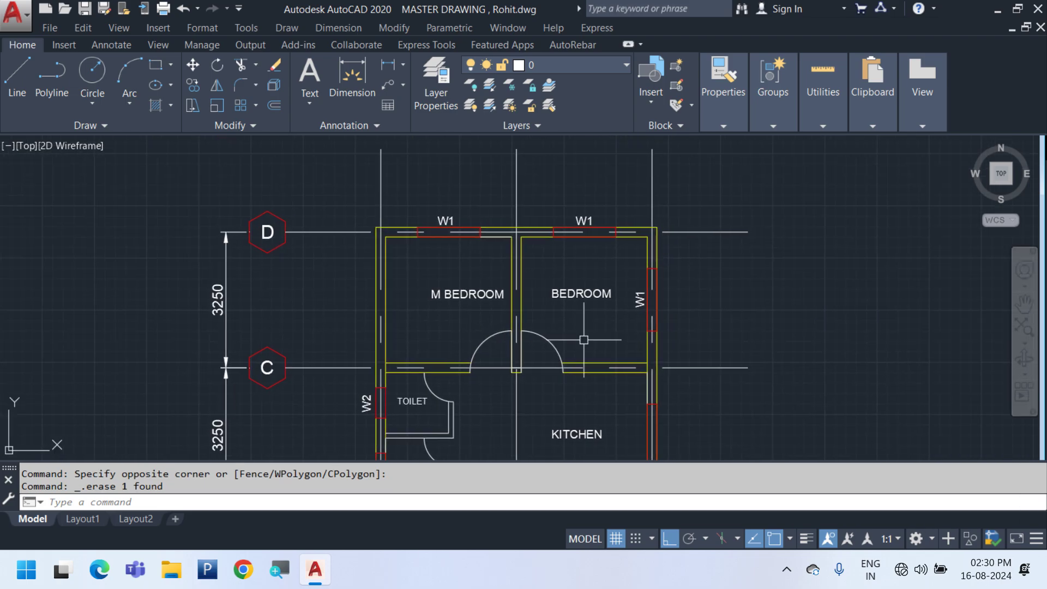
{"action": "middle_click_drag", "start_coordinate": [617, 381], "coordinate": [581, 290]}
{"action": "scroll", "coordinate": [579, 286], "scroll_direction": "down", "scroll_amount": 5}
{"action": "scroll", "coordinate": [624, 329], "scroll_direction": "up", "scroll_amount": 10}
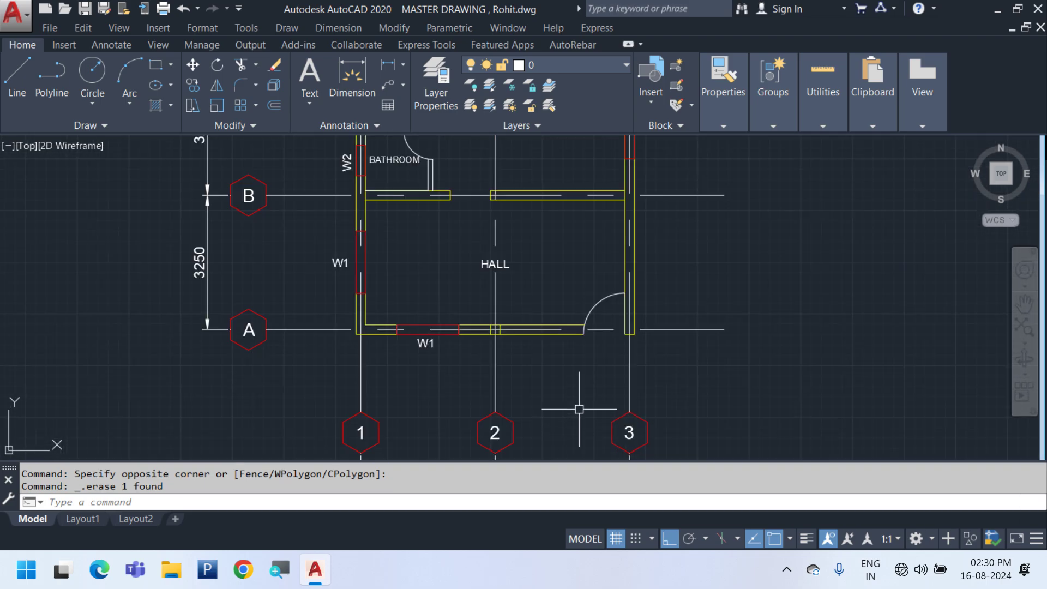
{"action": "left_click", "coordinate": [604, 197]}
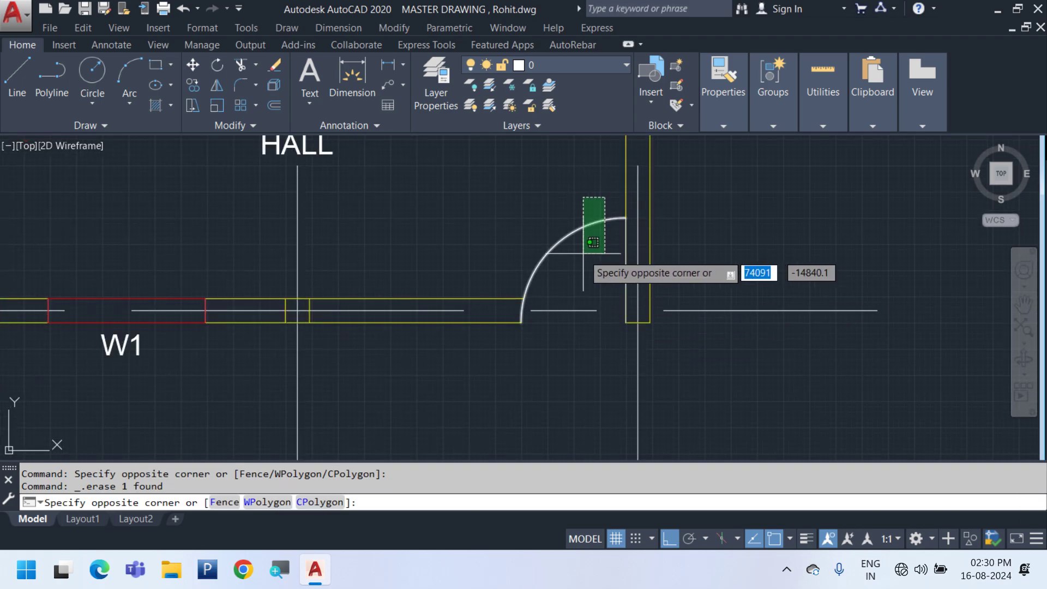
{"action": "key", "text": "Escape"}
{"action": "left_click", "coordinate": [527, 175]}
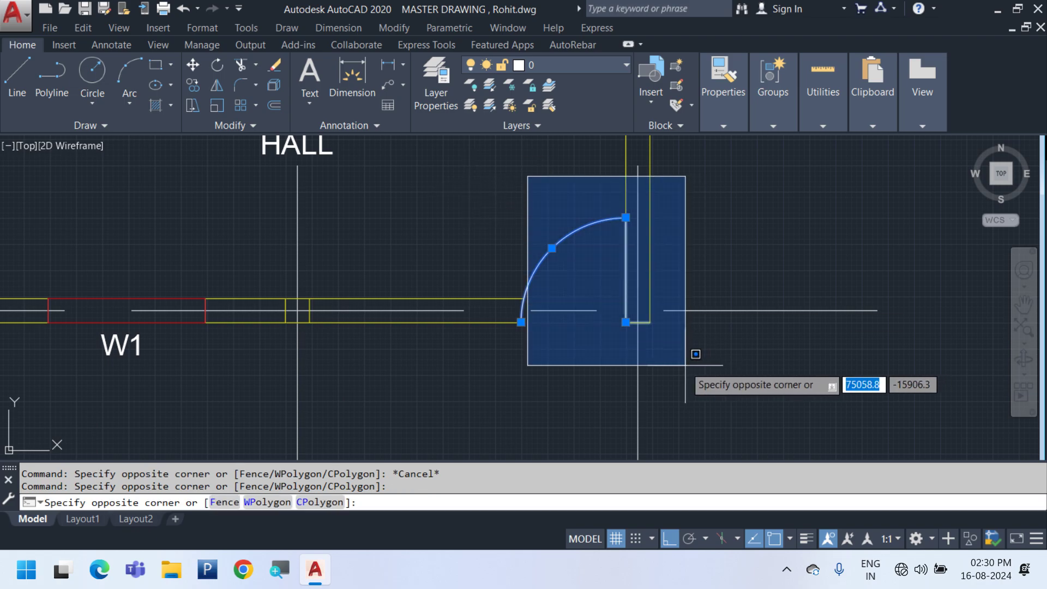
{"action": "left_click", "coordinate": [643, 351]}
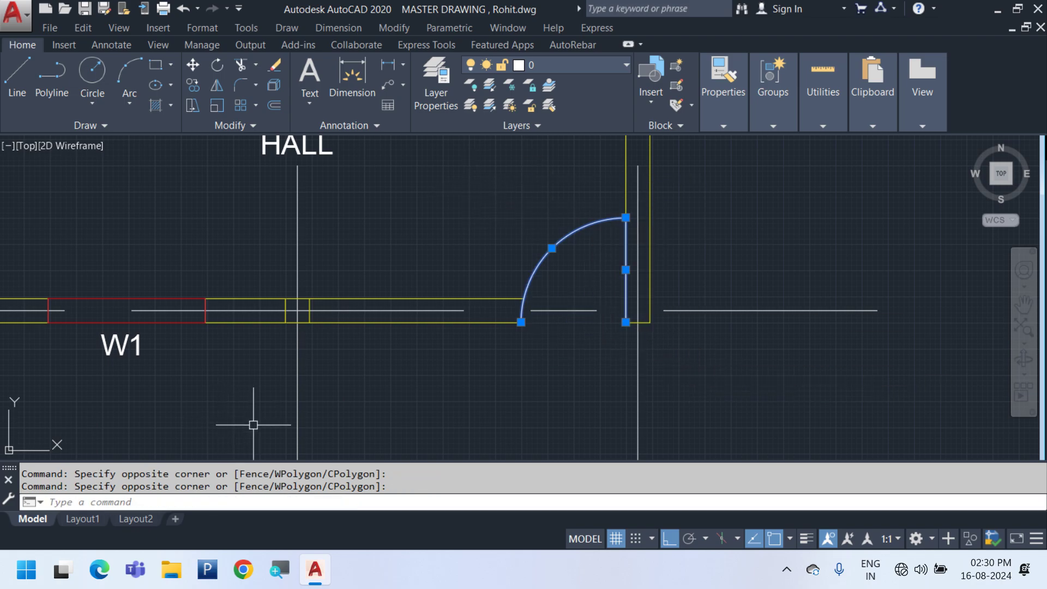
{"action": "middle_click_drag", "start_coordinate": [191, 365], "coordinate": [417, 348]}
{"action": "key", "text": "Escape"}
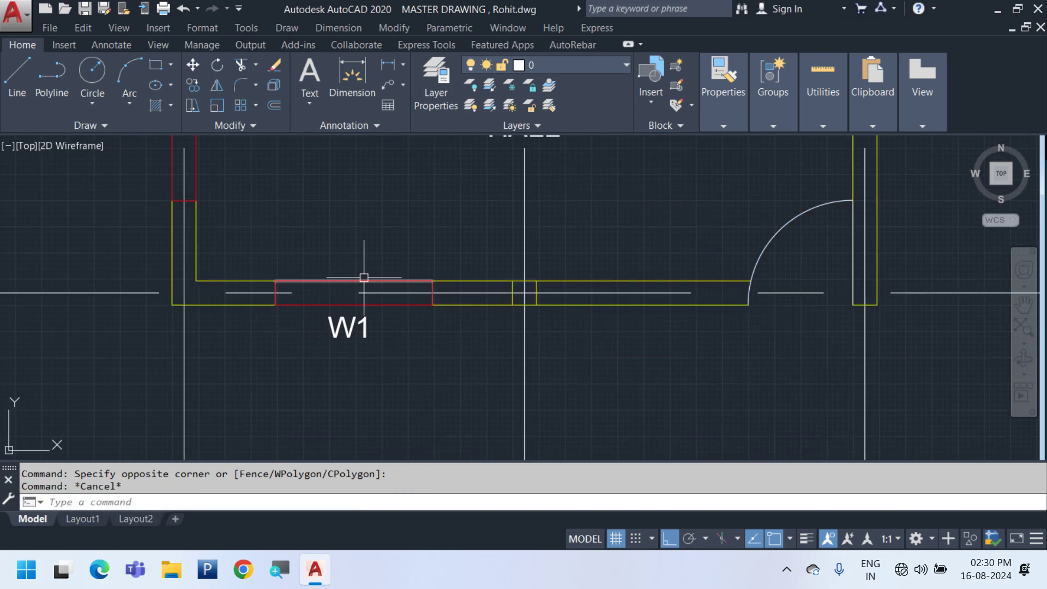
{"action": "left_click", "coordinate": [363, 287]}
{"action": "key", "text": "Escape"}
{"action": "key", "text": "Escape"}
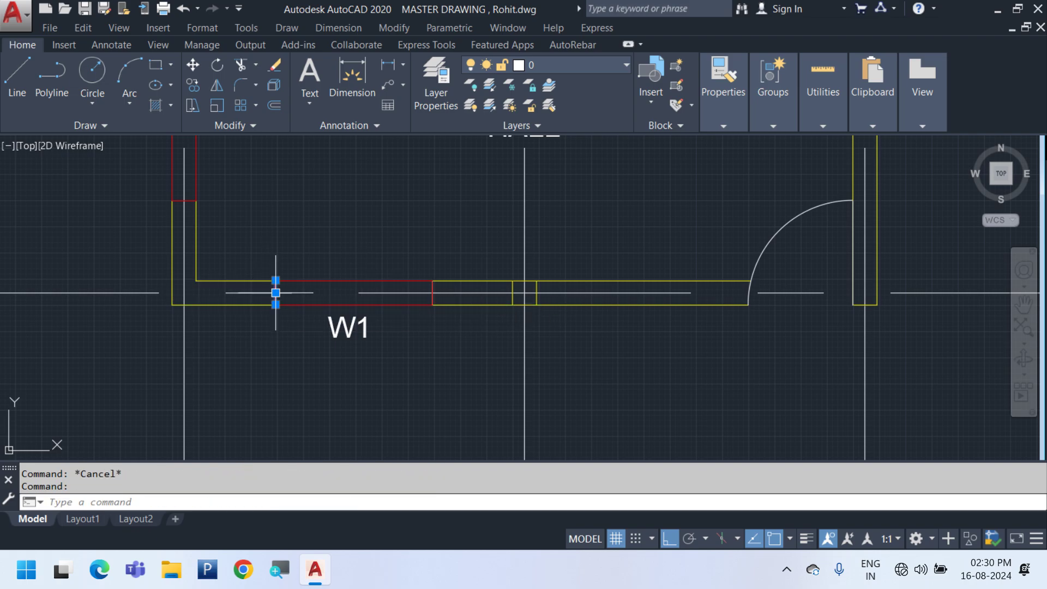
Move the red W1 window outline from the gridline A wall straight up into the hall, clear of the wall
{"action": "left_click", "coordinate": [250, 251]}
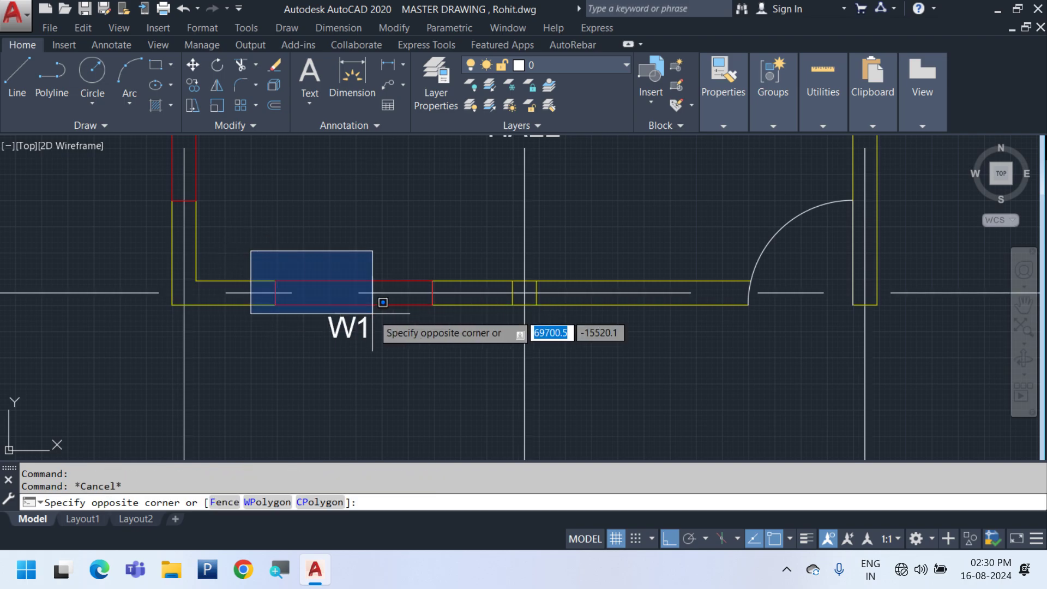
{"action": "left_click", "coordinate": [445, 320]}
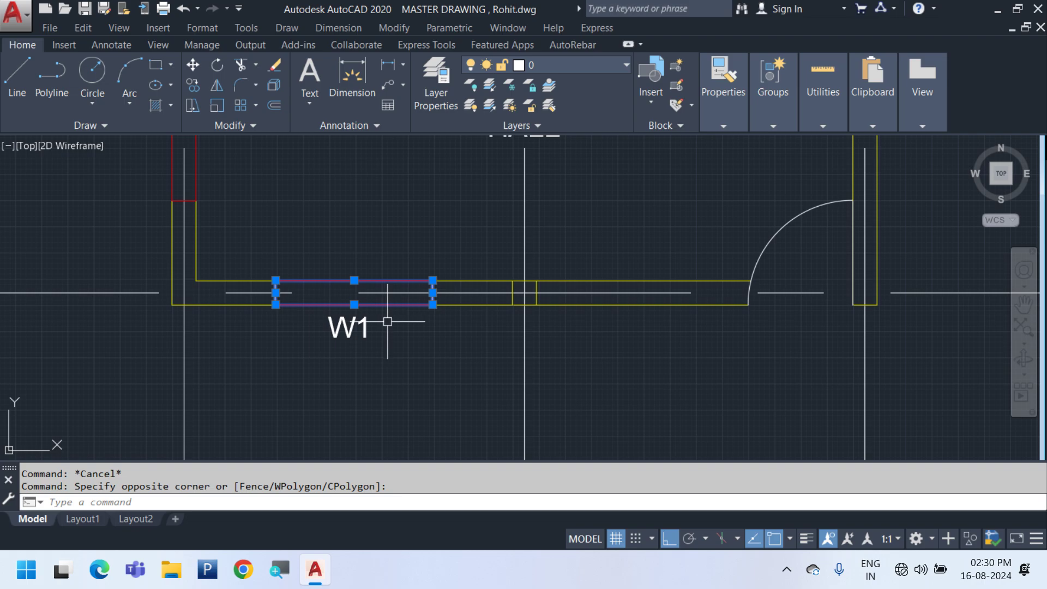
{"action": "type", "text": "m"}
{"action": "key", "text": "Return"}
{"action": "left_click", "coordinate": [442, 320]}
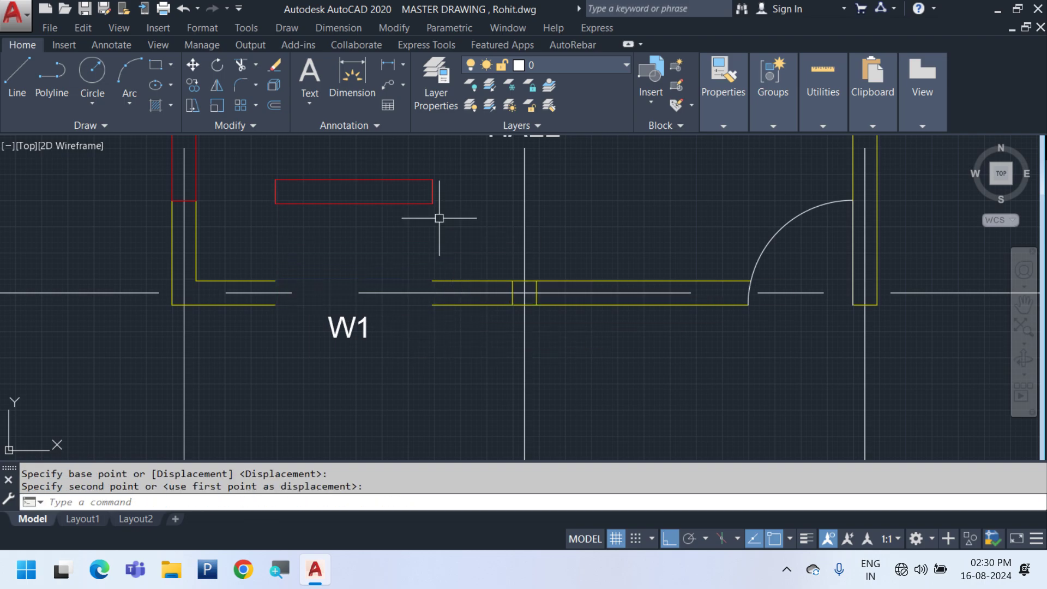
Draw a horizontal line 1500 long through the moved window outline, between the midpoints of its two short sides
{"action": "scroll", "coordinate": [480, 393], "scroll_direction": "up", "scroll_amount": 1}
{"action": "scroll", "coordinate": [288, 160], "scroll_direction": "up", "scroll_amount": 4}
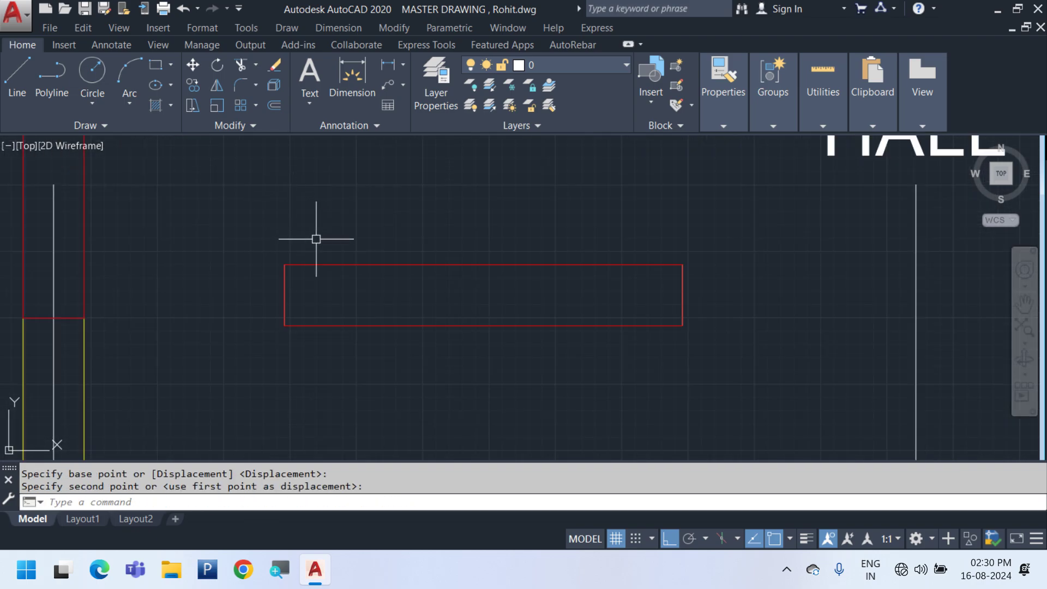
{"action": "type", "text": "l"}
{"action": "key", "text": "Return"}
{"action": "left_click", "coordinate": [284, 294]}
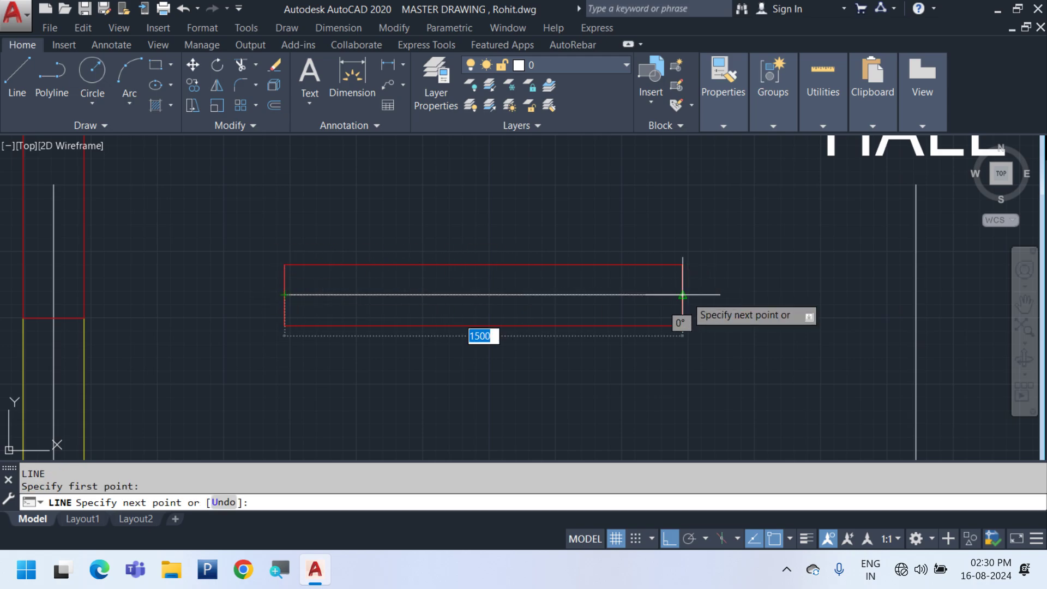
{"action": "left_click", "coordinate": [683, 294]}
{"action": "key", "text": "Escape"}
Copy the window's middle line straight up by about 34 units within the outline
{"action": "left_click", "coordinate": [584, 295]}
{"action": "left_click", "coordinate": [582, 282]}
{"action": "left_click", "coordinate": [700, 267]}
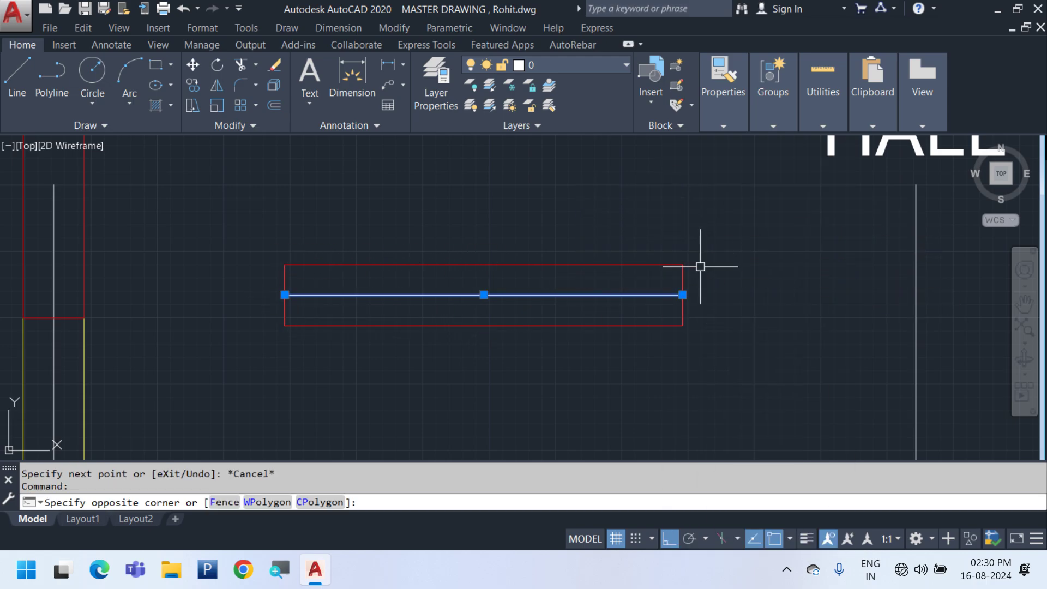
{"action": "right_click", "coordinate": [701, 267]}
{"action": "left_click", "coordinate": [795, 282]}
{"action": "scroll", "coordinate": [681, 268], "scroll_direction": "up", "scroll_amount": 2}
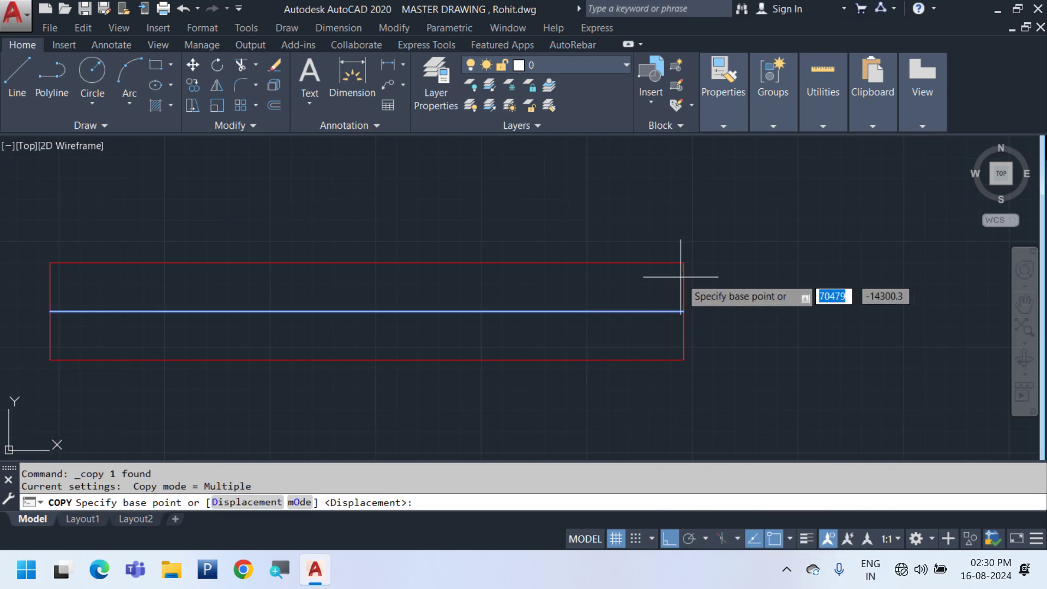
{"action": "left_click", "coordinate": [771, 363]}
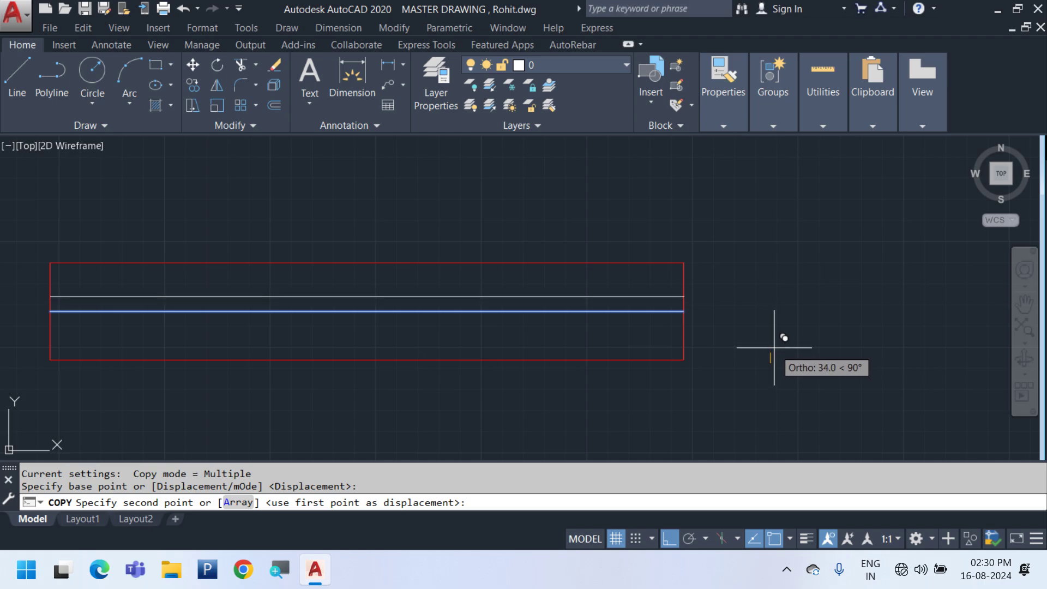
{"action": "left_click", "coordinate": [775, 348]}
{"action": "key", "text": "Escape"}
Mirror the upper inner line of the window about the middle line, keeping the source line
{"action": "left_click", "coordinate": [642, 295]}
{"action": "type", "text": "M"}
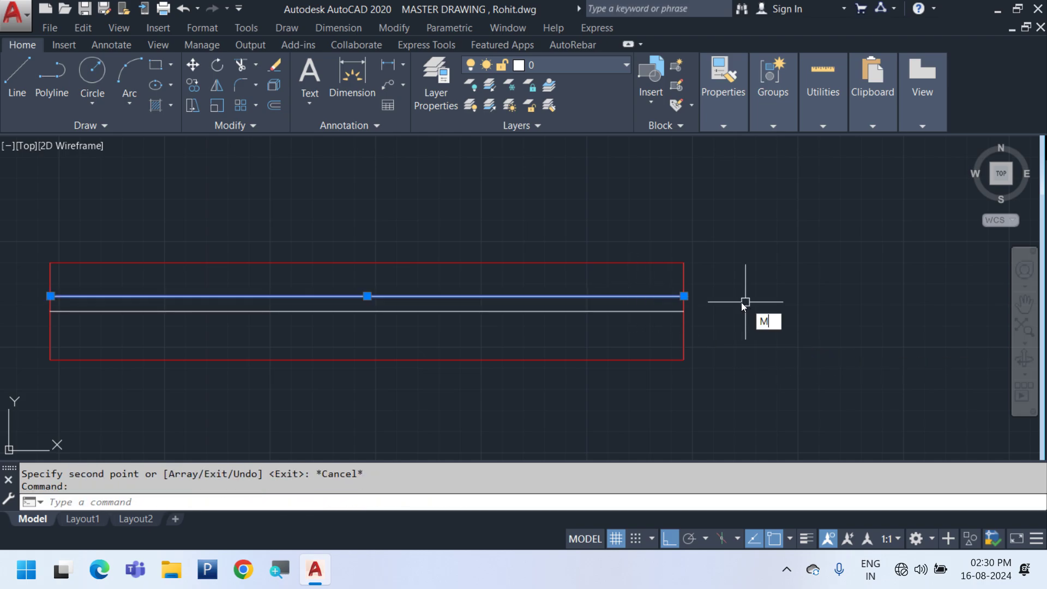
{"action": "type", "text": "I"}
{"action": "key", "text": "Return"}
{"action": "left_click", "coordinate": [684, 311]}
{"action": "left_click", "coordinate": [811, 331]}
{"action": "key", "text": "Return"}
Draw a short vertical line joining the midpoints of the window's upper and lower inner lines
{"action": "middle_click_drag", "start_coordinate": [563, 361], "coordinate": [603, 349]}
{"action": "type", "text": "L"}
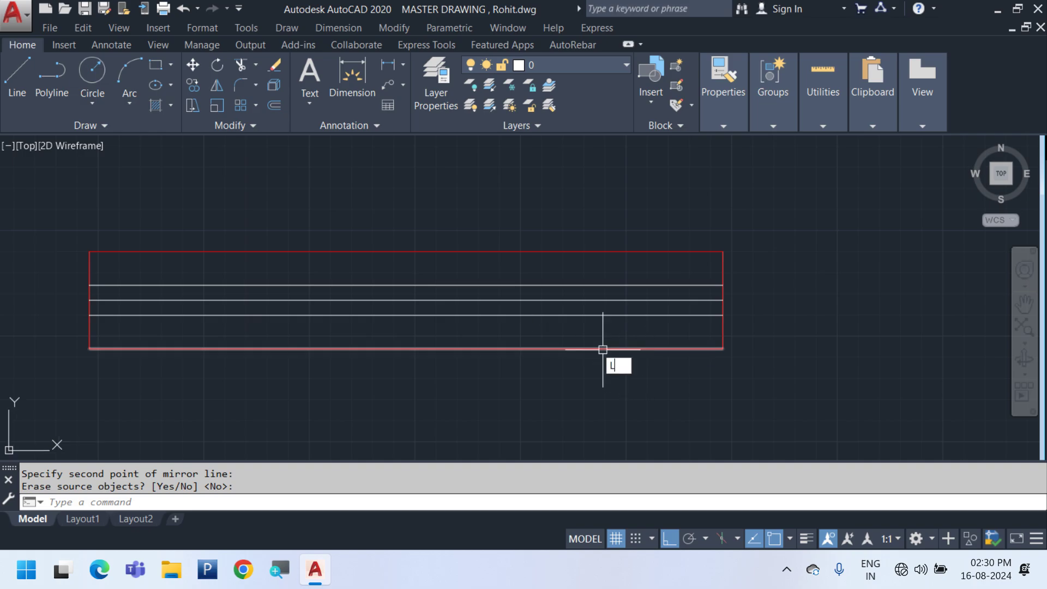
{"action": "key", "text": "Return"}
{"action": "left_click", "coordinate": [405, 315]}
{"action": "left_click", "coordinate": [405, 285]}
{"action": "key", "text": "Escape"}
Trim the right half of the upper inner line and the left half of the lower one to form the sliding panes
{"action": "middle_click_drag", "start_coordinate": [450, 330], "coordinate": [588, 310]}
{"action": "type", "text": "TR"}
{"action": "key", "text": "Return"}
{"action": "key", "text": "Return"}
{"action": "left_click", "coordinate": [649, 268]}
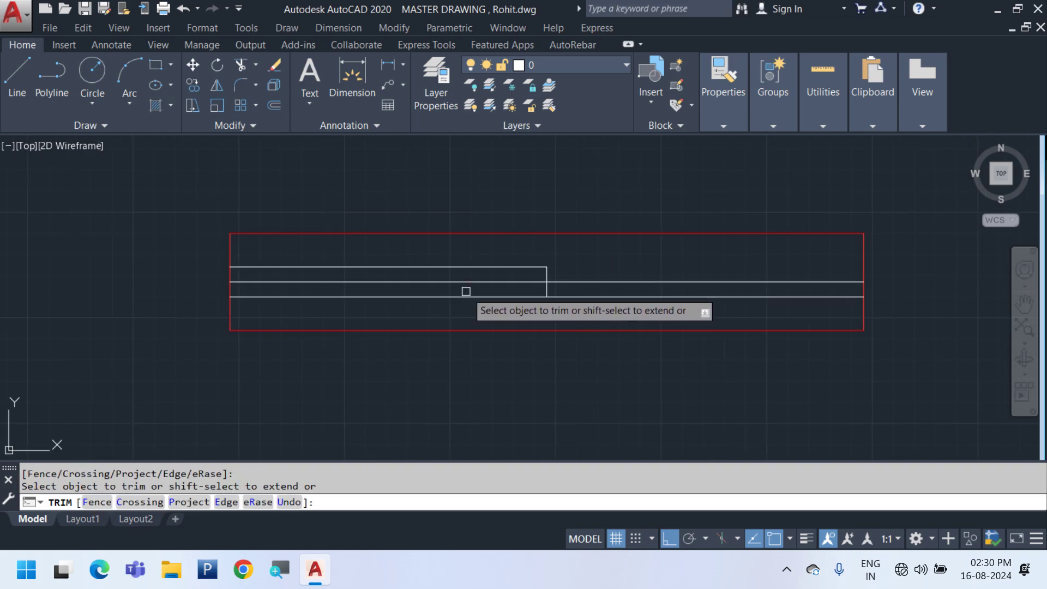
{"action": "left_click", "coordinate": [466, 292]}
{"action": "left_click", "coordinate": [445, 311]}
{"action": "scroll", "coordinate": [553, 277], "scroll_direction": "down", "scroll_amount": 2}
{"action": "key", "text": "Escape"}
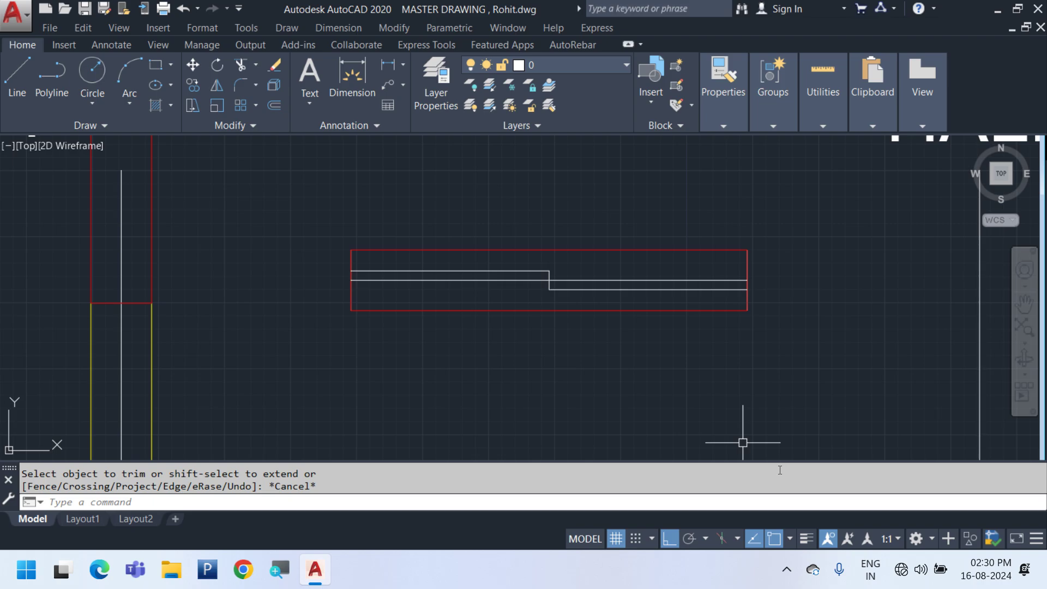
Match the properties of the red window outline onto the white inner pane lines
{"action": "type", "text": "MA"}
{"action": "key", "text": "Return"}
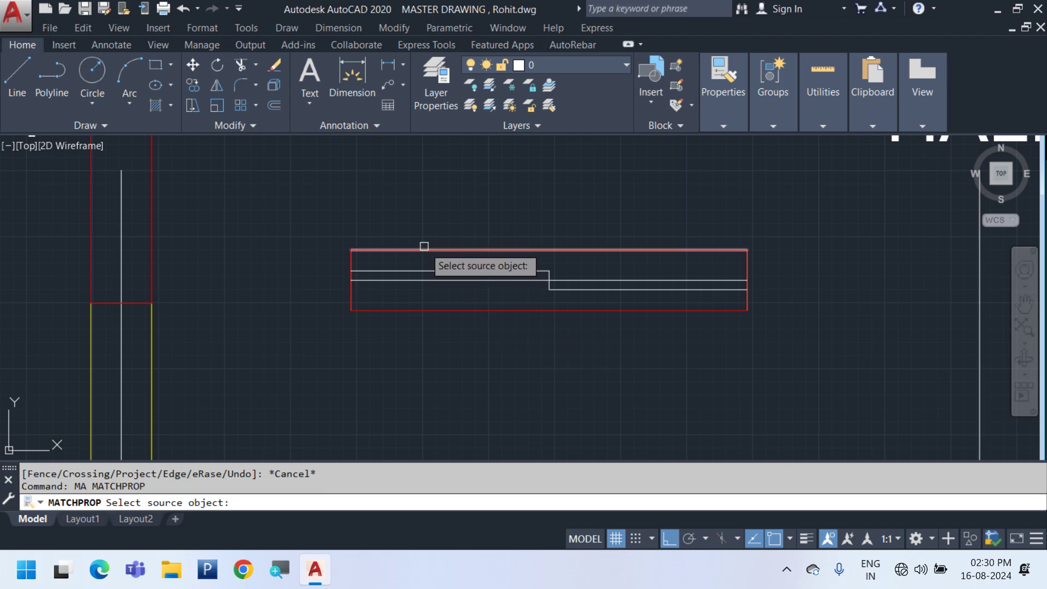
{"action": "left_click", "coordinate": [423, 249]}
{"action": "left_click", "coordinate": [304, 234]}
{"action": "left_click", "coordinate": [867, 371]}
{"action": "key", "text": "Escape"}
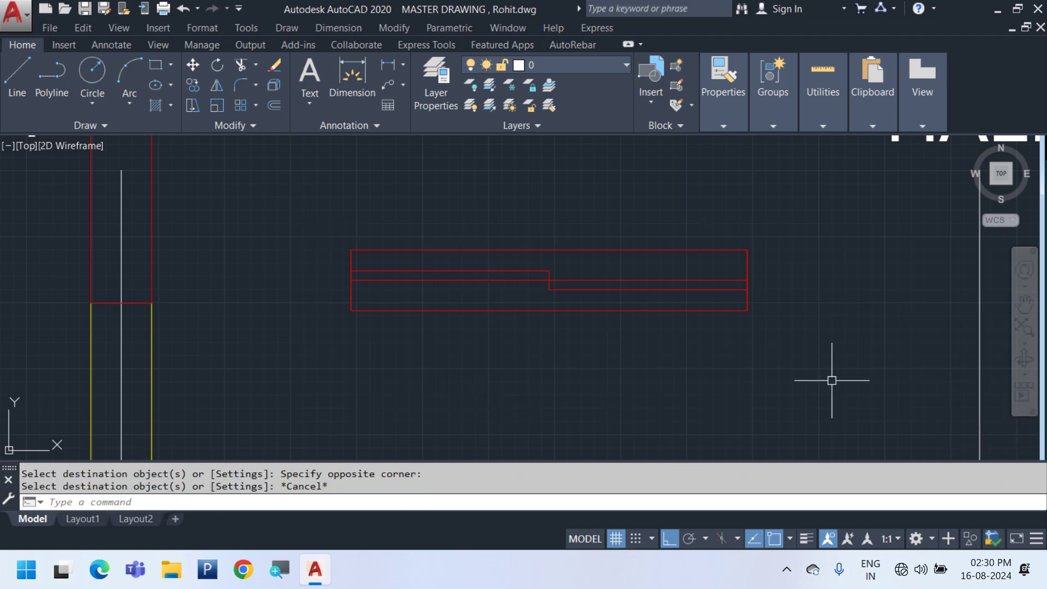
Cut the whole sliding window and paste it as a block just above the gap in the gridline A wall
{"action": "left_click", "coordinate": [813, 349]}
{"action": "left_click", "coordinate": [275, 183]}
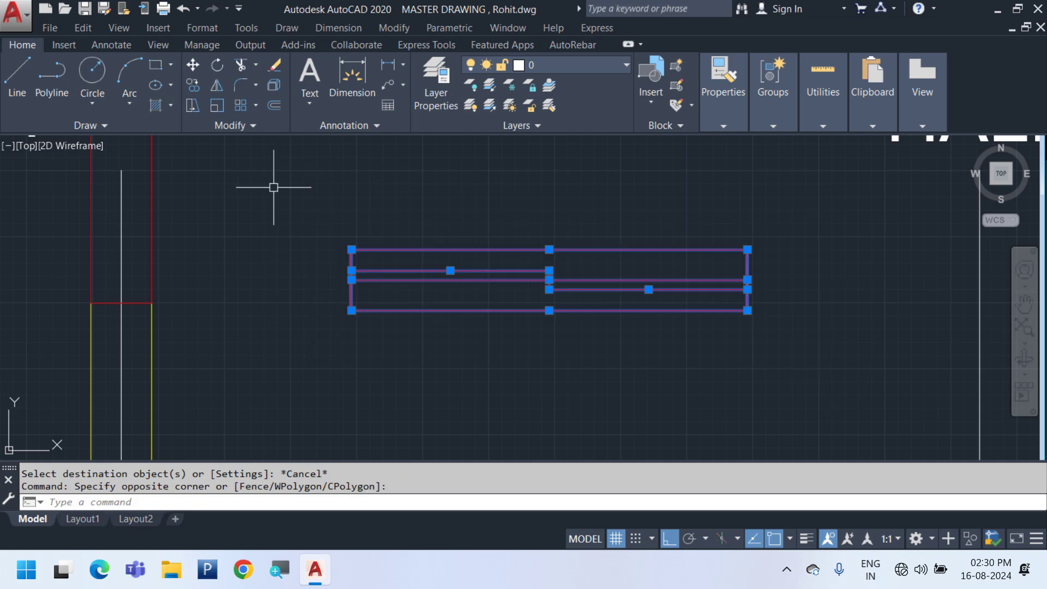
{"action": "key", "text": "ctrl+x"}
{"action": "key", "text": "ctrl+shift+v"}
{"action": "scroll", "coordinate": [381, 234], "scroll_direction": "down", "scroll_amount": 6}
{"action": "scroll", "coordinate": [377, 314], "scroll_direction": "up", "scroll_amount": 8}
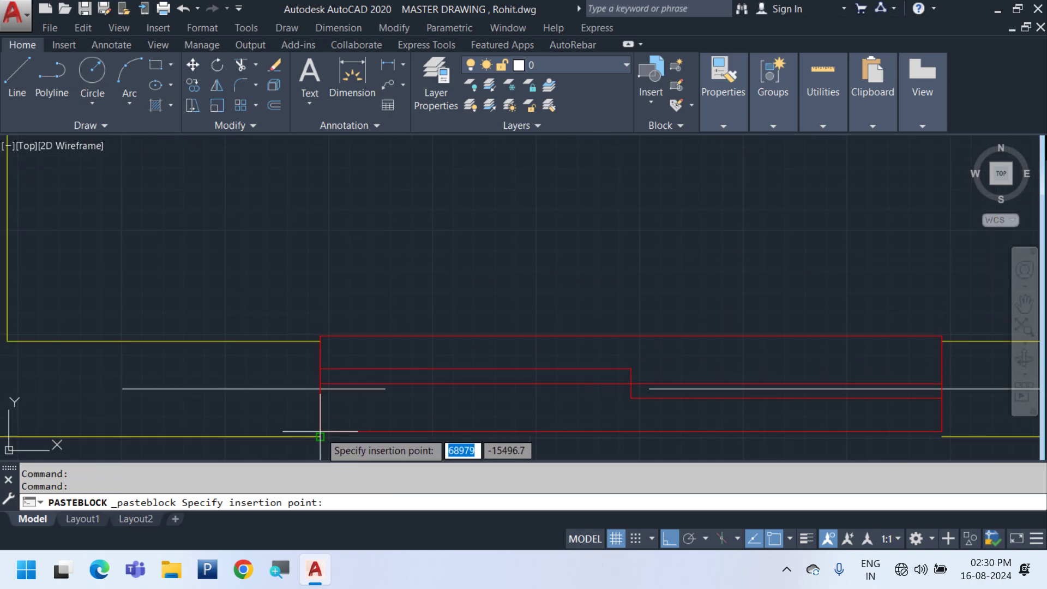
{"action": "left_click", "coordinate": [331, 277]}
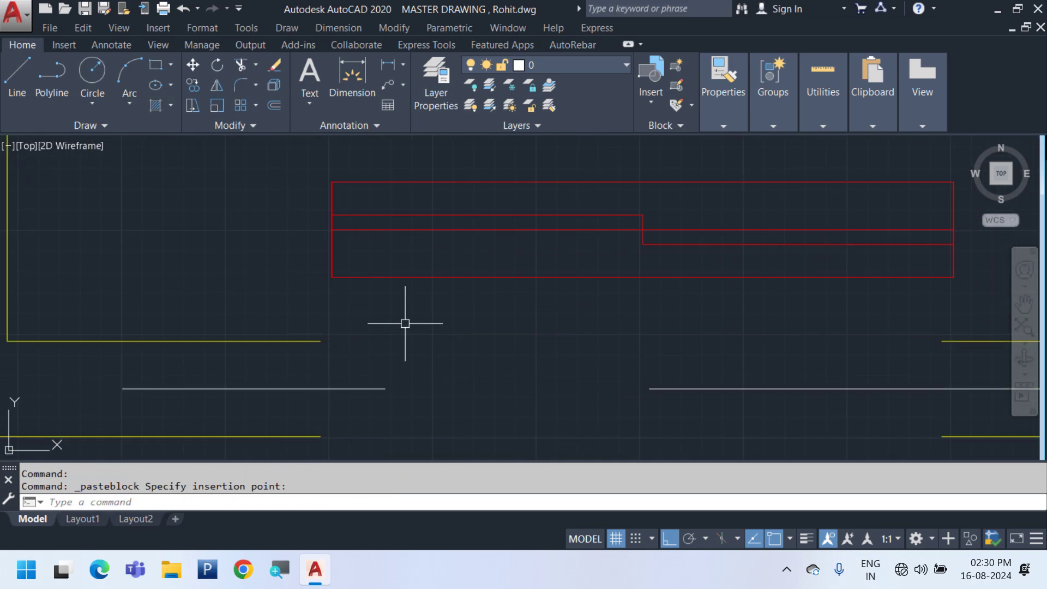
Join the two inner-face wall lines across the window gap in the gridline A wall
{"action": "middle_click_drag", "start_coordinate": [269, 348], "coordinate": [230, 241]}
{"action": "scroll", "coordinate": [671, 316], "scroll_direction": "down", "scroll_amount": 4}
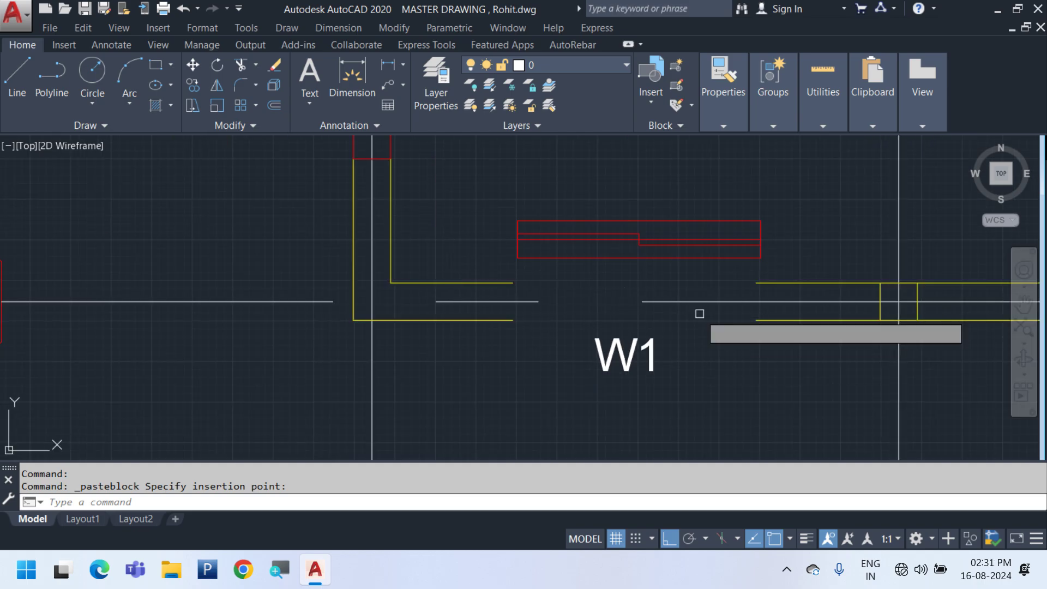
{"action": "type", "text": "j"}
{"action": "key", "text": "Return"}
{"action": "left_click", "coordinate": [774, 283]}
{"action": "left_click", "coordinate": [485, 282]}
{"action": "key", "text": "Return"}
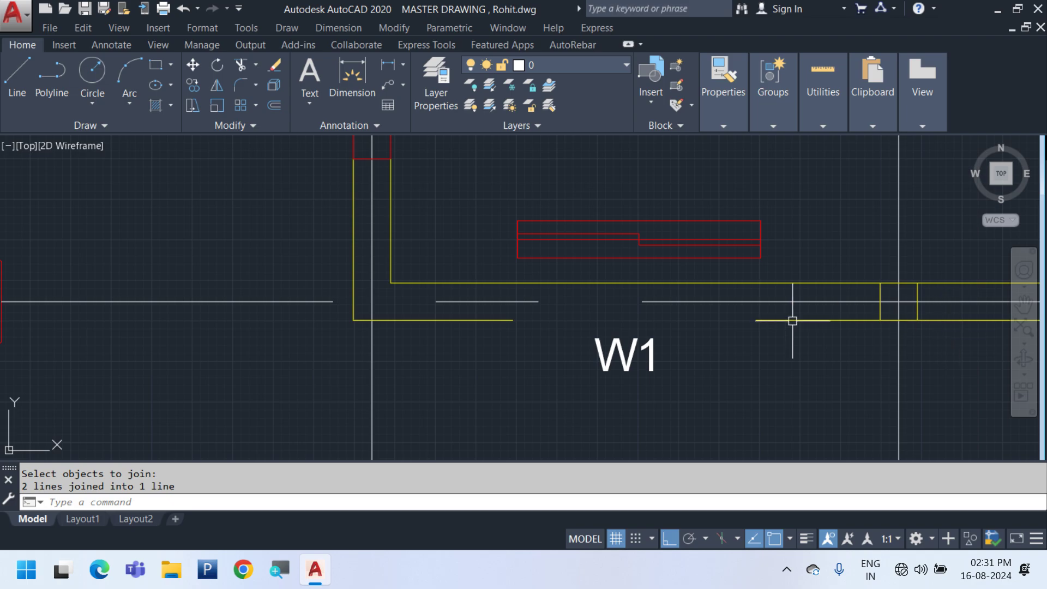
{"action": "key", "text": "Return"}
{"action": "left_click", "coordinate": [790, 320]}
{"action": "left_click", "coordinate": [494, 313]}
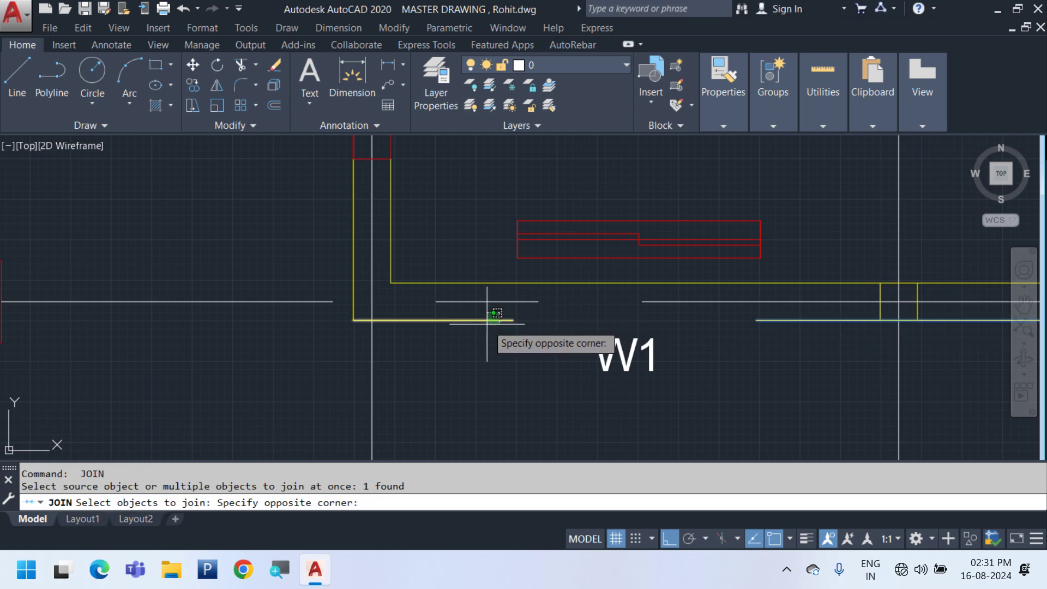
{"action": "key", "text": "Escape"}
{"action": "key", "text": "Escape"}
Move the window block by its lower-left corner to the outer wall-line end, filling the gap in the gridline A wall
{"action": "left_click", "coordinate": [568, 232]}
{"action": "type", "text": "m"}
{"action": "key", "text": "Return"}
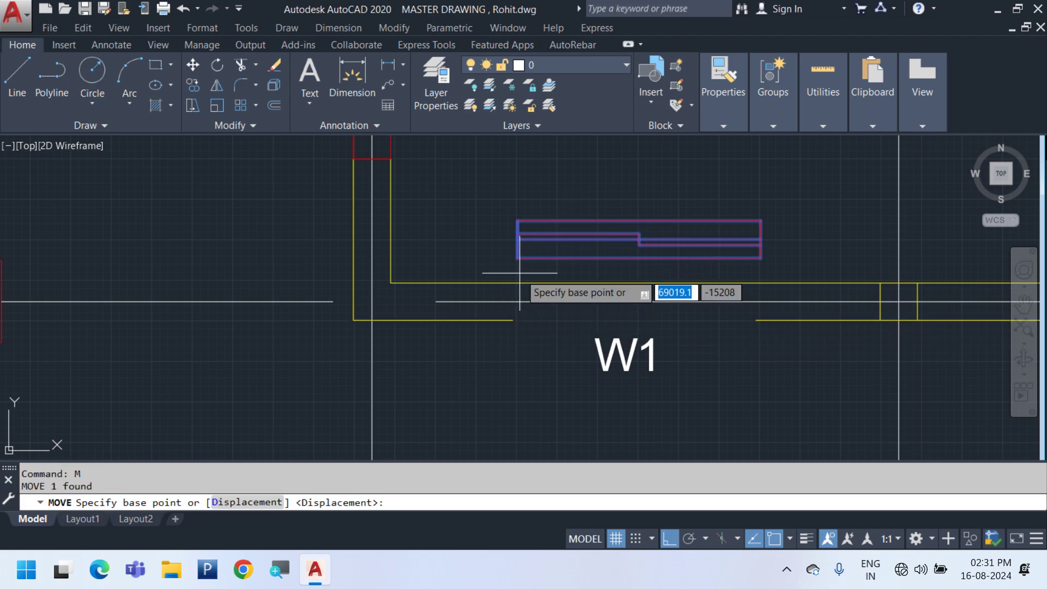
{"action": "left_click", "coordinate": [517, 258]}
{"action": "left_click", "coordinate": [513, 314]}
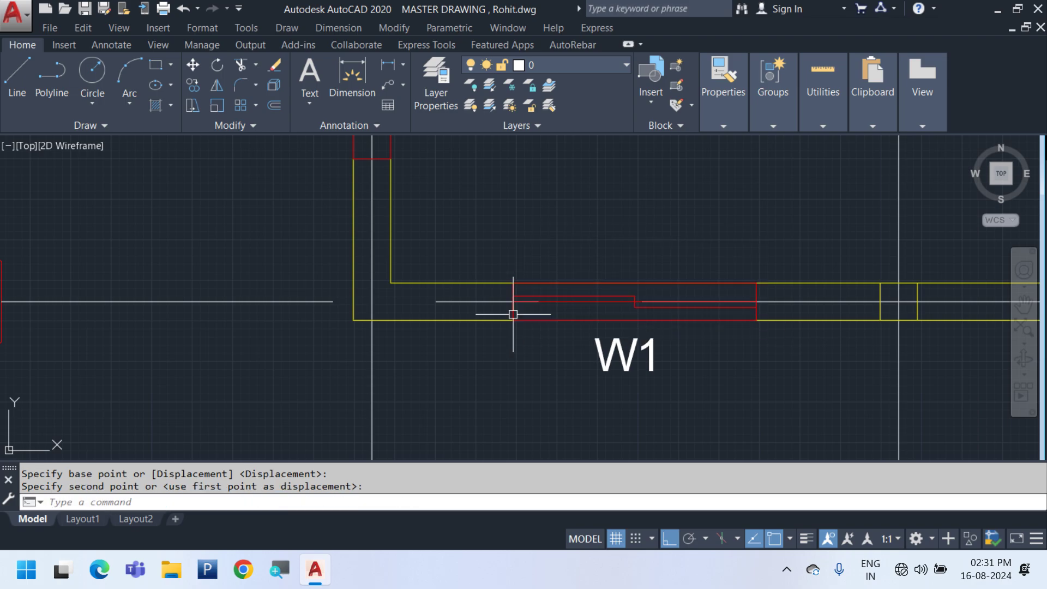
Join the two outer-face wall lines across the window opening in the gridline A wall
{"action": "type", "text": "J"}
{"action": "key", "text": "Return"}
{"action": "left_click", "coordinate": [799, 320]}
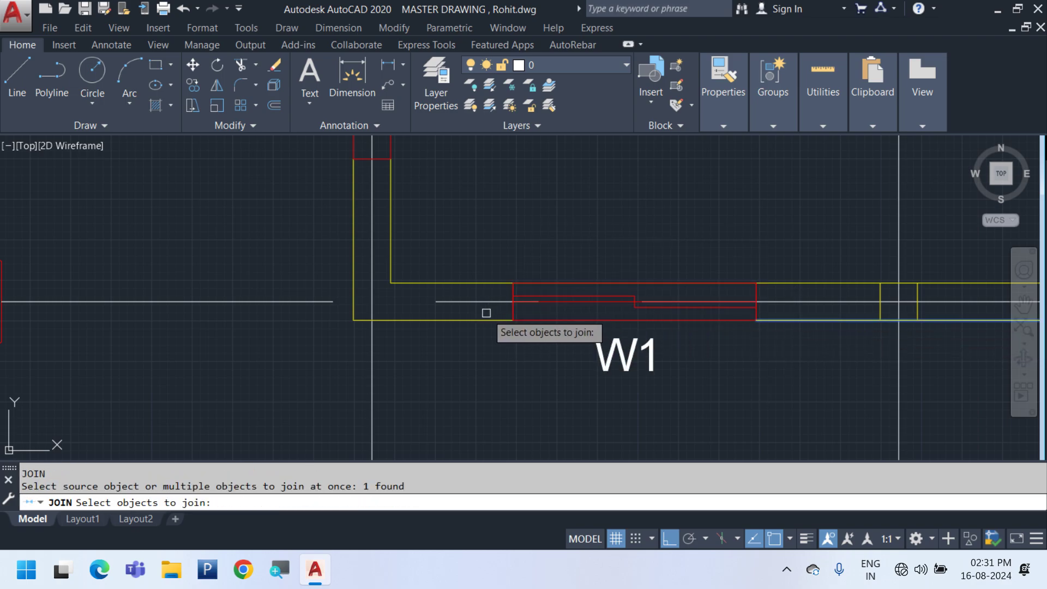
{"action": "left_click", "coordinate": [482, 318]}
{"action": "key", "text": "Return"}
{"action": "left_click", "coordinate": [809, 320]}
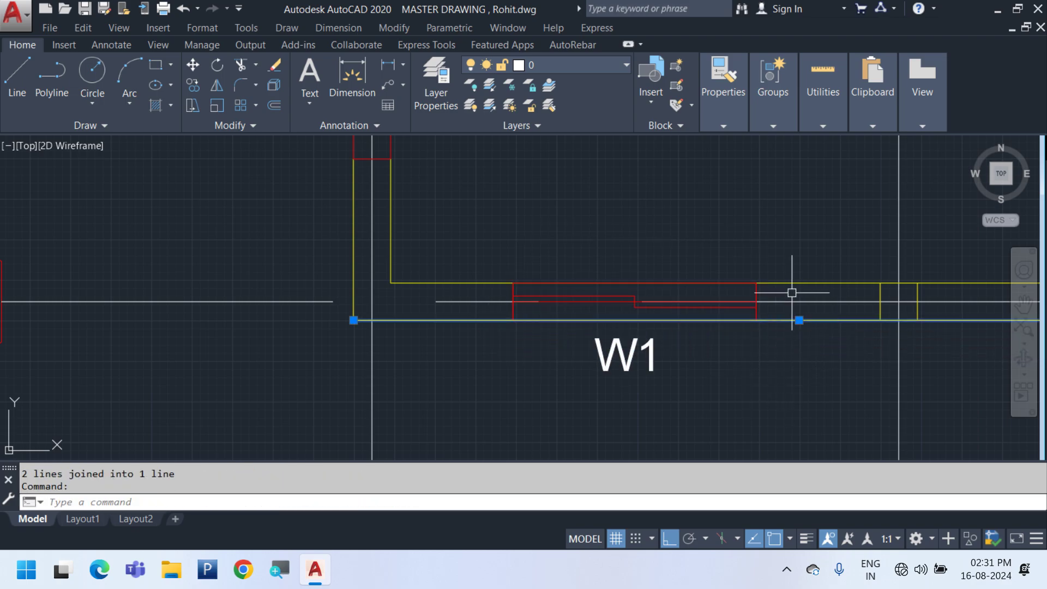
{"action": "left_click", "coordinate": [794, 288]}
{"action": "key", "text": "Escape"}
{"action": "left_click", "coordinate": [787, 266]}
{"action": "left_click", "coordinate": [736, 333]}
{"action": "key", "text": "Escape"}
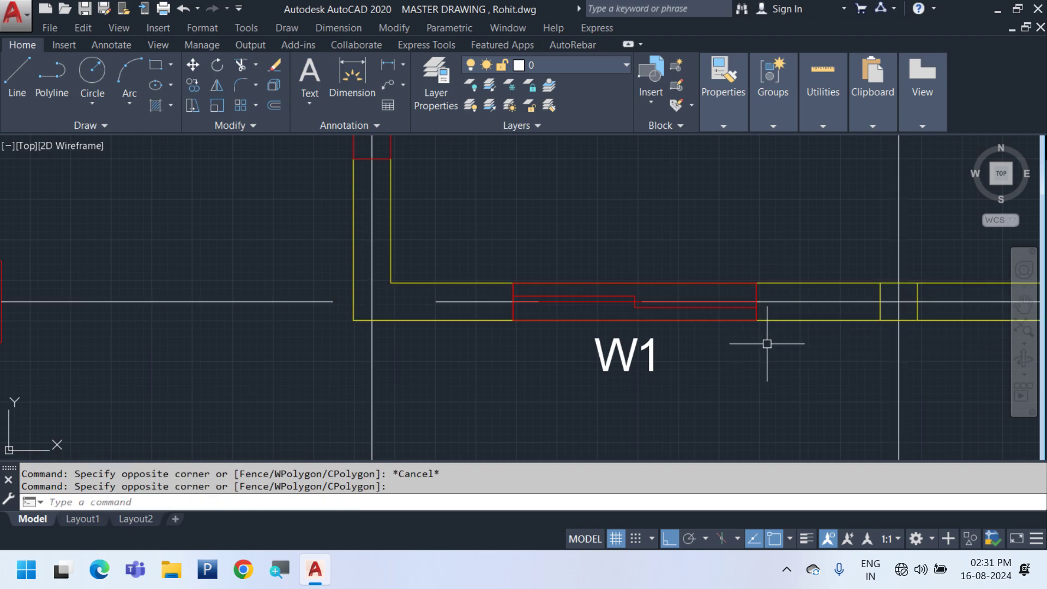
Erase the plain W1 window outline in the gridline 1 wall beside the hall
{"action": "scroll", "coordinate": [751, 345], "scroll_direction": "down", "scroll_amount": 2}
{"action": "middle_click_drag", "start_coordinate": [779, 325], "coordinate": [652, 424]}
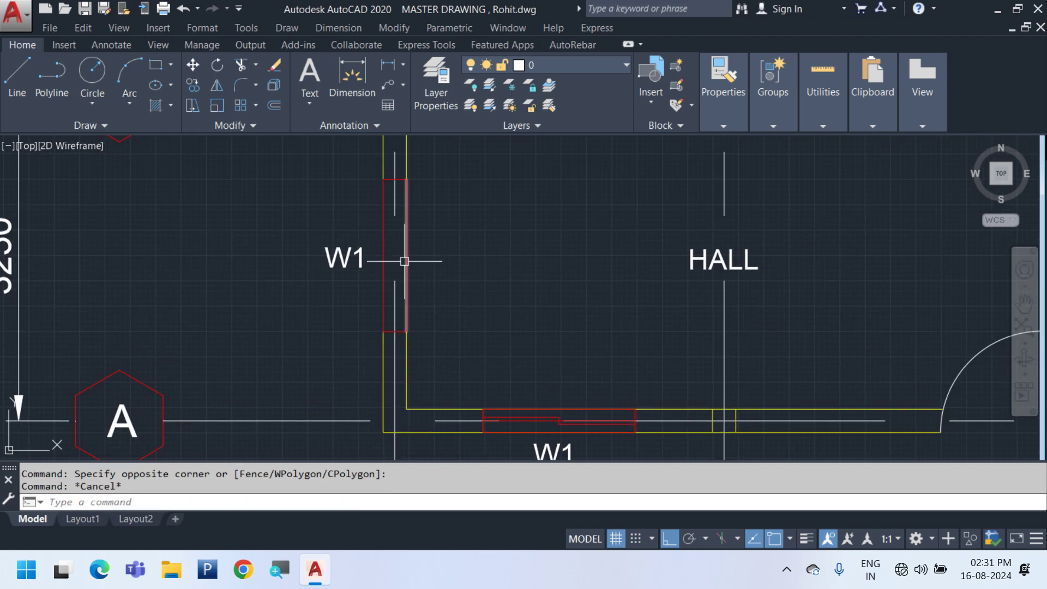
{"action": "left_click", "coordinate": [351, 159]}
{"action": "left_click", "coordinate": [504, 319]}
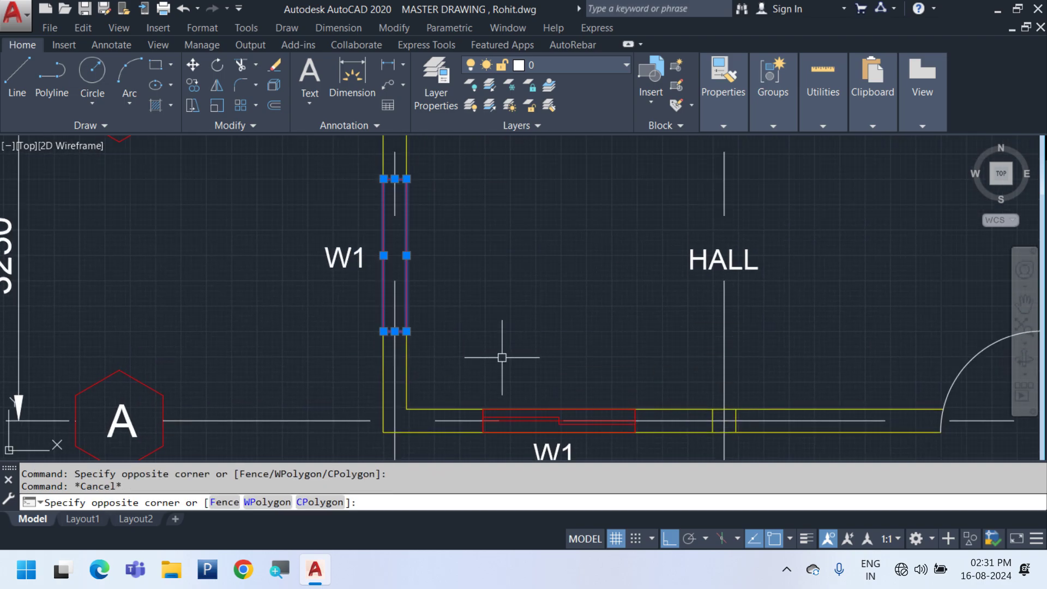
{"action": "mouse_move", "coordinate": [538, 373]}
{"action": "middle_mouse_down"}
{"action": "mouse_move", "coordinate": [556, 384]}
{"action": "mouse_move", "coordinate": [611, 493]}
{"action": "mouse_move", "coordinate": [612, 400]}
{"action": "middle_mouse_up"}
{"action": "key", "text": "Delete"}
Erase the plain W1 window outlines in the gridline D wall above the master bedroom and the bedroom
{"action": "scroll", "coordinate": [627, 401], "scroll_direction": "down", "scroll_amount": 4}
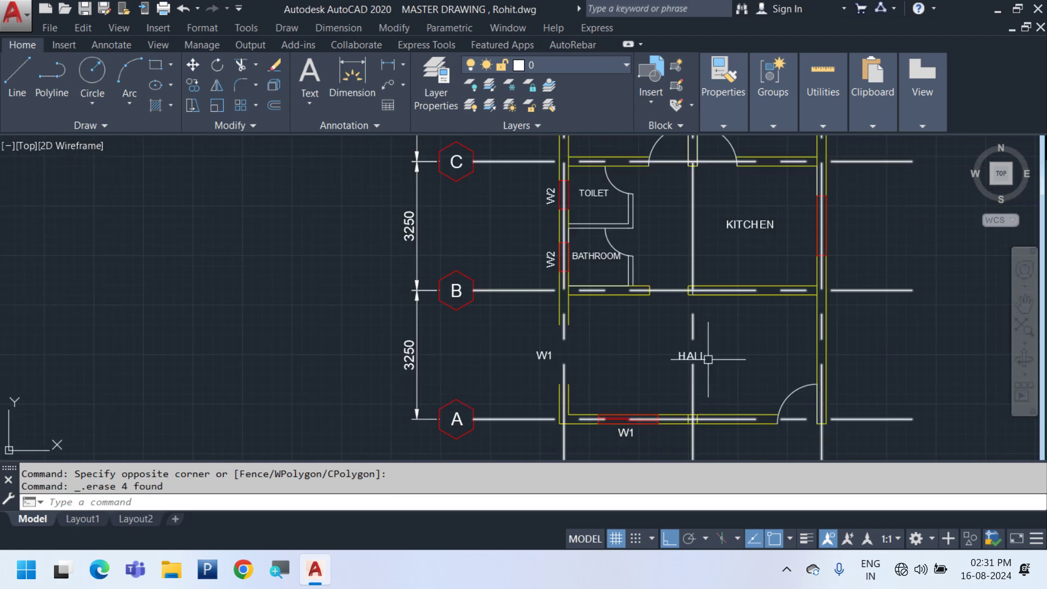
{"action": "middle_click_drag", "start_coordinate": [686, 241], "coordinate": [598, 439]}
{"action": "scroll", "coordinate": [522, 292], "scroll_direction": "up", "scroll_amount": 2}
{"action": "left_click", "coordinate": [494, 182]}
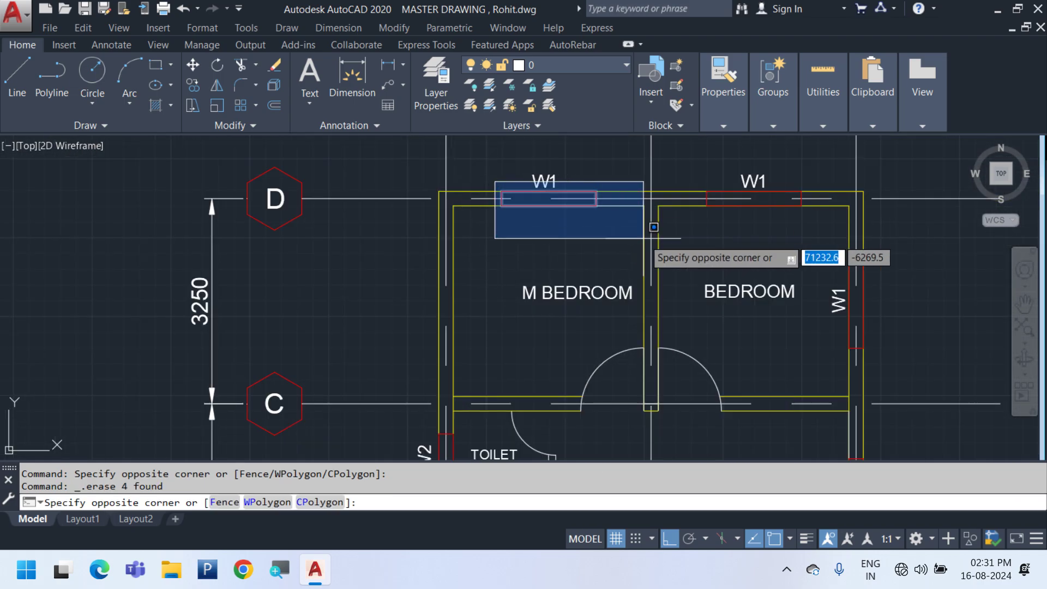
{"action": "left_click", "coordinate": [713, 226]}
{"action": "key", "text": "Delete"}
{"action": "left_click", "coordinate": [706, 181]}
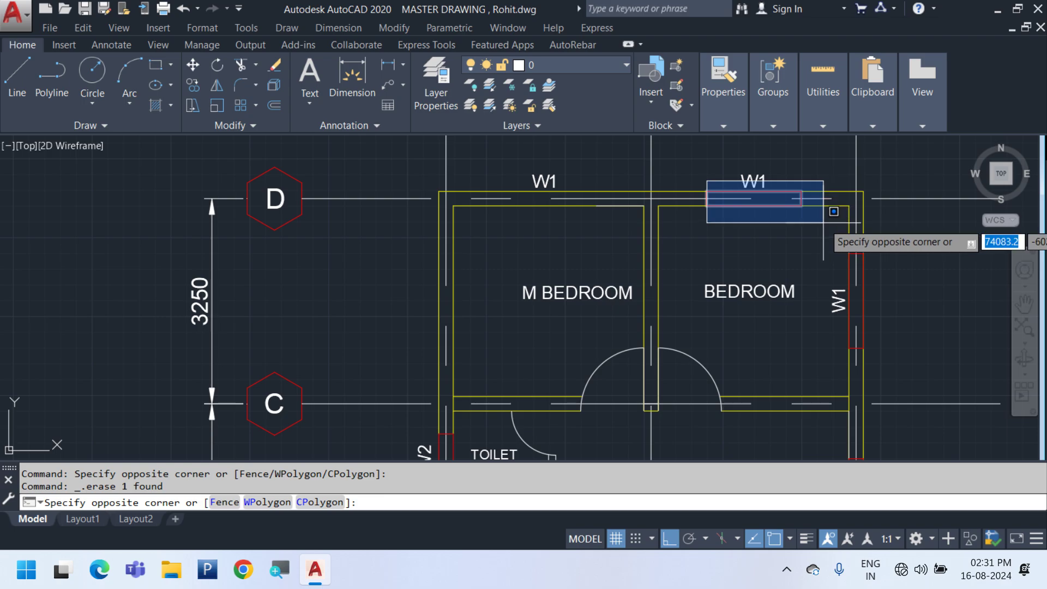
{"action": "left_click", "coordinate": [822, 224]}
{"action": "key", "text": "Delete"}
Erase the plain window outlines in the gridline 3 wall beside the bedroom and the kitchen
{"action": "scroll", "coordinate": [797, 196], "scroll_direction": "down", "scroll_amount": 4}
{"action": "scroll", "coordinate": [827, 233], "scroll_direction": "up", "scroll_amount": 4}
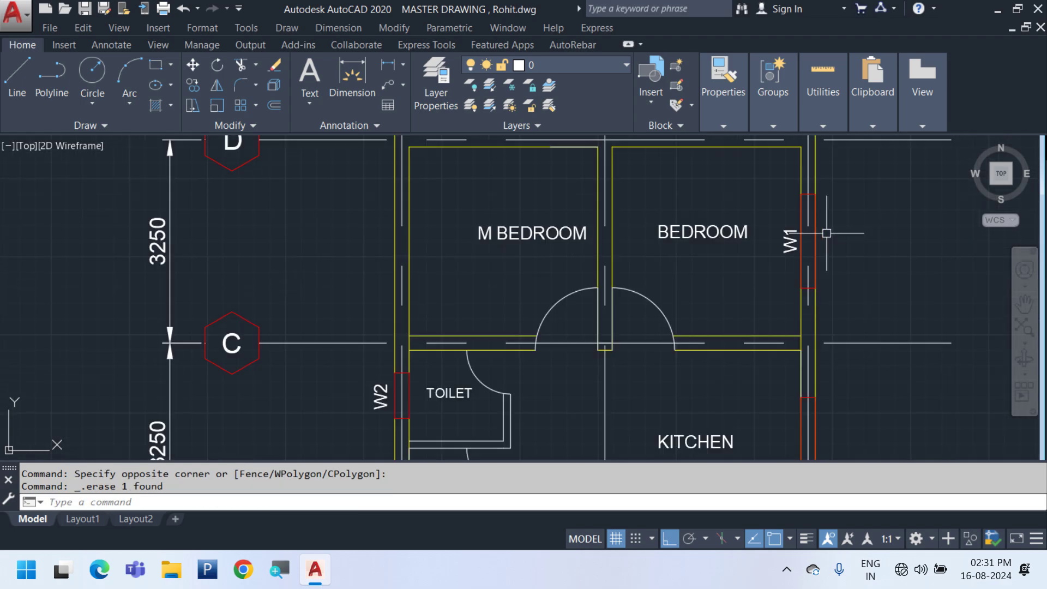
{"action": "left_click", "coordinate": [795, 186]}
{"action": "left_click", "coordinate": [845, 304]}
{"action": "key", "text": "Delete"}
{"action": "middle_click_drag", "start_coordinate": [818, 362], "coordinate": [787, 213]}
{"action": "left_click", "coordinate": [756, 233]}
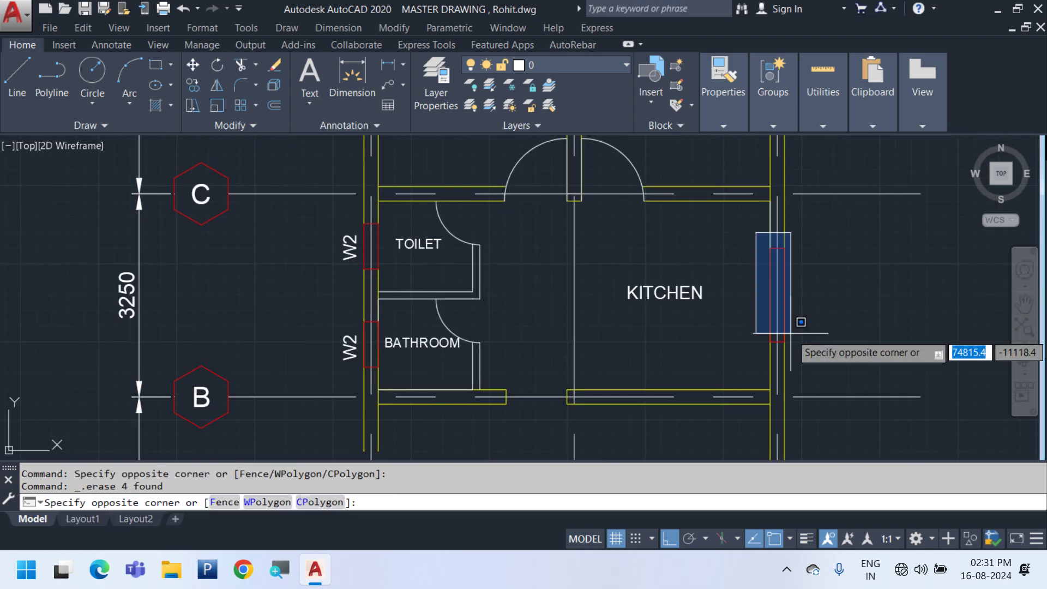
{"action": "left_click", "coordinate": [791, 360]}
{"action": "key", "text": "Delete"}
Join the two inner-face wall lines across the W1 gap in the gridline 1 wall beside the hall
{"action": "scroll", "coordinate": [767, 252], "scroll_direction": "down", "scroll_amount": 2}
{"action": "middle_click_drag", "start_coordinate": [816, 439], "coordinate": [837, 242]}
{"action": "scroll", "coordinate": [606, 263], "scroll_direction": "up", "scroll_amount": 4}
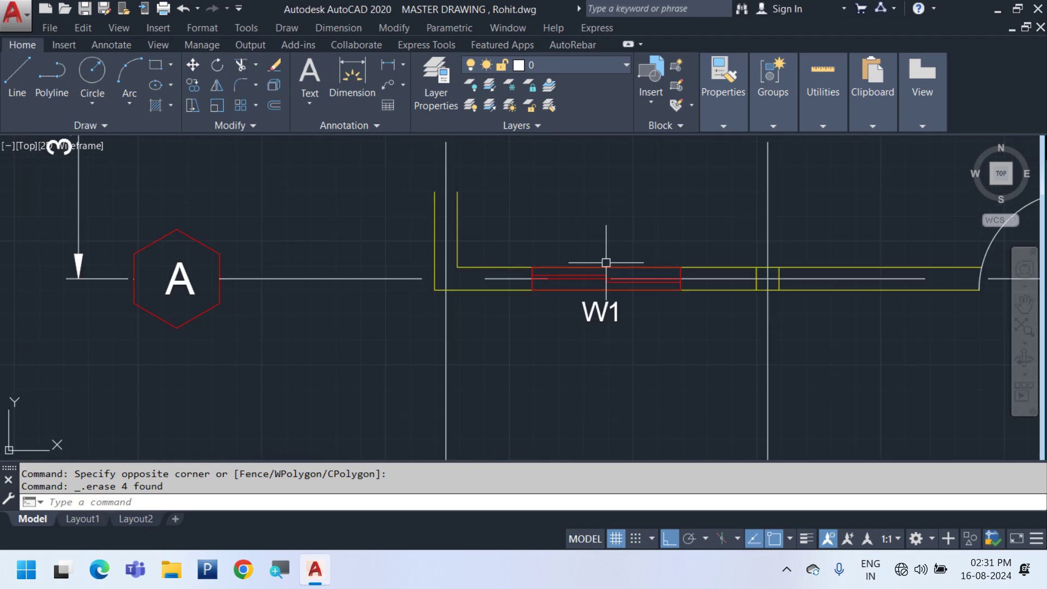
{"action": "left_click", "coordinate": [623, 282]}
{"action": "middle_click_drag", "start_coordinate": [656, 246], "coordinate": [672, 426]}
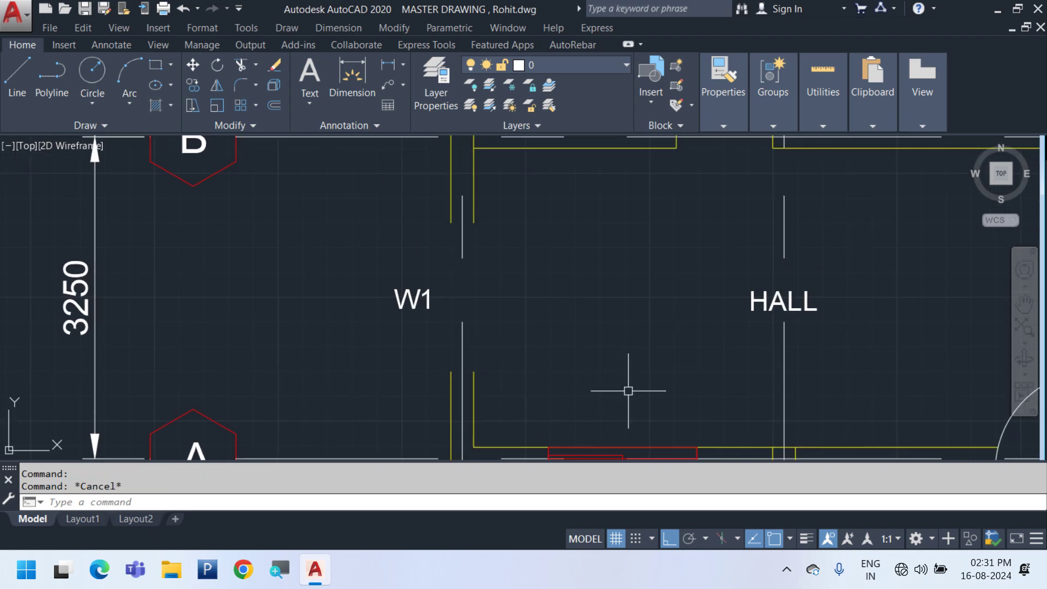
{"action": "type", "text": "j"}
{"action": "key", "text": "Return"}
{"action": "left_click", "coordinate": [474, 382]}
{"action": "left_click", "coordinate": [477, 215]}
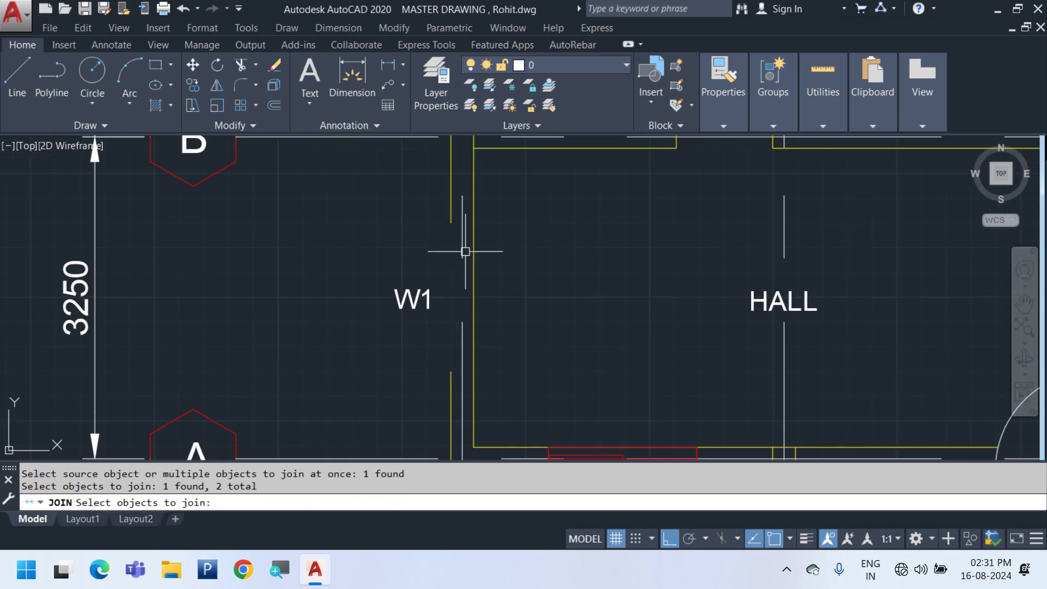
{"action": "key", "text": "Return"}
Join the two outer-face wall lines across the W1 gap in the gridline 1 wall beside the hall
{"action": "key", "text": "Return"}
{"action": "left_click", "coordinate": [427, 390]}
{"action": "left_click", "coordinate": [428, 388]}
{"action": "left_click", "coordinate": [455, 382]}
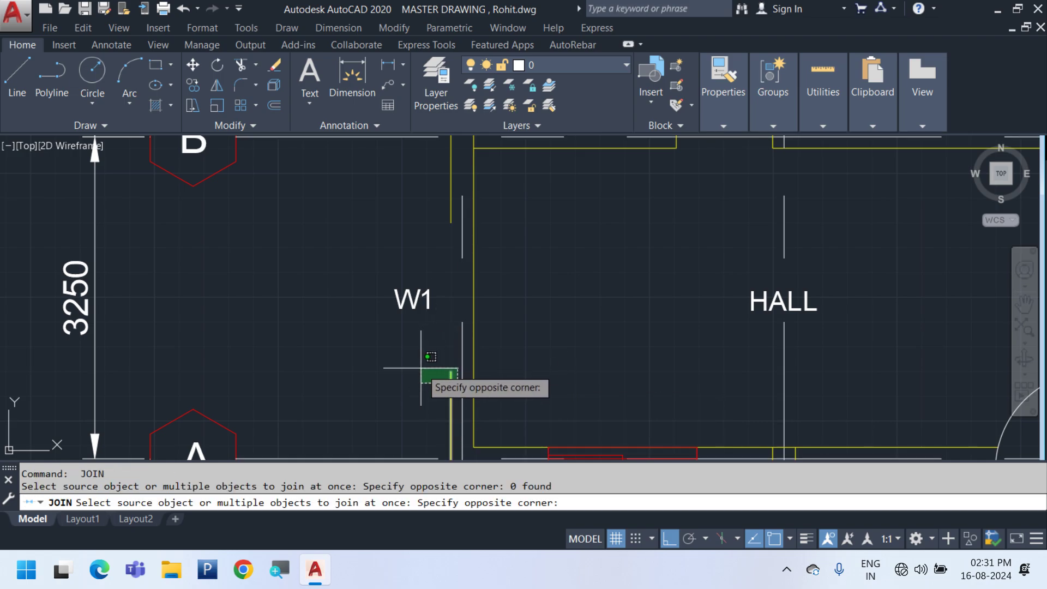
{"action": "left_click", "coordinate": [420, 368]}
{"action": "left_click", "coordinate": [450, 205]}
{"action": "key", "text": "Return"}
Move the sliding-window block straight up out of the gridline A wall into the hall
{"action": "scroll", "coordinate": [473, 341], "scroll_direction": "down", "scroll_amount": 3}
{"action": "middle_click_drag", "start_coordinate": [486, 224], "coordinate": [483, 284]}
{"action": "scroll", "coordinate": [492, 440], "scroll_direction": "up", "scroll_amount": 4}
{"action": "scroll", "coordinate": [543, 416], "scroll_direction": "up", "scroll_amount": 2}
{"action": "middle_click_drag", "start_coordinate": [542, 416], "coordinate": [555, 358]}
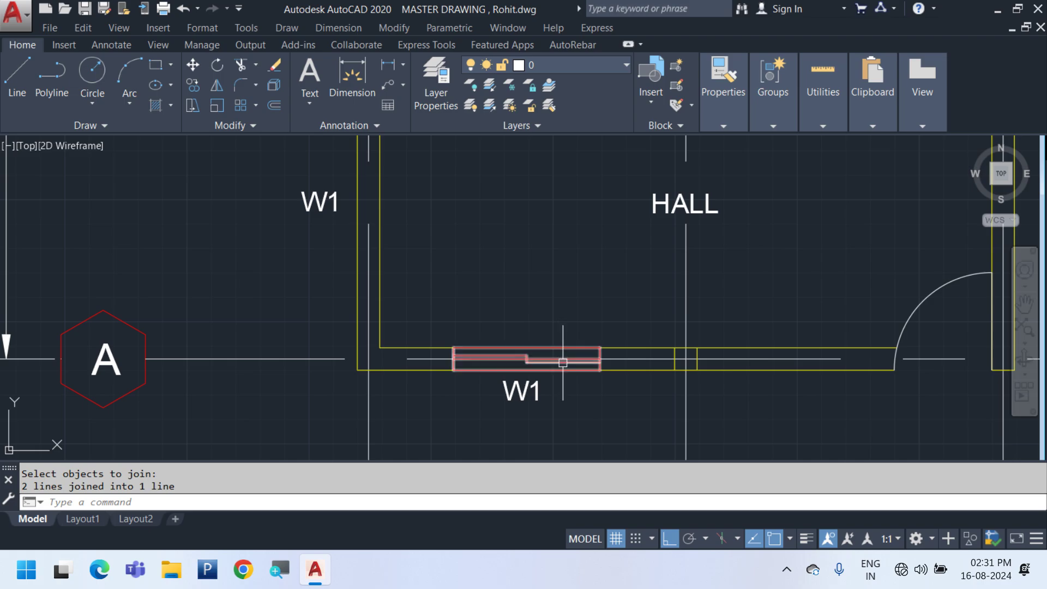
{"action": "type", "text": "m"}
{"action": "key", "text": "Return"}
{"action": "left_click", "coordinate": [556, 334]}
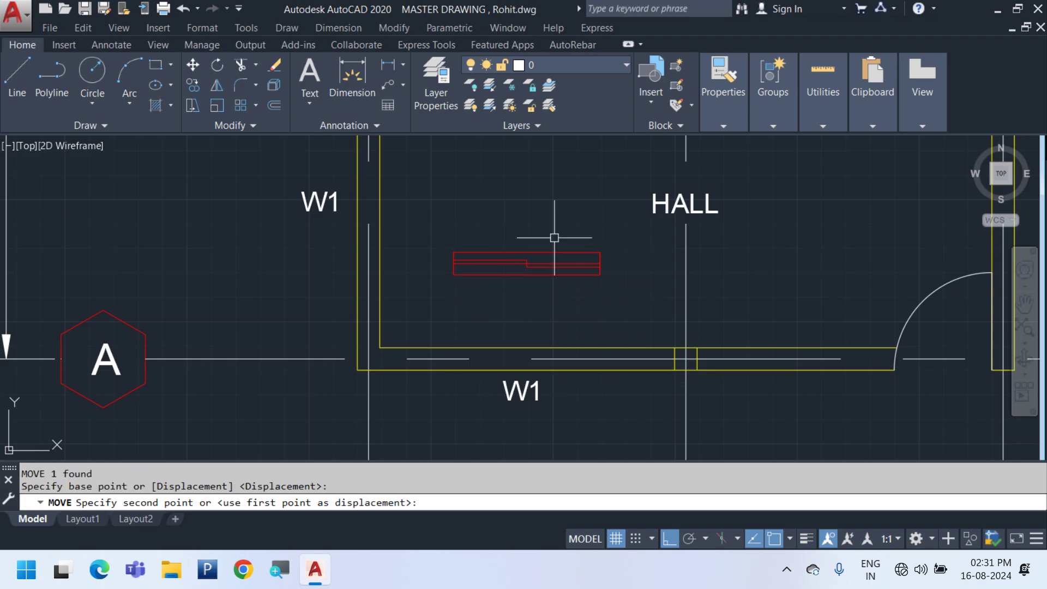
{"action": "left_click", "coordinate": [554, 238]}
Move the window block by its centre to the midpoint between the gridline 1 corner and the gridline 2 column in the gridline A wall
{"action": "scroll", "coordinate": [536, 267], "scroll_direction": "up", "scroll_amount": 6}
{"action": "left_click", "coordinate": [527, 357]}
{"action": "left_click", "coordinate": [436, 228]}
{"action": "key", "text": "m"}
{"action": "key", "text": "Return"}
{"action": "scroll", "coordinate": [498, 252], "scroll_direction": "up", "scroll_amount": 2}
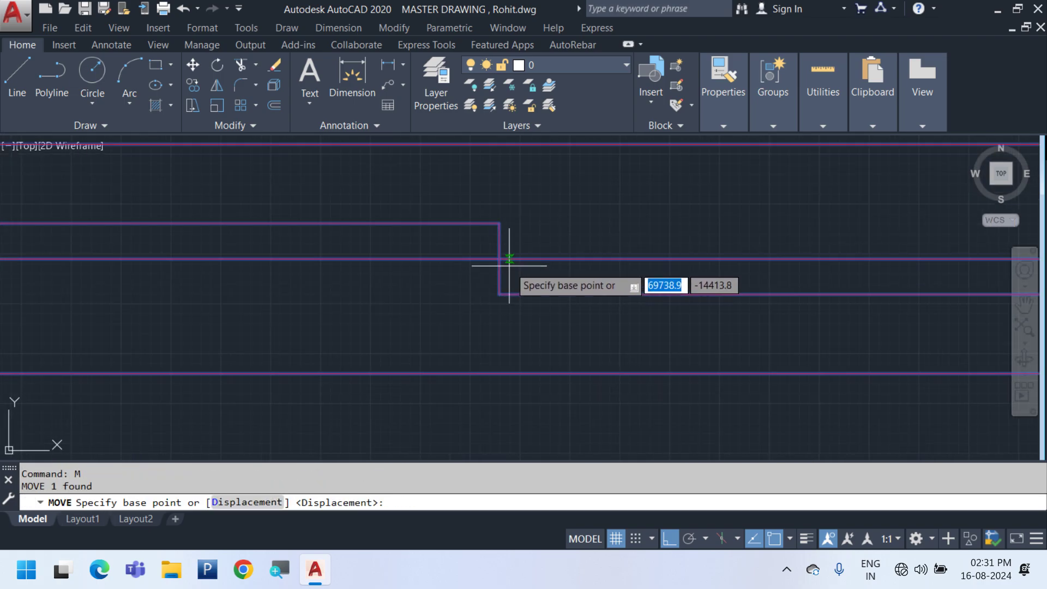
{"action": "left_click", "coordinate": [493, 257]}
{"action": "scroll", "coordinate": [543, 298], "scroll_direction": "down", "scroll_amount": 3}
{"action": "right_click", "coordinate": [569, 215], "text": "shift"}
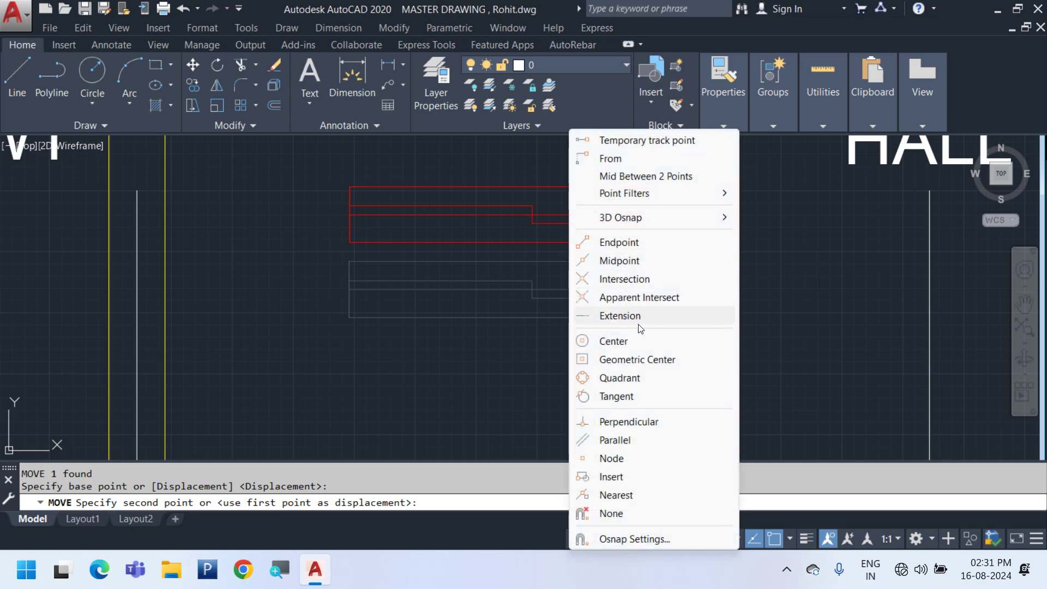
{"action": "left_click", "coordinate": [671, 176]}
{"action": "scroll", "coordinate": [670, 252], "scroll_direction": "down", "scroll_amount": 4}
{"action": "scroll", "coordinate": [678, 246], "scroll_direction": "up", "scroll_amount": 4}
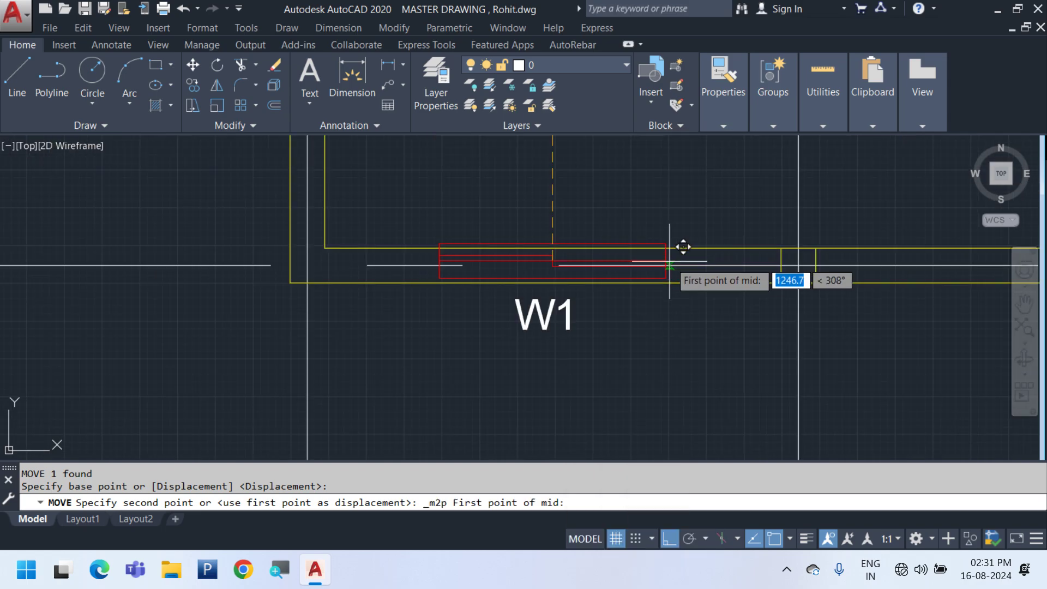
{"action": "scroll", "coordinate": [600, 344], "scroll_direction": "down", "scroll_amount": 1}
{"action": "scroll", "coordinate": [542, 370], "scroll_direction": "down", "scroll_amount": 2}
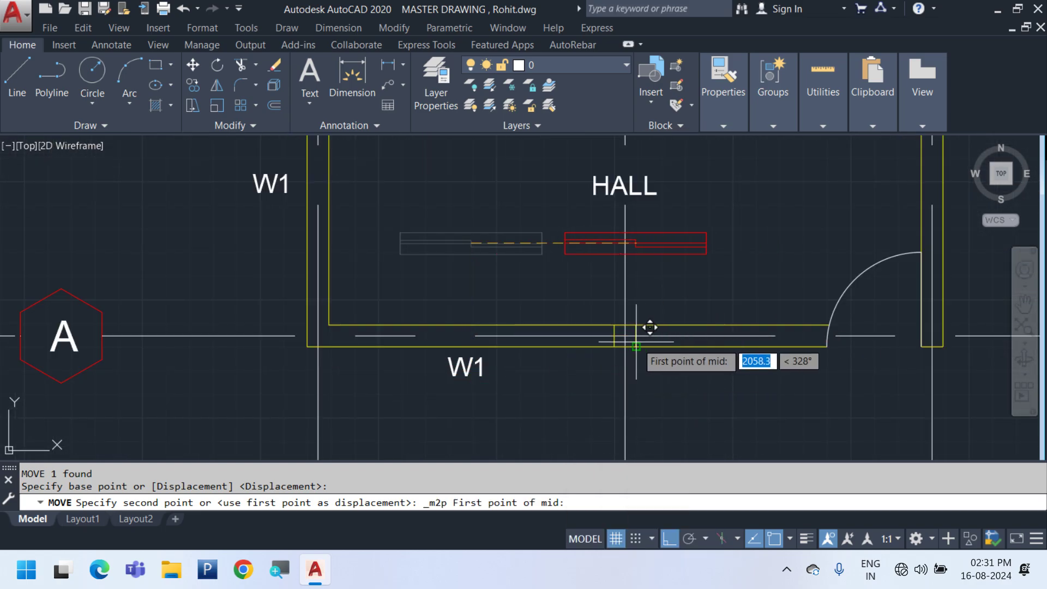
{"action": "scroll", "coordinate": [365, 367], "scroll_direction": "up", "scroll_amount": 2}
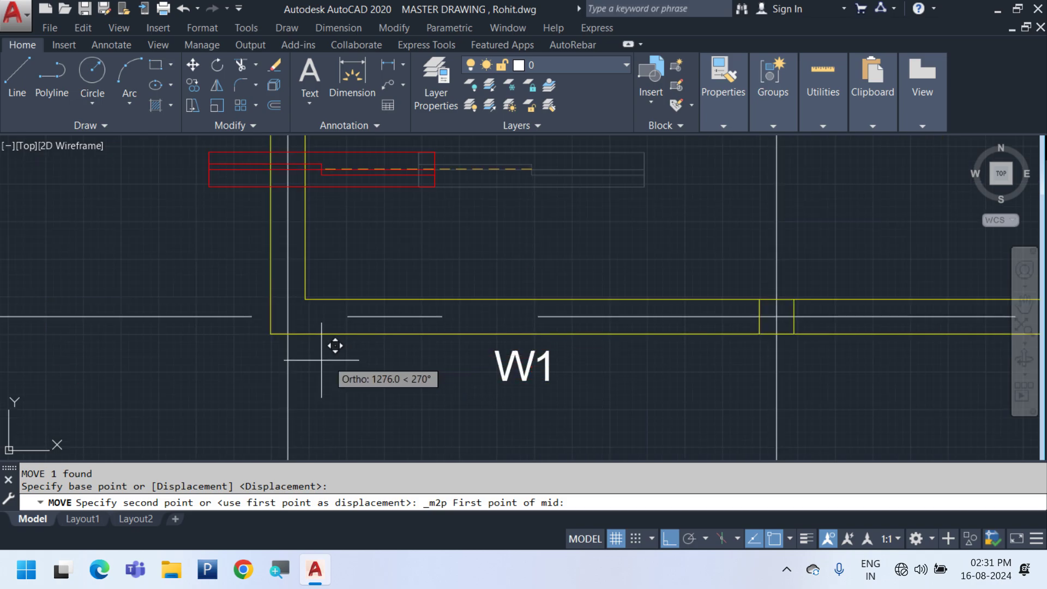
{"action": "left_click", "coordinate": [300, 316]}
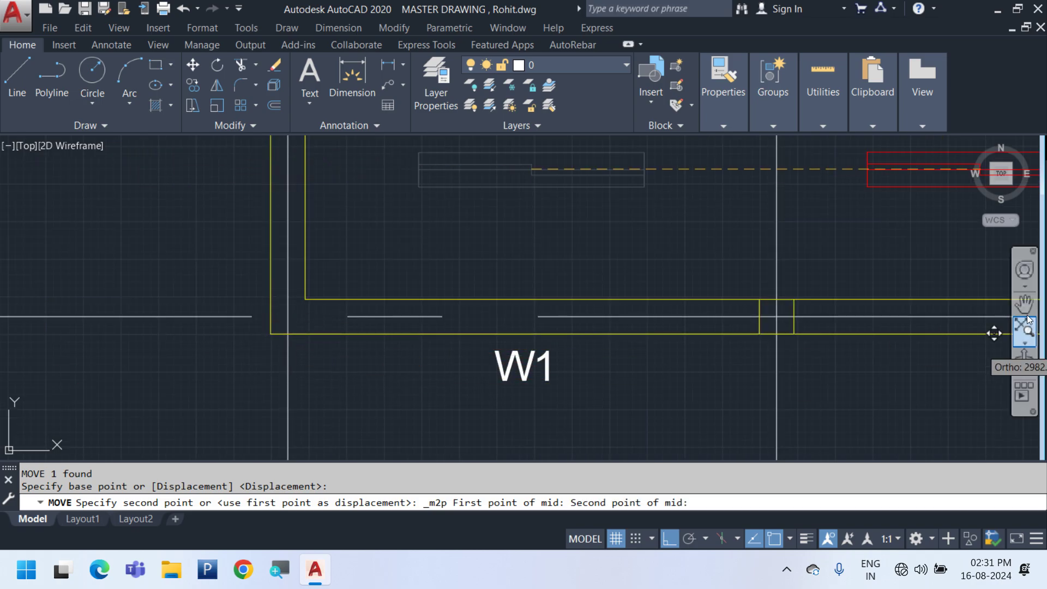
{"action": "left_click", "coordinate": [790, 286]}
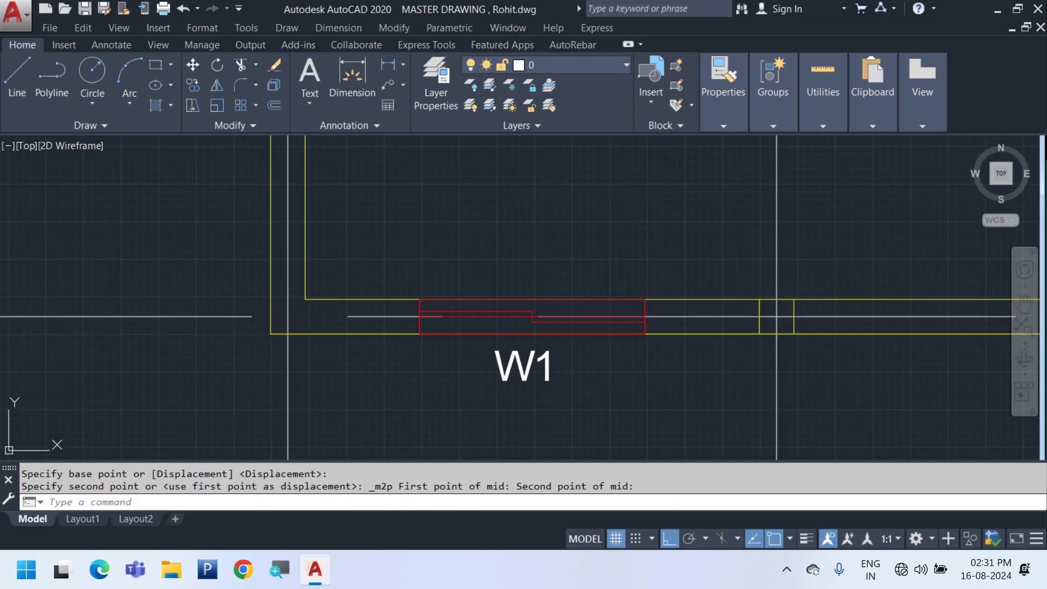
Paste a copy of the gridline A window block into the hall just above the wall
{"action": "middle_click_drag", "start_coordinate": [539, 295], "coordinate": [555, 369]}
{"action": "key", "text": "ctrl+c"}
{"action": "key", "text": "ctrl+v"}
{"action": "left_click", "coordinate": [421, 309]}
Rotate the pasted window block 90° so it runs parallel to the gridline 1 wall
{"action": "left_click", "coordinate": [498, 316]}
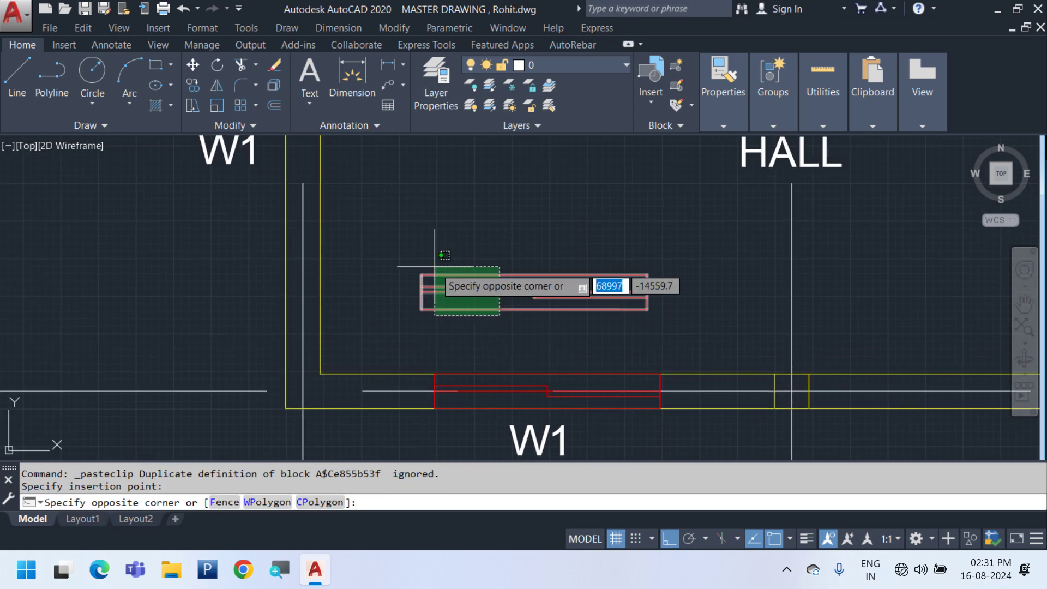
{"action": "left_click", "coordinate": [434, 267]}
{"action": "type", "text": "RO"}
{"action": "key", "text": "Return"}
{"action": "left_click", "coordinate": [438, 282]}
{"action": "left_click", "coordinate": [457, 197]}
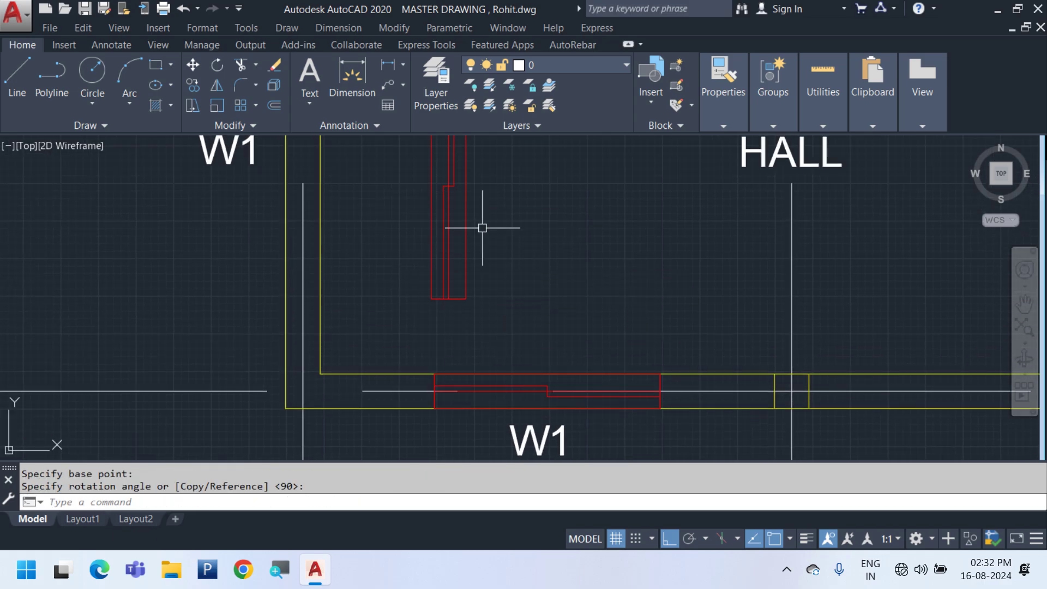
Try to move the rotated window block by its centre to a midpoint between two points on the gridline 1 wall
{"action": "middle_click_drag", "start_coordinate": [483, 228], "coordinate": [581, 338]}
{"action": "left_click", "coordinate": [584, 376]}
{"action": "left_click", "coordinate": [540, 337]}
{"action": "type", "text": "M"}
{"action": "key", "text": "Return"}
{"action": "scroll", "coordinate": [503, 311], "scroll_direction": "up", "scroll_amount": 5}
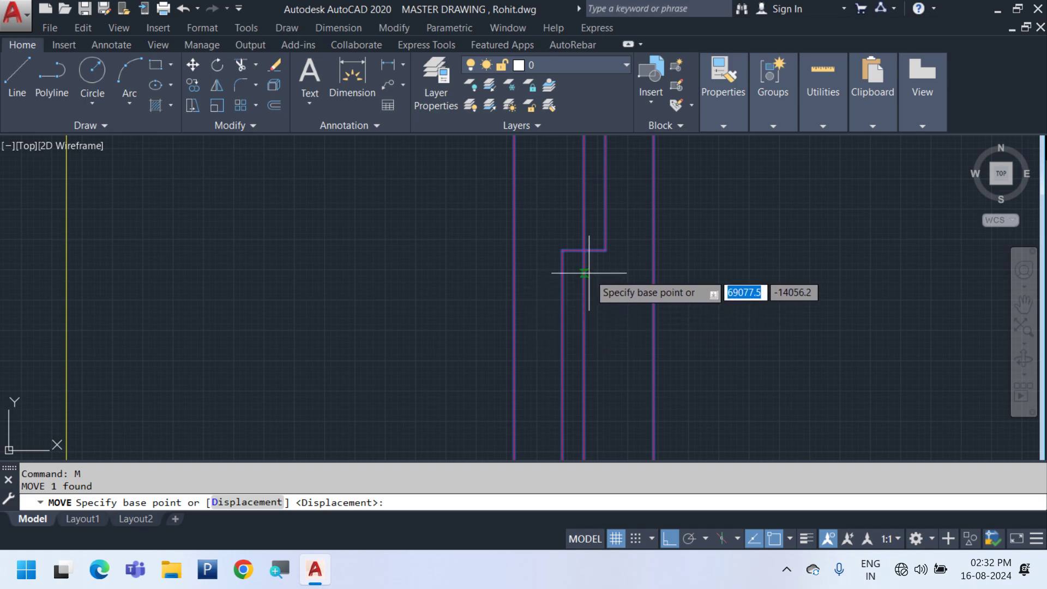
{"action": "left_click", "coordinate": [579, 236]}
{"action": "scroll", "coordinate": [605, 298], "scroll_direction": "down", "scroll_amount": 3}
{"action": "right_click", "coordinate": [589, 306], "text": "shift"}
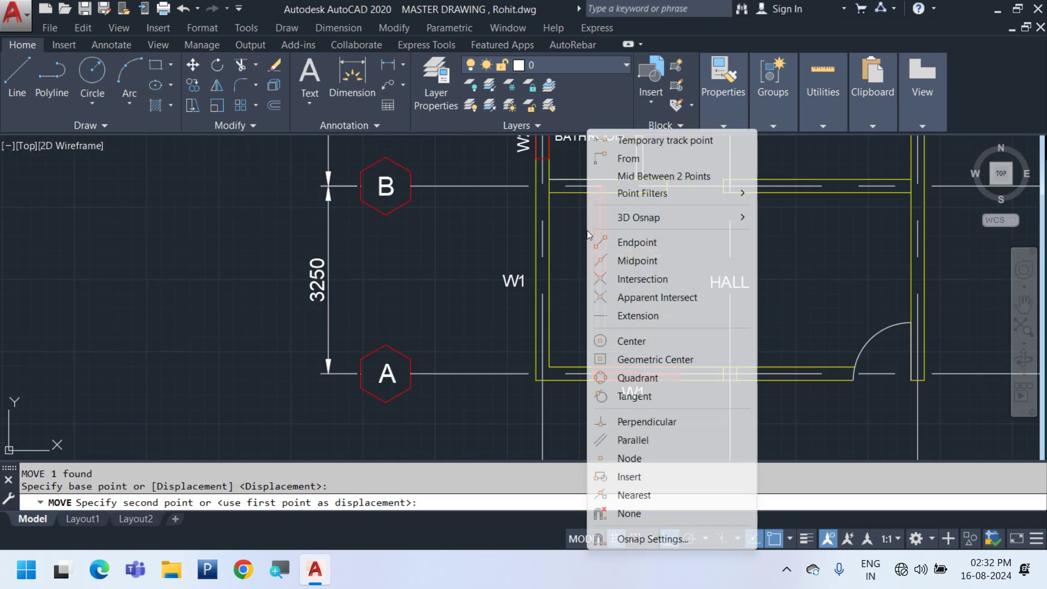
{"action": "left_click", "coordinate": [690, 176]}
{"action": "middle_click_drag", "start_coordinate": [637, 265], "coordinate": [652, 297]}
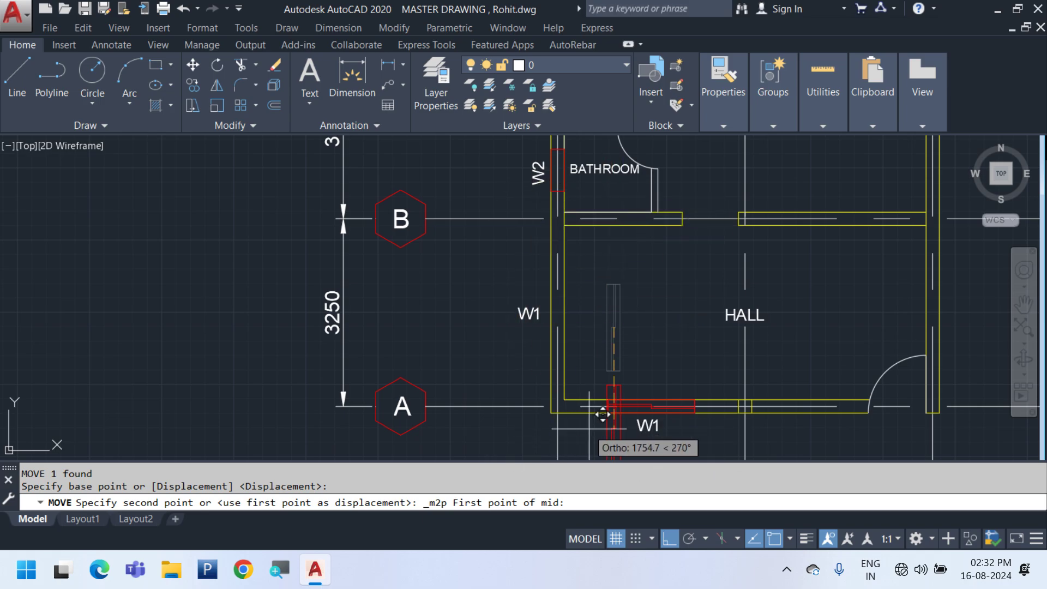
{"action": "scroll", "coordinate": [602, 414], "scroll_direction": "up", "scroll_amount": 2}
{"action": "scroll", "coordinate": [595, 409], "scroll_direction": "down", "scroll_amount": 2}
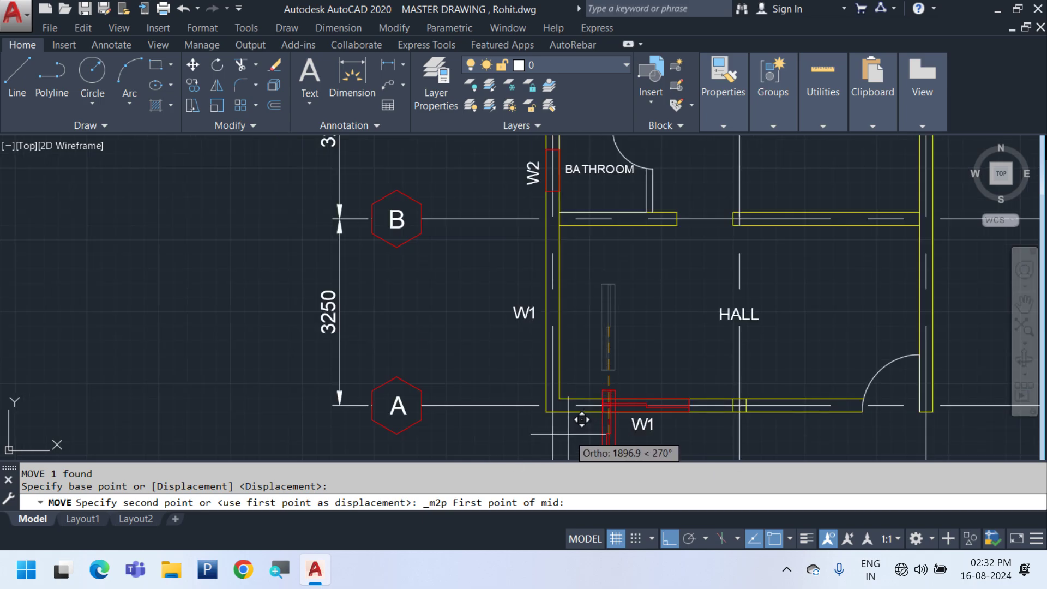
{"action": "scroll", "coordinate": [562, 396], "scroll_direction": "up", "scroll_amount": 2}
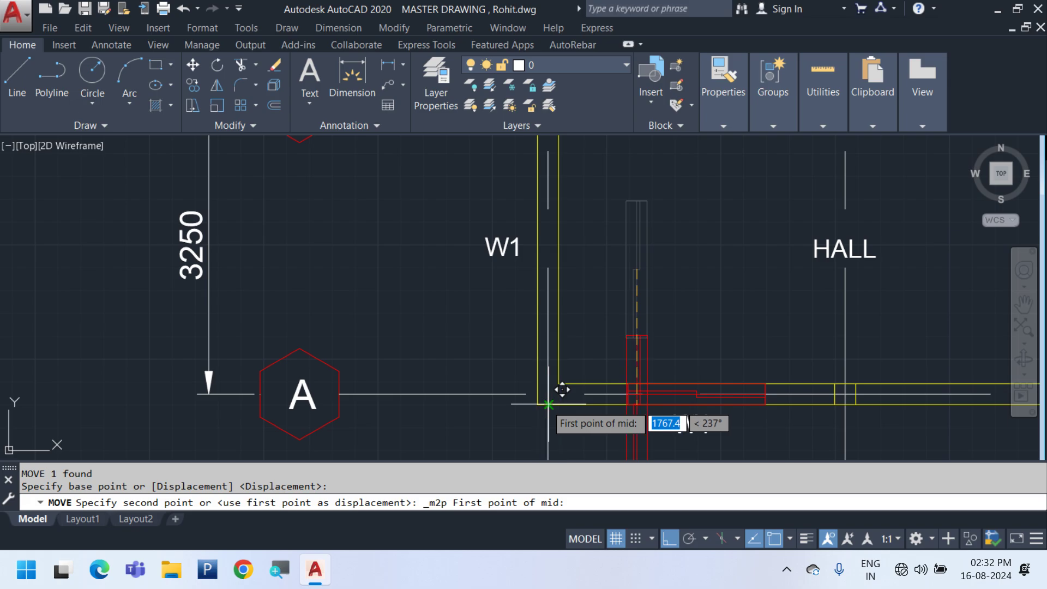
{"action": "left_click", "coordinate": [549, 404]}
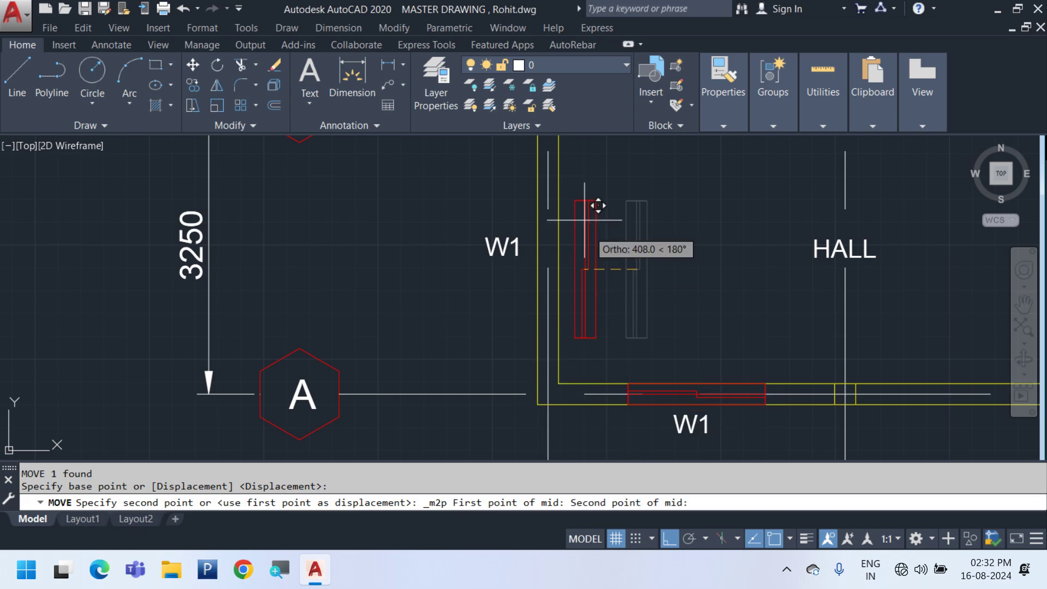
{"action": "middle_click_drag", "start_coordinate": [559, 211], "coordinate": [538, 444]}
{"action": "middle_click_drag", "start_coordinate": [560, 382], "coordinate": [544, 275]}
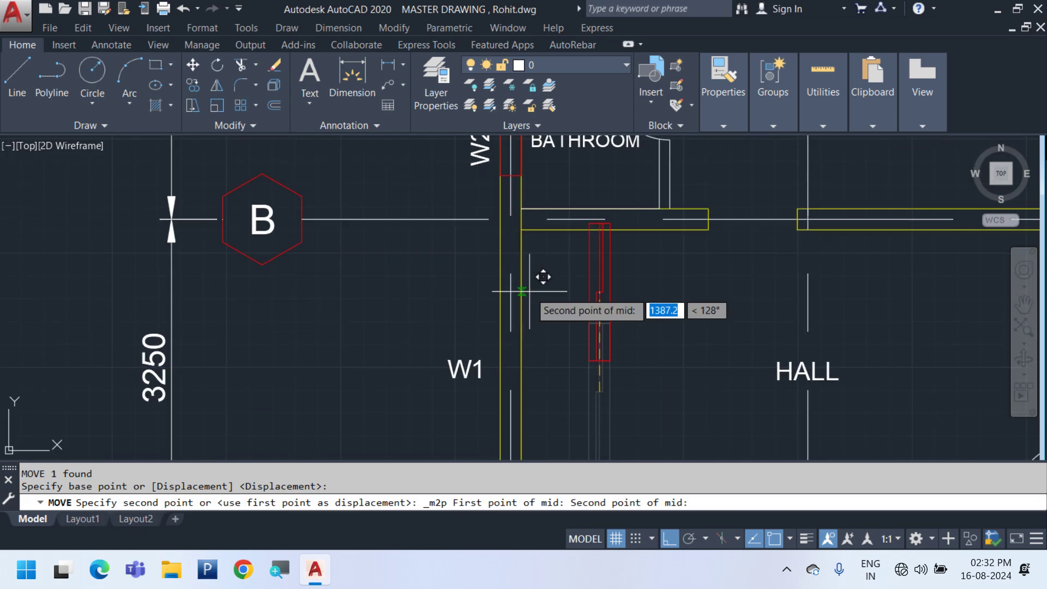
{"action": "scroll", "coordinate": [515, 226], "scroll_direction": "down", "scroll_amount": 2}
{"action": "left_click", "coordinate": [607, 403]}
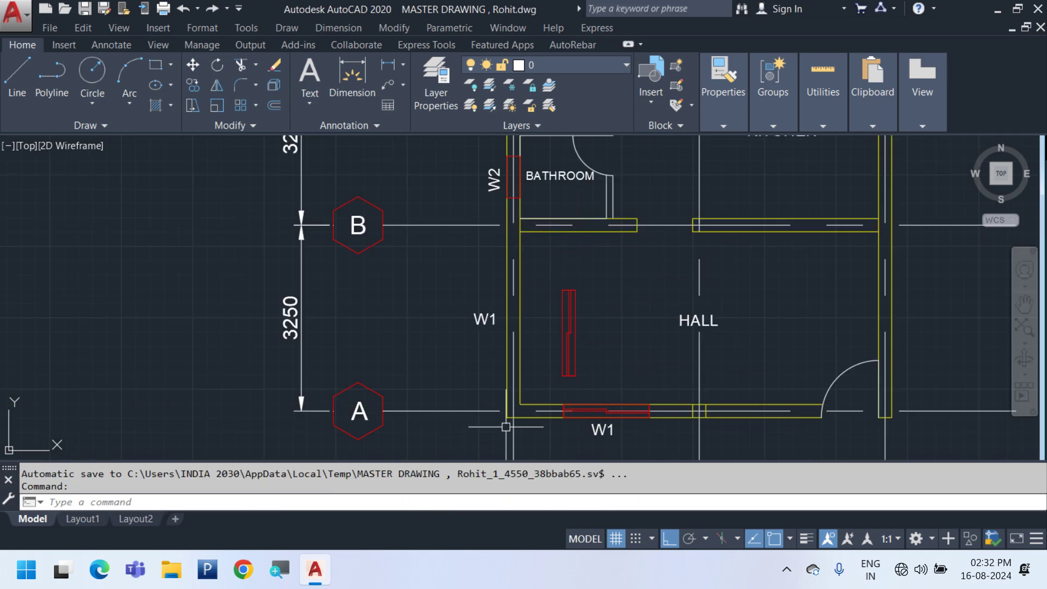
Move the rotated window block by its centre to the midpoint of the gridline 1 wall between the gridline A and B walls
{"action": "scroll", "coordinate": [510, 409], "scroll_direction": "up", "scroll_amount": 2}
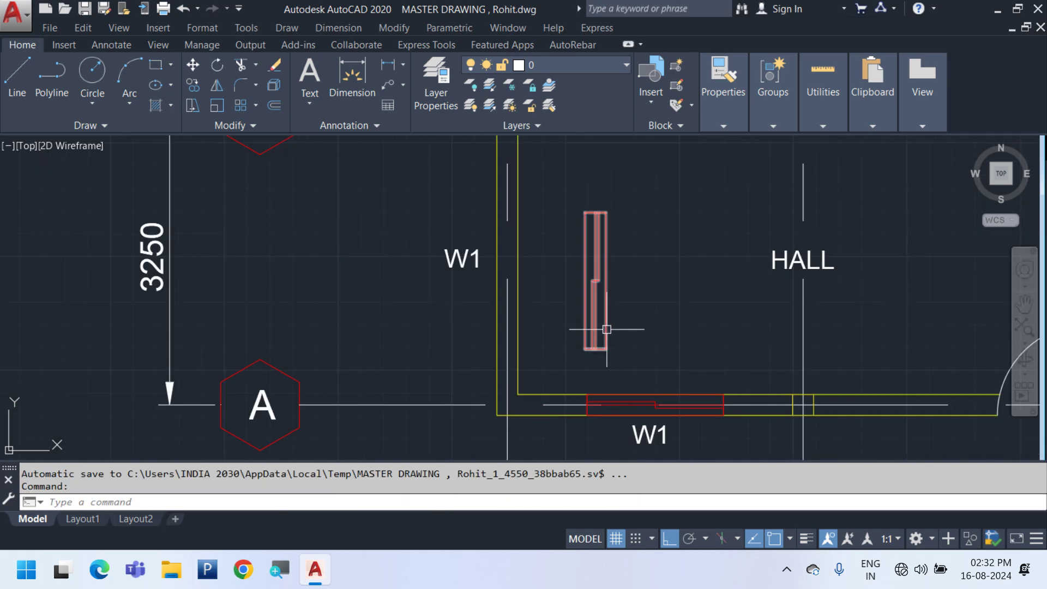
{"action": "left_click", "coordinate": [607, 349]}
{"action": "left_click", "coordinate": [622, 299]}
{"action": "scroll", "coordinate": [621, 299], "scroll_direction": "up", "scroll_amount": 6}
{"action": "key", "text": "space"}
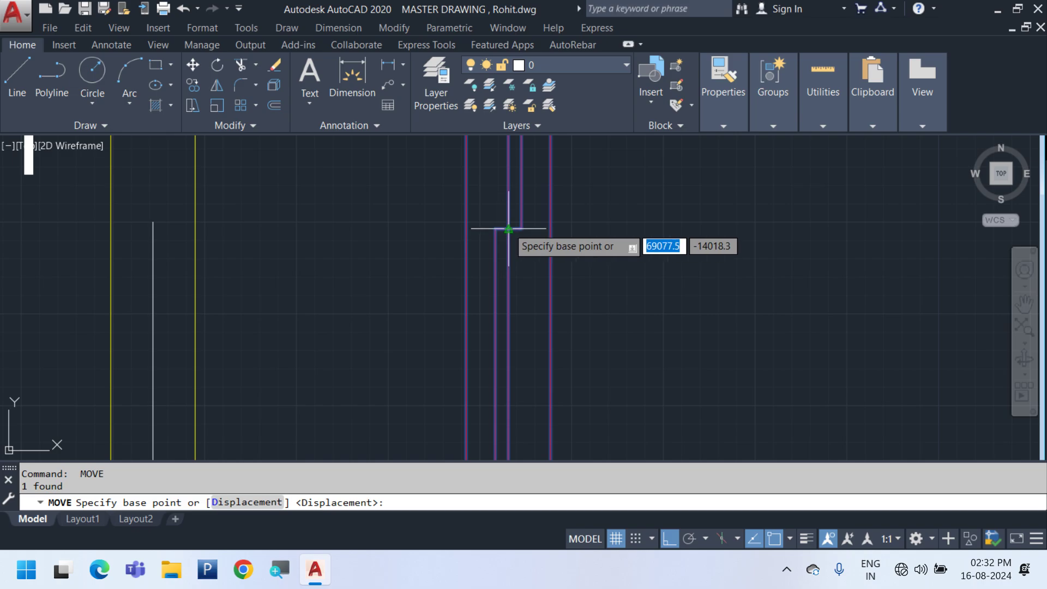
{"action": "left_click", "coordinate": [508, 229]}
{"action": "scroll", "coordinate": [554, 283], "scroll_direction": "down", "scroll_amount": 4}
{"action": "right_click", "coordinate": [568, 265], "text": "shift"}
{"action": "left_click", "coordinate": [667, 181]}
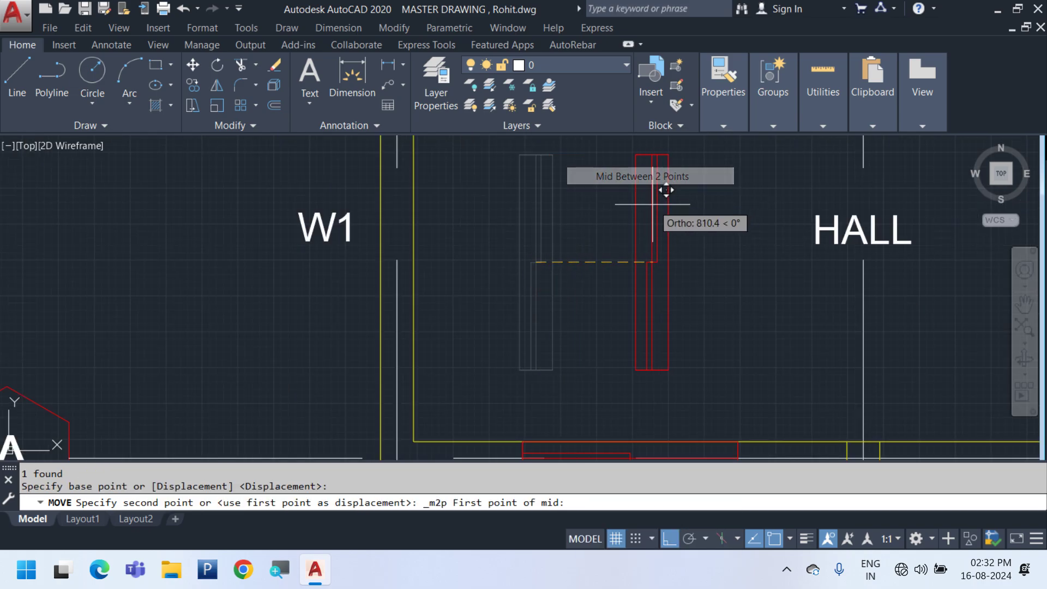
{"action": "scroll", "coordinate": [648, 211], "scroll_direction": "down", "scroll_amount": 4}
{"action": "middle_click_drag", "start_coordinate": [553, 301], "coordinate": [535, 400]}
{"action": "scroll", "coordinate": [552, 412], "scroll_direction": "up", "scroll_amount": 4}
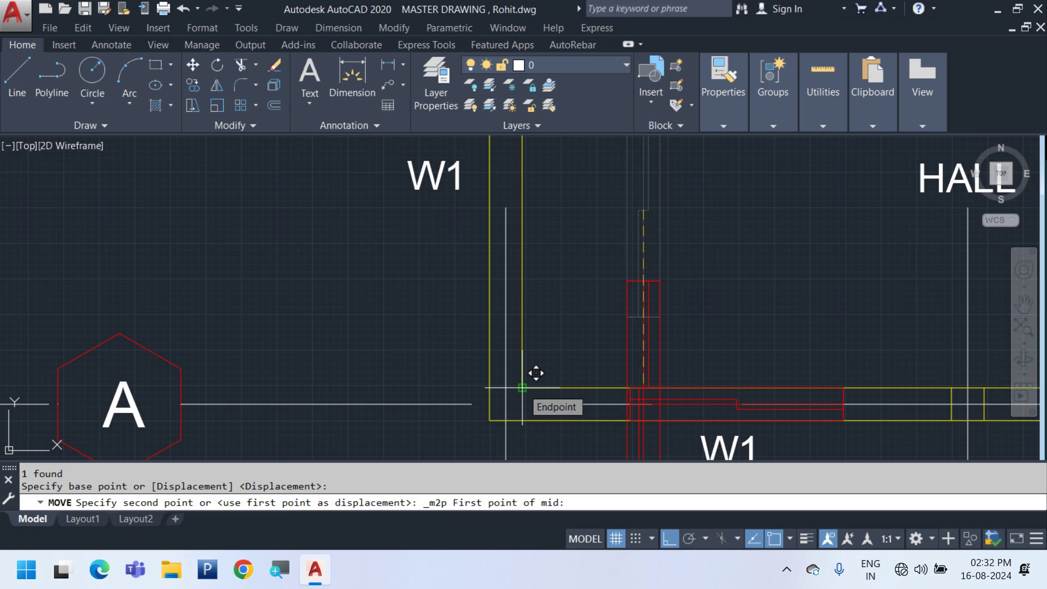
{"action": "left_click", "coordinate": [522, 388]}
{"action": "middle_click_drag", "start_coordinate": [529, 289], "coordinate": [544, 536]}
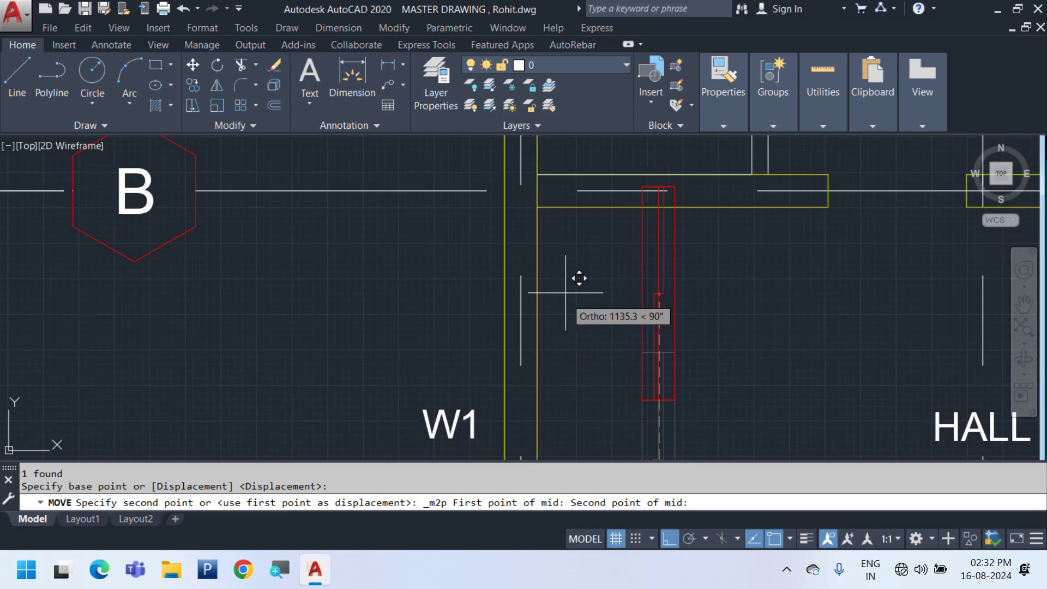
{"action": "left_click", "coordinate": [504, 190]}
Copy the window block on the hall's gridline A wall up to the gridline D wall of the M BEDROOM
{"action": "scroll", "coordinate": [568, 355], "scroll_direction": "down", "scroll_amount": 5}
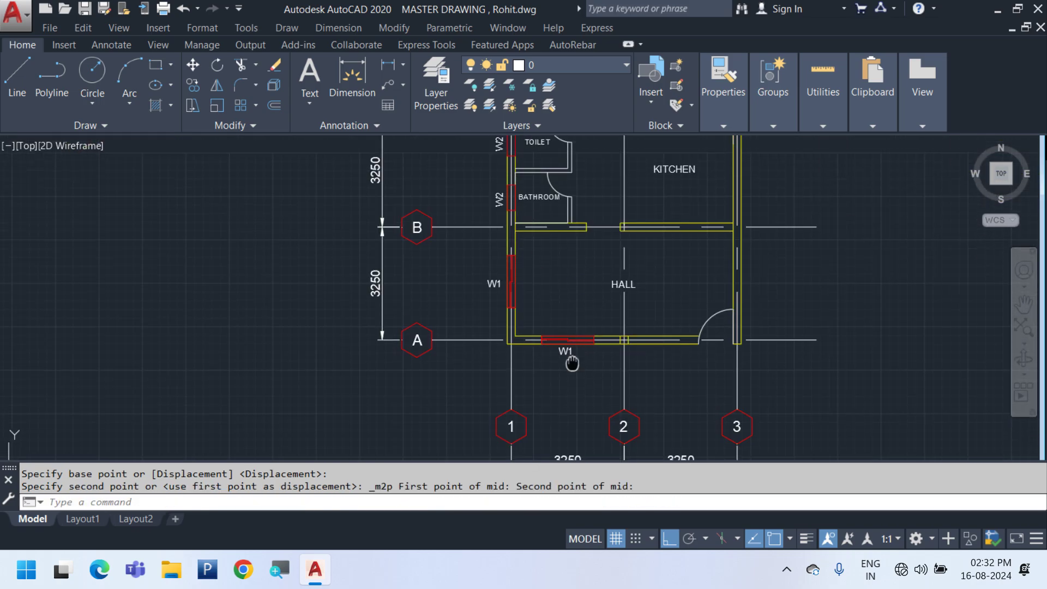
{"action": "scroll", "coordinate": [562, 406], "scroll_direction": "up", "scroll_amount": 2}
{"action": "left_click", "coordinate": [609, 441]}
{"action": "right_click", "coordinate": [655, 367]}
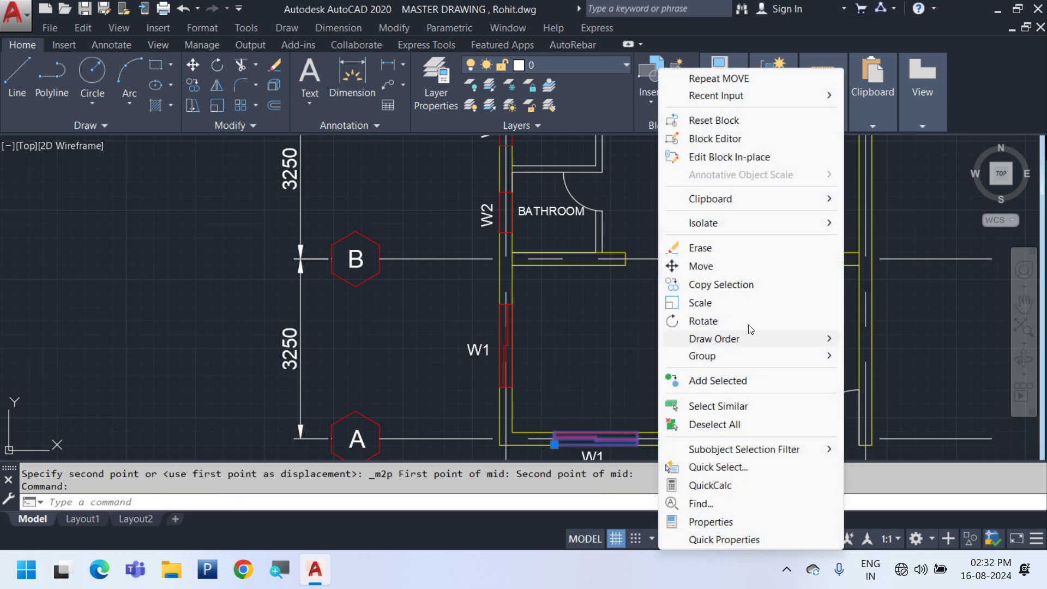
{"action": "left_click", "coordinate": [719, 284]}
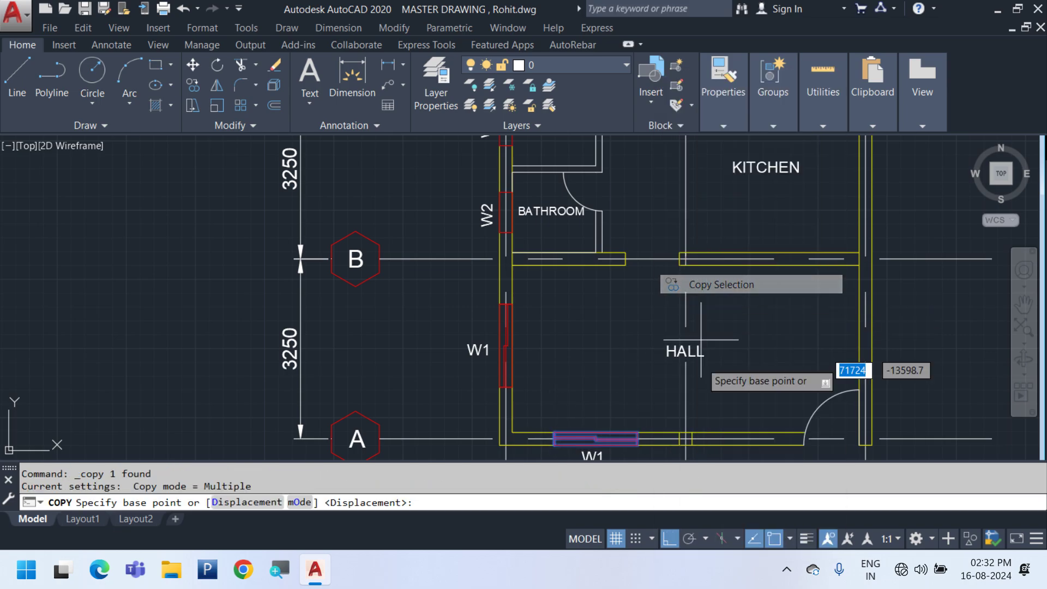
{"action": "scroll", "coordinate": [631, 432], "scroll_direction": "up", "scroll_amount": 3}
{"action": "left_click", "coordinate": [630, 431]}
{"action": "scroll", "coordinate": [721, 428], "scroll_direction": "down", "scroll_amount": 3}
{"action": "scroll", "coordinate": [721, 427], "scroll_direction": "down", "scroll_amount": 3}
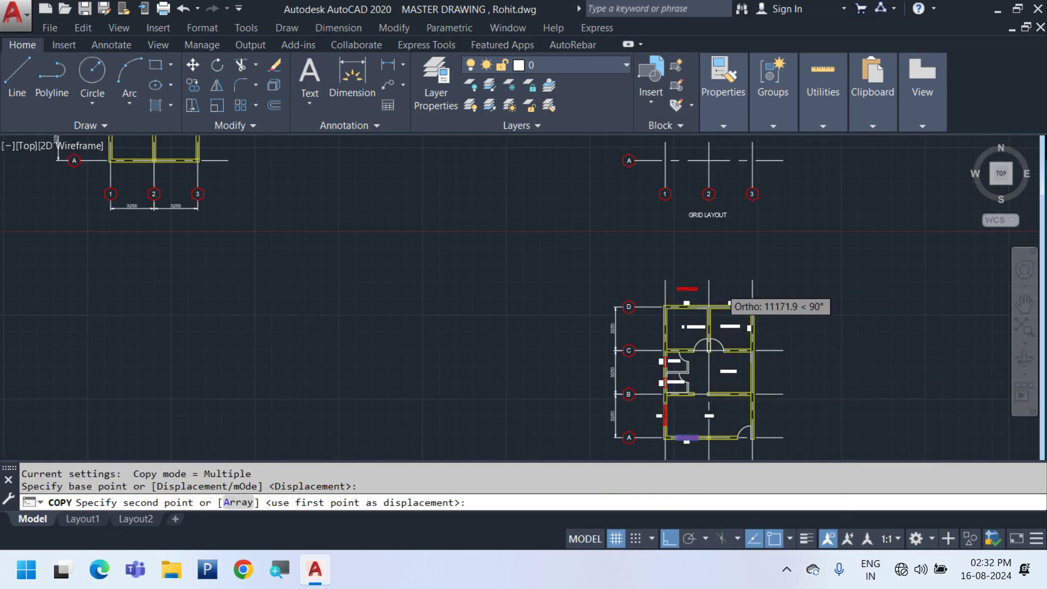
{"action": "scroll", "coordinate": [702, 339], "scroll_direction": "up", "scroll_amount": 6}
{"action": "left_click", "coordinate": [467, 349]}
{"action": "key", "text": "Escape"}
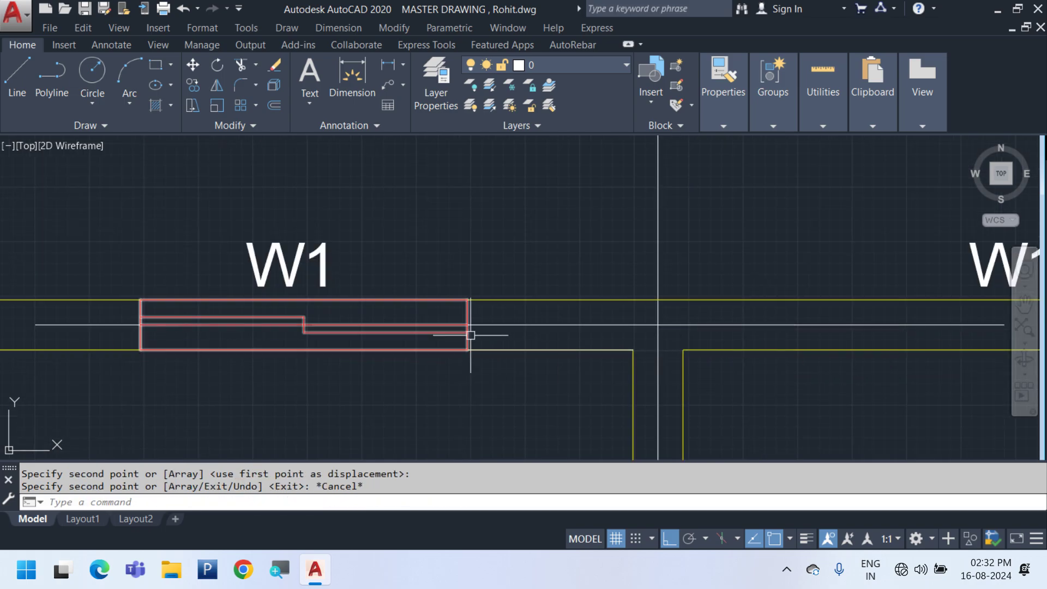
Mirror the M BEDROOM's gridline D window block about gridline 2, keeping the original
{"action": "left_click", "coordinate": [466, 330]}
{"action": "scroll", "coordinate": [466, 306], "scroll_direction": "down", "scroll_amount": 2}
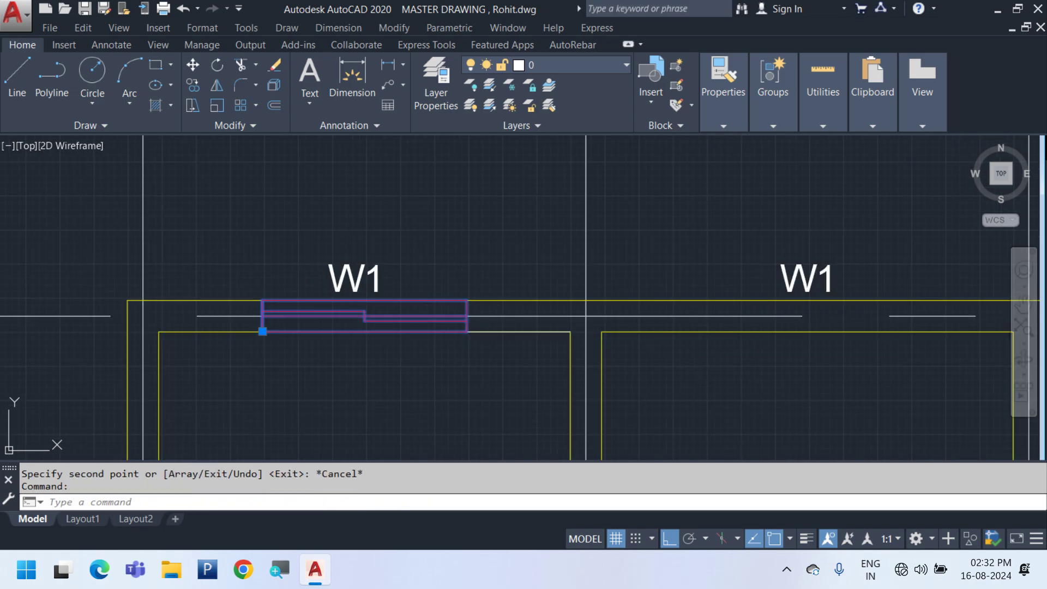
{"action": "type", "text": "mi"}
{"action": "key", "text": "Return"}
{"action": "left_click", "coordinate": [586, 283]}
{"action": "left_click", "coordinate": [648, 200]}
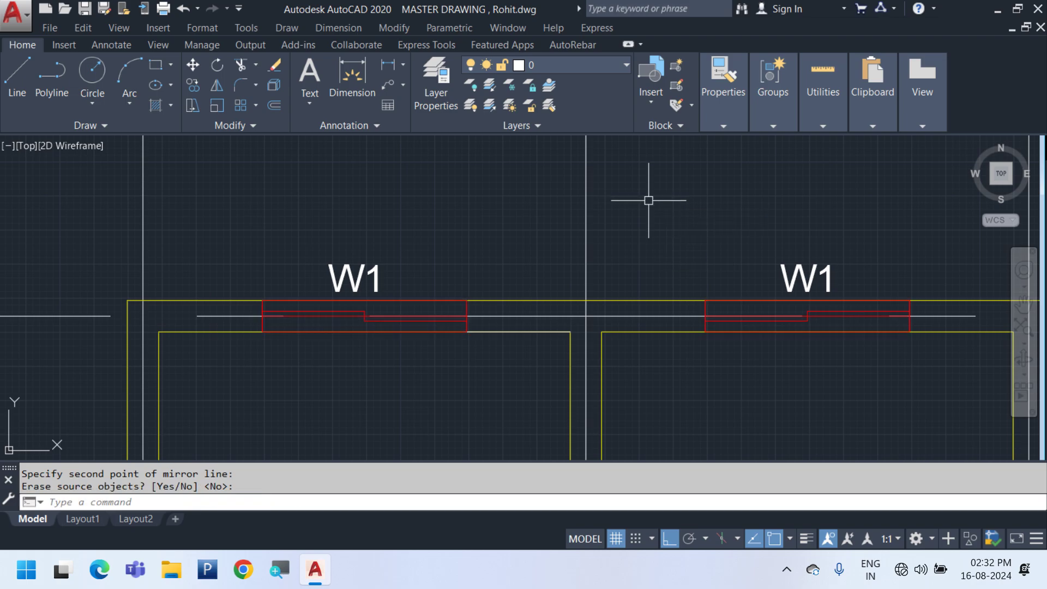
Delete the mirrored window block from the BEDROOM's gridline D wall
{"action": "scroll", "coordinate": [375, 329], "scroll_direction": "up", "scroll_amount": 2}
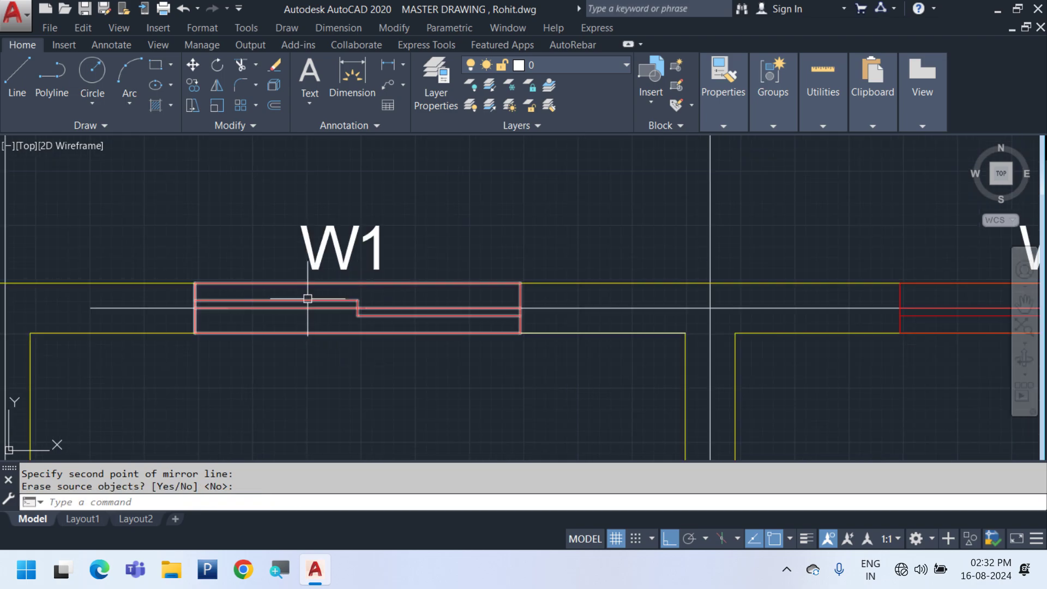
{"action": "middle_click_drag", "start_coordinate": [953, 432], "coordinate": [300, 367]}
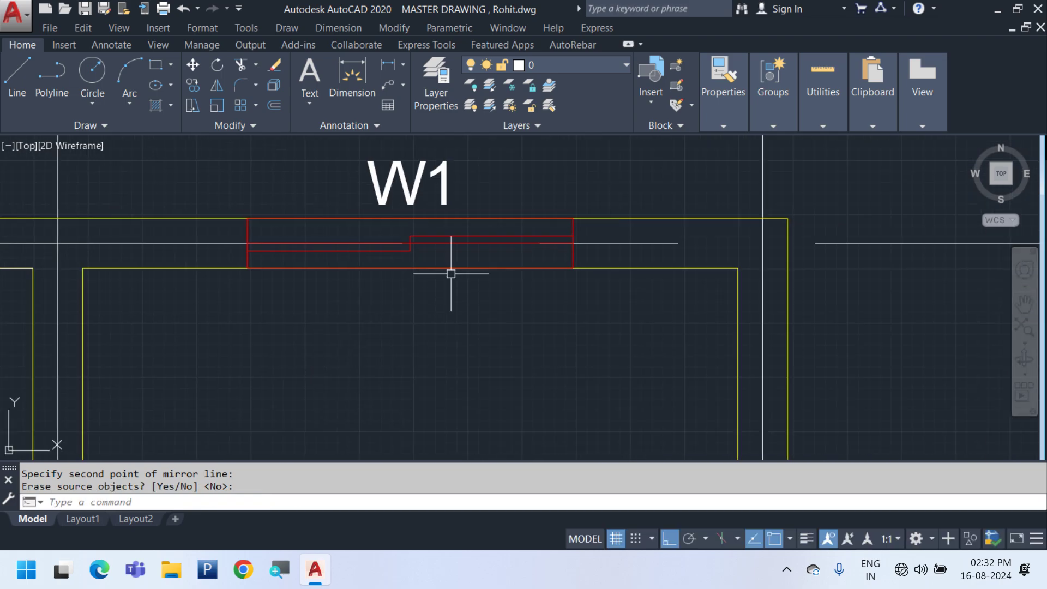
{"action": "key", "text": "Return"}
{"action": "left_click", "coordinate": [494, 242]}
{"action": "key", "text": "Delete"}
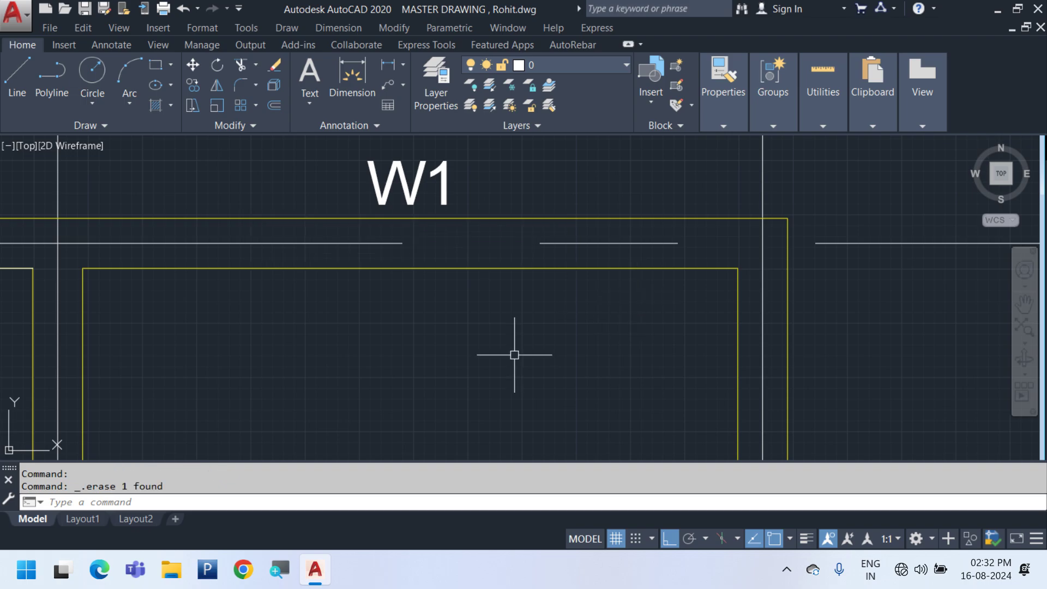
Copy the M BEDROOM's gridline D window block to the BEDROOM wall, using the offset from gridline 1 to gridline 2
{"action": "middle_click_drag", "start_coordinate": [379, 376], "coordinate": [670, 381]}
{"action": "middle_click_drag", "start_coordinate": [41, 294], "coordinate": [477, 341]}
{"action": "left_click", "coordinate": [488, 288]}
{"action": "right_click", "coordinate": [501, 287]}
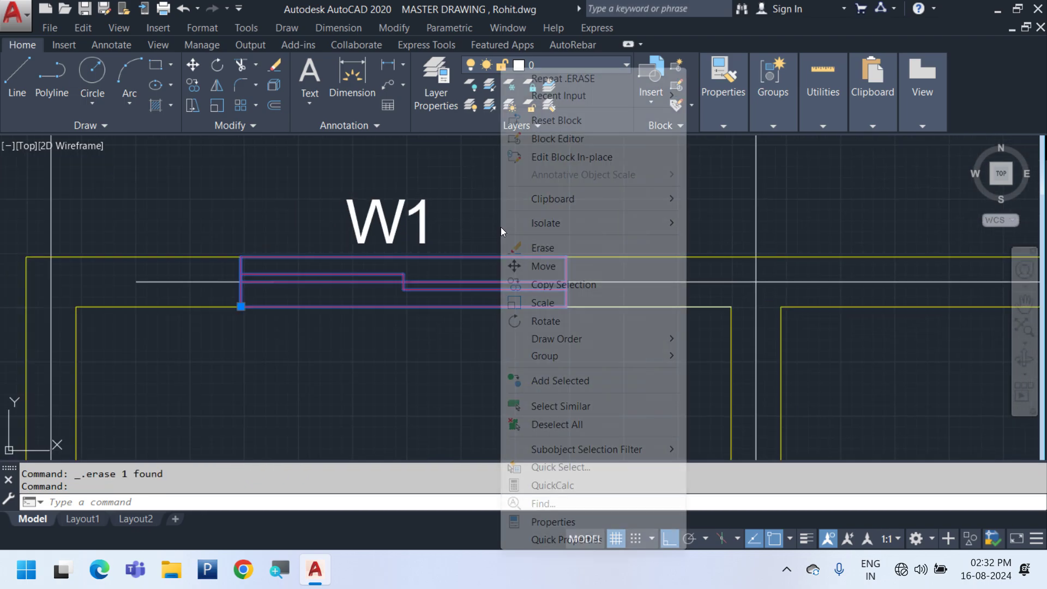
{"action": "left_click", "coordinate": [580, 282]}
{"action": "scroll", "coordinate": [468, 338], "scroll_direction": "down", "scroll_amount": 5}
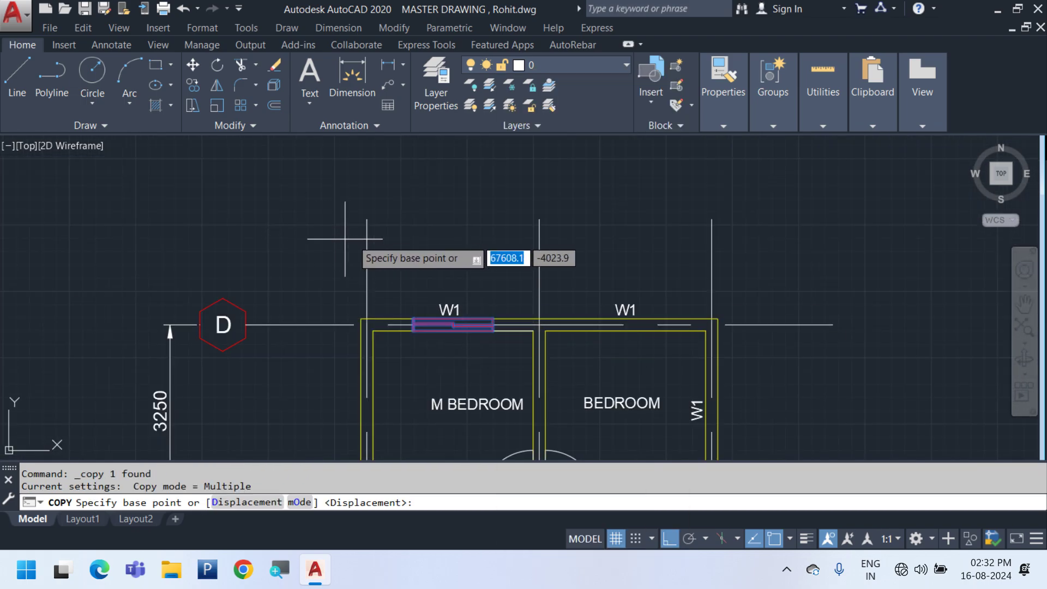
{"action": "left_click", "coordinate": [367, 239]}
{"action": "left_click", "coordinate": [538, 239]}
{"action": "key", "text": "Escape"}
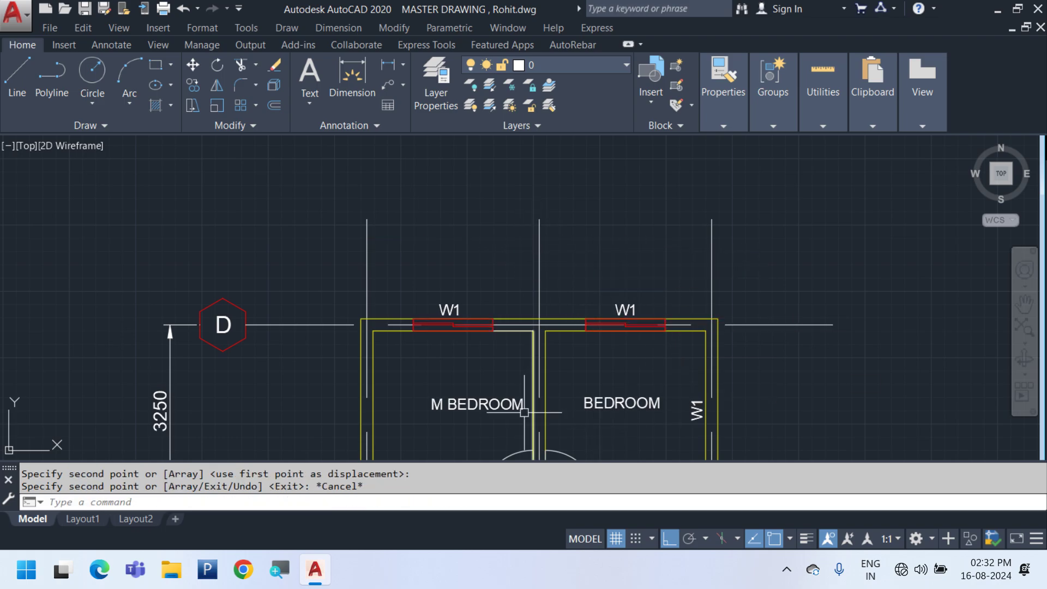
Copy the hall's gridline 1 window block up to the M BEDROOM wall between gridlines C and D
{"action": "middle_click_drag", "start_coordinate": [517, 401], "coordinate": [548, 256]}
{"action": "scroll", "coordinate": [535, 236], "scroll_direction": "down", "scroll_amount": 5}
{"action": "scroll", "coordinate": [477, 398], "scroll_direction": "up", "scroll_amount": 5}
{"action": "left_click", "coordinate": [504, 370]}
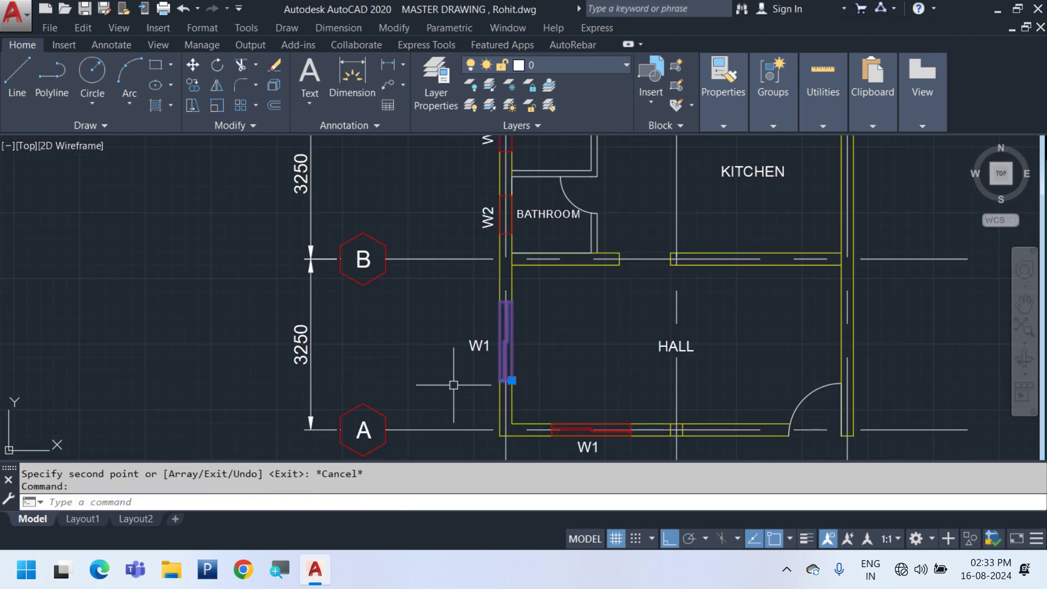
{"action": "middle_click_drag", "start_coordinate": [453, 385], "coordinate": [479, 404]}
{"action": "key", "text": "space"}
{"action": "left_click", "coordinate": [427, 270]}
{"action": "mouse_move", "coordinate": [468, 231]}
{"action": "middle_mouse_down"}
{"action": "mouse_move", "coordinate": [461, 355]}
{"action": "mouse_move", "coordinate": [472, 359]}
{"action": "middle_mouse_up"}
{"action": "middle_click_drag", "start_coordinate": [477, 259], "coordinate": [472, 439]}
{"action": "key", "text": "Escape"}
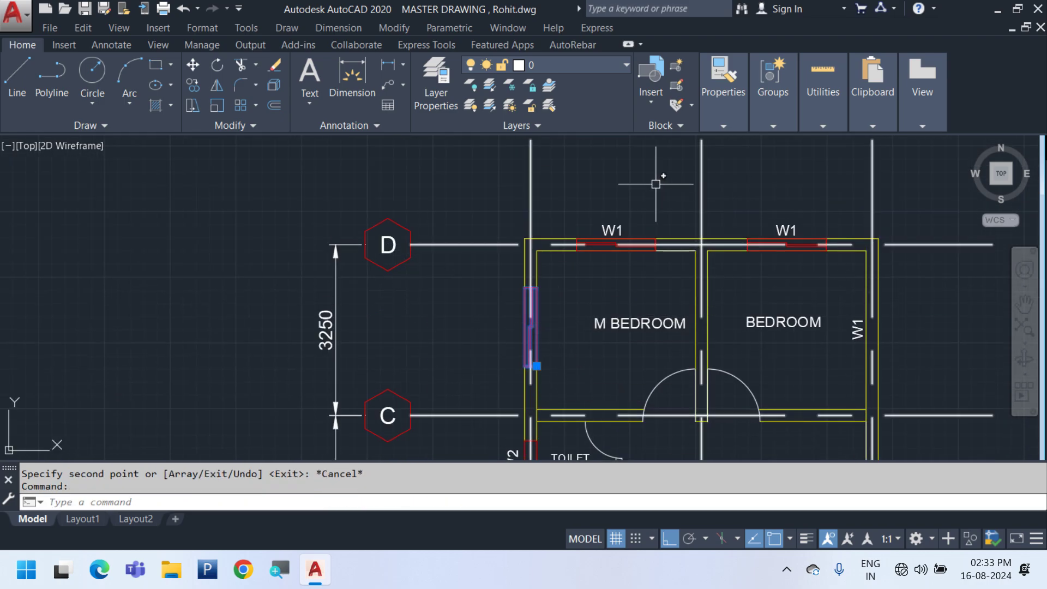
Copy the M BEDROOM's gridline 1 window block across to the BEDROOM's gridline 3 wall
{"action": "key", "text": "space"}
{"action": "left_click", "coordinate": [533, 169]}
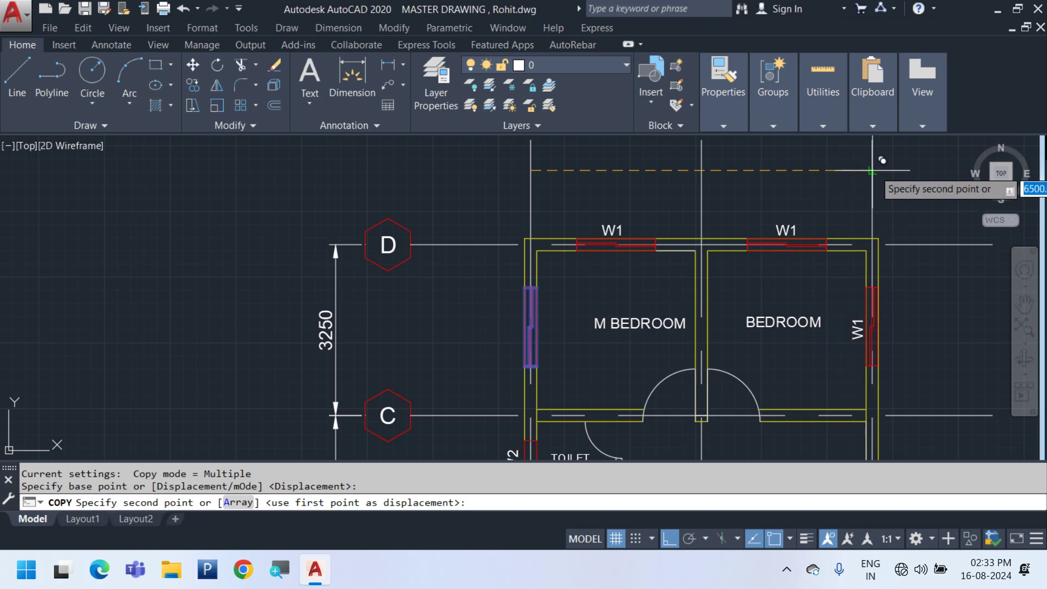
{"action": "left_click", "coordinate": [873, 170]}
{"action": "key", "text": "Escape"}
Copy the BEDROOM's gridline 3 window block down to the KITCHEN wall, using the offset from gridline C to gridline B
{"action": "middle_click_drag", "start_coordinate": [771, 376], "coordinate": [656, 199]}
{"action": "scroll", "coordinate": [657, 199], "scroll_direction": "down", "scroll_amount": 2}
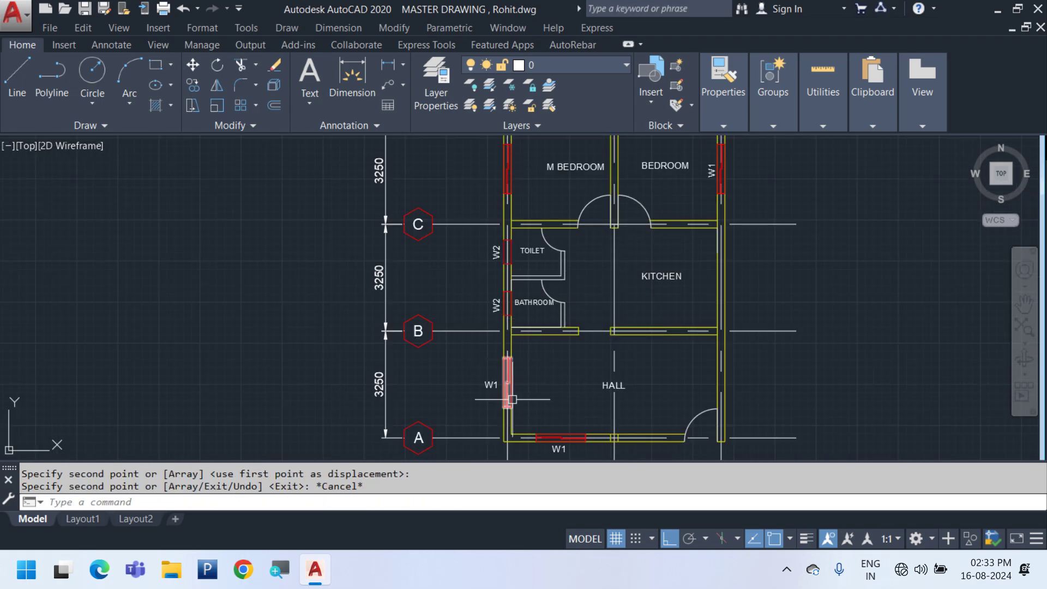
{"action": "left_click", "coordinate": [720, 170]}
{"action": "type", "text": "co"}
{"action": "key", "text": "Return"}
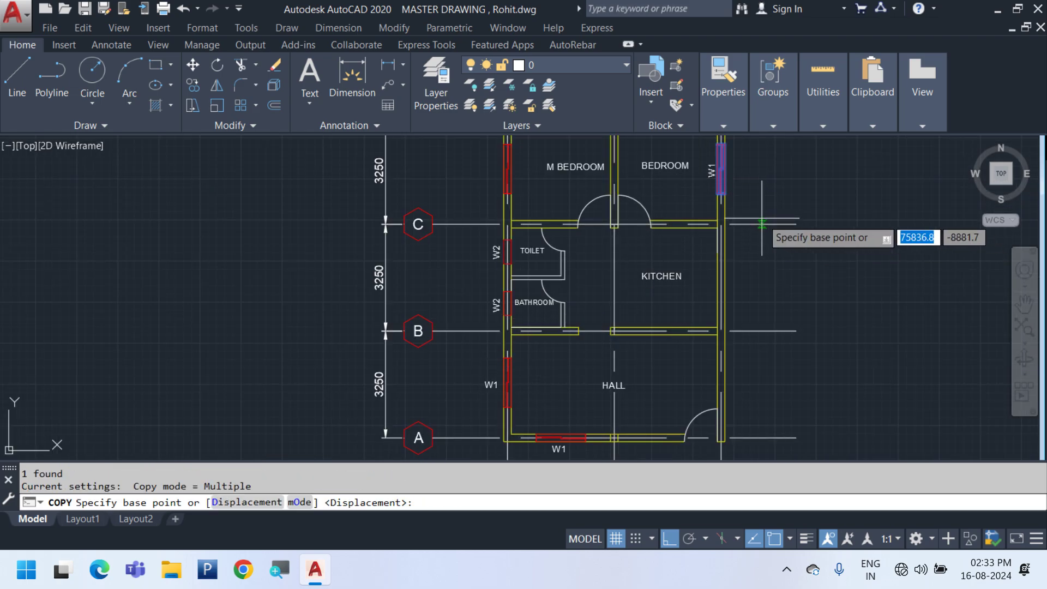
{"action": "left_click", "coordinate": [762, 224]}
{"action": "left_click", "coordinate": [764, 332]}
{"action": "key", "text": "Escape"}
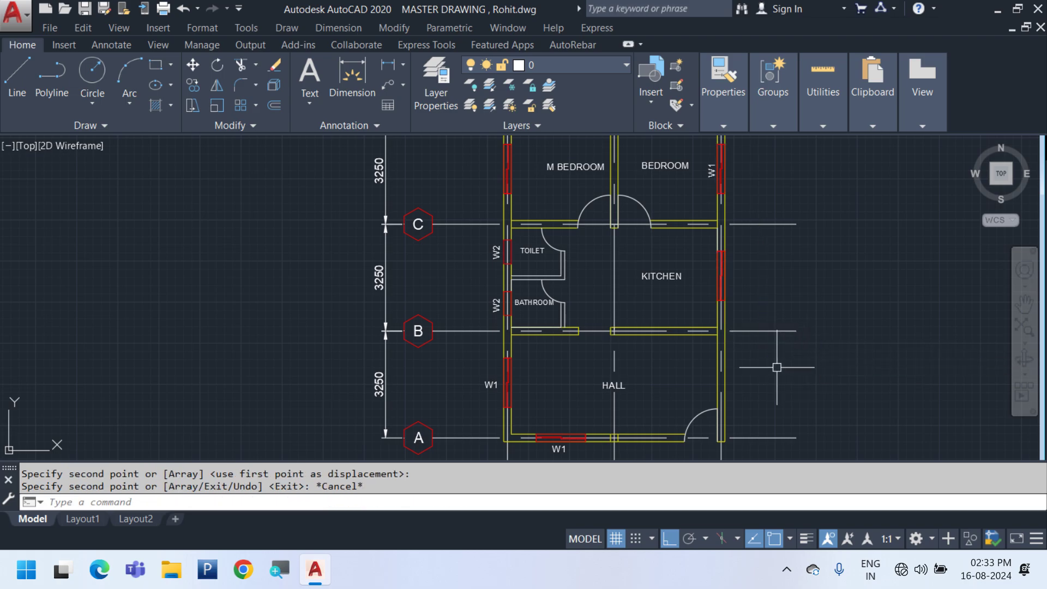
{"action": "scroll", "coordinate": [776, 367], "scroll_direction": "down", "scroll_amount": 4}
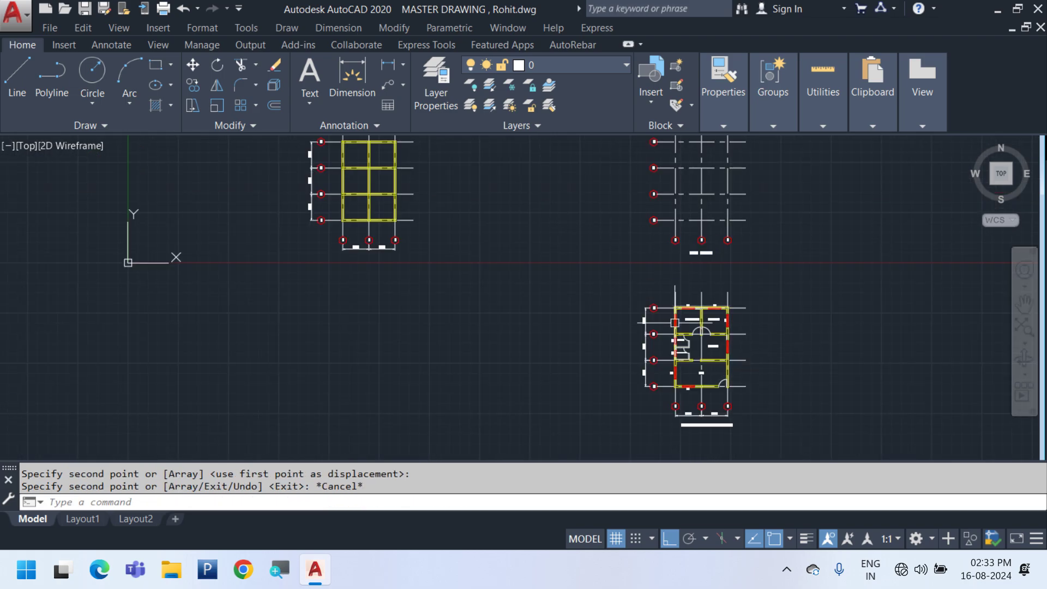
{"action": "scroll", "coordinate": [772, 397], "scroll_direction": "up", "scroll_amount": 4}
{"action": "left_click", "coordinate": [743, 407]}
{"action": "left_click", "coordinate": [692, 340]}
{"action": "right_click", "coordinate": [766, 297]}
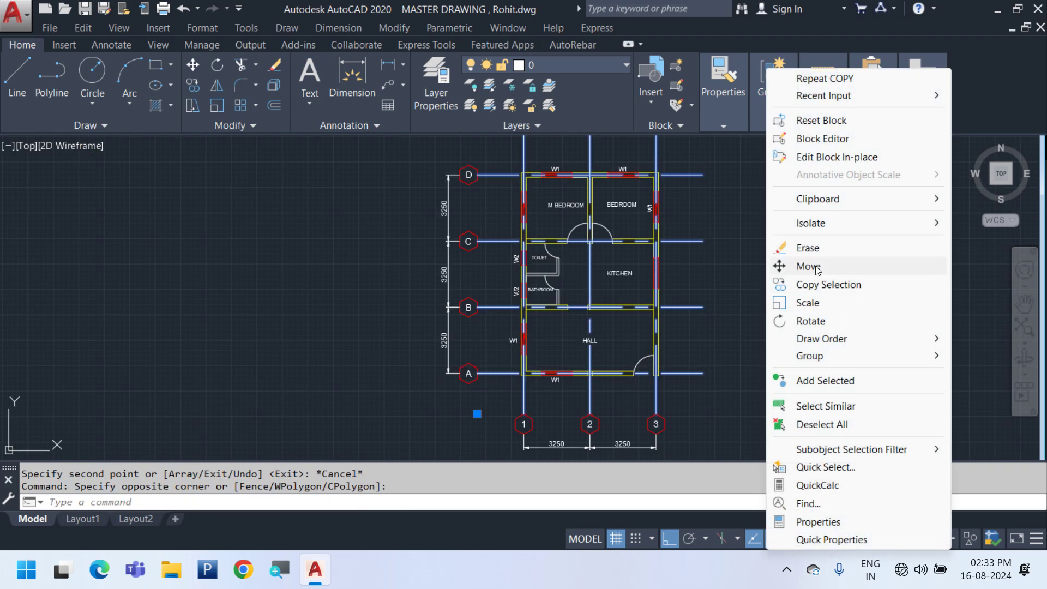
{"action": "left_click", "coordinate": [554, 247]}
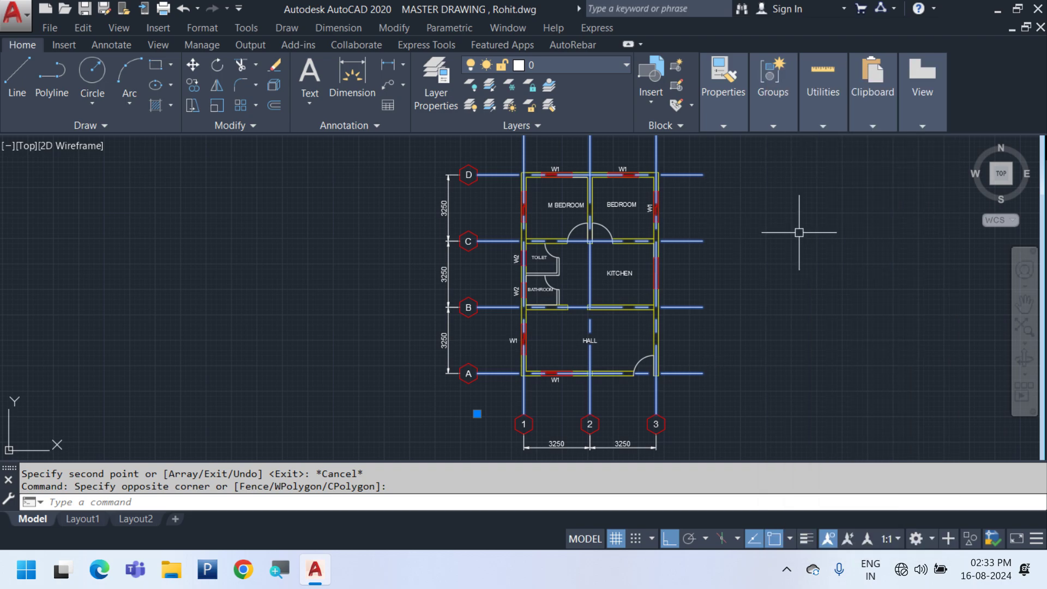
{"action": "key", "text": "Escape"}
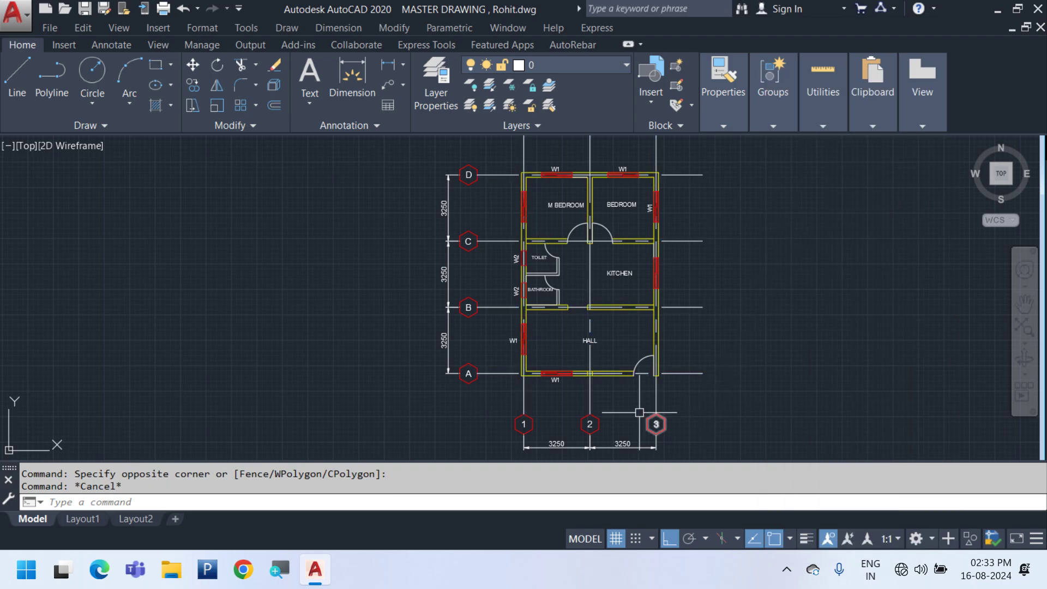
Move the hall's entrance door leaf and swing arc horizontally into the empty space beyond gridline 3
{"action": "scroll", "coordinate": [657, 421], "scroll_direction": "up", "scroll_amount": 4}
{"action": "left_click", "coordinate": [540, 205]}
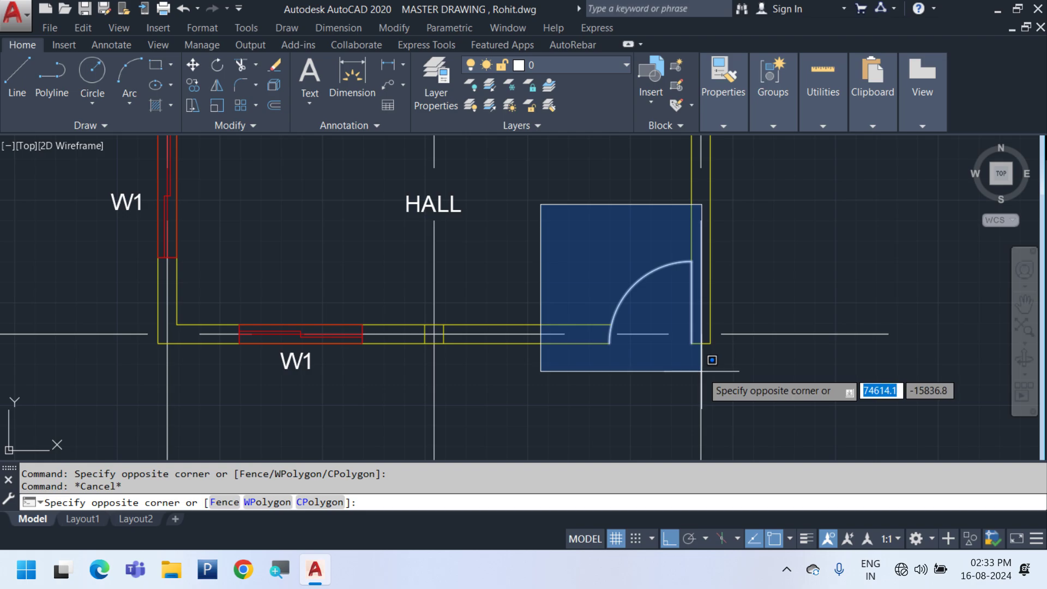
{"action": "left_click", "coordinate": [683, 373]}
{"action": "scroll", "coordinate": [577, 398], "scroll_direction": "down", "scroll_amount": 3}
{"action": "type", "text": "m"}
{"action": "key", "text": "Return"}
{"action": "left_click", "coordinate": [594, 389]}
{"action": "middle_click_drag", "start_coordinate": [837, 381], "coordinate": [533, 381]}
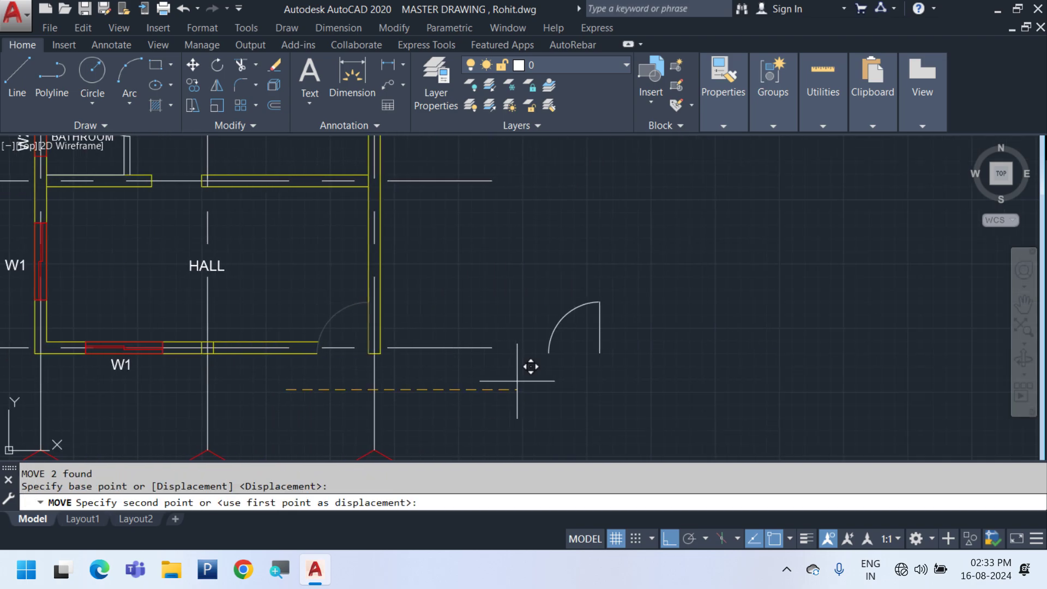
{"action": "left_click", "coordinate": [626, 381]}
Measure the door's opening width with a linear dimension between the leaf and arc ends without placing it
{"action": "left_click", "coordinate": [339, 28]}
{"action": "left_click", "coordinate": [327, 73]}
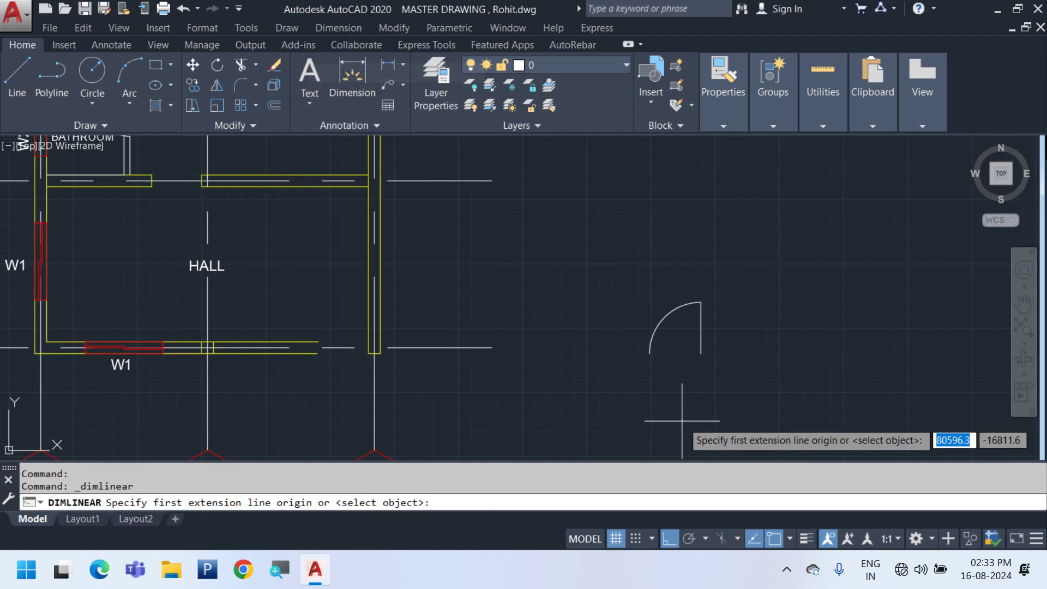
{"action": "scroll", "coordinate": [684, 422], "scroll_direction": "up", "scroll_amount": 3}
{"action": "left_click", "coordinate": [710, 313]}
{"action": "left_click", "coordinate": [628, 313]}
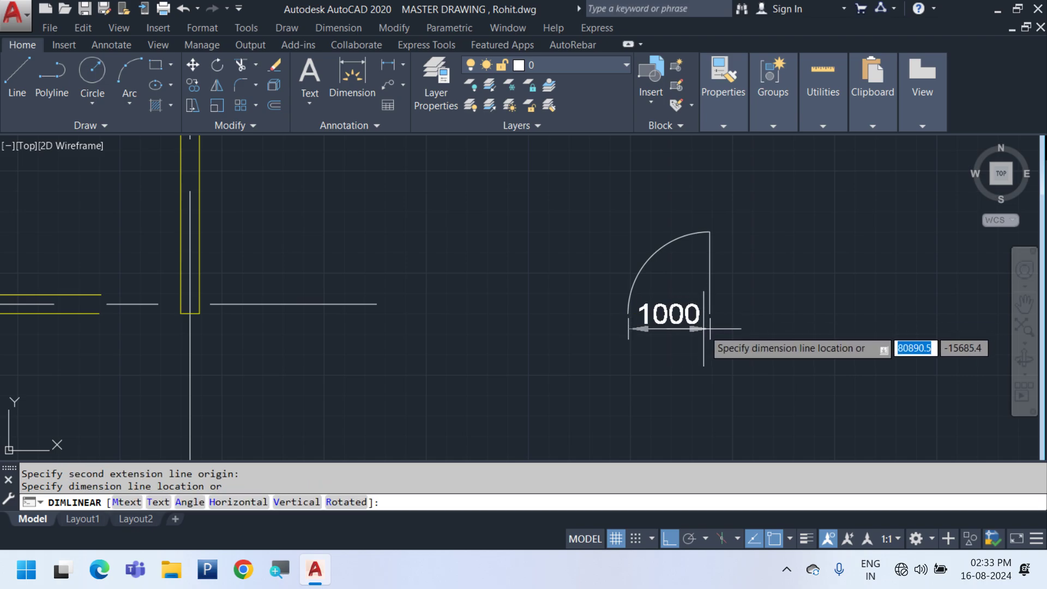
{"action": "scroll", "coordinate": [705, 346], "scroll_direction": "up", "scroll_amount": 6}
{"action": "scroll", "coordinate": [689, 343], "scroll_direction": "down", "scroll_amount": 4}
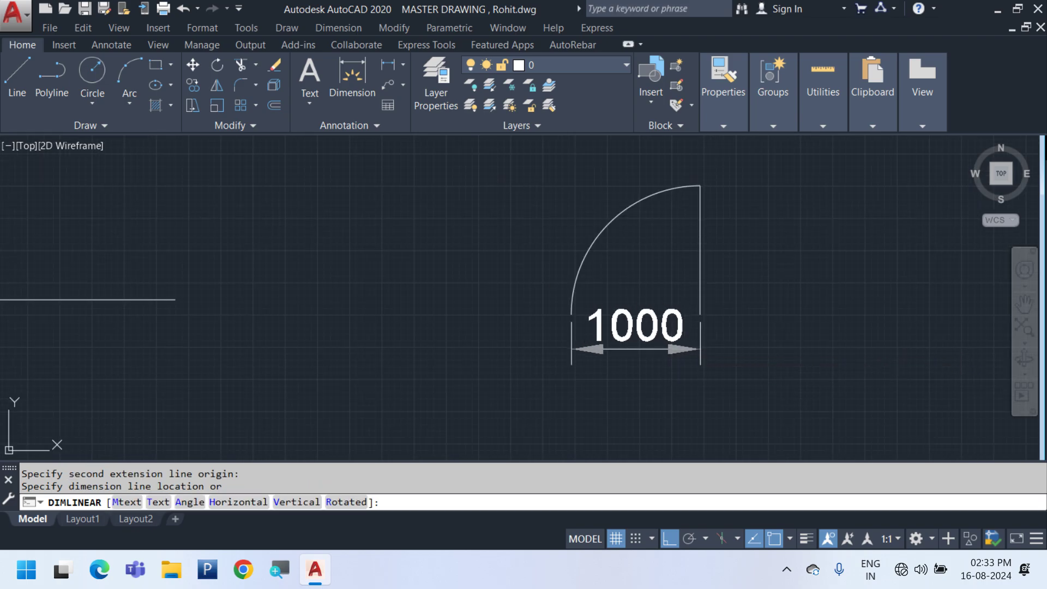
{"action": "key", "text": "Escape"}
{"action": "key", "text": "Escape"}
Draw a 230 mm vertical line in the space beside the lower end of the door's swing arc
{"action": "scroll", "coordinate": [579, 306], "scroll_direction": "up", "scroll_amount": 4}
{"action": "type", "text": "l"}
{"action": "key", "text": "Return"}
{"action": "left_click", "coordinate": [512, 307]}
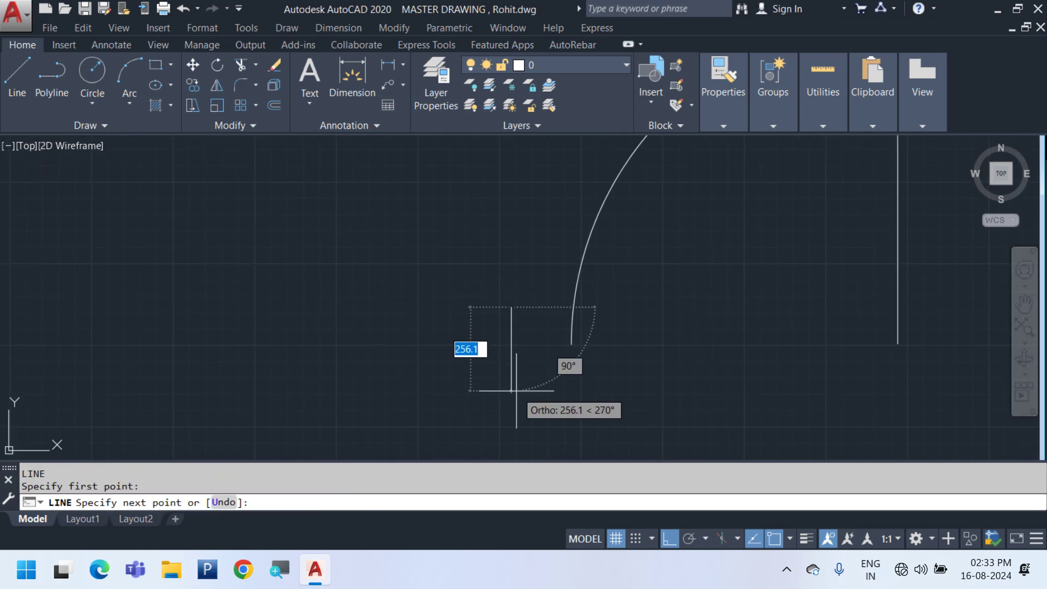
{"action": "type", "text": "230"}
{"action": "key", "text": "Return"}
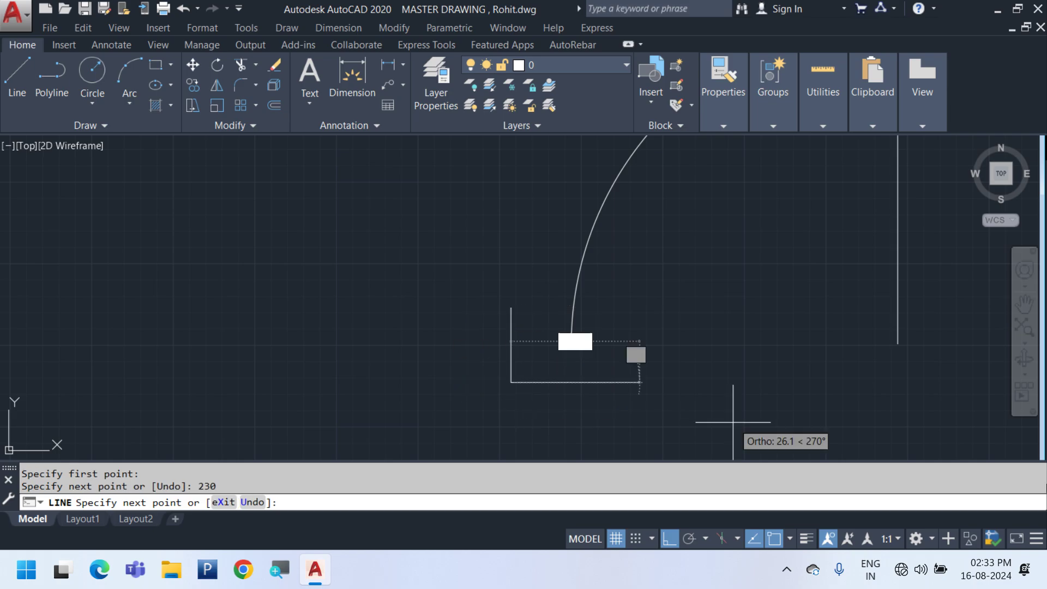
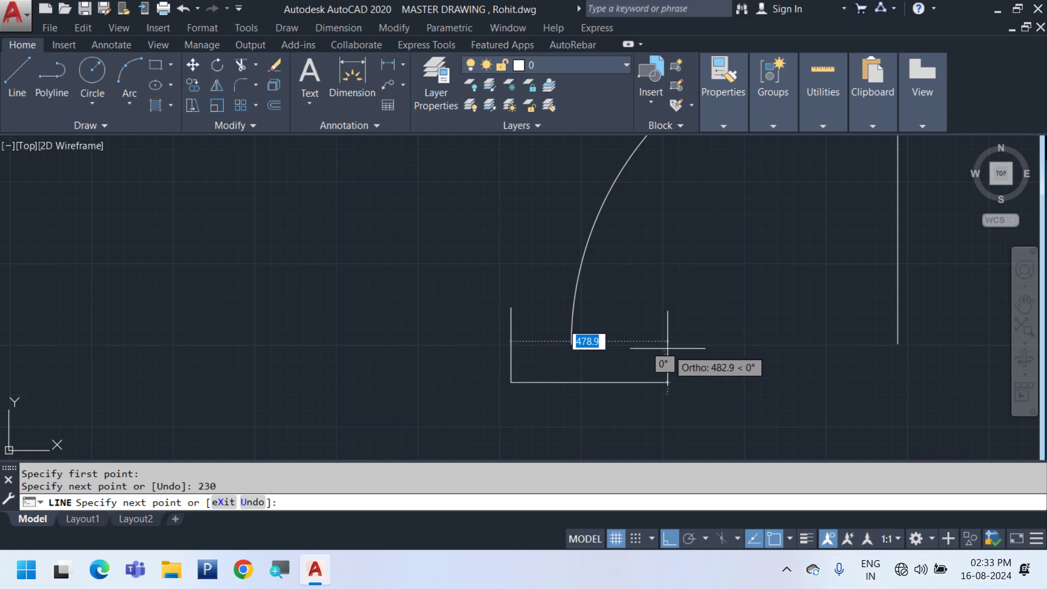
{"action": "key", "text": "Escape"}
From the midpoint of the 230 mm line, draw a 75 mm horizontal line towards the door and a 25 mm line upwards
{"action": "key", "text": "Return"}
{"action": "left_click", "coordinate": [511, 344]}
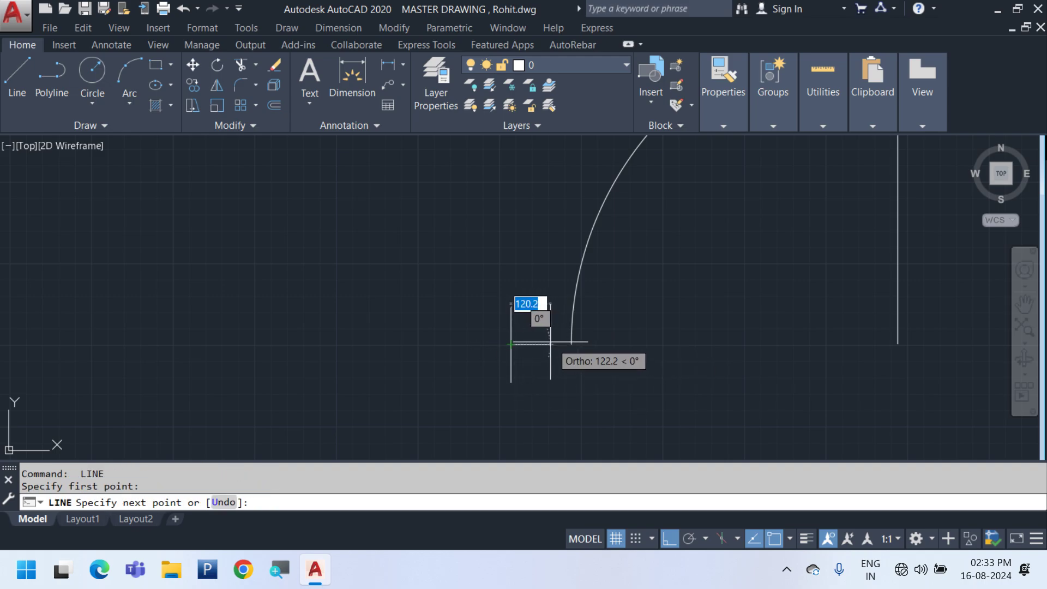
{"action": "type", "text": "75"}
{"action": "key", "text": "Return"}
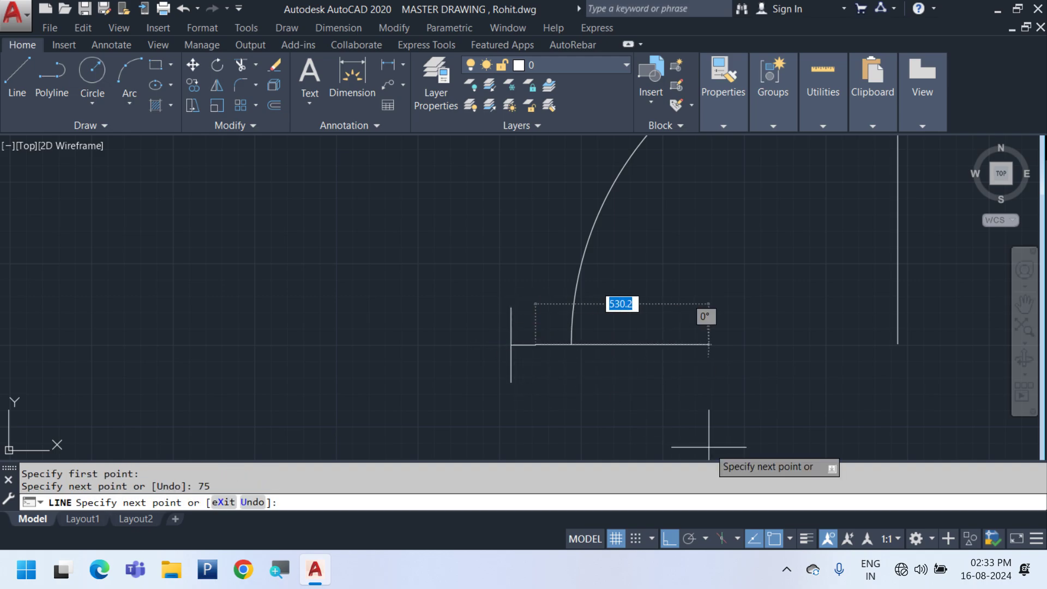
{"action": "scroll", "coordinate": [554, 321], "scroll_direction": "up", "scroll_amount": 3}
{"action": "middle_click_drag", "start_coordinate": [502, 340], "coordinate": [537, 280]}
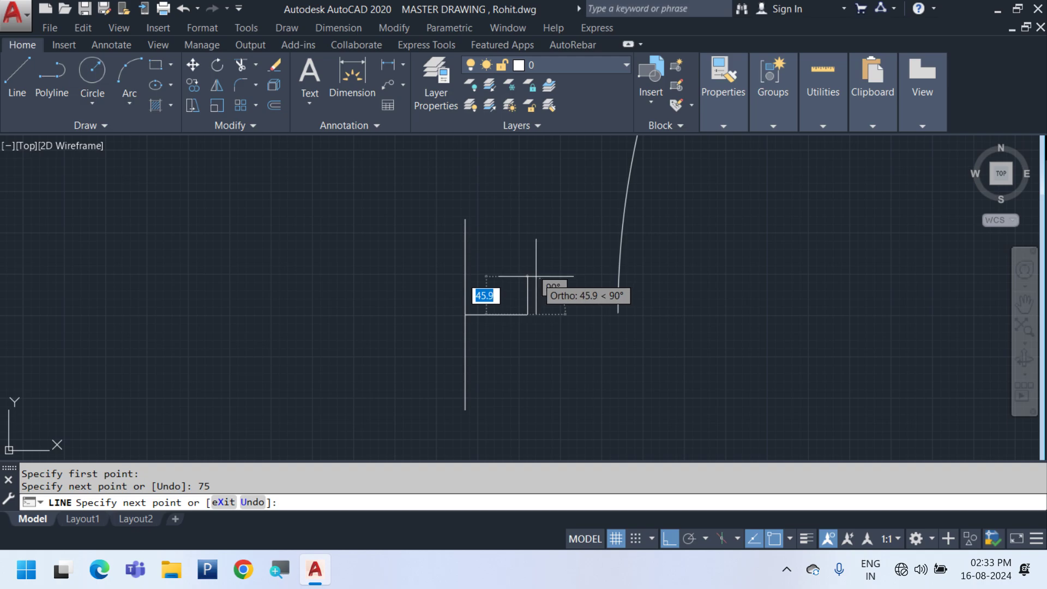
{"action": "type", "text": "25"}
{"action": "key", "text": "Return"}
{"action": "key", "text": "Escape"}
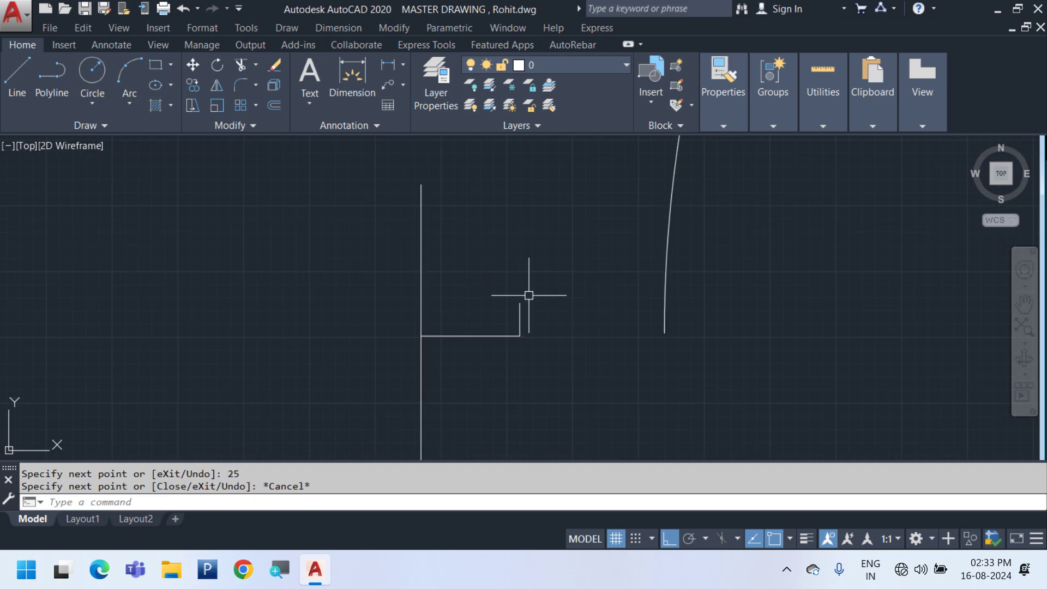
From the 75 mm line's free end, draw a 25 mm line down, a 50 mm line left, and a step back to the 230 mm line
{"action": "key", "text": "Return"}
{"action": "left_click", "coordinate": [520, 336]}
{"action": "type", "text": "25"}
{"action": "key", "text": "Return"}
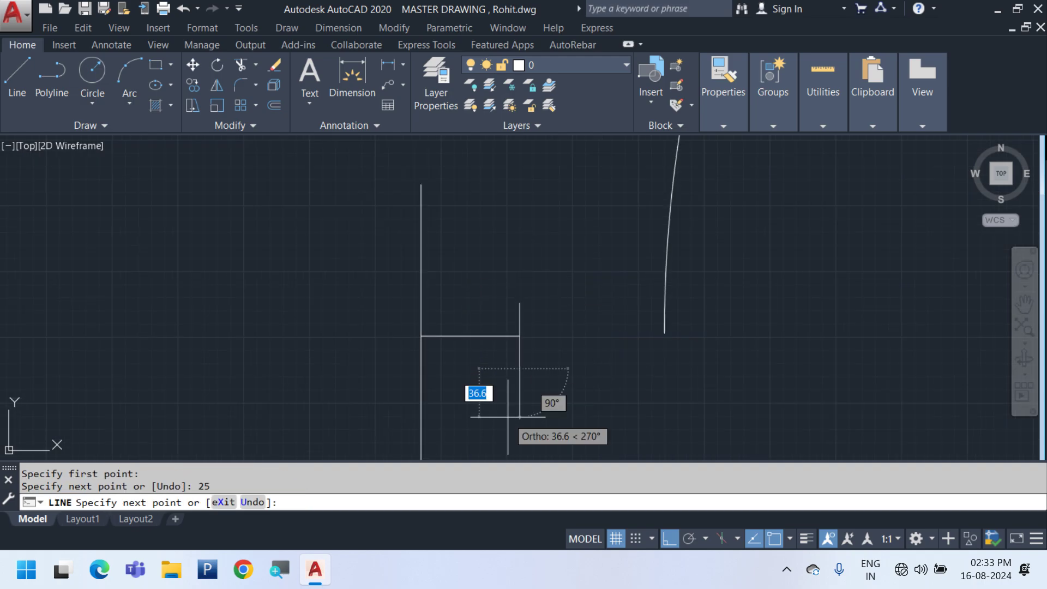
{"action": "scroll", "coordinate": [420, 349], "scroll_direction": "down", "scroll_amount": 2}
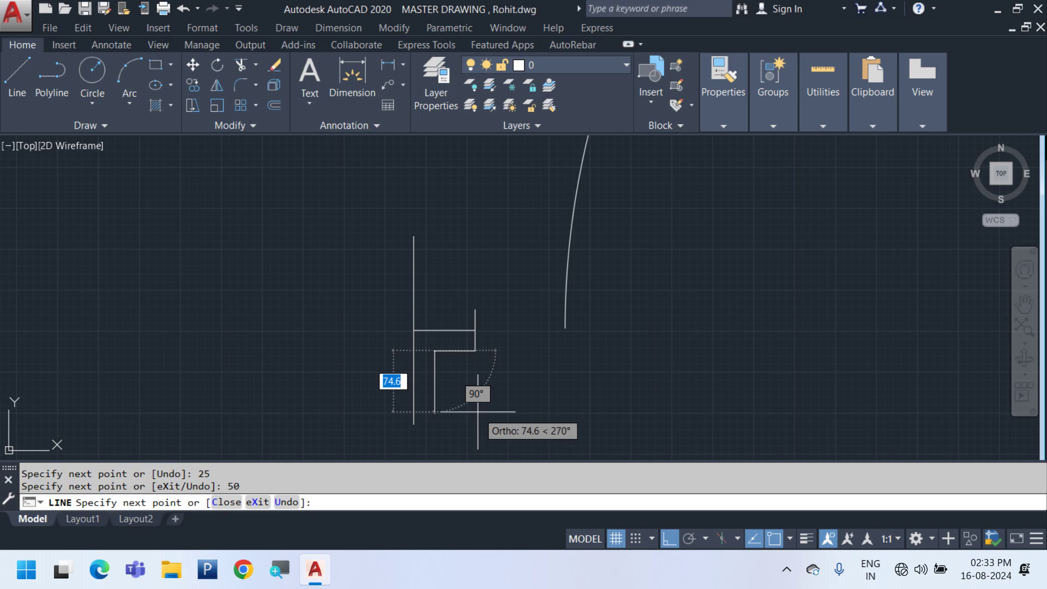
{"action": "left_click", "coordinate": [414, 371]}
{"action": "key", "text": "Escape"}
Mirror the stepped lower lines about the 75 mm horizontal line, keeping the originals, to complete the frame profile
{"action": "left_click", "coordinate": [444, 404]}
{"action": "left_click", "coordinate": [395, 323]}
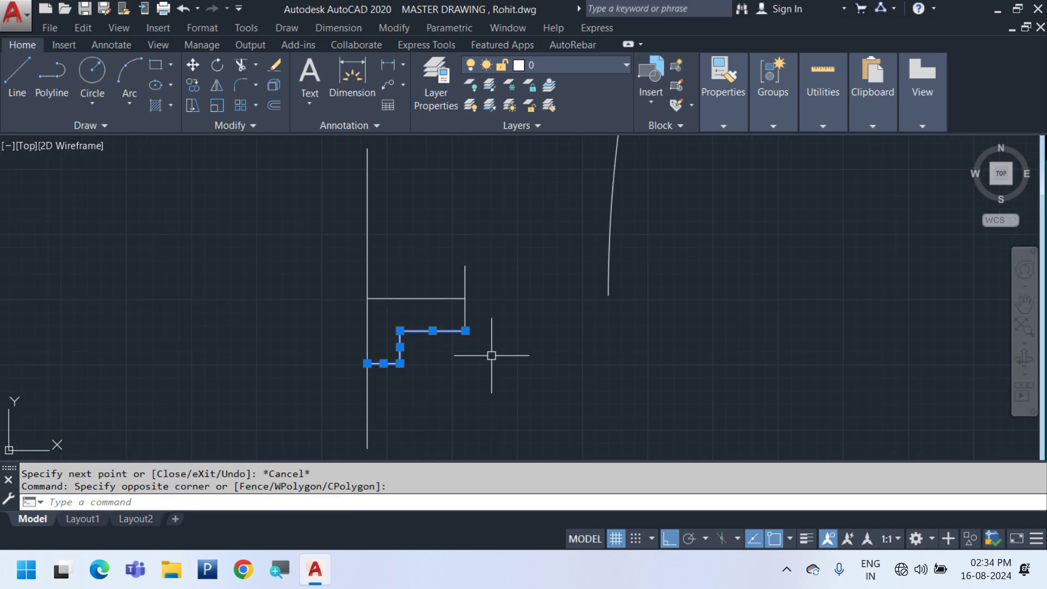
{"action": "type", "text": "MI"}
{"action": "key", "text": "Return"}
{"action": "left_click", "coordinate": [417, 298]}
{"action": "left_click", "coordinate": [535, 329]}
{"action": "key", "text": "Return"}
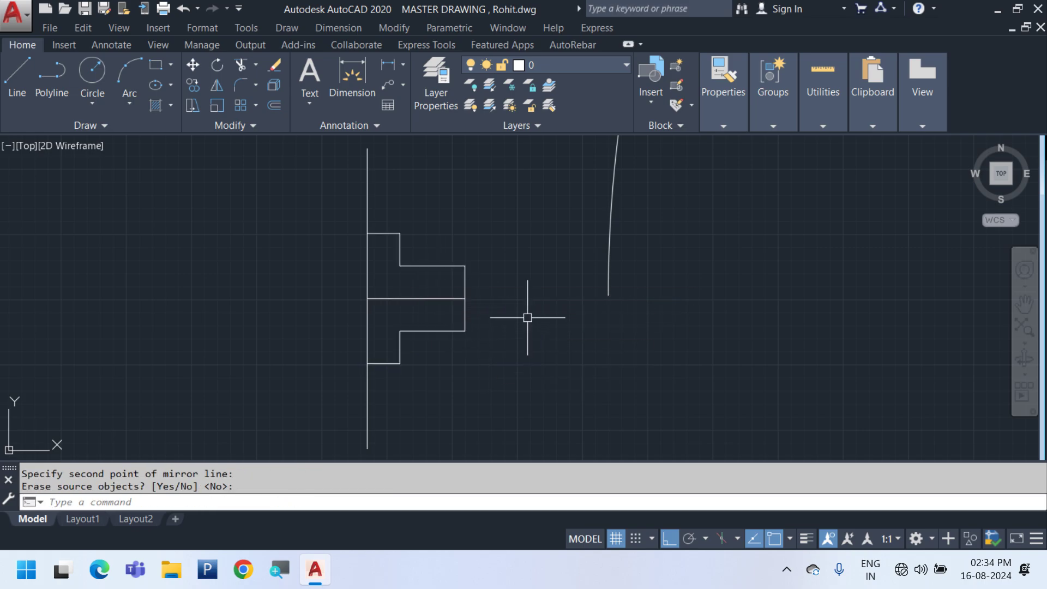
Measure the frame profile's horizontal centre line with a linear dimension without placing it
{"action": "middle_click_drag", "start_coordinate": [529, 317], "coordinate": [536, 414]}
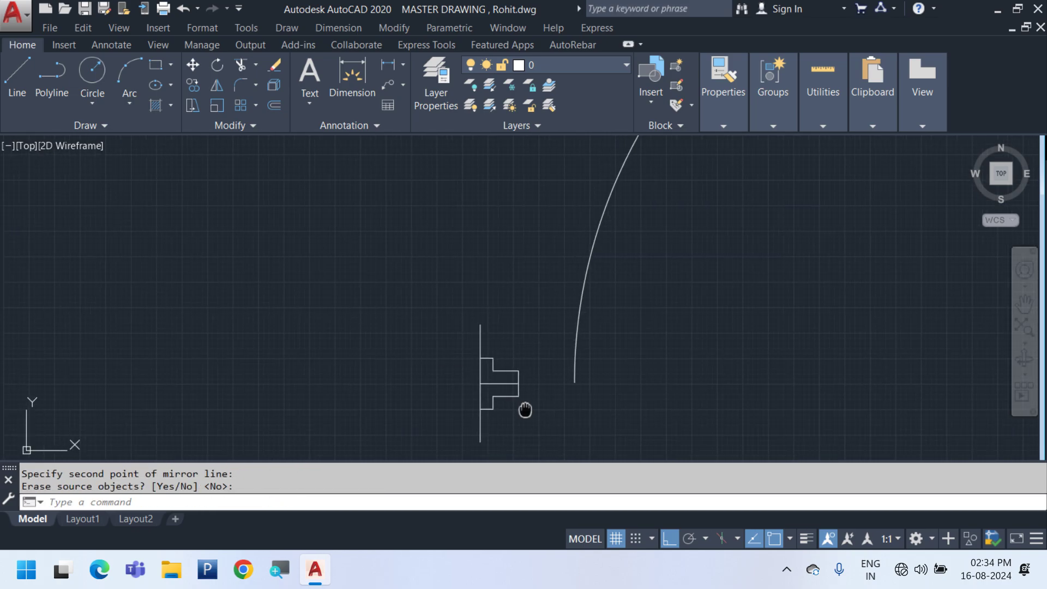
{"action": "scroll", "coordinate": [563, 370], "scroll_direction": "up", "scroll_amount": 4}
{"action": "left_click", "coordinate": [338, 27]}
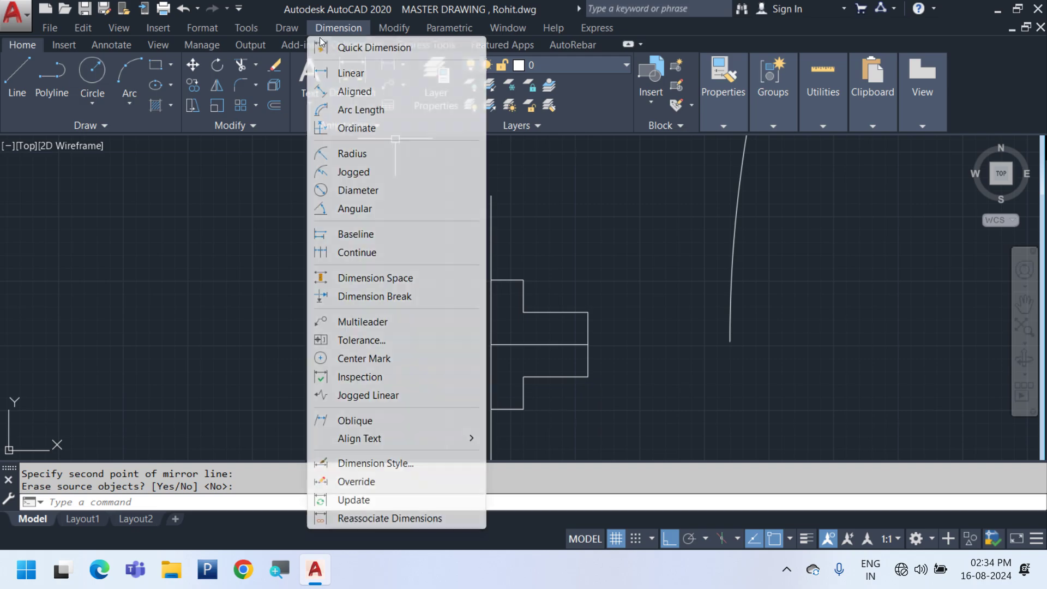
{"action": "left_click", "coordinate": [332, 70]}
{"action": "left_click", "coordinate": [490, 344]}
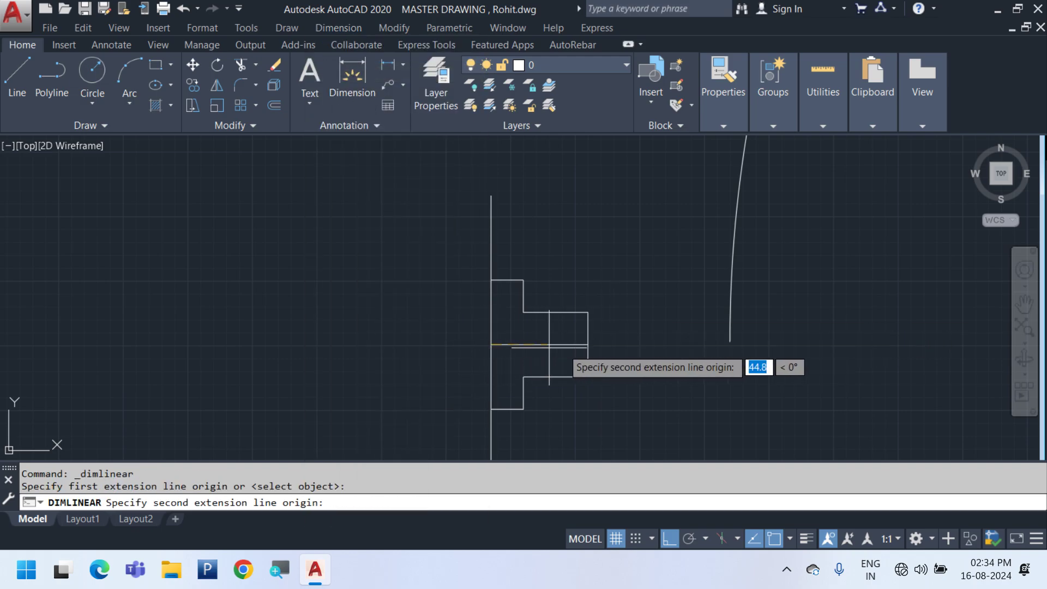
{"action": "left_click", "coordinate": [588, 344]}
{"action": "scroll", "coordinate": [586, 362], "scroll_direction": "down", "scroll_amount": 5}
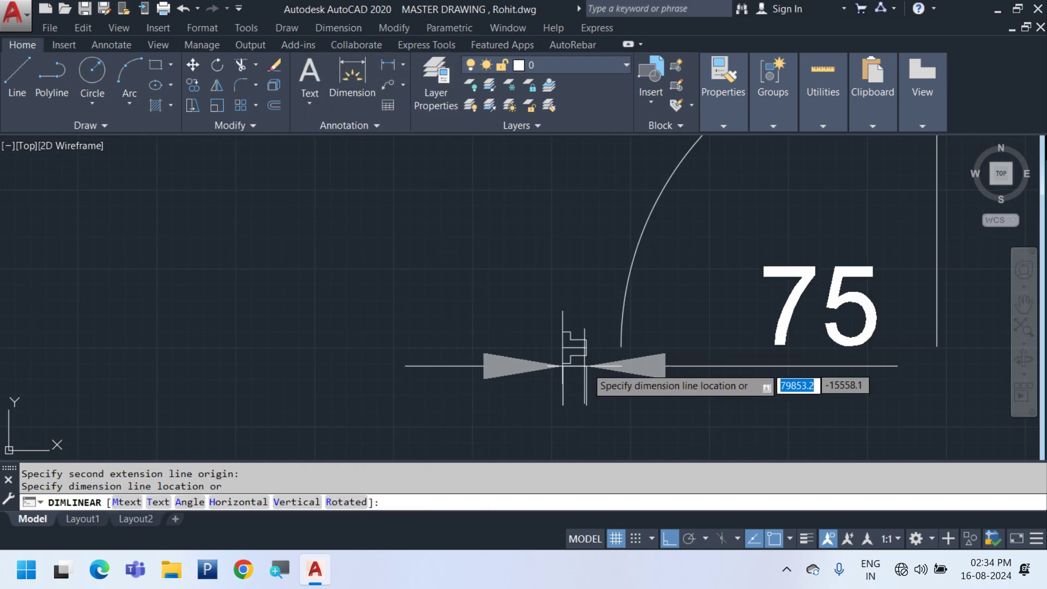
{"action": "scroll", "coordinate": [598, 359], "scroll_direction": "up", "scroll_amount": 6}
{"action": "key", "text": "Escape"}
Stretch the projecting end of the frame profile 25 mm back towards the 230 mm vertical line
{"action": "type", "text": "s"}
{"action": "key", "text": "Return"}
{"action": "left_click", "coordinate": [591, 422]}
{"action": "left_click", "coordinate": [525, 248]}
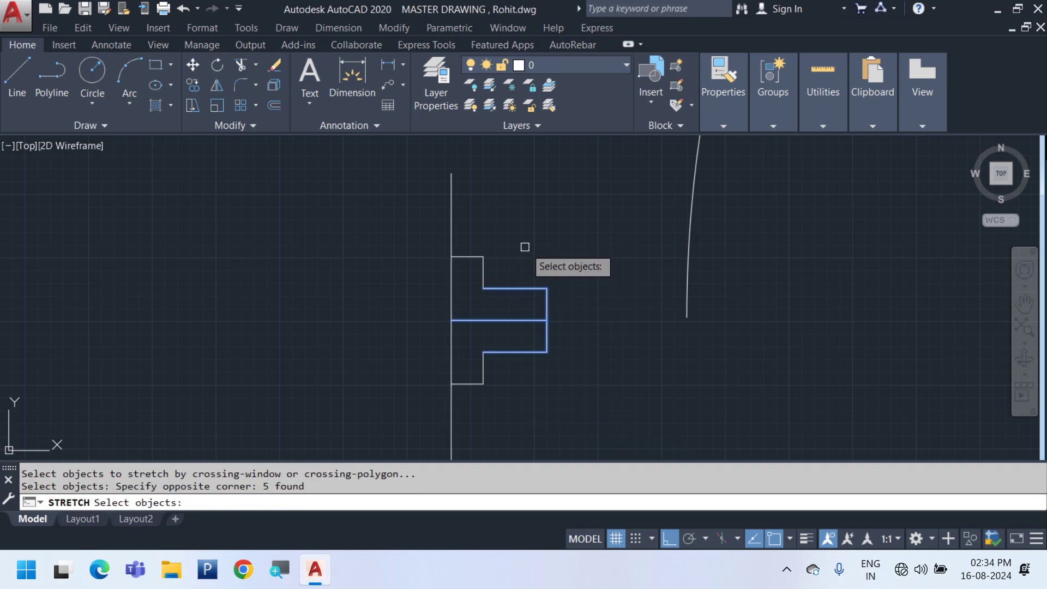
{"action": "key", "text": "Return"}
{"action": "left_click", "coordinate": [577, 227]}
{"action": "type", "text": "25"}
{"action": "key", "text": "Return"}
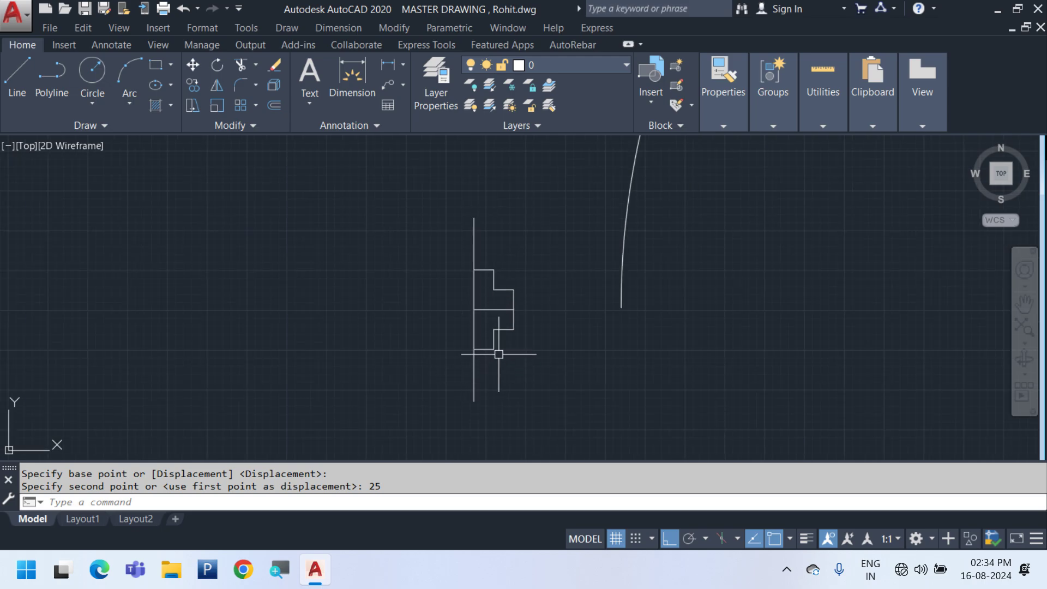
Trim off both ends of the 230 mm vertical line that extend beyond the frame profile
{"action": "type", "text": "T"}
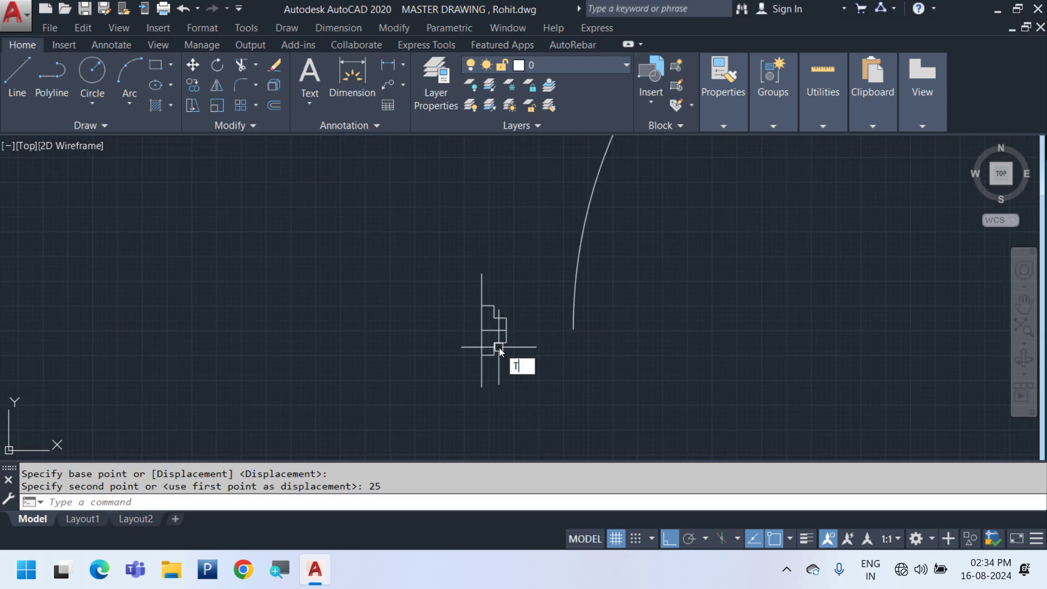
{"action": "type", "text": "R"}
{"action": "key", "text": "Return"}
{"action": "key", "text": "Return"}
{"action": "left_click", "coordinate": [502, 289]}
{"action": "left_click", "coordinate": [439, 265]}
{"action": "left_click", "coordinate": [526, 417]}
{"action": "left_click", "coordinate": [391, 369]}
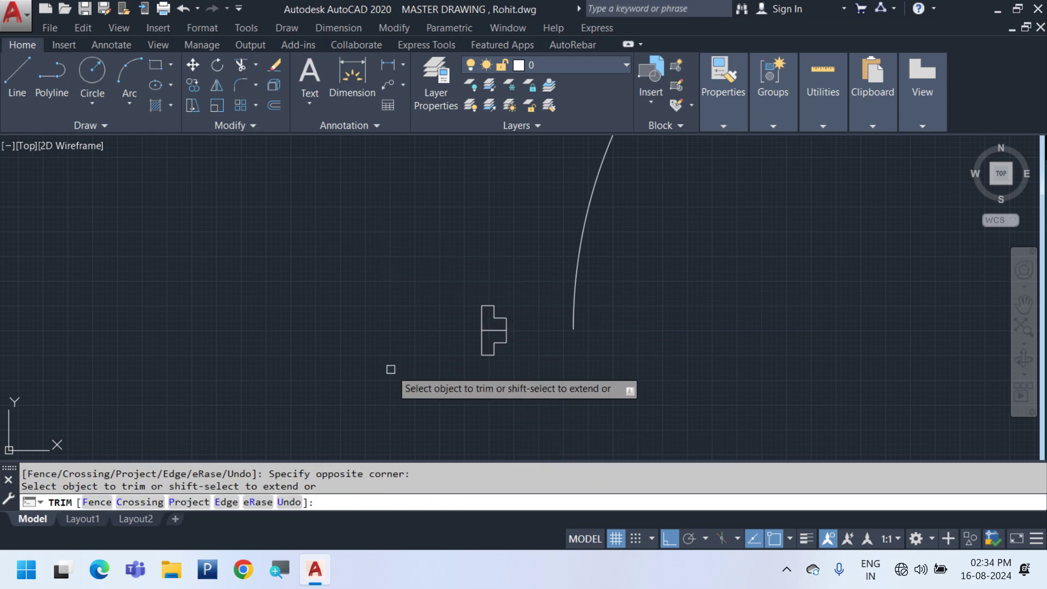
{"action": "key", "text": "Escape"}
Move the frame profile by the midpoint of its projecting face onto the lower end of the door's swing arc
{"action": "left_click", "coordinate": [422, 270]}
{"action": "left_click", "coordinate": [547, 382]}
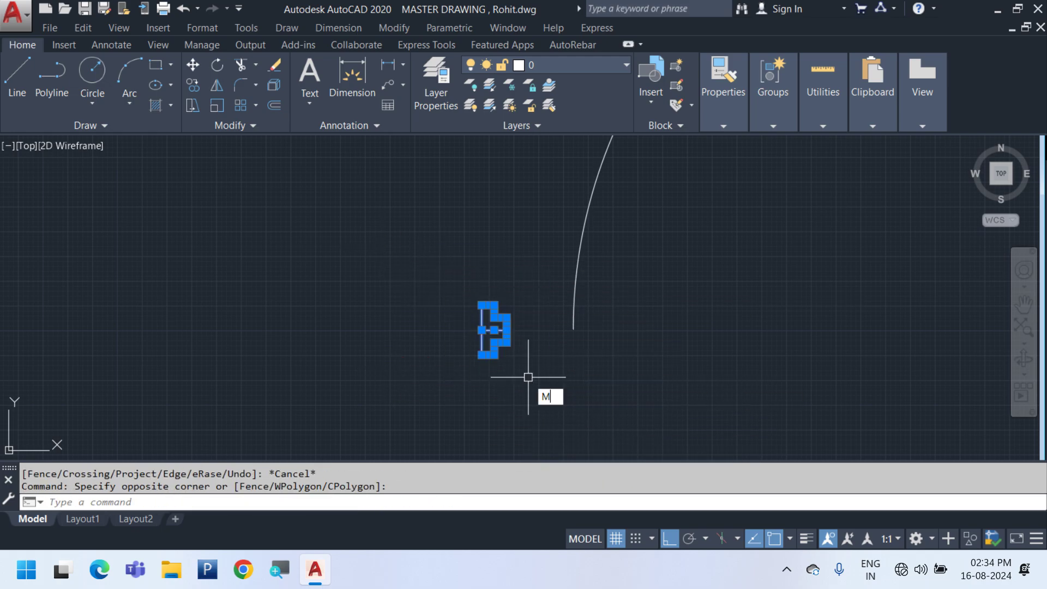
{"action": "type", "text": "M"}
{"action": "key", "text": "Return"}
{"action": "scroll", "coordinate": [473, 308], "scroll_direction": "up", "scroll_amount": 1}
{"action": "left_click", "coordinate": [493, 308]}
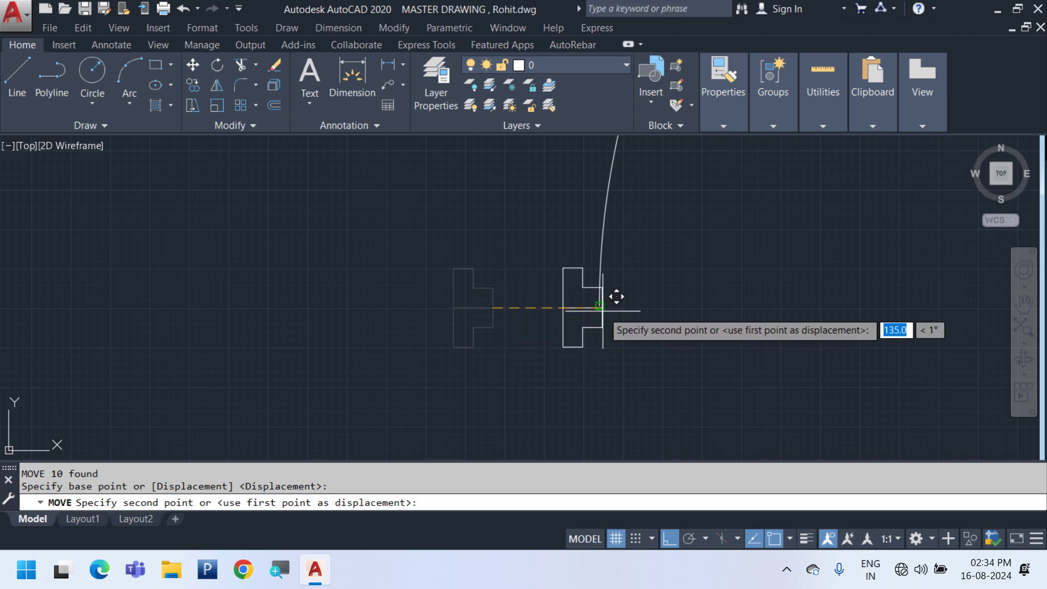
{"action": "left_click", "coordinate": [600, 308]}
Mirror the frame profile about a vertical axis midway between the swing arc's end and the door leaf's end, keeping the original
{"action": "scroll", "coordinate": [570, 308], "scroll_direction": "down", "scroll_amount": 2}
{"action": "left_click", "coordinate": [490, 225]}
{"action": "left_click", "coordinate": [520, 310]}
{"action": "scroll", "coordinate": [624, 398], "scroll_direction": "down", "scroll_amount": 1}
{"action": "middle_click_drag", "start_coordinate": [624, 398], "coordinate": [456, 412]}
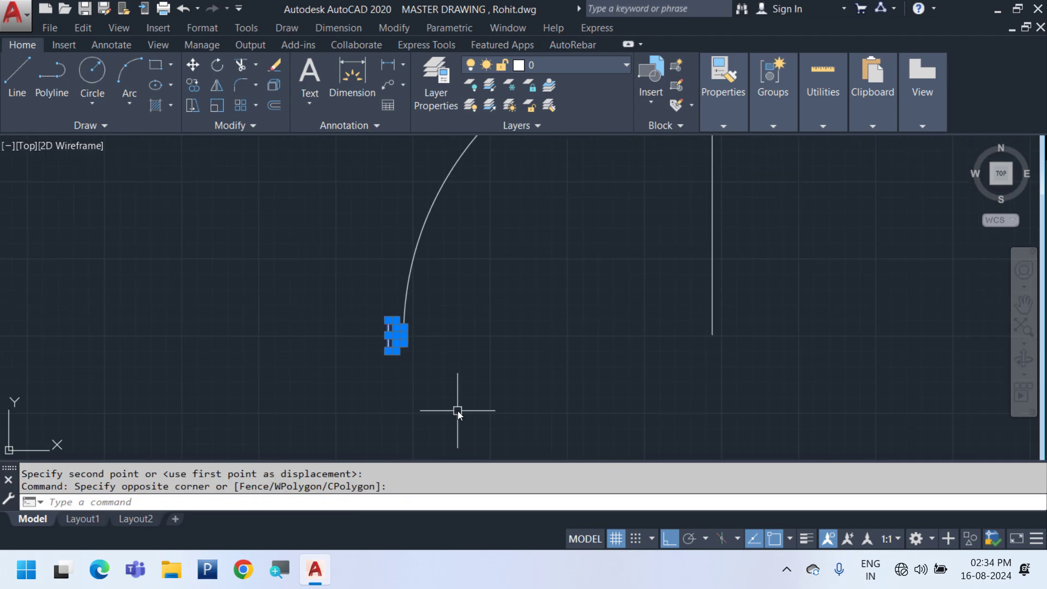
{"action": "type", "text": "MI"}
{"action": "key", "text": "Return"}
{"action": "scroll", "coordinate": [525, 374], "scroll_direction": "down", "scroll_amount": 2}
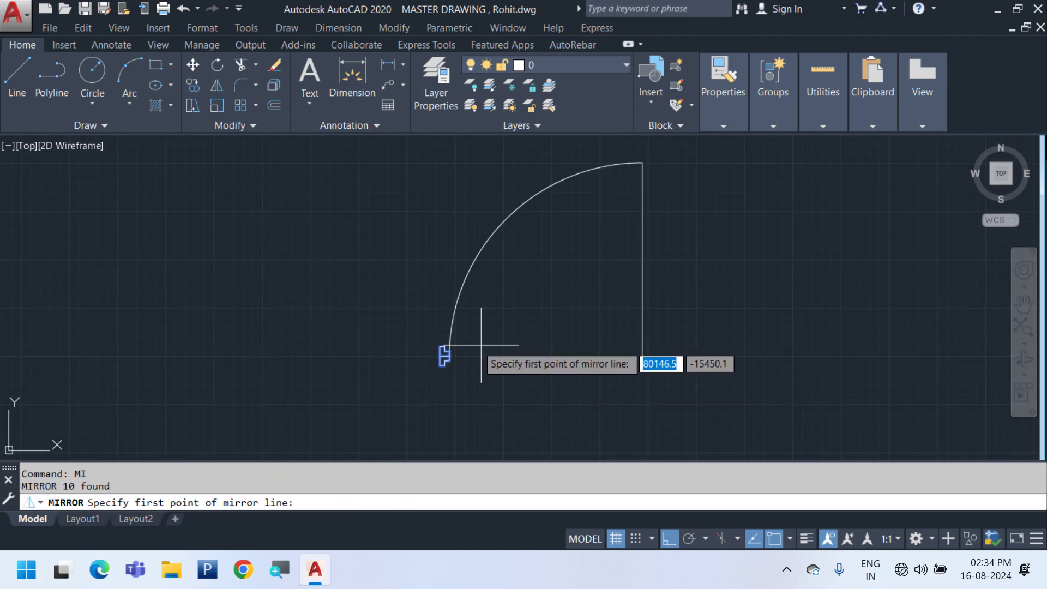
{"action": "scroll", "coordinate": [469, 347], "scroll_direction": "up", "scroll_amount": 2}
{"action": "right_click", "coordinate": [559, 294], "text": "shift"}
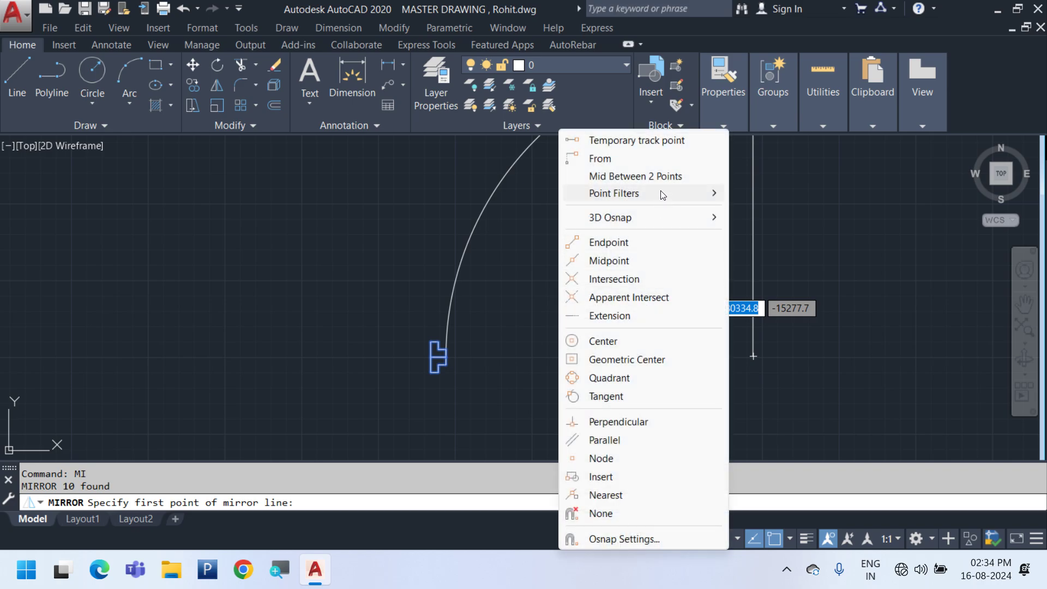
{"action": "left_click", "coordinate": [636, 176]}
{"action": "scroll", "coordinate": [480, 351], "scroll_direction": "up", "scroll_amount": 3}
{"action": "left_click", "coordinate": [258, 402]}
{"action": "scroll", "coordinate": [390, 418], "scroll_direction": "down", "scroll_amount": 3}
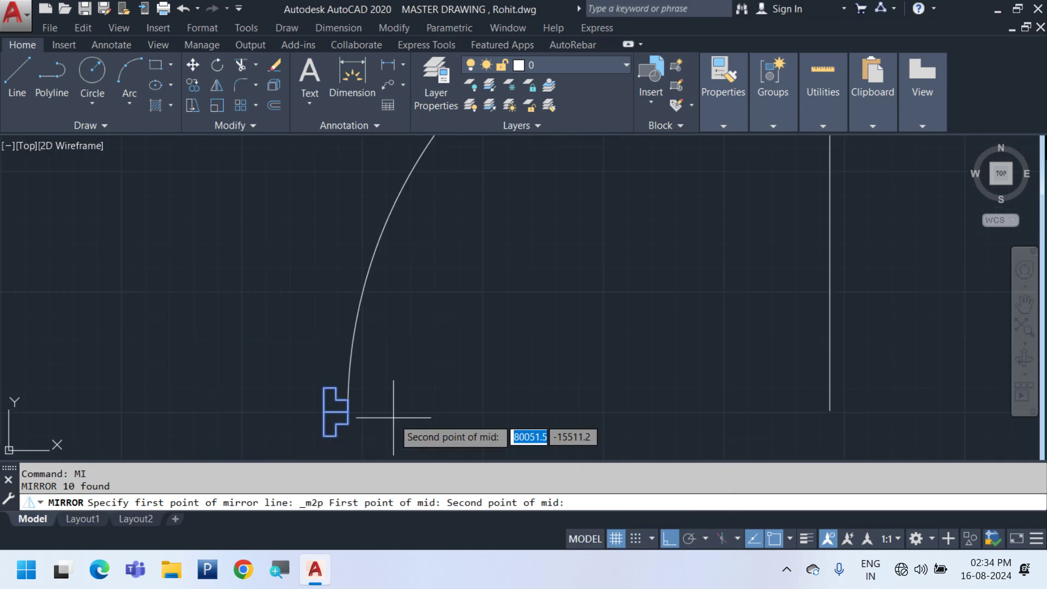
{"action": "left_click", "coordinate": [829, 410]}
{"action": "middle_click_drag", "start_coordinate": [620, 433], "coordinate": [599, 328]}
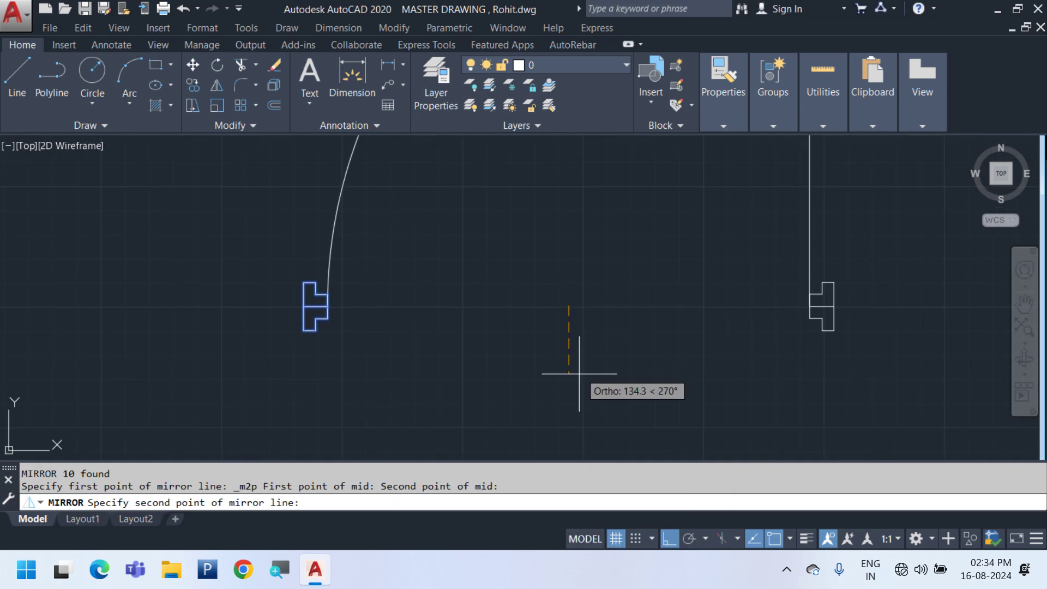
{"action": "left_click", "coordinate": [579, 374]}
{"action": "key", "text": "Return"}
{"action": "scroll", "coordinate": [578, 385], "scroll_direction": "down", "scroll_amount": 2}
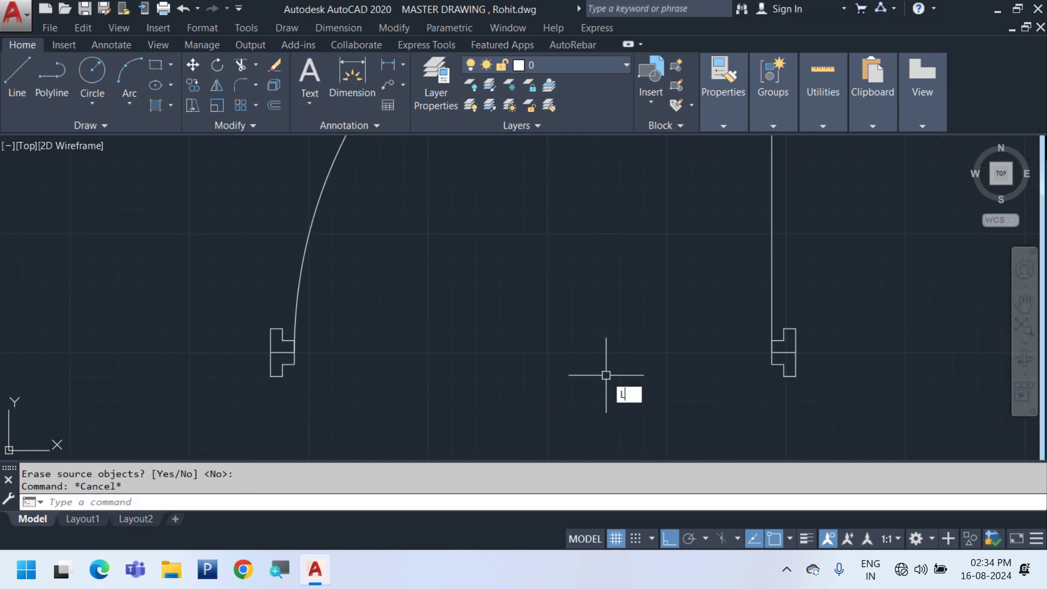
{"action": "key", "text": "Return"}
{"action": "scroll", "coordinate": [354, 377], "scroll_direction": "down", "scroll_amount": 2}
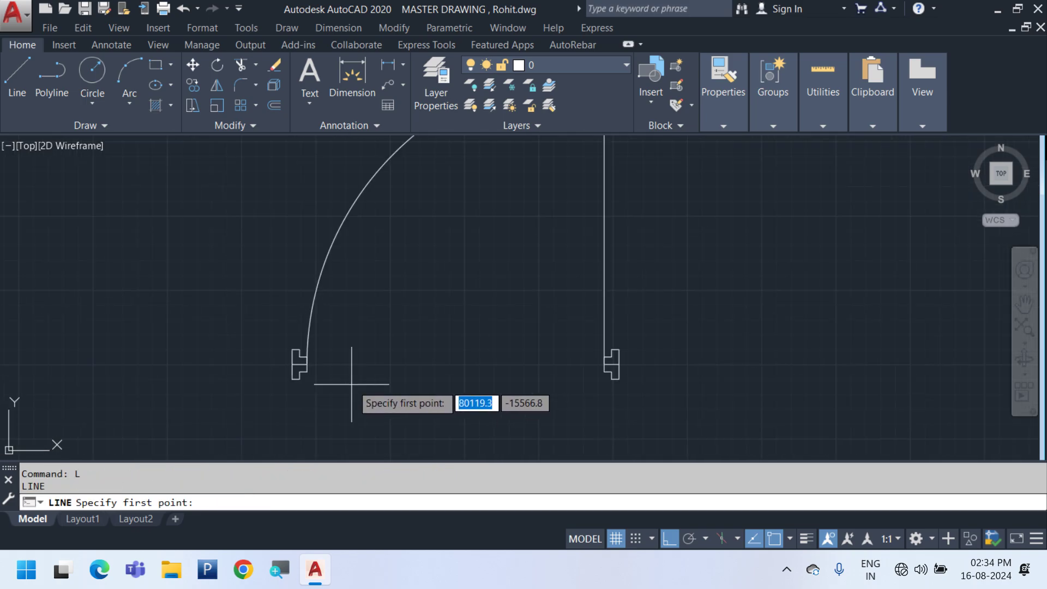
{"action": "key", "text": "Escape"}
Cut the door with both frame profiles and paste it as a block inside the hall near the entrance opening
{"action": "scroll", "coordinate": [351, 384], "scroll_direction": "down", "scroll_amount": 2}
{"action": "left_click", "coordinate": [583, 417]}
{"action": "left_click", "coordinate": [163, 136]}
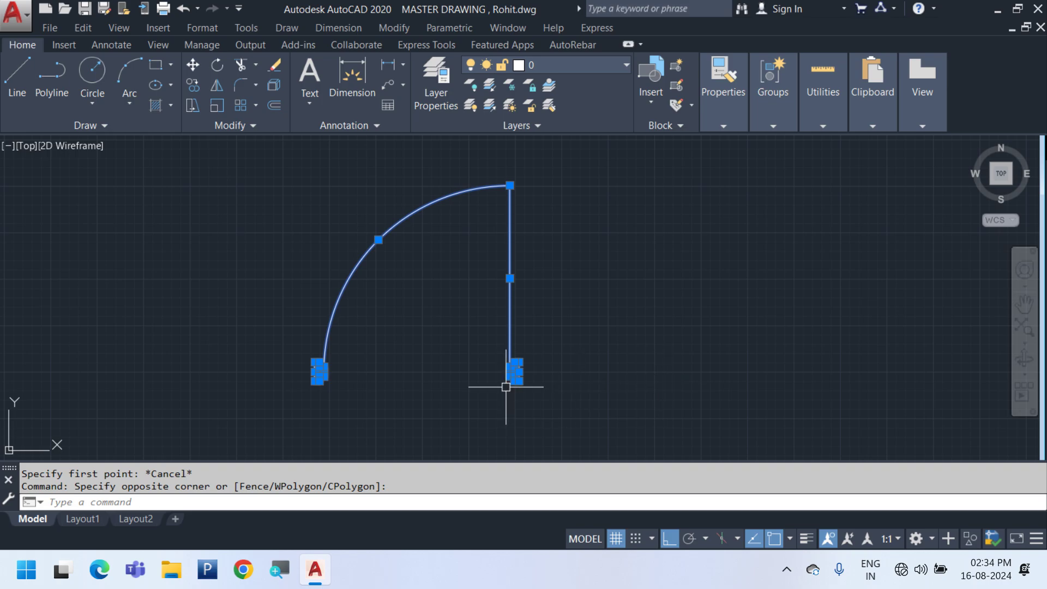
{"action": "key", "text": "ctrl+x"}
{"action": "key", "text": "ctrl+shift+v"}
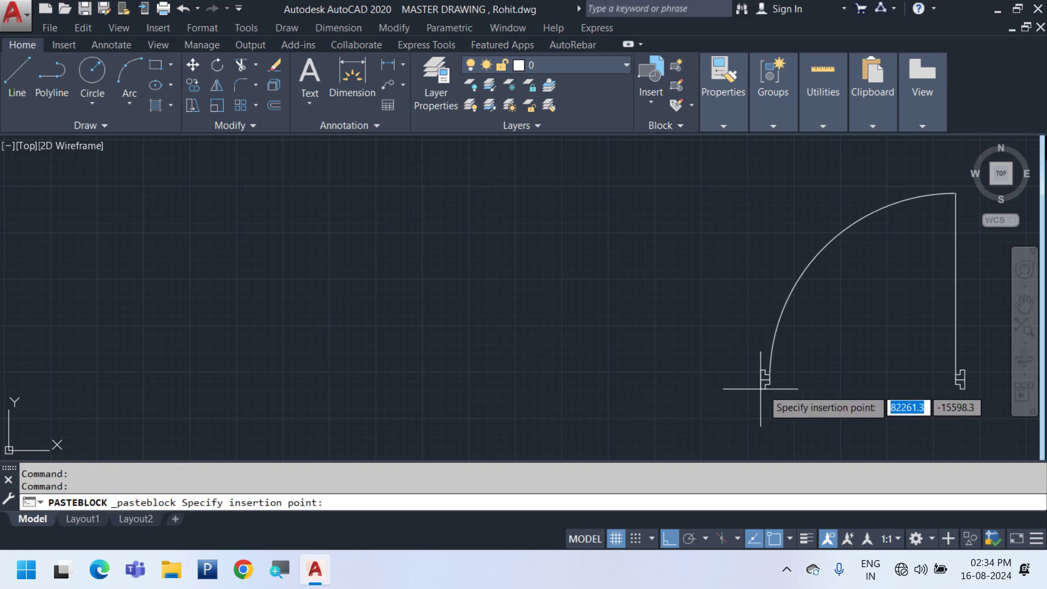
{"action": "scroll", "coordinate": [526, 417], "scroll_direction": "down", "scroll_amount": 5}
{"action": "scroll", "coordinate": [498, 388], "scroll_direction": "up", "scroll_amount": 3}
{"action": "left_click", "coordinate": [501, 315]}
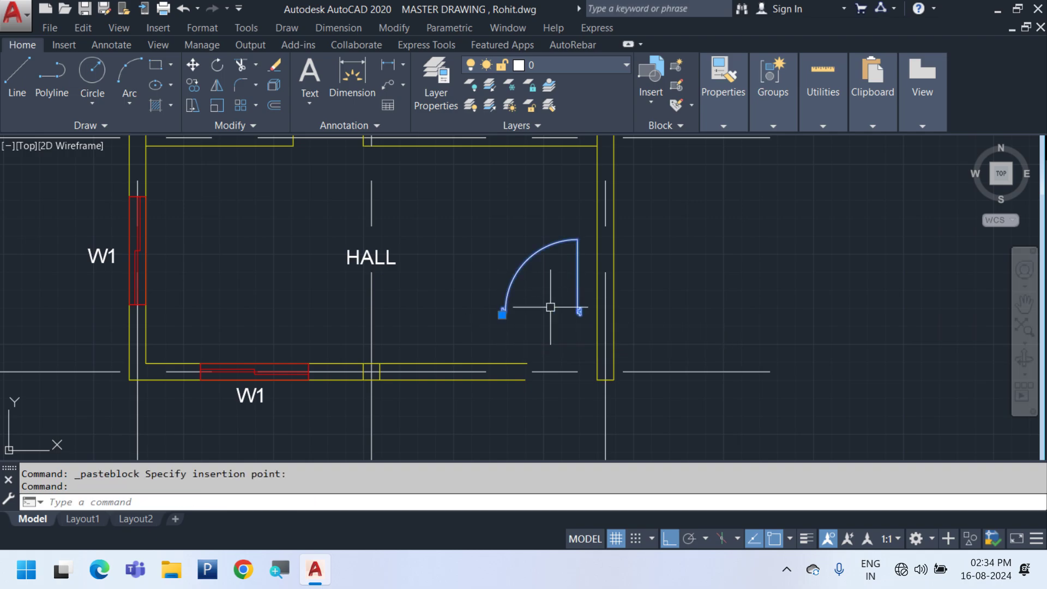
Move the door block by the outer midpoint of its leaf-side frame to the inner face of the hall's right wall on the horizontal gridline
{"action": "scroll", "coordinate": [555, 322], "scroll_direction": "up", "scroll_amount": 5}
{"action": "type", "text": "M"}
{"action": "key", "text": "Return"}
{"action": "scroll", "coordinate": [611, 298], "scroll_direction": "up", "scroll_amount": 2}
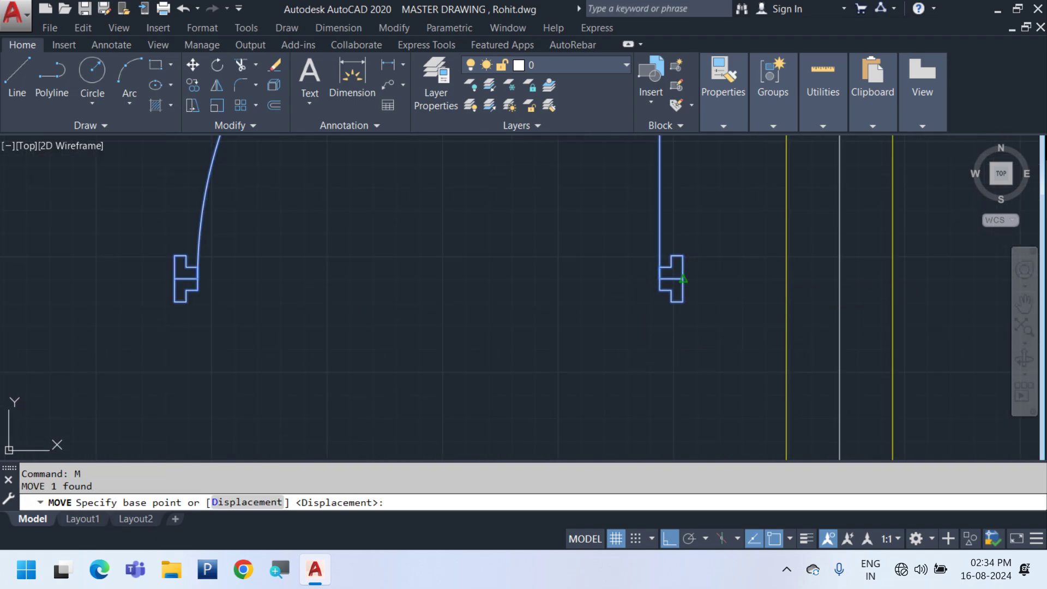
{"action": "left_click", "coordinate": [683, 279]}
{"action": "scroll", "coordinate": [690, 298], "scroll_direction": "down", "scroll_amount": 6}
{"action": "scroll", "coordinate": [708, 360], "scroll_direction": "up", "scroll_amount": 4}
{"action": "left_click", "coordinate": [720, 335]}
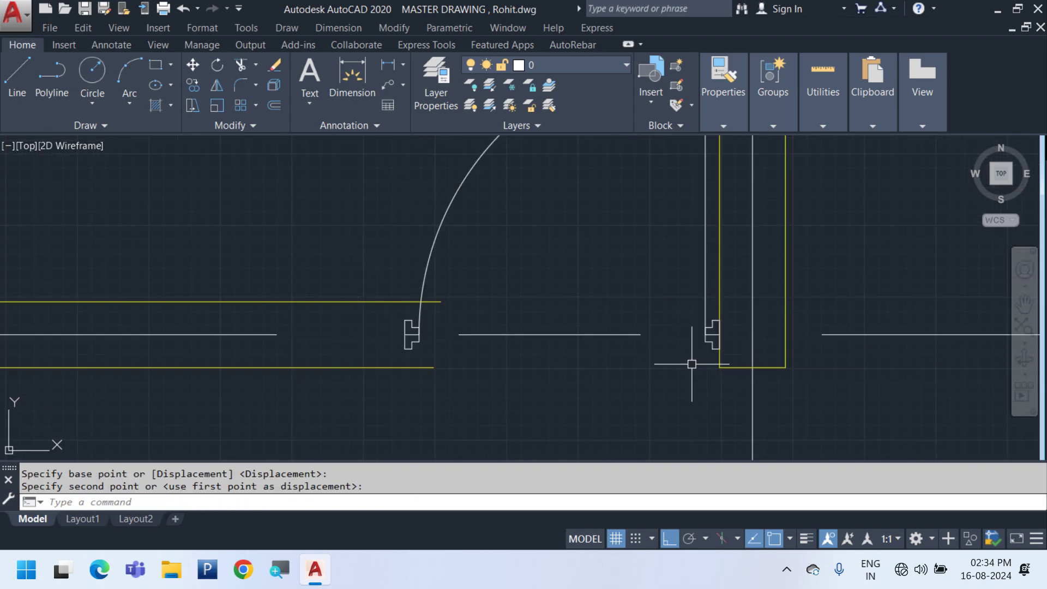
Move the door block 100 mm left, away from the hall's right wall
{"action": "left_click", "coordinate": [702, 311]}
{"action": "type", "text": "M"}
{"action": "key", "text": "Return"}
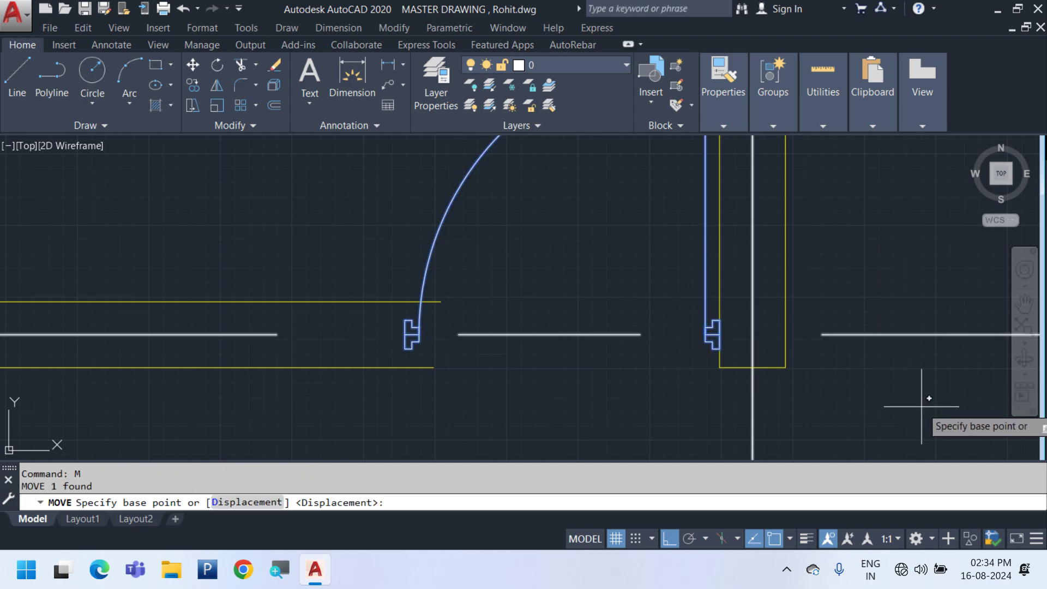
{"action": "middle_click_drag", "start_coordinate": [921, 399], "coordinate": [779, 389]}
{"action": "left_click", "coordinate": [897, 390]}
{"action": "type", "text": "100"}
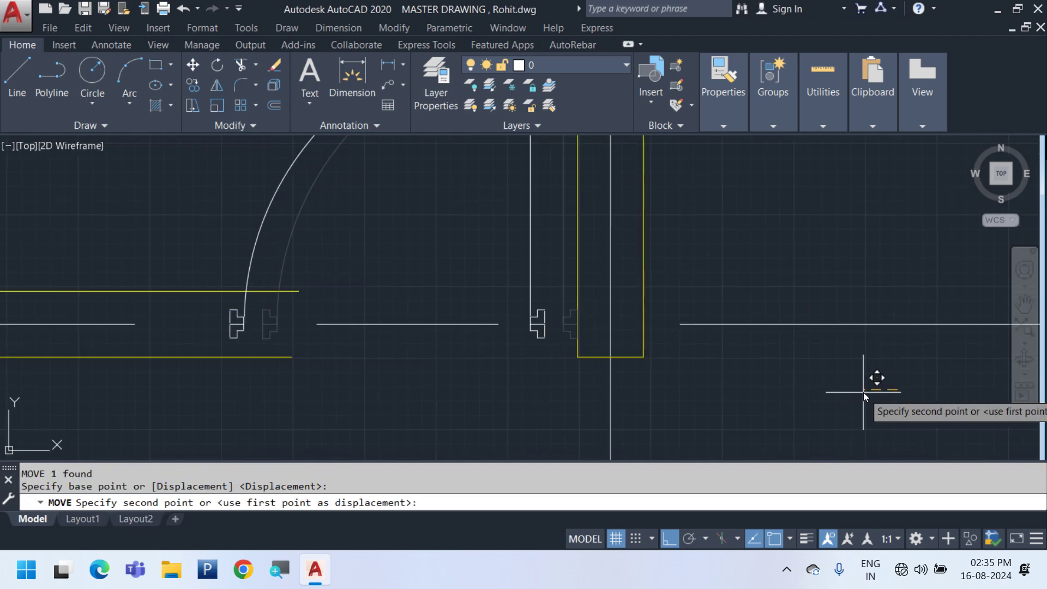
{"action": "key", "text": "Return"}
Open the door block for in-place editing with all nested objects selected automatically
{"action": "middle_click_drag", "start_coordinate": [265, 324], "coordinate": [433, 305]}
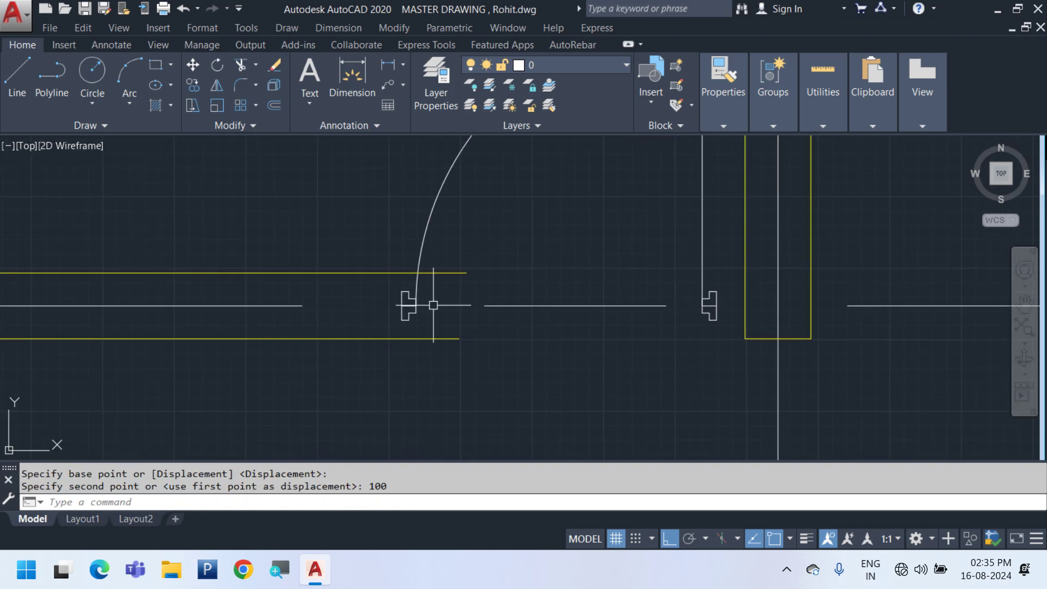
{"action": "left_click", "coordinate": [402, 308]}
{"action": "right_click", "coordinate": [402, 308]}
{"action": "left_click", "coordinate": [473, 157]}
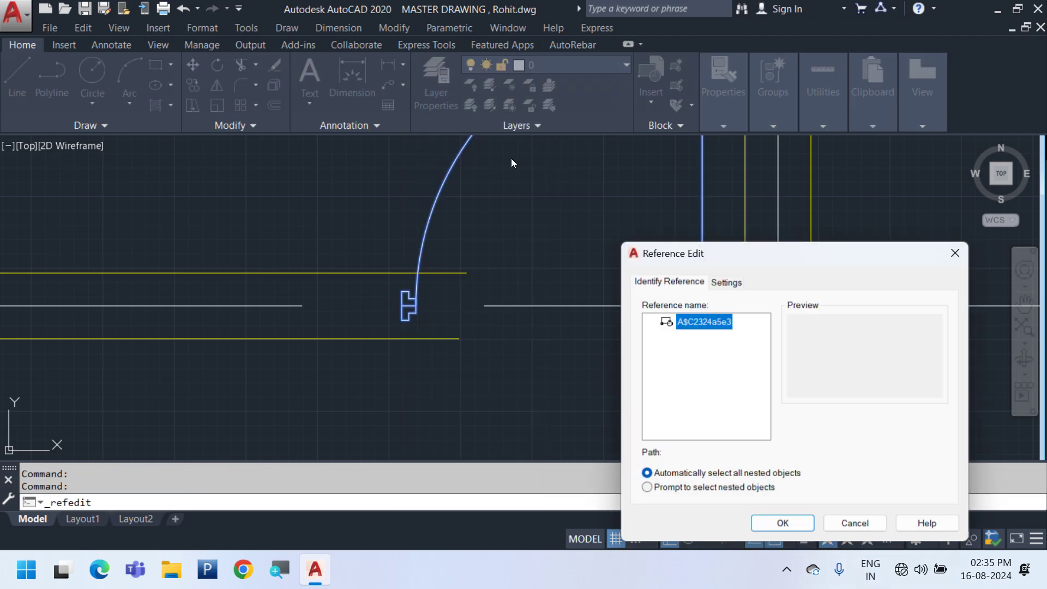
{"action": "key", "text": "Return"}
Draw a vertical line along the arc-side frame's outer face, spanning the full wall thickness between both wall lines
{"action": "scroll", "coordinate": [363, 310], "scroll_direction": "up", "scroll_amount": 4}
{"action": "type", "text": "L"}
{"action": "key", "text": "Return"}
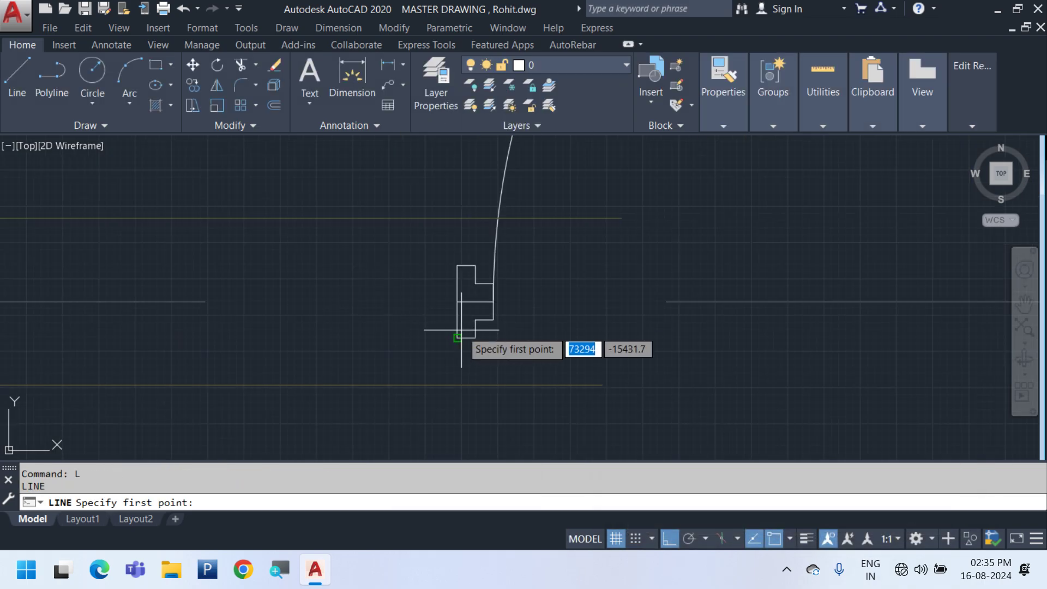
{"action": "left_click", "coordinate": [458, 337]}
{"action": "key", "text": "Escape"}
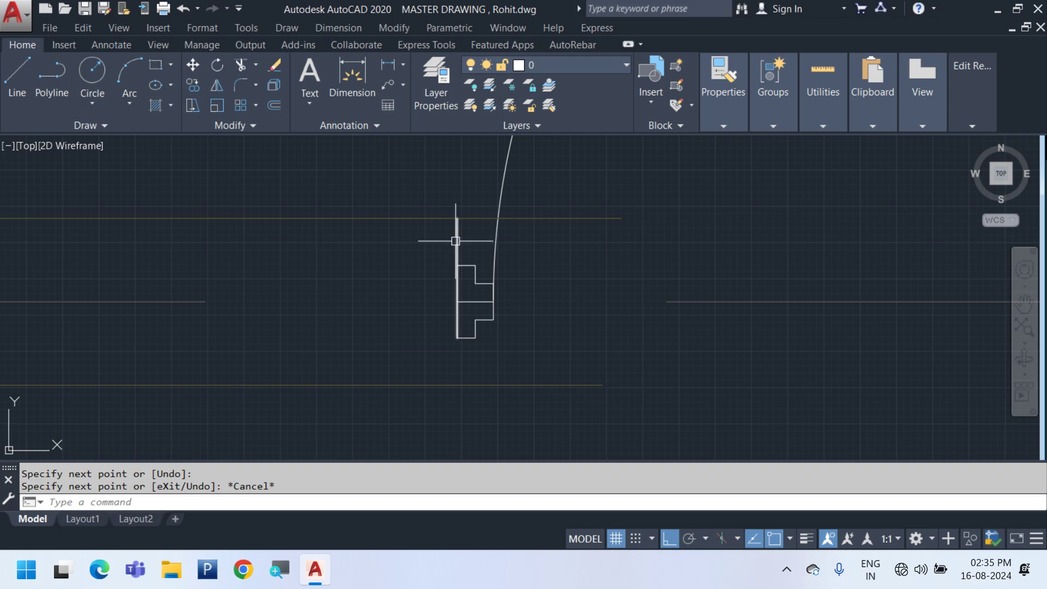
{"action": "left_click", "coordinate": [457, 337]}
{"action": "key", "text": "Escape"}
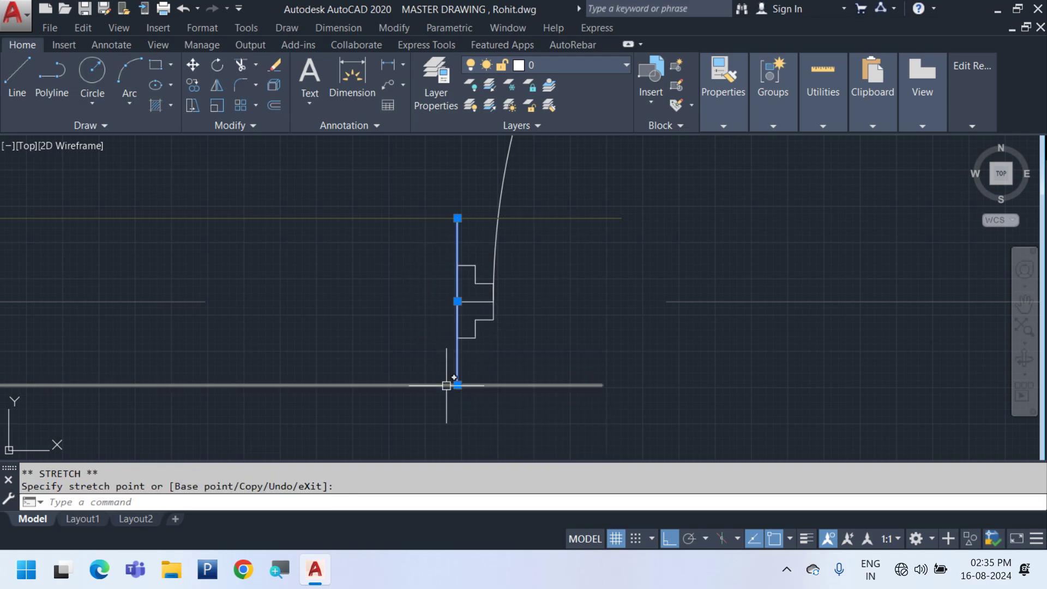
Mirror the vertical line about the midpoint between the two door frames, keeping the original, and save the changes to the door block
{"action": "scroll", "coordinate": [449, 361], "scroll_direction": "down", "scroll_amount": 4}
{"action": "type", "text": "MI"}
{"action": "key", "text": "Return"}
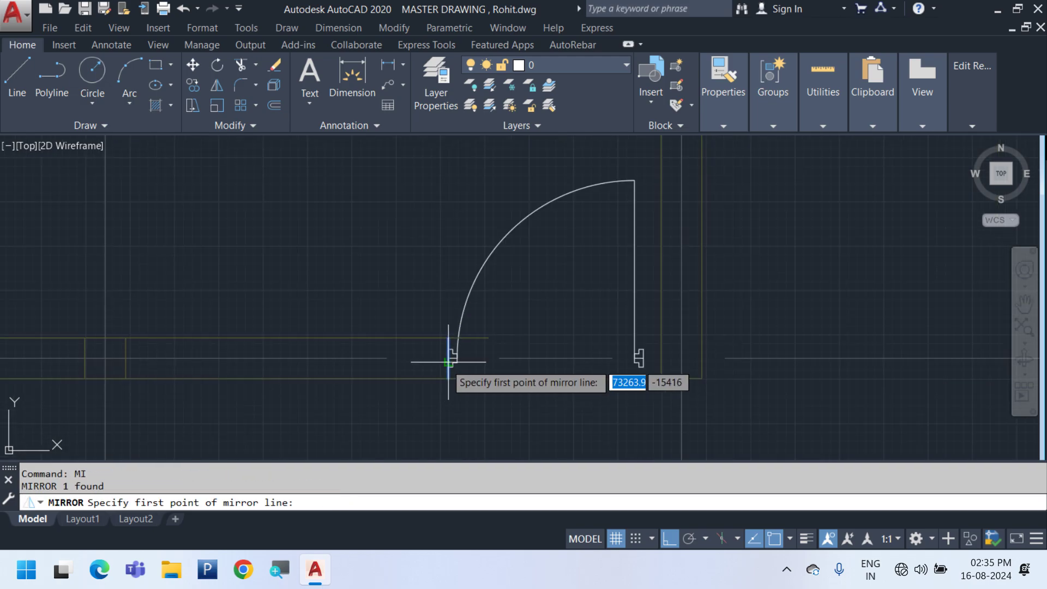
{"action": "right_click", "coordinate": [522, 229], "text": "shift"}
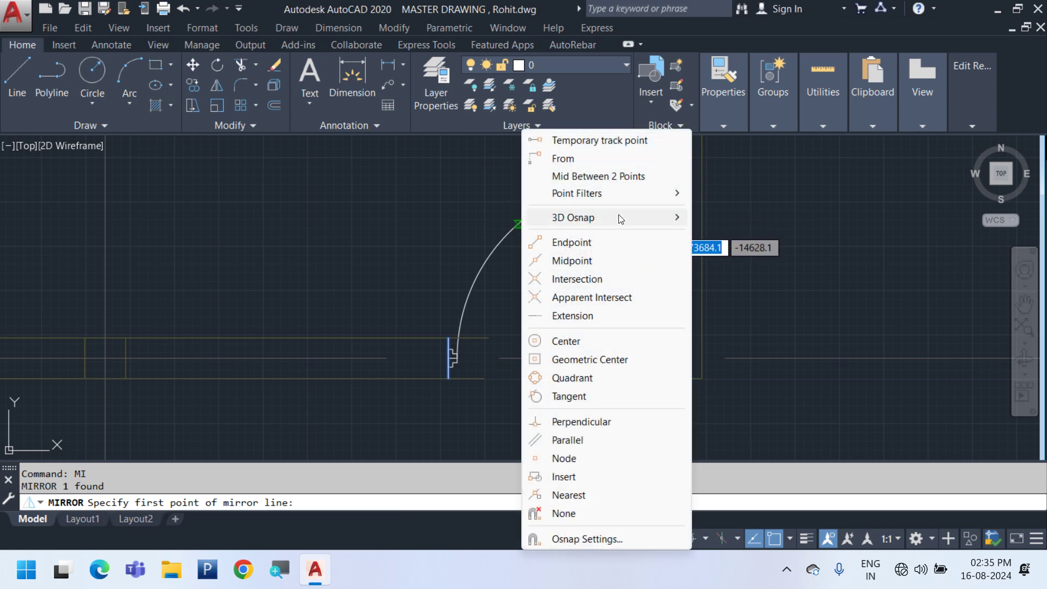
{"action": "left_click", "coordinate": [578, 173]}
{"action": "scroll", "coordinate": [493, 358], "scroll_direction": "up", "scroll_amount": 5}
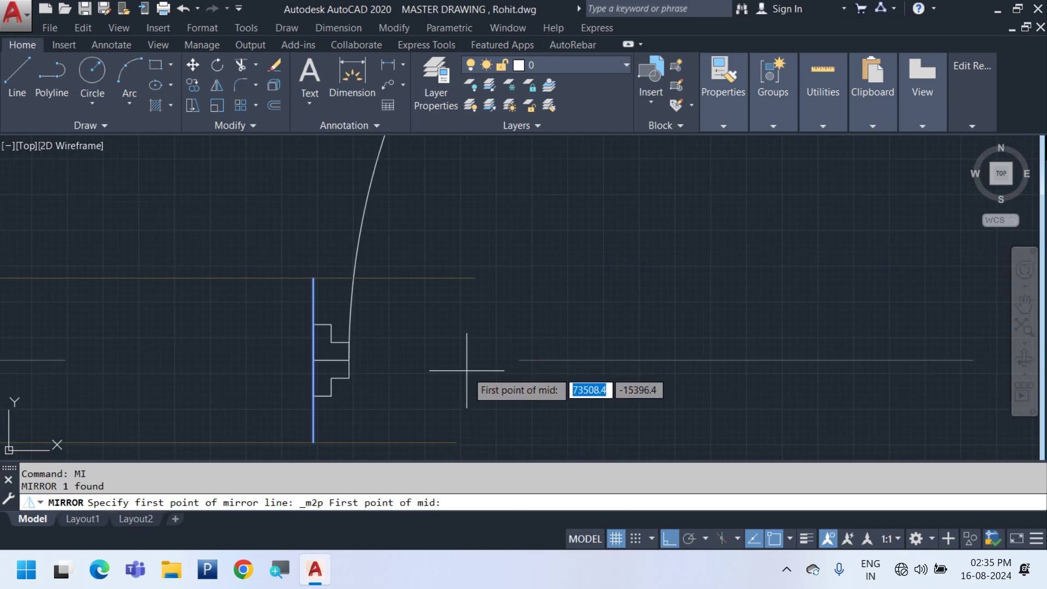
{"action": "left_click", "coordinate": [349, 360]}
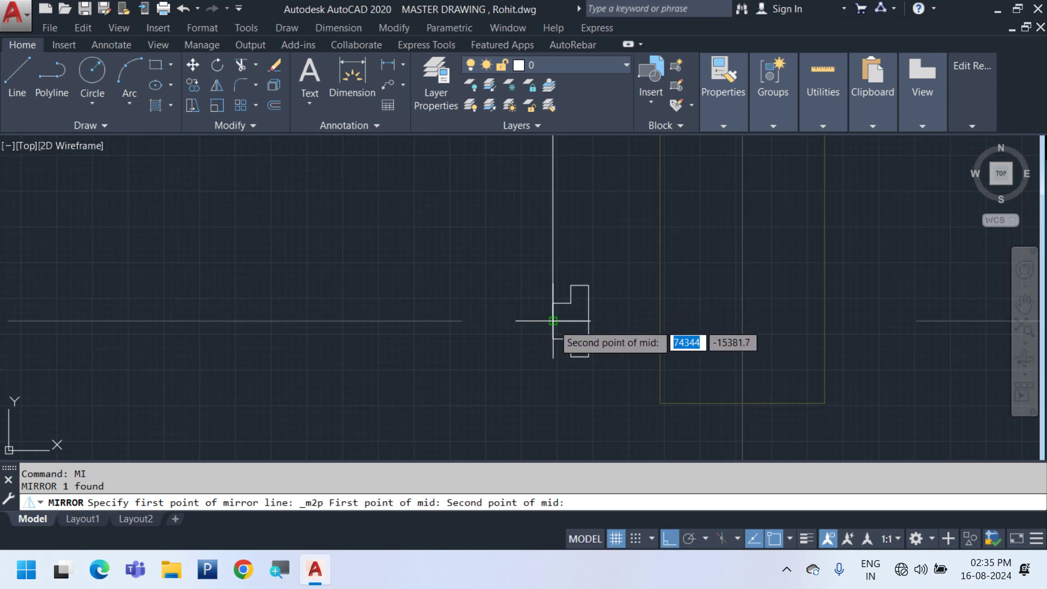
{"action": "left_click", "coordinate": [553, 320]}
{"action": "scroll", "coordinate": [552, 321], "scroll_direction": "down", "scroll_amount": 3}
{"action": "left_click", "coordinate": [462, 376]}
{"action": "key", "text": "Return"}
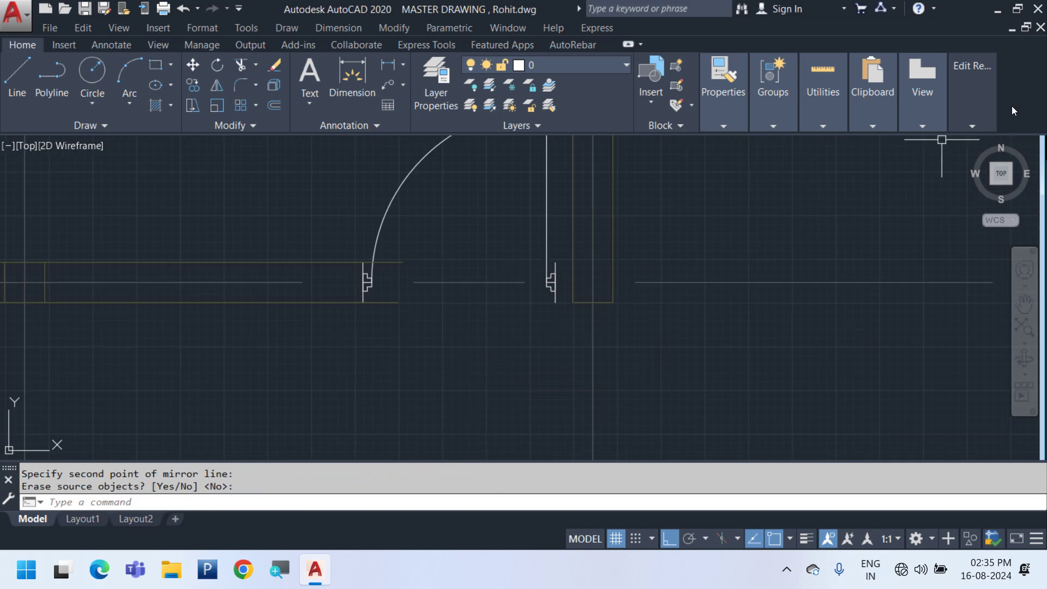
{"action": "mouse_move", "coordinate": [984, 92]}
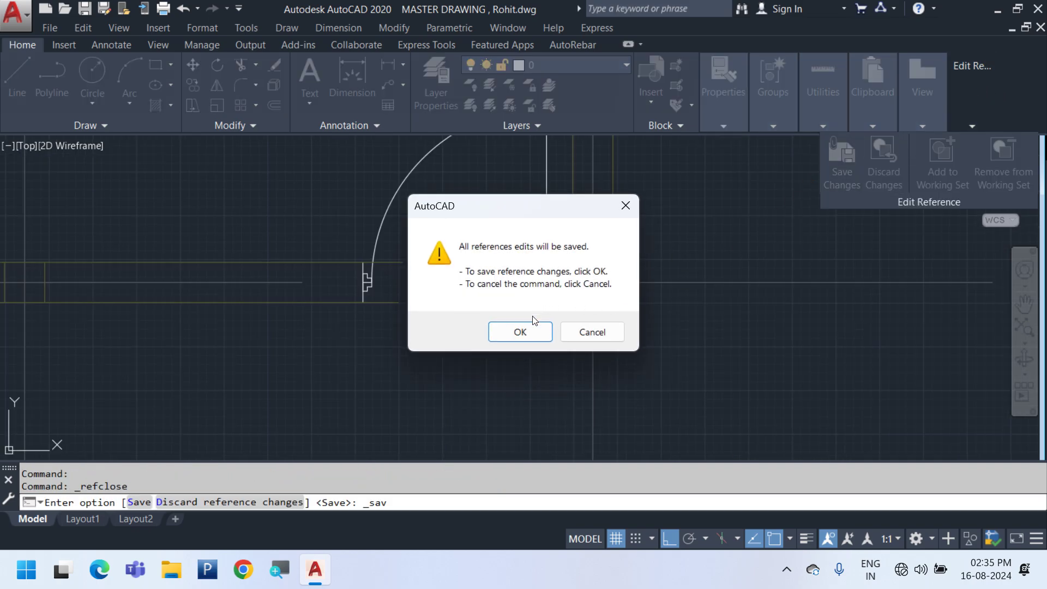
{"action": "left_click", "coordinate": [535, 333]}
Trim both wall lines that extend into the door opening back to the vertical line on the arc-side frame
{"action": "scroll", "coordinate": [357, 285], "scroll_direction": "up", "scroll_amount": 2}
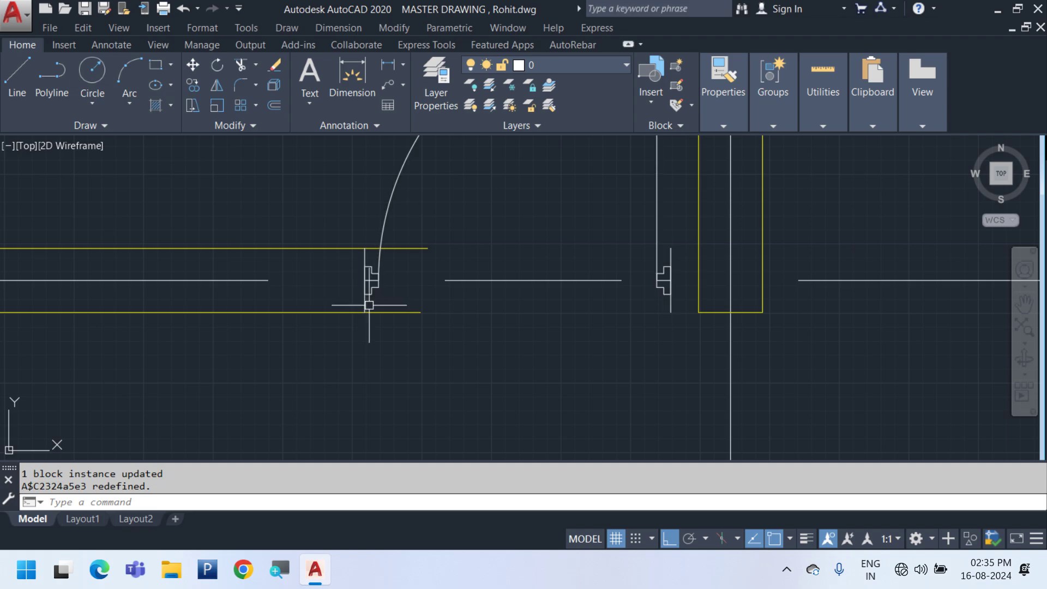
{"action": "key", "text": "space"}
{"action": "left_click", "coordinate": [366, 305]}
{"action": "key", "text": "space"}
{"action": "left_click", "coordinate": [418, 325]}
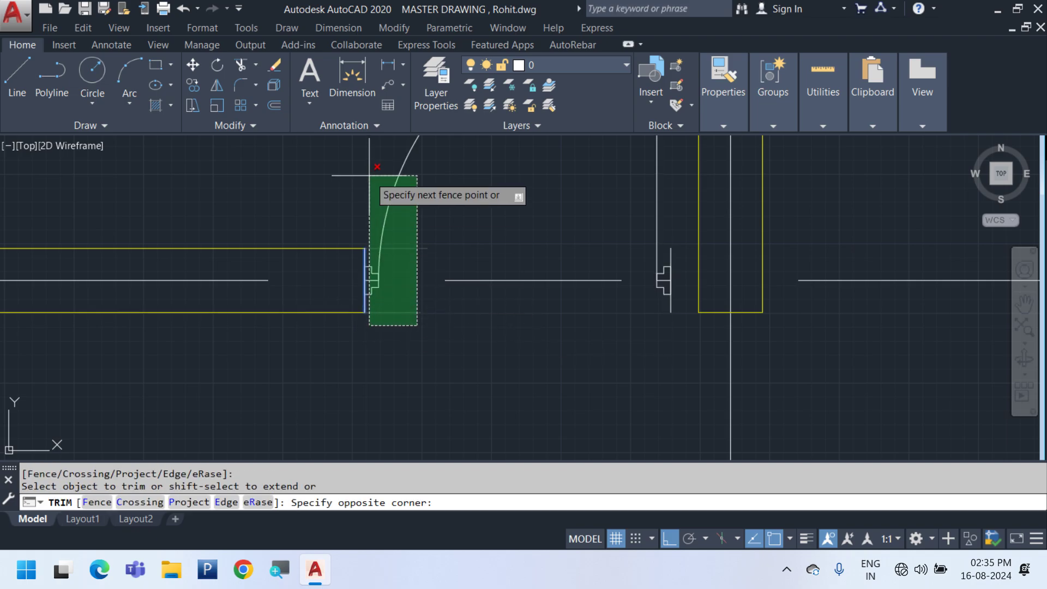
{"action": "left_click", "coordinate": [384, 219]}
{"action": "key", "text": "Escape"}
Draw a line closing the trimmed wall end at the arc-side frame, starting from the upper wall line's endpoint
{"action": "scroll", "coordinate": [381, 256], "scroll_direction": "up", "scroll_amount": 3}
{"action": "type", "text": "l"}
{"action": "key", "text": "space"}
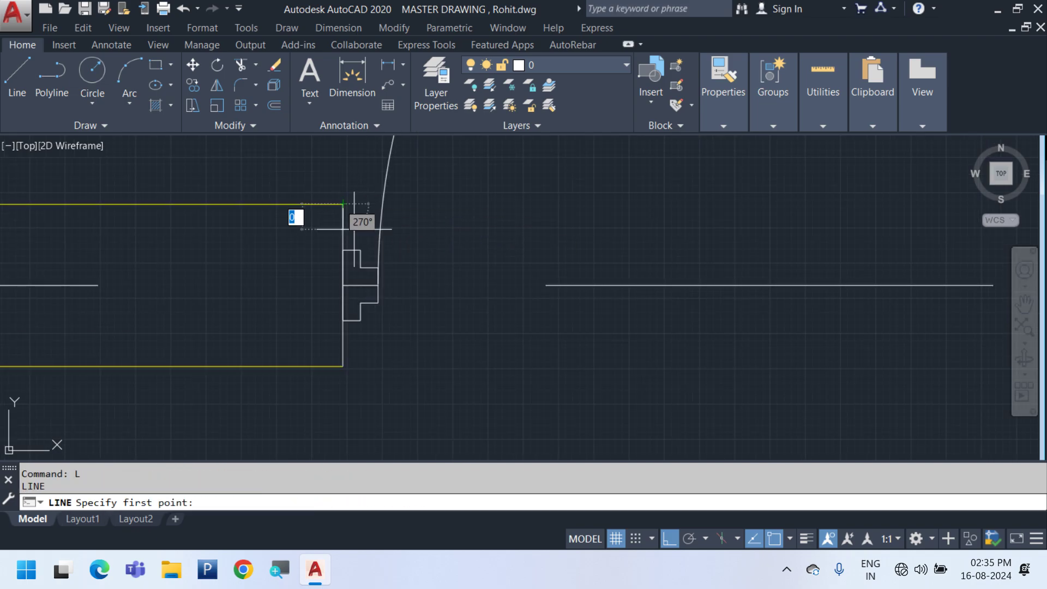
Draw a vertical line closing the open wall end at the latch side of the hall door
{"action": "left_click", "coordinate": [343, 203]}
{"action": "left_click", "coordinate": [343, 366]}
{"action": "key", "text": "Escape"}
{"action": "middle_click_drag", "start_coordinate": [402, 349], "coordinate": [454, 332]}
Match the new wall-end line at the hall door to the yellow wall line's properties
{"action": "type", "text": "ma"}
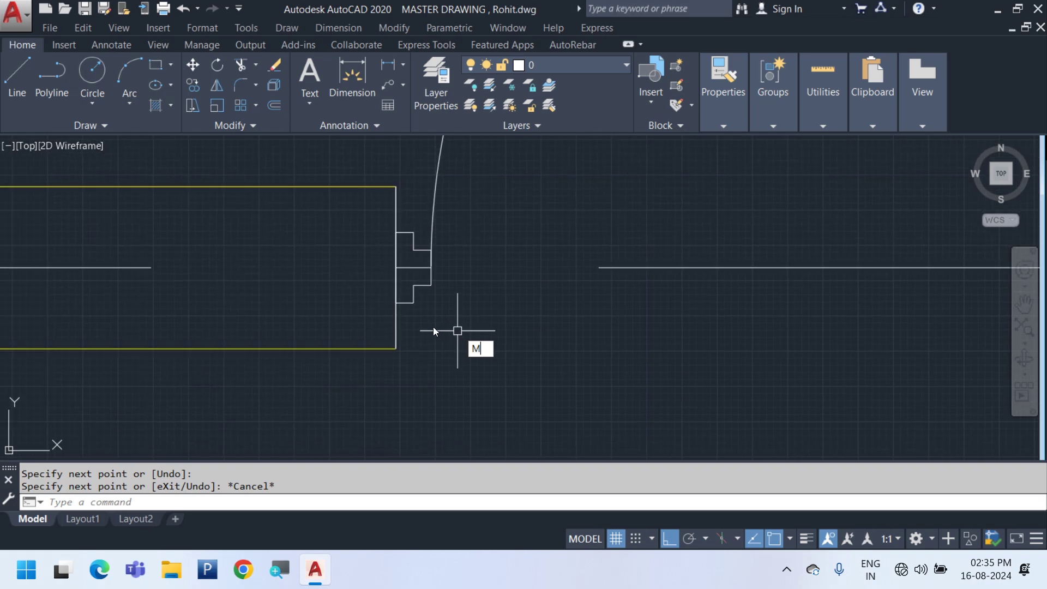
{"action": "key", "text": "space"}
{"action": "left_click", "coordinate": [367, 348]}
{"action": "left_click", "coordinate": [351, 153]}
{"action": "left_click", "coordinate": [433, 387]}
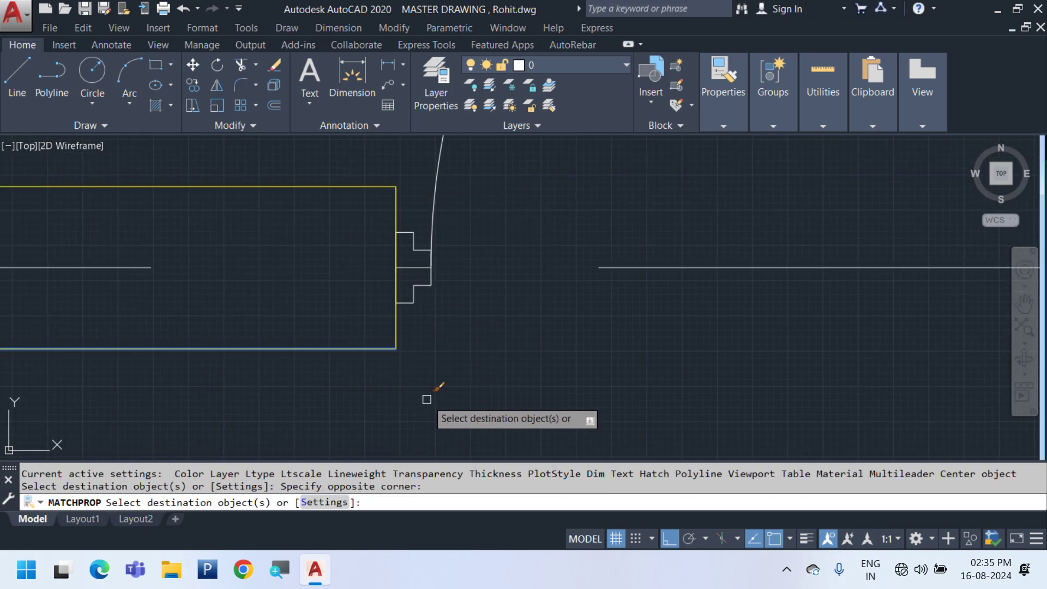
{"action": "scroll", "coordinate": [427, 398], "scroll_direction": "down", "scroll_amount": 6}
{"action": "key", "text": "Escape"}
Copy the yellow wall-end line from its midpoint to the outer face of the hall door's hinge-side frame
{"action": "left_click", "coordinate": [376, 278]}
{"action": "left_click", "coordinate": [462, 432]}
{"action": "right_click", "coordinate": [454, 246]}
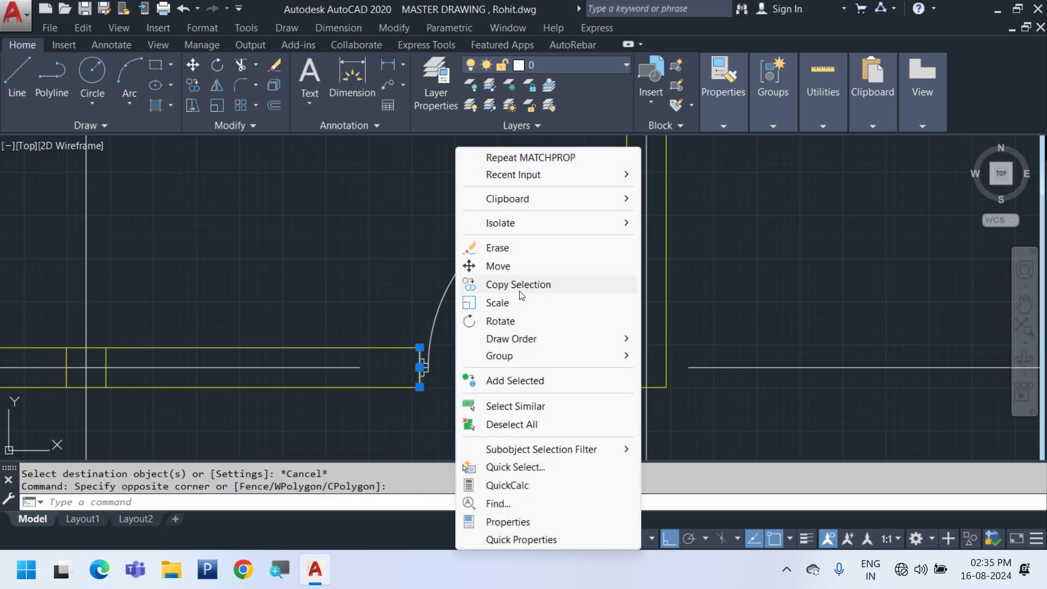
{"action": "left_click", "coordinate": [526, 283]}
{"action": "scroll", "coordinate": [381, 374], "scroll_direction": "up", "scroll_amount": 2}
{"action": "left_click", "coordinate": [369, 362]}
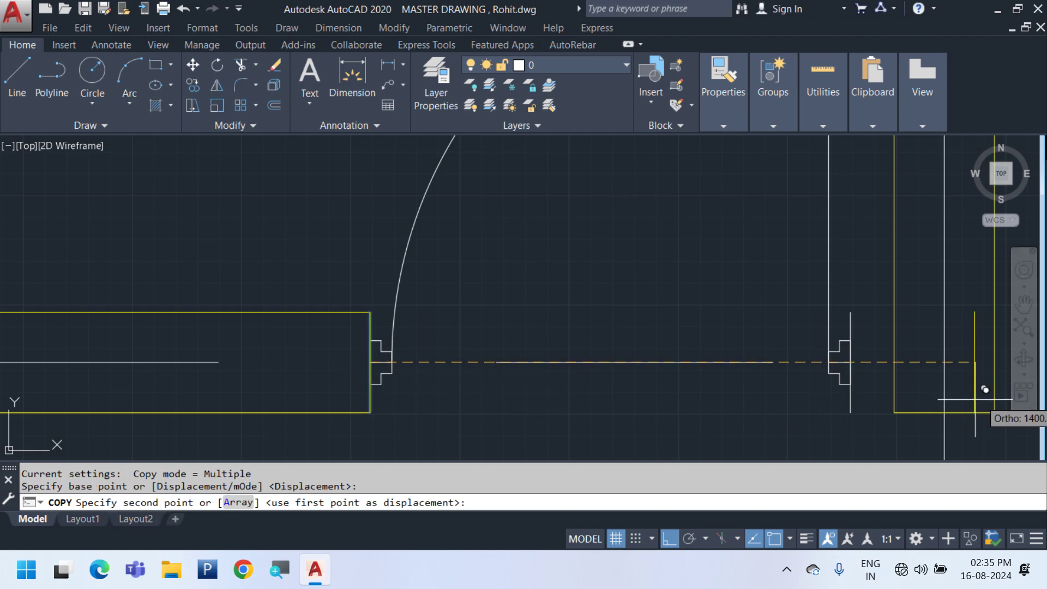
{"action": "left_click", "coordinate": [850, 363]}
{"action": "key", "text": "Escape"}
Draw two horizontal lines joining both ends of the copied line to the adjacent vertical wall
{"action": "scroll", "coordinate": [900, 358], "scroll_direction": "up", "scroll_amount": 2}
{"action": "type", "text": "l"}
{"action": "key", "text": "Return"}
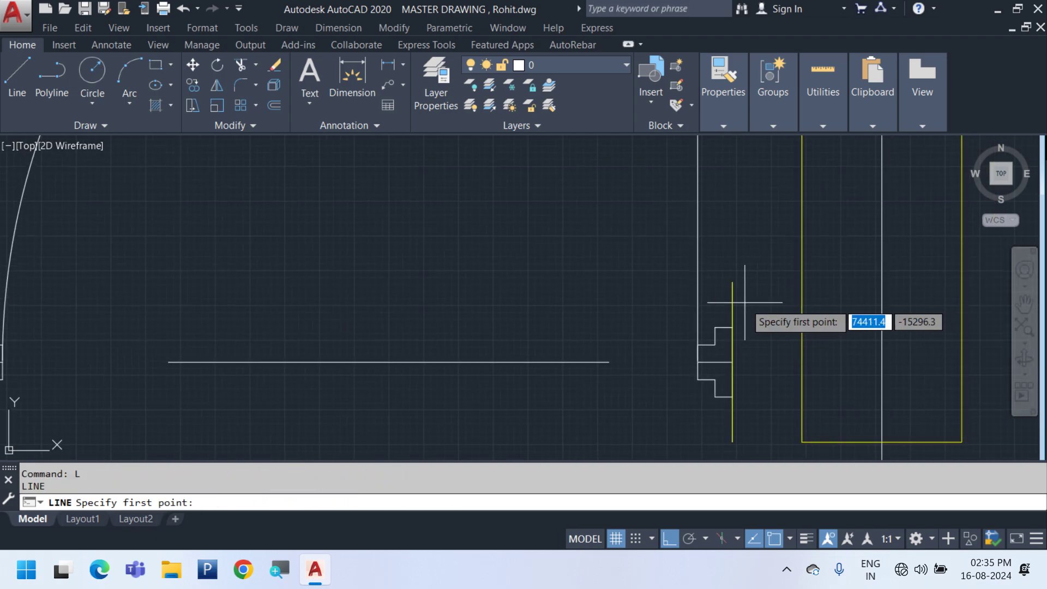
{"action": "left_click", "coordinate": [732, 327]}
{"action": "left_click", "coordinate": [801, 282]}
{"action": "key", "text": "Escape"}
{"action": "key", "text": "Return"}
{"action": "left_click", "coordinate": [733, 442]}
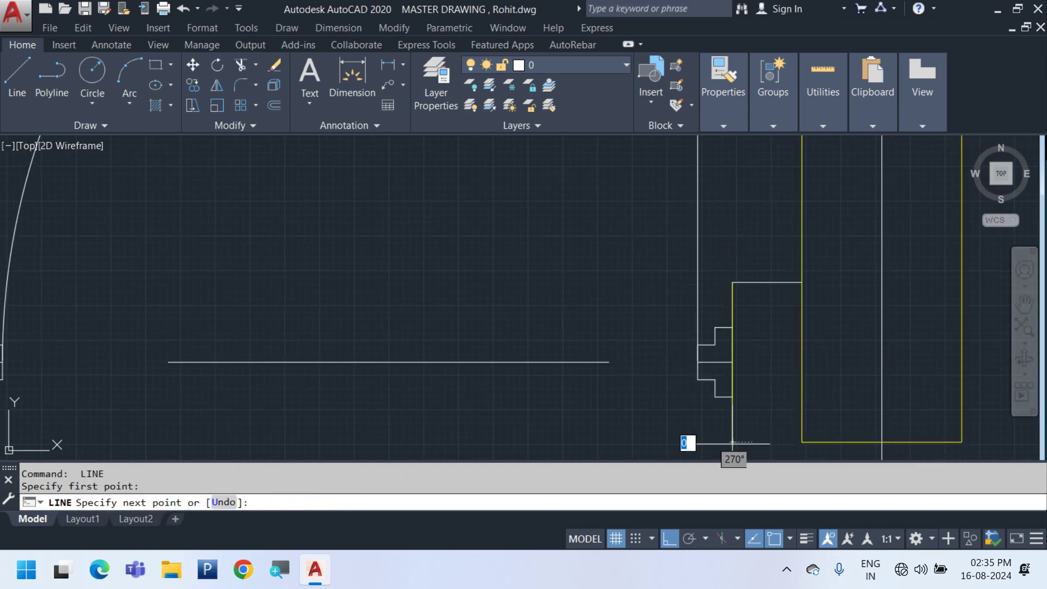
{"action": "left_click", "coordinate": [803, 442]}
{"action": "key", "text": "Escape"}
Match the two short joining lines beside the hall door to the yellow wall line's properties
{"action": "middle_click_drag", "start_coordinate": [818, 405], "coordinate": [802, 368]}
{"action": "type", "text": "ma"}
{"action": "key", "text": "Return"}
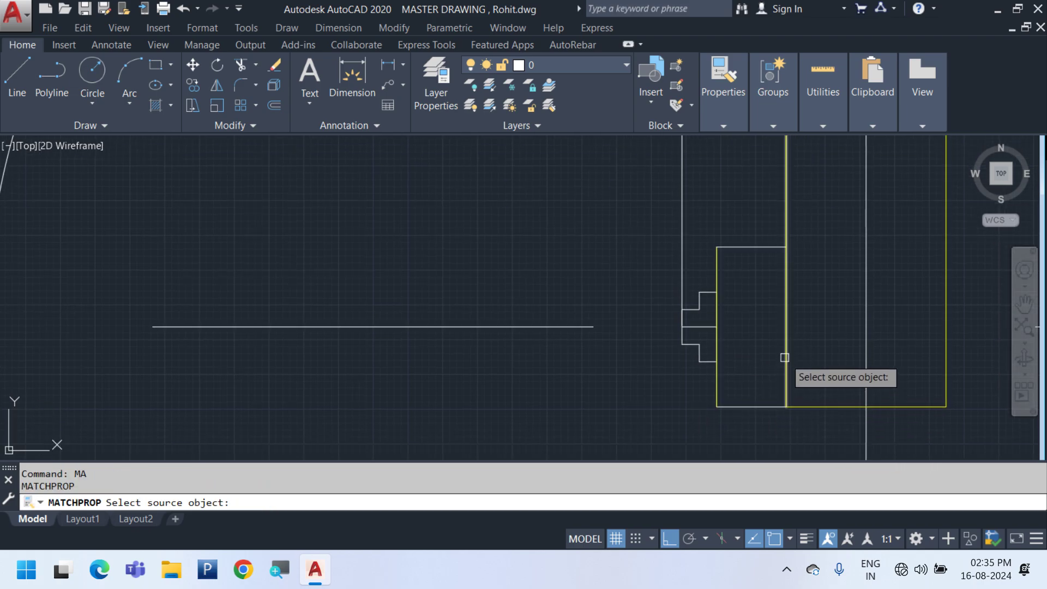
{"action": "left_click", "coordinate": [785, 358]}
{"action": "left_click", "coordinate": [772, 429]}
{"action": "left_click", "coordinate": [756, 237]}
{"action": "scroll", "coordinate": [771, 311], "scroll_direction": "down", "scroll_amount": 3}
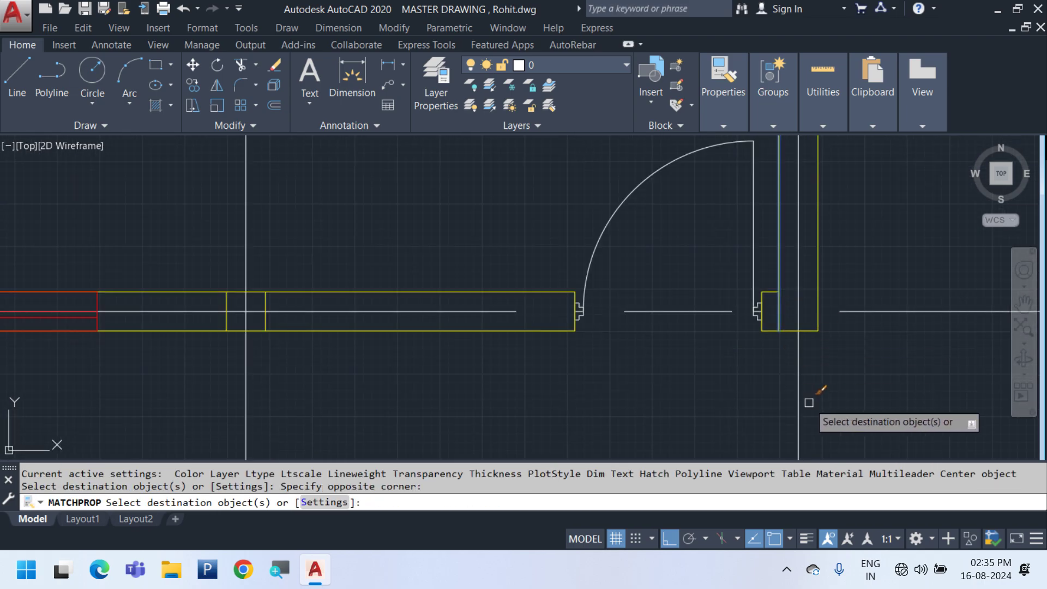
{"action": "key", "text": "Escape"}
Trim the inner wall line where it crosses the stub beside the hall door and erase its leftover piece
{"action": "scroll", "coordinate": [786, 325], "scroll_direction": "up", "scroll_amount": 1}
{"action": "type", "text": "TR"}
{"action": "key", "text": "Return"}
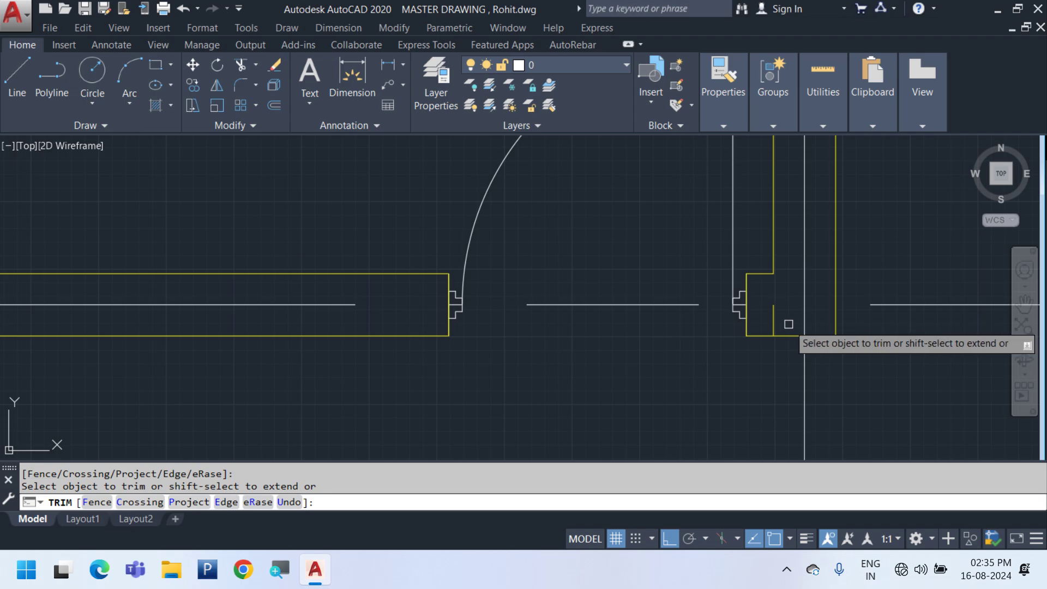
{"action": "key", "text": "Escape"}
{"action": "left_click", "coordinate": [773, 320]}
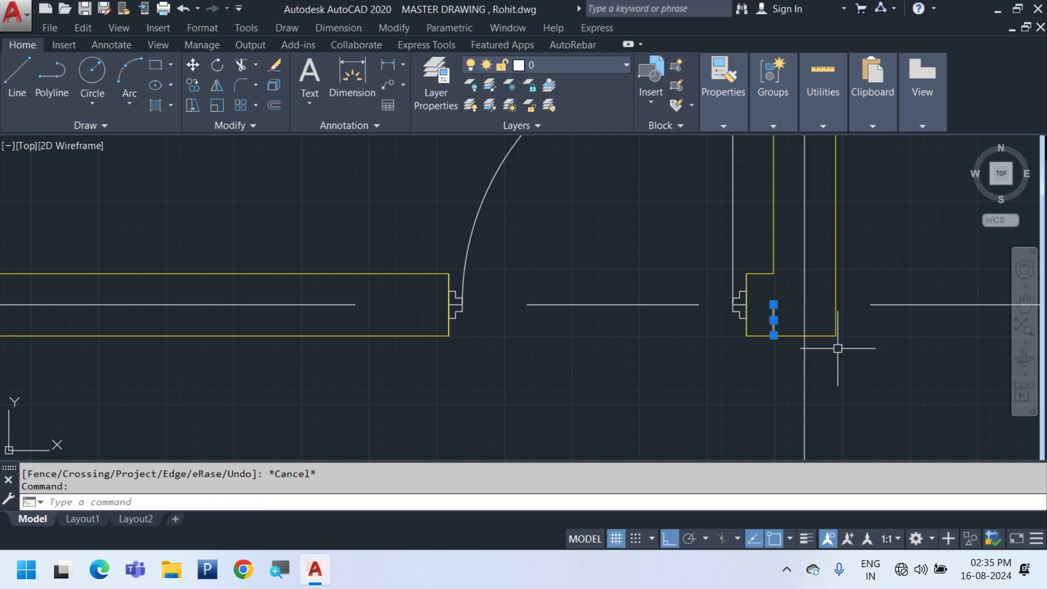
{"action": "middle_click_drag", "start_coordinate": [833, 346], "coordinate": [836, 327]}
{"action": "key", "text": "Delete"}
Erase the existing door leaf and swing arc at the M BEDROOM opening
{"action": "scroll", "coordinate": [841, 374], "scroll_direction": "down", "scroll_amount": 4}
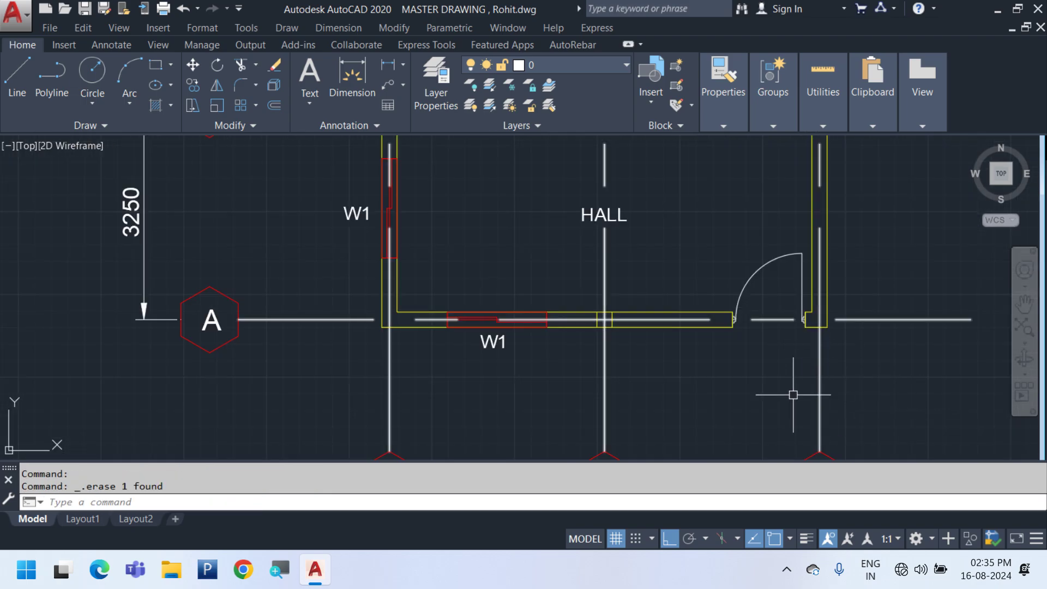
{"action": "middle_click_drag", "start_coordinate": [802, 402], "coordinate": [645, 416]}
{"action": "scroll", "coordinate": [552, 407], "scroll_direction": "down", "scroll_amount": 2}
{"action": "middle_click_drag", "start_coordinate": [661, 352], "coordinate": [593, 417]}
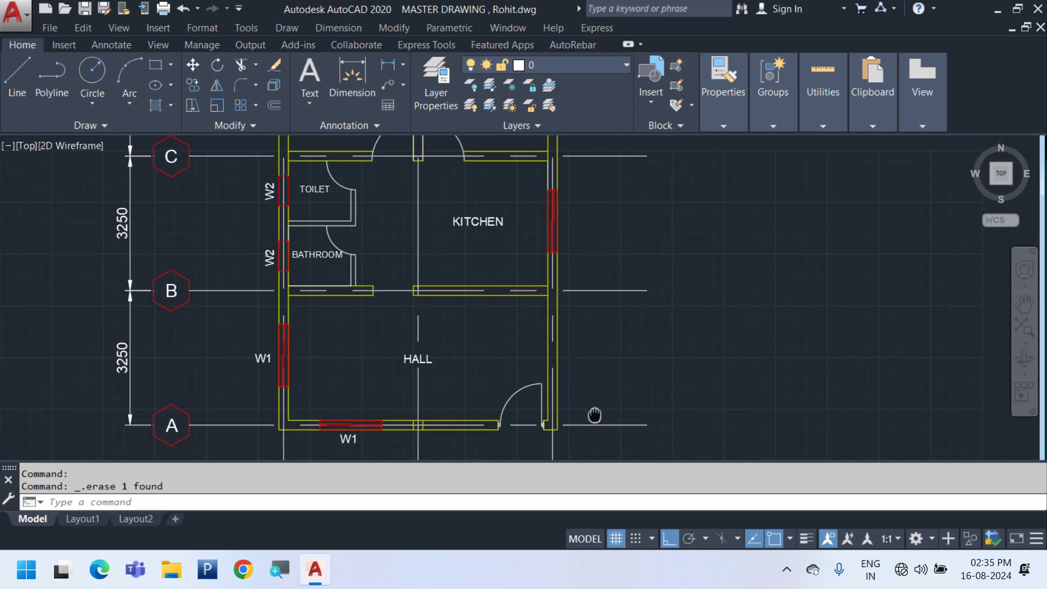
{"action": "scroll", "coordinate": [567, 409], "scroll_direction": "down", "scroll_amount": 2}
{"action": "middle_click_drag", "start_coordinate": [505, 354], "coordinate": [553, 400]}
{"action": "scroll", "coordinate": [528, 363], "scroll_direction": "up", "scroll_amount": 2}
{"action": "scroll", "coordinate": [431, 186], "scroll_direction": "up", "scroll_amount": 3}
{"action": "middle_click_drag", "start_coordinate": [409, 187], "coordinate": [409, 225]}
{"action": "left_click", "coordinate": [308, 189]}
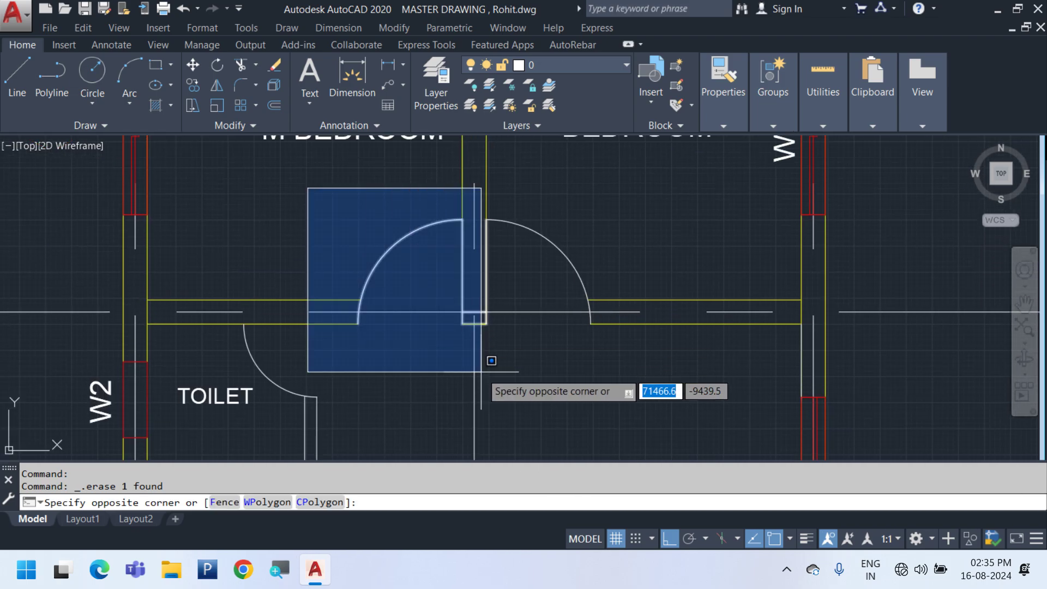
{"action": "left_click", "coordinate": [473, 356]}
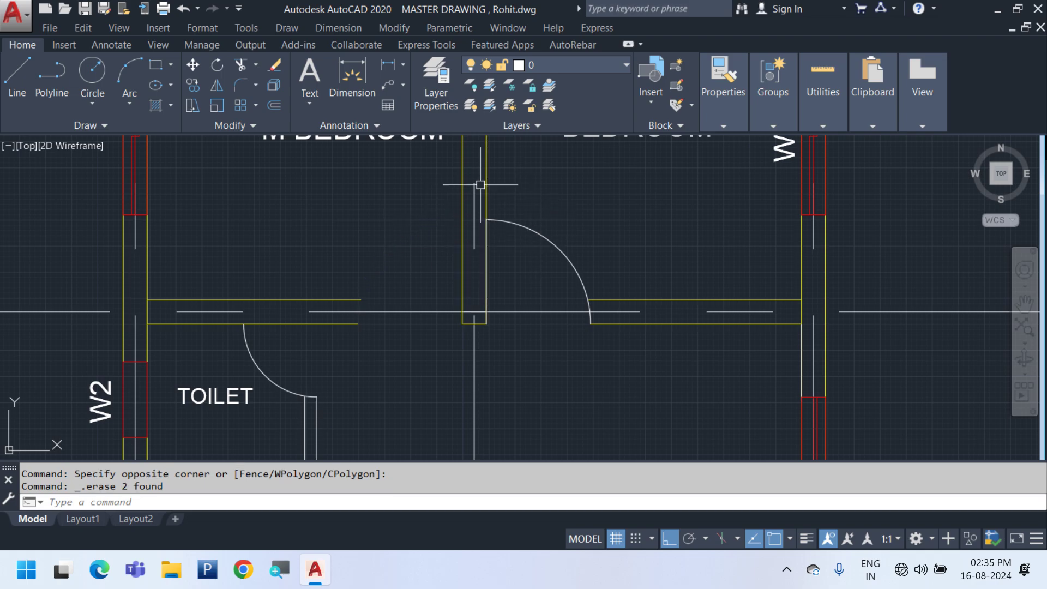
Erase the existing door leaf and swing arc at the BEDROOM opening
{"action": "scroll", "coordinate": [479, 185], "scroll_direction": "up", "scroll_amount": 2}
{"action": "scroll", "coordinate": [481, 210], "scroll_direction": "down", "scroll_amount": 3}
{"action": "left_click", "coordinate": [498, 224]}
{"action": "left_click", "coordinate": [603, 369]}
{"action": "key", "text": "Delete"}
Copy the framed hall door, based on the grid intersection at the wall corner, to the M BEDROOM opening on grid line C
{"action": "scroll", "coordinate": [600, 285], "scroll_direction": "down", "scroll_amount": 3}
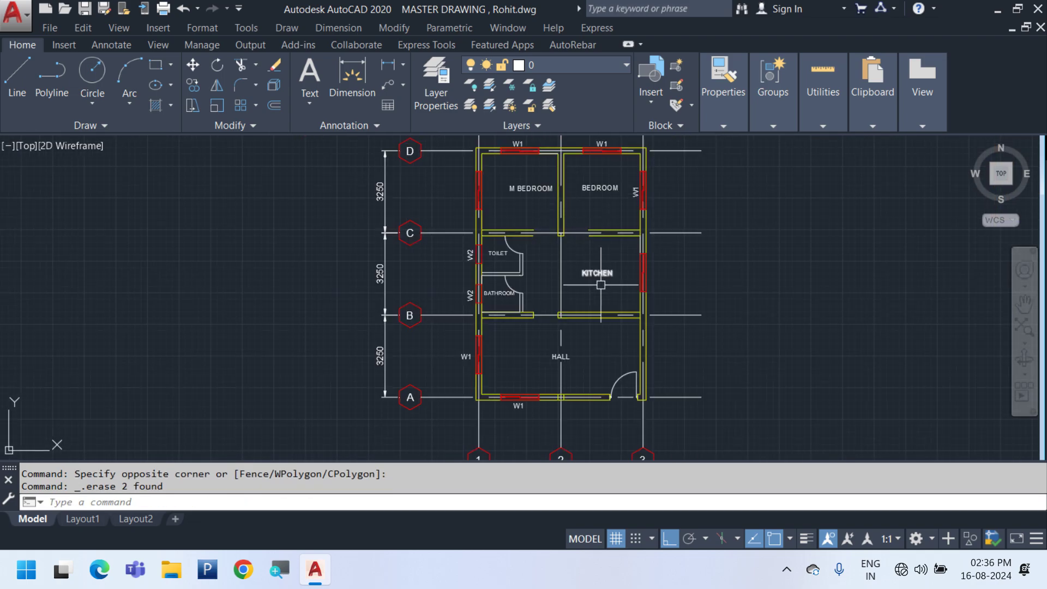
{"action": "scroll", "coordinate": [627, 397], "scroll_direction": "up", "scroll_amount": 5}
{"action": "left_click", "coordinate": [660, 332]}
{"action": "left_click", "coordinate": [518, 251]}
{"action": "middle_click_drag", "start_coordinate": [533, 264], "coordinate": [569, 388]}
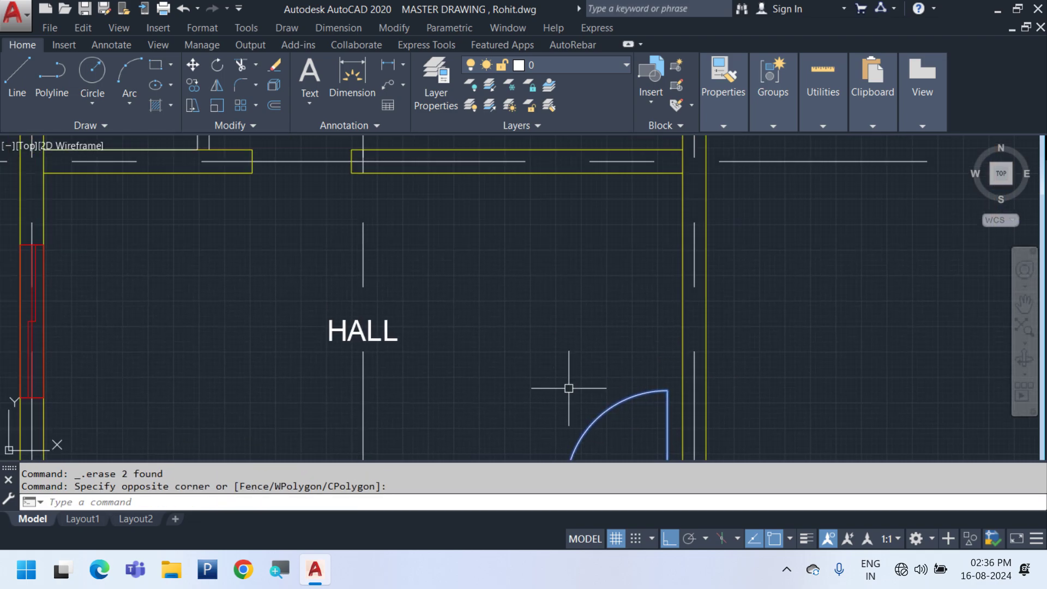
{"action": "right_click", "coordinate": [669, 267]}
{"action": "left_click", "coordinate": [753, 281]}
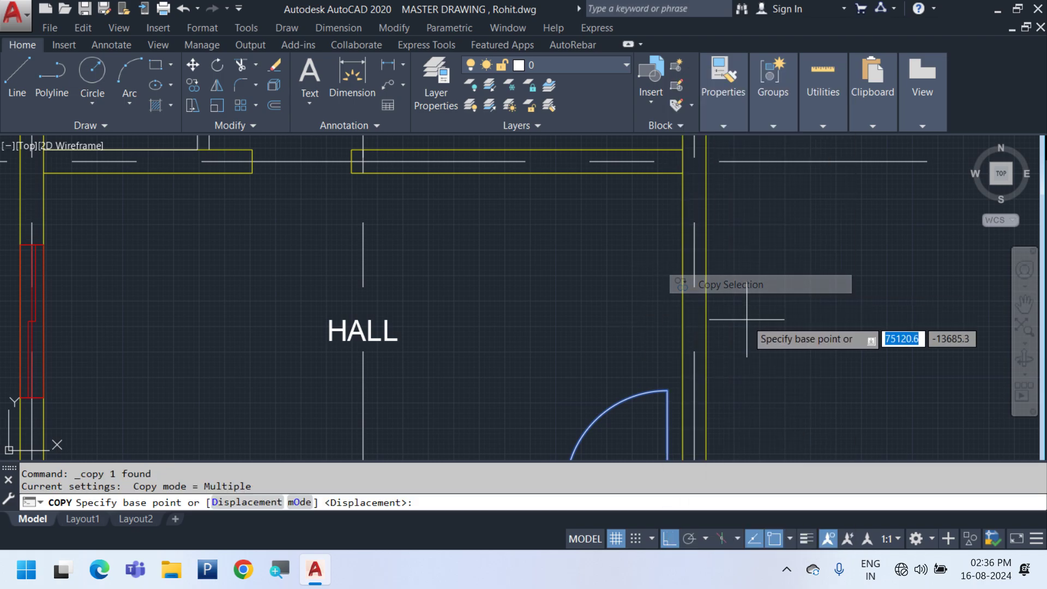
{"action": "scroll", "coordinate": [594, 374], "scroll_direction": "down", "scroll_amount": 2}
{"action": "scroll", "coordinate": [681, 338], "scroll_direction": "up", "scroll_amount": 3}
{"action": "scroll", "coordinate": [699, 327], "scroll_direction": "up", "scroll_amount": 2}
{"action": "left_click", "coordinate": [698, 327]}
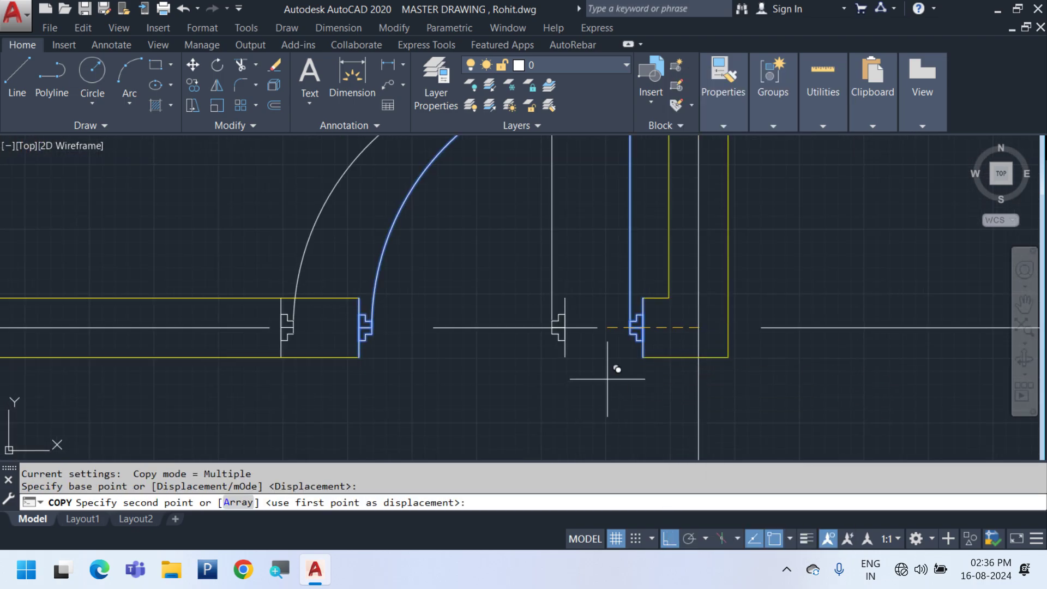
{"action": "scroll", "coordinate": [487, 243], "scroll_direction": "down", "scroll_amount": 3}
{"action": "scroll", "coordinate": [479, 367], "scroll_direction": "up", "scroll_amount": 4}
{"action": "scroll", "coordinate": [537, 409], "scroll_direction": "down", "scroll_amount": 4}
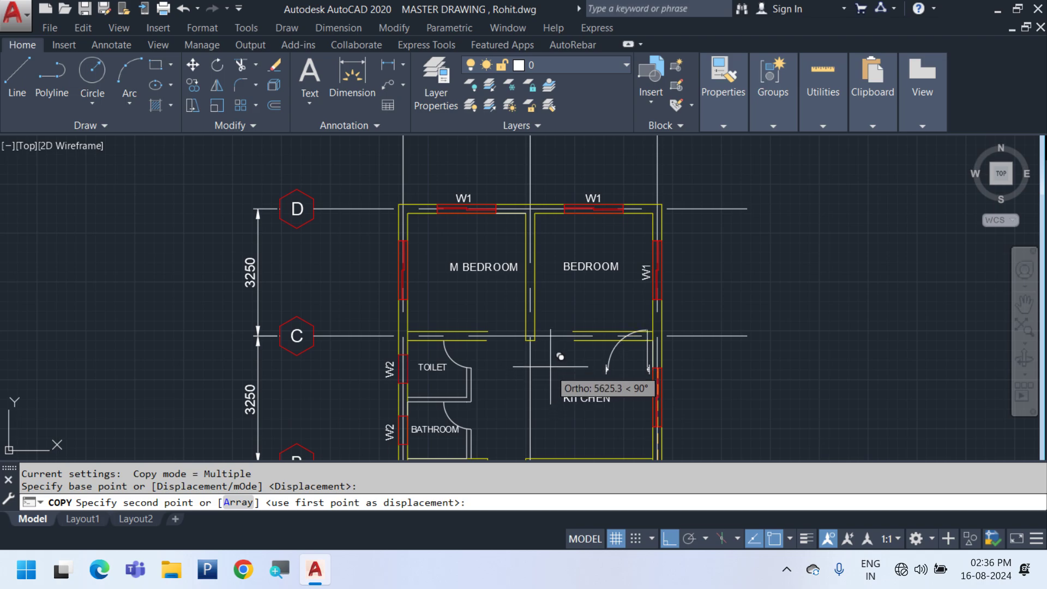
{"action": "middle_click_drag", "start_coordinate": [548, 359], "coordinate": [568, 454]}
{"action": "scroll", "coordinate": [544, 438], "scroll_direction": "up", "scroll_amount": 4}
{"action": "scroll", "coordinate": [545, 439], "scroll_direction": "up", "scroll_amount": 2}
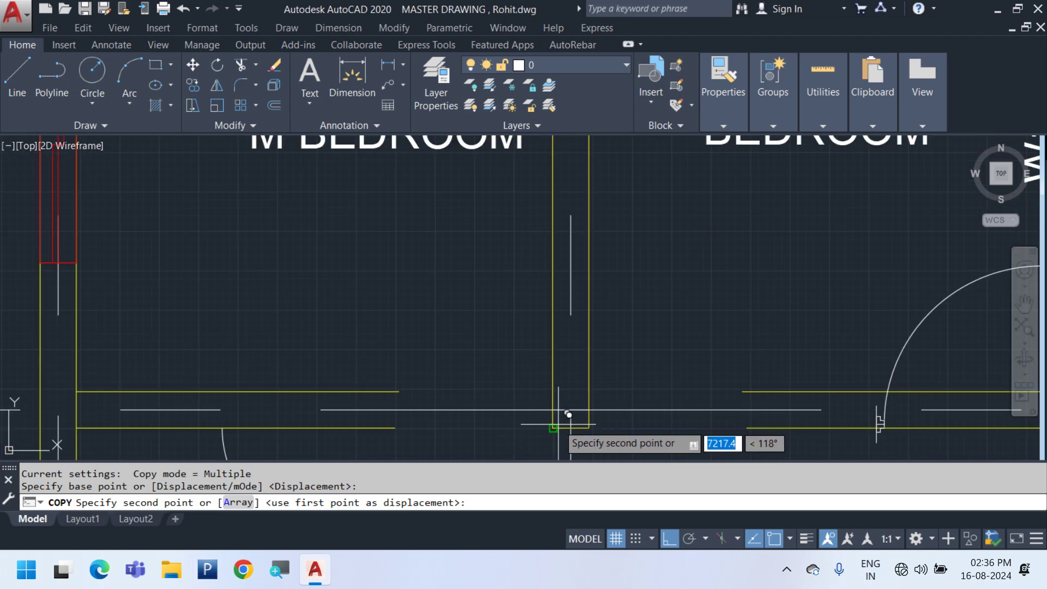
{"action": "left_click", "coordinate": [553, 409]}
{"action": "key", "text": "Escape"}
{"action": "middle_click_drag", "start_coordinate": [479, 408], "coordinate": [493, 349]}
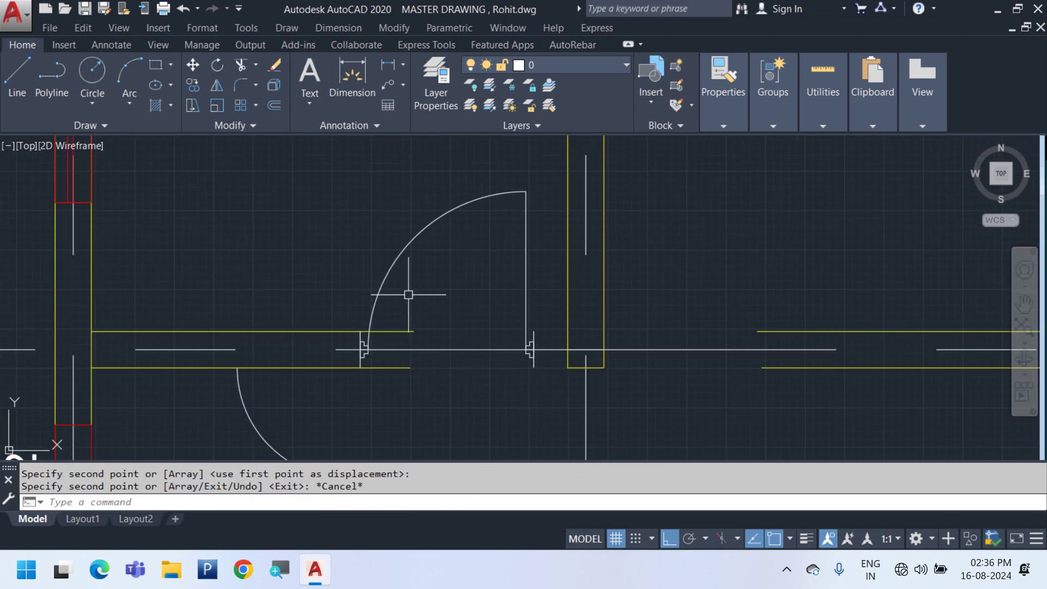
{"action": "scroll", "coordinate": [408, 294], "scroll_direction": "down", "scroll_amount": 2}
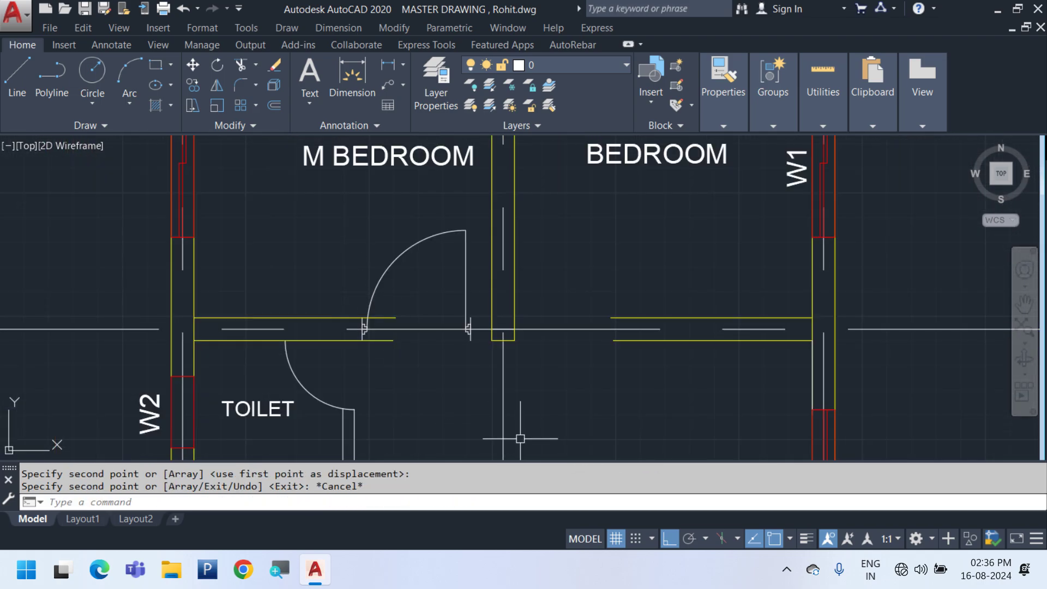
Mirror the M BEDROOM door about the vertical centreline of the bedroom partition into the BEDROOM opening, keeping the original
{"action": "left_click", "coordinate": [470, 334]}
{"action": "scroll", "coordinate": [492, 336], "scroll_direction": "up", "scroll_amount": 2}
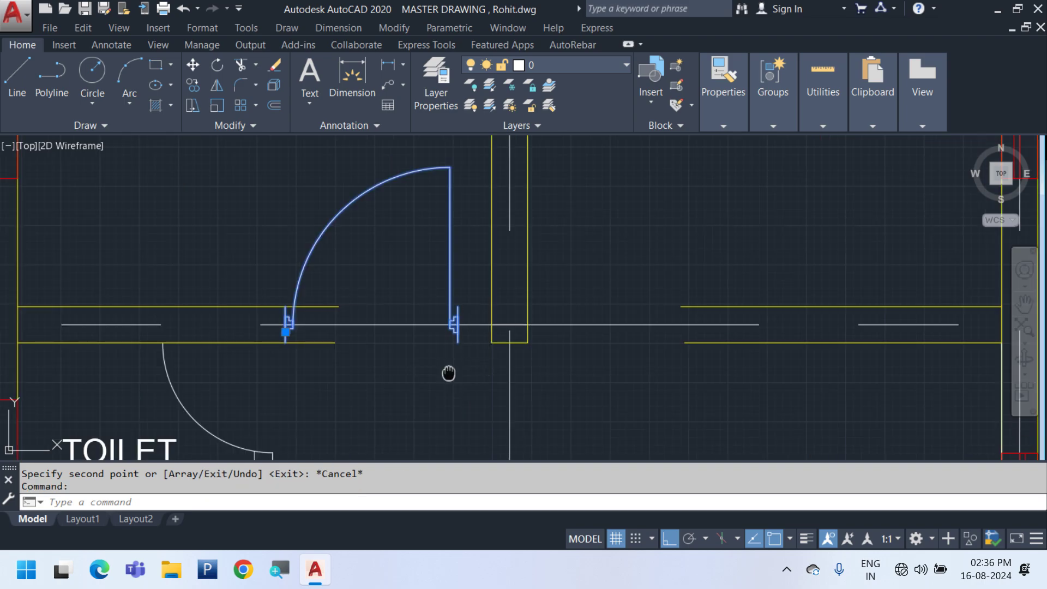
{"action": "scroll", "coordinate": [448, 373], "scroll_direction": "down", "scroll_amount": 3}
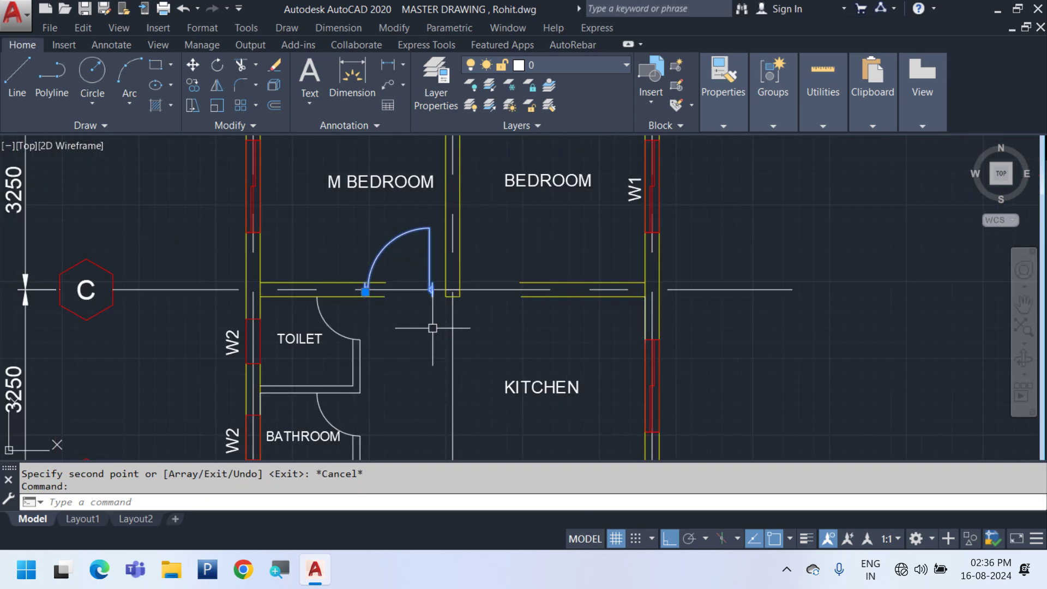
{"action": "type", "text": "mi"}
{"action": "key", "text": "Return"}
{"action": "scroll", "coordinate": [442, 327], "scroll_direction": "up", "scroll_amount": 2}
{"action": "left_click", "coordinate": [453, 296]}
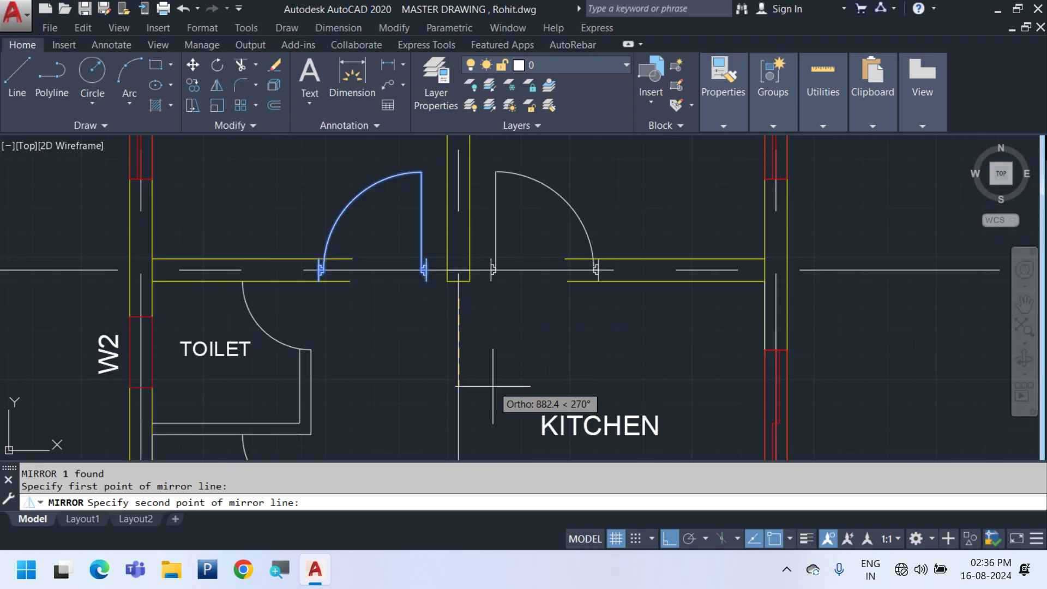
{"action": "left_click", "coordinate": [493, 386]}
{"action": "key", "text": "Escape"}
Trim the wall lines that extend into the BEDROOM doorway, using the latch-side door frame as the cutting edge
{"action": "scroll", "coordinate": [589, 331], "scroll_direction": "down", "scroll_amount": 2}
{"action": "scroll", "coordinate": [589, 331], "scroll_direction": "up", "scroll_amount": 4}
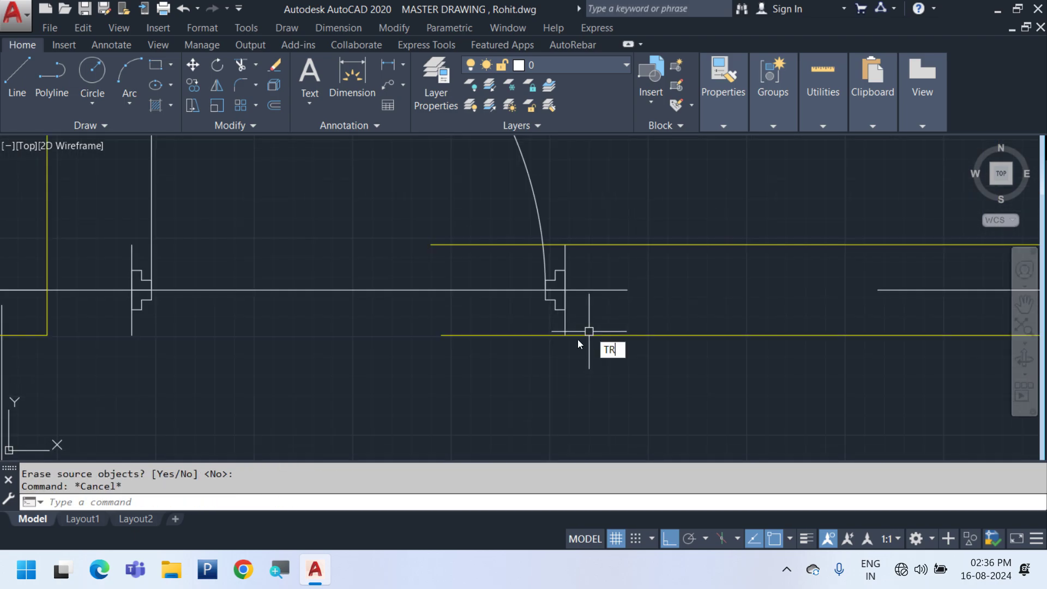
{"action": "key", "text": "Return"}
{"action": "left_click", "coordinate": [564, 327]}
{"action": "key", "text": "Return"}
{"action": "left_click", "coordinate": [493, 368]}
{"action": "left_click", "coordinate": [460, 204]}
{"action": "middle_click_drag", "start_coordinate": [182, 379], "coordinate": [605, 376]}
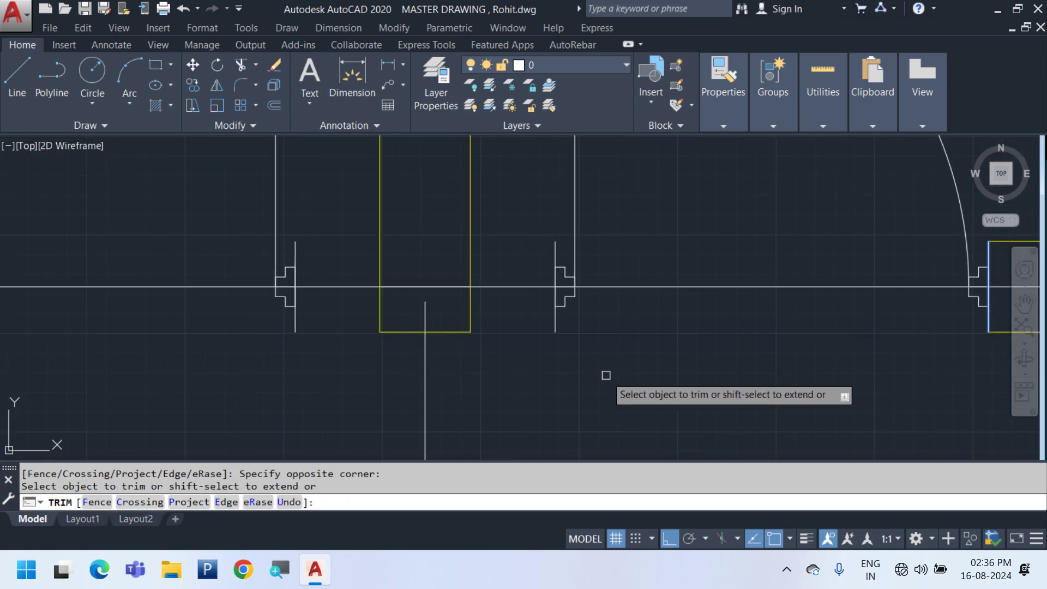
{"action": "key", "text": "Escape"}
Trim the wall lines that extend into the M BEDROOM doorway, using the latch-side door frame as the cutting edge
{"action": "middle_click_drag", "start_coordinate": [394, 365], "coordinate": [1044, 357]}
{"action": "key", "text": "Escape"}
{"action": "key", "text": "Return"}
{"action": "left_click", "coordinate": [515, 320]}
{"action": "key", "text": "Return"}
{"action": "left_click", "coordinate": [586, 348]}
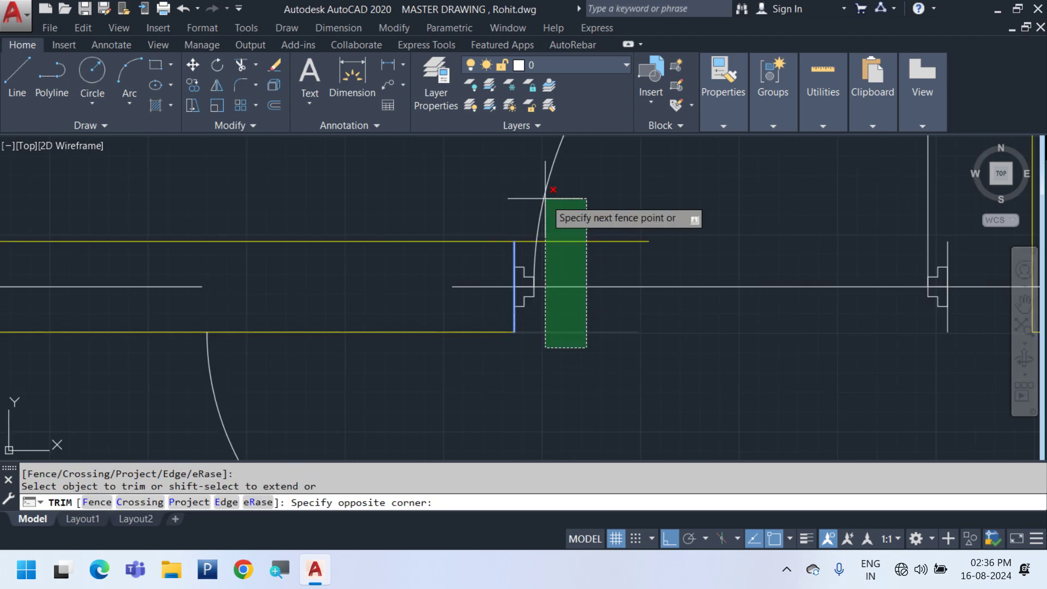
{"action": "left_click", "coordinate": [545, 198]}
{"action": "key", "text": "Escape"}
Draw a vertical line closing the wall end at the M BEDROOM door's latch side
{"action": "middle_click_drag", "start_coordinate": [677, 402], "coordinate": [467, 443]}
{"action": "type", "text": "L"}
{"action": "key", "text": "Return"}
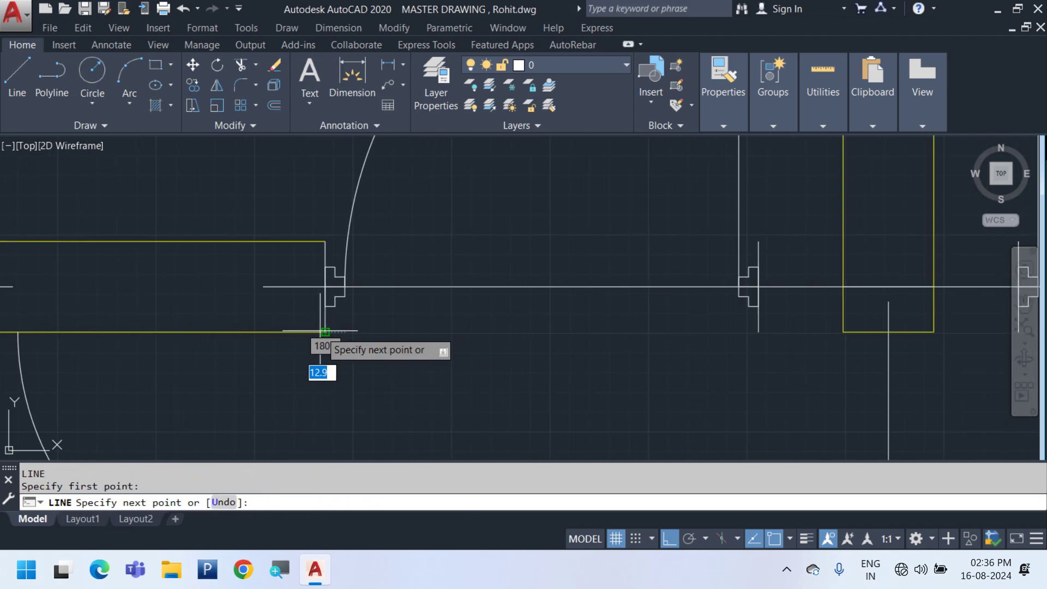
{"action": "left_click", "coordinate": [329, 242]}
{"action": "key", "text": "Escape"}
Draw two horizontal lines joining the M BEDROOM door's hinge-side frame to the bedroom partition wall
{"action": "middle_click_drag", "start_coordinate": [738, 306], "coordinate": [572, 305]}
{"action": "key", "text": "Return"}
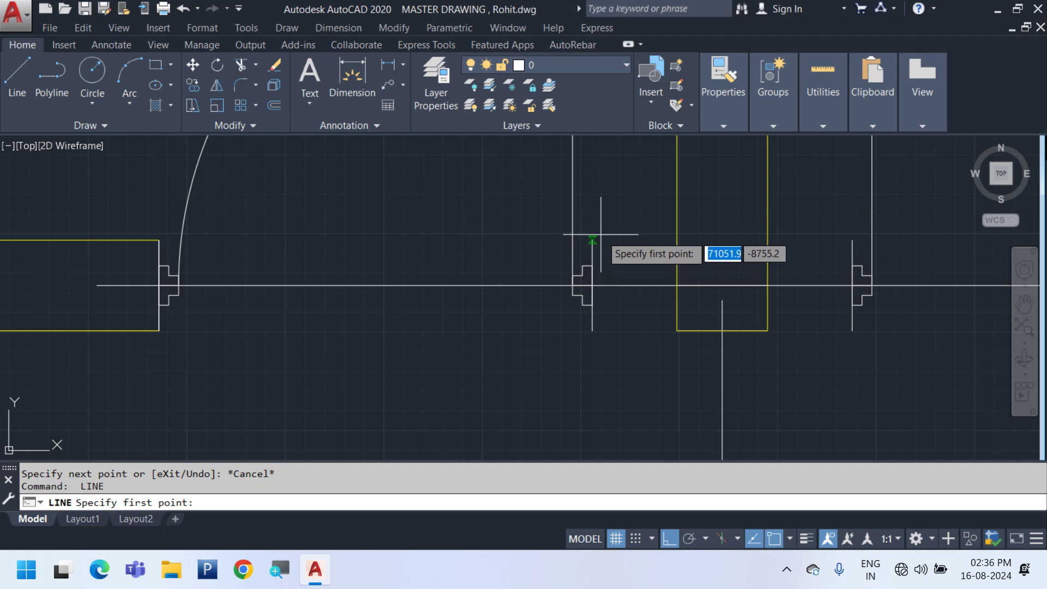
{"action": "left_click", "coordinate": [592, 239]}
{"action": "left_click", "coordinate": [677, 240]}
{"action": "key", "text": "Escape"}
{"action": "key", "text": "Return"}
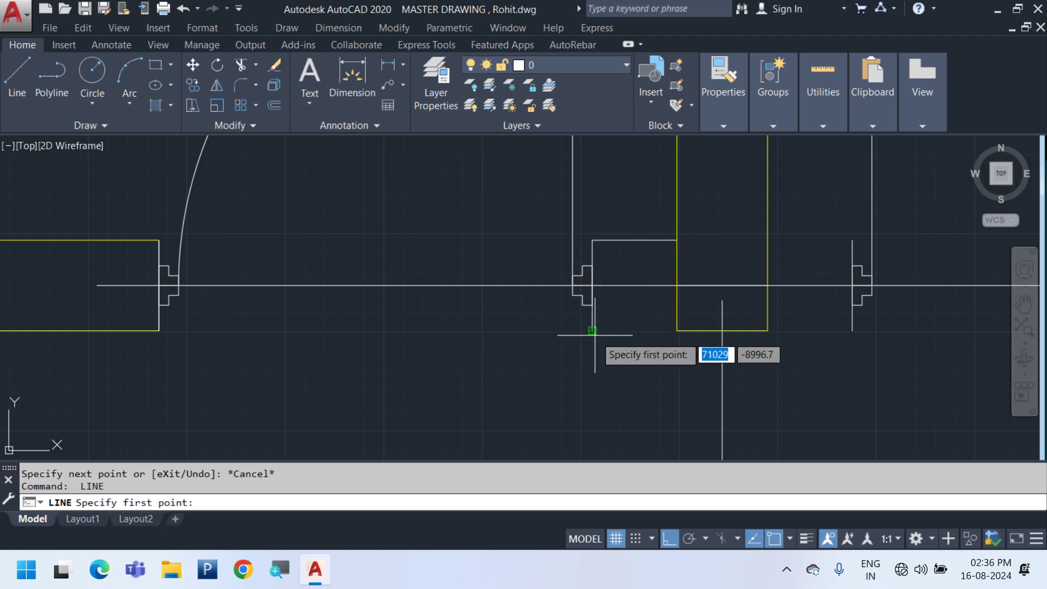
{"action": "left_click", "coordinate": [592, 330]}
{"action": "key", "text": "Escape"}
Draw two horizontal lines joining the BEDROOM door's hinge-side frame to the bedroom partition wall
{"action": "middle_click_drag", "start_coordinate": [811, 353], "coordinate": [409, 353]}
{"action": "key", "text": "Return"}
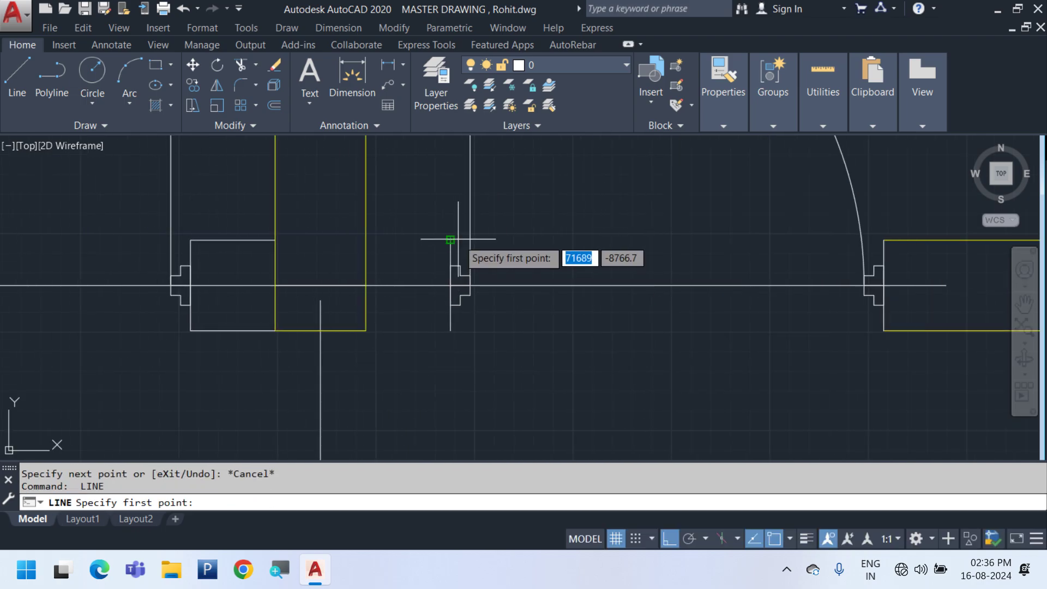
{"action": "left_click", "coordinate": [450, 240]}
{"action": "left_click", "coordinate": [366, 240]}
{"action": "key", "text": "Escape"}
{"action": "key", "text": "Return"}
{"action": "left_click", "coordinate": [450, 330]}
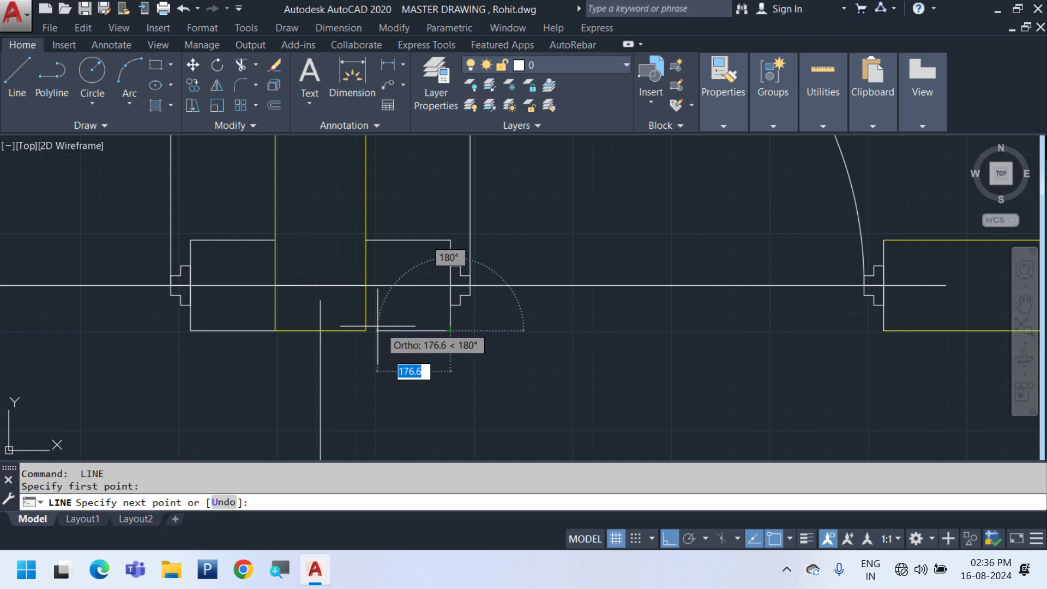
{"action": "left_click", "coordinate": [365, 331]}
{"action": "key", "text": "Escape"}
Draw a vertical line closing the wall end at the BEDROOM door's latch side
{"action": "middle_click_drag", "start_coordinate": [820, 350], "coordinate": [558, 358]}
{"action": "key", "text": "Return"}
{"action": "left_click", "coordinate": [622, 249]}
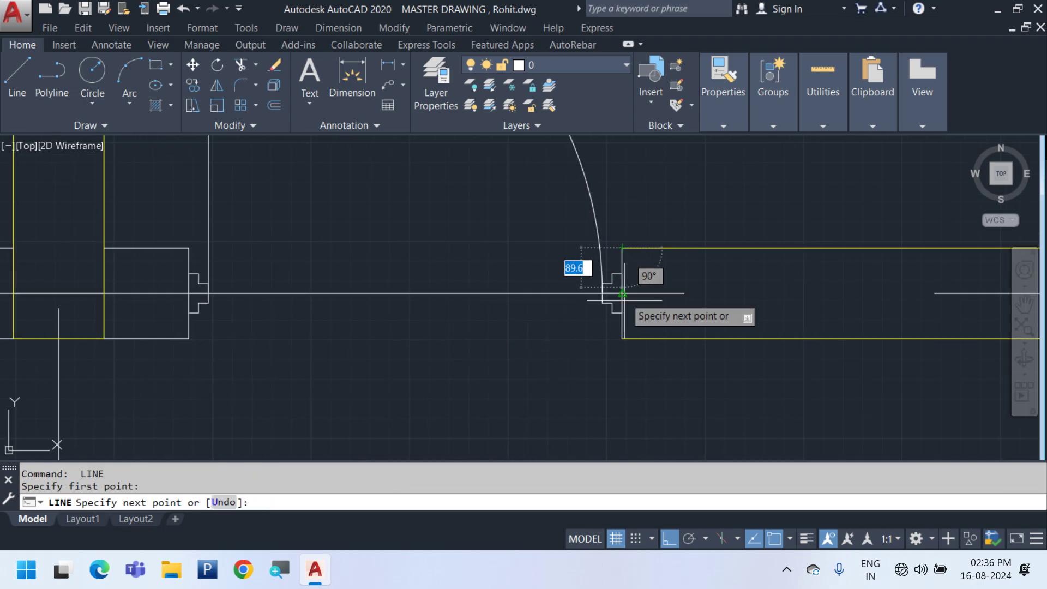
{"action": "left_click", "coordinate": [622, 339]}
{"action": "key", "text": "Escape"}
Trim the partition wall lines that cross the wall junction between the M BEDROOM and BEDROOM doors
{"action": "scroll", "coordinate": [716, 329], "scroll_direction": "down", "scroll_amount": 5}
{"action": "type", "text": "TR"}
{"action": "key", "text": "Return"}
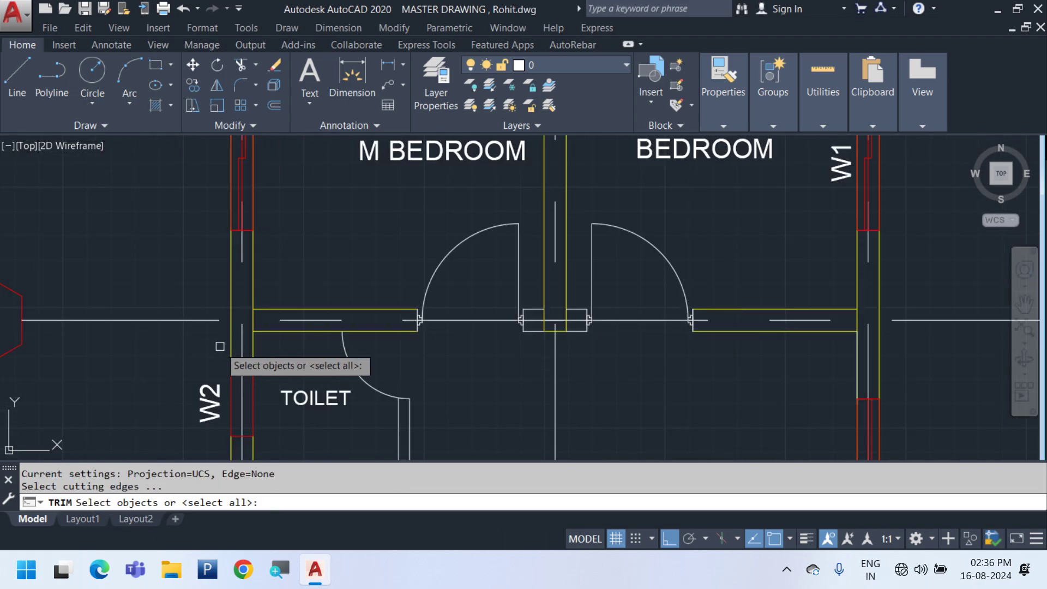
{"action": "key", "text": "Return"}
{"action": "scroll", "coordinate": [520, 316], "scroll_direction": "up", "scroll_amount": 6}
{"action": "left_click", "coordinate": [622, 359]}
{"action": "left_click", "coordinate": [582, 353]}
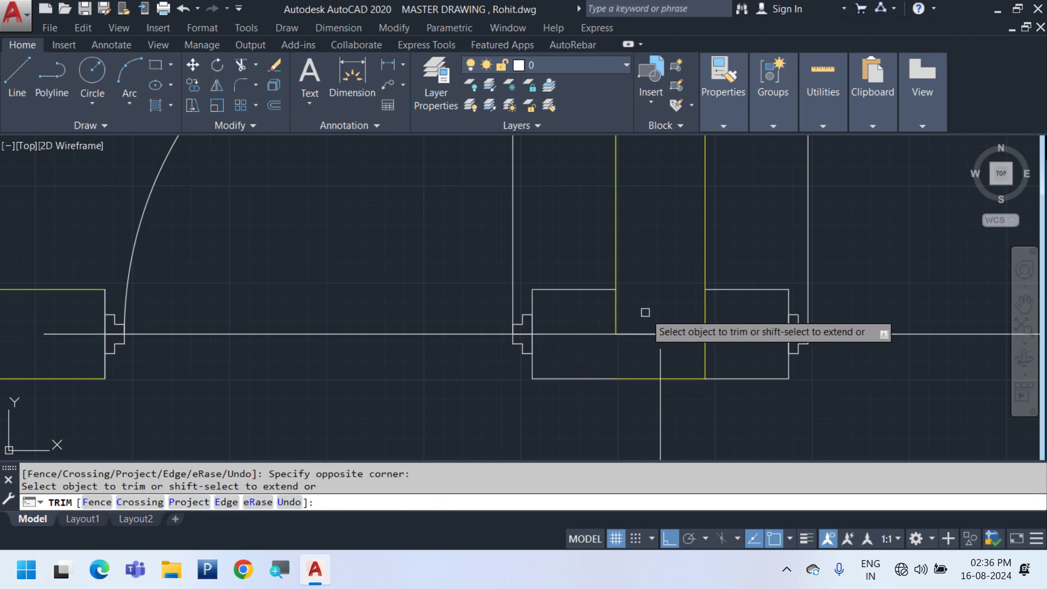
{"action": "left_click", "coordinate": [614, 304]}
{"action": "left_click", "coordinate": [591, 309]}
{"action": "left_click", "coordinate": [648, 320]}
{"action": "left_click", "coordinate": [721, 309]}
{"action": "left_click", "coordinate": [685, 314]}
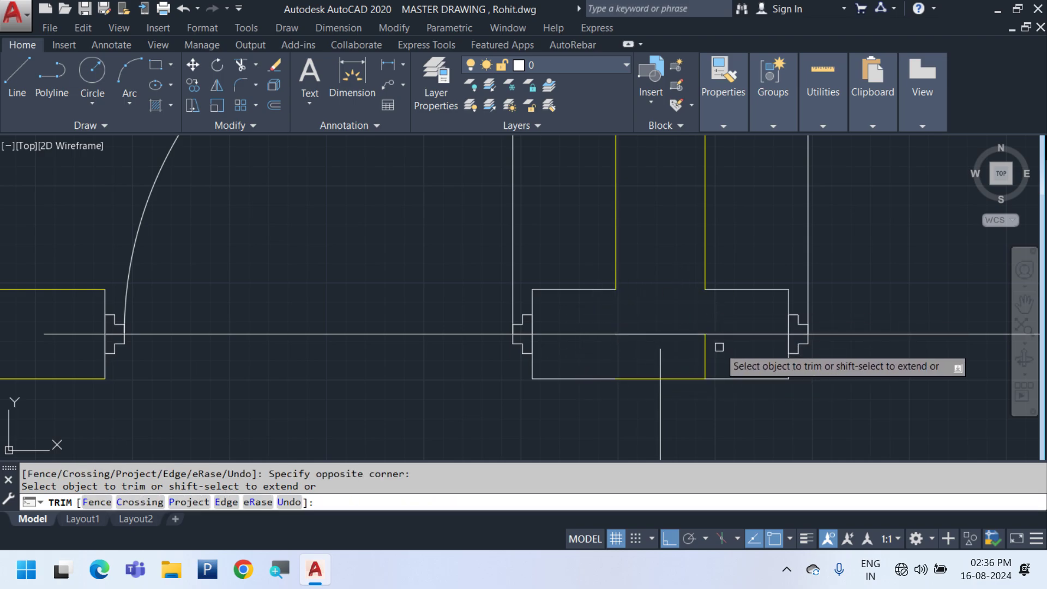
Clear the leftover yellow wall segments from the lower part of the junction between the two bedroom doors
{"action": "left_click", "coordinate": [719, 355]}
{"action": "left_click", "coordinate": [684, 350]}
{"action": "key", "text": "Escape"}
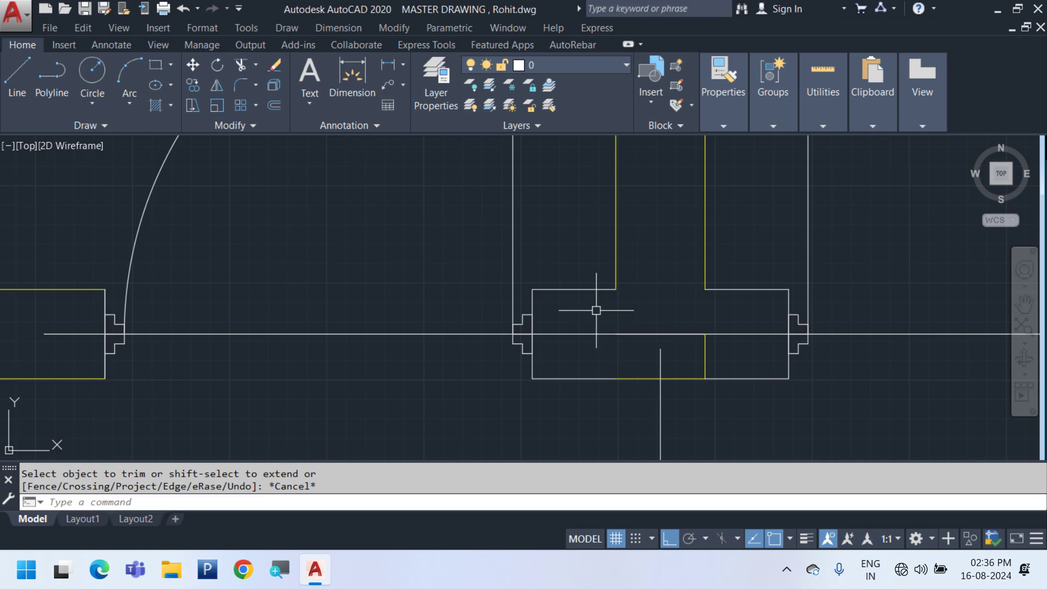
{"action": "left_click", "coordinate": [598, 308]}
{"action": "left_click", "coordinate": [728, 406]}
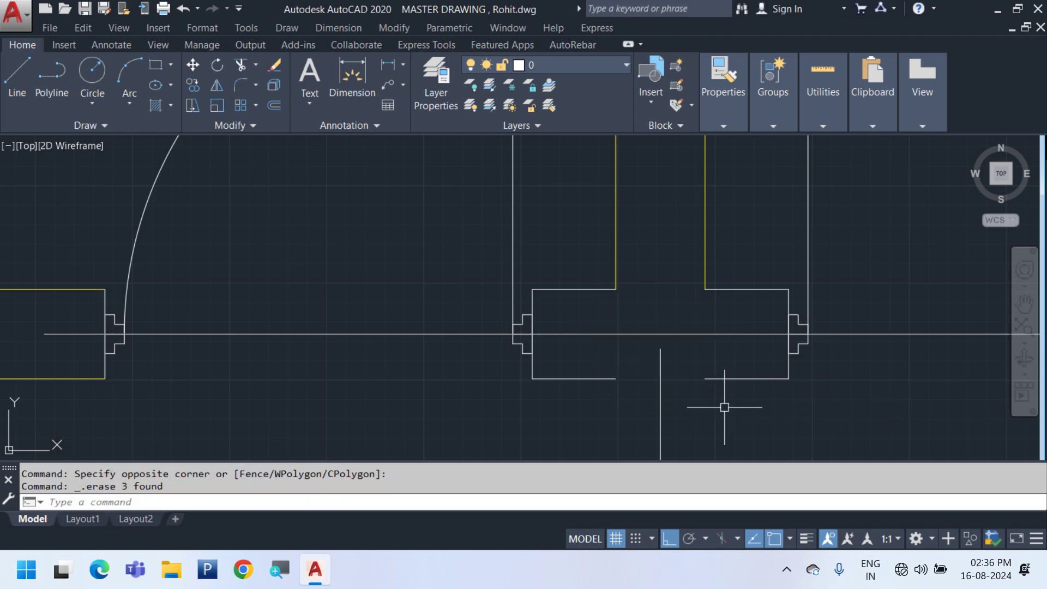
Join the two separate lower wall lines between the bedroom doors into one continuous line
{"action": "type", "text": "L"}
{"action": "key", "text": "Return"}
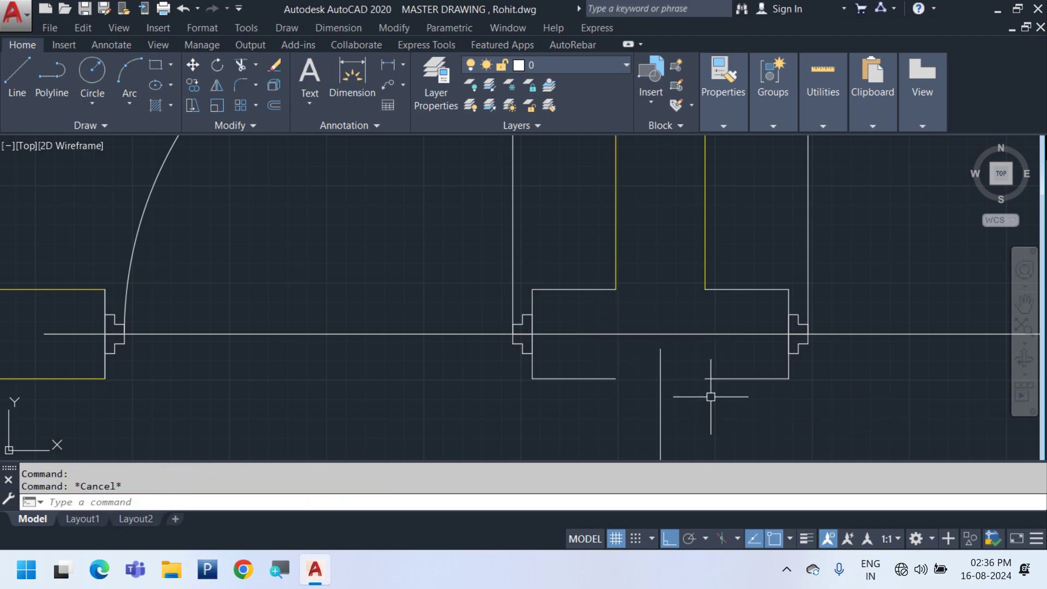
{"action": "type", "text": "J"}
{"action": "key", "text": "Return"}
{"action": "left_click", "coordinate": [725, 379]}
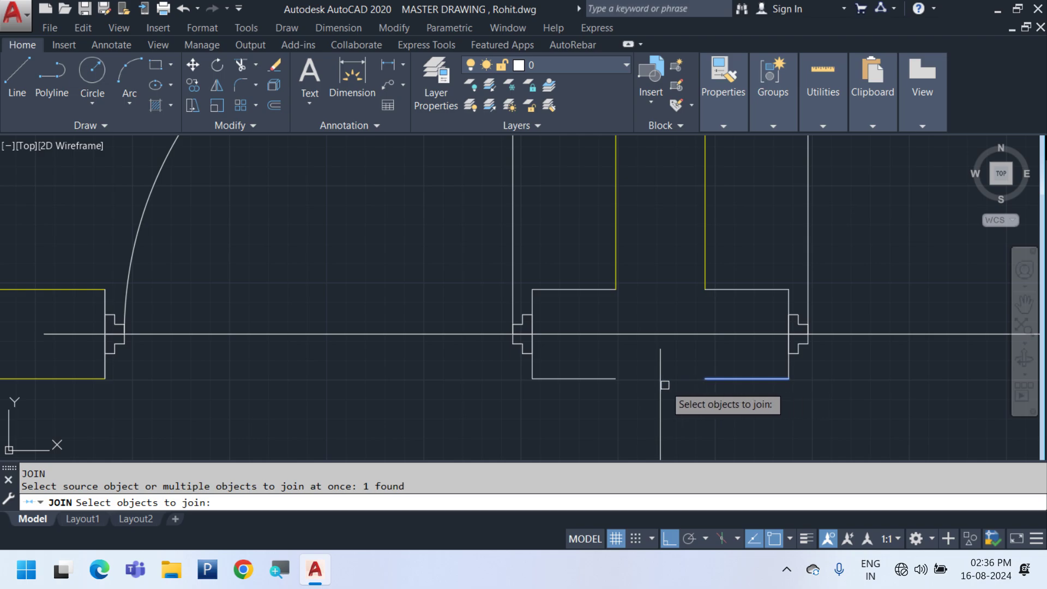
{"action": "left_click", "coordinate": [615, 379]}
{"action": "key", "text": "Return"}
Copy the BEDROOM side window's W1 label down one grid bay, from axis C to B, to the KITCHEN window
{"action": "scroll", "coordinate": [785, 415], "scroll_direction": "down", "scroll_amount": 4}
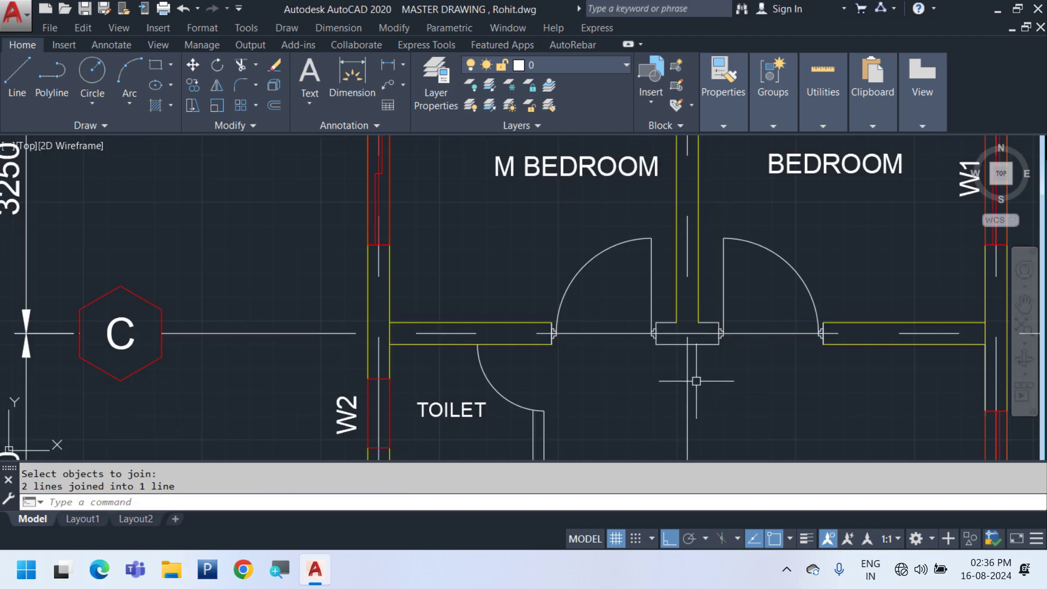
{"action": "scroll", "coordinate": [696, 381], "scroll_direction": "down", "scroll_amount": 4}
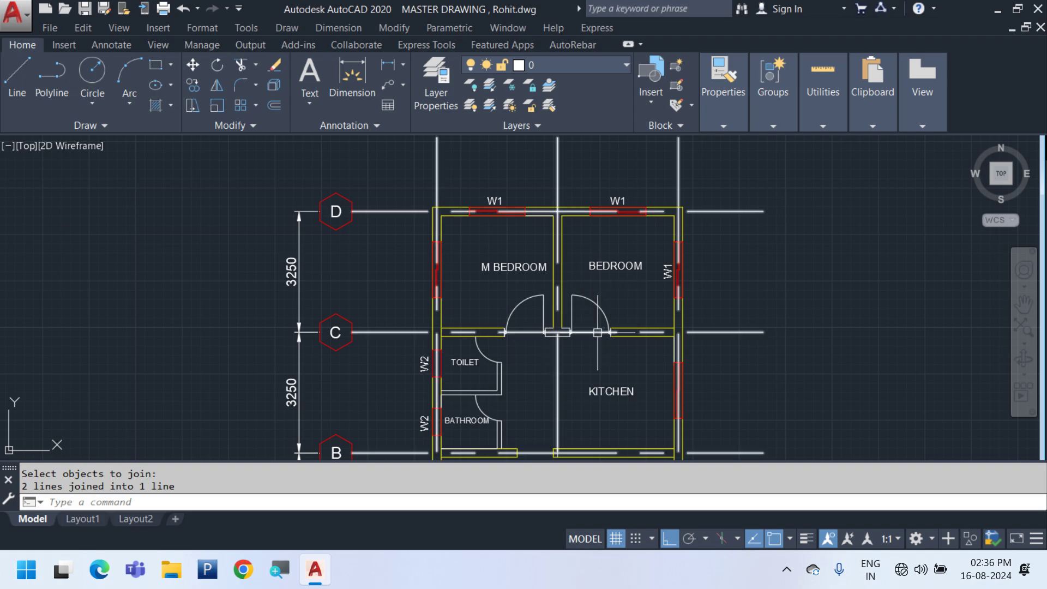
{"action": "middle_click_drag", "start_coordinate": [597, 333], "coordinate": [603, 286]}
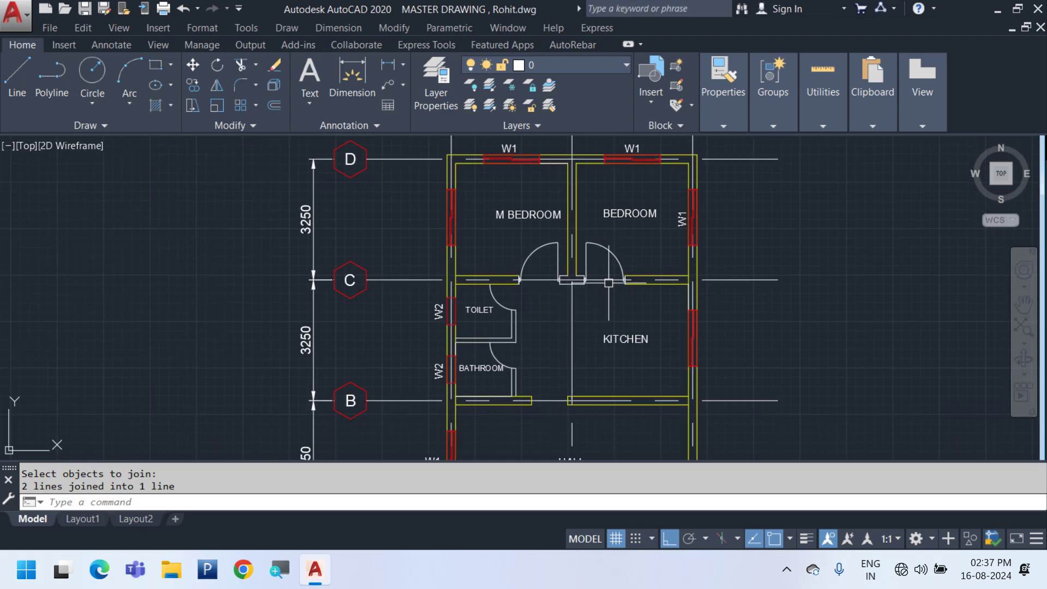
{"action": "middle_click_drag", "start_coordinate": [654, 403], "coordinate": [606, 357]}
{"action": "middle_click_drag", "start_coordinate": [623, 189], "coordinate": [587, 265]}
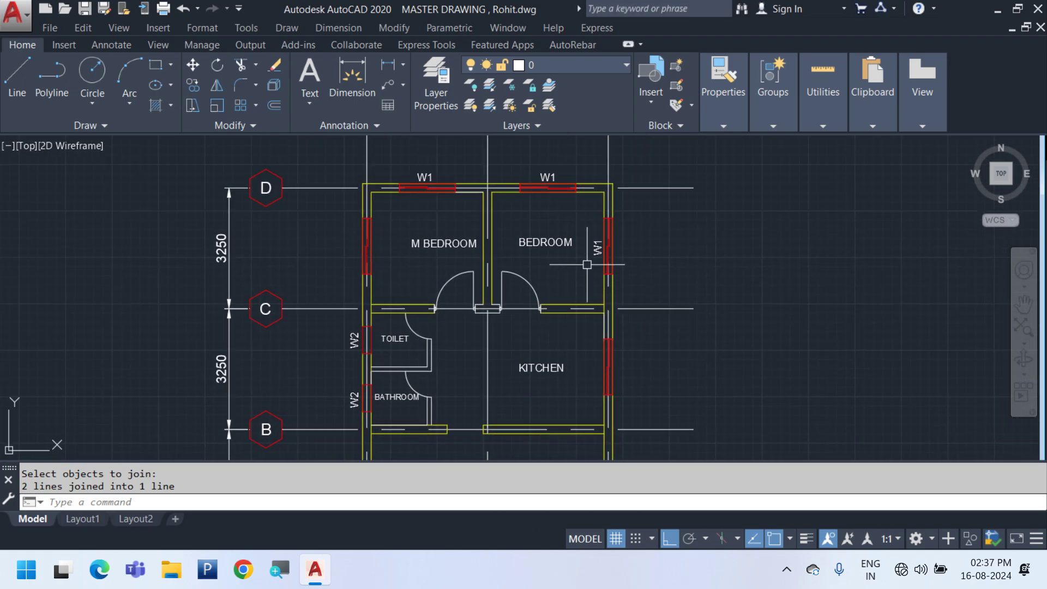
{"action": "left_click", "coordinate": [598, 242]}
{"action": "right_click", "coordinate": [785, 273]}
{"action": "left_click", "coordinate": [818, 282]}
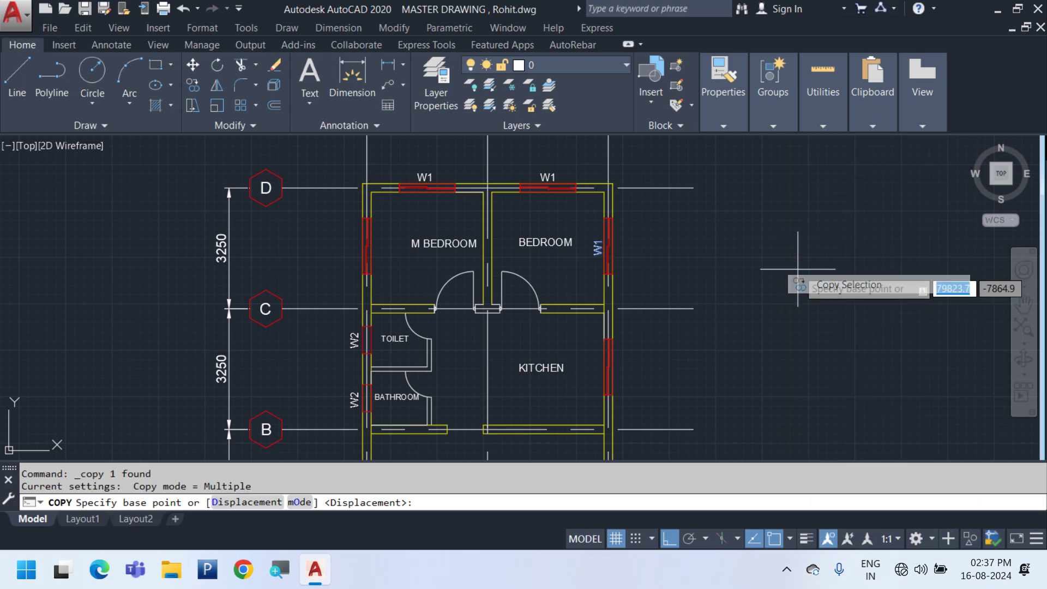
{"action": "left_click", "coordinate": [670, 309]}
{"action": "left_click", "coordinate": [670, 429]}
{"action": "key", "text": "Escape"}
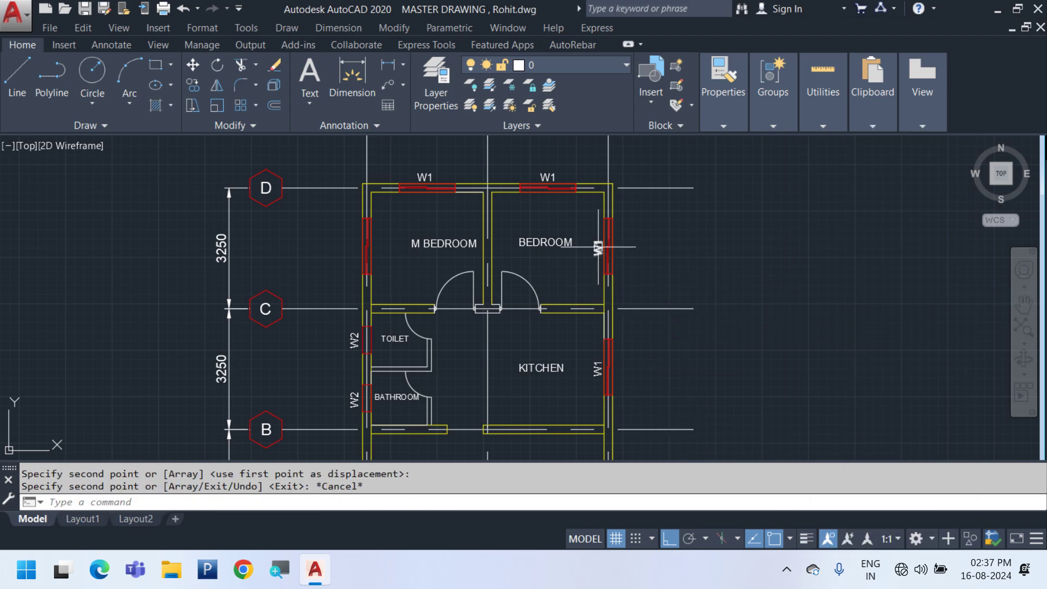
Copy the BEDROOM side window's W1 label 6500 across the plan to the M BEDROOM side window
{"action": "key", "text": "Return"}
{"action": "left_click", "coordinate": [608, 159]}
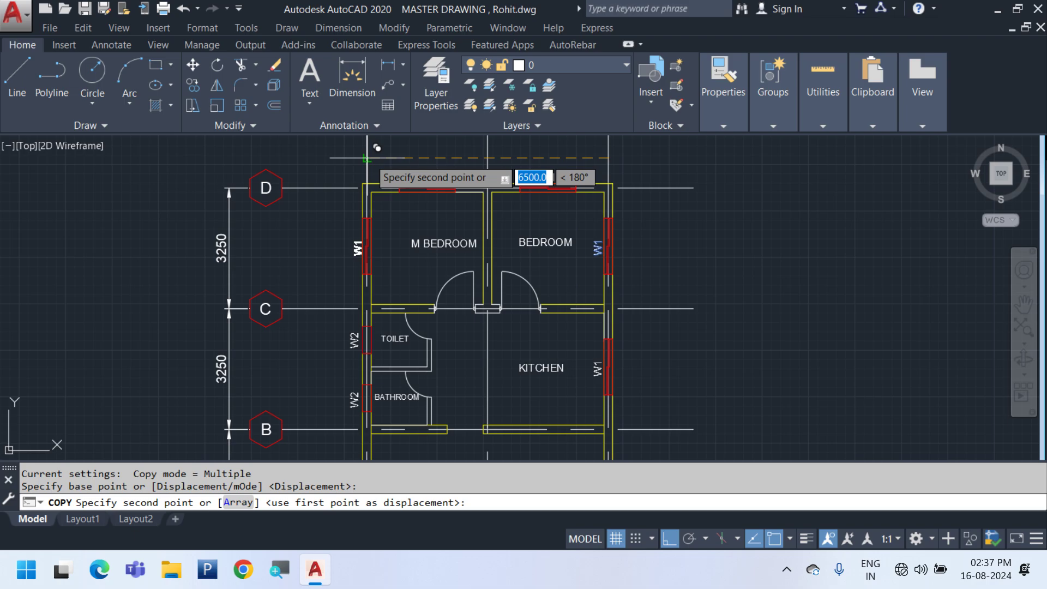
{"action": "left_click", "coordinate": [367, 158]}
{"action": "key", "text": "Escape"}
Match the properties of the BATHROOM's W2 label onto the HALL side window's W1 label so it reads vertically
{"action": "middle_click_drag", "start_coordinate": [516, 452], "coordinate": [559, 308]}
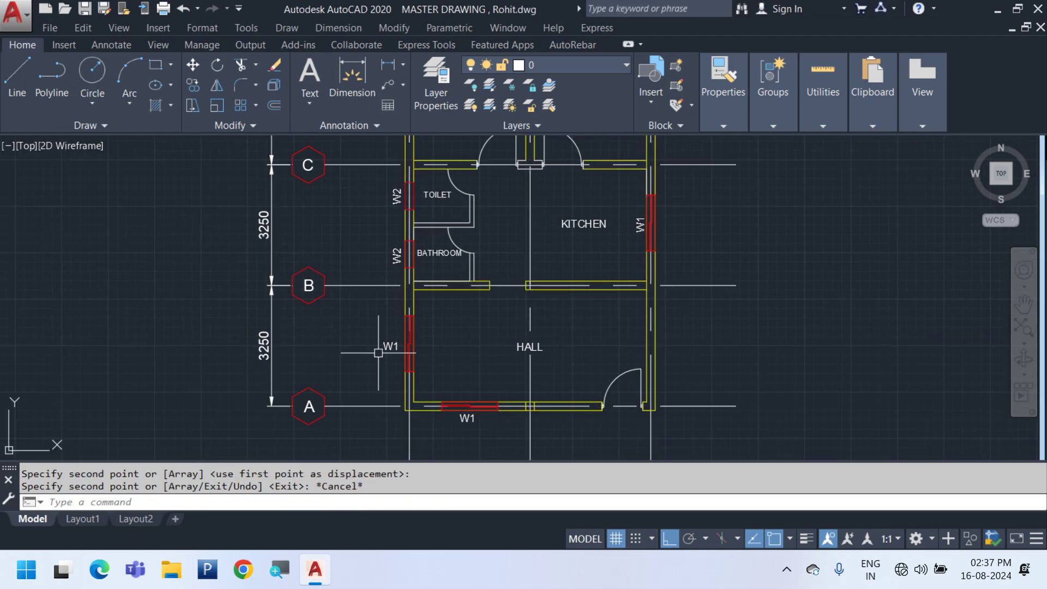
{"action": "type", "text": "A"}
{"action": "key", "text": "Return"}
{"action": "left_click", "coordinate": [398, 259]}
{"action": "left_click", "coordinate": [391, 349]}
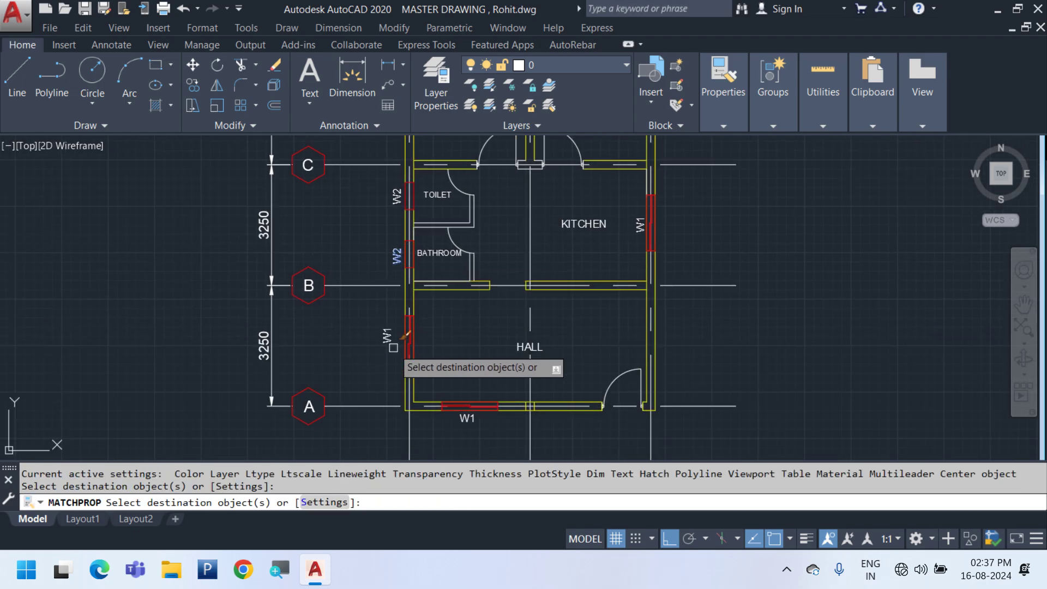
{"action": "scroll", "coordinate": [387, 355], "scroll_direction": "up", "scroll_amount": 5}
{"action": "key", "text": "Escape"}
Move the HALL side window's vertical W1 label down and closer to the wall so it sits beside the window
{"action": "left_click", "coordinate": [388, 356]}
{"action": "left_click", "coordinate": [330, 309]}
{"action": "type", "text": "m"}
{"action": "key", "text": "Return"}
{"action": "left_click", "coordinate": [626, 278]}
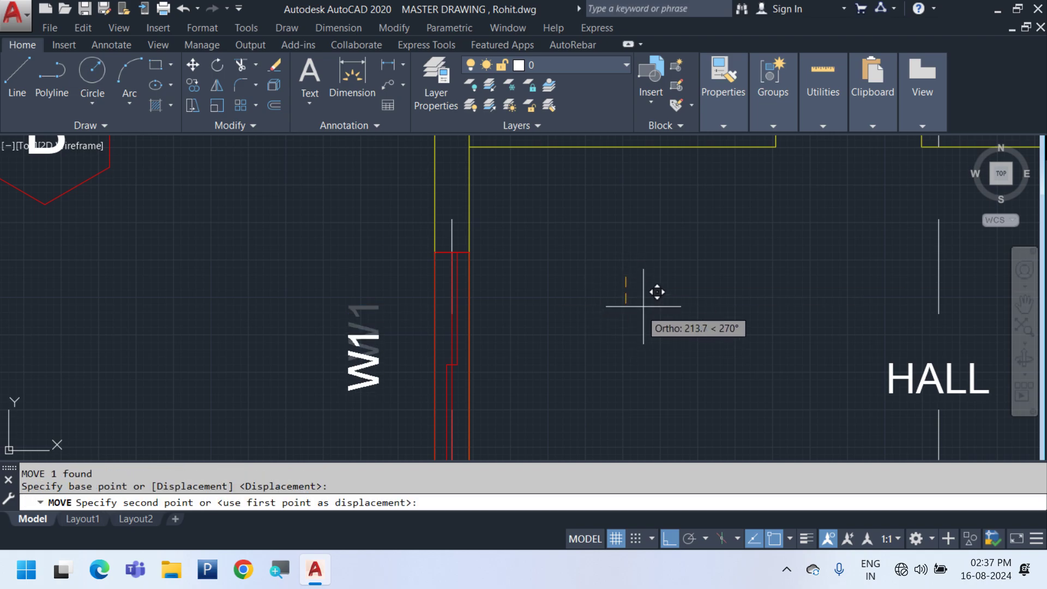
{"action": "left_click", "coordinate": [646, 304]}
{"action": "left_click", "coordinate": [391, 406]}
{"action": "left_click", "coordinate": [339, 352]}
{"action": "key", "text": "Return"}
{"action": "left_click", "coordinate": [651, 295]}
{"action": "left_click", "coordinate": [690, 296]}
{"action": "scroll", "coordinate": [543, 296], "scroll_direction": "down", "scroll_amount": 6}
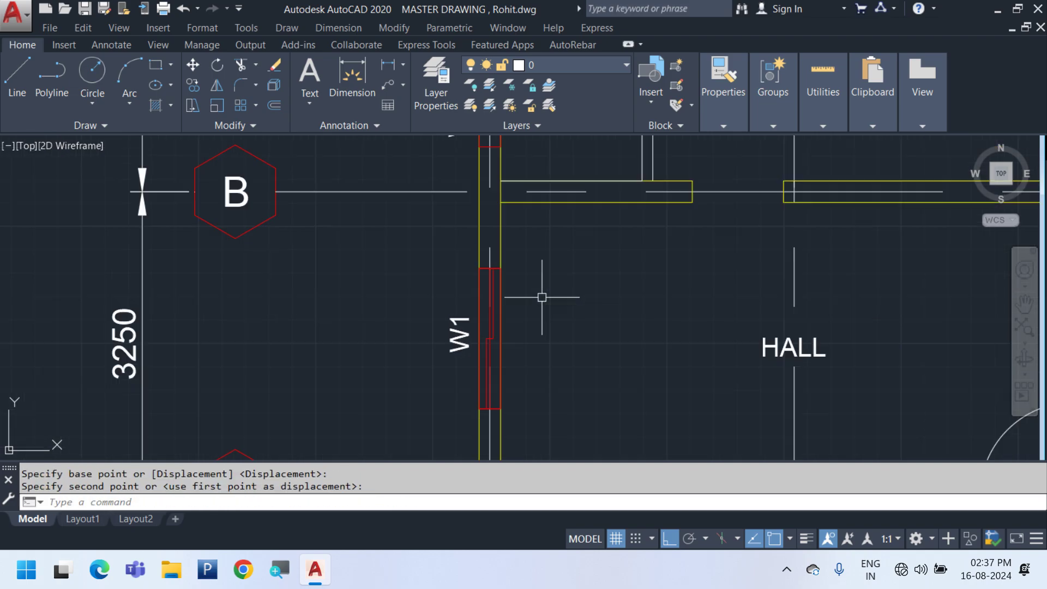
Paste a copy of the W1 label inside the HALL entrance door swing and change its text to D1
{"action": "middle_click_drag", "start_coordinate": [701, 370], "coordinate": [552, 369]}
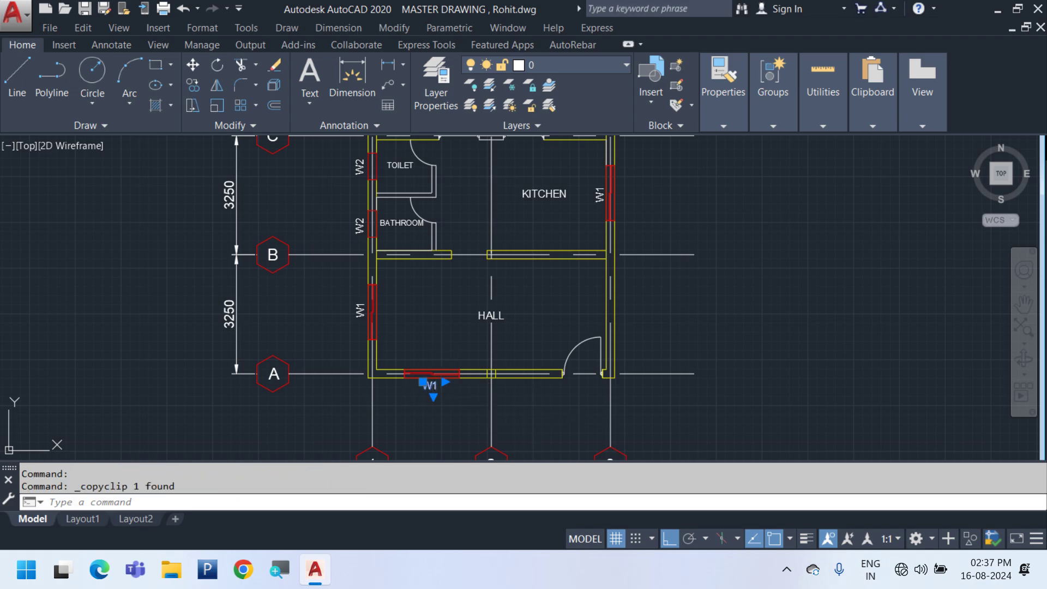
{"action": "key", "text": "ctrl+v"}
{"action": "scroll", "coordinate": [594, 375], "scroll_direction": "up", "scroll_amount": 6}
{"action": "left_click", "coordinate": [565, 327]}
{"action": "double_click", "coordinate": [566, 322]}
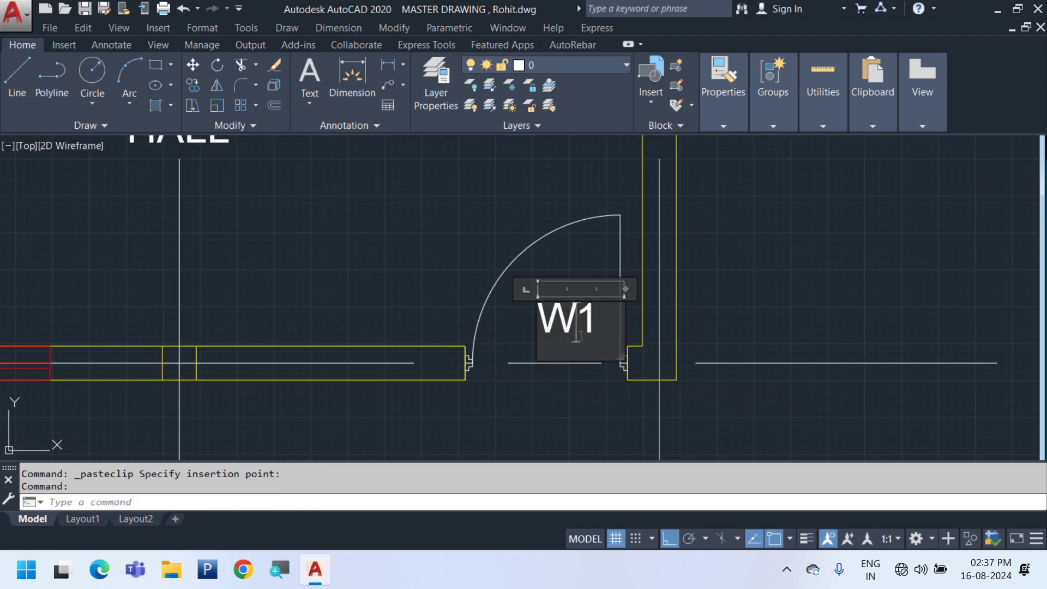
{"action": "left_click", "coordinate": [564, 432]}
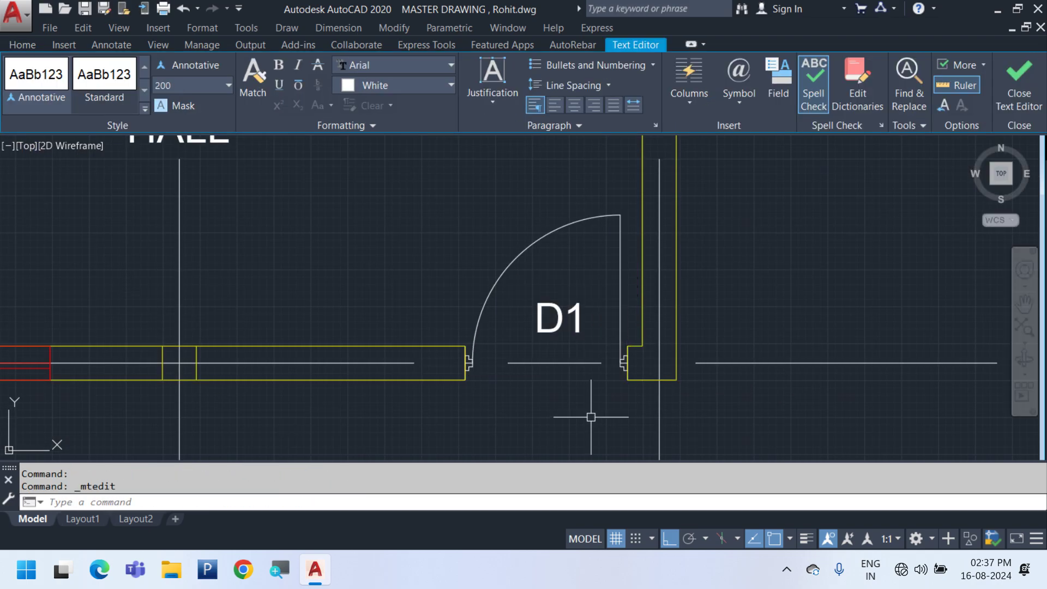
{"action": "scroll", "coordinate": [573, 416], "scroll_direction": "down", "scroll_amount": 7}
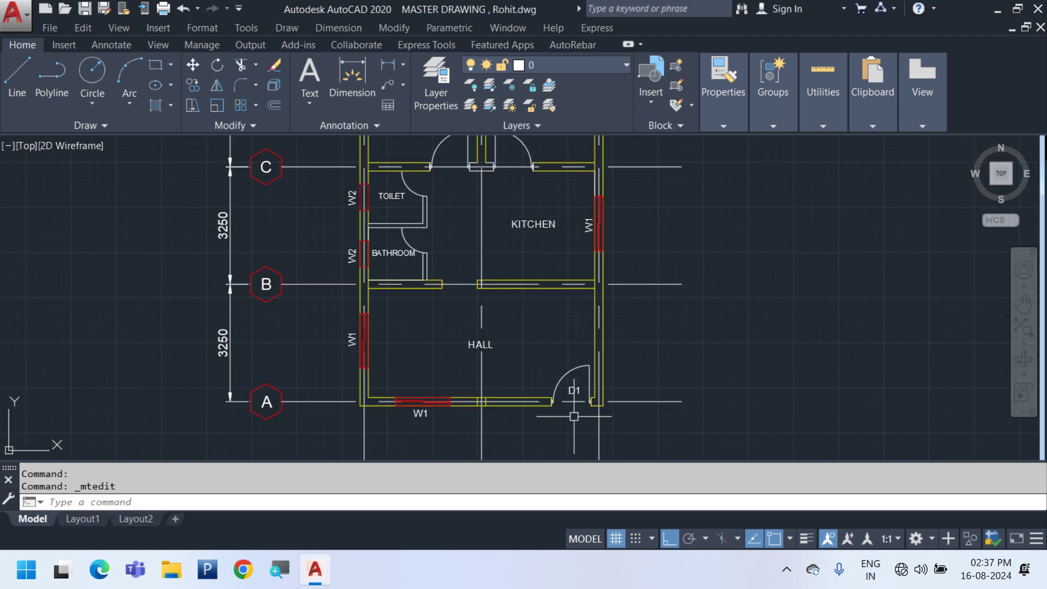
Copy the HALL door's D1 label into the door swings of the M BEDROOM and BEDROOM
{"action": "scroll", "coordinate": [570, 387], "scroll_direction": "up", "scroll_amount": 4}
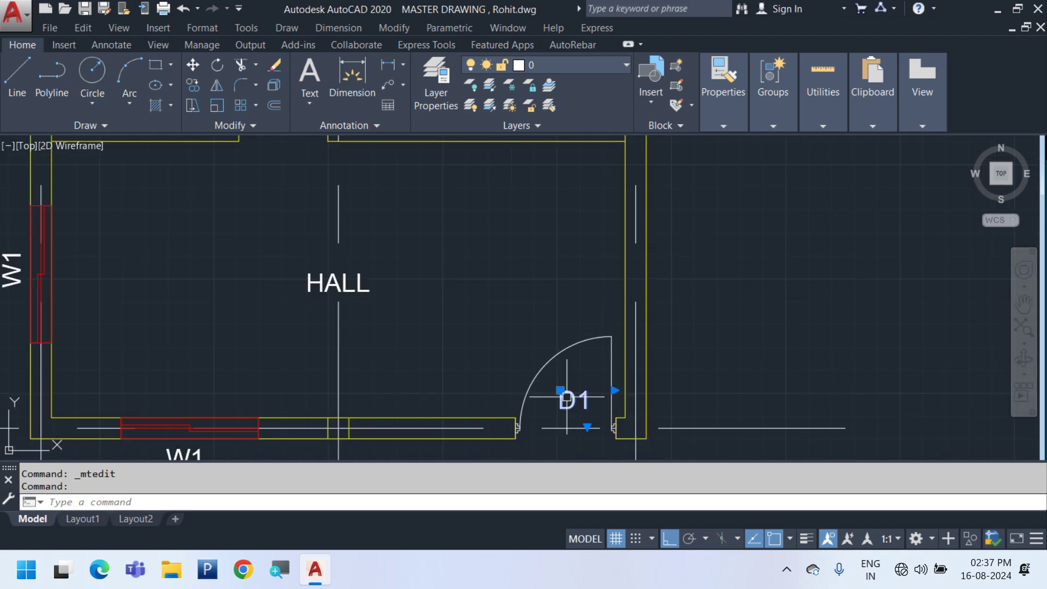
{"action": "key", "text": "ctrl+c"}
{"action": "key", "text": "ctrl+v"}
{"action": "middle_click_drag", "start_coordinate": [325, 187], "coordinate": [411, 458]}
{"action": "middle_click_drag", "start_coordinate": [385, 181], "coordinate": [451, 456]}
{"action": "middle_click_drag", "start_coordinate": [399, 394], "coordinate": [457, 226]}
{"action": "middle_click_drag", "start_coordinate": [657, 275], "coordinate": [607, 295]}
{"action": "left_click", "coordinate": [555, 241]}
Place a door label at the BATHROOM door and change its text to D2
{"action": "middle_click_drag", "start_coordinate": [458, 375], "coordinate": [577, 206]}
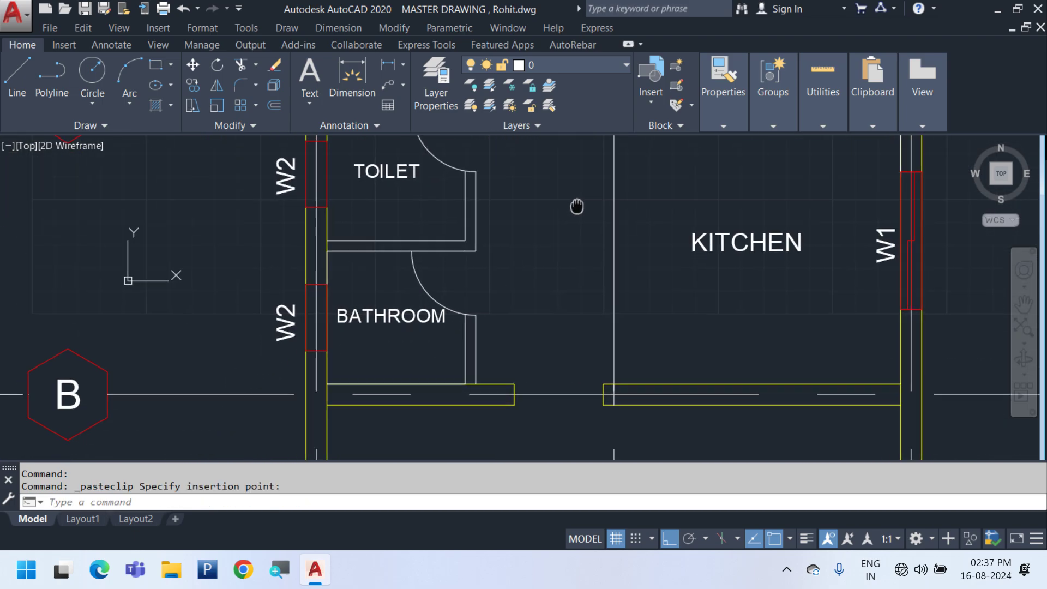
{"action": "scroll", "coordinate": [420, 283], "scroll_direction": "up", "scroll_amount": 4}
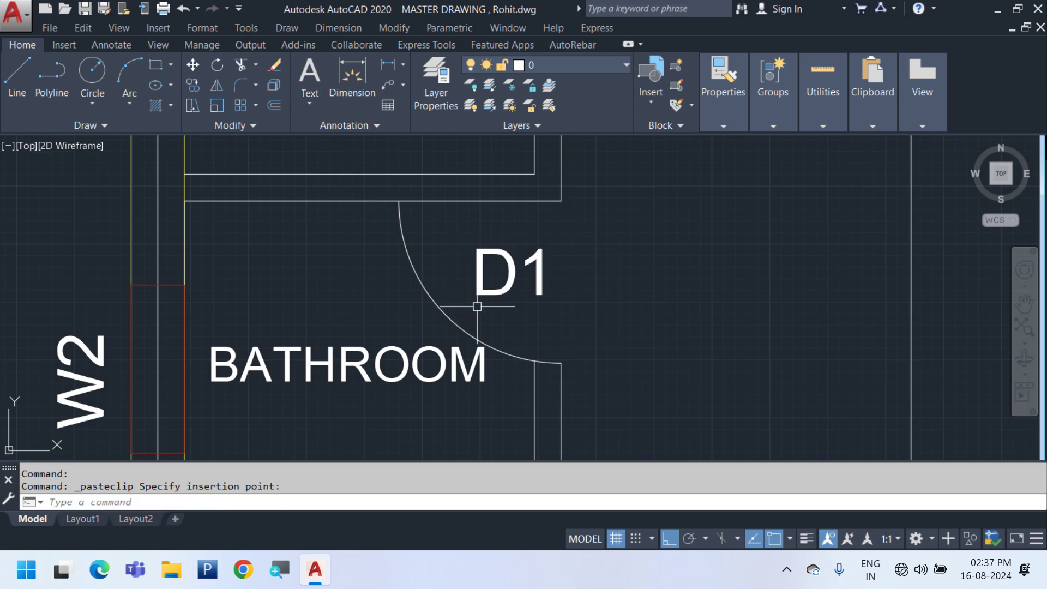
{"action": "double_click", "coordinate": [540, 285]}
{"action": "left_click_drag", "start_coordinate": [531, 286], "coordinate": [598, 291]}
{"action": "type", "text": "2"}
{"action": "left_click", "coordinate": [654, 283]}
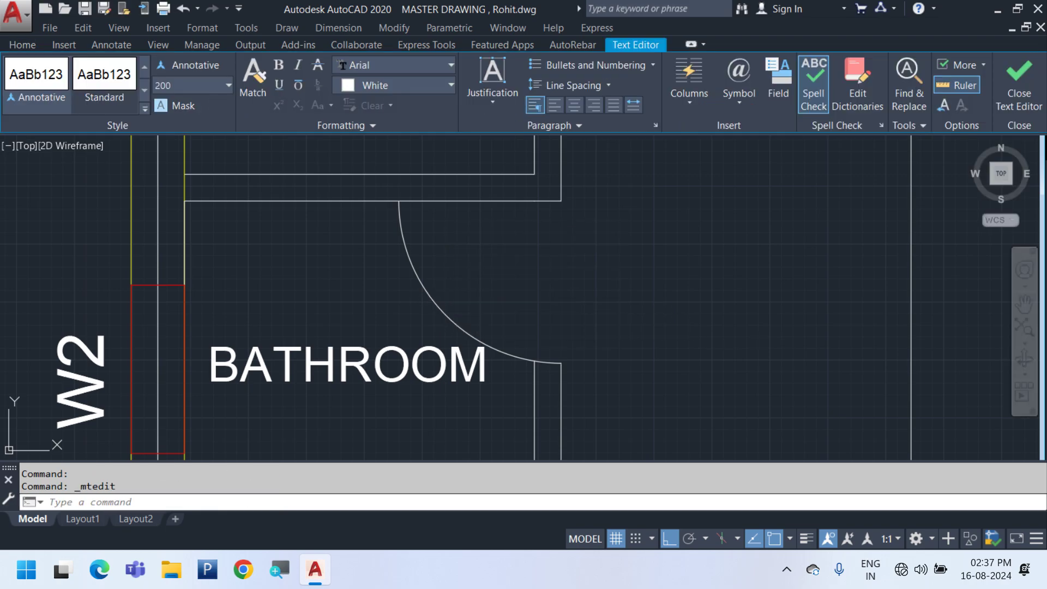
Copy the BATHROOM door's D2 label up to the TOILET door swing
{"action": "middle_click_drag", "start_coordinate": [654, 273], "coordinate": [626, 435]}
{"action": "middle_click_drag", "start_coordinate": [505, 257], "coordinate": [484, 392]}
{"action": "scroll", "coordinate": [511, 431], "scroll_direction": "down", "scroll_amount": 4}
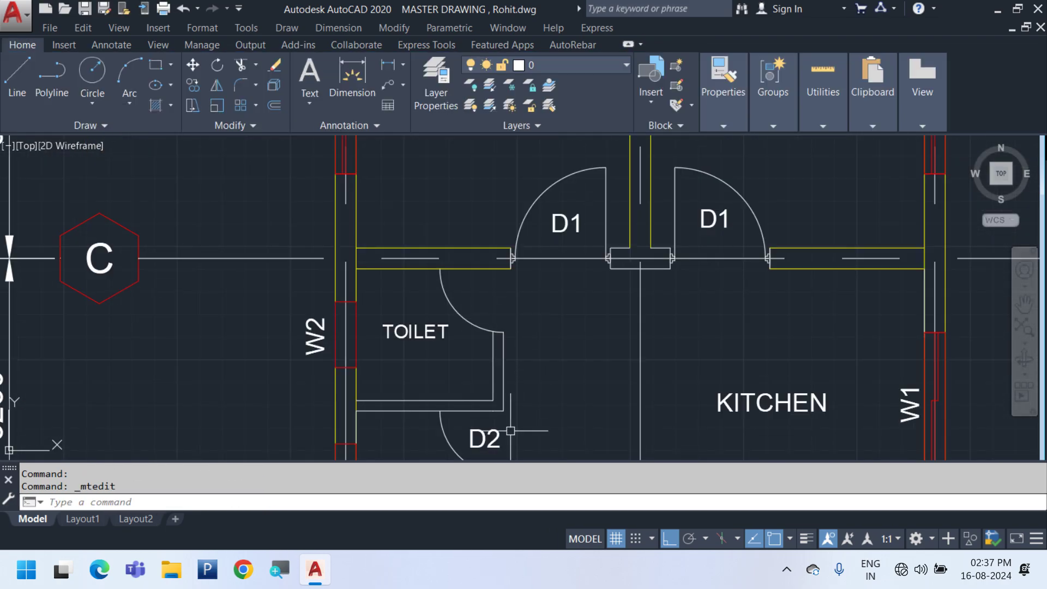
{"action": "right_click", "coordinate": [544, 375]}
{"action": "left_click", "coordinate": [622, 285]}
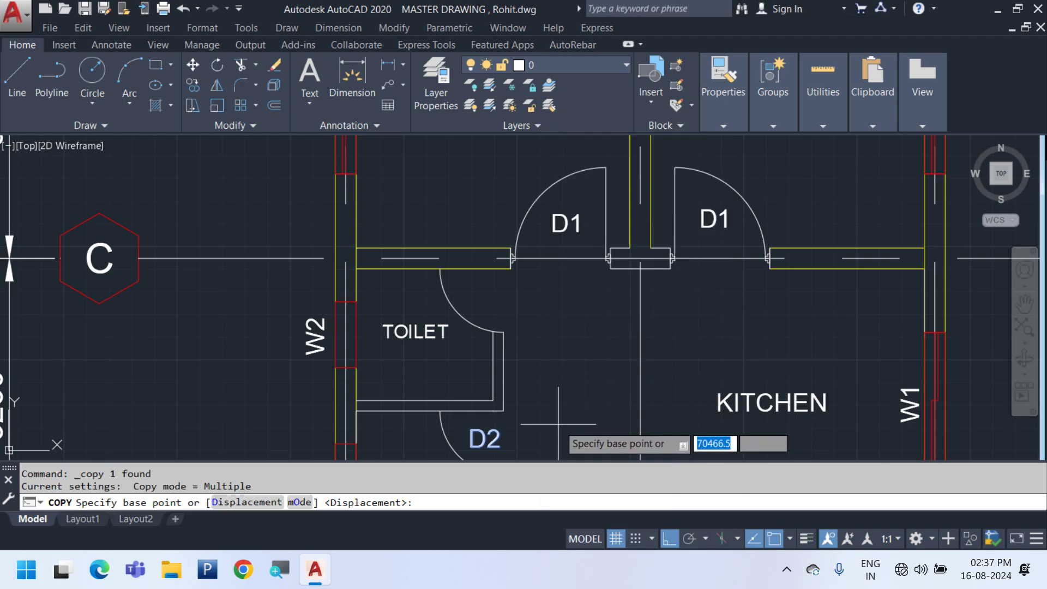
{"action": "left_click", "coordinate": [553, 431]}
{"action": "left_click", "coordinate": [564, 291]}
{"action": "key", "text": "Escape"}
{"action": "scroll", "coordinate": [534, 295], "scroll_direction": "down", "scroll_amount": 2}
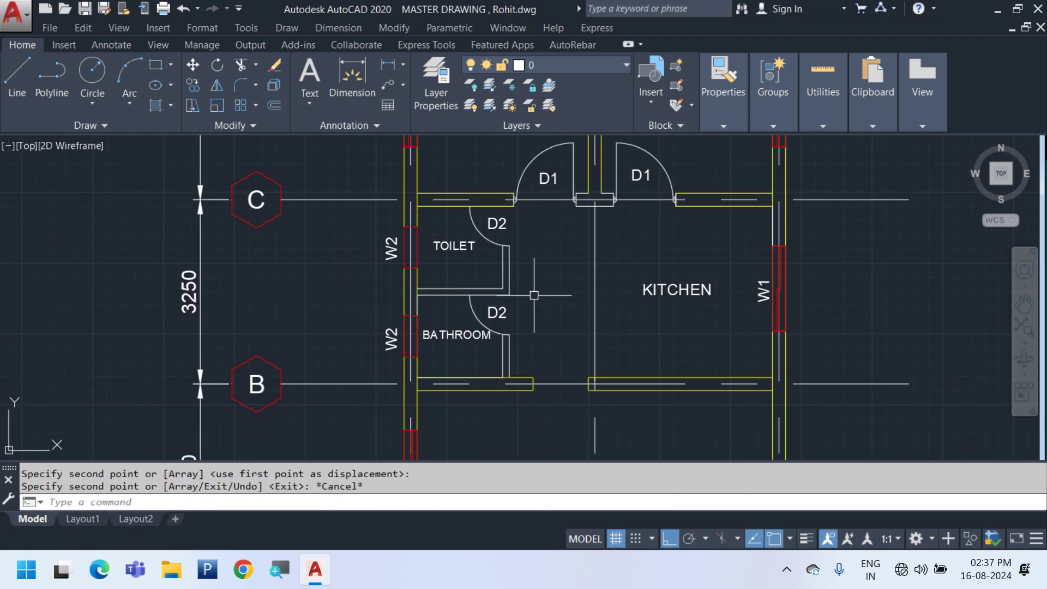
Paste a copy of the framed door block in the empty space outside the plan beside the KITCHEN
{"action": "scroll", "coordinate": [462, 344], "scroll_direction": "up", "scroll_amount": 7}
{"action": "scroll", "coordinate": [485, 326], "scroll_direction": "down", "scroll_amount": 6}
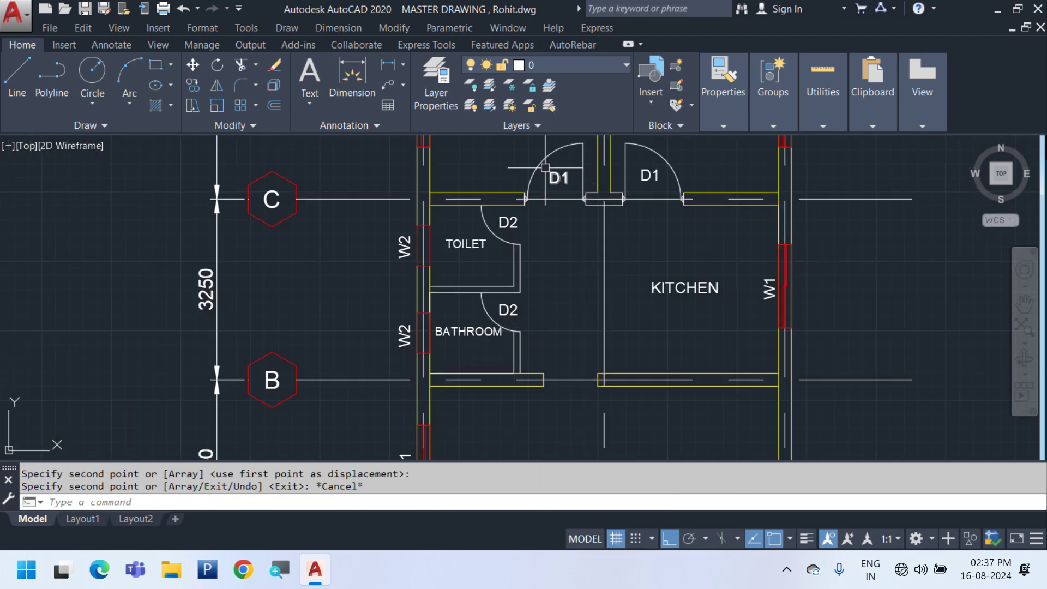
{"action": "key", "text": "ctrl+c"}
{"action": "key", "text": "ctrl+v"}
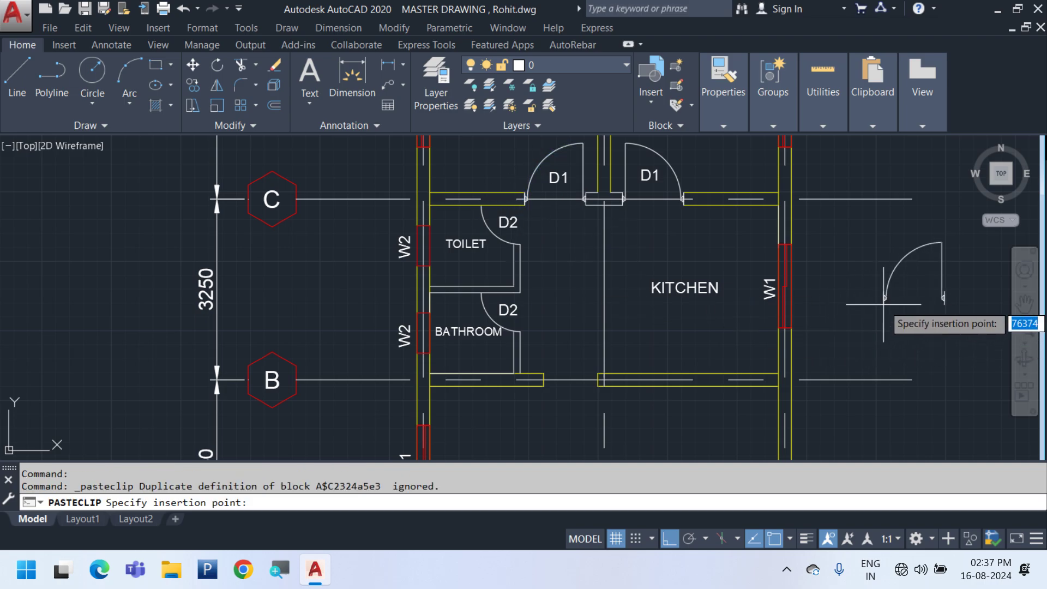
{"action": "scroll", "coordinate": [451, 317], "scroll_direction": "up", "scroll_amount": 4}
{"action": "scroll", "coordinate": [415, 322], "scroll_direction": "down", "scroll_amount": 4}
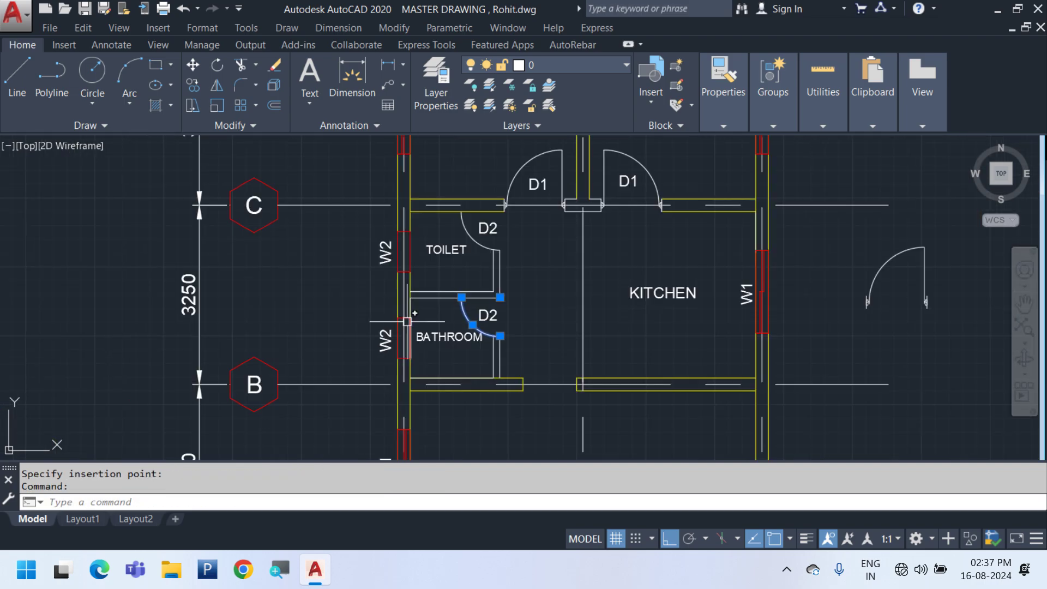
{"action": "scroll", "coordinate": [475, 271], "scroll_direction": "up", "scroll_amount": 4}
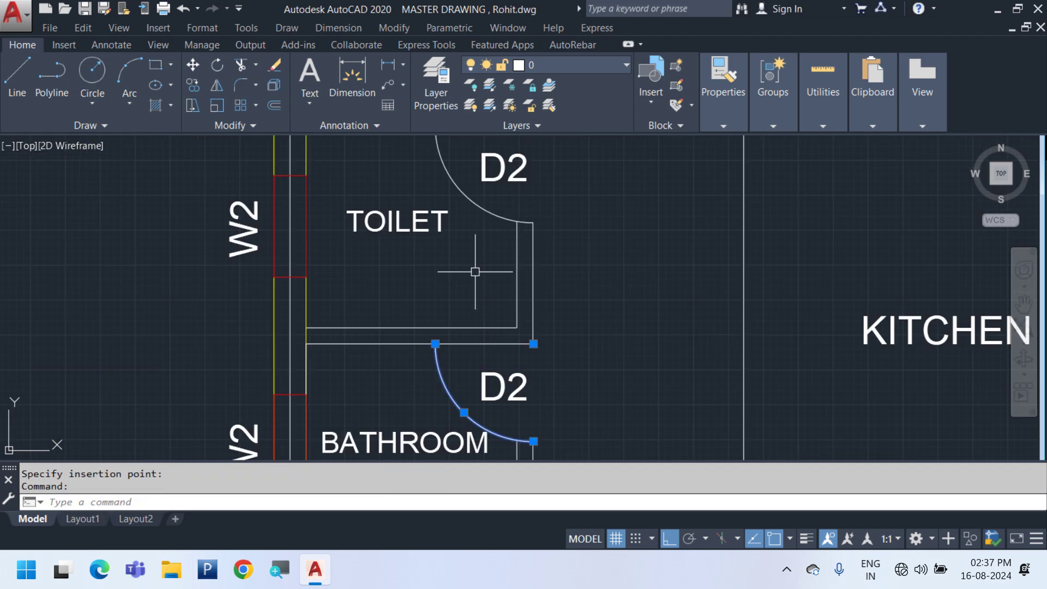
{"action": "scroll", "coordinate": [425, 337], "scroll_direction": "up", "scroll_amount": 2}
{"action": "left_click", "coordinate": [426, 337]}
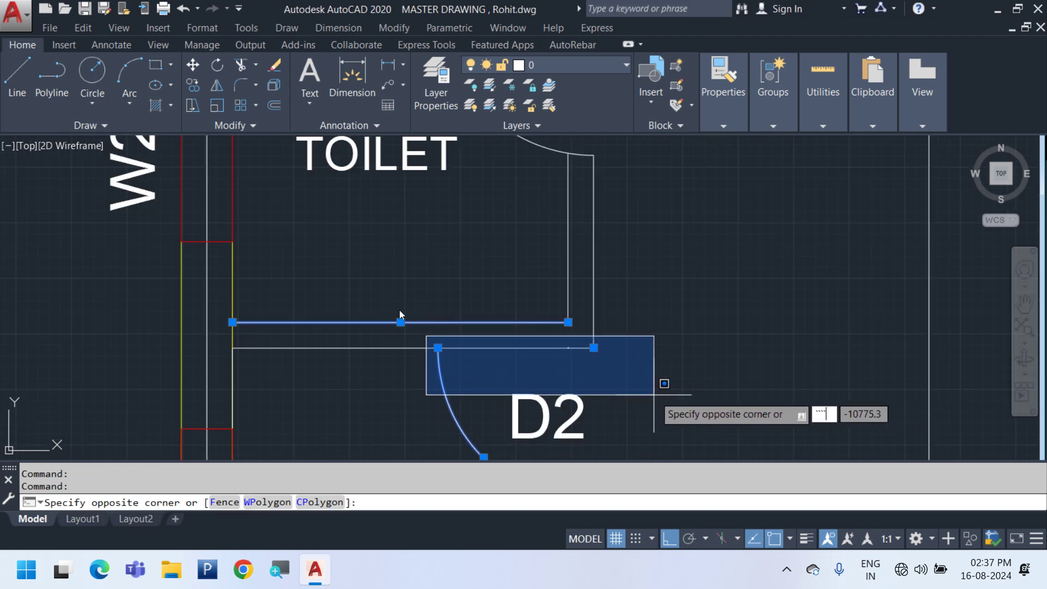
{"action": "middle_click_drag", "start_coordinate": [399, 309], "coordinate": [437, 239]}
{"action": "key", "text": "Escape"}
{"action": "key", "text": "Escape"}
Copy the BATHROOM door's swing arc and paste it in the empty space beside the framed door outside the plan
{"action": "left_click", "coordinate": [419, 236]}
{"action": "left_click", "coordinate": [746, 334]}
{"action": "left_click", "coordinate": [509, 316]}
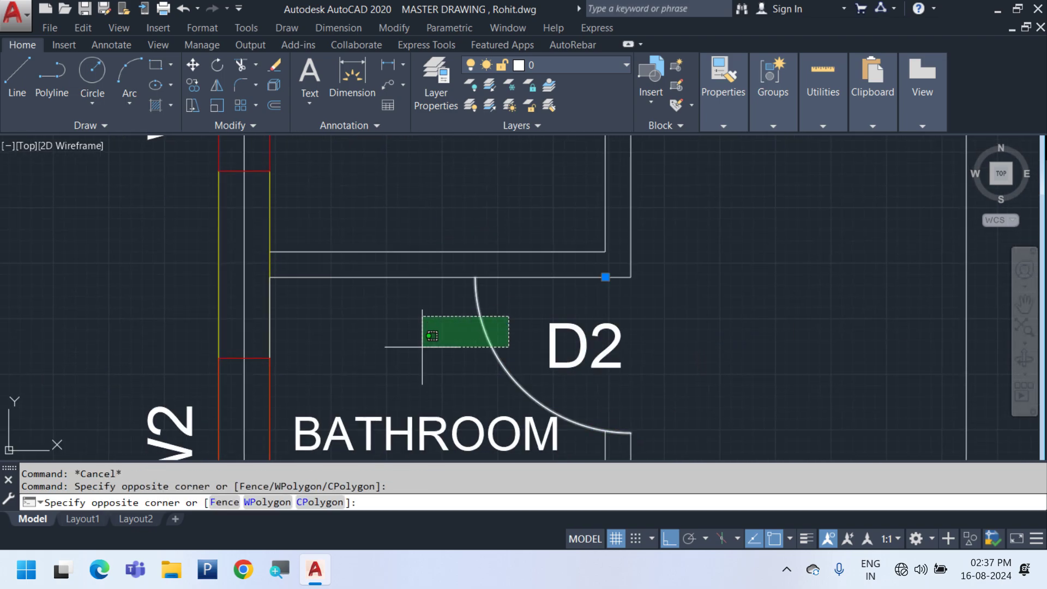
{"action": "left_click", "coordinate": [422, 347]}
{"action": "scroll", "coordinate": [492, 299], "scroll_direction": "down", "scroll_amount": 2}
{"action": "key", "text": "ctrl+c"}
{"action": "key", "text": "ctrl+v"}
{"action": "middle_click_drag", "start_coordinate": [829, 352], "coordinate": [348, 391]}
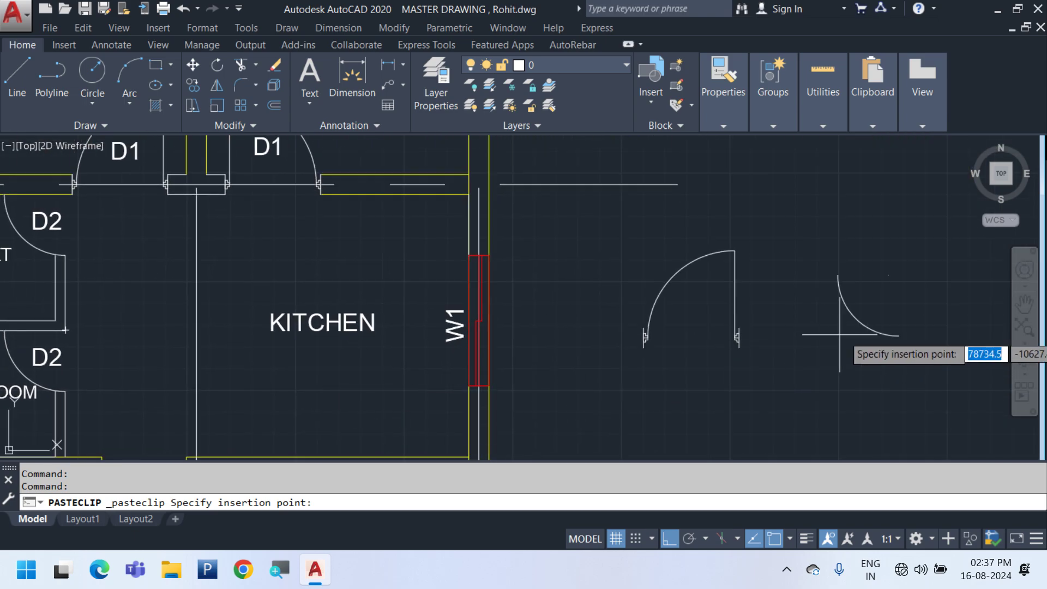
{"action": "scroll", "coordinate": [816, 328], "scroll_direction": "up", "scroll_amount": 2}
{"action": "left_click", "coordinate": [761, 334]}
Rotate the pasted swing arc 270° so it curves like the framed door's arc
{"action": "left_click", "coordinate": [889, 353]}
{"action": "left_click", "coordinate": [752, 220]}
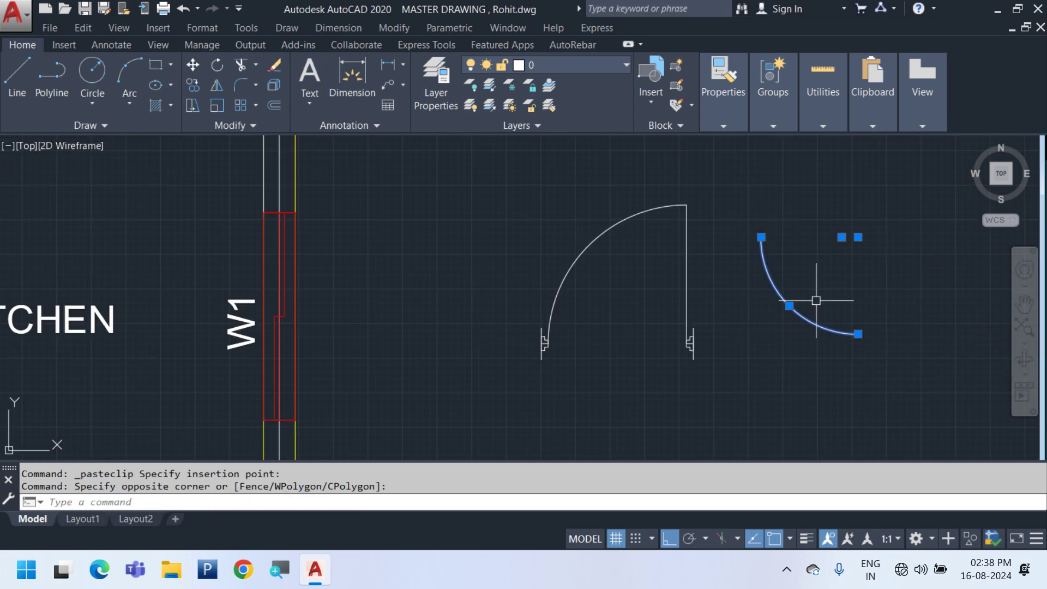
{"action": "type", "text": "ro"}
{"action": "key", "text": "Return"}
{"action": "left_click", "coordinate": [826, 283]}
{"action": "left_click", "coordinate": [857, 409]}
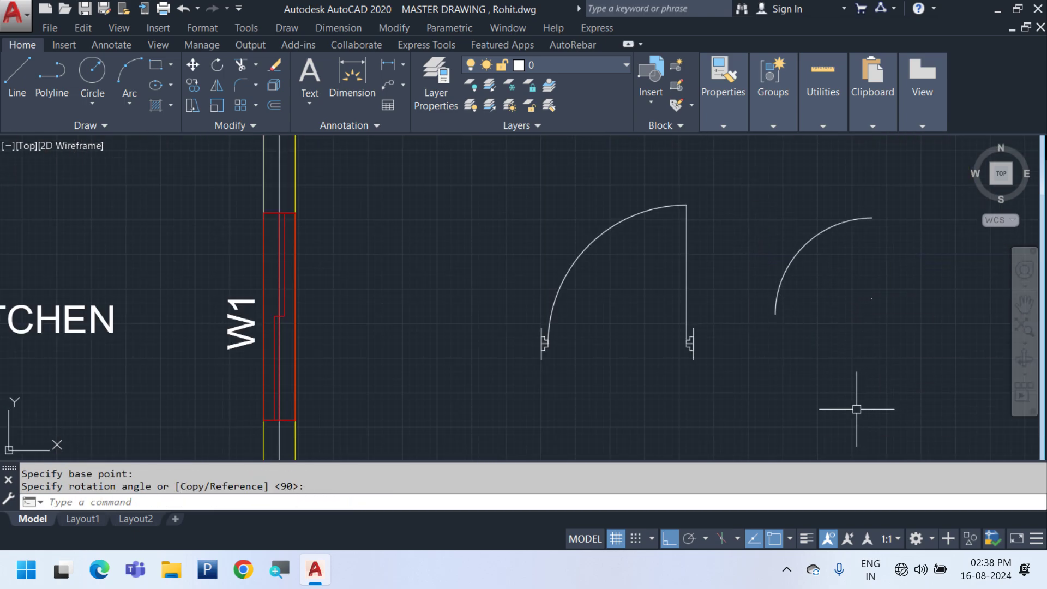
Explode the framed door block outside the plan into separate objects
{"action": "left_click", "coordinate": [738, 404]}
{"action": "left_click", "coordinate": [567, 325]}
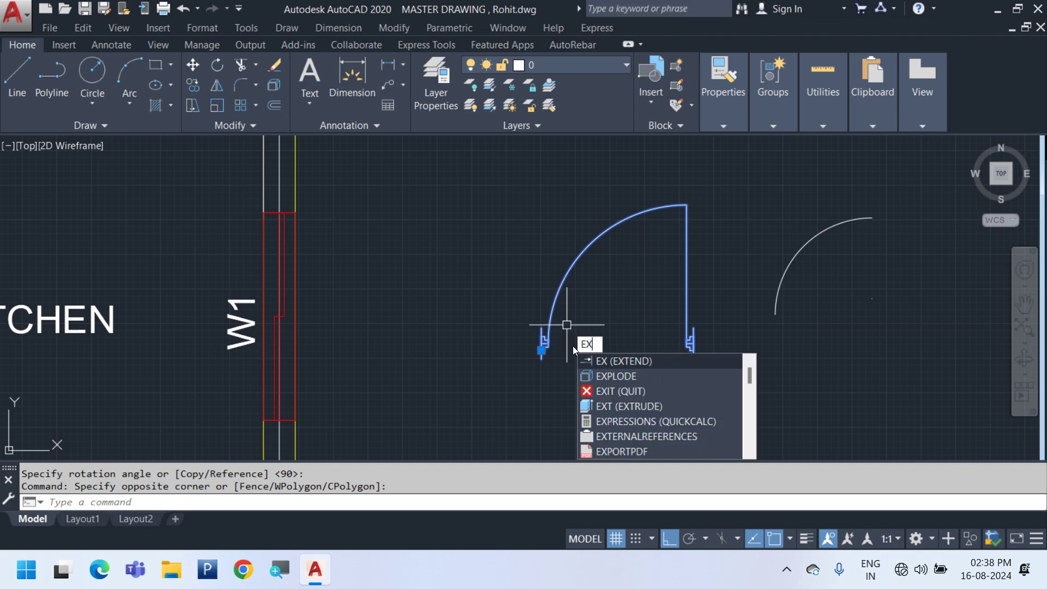
{"action": "left_click", "coordinate": [622, 377]}
{"action": "left_click", "coordinate": [507, 296]}
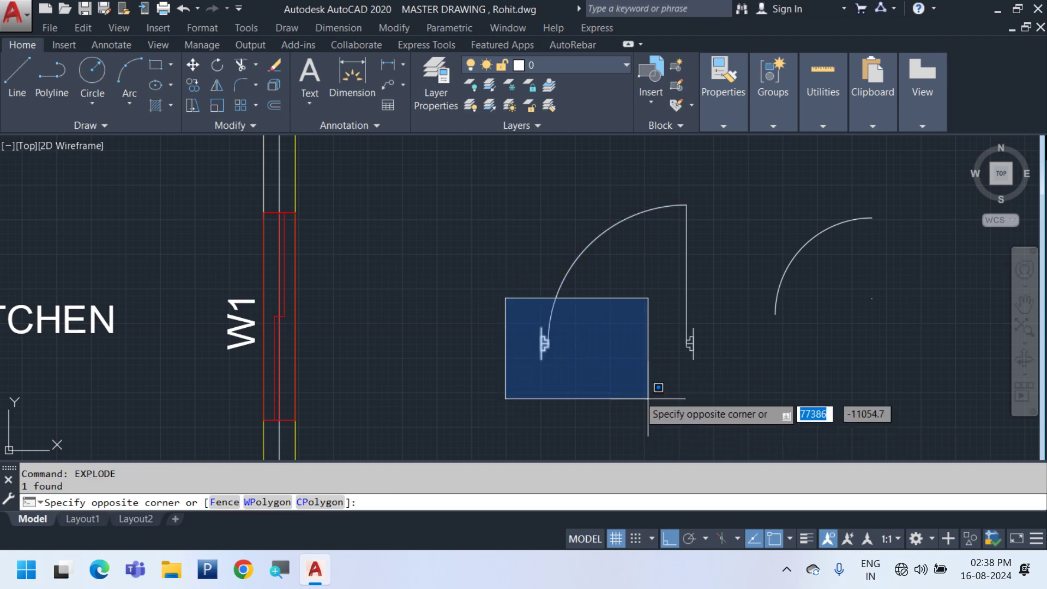
{"action": "left_click", "coordinate": [649, 420]}
{"action": "key", "text": "Return"}
{"action": "scroll", "coordinate": [537, 351], "scroll_direction": "up", "scroll_amount": 5}
{"action": "left_click", "coordinate": [559, 324]}
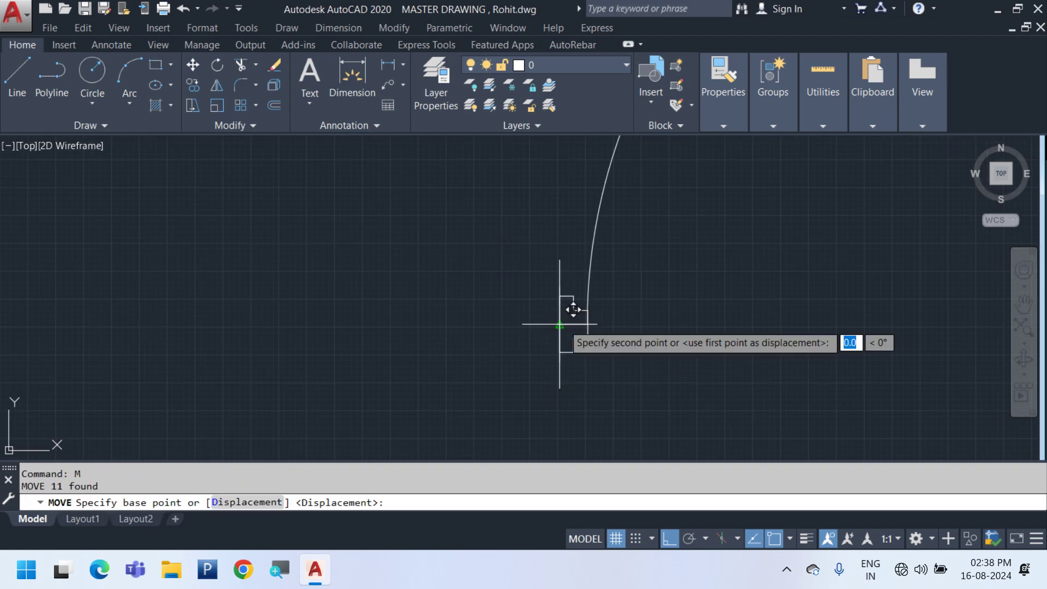
{"action": "key", "text": "Escape"}
Move the exploded door's left frame profile from its inner edge midpoint onto the lower end of the smaller arc
{"action": "left_click", "coordinate": [536, 242]}
{"action": "left_click", "coordinate": [601, 340]}
{"action": "key", "text": "Return"}
{"action": "scroll", "coordinate": [589, 336], "scroll_direction": "up", "scroll_amount": 4}
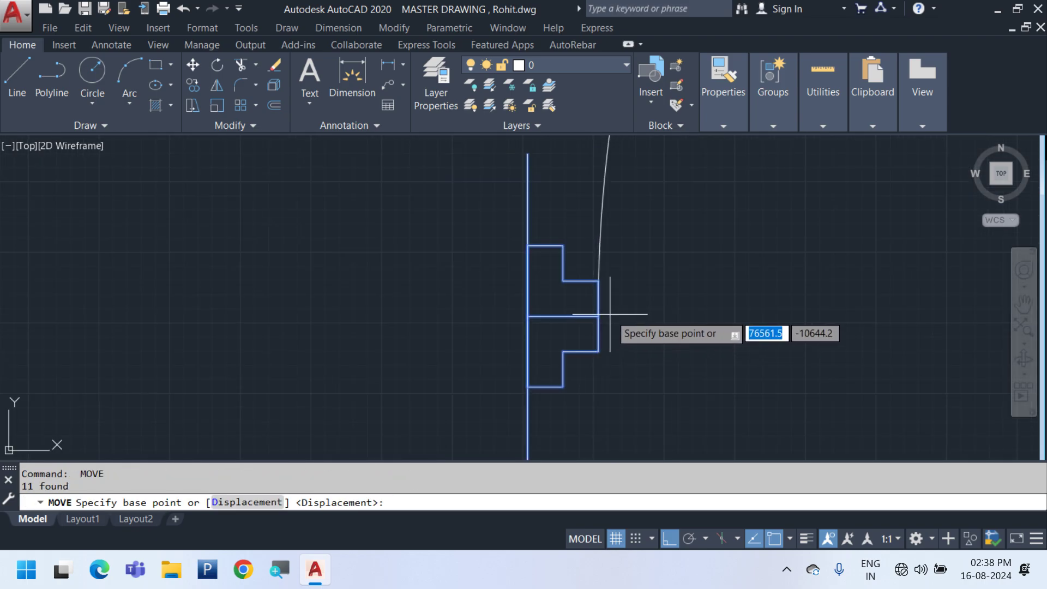
{"action": "left_click", "coordinate": [598, 315]}
{"action": "scroll", "coordinate": [481, 350], "scroll_direction": "down", "scroll_amount": 6}
{"action": "scroll", "coordinate": [832, 300], "scroll_direction": "up", "scroll_amount": 2}
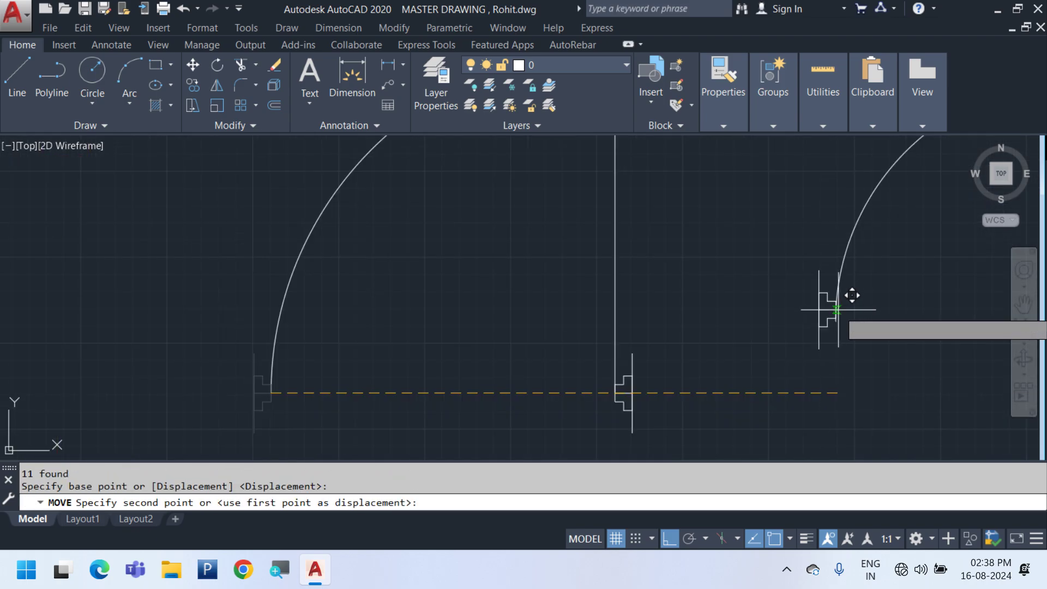
{"action": "left_click", "coordinate": [841, 326]}
{"action": "middle_click_drag", "start_coordinate": [841, 327], "coordinate": [364, 379]}
{"action": "key", "text": "Escape"}
Erase the stray object below the upper end of the smaller arc
{"action": "left_click", "coordinate": [564, 282]}
{"action": "left_click", "coordinate": [657, 375]}
{"action": "scroll", "coordinate": [692, 371], "scroll_direction": "down", "scroll_amount": 4}
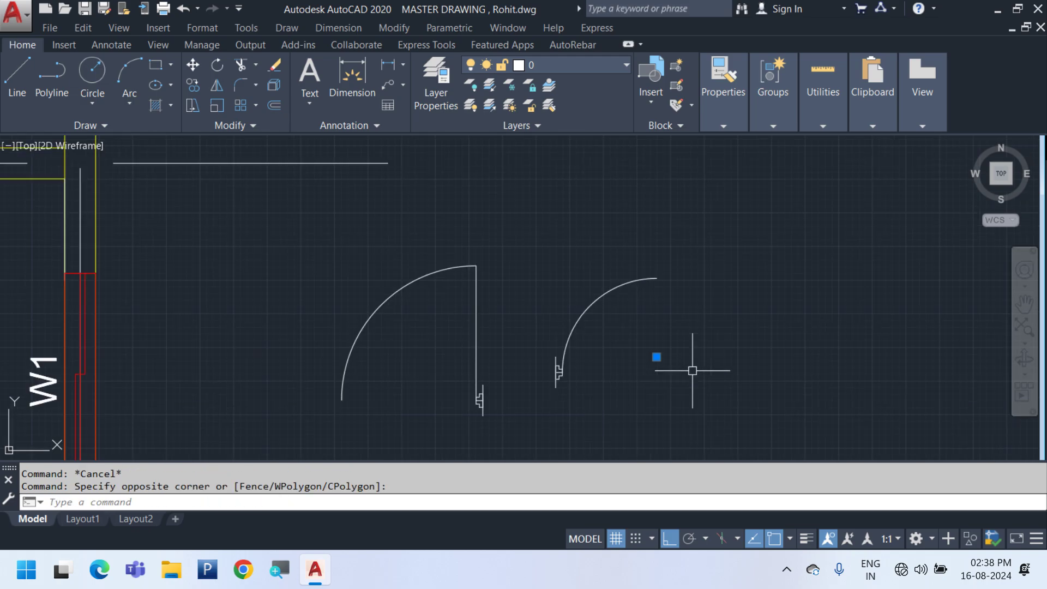
Mirror the smaller door's frame profile to the opposite side of the opening about the opening's midpoint, keeping the original
{"action": "left_click", "coordinate": [538, 332]}
{"action": "left_click", "coordinate": [645, 431]}
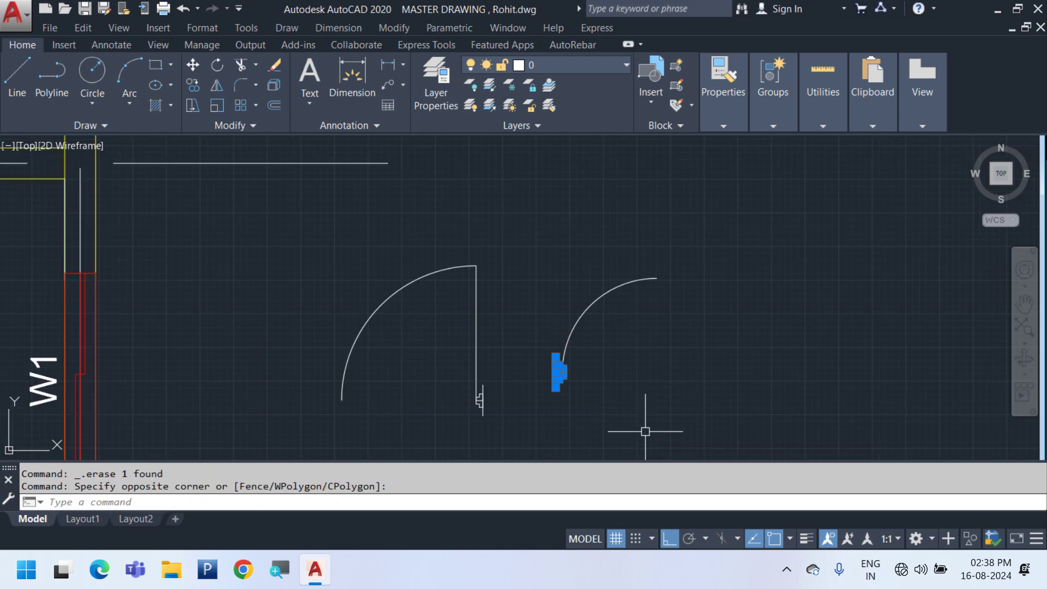
{"action": "key", "text": "Return"}
{"action": "scroll", "coordinate": [551, 349], "scroll_direction": "up", "scroll_amount": 2}
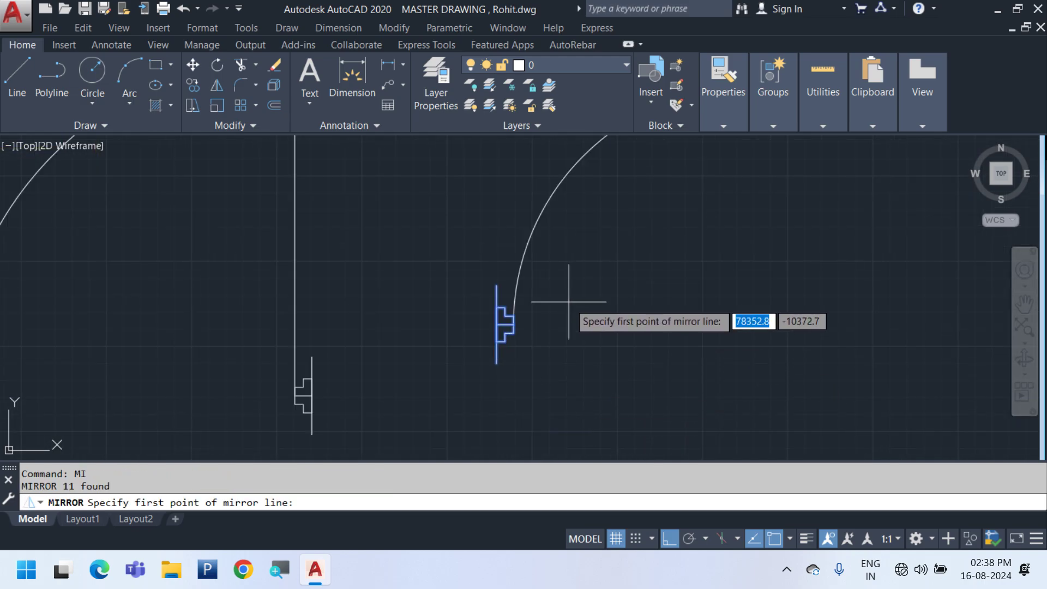
{"action": "right_click", "coordinate": [571, 305], "text": "shift"}
{"action": "left_click", "coordinate": [650, 176]}
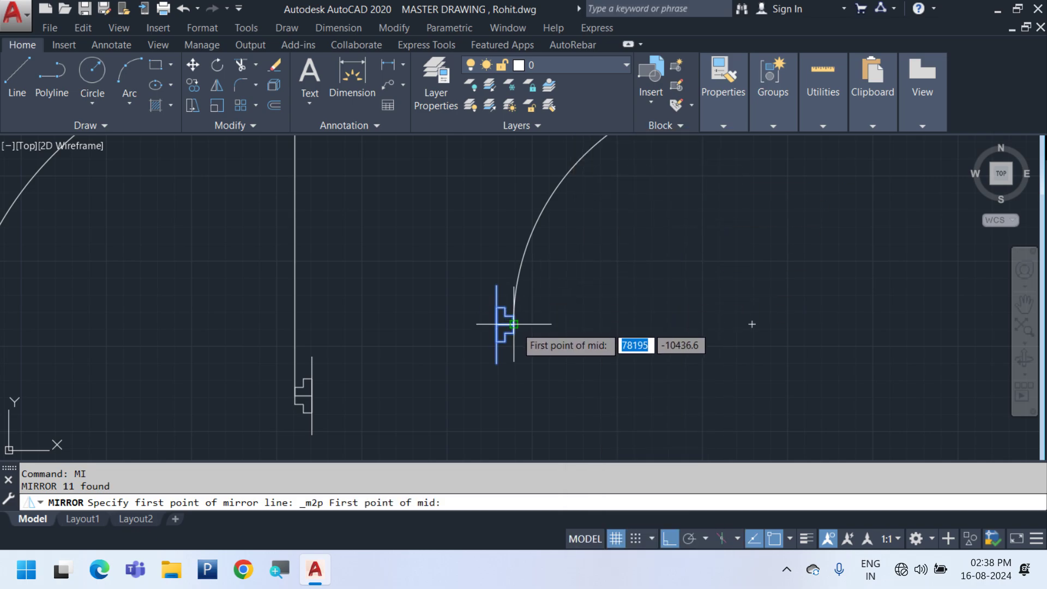
{"action": "left_click", "coordinate": [513, 324]}
{"action": "mouse_move", "coordinate": [666, 292]}
{"action": "middle_mouse_down"}
{"action": "mouse_move", "coordinate": [568, 366]}
{"action": "mouse_move", "coordinate": [562, 318]}
{"action": "middle_mouse_up"}
{"action": "left_click", "coordinate": [653, 225]}
{"action": "left_click", "coordinate": [638, 384]}
{"action": "key", "text": "Return"}
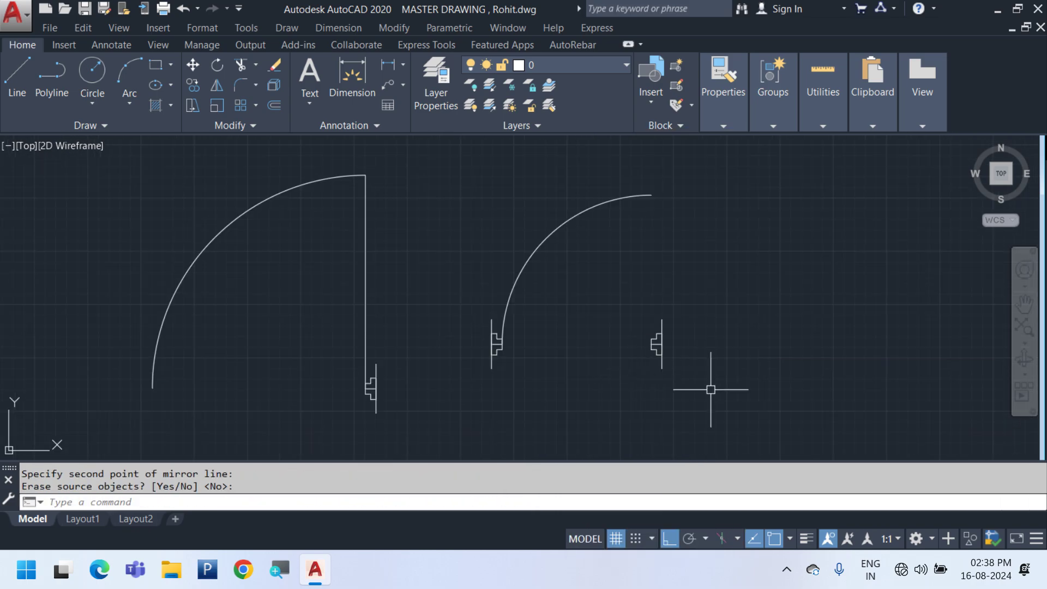
{"action": "type", "text": "L"}
{"action": "key", "text": "Return"}
{"action": "left_click", "coordinate": [662, 316]}
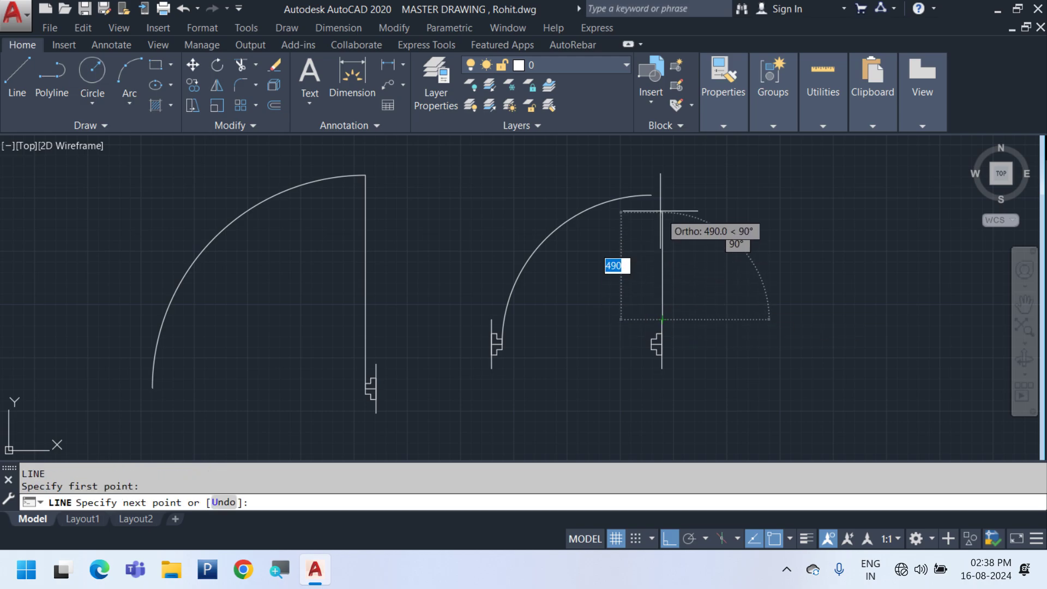
{"action": "key", "text": "Escape"}
{"action": "key", "text": "Escape"}
Draw the door leaf as a 700 long vertical line from the mirrored frame's inner edge to the arc's upper end
{"action": "scroll", "coordinate": [641, 338], "scroll_direction": "up", "scroll_amount": 2}
{"action": "key", "text": "Return"}
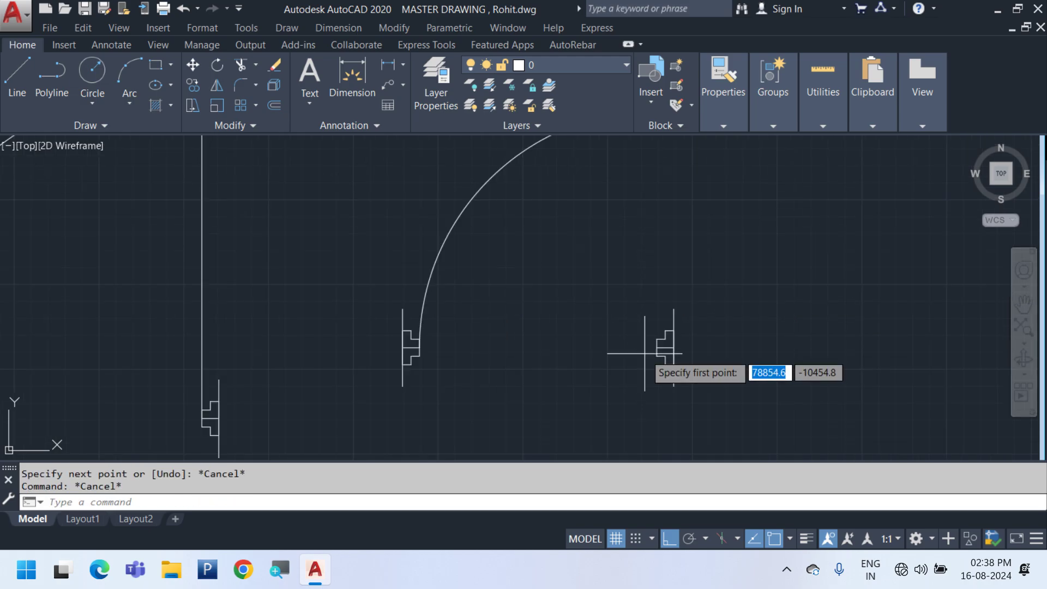
{"action": "left_click", "coordinate": [657, 346]}
{"action": "scroll", "coordinate": [649, 338], "scroll_direction": "down", "scroll_amount": 4}
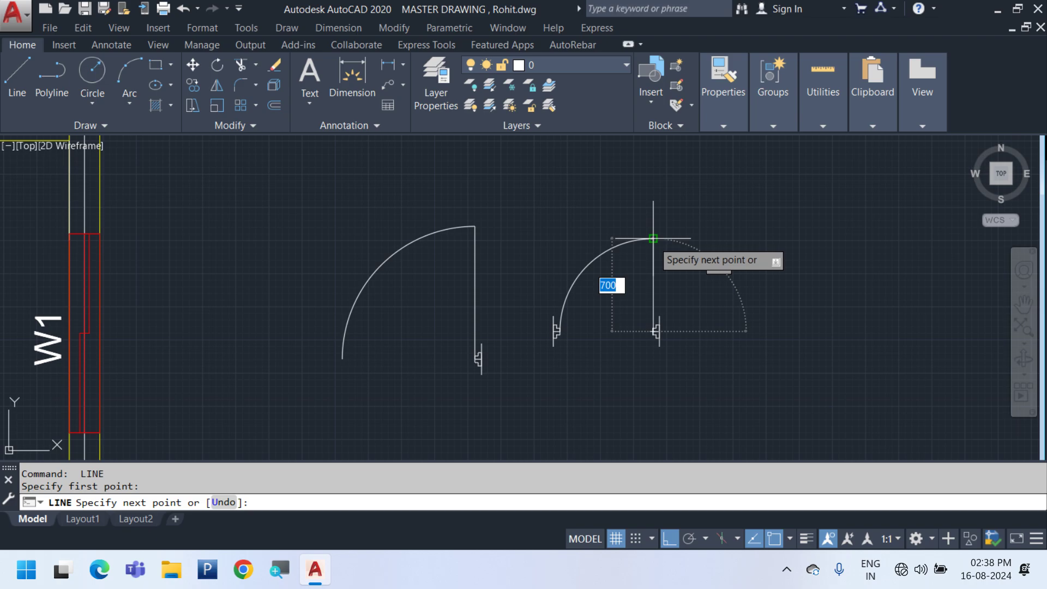
{"action": "key", "text": "Escape"}
Erase the remaining parts of the larger exploded door
{"action": "scroll", "coordinate": [480, 382], "scroll_direction": "up", "scroll_amount": 2}
{"action": "left_click", "coordinate": [487, 402]}
{"action": "left_click", "coordinate": [323, 210]}
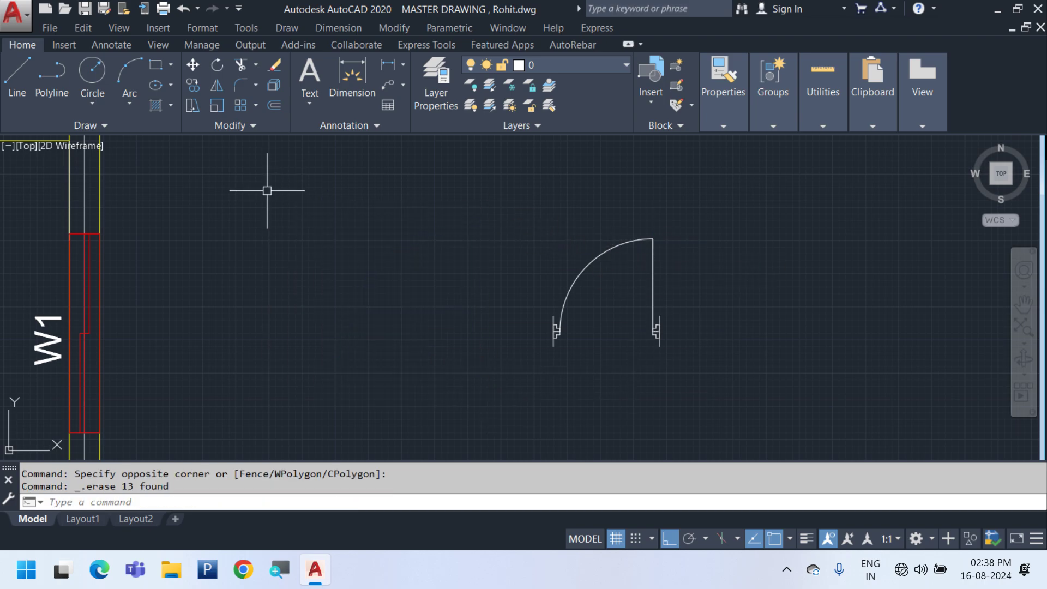
Copy the completed smaller framed door and paste it as a block between the TOILET and the KITCHEN
{"action": "left_click", "coordinate": [742, 369]}
{"action": "left_click", "coordinate": [394, 181]}
{"action": "key", "text": "ctrl+c"}
{"action": "key", "text": "ctrl+shift+v"}
{"action": "scroll", "coordinate": [569, 283], "scroll_direction": "down", "scroll_amount": 7}
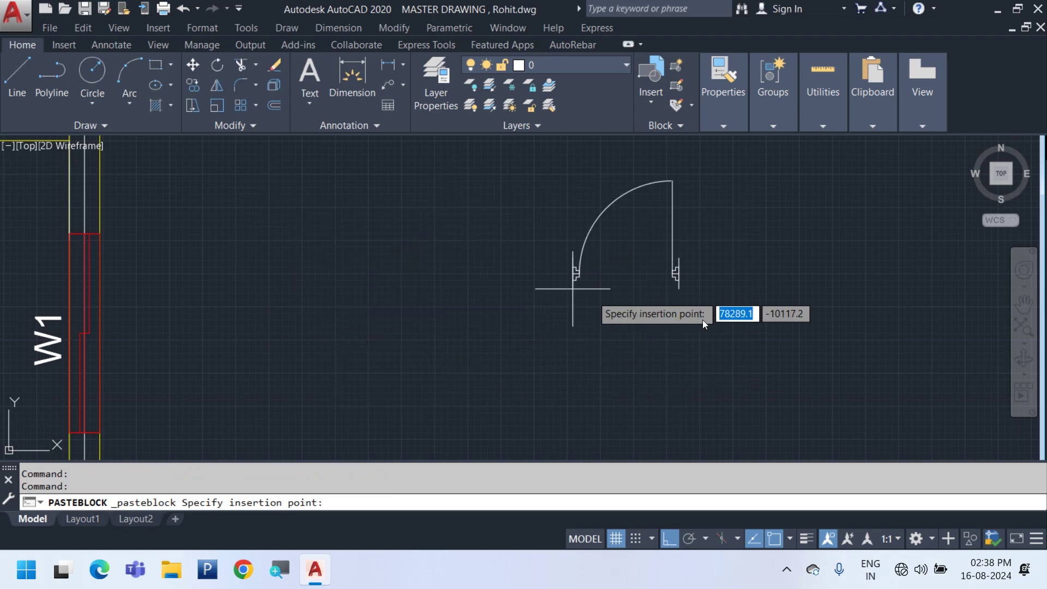
{"action": "scroll", "coordinate": [480, 321], "scroll_direction": "up", "scroll_amount": 5}
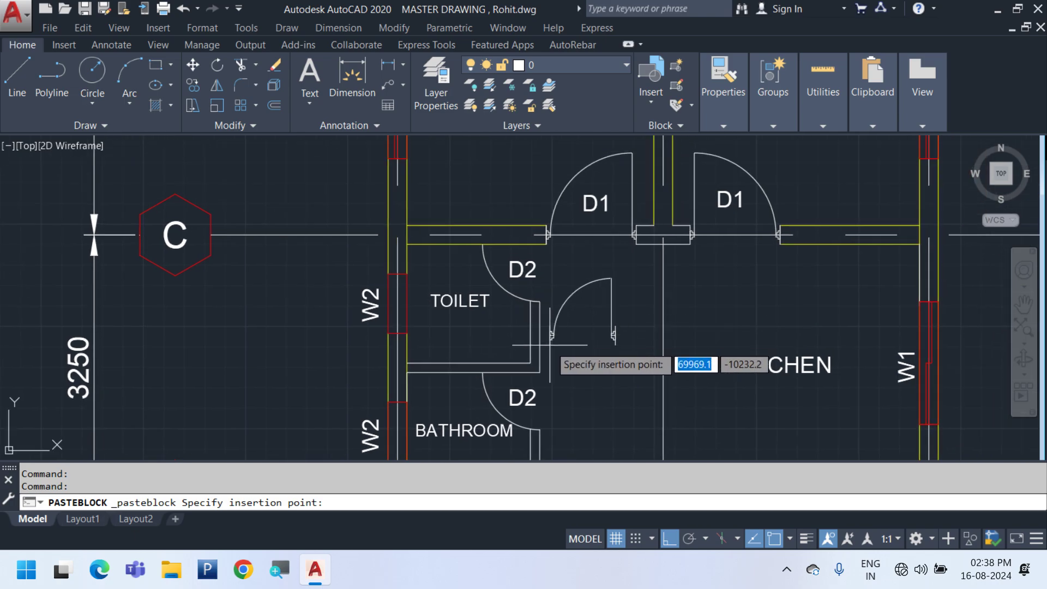
{"action": "left_click", "coordinate": [586, 315]}
Rotate the pasted door block 90° counterclockwise so its opening lines up with the TOILET doorway
{"action": "left_click", "coordinate": [601, 296]}
{"action": "left_click", "coordinate": [586, 288]}
{"action": "scroll", "coordinate": [591, 309], "scroll_direction": "up", "scroll_amount": 2}
{"action": "type", "text": "R"}
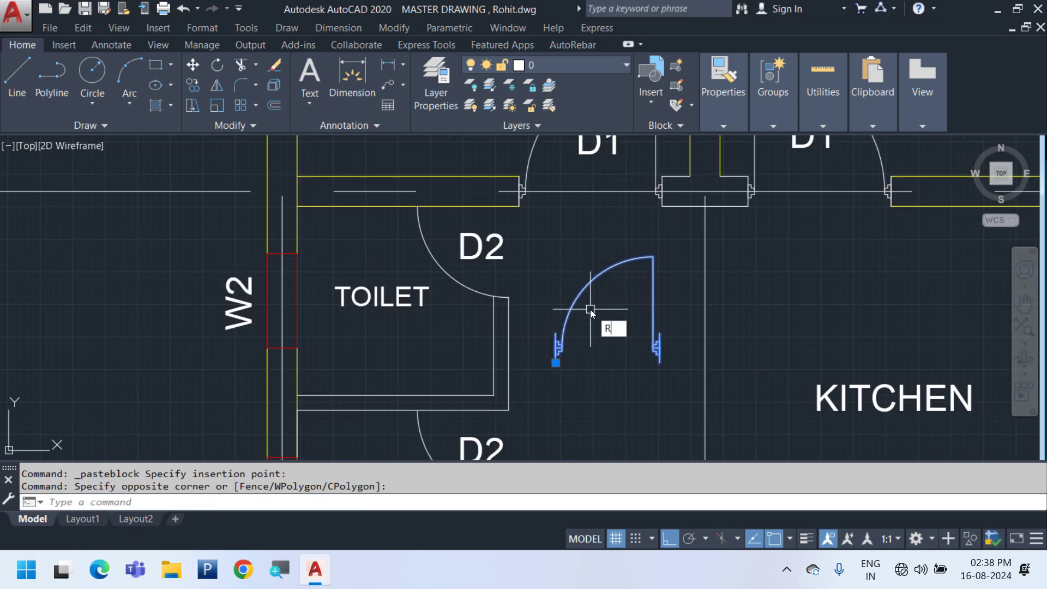
{"action": "type", "text": "O"}
{"action": "key", "text": "Return"}
{"action": "left_click", "coordinate": [611, 306]}
Erase the old door swing arc at the TOILET doorway, keeping the D2 label
{"action": "left_click", "coordinate": [410, 195]}
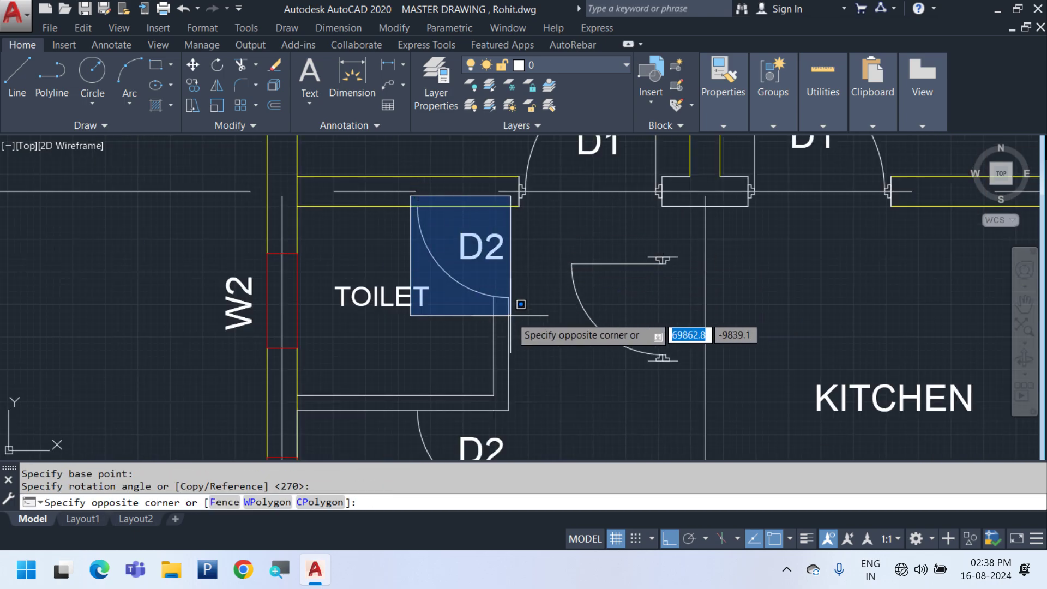
{"action": "left_click", "coordinate": [518, 304]}
{"action": "left_click", "coordinate": [437, 240]}
{"action": "left_click", "coordinate": [348, 228]}
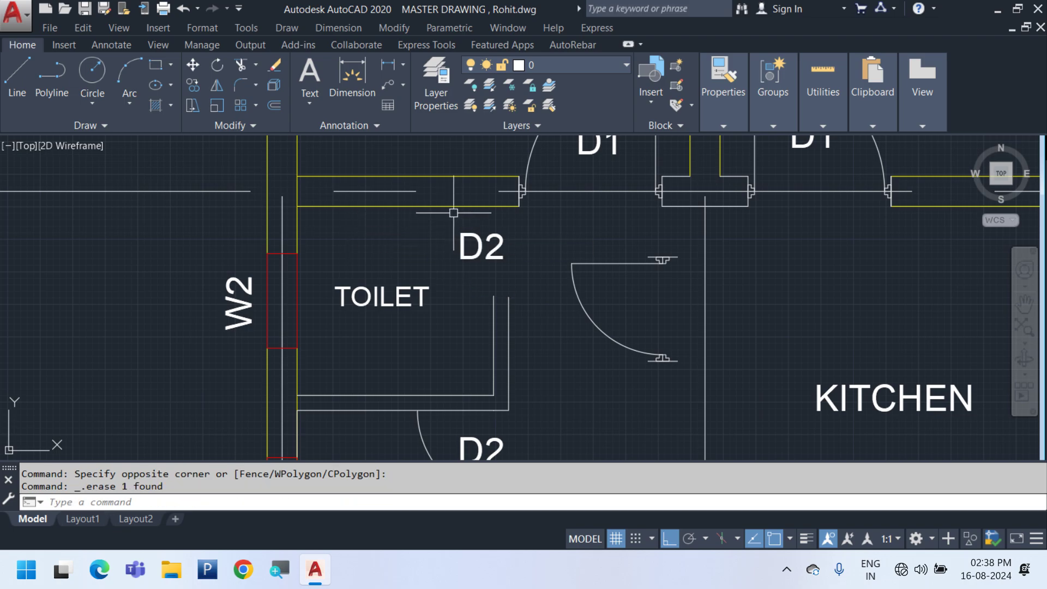
{"action": "left_click", "coordinate": [476, 219]}
{"action": "left_click", "coordinate": [542, 193]}
Erase the old door swing arc at the BATHROOM doorway
{"action": "mouse_move", "coordinate": [453, 375]}
{"action": "middle_mouse_down"}
{"action": "mouse_move", "coordinate": [463, 290]}
{"action": "mouse_move", "coordinate": [448, 291]}
{"action": "middle_mouse_up"}
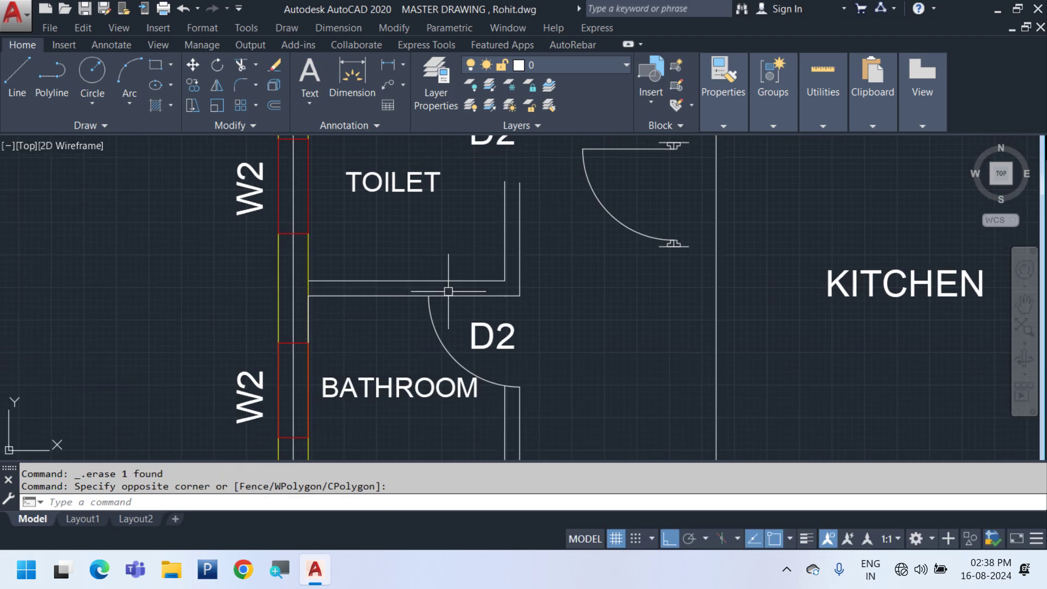
{"action": "left_click", "coordinate": [412, 254]}
{"action": "left_click", "coordinate": [673, 360]}
{"action": "key", "text": "Delete"}
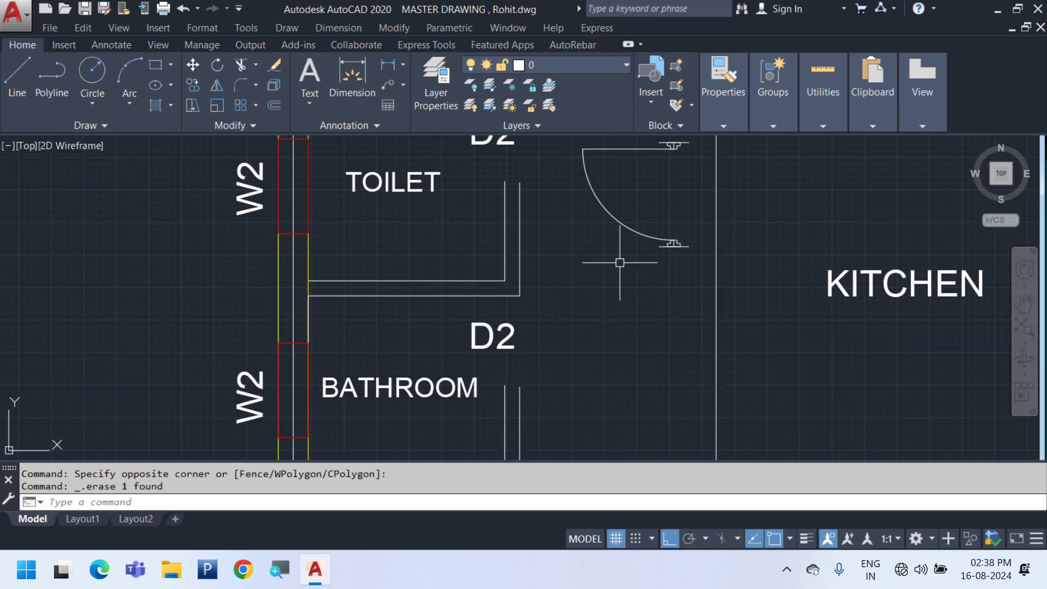
Move the framed door by its lower frame's base midpoint to the point midway between the TOILET wall's two line ends
{"action": "mouse_move", "coordinate": [620, 263]}
{"action": "middle_mouse_down"}
{"action": "mouse_move", "coordinate": [598, 401]}
{"action": "mouse_move", "coordinate": [635, 307]}
{"action": "middle_mouse_up"}
{"action": "left_click", "coordinate": [647, 320]}
{"action": "left_click", "coordinate": [614, 277]}
{"action": "scroll", "coordinate": [681, 276], "scroll_direction": "up", "scroll_amount": 2}
{"action": "type", "text": "m"}
{"action": "key", "text": "Return"}
{"action": "scroll", "coordinate": [631, 383], "scroll_direction": "up", "scroll_amount": 4}
{"action": "left_click", "coordinate": [636, 374]}
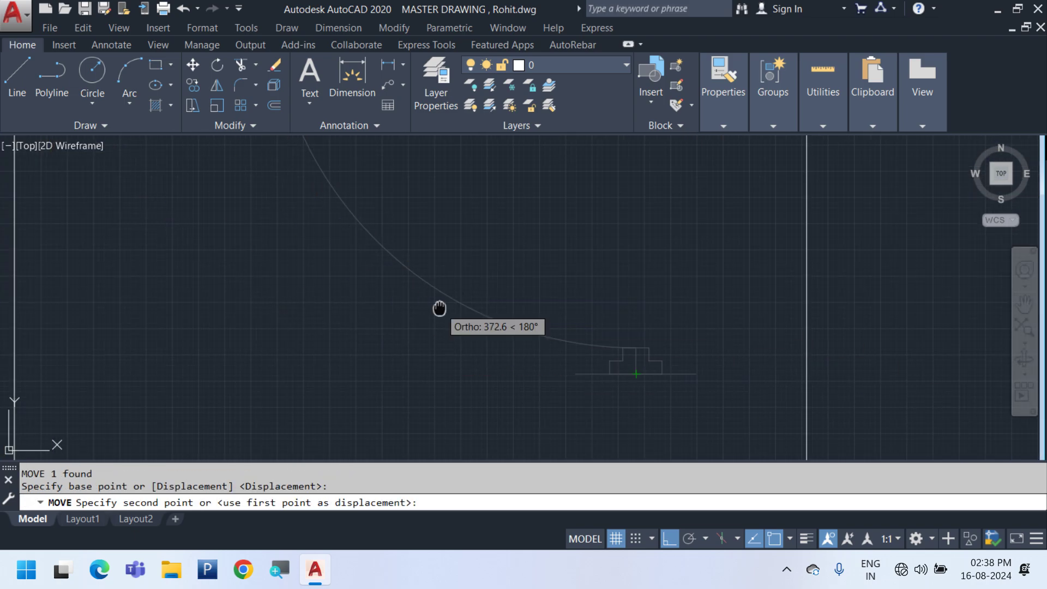
{"action": "middle_click_drag", "start_coordinate": [440, 309], "coordinate": [806, 460]}
{"action": "right_click", "coordinate": [501, 269], "text": "shift"}
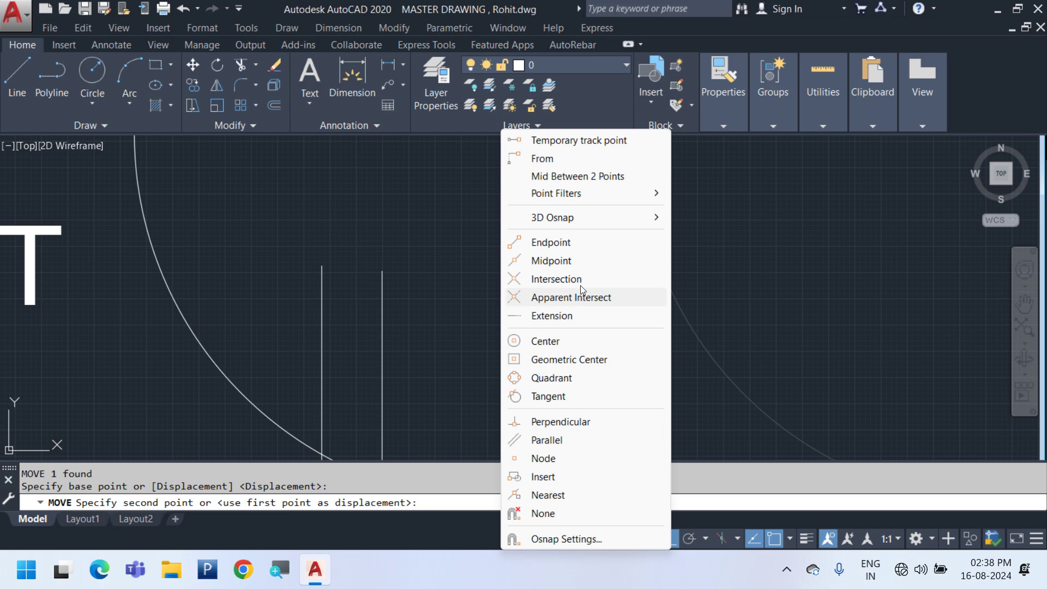
{"action": "left_click", "coordinate": [605, 176]}
{"action": "left_click", "coordinate": [322, 266]}
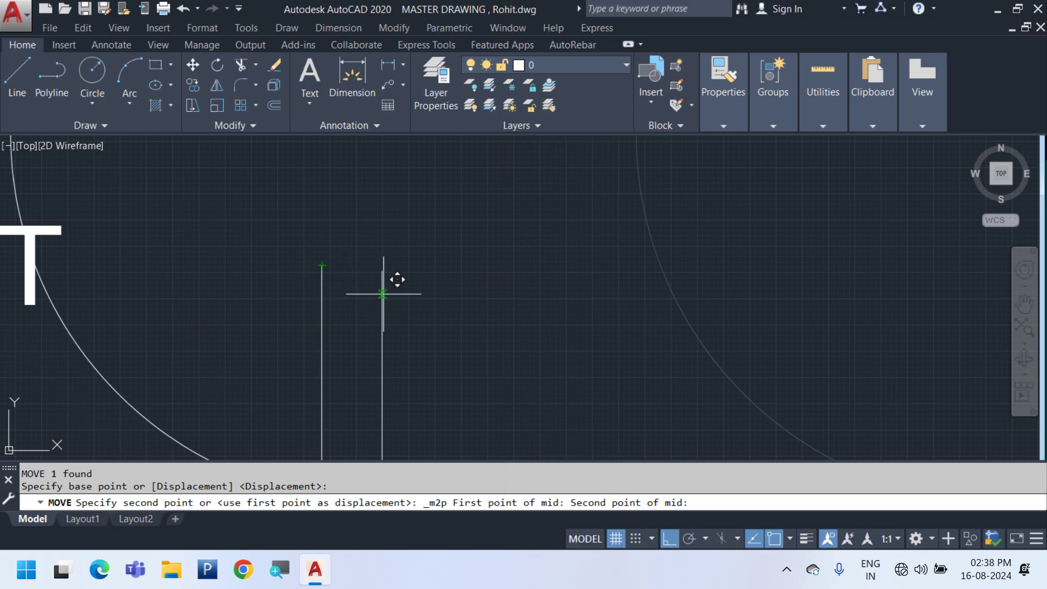
{"action": "left_click", "coordinate": [382, 271]}
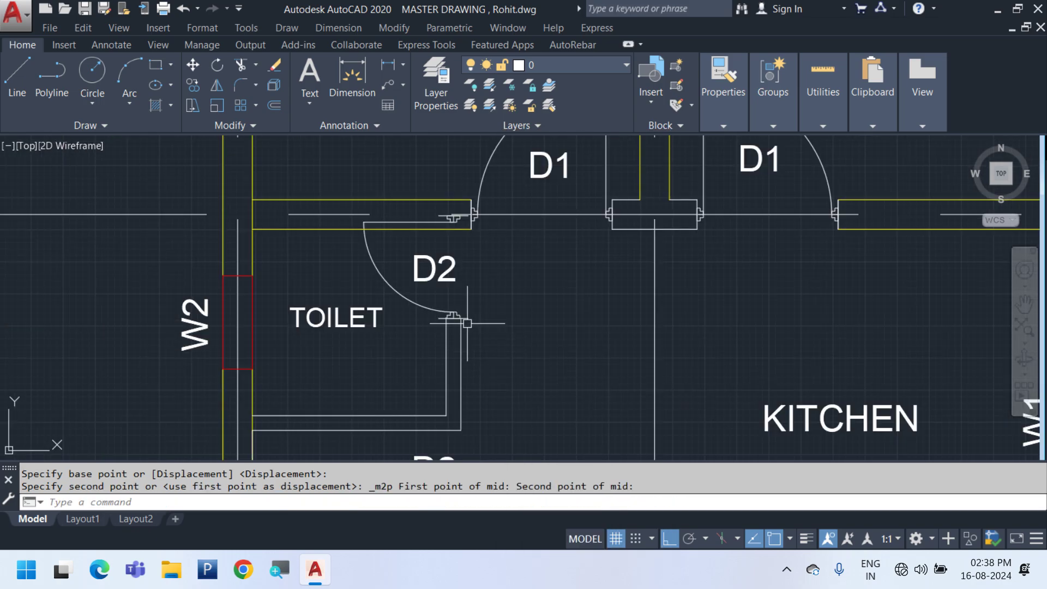
Draw a horizontal line across the TOILET wall between its two faces, just below the door frame
{"action": "scroll", "coordinate": [467, 323], "scroll_direction": "up", "scroll_amount": 5}
{"action": "scroll", "coordinate": [411, 307], "scroll_direction": "up", "scroll_amount": 5}
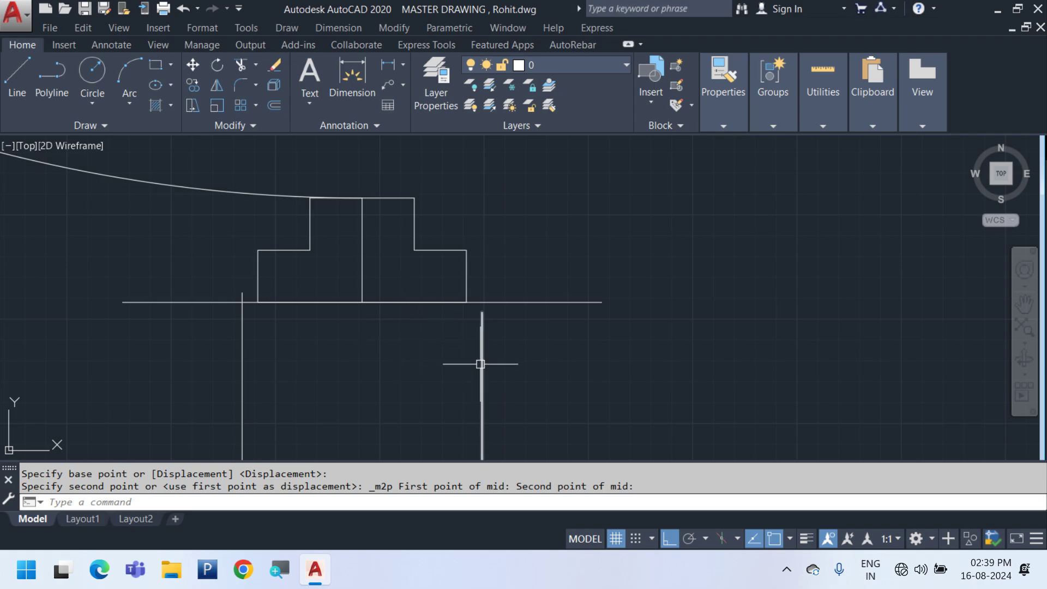
{"action": "type", "text": "l"}
{"action": "key", "text": "Return"}
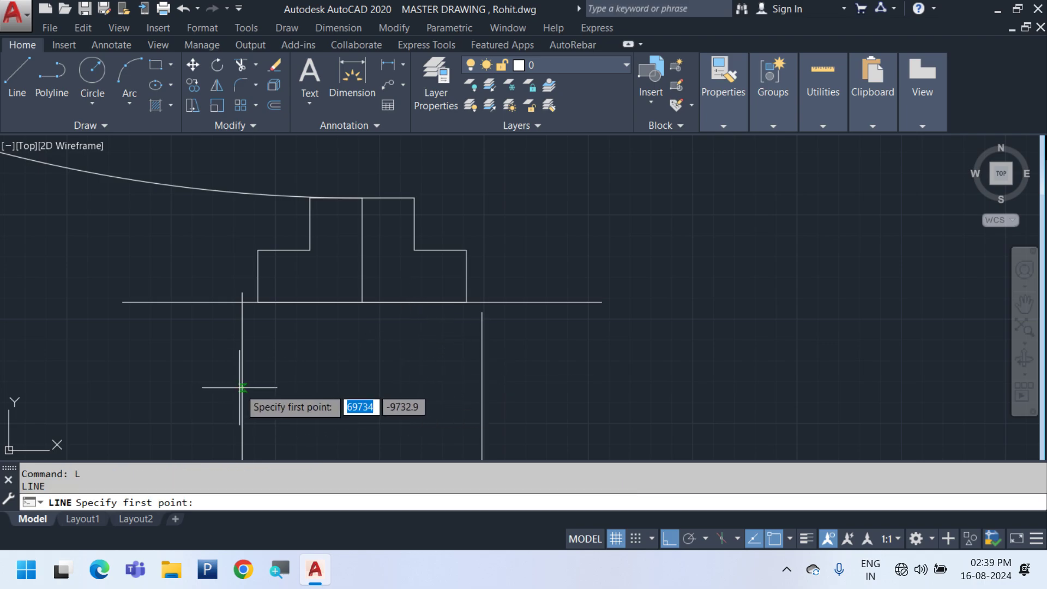
{"action": "left_click", "coordinate": [242, 388]}
{"action": "key", "text": "Escape"}
Move the TOILET door block straight down so its lower frame's base midpoint sits on the midpoint of the wall's cross line
{"action": "left_click", "coordinate": [458, 351]}
{"action": "left_click", "coordinate": [327, 223]}
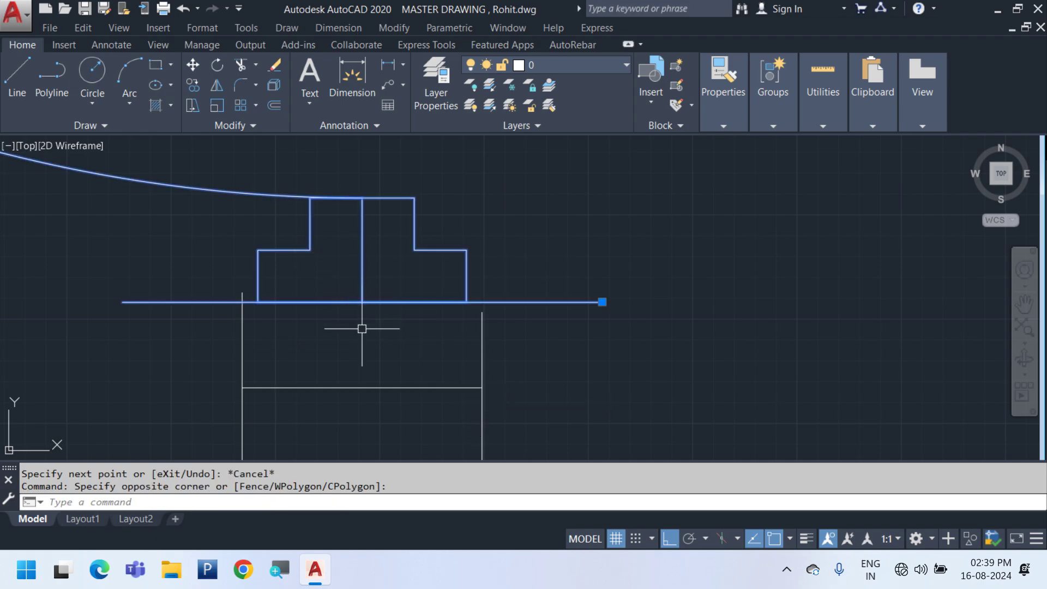
{"action": "type", "text": "m"}
{"action": "key", "text": "Return"}
{"action": "left_click", "coordinate": [362, 301]}
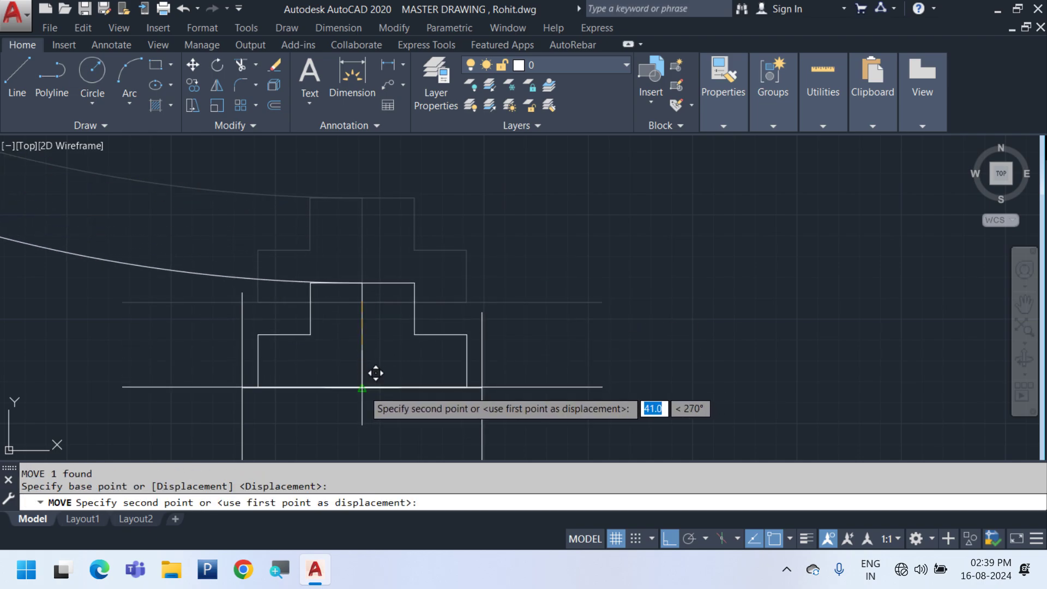
{"action": "left_click", "coordinate": [376, 373]}
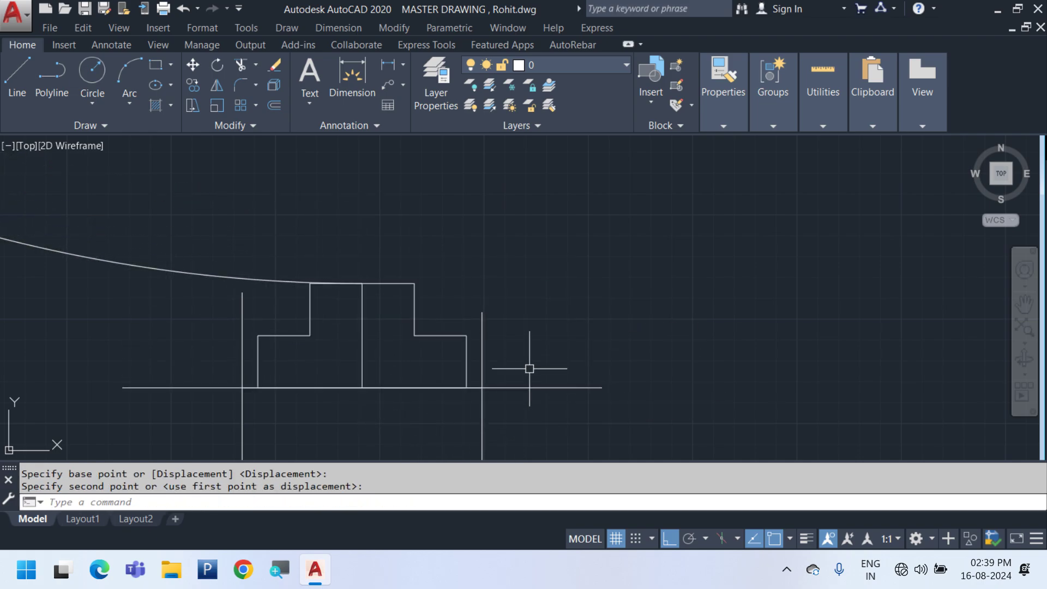
{"action": "scroll", "coordinate": [532, 387], "scroll_direction": "down", "scroll_amount": 2}
{"action": "scroll", "coordinate": [544, 366], "scroll_direction": "up", "scroll_amount": 5}
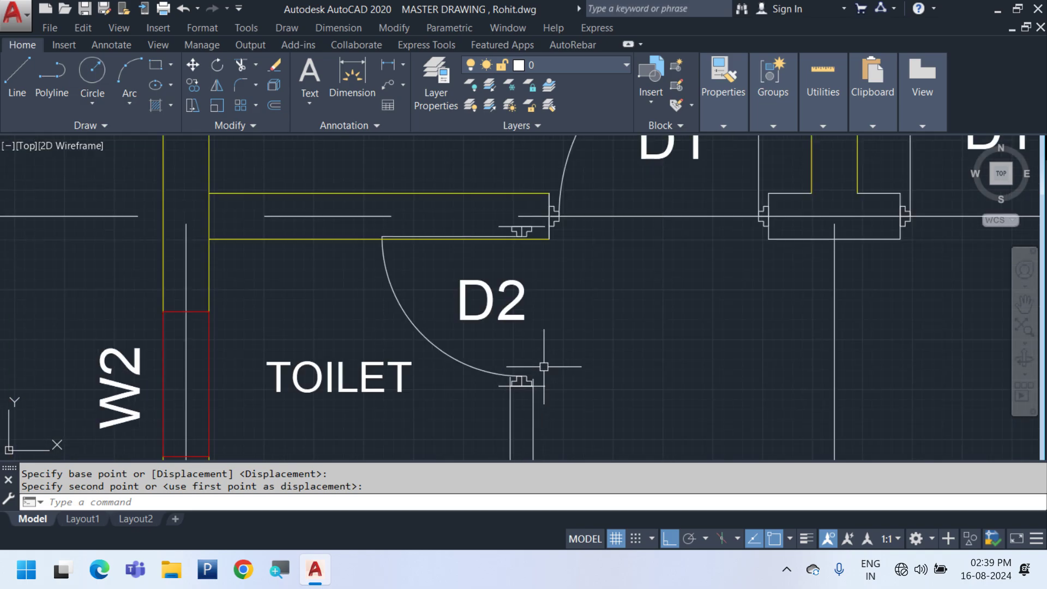
Move the TOILET door block straight down so its upper frame's base line sits on the lower face of the wall above
{"action": "left_click", "coordinate": [429, 328]}
{"action": "type", "text": "m"}
{"action": "key", "text": "Return"}
{"action": "scroll", "coordinate": [521, 230], "scroll_direction": "up", "scroll_amount": 4}
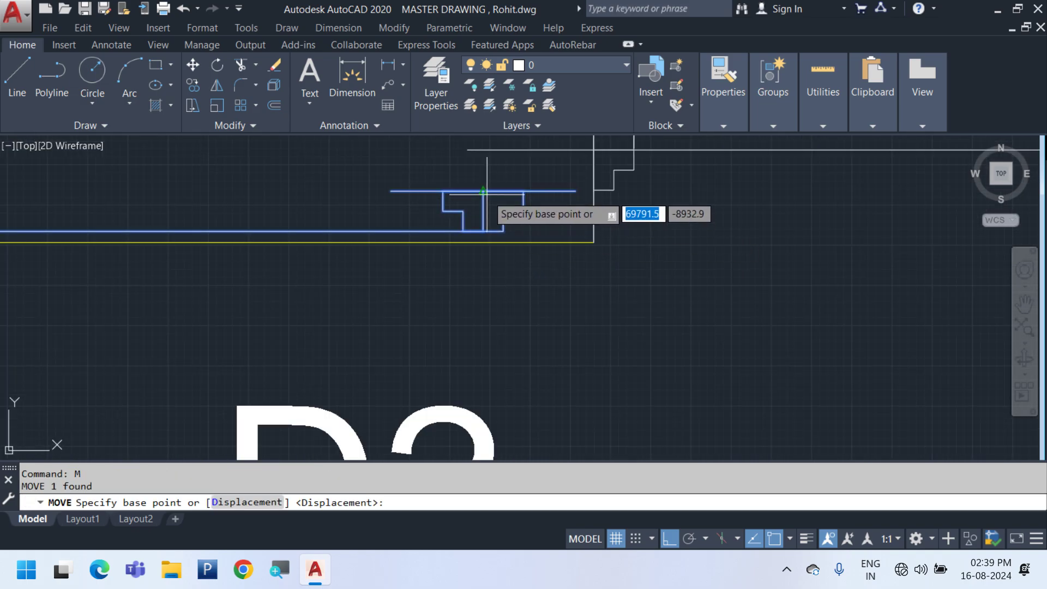
{"action": "left_click", "coordinate": [496, 177]}
{"action": "left_click", "coordinate": [495, 227]}
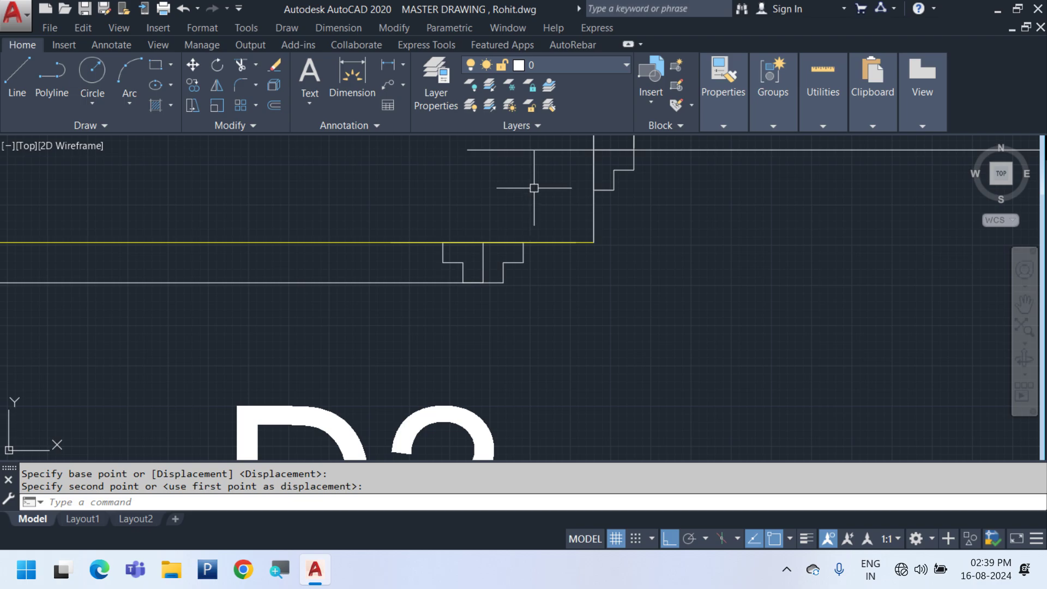
Trim the two TOILET wall lines back to the door's lower frame base and erase the leftover cross line above it
{"action": "scroll", "coordinate": [535, 187], "scroll_direction": "down", "scroll_amount": 2}
{"action": "scroll", "coordinate": [513, 386], "scroll_direction": "up", "scroll_amount": 3}
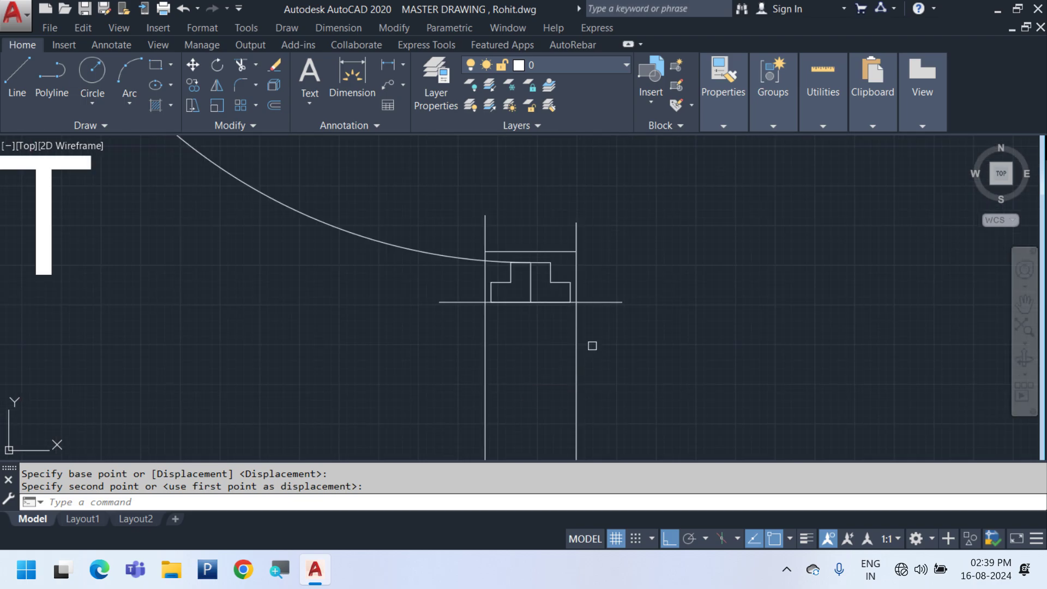
{"action": "left_click", "coordinate": [607, 328]}
{"action": "left_click", "coordinate": [602, 285]}
{"action": "key", "text": "Return"}
{"action": "left_click", "coordinate": [678, 280]}
{"action": "left_click", "coordinate": [422, 230]}
{"action": "key", "text": "Escape"}
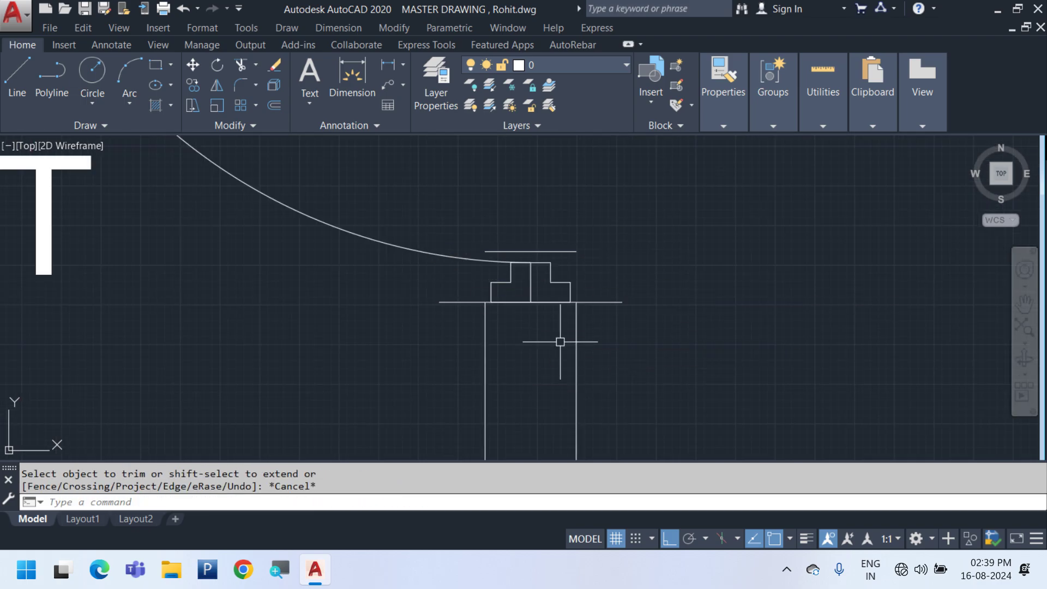
{"action": "left_click", "coordinate": [568, 252]}
{"action": "scroll", "coordinate": [552, 250], "scroll_direction": "down", "scroll_amount": 3}
Copy the TOILET door block straight down to the BATHROOM doorway, from the upper wall's lower face to the partition wall's lower face
{"action": "left_click", "coordinate": [495, 228]}
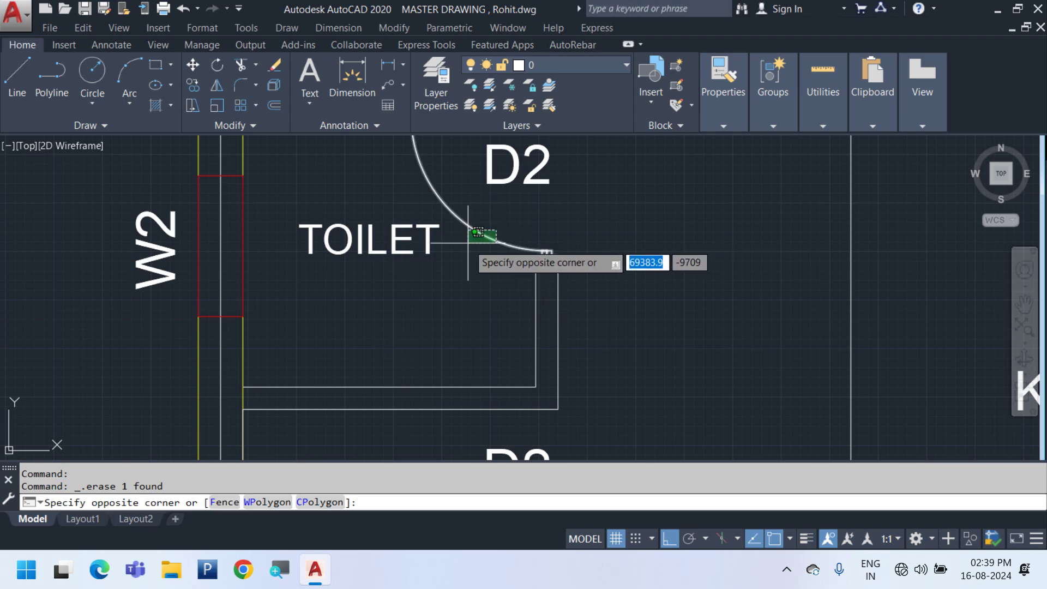
{"action": "left_click", "coordinate": [468, 244]}
{"action": "right_click", "coordinate": [616, 222]}
{"action": "left_click", "coordinate": [679, 283]}
{"action": "scroll", "coordinate": [682, 361], "scroll_direction": "down", "scroll_amount": 5}
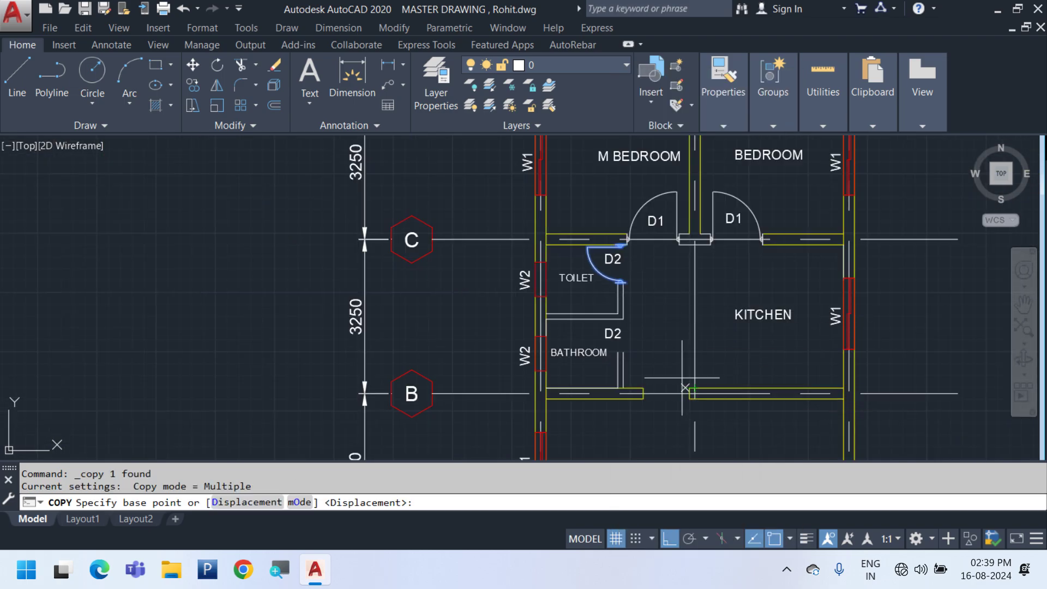
{"action": "scroll", "coordinate": [670, 363], "scroll_direction": "up", "scroll_amount": 2}
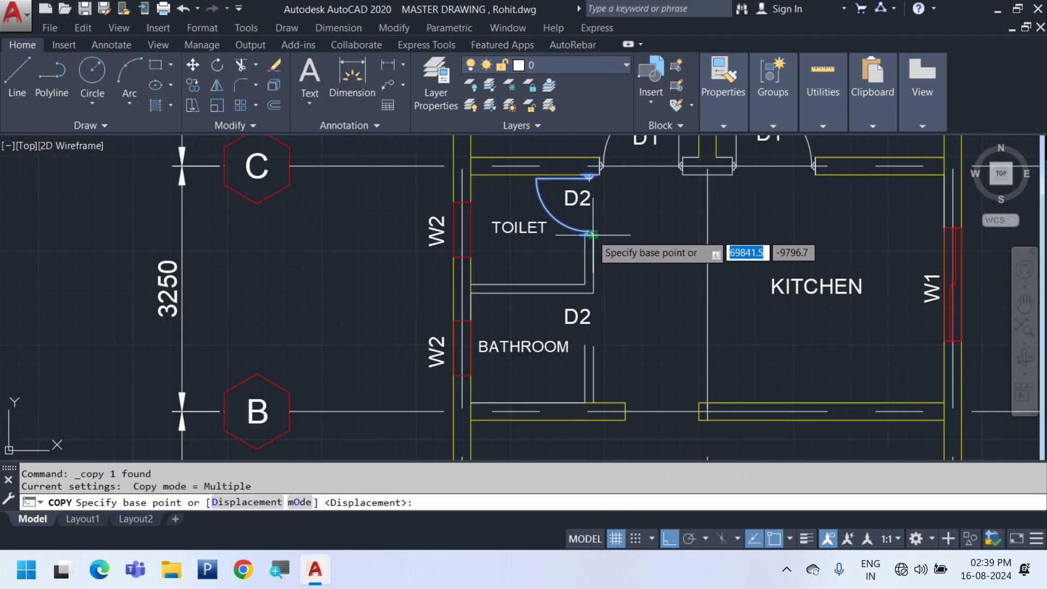
{"action": "scroll", "coordinate": [593, 235], "scroll_direction": "up", "scroll_amount": 2}
{"action": "middle_click_drag", "start_coordinate": [590, 199], "coordinate": [590, 248]}
{"action": "scroll", "coordinate": [590, 196], "scroll_direction": "up", "scroll_amount": 3}
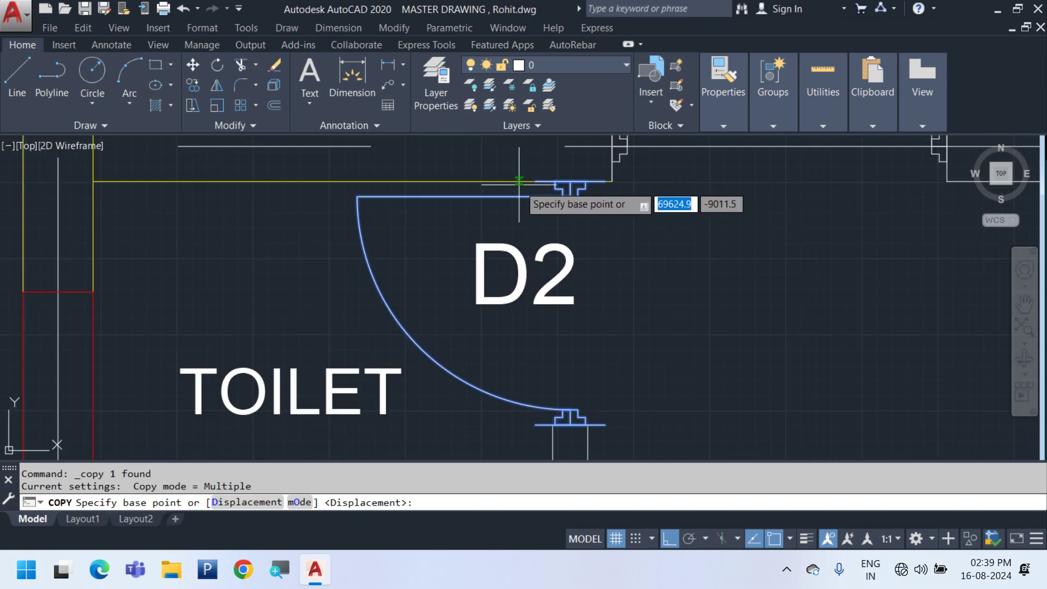
{"action": "left_click", "coordinate": [520, 181]}
{"action": "scroll", "coordinate": [523, 175], "scroll_direction": "down", "scroll_amount": 5}
{"action": "scroll", "coordinate": [524, 297], "scroll_direction": "up", "scroll_amount": 2}
{"action": "left_click", "coordinate": [521, 288]}
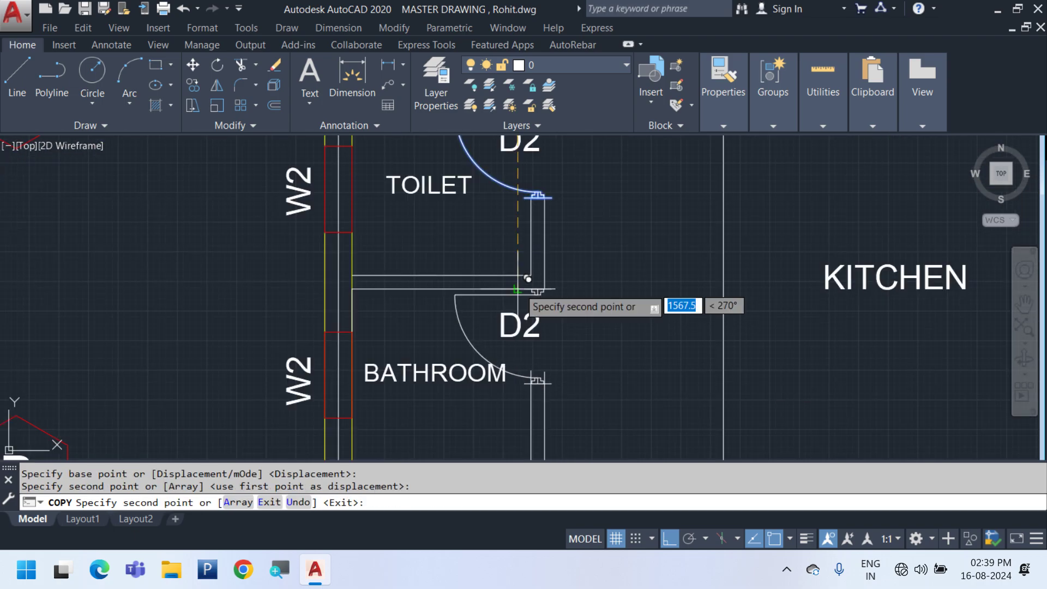
{"action": "key", "text": "Escape"}
Trim the BATHROOM wall lines above the base line of the door's lower frame
{"action": "scroll", "coordinate": [533, 404], "scroll_direction": "up", "scroll_amount": 6}
{"action": "type", "text": "R"}
{"action": "left_click", "coordinate": [598, 293]}
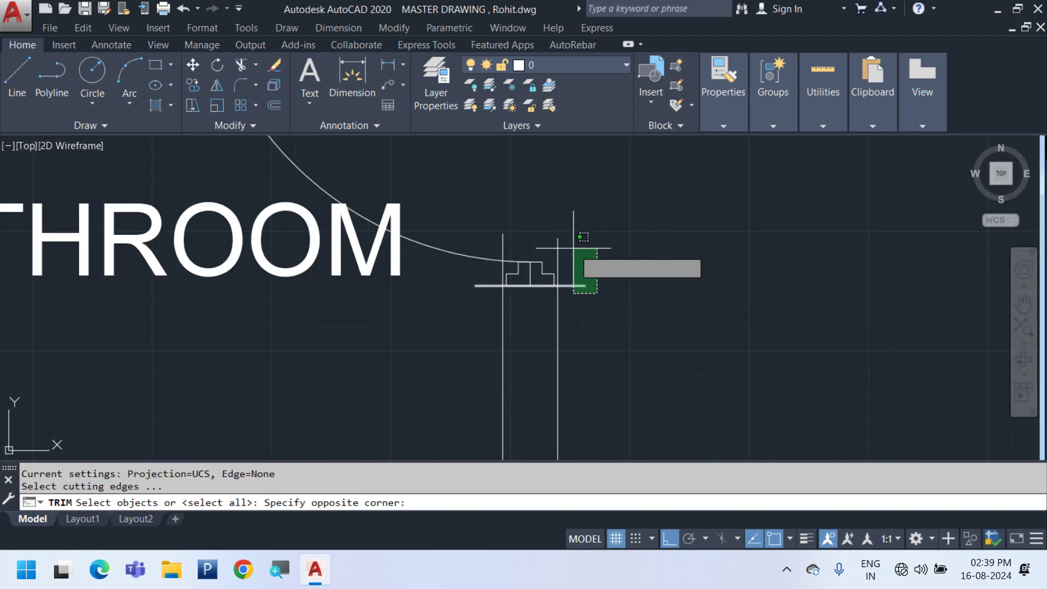
{"action": "left_click", "coordinate": [574, 247]}
{"action": "key", "text": "space"}
{"action": "left_click", "coordinate": [598, 255]}
{"action": "left_click", "coordinate": [433, 203]}
{"action": "key", "text": "Escape"}
Open the BATHROOM door block for in-place editing with all nested objects selected
{"action": "left_click", "coordinate": [595, 299]}
{"action": "left_click", "coordinate": [582, 271]}
{"action": "right_click", "coordinate": [581, 271]}
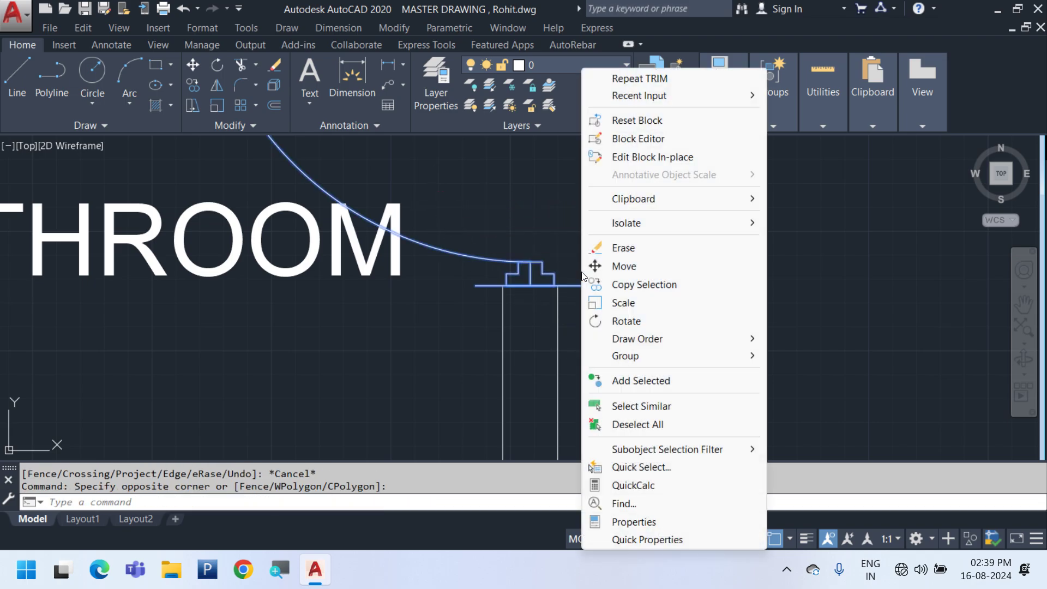
{"action": "left_click", "coordinate": [678, 157]}
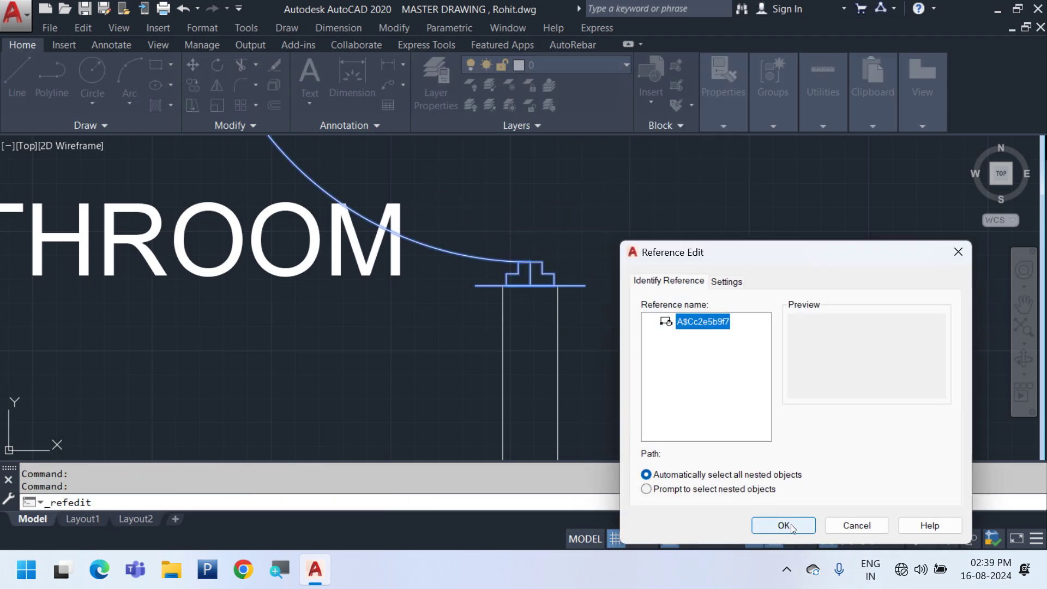
{"action": "left_click", "coordinate": [784, 525]}
{"action": "scroll", "coordinate": [541, 256], "scroll_direction": "up", "scroll_amount": 2}
{"action": "key", "text": "Escape"}
{"action": "key", "text": "Escape"}
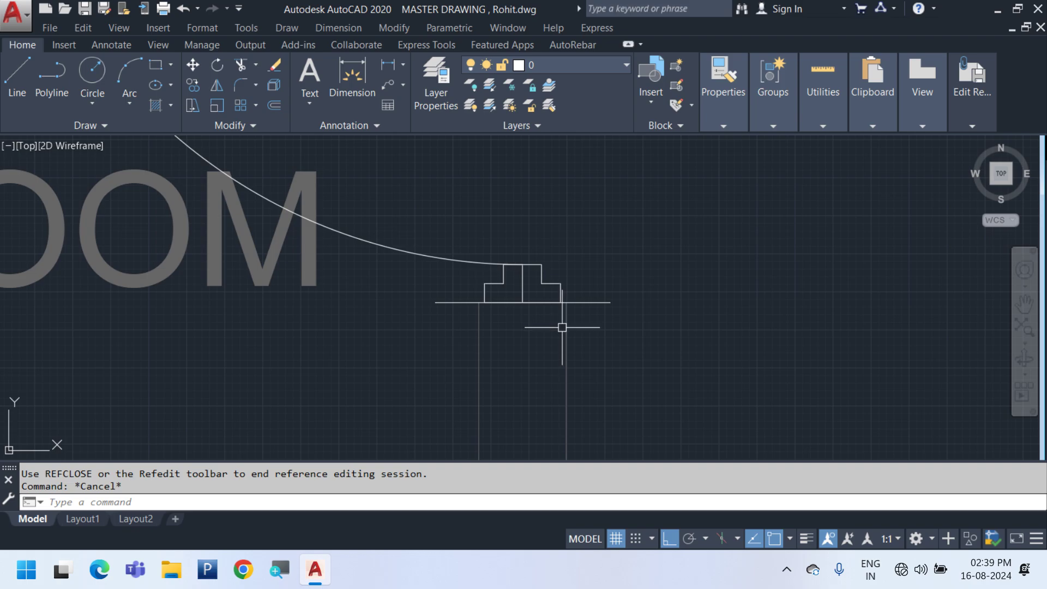
Trim both overhanging ends of the base line at the BATHROOM door's lower frame
{"action": "type", "text": "TR"}
{"action": "key", "text": "Return"}
{"action": "key", "text": "Return"}
{"action": "left_click", "coordinate": [623, 325]}
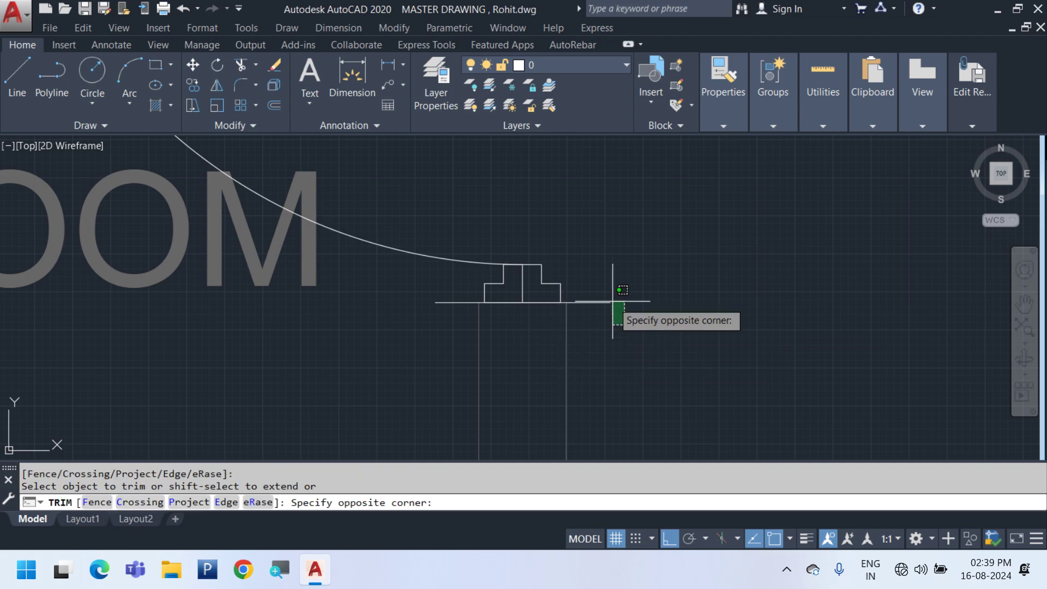
{"action": "left_click", "coordinate": [589, 264]}
{"action": "left_click", "coordinate": [456, 341]}
{"action": "left_click", "coordinate": [435, 289]}
Trim both overhanging ends of the base line at the BATHROOM door's upper frame
{"action": "scroll", "coordinate": [449, 433], "scroll_direction": "down", "scroll_amount": 2}
{"action": "middle_click_drag", "start_coordinate": [477, 181], "coordinate": [514, 369]}
{"action": "scroll", "coordinate": [560, 354], "scroll_direction": "up", "scroll_amount": 4}
{"action": "left_click", "coordinate": [551, 351]}
{"action": "left_click", "coordinate": [510, 263]}
{"action": "left_click", "coordinate": [390, 323]}
{"action": "left_click", "coordinate": [380, 306]}
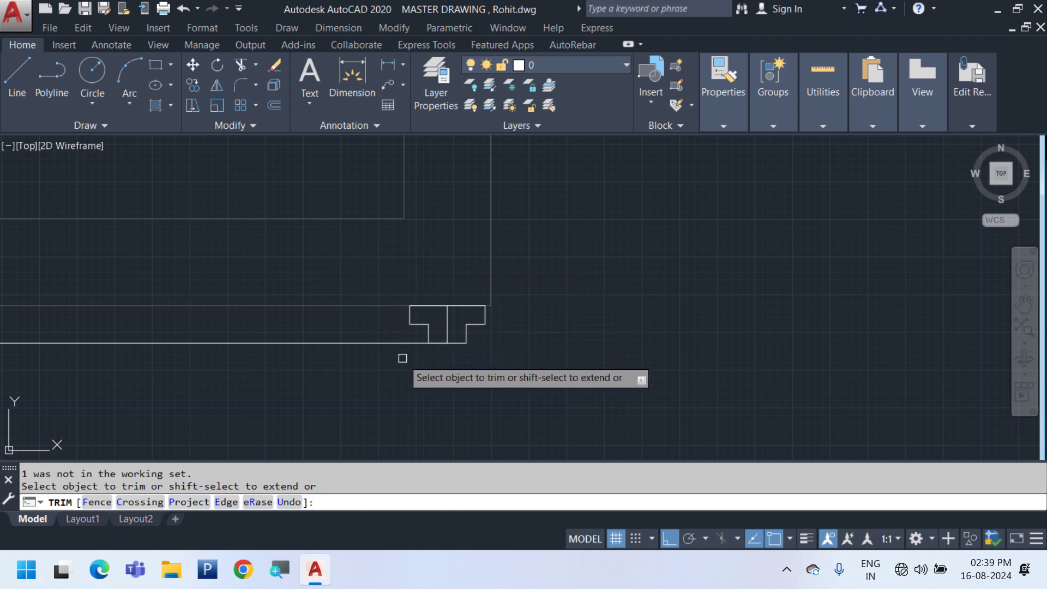
{"action": "scroll", "coordinate": [402, 358], "scroll_direction": "down", "scroll_amount": 3}
{"action": "key", "text": "Escape"}
{"action": "key", "text": "Escape"}
Save the in-place changes back to the D2 door block definition
{"action": "mouse_move", "coordinate": [981, 103]}
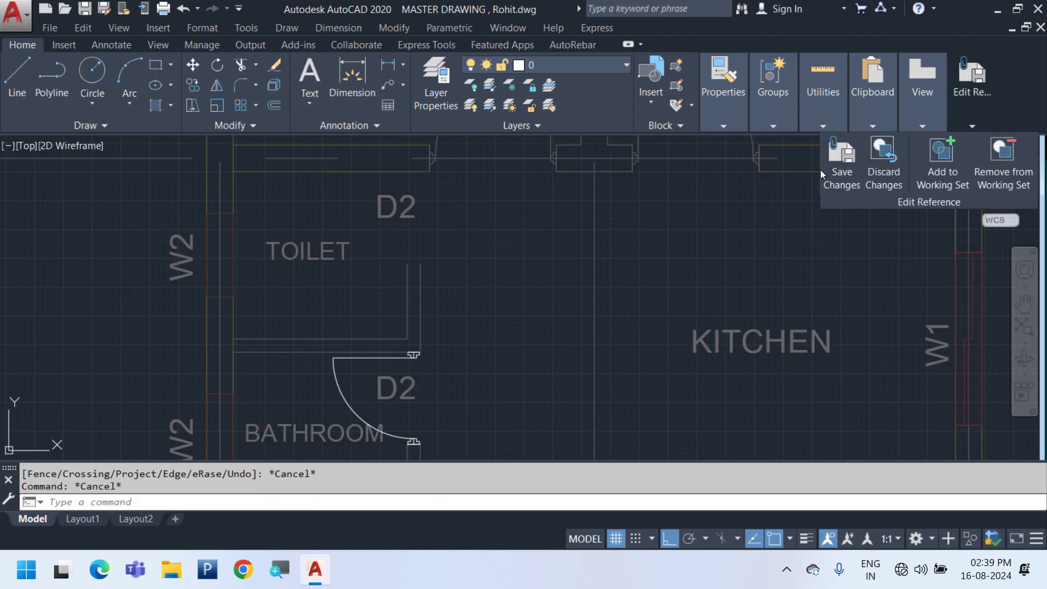
{"action": "left_click", "coordinate": [840, 163]}
{"action": "left_click", "coordinate": [527, 333]}
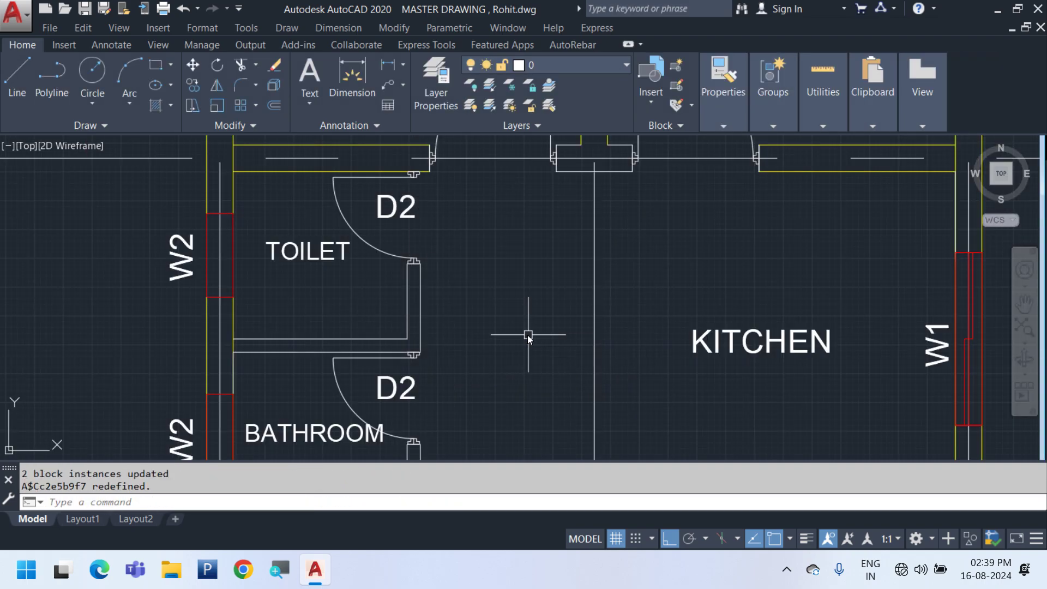
Measure the width of the opening between the two wall ends on grid line B with a temporary linear dimension
{"action": "scroll", "coordinate": [435, 273], "scroll_direction": "down", "scroll_amount": 2}
{"action": "middle_click_drag", "start_coordinate": [545, 423], "coordinate": [588, 341]}
{"action": "scroll", "coordinate": [469, 296], "scroll_direction": "down", "scroll_amount": 4}
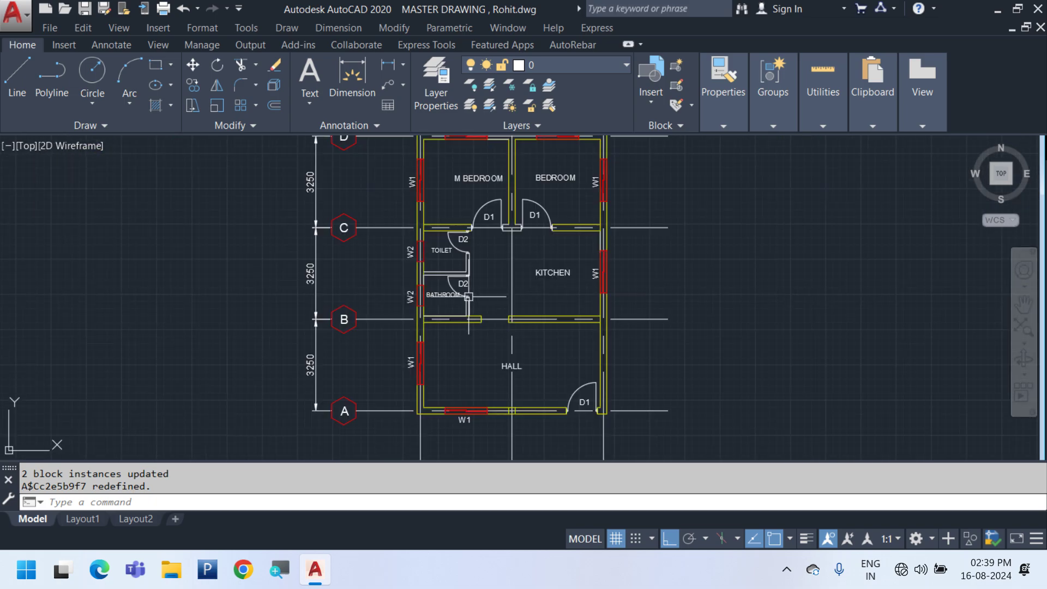
{"action": "scroll", "coordinate": [506, 373], "scroll_direction": "up", "scroll_amount": 4}
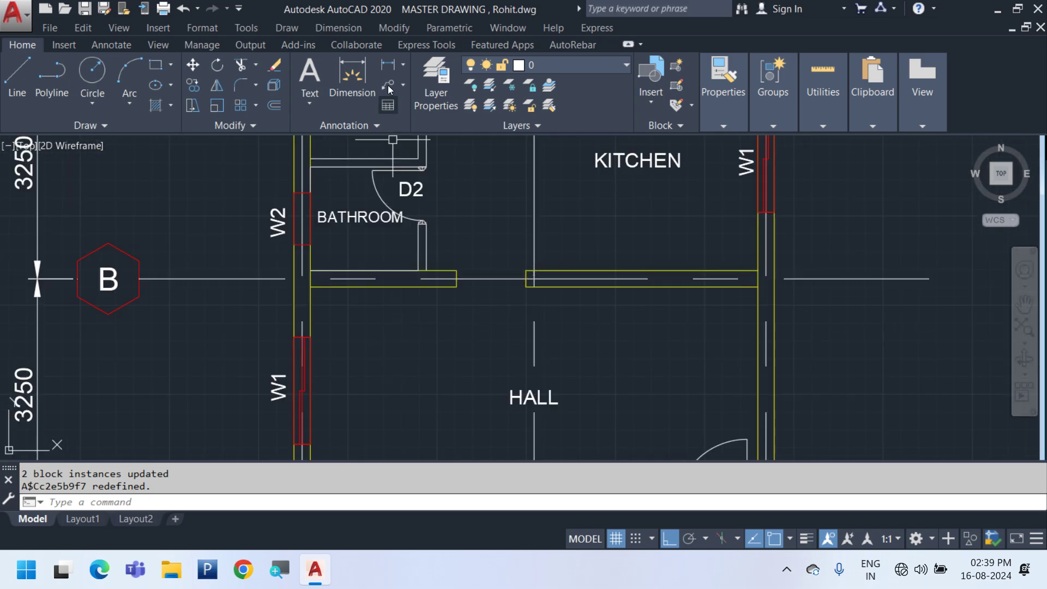
{"action": "left_click", "coordinate": [359, 25]}
{"action": "left_click", "coordinate": [358, 75]}
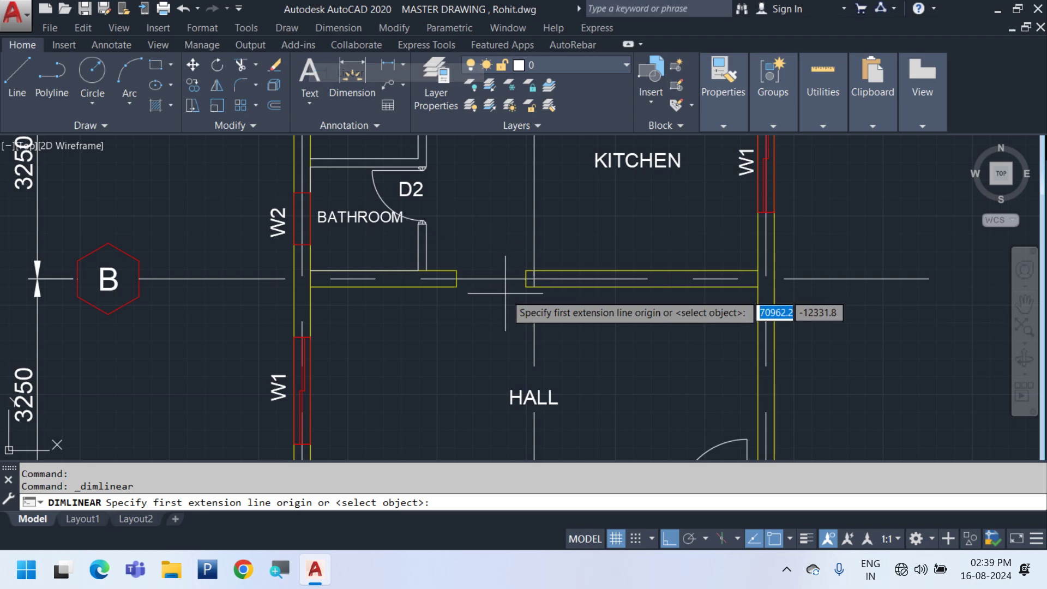
{"action": "scroll", "coordinate": [477, 297], "scroll_direction": "up", "scroll_amount": 4}
{"action": "left_click", "coordinate": [443, 311]}
{"action": "left_click", "coordinate": [618, 310]}
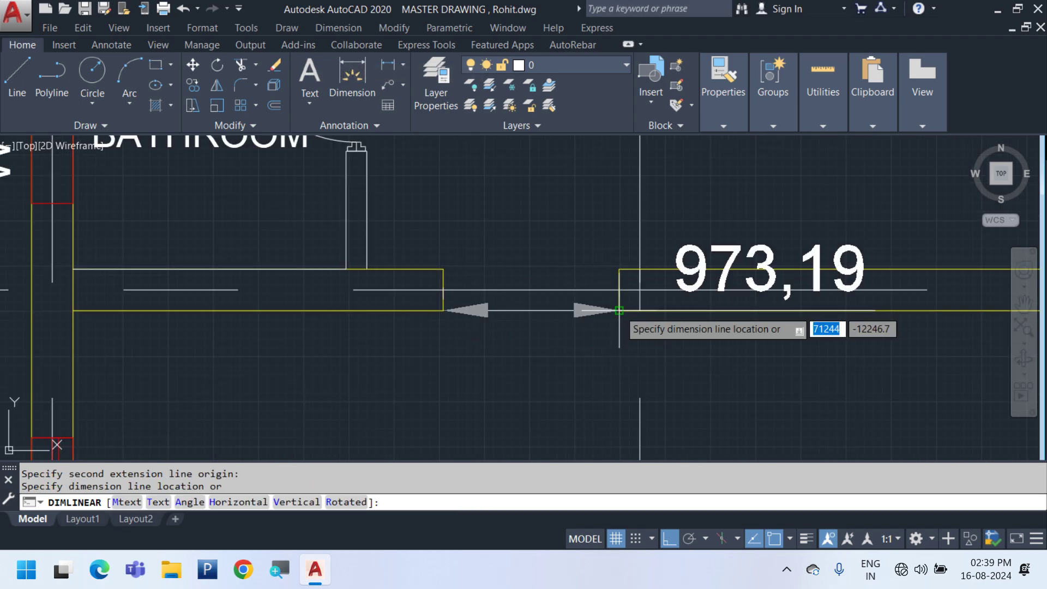
{"action": "key", "text": "Escape"}
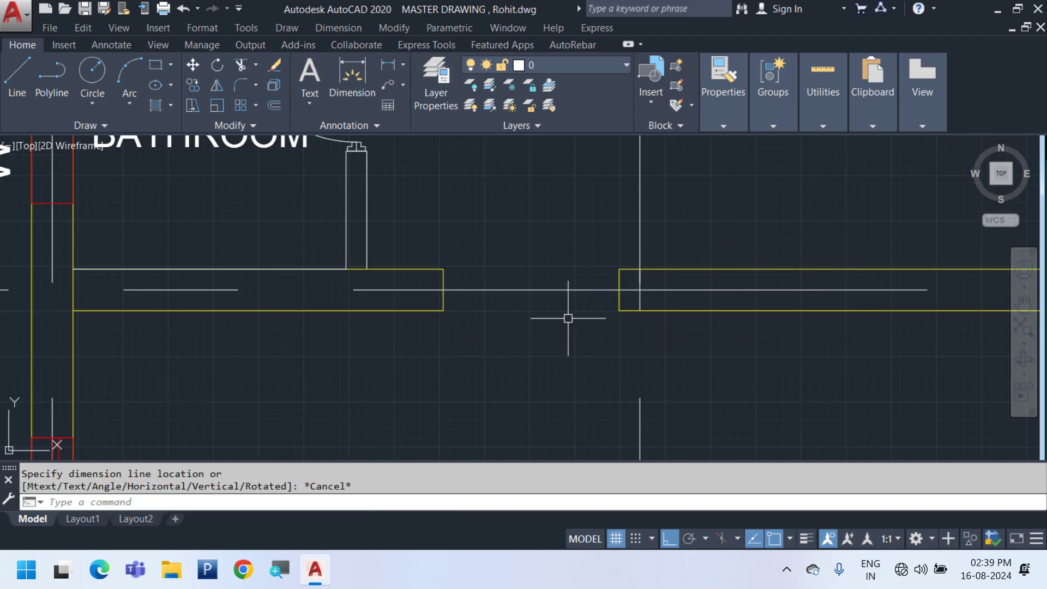
{"action": "type", "text": "d"}
{"action": "key", "text": "Return"}
{"action": "key", "text": "Escape"}
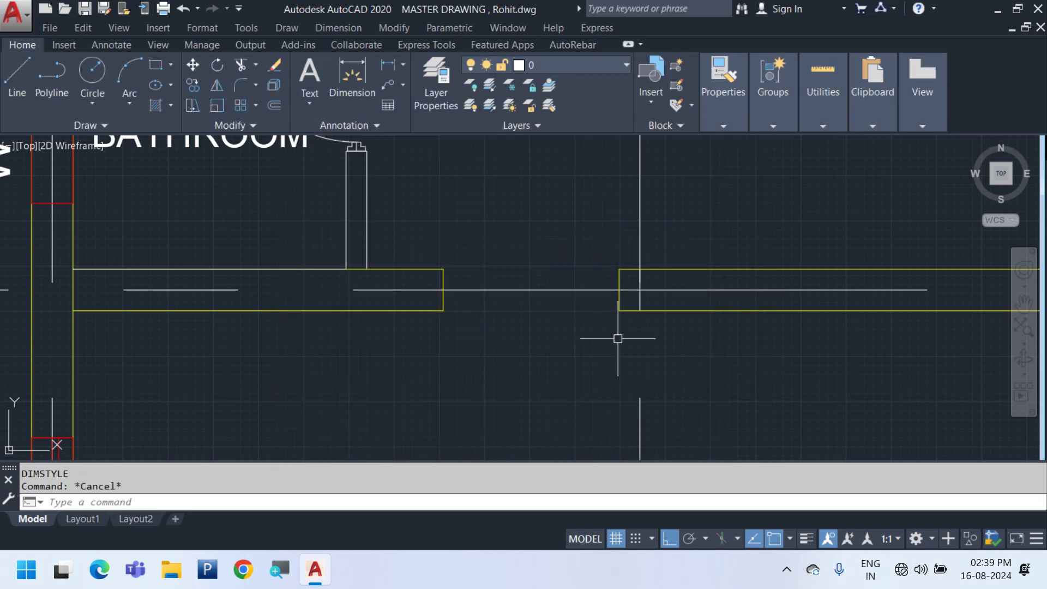
{"action": "middle_click_drag", "start_coordinate": [607, 378], "coordinate": [598, 315]}
{"action": "type", "text": "s"}
{"action": "key", "text": "Return"}
{"action": "left_click", "coordinate": [624, 230]}
{"action": "key", "text": "Escape"}
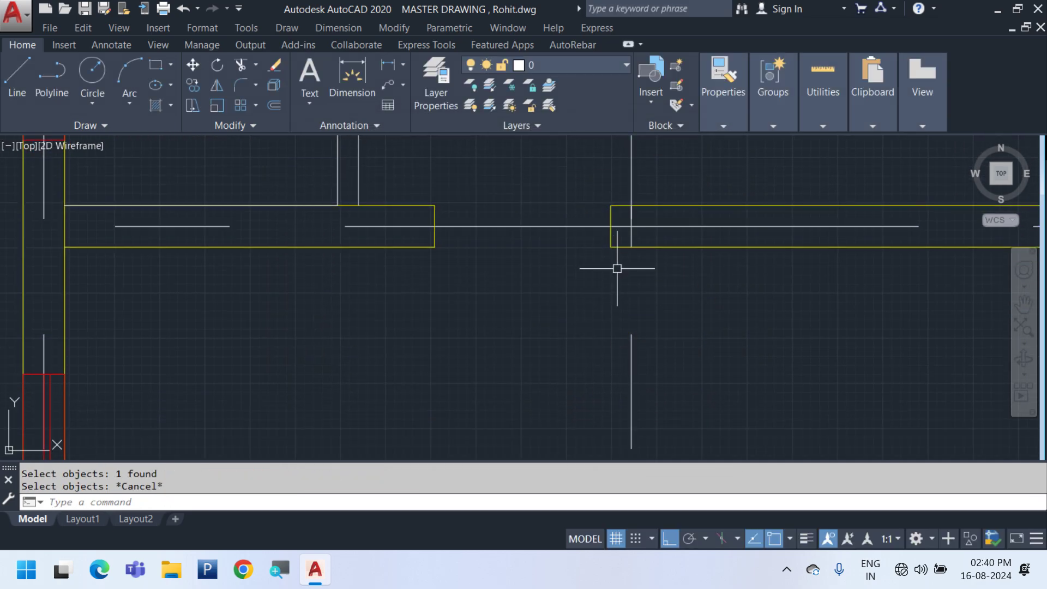
Stretch the kitchen-side wall end on grid line B horizontally to make the opening between the walls 1000 wide
{"action": "key", "text": "Return"}
{"action": "left_click", "coordinate": [617, 269]}
{"action": "left_click", "coordinate": [580, 171]}
{"action": "key", "text": "Return"}
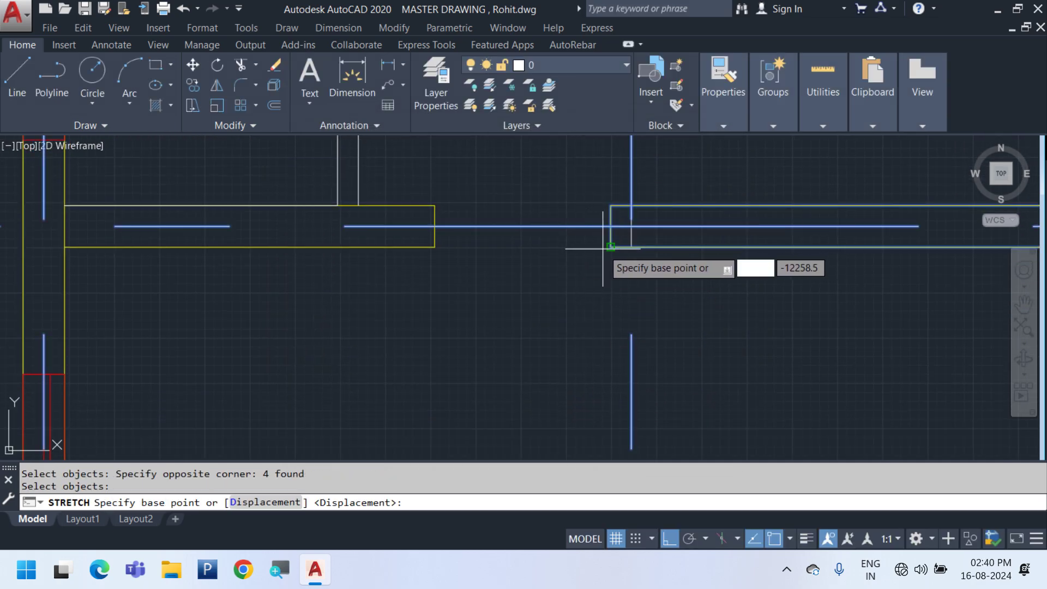
{"action": "type", "text": "1"}
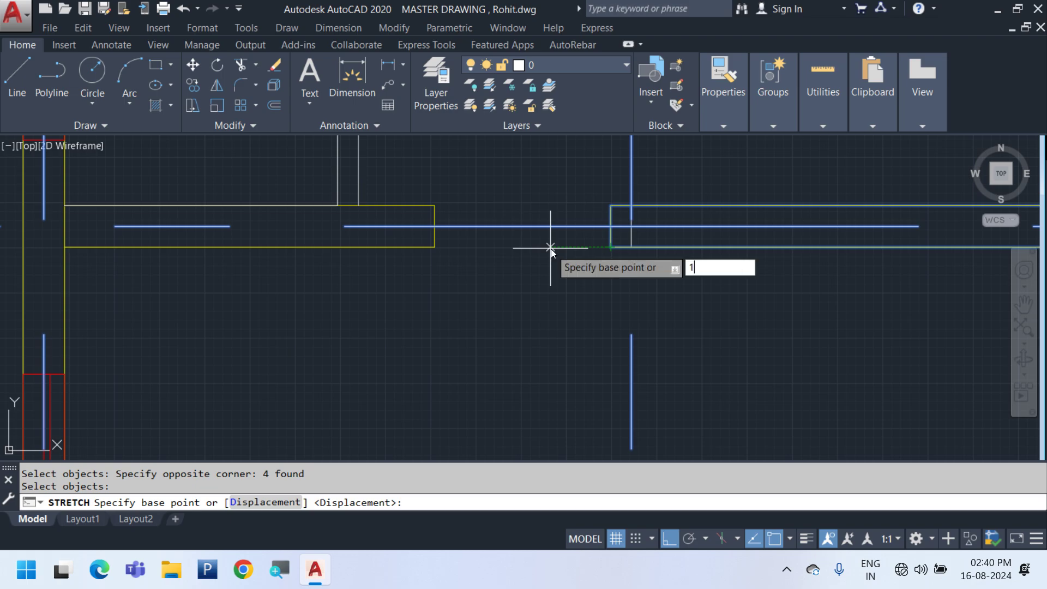
{"action": "type", "text": "000"}
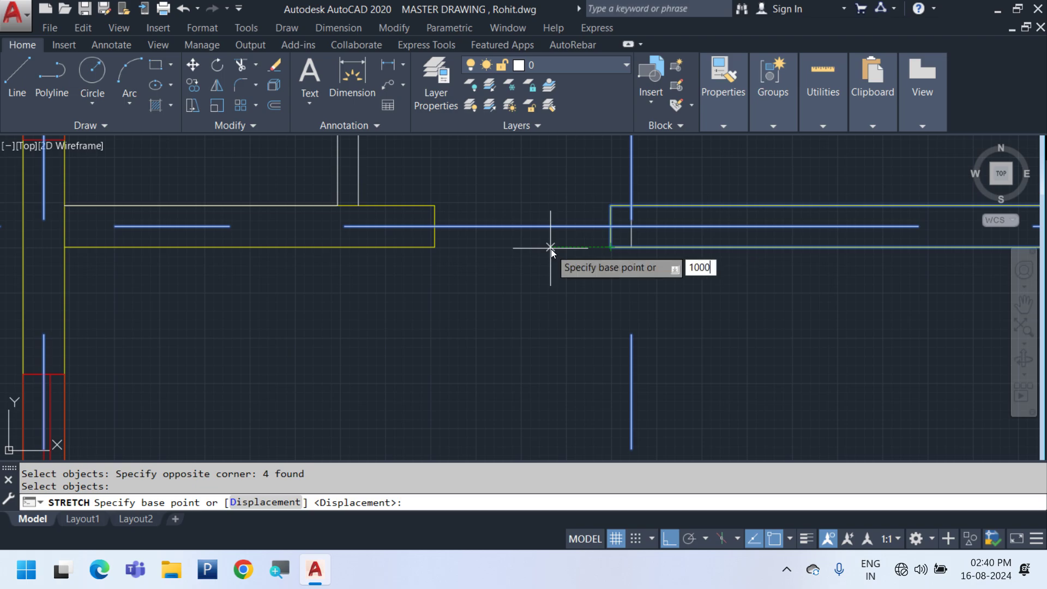
{"action": "key", "text": "Return"}
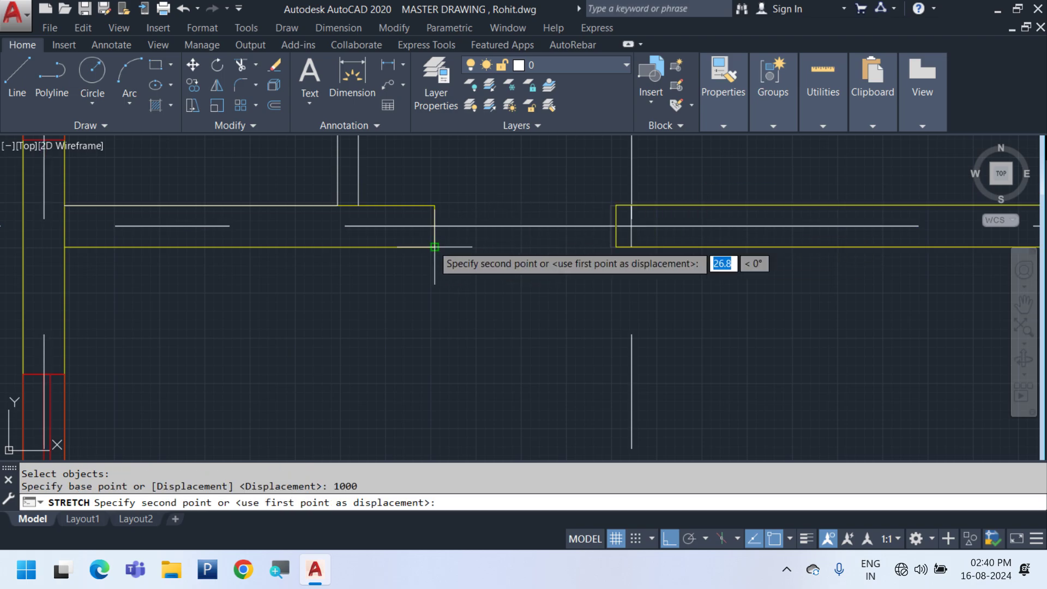
{"action": "left_click", "coordinate": [614, 174]}
Check the stretched opening's width on grid line B with a temporary linear dimension
{"action": "left_click", "coordinate": [364, 33]}
{"action": "left_click", "coordinate": [350, 72]}
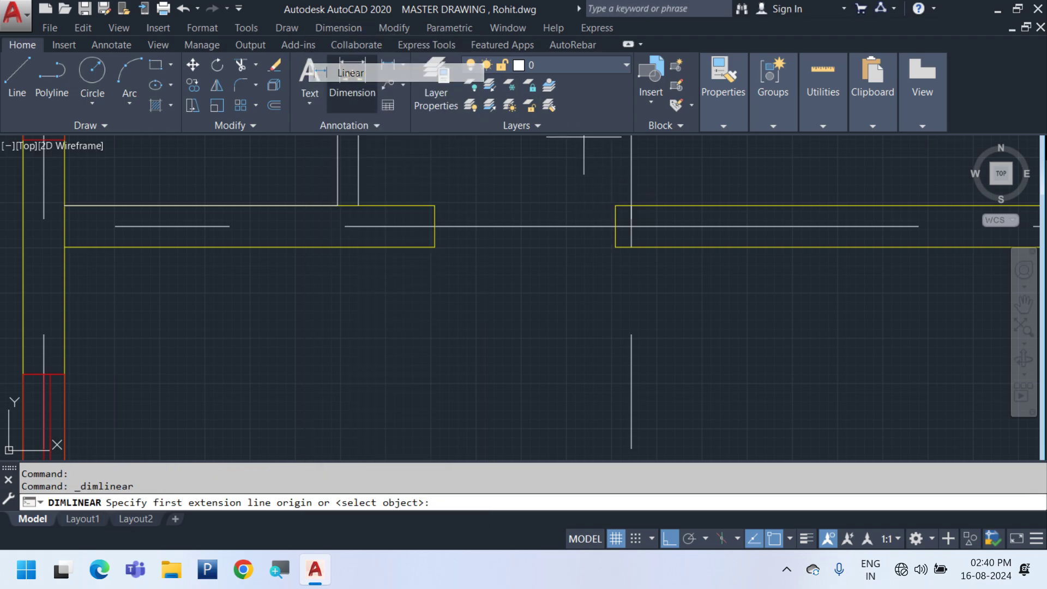
{"action": "left_click", "coordinate": [435, 247]}
{"action": "left_click", "coordinate": [625, 259]}
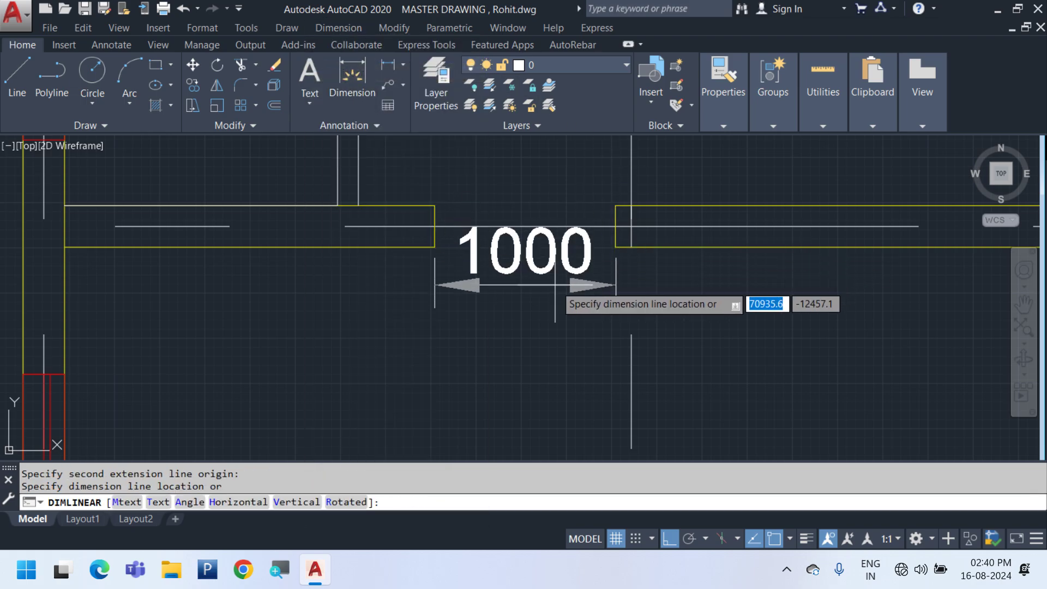
{"action": "scroll", "coordinate": [671, 425], "scroll_direction": "down", "scroll_amount": 5}
{"action": "key", "text": "Escape"}
{"action": "middle_click_drag", "start_coordinate": [576, 369], "coordinate": [535, 410]}
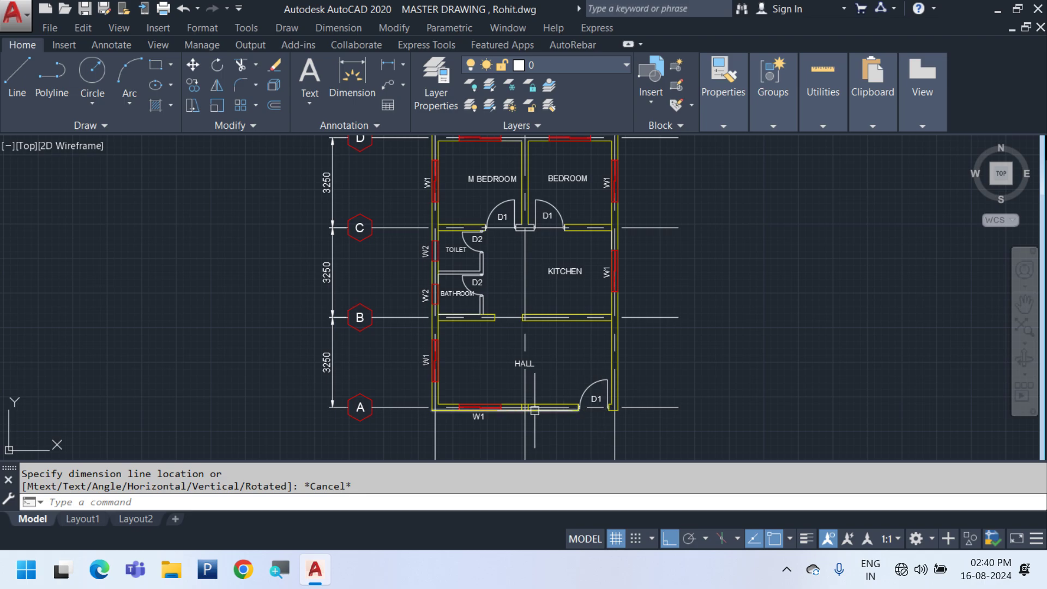
{"action": "scroll", "coordinate": [576, 405], "scroll_direction": "down", "scroll_amount": 4}
{"action": "middle_click_drag", "start_coordinate": [572, 362], "coordinate": [569, 388]}
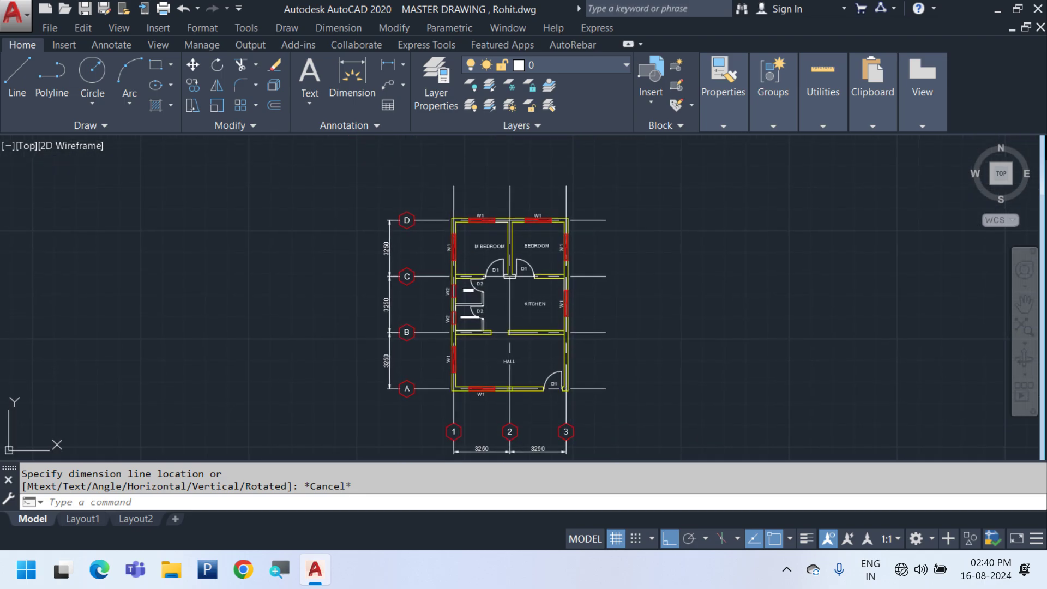
{"action": "key", "text": "ctrl+s"}
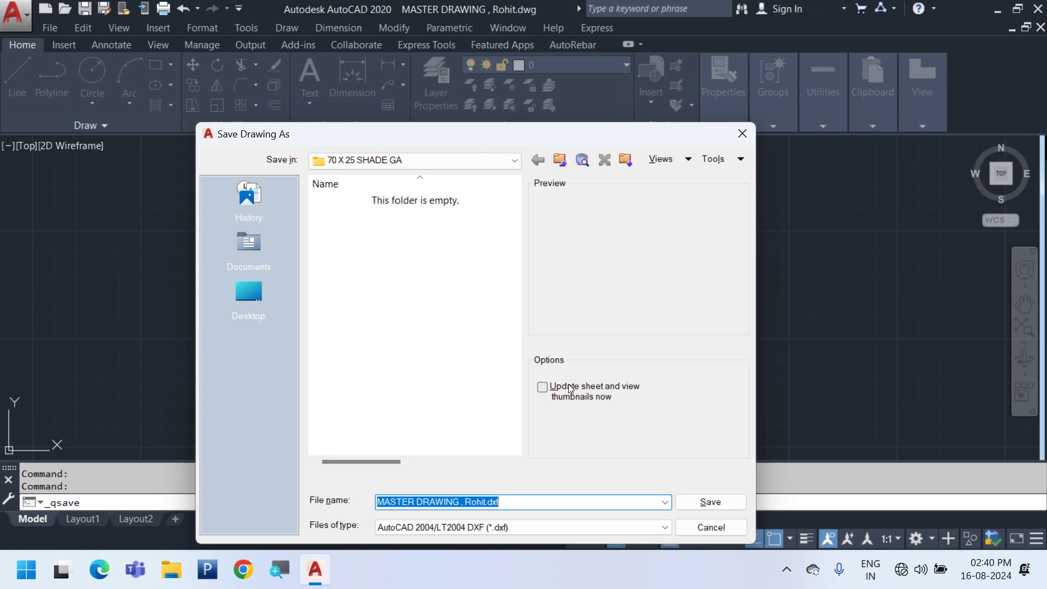
{"action": "left_click", "coordinate": [508, 531]}
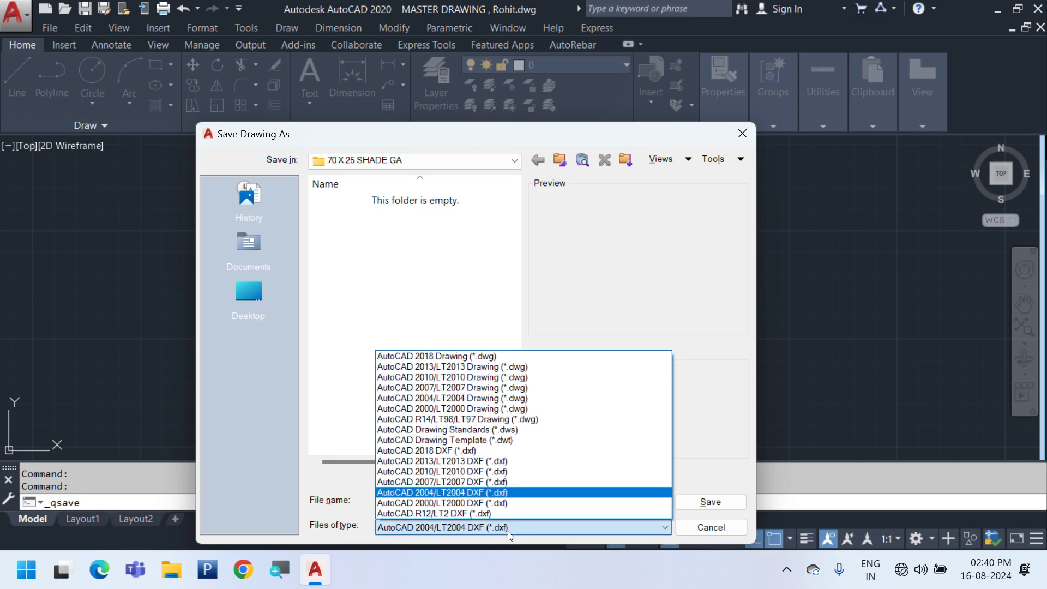
{"action": "key", "text": "Escape"}
{"action": "key", "text": "Escape"}
{"action": "middle_click_drag", "start_coordinate": [541, 340], "coordinate": [523, 289]}
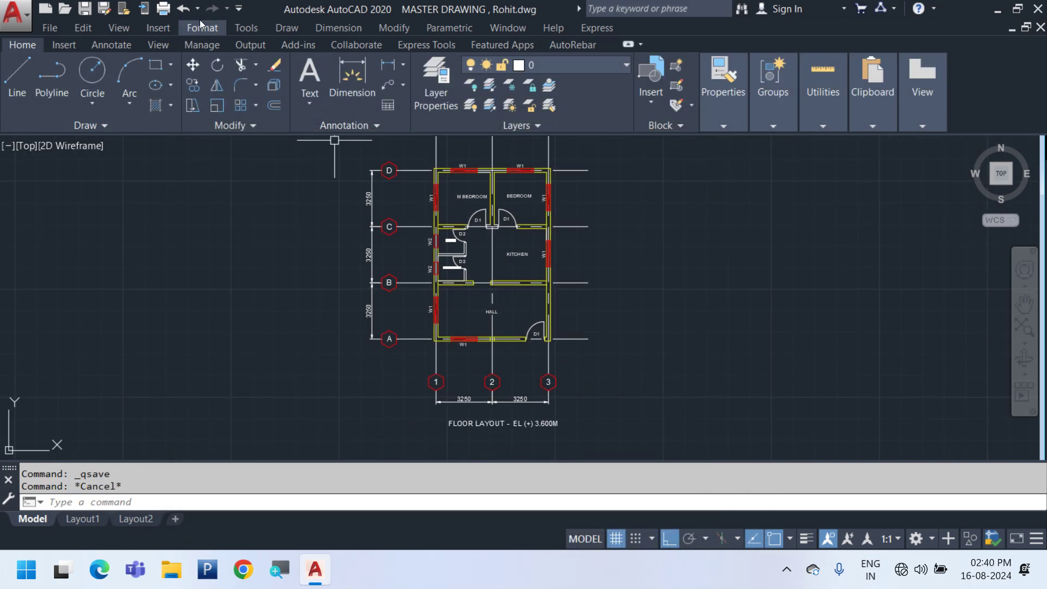
Save the drawing in AutoCAD 2004/LT2004 Drawing (*.dwg) format as a separate file, adding NEW to the end of the file name
{"action": "left_click", "coordinate": [84, 9]}
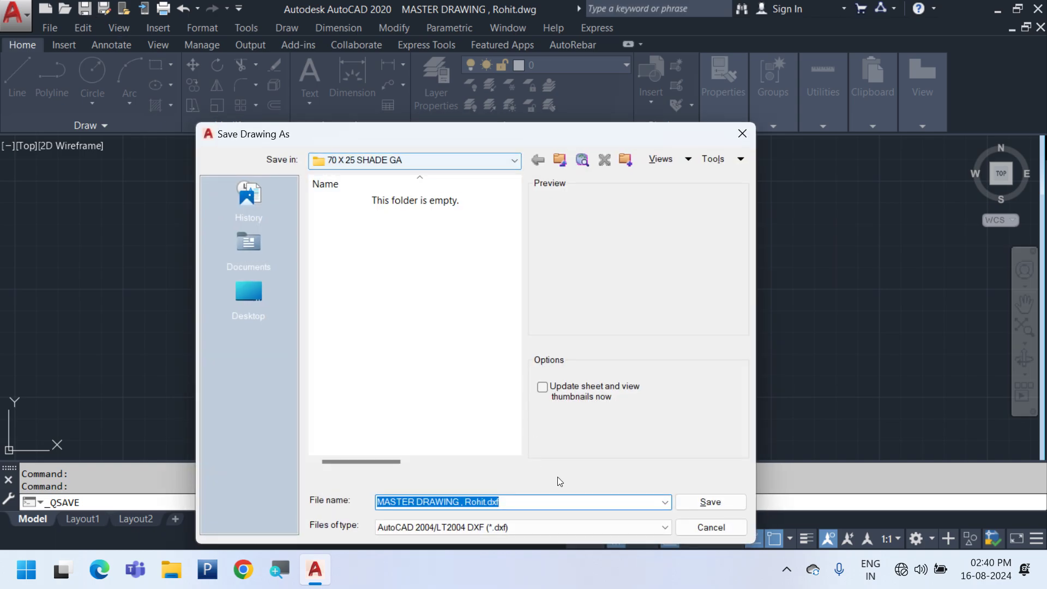
{"action": "left_click", "coordinate": [586, 528]}
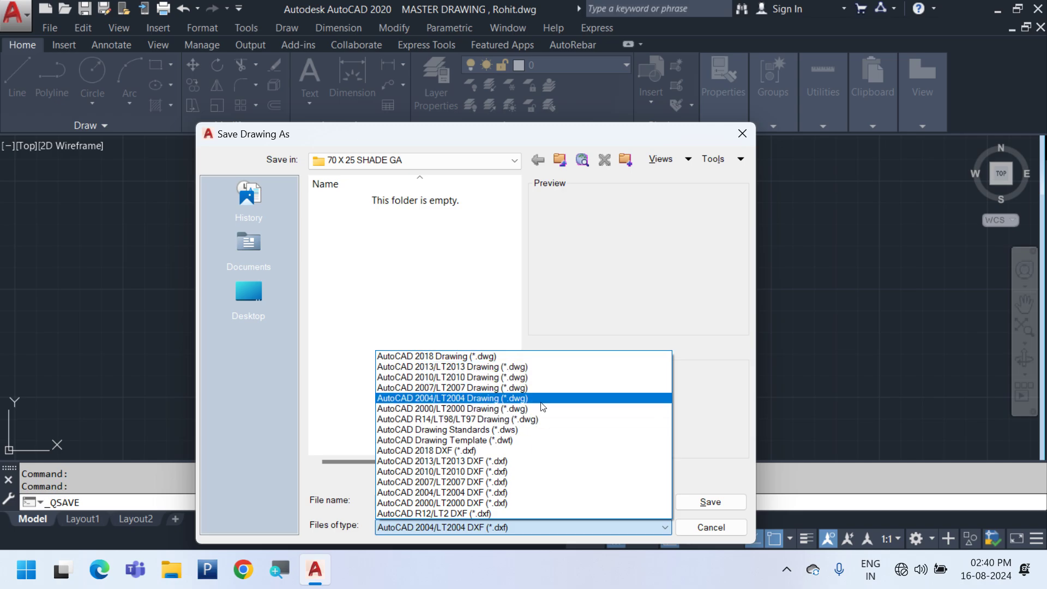
{"action": "left_click", "coordinate": [556, 398]}
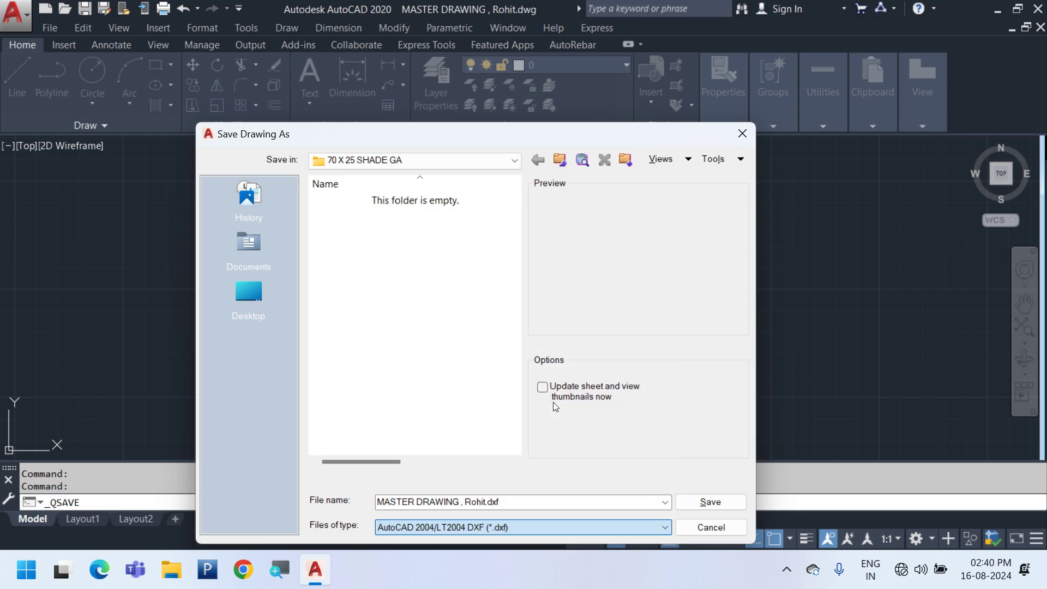
{"action": "left_click", "coordinate": [720, 502]}
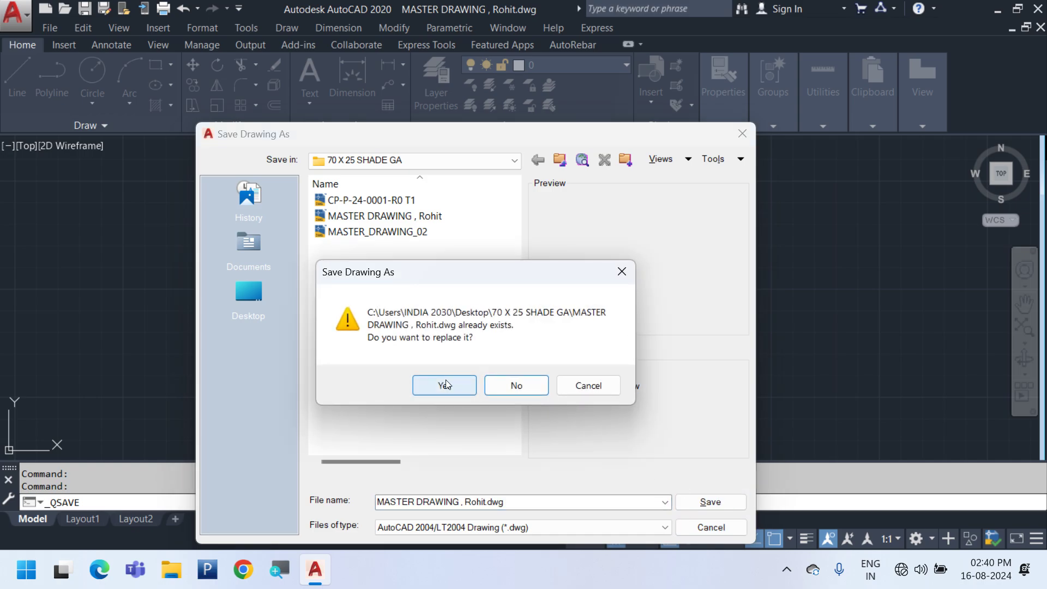
{"action": "left_click", "coordinate": [587, 386]}
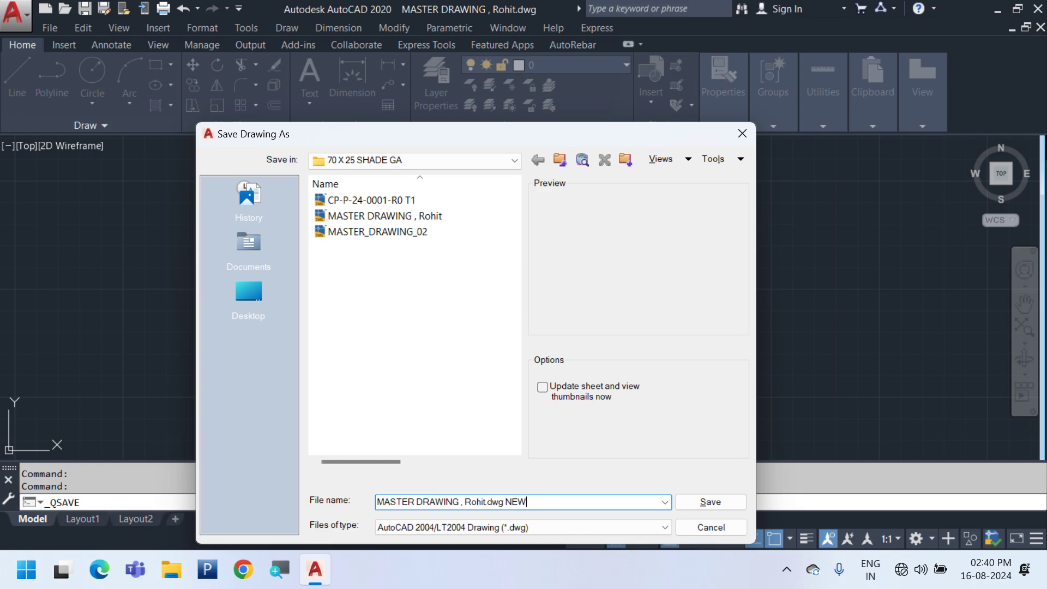
{"action": "left_click", "coordinate": [724, 502]}
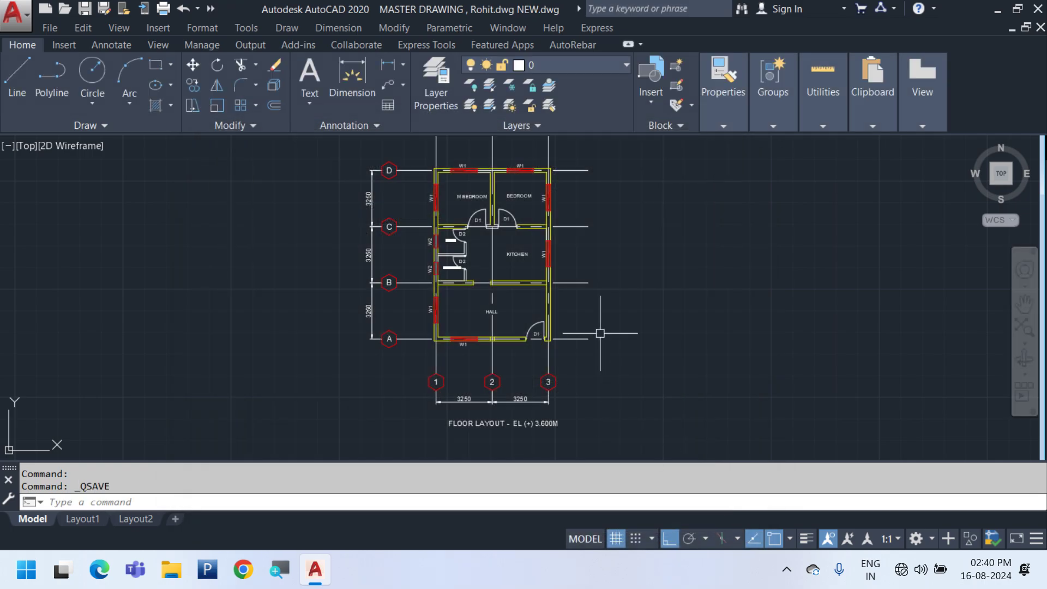
Examine the floor layout's rooms, doors, wall openings and labels between grids A to D
{"action": "scroll", "coordinate": [480, 366], "scroll_direction": "down", "scroll_amount": 6}
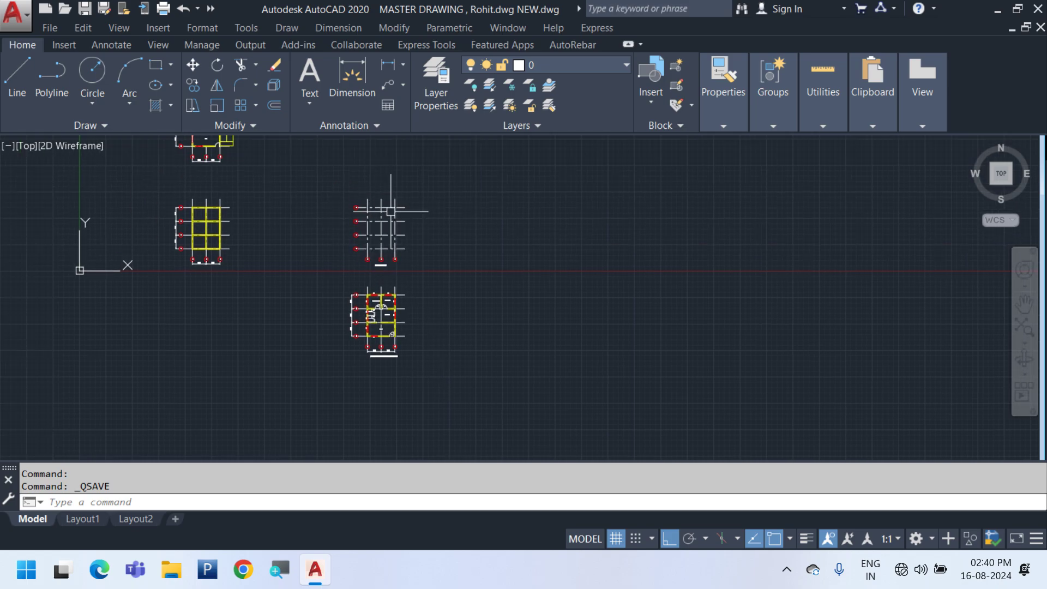
{"action": "scroll", "coordinate": [409, 327], "scroll_direction": "up", "scroll_amount": 5}
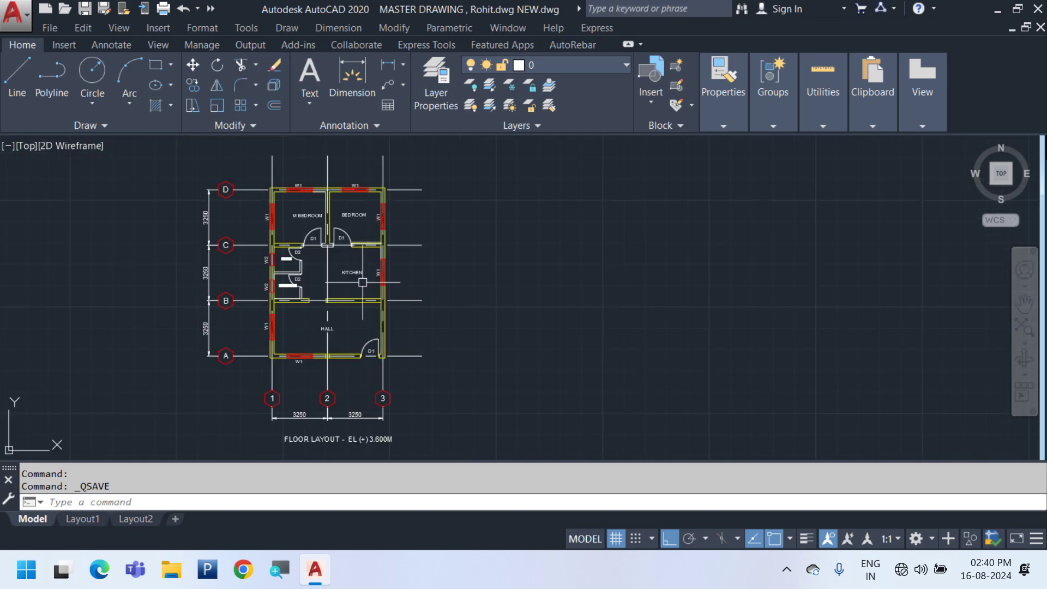
{"action": "middle_click_drag", "start_coordinate": [363, 282], "coordinate": [501, 265]}
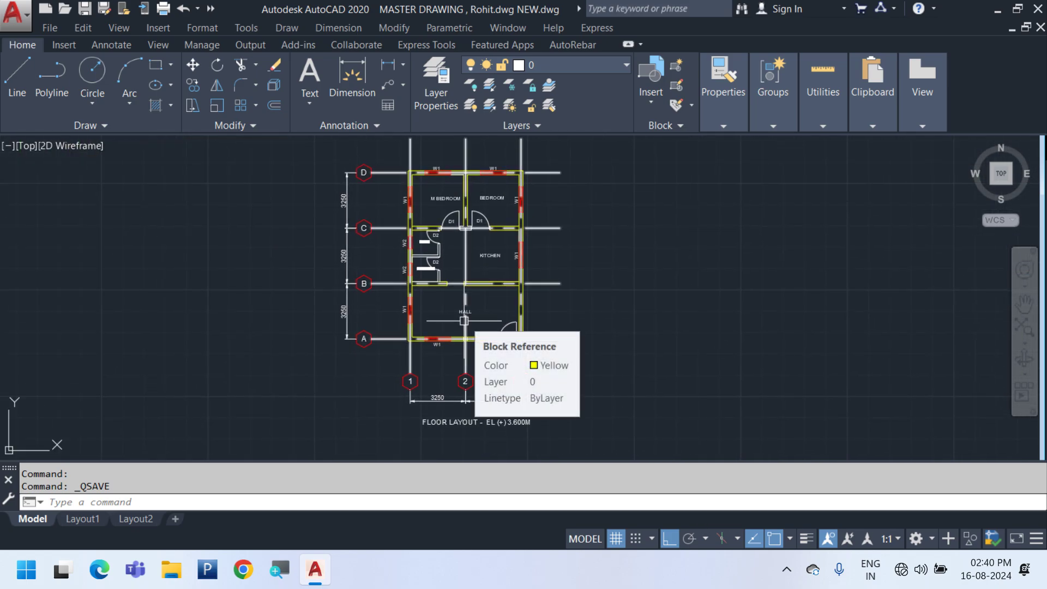
{"action": "scroll", "coordinate": [444, 309], "scroll_direction": "down", "scroll_amount": 2}
{"action": "left_click", "coordinate": [544, 417]}
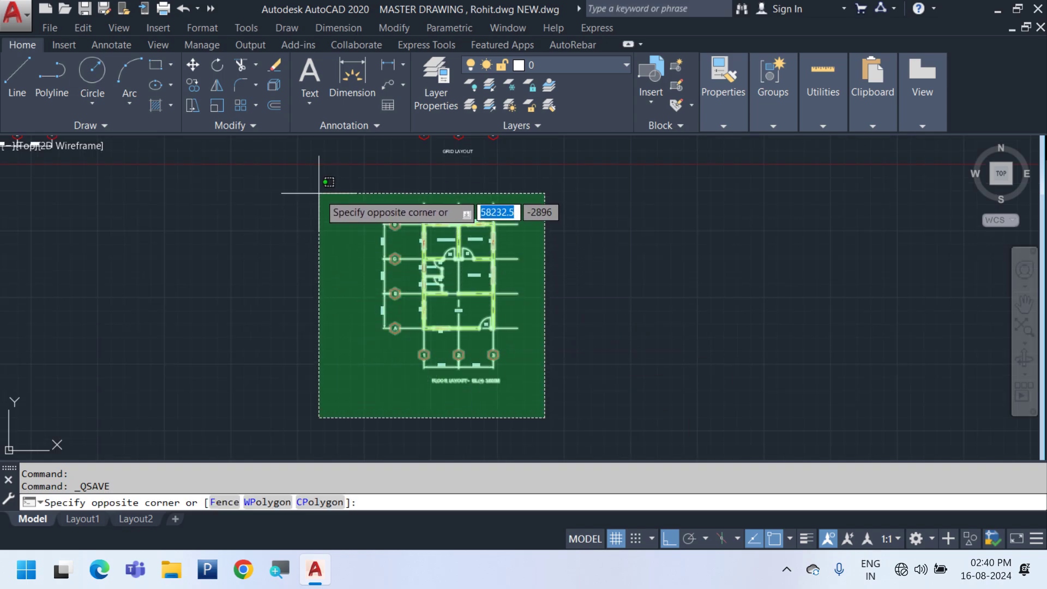
{"action": "scroll", "coordinate": [452, 236], "scroll_direction": "up", "scroll_amount": 2}
{"action": "key", "text": "Escape"}
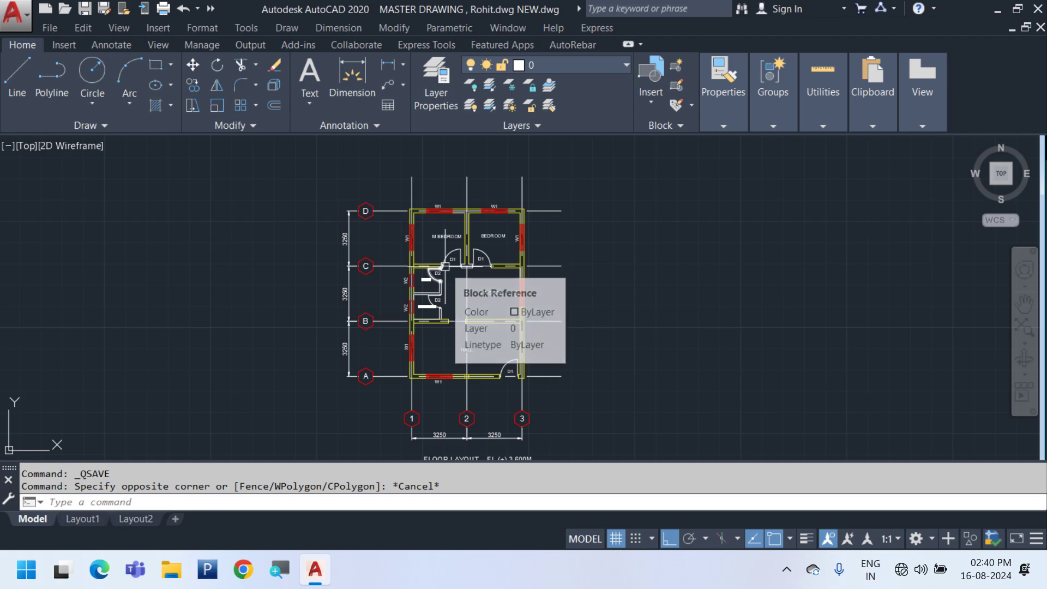
{"action": "scroll", "coordinate": [447, 236], "scroll_direction": "up", "scroll_amount": 2}
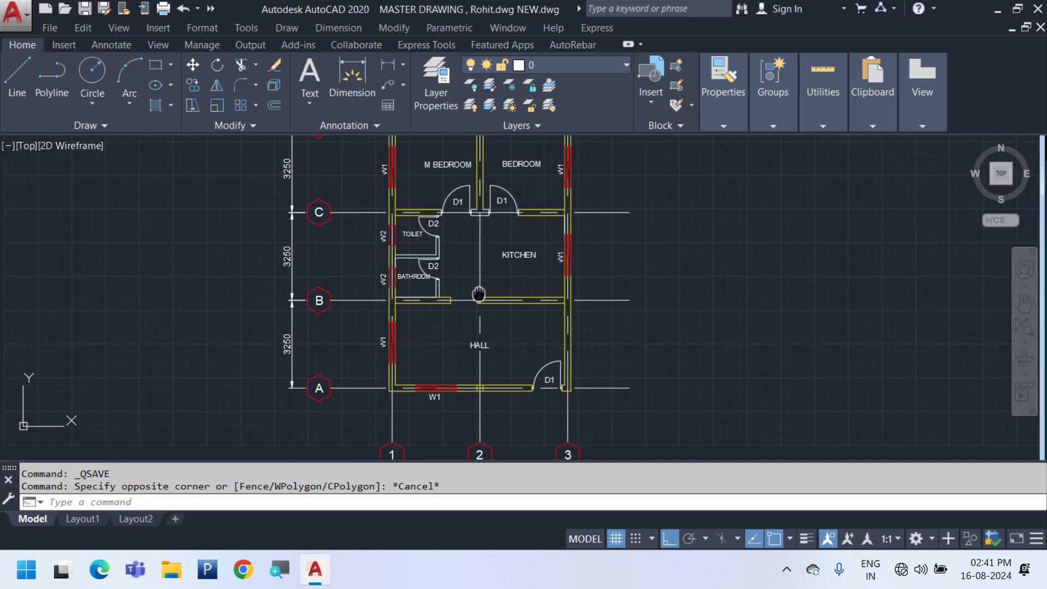
{"action": "scroll", "coordinate": [447, 235], "scroll_direction": "down", "scroll_amount": 3}
{"action": "scroll", "coordinate": [448, 235], "scroll_direction": "up", "scroll_amount": 3}
{"action": "scroll", "coordinate": [442, 207], "scroll_direction": "up", "scroll_amount": 2}
{"action": "key", "text": "Escape"}
{"action": "left_click", "coordinate": [430, 255]}
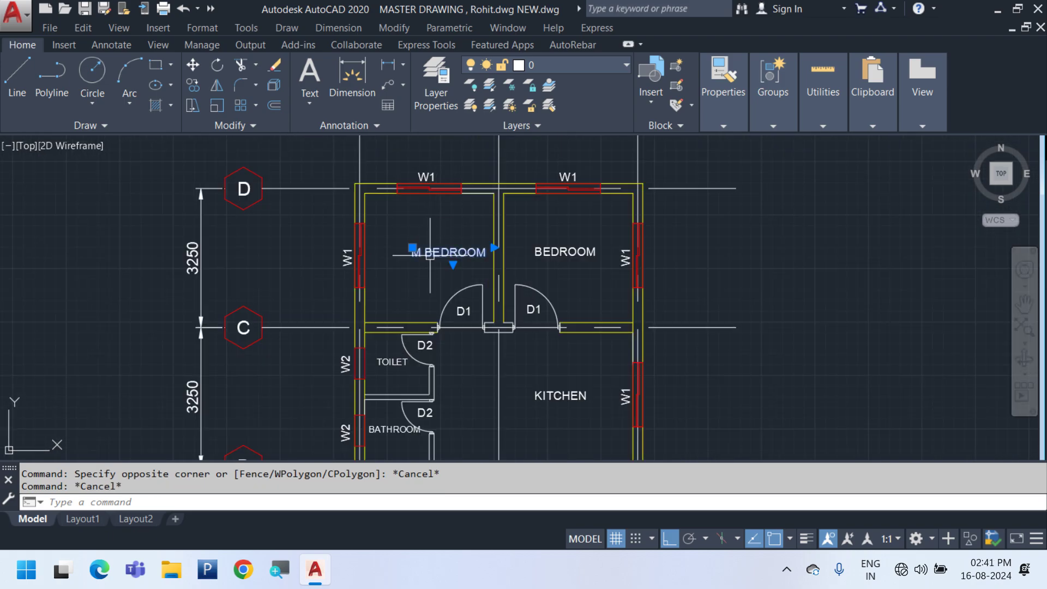
{"action": "scroll", "coordinate": [433, 254], "scroll_direction": "up", "scroll_amount": 2}
{"action": "double_click", "coordinate": [405, 261]}
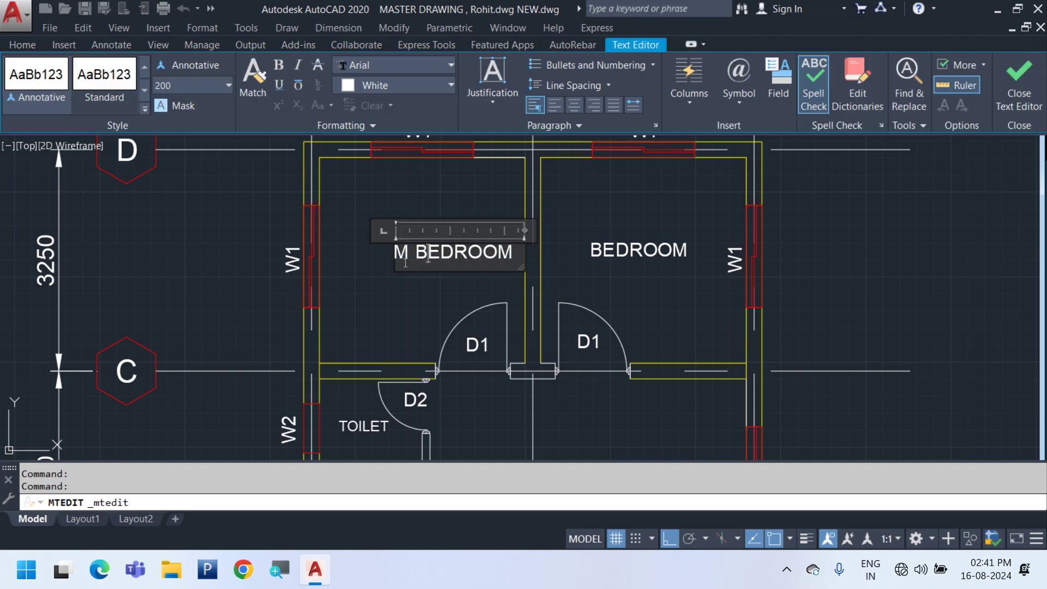
{"action": "key", "text": "Escape"}
Erase the BEDROOM label in the room between grids 2 and 3, and change the M BEDROOM label to MB-01
{"action": "left_click", "coordinate": [669, 315]}
{"action": "left_click", "coordinate": [582, 180]}
{"action": "key", "text": "Delete"}
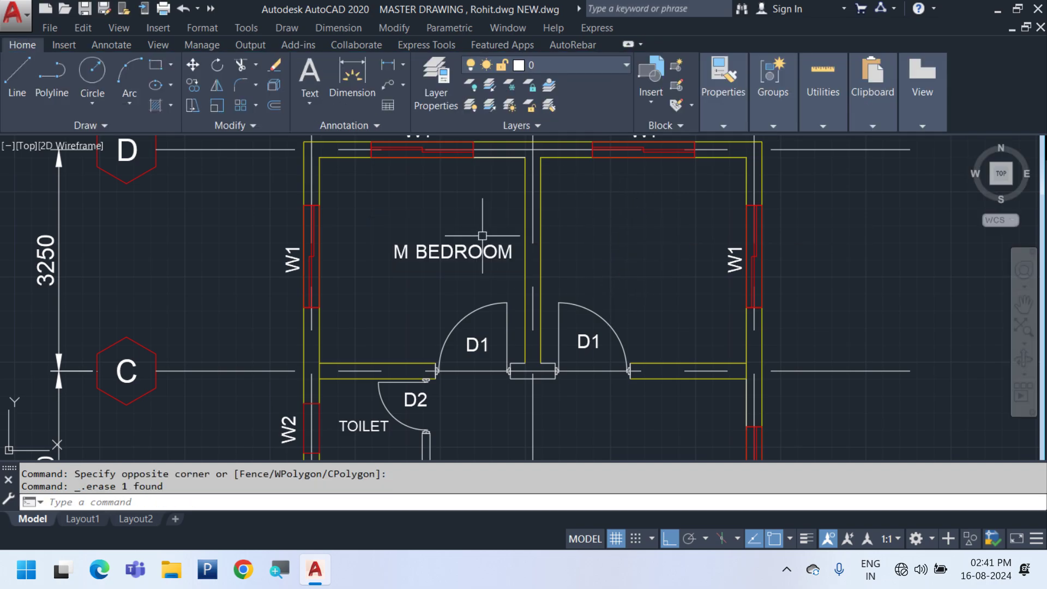
{"action": "double_click", "coordinate": [447, 256]}
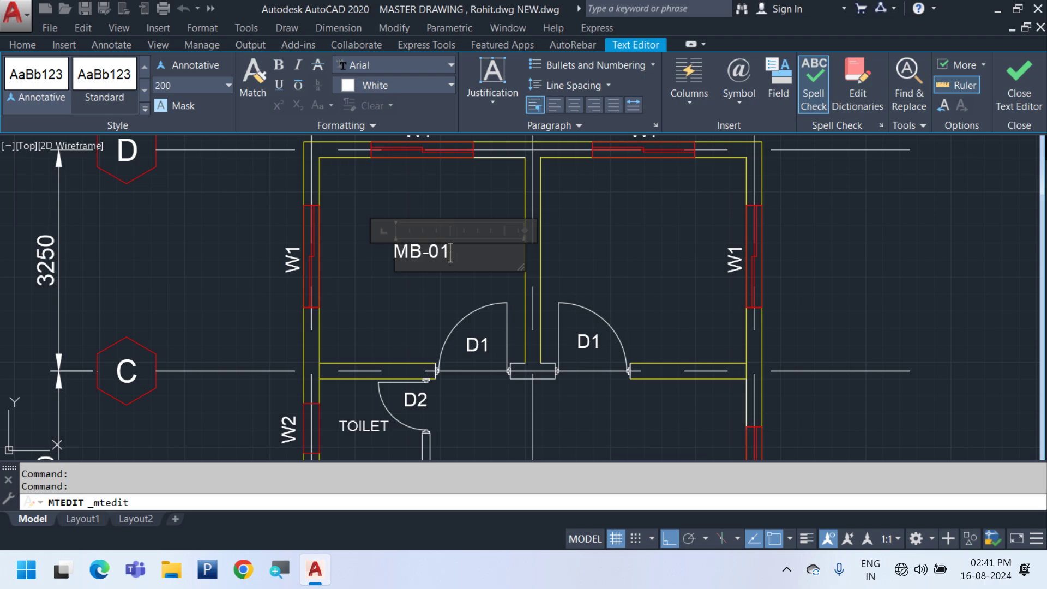
{"action": "left_click", "coordinate": [427, 307]}
Copy the MB-01 label horizontally into the neighbouring bedroom between grids 2 and 3
{"action": "left_click", "coordinate": [434, 294]}
{"action": "left_click", "coordinate": [375, 218]}
{"action": "right_click", "coordinate": [375, 218]}
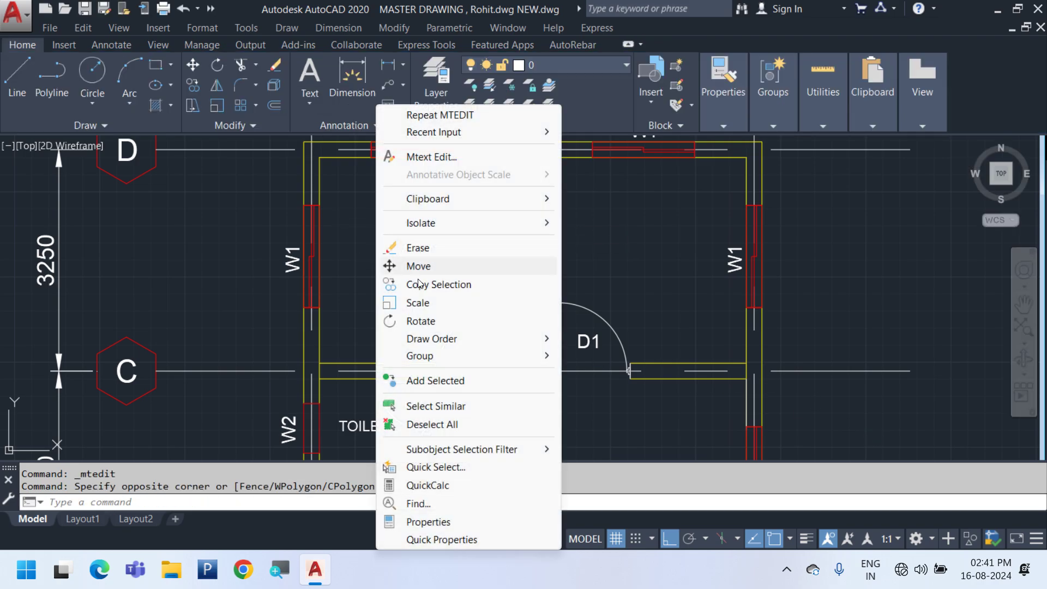
{"action": "left_click", "coordinate": [416, 285]}
{"action": "left_click", "coordinate": [390, 290]}
{"action": "left_click", "coordinate": [619, 261]}
{"action": "key", "text": "Escape"}
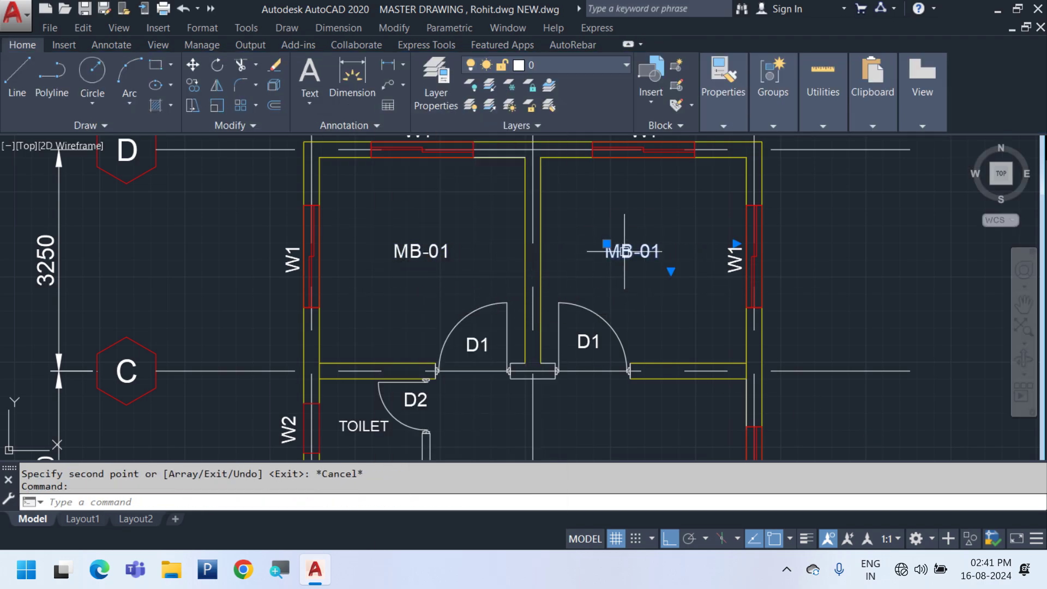
Change the copied label in the bedroom between grids 2 and 3 to B-02
{"action": "double_click", "coordinate": [621, 254]}
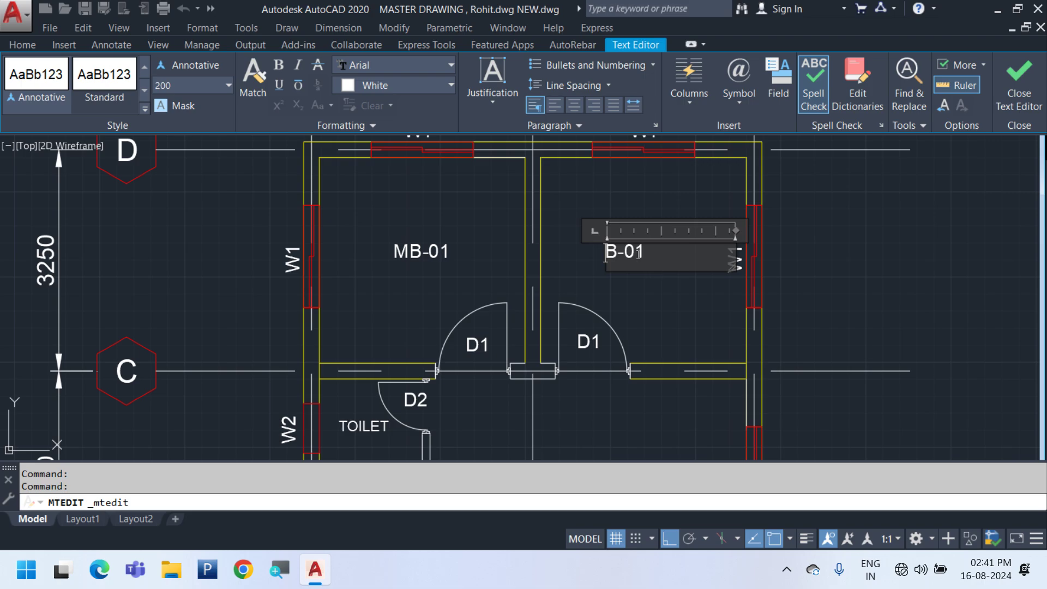
{"action": "left_click", "coordinate": [663, 311]}
{"action": "scroll", "coordinate": [630, 257], "scroll_direction": "down", "scroll_amount": 2}
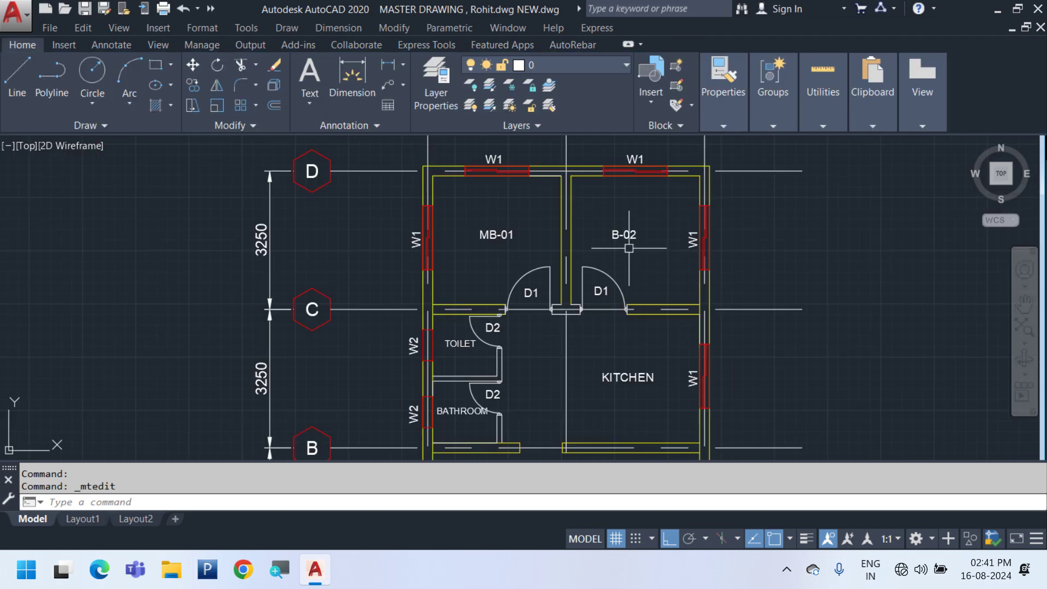
Move the BATHROOM label a short distance straight down, clear of the D2 door swing
{"action": "middle_click_drag", "start_coordinate": [618, 372], "coordinate": [624, 215]}
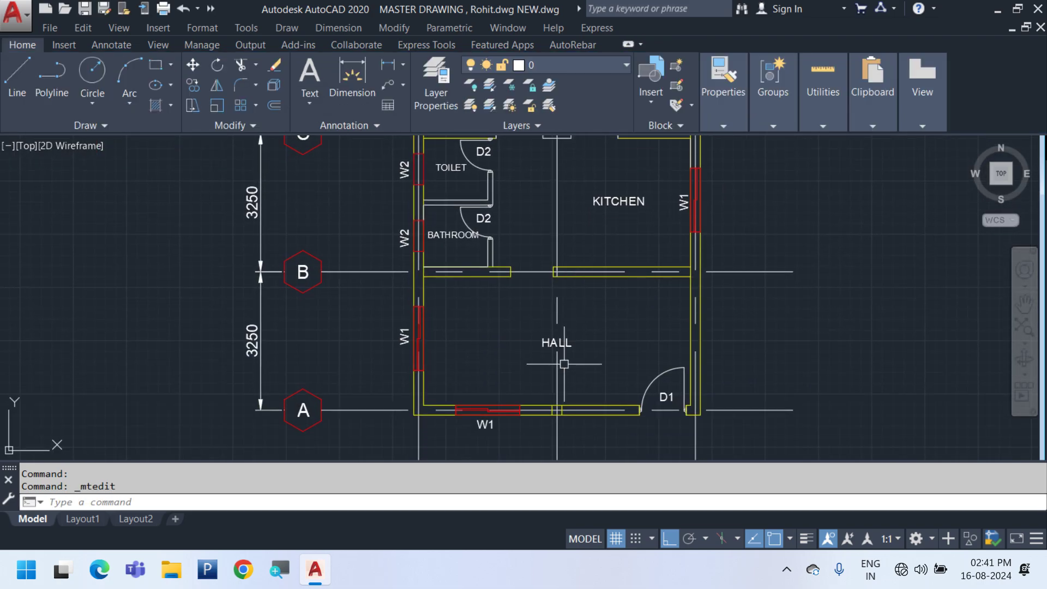
{"action": "left_click", "coordinate": [556, 347]}
{"action": "scroll", "coordinate": [557, 348], "scroll_direction": "up", "scroll_amount": 3}
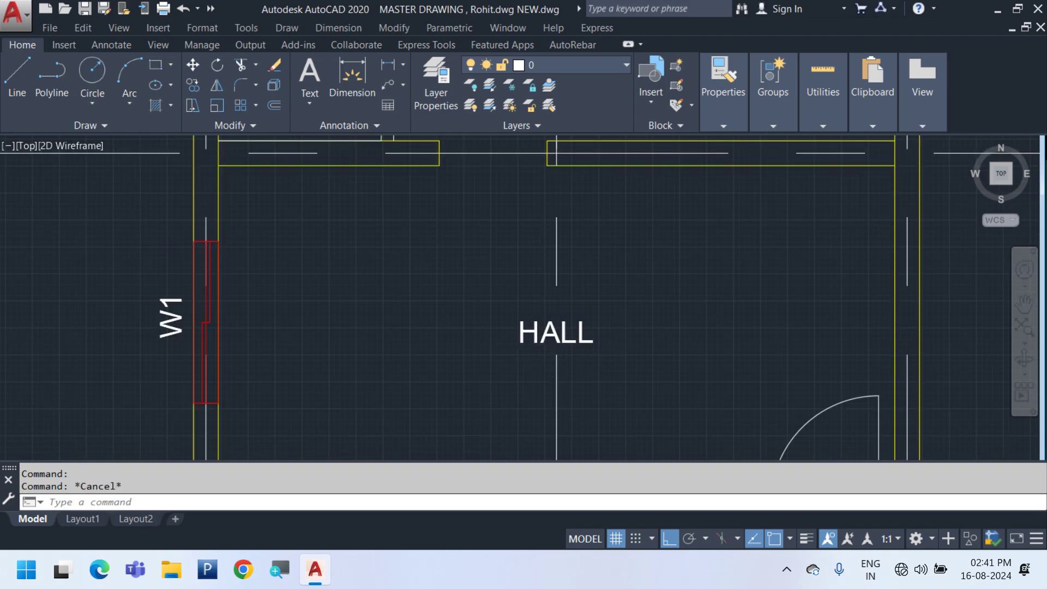
{"action": "scroll", "coordinate": [611, 364], "scroll_direction": "down", "scroll_amount": 4}
{"action": "scroll", "coordinate": [642, 406], "scroll_direction": "up", "scroll_amount": 1}
{"action": "scroll", "coordinate": [463, 313], "scroll_direction": "up", "scroll_amount": 2}
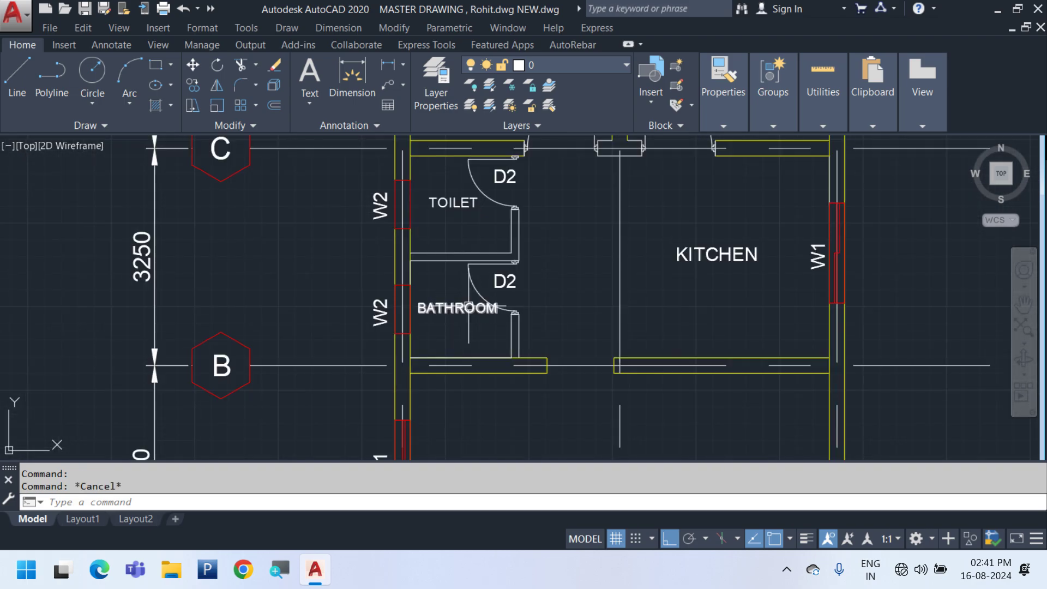
{"action": "scroll", "coordinate": [496, 300], "scroll_direction": "up", "scroll_amount": 1}
{"action": "type", "text": "m"}
{"action": "key", "text": "Return"}
{"action": "left_click", "coordinate": [580, 263]}
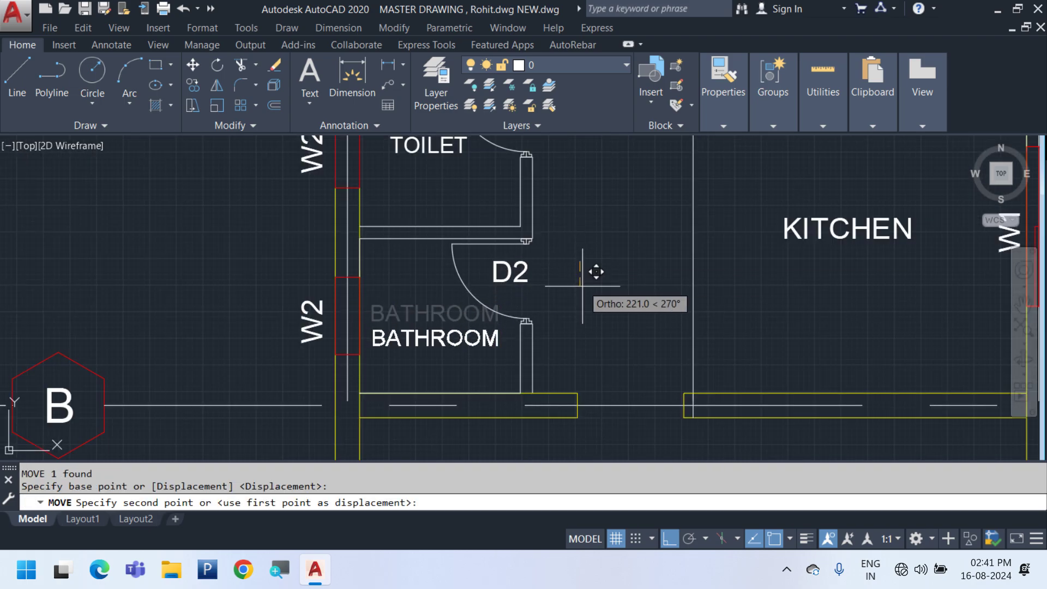
{"action": "left_click", "coordinate": [582, 290]}
Copy the plan's walls, doors, windows and labels without the grid, and paste them as a block in empty space below and right of the layout
{"action": "scroll", "coordinate": [577, 309], "scroll_direction": "down", "scroll_amount": 3}
{"action": "scroll", "coordinate": [572, 358], "scroll_direction": "down", "scroll_amount": 3}
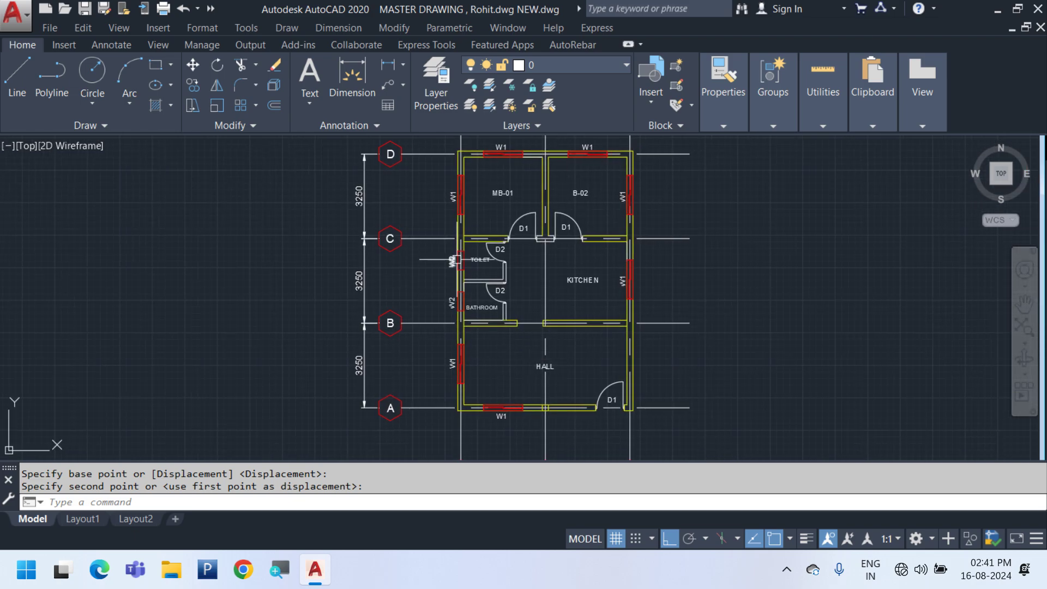
{"action": "left_click", "coordinate": [438, 175]}
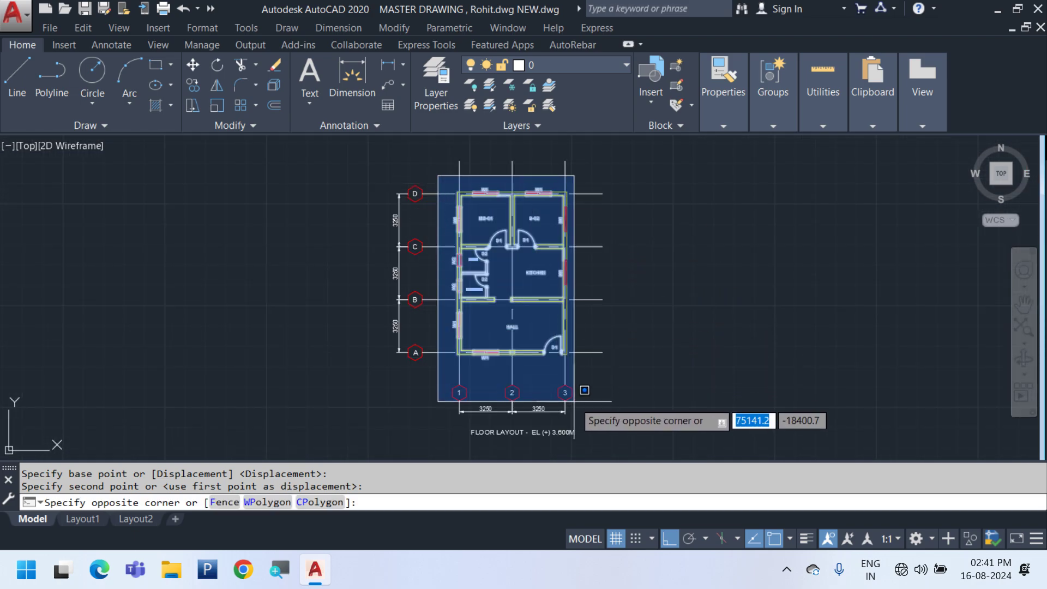
{"action": "left_click", "coordinate": [588, 371]}
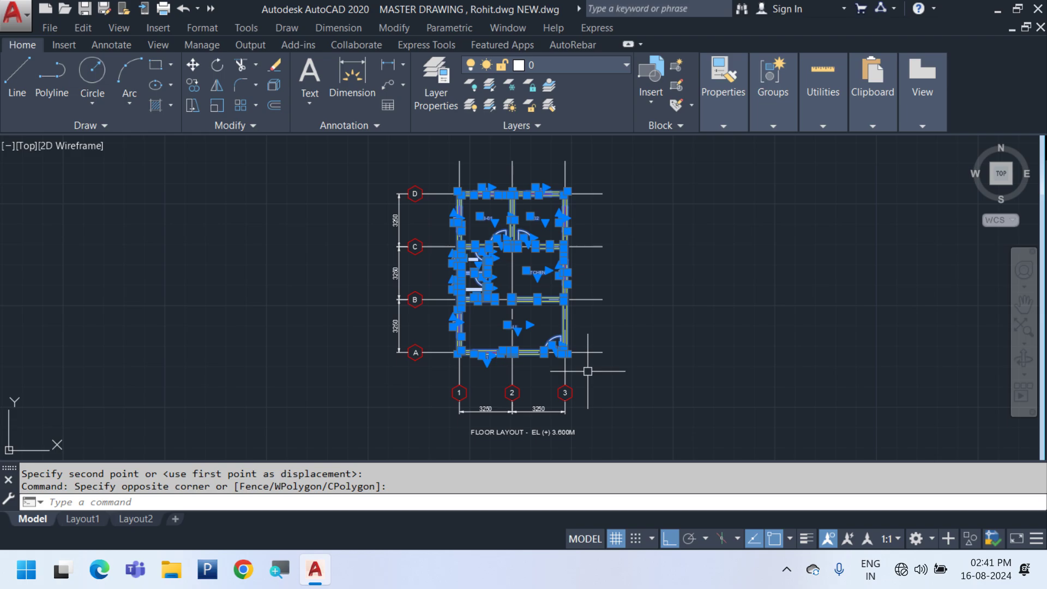
{"action": "key", "text": "ctrl+c"}
{"action": "key", "text": "ctrl+shift+v"}
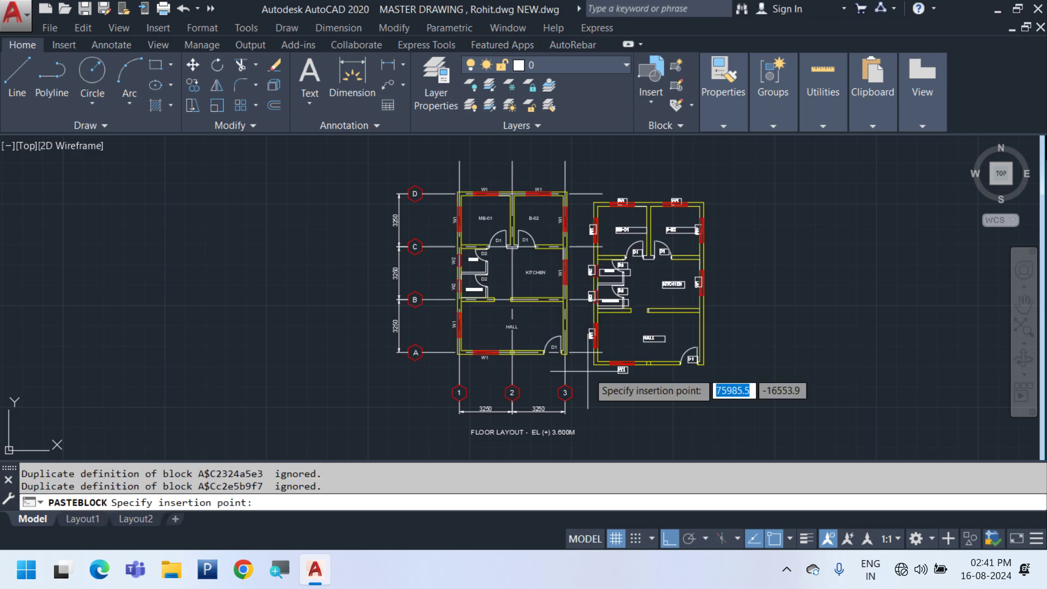
{"action": "scroll", "coordinate": [644, 315], "scroll_direction": "down", "scroll_amount": 3}
{"action": "middle_click_drag", "start_coordinate": [626, 432], "coordinate": [596, 400]}
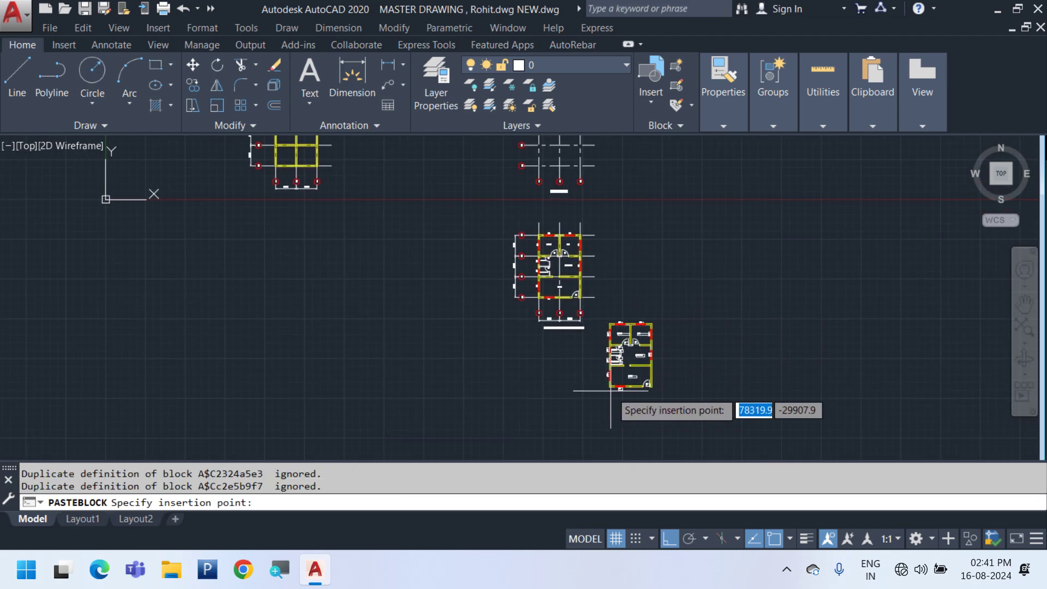
{"action": "left_click", "coordinate": [758, 405]}
Copy the complete floor layout with its grid, dimensions and title horizontally into the empty space to its right
{"action": "scroll", "coordinate": [576, 306], "scroll_direction": "up", "scroll_amount": 2}
{"action": "left_click", "coordinate": [678, 432]}
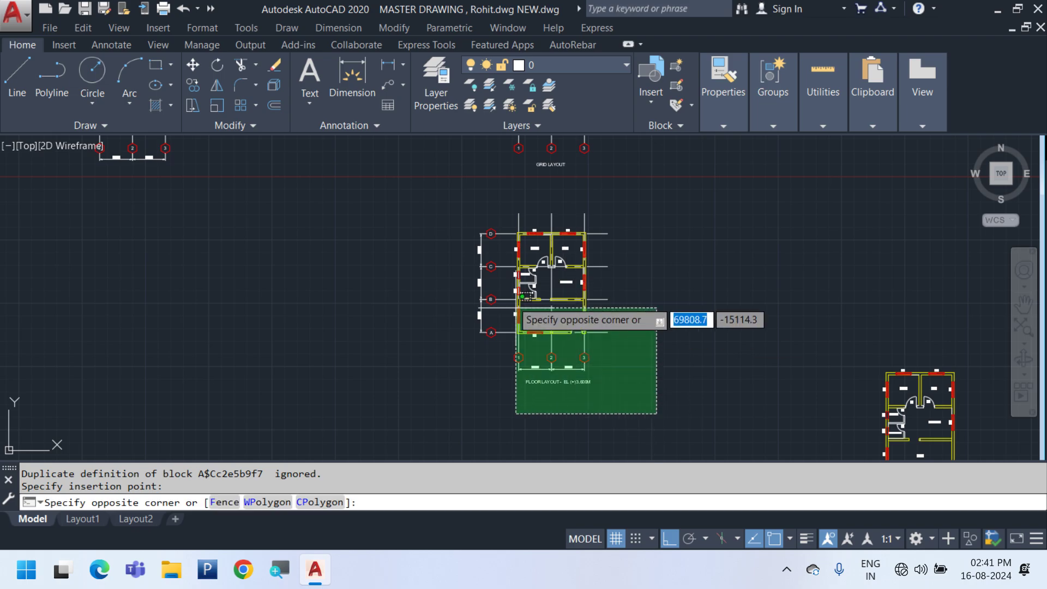
{"action": "left_click", "coordinate": [402, 187]}
{"action": "right_click", "coordinate": [652, 173]}
{"action": "left_click", "coordinate": [725, 310]}
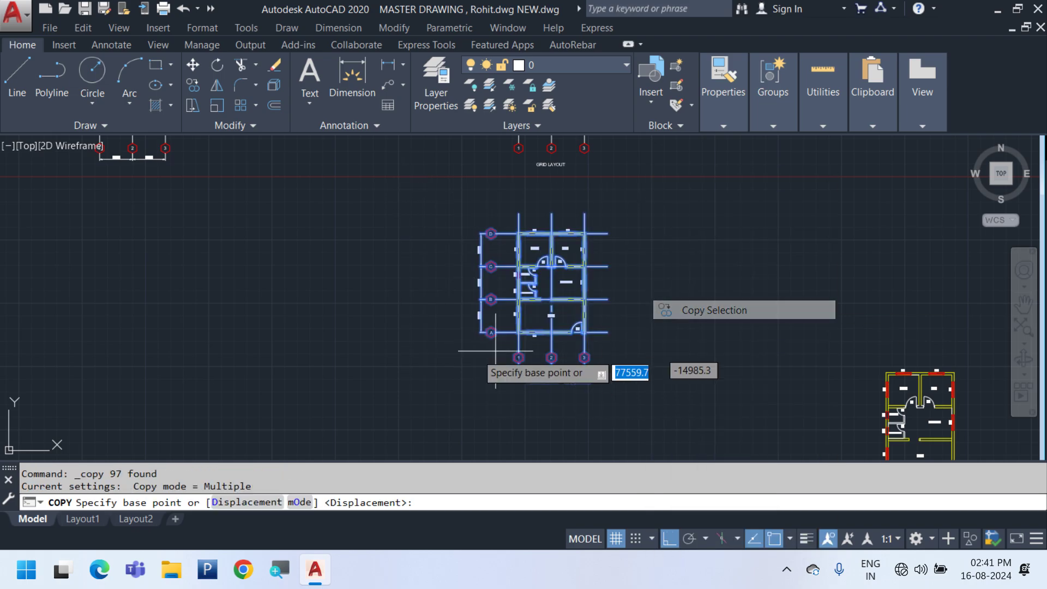
{"action": "left_click", "coordinate": [408, 376]}
{"action": "left_click", "coordinate": [663, 375]}
{"action": "key", "text": "Escape"}
Erase the walls, doors, windows and room labels from the copied layout, keeping its grid, dimensions and title
{"action": "scroll", "coordinate": [869, 329], "scroll_direction": "up", "scroll_amount": 4}
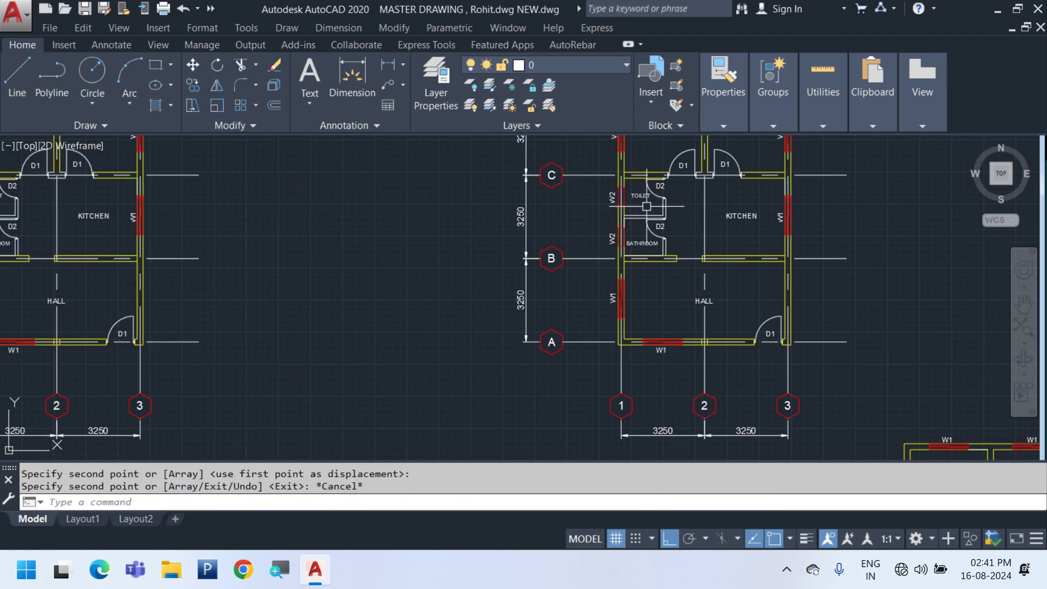
{"action": "left_click", "coordinate": [557, 143]}
{"action": "left_click", "coordinate": [790, 430]}
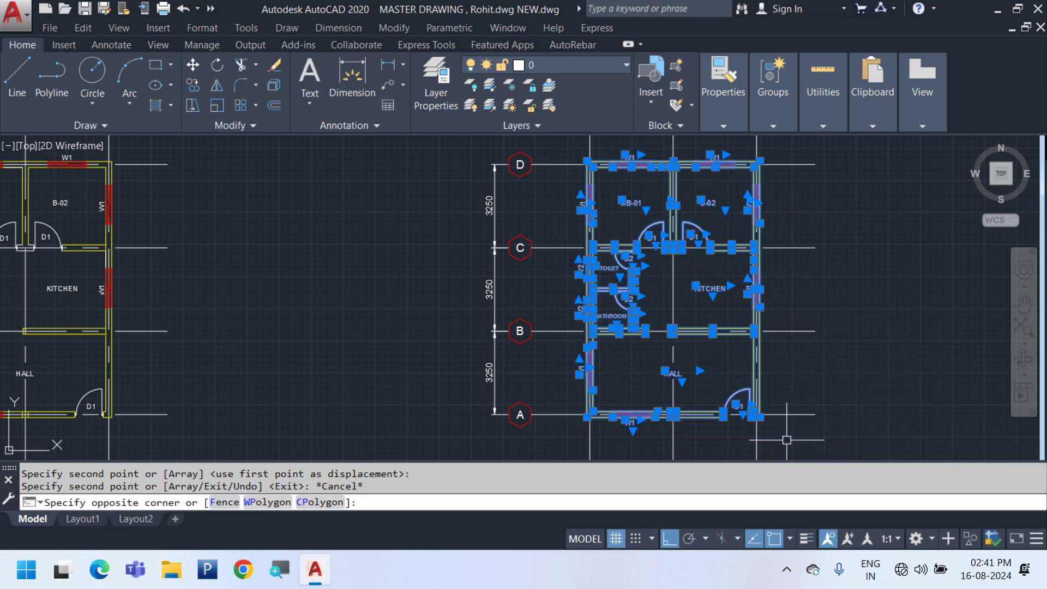
{"action": "key", "text": "Delete"}
Move the plan block onto the empty copied grid, aligning the wall-thickness midpoint at its upper-left corner with the intersection of grids D and 1
{"action": "scroll", "coordinate": [589, 275], "scroll_direction": "down", "scroll_amount": 4}
{"action": "left_click", "coordinate": [644, 327]}
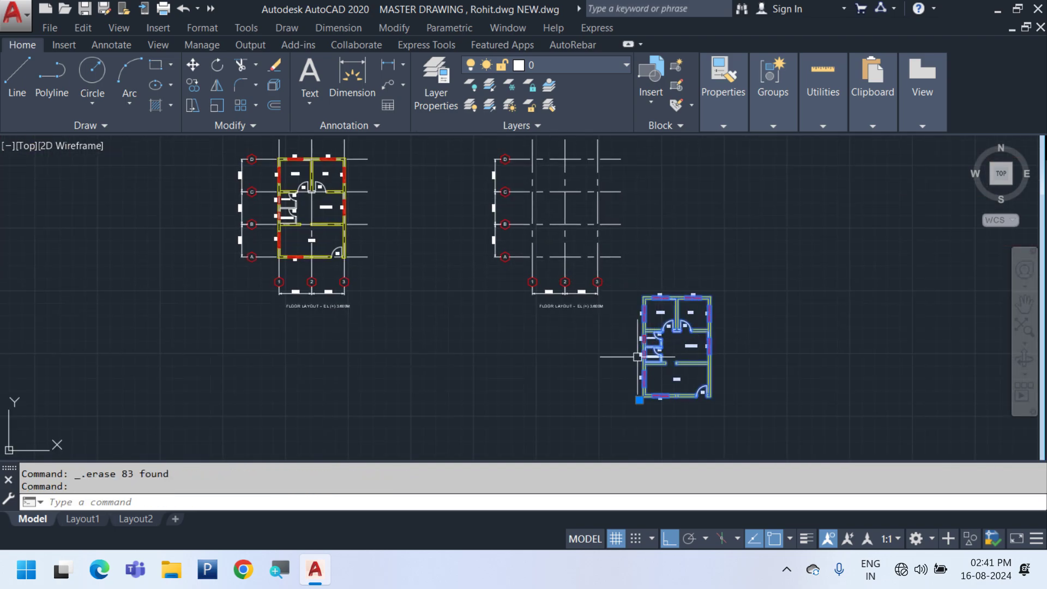
{"action": "type", "text": "M"}
{"action": "key", "text": "Return"}
{"action": "scroll", "coordinate": [652, 307], "scroll_direction": "up", "scroll_amount": 10}
{"action": "right_click", "coordinate": [544, 185], "text": "shift"}
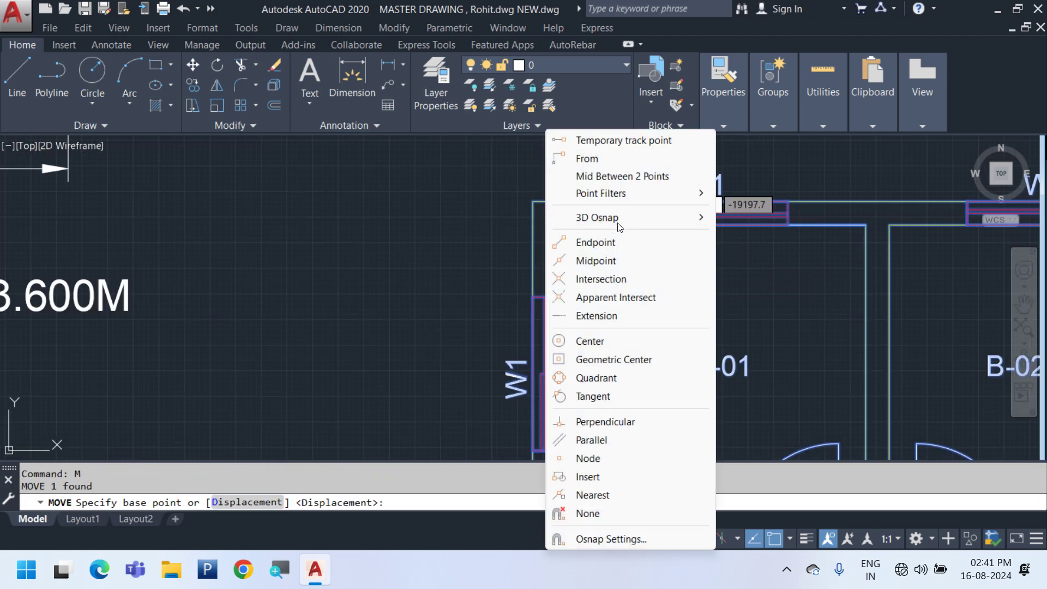
{"action": "left_click", "coordinate": [653, 175]}
{"action": "left_click", "coordinate": [533, 201]}
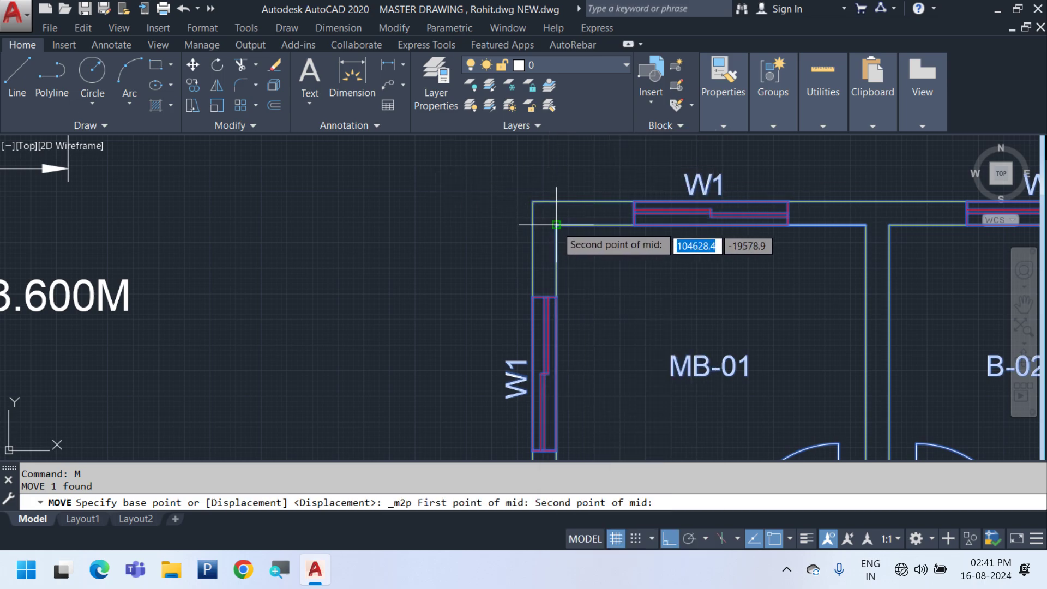
{"action": "left_click", "coordinate": [556, 225]}
{"action": "scroll", "coordinate": [686, 408], "scroll_direction": "down", "scroll_amount": 8}
{"action": "scroll", "coordinate": [469, 191], "scroll_direction": "up", "scroll_amount": 4}
{"action": "middle_click_drag", "start_coordinate": [514, 168], "coordinate": [507, 221]}
{"action": "left_click", "coordinate": [507, 198]}
Compare the block-based floor layout with the original layout beside it and the other drawings above
{"action": "scroll", "coordinate": [613, 294], "scroll_direction": "down", "scroll_amount": 6}
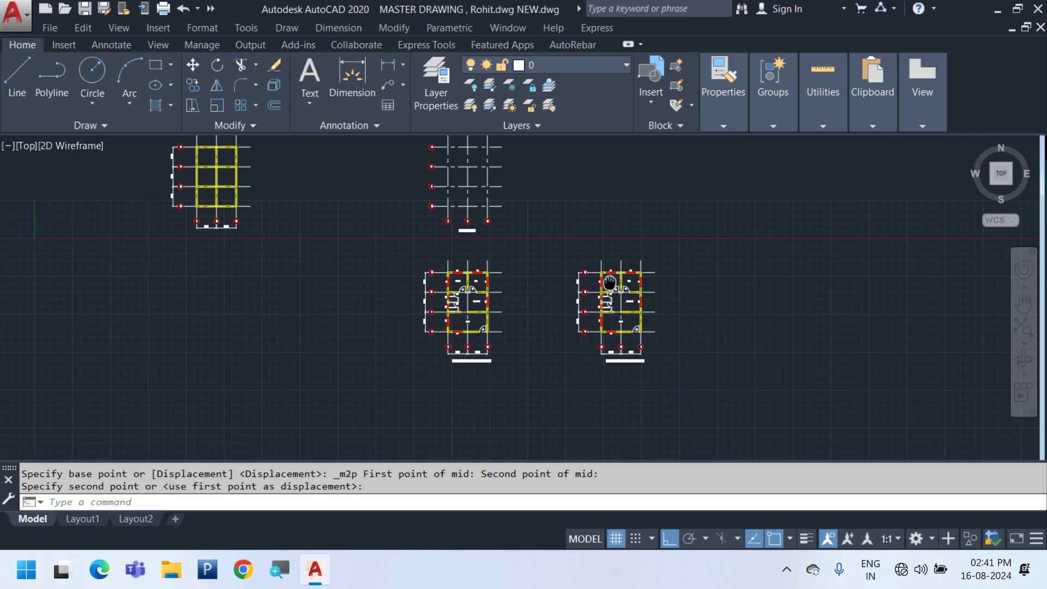
{"action": "middle_click_drag", "start_coordinate": [612, 295], "coordinate": [595, 312]}
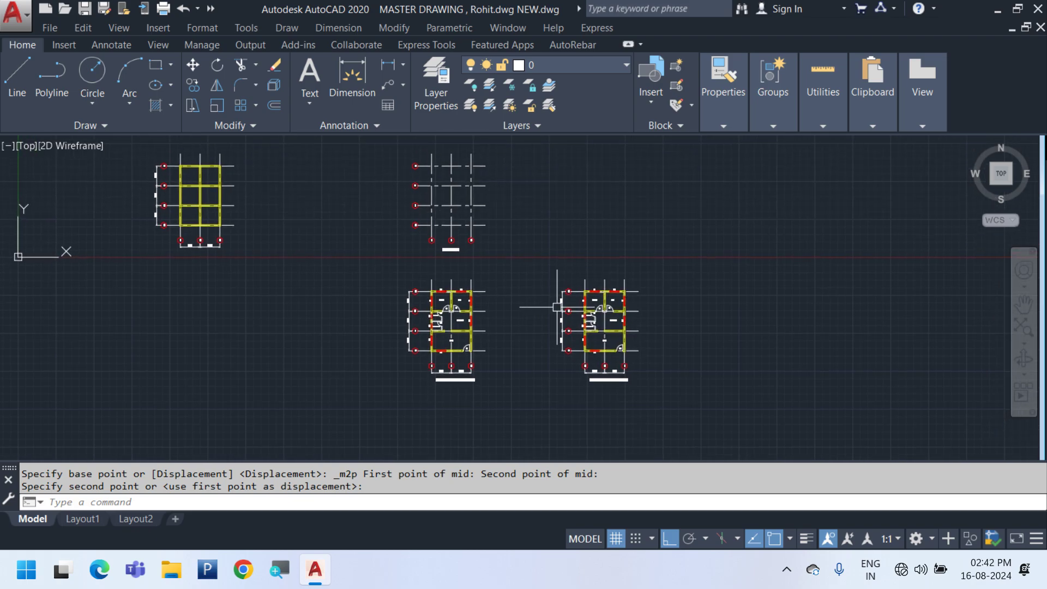
{"action": "left_click", "coordinate": [465, 206]}
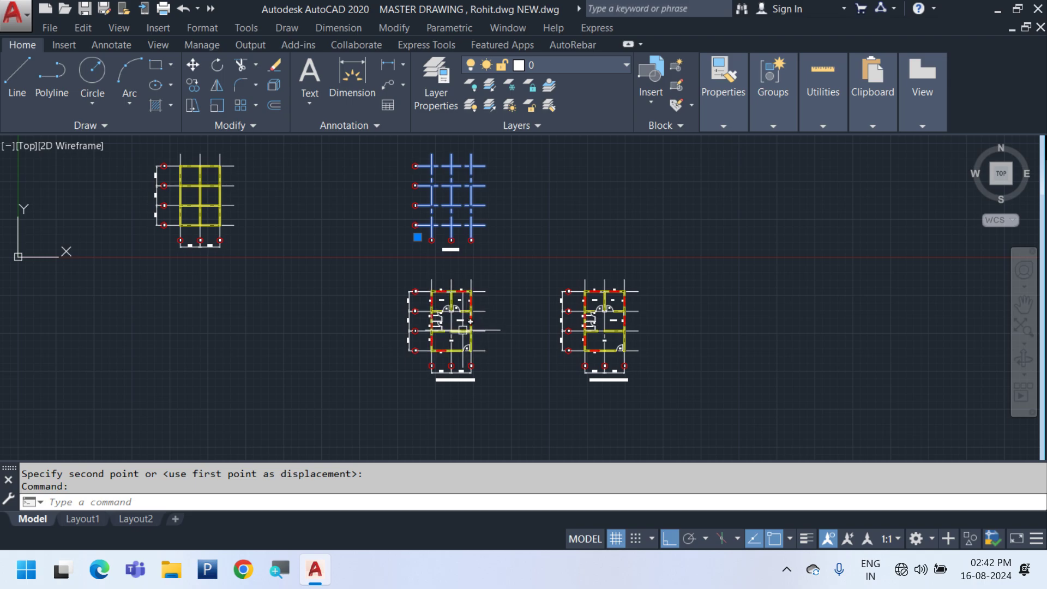
{"action": "scroll", "coordinate": [463, 330], "scroll_direction": "up", "scroll_amount": 4}
{"action": "key", "text": "Escape"}
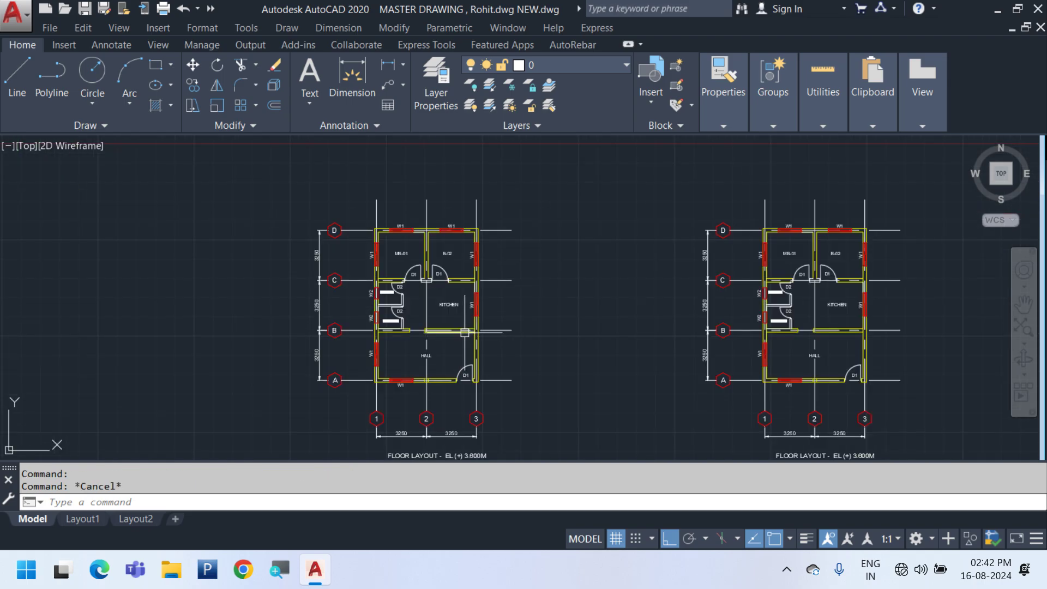
{"action": "middle_click_drag", "start_coordinate": [740, 276], "coordinate": [586, 276]}
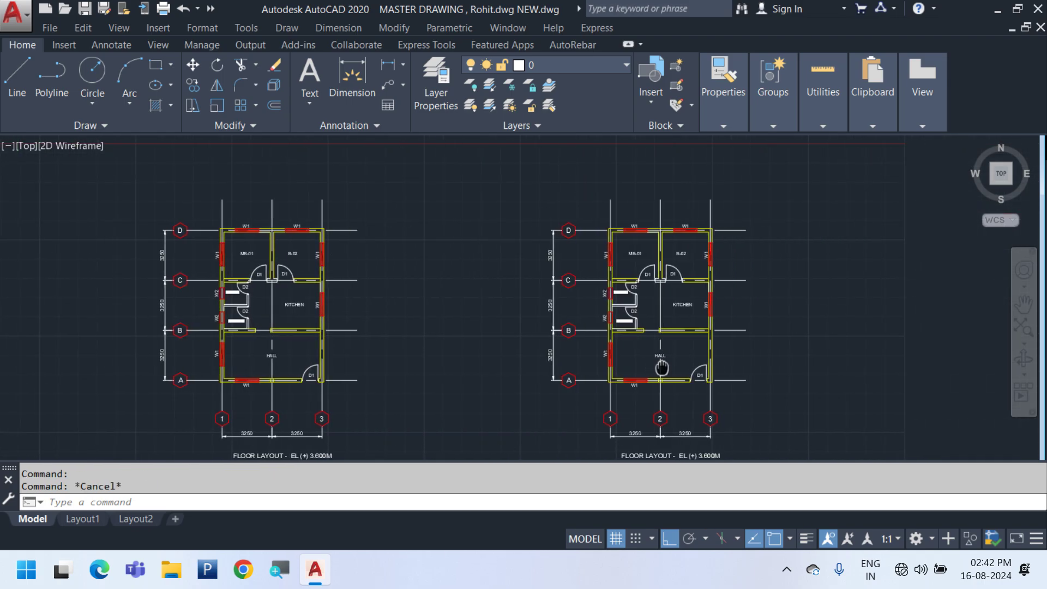
{"action": "left_click", "coordinate": [592, 279]}
{"action": "scroll", "coordinate": [545, 303], "scroll_direction": "down", "scroll_amount": 6}
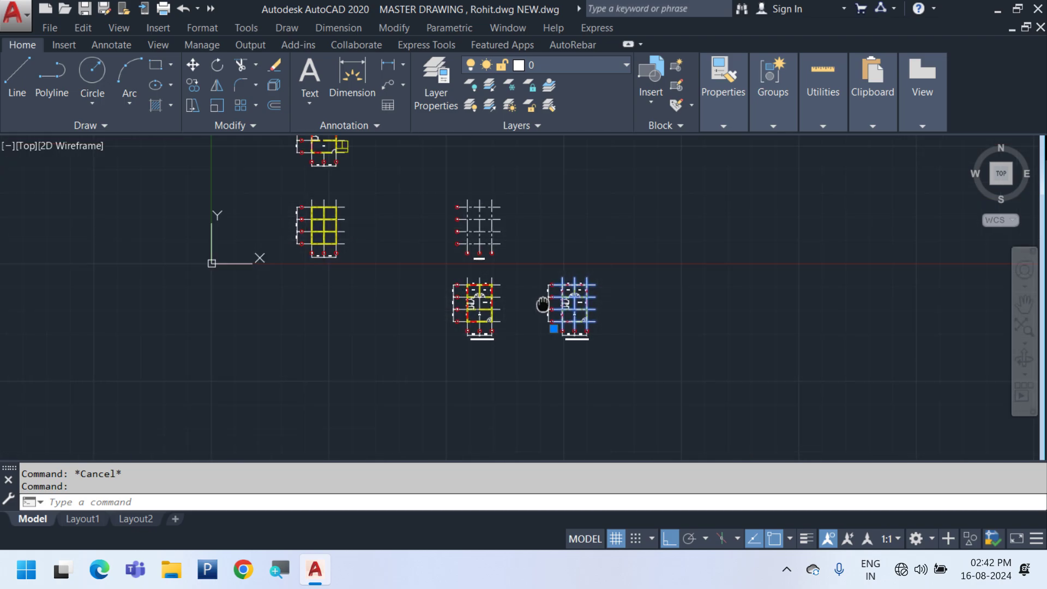
{"action": "scroll", "coordinate": [479, 304], "scroll_direction": "up", "scroll_amount": 5}
{"action": "key", "text": "Escape"}
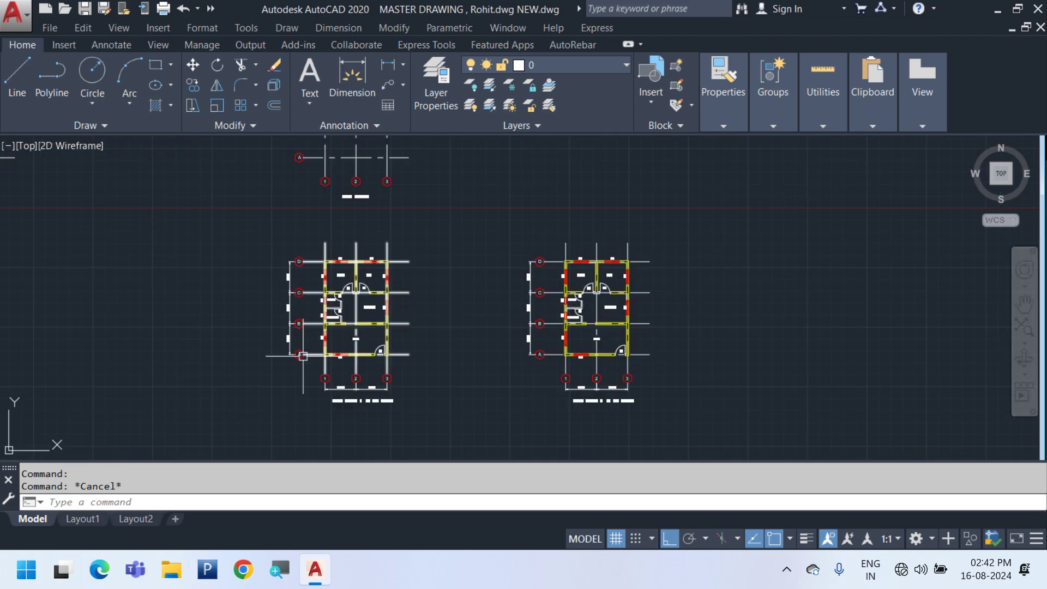
{"action": "scroll", "coordinate": [615, 347], "scroll_direction": "up", "scroll_amount": 2}
{"action": "middle_click_drag", "start_coordinate": [616, 347], "coordinate": [426, 339]}
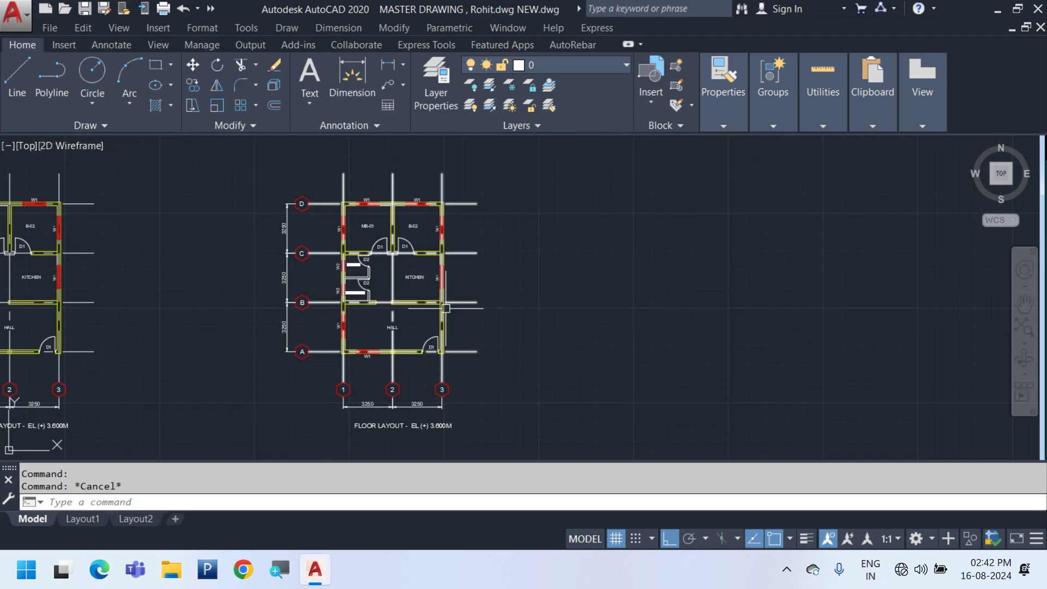
{"action": "scroll", "coordinate": [445, 308], "scroll_direction": "down", "scroll_amount": 2}
{"action": "left_click", "coordinate": [529, 382]}
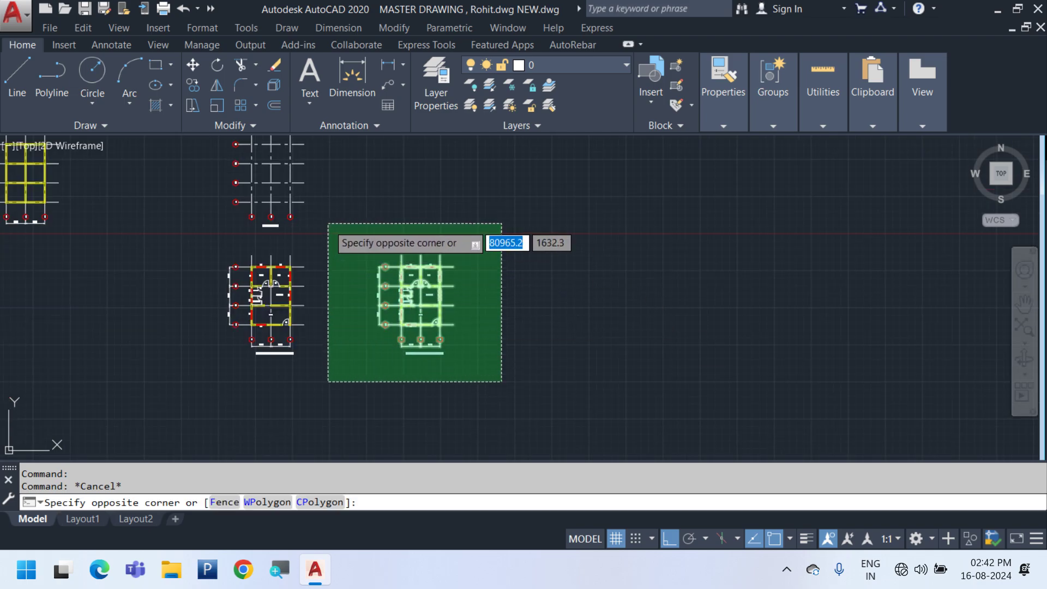
{"action": "left_click", "coordinate": [327, 223]}
{"action": "scroll", "coordinate": [446, 273], "scroll_direction": "up", "scroll_amount": 2}
{"action": "key", "text": "Escape"}
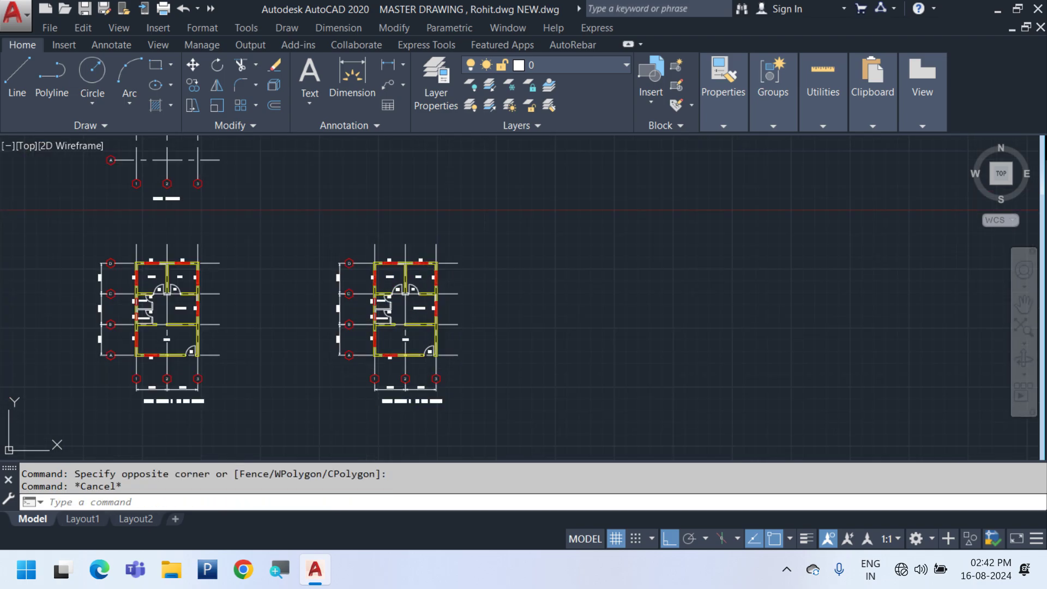
{"action": "key", "text": "Escape"}
Copy the complete block-based layout with its grid, dimensions and title straight down into the empty space below
{"action": "left_click", "coordinate": [484, 423]}
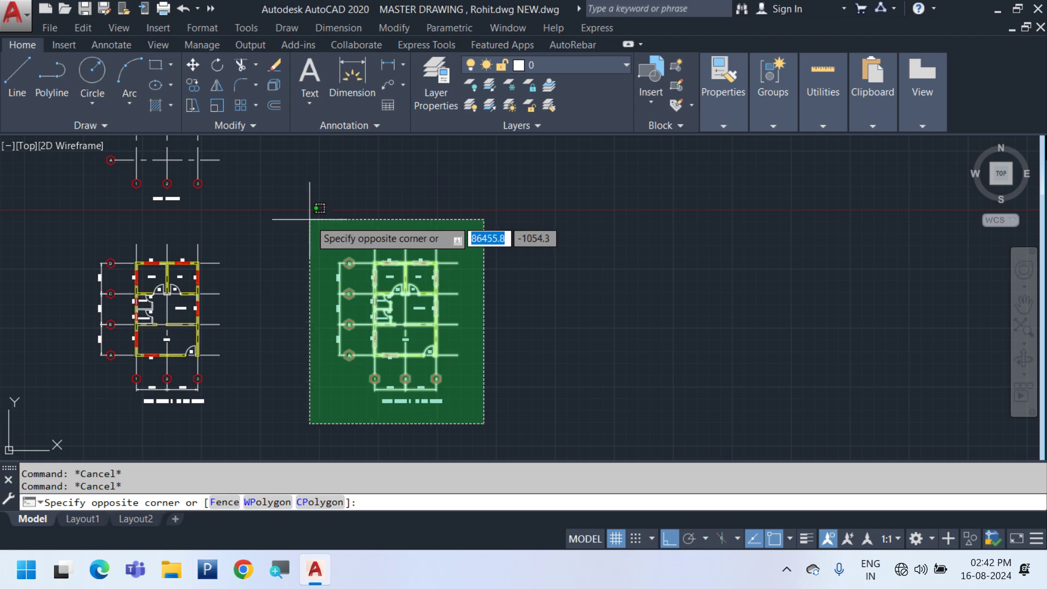
{"action": "left_click", "coordinate": [323, 233]}
{"action": "right_click", "coordinate": [491, 173]}
{"action": "left_click", "coordinate": [548, 309]}
{"action": "scroll", "coordinate": [399, 349], "scroll_direction": "down", "scroll_amount": 2}
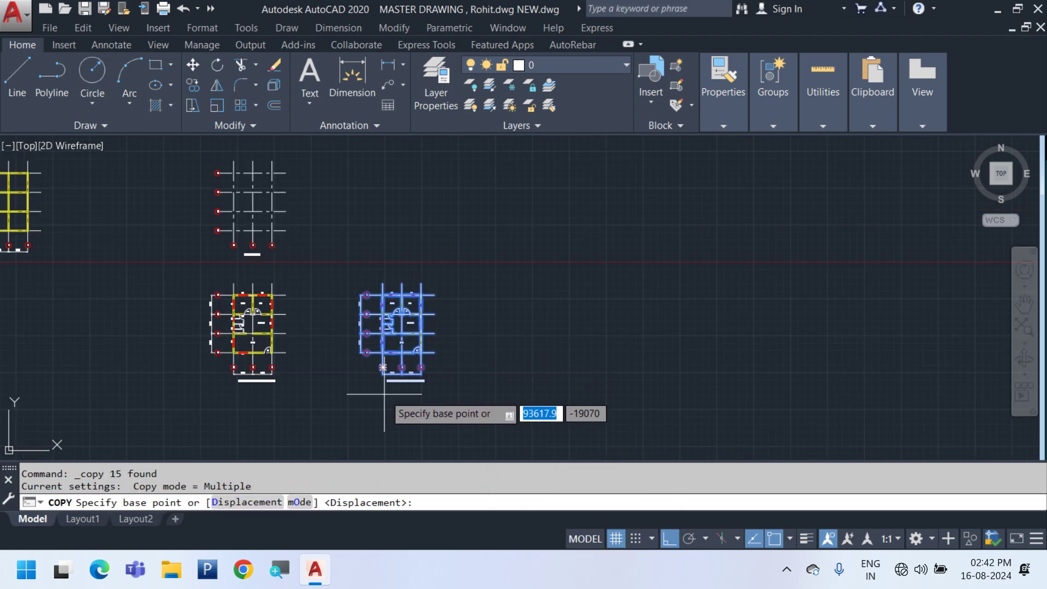
{"action": "left_click", "coordinate": [398, 412]}
{"action": "middle_click_drag", "start_coordinate": [482, 400], "coordinate": [499, 272]}
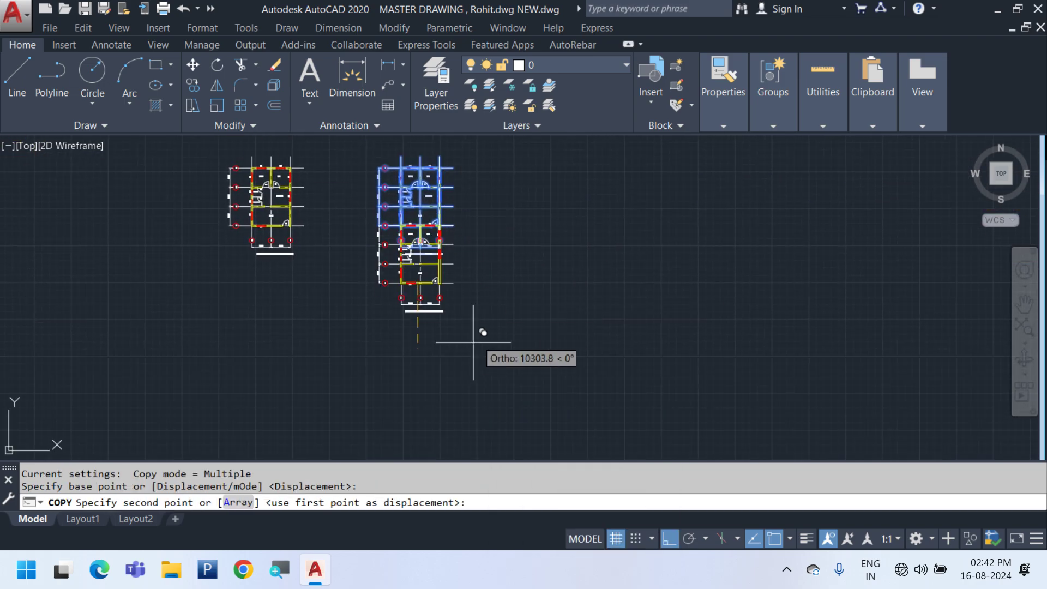
{"action": "middle_click_drag", "start_coordinate": [452, 397], "coordinate": [479, 329]}
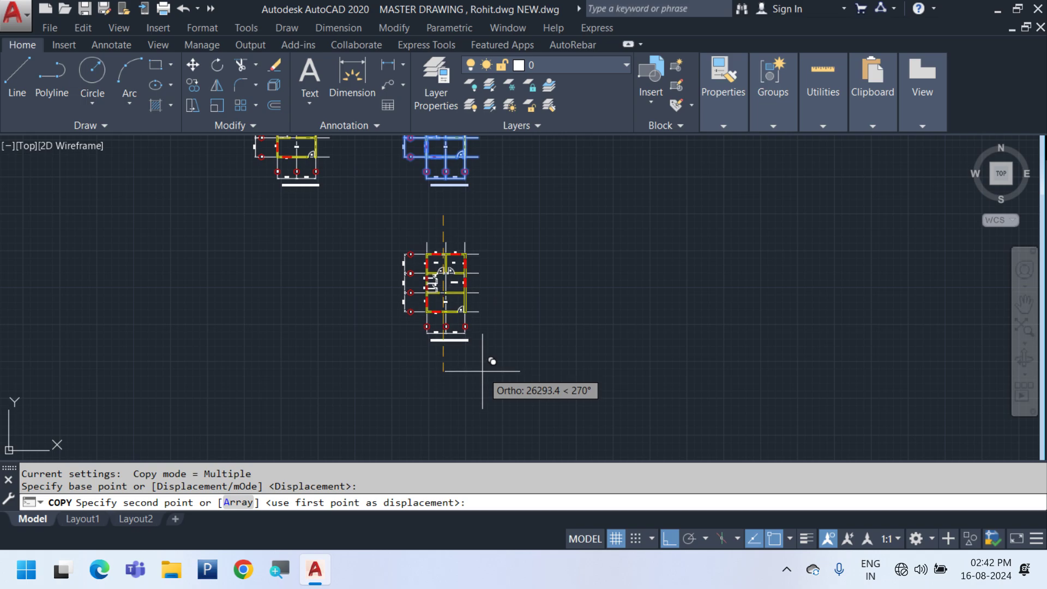
{"action": "left_click", "coordinate": [482, 375]}
{"action": "key", "text": "Escape"}
Open the plan block in the lower layout copy for in-place reference editing
{"action": "scroll", "coordinate": [475, 285], "scroll_direction": "up", "scroll_amount": 4}
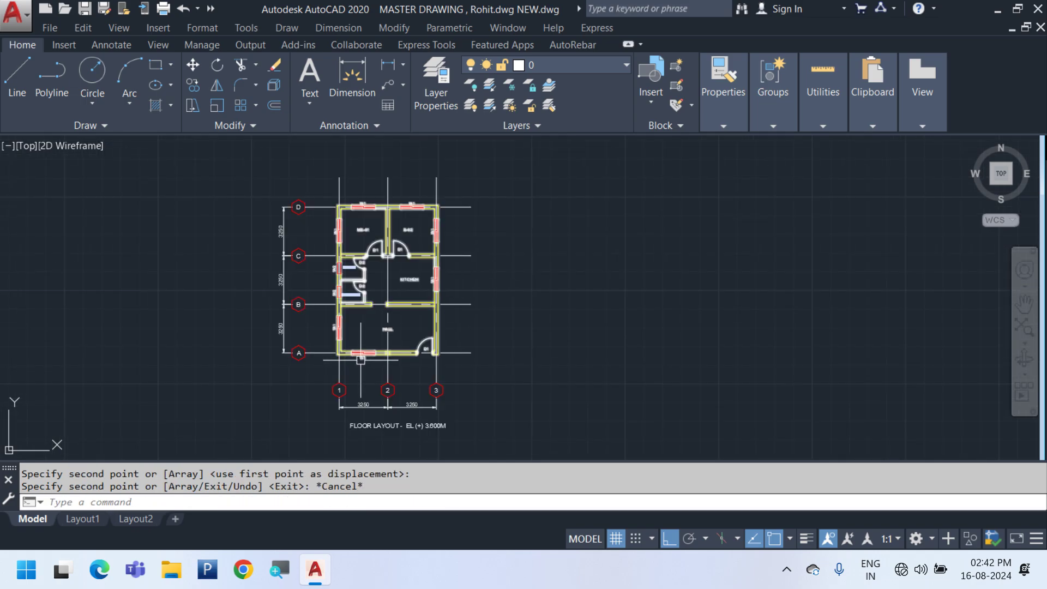
{"action": "scroll", "coordinate": [390, 285], "scroll_direction": "up", "scroll_amount": 3}
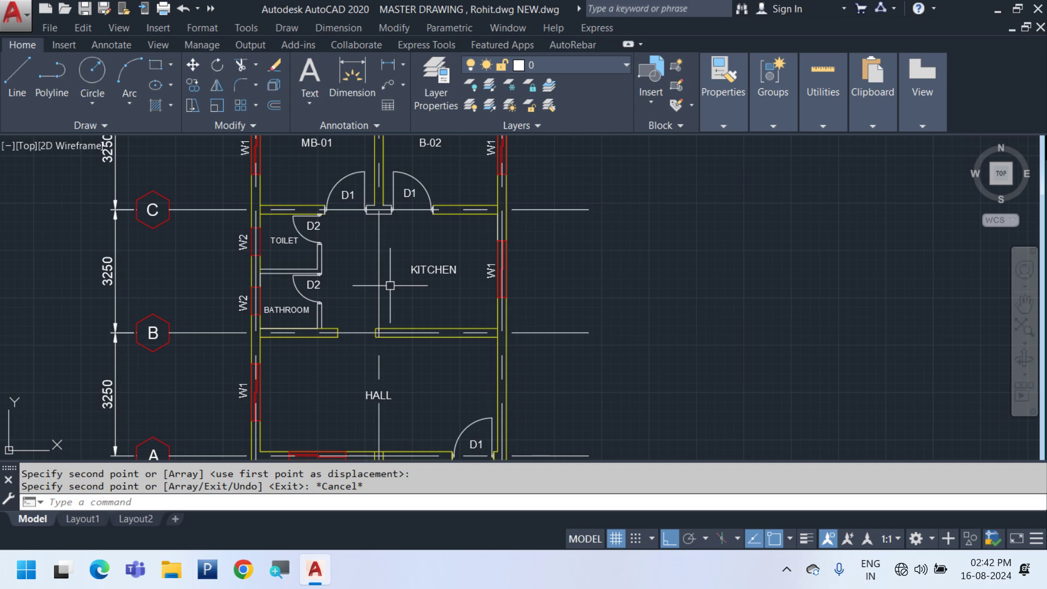
{"action": "left_click", "coordinate": [390, 396]}
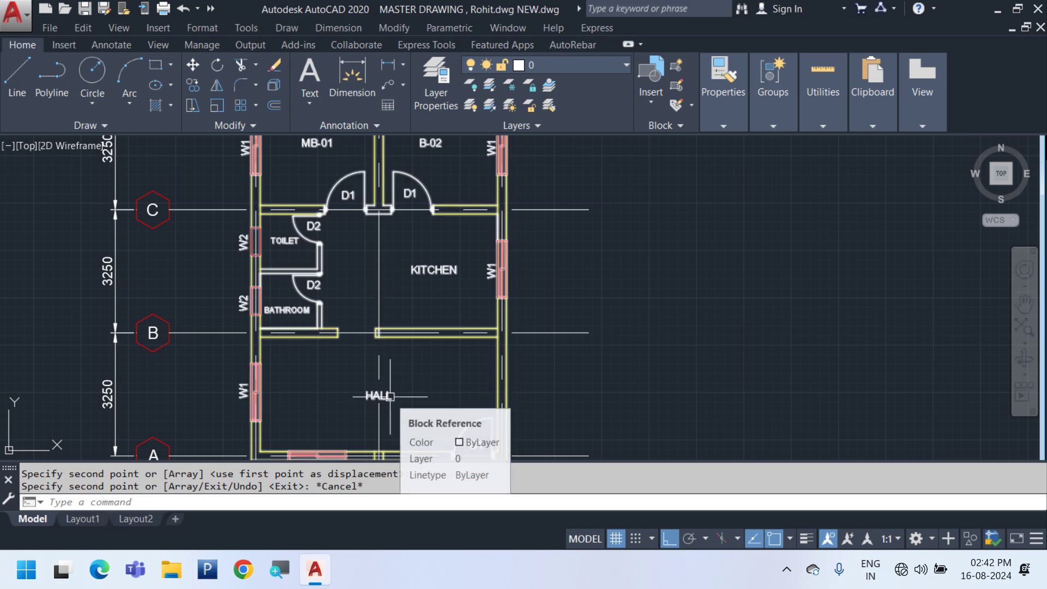
{"action": "right_click", "coordinate": [580, 250]}
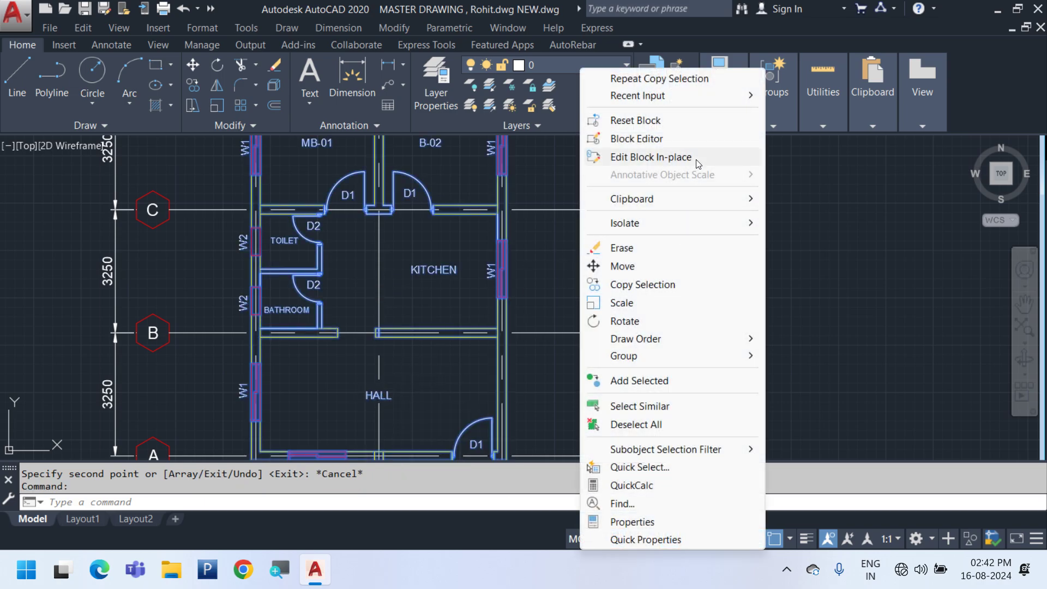
{"action": "left_click", "coordinate": [650, 157]}
{"action": "left_click", "coordinate": [781, 525]}
Set the colour of all walls, doors, windows and labels inside the plan block to index colour 8
{"action": "scroll", "coordinate": [337, 243], "scroll_direction": "down", "scroll_amount": 4}
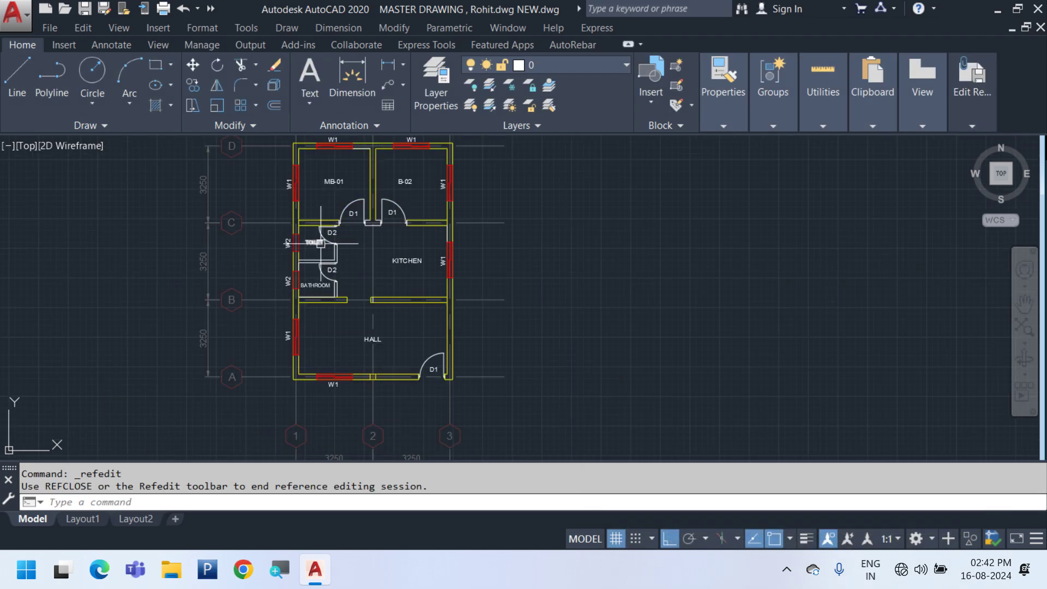
{"action": "left_click", "coordinate": [281, 159]}
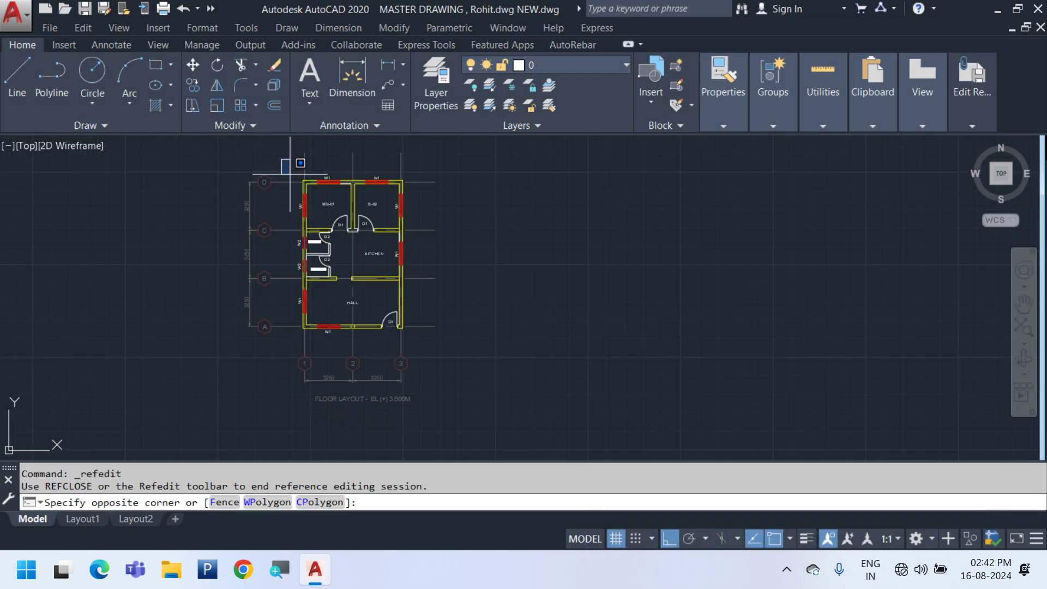
{"action": "left_click", "coordinate": [412, 342]}
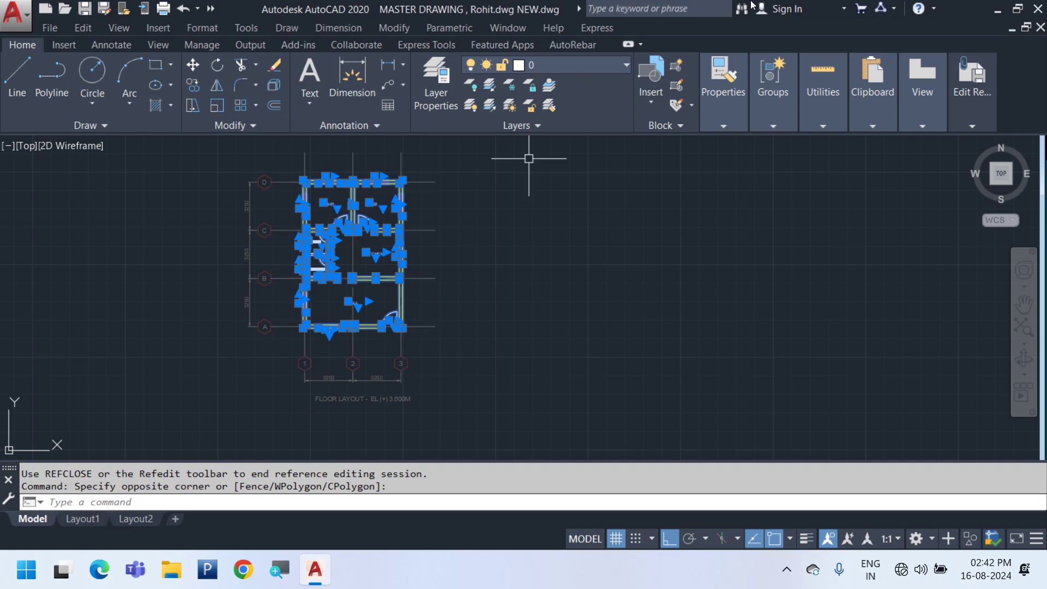
{"action": "mouse_move", "coordinate": [969, 90]}
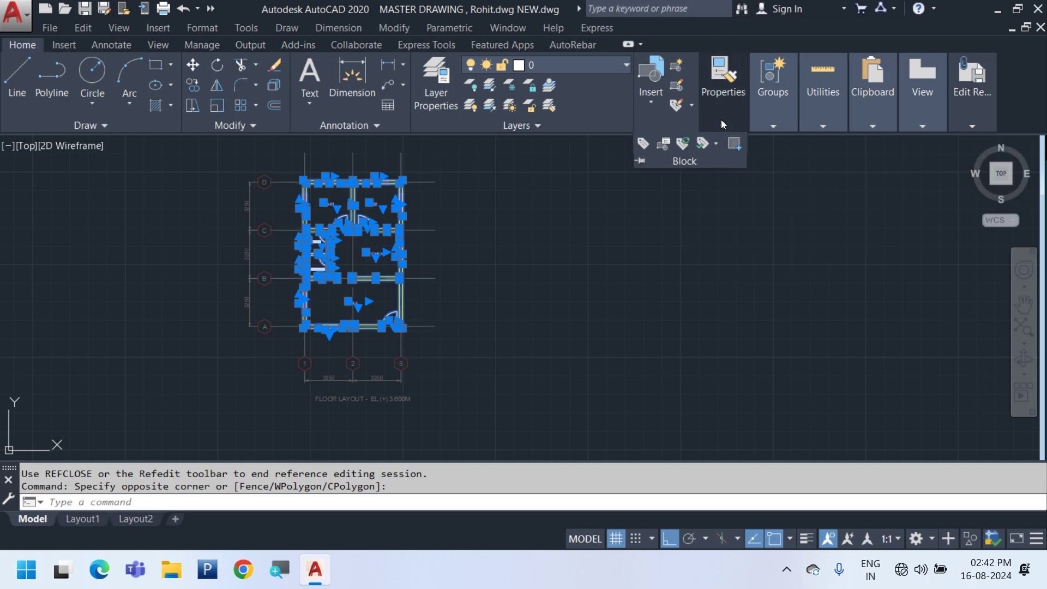
{"action": "mouse_move", "coordinate": [728, 116]}
{"action": "left_click", "coordinate": [802, 143]}
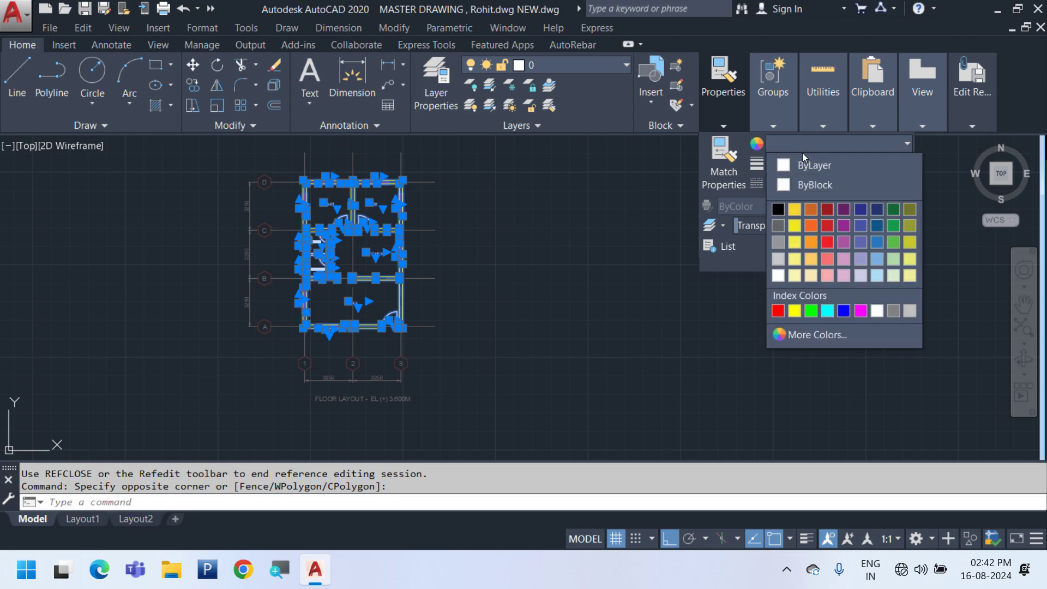
{"action": "left_click", "coordinate": [894, 311]}
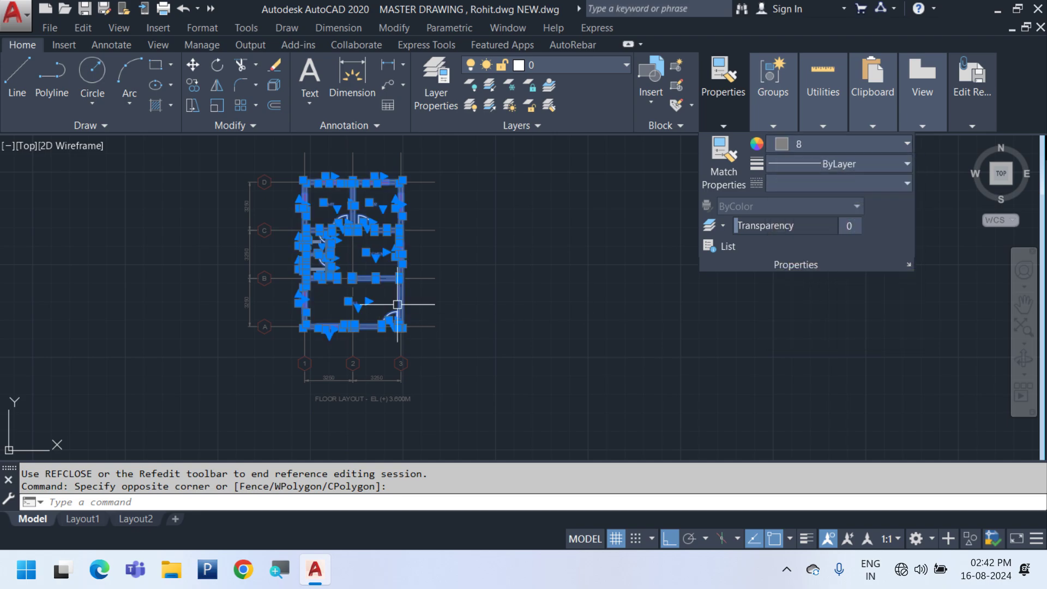
{"action": "key", "text": "Escape"}
Save the changes to the plan block reference and close the in-place editing session
{"action": "scroll", "coordinate": [354, 233], "scroll_direction": "up", "scroll_amount": 2}
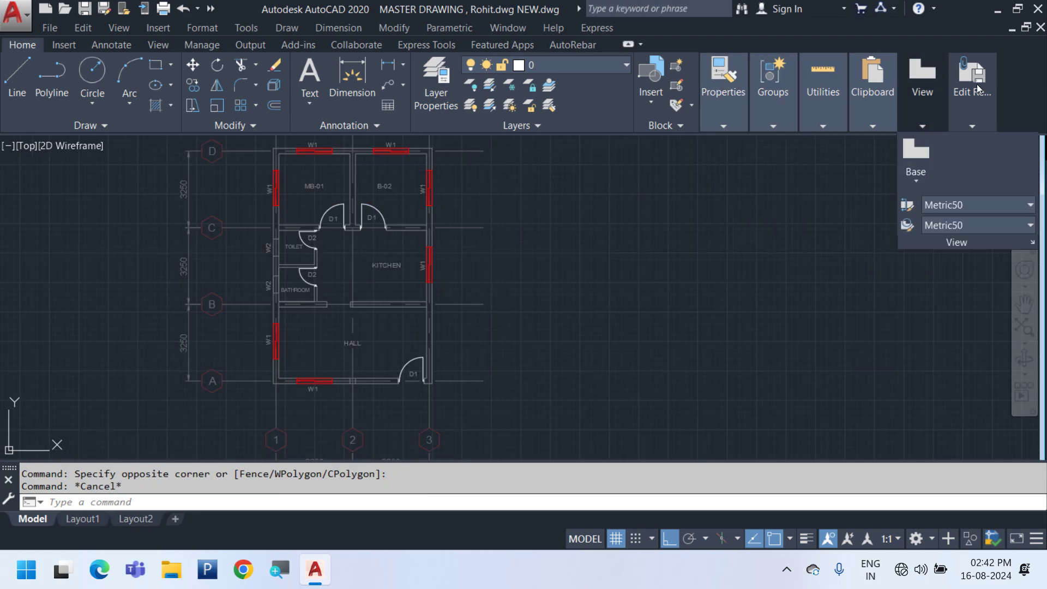
{"action": "key", "text": "Escape"}
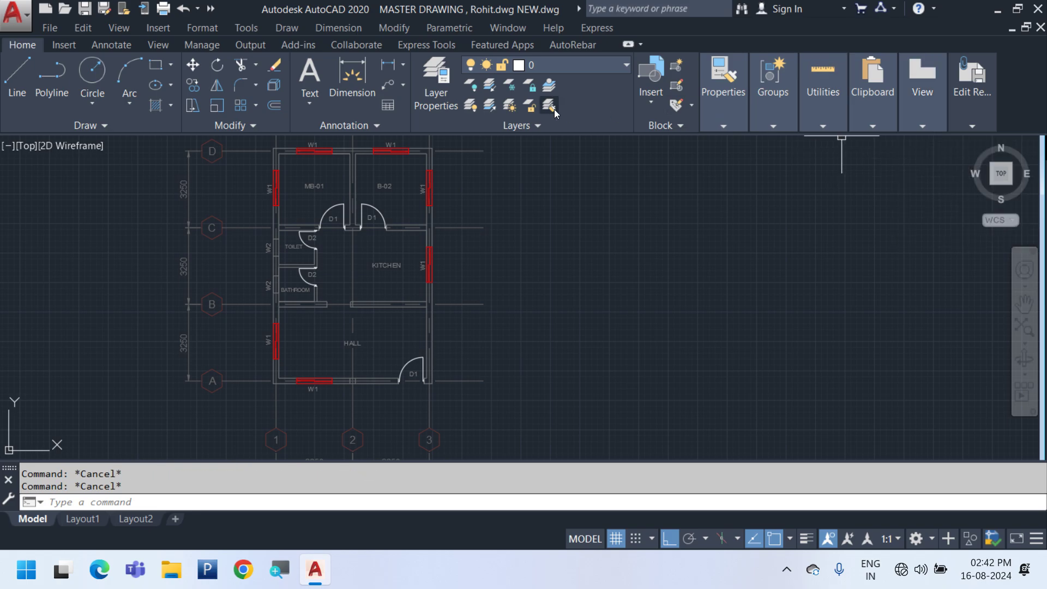
{"action": "mouse_move", "coordinate": [973, 81]}
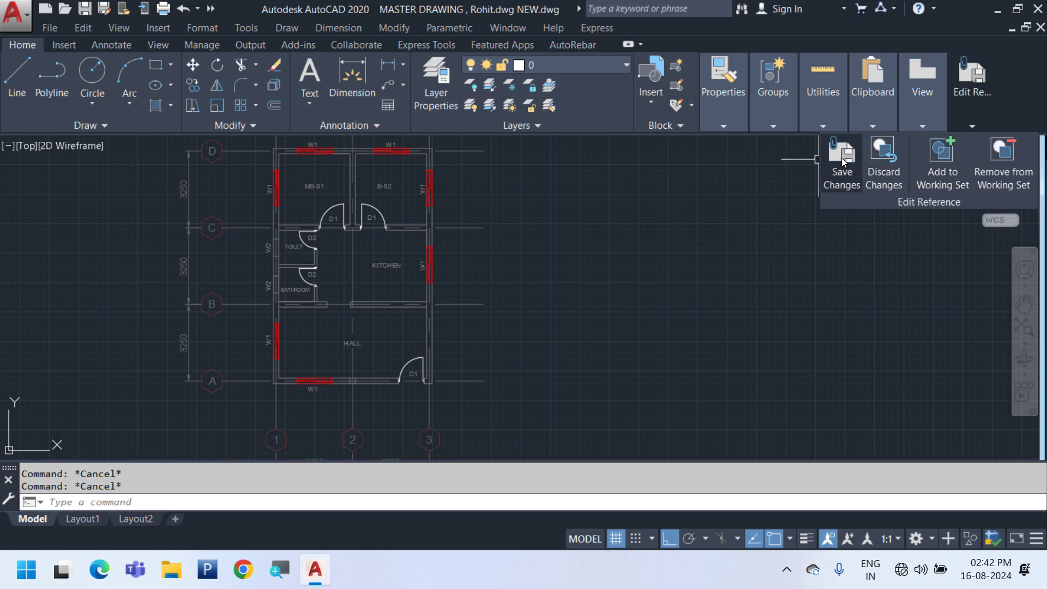
{"action": "left_click", "coordinate": [842, 159]}
{"action": "left_click", "coordinate": [532, 330]}
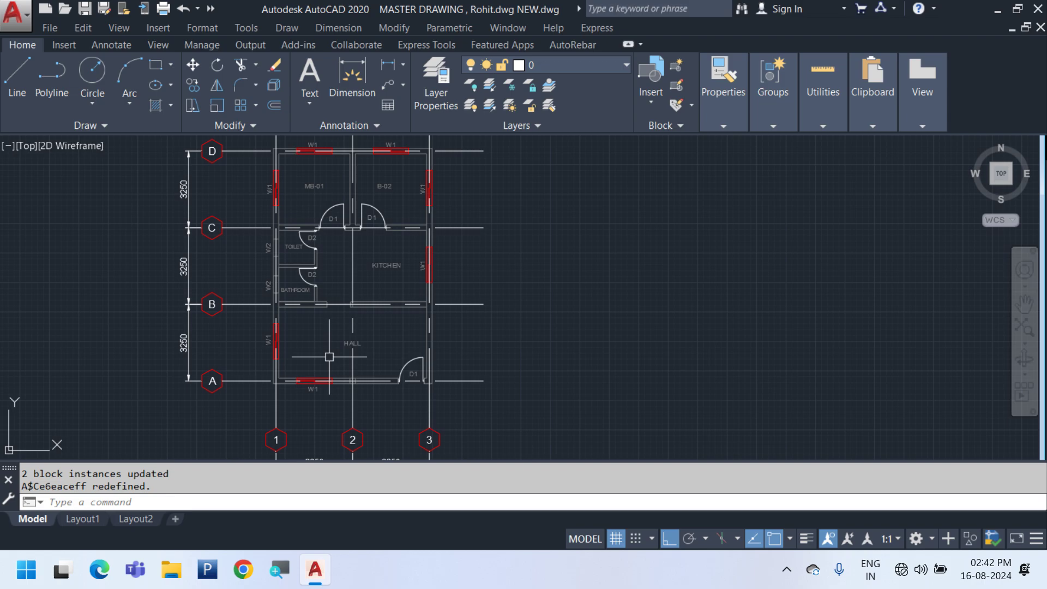
Draw a 300 by 100 rectangle in the empty space outside the hall's wall on grid line 3
{"action": "scroll", "coordinate": [315, 384], "scroll_direction": "up", "scroll_amount": 4}
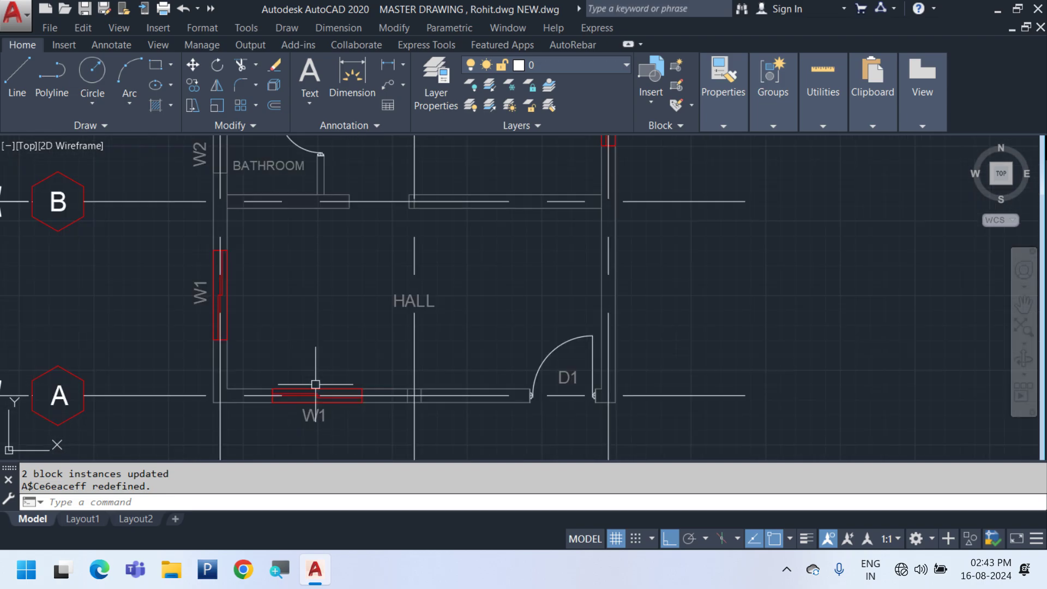
{"action": "scroll", "coordinate": [567, 416], "scroll_direction": "up", "scroll_amount": 2}
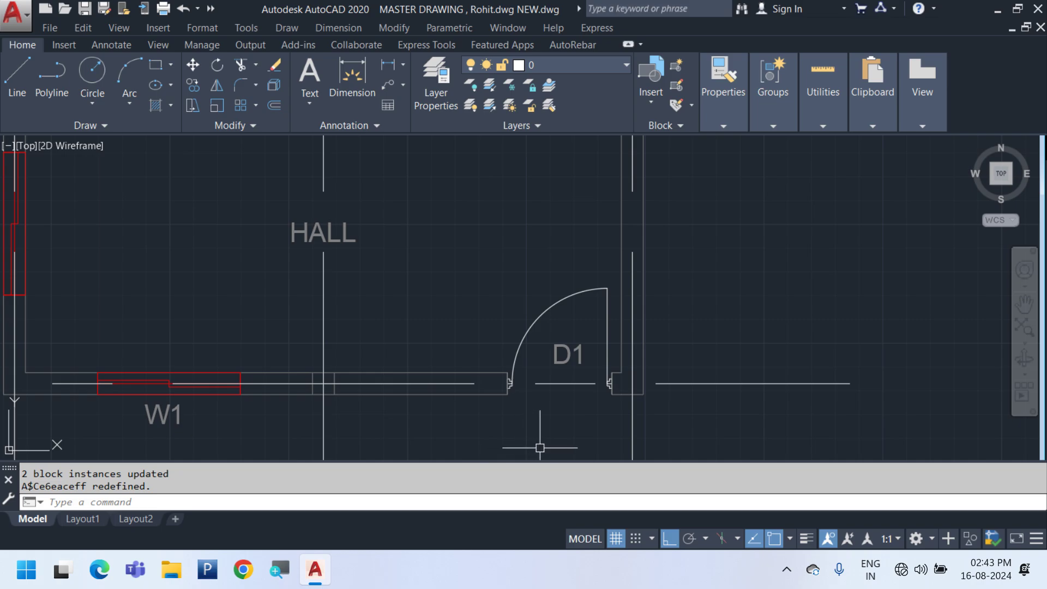
{"action": "middle_click_drag", "start_coordinate": [540, 448], "coordinate": [428, 432]}
{"action": "type", "text": "REC"}
{"action": "key", "text": "Return"}
{"action": "middle_click_drag", "start_coordinate": [609, 225], "coordinate": [536, 300]}
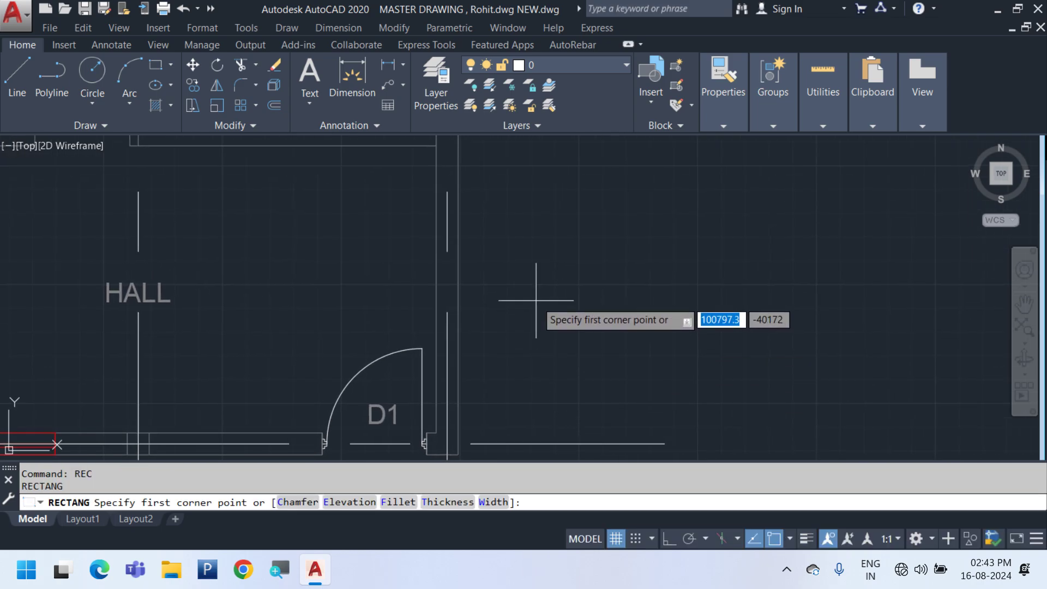
{"action": "left_click", "coordinate": [536, 301]}
{"action": "type", "text": "@3"}
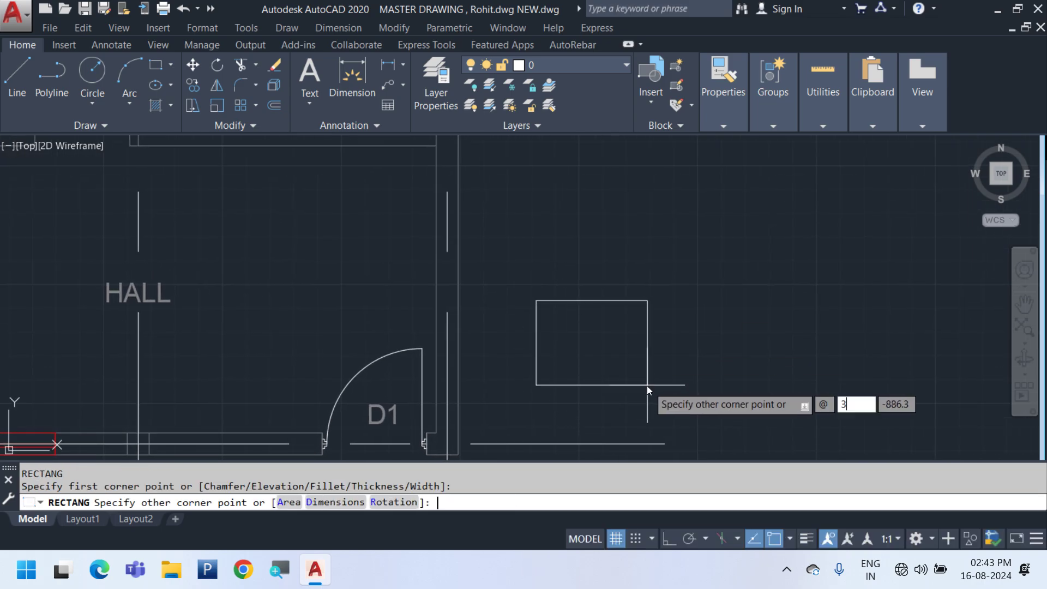
{"action": "type", "text": "00"}
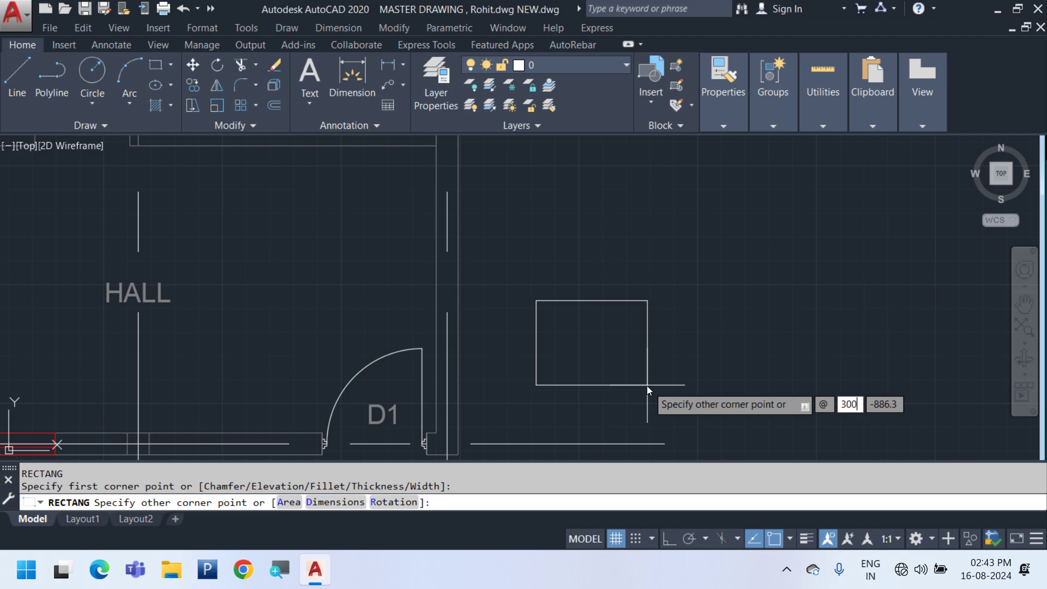
{"action": "key", "text": "Tab"}
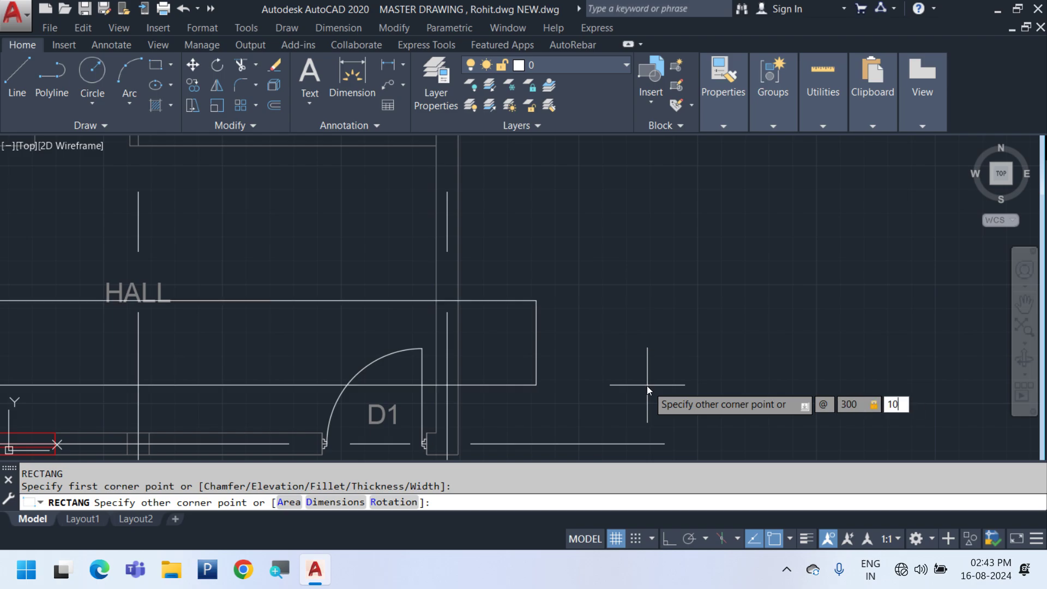
{"action": "type", "text": "100"}
{"action": "key", "text": "Return"}
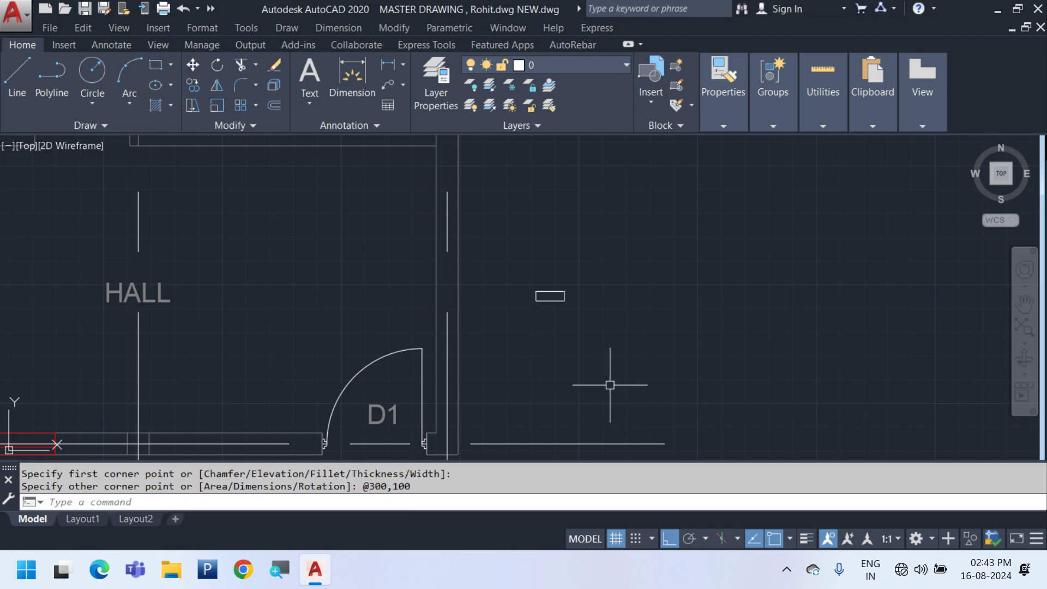
Rotate the 300 by 100 rectangle by 90 degrees so that it stands upright
{"action": "scroll", "coordinate": [507, 296], "scroll_direction": "up", "scroll_amount": 6}
{"action": "left_click", "coordinate": [720, 355]}
{"action": "left_click", "coordinate": [694, 297]}
{"action": "middle_click_drag", "start_coordinate": [562, 344], "coordinate": [463, 392]}
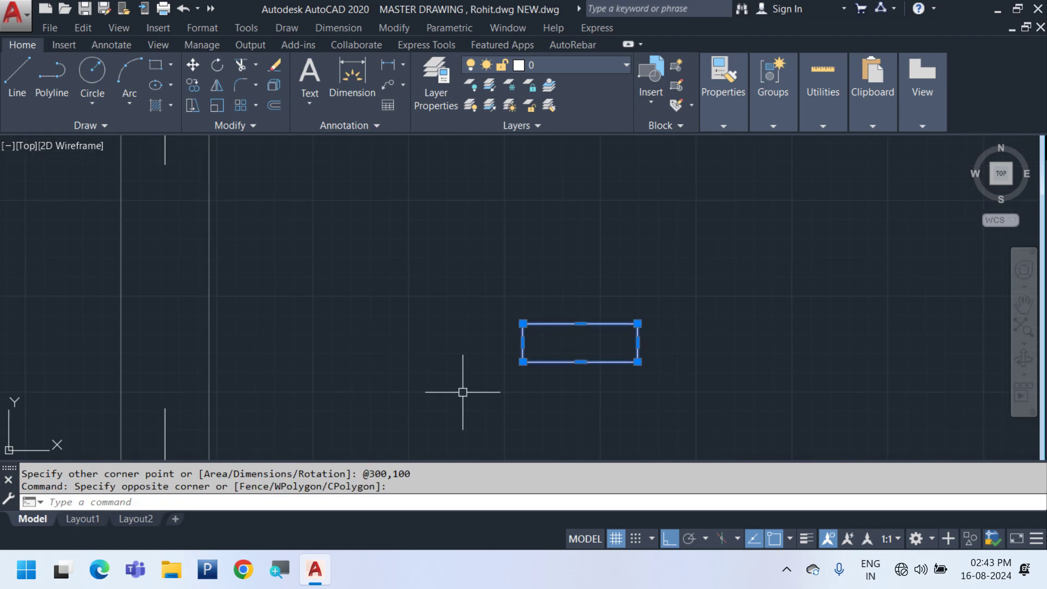
{"action": "type", "text": "ro"}
{"action": "key", "text": "Return"}
{"action": "left_click", "coordinate": [535, 347]}
{"action": "left_click", "coordinate": [568, 227]}
Move the upright rectangle by its lower-right corner onto the inner face of the hall's grid line 3 wall, just above door D1
{"action": "left_click", "coordinate": [554, 387]}
{"action": "left_click", "coordinate": [458, 177]}
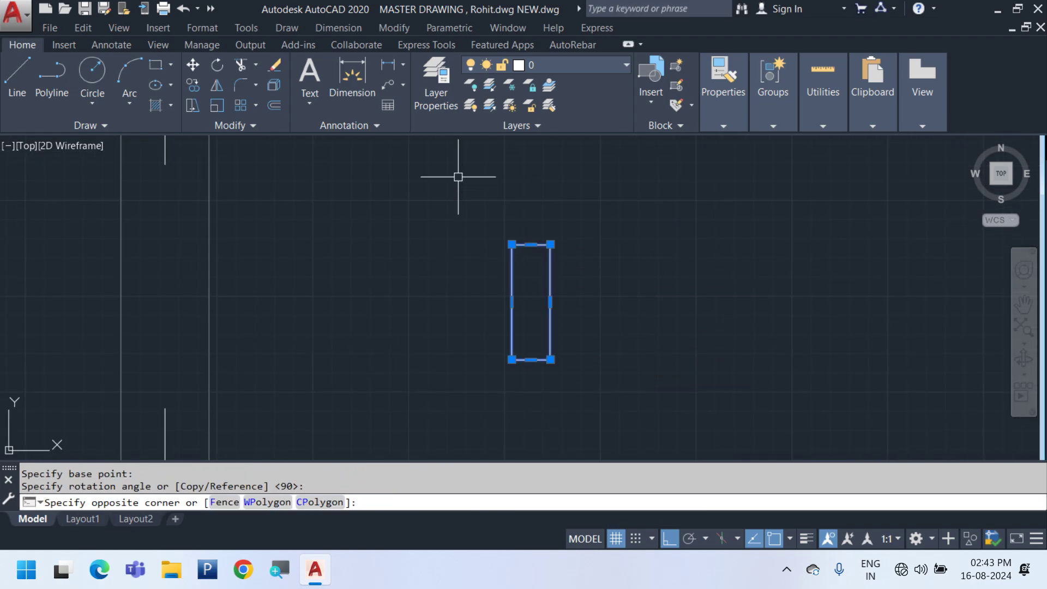
{"action": "middle_click_drag", "start_coordinate": [487, 273], "coordinate": [561, 227]}
{"action": "type", "text": "m"}
{"action": "key", "text": "Return"}
{"action": "left_click", "coordinate": [624, 316]}
{"action": "scroll", "coordinate": [483, 246], "scroll_direction": "down", "scroll_amount": 2}
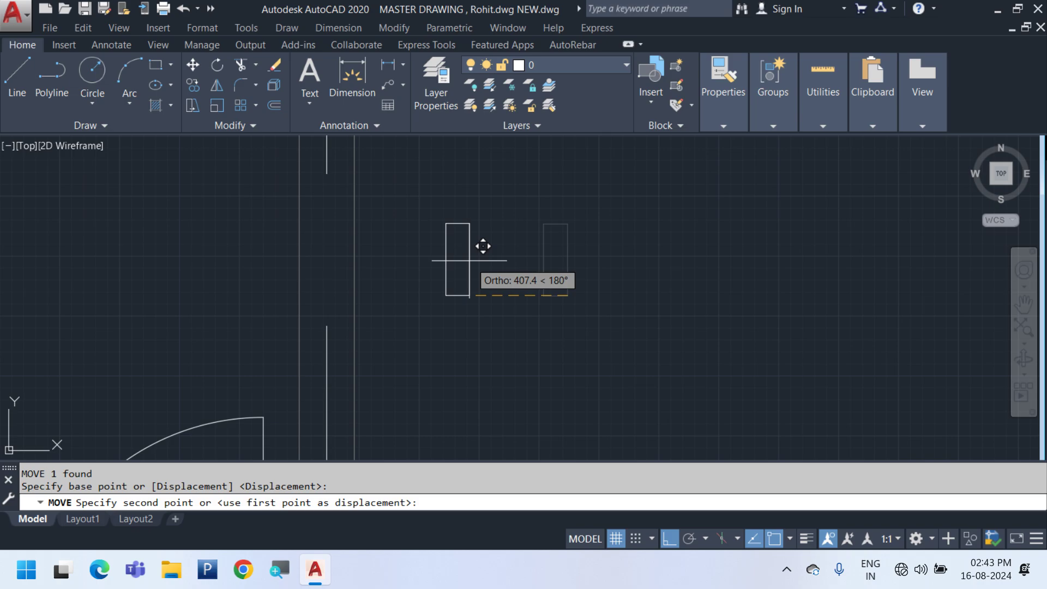
{"action": "scroll", "coordinate": [470, 261], "scroll_direction": "down", "scroll_amount": 2}
{"action": "scroll", "coordinate": [364, 344], "scroll_direction": "up", "scroll_amount": 4}
{"action": "left_click", "coordinate": [364, 358]}
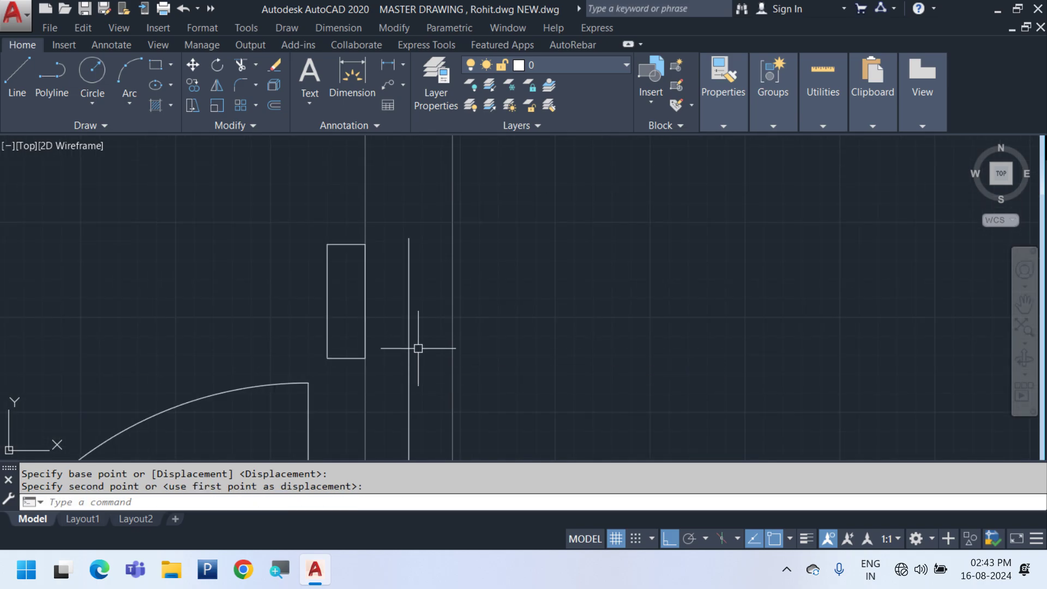
{"action": "scroll", "coordinate": [329, 284], "scroll_direction": "down", "scroll_amount": 4}
{"action": "left_click_drag", "start_coordinate": [367, 323], "coordinate": [451, 306]}
{"action": "scroll", "coordinate": [416, 276], "scroll_direction": "up", "scroll_amount": 2}
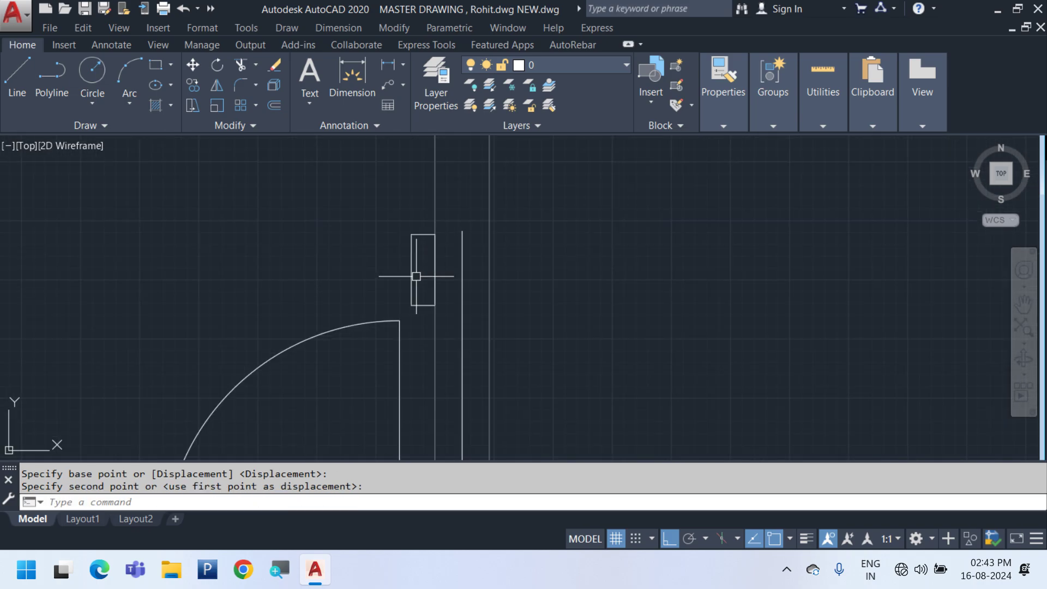
Change the elevation in the lower layout's title so it reads FLOOR LAYOUT - EL (+) 7.200M
{"action": "scroll", "coordinate": [471, 340], "scroll_direction": "down", "scroll_amount": 6}
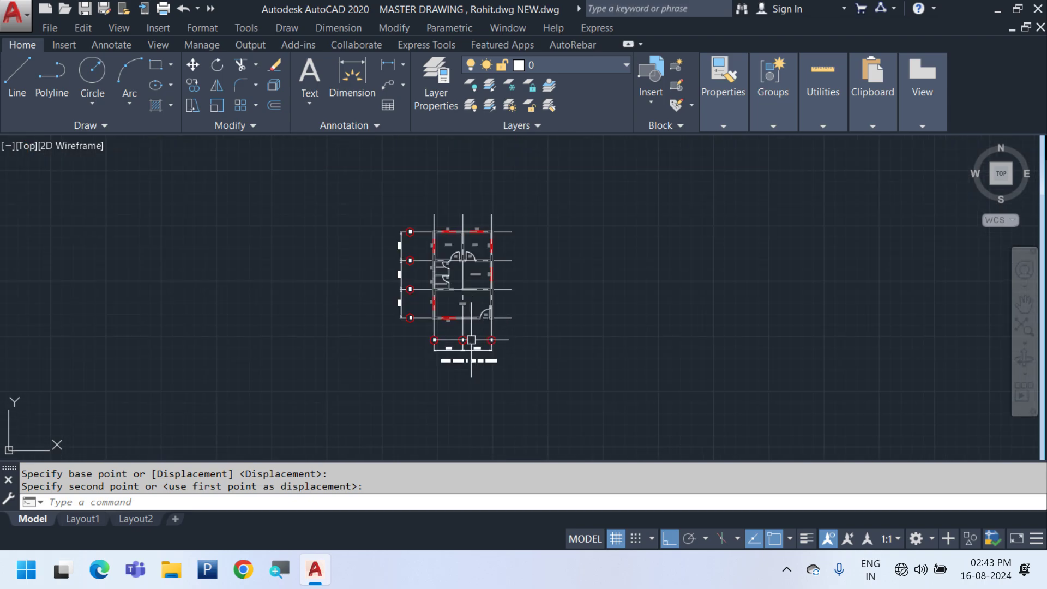
{"action": "scroll", "coordinate": [471, 340], "scroll_direction": "up", "scroll_amount": 4}
{"action": "double_click", "coordinate": [468, 364]}
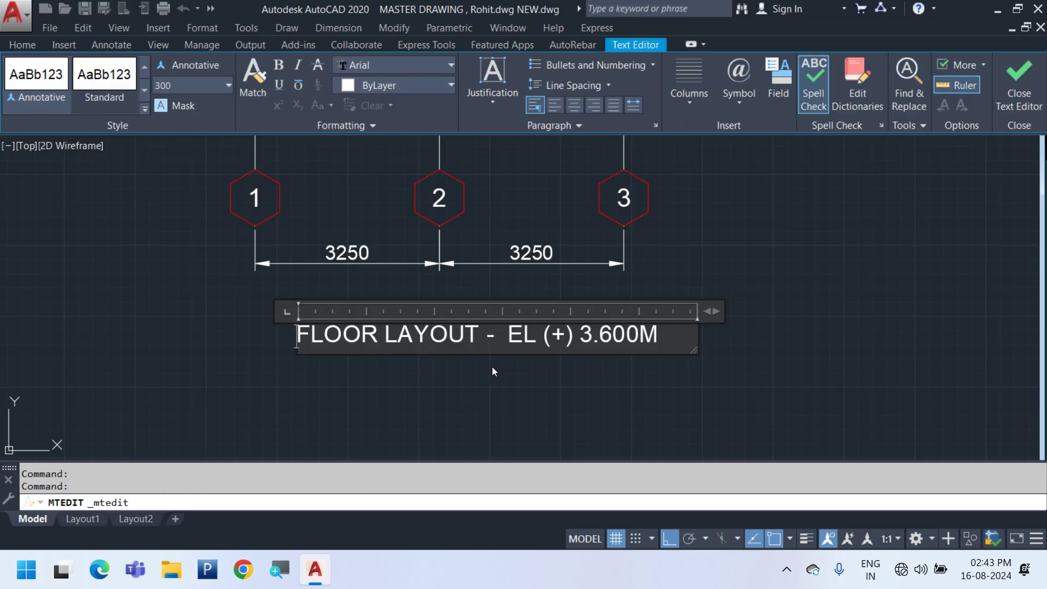
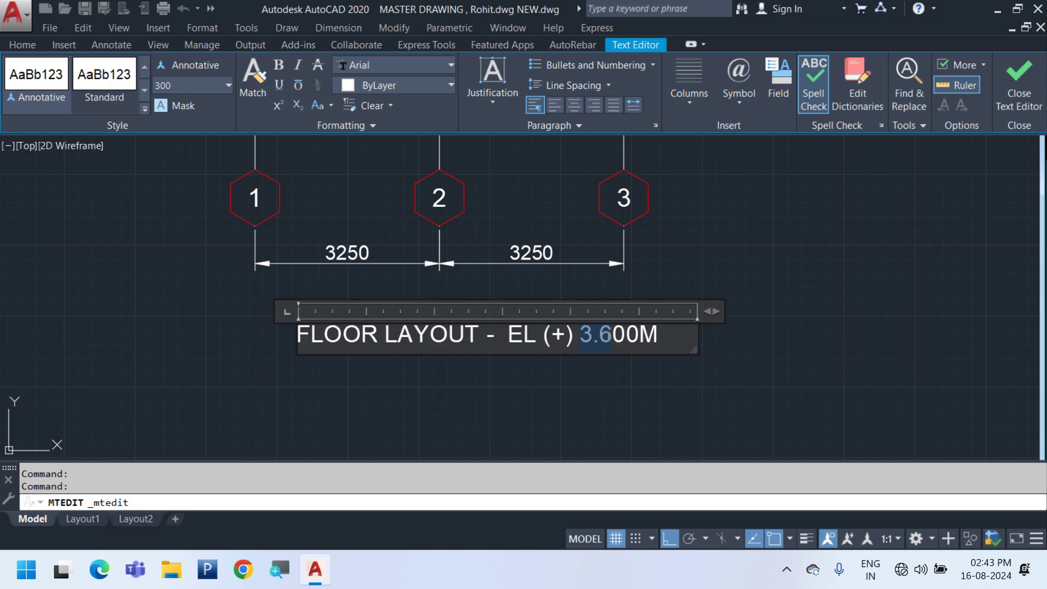
{"action": "type", "text": "7.2"}
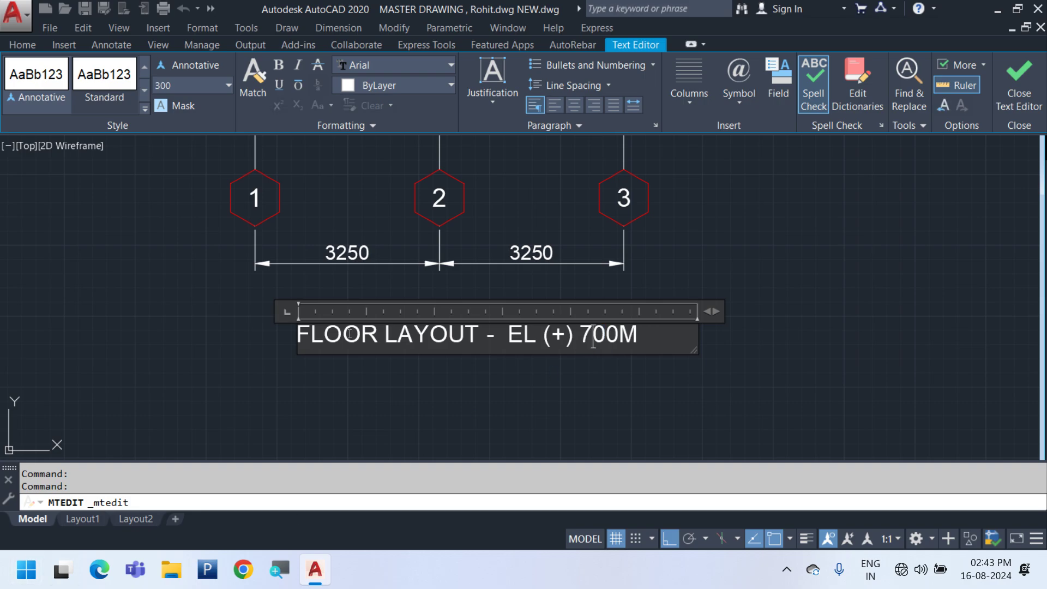
{"action": "left_click", "coordinate": [339, 416]}
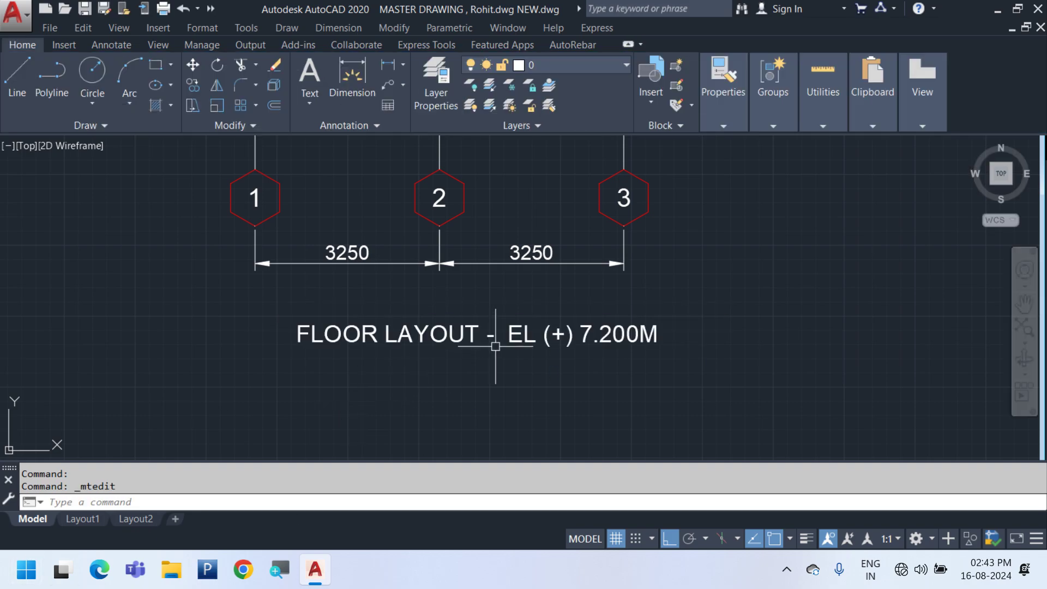
Add a second line reading ELECTRICAL SYSTEM to the lower layout's title, correcting the spelling of ELECTRICAL
{"action": "scroll", "coordinate": [498, 346], "scroll_direction": "down", "scroll_amount": 2}
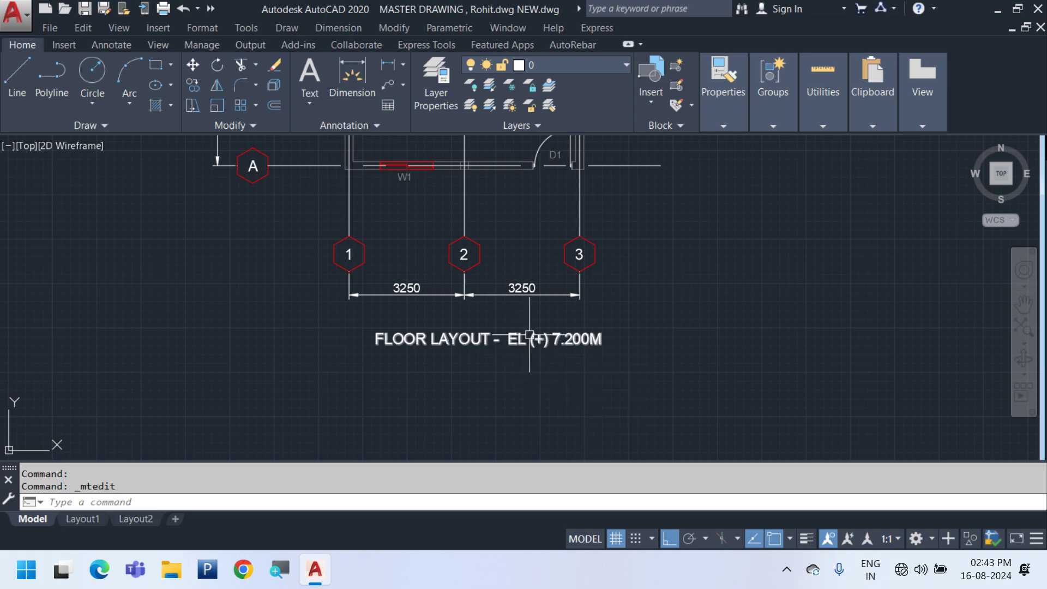
{"action": "scroll", "coordinate": [526, 335], "scroll_direction": "down", "scroll_amount": 2}
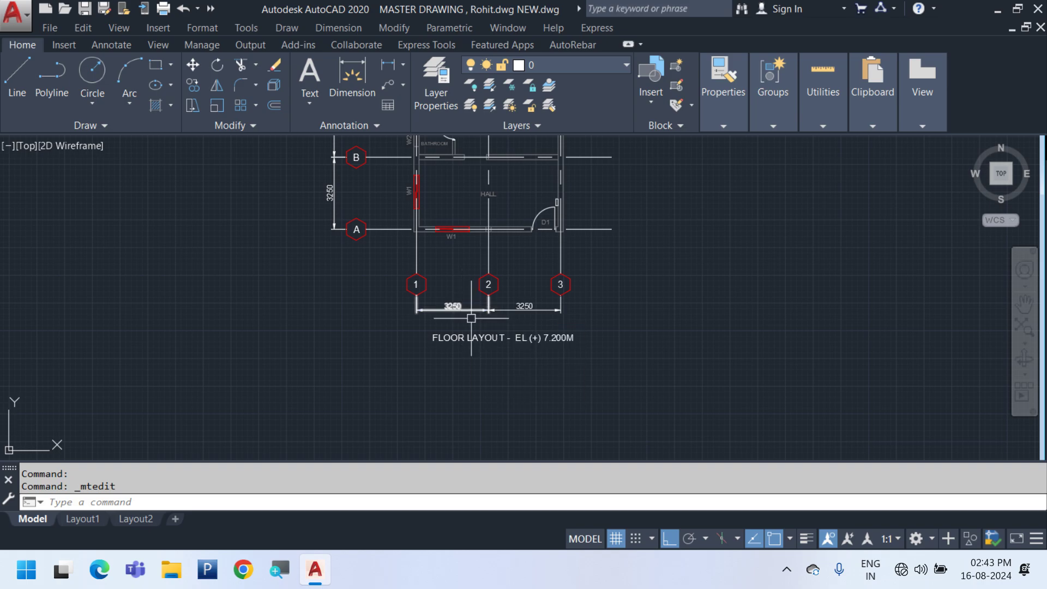
{"action": "scroll", "coordinate": [558, 396], "scroll_direction": "down", "scroll_amount": 2}
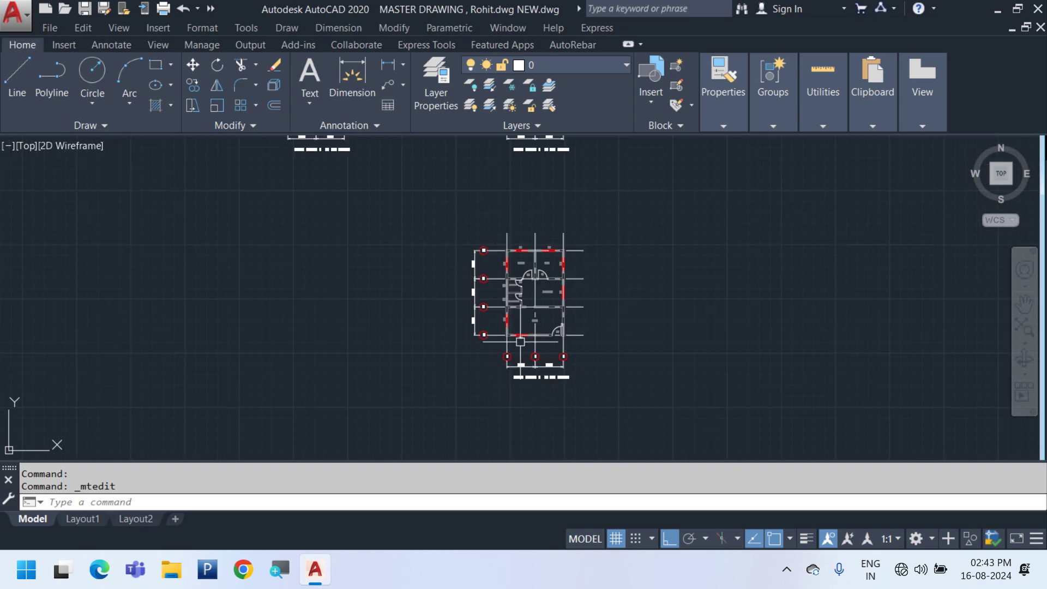
{"action": "scroll", "coordinate": [536, 384], "scroll_direction": "up", "scroll_amount": 6}
{"action": "double_click", "coordinate": [522, 356]}
{"action": "middle_click_drag", "start_coordinate": [533, 388], "coordinate": [518, 345]}
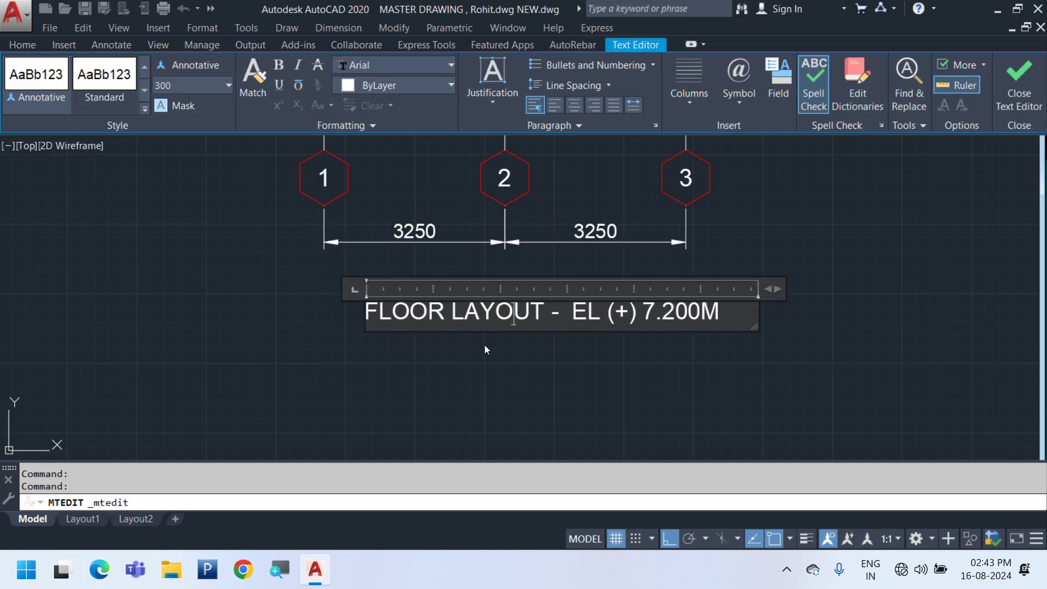
{"action": "left_click", "coordinate": [486, 350]}
{"action": "double_click", "coordinate": [583, 322]}
{"action": "key", "text": "Return"}
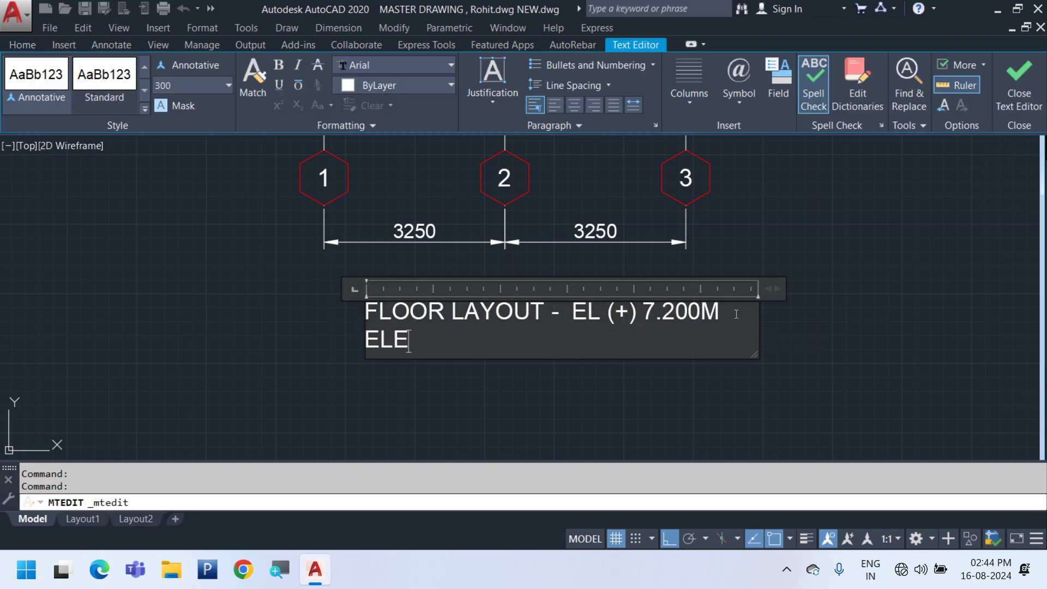
{"action": "type", "text": "ELETRCICAL"}
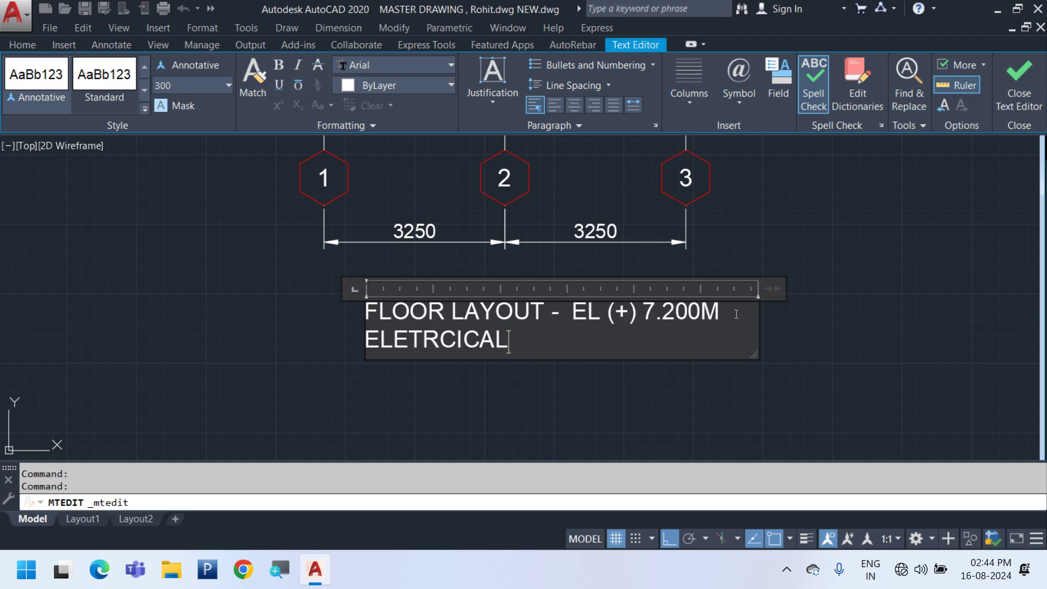
{"action": "key", "text": "BackSpace"}
{"action": "key", "text": "BackSpace"}
{"action": "key", "text": "BackSpace"}
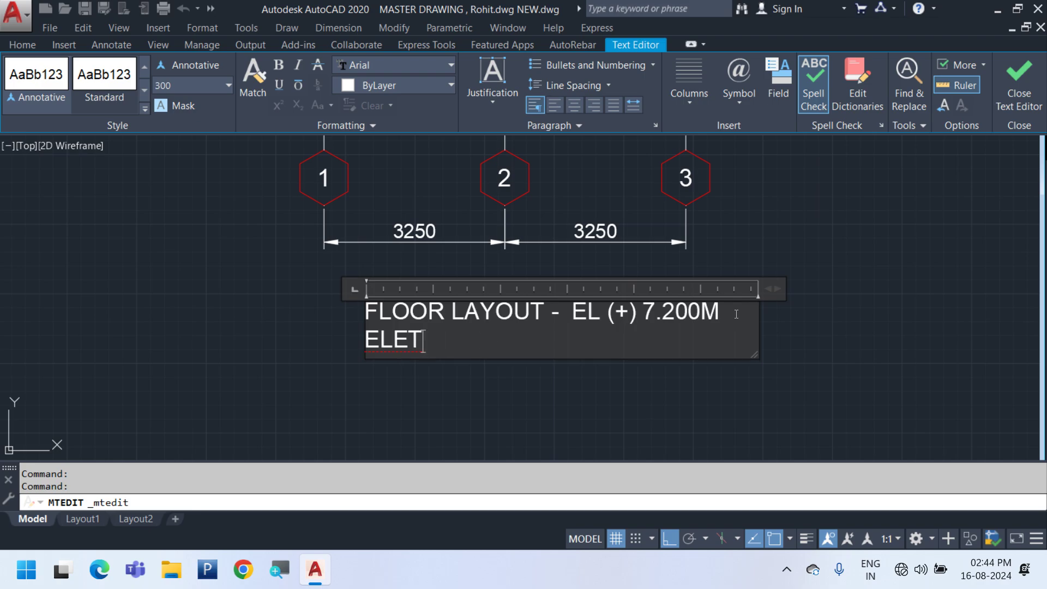
{"action": "type", "text": "CRTICAL"}
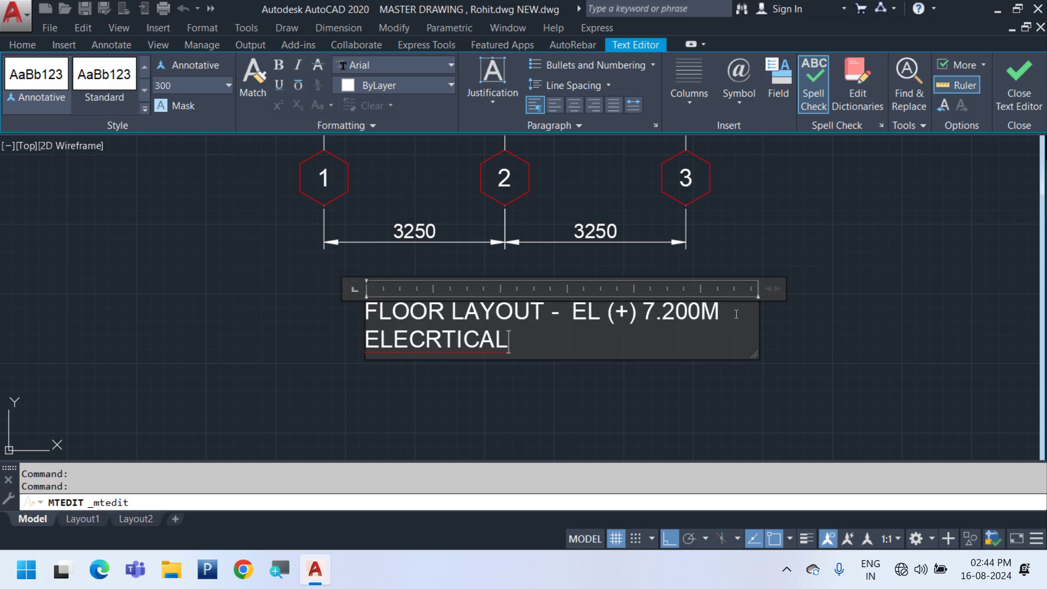
{"action": "right_click", "coordinate": [424, 344]}
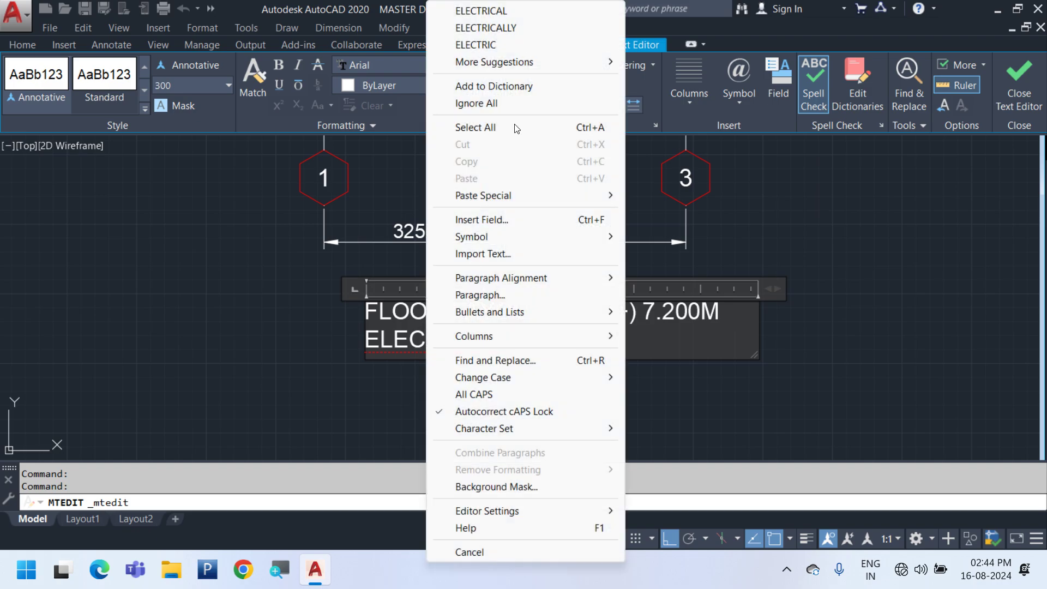
{"action": "left_click", "coordinate": [533, 11]}
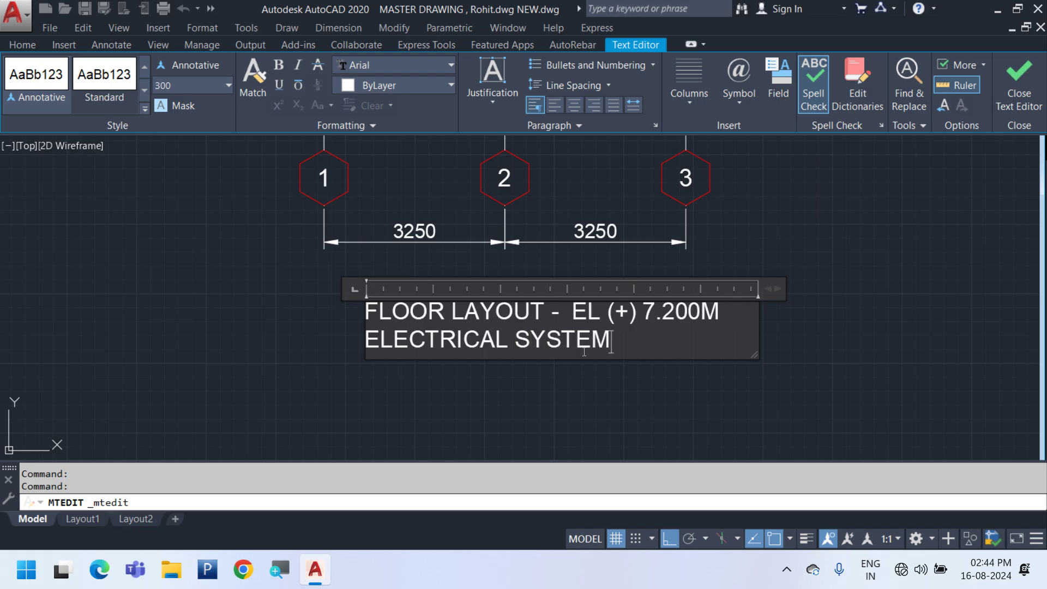
{"action": "left_click", "coordinate": [609, 406]}
Set the colour of the small wall-mounted rectangle above door D1 to green
{"action": "scroll", "coordinate": [600, 393], "scroll_direction": "down", "scroll_amount": 5}
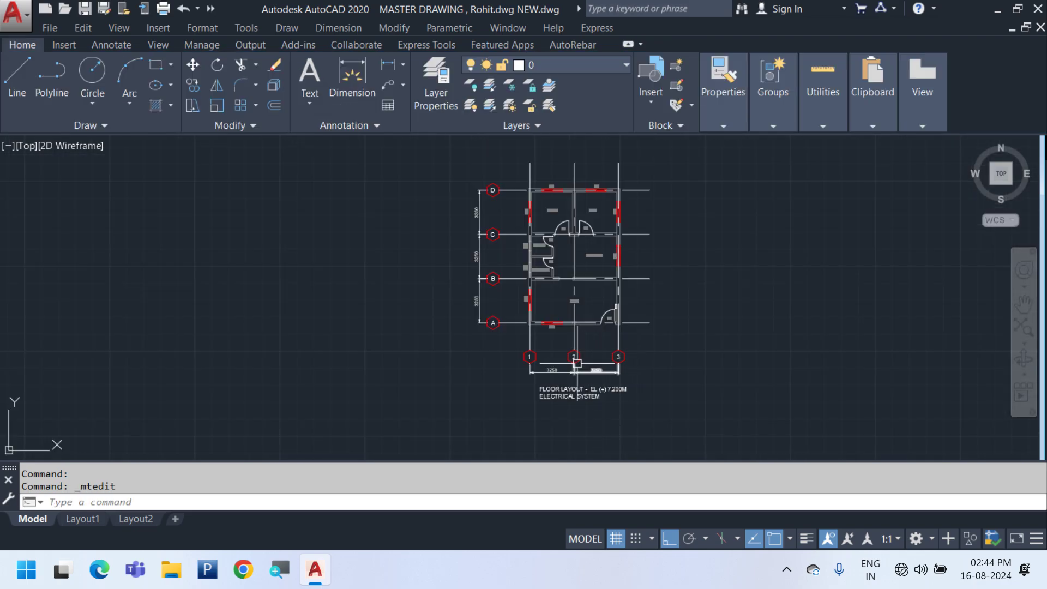
{"action": "scroll", "coordinate": [614, 314], "scroll_direction": "up", "scroll_amount": 8}
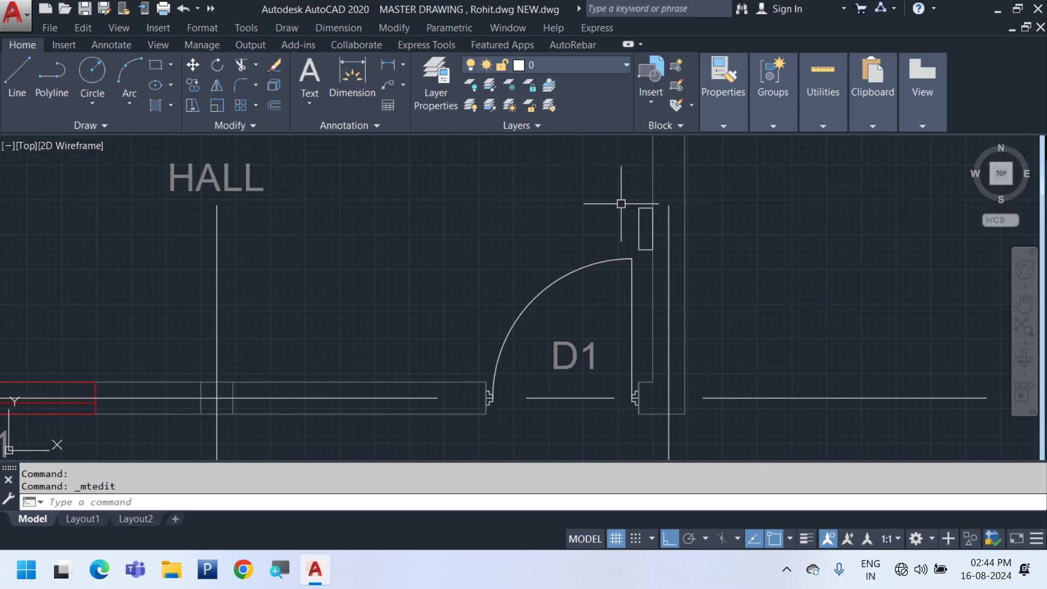
{"action": "left_click", "coordinate": [608, 189]}
{"action": "left_click", "coordinate": [688, 251]}
{"action": "left_click", "coordinate": [552, 64]}
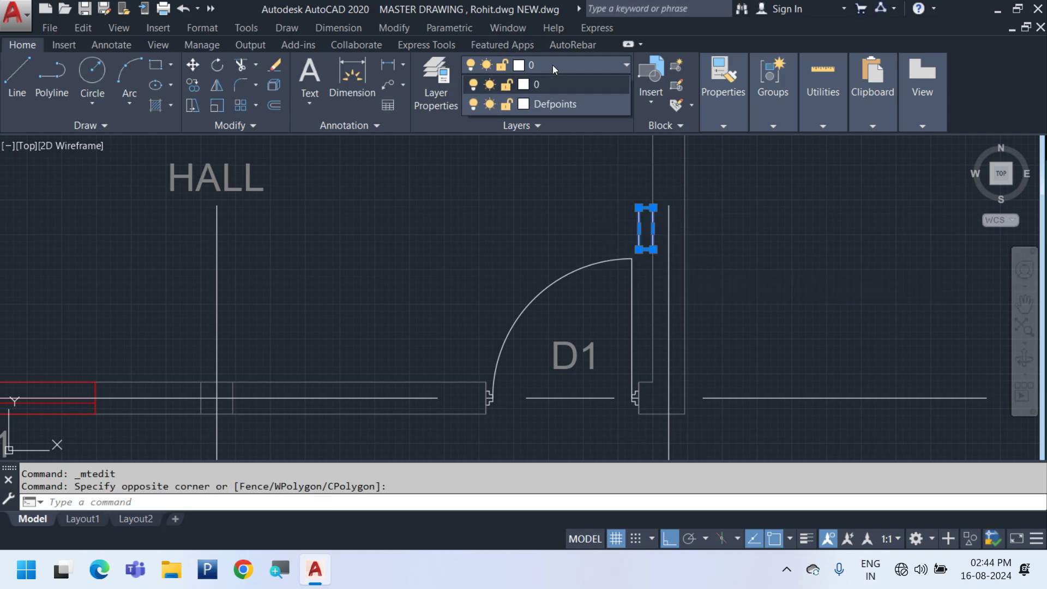
{"action": "left_click", "coordinate": [715, 109]}
{"action": "left_click", "coordinate": [790, 144]}
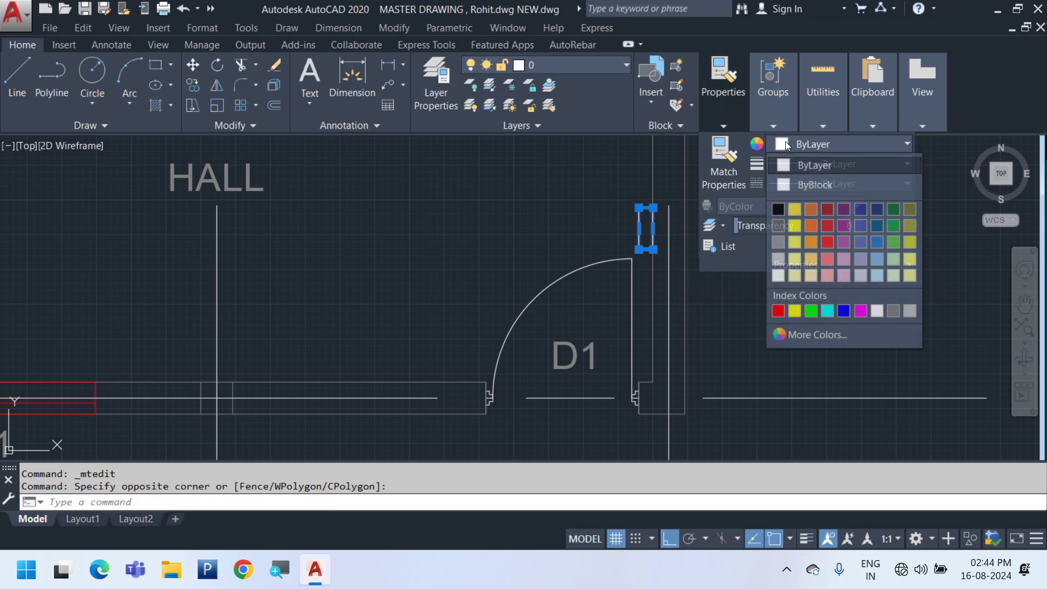
{"action": "left_click", "coordinate": [805, 308]}
{"action": "key", "text": "Escape"}
{"action": "key", "text": "Escape"}
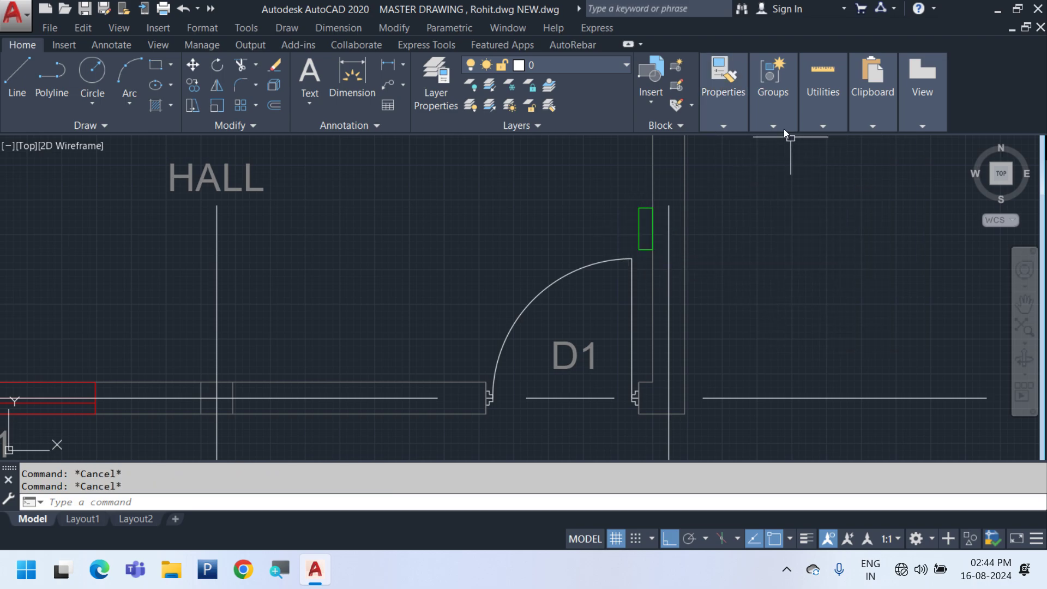
Set green as the current colour for new objects
{"action": "left_click", "coordinate": [720, 103]}
{"action": "left_click", "coordinate": [807, 144]}
{"action": "left_click", "coordinate": [811, 310]}
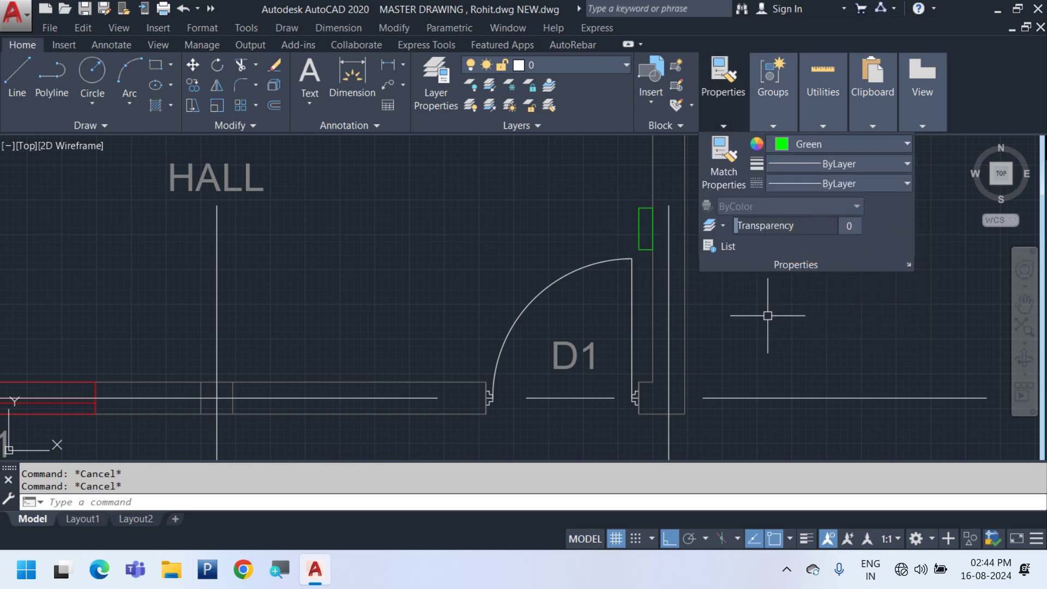
{"action": "scroll", "coordinate": [638, 341], "scroll_direction": "down", "scroll_amount": 4}
{"action": "middle_click_drag", "start_coordinate": [589, 371], "coordinate": [534, 389]}
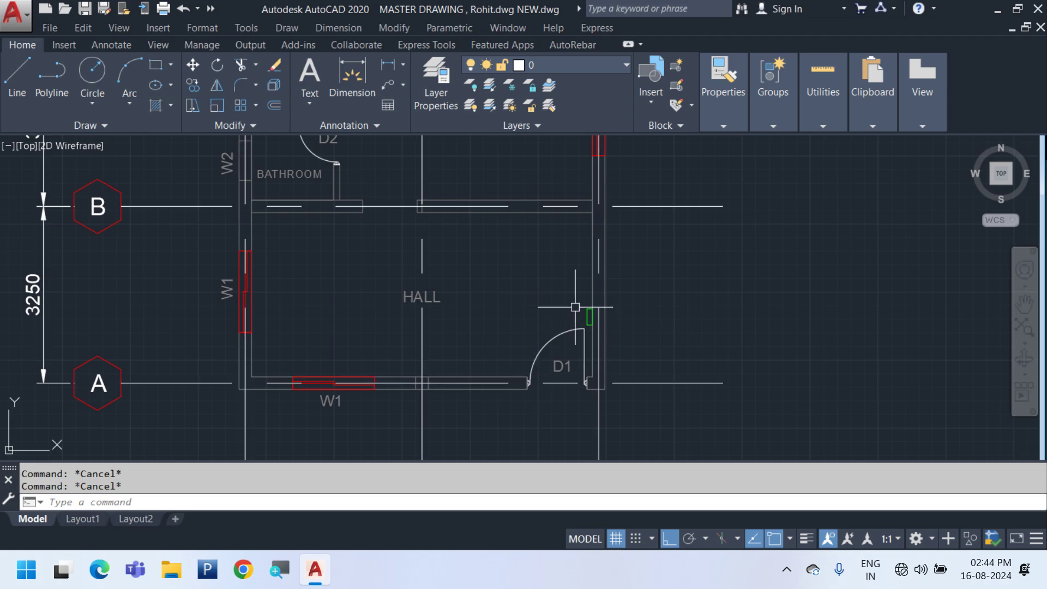
{"action": "scroll", "coordinate": [671, 350], "scroll_direction": "up", "scroll_amount": 5}
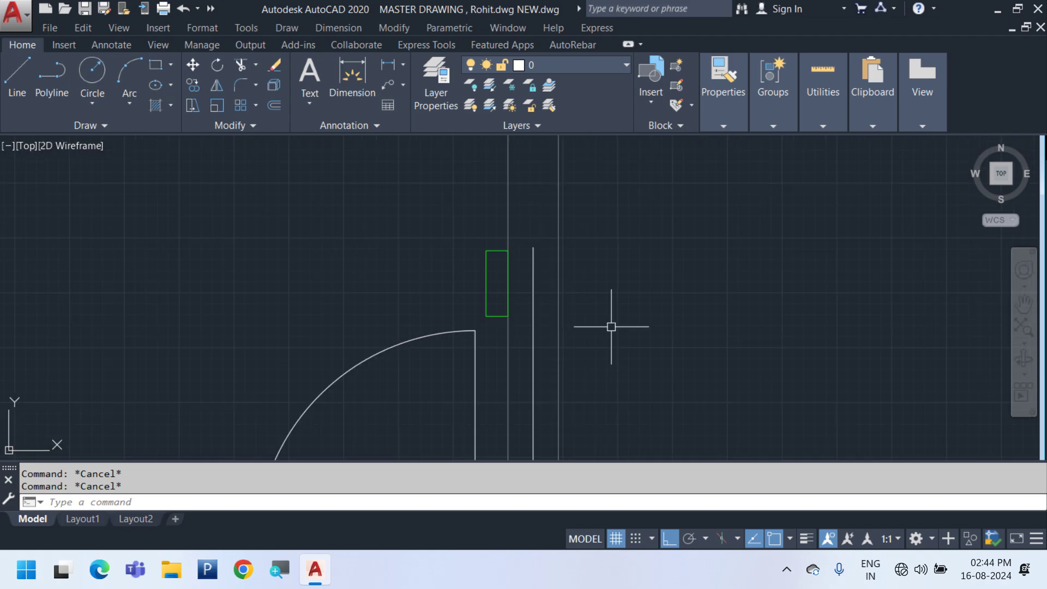
Cut the green rectangle above door D1 and paste it back as a block at nearly the same spot beside the wall
{"action": "left_click", "coordinate": [409, 206]}
{"action": "left_click", "coordinate": [663, 421]}
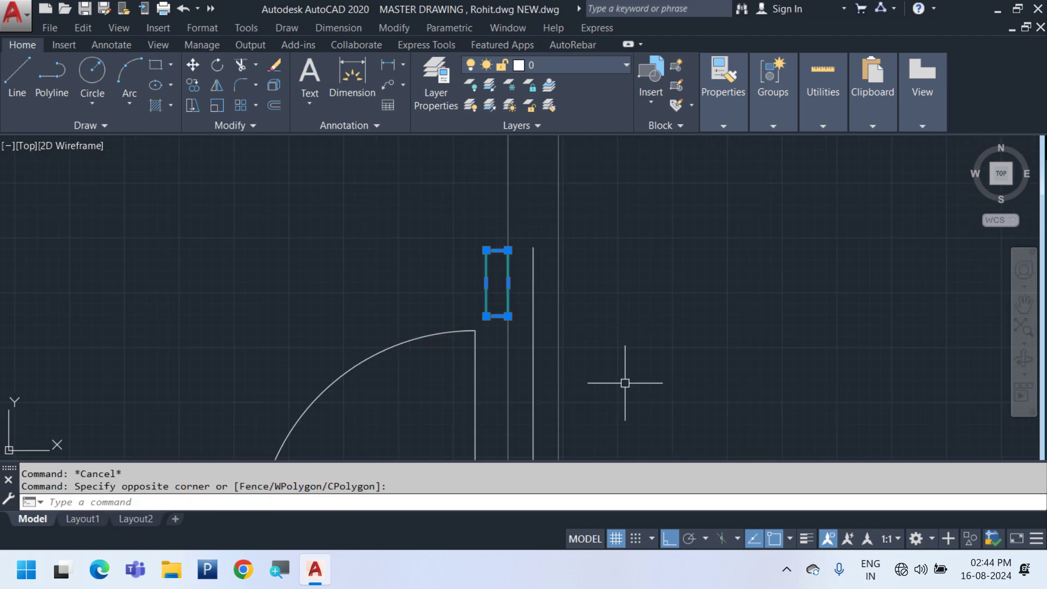
{"action": "key", "text": "ctrl+x"}
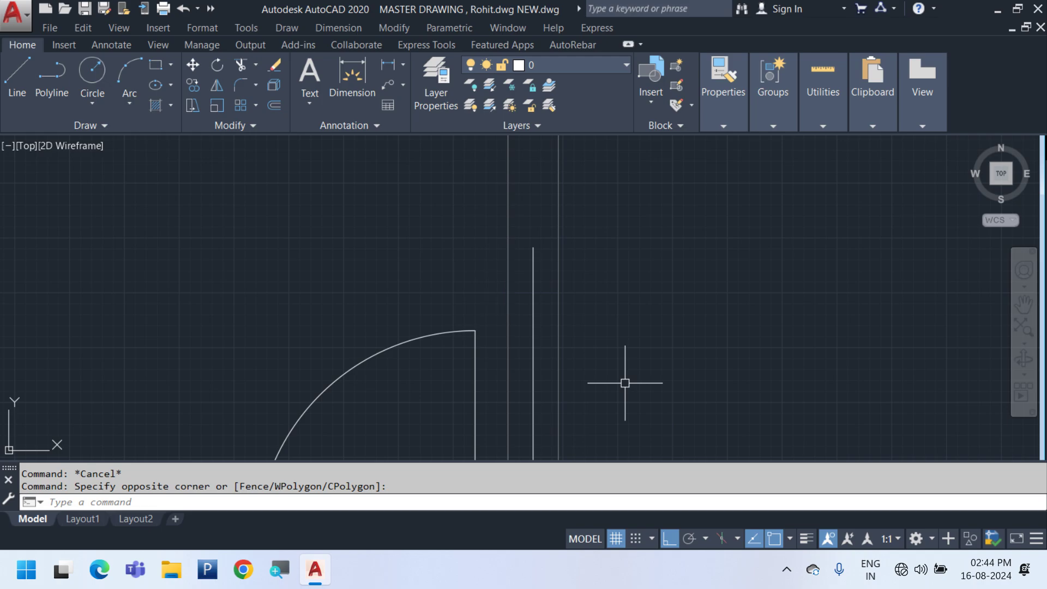
{"action": "key", "text": "ctrl+shift+v"}
{"action": "left_click", "coordinate": [484, 319]}
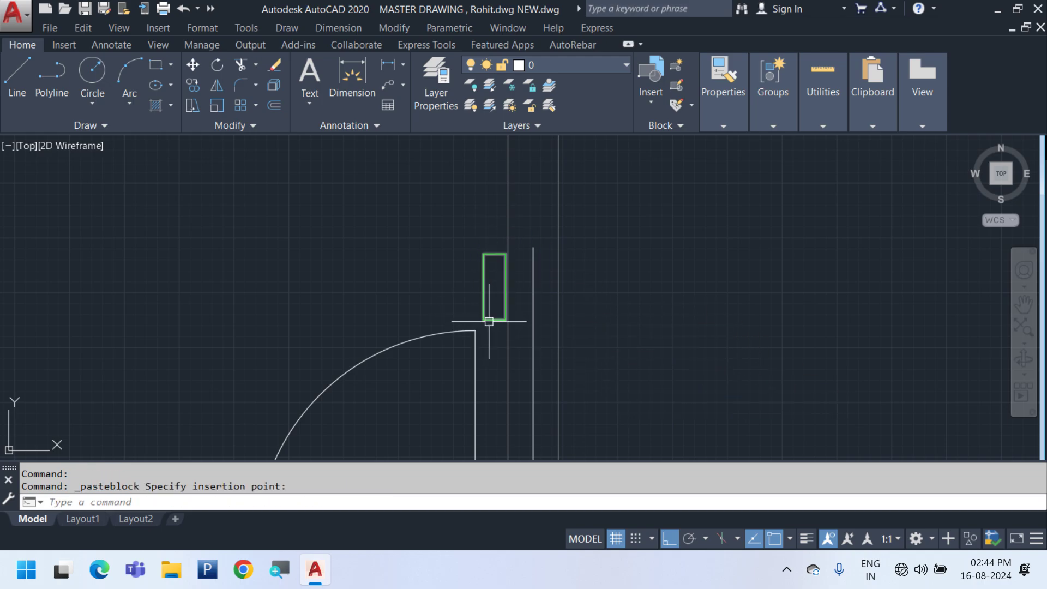
{"action": "left_click", "coordinate": [201, 29]}
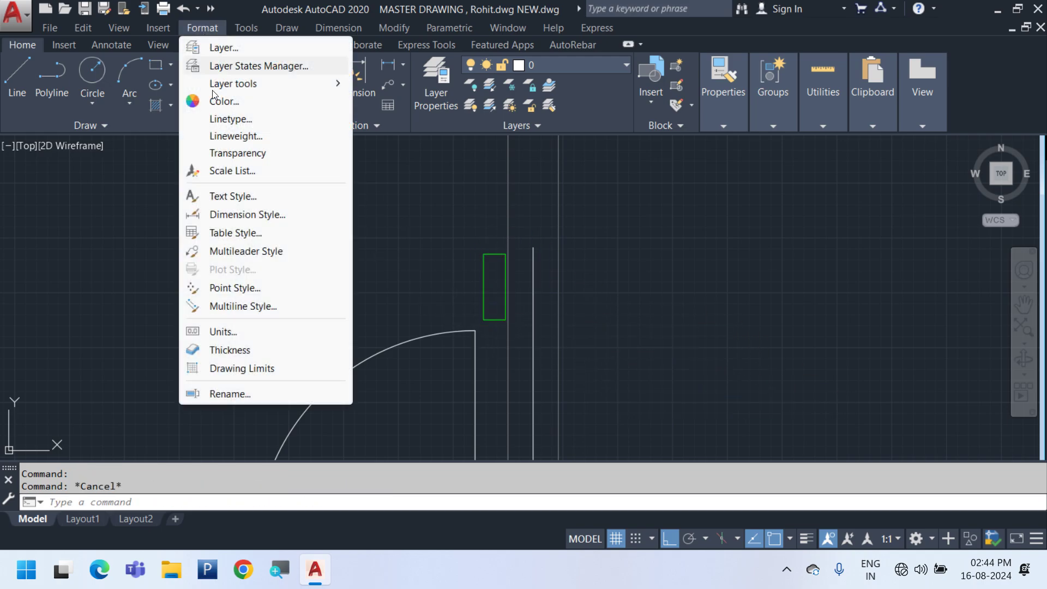
{"action": "left_click", "coordinate": [250, 392]}
{"action": "key", "text": "Escape"}
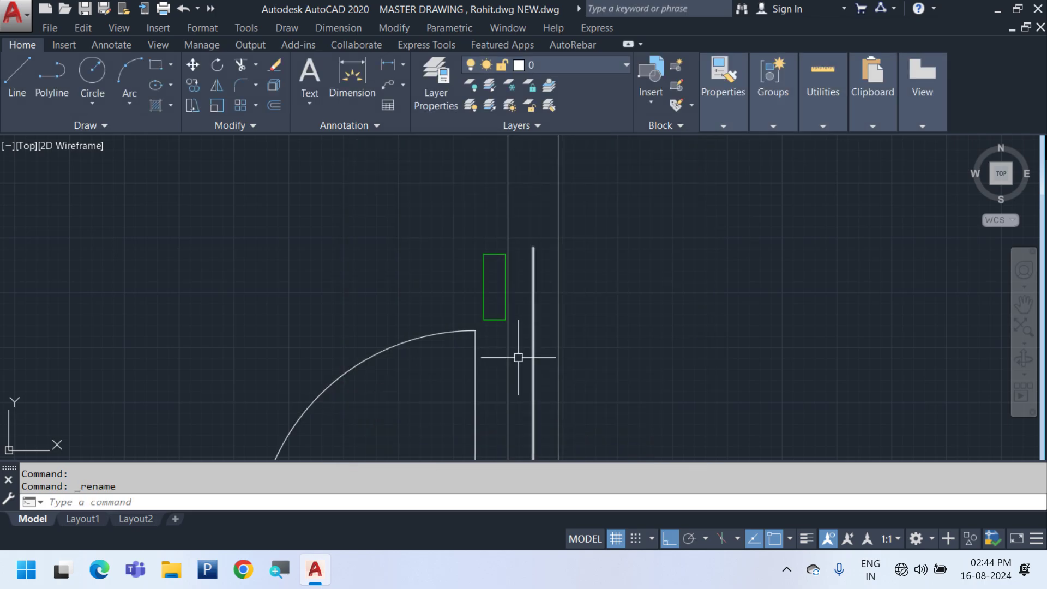
Look up the block name of the green rectangle above door D1 in the block definitions, without editing the block
{"action": "left_click", "coordinate": [494, 317]}
{"action": "double_click", "coordinate": [494, 319]}
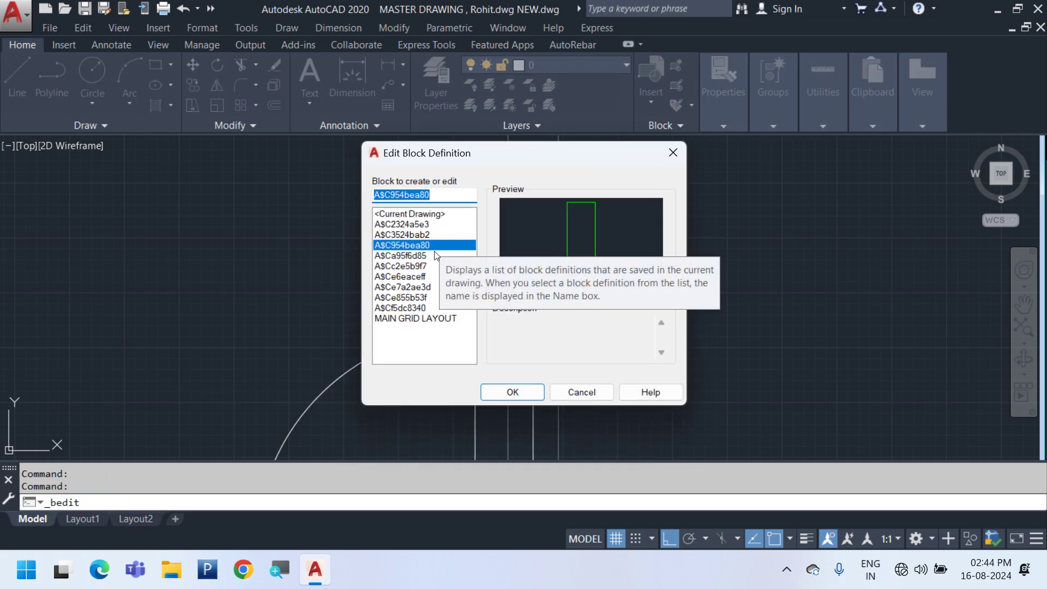
{"action": "left_click", "coordinate": [582, 392]}
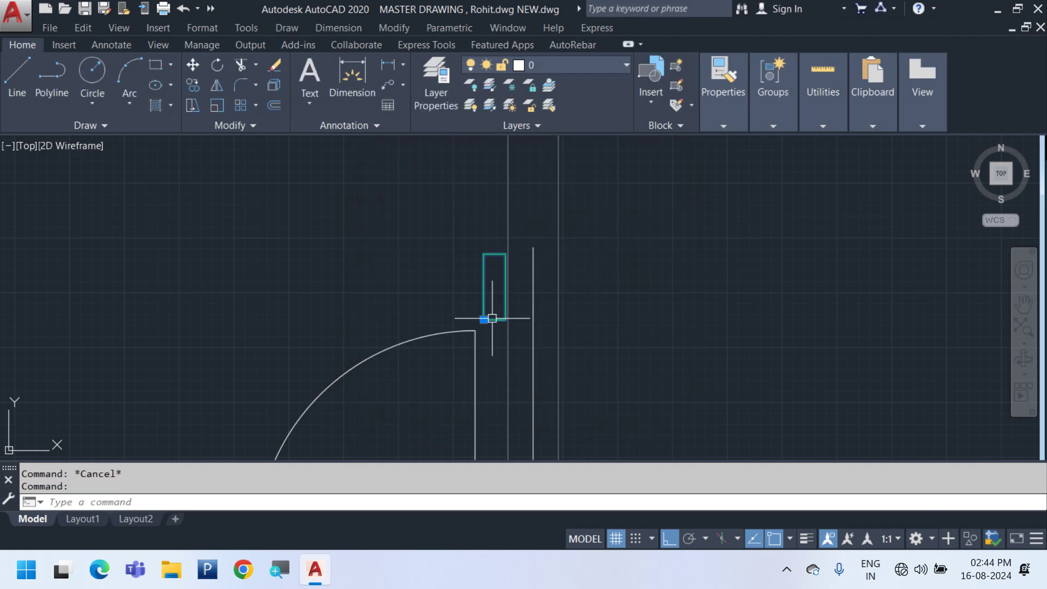
Rename the green rectangle's block A$C954bea80 to MDB
{"action": "left_click", "coordinate": [186, 22]}
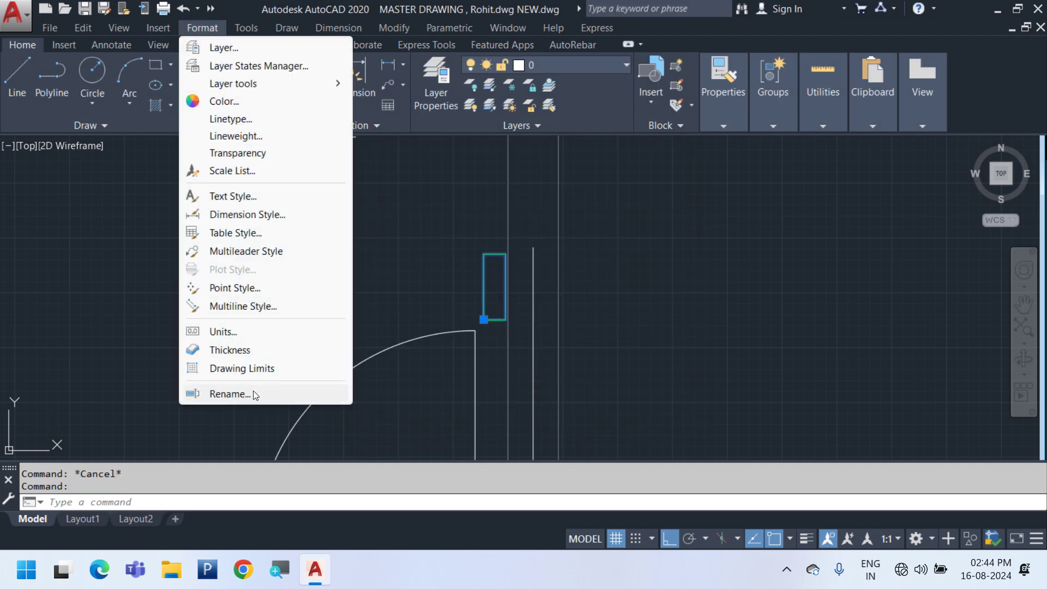
{"action": "left_click", "coordinate": [253, 392]}
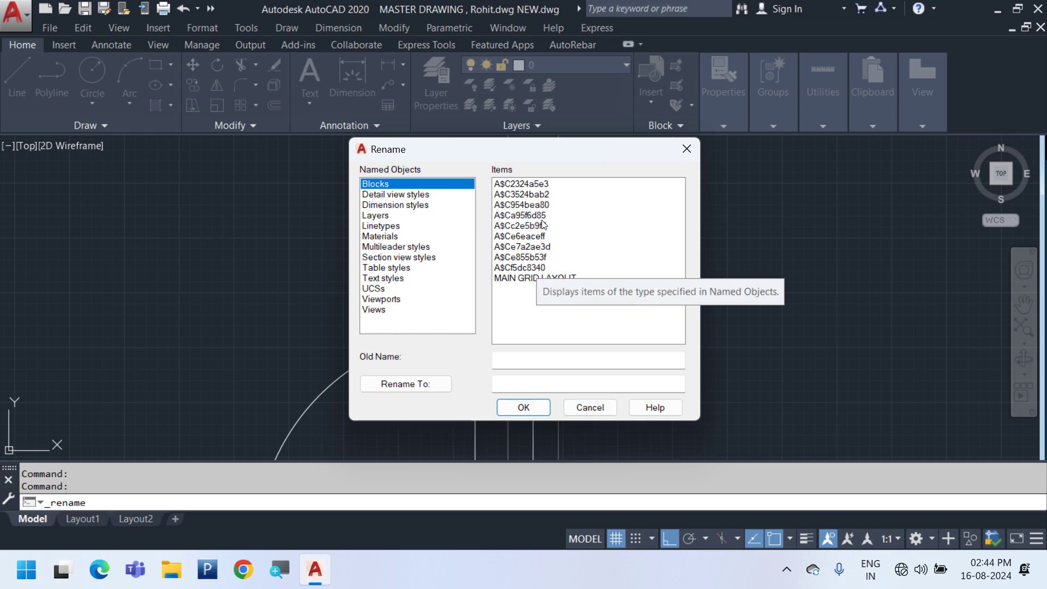
{"action": "left_click", "coordinate": [543, 196]}
{"action": "left_click", "coordinate": [543, 206]}
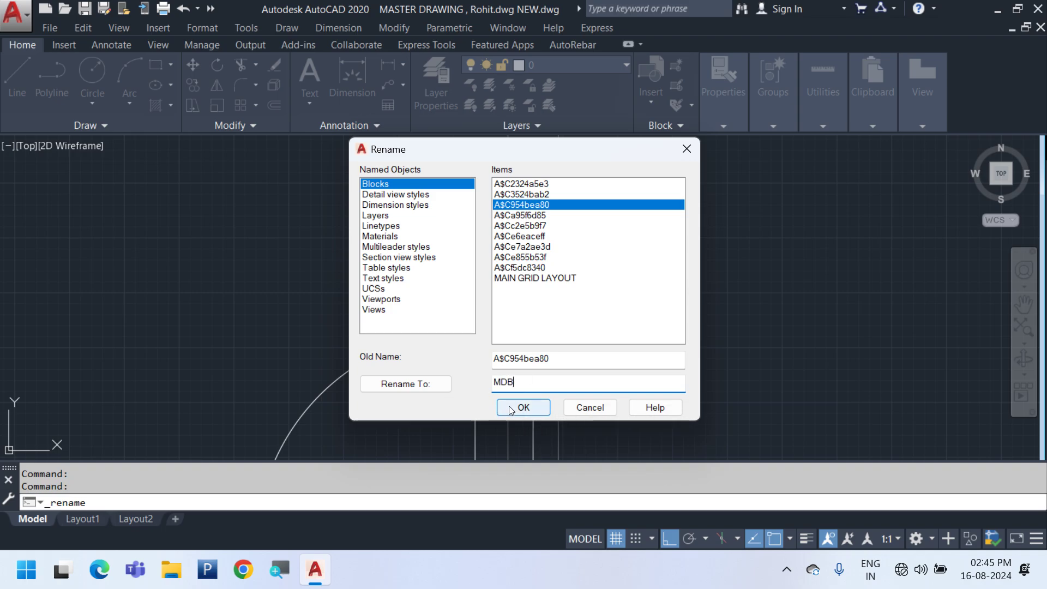
{"action": "left_click", "coordinate": [403, 384]}
{"action": "left_click", "coordinate": [522, 408]}
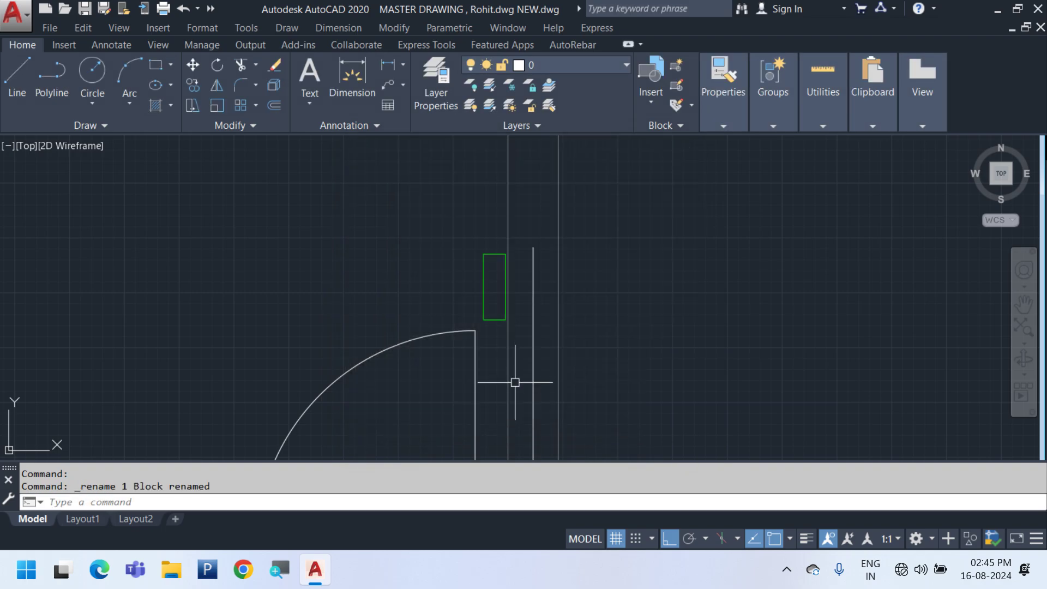
Check the green block's new name in the block definition list and leave without editing it
{"action": "left_click", "coordinate": [487, 322]}
{"action": "double_click", "coordinate": [486, 319]}
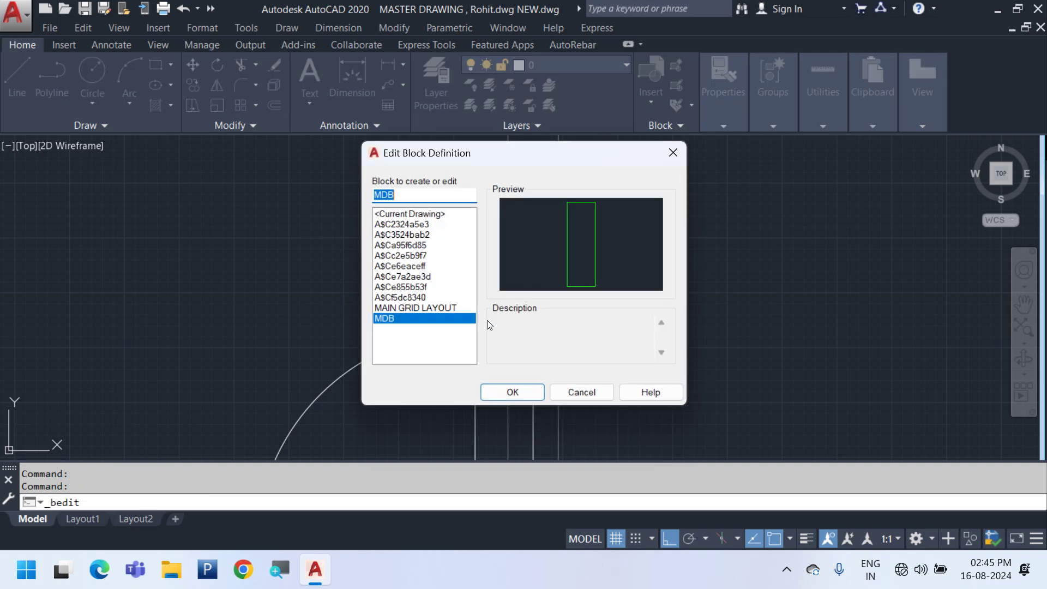
{"action": "key", "text": "Escape"}
{"action": "key", "text": "Escape"}
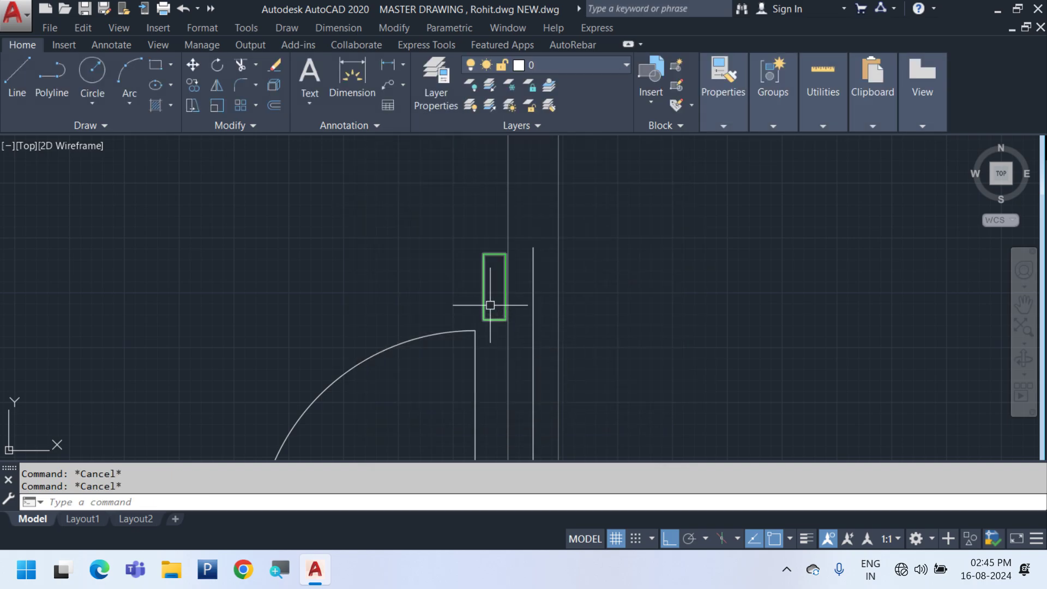
Move the MDB block straight down, slightly closer to door D1
{"action": "scroll", "coordinate": [492, 305], "scroll_direction": "up", "scroll_amount": 2}
{"action": "left_click", "coordinate": [508, 336]}
{"action": "left_click", "coordinate": [498, 317]}
{"action": "scroll", "coordinate": [510, 337], "scroll_direction": "up", "scroll_amount": 2}
{"action": "type", "text": "m"}
{"action": "key", "text": "Return"}
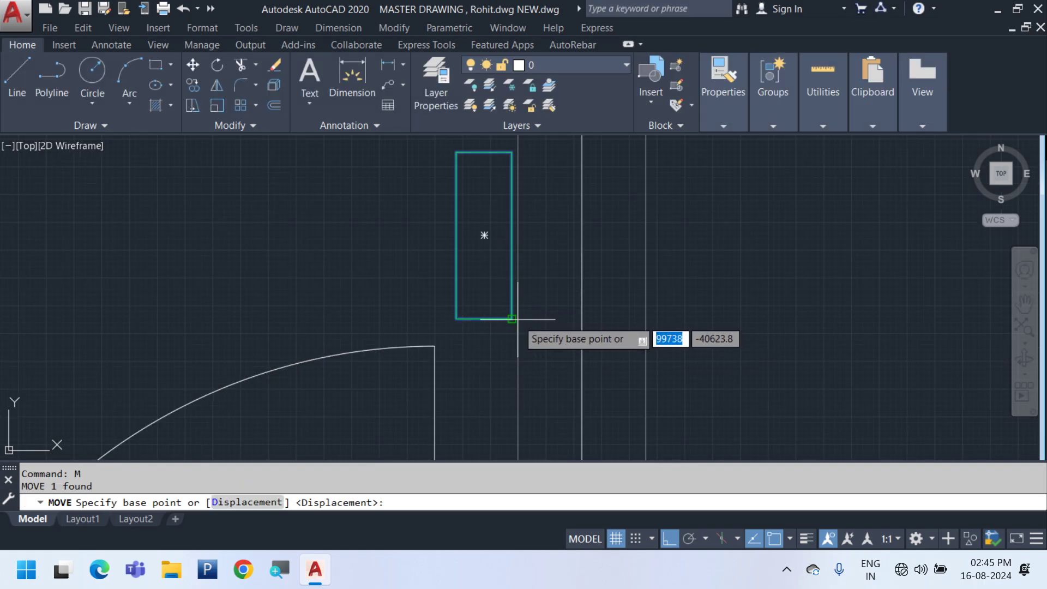
{"action": "left_click", "coordinate": [513, 319]}
{"action": "left_click", "coordinate": [506, 334]}
Move the MDB block sideways by its lower corner so it sits flush against the hall wall's inner face
{"action": "left_click", "coordinate": [503, 347]}
{"action": "left_click", "coordinate": [503, 327]}
{"action": "key", "text": "Return"}
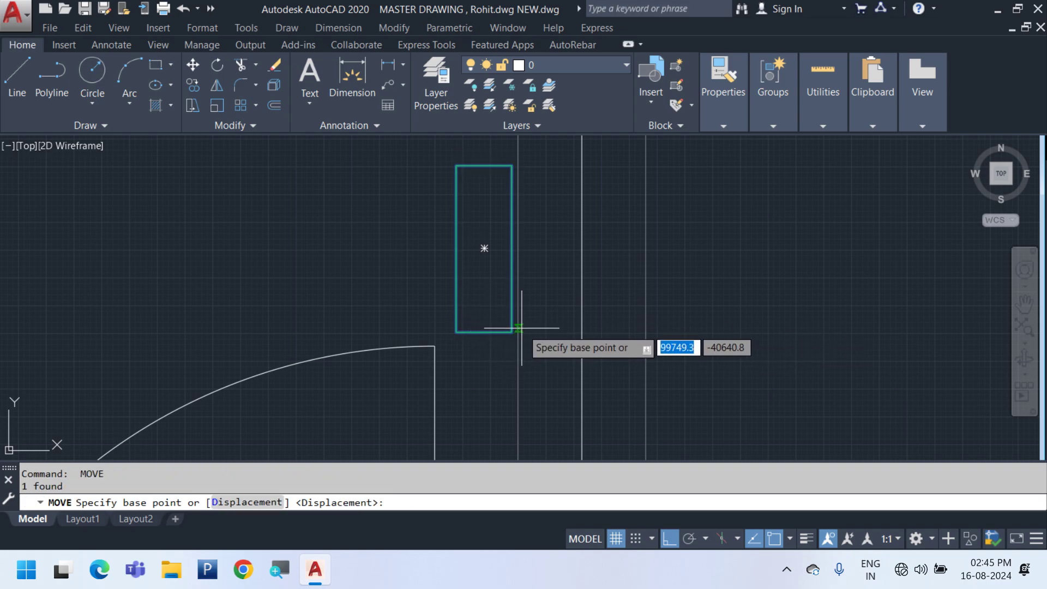
{"action": "left_click", "coordinate": [512, 332]}
{"action": "left_click", "coordinate": [518, 332]}
{"action": "scroll", "coordinate": [561, 299], "scroll_direction": "down", "scroll_amount": 4}
{"action": "scroll", "coordinate": [638, 337], "scroll_direction": "down", "scroll_amount": 4}
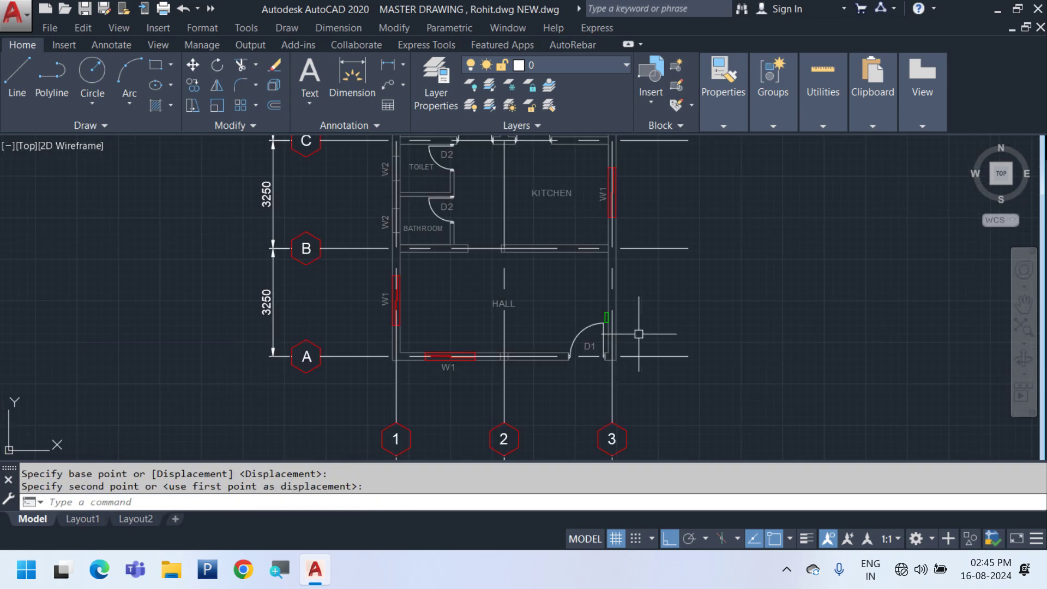
{"action": "scroll", "coordinate": [616, 340], "scroll_direction": "up", "scroll_amount": 2}
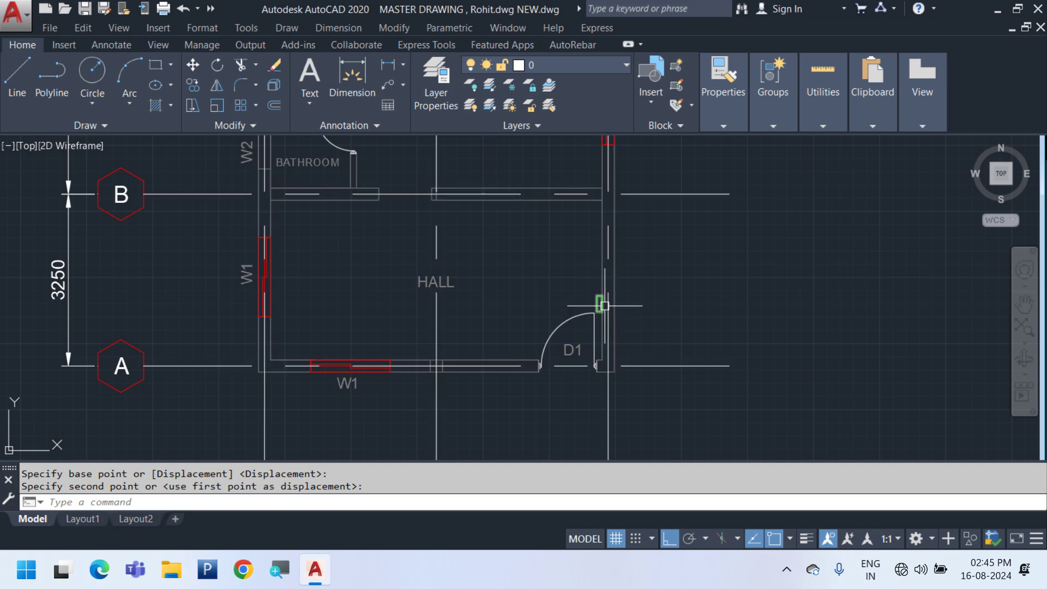
{"action": "mouse_move", "coordinate": [604, 305]}
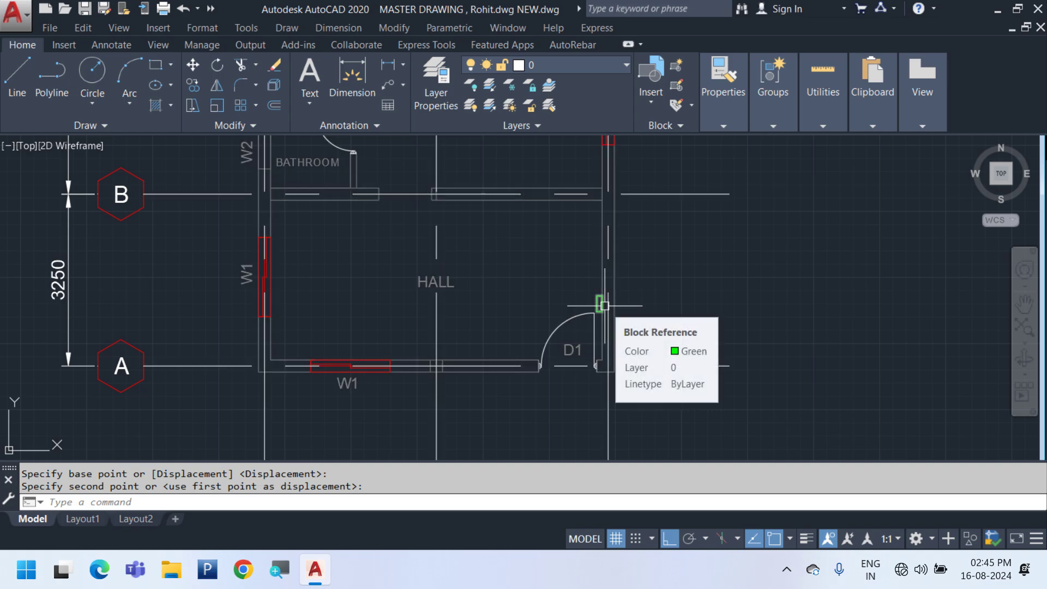
{"action": "middle_click_drag", "start_coordinate": [627, 395], "coordinate": [656, 477]}
{"action": "scroll", "coordinate": [626, 400], "scroll_direction": "up", "scroll_amount": 2}
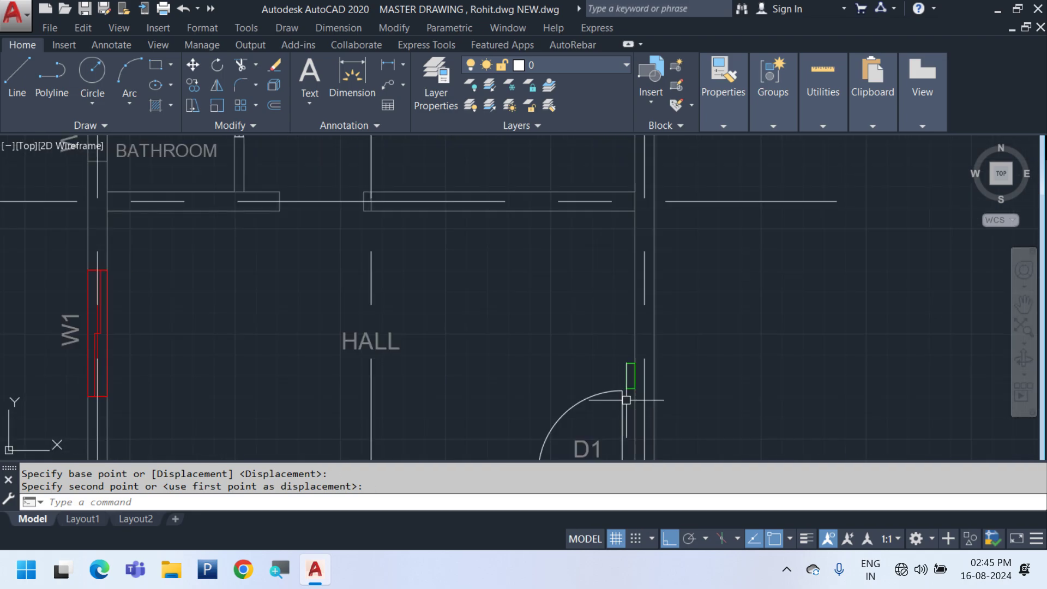
{"action": "scroll", "coordinate": [626, 400], "scroll_direction": "up", "scroll_amount": 2}
{"action": "left_click", "coordinate": [626, 378]}
{"action": "right_click", "coordinate": [693, 270]}
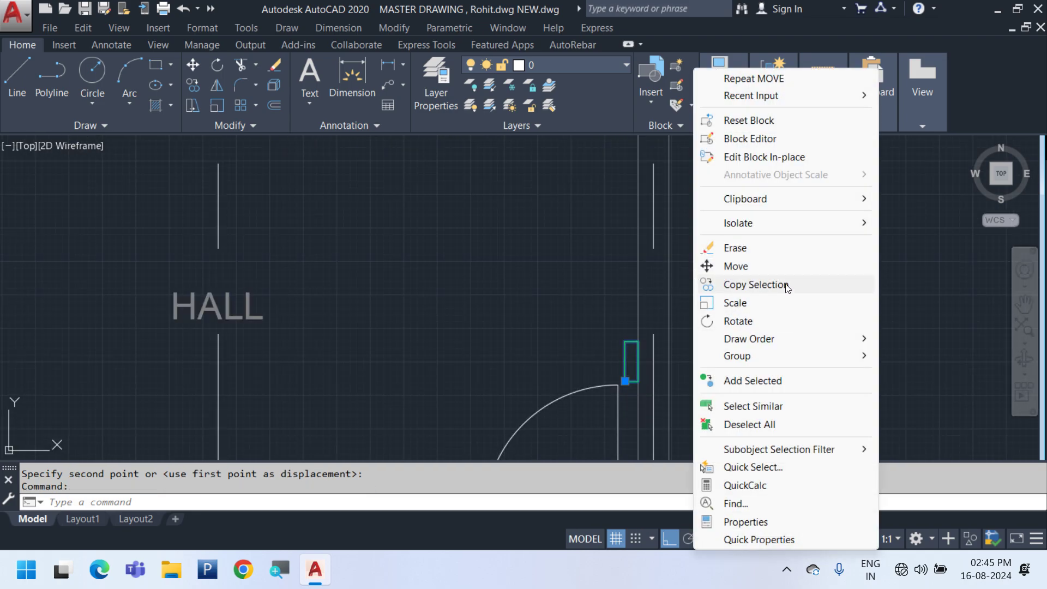
{"action": "left_click", "coordinate": [787, 287]}
{"action": "scroll", "coordinate": [708, 404], "scroll_direction": "down", "scroll_amount": 5}
{"action": "left_click", "coordinate": [736, 391]}
{"action": "scroll", "coordinate": [763, 304], "scroll_direction": "up", "scroll_amount": 2}
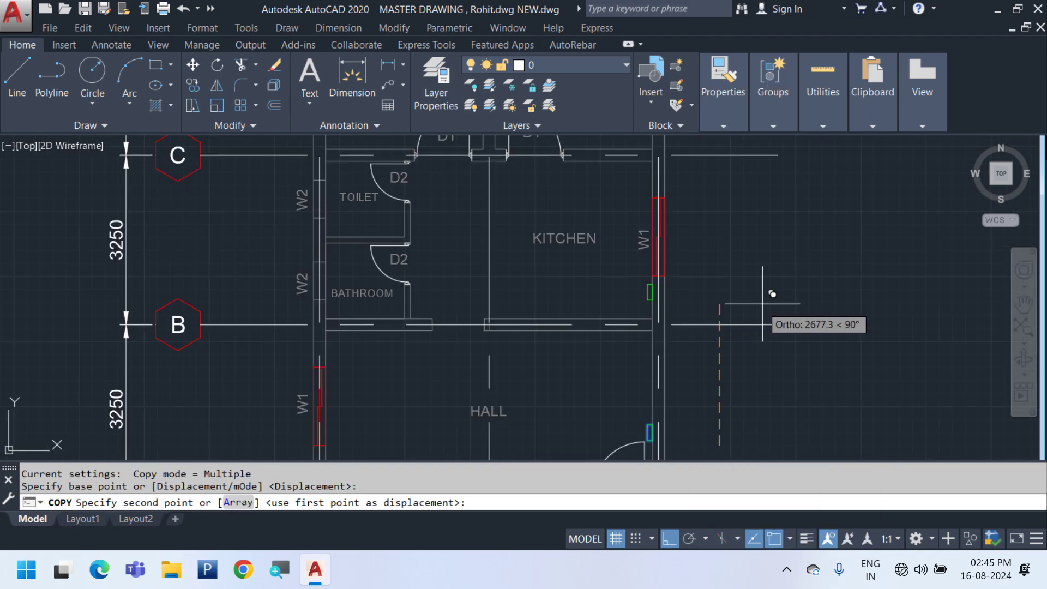
{"action": "scroll", "coordinate": [762, 304], "scroll_direction": "up", "scroll_amount": 2}
{"action": "key", "text": "Escape"}
{"action": "scroll", "coordinate": [692, 381], "scroll_direction": "down", "scroll_amount": 3}
{"action": "scroll", "coordinate": [676, 370], "scroll_direction": "up", "scroll_amount": 3}
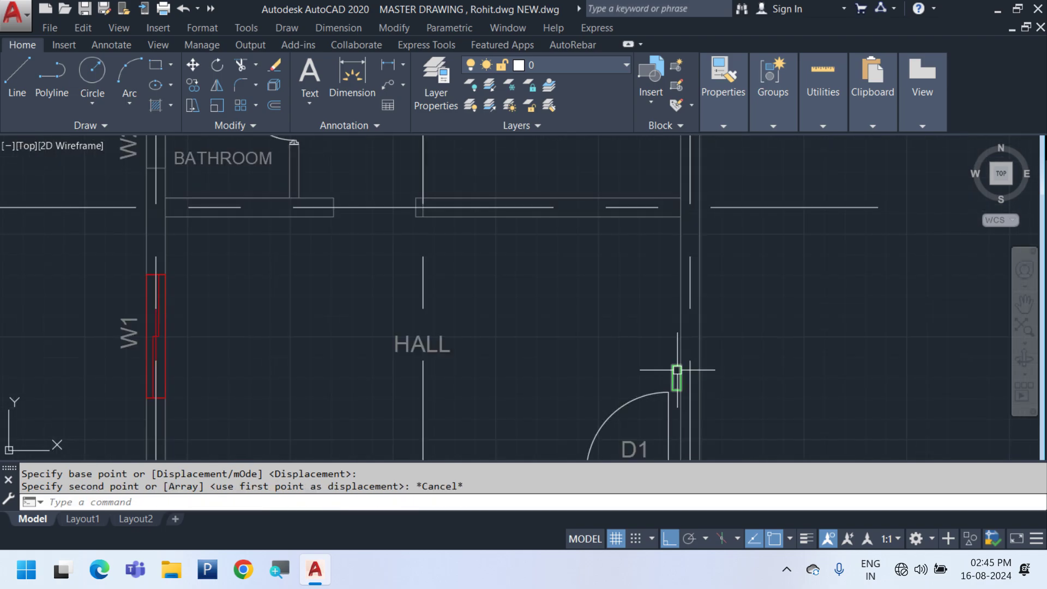
Copy the MDB block from the hall and paste it in the kitchen just above the wall on grid B, near grid 2
{"action": "left_click", "coordinate": [677, 374]}
{"action": "key", "text": "ctrl+c"}
{"action": "middle_click_drag", "start_coordinate": [523, 287], "coordinate": [631, 432]}
{"action": "key", "text": "ctrl+v"}
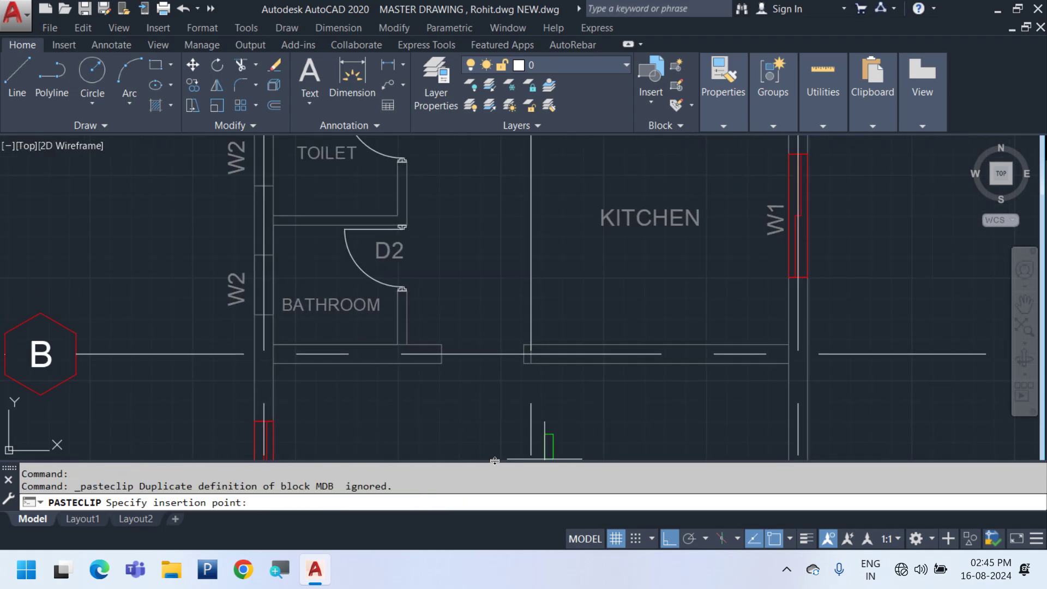
{"action": "middle_click_drag", "start_coordinate": [494, 461], "coordinate": [480, 430]}
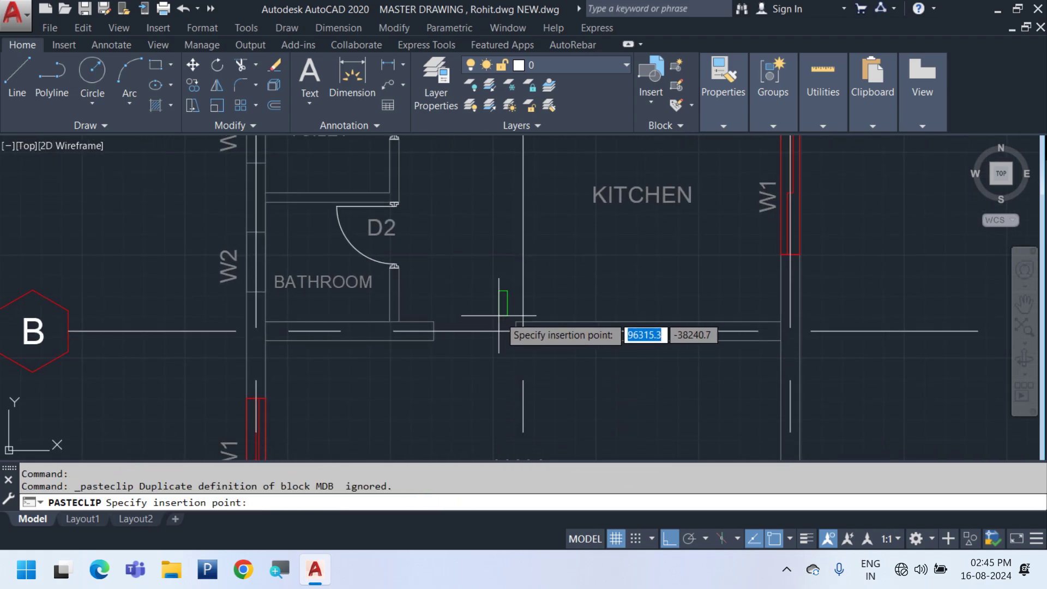
{"action": "scroll", "coordinate": [499, 315], "scroll_direction": "up", "scroll_amount": 5}
{"action": "left_click", "coordinate": [458, 326]}
Rotate the pasted MDB block 270° so it lies horizontally, and explode it into a plain rectangle
{"action": "left_click", "coordinate": [448, 290]}
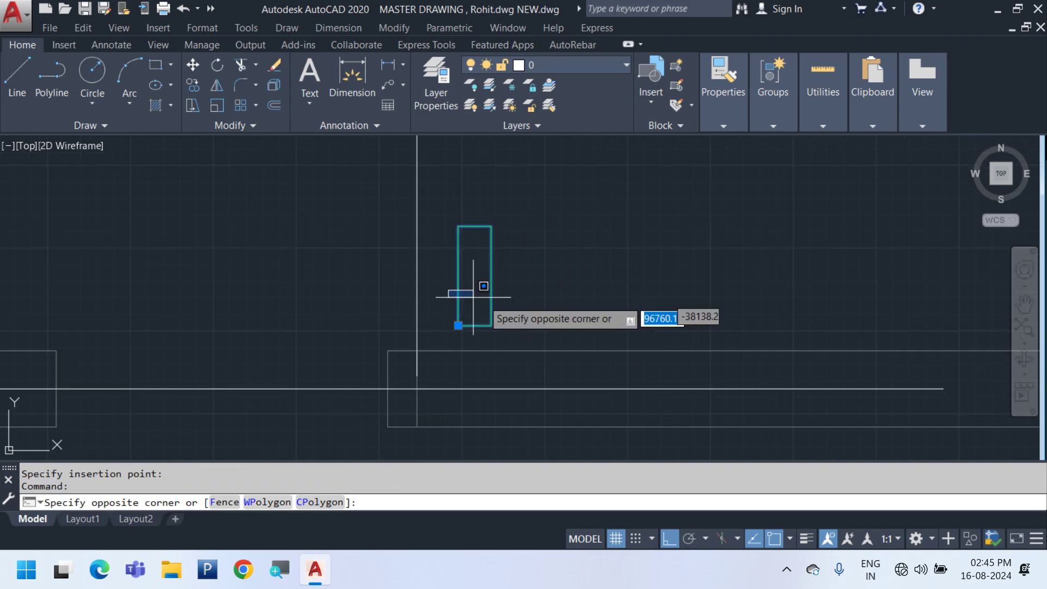
{"action": "left_click", "coordinate": [615, 335]}
{"action": "left_click", "coordinate": [501, 300]}
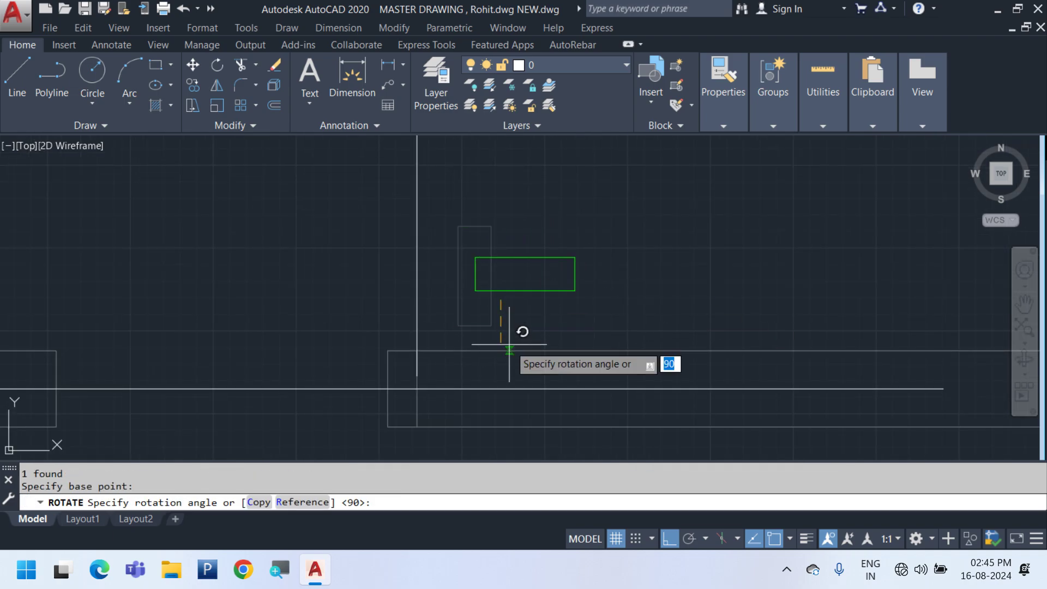
{"action": "left_click", "coordinate": [525, 336]}
{"action": "left_click_drag", "start_coordinate": [543, 328], "coordinate": [500, 252]}
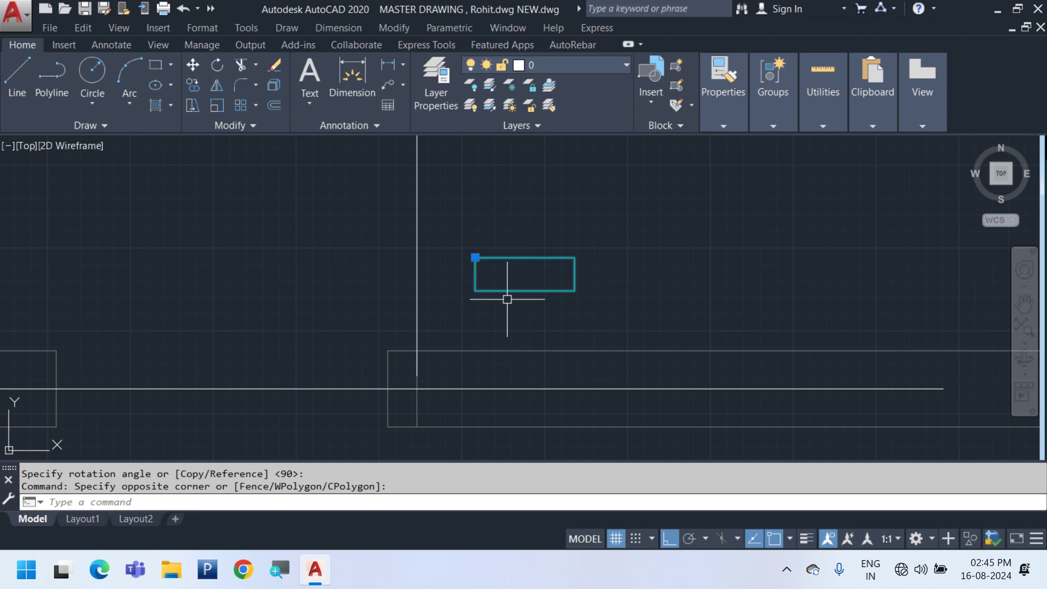
{"action": "type", "text": "EX"}
Move the horizontal green rectangle by its lower corner onto the kitchen face of the grid B wall, at grid line 2
{"action": "left_click", "coordinate": [556, 350]}
{"action": "left_click_drag", "start_coordinate": [761, 328], "coordinate": [462, 217]}
{"action": "type", "text": "m"}
{"action": "key", "text": "Return"}
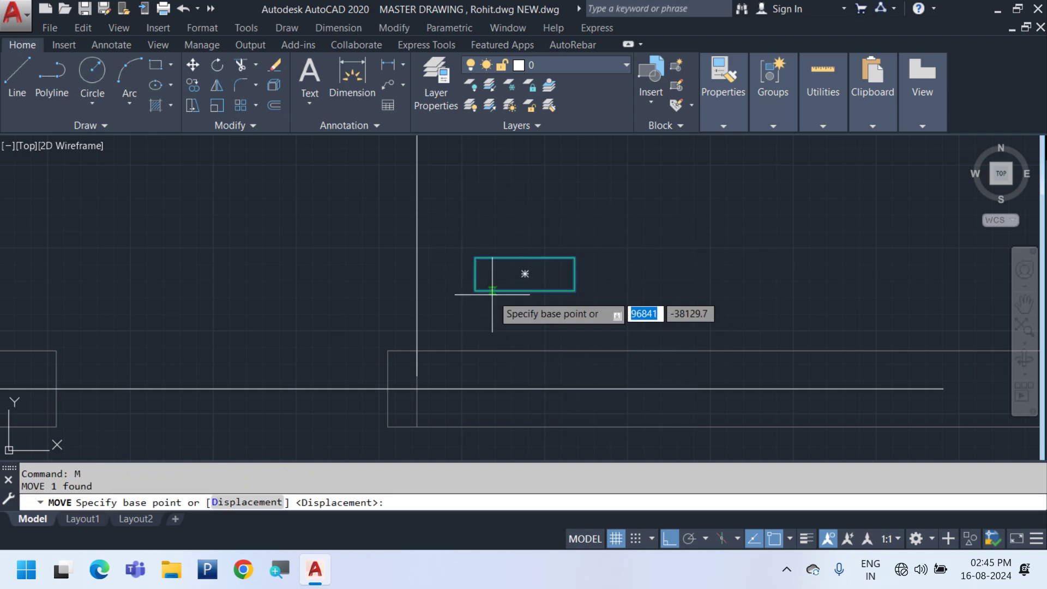
{"action": "left_click", "coordinate": [475, 291]}
{"action": "left_click", "coordinate": [415, 347]}
{"action": "scroll", "coordinate": [581, 310], "scroll_direction": "down", "scroll_amount": 5}
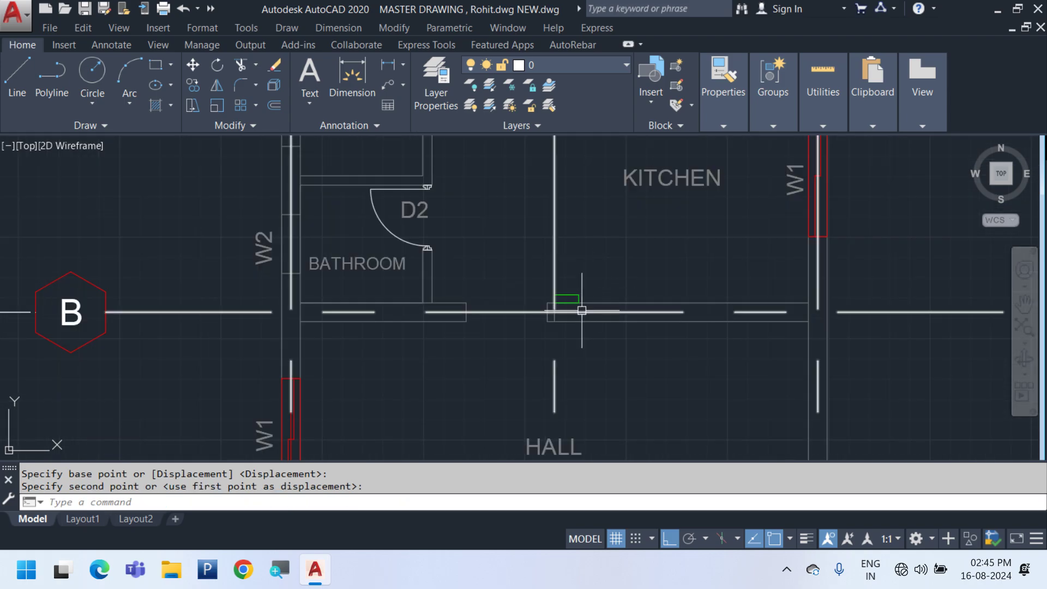
Copy the kitchen's green rectangle and paste it in the passage beside the wall between the toilet and bathroom doors D2
{"action": "middle_click_drag", "start_coordinate": [558, 326], "coordinate": [564, 407]}
{"action": "left_click", "coordinate": [535, 354]}
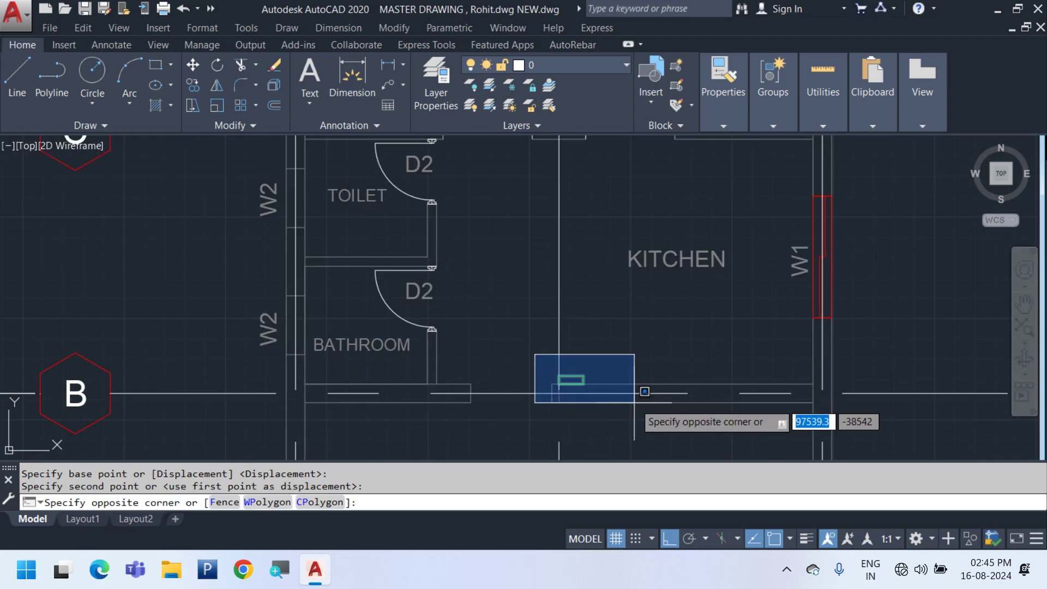
{"action": "left_click", "coordinate": [630, 391]}
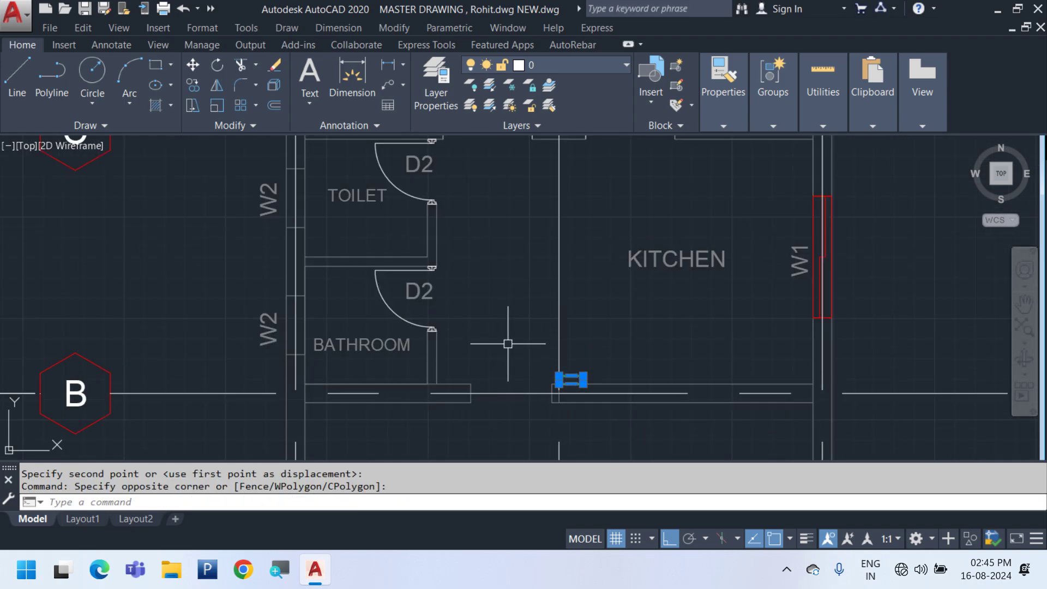
{"action": "middle_click_drag", "start_coordinate": [505, 343], "coordinate": [508, 376]}
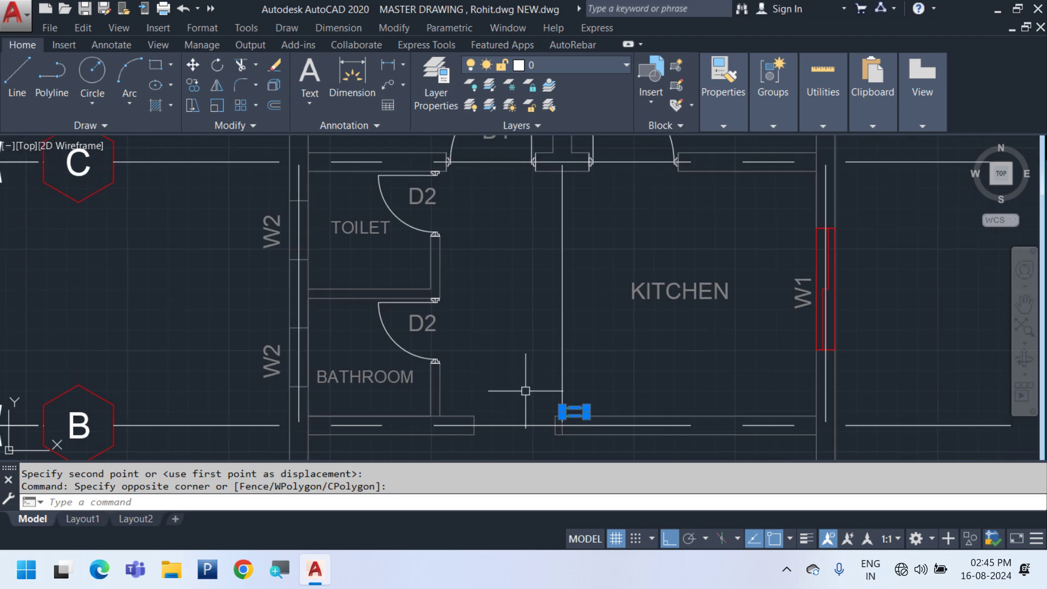
{"action": "key", "text": "ctrl+v"}
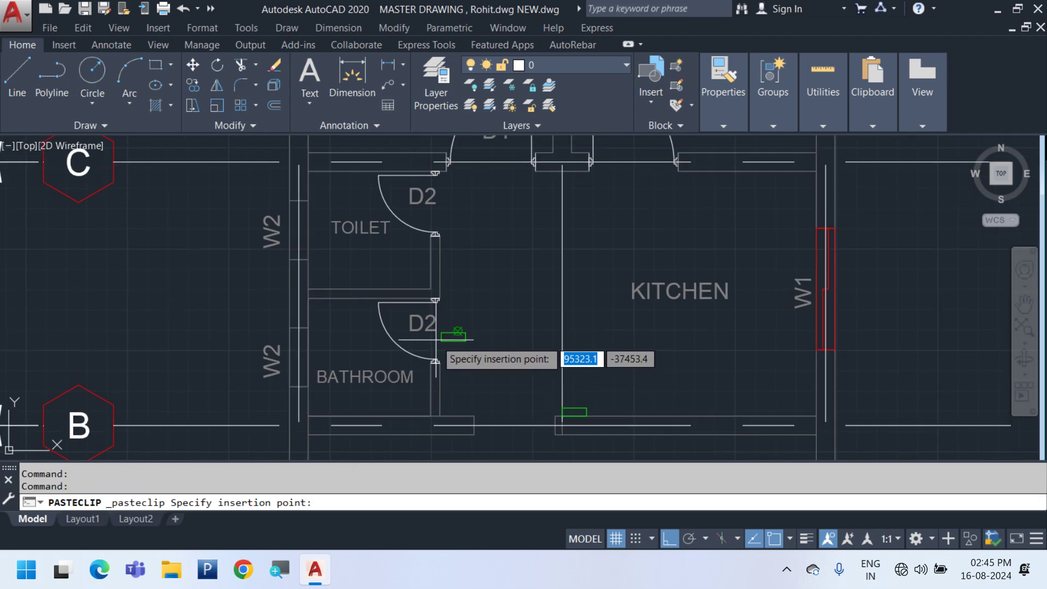
{"action": "scroll", "coordinate": [446, 288], "scroll_direction": "up", "scroll_amount": 4}
{"action": "left_click", "coordinate": [456, 289]}
Rotate the pasted passage rectangle 270° so it stands vertically, and select it again
{"action": "left_click", "coordinate": [532, 312]}
{"action": "left_click", "coordinate": [437, 247]}
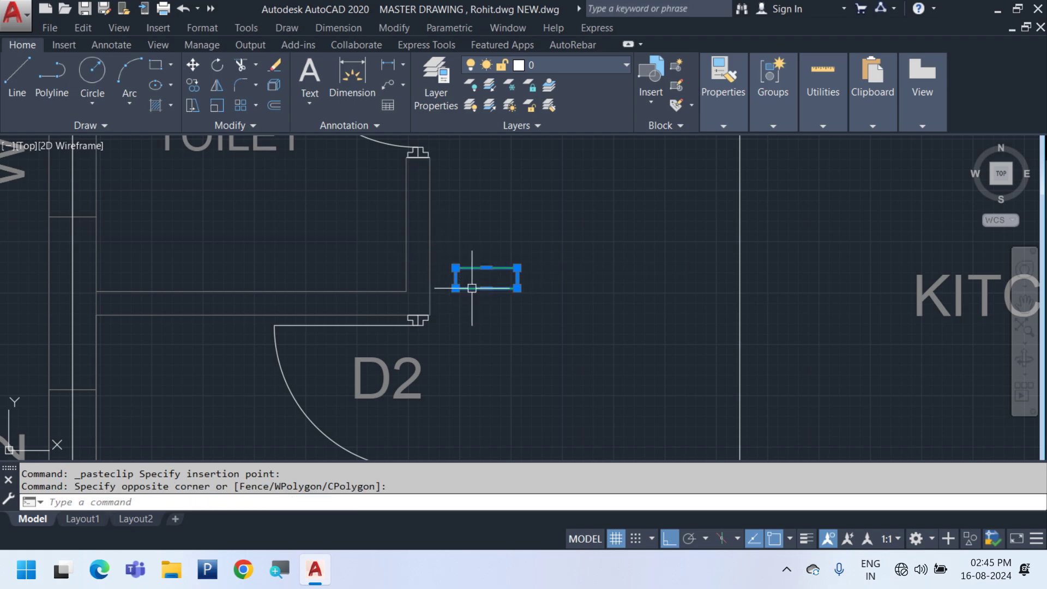
{"action": "type", "text": "RO"}
{"action": "key", "text": "Return"}
{"action": "left_click", "coordinate": [500, 288]}
{"action": "left_click", "coordinate": [512, 369]}
{"action": "left_click", "coordinate": [537, 325]}
{"action": "left_click", "coordinate": [474, 216]}
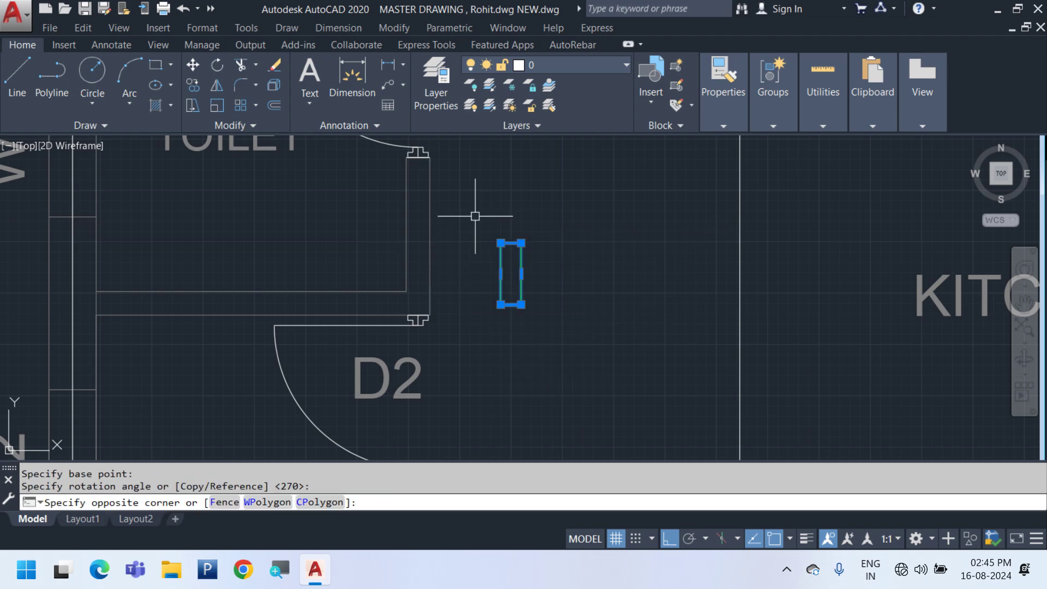
Move the vertical green rectangle by its side midpoint onto the passage face of the wall between the toilet and bathroom doors D2
{"action": "scroll", "coordinate": [476, 225], "scroll_direction": "down", "scroll_amount": 2}
{"action": "scroll", "coordinate": [493, 257], "scroll_direction": "up", "scroll_amount": 2}
{"action": "type", "text": "m"}
{"action": "key", "text": "Return"}
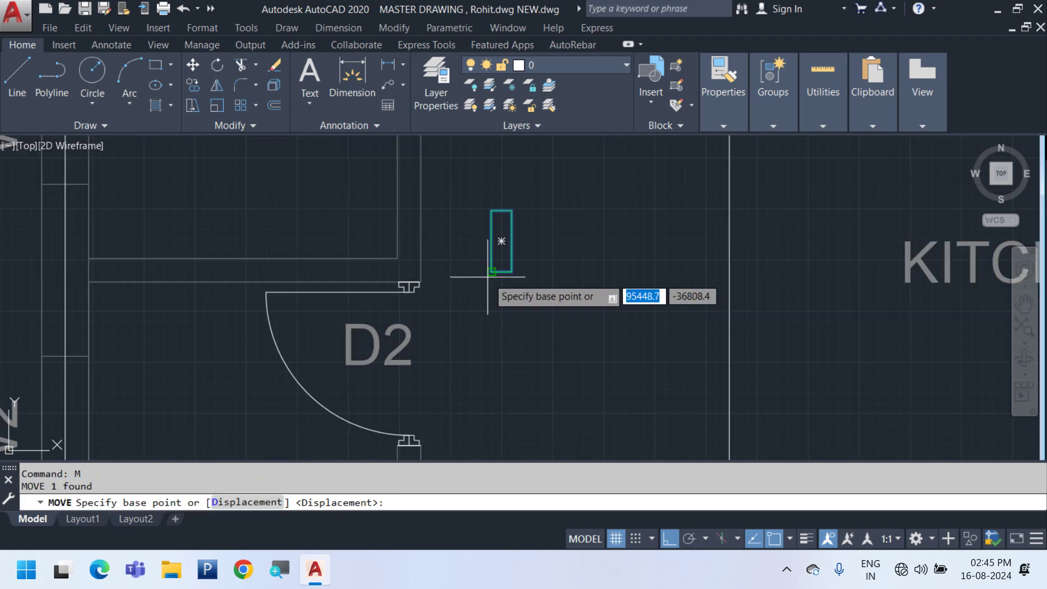
{"action": "left_click", "coordinate": [494, 240]}
{"action": "middle_click_drag", "start_coordinate": [474, 224], "coordinate": [498, 285]}
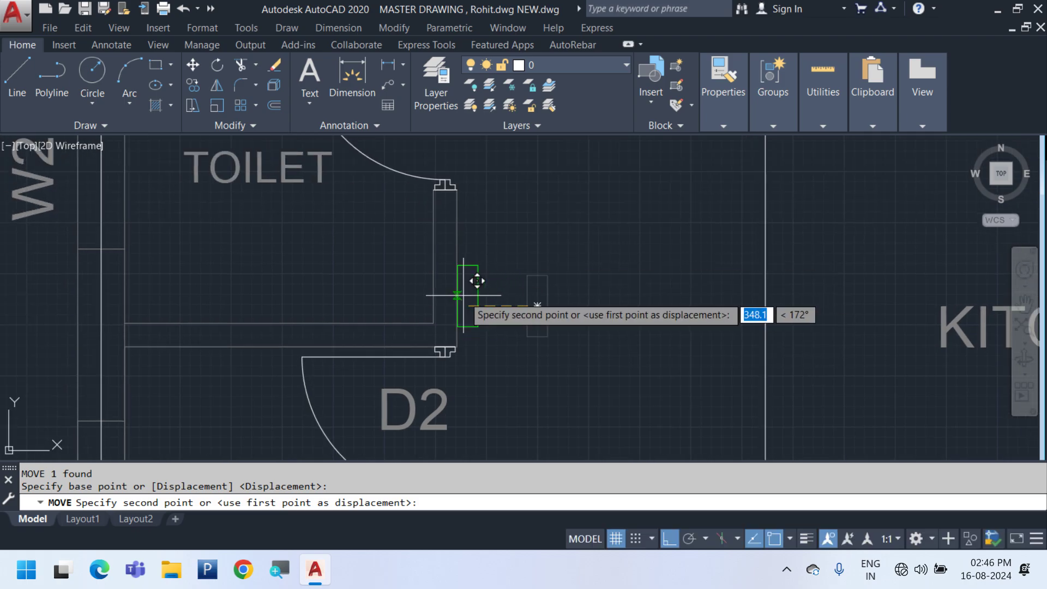
{"action": "left_click", "coordinate": [458, 295]}
{"action": "scroll", "coordinate": [510, 273], "scroll_direction": "down", "scroll_amount": 5}
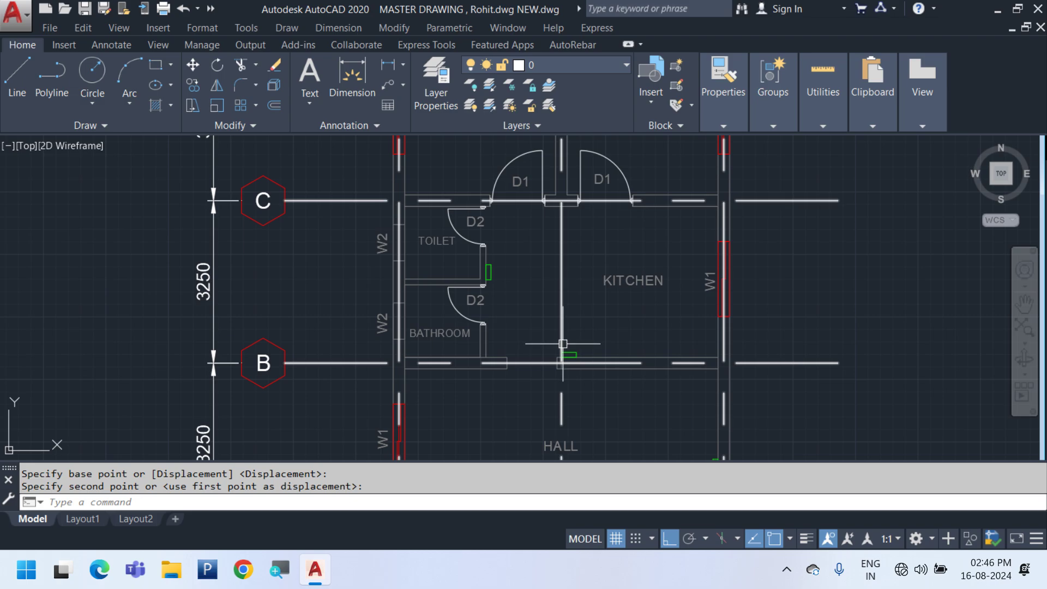
{"action": "scroll", "coordinate": [562, 327], "scroll_direction": "up", "scroll_amount": 2}
{"action": "scroll", "coordinate": [579, 271], "scroll_direction": "down", "scroll_amount": 2}
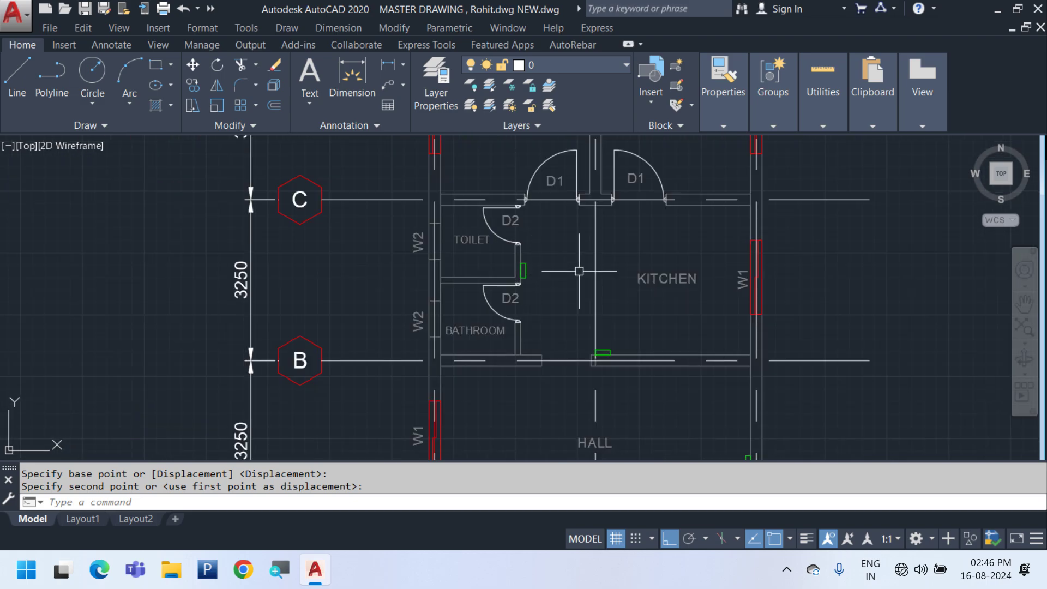
{"action": "middle_click_drag", "start_coordinate": [579, 271], "coordinate": [568, 305]}
{"action": "scroll", "coordinate": [569, 307], "scroll_direction": "up", "scroll_amount": 3}
{"action": "scroll", "coordinate": [438, 234], "scroll_direction": "up", "scroll_amount": 3}
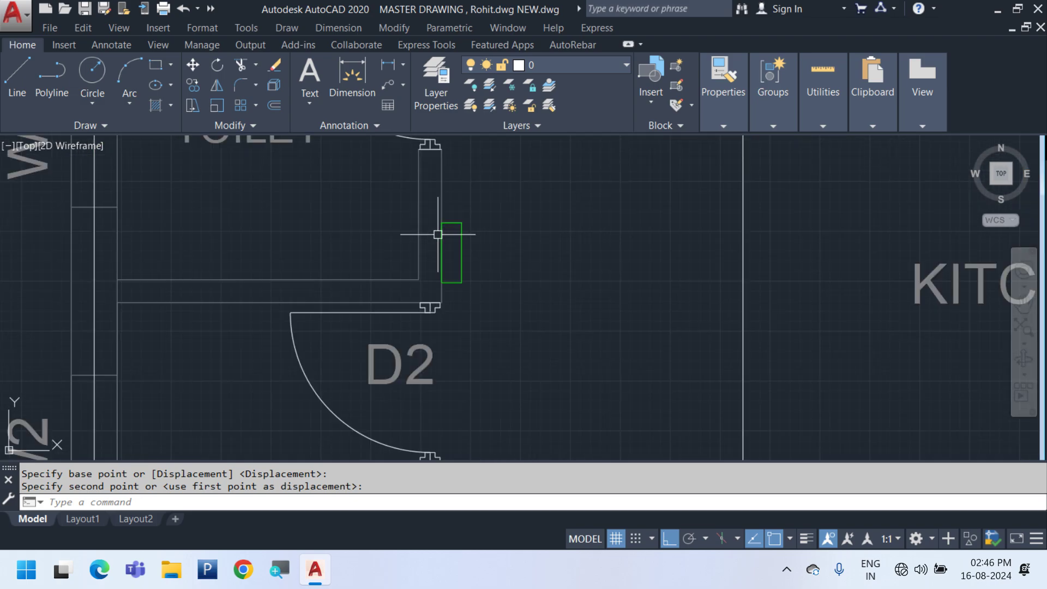
{"action": "left_click", "coordinate": [504, 295]}
{"action": "right_click", "coordinate": [547, 246]}
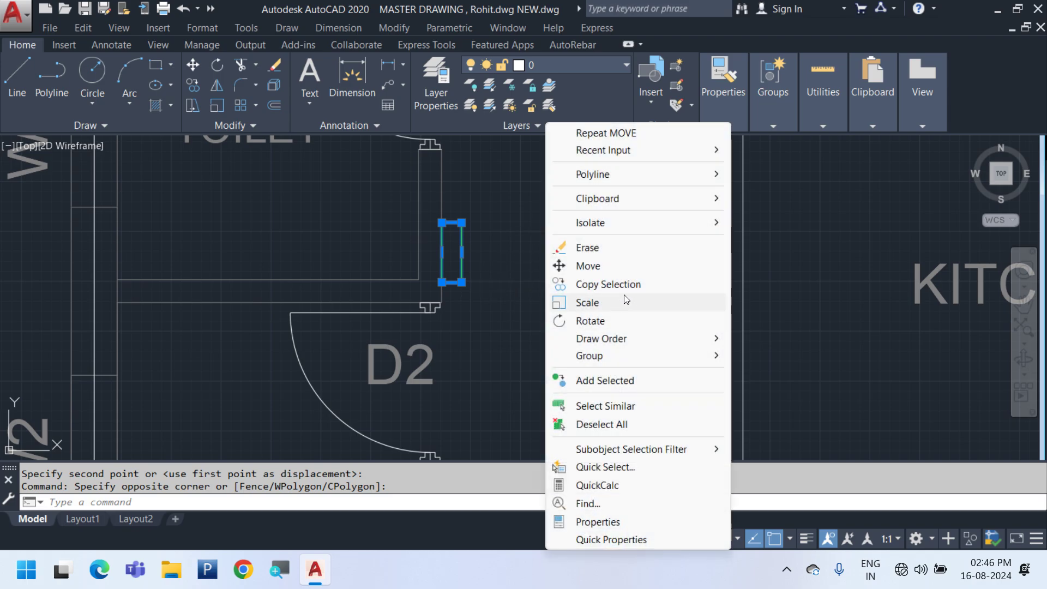
{"action": "left_click", "coordinate": [608, 284]}
{"action": "left_click", "coordinate": [451, 289]}
{"action": "scroll", "coordinate": [491, 357], "scroll_direction": "down", "scroll_amount": 4}
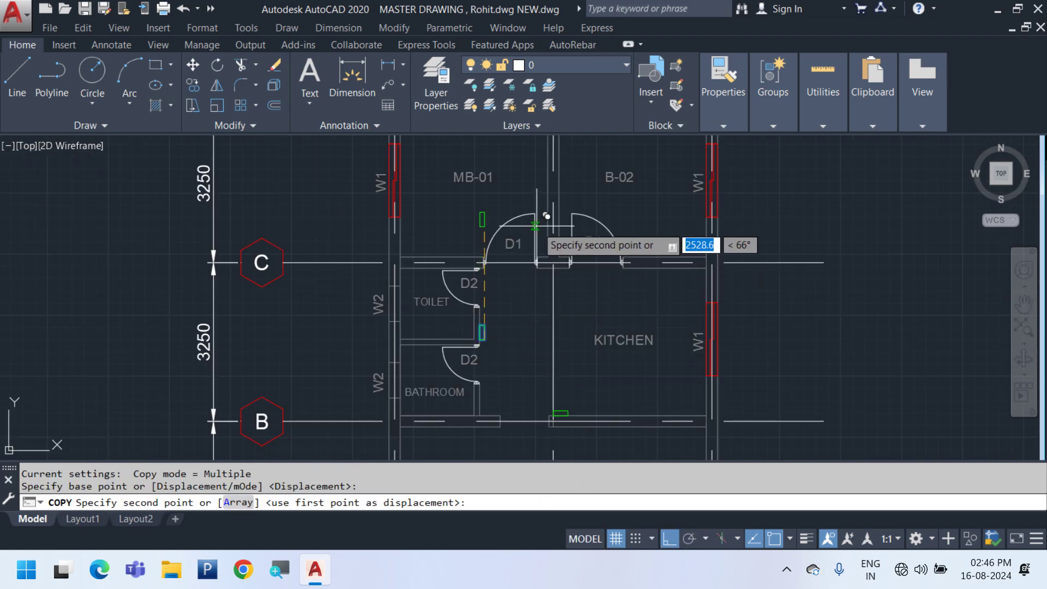
{"action": "scroll", "coordinate": [546, 216], "scroll_direction": "up", "scroll_amount": 2}
{"action": "scroll", "coordinate": [542, 330], "scroll_direction": "down", "scroll_amount": 2}
{"action": "key", "text": "Escape"}
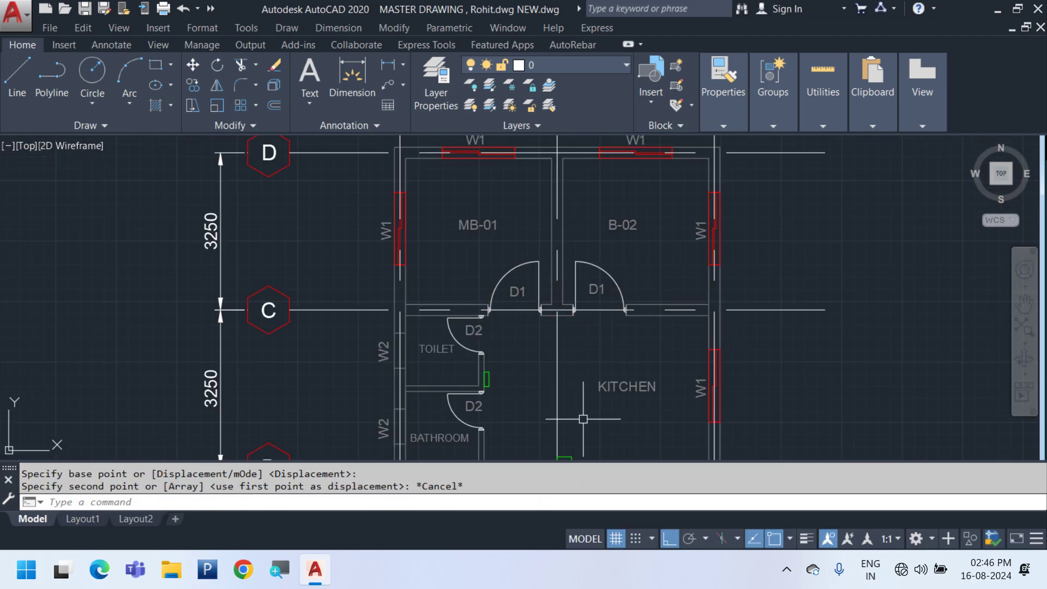
Copy the kitchen's green rectangle by its lower corner onto the MB-01 face of the grid C wall, beside door D1
{"action": "middle_click_drag", "start_coordinate": [583, 418], "coordinate": [582, 319]}
{"action": "scroll", "coordinate": [545, 355], "scroll_direction": "up", "scroll_amount": 6}
{"action": "left_click", "coordinate": [516, 315]}
{"action": "left_click", "coordinate": [698, 406]}
{"action": "key", "text": "space"}
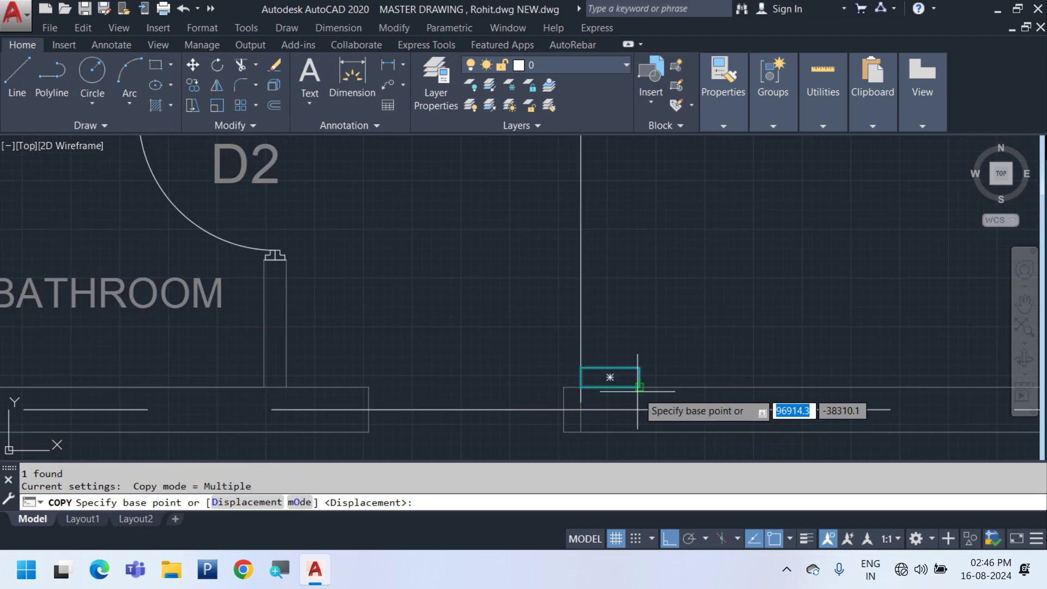
{"action": "left_click", "coordinate": [638, 387]}
{"action": "scroll", "coordinate": [613, 386], "scroll_direction": "down", "scroll_amount": 3}
{"action": "scroll", "coordinate": [551, 235], "scroll_direction": "up", "scroll_amount": 3}
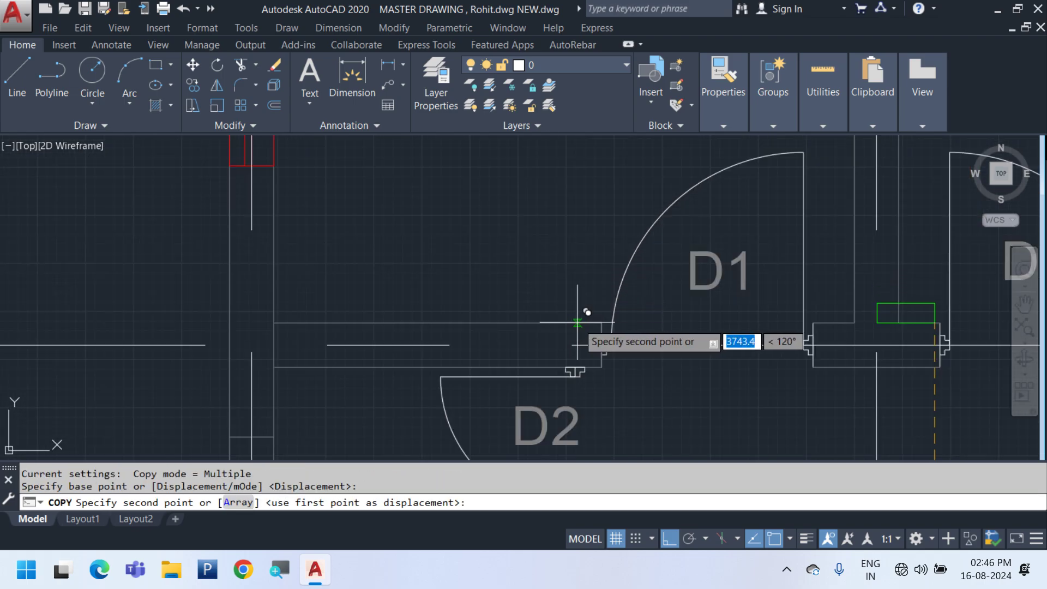
{"action": "left_click", "coordinate": [577, 323]}
{"action": "key", "text": "Escape"}
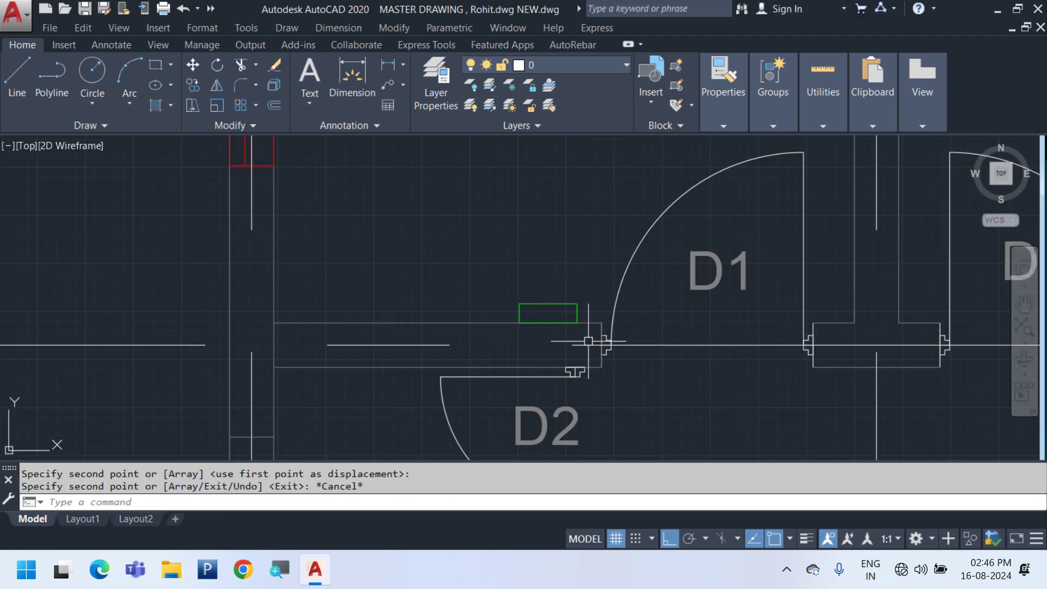
Copy the MB-01 green rectangle straight across onto the B-02 face of the grid C wall, beside that room's door D1
{"action": "left_click", "coordinate": [506, 288]}
{"action": "left_click", "coordinate": [619, 349]}
{"action": "right_click", "coordinate": [568, 327]}
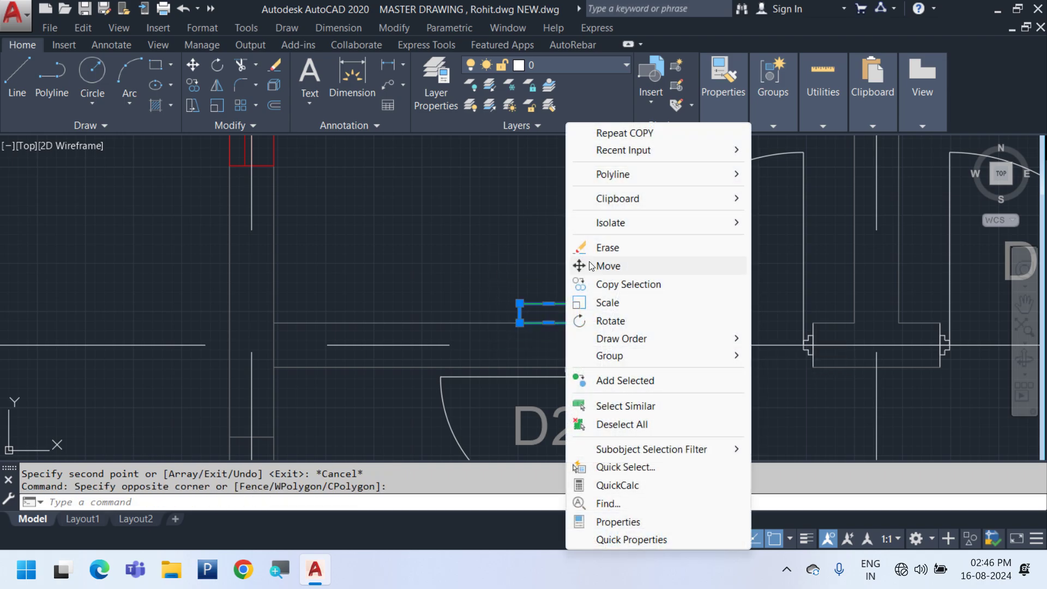
{"action": "left_click", "coordinate": [620, 283]}
{"action": "left_click", "coordinate": [538, 345]}
{"action": "middle_click_drag", "start_coordinate": [794, 371], "coordinate": [545, 309]}
{"action": "middle_click_drag", "start_coordinate": [927, 339], "coordinate": [730, 331]}
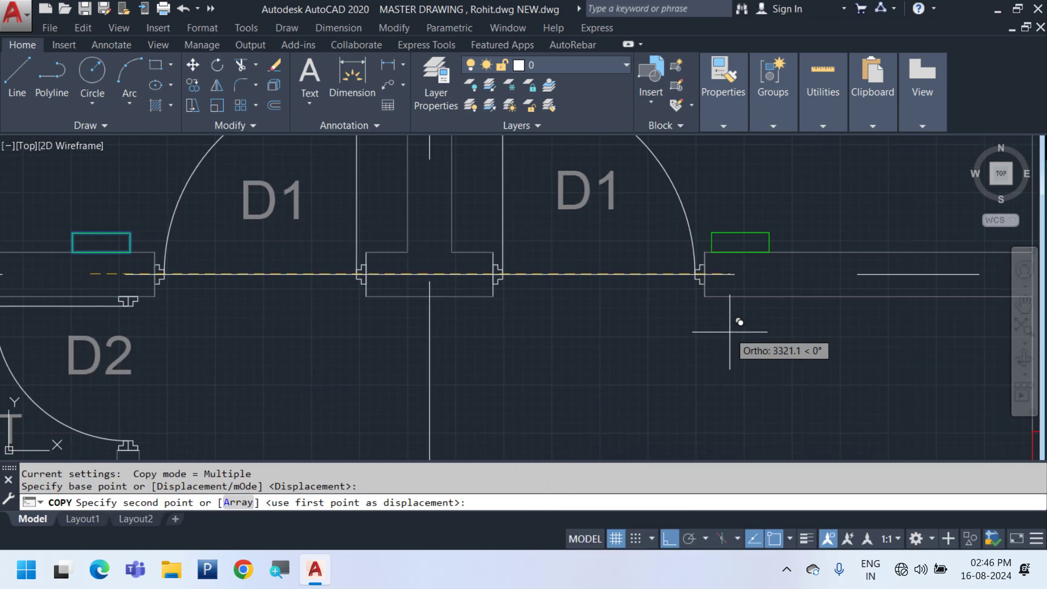
{"action": "left_click", "coordinate": [747, 338]}
{"action": "key", "text": "Escape"}
{"action": "scroll", "coordinate": [744, 327], "scroll_direction": "down", "scroll_amount": 5}
{"action": "middle_click_drag", "start_coordinate": [782, 359], "coordinate": [758, 373]}
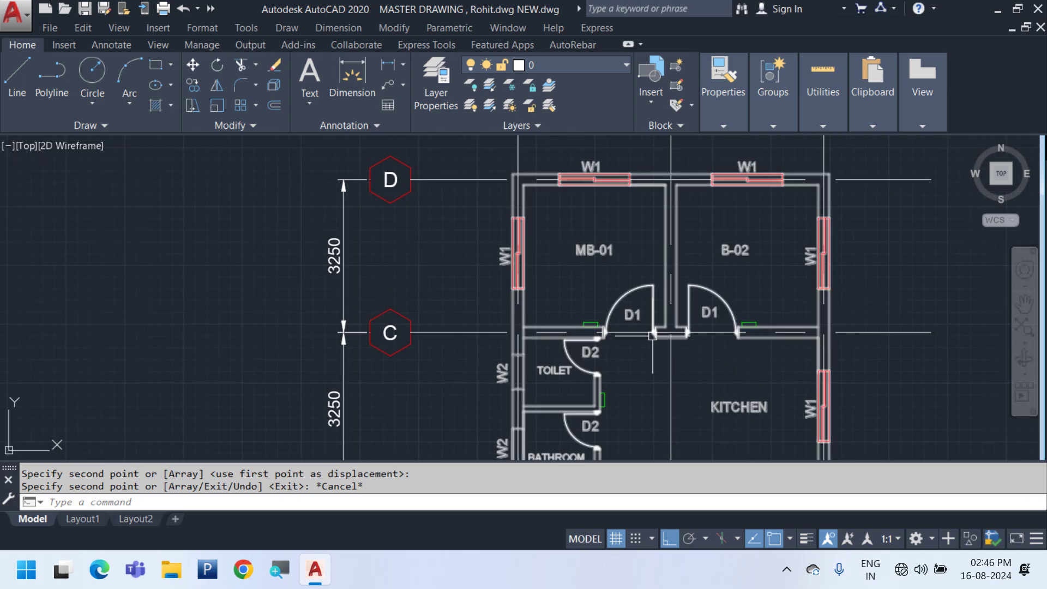
Copy the kitchen's green rectangle by its lower corner onto the hall face of the grid A wall, beside entrance door D1
{"action": "scroll", "coordinate": [671, 252], "scroll_direction": "down", "scroll_amount": 2}
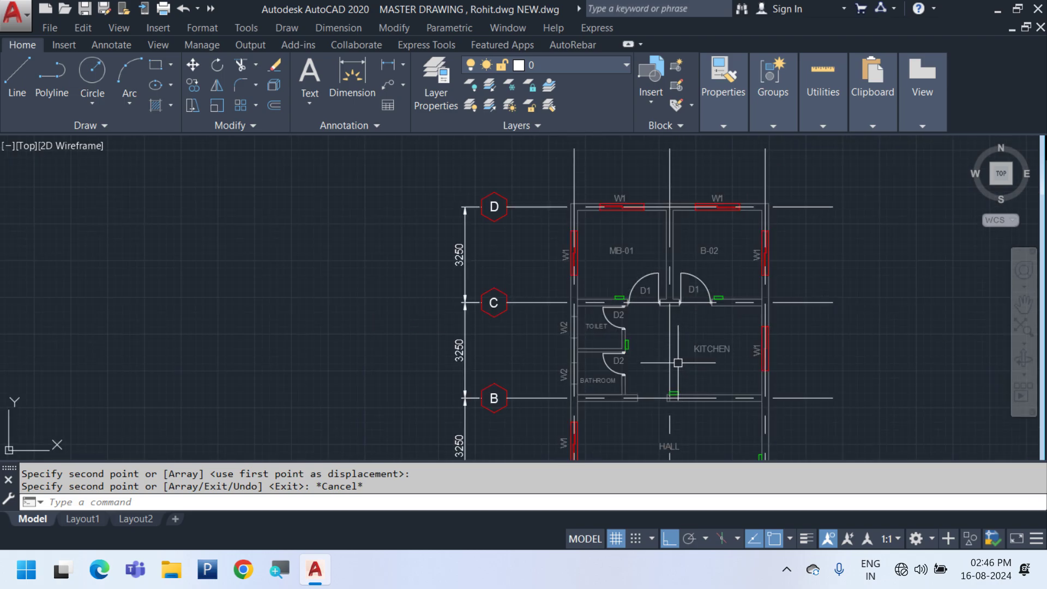
{"action": "middle_click_drag", "start_coordinate": [736, 322], "coordinate": [740, 223]}
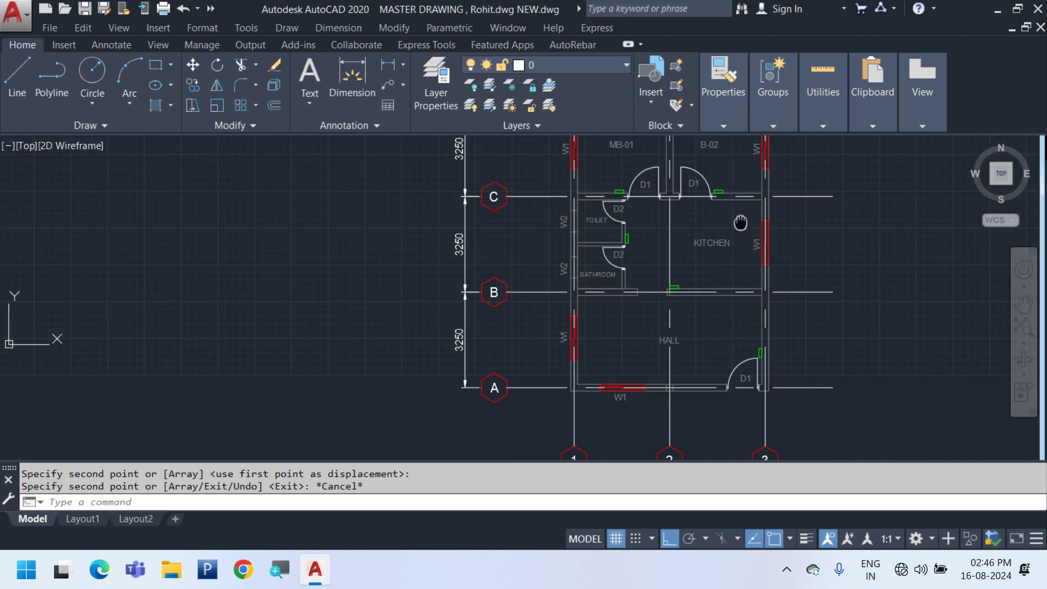
{"action": "scroll", "coordinate": [756, 382], "scroll_direction": "up", "scroll_amount": 2}
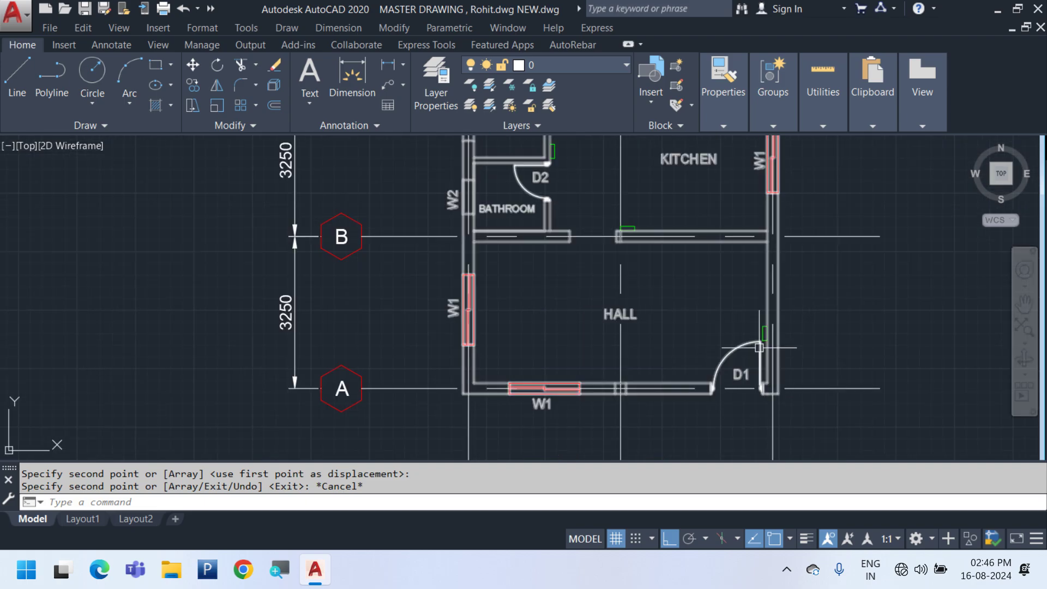
{"action": "scroll", "coordinate": [764, 348], "scroll_direction": "up", "scroll_amount": 4}
{"action": "scroll", "coordinate": [736, 305], "scroll_direction": "down", "scroll_amount": 5}
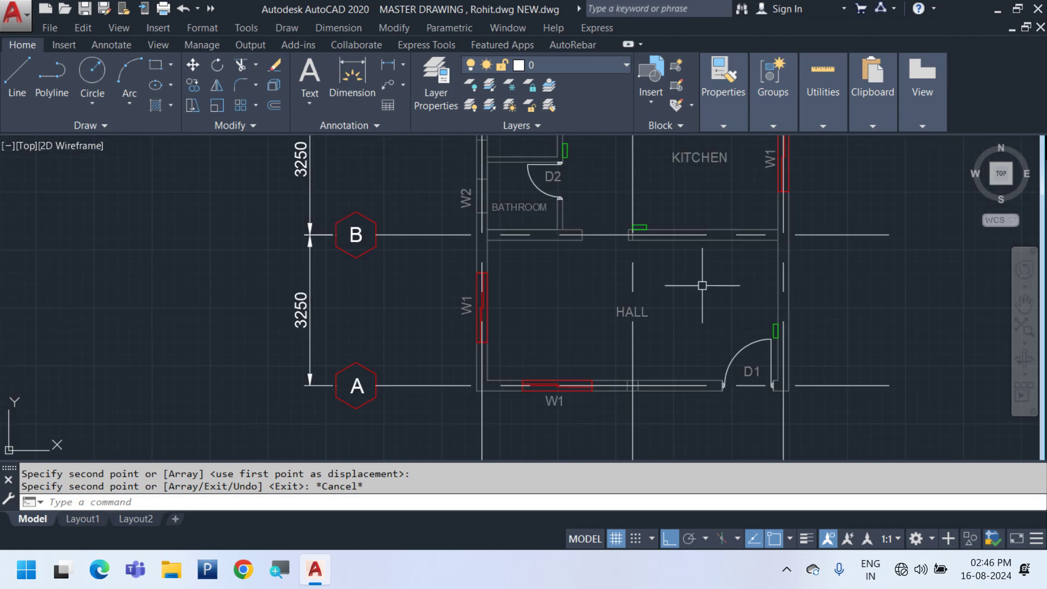
{"action": "scroll", "coordinate": [671, 256], "scroll_direction": "up", "scroll_amount": 5}
{"action": "left_click", "coordinate": [570, 195]}
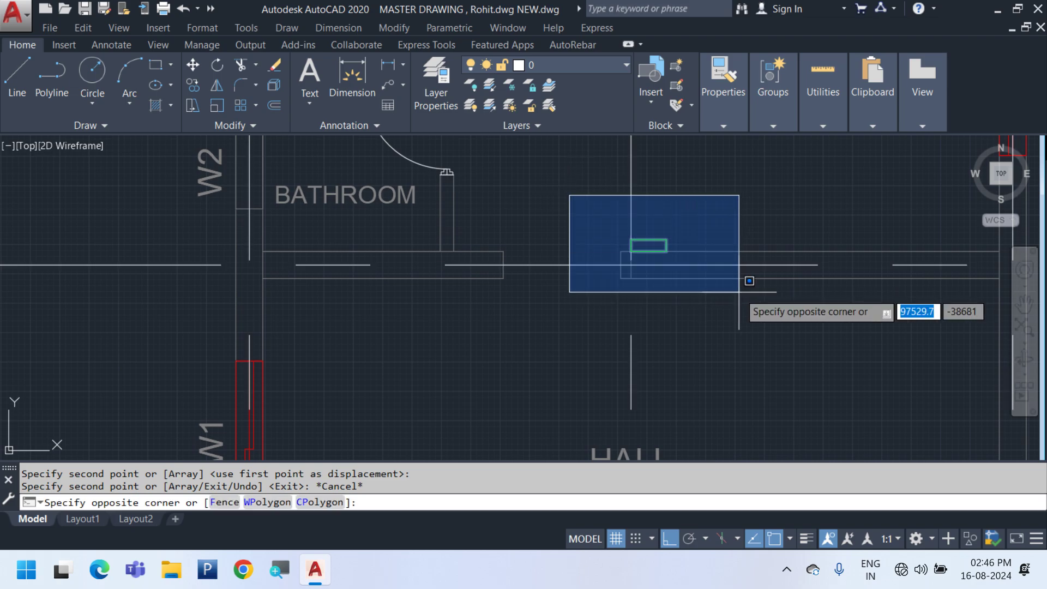
{"action": "left_click", "coordinate": [713, 257]}
{"action": "right_click", "coordinate": [734, 256]}
{"action": "left_click", "coordinate": [799, 279]}
{"action": "scroll", "coordinate": [672, 256], "scroll_direction": "up", "scroll_amount": 4}
{"action": "scroll", "coordinate": [669, 252], "scroll_direction": "up", "scroll_amount": 1}
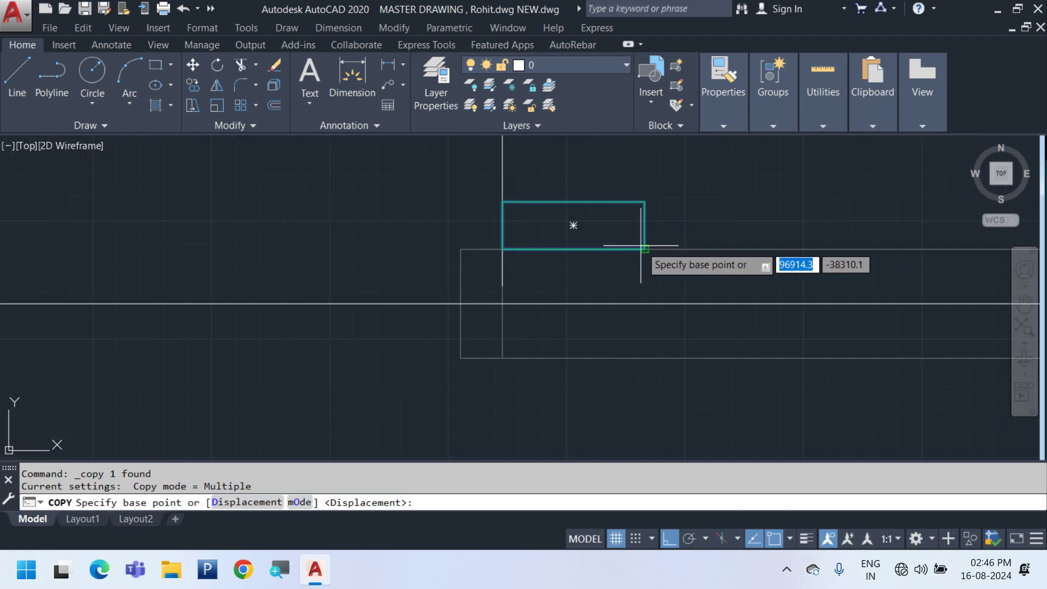
{"action": "left_click", "coordinate": [645, 250]}
{"action": "scroll", "coordinate": [669, 215], "scroll_direction": "down", "scroll_amount": 7}
{"action": "scroll", "coordinate": [707, 292], "scroll_direction": "up", "scroll_amount": 4}
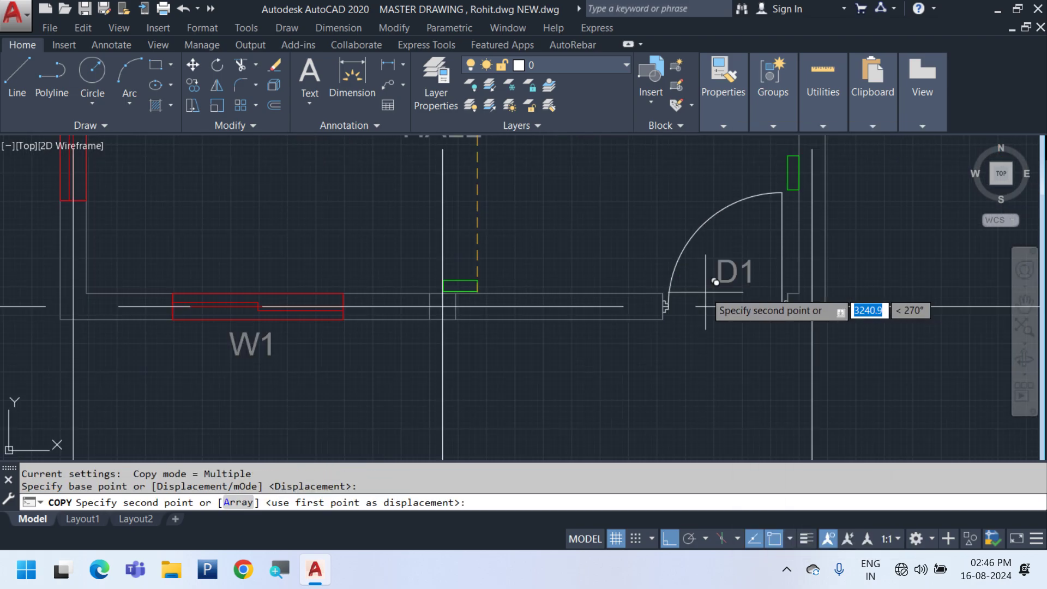
{"action": "left_click", "coordinate": [645, 293]}
{"action": "scroll", "coordinate": [631, 290], "scroll_direction": "up", "scroll_amount": 4}
{"action": "key", "text": "Escape"}
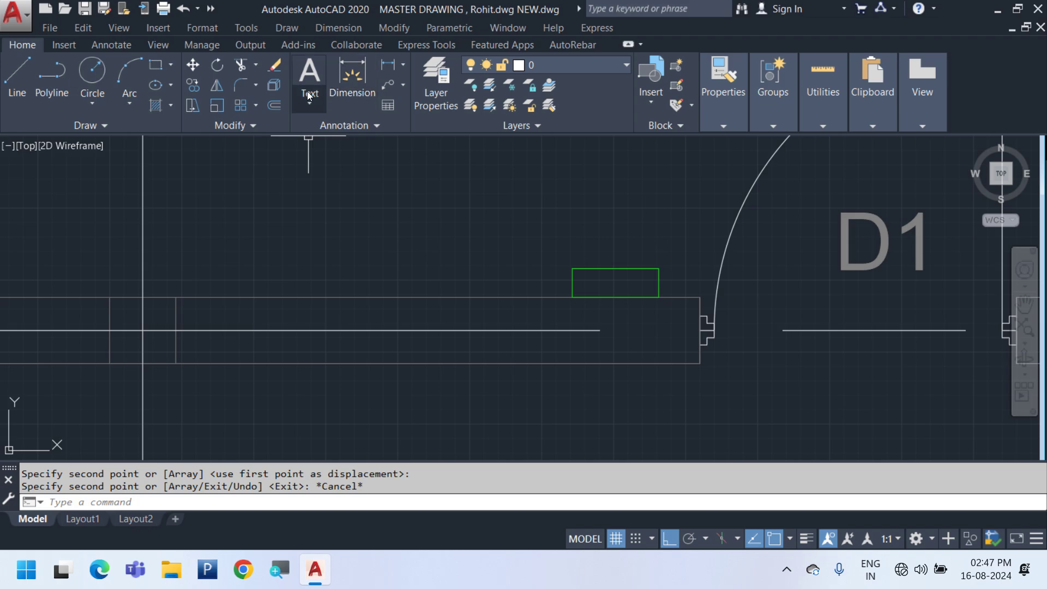
Copy the FLOOR LAYOUT title text, paste it in the hall near door D1, and replace its content with LDB-01
{"action": "scroll", "coordinate": [603, 233], "scroll_direction": "down", "scroll_amount": 7}
{"action": "key", "text": "Escape"}
{"action": "key", "text": "Escape"}
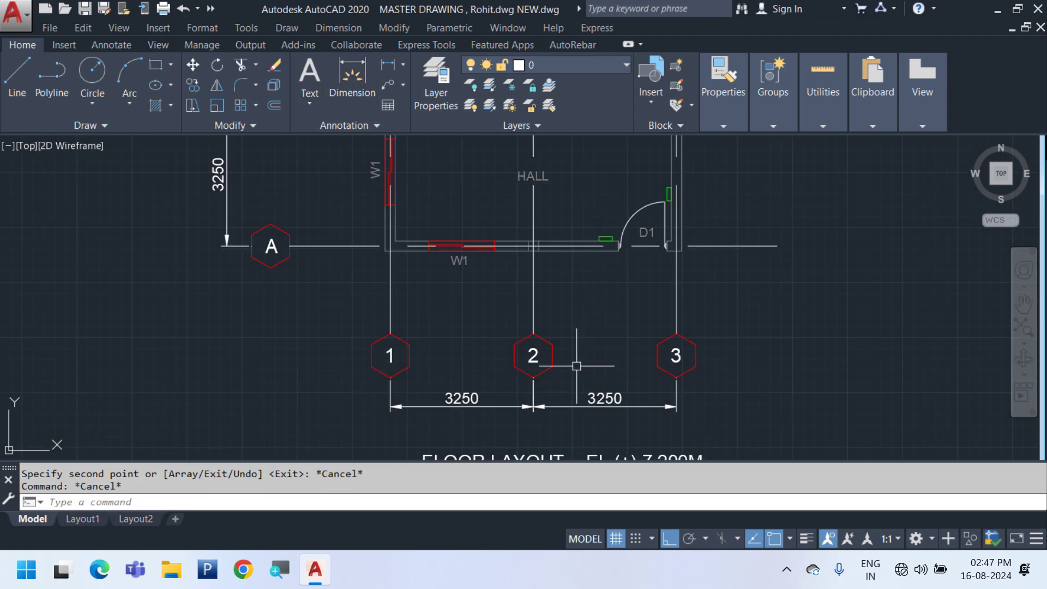
{"action": "middle_click_drag", "start_coordinate": [569, 442], "coordinate": [562, 341]}
{"action": "left_click", "coordinate": [554, 390]}
{"action": "key", "text": "ctrl+v"}
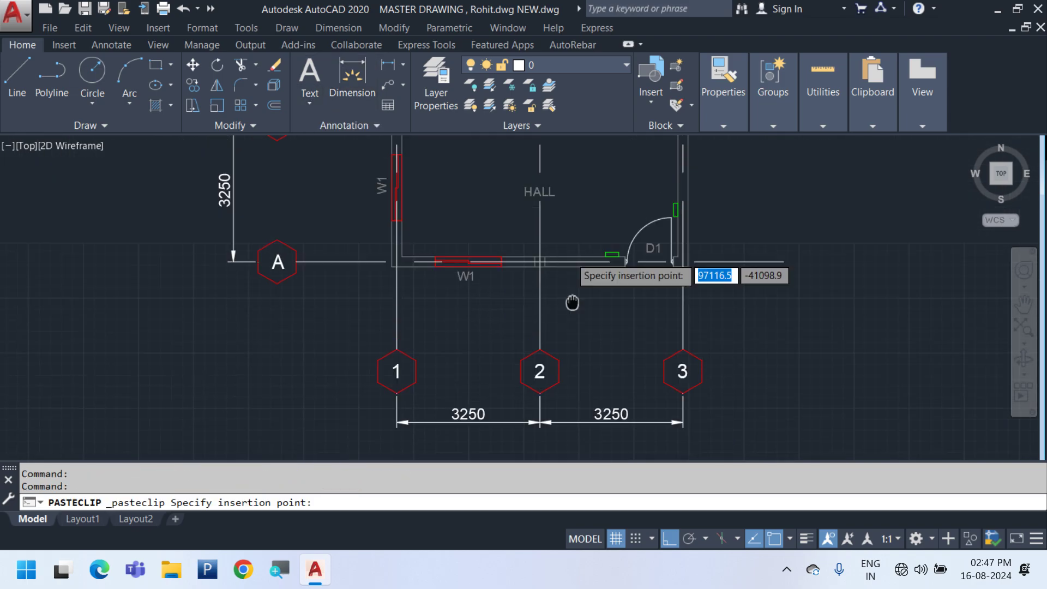
{"action": "scroll", "coordinate": [627, 365], "scroll_direction": "up", "scroll_amount": 5}
{"action": "left_click", "coordinate": [627, 362]}
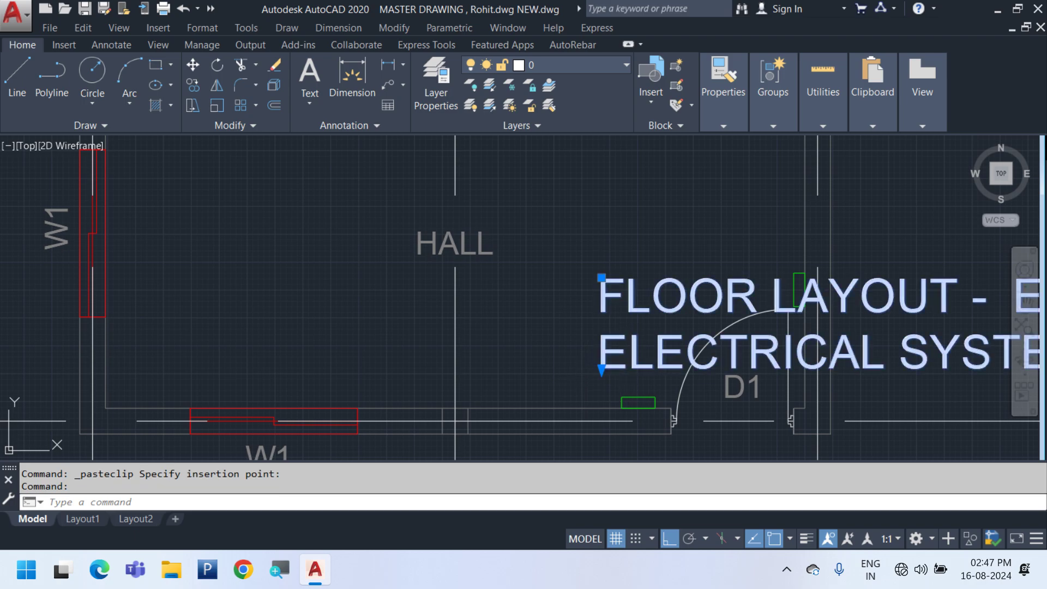
{"action": "double_click", "coordinate": [622, 366]}
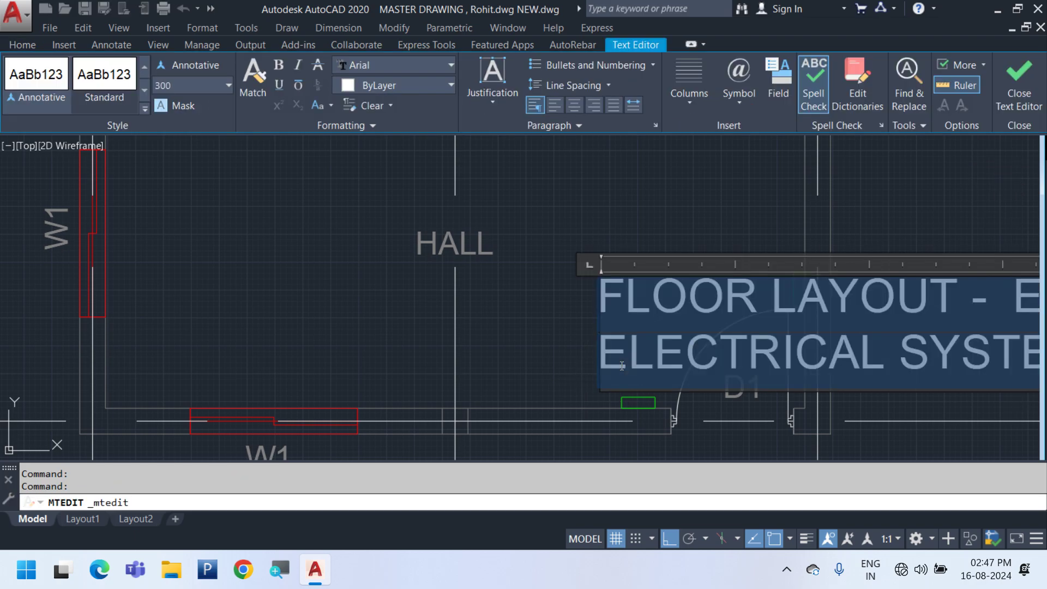
{"action": "type", "text": "LDB-01"}
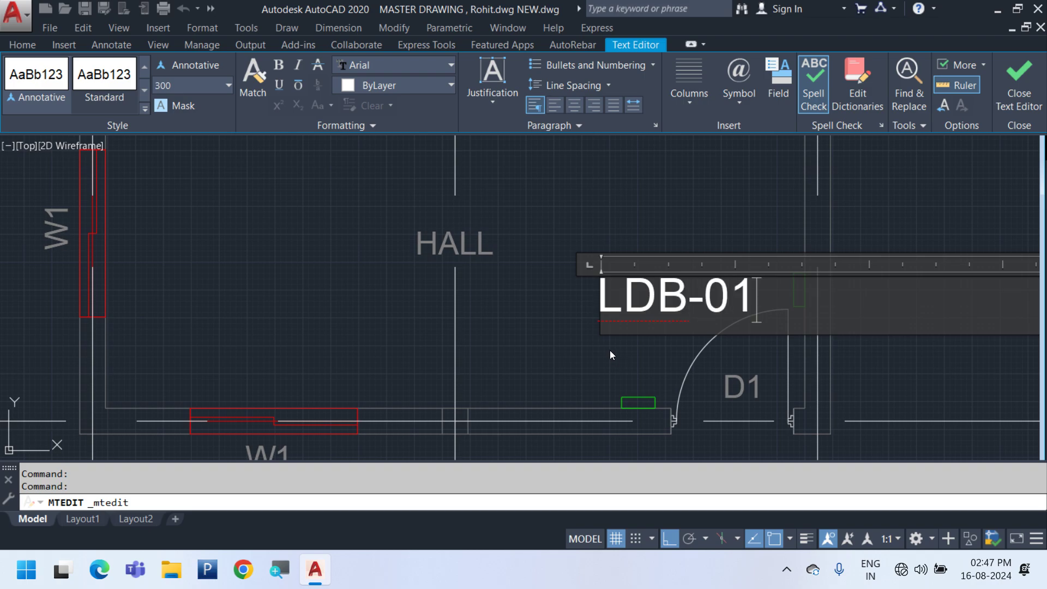
Narrow the LDB-01 text box to fit its text, and finish the text edit
{"action": "scroll", "coordinate": [508, 317], "scroll_direction": "down", "scroll_amount": 3}
{"action": "left_click_drag", "start_coordinate": [826, 282], "coordinate": [564, 256]}
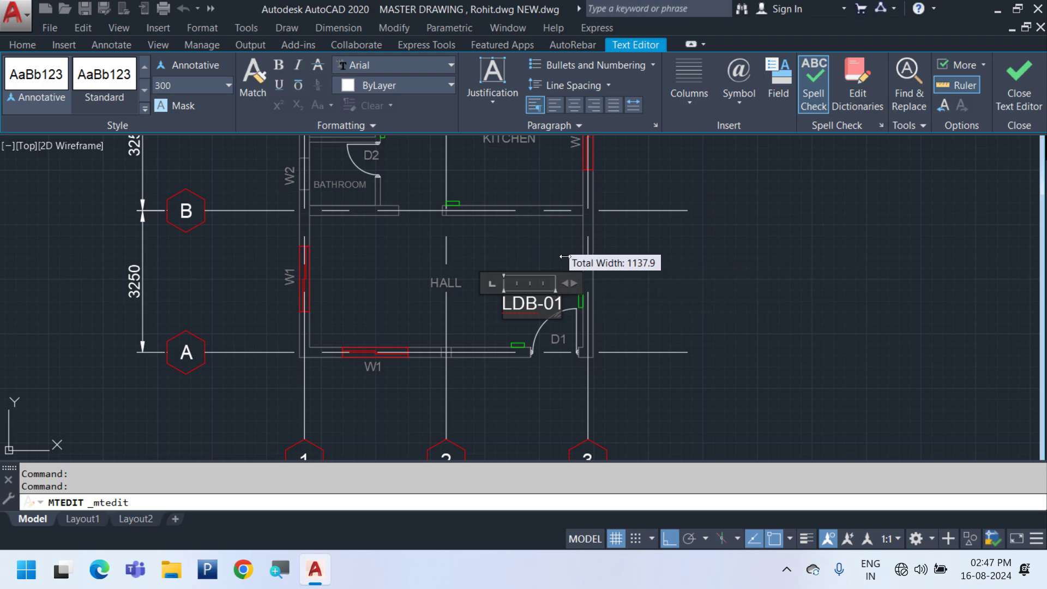
{"action": "scroll", "coordinate": [548, 318], "scroll_direction": "up", "scroll_amount": 2}
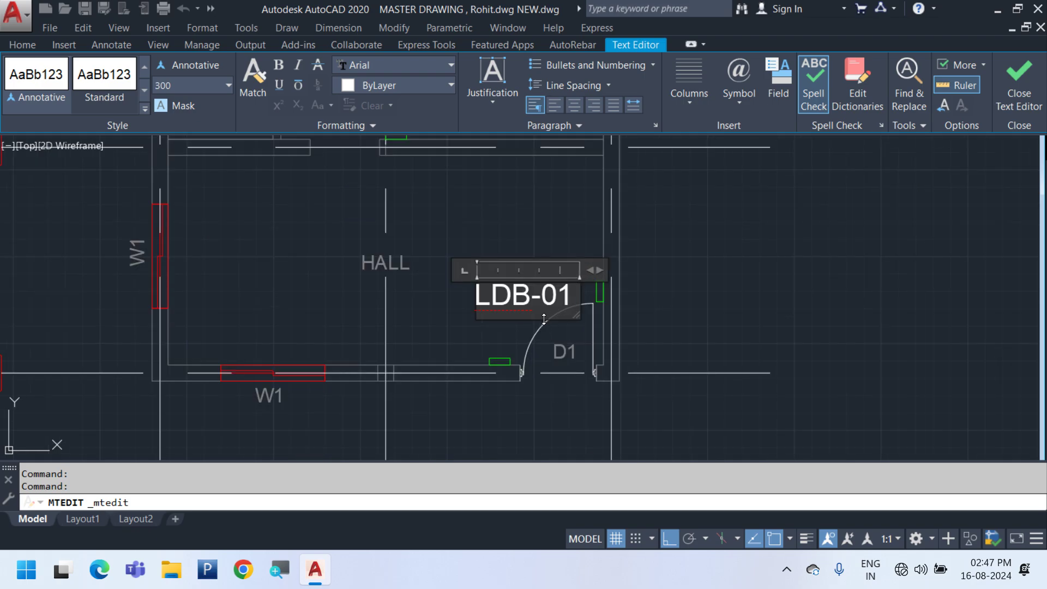
{"action": "left_click", "coordinate": [506, 350]}
Scale the LDB-01 text in the hall by a factor of 0.5
{"action": "middle_click_drag", "start_coordinate": [532, 339], "coordinate": [584, 339]}
{"action": "left_click", "coordinate": [572, 320]}
{"action": "left_click", "coordinate": [539, 254]}
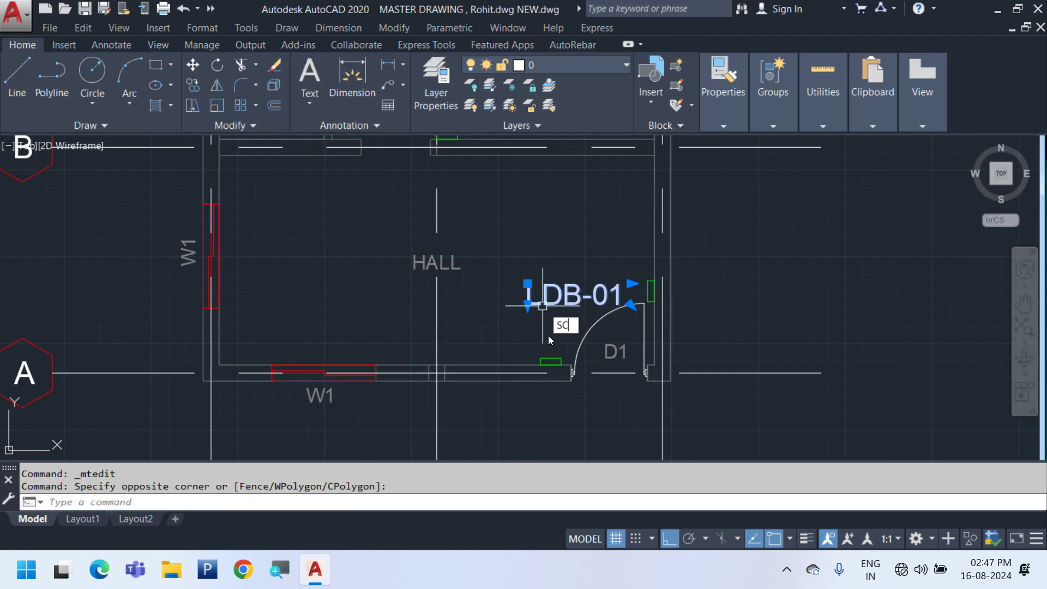
{"action": "type", "text": "sc"}
{"action": "key", "text": "Return"}
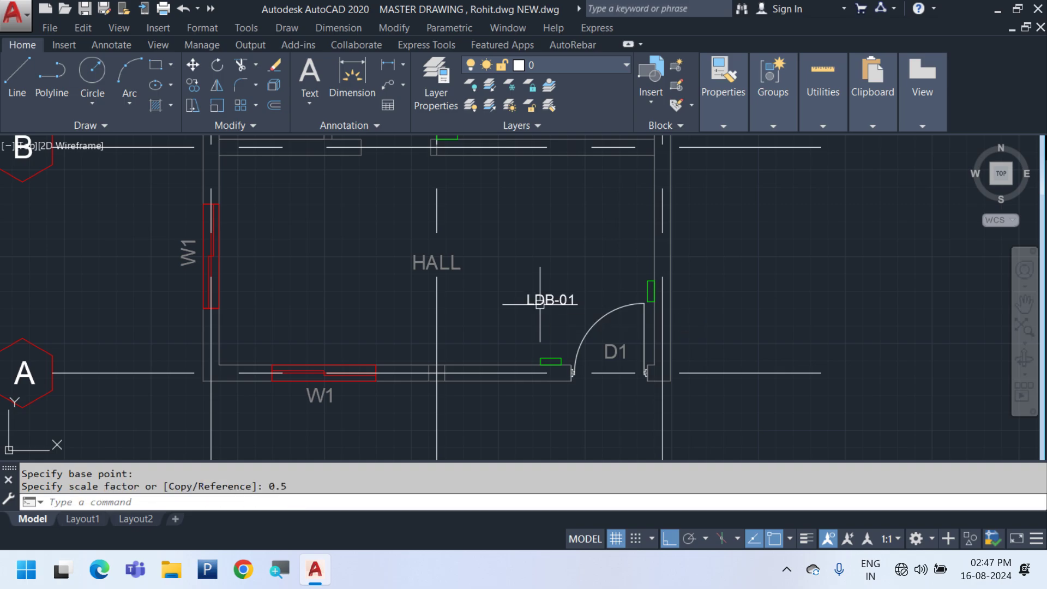
Scale the LDB-01 text by 0.5 once more, using its lower-left corner as the base point
{"action": "scroll", "coordinate": [577, 301], "scroll_direction": "up", "scroll_amount": 6}
{"action": "left_click", "coordinate": [531, 329]}
{"action": "left_click", "coordinate": [374, 238]}
{"action": "scroll", "coordinate": [444, 271], "scroll_direction": "down", "scroll_amount": 2}
{"action": "type", "text": "s"}
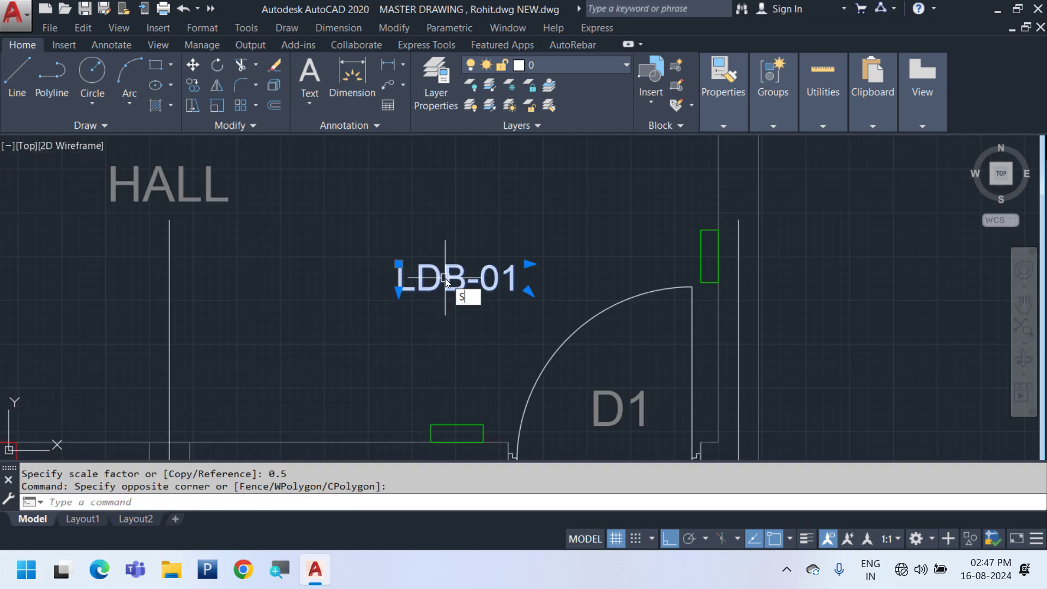
{"action": "type", "text": "c"}
{"action": "key", "text": "Return"}
{"action": "left_click", "coordinate": [399, 291]}
{"action": "type", "text": "0.5"}
{"action": "key", "text": "Return"}
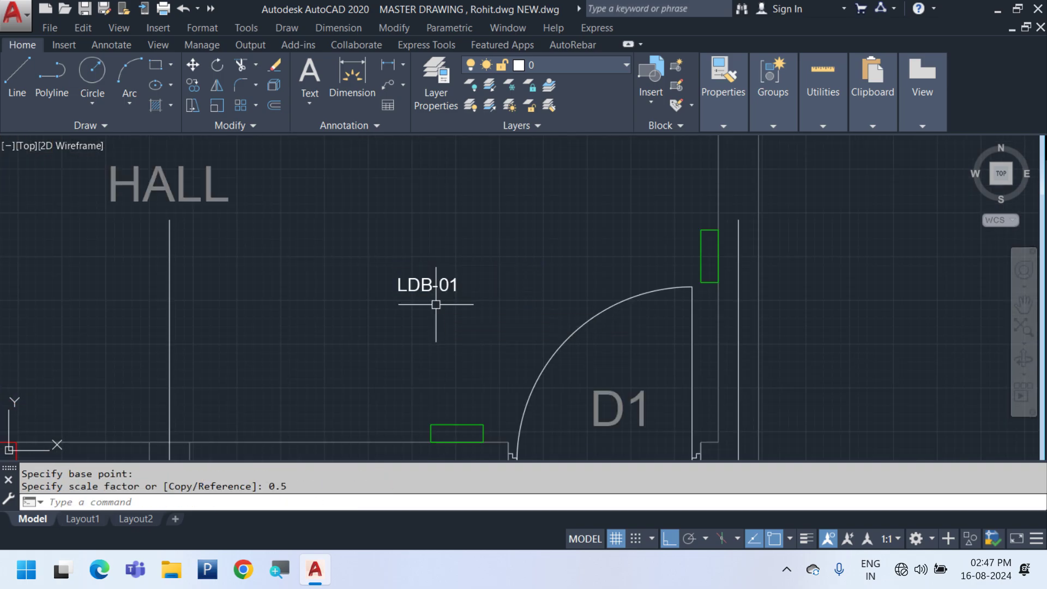
Move the LDB-01 text in the hall so it sits directly above the green board beside door D1
{"action": "left_click", "coordinate": [433, 304]}
{"action": "left_click", "coordinate": [351, 207]}
{"action": "type", "text": "m"}
{"action": "key", "text": "Return"}
{"action": "left_click", "coordinate": [394, 268]}
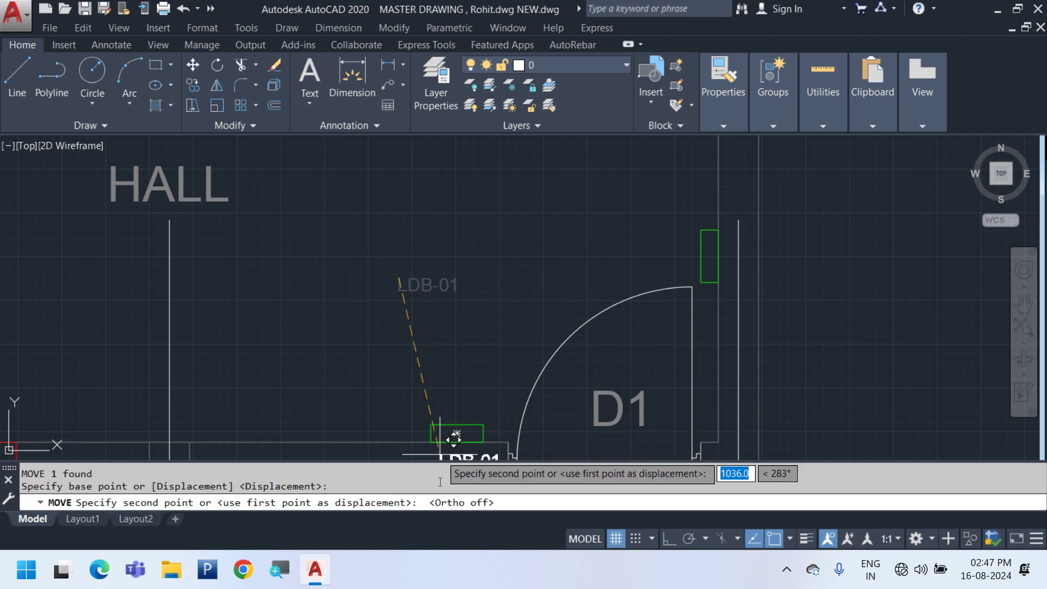
{"action": "scroll", "coordinate": [447, 436], "scroll_direction": "up", "scroll_amount": 6}
{"action": "middle_click_drag", "start_coordinate": [376, 215], "coordinate": [364, 306]}
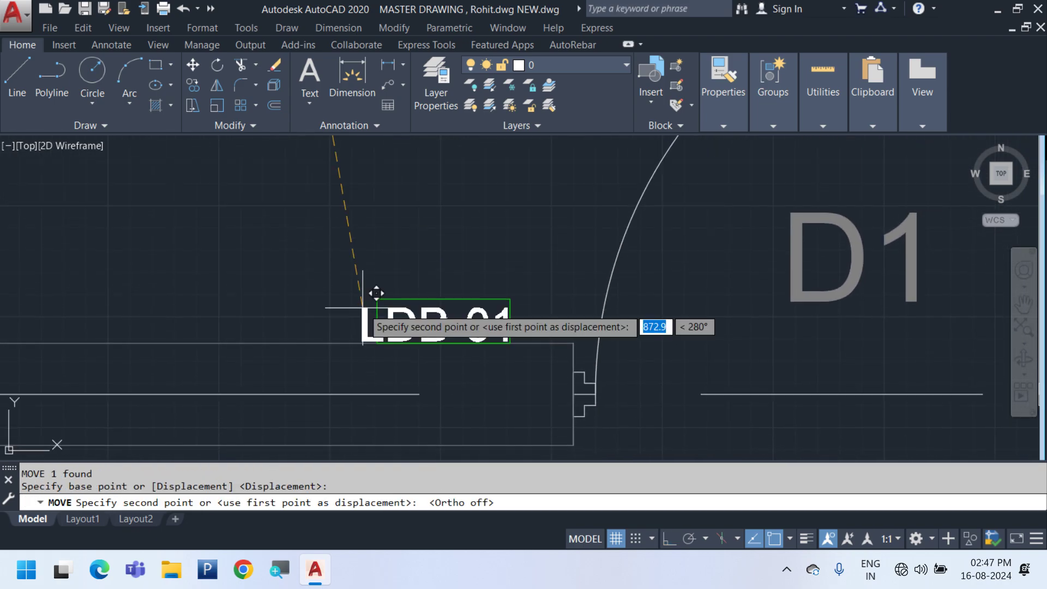
{"action": "left_click", "coordinate": [364, 256]}
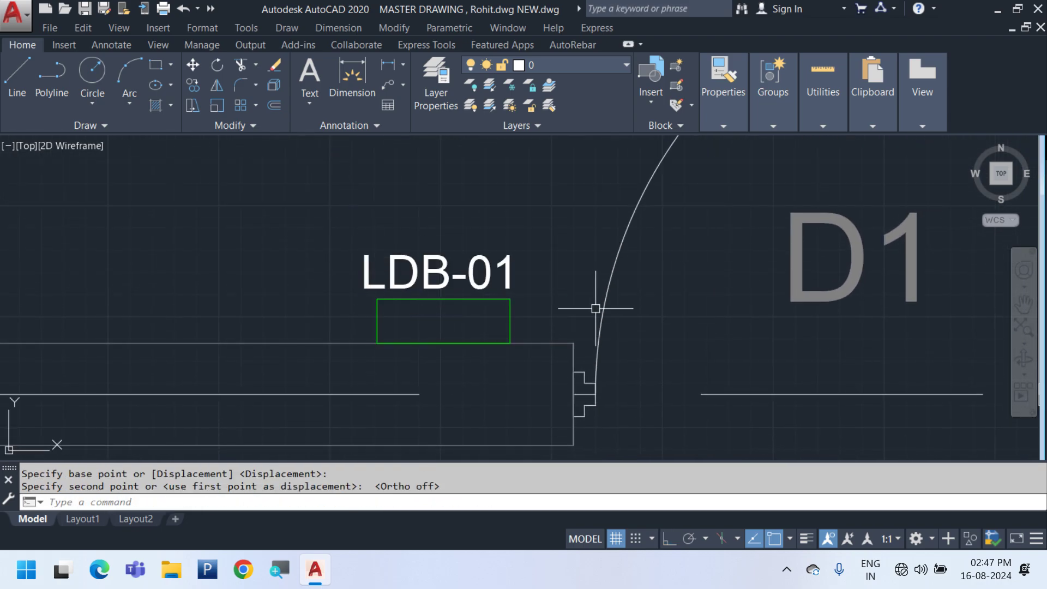
Copy the LDB-01 label from the board's upper-right corner to the same corner of the board on the kitchen's lower wall
{"action": "scroll", "coordinate": [596, 308], "scroll_direction": "down", "scroll_amount": 5}
{"action": "middle_click_drag", "start_coordinate": [551, 319], "coordinate": [563, 368]}
{"action": "left_click", "coordinate": [564, 338]}
{"action": "right_click", "coordinate": [597, 288]}
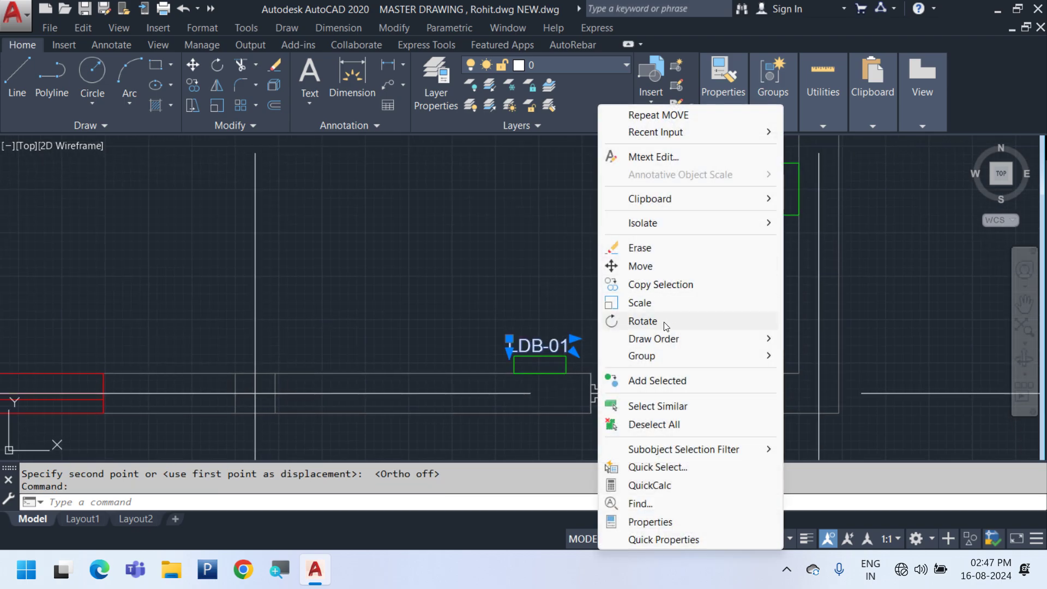
{"action": "left_click", "coordinate": [660, 284]}
{"action": "scroll", "coordinate": [567, 415], "scroll_direction": "up", "scroll_amount": 5}
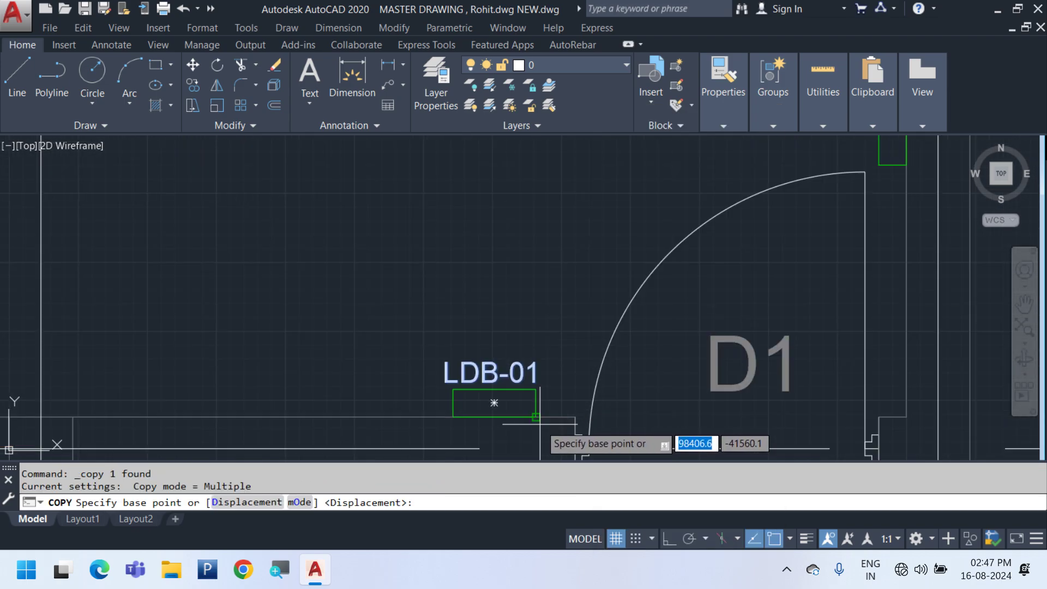
{"action": "left_click", "coordinate": [536, 389]}
{"action": "scroll", "coordinate": [538, 450], "scroll_direction": "down", "scroll_amount": 5}
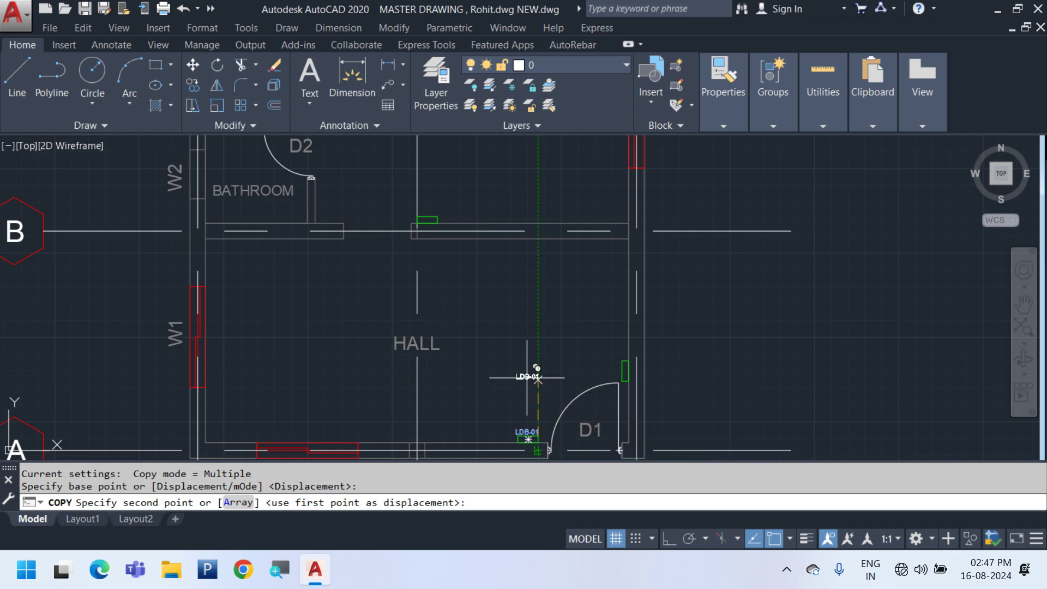
{"action": "scroll", "coordinate": [439, 215], "scroll_direction": "up", "scroll_amount": 5}
{"action": "left_click", "coordinate": [419, 247]}
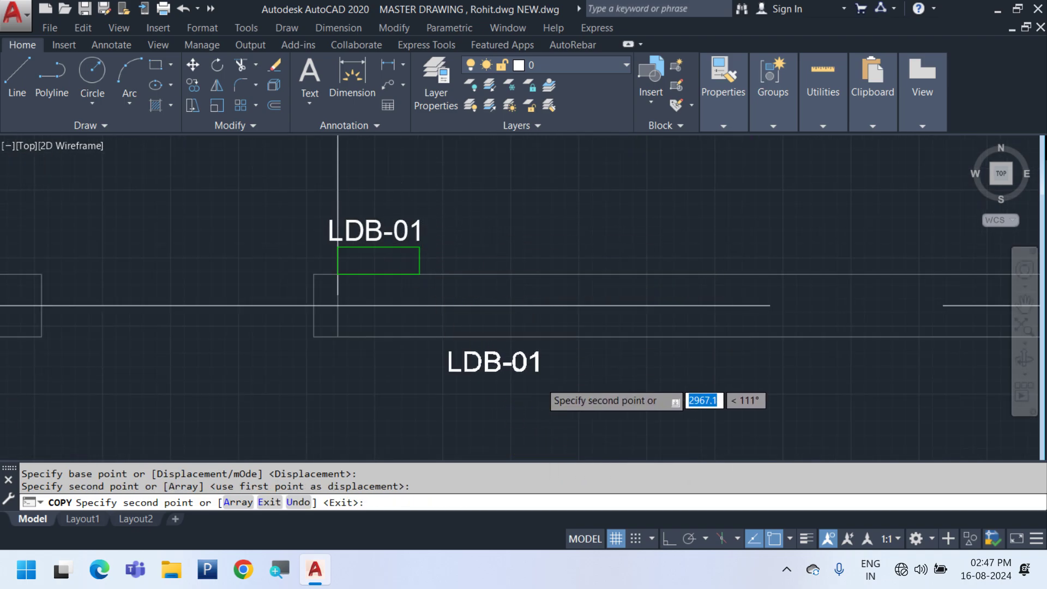
Place further LDB-01 copies above the boards beside the B-02 and MB-01 doors and at the toilet wall board, and end copying
{"action": "scroll", "coordinate": [338, 215], "scroll_direction": "down", "scroll_amount": 3}
{"action": "scroll", "coordinate": [584, 320], "scroll_direction": "up", "scroll_amount": 5}
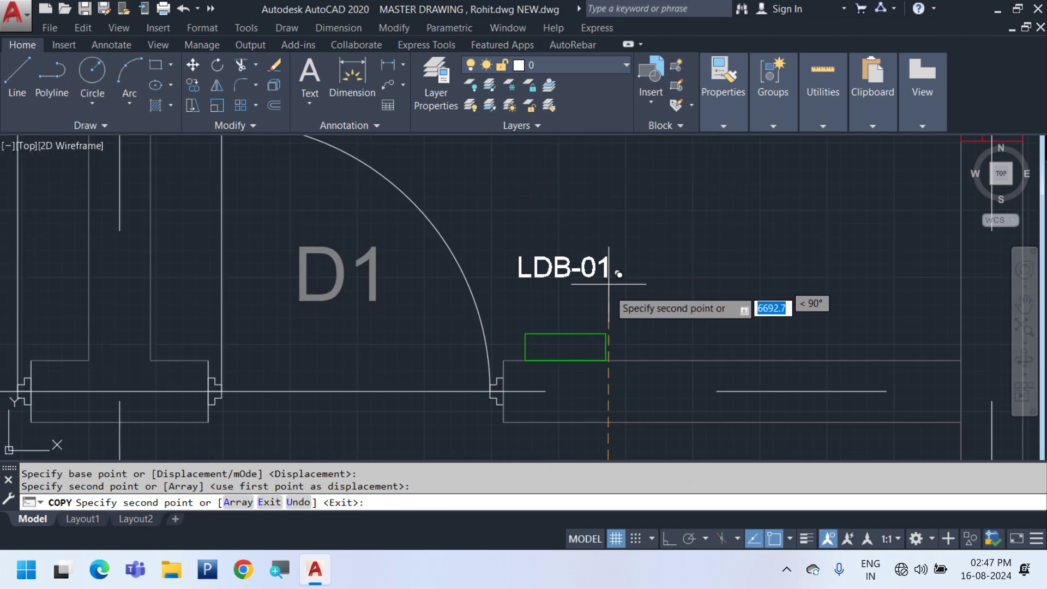
{"action": "left_click", "coordinate": [607, 335]}
{"action": "middle_click_drag", "start_coordinate": [22, 360], "coordinate": [630, 312]}
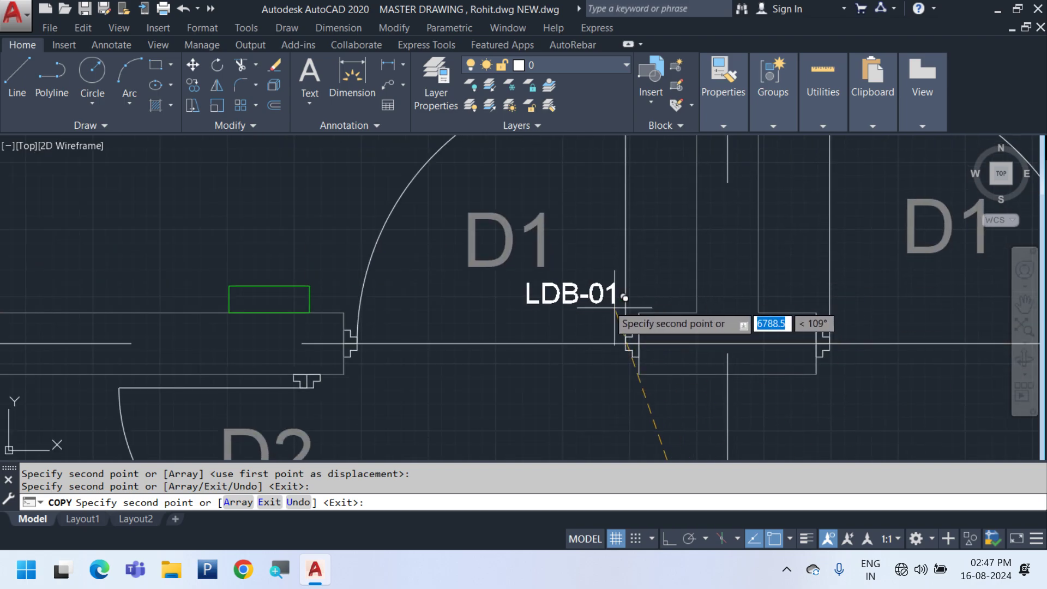
{"action": "left_click", "coordinate": [309, 286]}
{"action": "scroll", "coordinate": [389, 197], "scroll_direction": "down", "scroll_amount": 6}
{"action": "scroll", "coordinate": [395, 349], "scroll_direction": "up", "scroll_amount": 6}
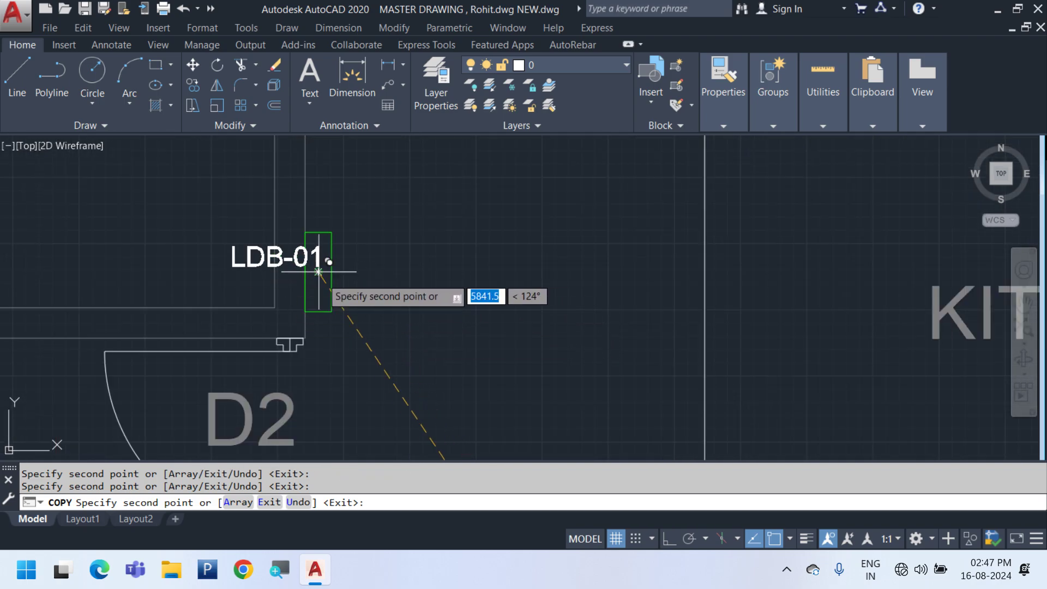
{"action": "key", "text": "Escape"}
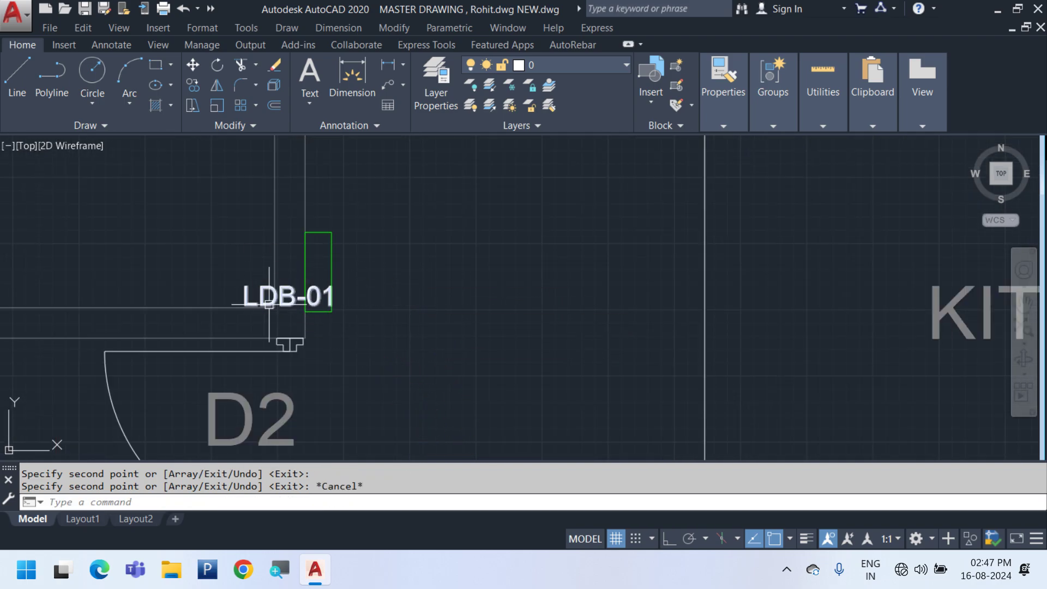
Move the LDB-01 copy at the toilet wall into the open space between the board and the kitchen
{"action": "middle_click_drag", "start_coordinate": [287, 298], "coordinate": [324, 320]}
{"action": "type", "text": "m"}
{"action": "key", "text": "Return"}
{"action": "left_click", "coordinate": [355, 335]}
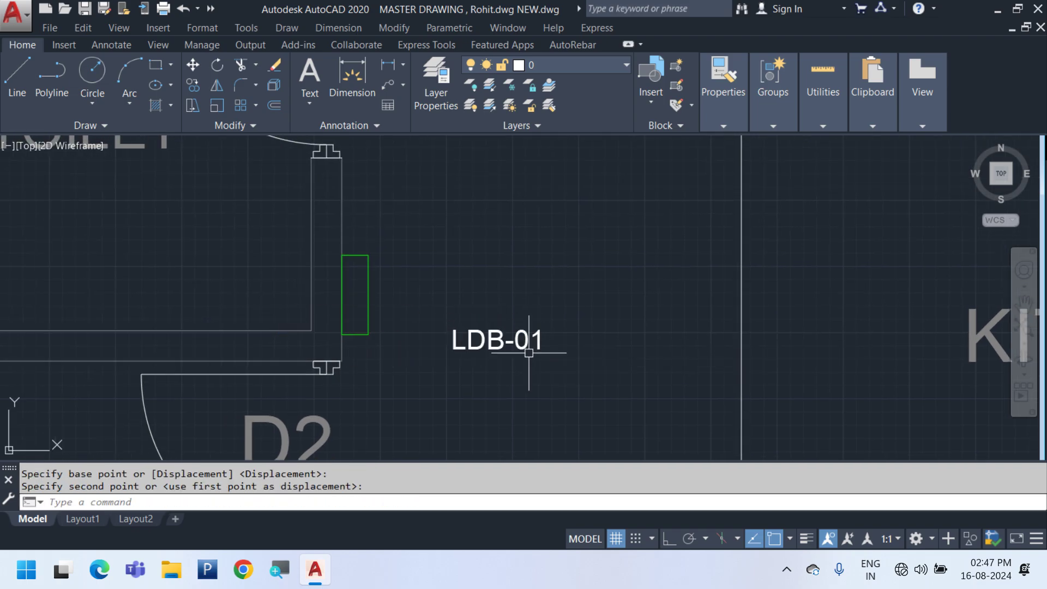
Rotate the LDB-01 label beside the toilet 90° counterclockwise so that it reads vertically
{"action": "left_click", "coordinate": [561, 377]}
{"action": "left_click", "coordinate": [518, 309]}
{"action": "type", "text": "ro"}
{"action": "key", "text": "Return"}
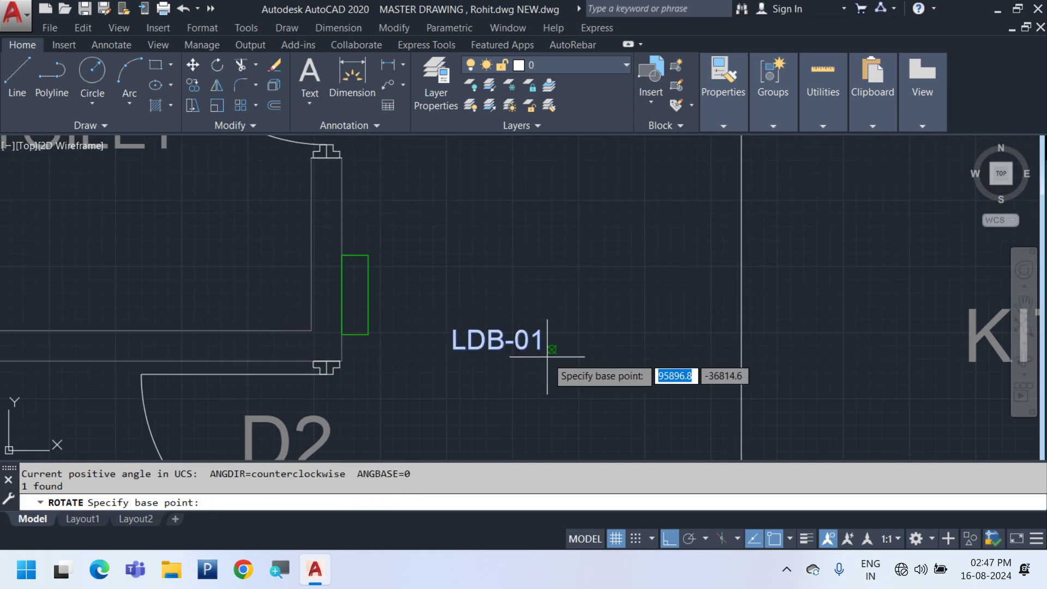
{"action": "left_click", "coordinate": [548, 371]}
{"action": "left_click", "coordinate": [562, 253]}
Move the vertical LDB-01 label with Ortho off so it sits right beside the toilet wall board
{"action": "middle_click_drag", "start_coordinate": [575, 410], "coordinate": [553, 349]}
{"action": "type", "text": "m"}
{"action": "key", "text": "Return"}
{"action": "left_click", "coordinate": [611, 363]}
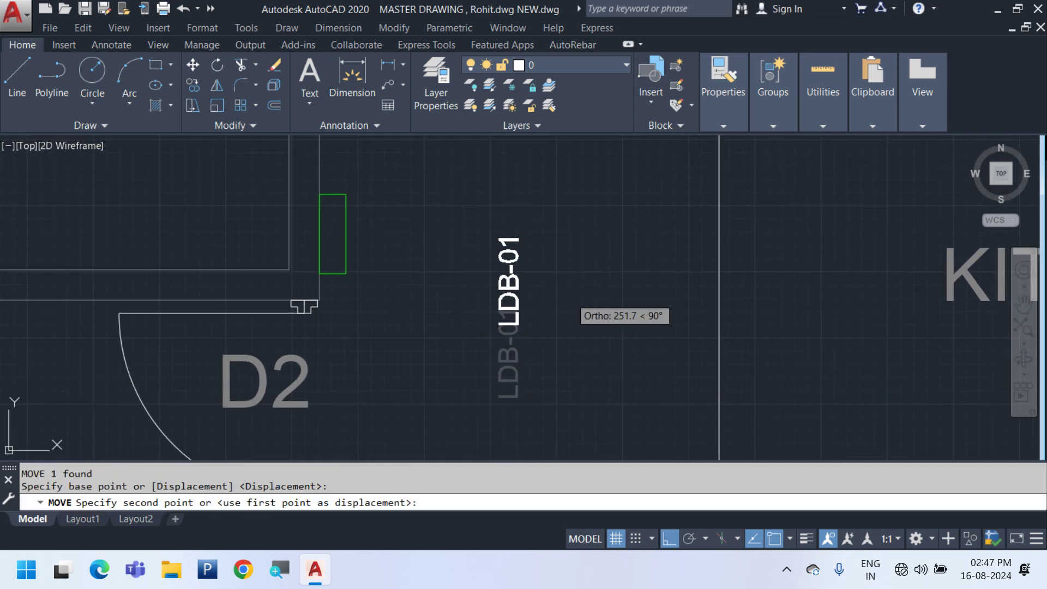
{"action": "key", "text": "F8"}
{"action": "left_click", "coordinate": [470, 244]}
Copy the vertical LDB-01 label and paste it alongside the upright board above the hall's door D1
{"action": "scroll", "coordinate": [441, 267], "scroll_direction": "down", "scroll_amount": 5}
{"action": "middle_click_drag", "start_coordinate": [592, 382], "coordinate": [556, 246]}
{"action": "middle_click_drag", "start_coordinate": [460, 220], "coordinate": [482, 357]}
{"action": "scroll", "coordinate": [415, 232], "scroll_direction": "up", "scroll_amount": 6}
{"action": "left_click", "coordinate": [416, 333]}
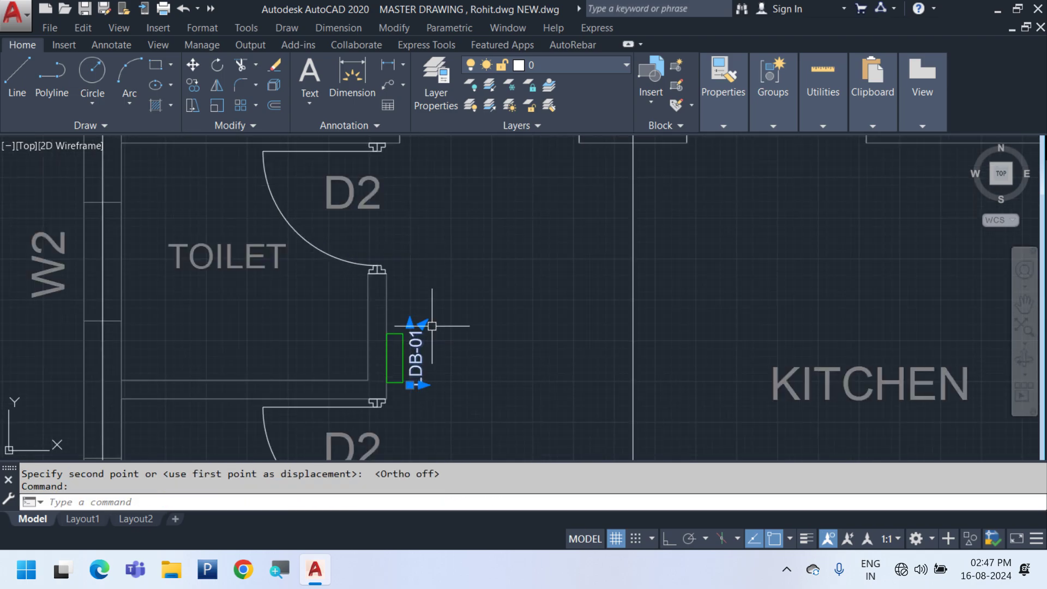
{"action": "scroll", "coordinate": [443, 291], "scroll_direction": "down", "scroll_amount": 6}
{"action": "middle_click_drag", "start_coordinate": [626, 346], "coordinate": [507, 210]}
{"action": "scroll", "coordinate": [493, 336], "scroll_direction": "up", "scroll_amount": 6}
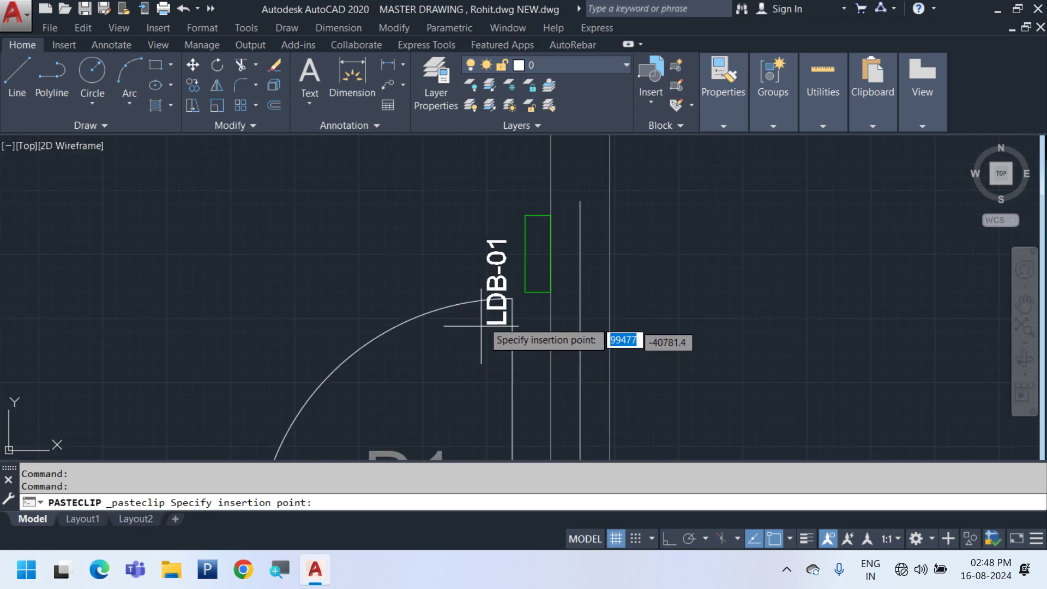
{"action": "left_click", "coordinate": [495, 288]}
{"action": "left_click", "coordinate": [508, 277]}
{"action": "left_click", "coordinate": [511, 279]}
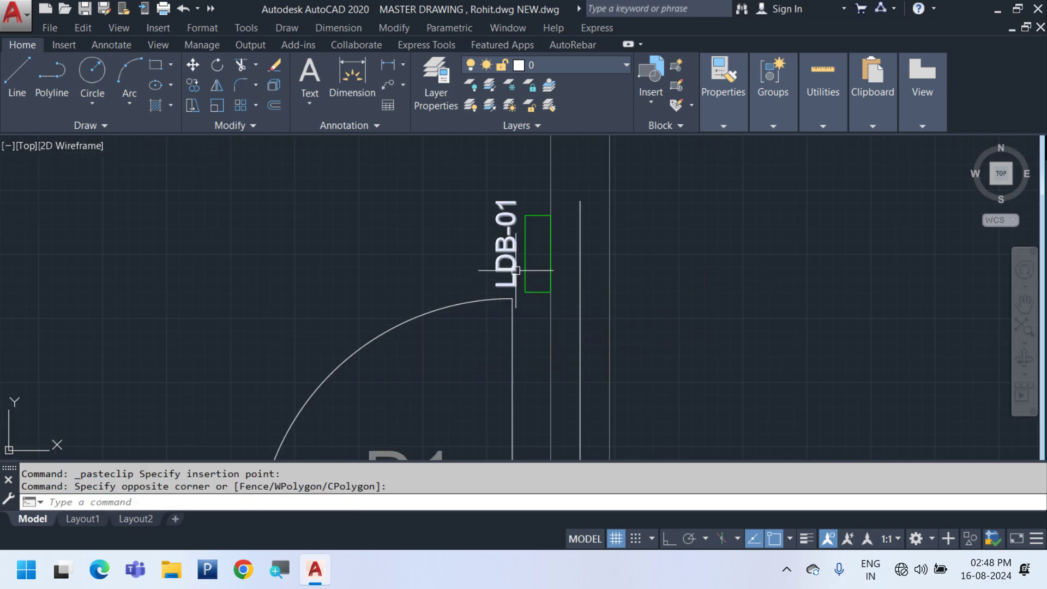
Change the vertical label beside the hall's upright board to MDB-01
{"action": "double_click", "coordinate": [515, 270]}
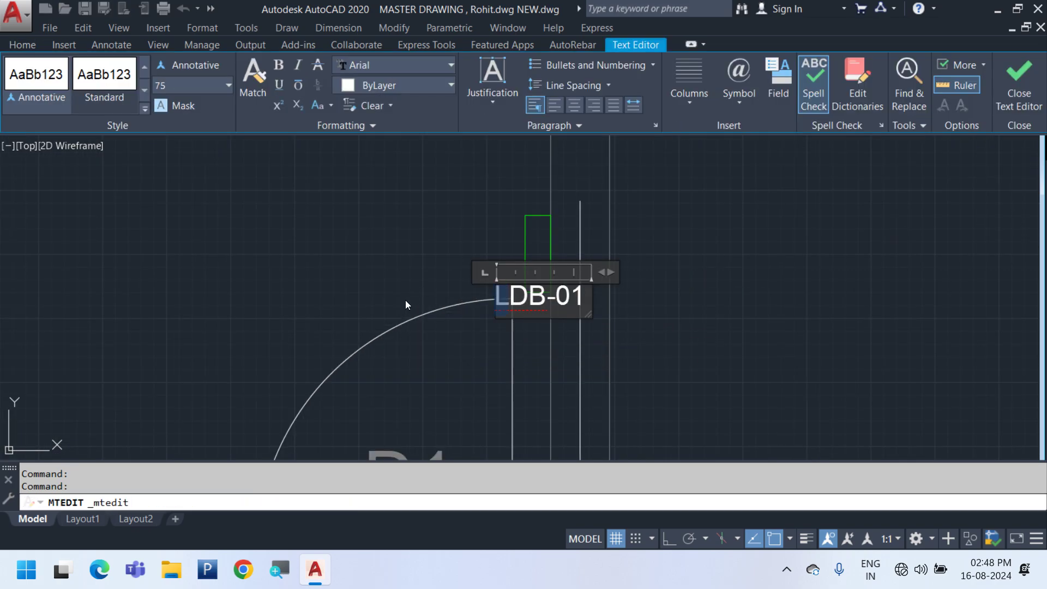
{"action": "left_click", "coordinate": [697, 382]}
{"action": "scroll", "coordinate": [562, 307], "scroll_direction": "down", "scroll_amount": 4}
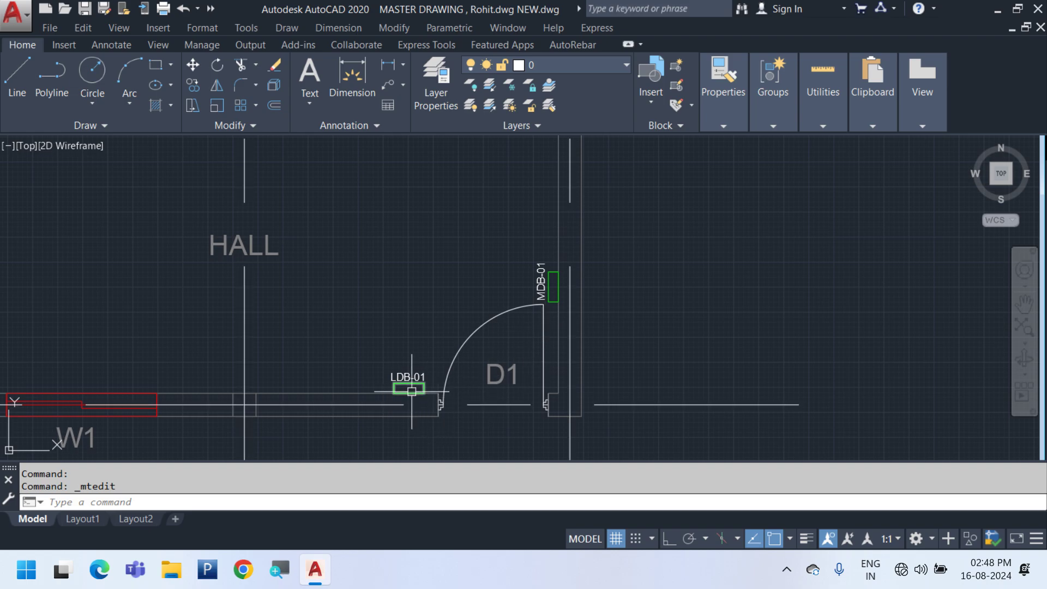
Change the label above the board on the kitchen's lower wall to LDB-02
{"action": "middle_click_drag", "start_coordinate": [387, 245], "coordinate": [501, 460]}
{"action": "middle_click_drag", "start_coordinate": [376, 345], "coordinate": [426, 423]}
{"action": "scroll", "coordinate": [429, 368], "scroll_direction": "up", "scroll_amount": 2}
{"action": "left_click", "coordinate": [436, 344]}
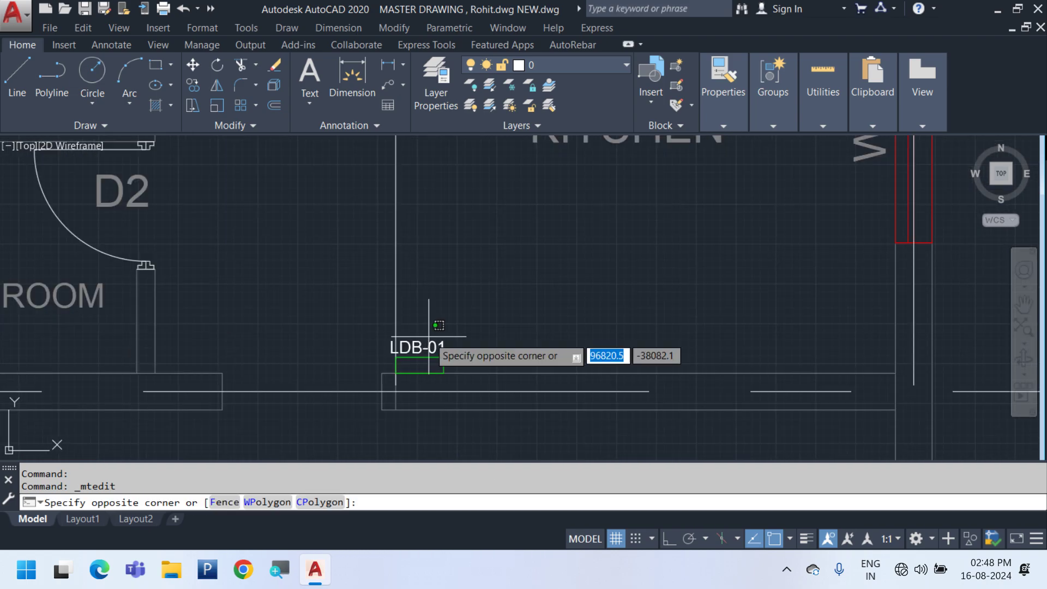
{"action": "double_click", "coordinate": [439, 344]}
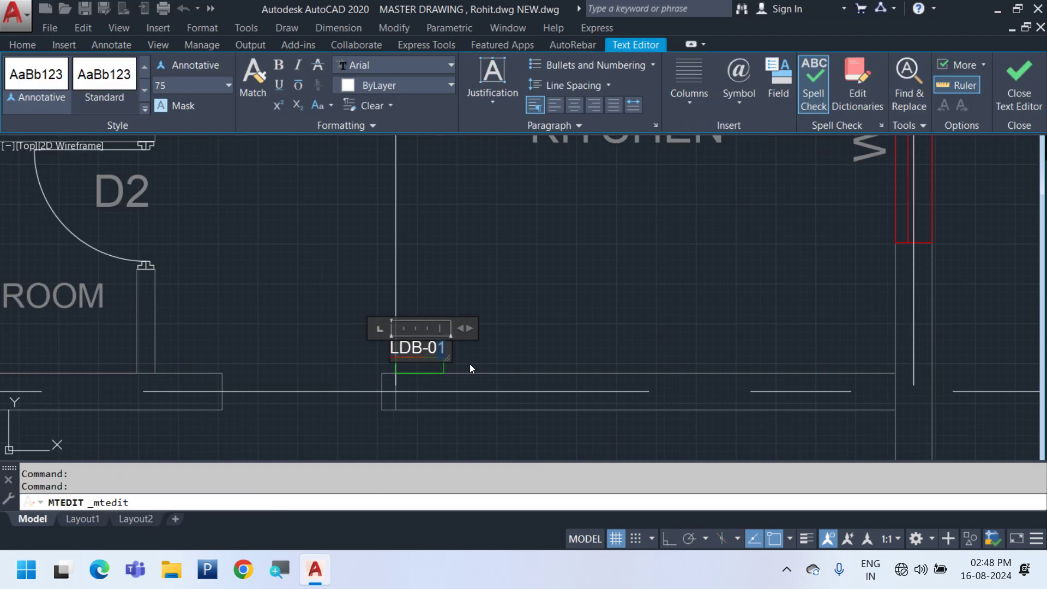
{"action": "left_click", "coordinate": [657, 373]}
Change the vertical label beside the toilet wall board to LDB-03
{"action": "middle_click_drag", "start_coordinate": [342, 259], "coordinate": [563, 488]}
{"action": "scroll", "coordinate": [358, 338], "scroll_direction": "up", "scroll_amount": 4}
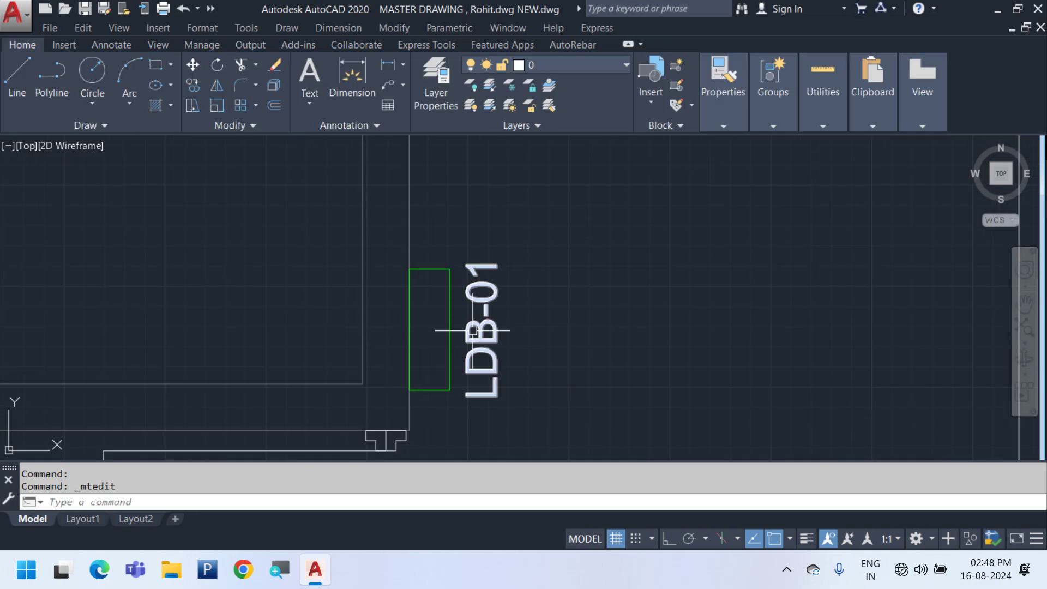
{"action": "double_click", "coordinate": [474, 332]}
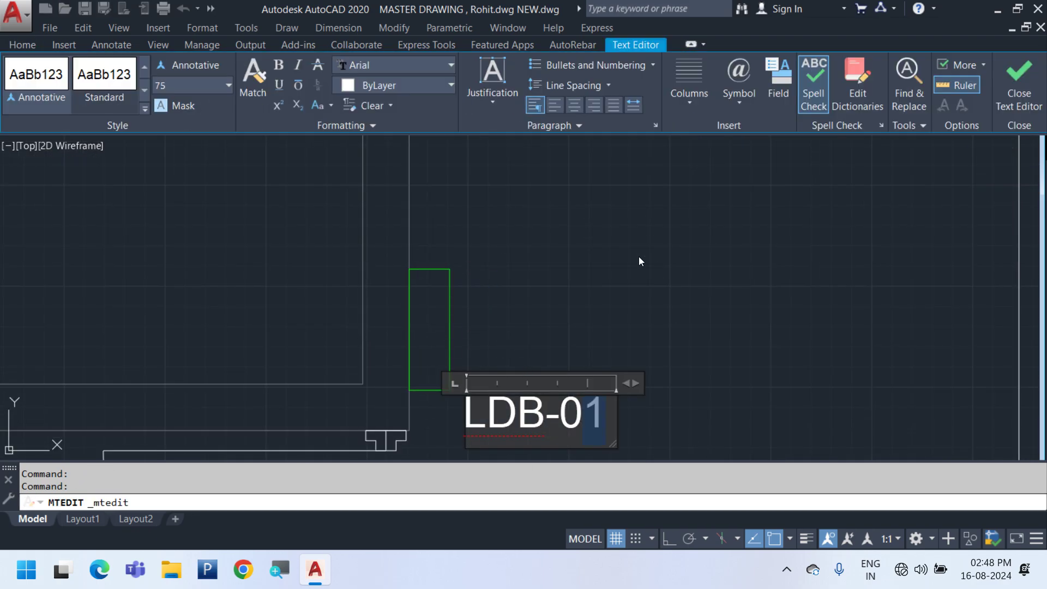
{"action": "type", "text": "3"}
{"action": "scroll", "coordinate": [545, 277], "scroll_direction": "down", "scroll_amount": 6}
{"action": "left_click", "coordinate": [596, 333]}
Change the label above the board beside the MB-01 room's door to LDB-04
{"action": "middle_click_drag", "start_coordinate": [624, 248], "coordinate": [463, 434]}
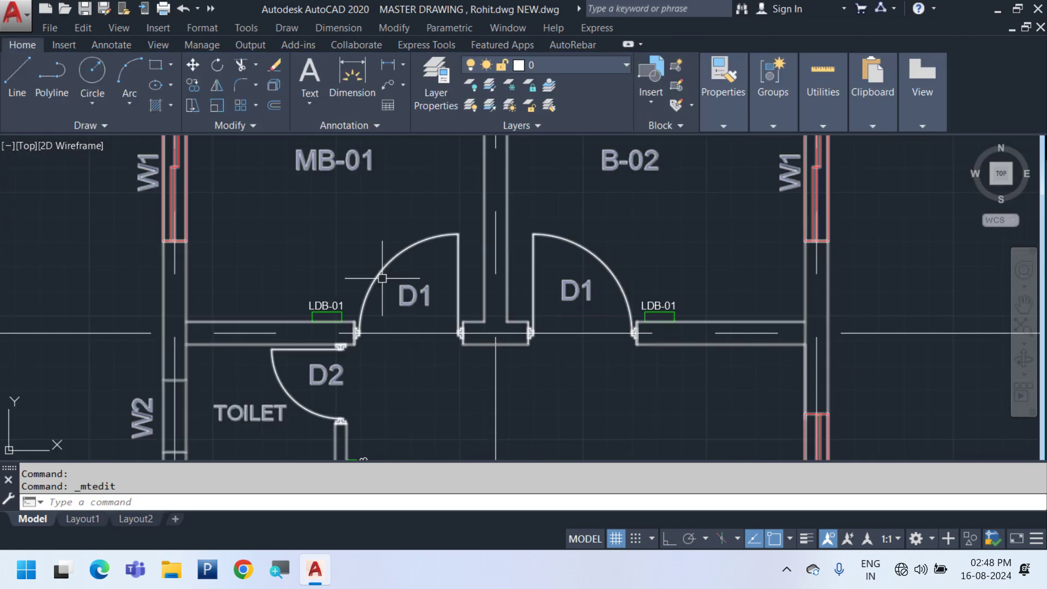
{"action": "scroll", "coordinate": [352, 292], "scroll_direction": "up", "scroll_amount": 4}
{"action": "double_click", "coordinate": [320, 332]}
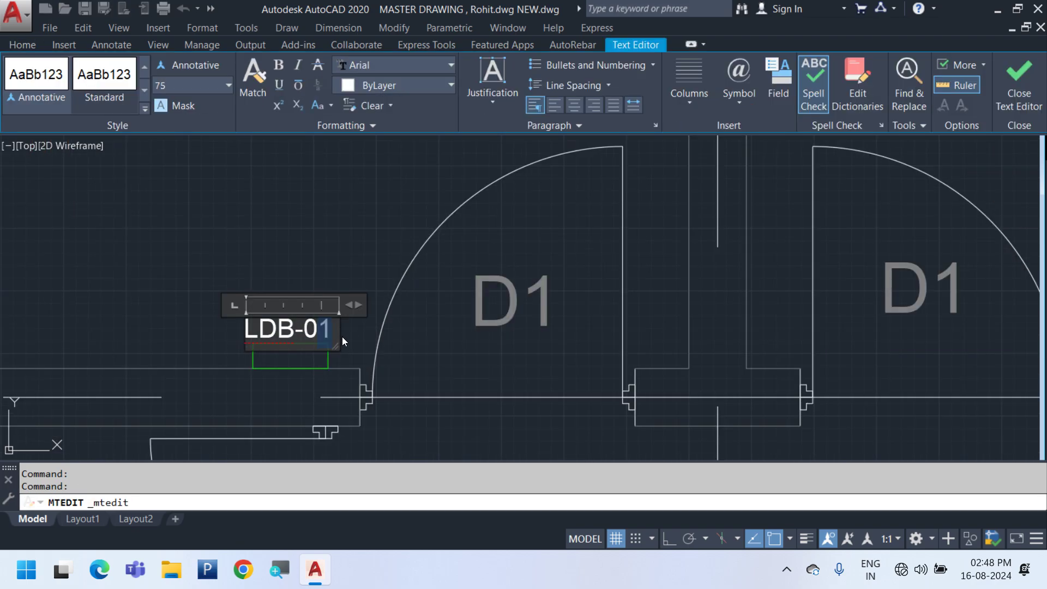
{"action": "type", "text": "4"}
{"action": "left_click", "coordinate": [584, 380]}
Renumber the LDB-01 label above the board beside the B-02 room's door by replacing its last digit
{"action": "middle_click_drag", "start_coordinate": [584, 381], "coordinate": [147, 333]}
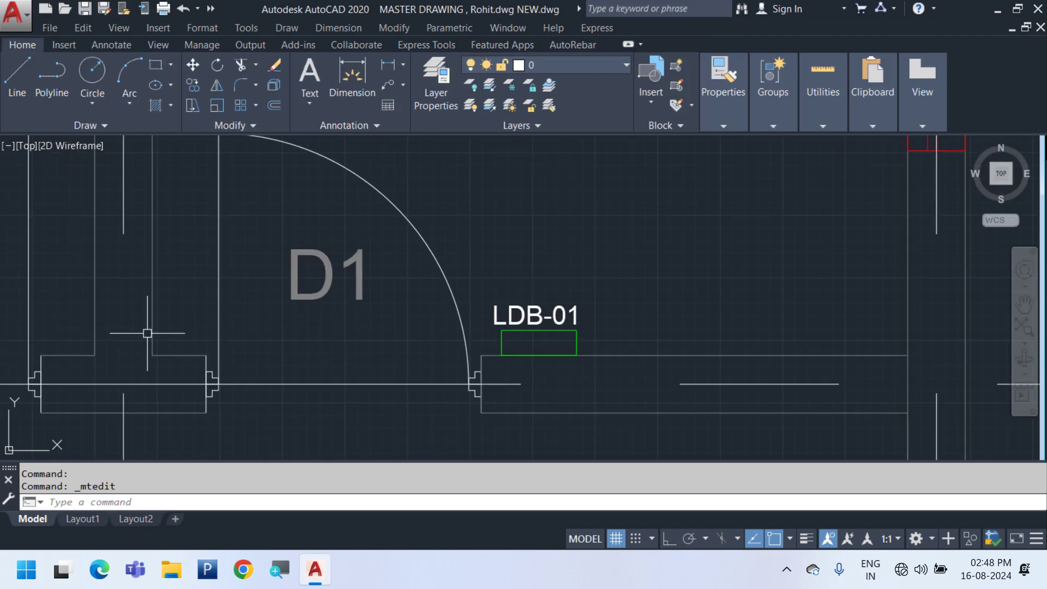
{"action": "double_click", "coordinate": [554, 318]}
{"action": "left_click_drag", "start_coordinate": [567, 319], "coordinate": [610, 319]}
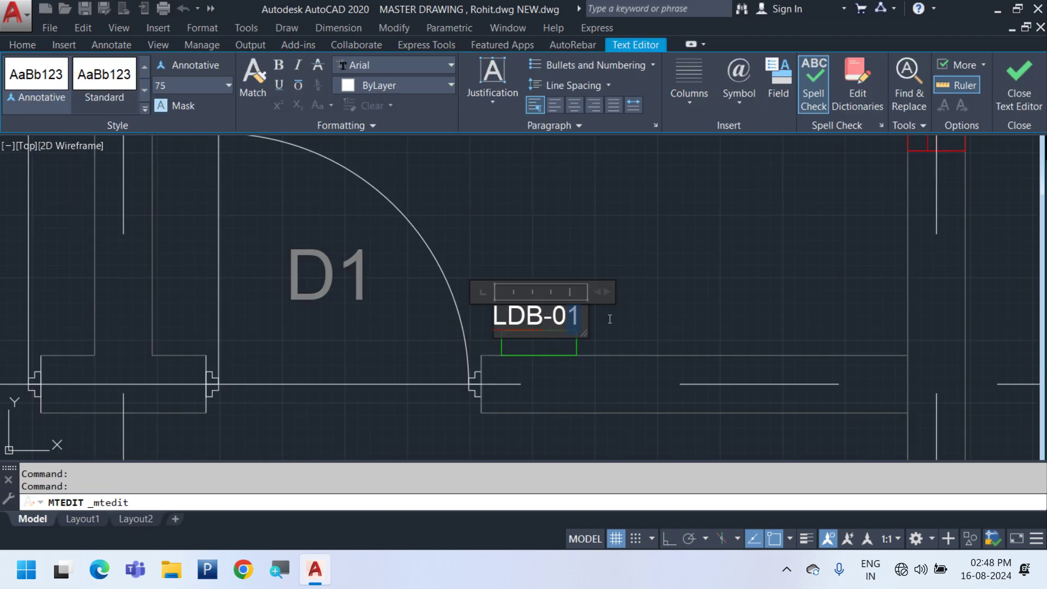
{"action": "left_click", "coordinate": [649, 329]}
Draw an L-shaped line from the lower edge of the MDB-01 board down and across door D1 to the LDB-01 board
{"action": "scroll", "coordinate": [703, 300], "scroll_direction": "down", "scroll_amount": 4}
{"action": "middle_click_drag", "start_coordinate": [720, 415], "coordinate": [547, 366]}
{"action": "scroll", "coordinate": [426, 276], "scroll_direction": "down", "scroll_amount": 1}
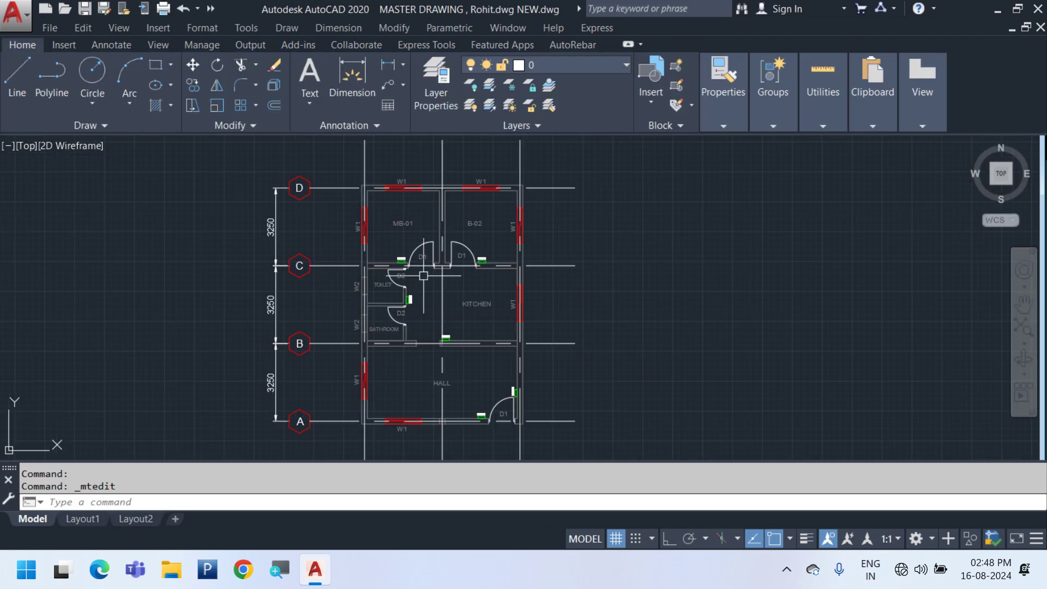
{"action": "scroll", "coordinate": [523, 411], "scroll_direction": "down", "scroll_amount": 1}
{"action": "scroll", "coordinate": [436, 353], "scroll_direction": "up", "scroll_amount": 3}
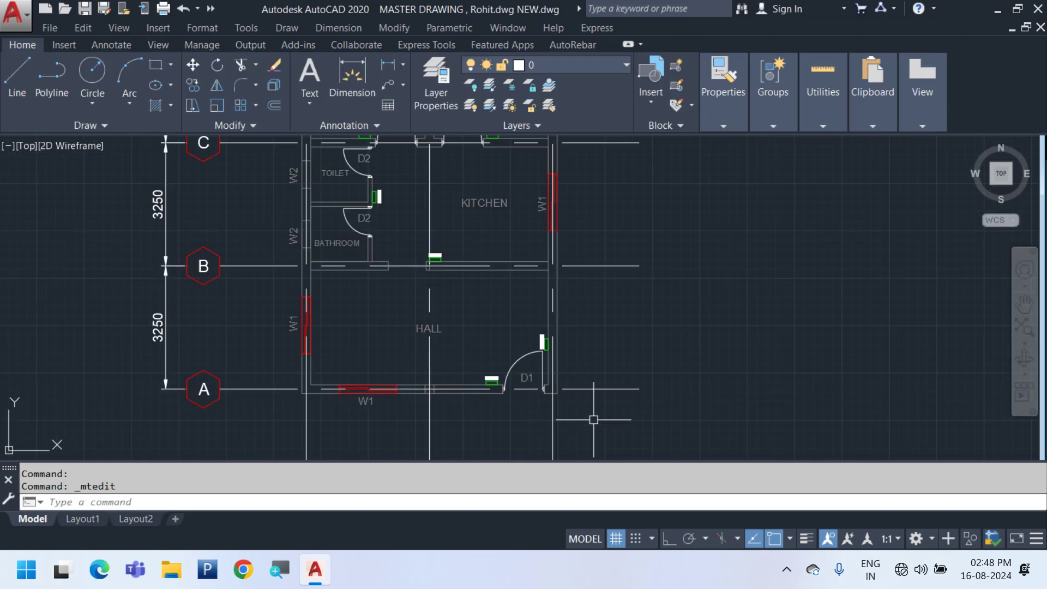
{"action": "scroll", "coordinate": [562, 376], "scroll_direction": "up", "scroll_amount": 4}
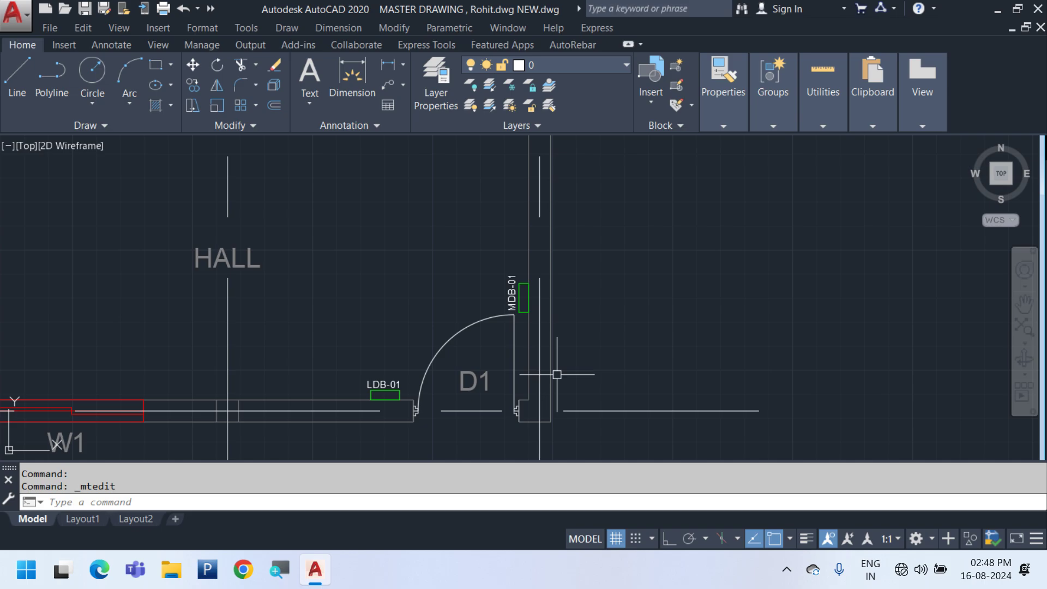
{"action": "scroll", "coordinate": [520, 302], "scroll_direction": "up", "scroll_amount": 4}
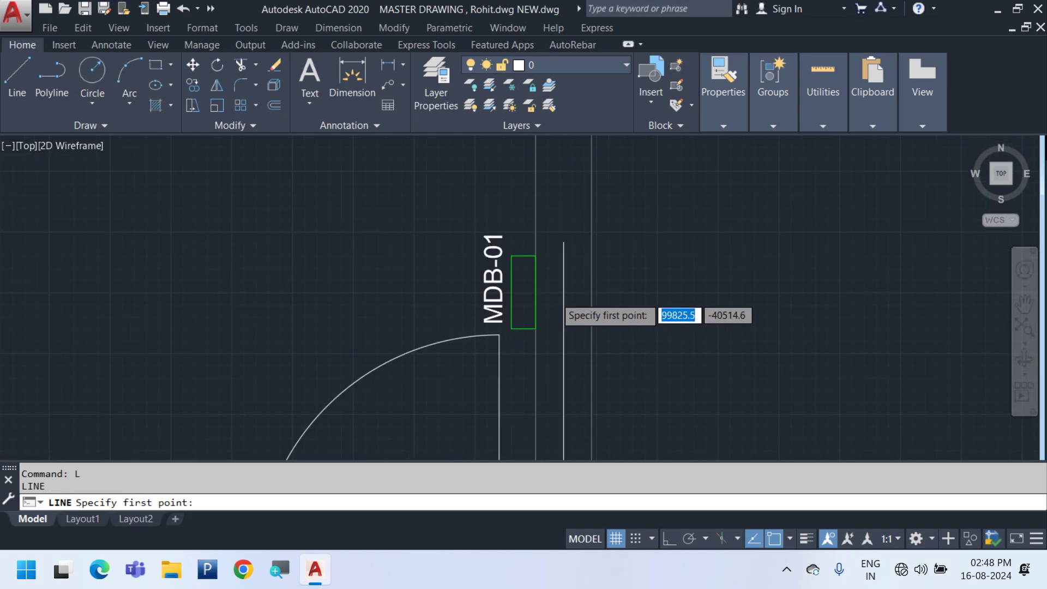
{"action": "scroll", "coordinate": [556, 297], "scroll_direction": "down", "scroll_amount": 3}
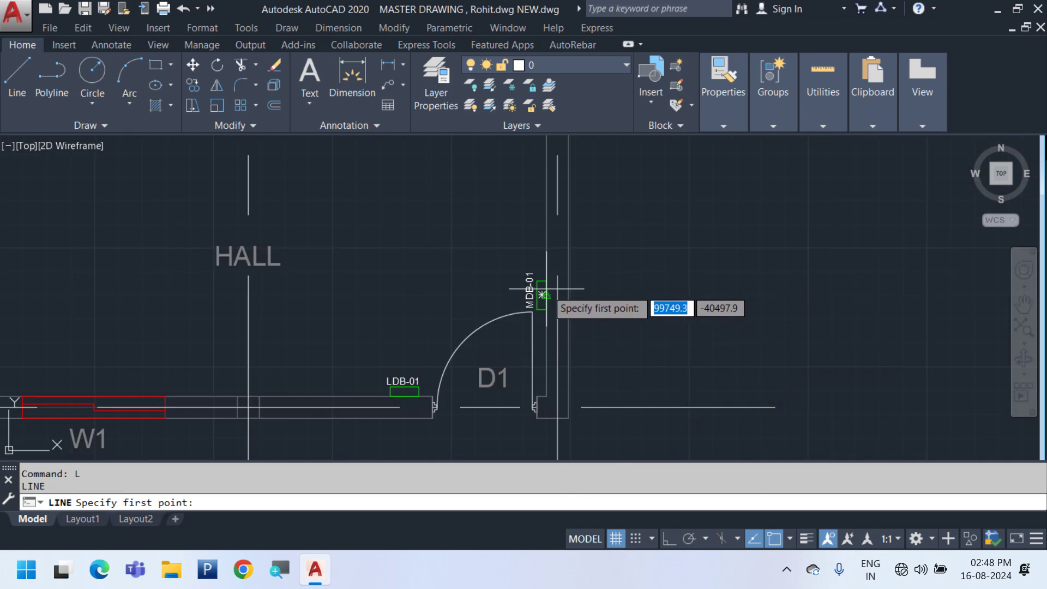
{"action": "scroll", "coordinate": [464, 384], "scroll_direction": "up", "scroll_amount": 3}
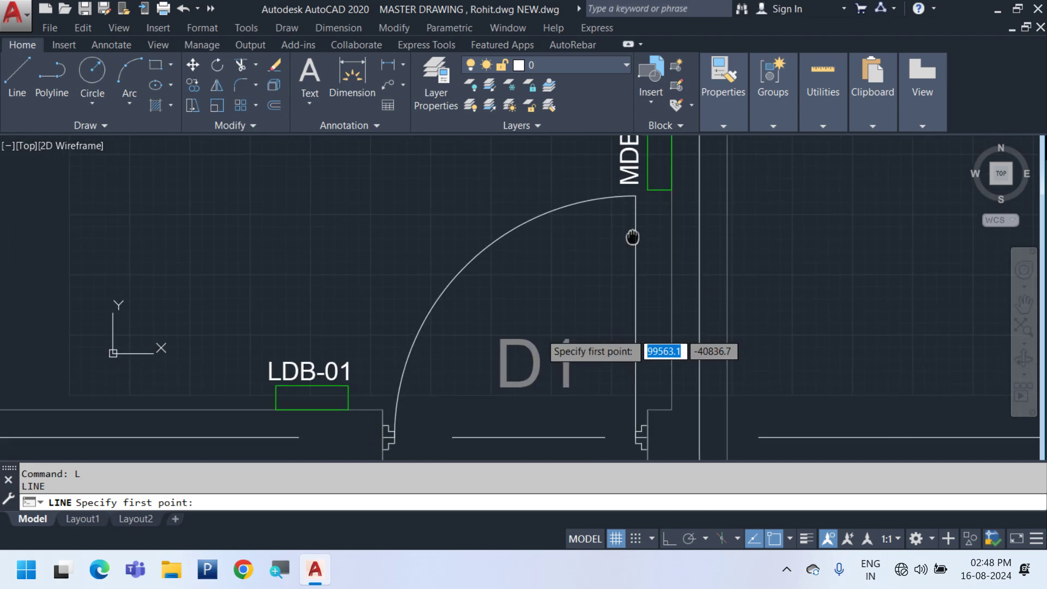
{"action": "left_click", "coordinate": [659, 190]}
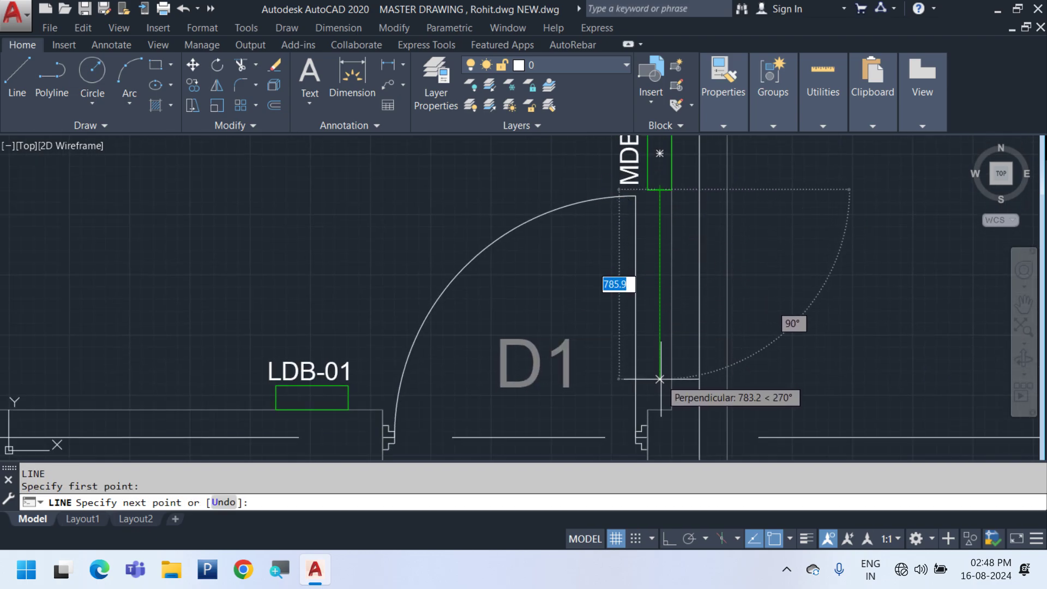
{"action": "scroll", "coordinate": [657, 406], "scroll_direction": "up", "scroll_amount": 2}
{"action": "left_click", "coordinate": [659, 398]}
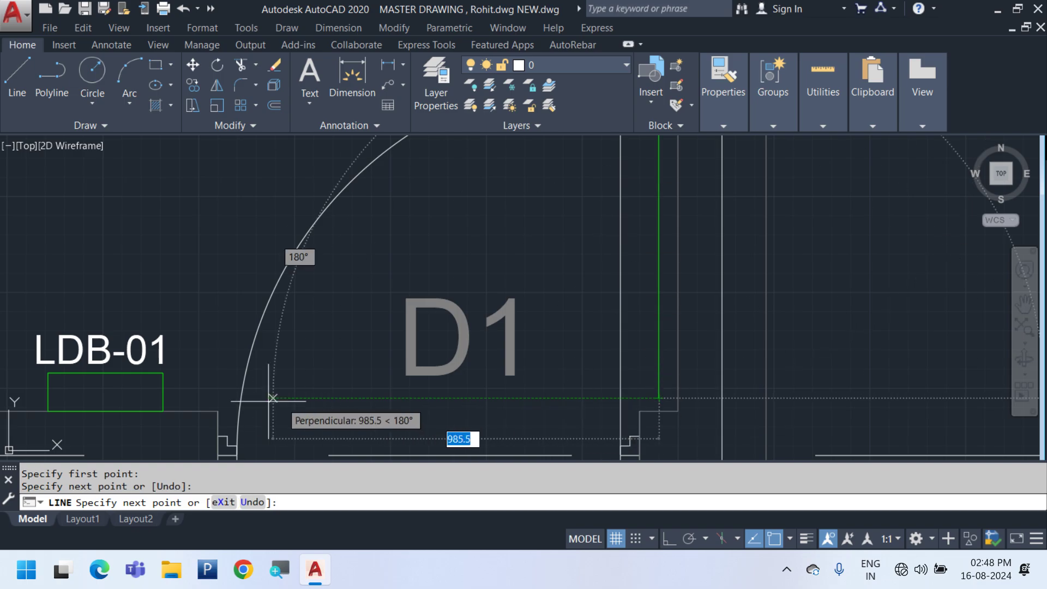
{"action": "left_click", "coordinate": [163, 399]}
{"action": "key", "text": "Escape"}
{"action": "scroll", "coordinate": [747, 382], "scroll_direction": "down", "scroll_amount": 5}
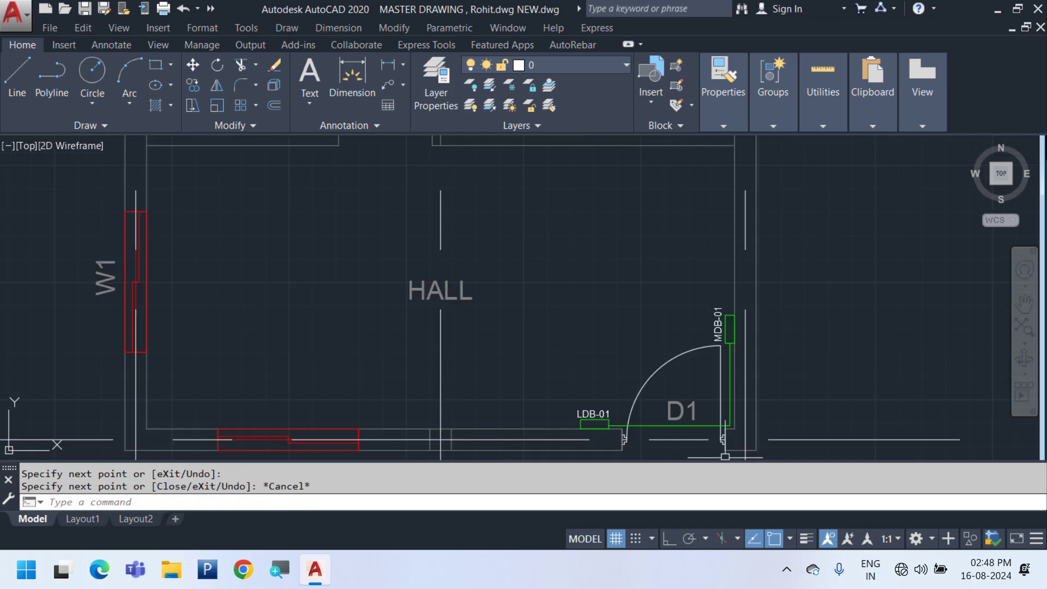
{"action": "scroll", "coordinate": [569, 423], "scroll_direction": "down", "scroll_amount": 2}
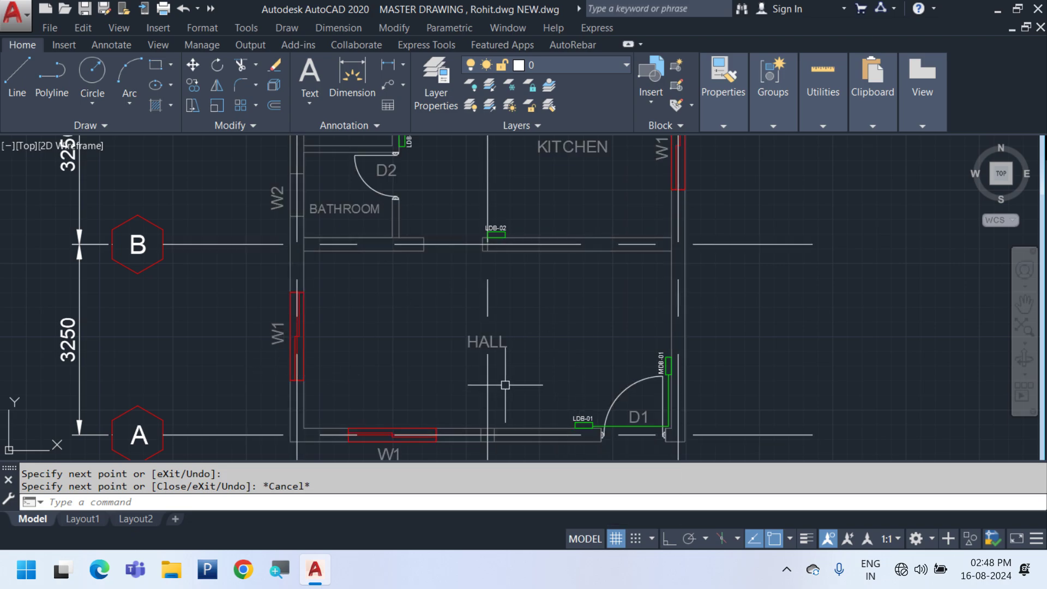
Turn on ortho and draw a line from the upper end of MDB-01 along the wall corner to the LDB-02 box
{"action": "scroll", "coordinate": [666, 371], "scroll_direction": "up", "scroll_amount": 4}
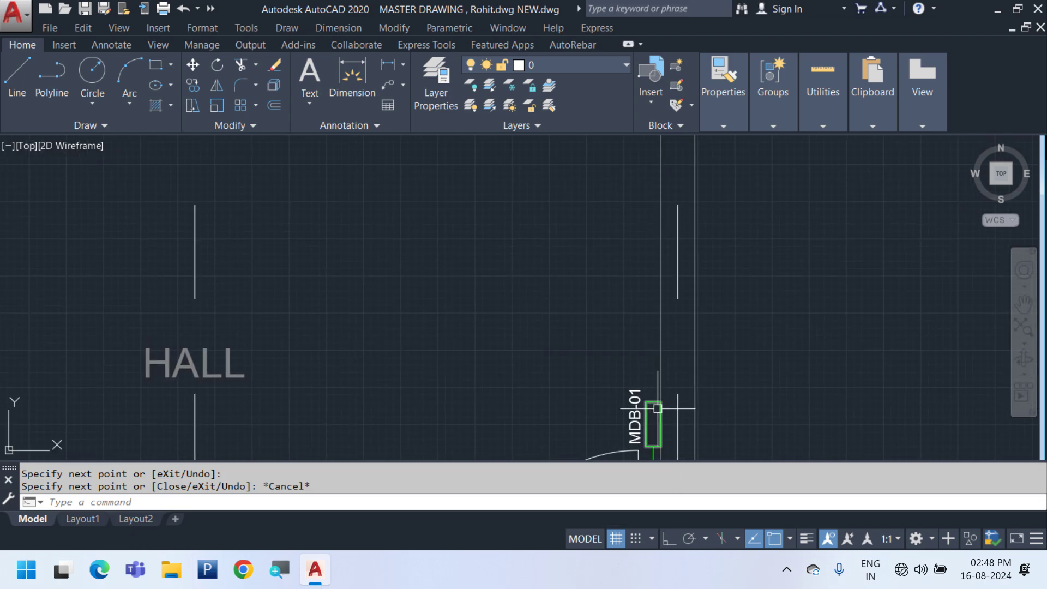
{"action": "key", "text": "space"}
{"action": "left_click", "coordinate": [653, 425]}
{"action": "scroll", "coordinate": [654, 424], "scroll_direction": "down", "scroll_amount": 2}
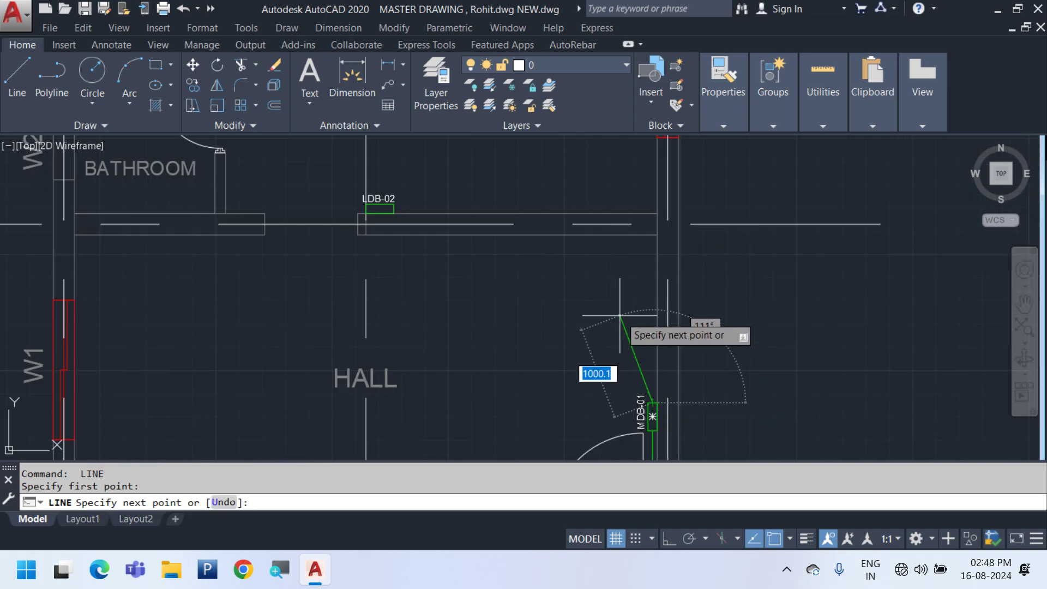
{"action": "scroll", "coordinate": [644, 229], "scroll_direction": "up", "scroll_amount": 3}
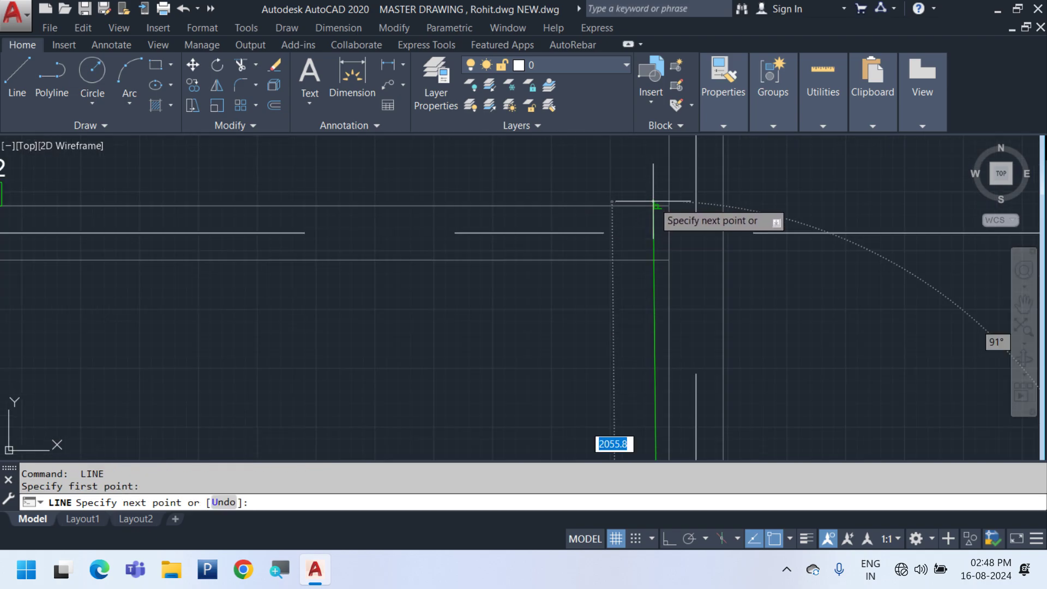
{"action": "key", "text": "F8"}
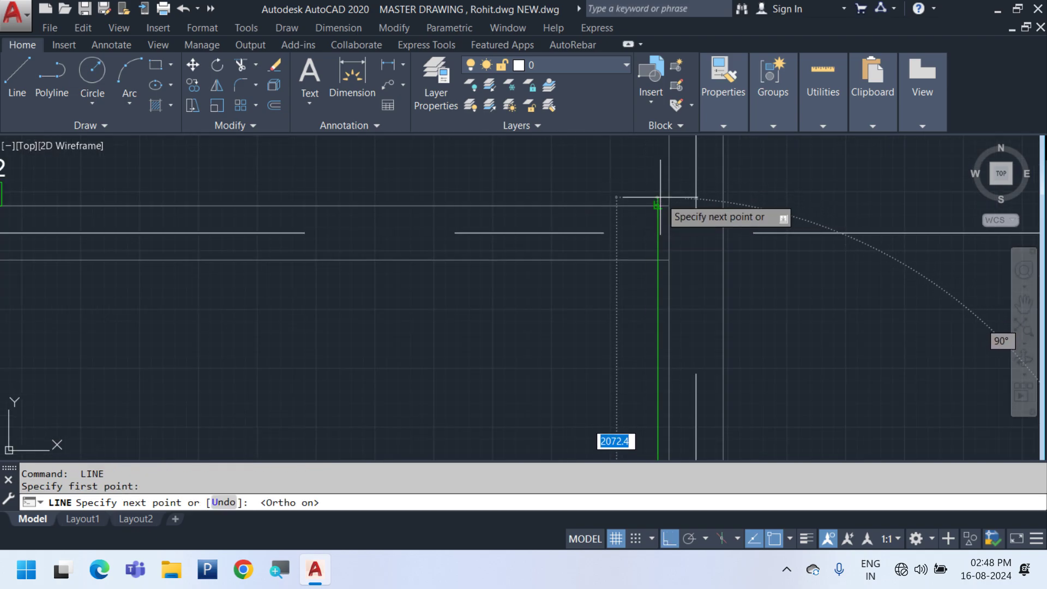
{"action": "scroll", "coordinate": [655, 188], "scroll_direction": "up", "scroll_amount": 4}
{"action": "left_click", "coordinate": [630, 215]}
{"action": "scroll", "coordinate": [507, 235], "scroll_direction": "up", "scroll_amount": 5}
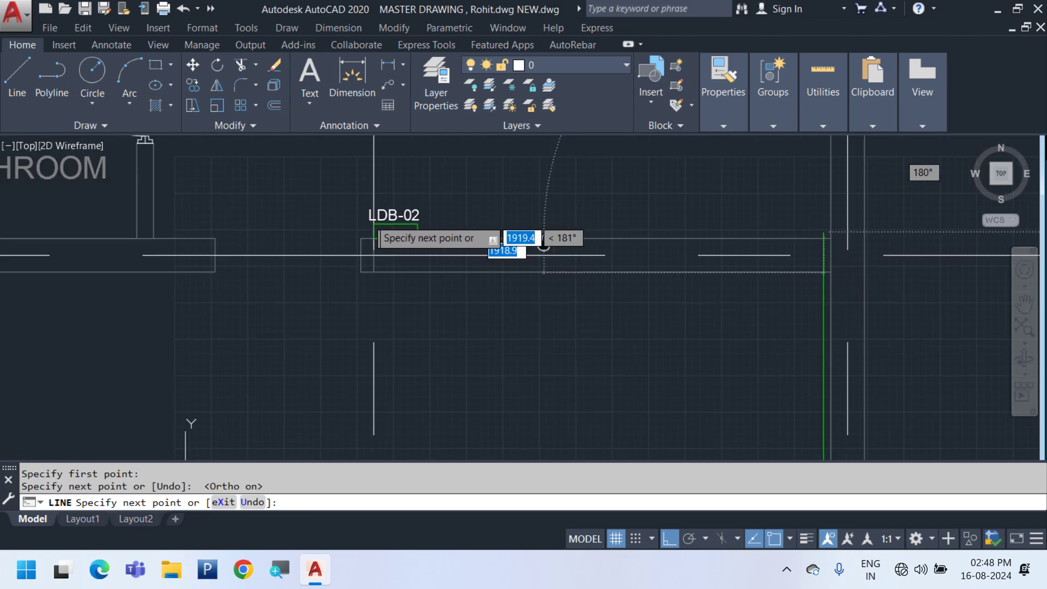
{"action": "key", "text": "Escape"}
Draw an orthogonal line from LDB-02 across the opening and along the bathroom wall to the lower end of LDB-03
{"action": "scroll", "coordinate": [654, 295], "scroll_direction": "down", "scroll_amount": 5}
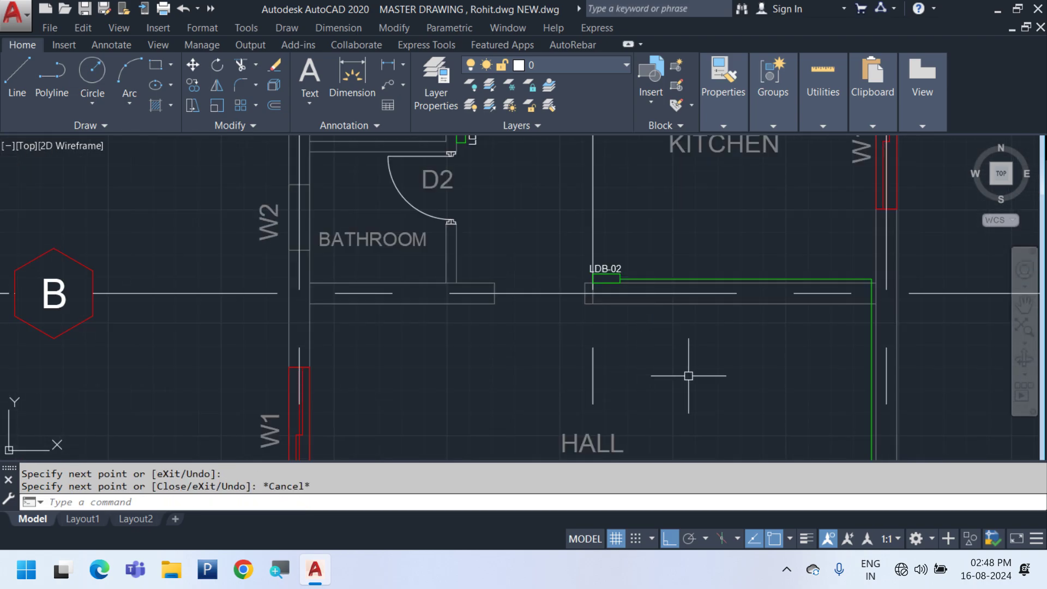
{"action": "scroll", "coordinate": [725, 342], "scroll_direction": "down", "scroll_amount": 4}
{"action": "middle_click_drag", "start_coordinate": [744, 397], "coordinate": [671, 386]}
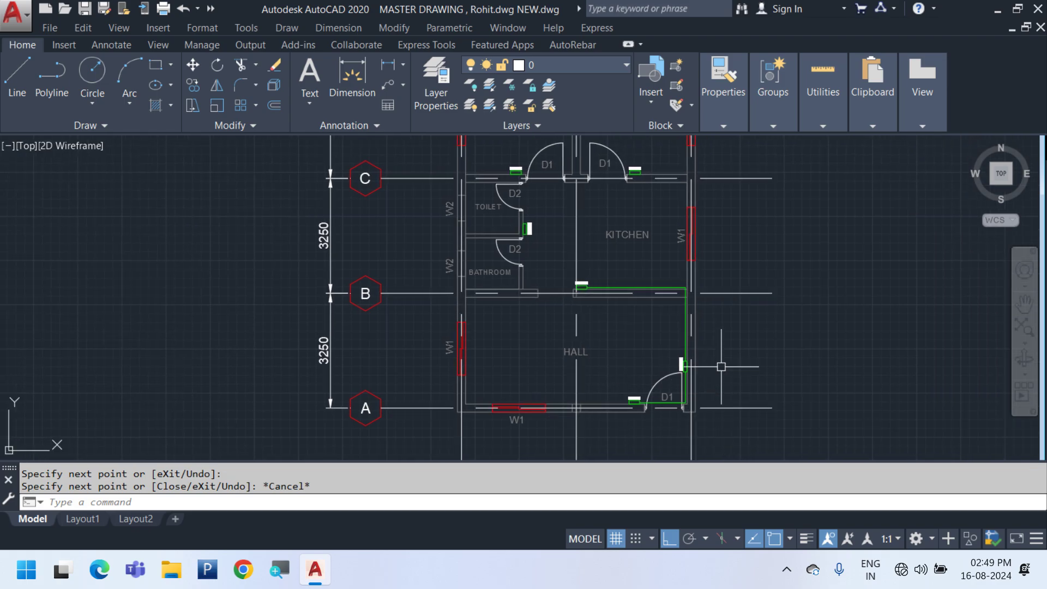
{"action": "scroll", "coordinate": [551, 281], "scroll_direction": "up", "scroll_amount": 6}
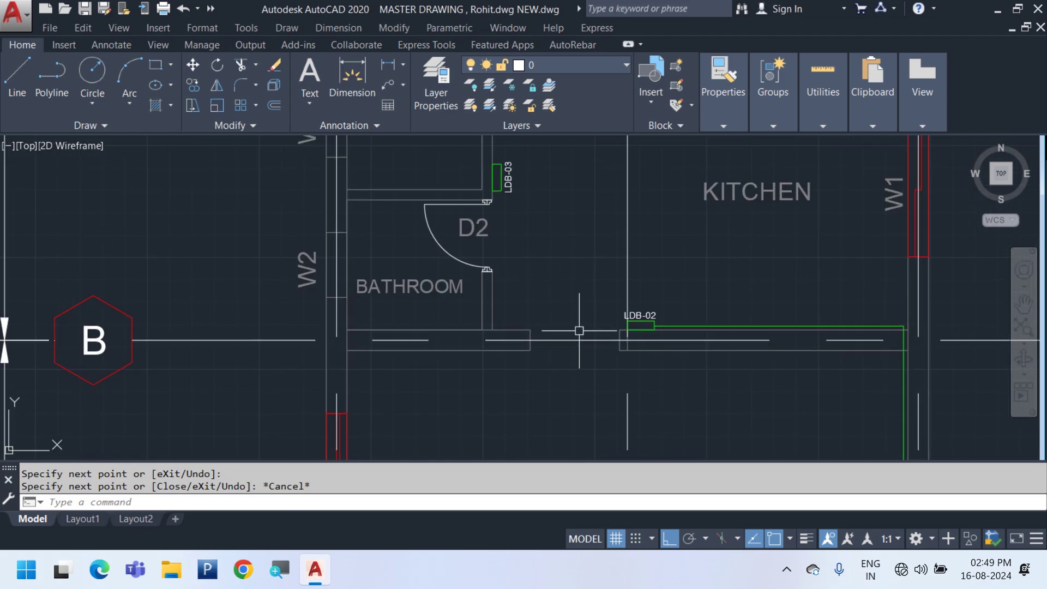
{"action": "key", "text": "Return"}
{"action": "left_click", "coordinate": [707, 313]}
{"action": "scroll", "coordinate": [705, 312], "scroll_direction": "down", "scroll_amount": 3}
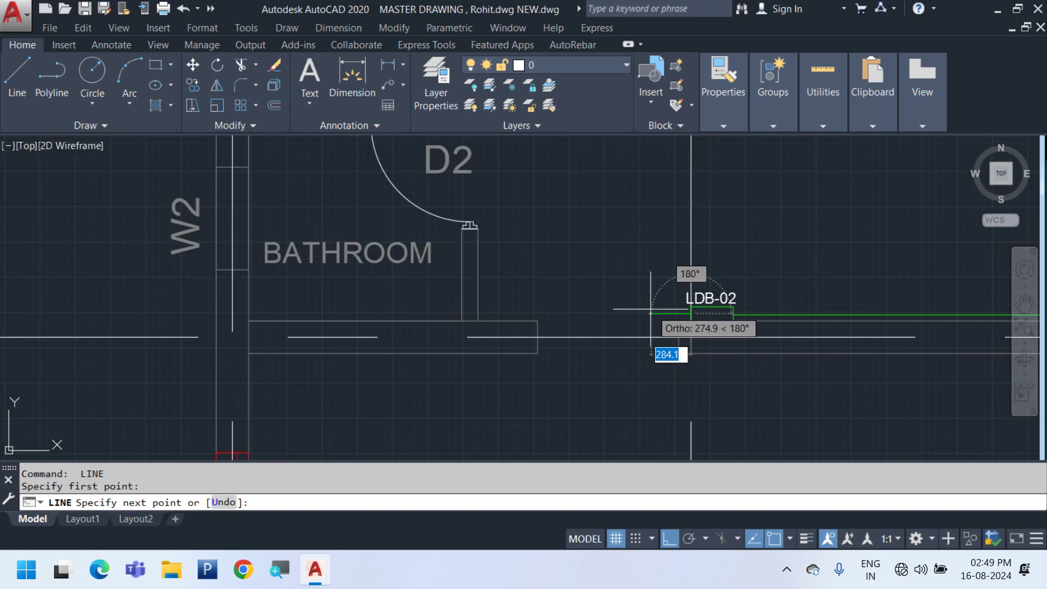
{"action": "scroll", "coordinate": [570, 301], "scroll_direction": "down", "scroll_amount": 2}
{"action": "middle_click_drag", "start_coordinate": [552, 299], "coordinate": [505, 335]}
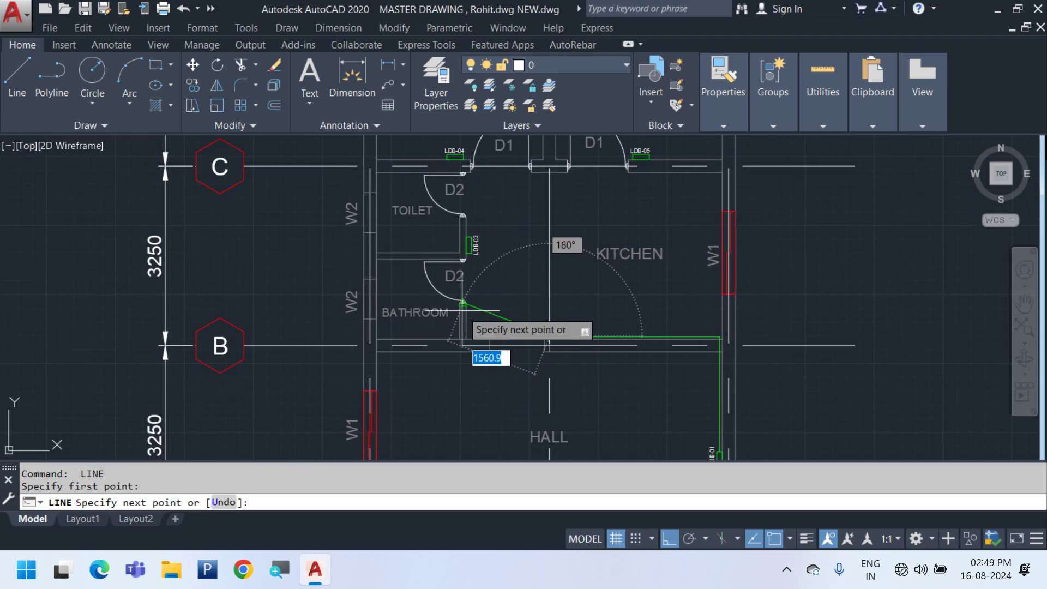
{"action": "scroll", "coordinate": [464, 309], "scroll_direction": "up", "scroll_amount": 4}
{"action": "scroll", "coordinate": [498, 336], "scroll_direction": "up", "scroll_amount": 4}
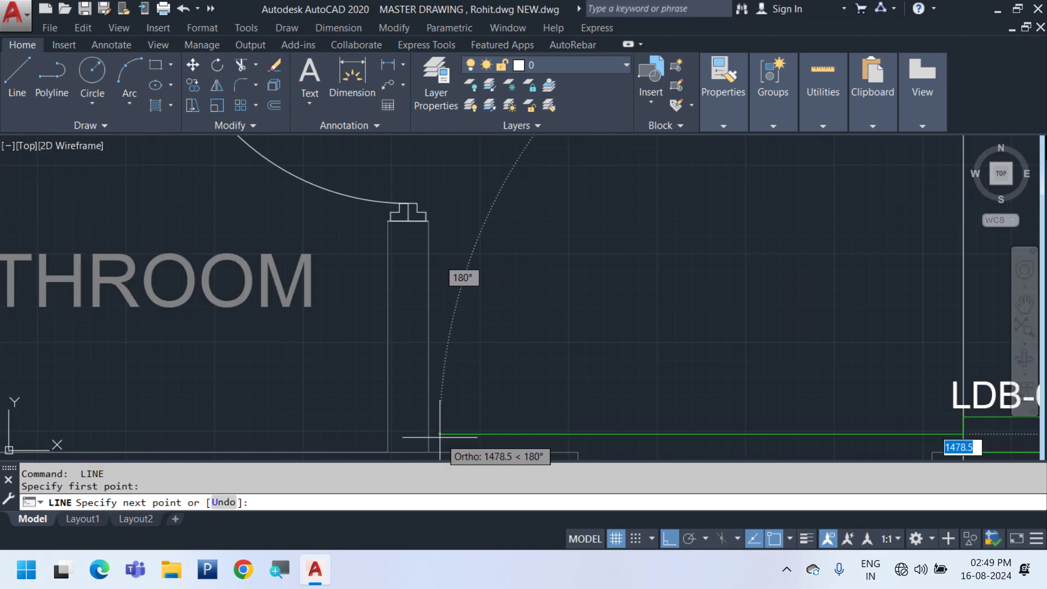
{"action": "left_click", "coordinate": [442, 436]}
{"action": "scroll", "coordinate": [414, 381], "scroll_direction": "down", "scroll_amount": 4}
{"action": "scroll", "coordinate": [458, 338], "scroll_direction": "up", "scroll_amount": 4}
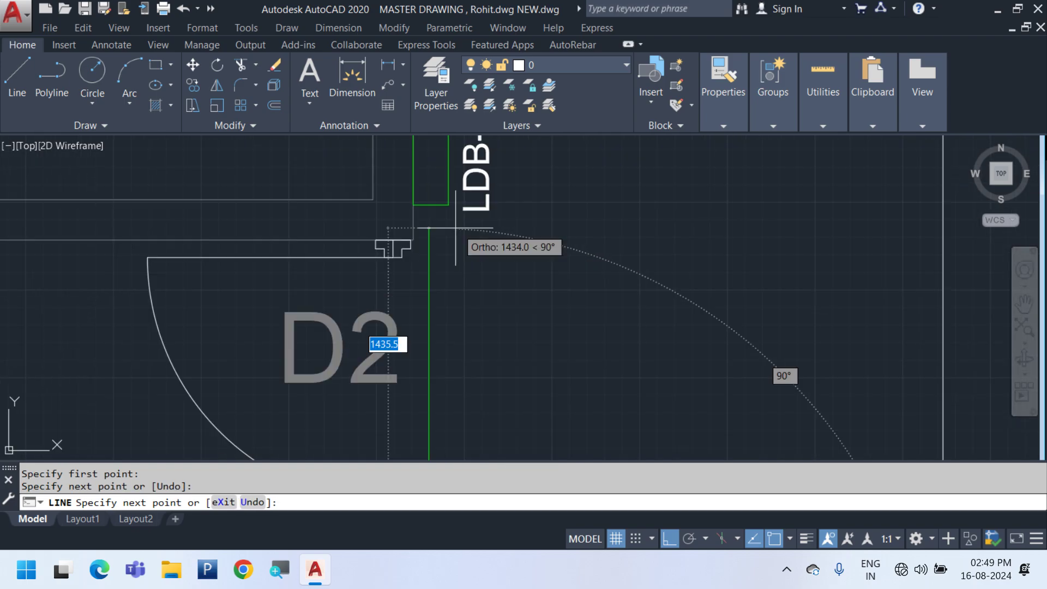
{"action": "left_click", "coordinate": [429, 205]}
{"action": "scroll", "coordinate": [443, 223], "scroll_direction": "down", "scroll_amount": 4}
{"action": "key", "text": "Escape"}
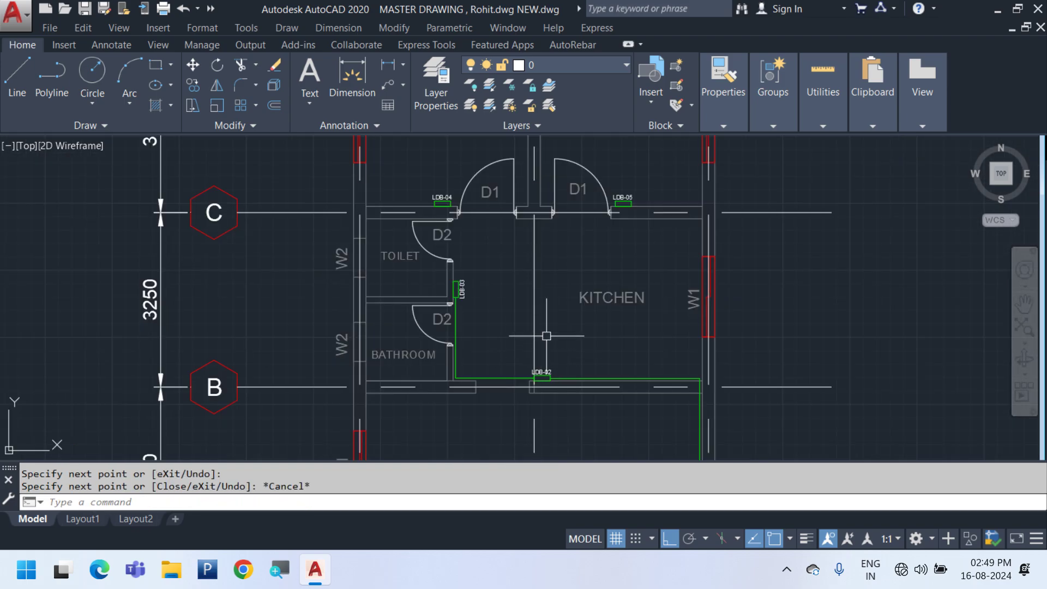
Draw an orthogonal line from the upper end of LDB-03 along the toilet wall to the nearest side of LDB-04
{"action": "scroll", "coordinate": [477, 266], "scroll_direction": "up", "scroll_amount": 5}
{"action": "key", "text": "space"}
{"action": "left_click", "coordinate": [392, 330]}
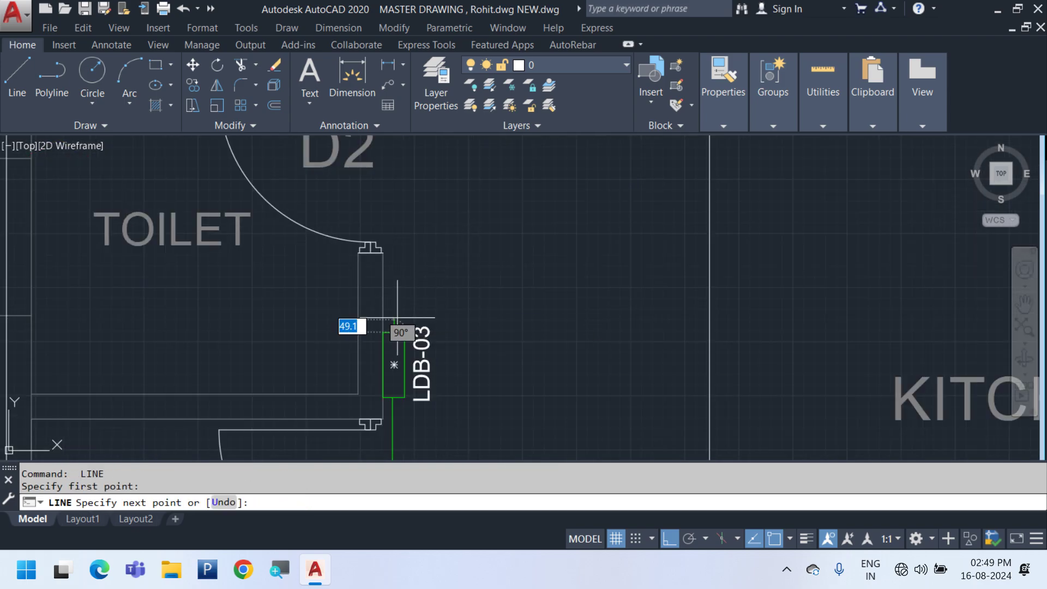
{"action": "middle_click_drag", "start_coordinate": [416, 200], "coordinate": [423, 382]}
{"action": "scroll", "coordinate": [402, 207], "scroll_direction": "up", "scroll_amount": 4}
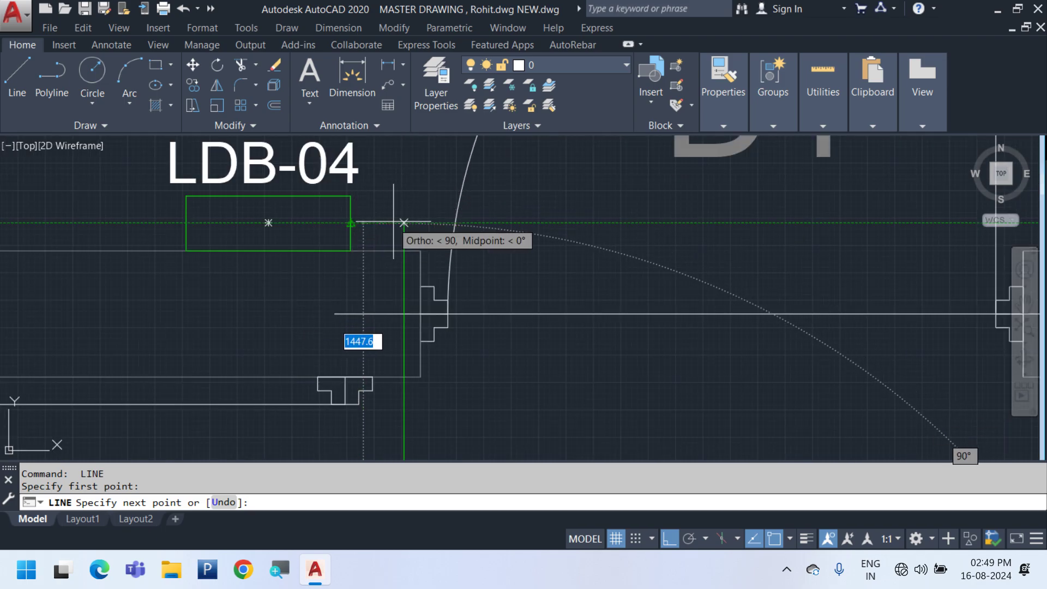
{"action": "left_click", "coordinate": [393, 222]}
{"action": "left_click", "coordinate": [350, 223]}
{"action": "key", "text": "Escape"}
Draw a straight line from the line corner beside LDB-04 across both D1 doors to the side of LDB-05
{"action": "scroll", "coordinate": [349, 314], "scroll_direction": "down", "scroll_amount": 5}
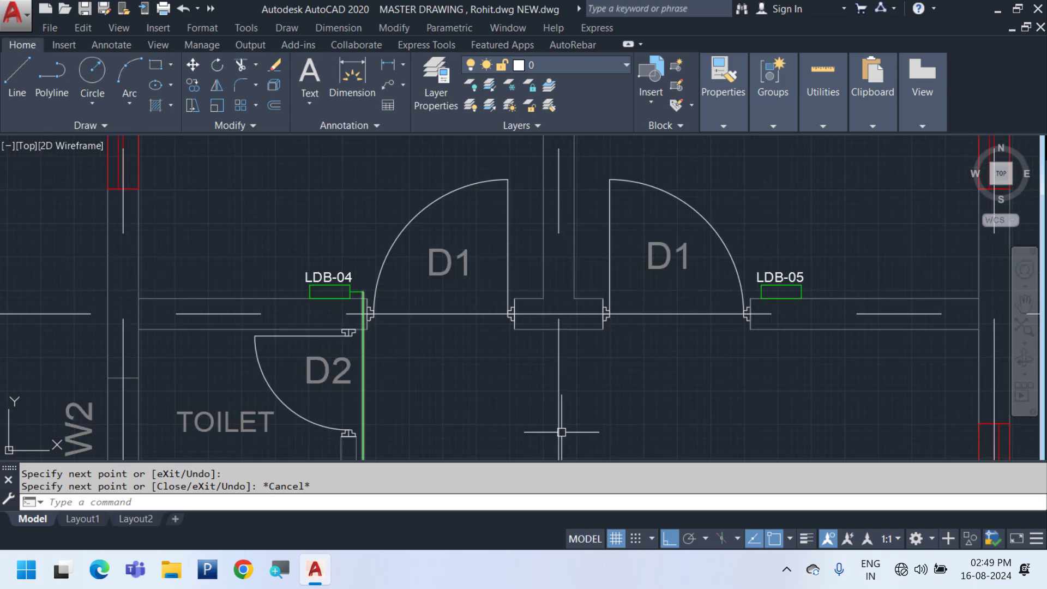
{"action": "scroll", "coordinate": [322, 291], "scroll_direction": "up", "scroll_amount": 4}
{"action": "key", "text": "space"}
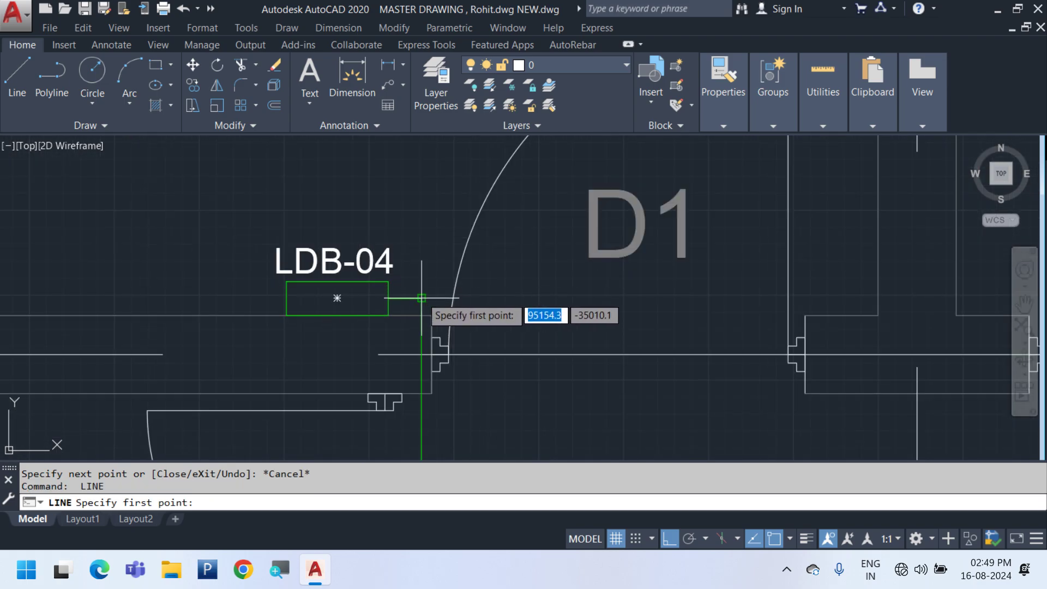
{"action": "left_click", "coordinate": [362, 292]}
{"action": "scroll", "coordinate": [308, 308], "scroll_direction": "down", "scroll_amount": 2}
{"action": "middle_click_drag", "start_coordinate": [764, 333], "coordinate": [484, 334]}
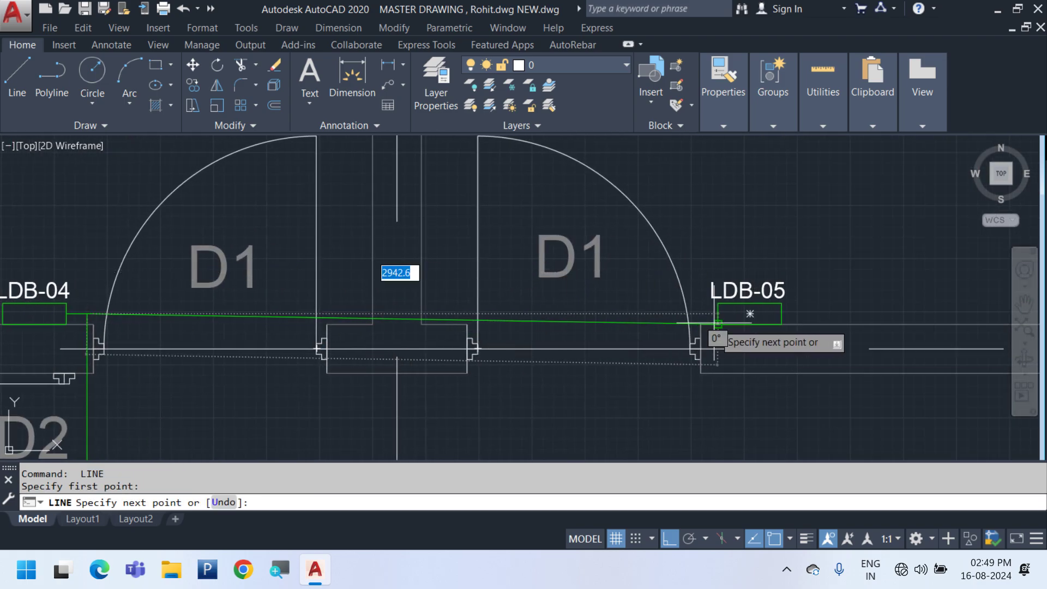
{"action": "key", "text": "Escape"}
Set the current object colour to magenta
{"action": "scroll", "coordinate": [477, 318], "scroll_direction": "down", "scroll_amount": 4}
{"action": "middle_click_drag", "start_coordinate": [536, 391], "coordinate": [562, 319]}
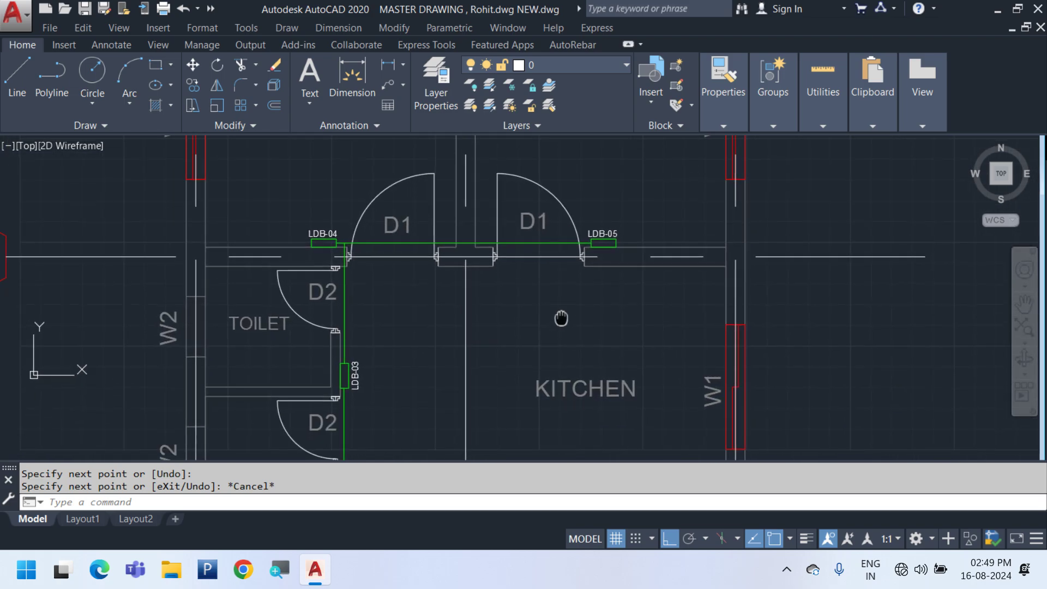
{"action": "scroll", "coordinate": [529, 317], "scroll_direction": "down", "scroll_amount": 4}
{"action": "middle_click_drag", "start_coordinate": [638, 402], "coordinate": [658, 293]}
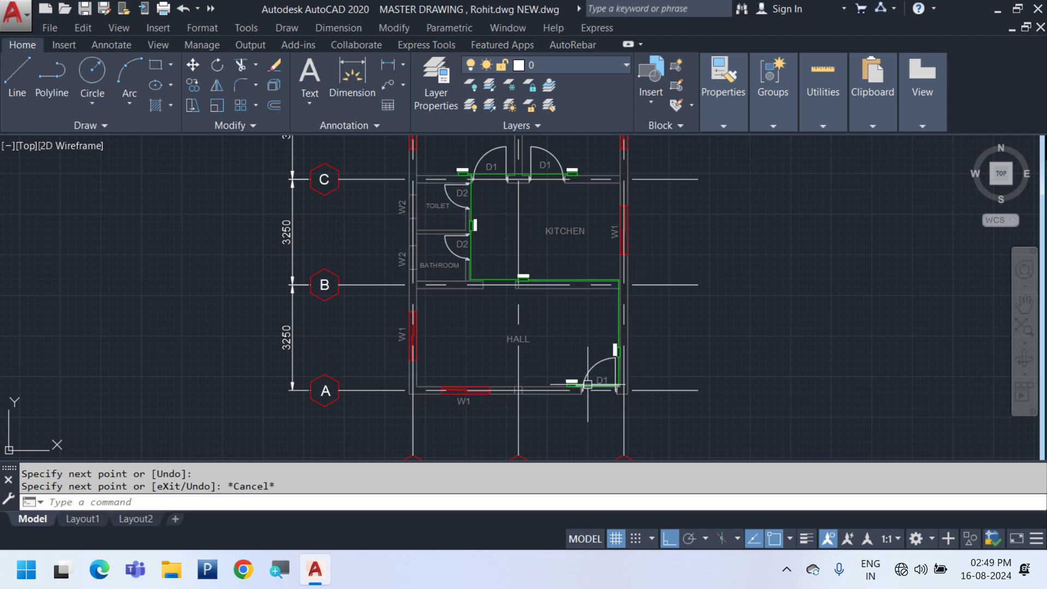
{"action": "scroll", "coordinate": [587, 384], "scroll_direction": "up", "scroll_amount": 2}
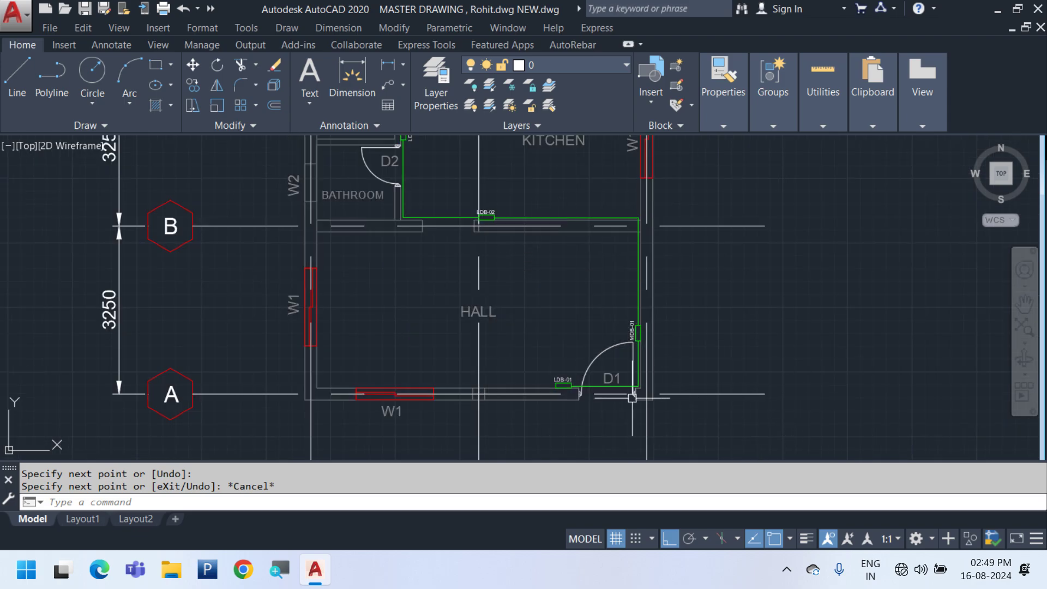
{"action": "left_click", "coordinate": [723, 100]}
{"action": "left_click", "coordinate": [807, 145]}
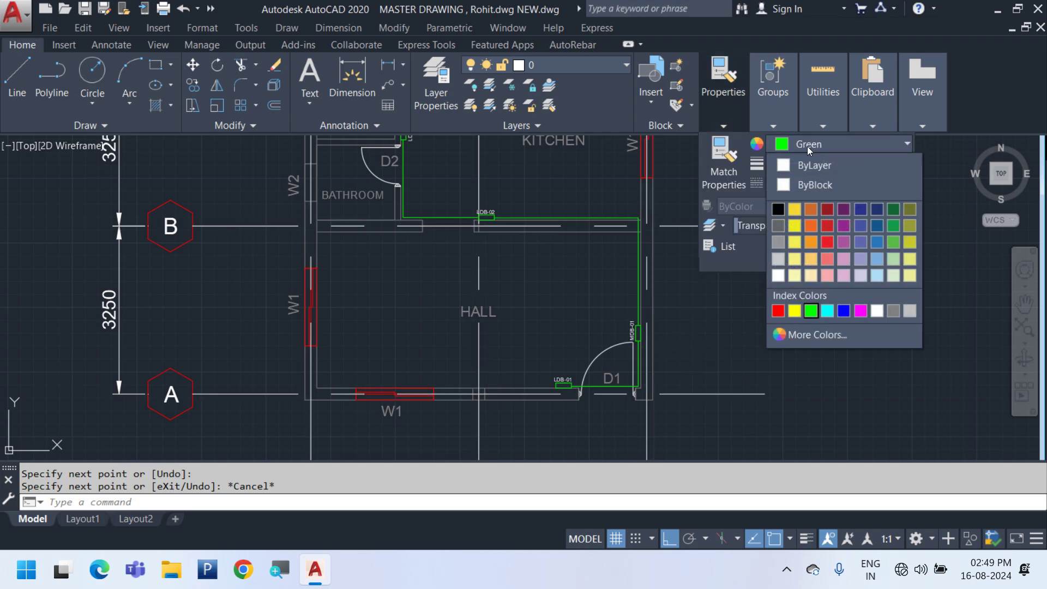
{"action": "left_click", "coordinate": [860, 311]}
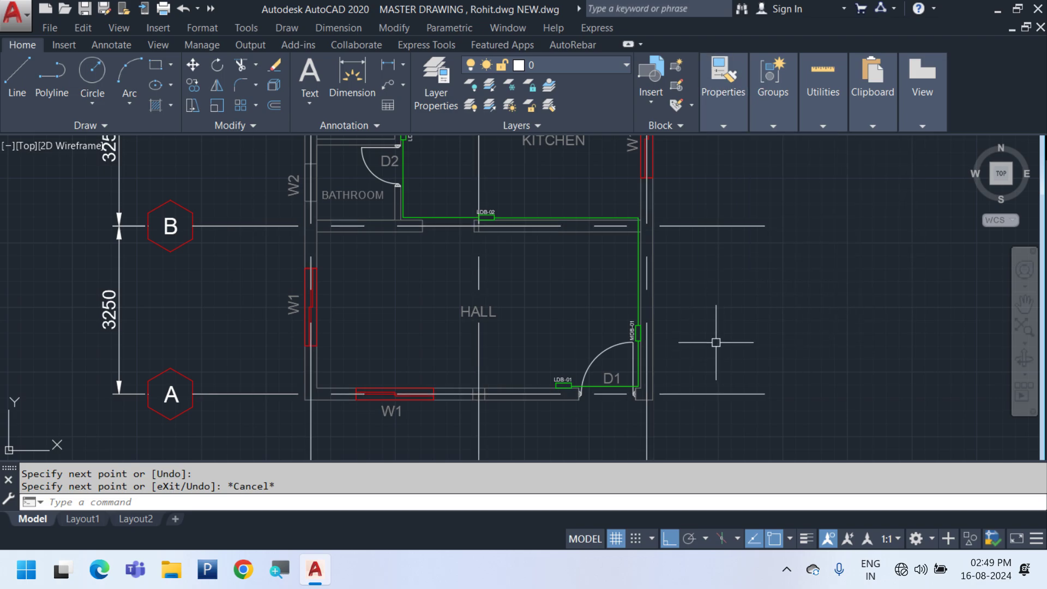
{"action": "scroll", "coordinate": [663, 364], "scroll_direction": "up", "scroll_amount": 2}
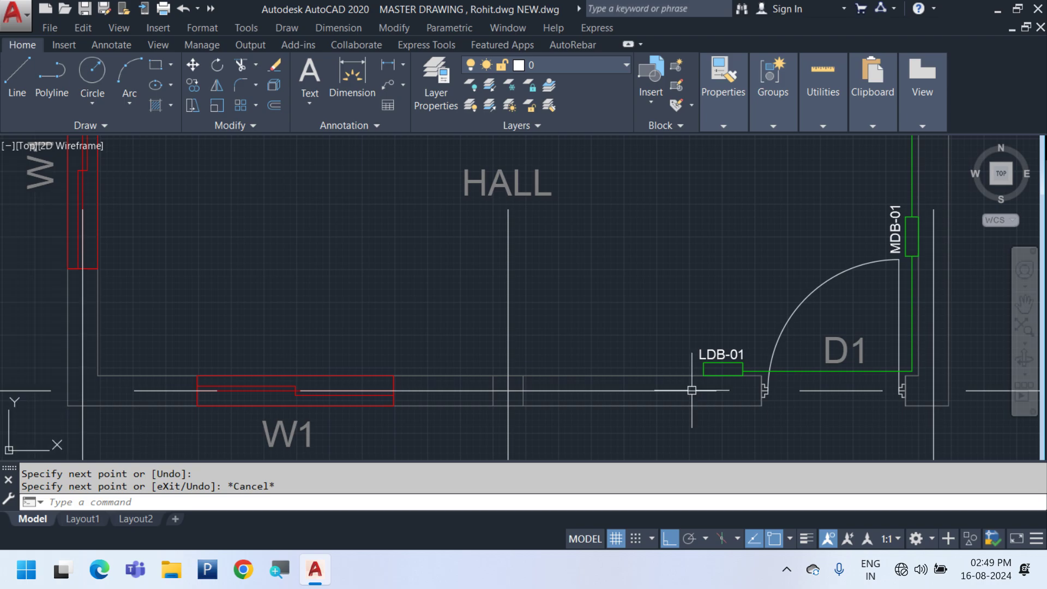
{"action": "middle_click_drag", "start_coordinate": [582, 261], "coordinate": [576, 301]}
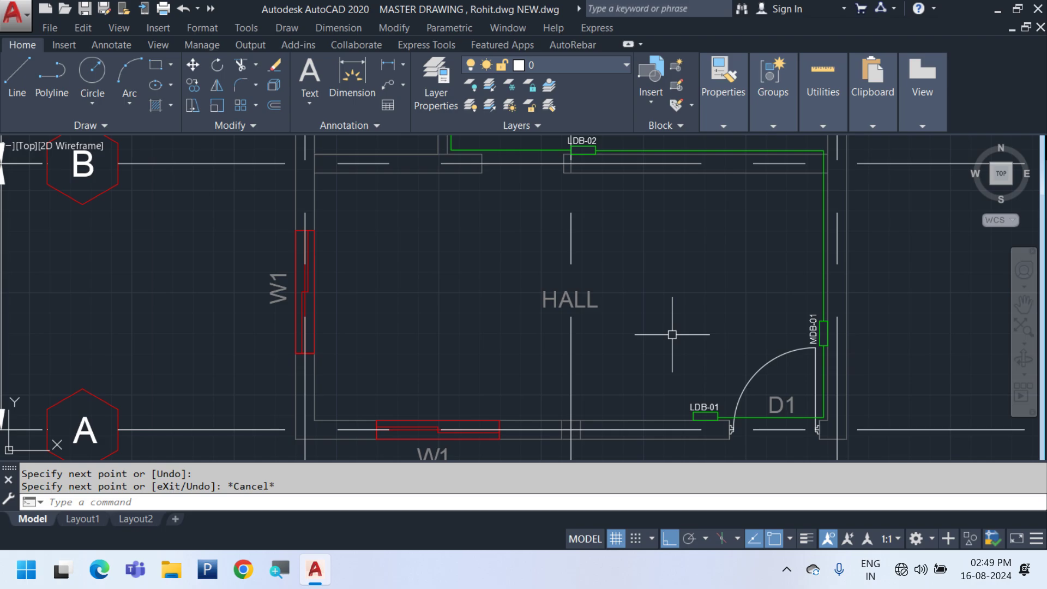
{"action": "type", "text": "l"}
{"action": "key", "text": "Return"}
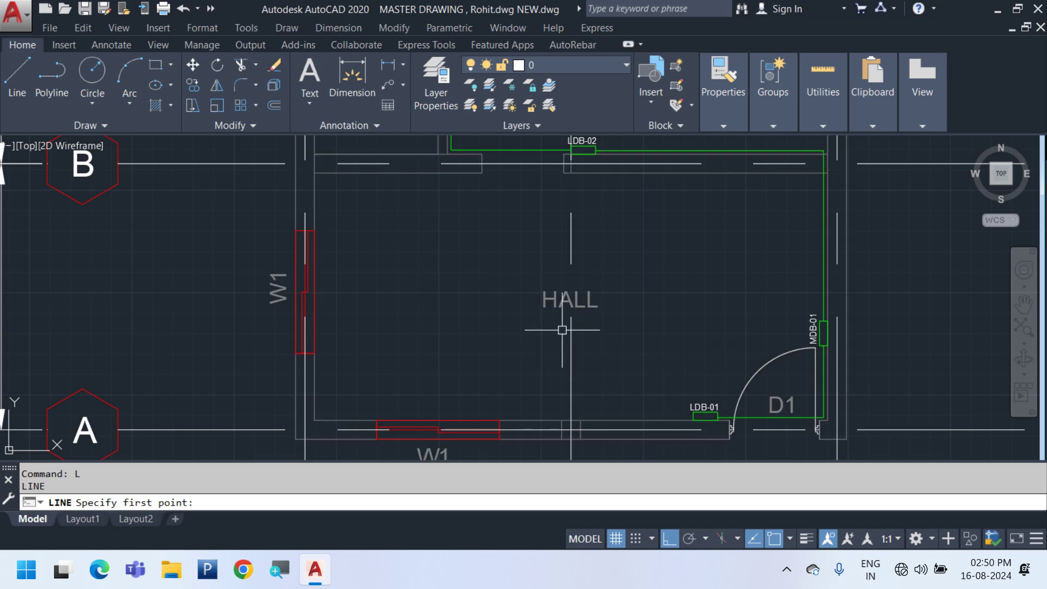
{"action": "key", "text": "Escape"}
{"action": "key", "text": "Escape"}
Draw two diagonal guide lines across the hall, from the west wall at grid B to the lower wall's middle and up to the east wall at grid B
{"action": "middle_click_drag", "start_coordinate": [535, 347], "coordinate": [537, 362]}
{"action": "type", "text": "l"}
{"action": "key", "text": "Return"}
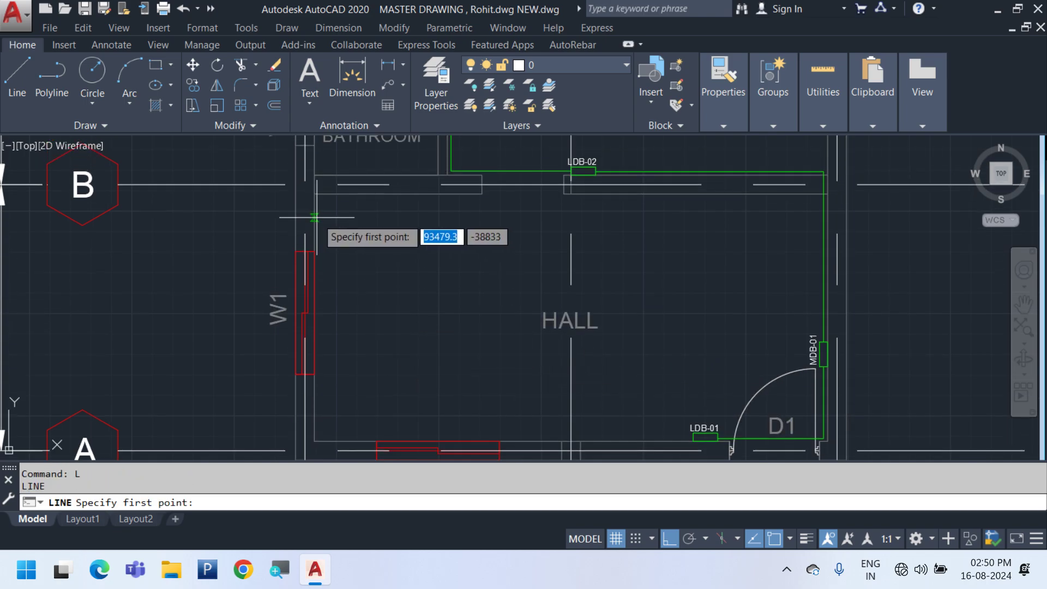
{"action": "scroll", "coordinate": [305, 191], "scroll_direction": "up", "scroll_amount": 2}
{"action": "left_click", "coordinate": [297, 167]}
{"action": "scroll", "coordinate": [416, 240], "scroll_direction": "down", "scroll_amount": 2}
{"action": "middle_click_drag", "start_coordinate": [573, 425], "coordinate": [555, 349]}
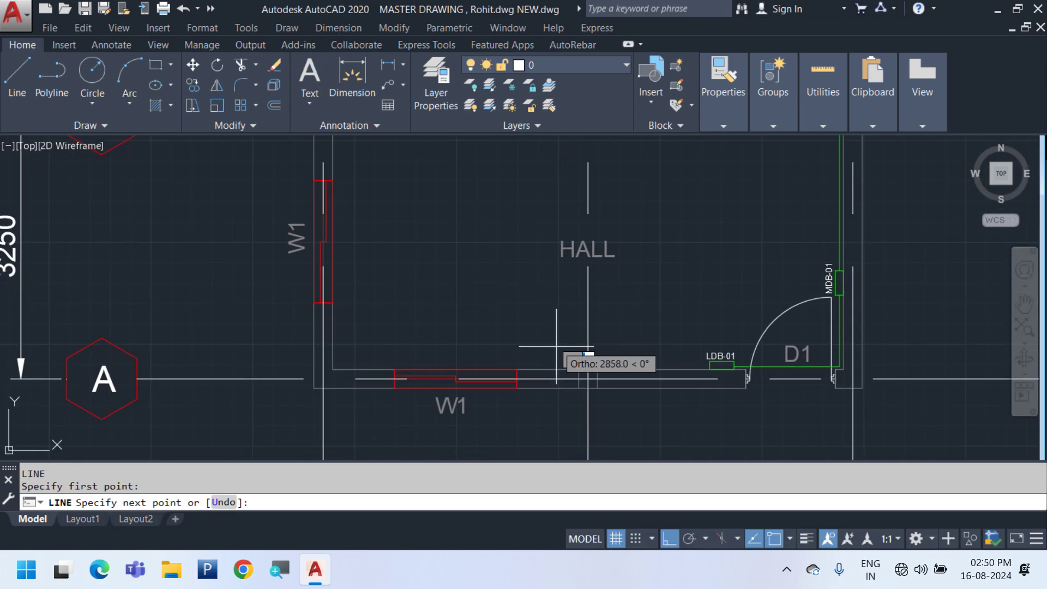
{"action": "scroll", "coordinate": [565, 368], "scroll_direction": "up", "scroll_amount": 2}
{"action": "left_click", "coordinate": [601, 382]}
{"action": "scroll", "coordinate": [601, 390], "scroll_direction": "down", "scroll_amount": 4}
{"action": "scroll", "coordinate": [772, 238], "scroll_direction": "up", "scroll_amount": 6}
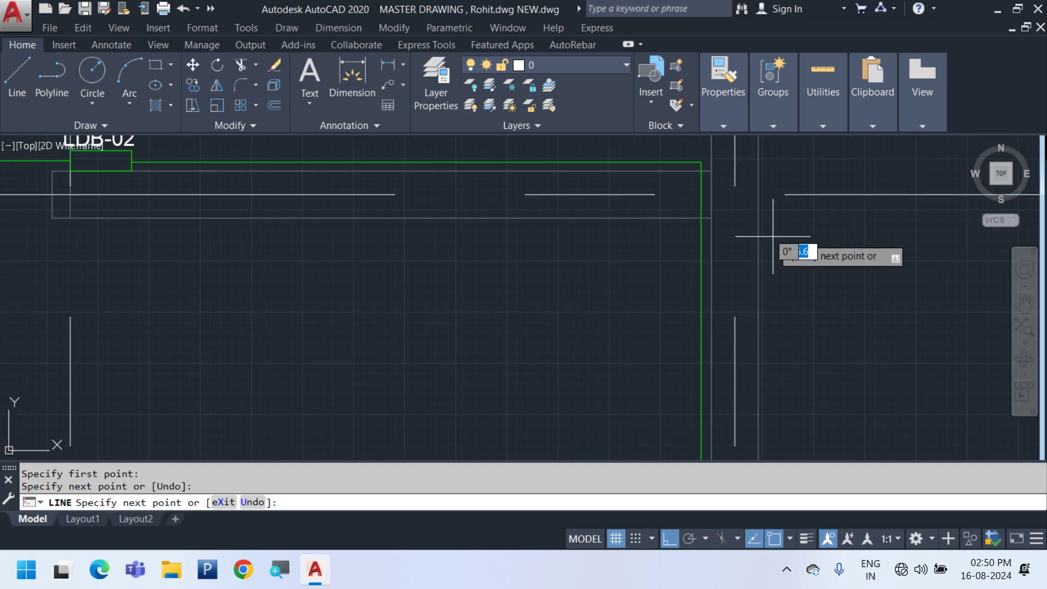
{"action": "left_click", "coordinate": [735, 194]}
{"action": "scroll", "coordinate": [738, 241], "scroll_direction": "down", "scroll_amount": 3}
{"action": "key", "text": "Escape"}
Draw two concentric circles at the midpoint of the eastern diagonal guide line, the inner one with a radius of about 95
{"action": "scroll", "coordinate": [635, 262], "scroll_direction": "up", "scroll_amount": 2}
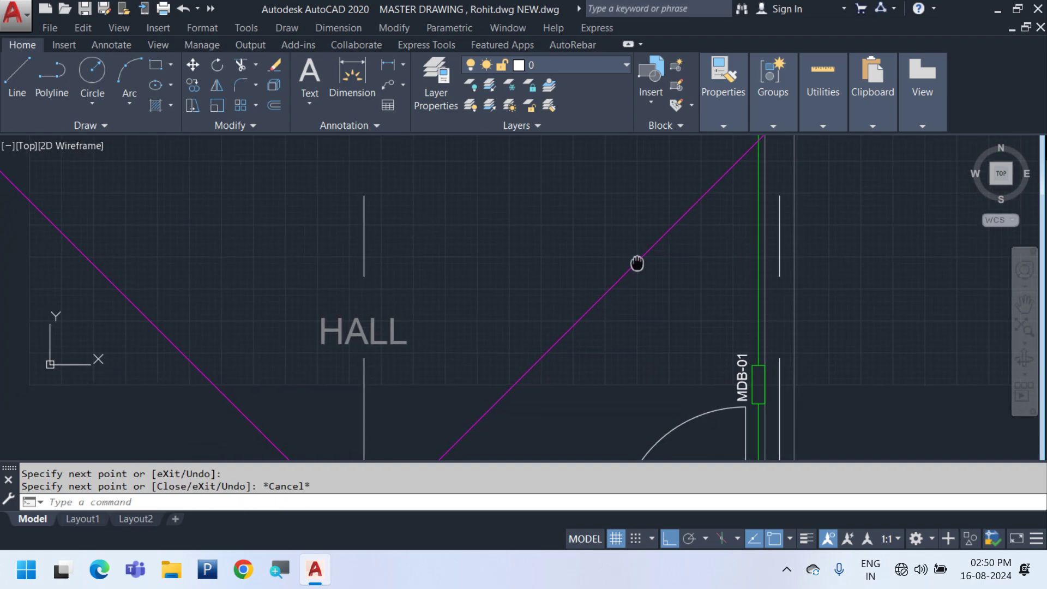
{"action": "type", "text": "c"}
{"action": "key", "text": "Return"}
{"action": "left_click", "coordinate": [571, 327]}
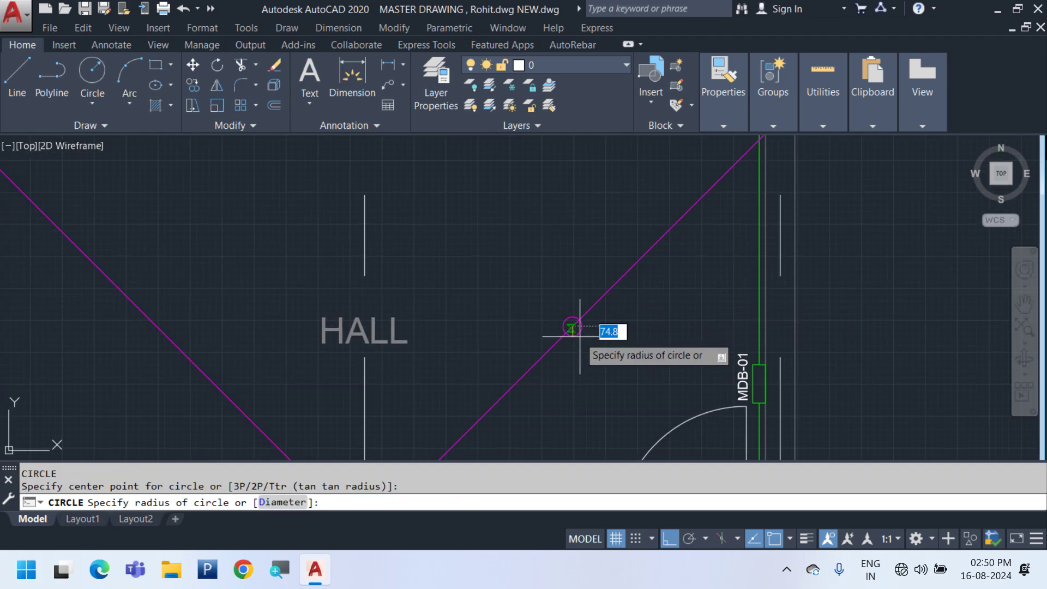
{"action": "left_click", "coordinate": [583, 338]}
{"action": "scroll", "coordinate": [572, 338], "scroll_direction": "up", "scroll_amount": 2}
{"action": "key", "text": "Return"}
{"action": "left_click", "coordinate": [571, 326]}
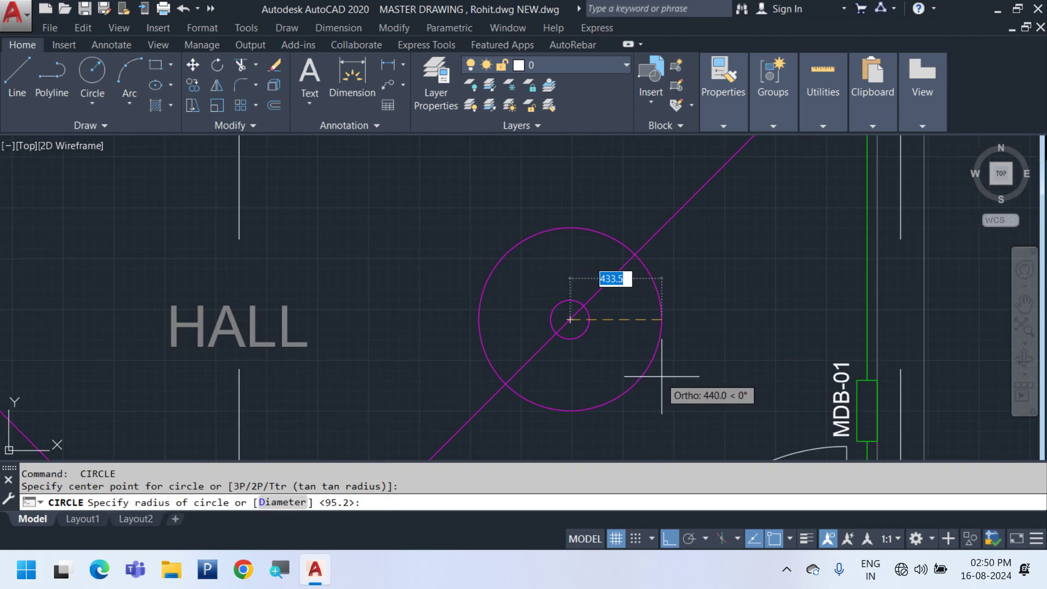
{"action": "left_click", "coordinate": [646, 355]}
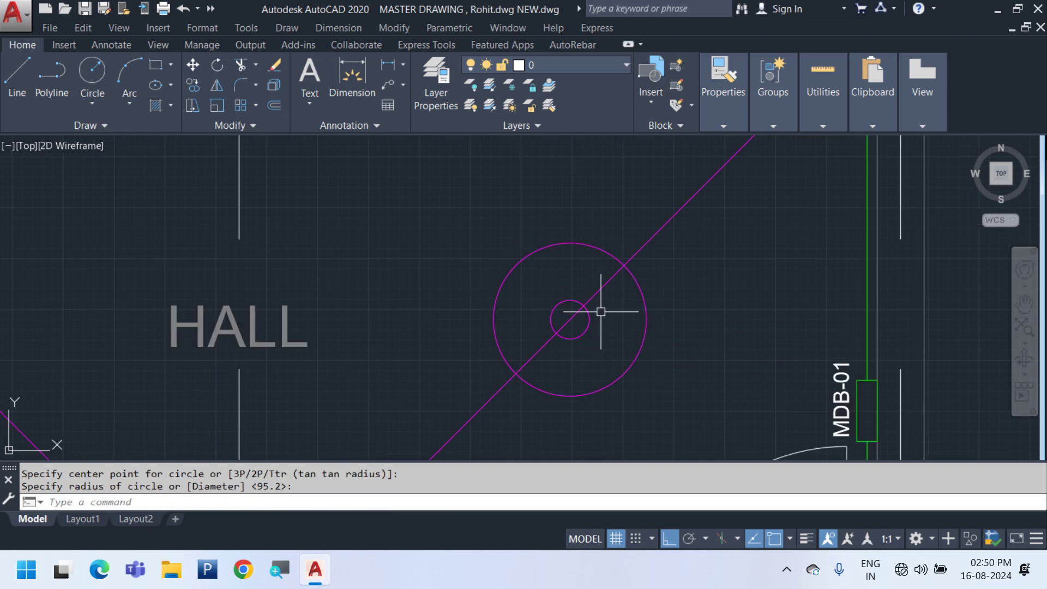
Erase the two diagonal guide lines and mirror the concentric circles about the hall's vertical centre line, keeping the originals
{"action": "scroll", "coordinate": [600, 311], "scroll_direction": "down", "scroll_amount": 5}
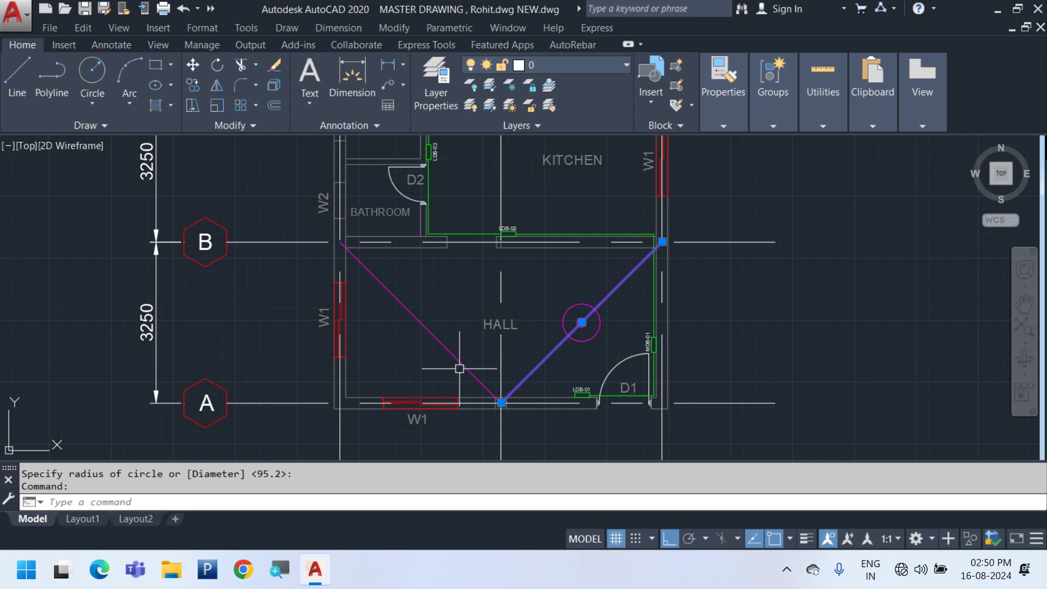
{"action": "left_click", "coordinate": [606, 353]}
{"action": "left_click", "coordinate": [567, 303]}
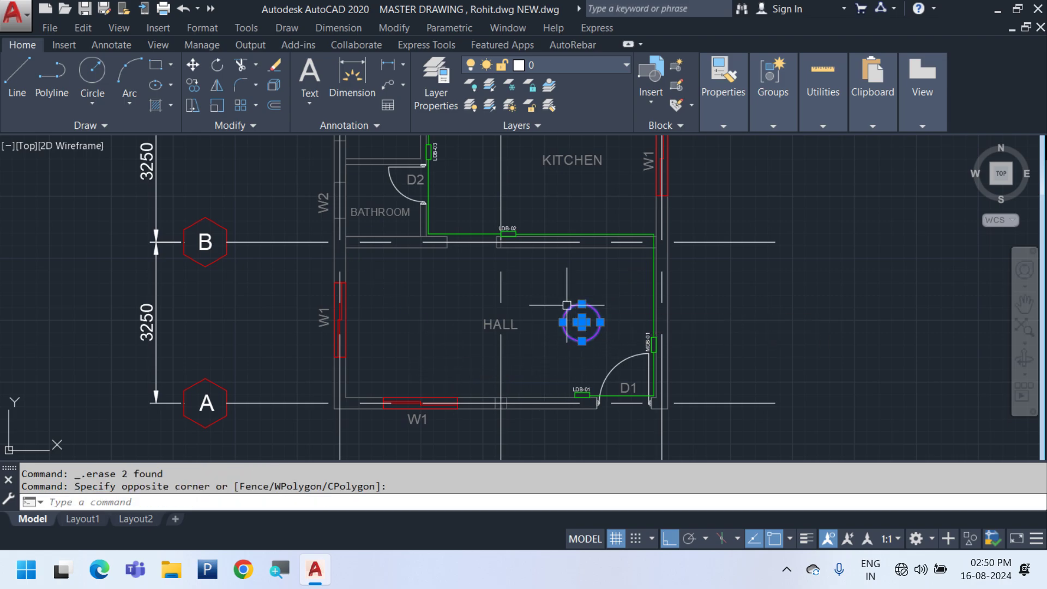
{"action": "type", "text": "mi"}
{"action": "key", "text": "Return"}
{"action": "left_click", "coordinate": [501, 403]}
{"action": "left_click", "coordinate": [536, 291]}
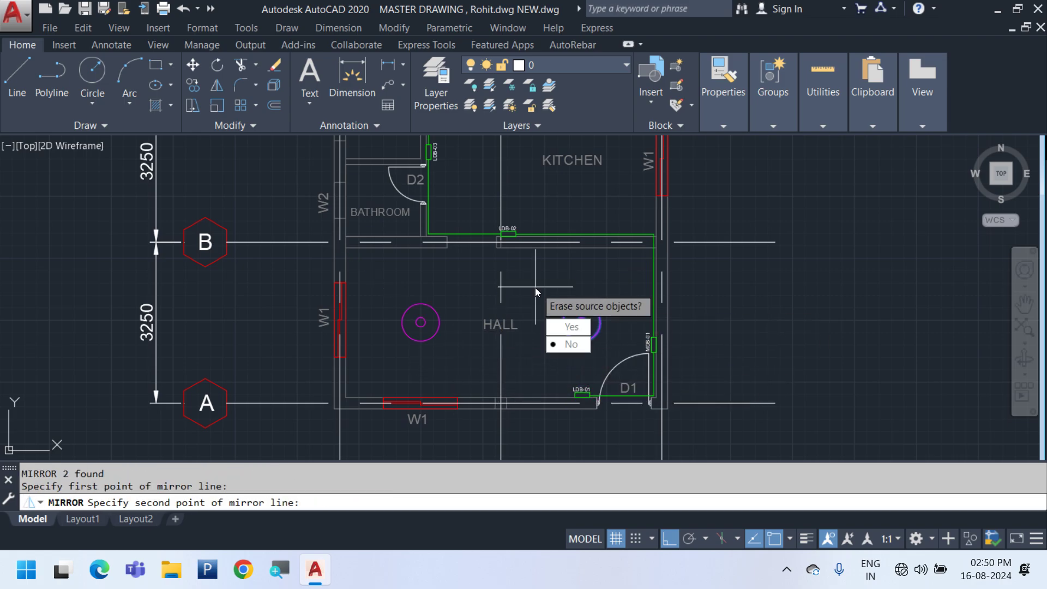
{"action": "key", "text": "Return"}
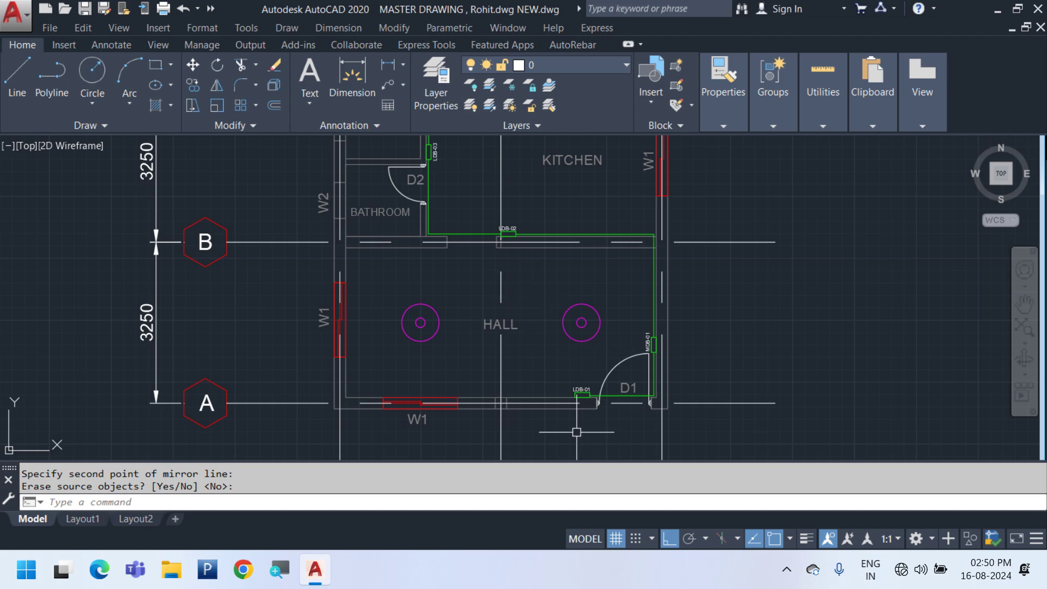
Draw a line from the west side of LDB-01 along the lower wall and up to the base of the western fixture
{"action": "scroll", "coordinate": [582, 395], "scroll_direction": "up", "scroll_amount": 2}
{"action": "type", "text": "l"}
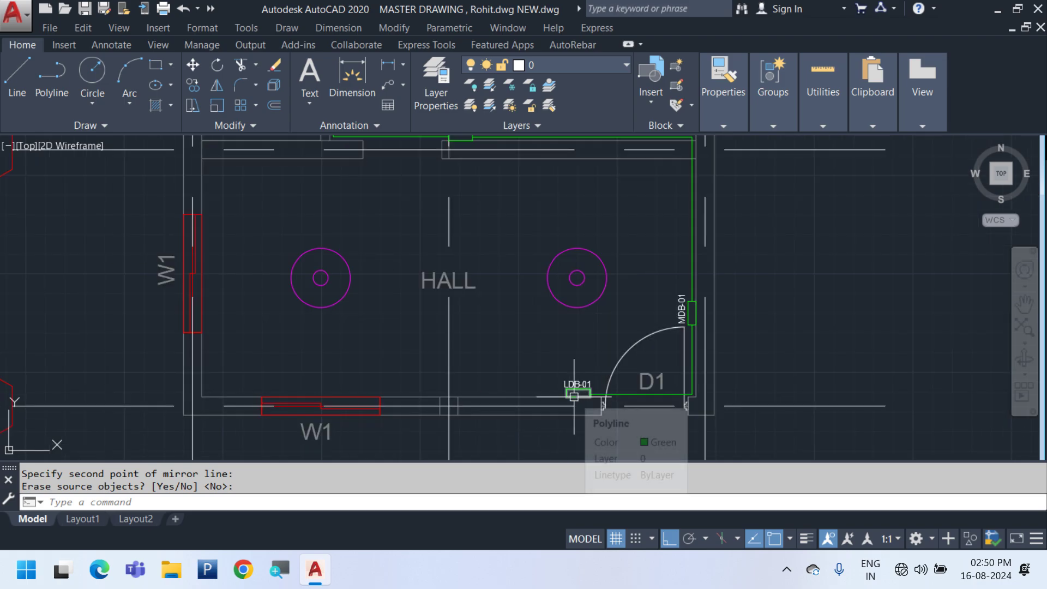
{"action": "key", "text": "Return"}
{"action": "scroll", "coordinate": [573, 397], "scroll_direction": "up", "scroll_amount": 4}
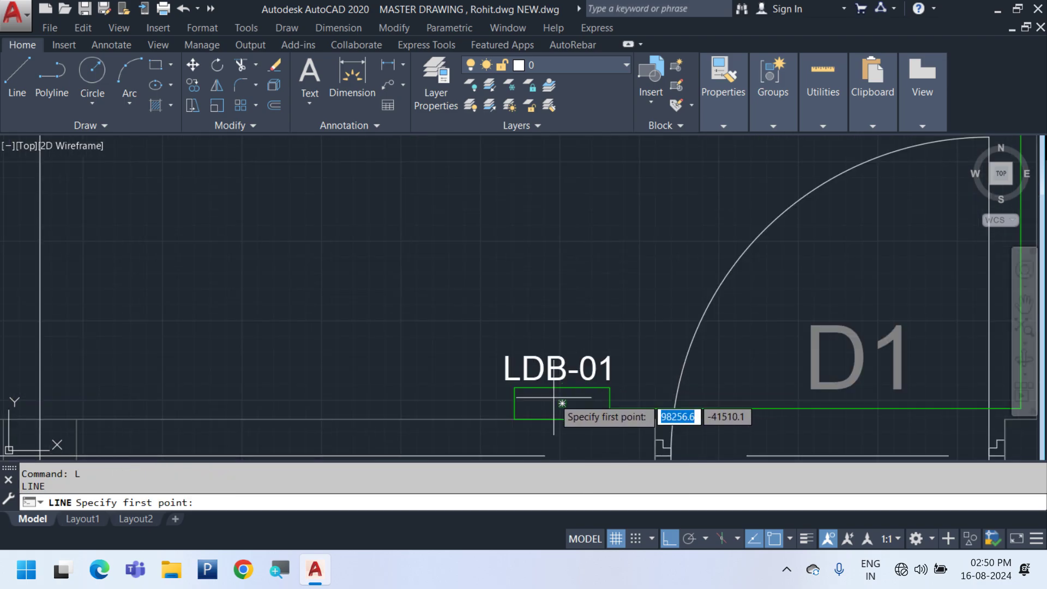
{"action": "left_click", "coordinate": [515, 407]}
{"action": "middle_click_drag", "start_coordinate": [416, 408], "coordinate": [762, 397]}
{"action": "scroll", "coordinate": [268, 319], "scroll_direction": "down", "scroll_amount": 4}
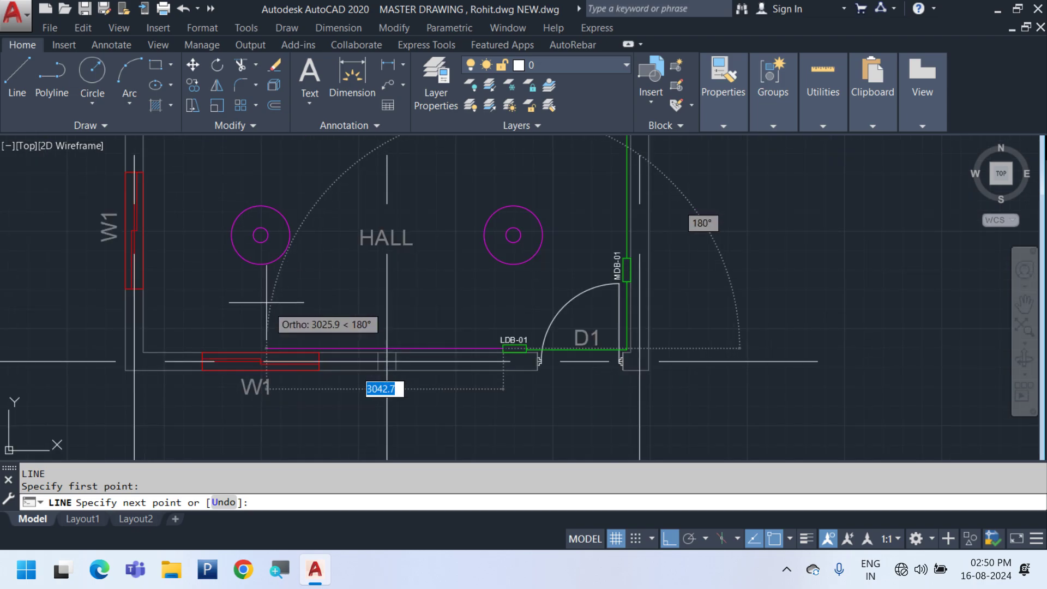
{"action": "left_click", "coordinate": [261, 287]}
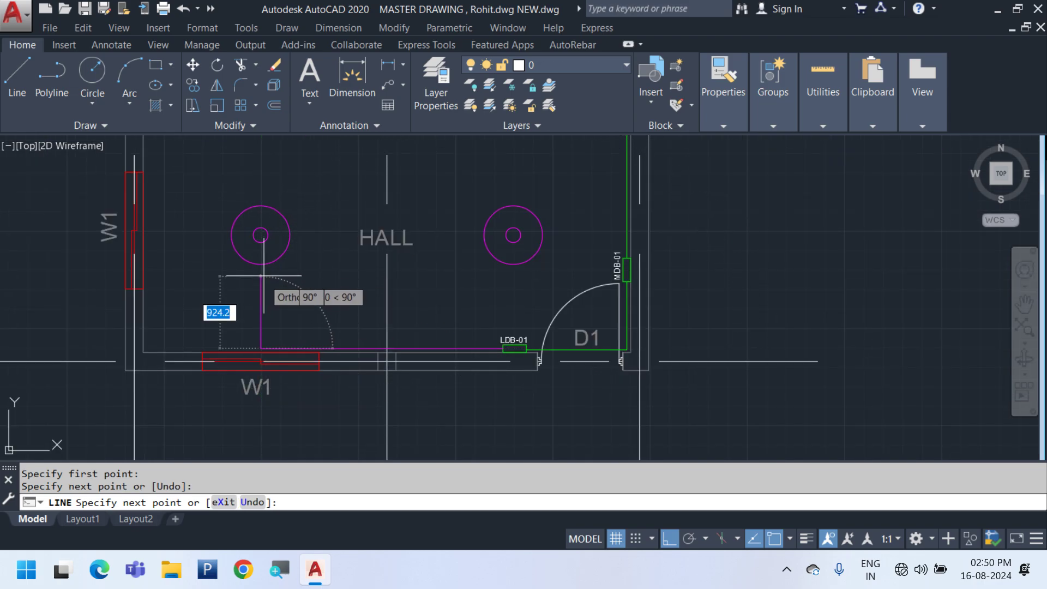
{"action": "left_click", "coordinate": [262, 275]}
{"action": "key", "text": "Escape"}
Draw a line from the eastern fixture's west side a short way west, then down to the LDB-01 wiring line
{"action": "key", "text": "Return"}
{"action": "scroll", "coordinate": [520, 287], "scroll_direction": "up", "scroll_amount": 4}
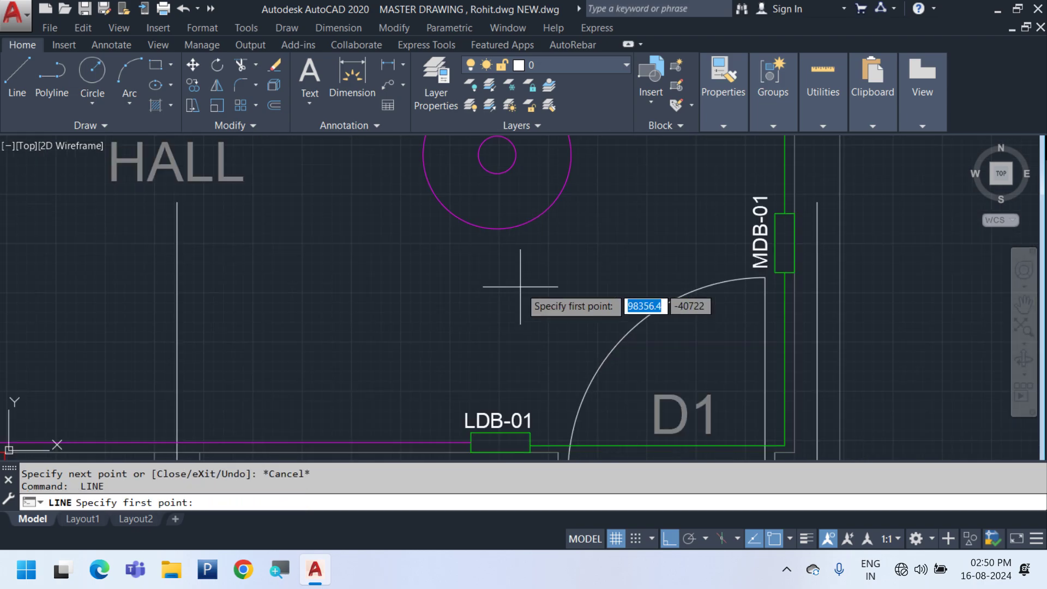
{"action": "scroll", "coordinate": [499, 239], "scroll_direction": "down", "scroll_amount": 2}
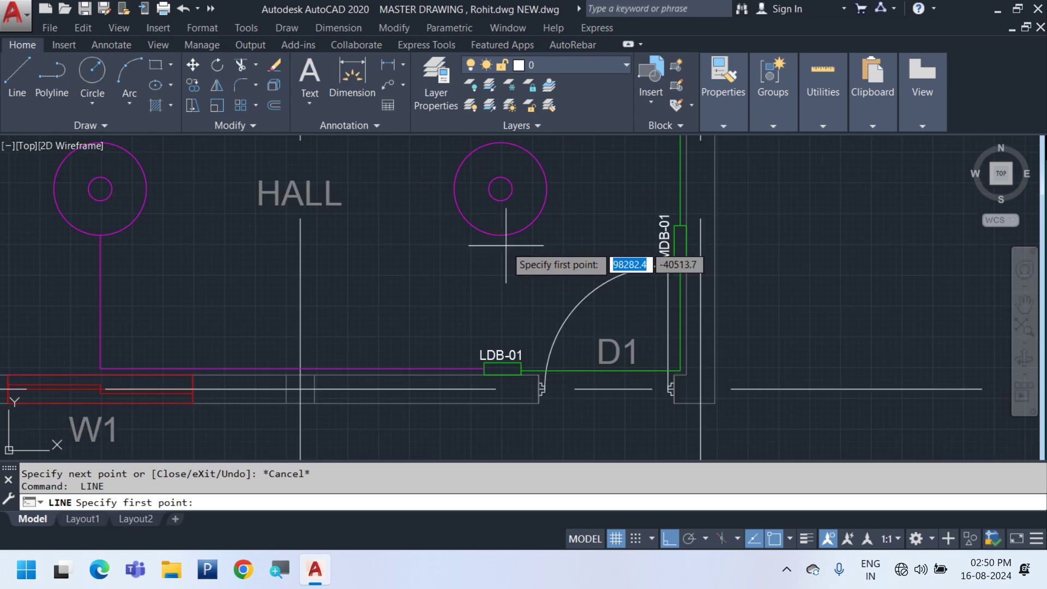
{"action": "left_click", "coordinate": [454, 189]}
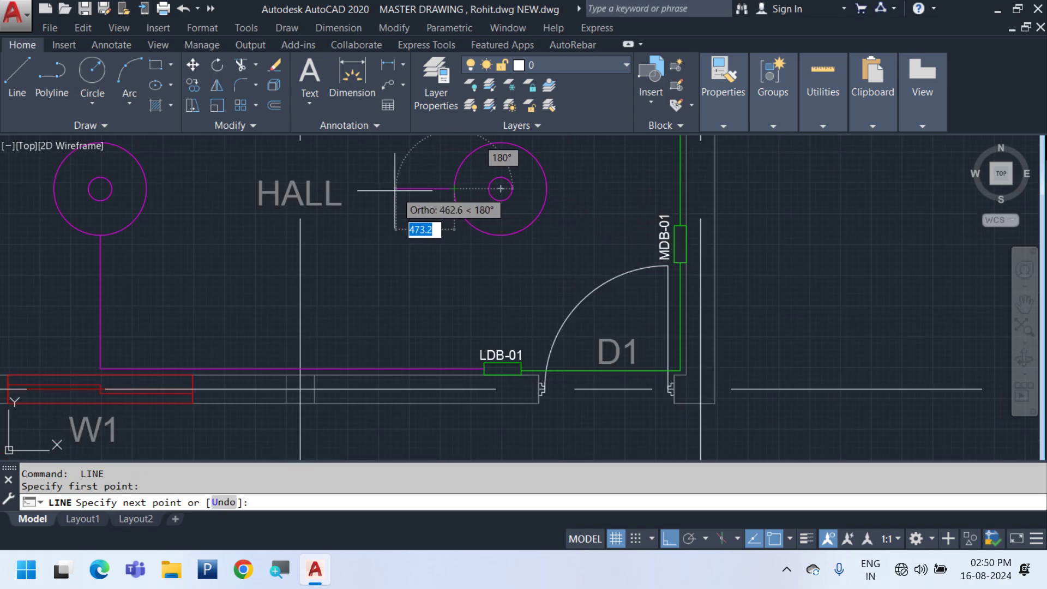
{"action": "left_click", "coordinate": [427, 188]}
{"action": "left_click", "coordinate": [427, 369]}
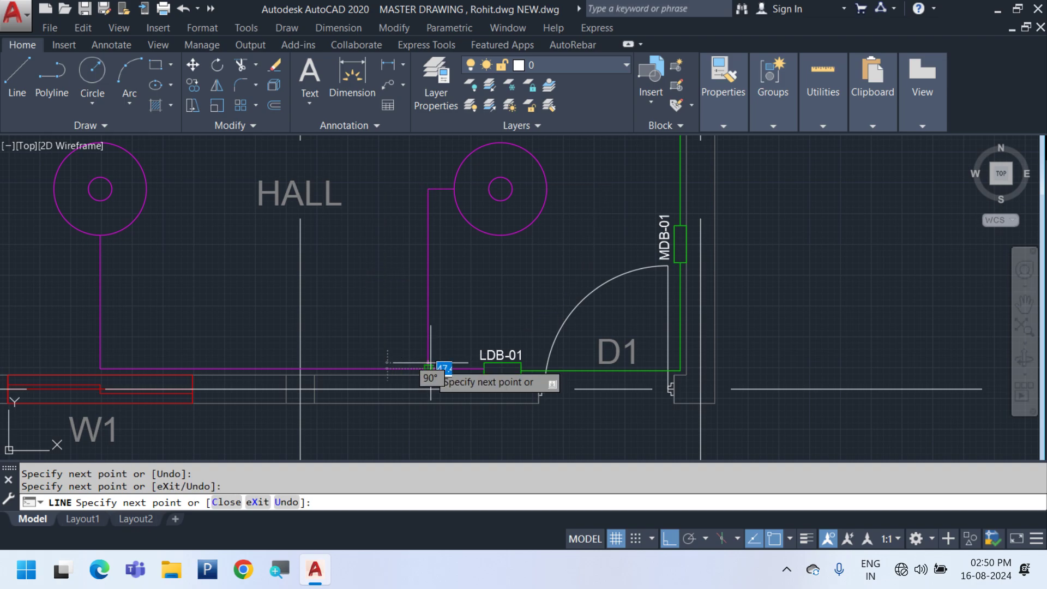
{"action": "key", "text": "Escape"}
Extend the wiring from the corner below the western fixture to the west wall and up beside the W1 window
{"action": "middle_click_drag", "start_coordinate": [521, 369], "coordinate": [562, 371]}
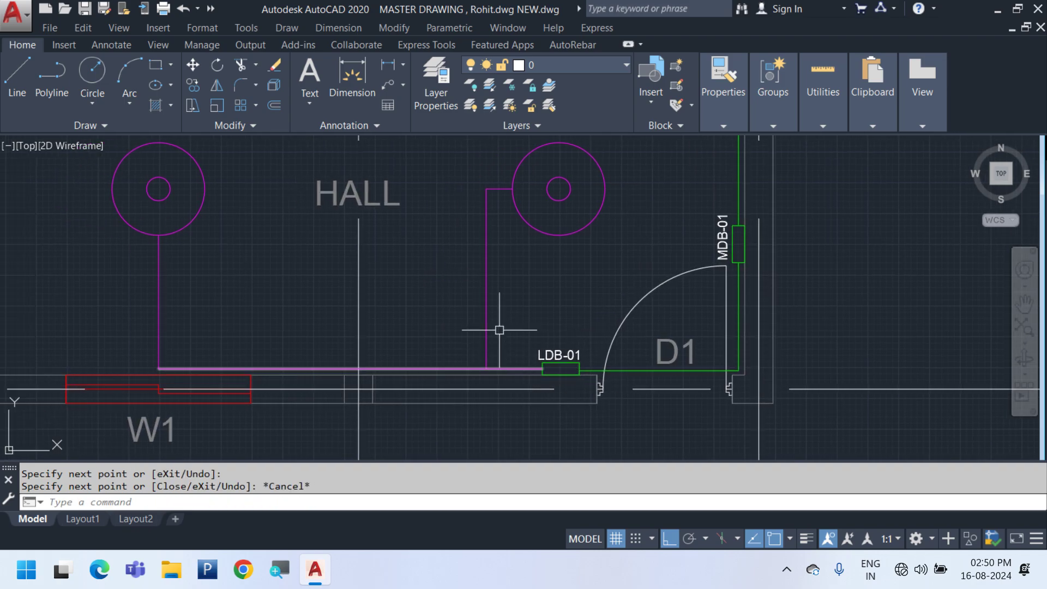
{"action": "scroll", "coordinate": [521, 285], "scroll_direction": "down", "scroll_amount": 5}
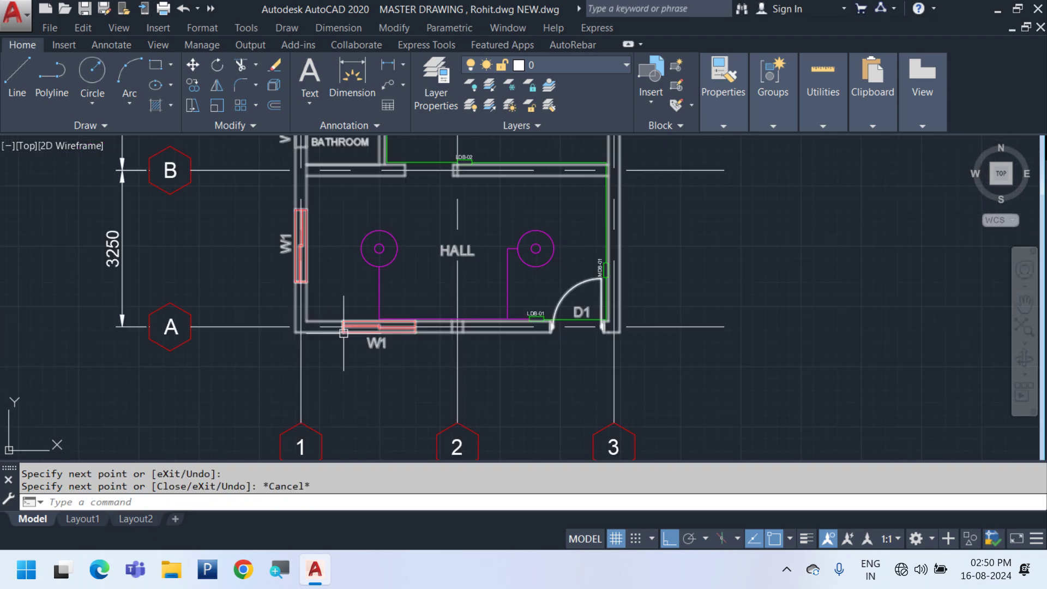
{"action": "scroll", "coordinate": [367, 285], "scroll_direction": "up", "scroll_amount": 6}
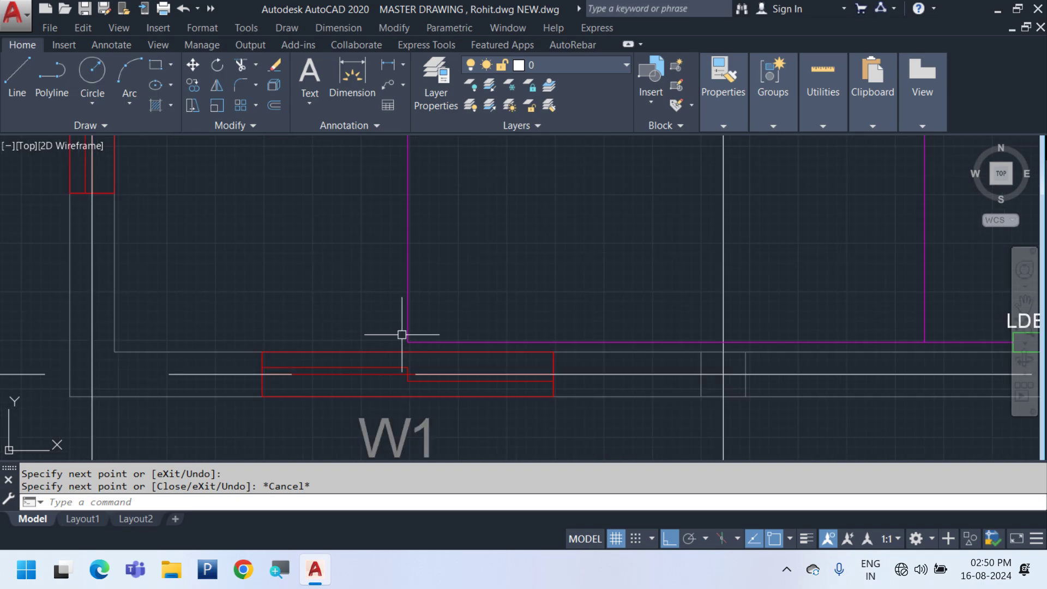
{"action": "type", "text": "l"}
{"action": "key", "text": "Return"}
{"action": "left_click", "coordinate": [402, 332]}
{"action": "scroll", "coordinate": [327, 341], "scroll_direction": "down", "scroll_amount": 2}
{"action": "left_click", "coordinate": [195, 328]}
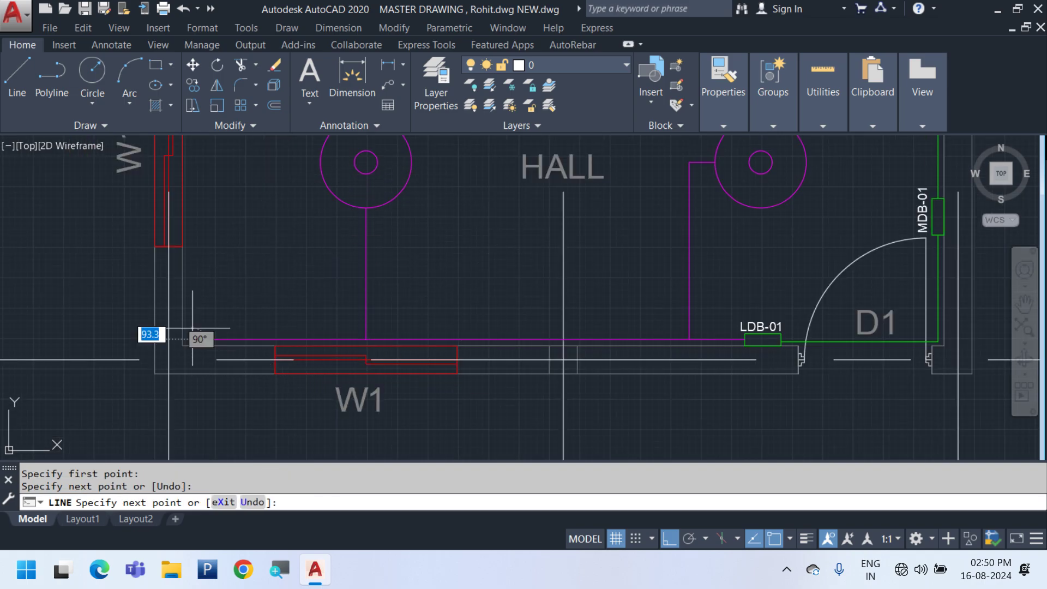
{"action": "middle_click_drag", "start_coordinate": [238, 219], "coordinate": [262, 354]}
{"action": "scroll", "coordinate": [252, 320], "scroll_direction": "down", "scroll_amount": 6}
{"action": "scroll", "coordinate": [248, 311], "scroll_direction": "up", "scroll_amount": 4}
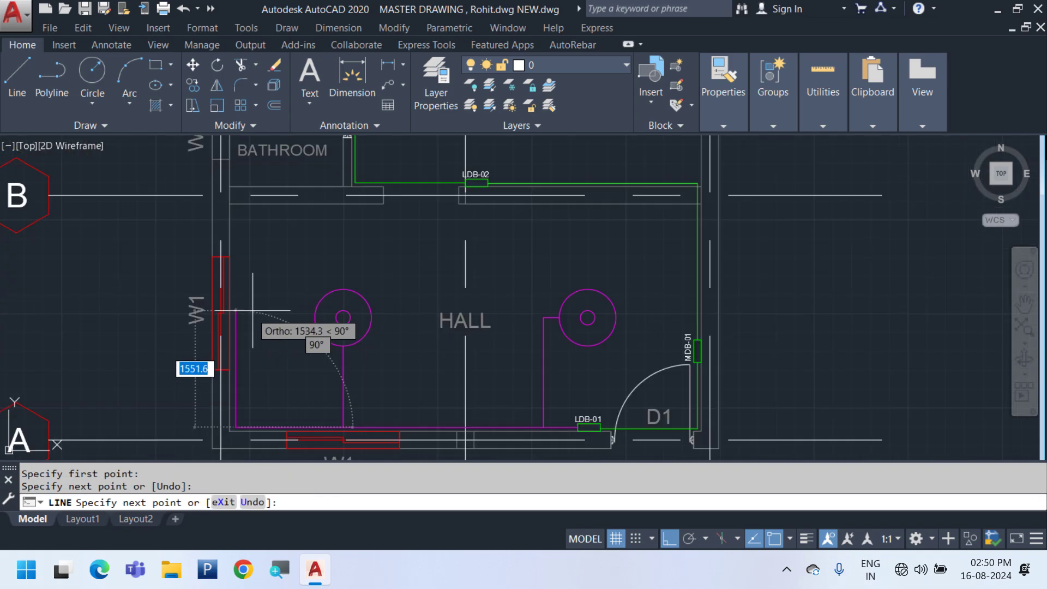
{"action": "key", "text": "Escape"}
Draw a small circle at the upper end of the wiring line beside the west wall's W1 window
{"action": "scroll", "coordinate": [236, 322], "scroll_direction": "up", "scroll_amount": 3}
{"action": "middle_click_drag", "start_coordinate": [252, 320], "coordinate": [380, 288]}
{"action": "type", "text": "c"}
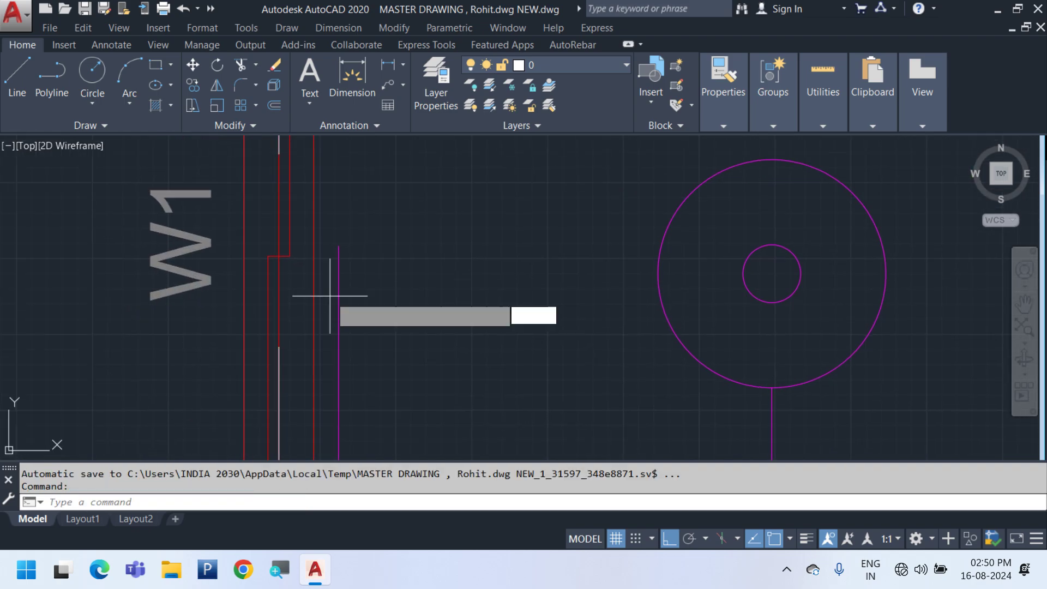
{"action": "key", "text": "Return"}
{"action": "scroll", "coordinate": [368, 208], "scroll_direction": "up", "scroll_amount": 3}
{"action": "left_click", "coordinate": [344, 196]}
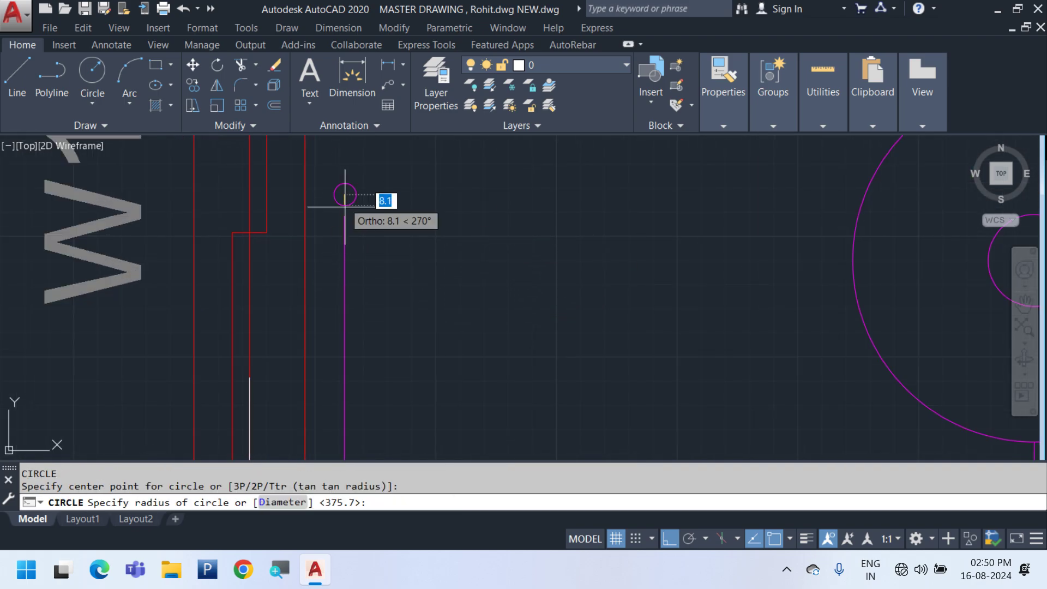
{"action": "left_click", "coordinate": [353, 213]}
{"action": "middle_click_drag", "start_coordinate": [386, 214], "coordinate": [385, 252]}
Draw two short ray lines outside the small circle, a horizontal one on its east side and a vertical one above it
{"action": "key", "text": "Return"}
{"action": "scroll", "coordinate": [367, 235], "scroll_direction": "up", "scroll_amount": 4}
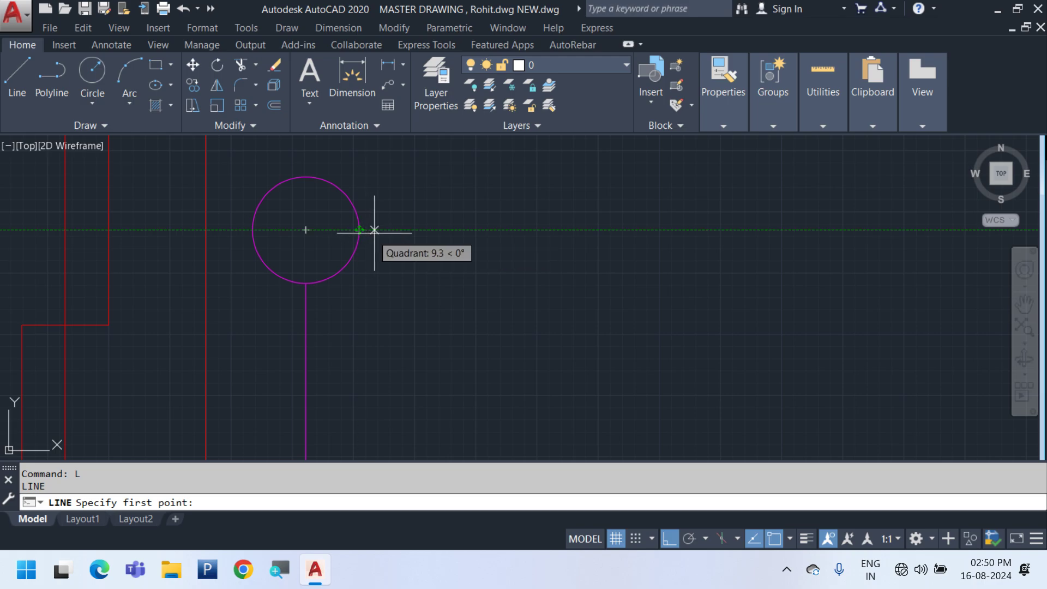
{"action": "left_click", "coordinate": [388, 230]}
{"action": "left_click", "coordinate": [432, 229]}
{"action": "key", "text": "Escape"}
{"action": "key", "text": "Return"}
{"action": "middle_click_drag", "start_coordinate": [377, 191], "coordinate": [371, 242]}
{"action": "key", "text": "Return"}
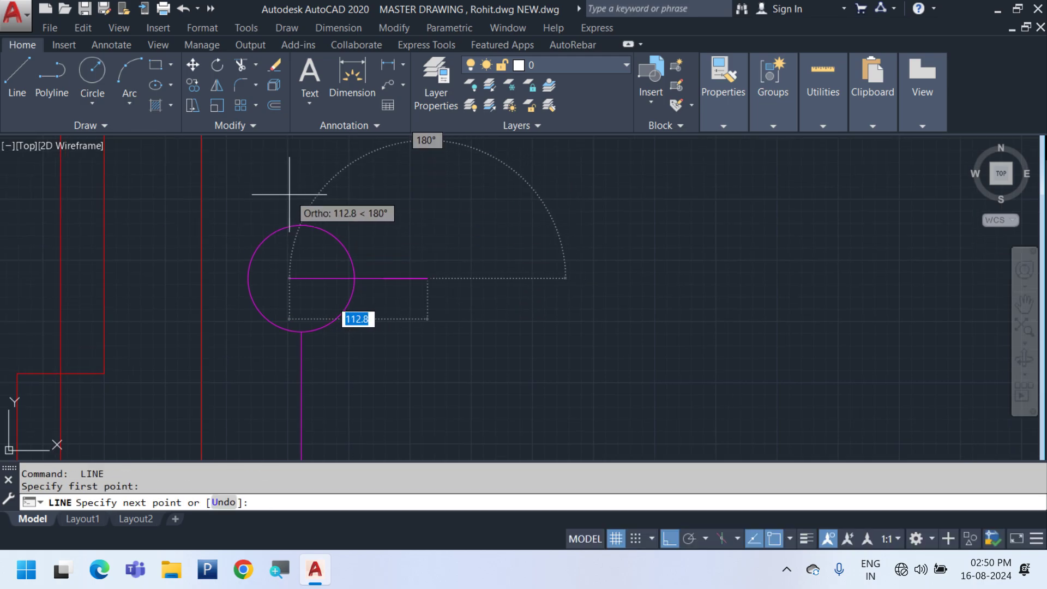
{"action": "key", "text": "Escape"}
{"action": "key", "text": "Return"}
{"action": "left_click", "coordinate": [297, 207]}
{"action": "left_click", "coordinate": [298, 164]}
{"action": "key", "text": "Escape"}
{"action": "key", "text": "Return"}
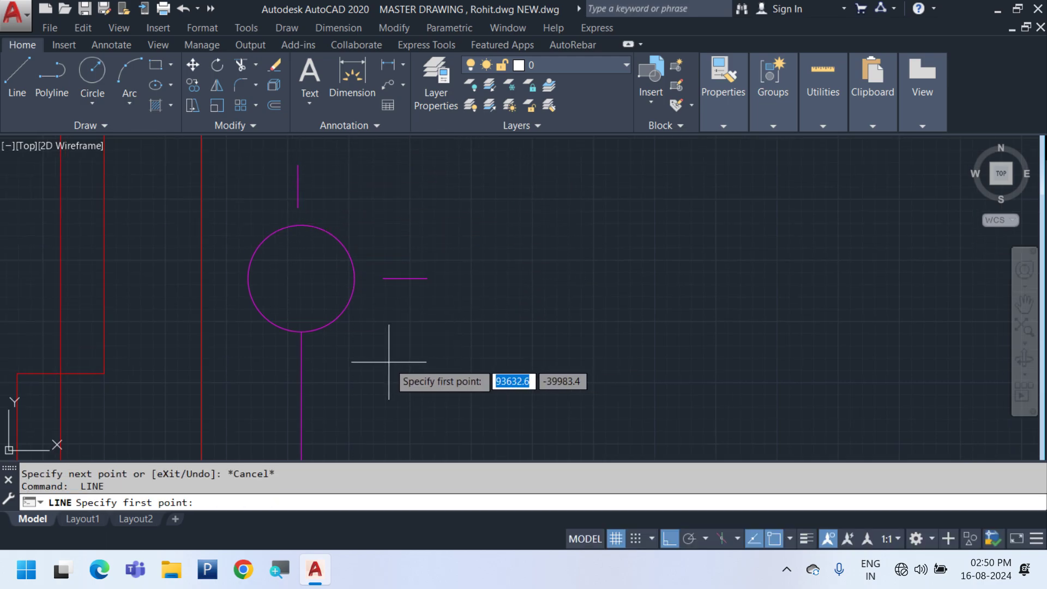
{"action": "scroll", "coordinate": [330, 326], "scroll_direction": "down", "scroll_amount": 10}
{"action": "middle_click_drag", "start_coordinate": [458, 416], "coordinate": [257, 295]}
{"action": "key", "text": "Escape"}
{"action": "scroll", "coordinate": [240, 302], "scroll_direction": "down", "scroll_amount": 2}
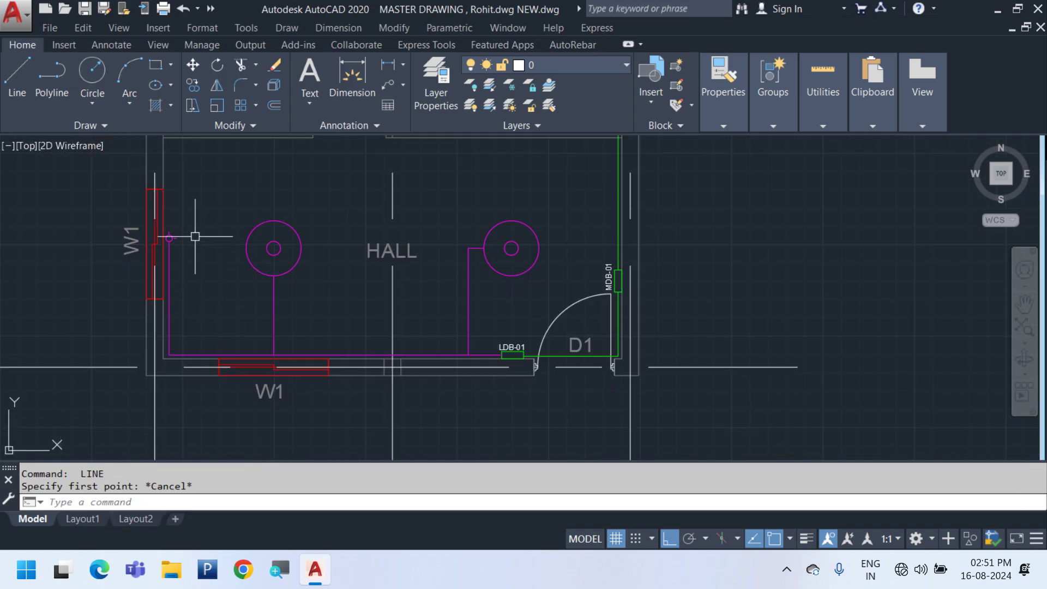
Mirror the small wall fixture, its rays and its vertical wiring line to the east wall about the hall's vertical centre line, keeping the originals
{"action": "middle_click_drag", "start_coordinate": [369, 325], "coordinate": [332, 344]}
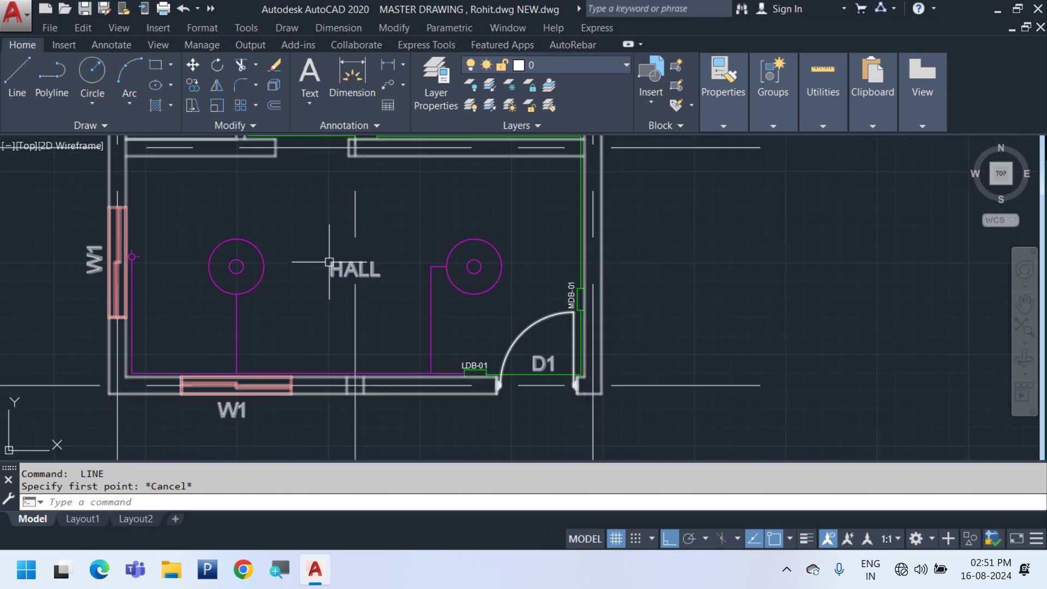
{"action": "scroll", "coordinate": [127, 267], "scroll_direction": "up", "scroll_amount": 5}
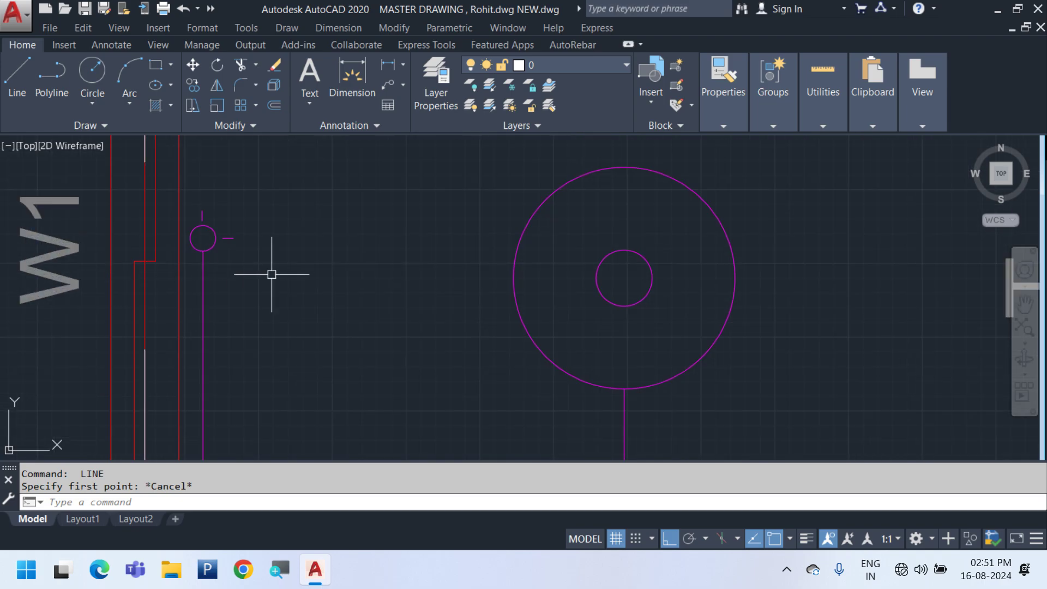
{"action": "left_click", "coordinate": [289, 277]}
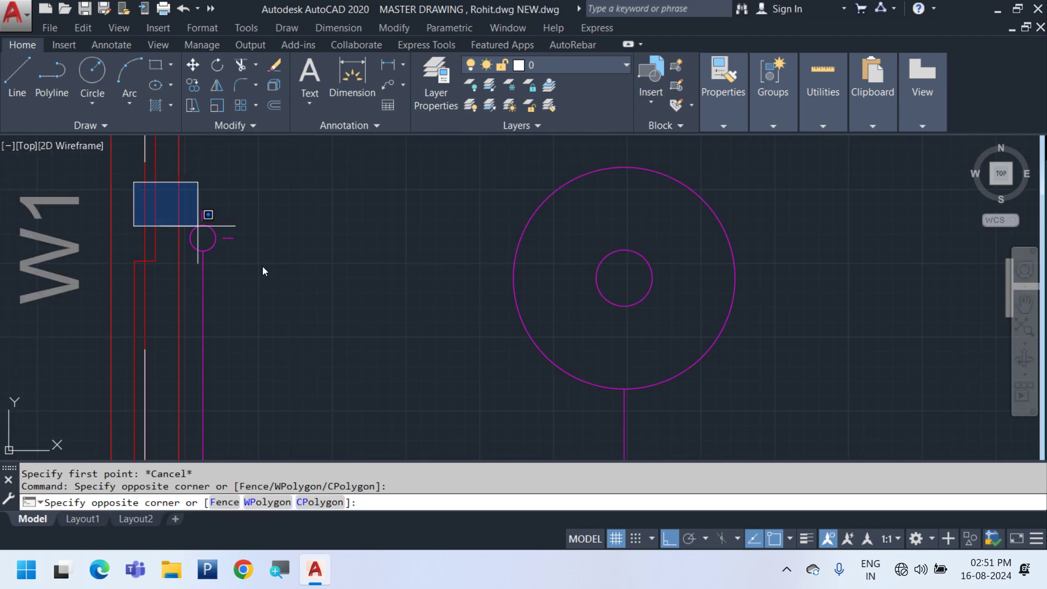
{"action": "left_click", "coordinate": [256, 264]}
{"action": "right_click", "coordinate": [302, 208]}
{"action": "left_click", "coordinate": [271, 346]}
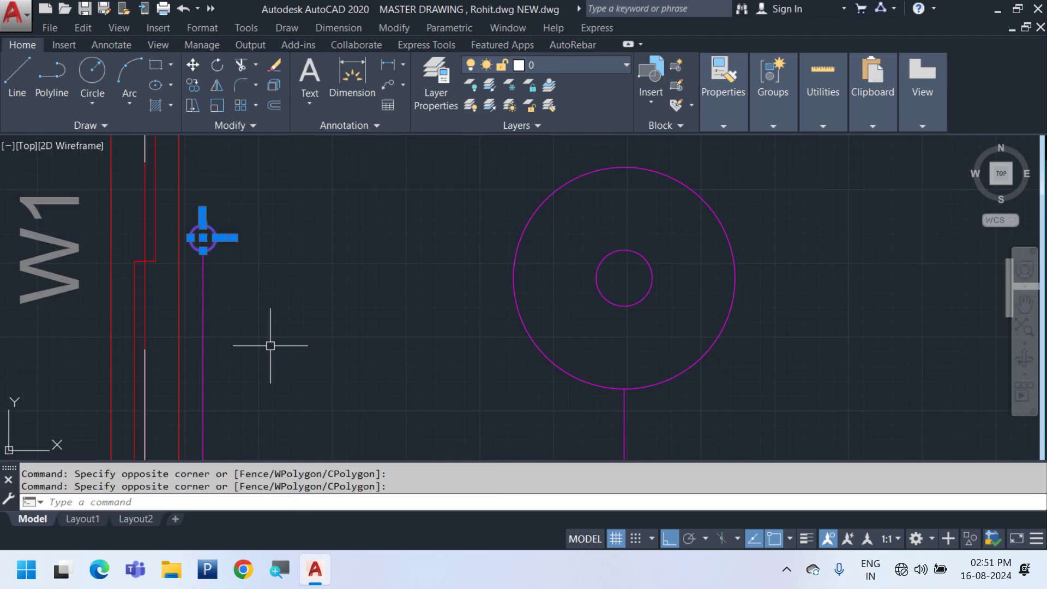
{"action": "scroll", "coordinate": [201, 336], "scroll_direction": "down", "scroll_amount": 5}
{"action": "type", "text": "i"}
{"action": "key", "text": "Return"}
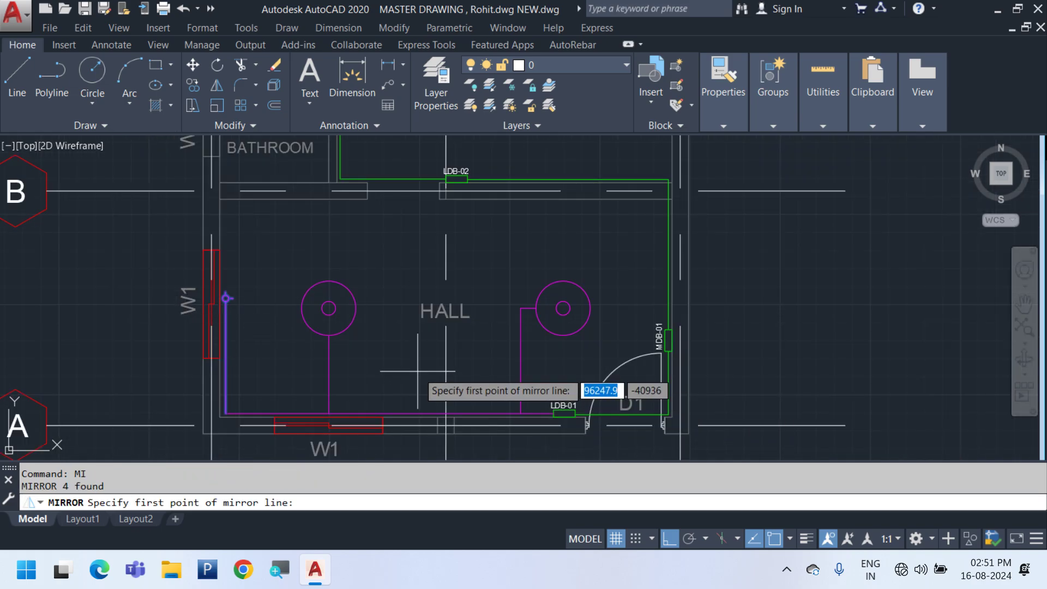
{"action": "middle_click_drag", "start_coordinate": [464, 453], "coordinate": [481, 362]}
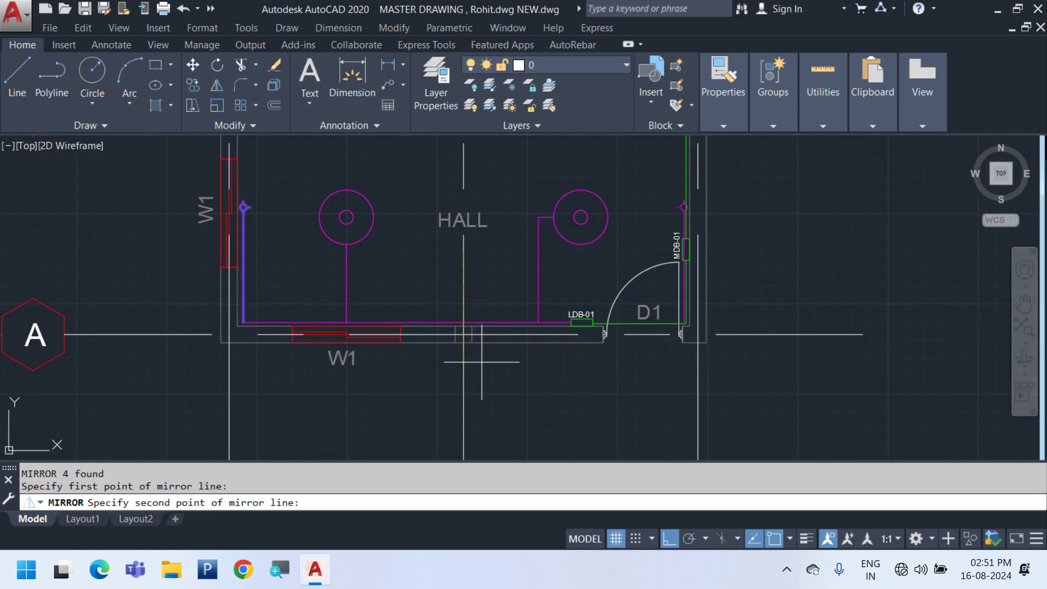
{"action": "left_click", "coordinate": [463, 406]}
{"action": "key", "text": "Return"}
{"action": "scroll", "coordinate": [774, 333], "scroll_direction": "up", "scroll_amount": 5}
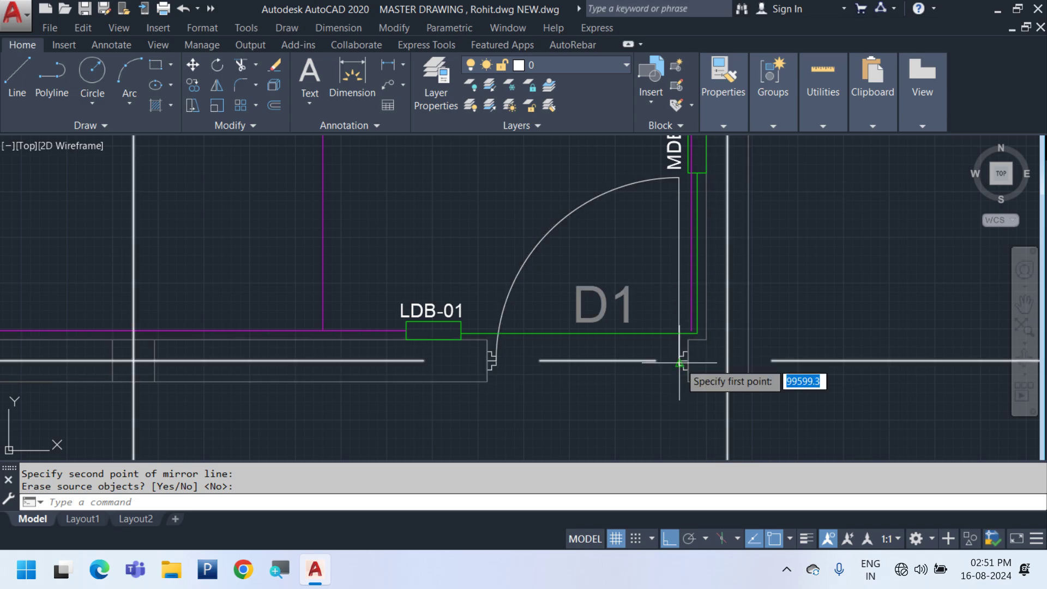
{"action": "type", "text": "l"}
{"action": "key", "text": "Return"}
{"action": "scroll", "coordinate": [682, 344], "scroll_direction": "down", "scroll_amount": 5}
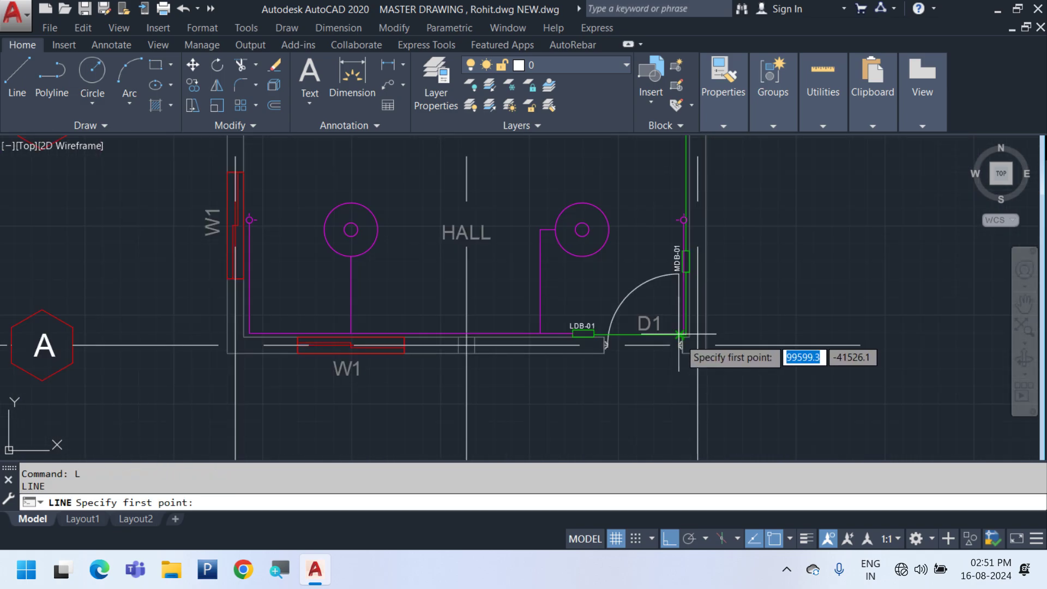
{"action": "scroll", "coordinate": [562, 344], "scroll_direction": "up", "scroll_amount": 2}
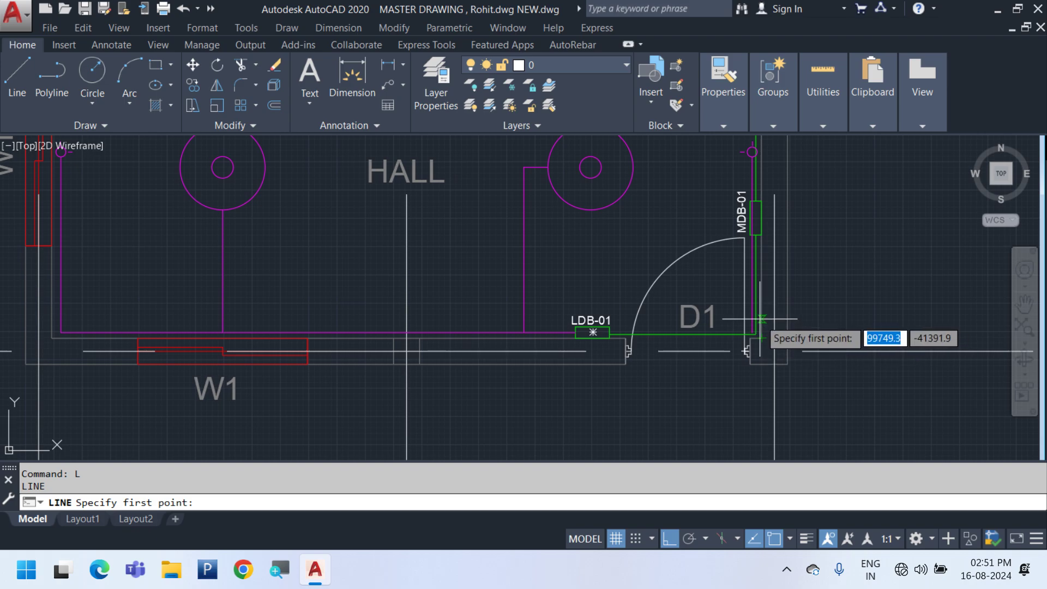
{"action": "scroll", "coordinate": [758, 327], "scroll_direction": "up", "scroll_amount": 4}
{"action": "key", "text": "Escape"}
Erase the mirrored vertical wiring line beside MDB-01 and draw a short vertical ray line below the mirrored small circle
{"action": "scroll", "coordinate": [743, 344], "scroll_direction": "down", "scroll_amount": 3}
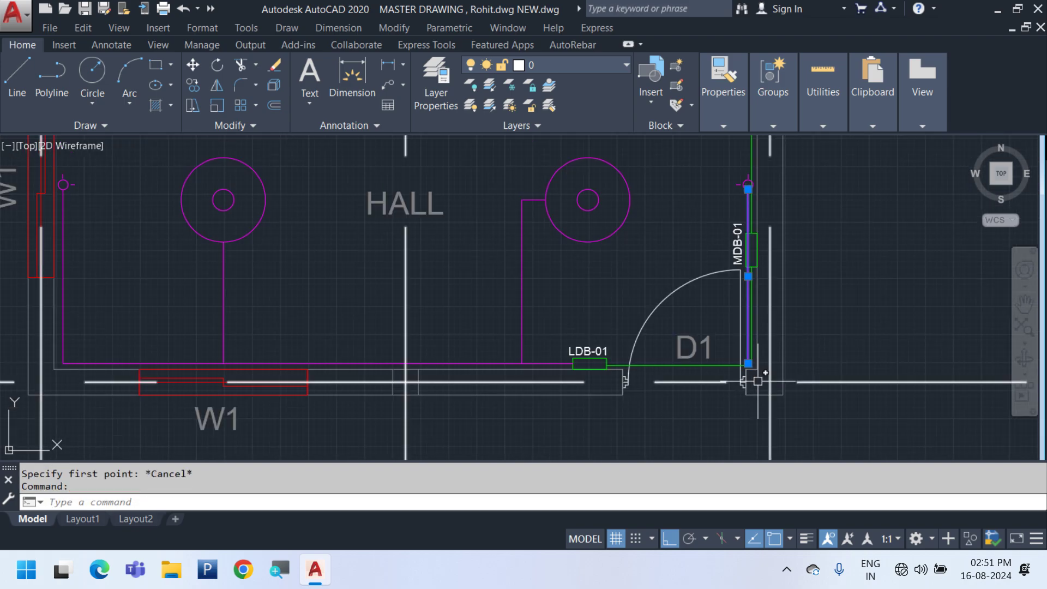
{"action": "key", "text": "Delete"}
{"action": "scroll", "coordinate": [756, 354], "scroll_direction": "up", "scroll_amount": 5}
{"action": "key", "text": "l"}
{"action": "key", "text": "Return"}
{"action": "scroll", "coordinate": [787, 310], "scroll_direction": "up", "scroll_amount": 3}
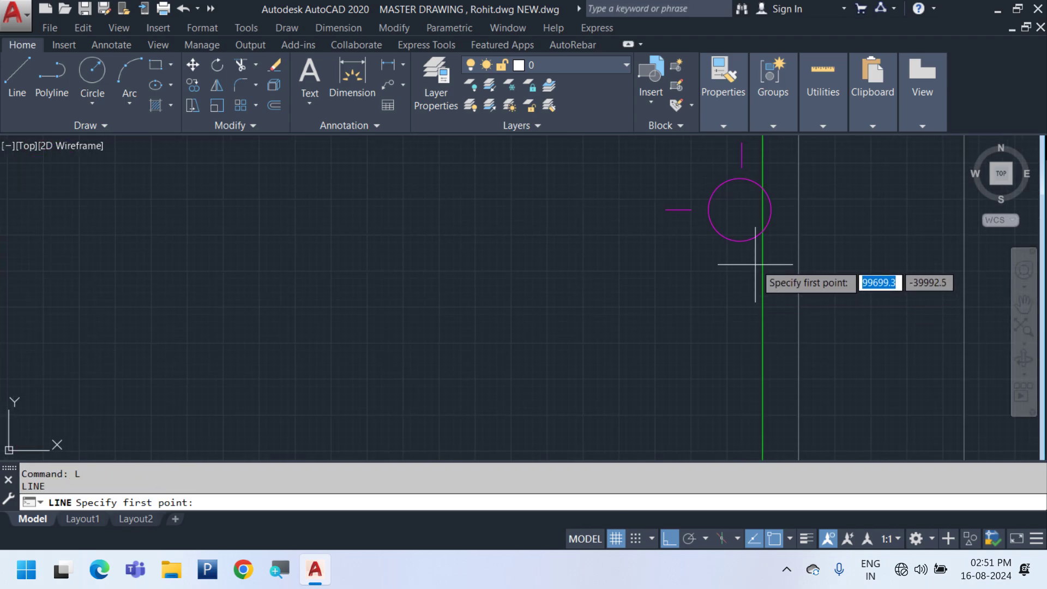
{"action": "left_click", "coordinate": [740, 242]}
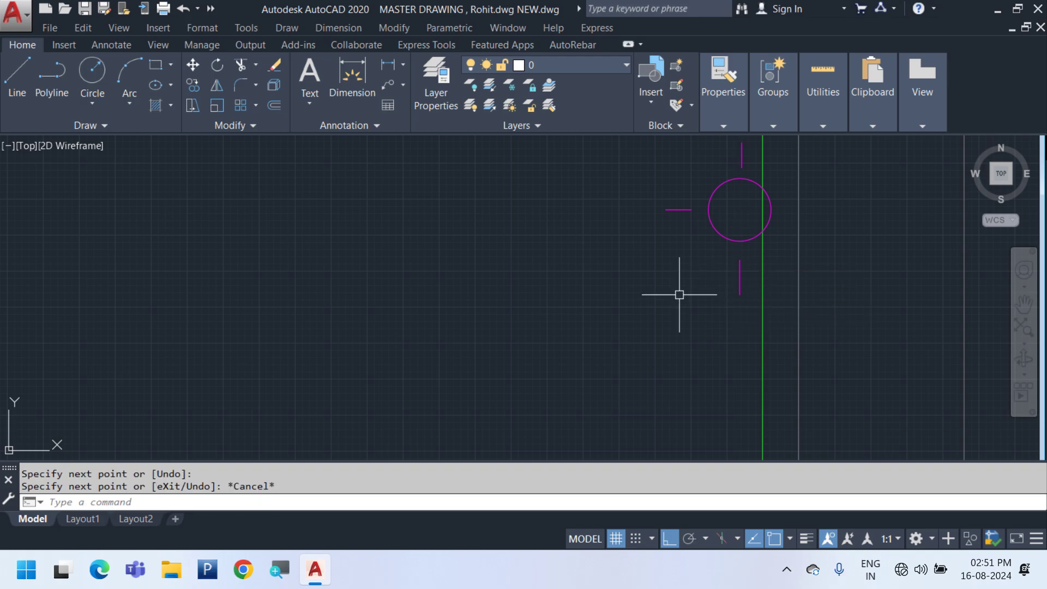
Draw a stepped wiring line from the west ray of the small east-wall fixture to the west quadrant of the eastern ceiling fixture's outer circle
{"action": "middle_click_drag", "start_coordinate": [679, 295], "coordinate": [859, 365]}
{"action": "key", "text": "Return"}
{"action": "left_click", "coordinate": [844, 281]}
{"action": "scroll", "coordinate": [552, 335], "scroll_direction": "down", "scroll_amount": 3}
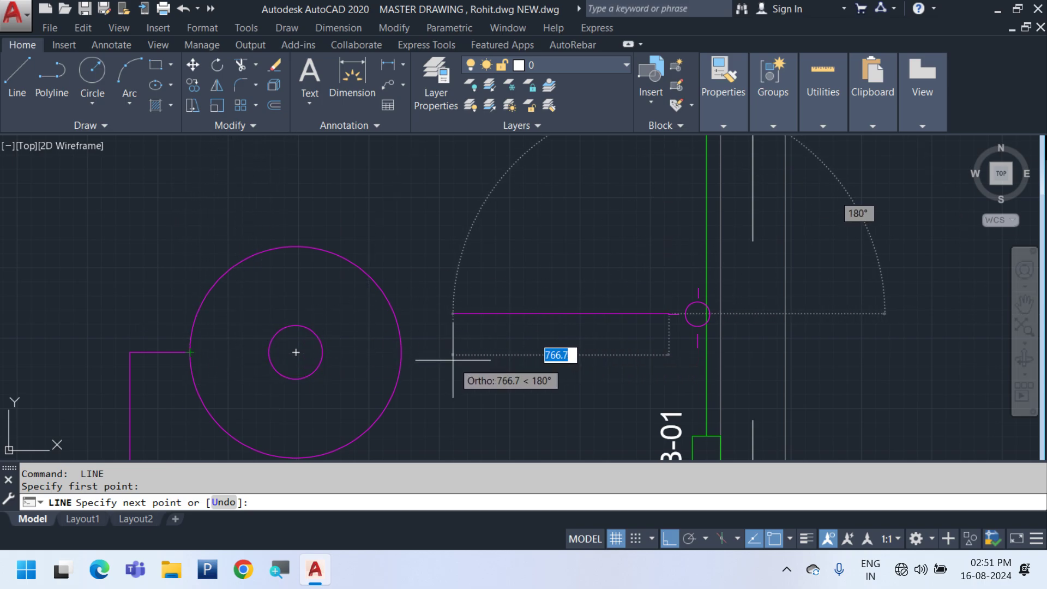
{"action": "left_click", "coordinate": [502, 353]}
{"action": "left_click", "coordinate": [480, 351]}
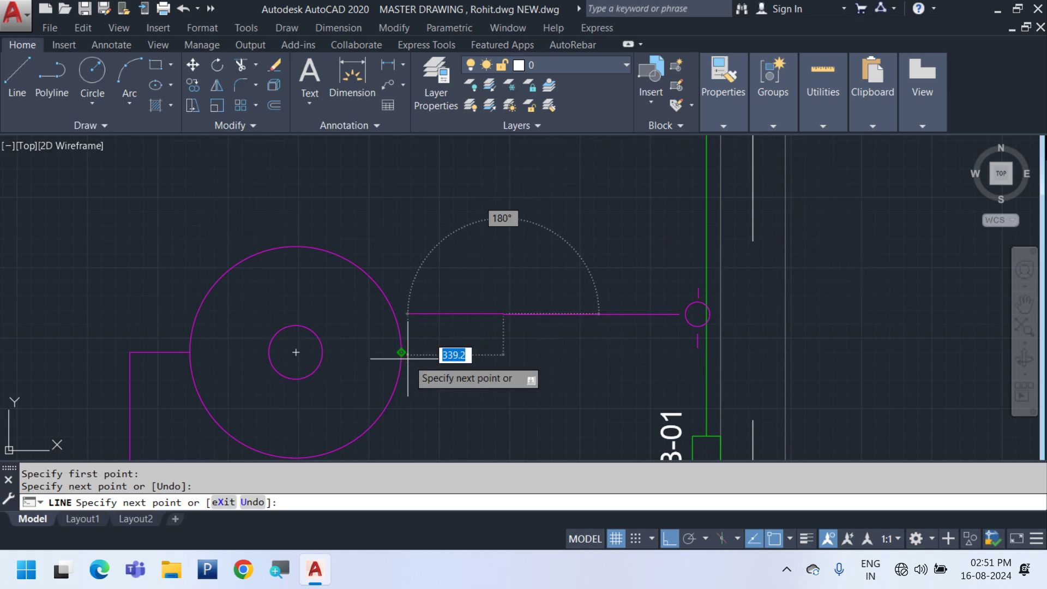
{"action": "left_click", "coordinate": [190, 351]}
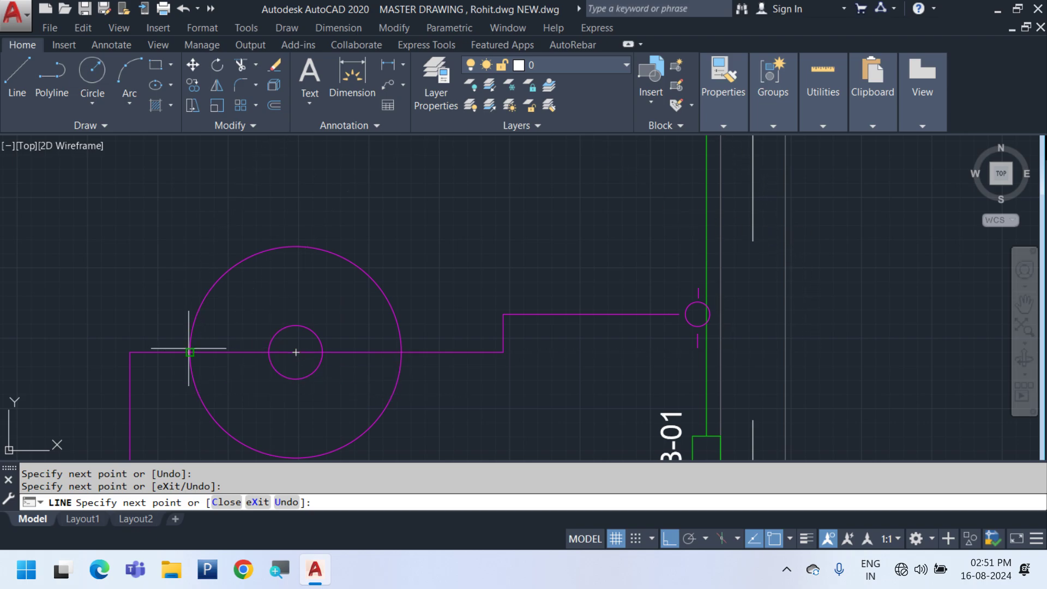
{"action": "key", "text": "Escape"}
{"action": "scroll", "coordinate": [478, 336], "scroll_direction": "down", "scroll_amount": 6}
{"action": "middle_click_drag", "start_coordinate": [565, 375], "coordinate": [638, 325]}
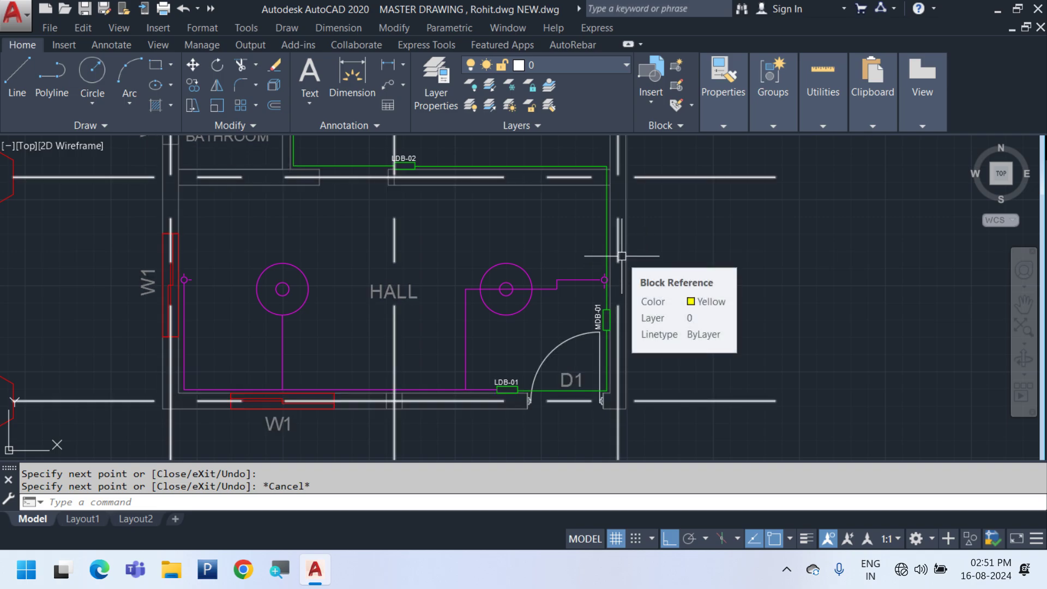
{"action": "type", "text": "c"}
{"action": "key", "text": "Return"}
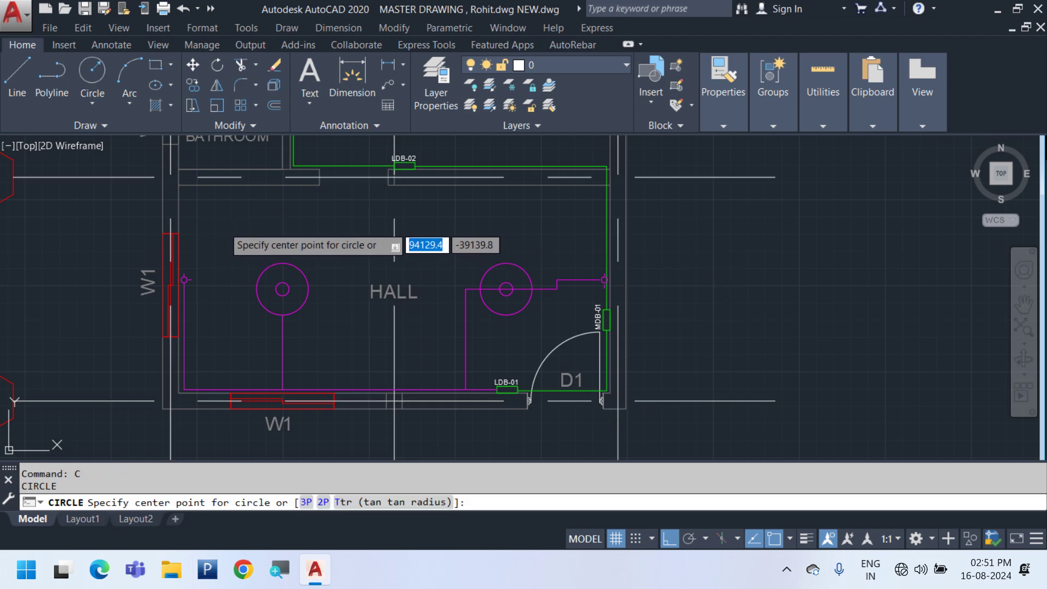
{"action": "key", "text": "Escape"}
{"action": "key", "text": "Escape"}
Draw a 150 by 150 square in the hall's northwest area, above the western ceiling fixture
{"action": "type", "text": "REC"}
{"action": "key", "text": "Return"}
{"action": "left_click", "coordinate": [217, 207]}
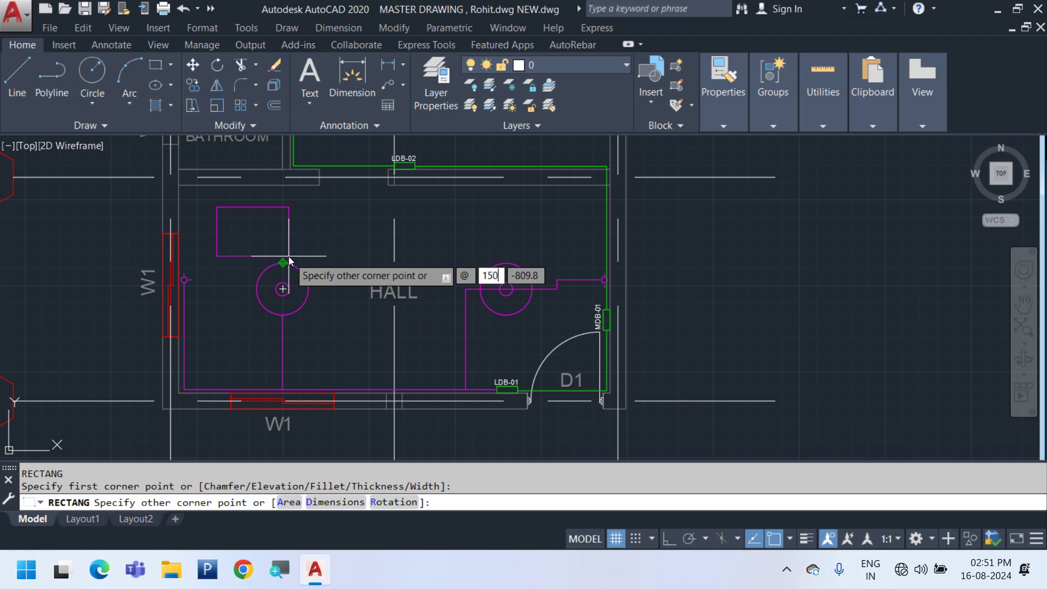
{"action": "type", "text": "@150,150"}
{"action": "key", "text": "Return"}
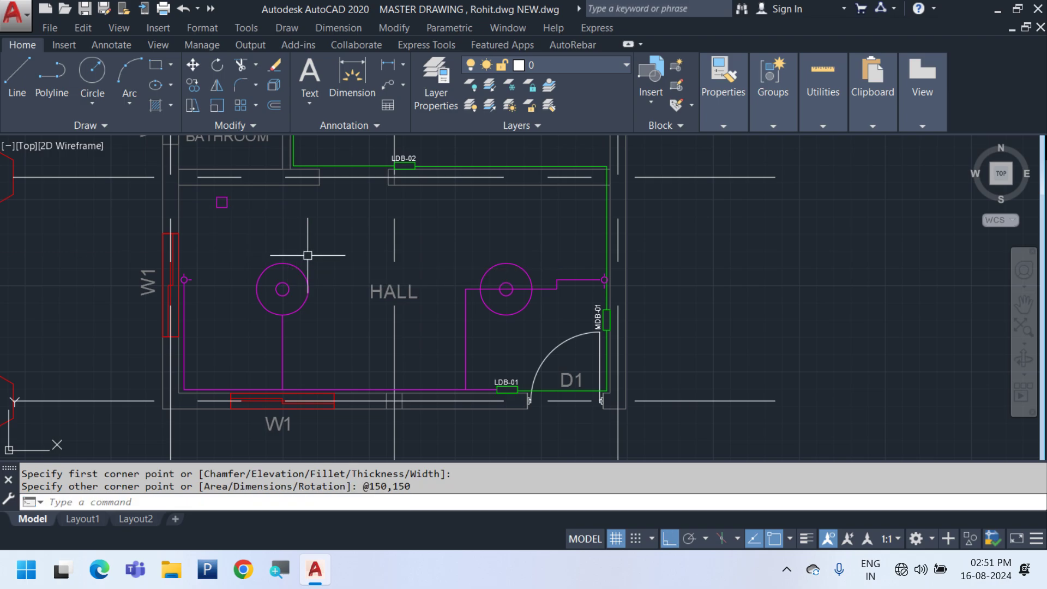
Move the small square by its upper-left corner onto the hall's inner northwest wall corner
{"action": "scroll", "coordinate": [195, 179], "scroll_direction": "up", "scroll_amount": 4}
{"action": "left_click", "coordinate": [332, 287]}
{"action": "left_click", "coordinate": [192, 239]}
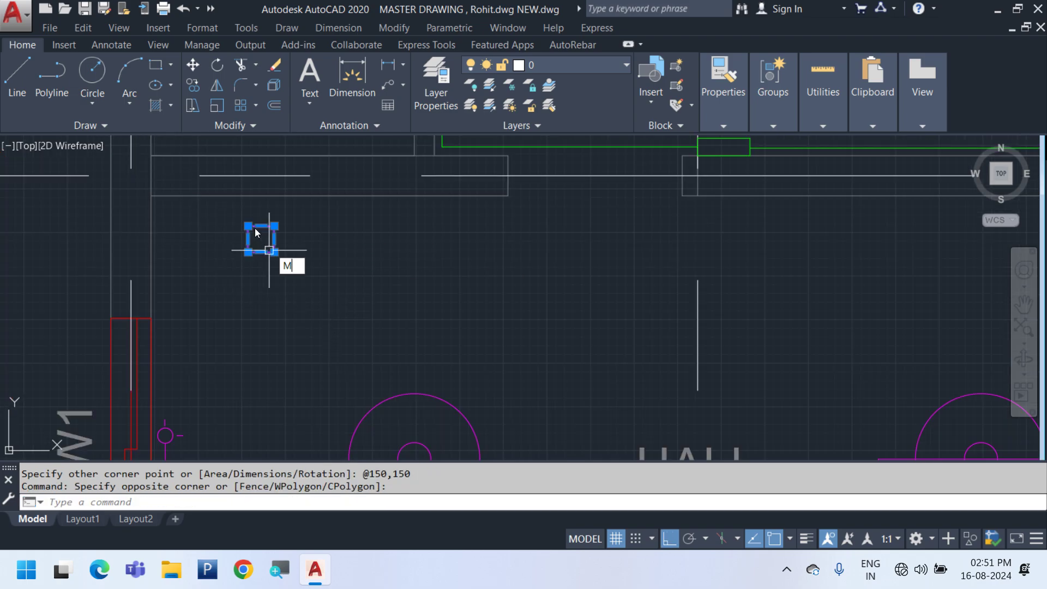
{"action": "key", "text": "Return"}
{"action": "left_click", "coordinate": [248, 226]}
{"action": "left_click", "coordinate": [152, 196]}
Move the small square 1000 east along the hall's north wall
{"action": "left_click", "coordinate": [185, 231]}
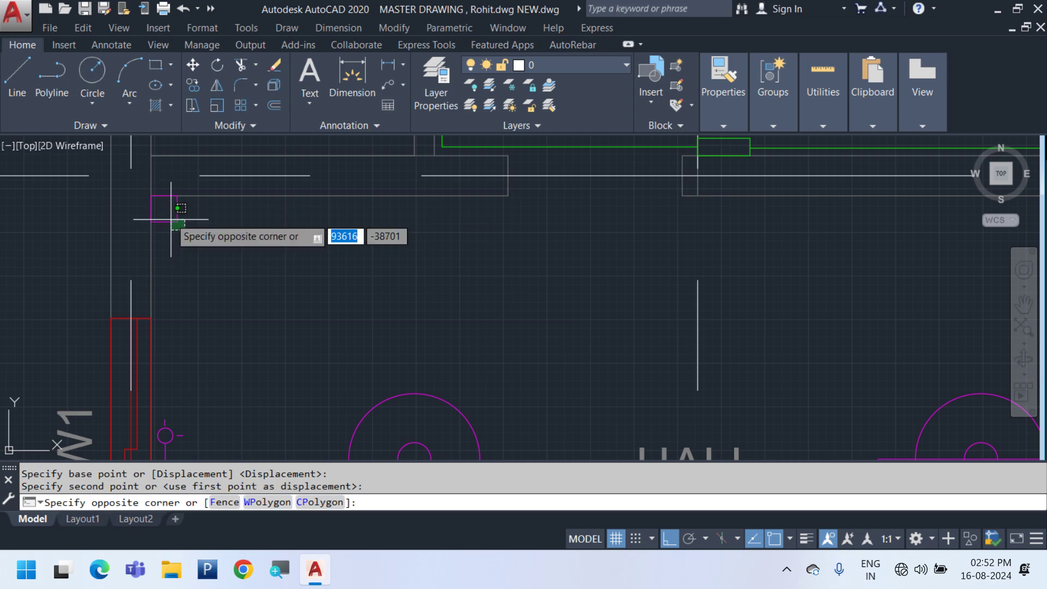
{"action": "left_click", "coordinate": [171, 220]}
{"action": "type", "text": "m"}
{"action": "key", "text": "Return"}
{"action": "left_click", "coordinate": [229, 248]}
{"action": "type", "text": "1000"}
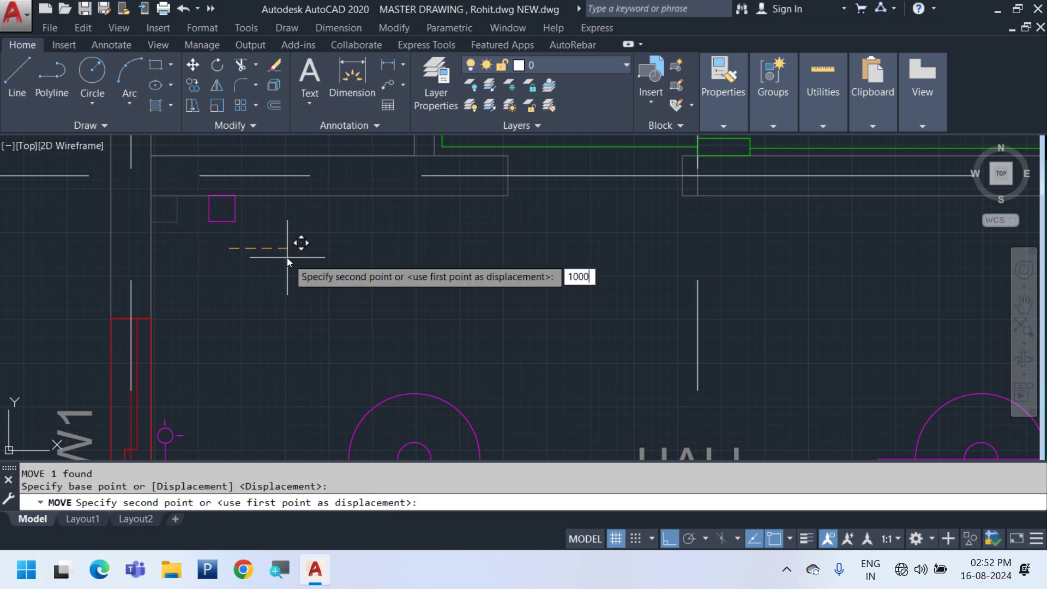
{"action": "key", "text": "Return"}
Move the small square 750 south, away from the hall's north wall
{"action": "left_click", "coordinate": [363, 239]}
{"action": "left_click", "coordinate": [277, 204]}
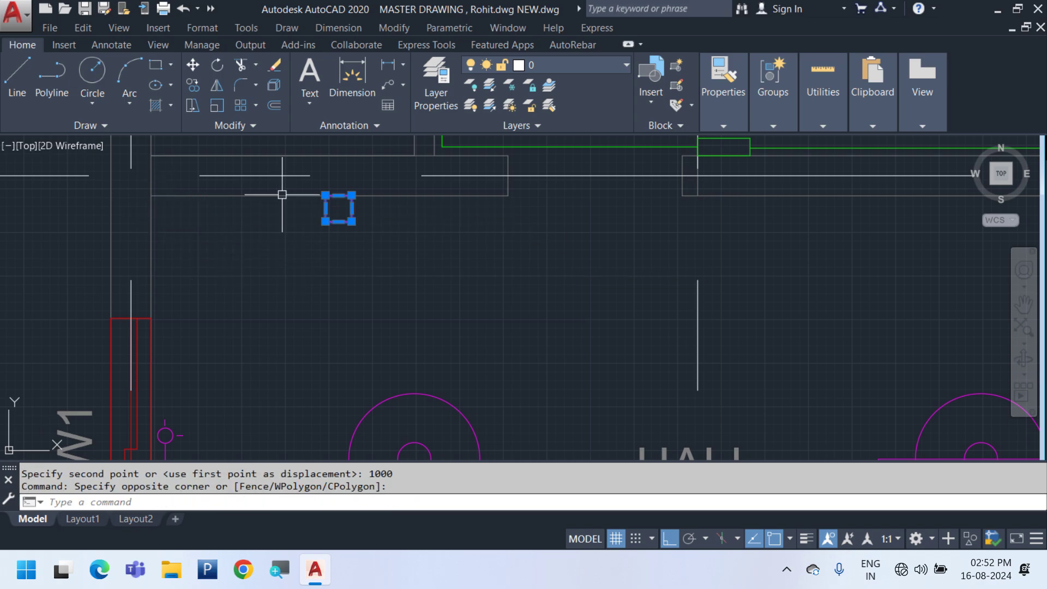
{"action": "scroll", "coordinate": [310, 163], "scroll_direction": "down", "scroll_amount": 2}
{"action": "type", "text": "m"}
{"action": "key", "text": "Return"}
{"action": "left_click", "coordinate": [415, 208]}
{"action": "type", "text": "750"}
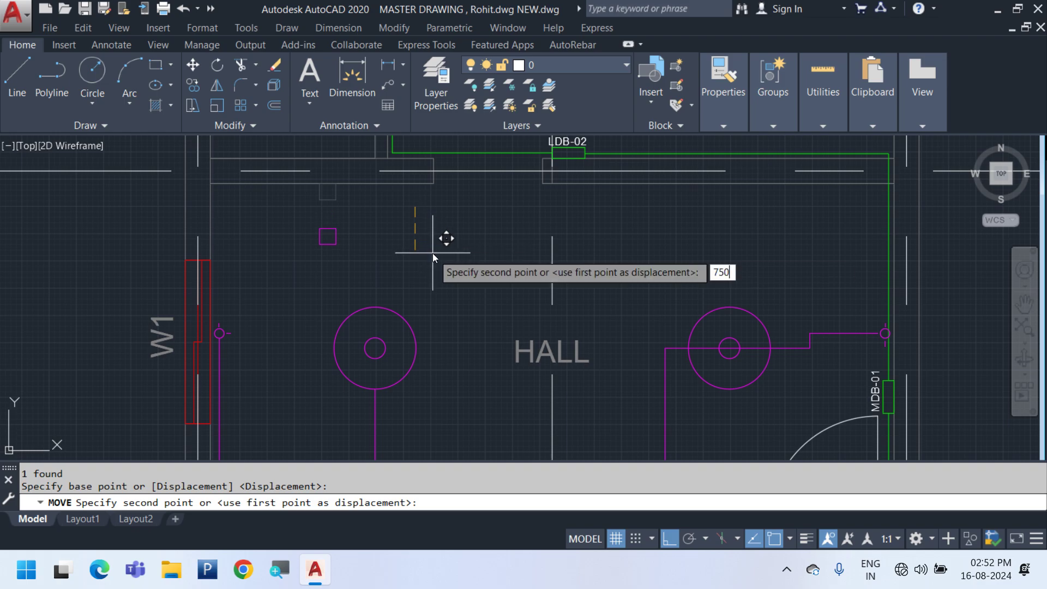
{"action": "key", "text": "Return"}
Mirror the small square to the hall's east side about the vertical centre line, keeping the original
{"action": "scroll", "coordinate": [422, 262], "scroll_direction": "down", "scroll_amount": 2}
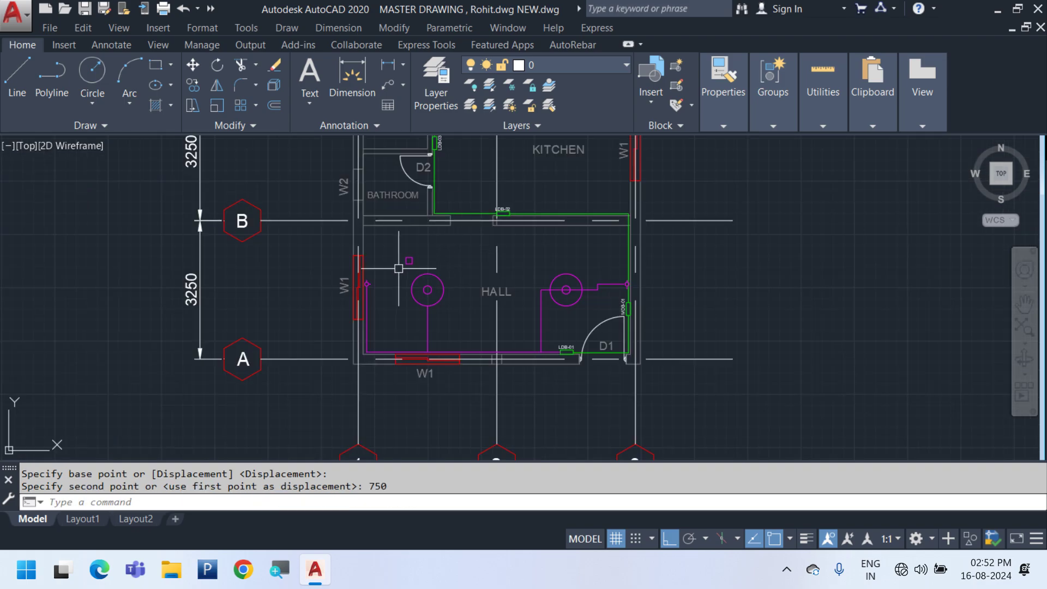
{"action": "scroll", "coordinate": [496, 327], "scroll_direction": "up", "scroll_amount": 2}
{"action": "key", "text": "Return"}
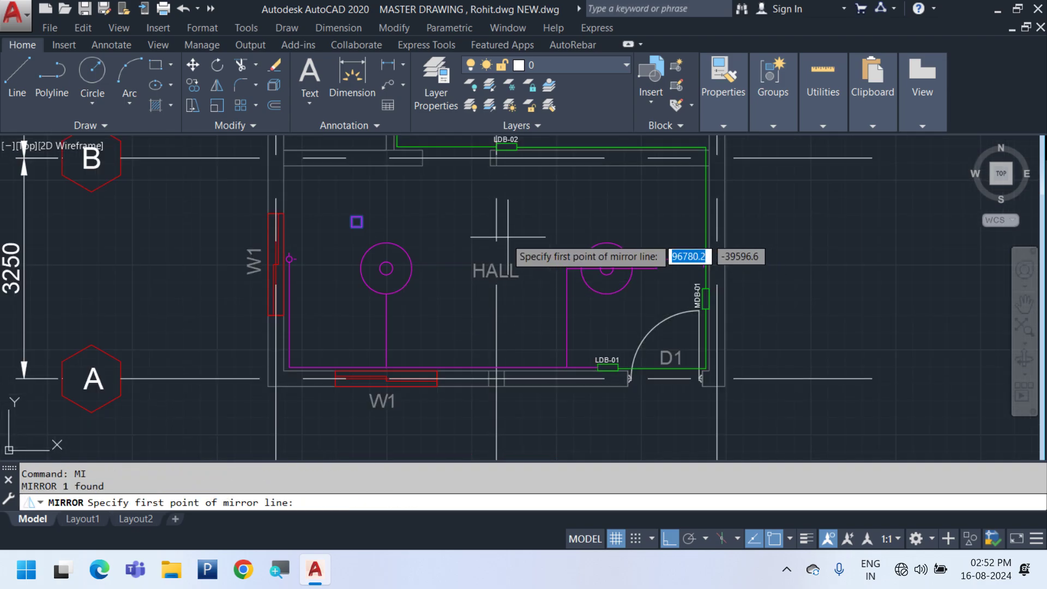
{"action": "left_click", "coordinate": [495, 225]}
{"action": "left_click", "coordinate": [527, 340]}
{"action": "key", "text": "Return"}
Mirror both small squares to the hall's south side about a horizontal line through the ceiling fixture's centre, keeping the originals
{"action": "left_click", "coordinate": [621, 210]}
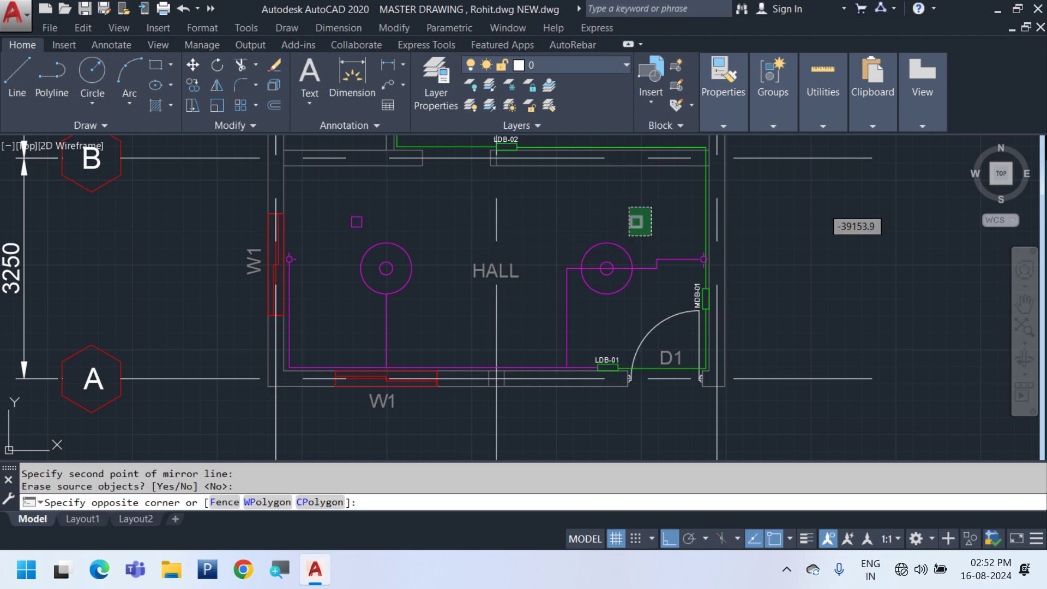
{"action": "left_click", "coordinate": [650, 236]}
{"action": "left_click", "coordinate": [343, 210]}
{"action": "left_click", "coordinate": [370, 235]}
{"action": "key", "text": "Return"}
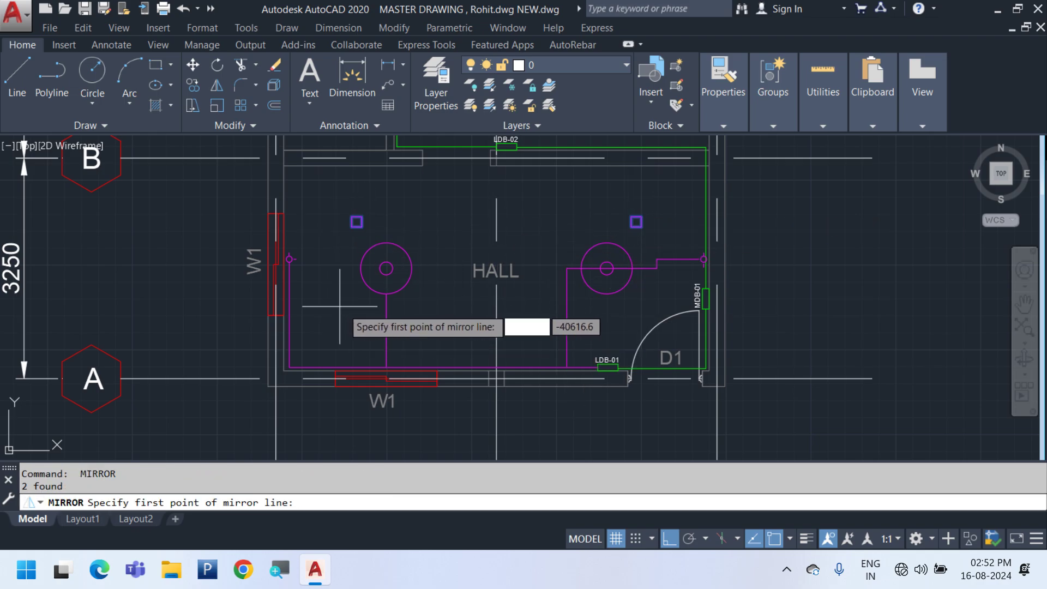
{"action": "middle_click_drag", "start_coordinate": [720, 290], "coordinate": [640, 312]}
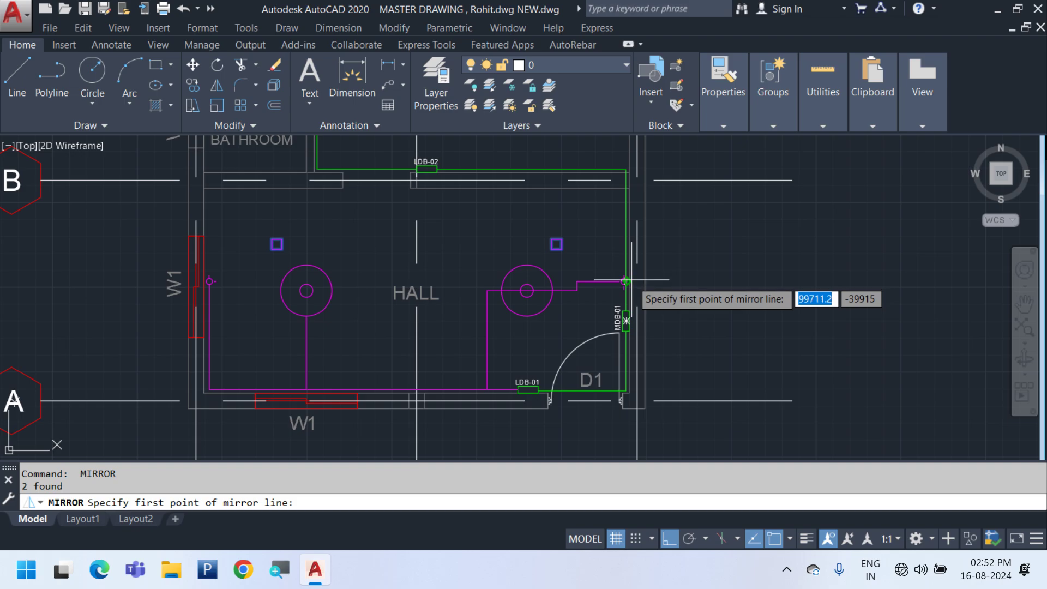
{"action": "left_click", "coordinate": [527, 290]}
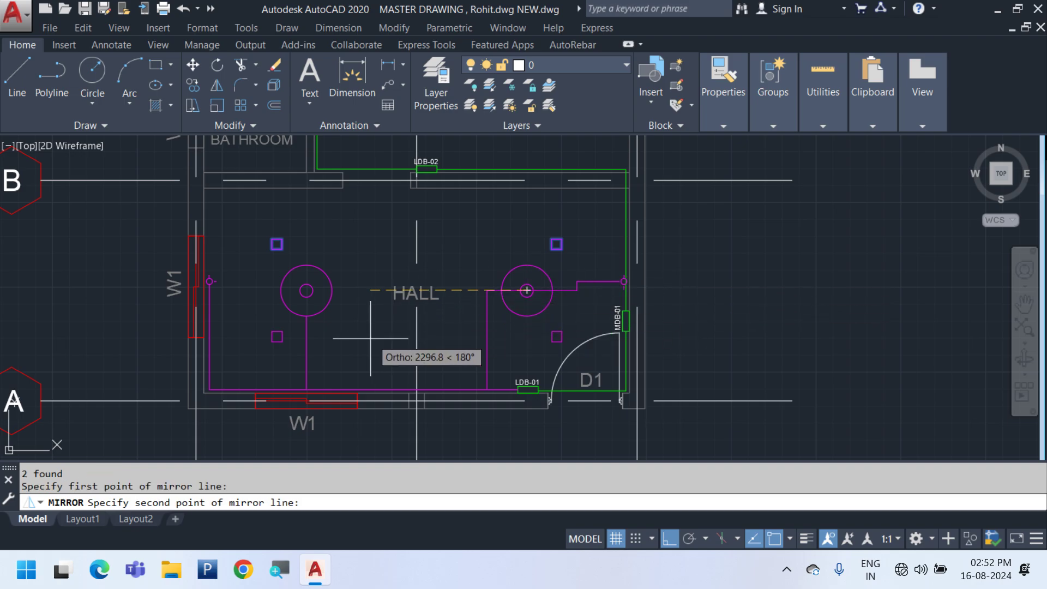
{"action": "left_click", "coordinate": [371, 338]}
{"action": "key", "text": "Escape"}
Draw a rectangle from the centre of the northwest small square to the centre of the southeast one
{"action": "middle_click_drag", "start_coordinate": [260, 354], "coordinate": [238, 338]}
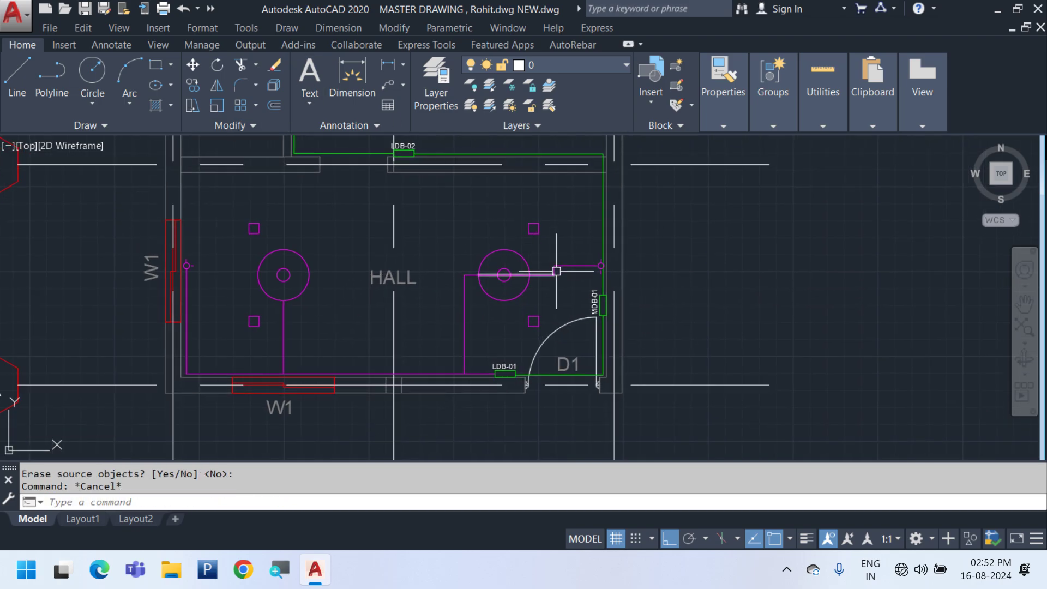
{"action": "type", "text": "REC"}
{"action": "key", "text": "Return"}
{"action": "scroll", "coordinate": [281, 236], "scroll_direction": "up", "scroll_amount": 6}
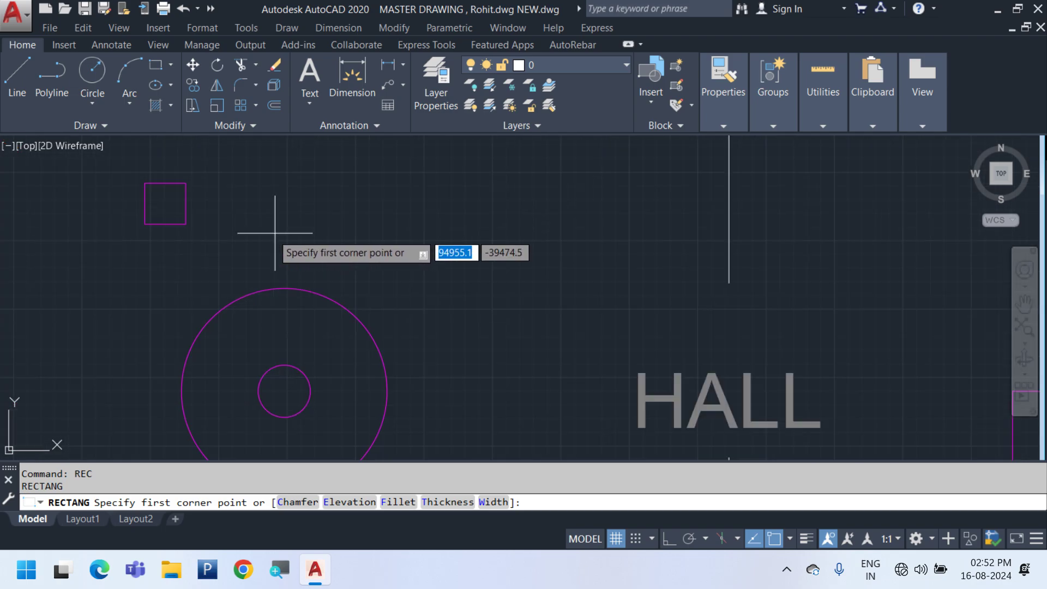
{"action": "left_click", "coordinate": [165, 202]}
{"action": "scroll", "coordinate": [322, 202], "scroll_direction": "down", "scroll_amount": 4}
{"action": "scroll", "coordinate": [633, 344], "scroll_direction": "up", "scroll_amount": 3}
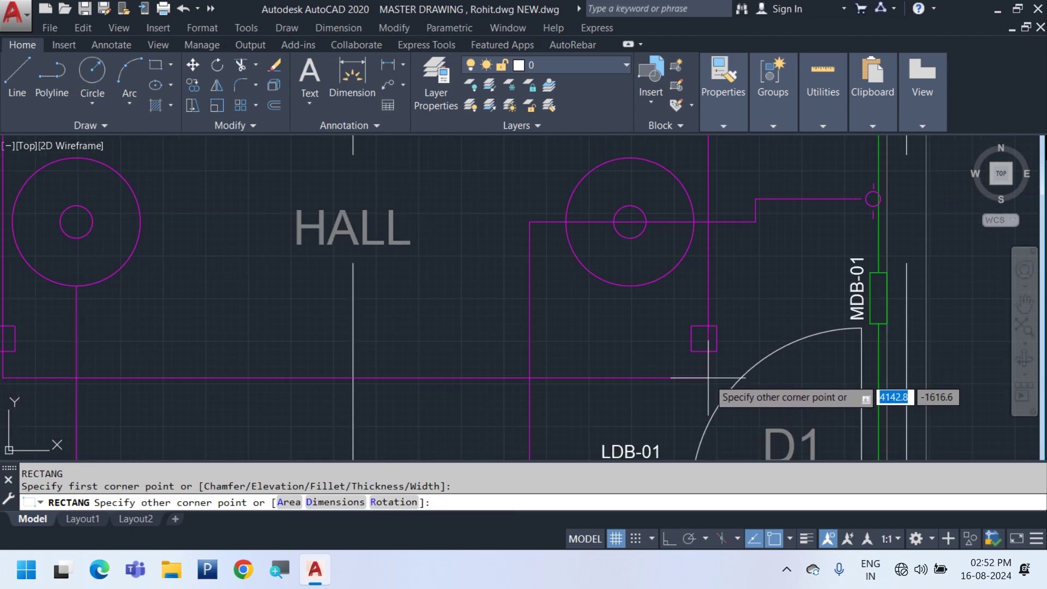
{"action": "left_click", "coordinate": [704, 337]}
{"action": "scroll", "coordinate": [630, 375], "scroll_direction": "down", "scroll_amount": 2}
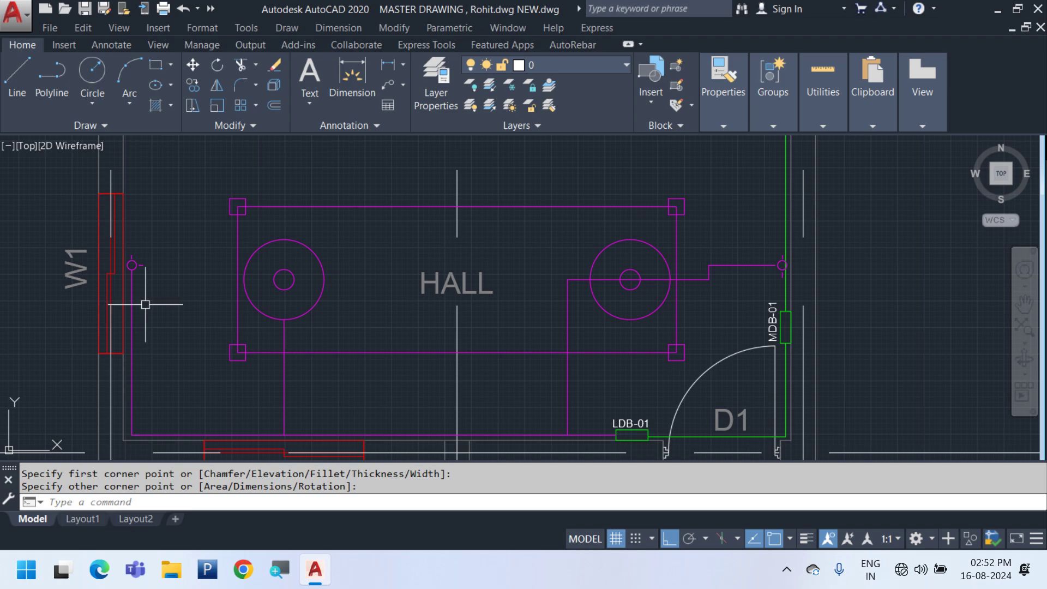
{"action": "middle_click_drag", "start_coordinate": [467, 402], "coordinate": [484, 335]}
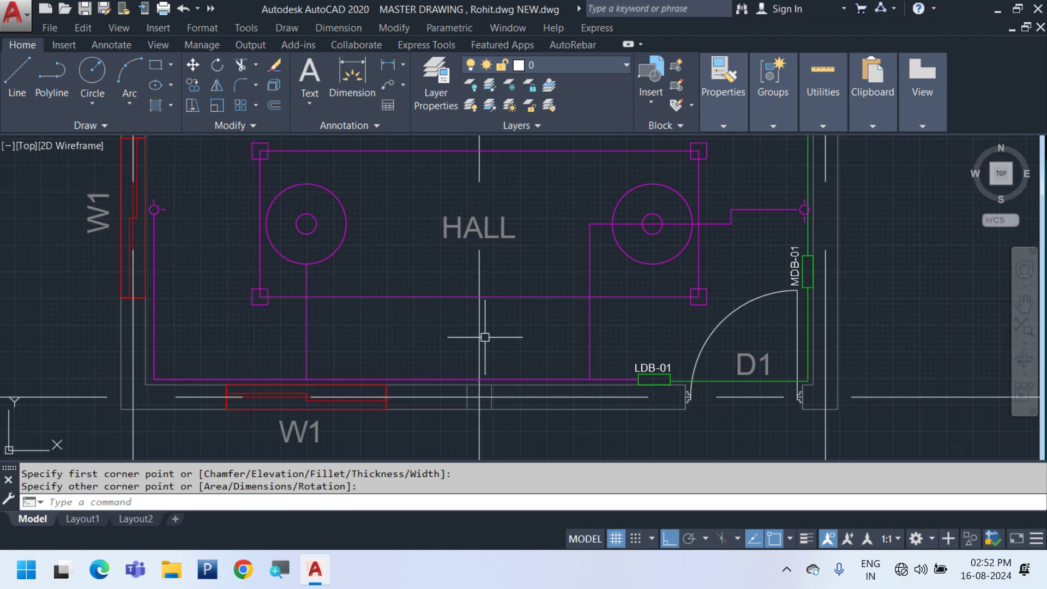
{"action": "type", "text": "L"}
{"action": "key", "text": "Return"}
{"action": "scroll", "coordinate": [594, 344], "scroll_direction": "up", "scroll_amount": 2}
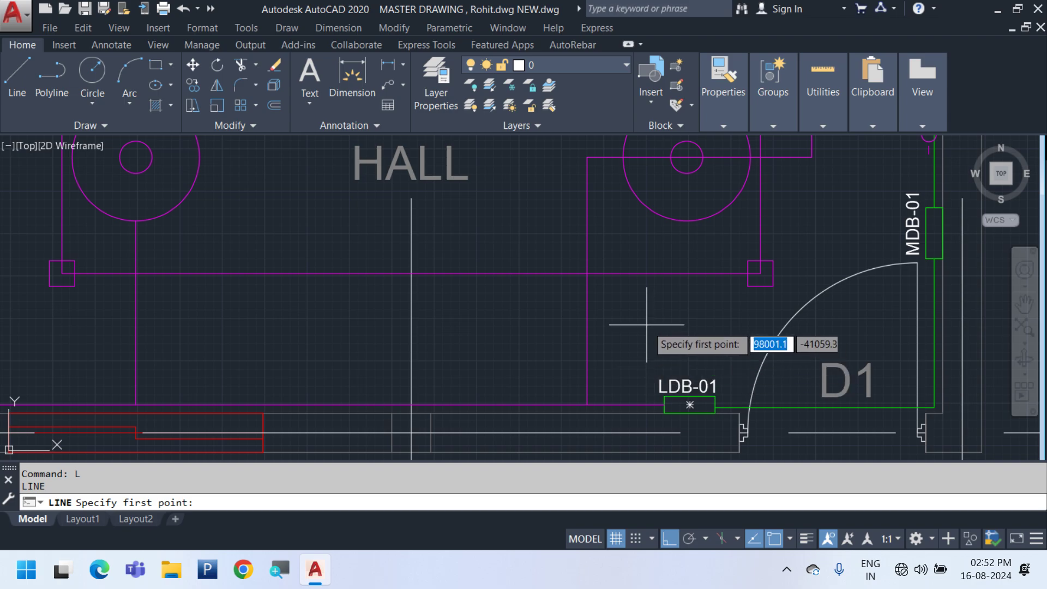
{"action": "left_click", "coordinate": [621, 273]}
{"action": "key", "text": "Escape"}
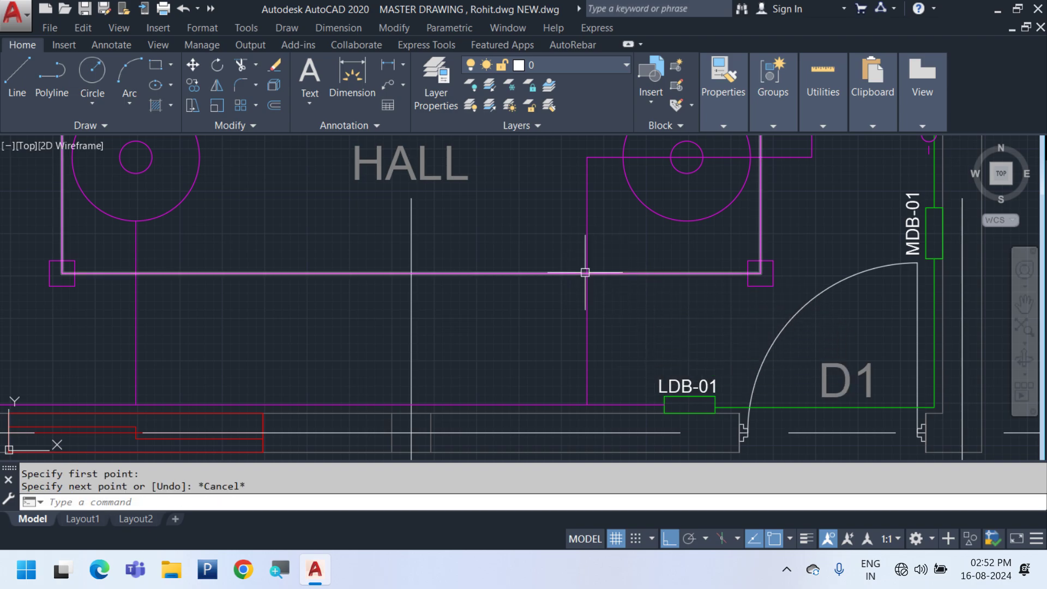
{"action": "key", "text": "Return"}
{"action": "left_click", "coordinate": [596, 273]}
{"action": "key", "text": "Escape"}
Draw a vertical wiring line from the large rectangle's south edge down to the horizontal wiring line just west of LDB-01
{"action": "key", "text": "Return"}
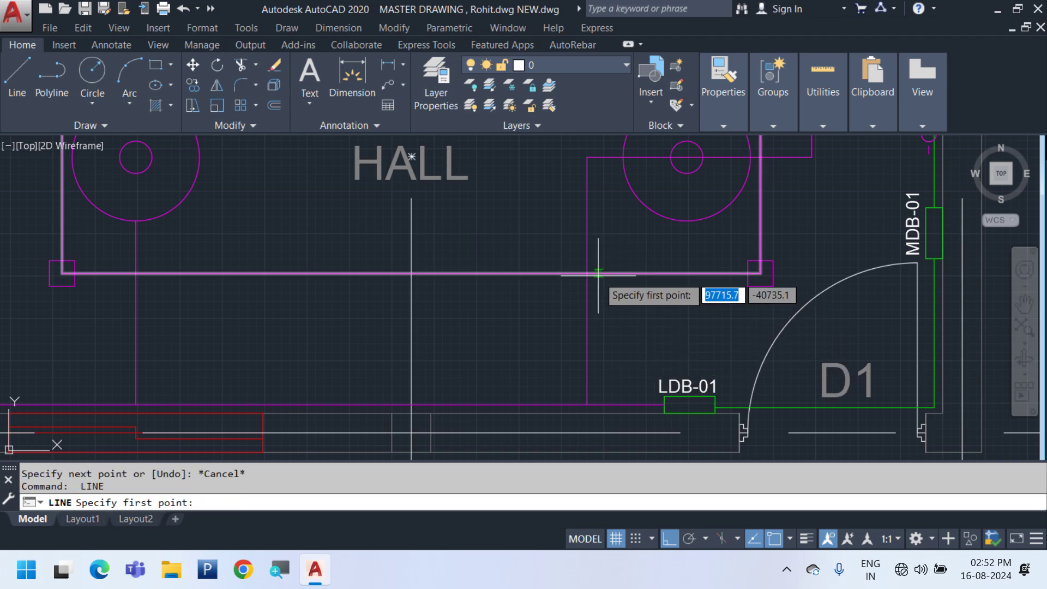
{"action": "left_click", "coordinate": [611, 274]}
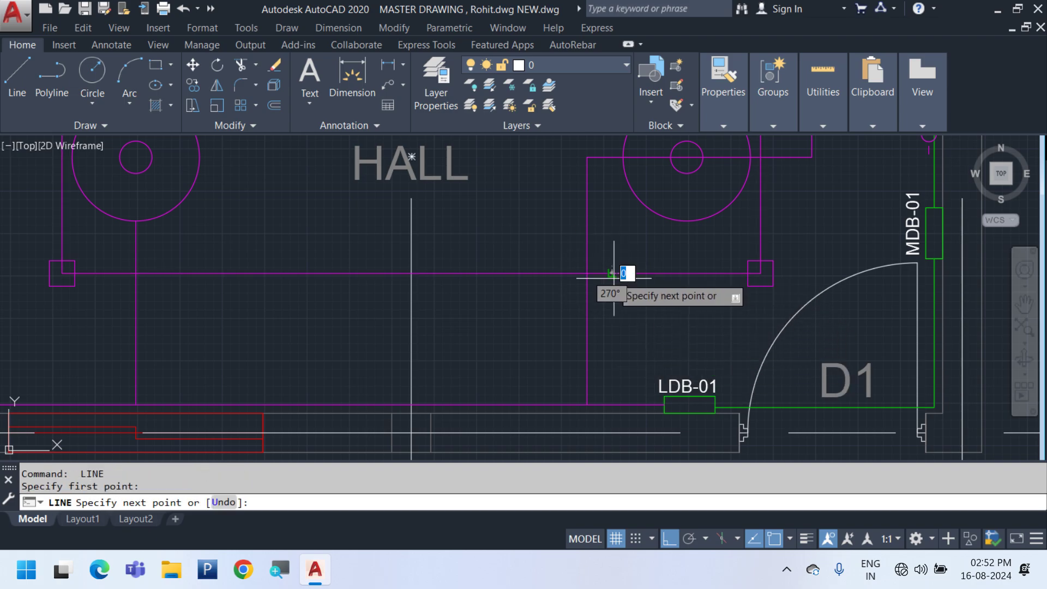
{"action": "left_click", "coordinate": [616, 405]}
{"action": "key", "text": "Escape"}
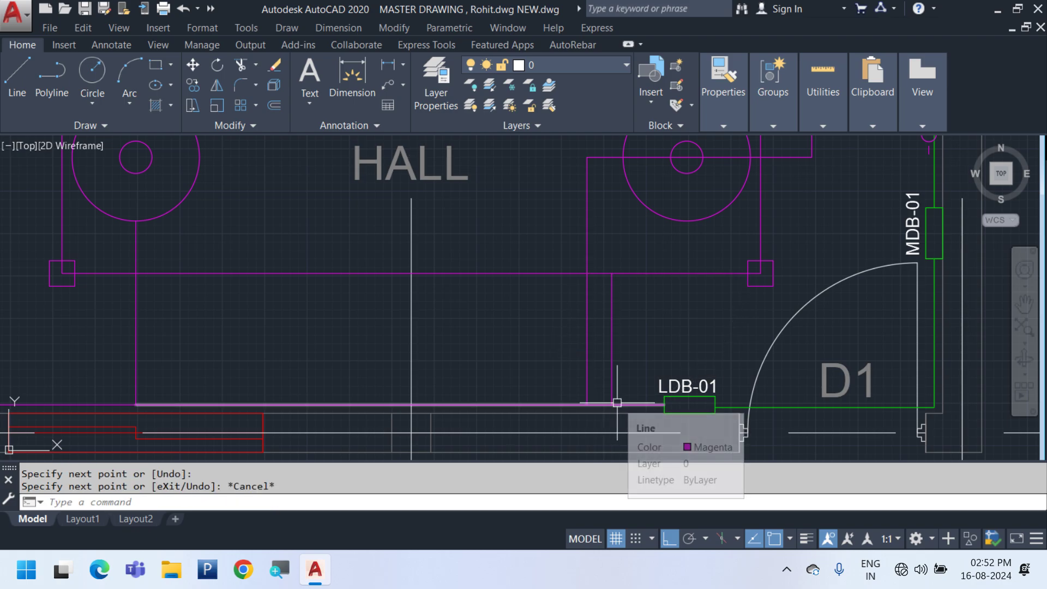
Insert an empty Standard-style table with 5 columns and 7 data rows in the open area east of the floor plan
{"action": "scroll", "coordinate": [617, 402], "scroll_direction": "down", "scroll_amount": 4}
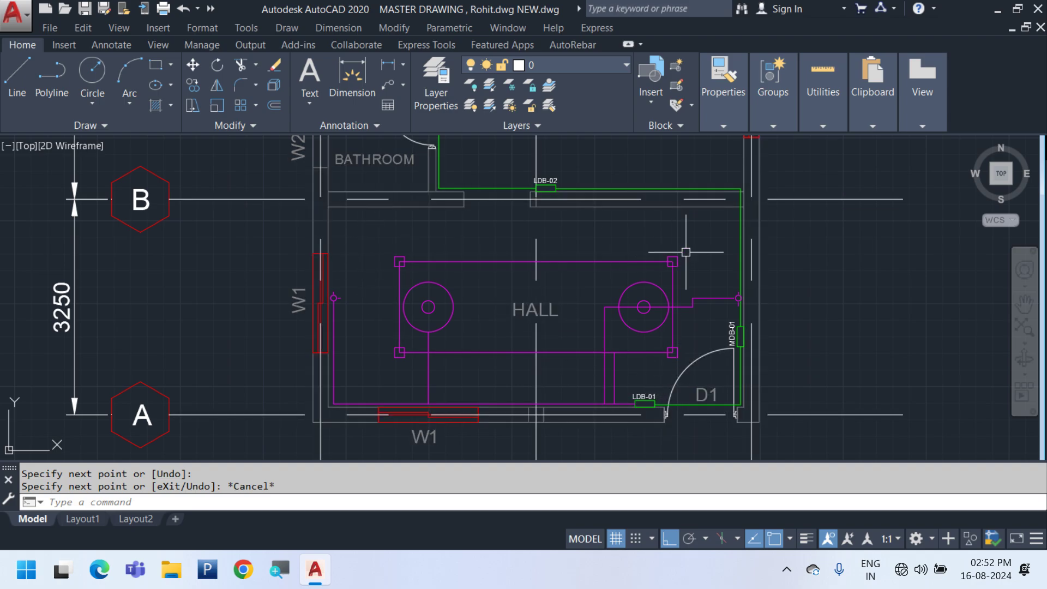
{"action": "scroll", "coordinate": [686, 252], "scroll_direction": "down", "scroll_amount": 6}
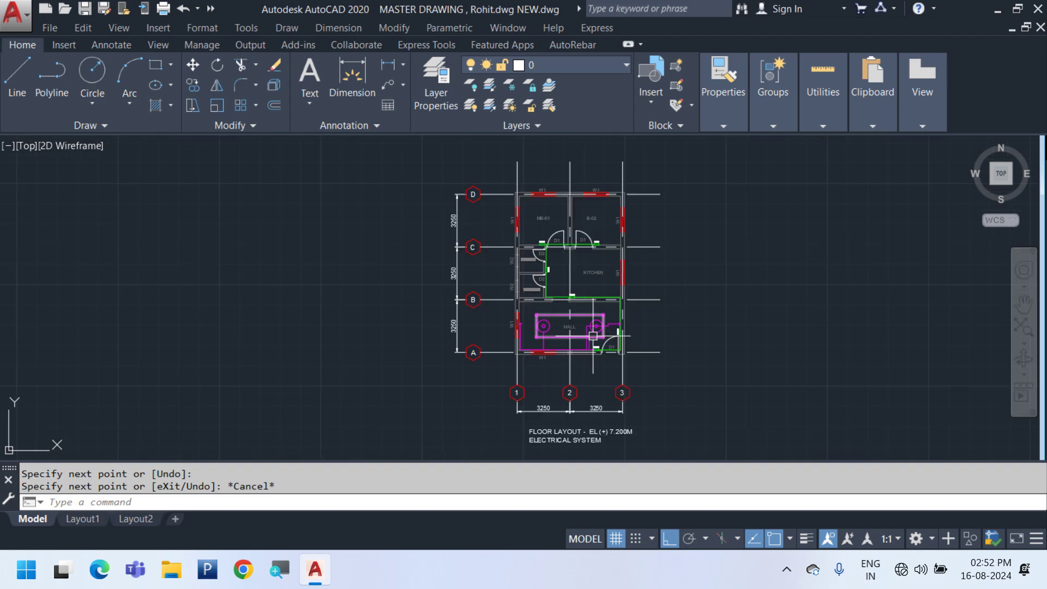
{"action": "scroll", "coordinate": [788, 349], "scroll_direction": "up", "scroll_amount": 2}
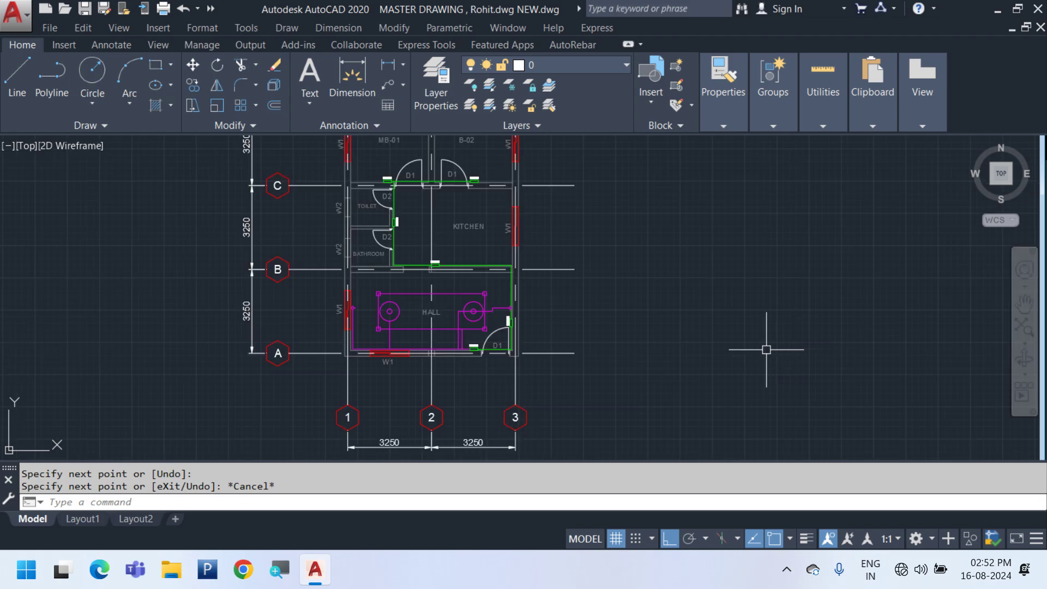
{"action": "left_click", "coordinate": [287, 27]}
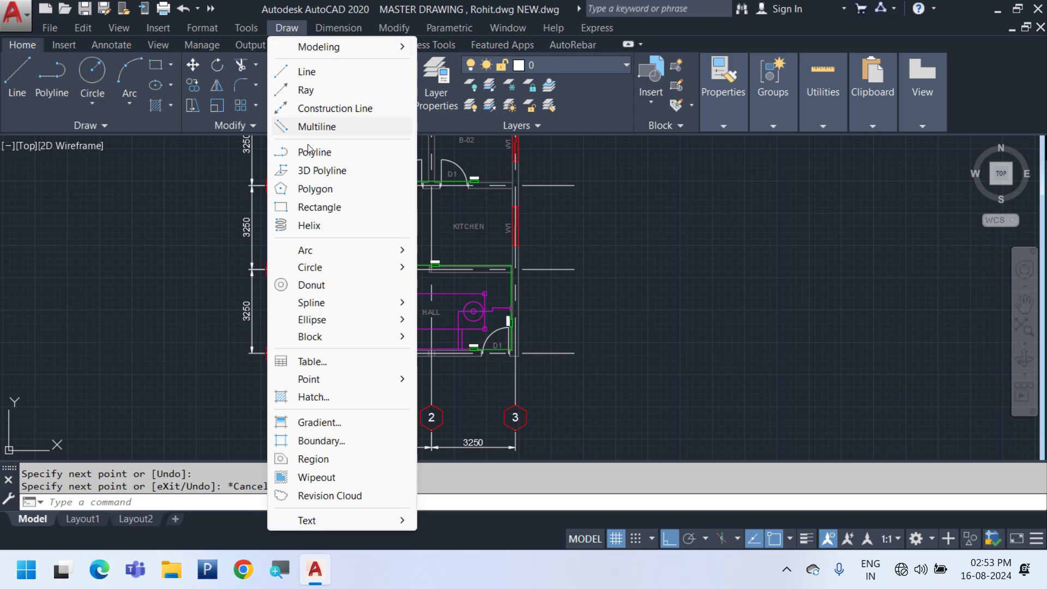
{"action": "left_click", "coordinate": [307, 363]}
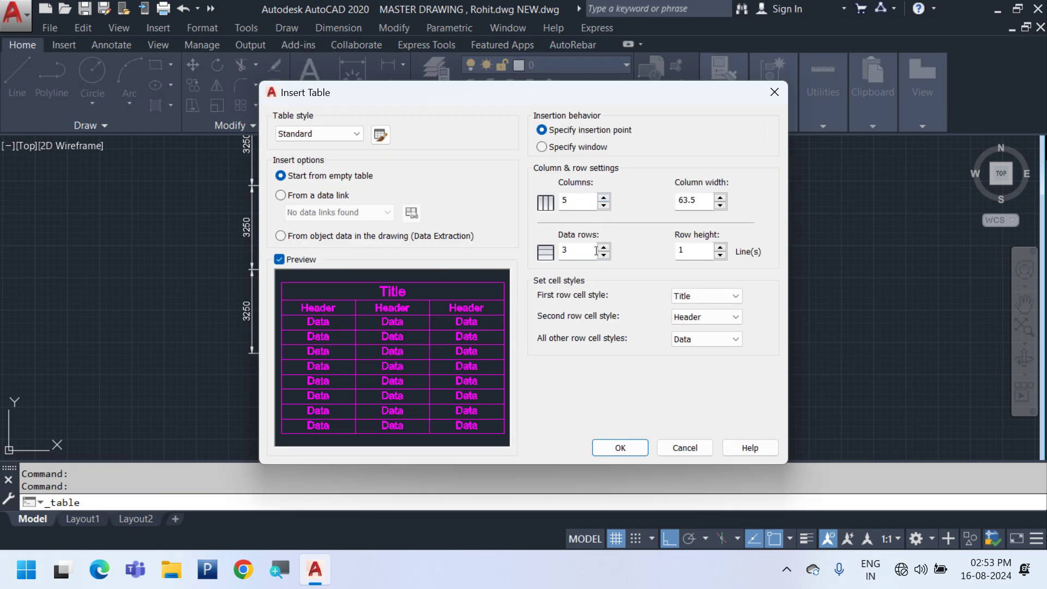
{"action": "left_click", "coordinate": [636, 453]}
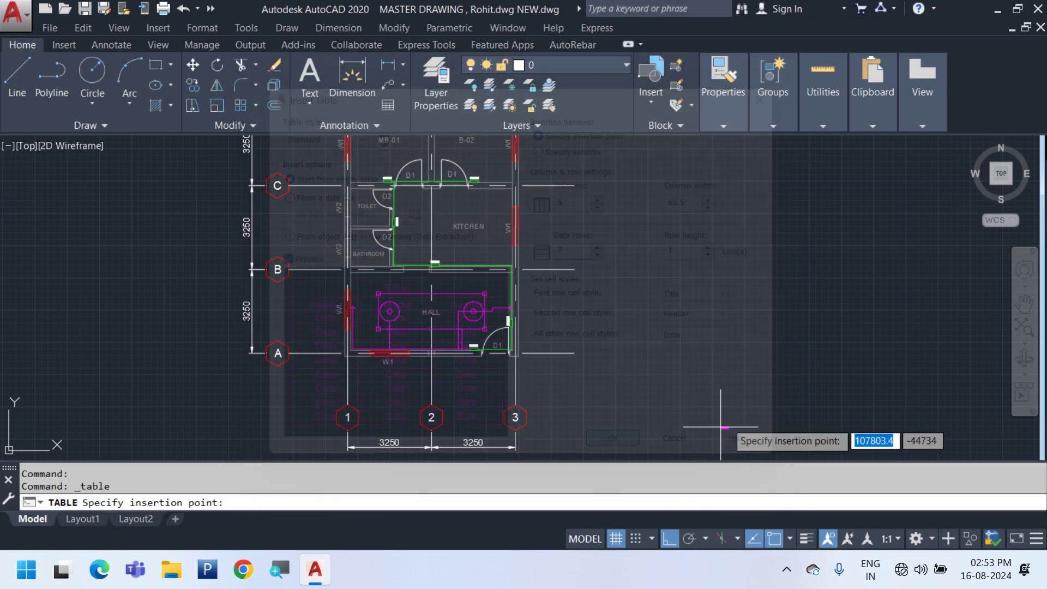
{"action": "left_click", "coordinate": [693, 301]}
{"action": "left_click", "coordinate": [638, 369]}
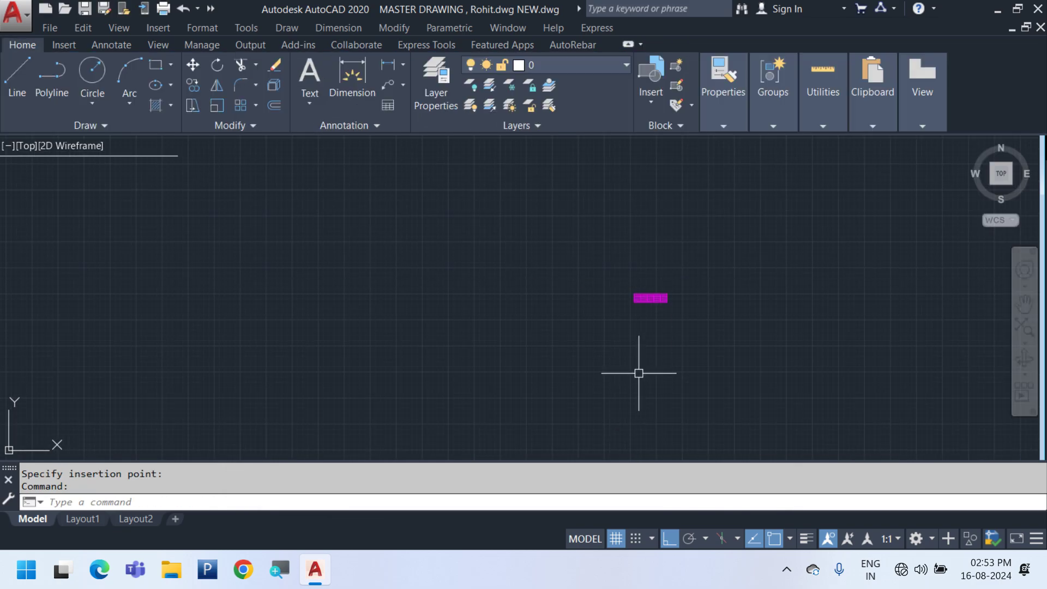
Scale the empty table about a base point near its west end
{"action": "left_click", "coordinate": [654, 346]}
{"action": "left_click", "coordinate": [583, 227]}
{"action": "type", "text": "sc"}
{"action": "key", "text": "Return"}
{"action": "left_click", "coordinate": [643, 295]}
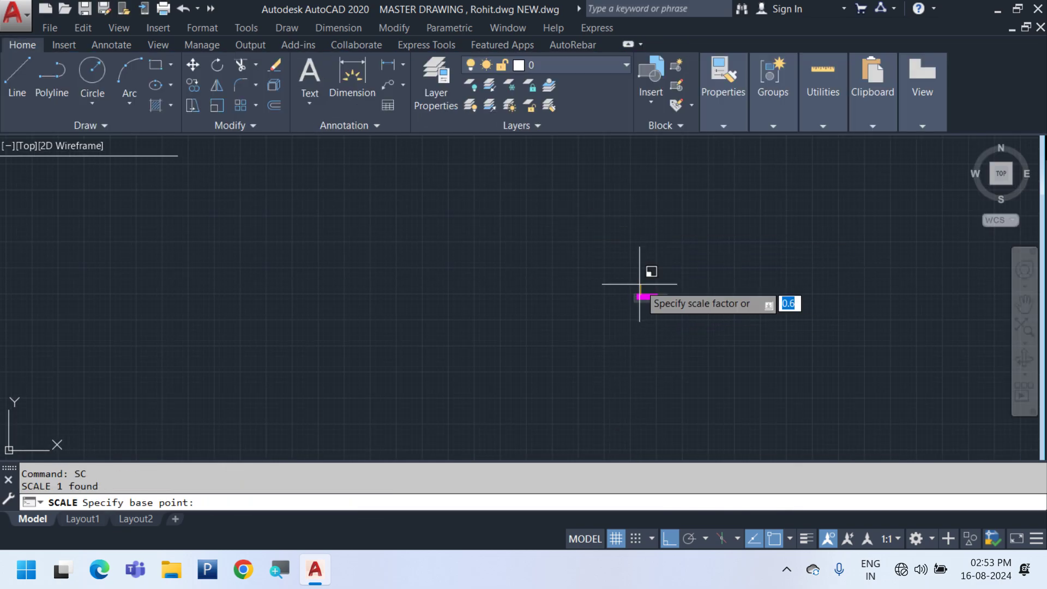
Enter MDB as the table's title and TAG NO as the heading of column A
{"action": "scroll", "coordinate": [647, 330], "scroll_direction": "up", "scroll_amount": 6}
{"action": "middle_click_drag", "start_coordinate": [629, 303], "coordinate": [444, 334]}
{"action": "double_click", "coordinate": [611, 234]}
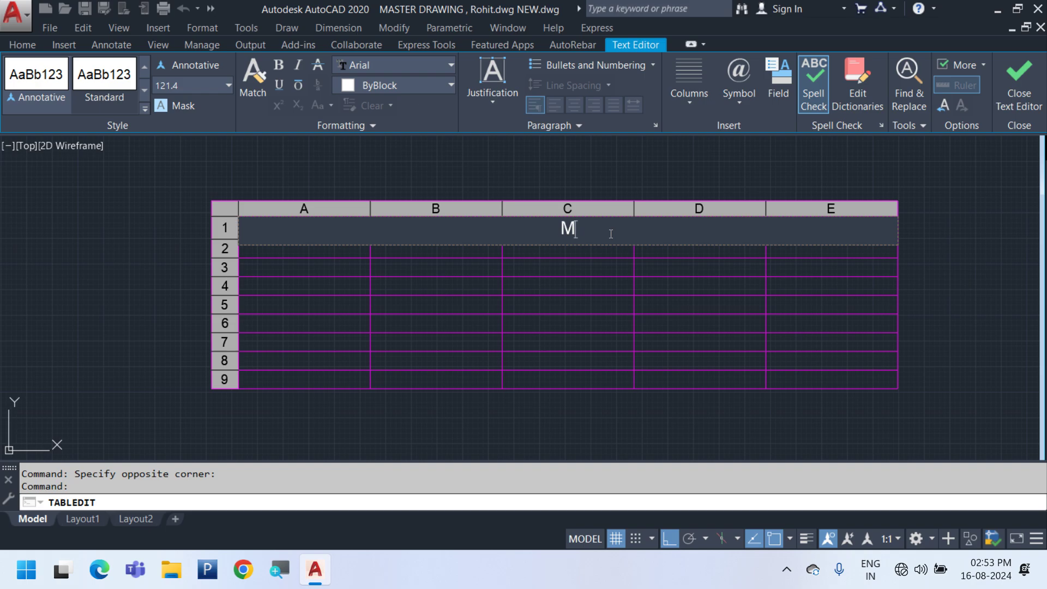
{"action": "left_click", "coordinate": [299, 240]}
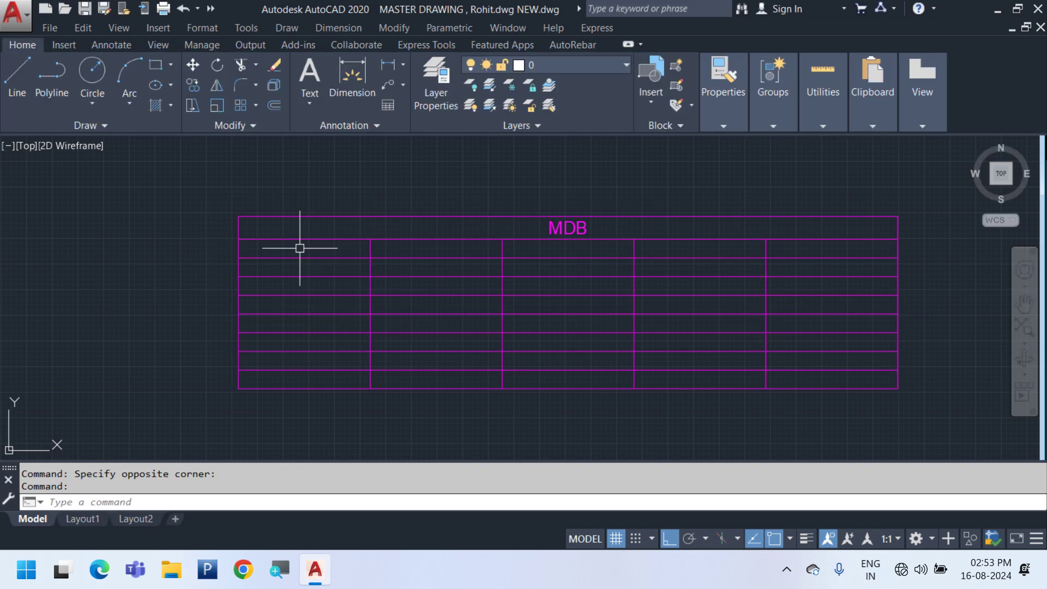
{"action": "left_click", "coordinate": [304, 248]}
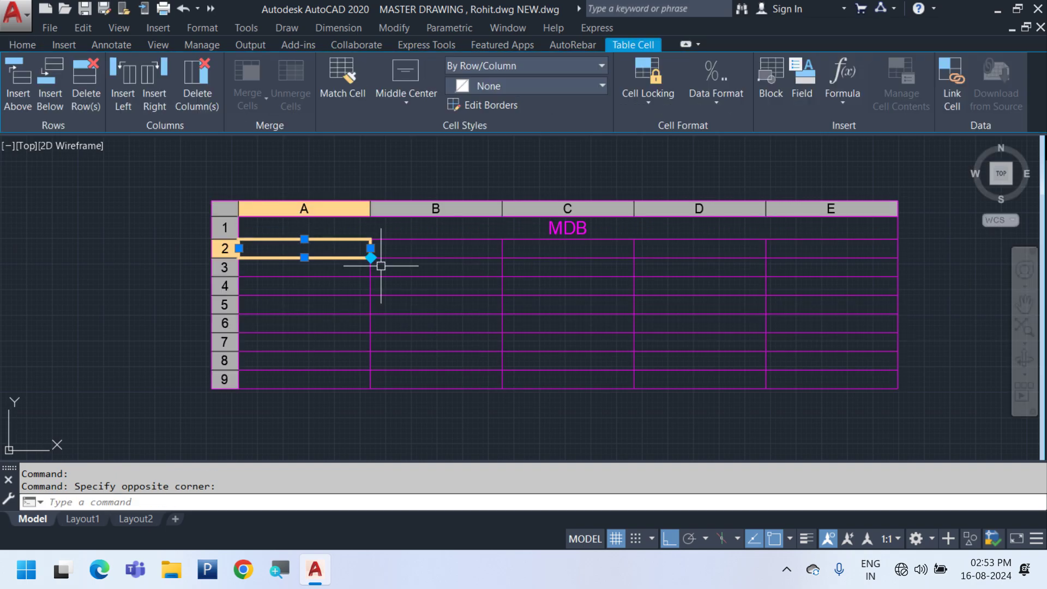
{"action": "type", "text": "TAG NO"}
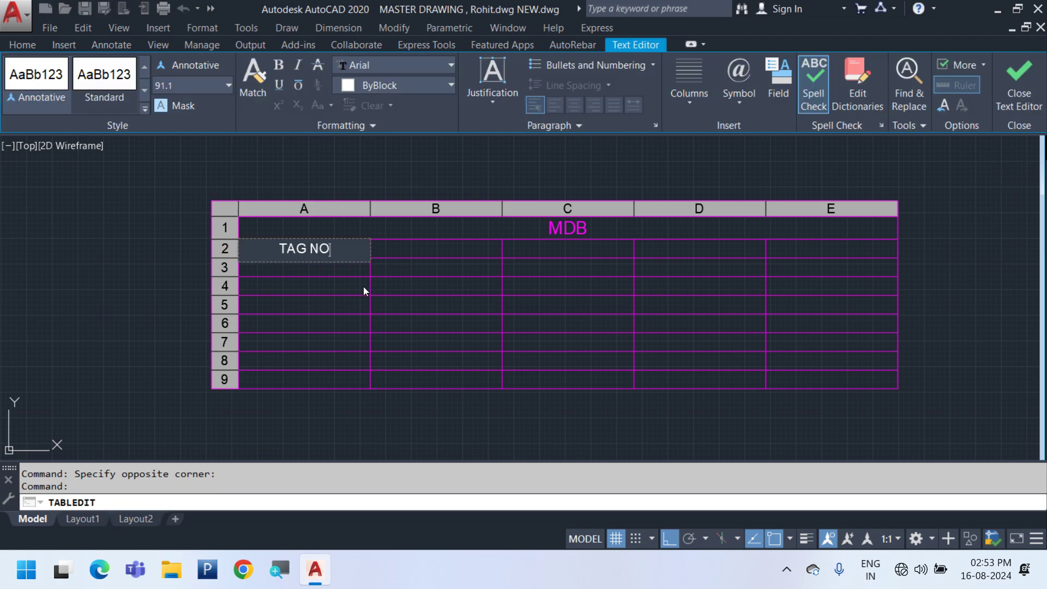
Enter LDB-01 and LDB-02 in the first two cells below the TAG NO heading
{"action": "left_click", "coordinate": [316, 269]}
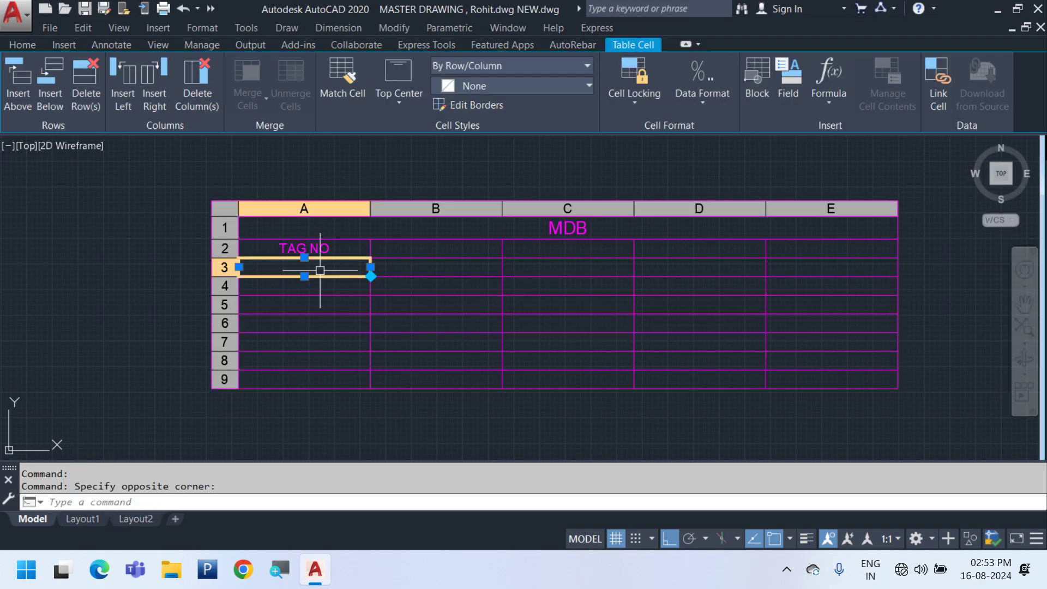
{"action": "type", "text": "LDB"}
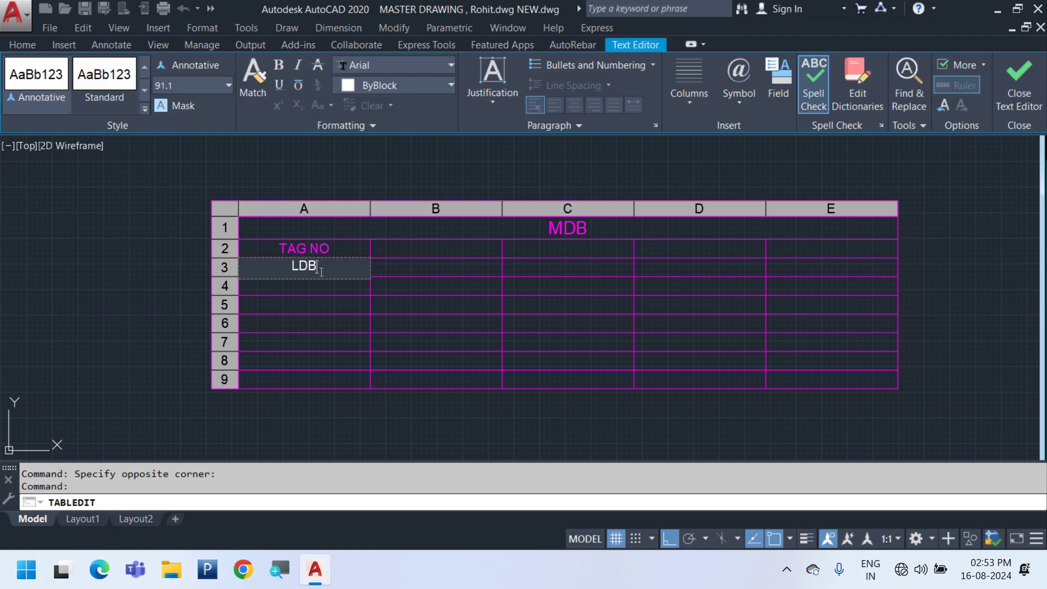
{"action": "type", "text": "-01"}
{"action": "key", "text": "Return"}
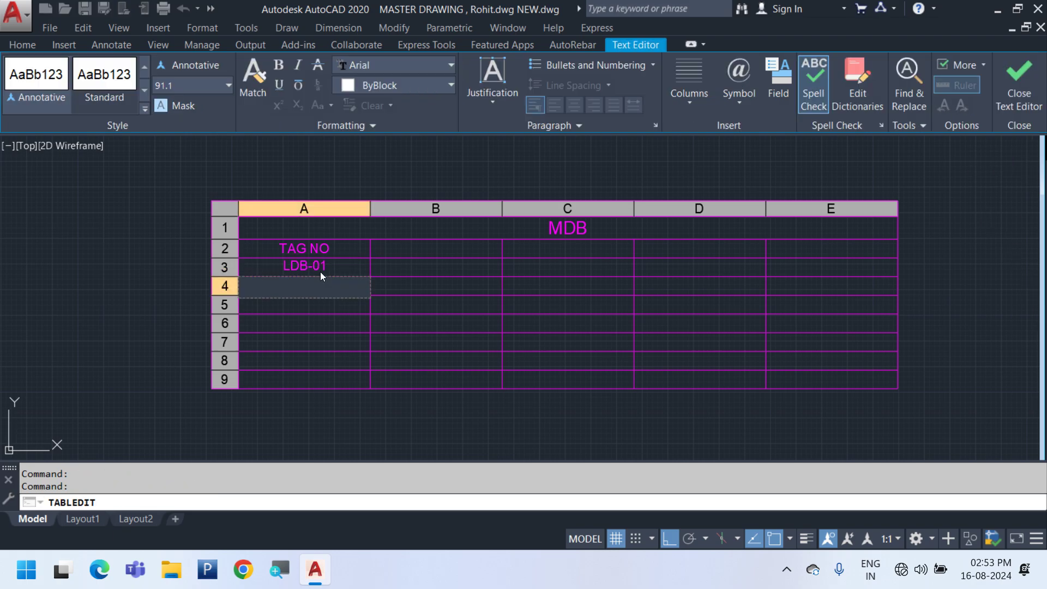
{"action": "type", "text": "LDB-02"}
{"action": "key", "text": "Return"}
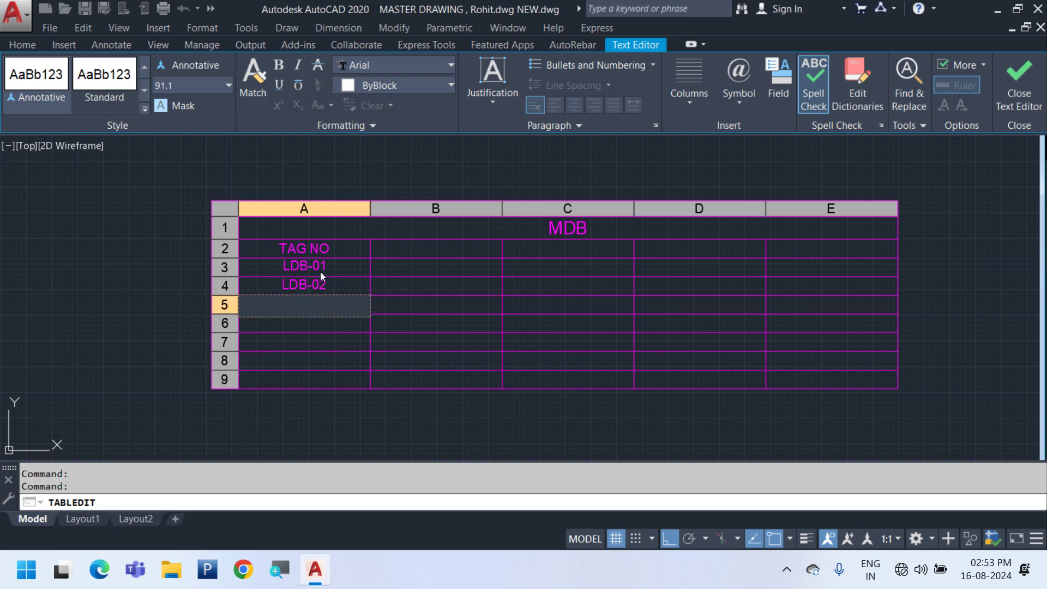
{"action": "key", "text": "Escape"}
Auto-fill the LDB tag series from cells A3 and A4 down to row 7
{"action": "left_click", "coordinate": [333, 272]}
{"action": "left_click", "coordinate": [322, 284]}
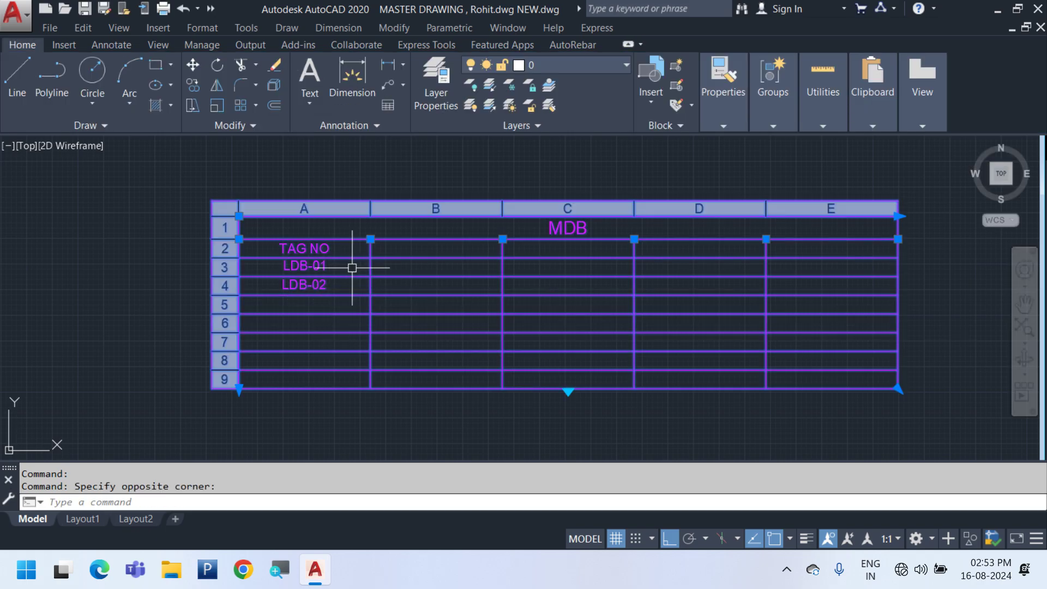
{"action": "left_click_drag", "start_coordinate": [348, 270], "coordinate": [338, 288]}
{"action": "left_click", "coordinate": [371, 295]}
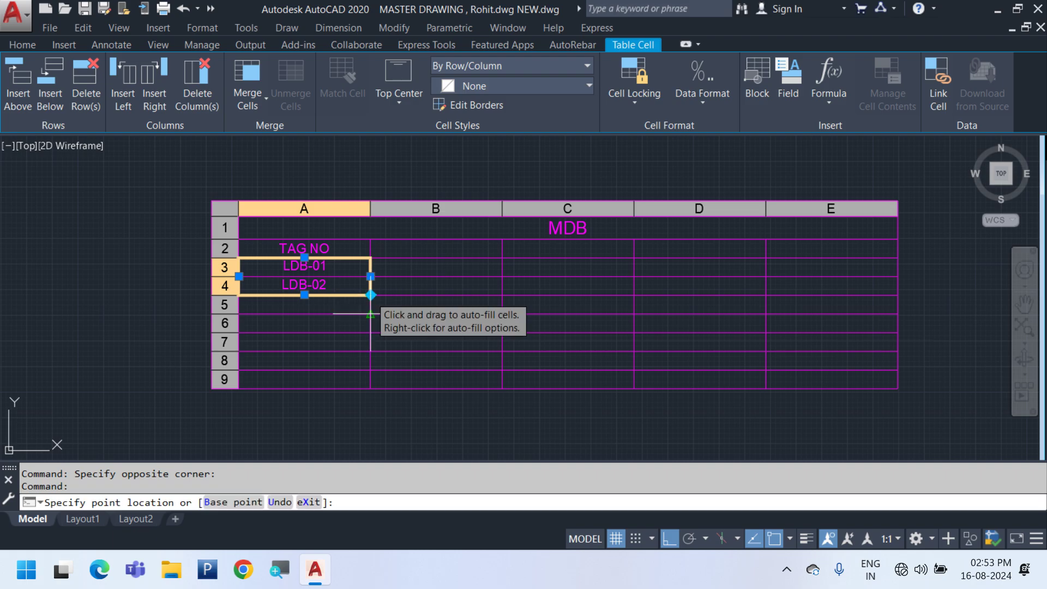
{"action": "left_click", "coordinate": [359, 349]}
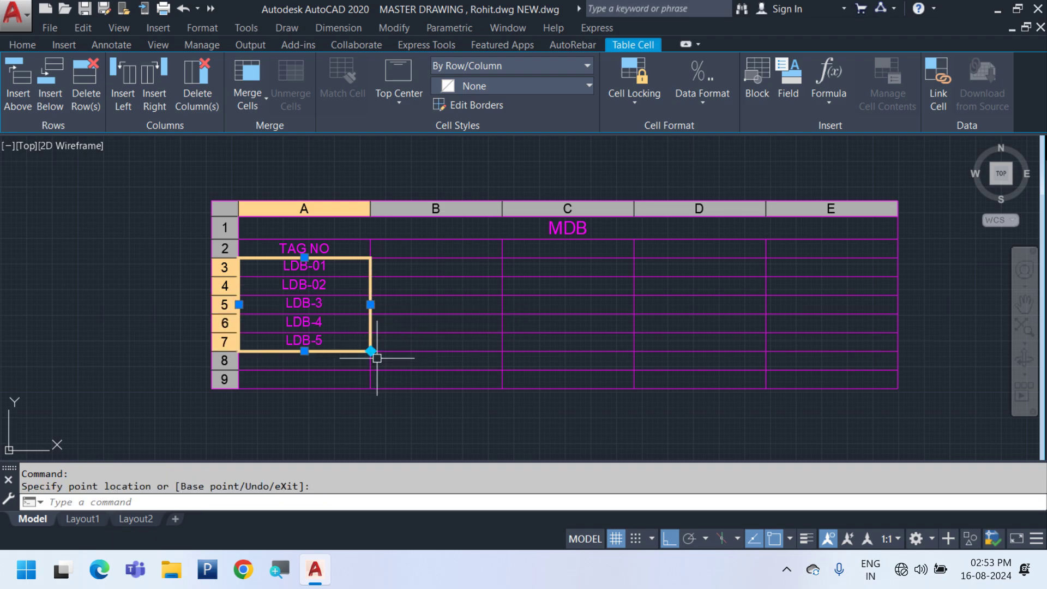
{"action": "key", "text": "Escape"}
Head column B with AREA and enter HALL for LDB-01 and KITCHEN for LDB-02
{"action": "middle_click_drag", "start_coordinate": [339, 343], "coordinate": [304, 358]}
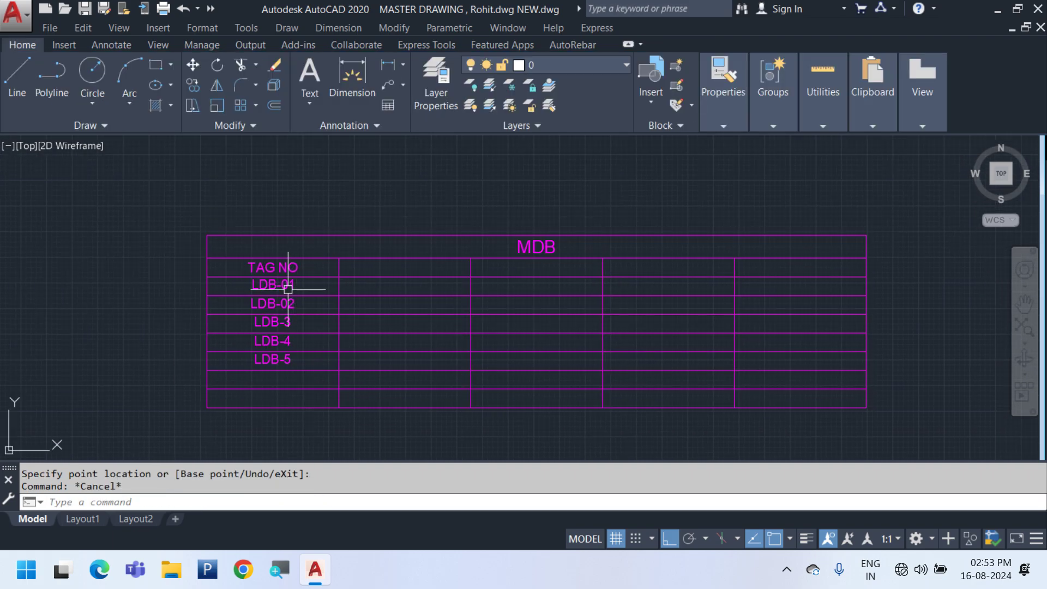
{"action": "left_click", "coordinate": [381, 270]}
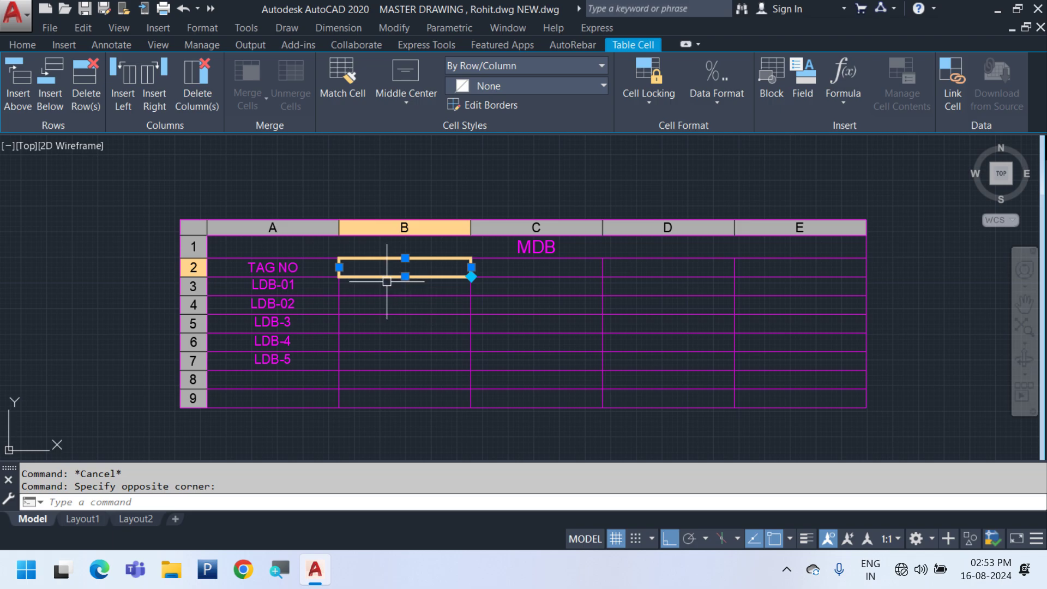
{"action": "type", "text": "AREA"}
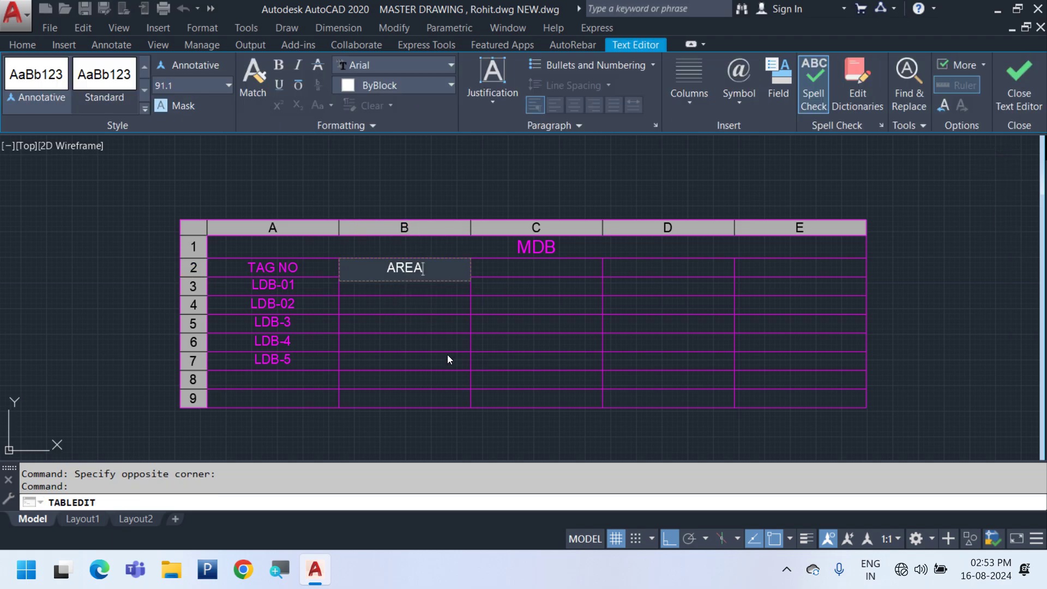
{"action": "left_click", "coordinate": [448, 357]}
{"action": "left_click", "coordinate": [420, 285]}
{"action": "type", "text": "HALL"}
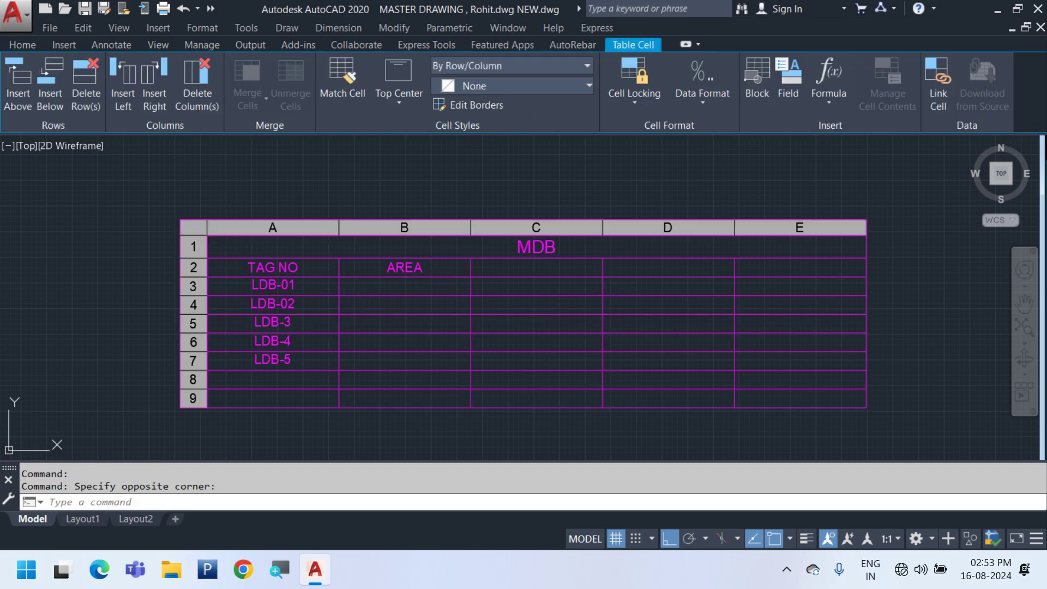
{"action": "key", "text": "Return"}
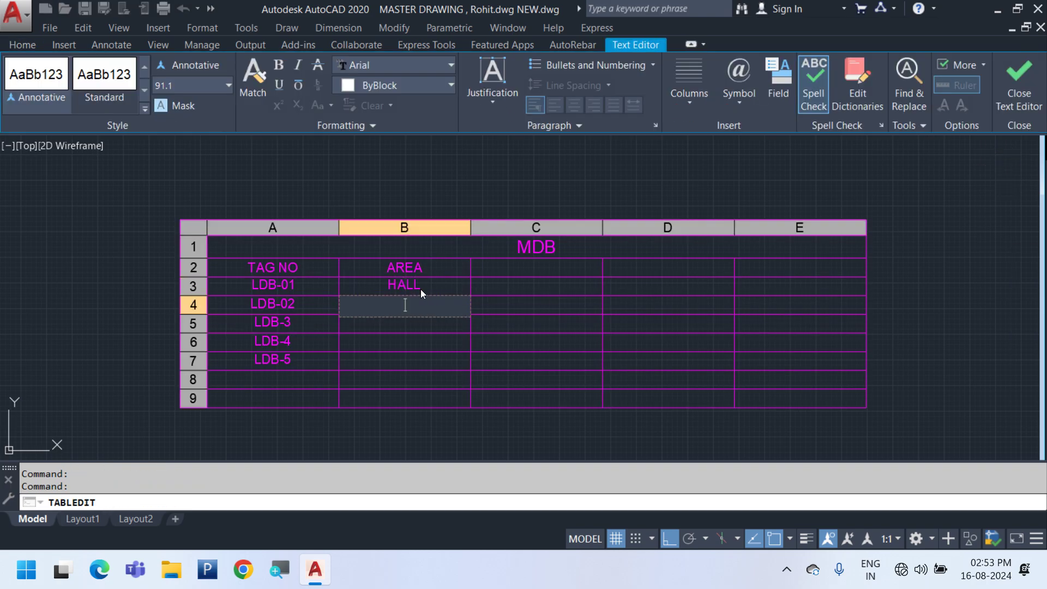
{"action": "type", "text": "KITCHEN"}
{"action": "key", "text": "Return"}
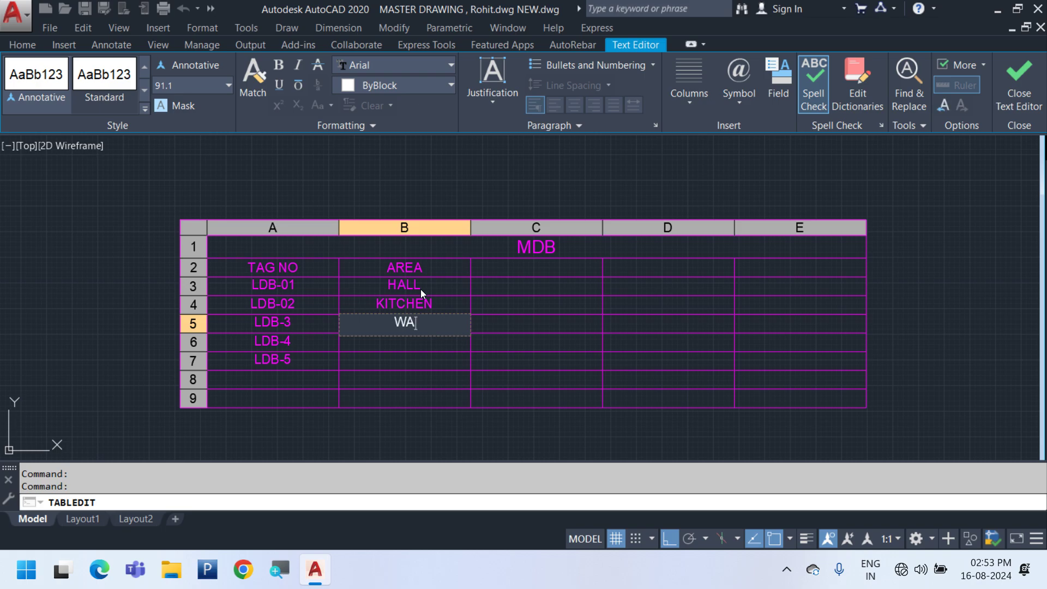
Fill the AREA cells of rows 5 to 7 with WASHROOM, MB and SB
{"action": "type", "text": "WASROOM"}
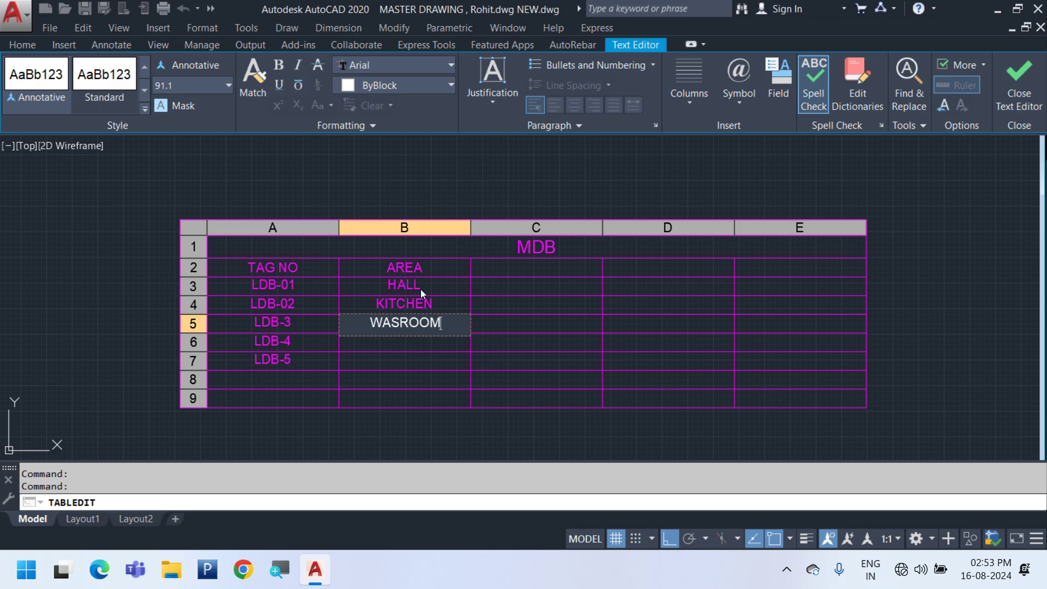
{"action": "key", "text": "BackSpace"}
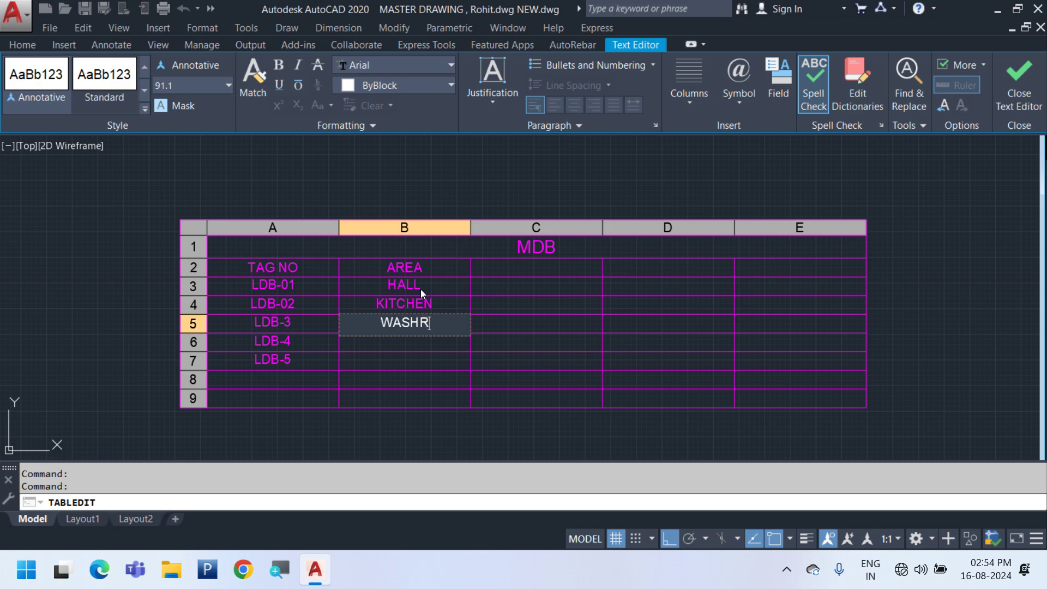
{"action": "type", "text": "OOM"}
{"action": "key", "text": "Return"}
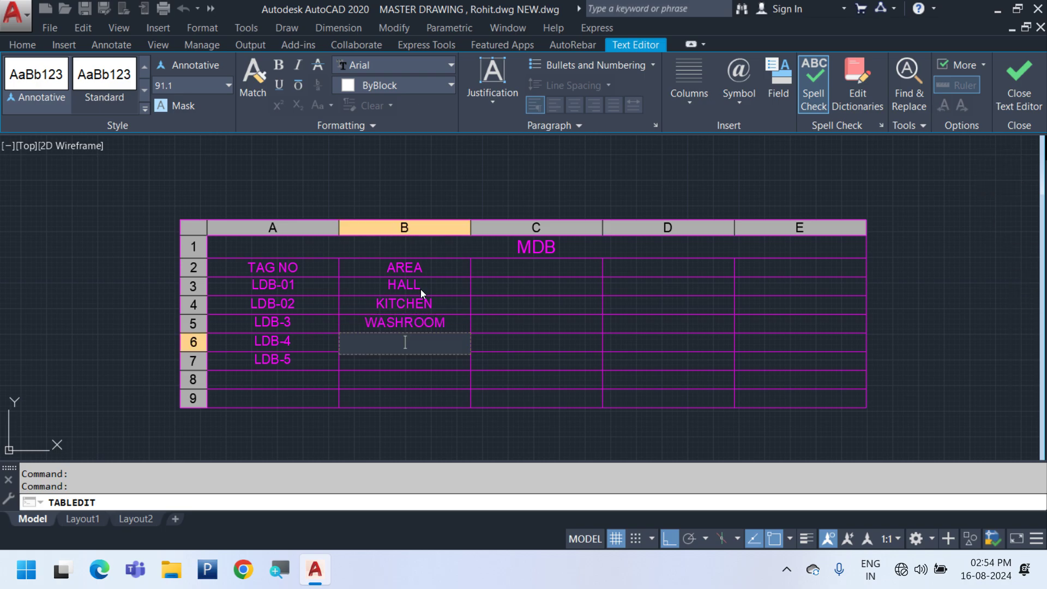
{"action": "key", "text": "Return"}
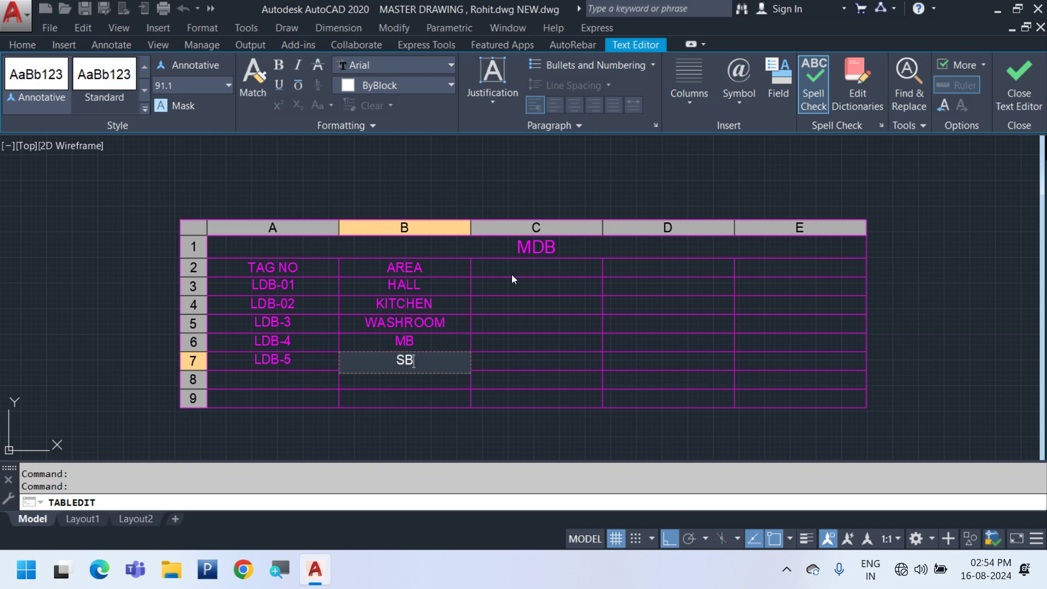
{"action": "type", "text": "SB"}
{"action": "key", "text": "Escape"}
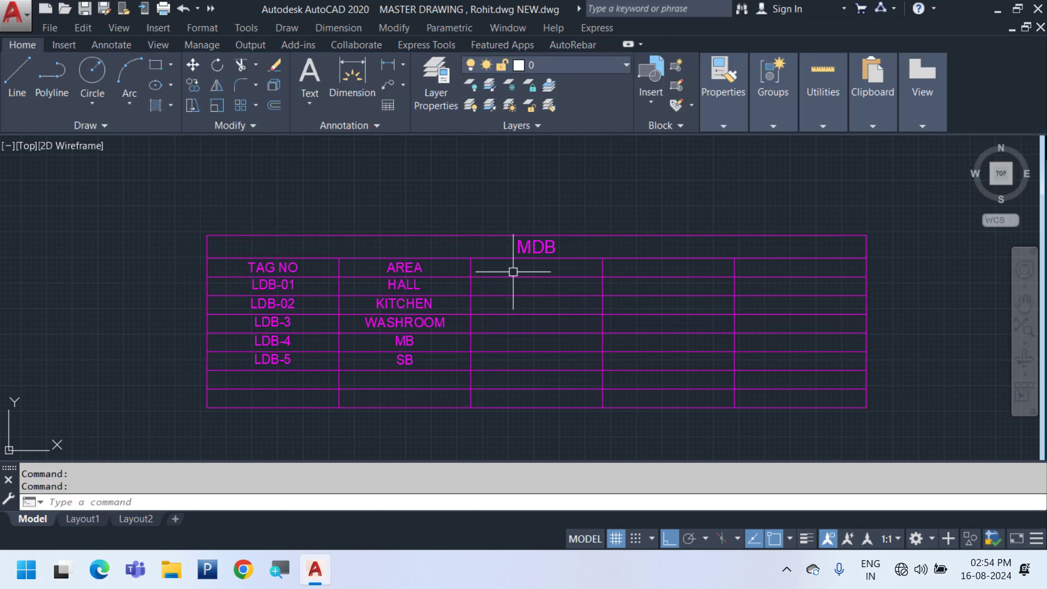
Enter CURRENT as the heading of column C
{"action": "left_click", "coordinate": [513, 272]}
{"action": "middle_click_drag", "start_coordinate": [545, 315], "coordinate": [602, 303]}
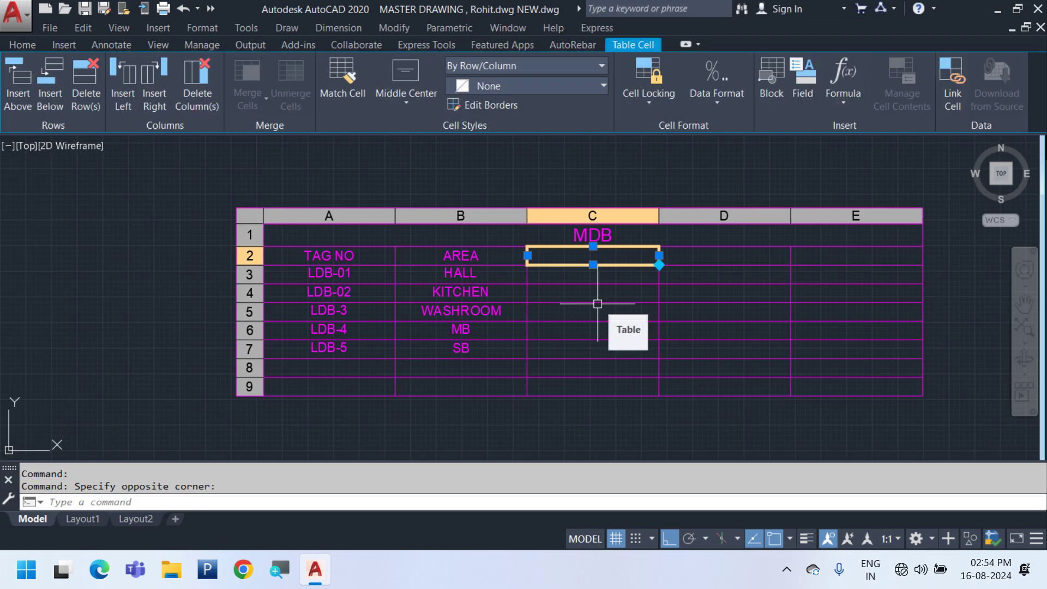
{"action": "type", "text": "CURRENT"}
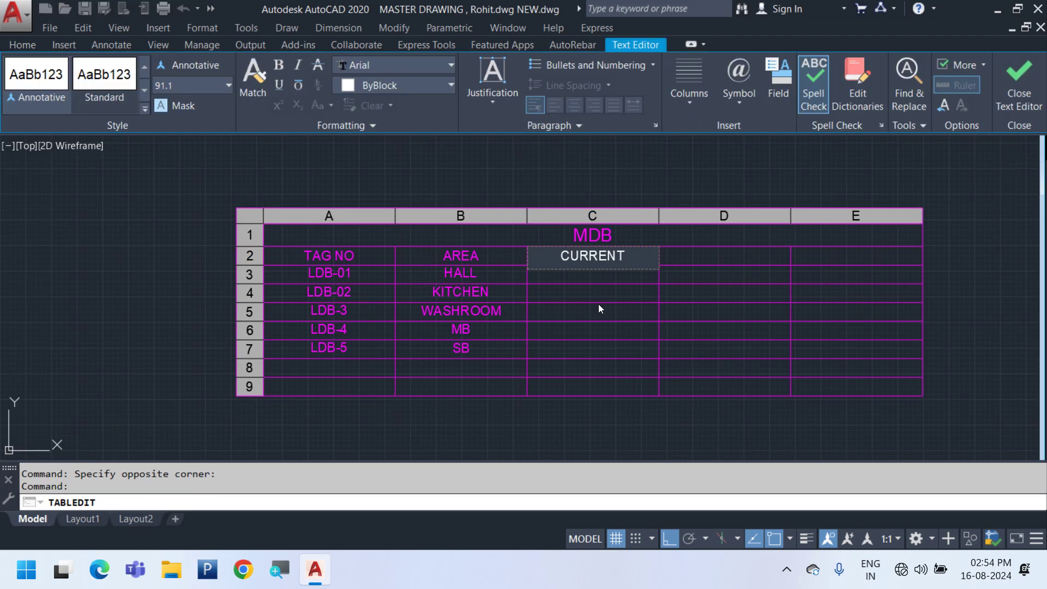
{"action": "key", "text": "Escape"}
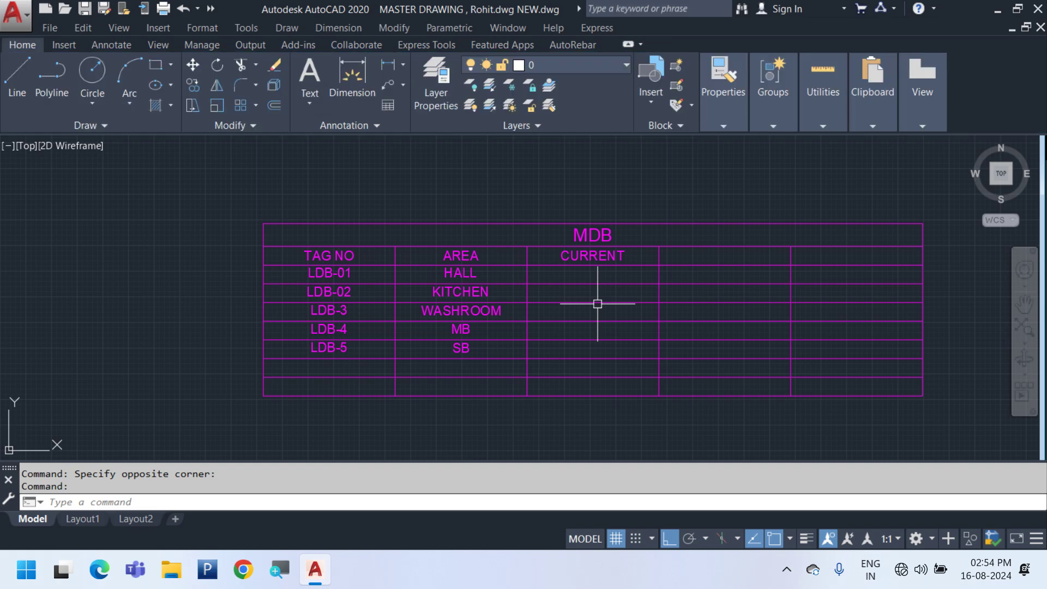
Replace the heading of column C with MCCB
{"action": "left_click", "coordinate": [602, 254]}
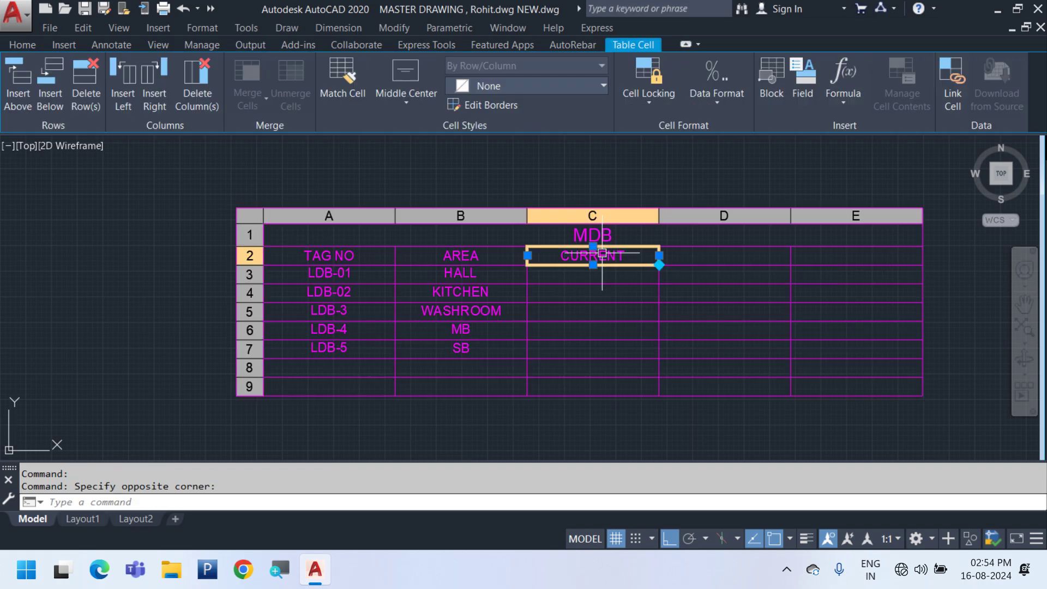
{"action": "type", "text": "MCCB"}
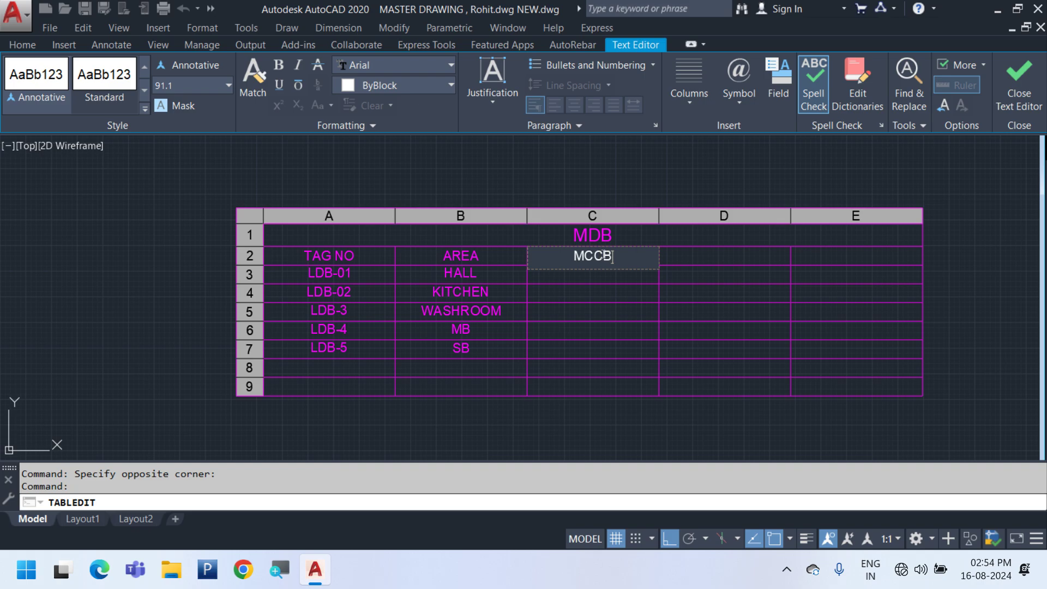
{"action": "left_click", "coordinate": [497, 323]}
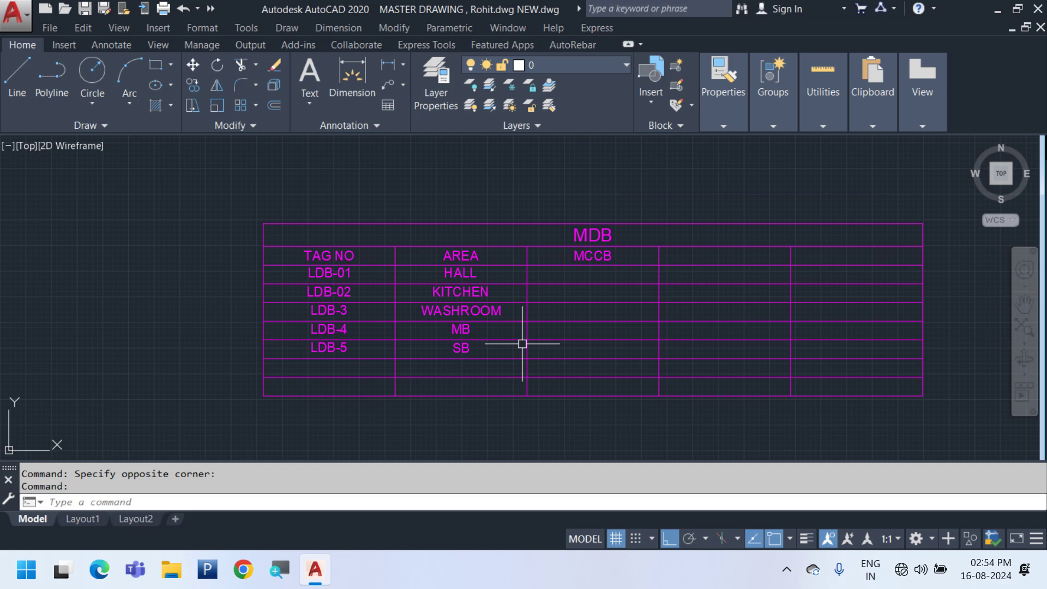
Copy the whole MDB table straight down, leaving a small gap below the original
{"action": "scroll", "coordinate": [598, 325], "scroll_direction": "down", "scroll_amount": 5}
{"action": "scroll", "coordinate": [598, 324], "scroll_direction": "up", "scroll_amount": 5}
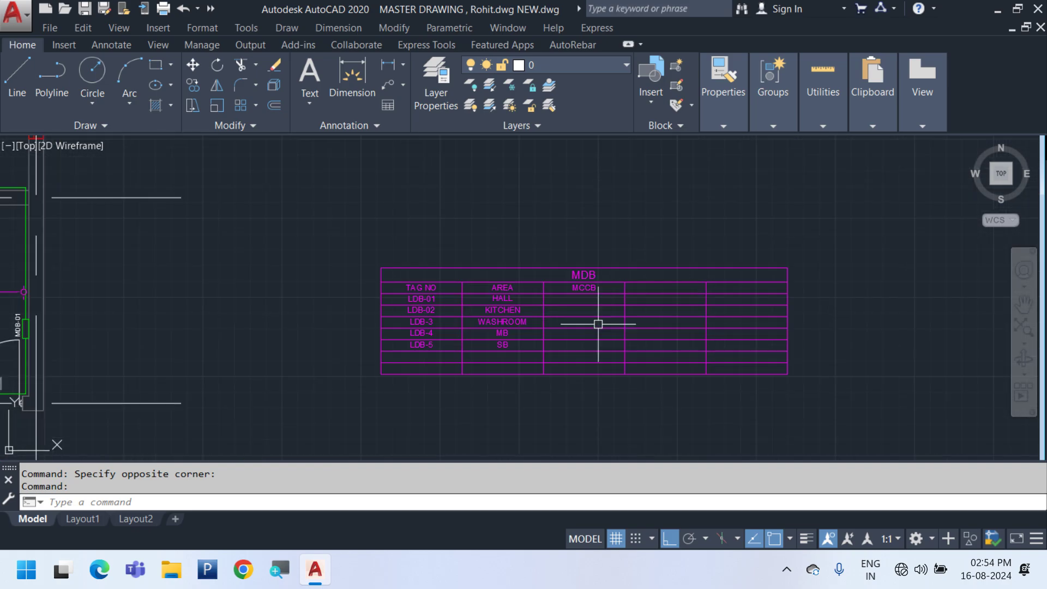
{"action": "left_click", "coordinate": [628, 412]}
{"action": "left_click", "coordinate": [454, 240]}
{"action": "right_click", "coordinate": [634, 191]}
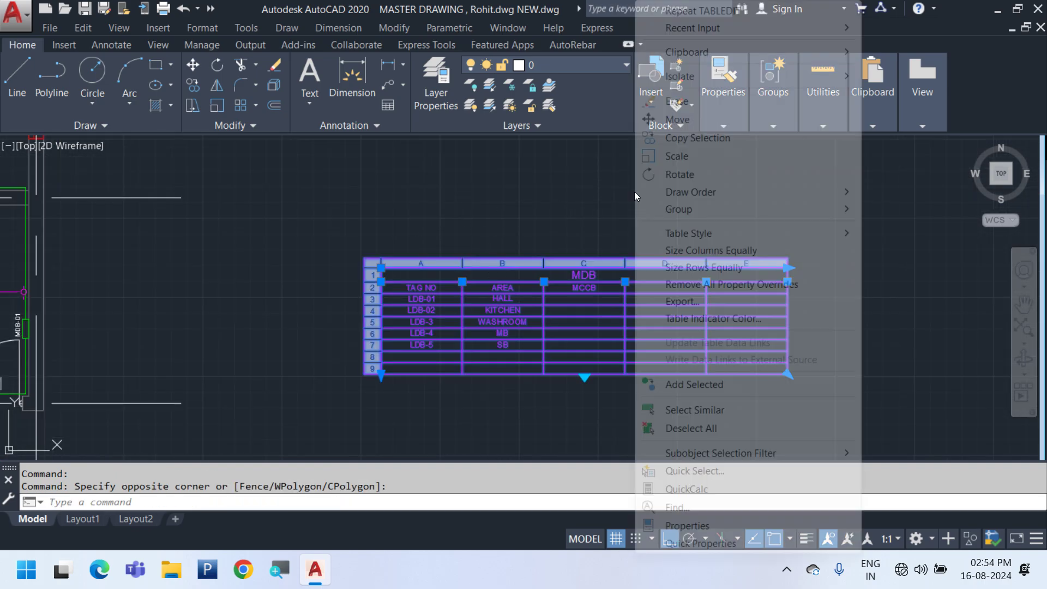
{"action": "left_click", "coordinate": [690, 136]}
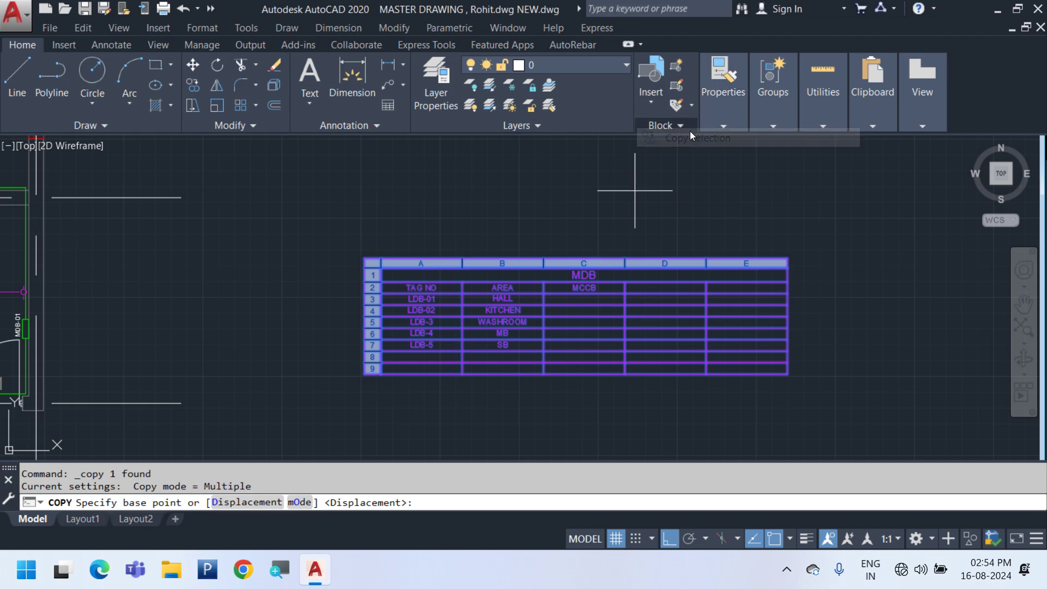
{"action": "left_click", "coordinate": [802, 215]}
{"action": "middle_click_drag", "start_coordinate": [848, 304], "coordinate": [829, 154]}
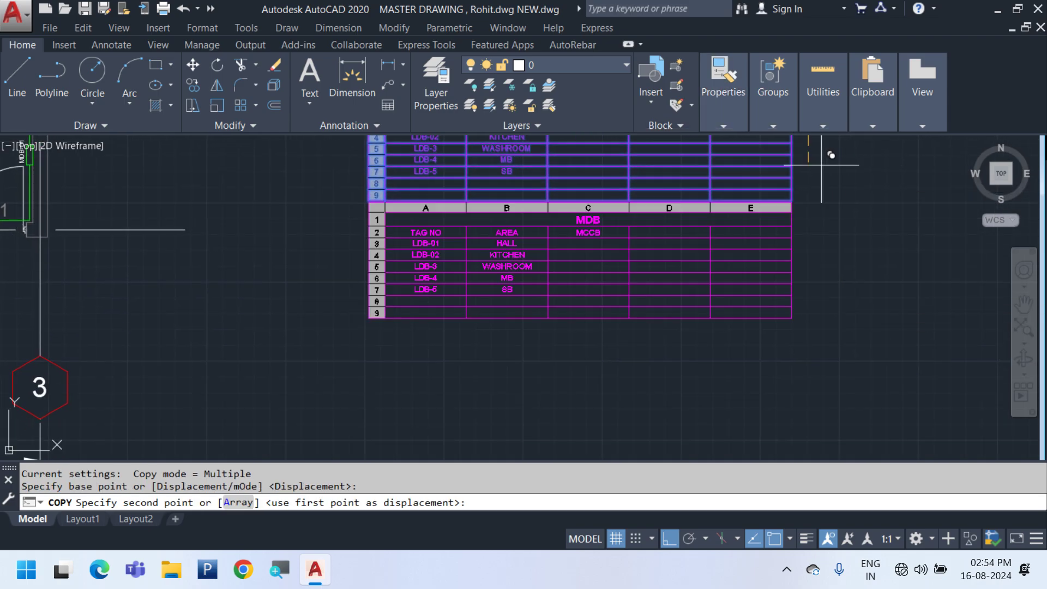
{"action": "left_click", "coordinate": [862, 206]}
{"action": "key", "text": "Escape"}
Change the title of the copied table to LDB-01
{"action": "scroll", "coordinate": [673, 289], "scroll_direction": "up", "scroll_amount": 3}
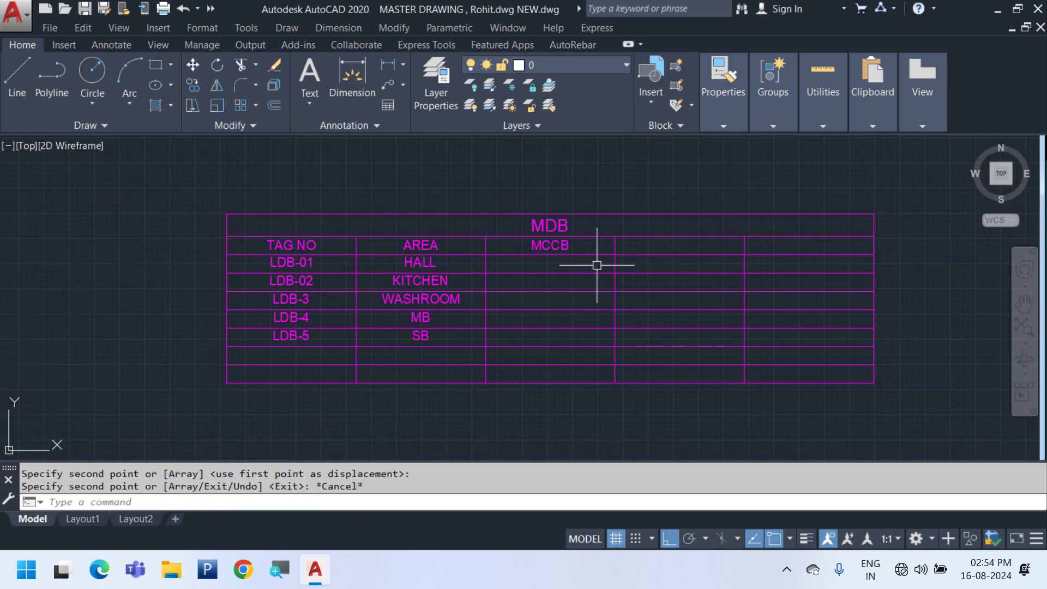
{"action": "scroll", "coordinate": [566, 244], "scroll_direction": "up", "scroll_amount": 2}
{"action": "left_click", "coordinate": [577, 224]}
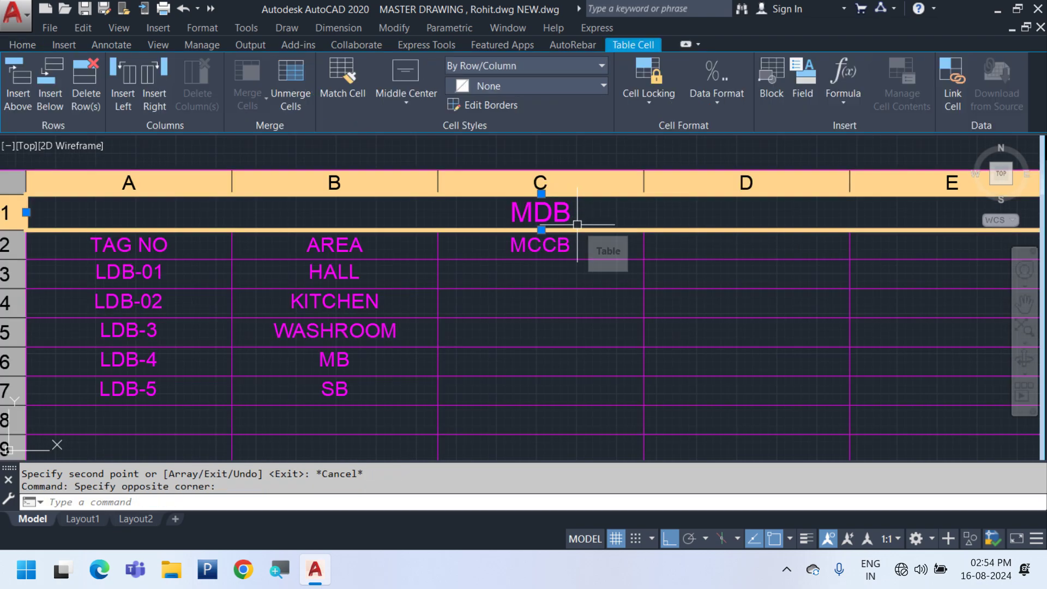
{"action": "type", "text": "LDB-0"}
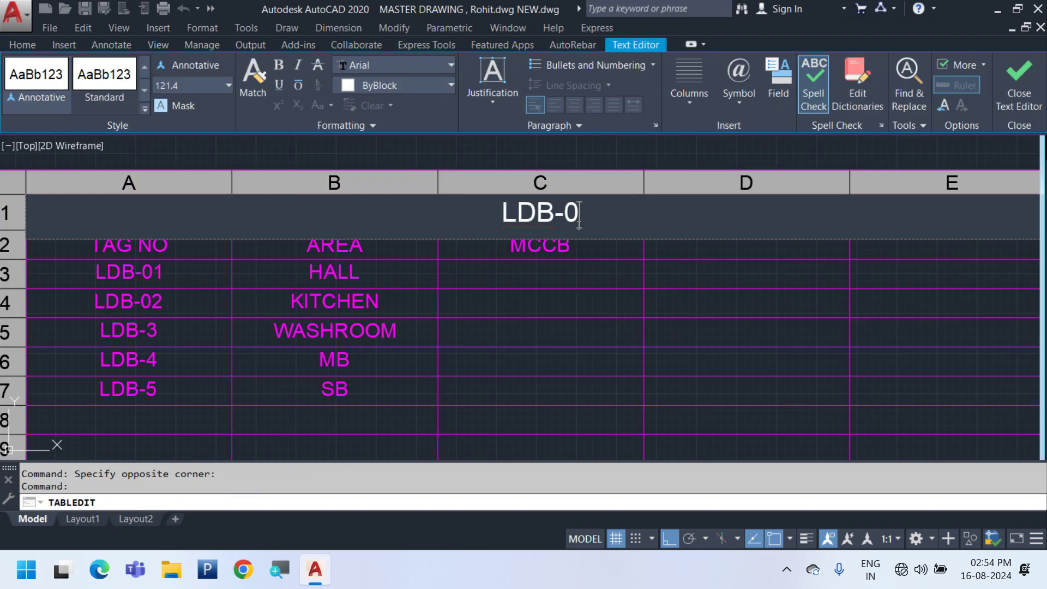
{"action": "type", "text": "1"}
{"action": "left_click", "coordinate": [193, 451]}
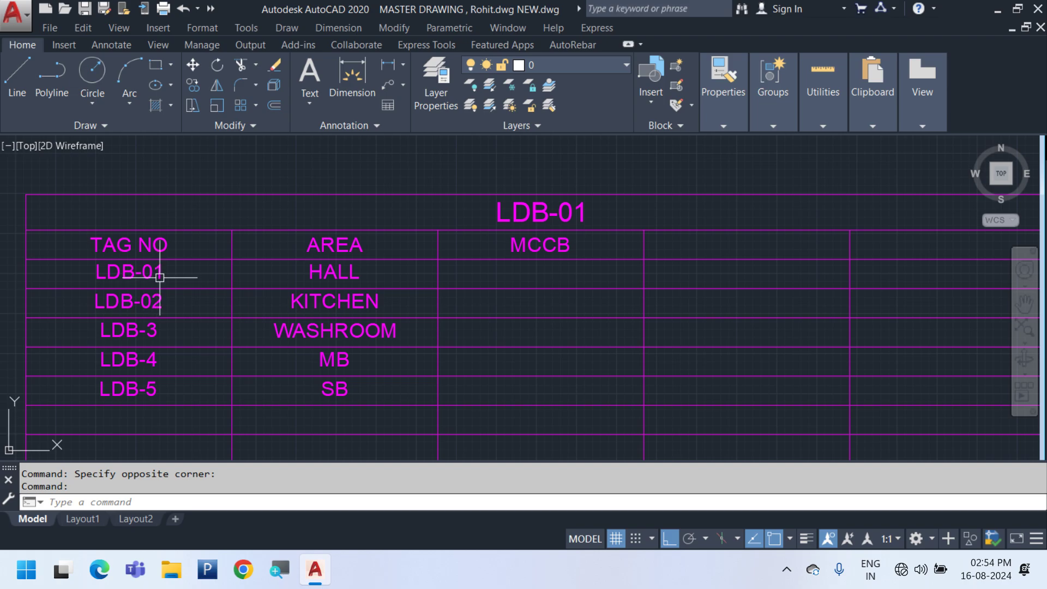
Clear the TAG NO and AREA entries in rows 3 to 7 of the LDB-01 table
{"action": "left_click_drag", "start_coordinate": [159, 277], "coordinate": [149, 392]}
{"action": "key", "text": "Delete"}
{"action": "left_click_drag", "start_coordinate": [398, 266], "coordinate": [330, 393]}
{"action": "key", "text": "Delete"}
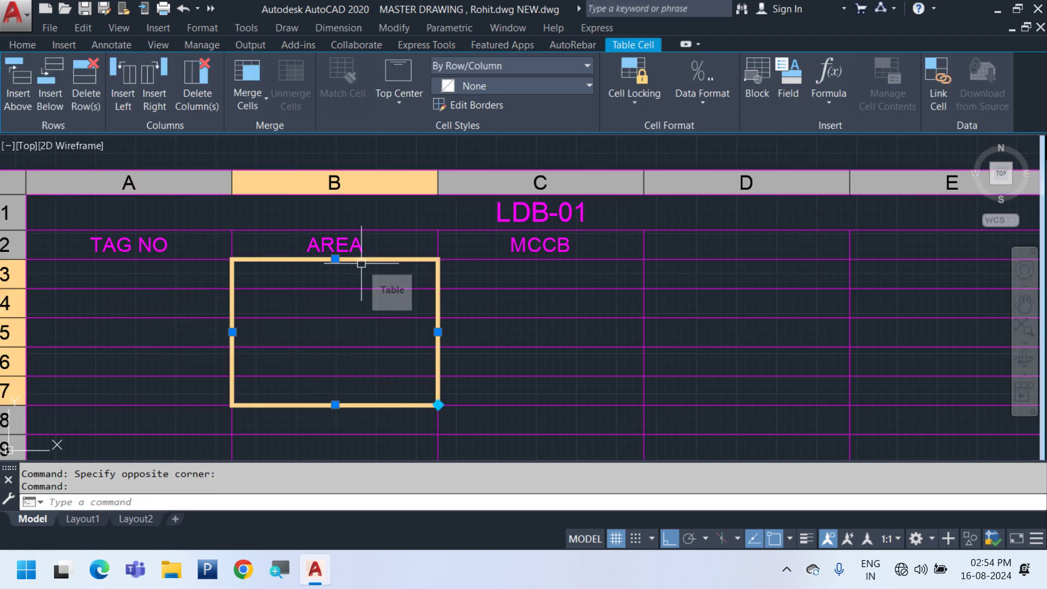
Enter HALL in the AREA cell of row 3
{"action": "middle_click_drag", "start_coordinate": [420, 304], "coordinate": [488, 297]}
{"action": "left_click", "coordinate": [436, 269]}
{"action": "type", "text": "HALL"}
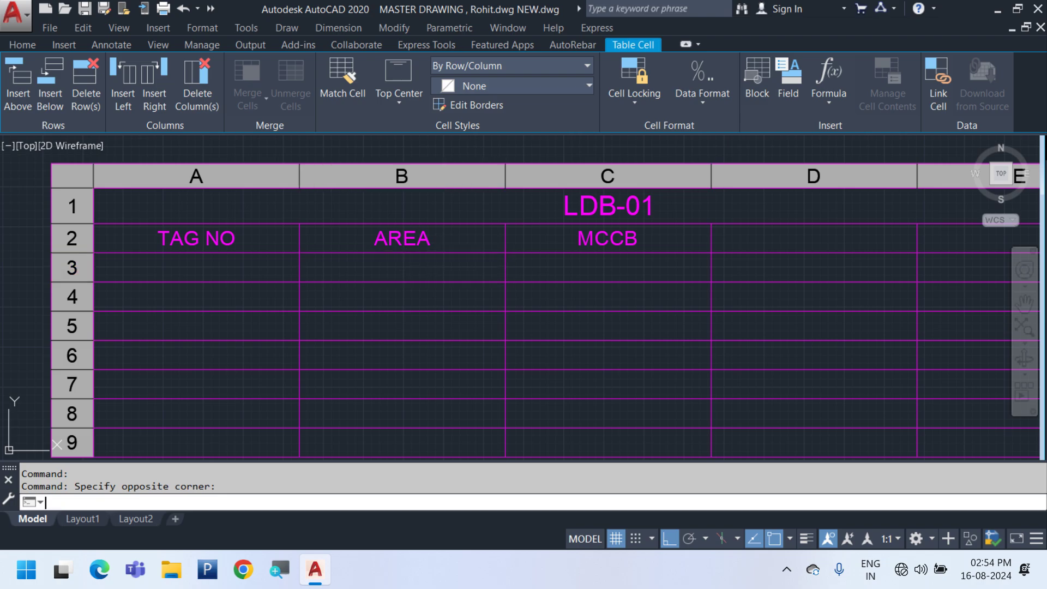
{"action": "left_click", "coordinate": [149, 327]}
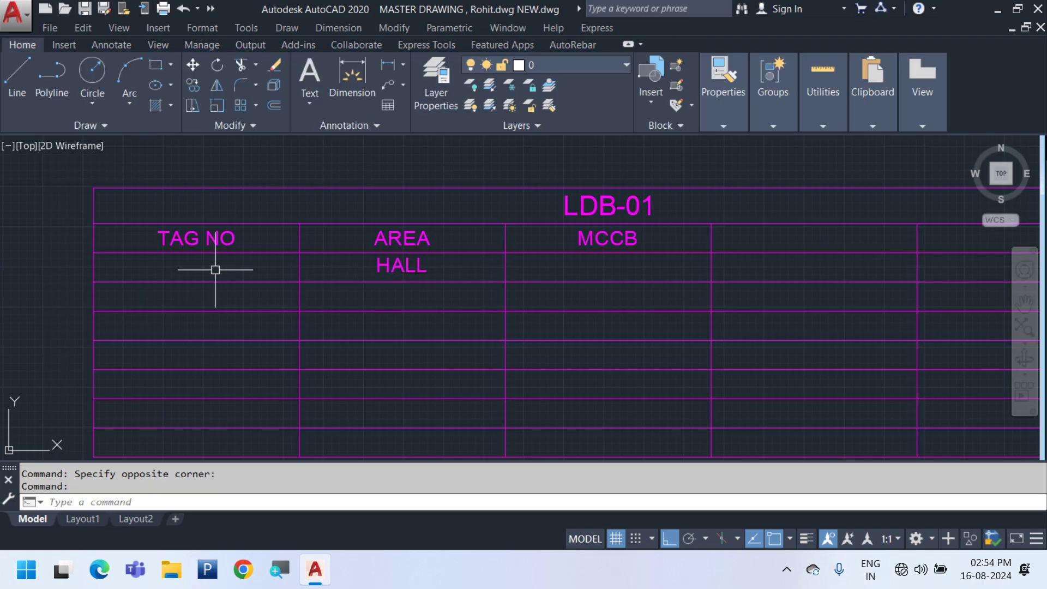
Replace the heading of column C with SWITCH and enter SOCKET as the heading of column D
{"action": "left_click", "coordinate": [634, 250]}
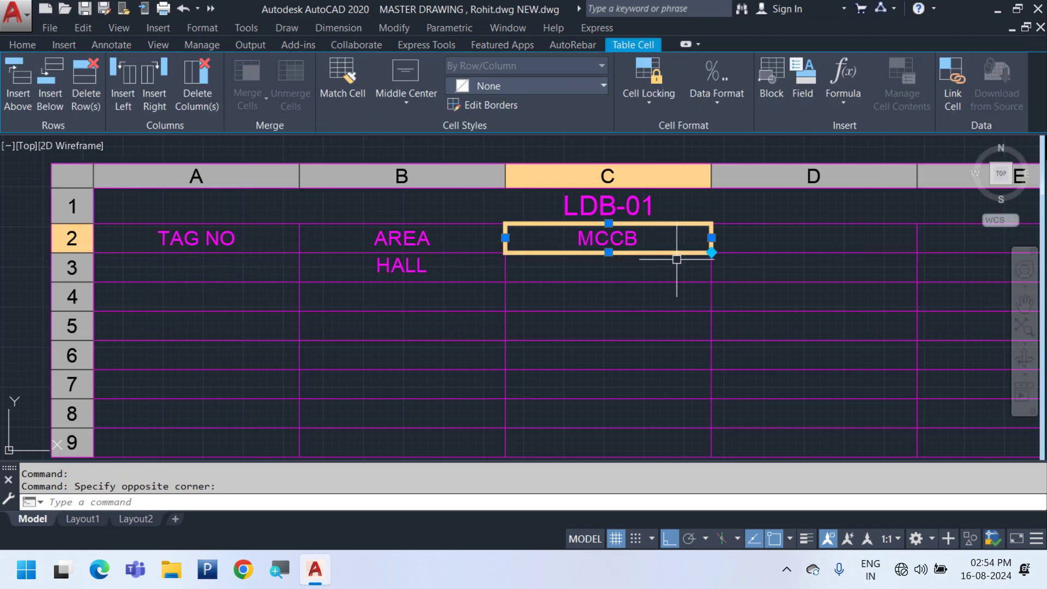
{"action": "type", "text": "SWITCH"}
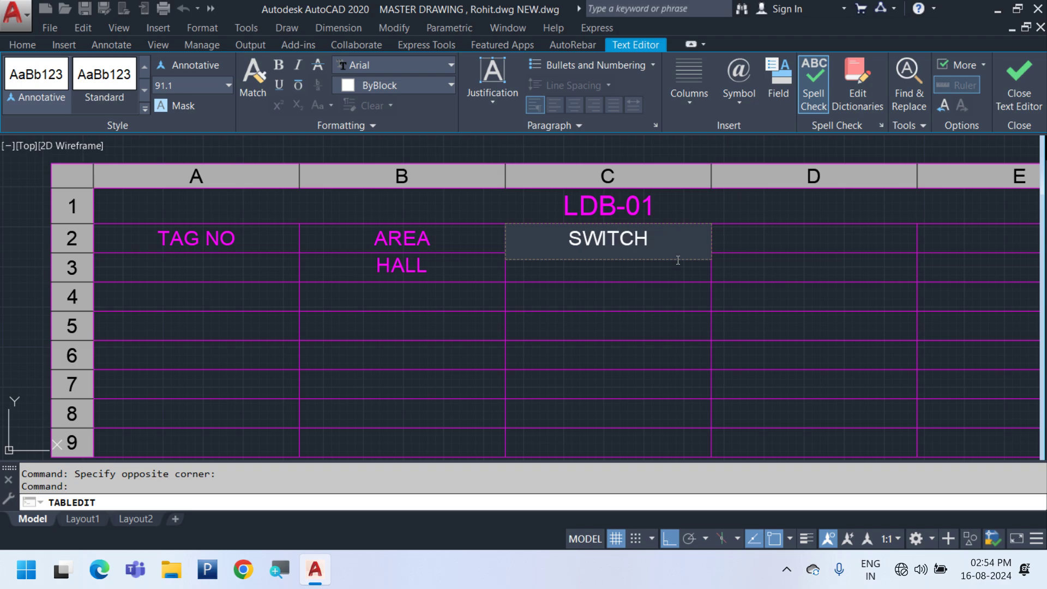
{"action": "left_click", "coordinate": [674, 315]}
{"action": "left_click", "coordinate": [743, 234]}
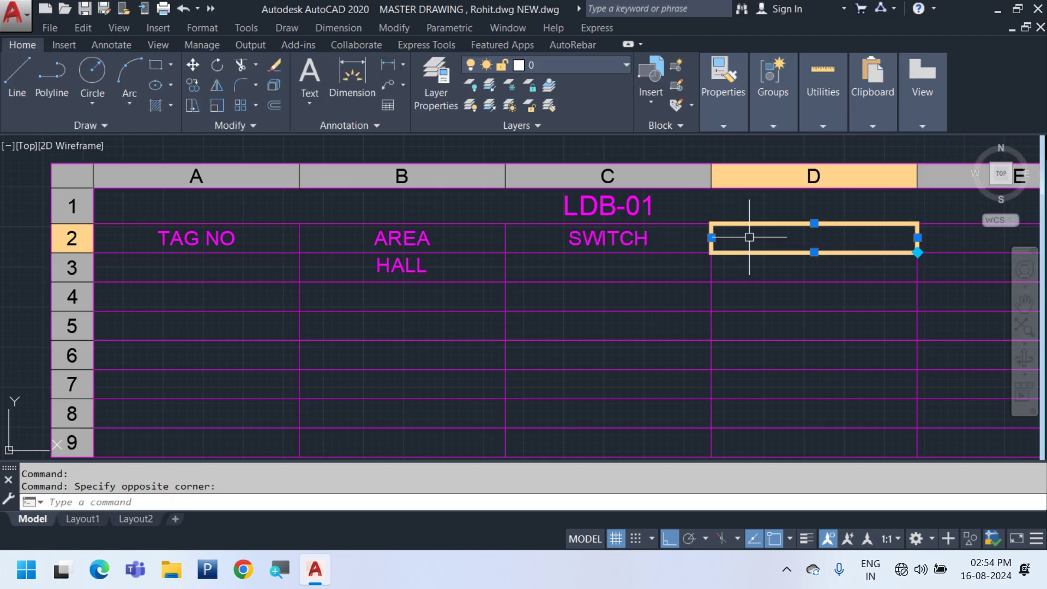
{"action": "type", "text": "SOCKET"}
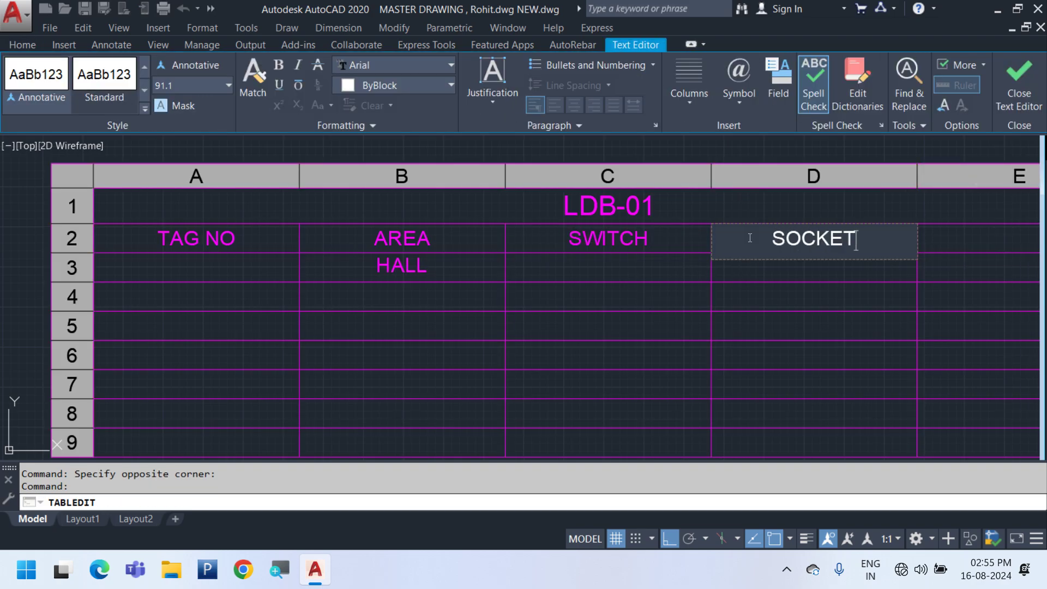
{"action": "left_click", "coordinate": [307, 314]}
Enter the tag Lt-1 in the TAG NO cell of row 3
{"action": "middle_click_drag", "start_coordinate": [307, 313], "coordinate": [403, 288]}
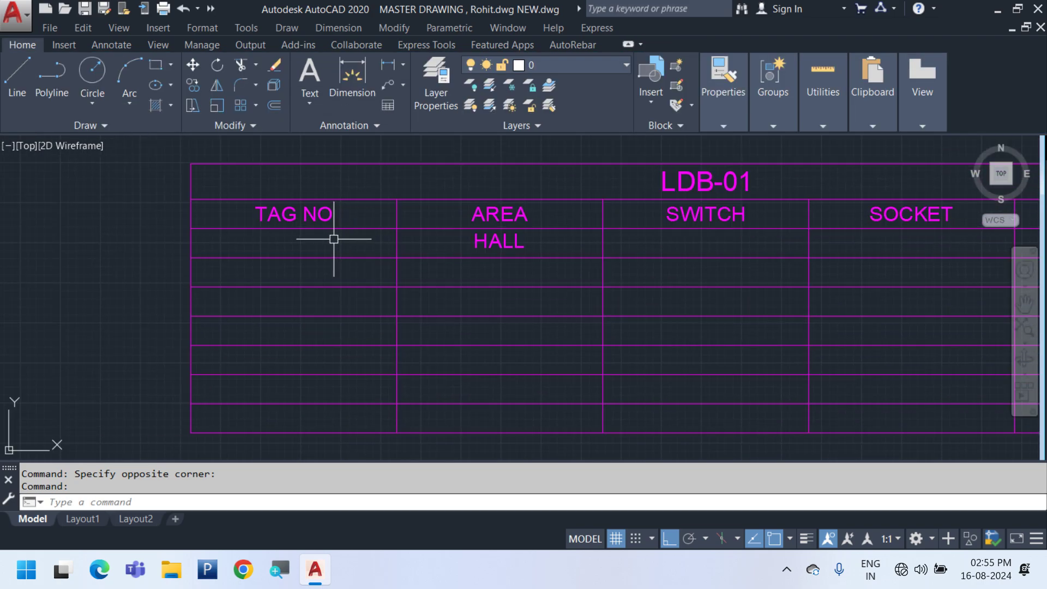
{"action": "left_click", "coordinate": [334, 257]}
{"action": "key", "text": "Escape"}
{"action": "middle_click_drag", "start_coordinate": [323, 158], "coordinate": [310, 207]}
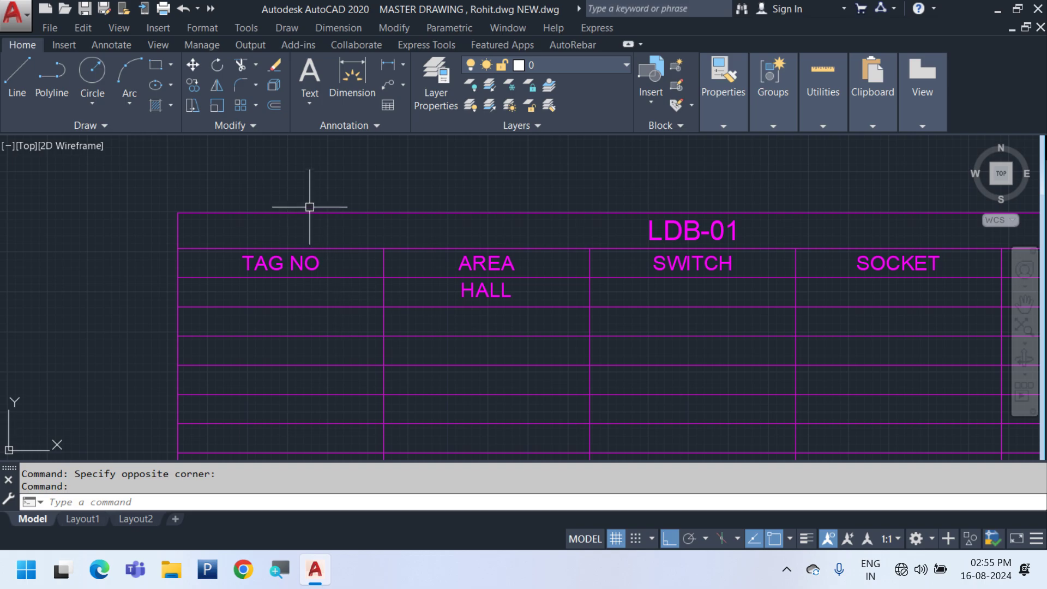
{"action": "left_click", "coordinate": [325, 322]}
{"action": "middle_click_drag", "start_coordinate": [334, 333], "coordinate": [364, 296]}
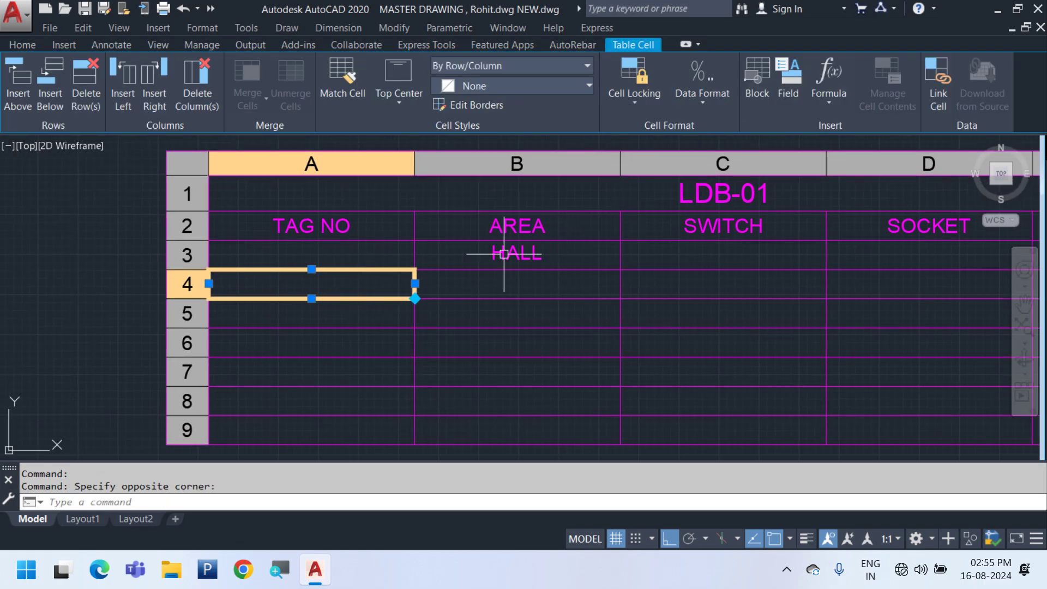
{"action": "key", "text": "Up"}
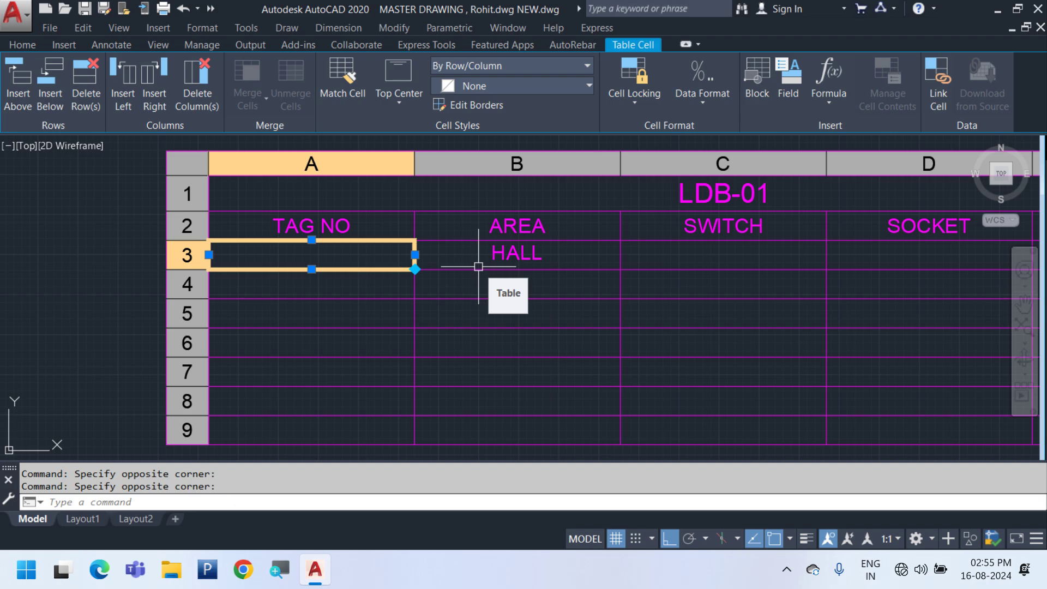
{"action": "type", "text": "LT"}
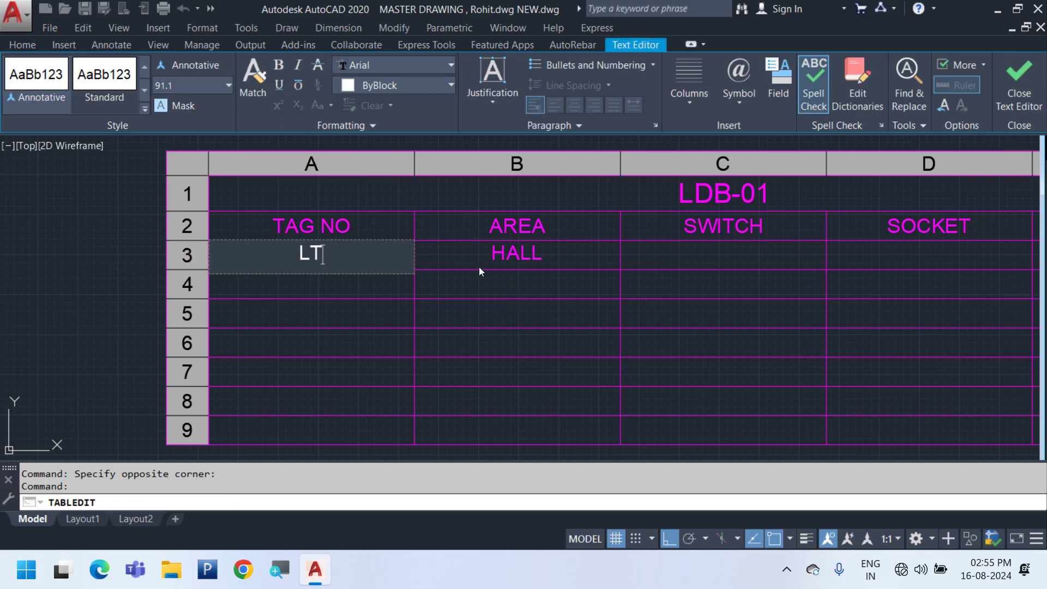
{"action": "type", "text": "-01"}
{"action": "key", "text": "Escape"}
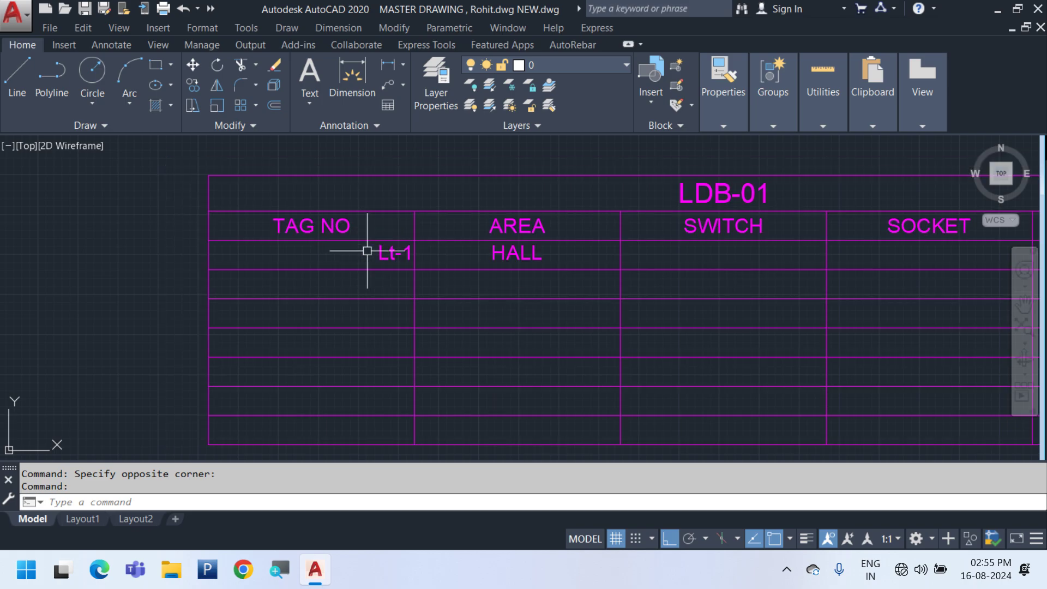
Autofill the row 3 tag down into the TAG NO cell of row 4
{"action": "left_click", "coordinate": [373, 250]}
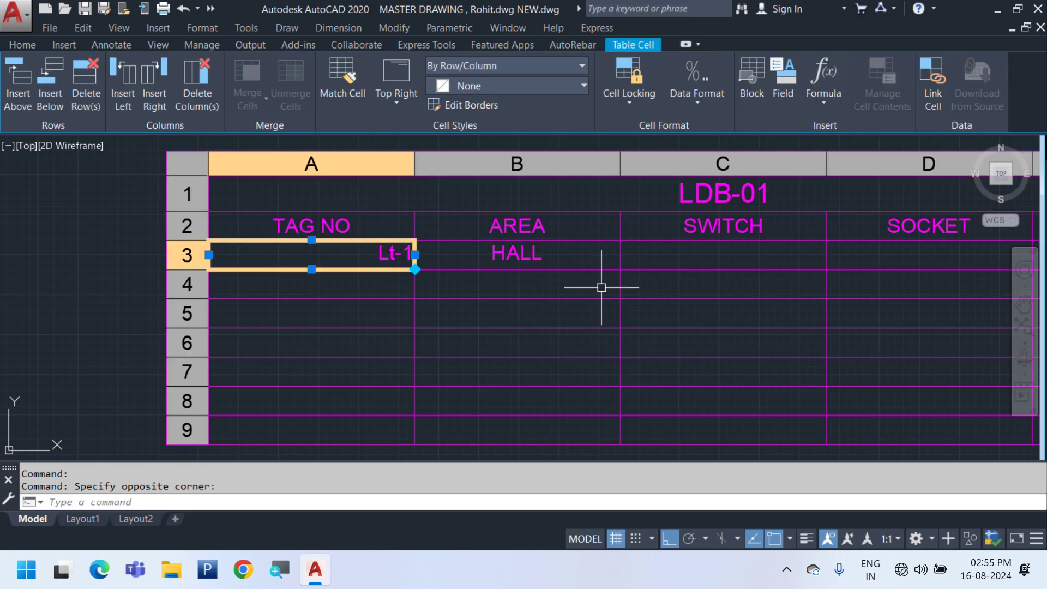
{"action": "left_click", "coordinate": [415, 269]}
{"action": "left_click", "coordinate": [415, 298]}
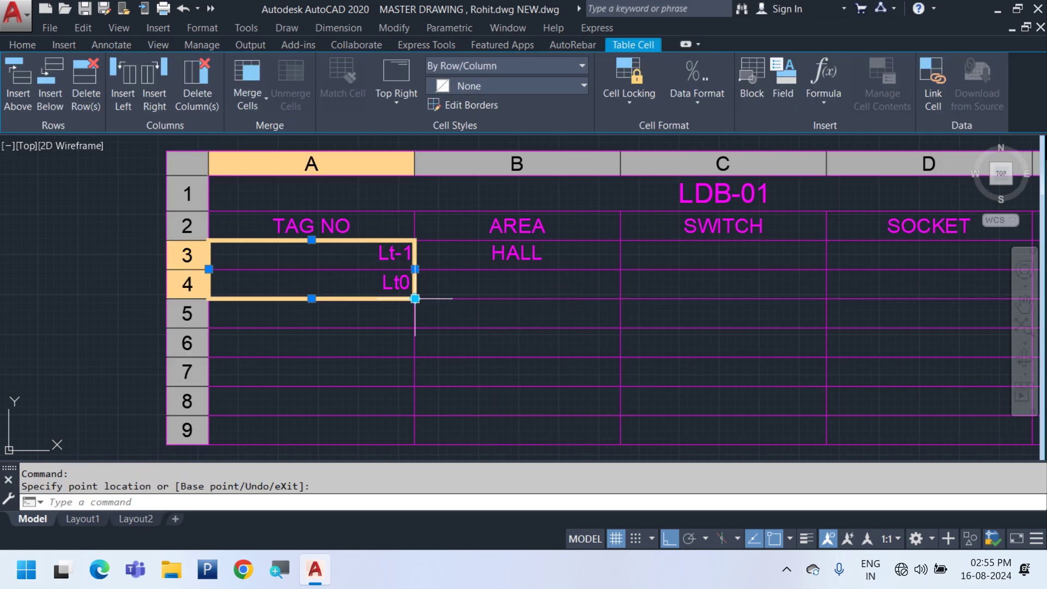
{"action": "middle_click_drag", "start_coordinate": [496, 336], "coordinate": [360, 313]}
{"action": "key", "text": "Escape"}
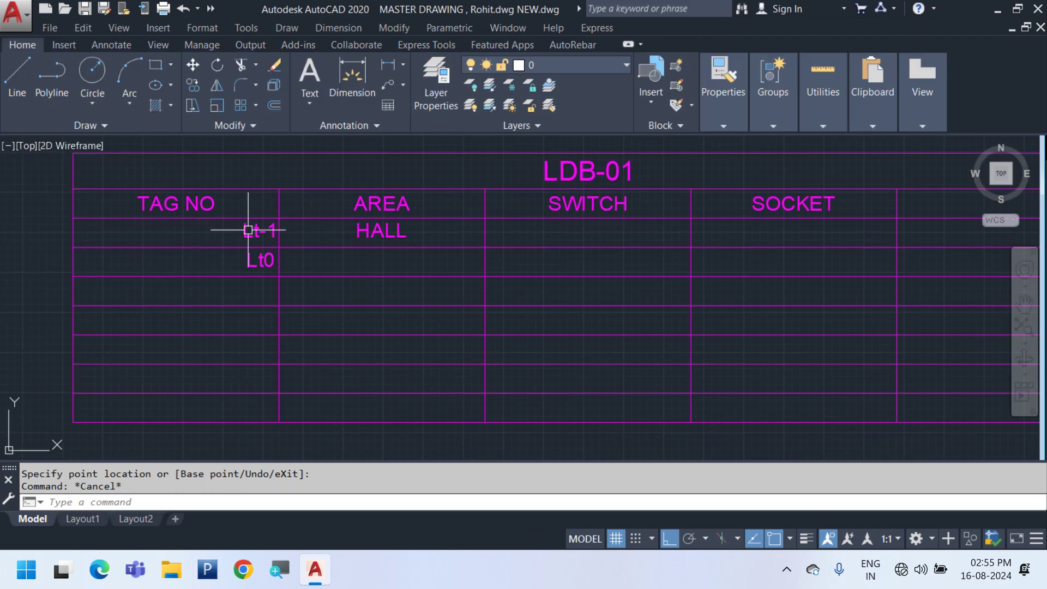
Insert a new column between the AREA and SWITCH columns of the LDB-01 table
{"action": "middle_click_drag", "start_coordinate": [562, 227], "coordinate": [454, 233]}
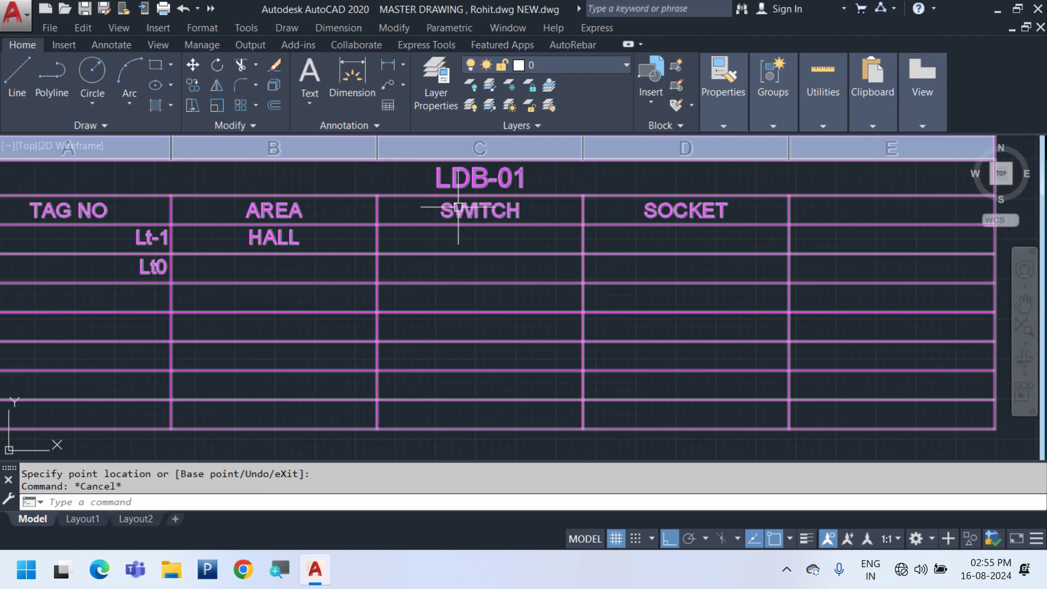
{"action": "left_click", "coordinate": [466, 171]}
{"action": "key", "text": "Escape"}
{"action": "left_click", "coordinate": [454, 170]}
{"action": "left_click", "coordinate": [457, 147]}
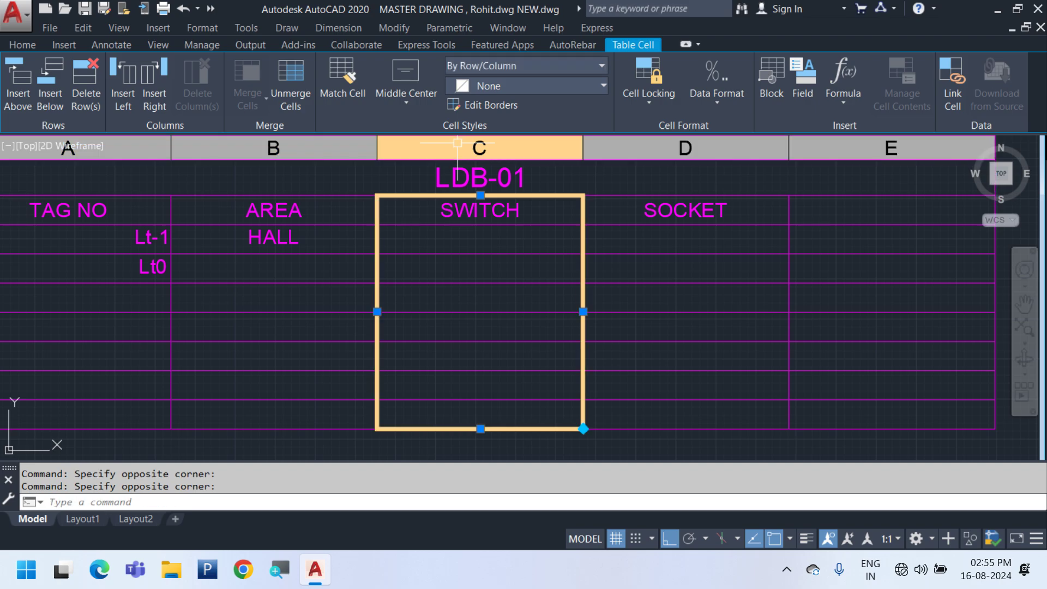
{"action": "right_click", "coordinate": [457, 144]}
{"action": "left_click", "coordinate": [510, 154]}
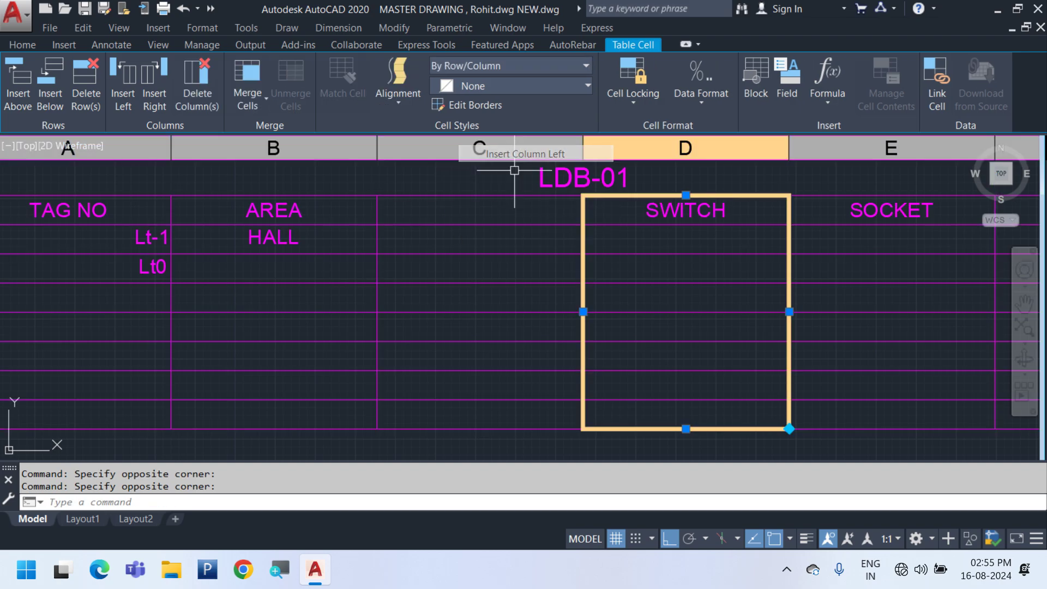
Enter WATT as the heading of the empty column C
{"action": "left_click", "coordinate": [474, 214]}
{"action": "middle_click_drag", "start_coordinate": [474, 241], "coordinate": [647, 261]}
{"action": "type", "text": "WATT"}
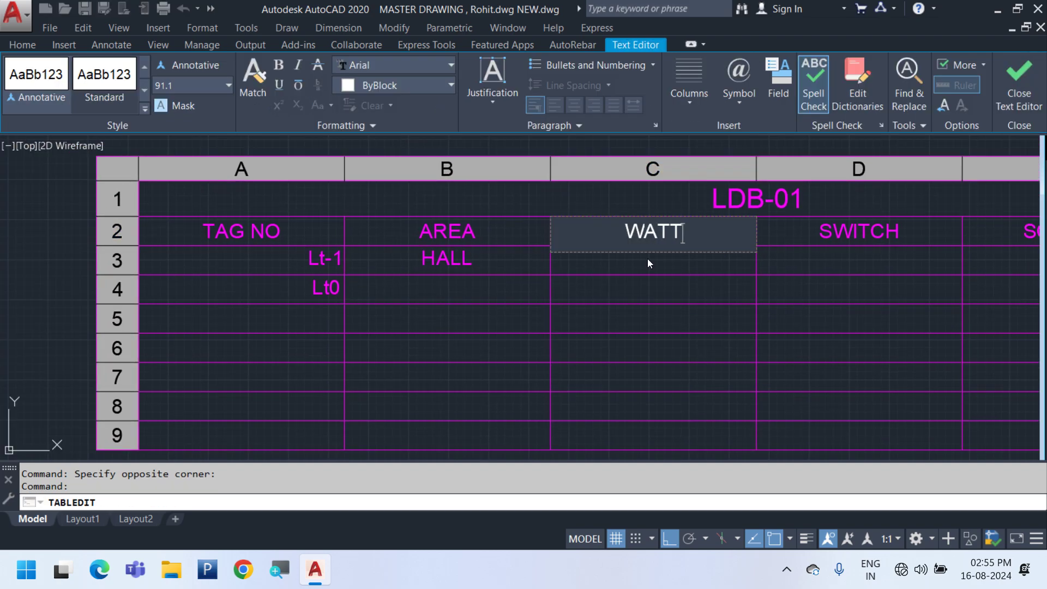
{"action": "left_click", "coordinate": [647, 267]}
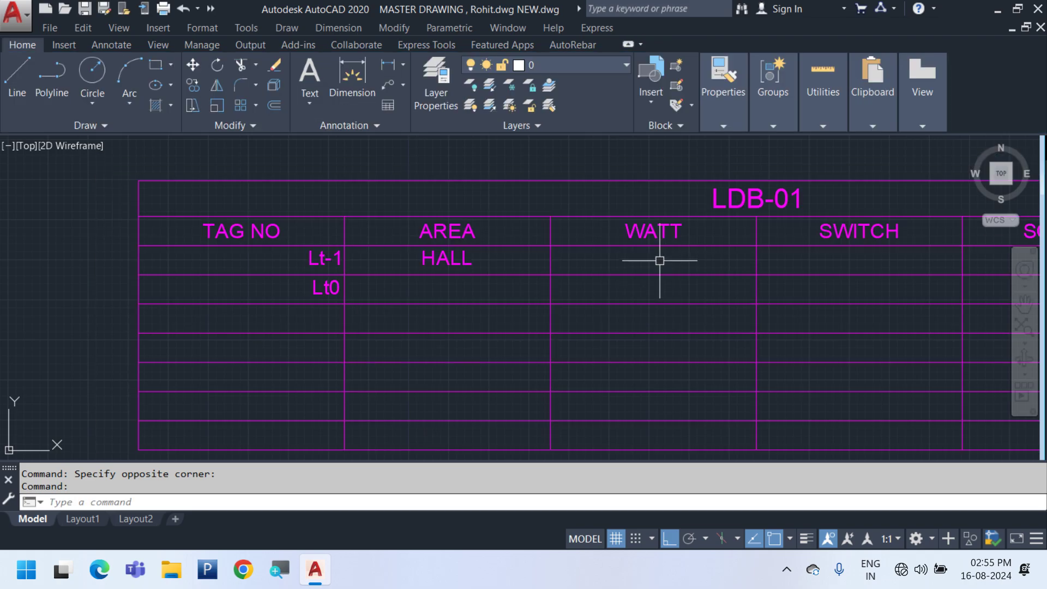
Fill the WATT cells of rows 3 and 4 with 20 each
{"action": "left_click", "coordinate": [665, 255]}
{"action": "type", "text": "0"}
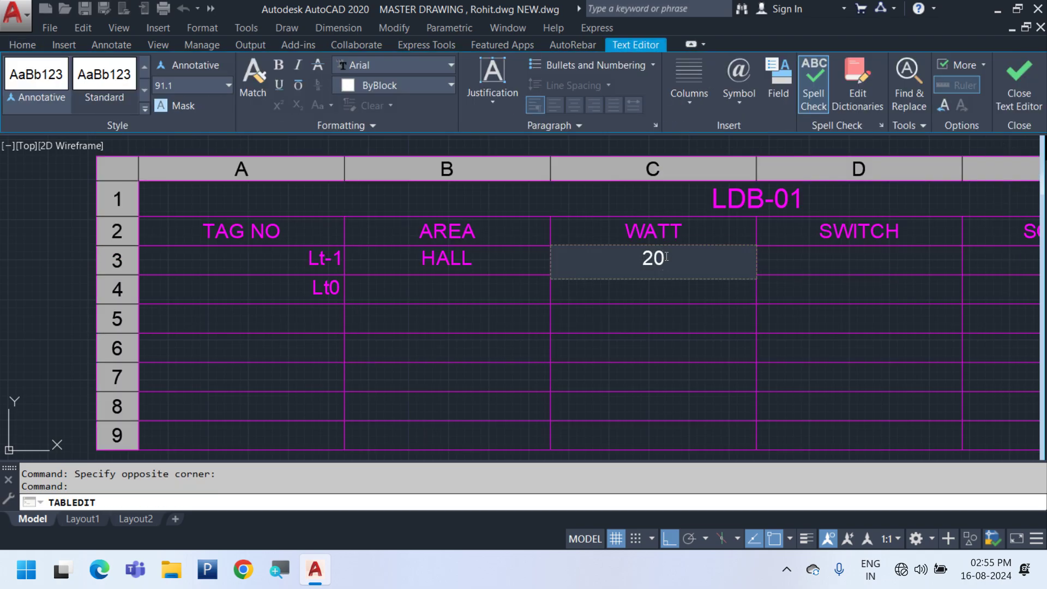
{"action": "key", "text": "Return"}
{"action": "type", "text": "20"}
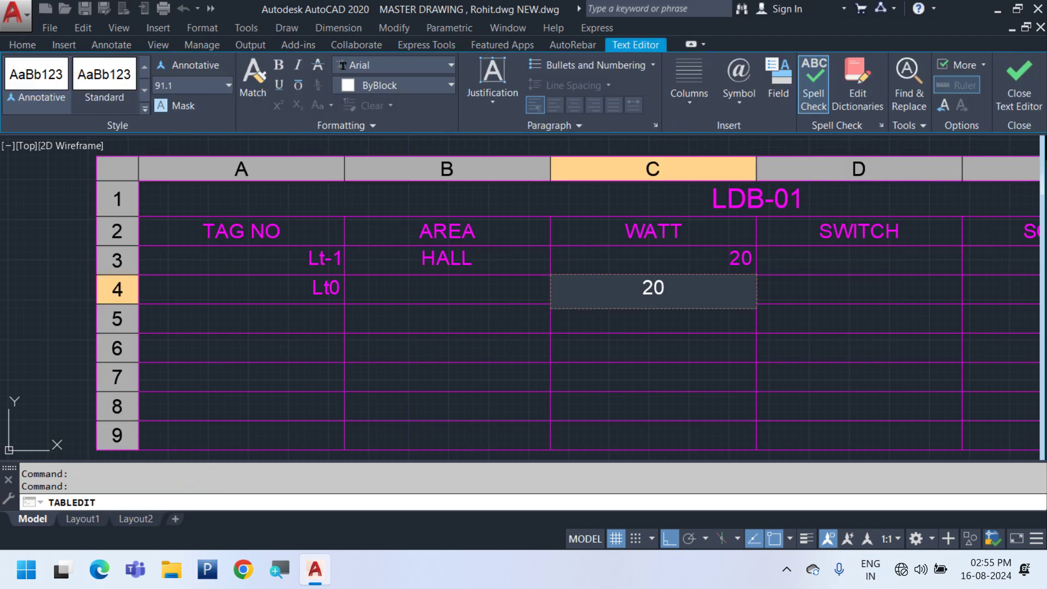
{"action": "key", "text": "Return"}
{"action": "key", "text": "Escape"}
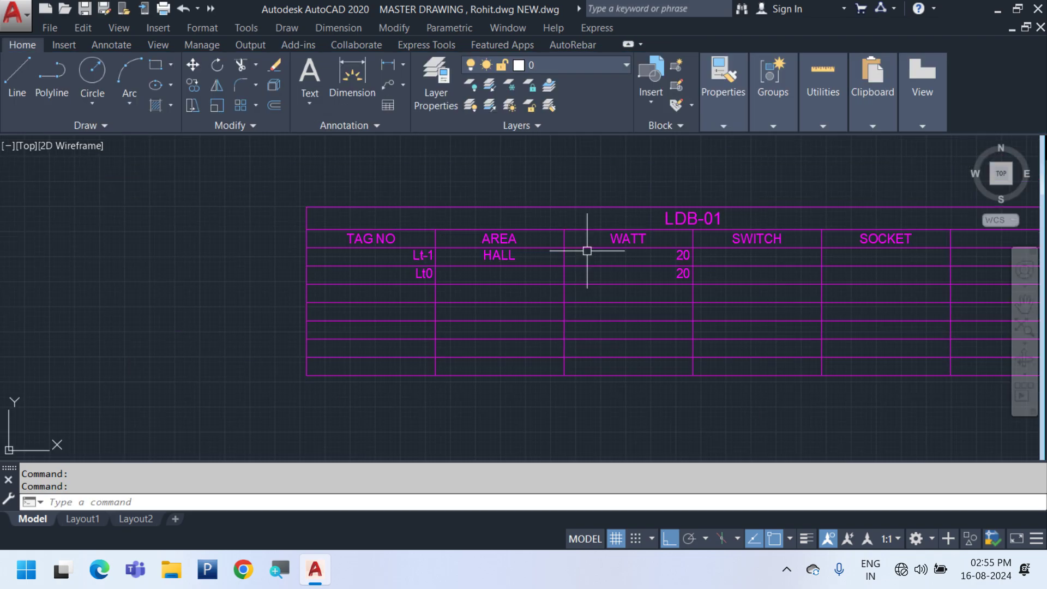
Set the alignment of the WATT and TAG NO cells in rows 3 to 9 to Middle Center
{"action": "left_click", "coordinate": [660, 253]}
{"action": "left_click", "coordinate": [613, 364]}
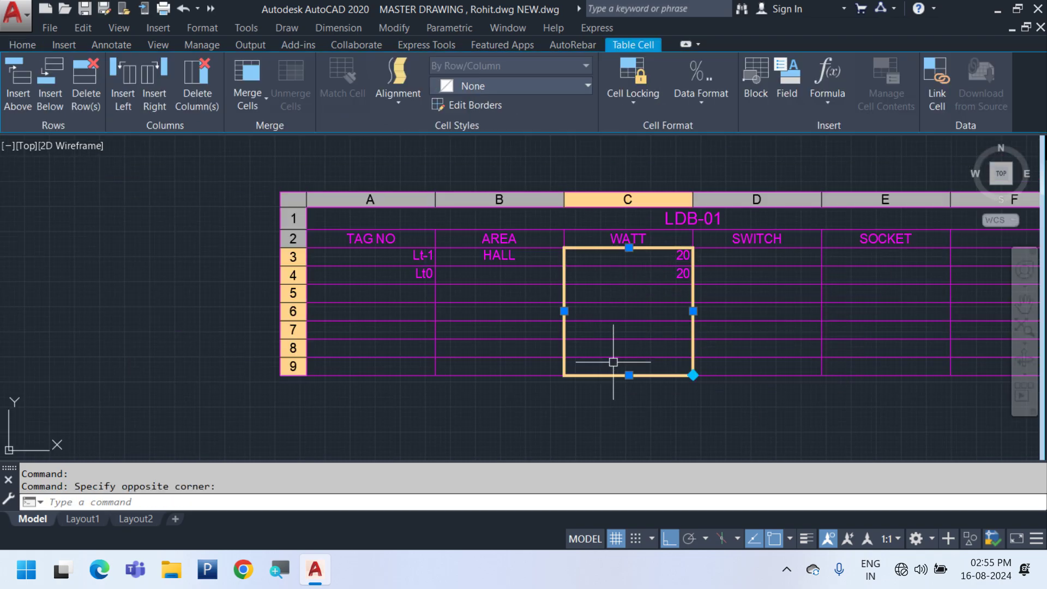
{"action": "left_click", "coordinate": [395, 105]}
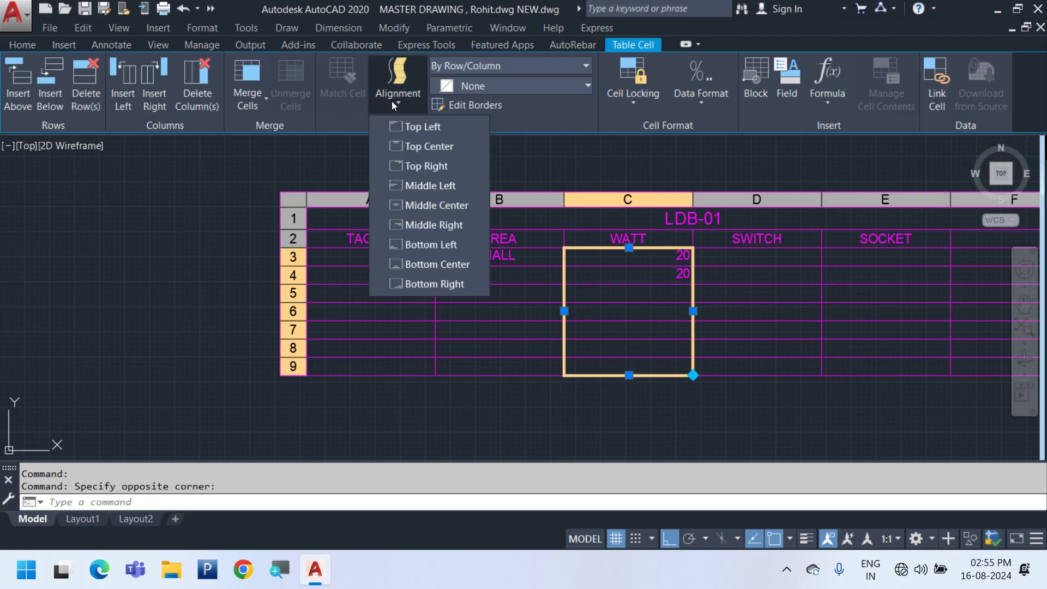
{"action": "left_click", "coordinate": [430, 205]}
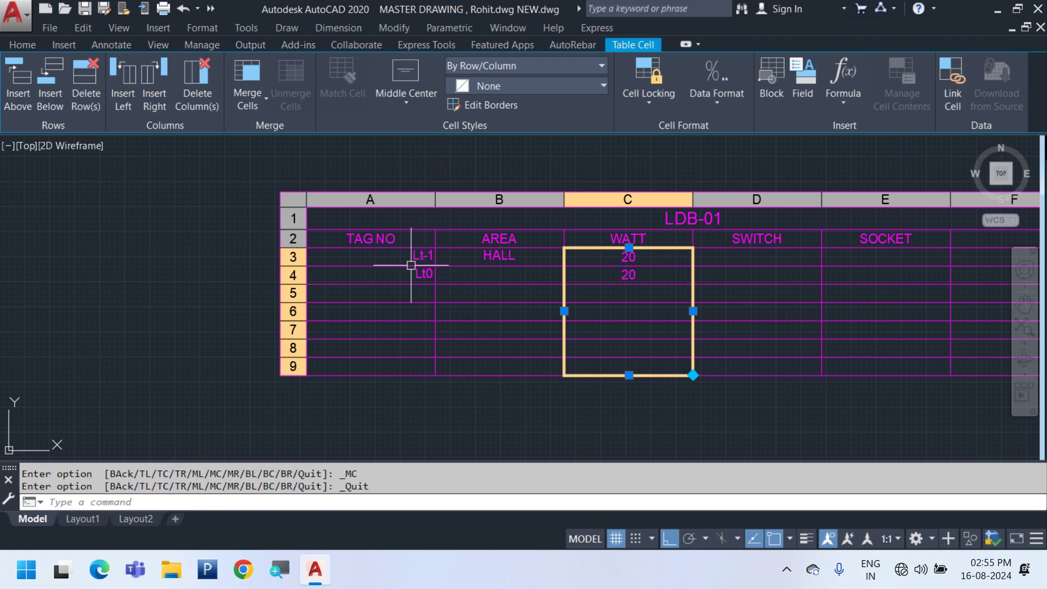
{"action": "left_click", "coordinate": [380, 364]}
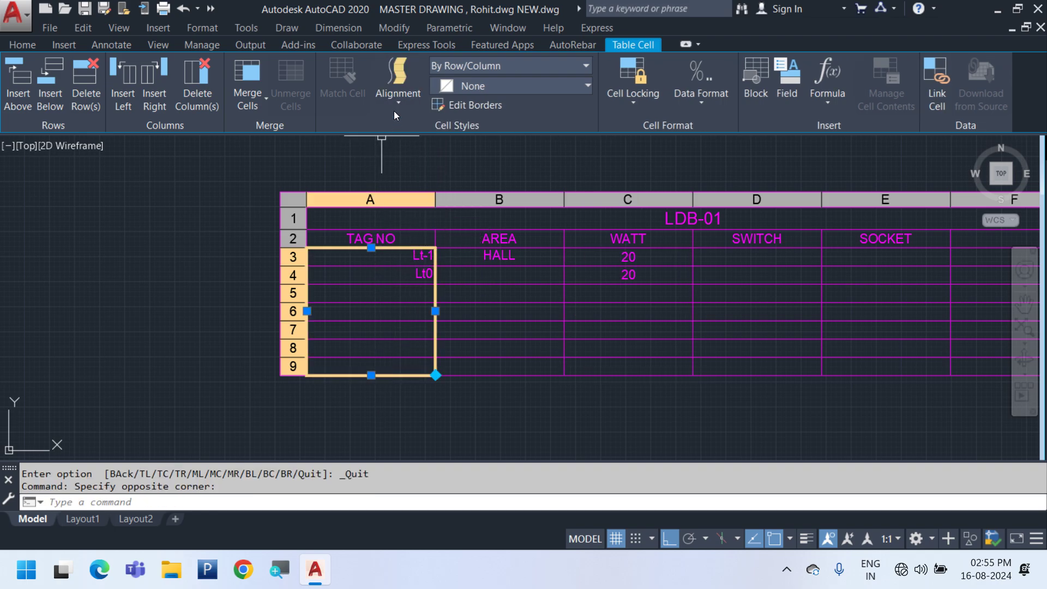
{"action": "left_click", "coordinate": [398, 94]}
{"action": "left_click", "coordinate": [414, 205]}
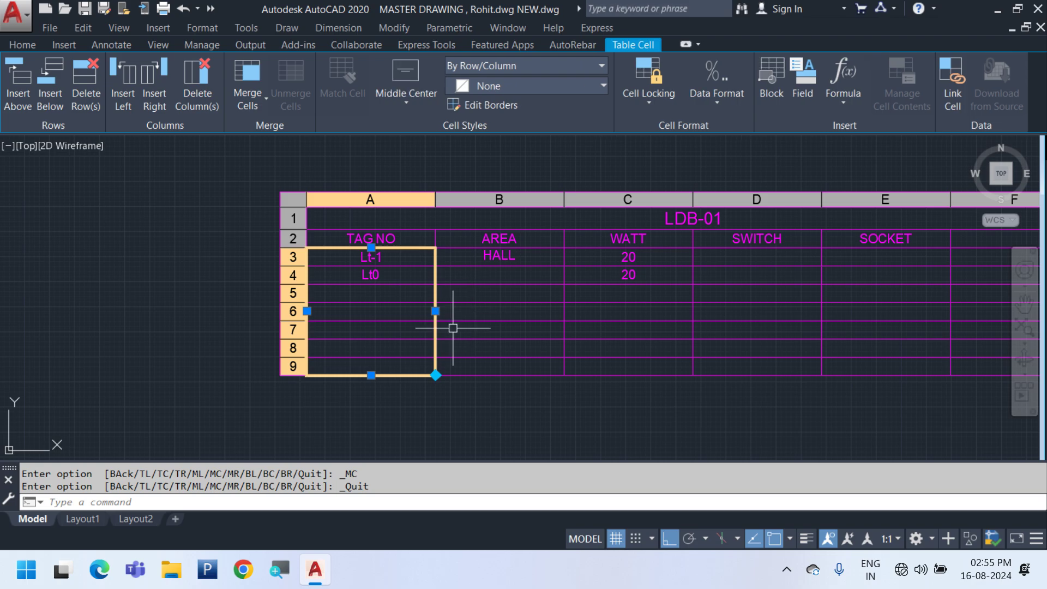
{"action": "key", "text": "Escape"}
Change the TAG NO entry in row 4 of the LDB-01 table to Lt-2
{"action": "scroll", "coordinate": [344, 299], "scroll_direction": "down", "scroll_amount": 2}
{"action": "scroll", "coordinate": [321, 283], "scroll_direction": "up", "scroll_amount": 3}
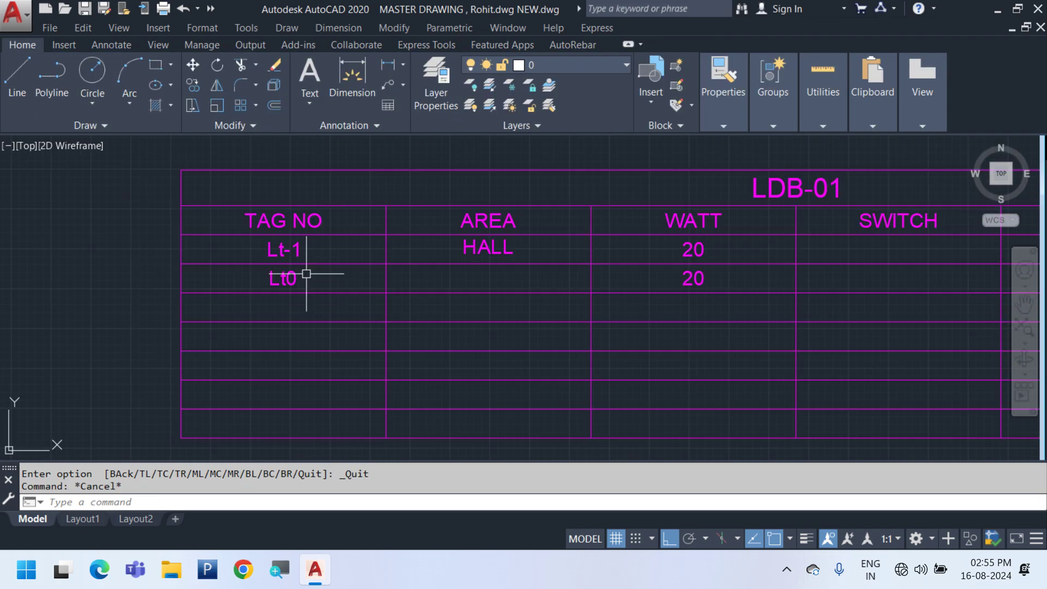
{"action": "left_click", "coordinate": [304, 275]}
{"action": "double_click", "coordinate": [320, 278]}
{"action": "left_click_drag", "start_coordinate": [320, 278], "coordinate": [132, 247]}
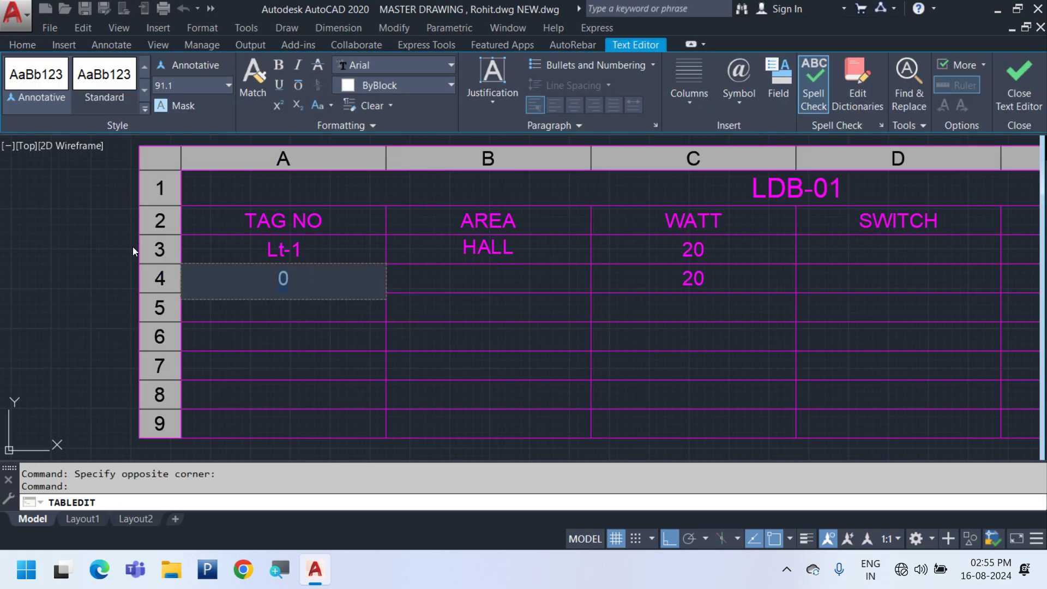
{"action": "type", "text": "Lt-2"}
{"action": "key", "text": "Return"}
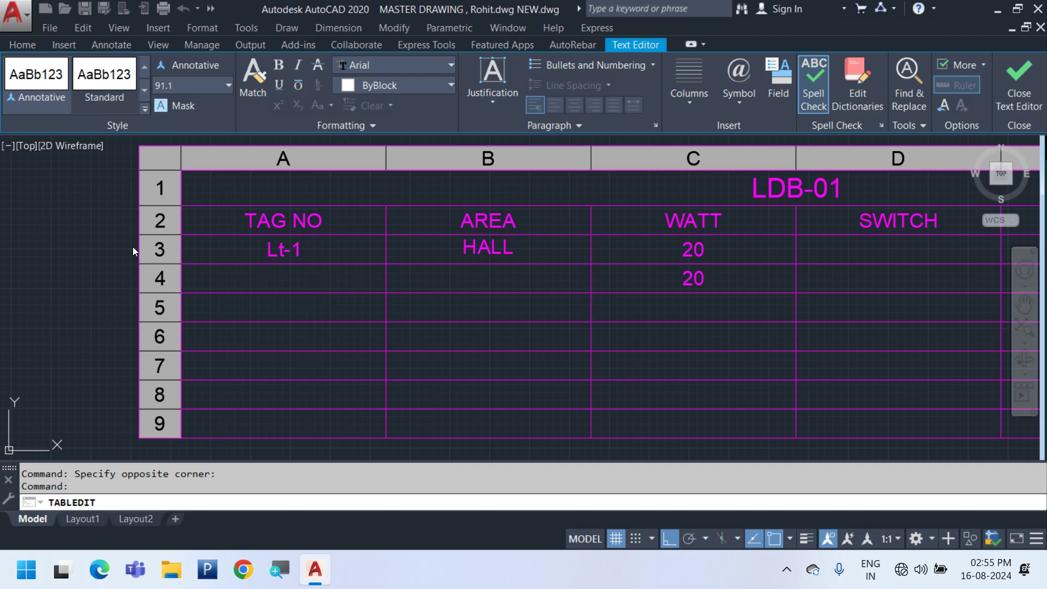
{"action": "left_click", "coordinate": [133, 247]}
Fill the SWITCH cells of rows 3 and 4 with 1 each
{"action": "middle_click_drag", "start_coordinate": [385, 339], "coordinate": [395, 329]}
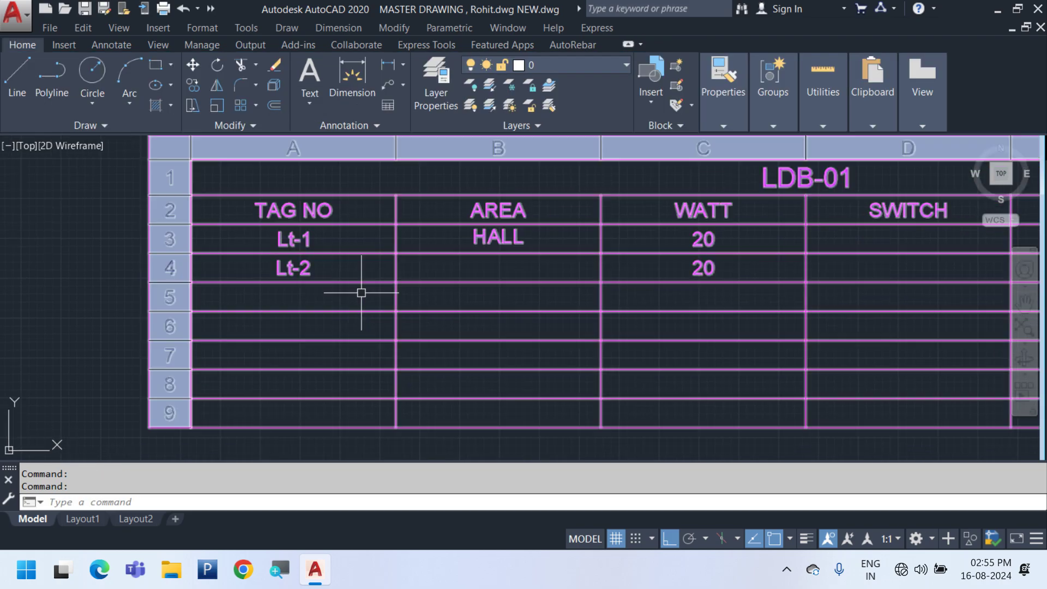
{"action": "middle_click_drag", "start_coordinate": [807, 289], "coordinate": [641, 286]}
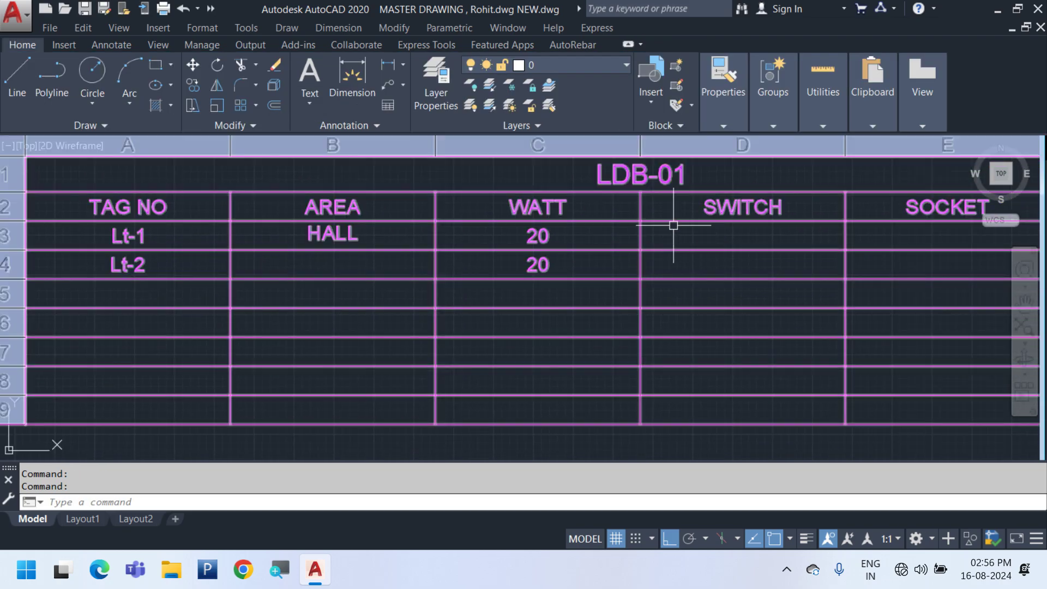
{"action": "left_click", "coordinate": [687, 235]}
{"action": "type", "text": "1"}
{"action": "key", "text": "Return"}
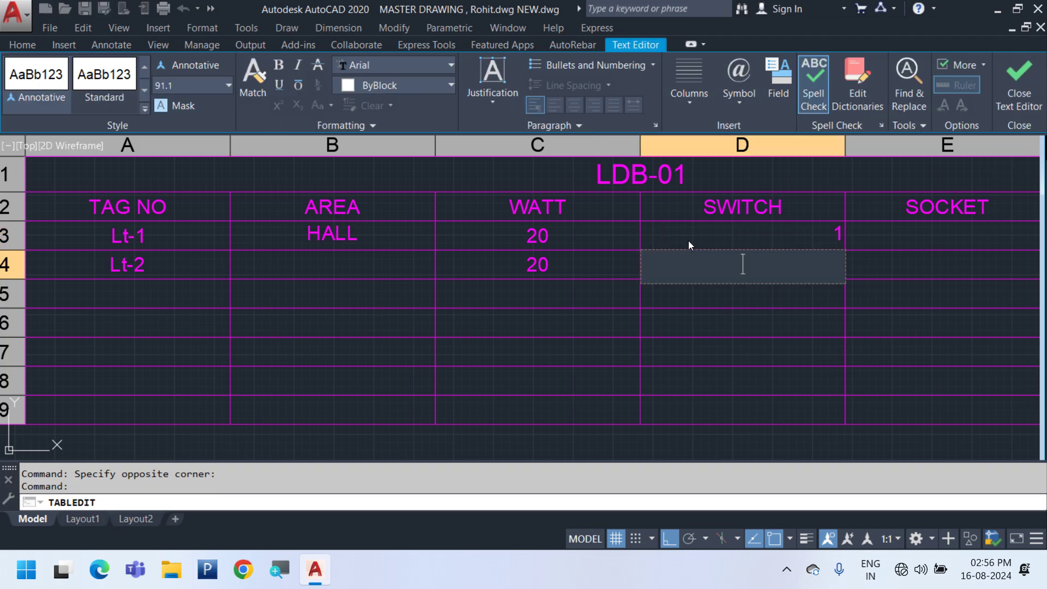
{"action": "type", "text": "1"}
{"action": "key", "text": "Return"}
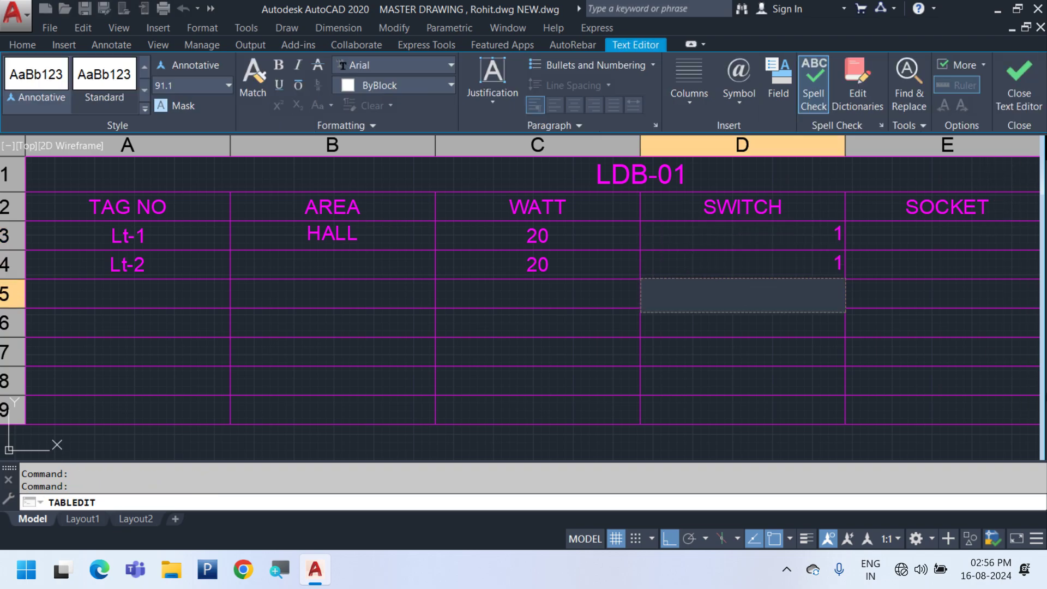
{"action": "left_click", "coordinate": [818, 412]}
Set the alignment of the SWITCH and SOCKET cells in rows 3 to 9 to Middle Center
{"action": "middle_click_drag", "start_coordinate": [765, 356], "coordinate": [343, 333]}
{"action": "left_click", "coordinate": [488, 209]}
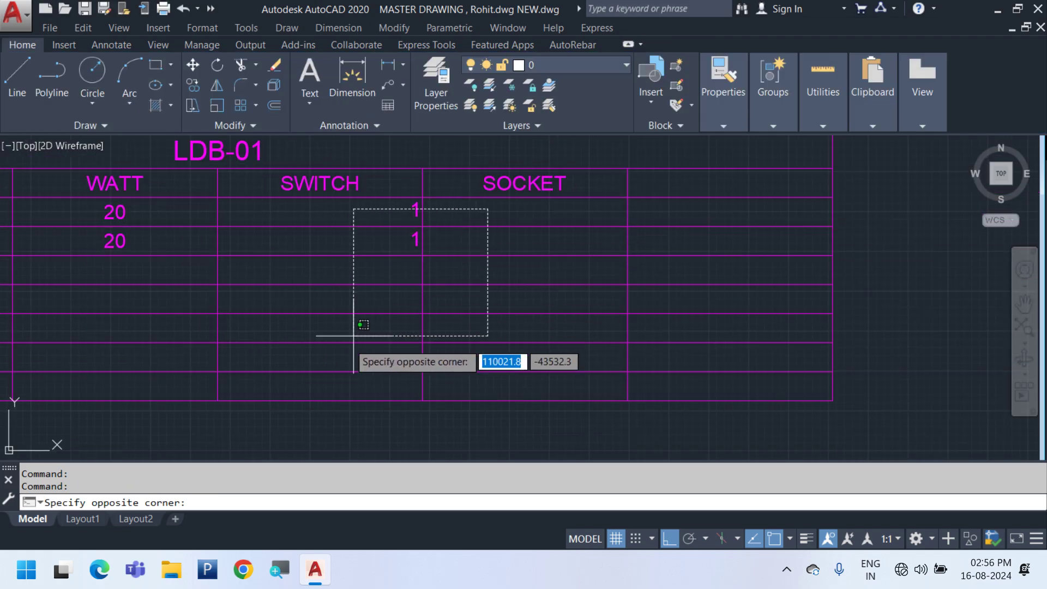
{"action": "left_click", "coordinate": [327, 375]}
{"action": "left_click", "coordinate": [398, 87]}
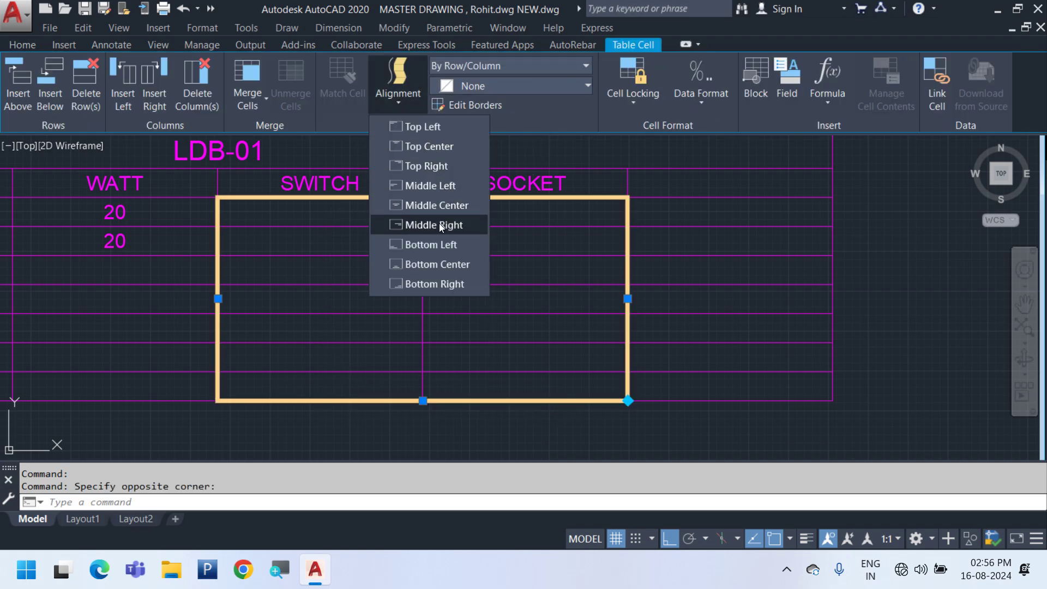
{"action": "left_click", "coordinate": [436, 205]}
{"action": "left_click", "coordinate": [616, 300]}
{"action": "middle_click_drag", "start_coordinate": [524, 345], "coordinate": [685, 348]}
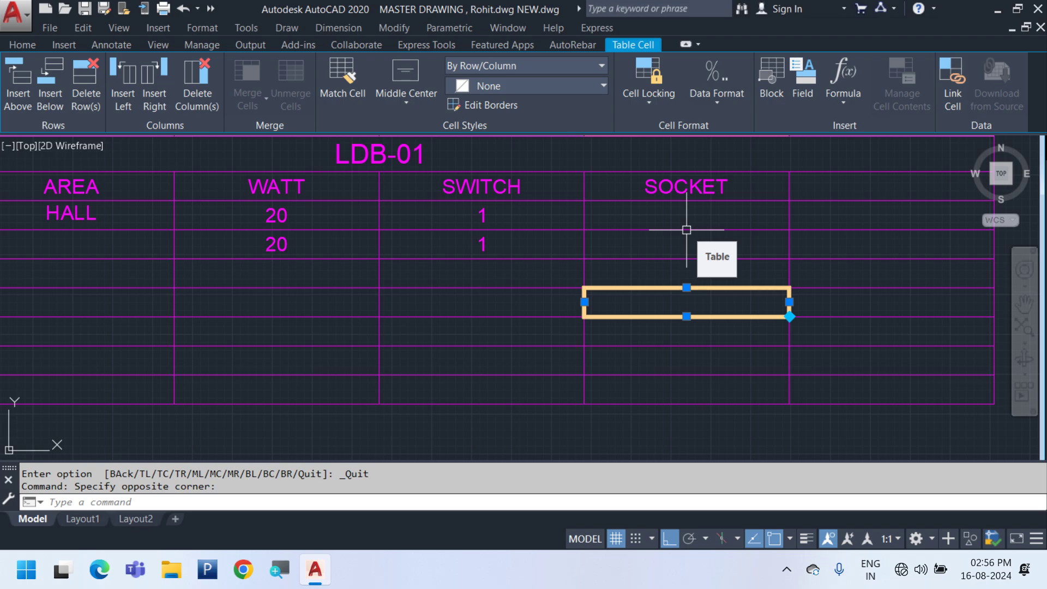
{"action": "key", "text": "Escape"}
Enter the tags LED-1 and LED-2 in the TAG NO cells of rows 5 and 6
{"action": "scroll", "coordinate": [686, 230], "scroll_direction": "down", "scroll_amount": 5}
{"action": "scroll", "coordinate": [374, 278], "scroll_direction": "up", "scroll_amount": 2}
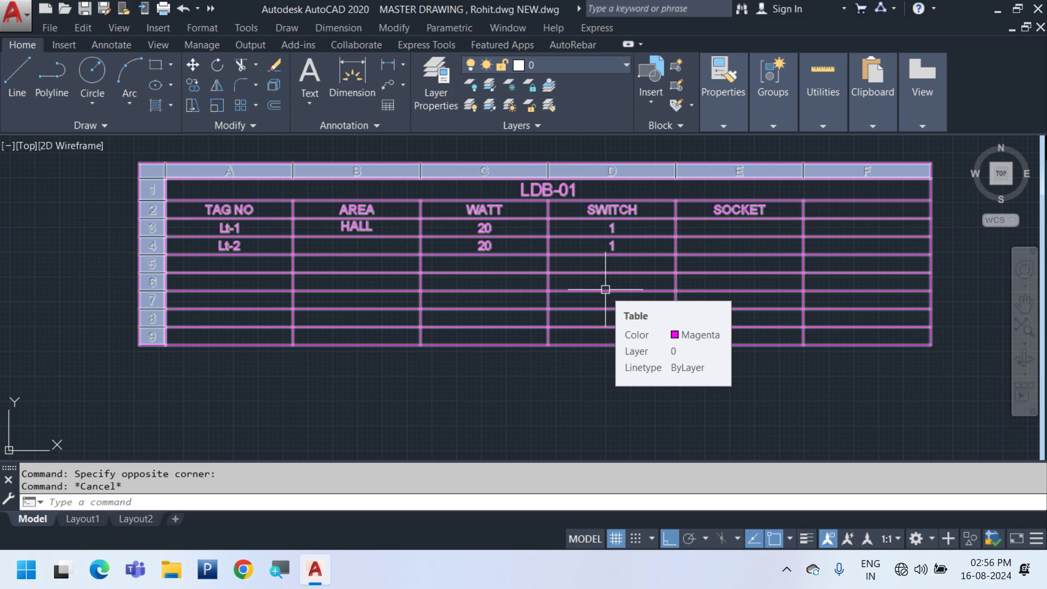
{"action": "scroll", "coordinate": [300, 274], "scroll_direction": "up", "scroll_amount": 3}
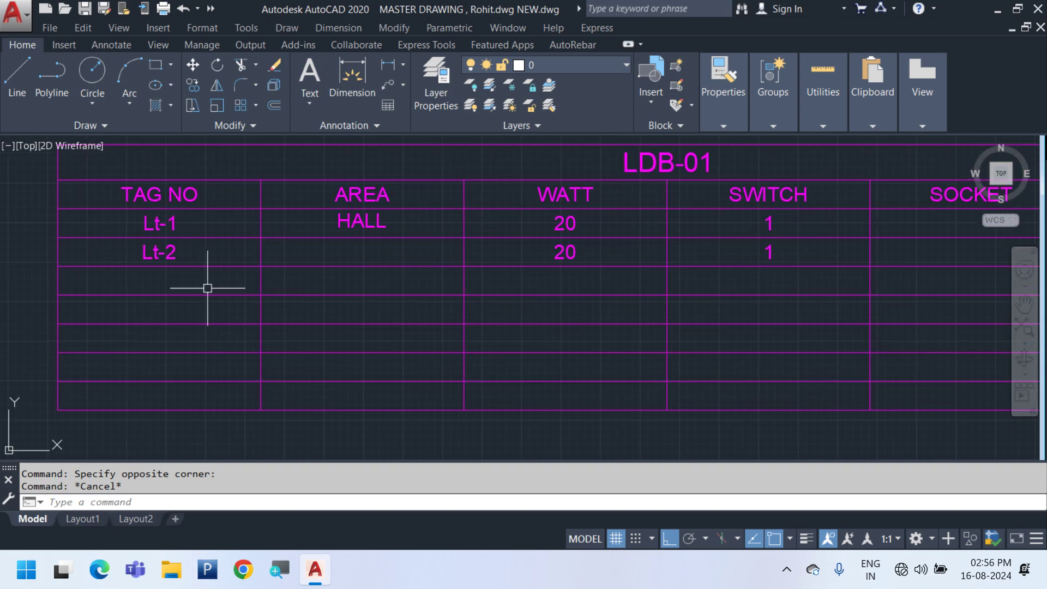
{"action": "left_click", "coordinate": [190, 284]}
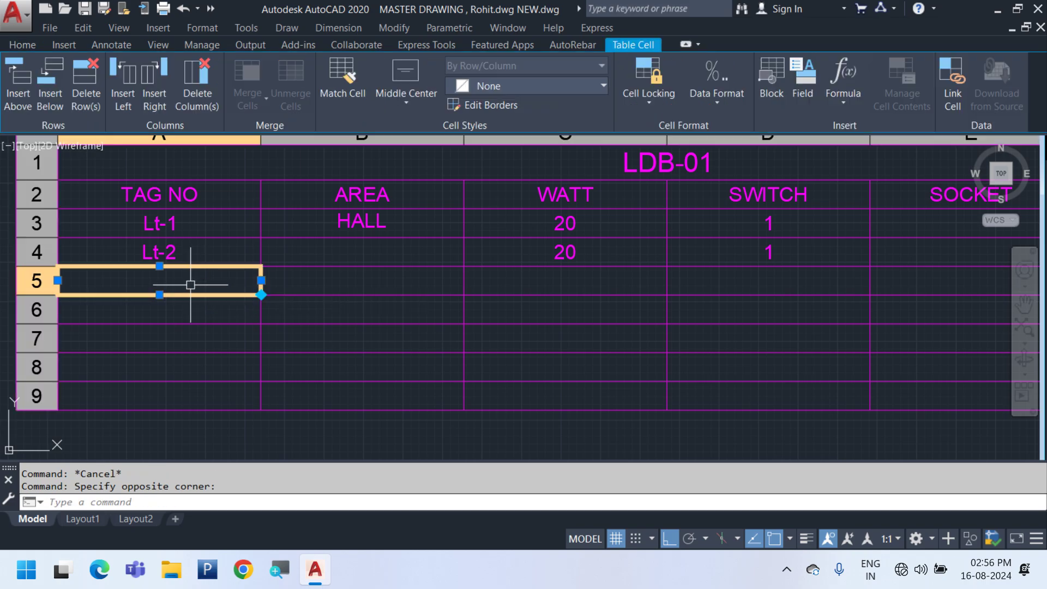
{"action": "type", "text": "L"}
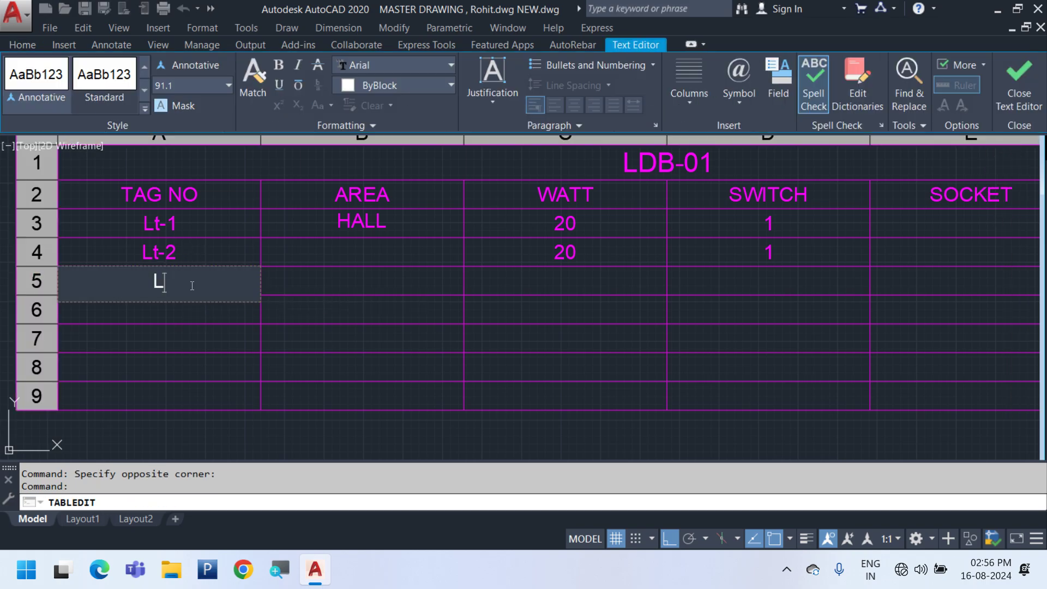
{"action": "type", "text": "ED-"}
{"action": "type", "text": "1"}
{"action": "key", "text": "Return"}
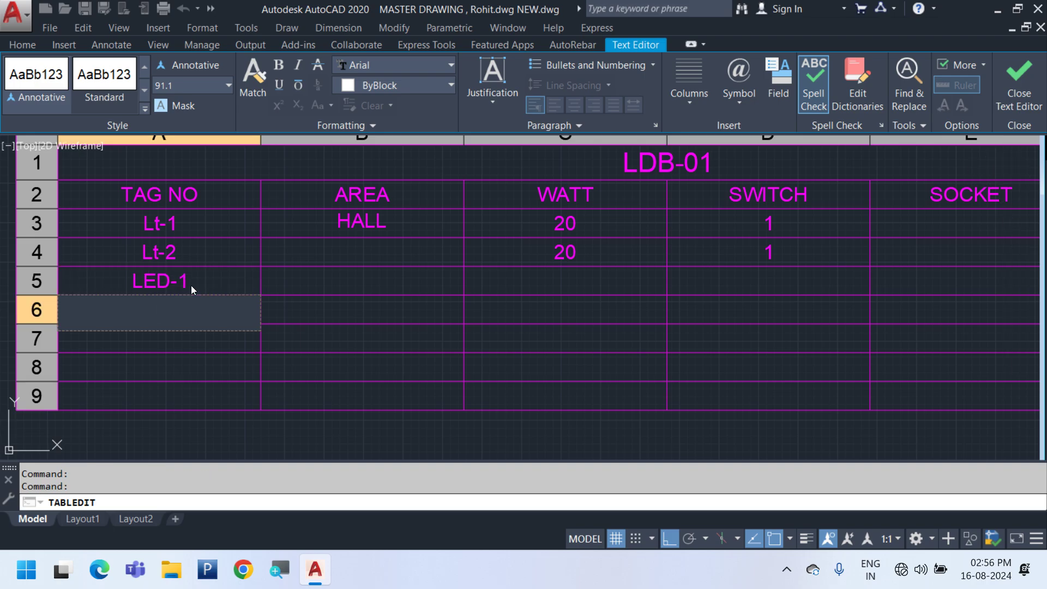
{"action": "type", "text": "LED-2"}
{"action": "key", "text": "Return"}
{"action": "key", "text": "Escape"}
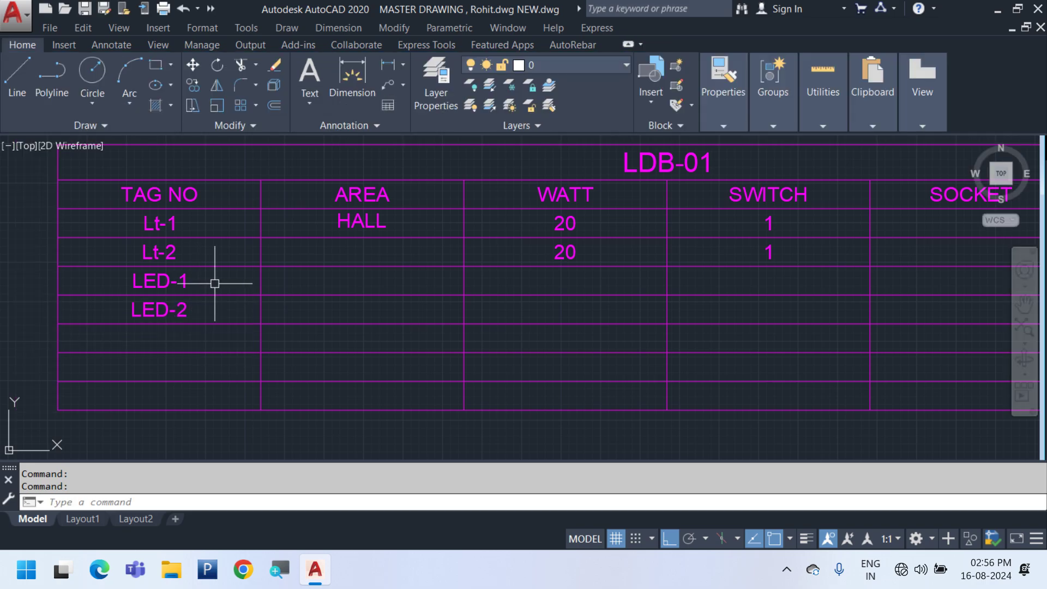
Auto-fill the LED tag series from rows 5 and 6 down to row 8, adding LED-3 and LED-4
{"action": "left_click_drag", "start_coordinate": [213, 281], "coordinate": [159, 315]}
{"action": "left_click", "coordinate": [257, 319]}
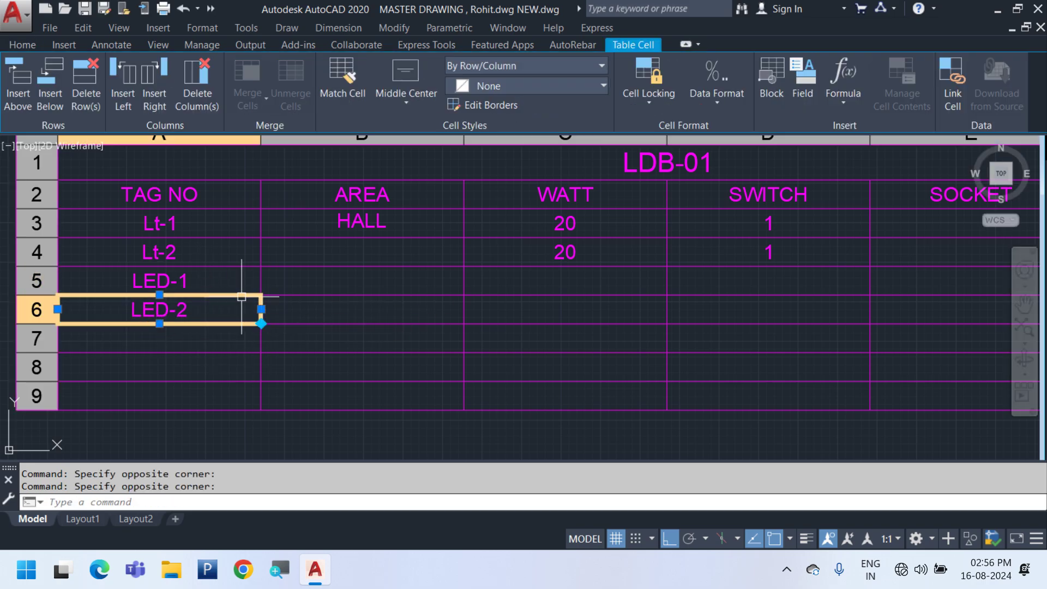
{"action": "left_click_drag", "start_coordinate": [237, 280], "coordinate": [206, 309]}
{"action": "left_click", "coordinate": [261, 324]}
{"action": "left_click", "coordinate": [261, 324]}
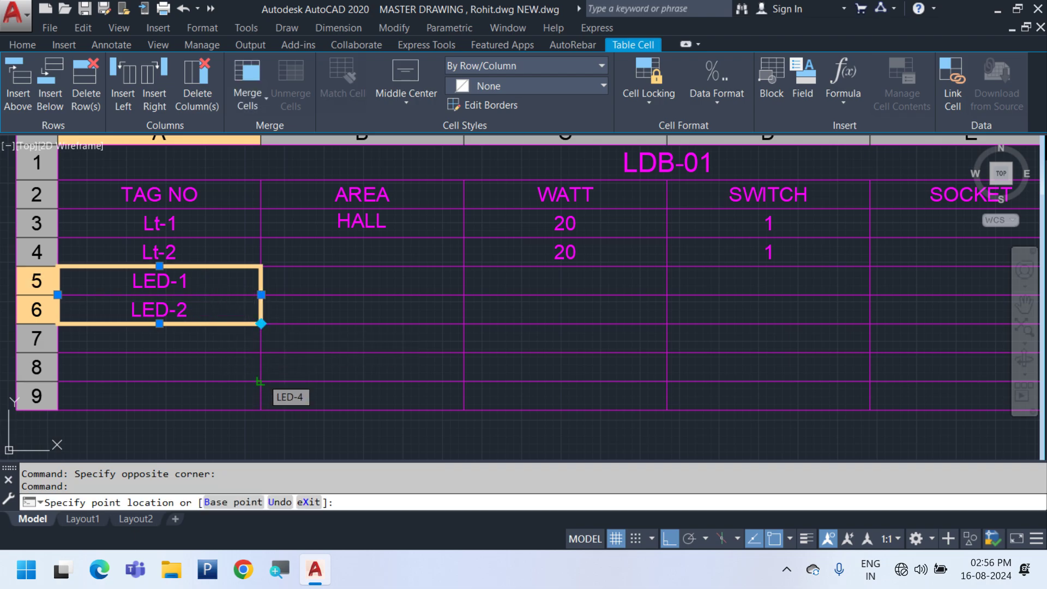
{"action": "left_click", "coordinate": [262, 384]}
{"action": "scroll", "coordinate": [397, 342], "scroll_direction": "down", "scroll_amount": 2}
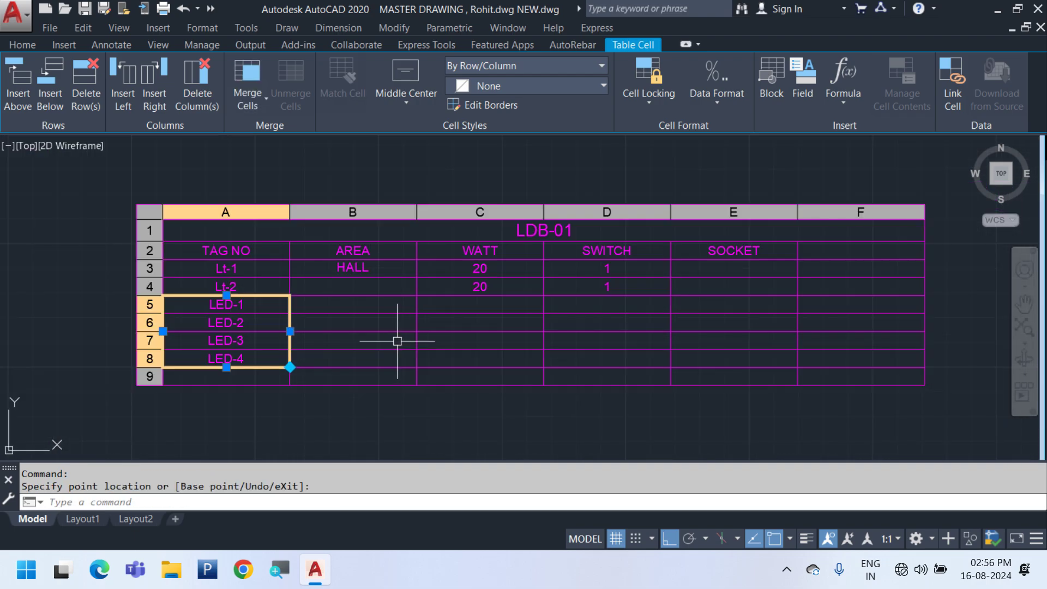
{"action": "key", "text": "Escape"}
Fill the WATT cells of the LED-1 to LED-4 rows with 10 each
{"action": "left_click", "coordinate": [456, 304]}
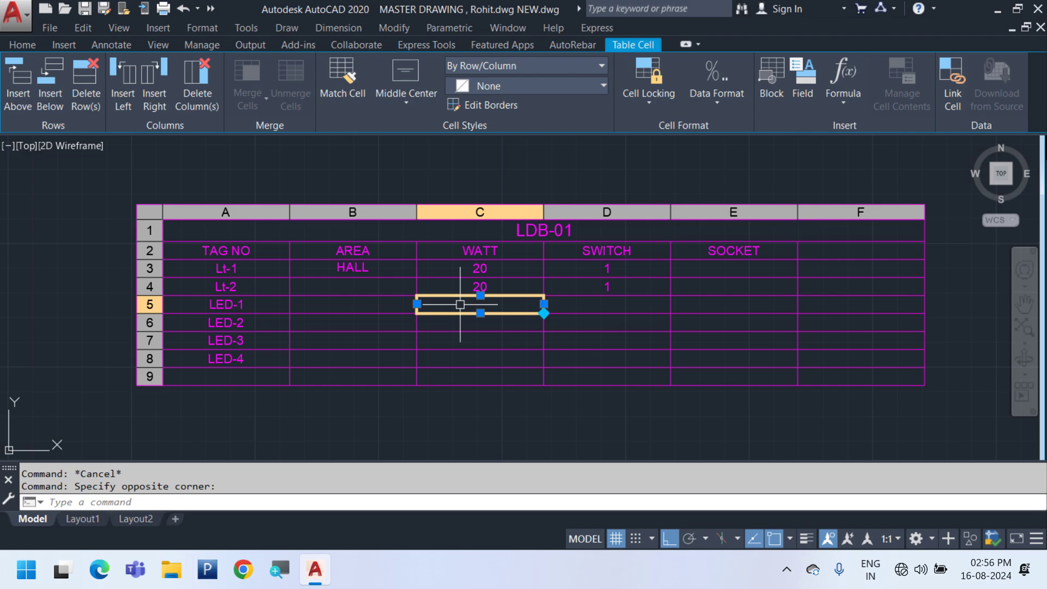
{"action": "type", "text": "10"}
{"action": "key", "text": "Return"}
{"action": "type", "text": "1"}
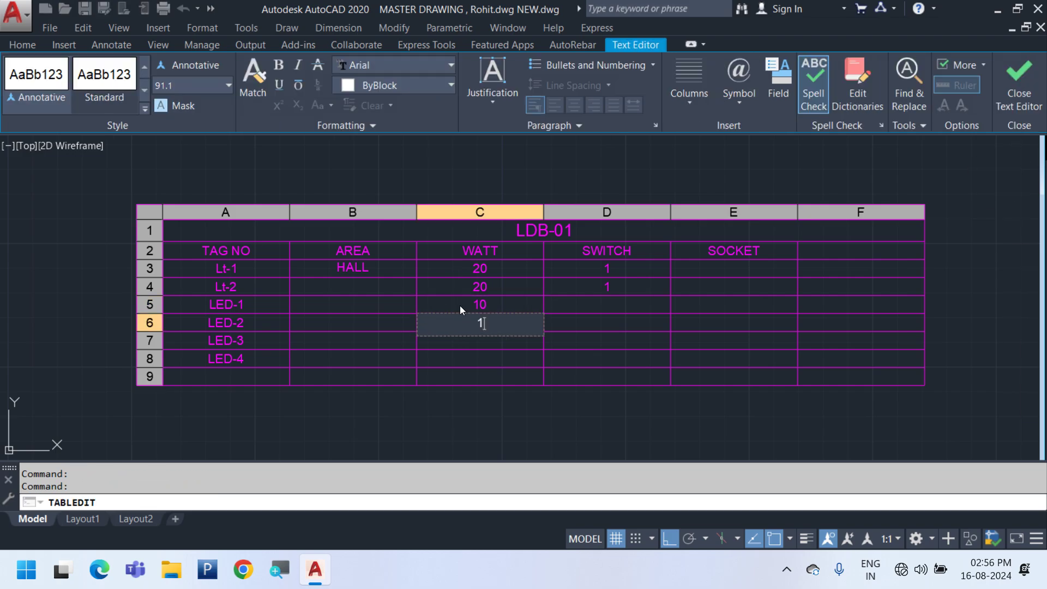
{"action": "type", "text": "0"}
{"action": "key", "text": "Return"}
{"action": "type", "text": "10"}
{"action": "key", "text": "Return"}
{"action": "type", "text": "1"}
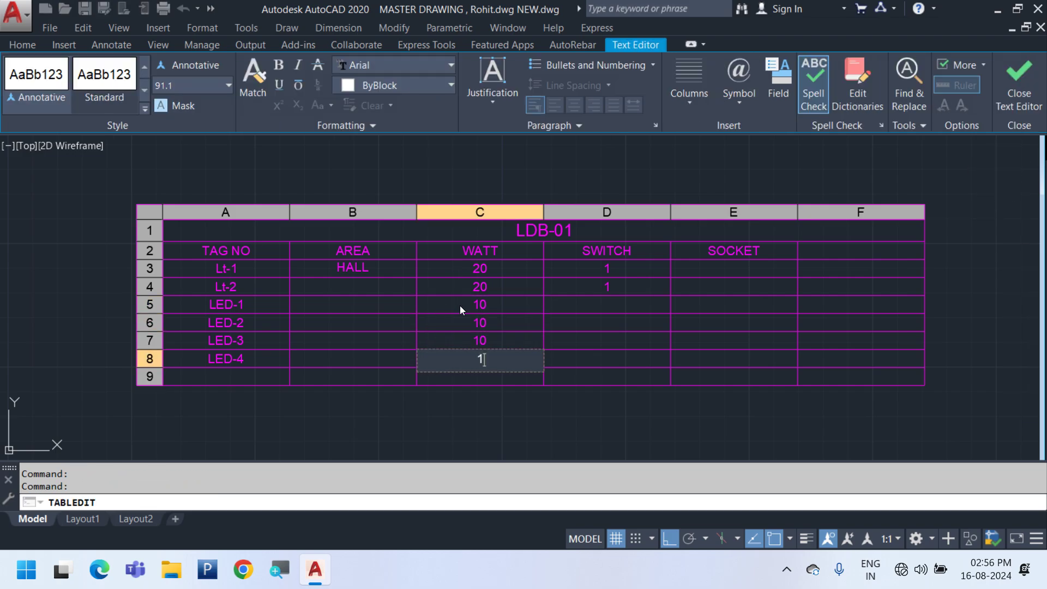
{"action": "type", "text": "0"}
{"action": "key", "text": "Return"}
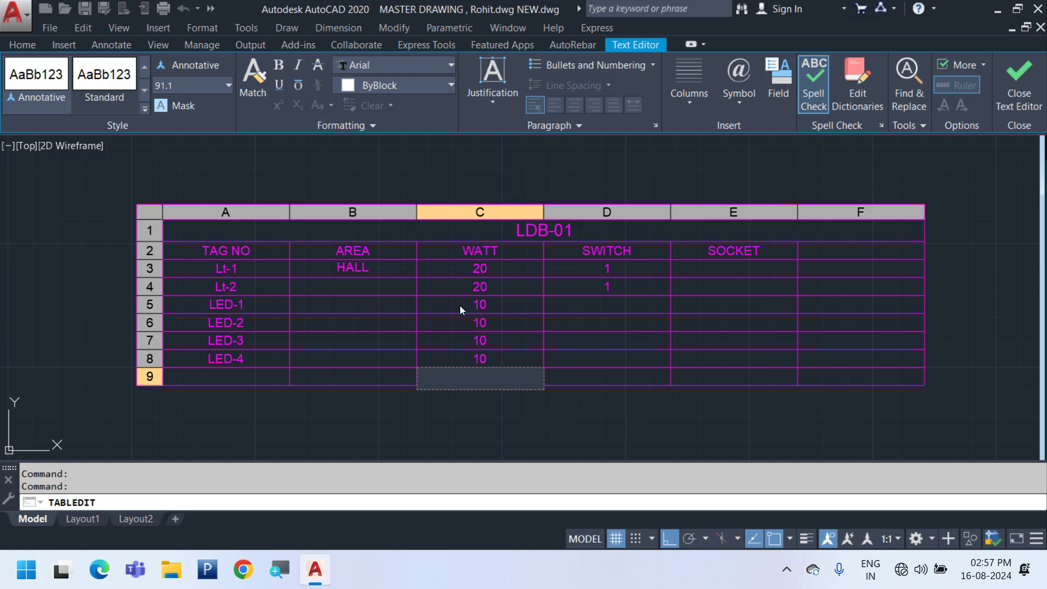
{"action": "key", "text": "Escape"}
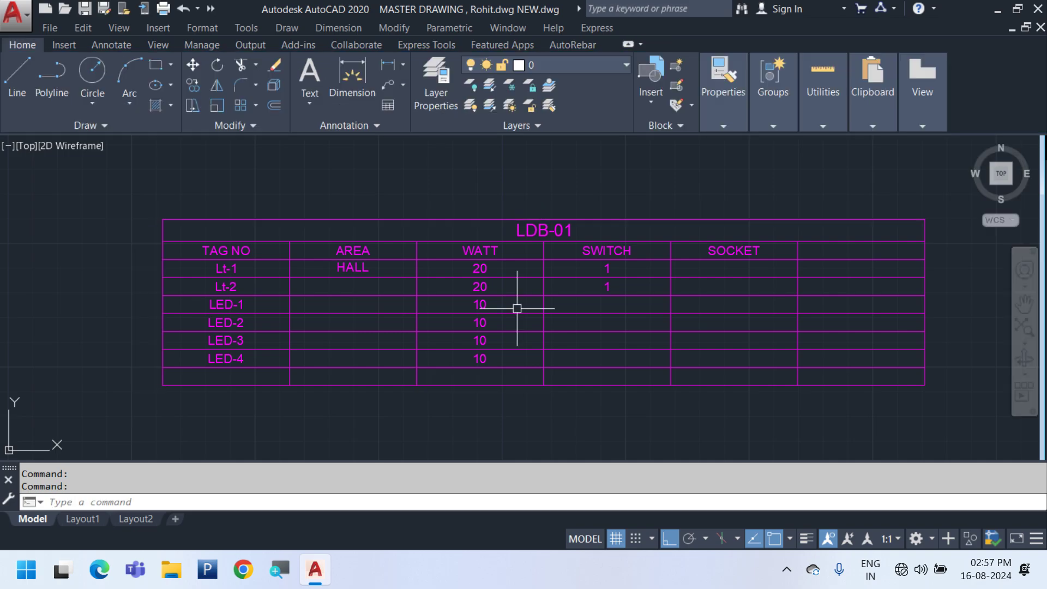
Merge the SWITCH cells of the LED-1 and LED-2 rows and enter 1 in the merged cell
{"action": "scroll", "coordinate": [264, 314], "scroll_direction": "up", "scroll_amount": 2}
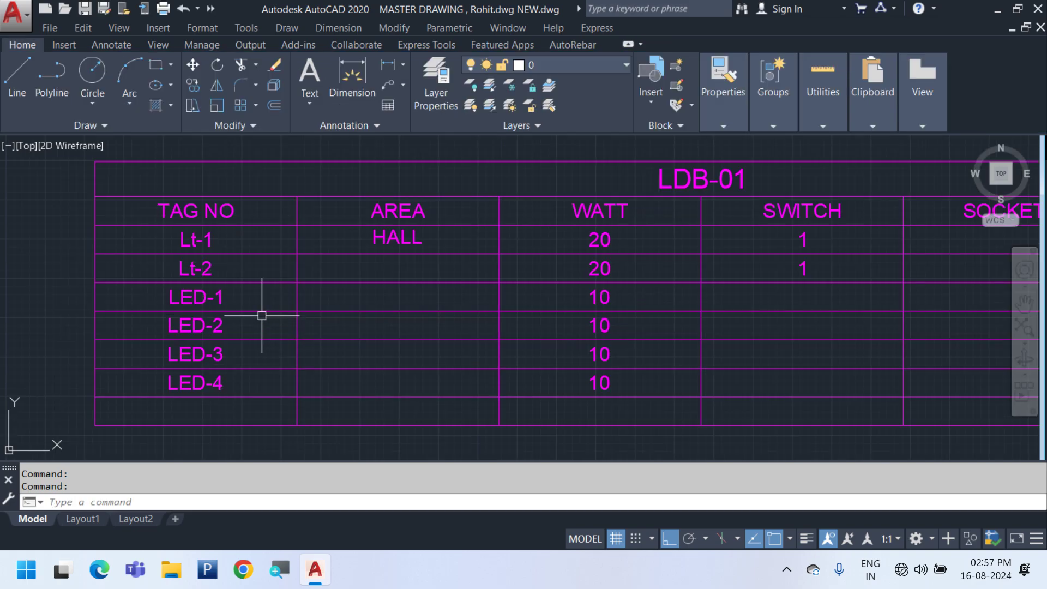
{"action": "left_click_drag", "start_coordinate": [694, 282], "coordinate": [690, 313]}
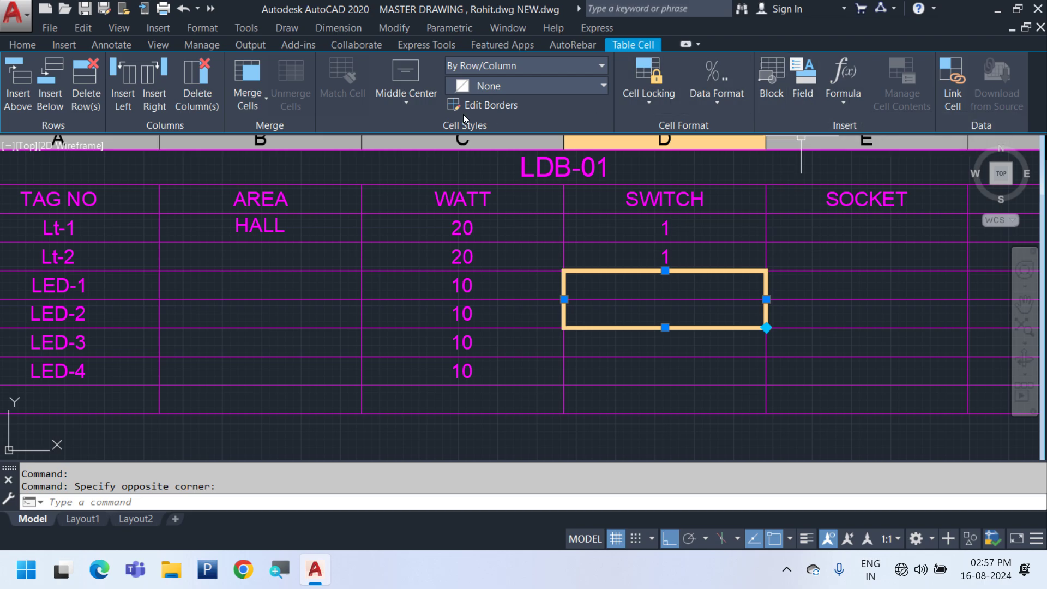
{"action": "left_click", "coordinate": [250, 94]}
{"action": "left_click", "coordinate": [269, 134]}
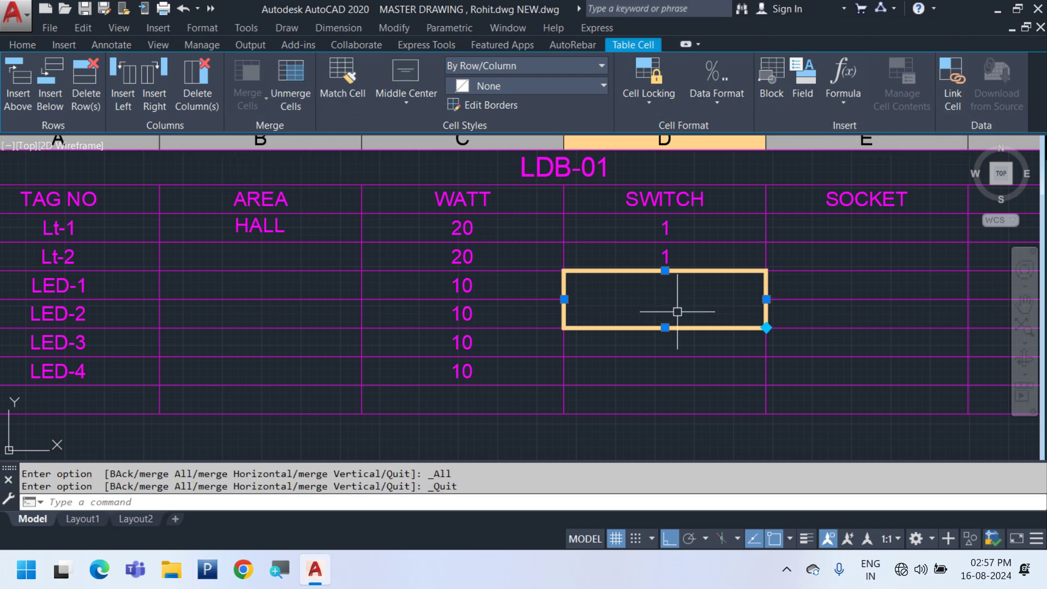
{"action": "type", "text": "1"}
{"action": "key", "text": "Return"}
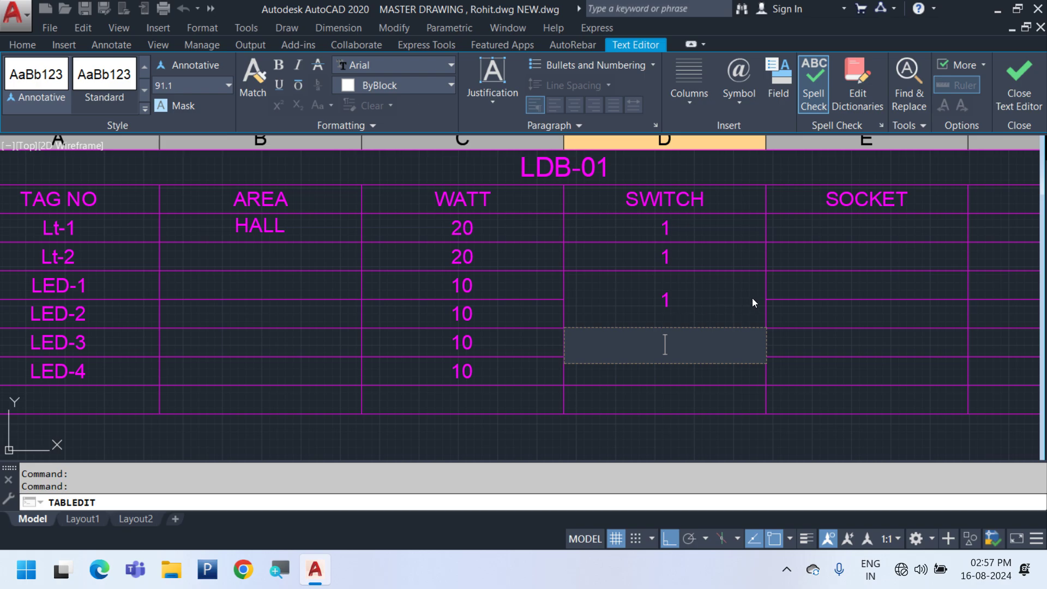
{"action": "key", "text": "Escape"}
Merge the SWITCH cells of the LED-3 and LED-4 rows and enter 1 in the merged cell
{"action": "left_click_drag", "start_coordinate": [680, 338], "coordinate": [668, 370]}
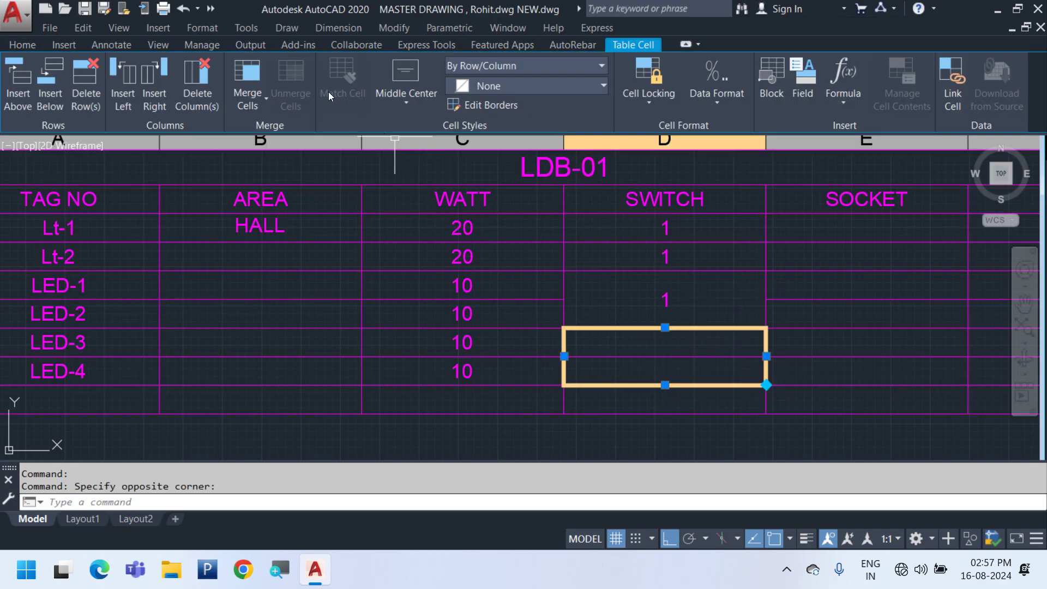
{"action": "left_click", "coordinate": [255, 106]}
{"action": "left_click", "coordinate": [272, 135]}
{"action": "type", "text": "1"}
{"action": "key", "text": "Return"}
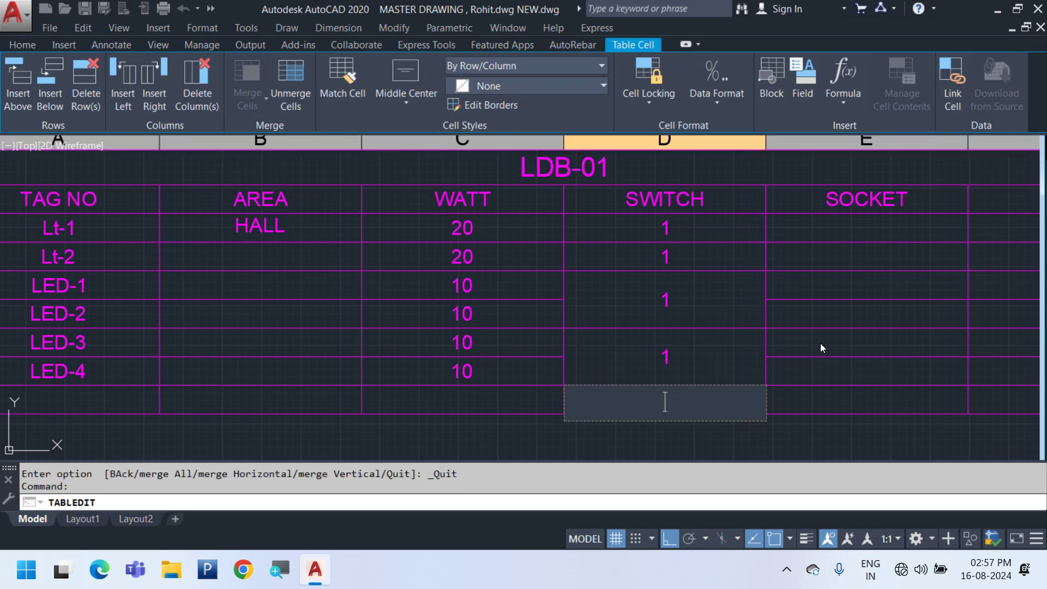
{"action": "key", "text": "Escape"}
Insert six empty rows below row 9 of the LDB-01 table
{"action": "scroll", "coordinate": [806, 325], "scroll_direction": "down", "scroll_amount": 2}
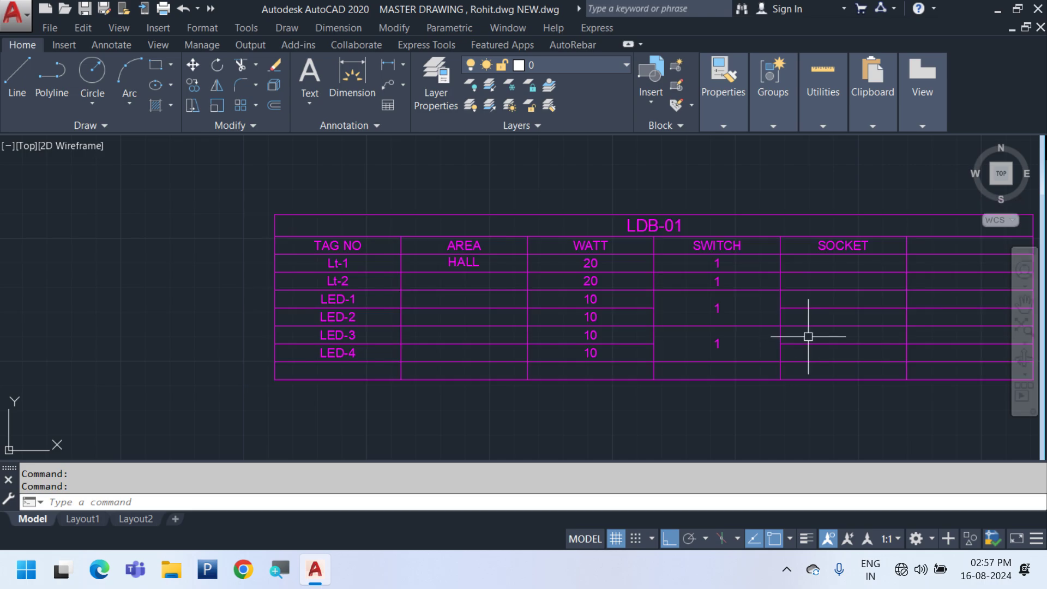
{"action": "middle_click_drag", "start_coordinate": [809, 336], "coordinate": [798, 333]}
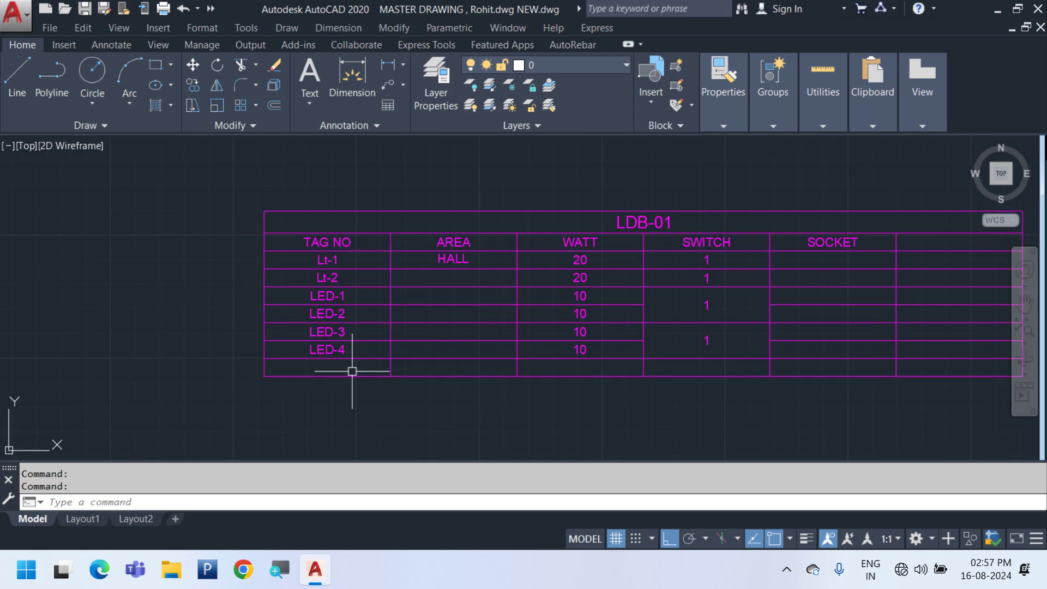
{"action": "left_click", "coordinate": [357, 367]}
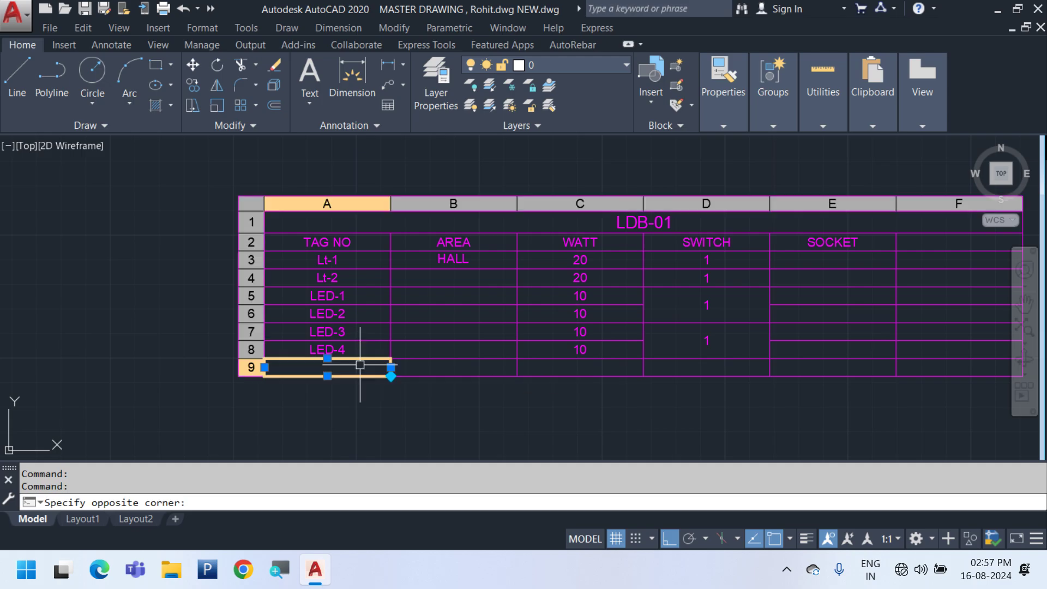
{"action": "left_click", "coordinate": [191, 321]}
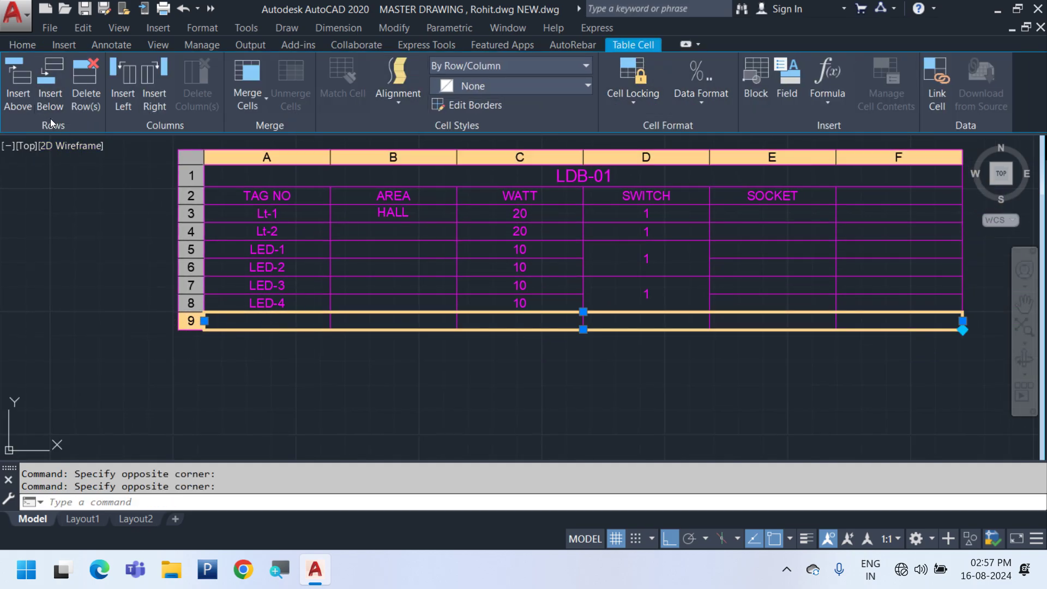
{"action": "left_click", "coordinate": [50, 103]}
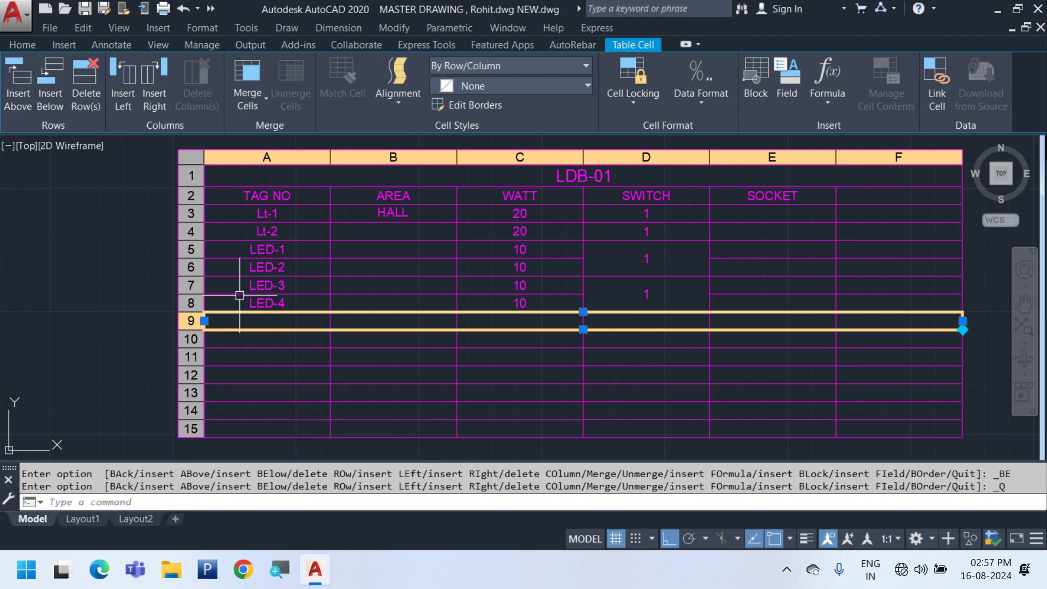
Enter the fan tags F1 and F2 in the TAG NO cells of rows 9 and 10
{"action": "left_click", "coordinate": [257, 322]}
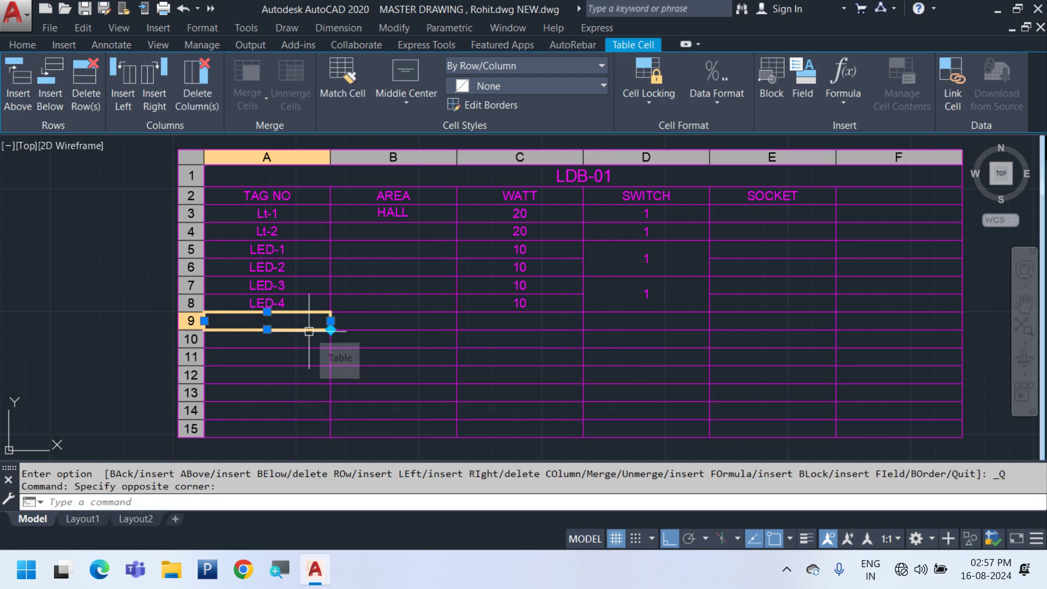
{"action": "type", "text": "F1"}
{"action": "key", "text": "Return"}
{"action": "type", "text": "F2"}
{"action": "key", "text": "Return"}
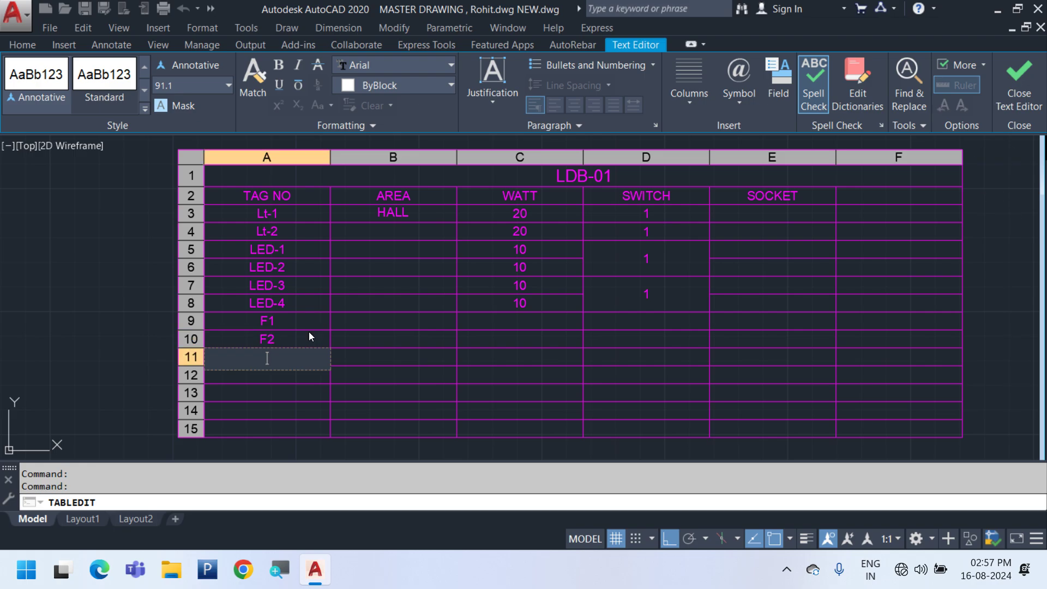
{"action": "key", "text": "Up"}
{"action": "key", "text": "Up"}
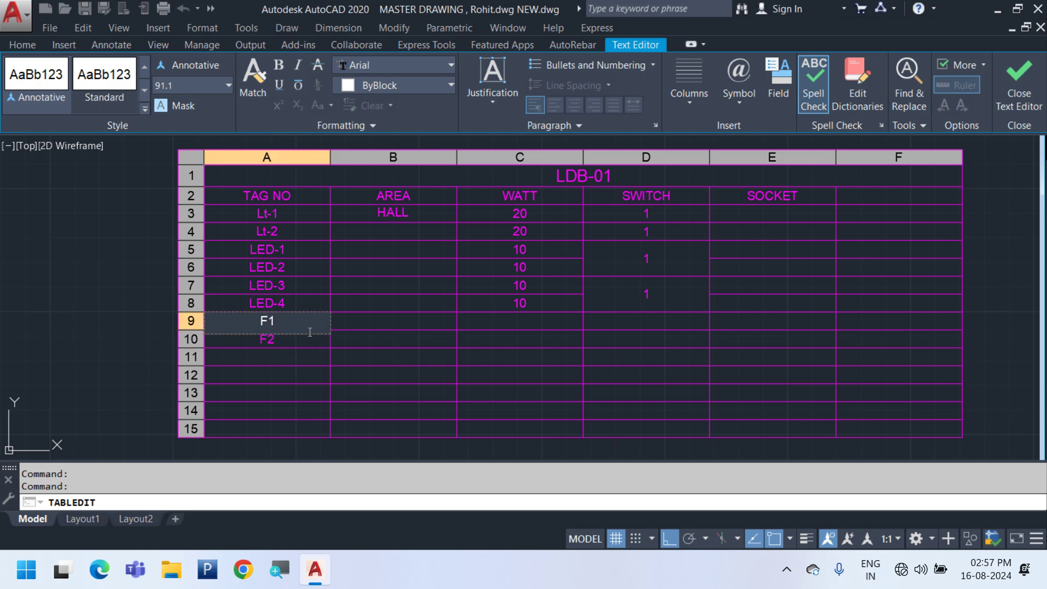
{"action": "key", "text": "Down"}
{"action": "key", "text": "Return"}
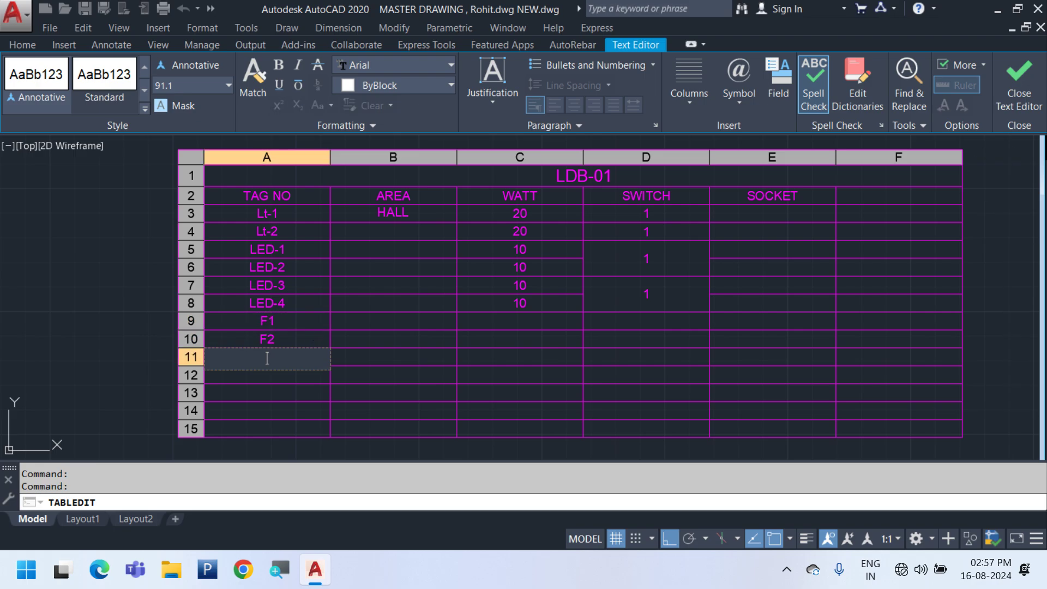
{"action": "key", "text": "Tab"}
{"action": "key", "text": "Escape"}
Fill the WATT cells with 65 for F1 and 55 for F2
{"action": "left_click", "coordinate": [522, 321]}
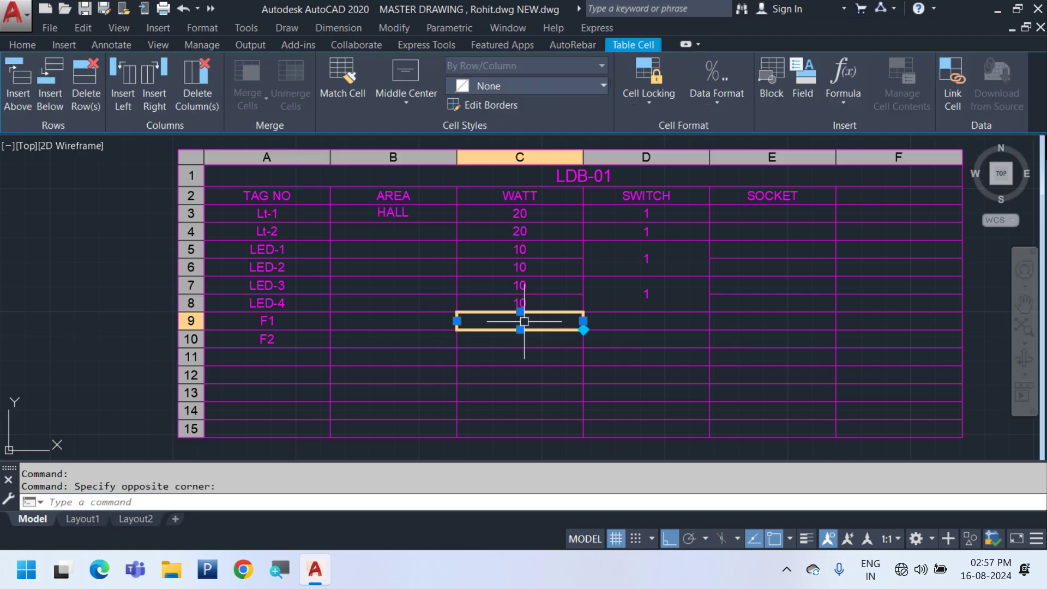
{"action": "double_click", "coordinate": [524, 321]}
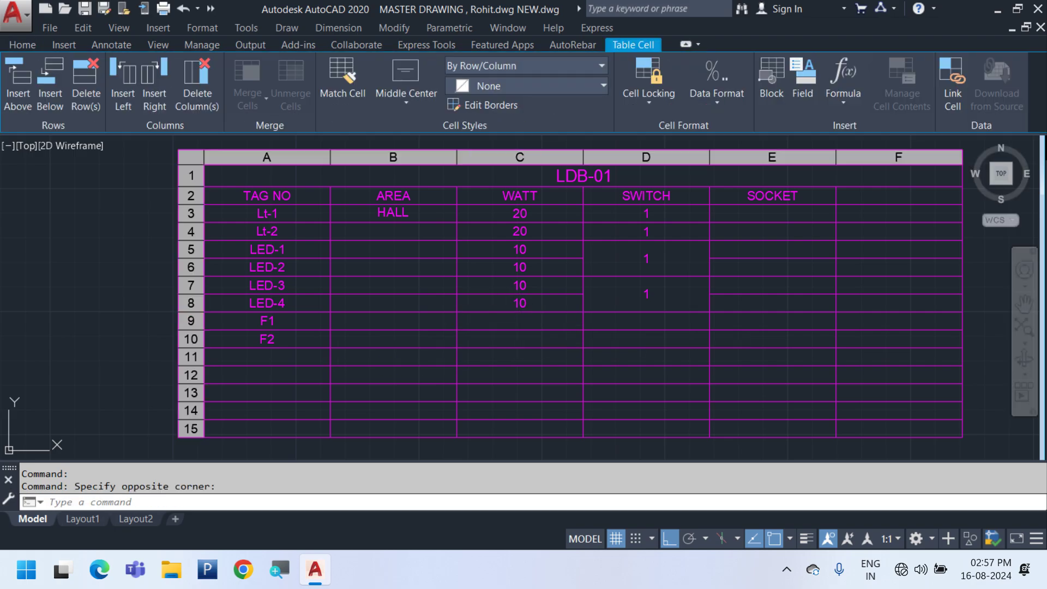
{"action": "type", "text": "65"}
{"action": "key", "text": "Return"}
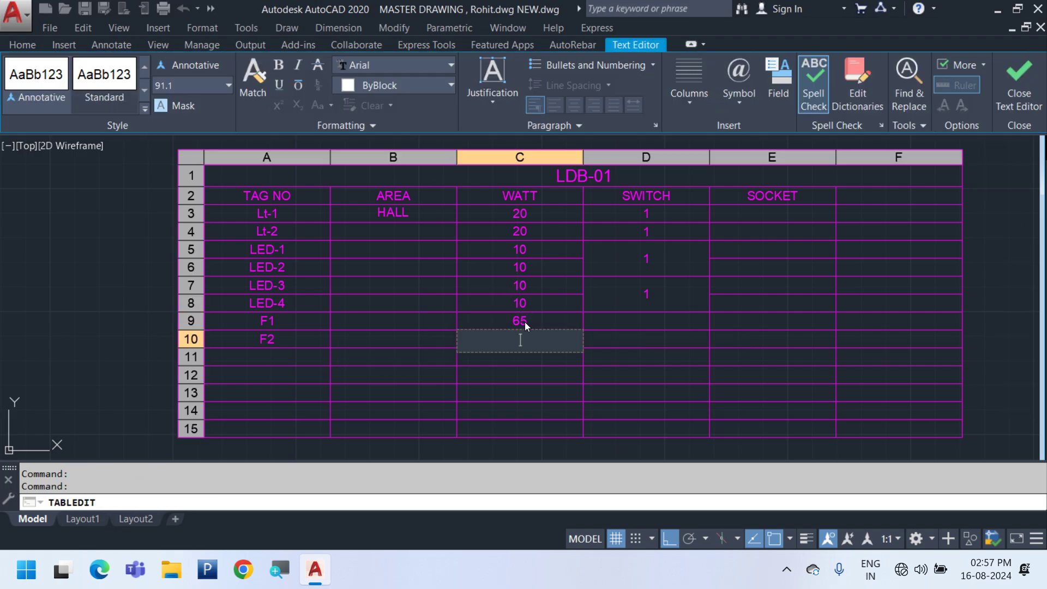
{"action": "type", "text": "55"}
{"action": "key", "text": "Return"}
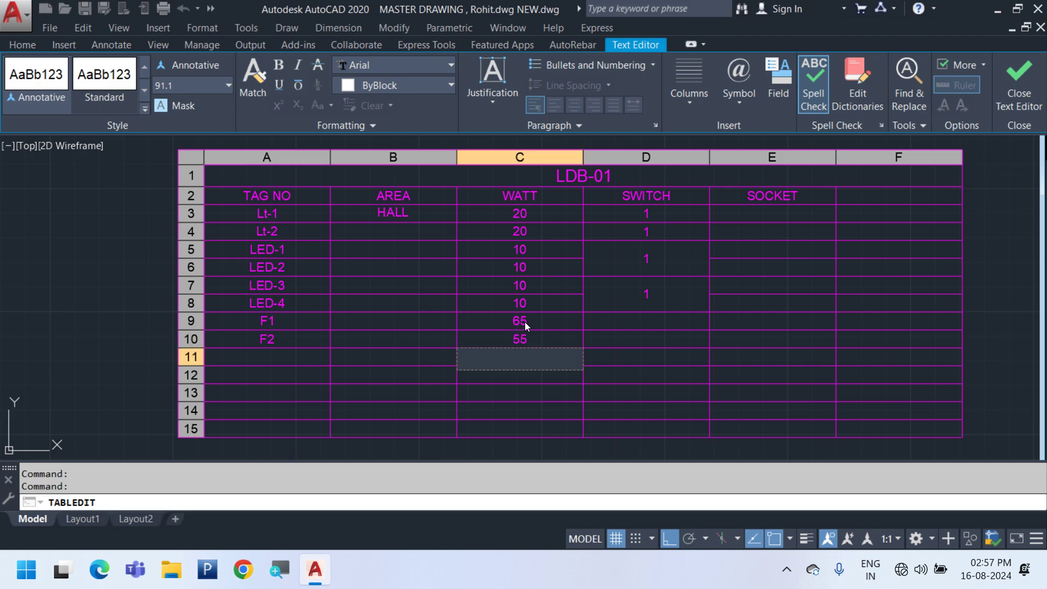
{"action": "key", "text": "Tab"}
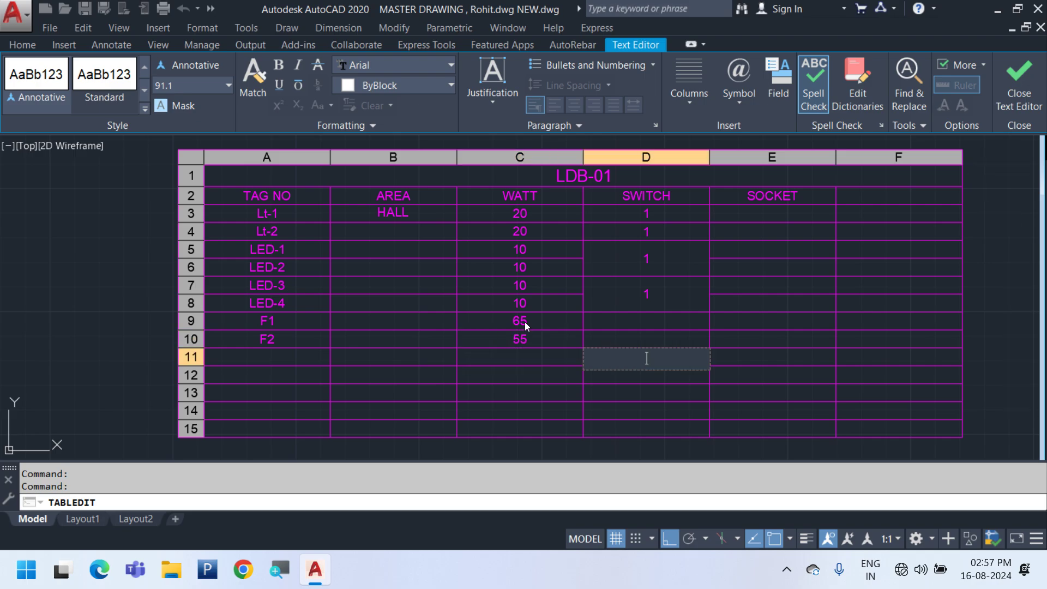
{"action": "key", "text": "Escape"}
Enter 1 in the SWITCH cells of the F1 and F2 rows and finish editing the table
{"action": "left_click", "coordinate": [623, 320]}
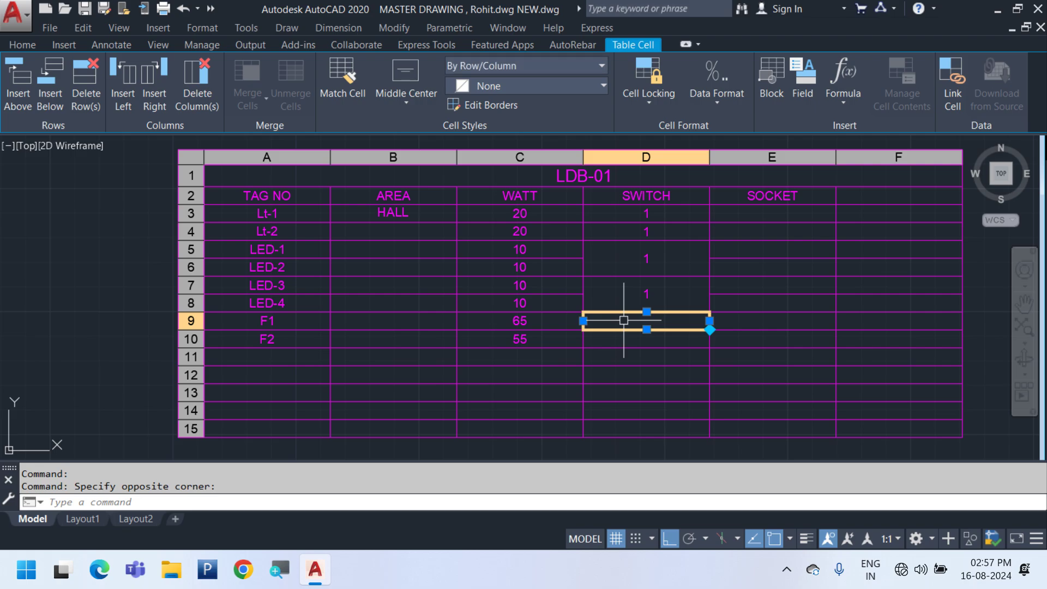
{"action": "type", "text": "1"}
{"action": "key", "text": "Return"}
{"action": "type", "text": "1"}
{"action": "key", "text": "Return"}
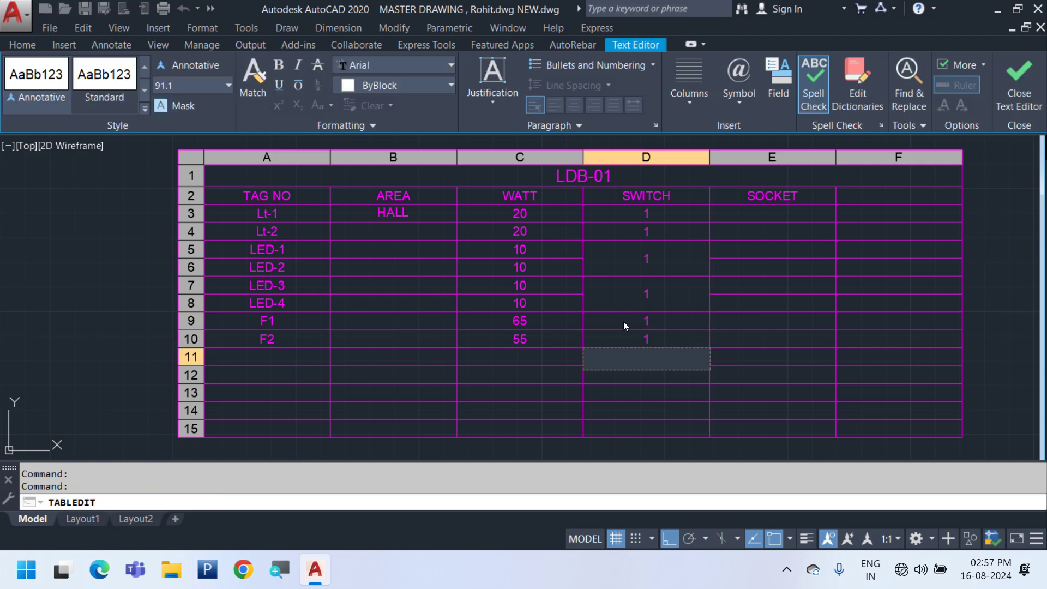
{"action": "left_click", "coordinate": [166, 337]}
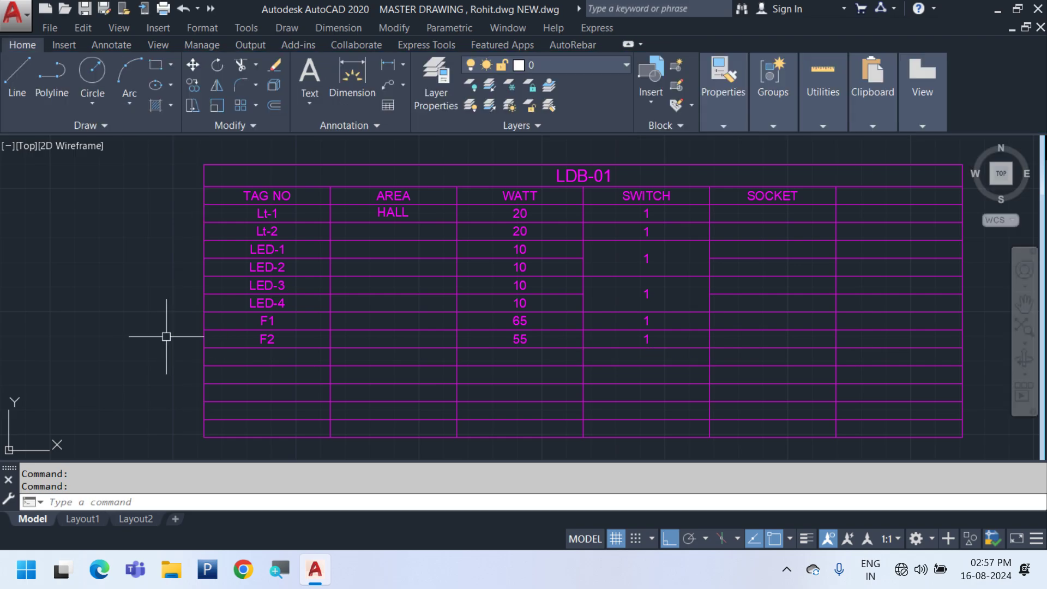
Insert an empty row above the F2 row of the LDB-01 table
{"action": "left_click", "coordinate": [224, 340]}
{"action": "left_click", "coordinate": [193, 337]}
{"action": "right_click", "coordinate": [191, 336]}
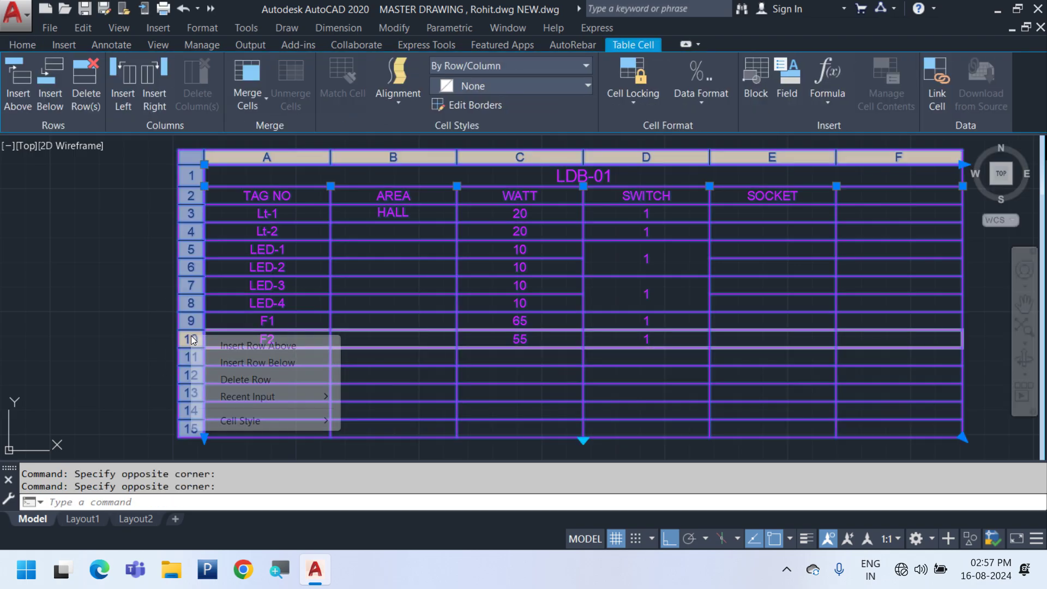
{"action": "left_click", "coordinate": [235, 346]}
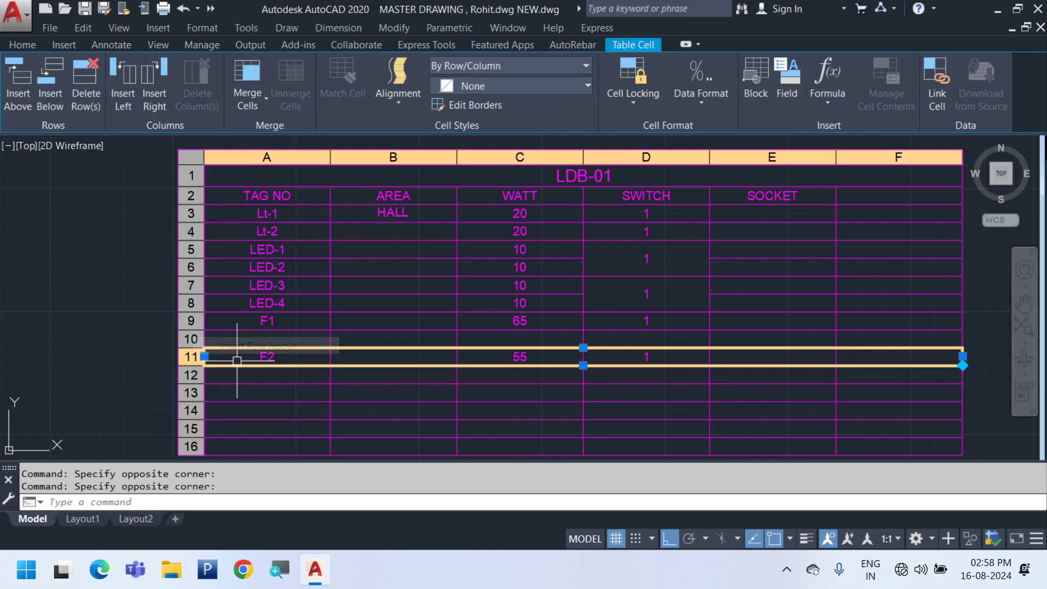
Fill the new row 10 with the tag F1-REGULATOR and a WATT value of 0
{"action": "left_click", "coordinate": [251, 340]}
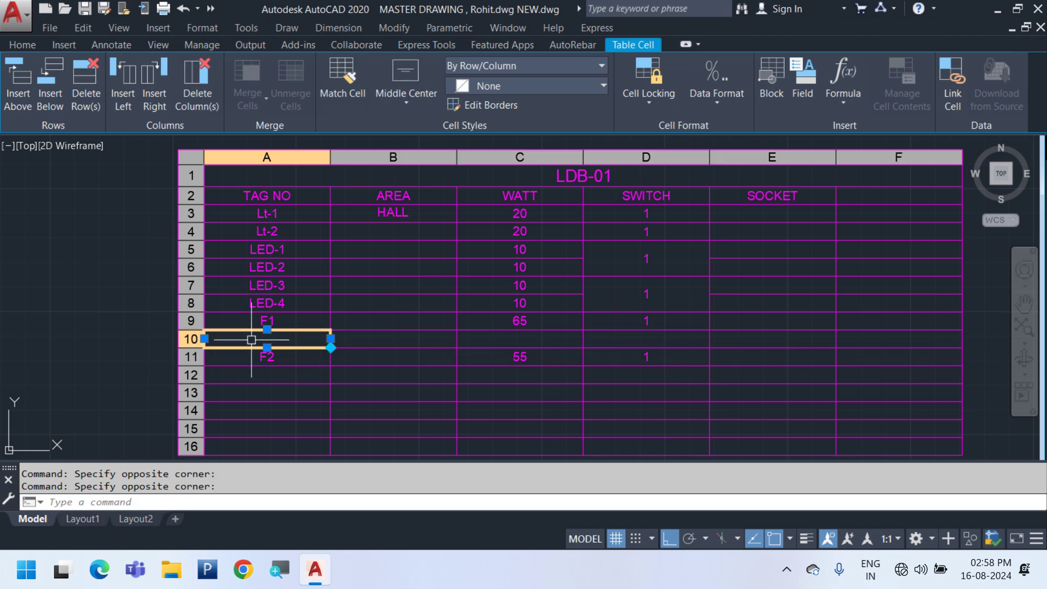
{"action": "double_click", "coordinate": [251, 340]}
{"action": "type", "text": "F1-RE"}
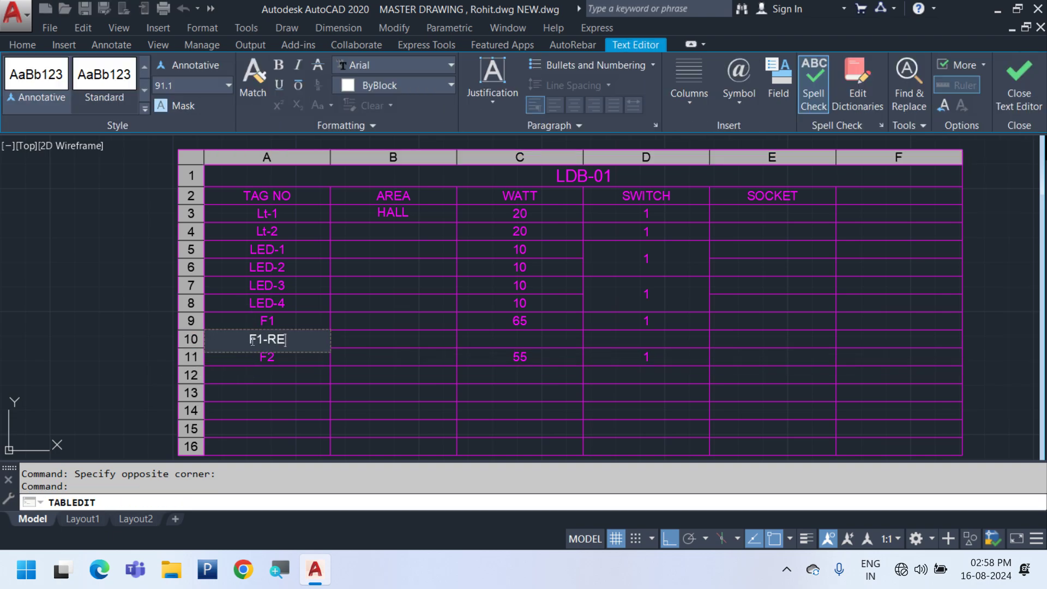
{"action": "type", "text": "GULATOR"}
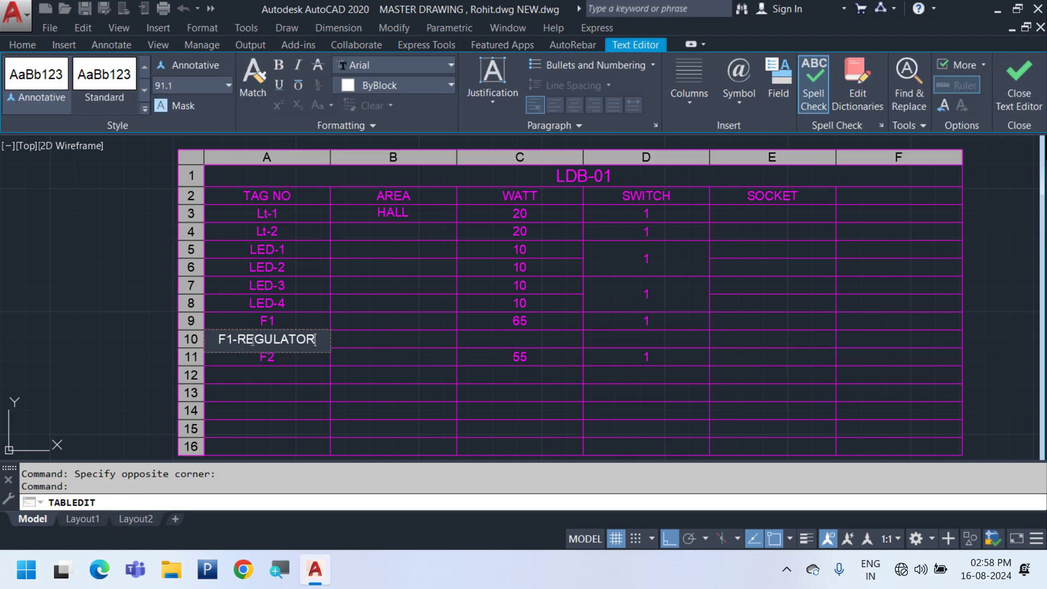
{"action": "left_click", "coordinate": [394, 394]}
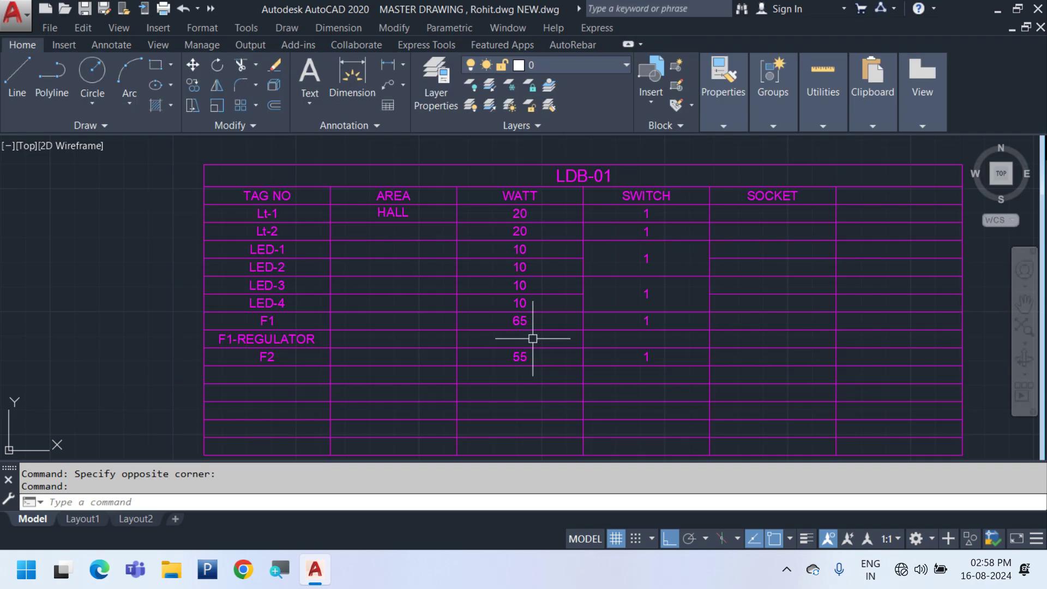
{"action": "left_click", "coordinate": [533, 339]}
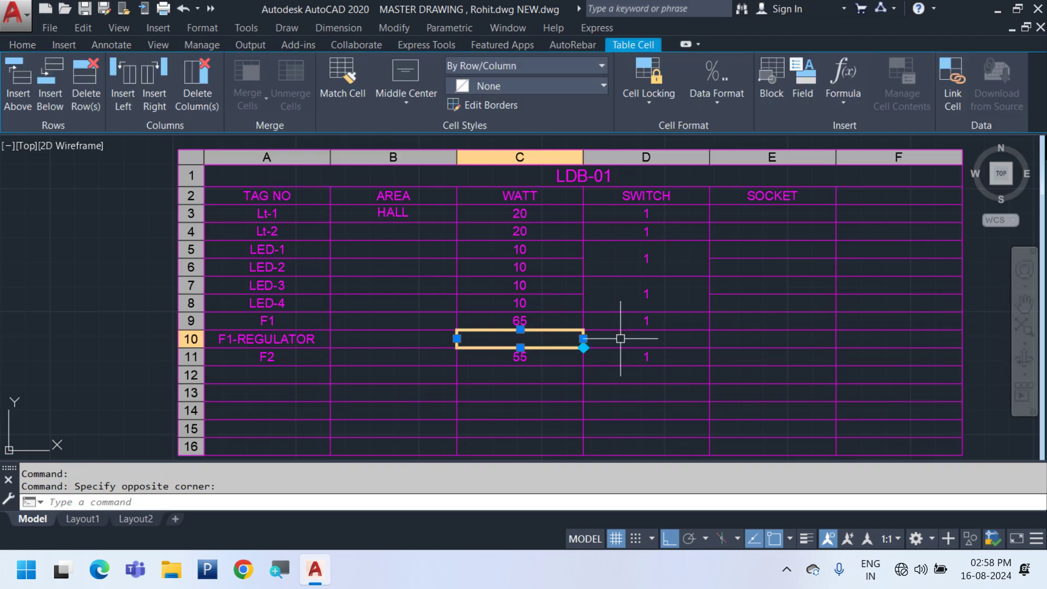
{"action": "type", "text": "0"}
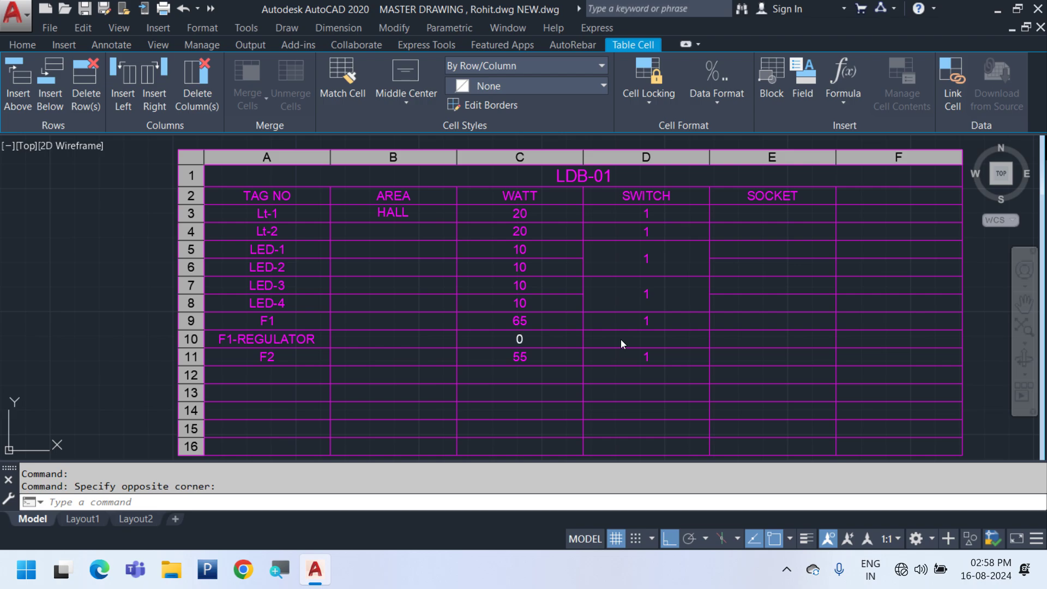
{"action": "left_click", "coordinate": [628, 343]}
Merge the SWITCH cells of the F1 and F1-REGULATOR rows into one cell
{"action": "left_click", "coordinate": [631, 343]}
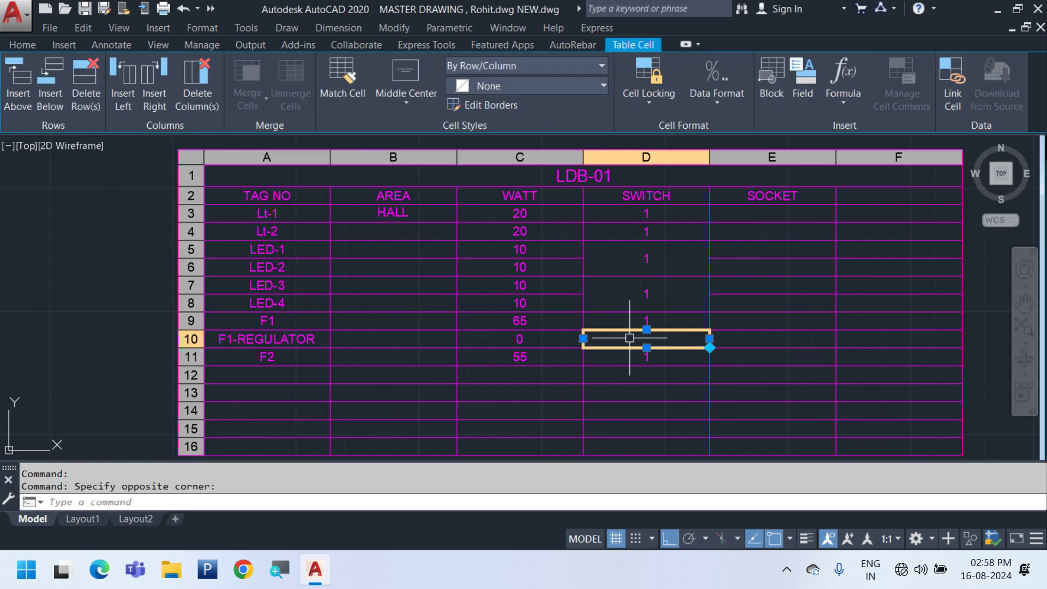
{"action": "left_click_drag", "start_coordinate": [678, 321], "coordinate": [665, 334]}
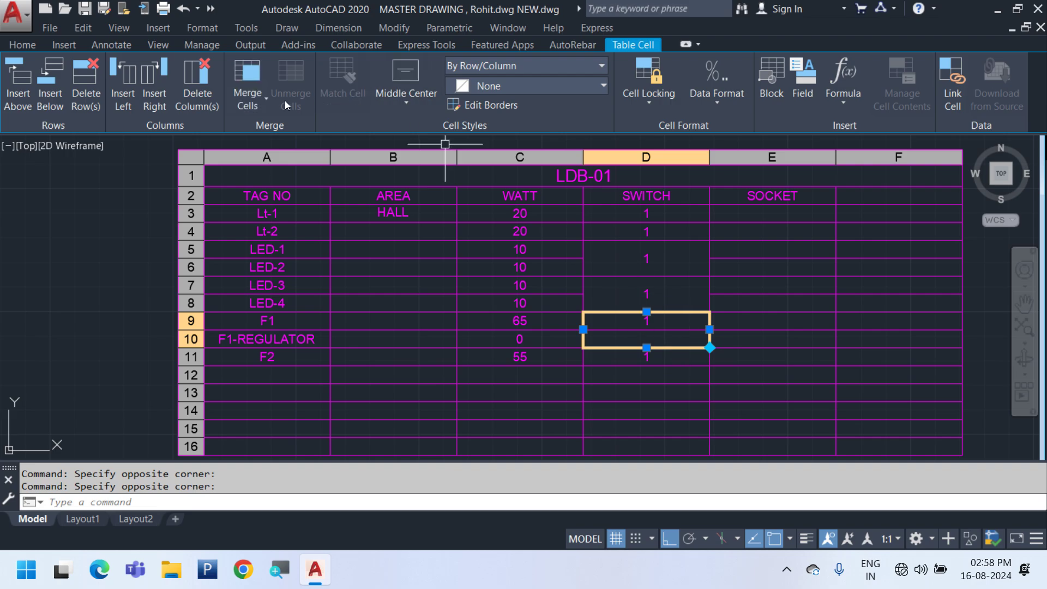
{"action": "left_click", "coordinate": [249, 94]}
{"action": "left_click", "coordinate": [271, 132]}
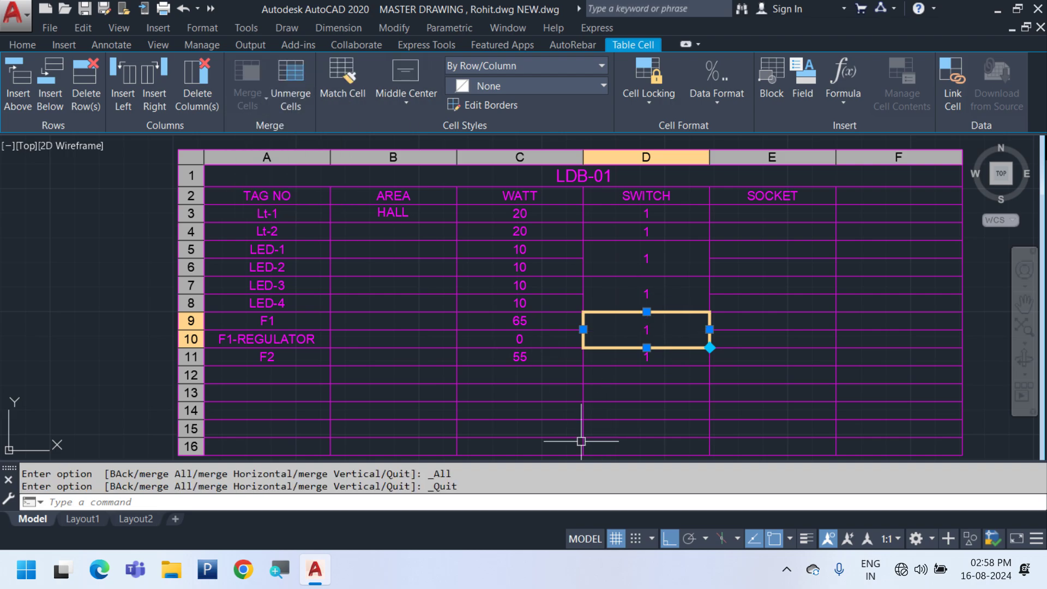
{"action": "scroll", "coordinate": [581, 441], "scroll_direction": "up", "scroll_amount": 1}
{"action": "key", "text": "Escape"}
Copy the F1 and F1-REGULATOR rows and paste them over the table starting at row 11
{"action": "scroll", "coordinate": [175, 311], "scroll_direction": "up", "scroll_amount": 2}
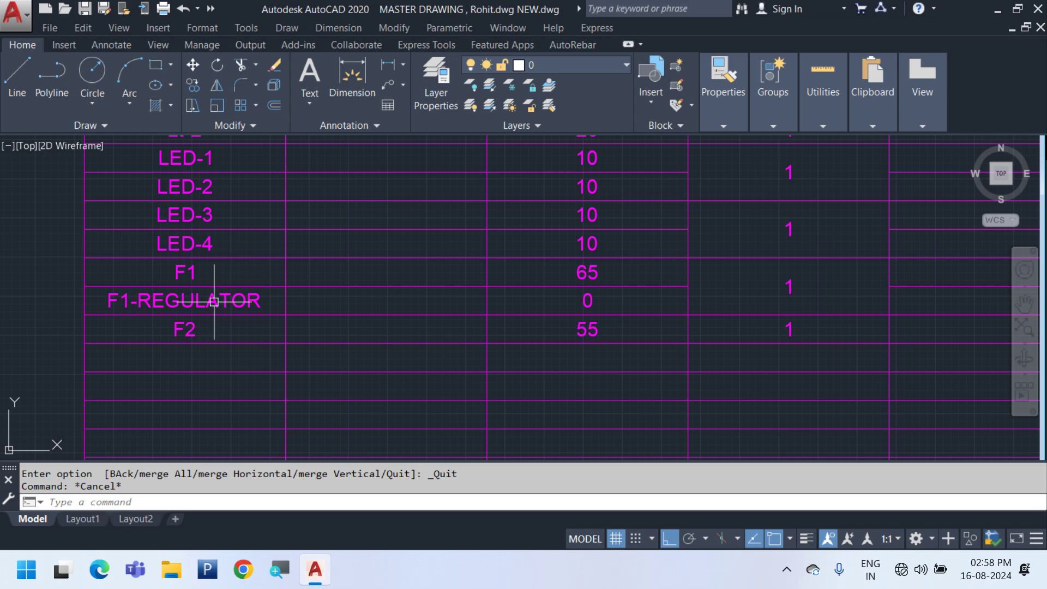
{"action": "middle_click_drag", "start_coordinate": [205, 329], "coordinate": [257, 351]}
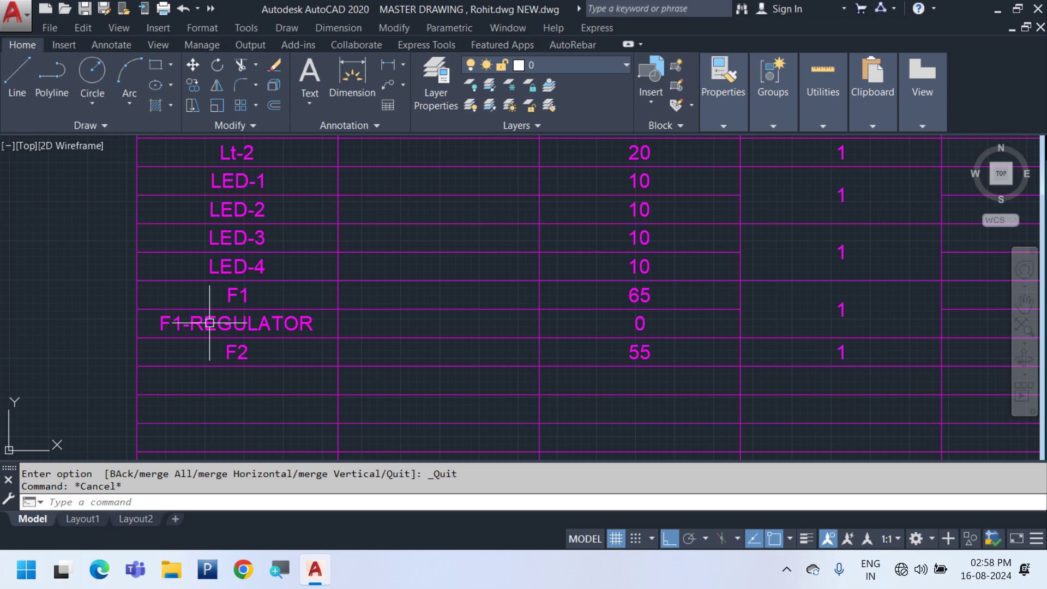
{"action": "scroll", "coordinate": [460, 325], "scroll_direction": "down", "scroll_amount": 3}
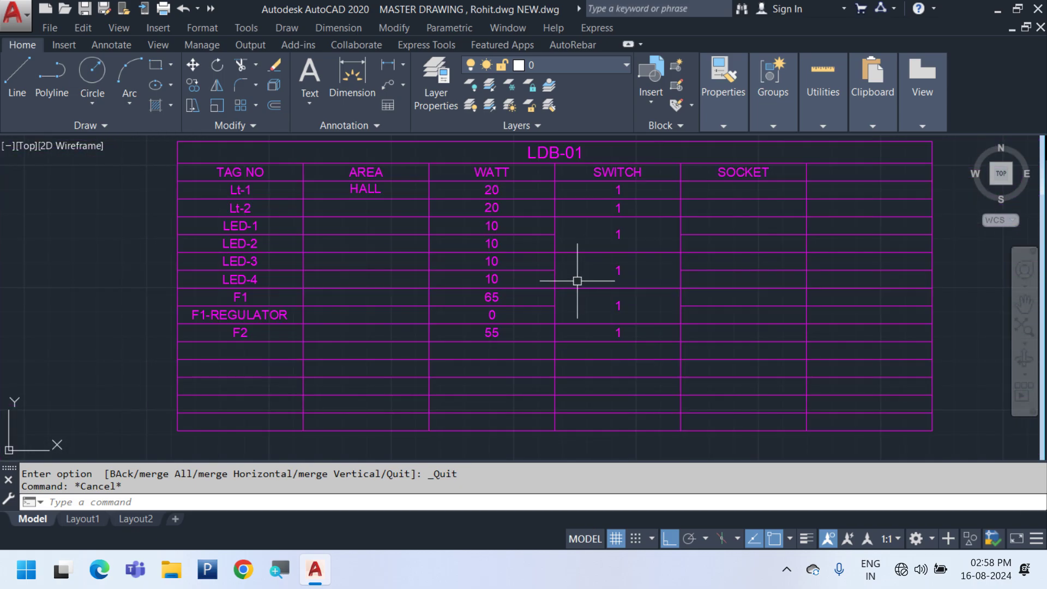
{"action": "scroll", "coordinate": [270, 349], "scroll_direction": "up", "scroll_amount": 2}
{"action": "left_click", "coordinate": [144, 292]}
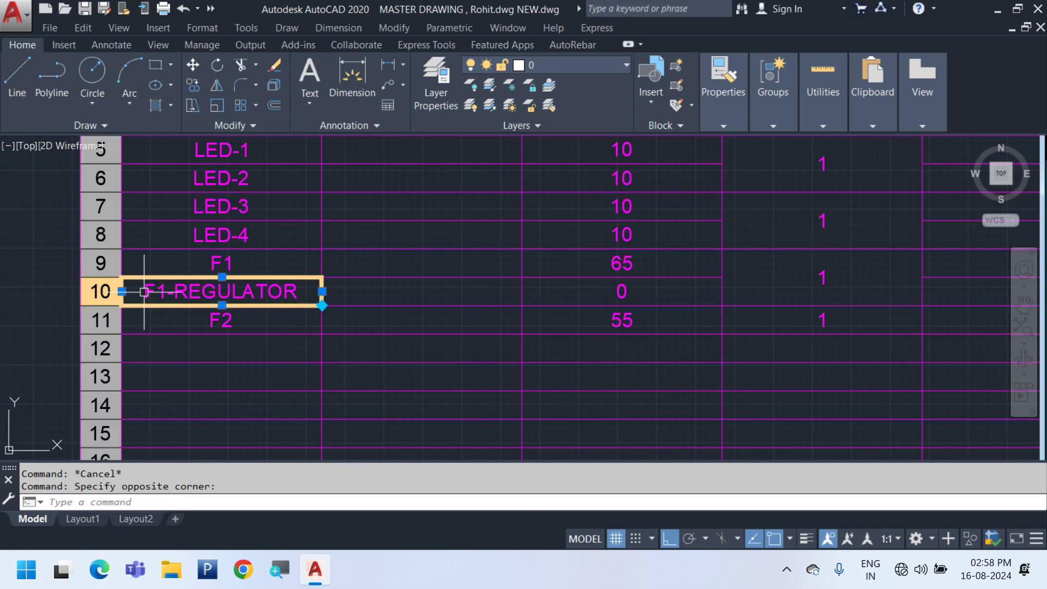
{"action": "left_click", "coordinate": [93, 296]}
{"action": "left_click", "coordinate": [216, 297]}
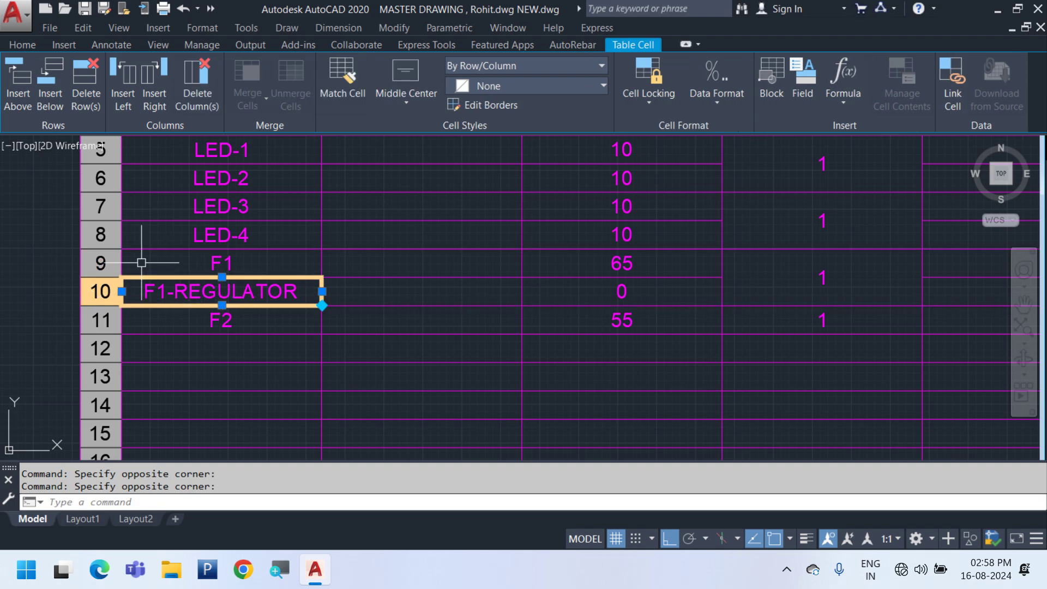
{"action": "left_click_drag", "start_coordinate": [94, 262], "coordinate": [87, 294]}
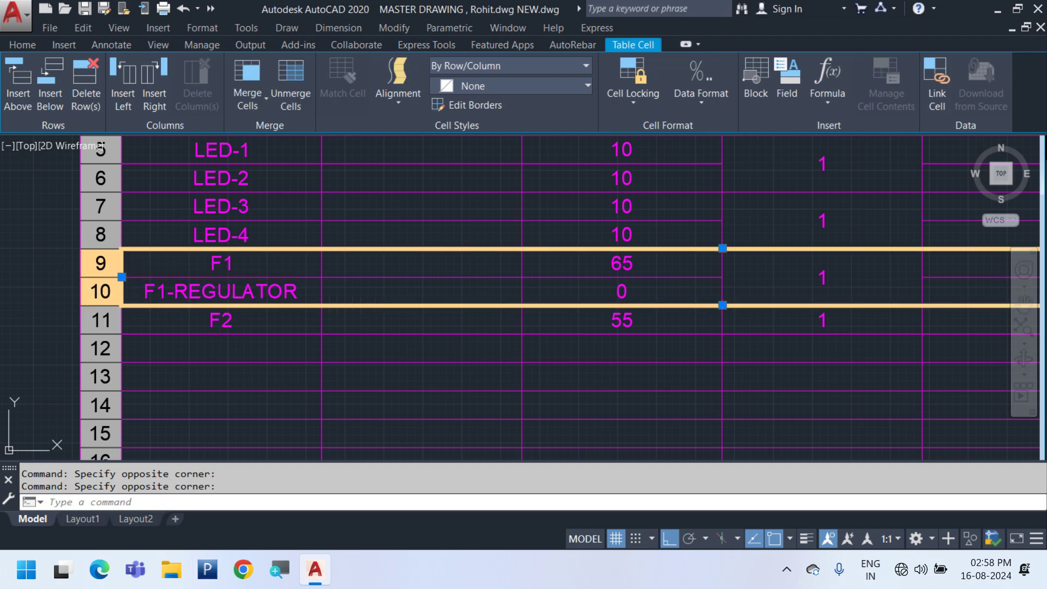
{"action": "key", "text": "ctrl+c"}
{"action": "left_click", "coordinate": [98, 320]}
{"action": "key", "text": "ctrl+v"}
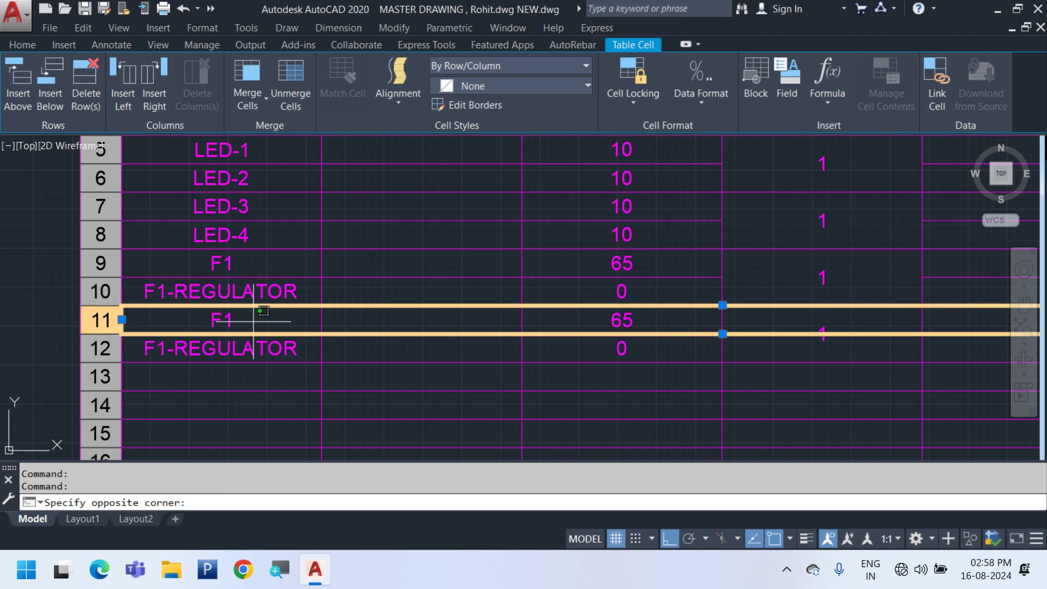
Rename the pasted tags in rows 11 and 12 to F2 and F2-REGULATOR
{"action": "double_click", "coordinate": [254, 322]}
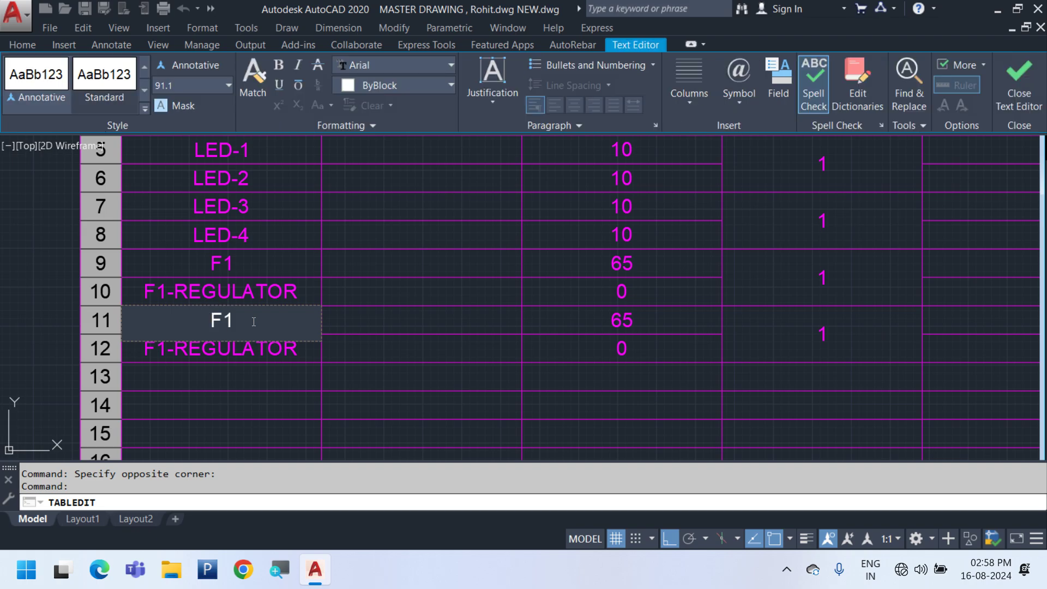
{"action": "key", "text": "BackSpace"}
{"action": "type", "text": "2"}
{"action": "left_click", "coordinate": [170, 351]}
{"action": "double_click", "coordinate": [169, 352]}
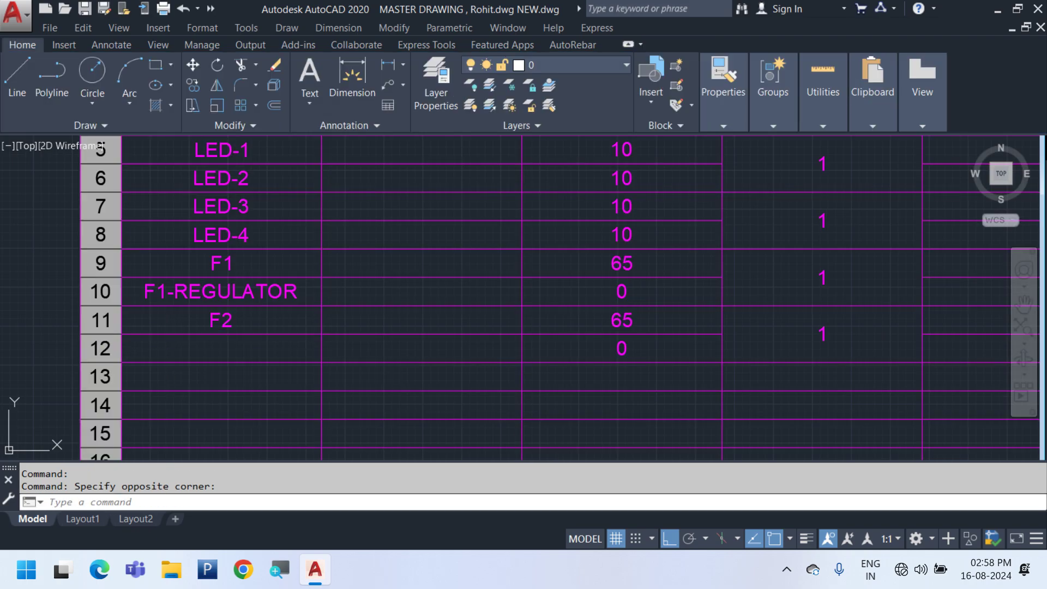
{"action": "type", "text": "2-REGULATOR"}
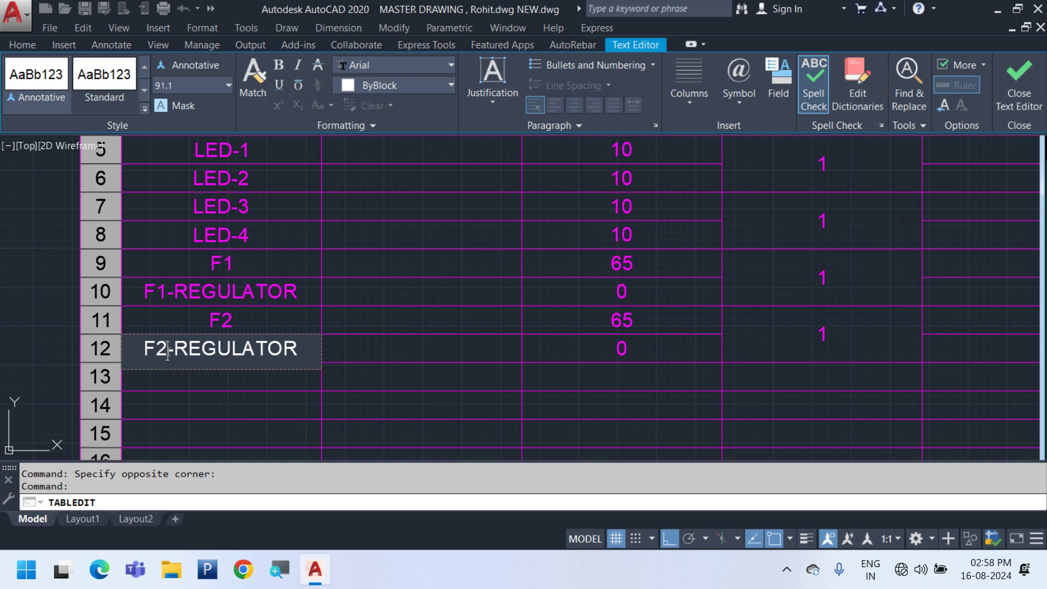
{"action": "key", "text": "Escape"}
Enter the tags SPARE-1 and SPARE-2 in rows 13 and 14 of the LDB-01 table
{"action": "scroll", "coordinate": [475, 320], "scroll_direction": "down", "scroll_amount": 4}
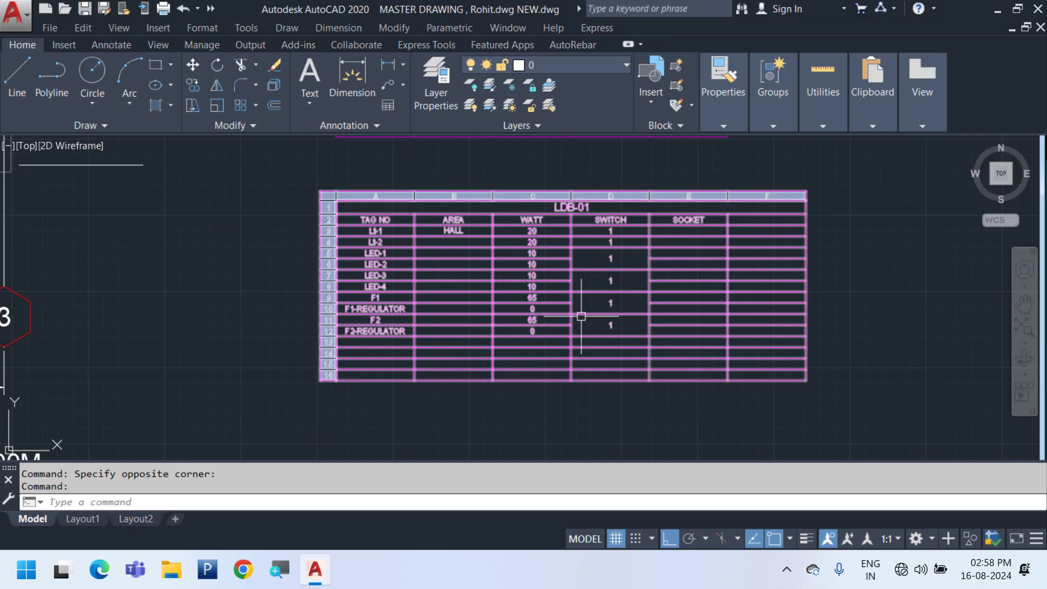
{"action": "scroll", "coordinate": [565, 371], "scroll_direction": "up", "scroll_amount": 2}
{"action": "left_click", "coordinate": [245, 325]}
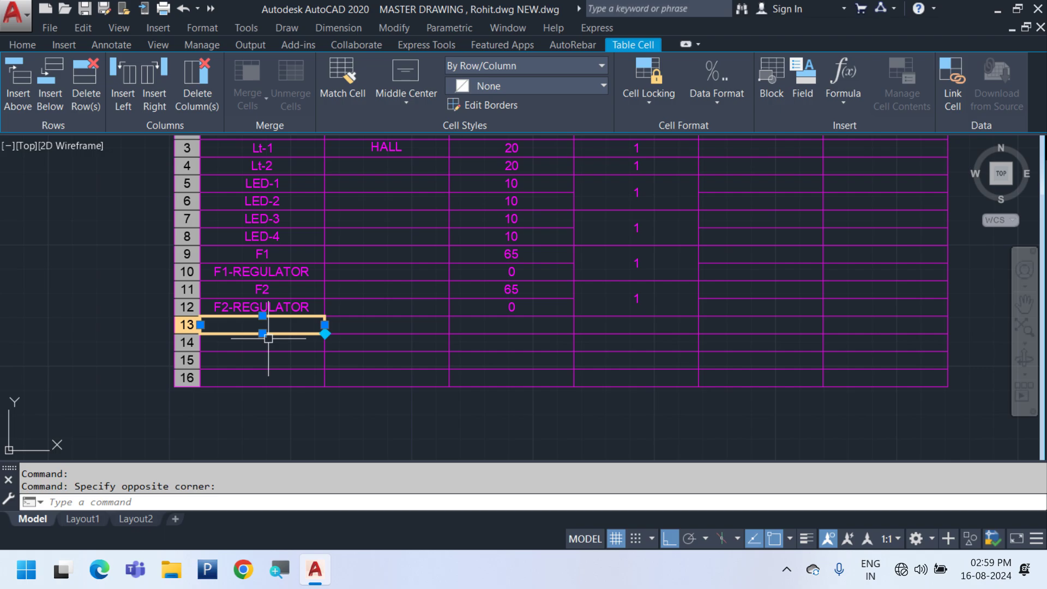
{"action": "type", "text": "SPARE"}
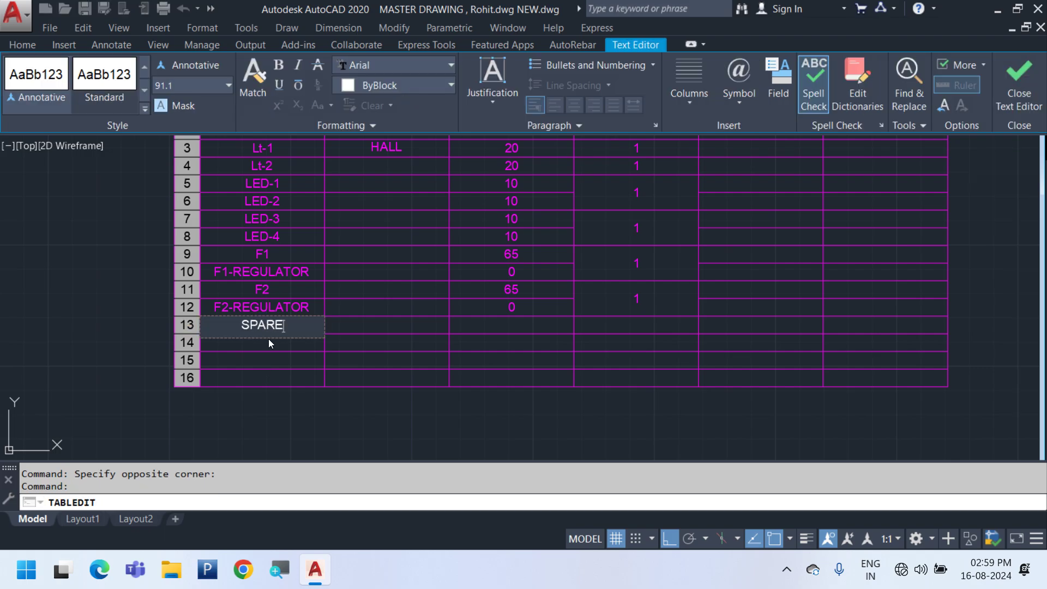
{"action": "type", "text": "-1"}
{"action": "key", "text": "Return"}
{"action": "type", "text": "SPARE"}
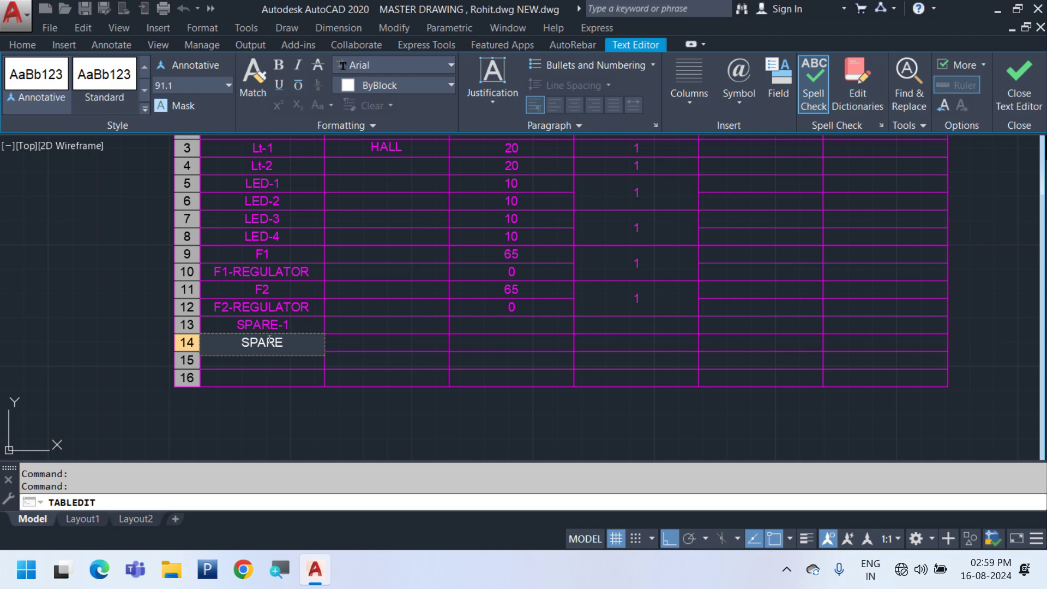
{"action": "type", "text": "-2"}
{"action": "key", "text": "Escape"}
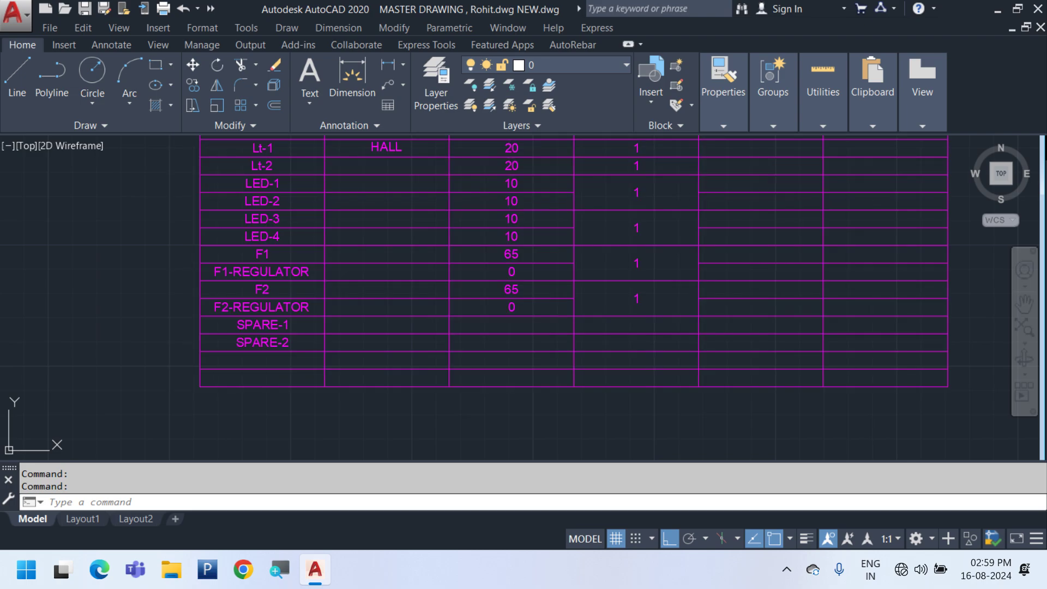
Enter a WATT value of 180 for both the SPARE-1 and SPARE-2 rows
{"action": "left_click", "coordinate": [512, 325]}
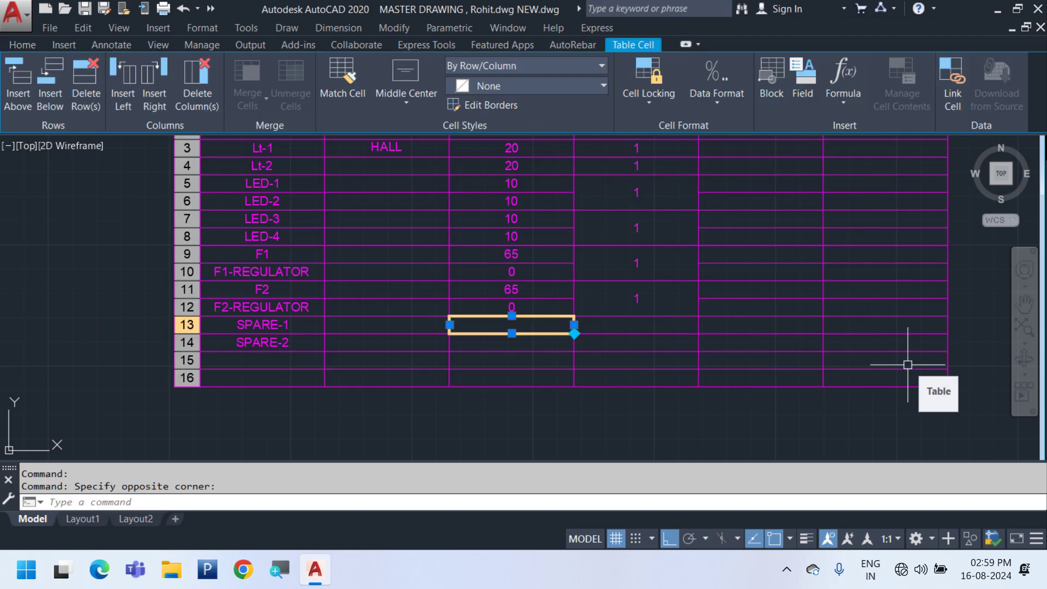
{"action": "left_click", "coordinate": [380, 585]}
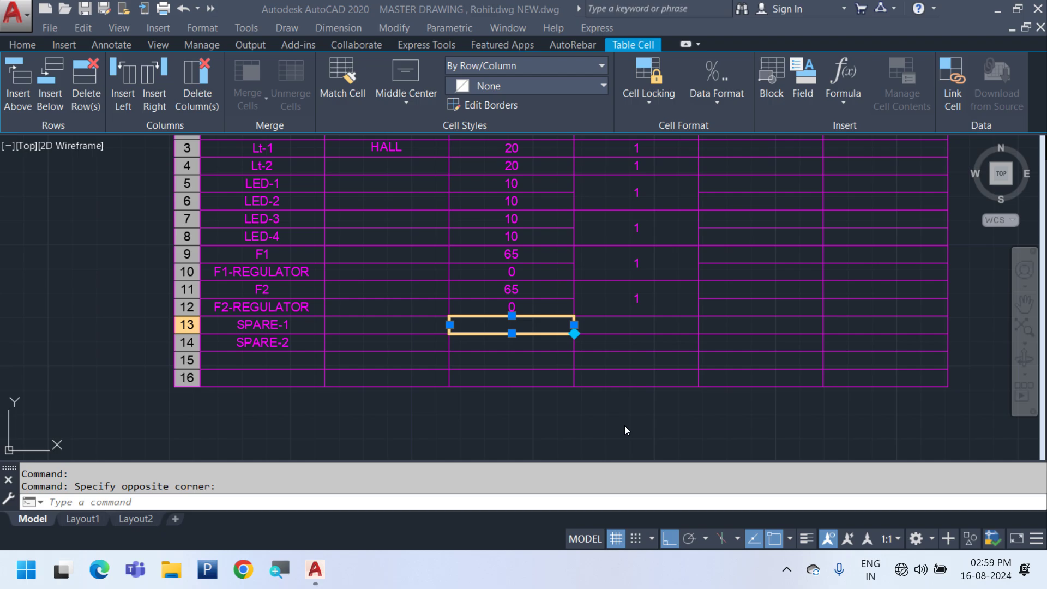
{"action": "left_click", "coordinate": [525, 321]}
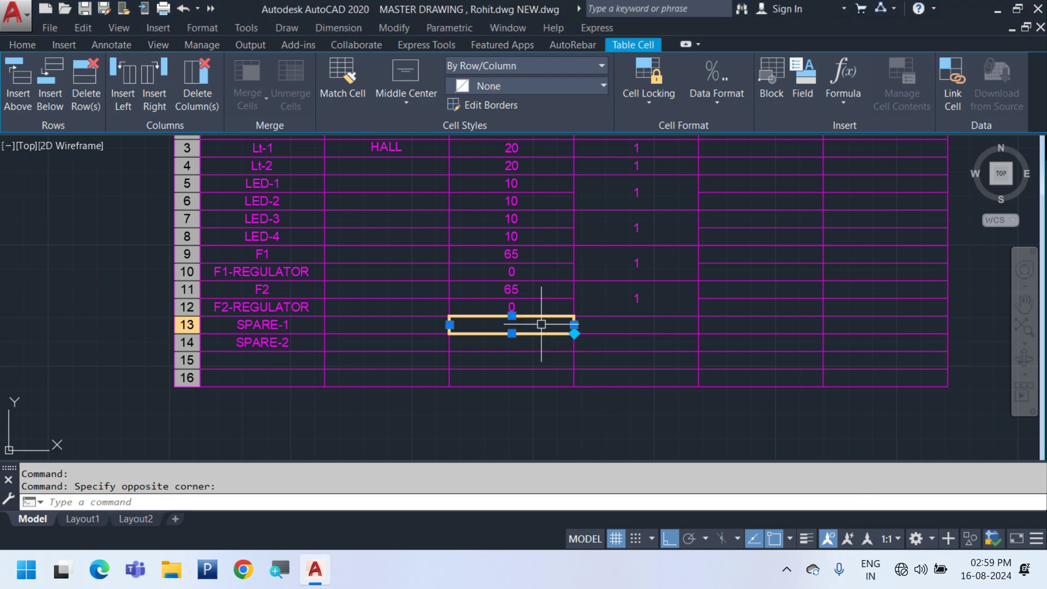
{"action": "type", "text": "180"}
{"action": "key", "text": "Return"}
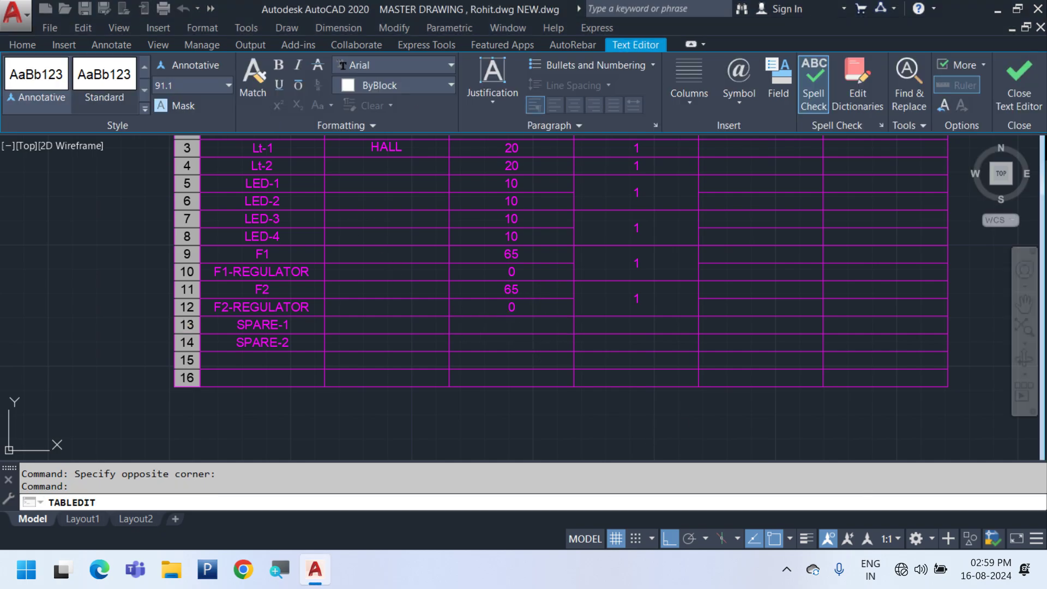
{"action": "type", "text": "180"}
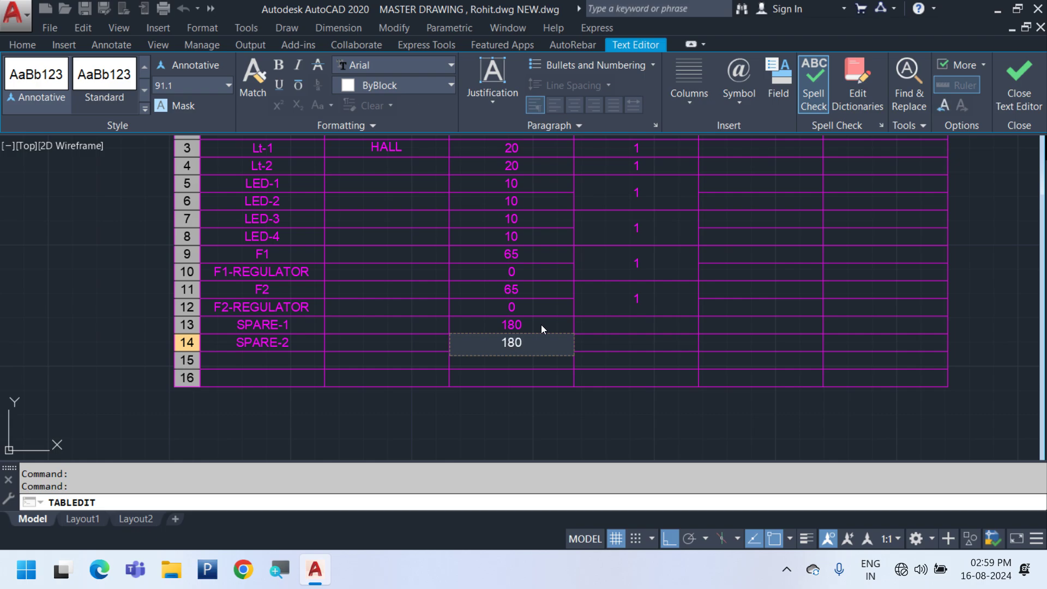
{"action": "key", "text": "Return"}
{"action": "key", "text": "Escape"}
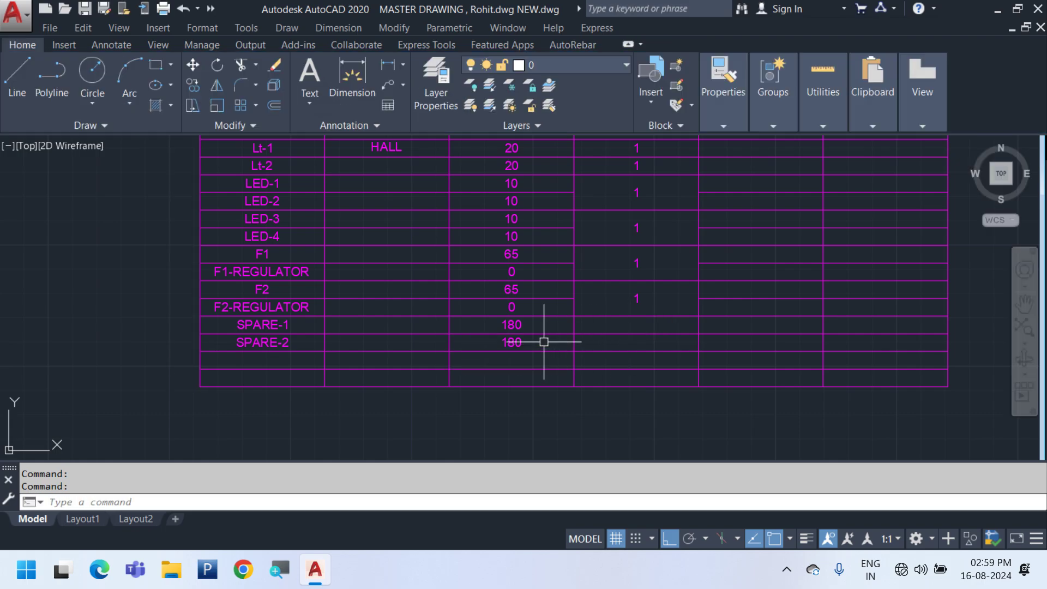
Set the WATT value of the SPARE-1 and SPARE-2 rows to 800 each
{"action": "middle_click_drag", "start_coordinate": [542, 341], "coordinate": [448, 346]}
{"action": "left_click", "coordinate": [451, 332]}
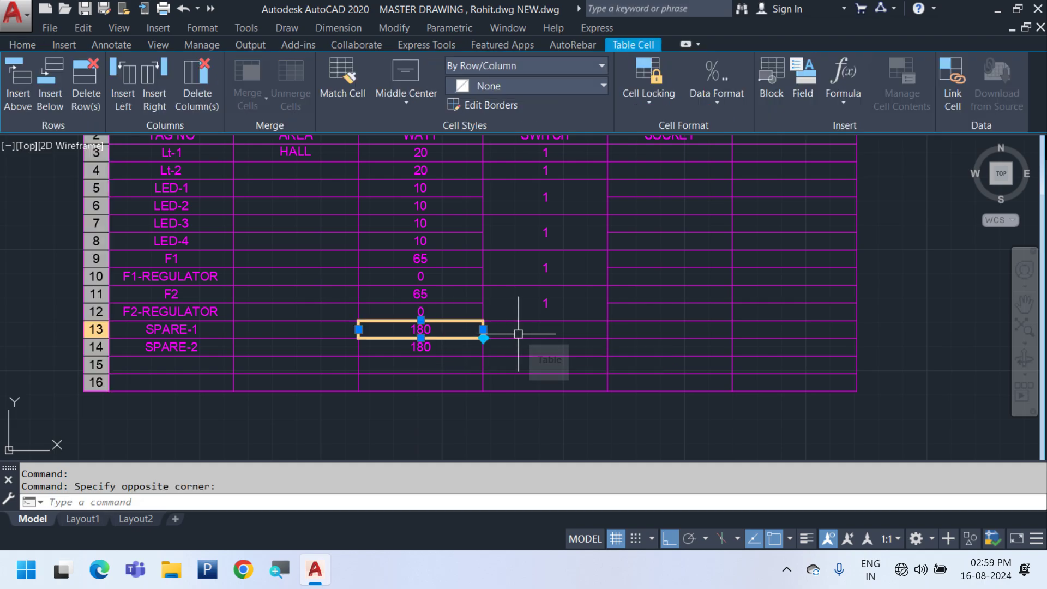
{"action": "type", "text": "800"}
{"action": "key", "text": "Return"}
{"action": "type", "text": "800"}
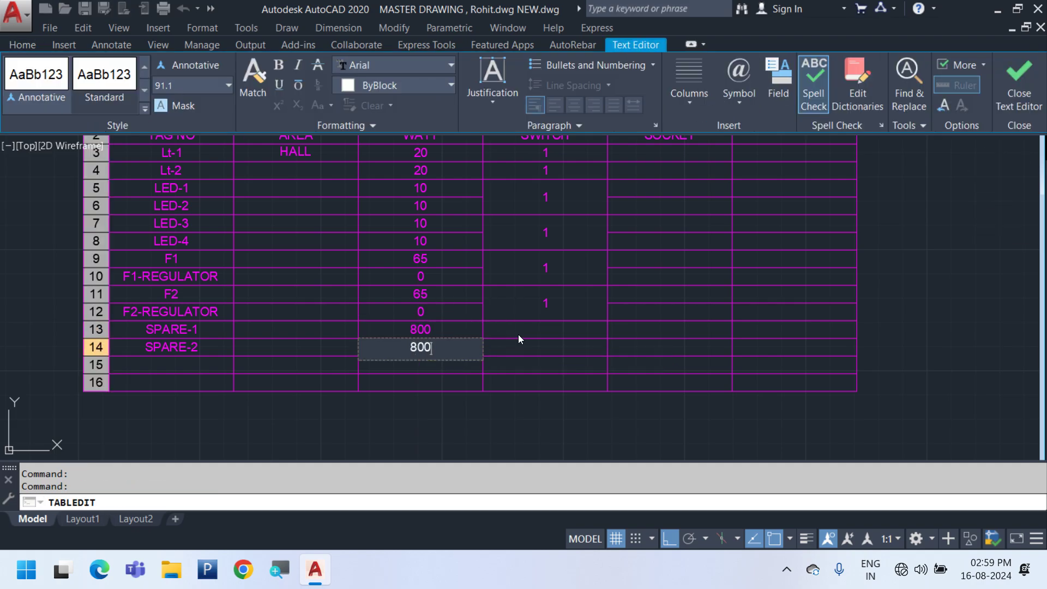
{"action": "key", "text": "Return"}
{"action": "key", "text": "Escape"}
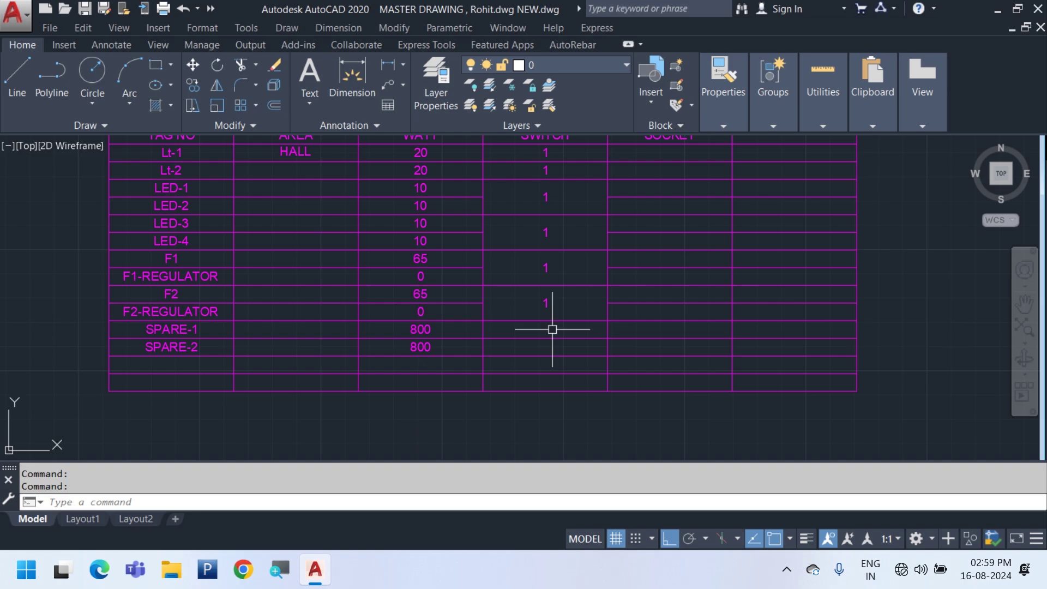
Enter 1 in the SWITCH column for both the SPARE-1 and SPARE-2 rows
{"action": "middle_click_drag", "start_coordinate": [513, 346], "coordinate": [493, 380]}
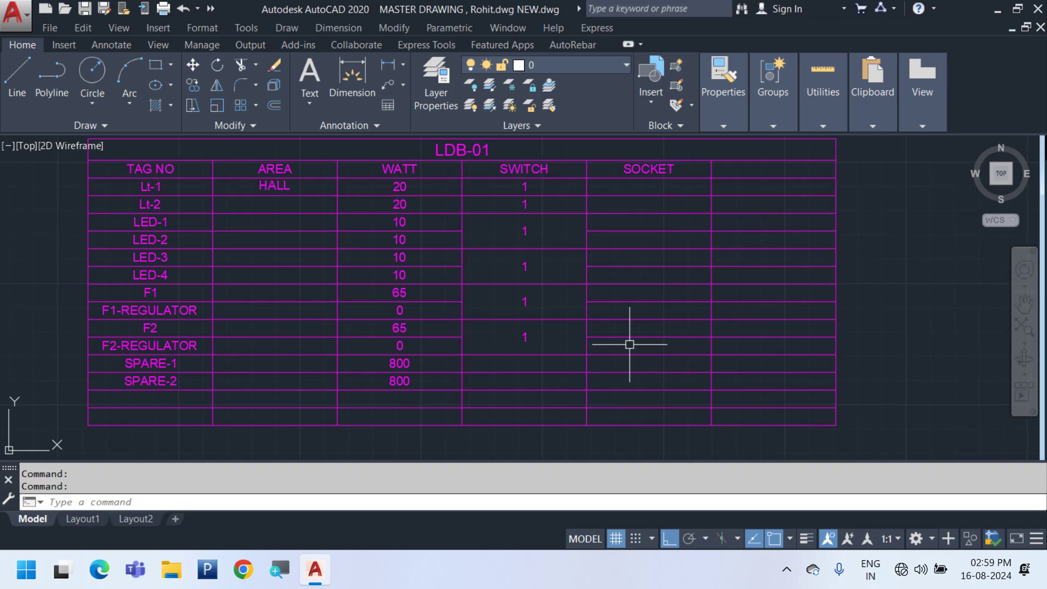
{"action": "left_click", "coordinate": [501, 360]}
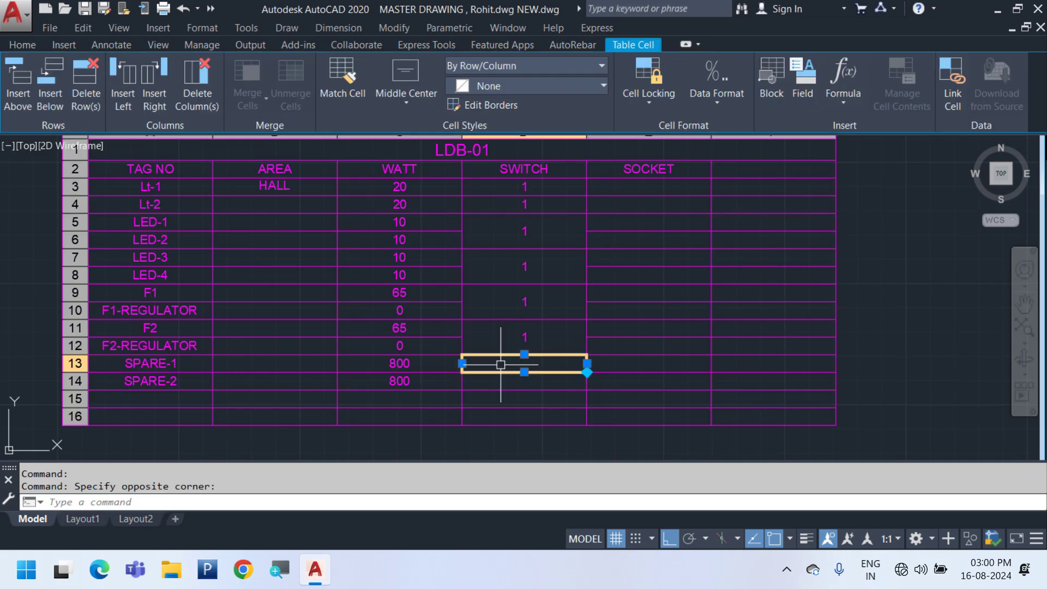
{"action": "type", "text": "1"}
{"action": "key", "text": "Return"}
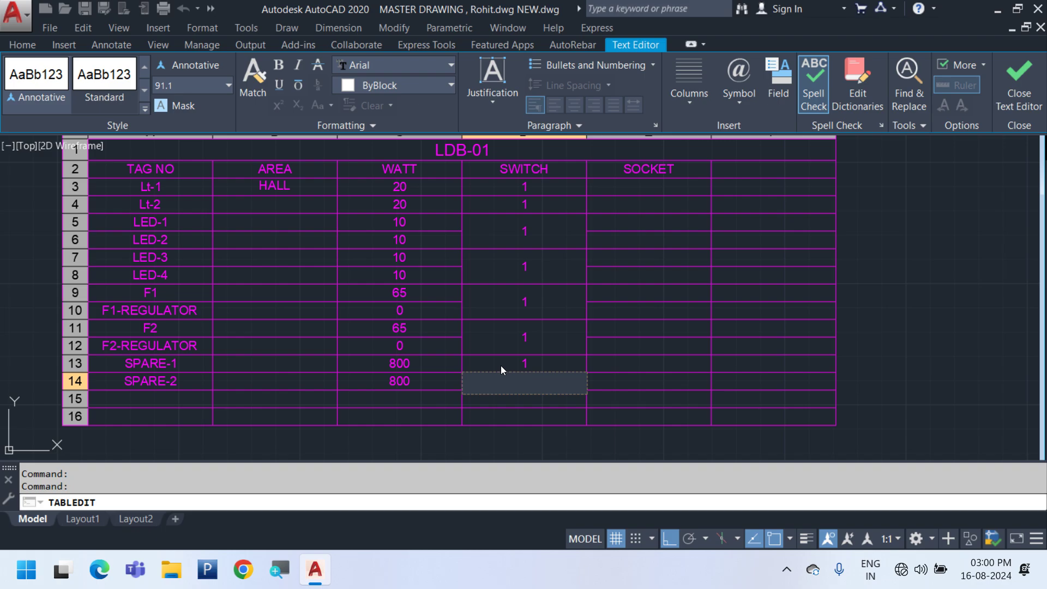
{"action": "type", "text": "1"}
{"action": "key", "text": "Return"}
Enter 1 in the SOCKET column for both SPARE rows and finish editing the table text
{"action": "left_click", "coordinate": [664, 365]}
{"action": "left_click", "coordinate": [648, 369]}
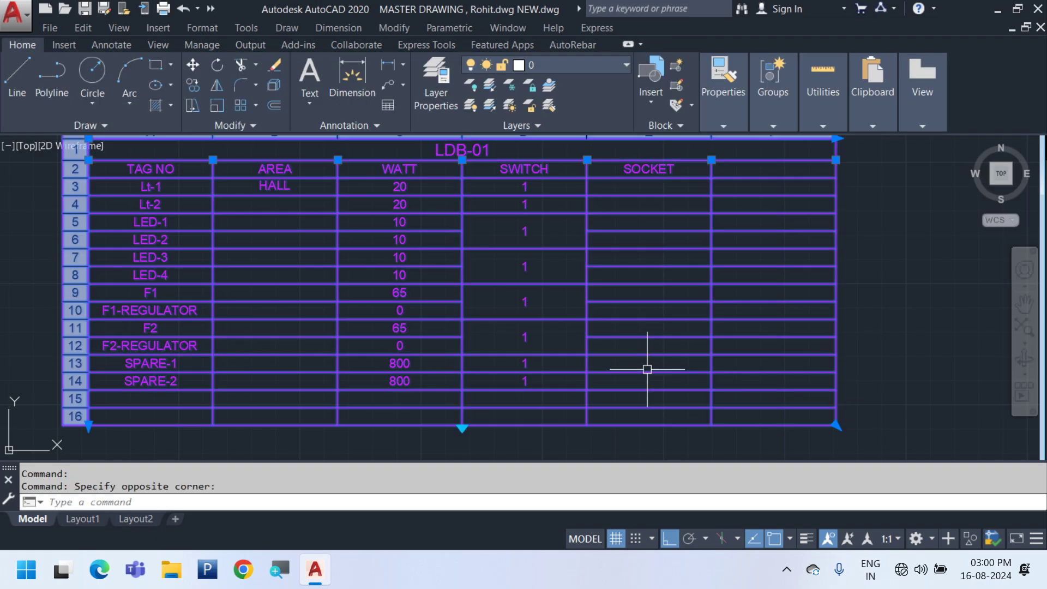
{"action": "left_click", "coordinate": [647, 369]}
{"action": "type", "text": "1"}
{"action": "key", "text": "Return"}
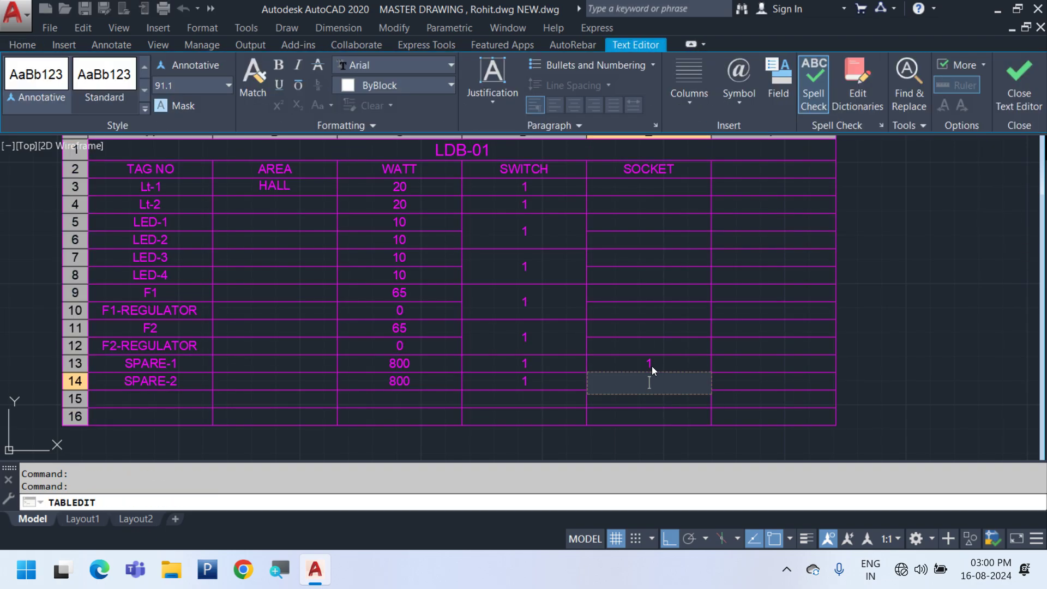
{"action": "type", "text": "1"}
{"action": "key", "text": "Return"}
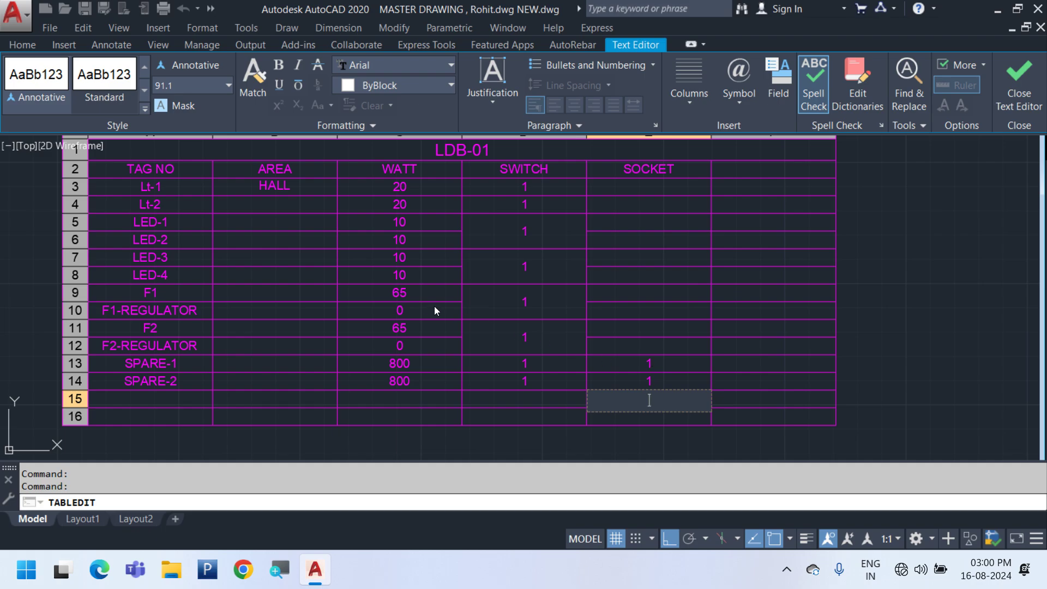
{"action": "left_click", "coordinate": [417, 296]}
Delete the empty row 16 from the end of the LDB-01 table
{"action": "middle_click_drag", "start_coordinate": [463, 365], "coordinate": [569, 380]}
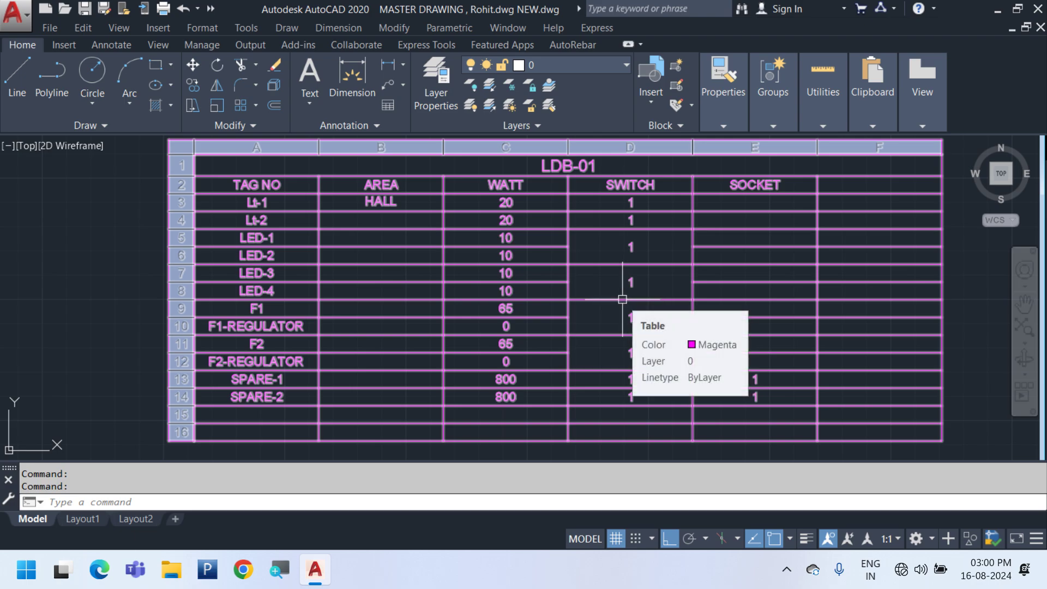
{"action": "left_click", "coordinate": [219, 414]}
{"action": "left_click", "coordinate": [181, 432]}
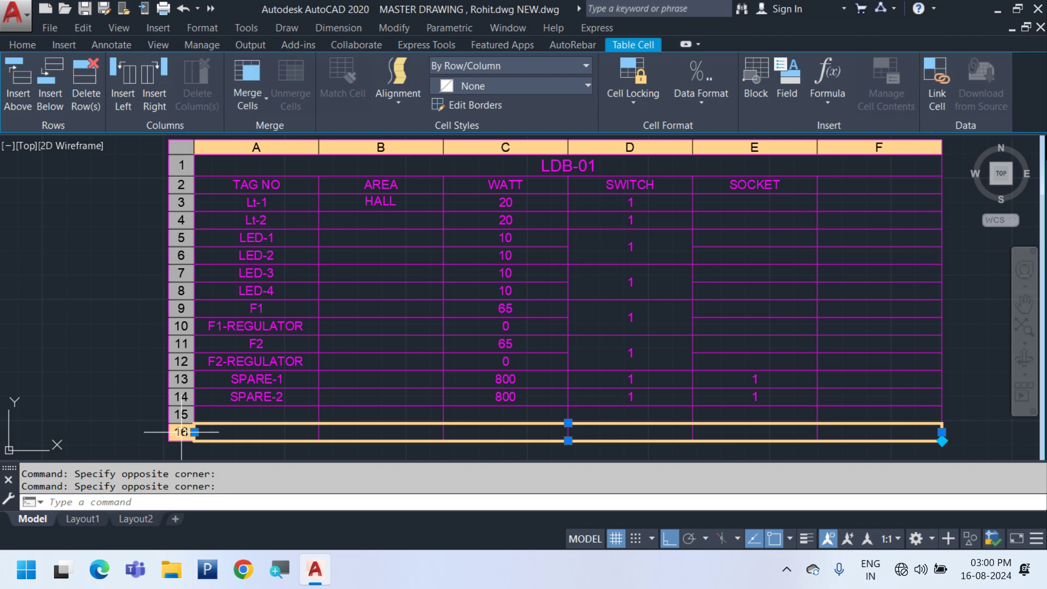
{"action": "right_click", "coordinate": [182, 432]}
{"action": "key", "text": "Escape"}
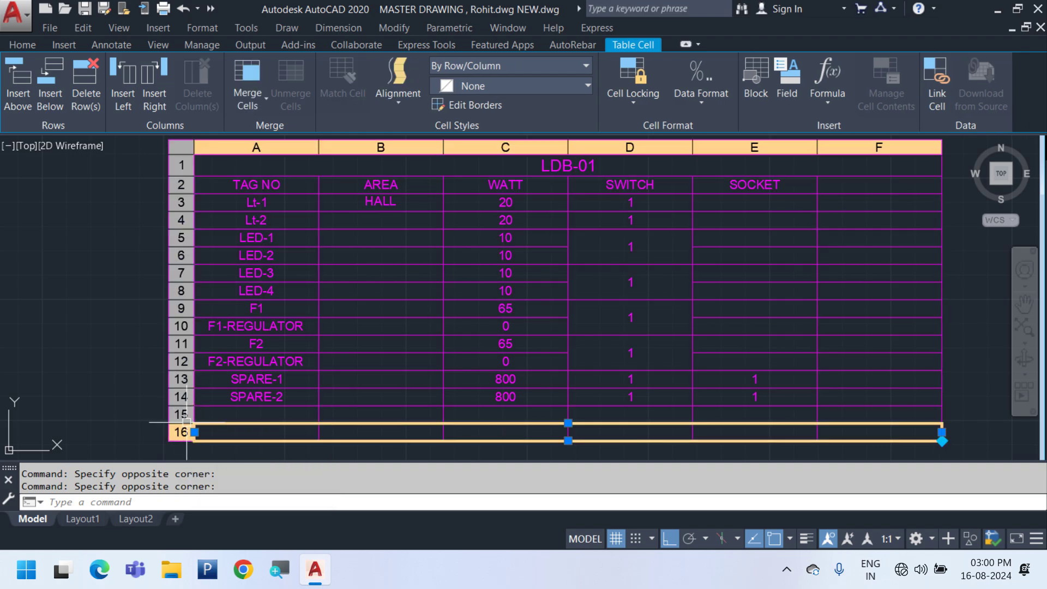
{"action": "left_click", "coordinate": [248, 85]}
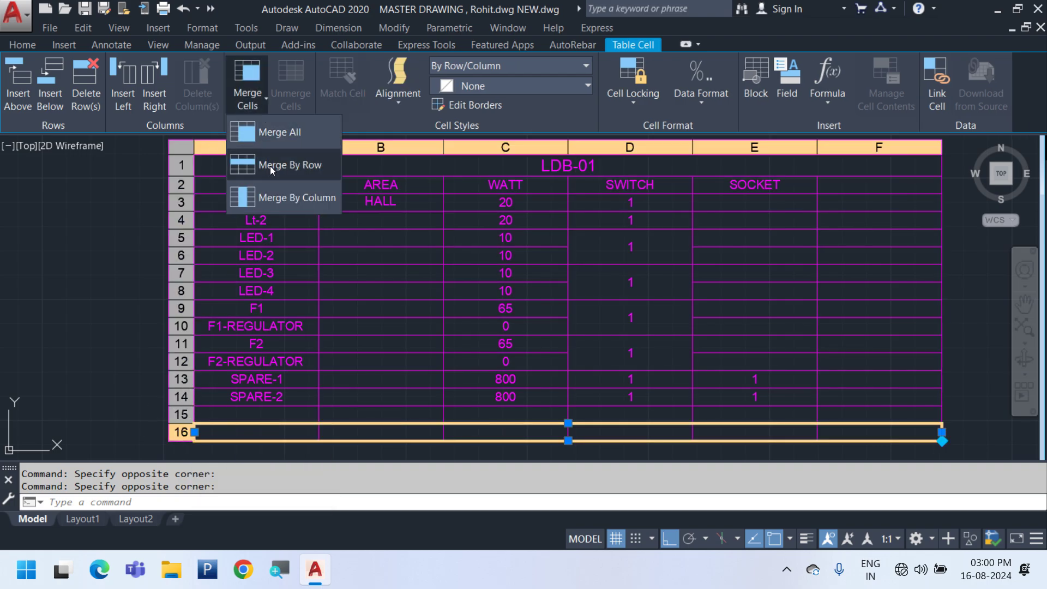
{"action": "left_click", "coordinate": [278, 198]}
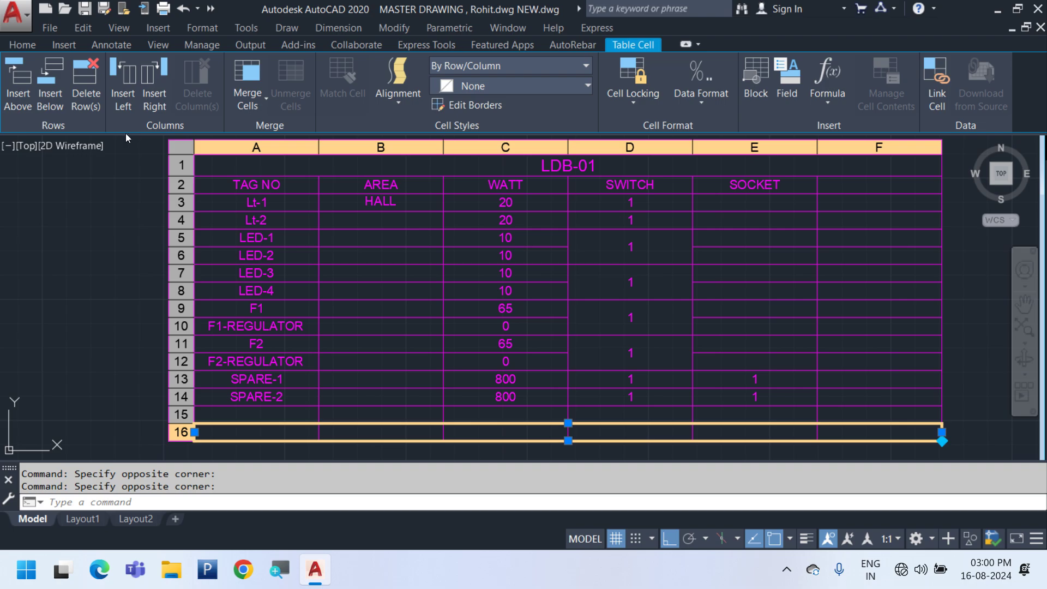
{"action": "left_click", "coordinate": [87, 103]}
Insert a Sum formula over C3:C14 in cell C15 to total the WATT column
{"action": "mouse_move", "coordinate": [702, 417]}
{"action": "middle_mouse_down"}
{"action": "mouse_move", "coordinate": [626, 362]}
{"action": "mouse_move", "coordinate": [554, 378]}
{"action": "mouse_move", "coordinate": [551, 406]}
{"action": "middle_mouse_up"}
{"action": "left_click", "coordinate": [525, 409]}
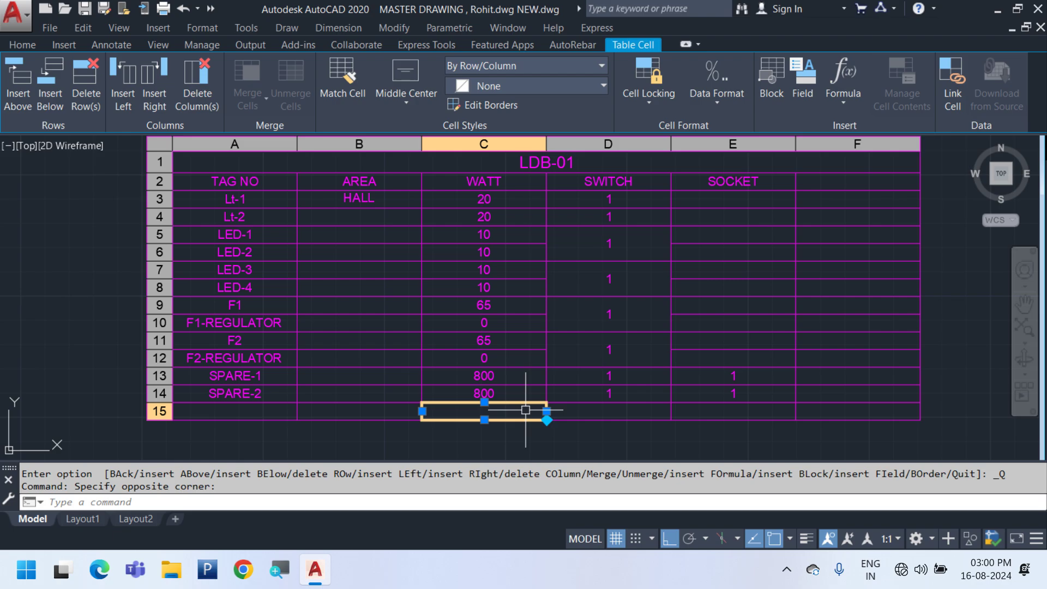
{"action": "left_click", "coordinate": [862, 102]}
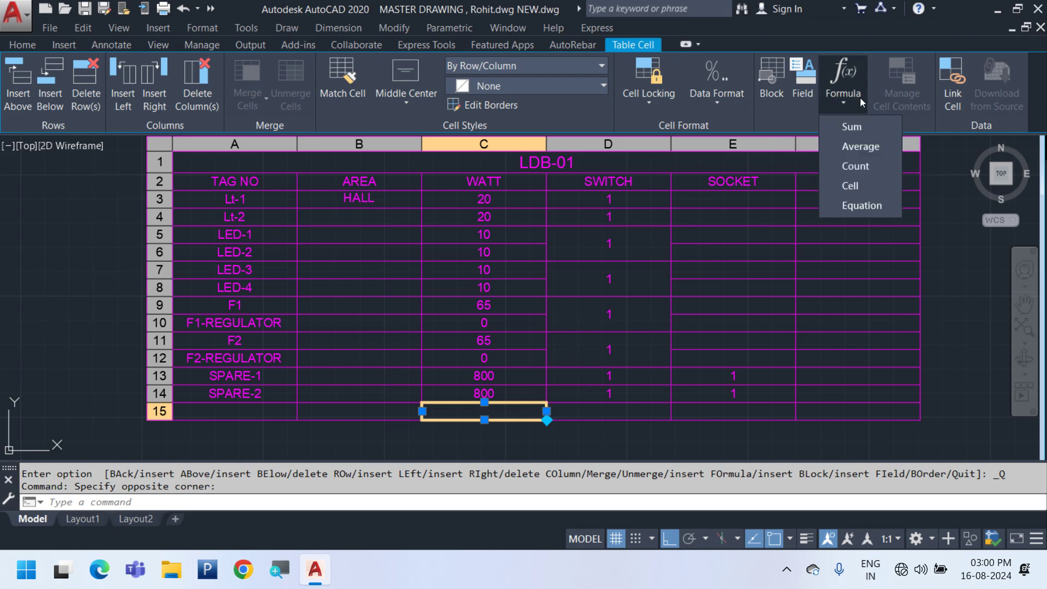
{"action": "left_click", "coordinate": [866, 129]}
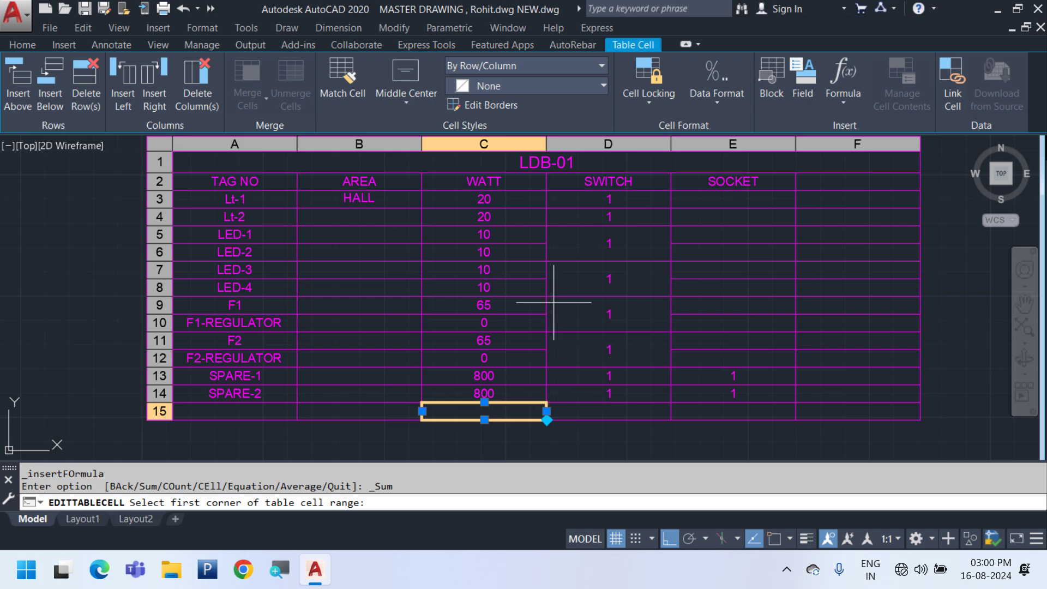
{"action": "left_click", "coordinate": [518, 200]}
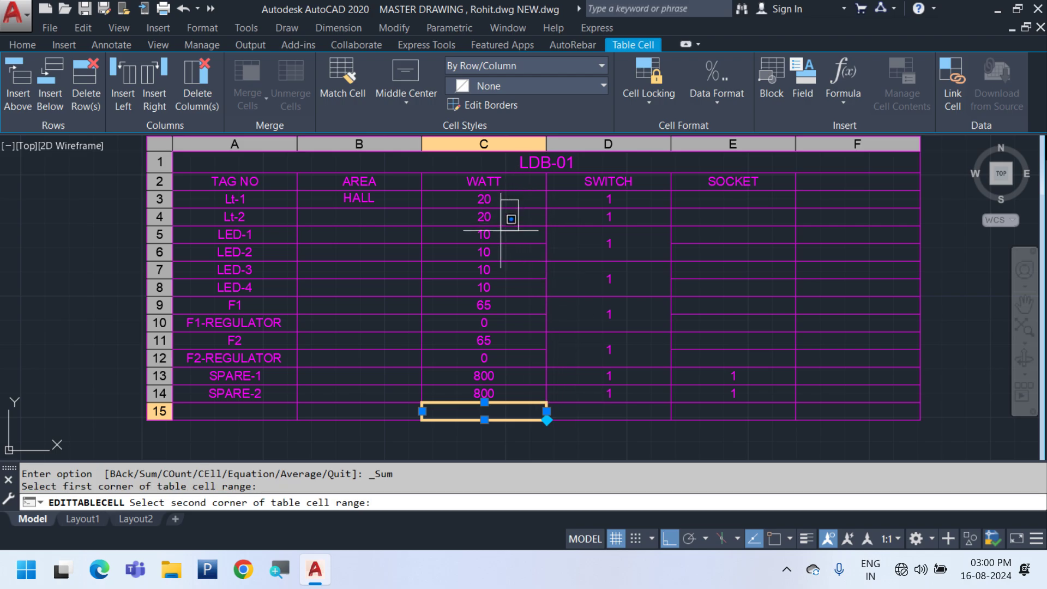
{"action": "left_click", "coordinate": [447, 393]}
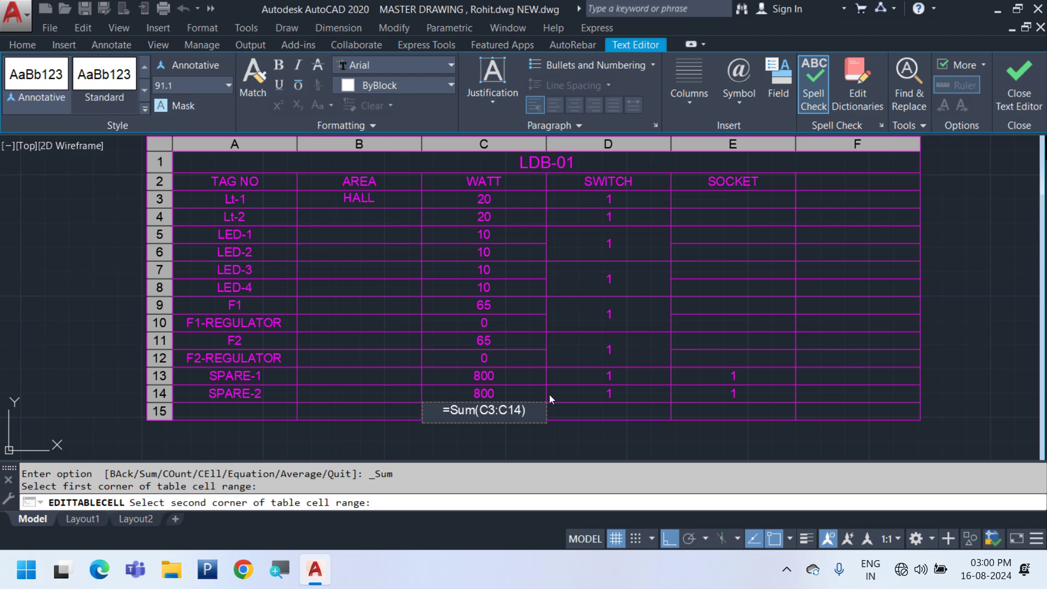
{"action": "left_click", "coordinate": [548, 394]}
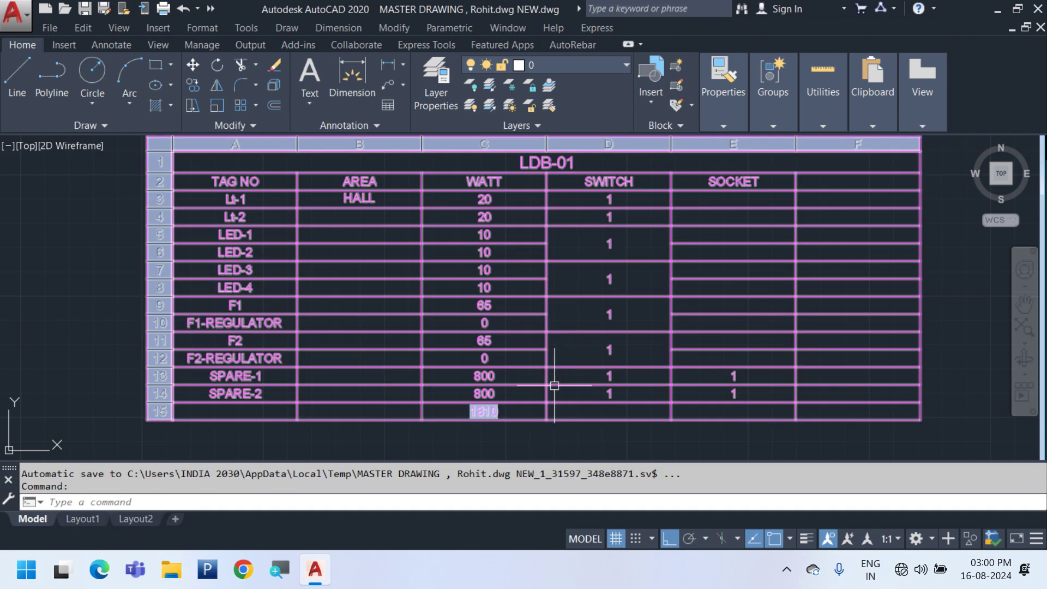
{"action": "middle_click_drag", "start_coordinate": [551, 367], "coordinate": [507, 369]}
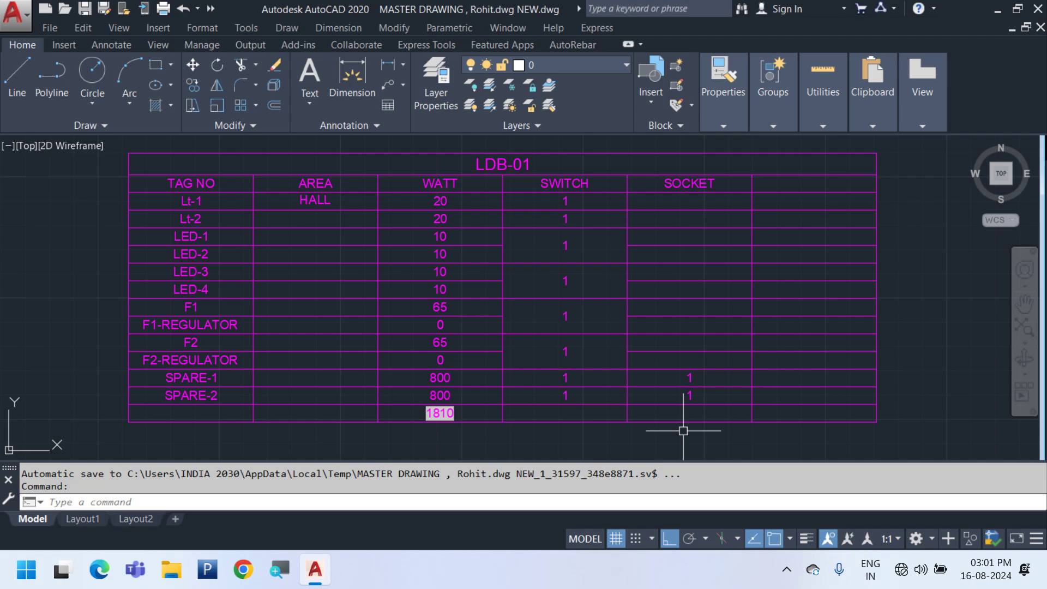
{"action": "middle_click_drag", "start_coordinate": [450, 429], "coordinate": [501, 421]}
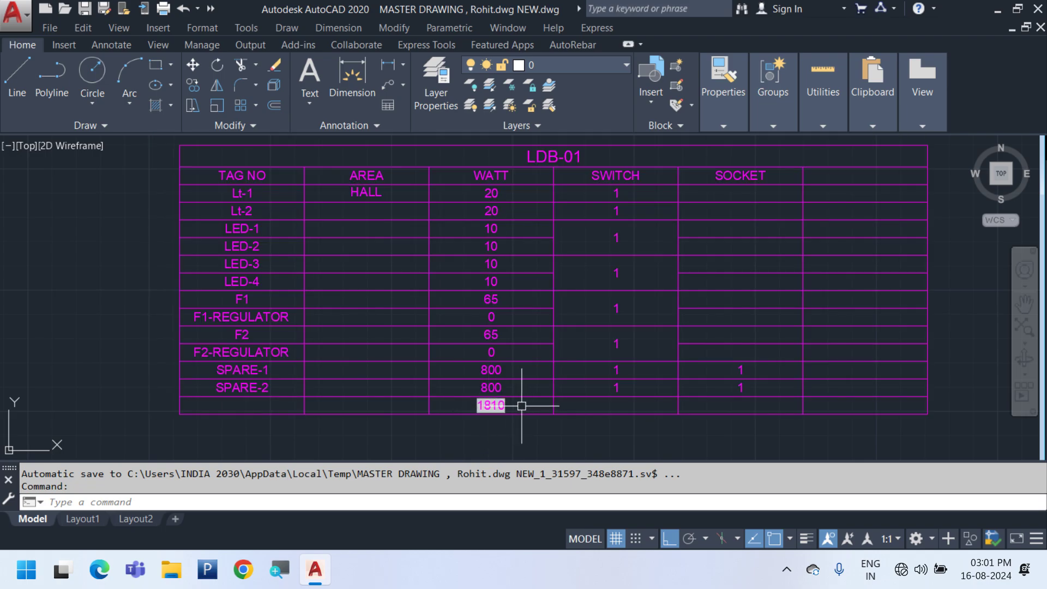
{"action": "double_click", "coordinate": [510, 405]}
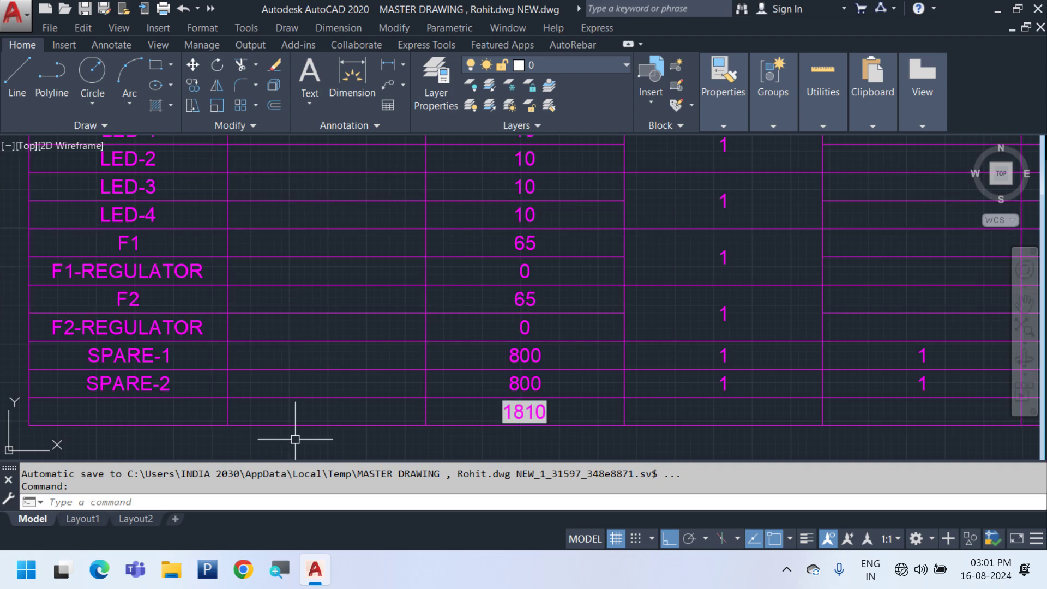
{"action": "scroll", "coordinate": [602, 425], "scroll_direction": "down", "scroll_amount": 4}
{"action": "scroll", "coordinate": [622, 403], "scroll_direction": "up", "scroll_amount": 2}
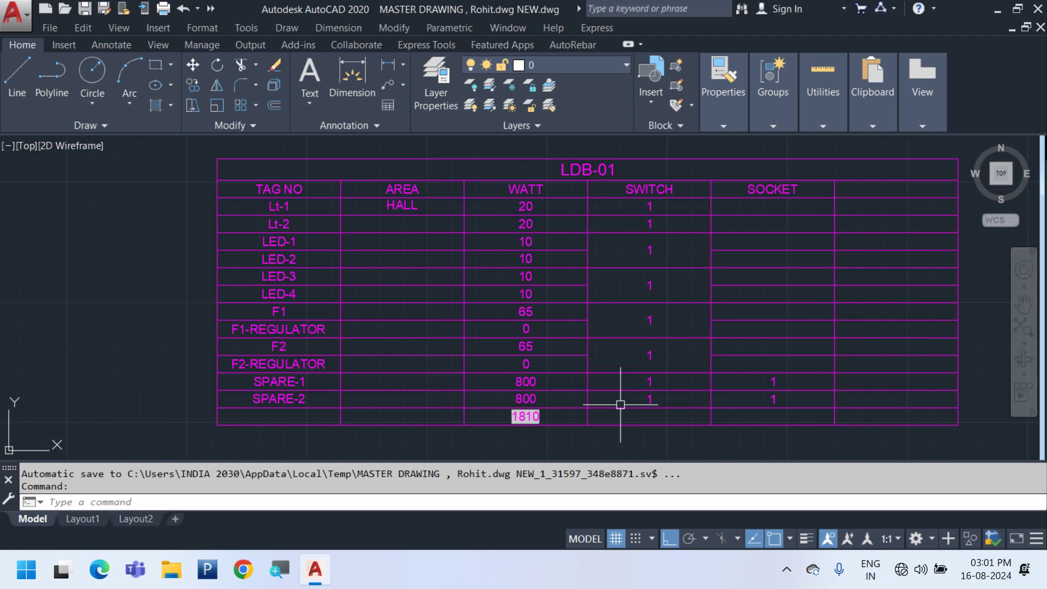
Extend the LDB-01 table title to read "LDB-01 - MCCB 16AMP, SP"
{"action": "middle_click_drag", "start_coordinate": [342, 423], "coordinate": [357, 394]}
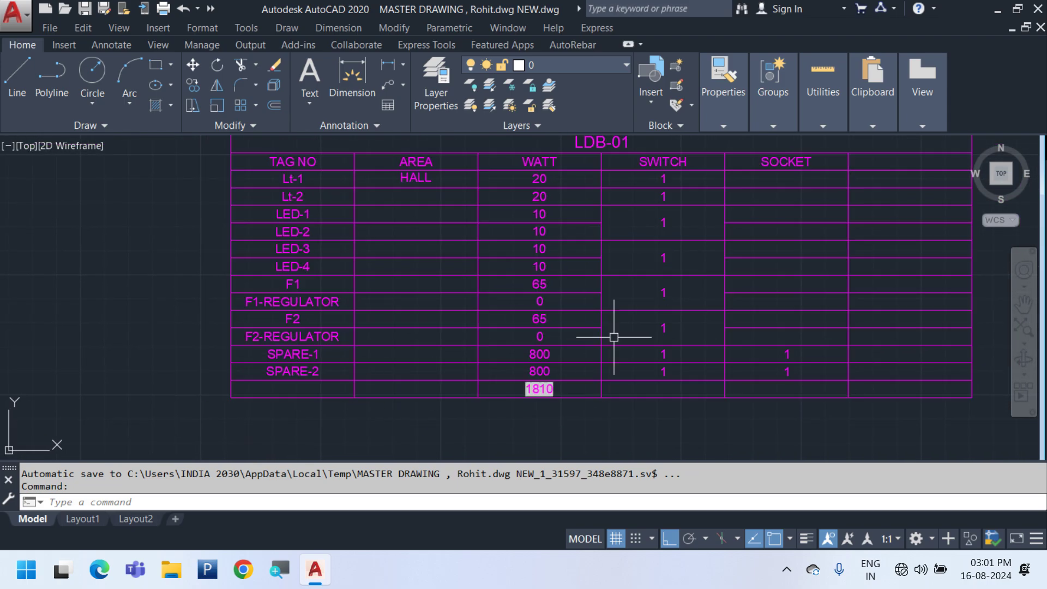
{"action": "middle_click_drag", "start_coordinate": [613, 341], "coordinate": [587, 382]}
{"action": "double_click", "coordinate": [622, 185]}
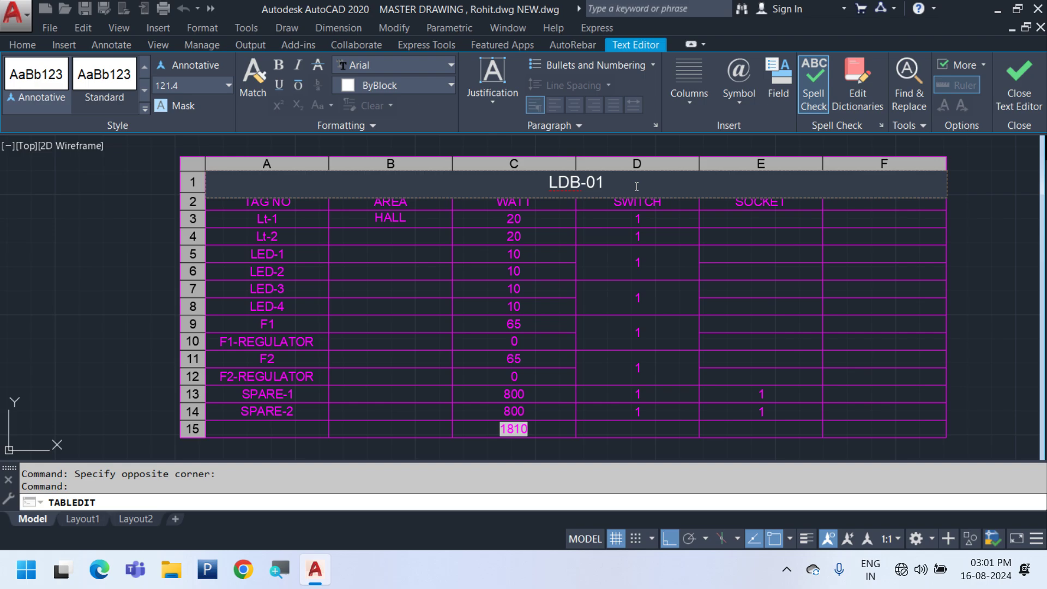
{"action": "type", "text": "-"}
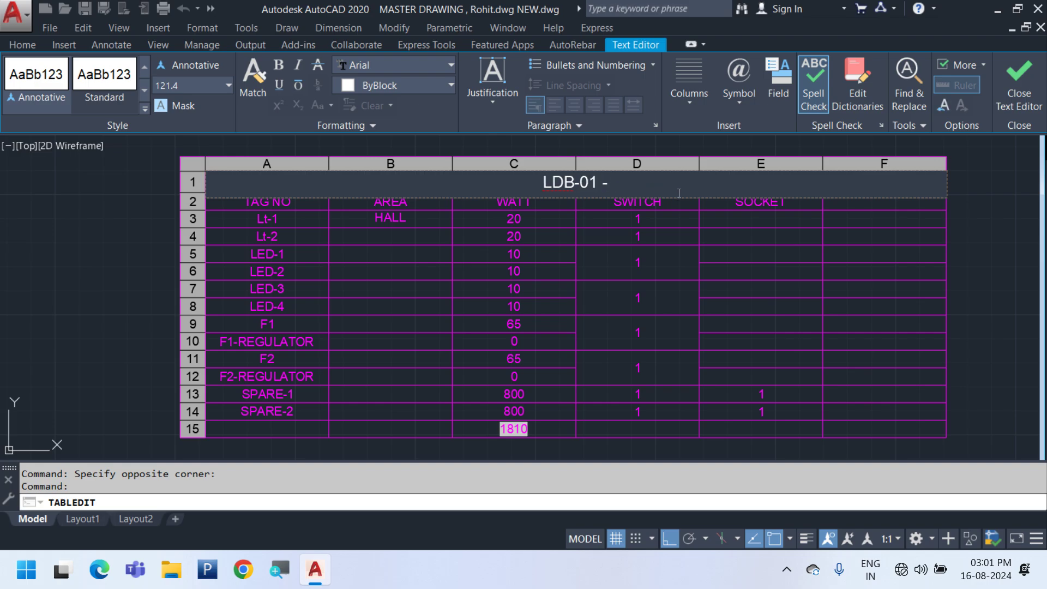
{"action": "type", "text": " MCCB"}
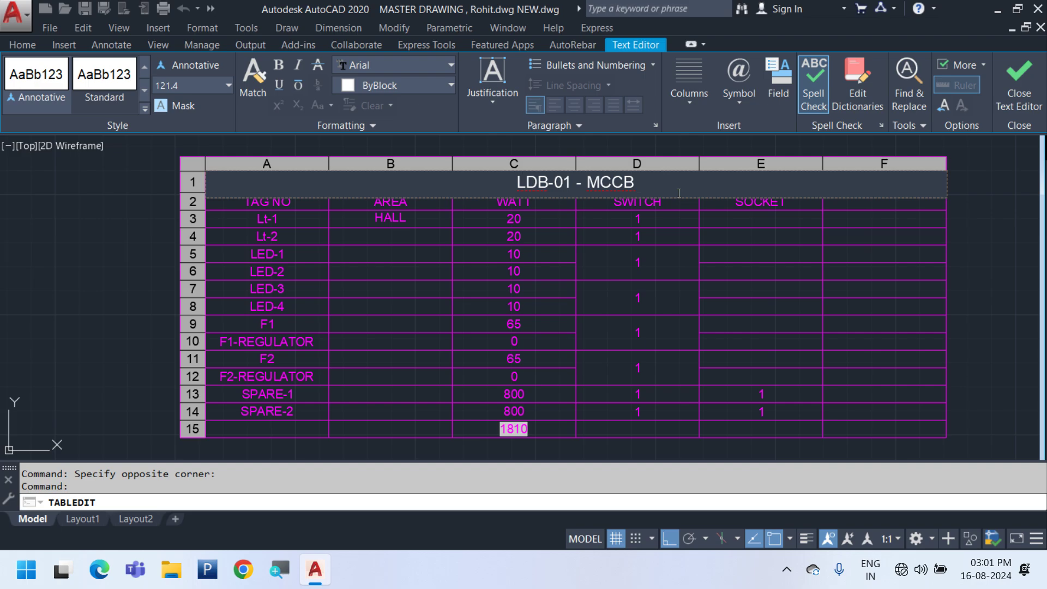
{"action": "type", "text": " 16AMP,"}
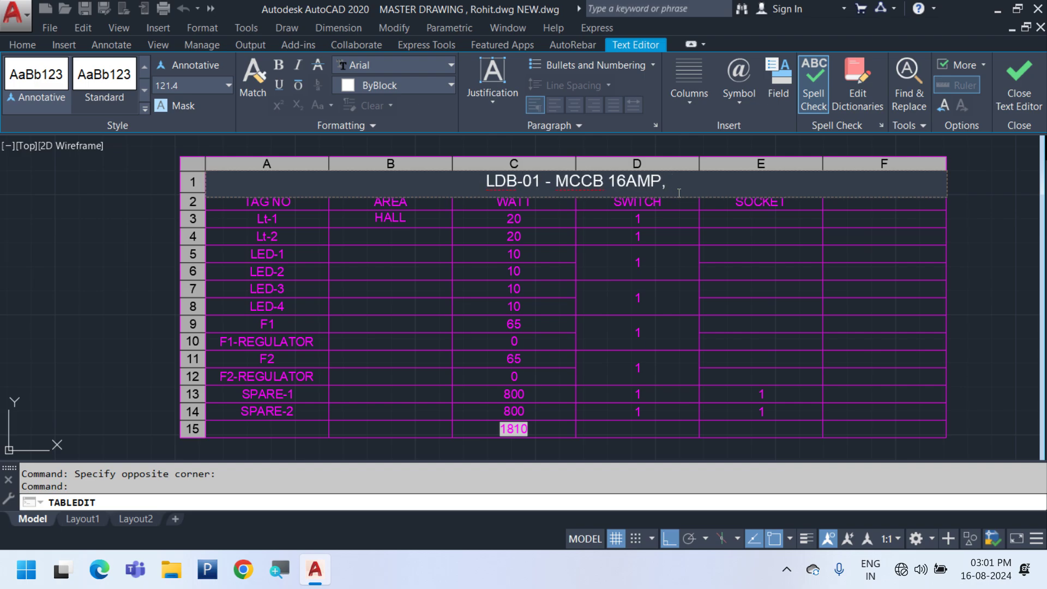
{"action": "type", "text": " SP"}
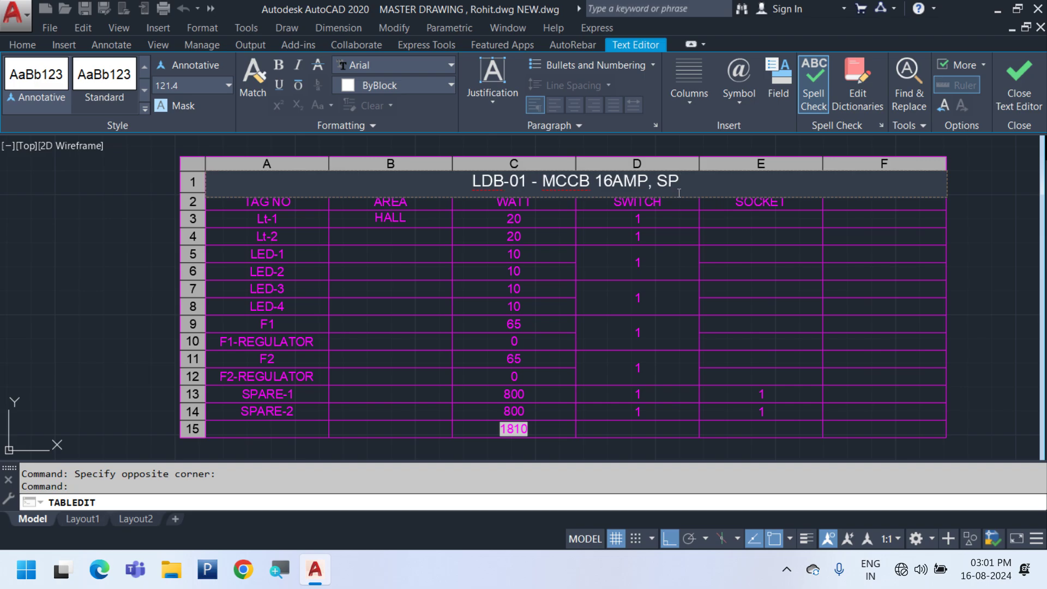
{"action": "left_click", "coordinate": [662, 314]}
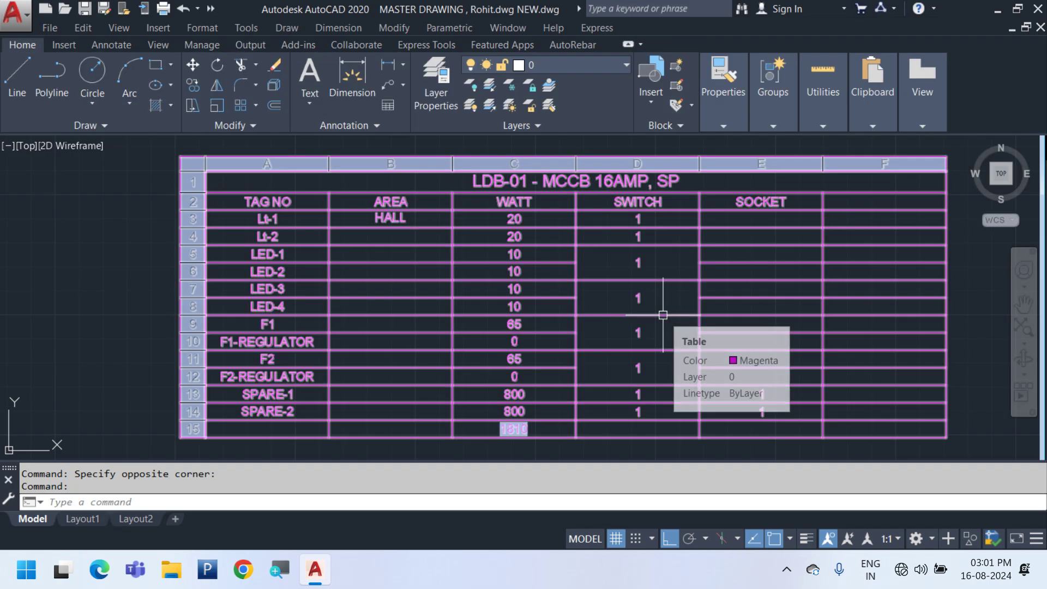
Enter 16 in the MCCB column of the MDB table's LDB-01 row
{"action": "scroll", "coordinate": [472, 325], "scroll_direction": "down", "scroll_amount": 3}
{"action": "scroll", "coordinate": [481, 321], "scroll_direction": "up", "scroll_amount": 1}
{"action": "scroll", "coordinate": [498, 198], "scroll_direction": "up", "scroll_amount": 3}
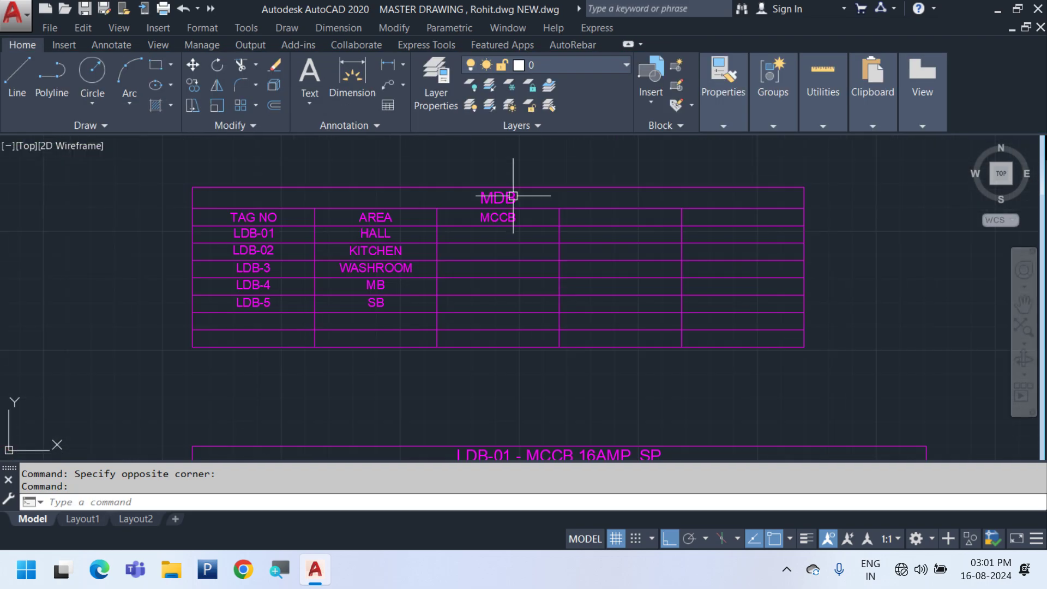
{"action": "scroll", "coordinate": [397, 264], "scroll_direction": "up", "scroll_amount": 2}
{"action": "middle_click_drag", "start_coordinate": [354, 261], "coordinate": [277, 250]}
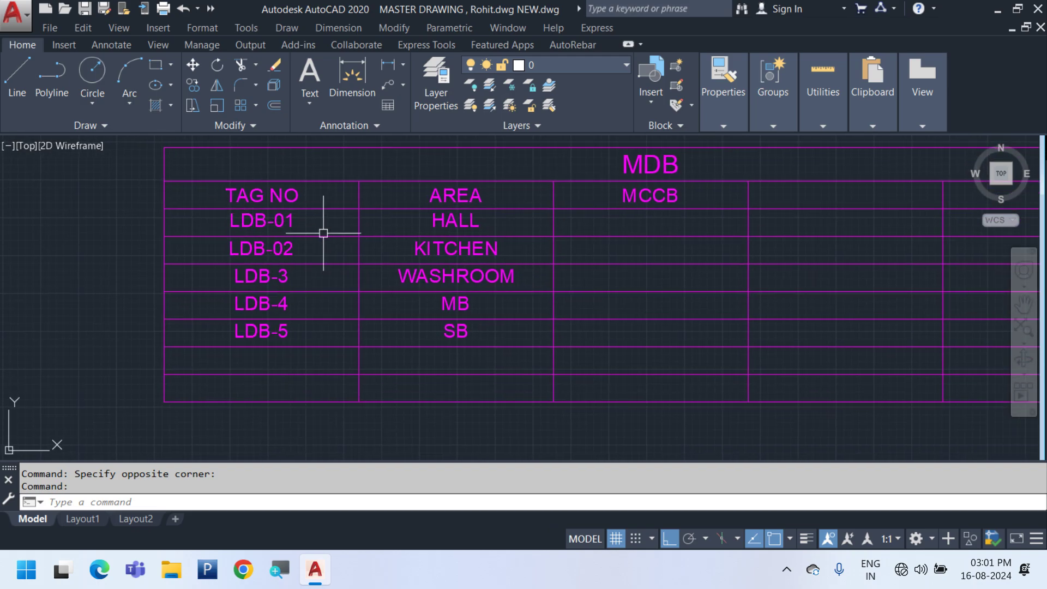
{"action": "left_click", "coordinate": [679, 224]}
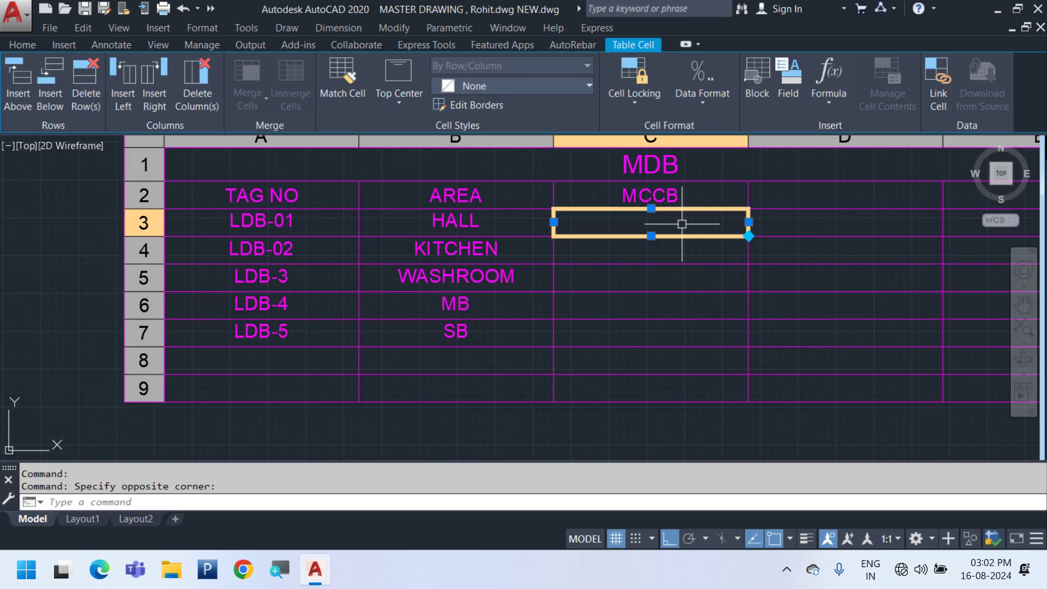
{"action": "type", "text": "16"}
{"action": "key", "text": "Tab"}
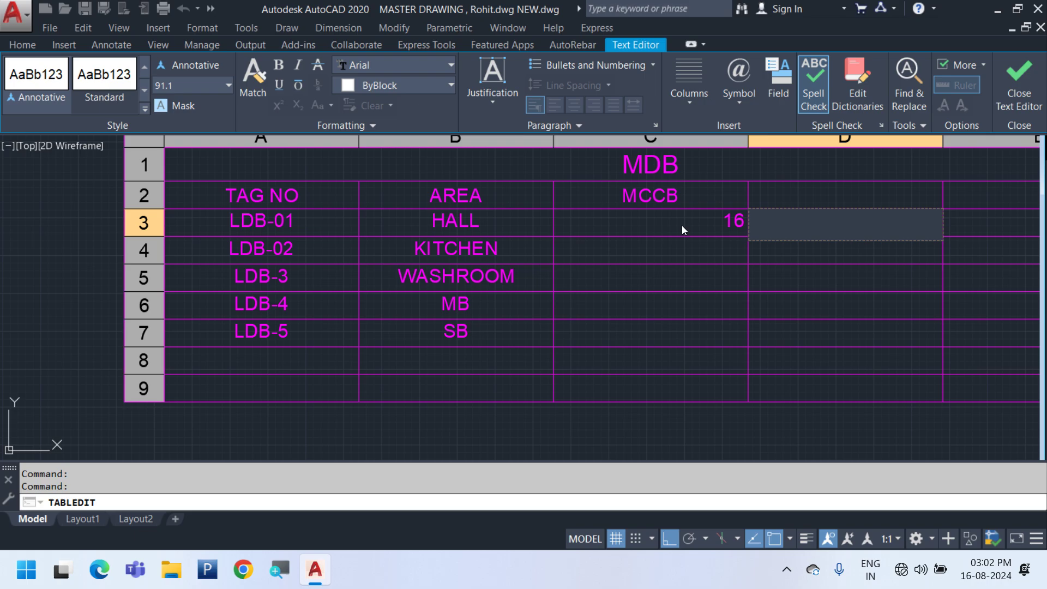
{"action": "key", "text": "Escape"}
Extend the LDB-01 row's MCCB entry to "16 AMP, SP", changing the cell's data type to accept the text
{"action": "double_click", "coordinate": [713, 220]}
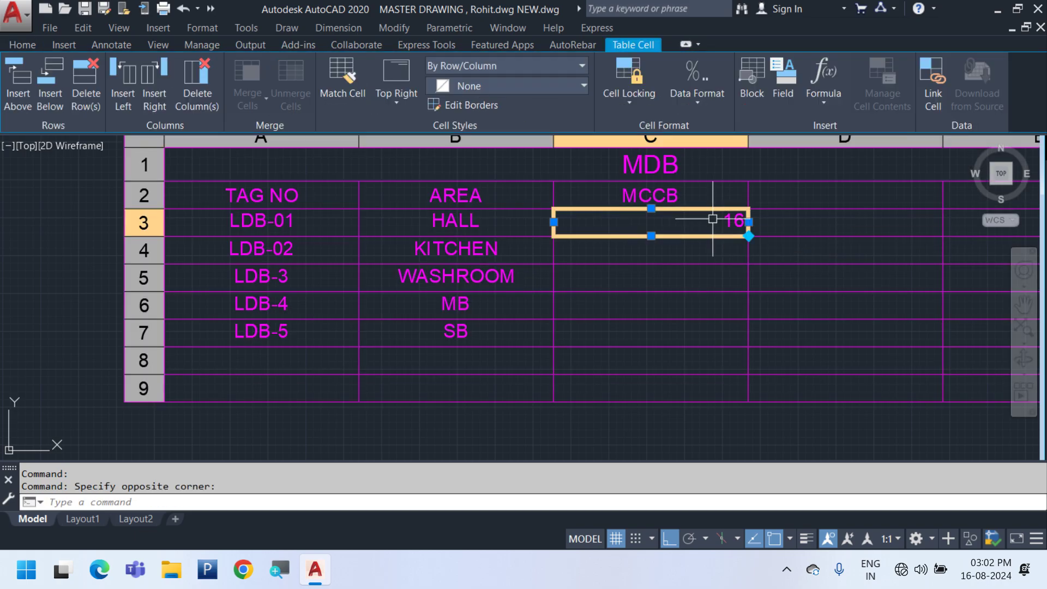
{"action": "type", "text": "AM"}
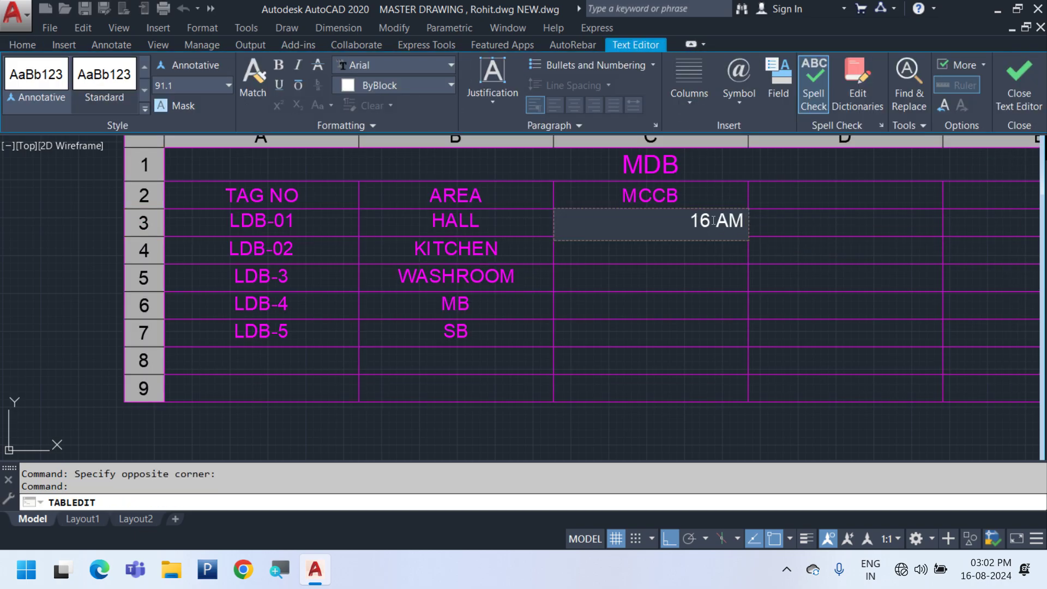
{"action": "type", "text": "P, SP"}
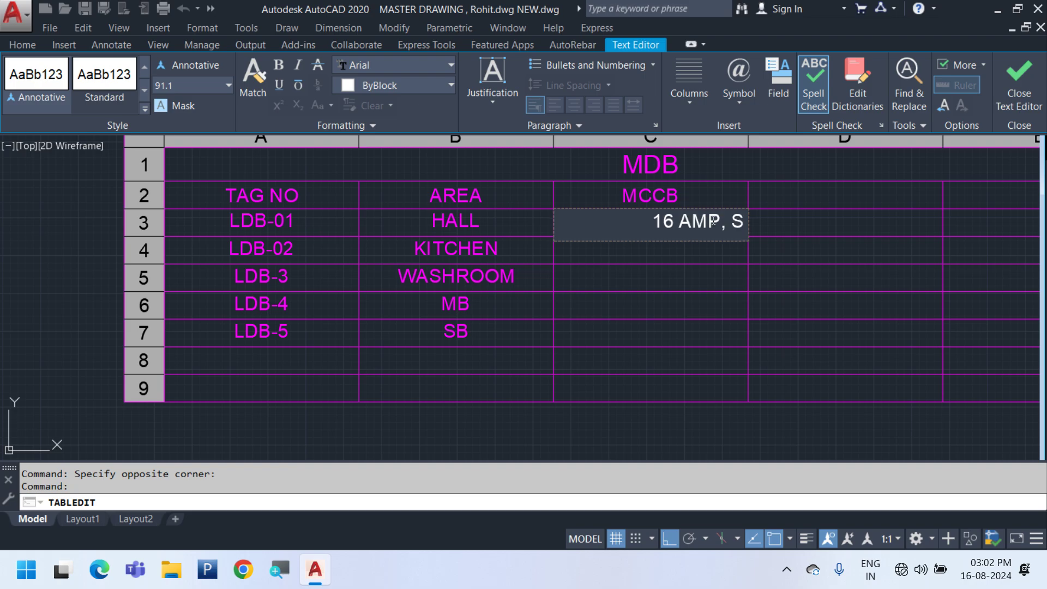
{"action": "left_click", "coordinate": [703, 267]}
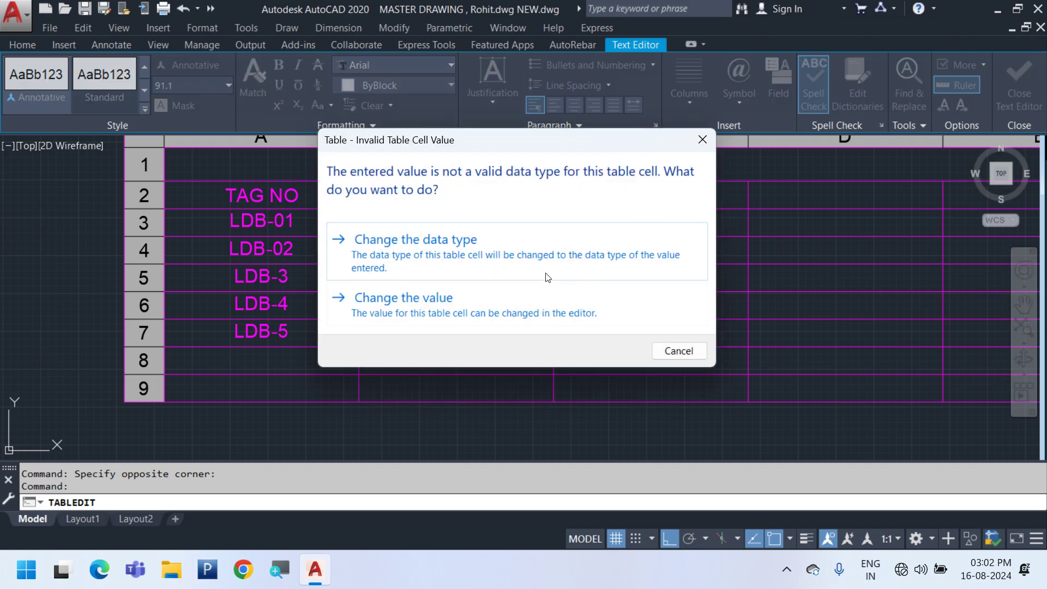
{"action": "left_click", "coordinate": [461, 256]}
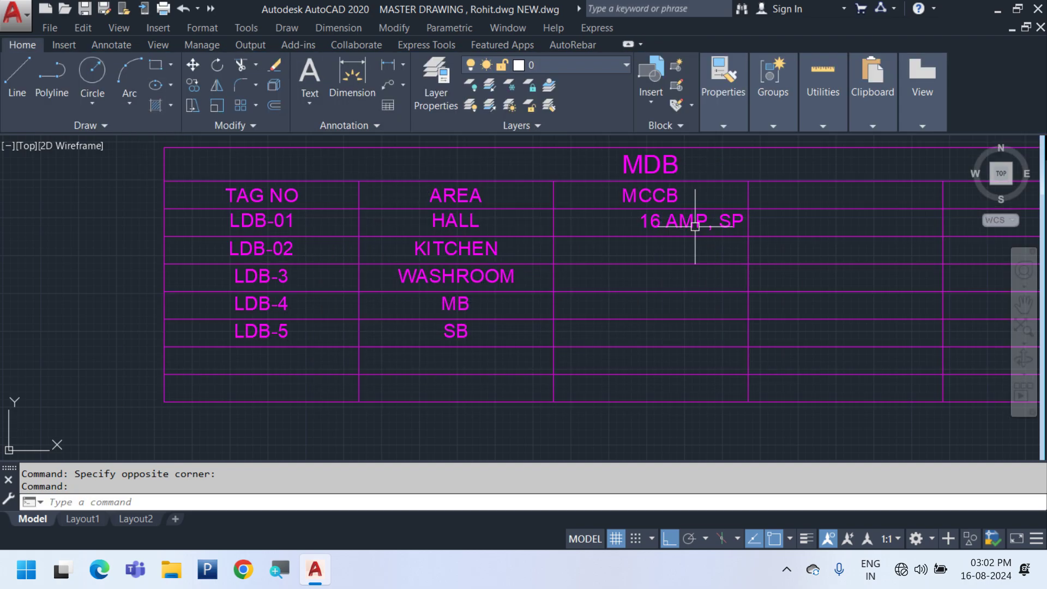
Center-align the MDB table's MCCB column cells from row 3 to row 7
{"action": "left_click_drag", "start_coordinate": [692, 240], "coordinate": [603, 308]}
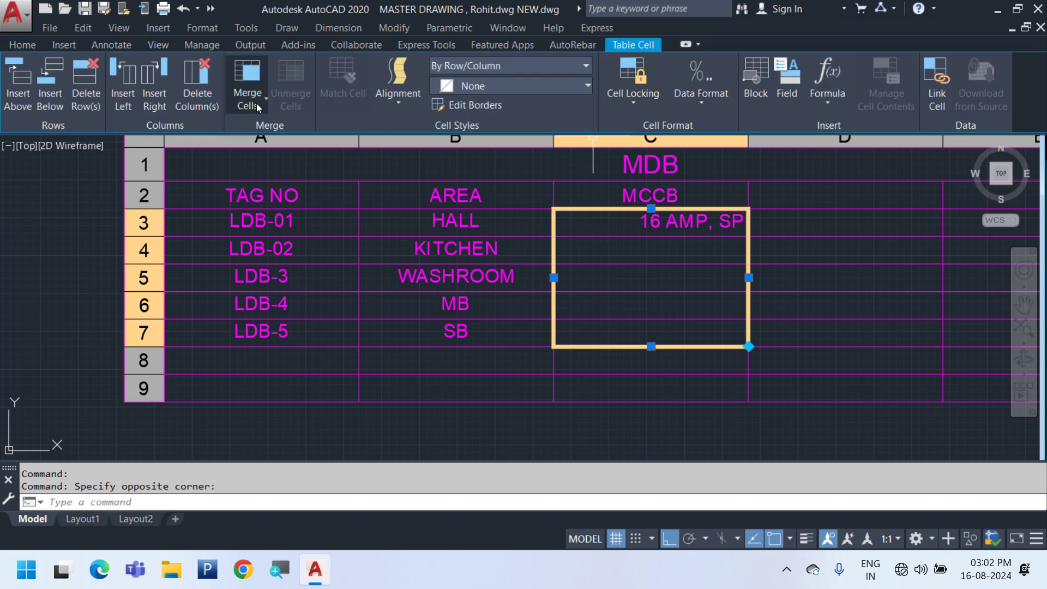
{"action": "left_click", "coordinate": [256, 103]}
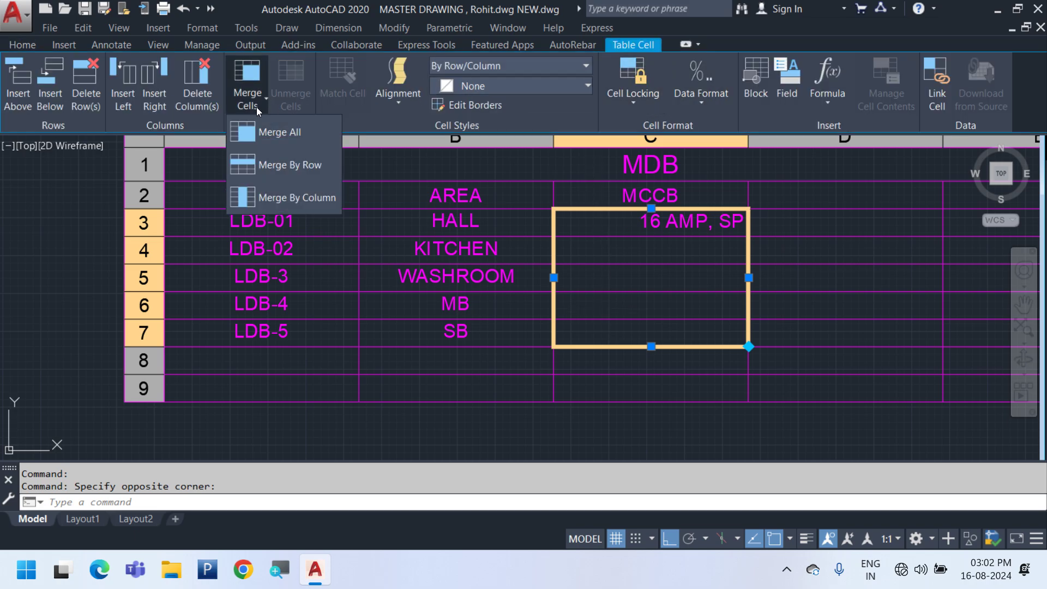
{"action": "left_click", "coordinate": [405, 102]}
{"action": "left_click", "coordinate": [439, 211]}
{"action": "key", "text": "Escape"}
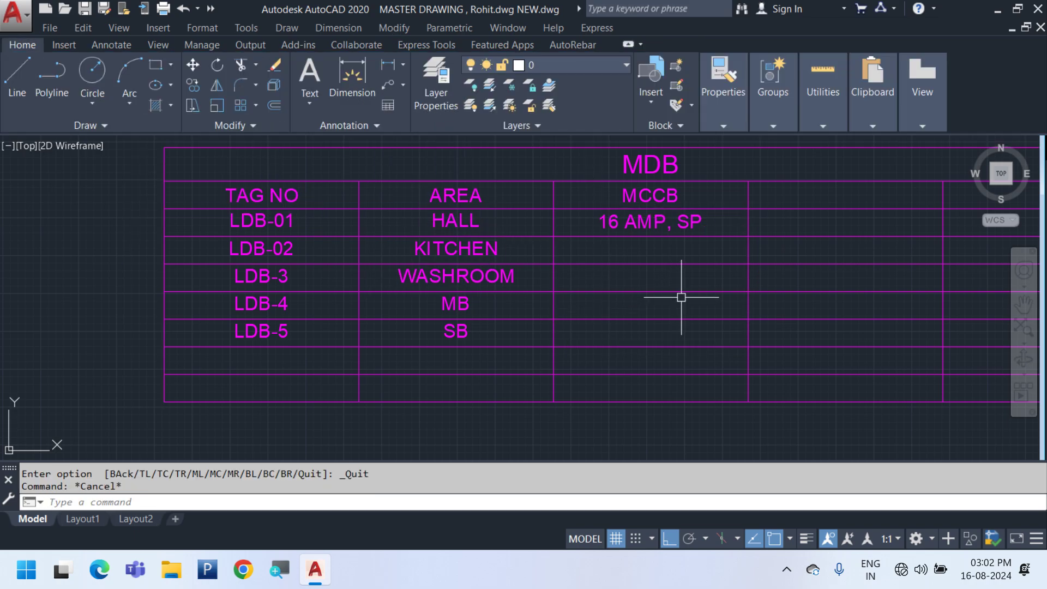
Delete the two empty rows 8 and 9 from the end of the MDB table
{"action": "scroll", "coordinate": [681, 298], "scroll_direction": "down", "scroll_amount": 2}
{"action": "mouse_move", "coordinate": [256, 329]}
{"action": "left_mouse_down"}
{"action": "mouse_move", "coordinate": [267, 347]}
{"action": "mouse_move", "coordinate": [253, 351]}
{"action": "left_mouse_up"}
{"action": "left_click", "coordinate": [283, 333]}
{"action": "right_click", "coordinate": [253, 351]}
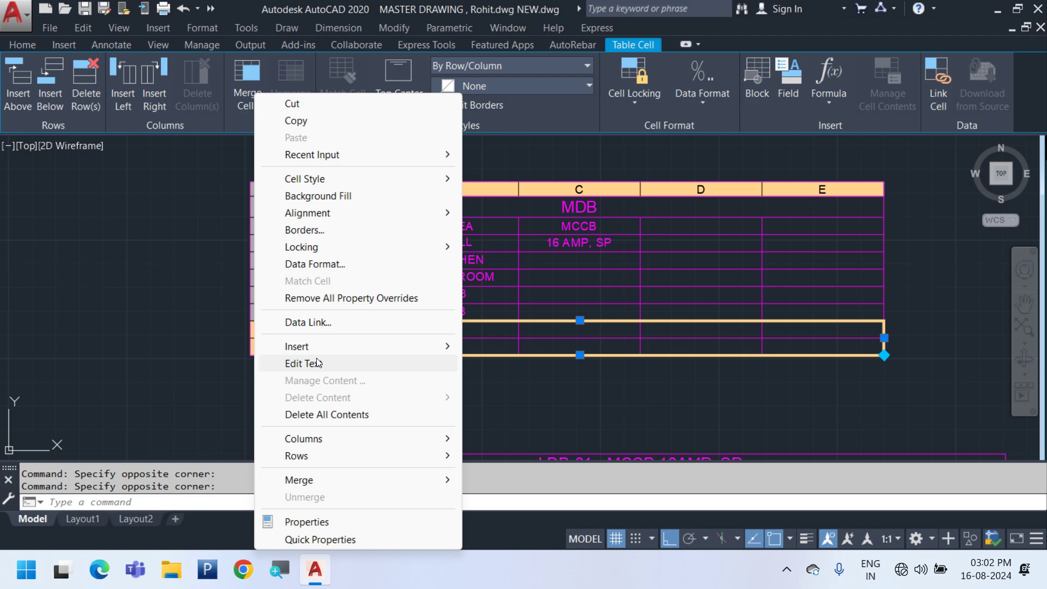
{"action": "left_click", "coordinate": [84, 194]}
{"action": "left_click", "coordinate": [86, 87]}
{"action": "scroll", "coordinate": [586, 336], "scroll_direction": "down", "scroll_amount": 4}
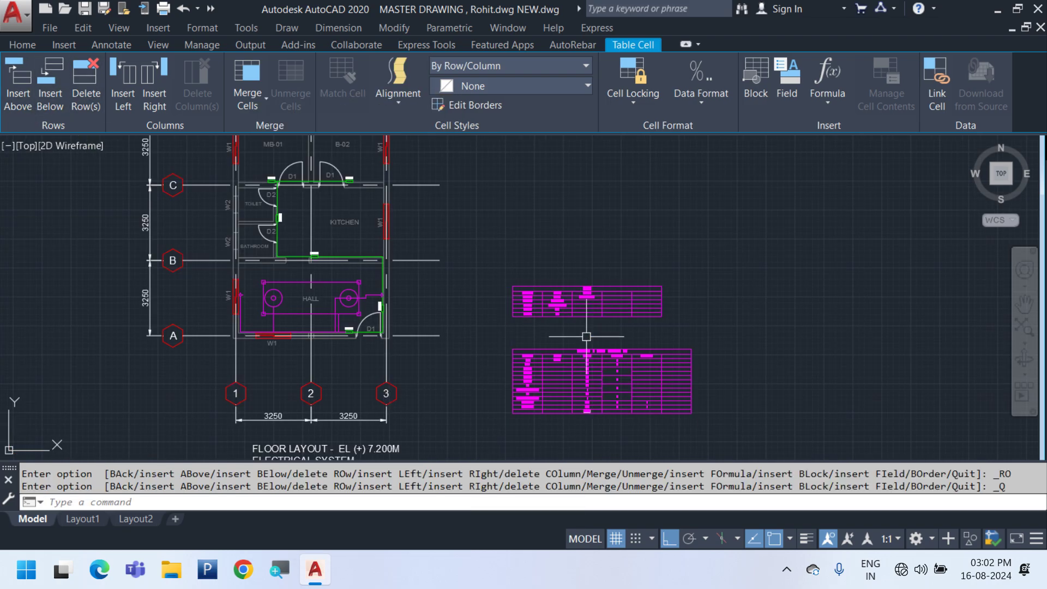
{"action": "key", "text": "Escape"}
Review the floor layout's rooms and wiring alongside the MDB and LDB-01 schedule tables
{"action": "scroll", "coordinate": [631, 440], "scroll_direction": "up", "scroll_amount": 4}
{"action": "scroll", "coordinate": [678, 420], "scroll_direction": "down", "scroll_amount": 5}
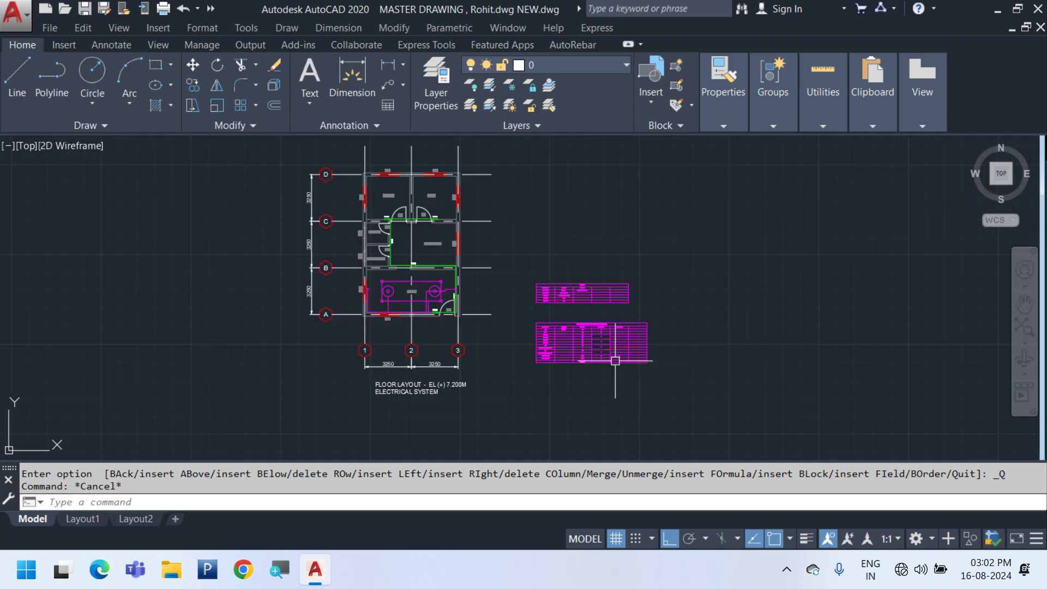
{"action": "scroll", "coordinate": [445, 415], "scroll_direction": "up", "scroll_amount": 3}
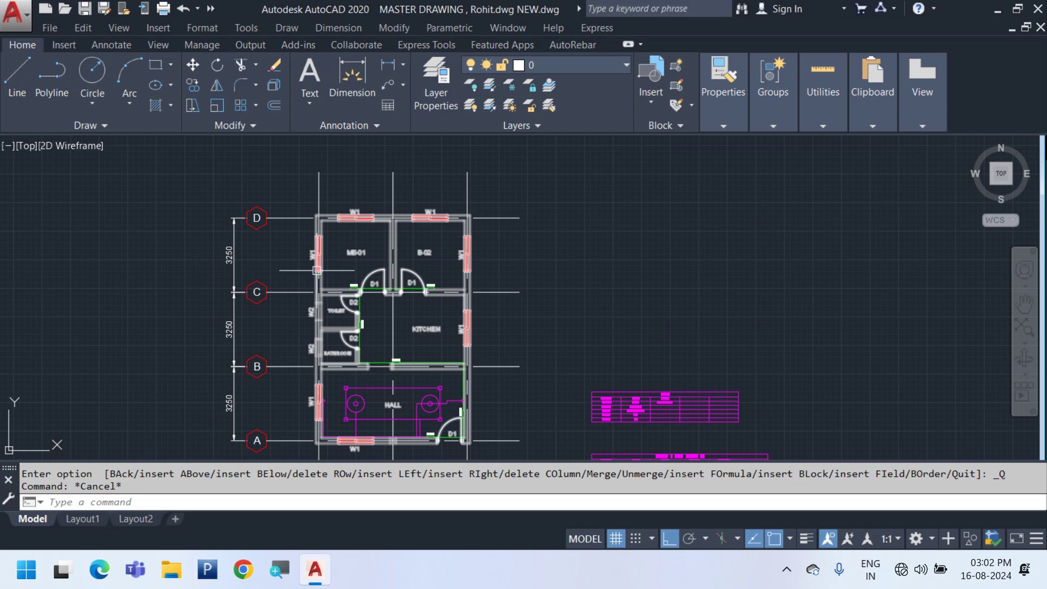
{"action": "scroll", "coordinate": [318, 254], "scroll_direction": "up", "scroll_amount": 2}
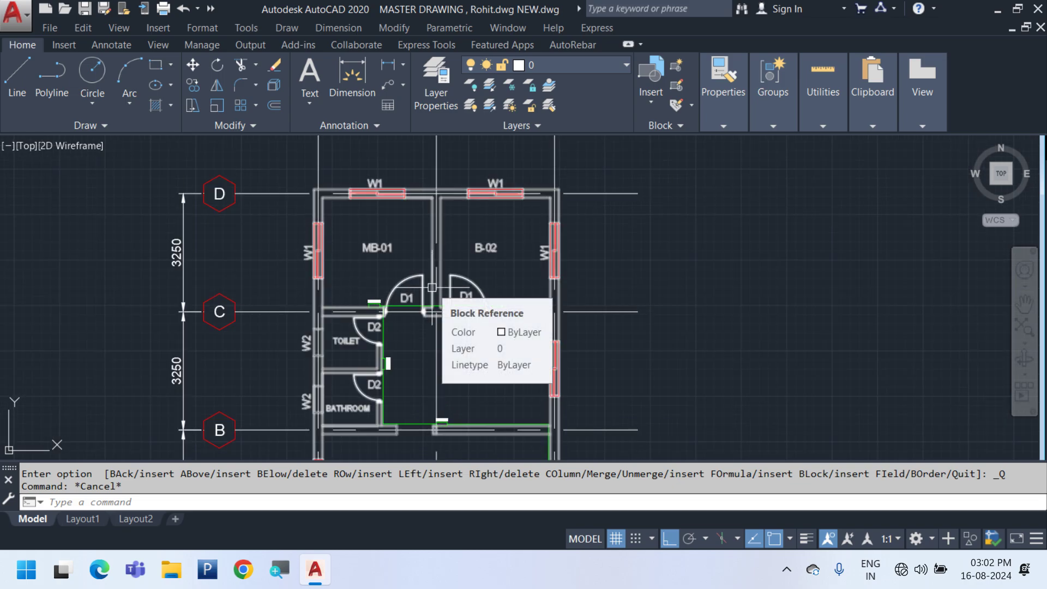
{"action": "scroll", "coordinate": [304, 211], "scroll_direction": "down", "scroll_amount": 1}
{"action": "middle_click_drag", "start_coordinate": [654, 338], "coordinate": [621, 195]}
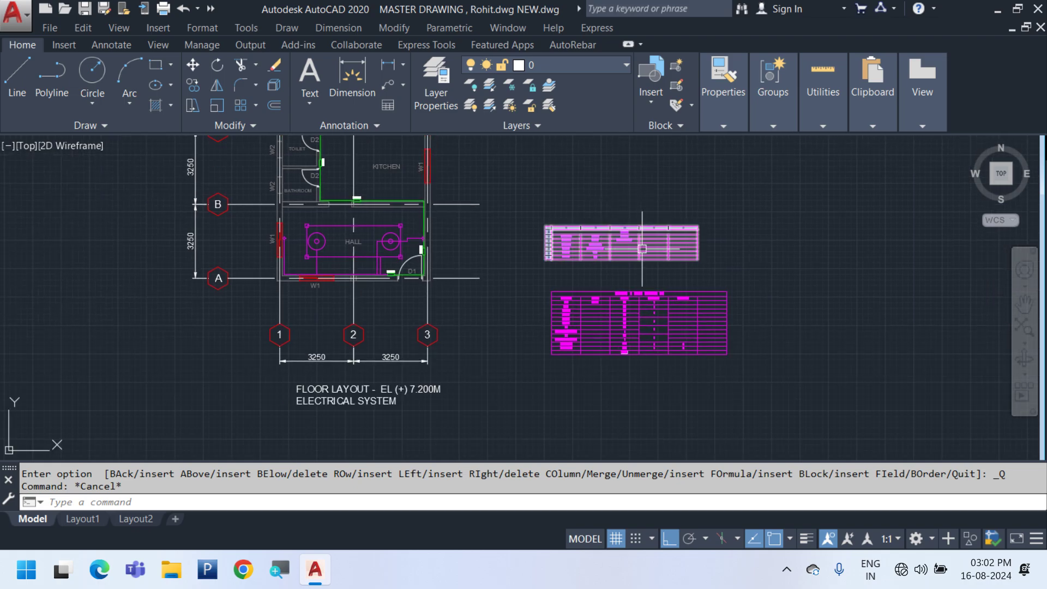
{"action": "scroll", "coordinate": [645, 299], "scroll_direction": "up", "scroll_amount": 4}
{"action": "middle_click_drag", "start_coordinate": [640, 373], "coordinate": [575, 318]}
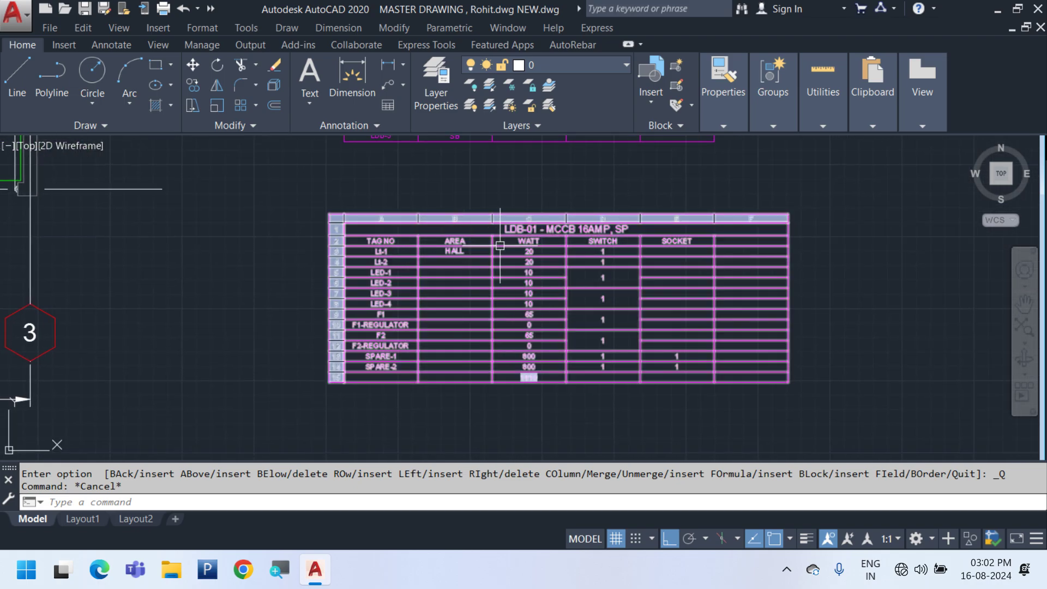
{"action": "scroll", "coordinate": [615, 243], "scroll_direction": "down", "scroll_amount": 5}
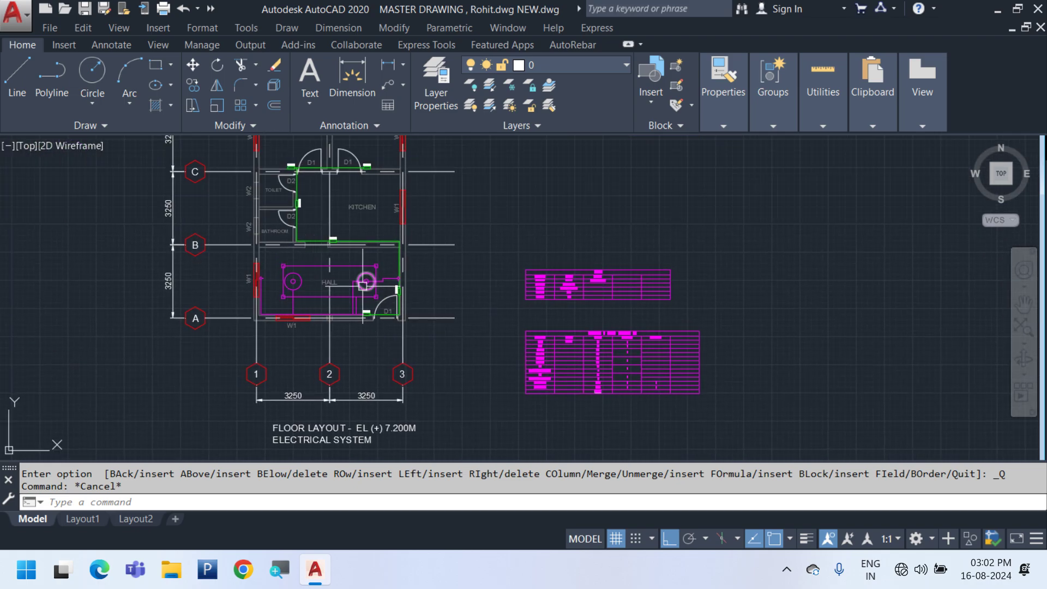
{"action": "middle_click_drag", "start_coordinate": [362, 285], "coordinate": [380, 351]}
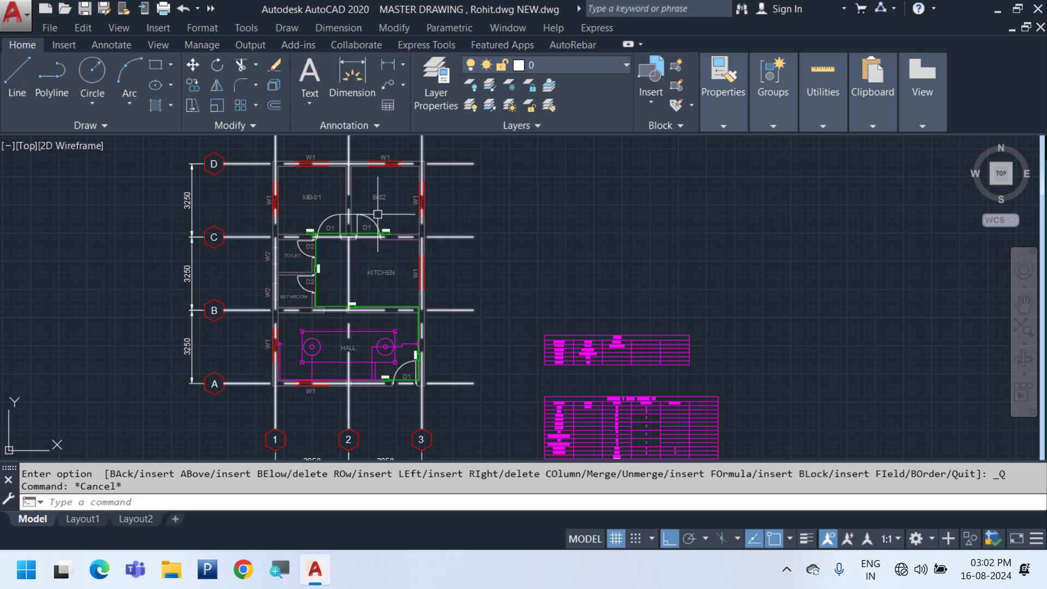
{"action": "scroll", "coordinate": [490, 338], "scroll_direction": "down", "scroll_amount": 2}
Examine the LDB-01 table's WATT total and its MCCB rating alongside the MDB table
{"action": "scroll", "coordinate": [585, 328], "scroll_direction": "up", "scroll_amount": 6}
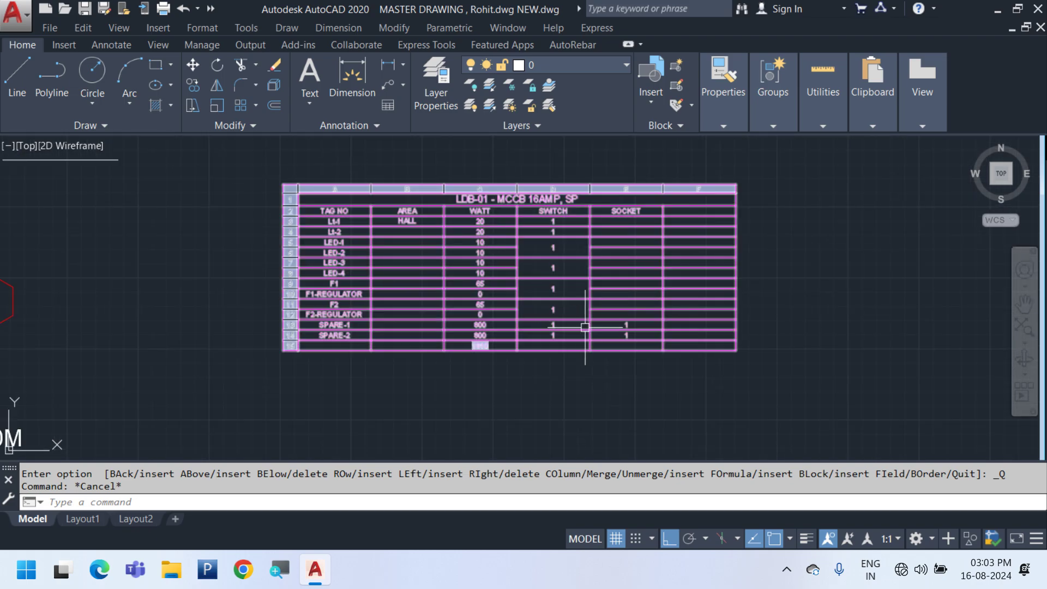
{"action": "scroll", "coordinate": [466, 256], "scroll_direction": "up", "scroll_amount": 2}
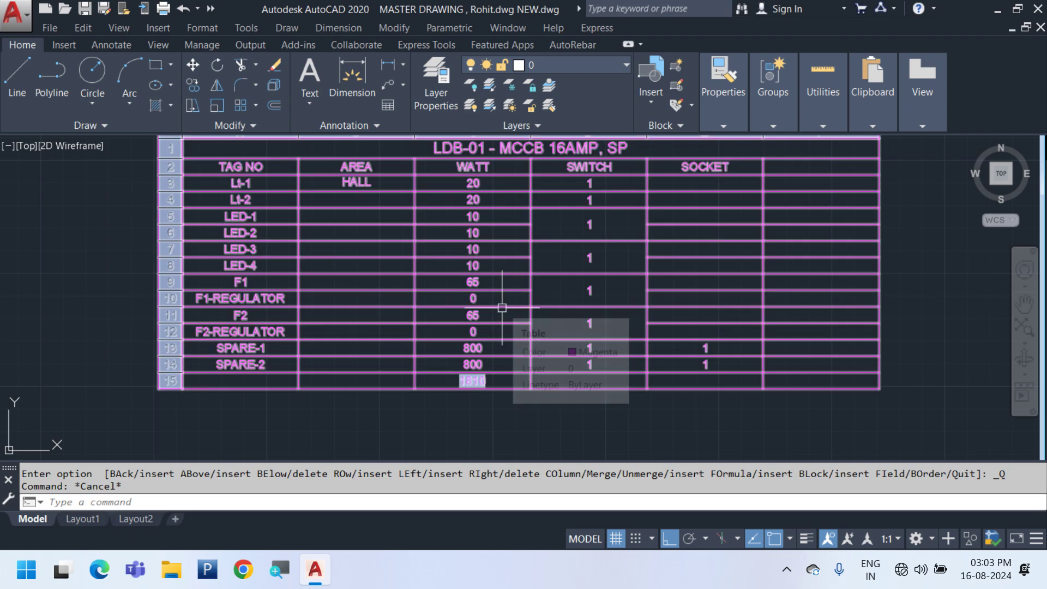
{"action": "middle_click_drag", "start_coordinate": [562, 289], "coordinate": [548, 324]}
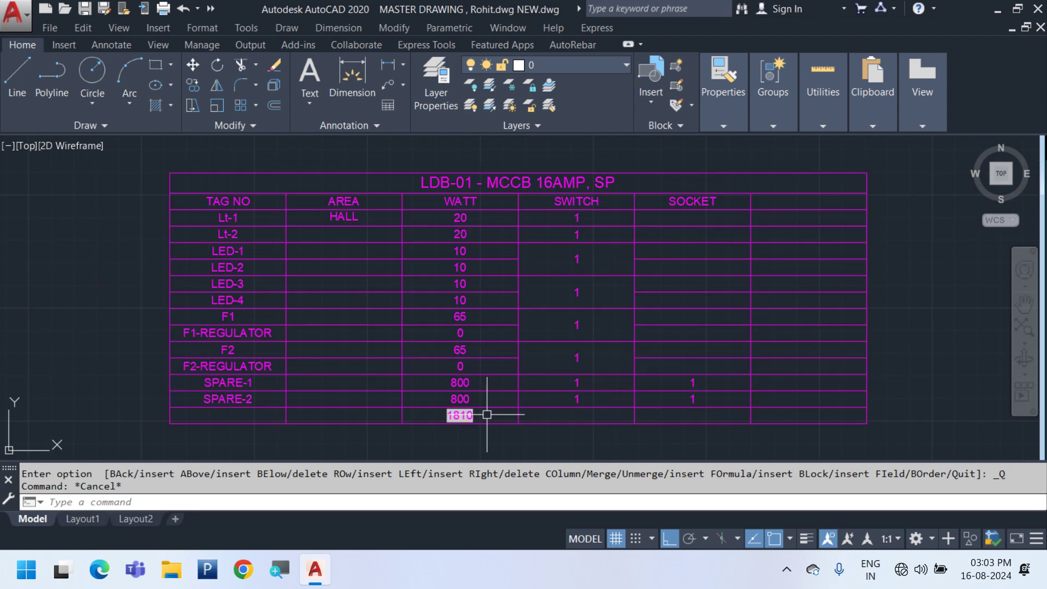
{"action": "scroll", "coordinate": [486, 413], "scroll_direction": "down", "scroll_amount": 4}
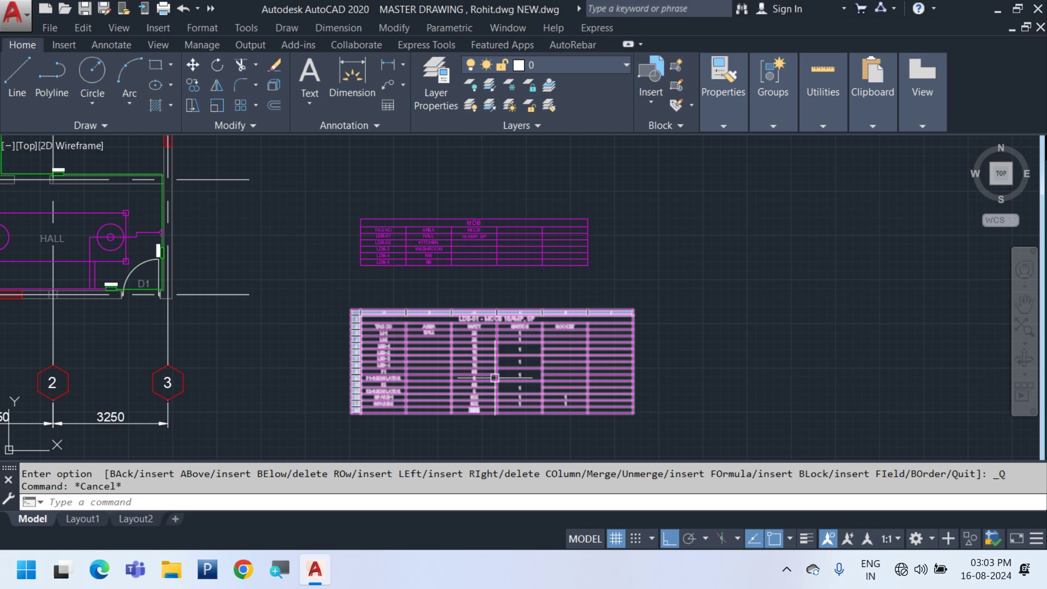
{"action": "left_click", "coordinate": [473, 409]}
{"action": "scroll", "coordinate": [477, 401], "scroll_direction": "up", "scroll_amount": 2}
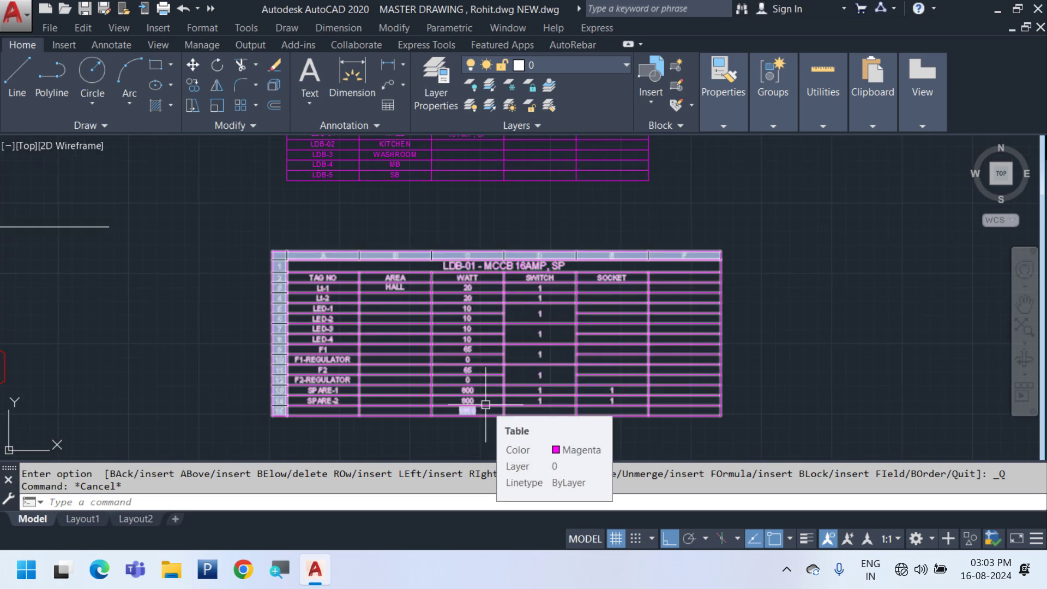
{"action": "key", "text": "Escape"}
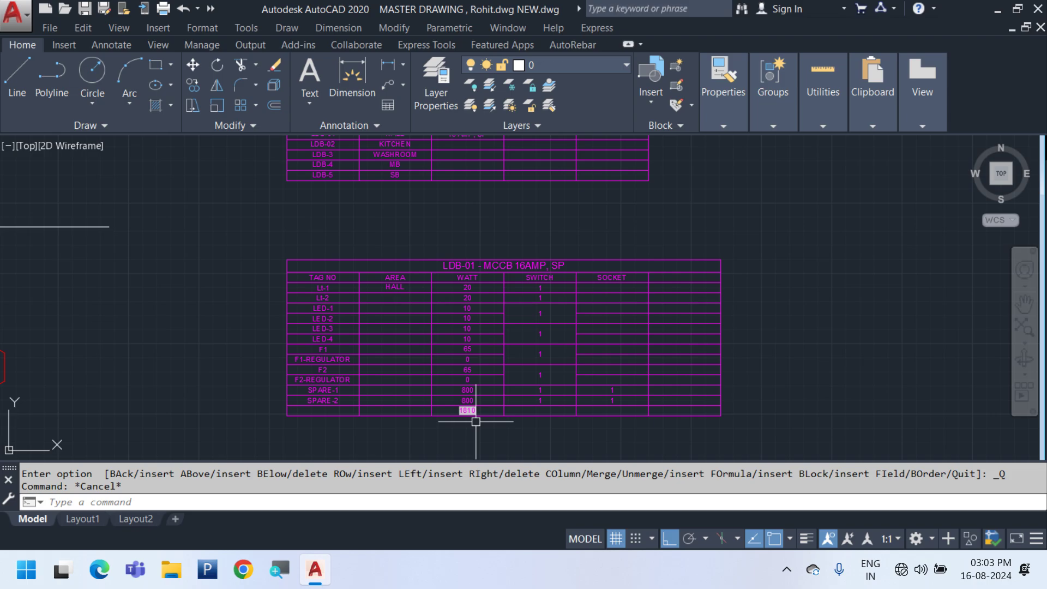
{"action": "middle_click_drag", "start_coordinate": [497, 271], "coordinate": [500, 364]}
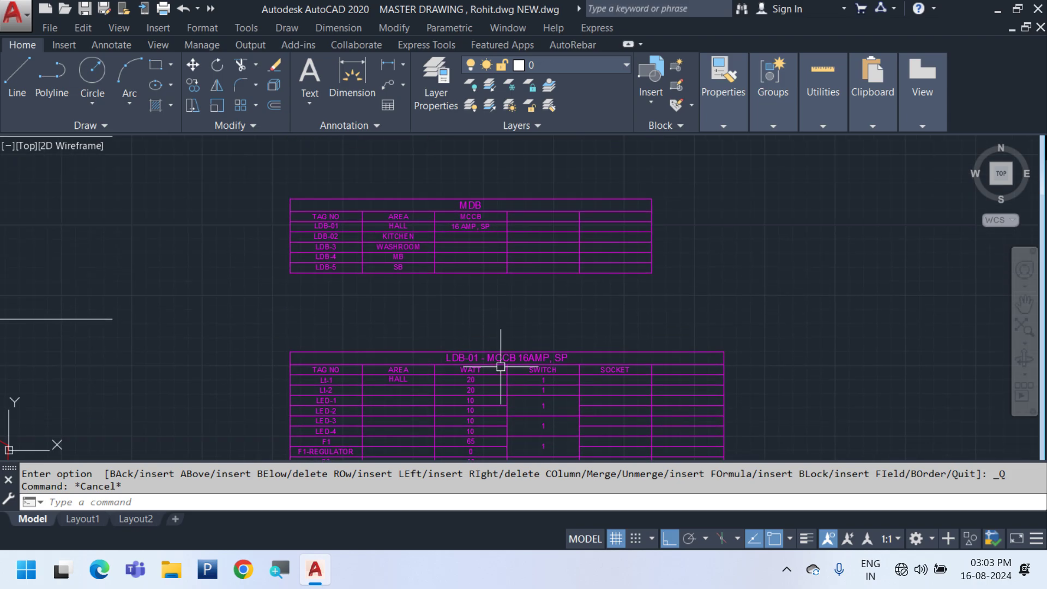
Move the MDB and LDB-01 tables straight up beside the floor layout and save the drawing
{"action": "scroll", "coordinate": [531, 401], "scroll_direction": "up", "scroll_amount": 5}
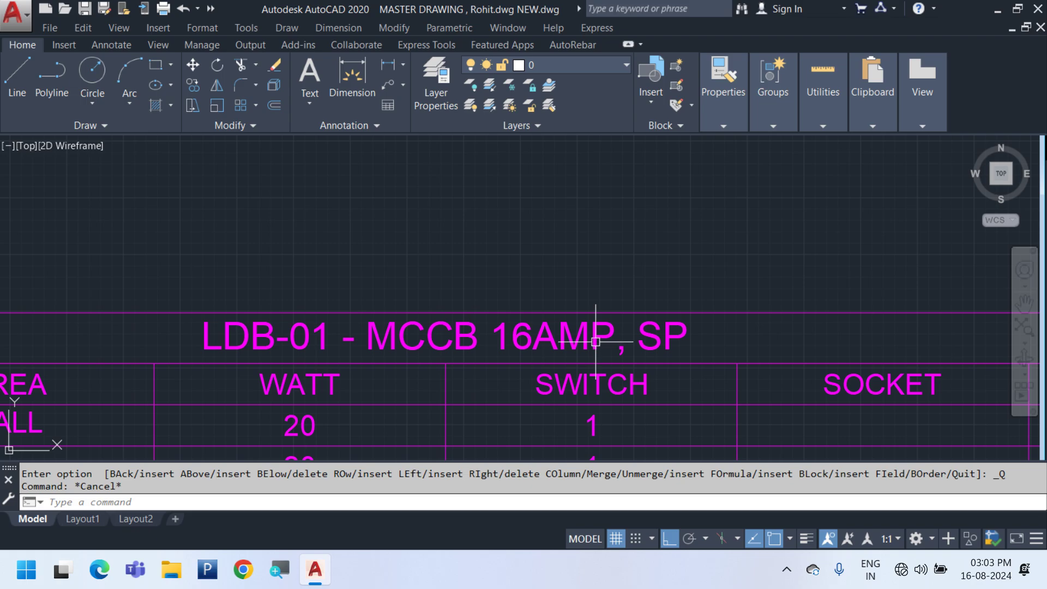
{"action": "scroll", "coordinate": [596, 342], "scroll_direction": "down", "scroll_amount": 4}
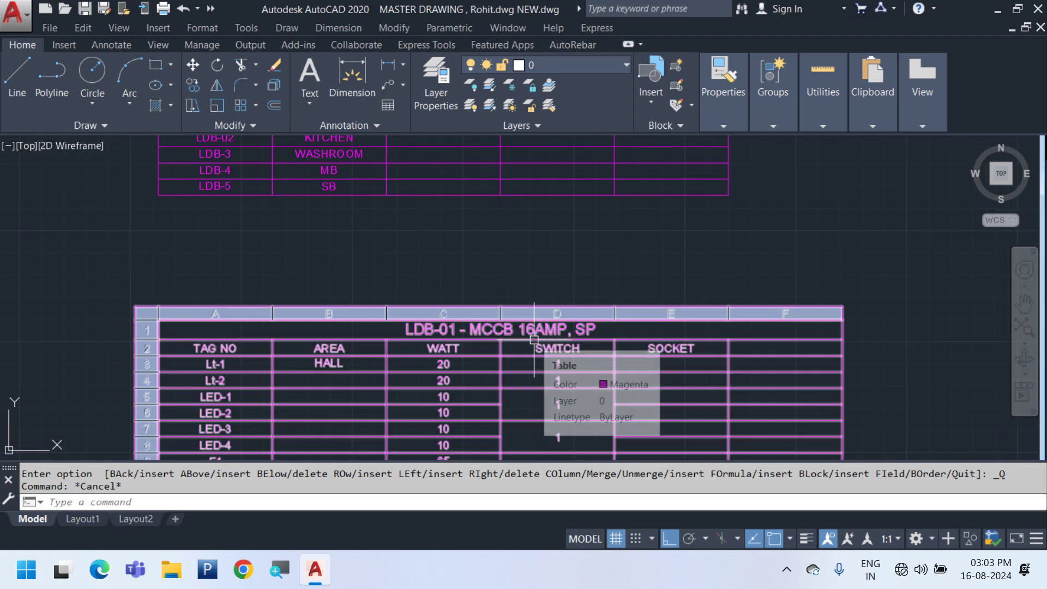
{"action": "scroll", "coordinate": [534, 339], "scroll_direction": "down", "scroll_amount": 8}
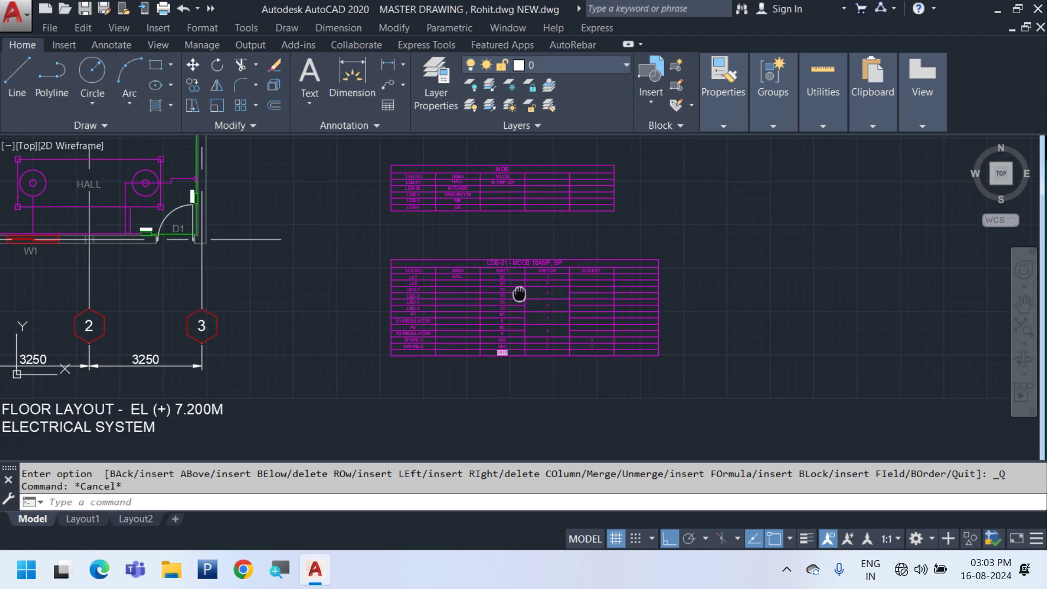
{"action": "mouse_move", "coordinate": [414, 251]}
{"action": "middle_mouse_down"}
{"action": "mouse_move", "coordinate": [413, 370]}
{"action": "mouse_move", "coordinate": [525, 362]}
{"action": "middle_mouse_up"}
{"action": "left_click", "coordinate": [647, 372]}
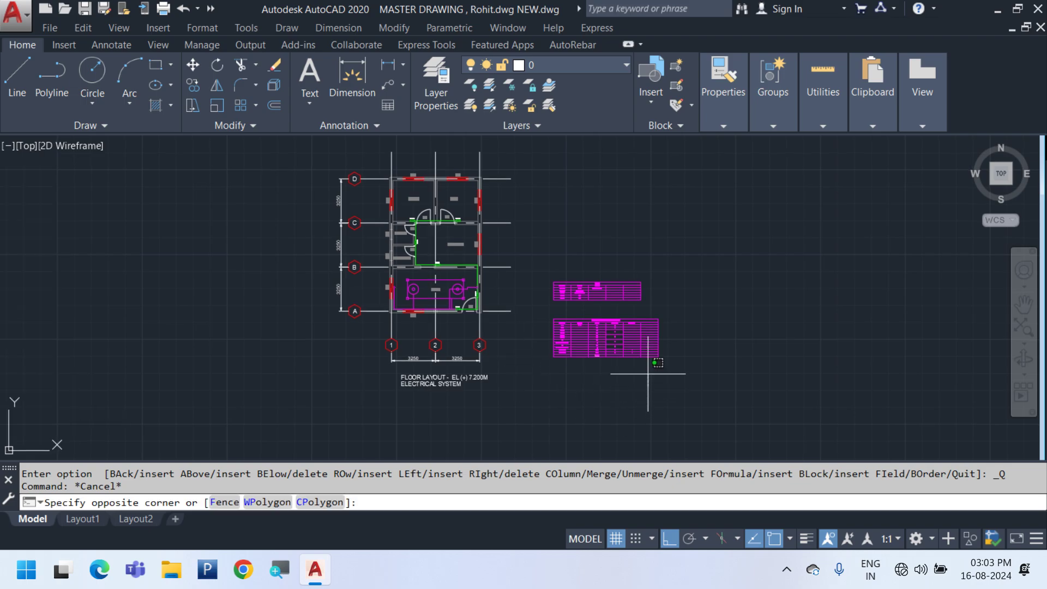
{"action": "left_click", "coordinate": [595, 194]}
{"action": "type", "text": "m"}
{"action": "key", "text": "Return"}
{"action": "left_click", "coordinate": [740, 382]}
{"action": "left_click", "coordinate": [752, 325]}
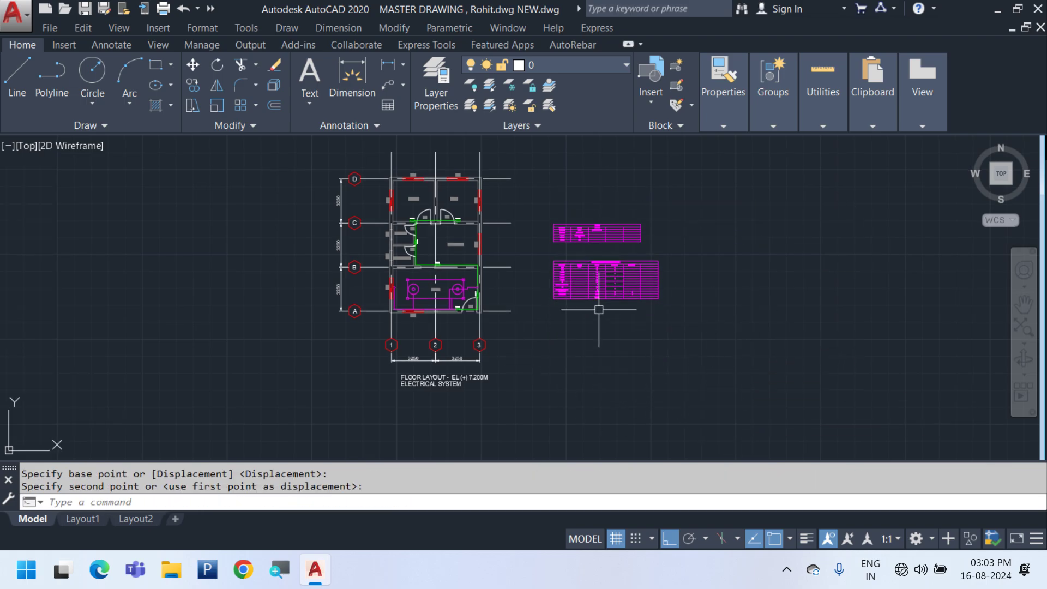
{"action": "scroll", "coordinate": [577, 305], "scroll_direction": "down", "scroll_amount": 2}
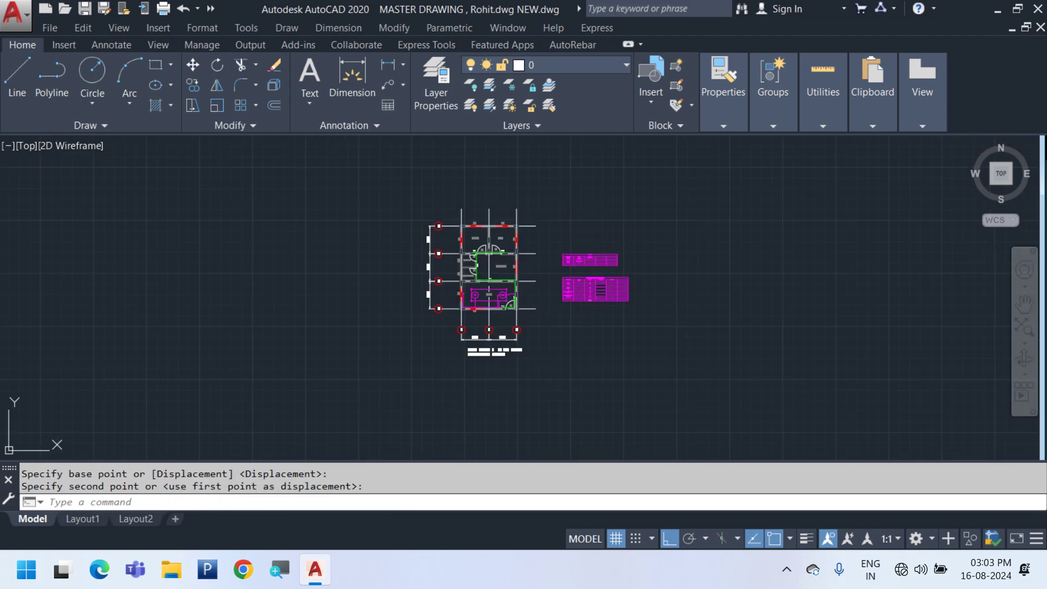
{"action": "key", "text": "ctrl+s"}
Copy the whole electrical floor layout with its grid, dimensions and title straight down below the original
{"action": "scroll", "coordinate": [498, 312], "scroll_direction": "up", "scroll_amount": 5}
{"action": "scroll", "coordinate": [525, 305], "scroll_direction": "down", "scroll_amount": 4}
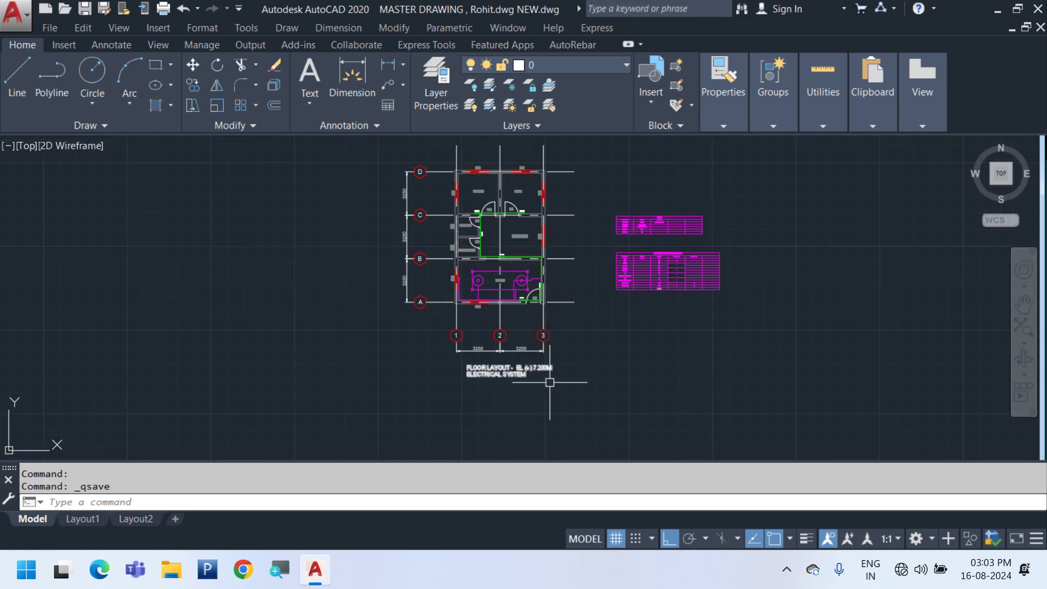
{"action": "left_click", "coordinate": [578, 416]}
{"action": "left_click", "coordinate": [364, 162]}
{"action": "right_click", "coordinate": [805, 202]}
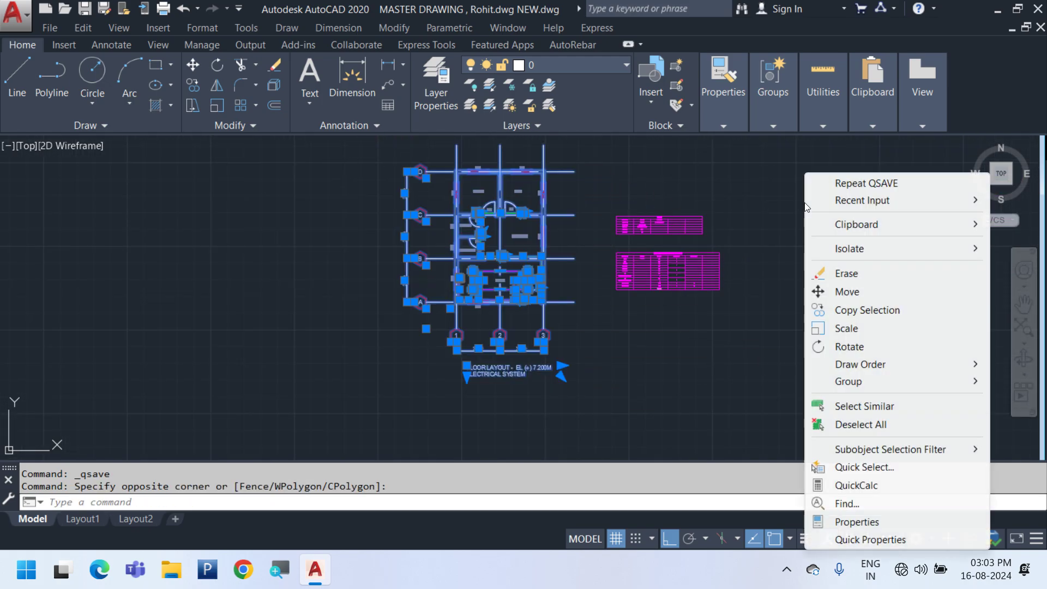
{"action": "left_click", "coordinate": [867, 310]}
{"action": "left_click", "coordinate": [753, 182]}
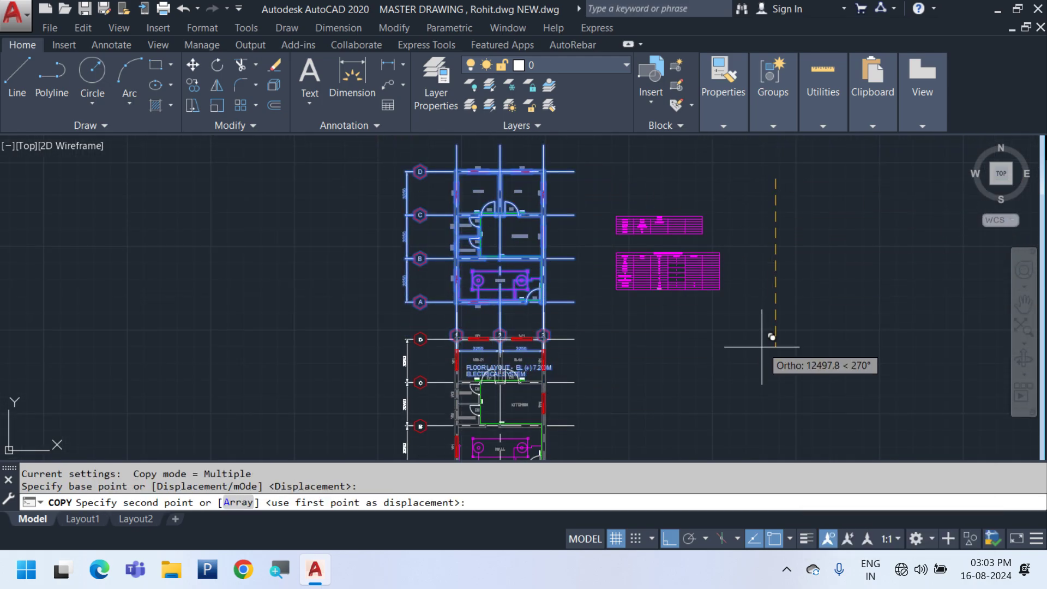
{"action": "left_click", "coordinate": [779, 262]}
{"action": "key", "text": "Escape"}
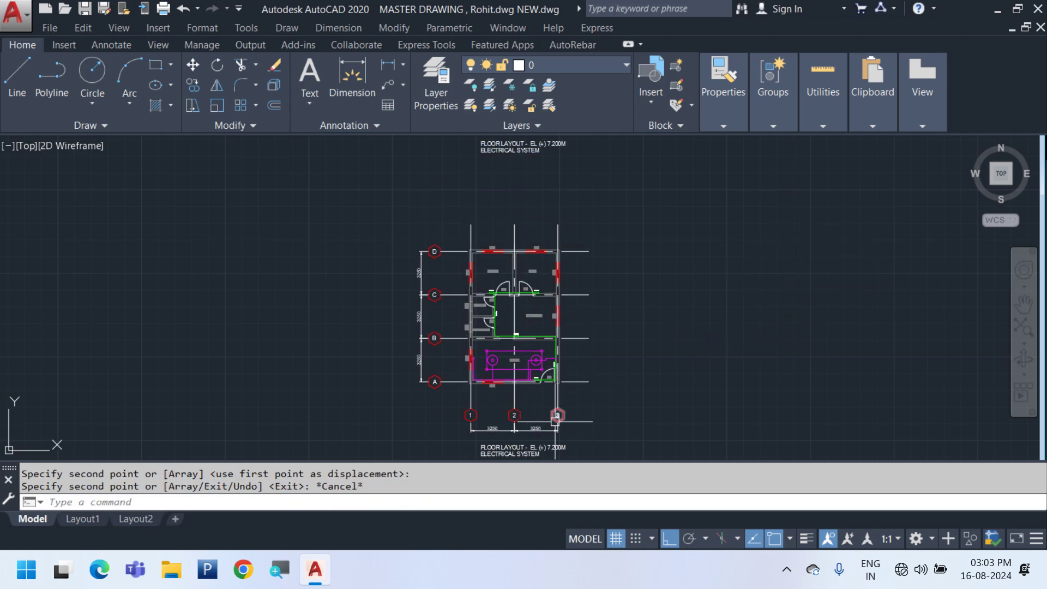
Replace the word FLOOR with COLUMN in the copied layout's title
{"action": "scroll", "coordinate": [565, 377], "scroll_direction": "up", "scroll_amount": 2}
{"action": "middle_click_drag", "start_coordinate": [575, 343], "coordinate": [613, 202]}
{"action": "scroll", "coordinate": [545, 371], "scroll_direction": "up", "scroll_amount": 6}
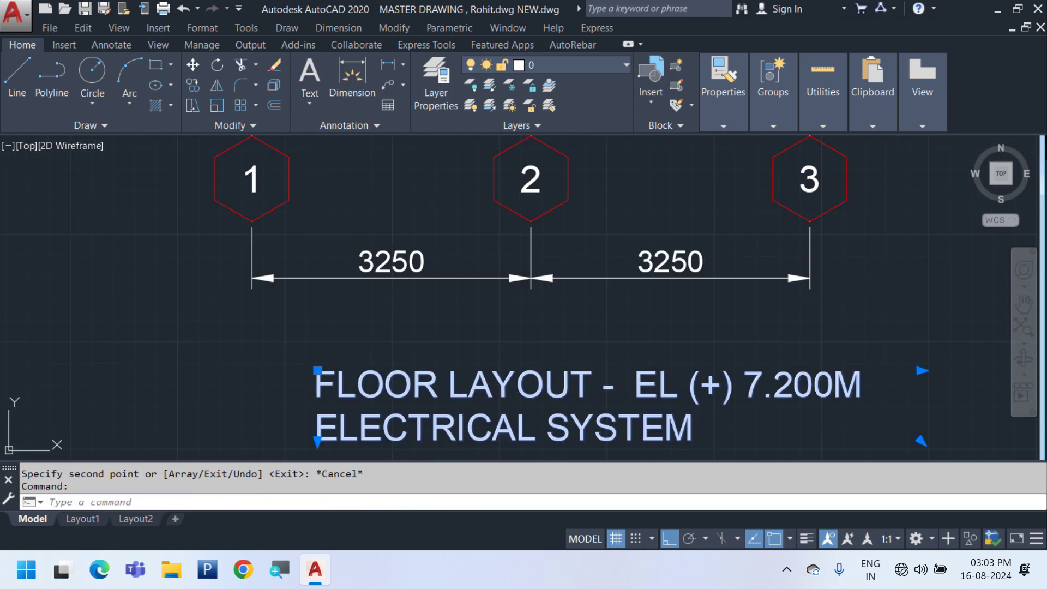
{"action": "double_click", "coordinate": [659, 423]}
{"action": "left_click_drag", "start_coordinate": [566, 398], "coordinate": [346, 409]}
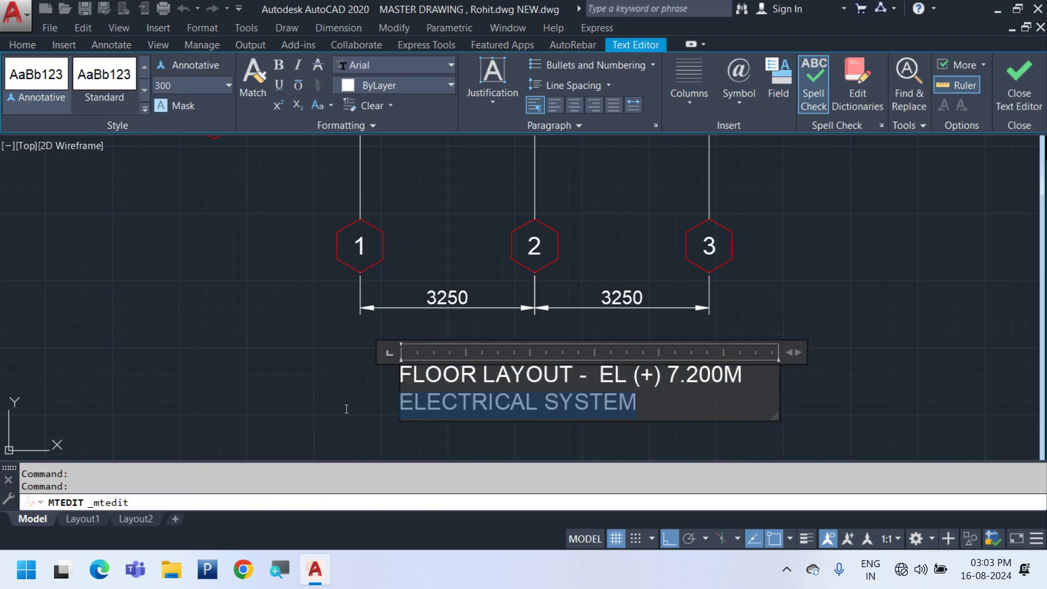
{"action": "double_click", "coordinate": [480, 380]}
{"action": "type", "text": "COLUM"}
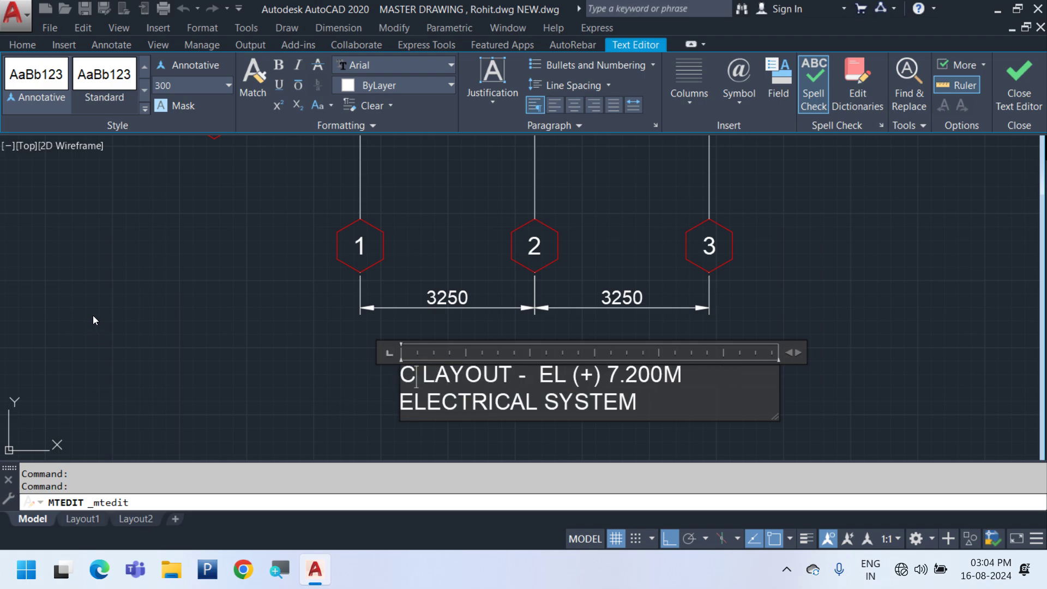
{"action": "type", "text": "N"}
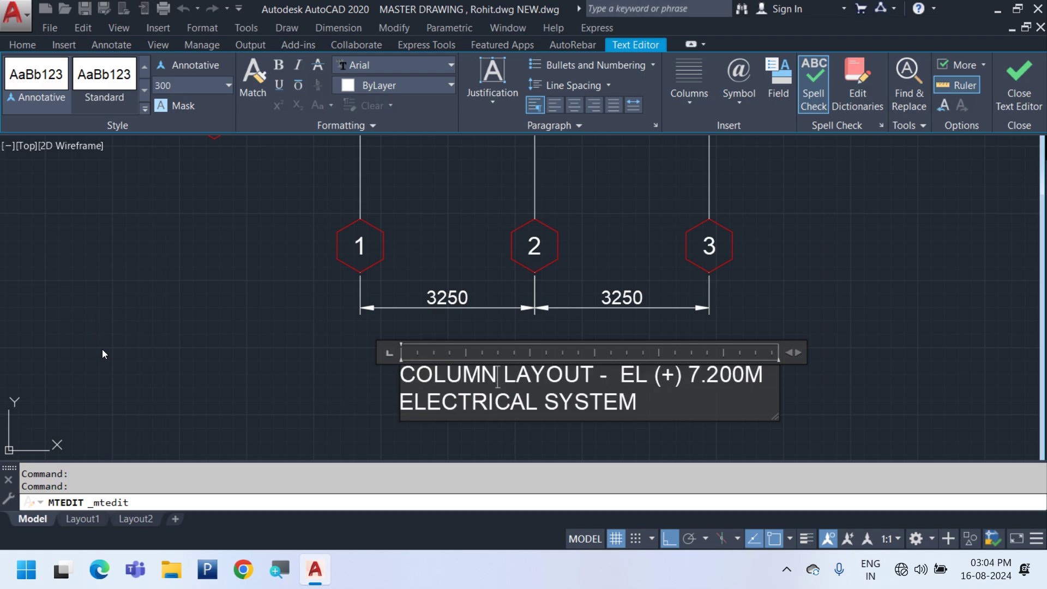
Delete the ELECTRICAL SYSTEM line from the copied title and set its elevation to EL (+) 3.600M
{"action": "key", "text": "ctrl+a"}
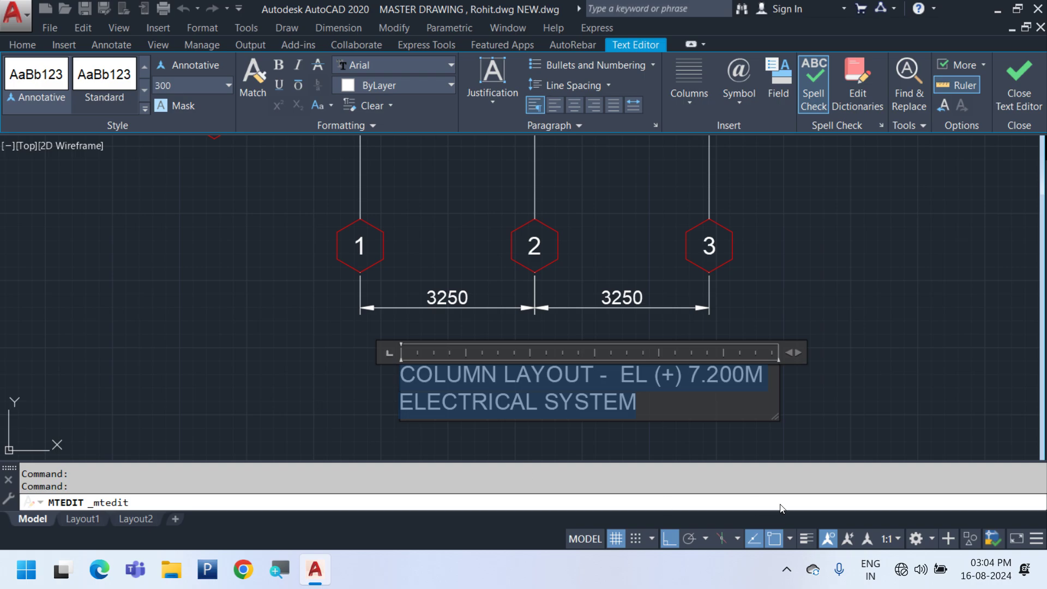
{"action": "left_click_drag", "start_coordinate": [632, 397], "coordinate": [355, 414]}
{"action": "key", "text": "Delete"}
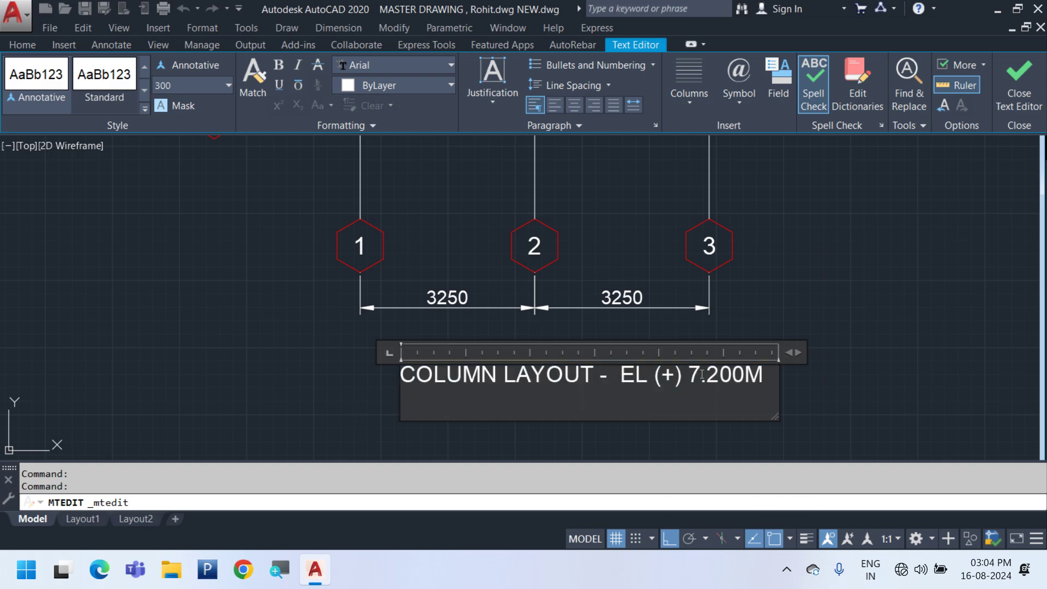
{"action": "type", "text": "0."}
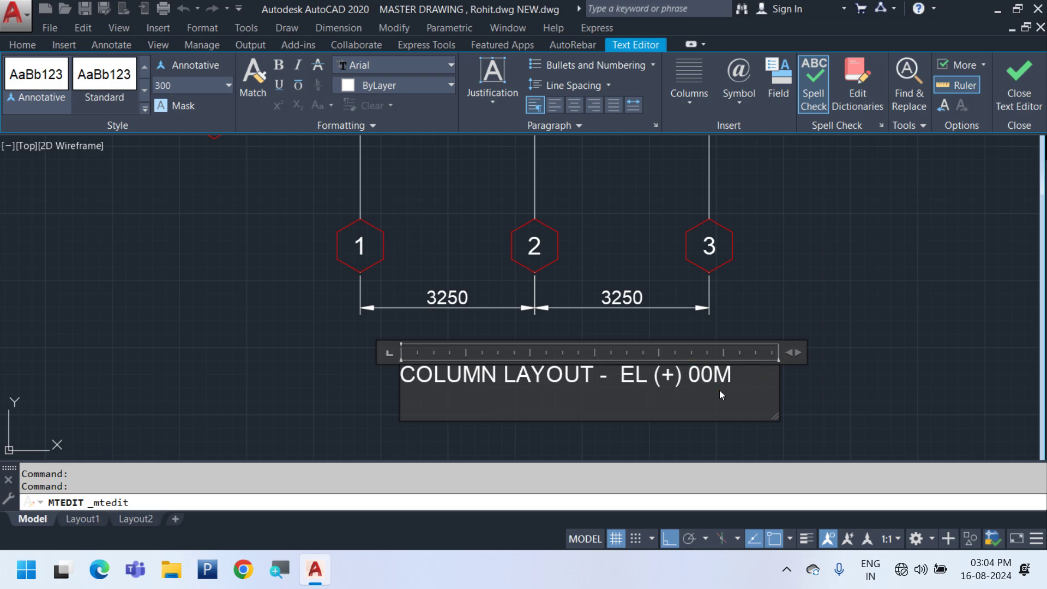
{"action": "type", "text": "3.6"}
{"action": "left_click", "coordinate": [212, 350]}
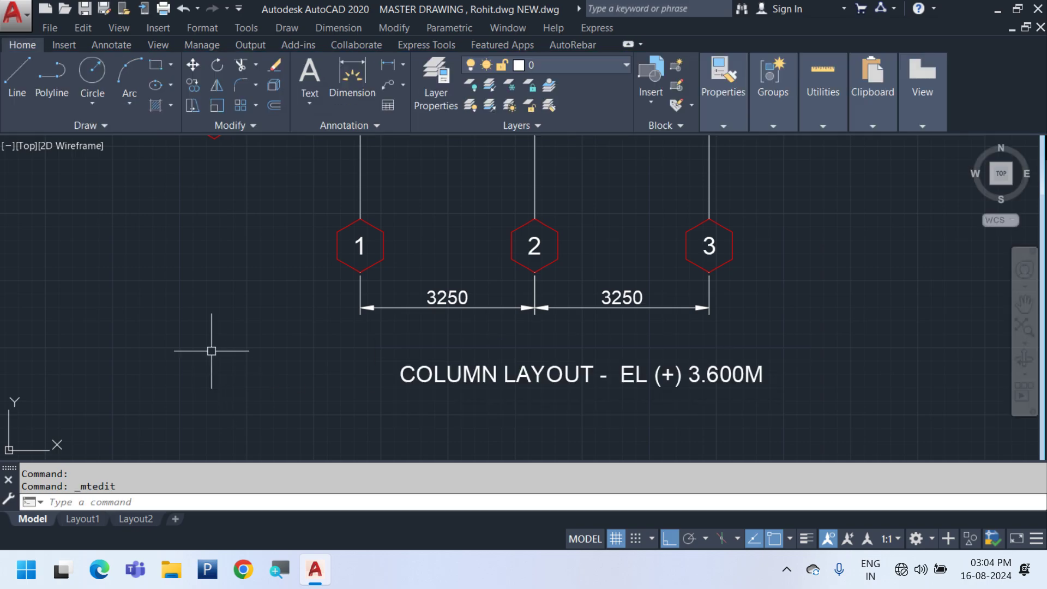
Move the COLUMN LAYOUT title horizontally toward grid line 1 to centre it under the grid dimensions
{"action": "left_click", "coordinate": [480, 375]}
{"action": "type", "text": "m"}
{"action": "key", "text": "space"}
{"action": "left_click", "coordinate": [515, 406]}
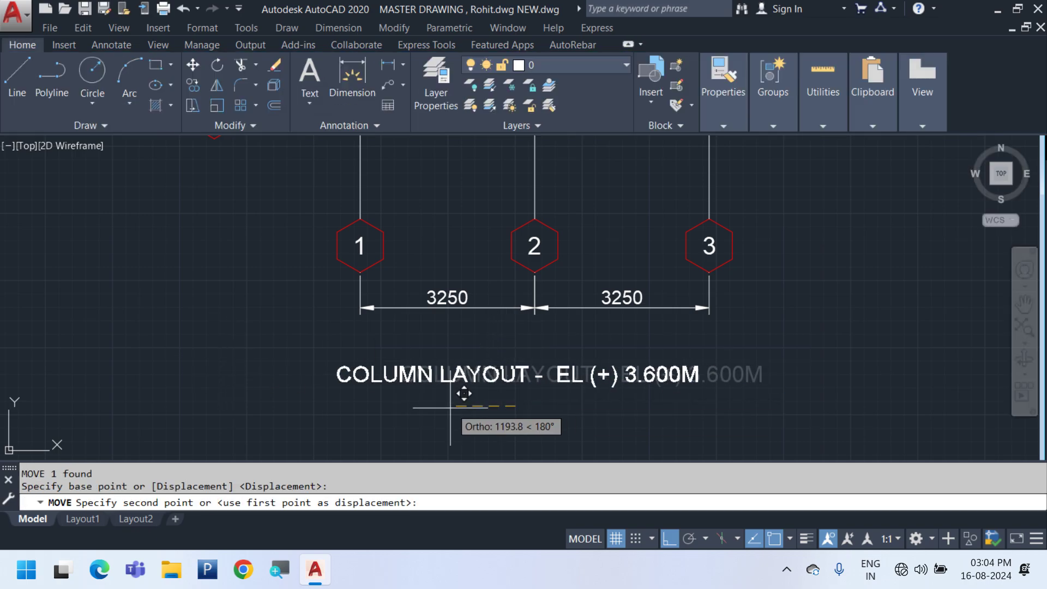
{"action": "left_click", "coordinate": [463, 393]}
Erase the floor plan block with its walls, doors, windows and room names from the column layout copy
{"action": "scroll", "coordinate": [464, 393], "scroll_direction": "down", "scroll_amount": 5}
{"action": "scroll", "coordinate": [527, 290], "scroll_direction": "up", "scroll_amount": 6}
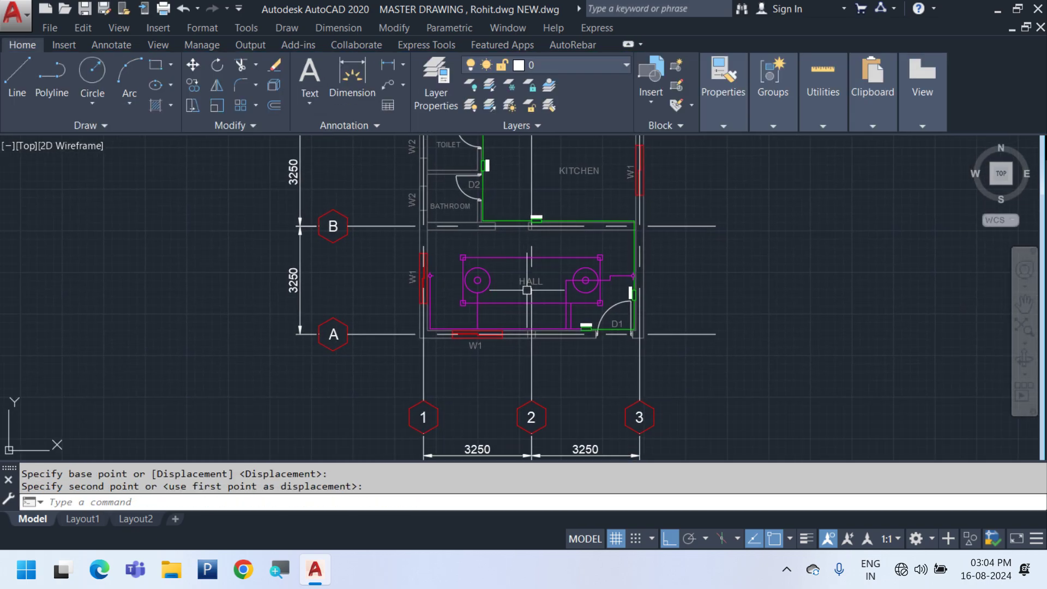
{"action": "scroll", "coordinate": [478, 334], "scroll_direction": "up", "scroll_amount": 5}
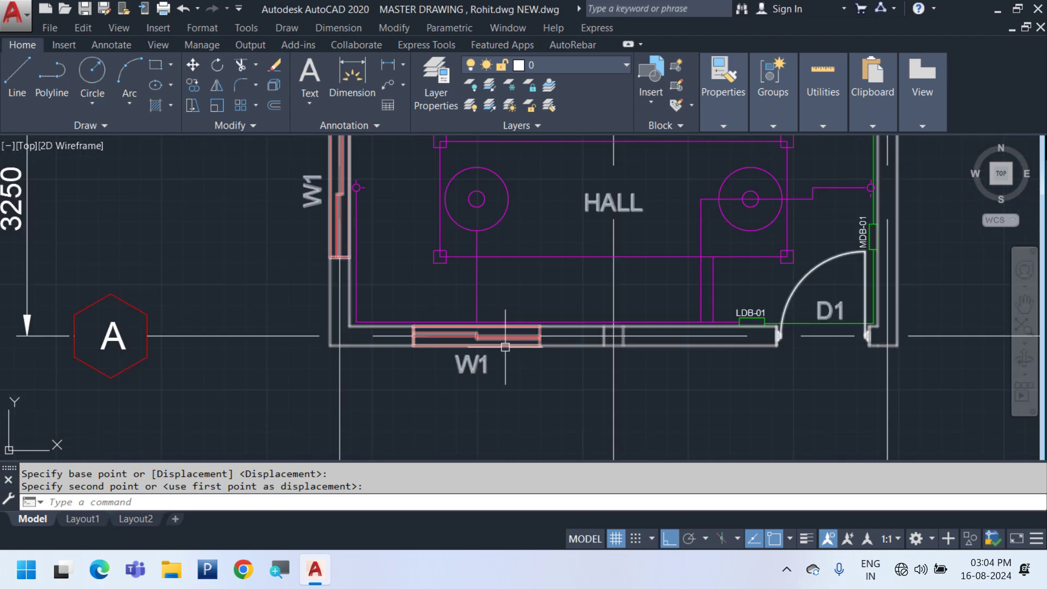
{"action": "scroll", "coordinate": [474, 349], "scroll_direction": "down", "scroll_amount": 4}
{"action": "scroll", "coordinate": [595, 327], "scroll_direction": "down", "scroll_amount": 5}
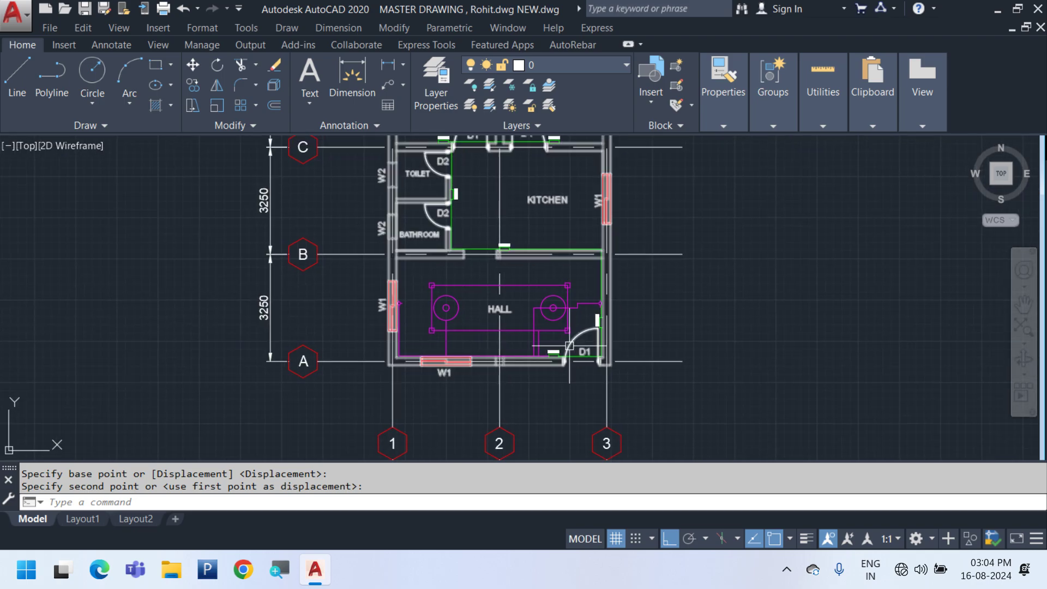
{"action": "left_click", "coordinate": [588, 287]}
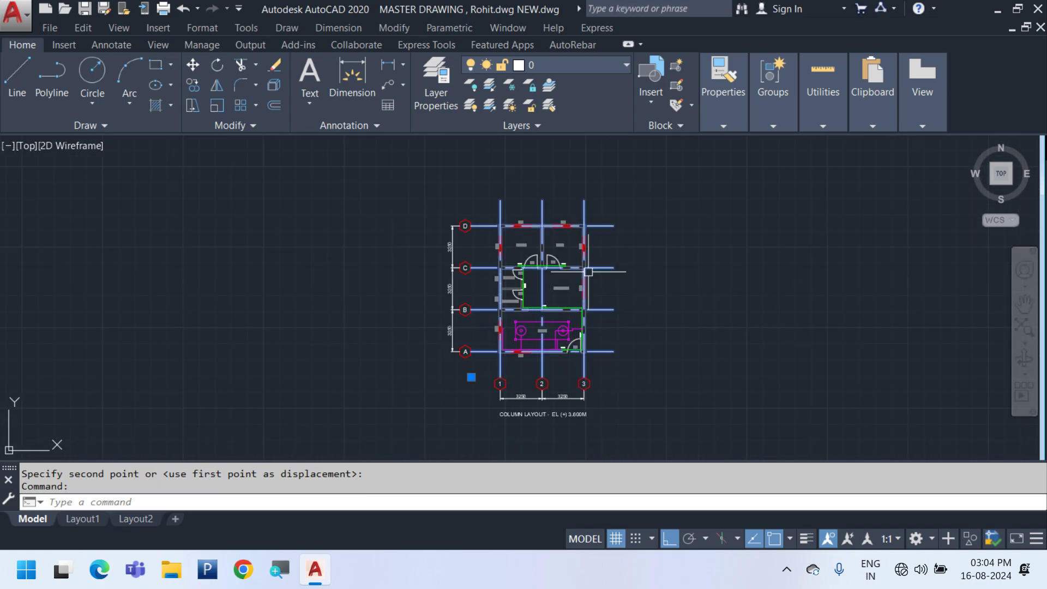
{"action": "scroll", "coordinate": [561, 262], "scroll_direction": "up", "scroll_amount": 5}
{"action": "key", "text": "Escape"}
{"action": "key", "text": "Delete"}
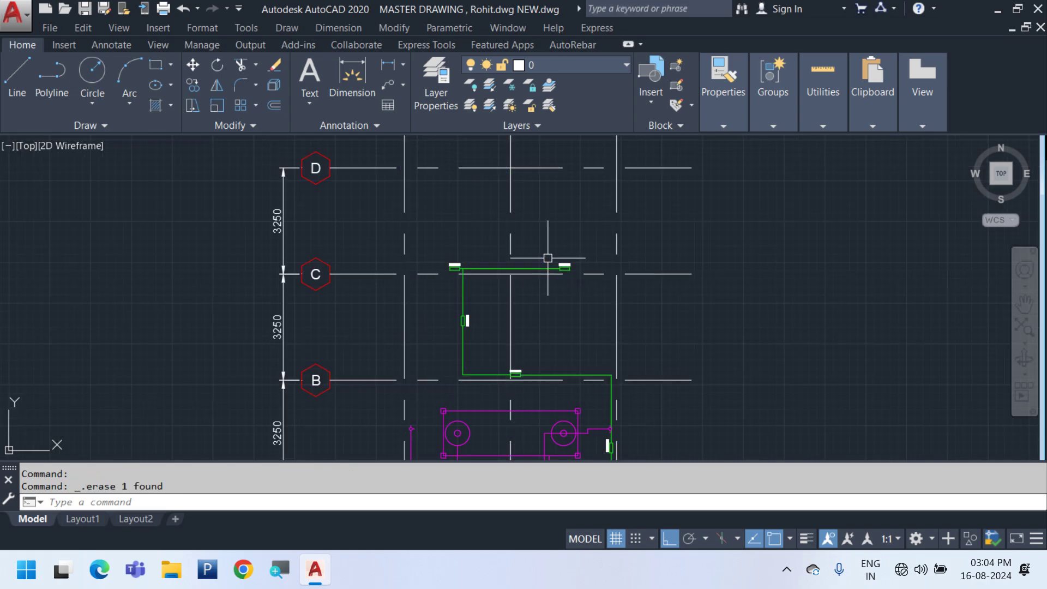
Erase the leftover electrical wiring, distribution boards and fittings inside the column layout's grid
{"action": "scroll", "coordinate": [547, 257], "scroll_direction": "down", "scroll_amount": 2}
{"action": "left_click", "coordinate": [445, 187]}
{"action": "left_click", "coordinate": [614, 434]}
{"action": "key", "text": "Delete"}
Copy the grey-walled floor plan block from the EL (+) 3.600M floor layout onto the column layout grid, aligned at the D-1 grid intersection
{"action": "scroll", "coordinate": [615, 430], "scroll_direction": "down", "scroll_amount": 6}
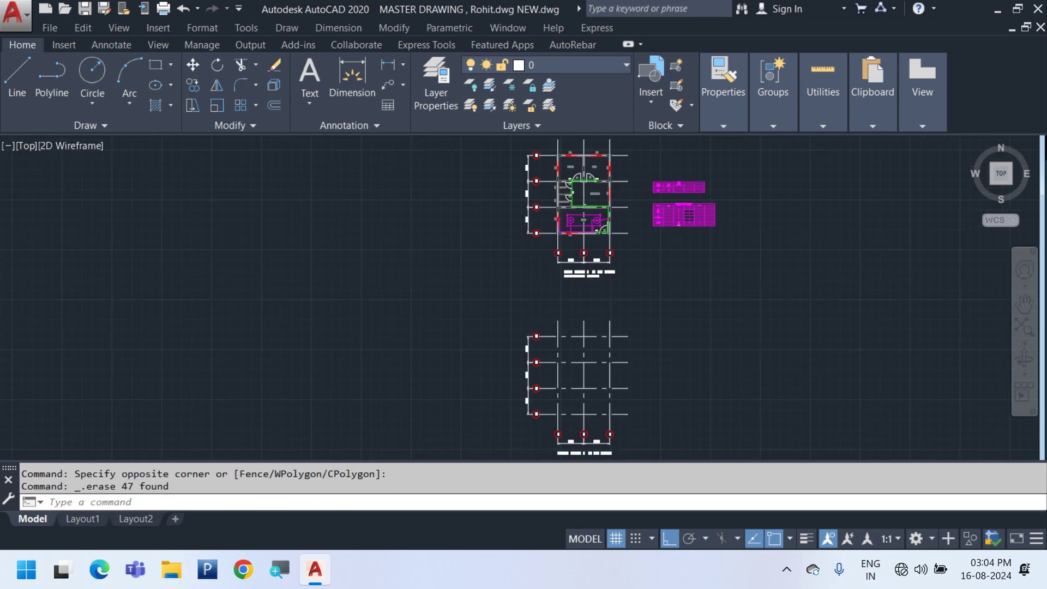
{"action": "scroll", "coordinate": [552, 214], "scroll_direction": "up", "scroll_amount": 2}
{"action": "middle_click_drag", "start_coordinate": [552, 215], "coordinate": [481, 433]}
{"action": "scroll", "coordinate": [571, 385], "scroll_direction": "up", "scroll_amount": 2}
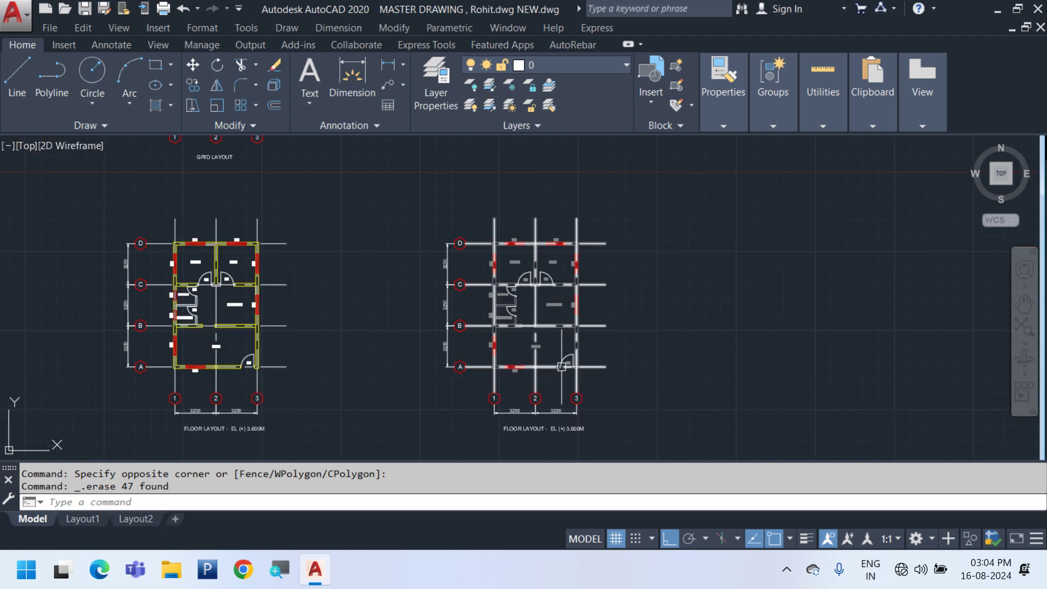
{"action": "left_click", "coordinate": [570, 363]}
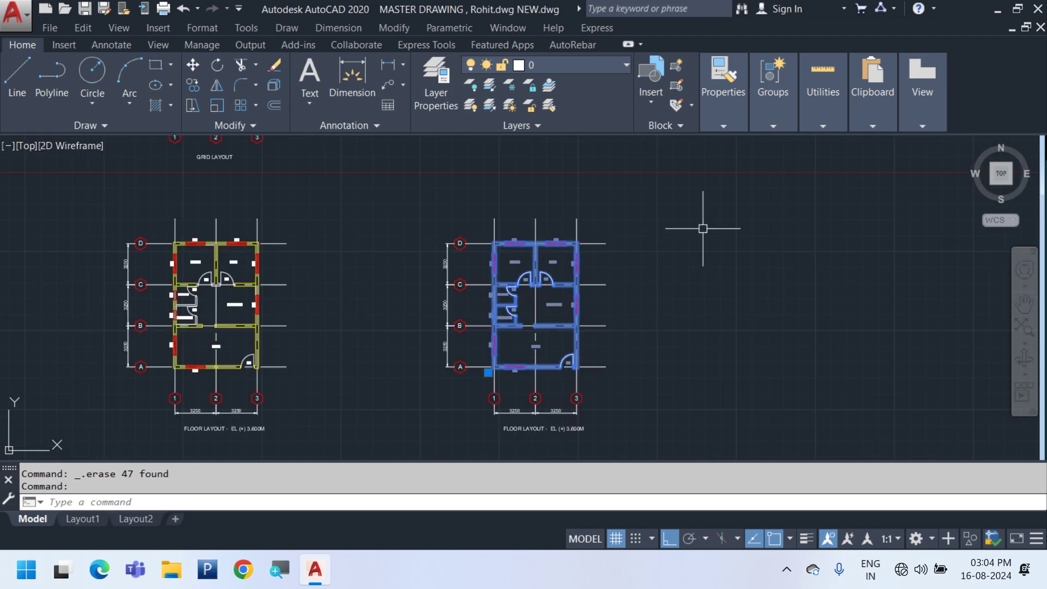
{"action": "right_click", "coordinate": [703, 229]}
{"action": "left_click", "coordinate": [753, 283]}
{"action": "scroll", "coordinate": [354, 224], "scroll_direction": "up", "scroll_amount": 6}
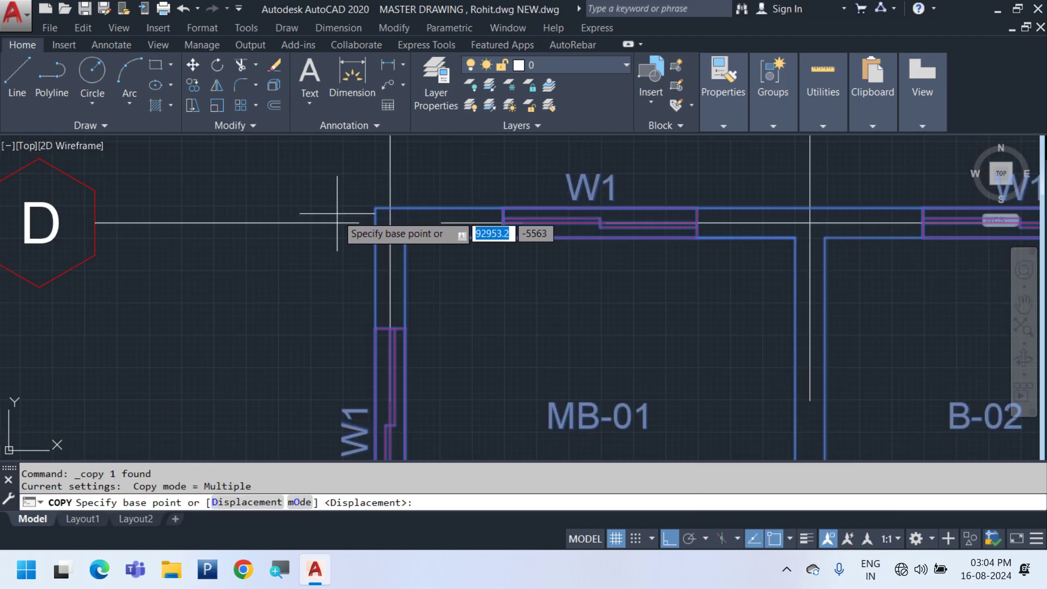
{"action": "left_click", "coordinate": [390, 223]}
{"action": "scroll", "coordinate": [499, 182], "scroll_direction": "down", "scroll_amount": 12}
{"action": "middle_click_drag", "start_coordinate": [545, 373], "coordinate": [572, 229]}
{"action": "scroll", "coordinate": [534, 289], "scroll_direction": "up", "scroll_amount": 7}
{"action": "left_click", "coordinate": [493, 226]}
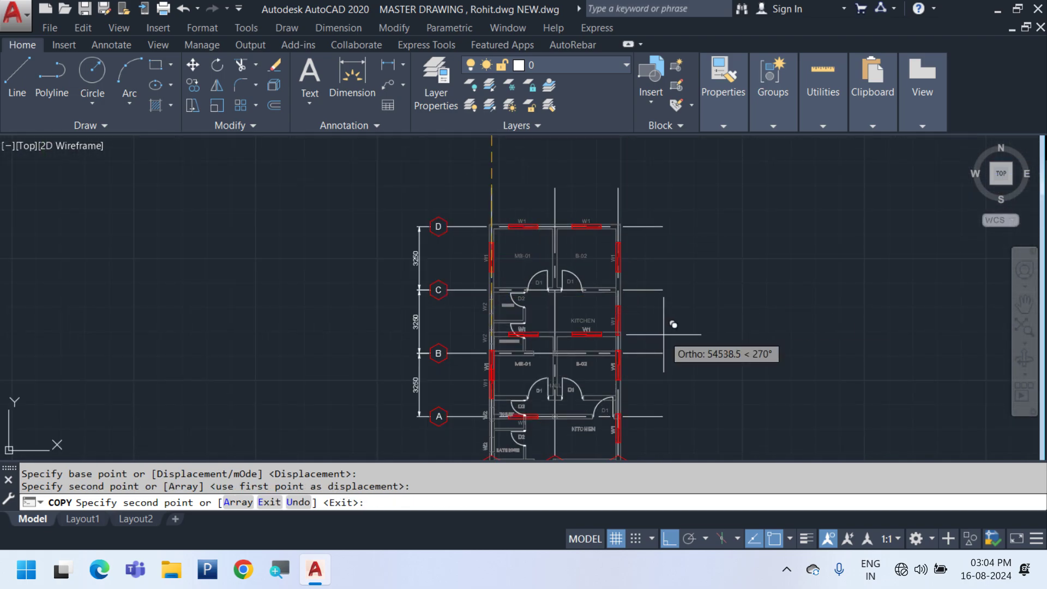
{"action": "key", "text": "Escape"}
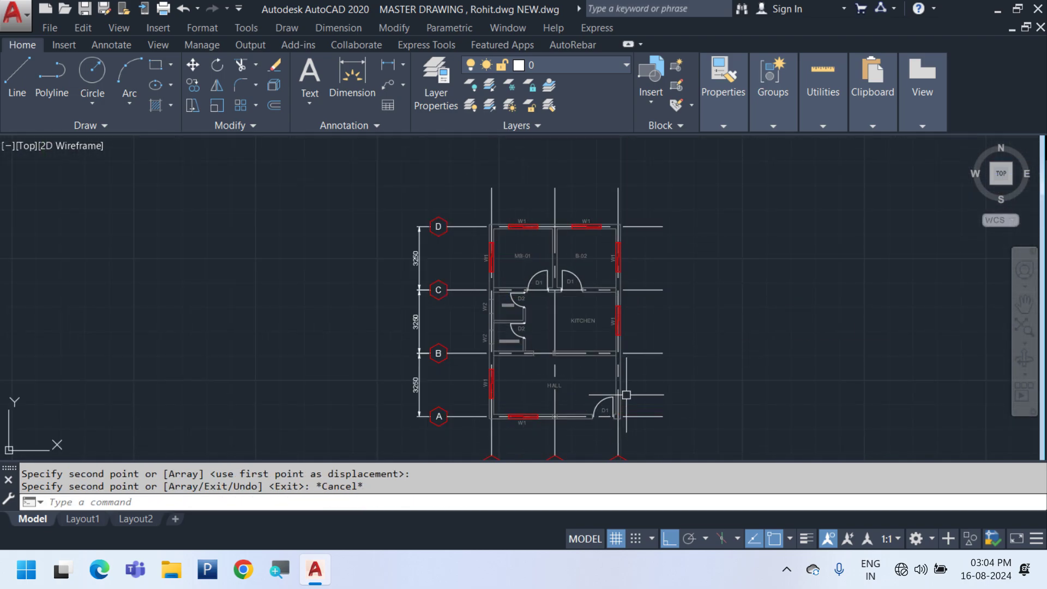
Measure the outer wall's thickness near grid intersection D-1 with a linear dimension, without placing it
{"action": "scroll", "coordinate": [621, 352], "scroll_direction": "up", "scroll_amount": 2}
{"action": "scroll", "coordinate": [425, 143], "scroll_direction": "up", "scroll_amount": 5}
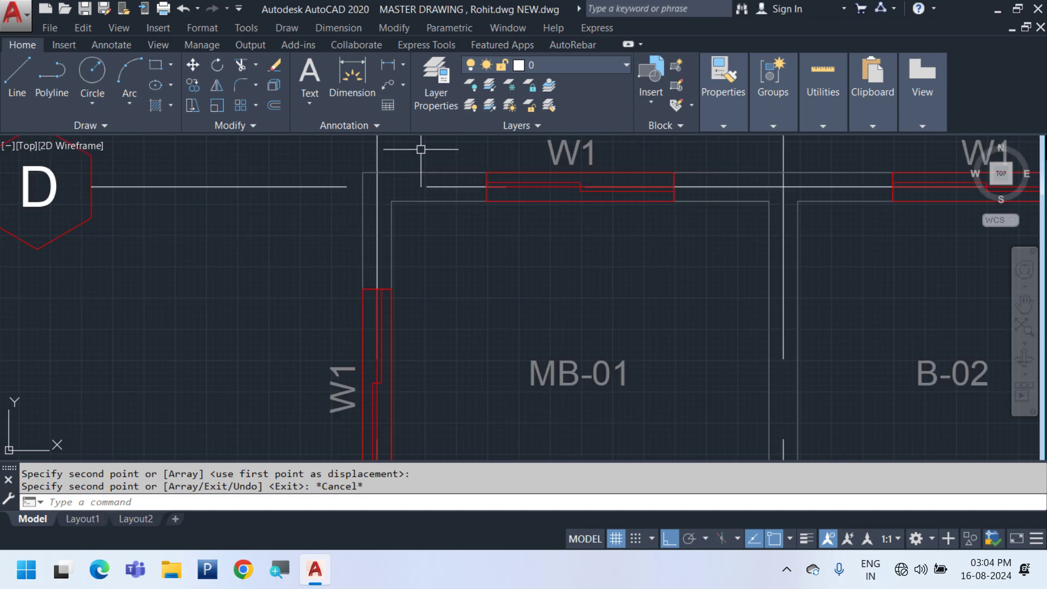
{"action": "middle_click_drag", "start_coordinate": [423, 181], "coordinate": [464, 282]}
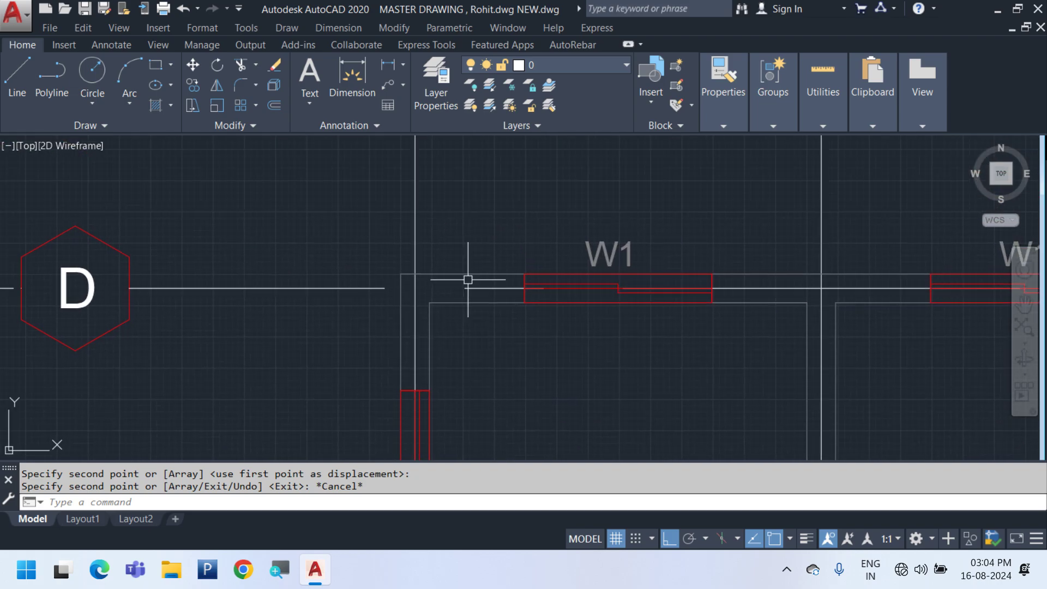
{"action": "left_click", "coordinate": [322, 27]}
{"action": "left_click", "coordinate": [349, 69]}
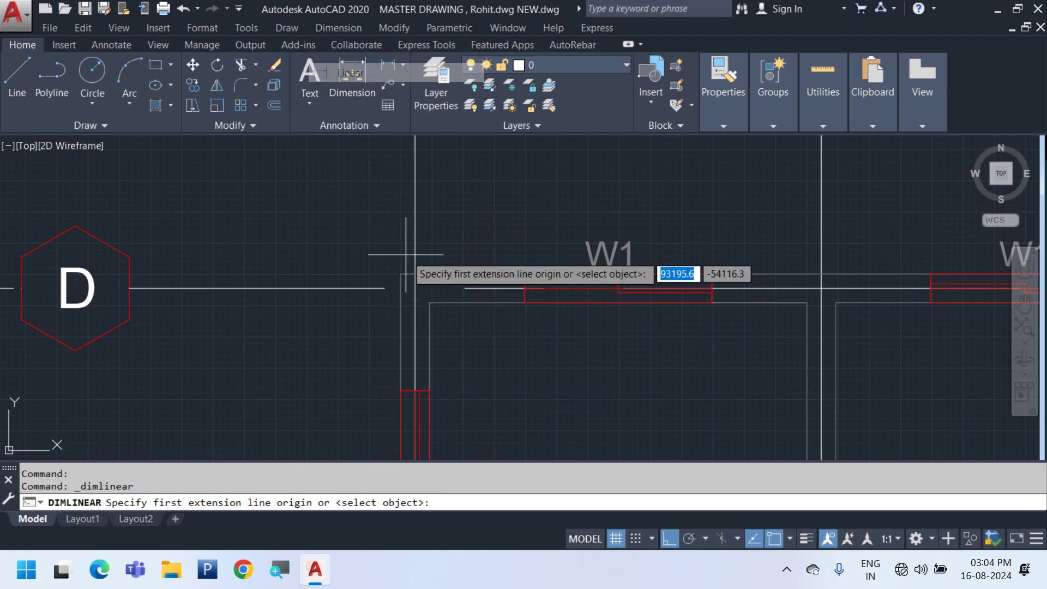
{"action": "scroll", "coordinate": [395, 305], "scroll_direction": "up", "scroll_amount": 3}
{"action": "left_click", "coordinate": [385, 382]}
{"action": "left_click", "coordinate": [457, 381]}
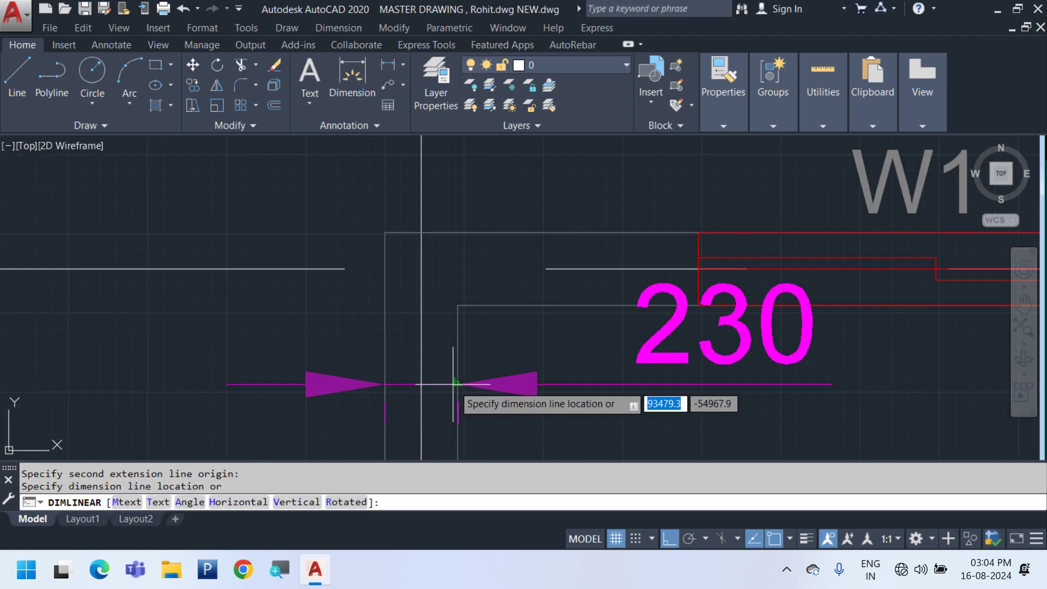
{"action": "key", "text": "Escape"}
{"action": "scroll", "coordinate": [363, 374], "scroll_direction": "down", "scroll_amount": 3}
{"action": "middle_click_drag", "start_coordinate": [363, 374], "coordinate": [526, 347]}
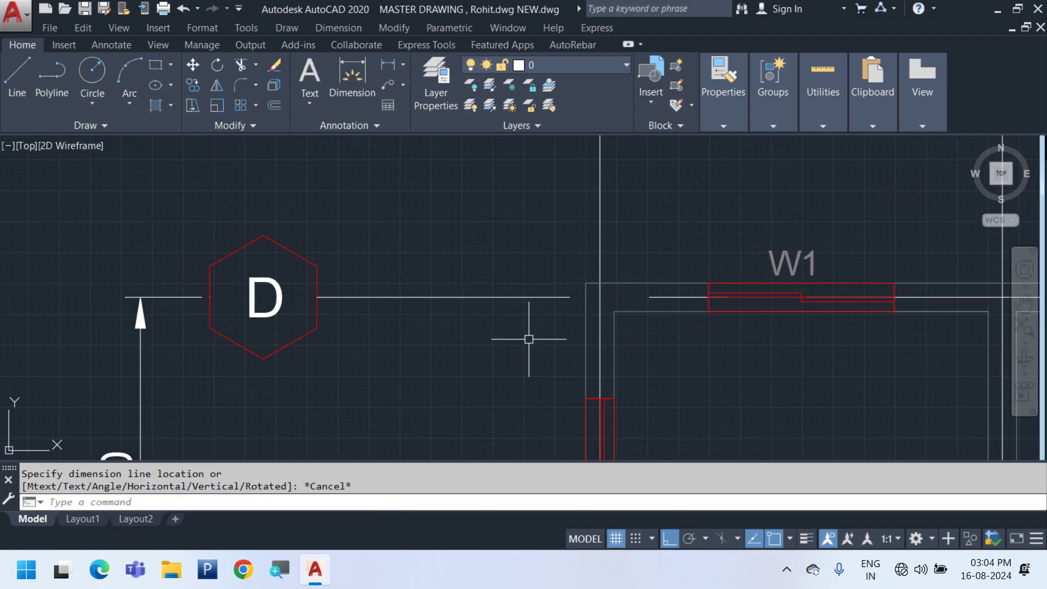
Draw a 600-unit horizontal line in the empty area above and to the right of grid bubble D
{"action": "type", "text": "l"}
{"action": "key", "text": "Return"}
{"action": "middle_click_drag", "start_coordinate": [418, 159], "coordinate": [427, 227]}
{"action": "left_click", "coordinate": [433, 251]}
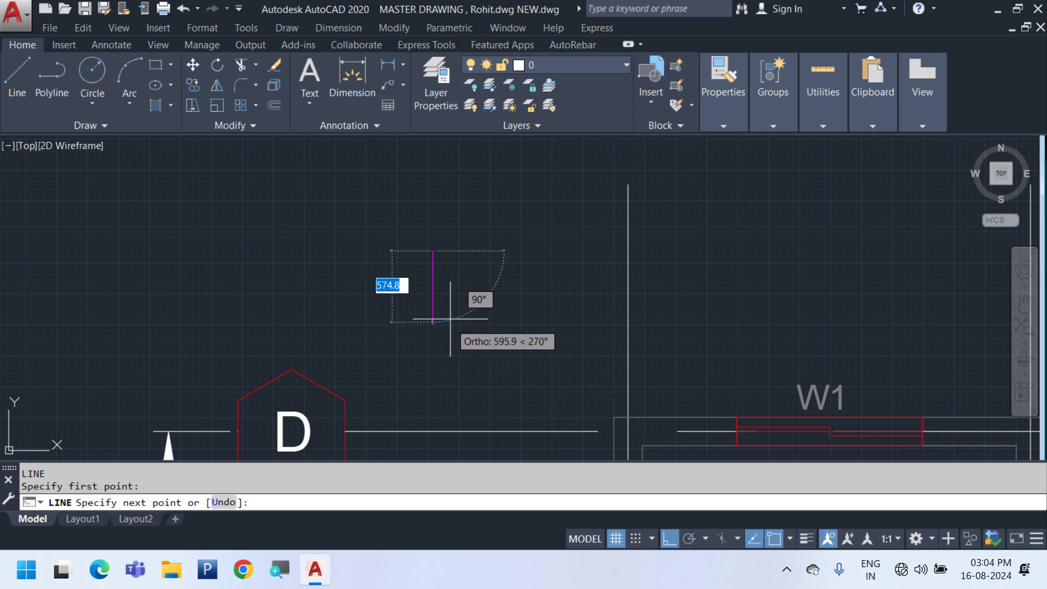
{"action": "type", "text": "6"}
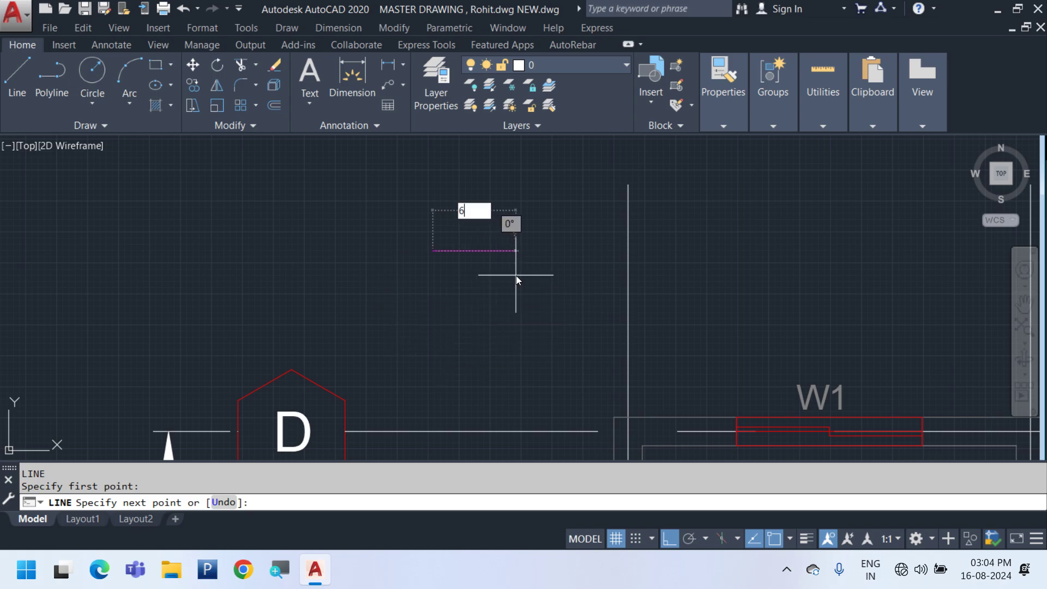
{"action": "type", "text": "00"}
{"action": "key", "text": "Return"}
{"action": "key", "text": "Escape"}
From the horizontal line's left end, draw segments 600 down and 300 right, followed by an upward segment inside the outline
{"action": "key", "text": "Return"}
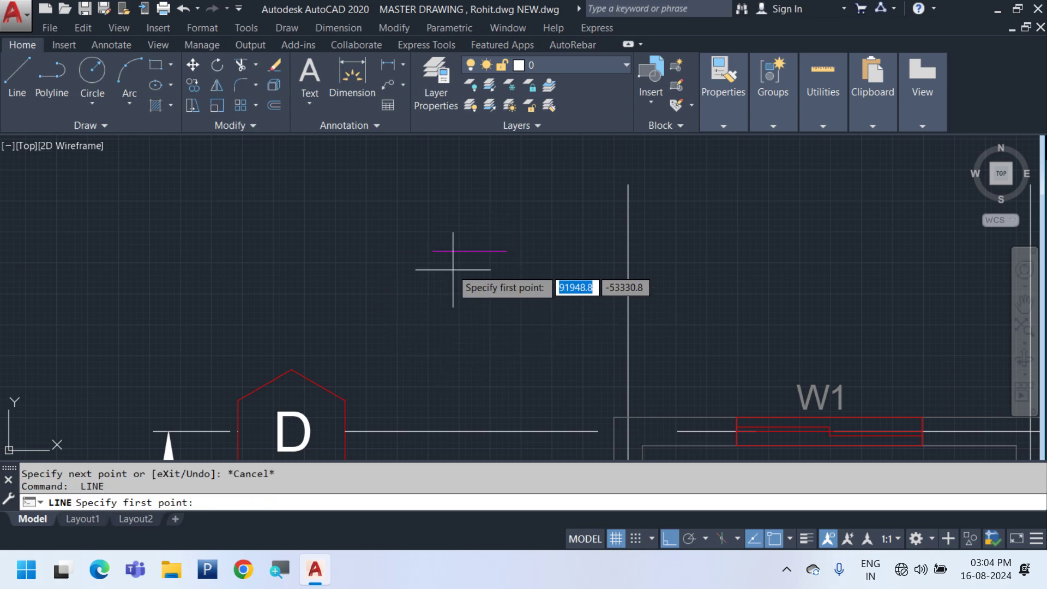
{"action": "left_click", "coordinate": [432, 251]}
{"action": "type", "text": "600"}
{"action": "key", "text": "Return"}
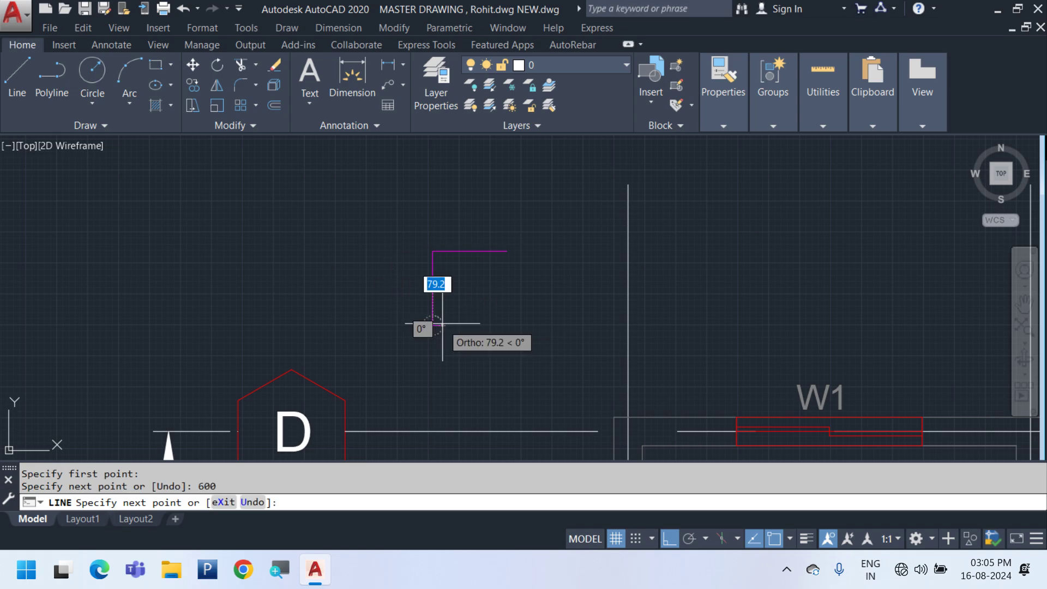
{"action": "type", "text": "300"}
{"action": "key", "text": "Return"}
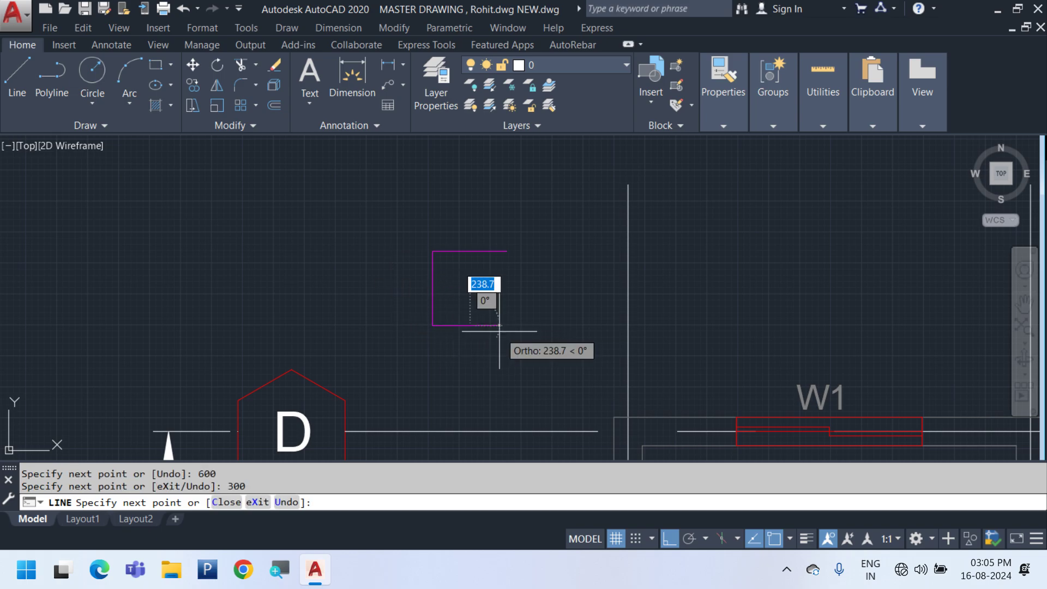
{"action": "key", "text": "Escape"}
{"action": "scroll", "coordinate": [496, 270], "scroll_direction": "up", "scroll_amount": 2}
From the top line's right end, draw a line 300 down and back horizontally to the inner vertical line
{"action": "key", "text": "Return"}
{"action": "left_click", "coordinate": [514, 240]}
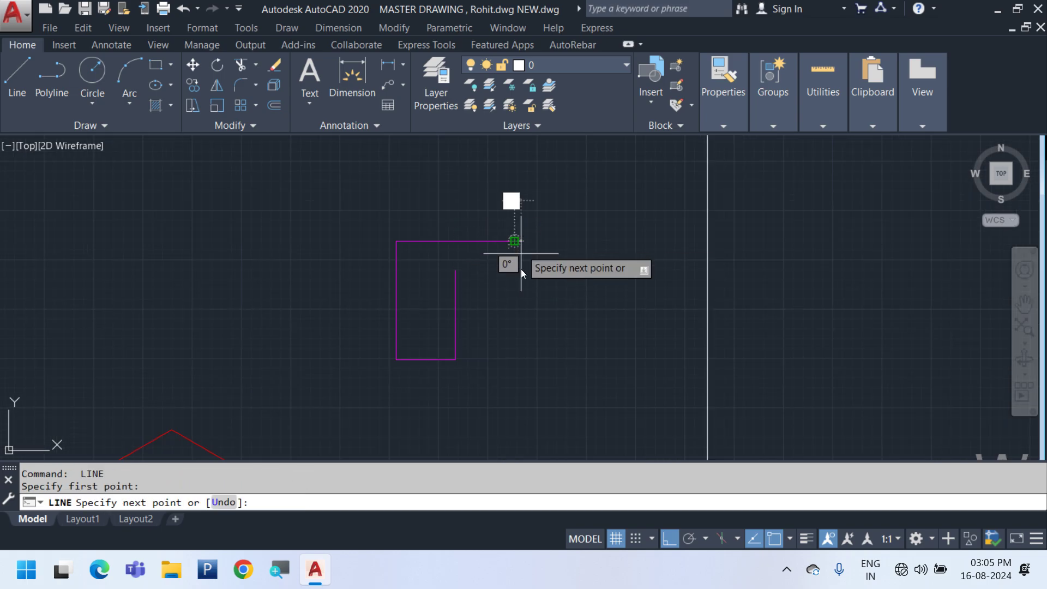
{"action": "type", "text": "300"}
{"action": "key", "text": "Return"}
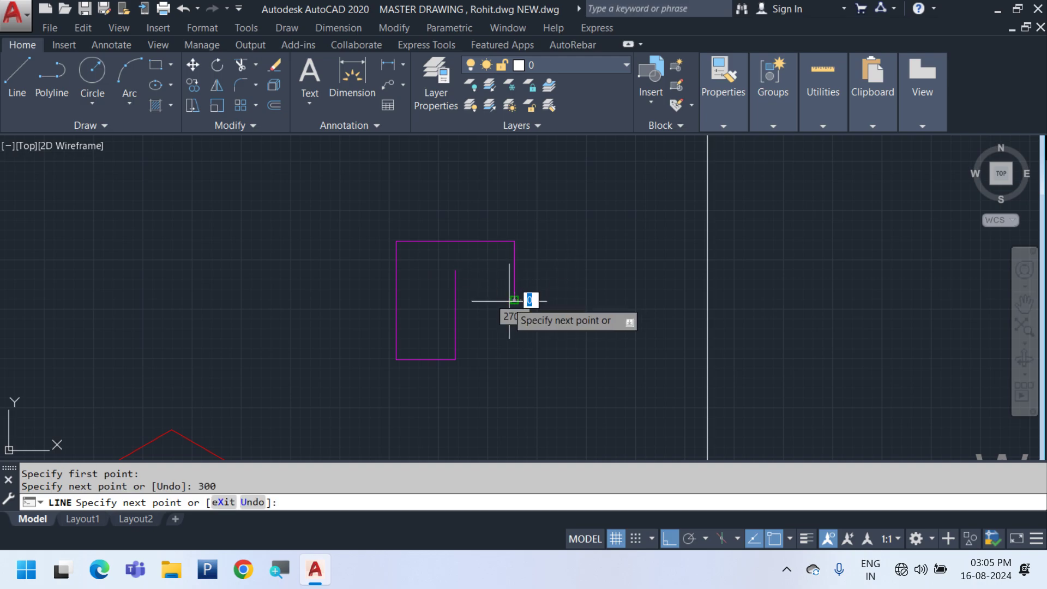
{"action": "left_click", "coordinate": [455, 300]}
{"action": "key", "text": "Escape"}
Trim the excess of the inner vertical line above the inside corner to complete the L-shaped outline
{"action": "type", "text": "tr"}
{"action": "key", "text": "Return"}
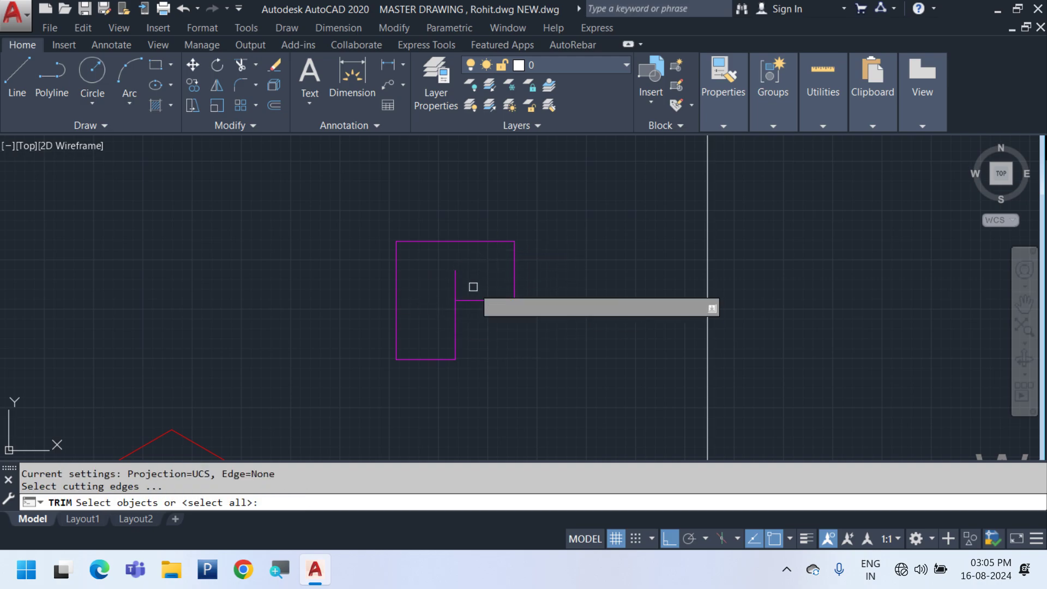
{"action": "key", "text": "Return"}
{"action": "left_click", "coordinate": [472, 288]}
{"action": "left_click", "coordinate": [415, 264]}
{"action": "key", "text": "Escape"}
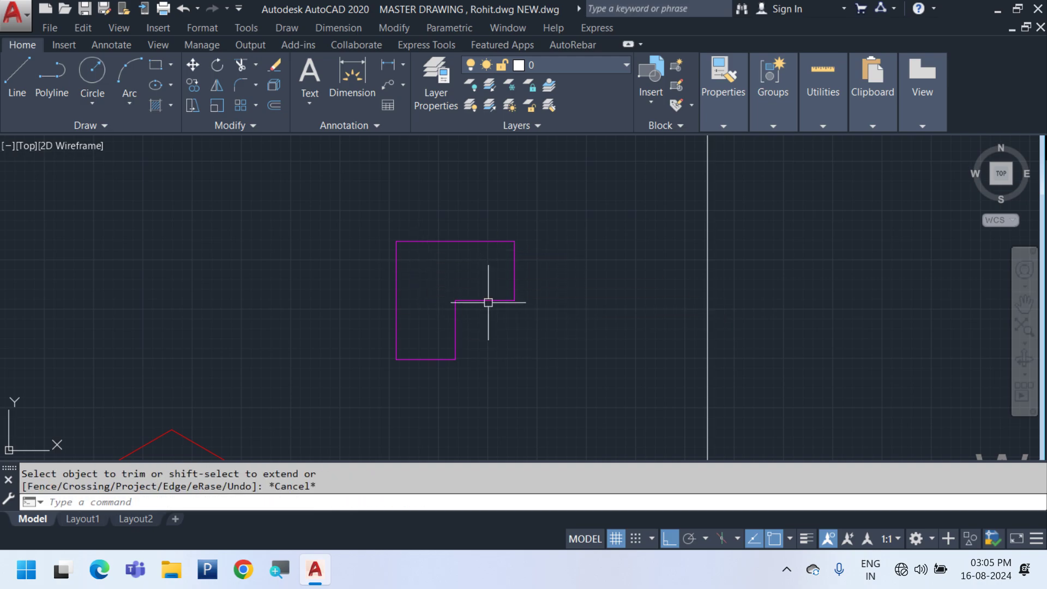
Check the length of the L shape's top edge with a linear dimension, without placing it
{"action": "left_click", "coordinate": [337, 27]}
{"action": "left_click", "coordinate": [327, 73]}
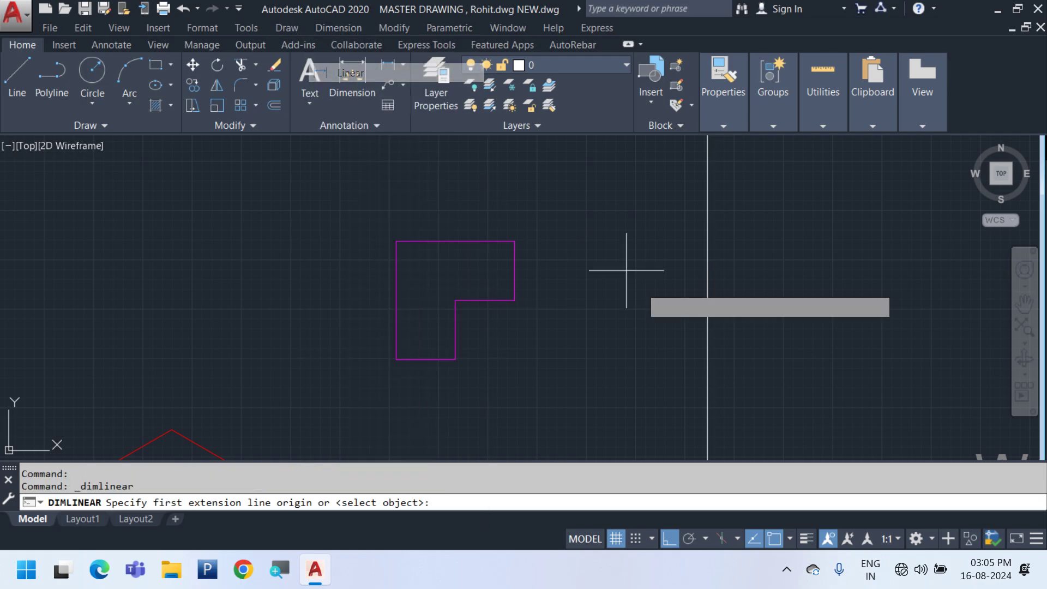
{"action": "key", "text": "Return"}
{"action": "left_click", "coordinate": [436, 241]}
{"action": "key", "text": "Escape"}
Check the length of the L shape's short right edge with a linear dimension, without placing it
{"action": "key", "text": "Return"}
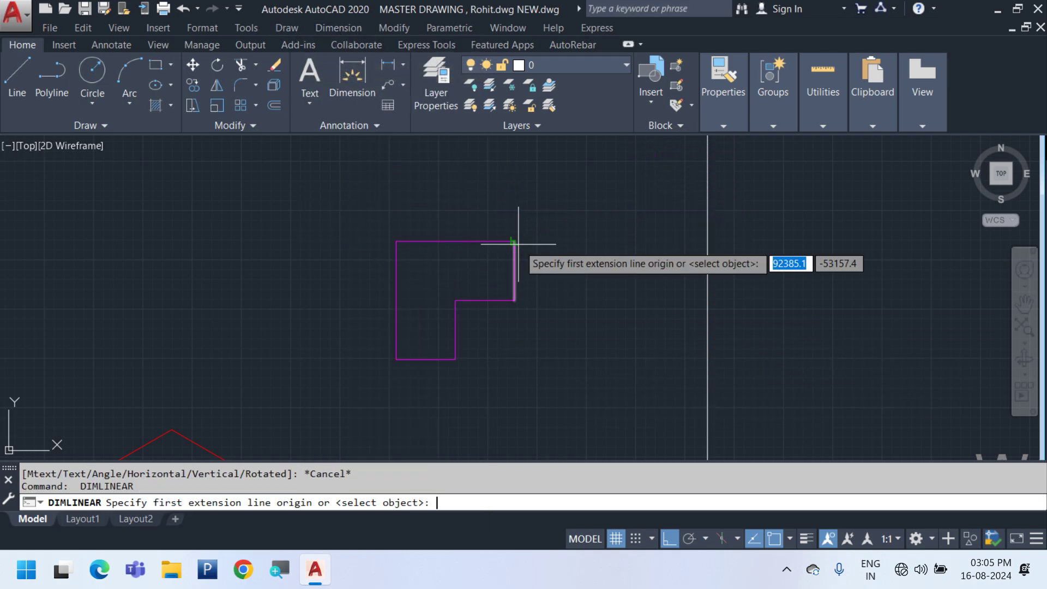
{"action": "left_click", "coordinate": [514, 241]}
{"action": "left_click", "coordinate": [515, 300]}
{"action": "scroll", "coordinate": [516, 301], "scroll_direction": "down", "scroll_amount": 4}
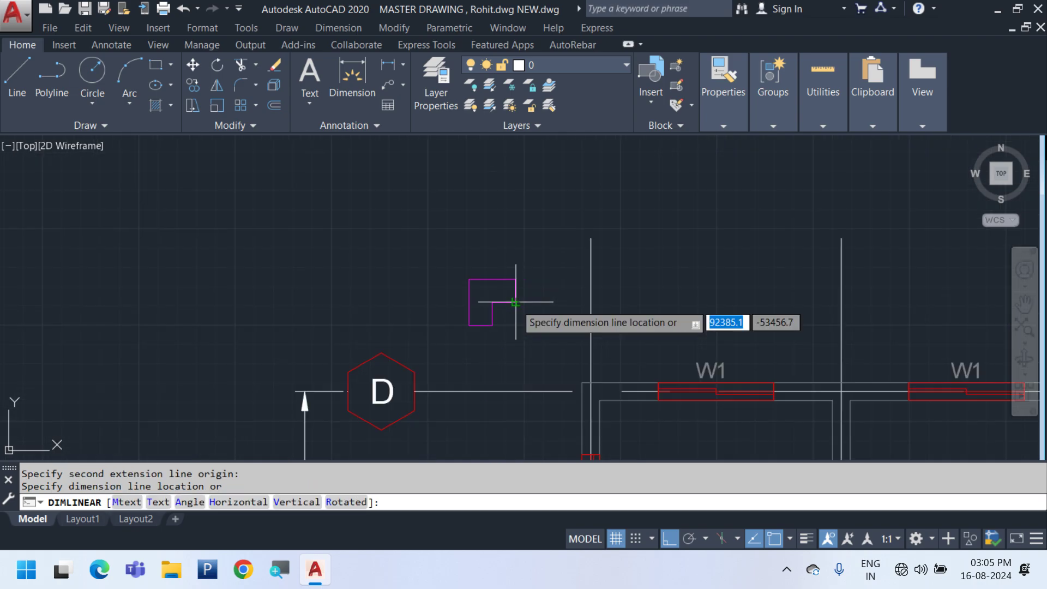
{"action": "key", "text": "Escape"}
{"action": "key", "text": "Return"}
{"action": "left_click", "coordinate": [516, 302]}
{"action": "scroll", "coordinate": [512, 312], "scroll_direction": "up", "scroll_amount": 2}
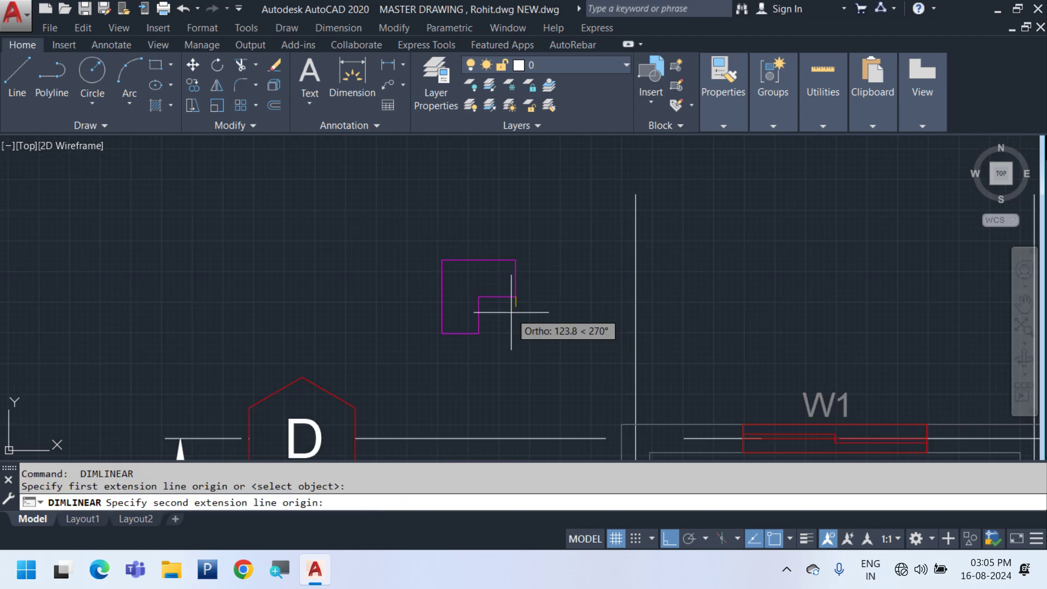
{"action": "scroll", "coordinate": [512, 312], "scroll_direction": "up", "scroll_amount": 2}
{"action": "key", "text": "Escape"}
{"action": "key", "text": "Return"}
{"action": "left_click", "coordinate": [515, 287]}
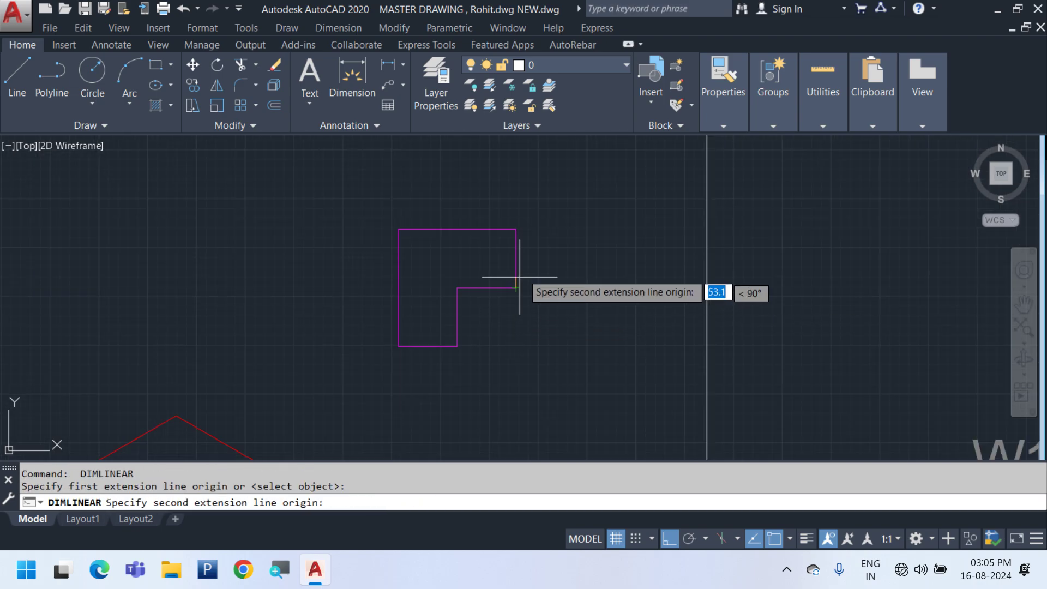
{"action": "left_click", "coordinate": [518, 228]}
{"action": "scroll", "coordinate": [527, 287], "scroll_direction": "down", "scroll_amount": 4}
{"action": "key", "text": "Escape"}
{"action": "scroll", "coordinate": [534, 286], "scroll_direction": "up", "scroll_amount": 2}
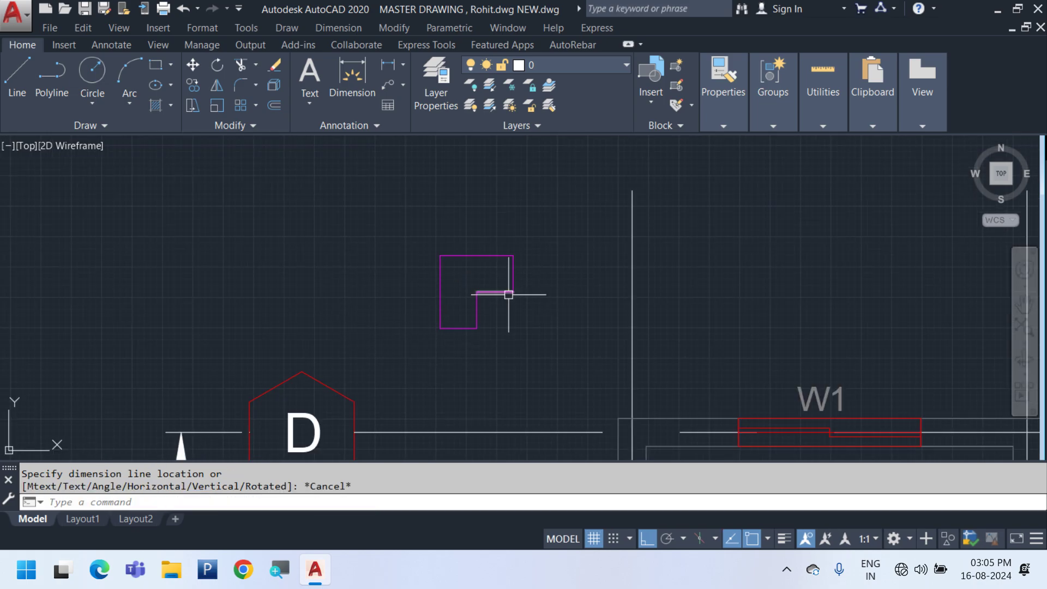
{"action": "mouse_move", "coordinate": [508, 295]}
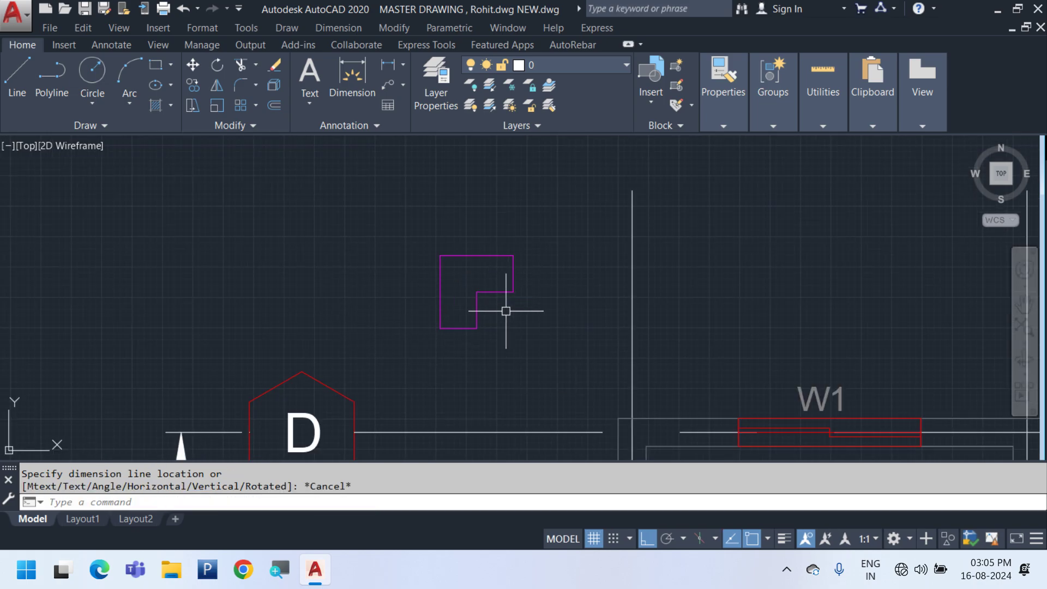
{"action": "scroll", "coordinate": [507, 308], "scroll_direction": "up", "scroll_amount": 2}
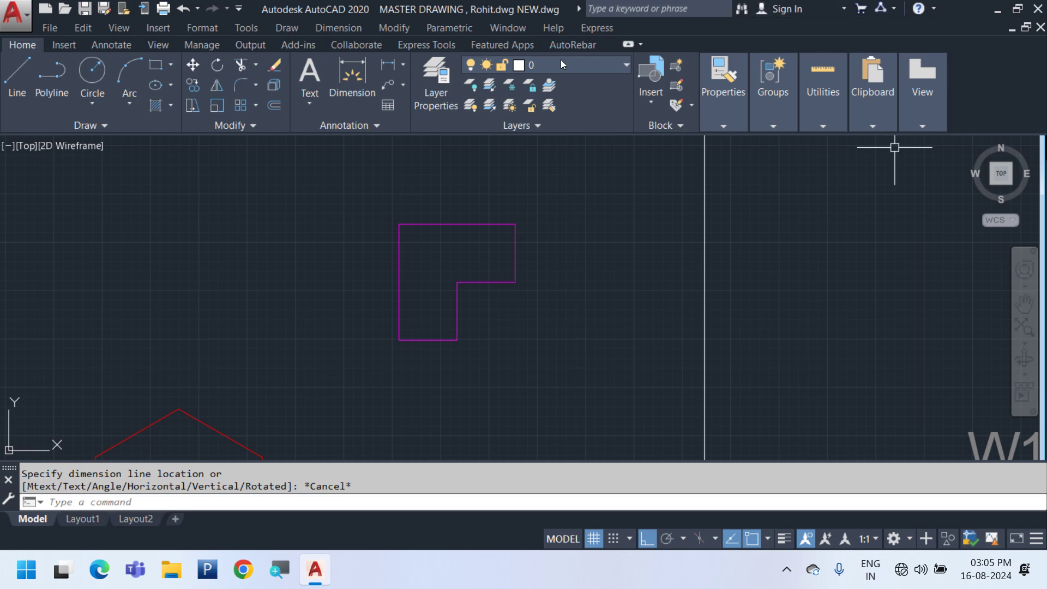
{"action": "scroll", "coordinate": [445, 252], "scroll_direction": "down", "scroll_amount": 2}
{"action": "left_click", "coordinate": [373, 207]}
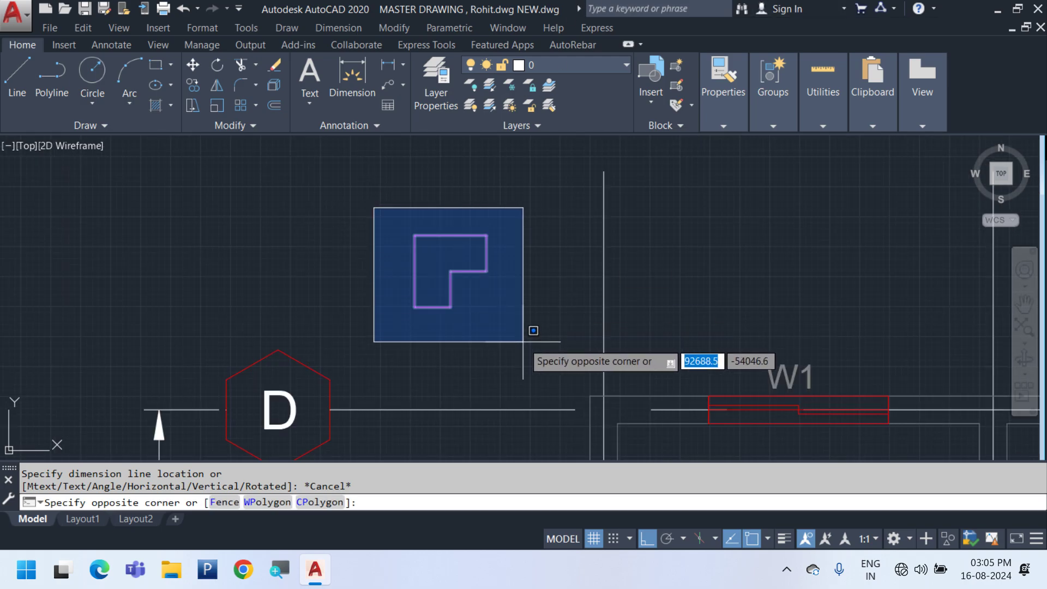
{"action": "left_click", "coordinate": [523, 342]}
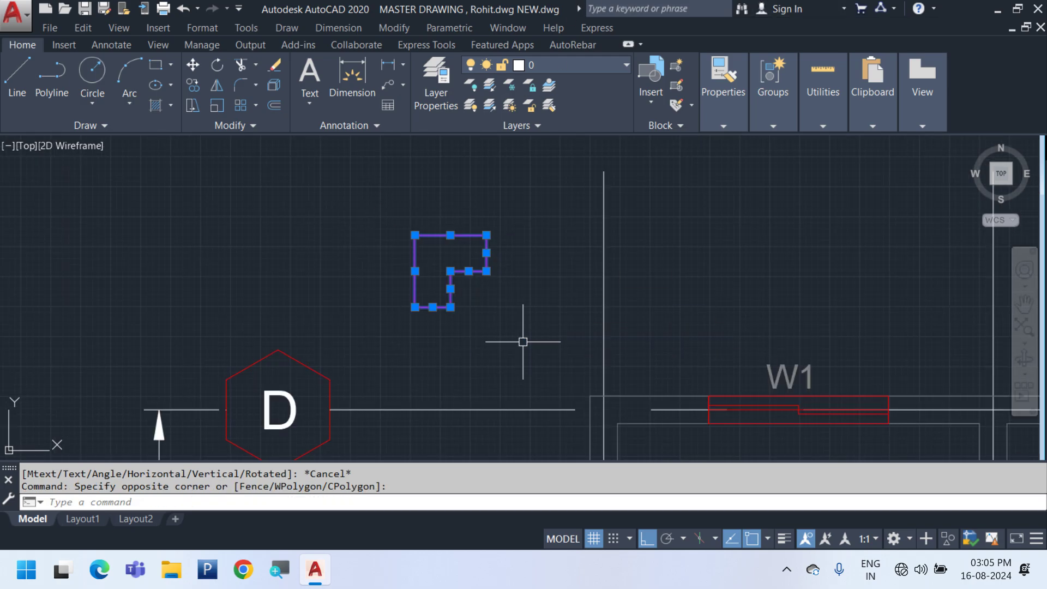
{"action": "key", "text": "Escape"}
{"action": "scroll", "coordinate": [446, 265], "scroll_direction": "up", "scroll_amount": 2}
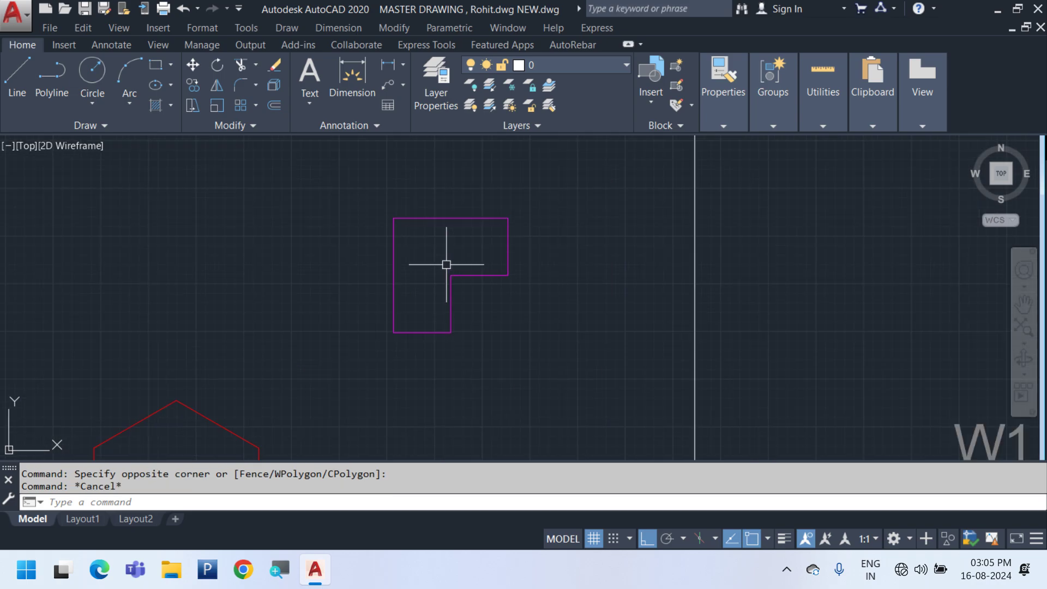
{"action": "type", "text": "l"}
{"action": "key", "text": "Return"}
{"action": "scroll", "coordinate": [409, 227], "scroll_direction": "up", "scroll_amount": 2}
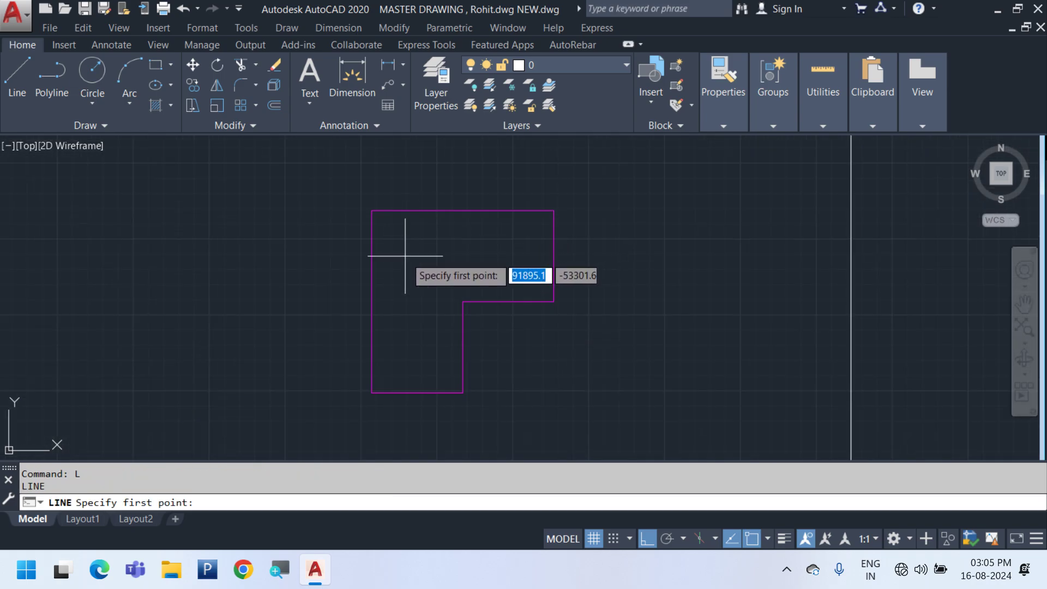
{"action": "left_click", "coordinate": [372, 210]}
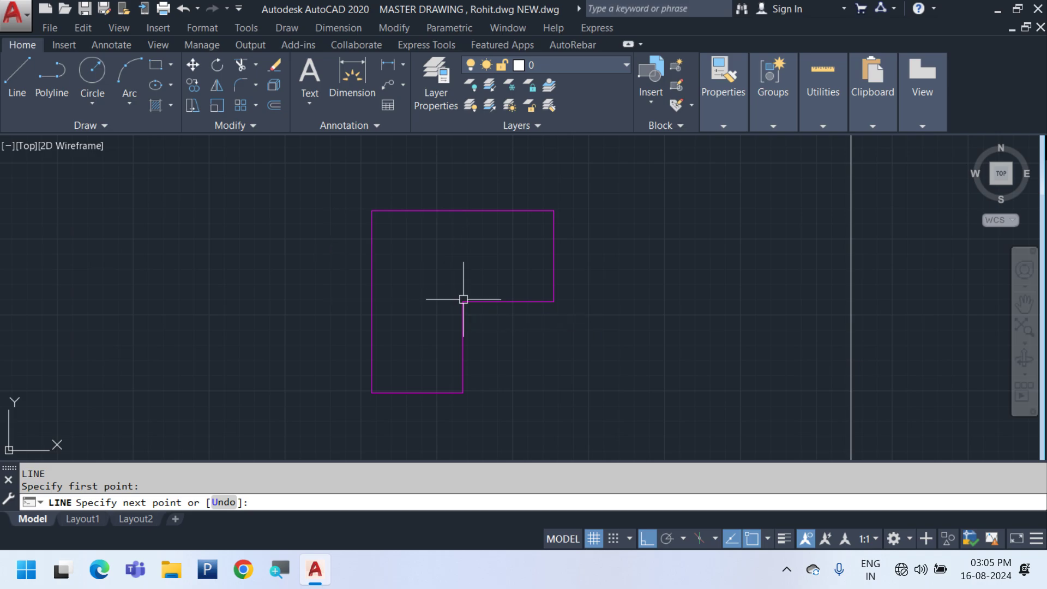
{"action": "key", "text": "Escape"}
Draw a horizontal line from the right edge's midpoint past the left edge, and a vertical line from the bottom edge's midpoint past the top edge
{"action": "key", "text": "Return"}
{"action": "left_click", "coordinate": [554, 256]}
{"action": "left_click", "coordinate": [335, 256]}
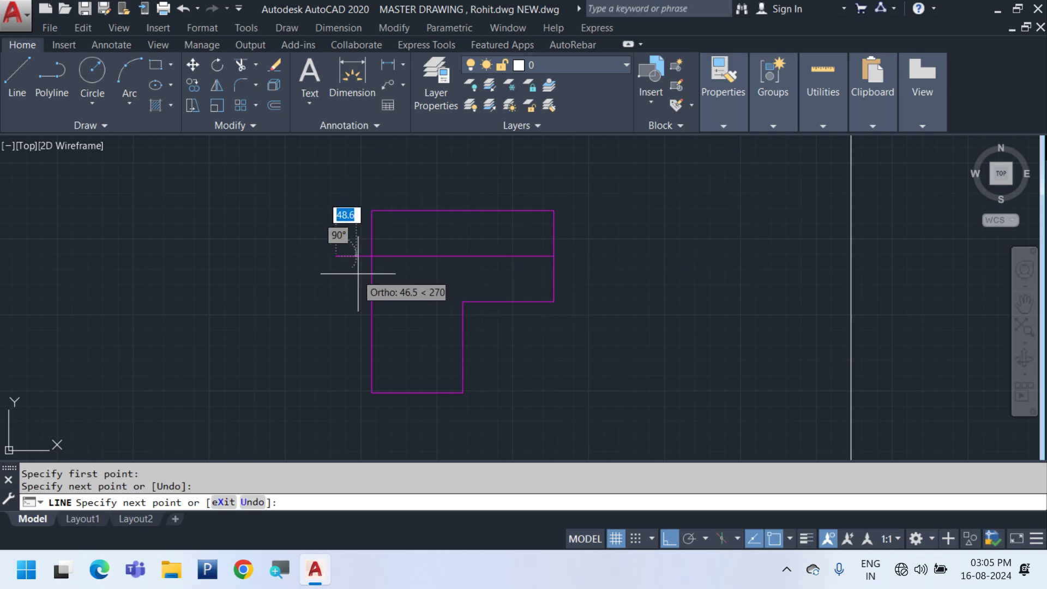
{"action": "key", "text": "Escape"}
{"action": "key", "text": "Return"}
{"action": "left_click", "coordinate": [417, 393]}
{"action": "left_click", "coordinate": [417, 178]}
{"action": "key", "text": "Escape"}
{"action": "scroll", "coordinate": [419, 278], "scroll_direction": "up", "scroll_amount": 4}
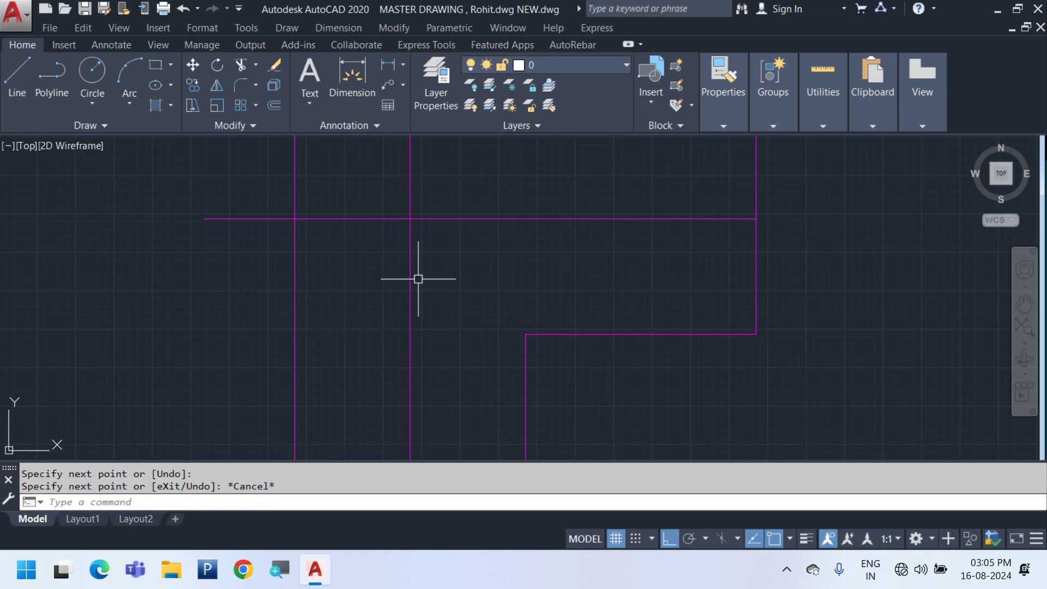
Draw a small circle centred on the intersection of the two centre lines
{"action": "type", "text": "c"}
{"action": "key", "text": "Return"}
{"action": "left_click", "coordinate": [417, 255]}
{"action": "left_click", "coordinate": [419, 231]}
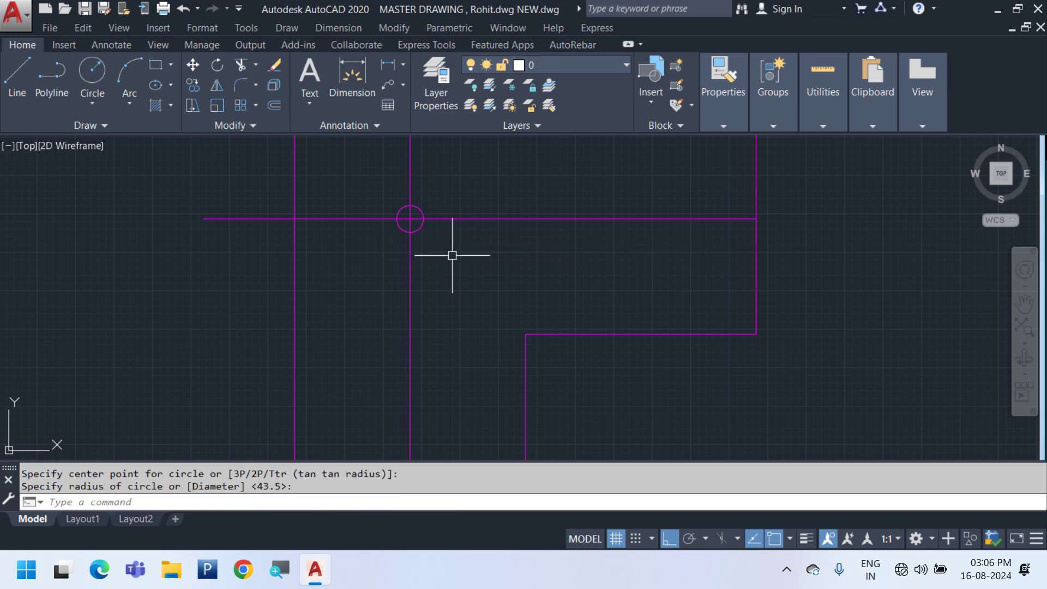
Trim the parts of both centre lines that lie outside the small circle
{"action": "middle_click_drag", "start_coordinate": [452, 253], "coordinate": [460, 298]}
{"action": "type", "text": "tr"}
{"action": "key", "text": "Return"}
{"action": "key", "text": "Return"}
{"action": "left_click", "coordinate": [492, 306]}
{"action": "left_click", "coordinate": [482, 223]}
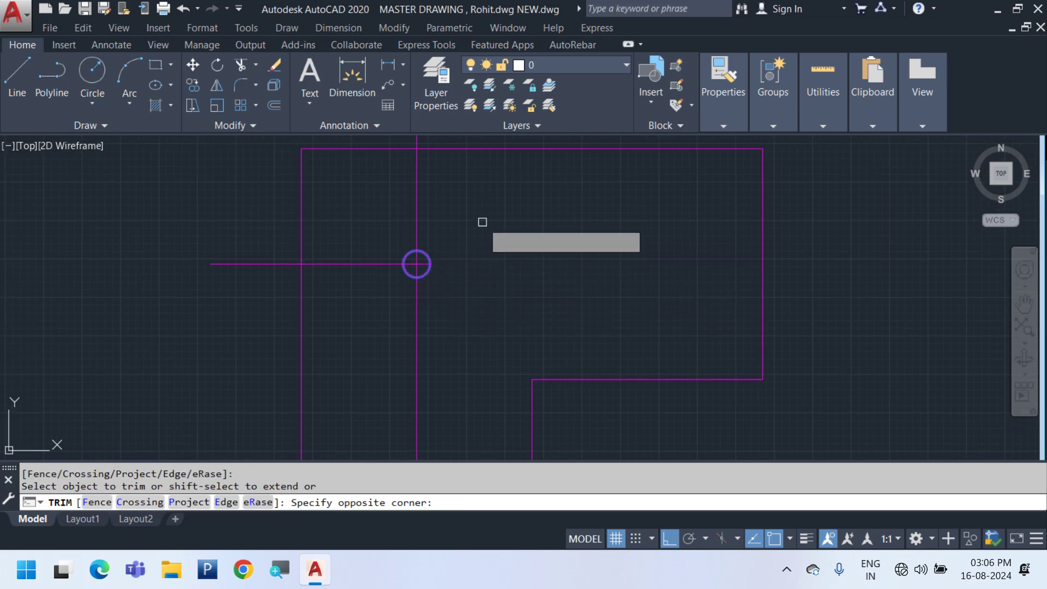
{"action": "left_click", "coordinate": [435, 208]}
{"action": "left_click", "coordinate": [387, 201]}
{"action": "left_click", "coordinate": [359, 279]}
{"action": "left_click", "coordinate": [353, 257]}
{"action": "left_click", "coordinate": [437, 371]}
{"action": "left_click", "coordinate": [411, 367]}
{"action": "key", "text": "Escape"}
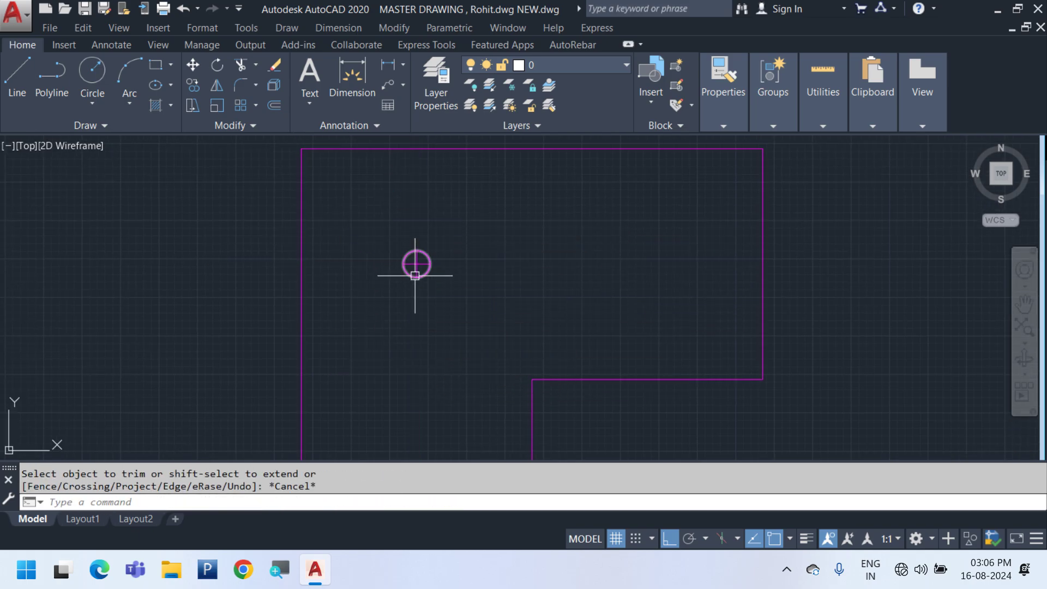
Delete the small circle around the centre cross
{"action": "key", "text": "Delete"}
{"action": "scroll", "coordinate": [531, 327], "scroll_direction": "down", "scroll_amount": 8}
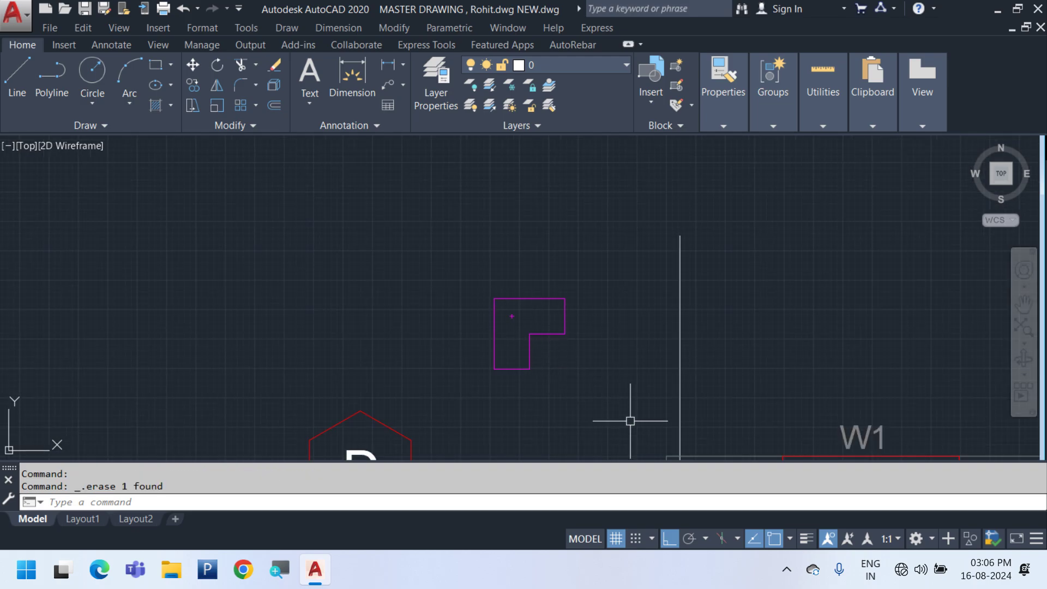
{"action": "left_click", "coordinate": [617, 415]}
{"action": "key", "text": "Escape"}
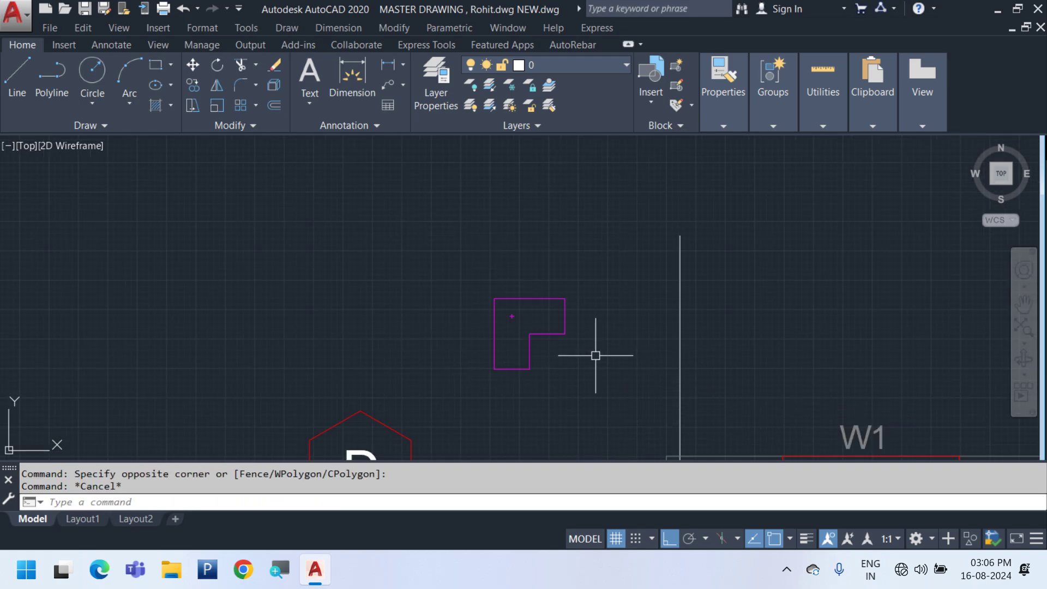
Hatch the inside of the L-shaped outline with the AR-CONC pattern
{"action": "type", "text": "H"}
{"action": "key", "text": "Return"}
{"action": "scroll", "coordinate": [578, 327], "scroll_direction": "up", "scroll_amount": 4}
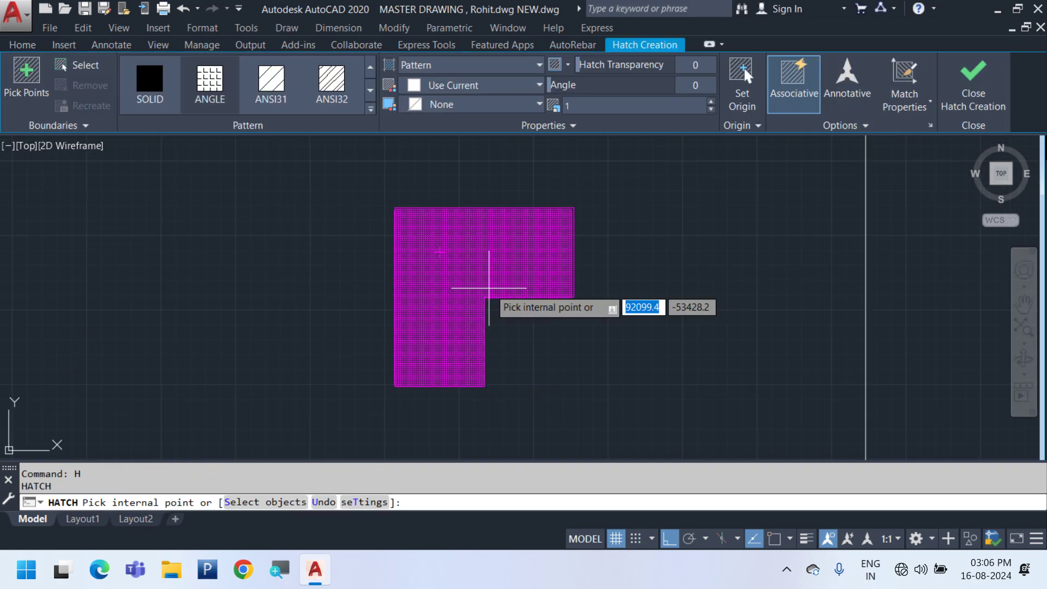
{"action": "left_click", "coordinate": [370, 108]}
{"action": "scroll", "coordinate": [339, 241], "scroll_direction": "down", "scroll_amount": 3}
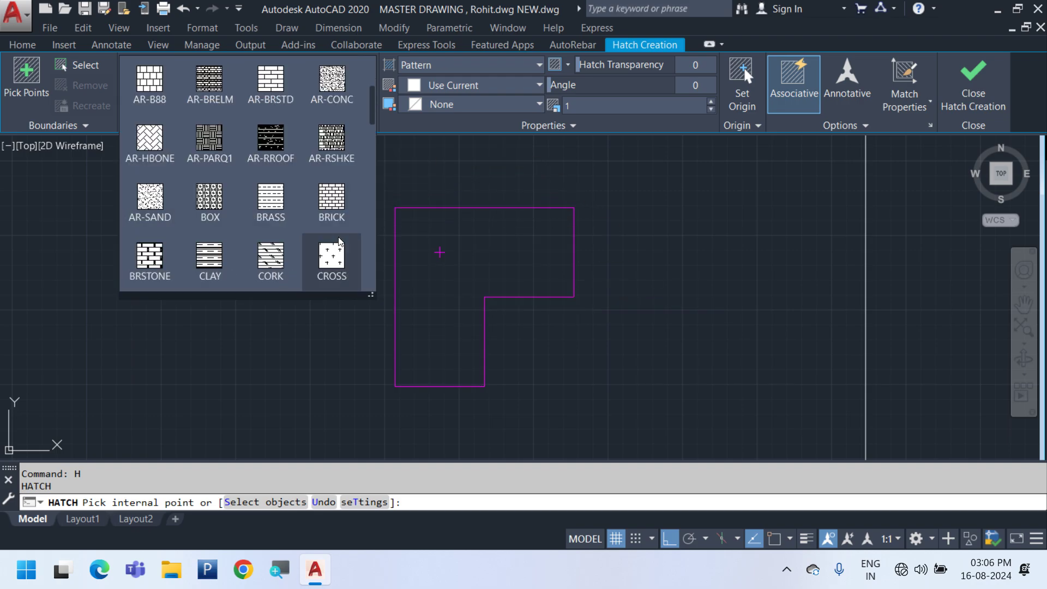
{"action": "left_click", "coordinate": [331, 82]}
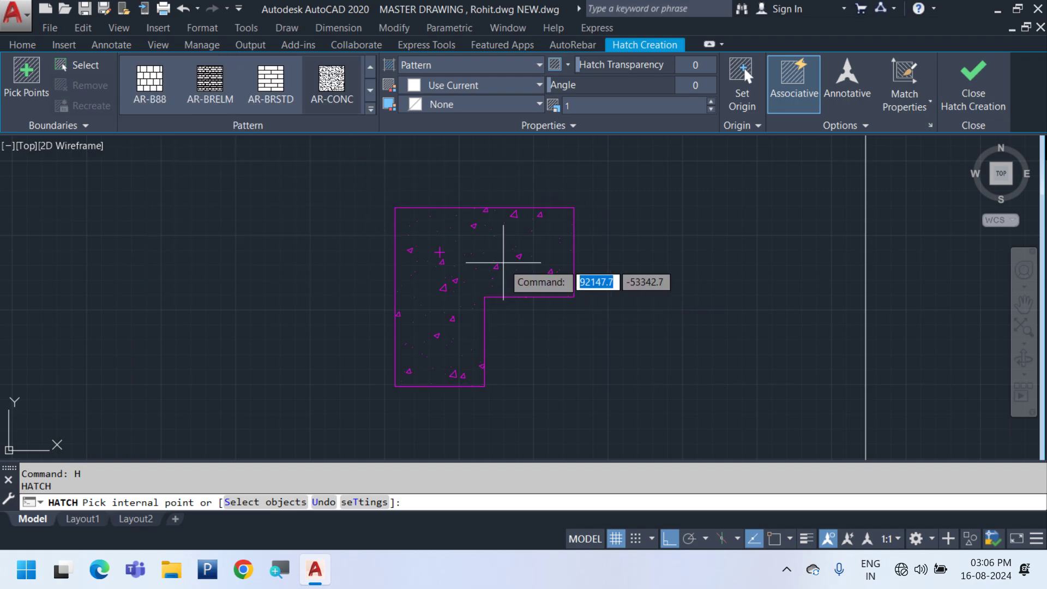
{"action": "left_click", "coordinate": [503, 285]}
{"action": "key", "text": "Return"}
{"action": "scroll", "coordinate": [499, 289], "scroll_direction": "down", "scroll_amount": 4}
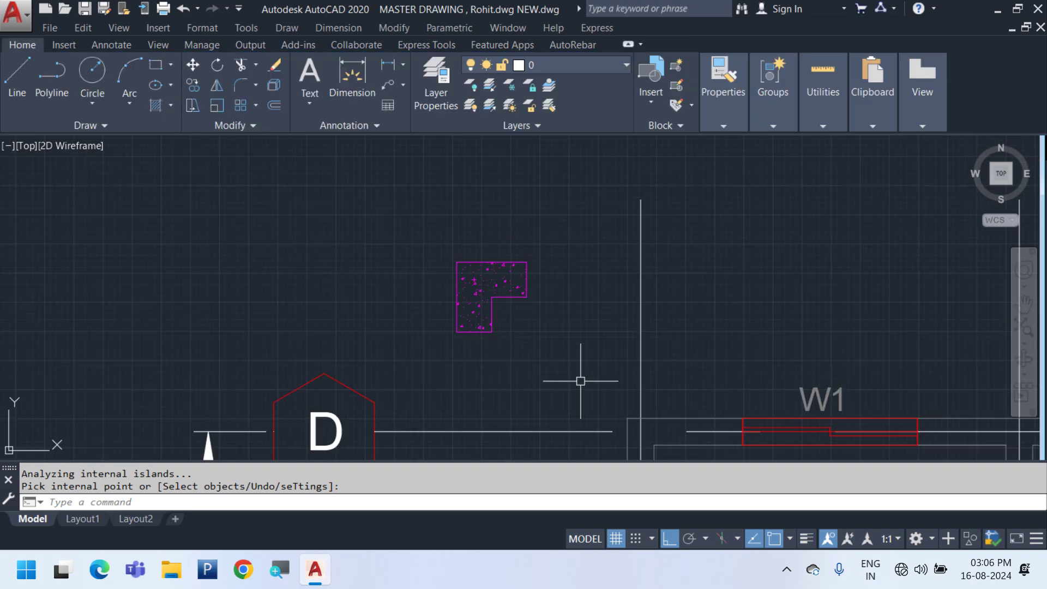
{"action": "left_click", "coordinate": [574, 360]}
{"action": "key", "text": "Escape"}
{"action": "key", "text": "Escape"}
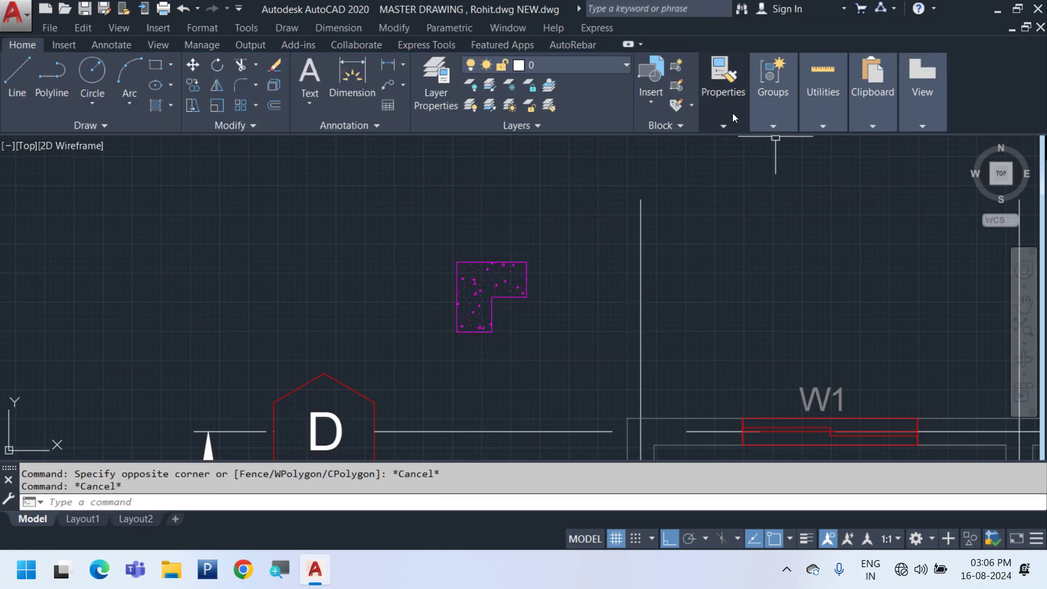
{"action": "left_click", "coordinate": [728, 111]}
{"action": "left_click", "coordinate": [797, 142]}
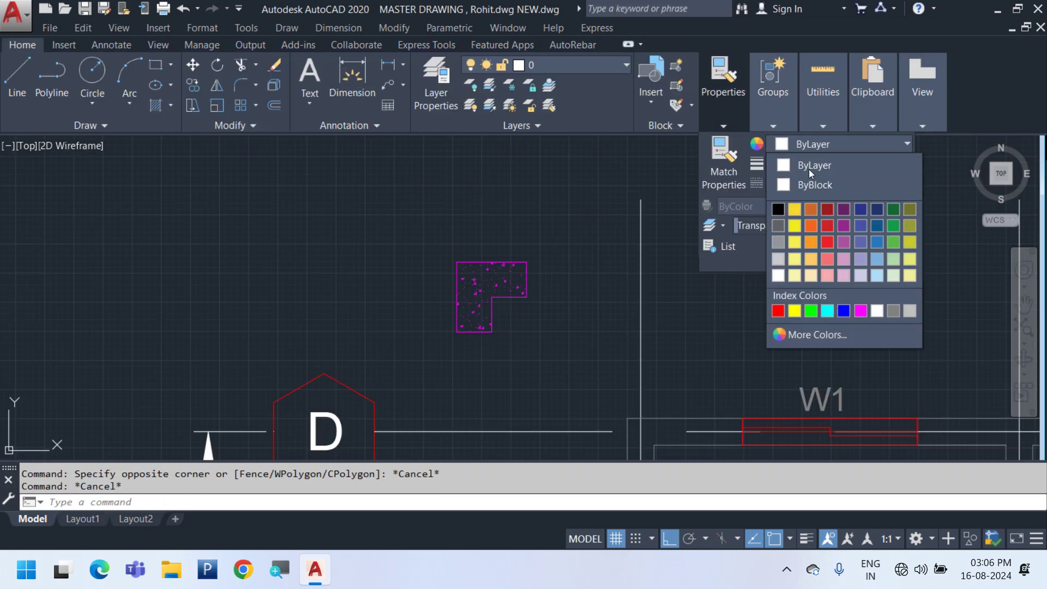
{"action": "key", "text": "Escape"}
Set the colour of the L-shaped outline, its hatch and centre mark to ByLayer
{"action": "left_click", "coordinate": [568, 362]}
{"action": "left_click", "coordinate": [432, 199]}
{"action": "left_click", "coordinate": [724, 106]}
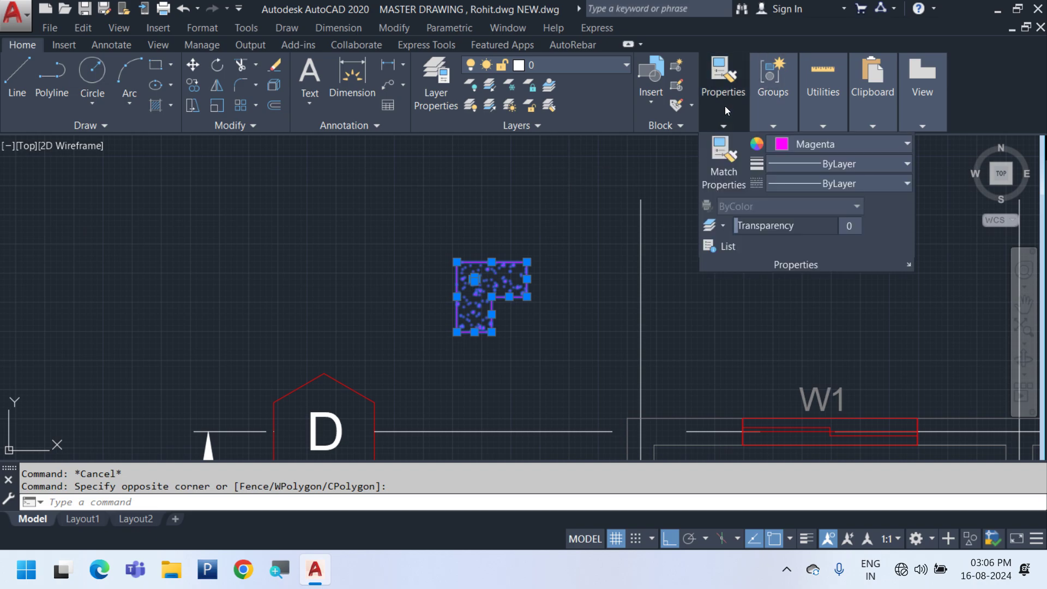
{"action": "left_click", "coordinate": [782, 145]}
{"action": "left_click", "coordinate": [833, 165]}
{"action": "key", "text": "Escape"}
Cut the whole hatched L-shape and paste it back as a block just above the line from grid bubble D
{"action": "left_click", "coordinate": [575, 361]}
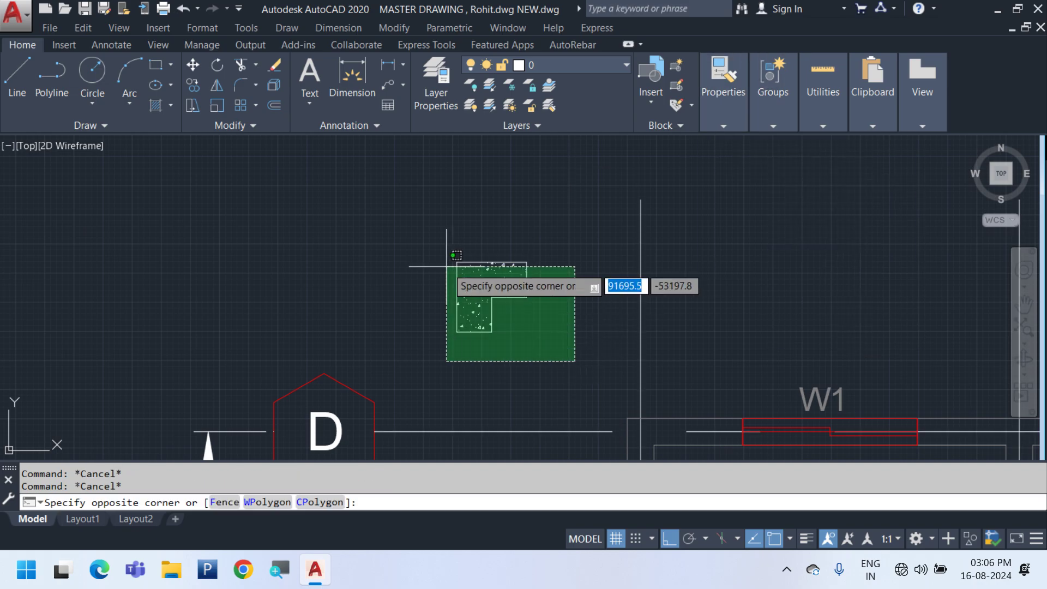
{"action": "left_click", "coordinate": [446, 267]}
{"action": "middle_click_drag", "start_coordinate": [542, 300], "coordinate": [505, 283]}
{"action": "key", "text": "ctrl+x"}
{"action": "key", "text": "ctrl+shift+v"}
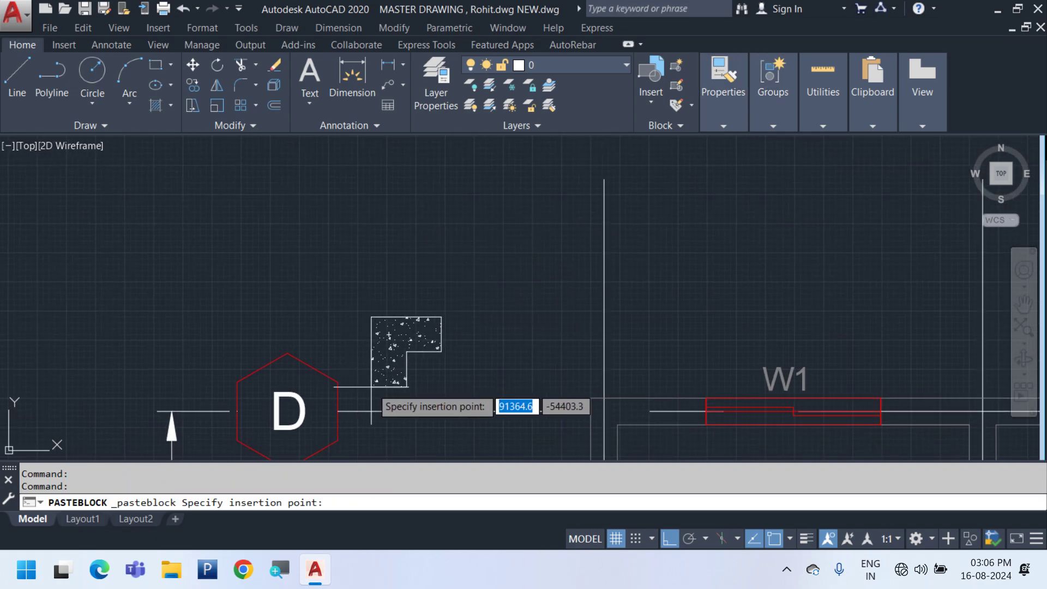
{"action": "left_click", "coordinate": [413, 361]}
Move the L-shaped block by its centre mark onto the grid intersection at room MB-01's outer corner on grid line D
{"action": "type", "text": "m"}
{"action": "key", "text": "Return"}
{"action": "scroll", "coordinate": [430, 305], "scroll_direction": "up", "scroll_amount": 10}
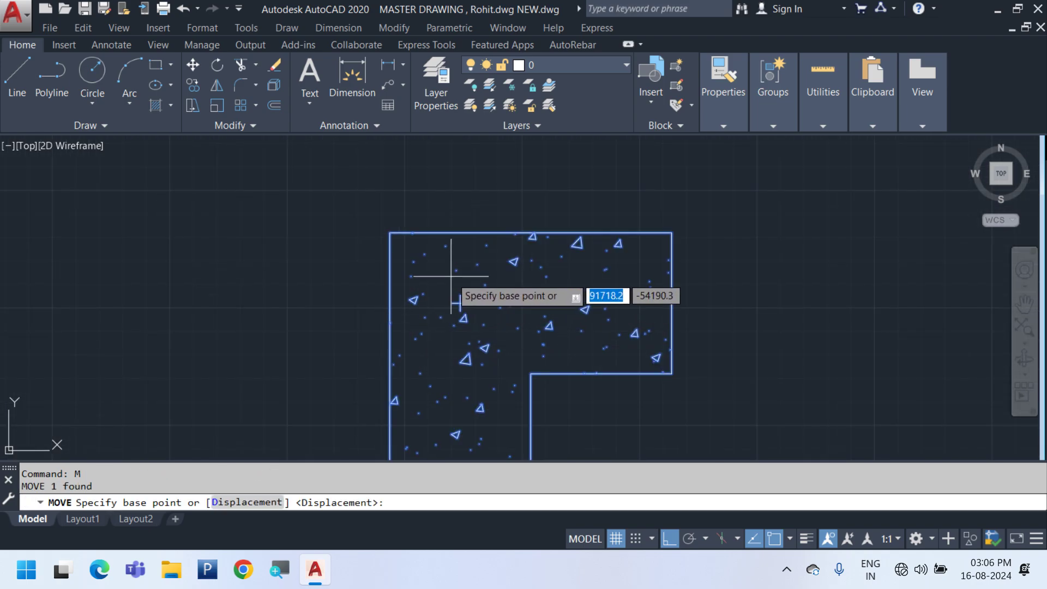
{"action": "left_click", "coordinate": [431, 299]}
{"action": "scroll", "coordinate": [346, 293], "scroll_direction": "down", "scroll_amount": 8}
{"action": "scroll", "coordinate": [542, 362], "scroll_direction": "up", "scroll_amount": 10}
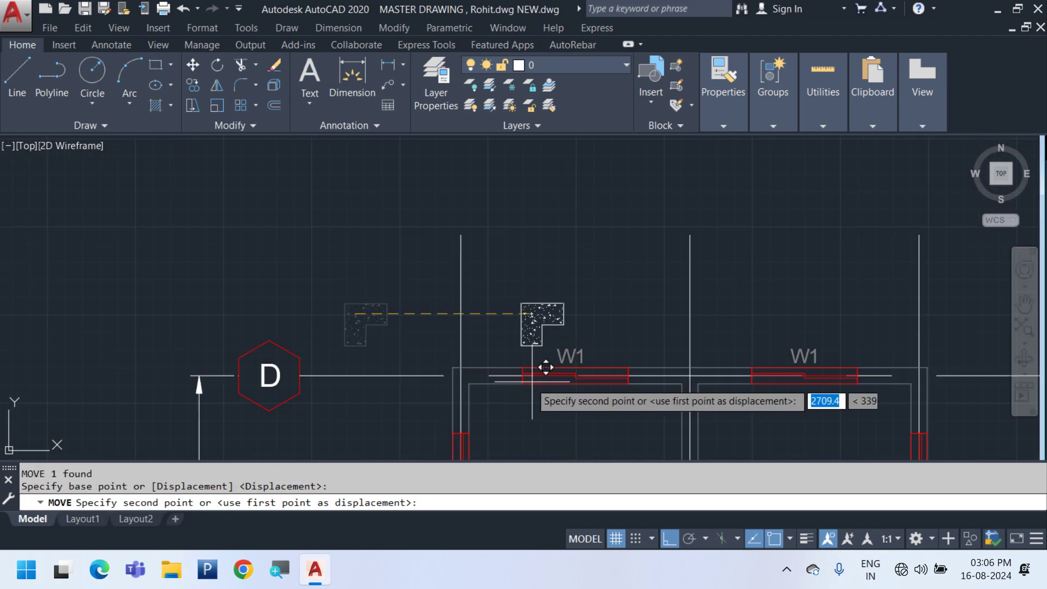
{"action": "scroll", "coordinate": [382, 329], "scroll_direction": "down", "scroll_amount": 5}
{"action": "scroll", "coordinate": [385, 328], "scroll_direction": "up", "scroll_amount": 6}
{"action": "left_click", "coordinate": [428, 273]}
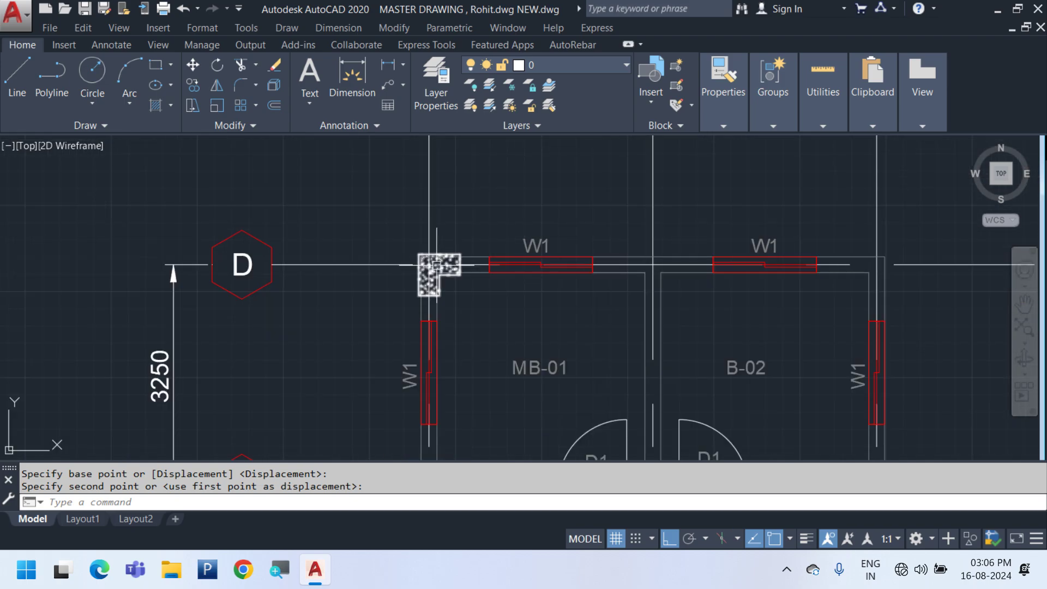
Paste a copy of the L-shaped column block in the empty area above grid line D, outside the plan
{"action": "scroll", "coordinate": [429, 295], "scroll_direction": "up", "scroll_amount": 5}
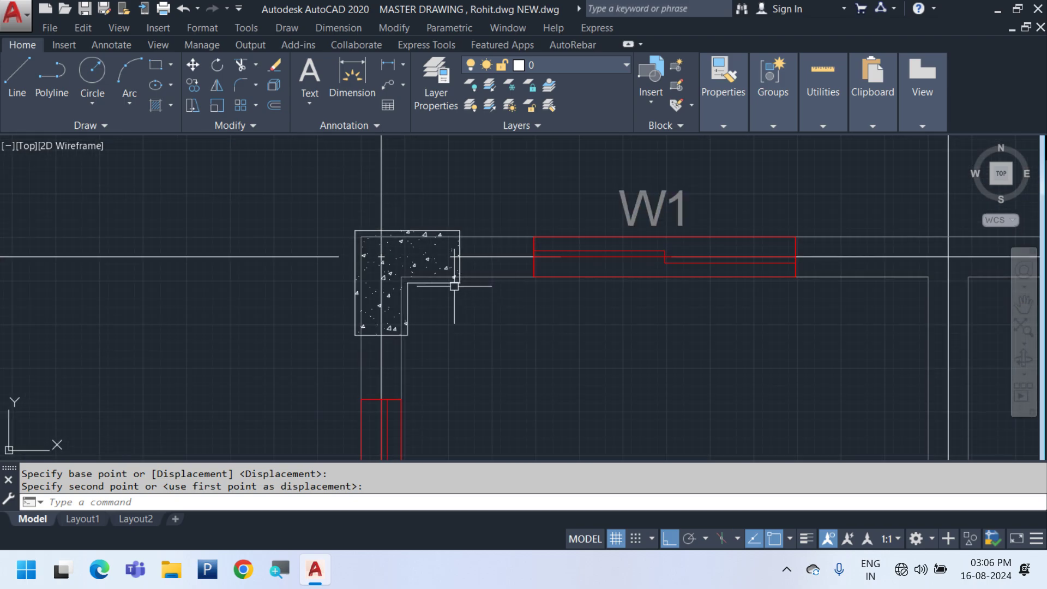
{"action": "left_click", "coordinate": [454, 286]}
{"action": "key", "text": "ctrl+v"}
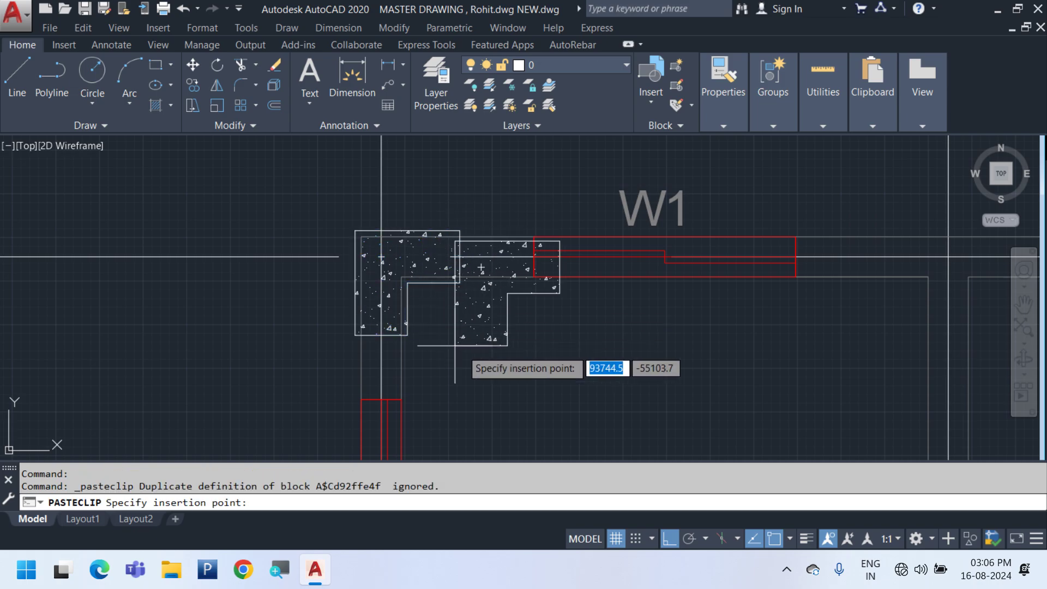
{"action": "scroll", "coordinate": [472, 353], "scroll_direction": "down", "scroll_amount": 2}
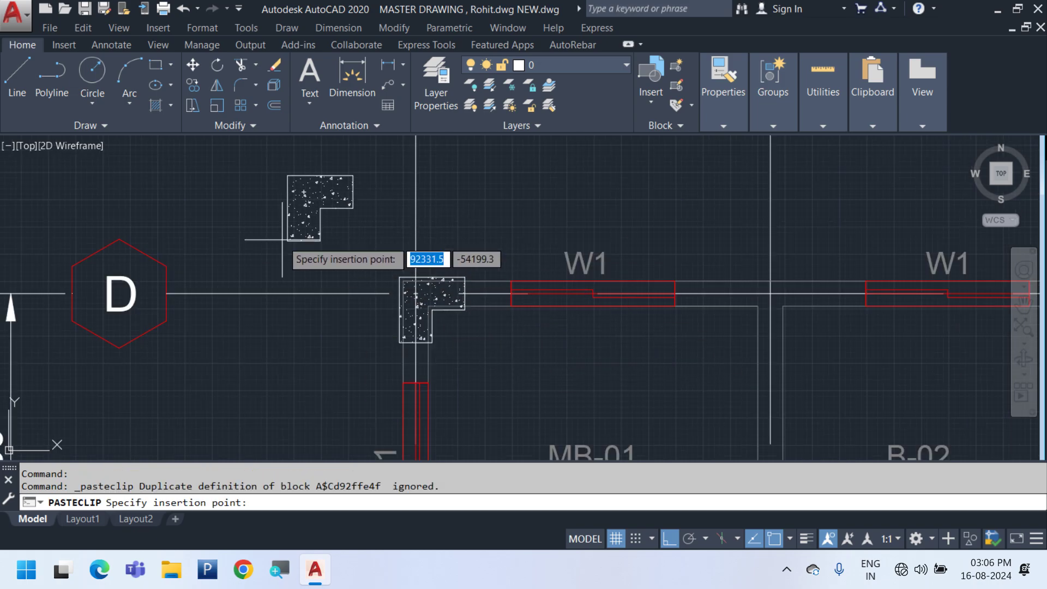
{"action": "left_click", "coordinate": [283, 191]}
Draw a wipeout through all six corners of the copied L-shaped block
{"action": "scroll", "coordinate": [400, 309], "scroll_direction": "up", "scroll_amount": 4}
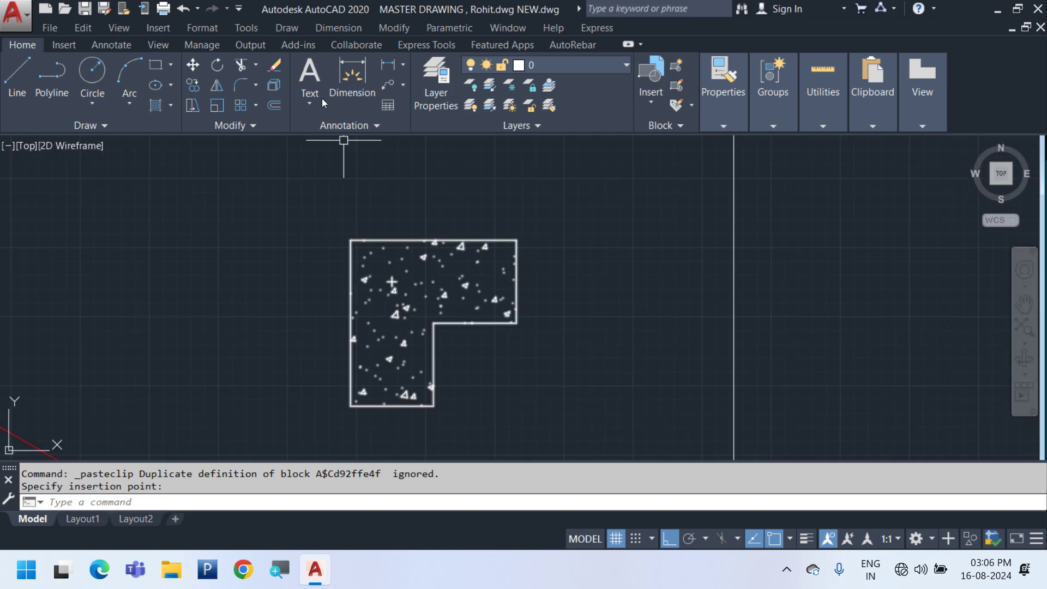
{"action": "left_click", "coordinate": [287, 27]}
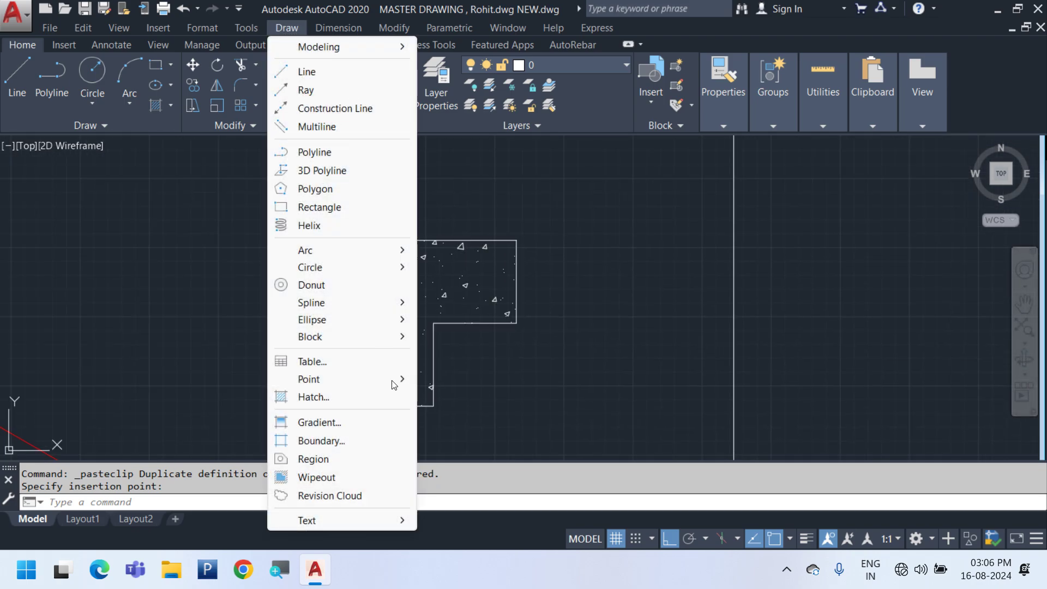
{"action": "left_click", "coordinate": [384, 478]}
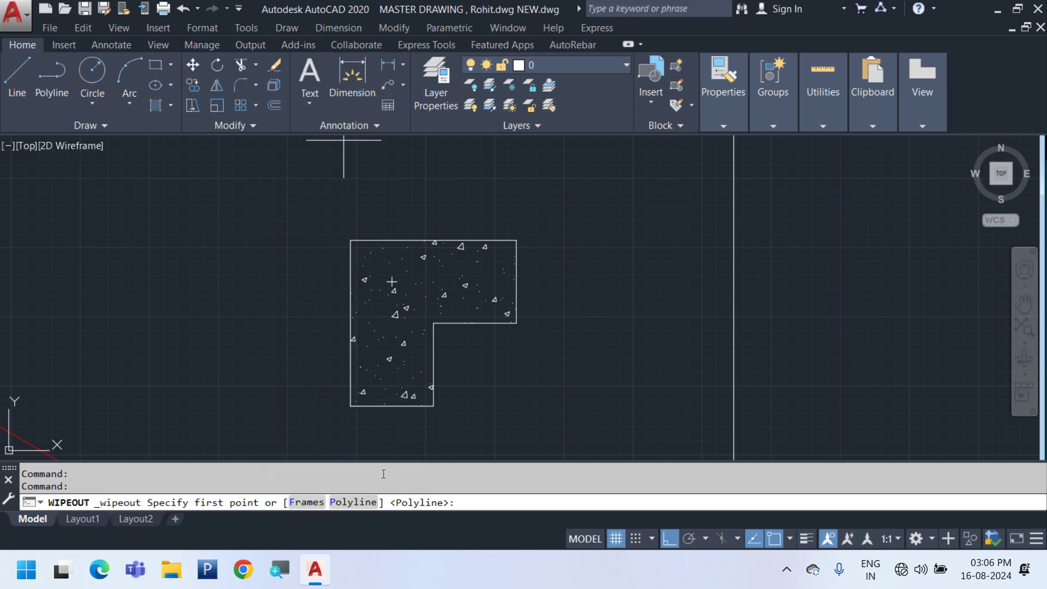
{"action": "left_click", "coordinate": [349, 406]}
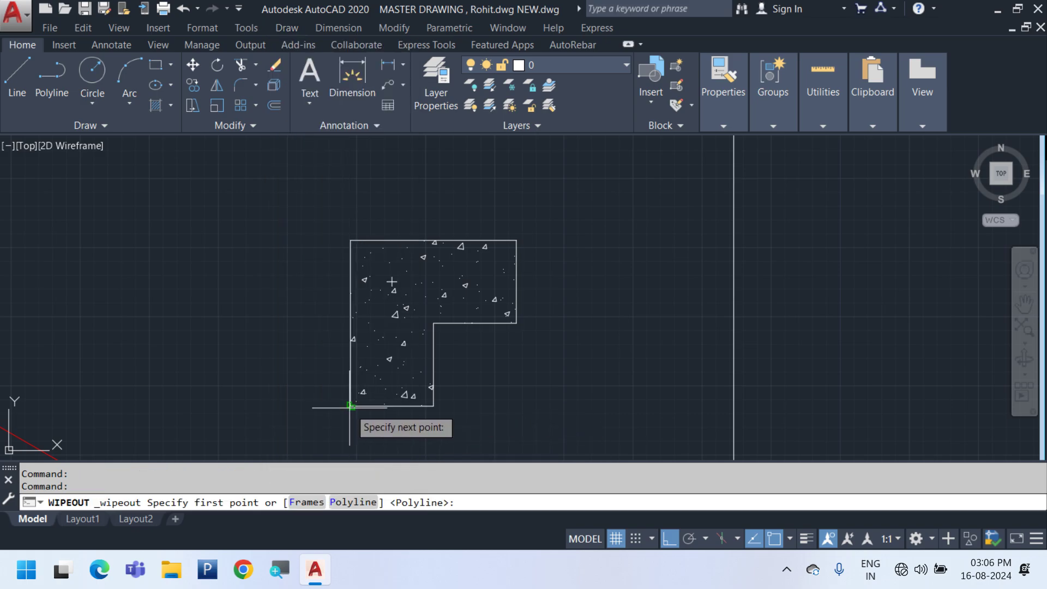
{"action": "left_click", "coordinate": [350, 240]}
{"action": "left_click", "coordinate": [516, 240]}
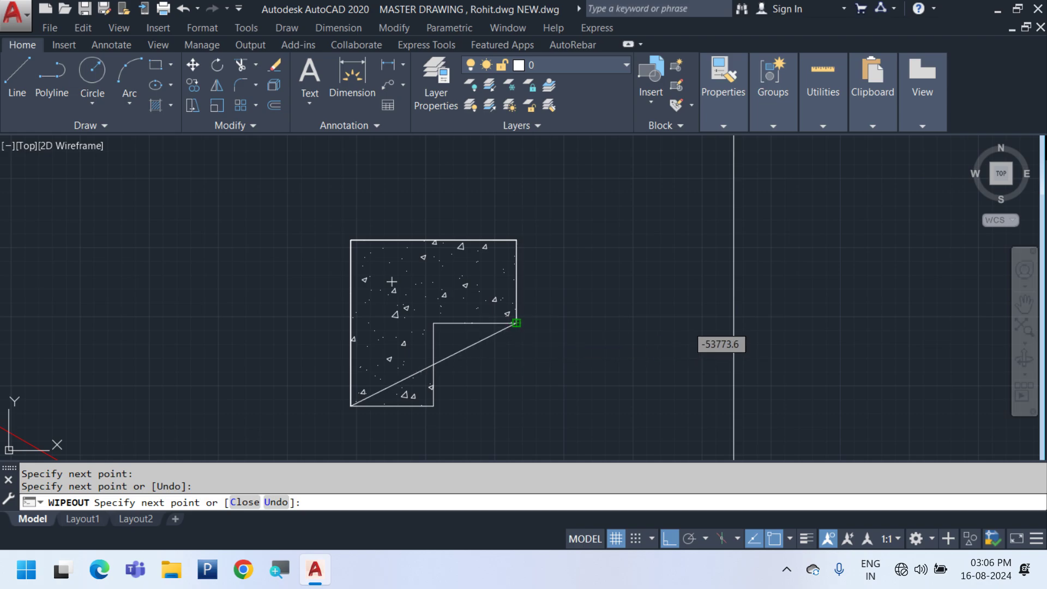
{"action": "left_click", "coordinate": [516, 323]}
{"action": "left_click", "coordinate": [433, 323]}
{"action": "left_click", "coordinate": [434, 406]}
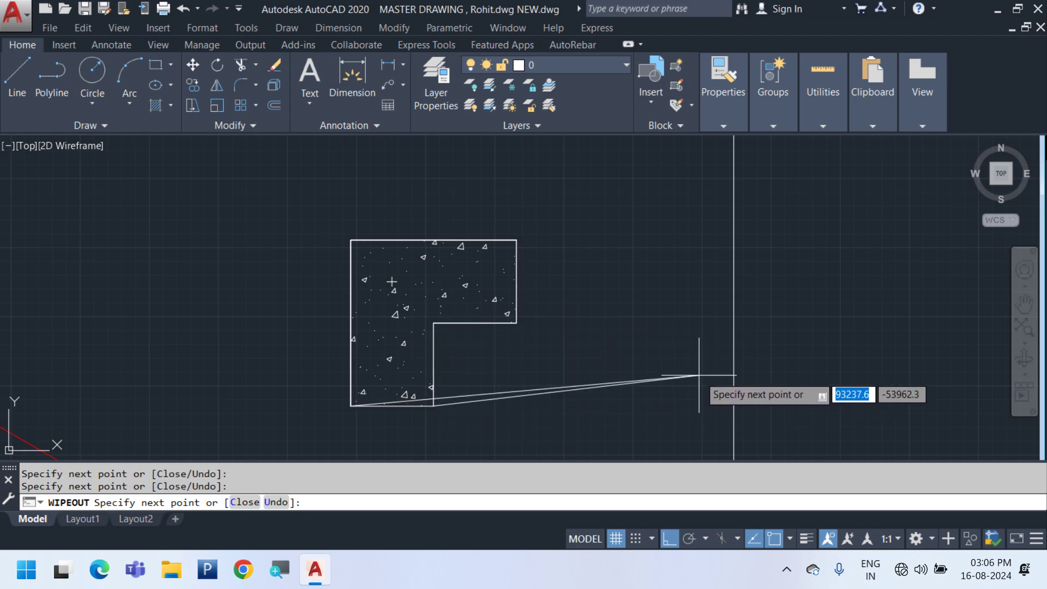
{"action": "key", "text": "Return"}
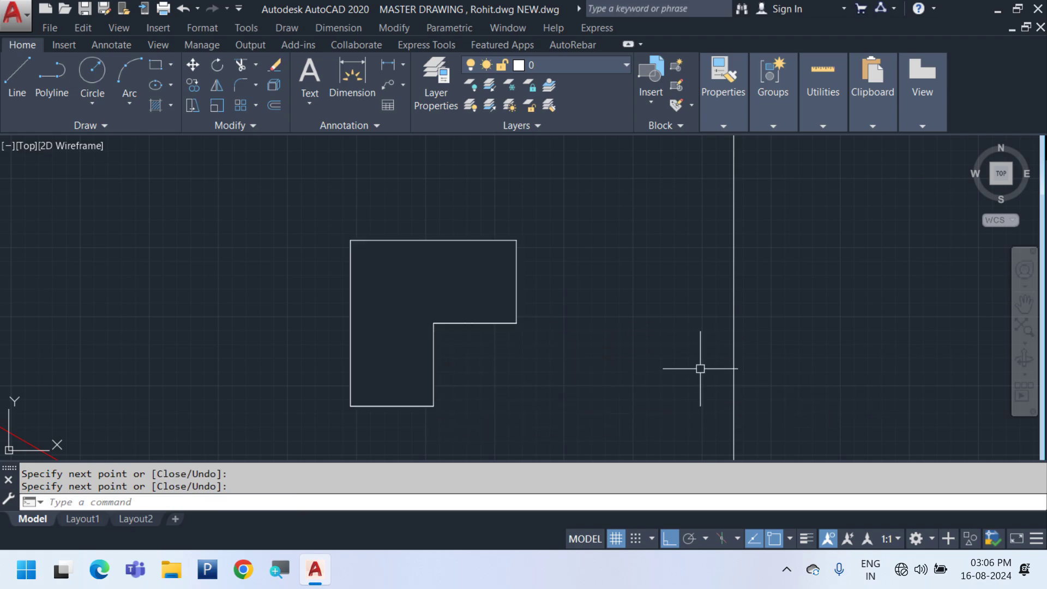
Send the L-shaped wipeout to the back of the draw order
{"action": "left_click", "coordinate": [511, 323]}
{"action": "right_click", "coordinate": [511, 323]}
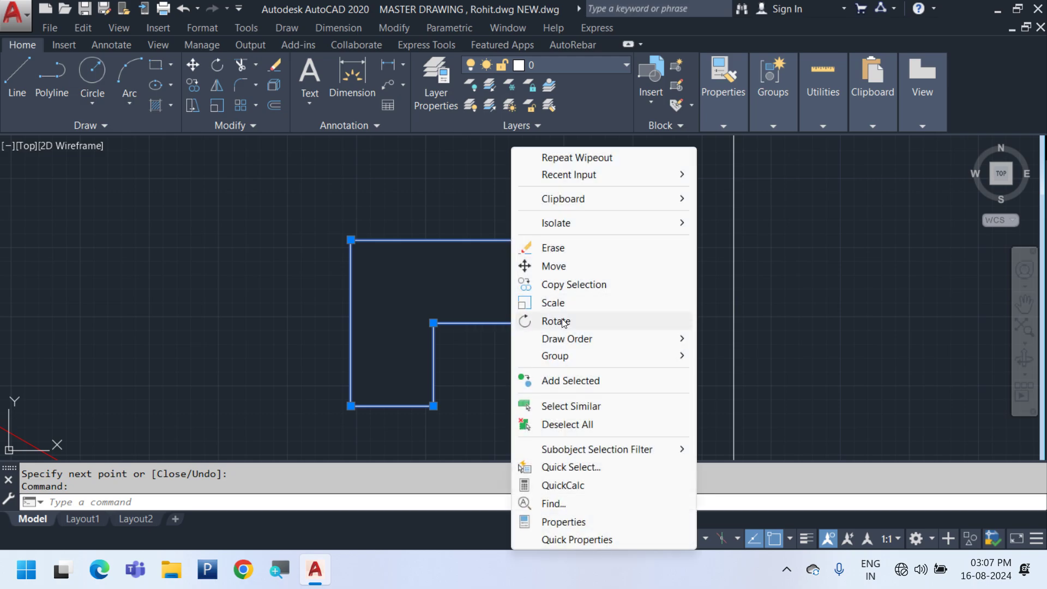
{"action": "mouse_move", "coordinate": [578, 339]}
{"action": "left_click", "coordinate": [753, 358]}
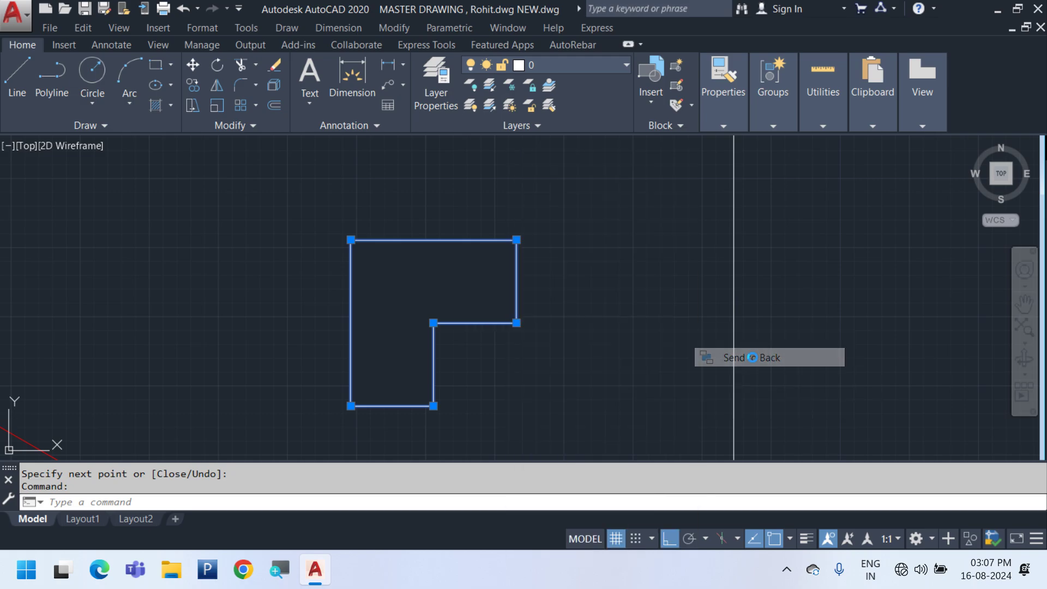
Open the L-shaped block copy outside the plan for in-place editing with all nested objects selected automatically
{"action": "scroll", "coordinate": [539, 295], "scroll_direction": "up", "scroll_amount": 6}
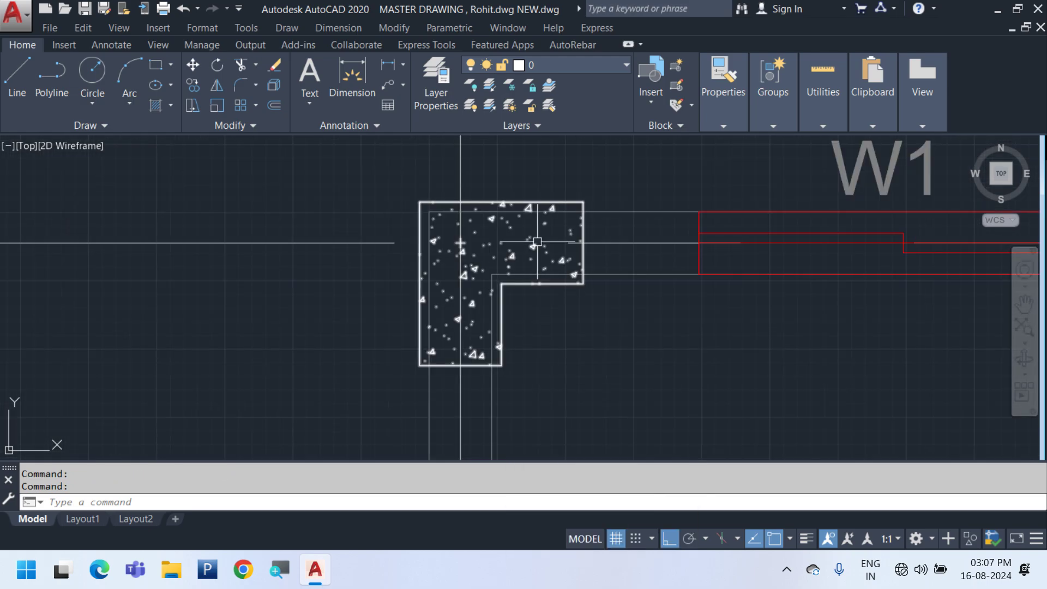
{"action": "middle_click_drag", "start_coordinate": [466, 205], "coordinate": [648, 359]}
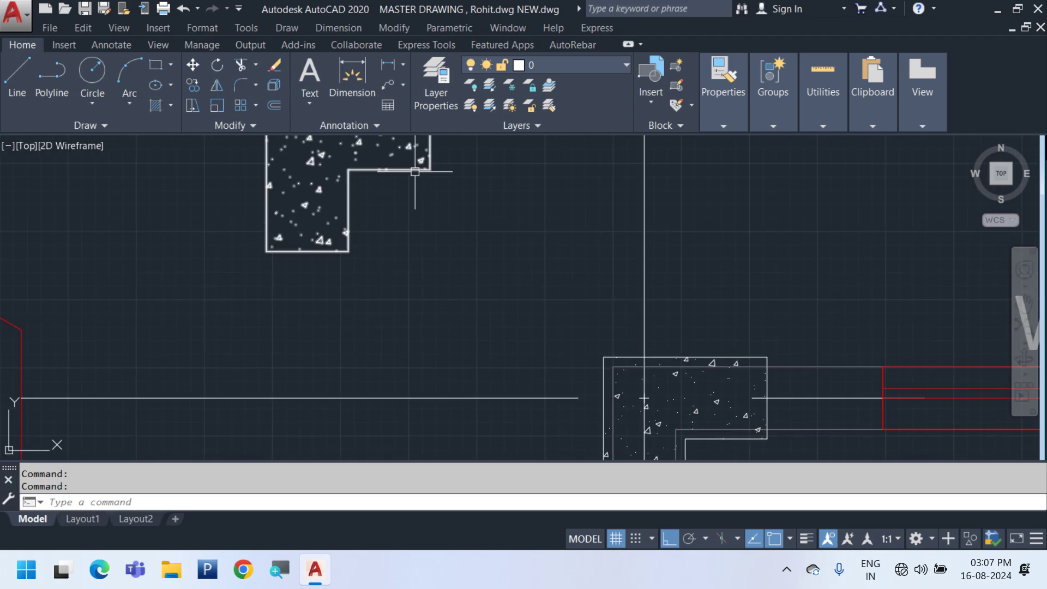
{"action": "left_click", "coordinate": [416, 170]}
{"action": "middle_click_drag", "start_coordinate": [486, 273], "coordinate": [534, 356]}
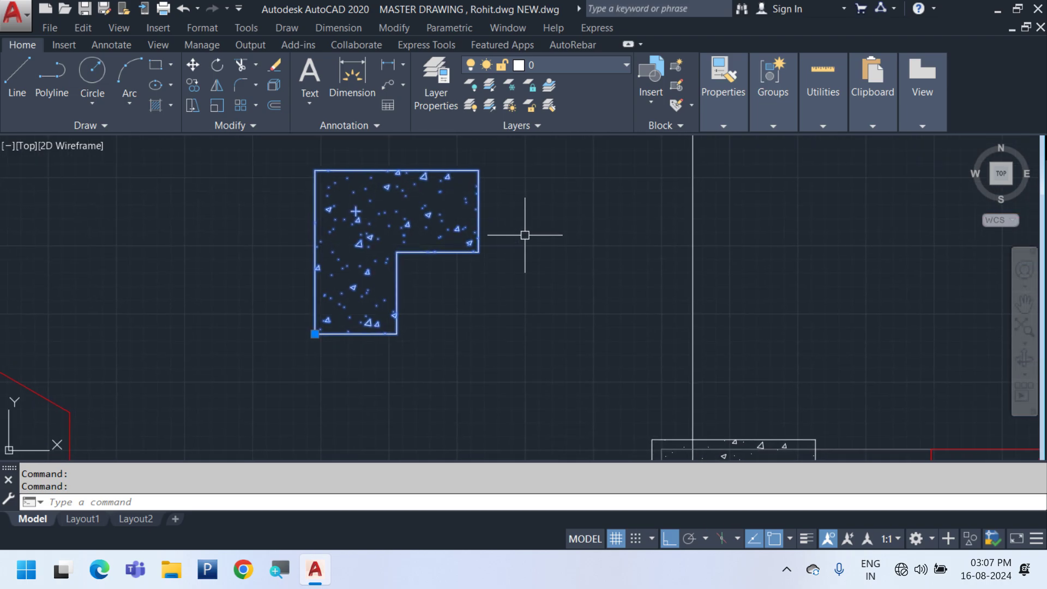
{"action": "right_click", "coordinate": [543, 214]}
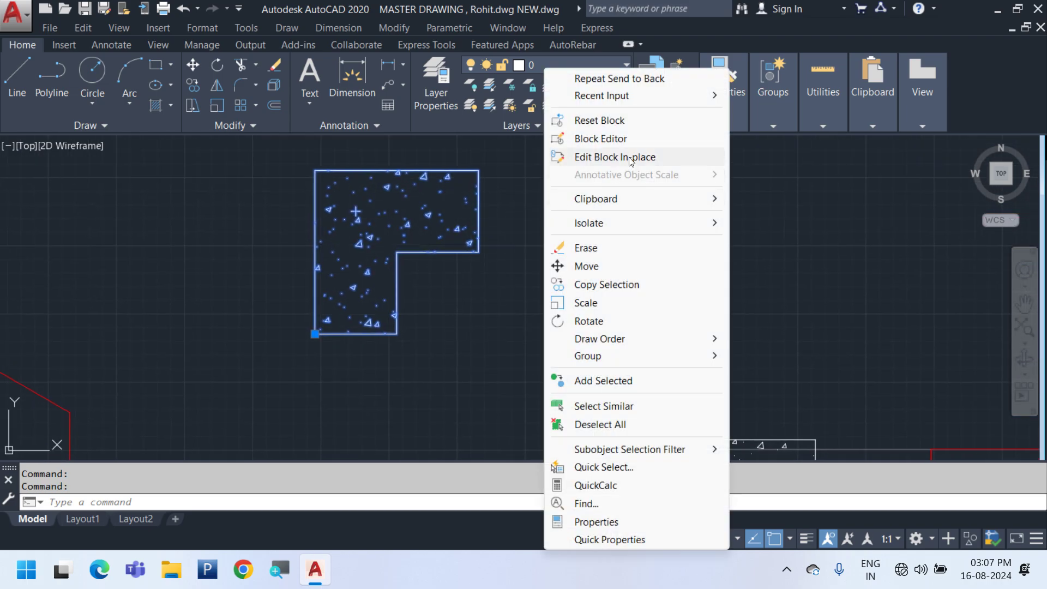
{"action": "left_click", "coordinate": [631, 159]}
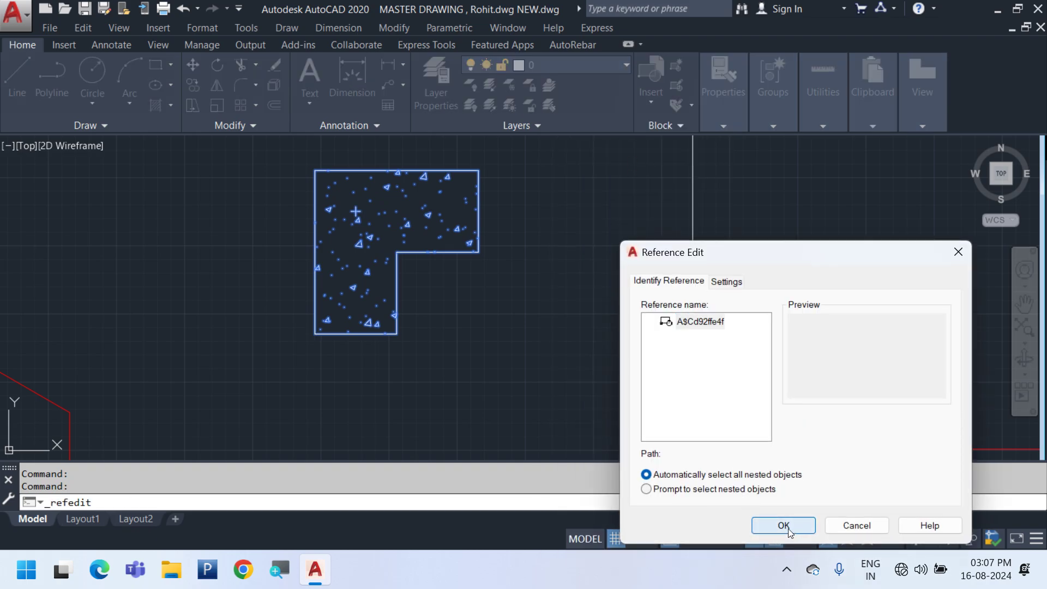
{"action": "left_click", "coordinate": [784, 525]}
Add the wipeout to the L-shaped block's working set and save the reference edits
{"action": "left_click", "coordinate": [538, 387]}
{"action": "left_click", "coordinate": [235, 135]}
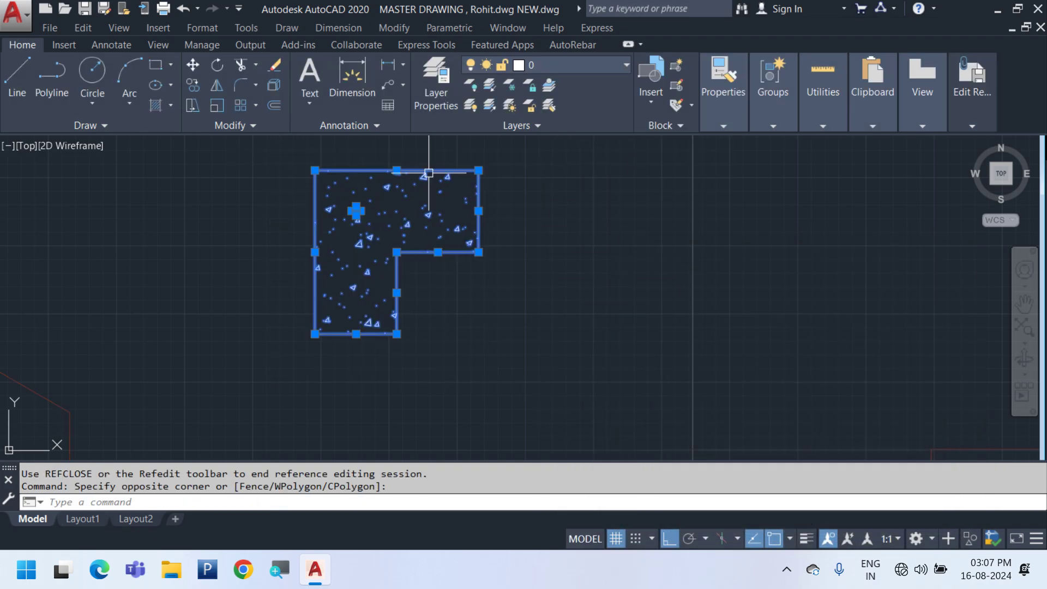
{"action": "mouse_move", "coordinate": [978, 109]}
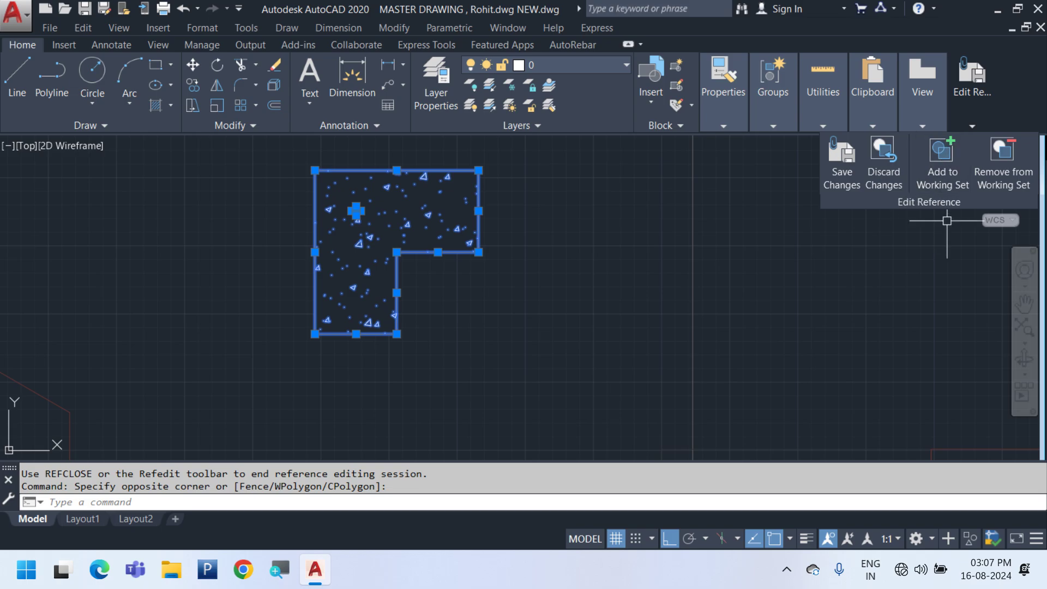
{"action": "left_click", "coordinate": [947, 186]}
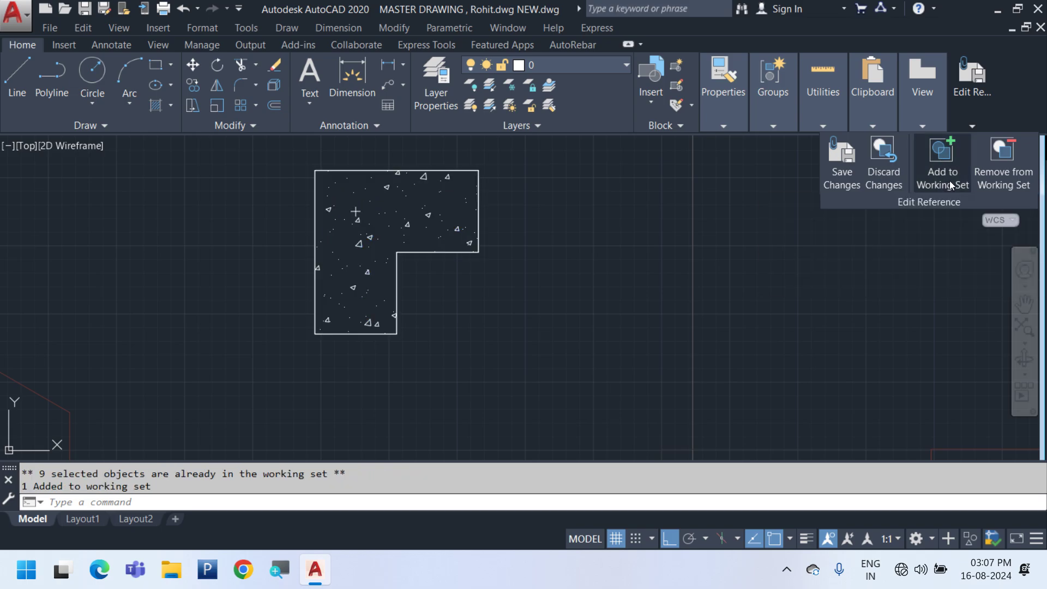
{"action": "mouse_move", "coordinate": [964, 93]}
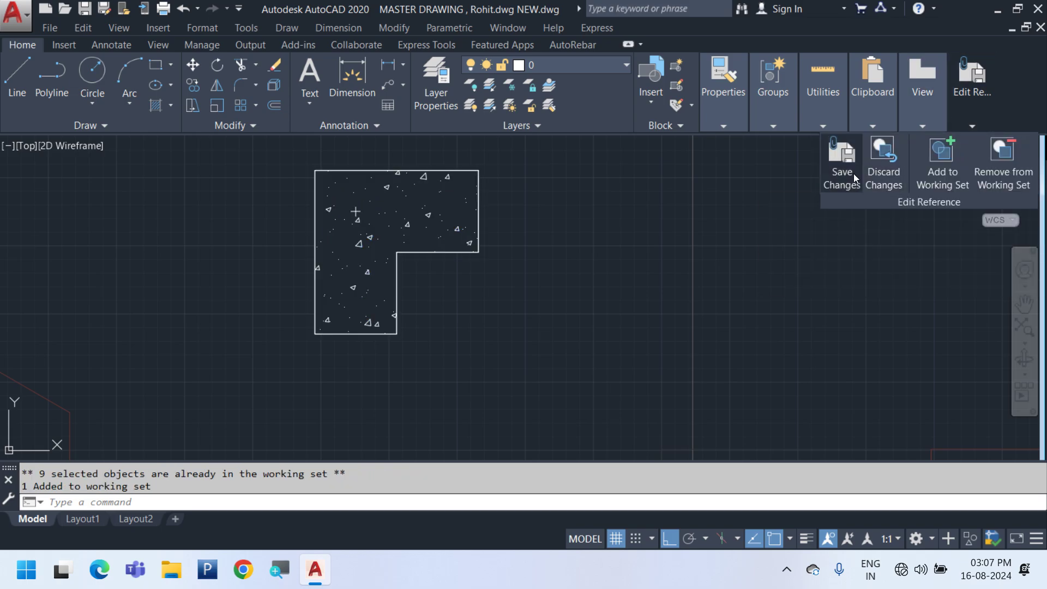
{"action": "left_click", "coordinate": [841, 166]}
{"action": "left_click", "coordinate": [520, 332]}
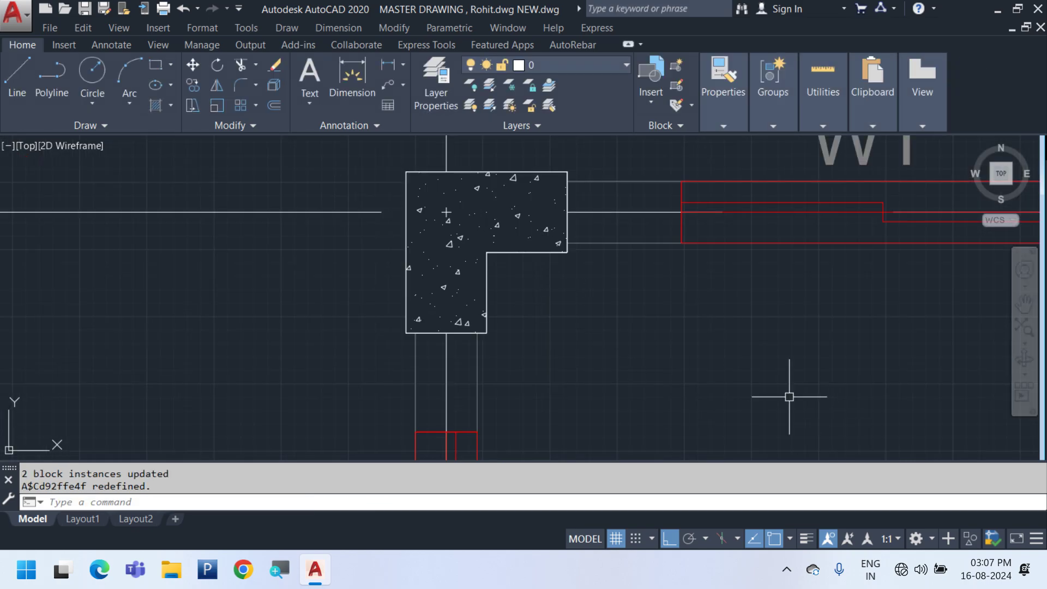
Try moving the corner column block horizontally away from its grid intersection, and undo the move
{"action": "left_click", "coordinate": [532, 254]}
{"action": "type", "text": "m"}
{"action": "key", "text": "Return"}
{"action": "left_click", "coordinate": [691, 313]}
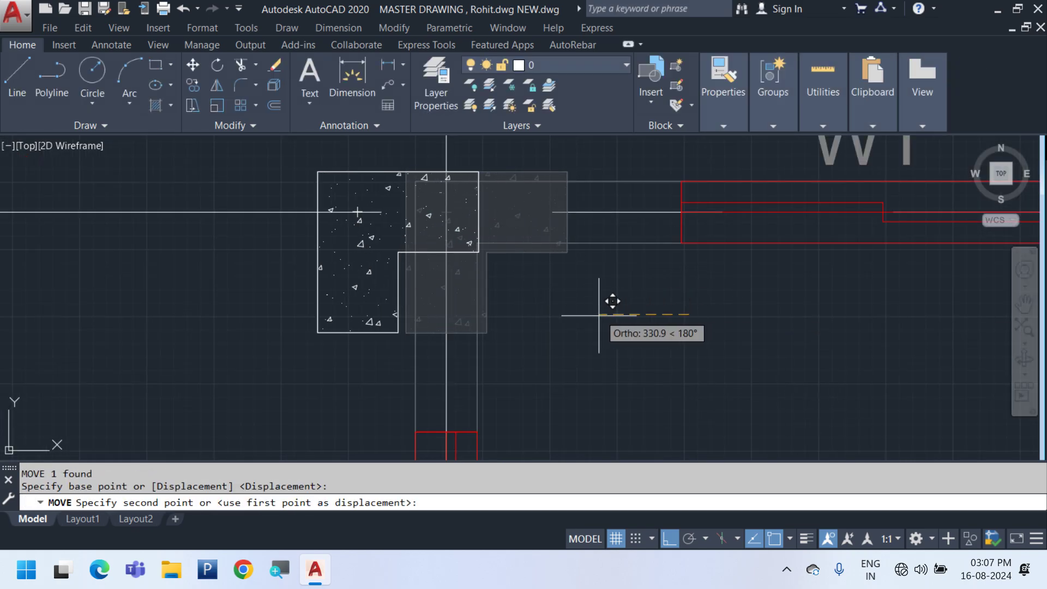
{"action": "left_click", "coordinate": [602, 316]}
{"action": "key", "text": "ctrl+z"}
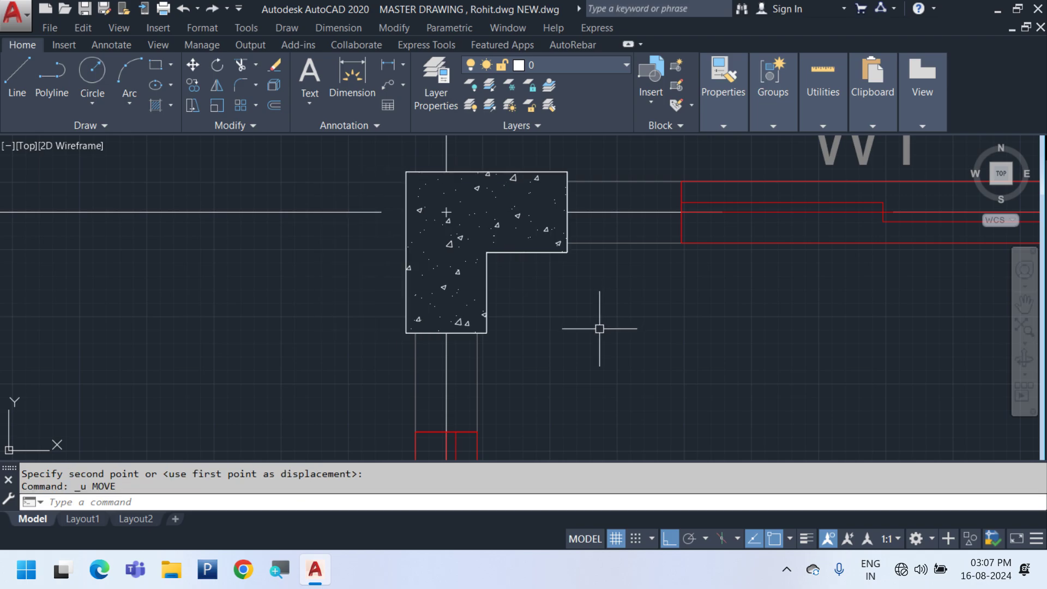
Mirror the corner column block about the vertical grid line between MB-01 and B-02, keeping the original
{"action": "scroll", "coordinate": [485, 284], "scroll_direction": "down", "scroll_amount": 3}
{"action": "left_click", "coordinate": [473, 256]}
{"action": "mouse_move", "coordinate": [555, 298]}
{"action": "middle_mouse_down"}
{"action": "mouse_move", "coordinate": [458, 316]}
{"action": "mouse_move", "coordinate": [207, 314]}
{"action": "middle_mouse_up"}
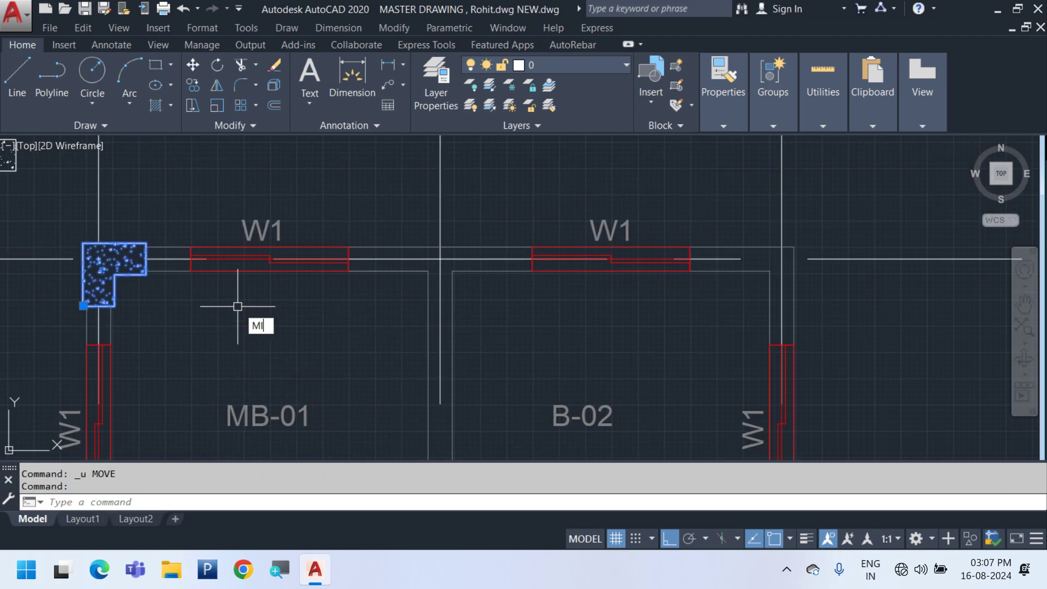
{"action": "key", "text": "Return"}
{"action": "left_click", "coordinate": [442, 293]}
{"action": "left_click", "coordinate": [487, 200]}
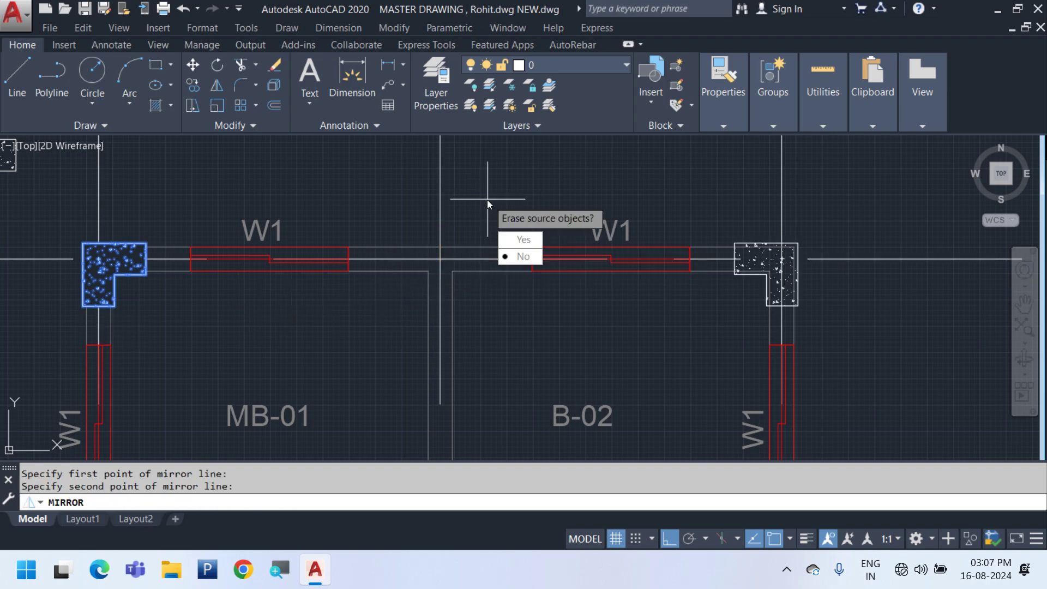
{"action": "key", "text": "Return"}
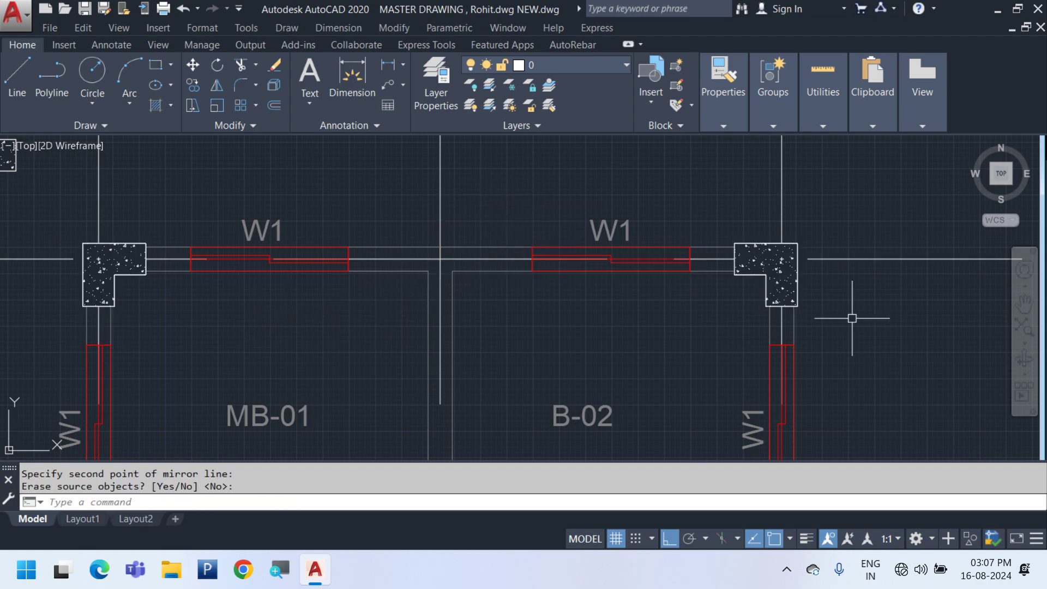
Send the mirrored column block at the B-02 outer corner to the back of the draw order
{"action": "left_click", "coordinate": [800, 284]}
{"action": "right_click", "coordinate": [800, 284]}
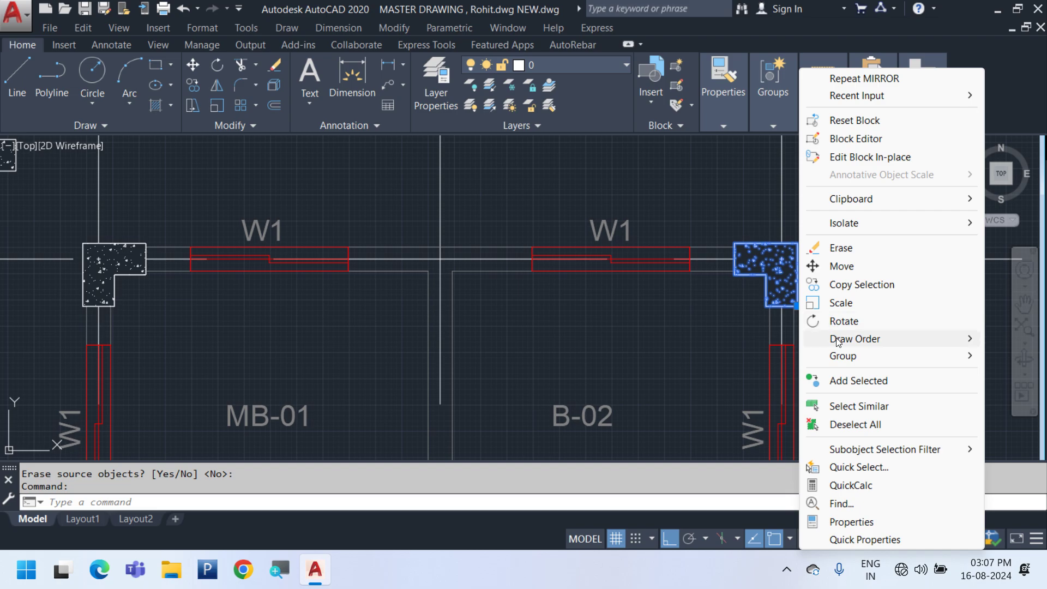
{"action": "mouse_move", "coordinate": [843, 339]}
{"action": "left_click", "coordinate": [751, 365]}
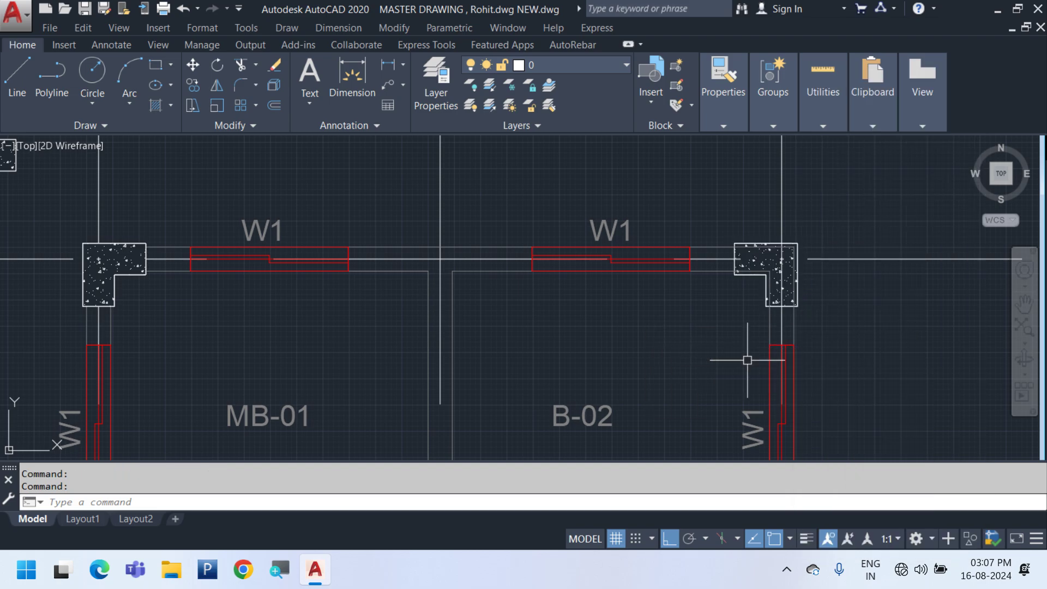
Bring the mirrored column block at the B-02 outer corner to the front of the draw order
{"action": "left_click", "coordinate": [799, 293]}
{"action": "right_click", "coordinate": [799, 293]}
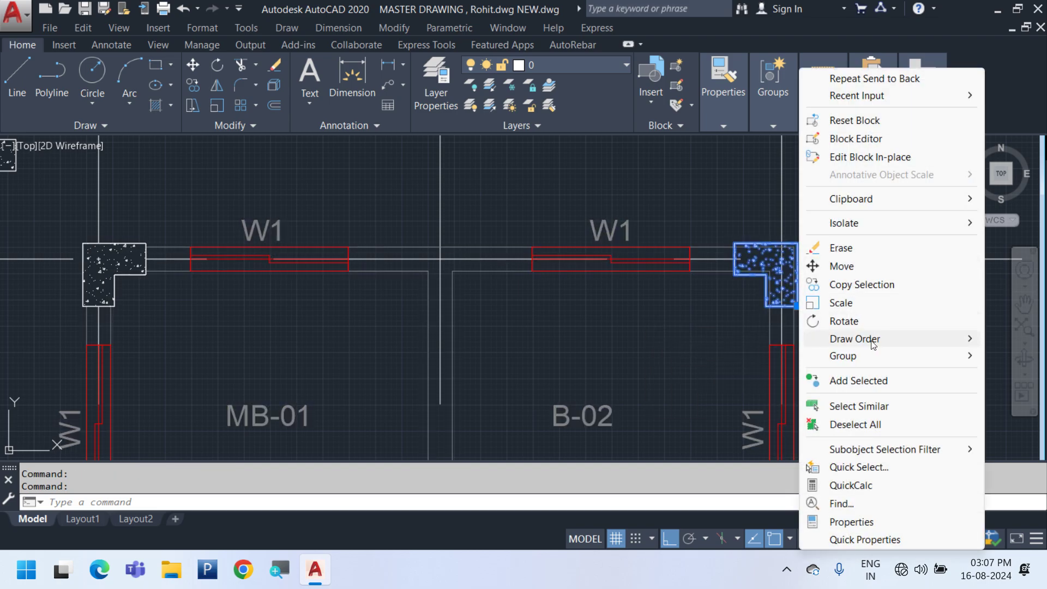
{"action": "mouse_move", "coordinate": [869, 342]}
{"action": "left_click", "coordinate": [739, 344]}
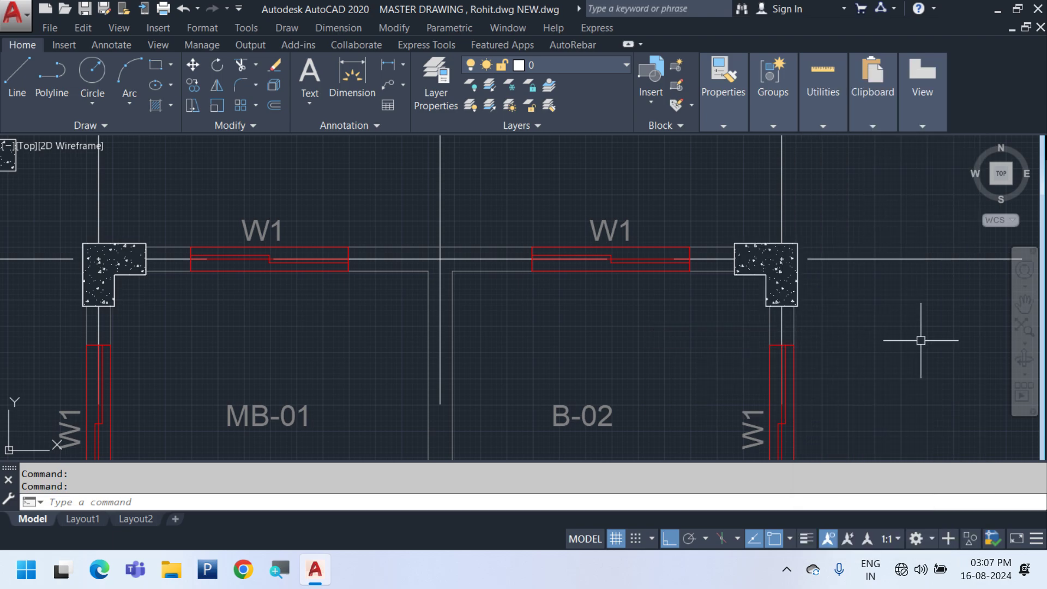
Mirror both column blocks on grid line D about a horizontal line through the kitchen window's midpoint, keeping the originals
{"action": "left_click", "coordinate": [144, 273]}
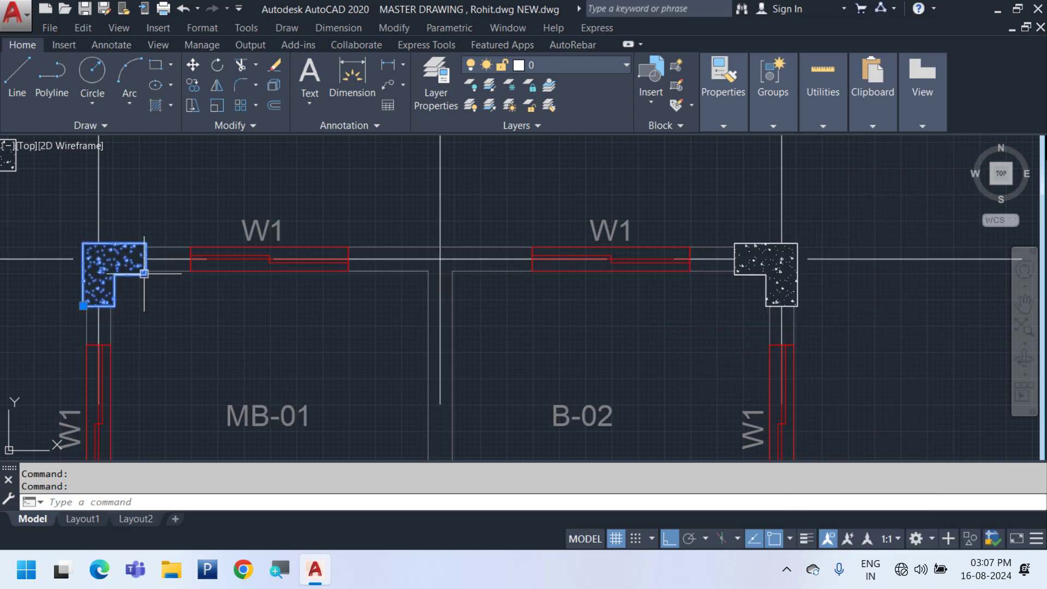
{"action": "left_click", "coordinate": [758, 241]}
{"action": "scroll", "coordinate": [757, 243], "scroll_direction": "down", "scroll_amount": 5}
{"action": "type", "text": "MI"}
{"action": "key", "text": "Return"}
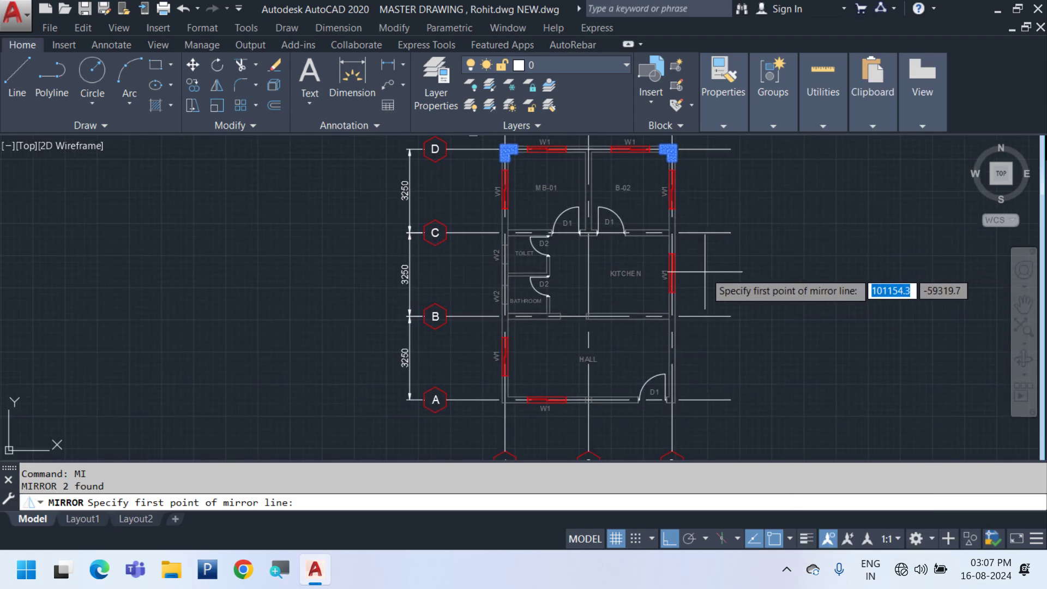
{"action": "scroll", "coordinate": [726, 319], "scroll_direction": "up", "scroll_amount": 5}
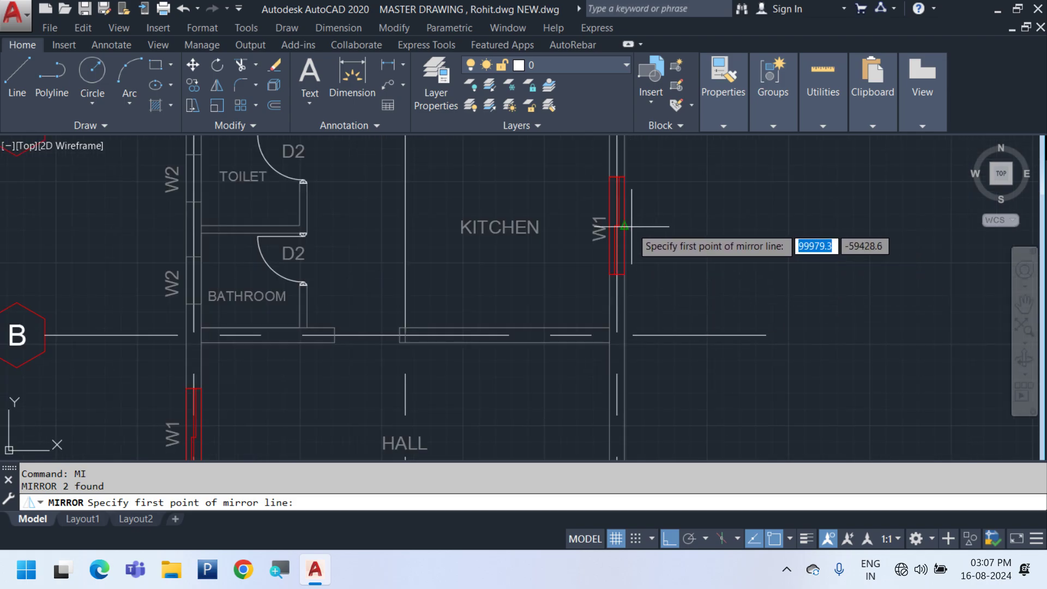
{"action": "left_click", "coordinate": [632, 226]}
{"action": "left_click", "coordinate": [762, 241]}
{"action": "key", "text": "Return"}
Move the two mirrored lower column blocks straight down until their horizontal legs are centred on grid line A
{"action": "scroll", "coordinate": [752, 335], "scroll_direction": "down", "scroll_amount": 5}
{"action": "scroll", "coordinate": [646, 439], "scroll_direction": "up", "scroll_amount": 6}
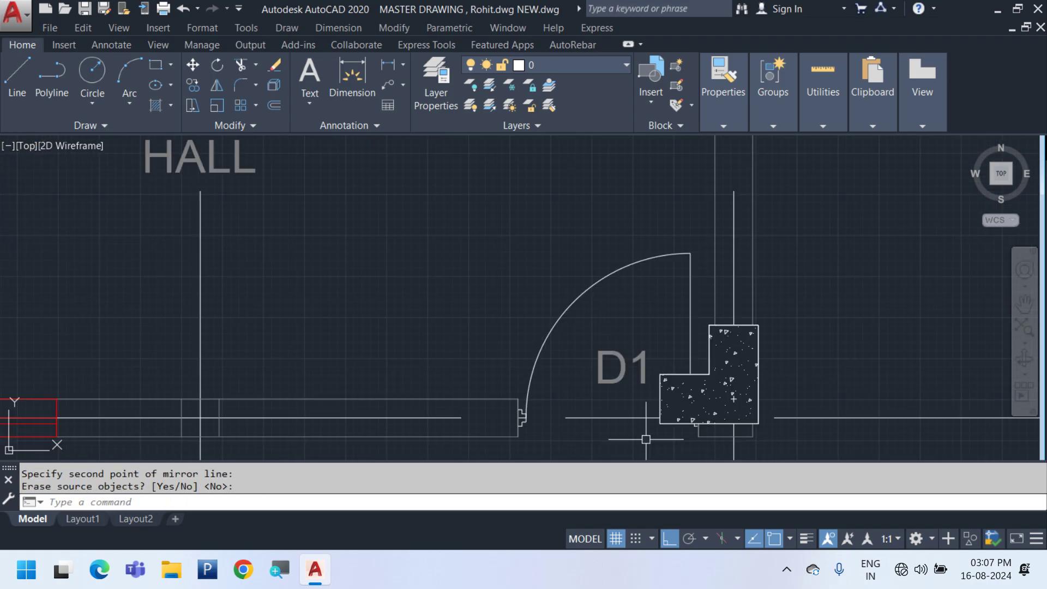
{"action": "middle_click_drag", "start_coordinate": [672, 435], "coordinate": [733, 303]}
{"action": "left_click", "coordinate": [741, 290]}
{"action": "middle_click_drag", "start_coordinate": [552, 316], "coordinate": [1026, 309]}
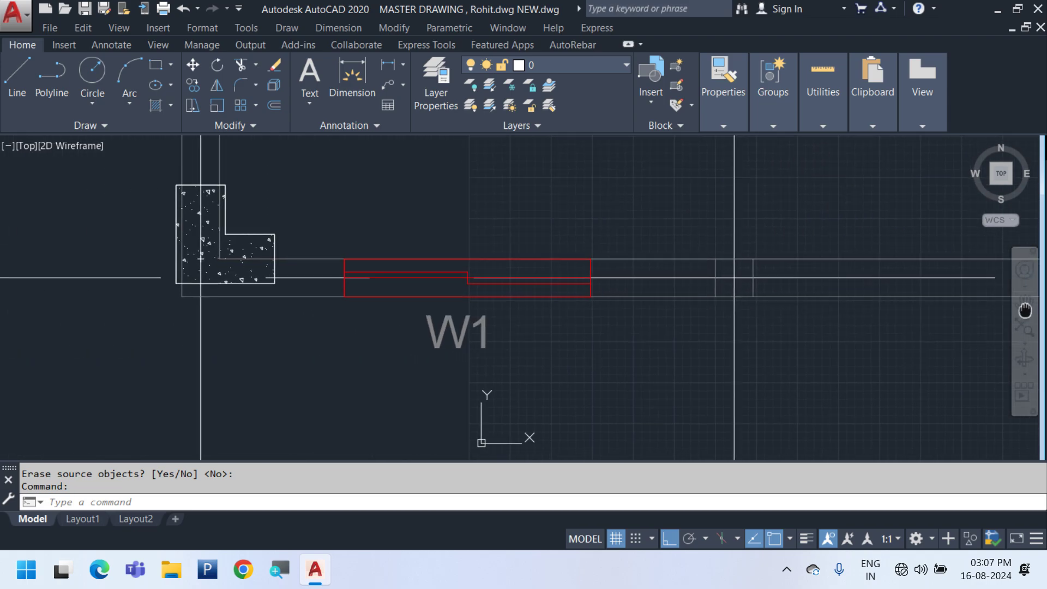
{"action": "scroll", "coordinate": [274, 237], "scroll_direction": "up", "scroll_amount": 4}
{"action": "type", "text": "M"}
{"action": "key", "text": "Return"}
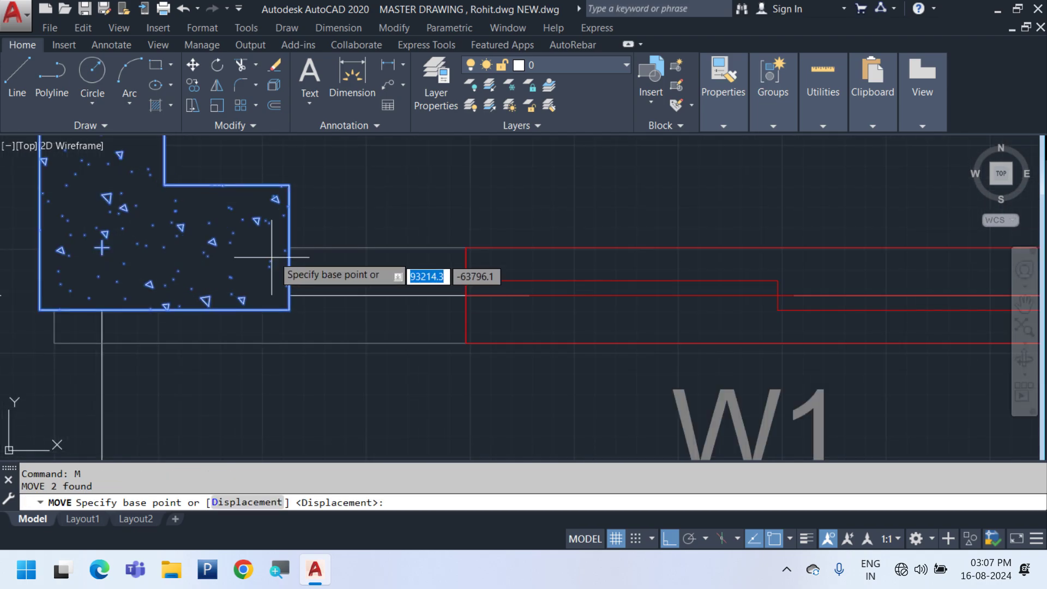
{"action": "left_click", "coordinate": [289, 247]}
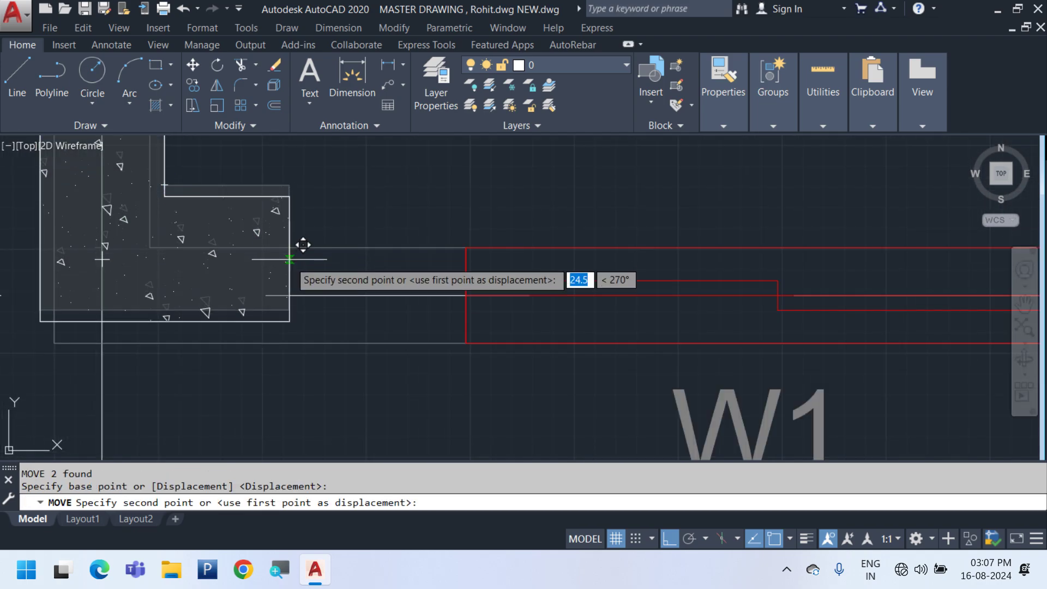
{"action": "left_click", "coordinate": [289, 295]}
Delete the spare L-shaped column block outside the plan near grid bubble D
{"action": "scroll", "coordinate": [148, 303], "scroll_direction": "down", "scroll_amount": 8}
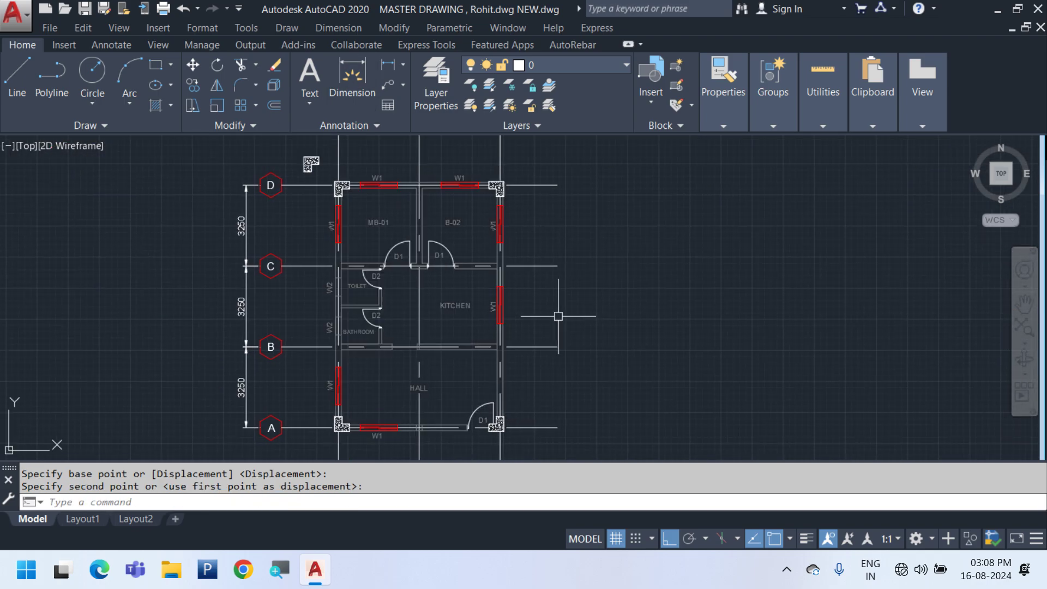
{"action": "scroll", "coordinate": [308, 163], "scroll_direction": "up", "scroll_amount": 2}
{"action": "left_click", "coordinate": [311, 163]}
{"action": "middle_click_drag", "start_coordinate": [314, 163], "coordinate": [429, 185]}
{"action": "key", "text": "Delete"}
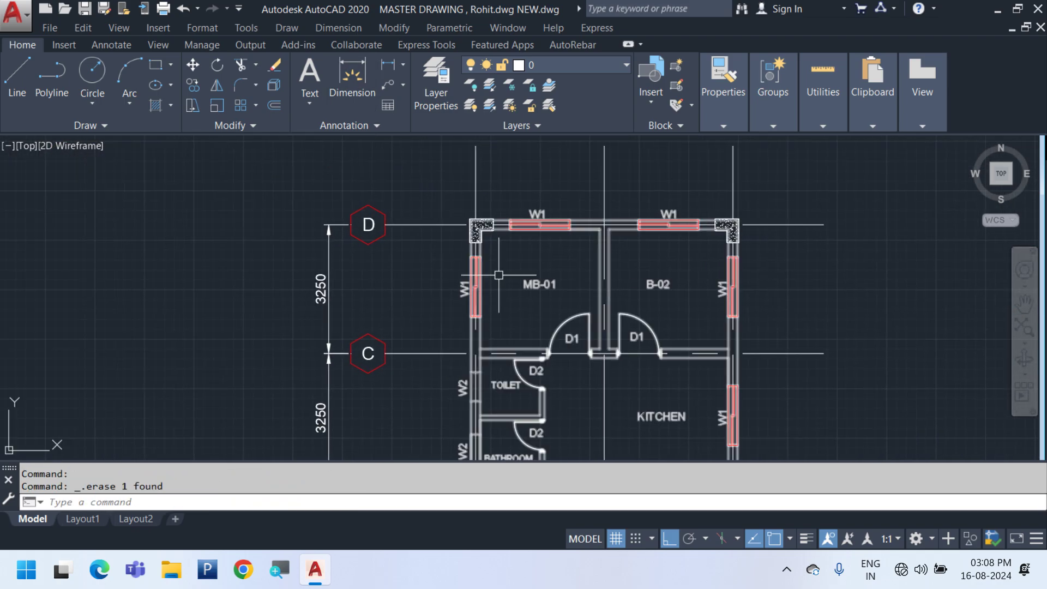
Copy the column block at the MB-01 outer corner and paste it in the empty area beside the kitchen and hall
{"action": "middle_click_drag", "start_coordinate": [541, 293], "coordinate": [525, 168]}
{"action": "middle_click_drag", "start_coordinate": [540, 219], "coordinate": [552, 309]}
{"action": "scroll", "coordinate": [473, 344], "scroll_direction": "up", "scroll_amount": 4}
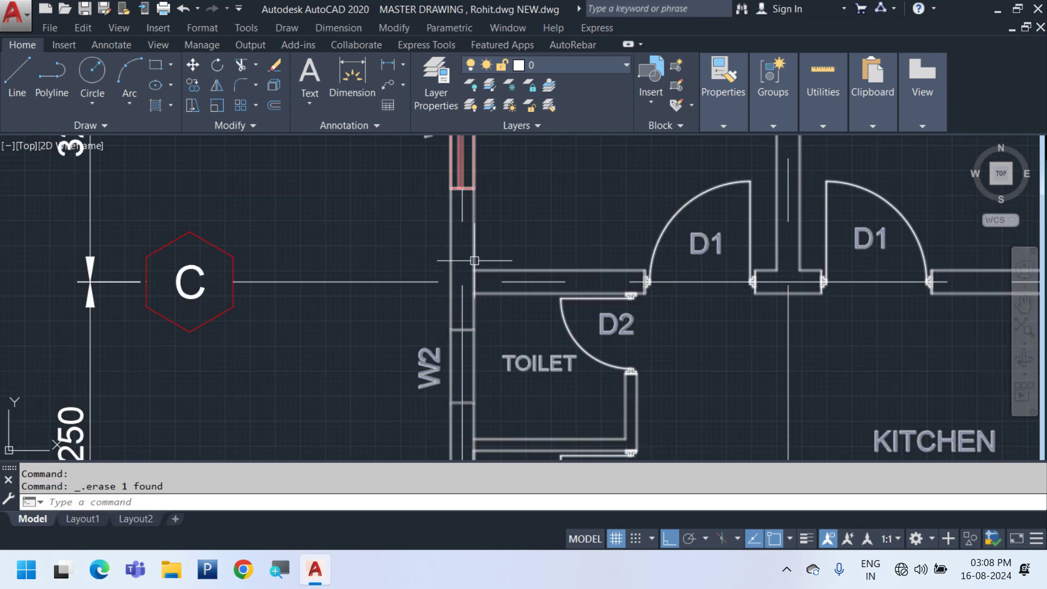
{"action": "scroll", "coordinate": [468, 264], "scroll_direction": "down", "scroll_amount": 2}
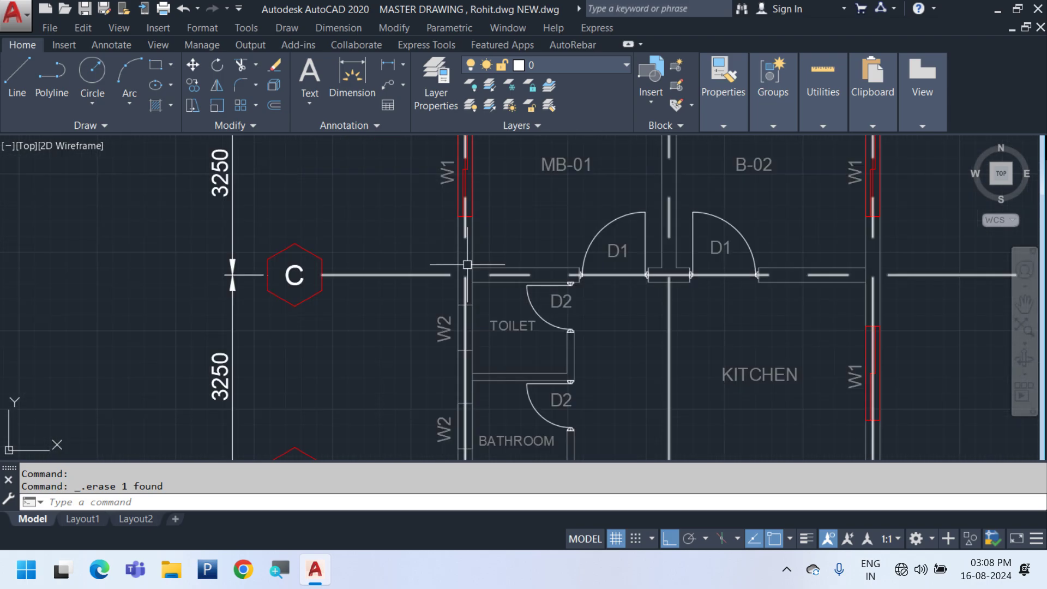
{"action": "middle_click_drag", "start_coordinate": [467, 264], "coordinate": [382, 308]}
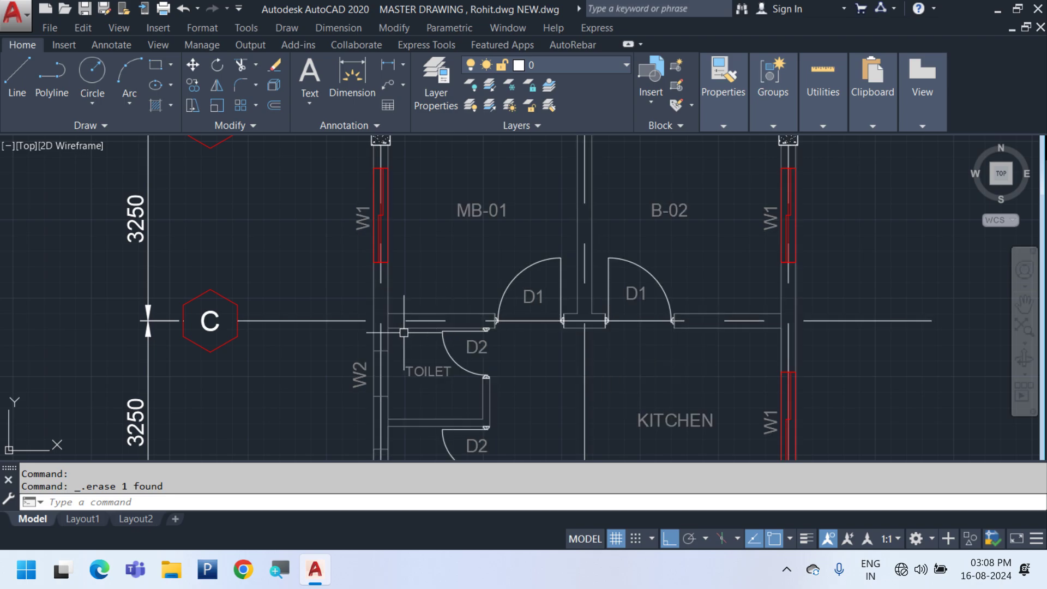
{"action": "middle_click_drag", "start_coordinate": [397, 246], "coordinate": [404, 357]}
{"action": "scroll", "coordinate": [379, 227], "scroll_direction": "up", "scroll_amount": 2}
{"action": "left_click", "coordinate": [416, 238]}
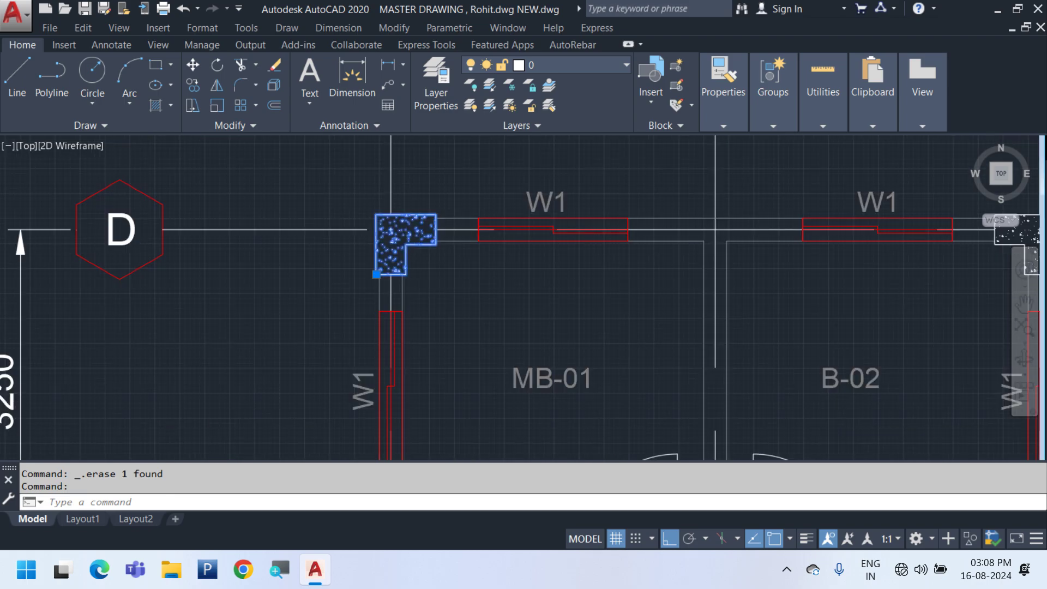
{"action": "scroll", "coordinate": [405, 244], "scroll_direction": "down", "scroll_amount": 3}
{"action": "key", "text": "ctrl+v"}
{"action": "scroll", "coordinate": [671, 369], "scroll_direction": "up", "scroll_amount": 3}
{"action": "left_click", "coordinate": [652, 389]}
Explode the pasted L-shaped column block into separate objects
{"action": "left_click", "coordinate": [630, 409]}
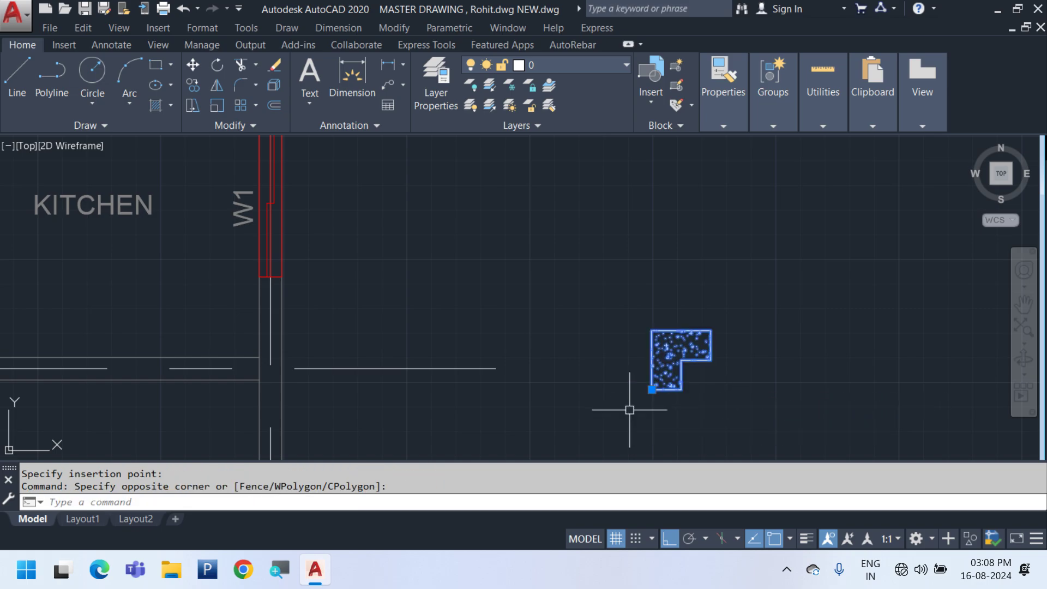
{"action": "scroll", "coordinate": [630, 409], "scroll_direction": "up", "scroll_amount": 2}
{"action": "type", "text": "EX"}
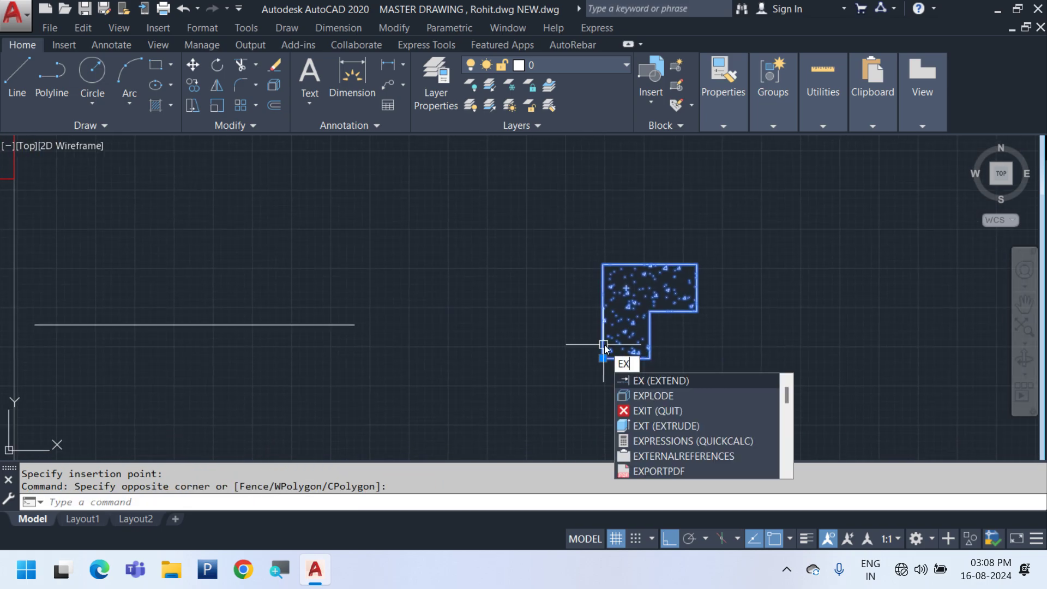
{"action": "left_click", "coordinate": [663, 396]}
Delete the exploded column's hatch, its wipeout and the short bottom edge of its vertical leg
{"action": "scroll", "coordinate": [627, 341], "scroll_direction": "up", "scroll_amount": 4}
{"action": "left_click", "coordinate": [653, 424]}
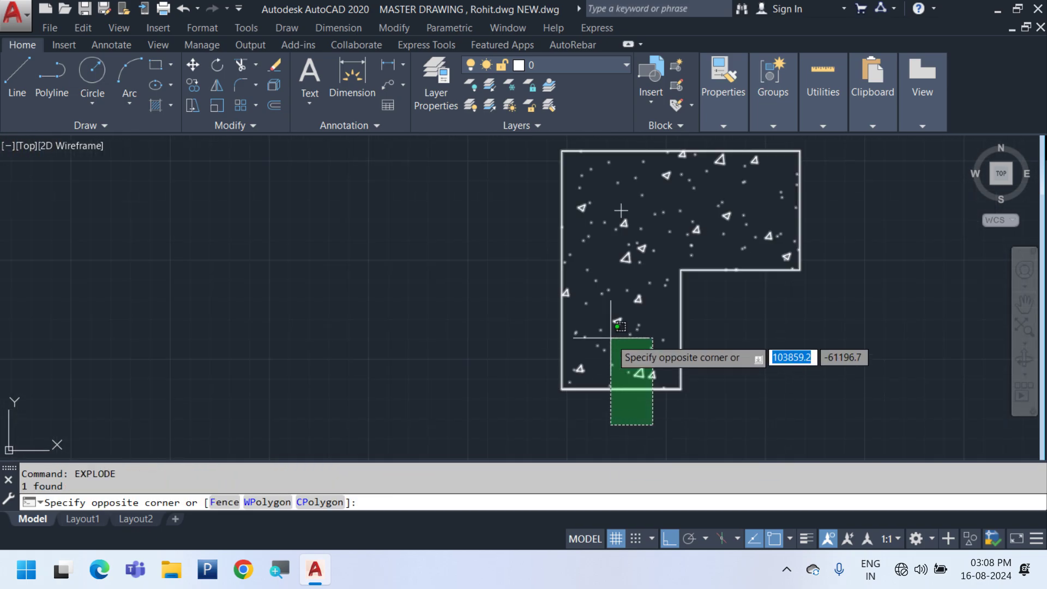
{"action": "key", "text": "Escape"}
{"action": "key", "text": "Escape"}
{"action": "left_click", "coordinate": [617, 310]}
{"action": "left_click", "coordinate": [598, 331]}
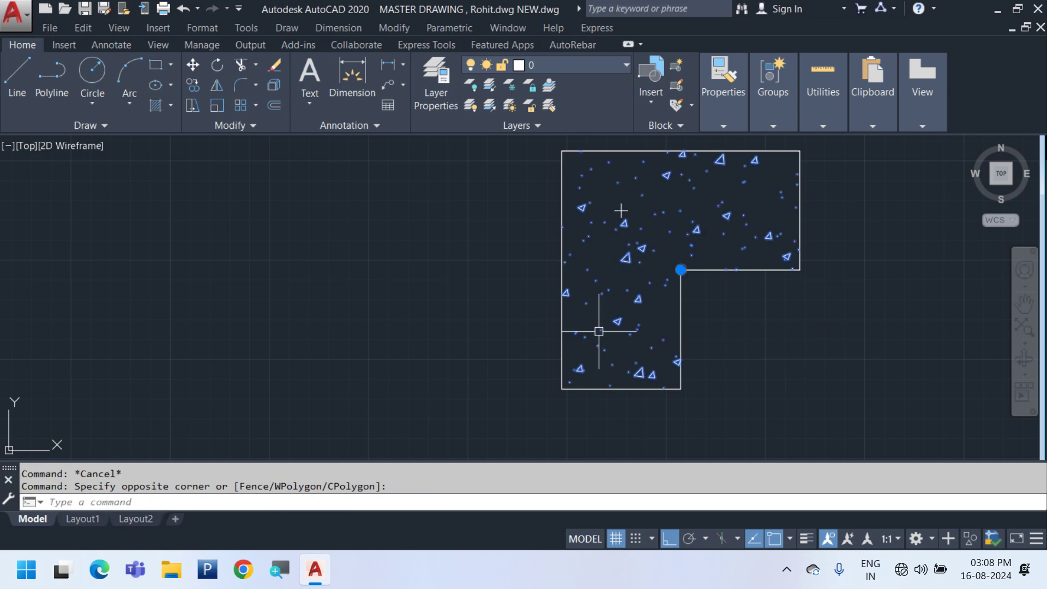
{"action": "key", "text": "Delete"}
{"action": "left_click", "coordinate": [597, 406]}
{"action": "left_click", "coordinate": [592, 369]}
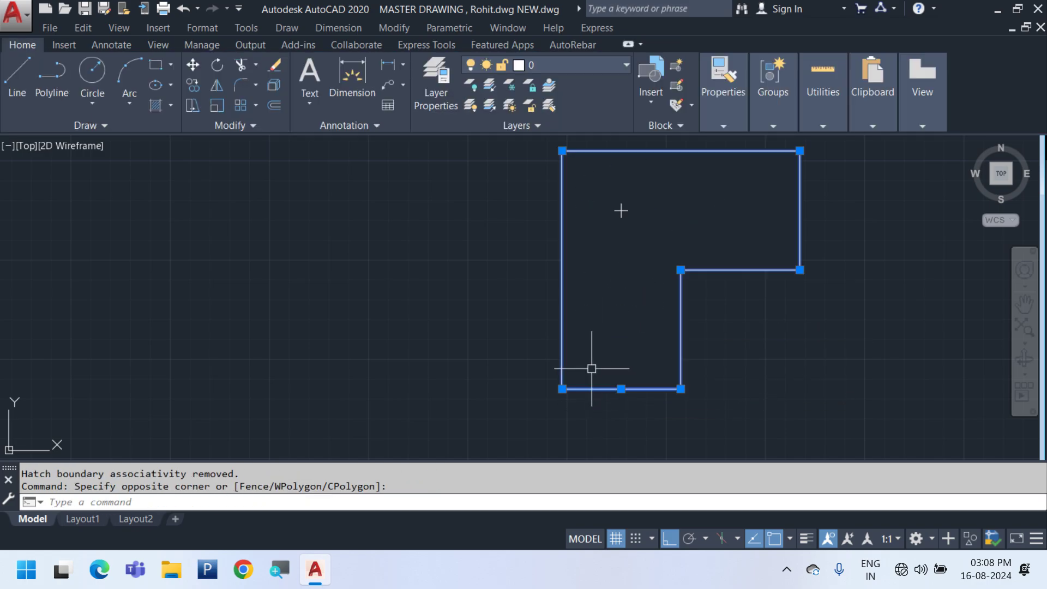
{"action": "key", "text": "Delete"}
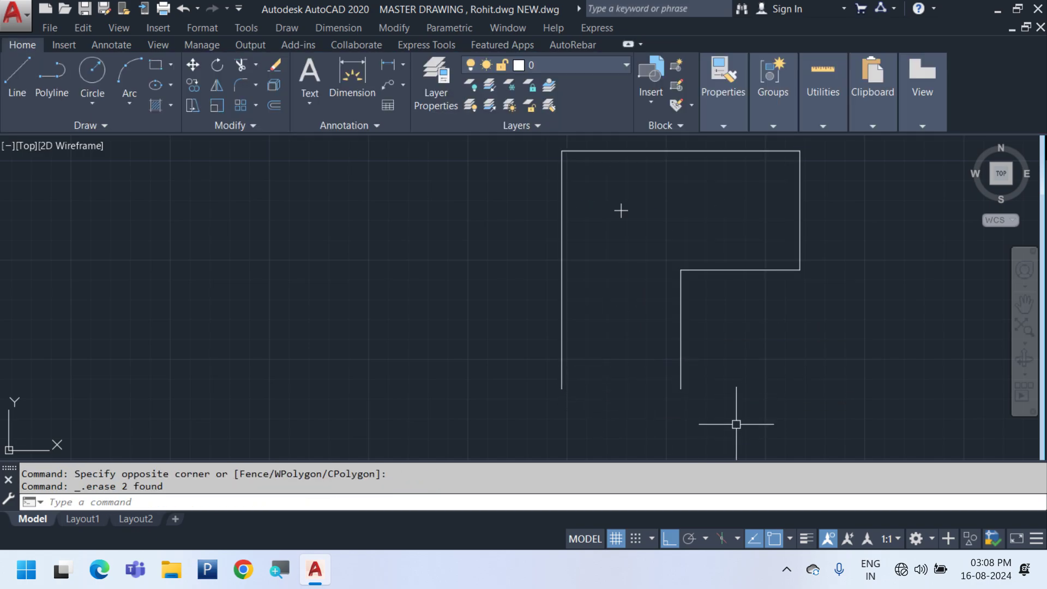
Mirror the open outline about its long vertical edge, keeping the original lines, and delete that shared middle edge
{"action": "scroll", "coordinate": [736, 424], "scroll_direction": "down", "scroll_amount": 2}
{"action": "left_click", "coordinate": [829, 415]}
{"action": "left_click", "coordinate": [680, 199]}
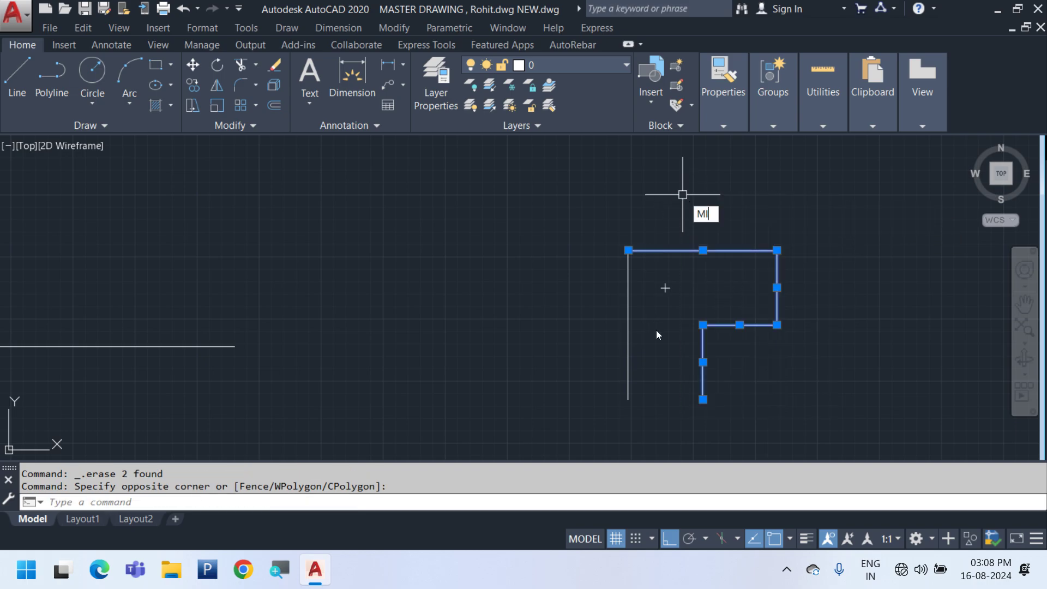
{"action": "key", "text": "Return"}
{"action": "left_click", "coordinate": [628, 339]}
{"action": "left_click", "coordinate": [627, 187]}
{"action": "middle_click_drag", "start_coordinate": [611, 332], "coordinate": [609, 301]}
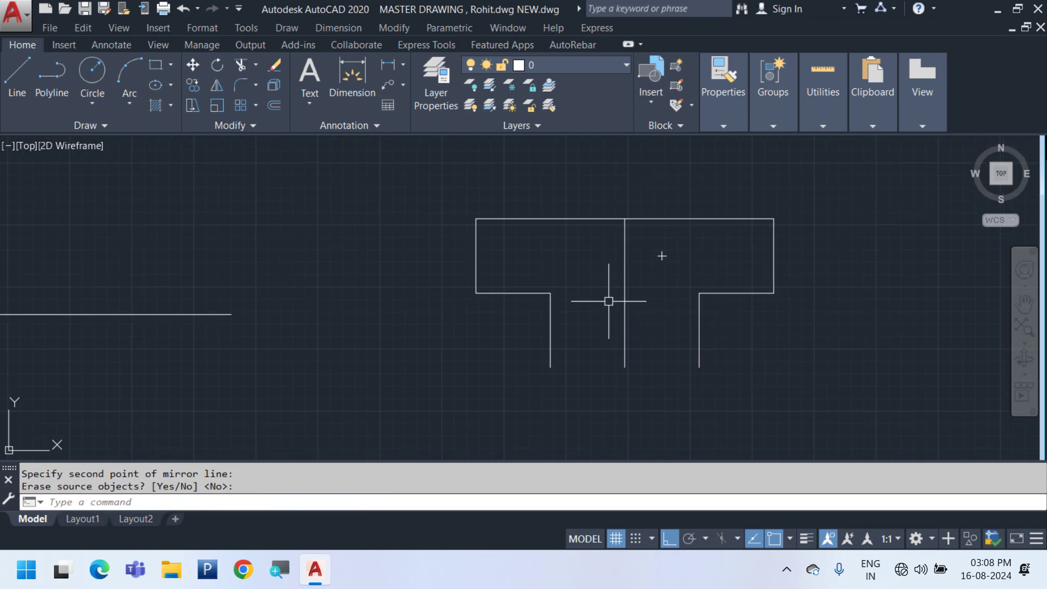
{"action": "key", "text": "Return"}
{"action": "left_click_drag", "start_coordinate": [649, 383], "coordinate": [593, 338]}
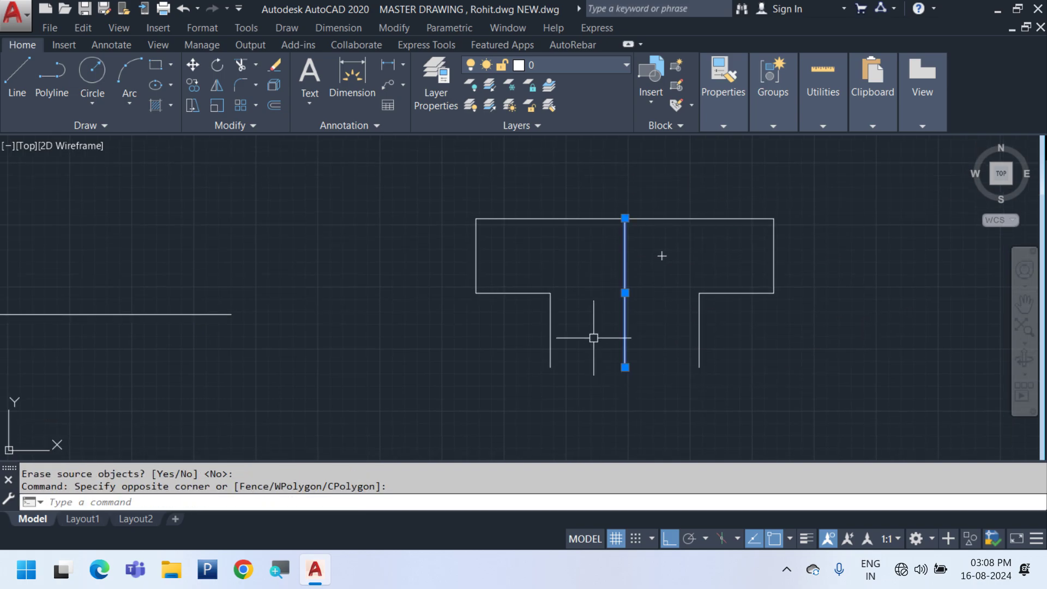
{"action": "middle_click_drag", "start_coordinate": [594, 338], "coordinate": [640, 336]}
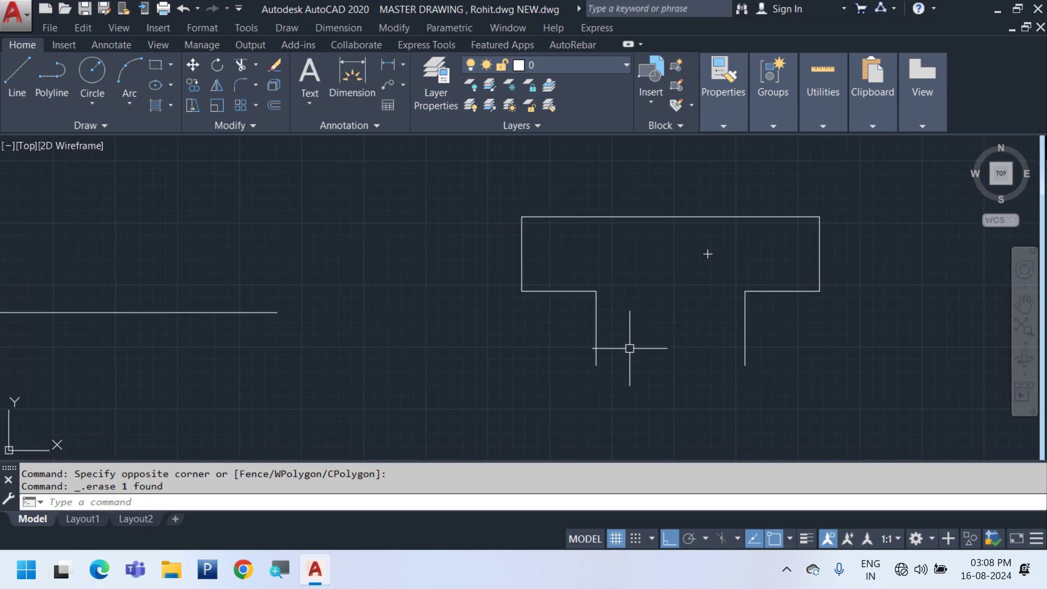
Stretch the left half of the T-shaped outline 150 inward to the right
{"action": "type", "text": "s"}
{"action": "key", "text": "Return"}
{"action": "left_click", "coordinate": [612, 399]}
{"action": "left_click", "coordinate": [431, 163]}
{"action": "key", "text": "Return"}
{"action": "left_click", "coordinate": [459, 152]}
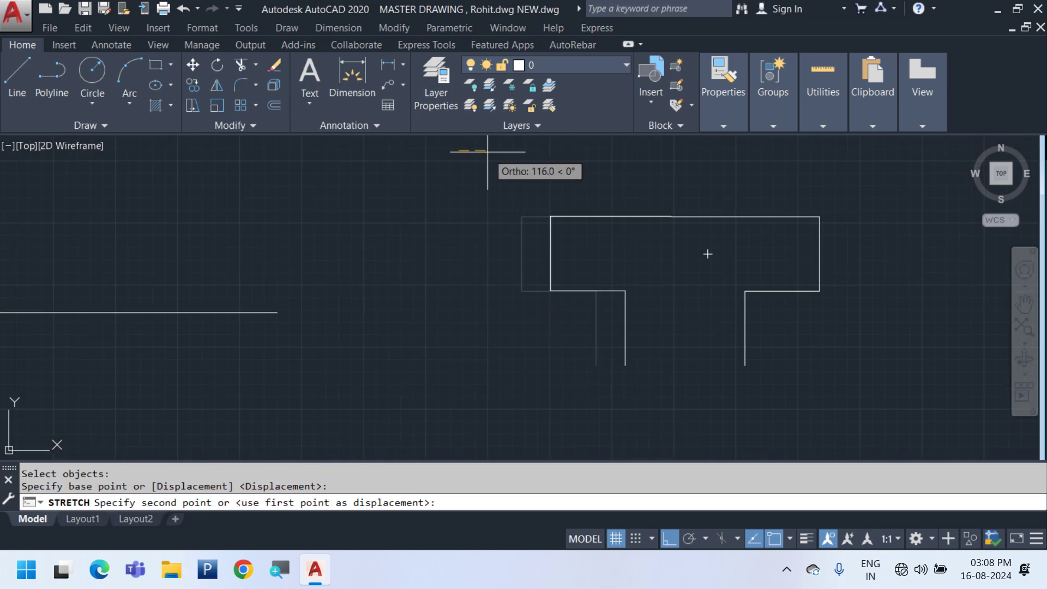
{"action": "type", "text": "150"}
{"action": "key", "text": "Return"}
Stretch the right half of the T-shaped outline 150 inward to the left
{"action": "key", "text": "Return"}
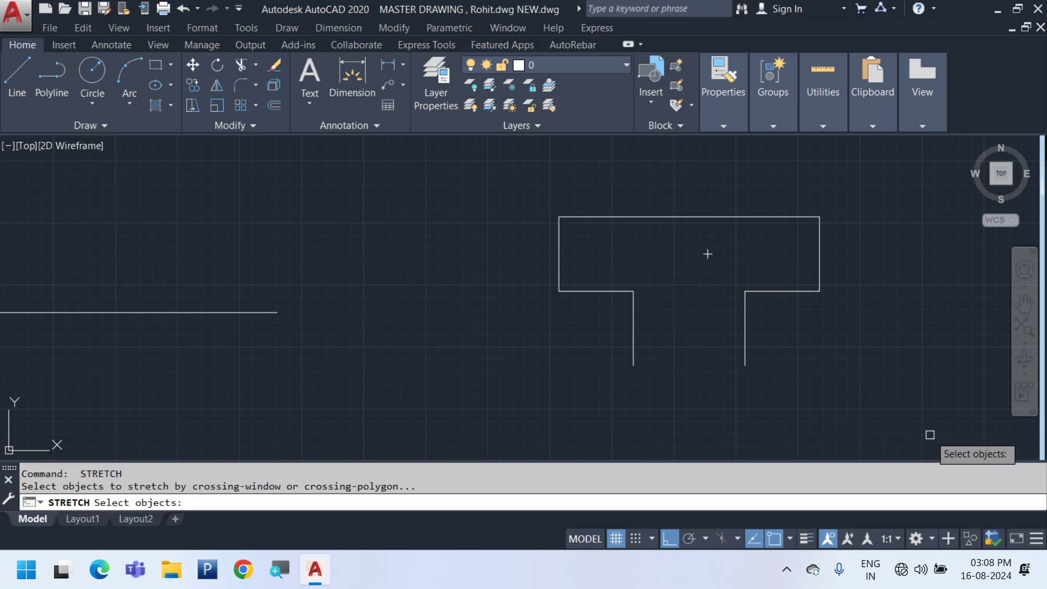
{"action": "left_click", "coordinate": [930, 435]}
{"action": "left_click", "coordinate": [701, 170]}
{"action": "key", "text": "Return"}
{"action": "left_click", "coordinate": [807, 179]}
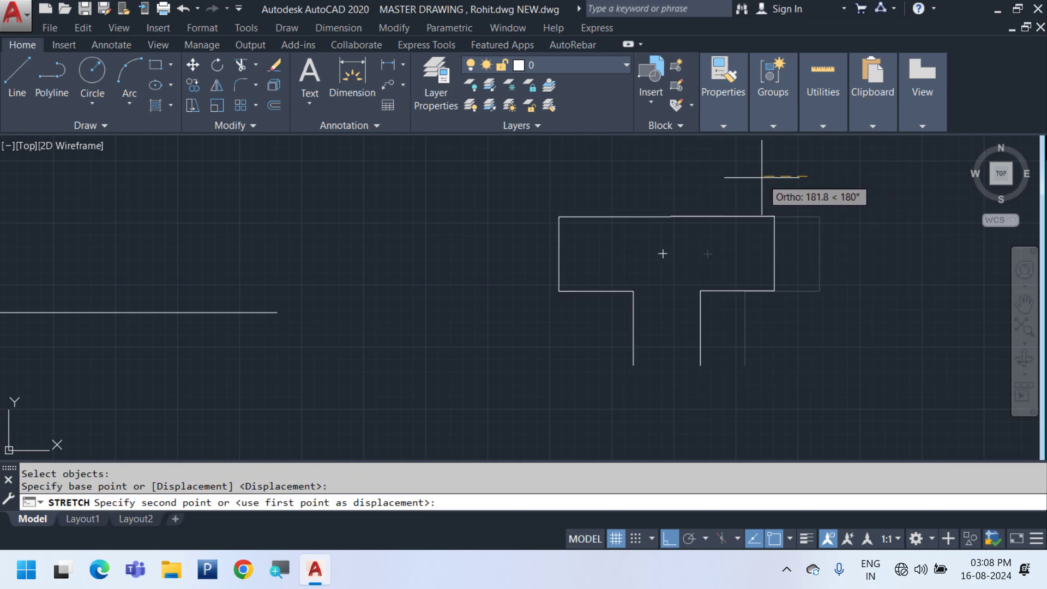
{"action": "type", "text": "150"}
{"action": "key", "text": "Return"}
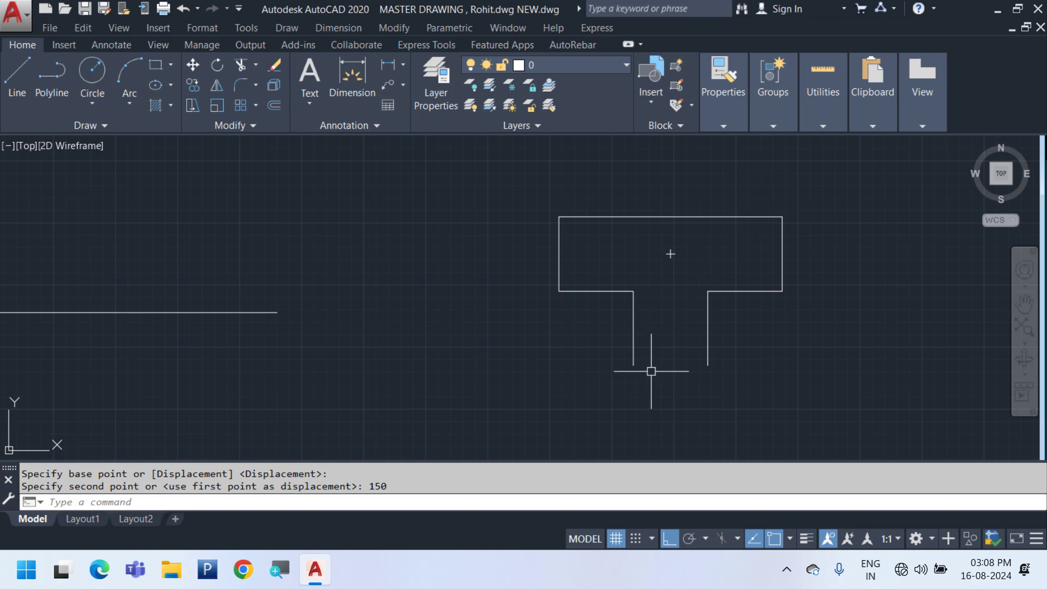
Close the bottom of the T-shaped outline's stem with a horizontal line between its two open ends
{"action": "type", "text": "l"}
{"action": "key", "text": "Return"}
{"action": "left_click", "coordinate": [634, 365]}
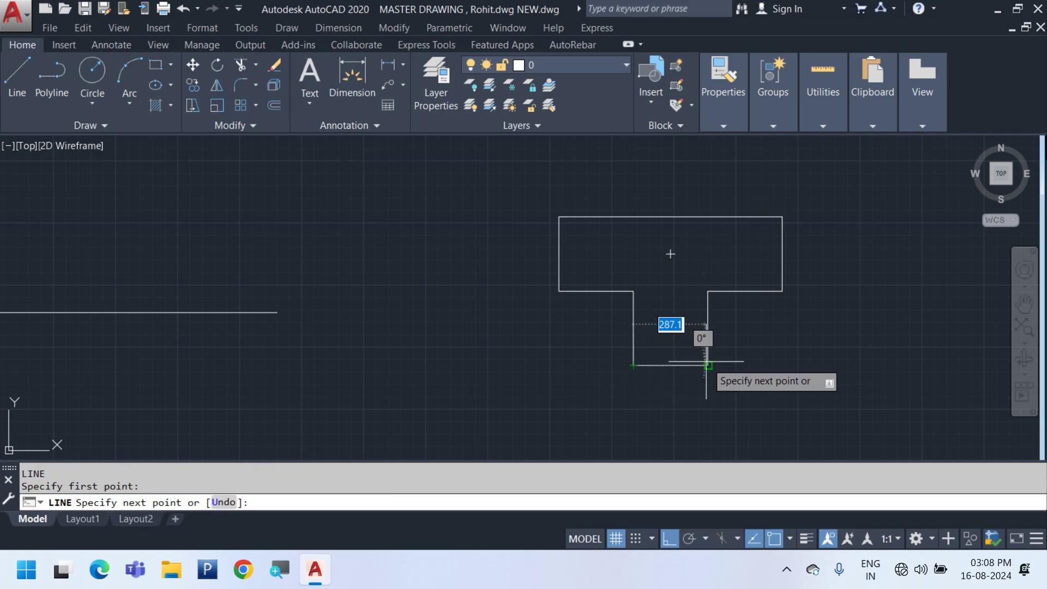
{"action": "left_click", "coordinate": [708, 366]}
{"action": "key", "text": "Escape"}
Hatch the inside of the closed T-shaped outline with the concrete pattern, using ByLayer as the hatch colour
{"action": "middle_click_drag", "start_coordinate": [783, 364], "coordinate": [713, 379]}
{"action": "type", "text": "h"}
{"action": "key", "text": "Return"}
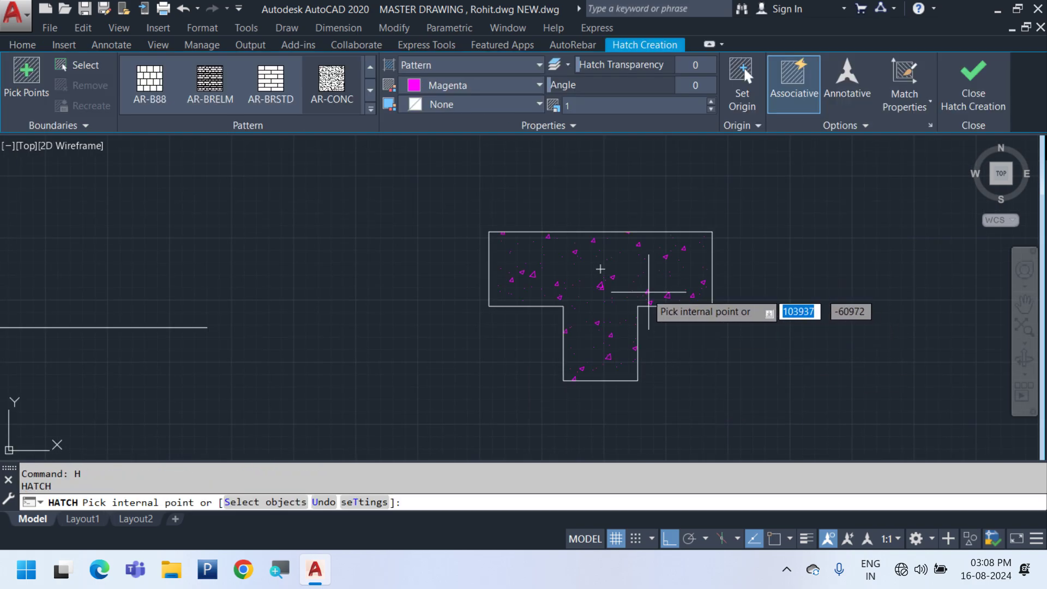
{"action": "left_click", "coordinate": [499, 86]}
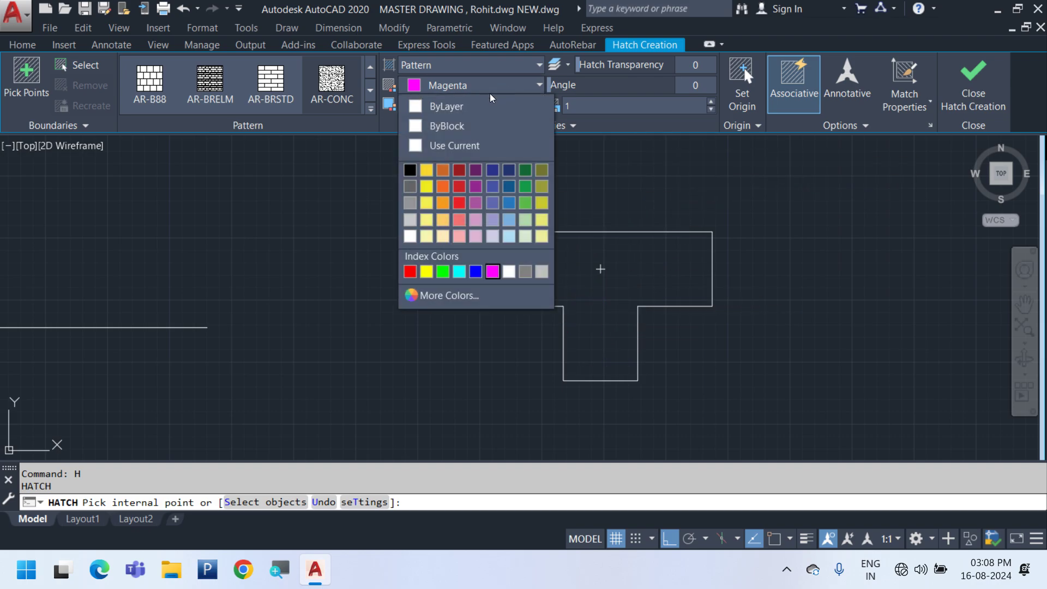
{"action": "left_click", "coordinate": [469, 104]}
{"action": "left_click", "coordinate": [647, 286]}
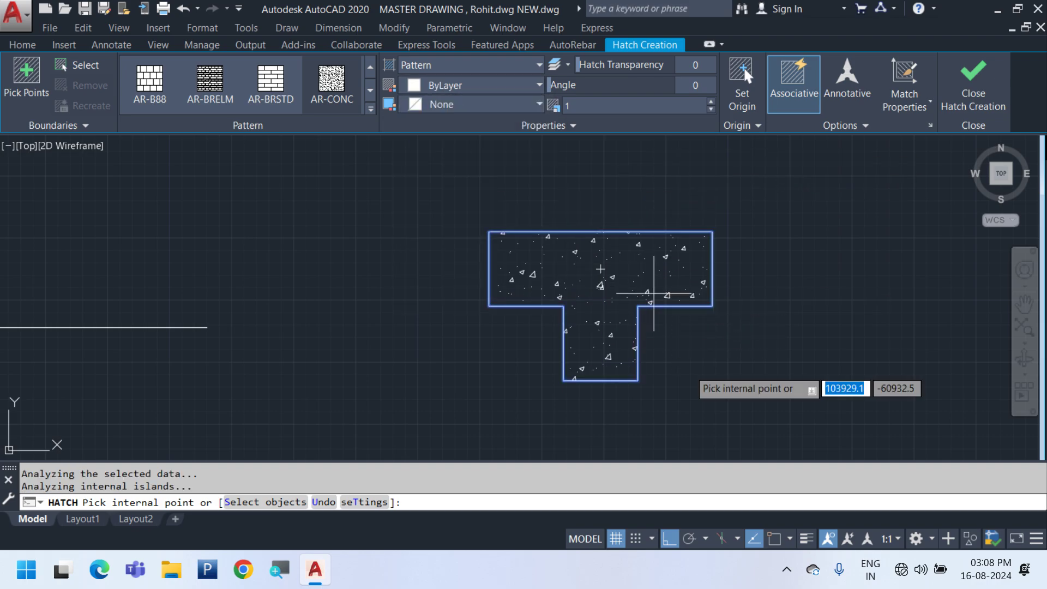
{"action": "key", "text": "Return"}
Cut the hatched T-shaped column and paste it as a block outside the plan, just below grid line C near bubble C
{"action": "scroll", "coordinate": [474, 262], "scroll_direction": "down", "scroll_amount": 4}
{"action": "left_click", "coordinate": [462, 227]}
{"action": "left_click", "coordinate": [588, 321]}
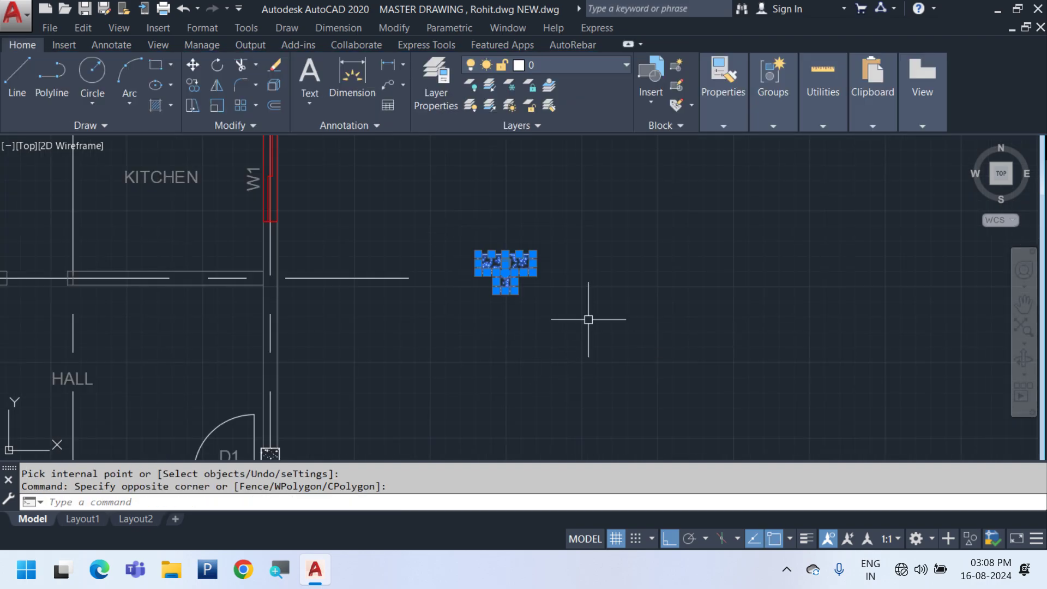
{"action": "middle_click_drag", "start_coordinate": [589, 320], "coordinate": [814, 421]}
{"action": "key", "text": "ctrl+x"}
{"action": "scroll", "coordinate": [674, 339], "scroll_direction": "down", "scroll_amount": 4}
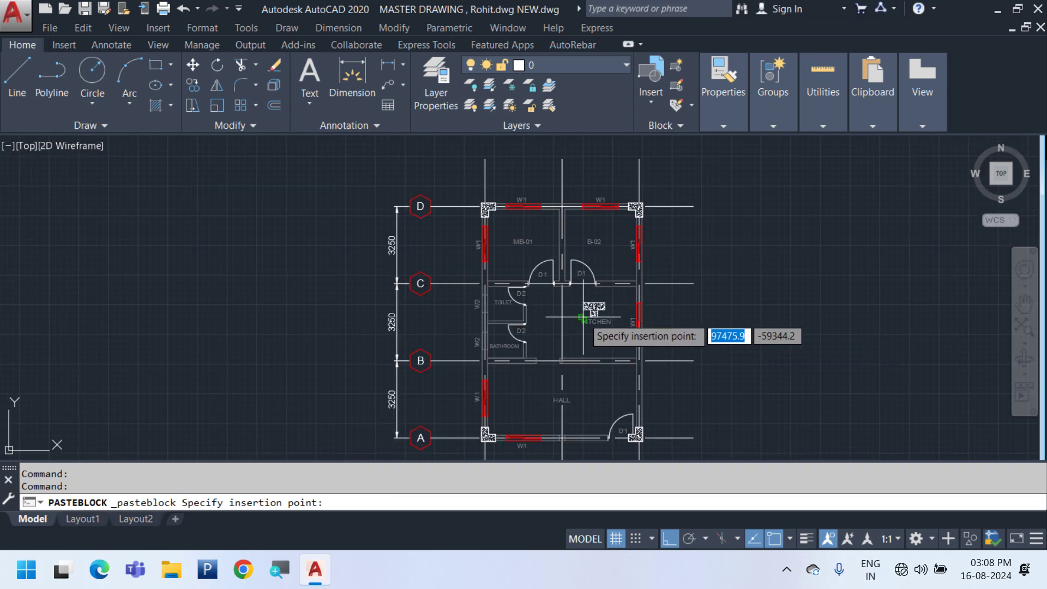
{"action": "scroll", "coordinate": [442, 282], "scroll_direction": "up", "scroll_amount": 8}
{"action": "left_click", "coordinate": [439, 412]}
{"action": "left_click", "coordinate": [458, 368]}
Rotate the T-shaped column block 90° so its stem points right toward the building
{"action": "middle_click_drag", "start_coordinate": [455, 392], "coordinate": [493, 344]}
{"action": "type", "text": "ro"}
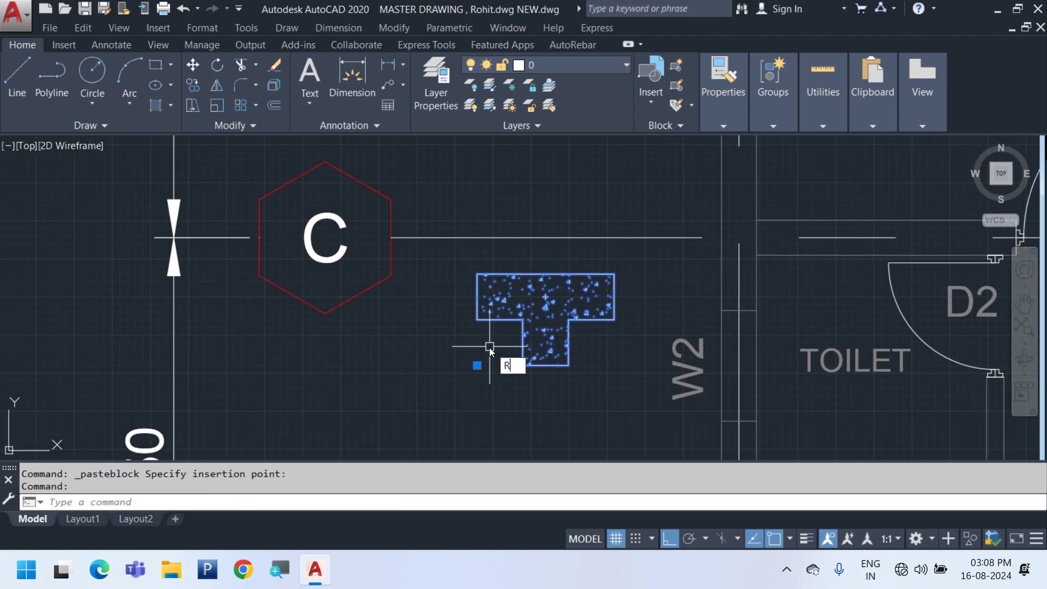
{"action": "key", "text": "Return"}
{"action": "left_click", "coordinate": [537, 276]}
{"action": "left_click", "coordinate": [544, 179]}
{"action": "left_click", "coordinate": [630, 291]}
Move the rotated T-shaped column block by its stem's midpoint so the stem is centred on grid line C
{"action": "left_click", "coordinate": [616, 273]}
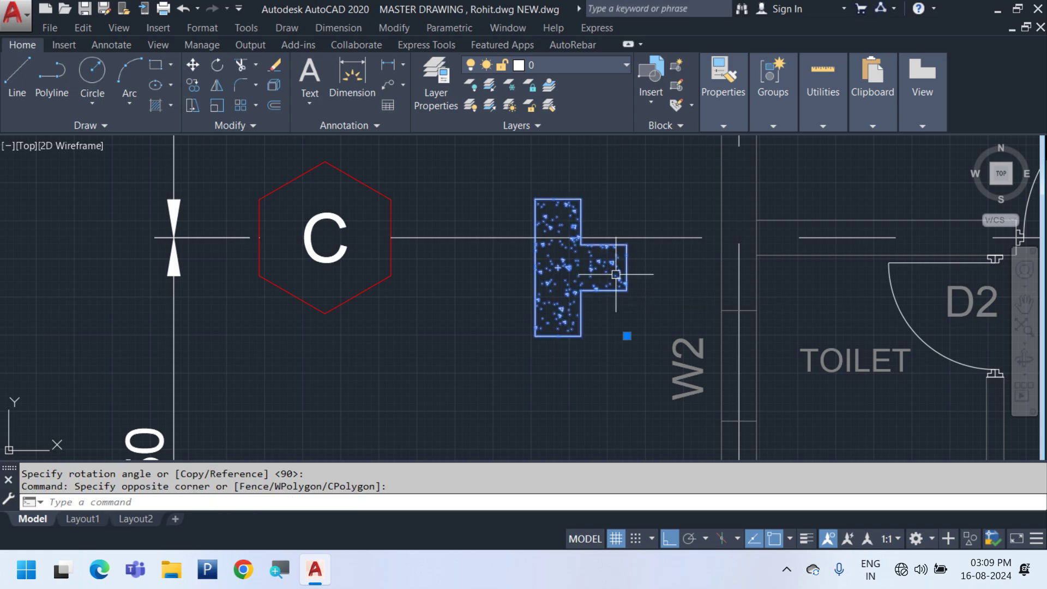
{"action": "type", "text": "m"}
{"action": "key", "text": "Return"}
{"action": "left_click", "coordinate": [626, 267]}
{"action": "left_click", "coordinate": [654, 238]}
{"action": "middle_click_drag", "start_coordinate": [678, 247], "coordinate": [511, 360]}
Move the T-shaped column block horizontally onto the intersection of grid lines C and 1
{"action": "left_click", "coordinate": [463, 295]}
{"action": "left_click", "coordinate": [356, 271]}
{"action": "key", "text": "Return"}
{"action": "left_click", "coordinate": [422, 284]}
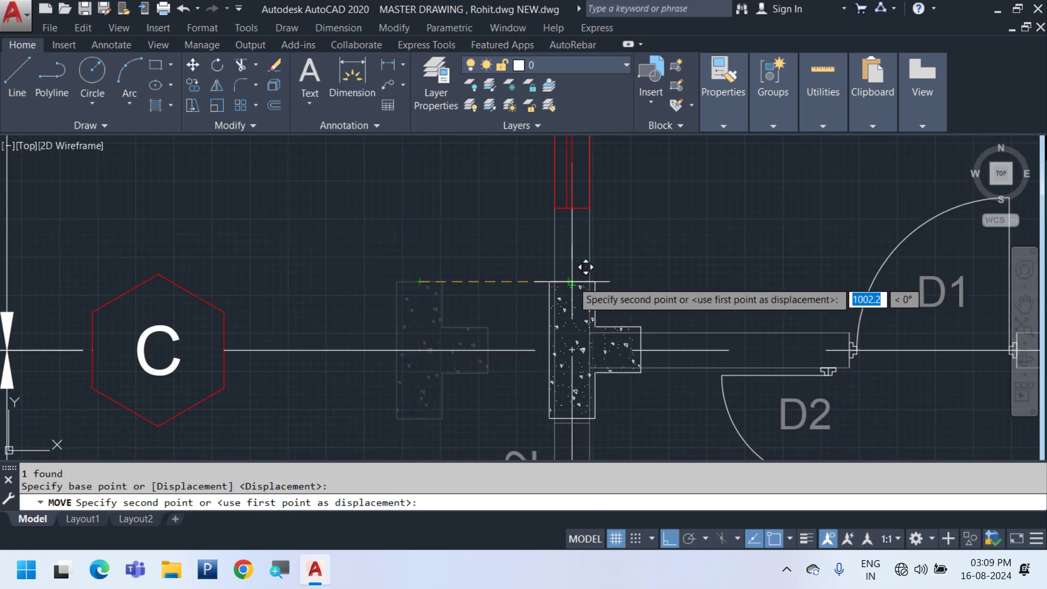
{"action": "left_click", "coordinate": [571, 283]}
Copy the T-shaped column at intersection C-1 horizontally to empty space beyond the plan's right side as a spare
{"action": "scroll", "coordinate": [562, 311], "scroll_direction": "down", "scroll_amount": 6}
{"action": "scroll", "coordinate": [590, 332], "scroll_direction": "up", "scroll_amount": 6}
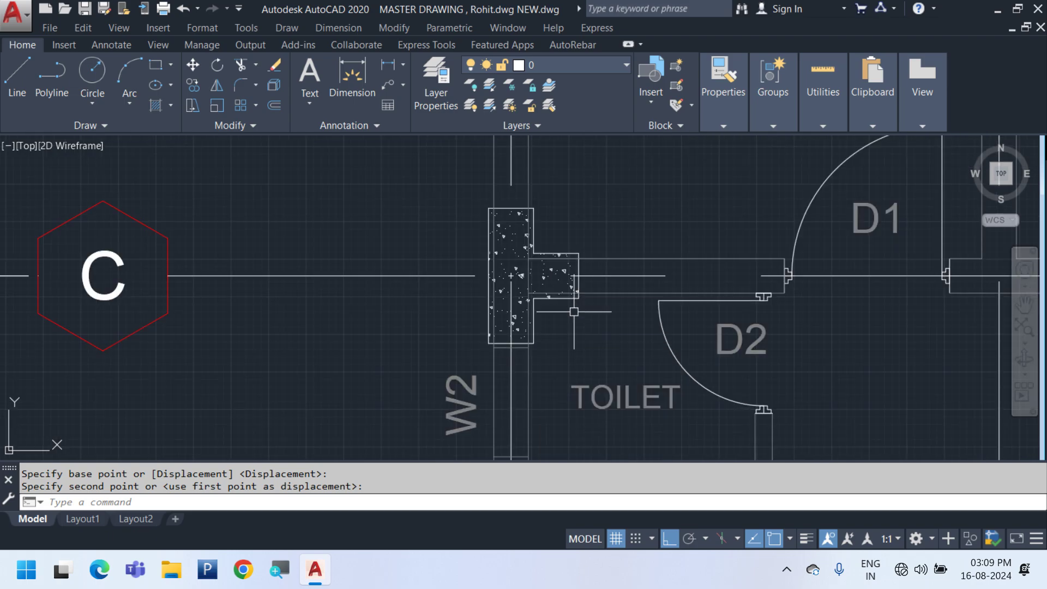
{"action": "left_click", "coordinate": [522, 321]}
{"action": "scroll", "coordinate": [522, 321], "scroll_direction": "down", "scroll_amount": 6}
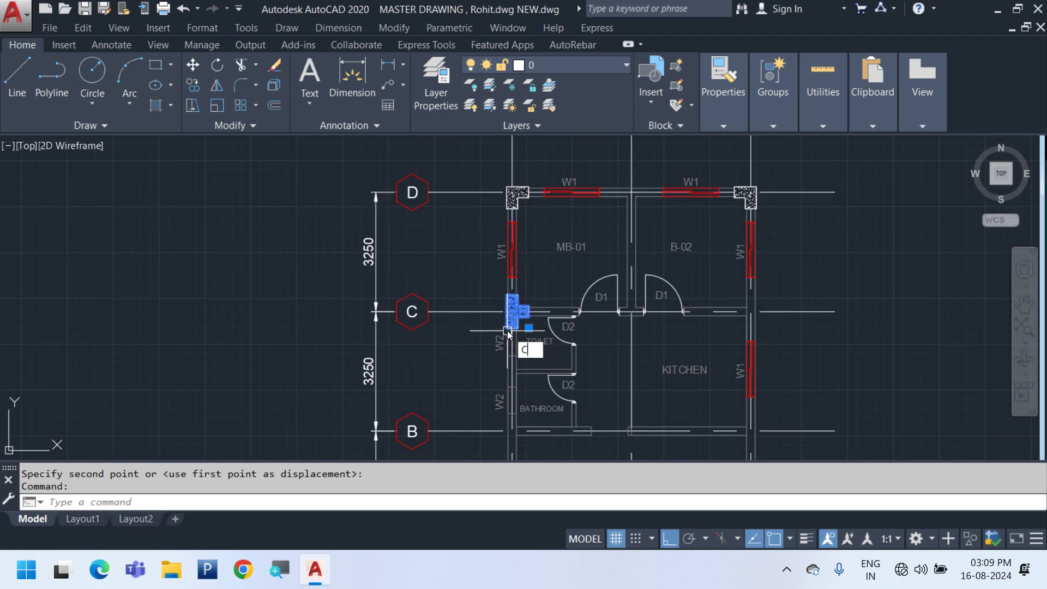
{"action": "type", "text": "o"}
{"action": "key", "text": "Return"}
{"action": "left_click", "coordinate": [546, 345]}
{"action": "left_click", "coordinate": [922, 357]}
{"action": "key", "text": "Escape"}
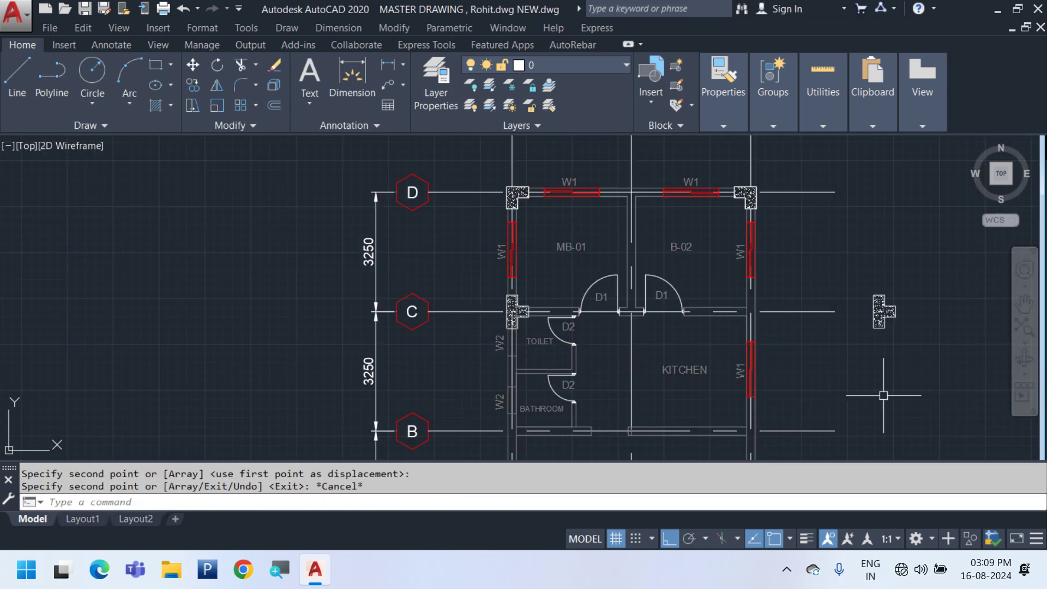
Mirror the T-shaped column at C-1 about grid line 2 onto intersection C-3, keeping the original
{"action": "middle_click_drag", "start_coordinate": [529, 296], "coordinate": [233, 262]}
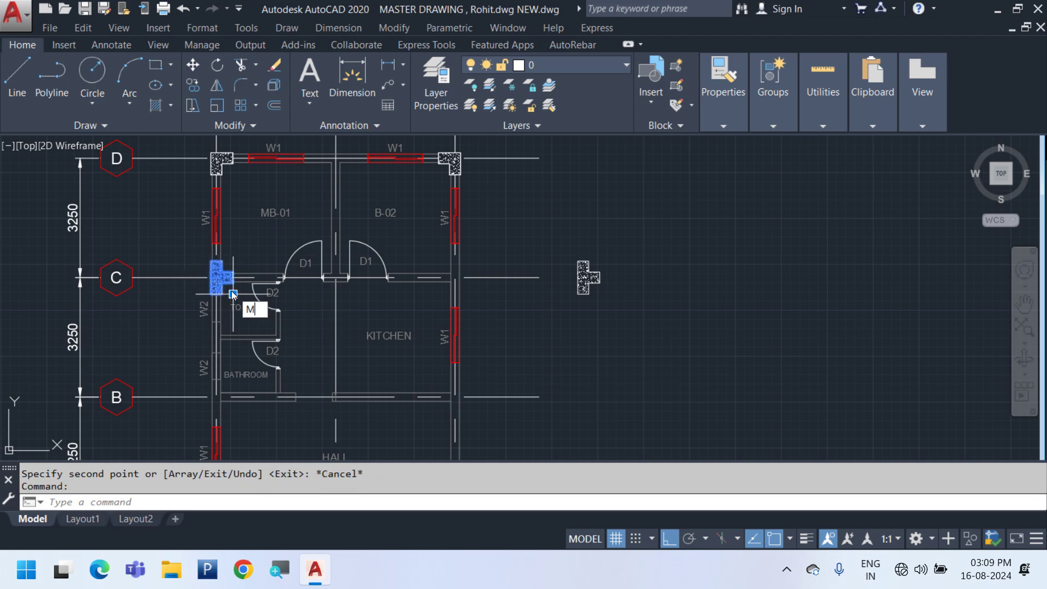
{"action": "type", "text": "I"}
{"action": "key", "text": "Return"}
{"action": "scroll", "coordinate": [339, 311], "scroll_direction": "up", "scroll_amount": 3}
{"action": "left_click", "coordinate": [338, 251]}
{"action": "left_click", "coordinate": [514, 238]}
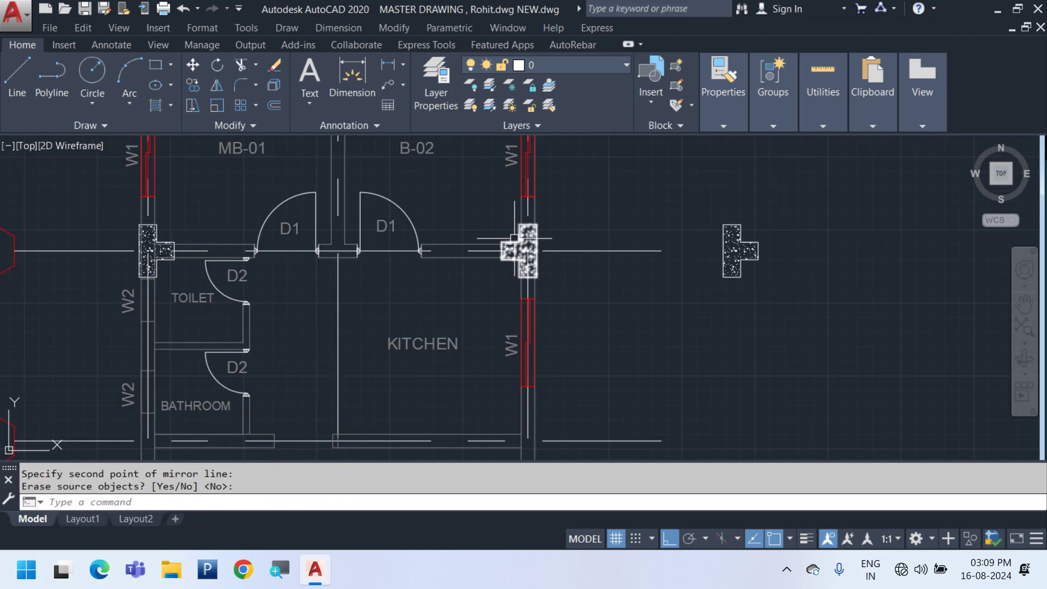
Copy both T-shaped columns on grid line C straight down onto grid line B
{"action": "left_click", "coordinate": [514, 238]}
{"action": "left_click", "coordinate": [165, 248]}
{"action": "right_click", "coordinate": [246, 238]}
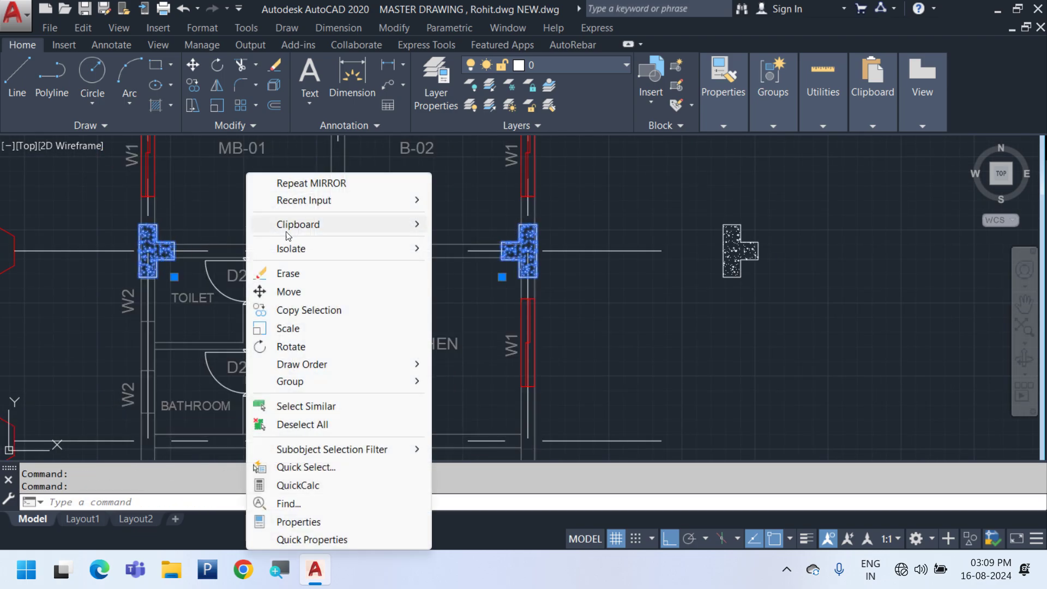
{"action": "left_click", "coordinate": [329, 310]}
{"action": "left_click", "coordinate": [610, 251]}
{"action": "middle_click_drag", "start_coordinate": [595, 342], "coordinate": [587, 264]}
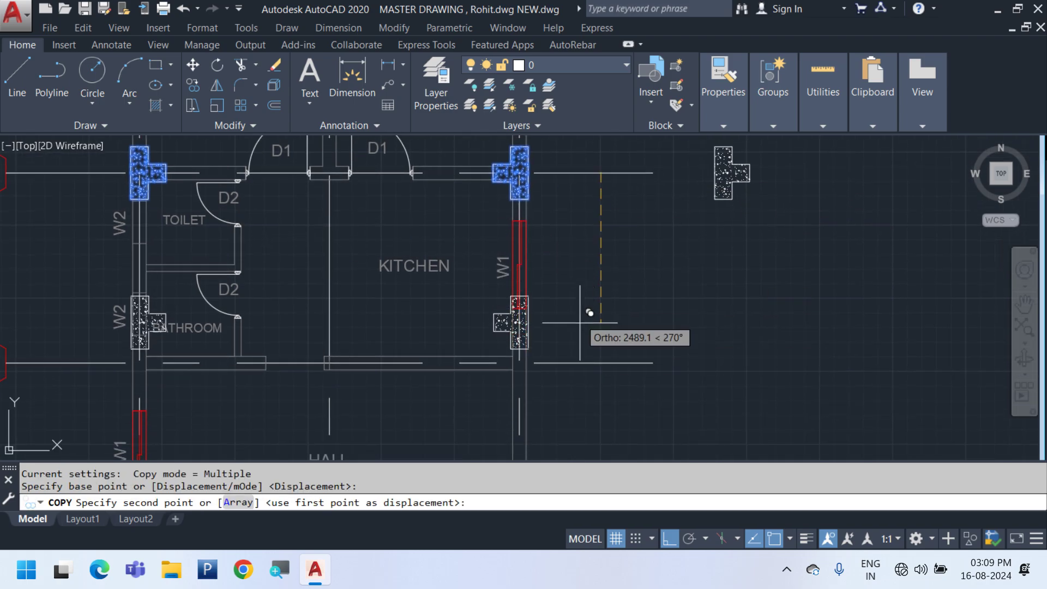
{"action": "left_click", "coordinate": [598, 359]}
{"action": "key", "text": "Escape"}
Examine the column layout and the wall junctions along grid line 2 that have no column
{"action": "scroll", "coordinate": [391, 347], "scroll_direction": "down", "scroll_amount": 2}
{"action": "mouse_move", "coordinate": [448, 419]}
{"action": "middle_mouse_down"}
{"action": "mouse_move", "coordinate": [442, 294]}
{"action": "mouse_move", "coordinate": [463, 386]}
{"action": "middle_mouse_up"}
{"action": "scroll", "coordinate": [397, 411], "scroll_direction": "down", "scroll_amount": 2}
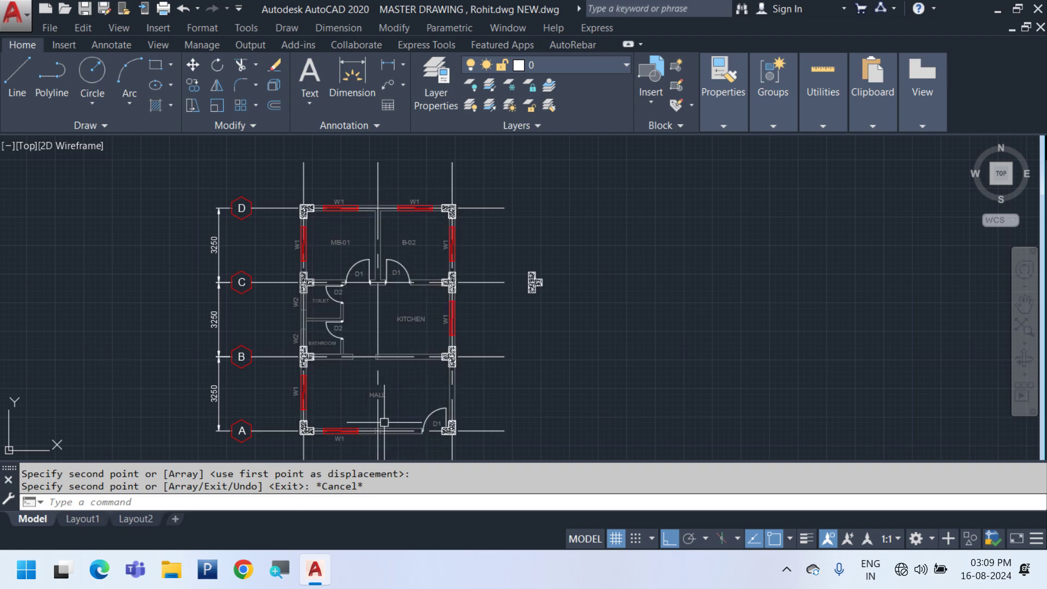
{"action": "middle_click_drag", "start_coordinate": [384, 422], "coordinate": [396, 366]}
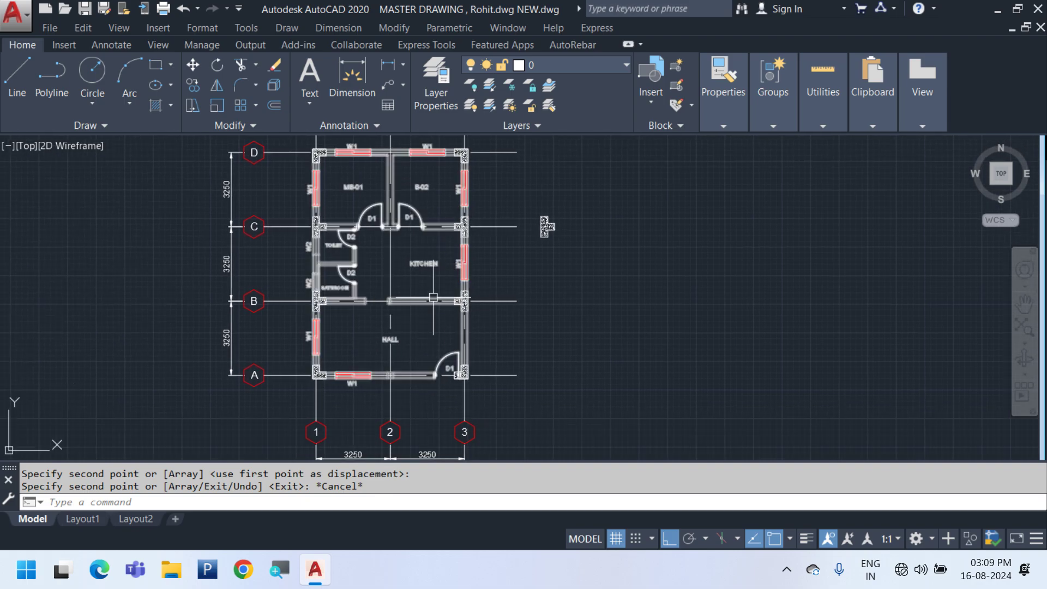
{"action": "scroll", "coordinate": [366, 196], "scroll_direction": "up", "scroll_amount": 4}
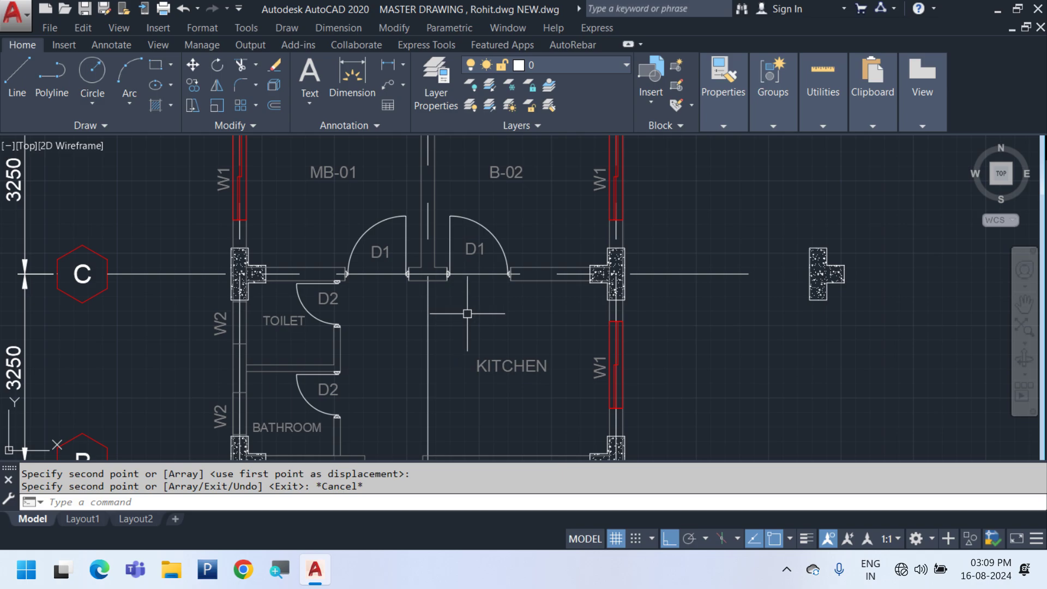
{"action": "scroll", "coordinate": [409, 275], "scroll_direction": "up", "scroll_amount": 3}
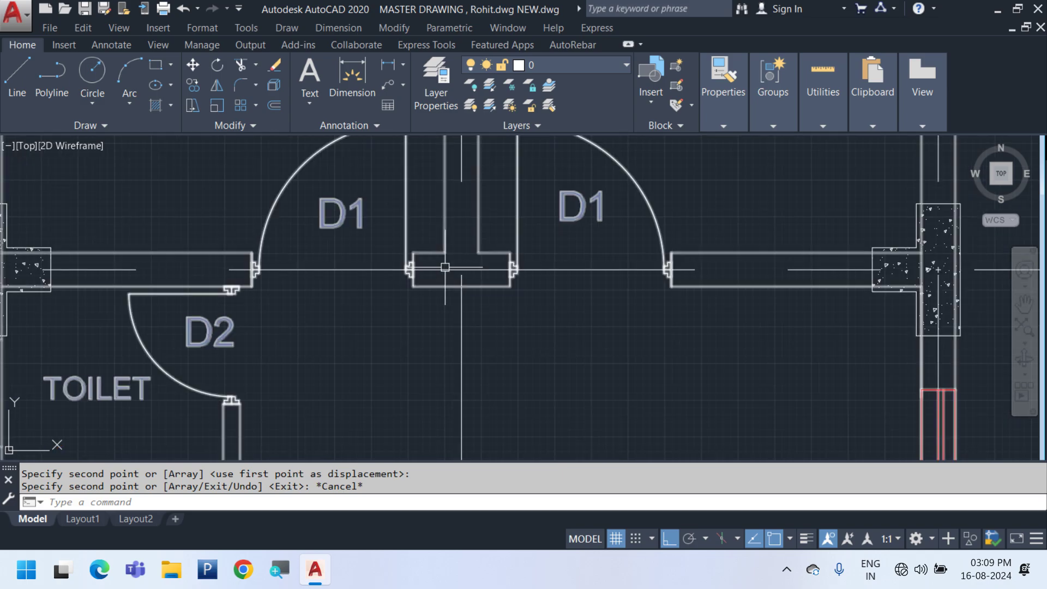
{"action": "scroll", "coordinate": [393, 272], "scroll_direction": "down", "scroll_amount": 7}
{"action": "scroll", "coordinate": [676, 278], "scroll_direction": "up", "scroll_amount": 4}
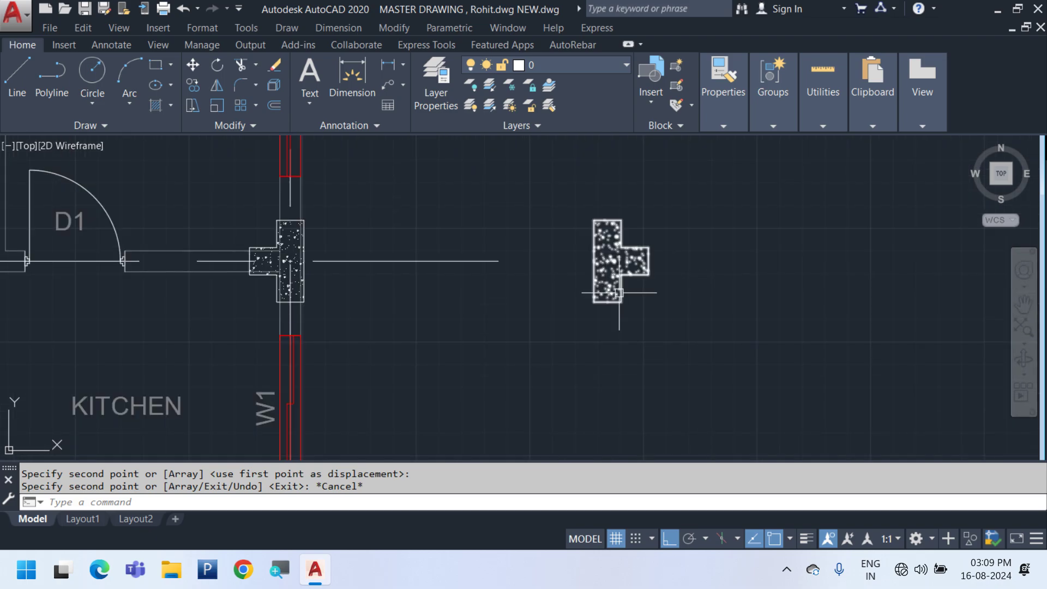
Draw a 300 by 300 rectangle in the empty space below the spare T-shaped column
{"action": "middle_click_drag", "start_coordinate": [550, 329], "coordinate": [564, 288]}
{"action": "key", "text": "Return"}
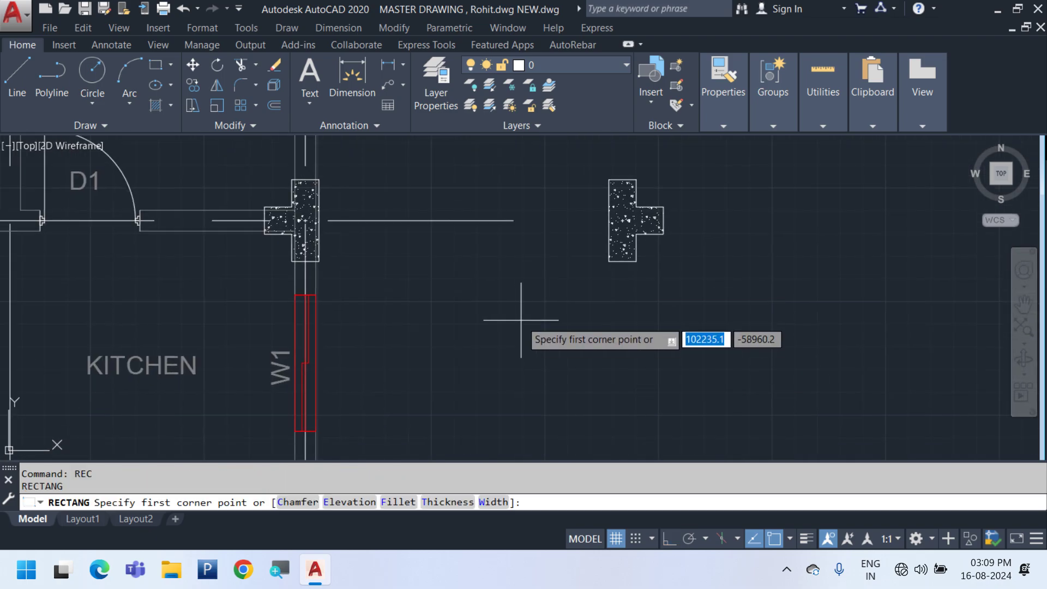
{"action": "left_click", "coordinate": [520, 319]}
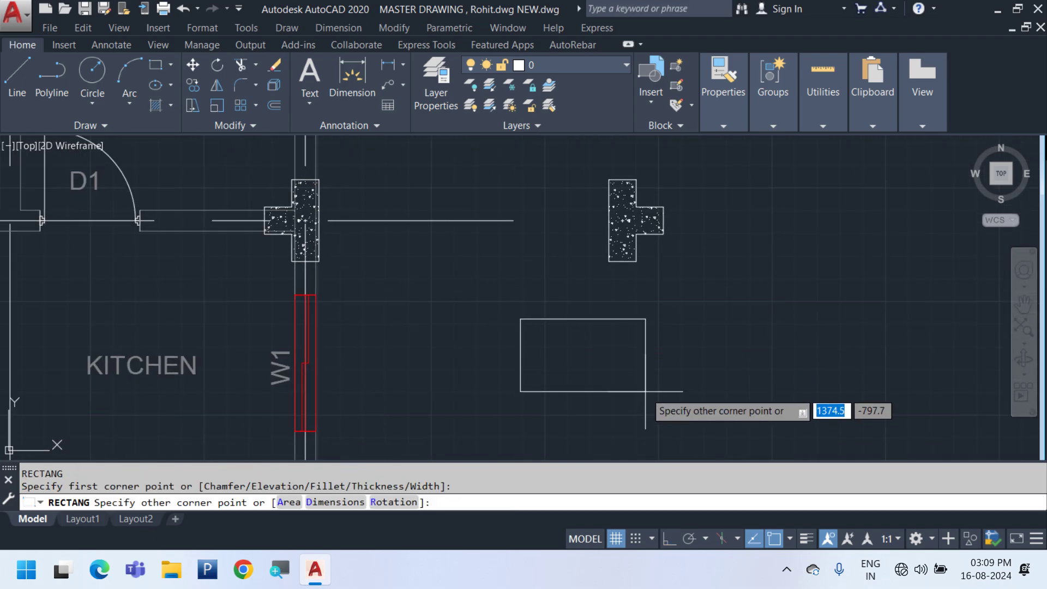
{"action": "type", "text": "300,300"}
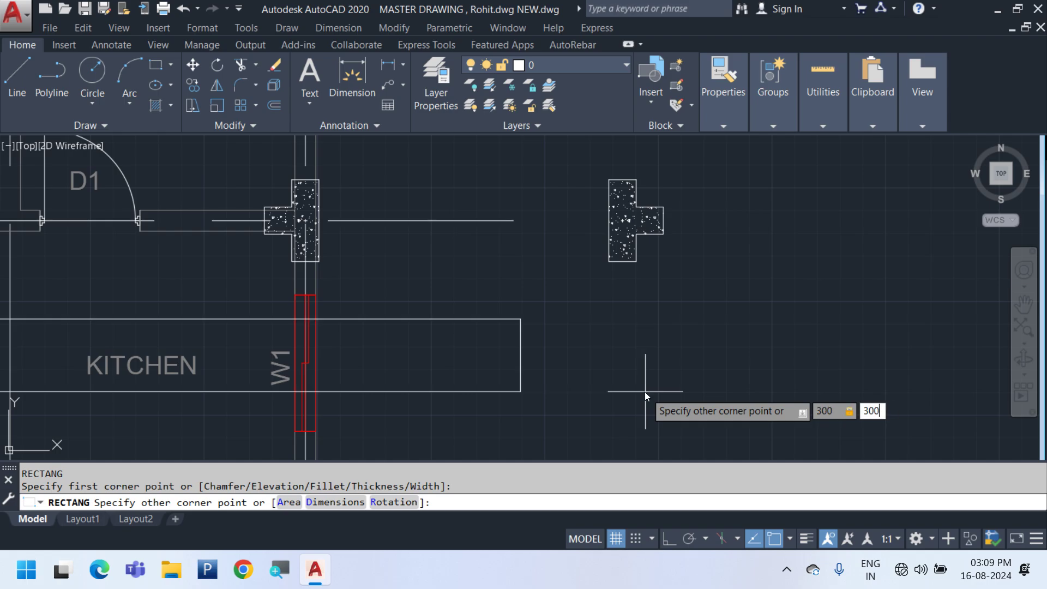
{"action": "key", "text": "Return"}
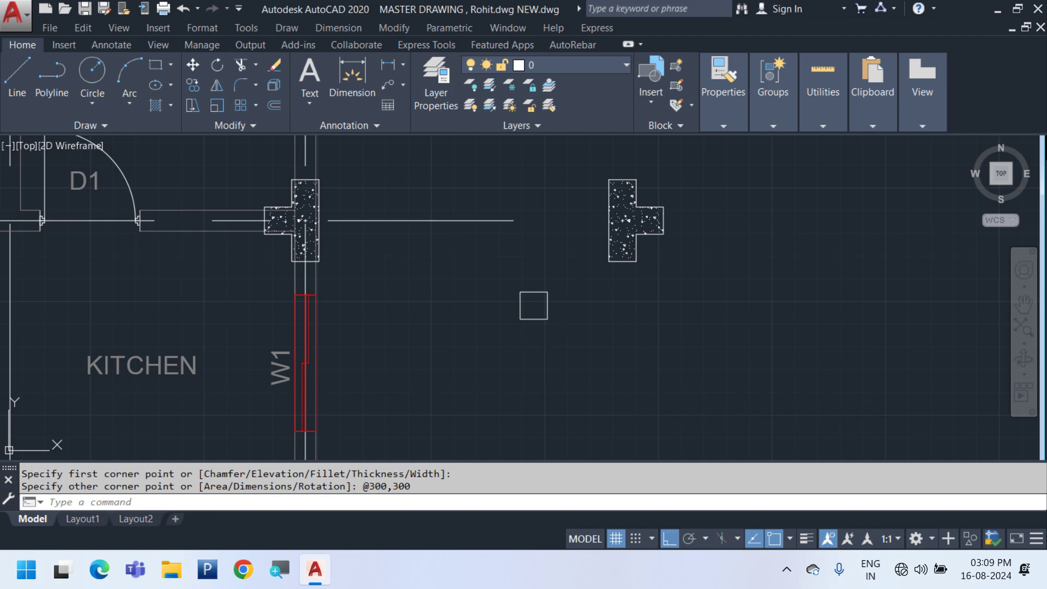
Hatch the inside of the 300 by 300 square with the concrete pattern
{"action": "scroll", "coordinate": [544, 312], "scroll_direction": "up", "scroll_amount": 4}
{"action": "type", "text": "H"}
{"action": "key", "text": "Return"}
{"action": "left_click", "coordinate": [518, 314]}
{"action": "key", "text": "Return"}
Cut the hatched square with its outline and paste it back nearby as a block
{"action": "left_click", "coordinate": [636, 388]}
{"action": "left_click", "coordinate": [391, 216]}
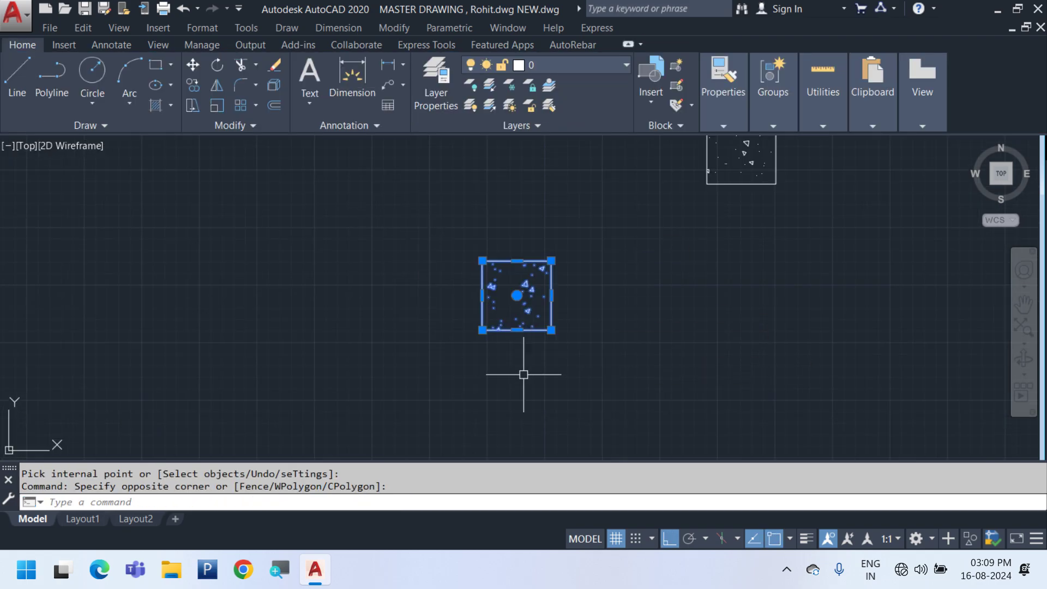
{"action": "key", "text": "ctrl+x"}
{"action": "key", "text": "ctrl+shift+v"}
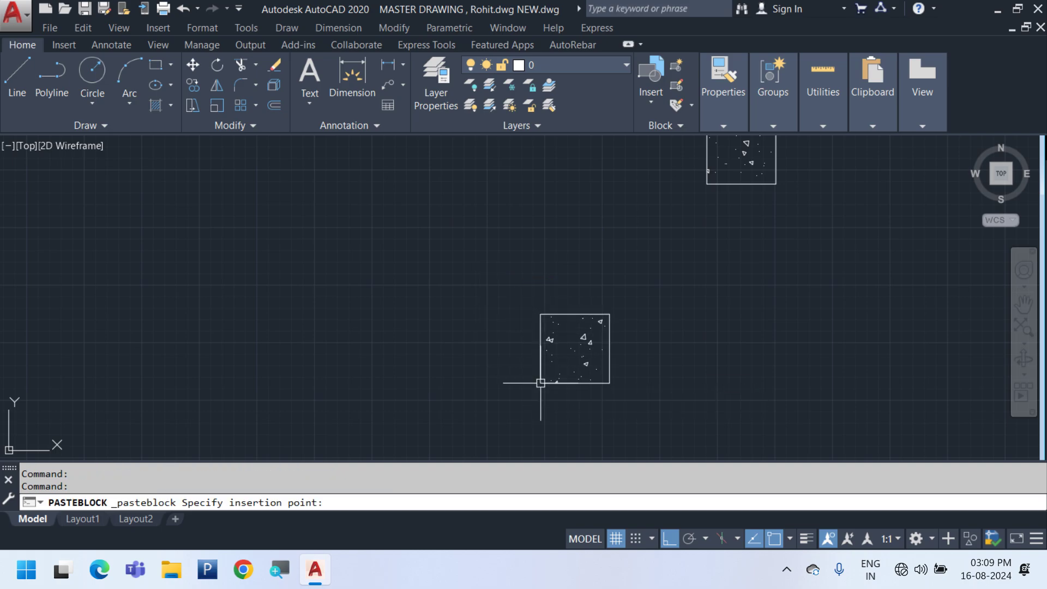
{"action": "left_click", "coordinate": [540, 383]}
Move the square column block by its centre onto the intersection of grid lines C and 2
{"action": "left_click", "coordinate": [610, 399]}
{"action": "left_click", "coordinate": [529, 347]}
{"action": "type", "text": "M"}
{"action": "key", "text": "Return"}
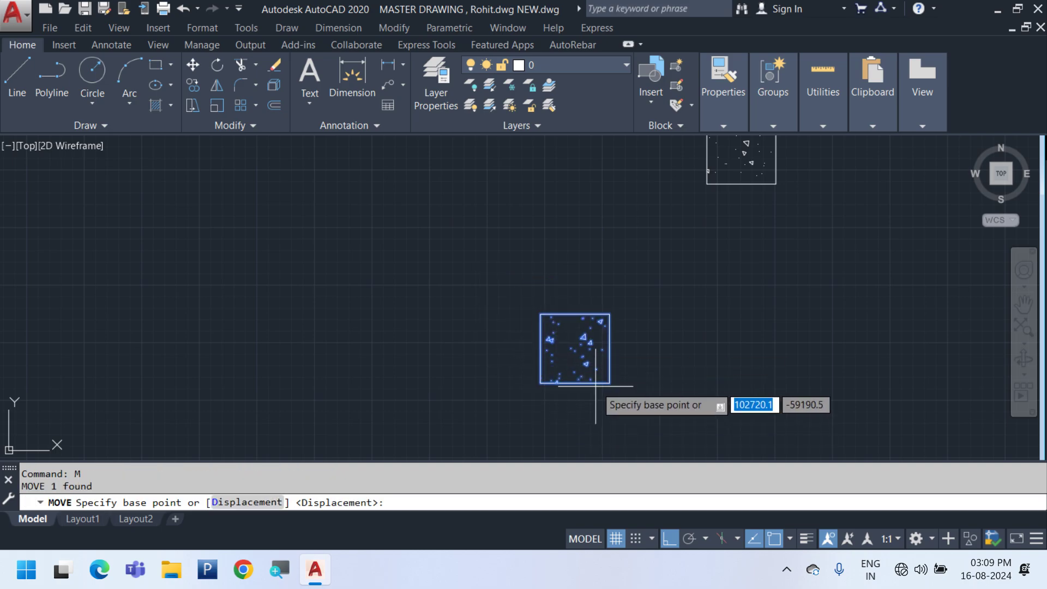
{"action": "left_click", "coordinate": [574, 350]}
{"action": "scroll", "coordinate": [686, 373], "scroll_direction": "down", "scroll_amount": 6}
{"action": "scroll", "coordinate": [299, 301], "scroll_direction": "up", "scroll_amount": 5}
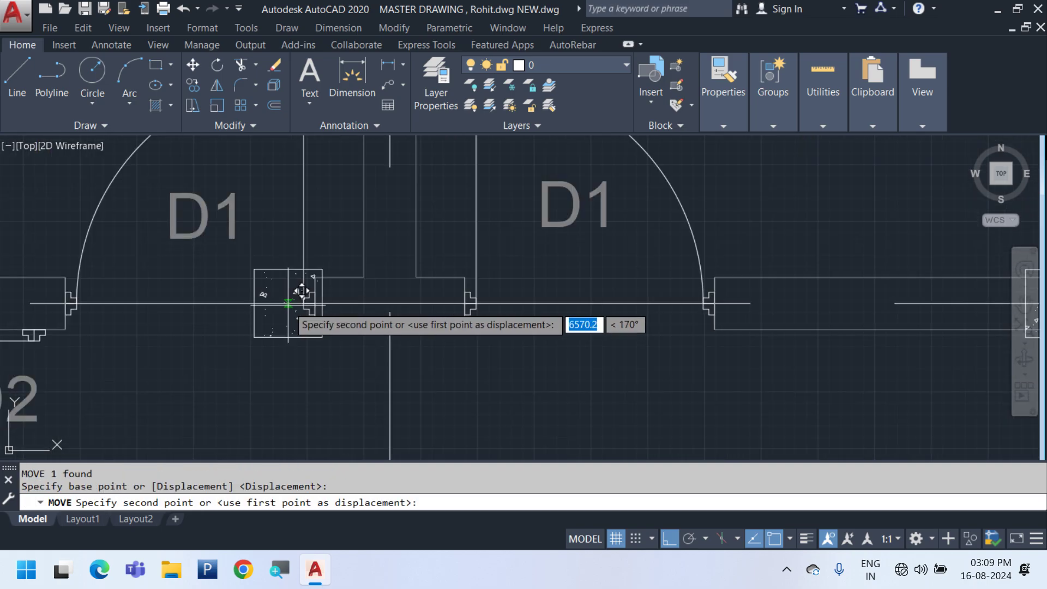
{"action": "scroll", "coordinate": [518, 227], "scroll_direction": "down", "scroll_amount": 2}
{"action": "key", "text": "Escape"}
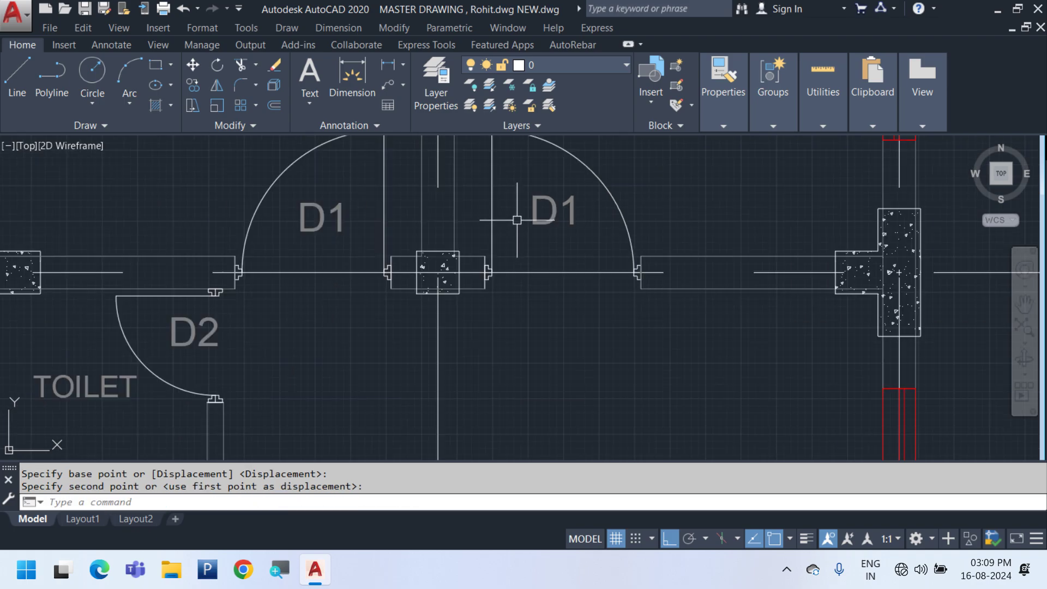
Copy the square column at C-2 straight down onto the intersection of grid lines B and 2
{"action": "right_click", "coordinate": [457, 245]}
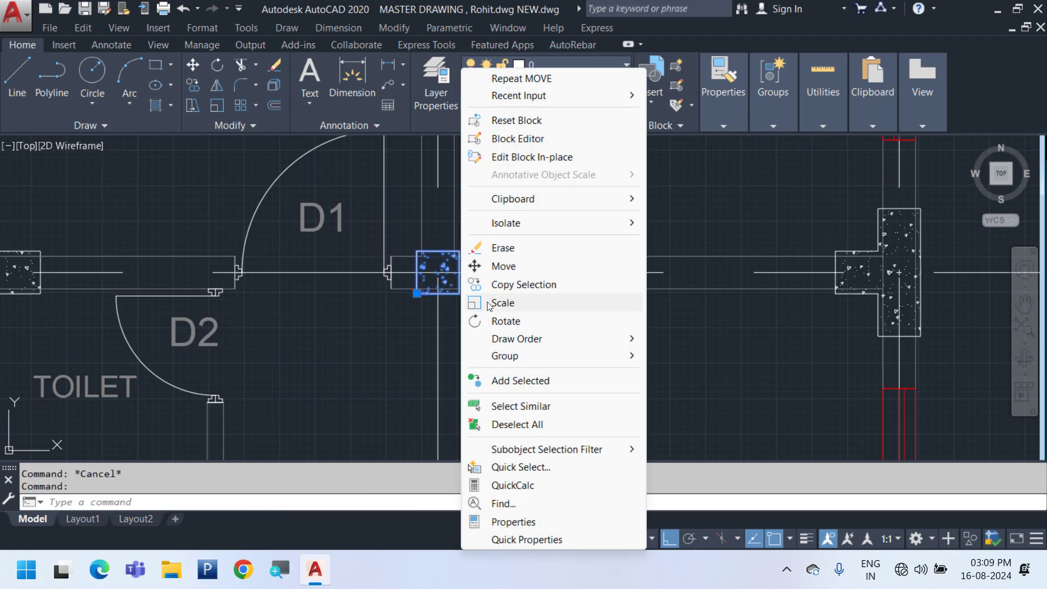
{"action": "left_click", "coordinate": [518, 284]}
{"action": "left_click", "coordinate": [472, 271]}
{"action": "scroll", "coordinate": [469, 229], "scroll_direction": "down", "scroll_amount": 3}
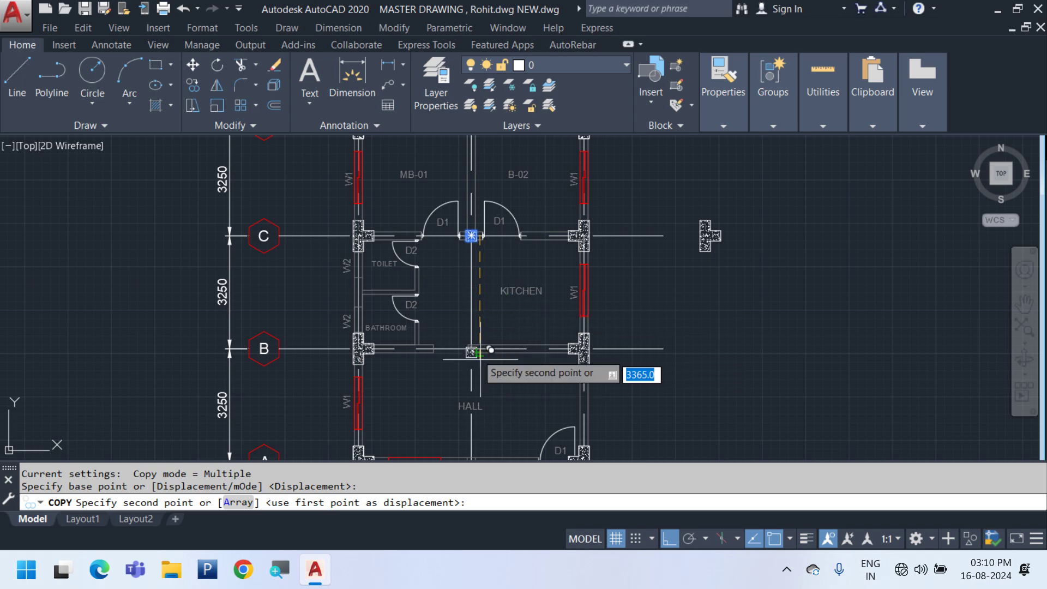
{"action": "scroll", "coordinate": [474, 351], "scroll_direction": "up", "scroll_amount": 3}
{"action": "scroll", "coordinate": [484, 334], "scroll_direction": "down", "scroll_amount": 2}
{"action": "key", "text": "Escape"}
Copy the square column at B-2 straight down onto the intersection of grid lines A and 2
{"action": "scroll", "coordinate": [572, 363], "scroll_direction": "down", "scroll_amount": 2}
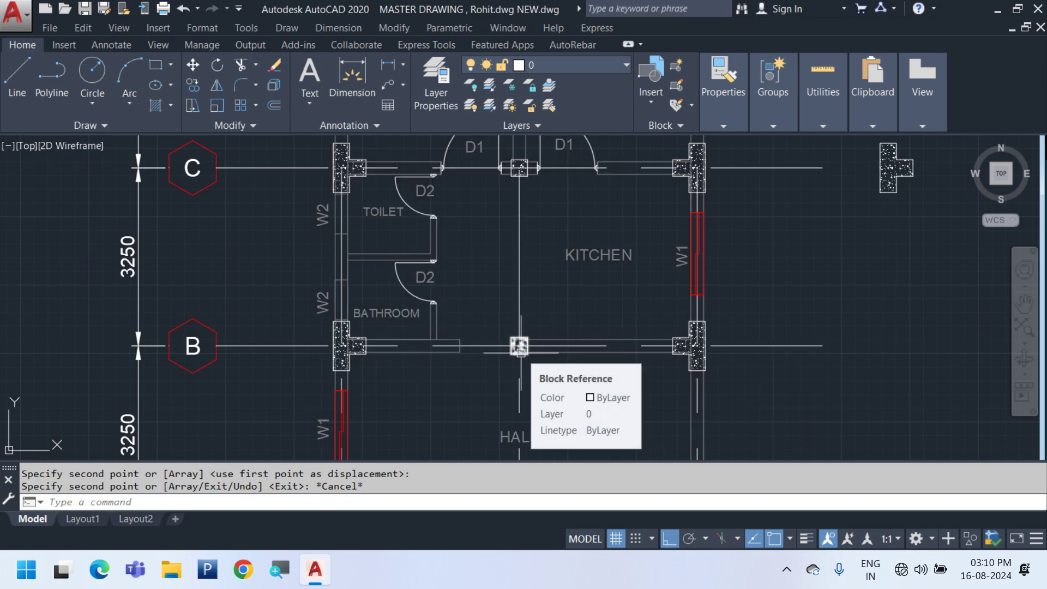
{"action": "scroll", "coordinate": [521, 356], "scroll_direction": "down", "scroll_amount": 2}
{"action": "middle_click_drag", "start_coordinate": [596, 387], "coordinate": [565, 251]}
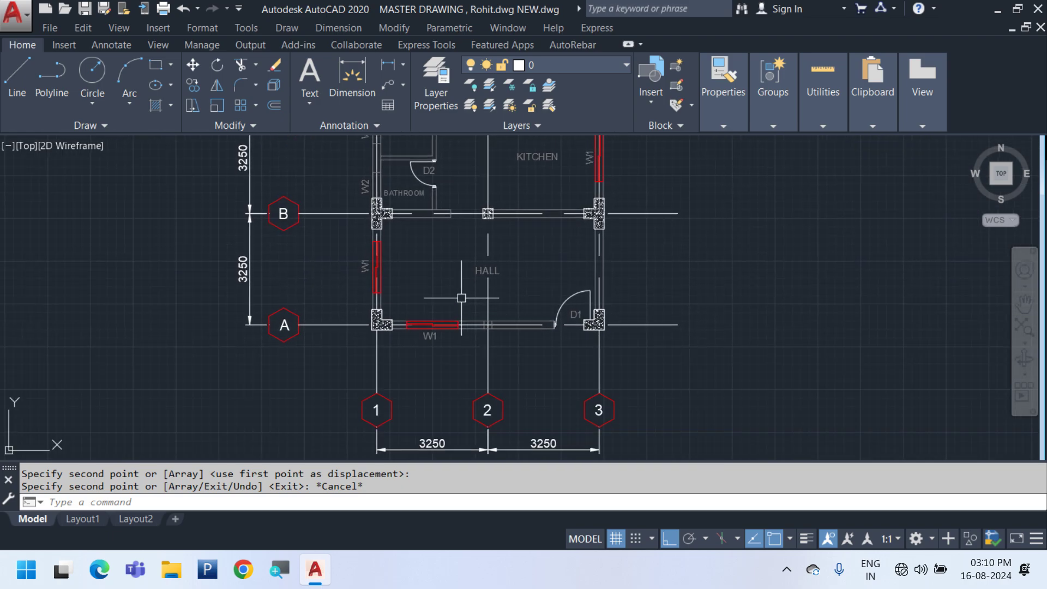
{"action": "scroll", "coordinate": [473, 247], "scroll_direction": "up", "scroll_amount": 2}
{"action": "scroll", "coordinate": [477, 215], "scroll_direction": "up", "scroll_amount": 2}
{"action": "key", "text": "space"}
{"action": "left_click", "coordinate": [445, 161]}
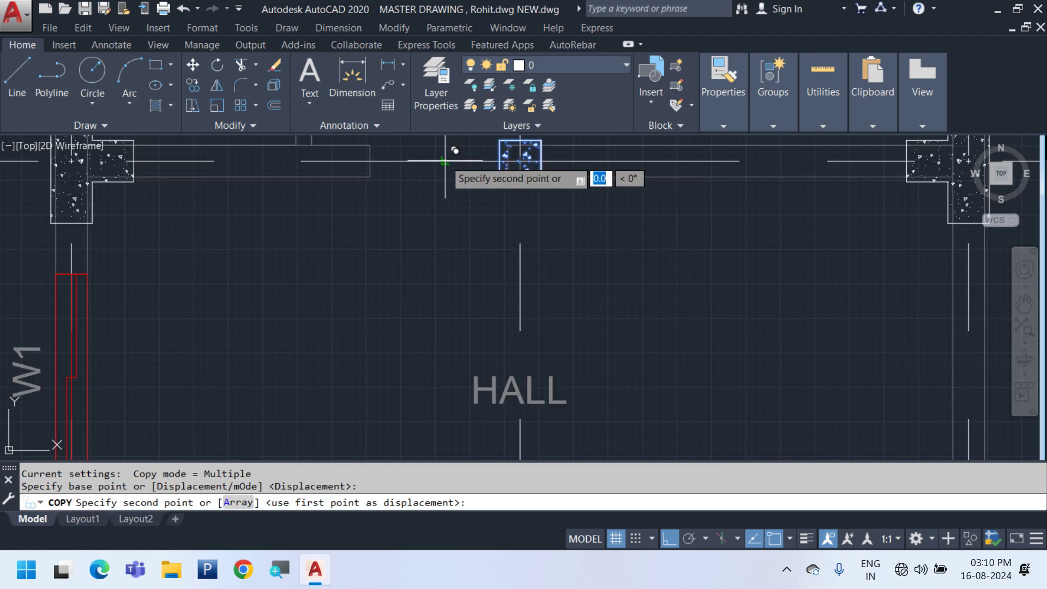
{"action": "scroll", "coordinate": [448, 183], "scroll_direction": "down", "scroll_amount": 3}
{"action": "scroll", "coordinate": [444, 317], "scroll_direction": "up", "scroll_amount": 2}
{"action": "left_click", "coordinate": [459, 243]}
{"action": "scroll", "coordinate": [453, 374], "scroll_direction": "down", "scroll_amount": 3}
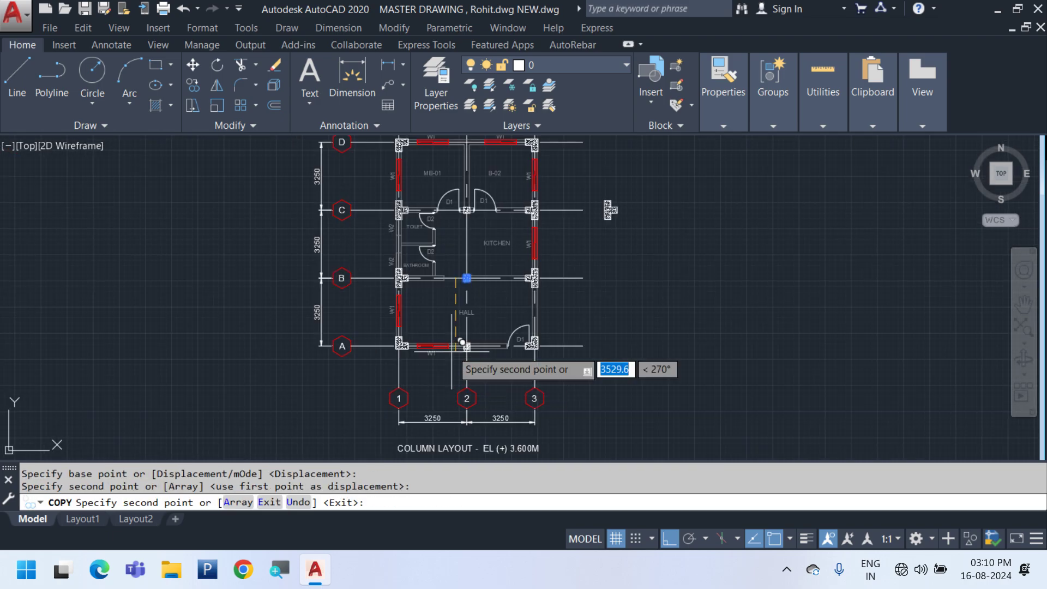
Place another copy of the square column straight up at the intersection of grid lines D and 2, and finish copying
{"action": "middle_click_drag", "start_coordinate": [408, 185], "coordinate": [428, 393]}
{"action": "scroll", "coordinate": [470, 384], "scroll_direction": "up", "scroll_amount": 3}
{"action": "scroll", "coordinate": [486, 268], "scroll_direction": "up", "scroll_amount": 2}
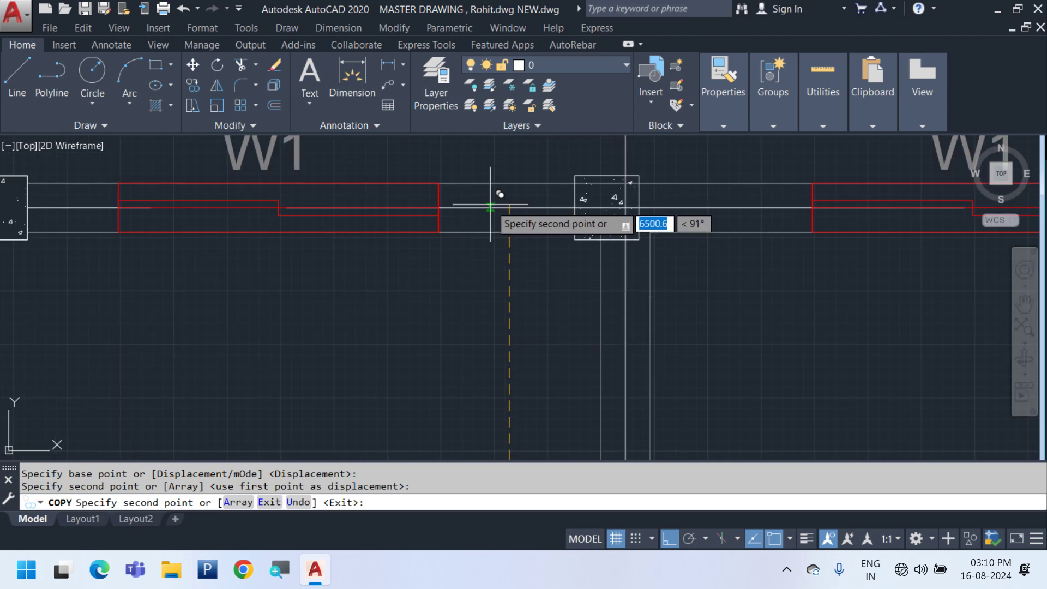
{"action": "left_click", "coordinate": [510, 206]}
{"action": "scroll", "coordinate": [484, 236], "scroll_direction": "down", "scroll_amount": 1}
{"action": "scroll", "coordinate": [572, 229], "scroll_direction": "down", "scroll_amount": 4}
{"action": "key", "text": "Escape"}
{"action": "scroll", "coordinate": [458, 283], "scroll_direction": "down", "scroll_amount": 2}
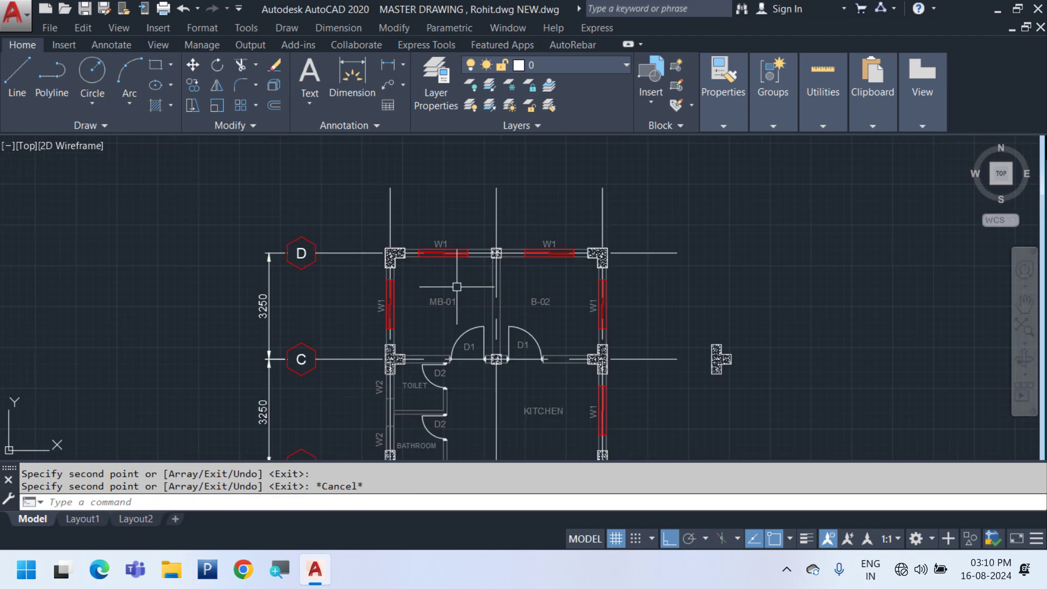
{"action": "scroll", "coordinate": [605, 358], "scroll_direction": "up", "scroll_amount": 4}
{"action": "scroll", "coordinate": [605, 359], "scroll_direction": "down", "scroll_amount": 4}
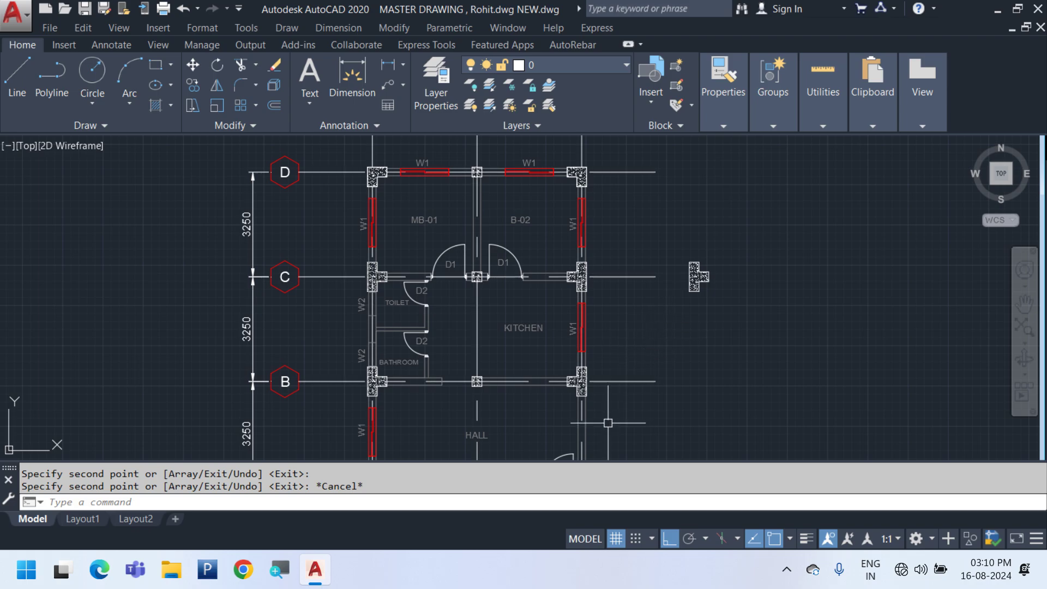
Paste a duplicate of the square column from A-2 outside the plan, just below the loose T-shaped column
{"action": "middle_click_drag", "start_coordinate": [608, 421], "coordinate": [559, 278]}
{"action": "scroll", "coordinate": [468, 342], "scroll_direction": "up", "scroll_amount": 3}
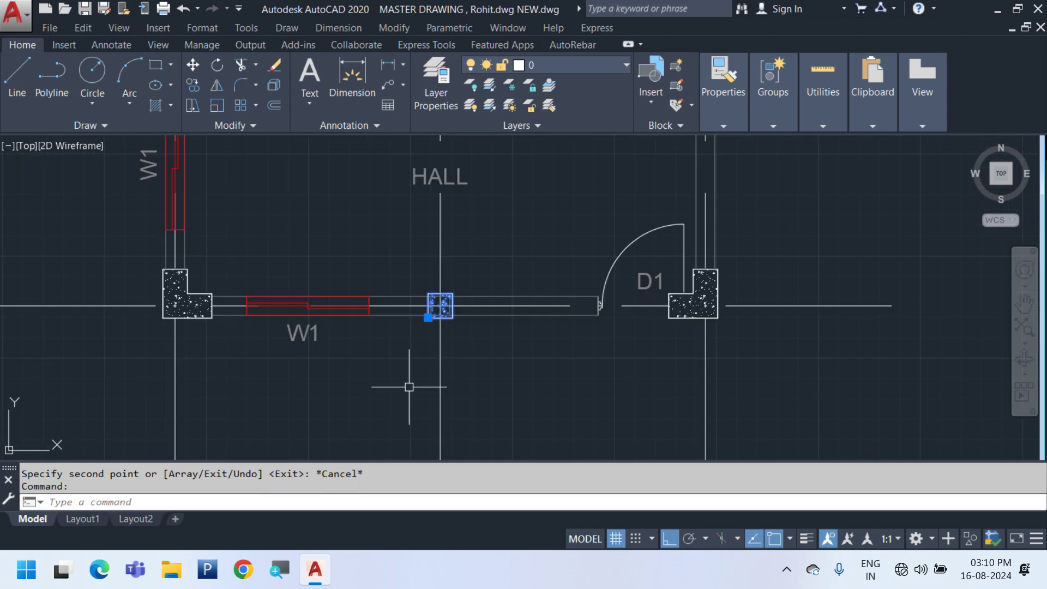
{"action": "scroll", "coordinate": [544, 240], "scroll_direction": "down", "scroll_amount": 3}
{"action": "key", "text": "ctrl+v"}
{"action": "scroll", "coordinate": [561, 268], "scroll_direction": "up", "scroll_amount": 4}
{"action": "middle_click_drag", "start_coordinate": [561, 269], "coordinate": [537, 325]}
Draw a wipeout over the loose square column by tracing its four corners
{"action": "left_click", "coordinate": [287, 28]}
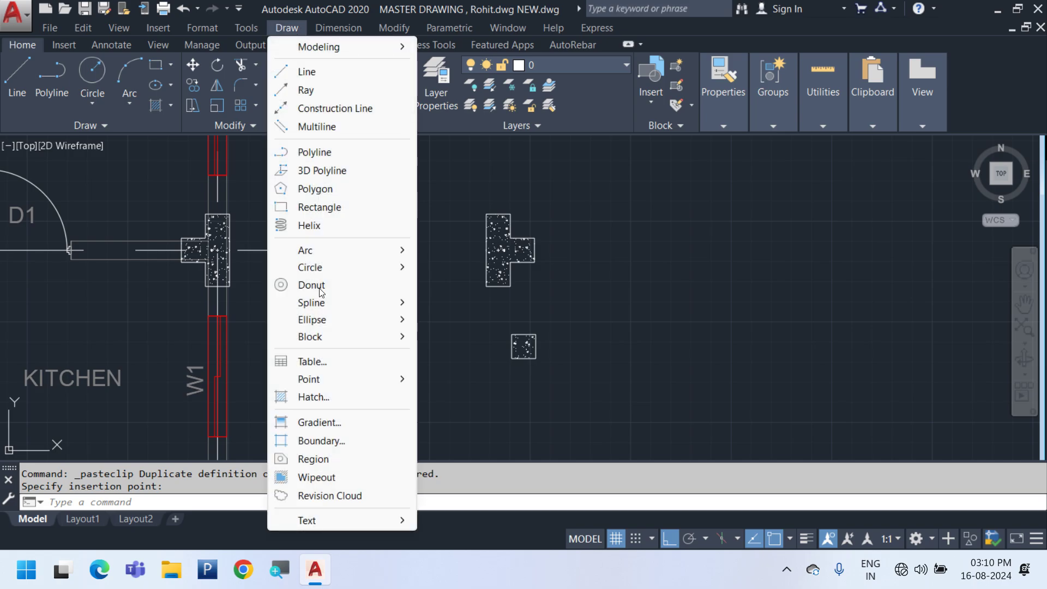
{"action": "left_click", "coordinate": [323, 483]}
{"action": "scroll", "coordinate": [532, 382], "scroll_direction": "up", "scroll_amount": 3}
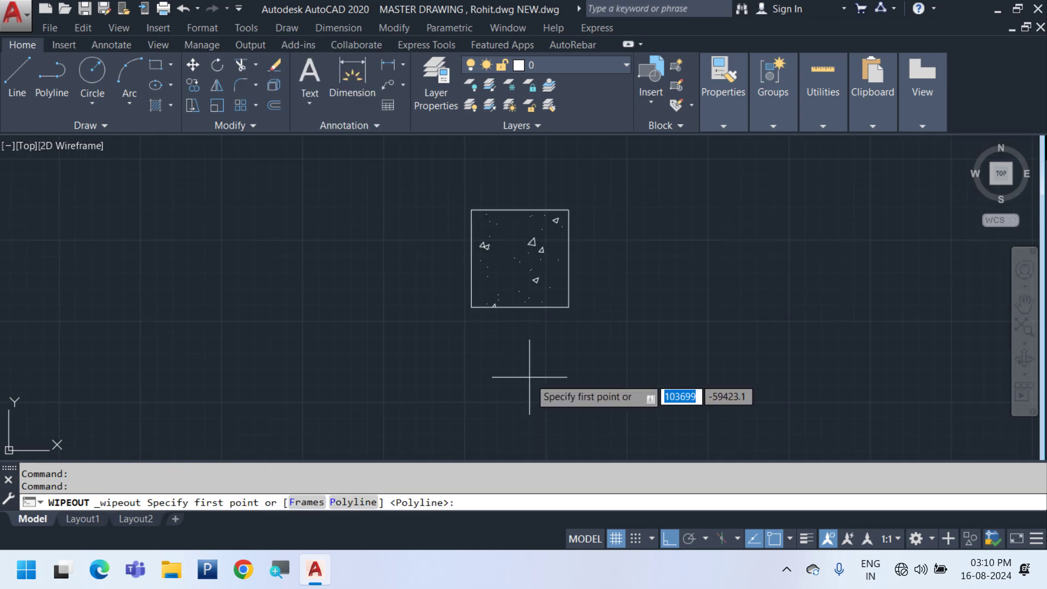
{"action": "left_click", "coordinate": [471, 210]}
{"action": "left_click", "coordinate": [471, 307]}
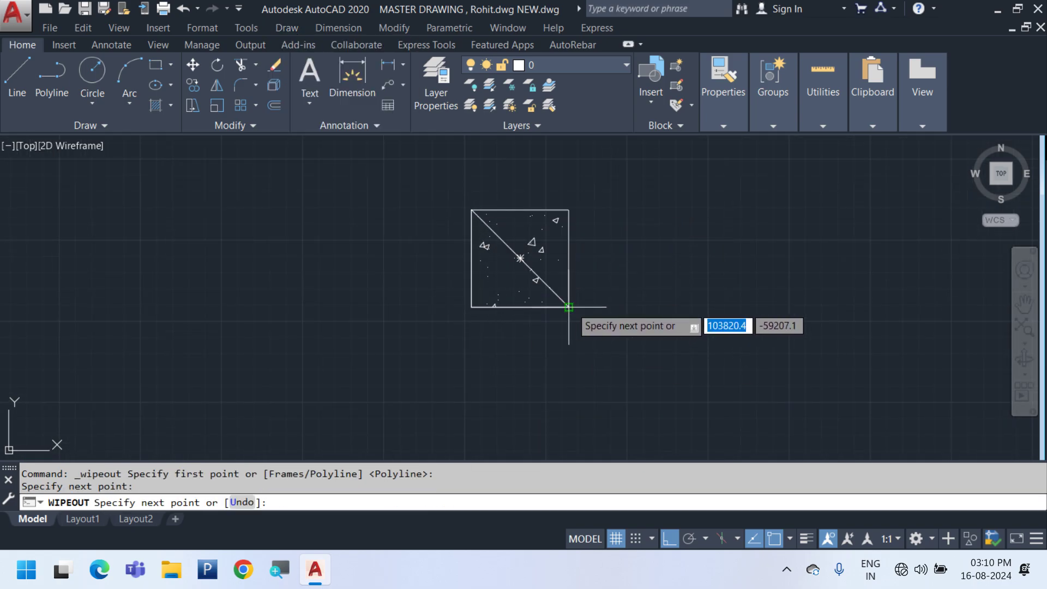
{"action": "left_click", "coordinate": [568, 307]}
{"action": "left_click", "coordinate": [570, 210]}
{"action": "key", "text": "Return"}
{"action": "scroll", "coordinate": [538, 369], "scroll_direction": "down", "scroll_amount": 3}
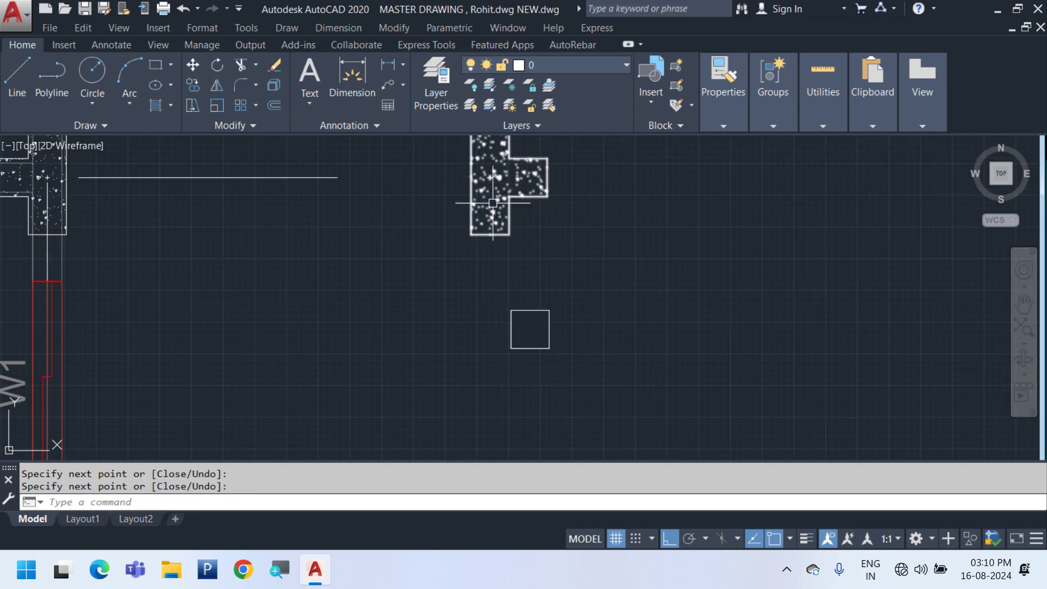
Draw a wipeout over the loose T-shaped column by tracing all the corners of its outline
{"action": "key", "text": "Return"}
{"action": "left_click", "coordinate": [457, 362]}
{"action": "scroll", "coordinate": [459, 247], "scroll_direction": "up", "scroll_amount": 2}
{"action": "left_click", "coordinate": [457, 248]}
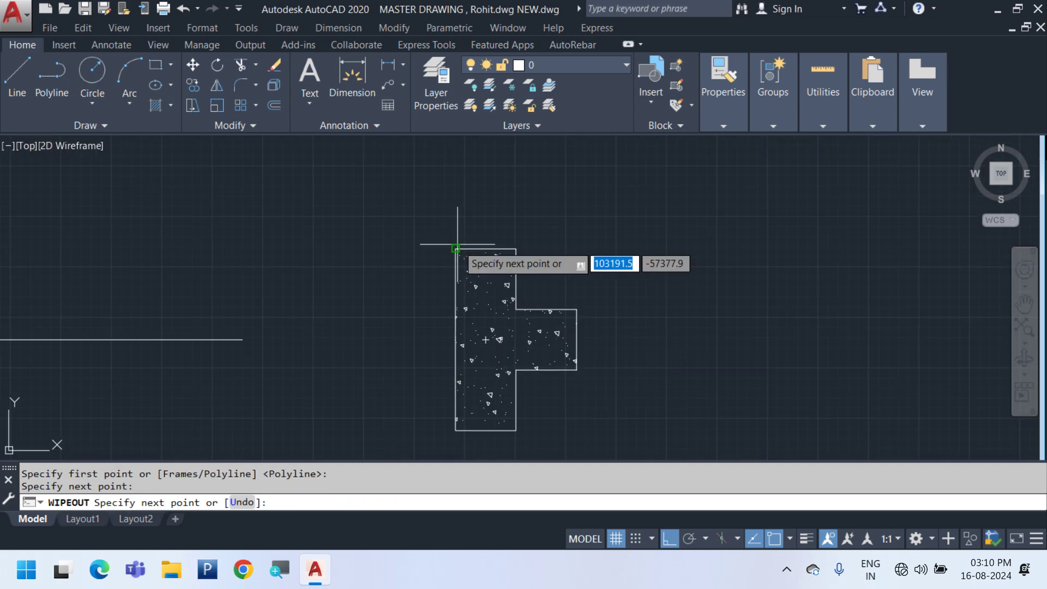
{"action": "left_click", "coordinate": [516, 249]}
{"action": "left_click", "coordinate": [516, 309]}
{"action": "left_click", "coordinate": [577, 309]}
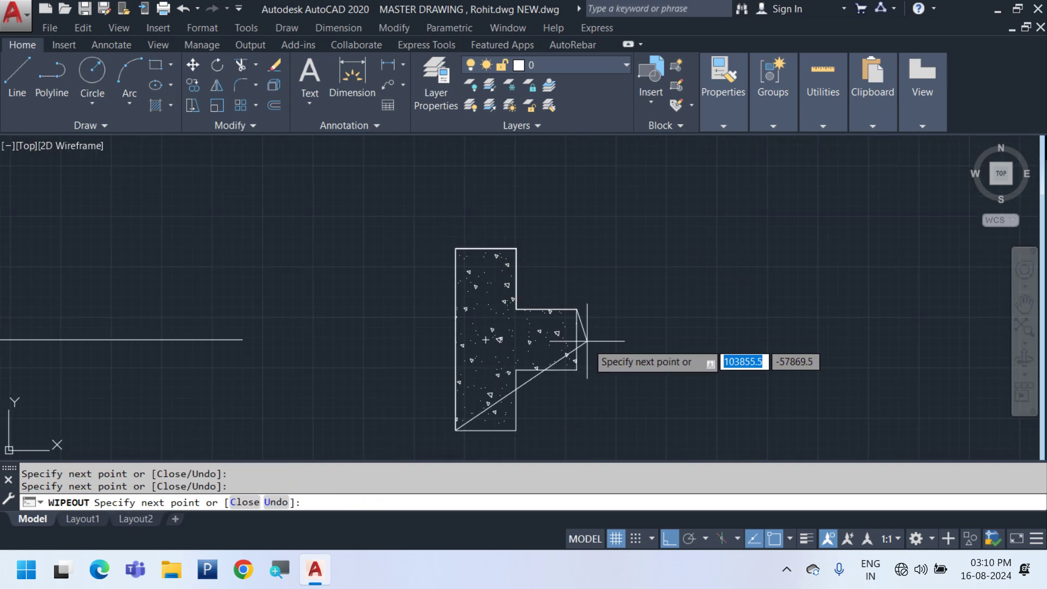
{"action": "left_click", "coordinate": [576, 369]}
{"action": "left_click", "coordinate": [515, 370]}
{"action": "left_click", "coordinate": [516, 431]}
{"action": "key", "text": "Return"}
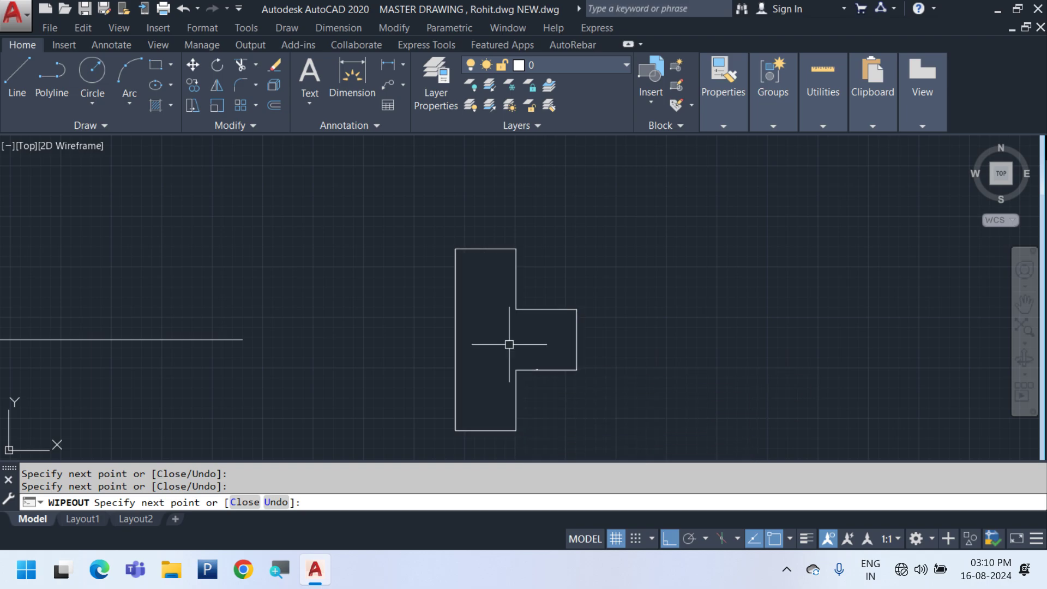
Open the loose T-shaped column block for in-place editing
{"action": "scroll", "coordinate": [494, 343], "scroll_direction": "down", "scroll_amount": 3}
{"action": "right_click", "coordinate": [494, 328]}
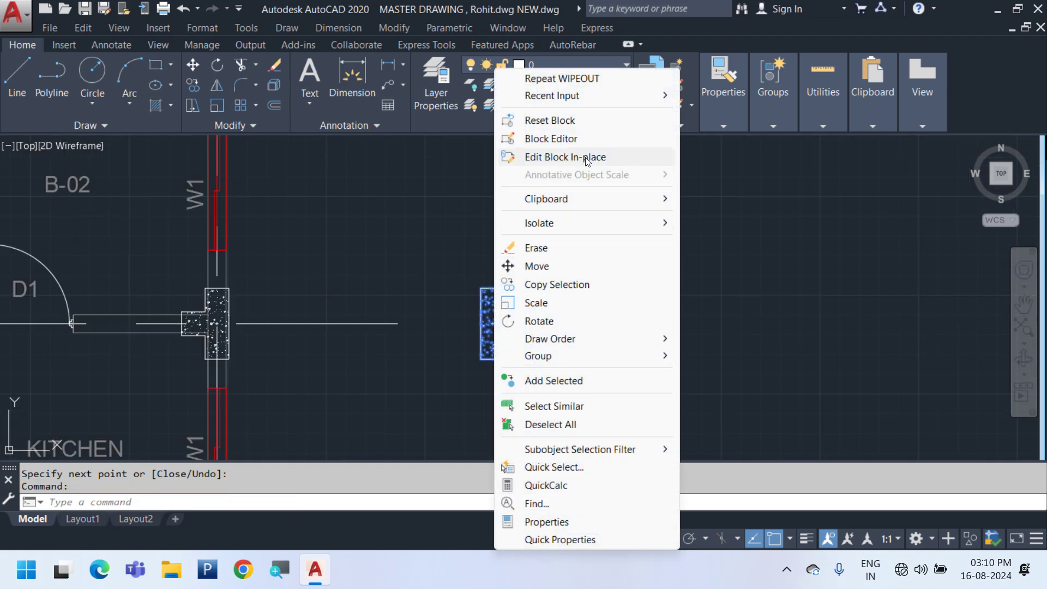
{"action": "left_click", "coordinate": [579, 156]}
{"action": "key", "text": "Return"}
{"action": "scroll", "coordinate": [542, 401], "scroll_direction": "up", "scroll_amount": 4}
Add the wipeout to the T-shaped column block's working set and save the reference edits
{"action": "left_click", "coordinate": [603, 362]}
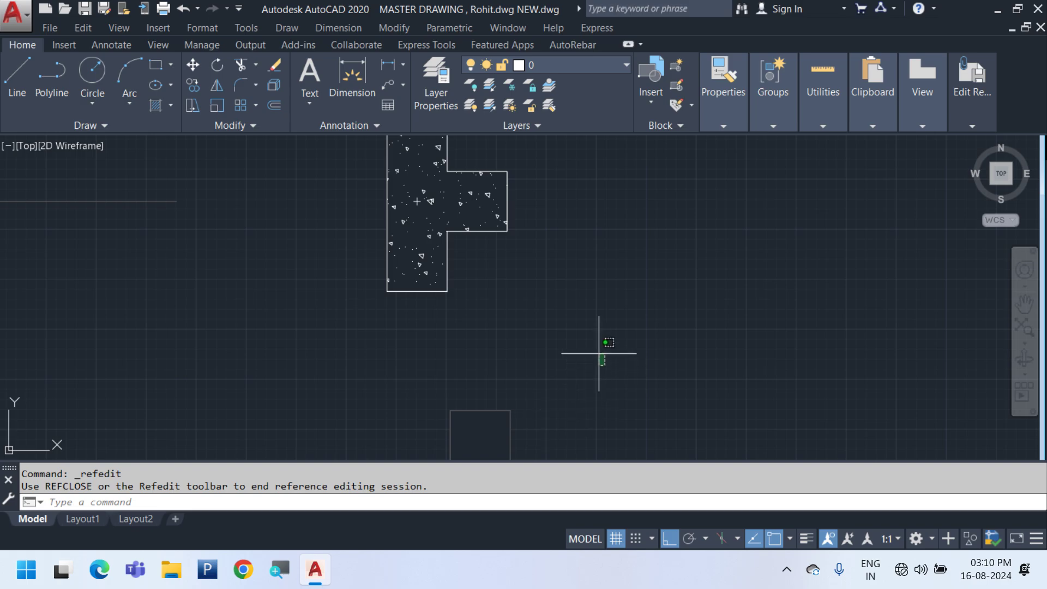
{"action": "middle_click_drag", "start_coordinate": [549, 282], "coordinate": [565, 425]}
{"action": "left_click", "coordinate": [330, 189]}
{"action": "mouse_move", "coordinate": [986, 90]}
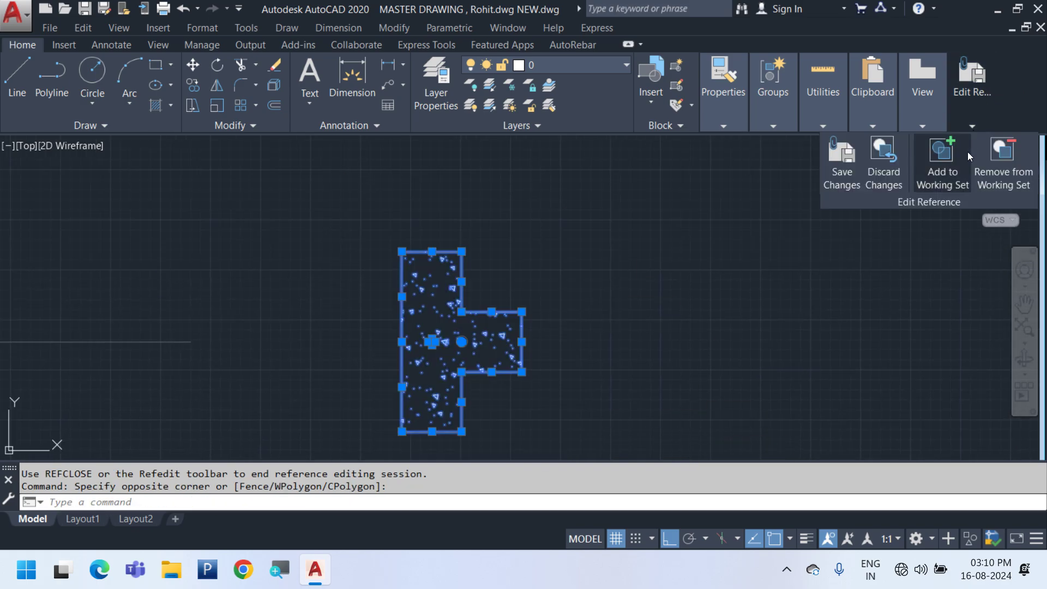
{"action": "left_click", "coordinate": [942, 166]}
{"action": "middle_click_drag", "start_coordinate": [545, 327], "coordinate": [556, 282]}
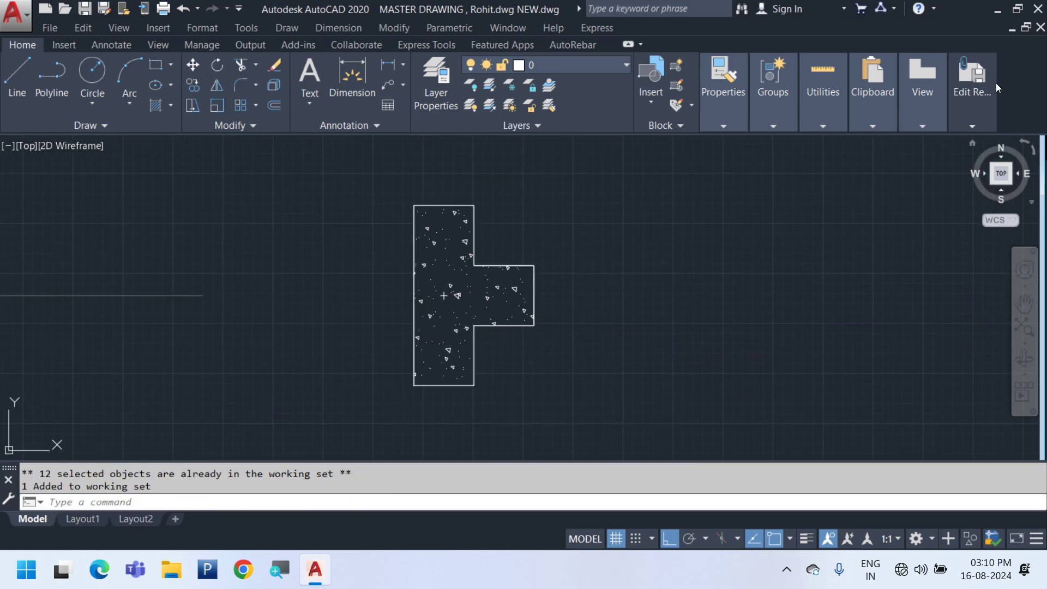
{"action": "left_click", "coordinate": [846, 173]}
{"action": "key", "text": "Return"}
{"action": "scroll", "coordinate": [647, 207], "scroll_direction": "down", "scroll_amount": 6}
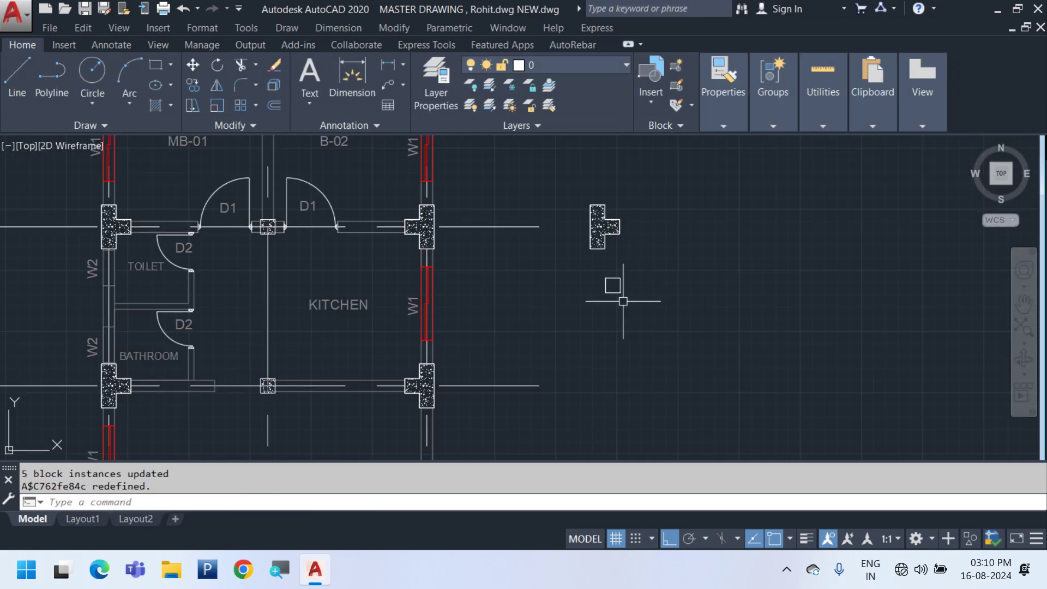
Open the loose square column block for in-place editing
{"action": "scroll", "coordinate": [73, 218], "scroll_direction": "up", "scroll_amount": 4}
{"action": "scroll", "coordinate": [37, 285], "scroll_direction": "down", "scroll_amount": 2}
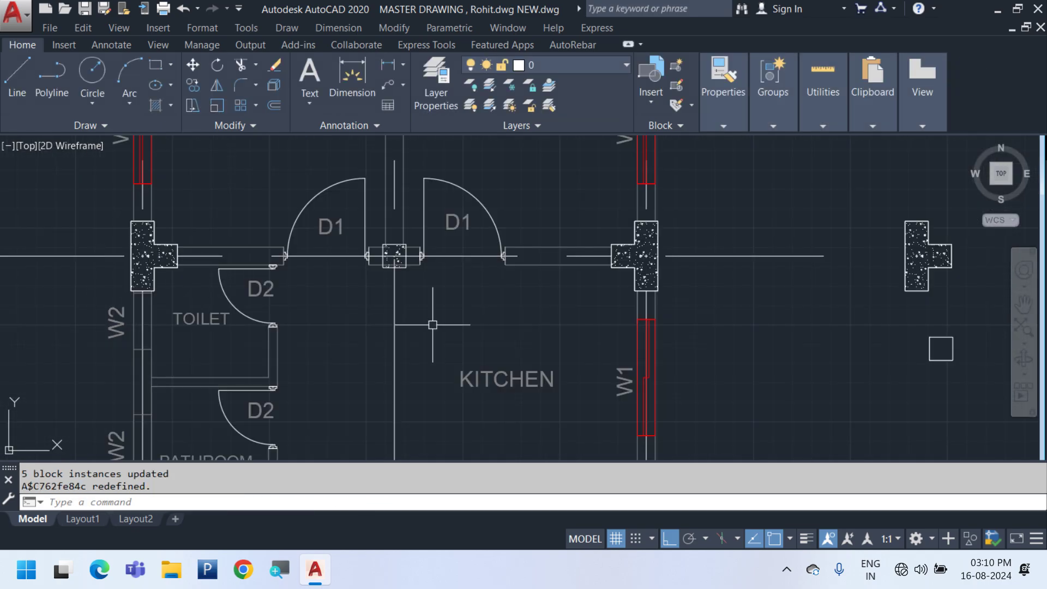
{"action": "middle_click_drag", "start_coordinate": [675, 344], "coordinate": [420, 285]}
{"action": "scroll", "coordinate": [630, 297], "scroll_direction": "up", "scroll_amount": 6}
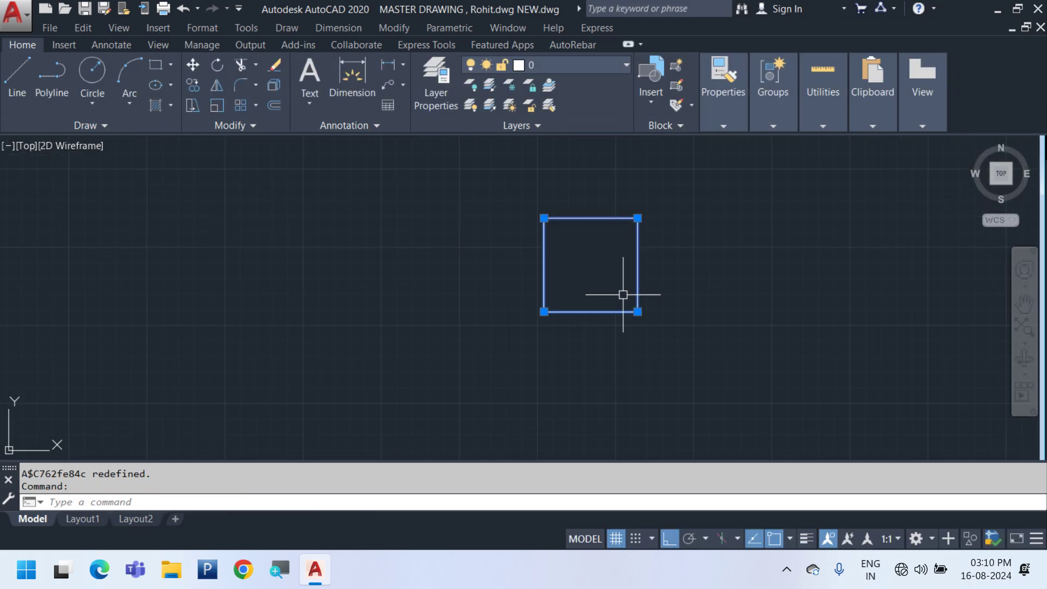
{"action": "key", "text": "Escape"}
{"action": "left_click", "coordinate": [612, 287]}
{"action": "right_click", "coordinate": [615, 260]}
{"action": "left_click", "coordinate": [725, 159]}
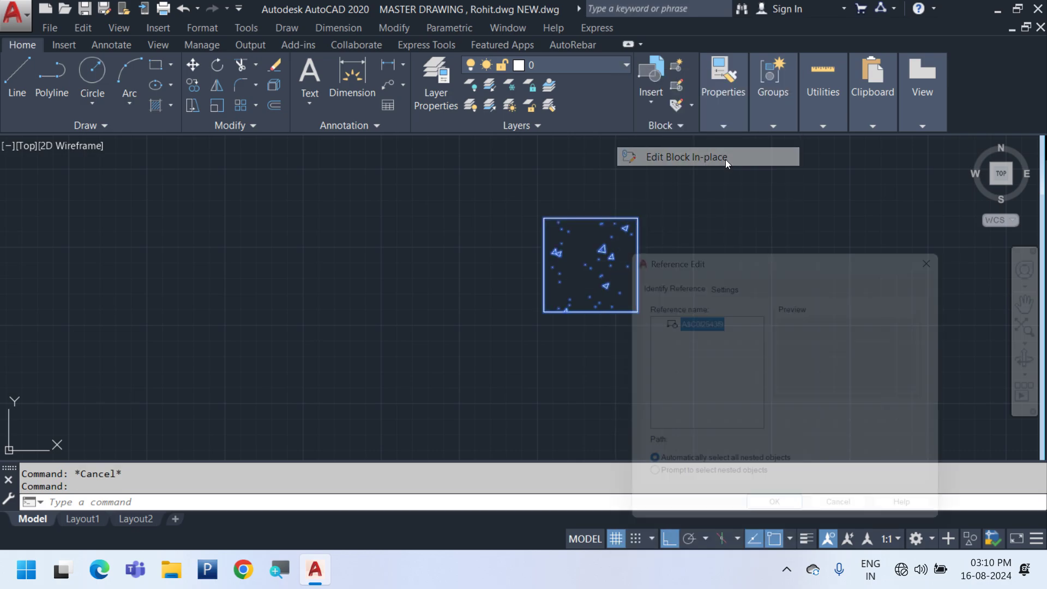
{"action": "key", "text": "Return"}
Add the wipeout to the square column block's working set and save the reference edits
{"action": "left_click", "coordinate": [423, 181]}
{"action": "left_click", "coordinate": [816, 390]}
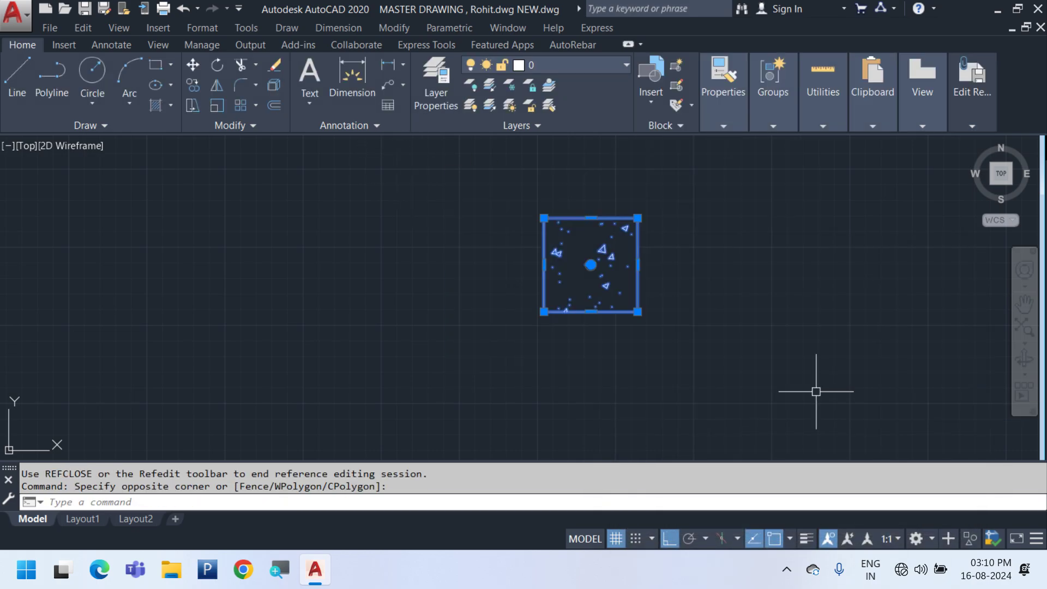
{"action": "mouse_move", "coordinate": [965, 129]}
{"action": "left_click", "coordinate": [942, 161]}
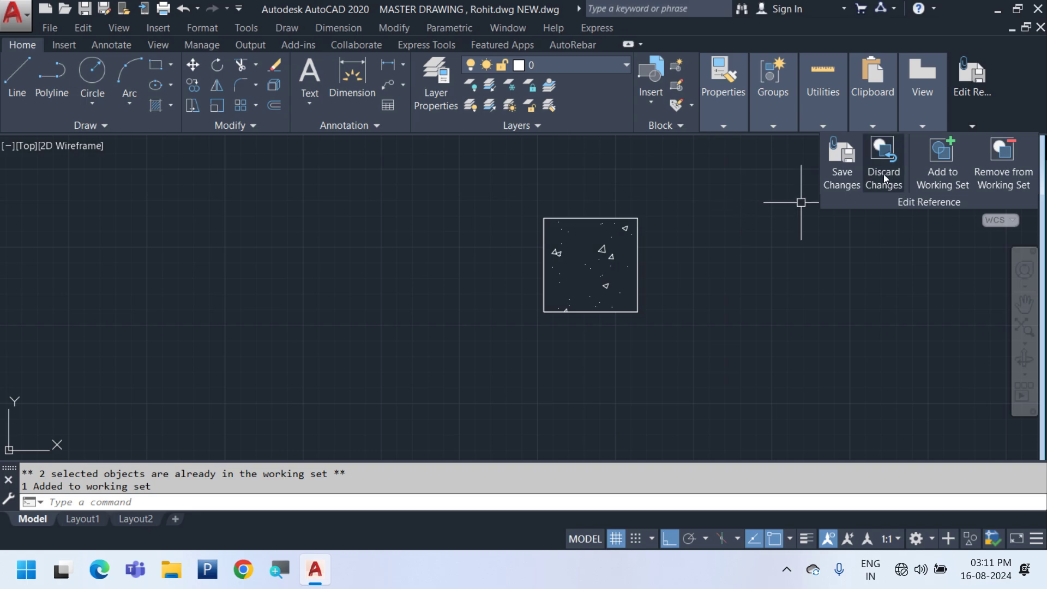
{"action": "left_click", "coordinate": [843, 164]}
{"action": "key", "text": "Return"}
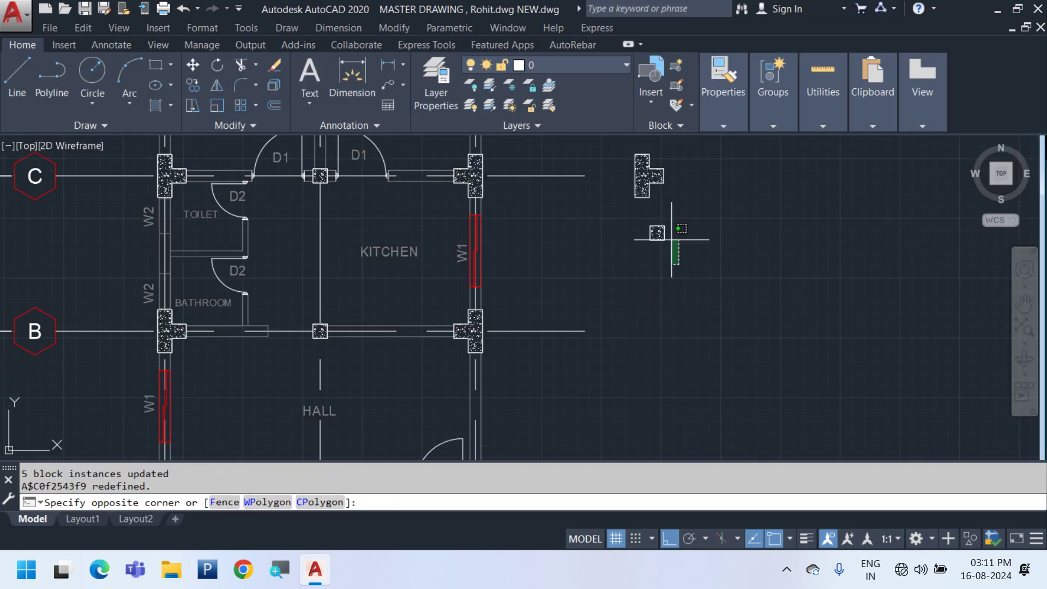
Erase the loose T-shaped and square columns beside the plan
{"action": "left_click", "coordinate": [672, 239]}
{"action": "key", "text": "Delete"}
{"action": "scroll", "coordinate": [655, 245], "scroll_direction": "down", "scroll_amount": 4}
{"action": "scroll", "coordinate": [614, 342], "scroll_direction": "up", "scroll_amount": 1}
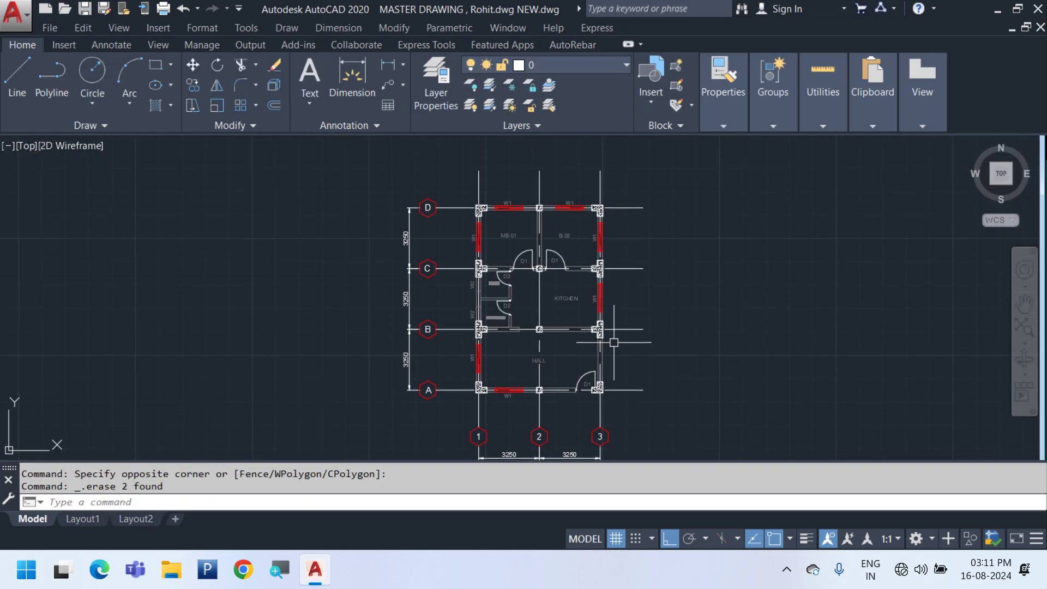
Copy the entire column layout with its grid, dimensions and title straight down below the original
{"action": "scroll", "coordinate": [565, 421], "scroll_direction": "up", "scroll_amount": 4}
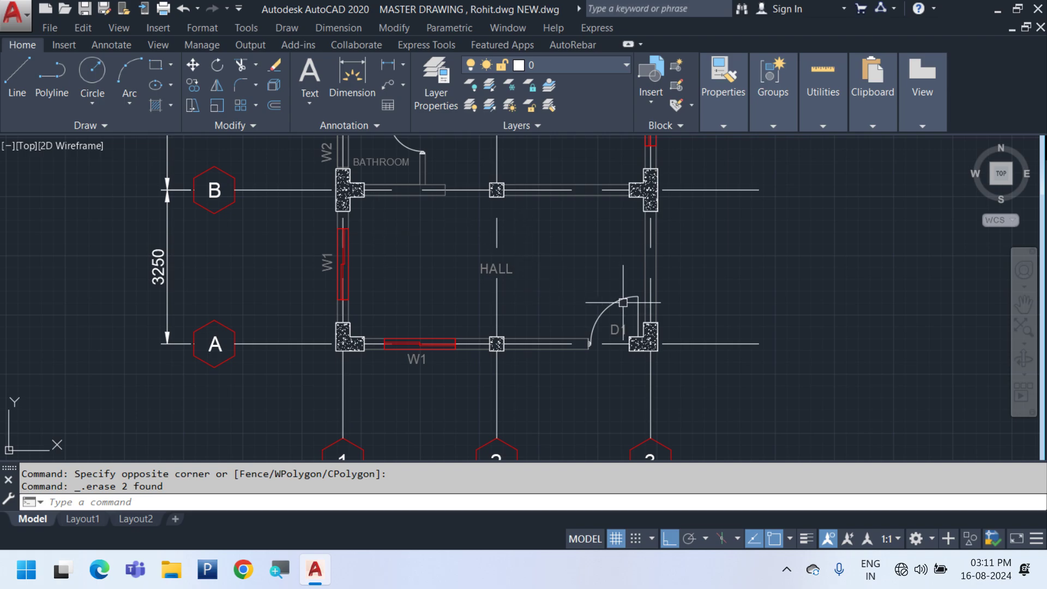
{"action": "middle_click_drag", "start_coordinate": [623, 303], "coordinate": [626, 390]}
{"action": "middle_click_drag", "start_coordinate": [479, 304], "coordinate": [485, 440]}
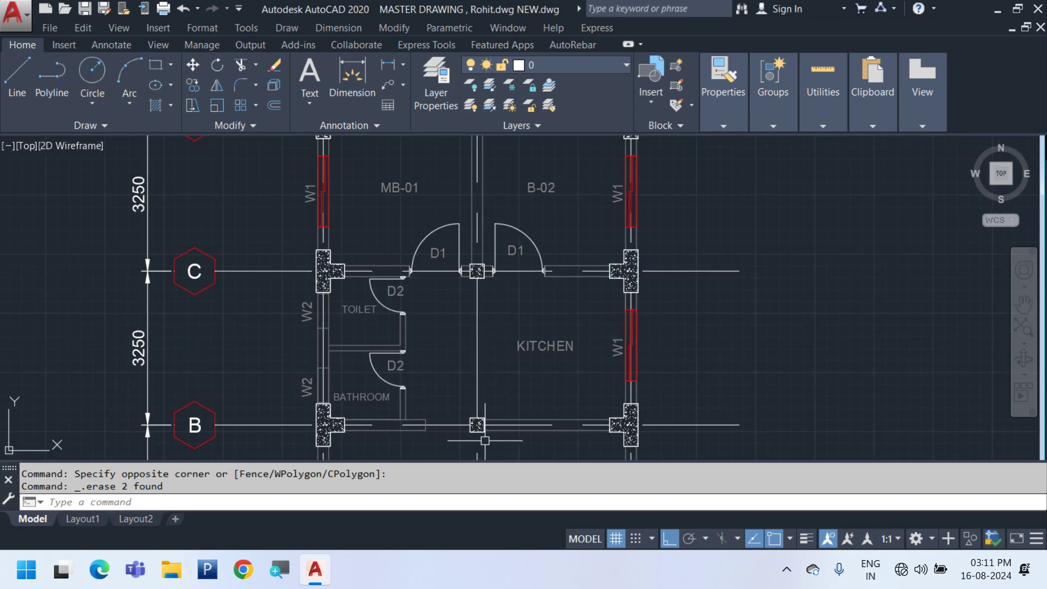
{"action": "scroll", "coordinate": [436, 305], "scroll_direction": "down", "scroll_amount": 5}
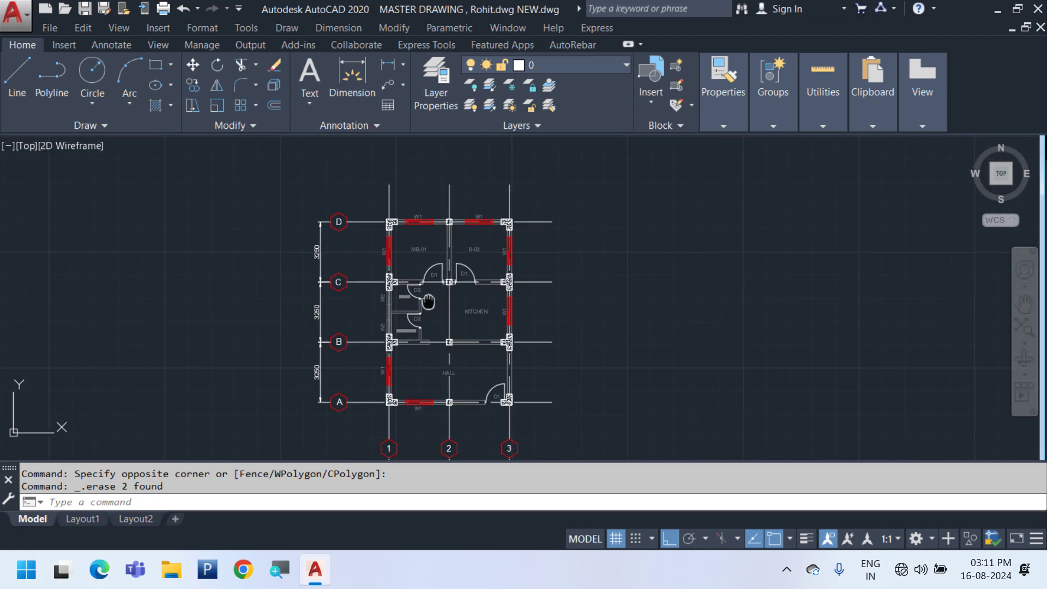
{"action": "left_click", "coordinate": [523, 344]}
{"action": "left_click", "coordinate": [365, 181]}
{"action": "right_click", "coordinate": [654, 180]}
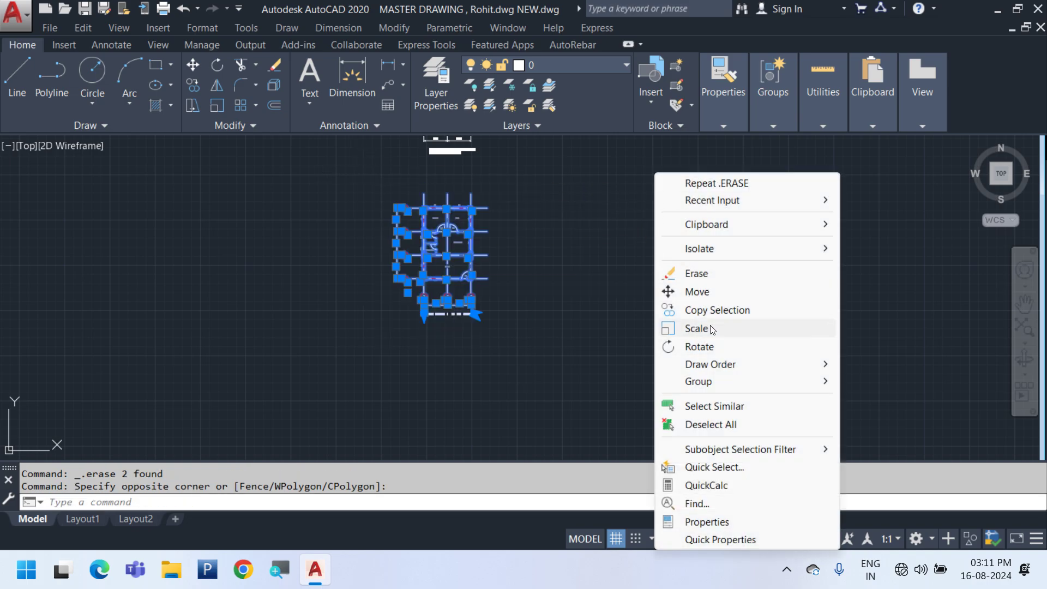
{"action": "left_click", "coordinate": [703, 308]}
{"action": "left_click", "coordinate": [678, 206]}
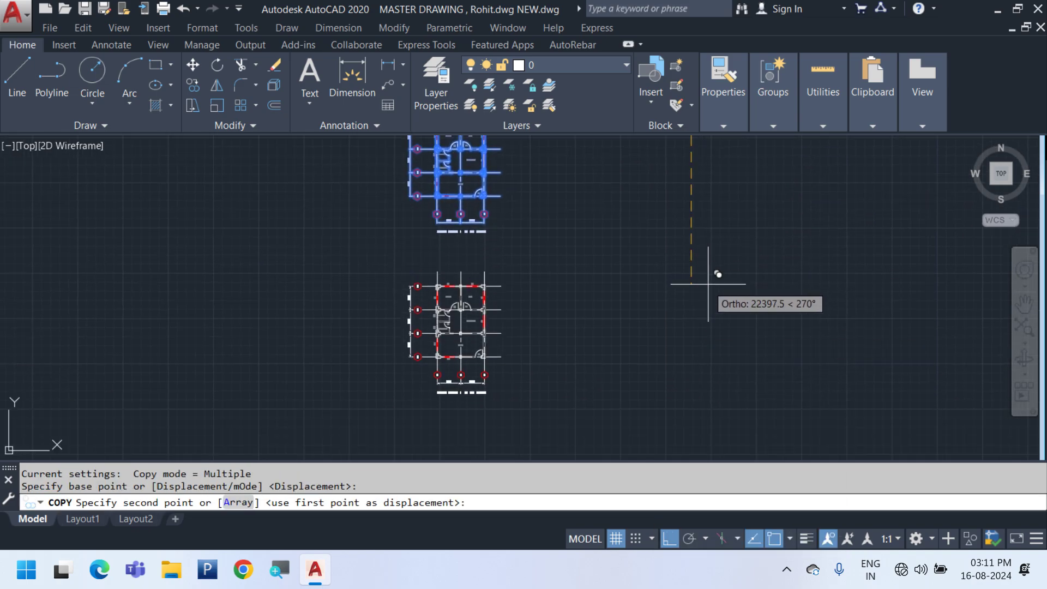
{"action": "left_click", "coordinate": [693, 270]}
{"action": "key", "text": "Escape"}
Erase the floor plan block of walls, doors and windows from the lower copy of the column layout
{"action": "scroll", "coordinate": [473, 376], "scroll_direction": "up", "scroll_amount": 4}
{"action": "scroll", "coordinate": [467, 337], "scroll_direction": "up", "scroll_amount": 4}
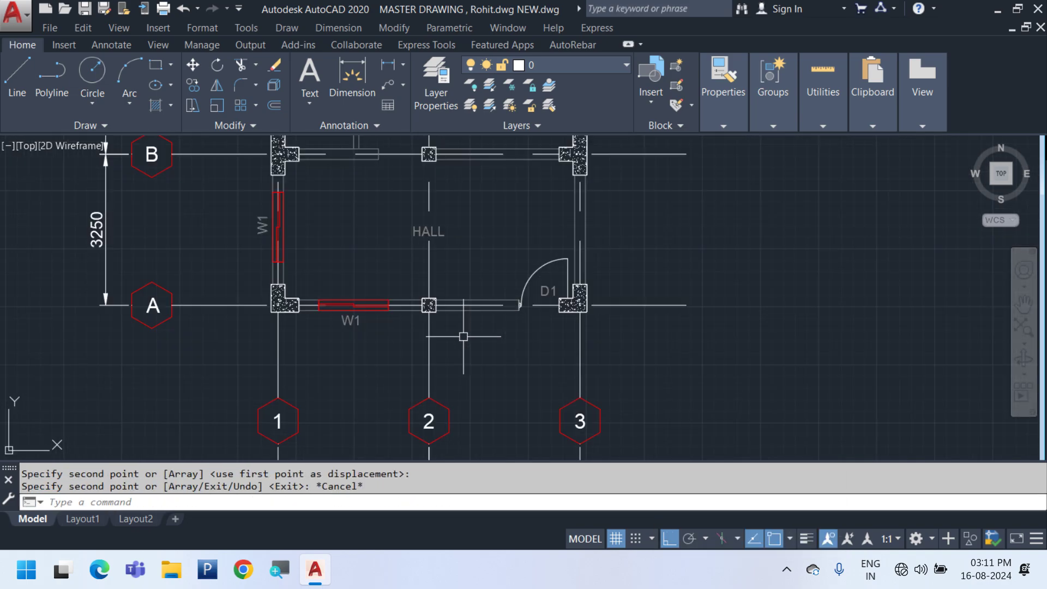
{"action": "left_click", "coordinate": [377, 304]}
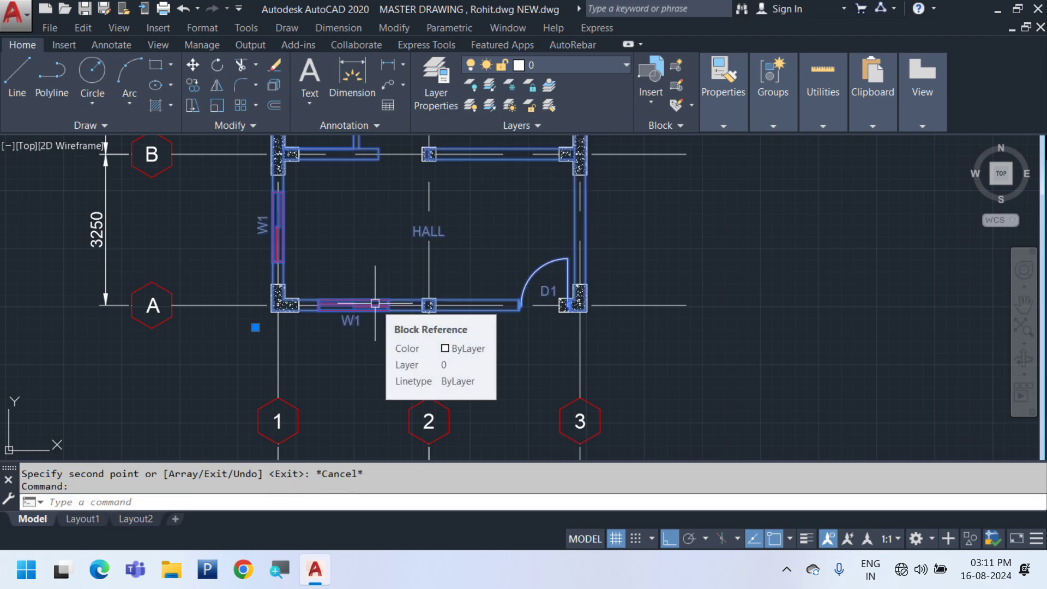
{"action": "middle_click_drag", "start_coordinate": [481, 291], "coordinate": [468, 404]}
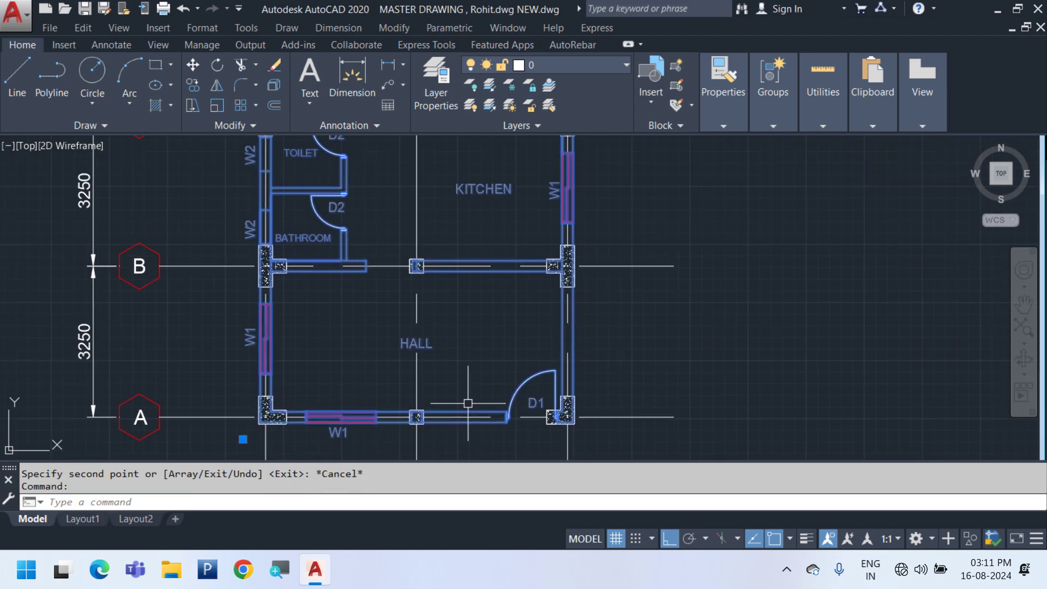
{"action": "scroll", "coordinate": [251, 207], "scroll_direction": "down", "scroll_amount": 4}
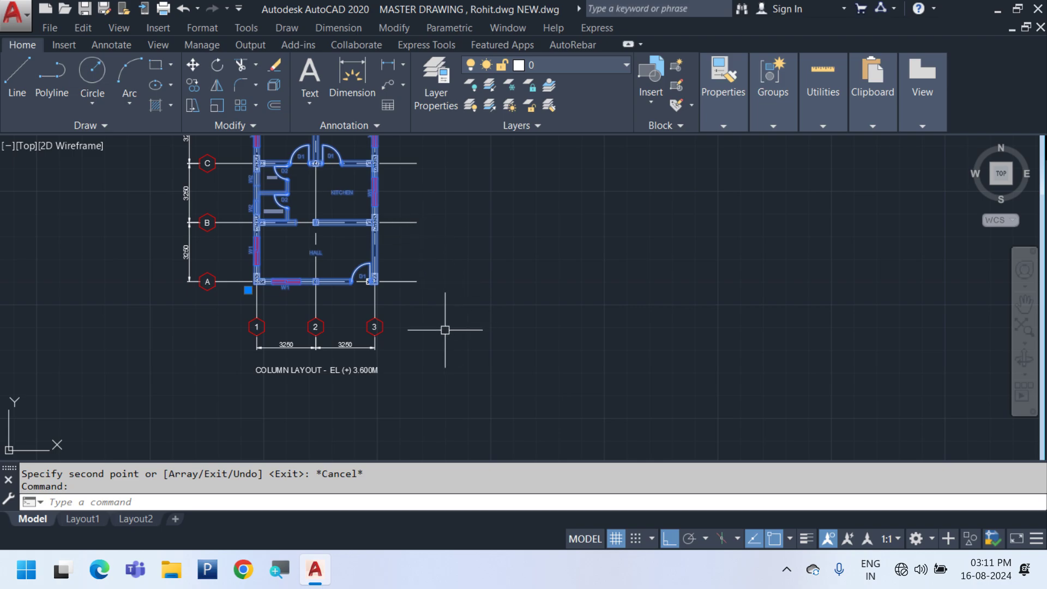
{"action": "key", "text": "Delete"}
Examine the columns-only copy and compare it with the original layout and title above it
{"action": "middle_click_drag", "start_coordinate": [350, 215], "coordinate": [433, 291]}
{"action": "scroll", "coordinate": [385, 306], "scroll_direction": "down", "scroll_amount": 4}
{"action": "mouse_move", "coordinate": [412, 366]}
{"action": "middle_mouse_down"}
{"action": "mouse_move", "coordinate": [386, 306]}
{"action": "mouse_move", "coordinate": [416, 385]}
{"action": "middle_mouse_up"}
{"action": "scroll", "coordinate": [381, 419], "scroll_direction": "up", "scroll_amount": 5}
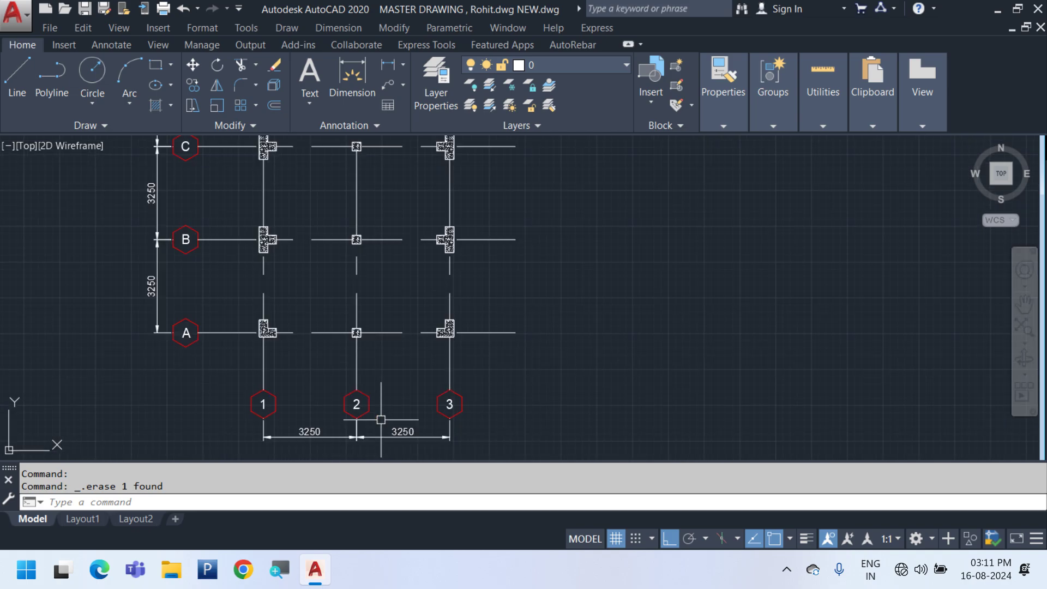
{"action": "middle_click_drag", "start_coordinate": [380, 421], "coordinate": [401, 226]}
{"action": "middle_click_drag", "start_coordinate": [375, 291], "coordinate": [374, 345]}
{"action": "scroll", "coordinate": [383, 338], "scroll_direction": "down", "scroll_amount": 6}
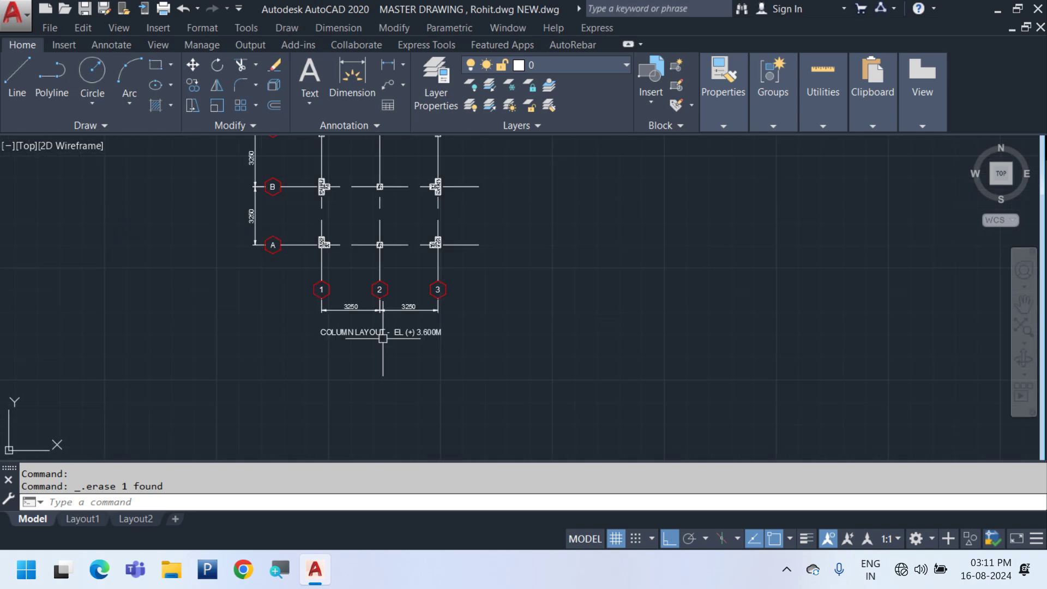
{"action": "middle_click_drag", "start_coordinate": [415, 168], "coordinate": [421, 423]}
{"action": "scroll", "coordinate": [386, 418], "scroll_direction": "up", "scroll_amount": 8}
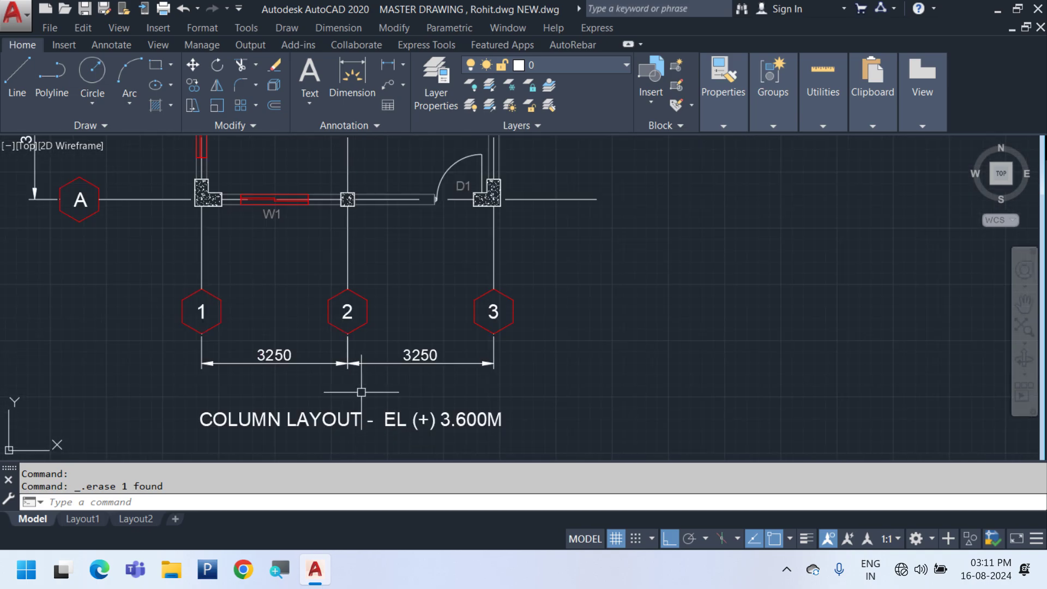
Change the title below the columns-only layout to "COLUMN POSITION LAYOUT - EL (+) 3.600M"
{"action": "middle_click_drag", "start_coordinate": [360, 390], "coordinate": [406, 342]}
{"action": "scroll", "coordinate": [350, 346], "scroll_direction": "up", "scroll_amount": 2}
{"action": "left_click", "coordinate": [345, 336]}
{"action": "double_click", "coordinate": [334, 338]}
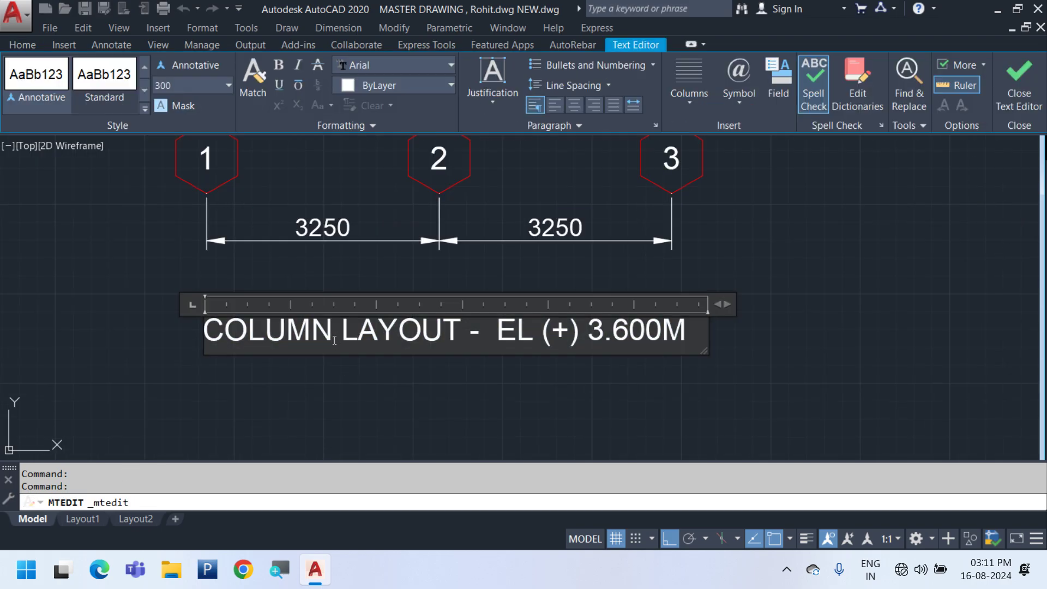
{"action": "type", "text": "POS"}
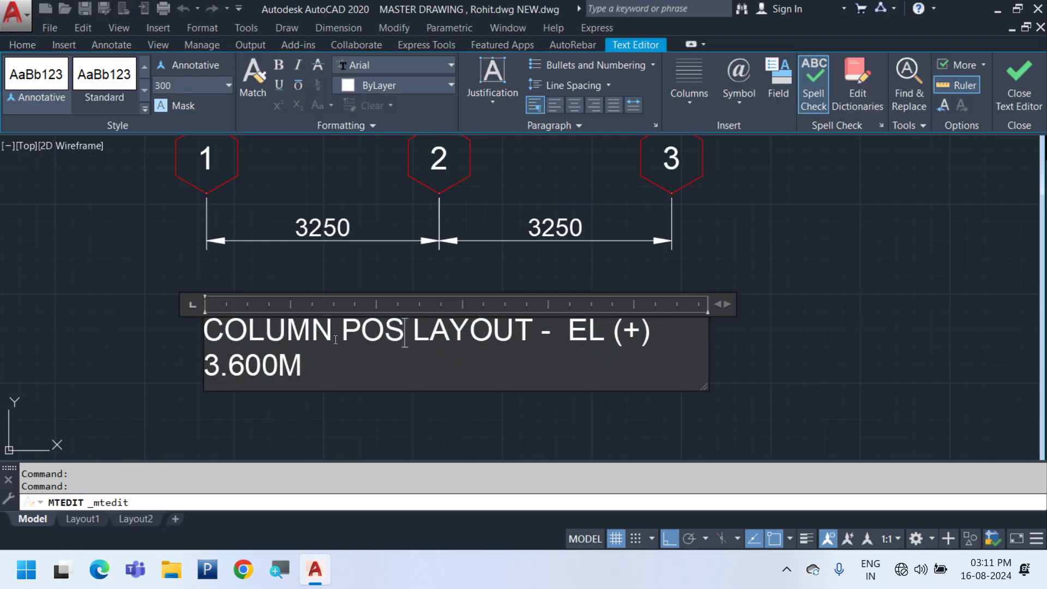
{"action": "type", "text": "ITION"}
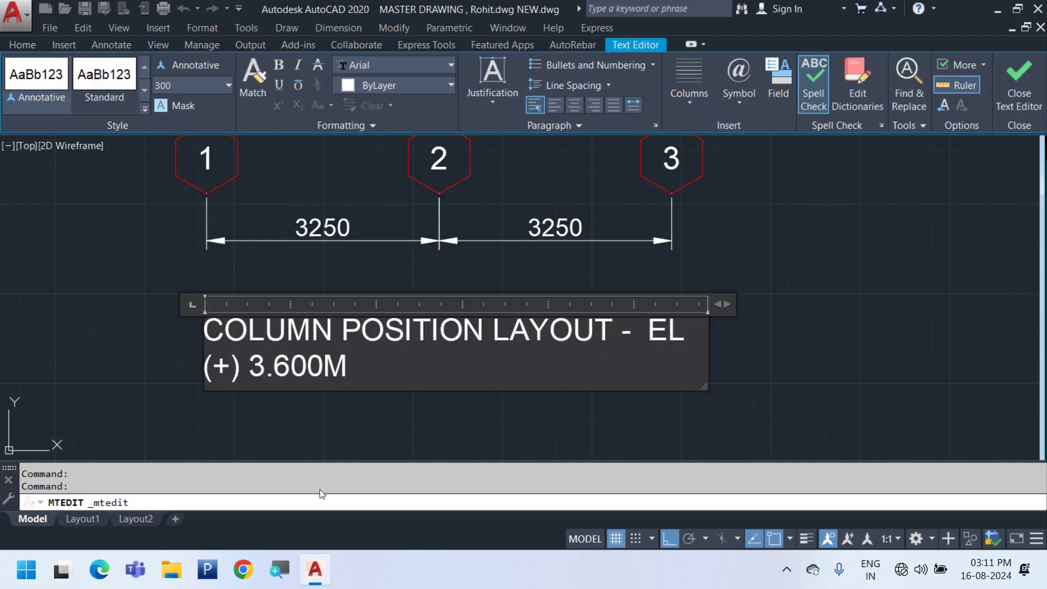
{"action": "left_click", "coordinate": [344, 444]}
Copy the entire column position layout with its title horizontally to the right, about 22000 units away
{"action": "scroll", "coordinate": [344, 443], "scroll_direction": "down", "scroll_amount": 6}
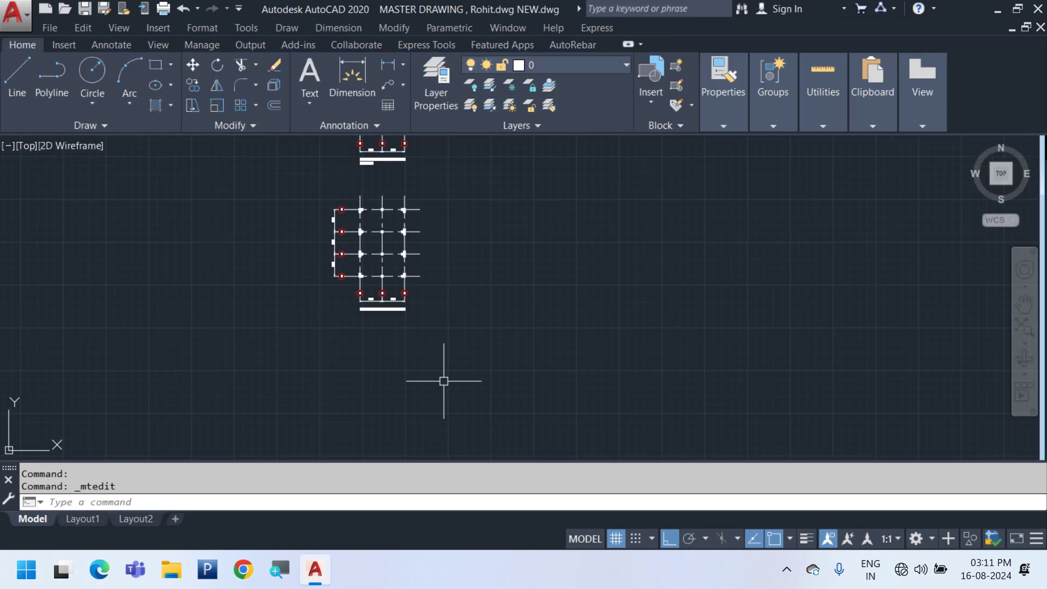
{"action": "left_click_drag", "start_coordinate": [444, 382], "coordinate": [278, 180]}
{"action": "right_click", "coordinate": [500, 200]}
{"action": "left_click", "coordinate": [538, 317]}
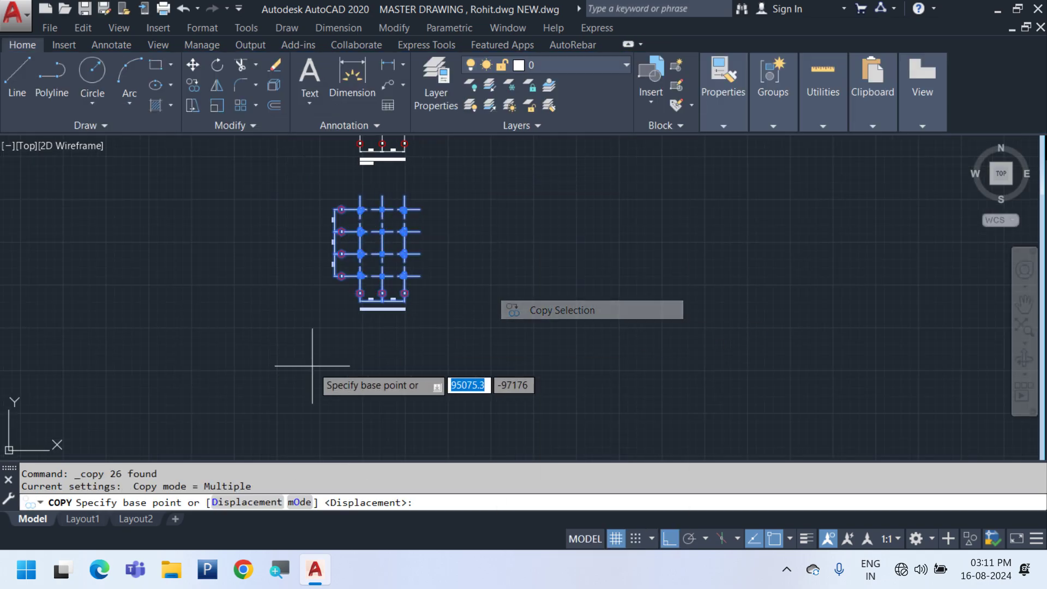
{"action": "left_click", "coordinate": [304, 370]}
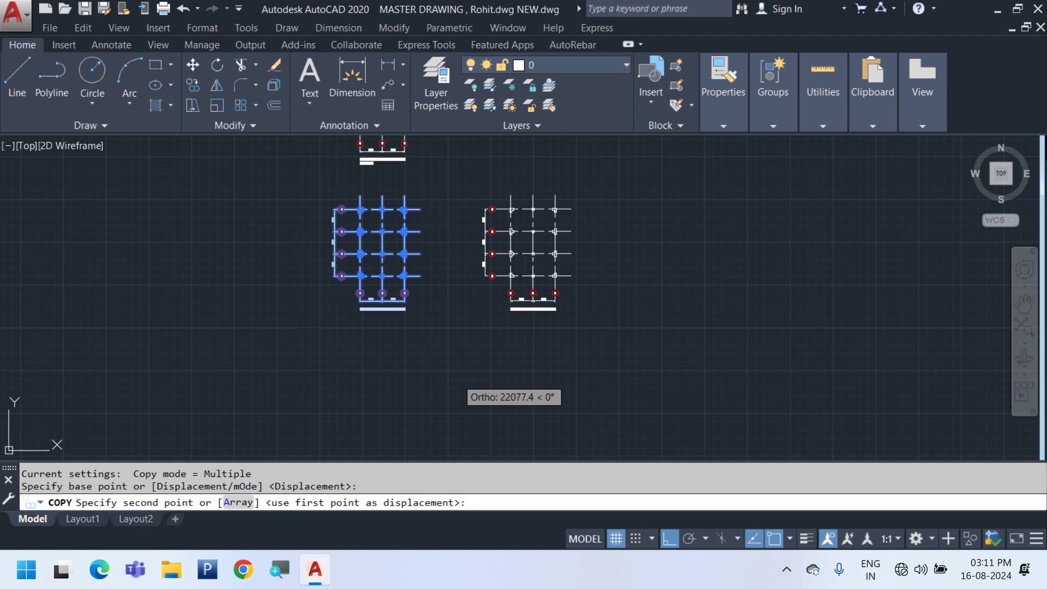
{"action": "left_click", "coordinate": [467, 378]}
{"action": "key", "text": "Escape"}
{"action": "scroll", "coordinate": [539, 237], "scroll_direction": "up", "scroll_amount": 4}
{"action": "scroll", "coordinate": [463, 319], "scroll_direction": "up", "scroll_amount": 4}
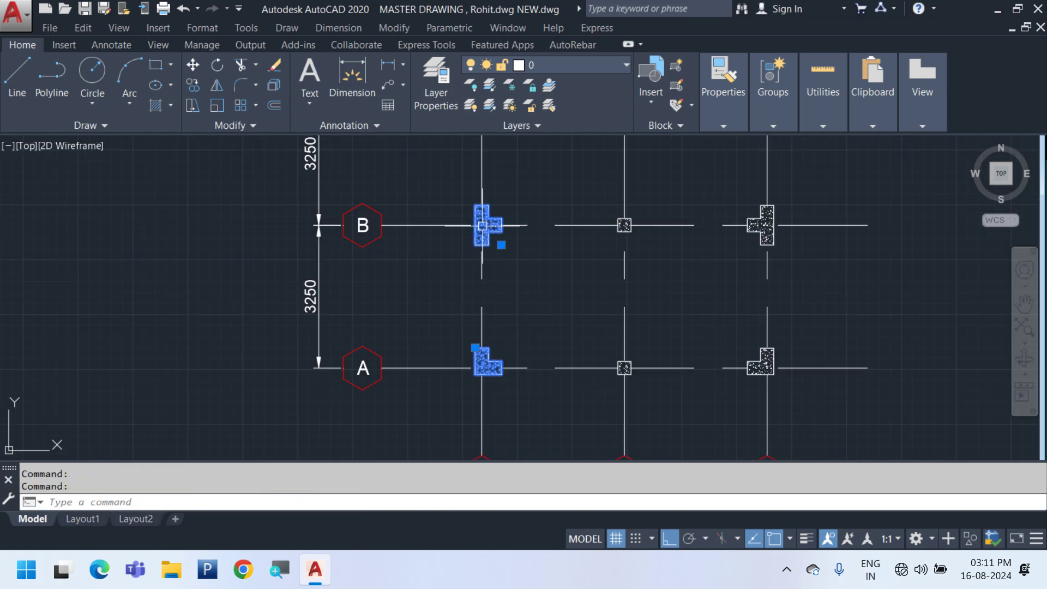
{"action": "scroll", "coordinate": [550, 398], "scroll_direction": "up", "scroll_amount": 5}
{"action": "type", "text": "RE"}
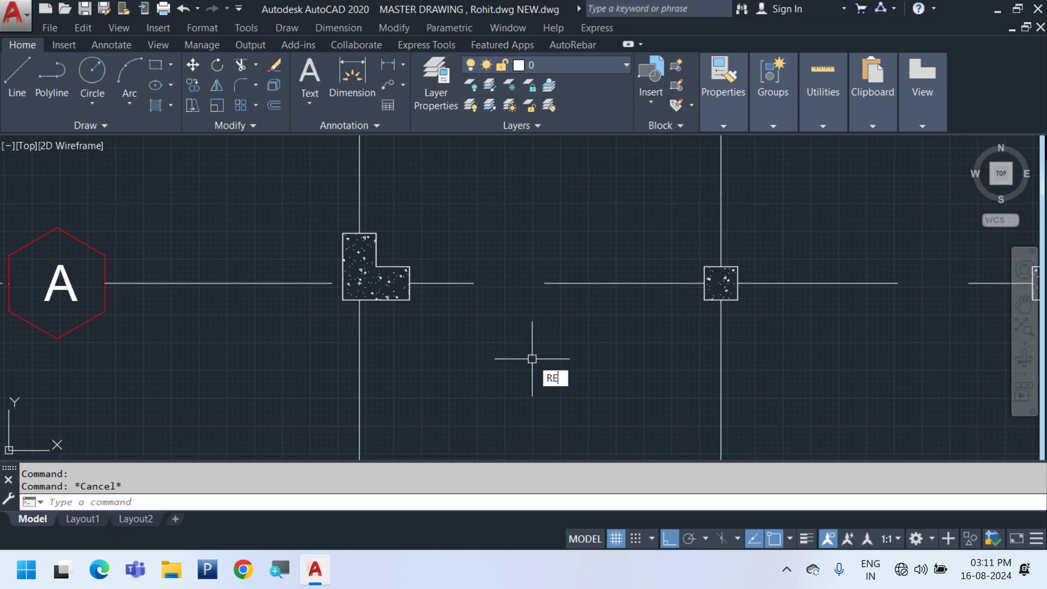
{"action": "type", "text": "C"}
{"action": "key", "text": "Return"}
{"action": "left_click", "coordinate": [421, 331]}
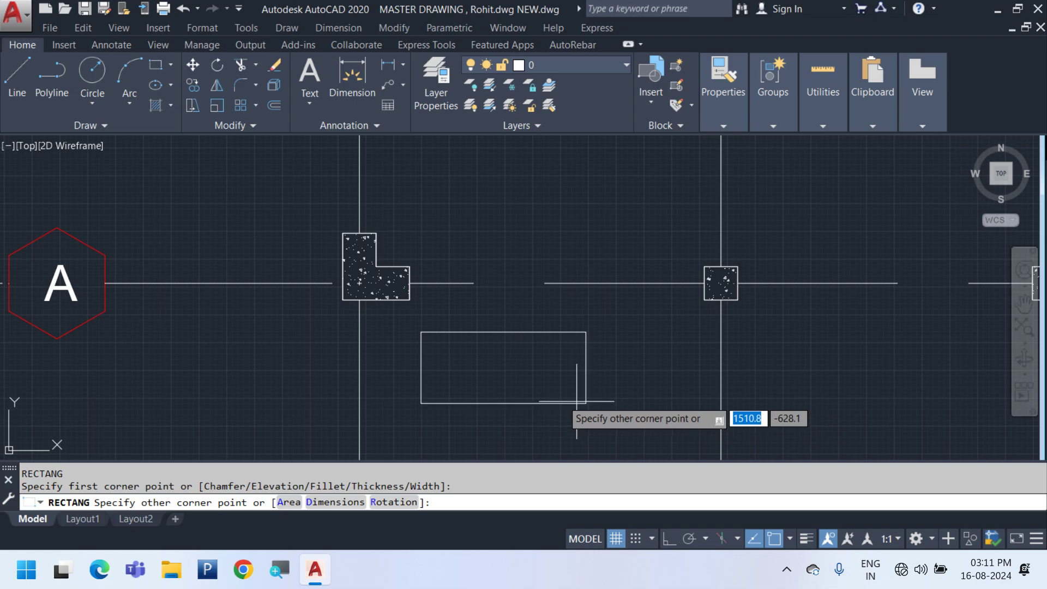
{"action": "key", "text": "Escape"}
Draw a 2650 by 300 rectangle on grid A, spanning from the L-shaped column to the square column on grid 2
{"action": "scroll", "coordinate": [412, 277], "scroll_direction": "up", "scroll_amount": 5}
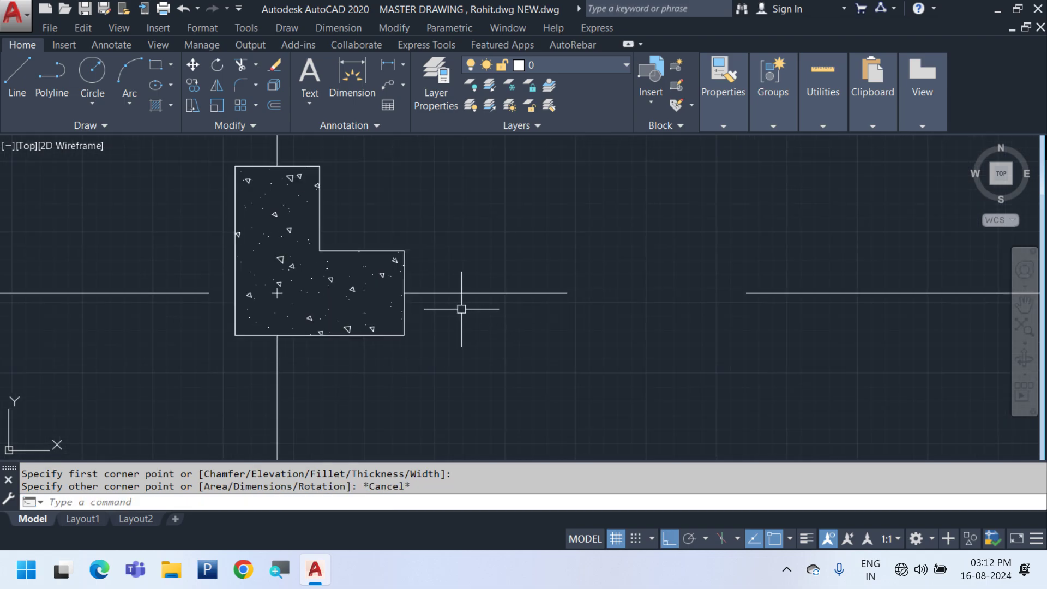
{"action": "key", "text": "Escape"}
{"action": "middle_click_drag", "start_coordinate": [441, 408], "coordinate": [343, 350]}
{"action": "type", "text": "R"}
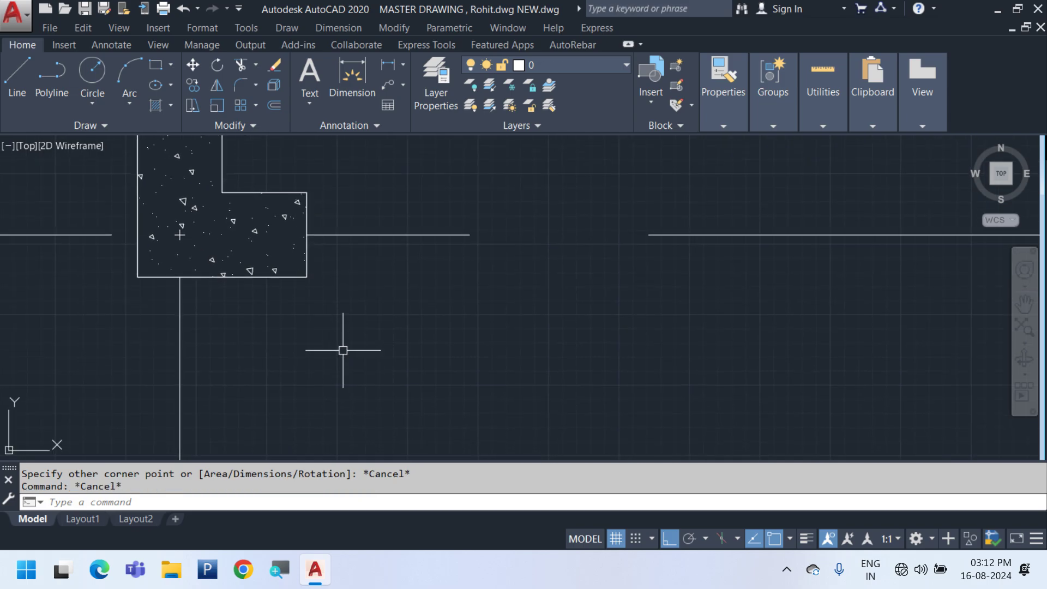
{"action": "type", "text": "rec"}
{"action": "key", "text": "Return"}
{"action": "left_click", "coordinate": [307, 193]}
{"action": "scroll", "coordinate": [286, 330], "scroll_direction": "down", "scroll_amount": 4}
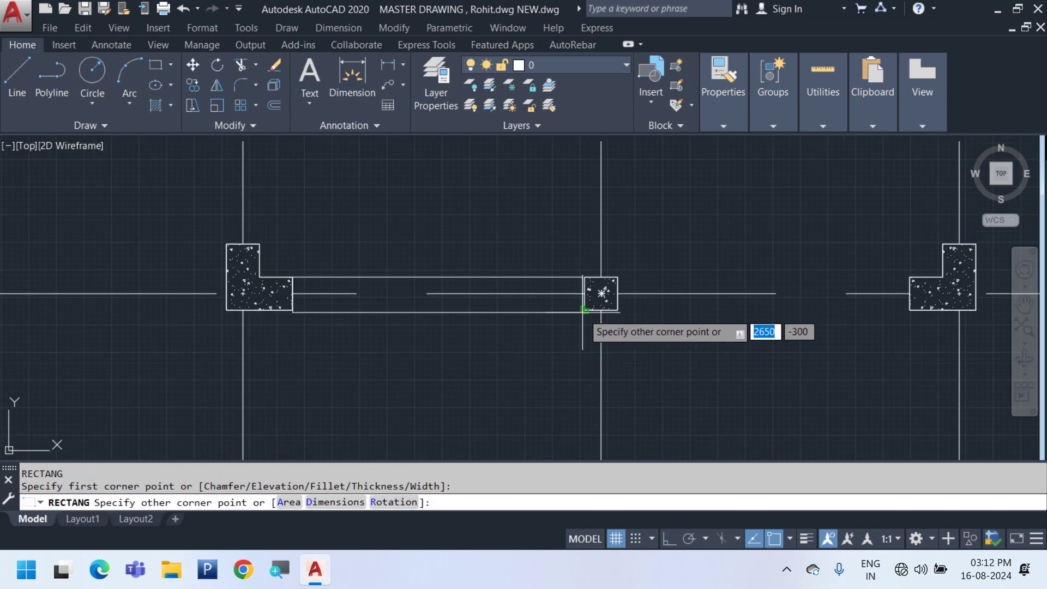
{"action": "left_click", "coordinate": [584, 309]}
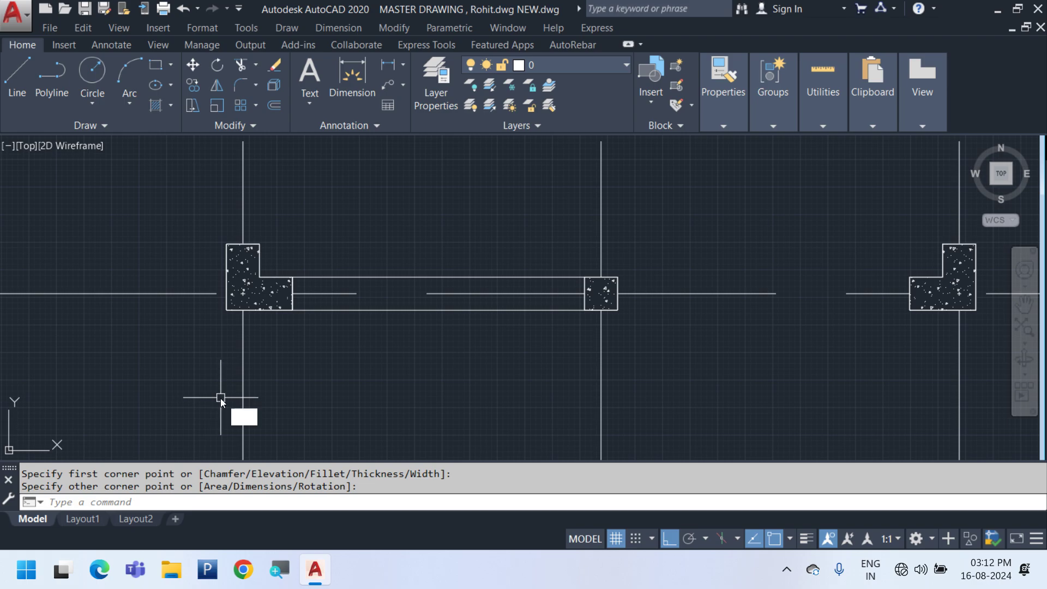
{"action": "type", "text": "h"}
{"action": "key", "text": "Return"}
{"action": "scroll", "coordinate": [412, 305], "scroll_direction": "up", "scroll_amount": 3}
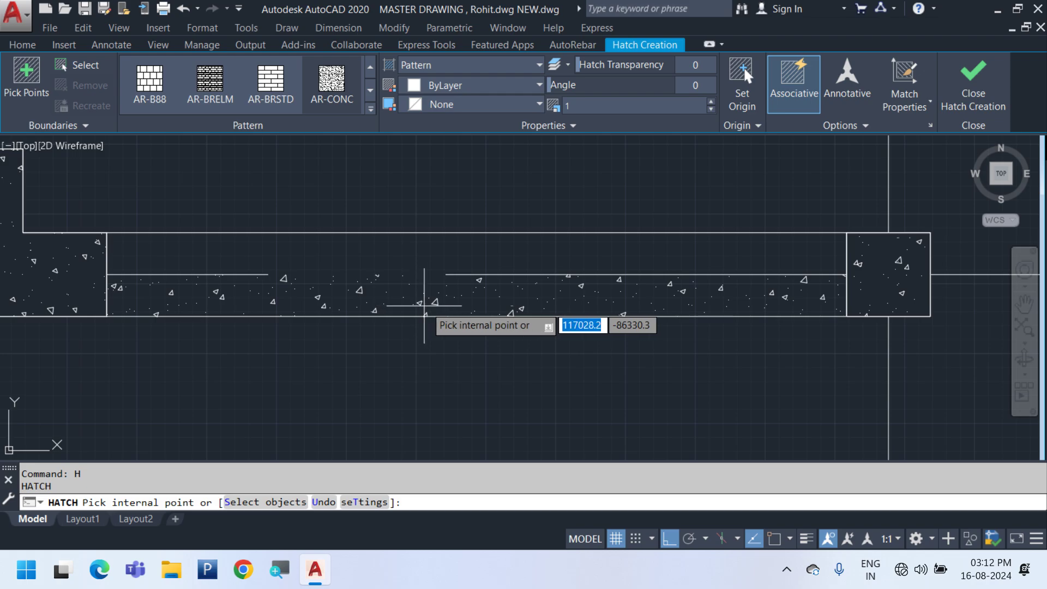
{"action": "key", "text": "Escape"}
Move the beam rectangle straight down into the empty space below grid line A
{"action": "left_click", "coordinate": [477, 335]}
{"action": "left_click", "coordinate": [472, 251]}
{"action": "scroll", "coordinate": [477, 251], "scroll_direction": "down", "scroll_amount": 2}
{"action": "type", "text": "m"}
{"action": "key", "text": "Return"}
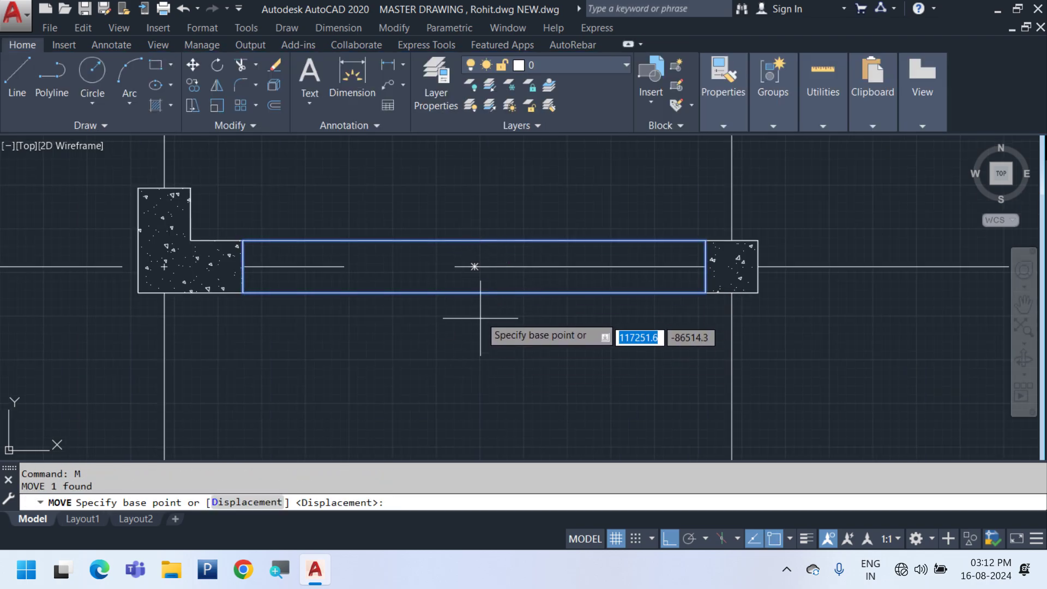
{"action": "left_click", "coordinate": [479, 317]}
{"action": "left_click", "coordinate": [485, 362]}
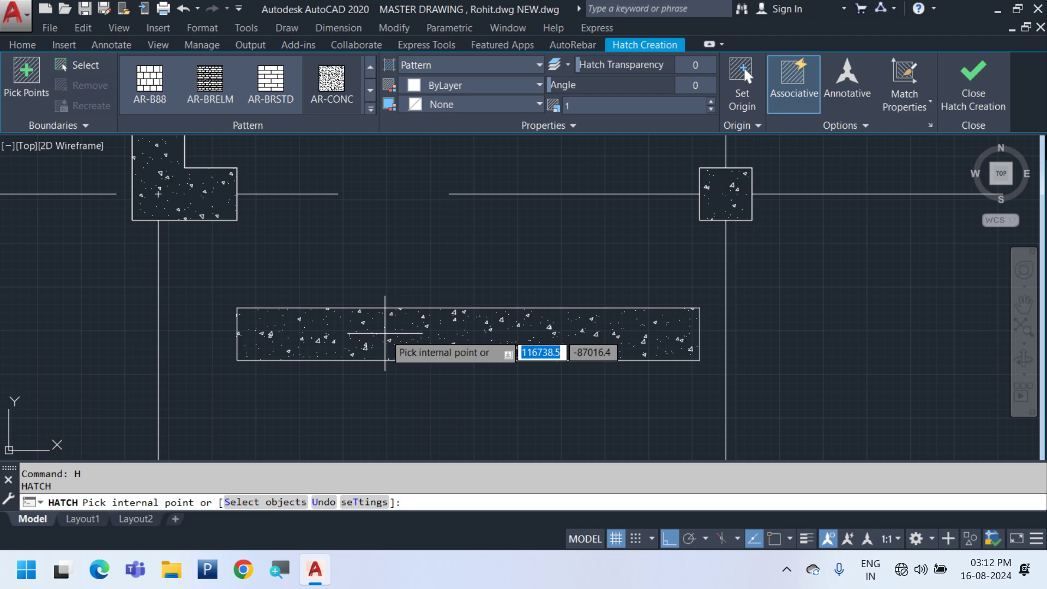
Fill the beam rectangle with an AR-CONC hatch and set its scale to 0.8
{"action": "key", "text": "Return"}
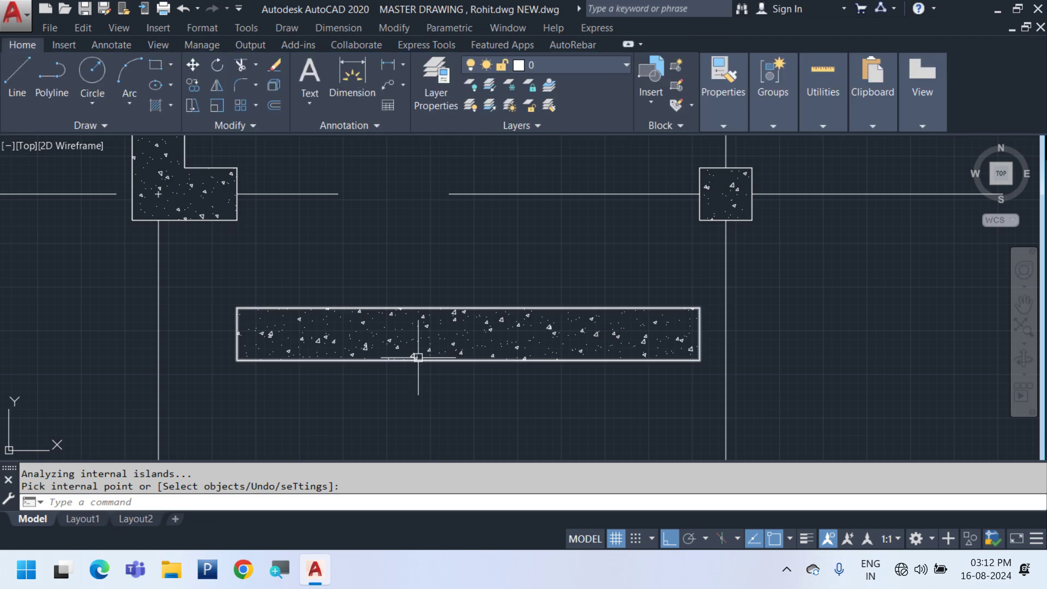
{"action": "left_click", "coordinate": [414, 355]}
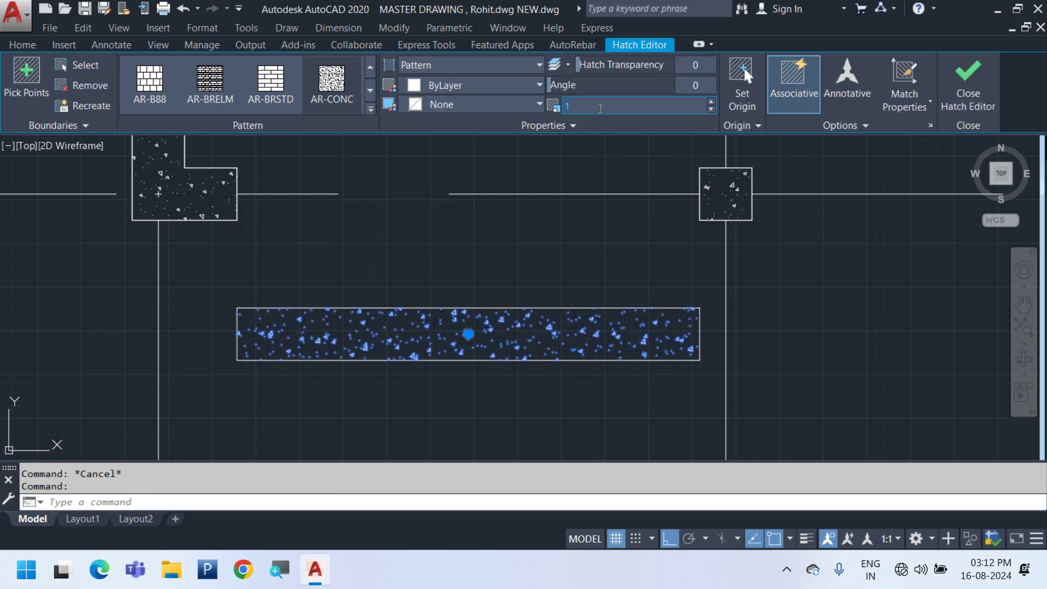
{"action": "key", "text": "Return"}
{"action": "key", "text": "Escape"}
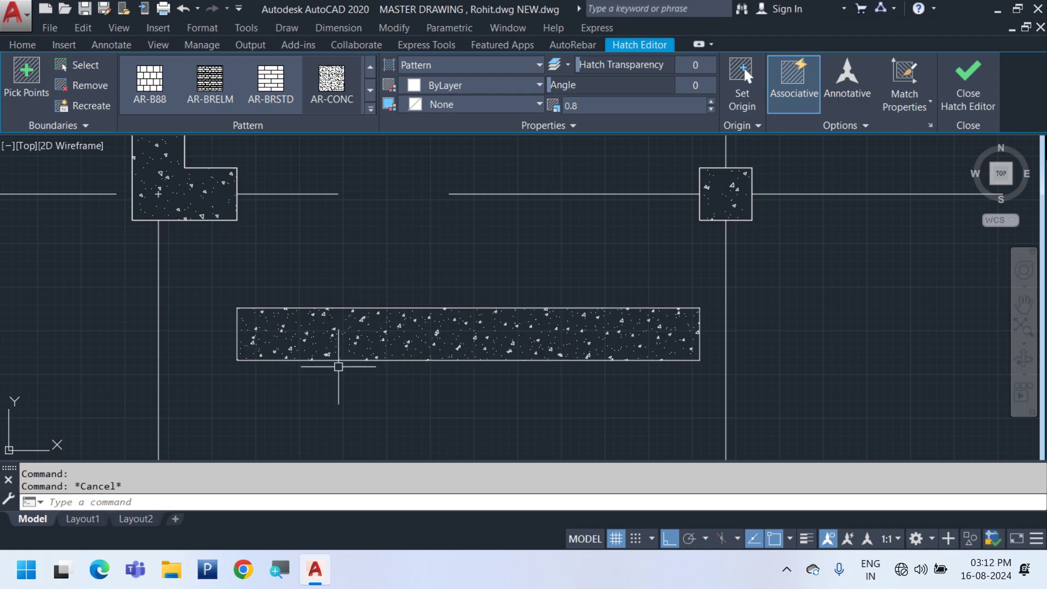
Move the hatched beam back up onto grid line A, between the L-shaped column and the square column
{"action": "left_click", "coordinate": [333, 382]}
{"action": "left_click", "coordinate": [264, 320]}
{"action": "type", "text": "m"}
{"action": "key", "text": "Return"}
{"action": "left_click", "coordinate": [238, 335]}
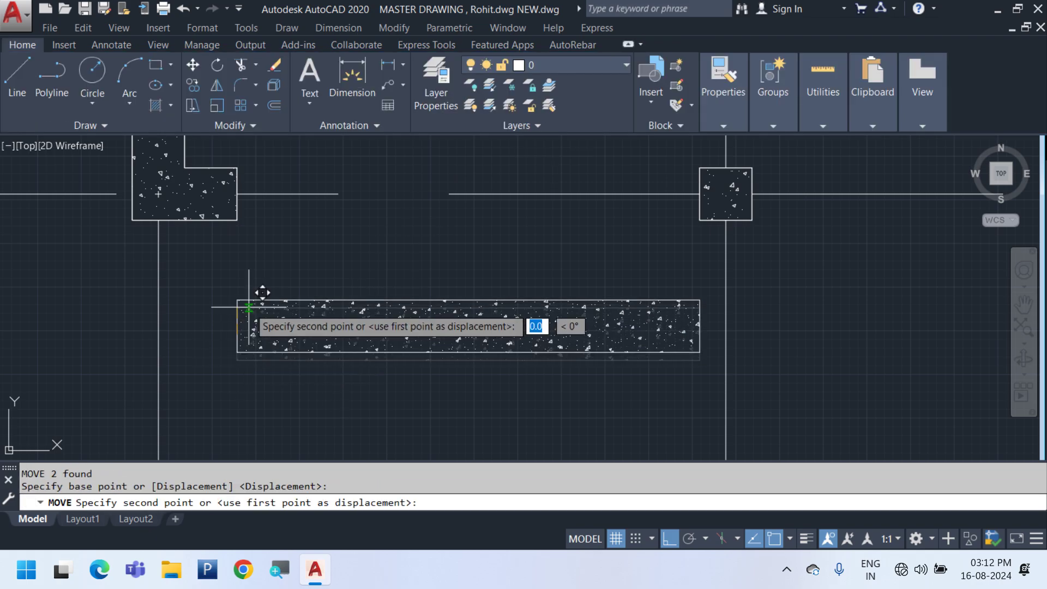
{"action": "left_click", "coordinate": [236, 194]}
Copy the hatched beam on grid A into the bay between grids 2 and 3
{"action": "scroll", "coordinate": [465, 313], "scroll_direction": "down", "scroll_amount": 3}
{"action": "scroll", "coordinate": [534, 269], "scroll_direction": "up", "scroll_amount": 3}
{"action": "left_click", "coordinate": [519, 224]}
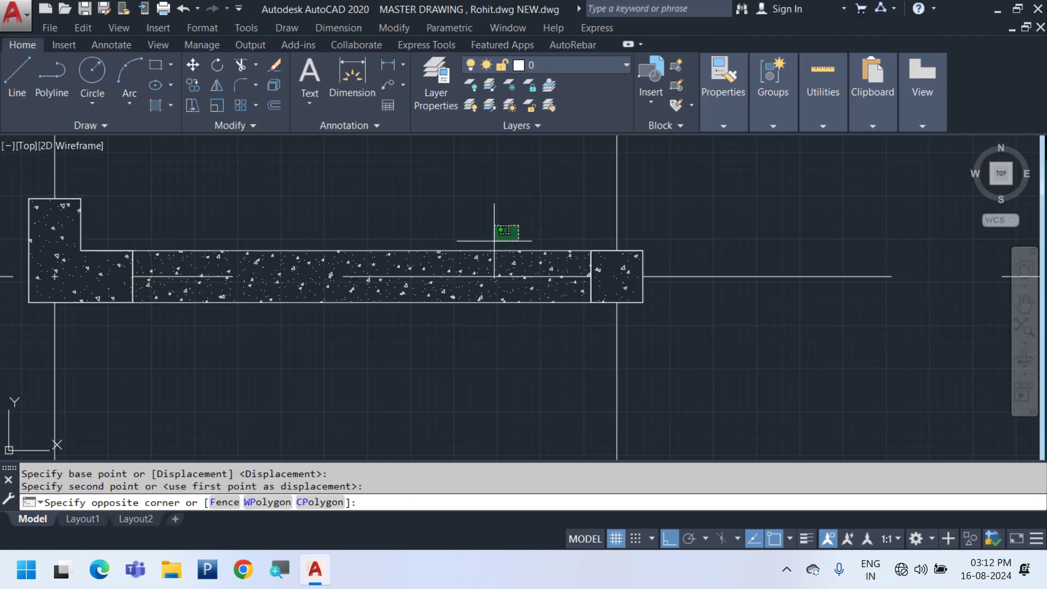
{"action": "left_click", "coordinate": [484, 262]}
{"action": "right_click", "coordinate": [520, 169]}
{"action": "left_click", "coordinate": [583, 308]}
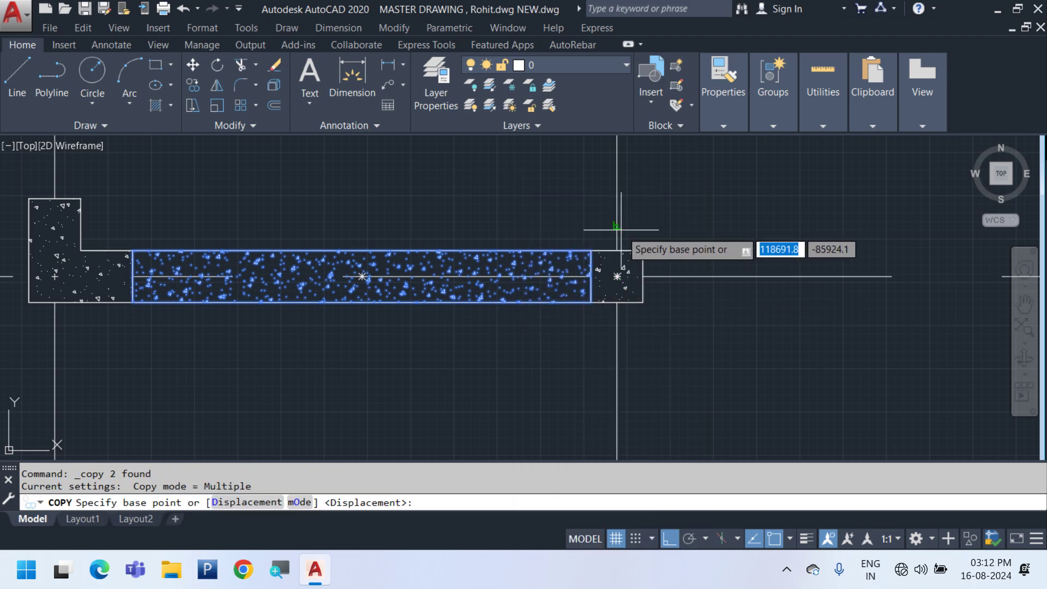
{"action": "left_click", "coordinate": [591, 276]}
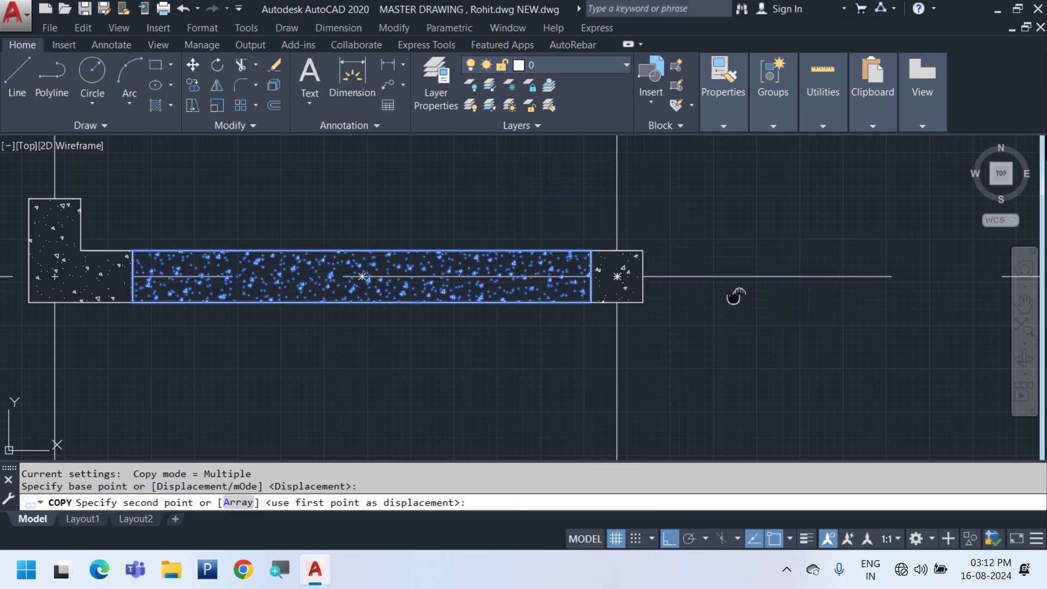
{"action": "middle_click_drag", "start_coordinate": [734, 295], "coordinate": [188, 300]}
{"action": "left_click", "coordinate": [551, 284]}
{"action": "key", "text": "Escape"}
Copy both hatched beams from grid A straight up 3250 onto grid B
{"action": "scroll", "coordinate": [547, 303], "scroll_direction": "down", "scroll_amount": 2}
{"action": "left_click", "coordinate": [480, 323]}
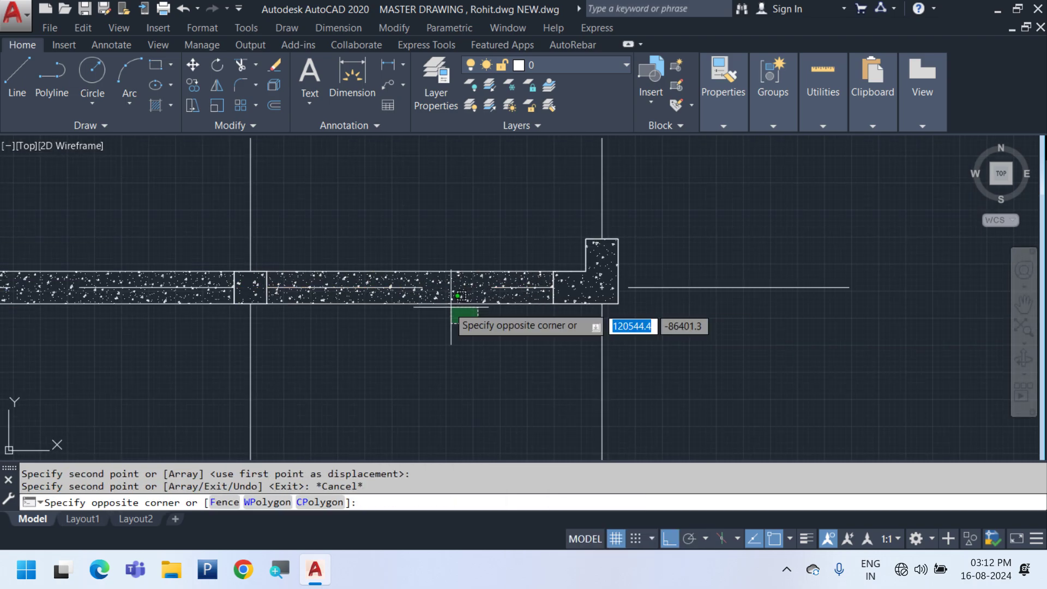
{"action": "left_click", "coordinate": [382, 295]}
{"action": "scroll", "coordinate": [176, 307], "scroll_direction": "up", "scroll_amount": 4}
{"action": "left_click", "coordinate": [181, 310]}
{"action": "left_click", "coordinate": [174, 295]}
{"action": "right_click", "coordinate": [334, 175]}
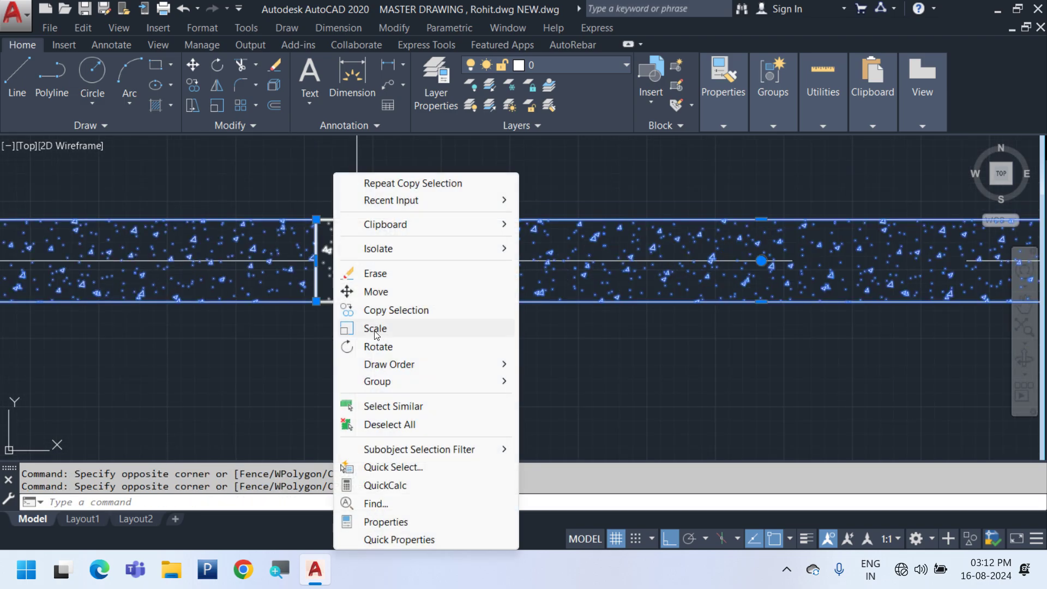
{"action": "left_click", "coordinate": [385, 306]}
{"action": "scroll", "coordinate": [601, 356], "scroll_direction": "down", "scroll_amount": 4}
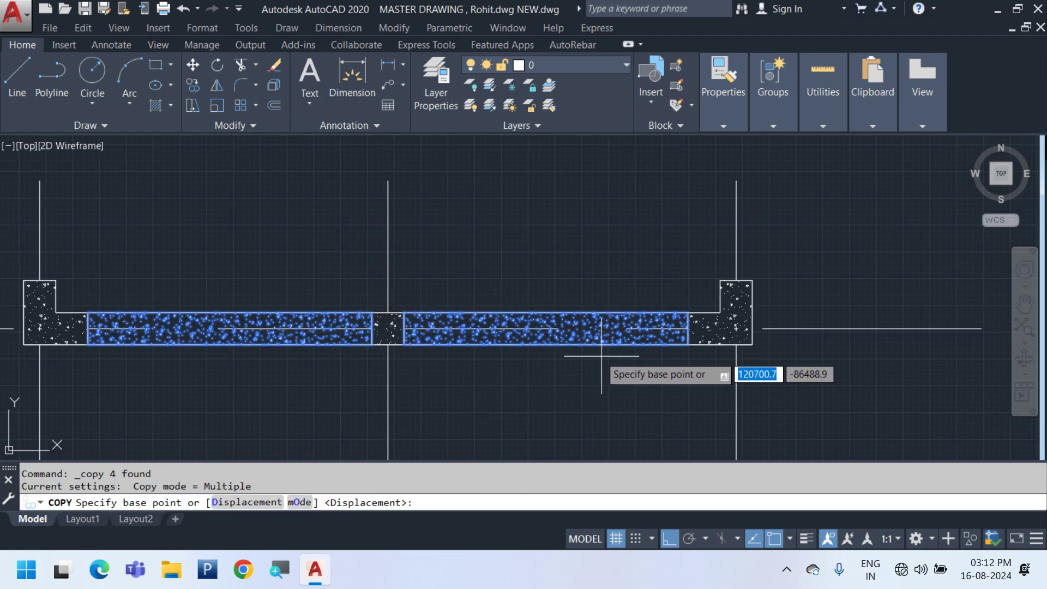
{"action": "left_click", "coordinate": [507, 326]}
{"action": "middle_click_drag", "start_coordinate": [484, 278], "coordinate": [482, 515]}
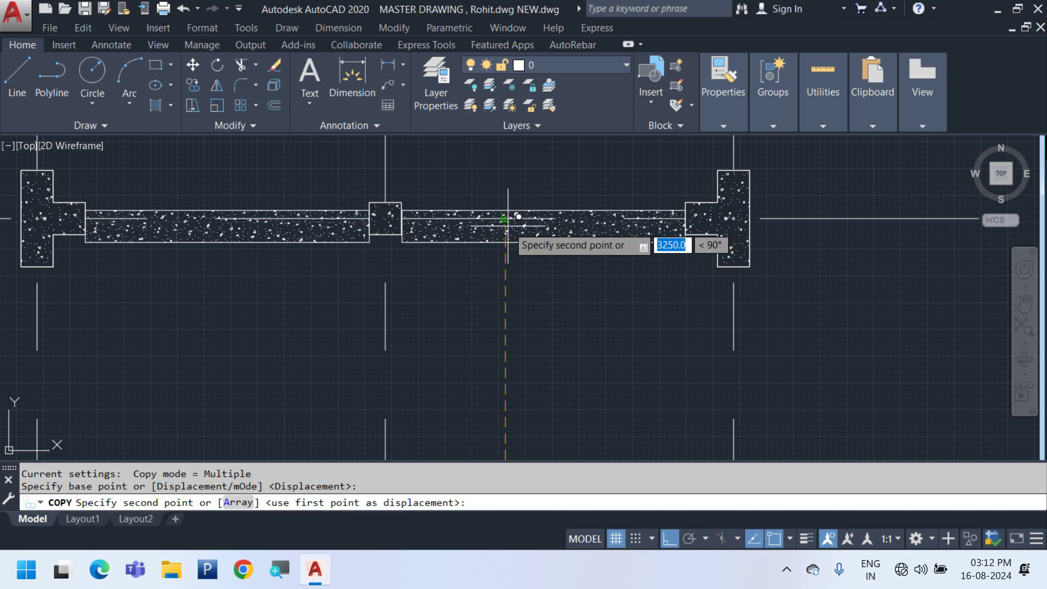
{"action": "left_click", "coordinate": [505, 218]}
Place further copies of the two hatched beams on grids C and D, between their columns
{"action": "middle_click_drag", "start_coordinate": [513, 222], "coordinate": [515, 512]}
{"action": "middle_click_drag", "start_coordinate": [522, 258], "coordinate": [521, 340]}
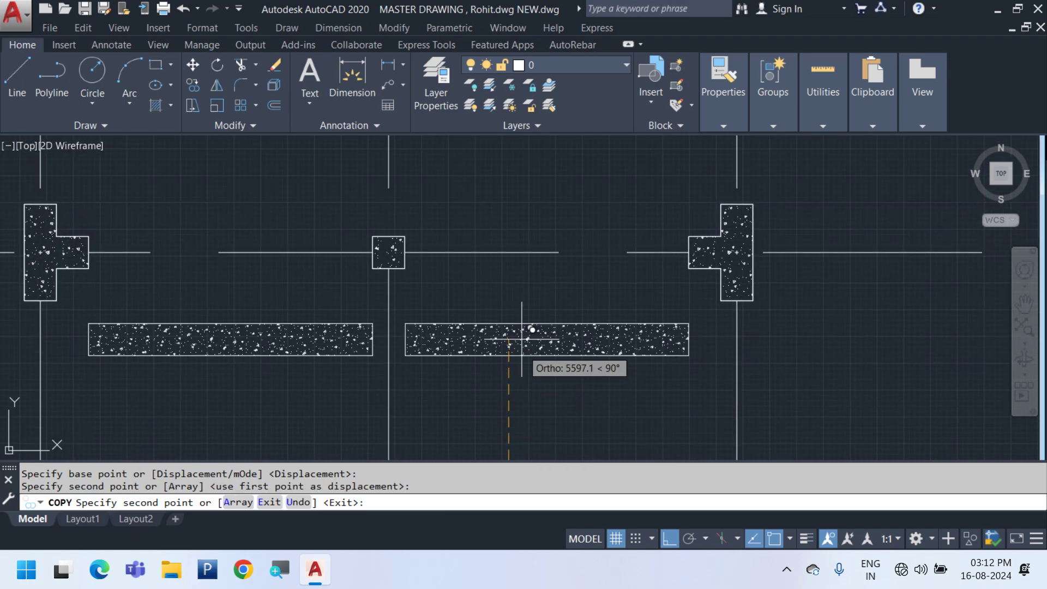
{"action": "left_click", "coordinate": [512, 251]}
{"action": "middle_click_drag", "start_coordinate": [488, 205], "coordinate": [502, 527]}
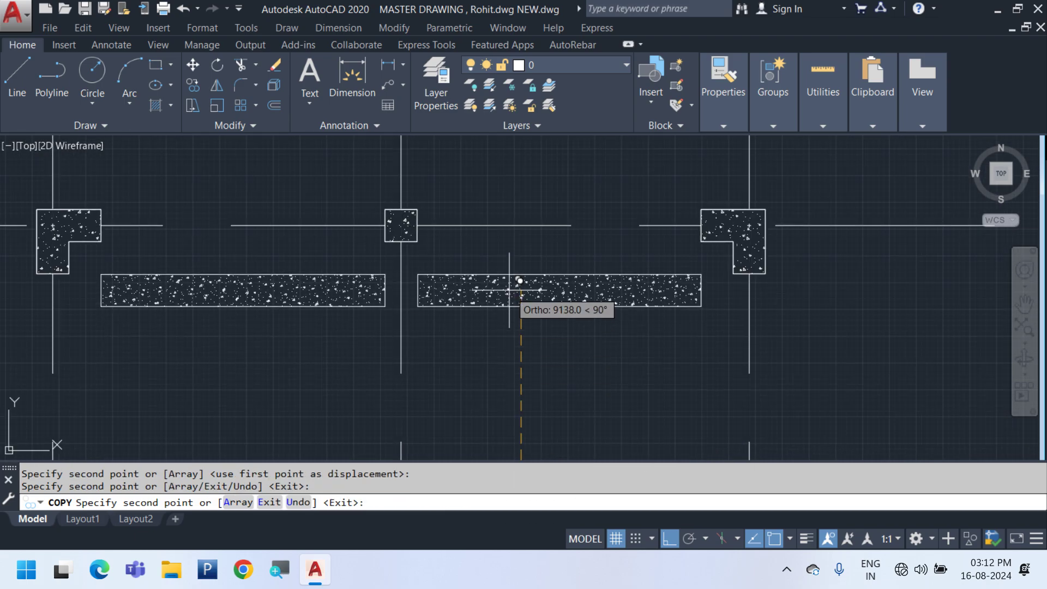
{"action": "middle_click_drag", "start_coordinate": [509, 290], "coordinate": [501, 389]}
{"action": "scroll", "coordinate": [501, 389], "scroll_direction": "down", "scroll_amount": 1}
{"action": "left_click", "coordinate": [510, 347]}
{"action": "scroll", "coordinate": [518, 244], "scroll_direction": "down", "scroll_amount": 1}
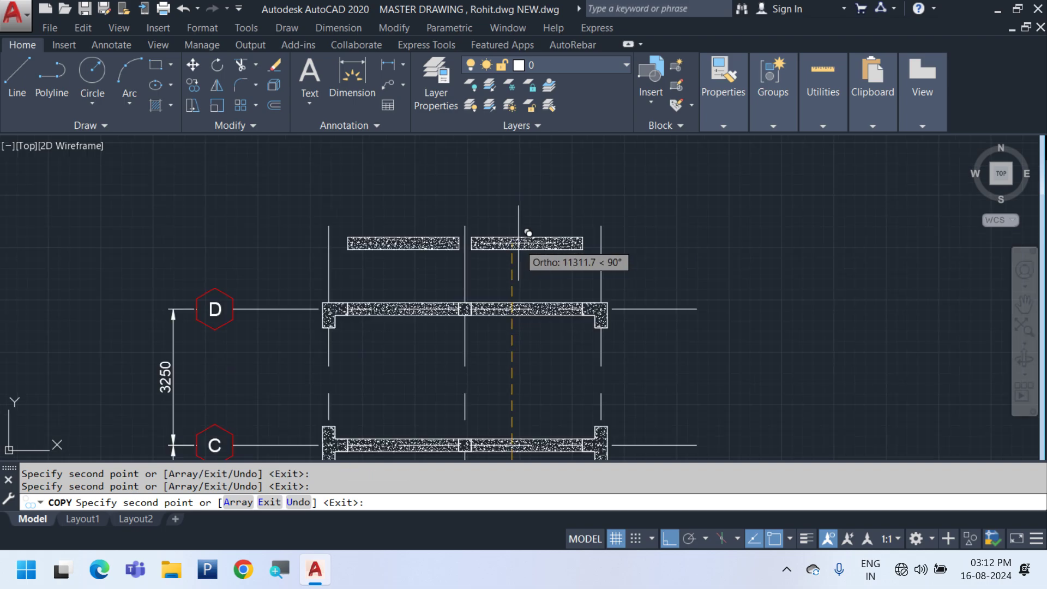
{"action": "key", "text": "Escape"}
Rotate a copy of the first grid A beam by 90° about the outer corner of the L-shaped column at A-1
{"action": "scroll", "coordinate": [524, 240], "scroll_direction": "down", "scroll_amount": 2}
{"action": "middle_click_drag", "start_coordinate": [560, 409], "coordinate": [564, 281]}
{"action": "scroll", "coordinate": [421, 423], "scroll_direction": "up", "scroll_amount": 10}
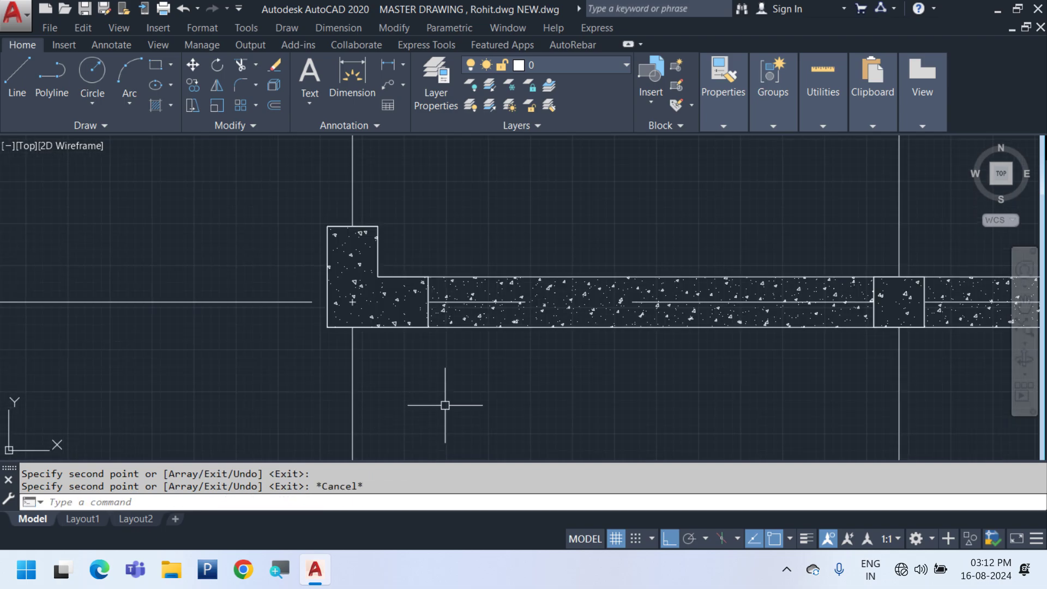
{"action": "left_click", "coordinate": [469, 332]}
{"action": "left_click", "coordinate": [452, 289]}
{"action": "middle_click_drag", "start_coordinate": [452, 288], "coordinate": [485, 347]}
{"action": "type", "text": "ro"}
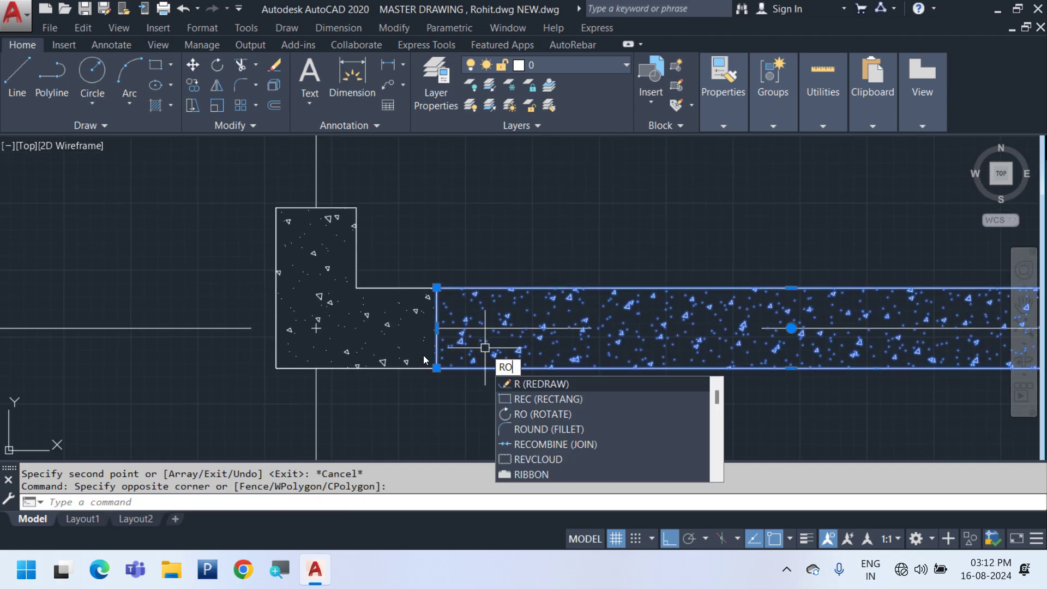
{"action": "key", "text": "Return"}
{"action": "left_click", "coordinate": [277, 368]}
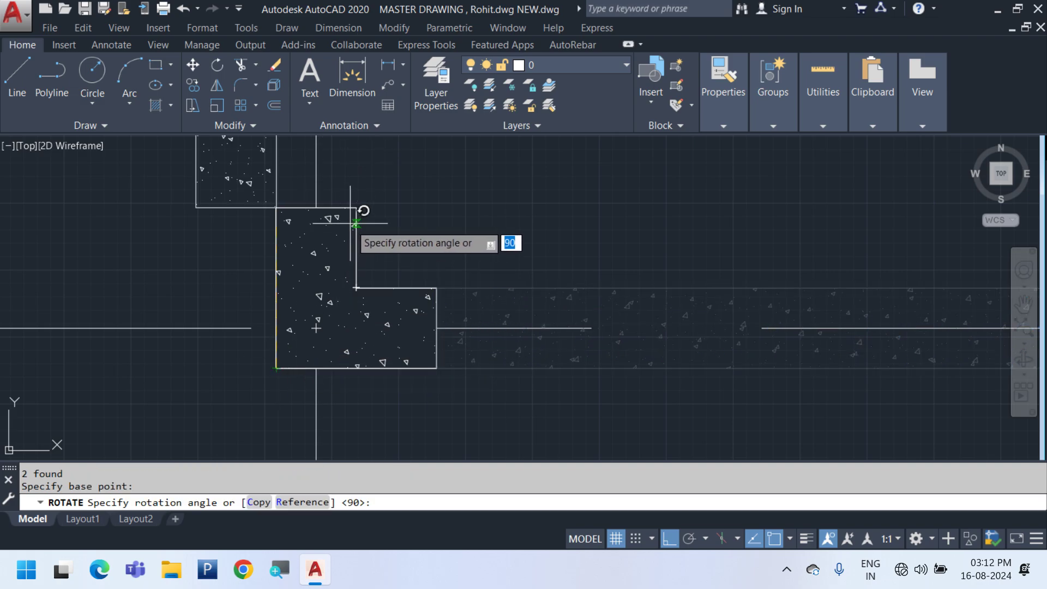
{"action": "type", "text": "c"}
{"action": "key", "text": "Return"}
{"action": "left_click", "coordinate": [372, 169]}
Move the rotated beam 300 horizontally so it sits directly above the L-shaped column at A-1 on grid 1
{"action": "middle_click_drag", "start_coordinate": [257, 235], "coordinate": [280, 309]}
{"action": "left_click", "coordinate": [363, 239]}
{"action": "left_click", "coordinate": [216, 232]}
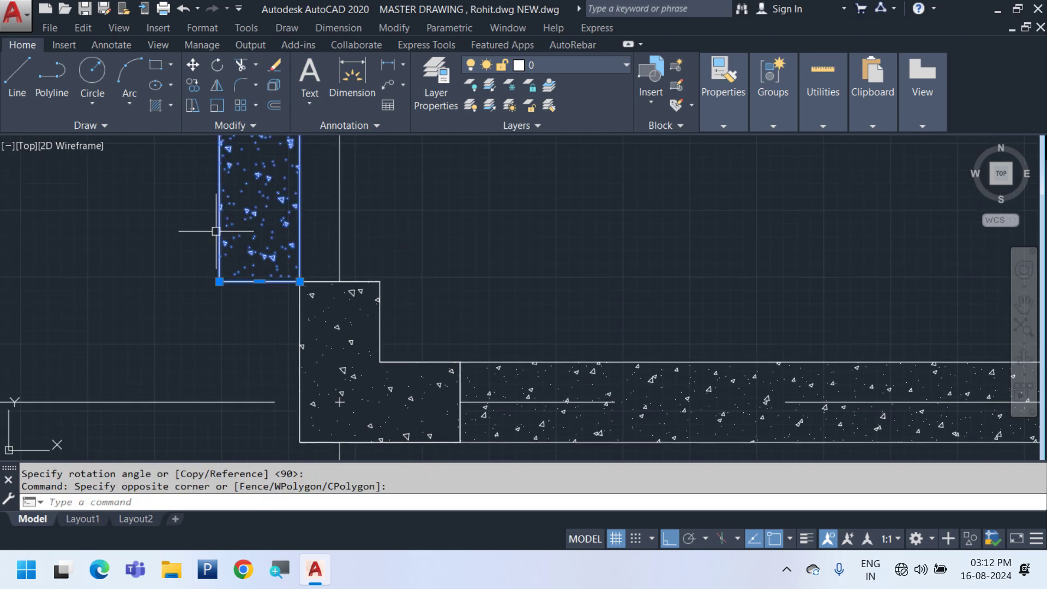
{"action": "type", "text": "m"}
{"action": "key", "text": "Return"}
{"action": "left_click", "coordinate": [300, 281]}
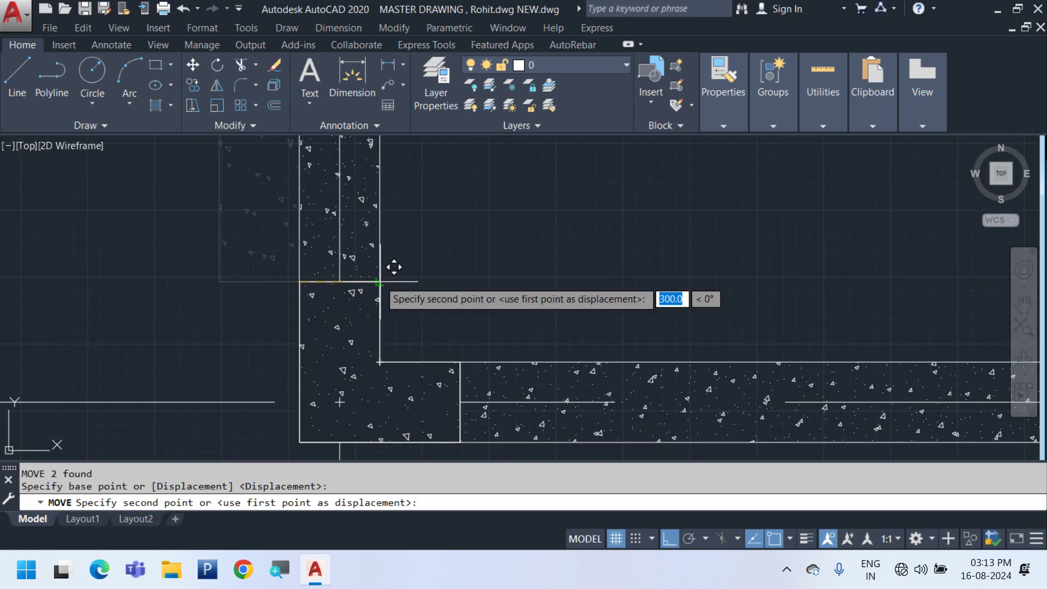
{"action": "scroll", "coordinate": [400, 258], "scroll_direction": "down", "scroll_amount": 2}
Stretch the upper end of the grid 1 beam down to the underside of the T-shaped column at B-1
{"action": "left_click", "coordinate": [400, 259]}
{"action": "left_click", "coordinate": [371, 229]}
{"action": "scroll", "coordinate": [373, 229], "scroll_direction": "down", "scroll_amount": 2}
{"action": "middle_click_drag", "start_coordinate": [384, 158], "coordinate": [418, 312]}
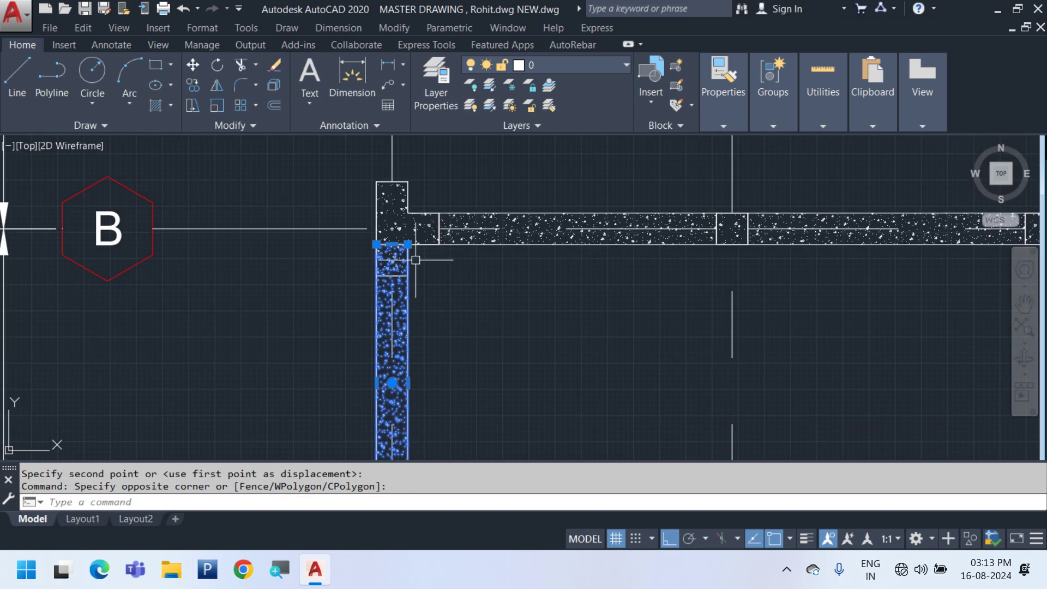
{"action": "scroll", "coordinate": [415, 260], "scroll_direction": "up", "scroll_amount": 5}
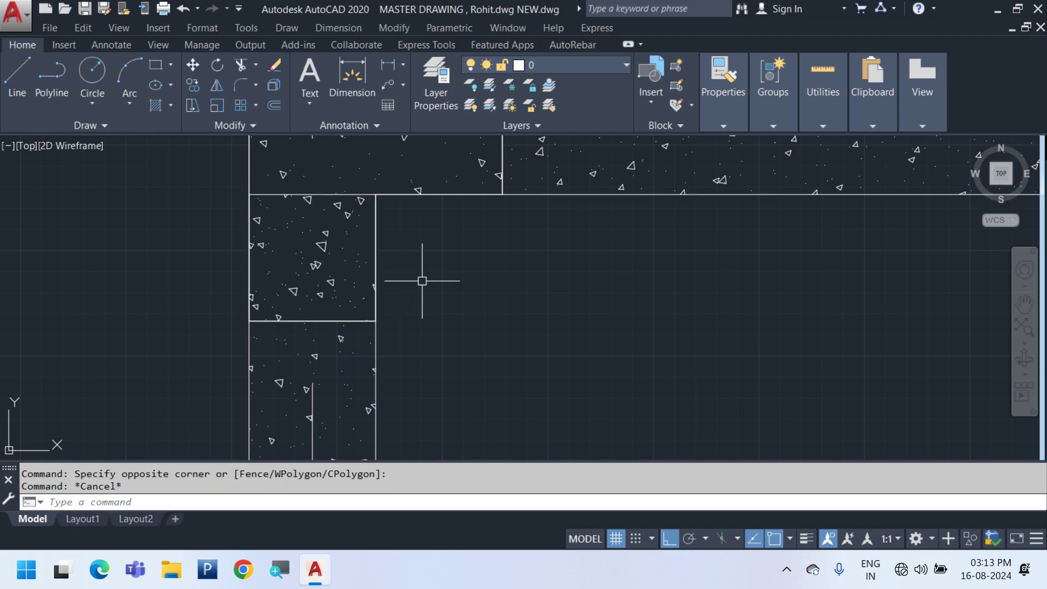
{"action": "key", "text": "Return"}
{"action": "left_click", "coordinate": [426, 224]}
{"action": "left_click", "coordinate": [187, 159]}
{"action": "key", "text": "Return"}
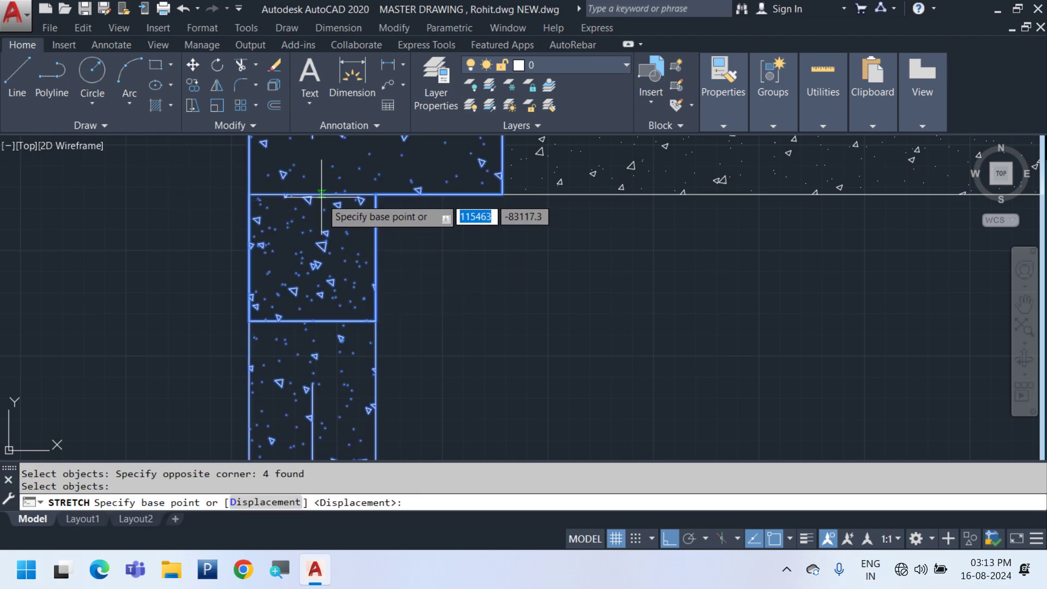
{"action": "left_click", "coordinate": [312, 195]}
{"action": "left_click", "coordinate": [305, 313]}
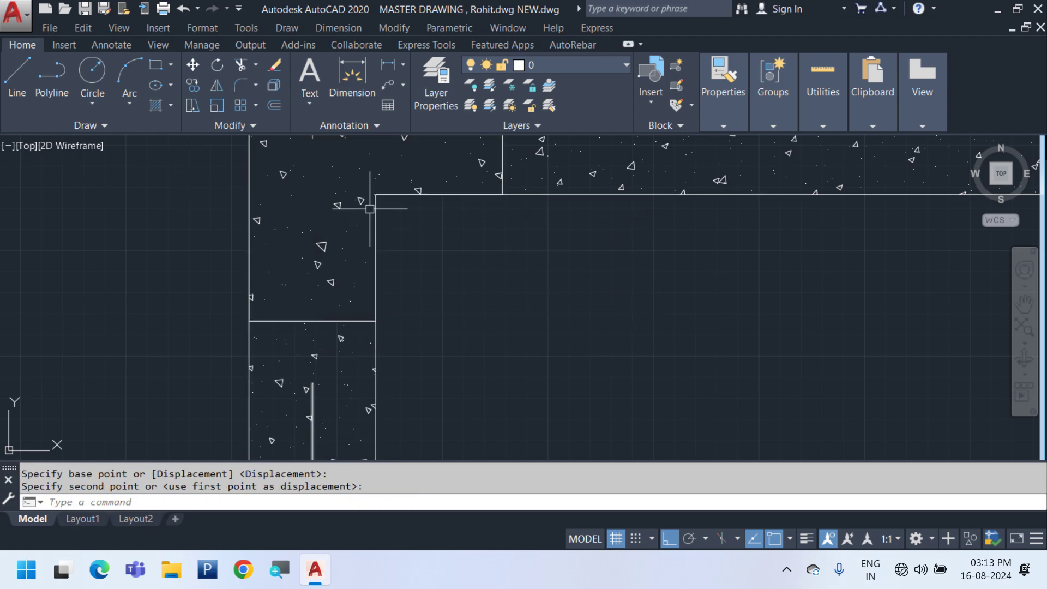
Copy the shortened vertical beam between A and B from grid 1 onto grid 3
{"action": "scroll", "coordinate": [382, 313], "scroll_direction": "down", "scroll_amount": 3}
{"action": "left_click", "coordinate": [381, 311]}
{"action": "left_click", "coordinate": [369, 297]}
{"action": "right_click", "coordinate": [437, 224]}
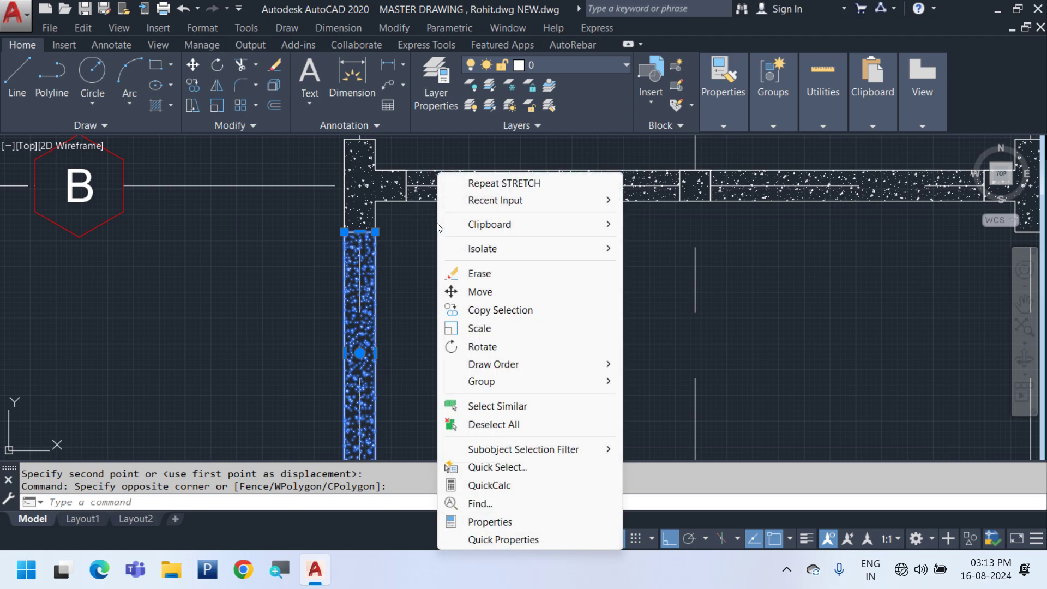
{"action": "left_click", "coordinate": [498, 308]}
{"action": "scroll", "coordinate": [404, 245], "scroll_direction": "down", "scroll_amount": 4}
{"action": "left_click", "coordinate": [386, 184]}
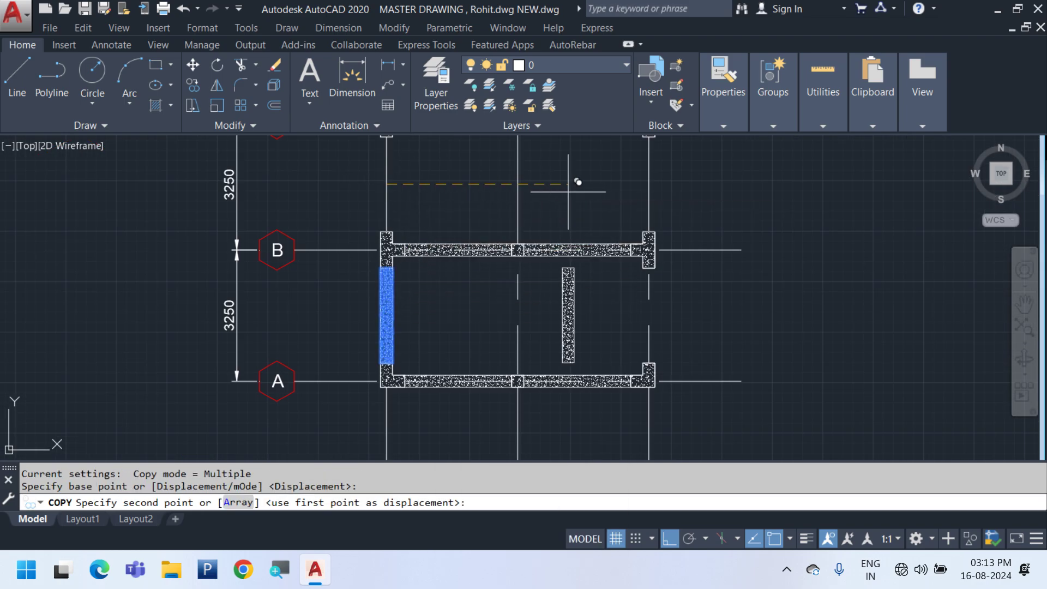
{"action": "left_click", "coordinate": [649, 184]}
{"action": "key", "text": "Escape"}
Copy the two vertical beams on grids 1 and 3 upward into the B–C and C–D bays
{"action": "scroll", "coordinate": [670, 322], "scroll_direction": "up", "scroll_amount": 6}
{"action": "left_click", "coordinate": [643, 358]}
{"action": "left_click", "coordinate": [592, 311]}
{"action": "scroll", "coordinate": [447, 347], "scroll_direction": "down", "scroll_amount": 2}
{"action": "middle_click_drag", "start_coordinate": [75, 313], "coordinate": [672, 312]}
{"action": "scroll", "coordinate": [480, 339], "scroll_direction": "up", "scroll_amount": 4}
{"action": "left_click", "coordinate": [525, 317]}
{"action": "scroll", "coordinate": [451, 347], "scroll_direction": "down", "scroll_amount": 4}
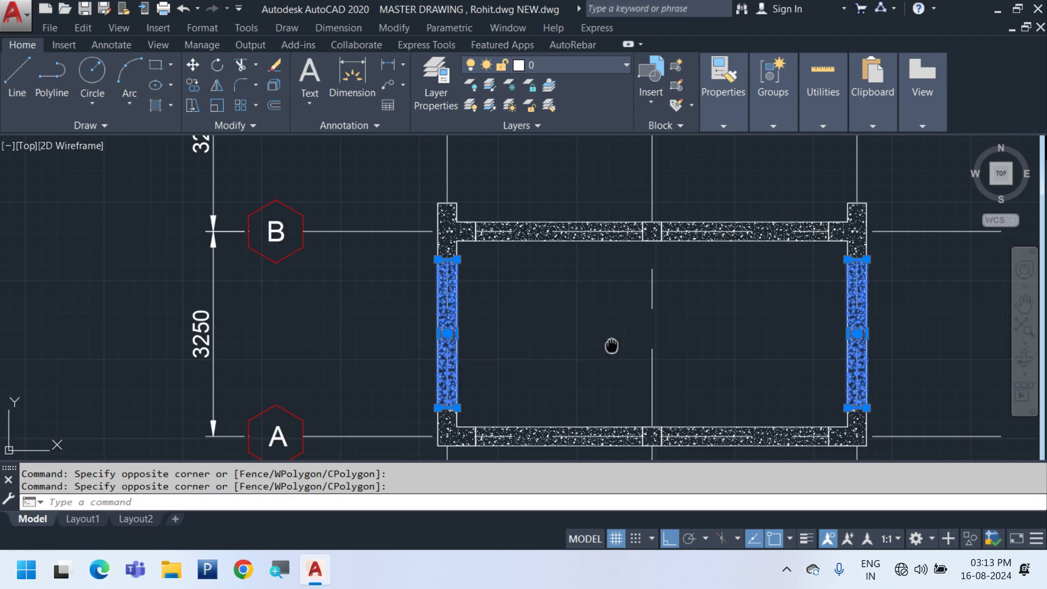
{"action": "middle_click_drag", "start_coordinate": [611, 346], "coordinate": [558, 365]}
{"action": "right_click", "coordinate": [796, 272]}
{"action": "left_click", "coordinate": [834, 262]}
{"action": "left_click", "coordinate": [847, 254]}
{"action": "middle_click_drag", "start_coordinate": [869, 217], "coordinate": [808, 446]}
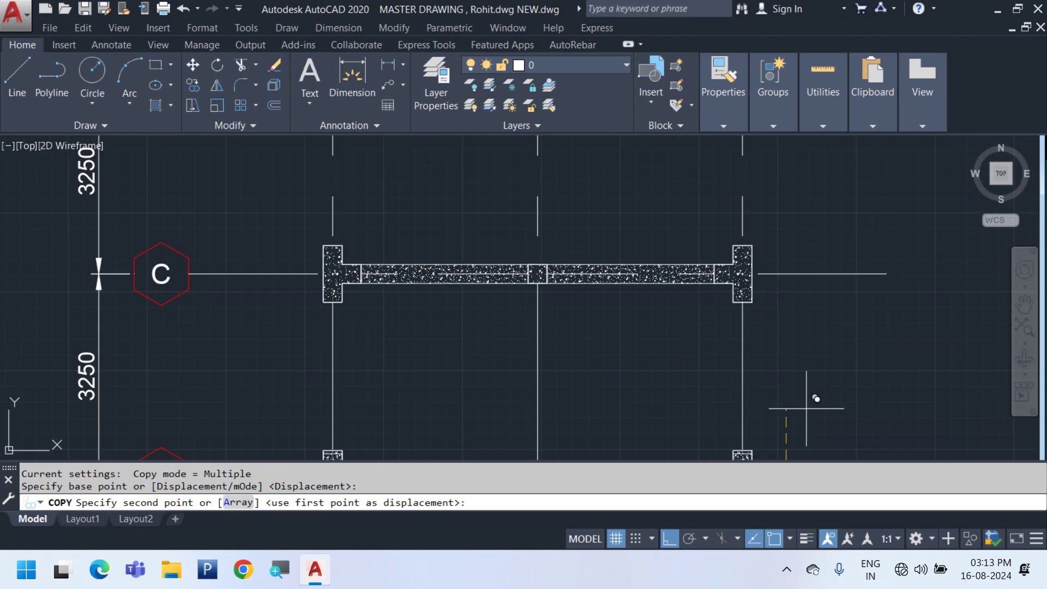
{"action": "left_click", "coordinate": [786, 261]}
{"action": "middle_click_drag", "start_coordinate": [786, 248], "coordinate": [757, 502]}
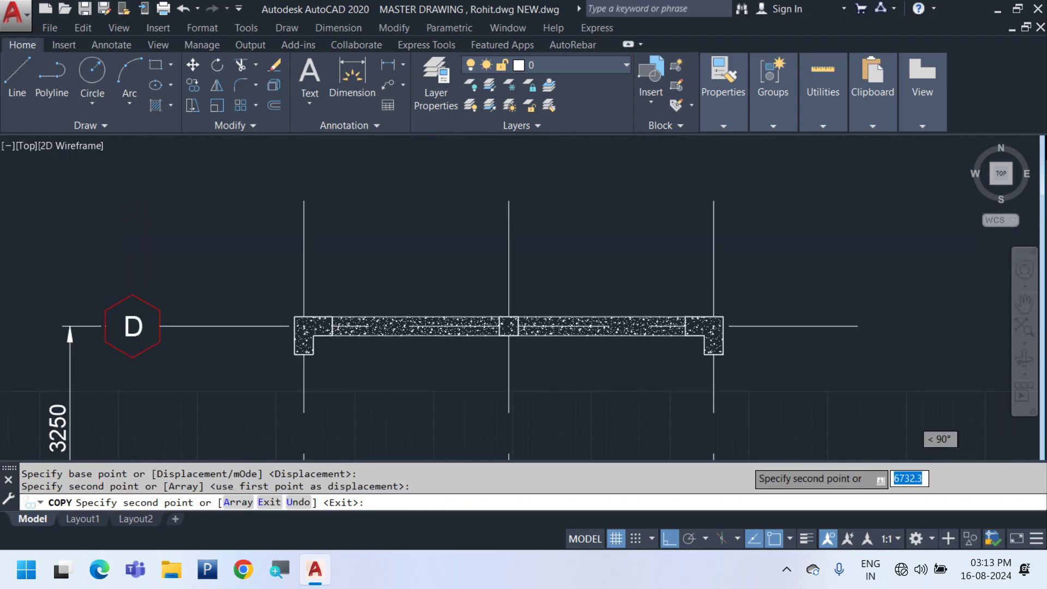
{"action": "scroll", "coordinate": [709, 246], "scroll_direction": "down", "scroll_amount": 5}
{"action": "key", "text": "Escape"}
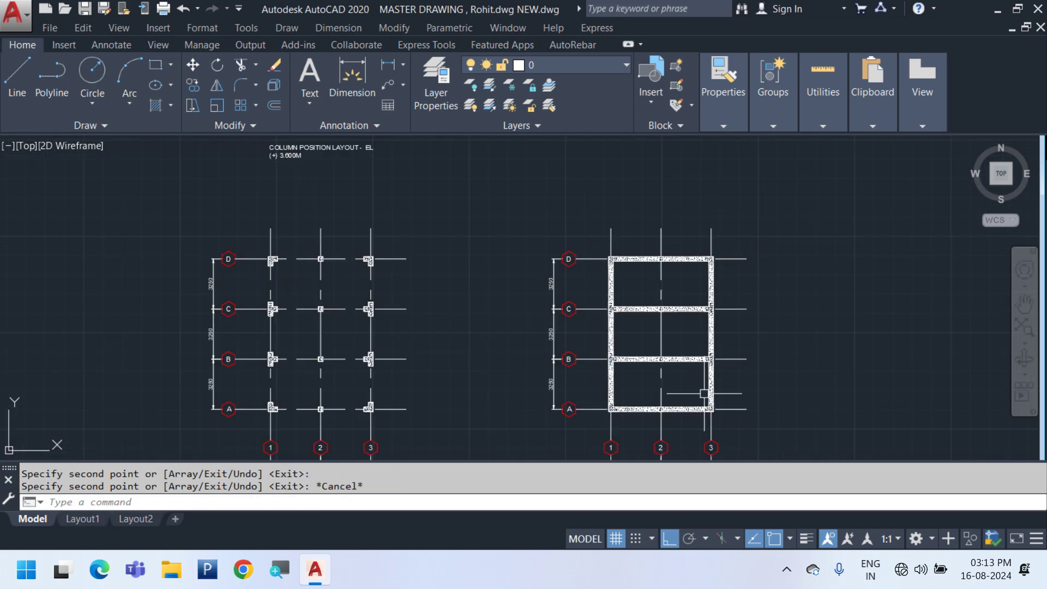
Copy the vertical beam between C and D from grid 3 onto grid 2
{"action": "scroll", "coordinate": [682, 384], "scroll_direction": "up", "scroll_amount": 2}
{"action": "middle_click_drag", "start_coordinate": [680, 375], "coordinate": [653, 406]}
{"action": "scroll", "coordinate": [644, 409], "scroll_direction": "up", "scroll_amount": 4}
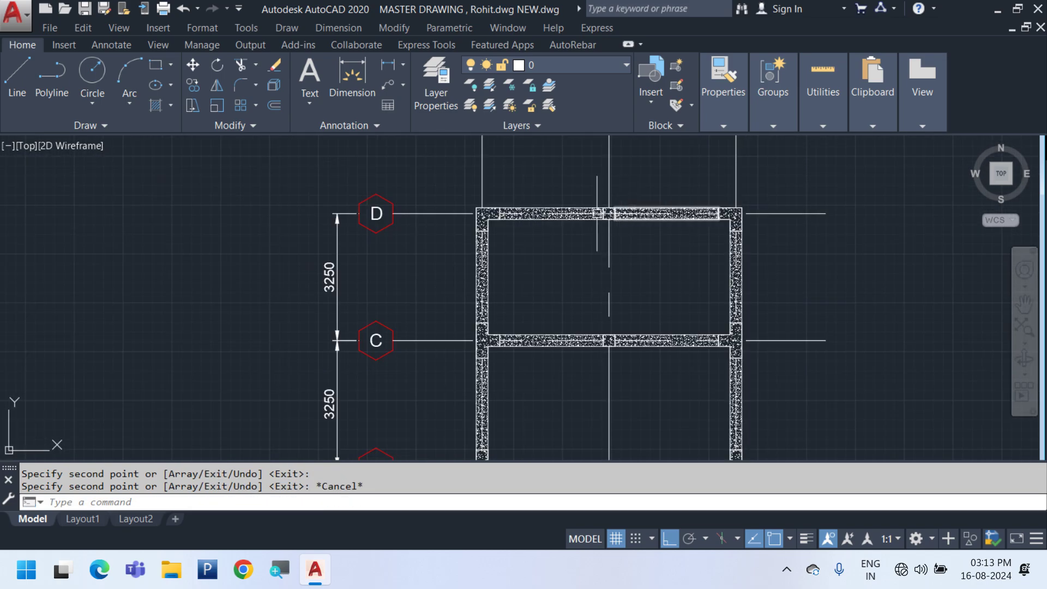
{"action": "left_click", "coordinate": [843, 222]}
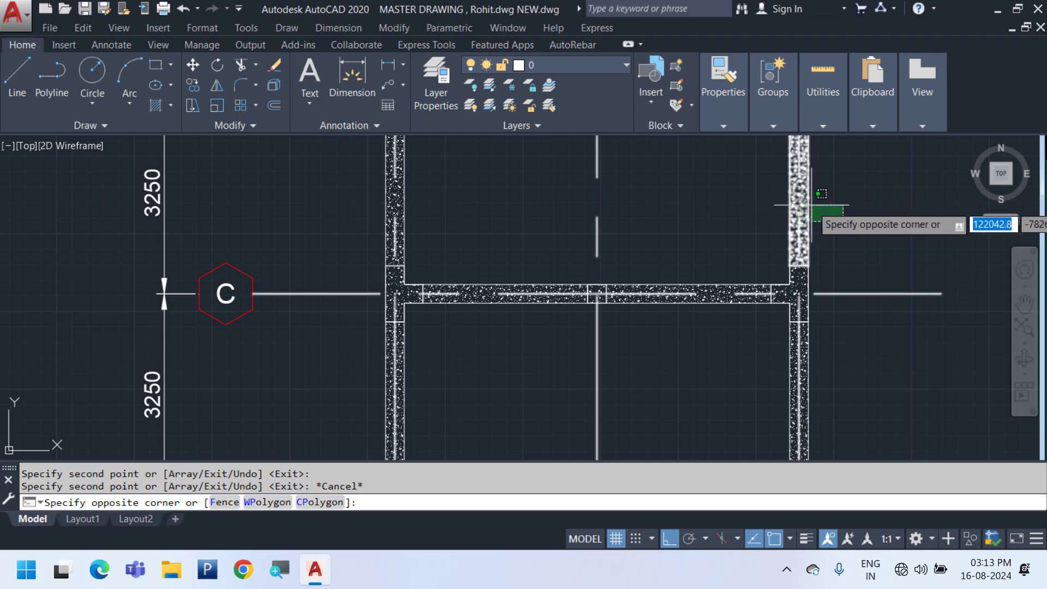
{"action": "scroll", "coordinate": [815, 206], "scroll_direction": "up", "scroll_amount": 2}
{"action": "left_click", "coordinate": [798, 199]}
{"action": "right_click", "coordinate": [848, 188]}
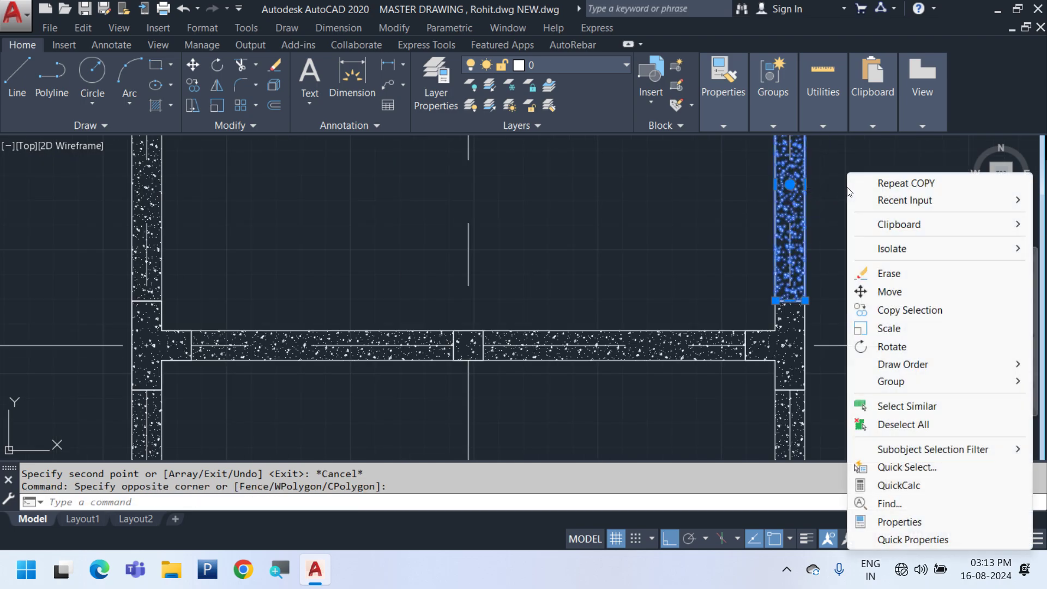
{"action": "left_click", "coordinate": [897, 311]}
{"action": "left_click", "coordinate": [790, 254]}
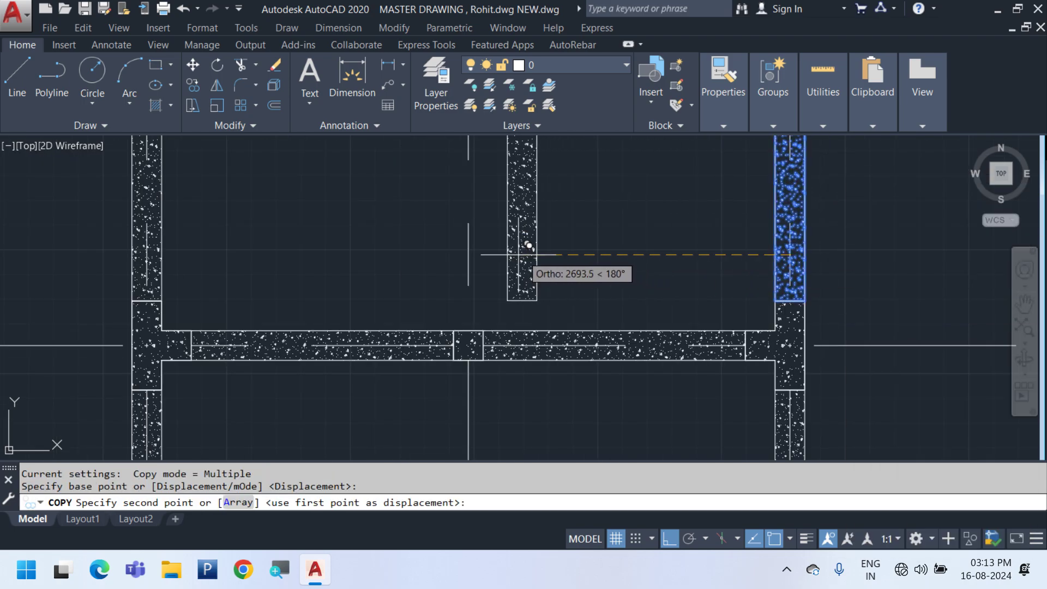
{"action": "scroll", "coordinate": [545, 246], "scroll_direction": "down", "scroll_amount": 4}
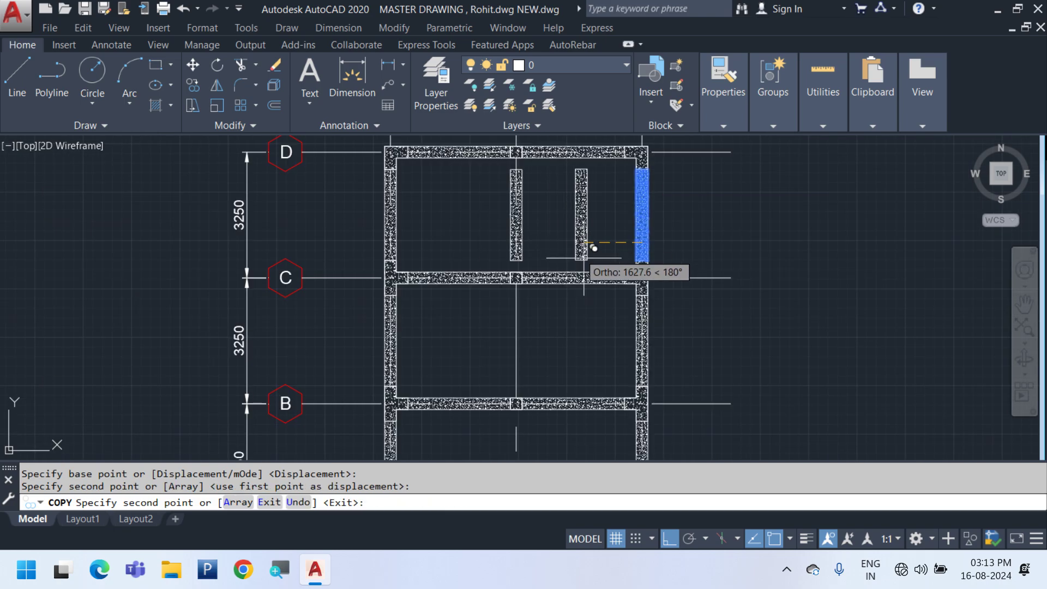
{"action": "key", "text": "Escape"}
{"action": "scroll", "coordinate": [502, 151], "scroll_direction": "up", "scroll_amount": 5}
{"action": "key", "text": "Escape"}
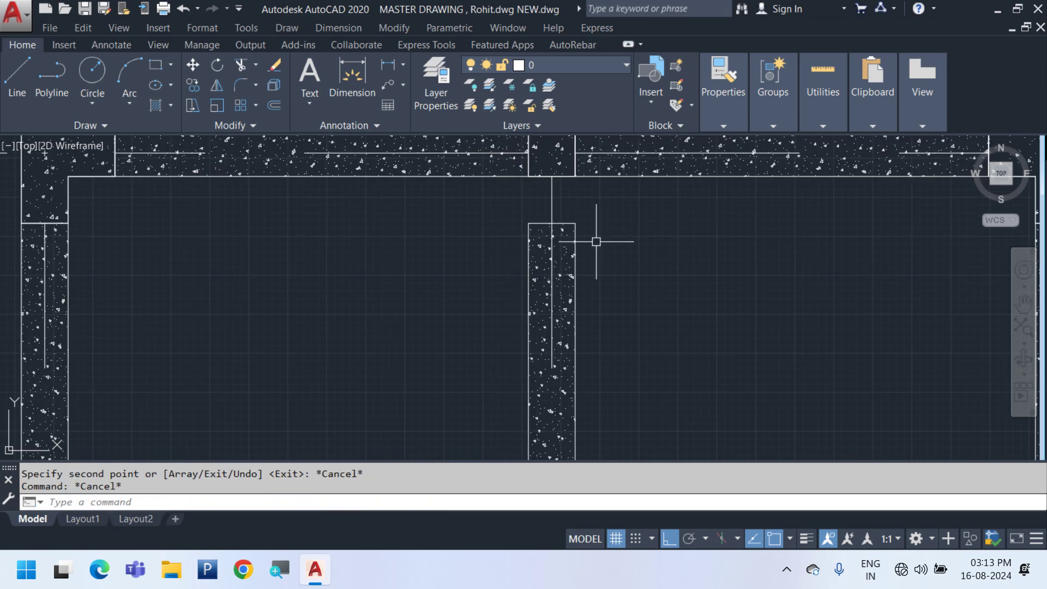
Stretch the upper end of the grid 2 beam up to the underside of the column at D-2
{"action": "scroll", "coordinate": [551, 242], "scroll_direction": "up", "scroll_amount": 3}
{"action": "type", "text": "s"}
{"action": "key", "text": "Return"}
{"action": "left_click", "coordinate": [692, 293]}
{"action": "left_click", "coordinate": [381, 191]}
{"action": "key", "text": "Return"}
{"action": "left_click", "coordinate": [563, 261]}
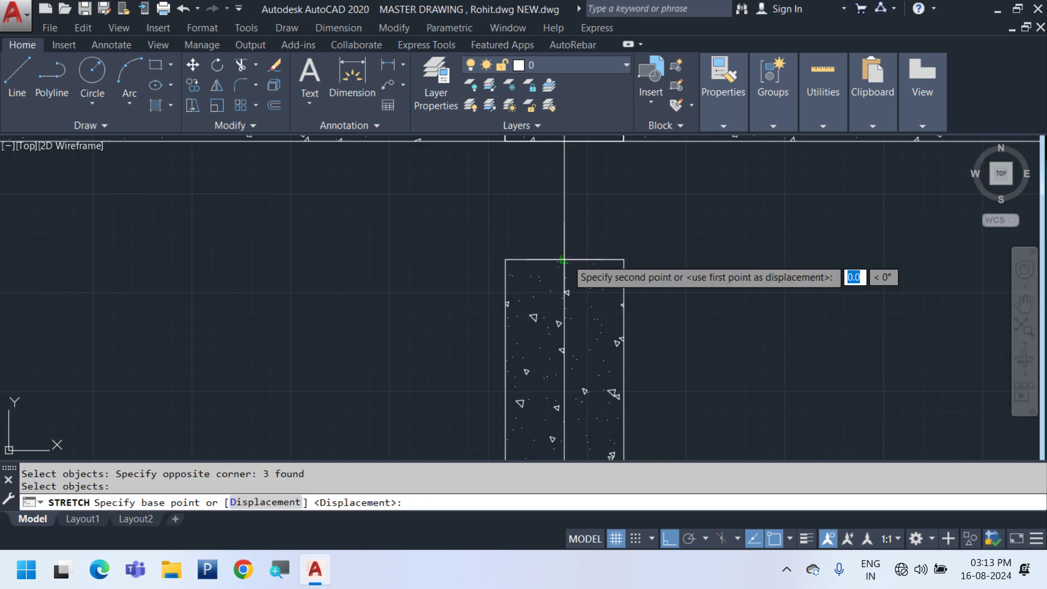
{"action": "scroll", "coordinate": [563, 260], "scroll_direction": "down", "scroll_amount": 3}
{"action": "scroll", "coordinate": [551, 198], "scroll_direction": "up", "scroll_amount": 3}
{"action": "left_click", "coordinate": [560, 188]}
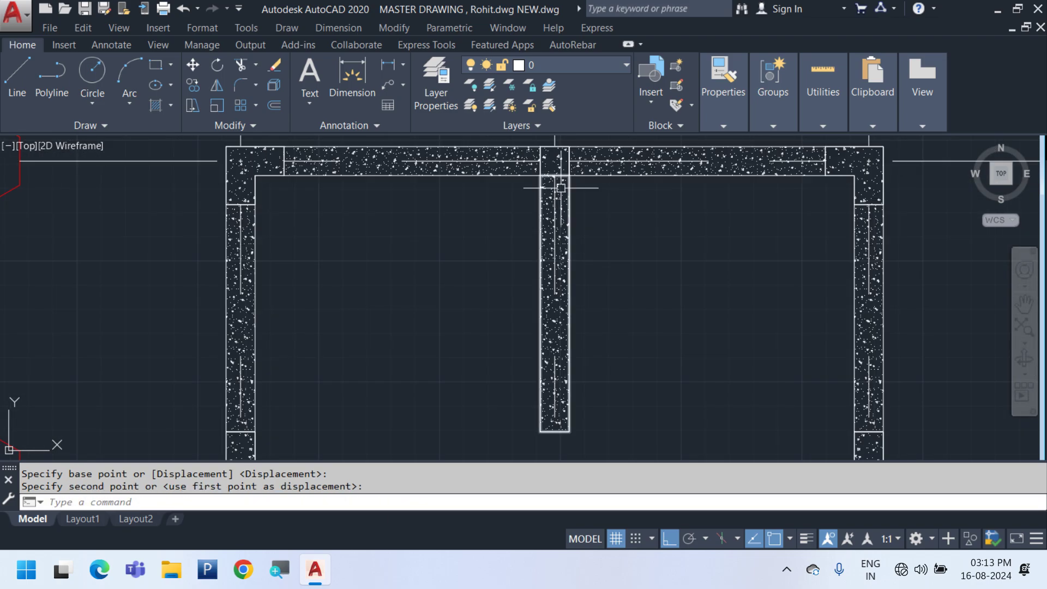
Stretch the lower end of the grid 2 beam down to the top edge of the column at C-2
{"action": "middle_click_drag", "start_coordinate": [566, 333], "coordinate": [587, 182]}
{"action": "scroll", "coordinate": [574, 304], "scroll_direction": "up", "scroll_amount": 3}
{"action": "key", "text": "Return"}
{"action": "left_click", "coordinate": [654, 283]}
{"action": "left_click", "coordinate": [428, 232]}
{"action": "key", "text": "Return"}
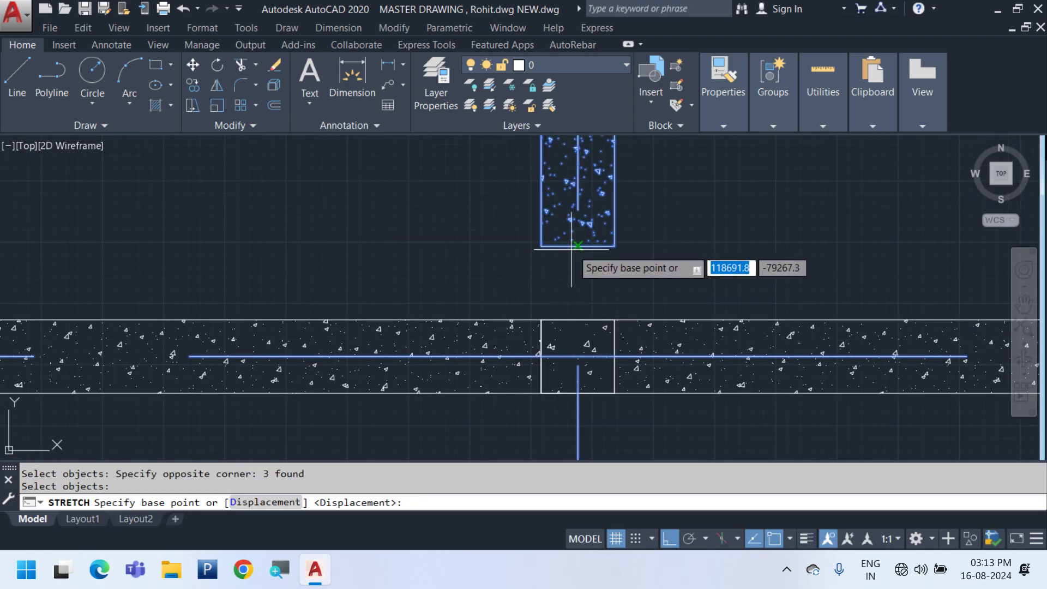
{"action": "left_click", "coordinate": [571, 249]}
{"action": "left_click", "coordinate": [578, 321]}
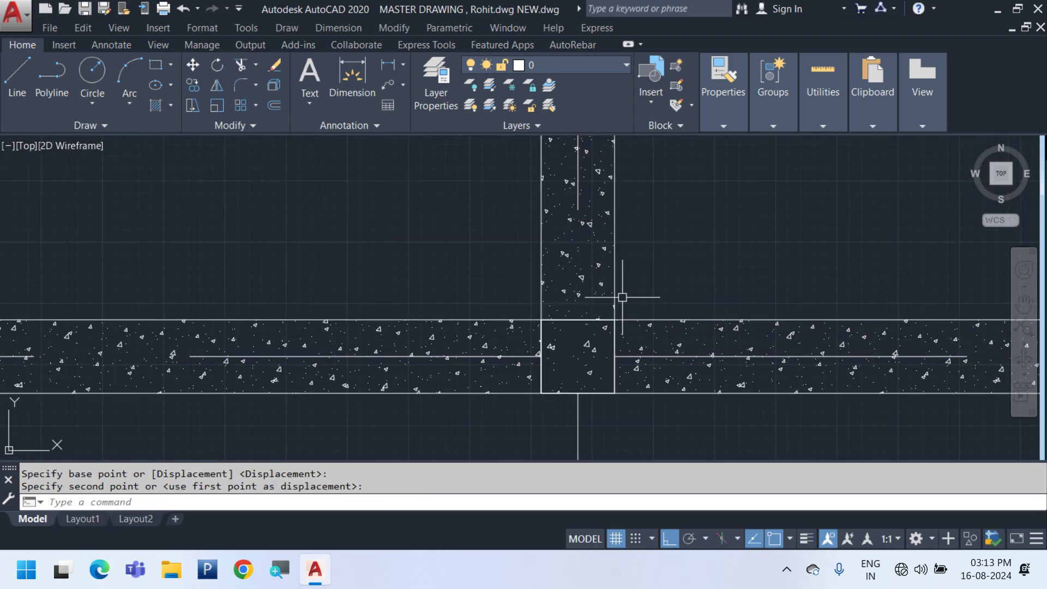
Copy the extended grid 2 beam down 3250 into the bay between C and B
{"action": "left_click", "coordinate": [624, 298]}
{"action": "left_click", "coordinate": [599, 262]}
{"action": "scroll", "coordinate": [595, 263], "scroll_direction": "down", "scroll_amount": 5}
{"action": "middle_click_drag", "start_coordinate": [733, 353], "coordinate": [662, 275]}
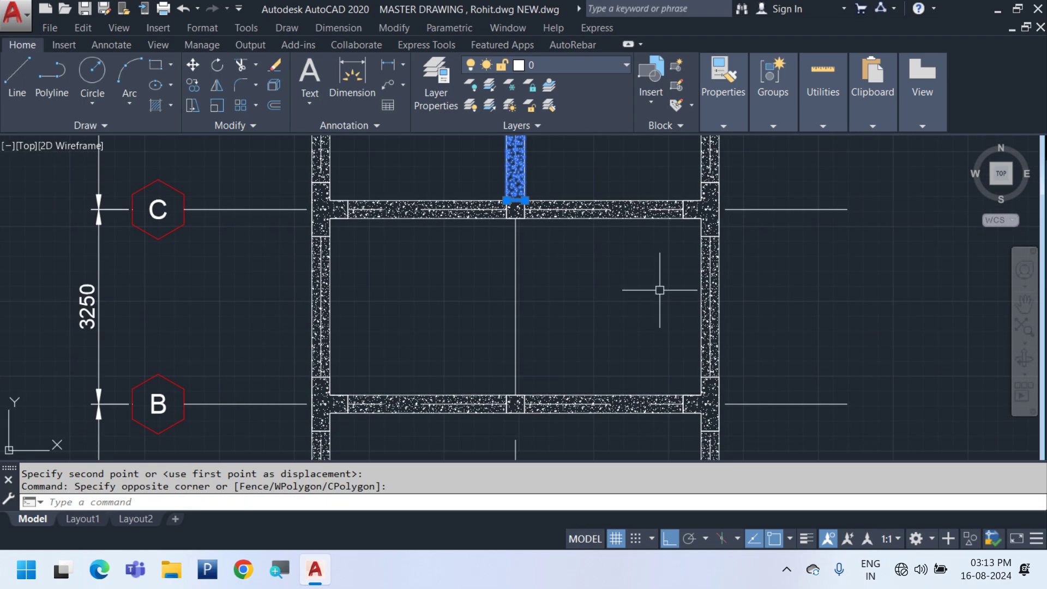
{"action": "right_click", "coordinate": [734, 174]}
{"action": "left_click", "coordinate": [757, 306]}
{"action": "left_click", "coordinate": [769, 210]}
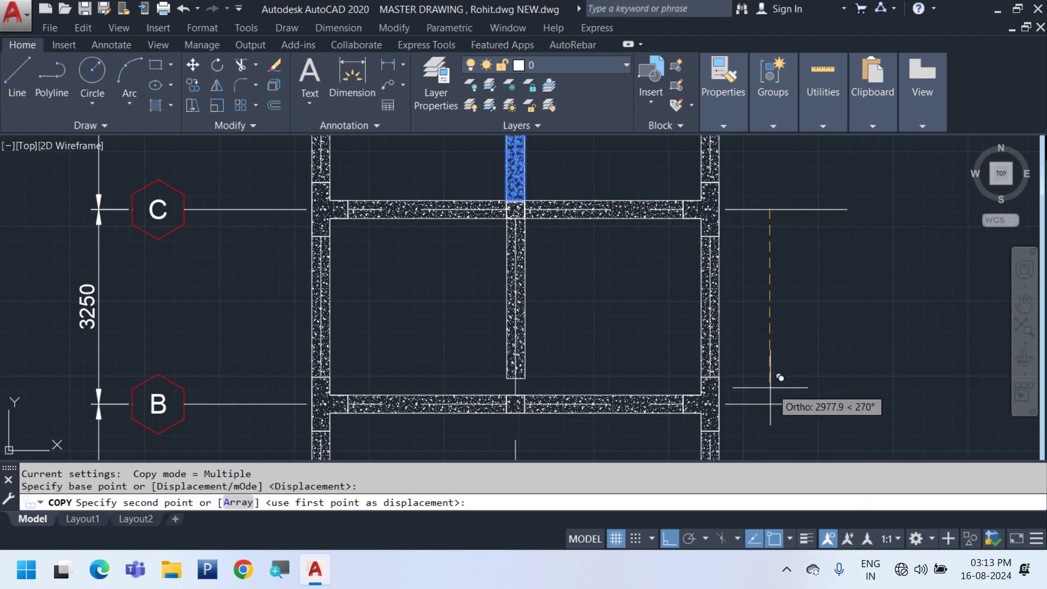
{"action": "left_click", "coordinate": [770, 404]}
{"action": "key", "text": "Return"}
{"action": "middle_click_drag", "start_coordinate": [682, 418], "coordinate": [655, 250]}
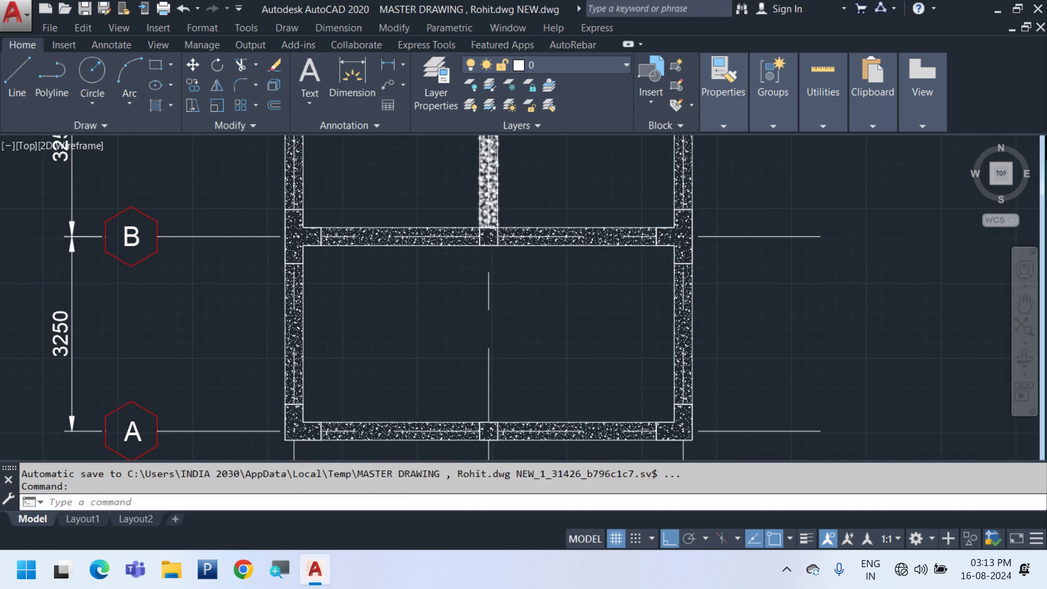
{"action": "scroll", "coordinate": [488, 192], "scroll_direction": "up", "scroll_amount": 5}
{"action": "left_click", "coordinate": [551, 248]}
{"action": "left_click", "coordinate": [460, 281]}
{"action": "scroll", "coordinate": [503, 243], "scroll_direction": "down", "scroll_amount": 5}
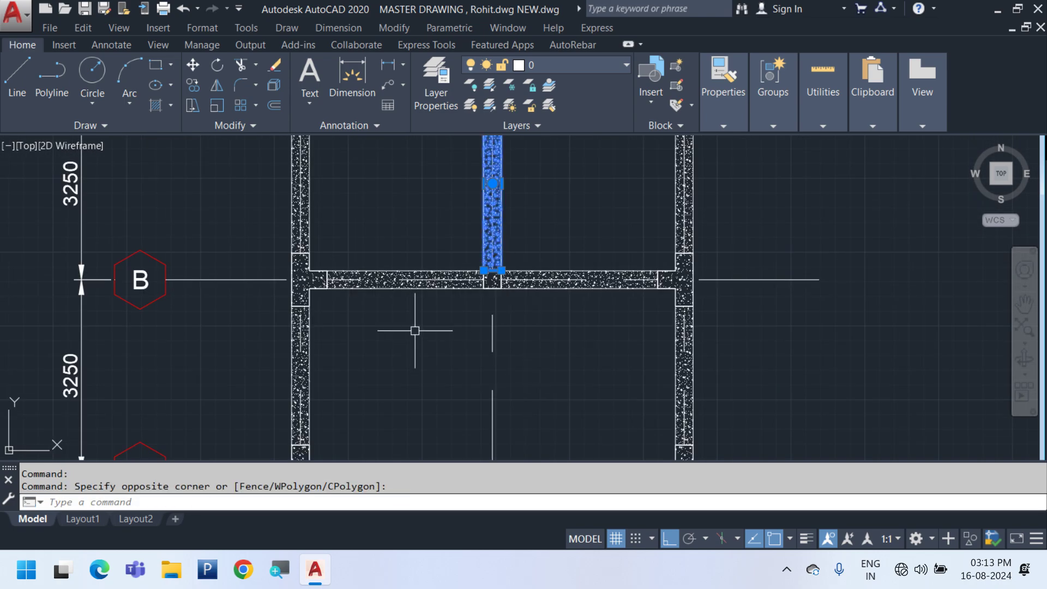
{"action": "middle_click_drag", "start_coordinate": [416, 328], "coordinate": [416, 284]}
{"action": "middle_click_drag", "start_coordinate": [481, 314], "coordinate": [502, 339]}
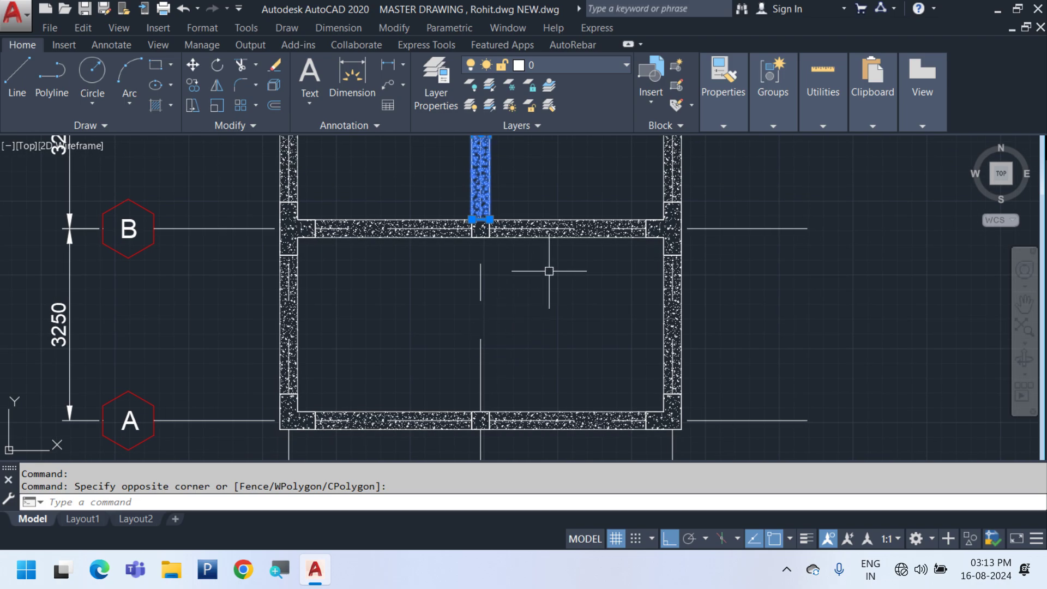
{"action": "key", "text": "Escape"}
Copy the complete beam layout with its grid bubbles, dimensions and title to the free space beside it
{"action": "scroll", "coordinate": [616, 301], "scroll_direction": "down", "scroll_amount": 5}
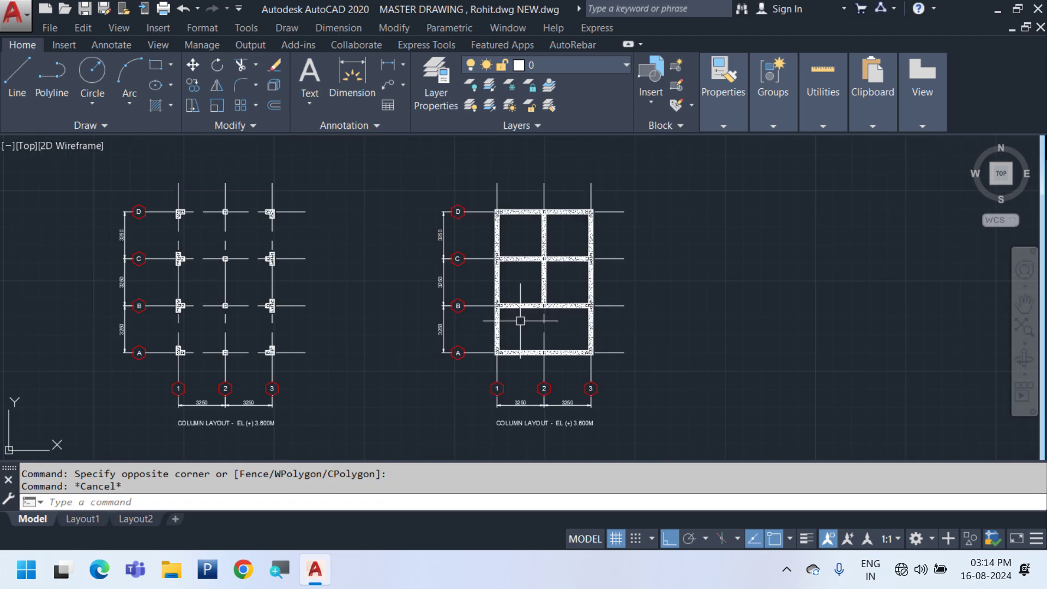
{"action": "scroll", "coordinate": [520, 320], "scroll_direction": "up", "scroll_amount": 4}
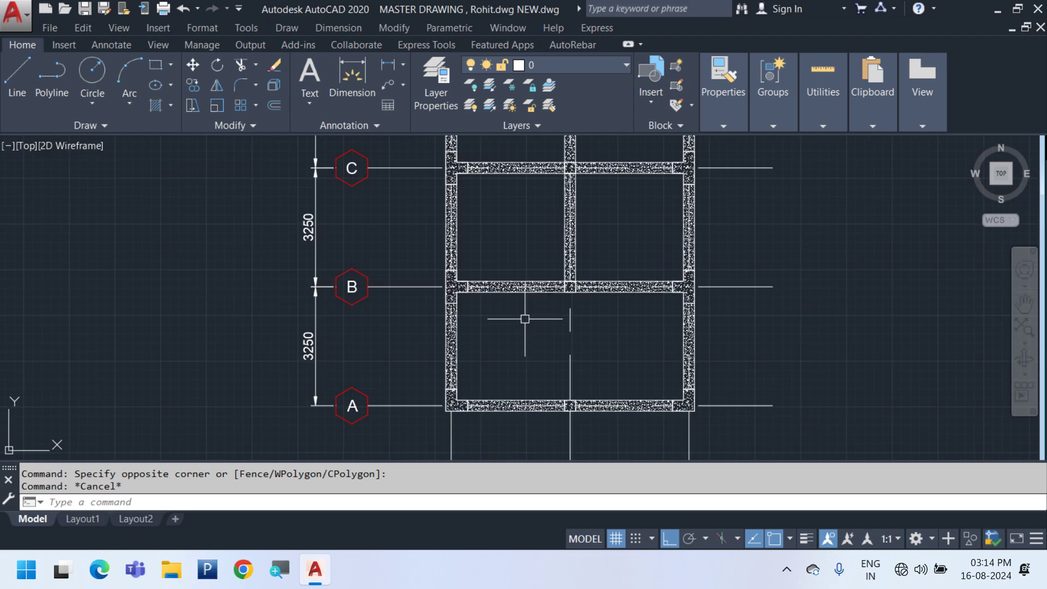
{"action": "scroll", "coordinate": [525, 319], "scroll_direction": "down", "scroll_amount": 5}
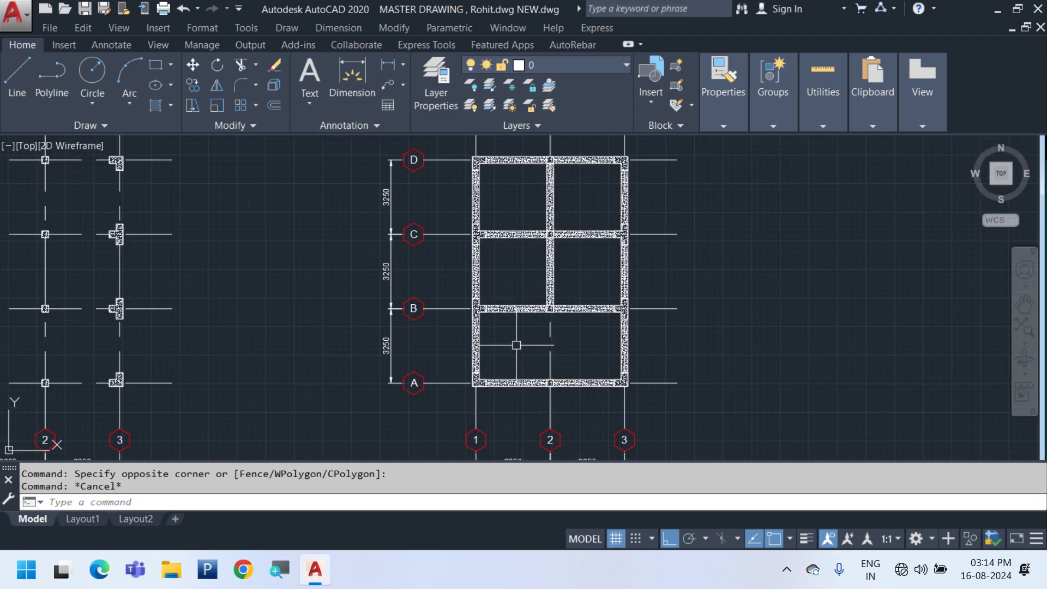
{"action": "left_click", "coordinate": [601, 398]}
{"action": "left_click", "coordinate": [403, 188]}
{"action": "right_click", "coordinate": [562, 174]}
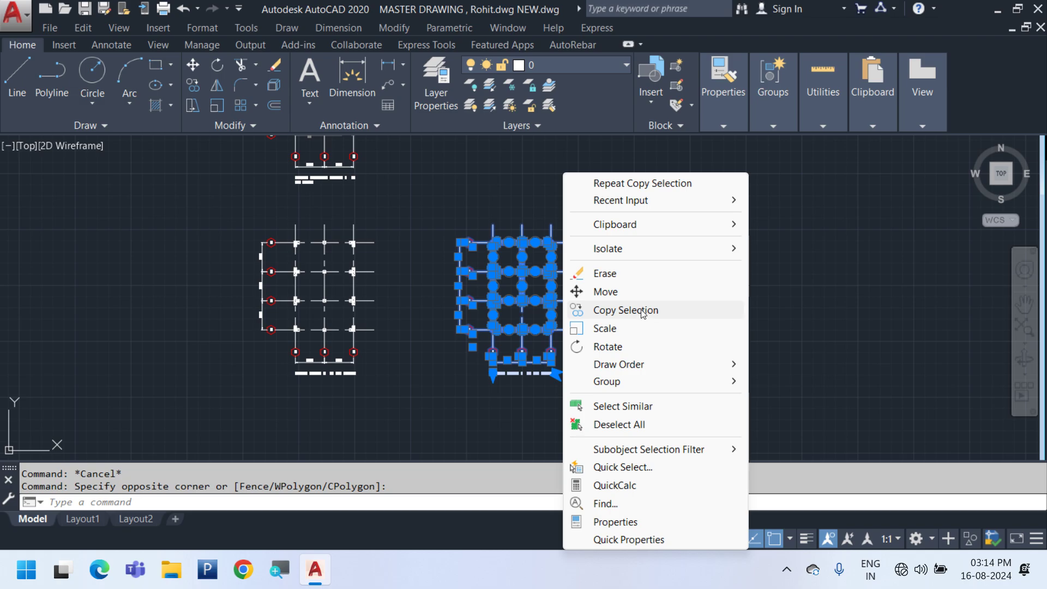
{"action": "left_click", "coordinate": [622, 306]}
{"action": "left_click", "coordinate": [523, 428]}
{"action": "left_click", "coordinate": [699, 404]}
{"action": "key", "text": "Escape"}
Retitle the original beam layout as PLINTH LAYOUT - EL (+) 3.600M
{"action": "scroll", "coordinate": [536, 359], "scroll_direction": "up", "scroll_amount": 6}
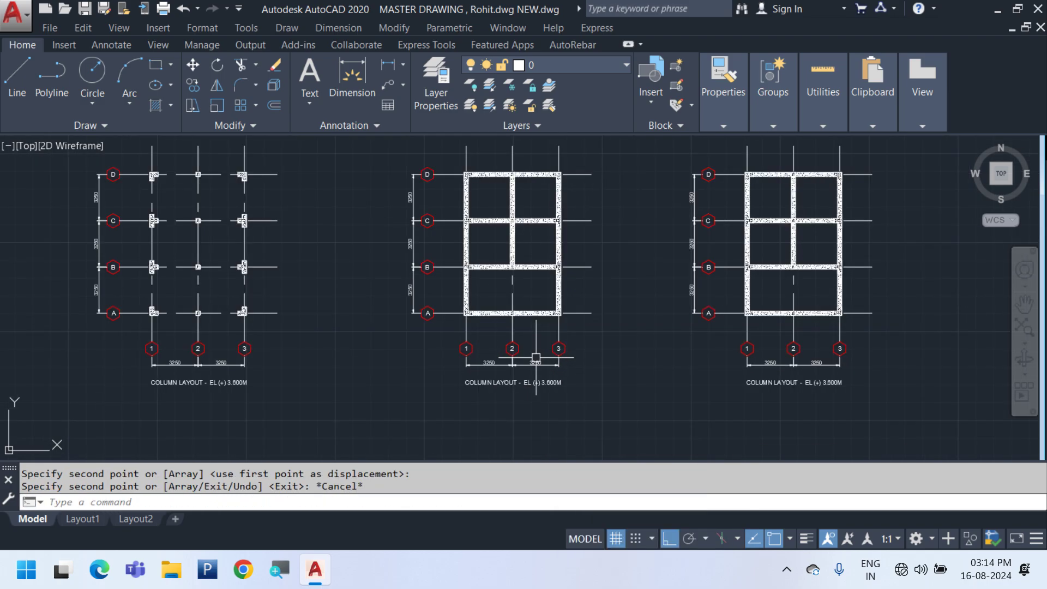
{"action": "middle_click_drag", "start_coordinate": [494, 417], "coordinate": [519, 358]}
{"action": "scroll", "coordinate": [452, 359], "scroll_direction": "up", "scroll_amount": 2}
{"action": "double_click", "coordinate": [446, 360]}
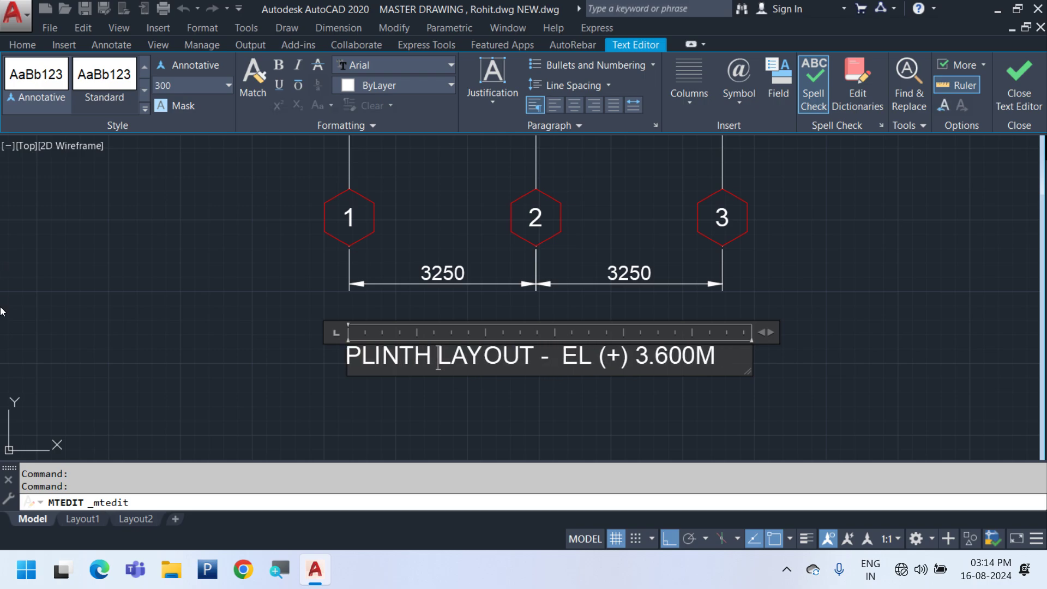
{"action": "left_click", "coordinate": [222, 310]}
Retitle the copied beam layout as FIRST FLOOR LAYOUT - EL (+) 3.600M
{"action": "scroll", "coordinate": [222, 310], "scroll_direction": "down", "scroll_amount": 5}
{"action": "middle_click_drag", "start_coordinate": [522, 335], "coordinate": [283, 367]}
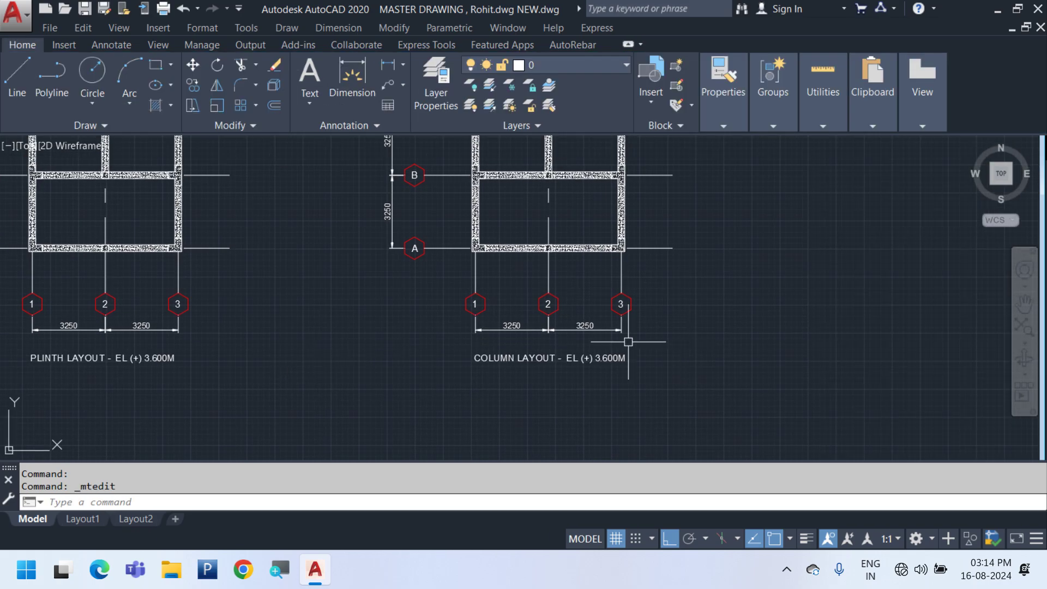
{"action": "scroll", "coordinate": [507, 366], "scroll_direction": "up", "scroll_amount": 4}
{"action": "double_click", "coordinate": [527, 344]}
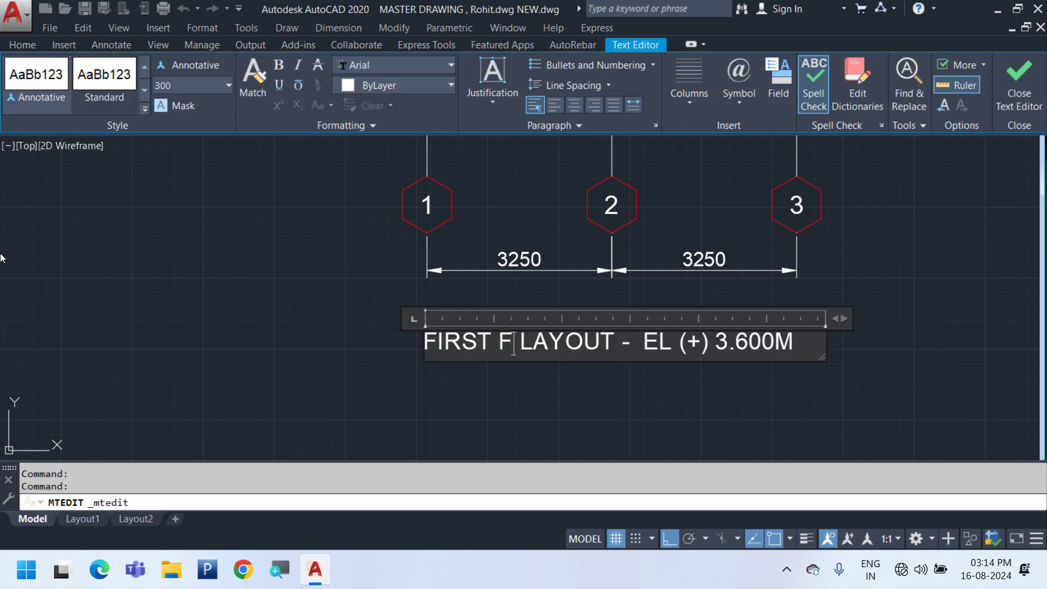
{"action": "type", "text": "LOOR"}
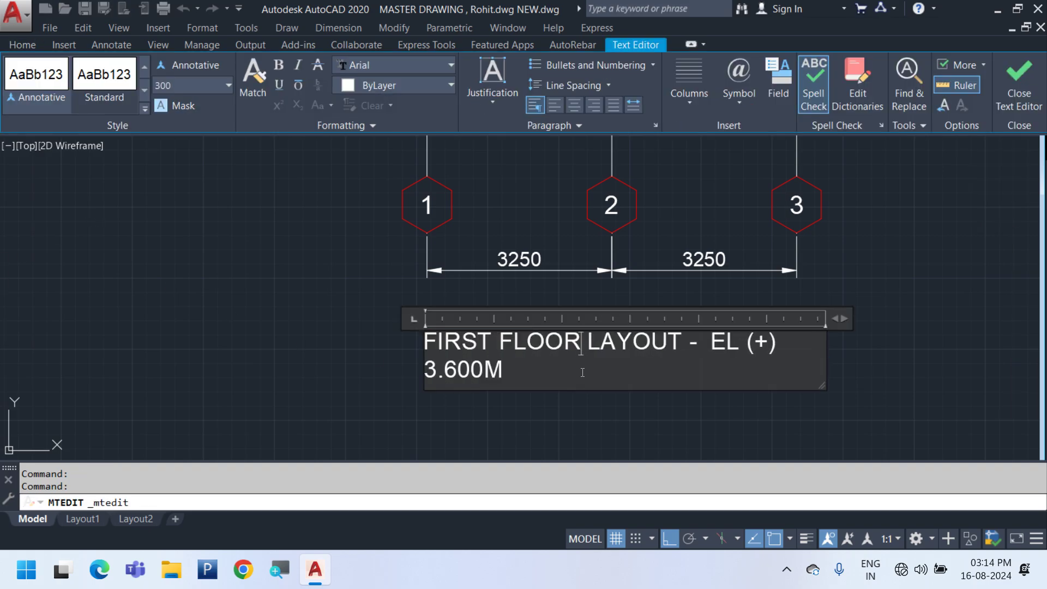
{"action": "left_click", "coordinate": [525, 393]}
Change the elevation in the PLINTH LAYOUT title to 0.000M
{"action": "scroll", "coordinate": [525, 392], "scroll_direction": "down", "scroll_amount": 6}
{"action": "scroll", "coordinate": [275, 376], "scroll_direction": "up", "scroll_amount": 6}
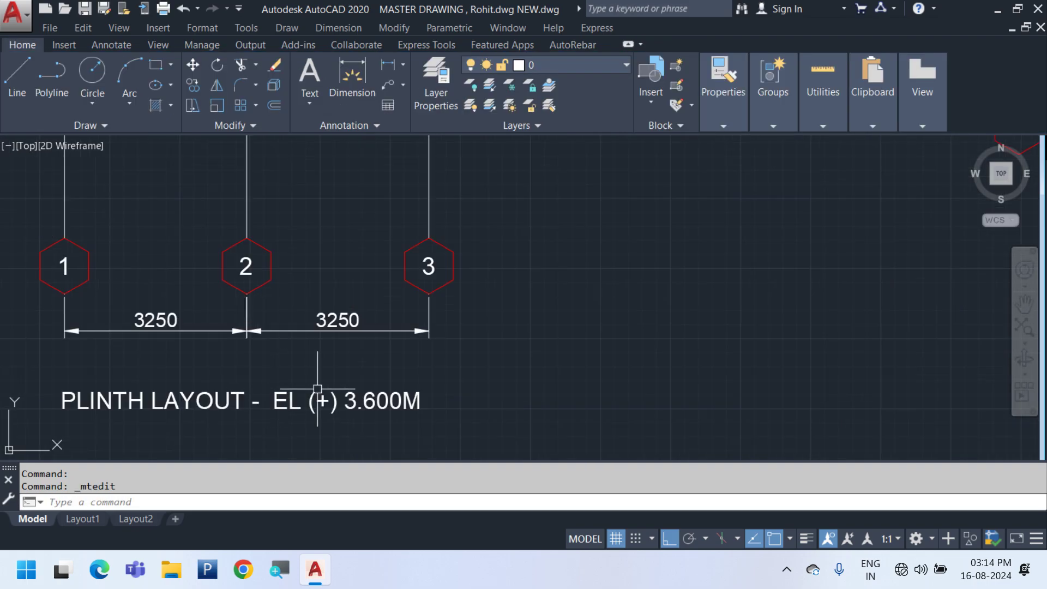
{"action": "double_click", "coordinate": [351, 406]}
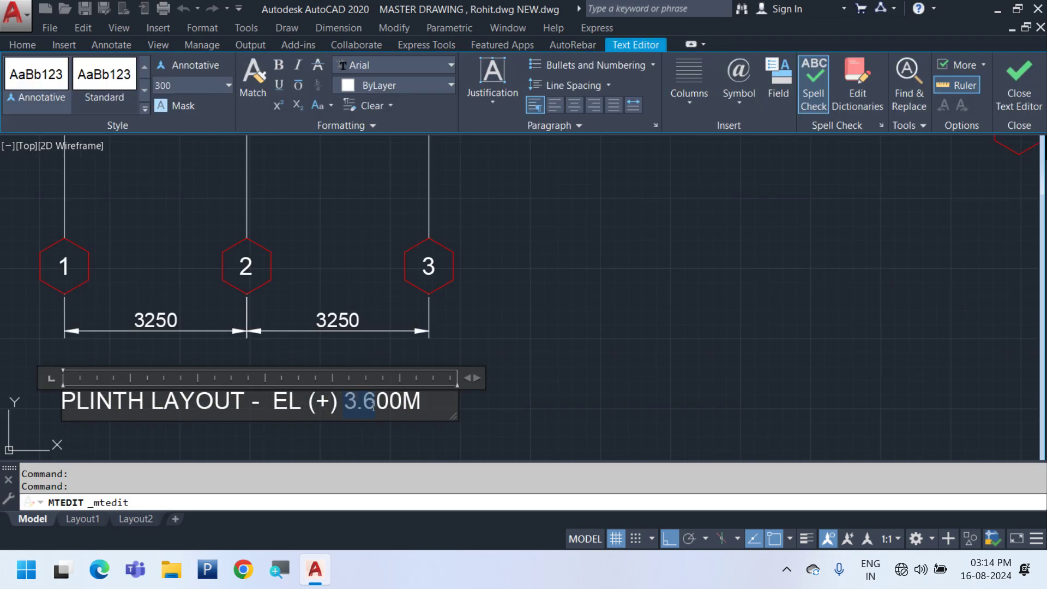
{"action": "type", "text": "0.0"}
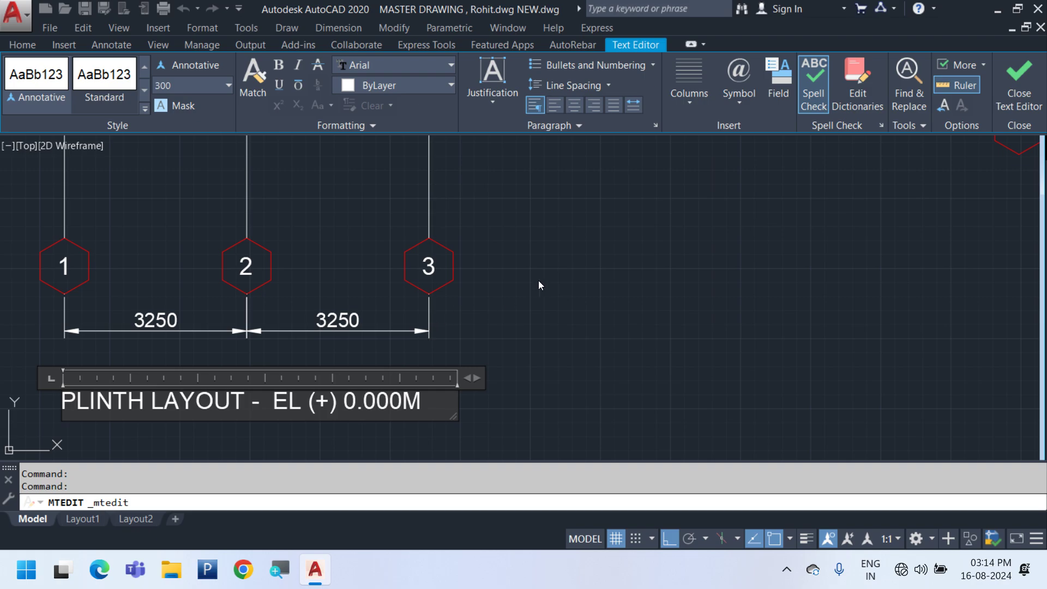
{"action": "left_click", "coordinate": [539, 285]}
In the first floor layout, copy the hatched grid 2 beam between C and B down 3250 into the bay between B and A
{"action": "scroll", "coordinate": [538, 285], "scroll_direction": "down", "scroll_amount": 8}
{"action": "scroll", "coordinate": [589, 349], "scroll_direction": "up", "scroll_amount": 7}
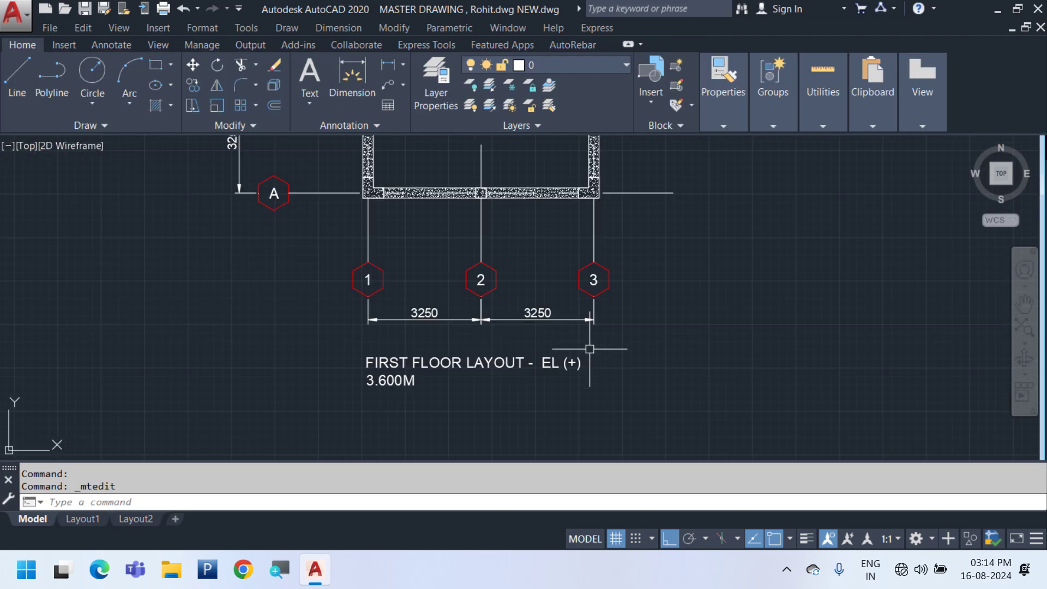
{"action": "scroll", "coordinate": [590, 348], "scroll_direction": "down", "scroll_amount": 4}
{"action": "scroll", "coordinate": [617, 393], "scroll_direction": "up", "scroll_amount": 7}
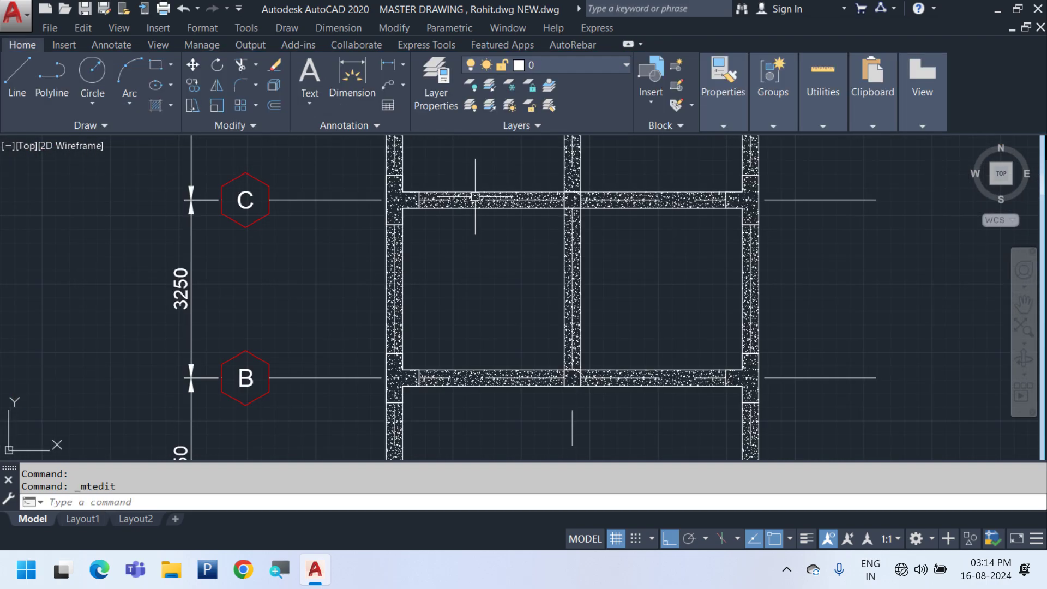
{"action": "left_click", "coordinate": [617, 393]}
{"action": "left_click", "coordinate": [580, 327]}
{"action": "right_click", "coordinate": [677, 173]}
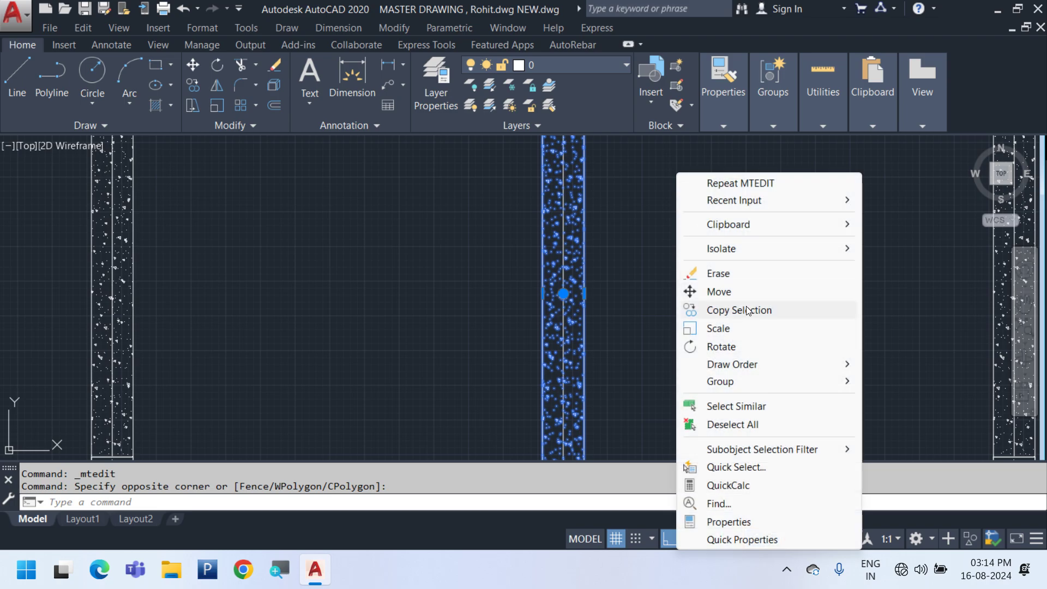
{"action": "left_click", "coordinate": [748, 311]}
{"action": "scroll", "coordinate": [570, 197], "scroll_direction": "down", "scroll_amount": 4}
{"action": "left_click", "coordinate": [786, 321]}
{"action": "middle_click_drag", "start_coordinate": [781, 354], "coordinate": [764, 192]}
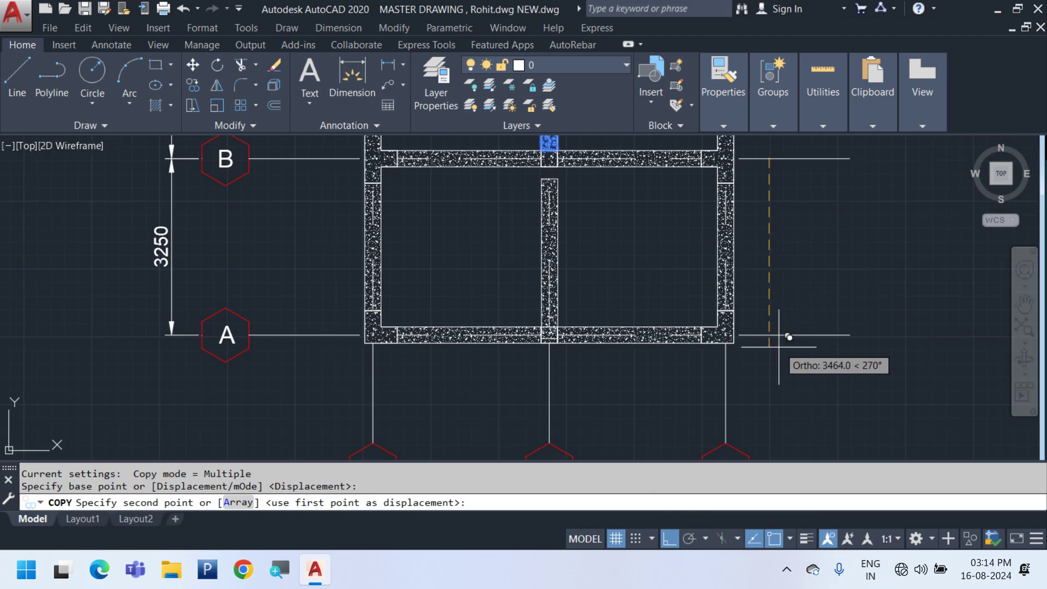
{"action": "left_click", "coordinate": [769, 335]}
{"action": "key", "text": "Escape"}
{"action": "scroll", "coordinate": [598, 358], "scroll_direction": "down", "scroll_amount": 5}
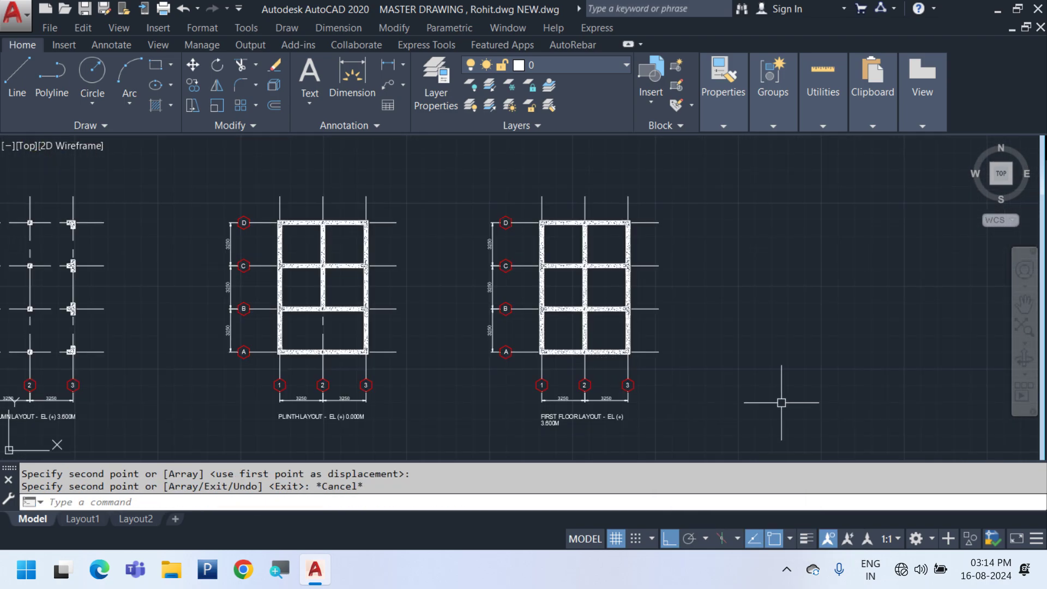
Copy the complete first floor layout with its grid bubbles, dimensions and title to the free space beside it
{"action": "scroll", "coordinate": [600, 350], "scroll_direction": "up", "scroll_amount": 4}
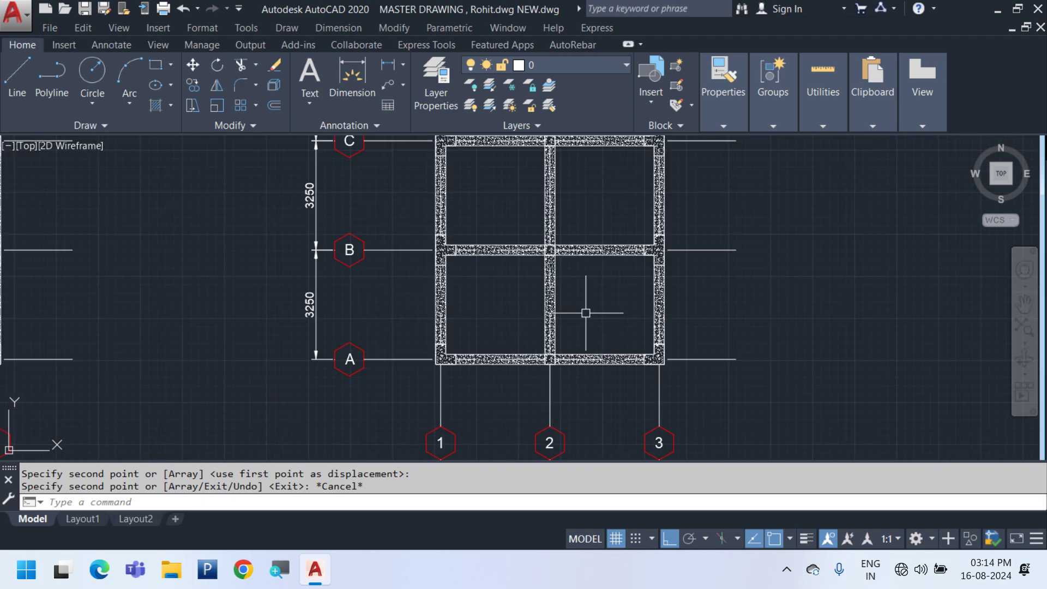
{"action": "scroll", "coordinate": [586, 313], "scroll_direction": "down", "scroll_amount": 4}
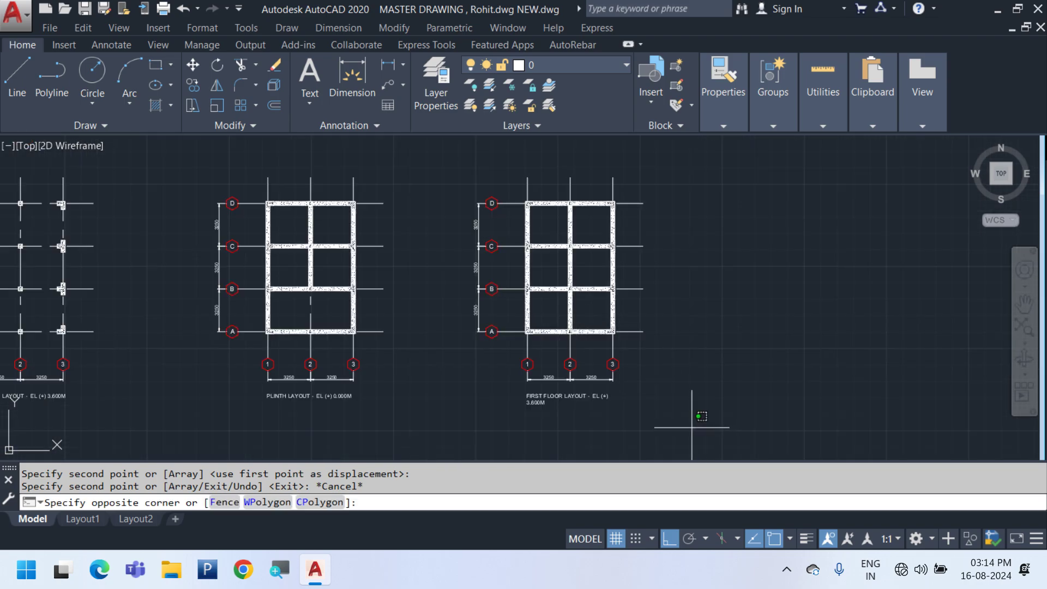
{"action": "left_click", "coordinate": [436, 142]}
{"action": "right_click", "coordinate": [460, 148]}
{"action": "left_click", "coordinate": [532, 289]}
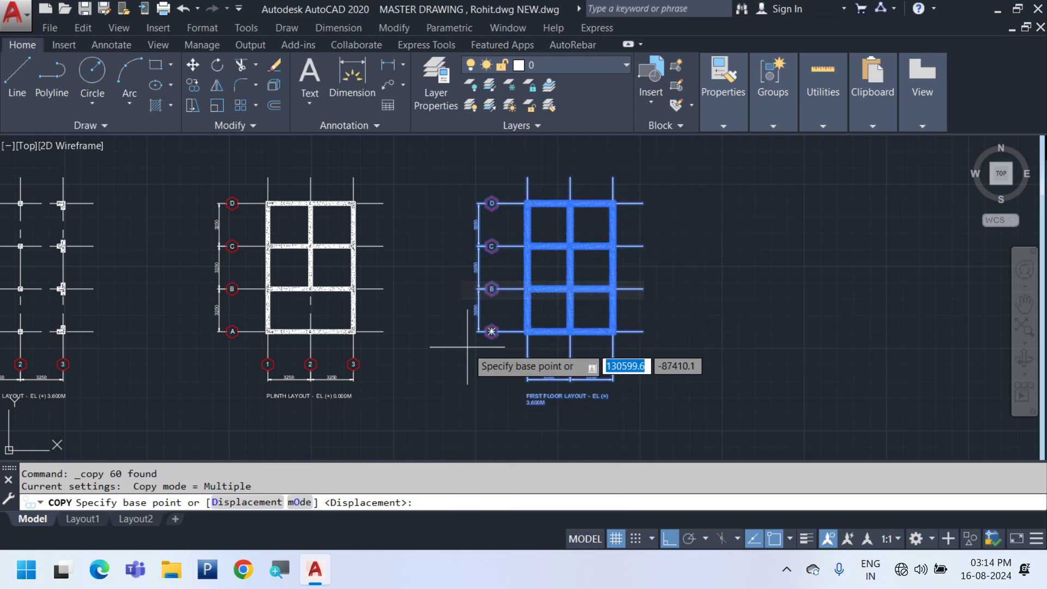
{"action": "left_click", "coordinate": [467, 353]}
{"action": "left_click", "coordinate": [722, 376]}
{"action": "key", "text": "Escape"}
In the new copy, erase the grid A beam between 2 and 3 and the grid 2 beam between A and B
{"action": "middle_click_drag", "start_coordinate": [808, 330], "coordinate": [258, 368]}
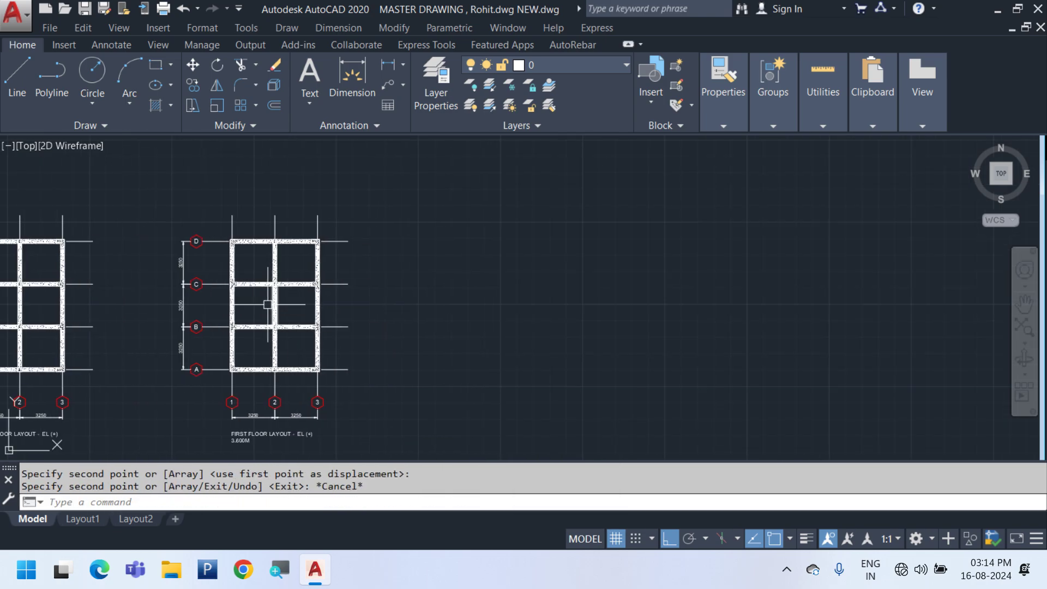
{"action": "scroll", "coordinate": [268, 304], "scroll_direction": "up", "scroll_amount": 4}
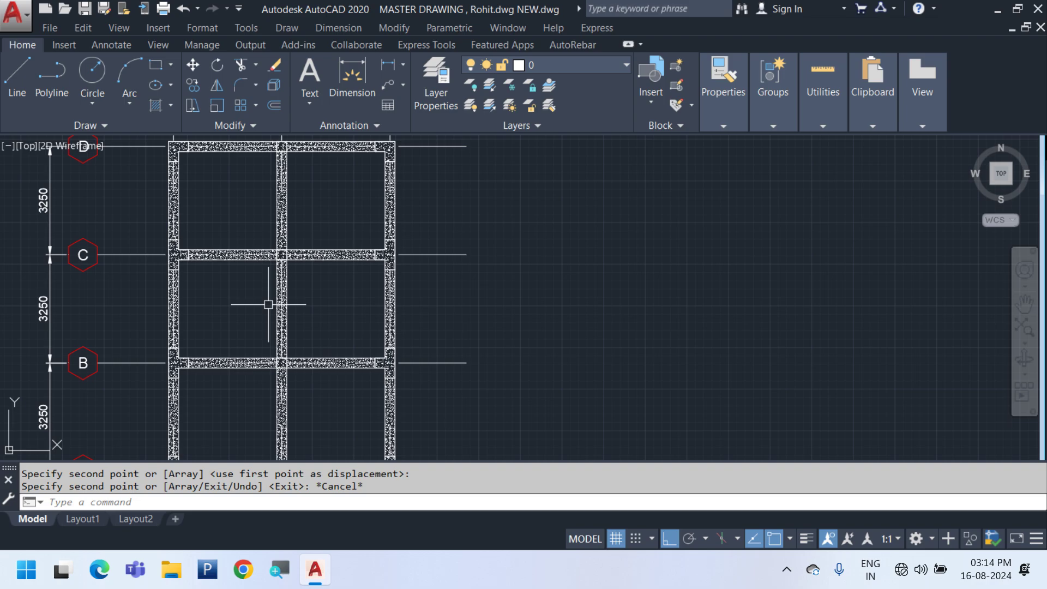
{"action": "middle_click_drag", "start_coordinate": [413, 405], "coordinate": [441, 289]}
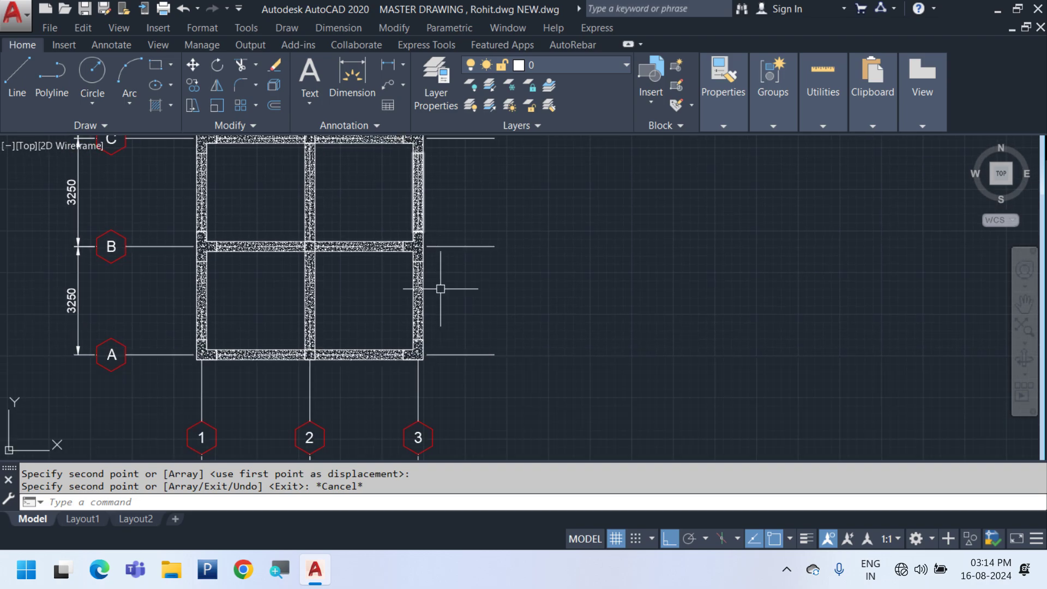
{"action": "middle_click_drag", "start_coordinate": [164, 265], "coordinate": [164, 301]}
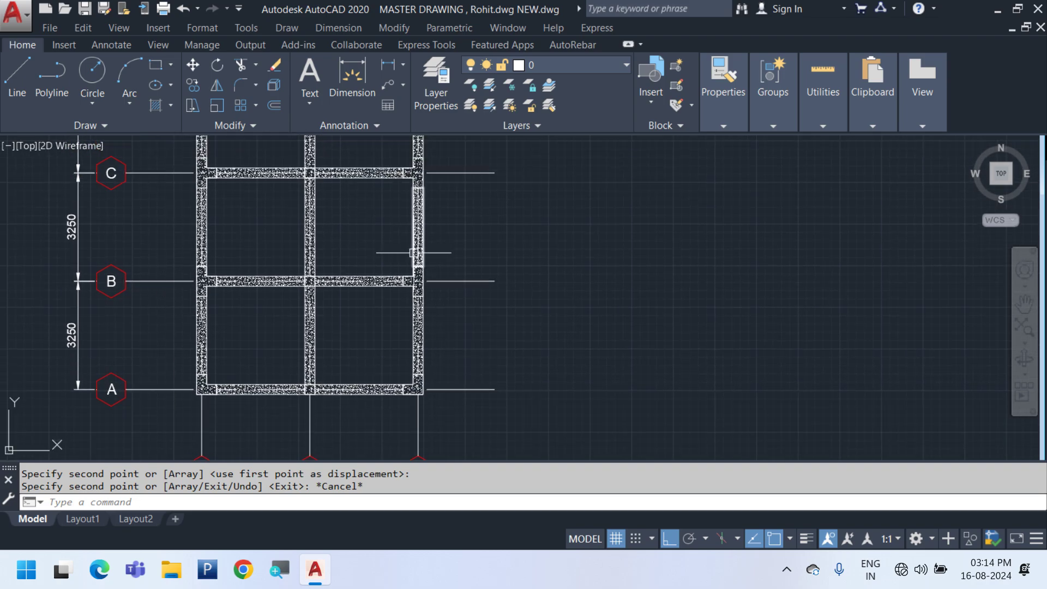
{"action": "scroll", "coordinate": [369, 397], "scroll_direction": "up", "scroll_amount": 8}
{"action": "left_click", "coordinate": [343, 290]}
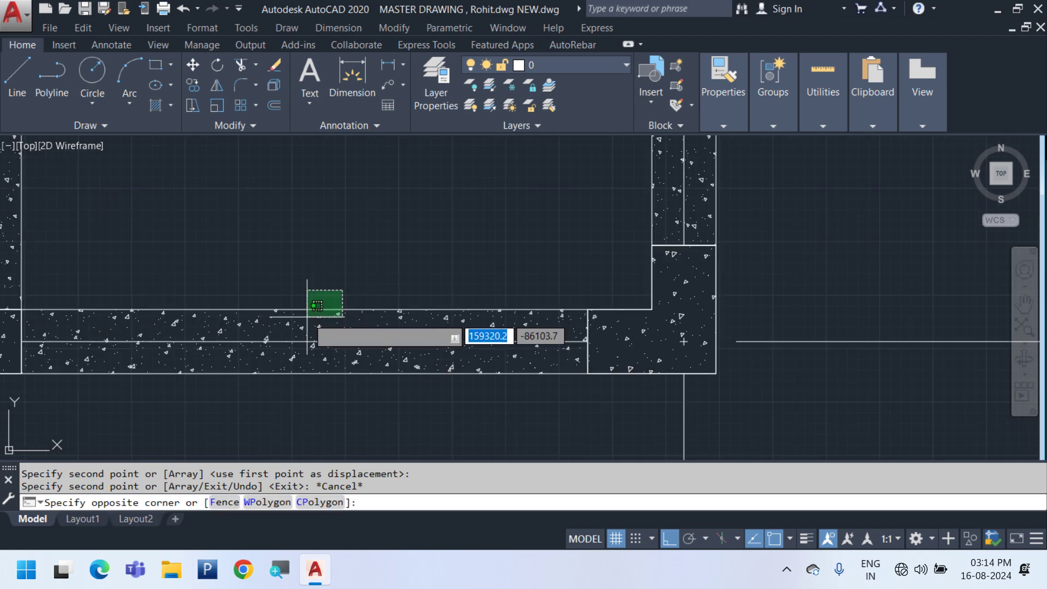
{"action": "left_click", "coordinate": [315, 307]}
{"action": "scroll", "coordinate": [462, 278], "scroll_direction": "down", "scroll_amount": 4}
{"action": "middle_click_drag", "start_coordinate": [292, 258], "coordinate": [408, 349]}
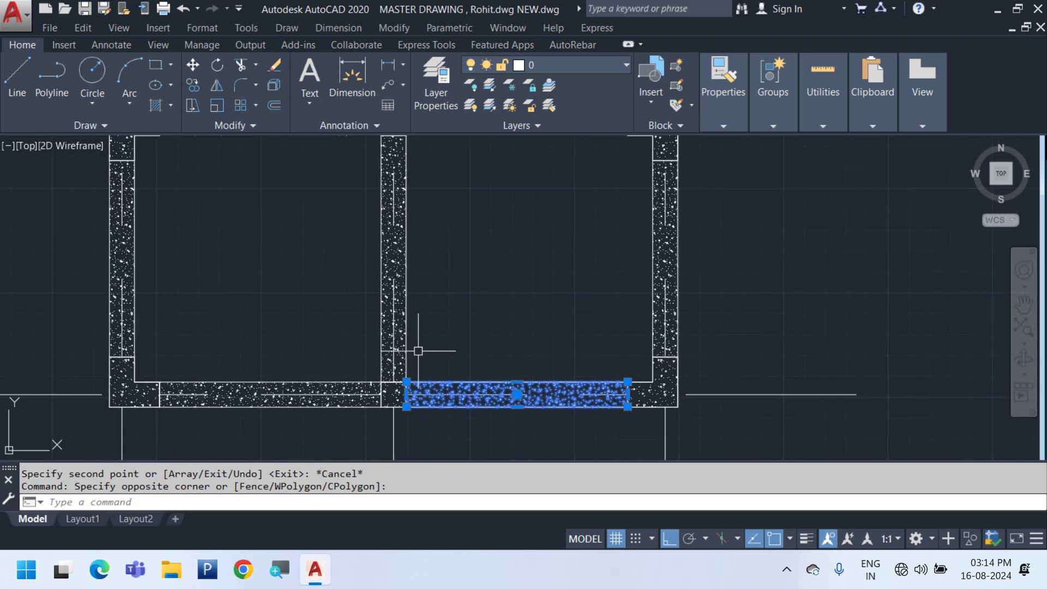
{"action": "key", "text": "Delete"}
{"action": "left_click", "coordinate": [427, 343]}
{"action": "left_click", "coordinate": [400, 313]}
{"action": "key", "text": "Delete"}
Erase the grid 3 beam between A and B and the grid A beam between 1 and 2, with their hatches
{"action": "scroll", "coordinate": [632, 345], "scroll_direction": "up", "scroll_amount": 4}
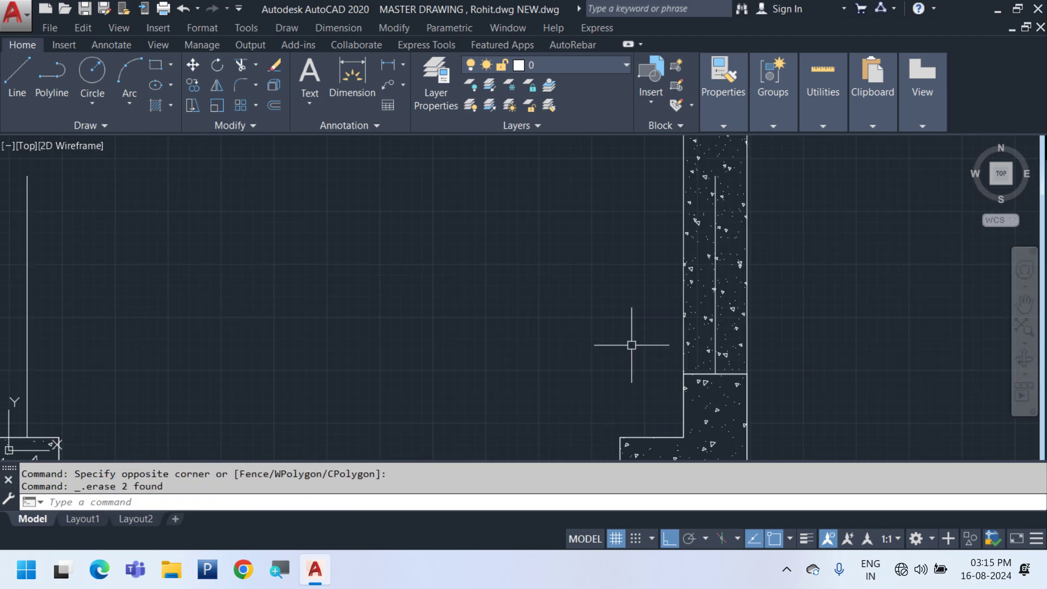
{"action": "key", "text": "Delete"}
{"action": "left_click", "coordinate": [696, 338]}
{"action": "left_click", "coordinate": [668, 322]}
{"action": "key", "text": "Delete"}
{"action": "scroll", "coordinate": [595, 312], "scroll_direction": "down", "scroll_amount": 2}
{"action": "middle_click_drag", "start_coordinate": [595, 312], "coordinate": [748, 268]}
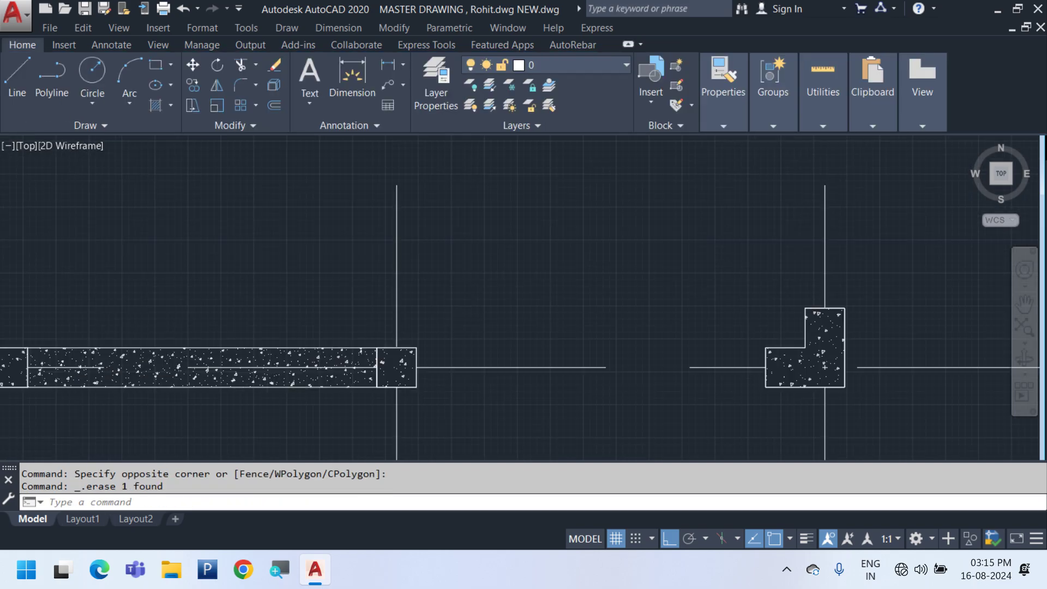
{"action": "scroll", "coordinate": [270, 381], "scroll_direction": "up", "scroll_amount": 2}
{"action": "left_click", "coordinate": [303, 291]}
{"action": "left_click", "coordinate": [250, 328]}
{"action": "key", "text": "Delete"}
Erase the grid 1 beam between A and B and both hatched beams along grid B
{"action": "scroll", "coordinate": [234, 362], "scroll_direction": "down", "scroll_amount": 3}
{"action": "scroll", "coordinate": [239, 376], "scroll_direction": "up", "scroll_amount": 4}
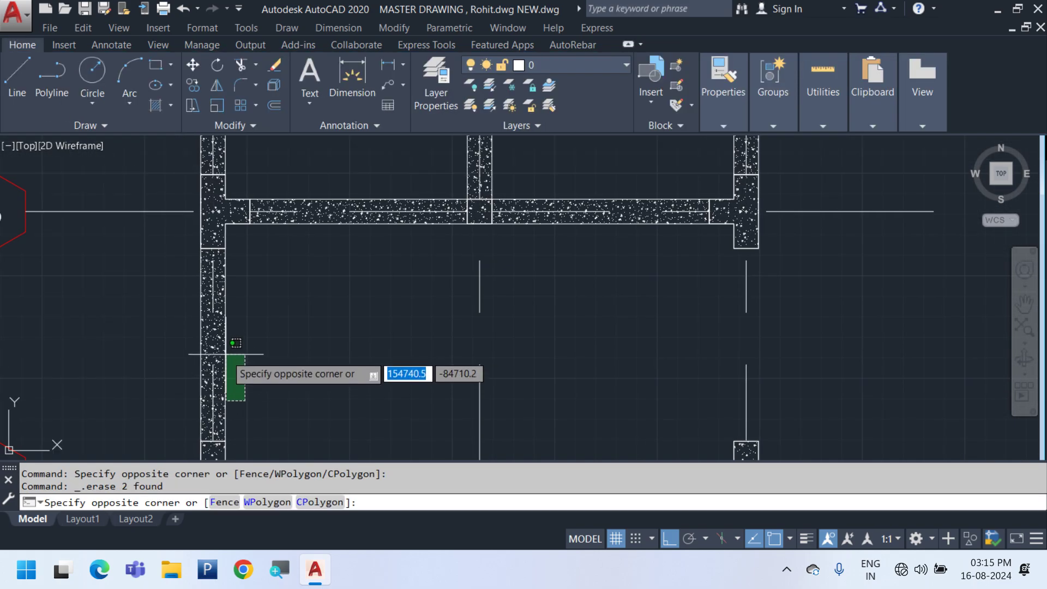
{"action": "left_click", "coordinate": [225, 355]}
{"action": "key", "text": "Delete"}
{"action": "middle_click_drag", "start_coordinate": [275, 261], "coordinate": [317, 384]}
{"action": "left_click", "coordinate": [397, 299]}
{"action": "left_click", "coordinate": [366, 328]}
{"action": "key", "text": "Delete"}
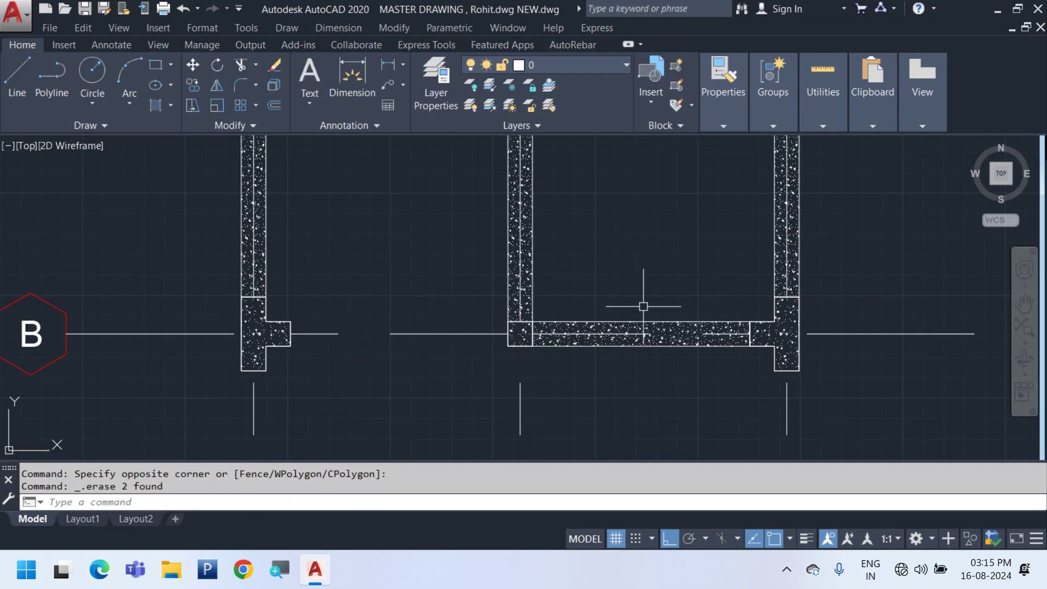
{"action": "left_click", "coordinate": [643, 306]}
{"action": "left_click", "coordinate": [603, 326]}
{"action": "key", "text": "Delete"}
Erase the hatched beams on grids 1, 2 and 3 between B and C
{"action": "left_click", "coordinate": [586, 298]}
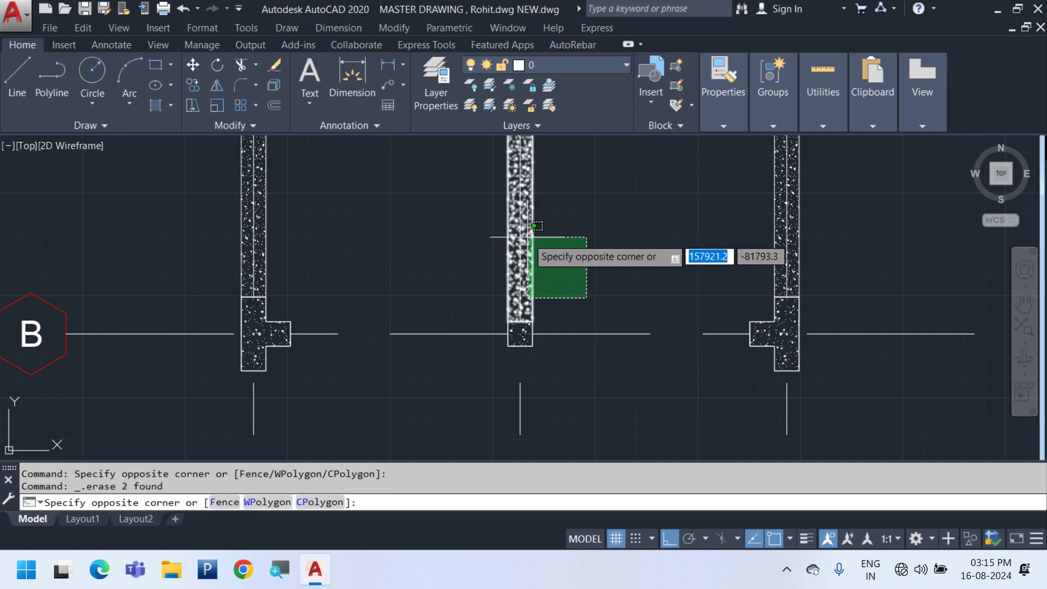
{"action": "left_click", "coordinate": [537, 226]}
{"action": "key", "text": "Delete"}
{"action": "left_click", "coordinate": [334, 276]}
{"action": "left_click", "coordinate": [270, 221]}
{"action": "key", "text": "Delete"}
{"action": "mouse_move", "coordinate": [569, 248]}
{"action": "middle_mouse_down"}
{"action": "mouse_move", "coordinate": [482, 287]}
{"action": "mouse_move", "coordinate": [205, 323]}
{"action": "middle_mouse_up"}
{"action": "scroll", "coordinate": [422, 360], "scroll_direction": "up", "scroll_amount": 4}
{"action": "key", "text": "Delete"}
{"action": "left_click", "coordinate": [410, 355]}
{"action": "left_click", "coordinate": [335, 298]}
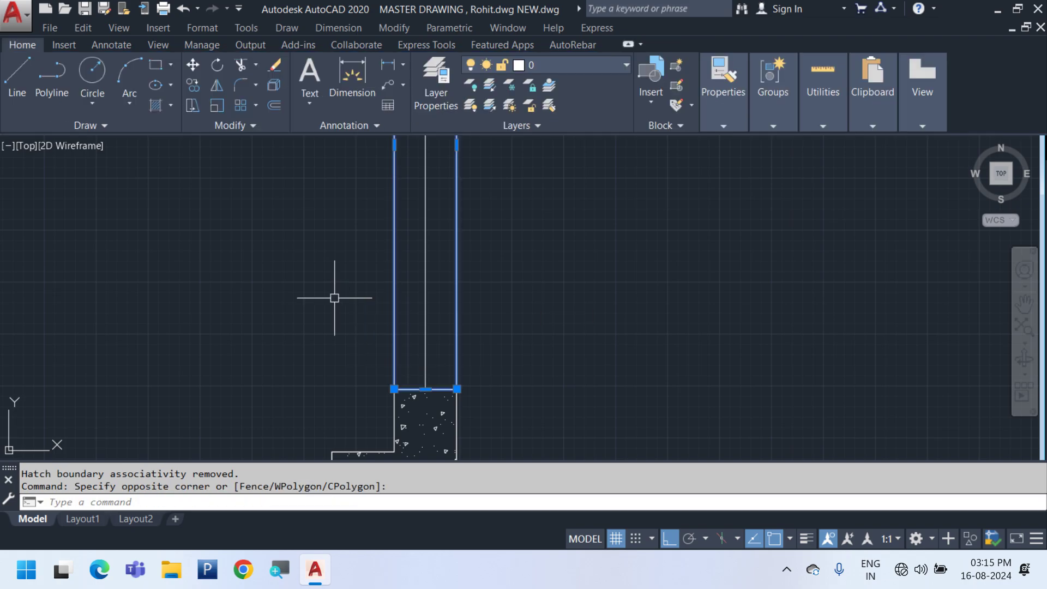
Erase the grid C beam between 2 and 3 and the grid 3 beam between C and D
{"action": "middle_click_drag", "start_coordinate": [307, 245], "coordinate": [521, 564]}
{"action": "scroll", "coordinate": [469, 287], "scroll_direction": "up", "scroll_amount": 4}
{"action": "left_click", "coordinate": [477, 197]}
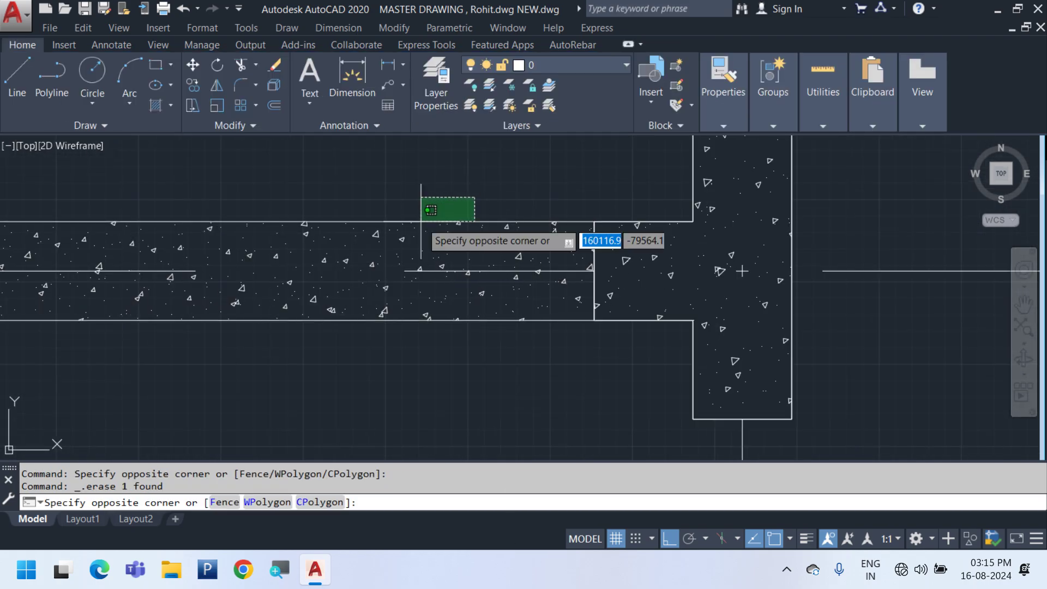
{"action": "left_click", "coordinate": [407, 240]}
{"action": "key", "text": "Delete"}
{"action": "middle_click_drag", "start_coordinate": [558, 229], "coordinate": [538, 391]}
{"action": "left_click", "coordinate": [695, 256]}
{"action": "left_click", "coordinate": [659, 229]}
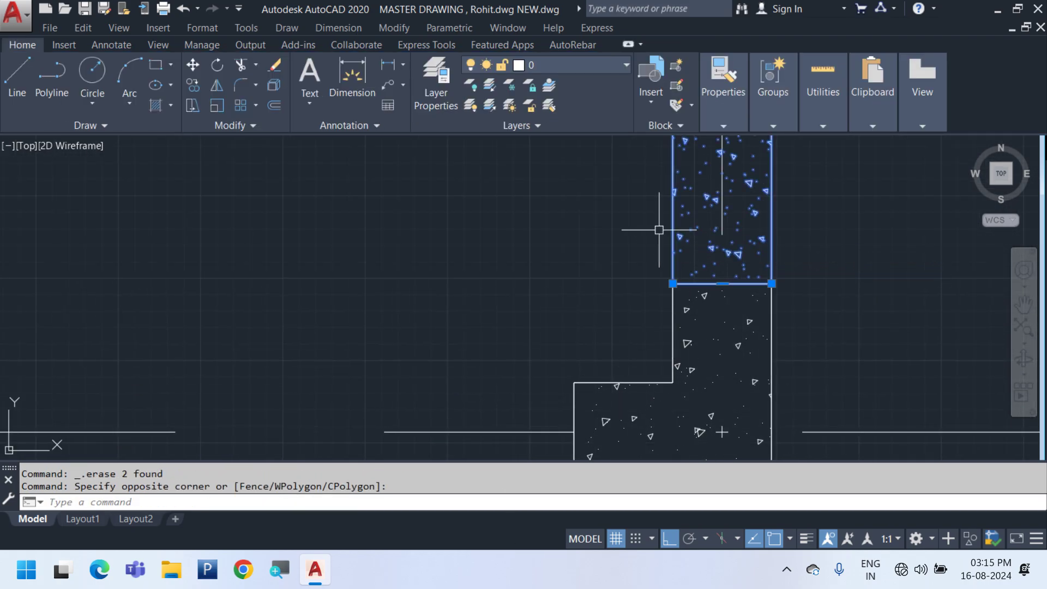
{"action": "key", "text": "Delete"}
Erase the grid 2 beam between C and D and the grid C beam between 1 and 2
{"action": "scroll", "coordinate": [661, 277], "scroll_direction": "down", "scroll_amount": 6}
{"action": "middle_click_drag", "start_coordinate": [365, 259], "coordinate": [444, 288]}
{"action": "scroll", "coordinate": [467, 302], "scroll_direction": "up", "scroll_amount": 2}
{"action": "left_click", "coordinate": [564, 338]}
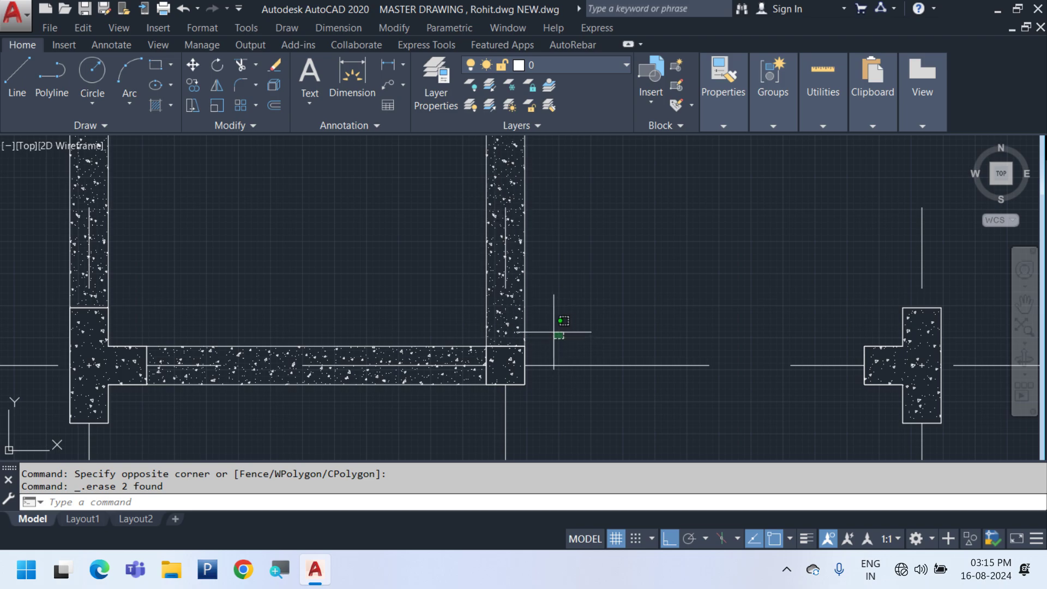
{"action": "left_click", "coordinate": [515, 290]}
{"action": "key", "text": "Delete"}
{"action": "scroll", "coordinate": [411, 428], "scroll_direction": "up", "scroll_amount": 4}
{"action": "left_click", "coordinate": [435, 380]}
{"action": "left_click", "coordinate": [377, 307]}
{"action": "key", "text": "Delete"}
Erase the grid 1 beam between C and D together with its hatch
{"action": "scroll", "coordinate": [393, 371], "scroll_direction": "down", "scroll_amount": 2}
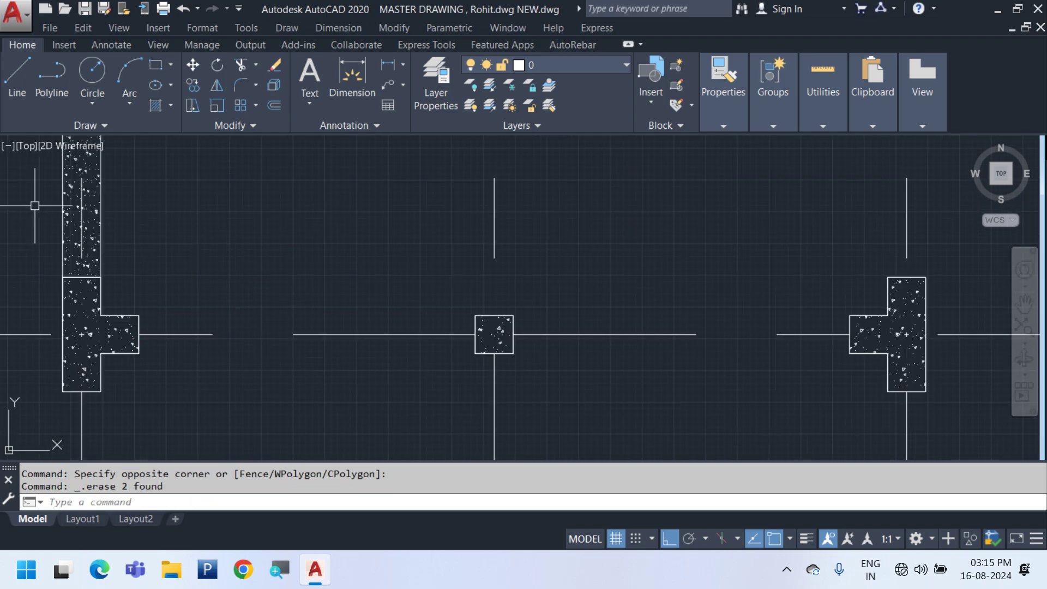
{"action": "scroll", "coordinate": [34, 206], "scroll_direction": "up", "scroll_amount": 1}
{"action": "left_click", "coordinate": [142, 284]}
{"action": "left_click", "coordinate": [121, 265]}
{"action": "key", "text": "Delete"}
Erase both hatched beams along grid D, leaving the columns in place
{"action": "scroll", "coordinate": [122, 265], "scroll_direction": "down", "scroll_amount": 3}
{"action": "middle_click_drag", "start_coordinate": [218, 225], "coordinate": [303, 335]}
{"action": "scroll", "coordinate": [279, 258], "scroll_direction": "up", "scroll_amount": 5}
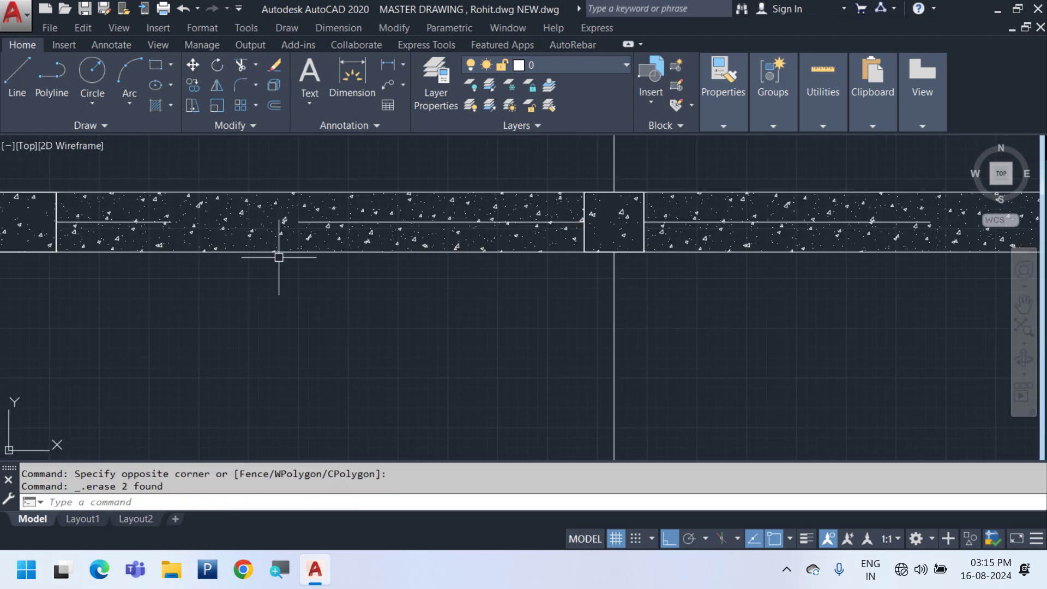
{"action": "left_click", "coordinate": [303, 276]}
{"action": "left_click", "coordinate": [269, 231]}
{"action": "key", "text": "Delete"}
{"action": "middle_click_drag", "start_coordinate": [701, 302], "coordinate": [412, 328]}
{"action": "left_click", "coordinate": [519, 310]}
{"action": "scroll", "coordinate": [519, 310], "scroll_direction": "down", "scroll_amount": 4}
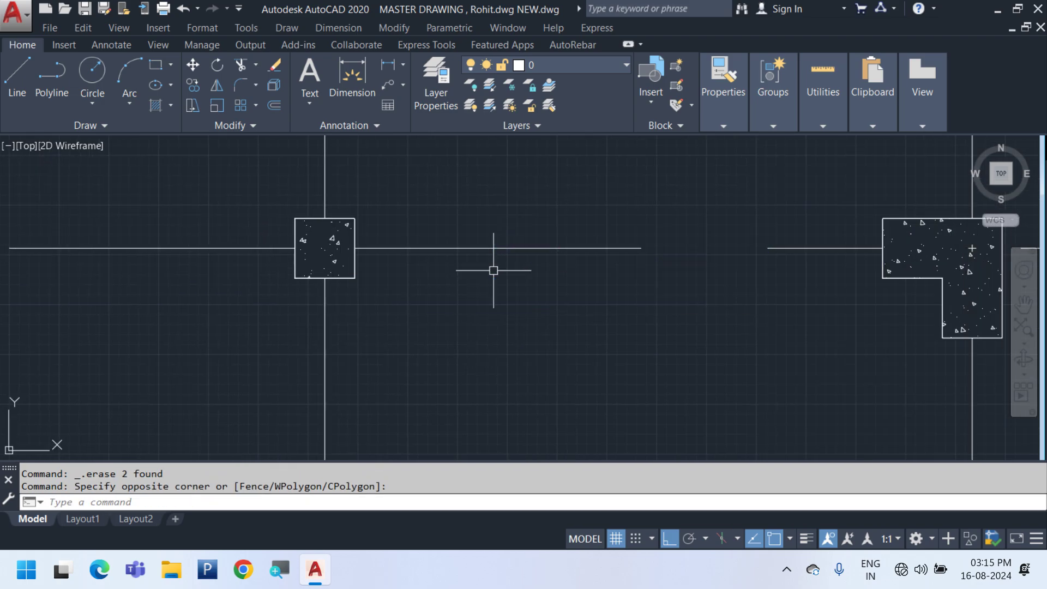
{"action": "middle_click_drag", "start_coordinate": [474, 439], "coordinate": [531, 335]}
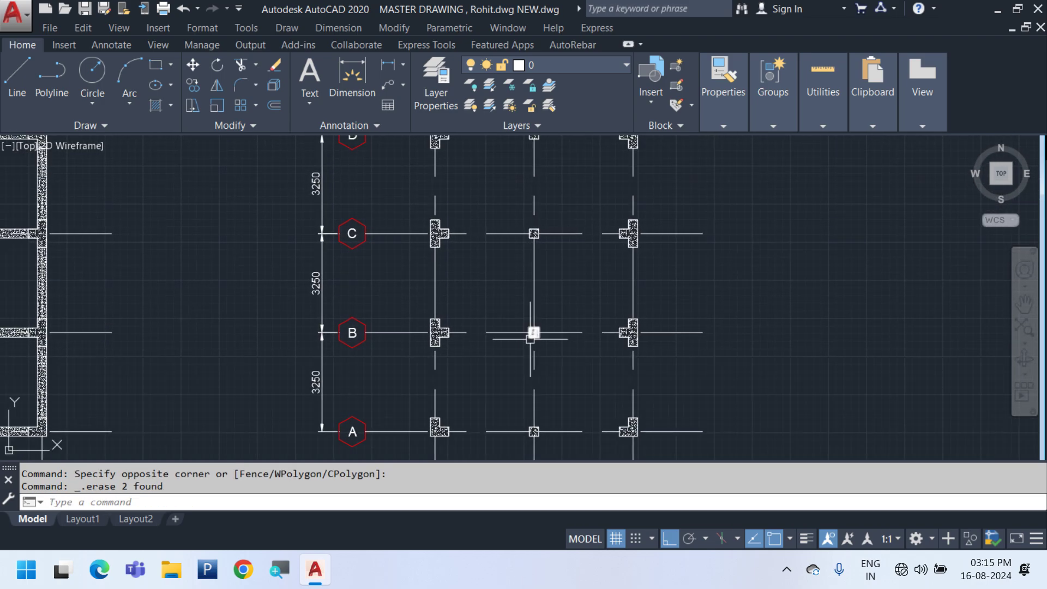
{"action": "middle_click_drag", "start_coordinate": [464, 319], "coordinate": [398, 446]}
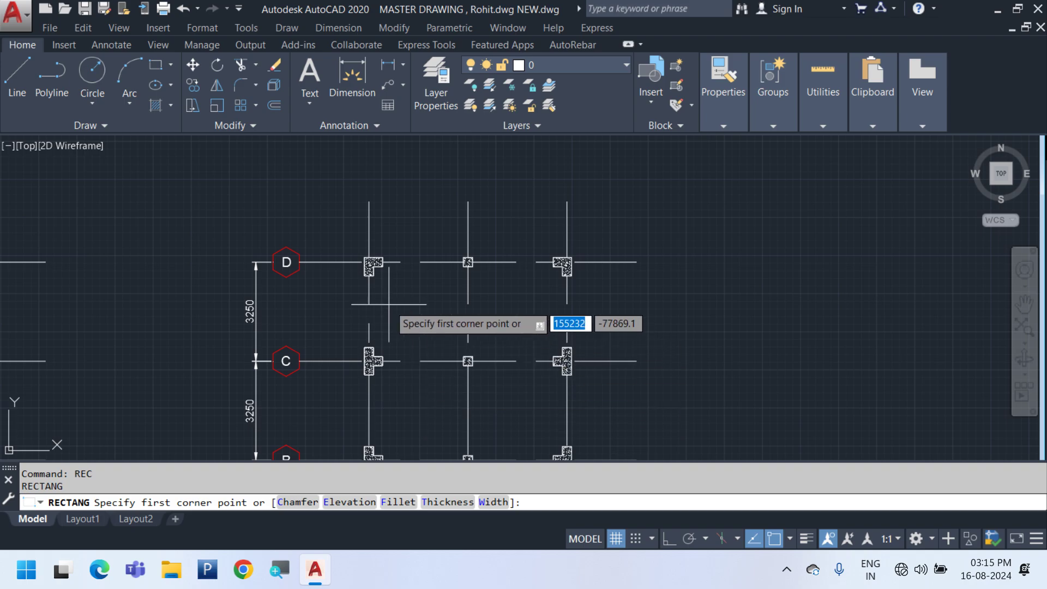
{"action": "scroll", "coordinate": [387, 273], "scroll_direction": "up", "scroll_amount": 4}
{"action": "middle_click_drag", "start_coordinate": [435, 339], "coordinate": [444, 253]}
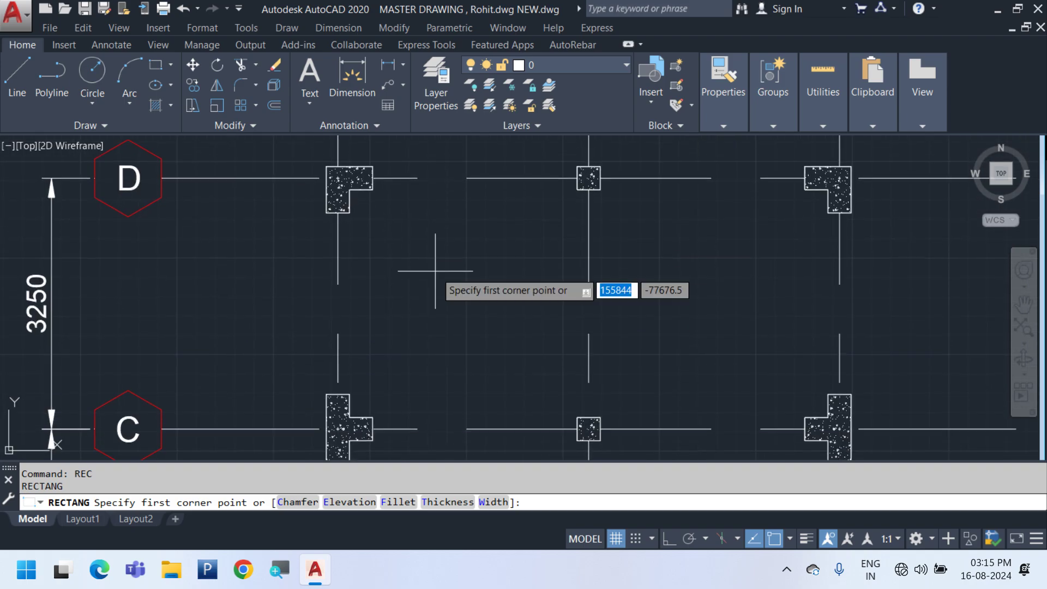
{"action": "key", "text": "Escape"}
{"action": "middle_click_drag", "start_coordinate": [455, 308], "coordinate": [371, 332]}
{"action": "scroll", "coordinate": [403, 311], "scroll_direction": "down", "scroll_amount": 4}
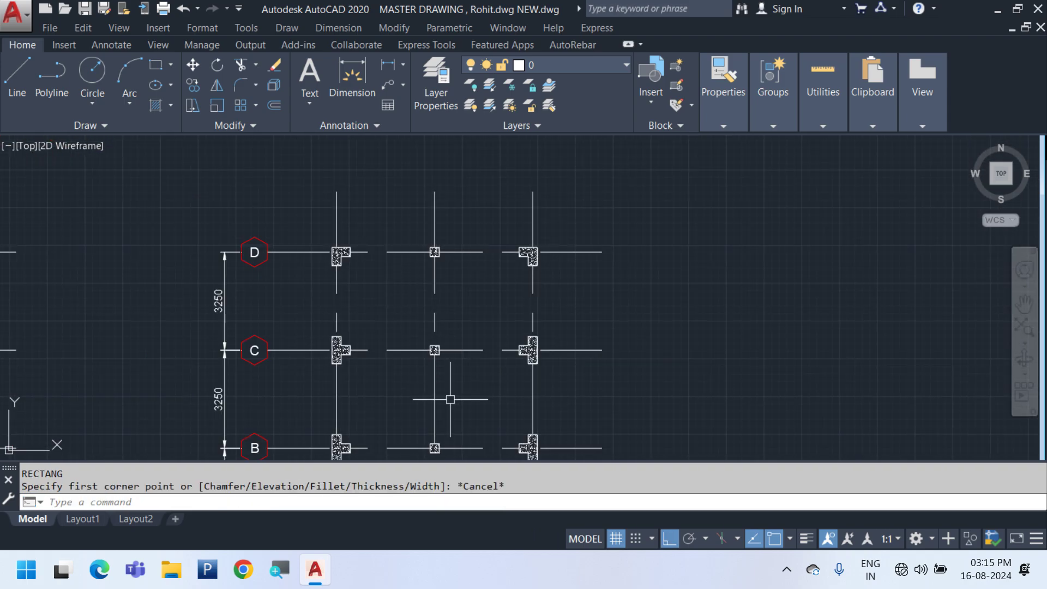
Start a polyline at the upper outer corner of column D1 and trace the column's inner faces
{"action": "type", "text": "PL"}
{"action": "key", "text": "Return"}
{"action": "scroll", "coordinate": [349, 284], "scroll_direction": "up", "scroll_amount": 4}
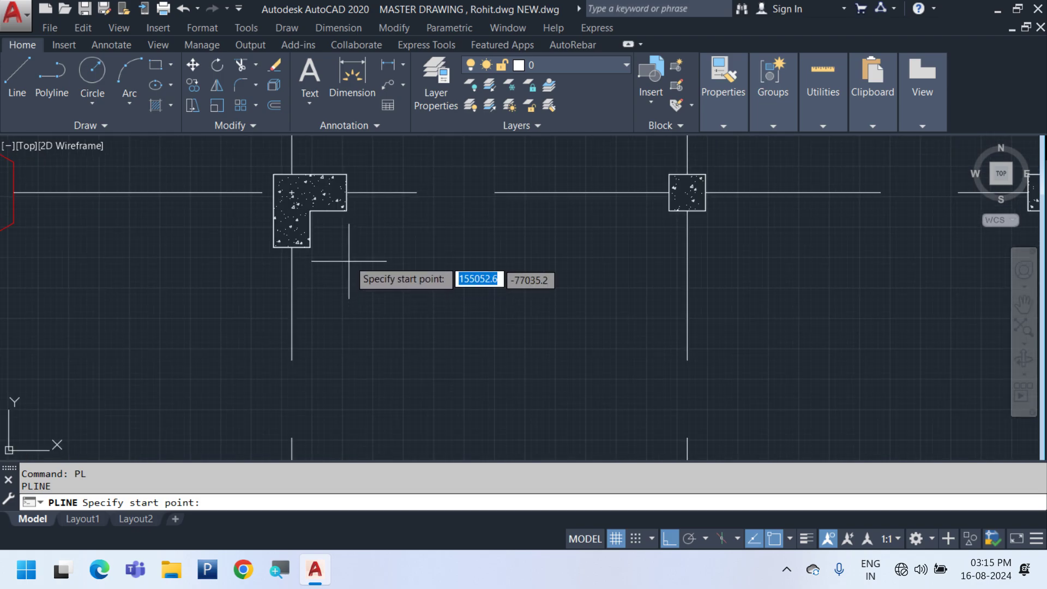
{"action": "left_click", "coordinate": [347, 175]}
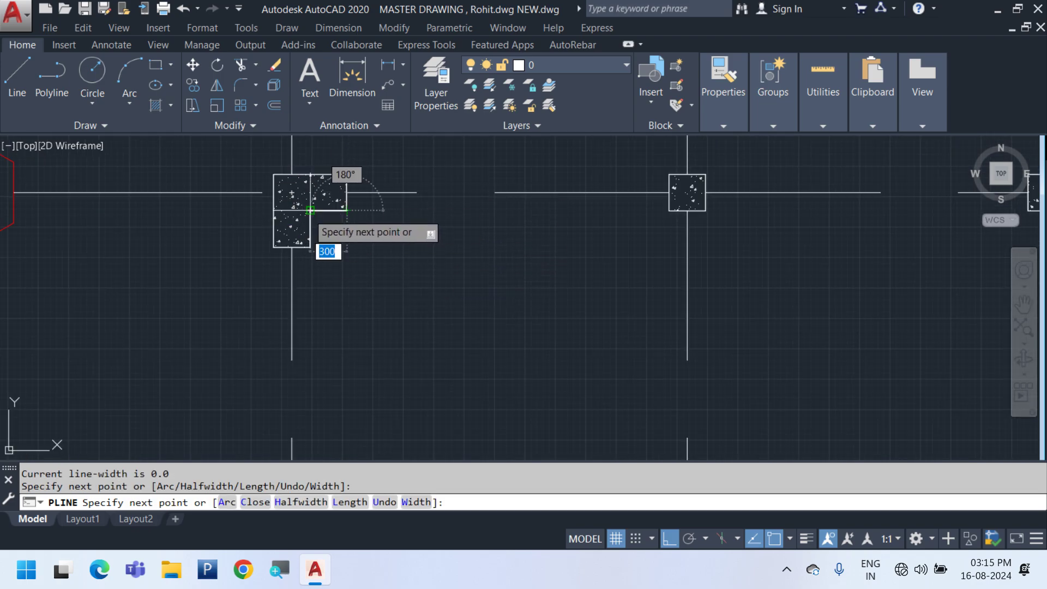
{"action": "left_click", "coordinate": [310, 213]}
{"action": "left_click", "coordinate": [310, 246]}
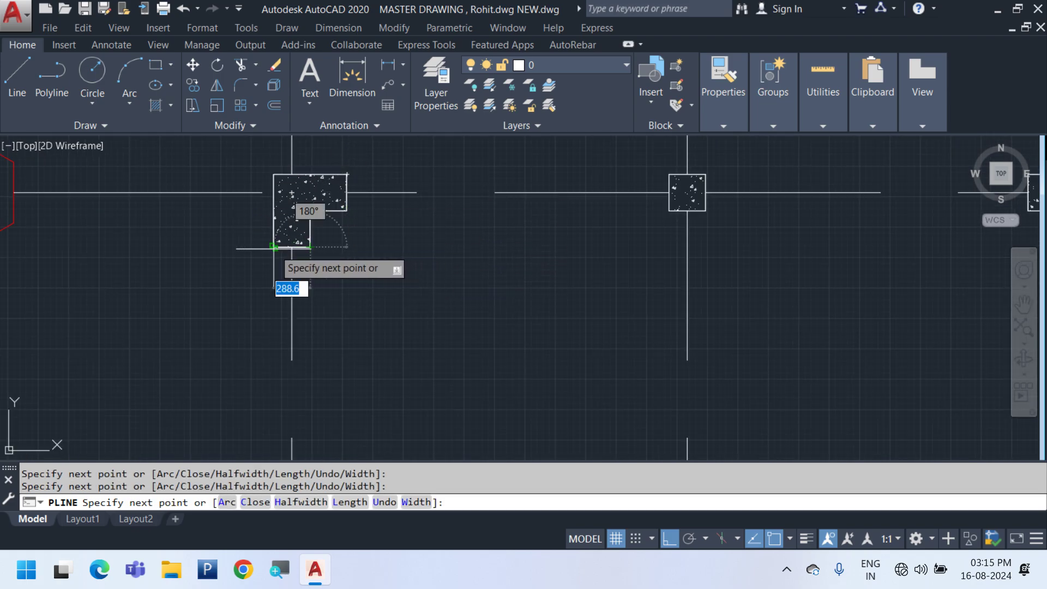
Continue the polyline down grid 1 to column C1 and trace around the column's inner faces
{"action": "scroll", "coordinate": [274, 247], "scroll_direction": "down", "scroll_amount": 3}
{"action": "scroll", "coordinate": [283, 349], "scroll_direction": "up", "scroll_amount": 3}
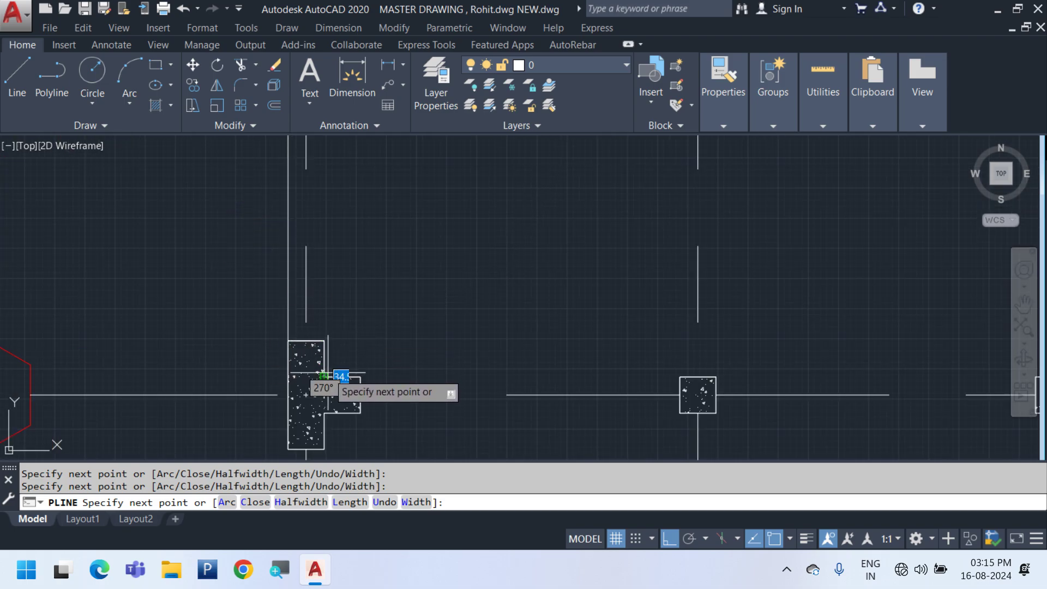
{"action": "left_click", "coordinate": [360, 377]}
{"action": "left_click", "coordinate": [360, 413]}
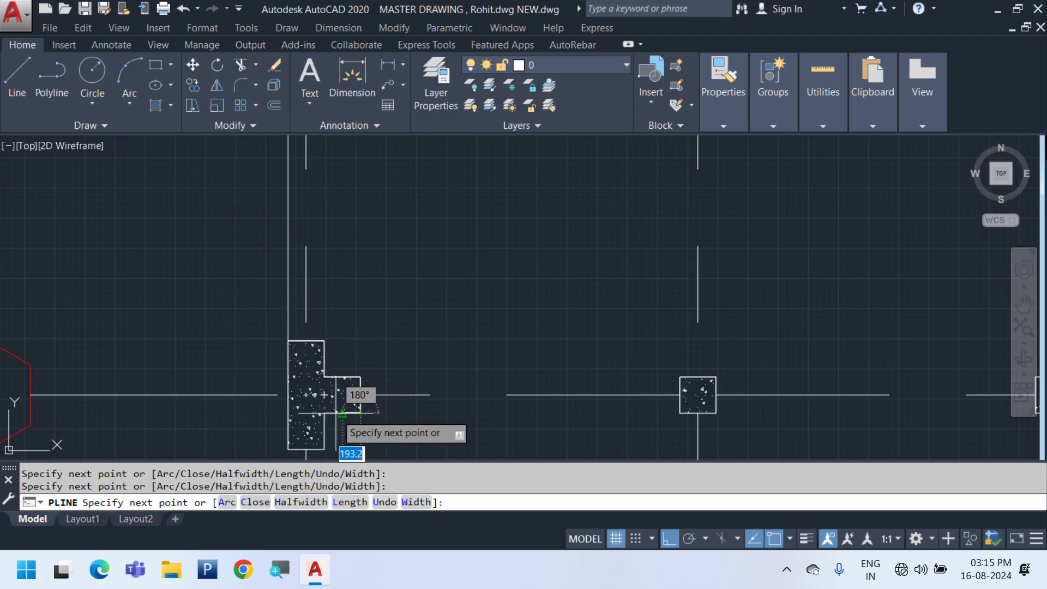
{"action": "left_click", "coordinate": [324, 413]}
{"action": "middle_click_drag", "start_coordinate": [329, 433], "coordinate": [338, 279]}
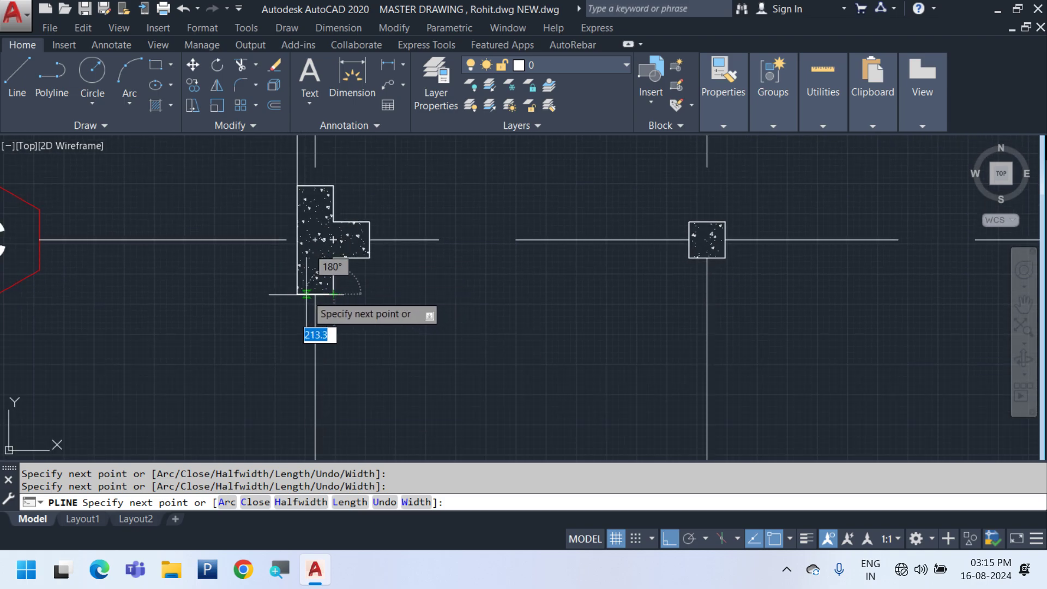
Continue the polyline from column C1 down to column B1 and follow that column's inner faces
{"action": "scroll", "coordinate": [307, 272], "scroll_direction": "down", "scroll_amount": 7}
{"action": "scroll", "coordinate": [316, 305], "scroll_direction": "up", "scroll_amount": 5}
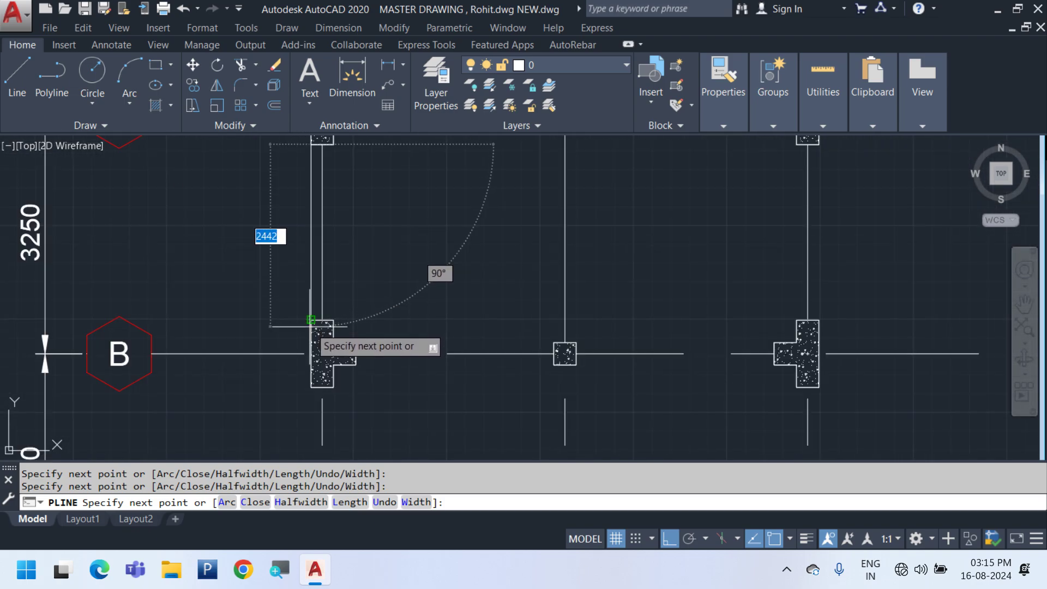
{"action": "scroll", "coordinate": [310, 319], "scroll_direction": "up", "scroll_amount": 5}
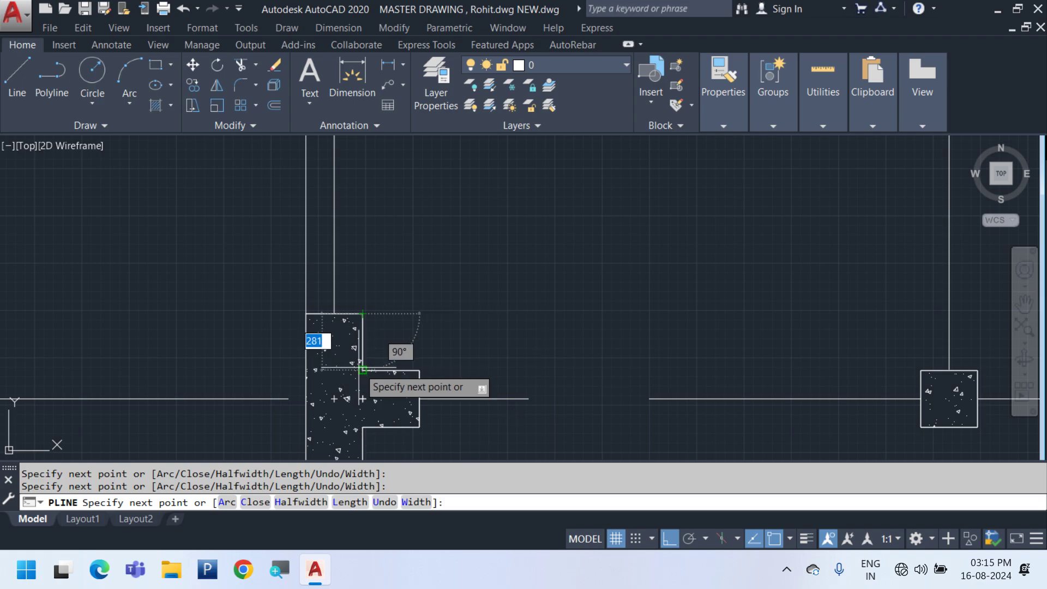
{"action": "left_click", "coordinate": [362, 370]}
{"action": "middle_click_drag", "start_coordinate": [421, 399], "coordinate": [441, 304]}
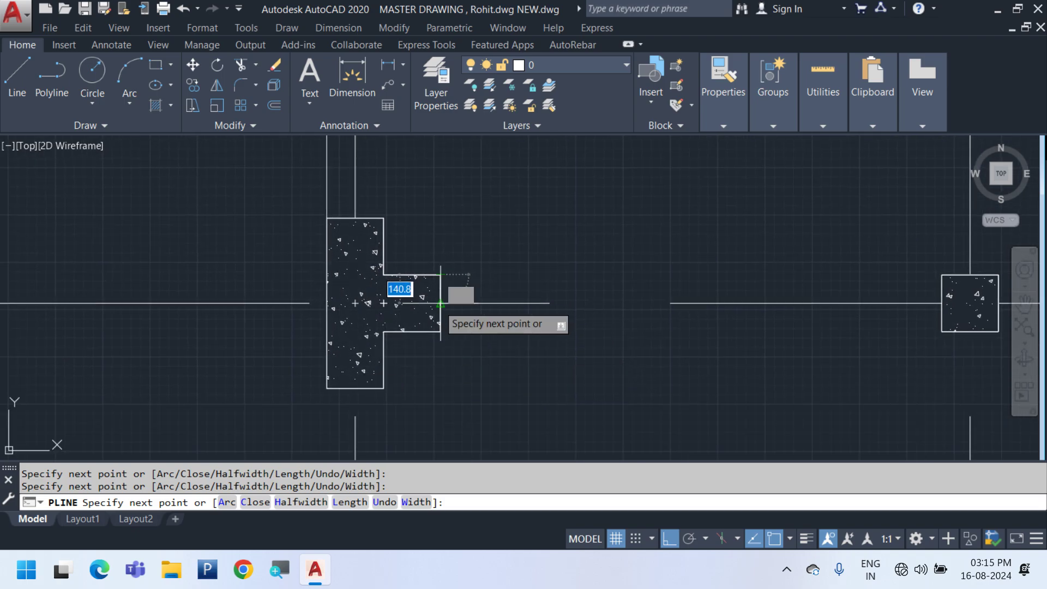
{"action": "left_click", "coordinate": [442, 333]}
{"action": "left_click", "coordinate": [385, 334]}
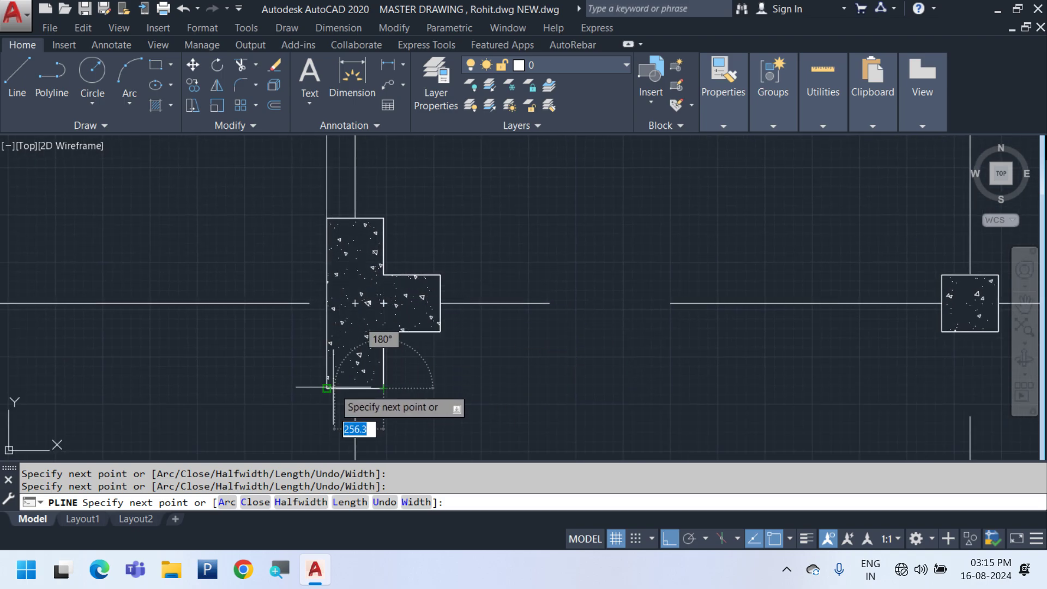
Extend the polyline around the inner faces of column A1, then along grid A and around column A2
{"action": "scroll", "coordinate": [350, 199], "scroll_direction": "down", "scroll_amount": 5}
{"action": "scroll", "coordinate": [350, 320], "scroll_direction": "up", "scroll_amount": 4}
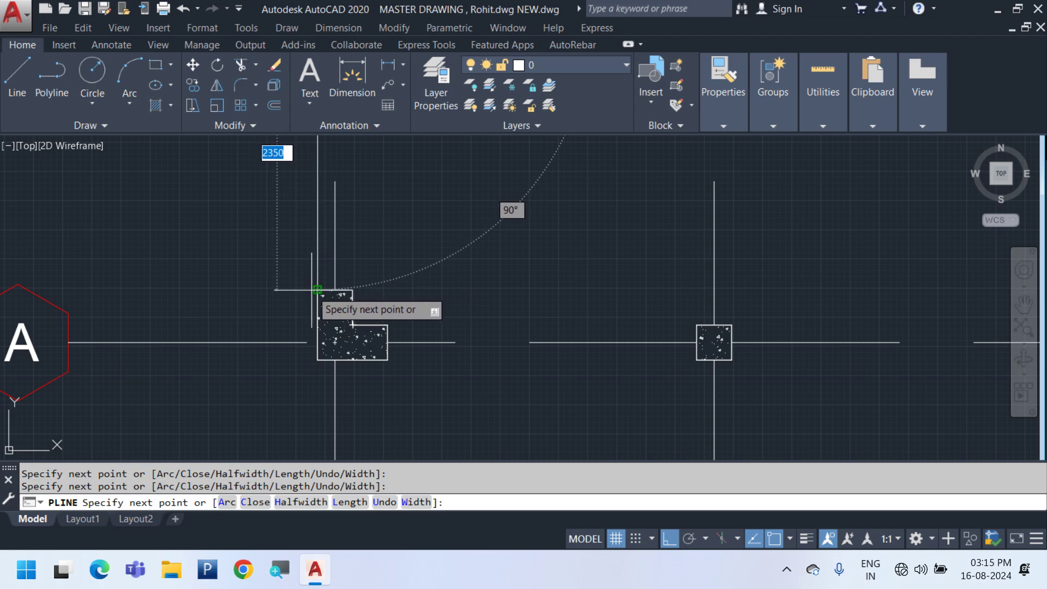
{"action": "left_click", "coordinate": [388, 325]}
{"action": "left_click", "coordinate": [388, 360]}
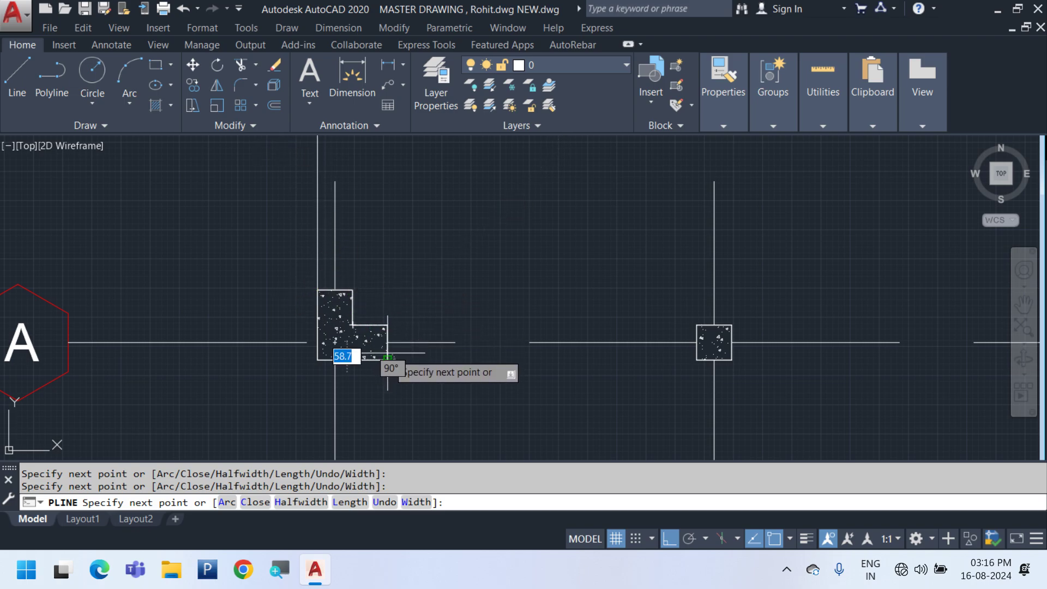
{"action": "scroll", "coordinate": [708, 345], "scroll_direction": "up", "scroll_amount": 2}
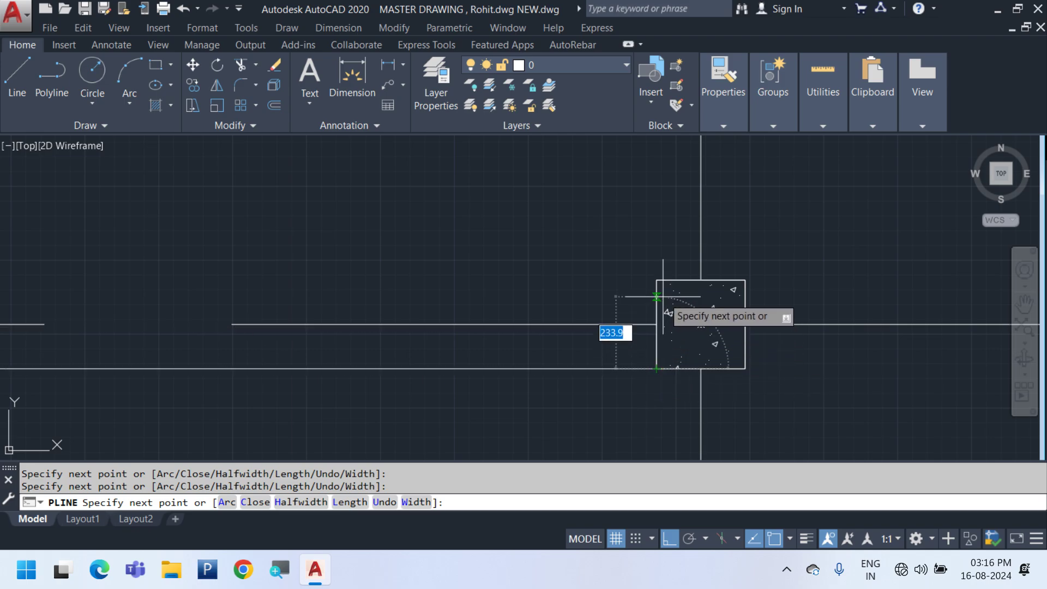
{"action": "left_click", "coordinate": [656, 280]}
{"action": "left_click", "coordinate": [746, 280]}
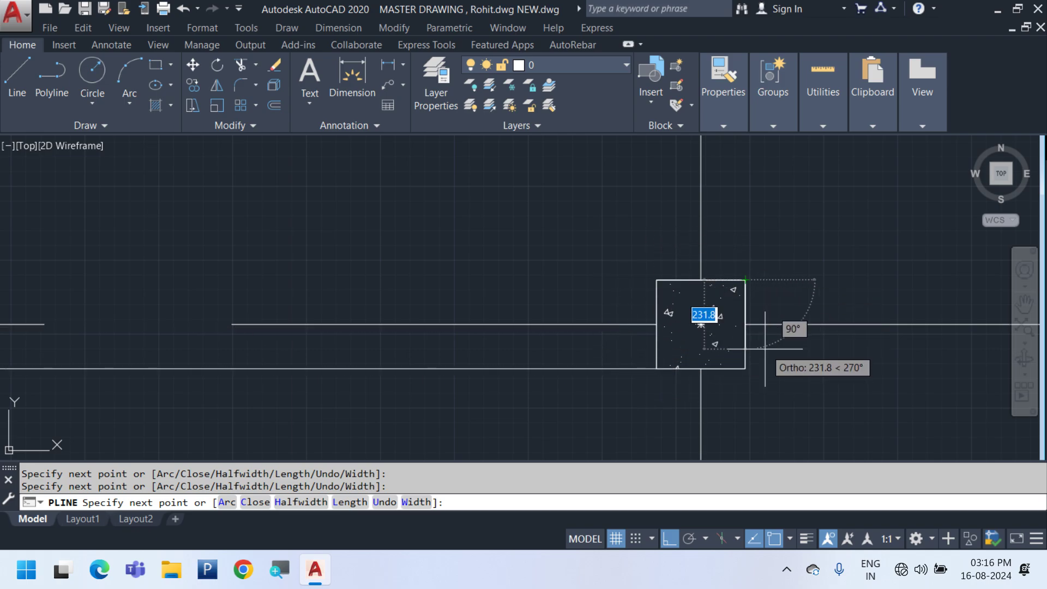
{"action": "left_click", "coordinate": [745, 368]}
Extend the polyline along grid A to column A3 and trace the column's inner faces up to its outer edge
{"action": "scroll", "coordinate": [457, 327], "scroll_direction": "down", "scroll_amount": 1}
{"action": "middle_click_drag", "start_coordinate": [694, 347], "coordinate": [112, 317]}
{"action": "left_click", "coordinate": [545, 322]}
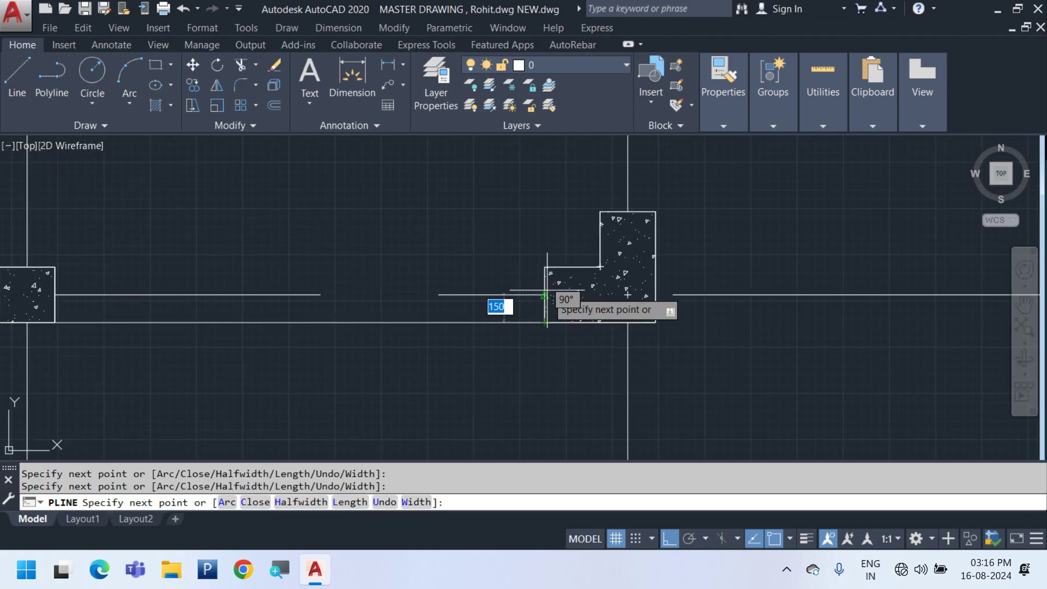
{"action": "left_click", "coordinate": [545, 267]}
{"action": "left_click", "coordinate": [600, 267]}
{"action": "left_click", "coordinate": [600, 211]}
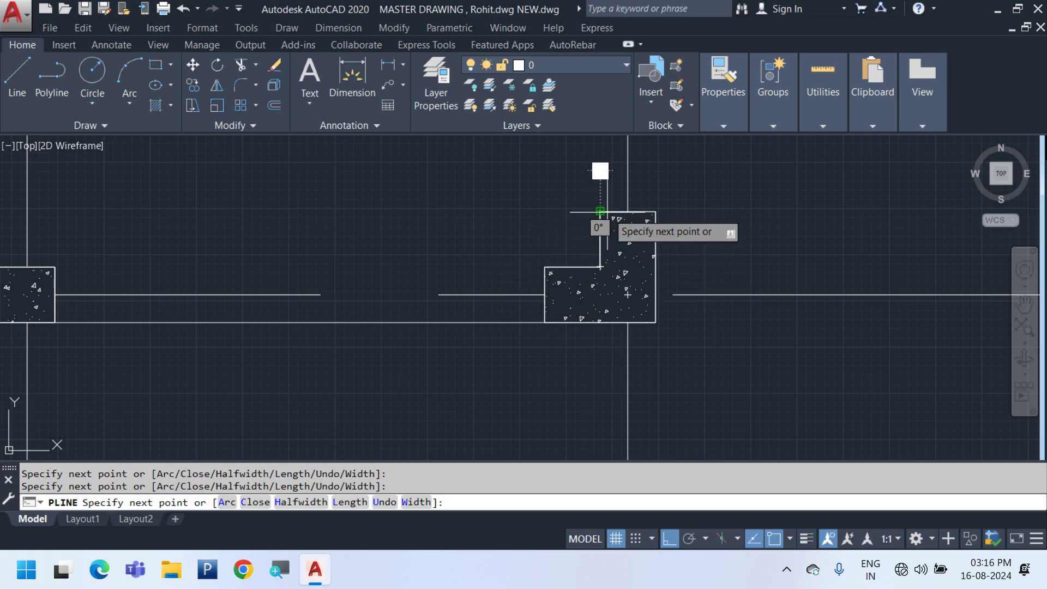
{"action": "left_click", "coordinate": [656, 211]}
Run the polyline up grid 3 to column B3 and trace around the column's inner faces
{"action": "scroll", "coordinate": [614, 367], "scroll_direction": "down", "scroll_amount": 4}
{"action": "scroll", "coordinate": [655, 270], "scroll_direction": "up", "scroll_amount": 4}
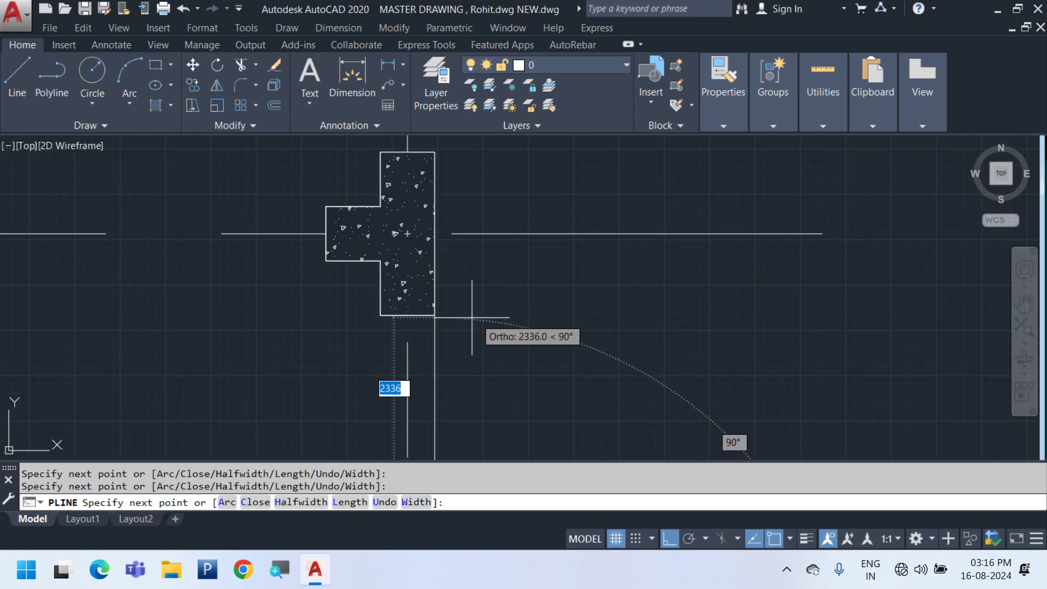
{"action": "left_click", "coordinate": [436, 315]}
{"action": "left_click", "coordinate": [382, 315]}
{"action": "left_click", "coordinate": [384, 261]}
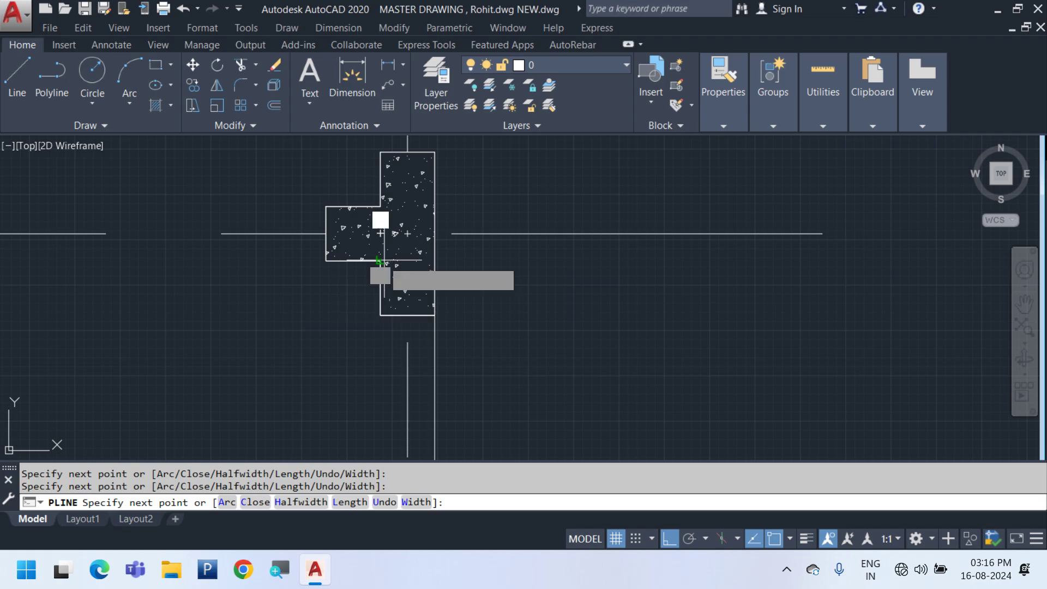
{"action": "left_click", "coordinate": [325, 260]}
{"action": "left_click", "coordinate": [325, 206]}
{"action": "left_click", "coordinate": [381, 206]}
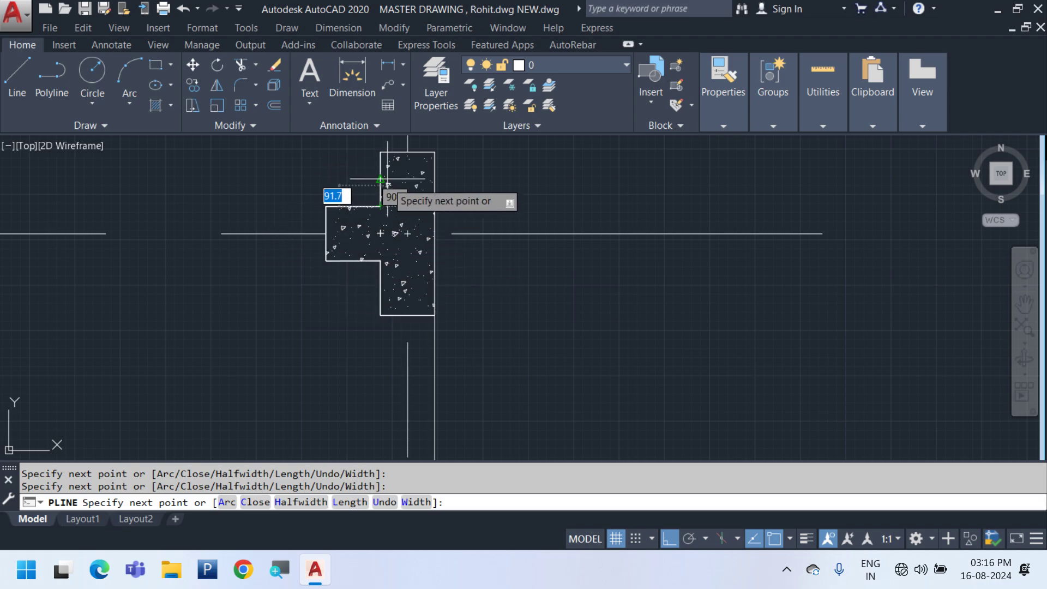
{"action": "middle_click_drag", "start_coordinate": [387, 178], "coordinate": [370, 330]}
{"action": "left_click", "coordinate": [416, 304]}
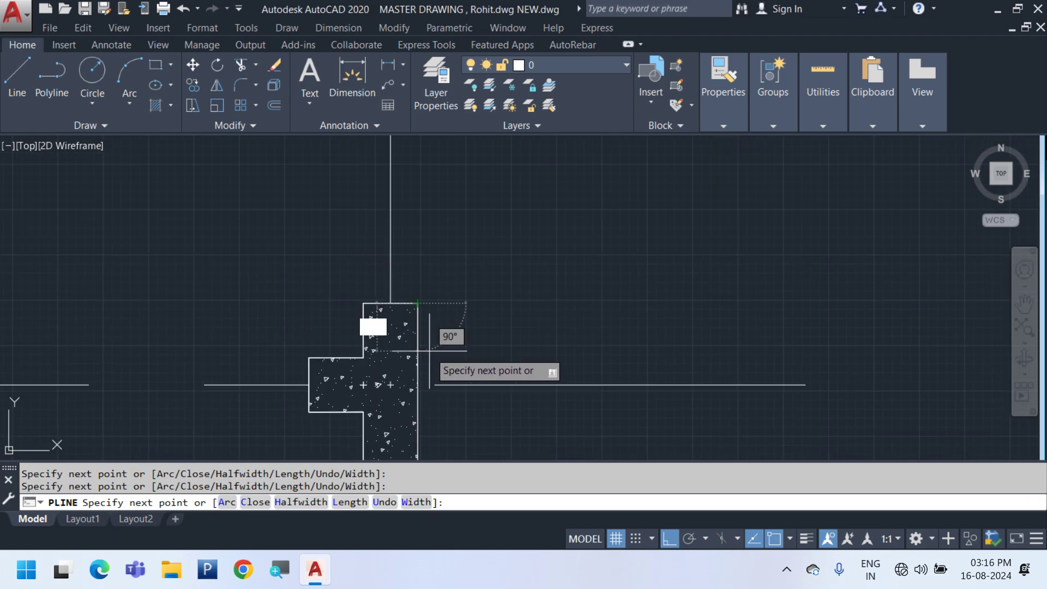
Continue the polyline from column B3 up to column C3, undo the misplaced point, and trace that column's inner faces
{"action": "scroll", "coordinate": [453, 408], "scroll_direction": "down", "scroll_amount": 2}
{"action": "middle_click_drag", "start_coordinate": [451, 216], "coordinate": [460, 313]}
{"action": "scroll", "coordinate": [431, 295], "scroll_direction": "up", "scroll_amount": 4}
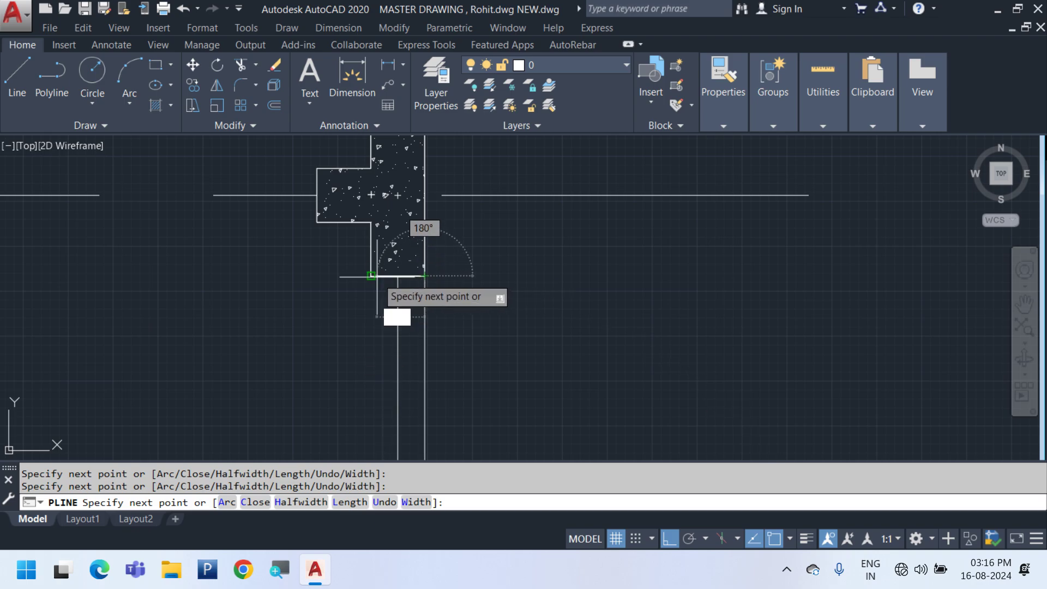
{"action": "key", "text": "ctrl+z"}
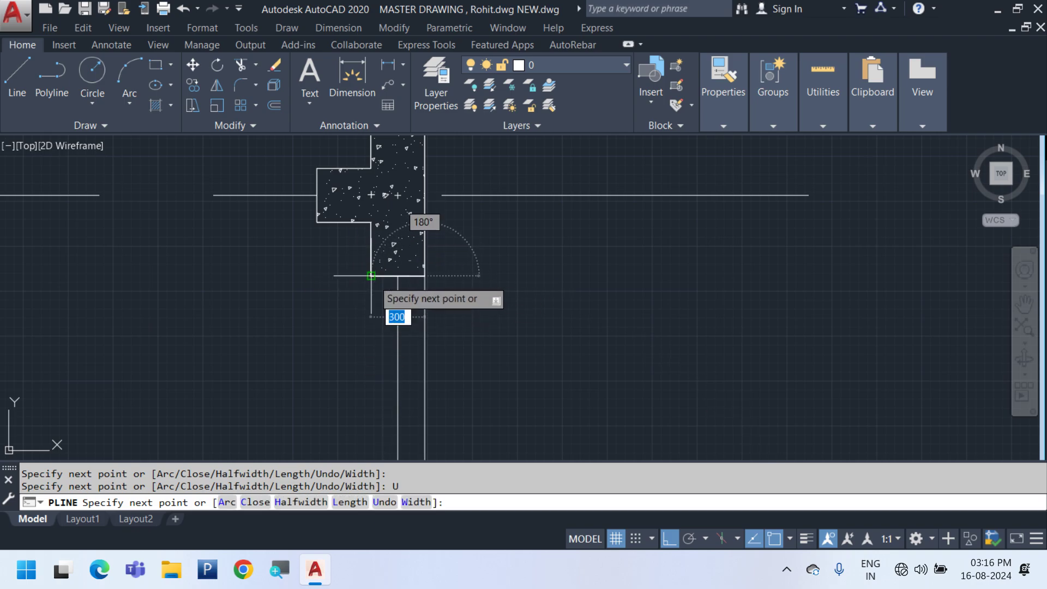
{"action": "left_click", "coordinate": [371, 277]}
{"action": "left_click", "coordinate": [371, 222]}
{"action": "left_click", "coordinate": [317, 222]}
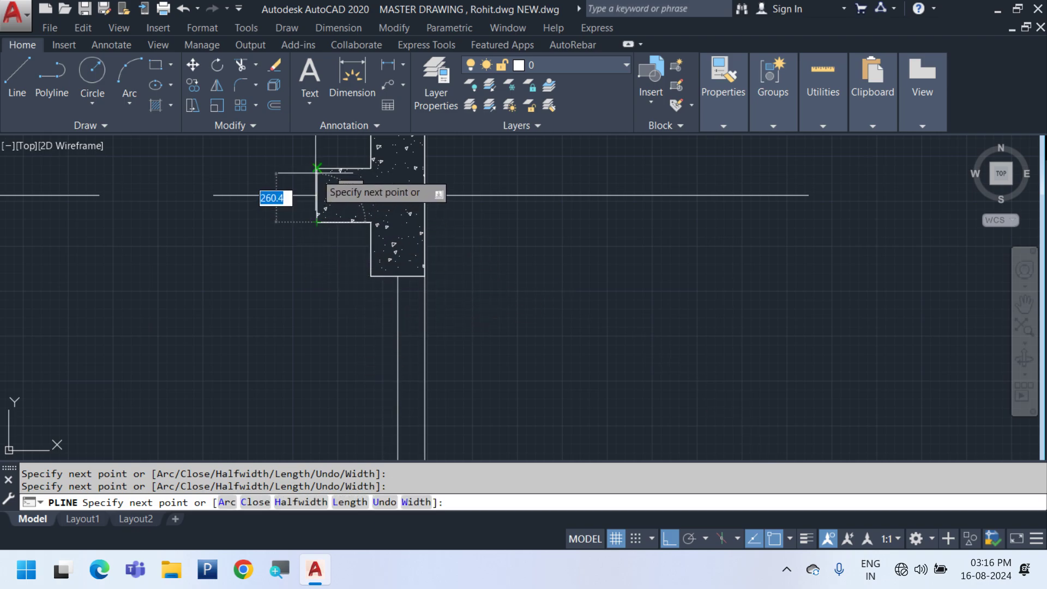
{"action": "left_click", "coordinate": [317, 169]}
{"action": "left_click", "coordinate": [371, 169]}
{"action": "middle_click_drag", "start_coordinate": [367, 175], "coordinate": [361, 421]}
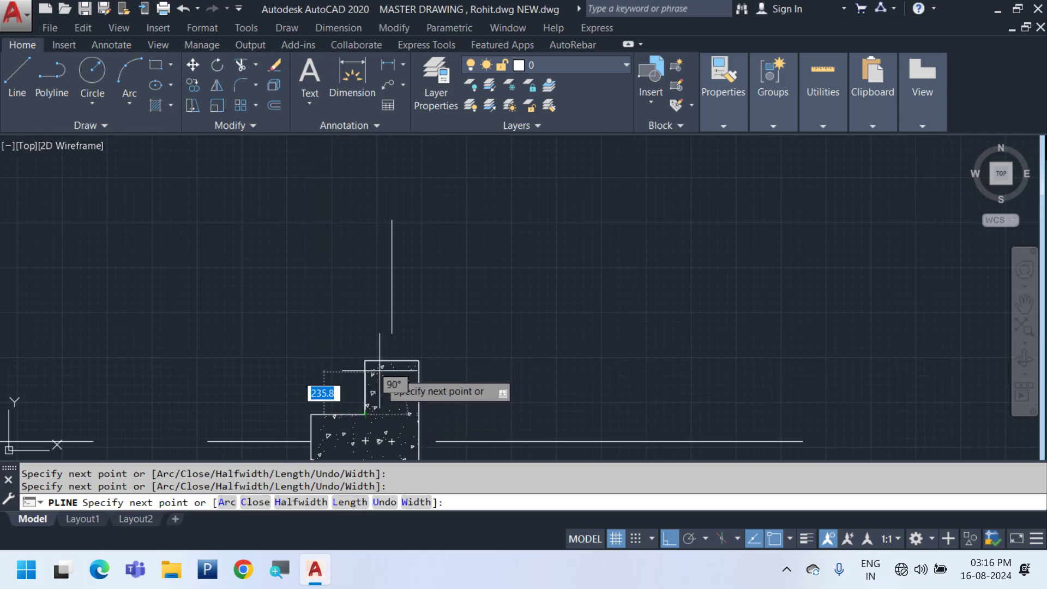
{"action": "left_click", "coordinate": [366, 360]}
{"action": "left_click", "coordinate": [419, 360]}
Continue the polyline up grid 3 to column D3 and trace its inner faces to the upper corner
{"action": "scroll", "coordinate": [417, 392], "scroll_direction": "down", "scroll_amount": 6}
{"action": "scroll", "coordinate": [428, 294], "scroll_direction": "up", "scroll_amount": 6}
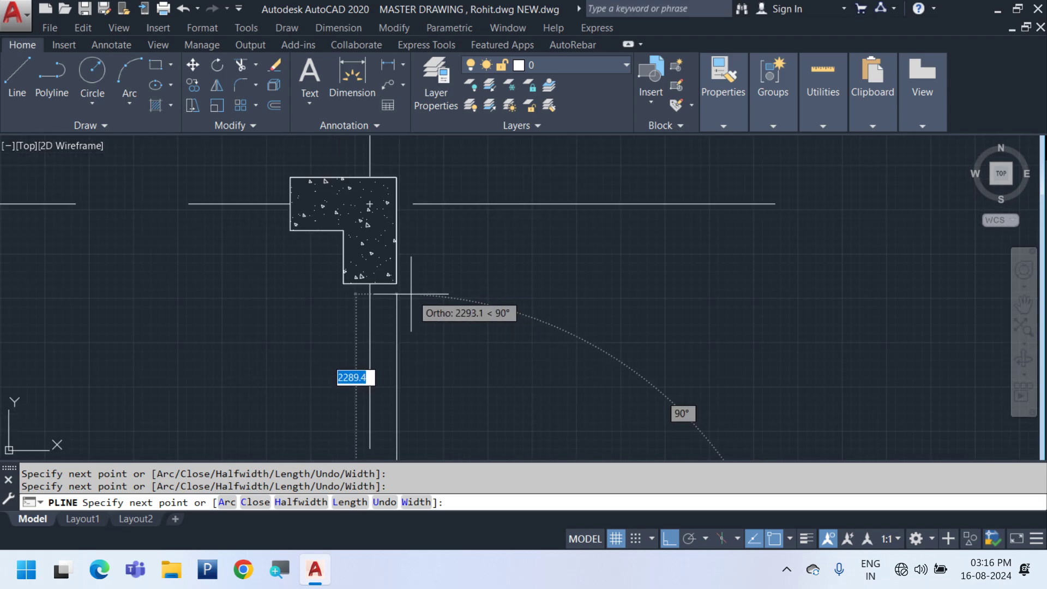
{"action": "left_click", "coordinate": [397, 283]}
{"action": "left_click", "coordinate": [343, 283]}
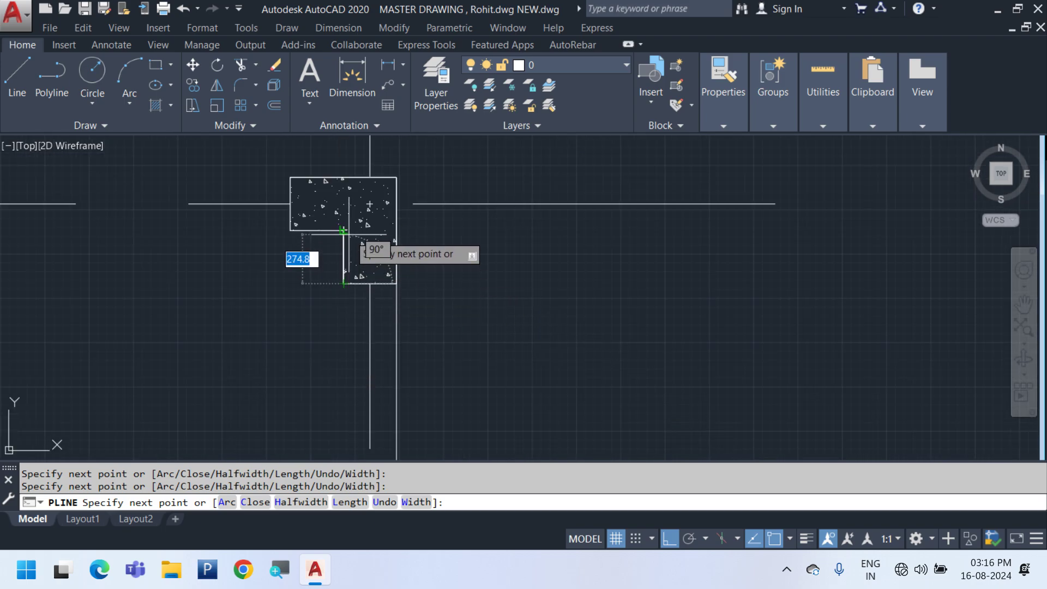
{"action": "left_click", "coordinate": [343, 230]}
{"action": "left_click", "coordinate": [291, 229]}
{"action": "left_click", "coordinate": [290, 177]}
Close the polyline along grid D back to its starting corner at column D1 and check the finished outline
{"action": "middle_click_drag", "start_coordinate": [177, 217], "coordinate": [877, 283]}
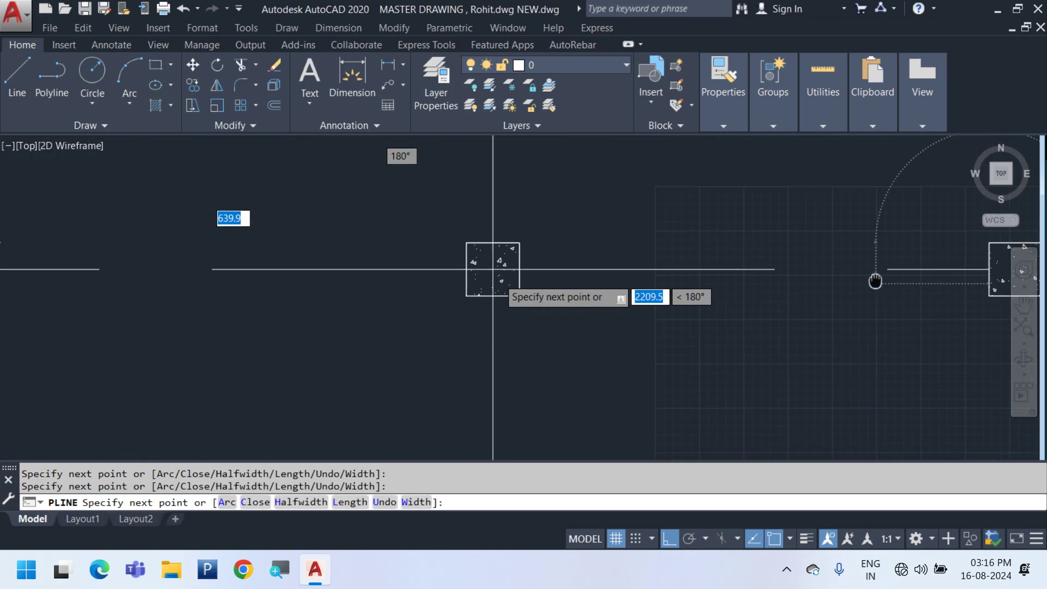
{"action": "scroll", "coordinate": [624, 260], "scroll_direction": "down", "scroll_amount": 6}
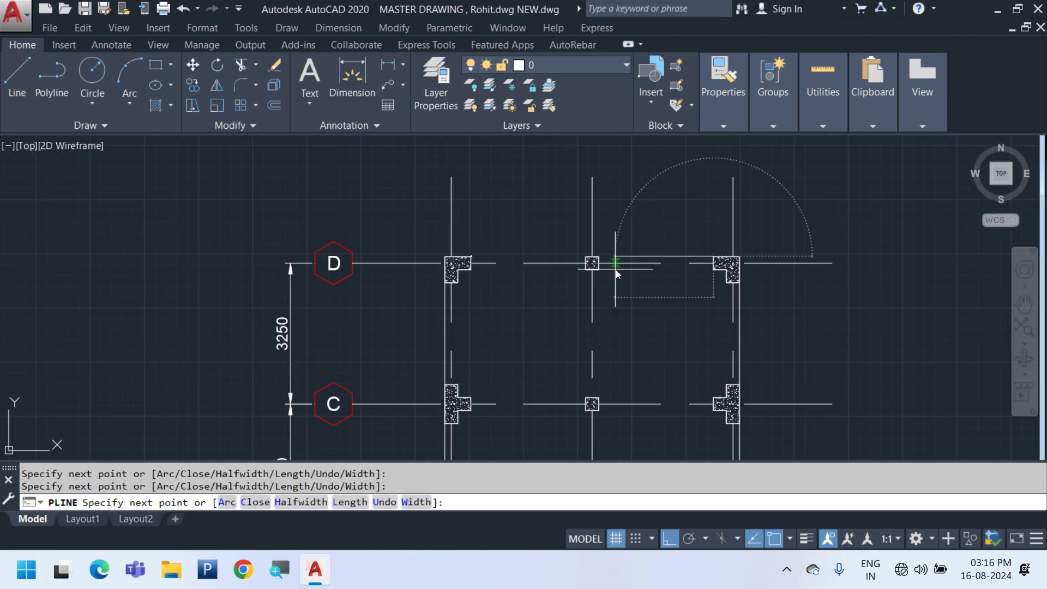
{"action": "type", "text": "C"}
{"action": "key", "text": "Return"}
{"action": "mouse_move", "coordinate": [567, 335]}
{"action": "middle_mouse_down"}
{"action": "mouse_move", "coordinate": [435, 259]}
{"action": "mouse_move", "coordinate": [386, 136]}
{"action": "middle_mouse_up"}
{"action": "left_click", "coordinate": [416, 180]}
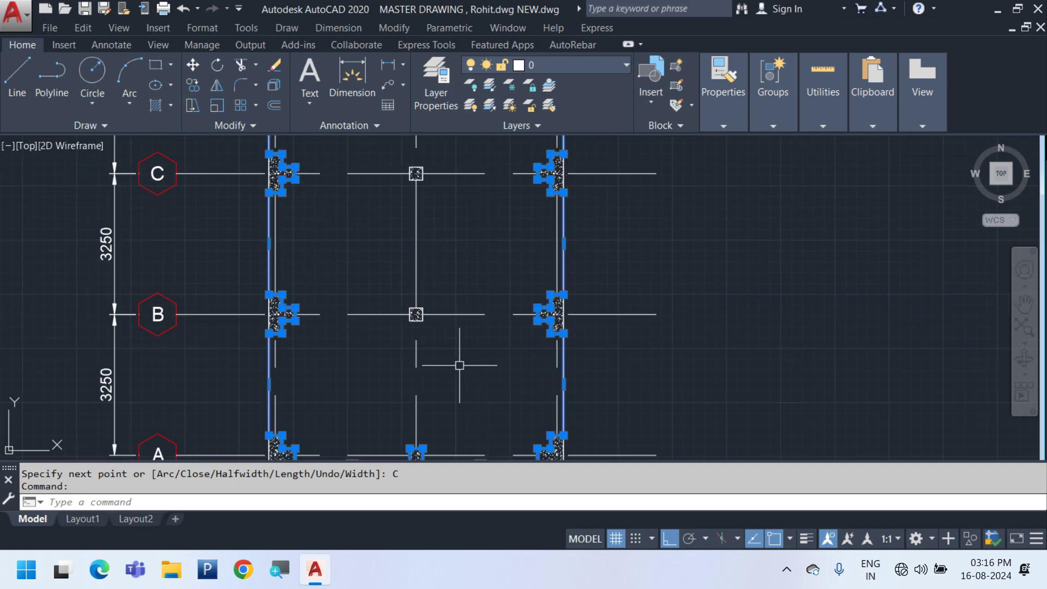
{"action": "middle_click_drag", "start_coordinate": [459, 366], "coordinate": [478, 426]}
{"action": "key", "text": "Escape"}
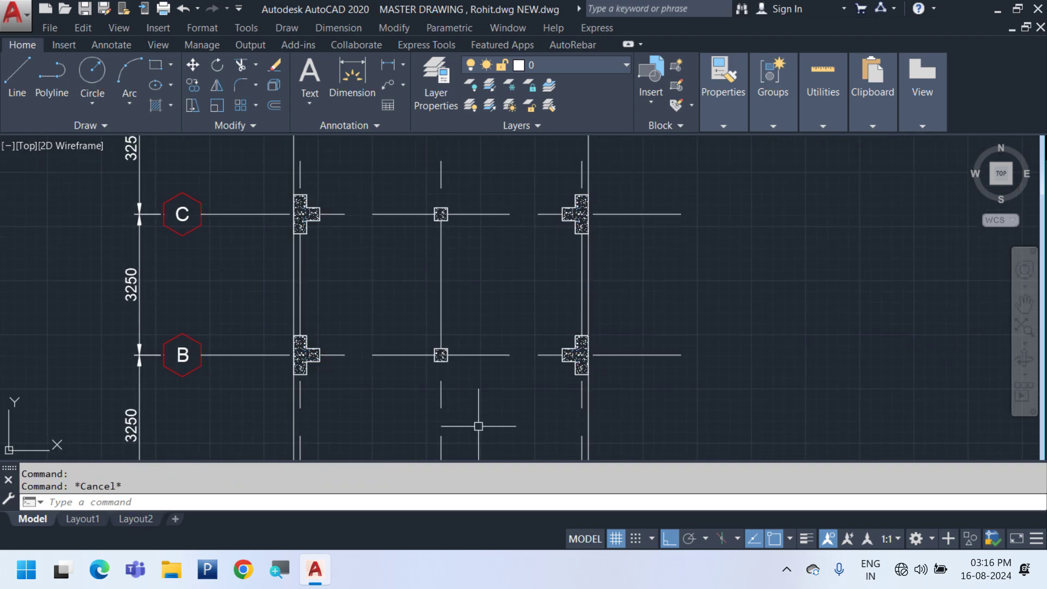
Start a hatch with the AR-CONC pattern and select the traced outline between the columns as its boundary
{"action": "type", "text": "h"}
{"action": "key", "text": "Return"}
{"action": "left_click", "coordinate": [84, 66]}
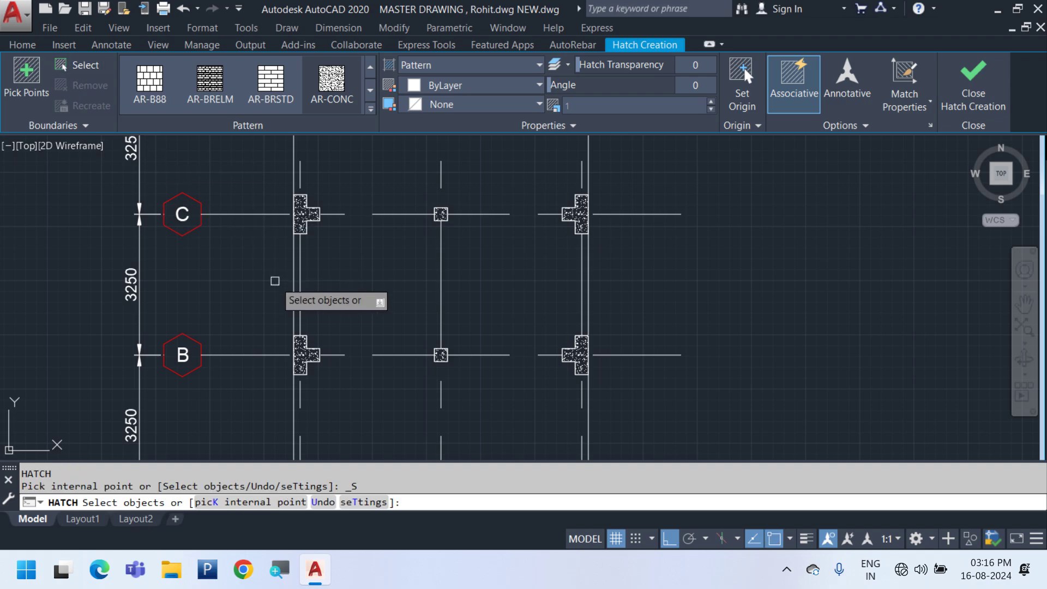
{"action": "left_click", "coordinate": [297, 303]}
{"action": "scroll", "coordinate": [471, 294], "scroll_direction": "down", "scroll_amount": 4}
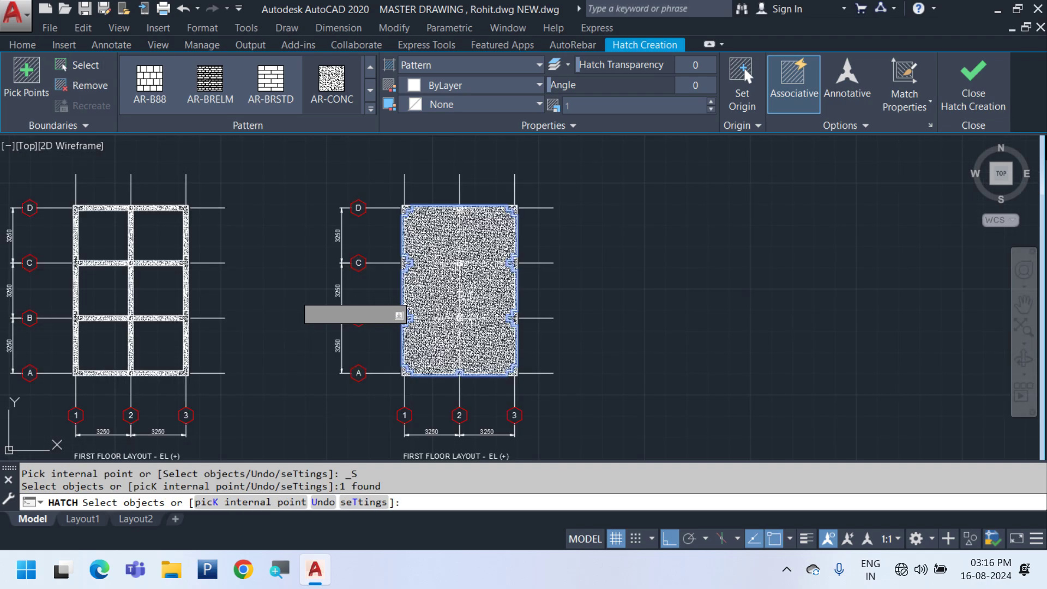
Set the hatch scale to 5, raise it to 10, and finish the concrete hatch
{"action": "left_click", "coordinate": [594, 104]}
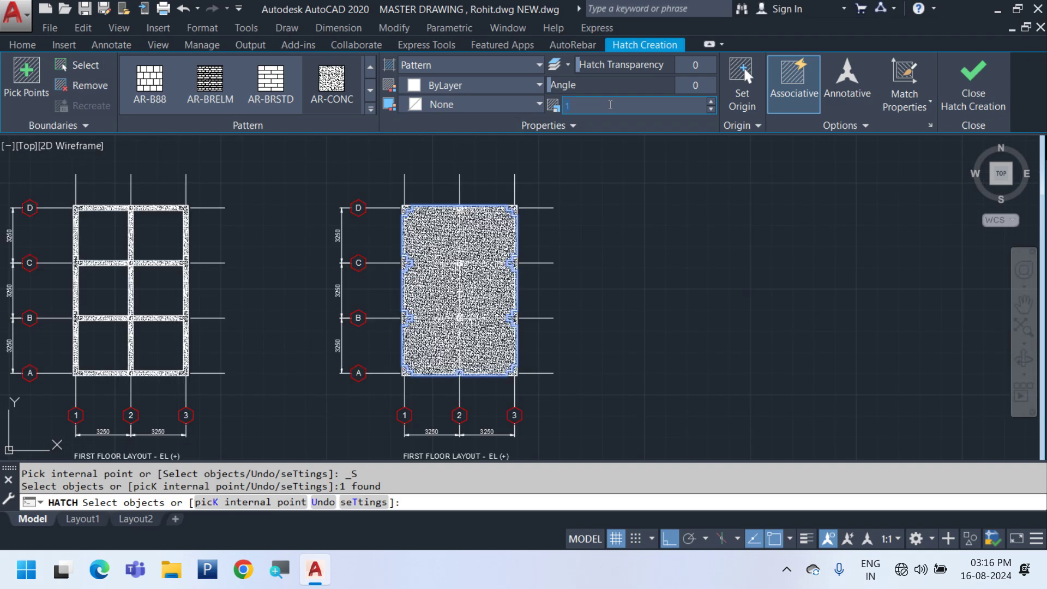
{"action": "type", "text": "5"}
{"action": "key", "text": "Return"}
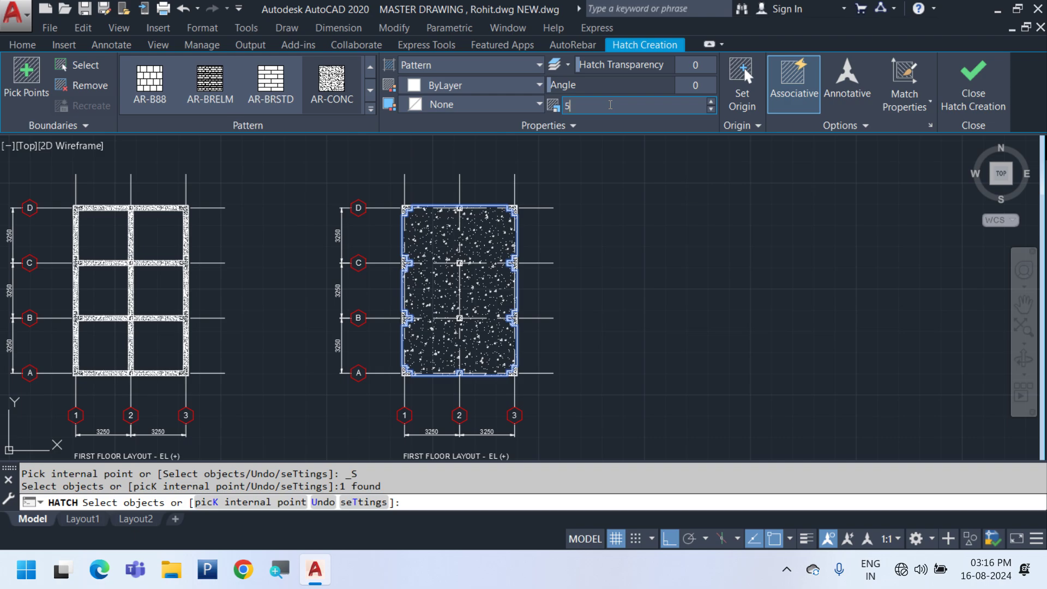
{"action": "key", "text": "Return"}
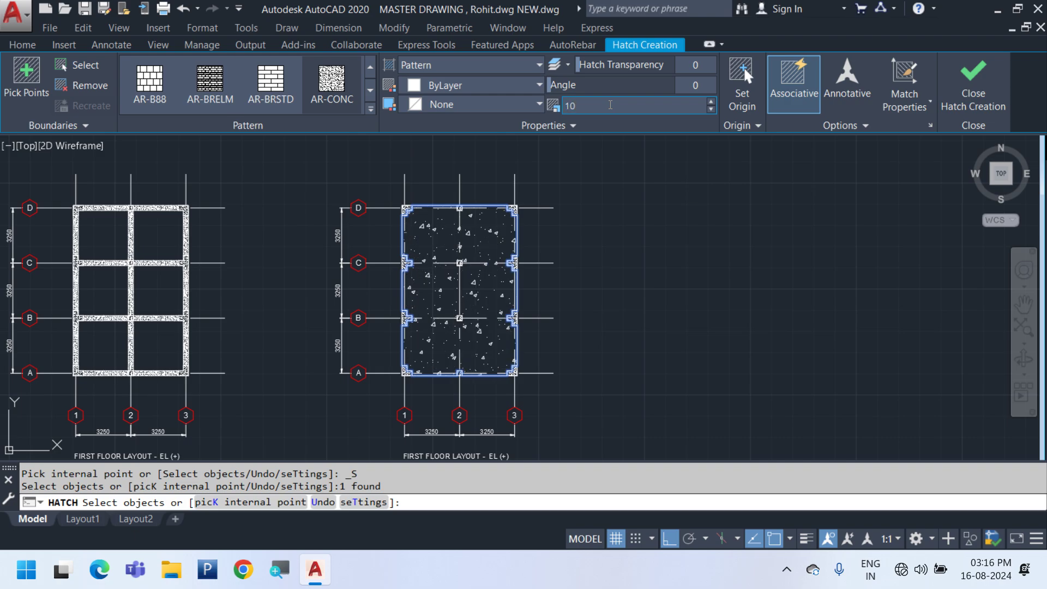
{"action": "key", "text": "Return"}
Examine the hatched first floor layout and its title alongside the neighbouring layouts
{"action": "scroll", "coordinate": [453, 351], "scroll_direction": "down", "scroll_amount": 5}
{"action": "scroll", "coordinate": [436, 349], "scroll_direction": "up", "scroll_amount": 6}
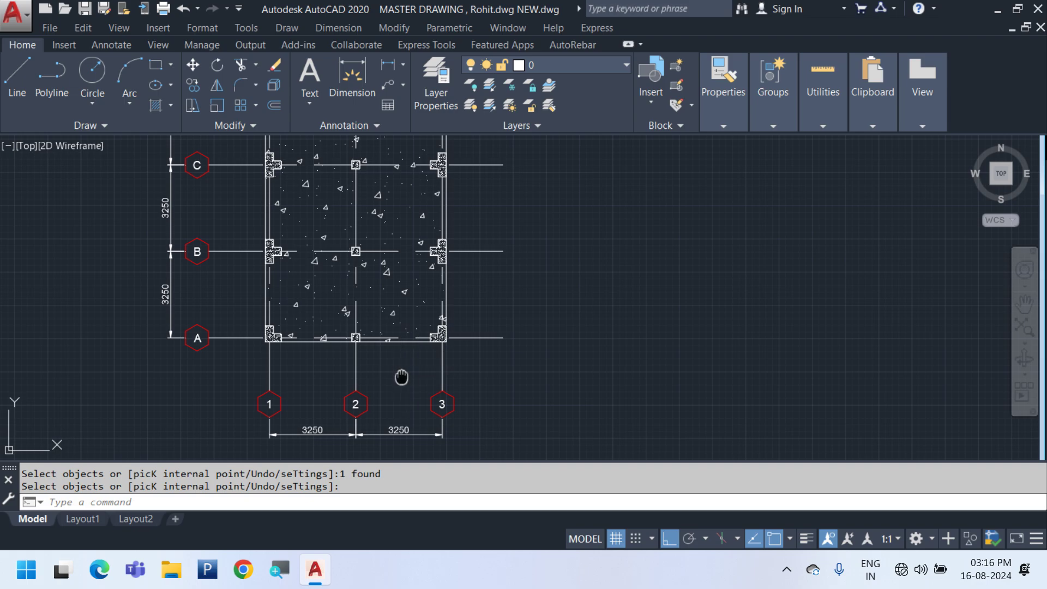
{"action": "scroll", "coordinate": [528, 425], "scroll_direction": "down", "scroll_amount": 4}
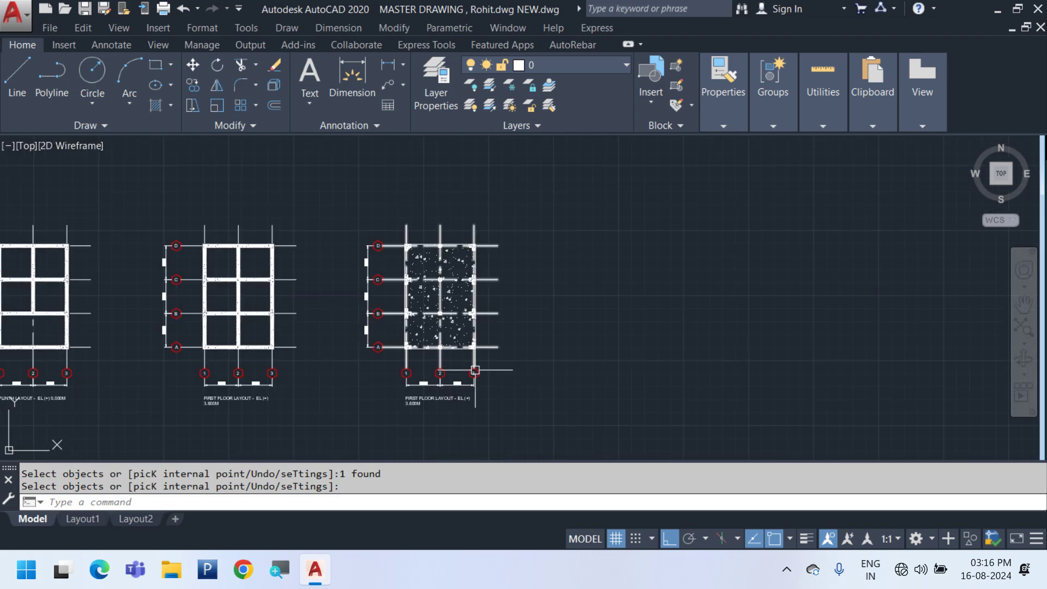
{"action": "scroll", "coordinate": [330, 372], "scroll_direction": "up", "scroll_amount": 5}
{"action": "scroll", "coordinate": [422, 268], "scroll_direction": "down", "scroll_amount": 5}
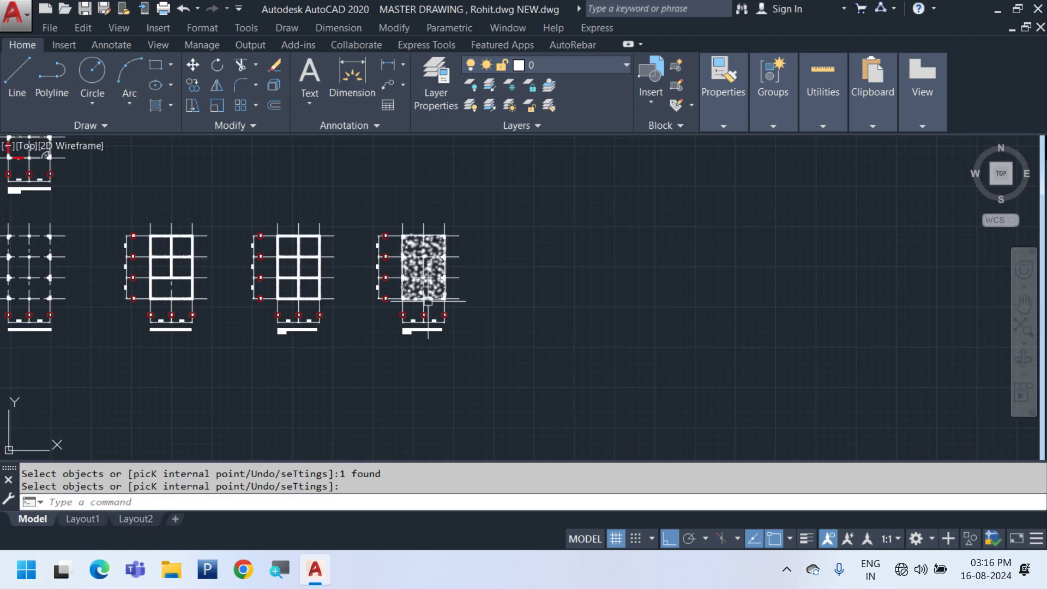
{"action": "scroll", "coordinate": [406, 315], "scroll_direction": "up", "scroll_amount": 5}
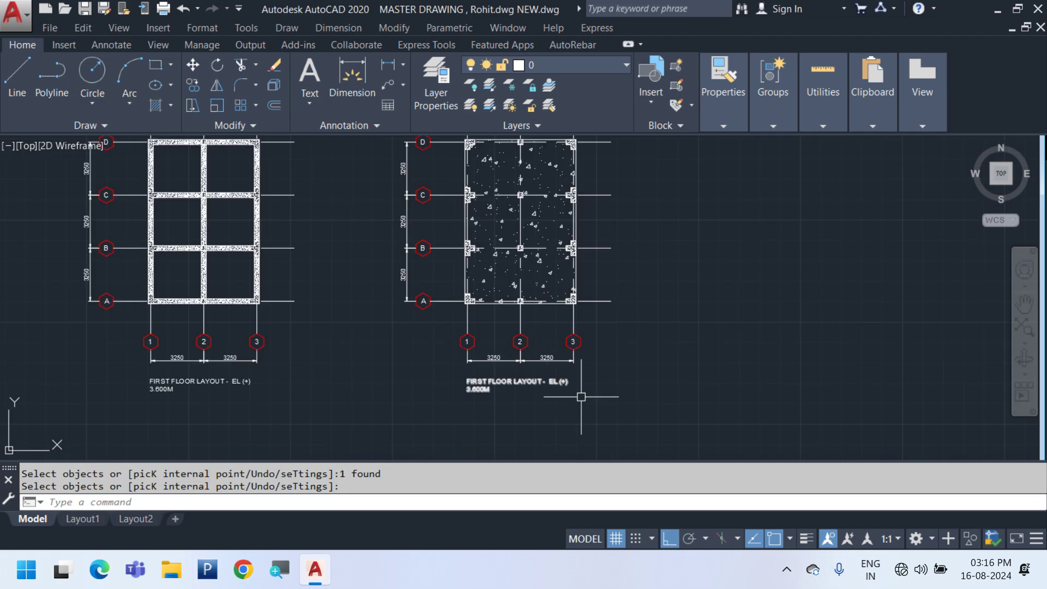
{"action": "scroll", "coordinate": [570, 388], "scroll_direction": "down", "scroll_amount": 5}
{"action": "key", "text": "Escape"}
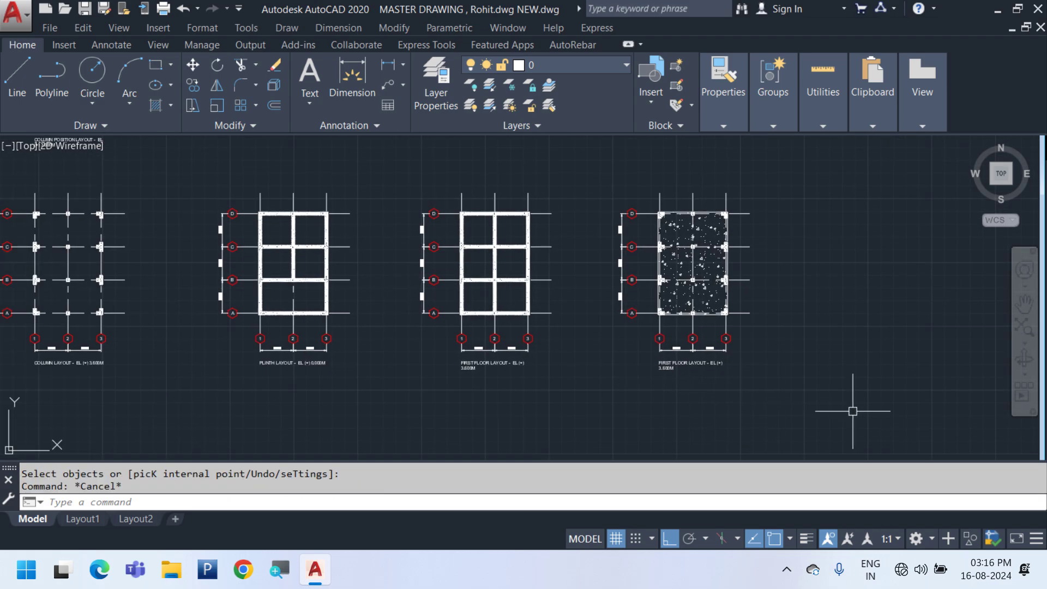
Copy the first floor beam layout and the hatched layout together straight down into a second row
{"action": "left_click", "coordinate": [852, 410]}
{"action": "left_click", "coordinate": [424, 181]}
{"action": "right_click", "coordinate": [778, 218]}
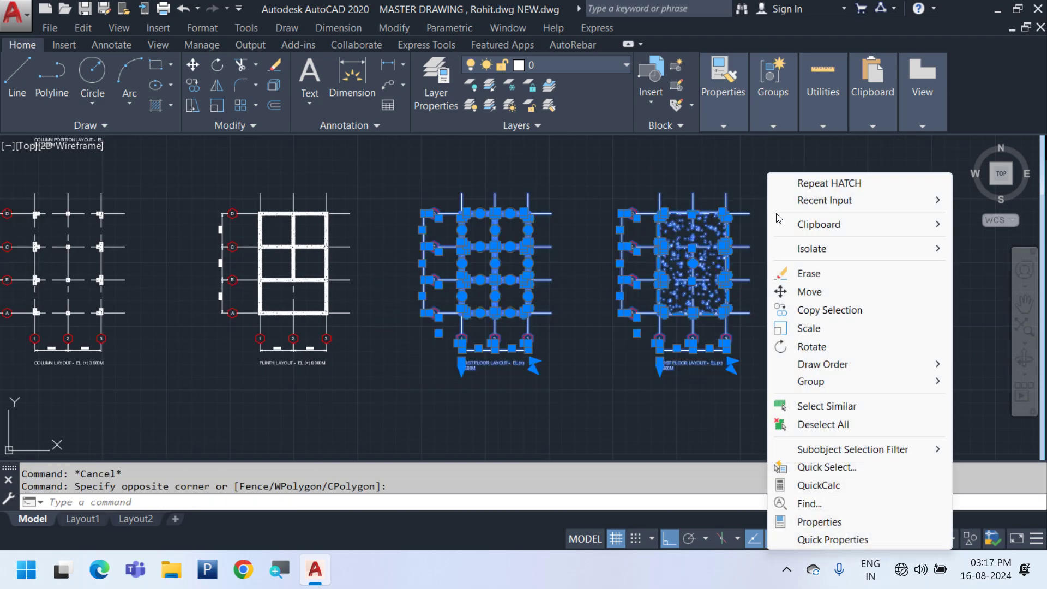
{"action": "left_click", "coordinate": [850, 315]}
{"action": "left_click", "coordinate": [827, 178]}
{"action": "scroll", "coordinate": [832, 333], "scroll_direction": "down", "scroll_amount": 2}
{"action": "middle_click_drag", "start_coordinate": [835, 401], "coordinate": [829, 254]}
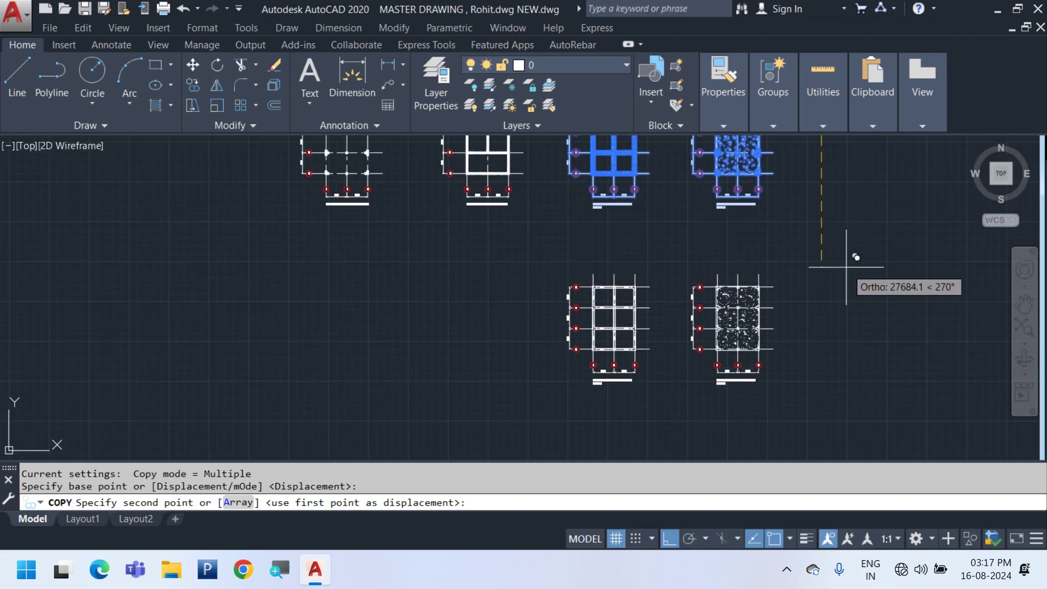
{"action": "left_click", "coordinate": [857, 227]}
{"action": "middle_click_drag", "start_coordinate": [835, 355], "coordinate": [362, 380]}
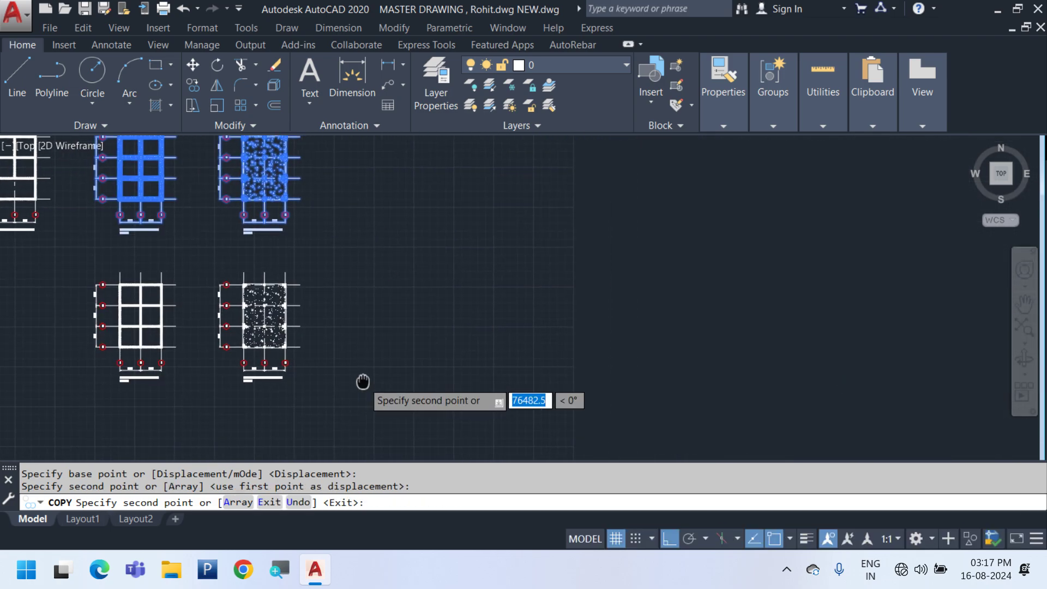
{"action": "key", "text": "Escape"}
Review the copied beam and hatched layouts and compare them with the column and plinth layouts above
{"action": "scroll", "coordinate": [104, 357], "scroll_direction": "up", "scroll_amount": 4}
{"action": "scroll", "coordinate": [129, 332], "scroll_direction": "up", "scroll_amount": 6}
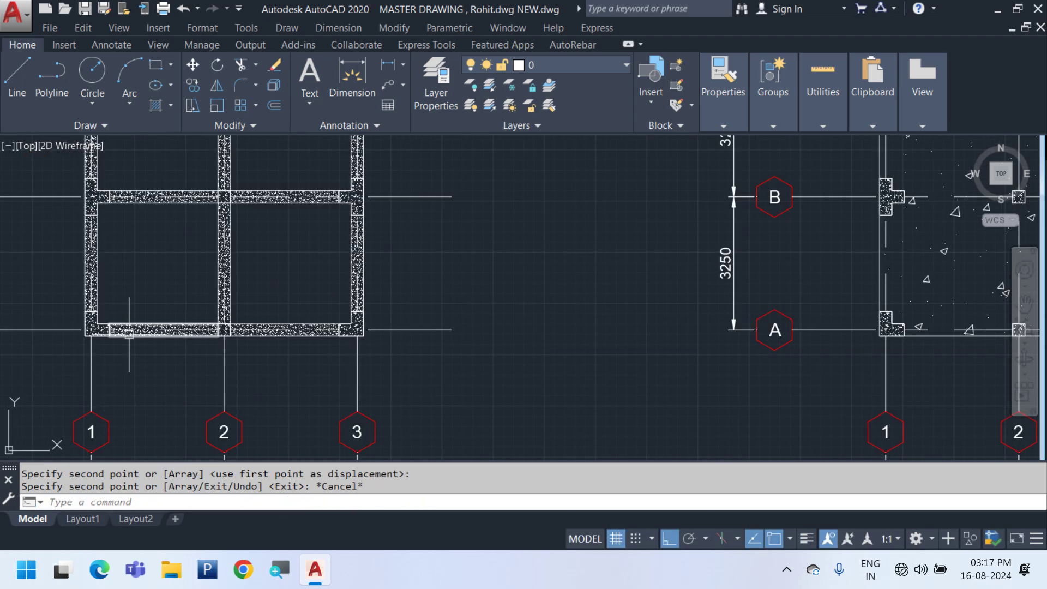
{"action": "scroll", "coordinate": [274, 288], "scroll_direction": "down", "scroll_amount": 6}
{"action": "middle_click_drag", "start_coordinate": [533, 324], "coordinate": [421, 369]}
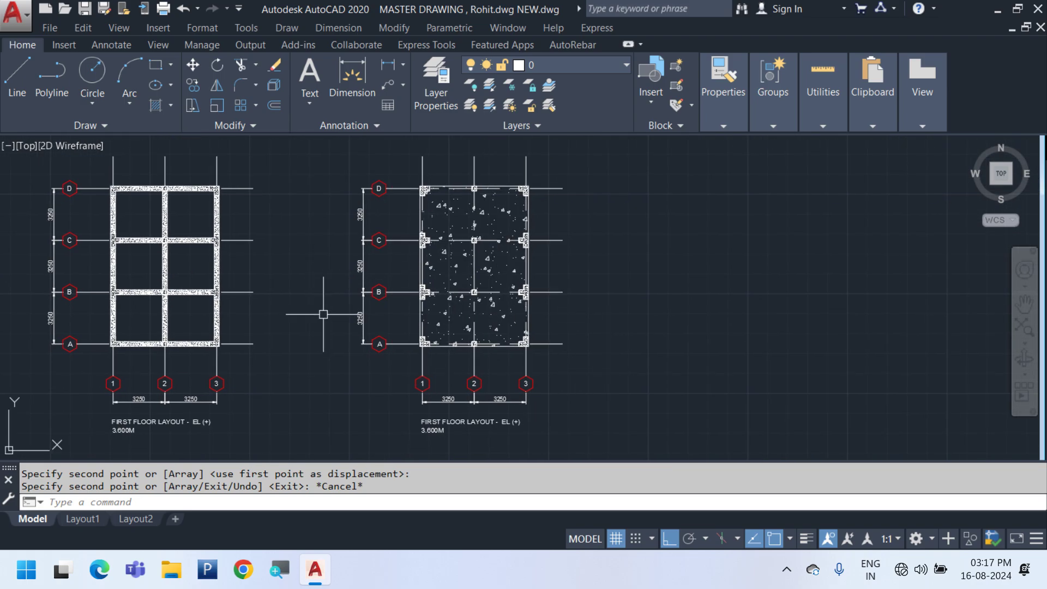
{"action": "scroll", "coordinate": [382, 305], "scroll_direction": "up", "scroll_amount": 3}
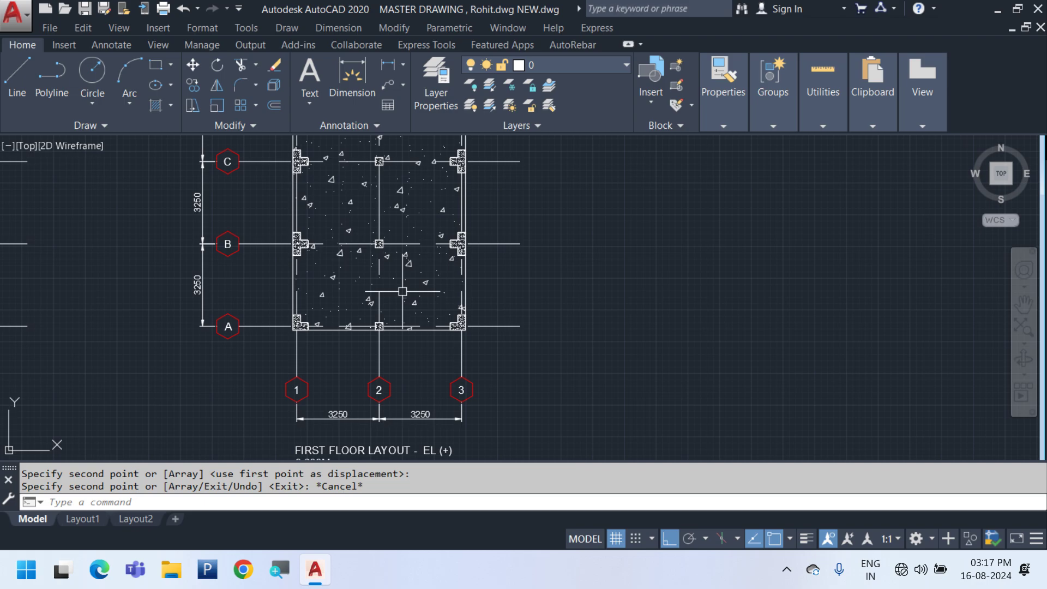
{"action": "scroll", "coordinate": [403, 291], "scroll_direction": "down", "scroll_amount": 10}
{"action": "scroll", "coordinate": [415, 269], "scroll_direction": "up", "scroll_amount": 4}
{"action": "mouse_move", "coordinate": [406, 270]}
{"action": "middle_mouse_down"}
{"action": "mouse_move", "coordinate": [764, 348]}
{"action": "mouse_move", "coordinate": [780, 342]}
{"action": "middle_mouse_up"}
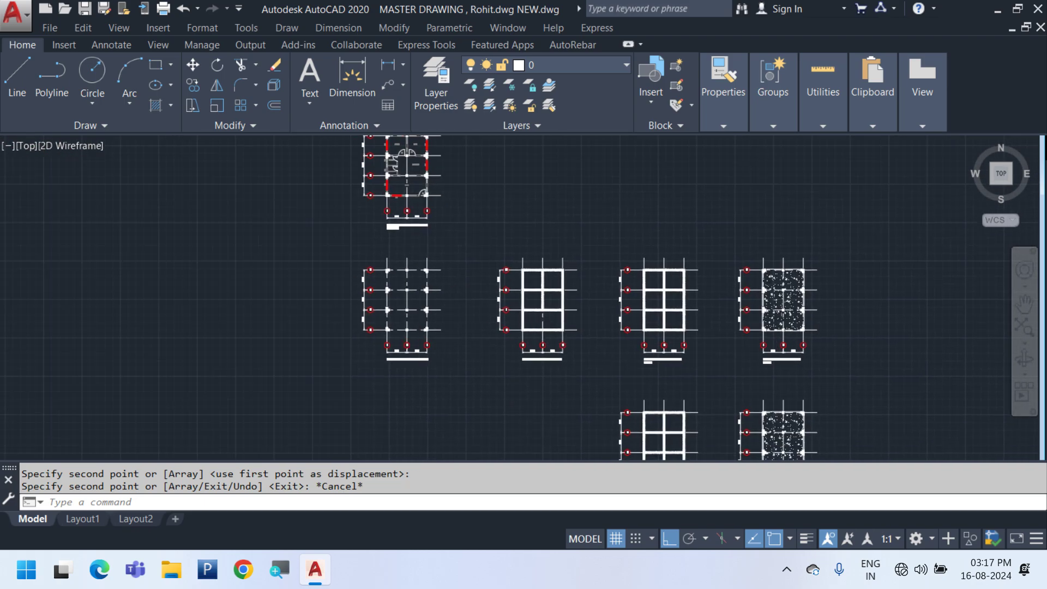
{"action": "scroll", "coordinate": [419, 334], "scroll_direction": "up", "scroll_amount": 4}
{"action": "middle_click_drag", "start_coordinate": [418, 334], "coordinate": [469, 328]}
{"action": "scroll", "coordinate": [499, 332], "scroll_direction": "down", "scroll_amount": 3}
{"action": "mouse_move", "coordinate": [701, 348]}
{"action": "middle_mouse_down"}
{"action": "mouse_move", "coordinate": [629, 293]}
{"action": "mouse_move", "coordinate": [428, 301]}
{"action": "middle_mouse_up"}
{"action": "scroll", "coordinate": [603, 312], "scroll_direction": "down", "scroll_amount": 4}
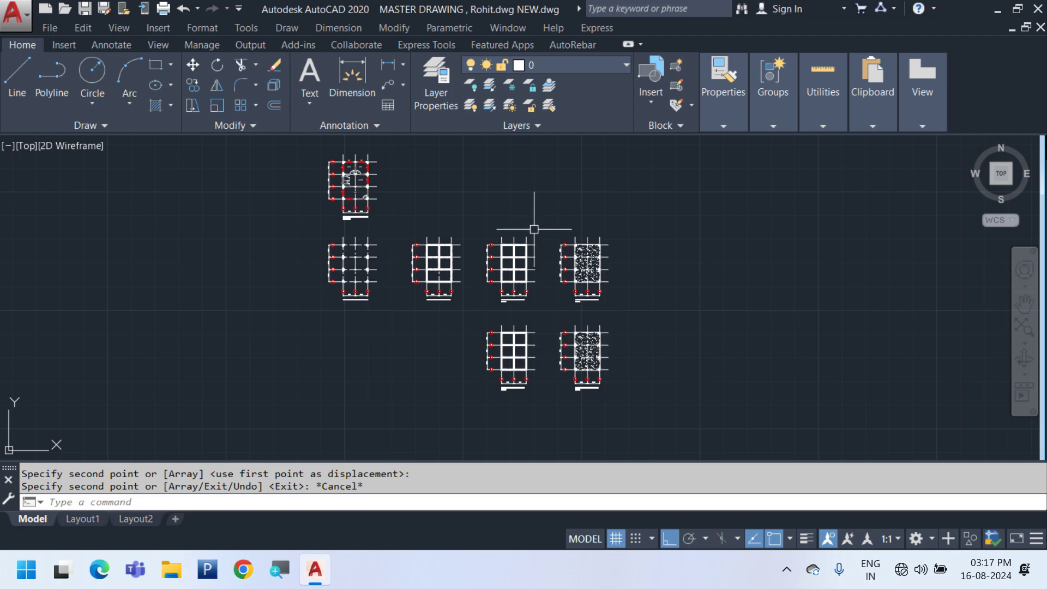
{"action": "middle_click_drag", "start_coordinate": [597, 300], "coordinate": [669, 344]}
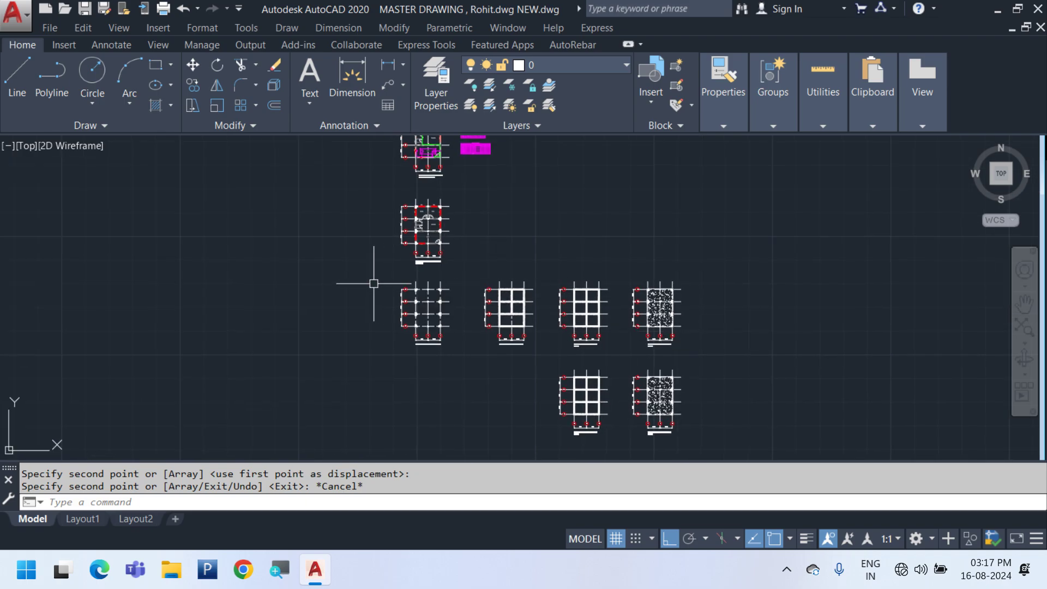
Copy the entire column layout EL (+) 3.600M straight down to an empty area below the original
{"action": "scroll", "coordinate": [441, 324], "scroll_direction": "up", "scroll_amount": 4}
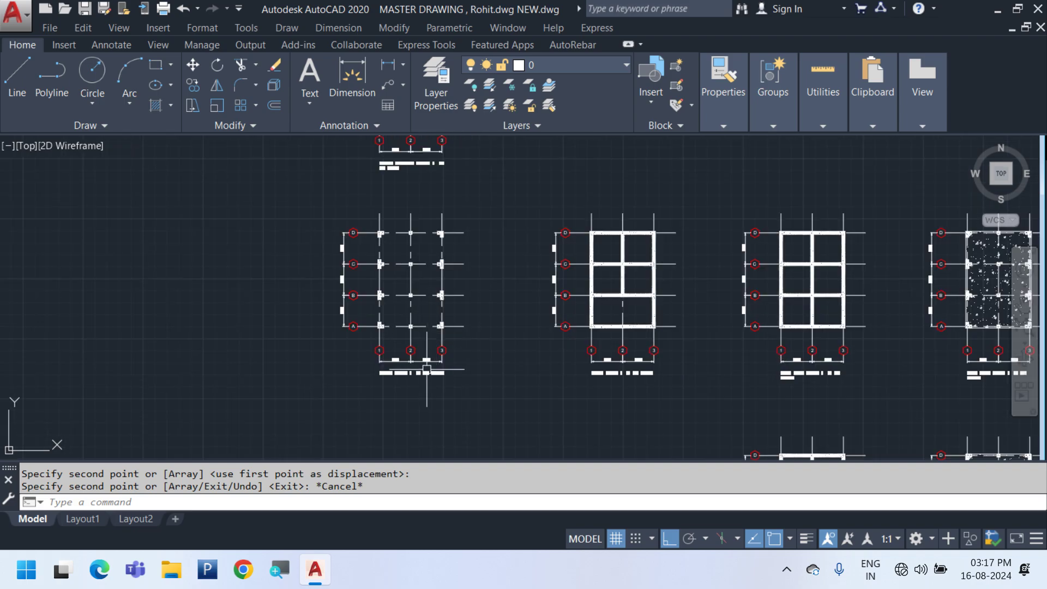
{"action": "left_click", "coordinate": [444, 425]}
{"action": "left_click", "coordinate": [352, 278]}
{"action": "right_click", "coordinate": [520, 186]}
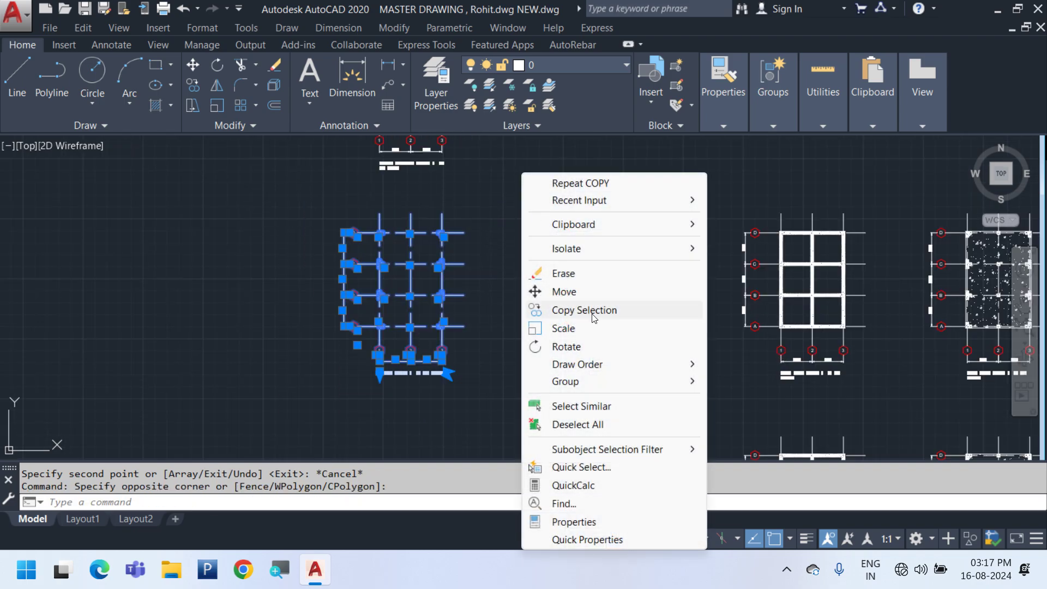
{"action": "left_click", "coordinate": [593, 312]}
{"action": "left_click", "coordinate": [505, 206]}
{"action": "middle_click_drag", "start_coordinate": [494, 362], "coordinate": [513, 140]}
{"action": "scroll", "coordinate": [513, 140], "scroll_direction": "down", "scroll_amount": 2}
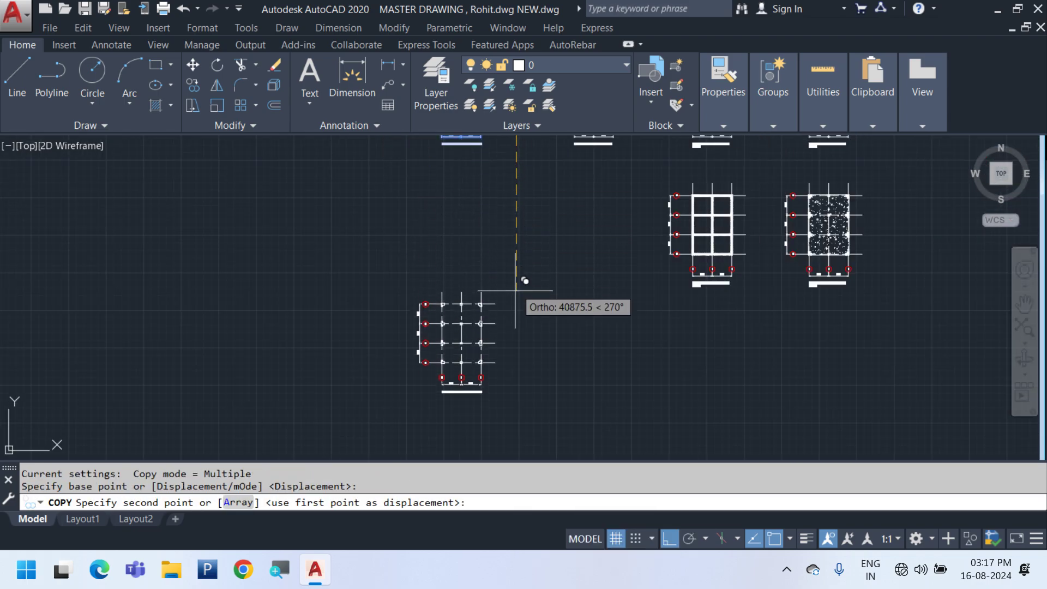
{"action": "left_click", "coordinate": [520, 322]}
{"action": "key", "text": "Escape"}
Draw a square enclosing the L-shaped column at D1 in the copied layout, from its outer corner to the opposite extents
{"action": "scroll", "coordinate": [478, 428], "scroll_direction": "up", "scroll_amount": 2}
{"action": "scroll", "coordinate": [470, 413], "scroll_direction": "up", "scroll_amount": 4}
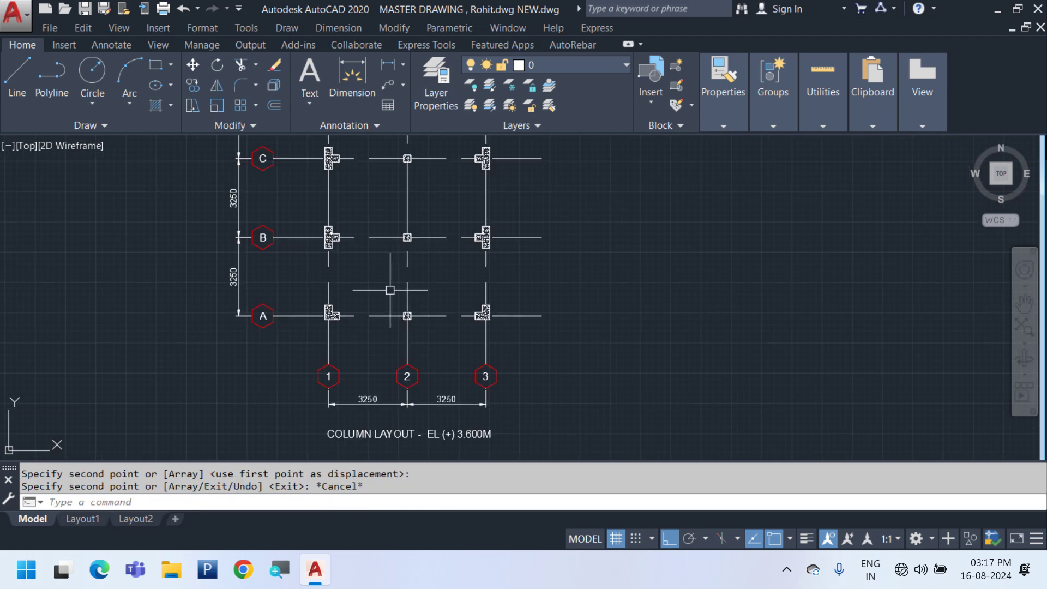
{"action": "middle_click_drag", "start_coordinate": [371, 274], "coordinate": [451, 455]}
{"action": "scroll", "coordinate": [429, 253], "scroll_direction": "up", "scroll_amount": 5}
{"action": "mouse_move", "coordinate": [285, 281]}
{"action": "middle_mouse_down"}
{"action": "mouse_move", "coordinate": [279, 268]}
{"action": "mouse_move", "coordinate": [343, 196]}
{"action": "middle_mouse_up"}
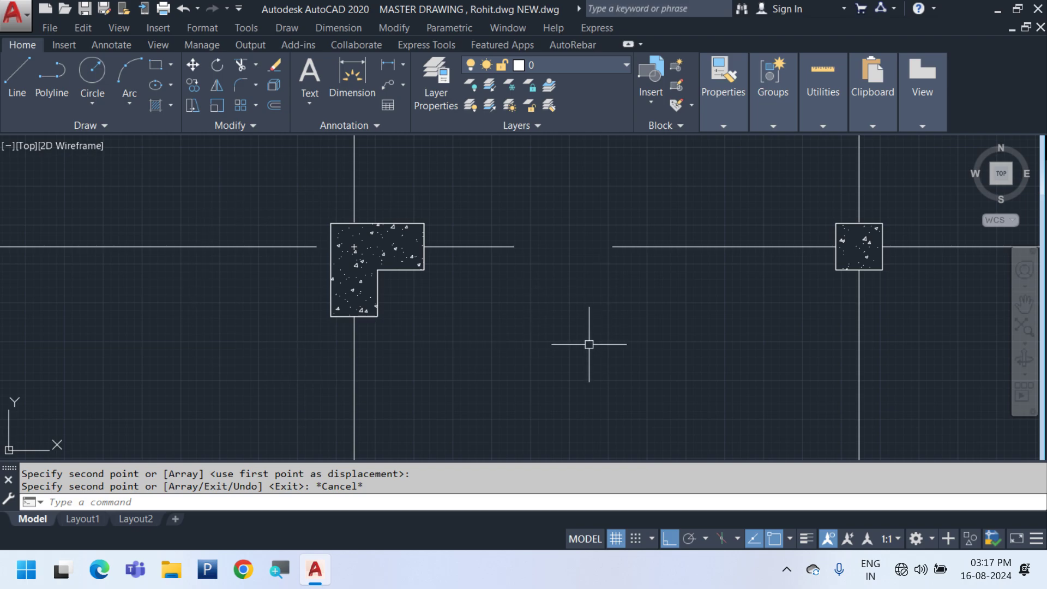
{"action": "type", "text": "rec"}
{"action": "key", "text": "Return"}
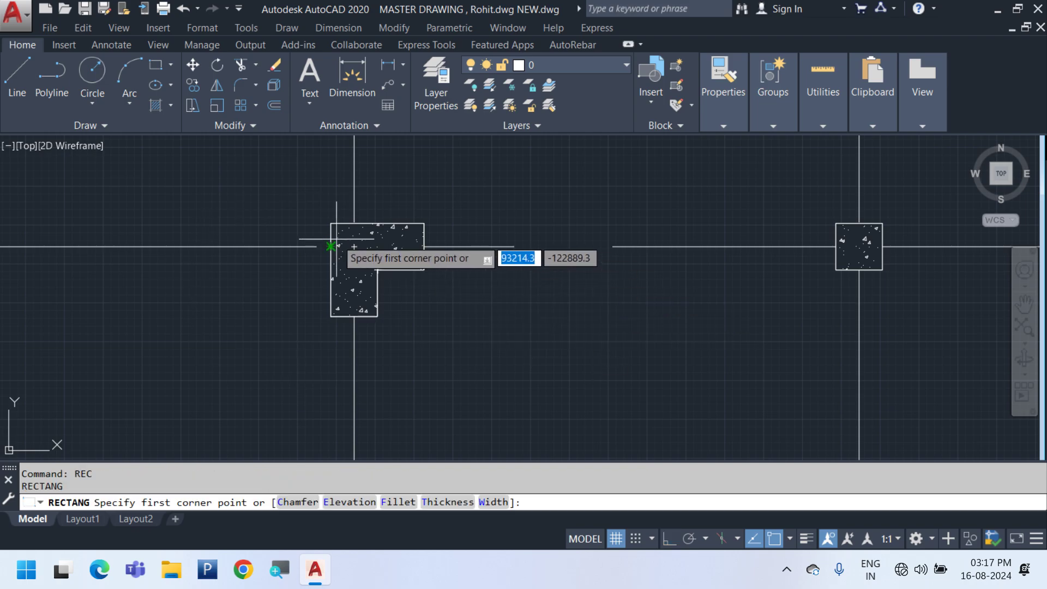
{"action": "scroll", "coordinate": [337, 239], "scroll_direction": "up", "scroll_amount": 2}
{"action": "left_click", "coordinate": [326, 213]}
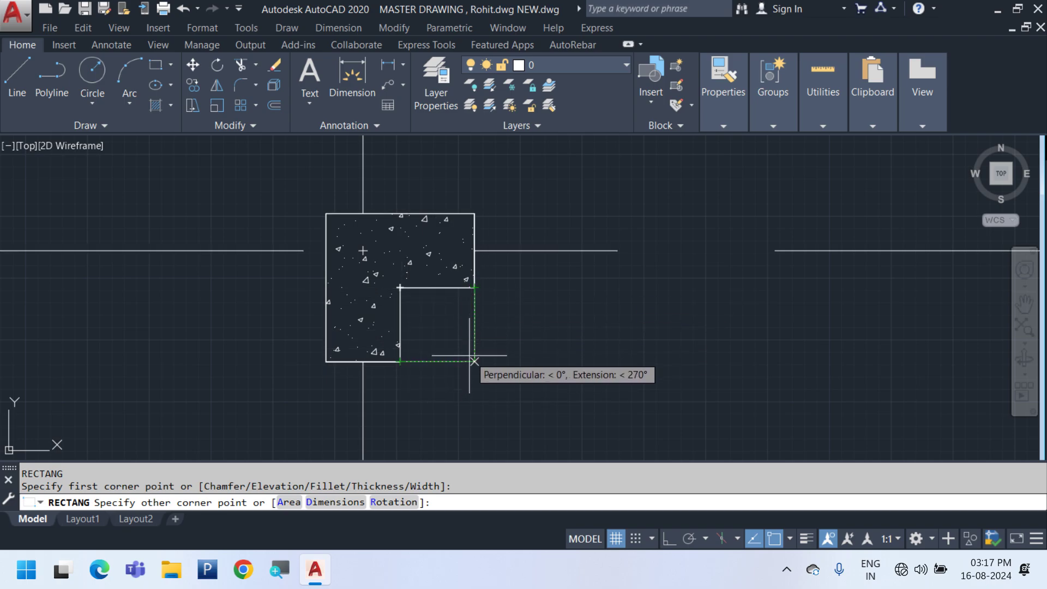
{"action": "left_click", "coordinate": [473, 361]}
{"action": "scroll", "coordinate": [510, 358], "scroll_direction": "down", "scroll_amount": 4}
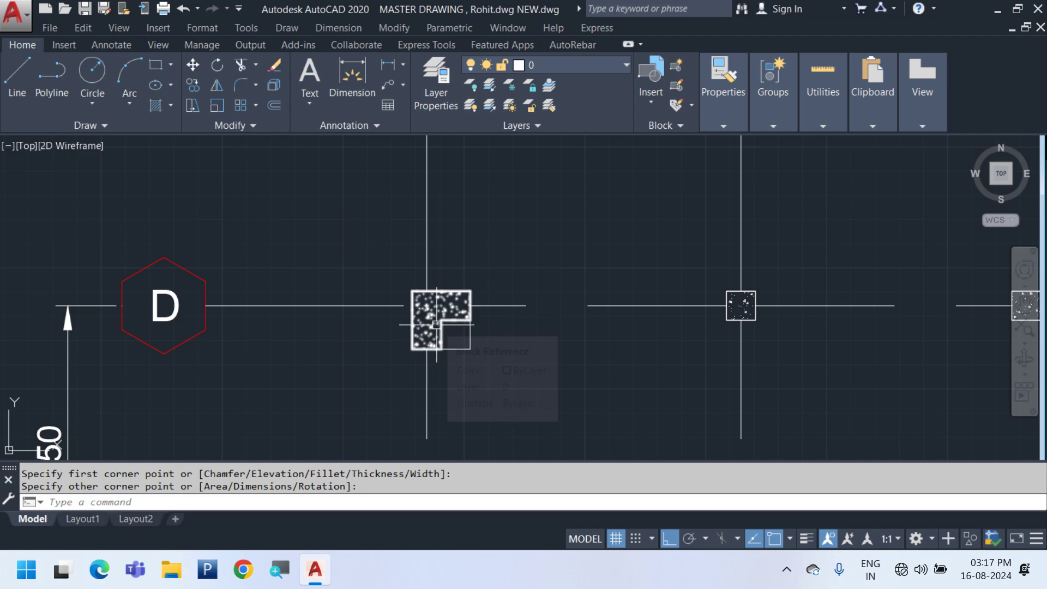
Offset the square around column D1 outward by 600
{"action": "type", "text": "o"}
{"action": "key", "text": "Return"}
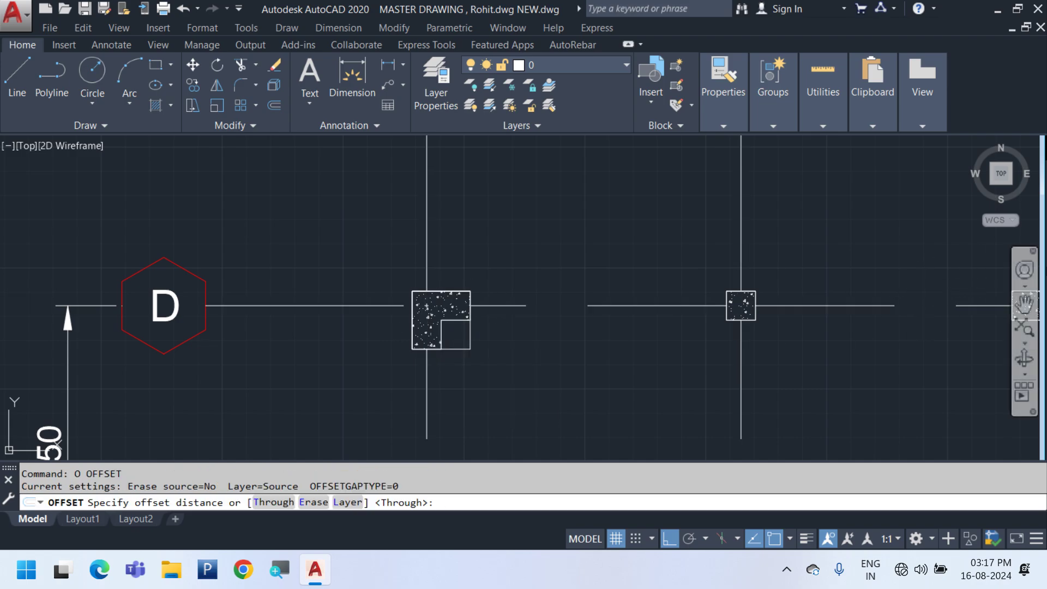
{"action": "type", "text": "600"}
{"action": "key", "text": "Return"}
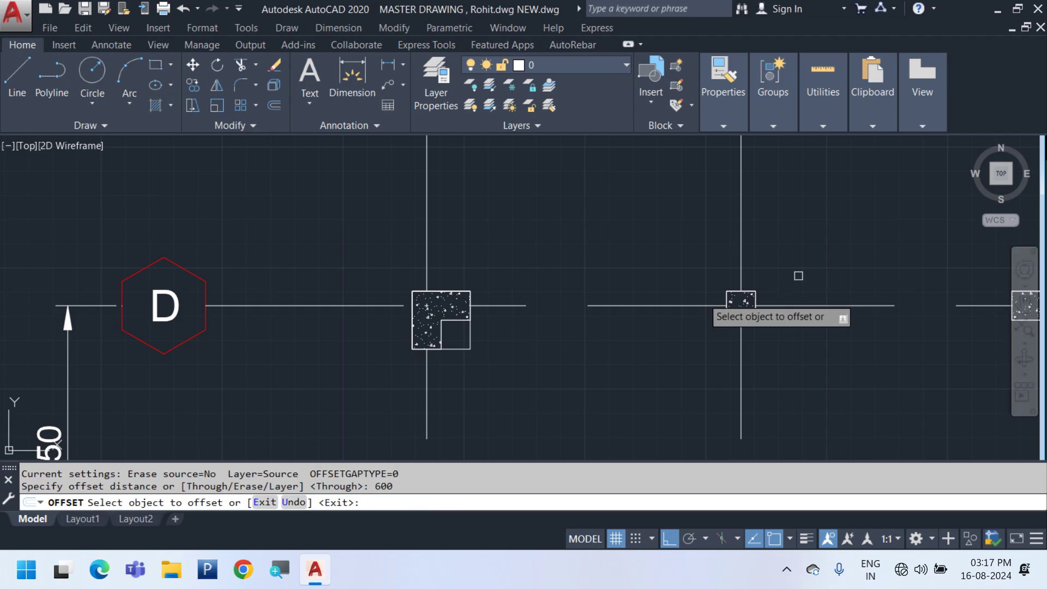
{"action": "left_click", "coordinate": [456, 350]}
{"action": "left_click", "coordinate": [479, 373]}
{"action": "scroll", "coordinate": [475, 353], "scroll_direction": "down", "scroll_amount": 4}
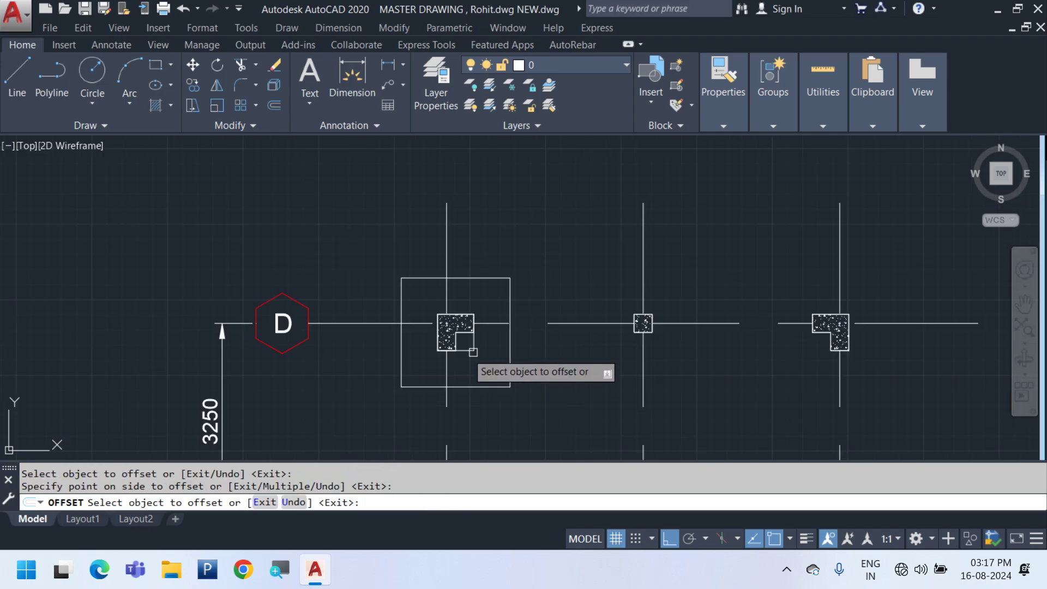
Delete the original inner square around column D1, keeping the offset one
{"action": "middle_click_drag", "start_coordinate": [463, 358], "coordinate": [358, 318]}
{"action": "scroll", "coordinate": [363, 318], "scroll_direction": "up", "scroll_amount": 4}
{"action": "key", "text": "Escape"}
{"action": "left_click", "coordinate": [354, 307]}
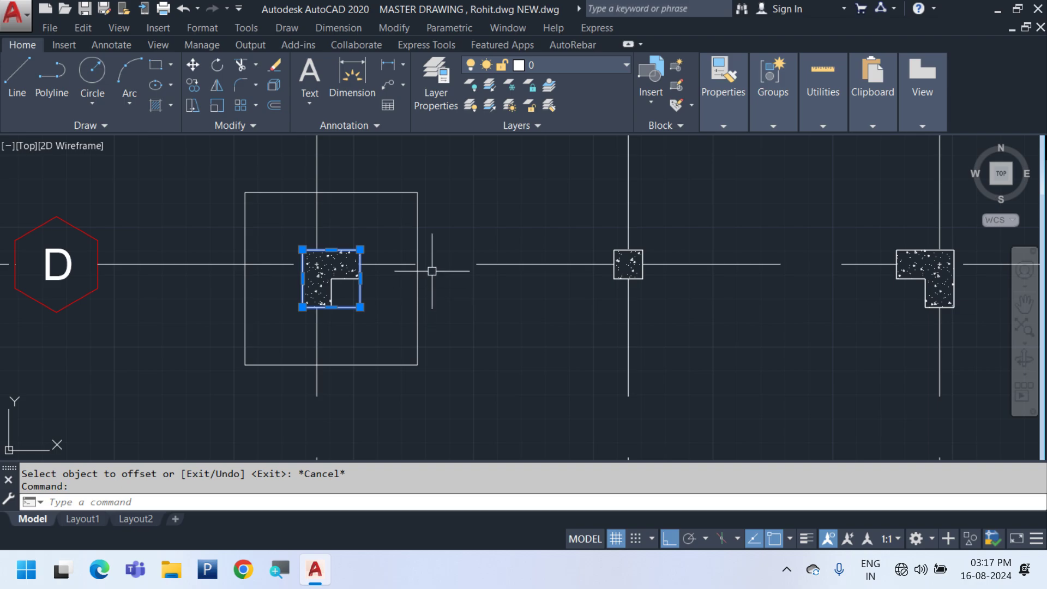
{"action": "key", "text": "Delete"}
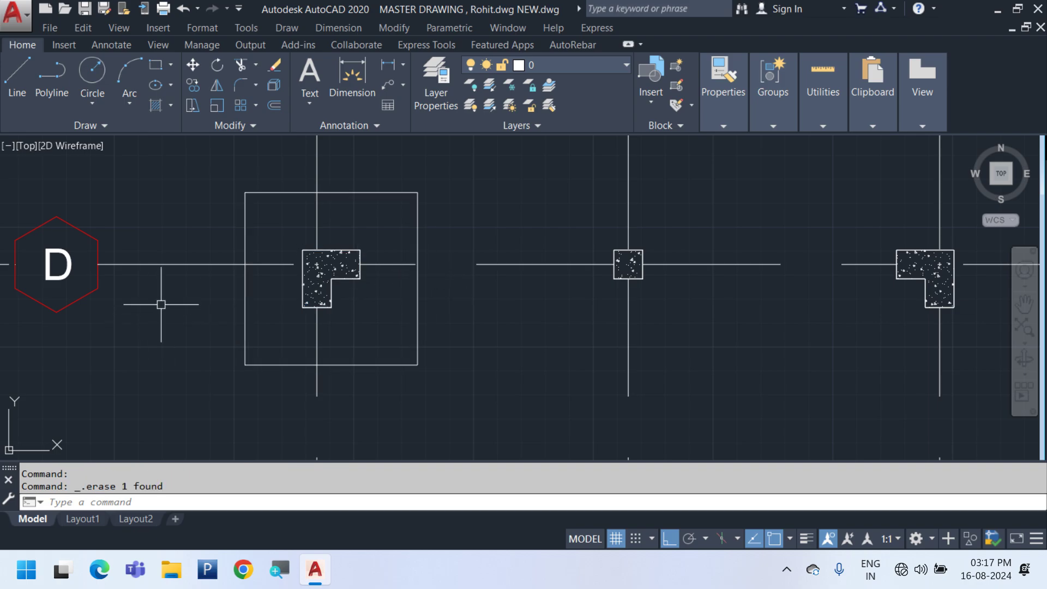
{"action": "left_click", "coordinate": [345, 28]}
{"action": "left_click", "coordinate": [351, 70]}
{"action": "scroll", "coordinate": [307, 252], "scroll_direction": "up", "scroll_amount": 4}
{"action": "left_click", "coordinate": [295, 321]}
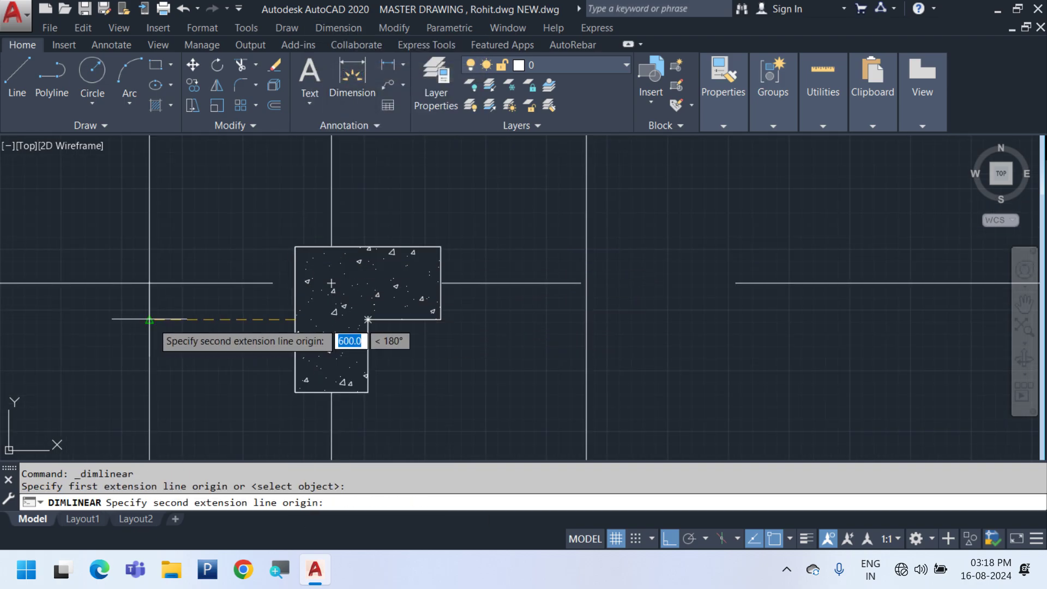
{"action": "left_click", "coordinate": [150, 321]}
{"action": "scroll", "coordinate": [210, 289], "scroll_direction": "down", "scroll_amount": 4}
{"action": "scroll", "coordinate": [209, 290], "scroll_direction": "down", "scroll_amount": 5}
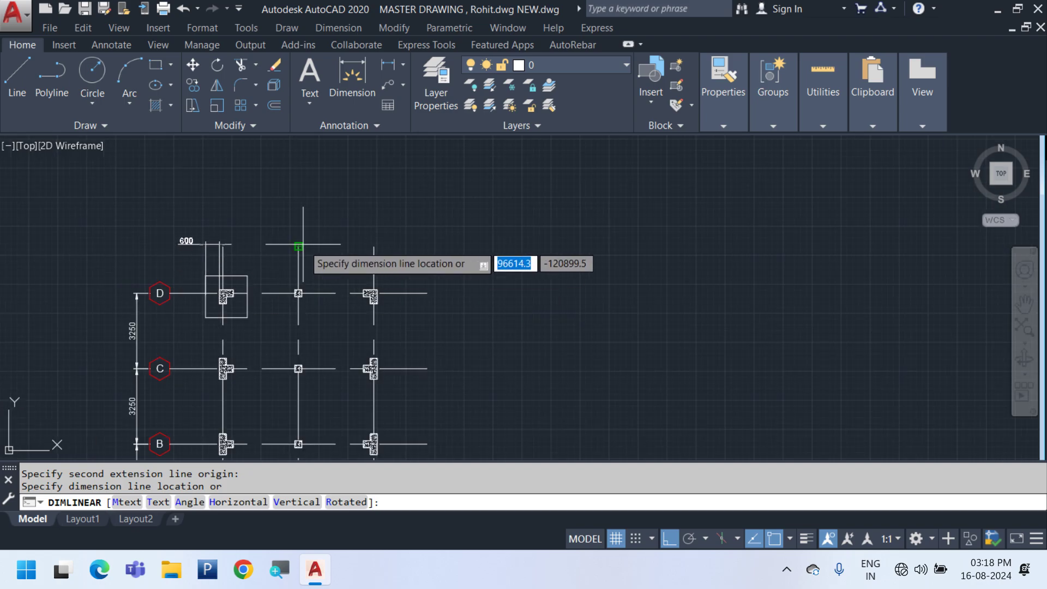
{"action": "key", "text": "Escape"}
Measure the full width of the offset square around column D1 with a linear dimension preview, without placing the dimension
{"action": "scroll", "coordinate": [227, 297], "scroll_direction": "up", "scroll_amount": 5}
{"action": "key", "text": "Return"}
{"action": "key", "text": "Return"}
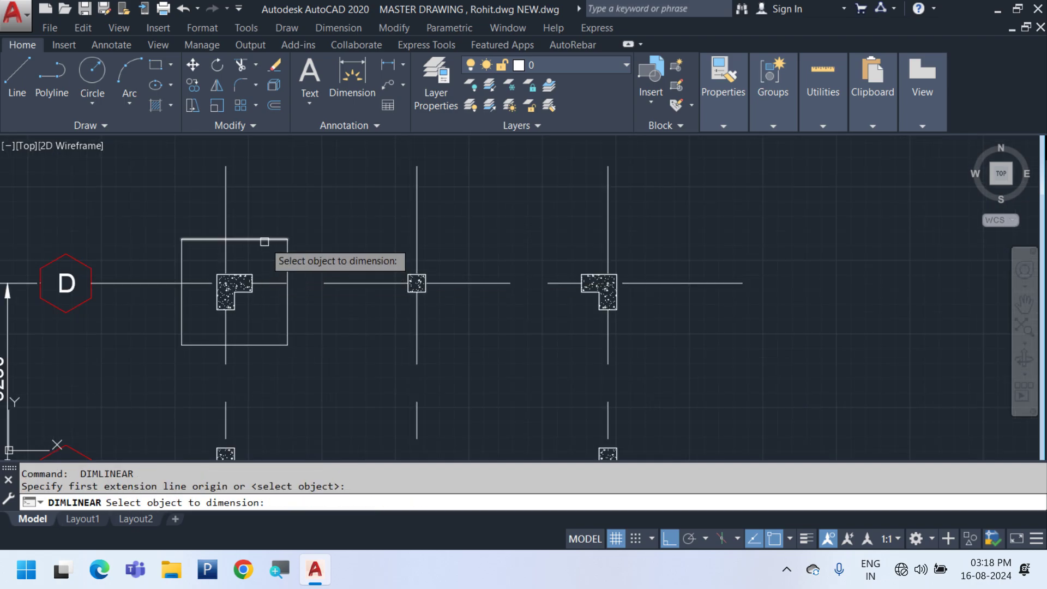
{"action": "left_click", "coordinate": [273, 236]}
{"action": "scroll", "coordinate": [245, 218], "scroll_direction": "up", "scroll_amount": 4}
{"action": "scroll", "coordinate": [245, 219], "scroll_direction": "down", "scroll_amount": 2}
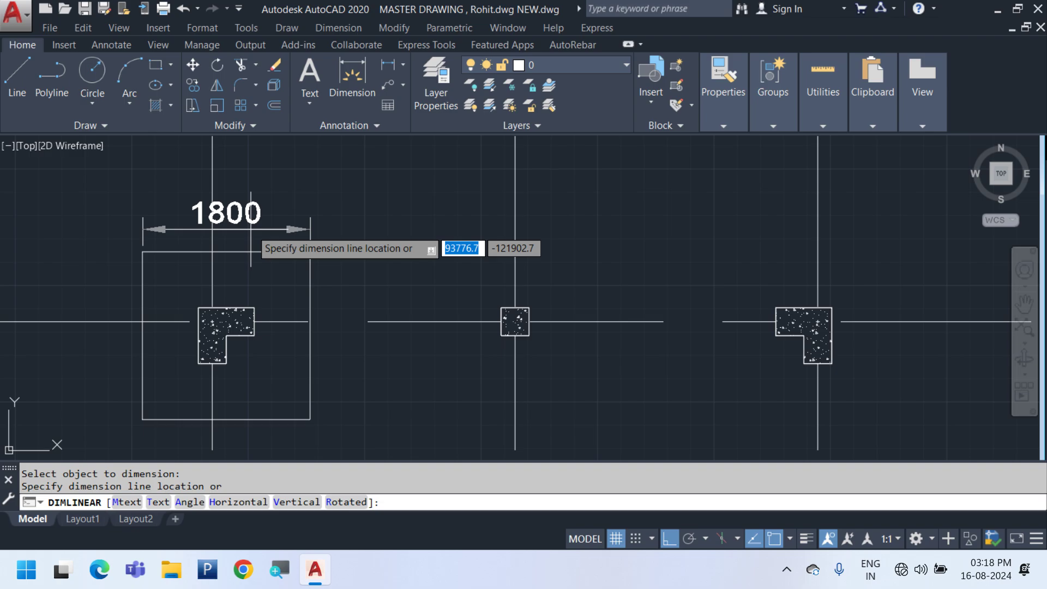
{"action": "scroll", "coordinate": [250, 230], "scroll_direction": "down", "scroll_amount": 7}
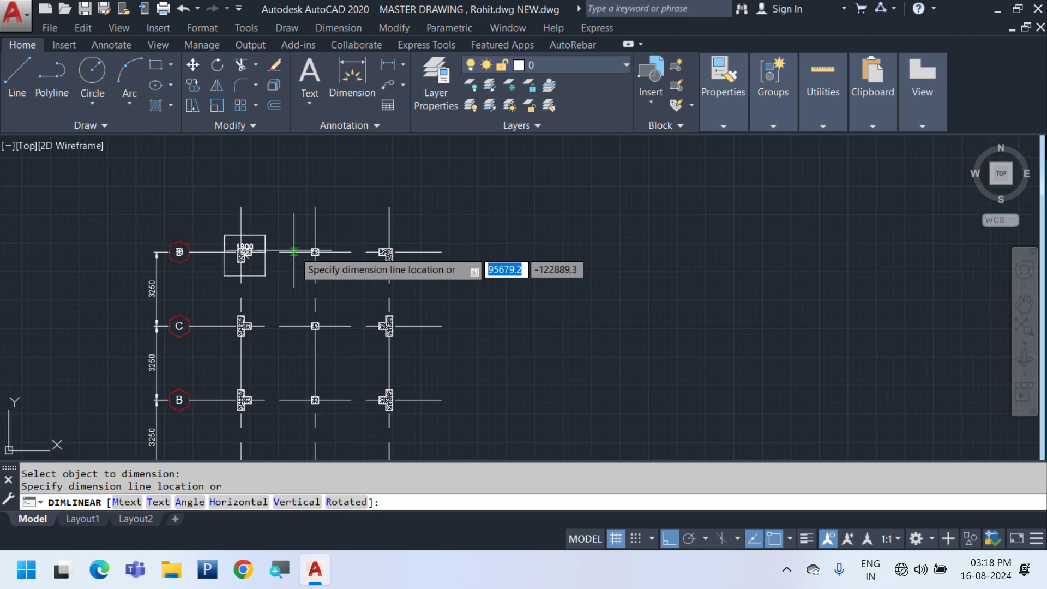
{"action": "scroll", "coordinate": [273, 246], "scroll_direction": "up", "scroll_amount": 5}
{"action": "key", "text": "Escape"}
Delete the offset square around the L-shaped column at D1
{"action": "left_click", "coordinate": [291, 244]}
{"action": "left_click", "coordinate": [289, 220]}
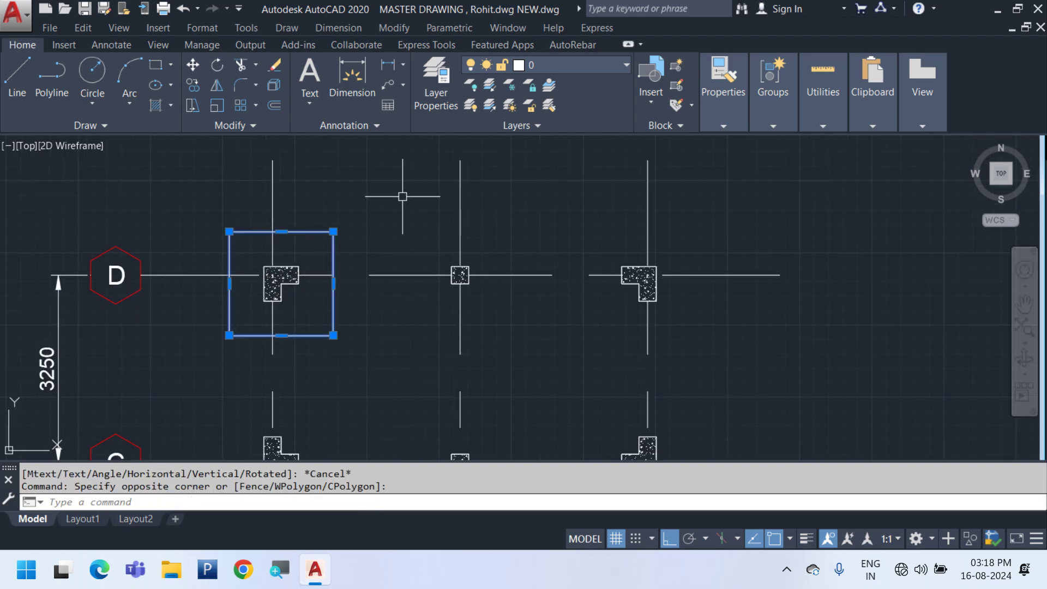
{"action": "key", "text": "Delete"}
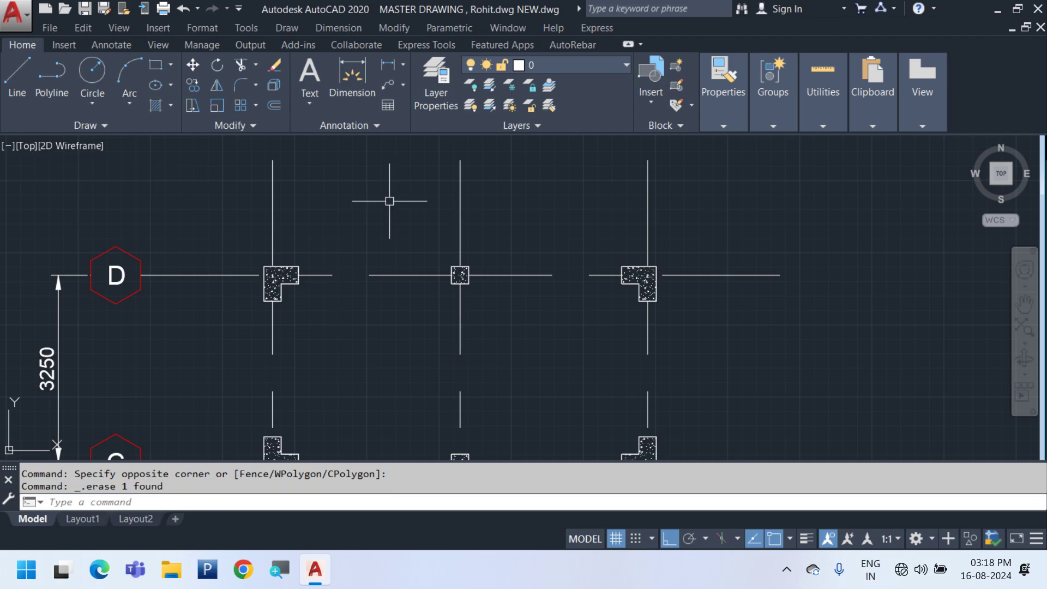
Draw a 1500 by 1500 square in the empty space above and to the left of column D1
{"action": "type", "text": "REC"}
{"action": "key", "text": "Return"}
{"action": "left_click", "coordinate": [170, 197]}
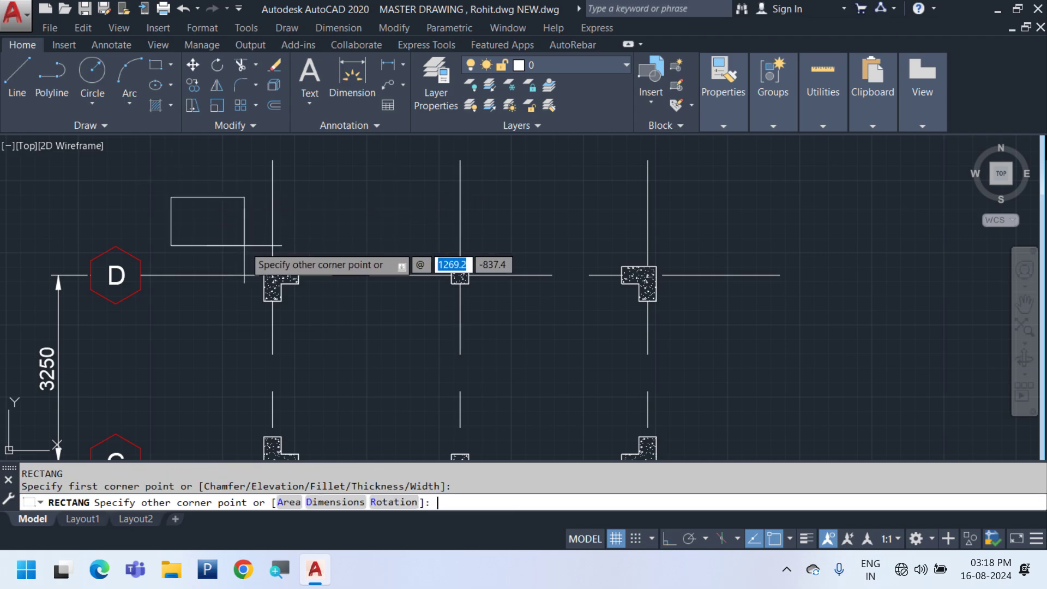
{"action": "type", "text": "@1500,1500"}
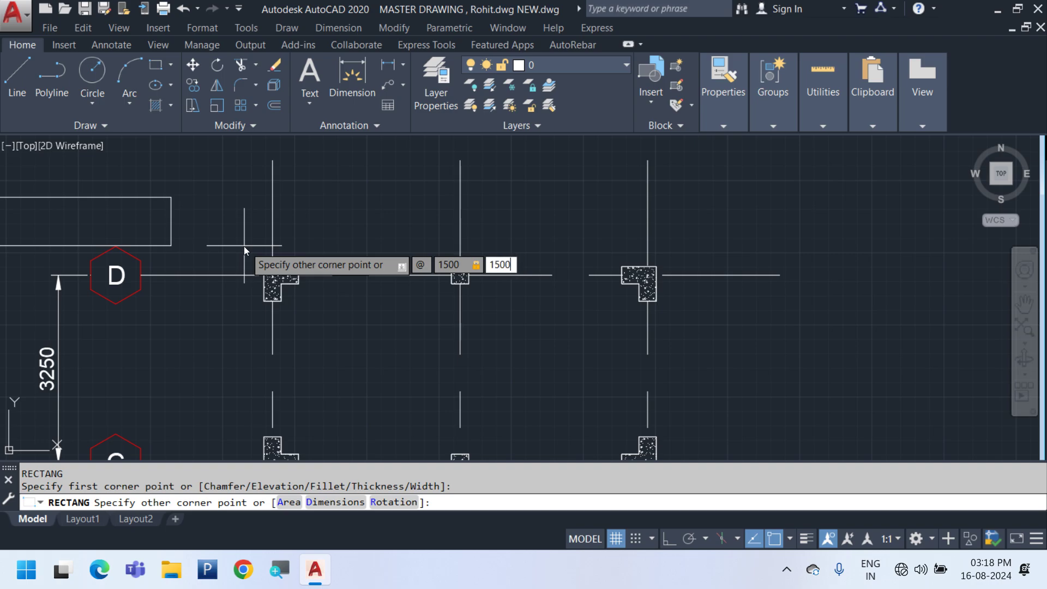
Complete the 1500 by 1500 square and move it by its centre onto the grid intersection in the L-shaped column D1
{"action": "key", "text": "Return"}
{"action": "left_click", "coordinate": [133, 227]}
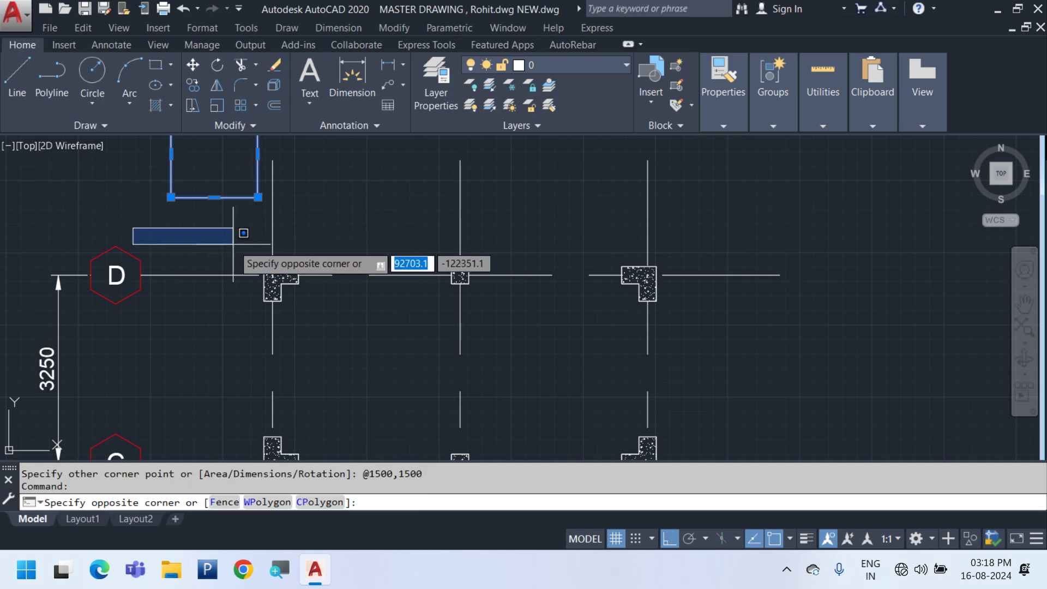
{"action": "left_click", "coordinate": [233, 244]}
{"action": "middle_click_drag", "start_coordinate": [235, 243], "coordinate": [317, 329]}
{"action": "type", "text": "M"}
{"action": "key", "text": "Return"}
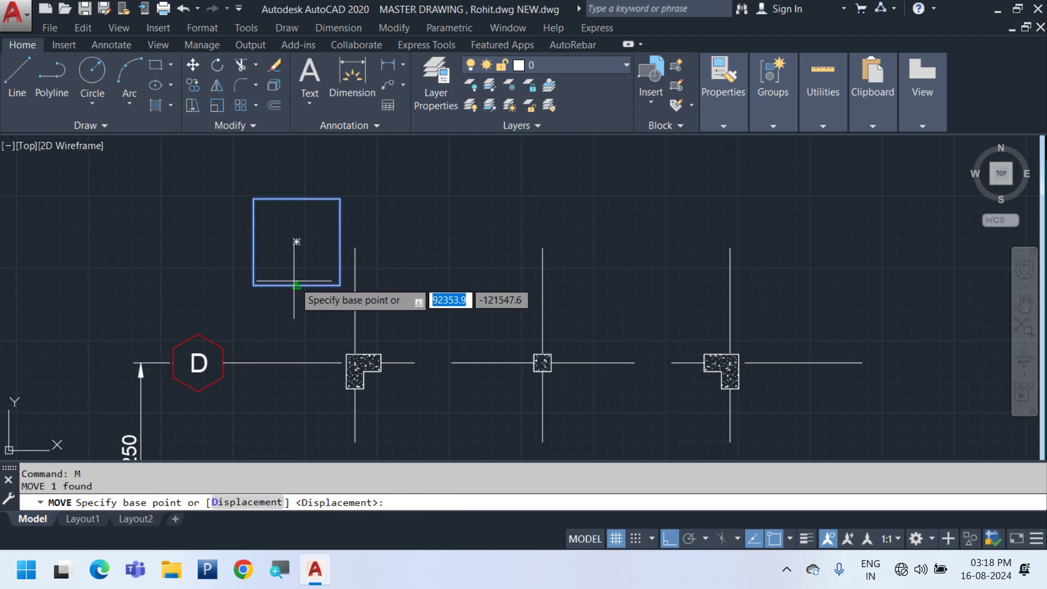
{"action": "left_click", "coordinate": [296, 241]}
{"action": "scroll", "coordinate": [374, 384], "scroll_direction": "up", "scroll_amount": 6}
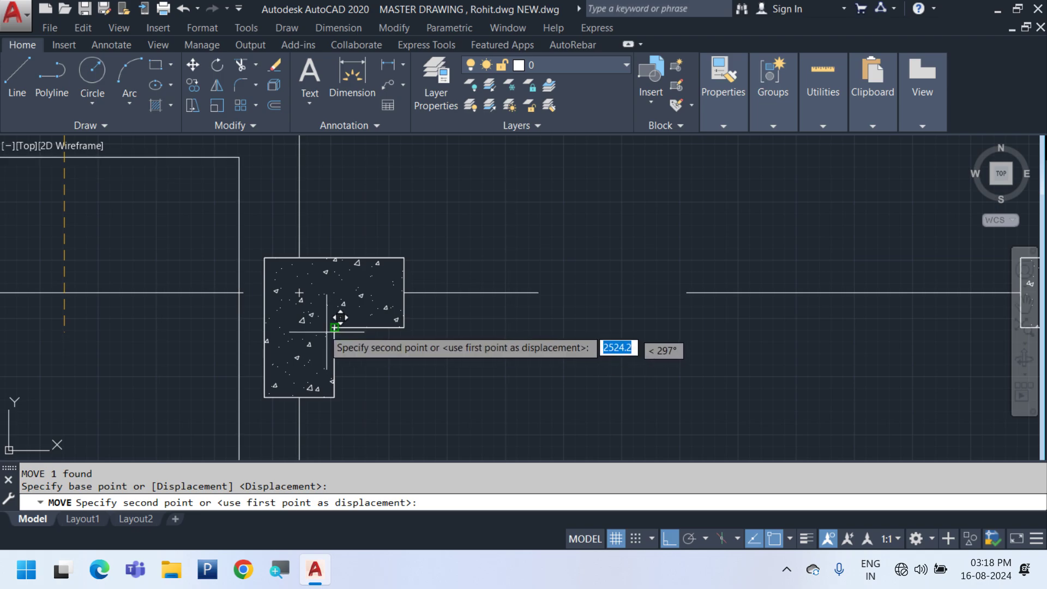
{"action": "scroll", "coordinate": [303, 287], "scroll_direction": "up", "scroll_amount": 4}
{"action": "left_click", "coordinate": [306, 292]}
{"action": "scroll", "coordinate": [322, 292], "scroll_direction": "down", "scroll_amount": 8}
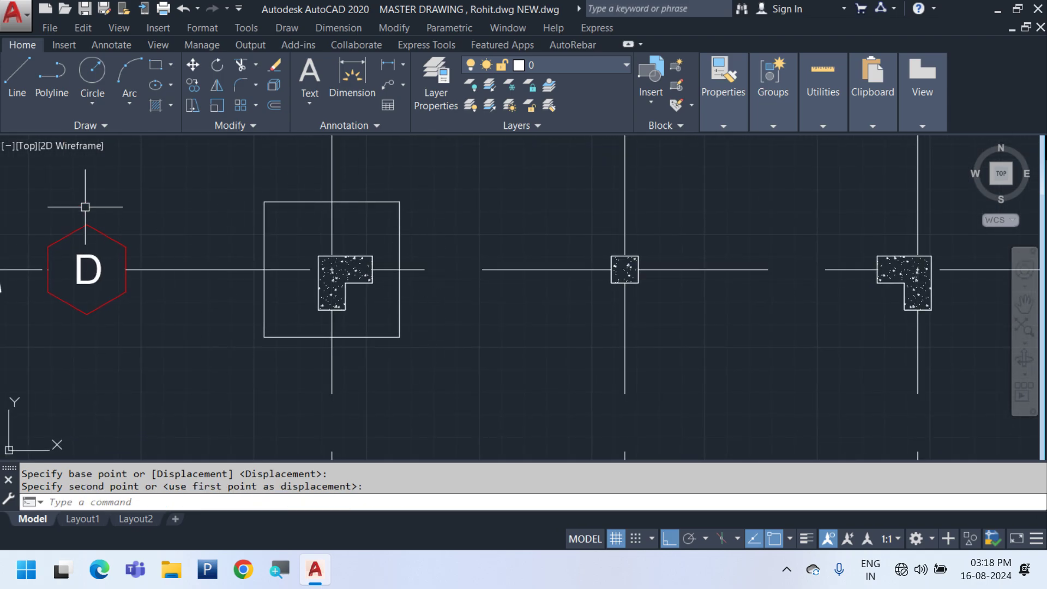
{"action": "left_click", "coordinate": [385, 215]}
{"action": "left_click", "coordinate": [370, 181]}
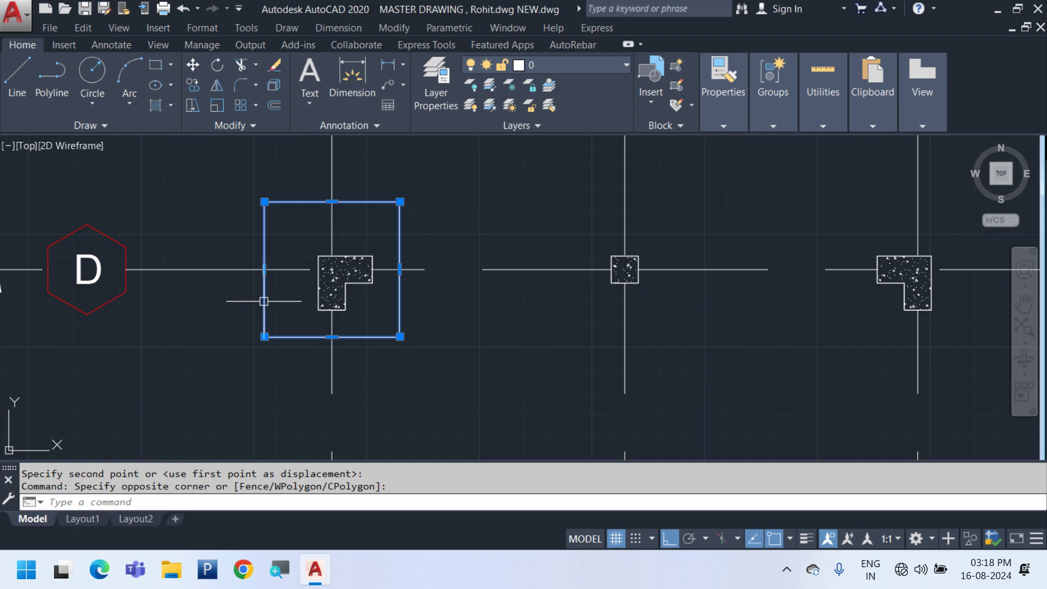
{"action": "scroll", "coordinate": [341, 277], "scroll_direction": "up", "scroll_amount": 2}
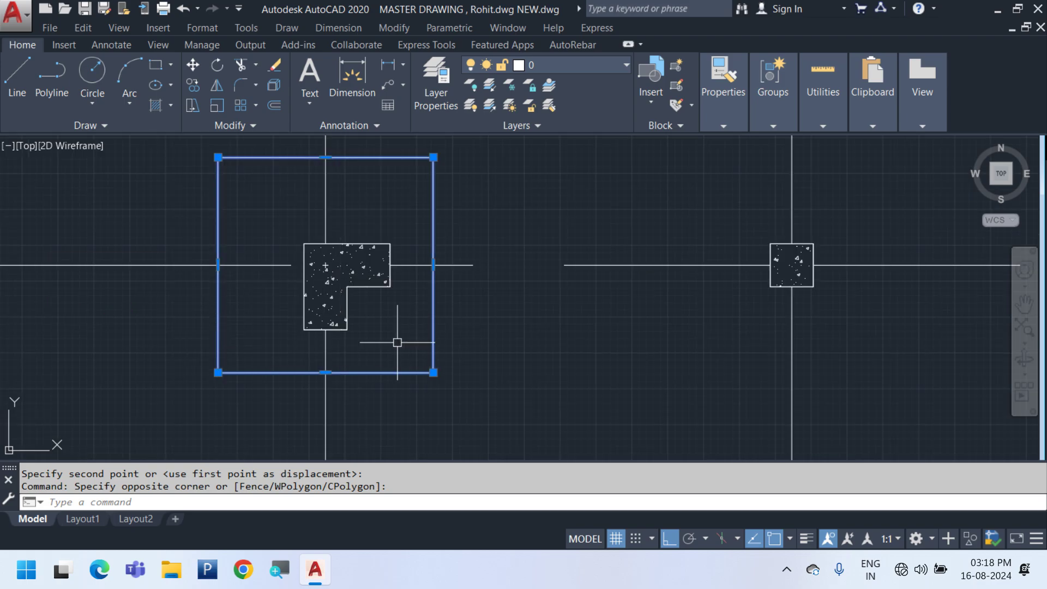
{"action": "key", "text": "Escape"}
{"action": "left_click", "coordinate": [441, 360]}
{"action": "left_click", "coordinate": [420, 362]}
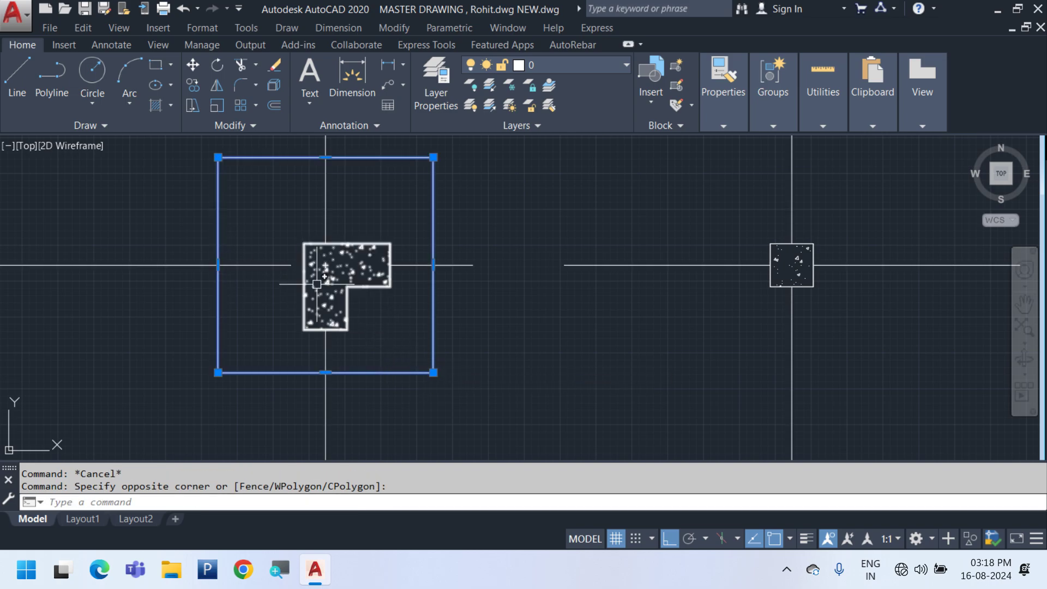
{"action": "key", "text": "Escape"}
Draw a diagonal line across column D1 from its lower-left corner to its upper-right corner
{"action": "type", "text": "l"}
{"action": "key", "text": "Return"}
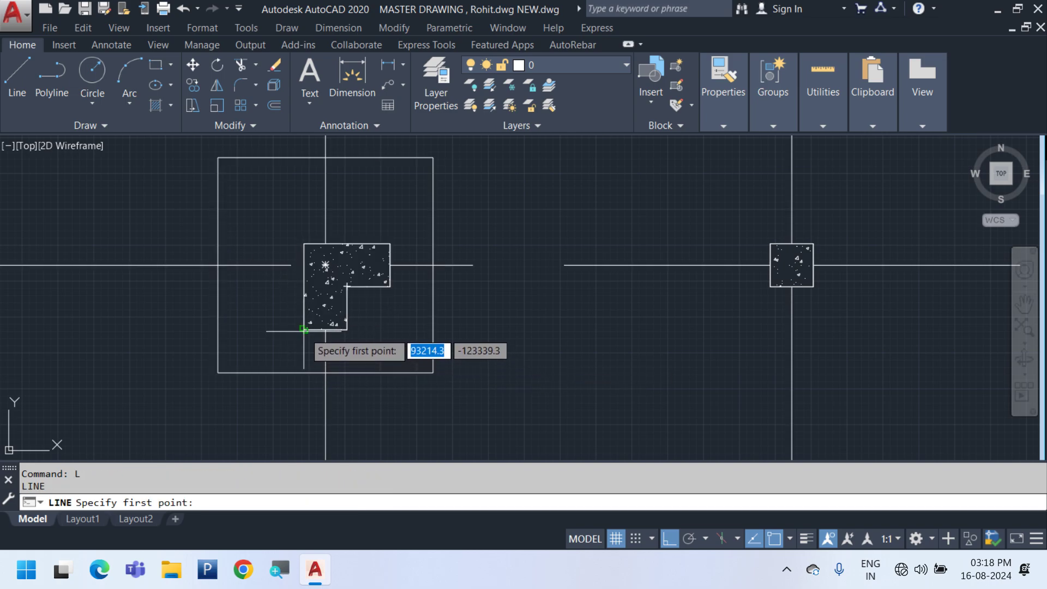
{"action": "left_click", "coordinate": [304, 329]}
{"action": "left_click", "coordinate": [387, 246]}
{"action": "key", "text": "Escape"}
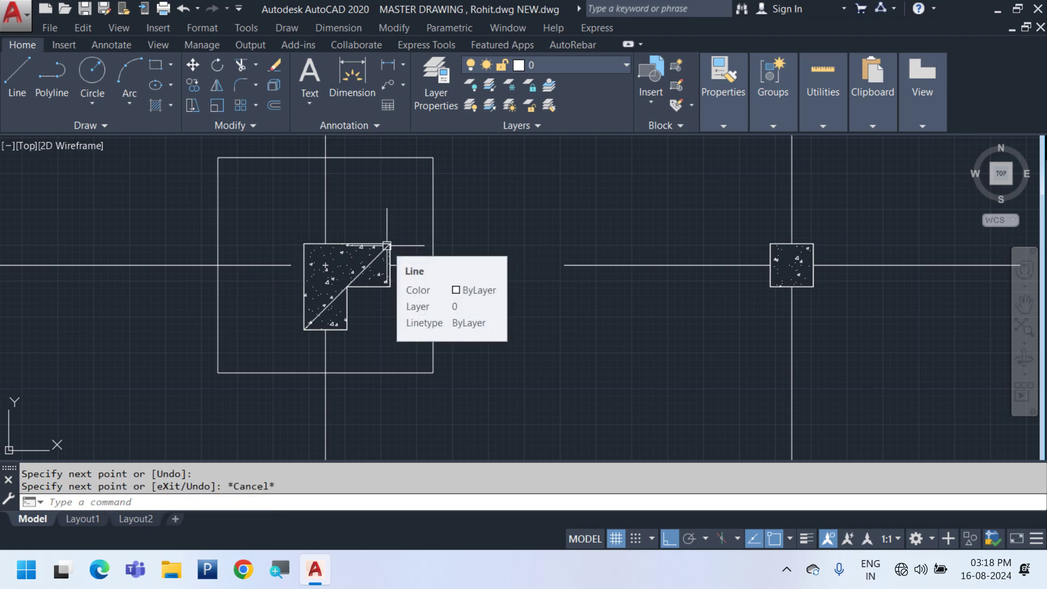
Draw a diagonal line across the footing square from its upper-left corner to its lower-right corner
{"action": "key", "text": "Return"}
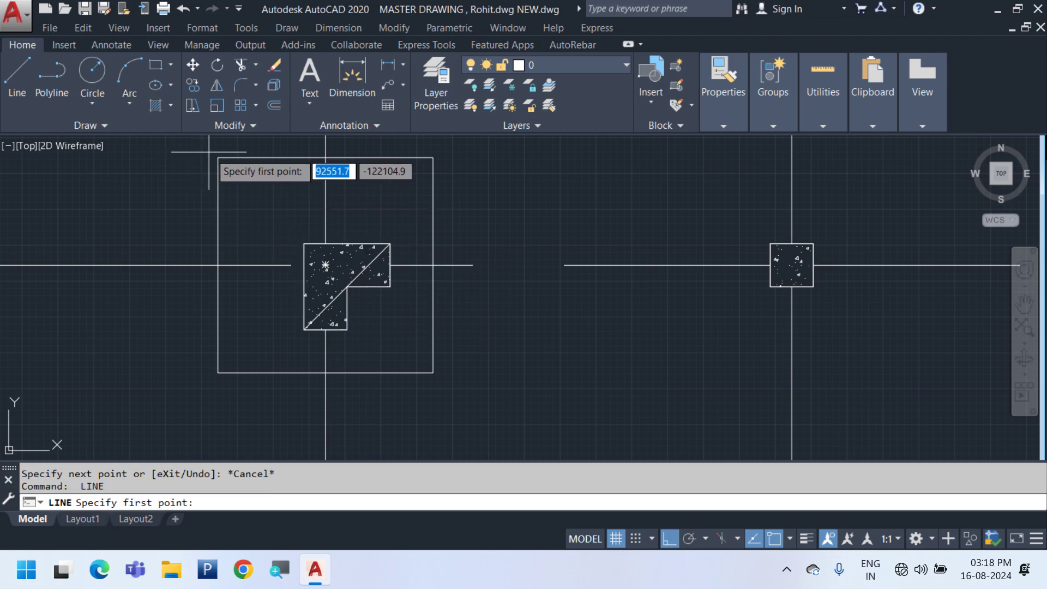
{"action": "left_click", "coordinate": [218, 157]}
{"action": "left_click", "coordinate": [434, 373]}
{"action": "key", "text": "Escape"}
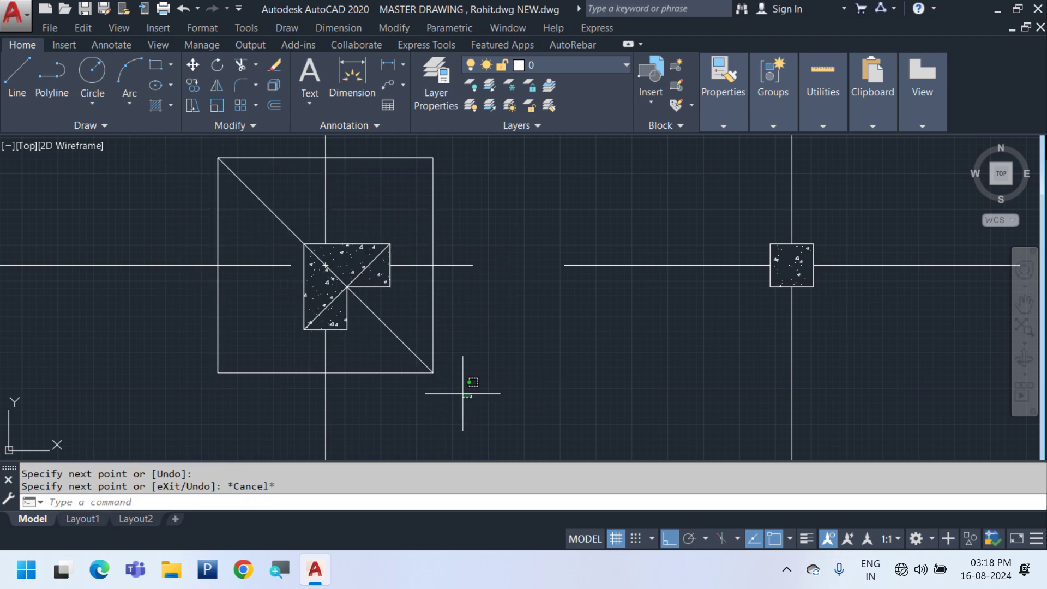
Move the footing square and its diagonal from the square's centre to the inner corner of the L-shaped column D1
{"action": "left_click", "coordinate": [469, 379]}
{"action": "left_click", "coordinate": [416, 341]}
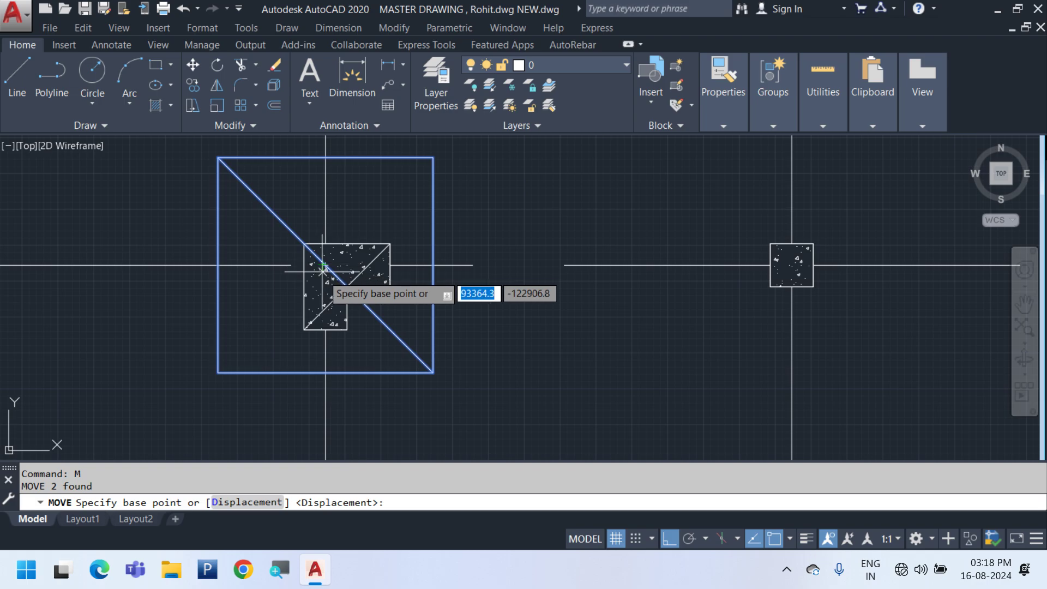
{"action": "scroll", "coordinate": [323, 265], "scroll_direction": "up", "scroll_amount": 4}
{"action": "left_click", "coordinate": [424, 328]}
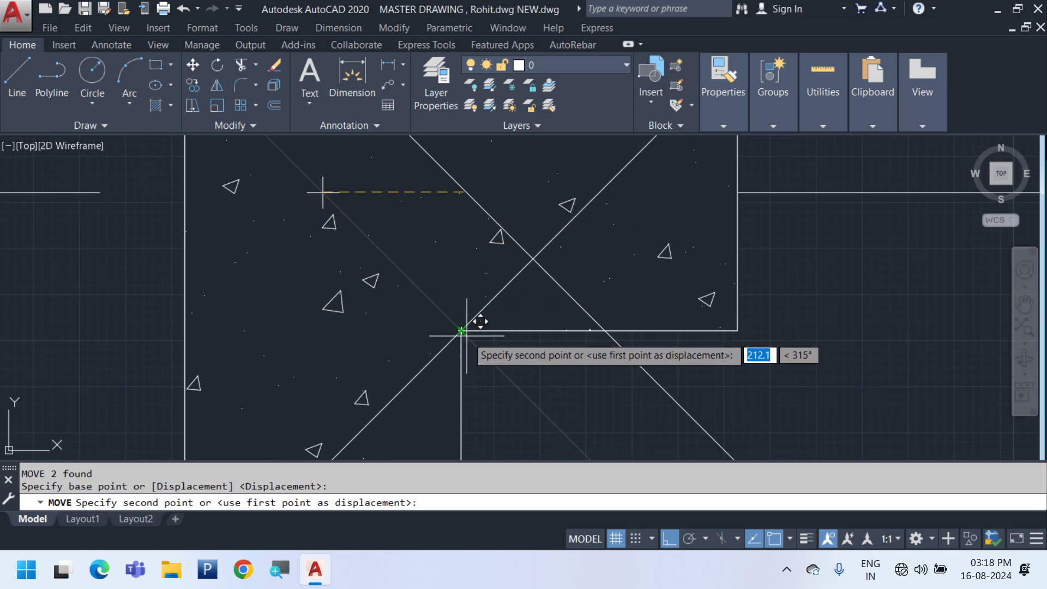
{"action": "left_click", "coordinate": [461, 321]}
Erase the diagonal line of the footing square around column D1
{"action": "scroll", "coordinate": [486, 244], "scroll_direction": "down", "scroll_amount": 5}
{"action": "left_click", "coordinate": [540, 297]}
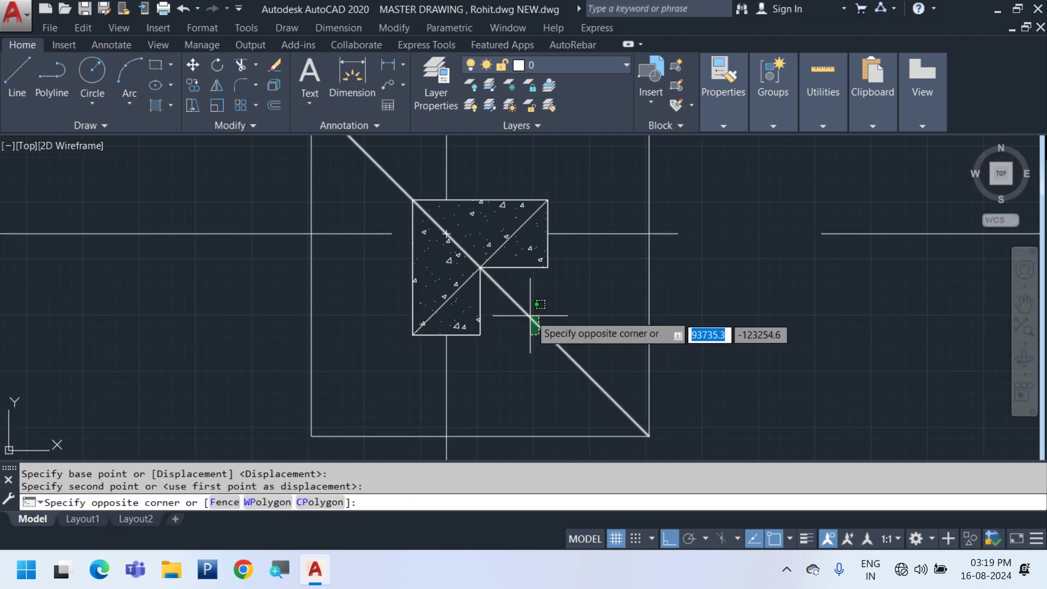
{"action": "left_click", "coordinate": [507, 368]}
{"action": "scroll", "coordinate": [507, 368], "scroll_direction": "down", "scroll_amount": 3}
{"action": "key", "text": "Delete"}
{"action": "scroll", "coordinate": [396, 341], "scroll_direction": "up", "scroll_amount": 3}
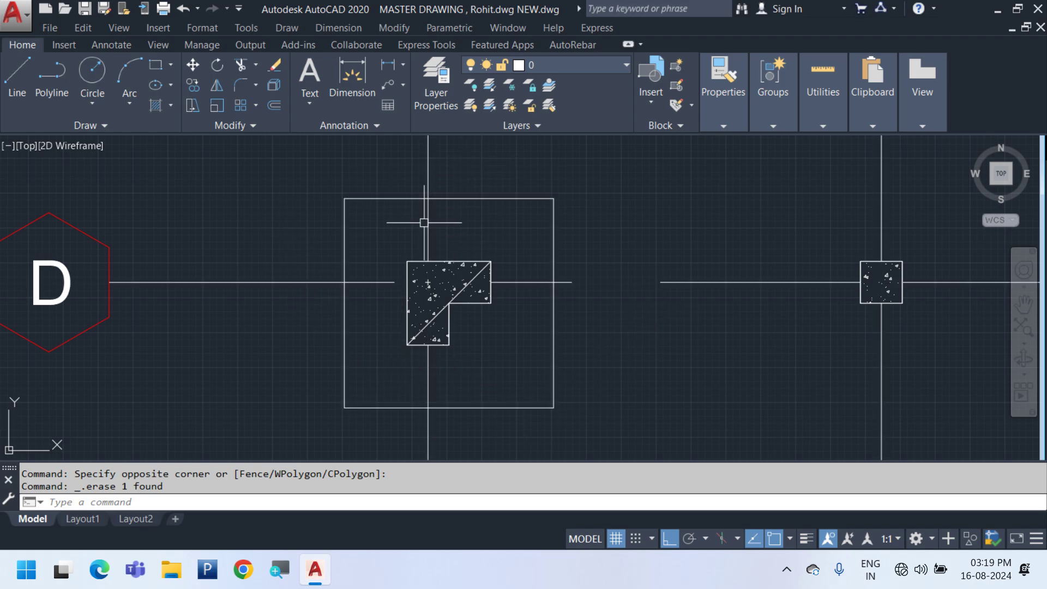
{"action": "middle_click_drag", "start_coordinate": [543, 400], "coordinate": [461, 387]}
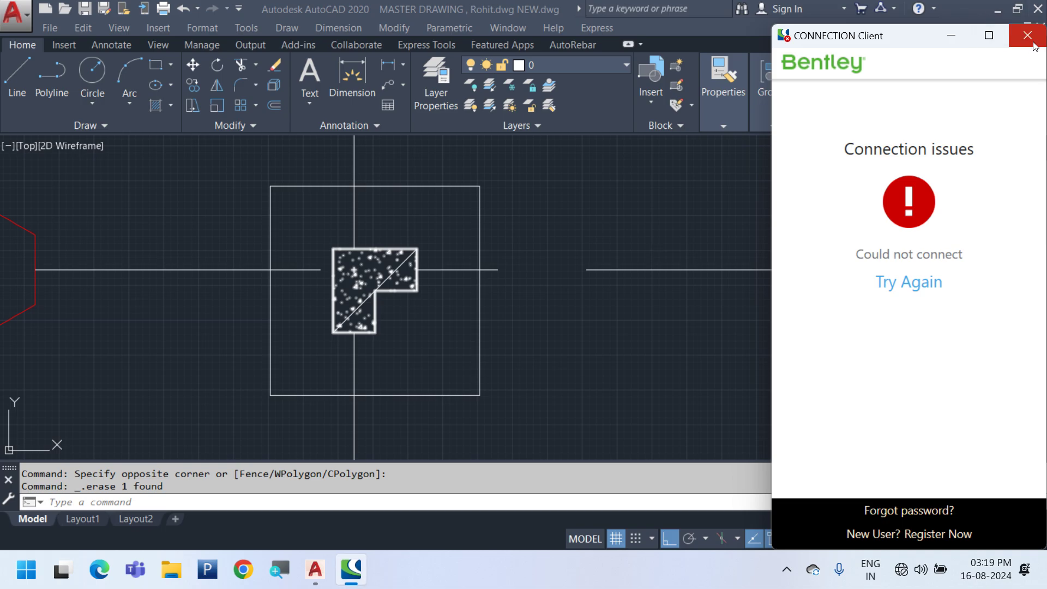
Close the CONNECTION Client window and erase the remaining diagonal line in column D1
{"action": "left_click", "coordinate": [1028, 36]}
{"action": "scroll", "coordinate": [386, 273], "scroll_direction": "down", "scroll_amount": 4}
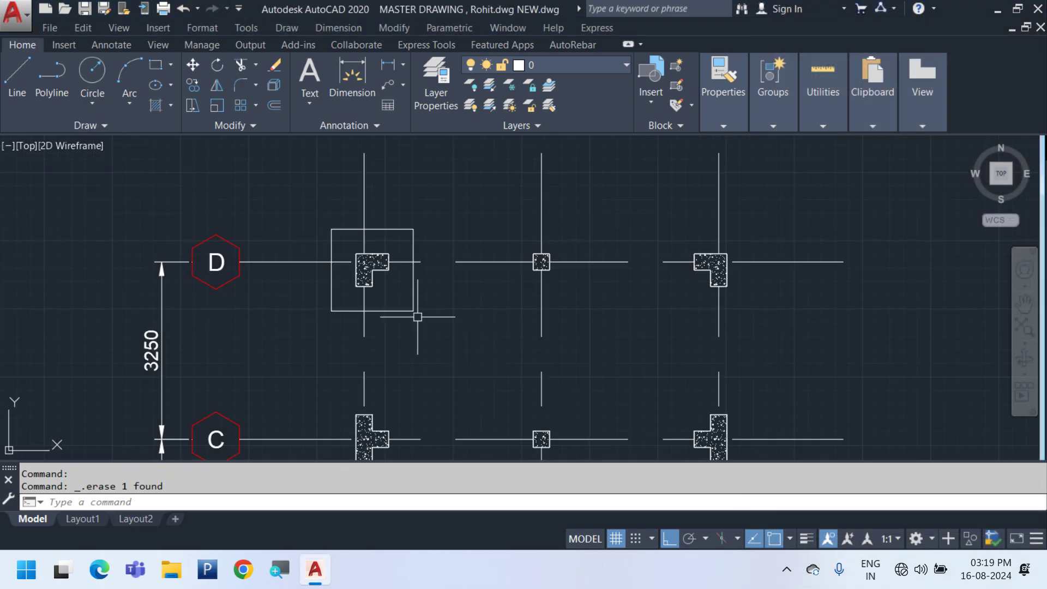
{"action": "middle_click_drag", "start_coordinate": [418, 317], "coordinate": [476, 316]}
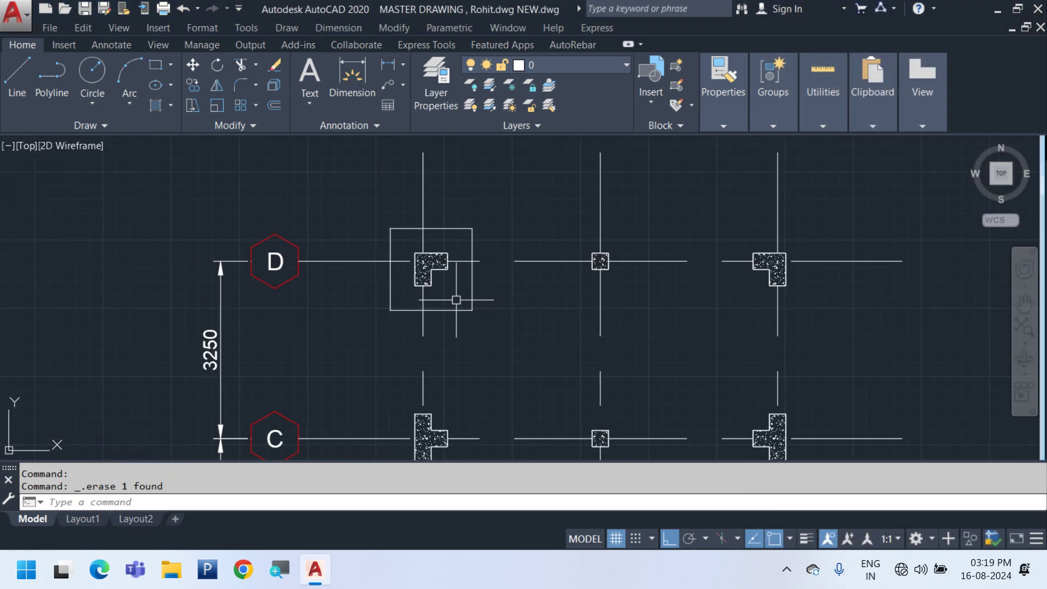
Hatch the footing square around column D1 with the AR-CONC pattern at scale 2
{"action": "type", "text": "H"}
{"action": "key", "text": "Return"}
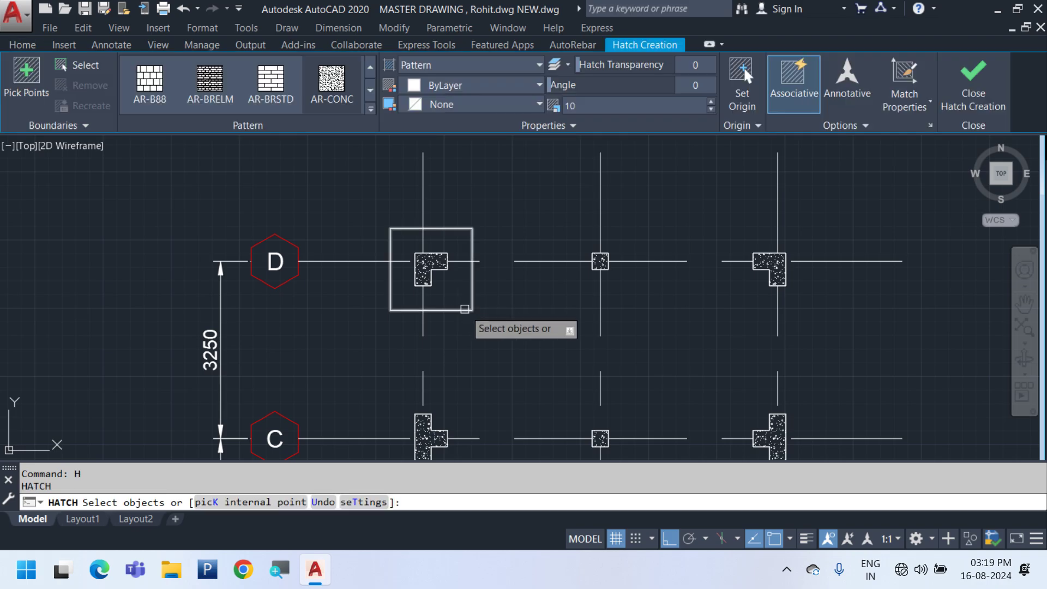
{"action": "left_click", "coordinate": [465, 309]}
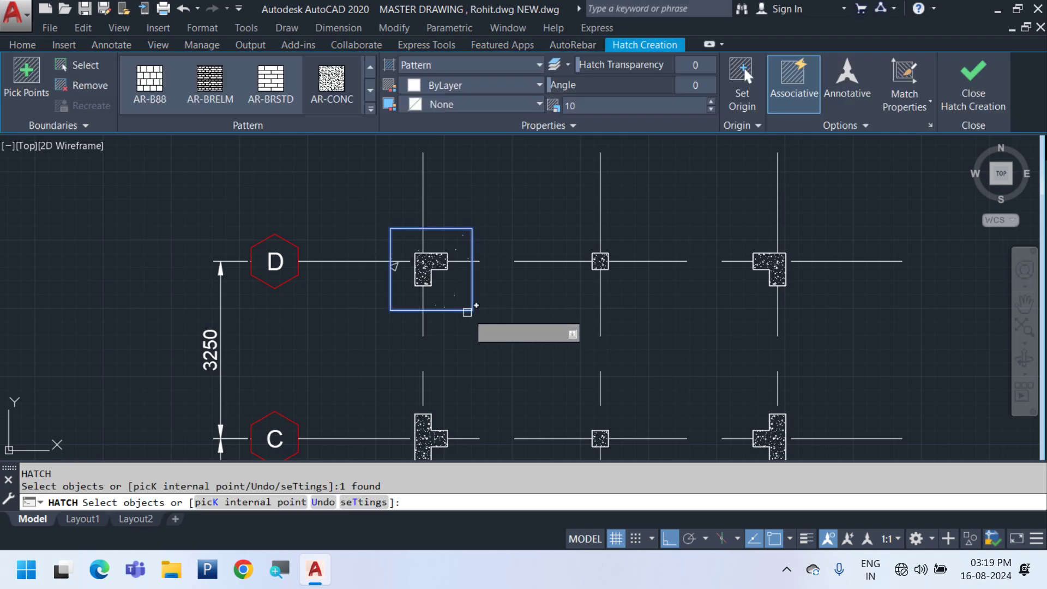
{"action": "left_click", "coordinate": [587, 106]}
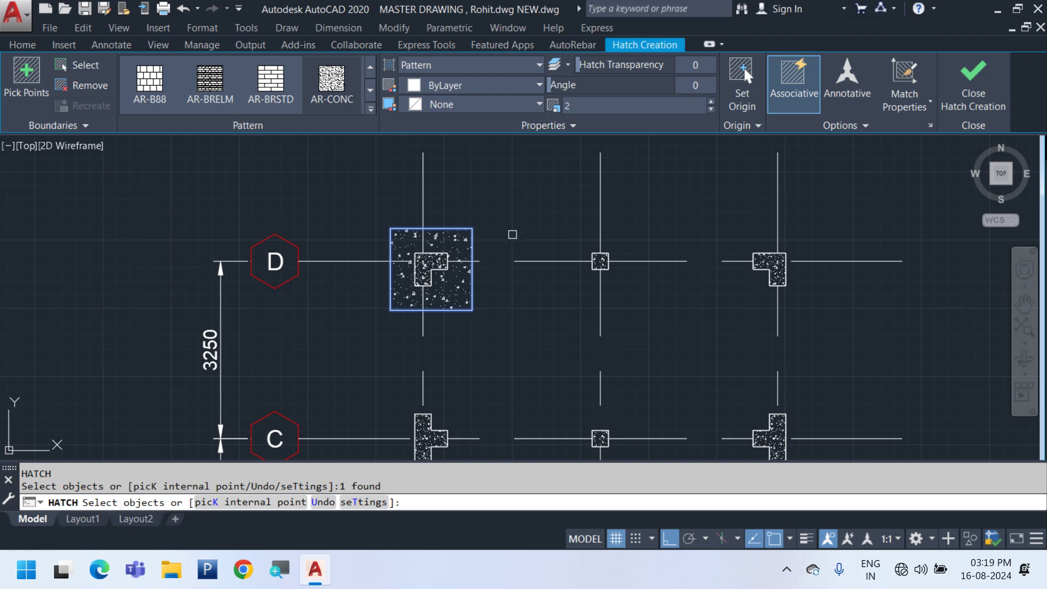
{"action": "middle_click_drag", "start_coordinate": [475, 327], "coordinate": [439, 355]}
{"action": "key", "text": "Return"}
Mirror the footing square and its hatch about the vertical grid line 2 onto column D3, keeping the source objects
{"action": "left_click", "coordinate": [457, 380]}
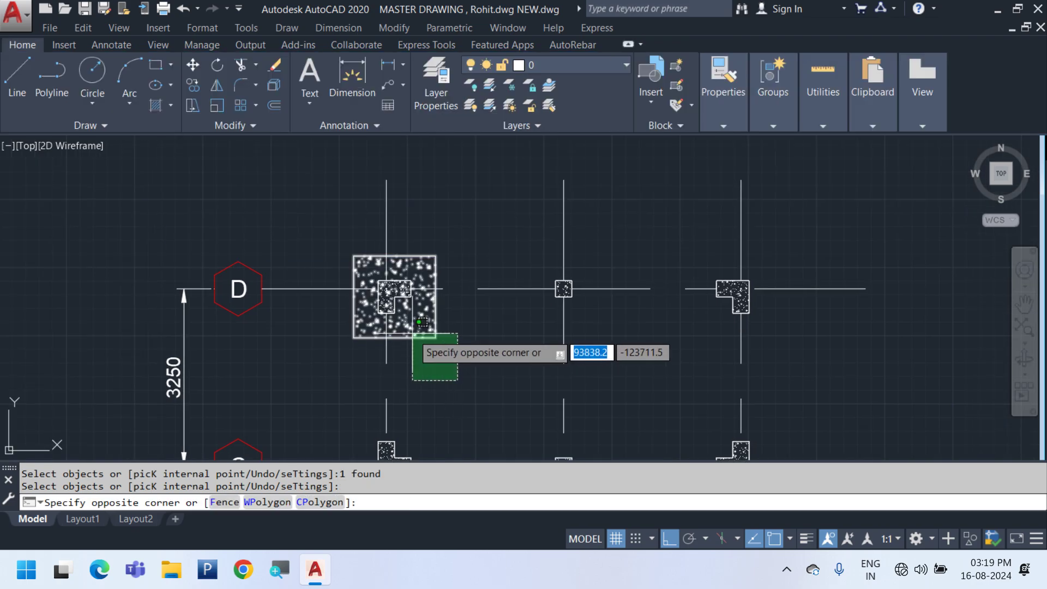
{"action": "left_click", "coordinate": [346, 334]}
{"action": "scroll", "coordinate": [507, 339], "scroll_direction": "up", "scroll_amount": 4}
{"action": "type", "text": "m"}
{"action": "scroll", "coordinate": [418, 340], "scroll_direction": "down", "scroll_amount": 2}
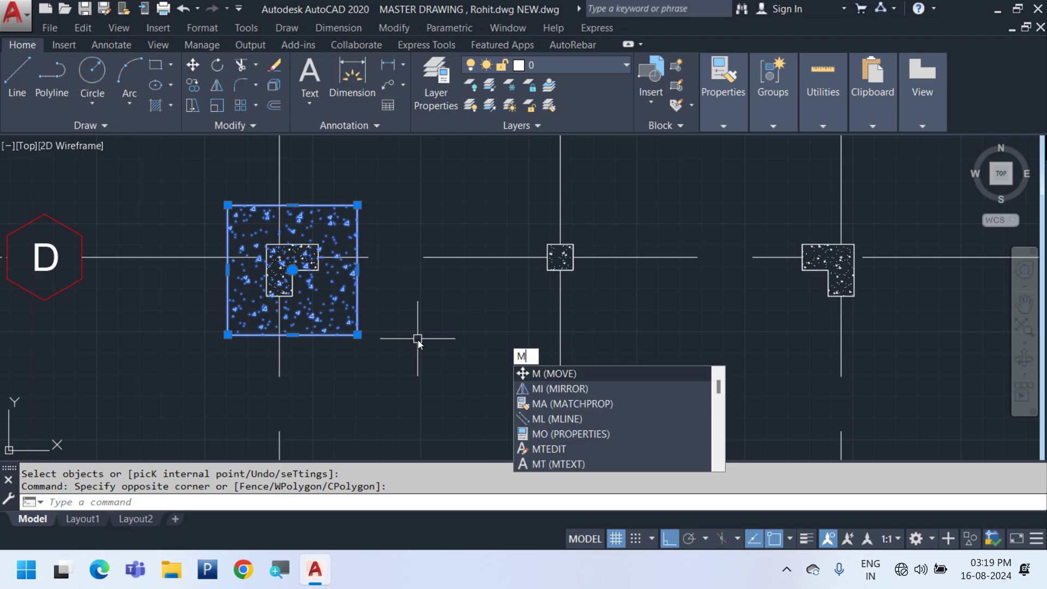
{"action": "type", "text": "i"}
{"action": "key", "text": "Return"}
{"action": "left_click", "coordinate": [560, 339]}
{"action": "left_click", "coordinate": [628, 185]}
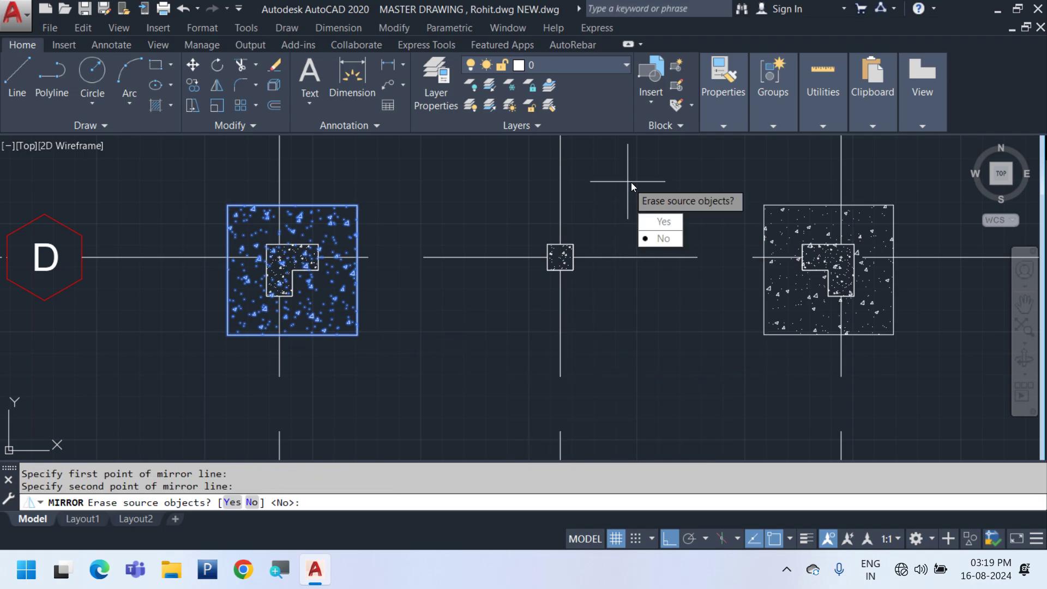
{"action": "key", "text": "Return"}
Copy the D1 footing with its hatch horizontally from its lower edge midpoint to grid line 2 at column D2
{"action": "middle_click_drag", "start_coordinate": [733, 301], "coordinate": [628, 304]}
{"action": "middle_click_drag", "start_coordinate": [173, 328], "coordinate": [348, 329]}
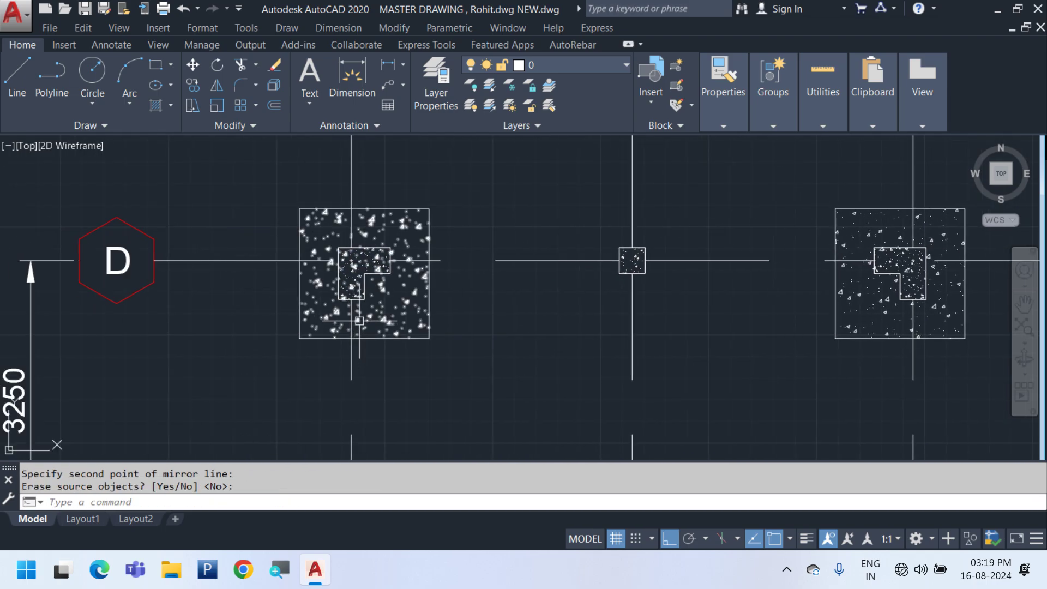
{"action": "left_click", "coordinate": [271, 182]}
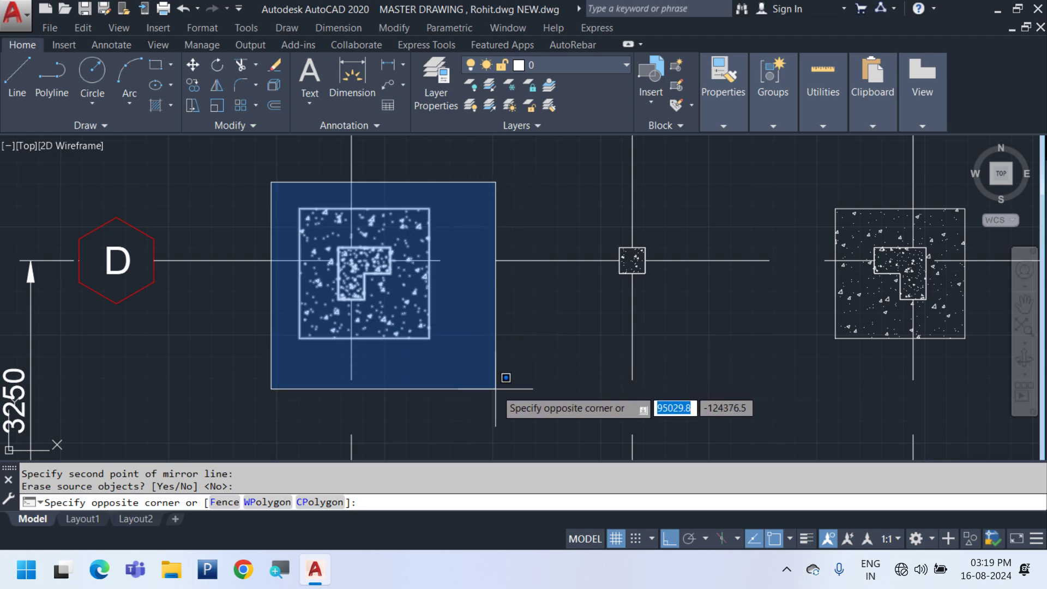
{"action": "key", "text": "Escape"}
{"action": "left_click", "coordinate": [354, 263]}
{"action": "right_click", "coordinate": [538, 222]}
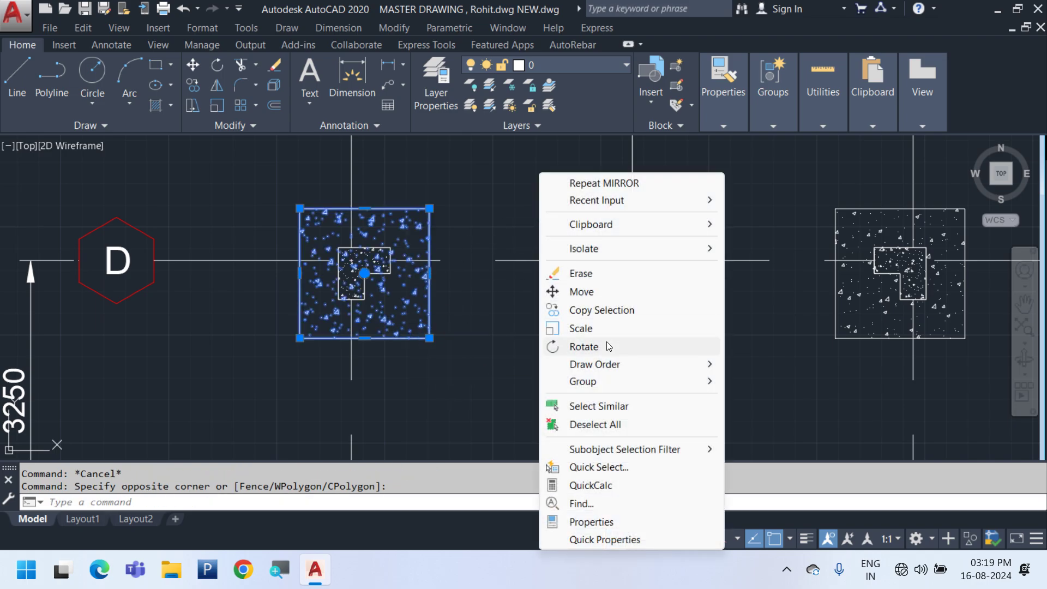
{"action": "left_click", "coordinate": [599, 309]}
{"action": "left_click", "coordinate": [364, 338]}
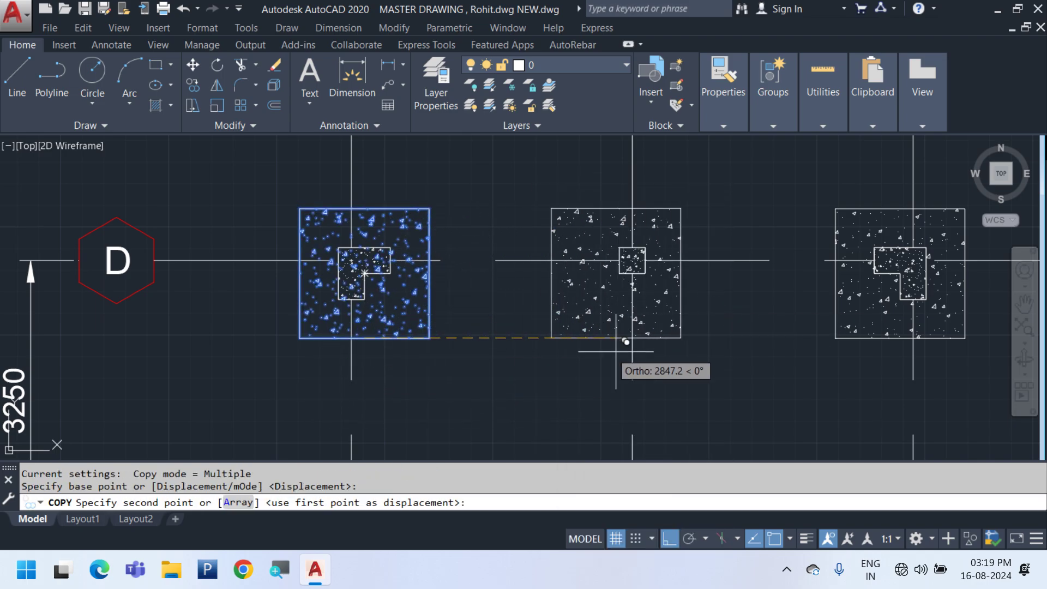
{"action": "left_click", "coordinate": [632, 339]}
{"action": "key", "text": "Escape"}
Move the copied footing and hatch vertically from its side midpoint to centre it on the square column D2
{"action": "left_click", "coordinate": [709, 352]}
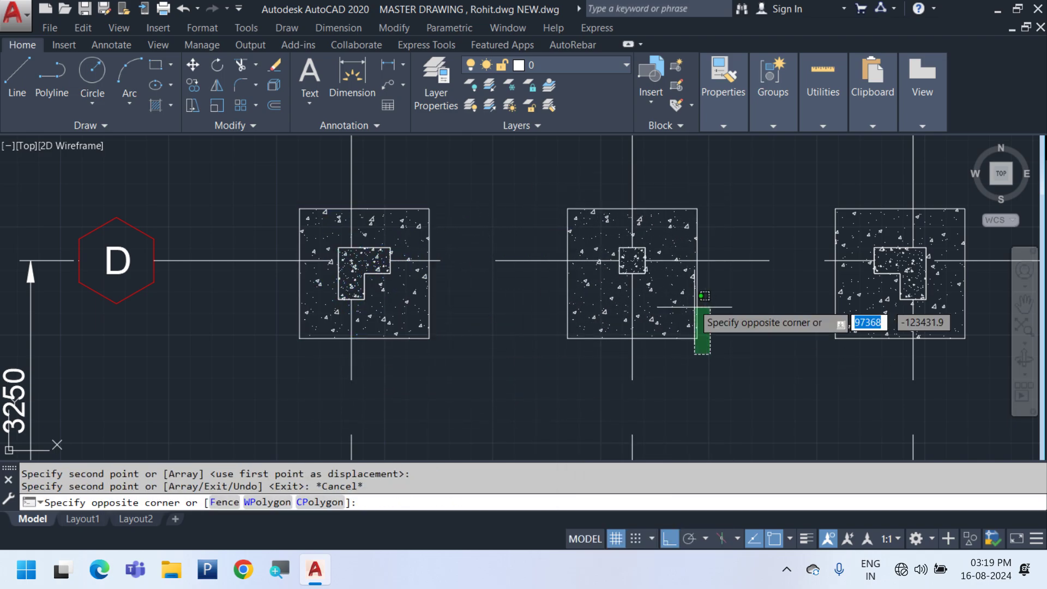
{"action": "left_click", "coordinate": [686, 307]}
{"action": "middle_click_drag", "start_coordinate": [680, 319], "coordinate": [670, 340]}
{"action": "type", "text": "m"}
{"action": "key", "text": "Return"}
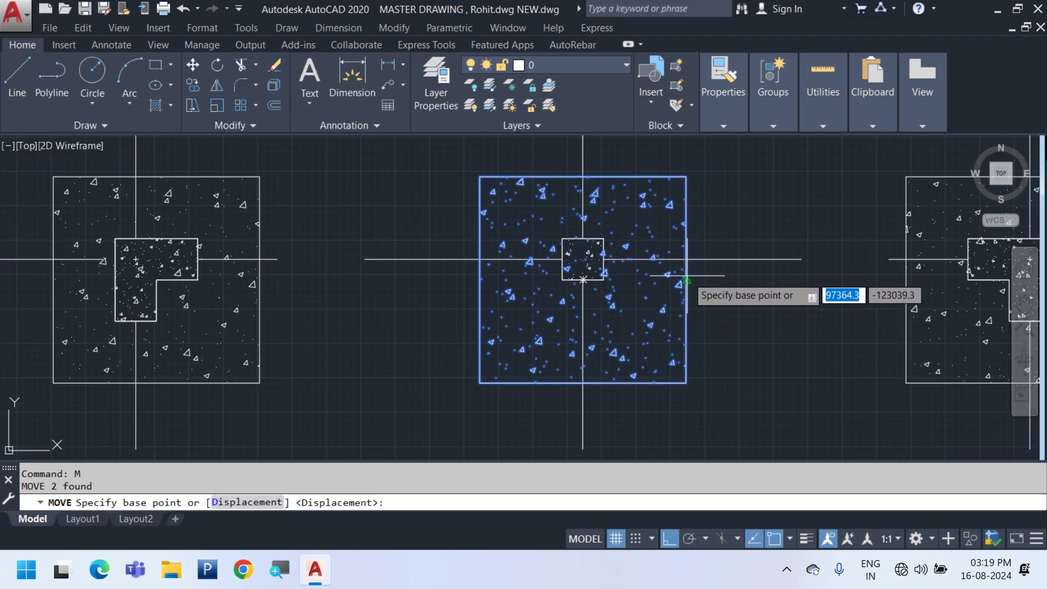
{"action": "scroll", "coordinate": [689, 313], "scroll_direction": "up", "scroll_amount": 2}
{"action": "left_click", "coordinate": [687, 293]}
{"action": "left_click", "coordinate": [685, 261]}
{"action": "scroll", "coordinate": [666, 293], "scroll_direction": "down", "scroll_amount": 2}
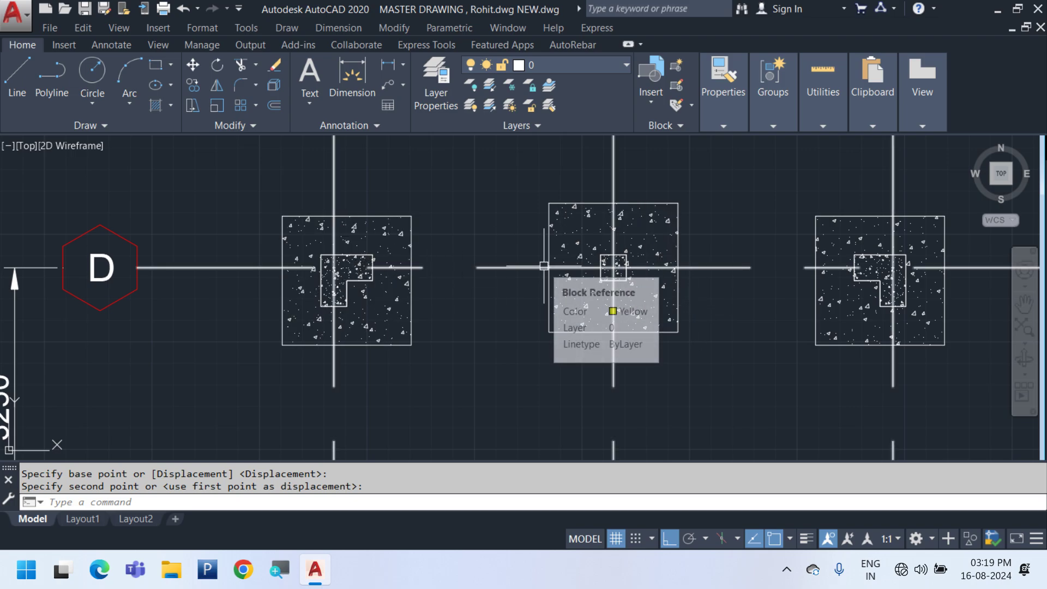
Mirror the three row D footings with their hatches about the horizontal line midway between rows B and C onto row A, keeping the originals
{"action": "scroll", "coordinate": [554, 286], "scroll_direction": "down", "scroll_amount": 2}
{"action": "middle_click_drag", "start_coordinate": [677, 367], "coordinate": [662, 331]}
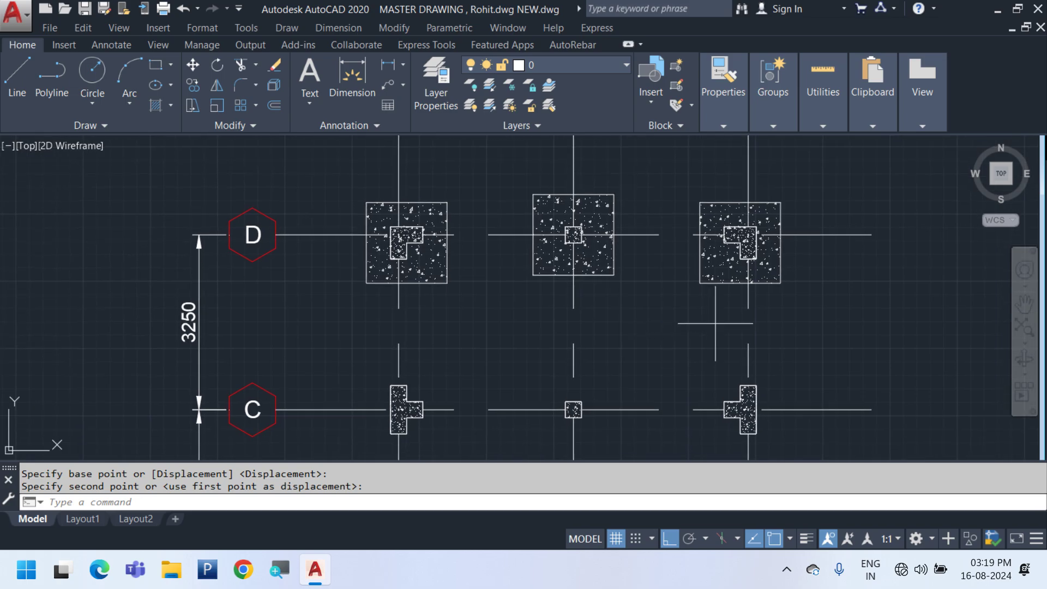
{"action": "left_click", "coordinate": [715, 322]}
{"action": "left_click", "coordinate": [707, 270]}
{"action": "left_click", "coordinate": [607, 299]}
{"action": "left_click", "coordinate": [591, 255]}
{"action": "left_click", "coordinate": [428, 318]}
{"action": "left_click", "coordinate": [421, 268]}
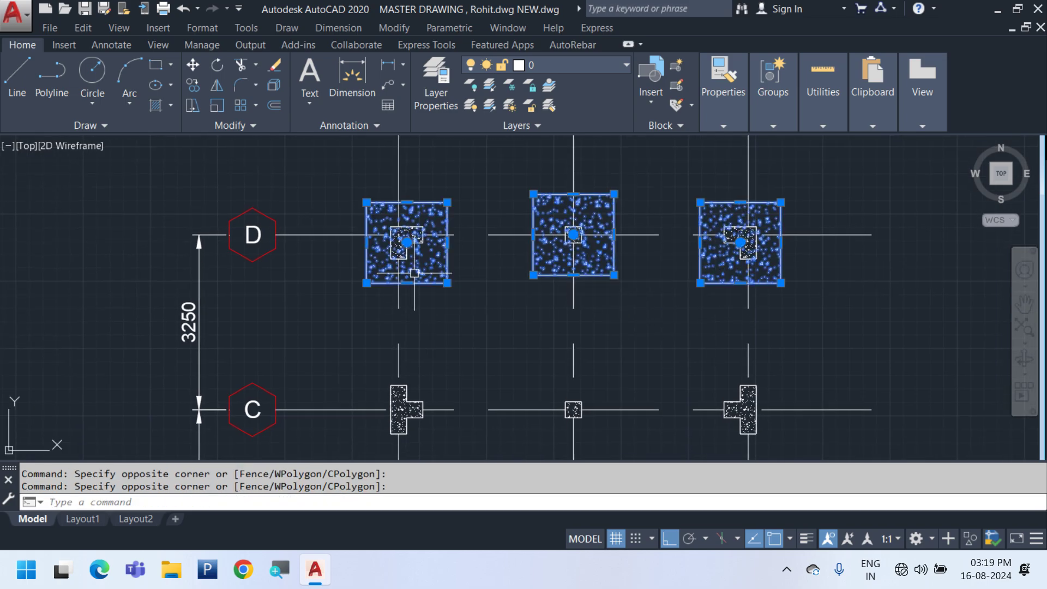
{"action": "scroll", "coordinate": [548, 253], "scroll_direction": "down", "scroll_amount": 4}
{"action": "key", "text": "Return"}
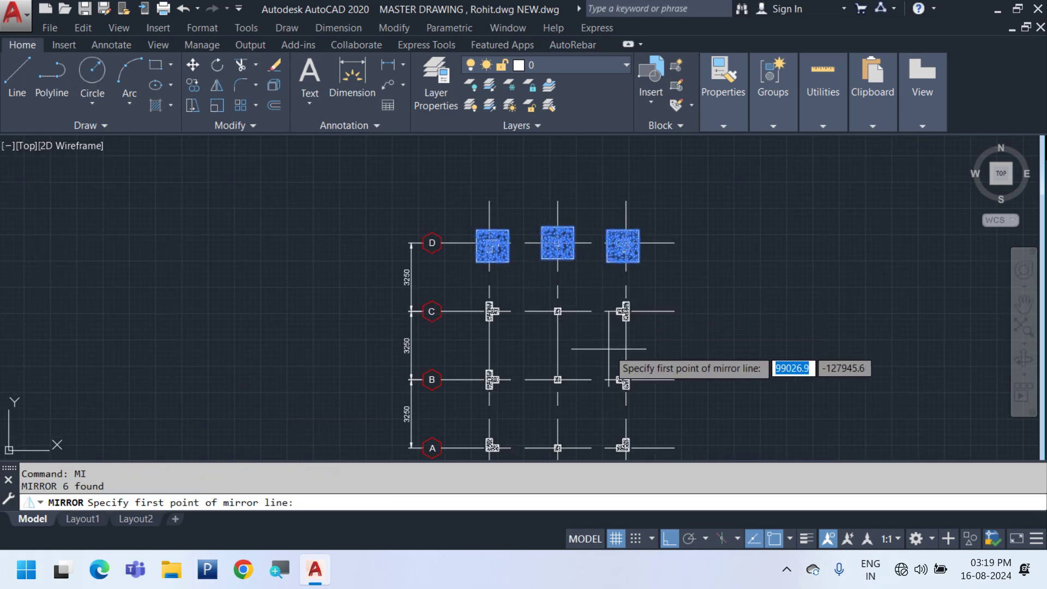
{"action": "left_click", "coordinate": [626, 346]}
{"action": "left_click", "coordinate": [717, 346]}
{"action": "key", "text": "Return"}
{"action": "scroll", "coordinate": [654, 409], "scroll_direction": "up", "scroll_amount": 5}
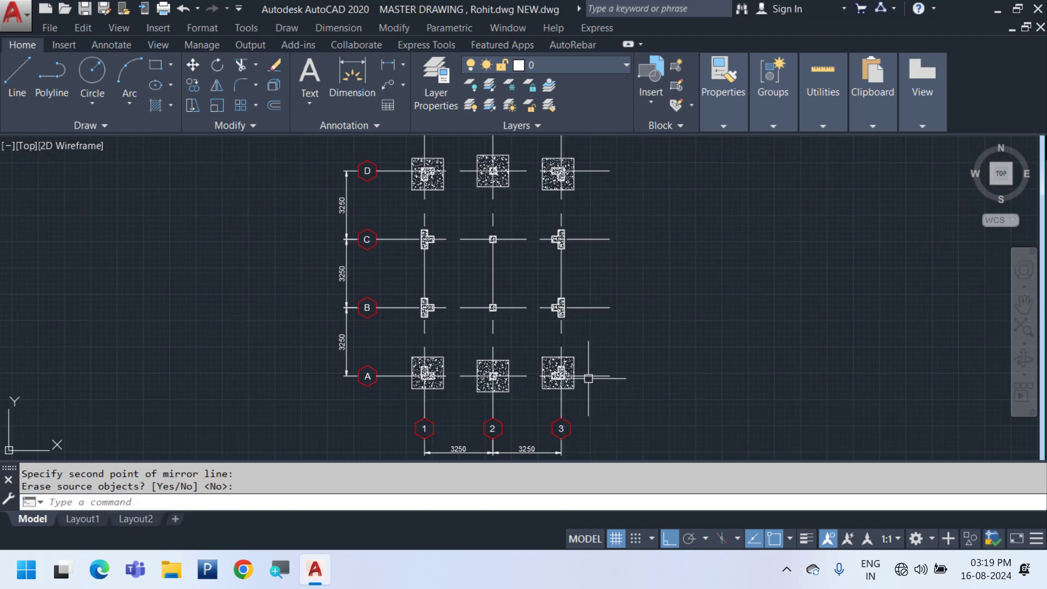
Copy the D3 footing square and its hatch vertically down onto the T-shaped column at C3
{"action": "scroll", "coordinate": [667, 417], "scroll_direction": "down", "scroll_amount": 4}
{"action": "middle_click_drag", "start_coordinate": [634, 206], "coordinate": [614, 365]}
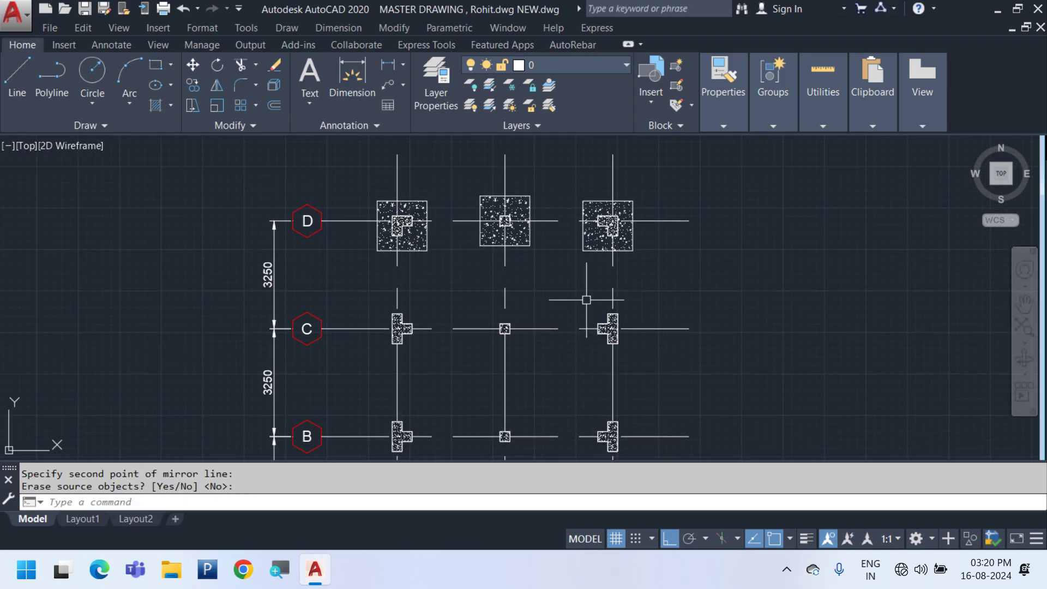
{"action": "scroll", "coordinate": [629, 224], "scroll_direction": "up", "scroll_amount": 4}
{"action": "left_click", "coordinate": [680, 315]}
{"action": "left_click", "coordinate": [606, 251]}
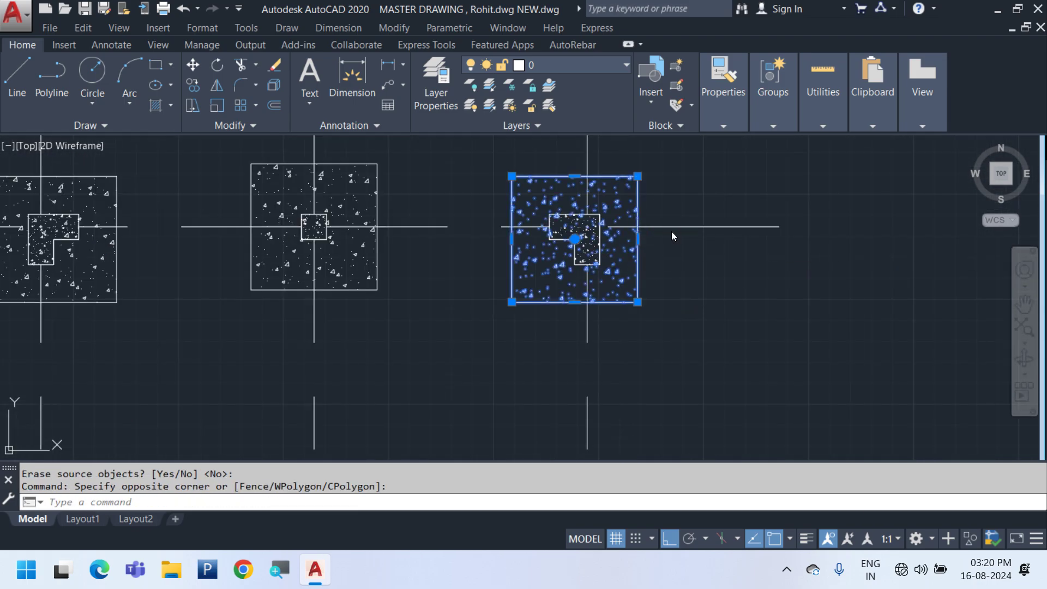
{"action": "right_click", "coordinate": [674, 236]}
{"action": "left_click", "coordinate": [730, 309]}
{"action": "scroll", "coordinate": [587, 250], "scroll_direction": "up", "scroll_amount": 4}
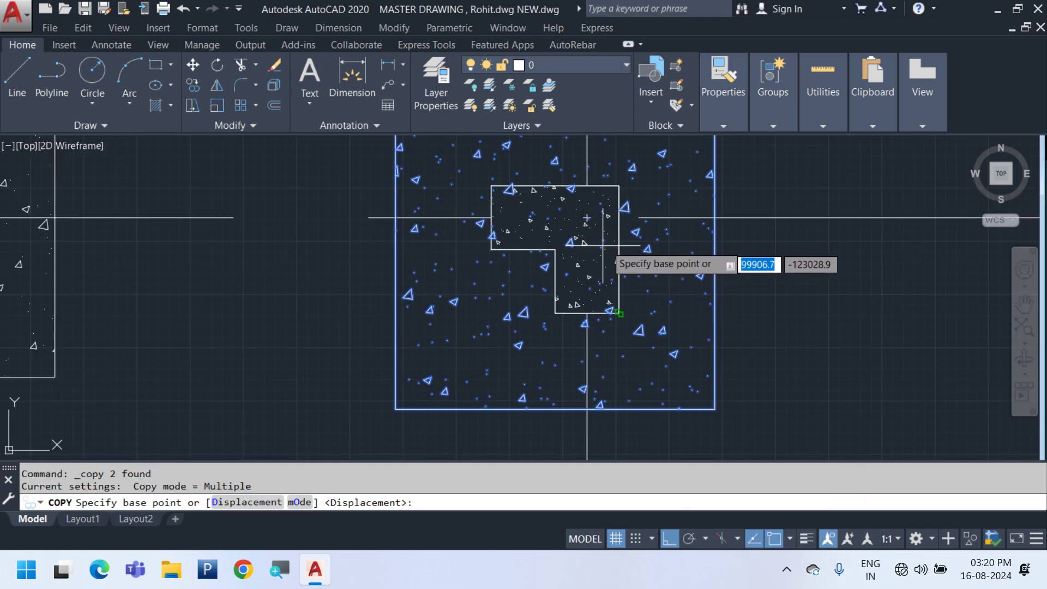
{"action": "left_click", "coordinate": [618, 249]}
{"action": "scroll", "coordinate": [631, 206], "scroll_direction": "down", "scroll_amount": 5}
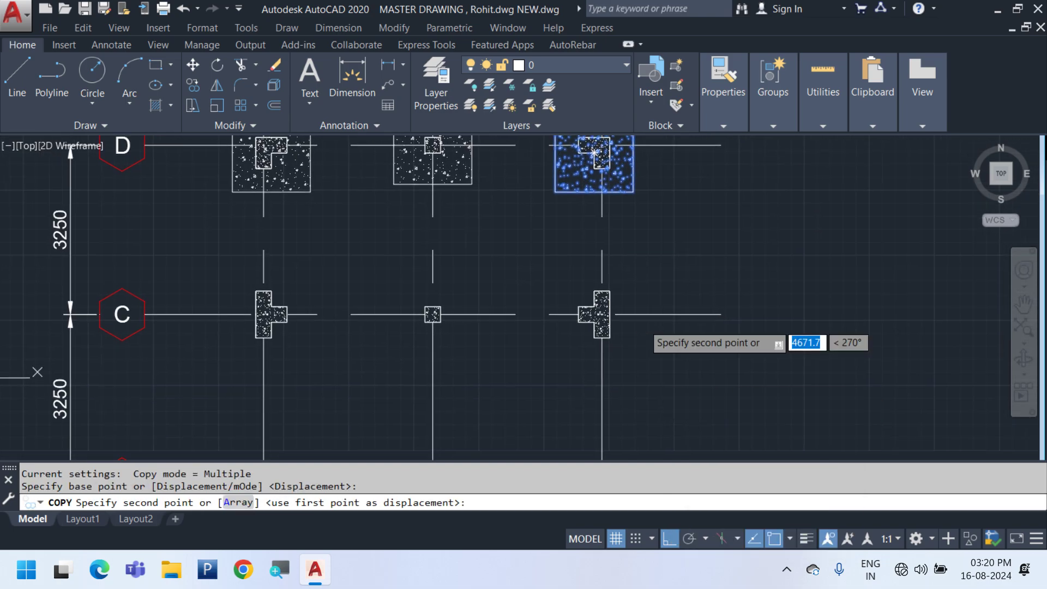
{"action": "scroll", "coordinate": [612, 311], "scroll_direction": "up", "scroll_amount": 4}
{"action": "left_click", "coordinate": [600, 301]}
{"action": "key", "text": "Escape"}
{"action": "scroll", "coordinate": [692, 286], "scroll_direction": "down", "scroll_amount": 5}
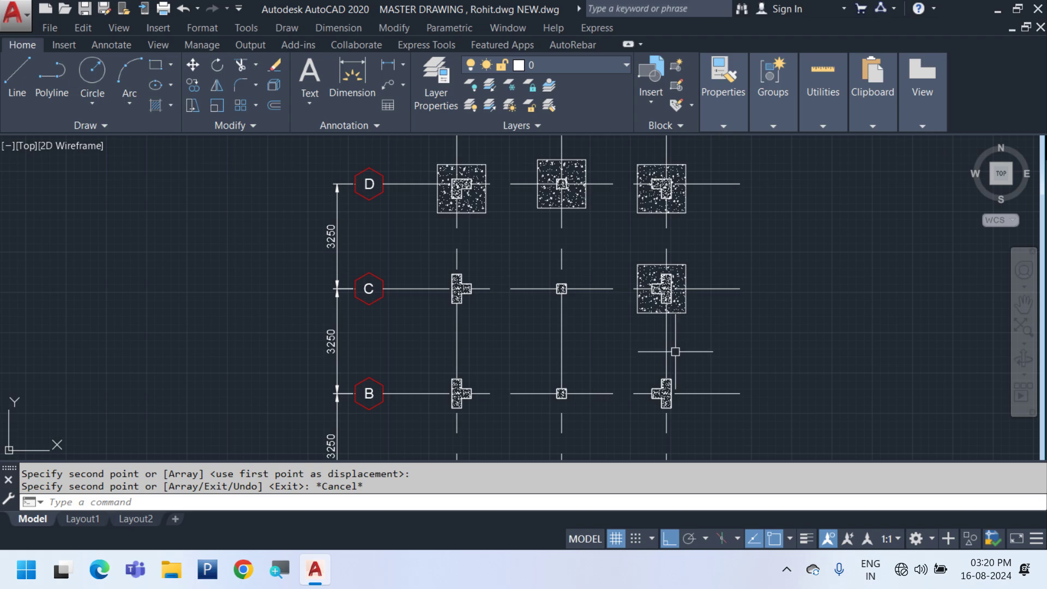
Copy the C3 footing with its hatch vertically from grid line C to grid line B onto column B3
{"action": "left_click", "coordinate": [688, 350]}
{"action": "left_click", "coordinate": [681, 316]}
{"action": "scroll", "coordinate": [693, 324], "scroll_direction": "up", "scroll_amount": 4}
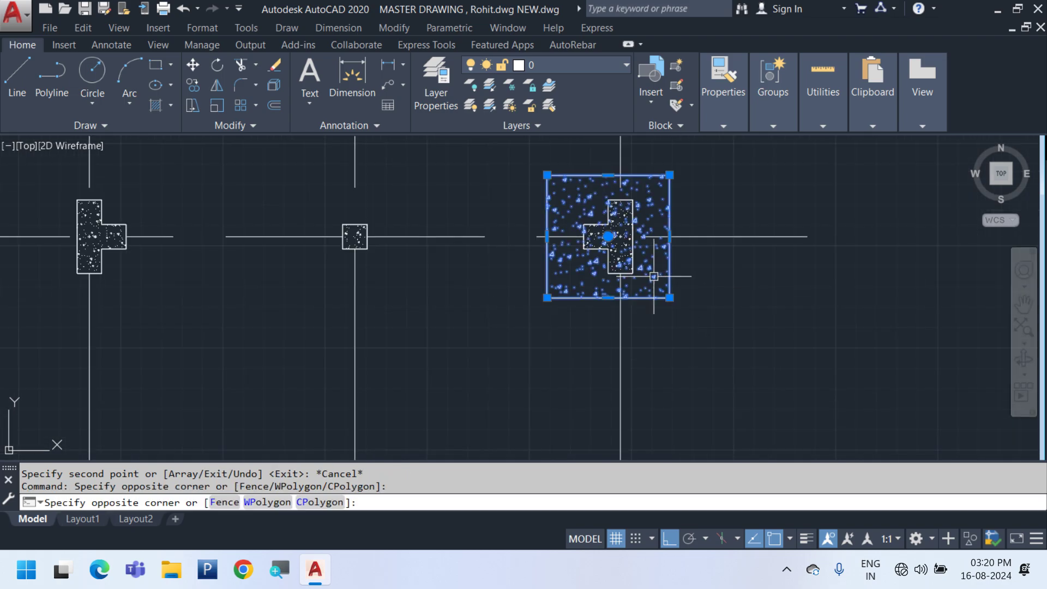
{"action": "scroll", "coordinate": [691, 240], "scroll_direction": "down", "scroll_amount": 5}
{"action": "key", "text": "space"}
{"action": "left_click", "coordinate": [706, 238]}
{"action": "left_click", "coordinate": [705, 342]}
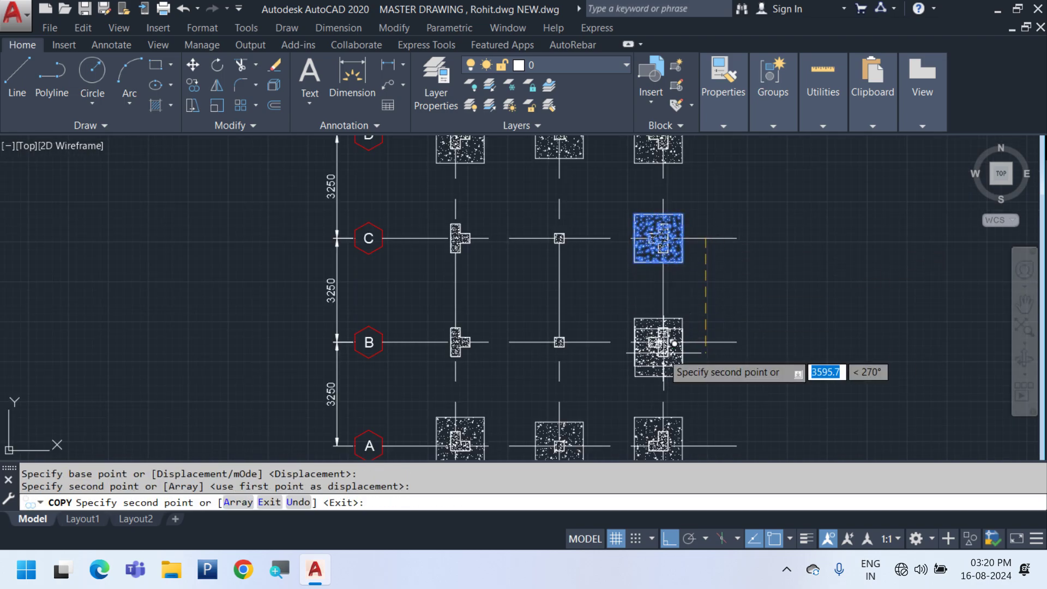
{"action": "key", "text": "Escape"}
{"action": "middle_click_drag", "start_coordinate": [674, 344], "coordinate": [674, 368]}
{"action": "scroll", "coordinate": [643, 350], "scroll_direction": "up", "scroll_amount": 2}
{"action": "left_click", "coordinate": [649, 347]}
{"action": "left_click", "coordinate": [637, 278]}
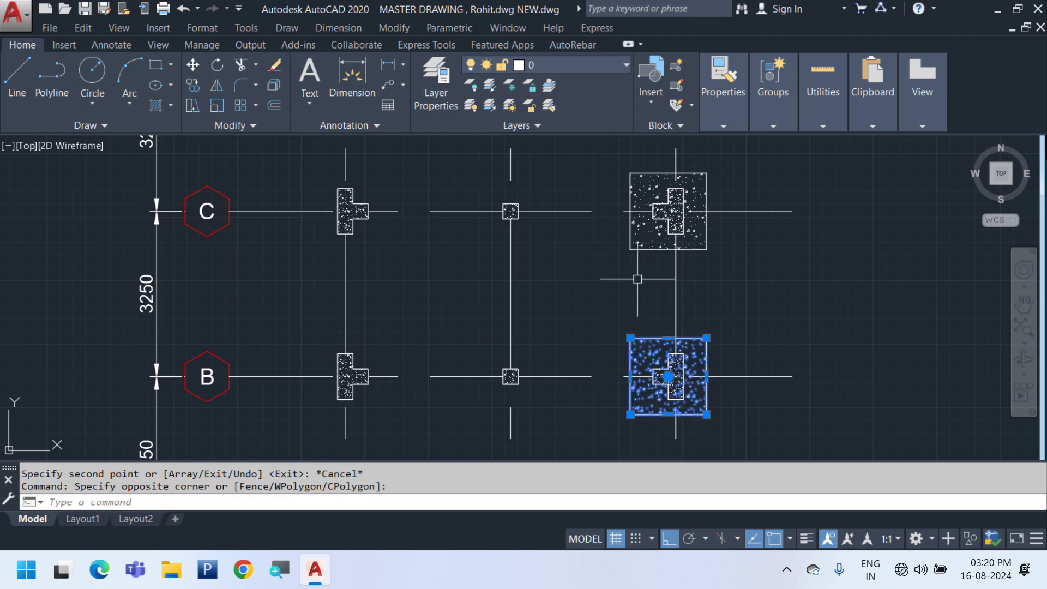
{"action": "left_click", "coordinate": [644, 260]}
{"action": "left_click", "coordinate": [605, 229]}
{"action": "key", "text": "space"}
{"action": "left_click", "coordinate": [508, 326]}
{"action": "key", "text": "Escape"}
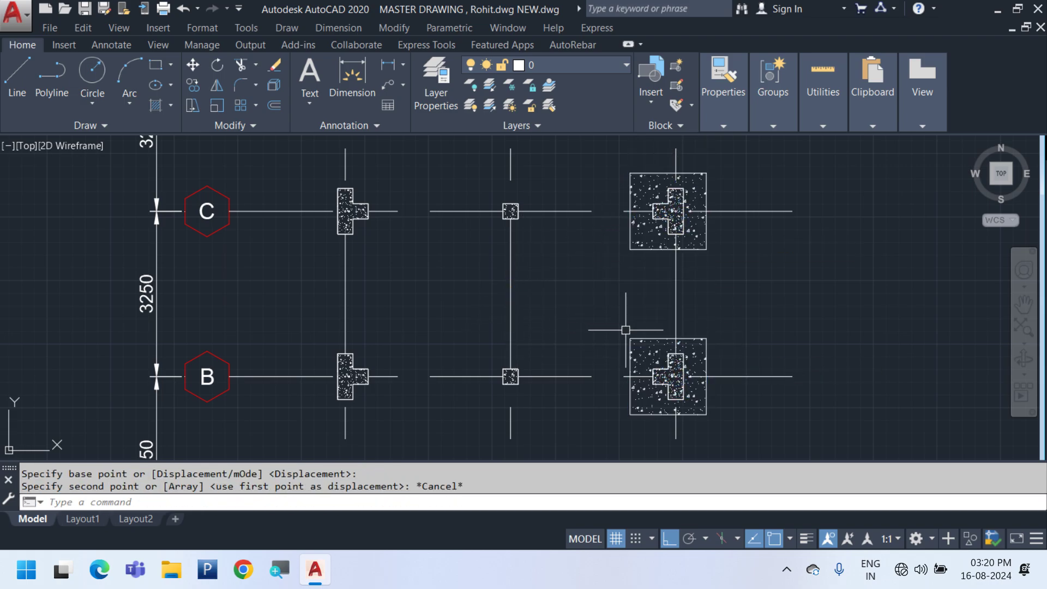
Mirror the B3 and C3 footings with their hatches about grid line 2 onto columns B1 and C1, keeping the originals
{"action": "left_click", "coordinate": [665, 328]}
{"action": "left_click", "coordinate": [618, 368]}
{"action": "left_click", "coordinate": [654, 292]}
{"action": "left_click", "coordinate": [612, 235]}
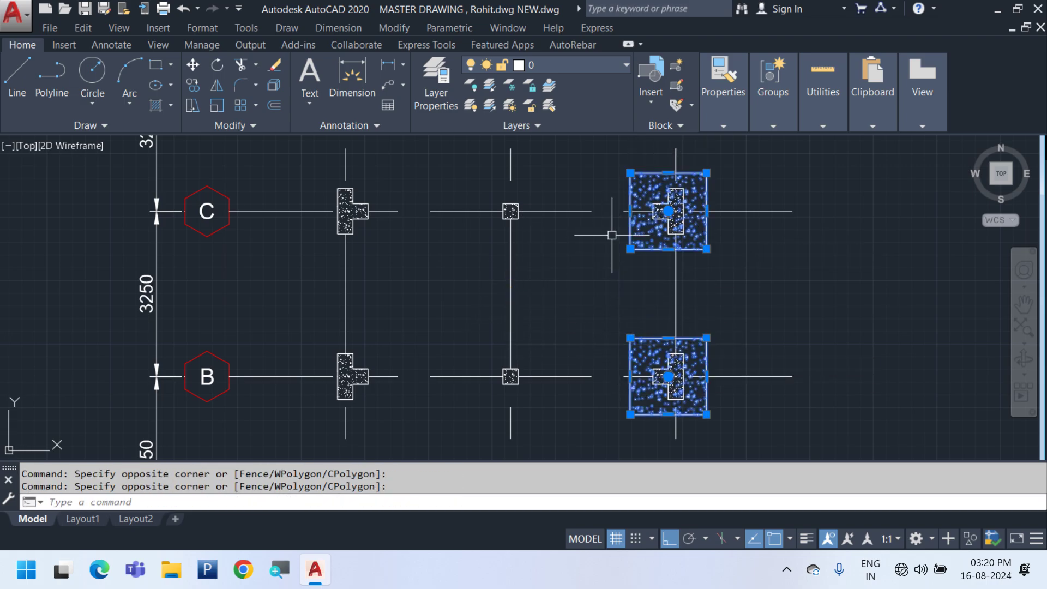
{"action": "type", "text": "mi"}
{"action": "key", "text": "space"}
{"action": "left_click", "coordinate": [510, 377]}
{"action": "left_click", "coordinate": [542, 236]}
{"action": "key", "text": "Return"}
{"action": "scroll", "coordinate": [542, 237], "scroll_direction": "down", "scroll_amount": 2}
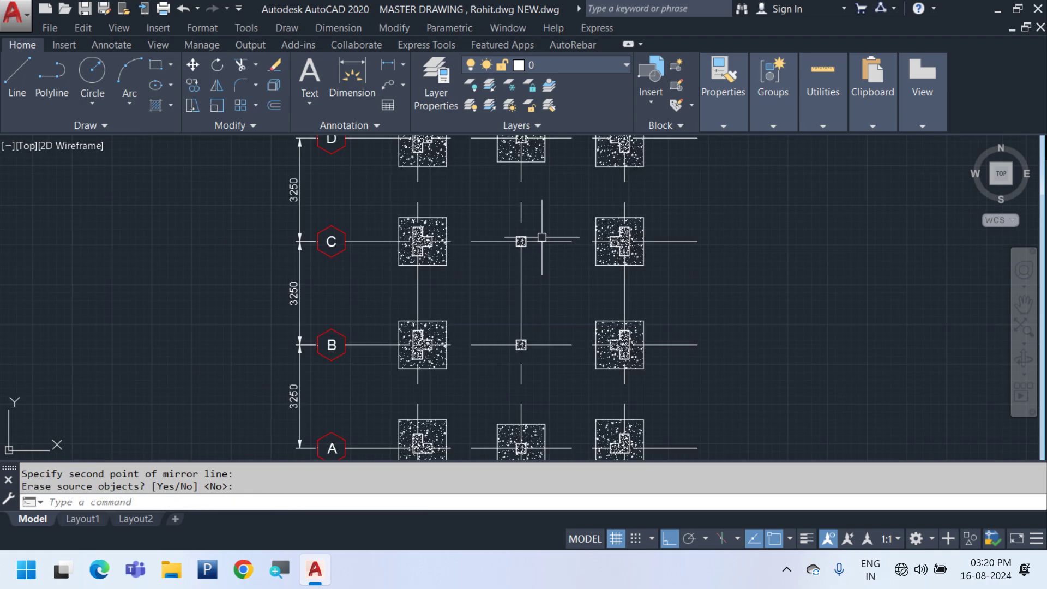
Copy the D2 footing with its hatch vertically from grid line D to grid lines C and B at columns C2 and B2
{"action": "middle_click_drag", "start_coordinate": [534, 151], "coordinate": [518, 229]}
{"action": "scroll", "coordinate": [521, 229], "scroll_direction": "up", "scroll_amount": 4}
{"action": "left_click", "coordinate": [559, 297]}
{"action": "left_click", "coordinate": [525, 233]}
{"action": "right_click", "coordinate": [557, 219]}
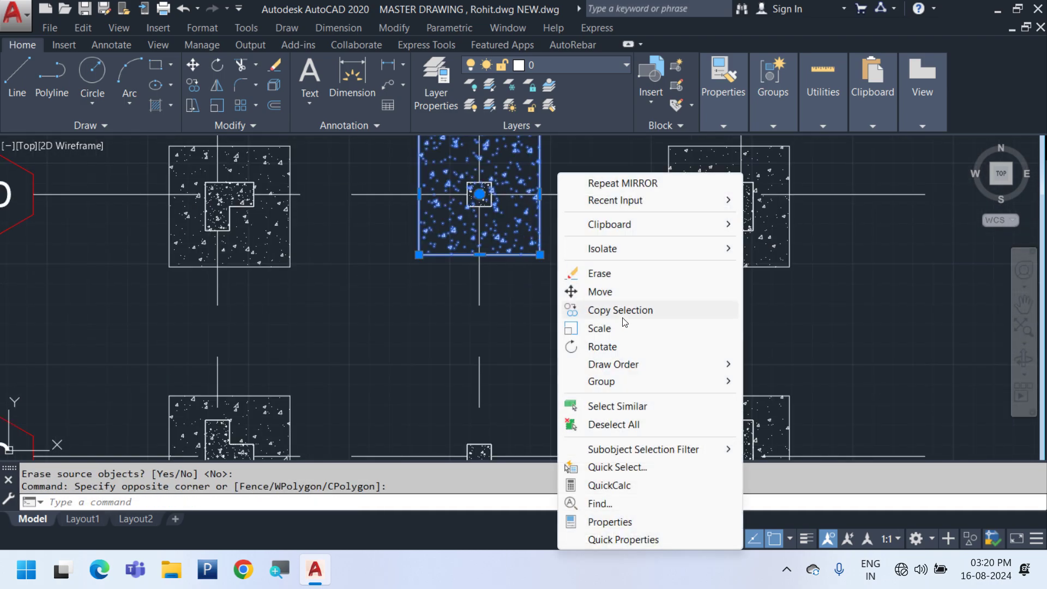
{"action": "left_click", "coordinate": [621, 310]}
{"action": "left_click", "coordinate": [565, 194]}
{"action": "scroll", "coordinate": [562, 217], "scroll_direction": "down", "scroll_amount": 2}
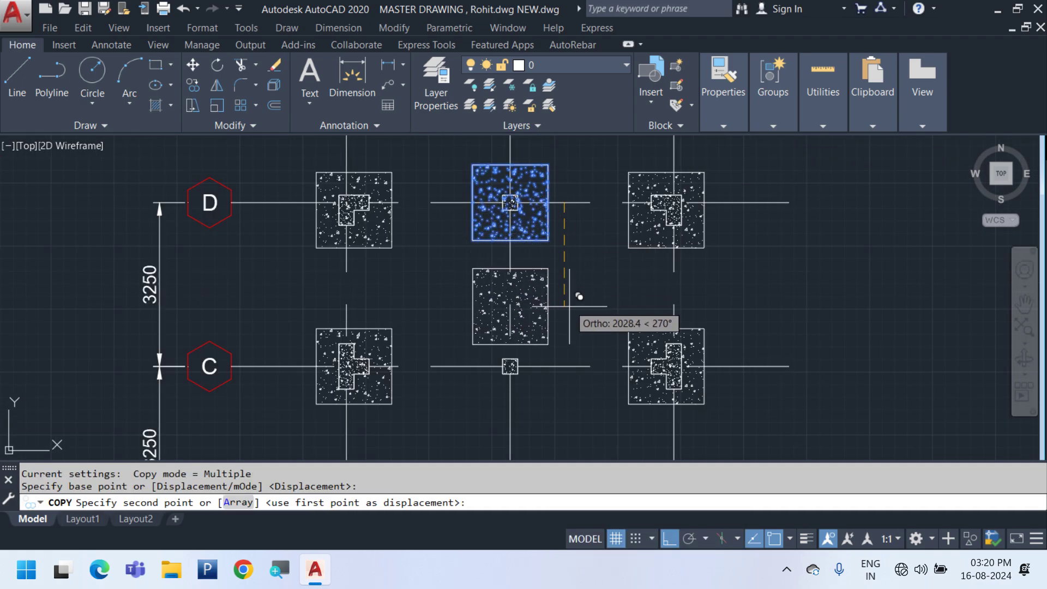
{"action": "left_click", "coordinate": [562, 367]}
{"action": "scroll", "coordinate": [585, 186], "scroll_direction": "down", "scroll_amount": 4}
{"action": "scroll", "coordinate": [574, 303], "scroll_direction": "up", "scroll_amount": 2}
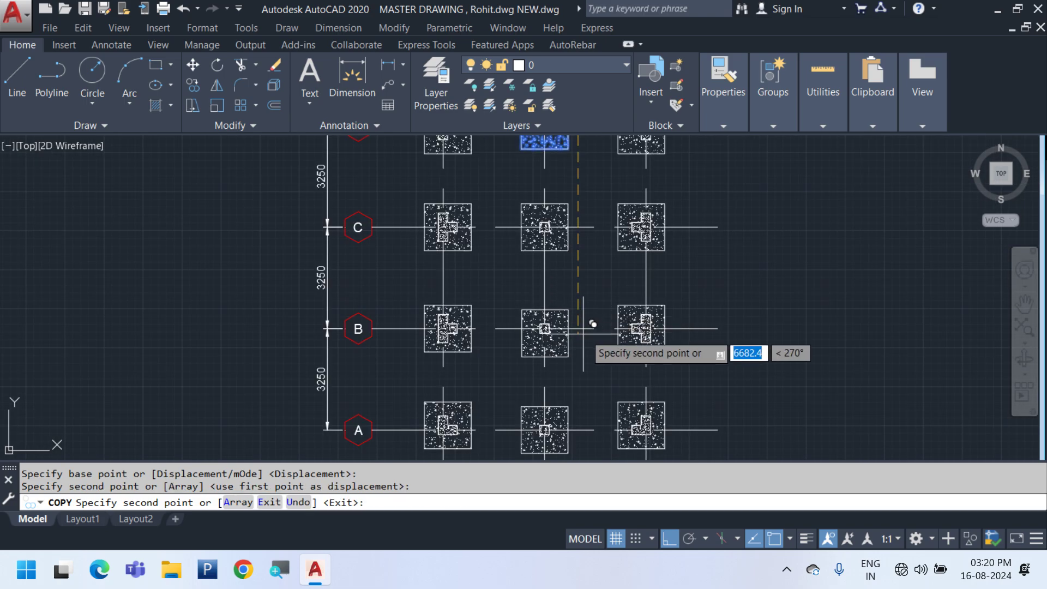
{"action": "left_click", "coordinate": [570, 327]}
{"action": "key", "text": "Escape"}
Review the completed footing plan and compare it with the column, plinth and floor layouts in the drawing
{"action": "scroll", "coordinate": [546, 349], "scroll_direction": "down", "scroll_amount": 3}
{"action": "middle_click_drag", "start_coordinate": [611, 378], "coordinate": [450, 386]}
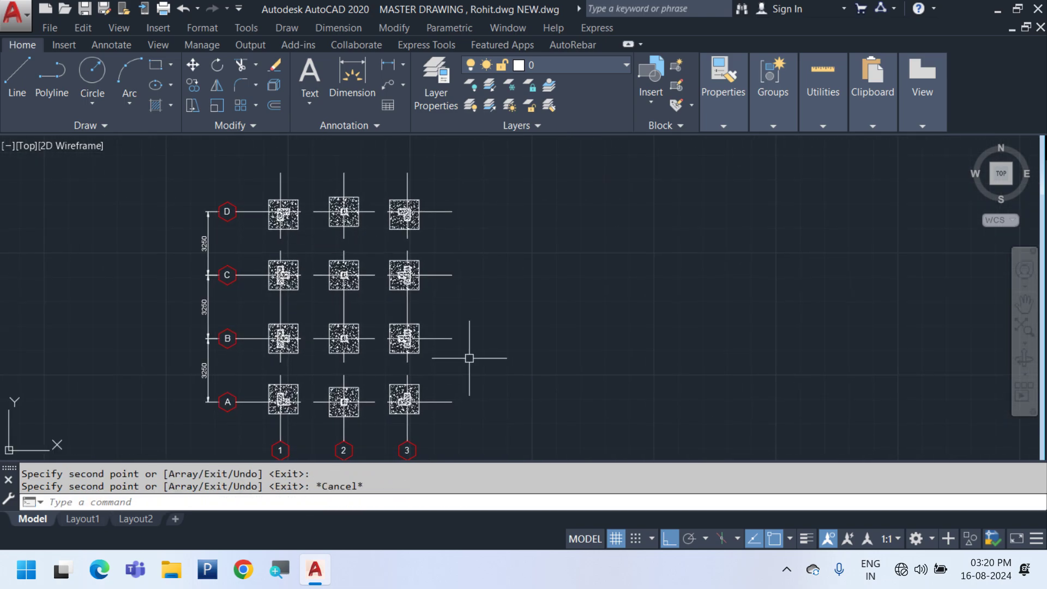
{"action": "scroll", "coordinate": [303, 234], "scroll_direction": "up", "scroll_amount": 1}
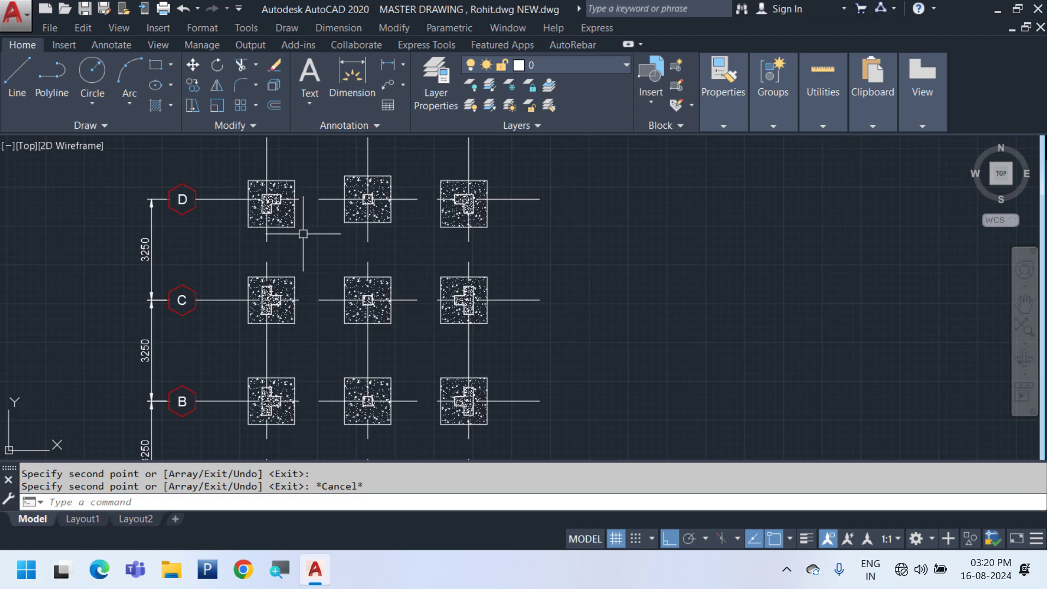
{"action": "scroll", "coordinate": [314, 277], "scroll_direction": "down", "scroll_amount": 2}
{"action": "middle_click_drag", "start_coordinate": [365, 158], "coordinate": [459, 334]}
{"action": "scroll", "coordinate": [459, 333], "scroll_direction": "down", "scroll_amount": 3}
{"action": "scroll", "coordinate": [459, 246], "scroll_direction": "up", "scroll_amount": 4}
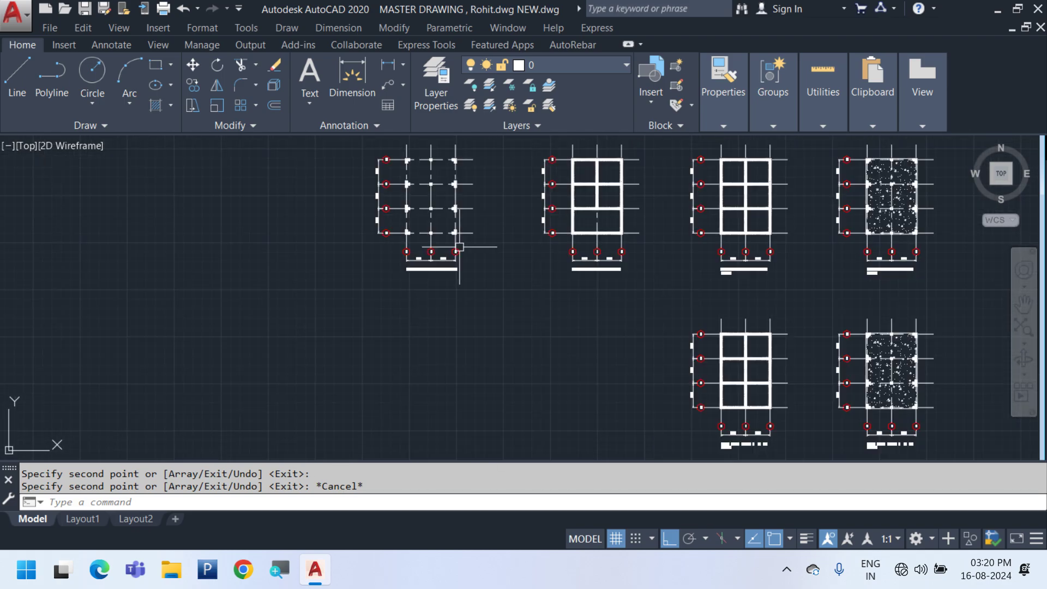
{"action": "middle_click_drag", "start_coordinate": [453, 240], "coordinate": [440, 287]}
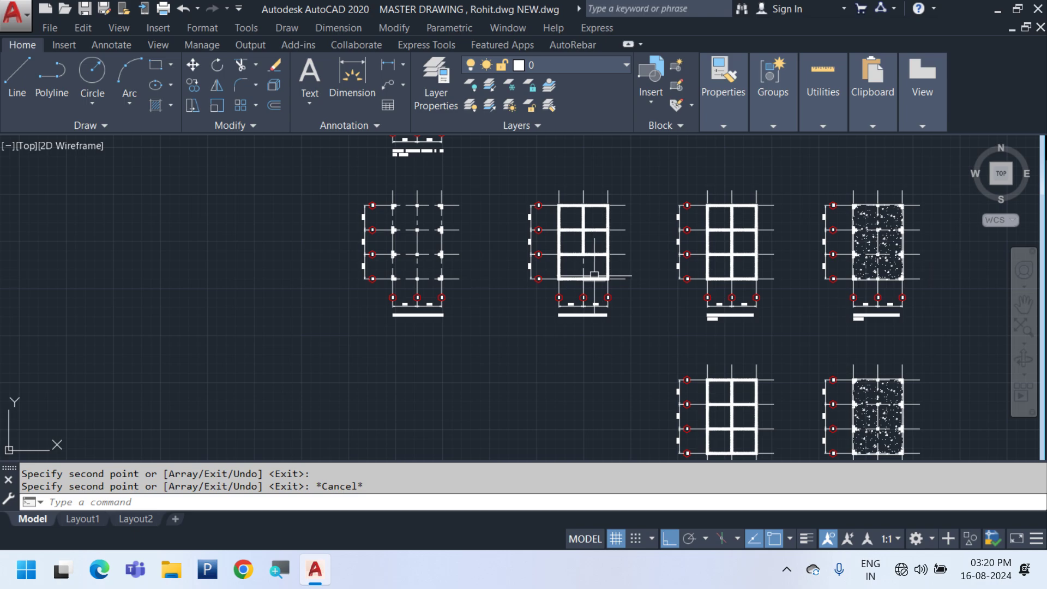
{"action": "middle_click_drag", "start_coordinate": [495, 365], "coordinate": [480, 169]}
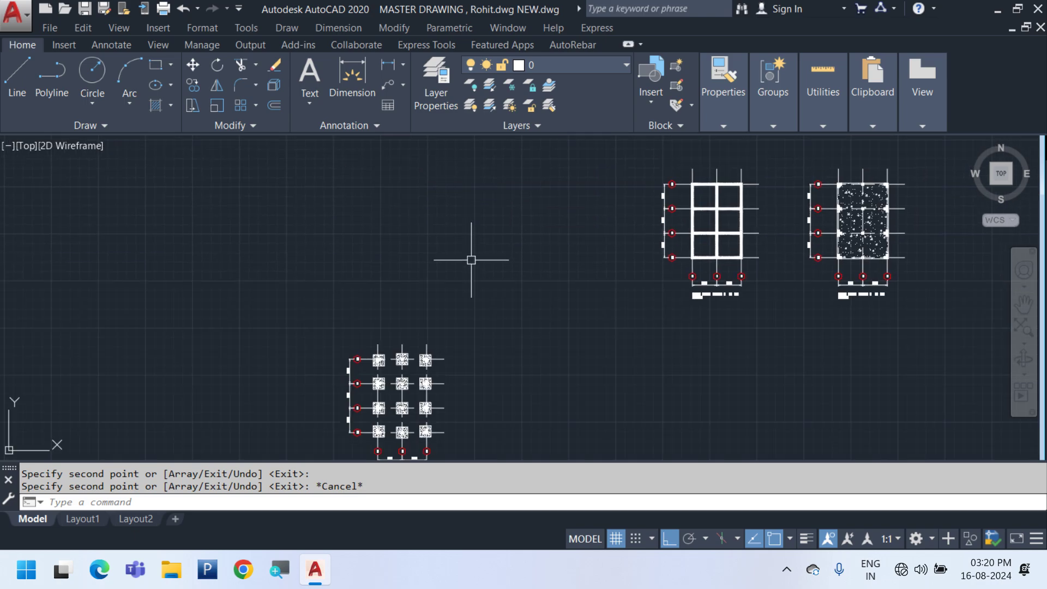
{"action": "scroll", "coordinate": [392, 433], "scroll_direction": "up", "scroll_amount": 4}
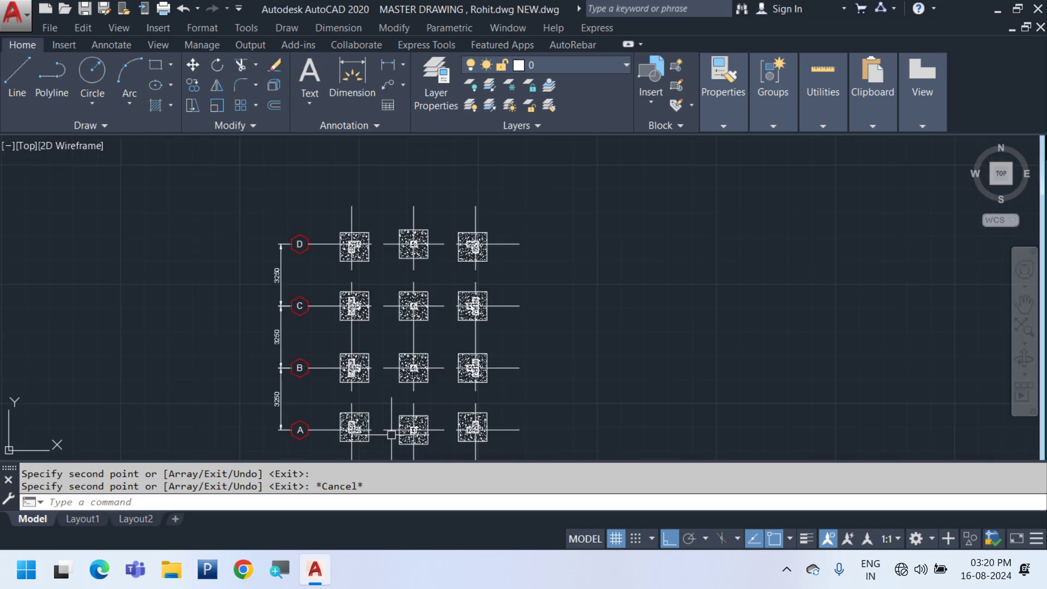
{"action": "scroll", "coordinate": [410, 254], "scroll_direction": "up", "scroll_amount": 6}
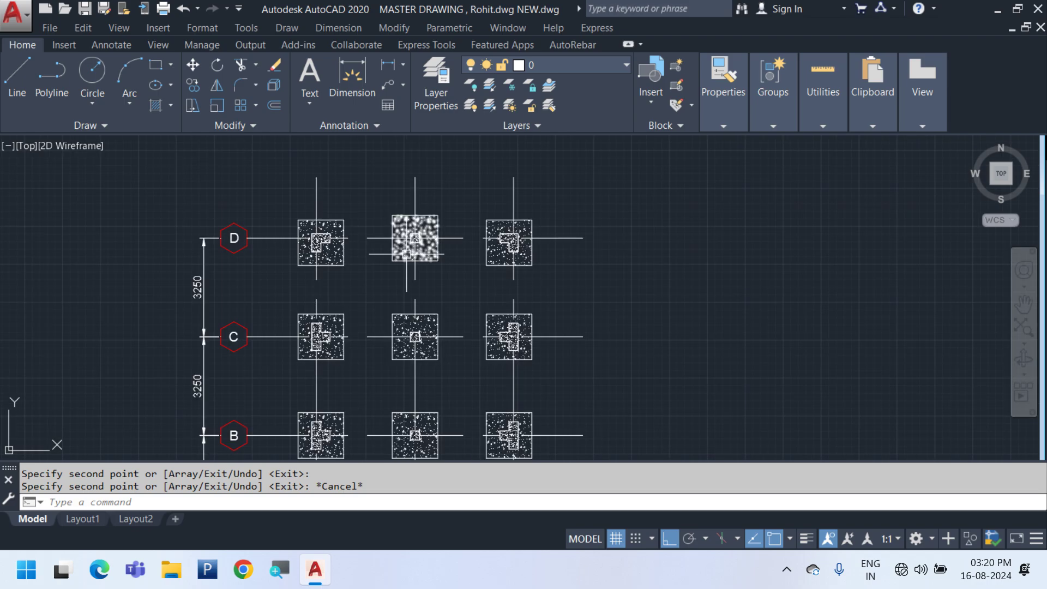
{"action": "middle_click_drag", "start_coordinate": [519, 294], "coordinate": [512, 392]}
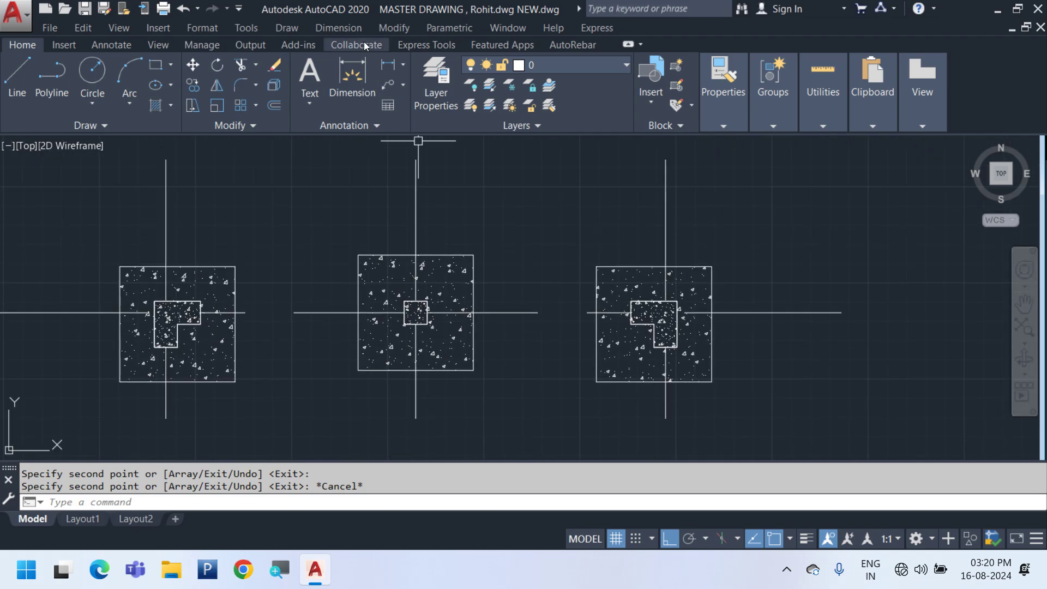
{"action": "left_click", "coordinate": [353, 29]}
{"action": "left_click", "coordinate": [351, 70]}
{"action": "scroll", "coordinate": [457, 188], "scroll_direction": "down", "scroll_amount": 4}
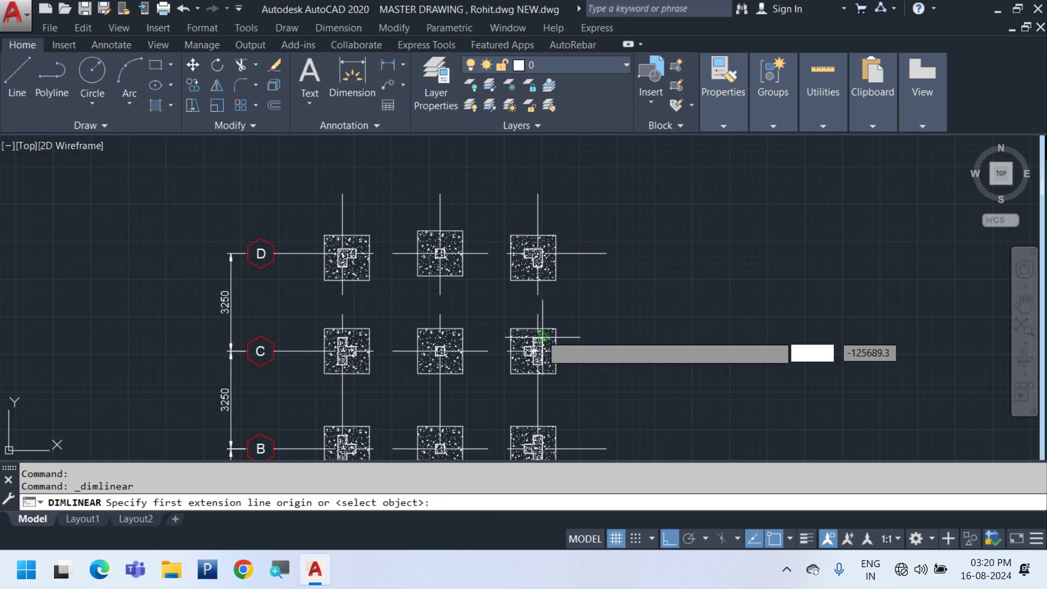
{"action": "key", "text": "Escape"}
Copy the title text of a first floor layout and paste it beside column A1 in the column layout
{"action": "scroll", "coordinate": [460, 276], "scroll_direction": "down", "scroll_amount": 6}
{"action": "scroll", "coordinate": [642, 201], "scroll_direction": "up", "scroll_amount": 3}
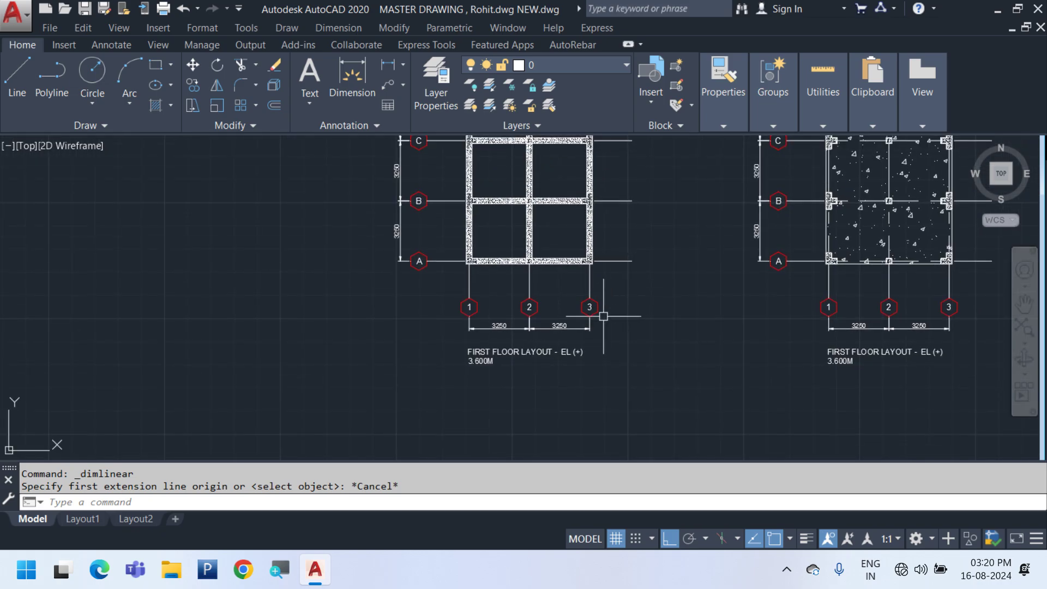
{"action": "scroll", "coordinate": [715, 284], "scroll_direction": "down", "scroll_amount": 3}
{"action": "key", "text": "ctrl+c"}
{"action": "key", "text": "ctrl+v"}
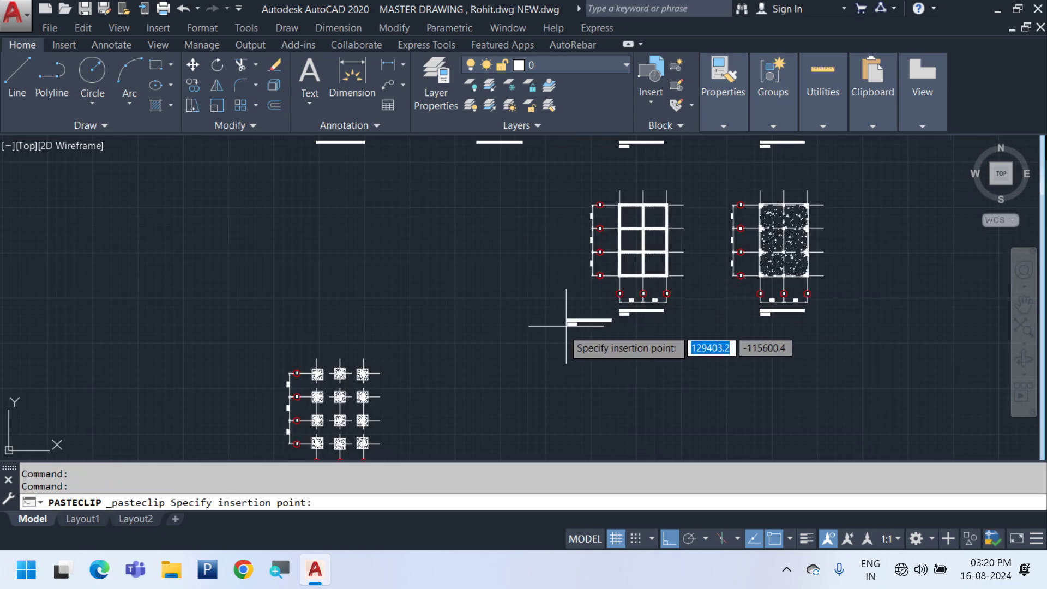
{"action": "scroll", "coordinate": [321, 383], "scroll_direction": "up", "scroll_amount": 6}
{"action": "scroll", "coordinate": [352, 372], "scroll_direction": "down", "scroll_amount": 6}
{"action": "scroll", "coordinate": [396, 268], "scroll_direction": "down", "scroll_amount": 2}
{"action": "scroll", "coordinate": [381, 289], "scroll_direction": "up", "scroll_amount": 7}
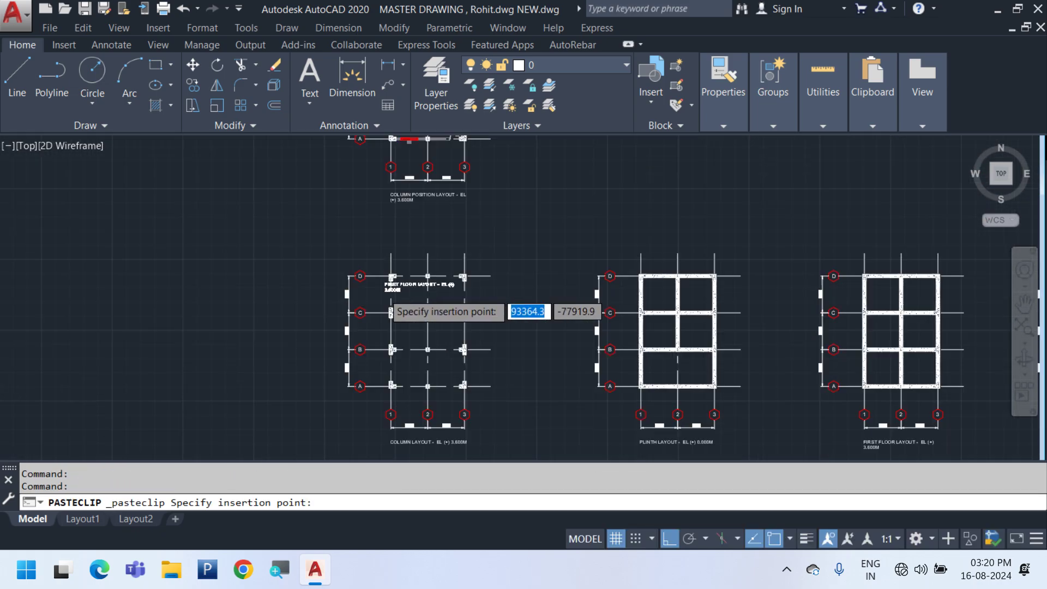
{"action": "scroll", "coordinate": [447, 292], "scroll_direction": "down", "scroll_amount": 4}
{"action": "scroll", "coordinate": [410, 276], "scroll_direction": "up", "scroll_amount": 3}
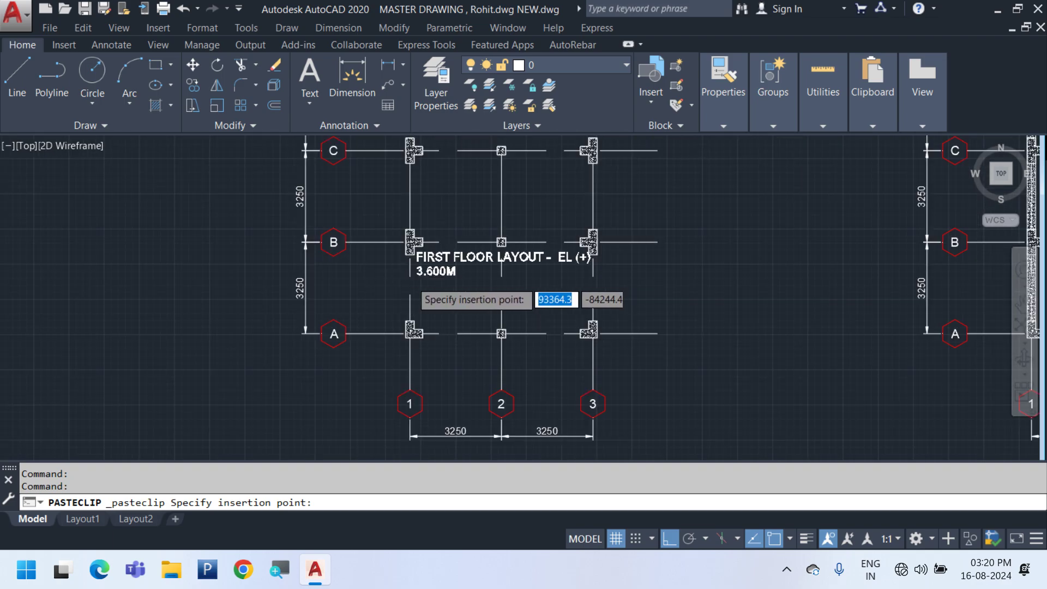
{"action": "middle_click_drag", "start_coordinate": [436, 417], "coordinate": [400, 298]}
{"action": "scroll", "coordinate": [306, 278], "scroll_direction": "up", "scroll_amount": 4}
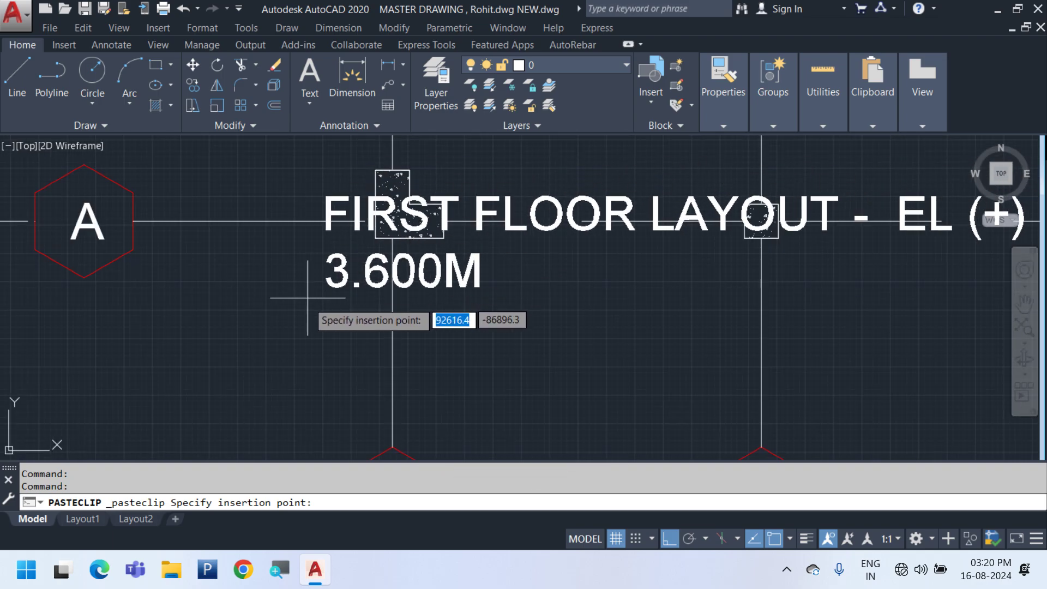
{"action": "left_click", "coordinate": [292, 283]}
Replace the pasted title's text with "C1" and narrow its text box to about the width of the label
{"action": "key", "text": "ctrl+a"}
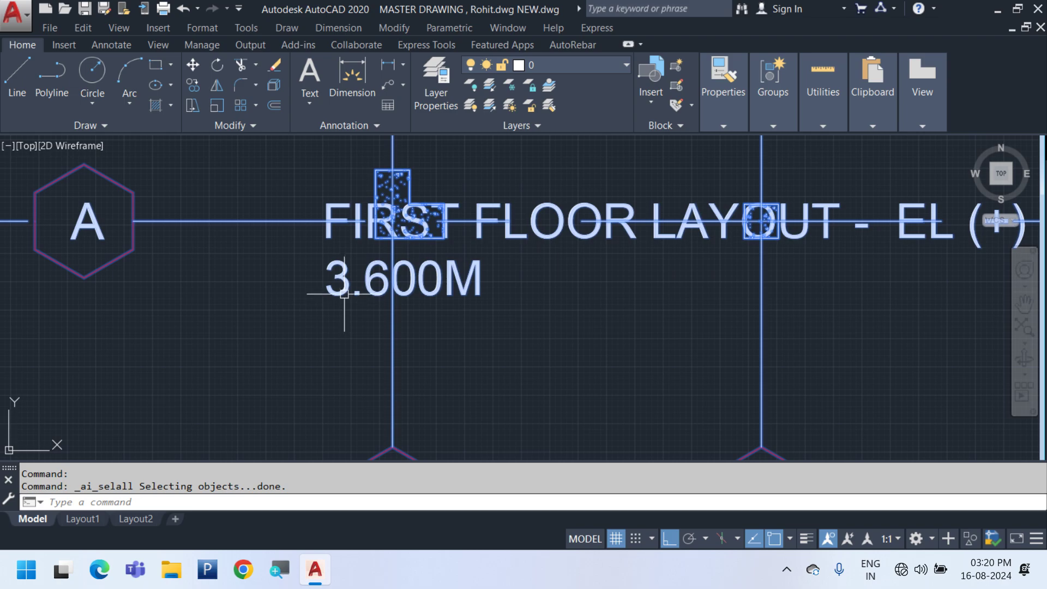
{"action": "key", "text": "Escape"}
{"action": "double_click", "coordinate": [346, 291]}
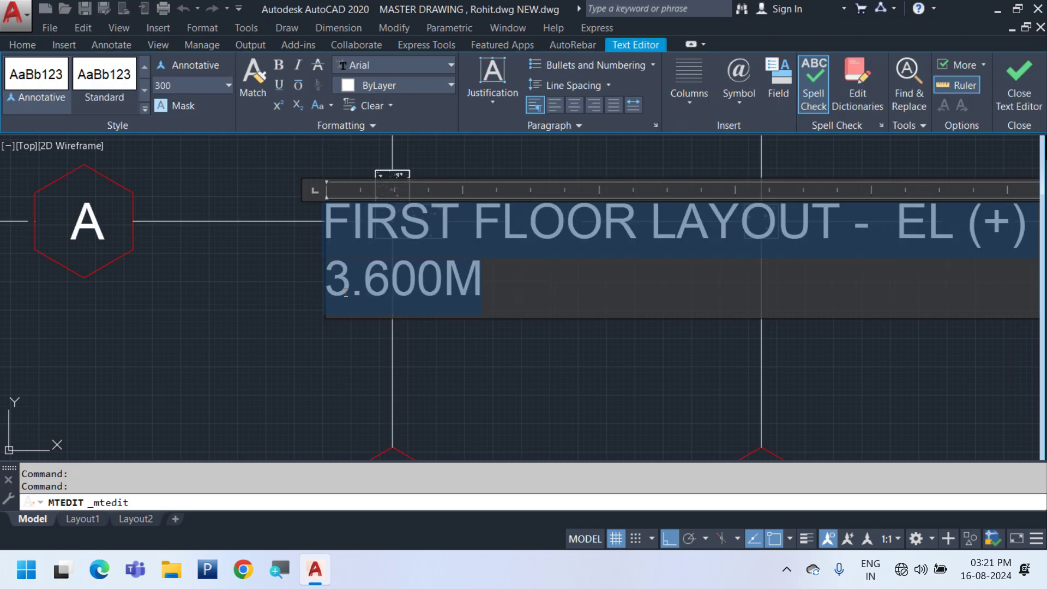
{"action": "type", "text": "C1"}
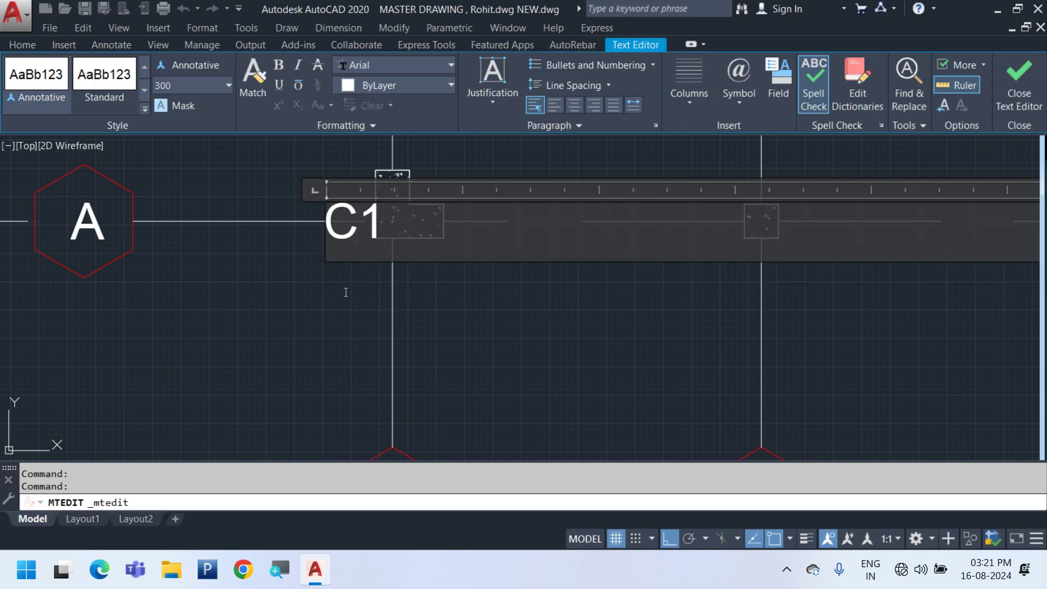
{"action": "scroll", "coordinate": [491, 324], "scroll_direction": "down", "scroll_amount": 3}
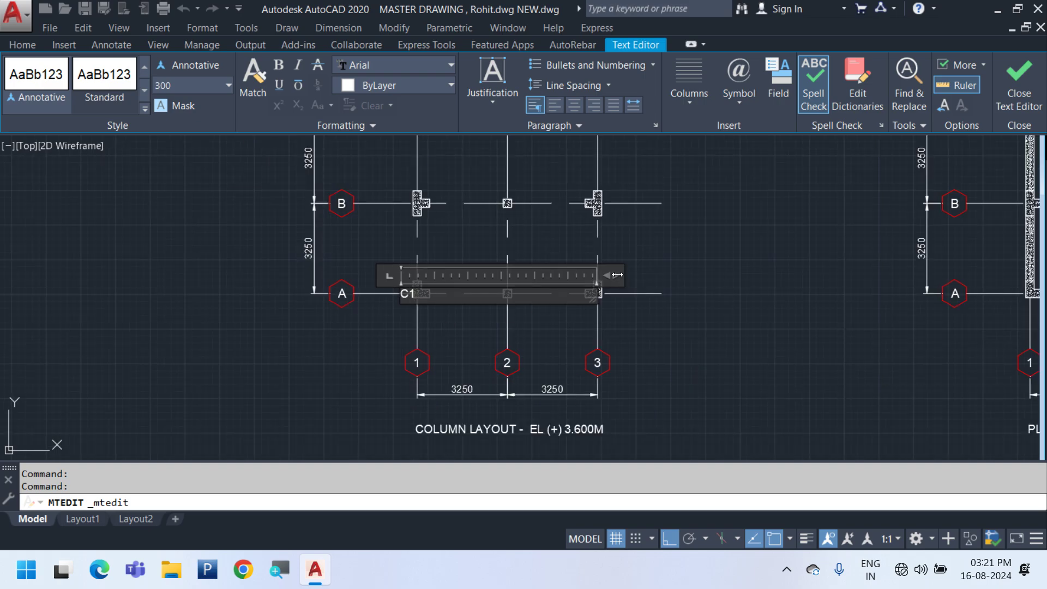
{"action": "left_click_drag", "start_coordinate": [617, 275], "coordinate": [446, 270]}
{"action": "scroll", "coordinate": [413, 304], "scroll_direction": "up", "scroll_amount": 6}
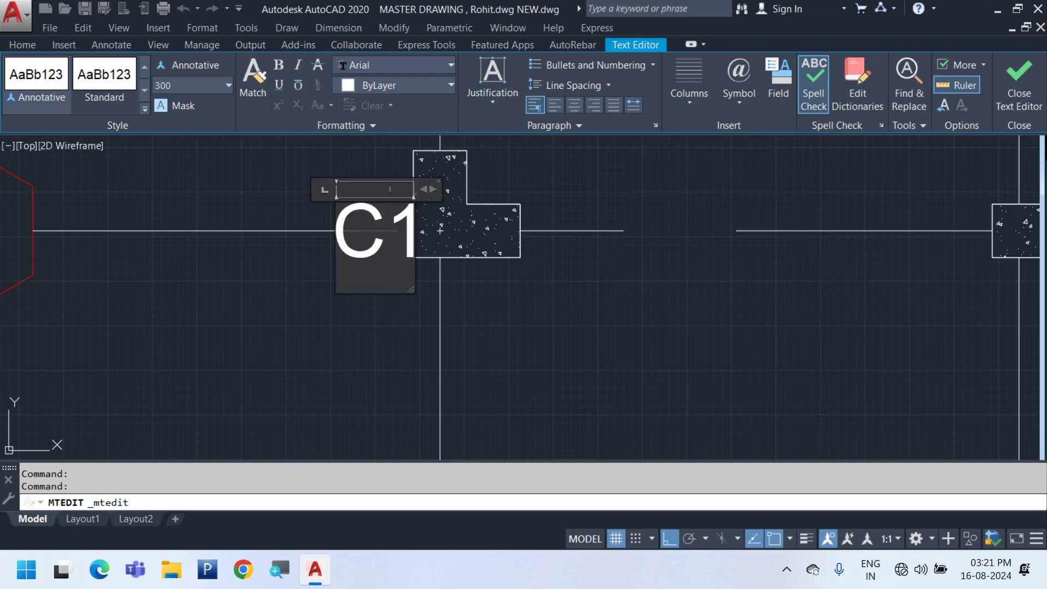
{"action": "left_click", "coordinate": [372, 298]}
{"action": "left_click", "coordinate": [371, 297]}
Move the C1 label with Ortho off to just below the L-shaped column at A1
{"action": "left_click", "coordinate": [351, 253]}
{"action": "type", "text": "m"}
{"action": "key", "text": "Return"}
{"action": "left_click", "coordinate": [351, 253]}
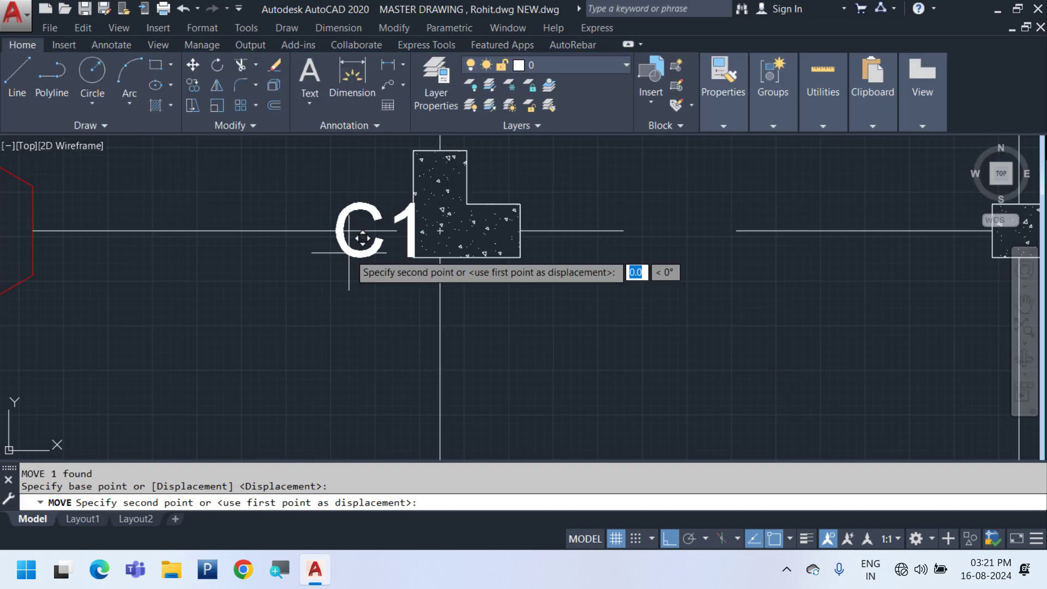
{"action": "key", "text": "F8"}
{"action": "middle_click_drag", "start_coordinate": [486, 329], "coordinate": [393, 308]}
{"action": "left_click", "coordinate": [409, 328]}
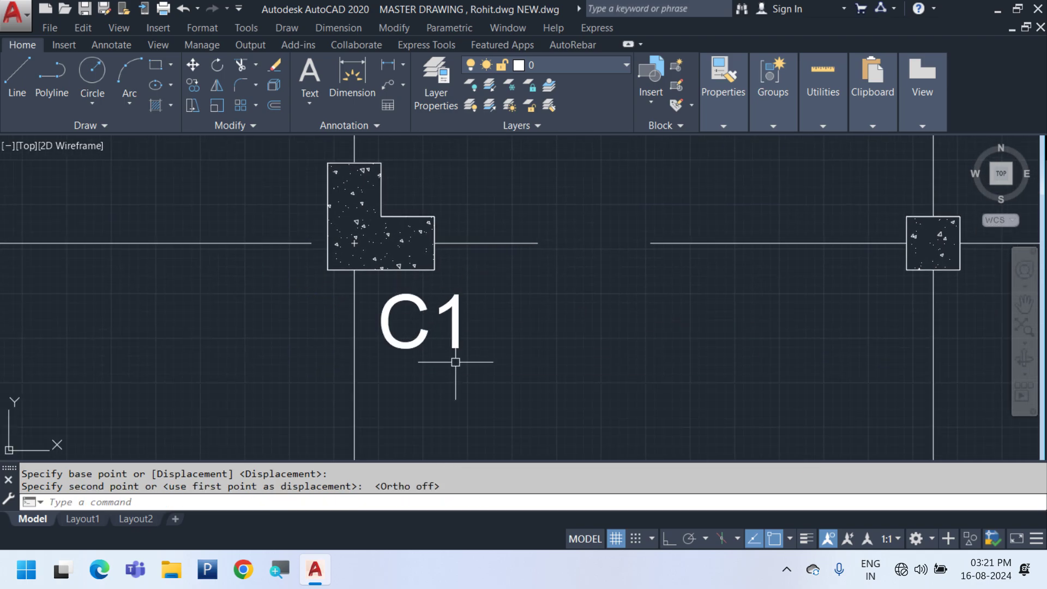
Copy the C1 label at A1 with Ortho on to the matching positions beside columns A2 and A3
{"action": "left_click_drag", "start_coordinate": [453, 362], "coordinate": [398, 311]}
{"action": "right_click", "coordinate": [385, 317]}
{"action": "left_click", "coordinate": [490, 283]}
{"action": "scroll", "coordinate": [424, 341], "scroll_direction": "down", "scroll_amount": 2}
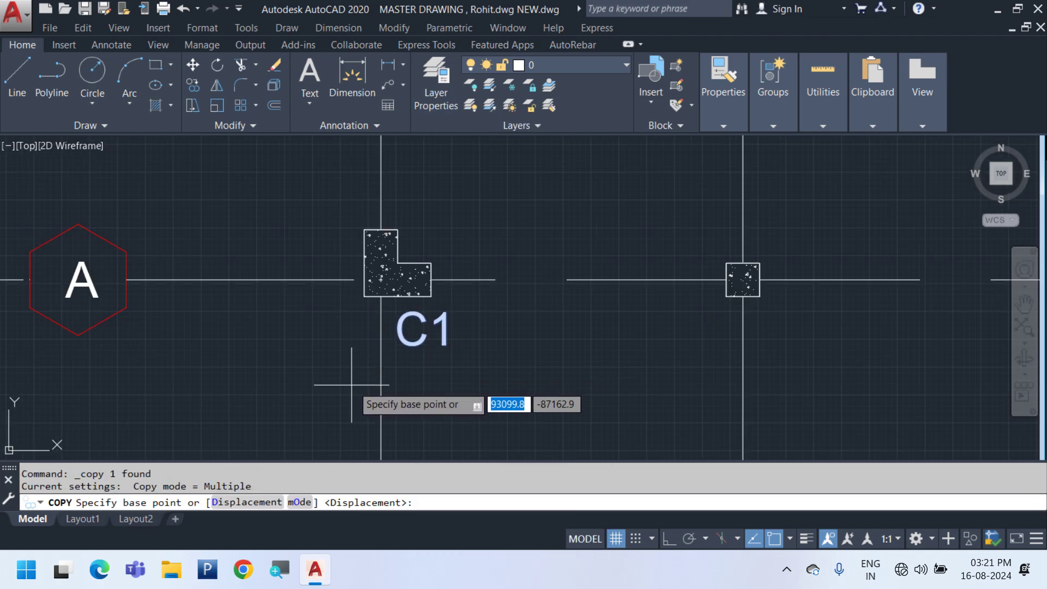
{"action": "left_click", "coordinate": [380, 382]}
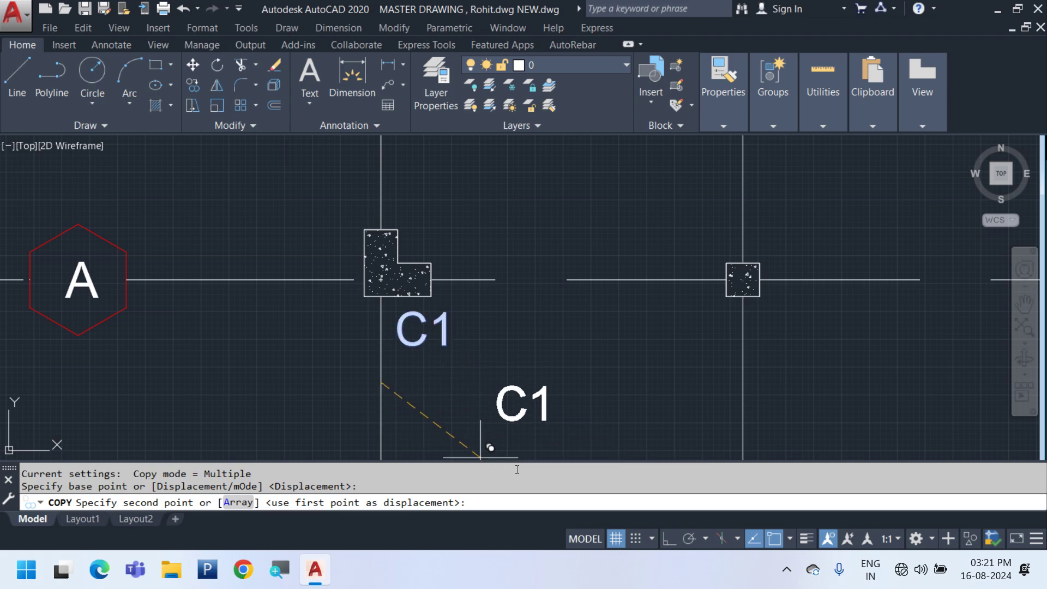
{"action": "left_click", "coordinate": [742, 384]}
{"action": "middle_click_drag", "start_coordinate": [809, 401], "coordinate": [241, 406]}
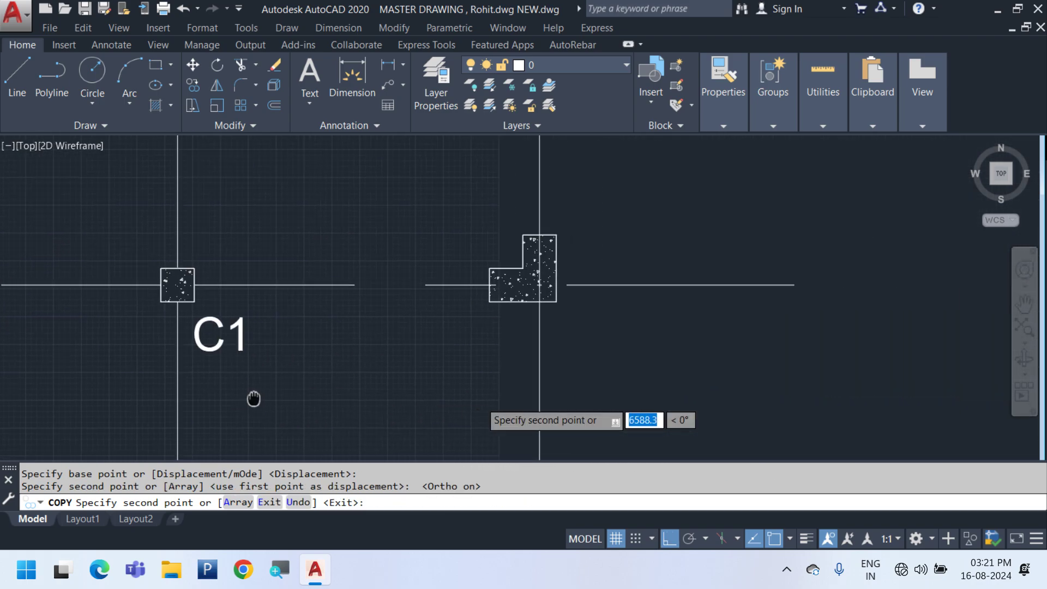
{"action": "key", "text": "Escape"}
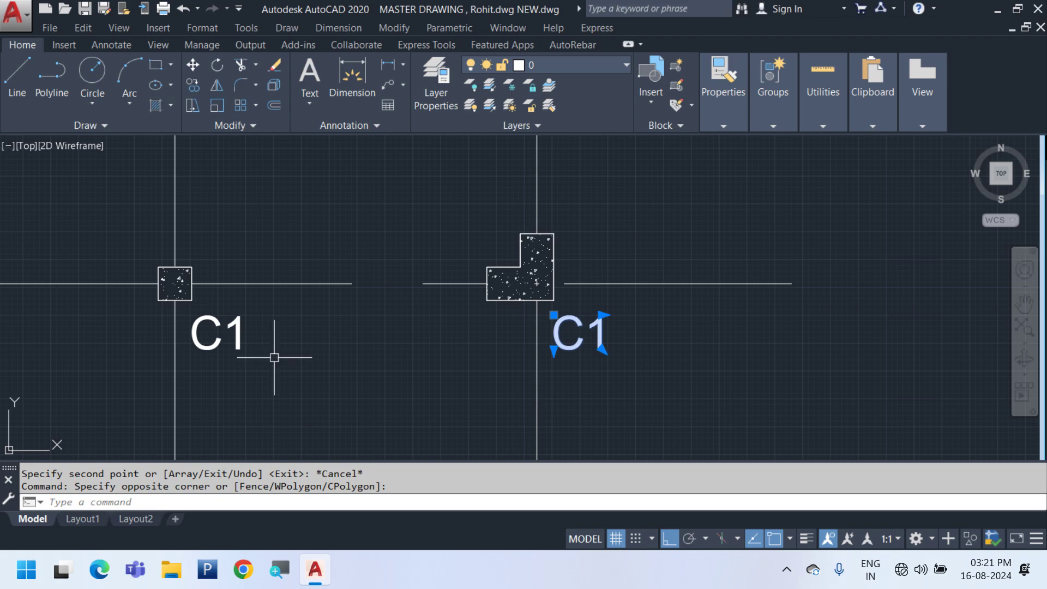
Copy the three C1 labels of row A up to the columns in rows B, C and D
{"action": "middle_click_drag", "start_coordinate": [275, 358], "coordinate": [312, 382]}
{"action": "left_click", "coordinate": [311, 383]}
{"action": "left_click", "coordinate": [255, 338]}
{"action": "middle_click_drag", "start_coordinate": [61, 377], "coordinate": [371, 378]}
{"action": "left_click", "coordinate": [287, 380]}
{"action": "left_click", "coordinate": [190, 337]}
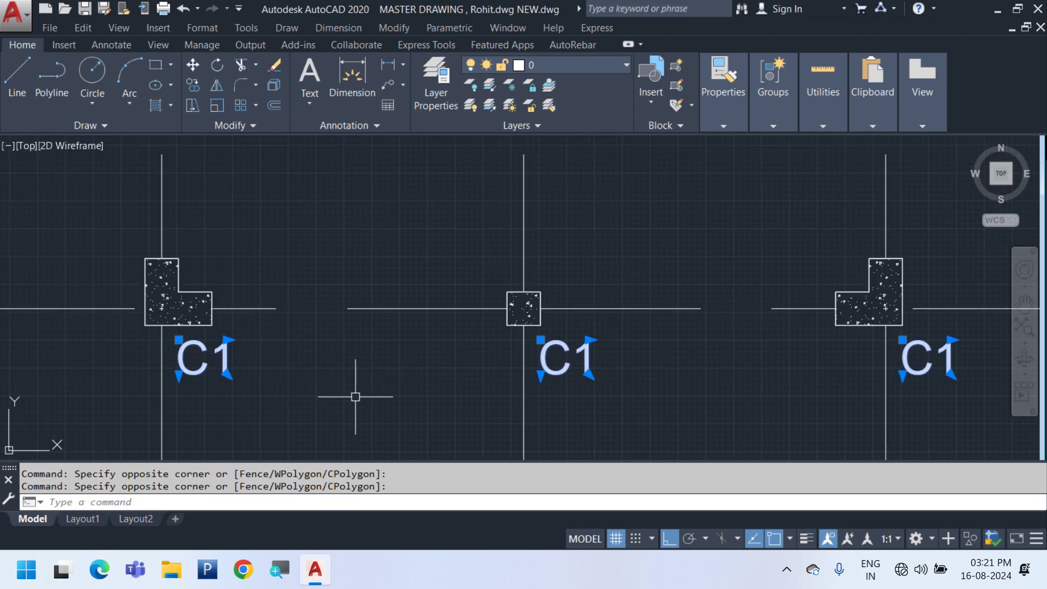
{"action": "scroll", "coordinate": [356, 398], "scroll_direction": "down", "scroll_amount": 4}
{"action": "type", "text": "co"}
{"action": "key", "text": "Return"}
{"action": "left_click", "coordinate": [383, 365]}
{"action": "left_click", "coordinate": [380, 222]}
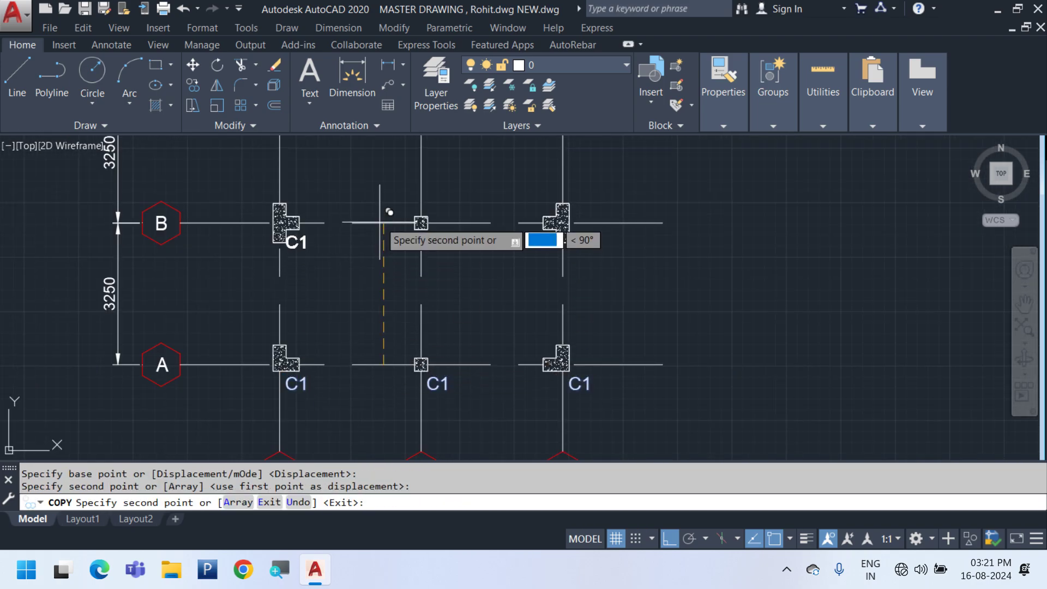
{"action": "middle_click_drag", "start_coordinate": [380, 223], "coordinate": [368, 411]}
{"action": "middle_click_drag", "start_coordinate": [371, 270], "coordinate": [368, 456]}
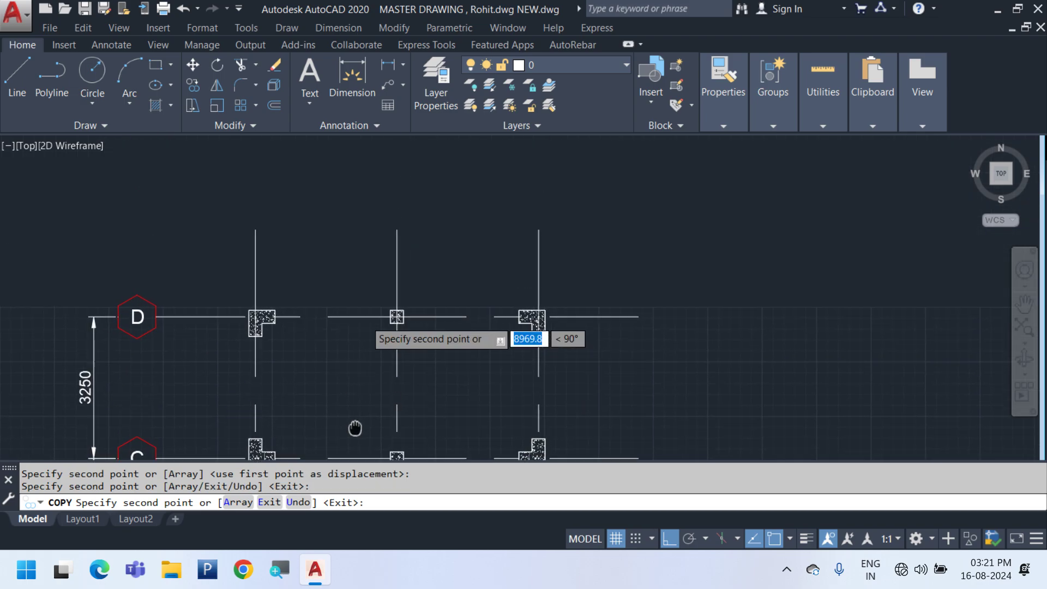
{"action": "left_click", "coordinate": [372, 312]}
{"action": "key", "text": "Escape"}
Check the C1 labels beside the columns in all rows of the column layout
{"action": "scroll", "coordinate": [442, 359], "scroll_direction": "down", "scroll_amount": 5}
{"action": "scroll", "coordinate": [442, 360], "scroll_direction": "up", "scroll_amount": 5}
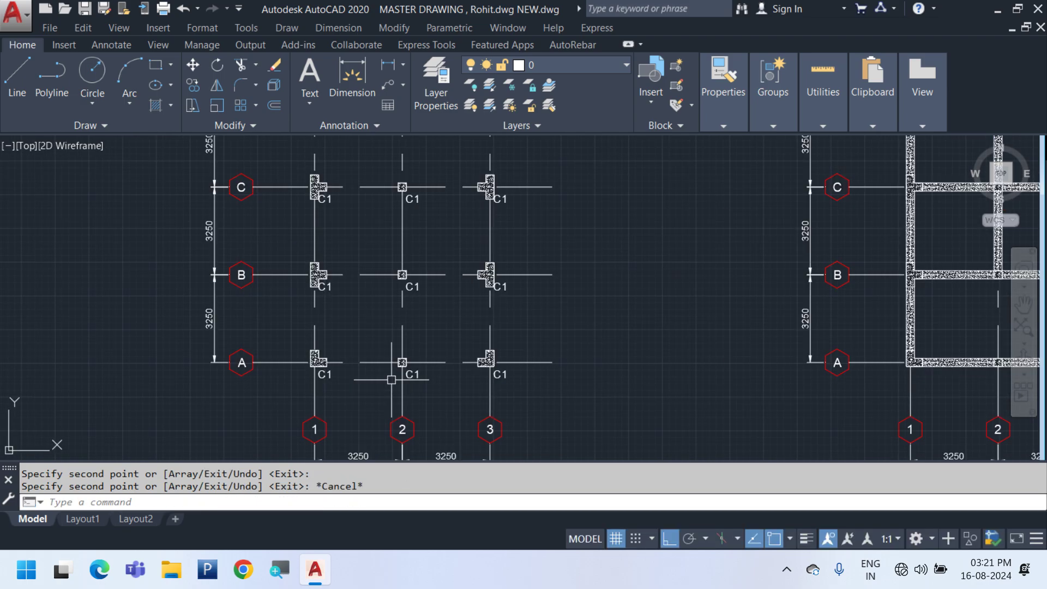
{"action": "middle_click_drag", "start_coordinate": [514, 330], "coordinate": [497, 251]}
{"action": "scroll", "coordinate": [311, 291], "scroll_direction": "up", "scroll_amount": 2}
{"action": "middle_click_drag", "start_coordinate": [310, 291], "coordinate": [267, 400]}
{"action": "scroll", "coordinate": [267, 399], "scroll_direction": "up", "scroll_amount": 2}
{"action": "scroll", "coordinate": [256, 364], "scroll_direction": "down", "scroll_amount": 2}
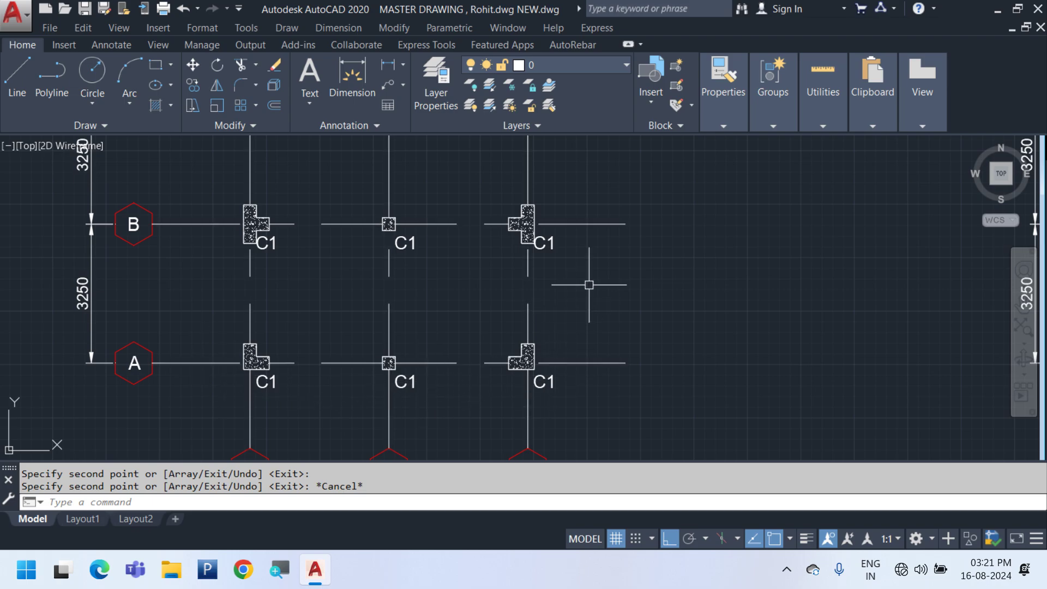
{"action": "middle_click_drag", "start_coordinate": [247, 231], "coordinate": [223, 387]}
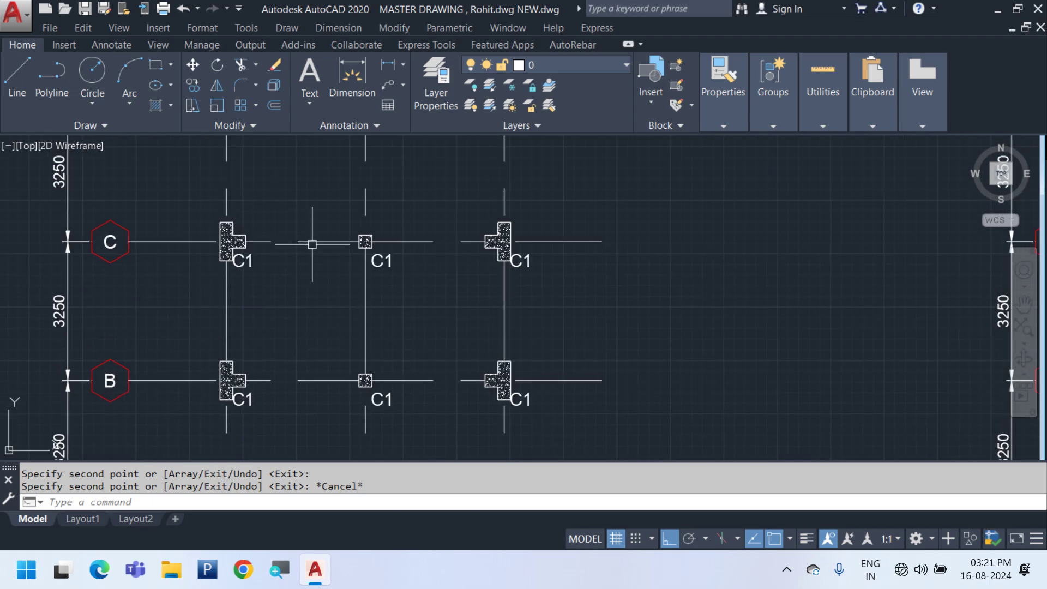
{"action": "middle_click_drag", "start_coordinate": [535, 314], "coordinate": [539, 467]}
{"action": "scroll", "coordinate": [302, 248], "scroll_direction": "down", "scroll_amount": 6}
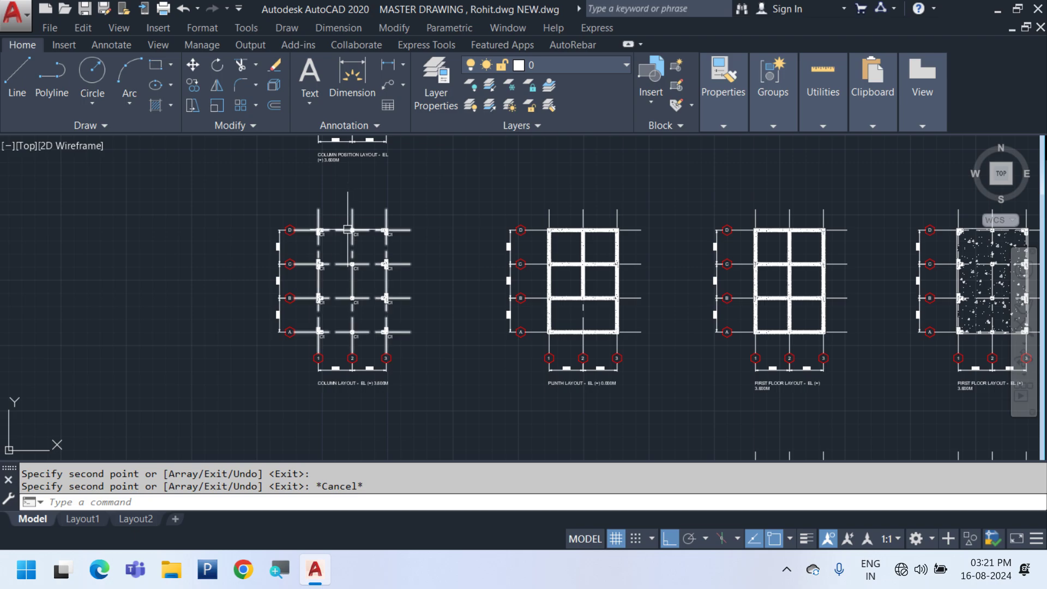
{"action": "mouse_move", "coordinate": [365, 342]}
{"action": "middle_mouse_down"}
{"action": "mouse_move", "coordinate": [369, 398]}
{"action": "mouse_move", "coordinate": [355, 409]}
{"action": "mouse_move", "coordinate": [414, 245]}
{"action": "middle_mouse_up"}
Save the drawing and paste a copy of the A1 column's C1 label below the D1 footing in the footing plan
{"action": "key", "text": "ctrl+s"}
{"action": "scroll", "coordinate": [376, 379], "scroll_direction": "down", "scroll_amount": 2}
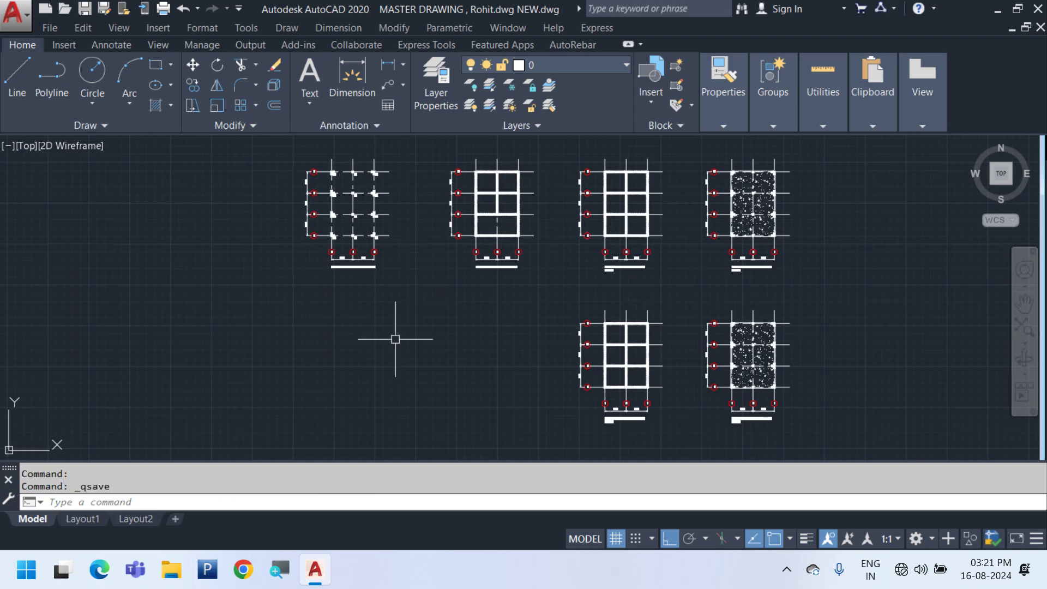
{"action": "scroll", "coordinate": [396, 339], "scroll_direction": "up", "scroll_amount": 5}
{"action": "left_click", "coordinate": [263, 214]}
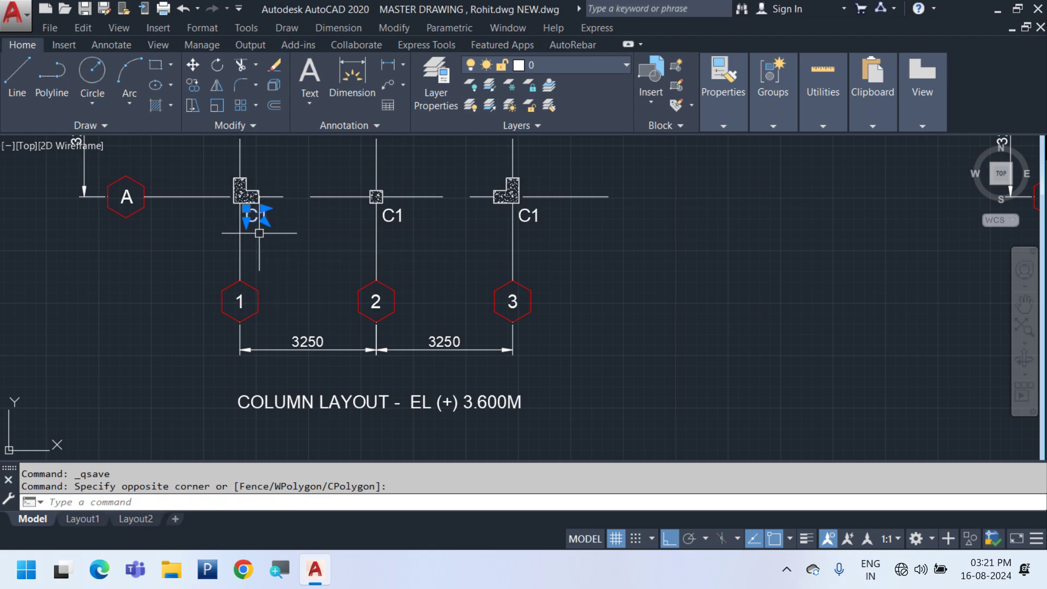
{"action": "scroll", "coordinate": [259, 232], "scroll_direction": "down", "scroll_amount": 5}
{"action": "key", "text": "ctrl+v"}
{"action": "middle_click_drag", "start_coordinate": [551, 311], "coordinate": [542, 205]}
{"action": "scroll", "coordinate": [542, 205], "scroll_direction": "down", "scroll_amount": 2}
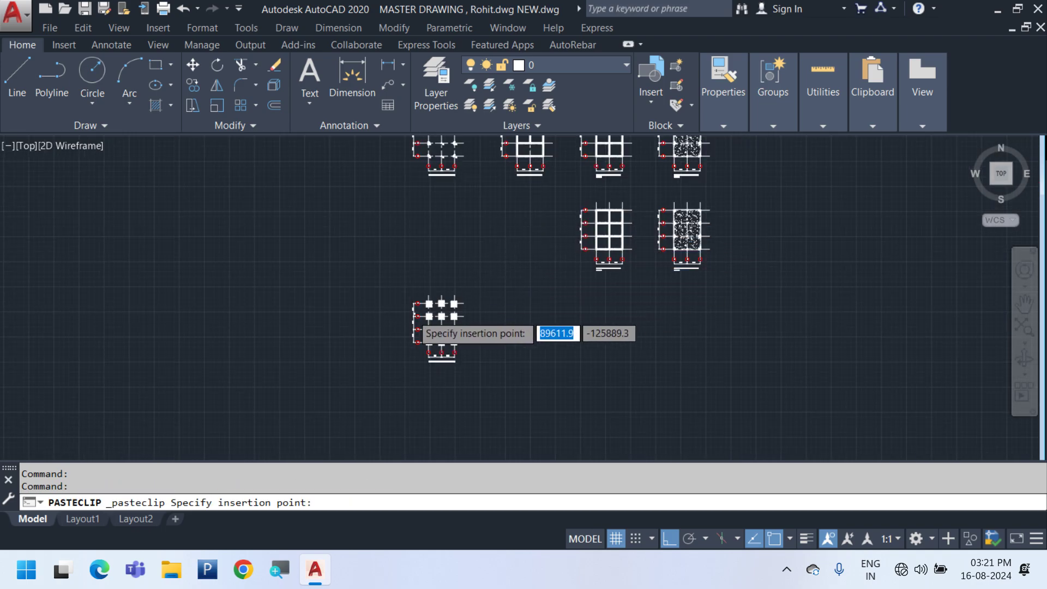
{"action": "scroll", "coordinate": [413, 313], "scroll_direction": "up", "scroll_amount": 10}
{"action": "scroll", "coordinate": [378, 332], "scroll_direction": "down", "scroll_amount": 1}
{"action": "scroll", "coordinate": [383, 327], "scroll_direction": "up", "scroll_amount": 4}
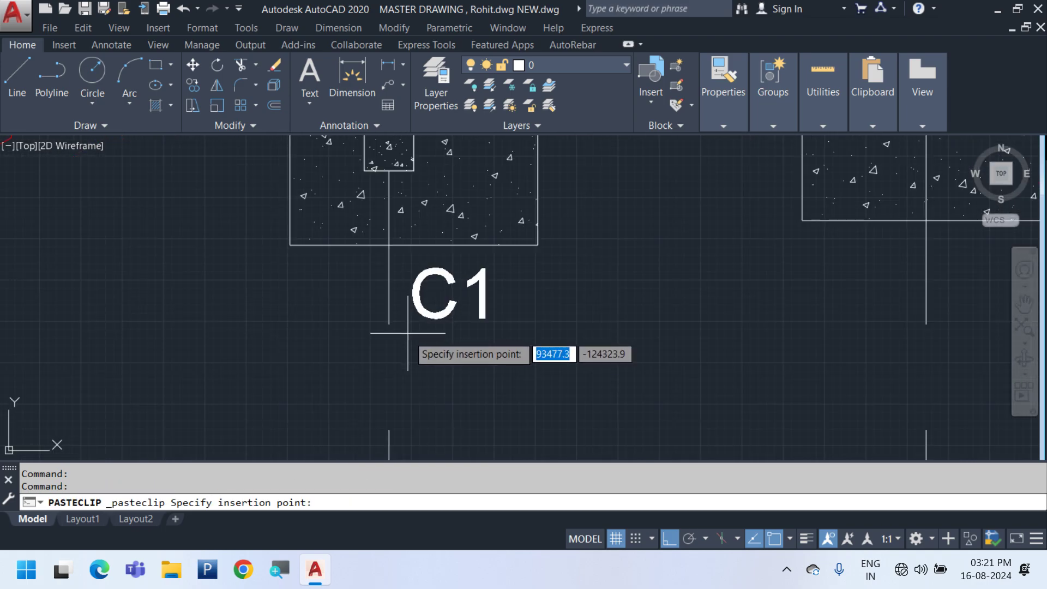
{"action": "left_click", "coordinate": [420, 337]}
Change the pasted label's text to "CF1" and move it straight down to just below the footing at A1
{"action": "double_click", "coordinate": [474, 313]}
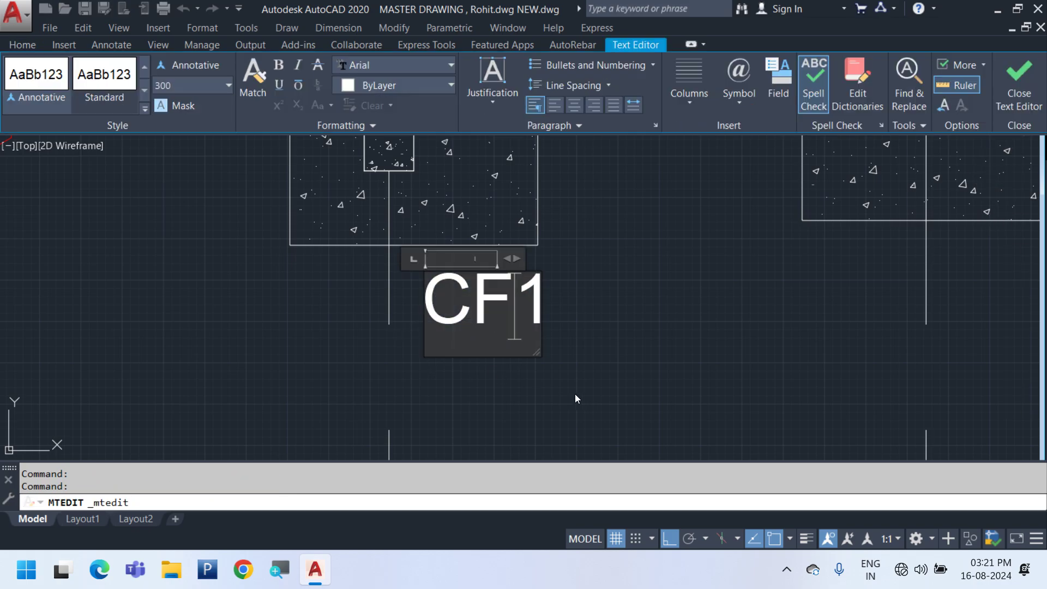
{"action": "left_click", "coordinate": [577, 362]}
{"action": "scroll", "coordinate": [456, 287], "scroll_direction": "down", "scroll_amount": 5}
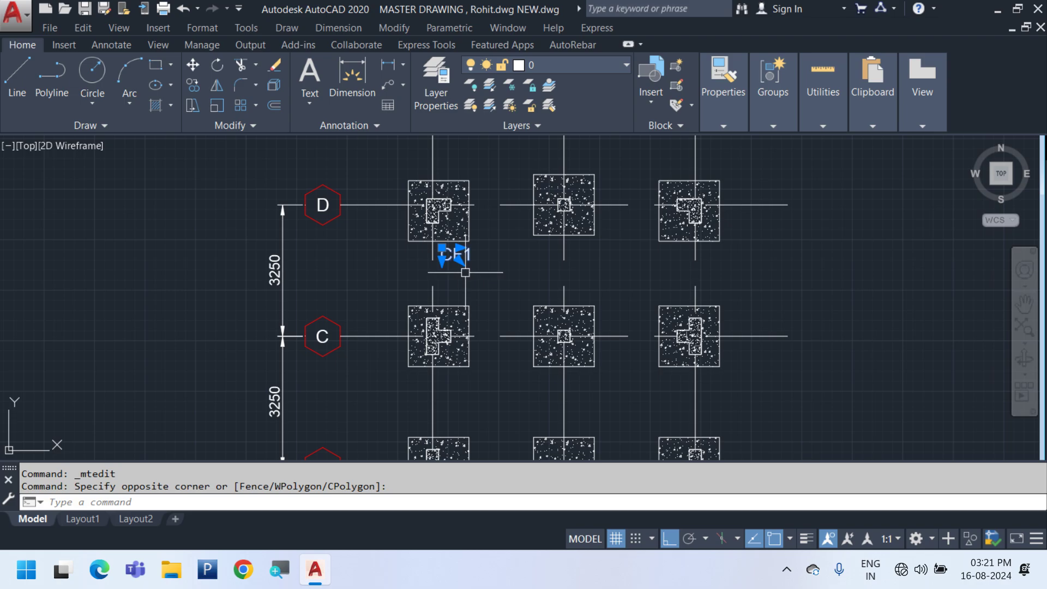
{"action": "type", "text": "m"}
{"action": "key", "text": "Return"}
{"action": "left_click", "coordinate": [458, 259]}
{"action": "middle_click_drag", "start_coordinate": [436, 447], "coordinate": [438, 274]}
{"action": "middle_click_drag", "start_coordinate": [423, 404], "coordinate": [436, 298]}
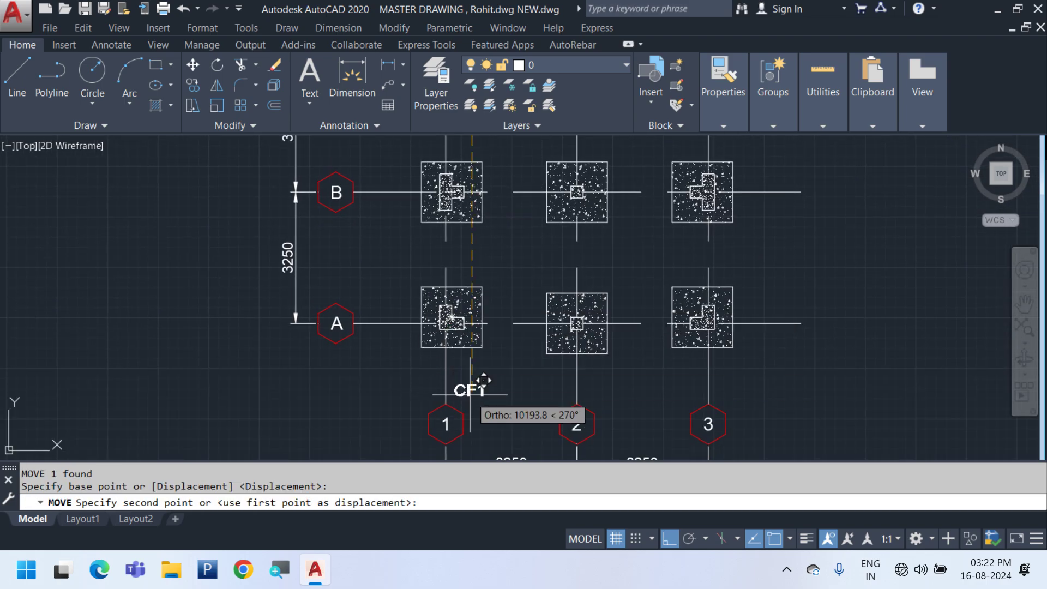
{"action": "scroll", "coordinate": [483, 381], "scroll_direction": "up", "scroll_amount": 5}
{"action": "left_click", "coordinate": [481, 361]}
Copy the CF1 label from grid line 1 to grid lines 2 and 3 below the row A footings
{"action": "left_click", "coordinate": [483, 380]}
{"action": "left_click", "coordinate": [469, 329]}
{"action": "right_click", "coordinate": [490, 330]}
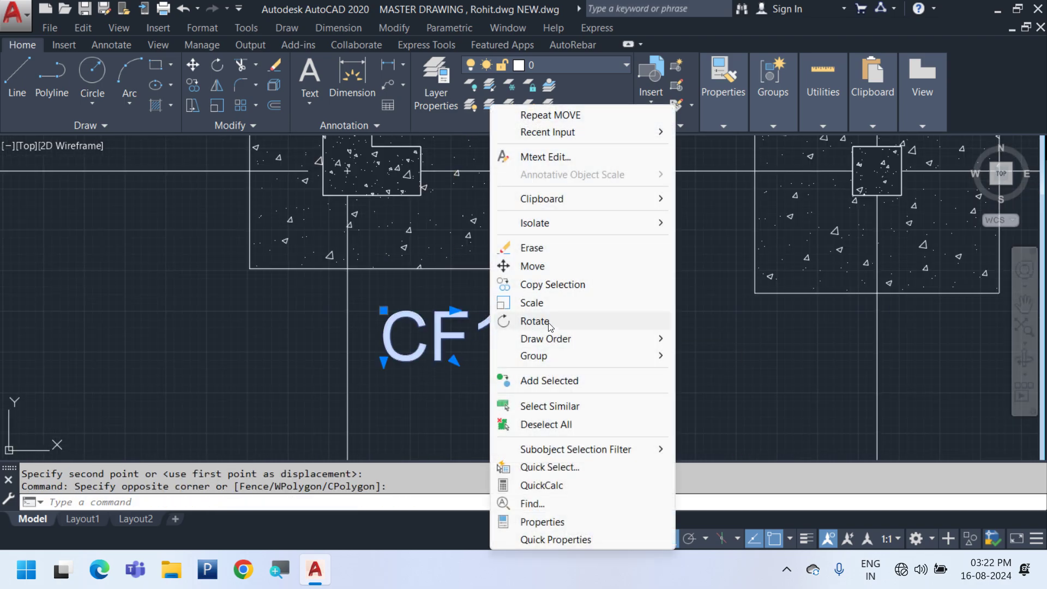
{"action": "left_click", "coordinate": [552, 284]}
{"action": "scroll", "coordinate": [407, 309], "scroll_direction": "down", "scroll_amount": 3}
{"action": "left_click", "coordinate": [382, 351]}
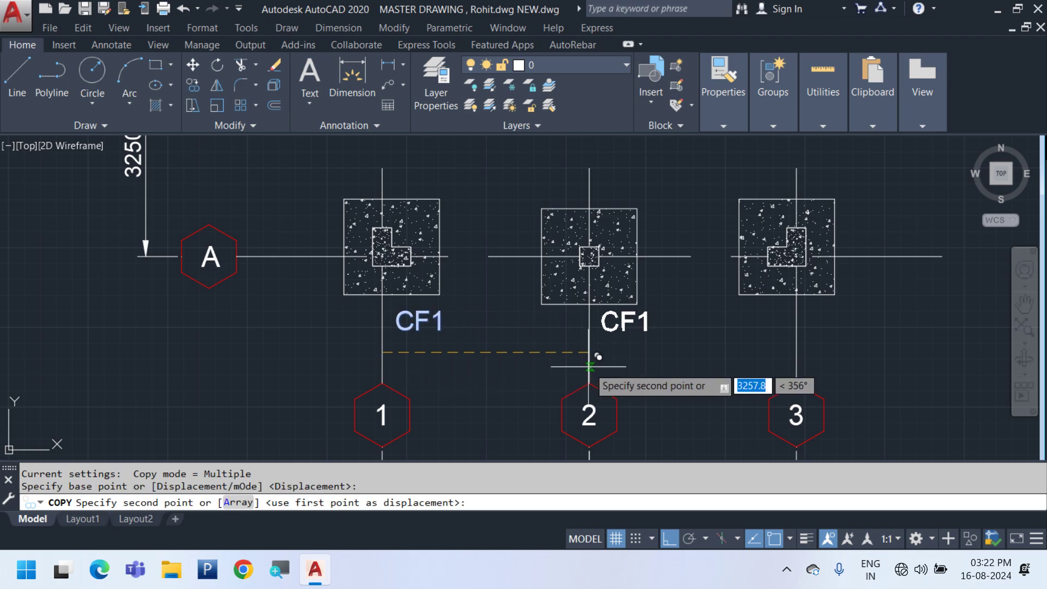
{"action": "left_click", "coordinate": [589, 352]}
{"action": "left_click", "coordinate": [796, 352]}
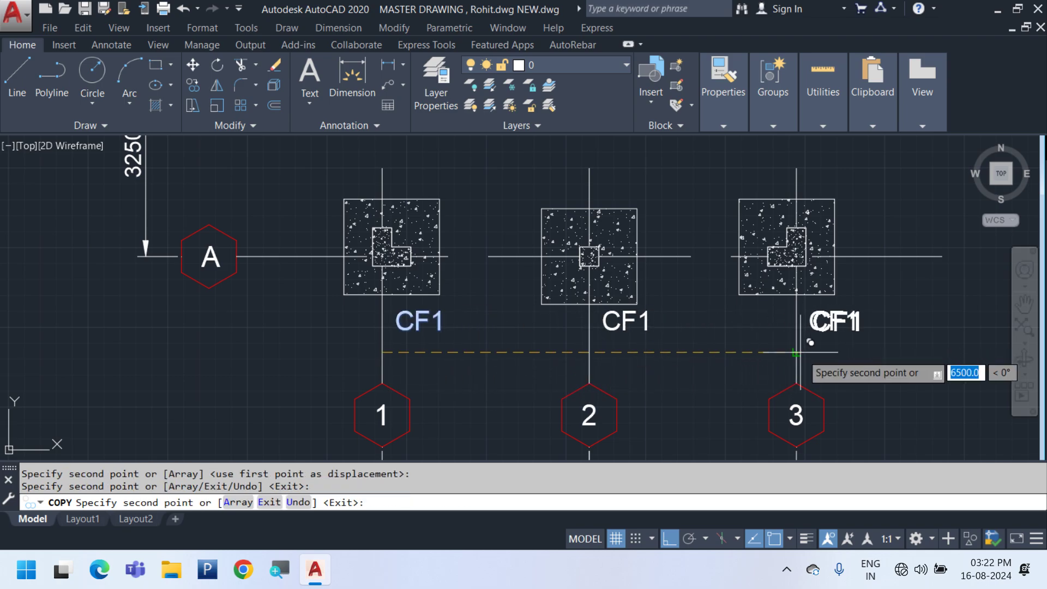
{"action": "key", "text": "Escape"}
Copy the three CF1 labels of row A up to the footings in rows B, C and D
{"action": "scroll", "coordinate": [733, 381], "scroll_direction": "down", "scroll_amount": 2}
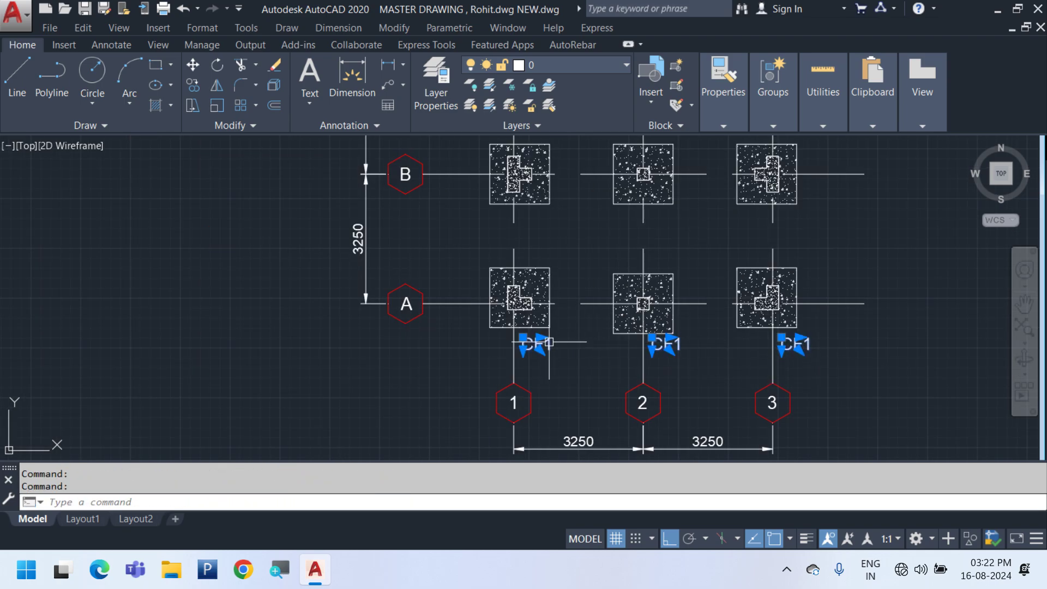
{"action": "key", "text": "Return"}
{"action": "left_click", "coordinate": [591, 304]}
{"action": "middle_click_drag", "start_coordinate": [592, 180], "coordinate": [575, 312]}
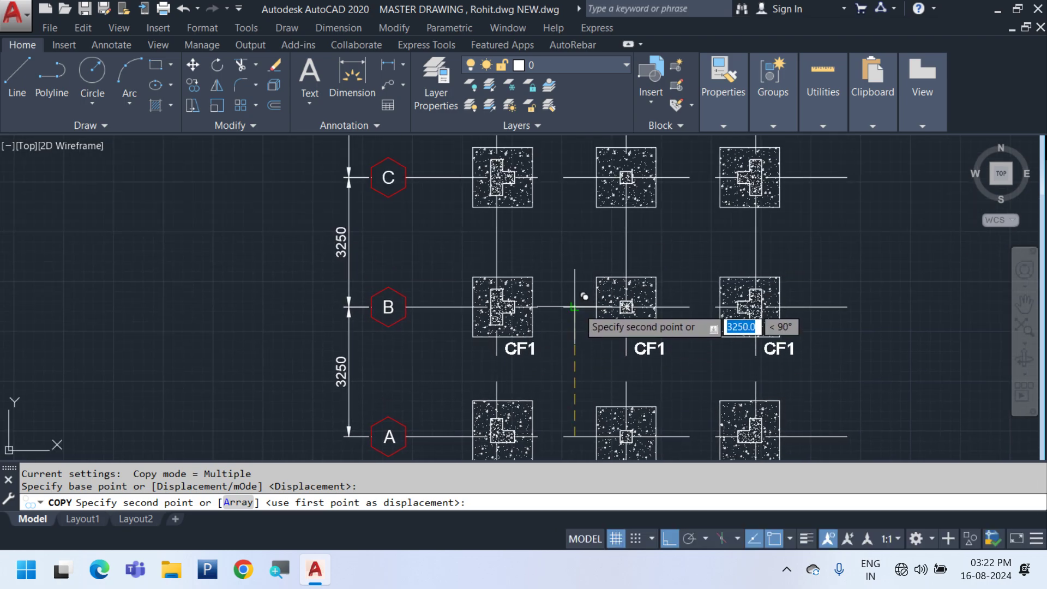
{"action": "left_click", "coordinate": [575, 307]}
{"action": "middle_click_drag", "start_coordinate": [550, 231], "coordinate": [545, 364]}
{"action": "left_click", "coordinate": [570, 313]}
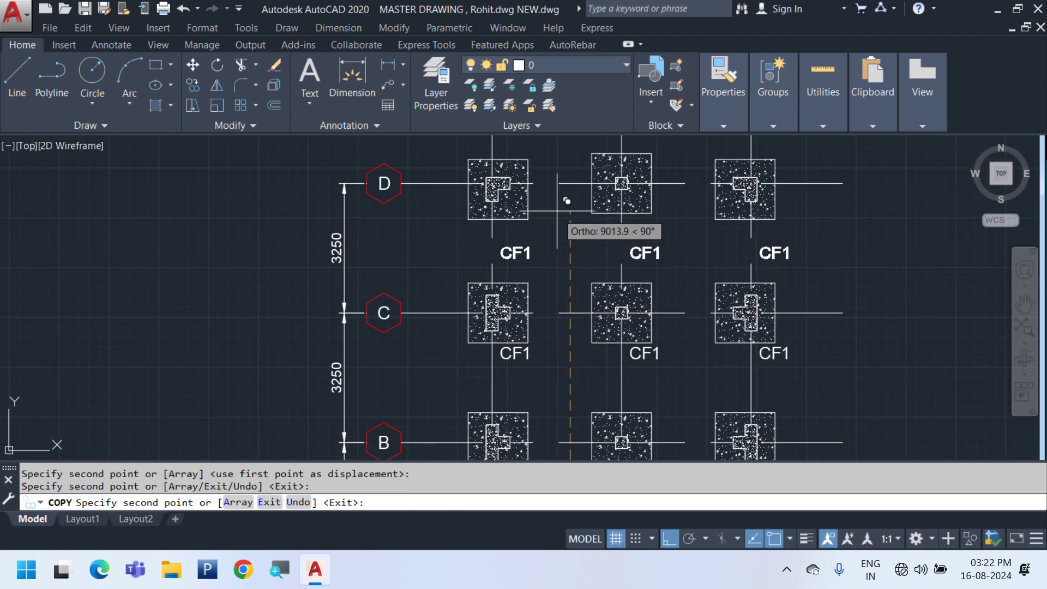
{"action": "left_click", "coordinate": [570, 183]}
{"action": "scroll", "coordinate": [569, 185], "scroll_direction": "down", "scroll_amount": 2}
{"action": "key", "text": "Escape"}
{"action": "scroll", "coordinate": [573, 223], "scroll_direction": "down", "scroll_amount": 2}
{"action": "scroll", "coordinate": [587, 345], "scroll_direction": "up", "scroll_amount": 2}
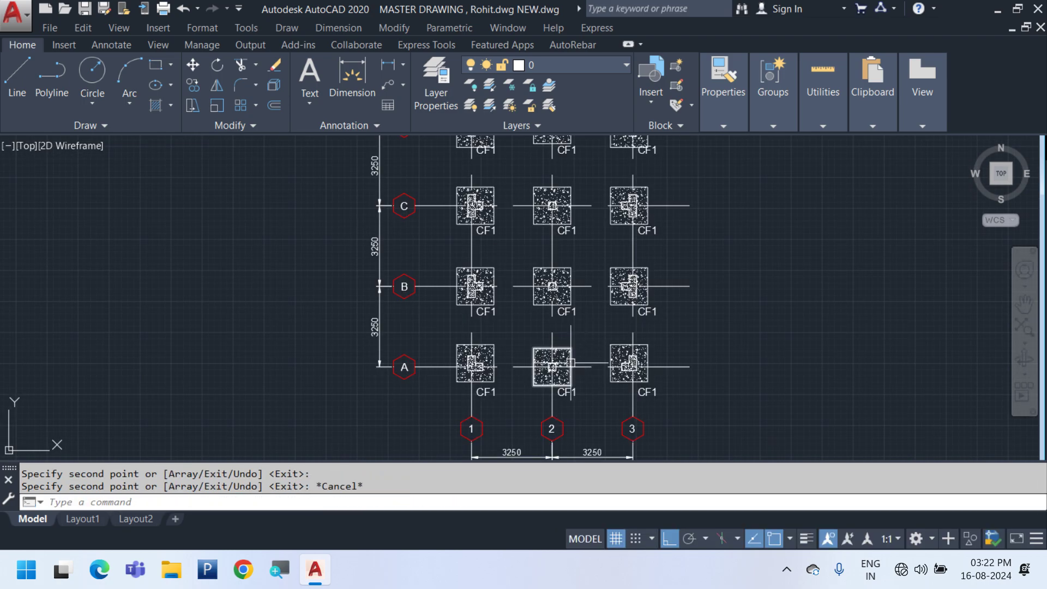
Move the CF1 labels at D1 and D3 slightly down so they clear their footings
{"action": "scroll", "coordinate": [535, 327], "scroll_direction": "up", "scroll_amount": 4}
{"action": "middle_click_drag", "start_coordinate": [535, 327], "coordinate": [551, 443]}
{"action": "left_click", "coordinate": [384, 206]}
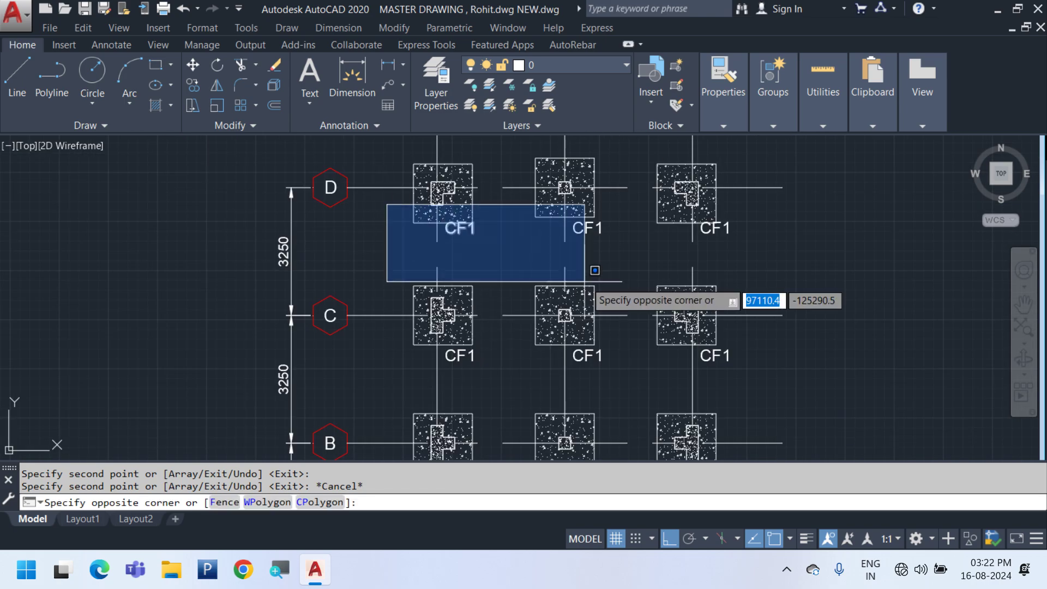
{"action": "left_click", "coordinate": [599, 279]}
{"action": "left_click", "coordinate": [655, 261]}
{"action": "left_click", "coordinate": [786, 209]}
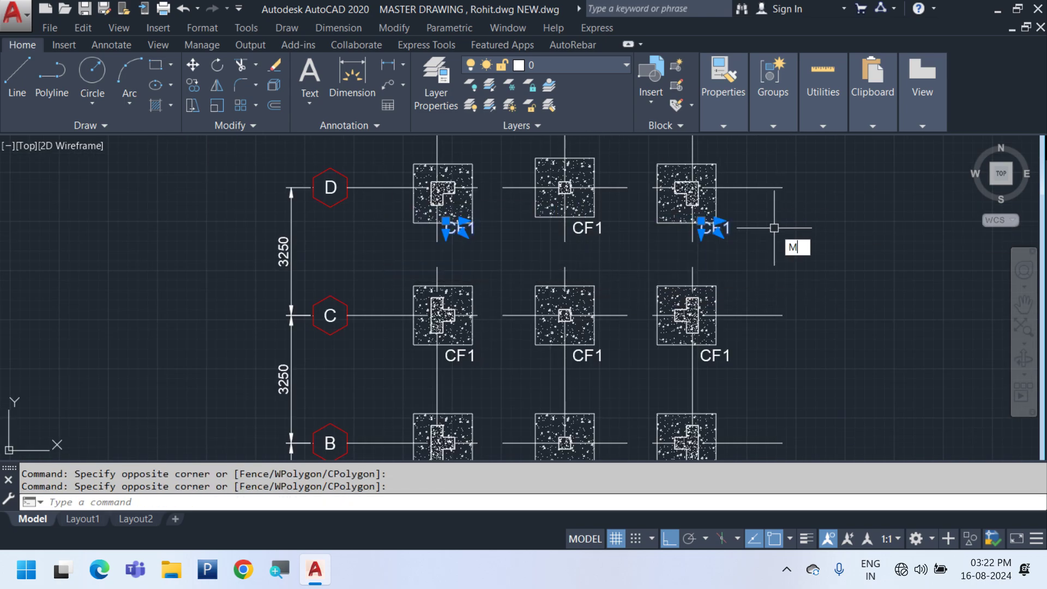
{"action": "key", "text": "Return"}
{"action": "scroll", "coordinate": [774, 222], "scroll_direction": "up", "scroll_amount": 1}
{"action": "left_click", "coordinate": [788, 212]}
{"action": "left_click", "coordinate": [792, 227]}
Look over the CF1 labels in the footing plan and save the drawing
{"action": "scroll", "coordinate": [755, 228], "scroll_direction": "down", "scroll_amount": 2}
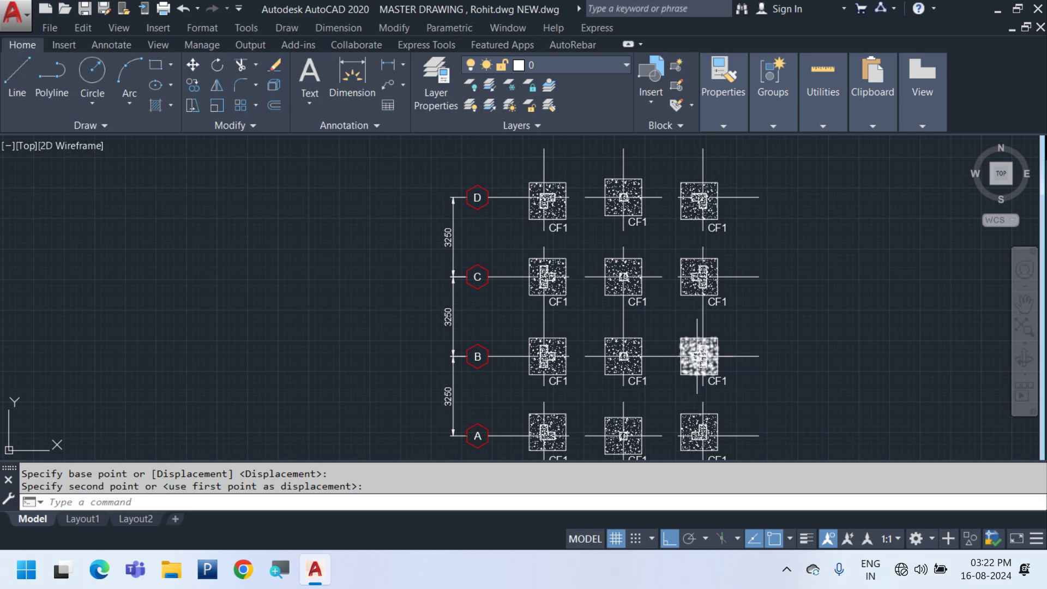
{"action": "middle_click_drag", "start_coordinate": [697, 357], "coordinate": [682, 262]}
{"action": "middle_click_drag", "start_coordinate": [666, 313], "coordinate": [622, 321]}
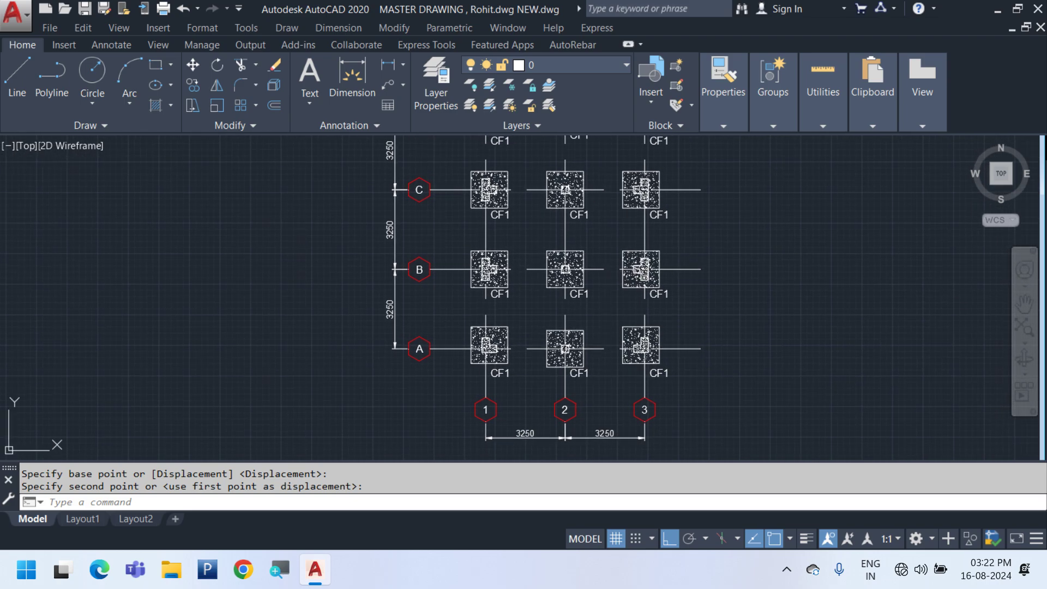
{"action": "key", "text": "ctrl+s"}
{"action": "scroll", "coordinate": [563, 376], "scroll_direction": "down", "scroll_amount": 6}
{"action": "scroll", "coordinate": [696, 404], "scroll_direction": "down", "scroll_amount": 2}
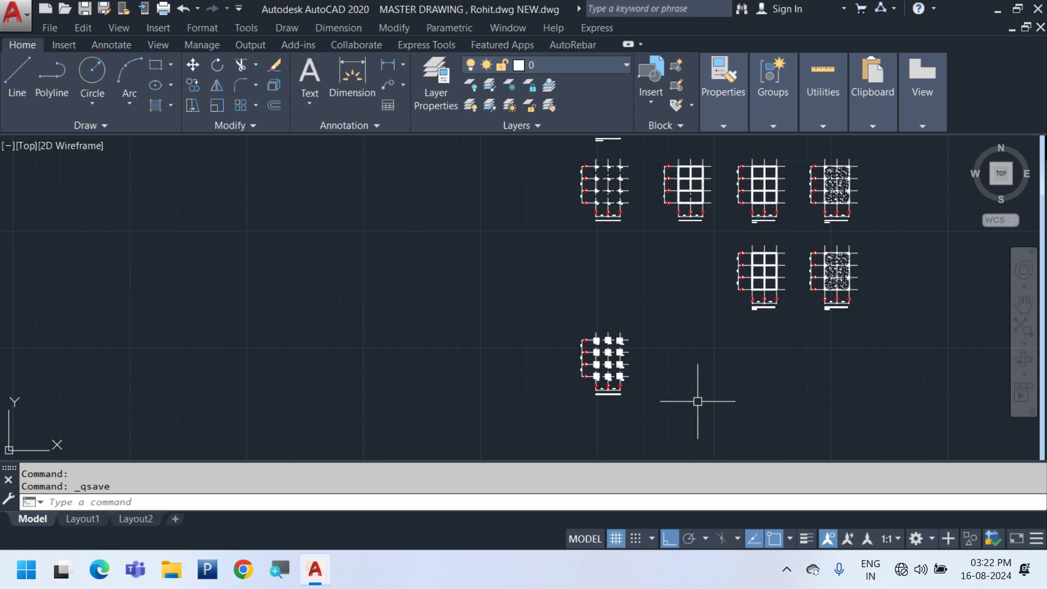
Copy the square column at grid A2 onto the corner column at A3 beside door D1
{"action": "middle_click_drag", "start_coordinate": [542, 179], "coordinate": [426, 237]}
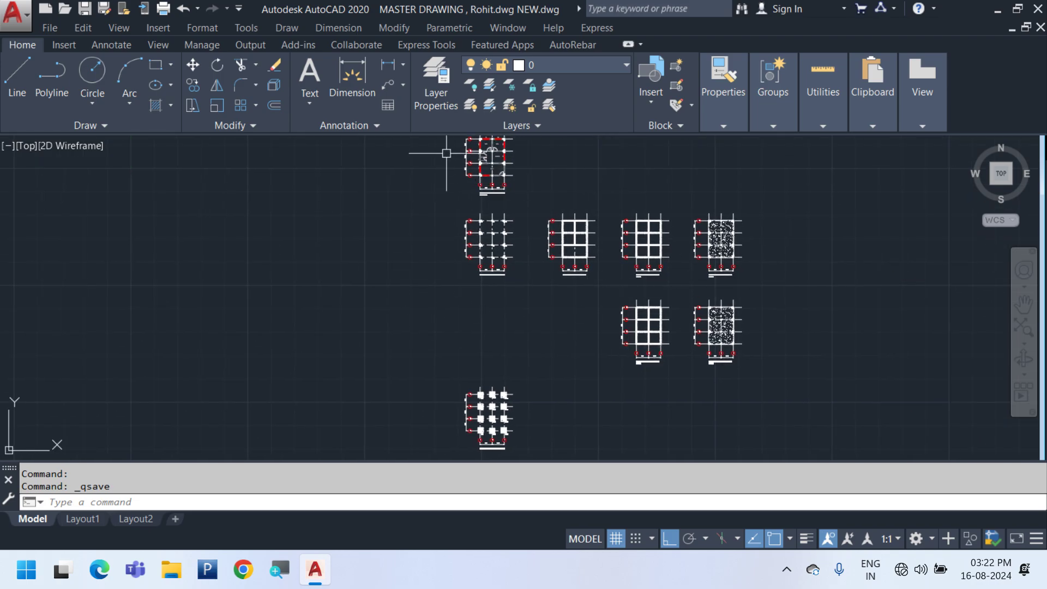
{"action": "scroll", "coordinate": [535, 269], "scroll_direction": "up", "scroll_amount": 10}
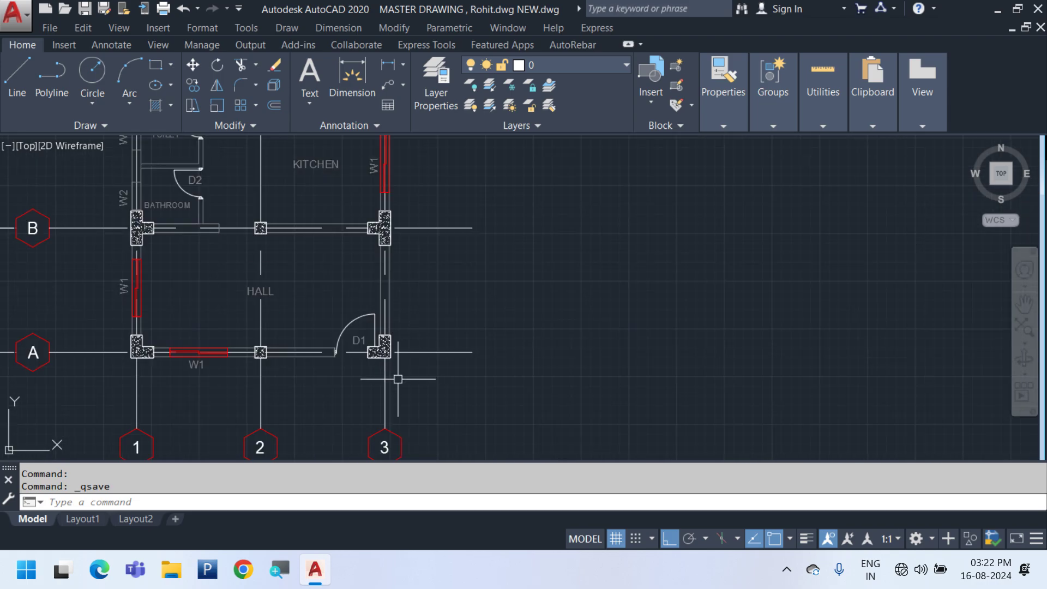
{"action": "scroll", "coordinate": [282, 357], "scroll_direction": "up", "scroll_amount": 6}
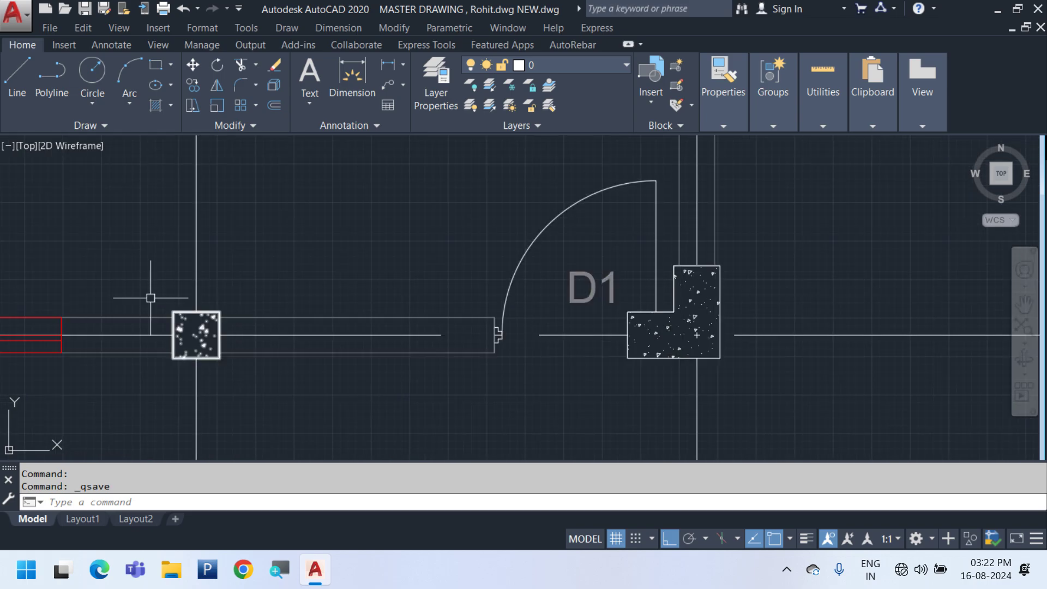
{"action": "left_click", "coordinate": [147, 278]}
{"action": "left_click", "coordinate": [248, 381]}
{"action": "right_click", "coordinate": [323, 235]}
{"action": "left_click", "coordinate": [373, 278]}
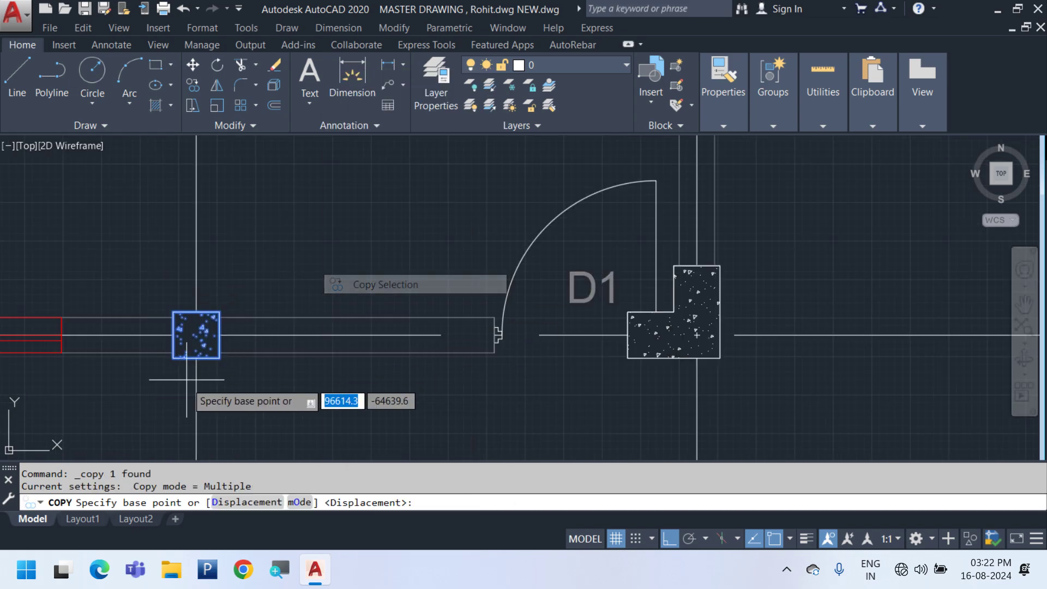
{"action": "left_click", "coordinate": [196, 383]}
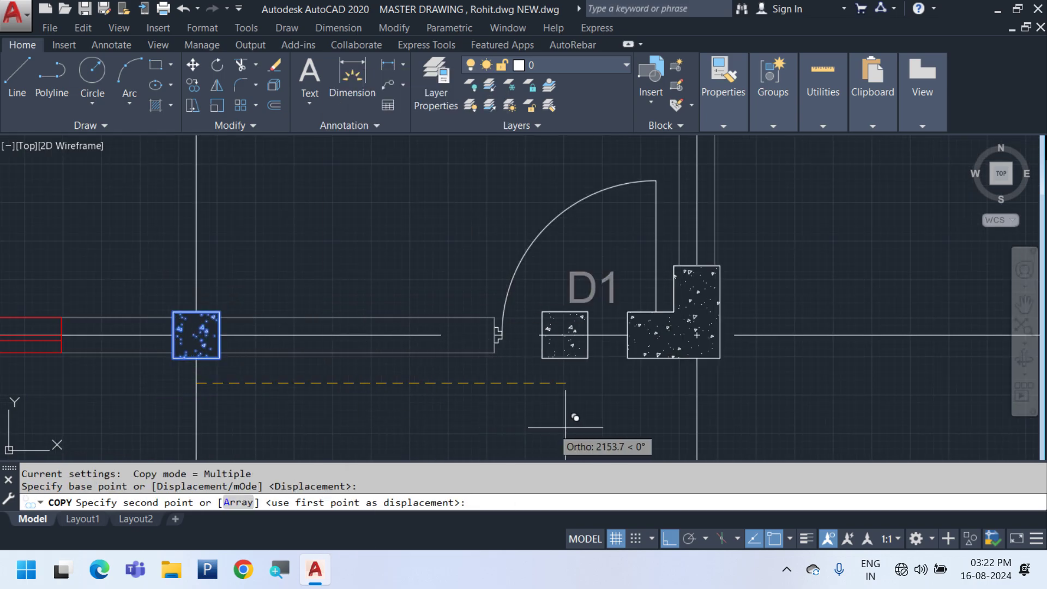
{"action": "left_click", "coordinate": [697, 383]}
{"action": "key", "text": "Escape"}
Move the square column copy at A3 1200 mm horizontally outward along row A, away from door D1
{"action": "left_click", "coordinate": [645, 384]}
{"action": "left_click", "coordinate": [745, 299]}
{"action": "middle_click_drag", "start_coordinate": [745, 300], "coordinate": [507, 257]}
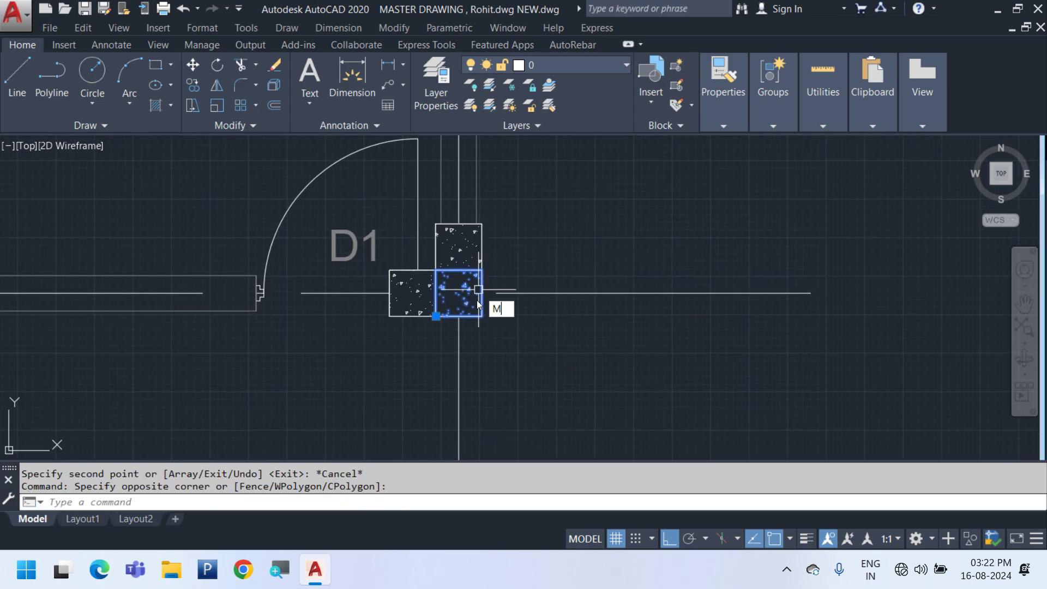
{"action": "type", "text": "M"}
{"action": "key", "text": "Return"}
{"action": "scroll", "coordinate": [479, 304], "scroll_direction": "down", "scroll_amount": 2}
{"action": "left_click", "coordinate": [514, 361]}
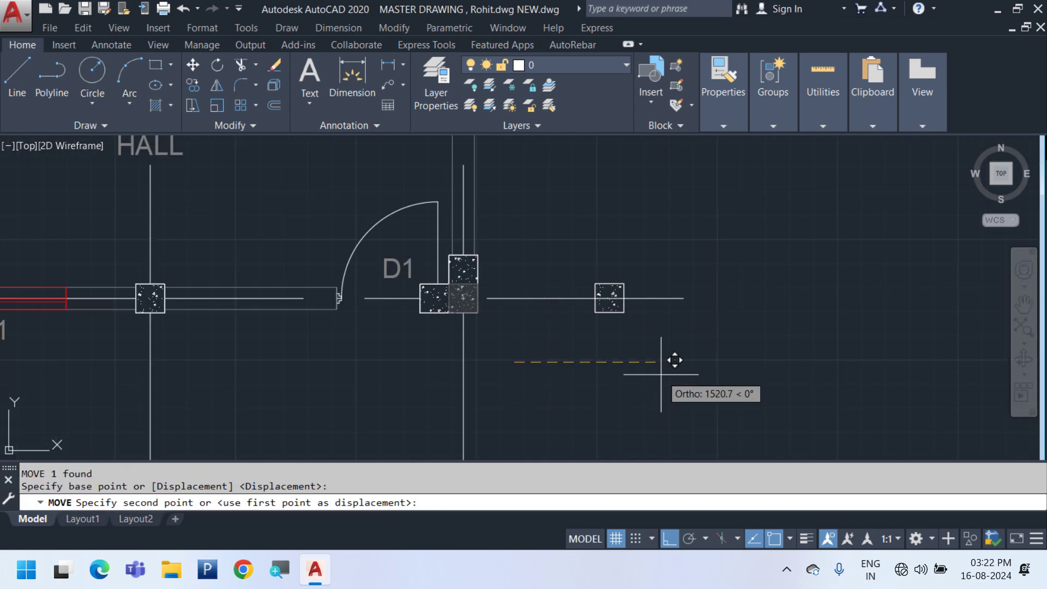
{"action": "type", "text": "120"}
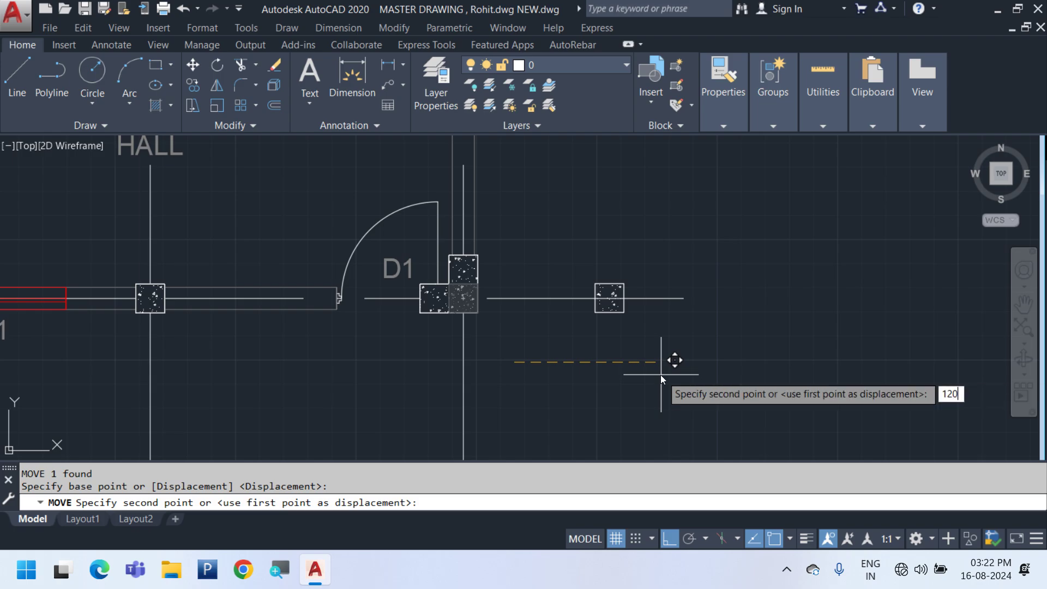
{"action": "type", "text": "0"}
{"action": "key", "text": "Return"}
{"action": "key", "text": "Escape"}
{"action": "left_click", "coordinate": [502, 237]}
{"action": "left_click", "coordinate": [616, 339]}
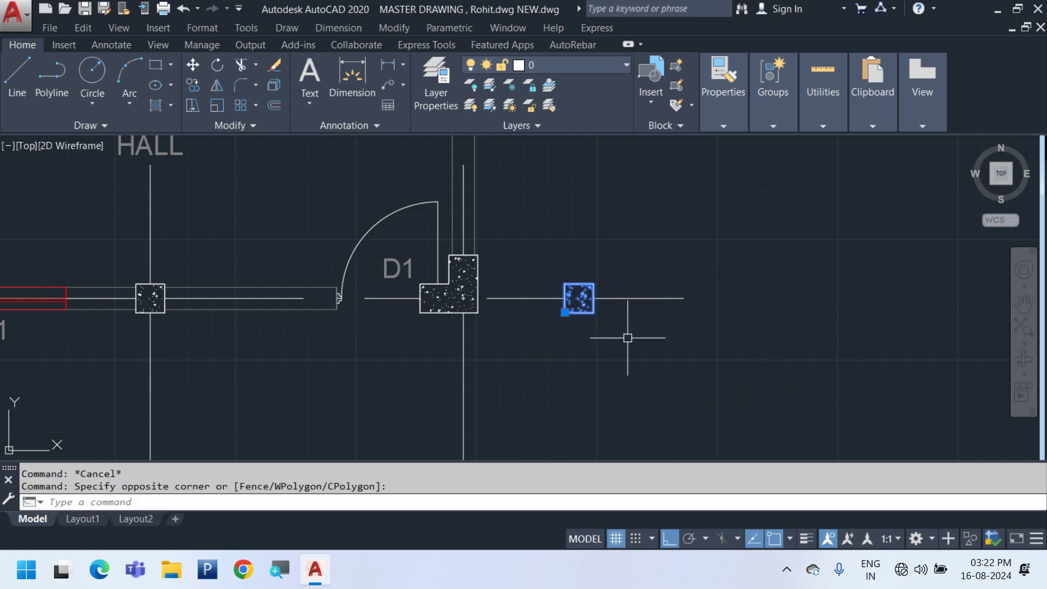
{"action": "middle_click_drag", "start_coordinate": [618, 343], "coordinate": [425, 375]}
{"action": "type", "text": "m"}
{"action": "key", "text": "Return"}
{"action": "left_click", "coordinate": [398, 383]}
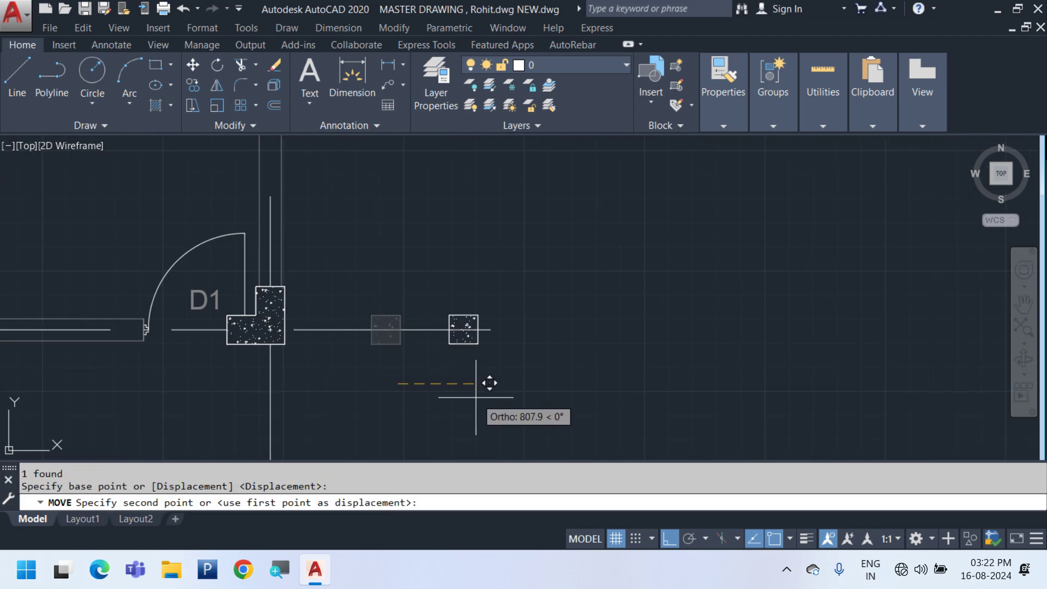
{"action": "key", "text": "Escape"}
Copy the square column outside A3 another 1200 mm outward along row A
{"action": "left_click", "coordinate": [339, 399]}
{"action": "left_click", "coordinate": [416, 313]}
{"action": "right_click", "coordinate": [464, 238]}
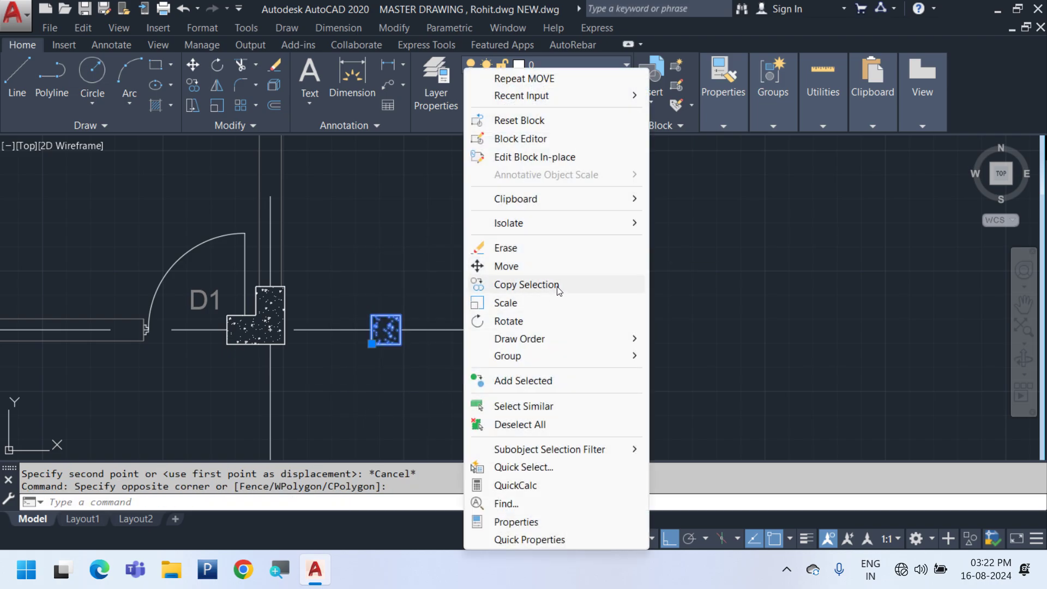
{"action": "left_click", "coordinate": [558, 289]}
{"action": "left_click", "coordinate": [455, 360]}
{"action": "type", "text": "1200"}
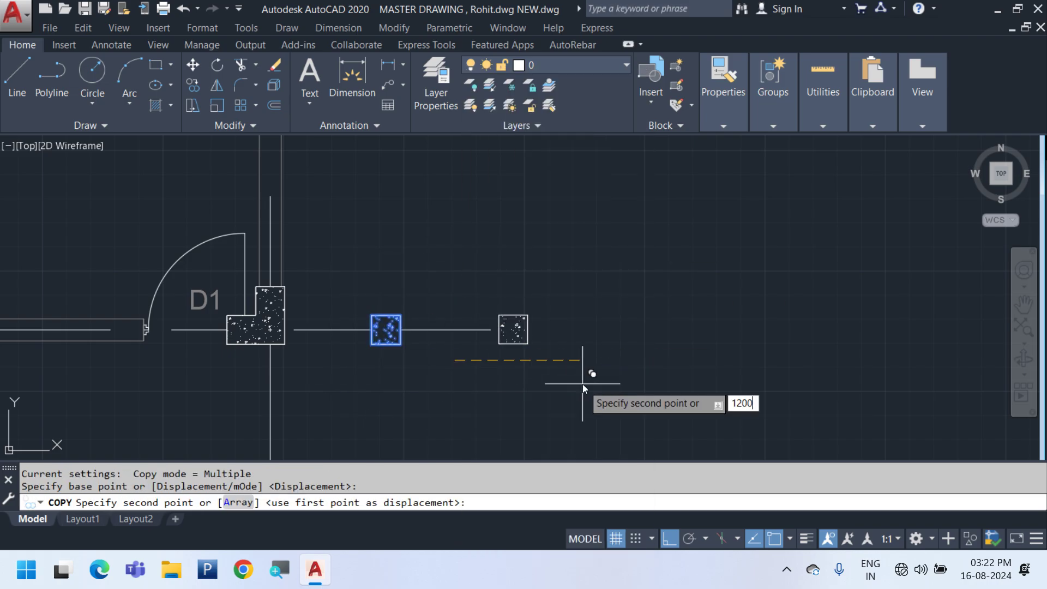
{"action": "key", "text": "Return"}
{"action": "key", "text": "Escape"}
{"action": "scroll", "coordinate": [211, 350], "scroll_direction": "down", "scroll_amount": 5}
{"action": "scroll", "coordinate": [212, 351], "scroll_direction": "up", "scroll_amount": 3}
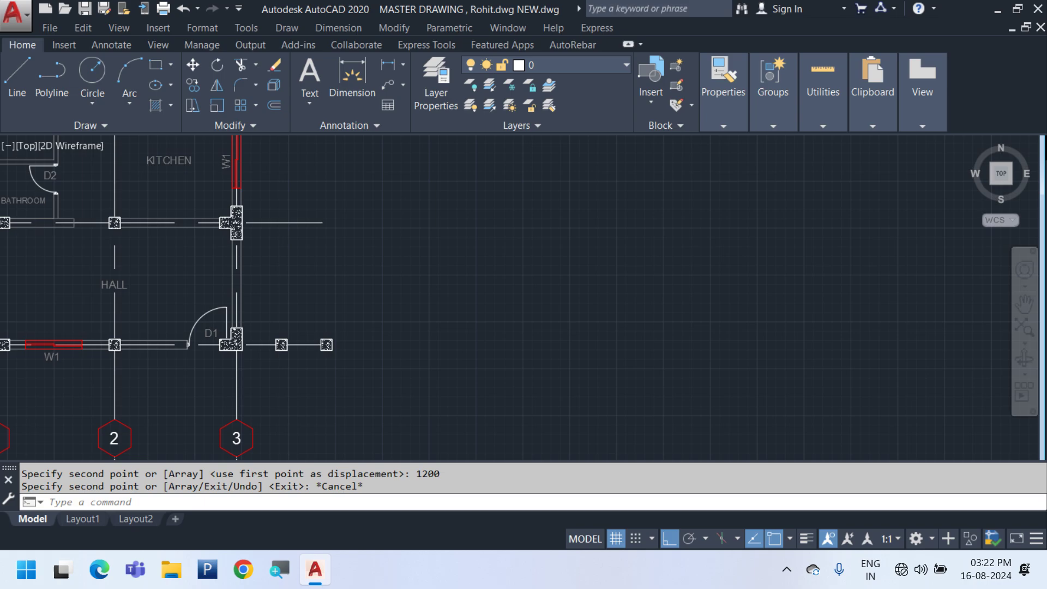
{"action": "scroll", "coordinate": [352, 341], "scroll_direction": "up", "scroll_amount": 2}
{"action": "left_click", "coordinate": [238, 348]}
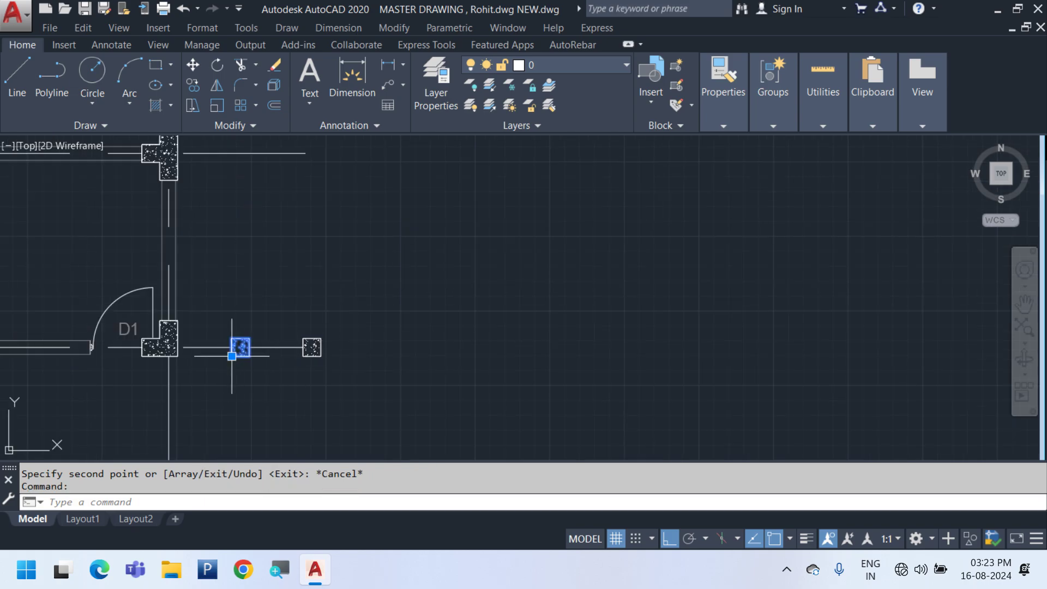
{"action": "scroll", "coordinate": [240, 349], "scroll_direction": "up", "scroll_amount": 3}
{"action": "key", "text": "Return"}
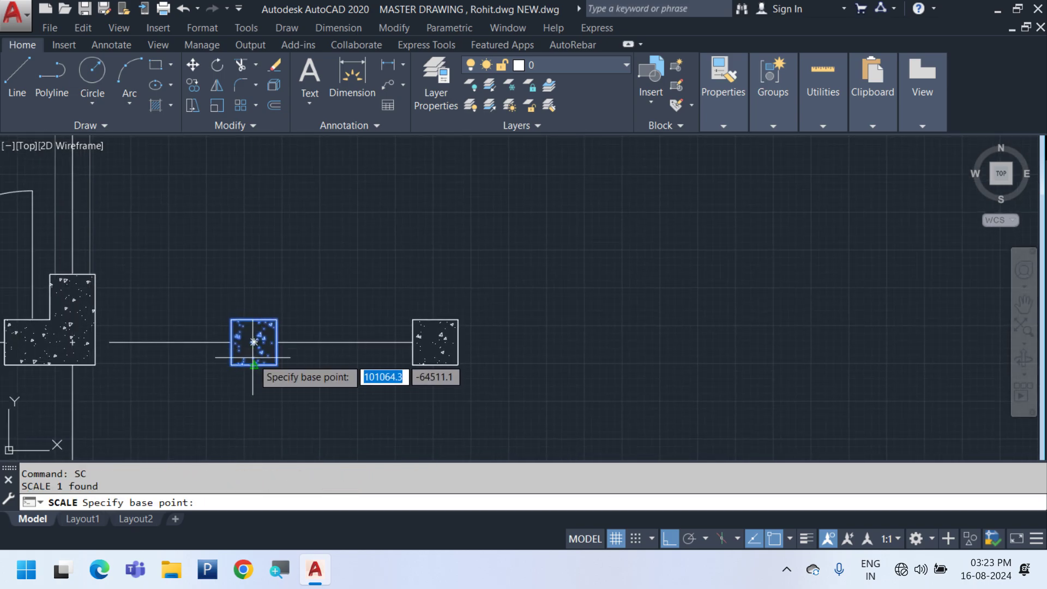
{"action": "left_click", "coordinate": [254, 343]}
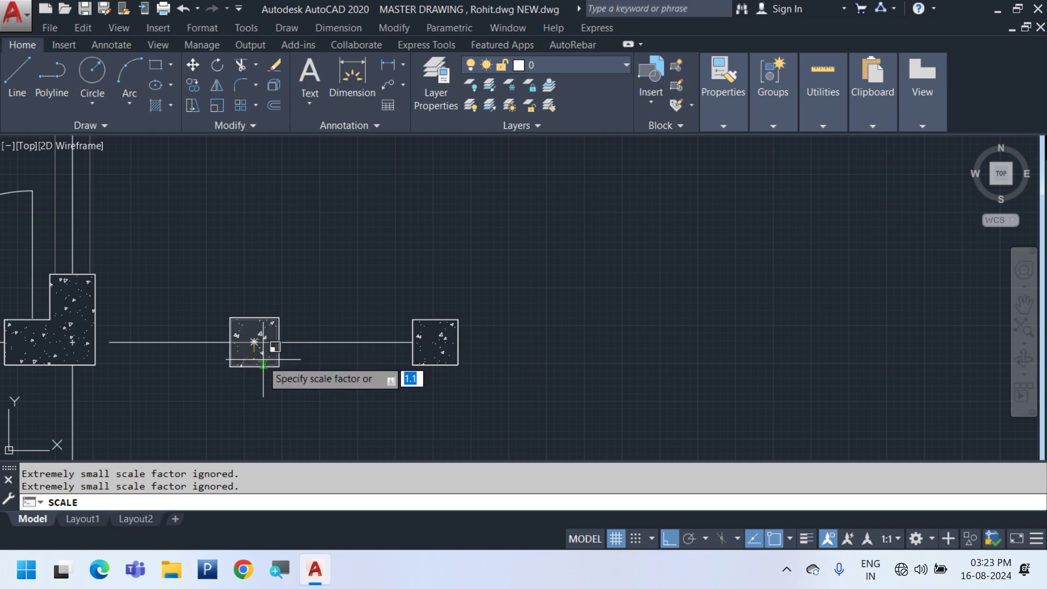
{"action": "type", "text": "E"}
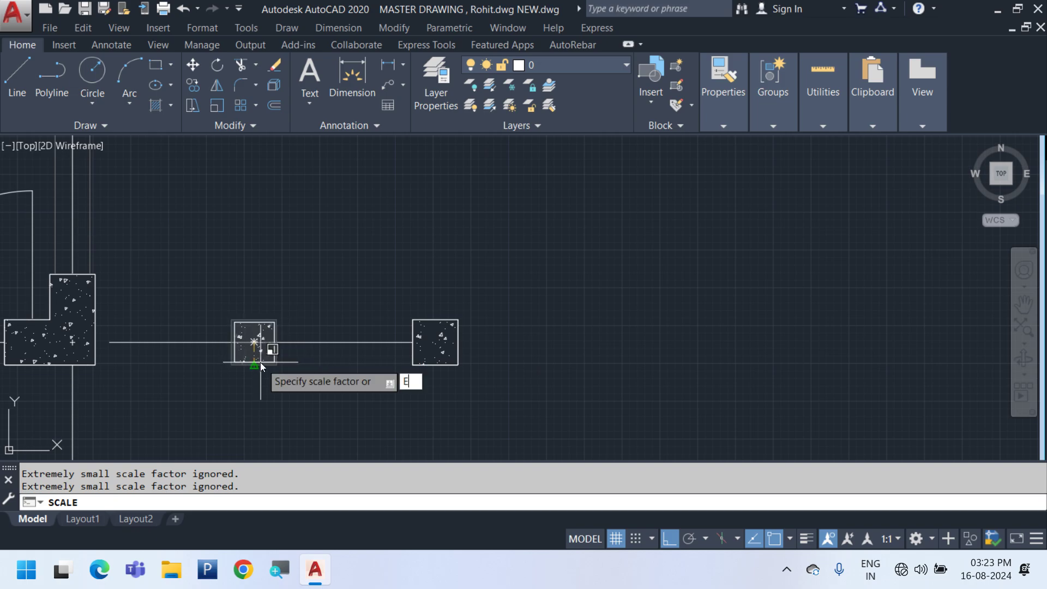
{"action": "key", "text": "Escape"}
Scale the inner of the two added row A columns about its centre, using its width as reference and 200 as new length
{"action": "left_click", "coordinate": [164, 285]}
{"action": "left_click", "coordinate": [334, 448]}
{"action": "key", "text": "space"}
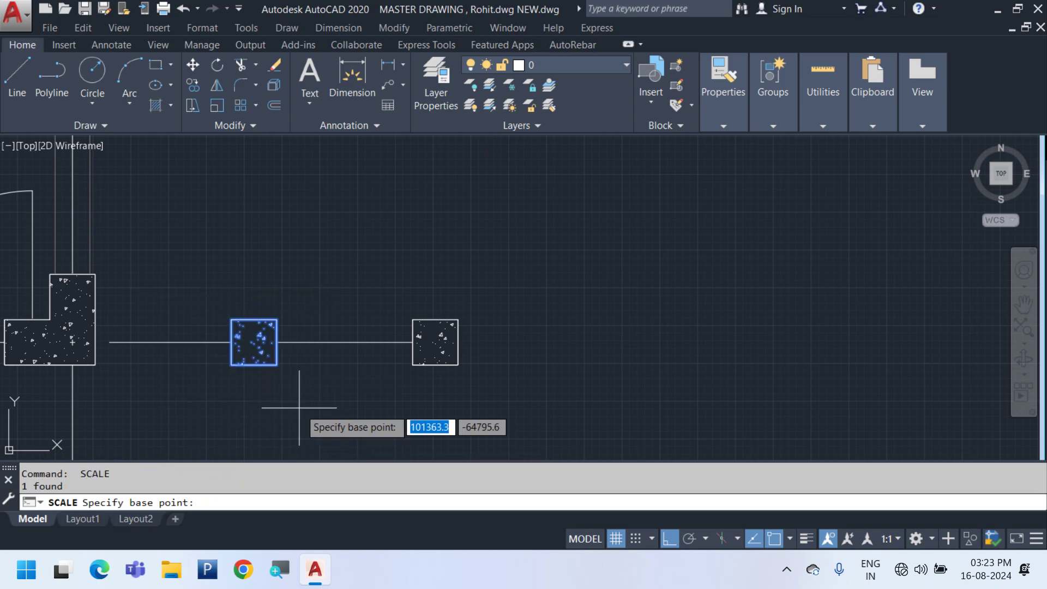
{"action": "left_click", "coordinate": [254, 342]}
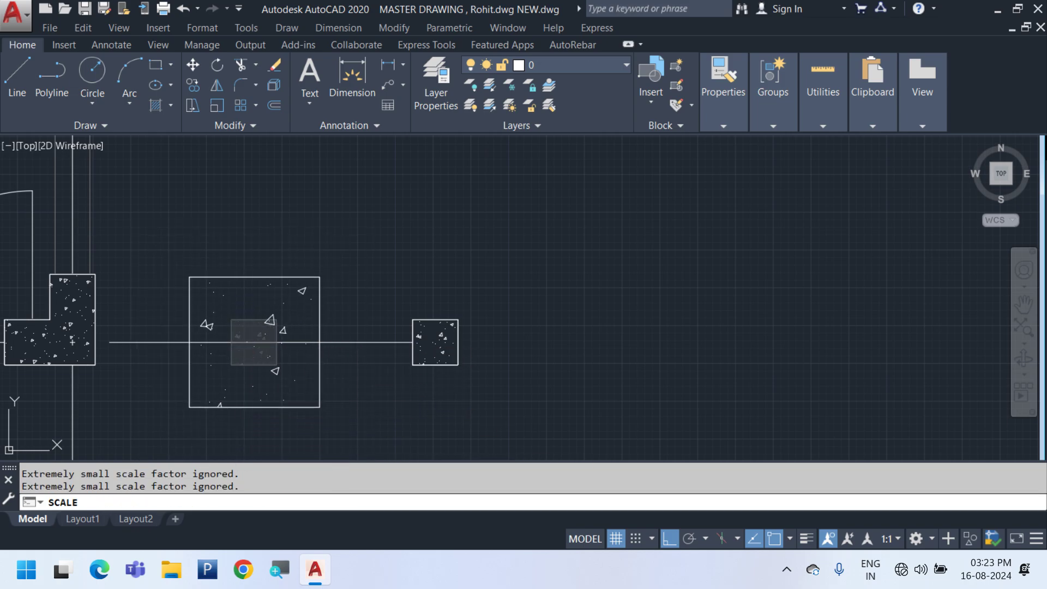
{"action": "type", "text": "R"}
{"action": "key", "text": "Return"}
{"action": "scroll", "coordinate": [233, 354], "scroll_direction": "up", "scroll_amount": 2}
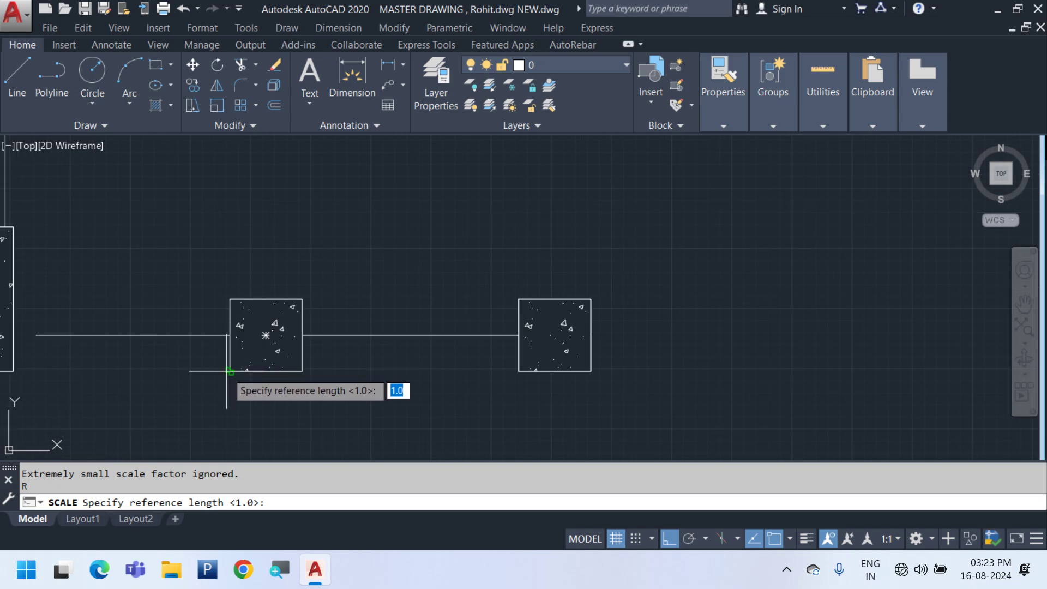
{"action": "left_click", "coordinate": [231, 365]}
{"action": "left_click", "coordinate": [286, 371]}
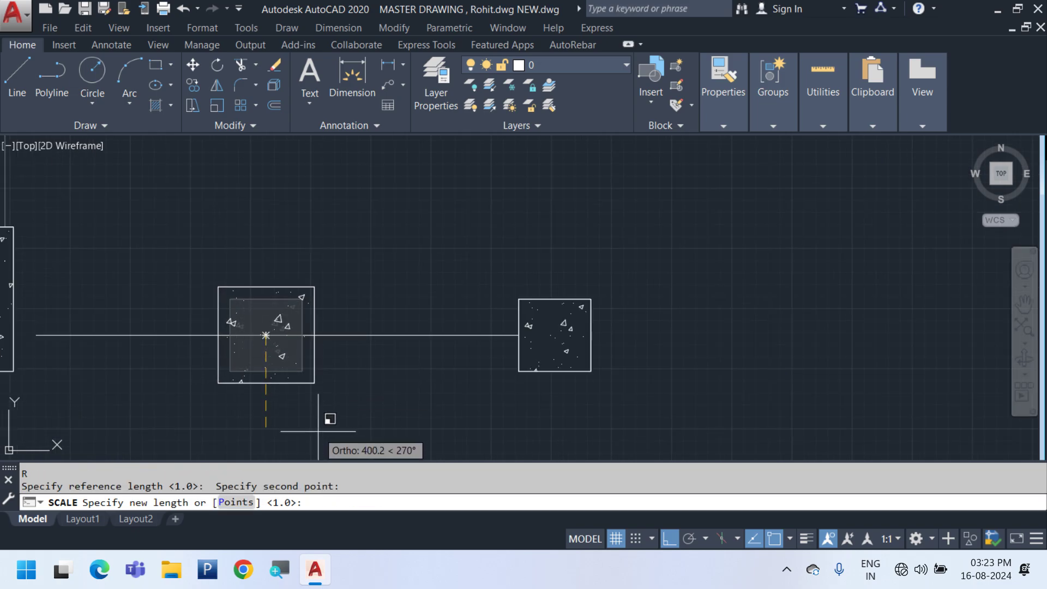
{"action": "type", "text": "200"}
{"action": "key", "text": "Return"}
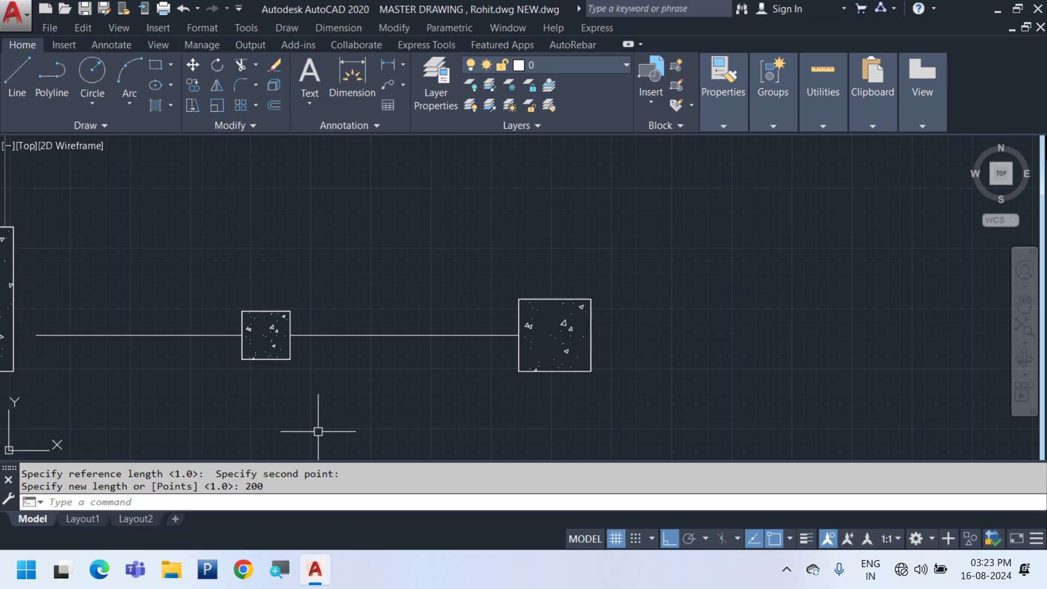
Replace the outer added column with a copy of the resized column placed 1200 mm further along row A
{"action": "left_click", "coordinate": [465, 226]}
{"action": "left_click", "coordinate": [640, 430]}
{"action": "key", "text": "Delete"}
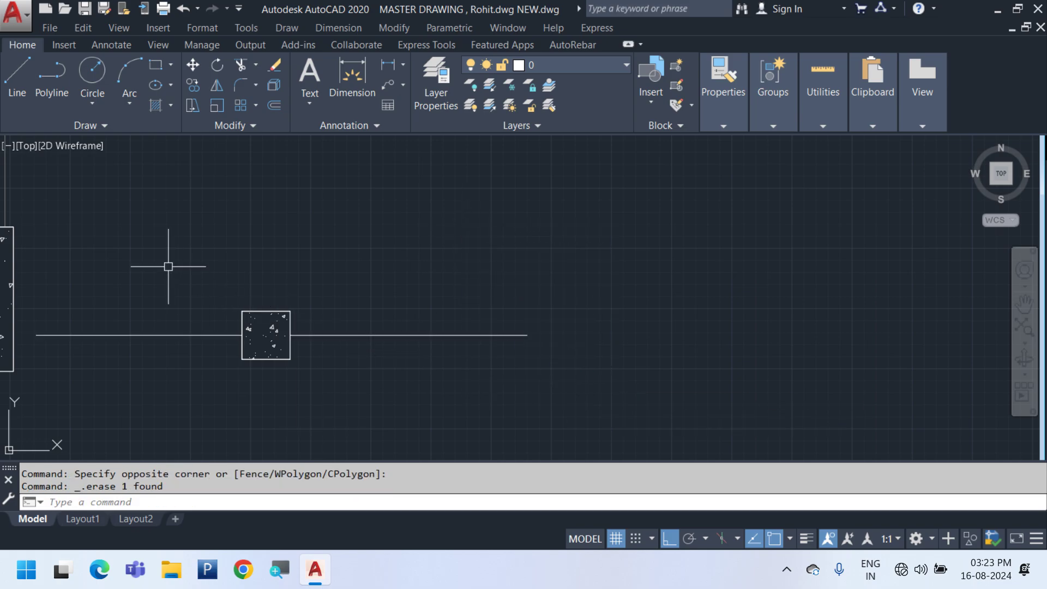
{"action": "left_click", "coordinate": [266, 312]}
{"action": "right_click", "coordinate": [396, 375]}
{"action": "left_click", "coordinate": [432, 284]}
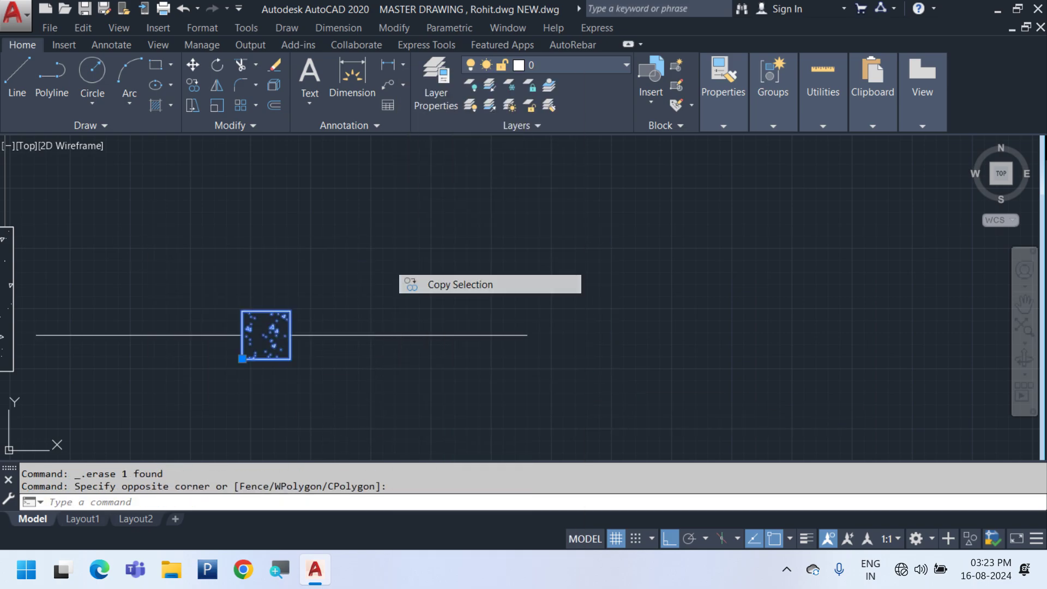
{"action": "left_click", "coordinate": [293, 280]}
{"action": "type", "text": "1200"}
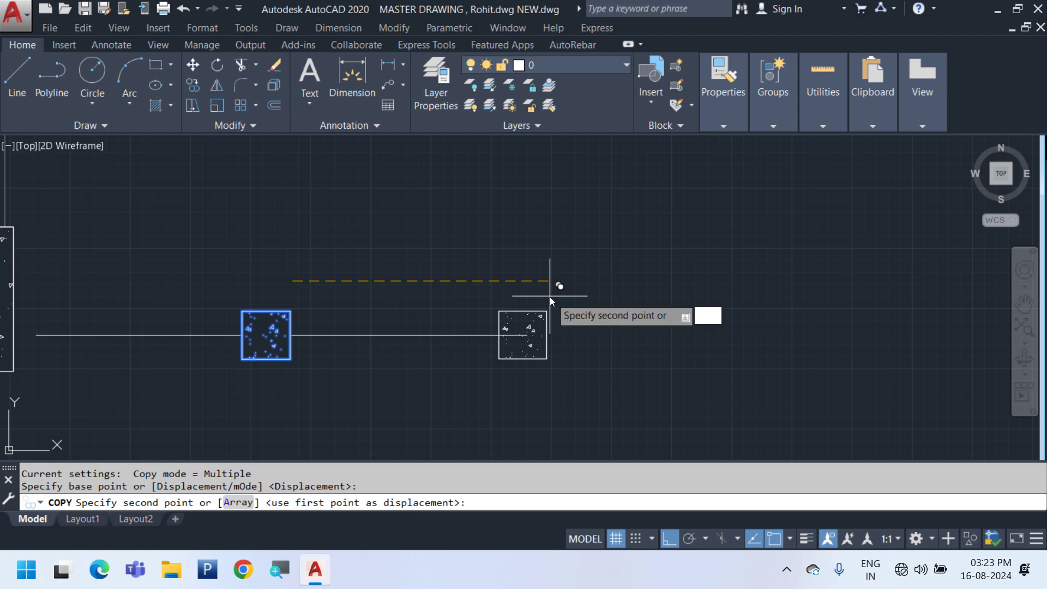
{"action": "key", "text": "Return"}
{"action": "key", "text": "Escape"}
{"action": "scroll", "coordinate": [446, 373], "scroll_direction": "down", "scroll_amount": 3}
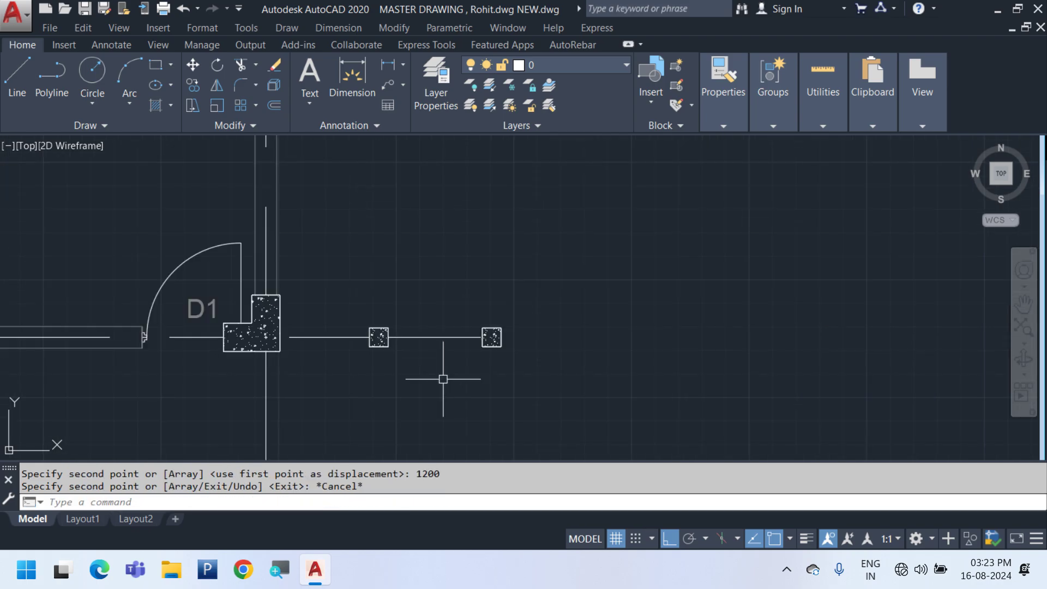
Undo the column copy, the deletion of the outer column and the scaling of the inner one
{"action": "key", "text": "ctrl+z"}
{"action": "key", "text": "ctrl+z"}
{"action": "key", "text": "ctrl+z"}
{"action": "key", "text": "ctrl+z"}
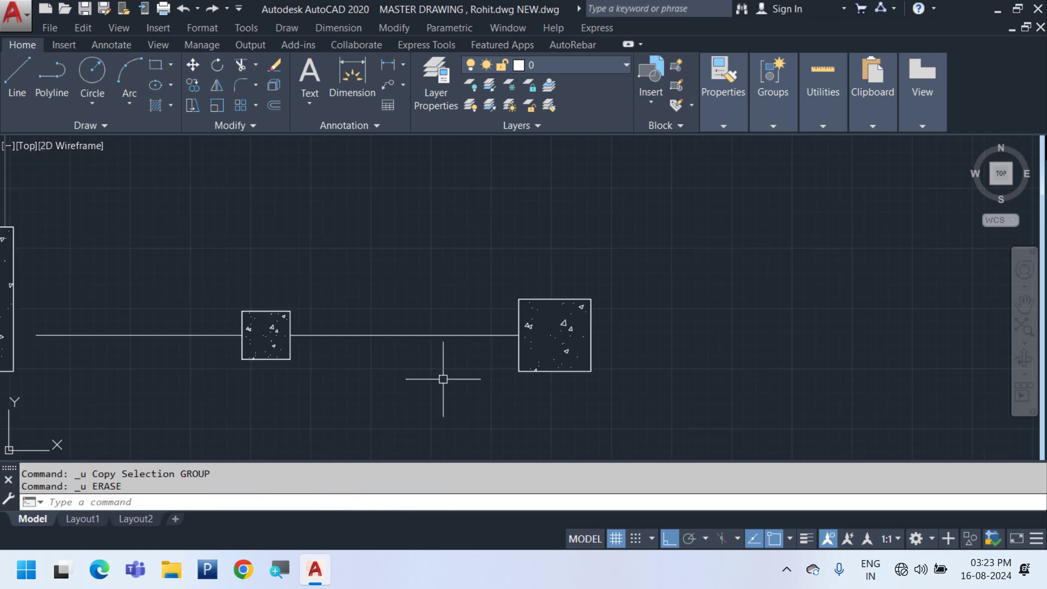
{"action": "scroll", "coordinate": [444, 379], "scroll_direction": "down", "scroll_amount": 5}
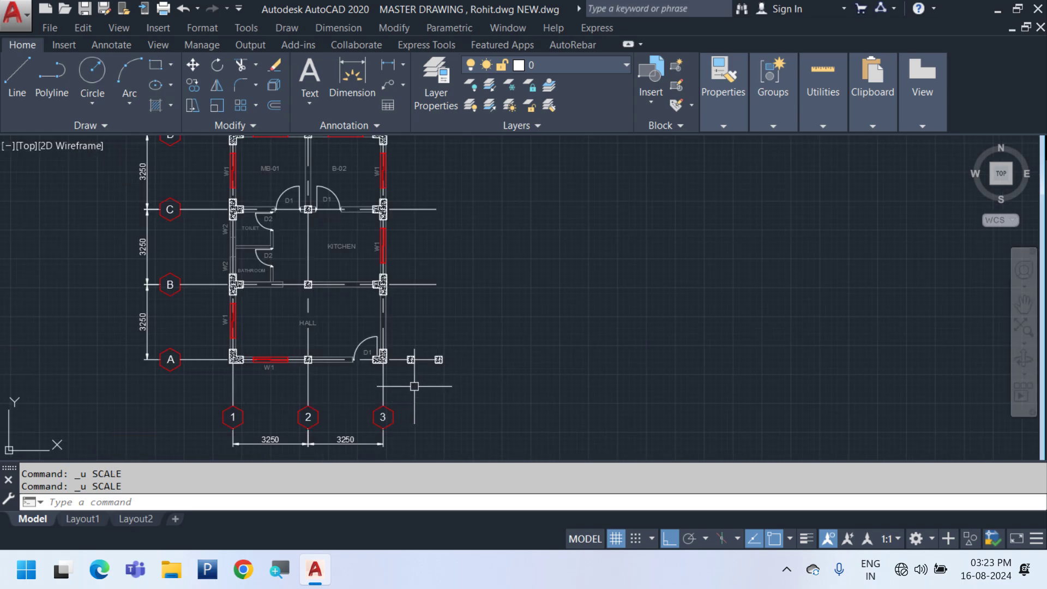
Copy the two added square columns from row A straight up onto the row B grid line
{"action": "scroll", "coordinate": [406, 352], "scroll_direction": "up", "scroll_amount": 4}
{"action": "left_click", "coordinate": [392, 342]}
{"action": "key", "text": "Escape"}
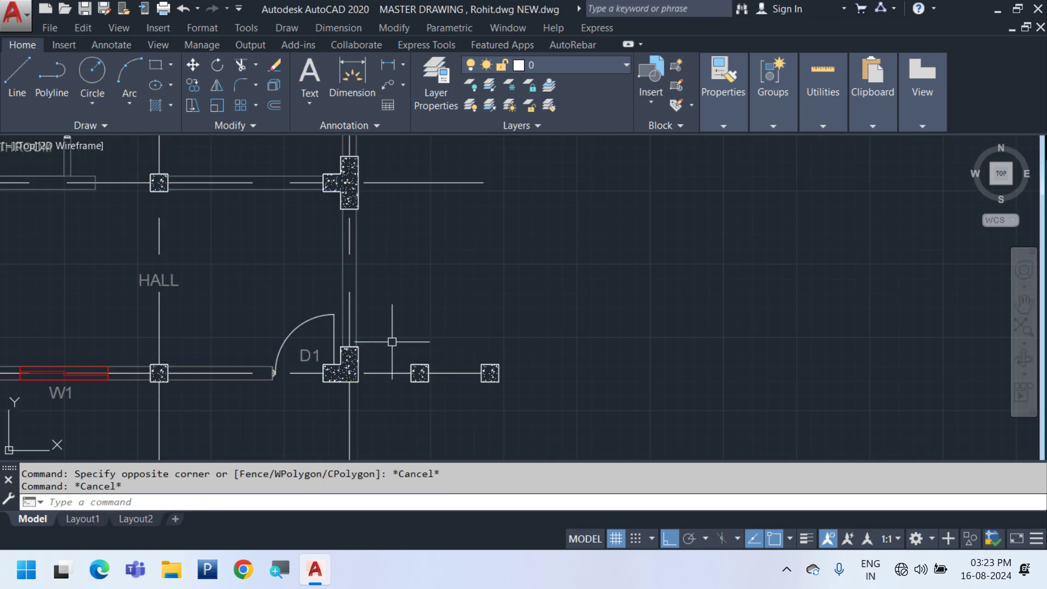
{"action": "left_click", "coordinate": [392, 342]}
{"action": "left_click", "coordinate": [558, 411]}
{"action": "right_click", "coordinate": [579, 412]}
{"action": "left_click", "coordinate": [619, 303]}
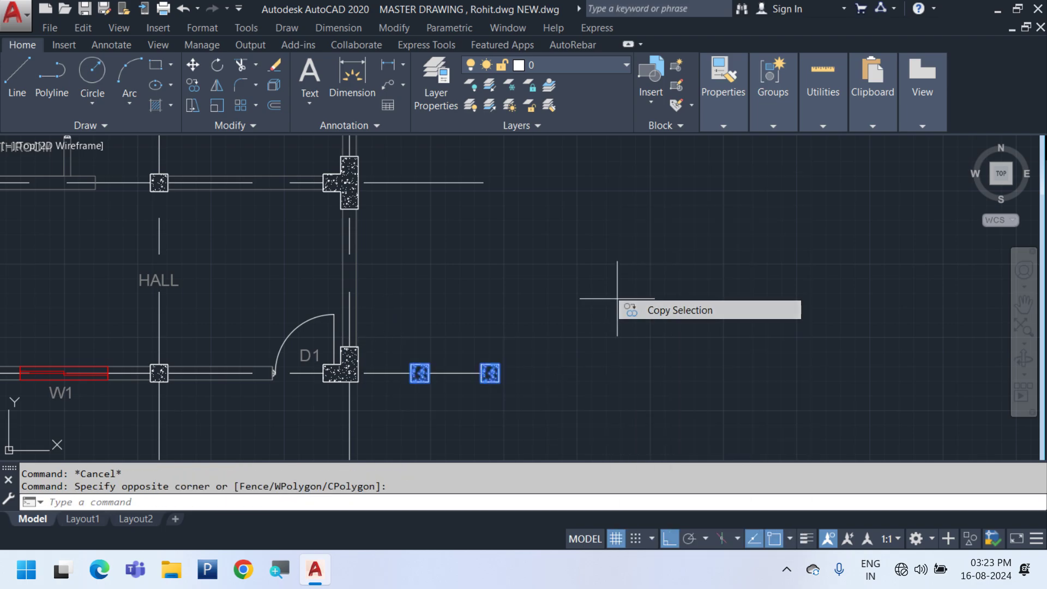
{"action": "left_click", "coordinate": [391, 373]}
{"action": "left_click", "coordinate": [392, 183]}
{"action": "key", "text": "Escape"}
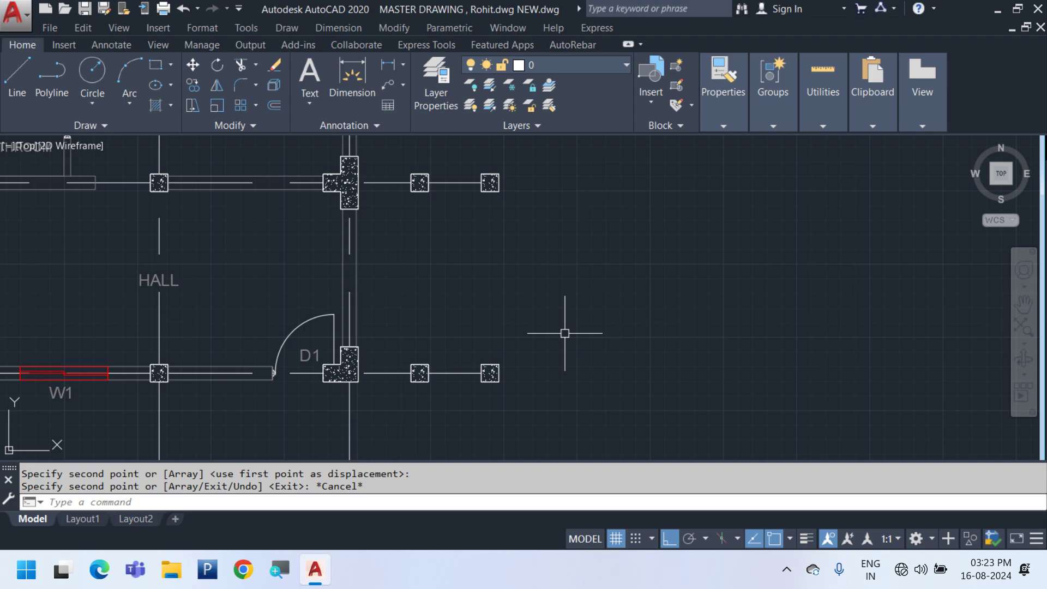
Check the added columns beside rows A and B in the column position layout and save the drawing
{"action": "scroll", "coordinate": [564, 333], "scroll_direction": "down", "scroll_amount": 4}
{"action": "scroll", "coordinate": [423, 378], "scroll_direction": "up", "scroll_amount": 2}
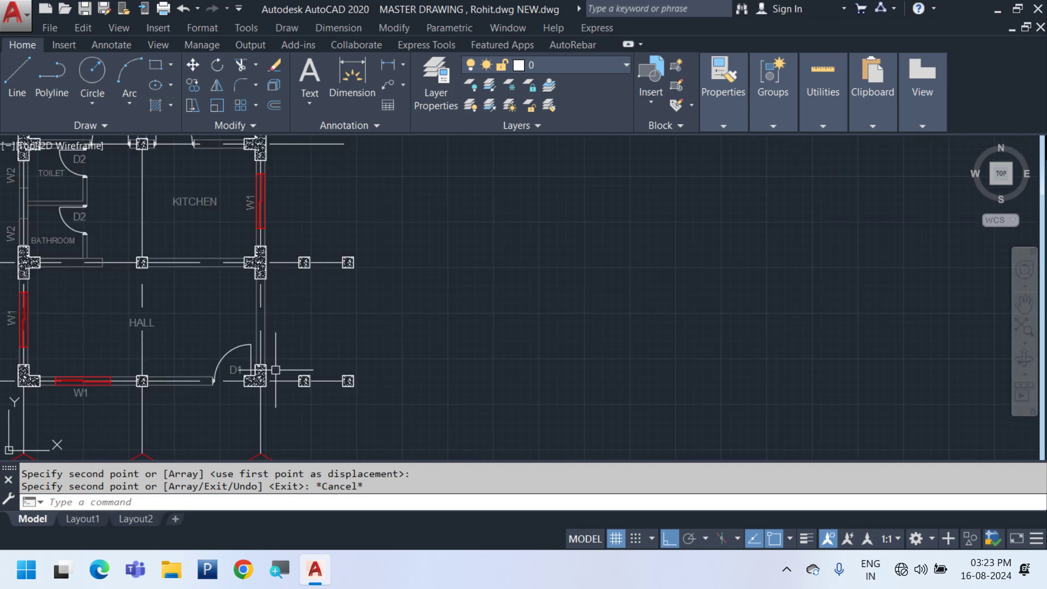
{"action": "scroll", "coordinate": [289, 340], "scroll_direction": "down", "scroll_amount": 2}
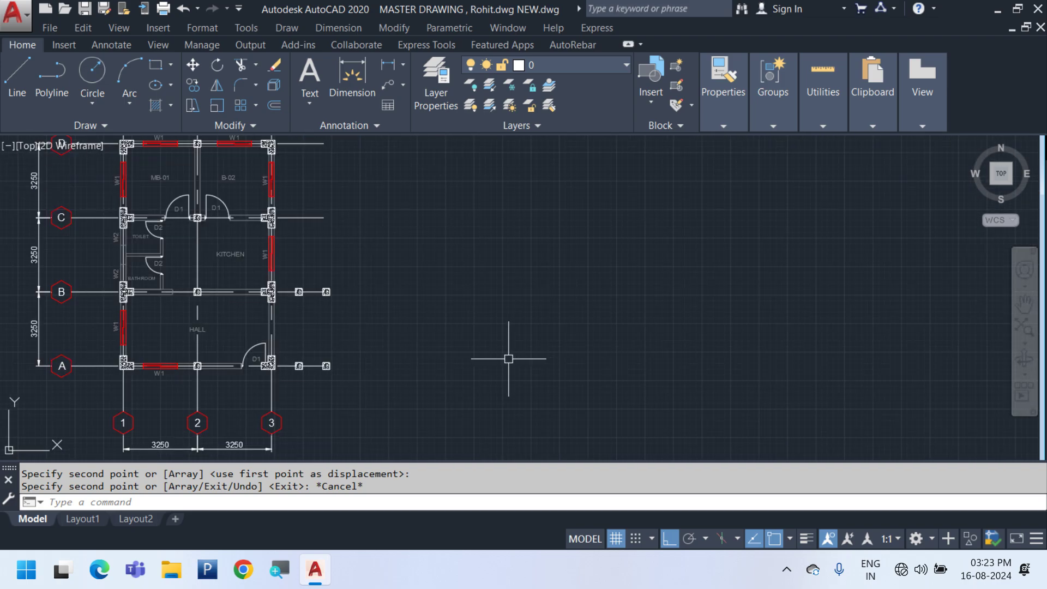
{"action": "middle_click_drag", "start_coordinate": [507, 358], "coordinate": [356, 335]}
{"action": "key", "text": "ctrl+s"}
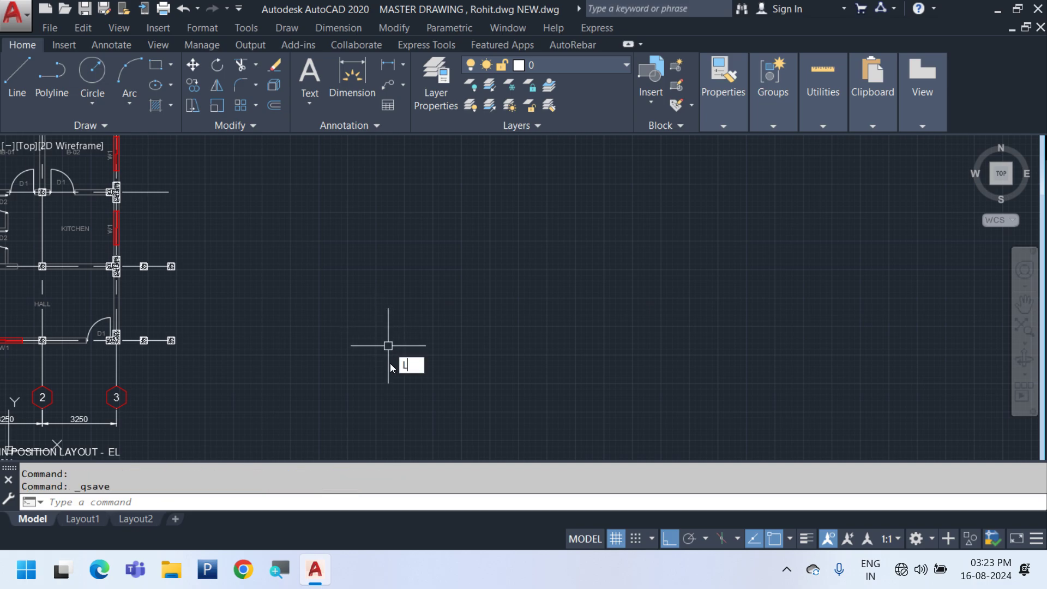
Draw a long horizontal line in the empty space beside the column position layout as the lower floor level
{"action": "key", "text": "Return"}
{"action": "scroll", "coordinate": [481, 357], "scroll_direction": "down", "scroll_amount": 4}
{"action": "scroll", "coordinate": [482, 338], "scroll_direction": "up", "scroll_amount": 3}
{"action": "middle_click_drag", "start_coordinate": [481, 332], "coordinate": [363, 328]}
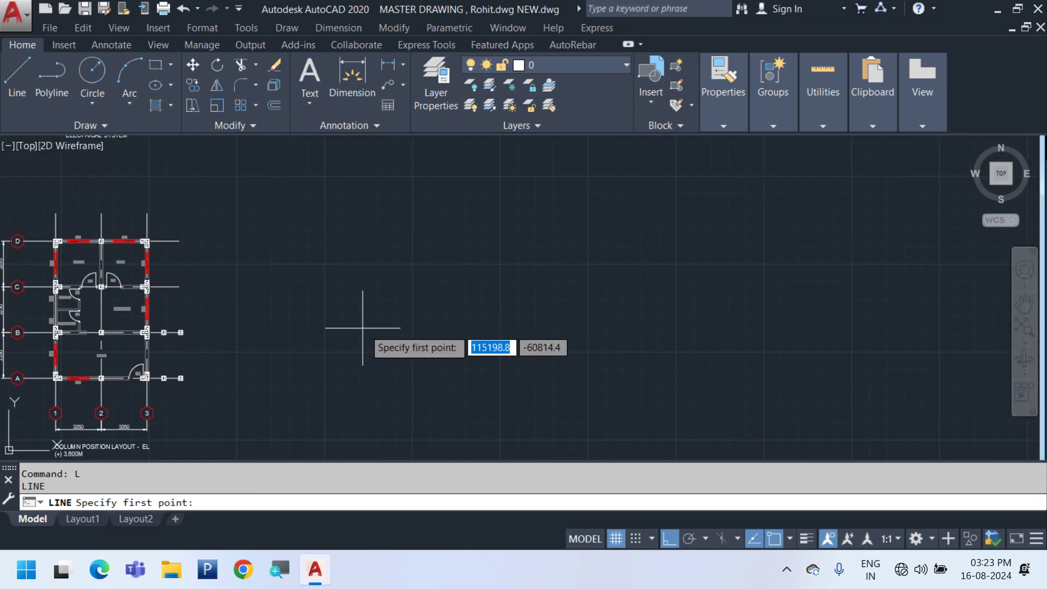
{"action": "left_click", "coordinate": [365, 328]}
{"action": "left_click", "coordinate": [623, 359]}
{"action": "key", "text": "Escape"}
Copy the horizontal floor line 3600 mm straight up to form the upper floor level
{"action": "left_click", "coordinate": [570, 362]}
{"action": "left_click", "coordinate": [494, 263]}
{"action": "right_click", "coordinate": [492, 261]}
{"action": "left_click", "coordinate": [585, 287]}
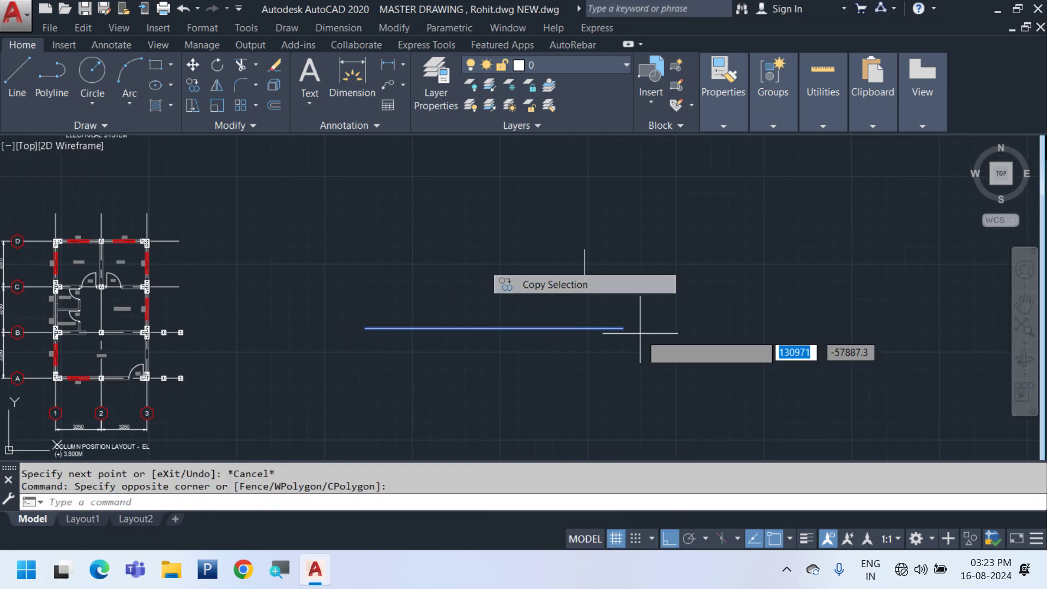
{"action": "left_click", "coordinate": [706, 372]}
{"action": "type", "text": "3600"}
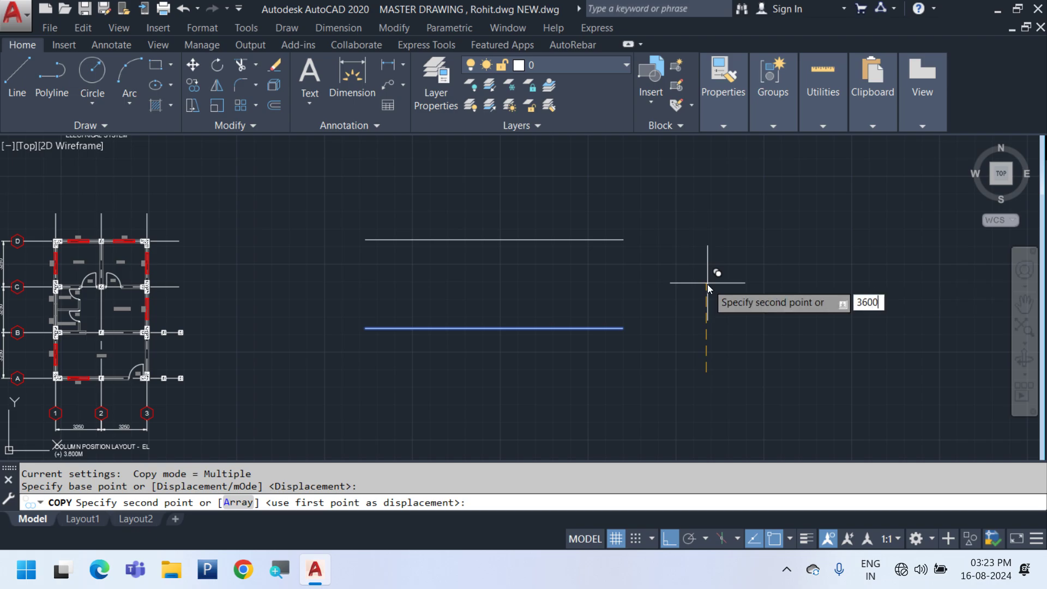
{"action": "key", "text": "Return"}
{"action": "key", "text": "Escape"}
Join the two floor lines with a vertical line and draw a horizontal line leftwards from its midpoint
{"action": "scroll", "coordinate": [627, 229], "scroll_direction": "down", "scroll_amount": 3}
{"action": "scroll", "coordinate": [603, 262], "scroll_direction": "up", "scroll_amount": 4}
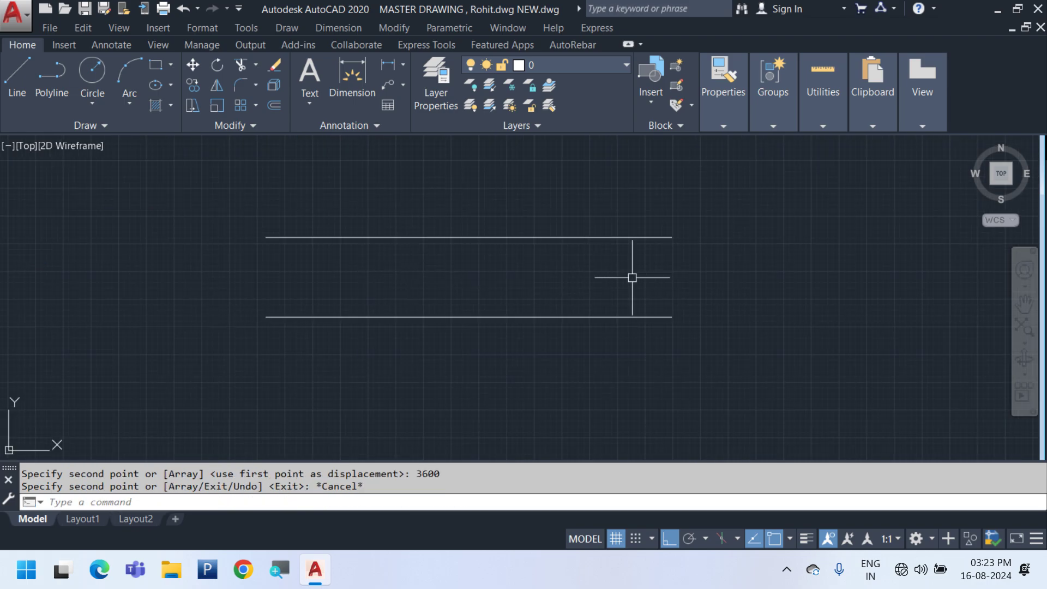
{"action": "key", "text": "Return"}
{"action": "left_click", "coordinate": [563, 237]}
{"action": "left_click", "coordinate": [564, 317]}
{"action": "key", "text": "Escape"}
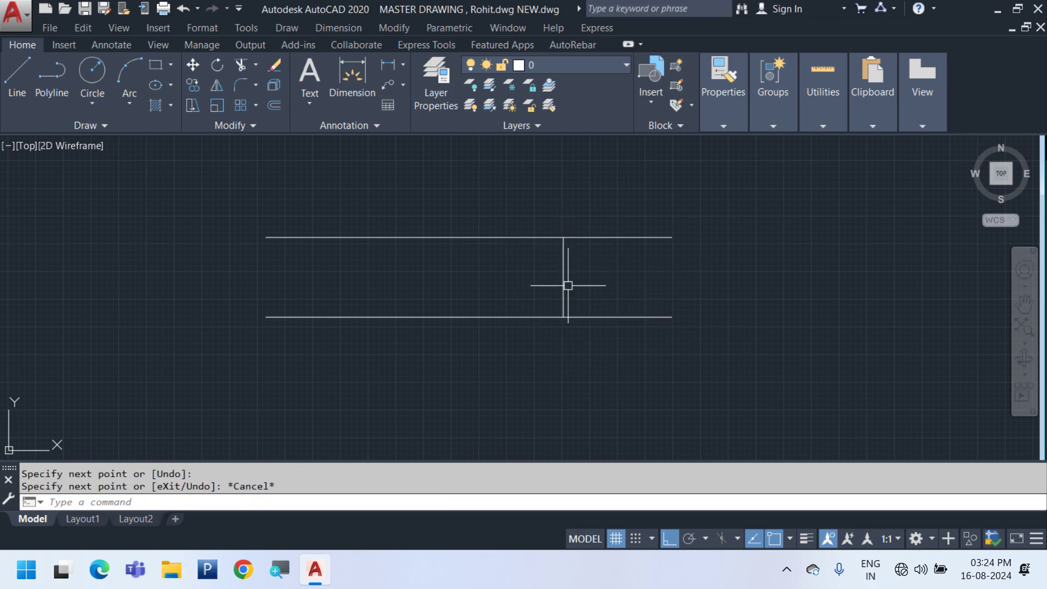
{"action": "key", "text": "Return"}
{"action": "left_click", "coordinate": [563, 279]}
{"action": "left_click", "coordinate": [411, 275]}
{"action": "key", "text": "Escape"}
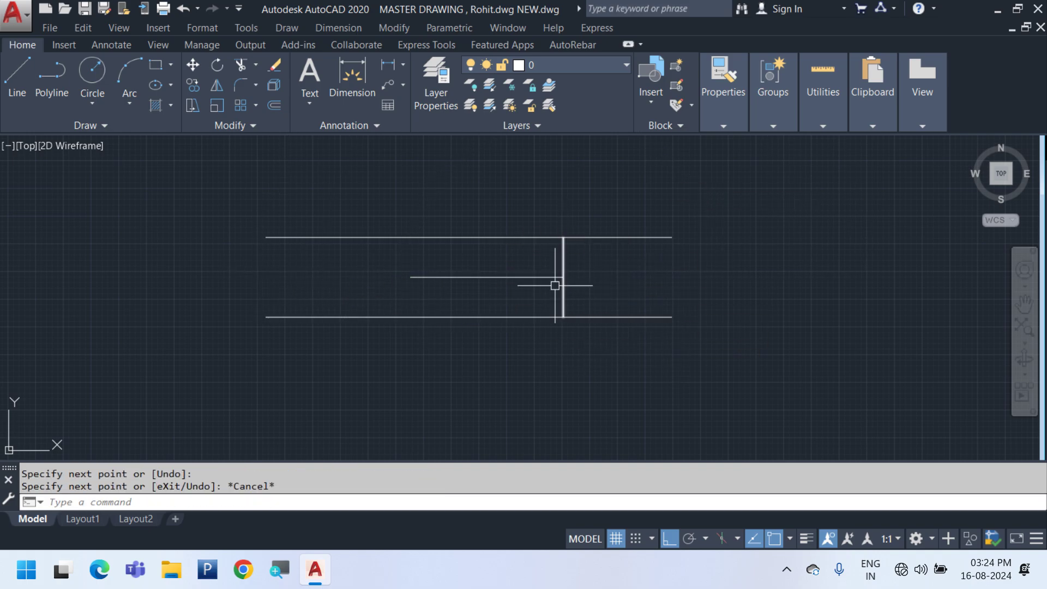
Draw the first stair step on the lower floor line with a 150 mm riser and a 280 mm tread to the right
{"action": "scroll", "coordinate": [533, 288], "scroll_direction": "up", "scroll_amount": 4}
{"action": "middle_click_drag", "start_coordinate": [509, 323], "coordinate": [546, 277]}
{"action": "type", "text": "l"}
{"action": "key", "text": "Return"}
{"action": "scroll", "coordinate": [374, 311], "scroll_direction": "up", "scroll_amount": 3}
{"action": "left_click", "coordinate": [305, 322]}
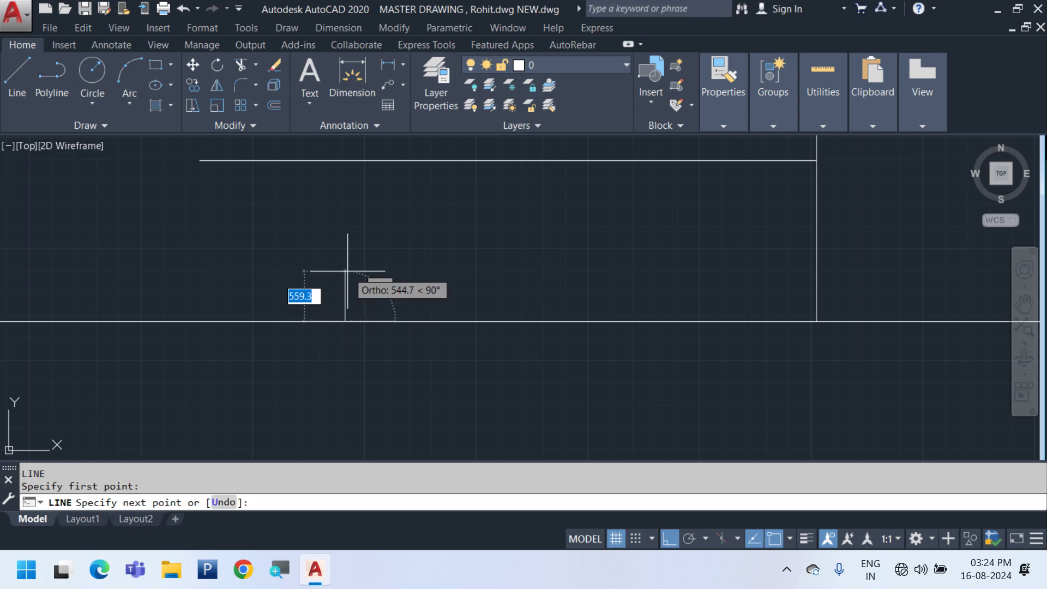
{"action": "type", "text": "15"}
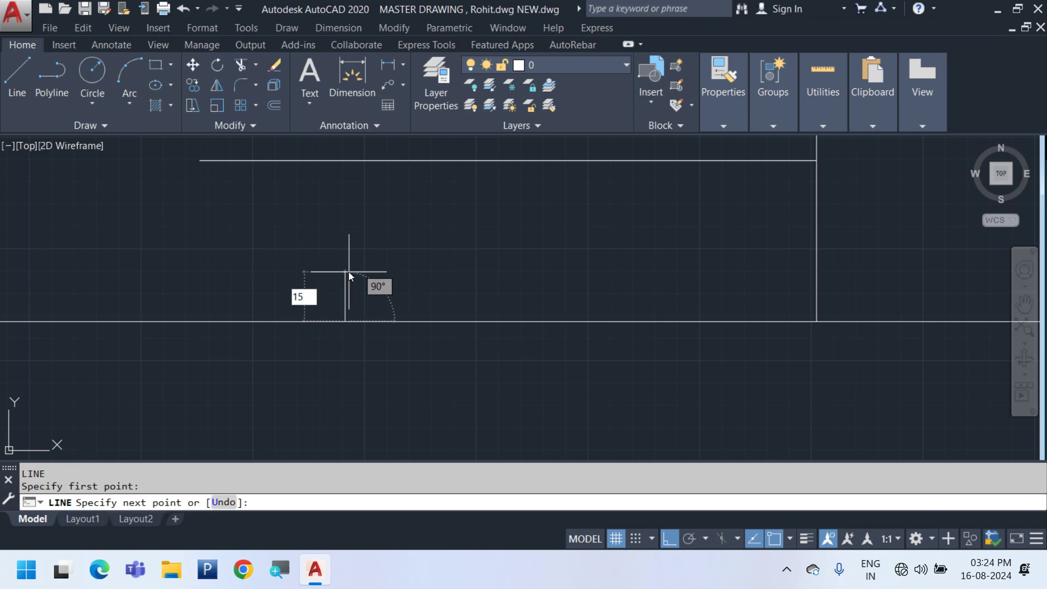
{"action": "type", "text": "0"}
{"action": "key", "text": "Return"}
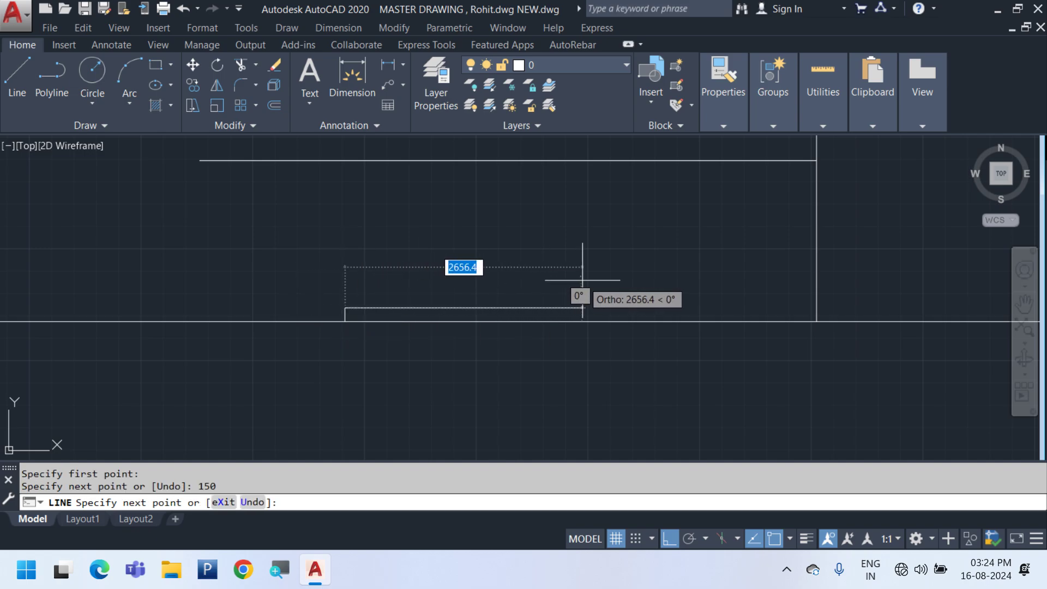
{"action": "type", "text": "28"}
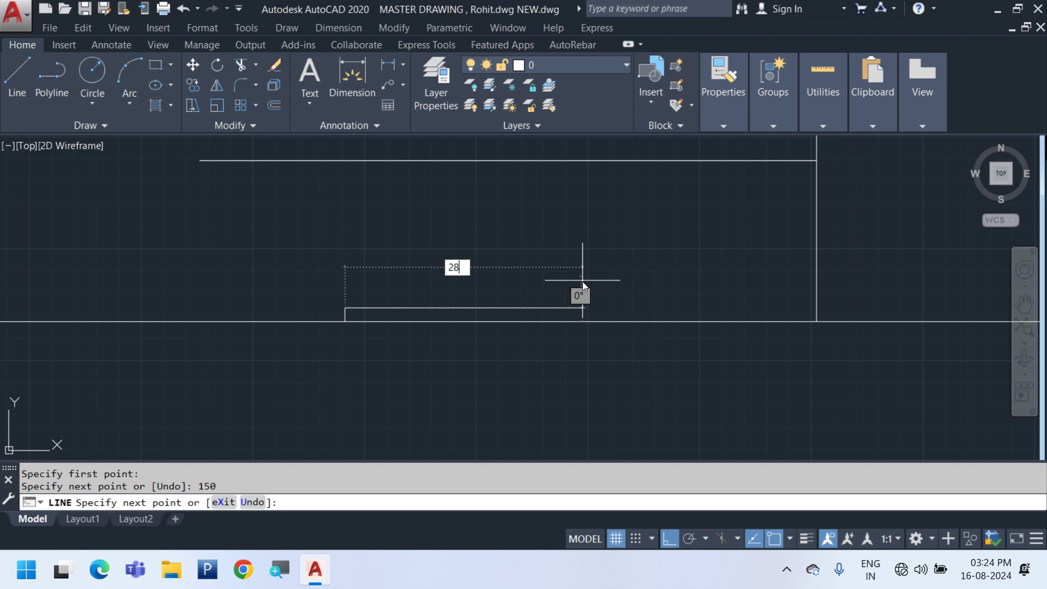
{"action": "type", "text": "0"}
{"action": "key", "text": "Return"}
{"action": "key", "text": "Escape"}
Copy the riser and tread three times end to end to make a four-step run
{"action": "left_click_drag", "start_coordinate": [223, 282], "coordinate": [444, 420]}
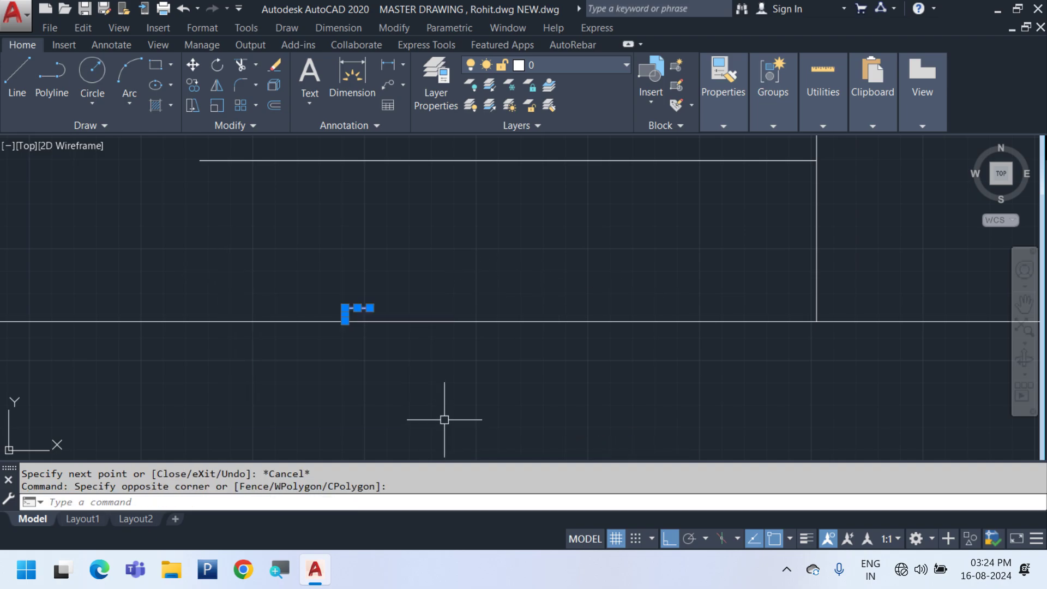
{"action": "right_click", "coordinate": [417, 279]}
{"action": "left_click", "coordinate": [458, 307]}
{"action": "scroll", "coordinate": [336, 319], "scroll_direction": "up", "scroll_amount": 2}
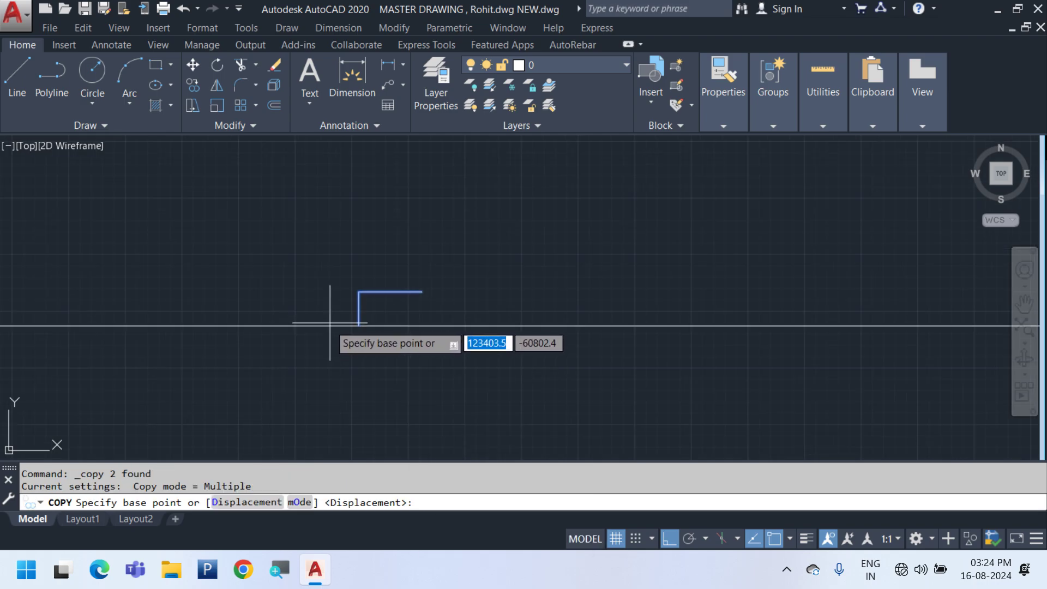
{"action": "left_click", "coordinate": [358, 325]}
{"action": "left_click", "coordinate": [422, 291]}
{"action": "left_click", "coordinate": [485, 258]}
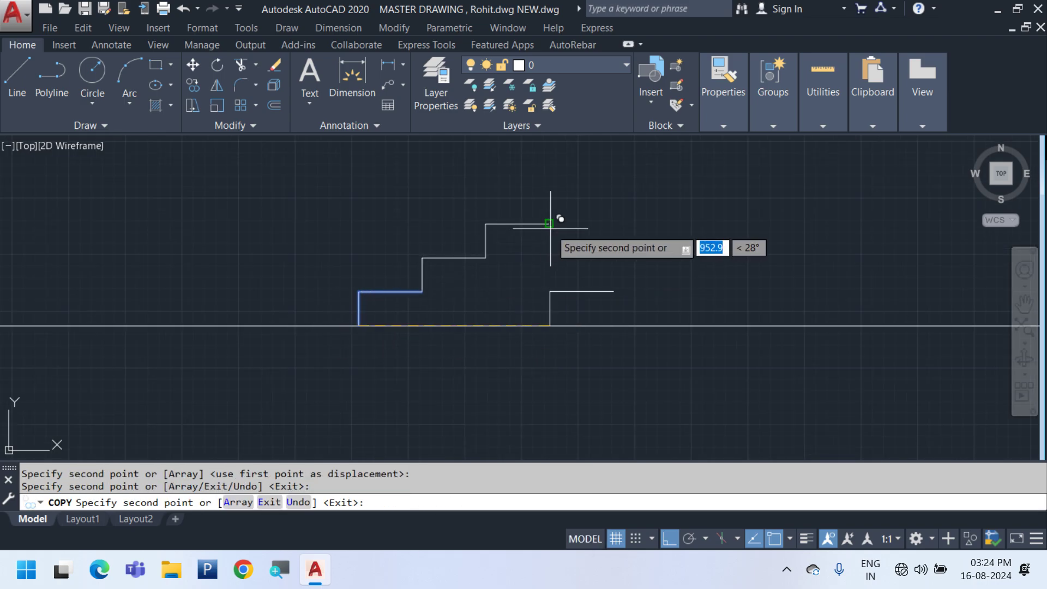
{"action": "left_click", "coordinate": [550, 223]}
{"action": "key", "text": "Escape"}
Copy the four-step run twice end to end so the flight climbs to the mid-height line
{"action": "left_click", "coordinate": [276, 145]}
{"action": "left_click", "coordinate": [709, 404]}
{"action": "key", "text": "Return"}
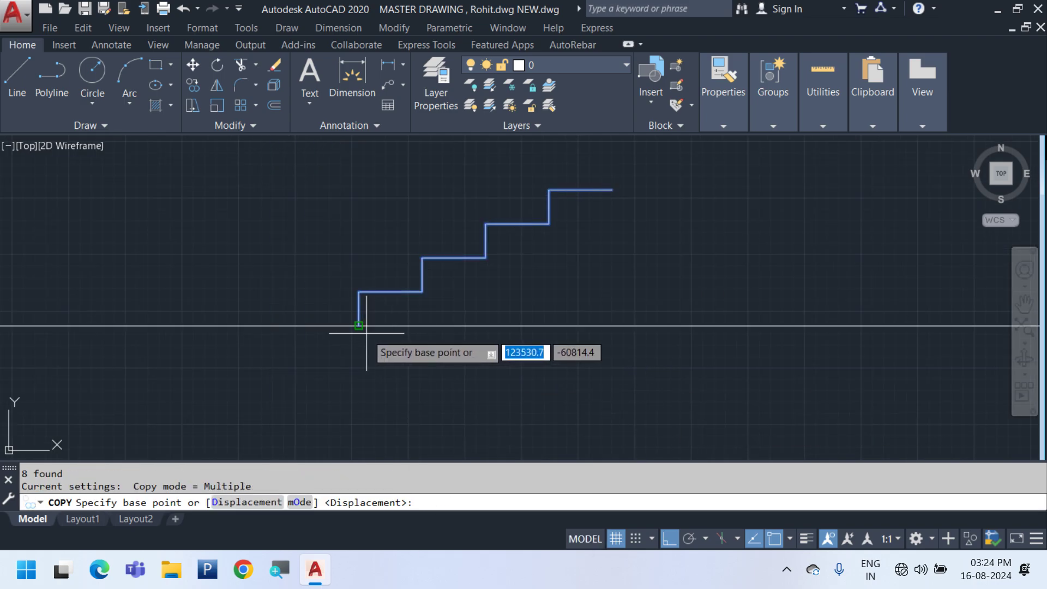
{"action": "left_click", "coordinate": [360, 327]}
{"action": "middle_click_drag", "start_coordinate": [550, 280], "coordinate": [264, 409]}
{"action": "left_click", "coordinate": [325, 318]}
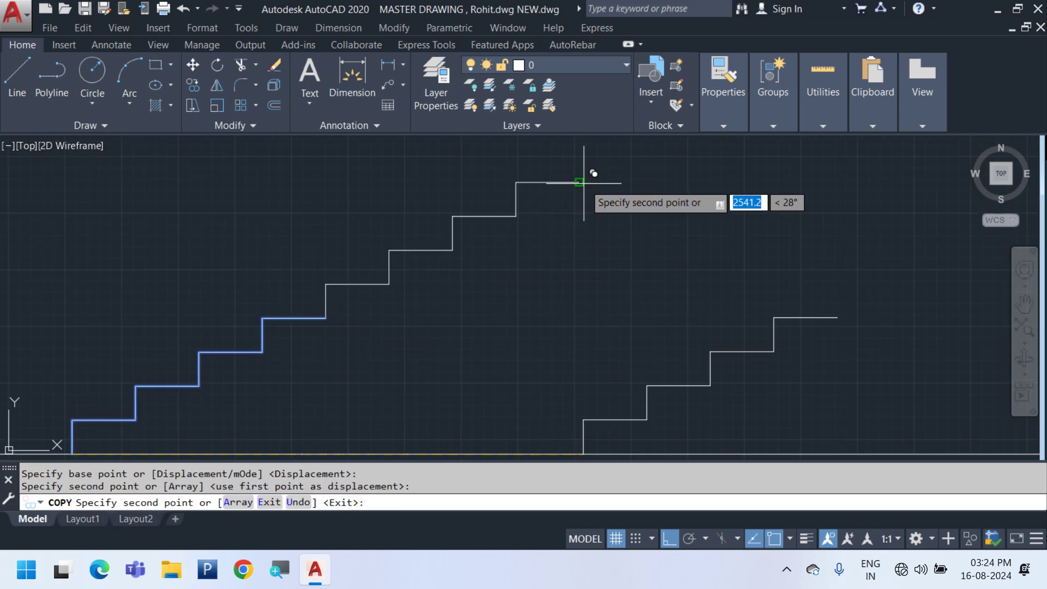
{"action": "scroll", "coordinate": [613, 370], "scroll_direction": "down", "scroll_amount": 3}
{"action": "key", "text": "Escape"}
Mirror the whole lower flight about the horizontal mid-height line, keeping the original steps
{"action": "scroll", "coordinate": [552, 297], "scroll_direction": "up", "scroll_amount": 4}
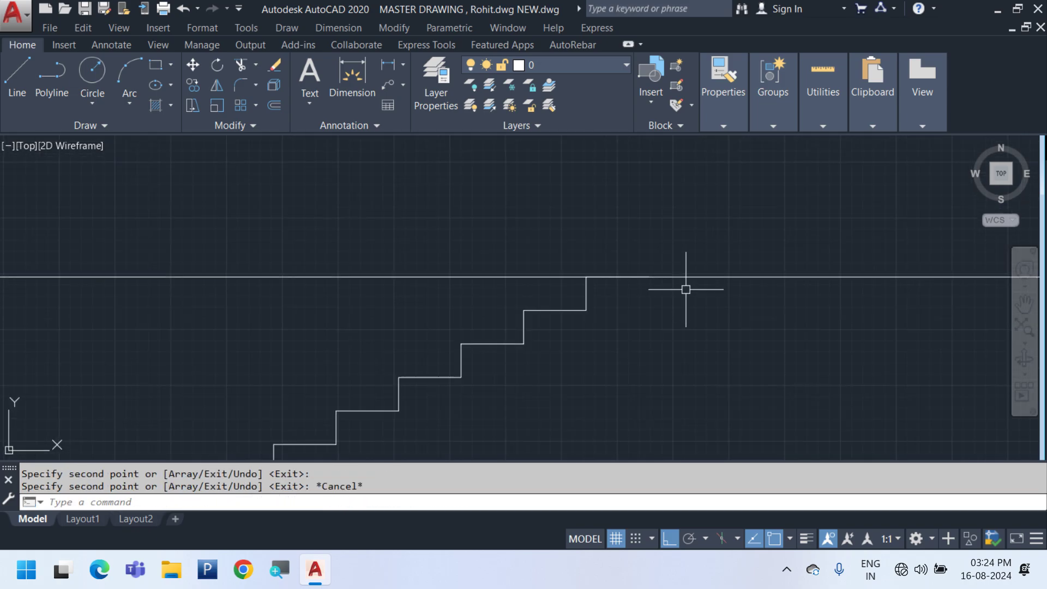
{"action": "scroll", "coordinate": [684, 292], "scroll_direction": "up", "scroll_amount": 5}
{"action": "scroll", "coordinate": [685, 294], "scroll_direction": "down", "scroll_amount": 4}
{"action": "middle_click_drag", "start_coordinate": [657, 329], "coordinate": [492, 325]}
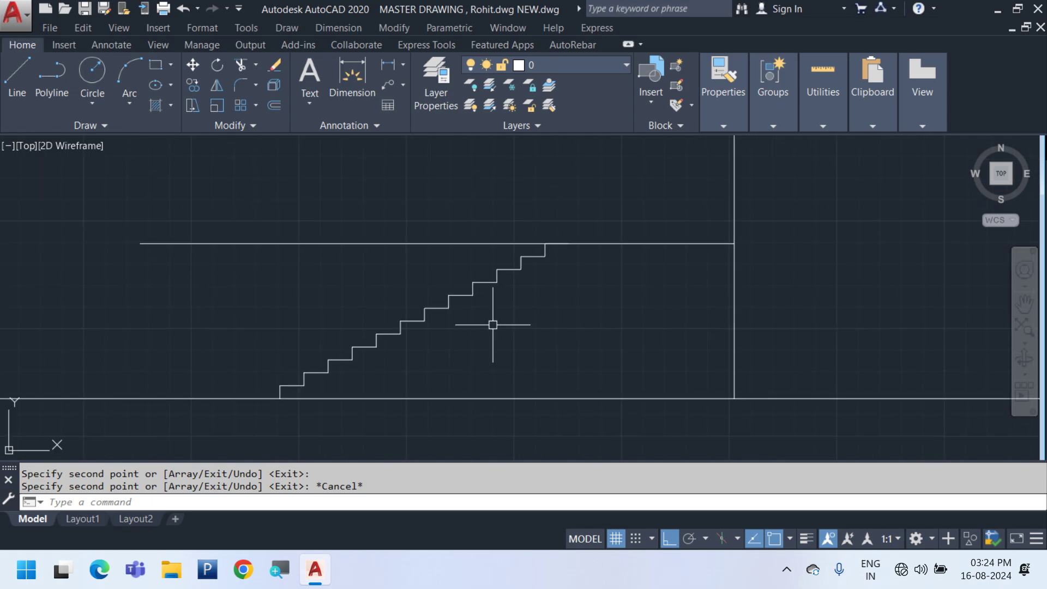
{"action": "left_click", "coordinate": [190, 187]}
{"action": "left_click", "coordinate": [551, 443]}
{"action": "middle_click_drag", "start_coordinate": [668, 435], "coordinate": [618, 419]}
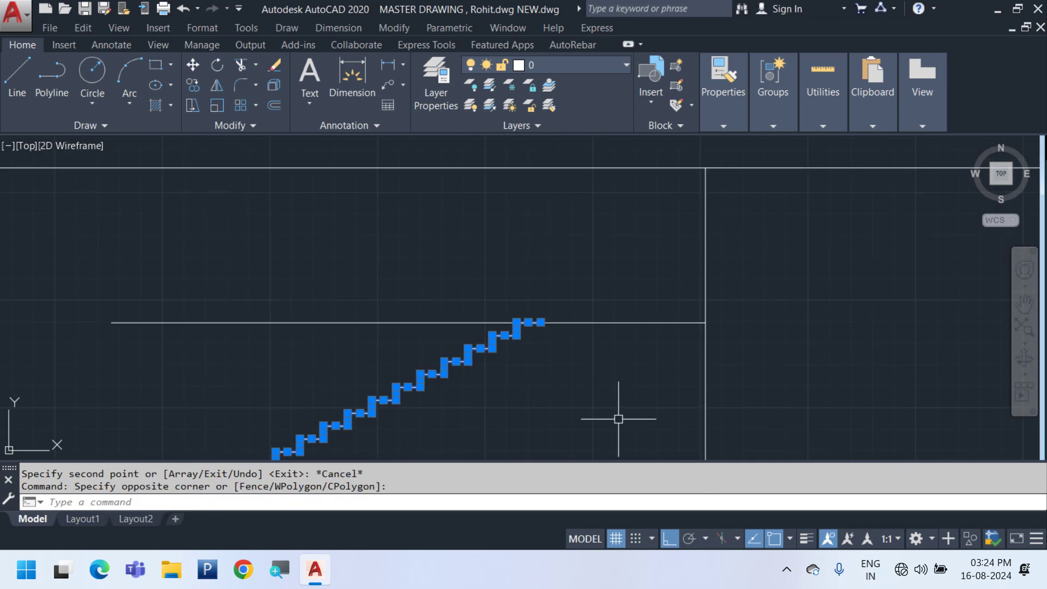
{"action": "key", "text": "Return"}
{"action": "left_click", "coordinate": [578, 322]}
{"action": "left_click", "coordinate": [751, 363]}
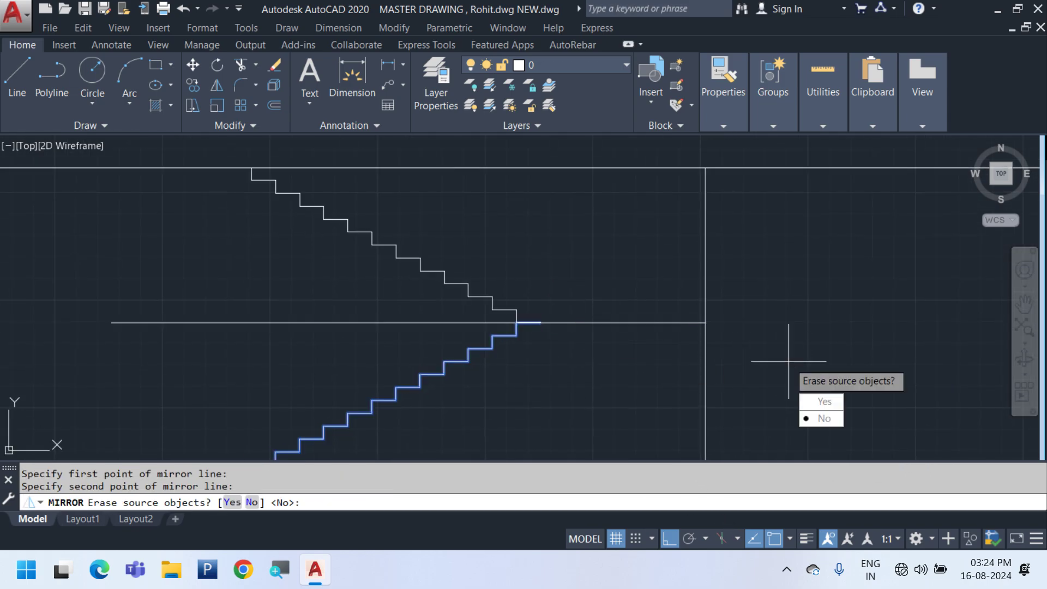
{"action": "key", "text": "Return"}
Draw a 1200 mm landing line leftwards from the top of the upper flight, with a short vertical line down from its end
{"action": "scroll", "coordinate": [569, 376], "scroll_direction": "down", "scroll_amount": 3}
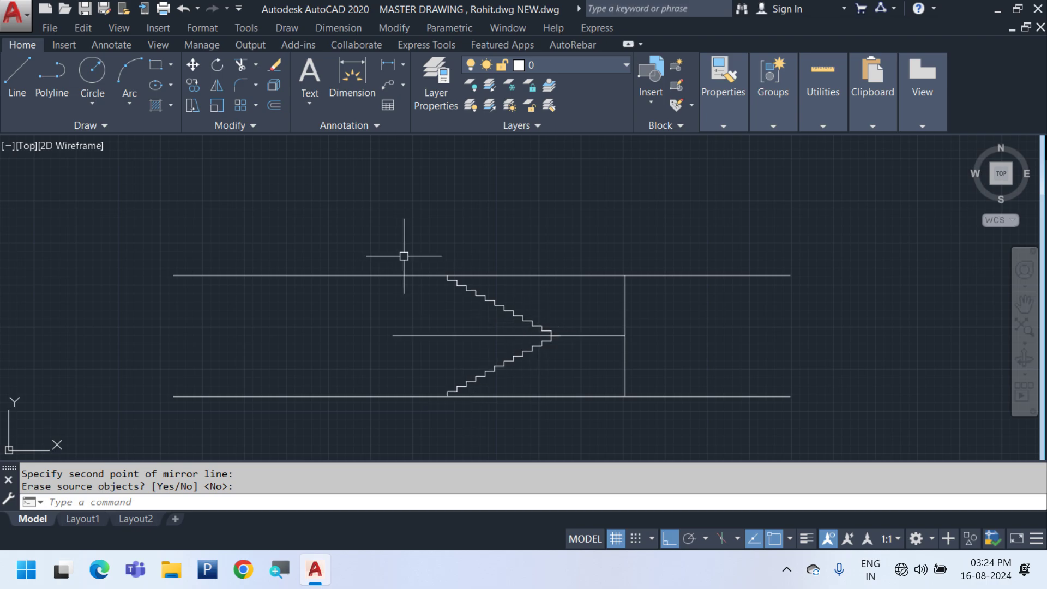
{"action": "scroll", "coordinate": [617, 386], "scroll_direction": "up", "scroll_amount": 2}
{"action": "middle_click_drag", "start_coordinate": [617, 386], "coordinate": [529, 371]}
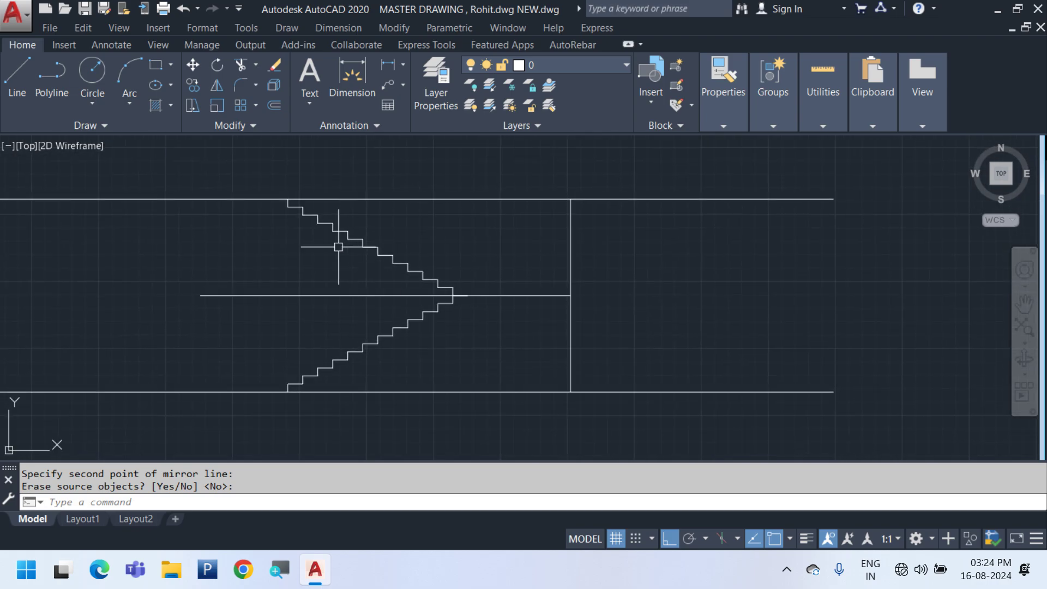
{"action": "type", "text": "l"}
{"action": "key", "text": "Return"}
{"action": "scroll", "coordinate": [268, 207], "scroll_direction": "up", "scroll_amount": 3}
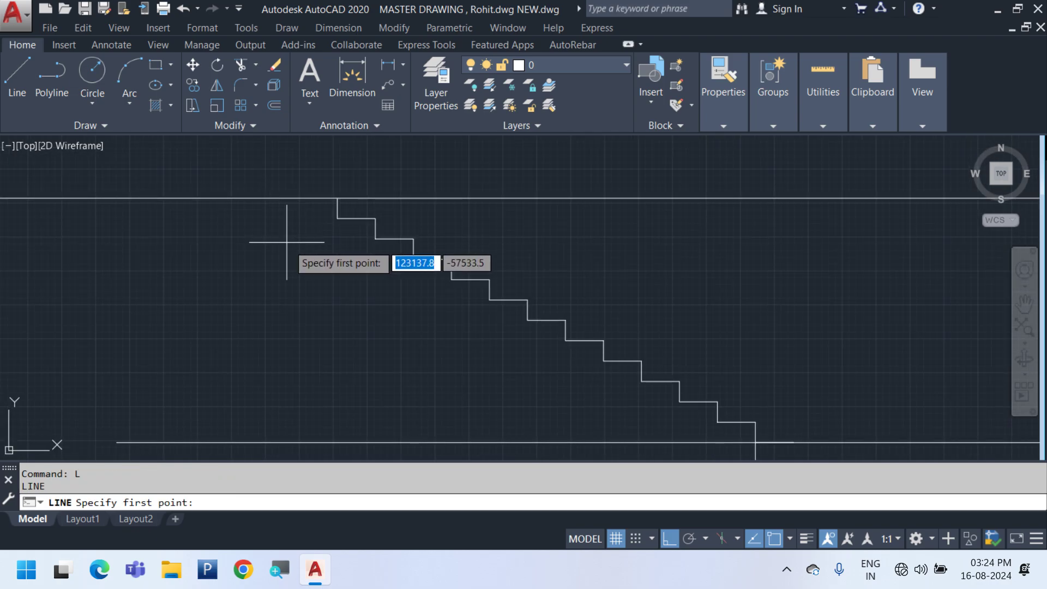
{"action": "middle_click_drag", "start_coordinate": [289, 242], "coordinate": [544, 288]}
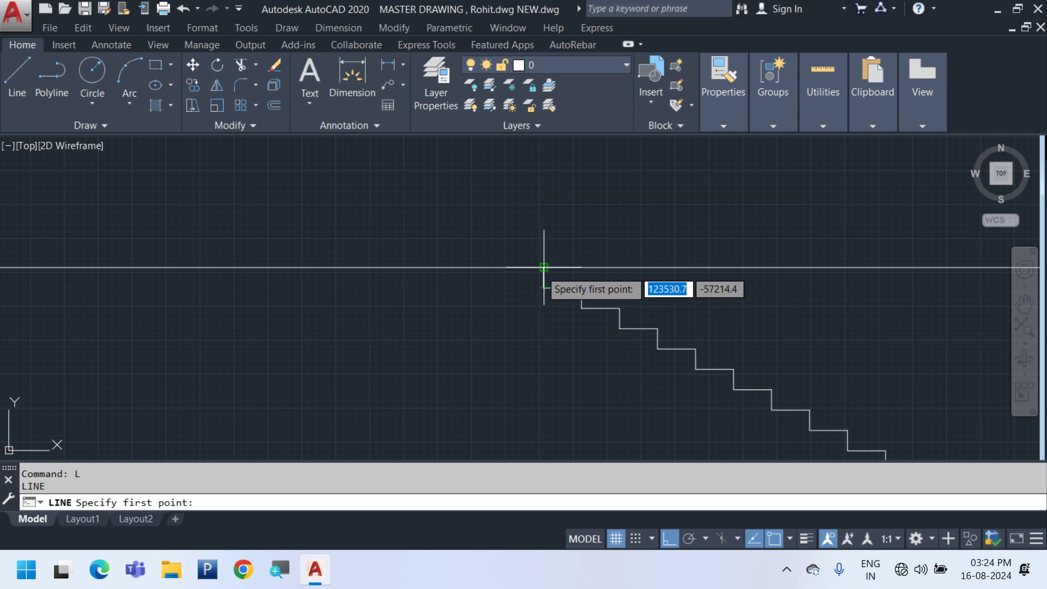
{"action": "left_click", "coordinate": [544, 268]}
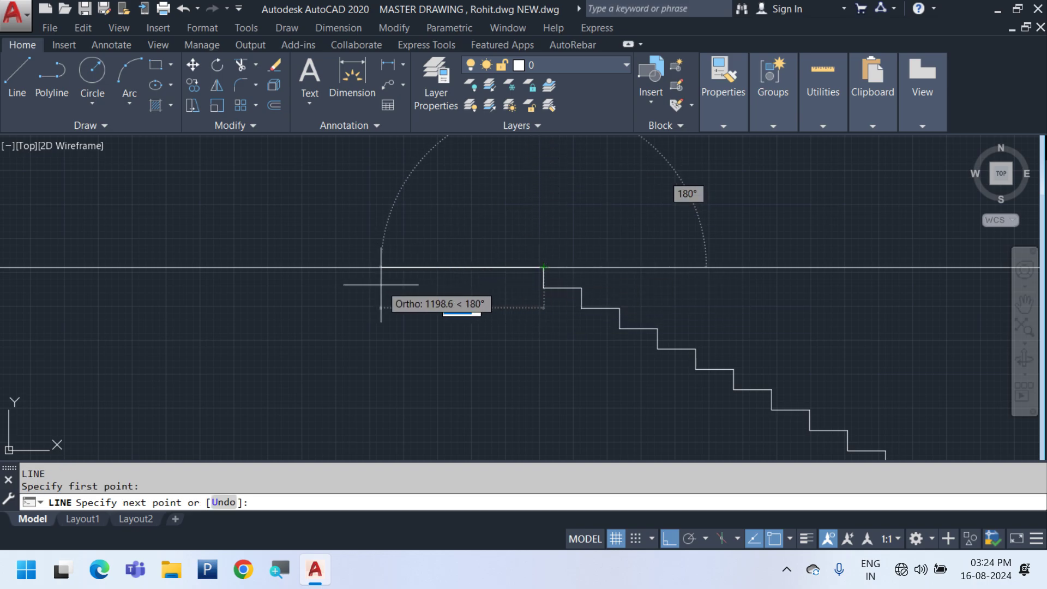
{"action": "type", "text": "1"}
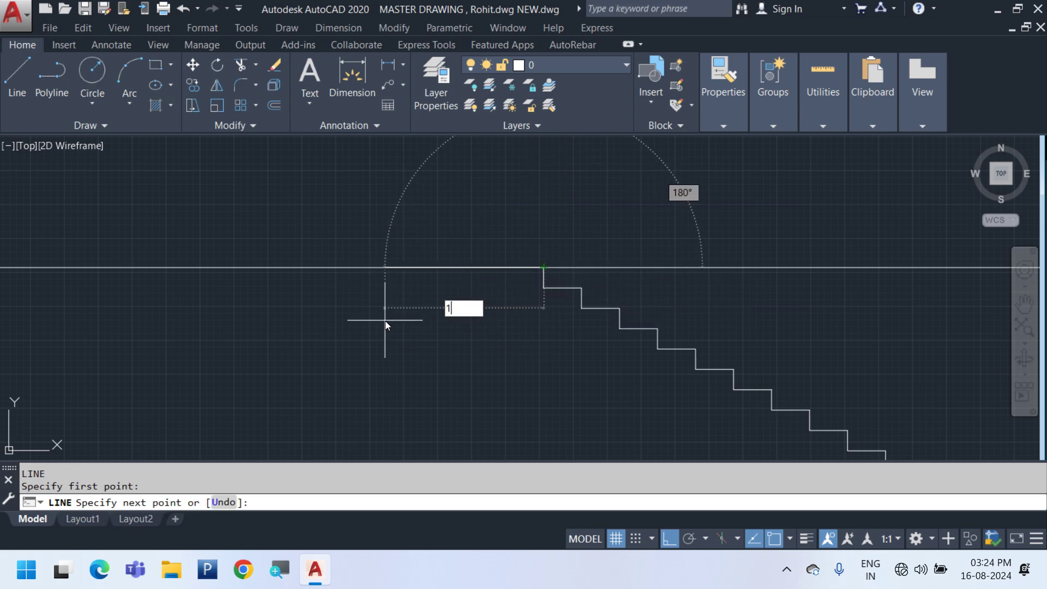
{"action": "type", "text": "200"}
{"action": "key", "text": "Return"}
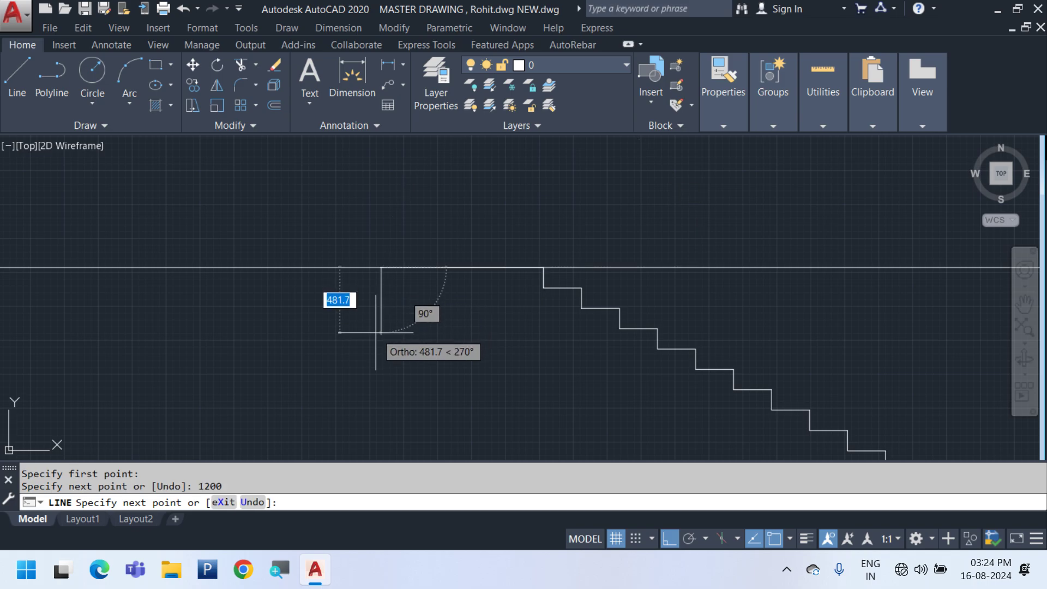
{"action": "scroll", "coordinate": [385, 311], "scroll_direction": "down", "scroll_amount": 2}
{"action": "left_click", "coordinate": [384, 283]}
{"action": "key", "text": "Escape"}
Draw a 1200 mm mid-landing line rightwards from the end of the last tread, with a short vertical line down from its end
{"action": "scroll", "coordinate": [666, 262], "scroll_direction": "up", "scroll_amount": 3}
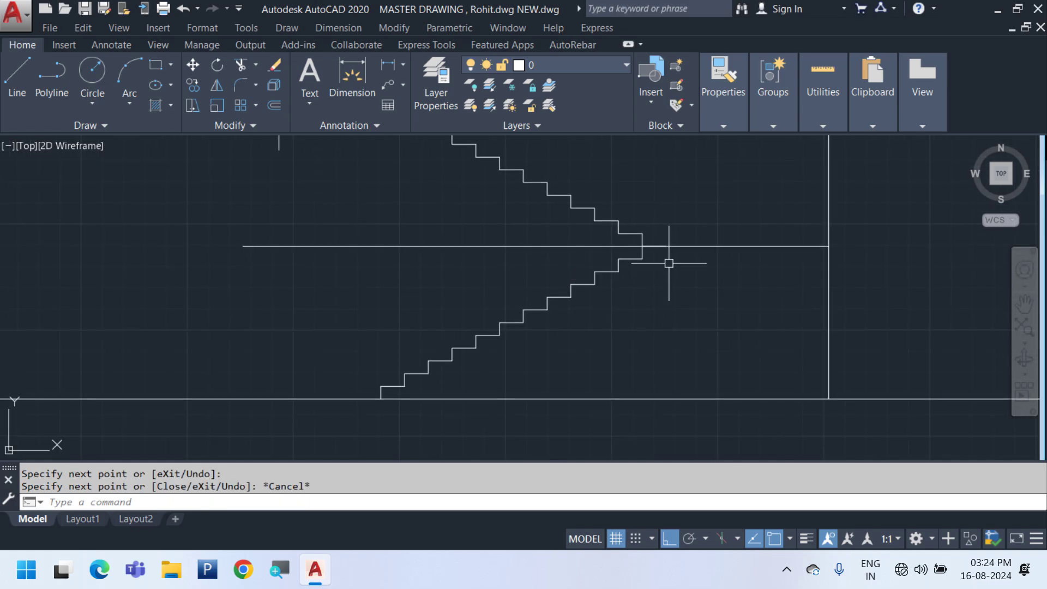
{"action": "key", "text": "Return"}
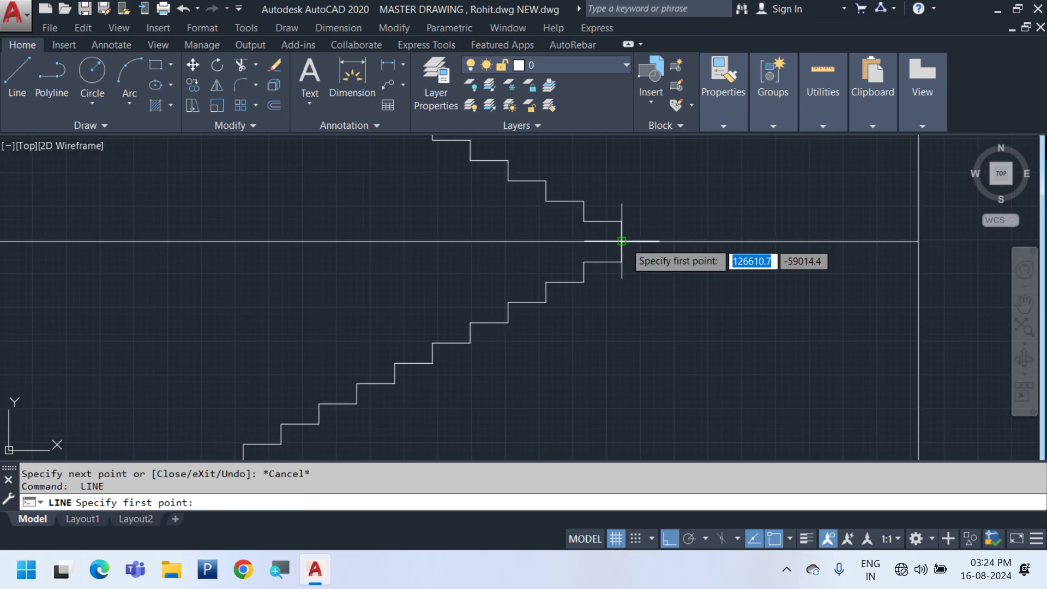
{"action": "left_click", "coordinate": [660, 241]}
{"action": "type", "text": "1200"}
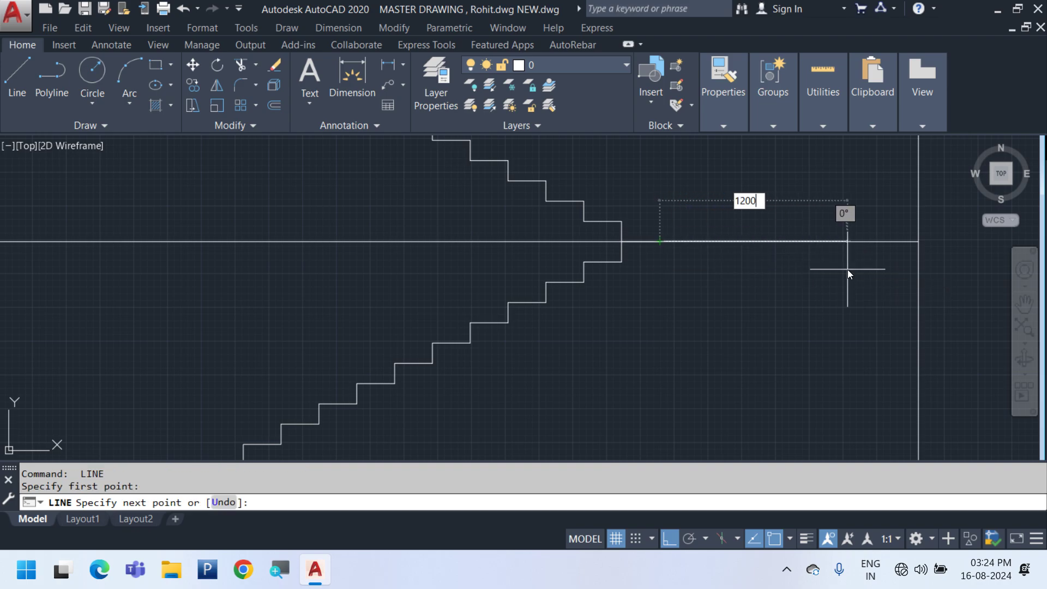
{"action": "key", "text": "Return"}
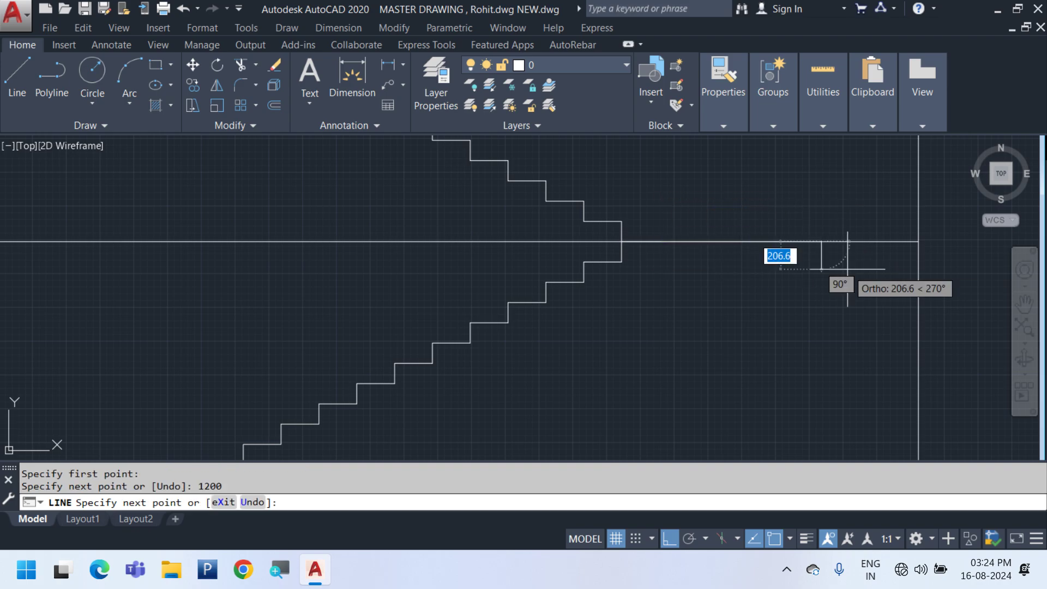
{"action": "left_click", "coordinate": [831, 306]}
{"action": "key", "text": "Escape"}
Copy the 1200 mm mid-landing line 150 mm downwards to form the landing slab's underside
{"action": "left_click", "coordinate": [779, 241]}
{"action": "right_click", "coordinate": [786, 241]}
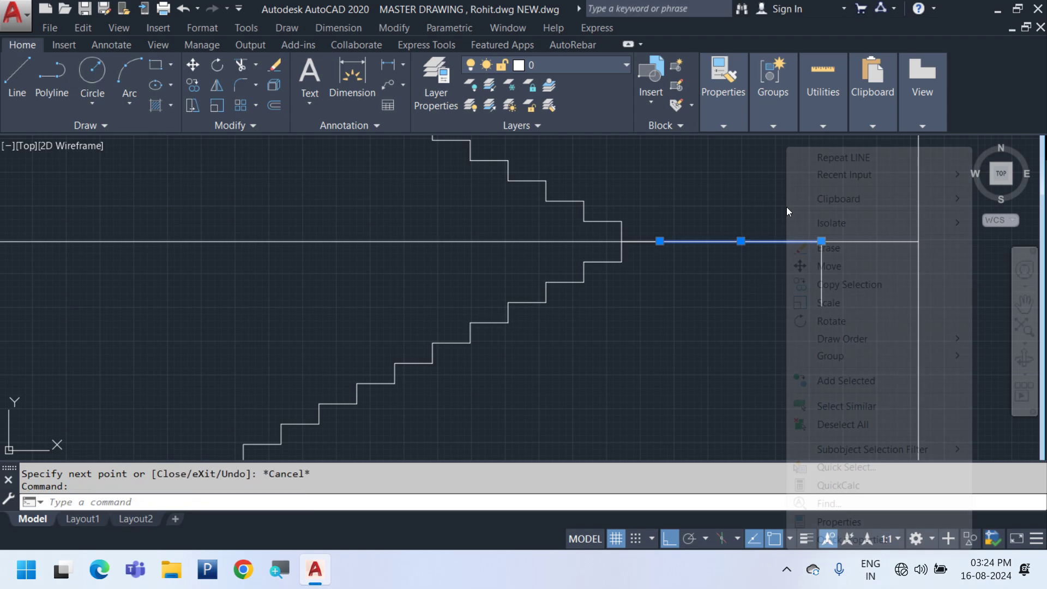
{"action": "left_click", "coordinate": [846, 284]}
{"action": "left_click", "coordinate": [871, 276]}
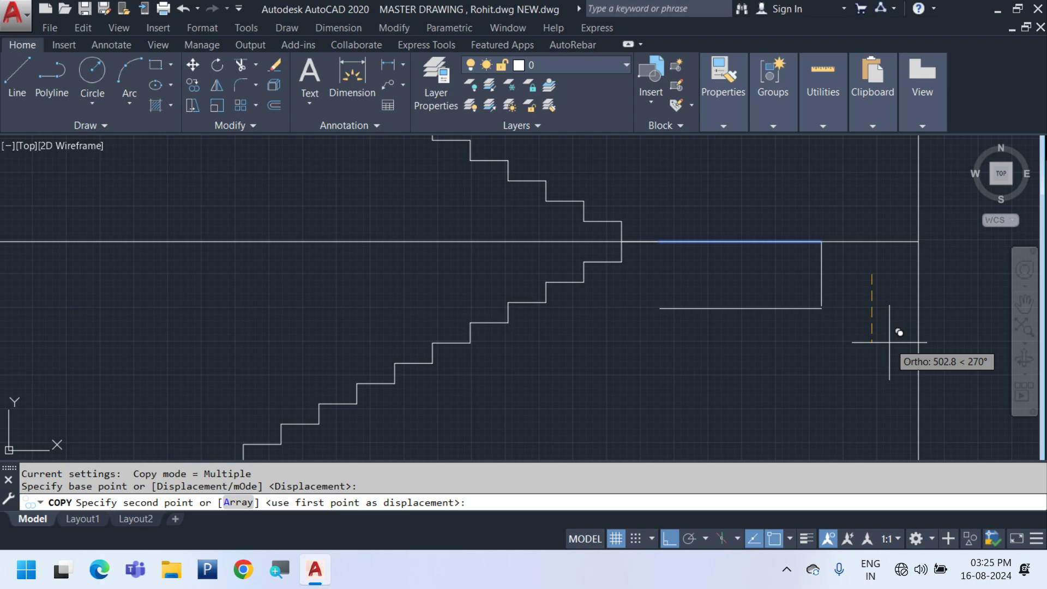
{"action": "type", "text": "15"}
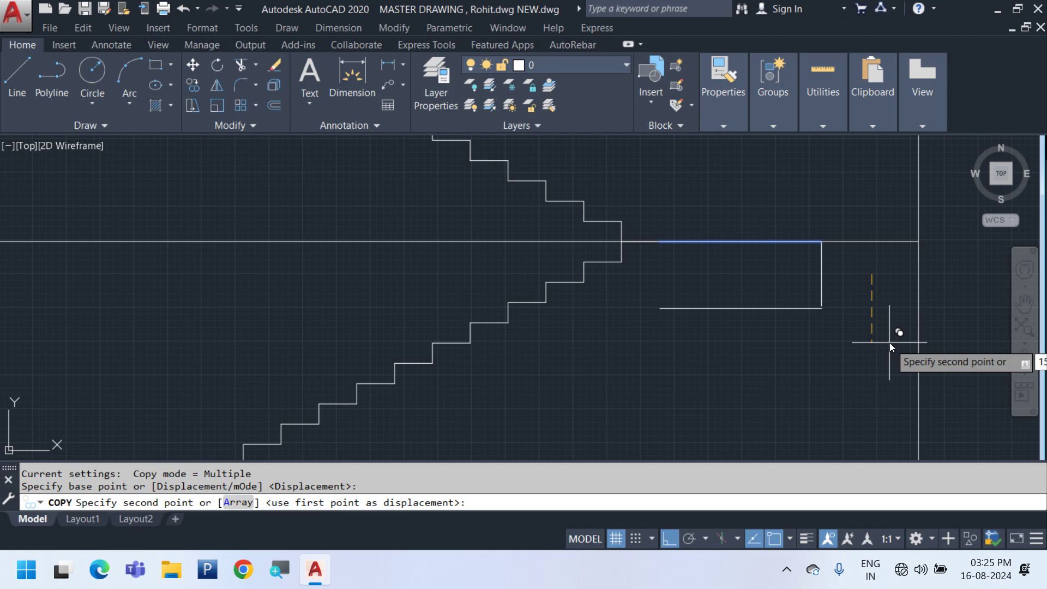
{"action": "type", "text": "0"}
{"action": "key", "text": "Return"}
{"action": "key", "text": "Escape"}
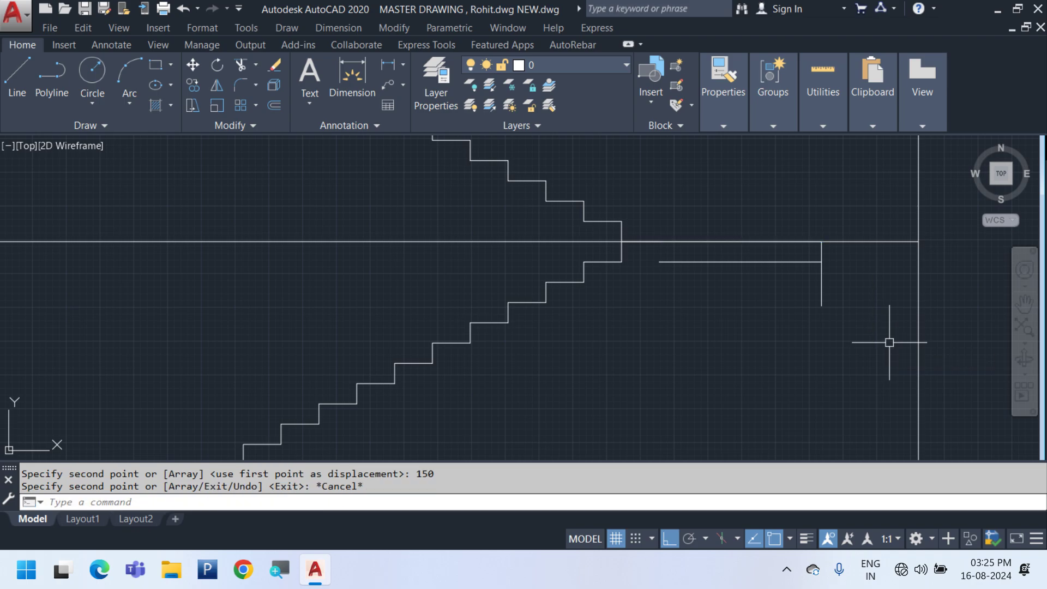
{"action": "middle_click_drag", "start_coordinate": [616, 292], "coordinate": [661, 210]}
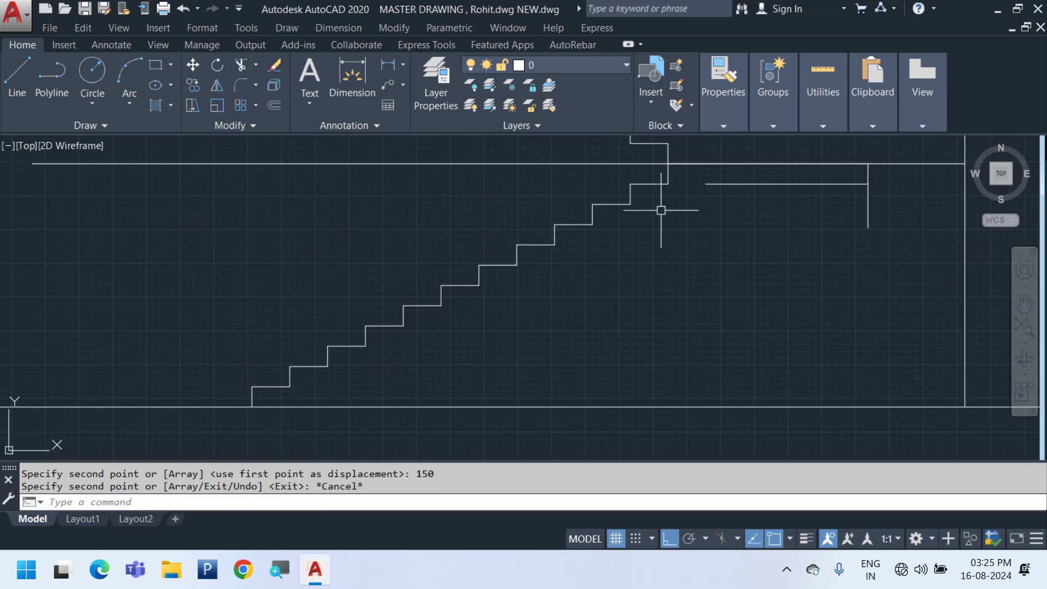
Draw a construction line through the outer (nosing) corners of the lower flight's first two steps
{"action": "type", "text": "xl"}
{"action": "key", "text": "Return"}
{"action": "scroll", "coordinate": [245, 384], "scroll_direction": "up", "scroll_amount": 4}
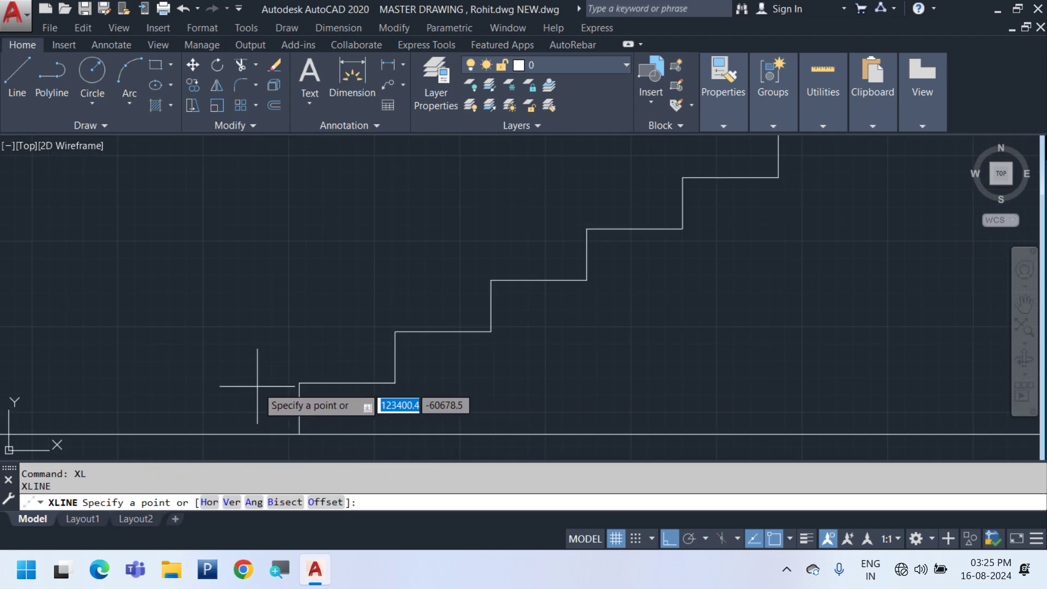
{"action": "left_click", "coordinate": [299, 383]}
{"action": "left_click", "coordinate": [395, 332]}
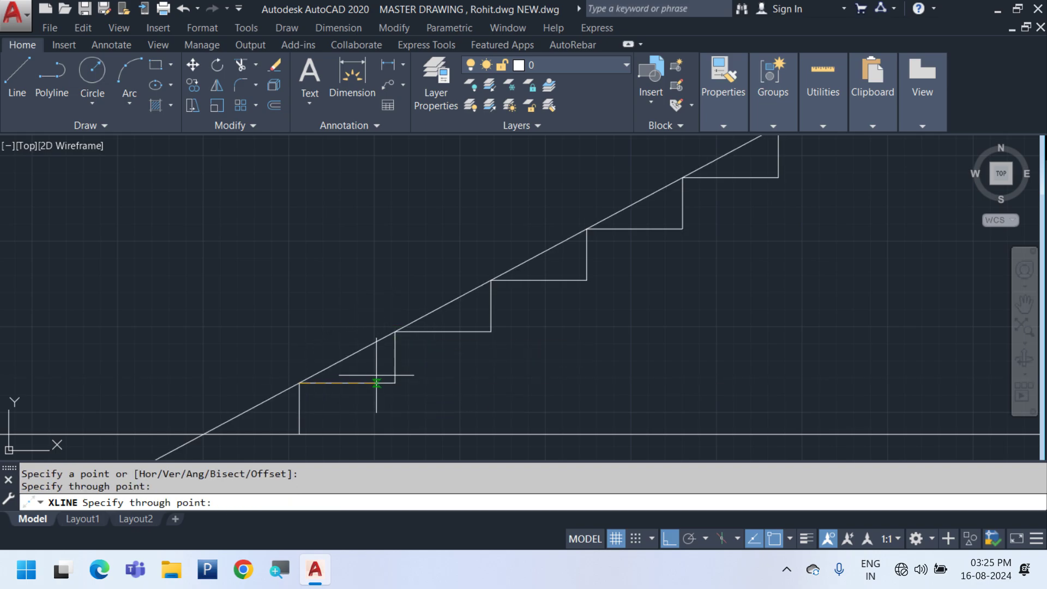
{"action": "key", "text": "Escape"}
Draw a parallel construction line through the inner corners of the lower flight, from the base of the first riser
{"action": "key", "text": "Return"}
{"action": "left_click", "coordinate": [298, 435]}
{"action": "left_click", "coordinate": [394, 383]}
{"action": "key", "text": "Escape"}
{"action": "scroll", "coordinate": [568, 433], "scroll_direction": "down", "scroll_amount": 4}
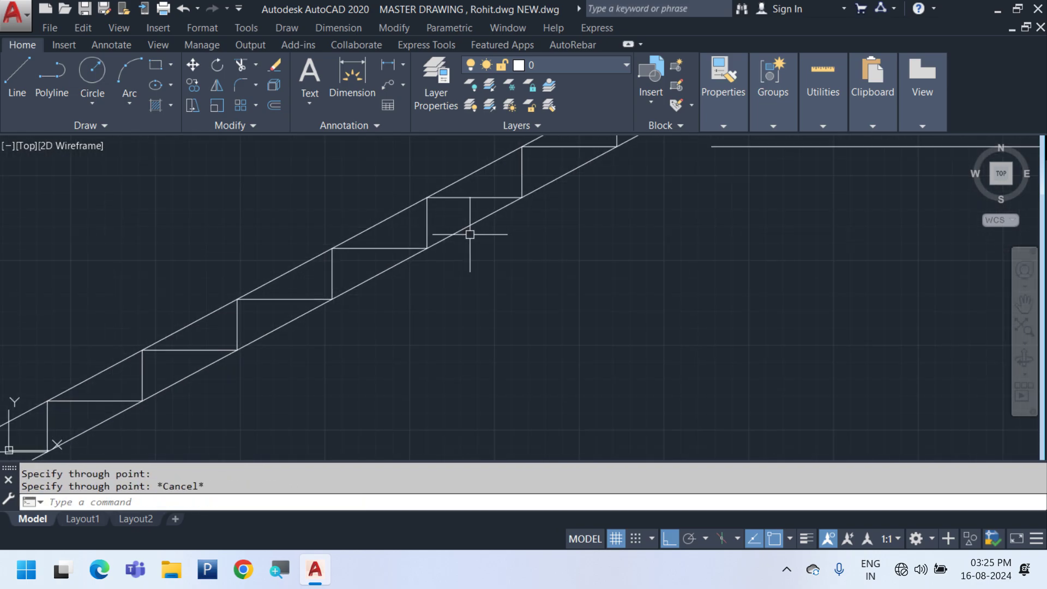
{"action": "scroll", "coordinate": [468, 231], "scroll_direction": "up", "scroll_amount": 4}
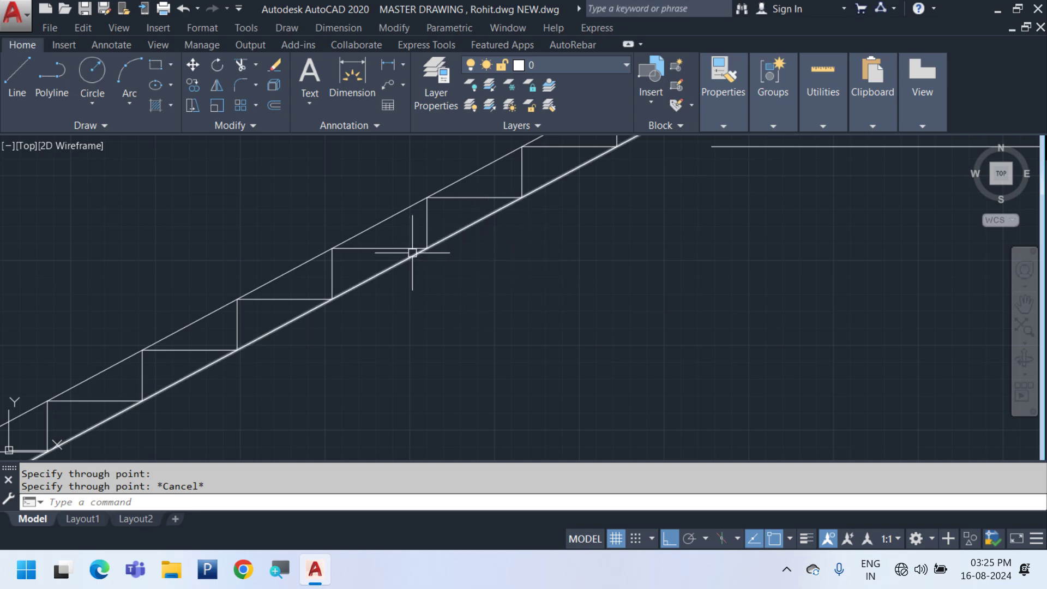
Offset the inner-corner construction line 125 mm below the lower flight to form the waist slab's underside
{"action": "type", "text": "o"}
{"action": "key", "text": "Return"}
{"action": "type", "text": "1"}
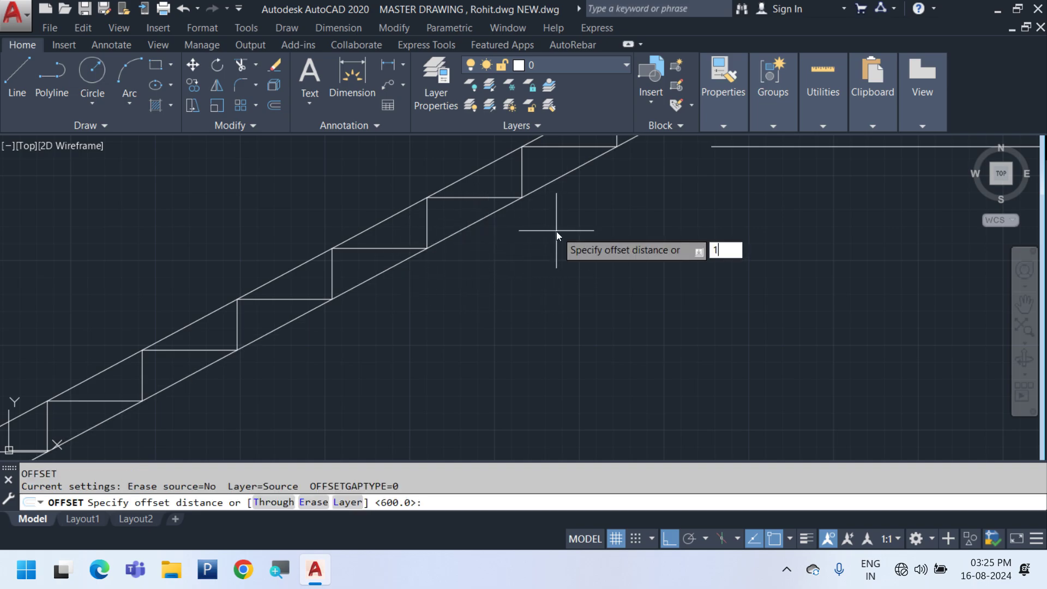
{"action": "type", "text": "25"}
{"action": "key", "text": "Return"}
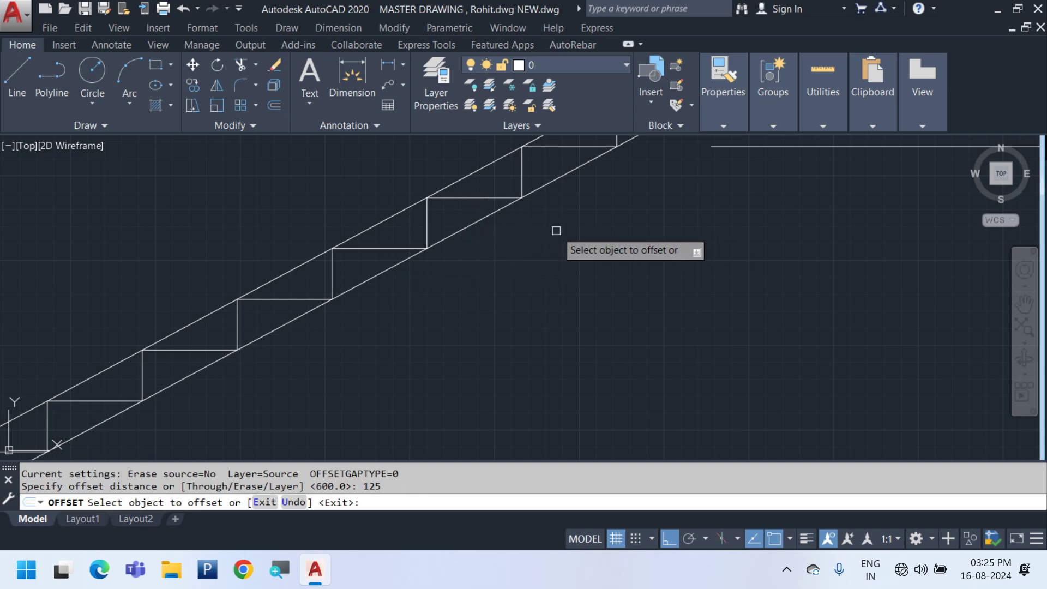
{"action": "left_click", "coordinate": [476, 221]}
{"action": "left_click", "coordinate": [550, 274]}
{"action": "key", "text": "Escape"}
{"action": "scroll", "coordinate": [488, 297], "scroll_direction": "down", "scroll_amount": 3}
{"action": "scroll", "coordinate": [467, 252], "scroll_direction": "up", "scroll_amount": 2}
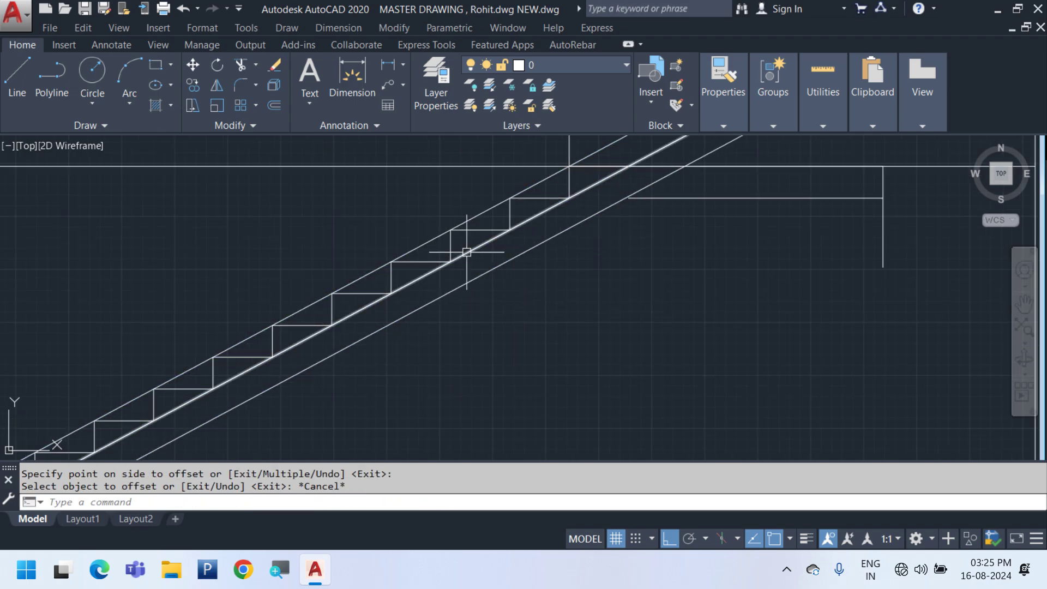
Erase the original construction line through the lower flight's inner corners
{"action": "left_click", "coordinate": [469, 252]}
{"action": "key", "text": "Delete"}
{"action": "middle_click_drag", "start_coordinate": [673, 253], "coordinate": [590, 301]}
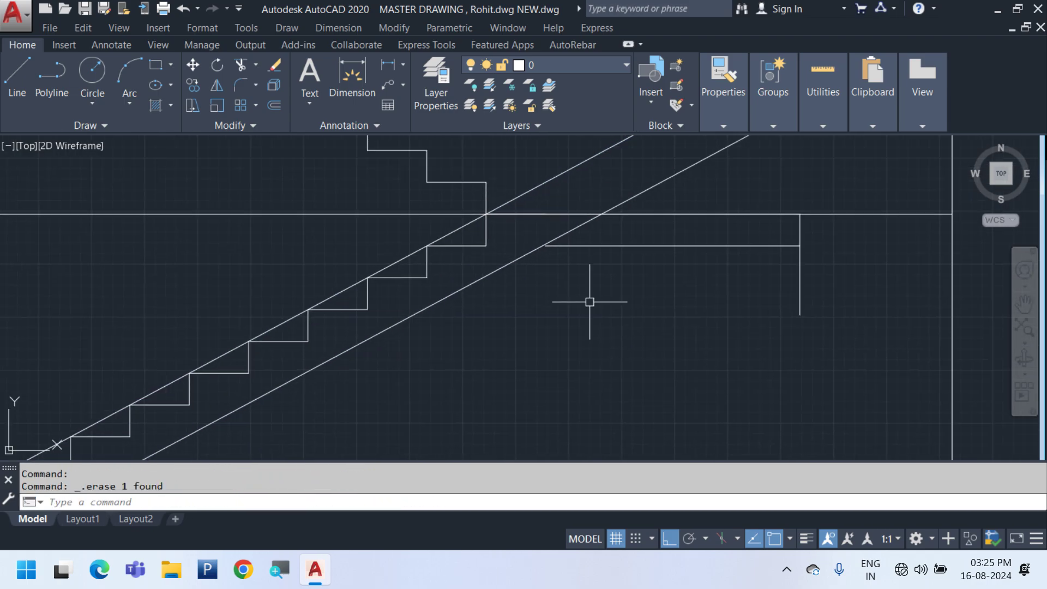
Fillet the offset waist slab line with the mid-landing's underside at radius 0 to form a sharp corner
{"action": "type", "text": "f"}
{"action": "key", "text": "Return"}
{"action": "left_click", "coordinate": [515, 260]}
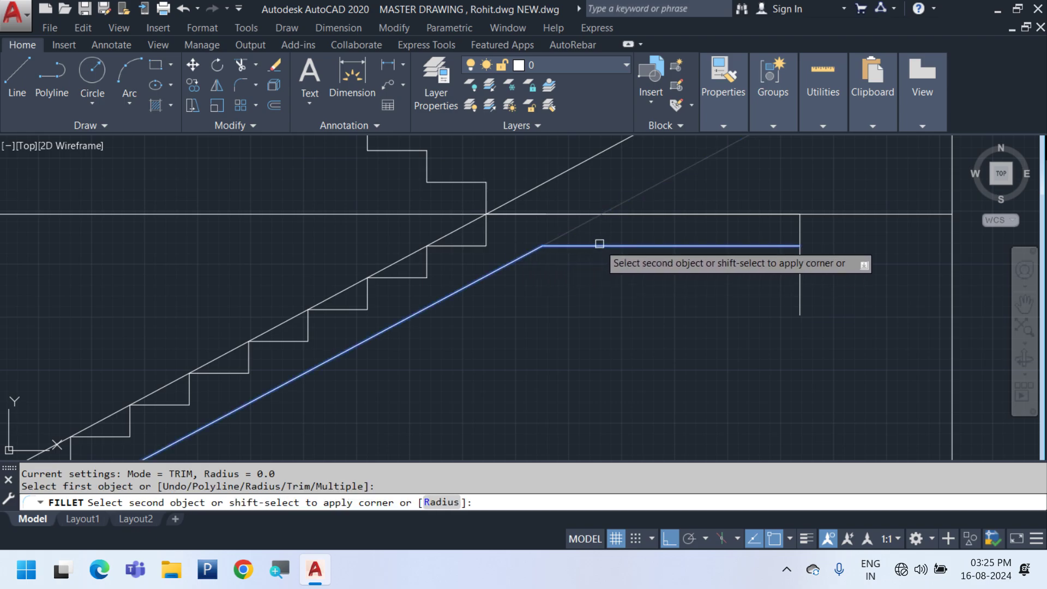
{"action": "left_click", "coordinate": [598, 244]}
Fillet the lower end of the waist slab line with the ground line at radius 0
{"action": "scroll", "coordinate": [588, 259], "scroll_direction": "down", "scroll_amount": 3}
{"action": "scroll", "coordinate": [401, 344], "scroll_direction": "up", "scroll_amount": 5}
{"action": "key", "text": "Return"}
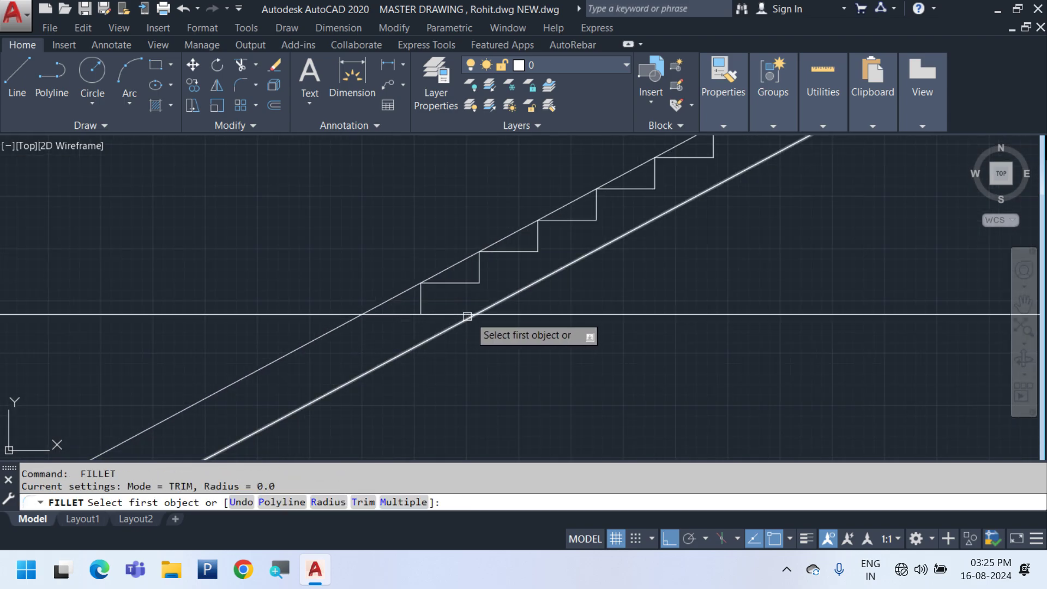
{"action": "left_click", "coordinate": [505, 299]}
{"action": "left_click", "coordinate": [456, 313]}
{"action": "scroll", "coordinate": [608, 292], "scroll_direction": "up", "scroll_amount": 2}
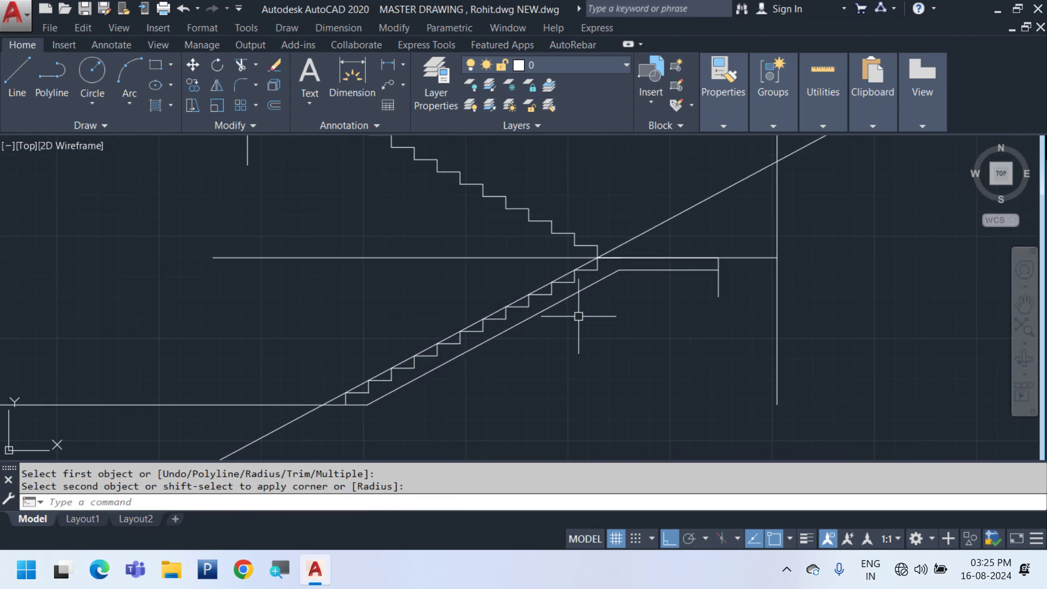
Erase the construction line running through the lower flight's outer corners
{"action": "scroll", "coordinate": [638, 229], "scroll_direction": "up", "scroll_amount": 1}
{"action": "left_click", "coordinate": [656, 221]}
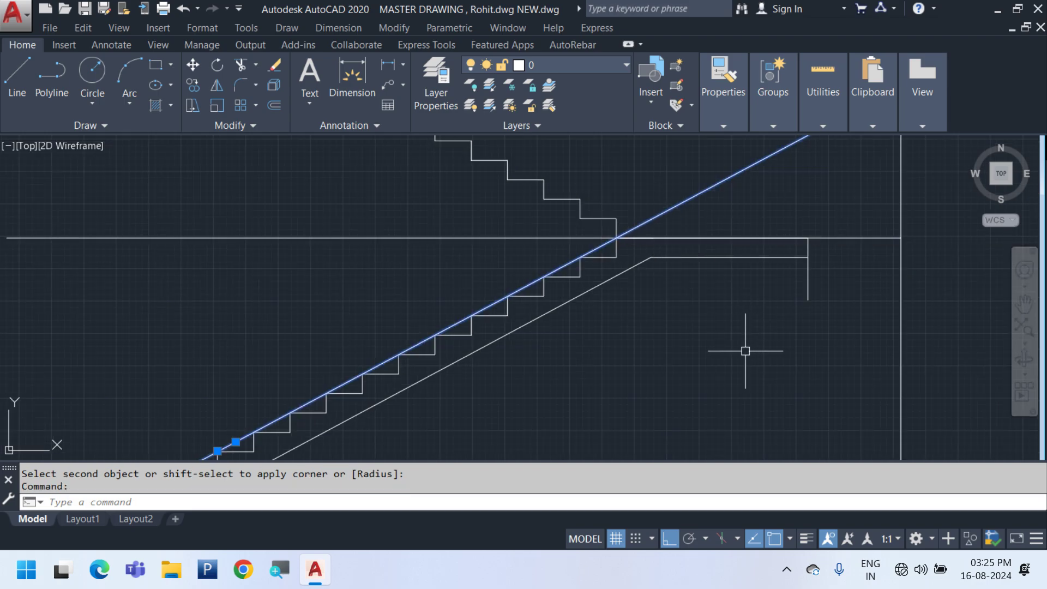
{"action": "key", "text": "Delete"}
{"action": "scroll", "coordinate": [745, 351], "scroll_direction": "down", "scroll_amount": 3}
{"action": "scroll", "coordinate": [433, 419], "scroll_direction": "up", "scroll_amount": 2}
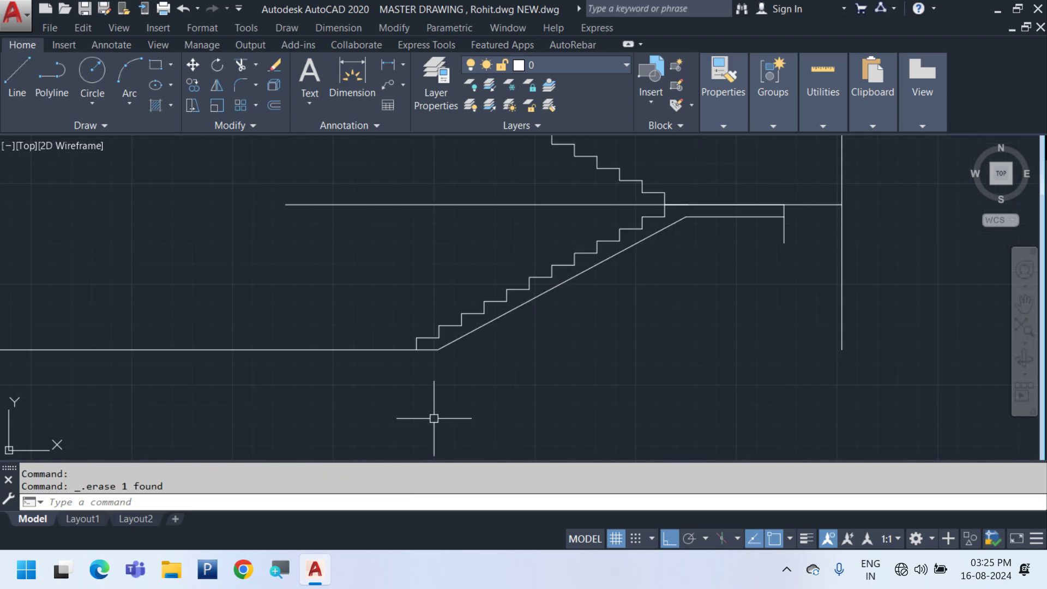
Trim off the ground line beyond the first riser, keeping only the short base under the first step
{"action": "type", "text": "tr"}
{"action": "key", "text": "space"}
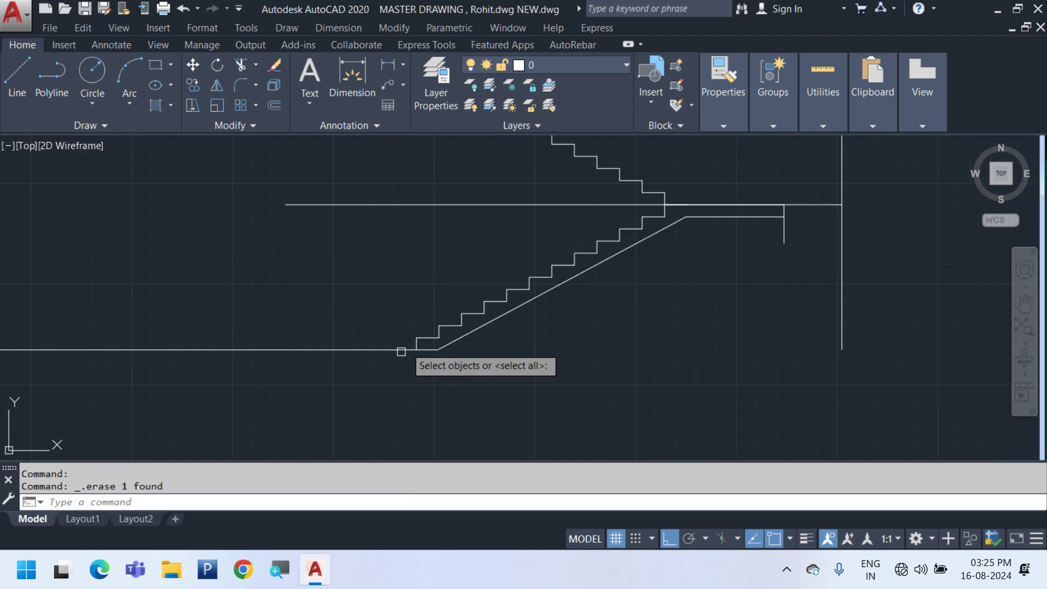
{"action": "left_click", "coordinate": [402, 309]}
{"action": "left_click", "coordinate": [444, 395]}
{"action": "key", "text": "space"}
{"action": "left_click", "coordinate": [386, 383]}
{"action": "left_click", "coordinate": [354, 347]}
{"action": "scroll", "coordinate": [387, 375], "scroll_direction": "down", "scroll_amount": 2}
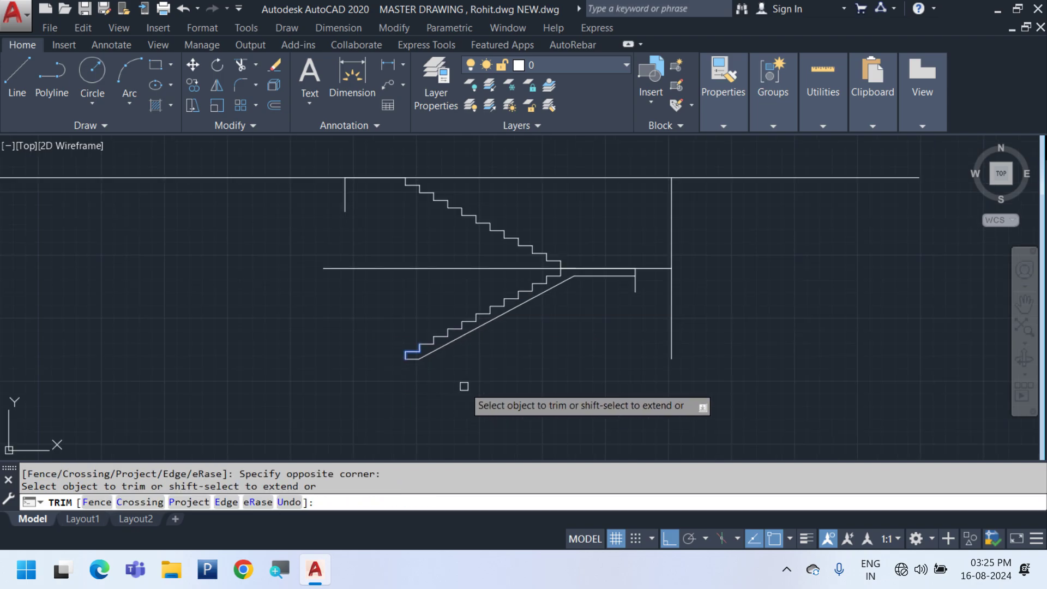
{"action": "key", "text": "Escape"}
Erase the whole upper flight together with its top landing line and short vertical end line
{"action": "left_click", "coordinate": [328, 157]}
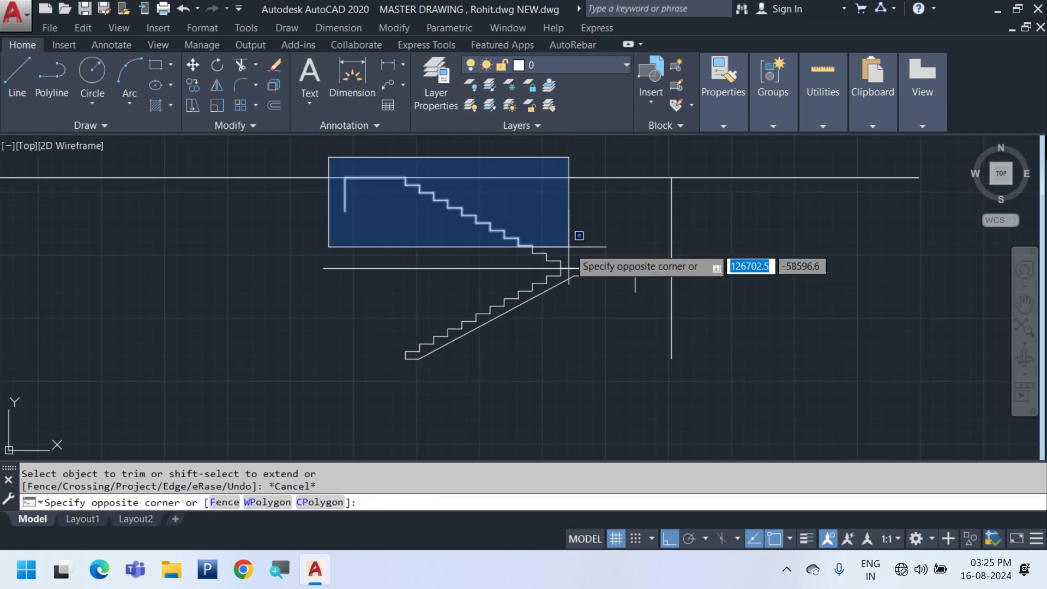
{"action": "left_click", "coordinate": [586, 256]}
{"action": "scroll", "coordinate": [570, 262], "scroll_direction": "up", "scroll_amount": 2}
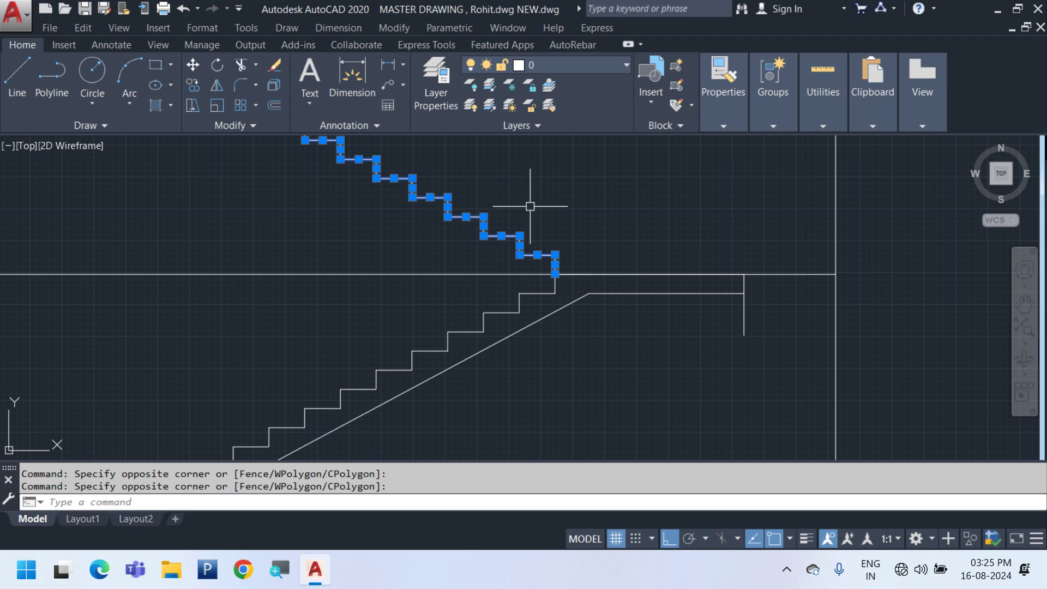
{"action": "key", "text": "Delete"}
{"action": "scroll", "coordinate": [512, 251], "scroll_direction": "down", "scroll_amount": 3}
{"action": "left_click", "coordinate": [411, 221]}
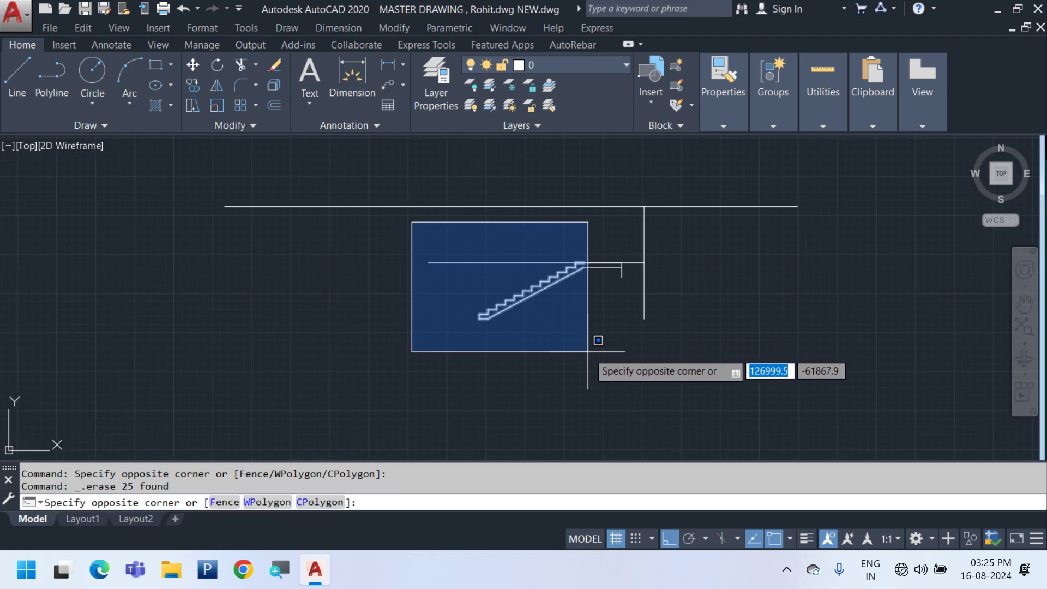
{"action": "left_click", "coordinate": [611, 350]}
{"action": "middle_click_drag", "start_coordinate": [583, 267], "coordinate": [548, 325]}
{"action": "key", "text": "Escape"}
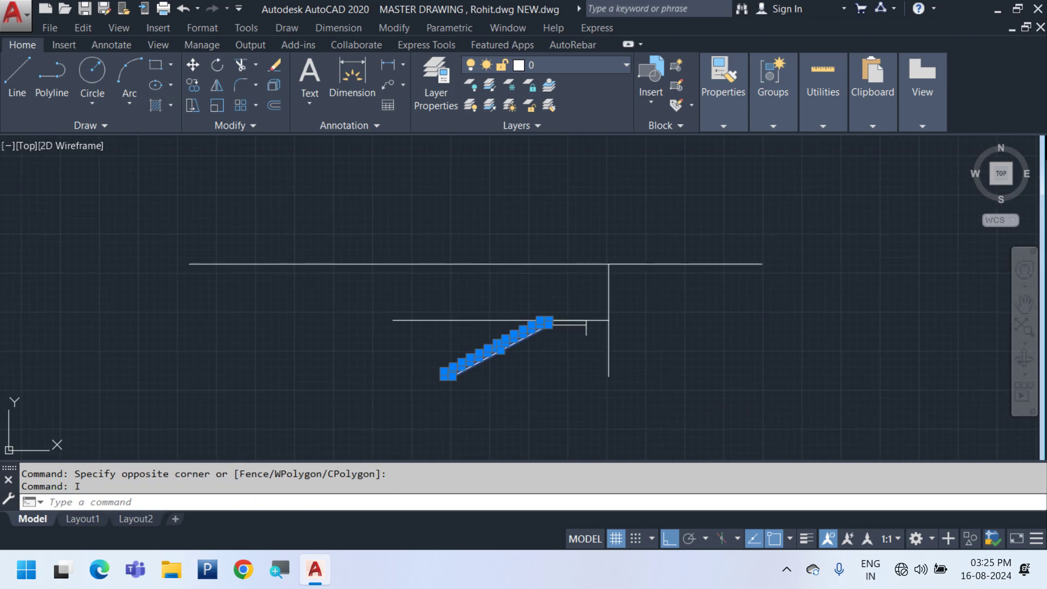
{"action": "type", "text": "i"}
{"action": "key", "text": "Return"}
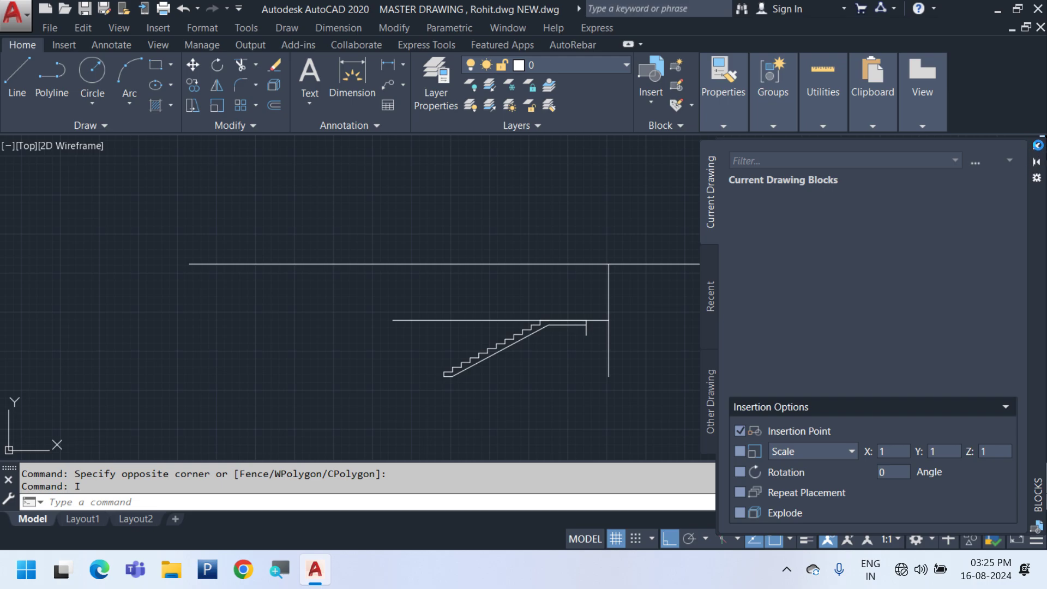
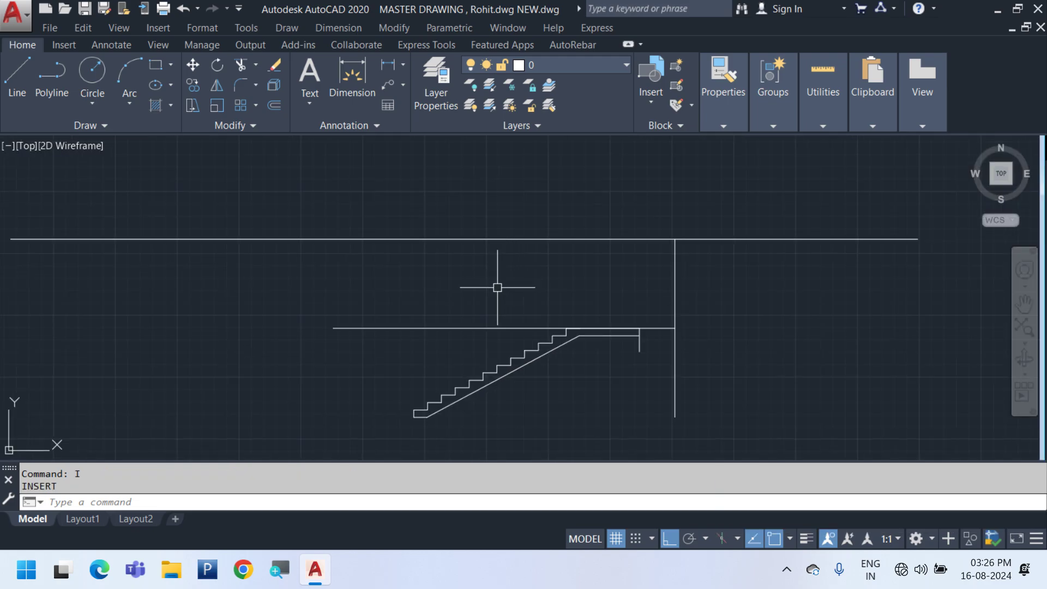
Mirror the lower flight with its waist slab line about the horizontal mid-height line, keeping the original objects
{"action": "left_click", "coordinate": [368, 277]}
{"action": "left_click", "coordinate": [637, 443]}
{"action": "scroll", "coordinate": [587, 325], "scroll_direction": "up", "scroll_amount": 2}
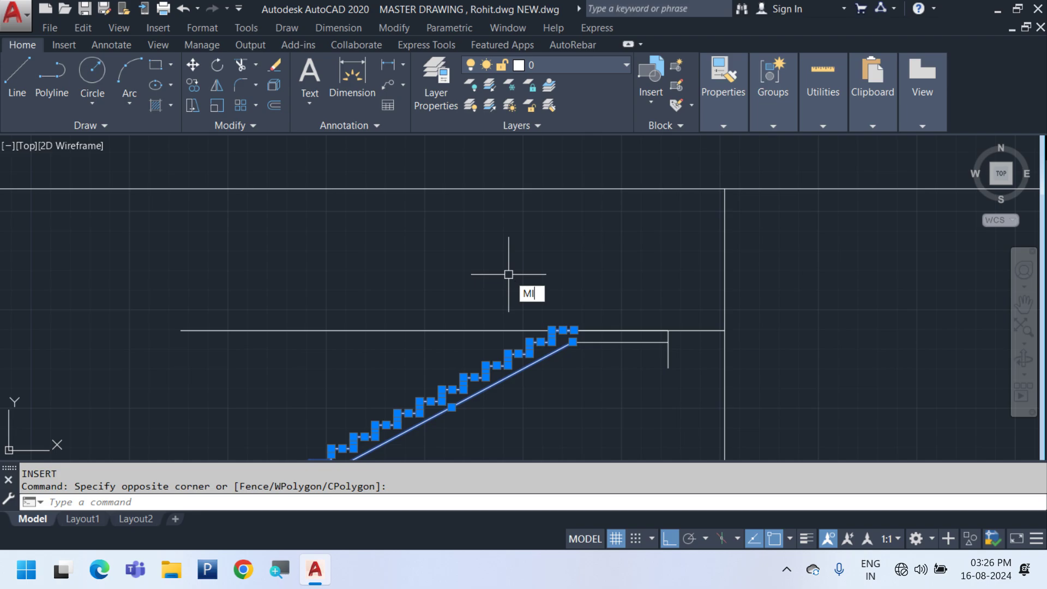
{"action": "key", "text": "Return"}
{"action": "left_click", "coordinate": [434, 329]}
{"action": "left_click", "coordinate": [257, 377]}
{"action": "key", "text": "Return"}
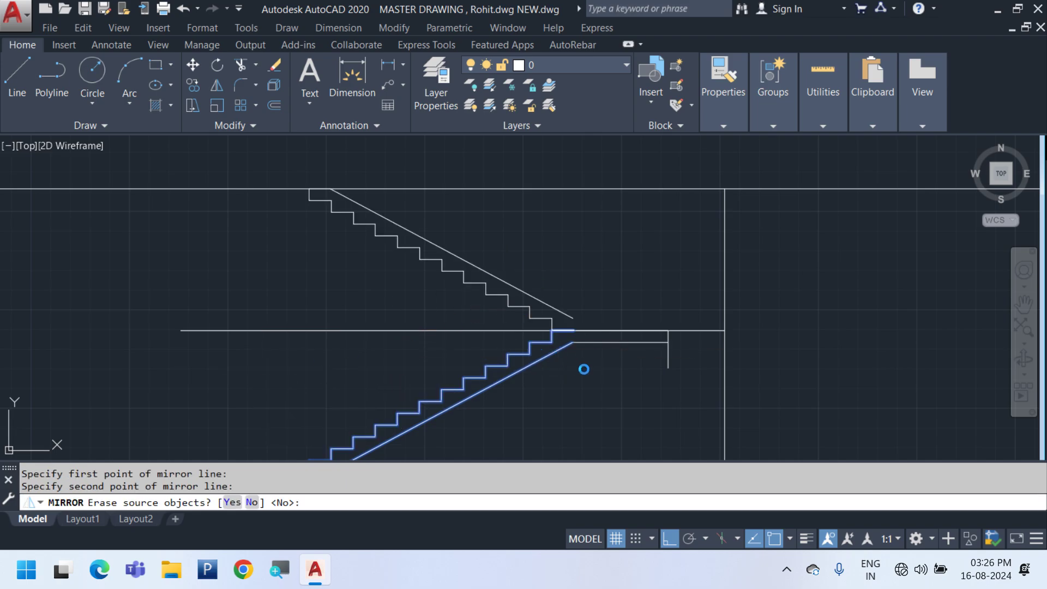
{"action": "scroll", "coordinate": [594, 333], "scroll_direction": "up", "scroll_amount": 3}
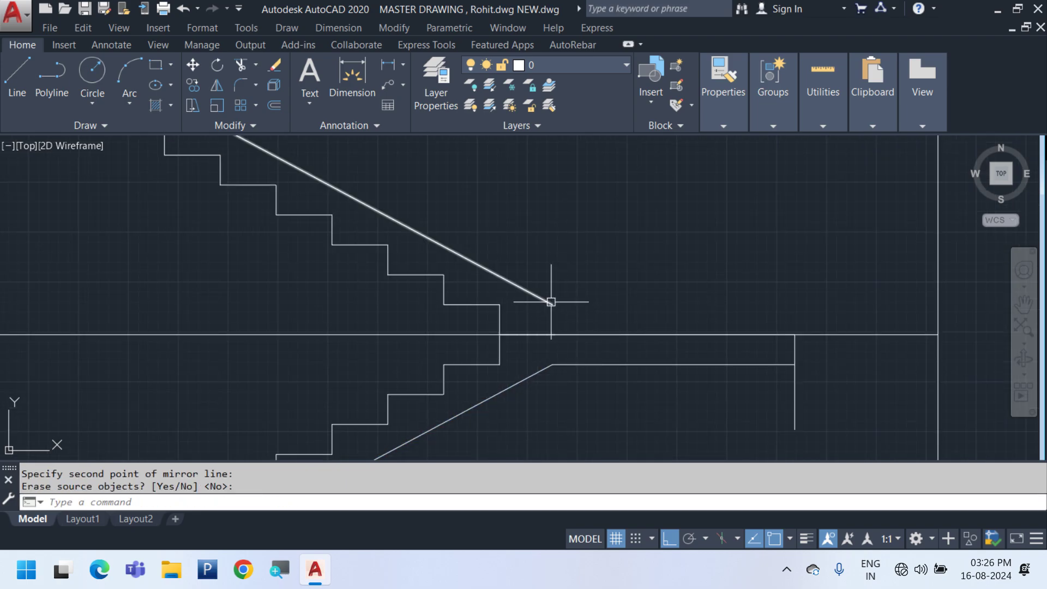
{"action": "type", "text": "X"}
{"action": "key", "text": "Return"}
{"action": "key", "text": "Return"}
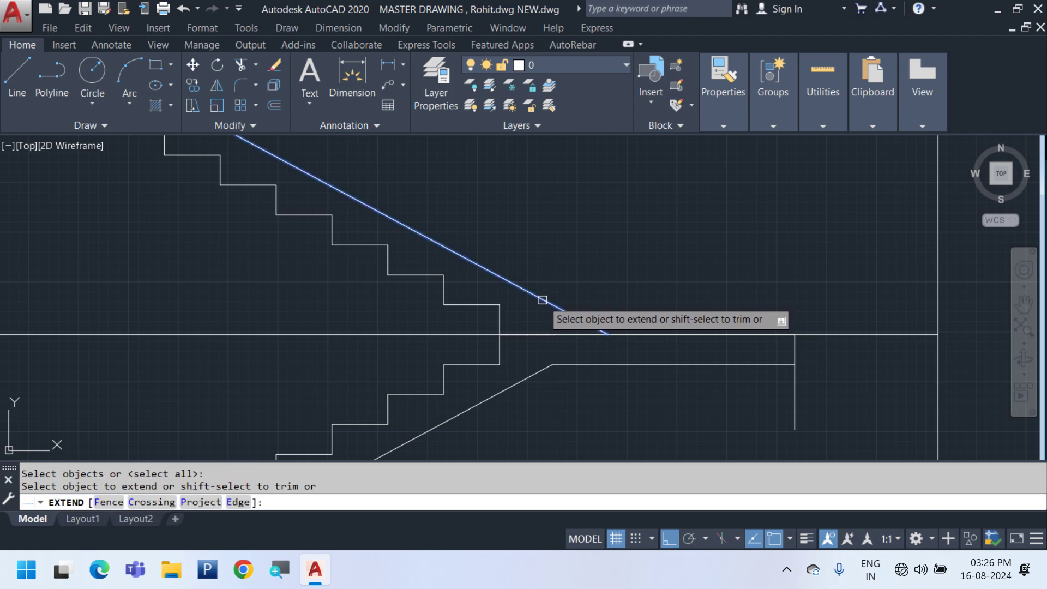
{"action": "key", "text": "Escape"}
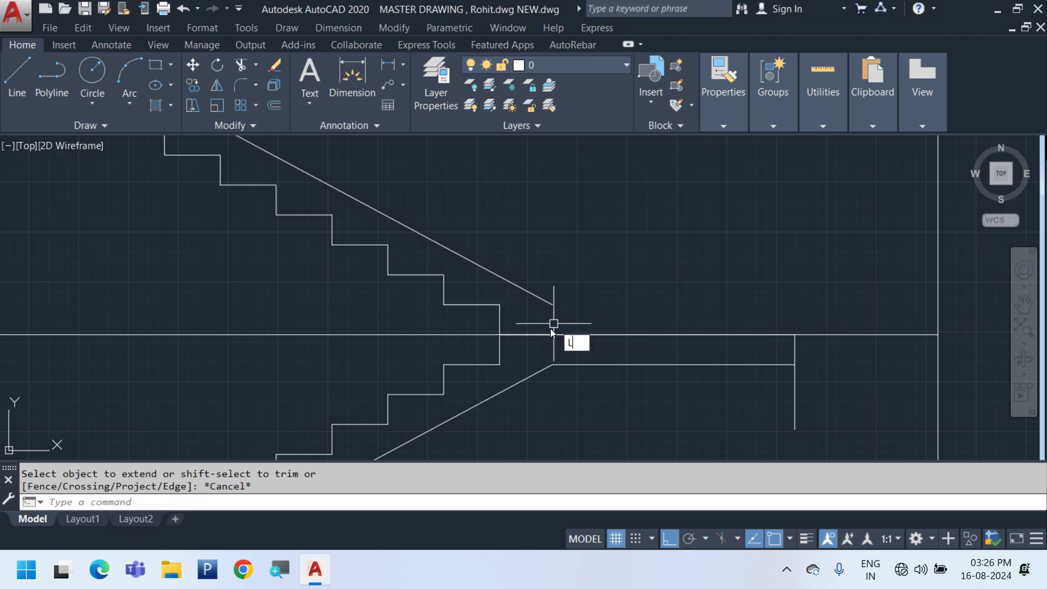
Try joining the end of the mirrored slab line to the mid-landing line with a short line, and erase it
{"action": "type", "text": "L"}
{"action": "key", "text": "Return"}
{"action": "left_click", "coordinate": [553, 305]}
{"action": "left_click", "coordinate": [555, 334]}
{"action": "key", "text": "Escape"}
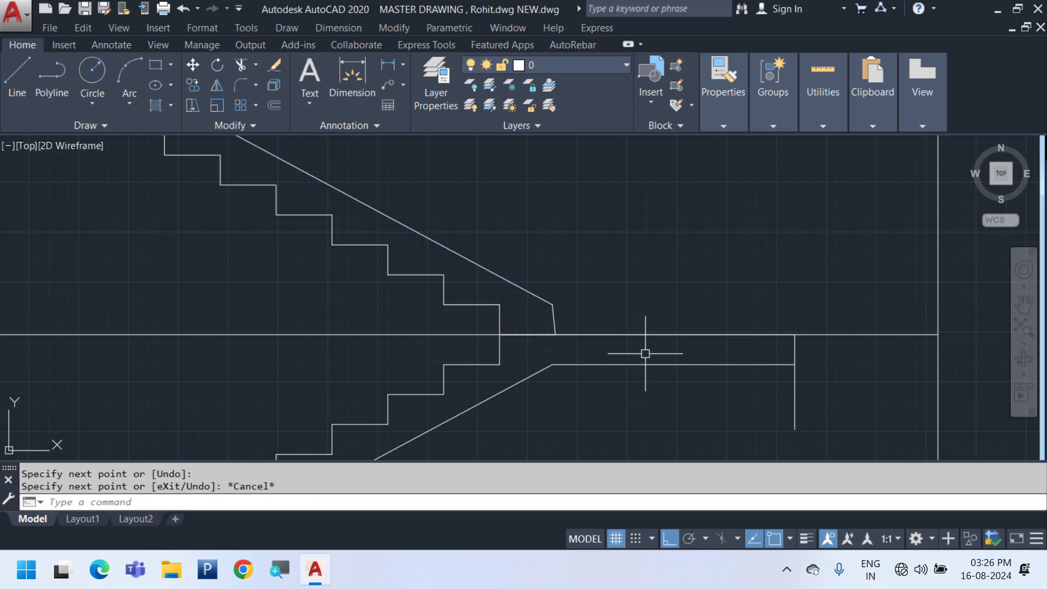
{"action": "scroll", "coordinate": [569, 321], "scroll_direction": "up", "scroll_amount": 4}
{"action": "left_click_drag", "start_coordinate": [565, 322], "coordinate": [472, 311]}
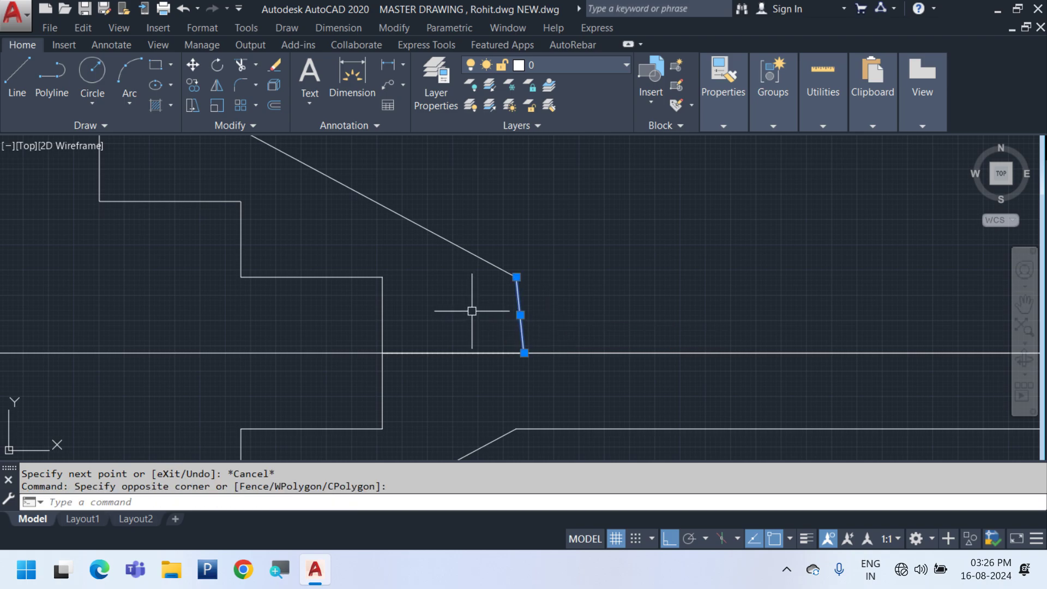
{"action": "left_click", "coordinate": [478, 343]}
{"action": "left_click", "coordinate": [471, 358]}
{"action": "key", "text": "Escape"}
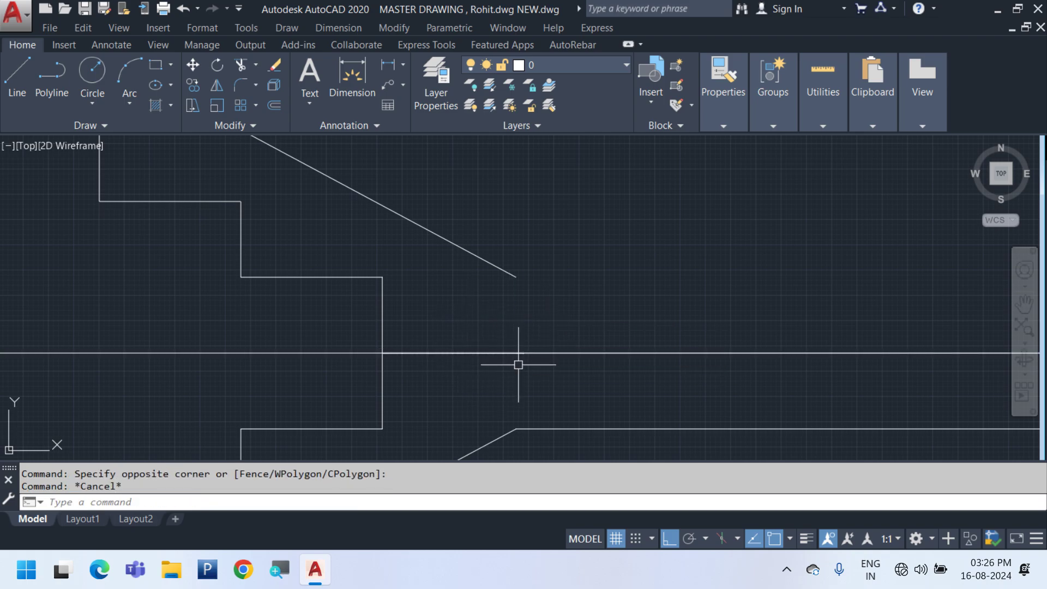
Draw a vertical line from the mid-landing underside's corner up to the end of the mirrored slab line
{"action": "type", "text": "l"}
{"action": "key", "text": "Return"}
{"action": "left_click", "coordinate": [516, 428]}
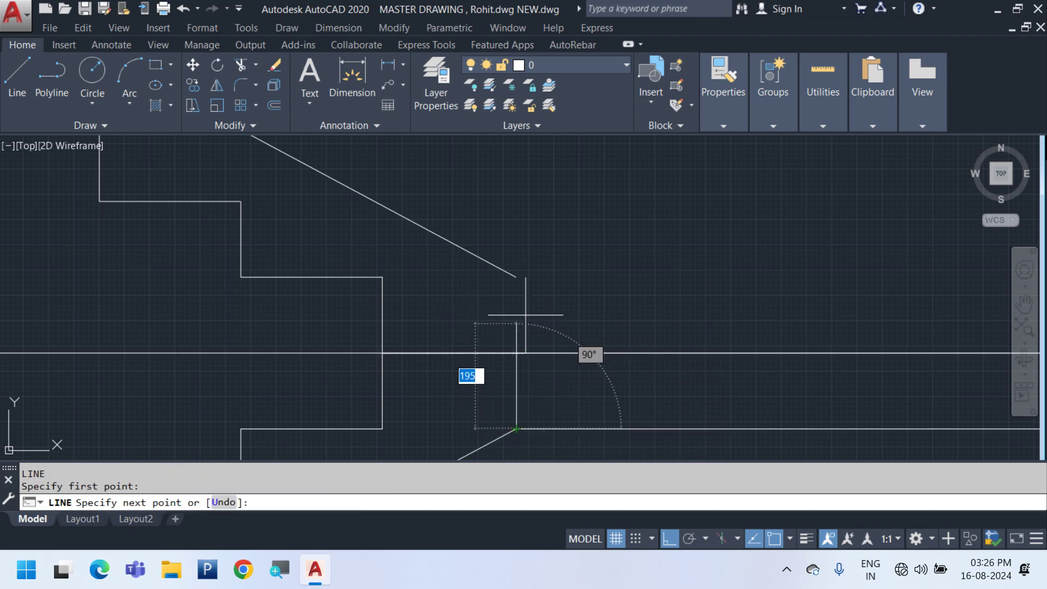
{"action": "left_click", "coordinate": [516, 277]}
{"action": "key", "text": "Escape"}
{"action": "scroll", "coordinate": [546, 365], "scroll_direction": "down", "scroll_amount": 2}
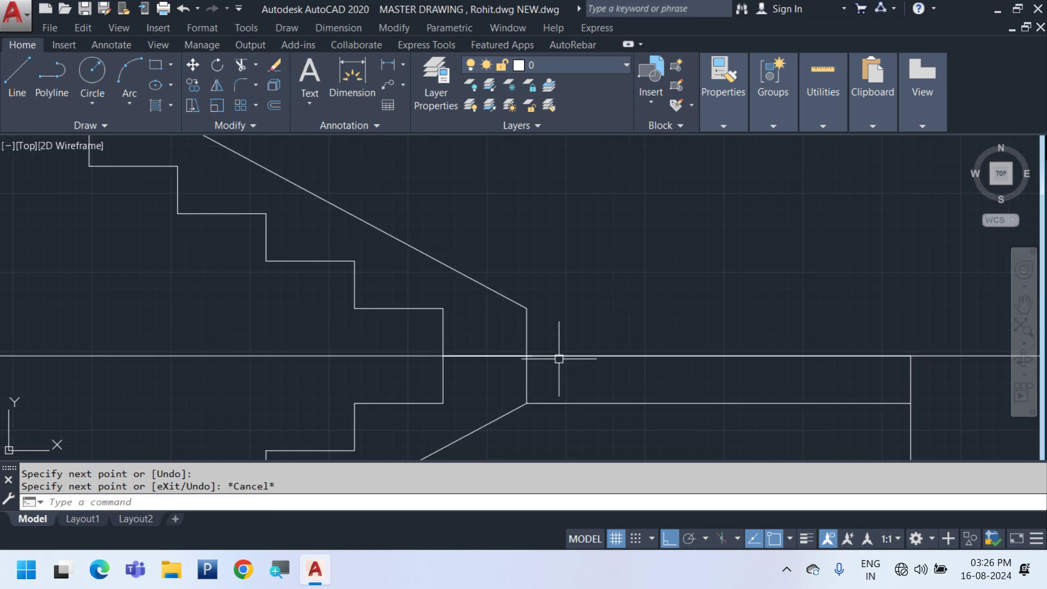
Erase the duplicate segment over the mid-landing line and the long horizontal mid-height guide line
{"action": "key", "text": "Delete"}
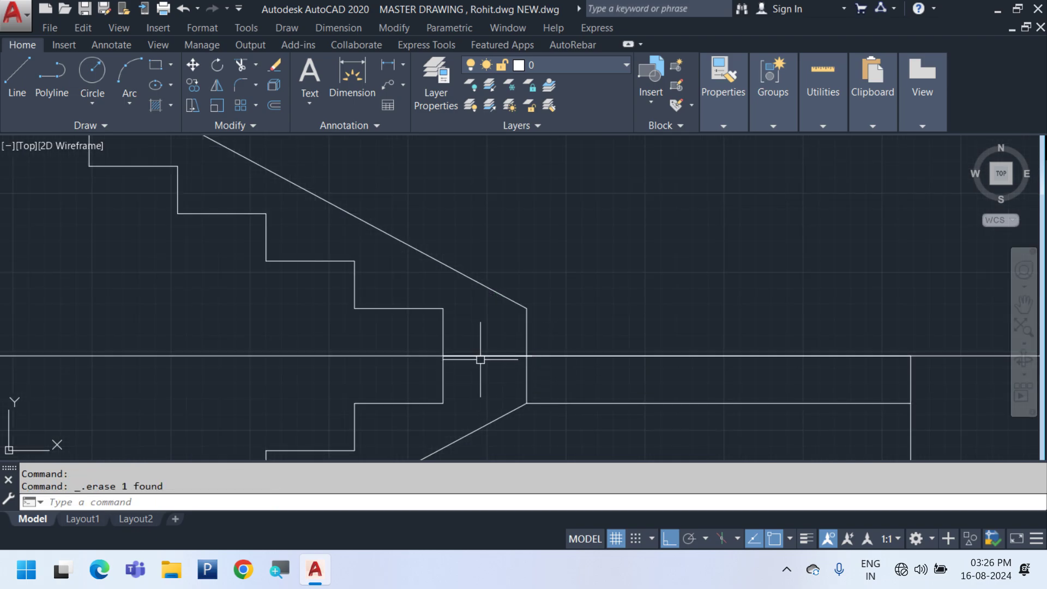
{"action": "key", "text": "Delete"}
{"action": "left_click", "coordinate": [368, 372]}
{"action": "left_click", "coordinate": [308, 335]}
{"action": "scroll", "coordinate": [542, 318], "scroll_direction": "down", "scroll_amount": 3}
{"action": "key", "text": "Delete"}
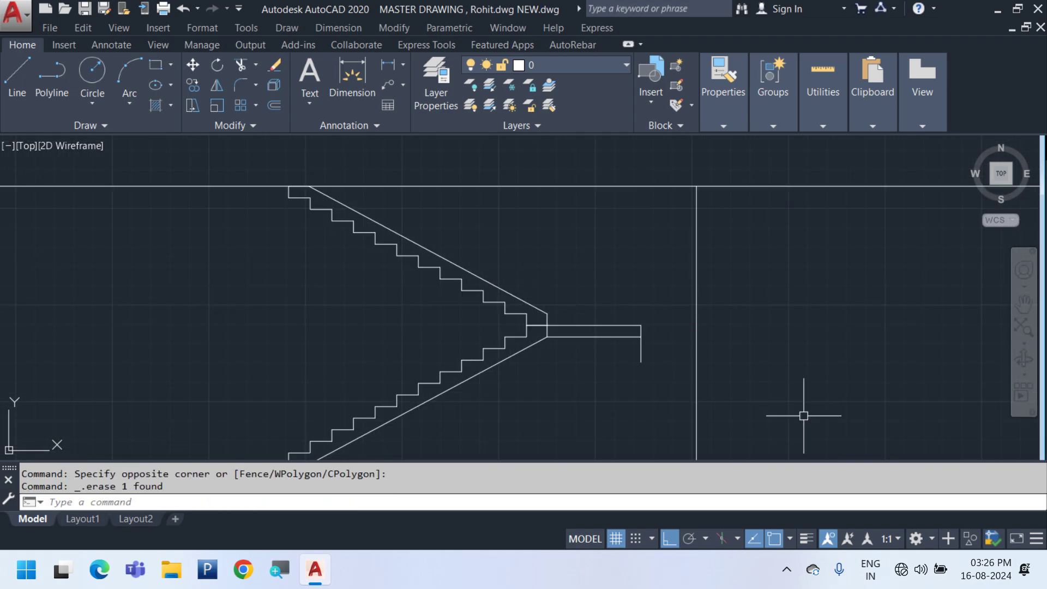
Erase the short tread segment between the last riser and the start of the mid-landing line
{"action": "scroll", "coordinate": [521, 322], "scroll_direction": "up", "scroll_amount": 1}
{"action": "scroll", "coordinate": [520, 322], "scroll_direction": "up", "scroll_amount": 2}
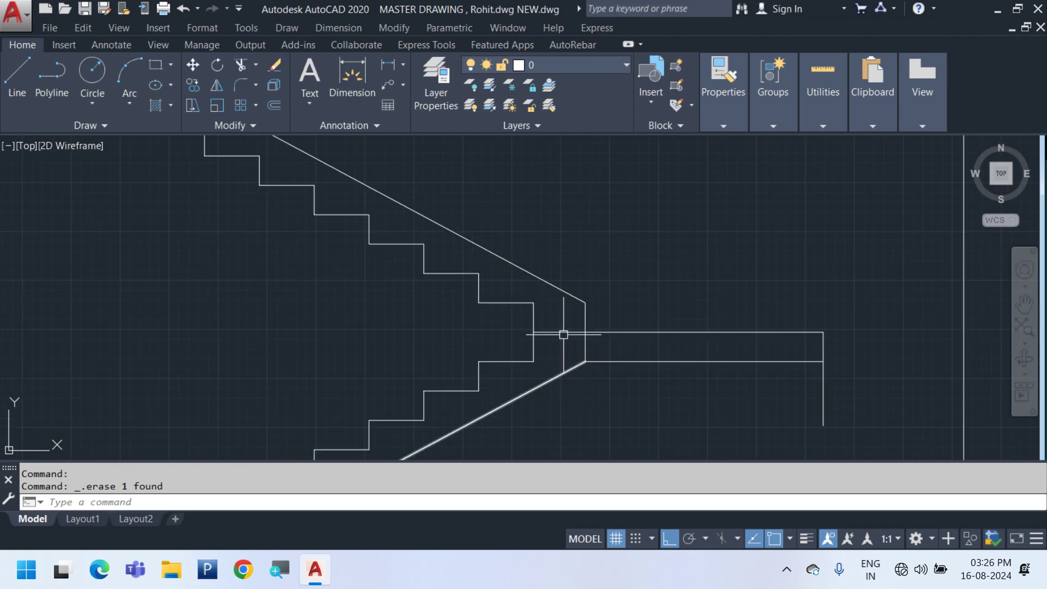
{"action": "scroll", "coordinate": [616, 333], "scroll_direction": "up", "scroll_amount": 6}
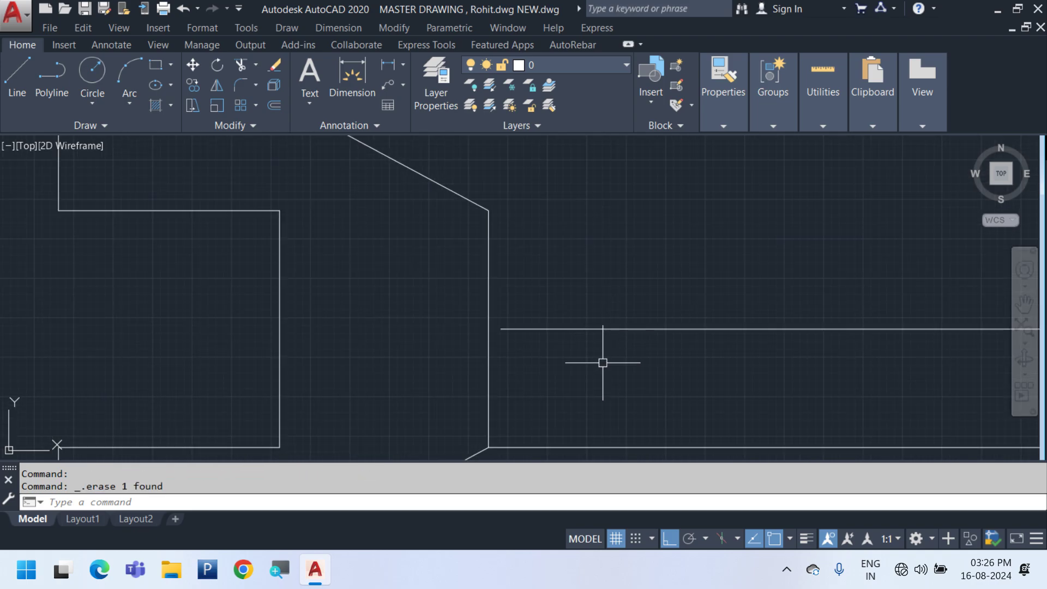
Stretch the near end of the mid-landing's top line to meet the vertical line at the end of the flights
{"action": "left_click", "coordinate": [603, 363]}
{"action": "left_click", "coordinate": [536, 298]}
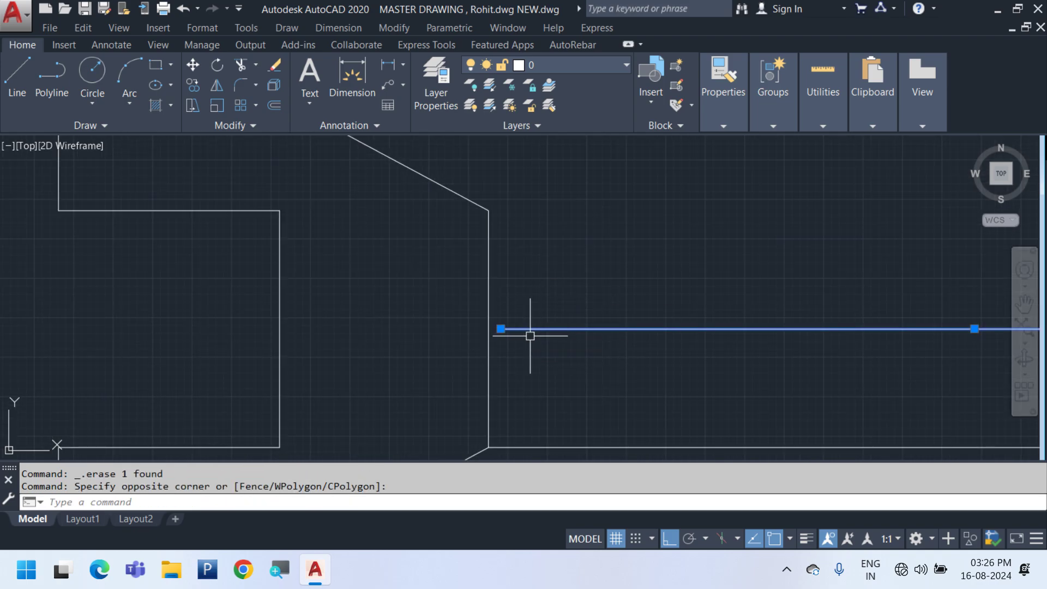
{"action": "left_click", "coordinate": [500, 329]}
{"action": "key", "text": "Escape"}
{"action": "scroll", "coordinate": [591, 231], "scroll_direction": "down", "scroll_amount": 3}
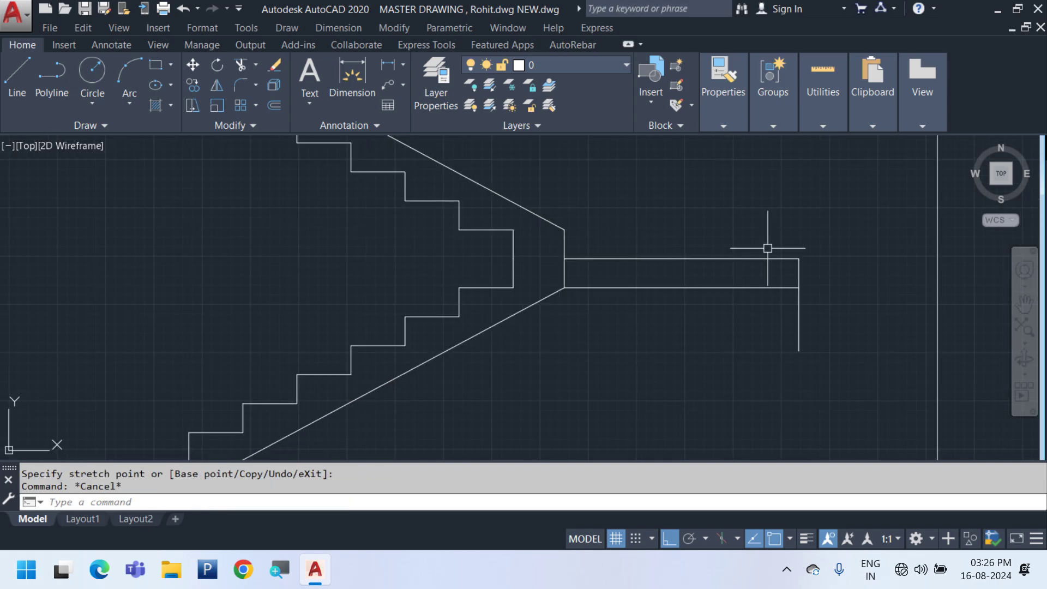
Shorten the vertical line at the mid-landing's outer end so it stops at the landing's underside line
{"action": "left_click", "coordinate": [828, 327]}
{"action": "left_click", "coordinate": [688, 315]}
{"action": "left_click", "coordinate": [799, 350]}
{"action": "scroll", "coordinate": [790, 333], "scroll_direction": "down", "scroll_amount": 1}
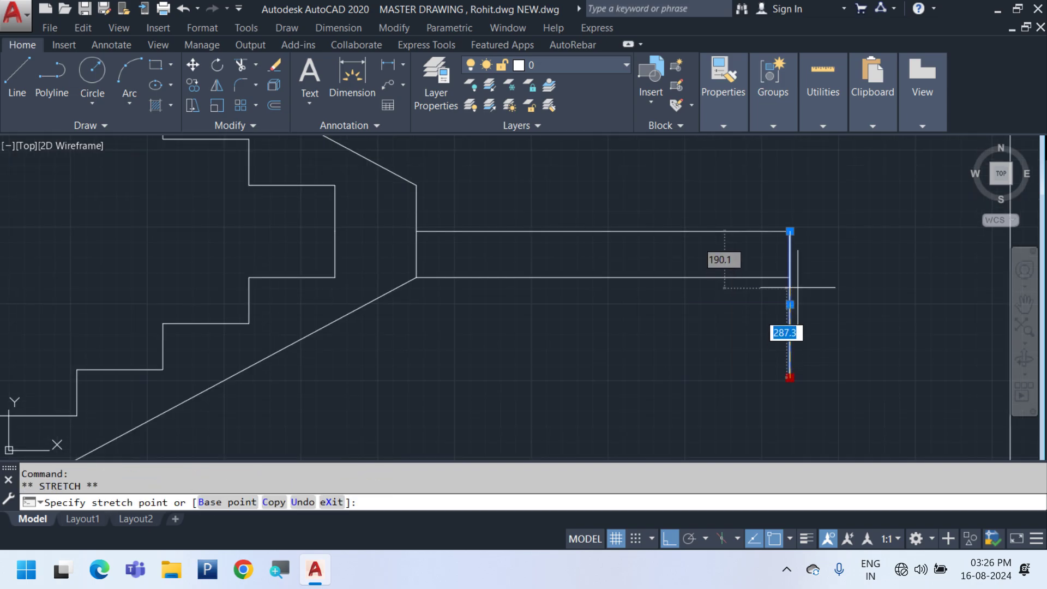
{"action": "scroll", "coordinate": [777, 327], "scroll_direction": "down", "scroll_amount": 1}
{"action": "key", "text": "Escape"}
{"action": "scroll", "coordinate": [682, 311], "scroll_direction": "up", "scroll_amount": 3}
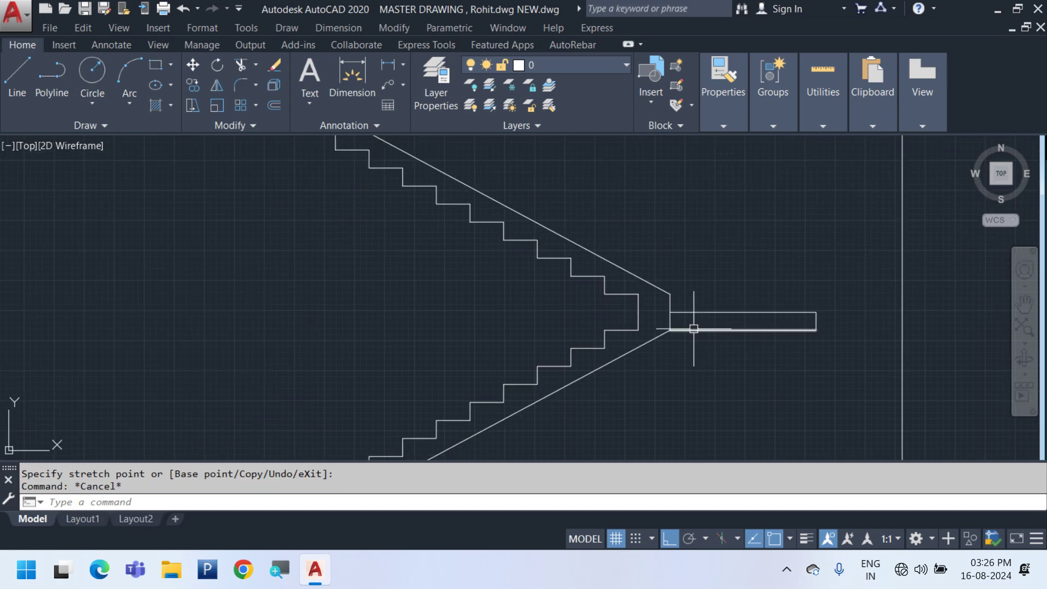
Trim the vertical segment between the mid-landing's top and underside lines where the landing meets the flights
{"action": "type", "text": "tr"}
{"action": "key", "text": "Return"}
{"action": "key", "text": "Return"}
{"action": "scroll", "coordinate": [732, 334], "scroll_direction": "down", "scroll_amount": 4}
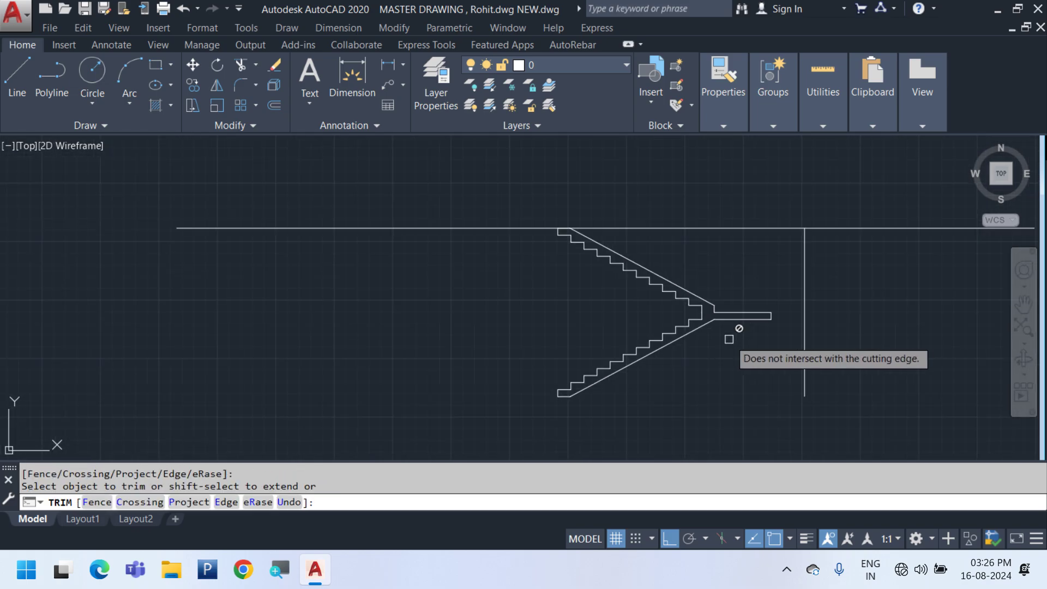
{"action": "key", "text": "Escape"}
Copy the three-line mid-landing outline and paste it into the empty space left of the upper flight
{"action": "scroll", "coordinate": [762, 351], "scroll_direction": "up", "scroll_amount": 2}
{"action": "left_click", "coordinate": [888, 391]}
{"action": "left_click", "coordinate": [839, 304]}
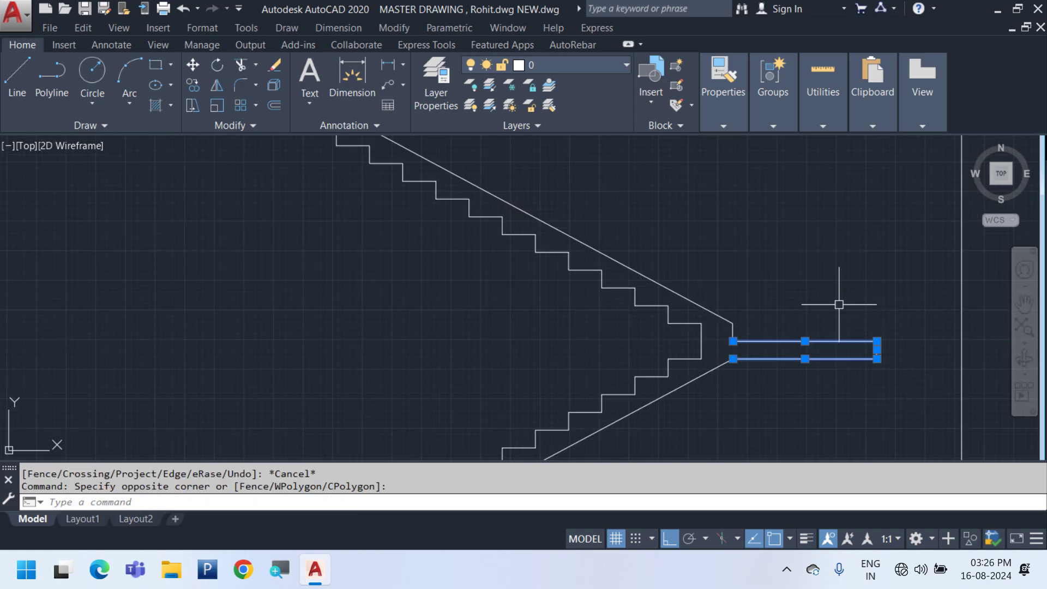
{"action": "key", "text": "ctrl+c"}
{"action": "key", "text": "ctrl+v"}
{"action": "middle_click_drag", "start_coordinate": [430, 253], "coordinate": [694, 358]}
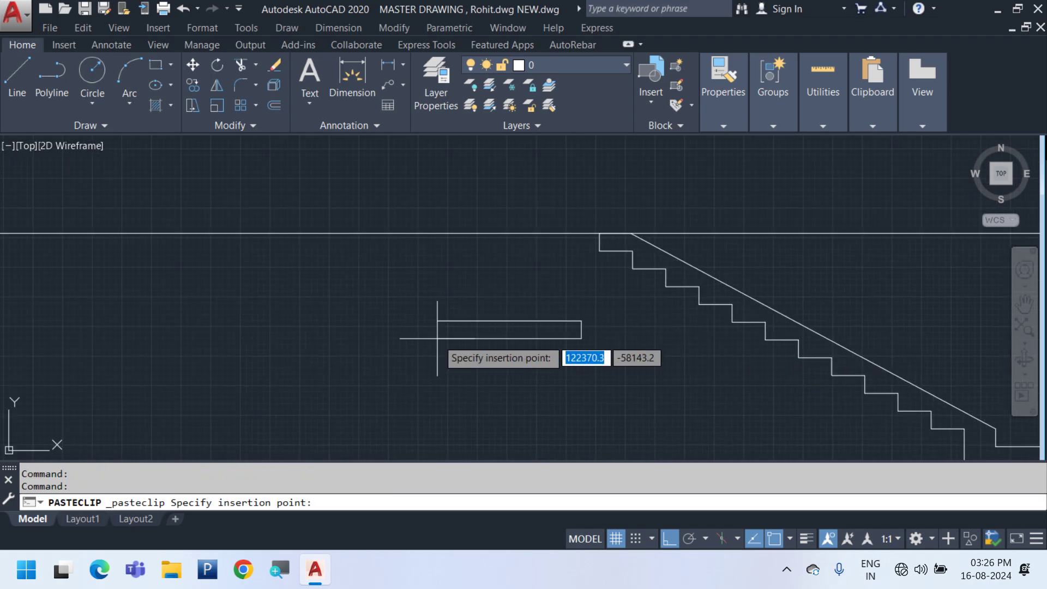
{"action": "left_click", "coordinate": [409, 312]}
Mirror the pasted landing outline about a vertical axis, erasing the source objects
{"action": "left_click", "coordinate": [543, 340]}
{"action": "left_click", "coordinate": [402, 309]}
{"action": "left_click", "coordinate": [589, 351]}
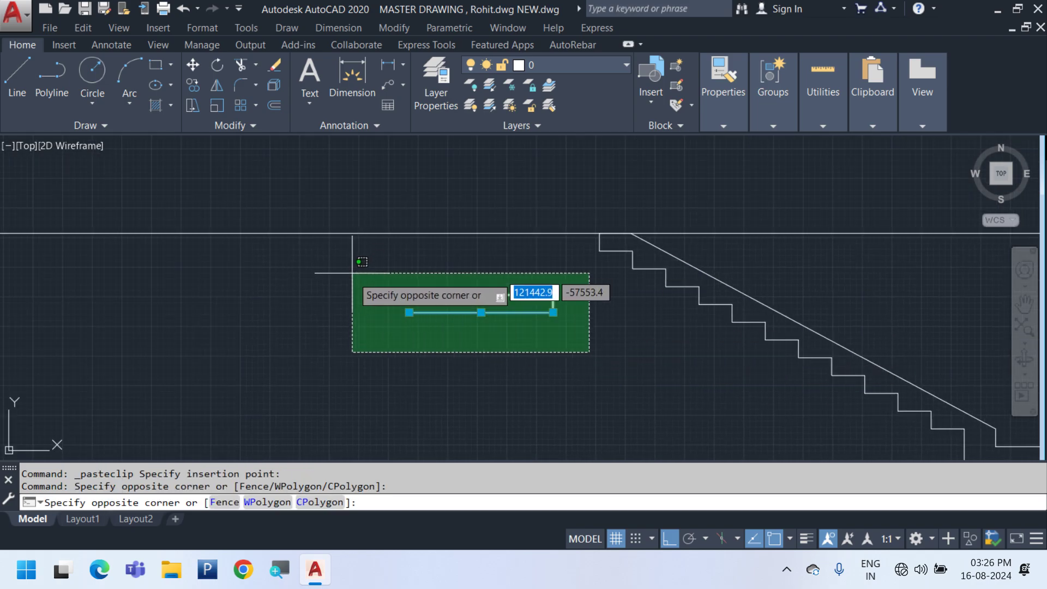
{"action": "left_click", "coordinate": [352, 273]}
{"action": "middle_click_drag", "start_coordinate": [472, 322], "coordinate": [522, 334]}
{"action": "type", "text": "mi"}
{"action": "key", "text": "Return"}
{"action": "left_click", "coordinate": [482, 322]}
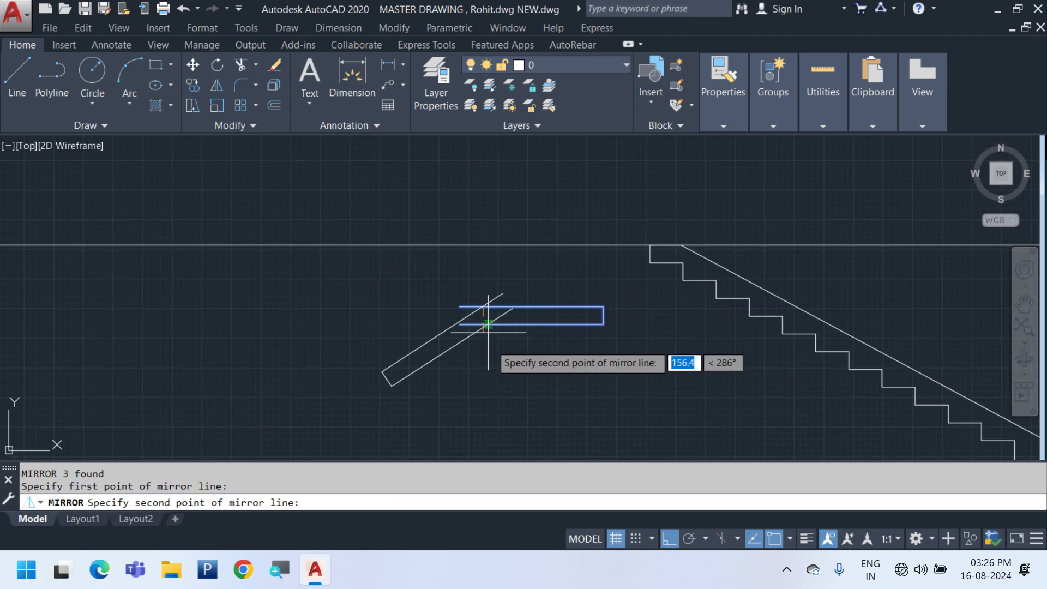
{"action": "left_click", "coordinate": [506, 423]}
{"action": "type", "text": "y"}
{"action": "key", "text": "Return"}
Move the mirrored landing outline by its open upper corner to the end of the upper flight on the top floor line
{"action": "left_click", "coordinate": [598, 351]}
{"action": "left_click", "coordinate": [320, 284]}
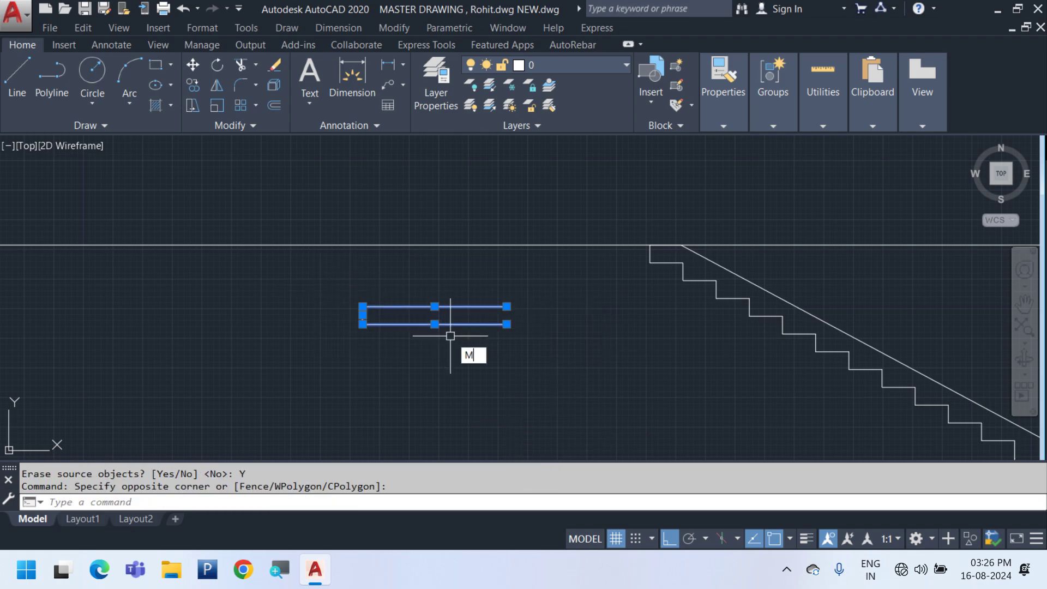
{"action": "key", "text": "Return"}
{"action": "left_click", "coordinate": [506, 306]}
{"action": "scroll", "coordinate": [654, 235], "scroll_direction": "up", "scroll_amount": 5}
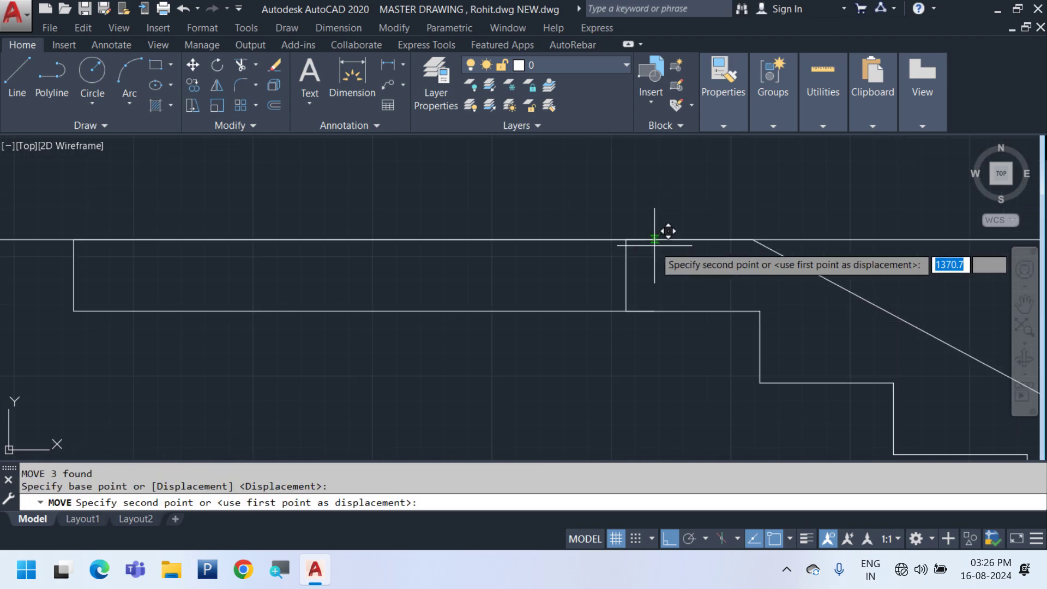
{"action": "left_click", "coordinate": [626, 238]}
{"action": "scroll", "coordinate": [600, 327], "scroll_direction": "down", "scroll_amount": 6}
{"action": "middle_click_drag", "start_coordinate": [568, 404], "coordinate": [465, 327]}
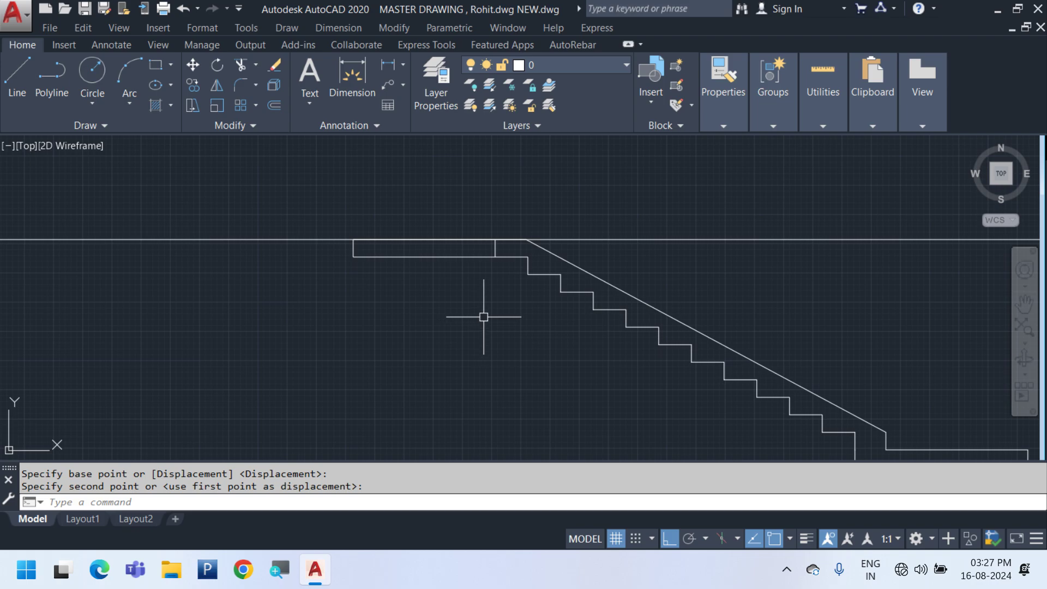
{"action": "scroll", "coordinate": [560, 246], "scroll_direction": "down", "scroll_amount": 4}
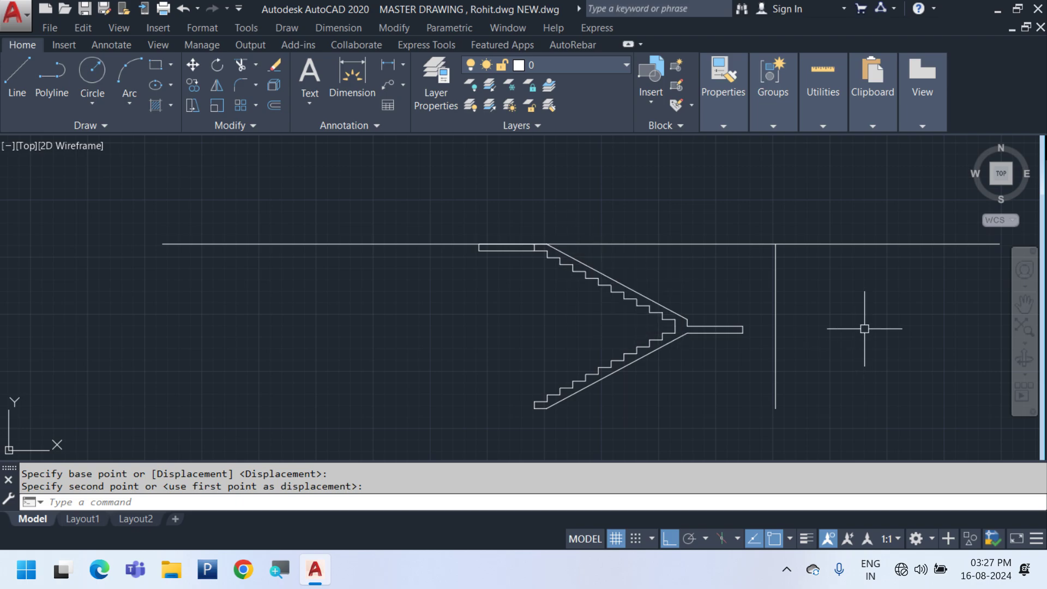
{"action": "left_click_drag", "start_coordinate": [865, 325], "coordinate": [830, 196]}
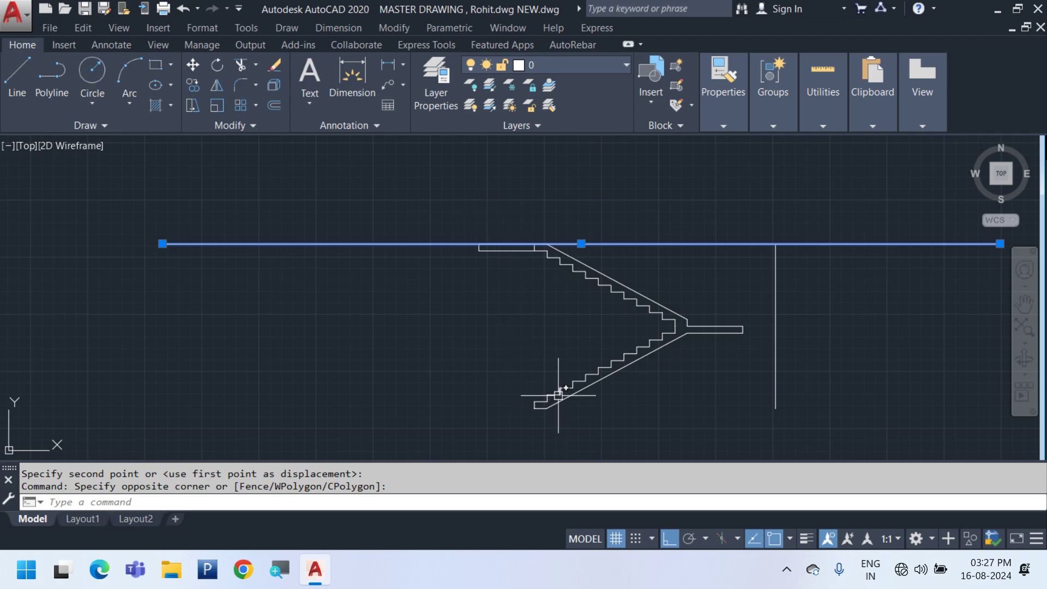
{"action": "key", "text": "Escape"}
{"action": "scroll", "coordinate": [518, 257], "scroll_direction": "up", "scroll_amount": 5}
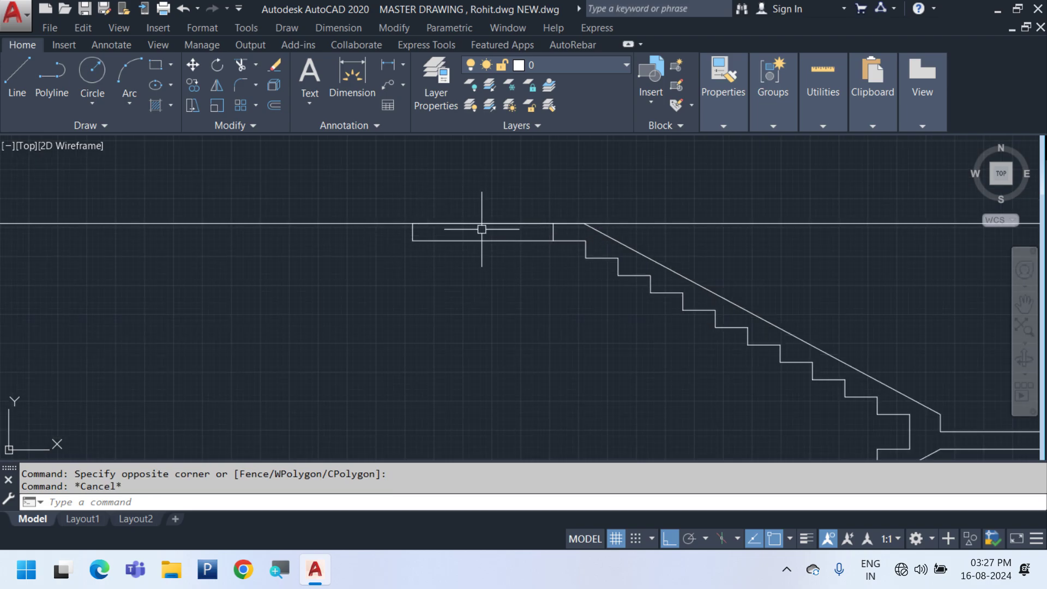
{"action": "scroll", "coordinate": [481, 229], "scroll_direction": "down", "scroll_amount": 2}
{"action": "middle_click_drag", "start_coordinate": [771, 345], "coordinate": [750, 288]}
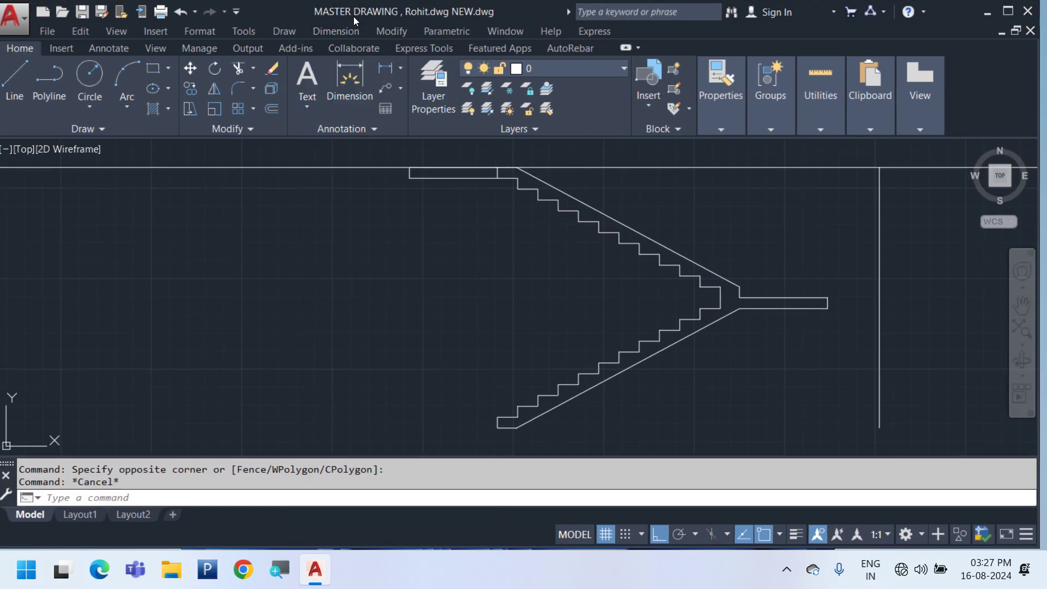
Measure the vertical distance from the middle of the mid-landing's end edge to the base of the lower flight with a linear dimension
{"action": "left_click", "coordinate": [340, 27]}
{"action": "left_click", "coordinate": [347, 73]}
{"action": "scroll", "coordinate": [669, 215], "scroll_direction": "up", "scroll_amount": 3}
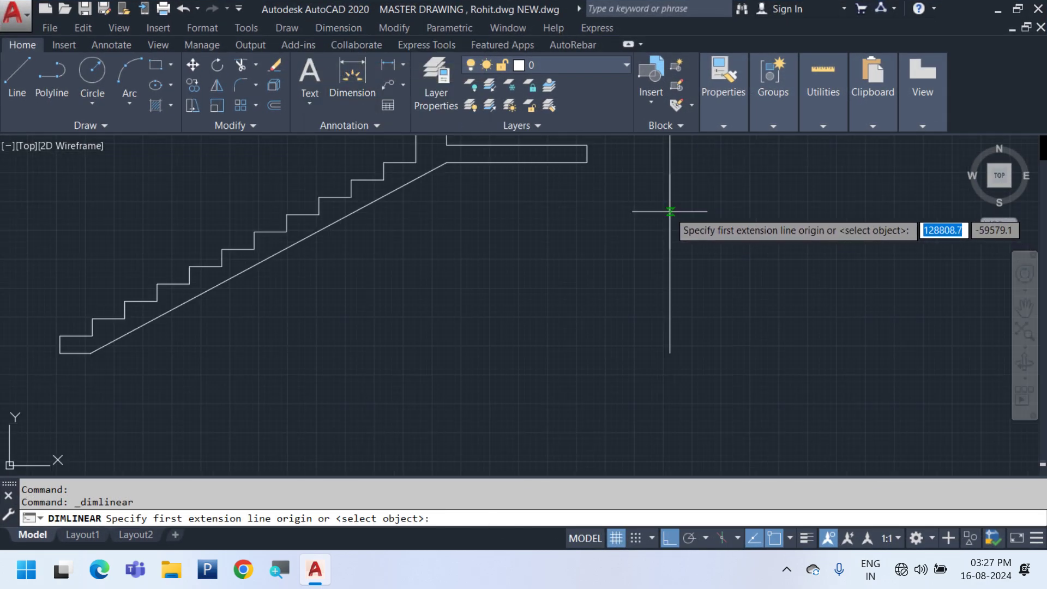
{"action": "left_click", "coordinate": [586, 154]}
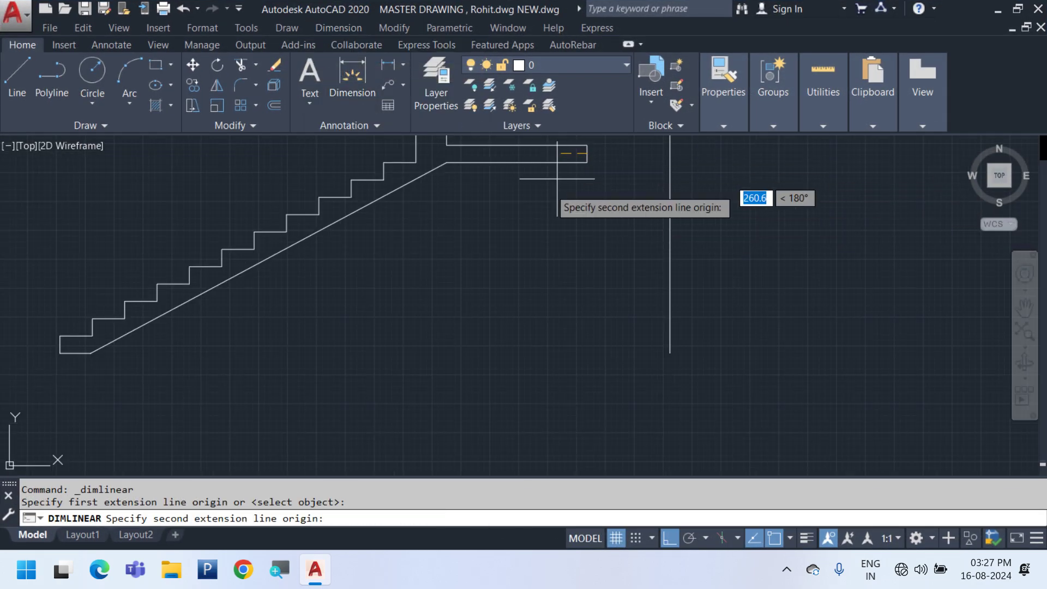
{"action": "left_click", "coordinate": [60, 353]}
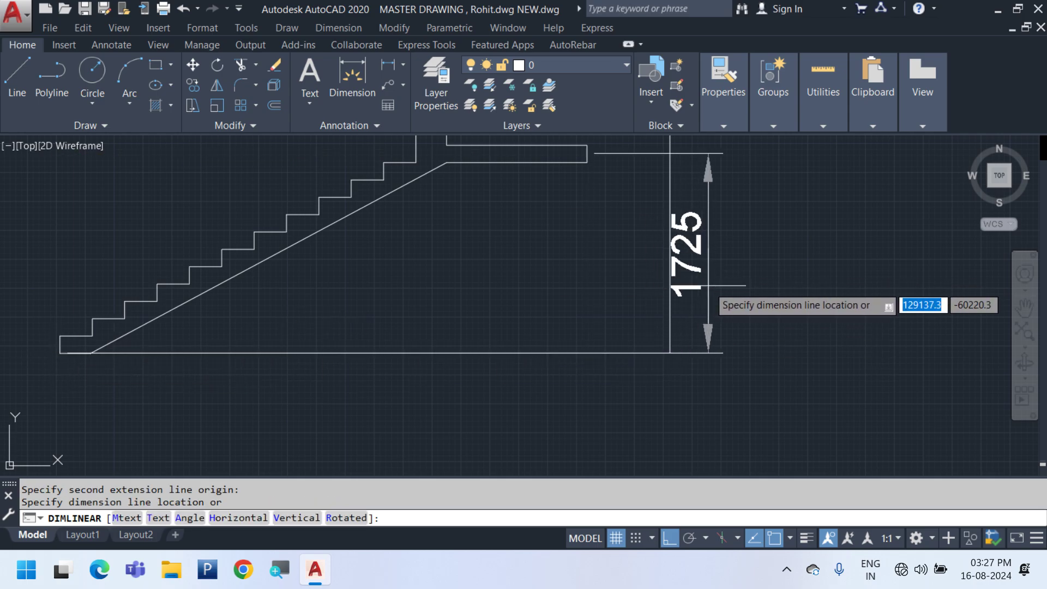
{"action": "scroll", "coordinate": [709, 294], "scroll_direction": "down", "scroll_amount": 2}
{"action": "key", "text": "Escape"}
Measure the thickness of the mid-landing's end edge with a linear dimension
{"action": "scroll", "coordinate": [633, 211], "scroll_direction": "up", "scroll_amount": 4}
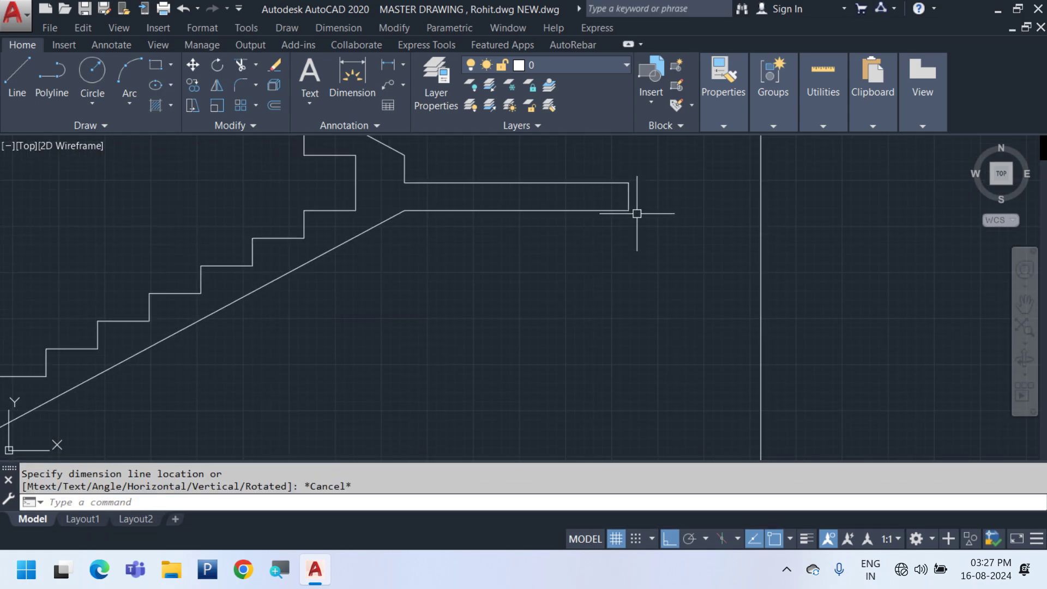
{"action": "key", "text": "Return"}
{"action": "key", "text": "Return"}
{"action": "left_click", "coordinate": [629, 197]}
{"action": "scroll", "coordinate": [638, 200], "scroll_direction": "down", "scroll_amount": 6}
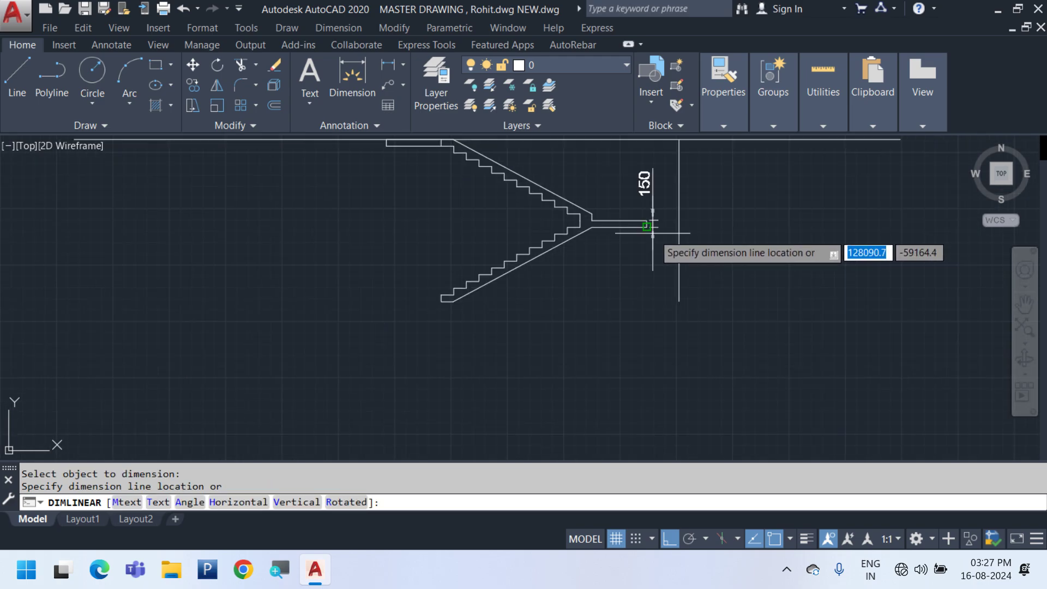
{"action": "key", "text": "Escape"}
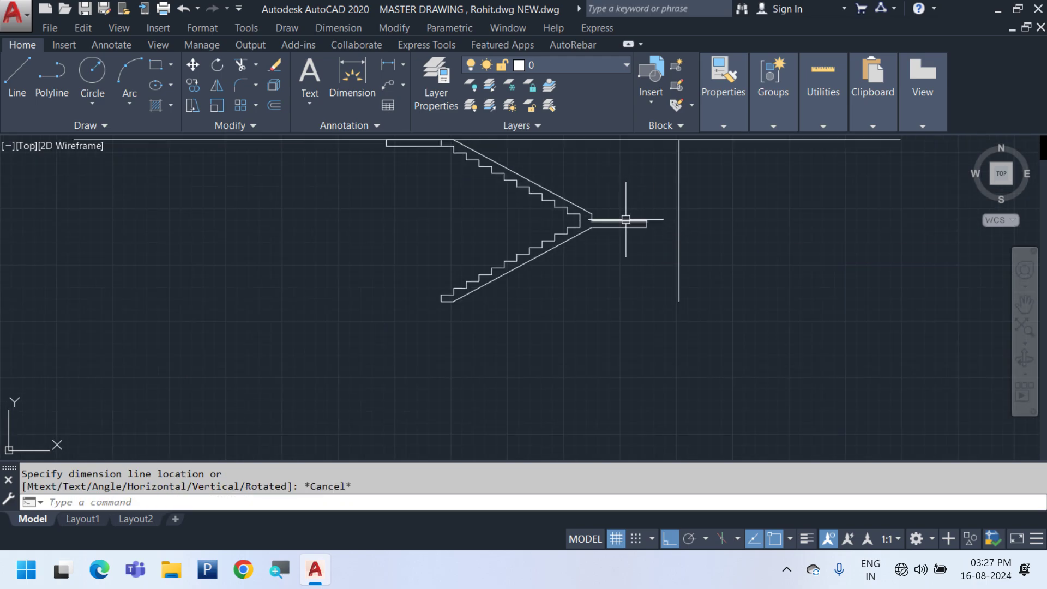
Copy the top horizontal floor line straight down to the base of the lower flight
{"action": "scroll", "coordinate": [654, 272], "scroll_direction": "down", "scroll_amount": 4}
{"action": "middle_click_drag", "start_coordinate": [464, 289], "coordinate": [510, 336]}
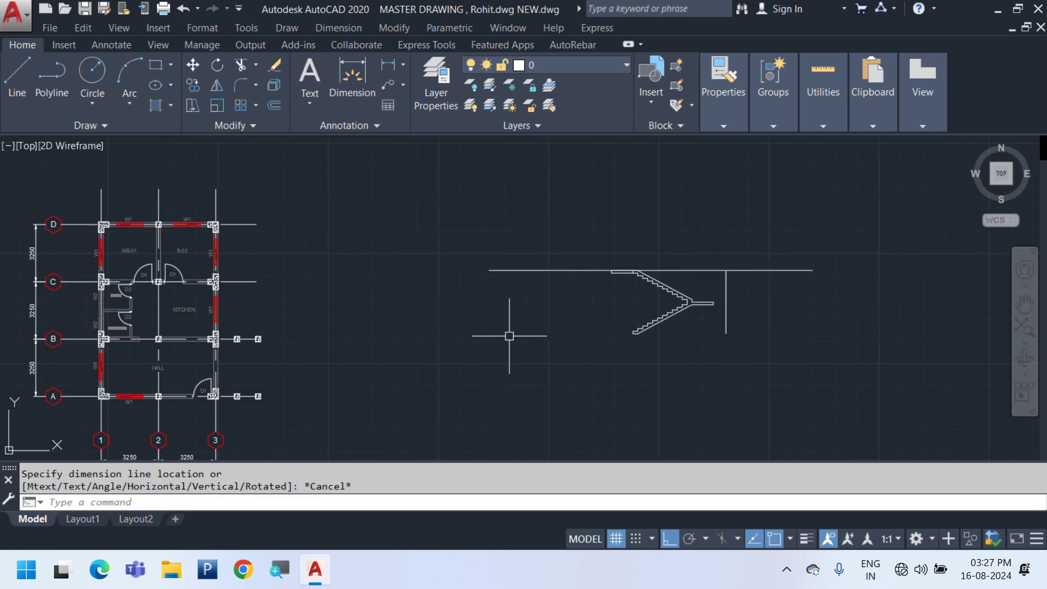
{"action": "left_click", "coordinate": [778, 298]}
{"action": "left_click", "coordinate": [753, 239]}
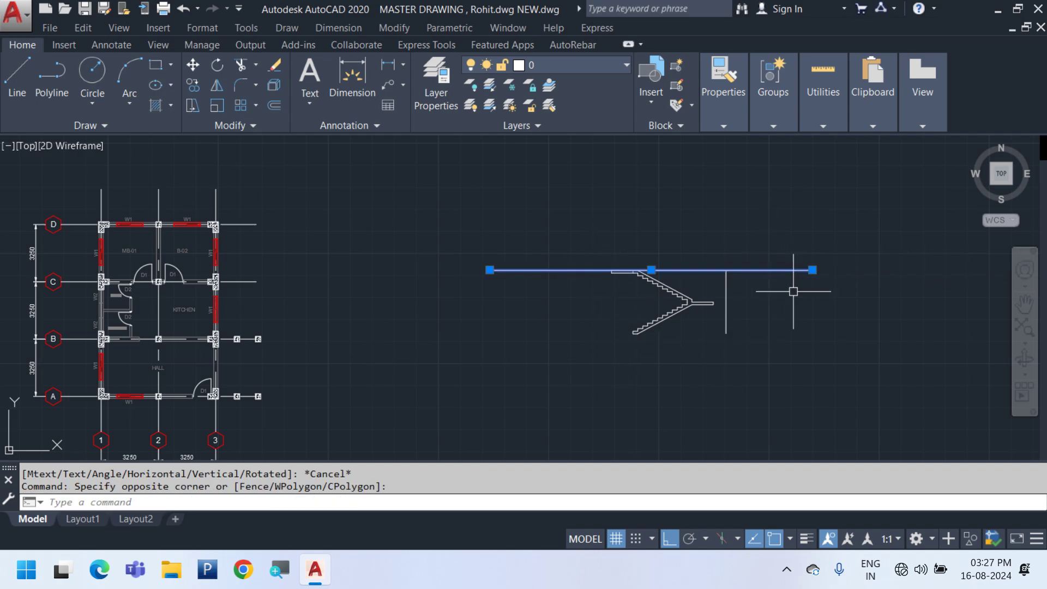
{"action": "right_click", "coordinate": [716, 197]}
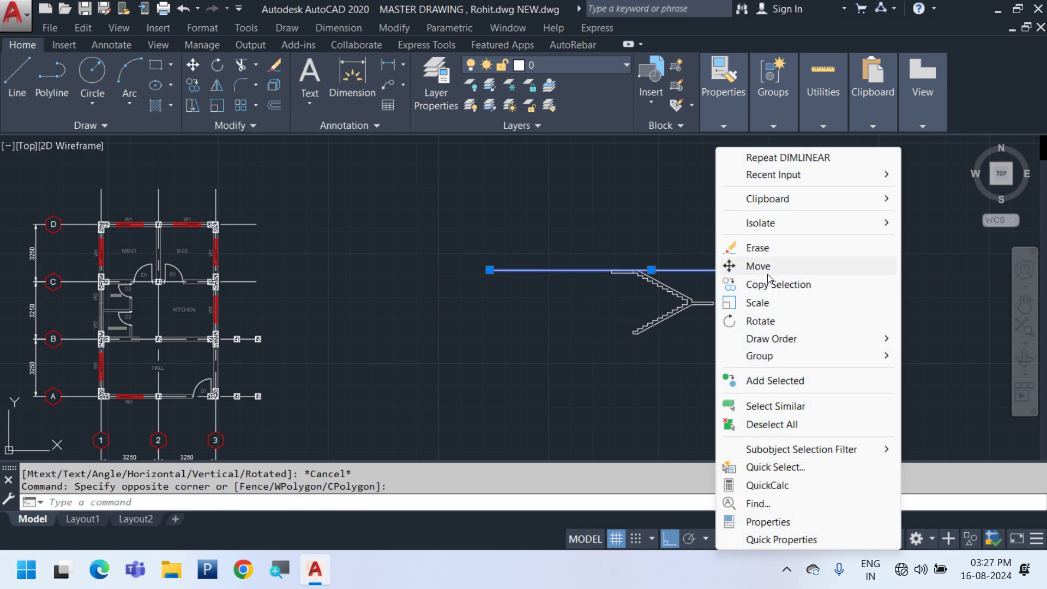
{"action": "left_click", "coordinate": [769, 285]}
{"action": "scroll", "coordinate": [673, 296], "scroll_direction": "up", "scroll_amount": 6}
{"action": "left_click", "coordinate": [467, 192]}
{"action": "middle_click_drag", "start_coordinate": [467, 338], "coordinate": [493, 207]}
{"action": "scroll", "coordinate": [527, 339], "scroll_direction": "up", "scroll_amount": 4}
{"action": "left_click", "coordinate": [555, 280]}
{"action": "scroll", "coordinate": [533, 278], "scroll_direction": "down", "scroll_amount": 5}
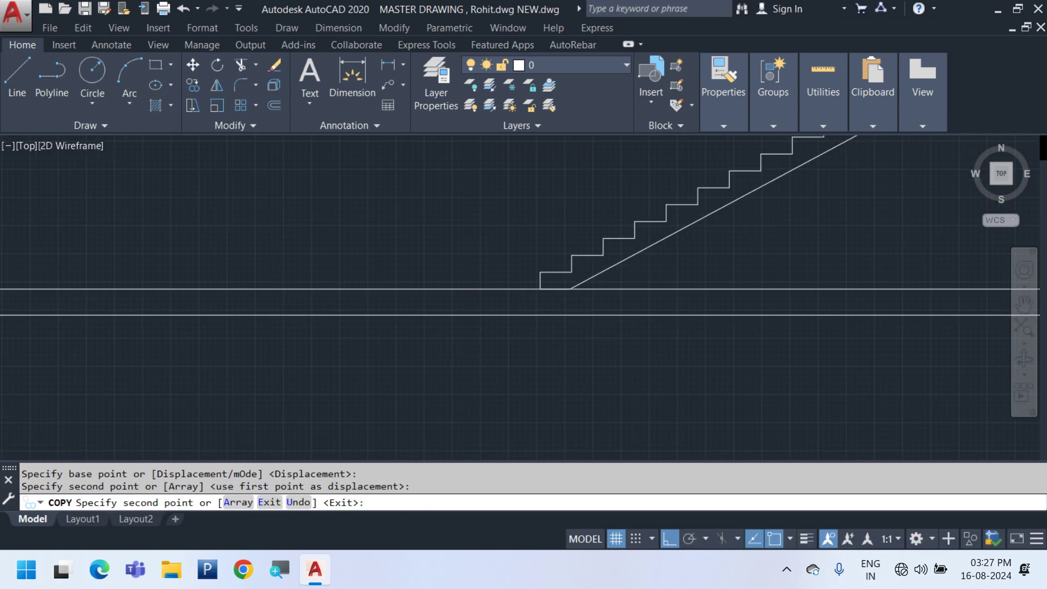
{"action": "key", "text": "Escape"}
Erase the vertical height guide line between the two floor lines, beyond the mid-landing
{"action": "scroll", "coordinate": [596, 290], "scroll_direction": "down", "scroll_amount": 2}
{"action": "left_click", "coordinate": [461, 199]}
{"action": "key", "text": "Escape"}
{"action": "left_click", "coordinate": [711, 341]}
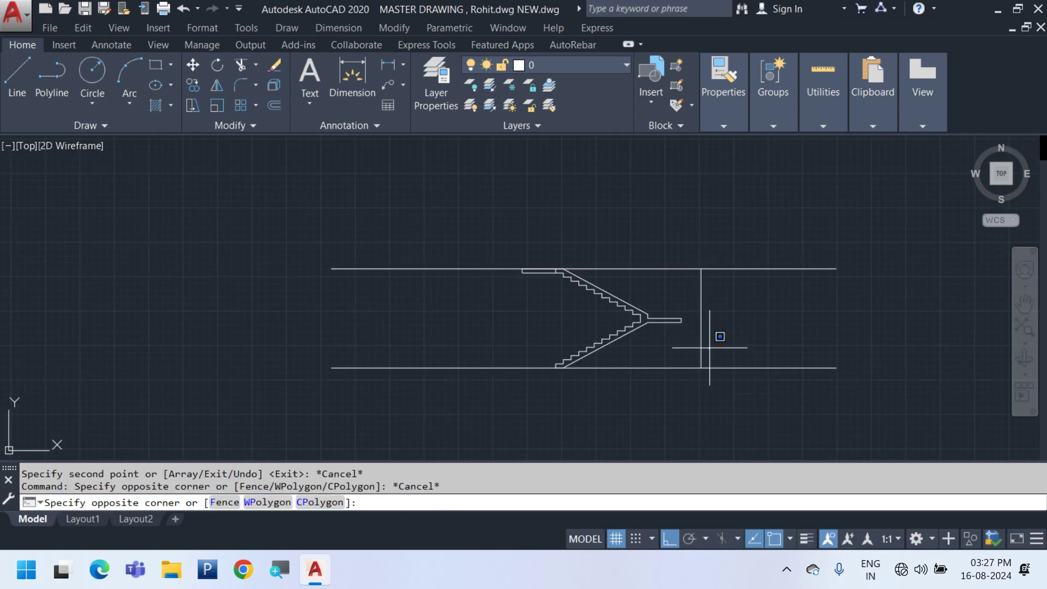
{"action": "left_click", "coordinate": [680, 351]}
{"action": "key", "text": "Delete"}
Copy the whole staircase with its upper floor line upward twice, stacking each copy one floor height above the last
{"action": "left_click", "coordinate": [446, 214]}
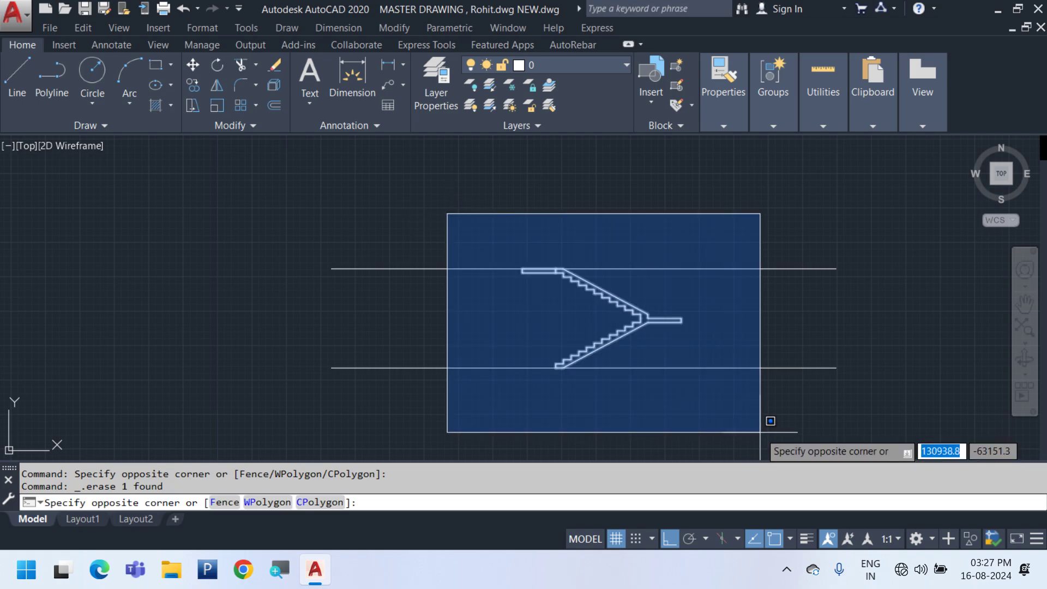
{"action": "left_click", "coordinate": [761, 428]}
{"action": "left_click", "coordinate": [784, 311]}
{"action": "left_click", "coordinate": [760, 225]}
{"action": "right_click", "coordinate": [807, 235]}
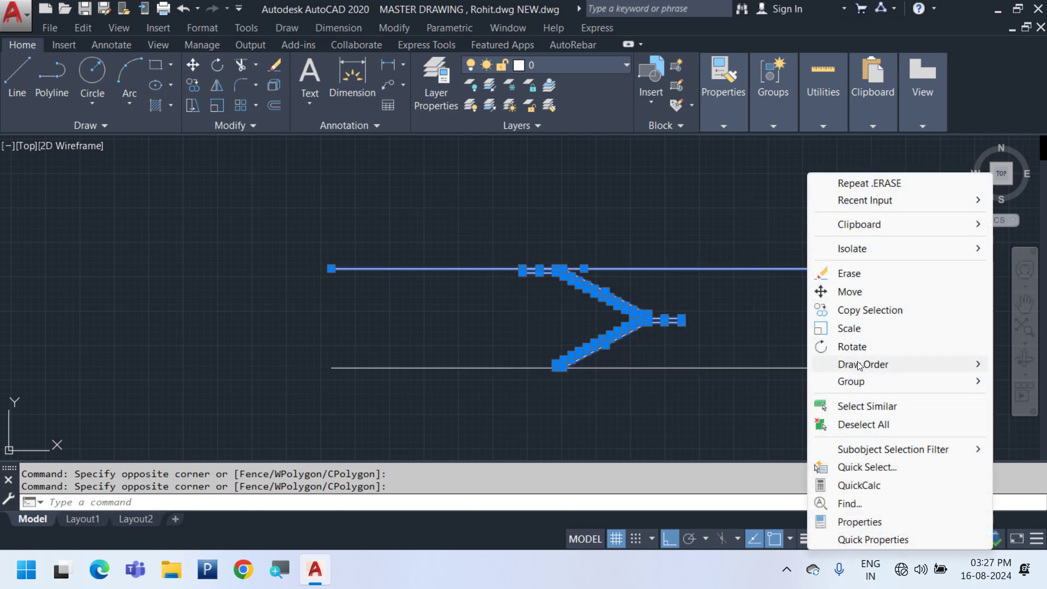
{"action": "left_click", "coordinate": [871, 309]}
{"action": "left_click", "coordinate": [788, 364]}
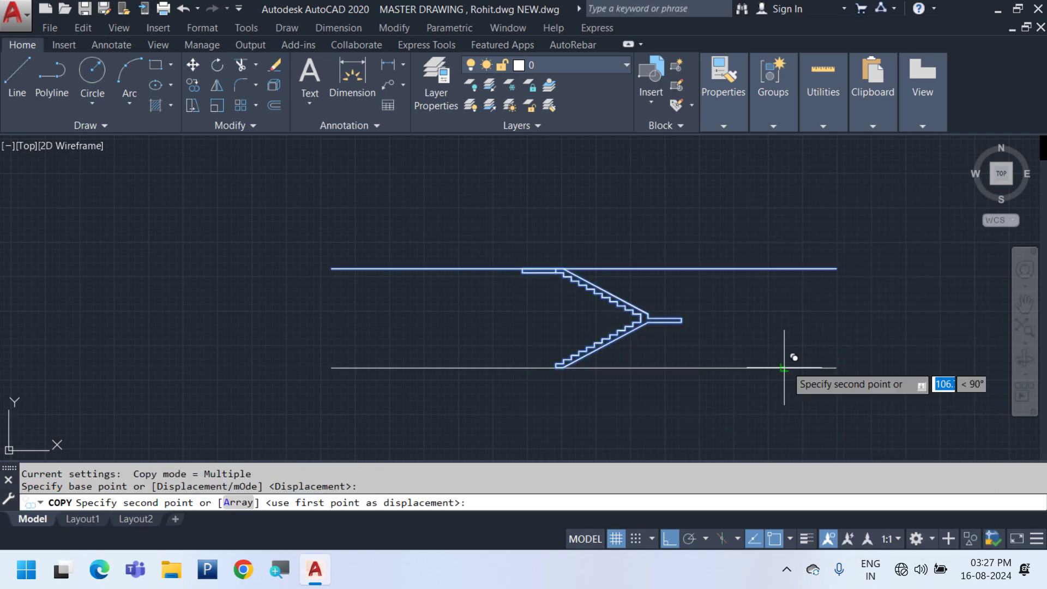
{"action": "left_click", "coordinate": [784, 268]}
{"action": "middle_click_drag", "start_coordinate": [781, 235], "coordinate": [792, 306]}
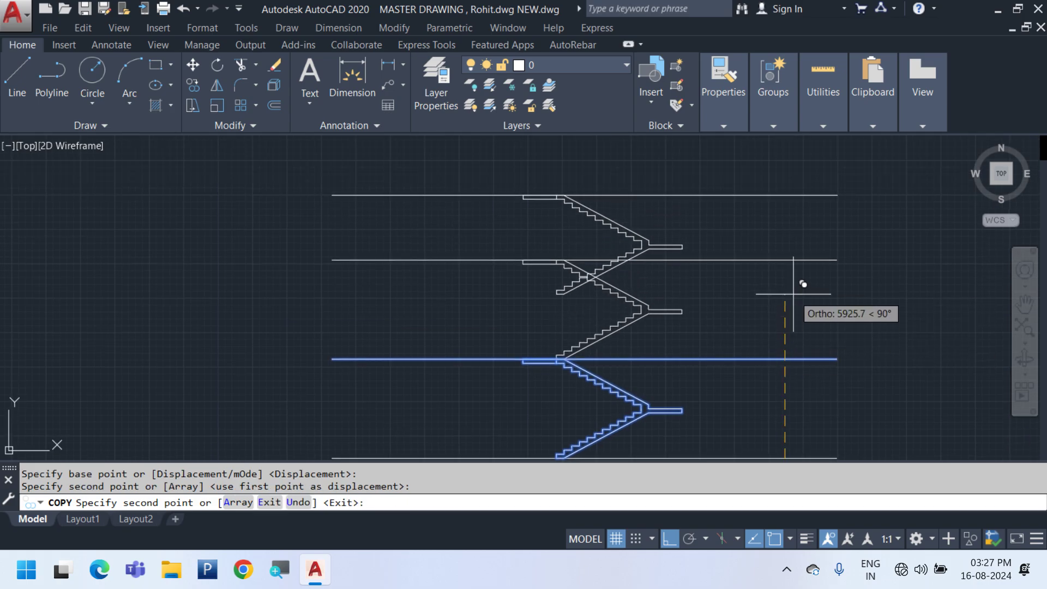
{"action": "scroll", "coordinate": [769, 259], "scroll_direction": "down", "scroll_amount": 2}
{"action": "key", "text": "Escape"}
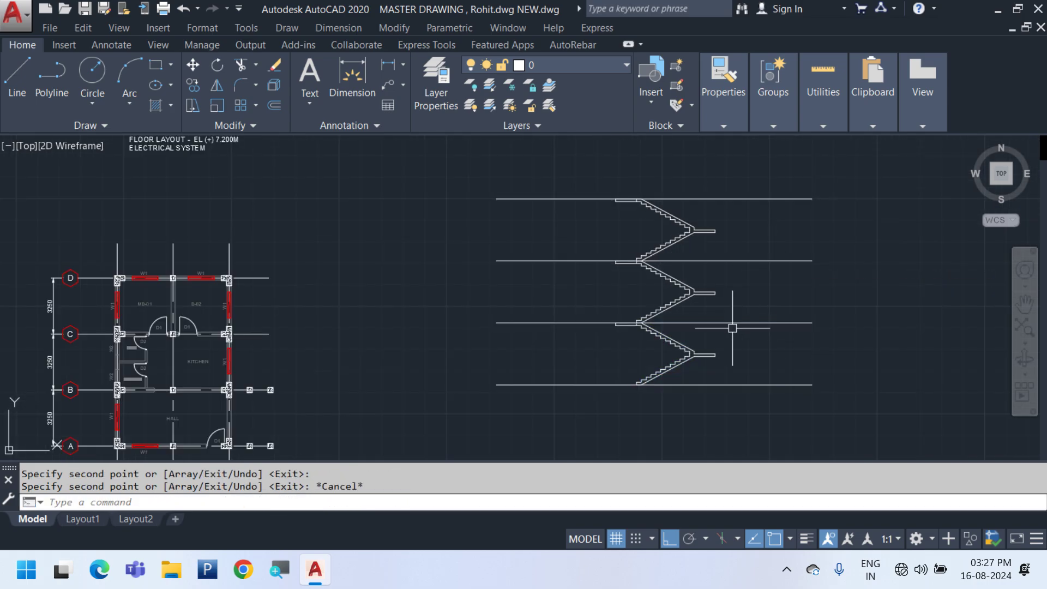
Paste the copied hatched square column just beyond the free end of the lowest mid-landing
{"action": "scroll", "coordinate": [732, 329], "scroll_direction": "up", "scroll_amount": 8}
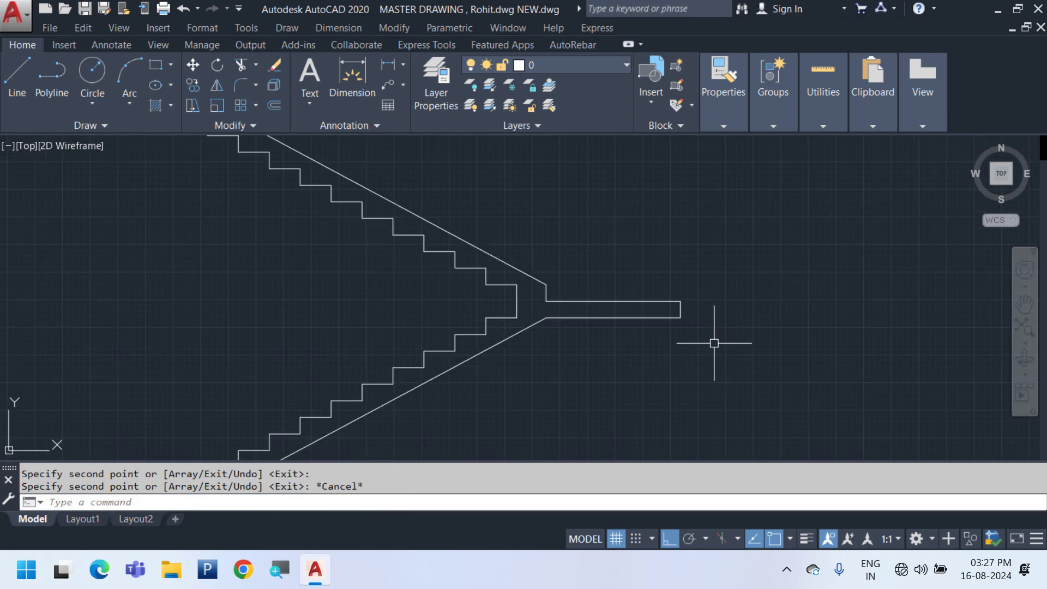
{"action": "scroll", "coordinate": [698, 269], "scroll_direction": "down", "scroll_amount": 6}
{"action": "middle_click_drag", "start_coordinate": [565, 379], "coordinate": [722, 262]}
{"action": "scroll", "coordinate": [627, 274], "scroll_direction": "down", "scroll_amount": 4}
{"action": "scroll", "coordinate": [478, 241], "scroll_direction": "up", "scroll_amount": 4}
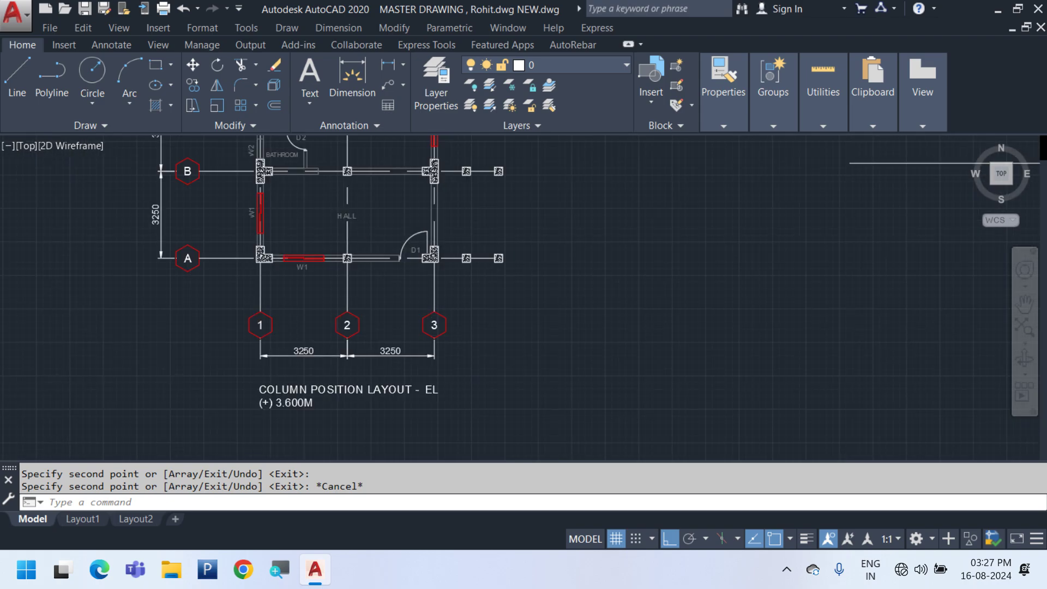
{"action": "scroll", "coordinate": [480, 241], "scroll_direction": "up", "scroll_amount": 2}
{"action": "scroll", "coordinate": [466, 328], "scroll_direction": "down", "scroll_amount": 3}
{"action": "key", "text": "ctrl+v"}
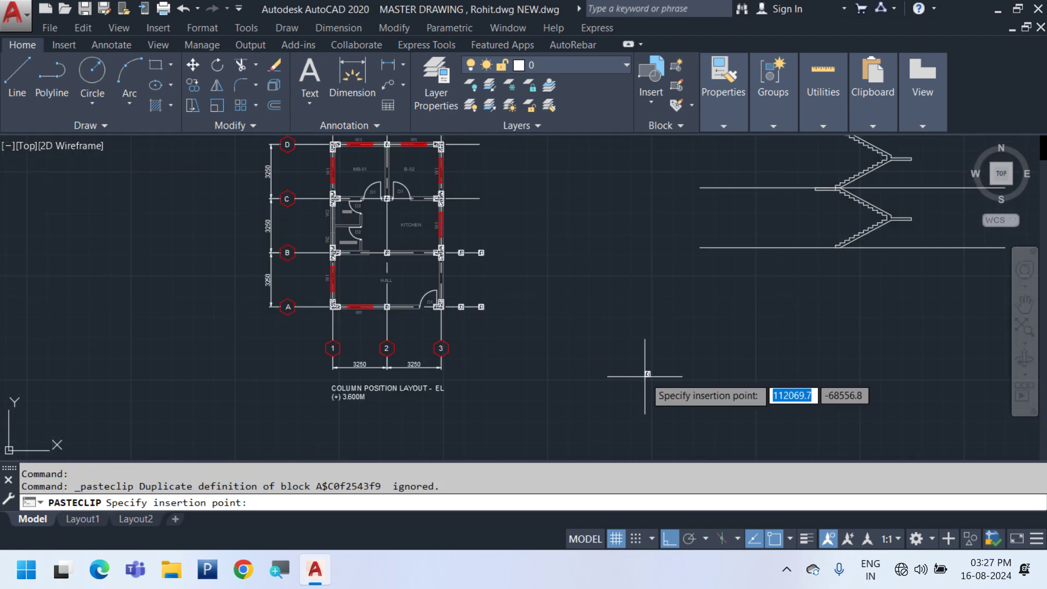
{"action": "scroll", "coordinate": [643, 362], "scroll_direction": "down", "scroll_amount": 2}
{"action": "scroll", "coordinate": [643, 322], "scroll_direction": "up", "scroll_amount": 4}
{"action": "scroll", "coordinate": [643, 321], "scroll_direction": "up", "scroll_amount": 4}
{"action": "left_click", "coordinate": [581, 369]}
Move the pasted column against the free end of the lowest mid-landing
{"action": "left_click", "coordinate": [570, 338]}
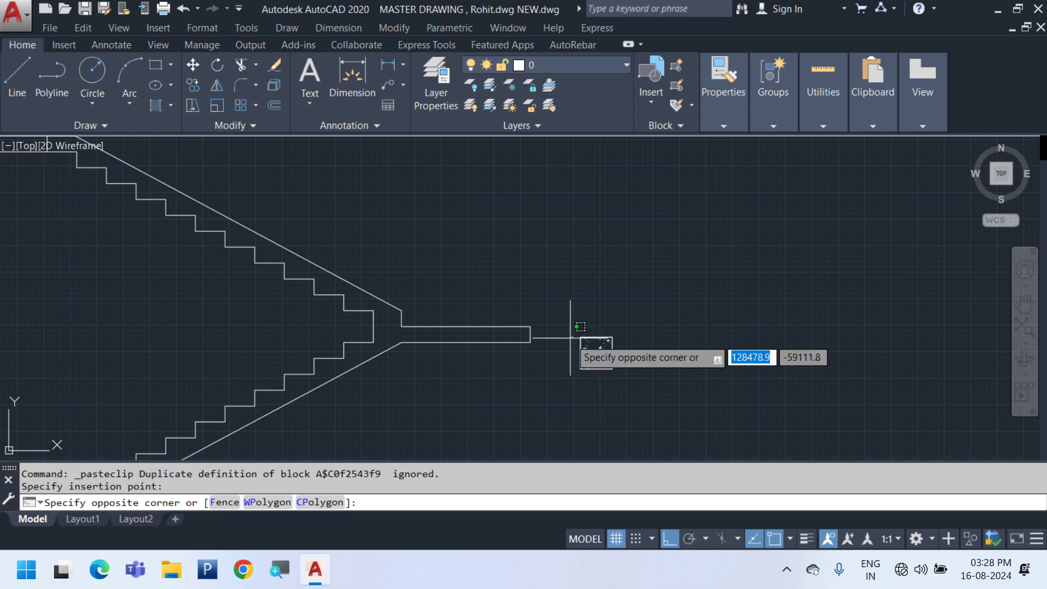
{"action": "left_click", "coordinate": [617, 388]}
{"action": "left_click", "coordinate": [617, 388]}
{"action": "left_click", "coordinate": [586, 351]}
{"action": "scroll", "coordinate": [588, 373], "scroll_direction": "up", "scroll_amount": 2}
{"action": "middle_click_drag", "start_coordinate": [588, 374], "coordinate": [627, 346]}
{"action": "type", "text": "m"}
{"action": "key", "text": "Return"}
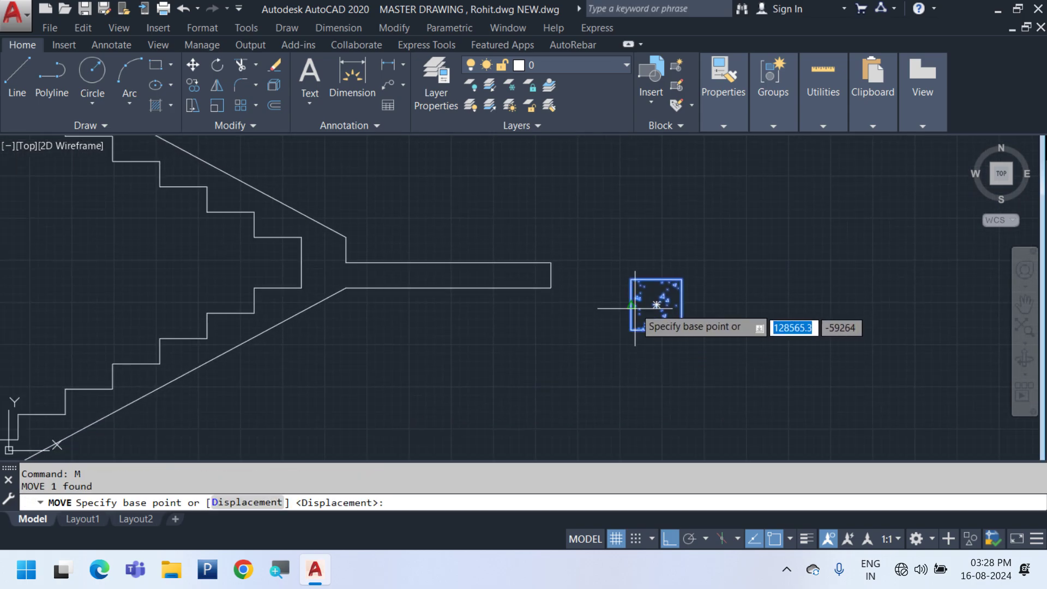
{"action": "left_click", "coordinate": [656, 304]}
{"action": "left_click", "coordinate": [549, 268]}
{"action": "scroll", "coordinate": [662, 299], "scroll_direction": "down", "scroll_amount": 2}
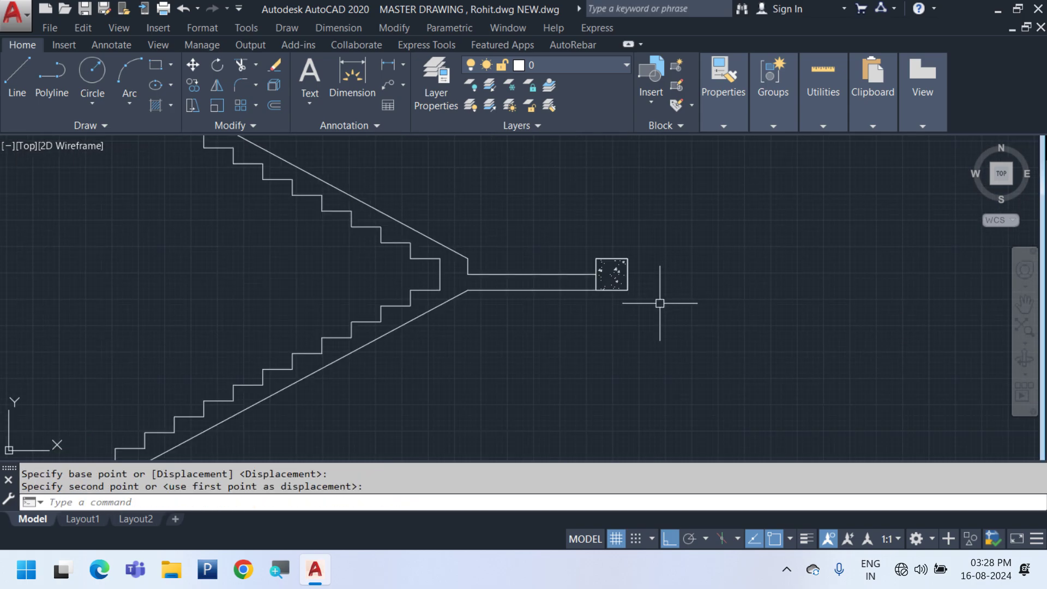
Move the column so the midpoint of its near side meets the middle of the mid-landing's end edge
{"action": "left_click", "coordinate": [629, 292]}
{"action": "scroll", "coordinate": [593, 287], "scroll_direction": "up", "scroll_amount": 6}
{"action": "key", "text": "Return"}
{"action": "left_click", "coordinate": [615, 281]}
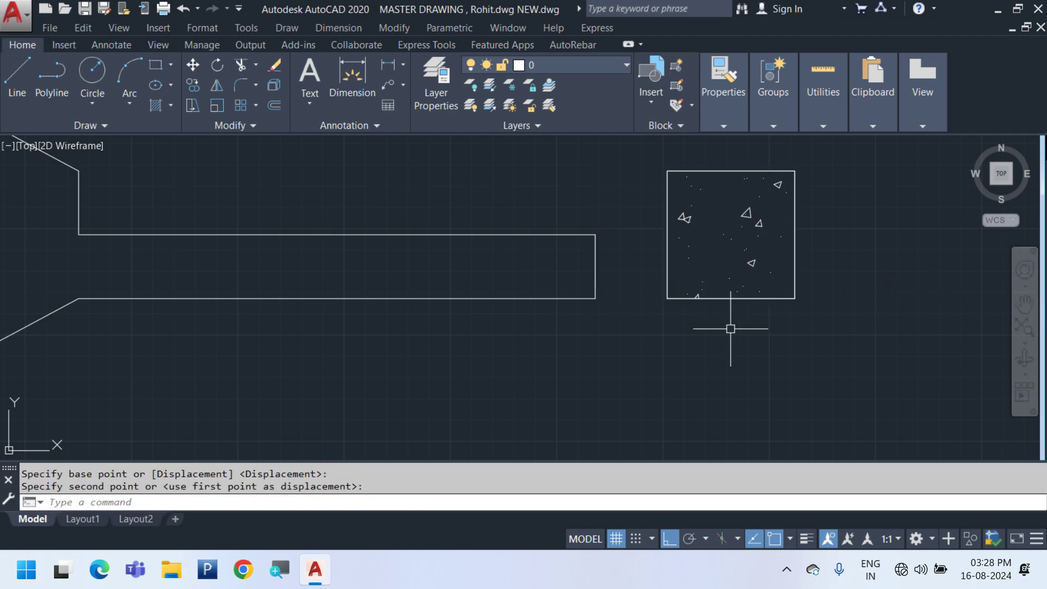
{"action": "left_click", "coordinate": [689, 244]}
{"action": "key", "text": "Return"}
{"action": "left_click", "coordinate": [668, 235]}
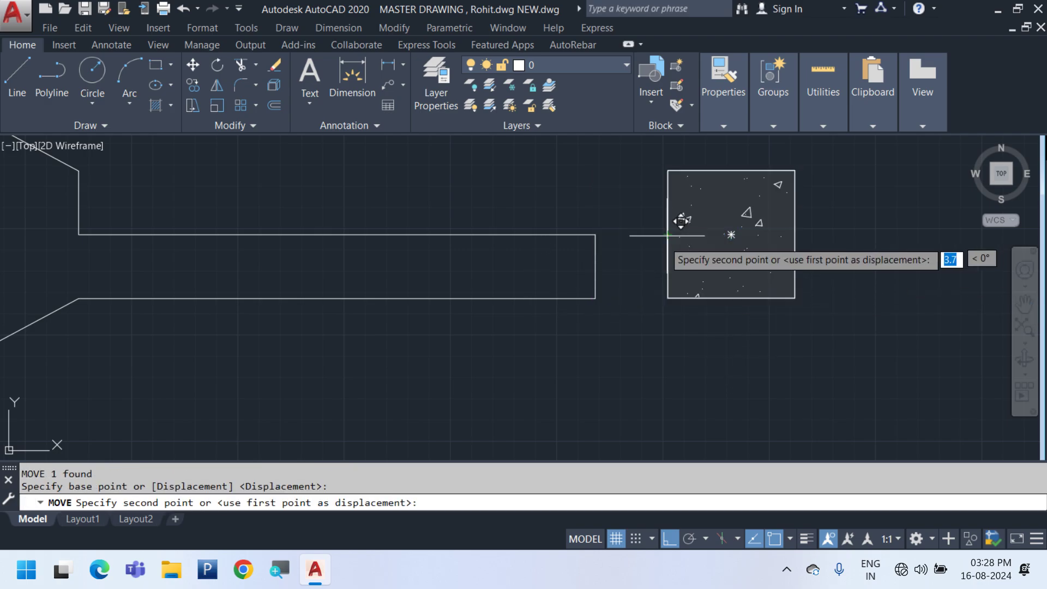
{"action": "left_click", "coordinate": [598, 272]}
{"action": "scroll", "coordinate": [671, 273], "scroll_direction": "down", "scroll_amount": 3}
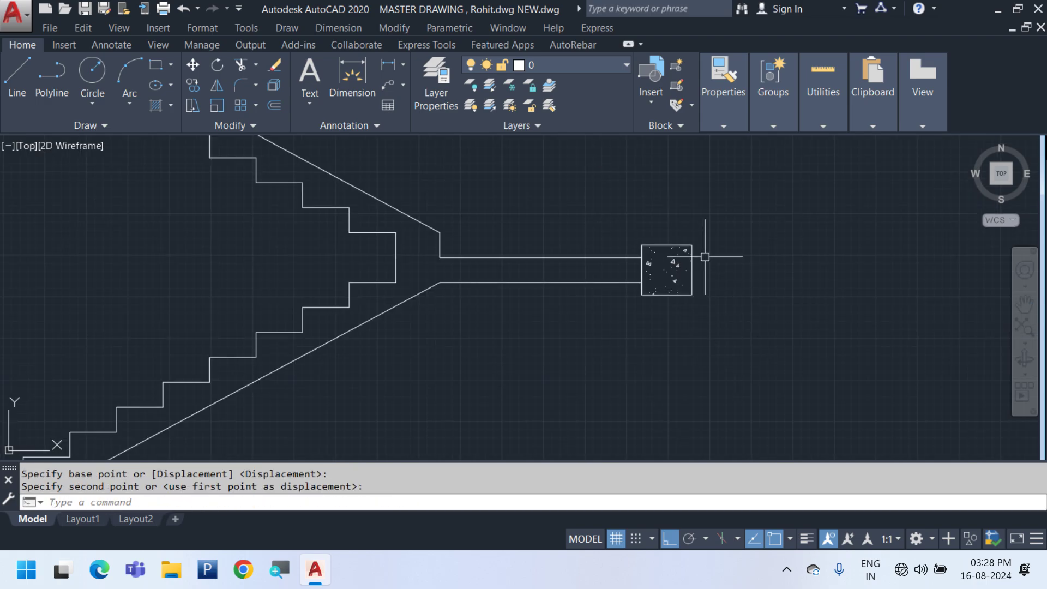
{"action": "scroll", "coordinate": [671, 256], "scroll_direction": "down", "scroll_amount": 4}
{"action": "left_click", "coordinate": [673, 247]}
{"action": "key", "text": "Escape"}
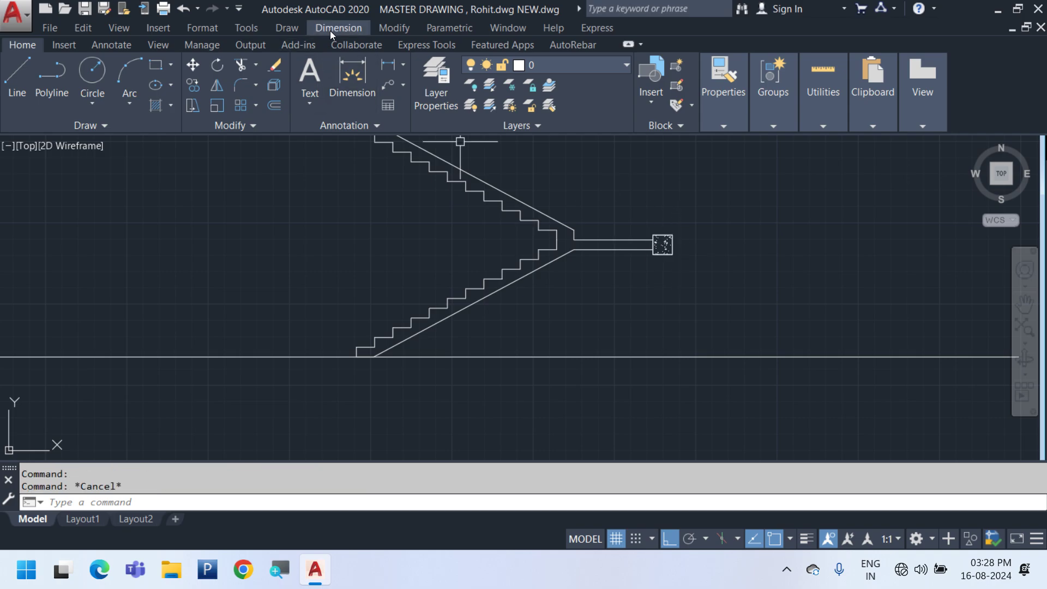
Measure the vertical distance from the lowest floor line to the column's underside with a linear dimension
{"action": "left_click", "coordinate": [338, 28]}
{"action": "left_click", "coordinate": [349, 73]}
{"action": "scroll", "coordinate": [654, 334], "scroll_direction": "up", "scroll_amount": 2}
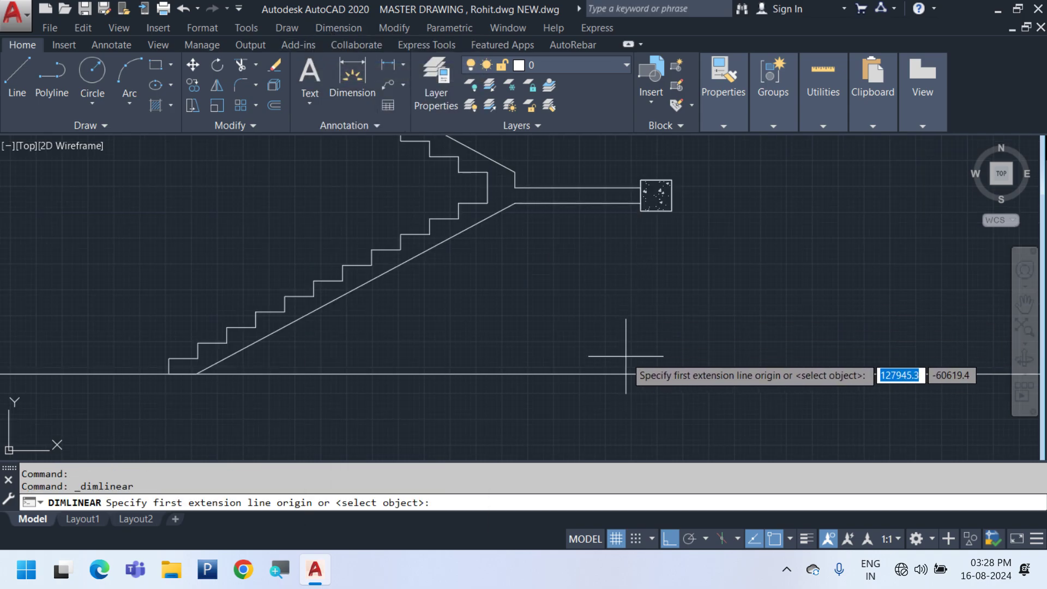
{"action": "left_click", "coordinate": [617, 373]}
{"action": "scroll", "coordinate": [688, 200], "scroll_direction": "up", "scroll_amount": 2}
{"action": "left_click", "coordinate": [637, 218]}
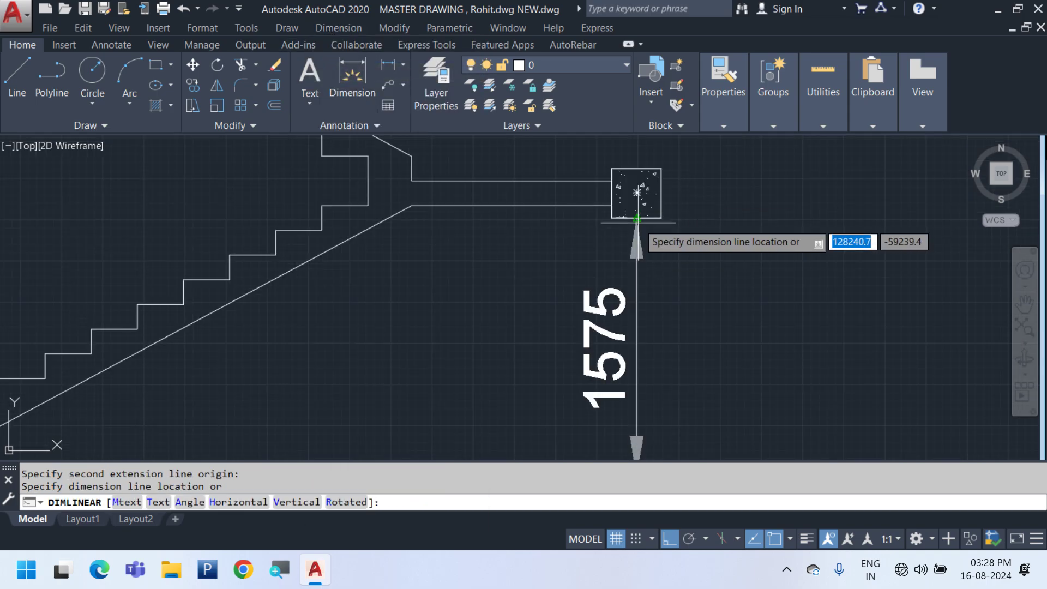
{"action": "key", "text": "Escape"}
Dimension the vertical clearance between the underside of the lowest mid-landing and the lowest floor line
{"action": "key", "text": "Return"}
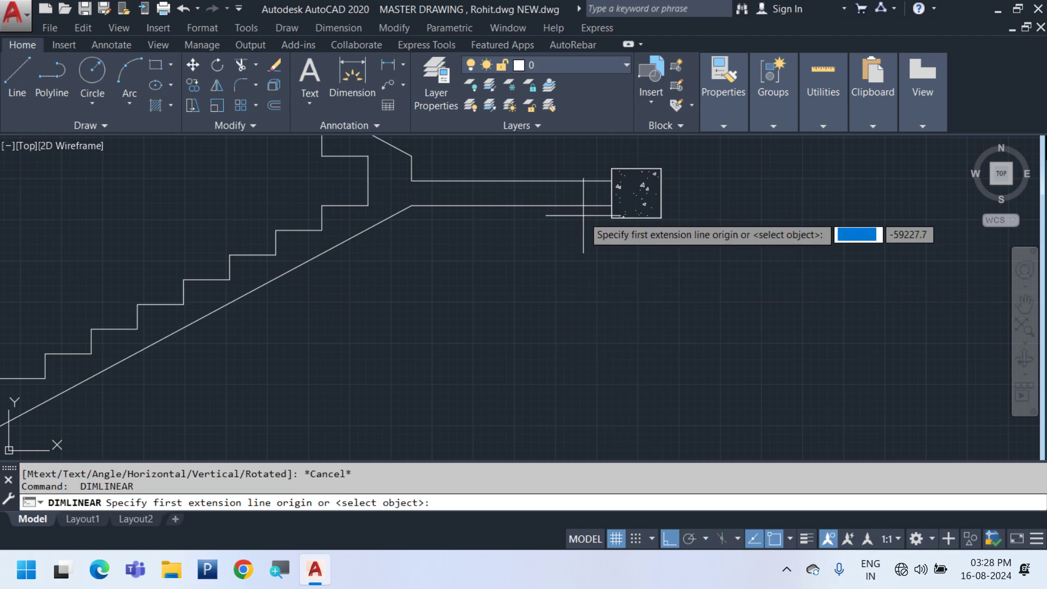
{"action": "left_click", "coordinate": [581, 205]}
{"action": "scroll", "coordinate": [576, 231], "scroll_direction": "down", "scroll_amount": 2}
{"action": "left_click", "coordinate": [564, 384]}
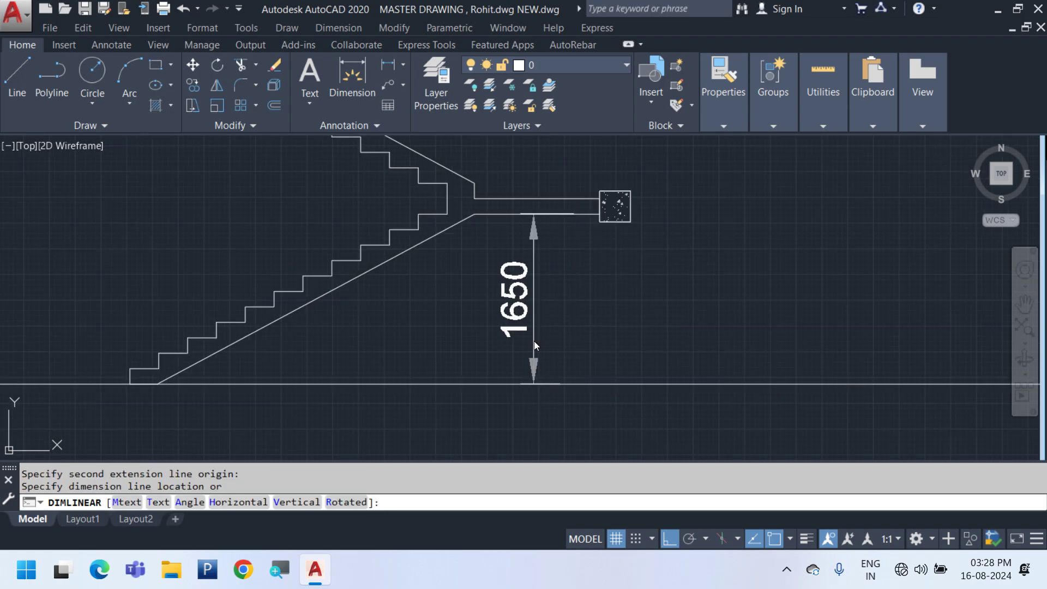
{"action": "left_click", "coordinate": [534, 343]}
Move the column by its near bottom corner onto the mid-landing's lower end corner, making their undersides flush
{"action": "scroll", "coordinate": [605, 191], "scroll_direction": "up", "scroll_amount": 3}
{"action": "type", "text": "m"}
{"action": "key", "text": "Return"}
{"action": "scroll", "coordinate": [627, 272], "scroll_direction": "up", "scroll_amount": 2}
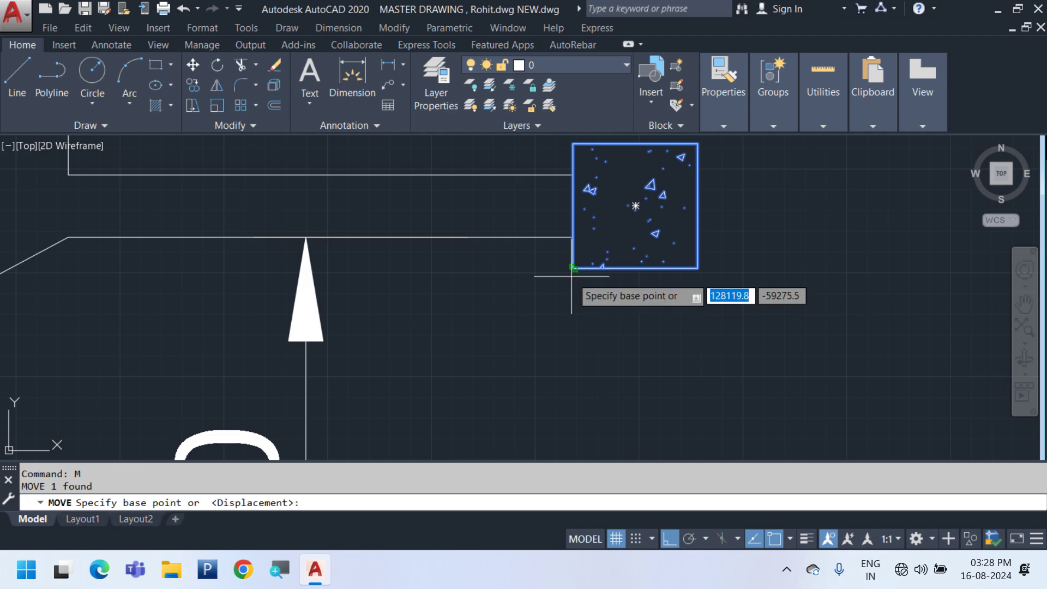
{"action": "left_click", "coordinate": [573, 267]}
{"action": "left_click", "coordinate": [573, 243]}
{"action": "scroll", "coordinate": [599, 235], "scroll_direction": "down", "scroll_amount": 3}
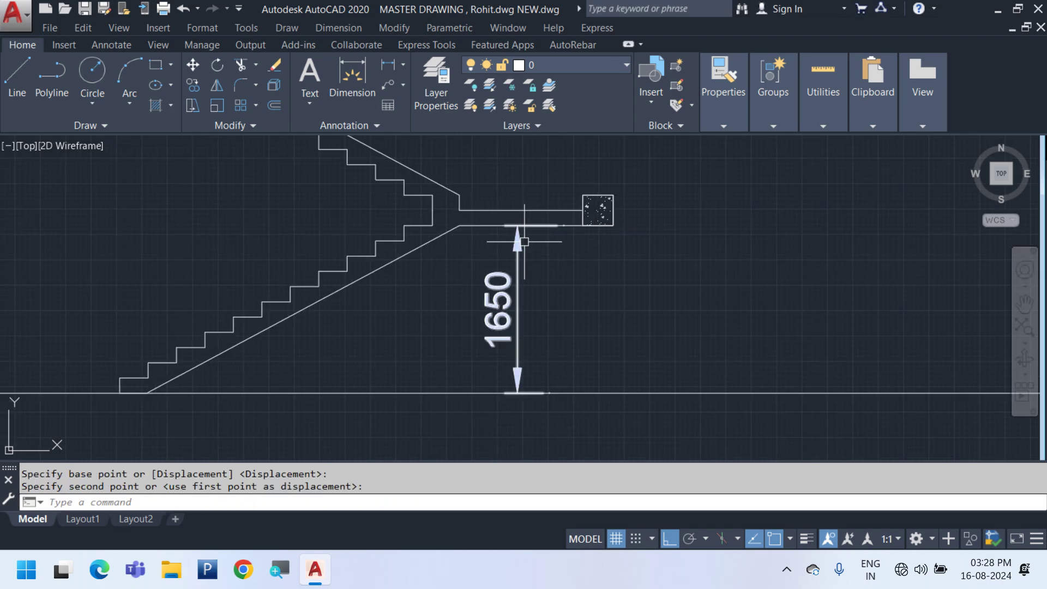
Erase the vertical clearance dimension below the lowest mid-landing
{"action": "mouse_move", "coordinate": [524, 241]}
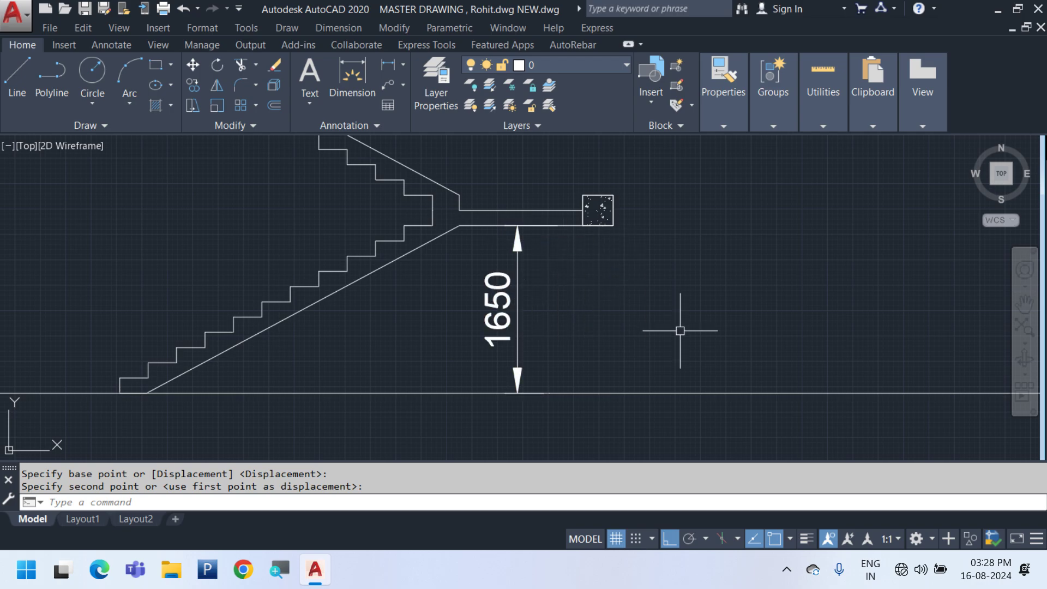
{"action": "scroll", "coordinate": [586, 321], "scroll_direction": "down", "scroll_amount": 2}
{"action": "middle_click_drag", "start_coordinate": [627, 299], "coordinate": [652, 341]}
{"action": "scroll", "coordinate": [572, 374], "scroll_direction": "up", "scroll_amount": 2}
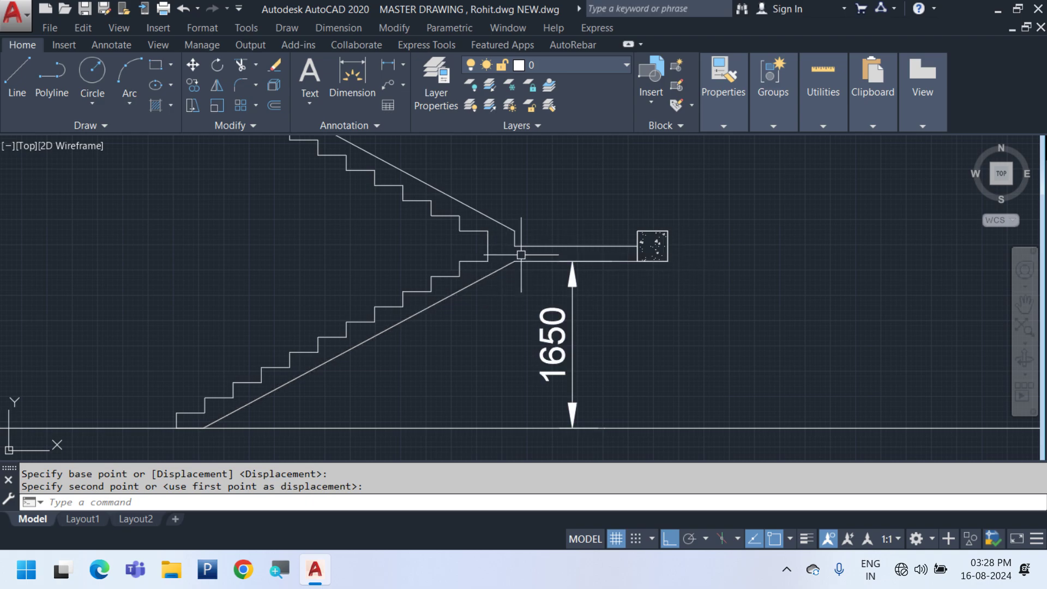
{"action": "left_click", "coordinate": [587, 407]}
{"action": "left_click", "coordinate": [520, 323]}
{"action": "scroll", "coordinate": [565, 349], "scroll_direction": "down", "scroll_amount": 2}
{"action": "key", "text": "Delete"}
Copy the column straight up from the lowest mid-landing so its top meets the next floor line
{"action": "middle_click_drag", "start_coordinate": [611, 346], "coordinate": [644, 444]}
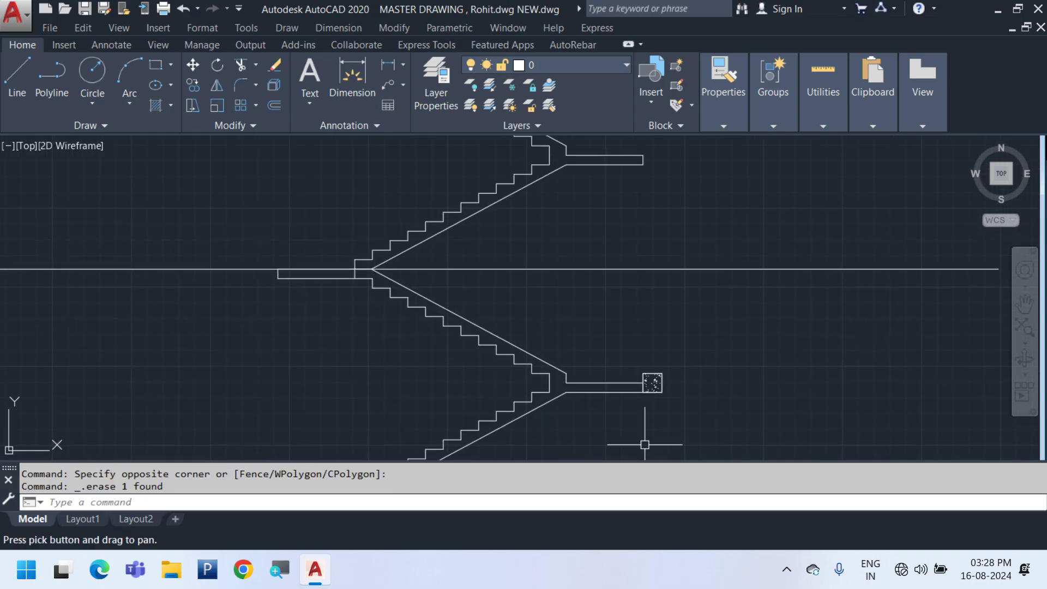
{"action": "left_click", "coordinate": [636, 311]}
{"action": "left_click", "coordinate": [712, 444]}
{"action": "right_click", "coordinate": [708, 370]}
{"action": "left_click", "coordinate": [801, 310]}
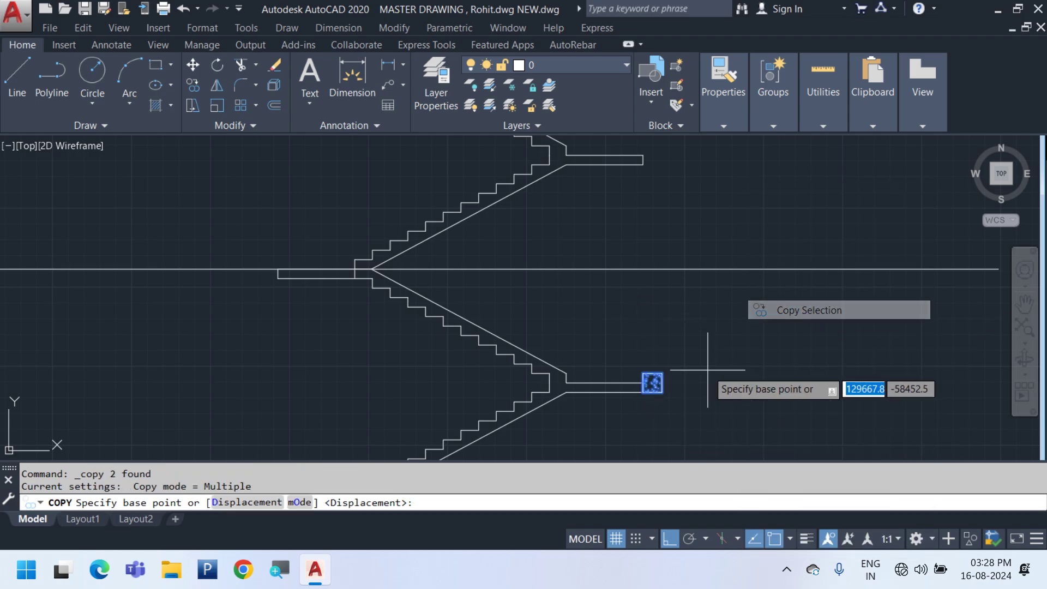
{"action": "scroll", "coordinate": [640, 384], "scroll_direction": "up", "scroll_amount": 2}
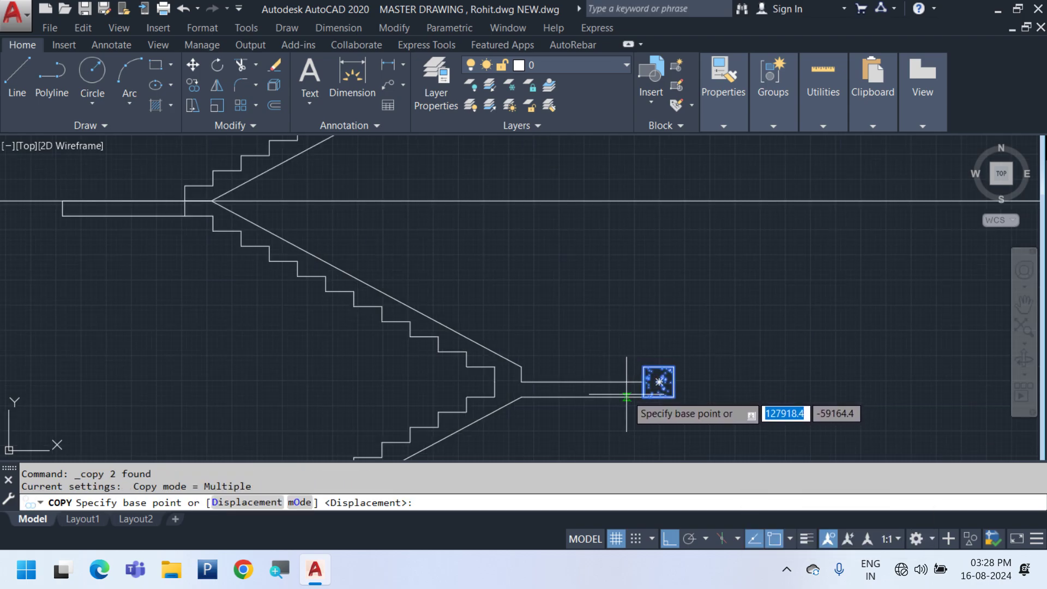
{"action": "left_click", "coordinate": [659, 381]}
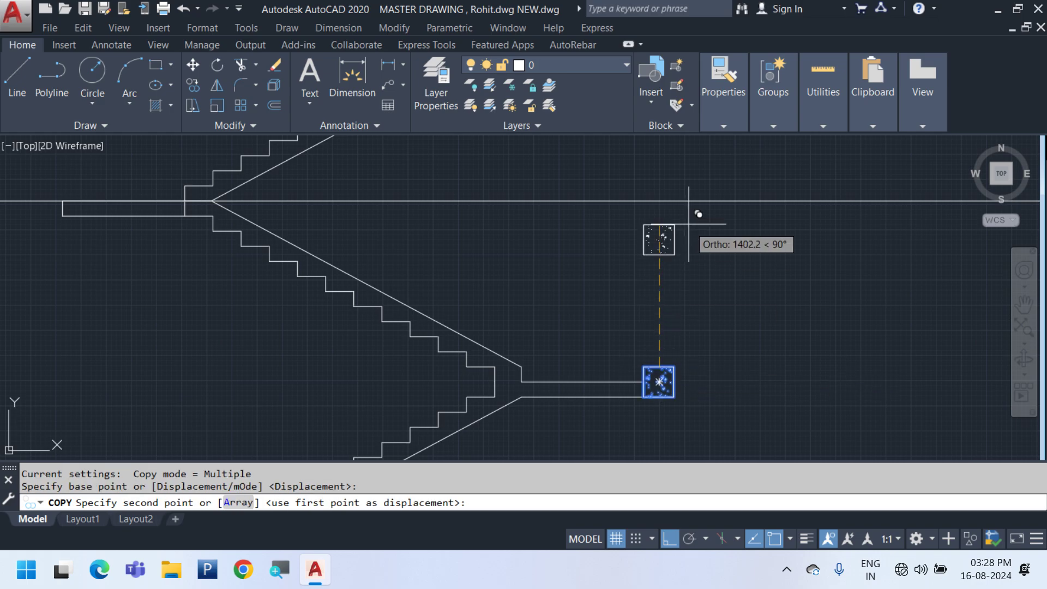
{"action": "left_click", "coordinate": [663, 201]}
{"action": "key", "text": "Escape"}
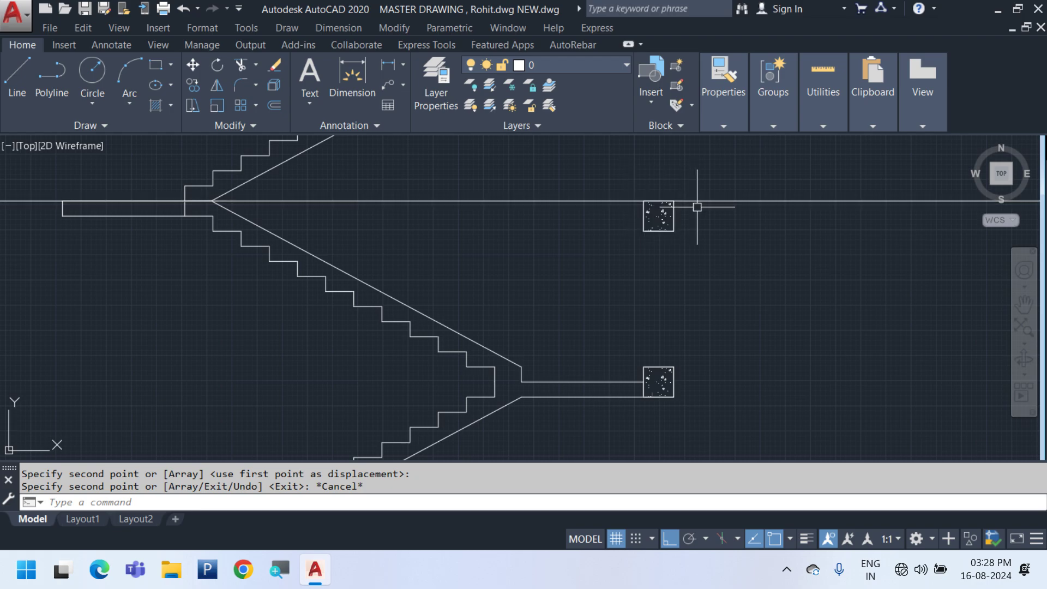
Copy both columns upward twice, one floor height apart, to serve the two upper storeys
{"action": "scroll", "coordinate": [635, 277], "scroll_direction": "down", "scroll_amount": 3}
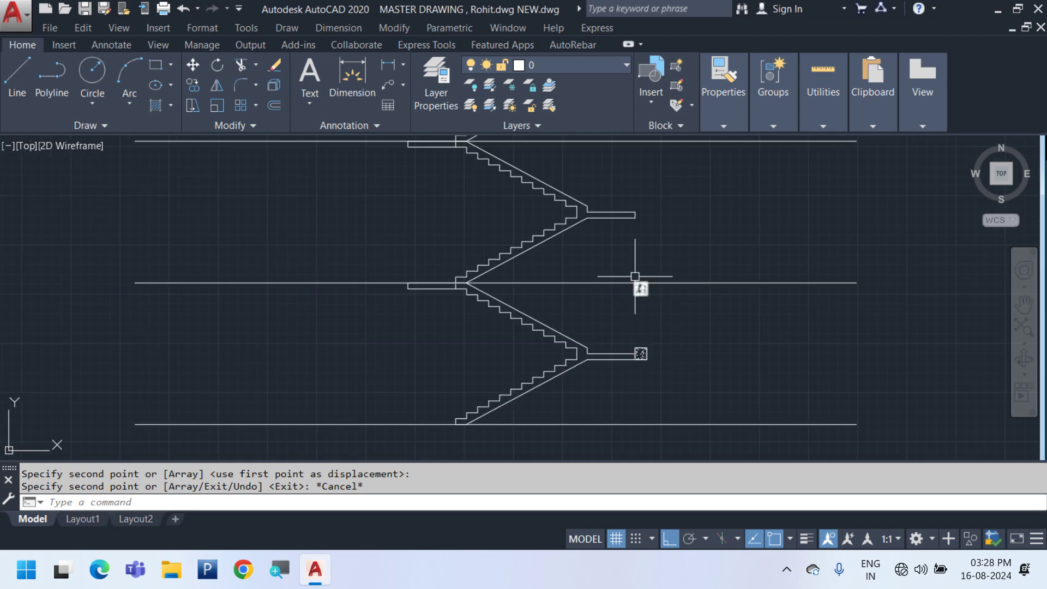
{"action": "left_click", "coordinate": [649, 290]}
{"action": "right_click", "coordinate": [720, 309]}
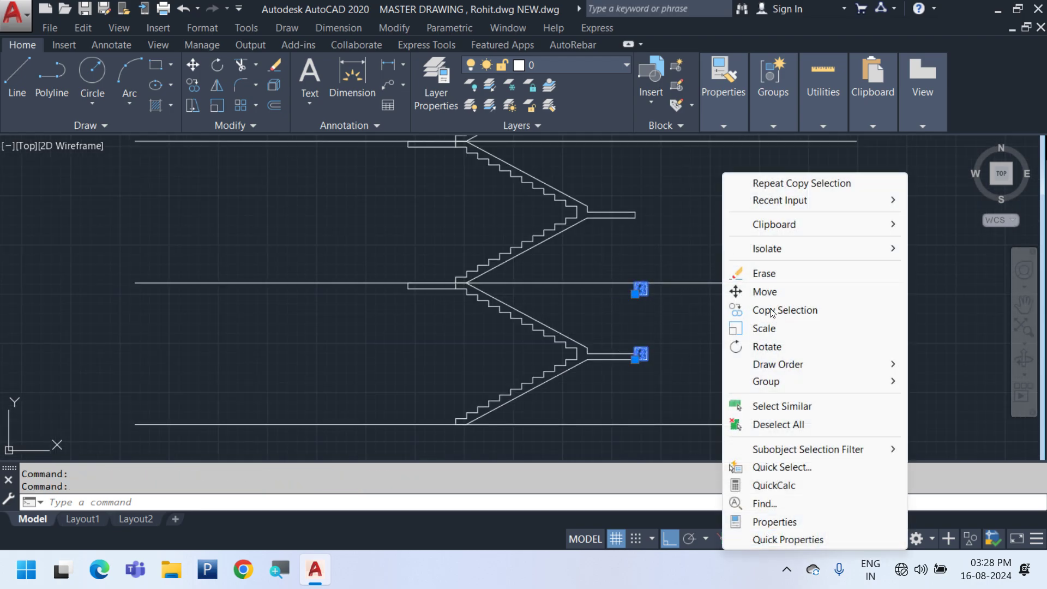
{"action": "left_click", "coordinate": [758, 308]}
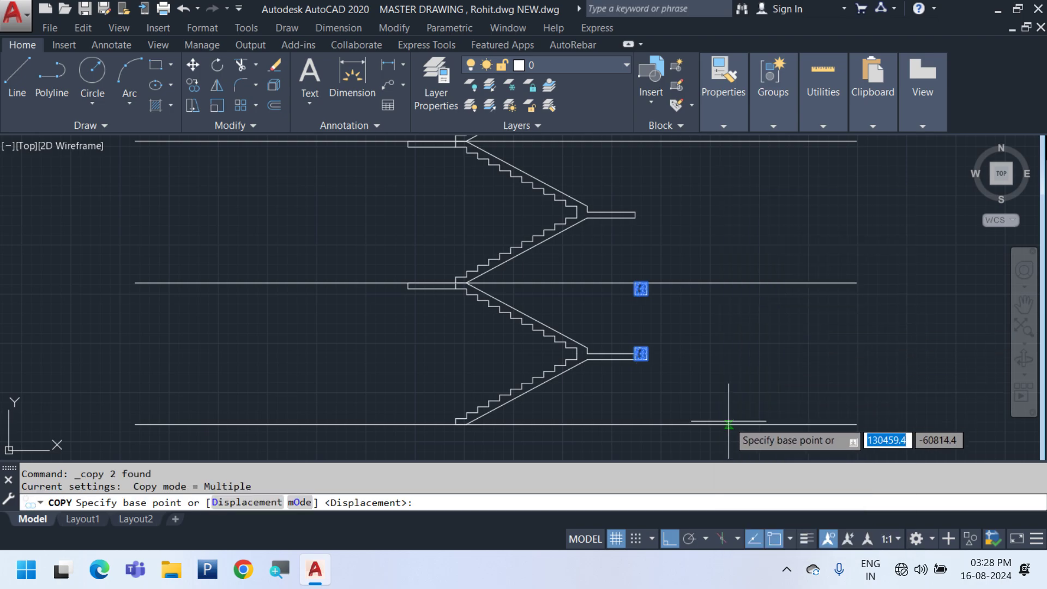
{"action": "left_click", "coordinate": [732, 283]}
{"action": "middle_click_drag", "start_coordinate": [719, 283], "coordinate": [701, 308]}
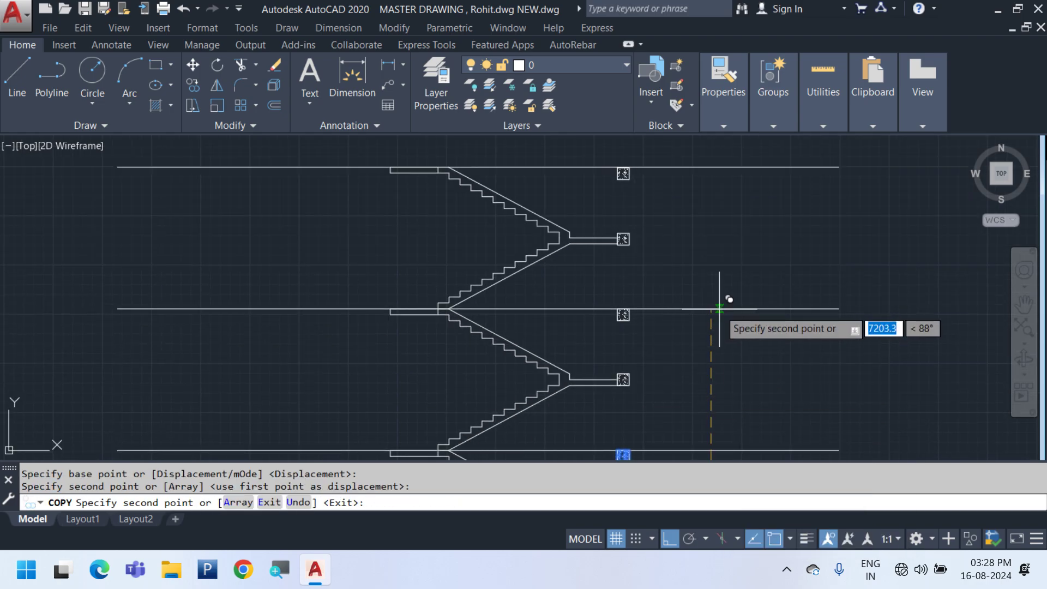
{"action": "key", "text": "Escape"}
Copy all six columns horizontally to the opposite side, aligning them with the outer ends of the floor-level landings
{"action": "scroll", "coordinate": [692, 325], "scroll_direction": "down", "scroll_amount": 2}
{"action": "scroll", "coordinate": [668, 284], "scroll_direction": "up", "scroll_amount": 4}
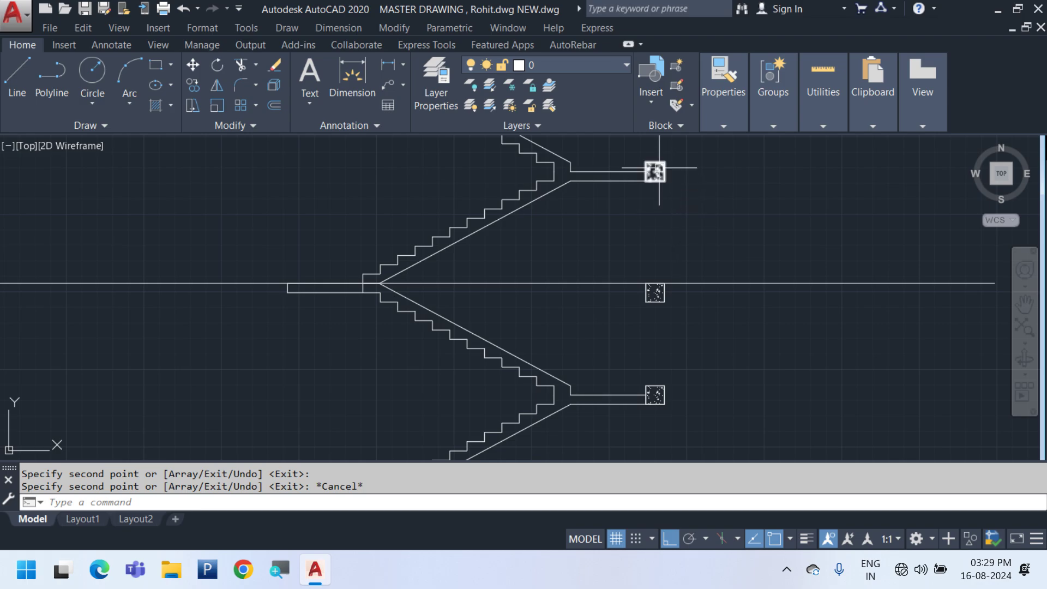
{"action": "left_click", "coordinate": [659, 168]}
{"action": "middle_click_drag", "start_coordinate": [677, 229], "coordinate": [693, 350]}
{"action": "left_click", "coordinate": [675, 194]}
{"action": "scroll", "coordinate": [674, 198], "scroll_direction": "down", "scroll_amount": 3}
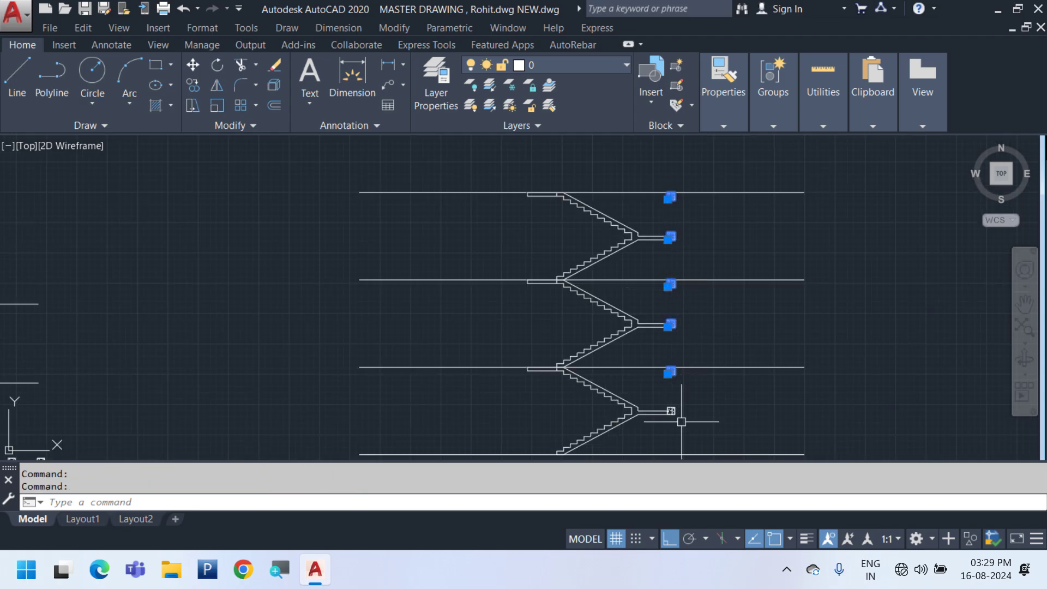
{"action": "right_click", "coordinate": [736, 339]}
{"action": "left_click", "coordinate": [793, 311]}
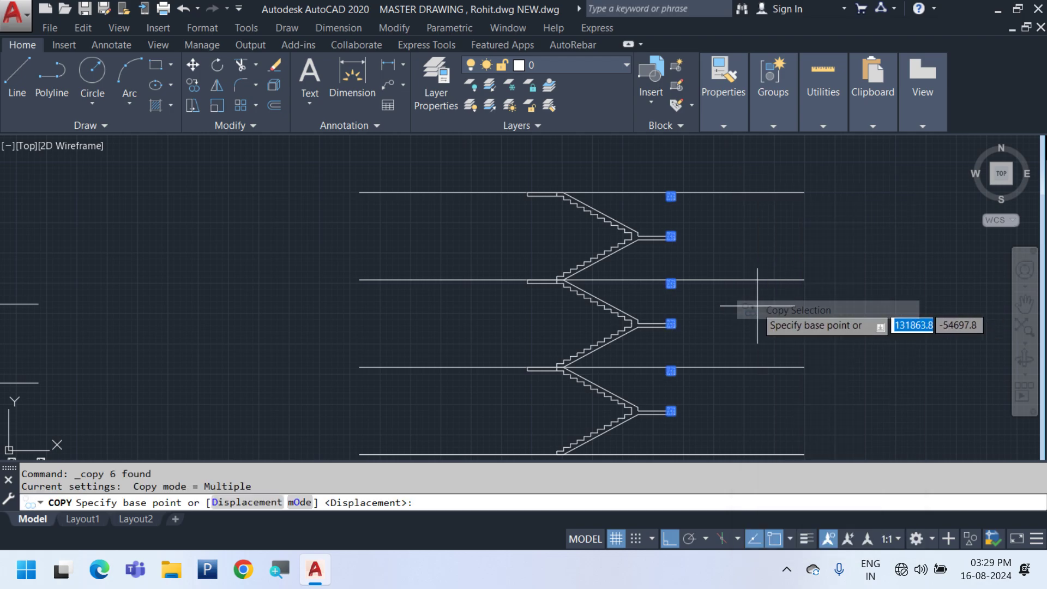
{"action": "scroll", "coordinate": [743, 316], "scroll_direction": "up", "scroll_amount": 6}
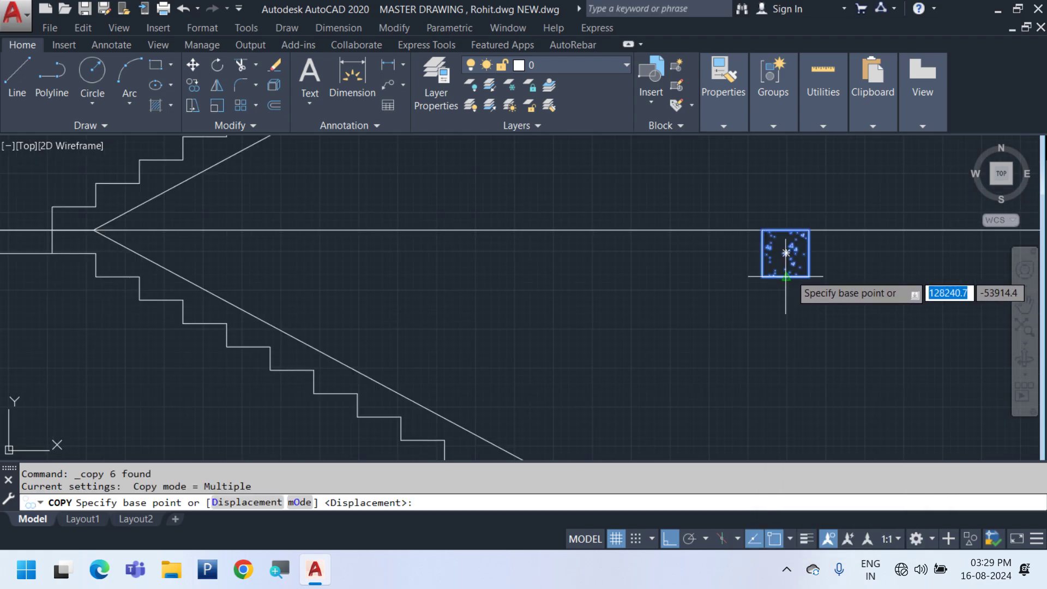
{"action": "left_click", "coordinate": [809, 230]}
{"action": "middle_click_drag", "start_coordinate": [204, 245], "coordinate": [752, 277]}
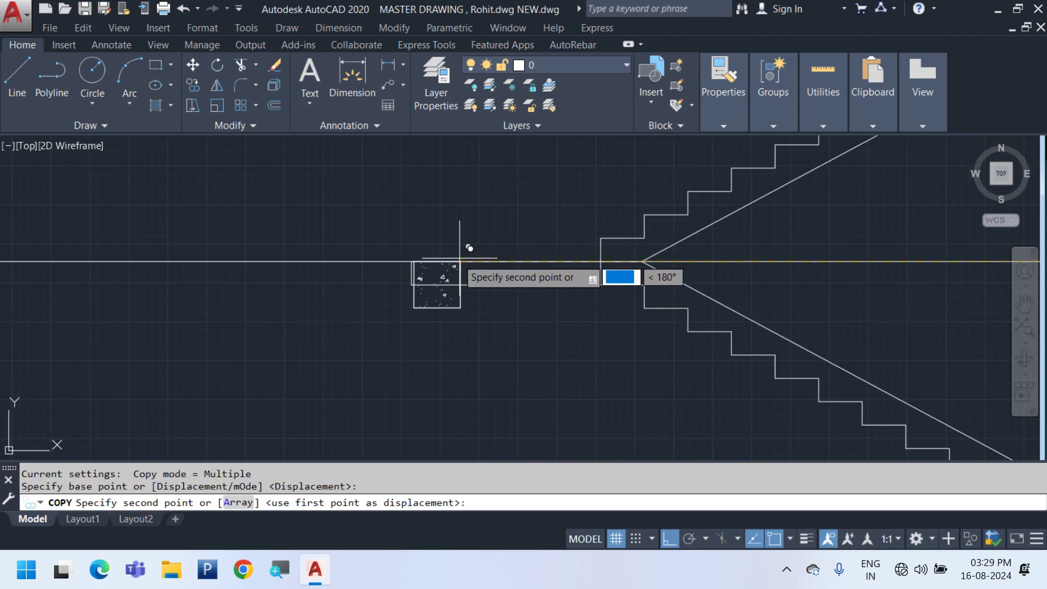
{"action": "left_click", "coordinate": [412, 262]}
{"action": "scroll", "coordinate": [442, 229], "scroll_direction": "down", "scroll_amount": 4}
{"action": "key", "text": "Escape"}
Erase the surplus column at the second storey's mid-landing level on the floor-landing side
{"action": "scroll", "coordinate": [590, 317], "scroll_direction": "down", "scroll_amount": 5}
{"action": "scroll", "coordinate": [579, 296], "scroll_direction": "up", "scroll_amount": 4}
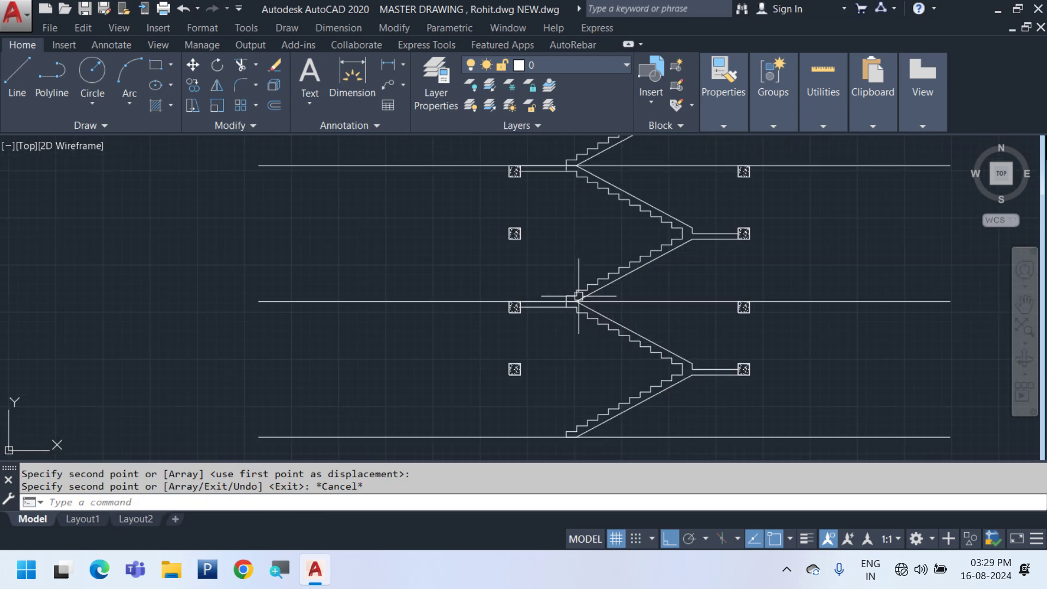
{"action": "left_click", "coordinate": [502, 253]}
{"action": "left_click", "coordinate": [402, 214]}
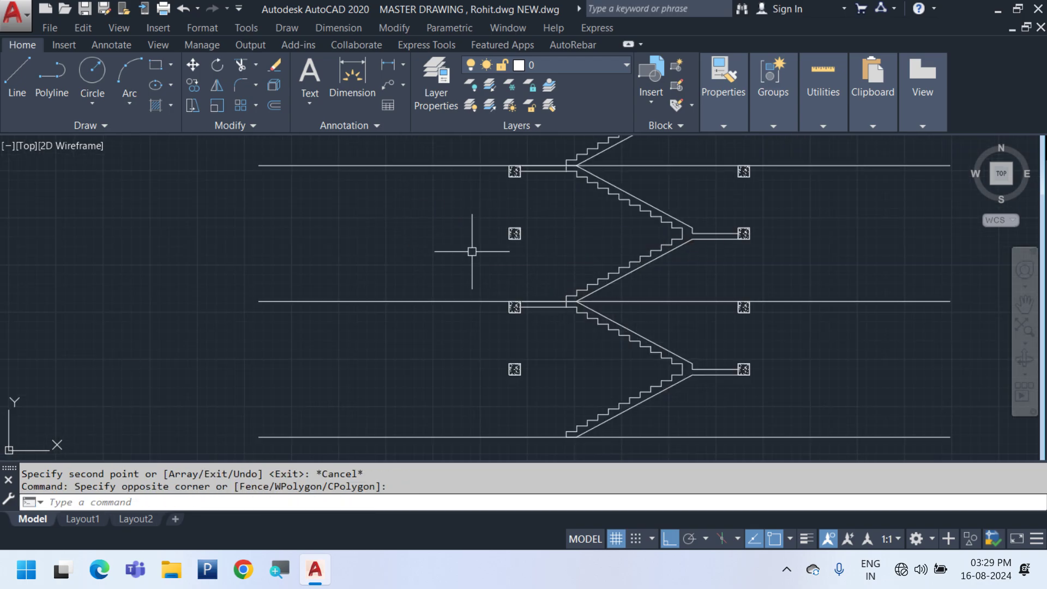
{"action": "left_click", "coordinate": [498, 250]}
{"action": "left_click", "coordinate": [497, 254]}
{"action": "left_click", "coordinate": [569, 257]}
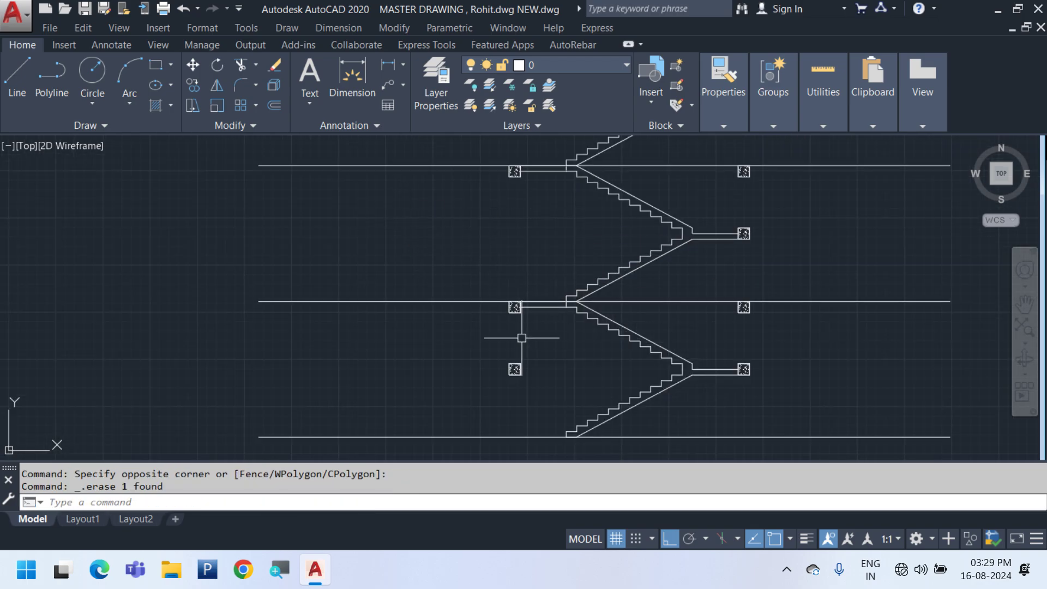
Erase the surplus columns at the lowest and uppermost mid-landing levels on the floor-landing side
{"action": "left_click", "coordinate": [534, 382]}
{"action": "left_click", "coordinate": [472, 354]}
{"action": "key", "text": "Delete"}
{"action": "scroll", "coordinate": [472, 359], "scroll_direction": "down", "scroll_amount": 4}
{"action": "scroll", "coordinate": [475, 268], "scroll_direction": "up", "scroll_amount": 4}
{"action": "left_click", "coordinate": [526, 283]}
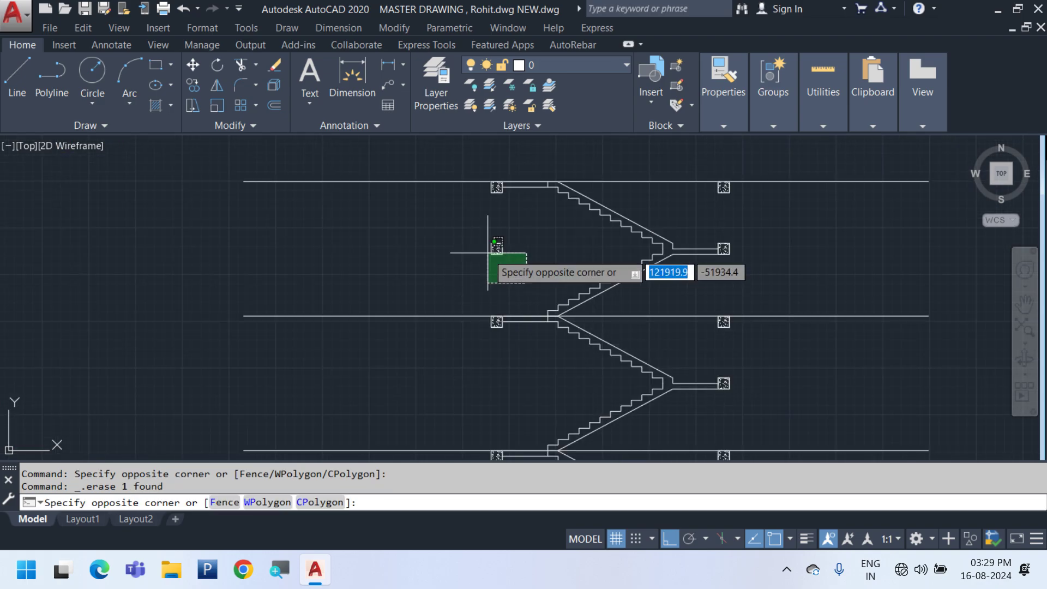
{"action": "left_click", "coordinate": [472, 227]}
{"action": "key", "text": "Delete"}
{"action": "scroll", "coordinate": [491, 278], "scroll_direction": "down", "scroll_amount": 5}
{"action": "scroll", "coordinate": [520, 296], "scroll_direction": "up", "scroll_amount": 8}
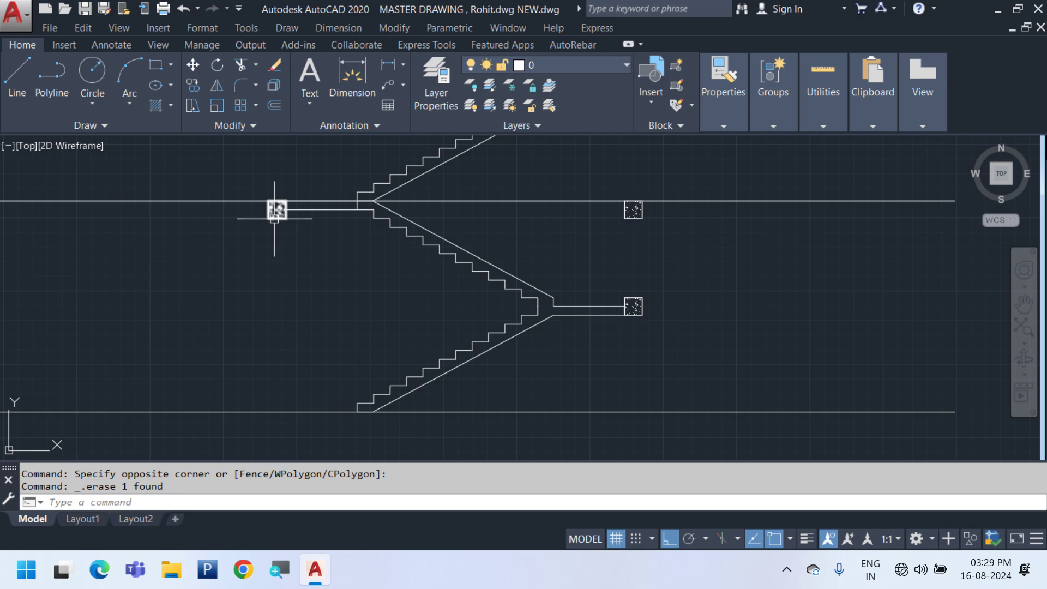
Add a horizontal linear dimension between the two facing columns at the first upper floor, placed below the lowest floor line
{"action": "left_click", "coordinate": [338, 28]}
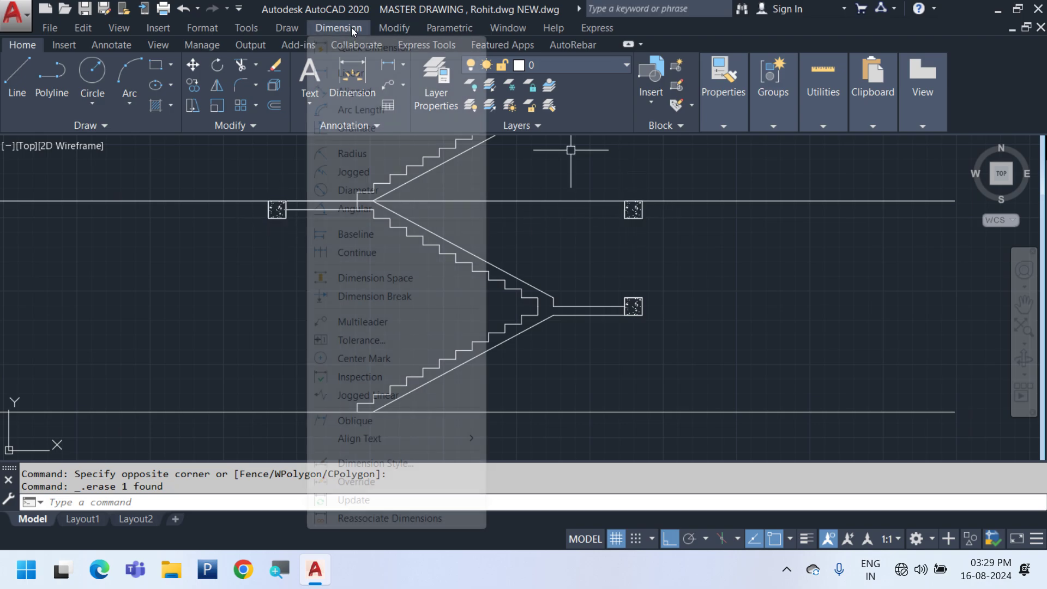
{"action": "left_click", "coordinate": [349, 71]}
{"action": "scroll", "coordinate": [434, 307], "scroll_direction": "down", "scroll_amount": 4}
{"action": "middle_click_drag", "start_coordinate": [441, 316], "coordinate": [567, 143]}
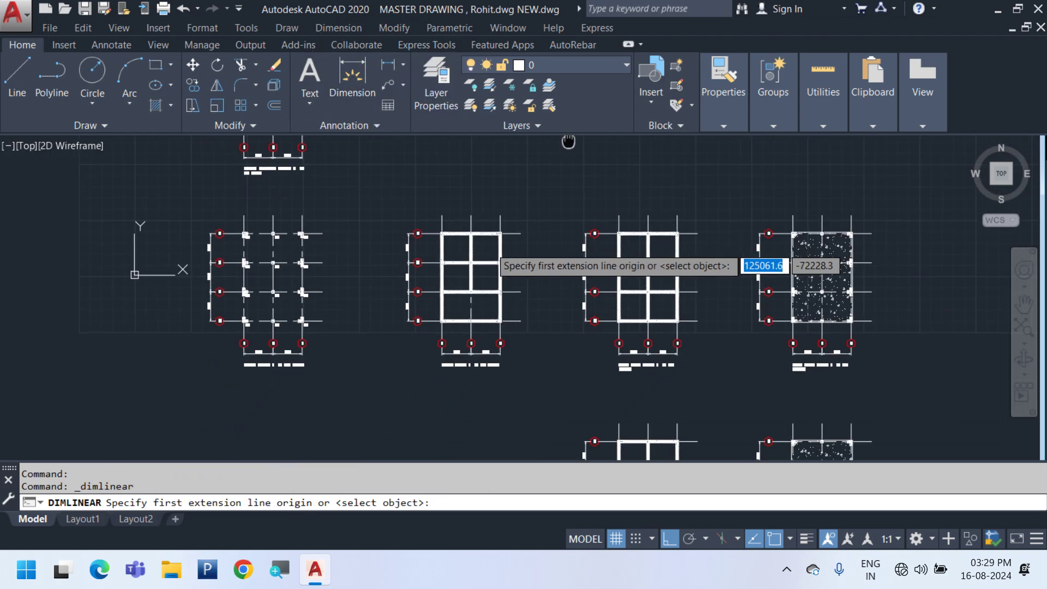
{"action": "middle_click_drag", "start_coordinate": [500, 267], "coordinate": [507, 378]}
{"action": "scroll", "coordinate": [534, 280], "scroll_direction": "down", "scroll_amount": 2}
{"action": "scroll", "coordinate": [555, 217], "scroll_direction": "up", "scroll_amount": 8}
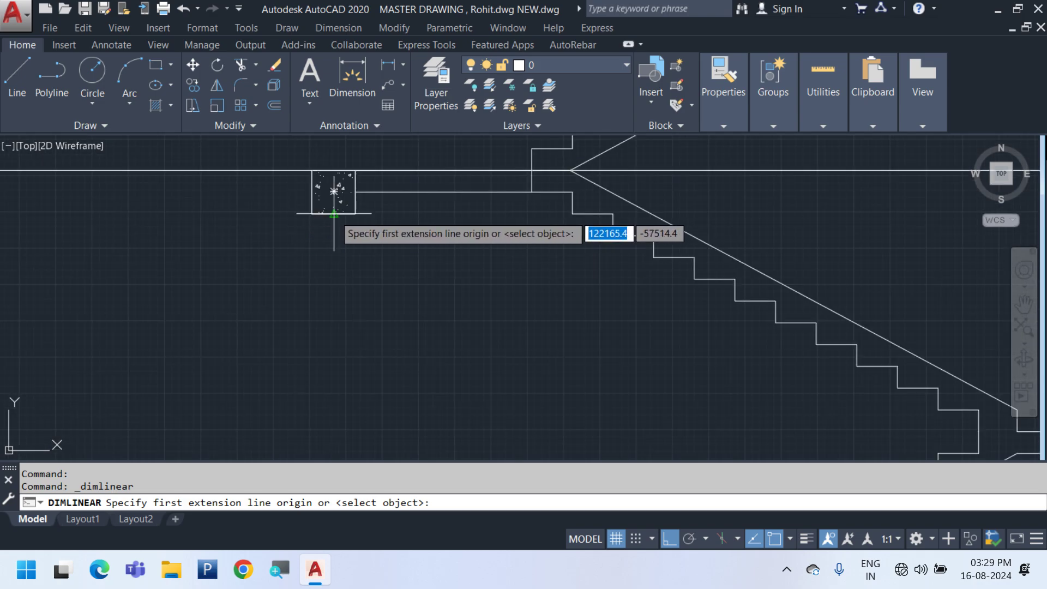
{"action": "left_click", "coordinate": [343, 214]}
{"action": "scroll", "coordinate": [360, 308], "scroll_direction": "down", "scroll_amount": 3}
{"action": "left_click", "coordinate": [901, 248]}
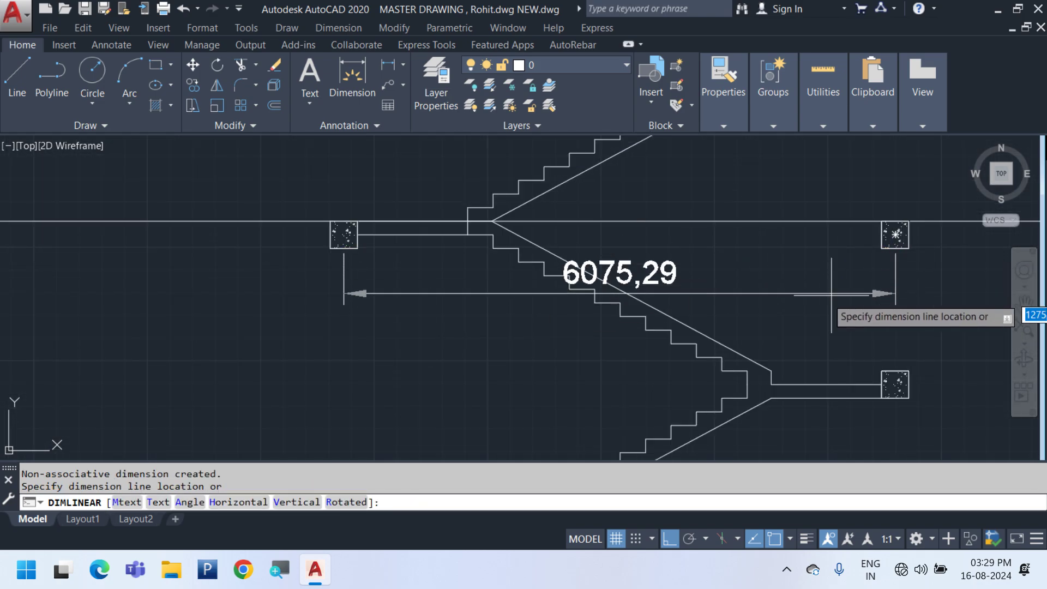
{"action": "middle_click_drag", "start_coordinate": [770, 310], "coordinate": [729, 244]}
{"action": "scroll", "coordinate": [730, 244], "scroll_direction": "down", "scroll_amount": 2}
{"action": "left_click", "coordinate": [707, 364]}
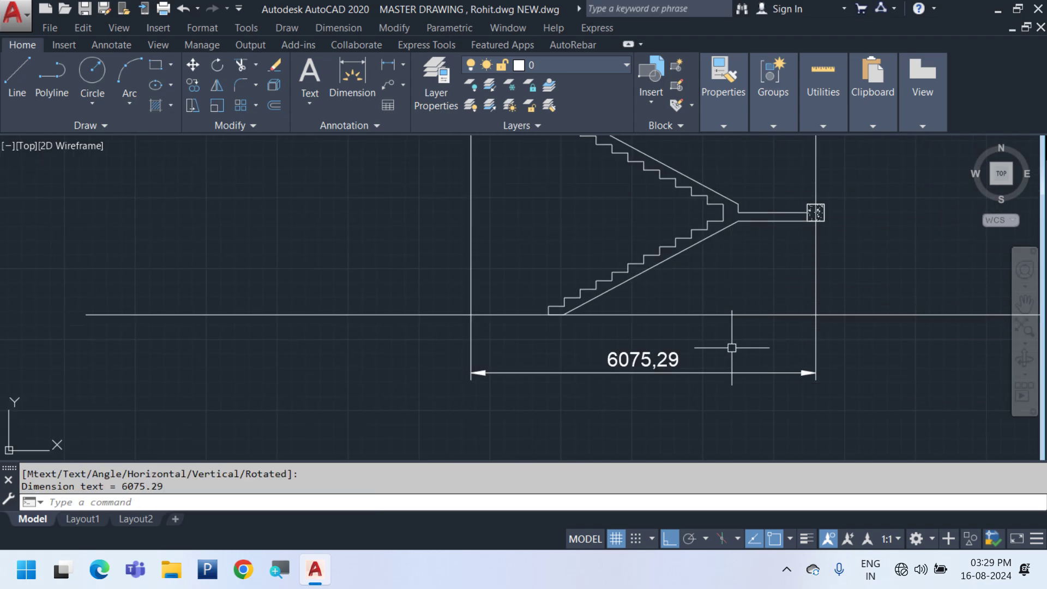
{"action": "scroll", "coordinate": [732, 345], "scroll_direction": "down", "scroll_amount": 4}
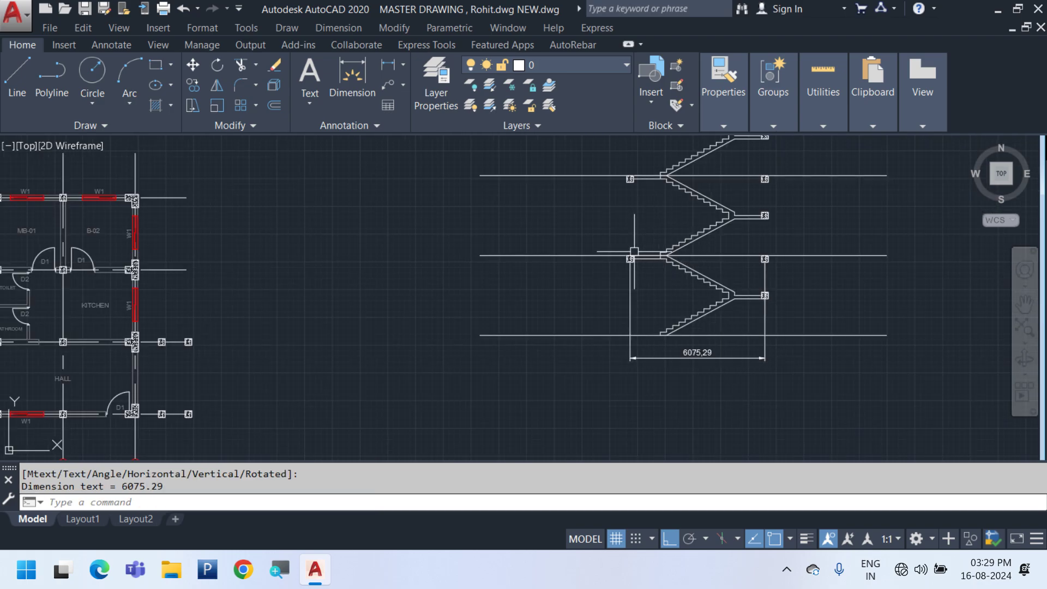
{"action": "middle_click_drag", "start_coordinate": [331, 374], "coordinate": [580, 327]}
{"action": "scroll", "coordinate": [432, 347], "scroll_direction": "up", "scroll_amount": 6}
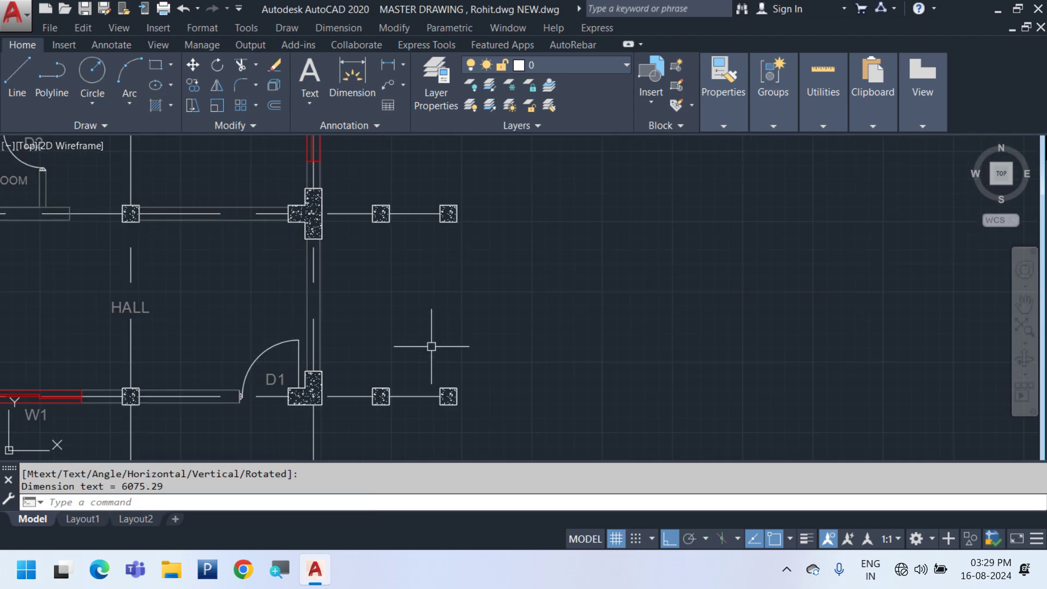
{"action": "left_click", "coordinate": [365, 27]}
{"action": "left_click", "coordinate": [341, 73]}
{"action": "scroll", "coordinate": [414, 245], "scroll_direction": "down", "scroll_amount": 2}
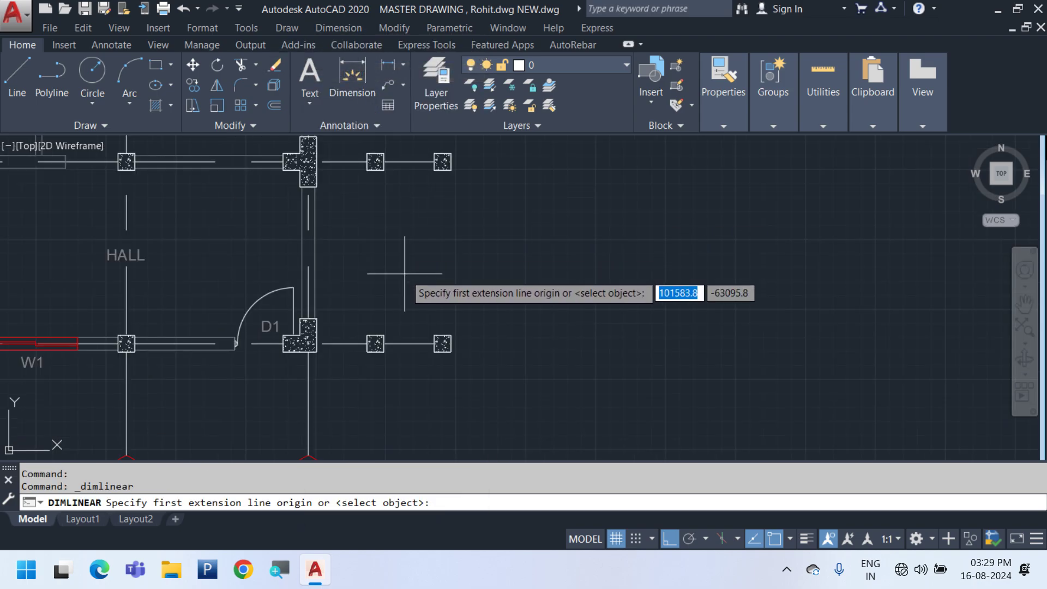
{"action": "left_click", "coordinate": [418, 344]}
{"action": "left_click", "coordinate": [418, 162]}
{"action": "middle_click_drag", "start_coordinate": [420, 162], "coordinate": [433, 237]}
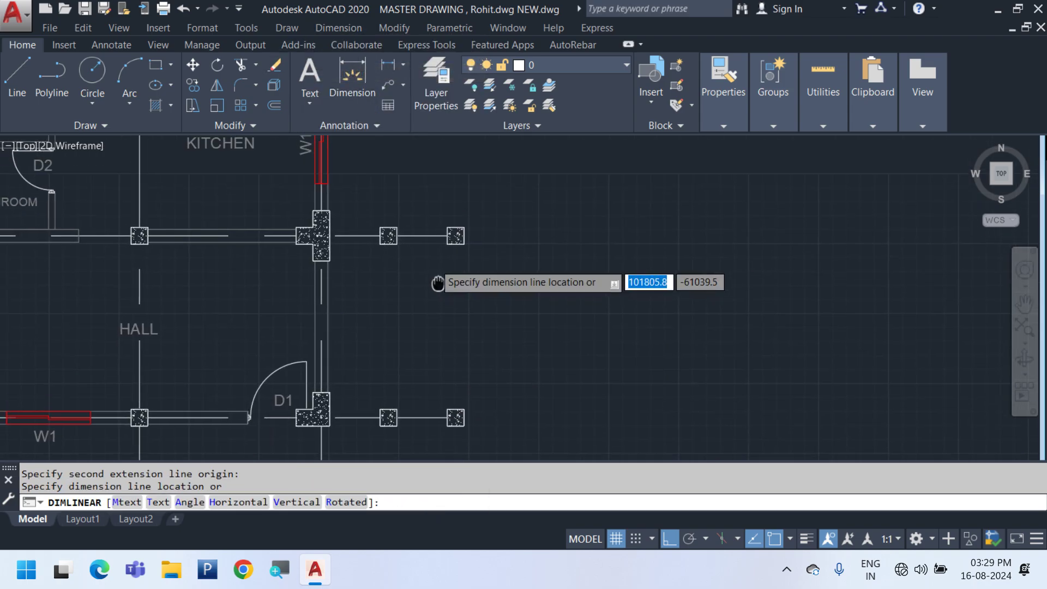
{"action": "key", "text": "Escape"}
Check a vertical distance of 6000 with a linear dimension, from grid A between the two stair columns in the column layout
{"action": "key", "text": "Return"}
{"action": "left_click", "coordinate": [431, 418]}
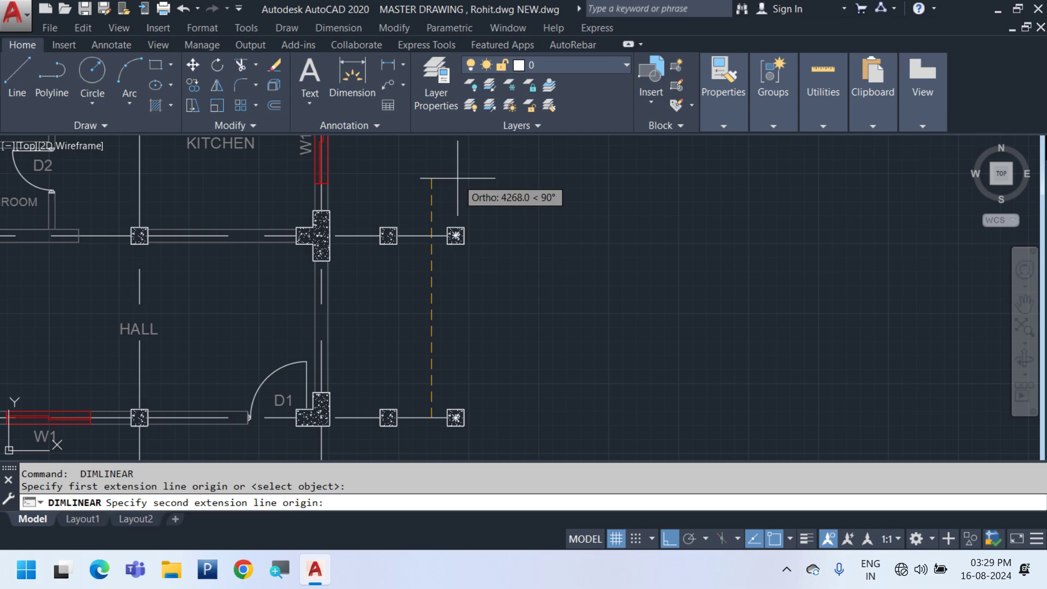
{"action": "key", "text": "Return"}
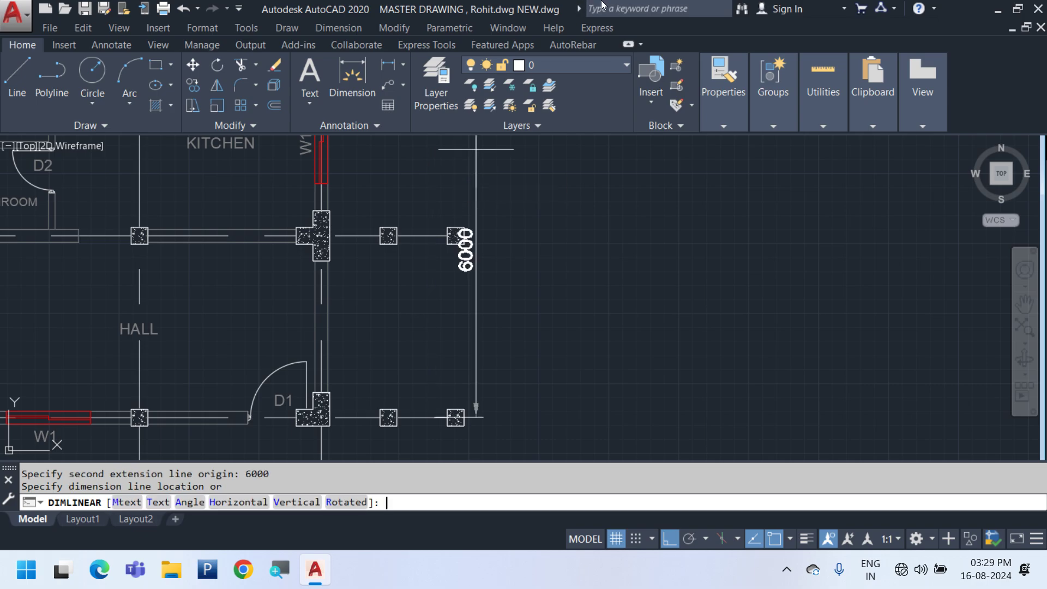
{"action": "middle_click_drag", "start_coordinate": [502, 181], "coordinate": [573, 398]}
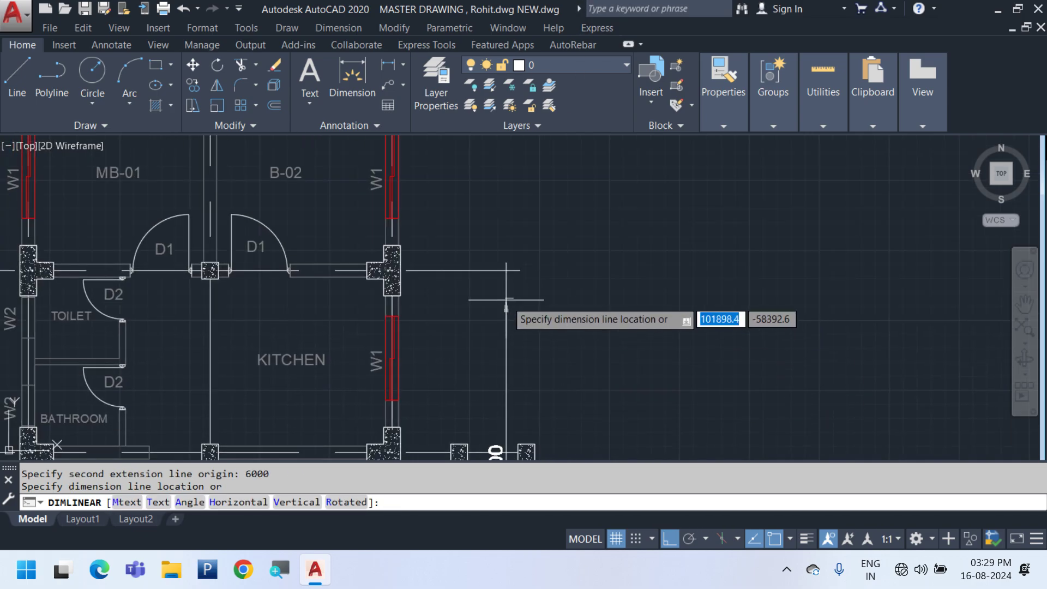
{"action": "key", "text": "Escape"}
{"action": "scroll", "coordinate": [447, 245], "scroll_direction": "down", "scroll_amount": 6}
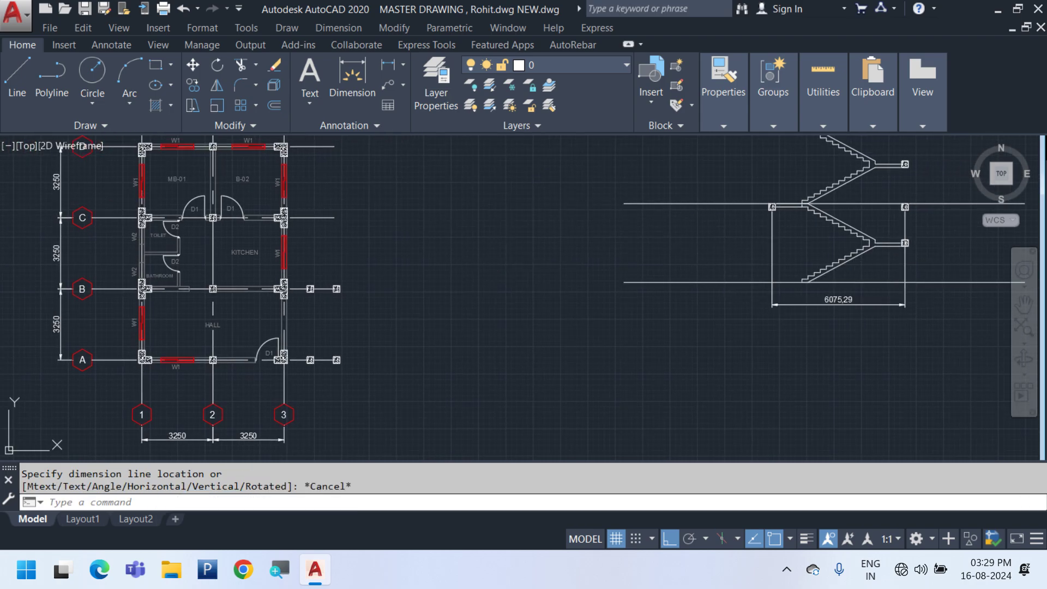
Erase the linear dimension below the stair section
{"action": "left_click", "coordinate": [835, 304]}
{"action": "scroll", "coordinate": [809, 346], "scroll_direction": "down", "scroll_amount": 1}
{"action": "key", "text": "Delete"}
{"action": "scroll", "coordinate": [771, 338], "scroll_direction": "down", "scroll_amount": 2}
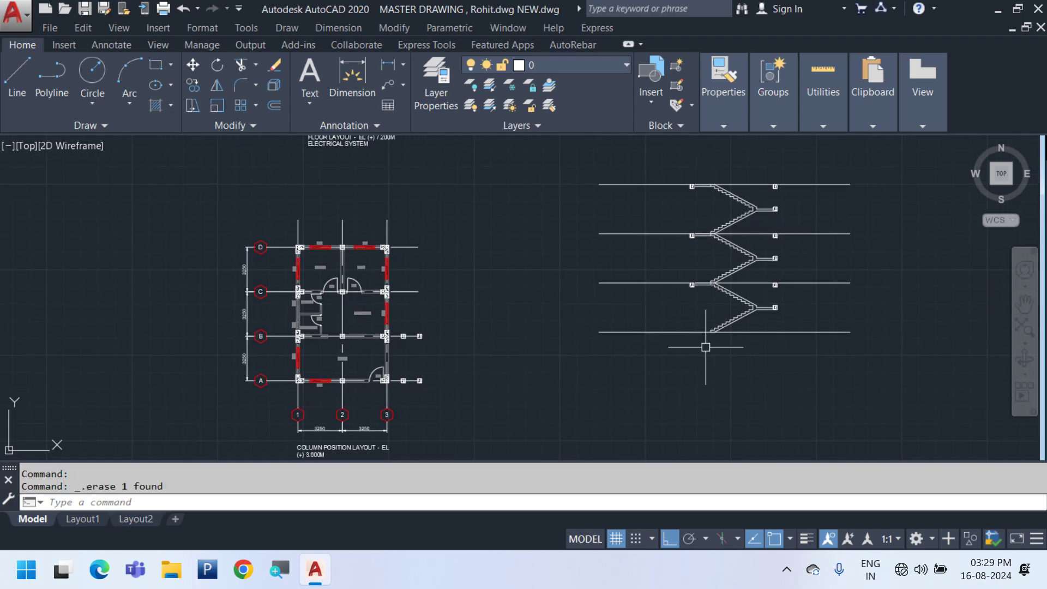
Rotate the entire stair section 90 degrees counterclockwise so its floor lines run vertically
{"action": "left_click", "coordinate": [818, 374]}
{"action": "left_click", "coordinate": [628, 162]}
{"action": "type", "text": "R"}
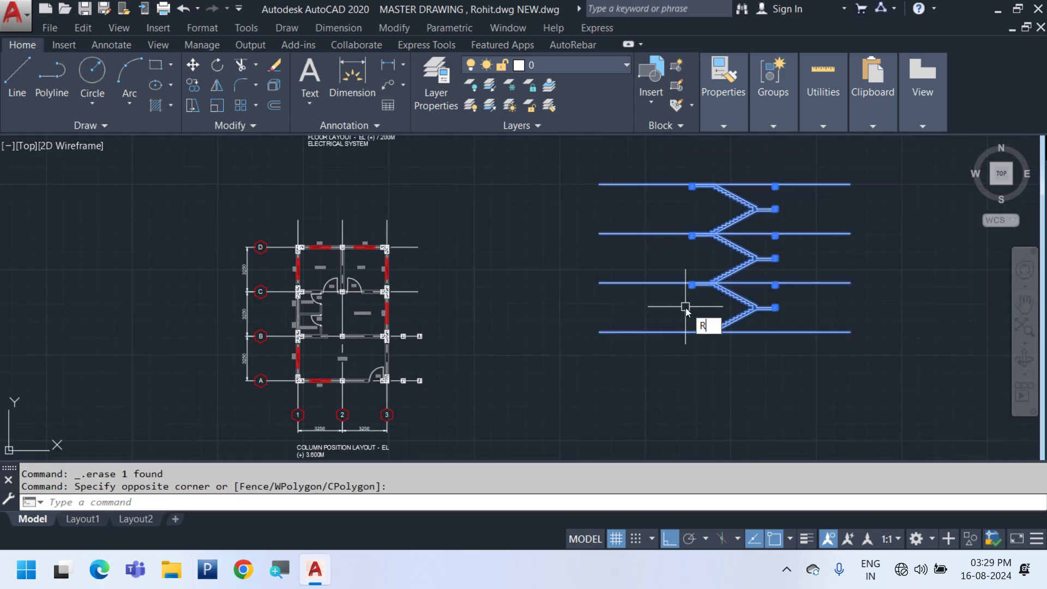
{"action": "type", "text": "O"}
{"action": "key", "text": "Return"}
{"action": "left_click", "coordinate": [696, 306]}
{"action": "left_click", "coordinate": [696, 152]}
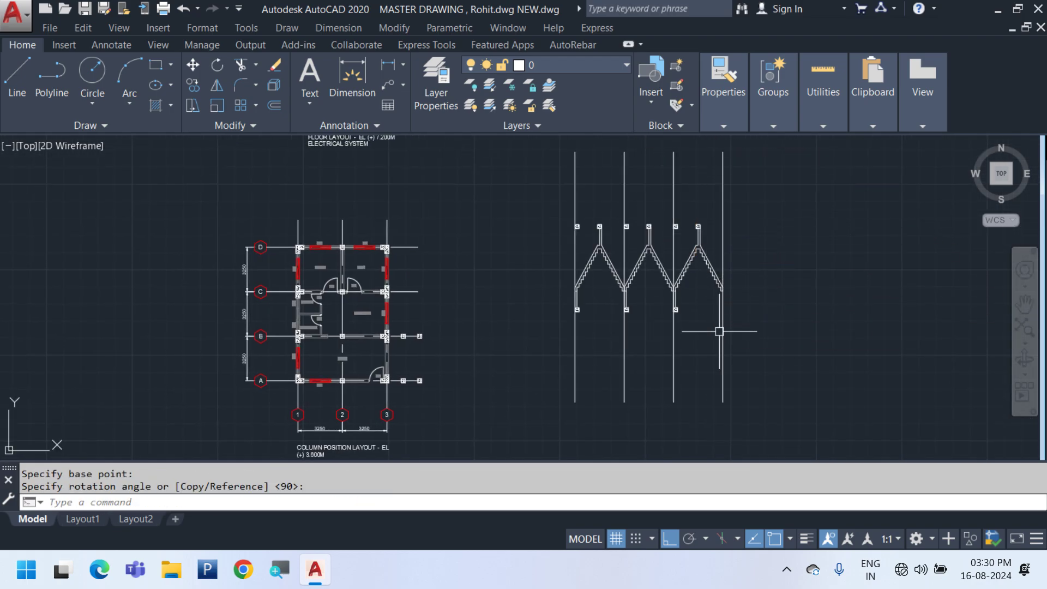
Draw a horizontal construction line along grid A through the stair columns of the column layout
{"action": "middle_click_drag", "start_coordinate": [572, 348], "coordinate": [600, 274]}
{"action": "type", "text": "XL"}
{"action": "key", "text": "Return"}
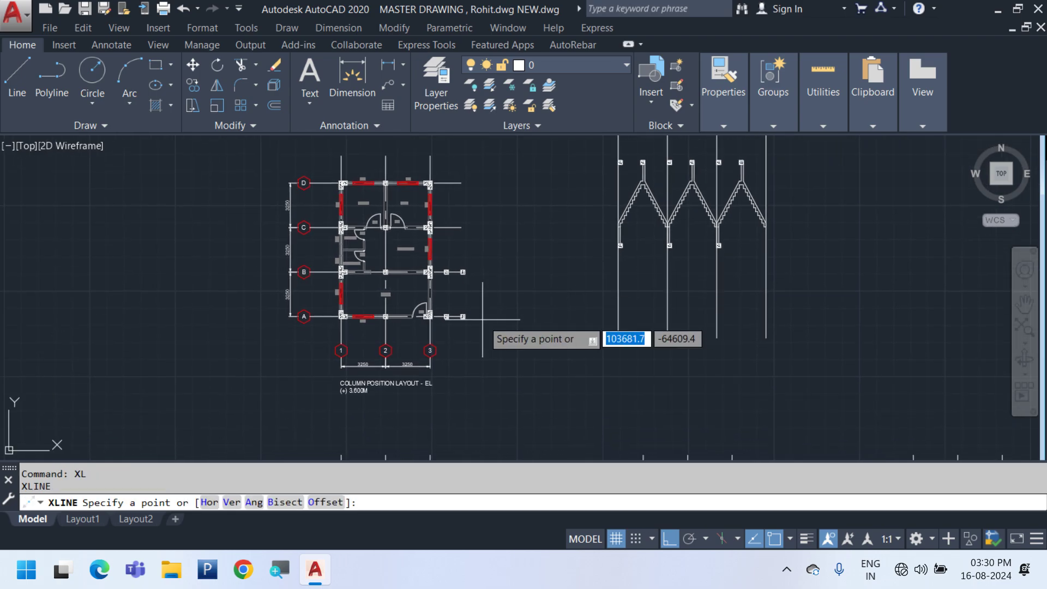
{"action": "scroll", "coordinate": [478, 318], "scroll_direction": "up", "scroll_amount": 3}
{"action": "left_click", "coordinate": [418, 320]}
{"action": "key", "text": "Escape"}
{"action": "scroll", "coordinate": [426, 312], "scroll_direction": "up", "scroll_amount": 4}
{"action": "key", "text": "Return"}
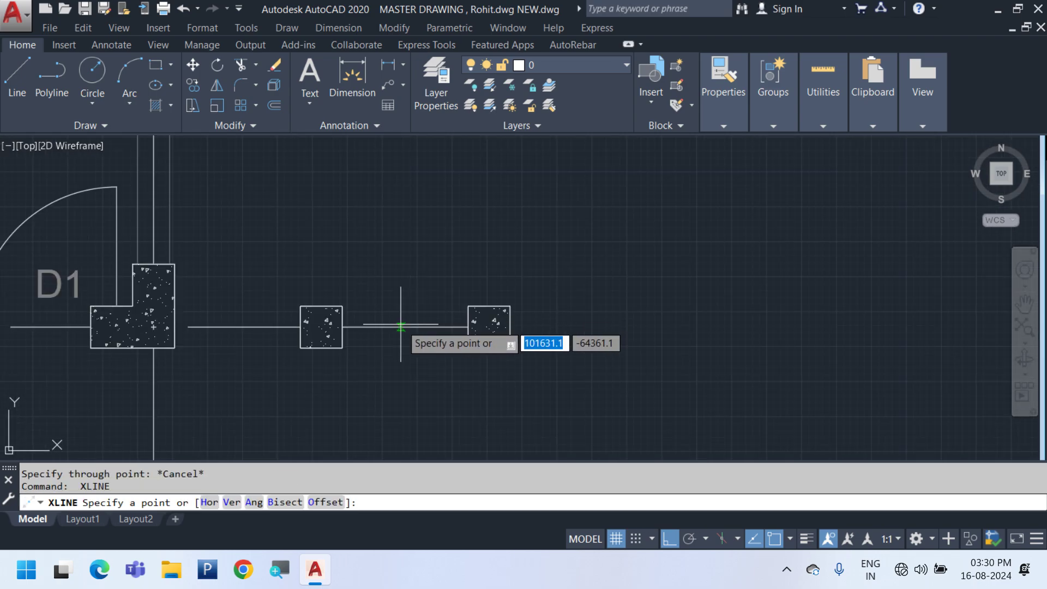
{"action": "left_click", "coordinate": [404, 327]}
{"action": "key", "text": "Escape"}
{"action": "scroll", "coordinate": [562, 347], "scroll_direction": "down", "scroll_amount": 4}
Draw horizontal construction lines along grids B and C from the column layout across the stair section
{"action": "key", "text": "Return"}
{"action": "left_click", "coordinate": [502, 161]}
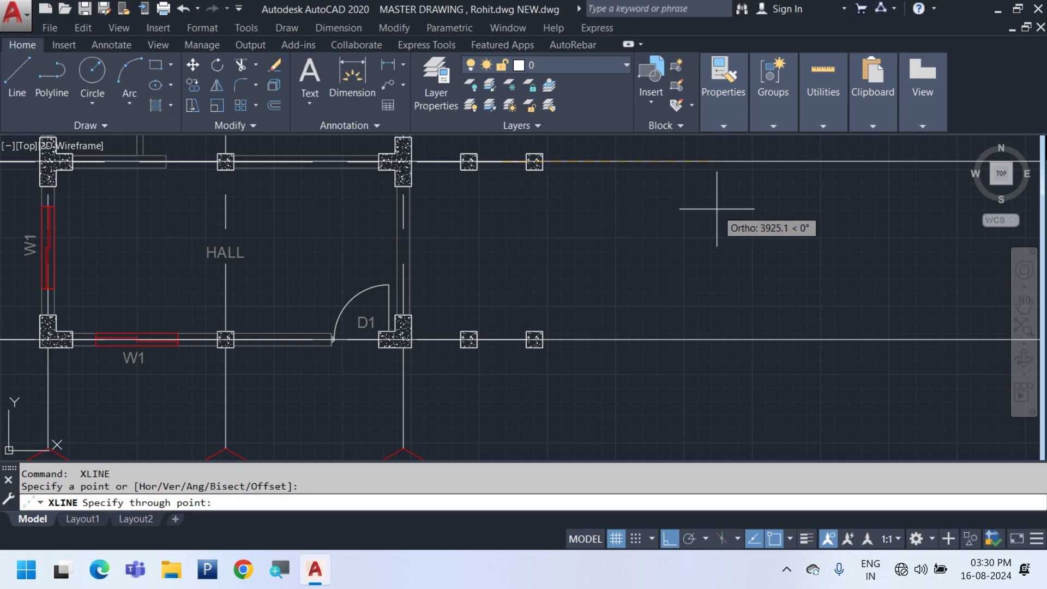
{"action": "left_click", "coordinate": [715, 207]}
{"action": "middle_click_drag", "start_coordinate": [676, 192], "coordinate": [591, 386]}
{"action": "key", "text": "Escape"}
{"action": "key", "text": "Return"}
{"action": "left_click", "coordinate": [399, 179]}
{"action": "left_click", "coordinate": [493, 214]}
{"action": "key", "text": "Escape"}
{"action": "scroll", "coordinate": [464, 276], "scroll_direction": "down", "scroll_amount": 3}
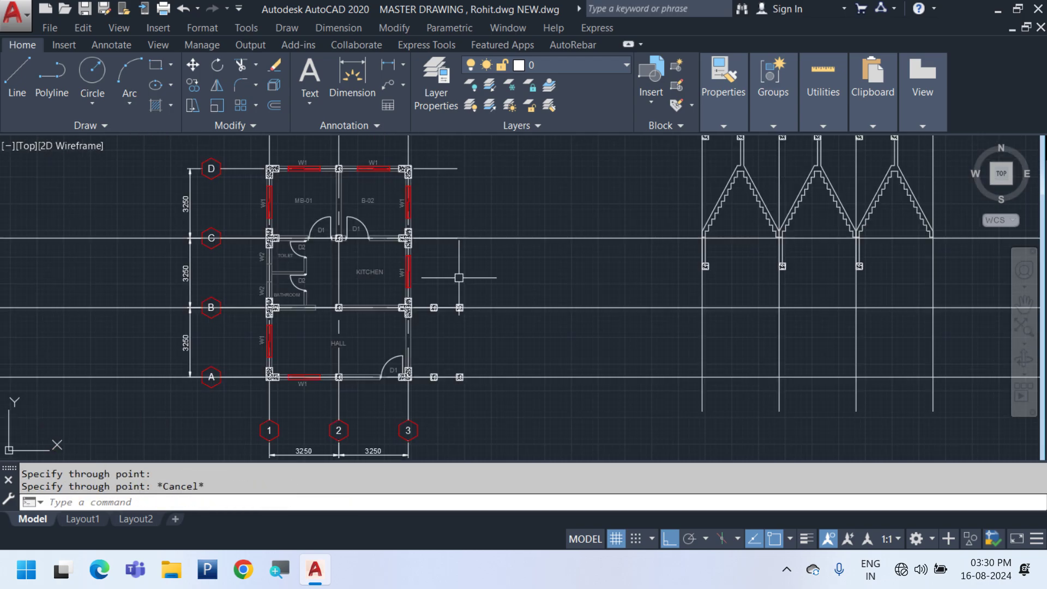
Move the whole rotated stair section straight down so the floor-landing columns' centres lie on the grid A construction line
{"action": "scroll", "coordinate": [461, 288], "scroll_direction": "up", "scroll_amount": 1}
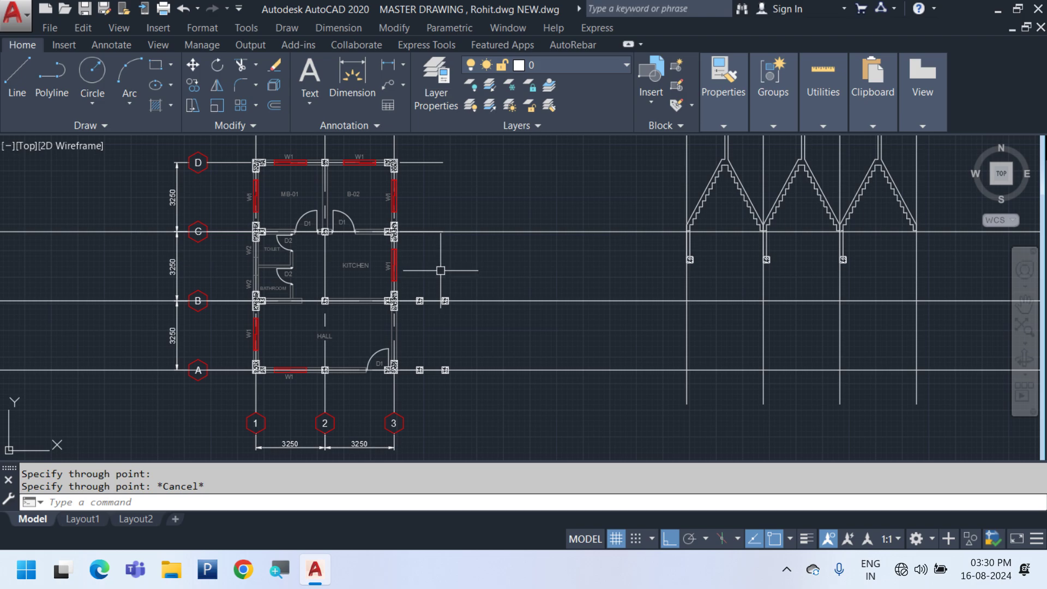
{"action": "middle_click_drag", "start_coordinate": [607, 271], "coordinate": [428, 286]}
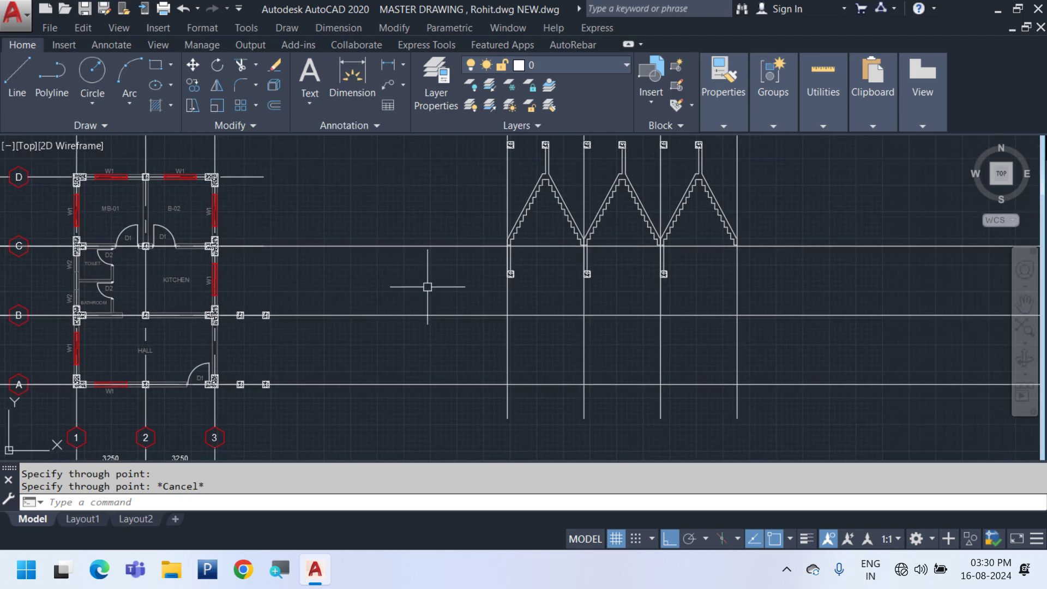
{"action": "scroll", "coordinate": [460, 284], "scroll_direction": "down", "scroll_amount": 2}
{"action": "left_click", "coordinate": [397, 151]}
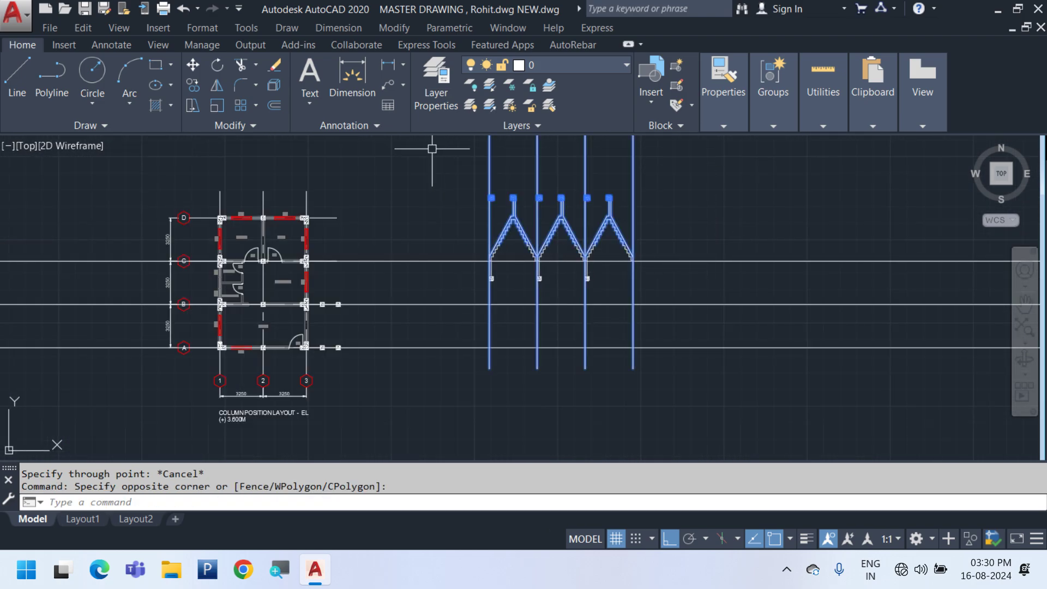
{"action": "left_click", "coordinate": [752, 419]}
{"action": "type", "text": "m"}
{"action": "key", "text": "Return"}
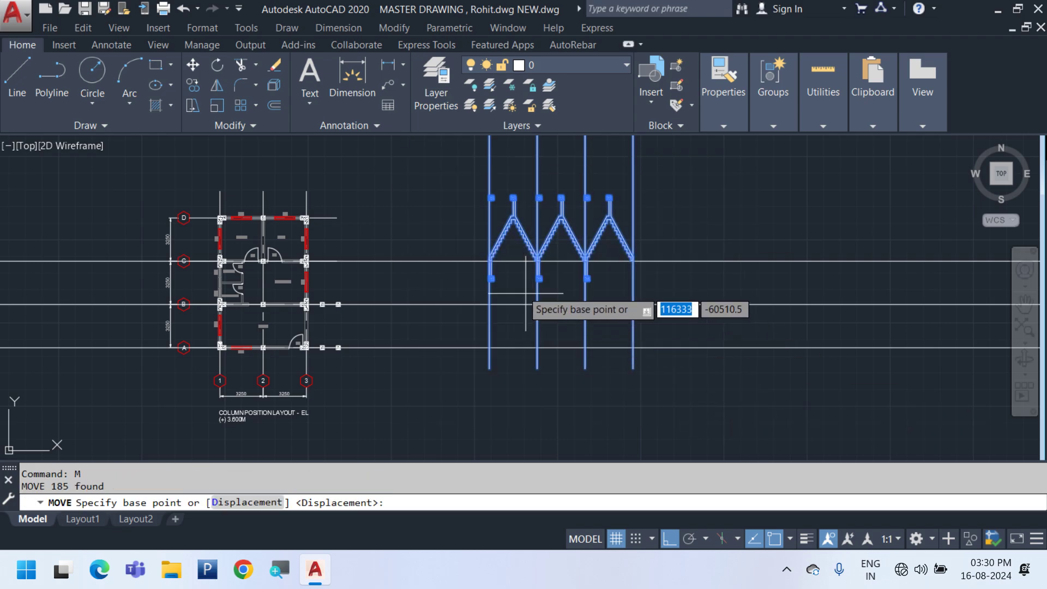
{"action": "scroll", "coordinate": [518, 294], "scroll_direction": "up", "scroll_amount": 6}
{"action": "left_click", "coordinate": [562, 220]}
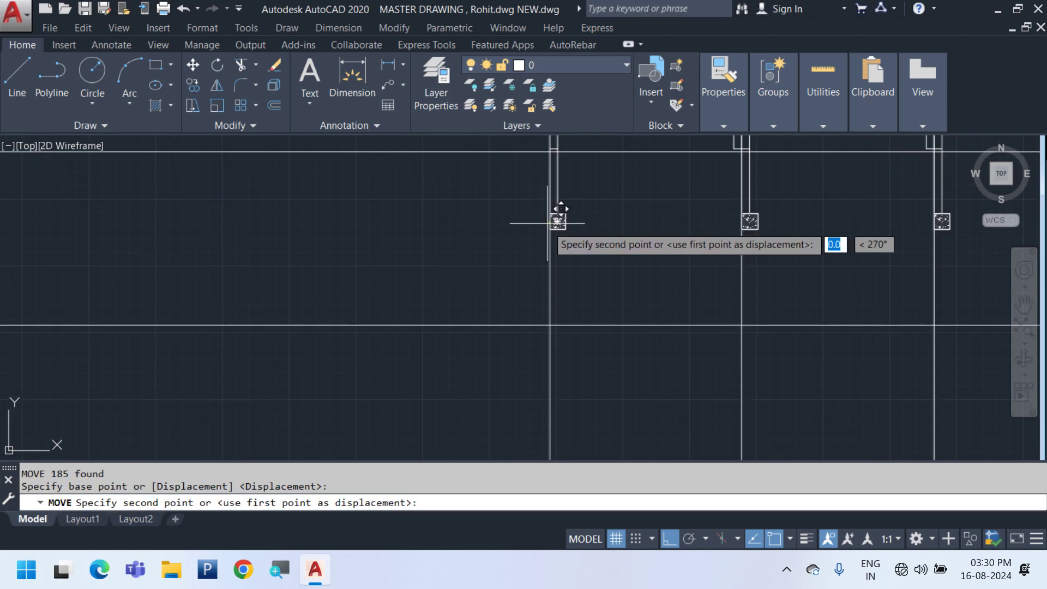
{"action": "scroll", "coordinate": [557, 338], "scroll_direction": "down", "scroll_amount": 2}
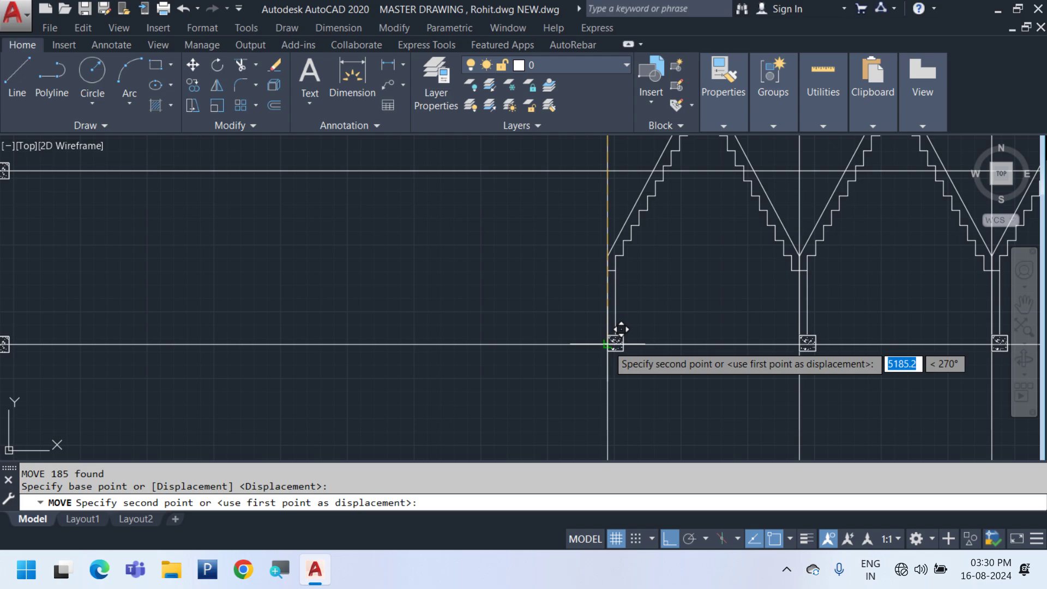
{"action": "left_click", "coordinate": [615, 344]}
{"action": "scroll", "coordinate": [608, 382], "scroll_direction": "down", "scroll_amount": 4}
{"action": "scroll", "coordinate": [590, 307], "scroll_direction": "up", "scroll_amount": 4}
{"action": "middle_click_drag", "start_coordinate": [590, 307], "coordinate": [384, 320]}
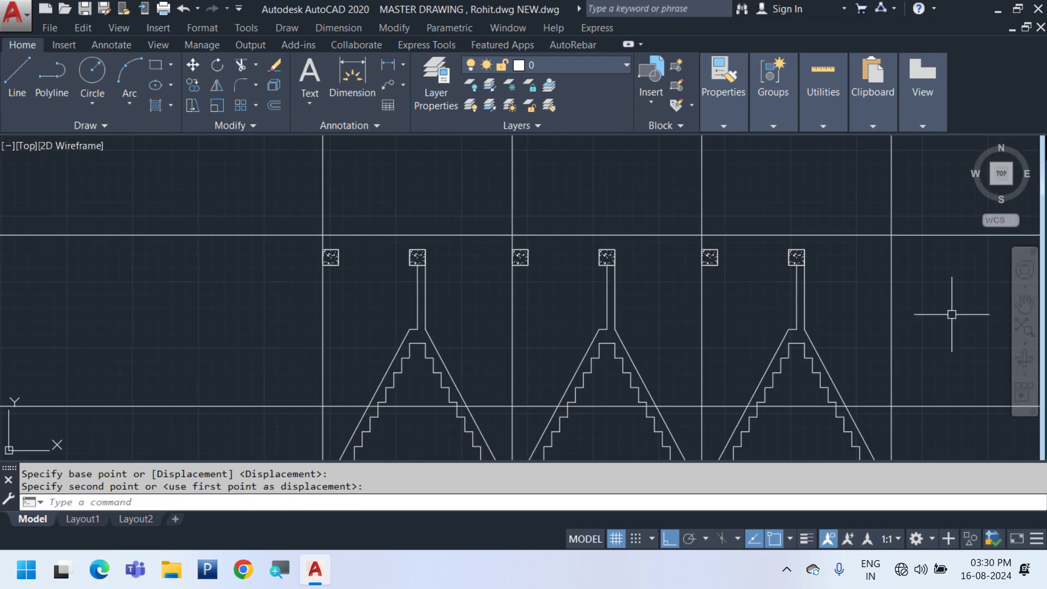
{"action": "key", "text": "Return"}
{"action": "left_click", "coordinate": [937, 306]}
{"action": "left_click", "coordinate": [182, 184]}
{"action": "key", "text": "Return"}
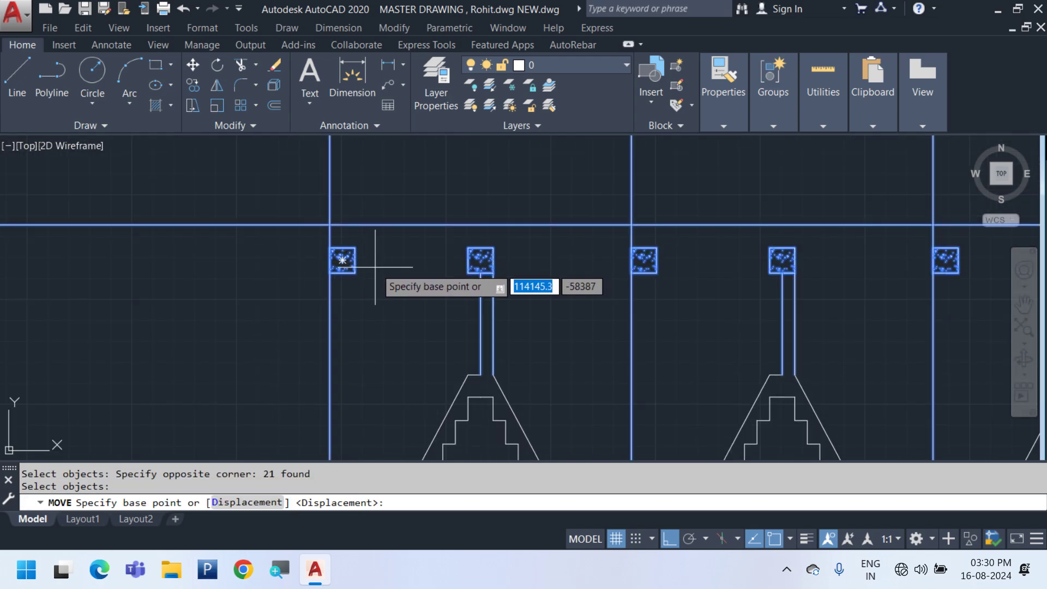
{"action": "left_click", "coordinate": [331, 257]}
{"action": "scroll", "coordinate": [349, 235], "scroll_direction": "up", "scroll_amount": 2}
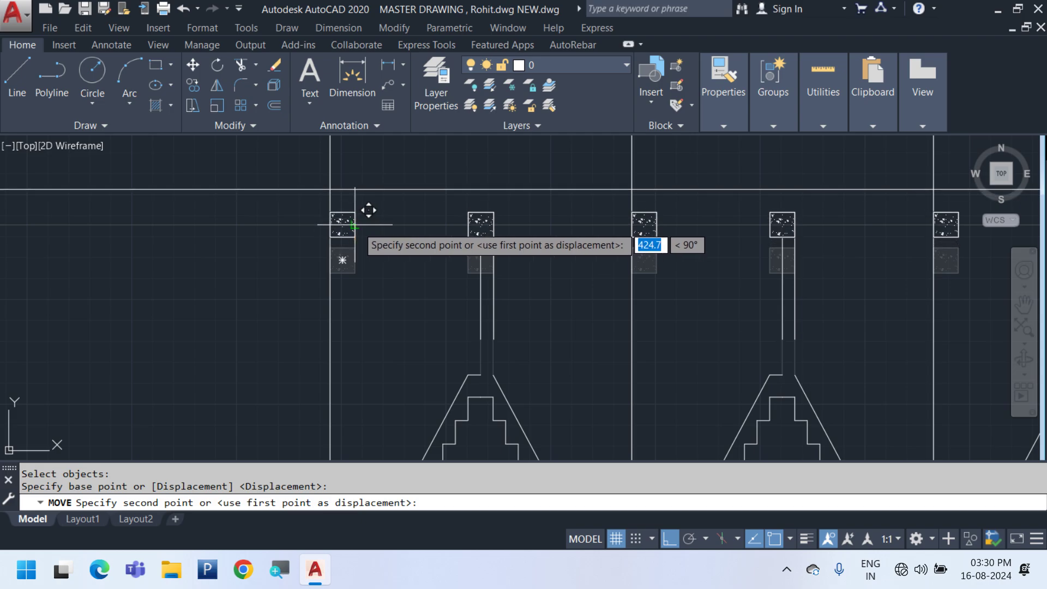
{"action": "key", "text": "Escape"}
Move the mid-landing-side columns with the landing and floor lines straight up, centring the columns on the grid C construction line
{"action": "scroll", "coordinate": [435, 290], "scroll_direction": "down", "scroll_amount": 4}
{"action": "left_click", "coordinate": [770, 269]}
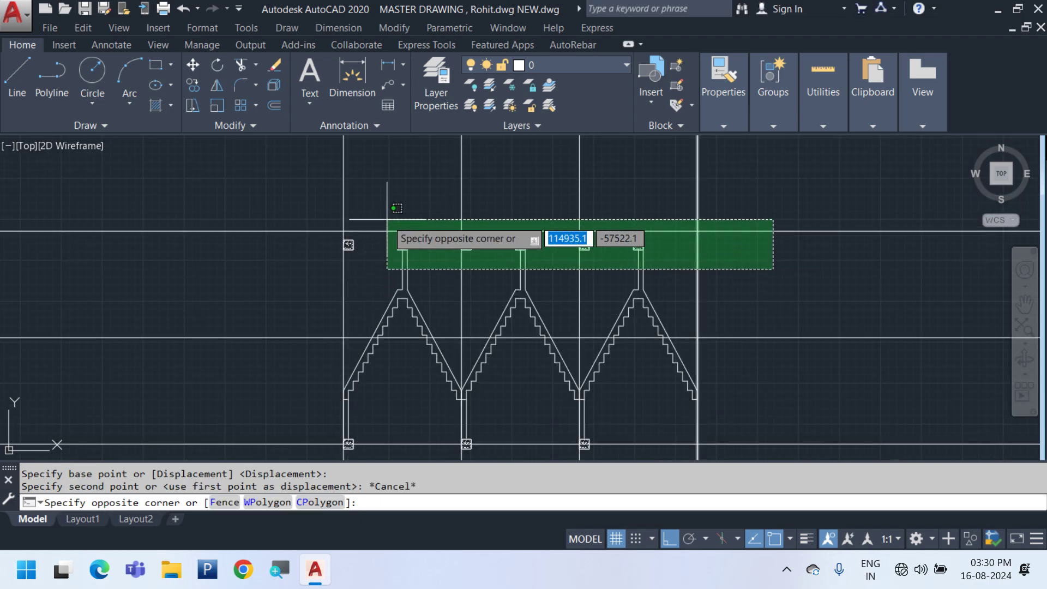
{"action": "left_click", "coordinate": [269, 213]}
{"action": "type", "text": "m"}
{"action": "key", "text": "Return"}
{"action": "scroll", "coordinate": [338, 240], "scroll_direction": "up", "scroll_amount": 4}
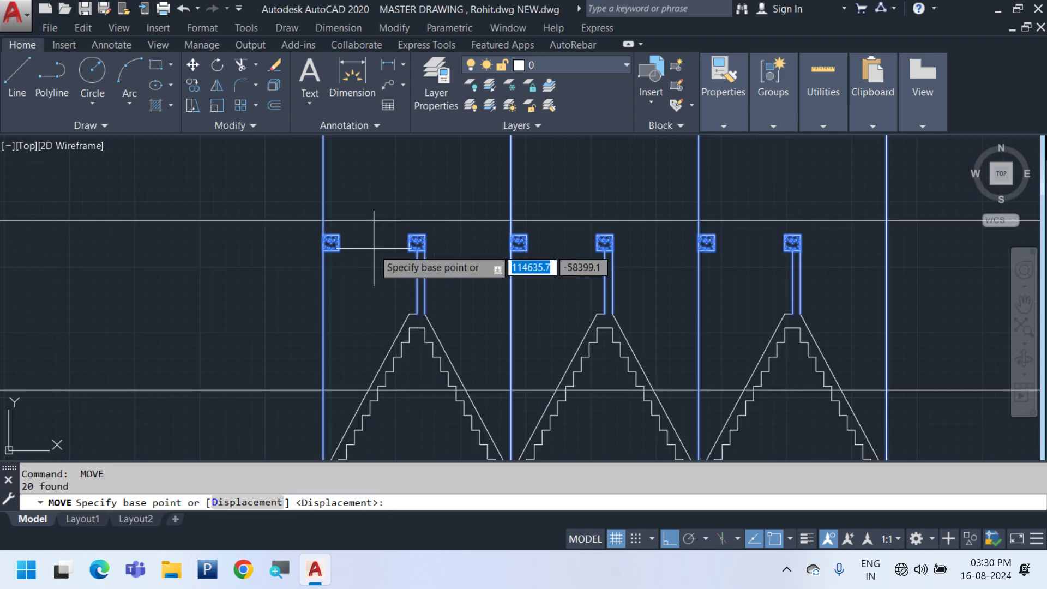
{"action": "left_click", "coordinate": [316, 239]}
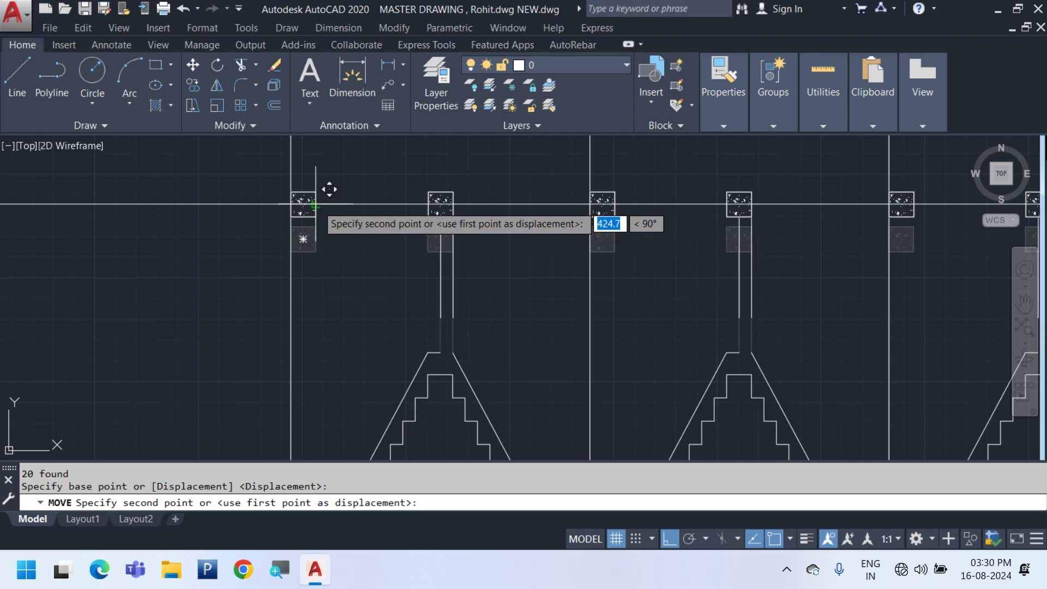
{"action": "left_click", "coordinate": [329, 197]}
{"action": "scroll", "coordinate": [349, 289], "scroll_direction": "down", "scroll_amount": 4}
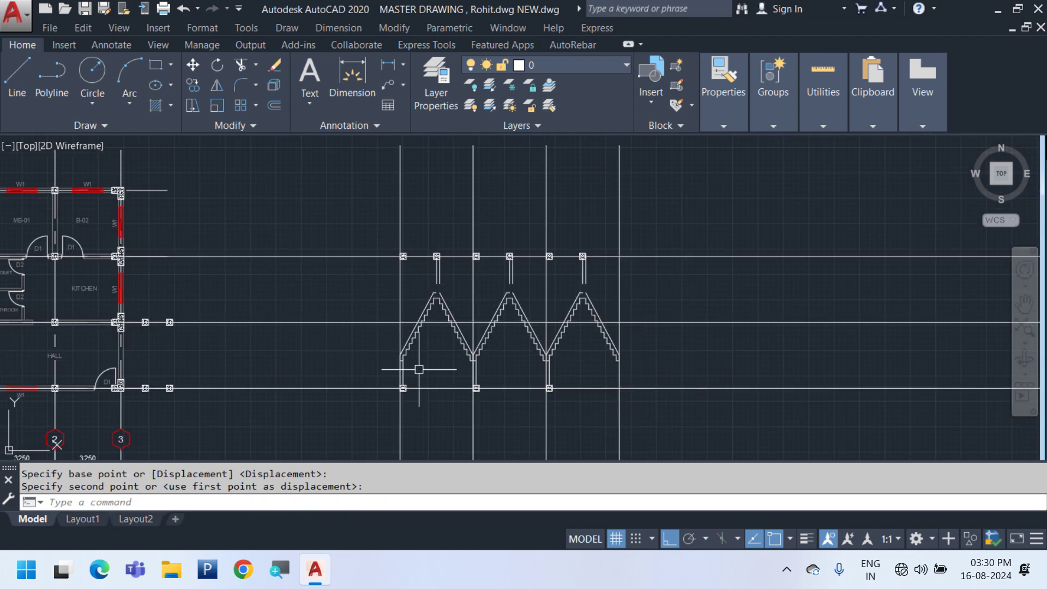
Move all the stair flights with their steps straight up so the sloping line's midpoint lies on the grid B construction line
{"action": "scroll", "coordinate": [425, 324], "scroll_direction": "up", "scroll_amount": 4}
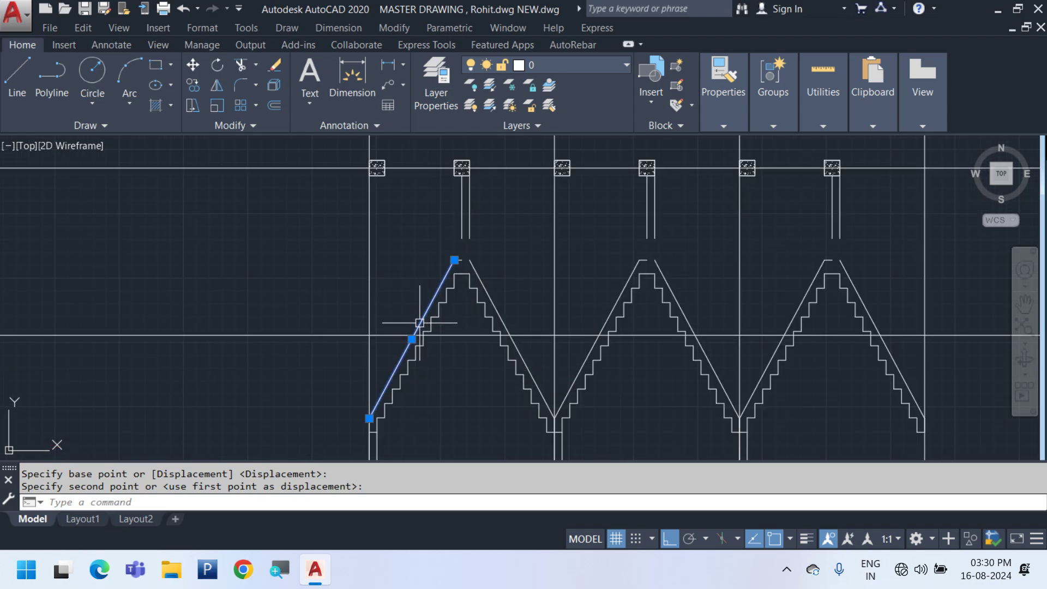
{"action": "left_click", "coordinate": [419, 323]}
{"action": "scroll", "coordinate": [401, 367], "scroll_direction": "up", "scroll_amount": 4}
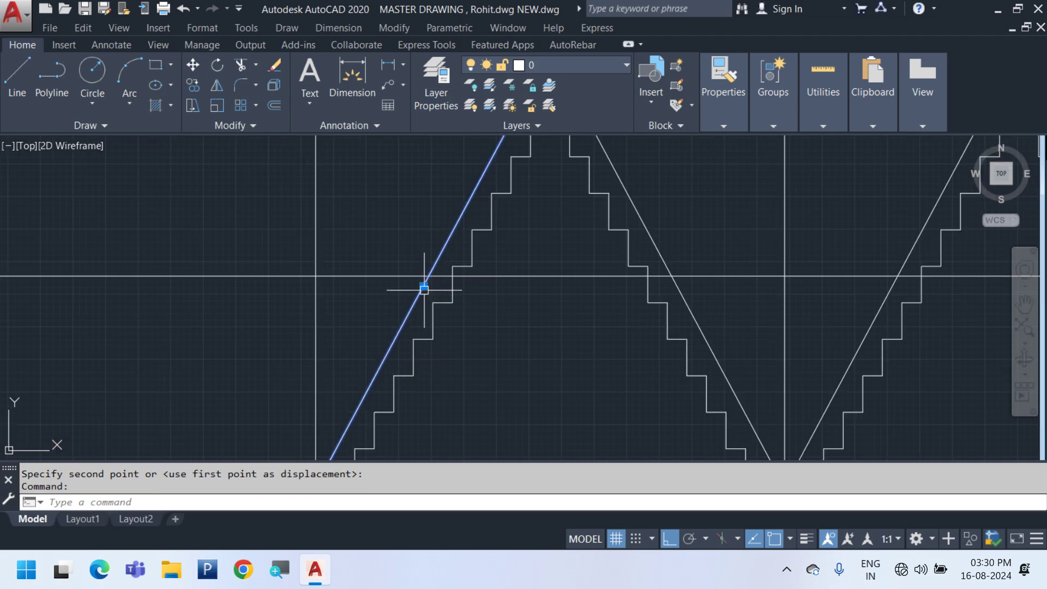
{"action": "scroll", "coordinate": [424, 289], "scroll_direction": "down", "scroll_amount": 2}
{"action": "scroll", "coordinate": [432, 289], "scroll_direction": "down", "scroll_amount": 4}
{"action": "key", "text": "Escape"}
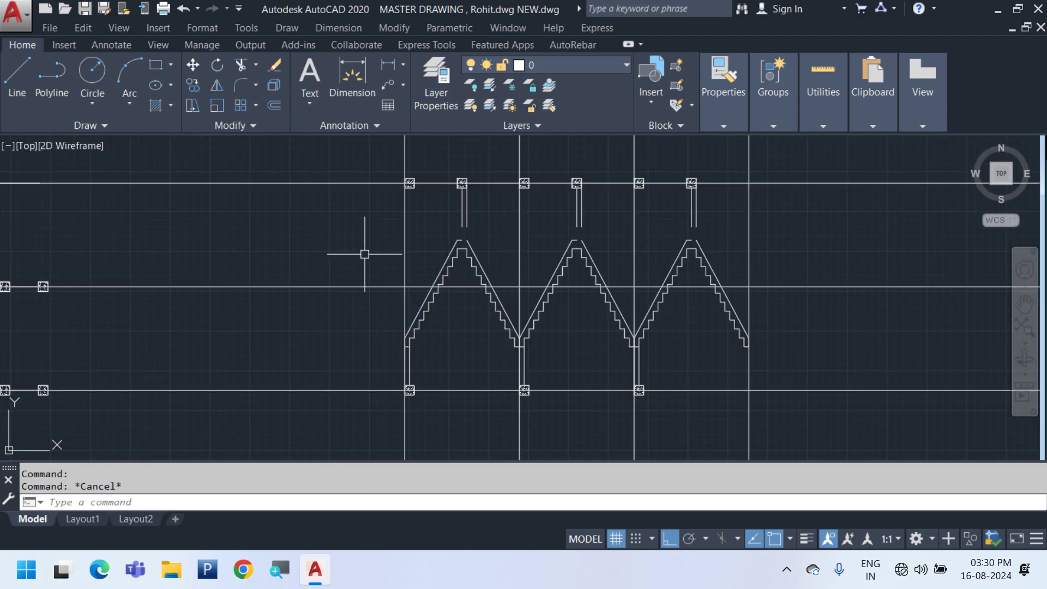
{"action": "left_click", "coordinate": [330, 216]}
{"action": "left_click", "coordinate": [860, 372]}
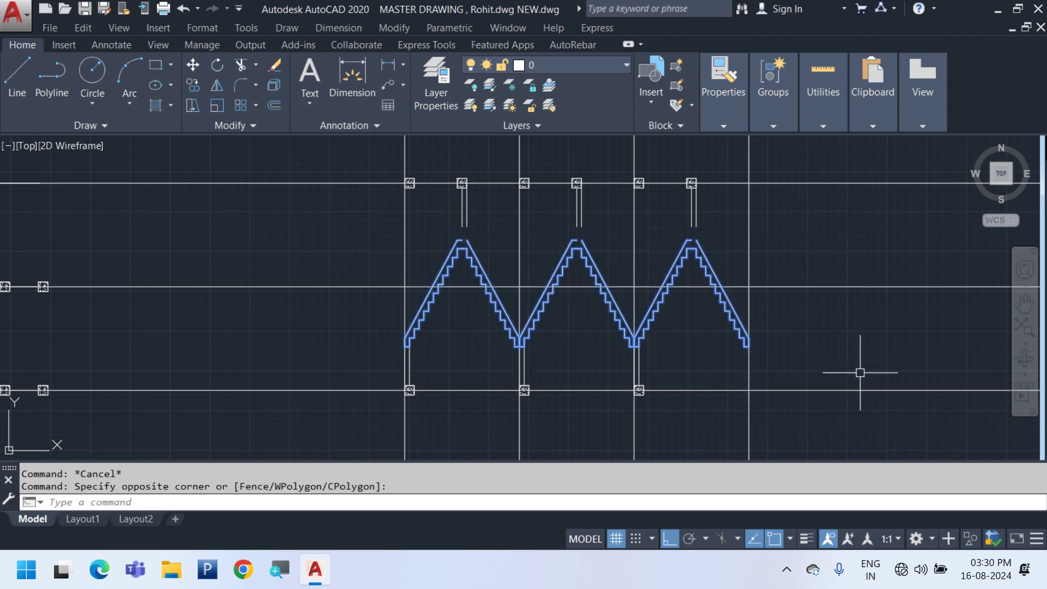
{"action": "type", "text": "m"}
{"action": "key", "text": "Return"}
{"action": "scroll", "coordinate": [477, 295], "scroll_direction": "up", "scroll_amount": 3}
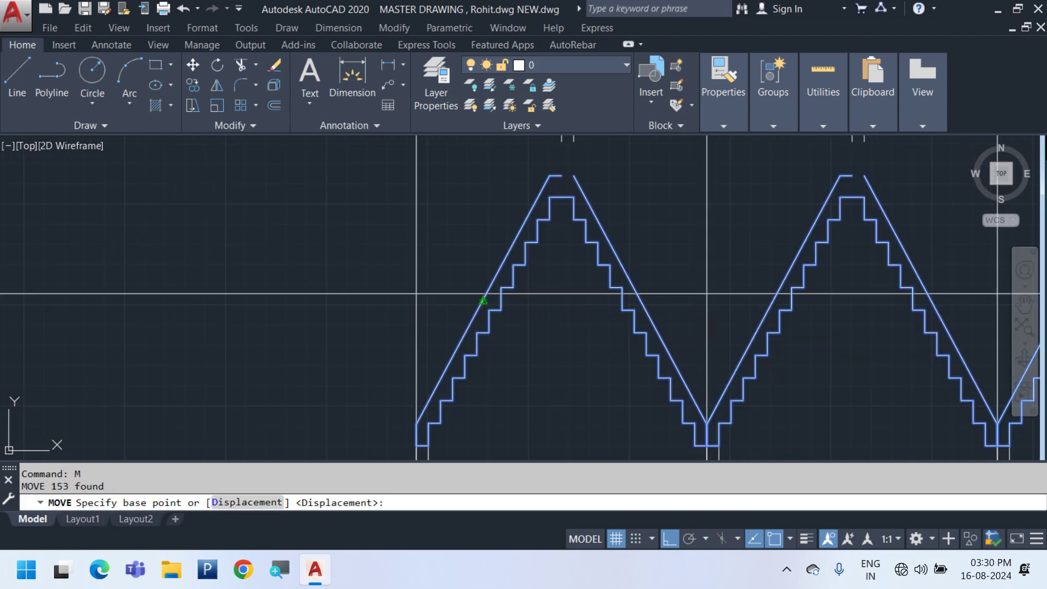
{"action": "left_click", "coordinate": [483, 301]}
{"action": "scroll", "coordinate": [483, 300], "scroll_direction": "up", "scroll_amount": 8}
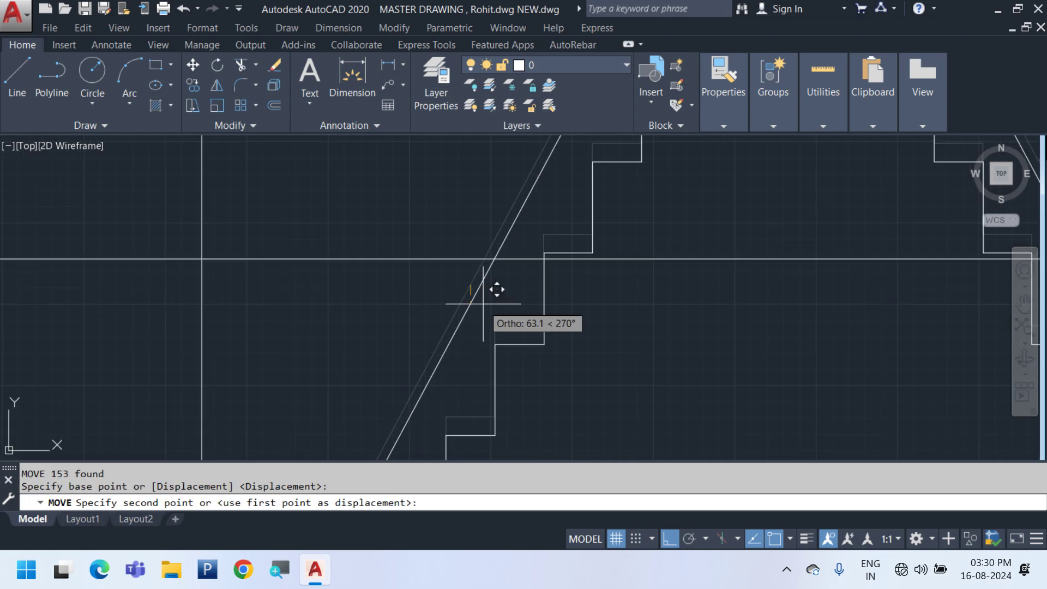
{"action": "left_click", "coordinate": [478, 267]}
{"action": "scroll", "coordinate": [581, 339], "scroll_direction": "down", "scroll_amount": 6}
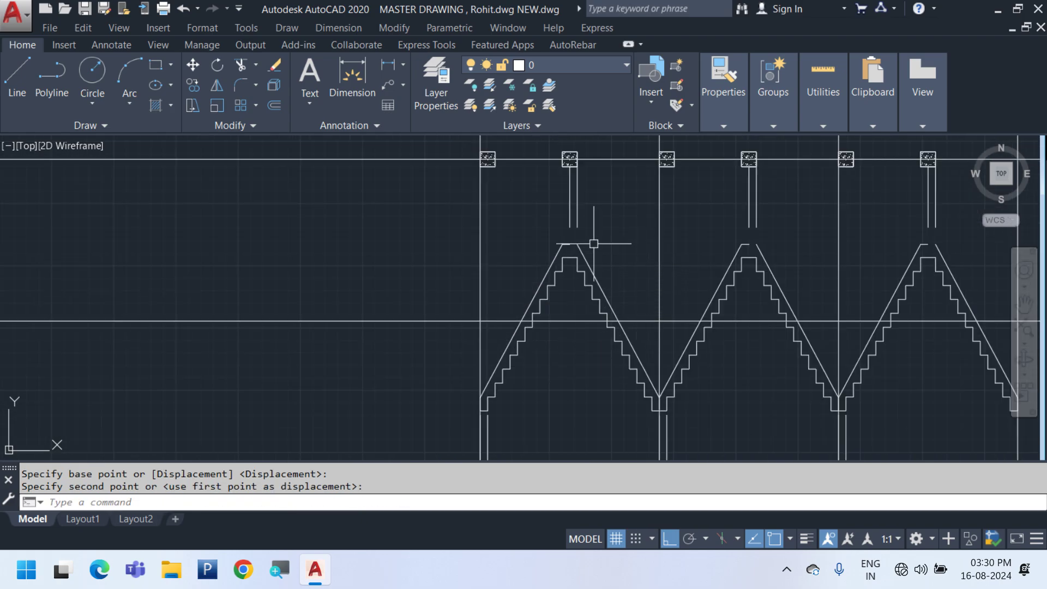
Extend the three pairs of mid-landing slab lines on the grid C side to meet the stair flights
{"action": "scroll", "coordinate": [578, 243], "scroll_direction": "up", "scroll_amount": 6}
{"action": "scroll", "coordinate": [578, 251], "scroll_direction": "down", "scroll_amount": 4}
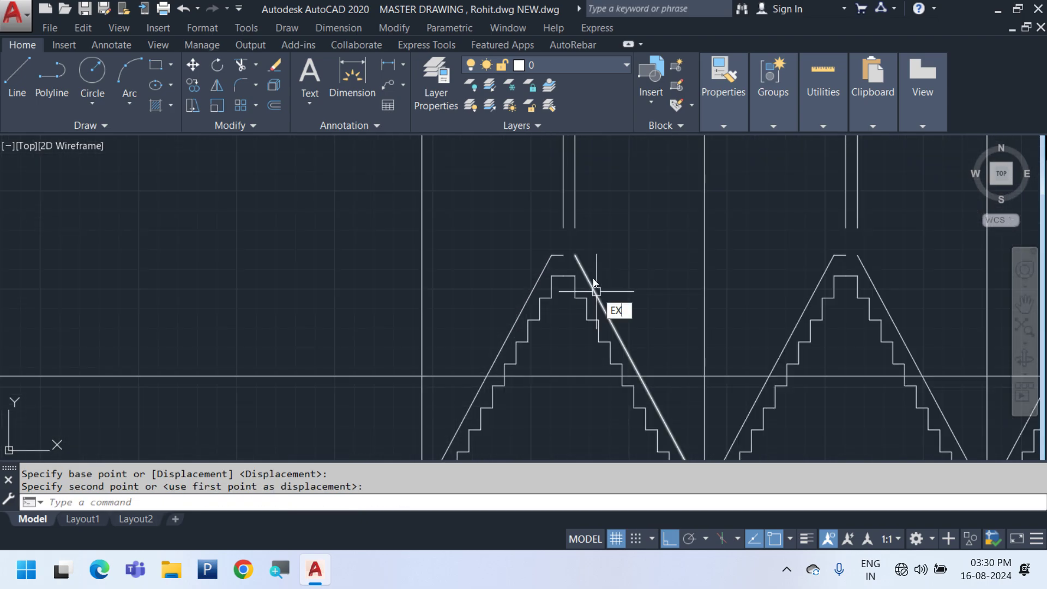
{"action": "key", "text": "Return"}
{"action": "key", "text": "Return"}
{"action": "left_click", "coordinate": [624, 218]}
{"action": "left_click", "coordinate": [511, 188]}
{"action": "middle_click_drag", "start_coordinate": [806, 269], "coordinate": [460, 315]}
{"action": "left_click", "coordinate": [554, 252]}
{"action": "left_click", "coordinate": [387, 232]}
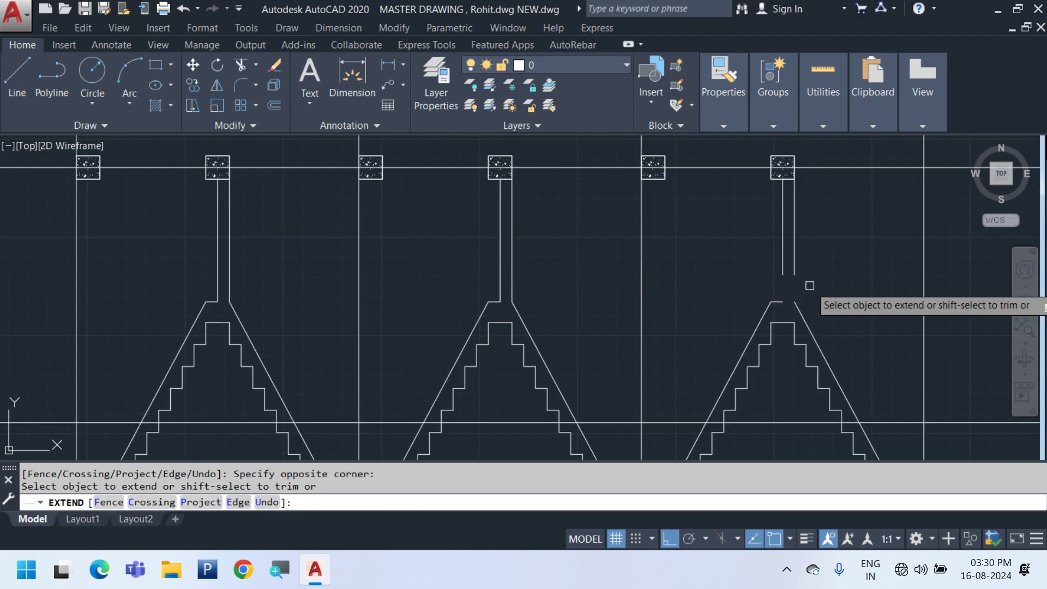
{"action": "left_click", "coordinate": [846, 260]}
{"action": "left_click", "coordinate": [669, 227]}
Extend the floor-landing slab lines on the grid A side to meet the stair flights
{"action": "scroll", "coordinate": [734, 192], "scroll_direction": "down", "scroll_amount": 4}
{"action": "scroll", "coordinate": [715, 349], "scroll_direction": "up", "scroll_amount": 4}
{"action": "left_click", "coordinate": [715, 364]}
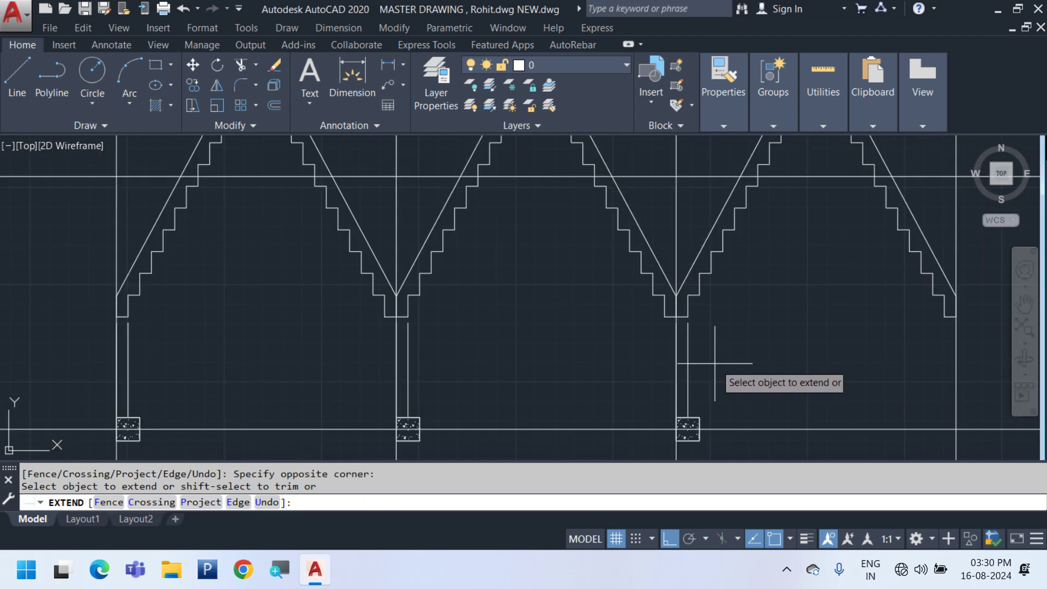
{"action": "left_click", "coordinate": [105, 335]}
{"action": "left_click", "coordinate": [410, 316]}
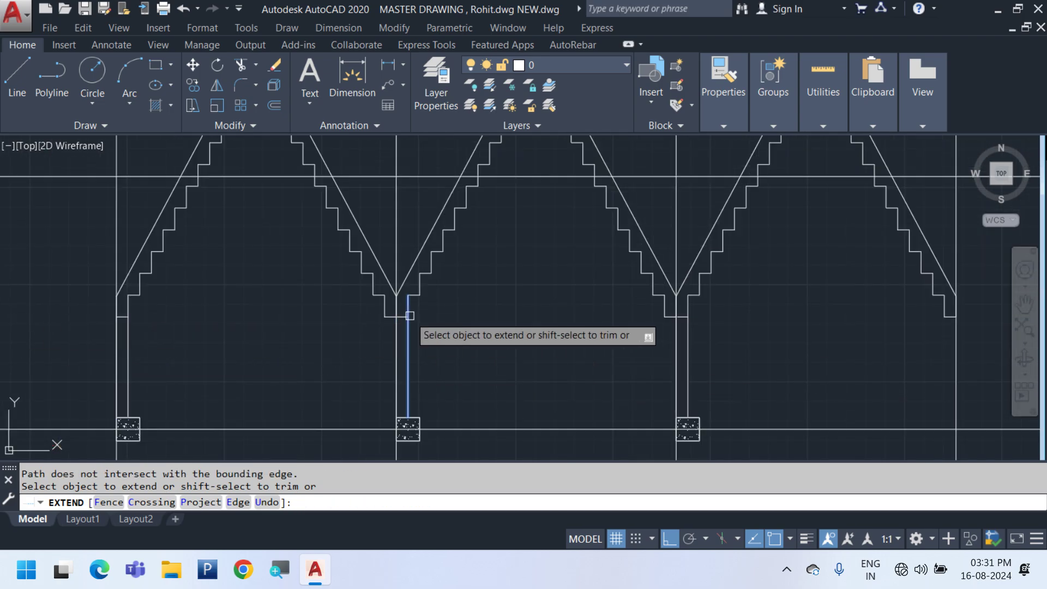
{"action": "scroll", "coordinate": [540, 346], "scroll_direction": "down", "scroll_amount": 5}
{"action": "key", "text": "Escape"}
Erase the three horizontal and four vertical construction lines crossing the stair section
{"action": "left_click", "coordinate": [778, 397]}
{"action": "left_click", "coordinate": [743, 230]}
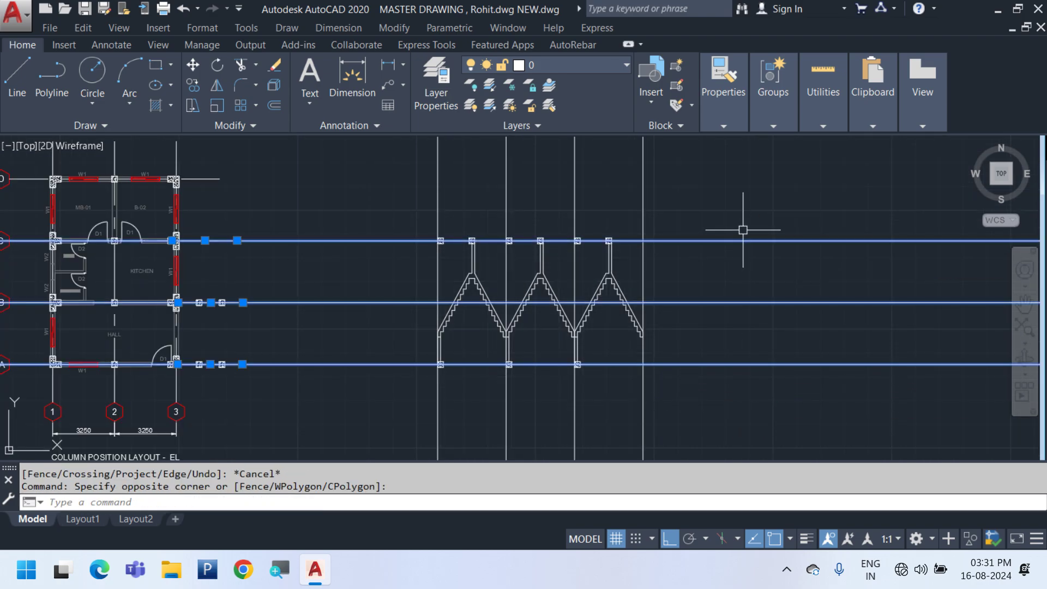
{"action": "key", "text": "Delete"}
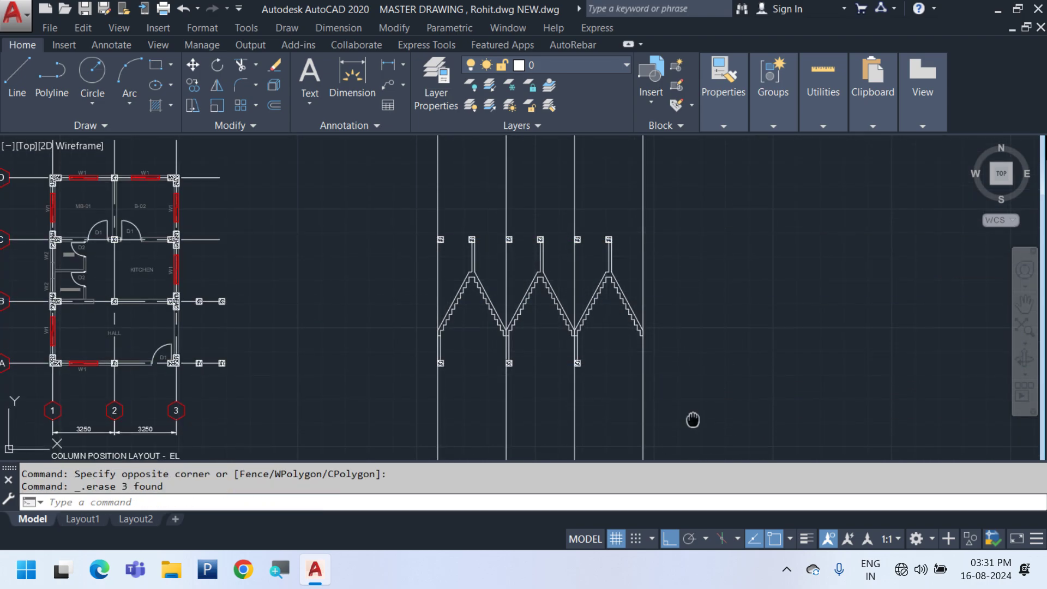
{"action": "middle_click_drag", "start_coordinate": [692, 420], "coordinate": [686, 392]}
{"action": "left_click", "coordinate": [675, 428]}
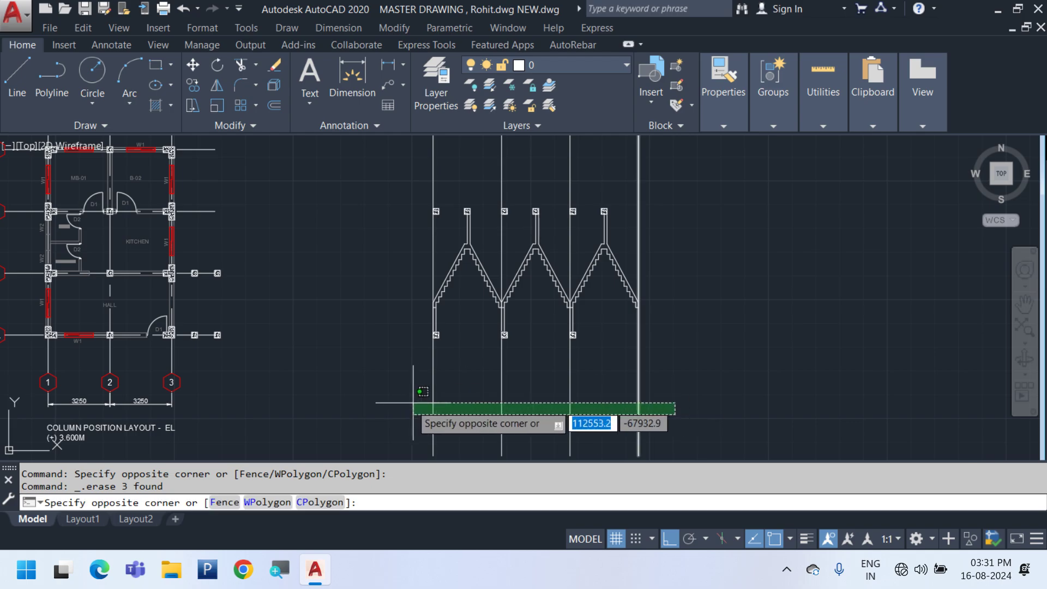
{"action": "left_click", "coordinate": [415, 404]}
{"action": "key", "text": "Delete"}
Rotate the whole stair section by 270° so the storeys stand upright
{"action": "left_click", "coordinate": [723, 421]}
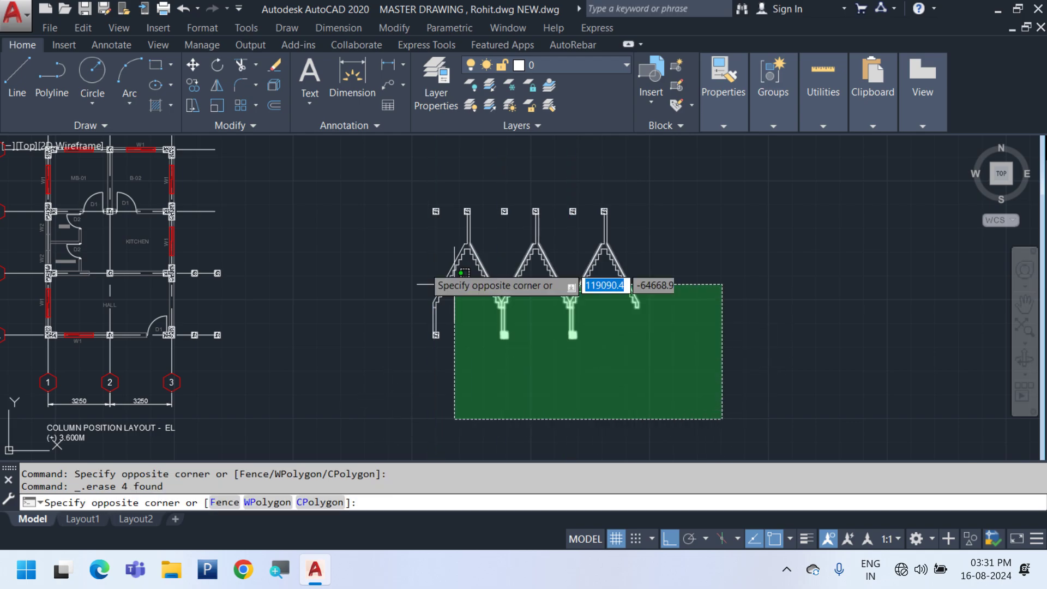
{"action": "left_click", "coordinate": [336, 143]}
{"action": "middle_click_drag", "start_coordinate": [544, 314], "coordinate": [629, 318]}
{"action": "type", "text": "R"}
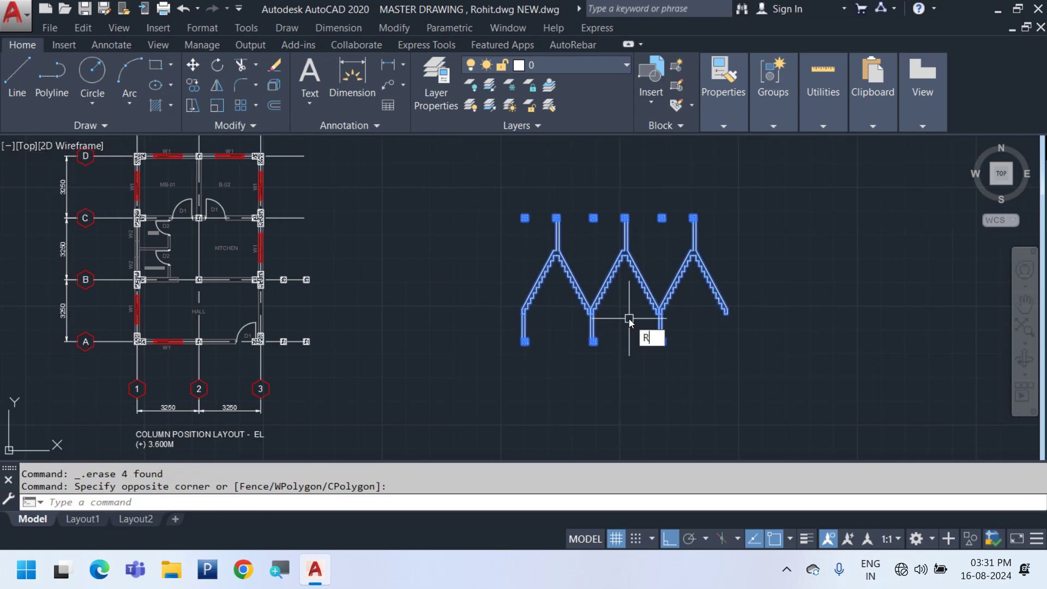
{"action": "type", "text": "O"}
{"action": "key", "text": "Return"}
{"action": "left_click", "coordinate": [670, 294]}
{"action": "left_click", "coordinate": [691, 390]}
{"action": "scroll", "coordinate": [710, 385], "scroll_direction": "down", "scroll_amount": 2}
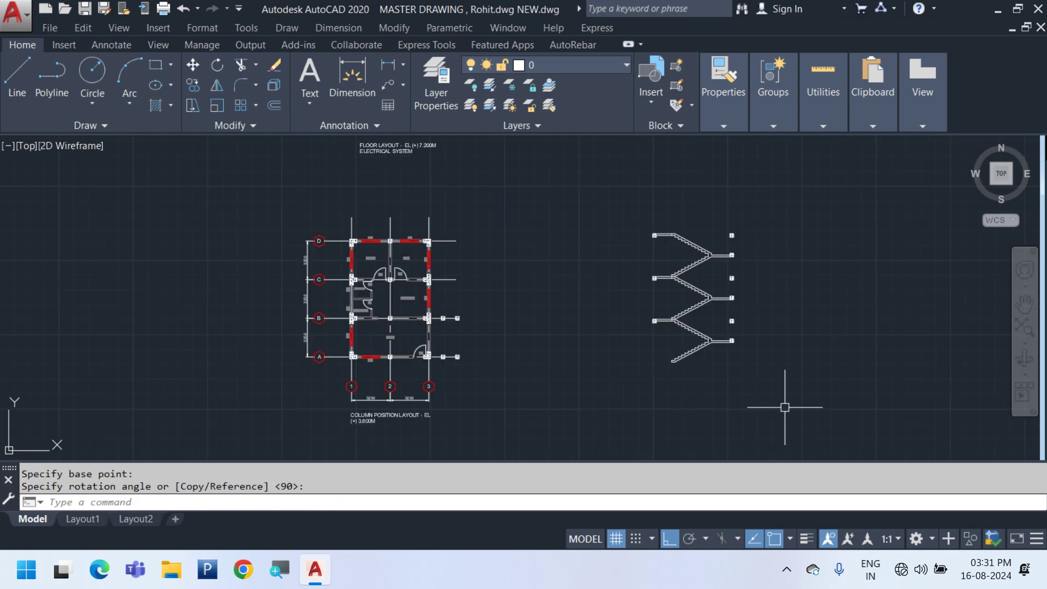
Move the complete stair section horizontally farther away from the column position layout
{"action": "middle_click_drag", "start_coordinate": [781, 402], "coordinate": [684, 409]}
{"action": "left_click", "coordinate": [703, 423]}
{"action": "left_click", "coordinate": [527, 227]}
{"action": "middle_click_drag", "start_coordinate": [523, 375], "coordinate": [589, 350]}
{"action": "type", "text": "M"}
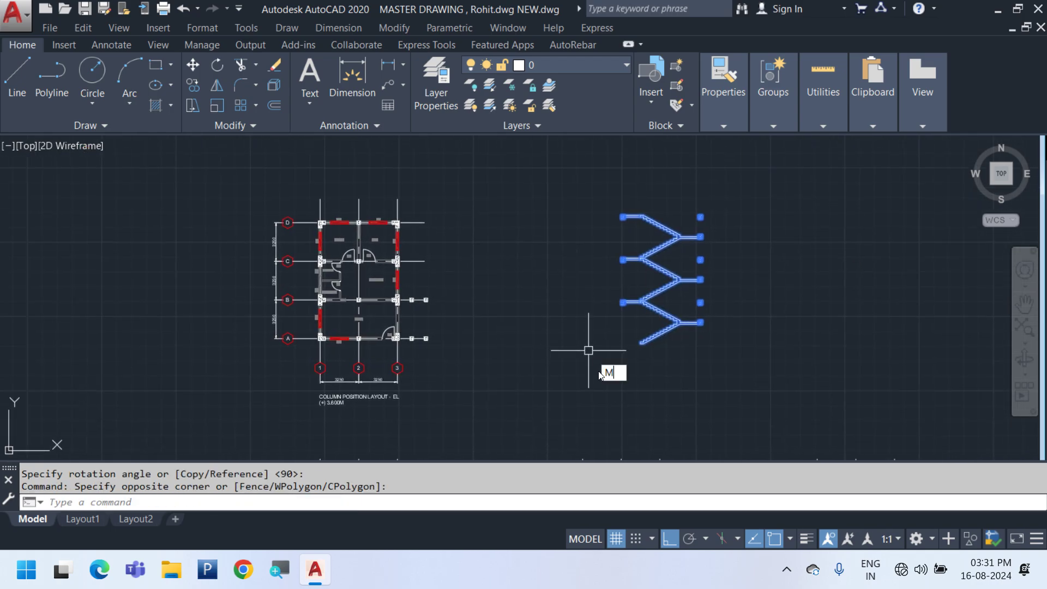
{"action": "key", "text": "Return"}
{"action": "left_click", "coordinate": [614, 363]}
{"action": "left_click", "coordinate": [794, 362]}
Copy the grid-line block from the column position layout and paste it above the stair section
{"action": "middle_click_drag", "start_coordinate": [716, 310], "coordinate": [579, 321]}
{"action": "left_click", "coordinate": [284, 226]}
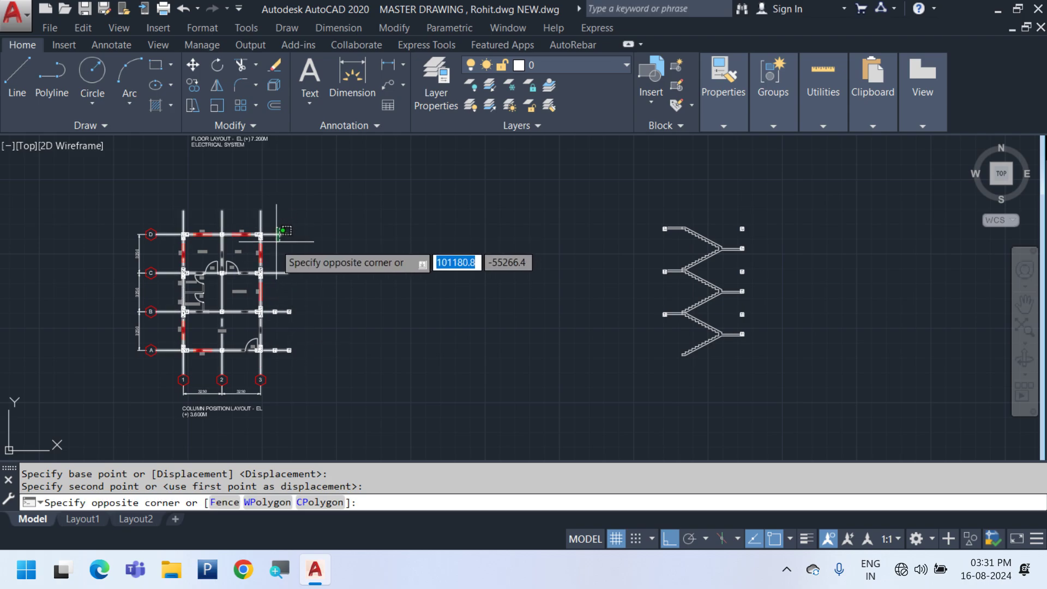
{"action": "left_click", "coordinate": [273, 246]}
{"action": "middle_click_drag", "start_coordinate": [395, 260], "coordinate": [434, 311]}
{"action": "key", "text": "ctrl+c"}
{"action": "key", "text": "ctrl+v"}
{"action": "left_click", "coordinate": [624, 235]}
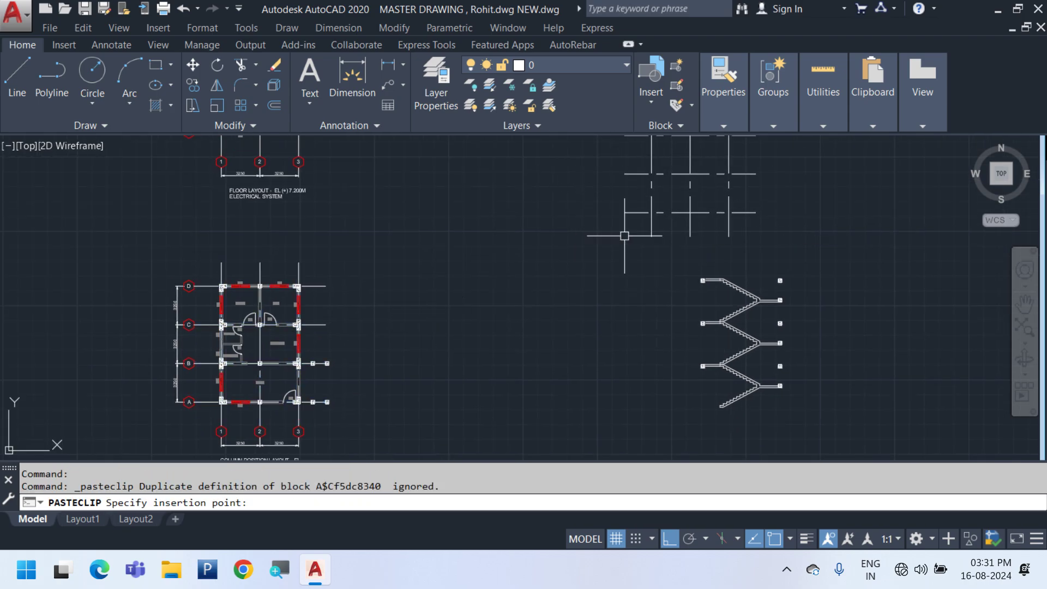
Rotate the pasted grid-line block by 270° about a point near its lower-left end
{"action": "left_click", "coordinate": [666, 227]}
{"action": "left_click", "coordinate": [610, 206]}
{"action": "middle_click_drag", "start_coordinate": [656, 226], "coordinate": [670, 261]}
{"action": "key", "text": "Return"}
{"action": "left_click", "coordinate": [656, 269]}
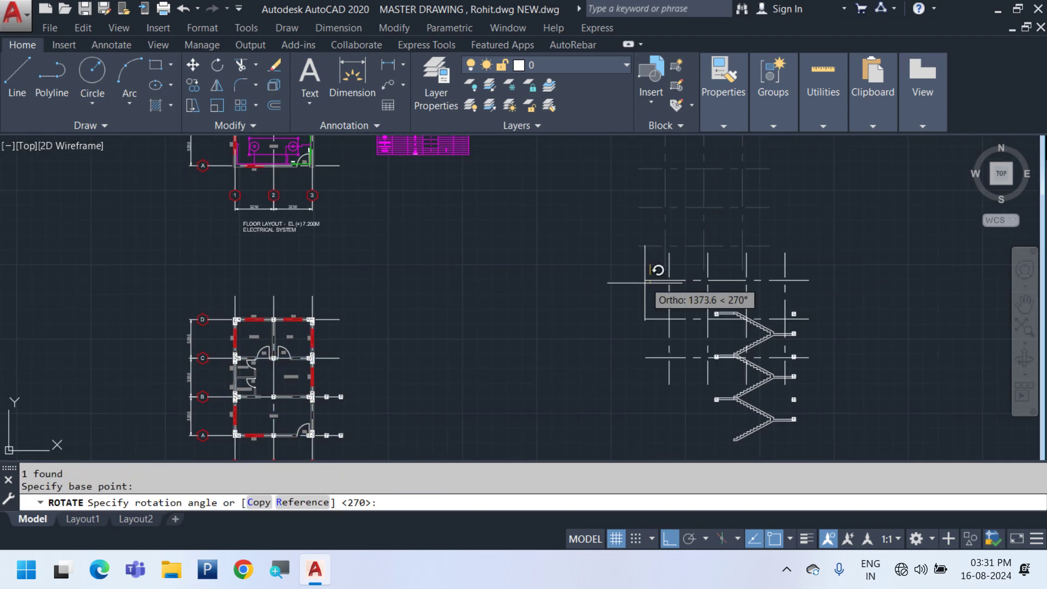
{"action": "key", "text": "Return"}
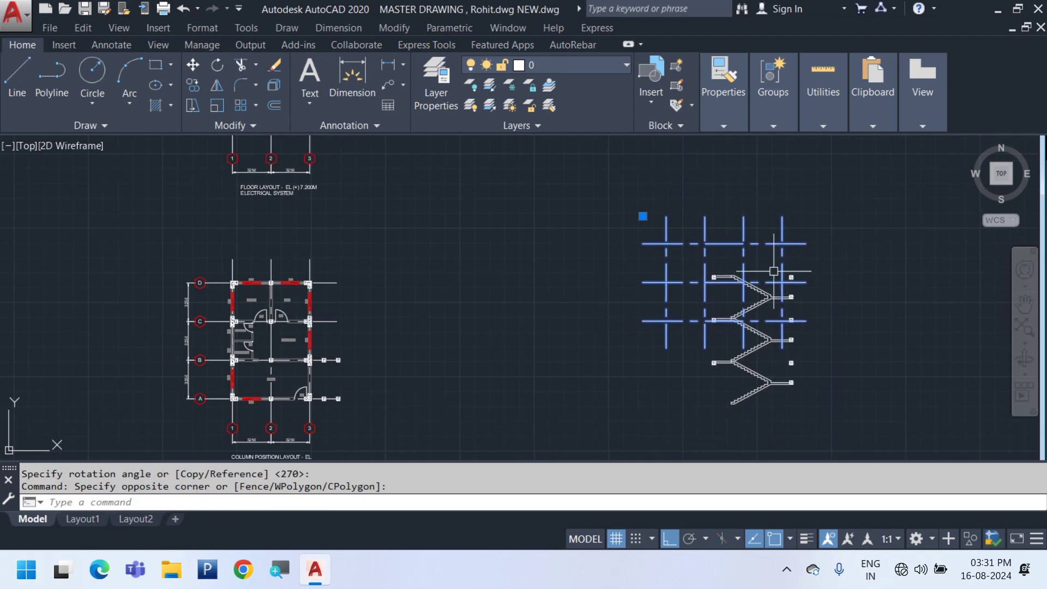
Move the rotated grid so its third vertical line passes through the centres of the mid-landing-side columns
{"action": "type", "text": "M"}
{"action": "key", "text": "Return"}
{"action": "scroll", "coordinate": [745, 312], "scroll_direction": "up", "scroll_amount": 4}
{"action": "left_click", "coordinate": [747, 171]}
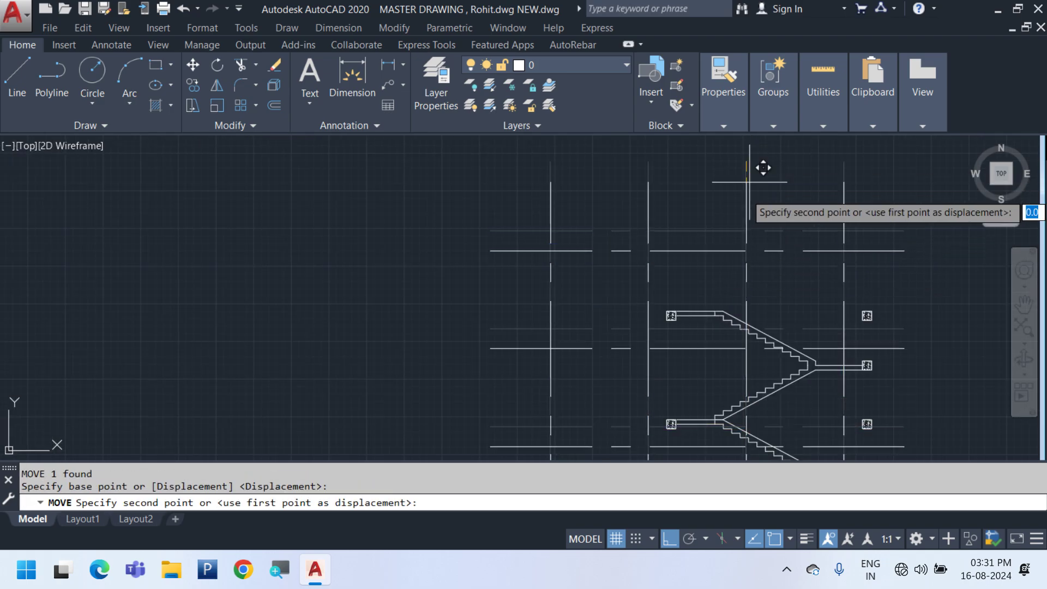
{"action": "scroll", "coordinate": [870, 300], "scroll_direction": "up", "scroll_amount": 5}
{"action": "left_click", "coordinate": [886, 299]}
{"action": "scroll", "coordinate": [886, 299], "scroll_direction": "down", "scroll_amount": 4}
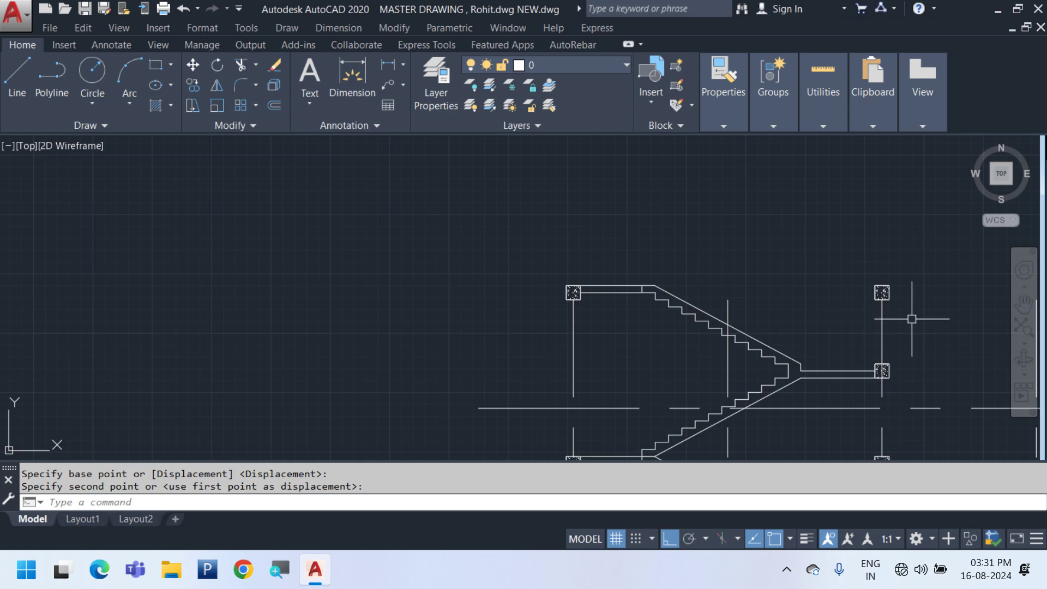
Move the grid straight up so its vertical lines end level with the base of the lowest flight
{"action": "left_click", "coordinate": [571, 327]}
{"action": "scroll", "coordinate": [575, 257], "scroll_direction": "down", "scroll_amount": 5}
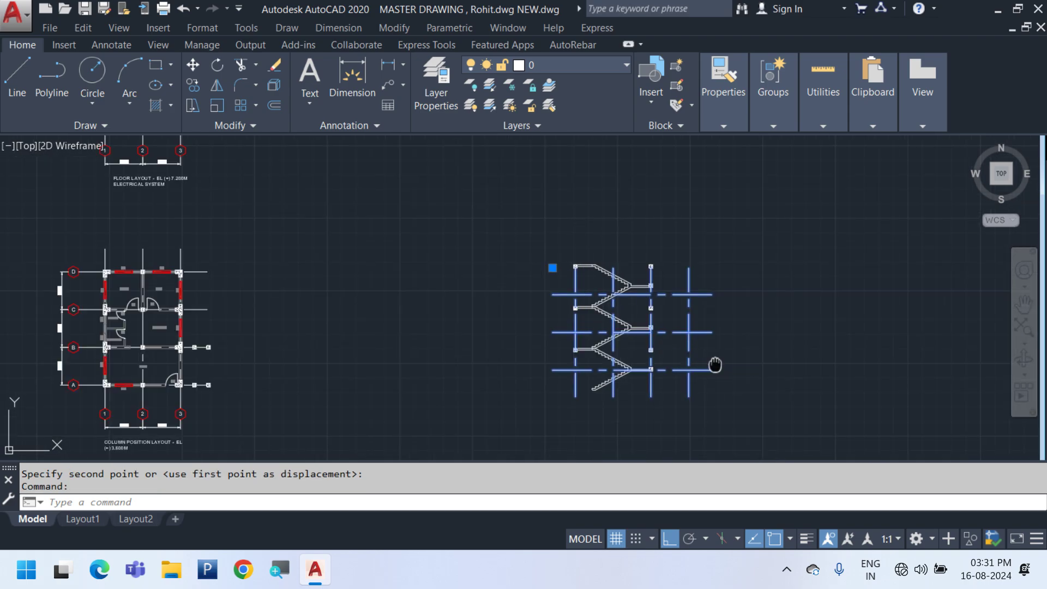
{"action": "type", "text": "M"}
{"action": "key", "text": "Return"}
{"action": "scroll", "coordinate": [643, 297], "scroll_direction": "up", "scroll_amount": 8}
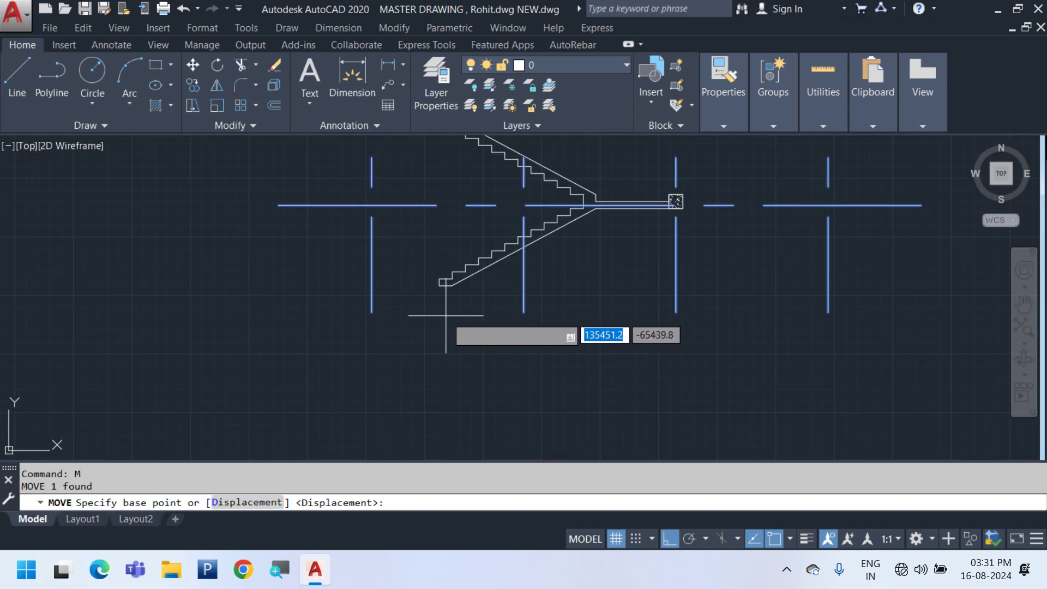
{"action": "left_click", "coordinate": [443, 256]}
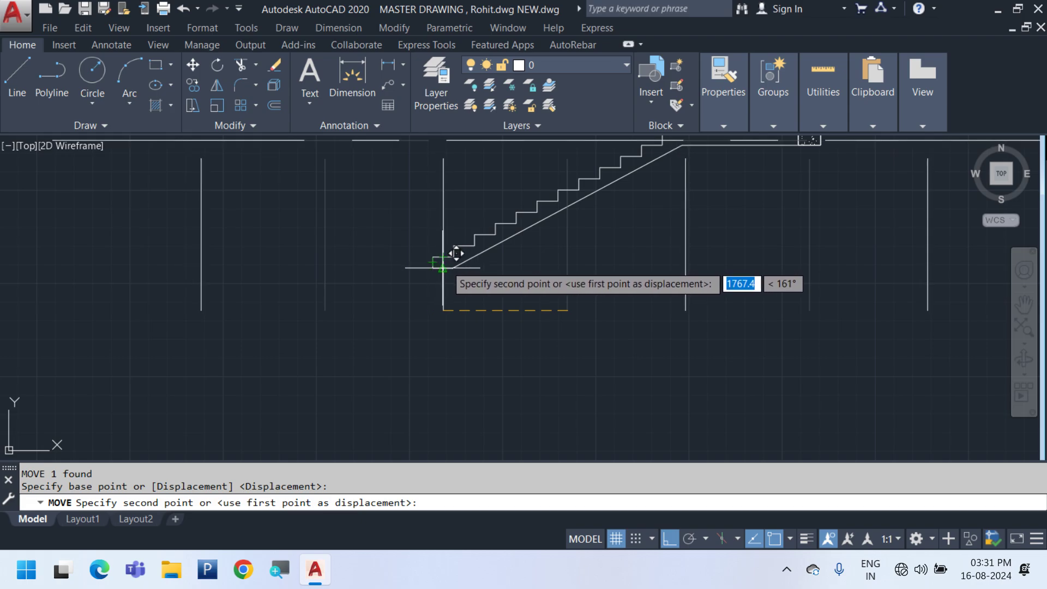
{"action": "left_click", "coordinate": [533, 268]}
{"action": "scroll", "coordinate": [580, 334], "scroll_direction": "down", "scroll_amount": 3}
{"action": "middle_click_drag", "start_coordinate": [744, 355], "coordinate": [698, 454]}
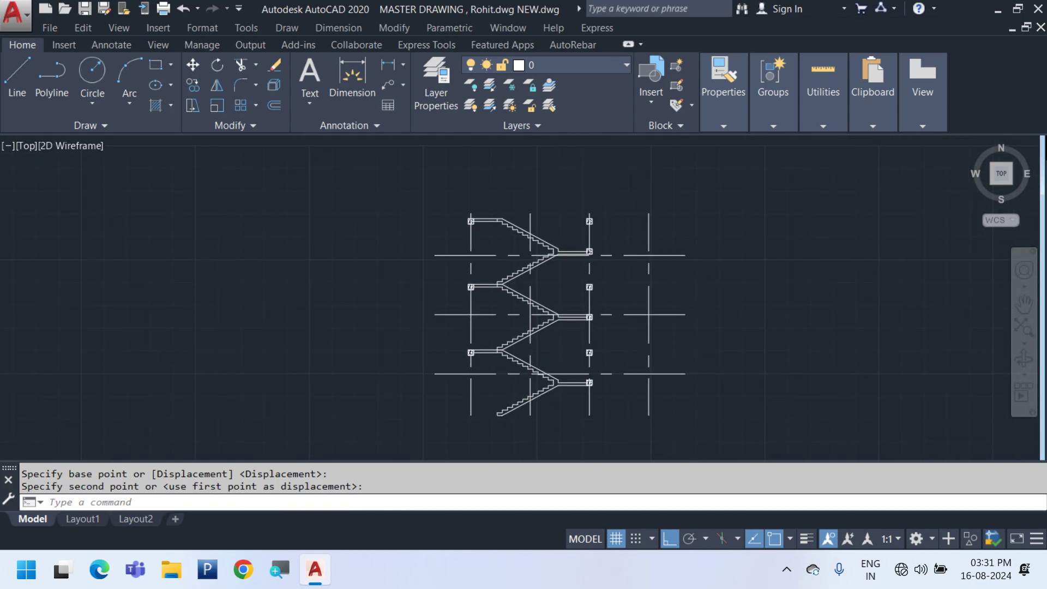
Examine how the grid's lines sit against the columns, floor landings and mid-landings of every storey
{"action": "middle_click_drag", "start_coordinate": [620, 411], "coordinate": [610, 376]}
{"action": "left_click", "coordinate": [656, 299]}
{"action": "left_click", "coordinate": [616, 273]}
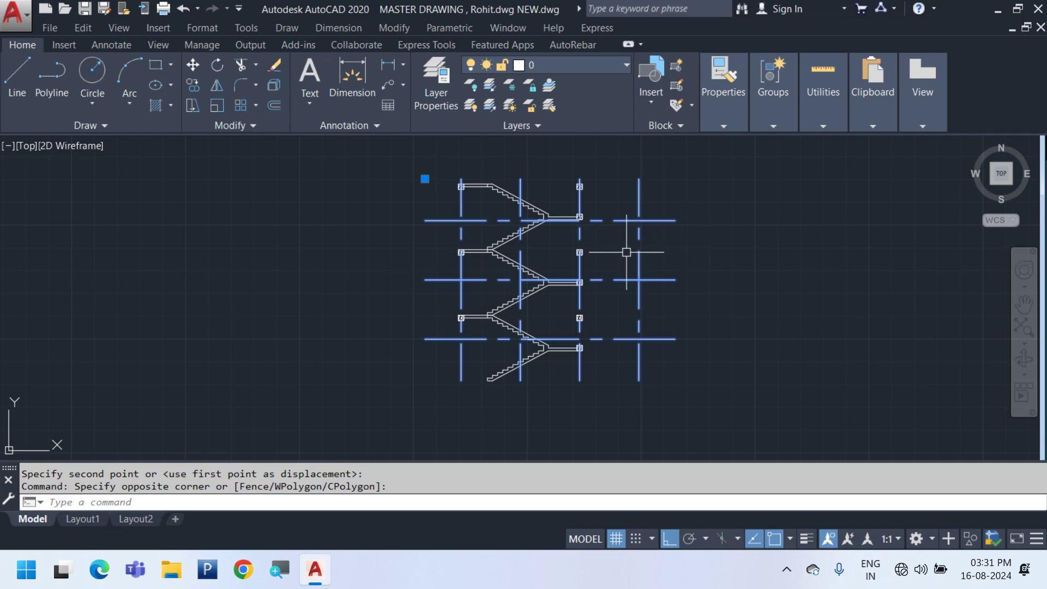
{"action": "scroll", "coordinate": [635, 315], "scroll_direction": "up", "scroll_amount": 2}
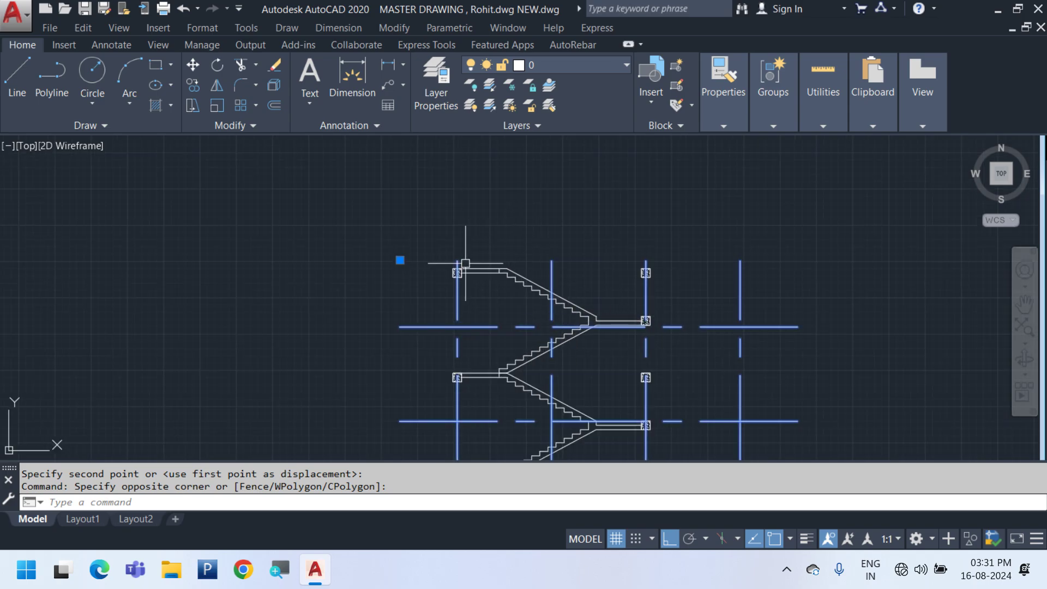
{"action": "middle_click_drag", "start_coordinate": [657, 343], "coordinate": [643, 217]}
{"action": "mouse_move", "coordinate": [655, 430]}
{"action": "middle_mouse_down"}
{"action": "mouse_move", "coordinate": [674, 321]}
{"action": "mouse_move", "coordinate": [586, 346]}
{"action": "middle_mouse_up"}
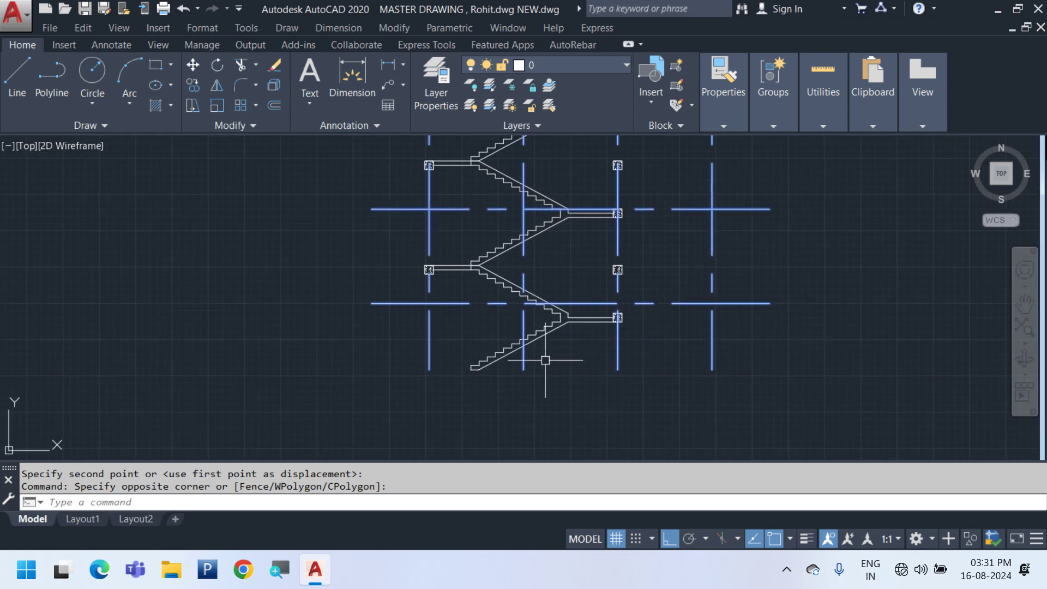
{"action": "key", "text": "Escape"}
{"action": "left_click", "coordinate": [751, 332]}
{"action": "left_click", "coordinate": [707, 283]}
{"action": "middle_click_drag", "start_coordinate": [729, 311], "coordinate": [722, 362]}
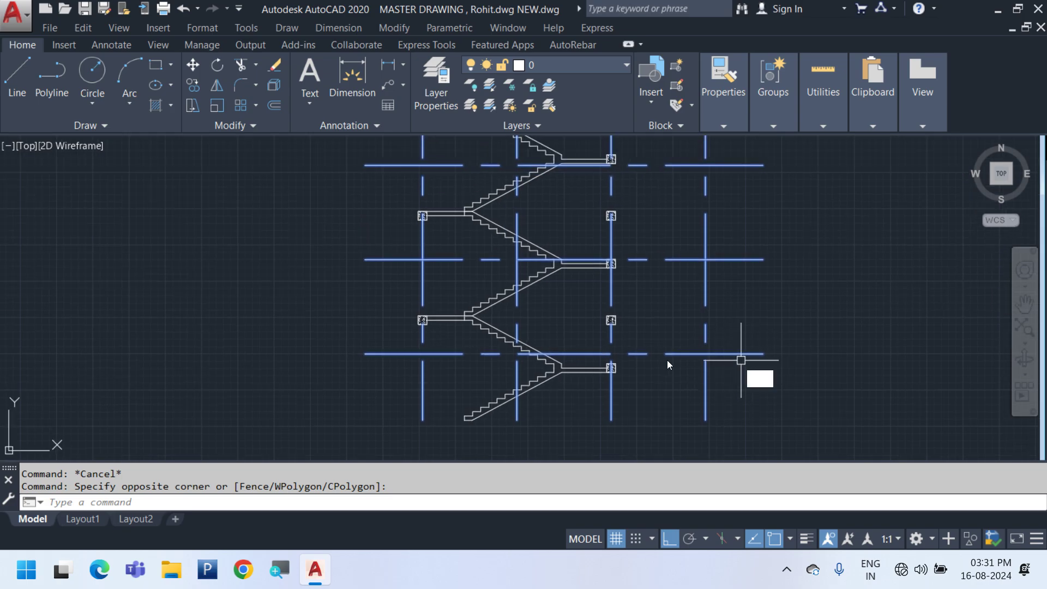
{"action": "left_click", "coordinate": [741, 360]}
{"action": "type", "text": "m"}
{"action": "key", "text": "Return"}
{"action": "scroll", "coordinate": [608, 362], "scroll_direction": "up", "scroll_amount": 5}
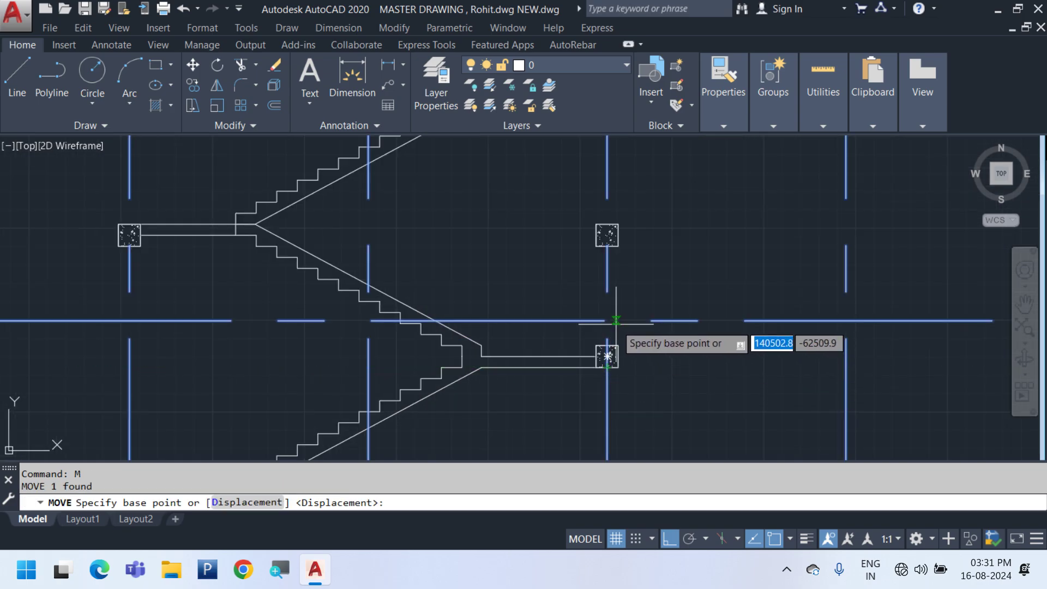
{"action": "left_click", "coordinate": [608, 356]}
{"action": "scroll", "coordinate": [620, 346], "scroll_direction": "up", "scroll_amount": 4}
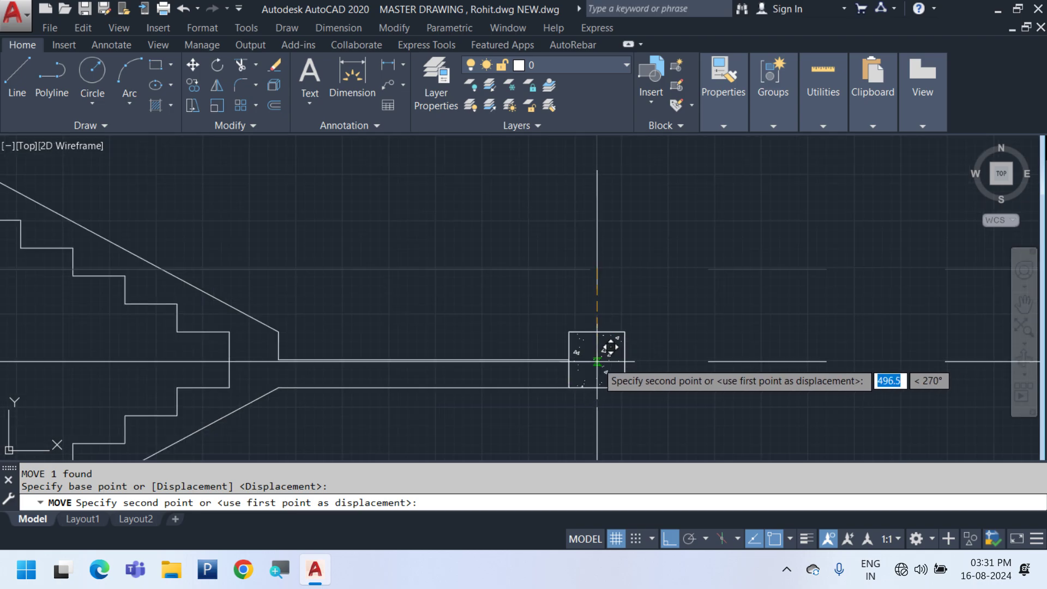
{"action": "key", "text": "Escape"}
Move the grid straight down so its lowest horizontal line meets the top of the lowest mid-landing column
{"action": "left_click", "coordinate": [756, 322]}
{"action": "left_click", "coordinate": [736, 205]}
{"action": "key", "text": "Return"}
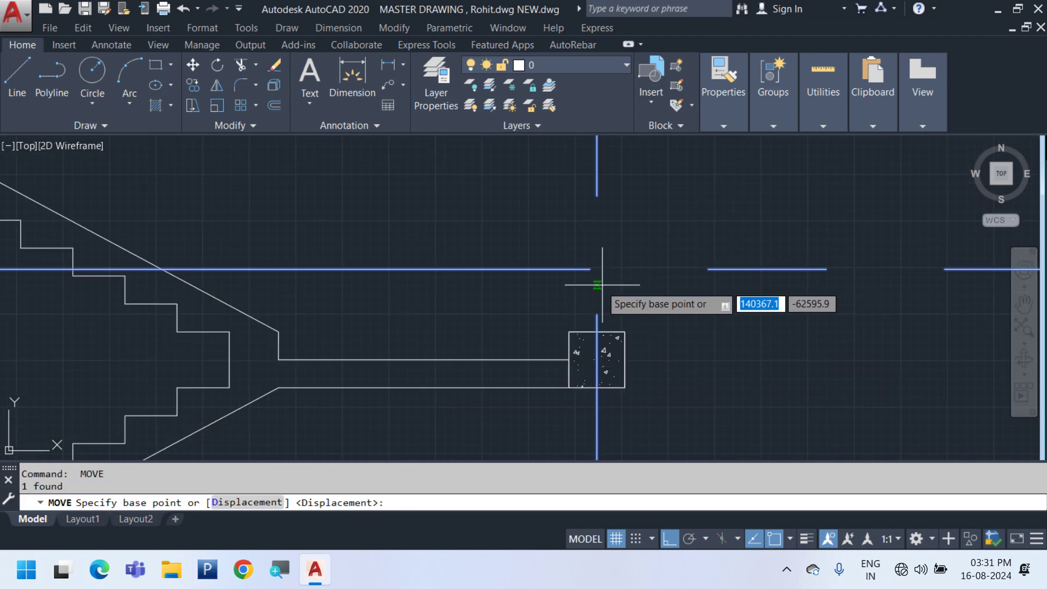
{"action": "left_click", "coordinate": [576, 268]}
{"action": "left_click", "coordinate": [594, 314]}
{"action": "scroll", "coordinate": [595, 354], "scroll_direction": "down", "scroll_amount": 5}
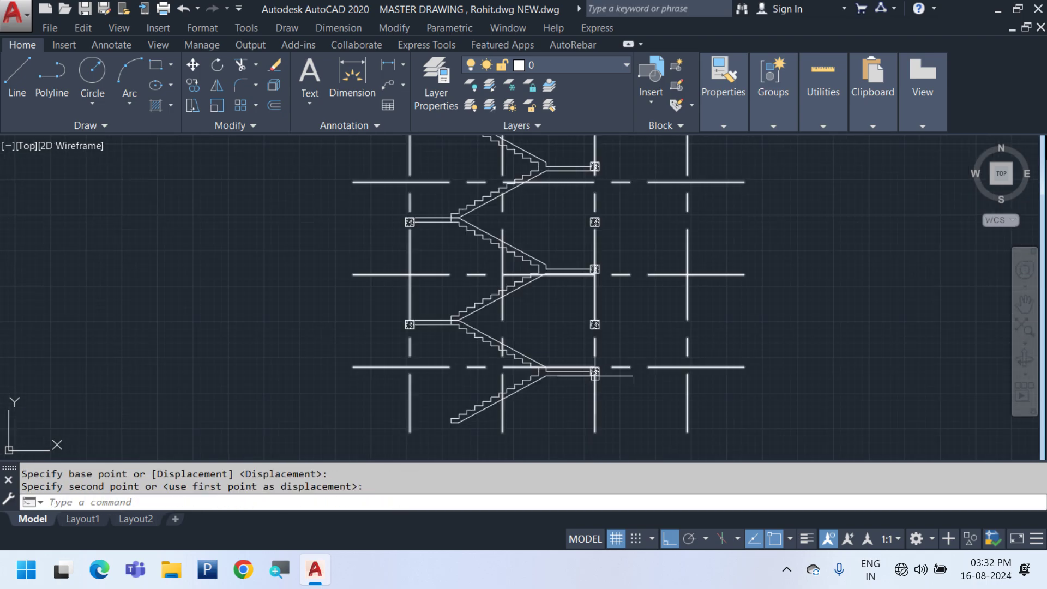
Move the grid block horizontally off the staircase section into the empty area to its right
{"action": "middle_click_drag", "start_coordinate": [597, 398], "coordinate": [590, 408]}
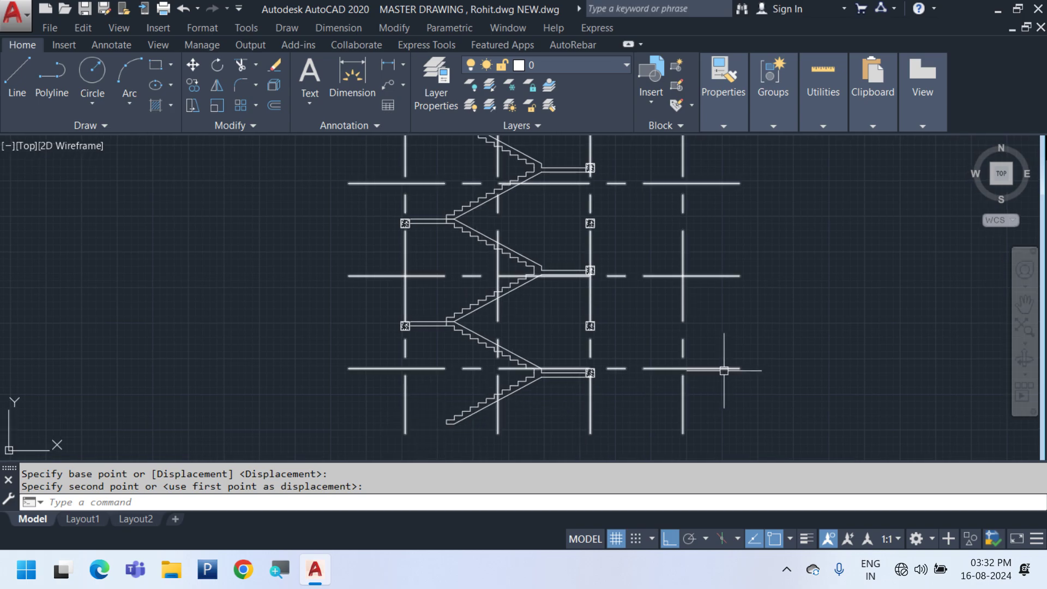
{"action": "scroll", "coordinate": [716, 370], "scroll_direction": "down", "scroll_amount": 2}
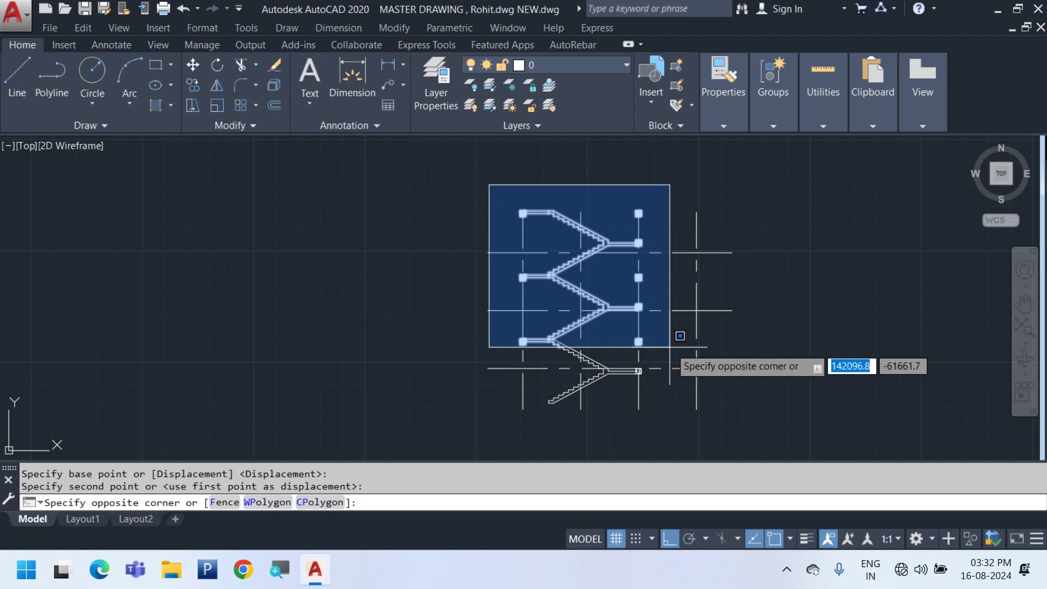
{"action": "key", "text": "Escape"}
{"action": "key", "text": "Escape"}
{"action": "left_click", "coordinate": [724, 389]}
{"action": "left_click", "coordinate": [711, 339]}
{"action": "scroll", "coordinate": [705, 337], "scroll_direction": "down", "scroll_amount": 2}
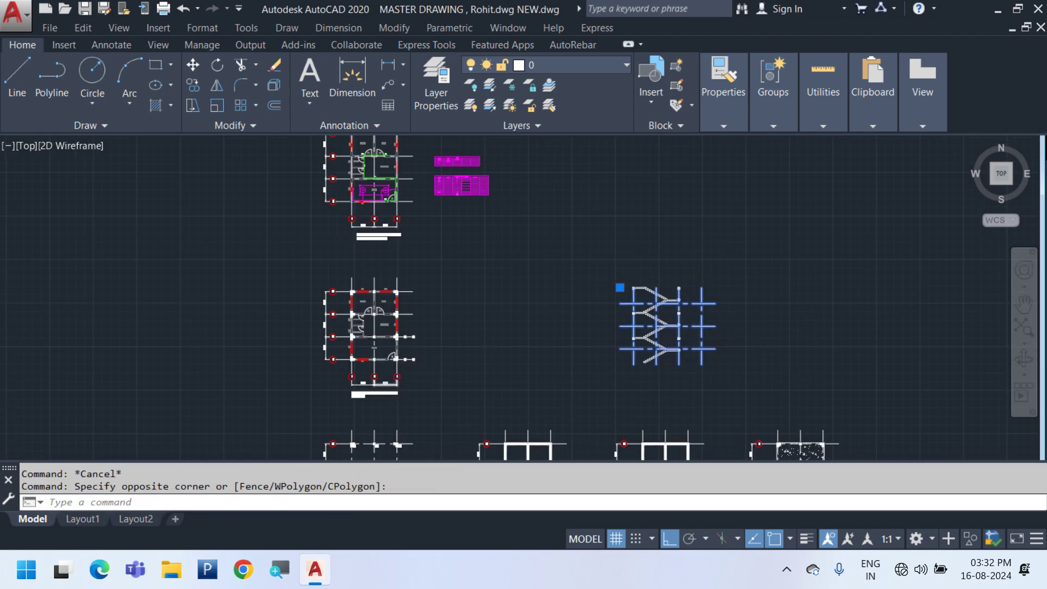
{"action": "scroll", "coordinate": [388, 380], "scroll_direction": "up", "scroll_amount": 2}
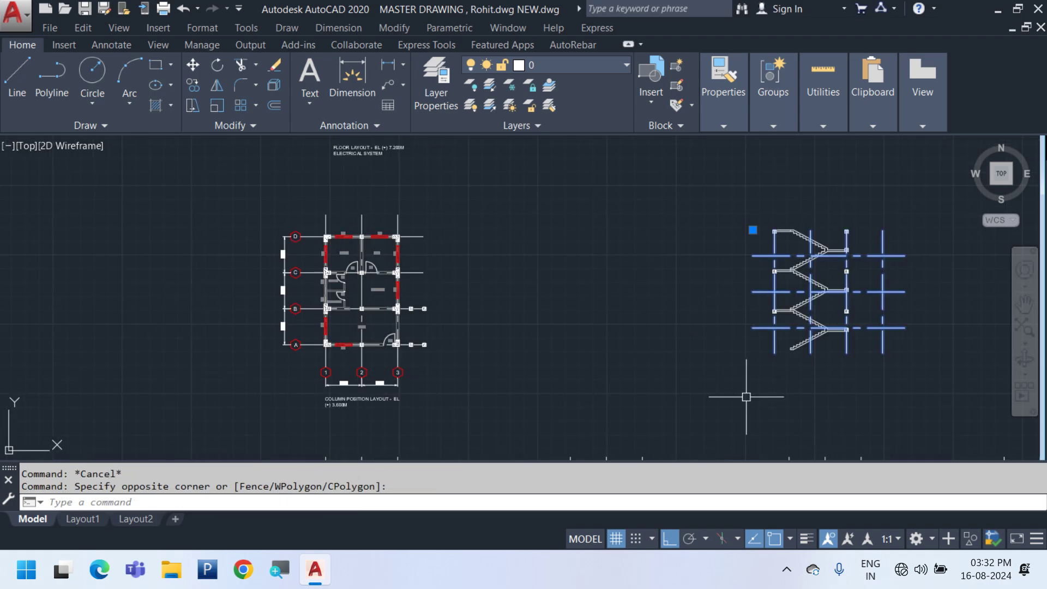
{"action": "mouse_move", "coordinate": [897, 322]}
{"action": "middle_mouse_down"}
{"action": "mouse_move", "coordinate": [869, 351]}
{"action": "mouse_move", "coordinate": [716, 356]}
{"action": "middle_mouse_up"}
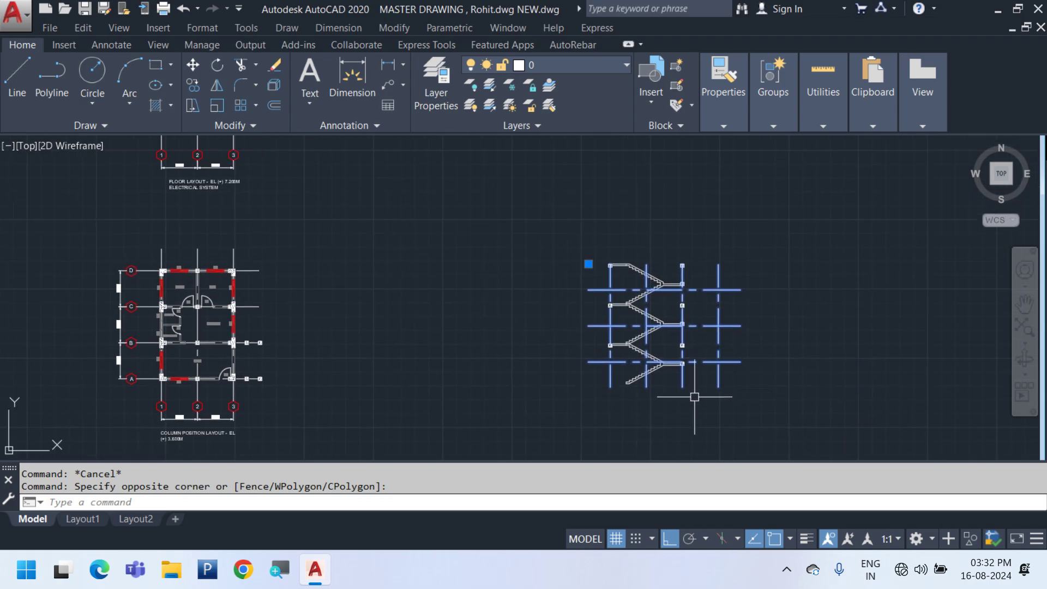
{"action": "type", "text": "m"}
{"action": "key", "text": "Return"}
{"action": "left_click", "coordinate": [578, 412]}
{"action": "middle_click_drag", "start_coordinate": [729, 395], "coordinate": [489, 377]}
{"action": "left_click", "coordinate": [583, 380]}
Explode the grid block and delete its two upper horizontal lines
{"action": "left_click", "coordinate": [676, 330]}
{"action": "left_click", "coordinate": [666, 310]}
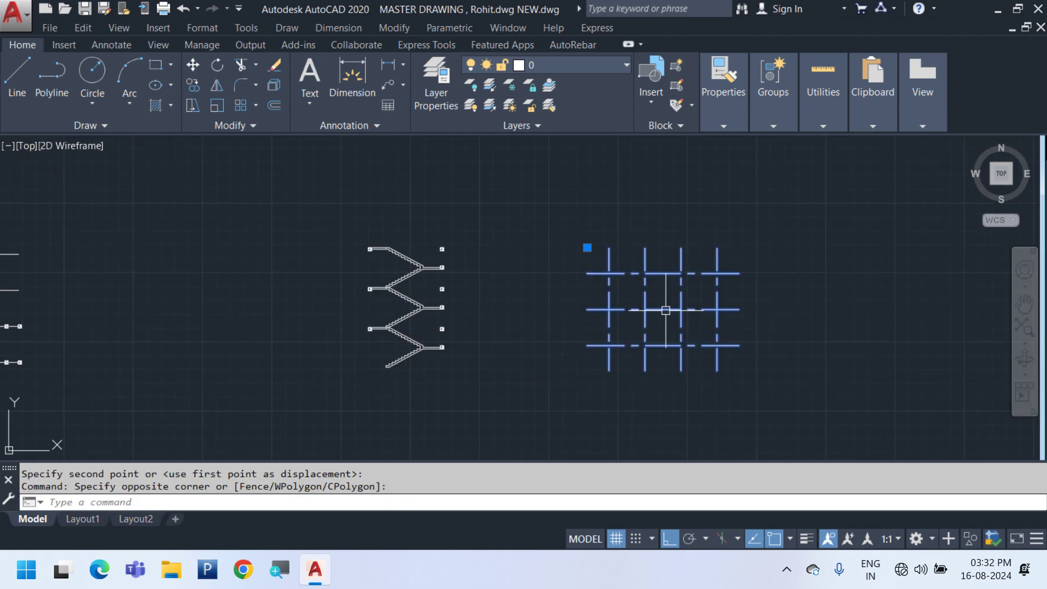
{"action": "left_click", "coordinate": [725, 361]}
{"action": "scroll", "coordinate": [767, 323], "scroll_direction": "up", "scroll_amount": 2}
{"action": "left_click", "coordinate": [755, 335]}
{"action": "left_click", "coordinate": [699, 211]}
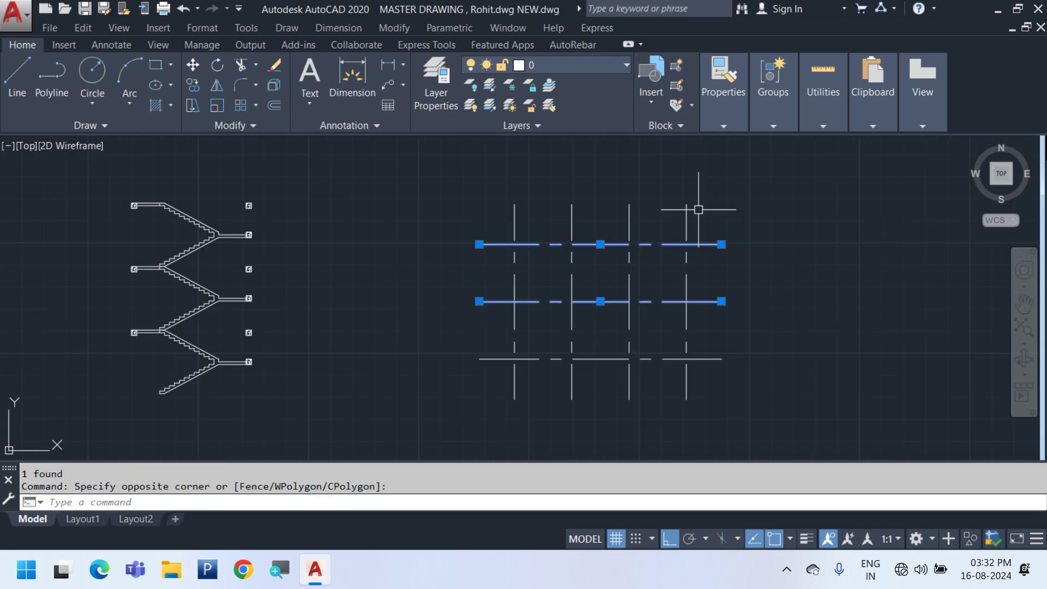
{"action": "key", "text": "Delete"}
Copy the remaining horizontal grid line 3600 upward
{"action": "left_click", "coordinate": [766, 404]}
{"action": "left_click", "coordinate": [712, 318]}
{"action": "right_click", "coordinate": [750, 259]}
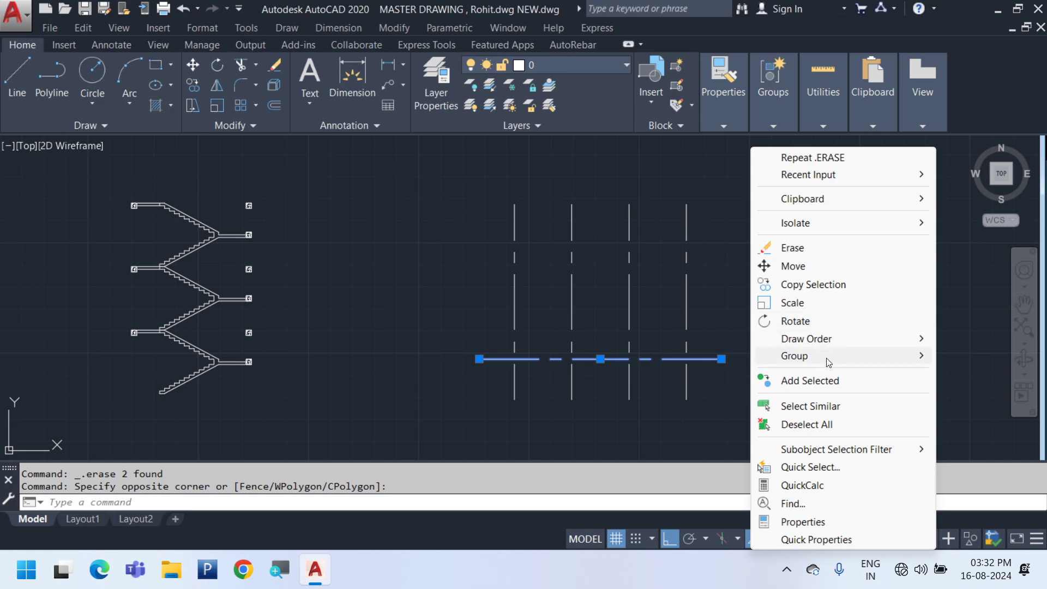
{"action": "left_click", "coordinate": [818, 283]}
{"action": "left_click", "coordinate": [785, 377]}
{"action": "type", "text": "3600"}
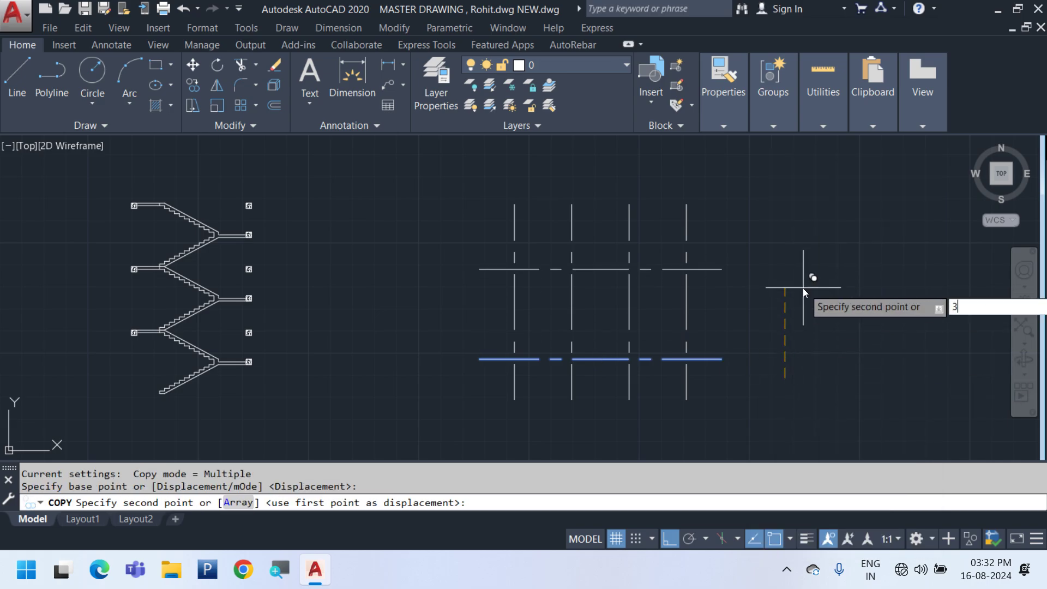
{"action": "key", "text": "Return"}
{"action": "key", "text": "Escape"}
Copy the upper horizontal grid line upward by the spacing between the two existing horizontal lines
{"action": "scroll", "coordinate": [657, 318], "scroll_direction": "up", "scroll_amount": 4}
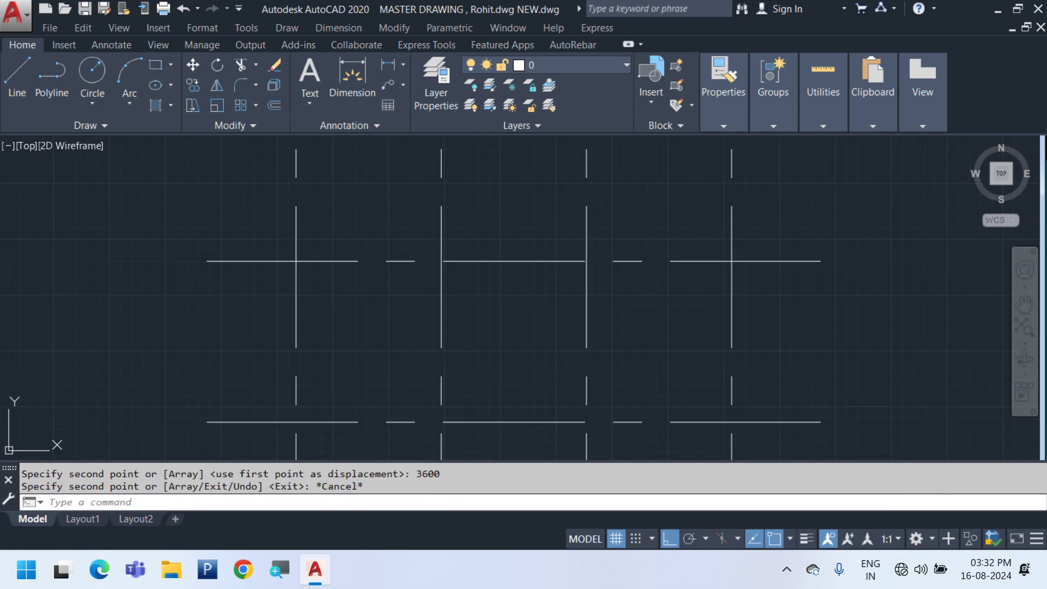
{"action": "left_click", "coordinate": [650, 319]}
{"action": "left_click", "coordinate": [630, 196]}
{"action": "right_click", "coordinate": [628, 171]}
{"action": "left_click", "coordinate": [686, 283]}
{"action": "scroll", "coordinate": [709, 316], "scroll_direction": "down", "scroll_amount": 3}
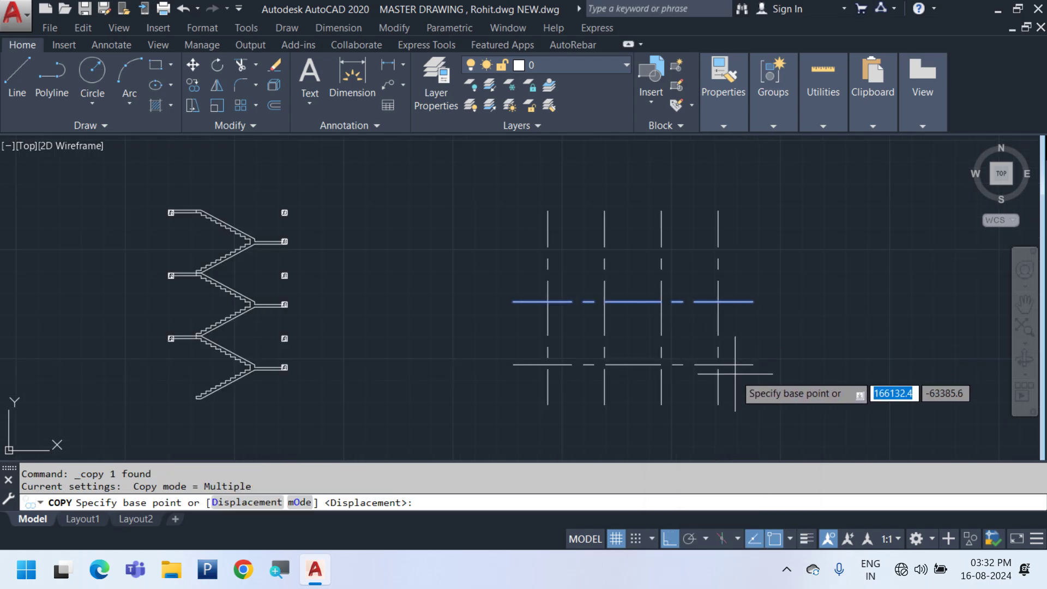
{"action": "left_click", "coordinate": [733, 364]}
{"action": "left_click", "coordinate": [731, 302]}
{"action": "key", "text": "Escape"}
Cut all the grid lines and paste them as a block over the staircase section
{"action": "left_click", "coordinate": [772, 432]}
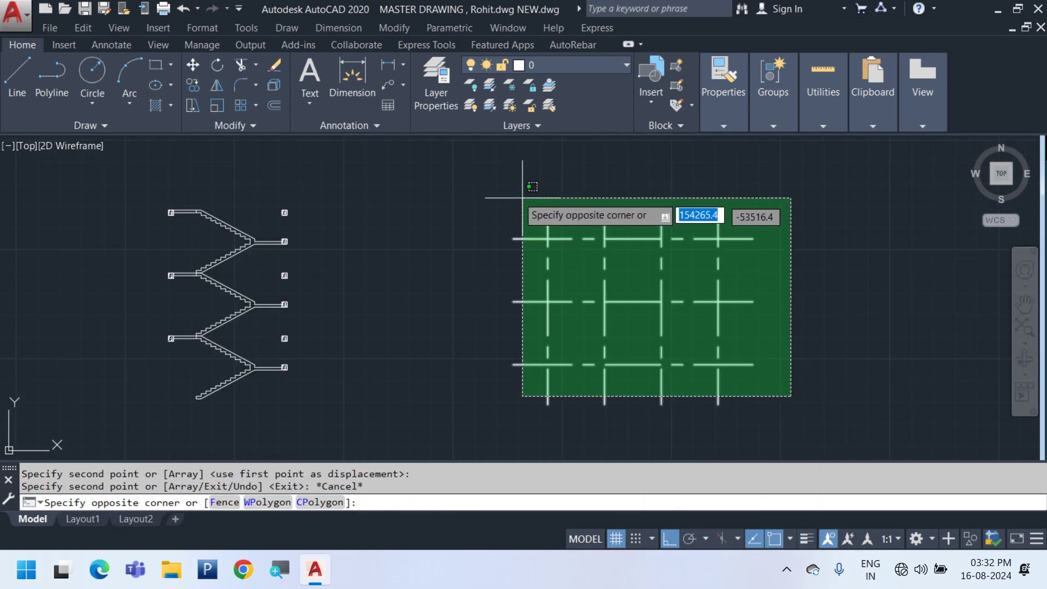
{"action": "left_click", "coordinate": [480, 180]}
{"action": "key", "text": "ctrl+x"}
{"action": "key", "text": "ctrl+shift+v"}
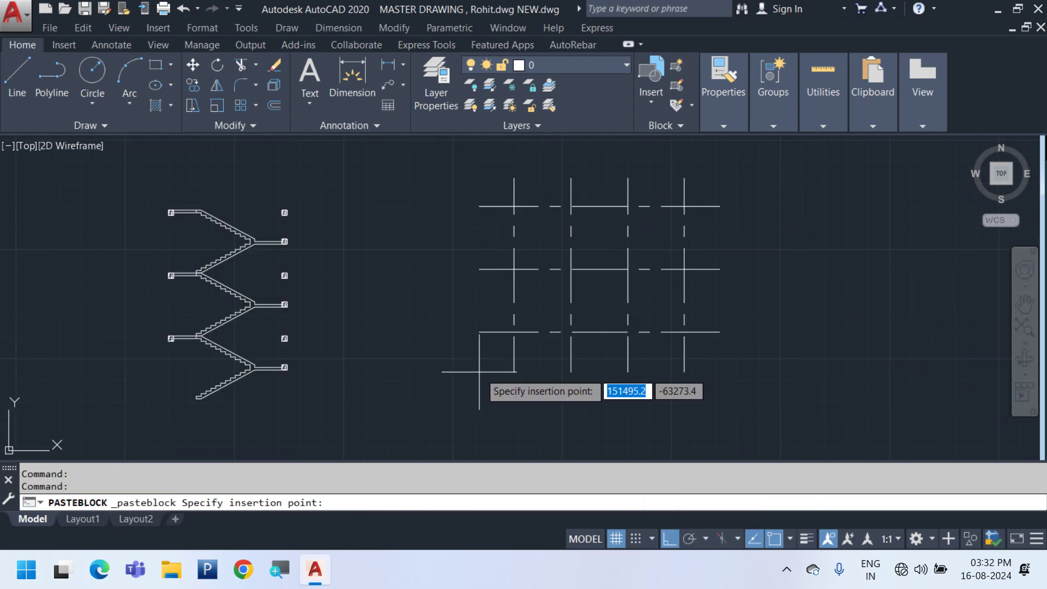
{"action": "left_click", "coordinate": [341, 380]}
{"action": "scroll", "coordinate": [327, 381], "scroll_direction": "up", "scroll_amount": 3}
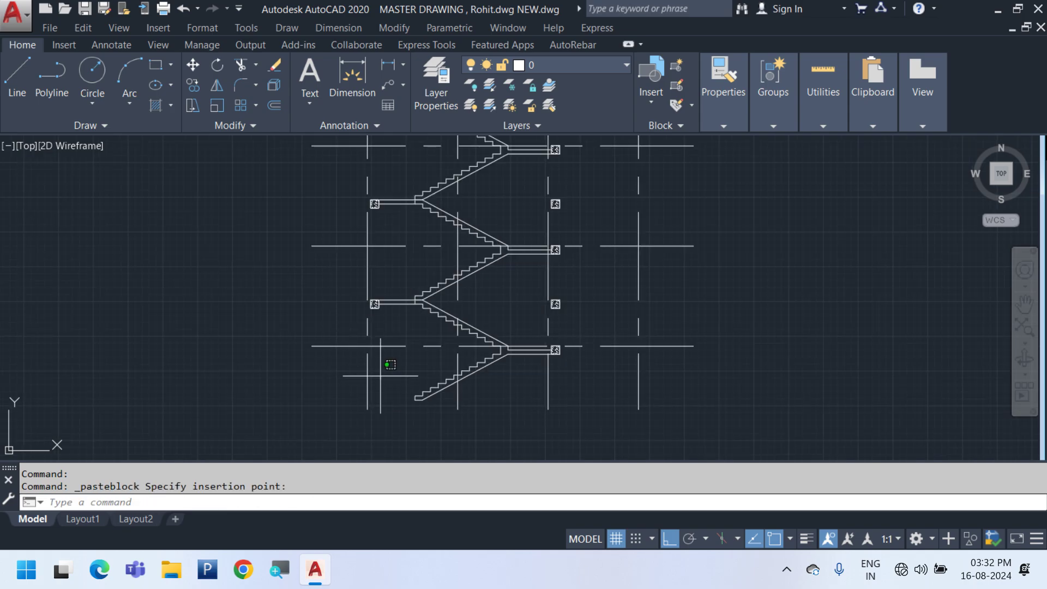
Move the grid block from its lowest left-hand line intersection to the top midpoint of the left landing beam
{"action": "left_click", "coordinate": [371, 372]}
{"action": "type", "text": "m"}
{"action": "key", "text": "Return"}
{"action": "scroll", "coordinate": [360, 351], "scroll_direction": "up", "scroll_amount": 4}
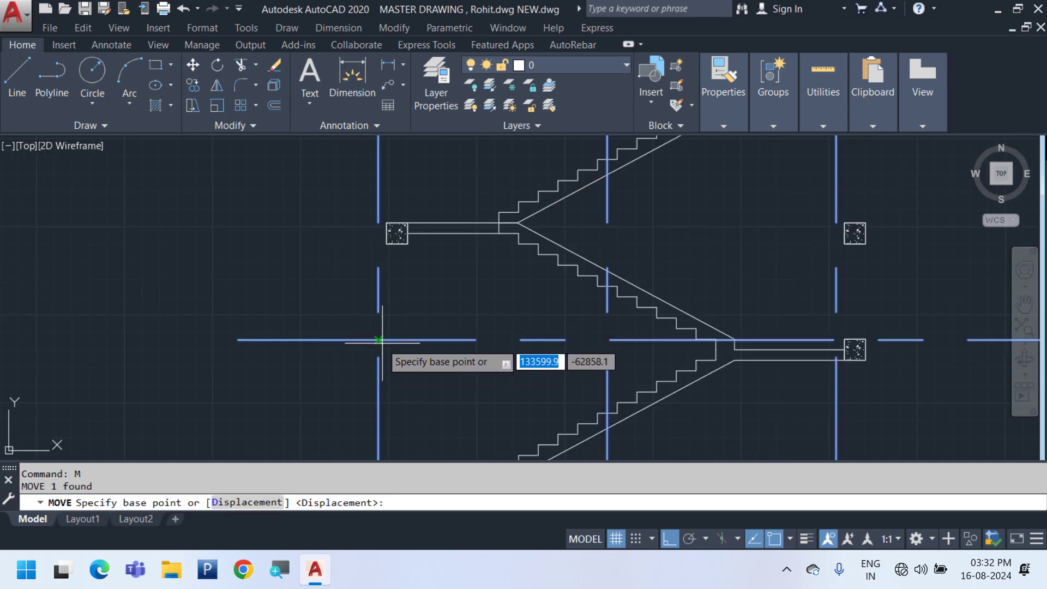
{"action": "left_click", "coordinate": [378, 340]}
{"action": "scroll", "coordinate": [397, 234], "scroll_direction": "up", "scroll_amount": 4}
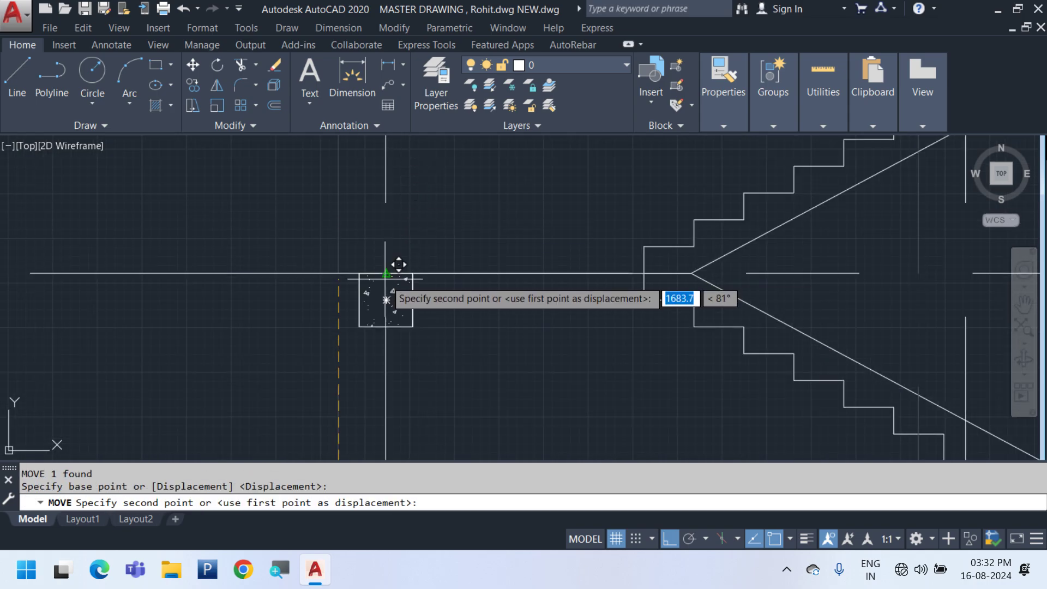
{"action": "left_click", "coordinate": [387, 274]}
{"action": "scroll", "coordinate": [386, 274], "scroll_direction": "down", "scroll_amount": 6}
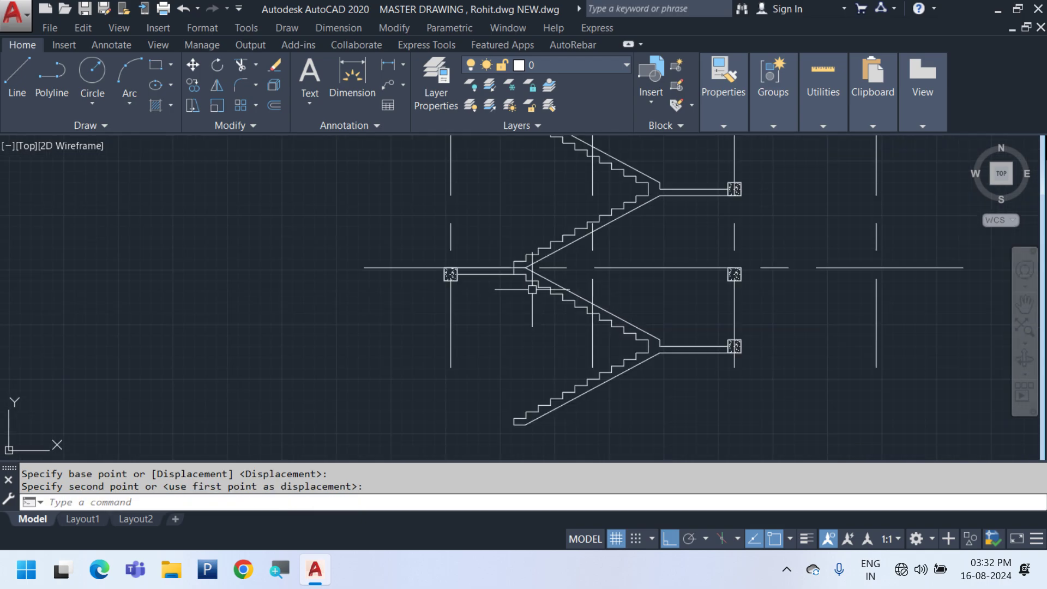
Move the grid block down so its horizontal lines run along the undersides of the right-hand landing beams
{"action": "scroll", "coordinate": [735, 304], "scroll_direction": "down", "scroll_amount": 4}
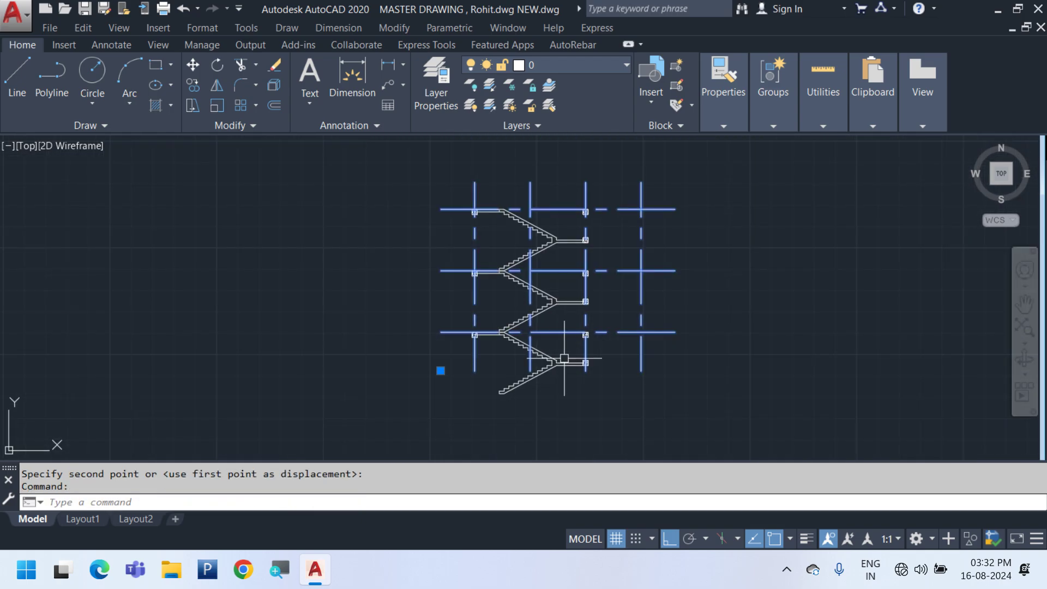
{"action": "type", "text": "m"}
{"action": "key", "text": "Return"}
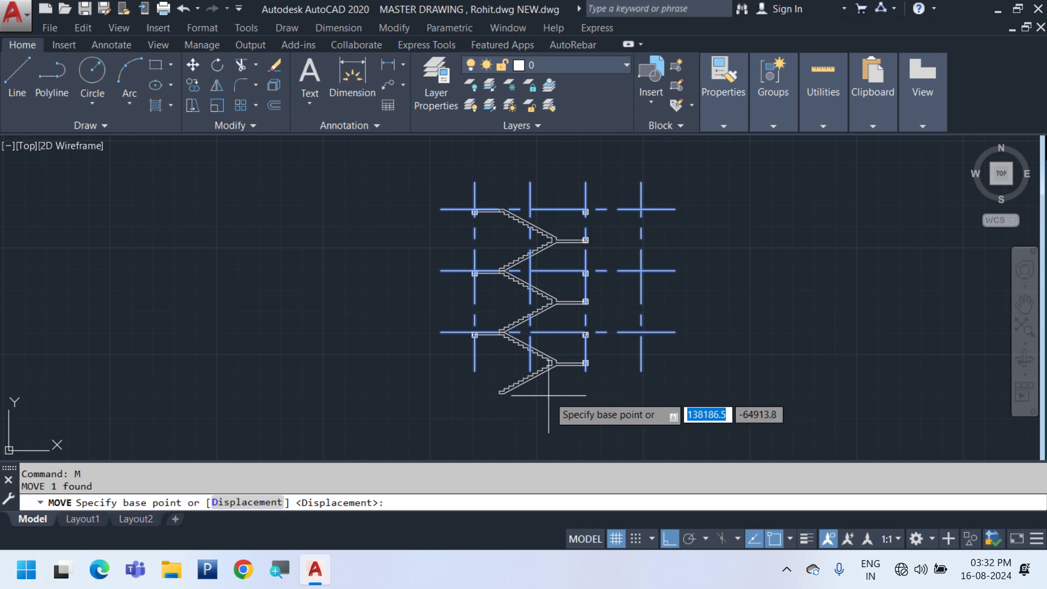
{"action": "scroll", "coordinate": [545, 401], "scroll_direction": "up", "scroll_amount": 4}
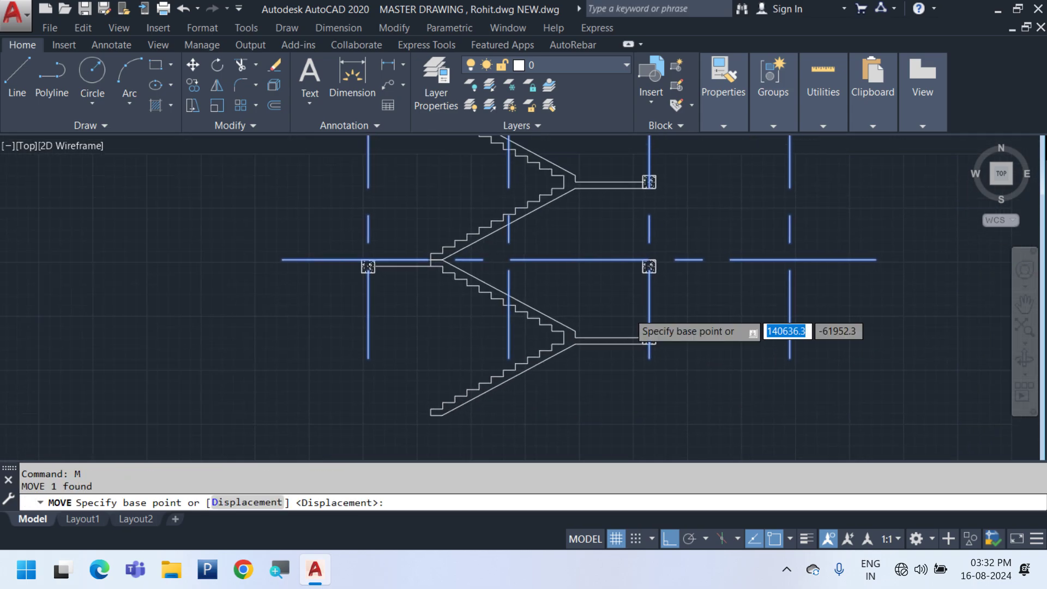
{"action": "scroll", "coordinate": [682, 163], "scroll_direction": "up", "scroll_amount": 4}
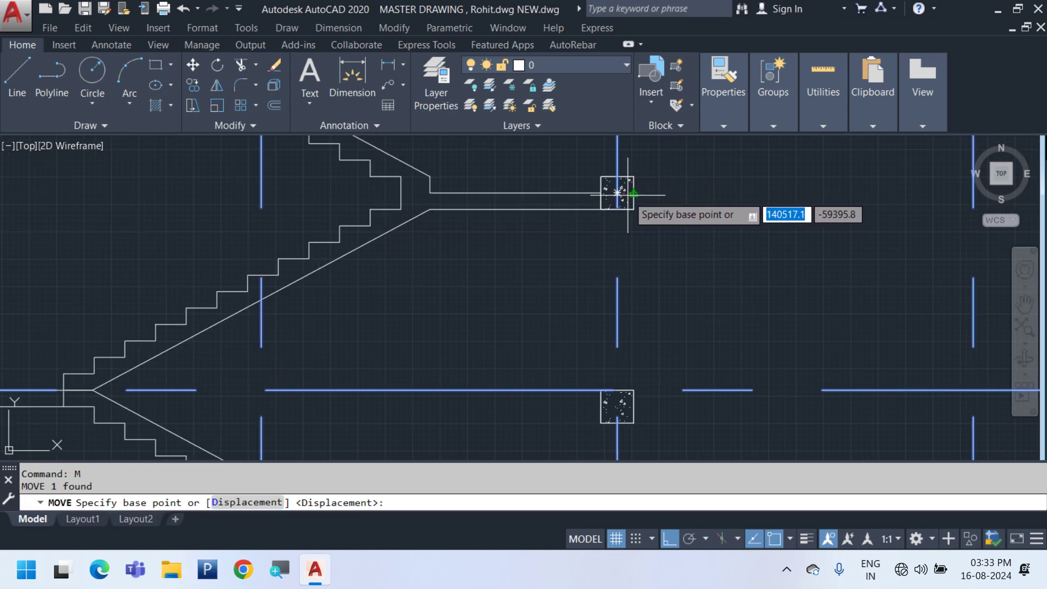
{"action": "left_click", "coordinate": [617, 193]}
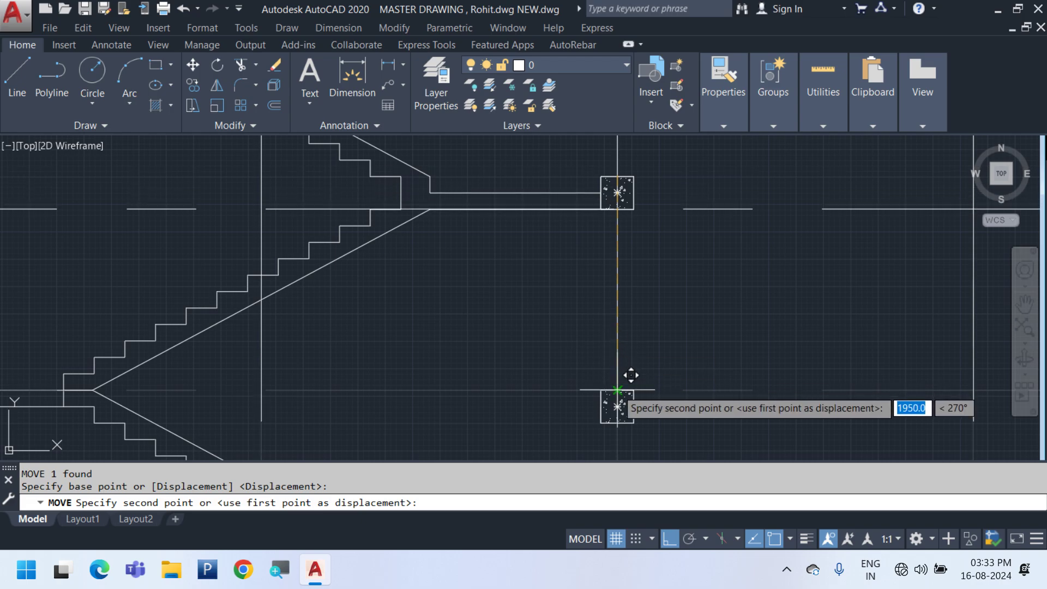
{"action": "left_click", "coordinate": [625, 363]}
{"action": "scroll", "coordinate": [614, 340], "scroll_direction": "down", "scroll_amount": 4}
{"action": "scroll", "coordinate": [608, 382], "scroll_direction": "down", "scroll_amount": 4}
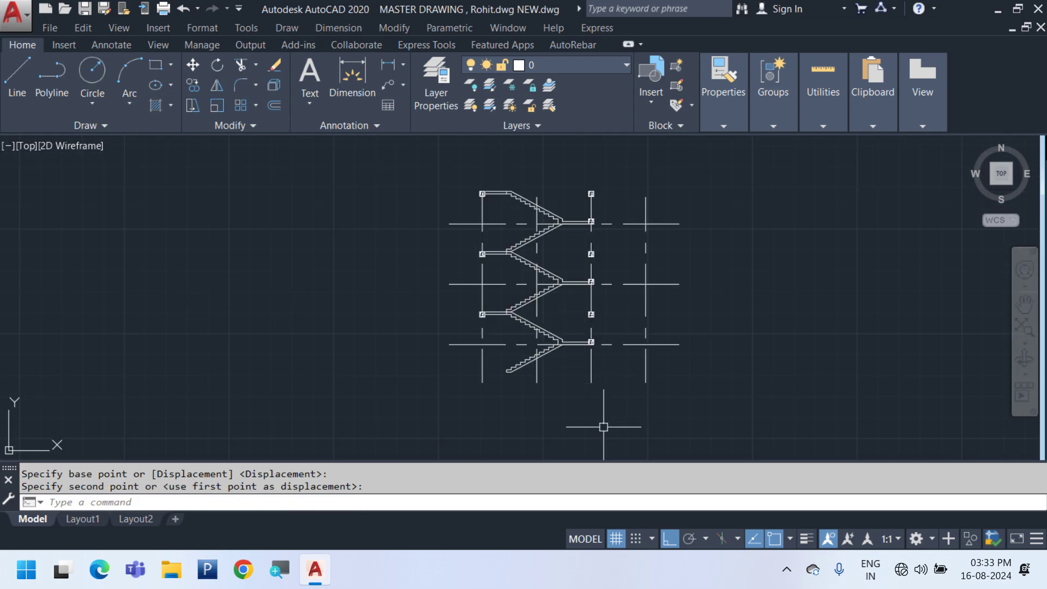
Move the grid block further down so its upper horizontal lines run along the undersides of the left-hand landing beams
{"action": "scroll", "coordinate": [523, 382], "scroll_direction": "up", "scroll_amount": 2}
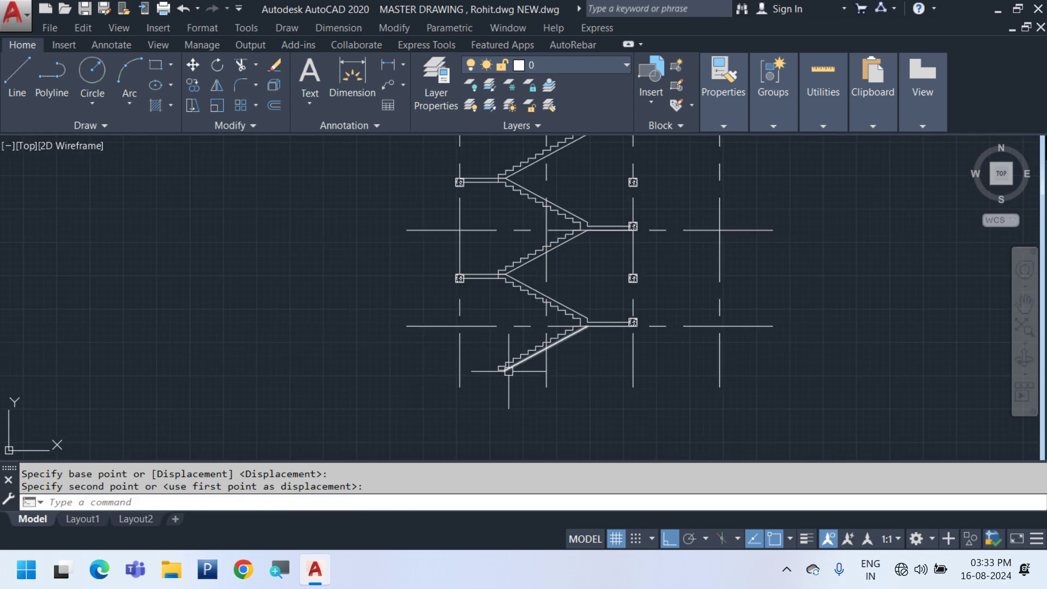
{"action": "left_click", "coordinate": [706, 324]}
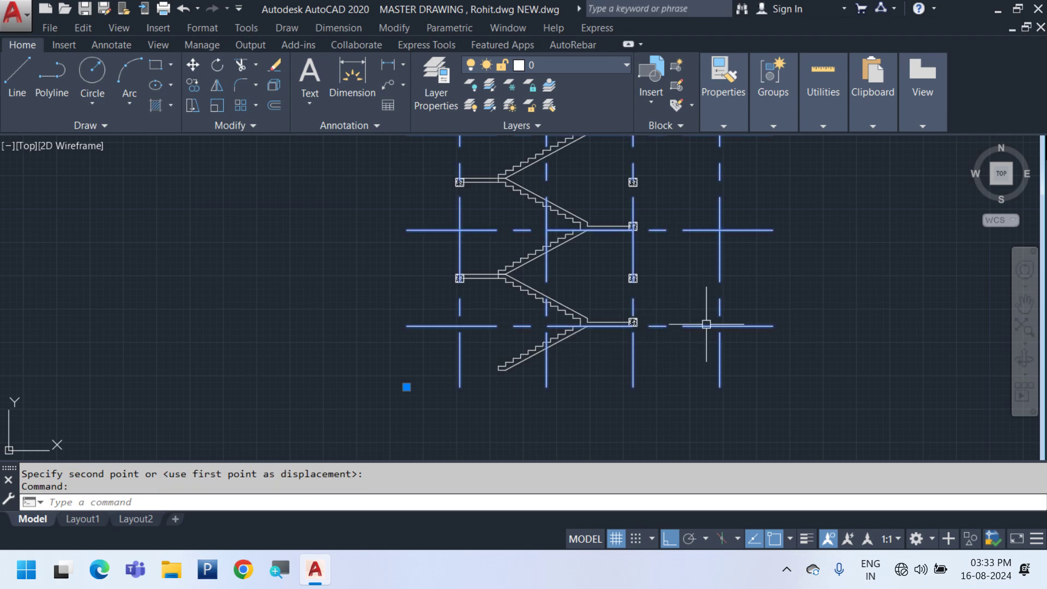
{"action": "type", "text": "M"}
{"action": "key", "text": "Return"}
{"action": "scroll", "coordinate": [485, 327], "scroll_direction": "up", "scroll_amount": 3}
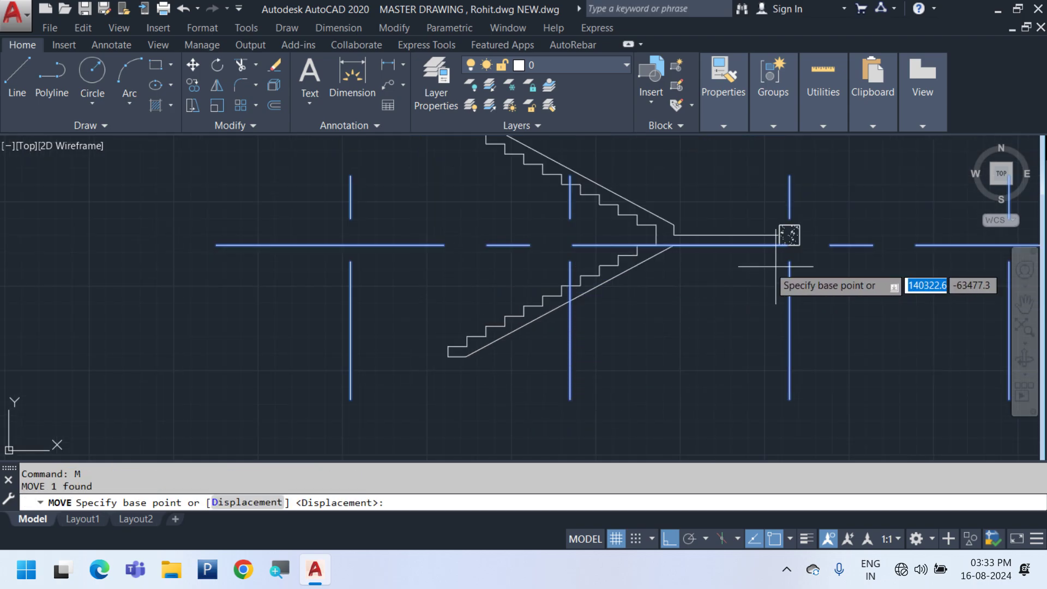
{"action": "scroll", "coordinate": [773, 253], "scroll_direction": "up", "scroll_amount": 2}
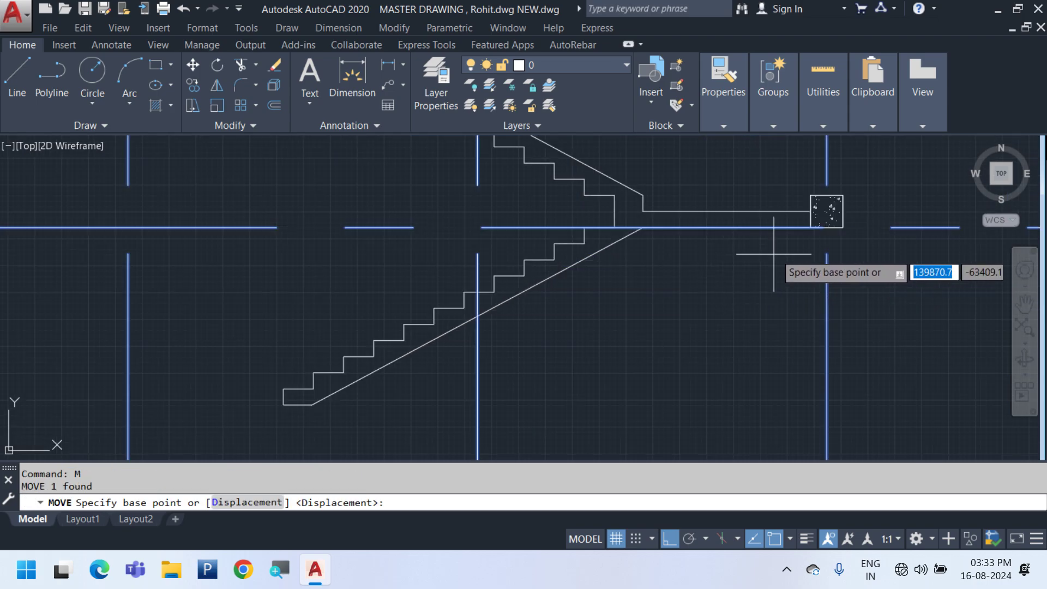
{"action": "left_click", "coordinate": [827, 227]}
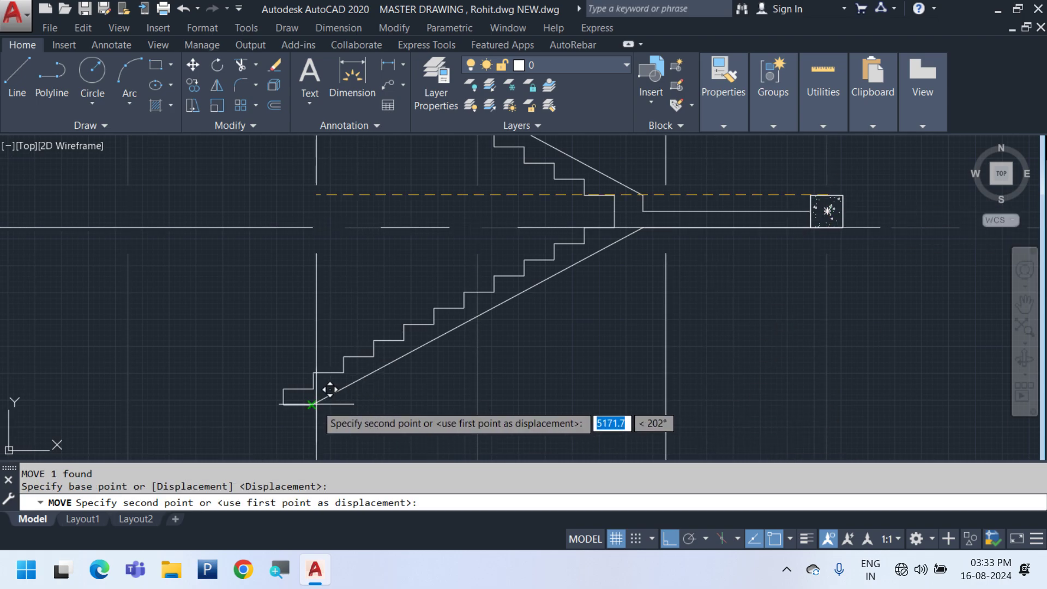
{"action": "left_click", "coordinate": [713, 398]}
Move the grid block up by the beam depth so its horizontal lines meet the tops of the left-hand landing beams
{"action": "scroll", "coordinate": [810, 389], "scroll_direction": "down", "scroll_amount": 3}
{"action": "middle_click_drag", "start_coordinate": [826, 381], "coordinate": [686, 364]}
{"action": "scroll", "coordinate": [524, 305], "scroll_direction": "up", "scroll_amount": 5}
{"action": "left_click", "coordinate": [469, 252]}
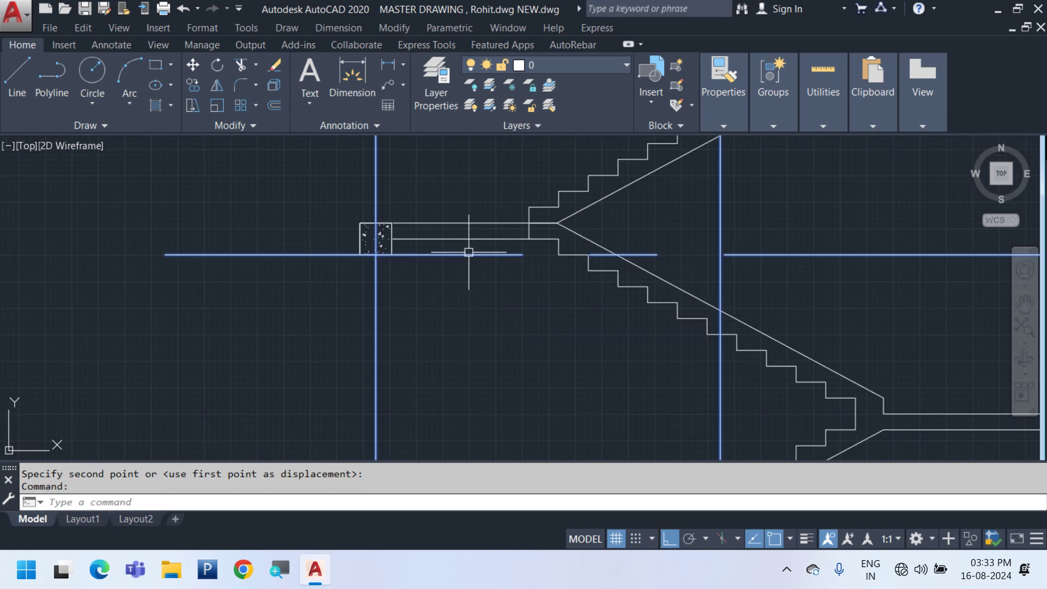
{"action": "type", "text": "m"}
{"action": "key", "text": "Return"}
{"action": "scroll", "coordinate": [354, 235], "scroll_direction": "up", "scroll_amount": 5}
{"action": "left_click", "coordinate": [425, 320]}
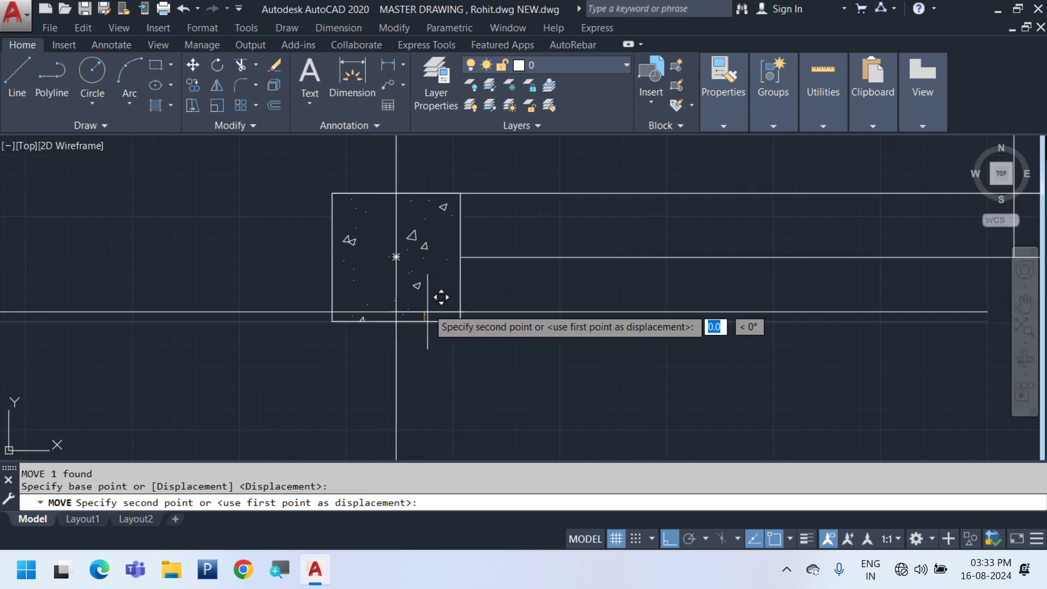
{"action": "left_click", "coordinate": [438, 178]}
{"action": "scroll", "coordinate": [569, 248], "scroll_direction": "down", "scroll_amount": 4}
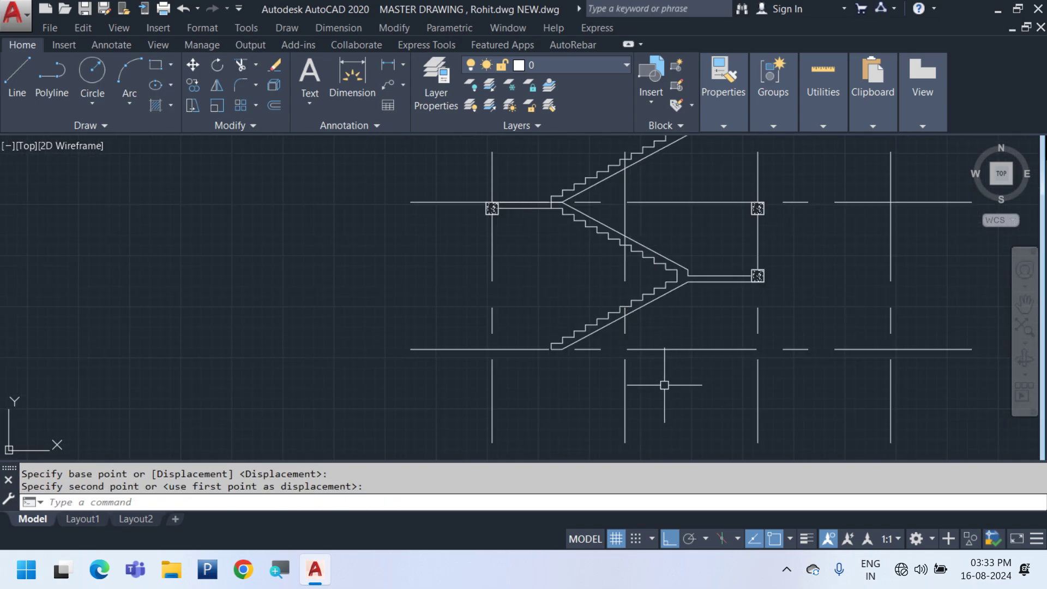
Examine the alignment of the grid lines with the stair flights, landings and beams from the base to the top
{"action": "mouse_move", "coordinate": [660, 378]}
{"action": "middle_mouse_down"}
{"action": "mouse_move", "coordinate": [552, 404]}
{"action": "mouse_move", "coordinate": [540, 397]}
{"action": "mouse_move", "coordinate": [490, 464]}
{"action": "middle_mouse_up"}
{"action": "scroll", "coordinate": [600, 377], "scroll_direction": "down", "scroll_amount": 4}
{"action": "scroll", "coordinate": [549, 400], "scroll_direction": "up", "scroll_amount": 4}
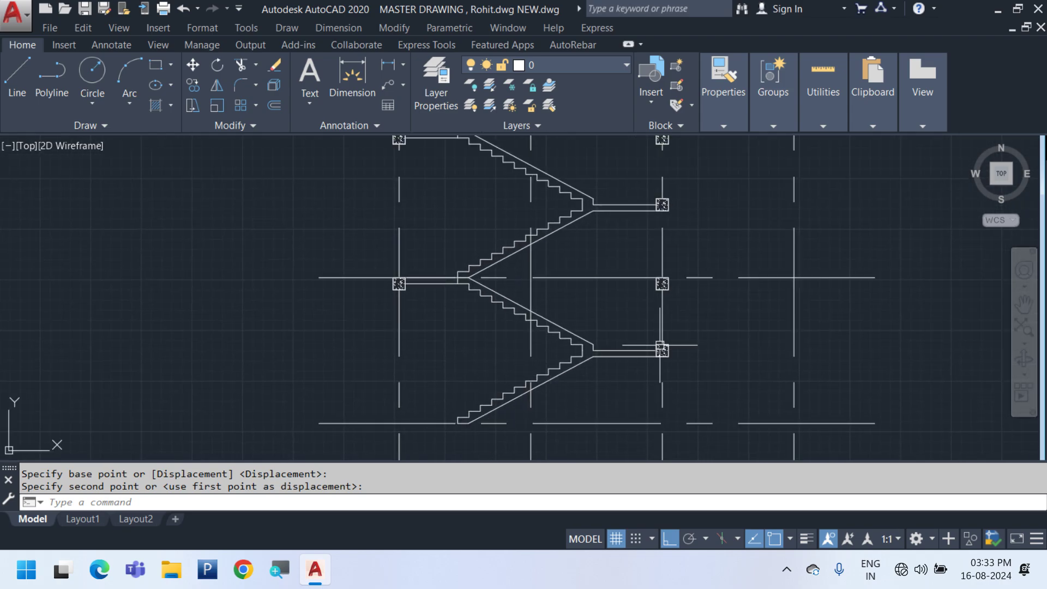
{"action": "middle_click_drag", "start_coordinate": [407, 265], "coordinate": [424, 358]}
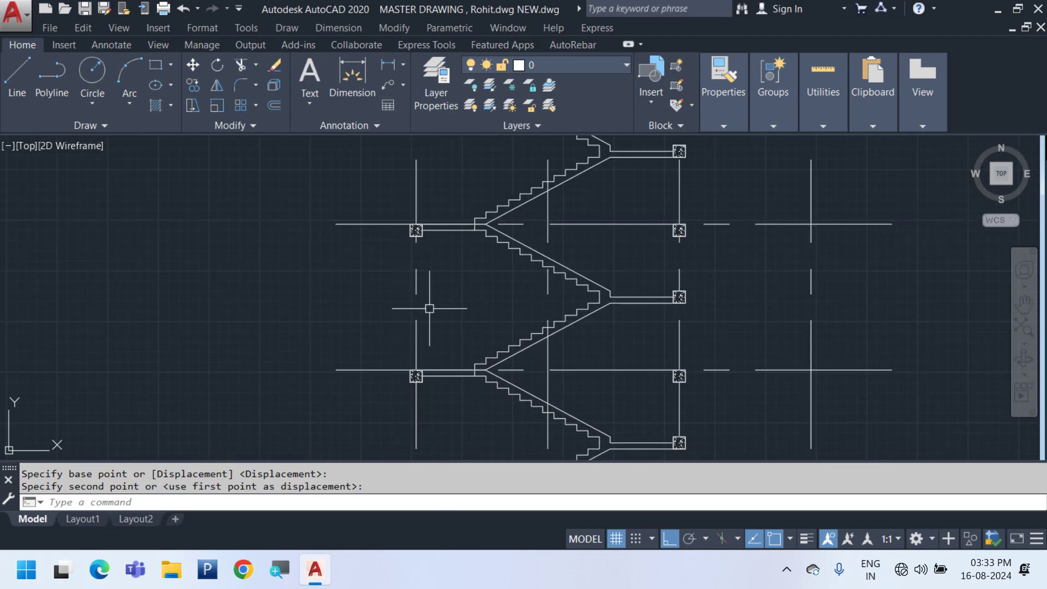
{"action": "scroll", "coordinate": [435, 313], "scroll_direction": "down", "scroll_amount": 4}
{"action": "scroll", "coordinate": [465, 338], "scroll_direction": "up", "scroll_amount": 4}
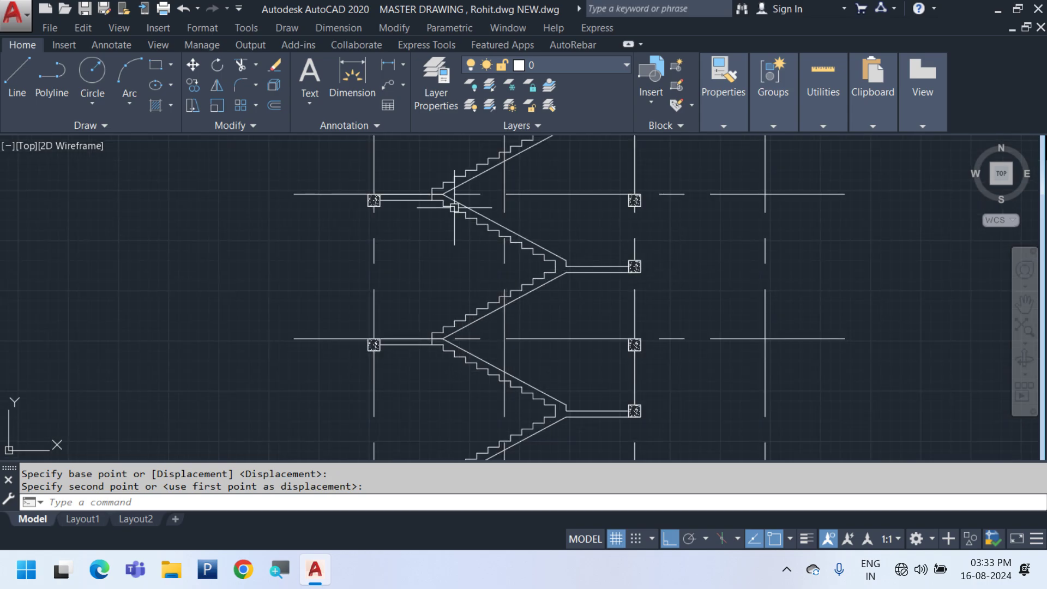
{"action": "middle_click_drag", "start_coordinate": [454, 207], "coordinate": [481, 320]}
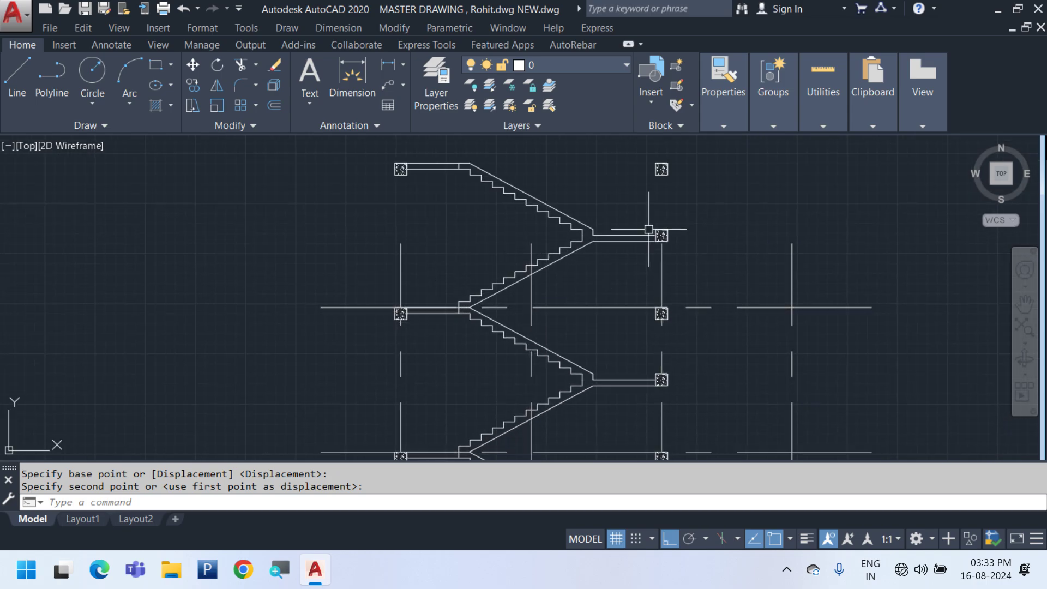
Copy the upper edge line of the topmost left-hand landing 3600 upward
{"action": "middle_click_drag", "start_coordinate": [649, 229], "coordinate": [536, 238]}
{"action": "middle_click_drag", "start_coordinate": [352, 179], "coordinate": [407, 293]}
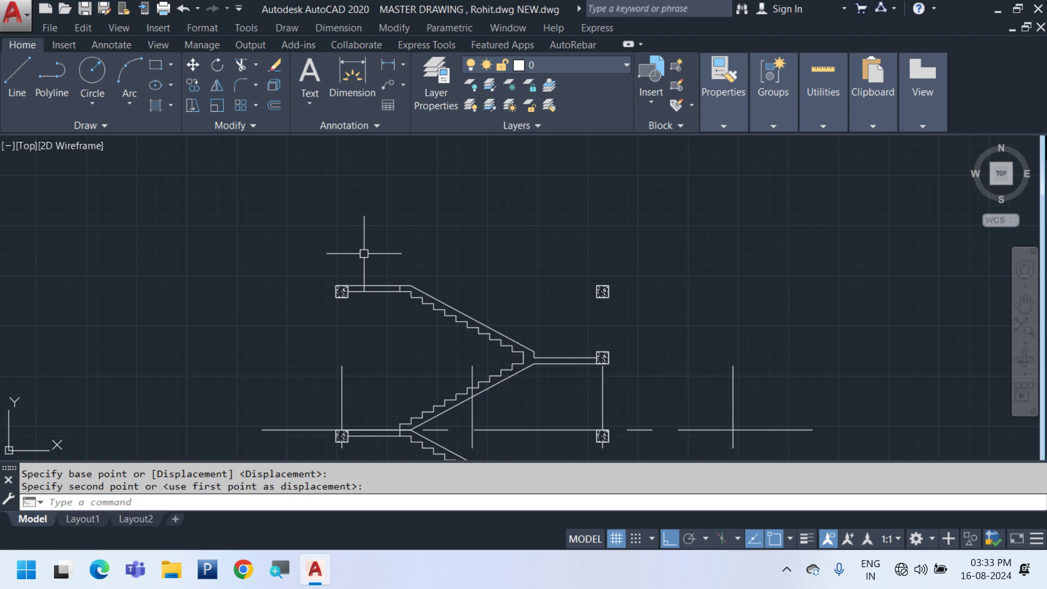
{"action": "middle_click_drag", "start_coordinate": [364, 253], "coordinate": [374, 331]}
{"action": "left_click", "coordinate": [345, 194]}
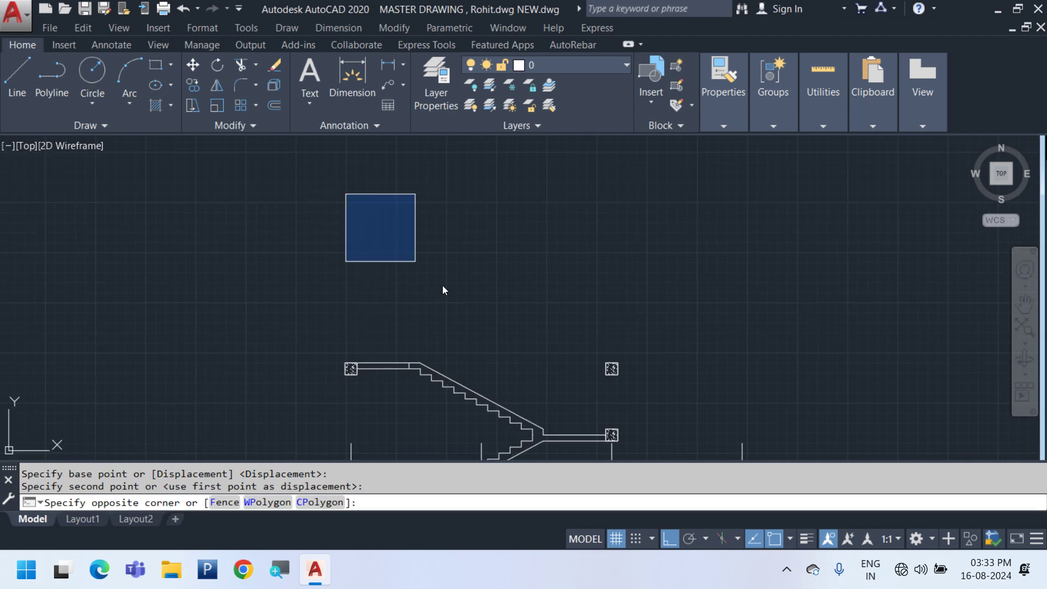
{"action": "left_click", "coordinate": [612, 268]}
{"action": "scroll", "coordinate": [556, 234], "scroll_direction": "down", "scroll_amount": 5}
{"action": "scroll", "coordinate": [487, 345], "scroll_direction": "up", "scroll_amount": 6}
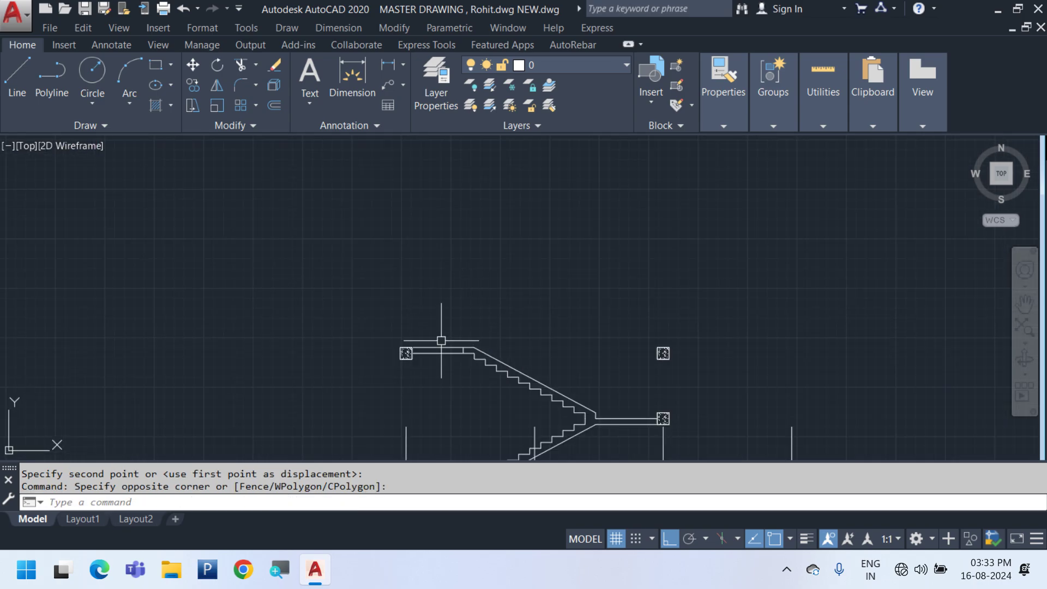
{"action": "scroll", "coordinate": [435, 343], "scroll_direction": "up", "scroll_amount": 3}
{"action": "left_click", "coordinate": [434, 352]}
{"action": "right_click", "coordinate": [500, 147]}
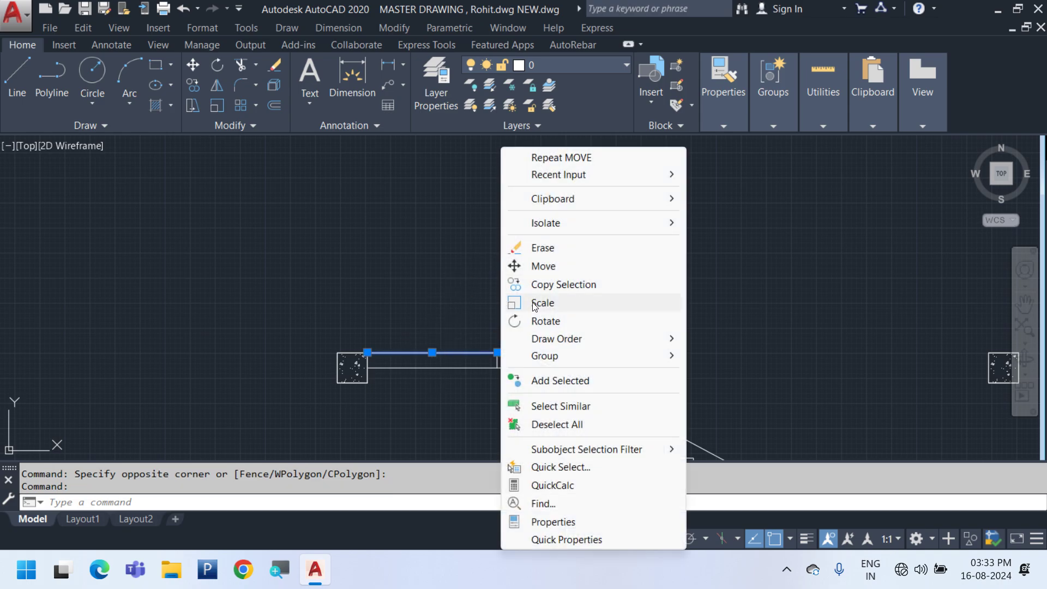
{"action": "left_click", "coordinate": [580, 293]}
{"action": "scroll", "coordinate": [543, 287], "scroll_direction": "down", "scroll_amount": 4}
{"action": "left_click", "coordinate": [667, 359]}
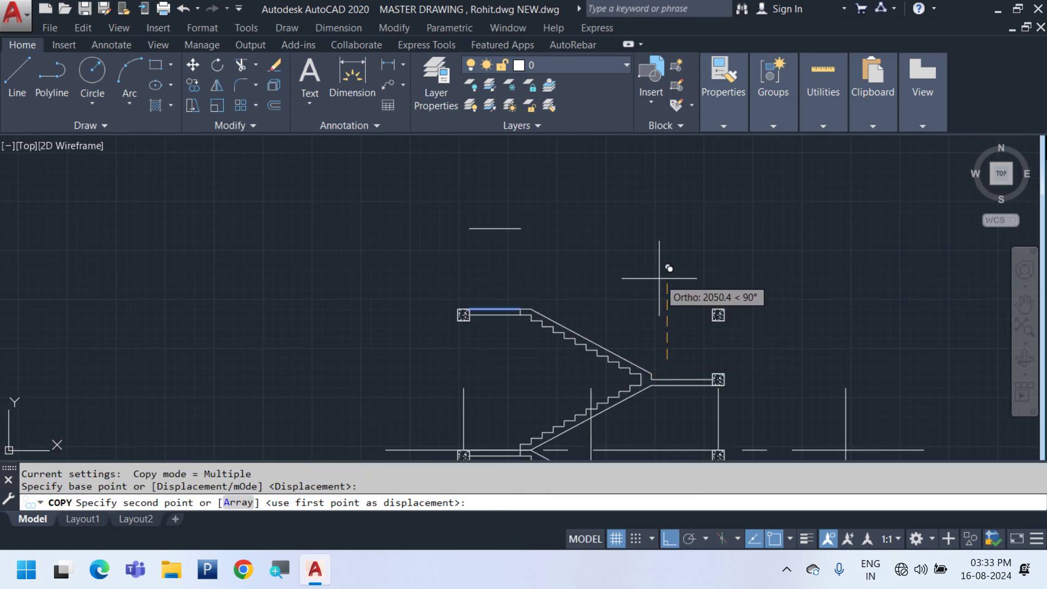
{"action": "type", "text": "3600"}
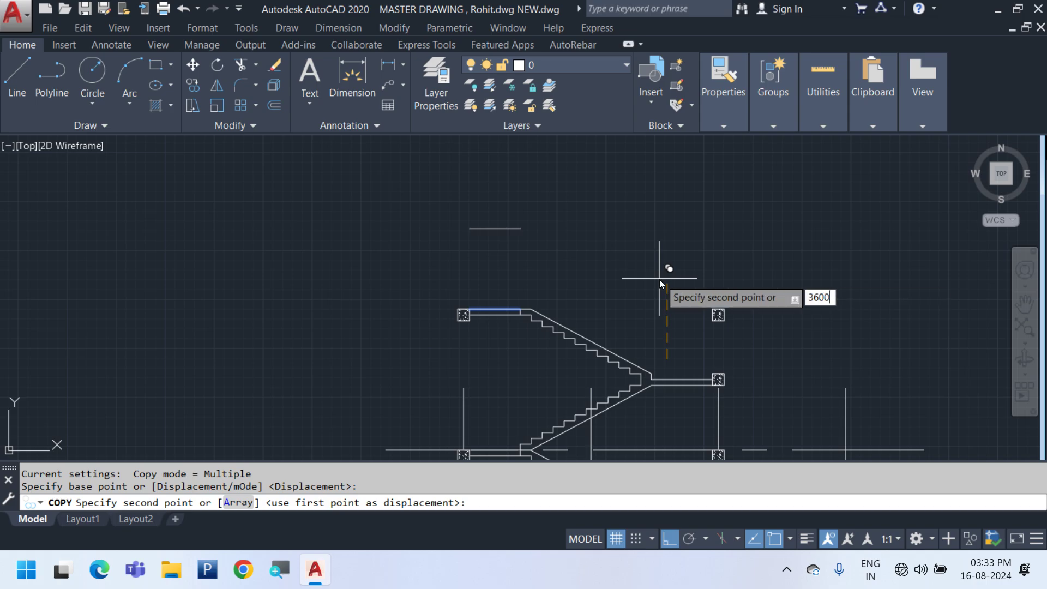
{"action": "key", "text": "Return"}
{"action": "key", "text": "Escape"}
Stretch the copied line horizontally at both ends so it extends well beyond both beam columns of the staircase section
{"action": "middle_click_drag", "start_coordinate": [406, 243], "coordinate": [403, 326]}
{"action": "left_click", "coordinate": [495, 284]}
{"action": "left_click", "coordinate": [442, 224]}
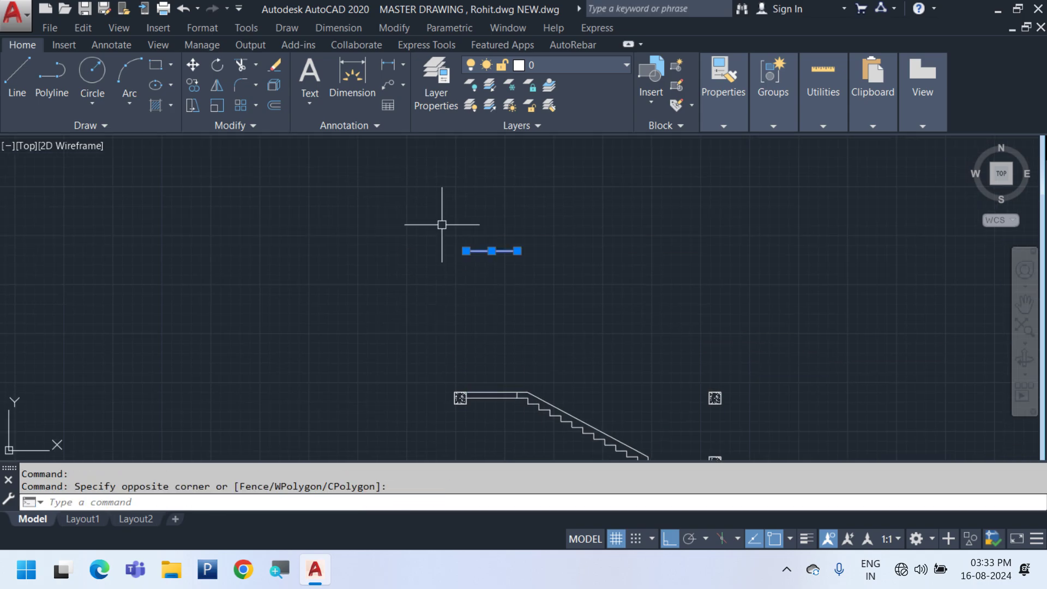
{"action": "left_click", "coordinate": [517, 251]}
{"action": "left_click", "coordinate": [979, 251]}
{"action": "middle_click_drag", "start_coordinate": [701, 290], "coordinate": [684, 295]}
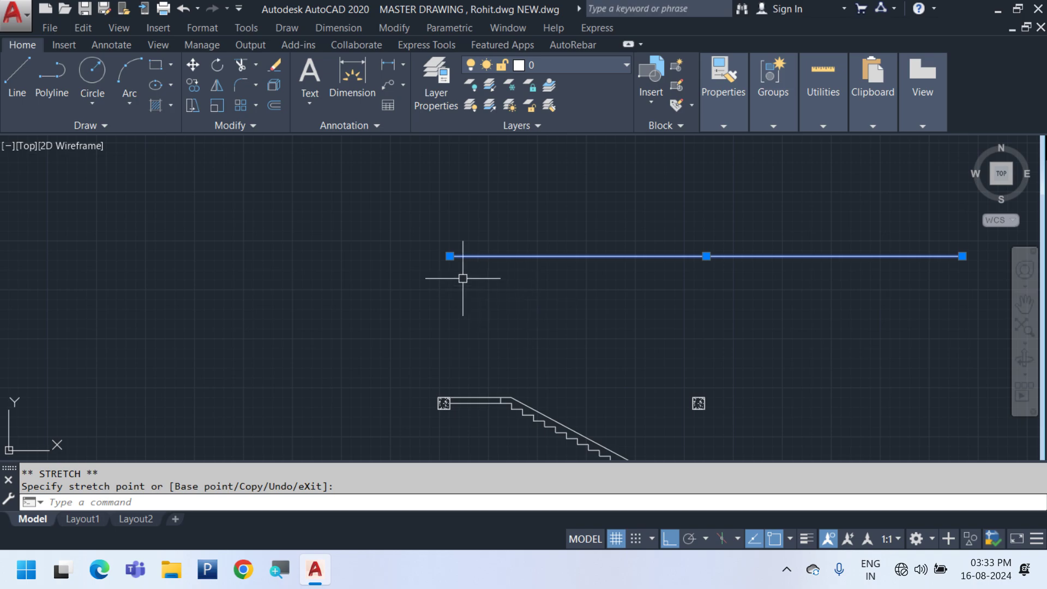
{"action": "left_click", "coordinate": [450, 256]}
{"action": "left_click", "coordinate": [302, 256]}
{"action": "scroll", "coordinate": [492, 286], "scroll_direction": "down", "scroll_amount": 1}
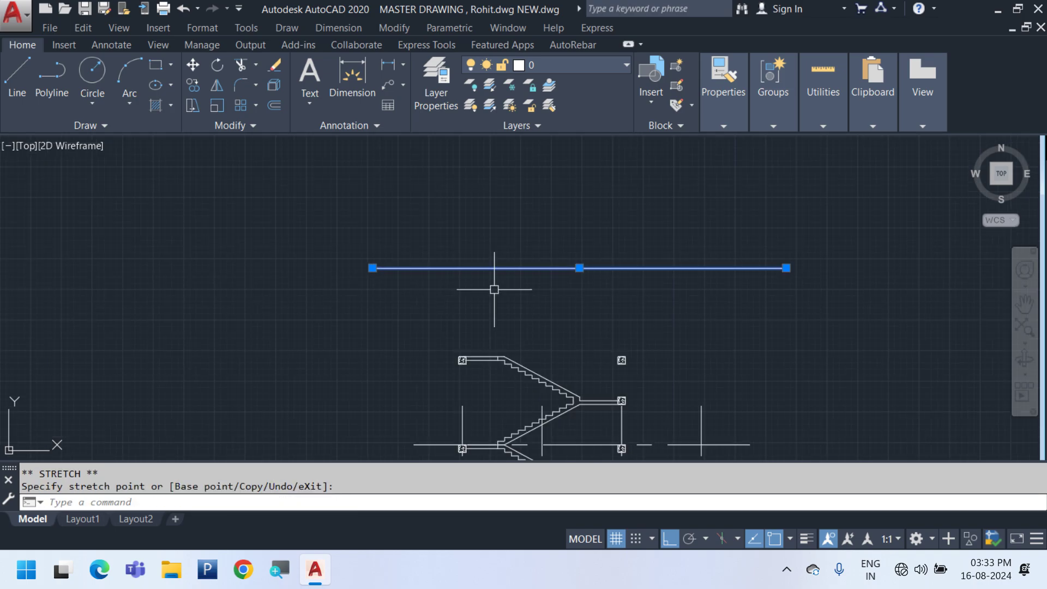
{"action": "scroll", "coordinate": [494, 295], "scroll_direction": "down", "scroll_amount": 1}
{"action": "scroll", "coordinate": [516, 342], "scroll_direction": "up", "scroll_amount": 1}
{"action": "key", "text": "Escape"}
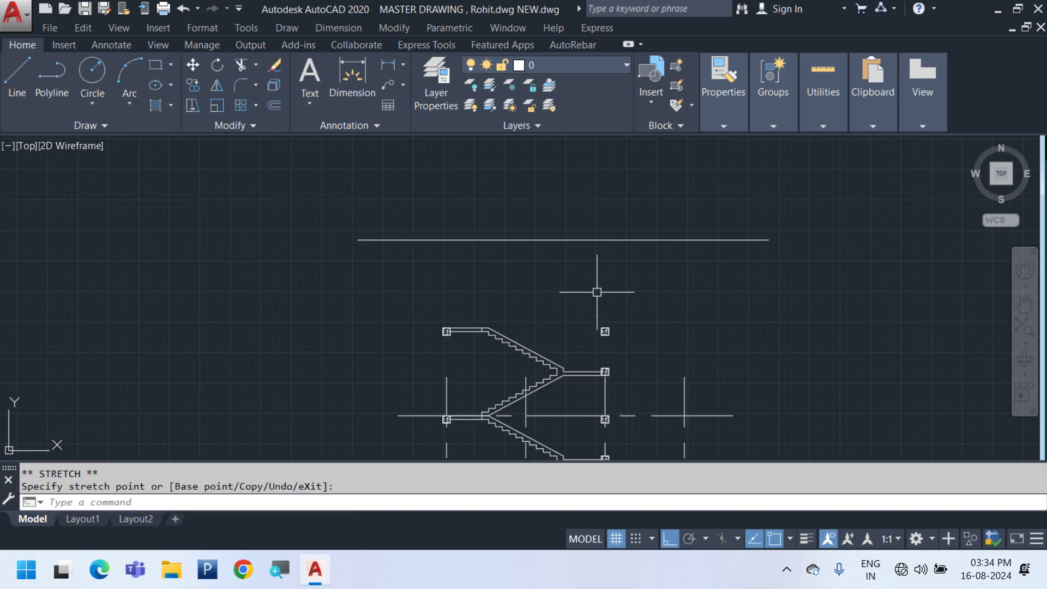
Move the long horizontal line above the staircase down by 1600
{"action": "left_click", "coordinate": [593, 262]}
{"action": "left_click", "coordinate": [548, 208]}
{"action": "type", "text": "m"}
{"action": "key", "text": "Return"}
{"action": "left_click", "coordinate": [750, 271]}
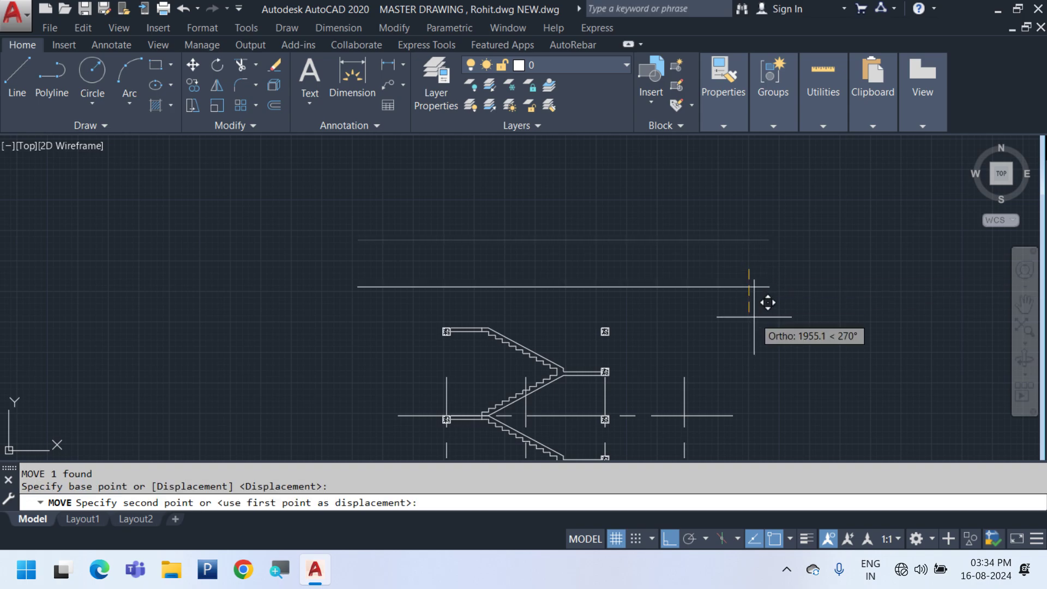
{"action": "type", "text": "1600"}
{"action": "key", "text": "Return"}
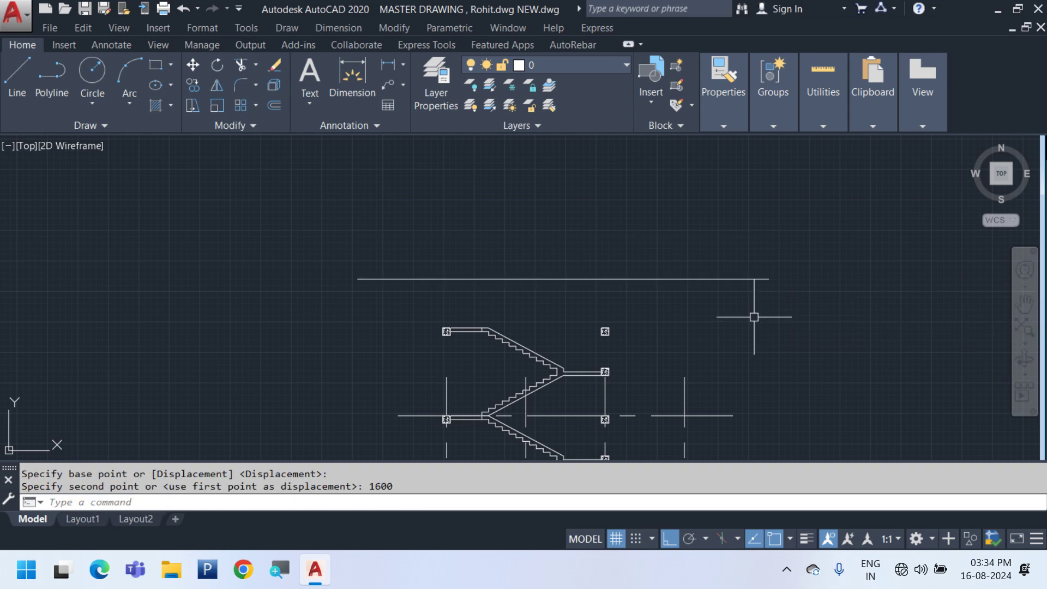
{"action": "scroll", "coordinate": [497, 292], "scroll_direction": "up", "scroll_amount": 4}
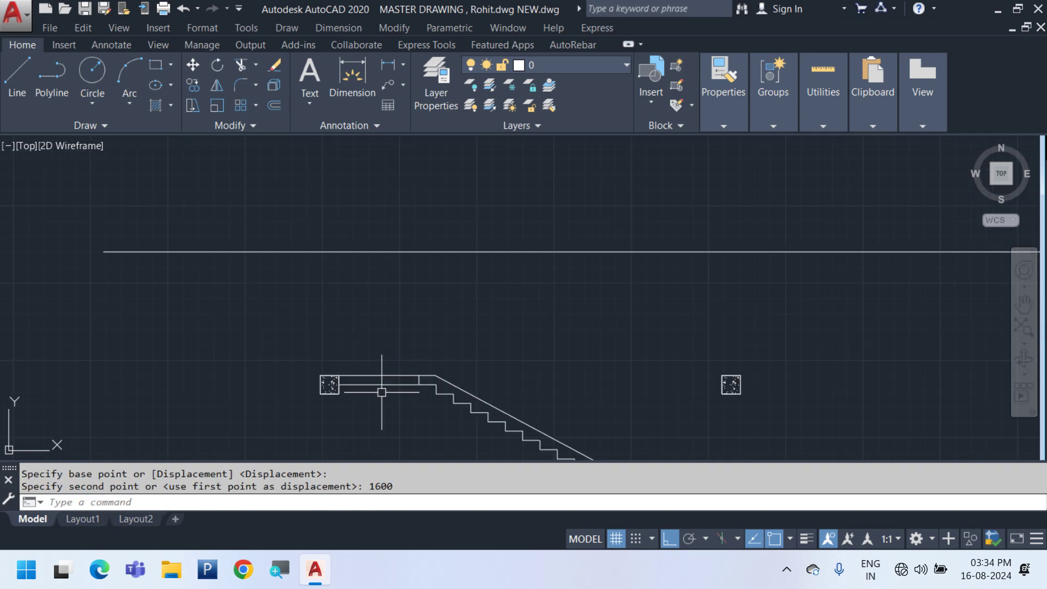
{"action": "left_click", "coordinate": [429, 246]}
{"action": "left_click", "coordinate": [384, 277]}
{"action": "middle_click_drag", "start_coordinate": [441, 262], "coordinate": [465, 262]}
{"action": "key", "text": "Escape"}
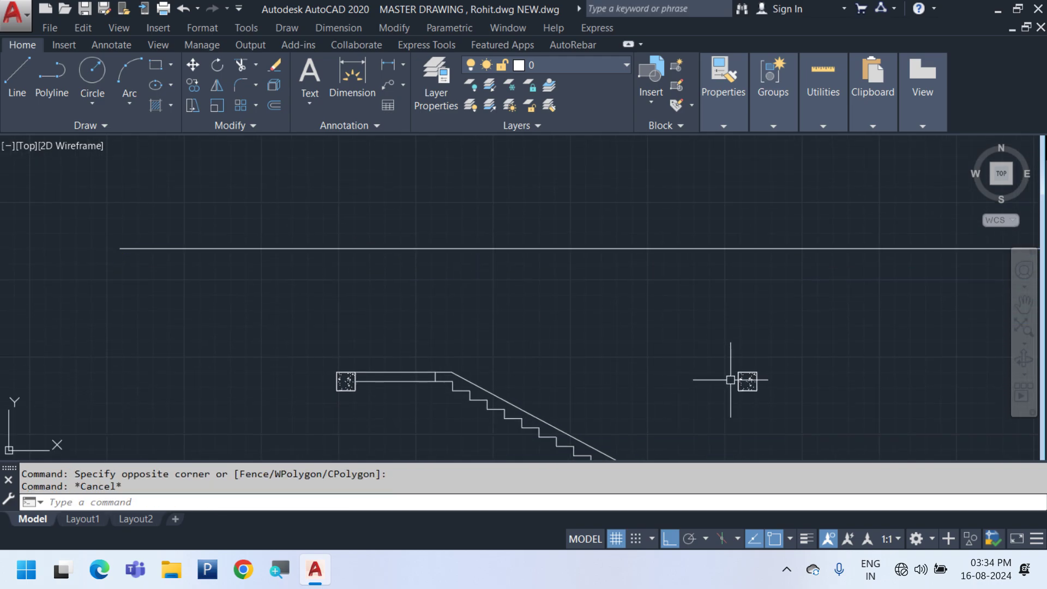
Copy the two beam sections at the topmost landing level straight up so their tops meet the long horizontal line
{"action": "left_click", "coordinate": [740, 375]}
{"action": "left_click", "coordinate": [348, 386]}
{"action": "right_click", "coordinate": [442, 238]}
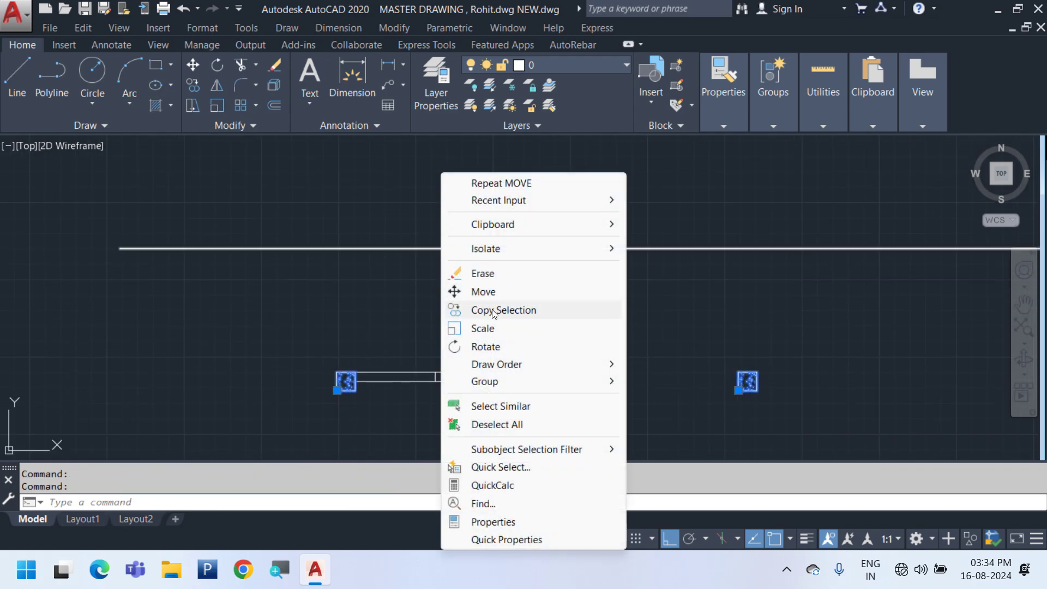
{"action": "left_click", "coordinate": [502, 308]}
{"action": "scroll", "coordinate": [350, 389], "scroll_direction": "up", "scroll_amount": 3}
{"action": "left_click", "coordinate": [353, 392]}
{"action": "scroll", "coordinate": [352, 390], "scroll_direction": "down", "scroll_amount": 4}
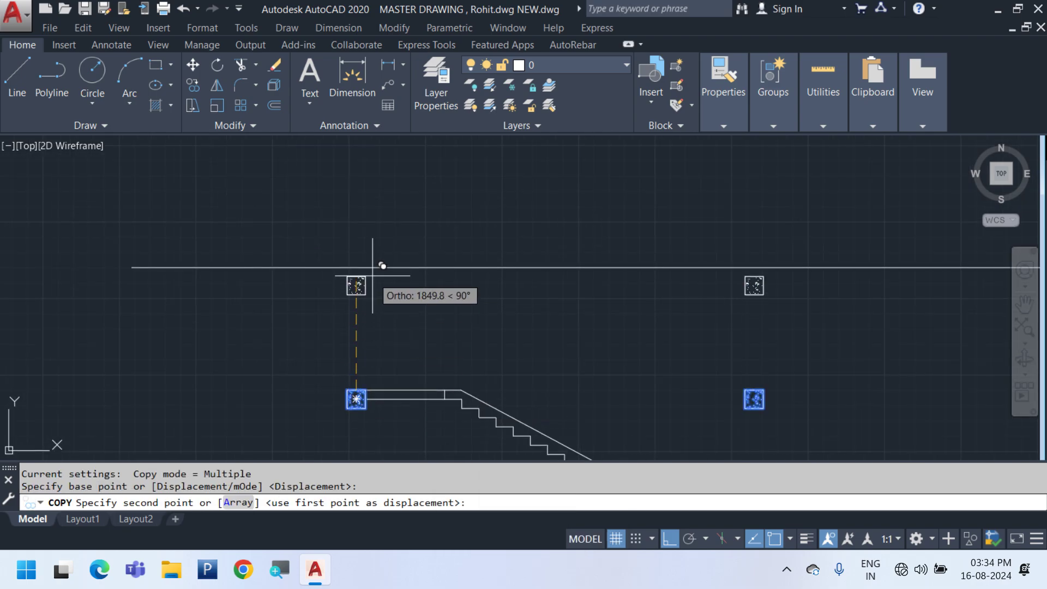
{"action": "left_click", "coordinate": [355, 269]}
{"action": "key", "text": "Escape"}
In the column position layout at EL (+) 3.600M, copy the two outer columns on grid line B up to grid line C
{"action": "scroll", "coordinate": [583, 326], "scroll_direction": "down", "scroll_amount": 5}
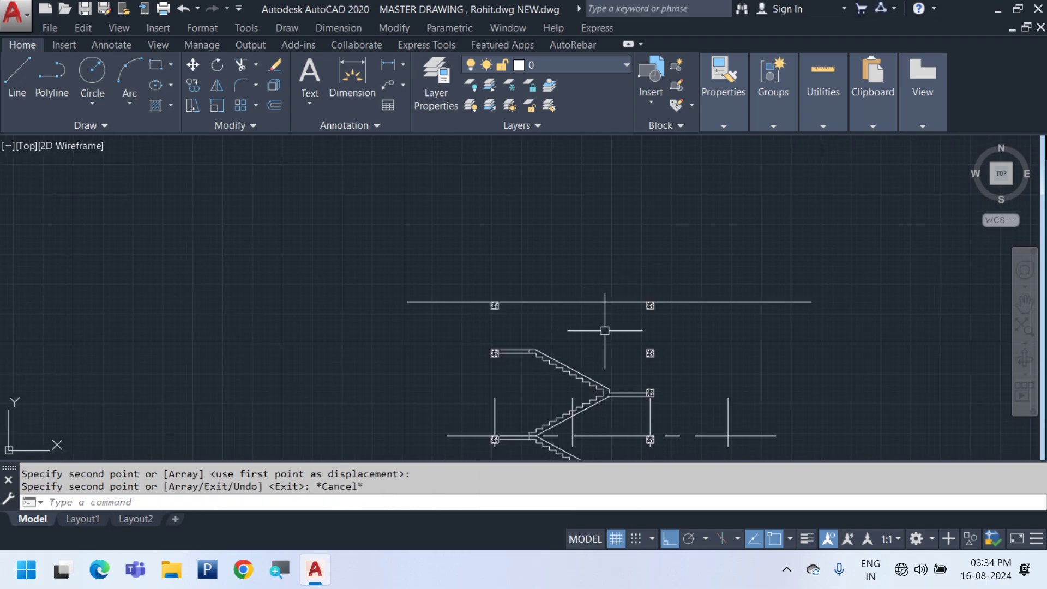
{"action": "scroll", "coordinate": [615, 370], "scroll_direction": "down", "scroll_amount": 3}
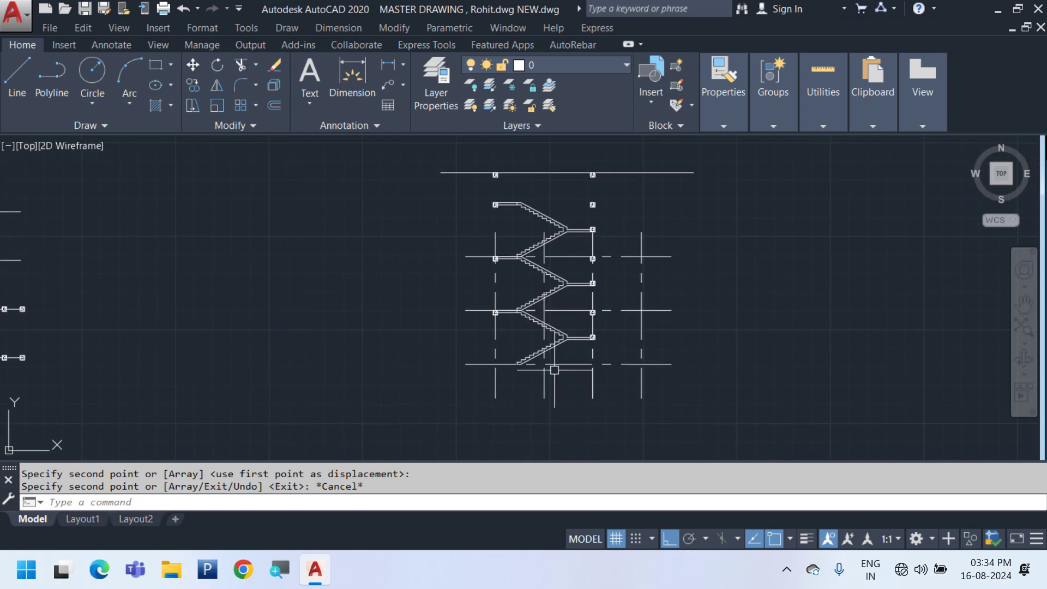
{"action": "scroll", "coordinate": [554, 244], "scroll_direction": "down", "scroll_amount": 4}
{"action": "scroll", "coordinate": [331, 268], "scroll_direction": "up", "scroll_amount": 6}
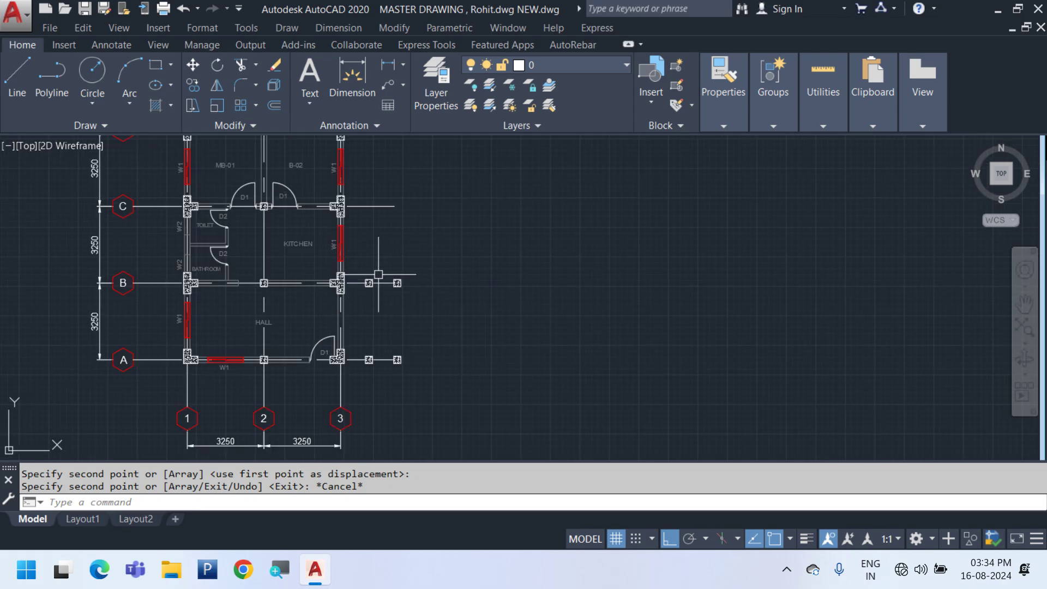
{"action": "scroll", "coordinate": [378, 274], "scroll_direction": "up", "scroll_amount": 2}
{"action": "left_click", "coordinate": [333, 262]}
{"action": "left_click", "coordinate": [482, 337]}
{"action": "scroll", "coordinate": [407, 260], "scroll_direction": "up", "scroll_amount": 2}
{"action": "right_click", "coordinate": [458, 225]}
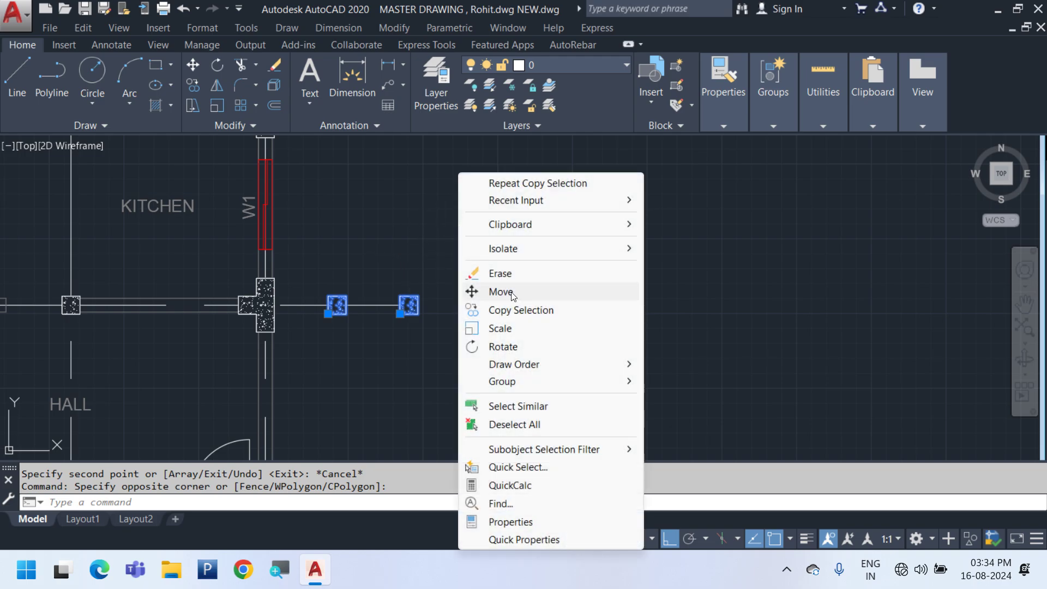
{"action": "left_click", "coordinate": [518, 309]}
{"action": "left_click", "coordinate": [374, 306]}
{"action": "middle_click_drag", "start_coordinate": [353, 155], "coordinate": [343, 341]}
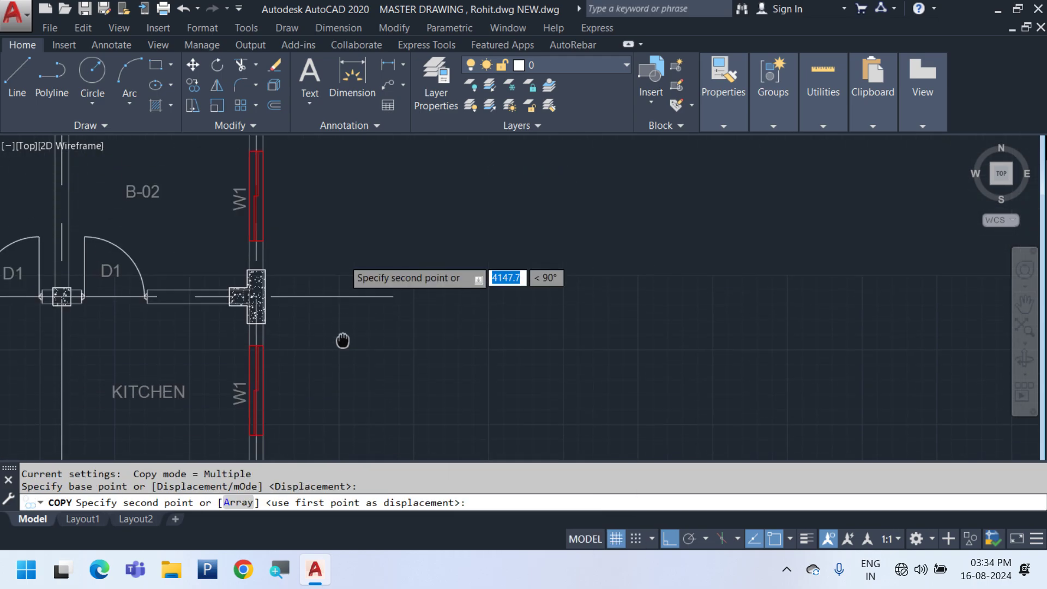
{"action": "left_click", "coordinate": [364, 299]}
{"action": "key", "text": "Escape"}
Erase the inner of the two outer columns on grid line B, beside the floor plan
{"action": "scroll", "coordinate": [397, 357], "scroll_direction": "down", "scroll_amount": 3}
{"action": "scroll", "coordinate": [371, 420], "scroll_direction": "up", "scroll_amount": 3}
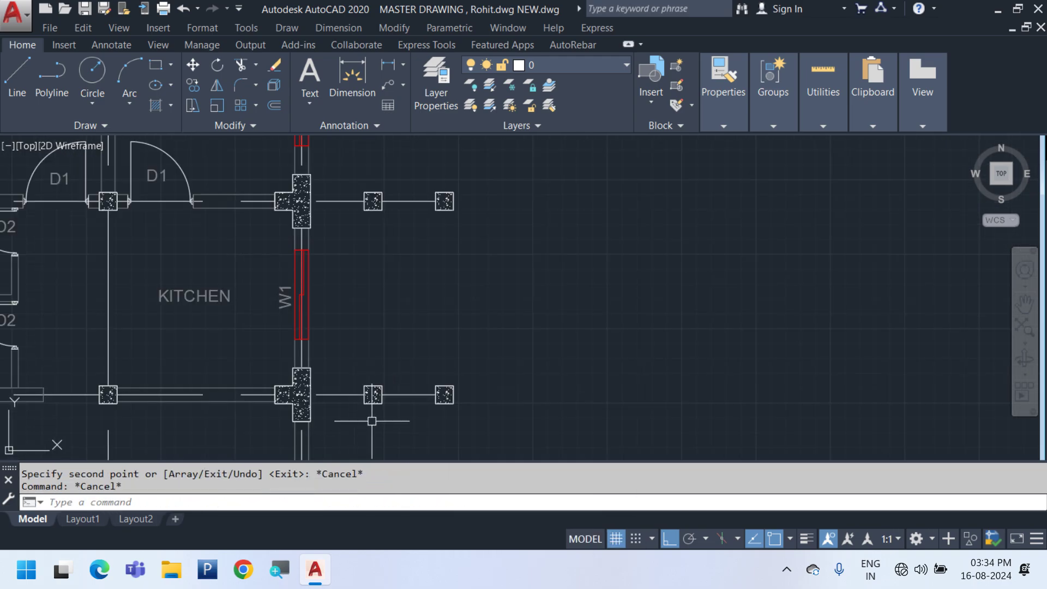
{"action": "left_click", "coordinate": [373, 395]}
{"action": "middle_click_drag", "start_coordinate": [369, 398], "coordinate": [619, 315]}
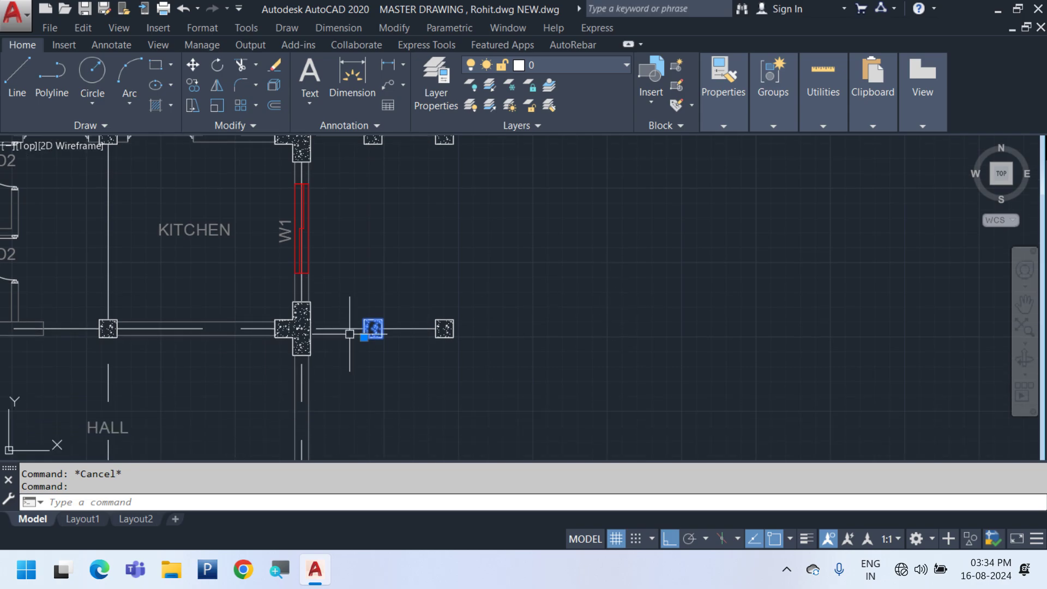
{"action": "scroll", "coordinate": [377, 383], "scroll_direction": "down", "scroll_amount": 3}
{"action": "key", "text": "Delete"}
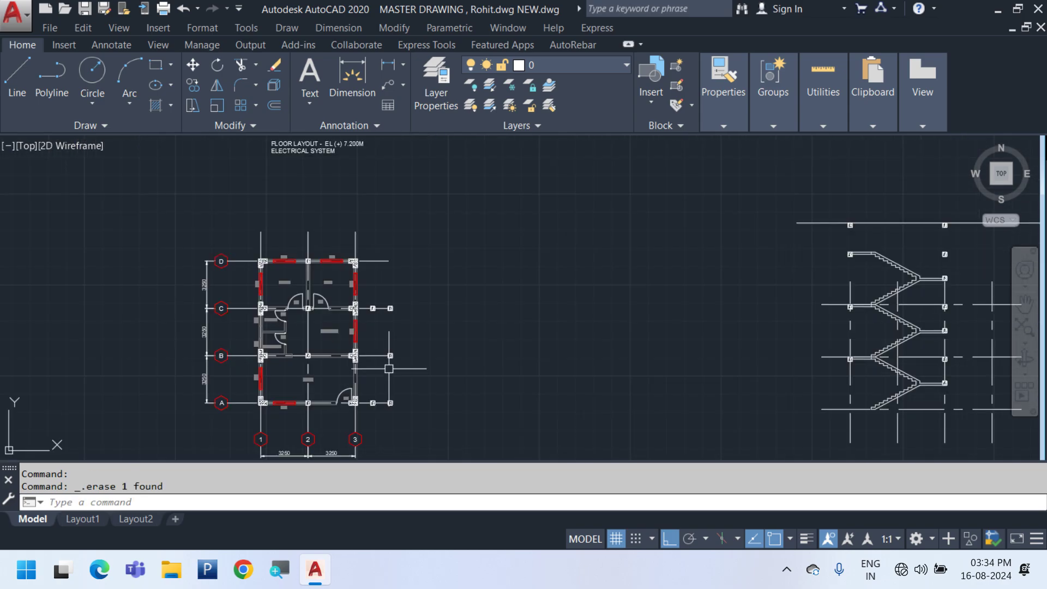
Compare the outer columns of the column position layout with the beams and grid lines of the staircase section
{"action": "middle_click_drag", "start_coordinate": [495, 349], "coordinate": [562, 335]}
{"action": "middle_click_drag", "start_coordinate": [633, 329], "coordinate": [554, 326]}
{"action": "scroll", "coordinate": [538, 311], "scroll_direction": "up", "scroll_amount": 2}
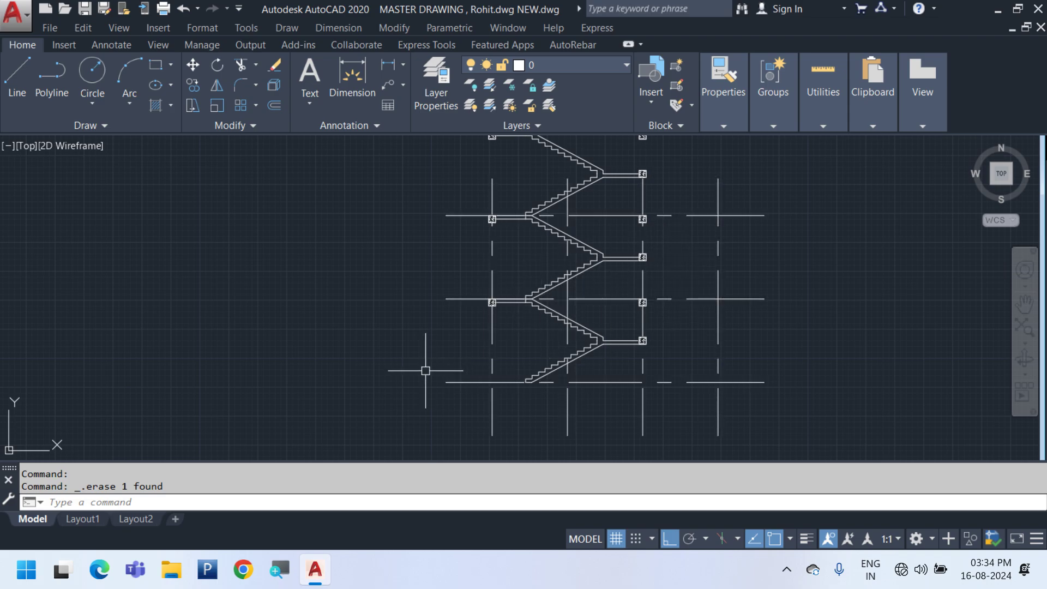
{"action": "mouse_move", "coordinate": [566, 228]}
{"action": "middle_mouse_down"}
{"action": "mouse_move", "coordinate": [566, 387]}
{"action": "mouse_move", "coordinate": [570, 247]}
{"action": "mouse_move", "coordinate": [594, 222]}
{"action": "middle_mouse_up"}
{"action": "scroll", "coordinate": [605, 207], "scroll_direction": "down", "scroll_amount": 2}
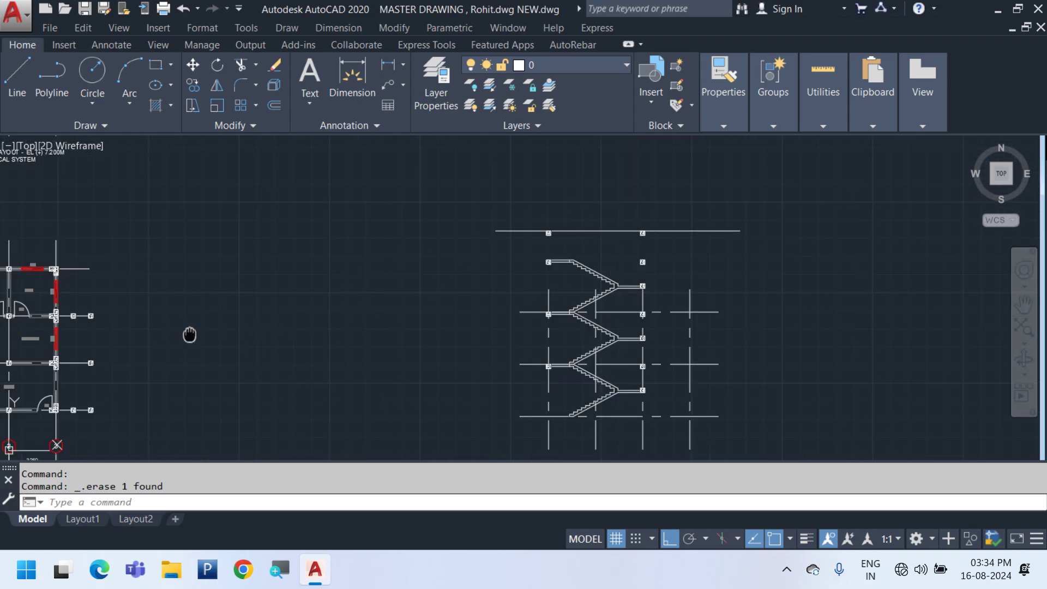
{"action": "middle_click_drag", "start_coordinate": [189, 334], "coordinate": [414, 251]}
{"action": "scroll", "coordinate": [358, 276], "scroll_direction": "up", "scroll_amount": 3}
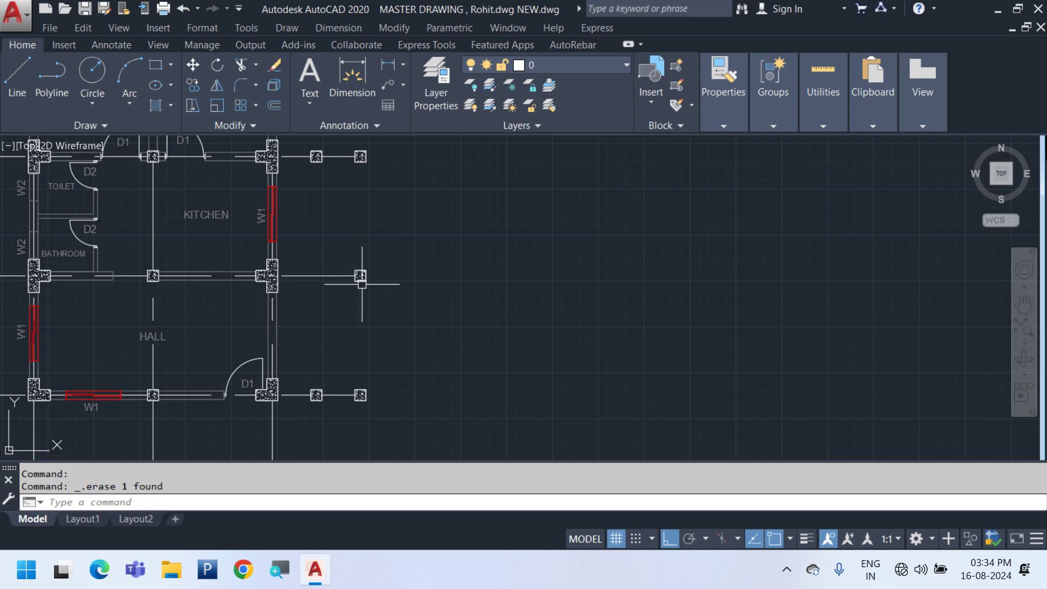
{"action": "scroll", "coordinate": [351, 288], "scroll_direction": "down", "scroll_amount": 3}
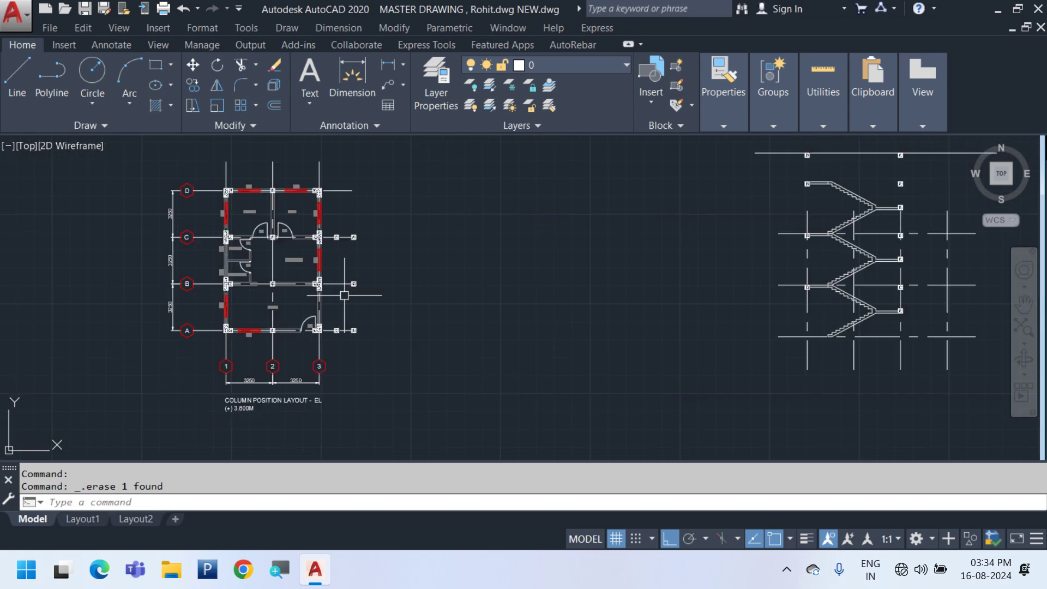
{"action": "middle_click_drag", "start_coordinate": [530, 329], "coordinate": [176, 346]}
{"action": "middle_click_drag", "start_coordinate": [463, 314], "coordinate": [862, 308]}
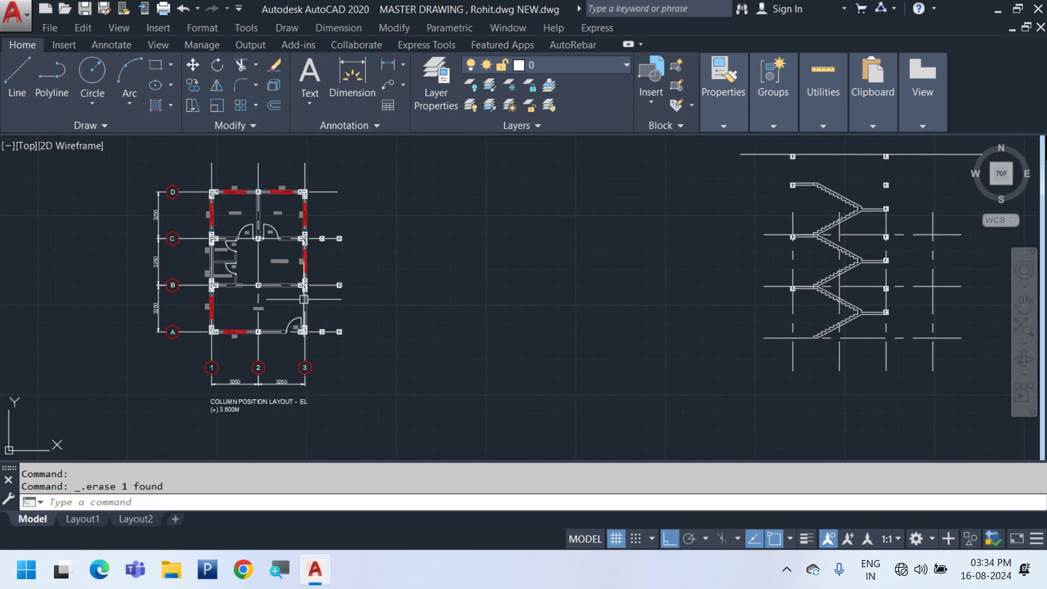
{"action": "scroll", "coordinate": [383, 232], "scroll_direction": "up", "scroll_amount": 3}
{"action": "left_click", "coordinate": [336, 150]}
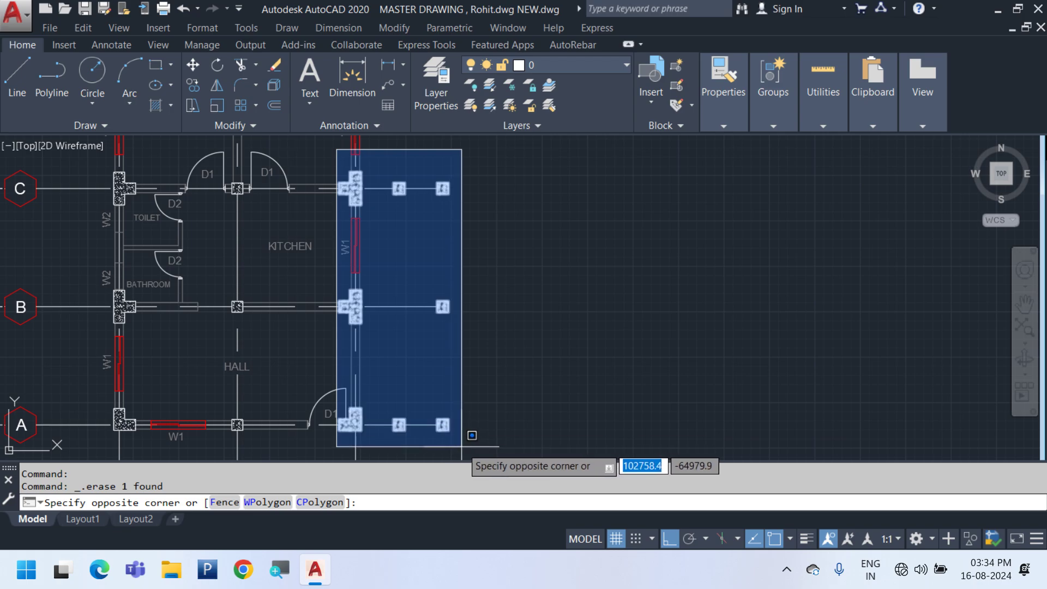
{"action": "scroll", "coordinate": [239, 377], "scroll_direction": "down", "scroll_amount": 6}
{"action": "key", "text": "Escape"}
Measure the horizontal distance between the centres of the two topmost beam sections with a linear dimension, without placing it
{"action": "scroll", "coordinate": [725, 285], "scroll_direction": "up", "scroll_amount": 6}
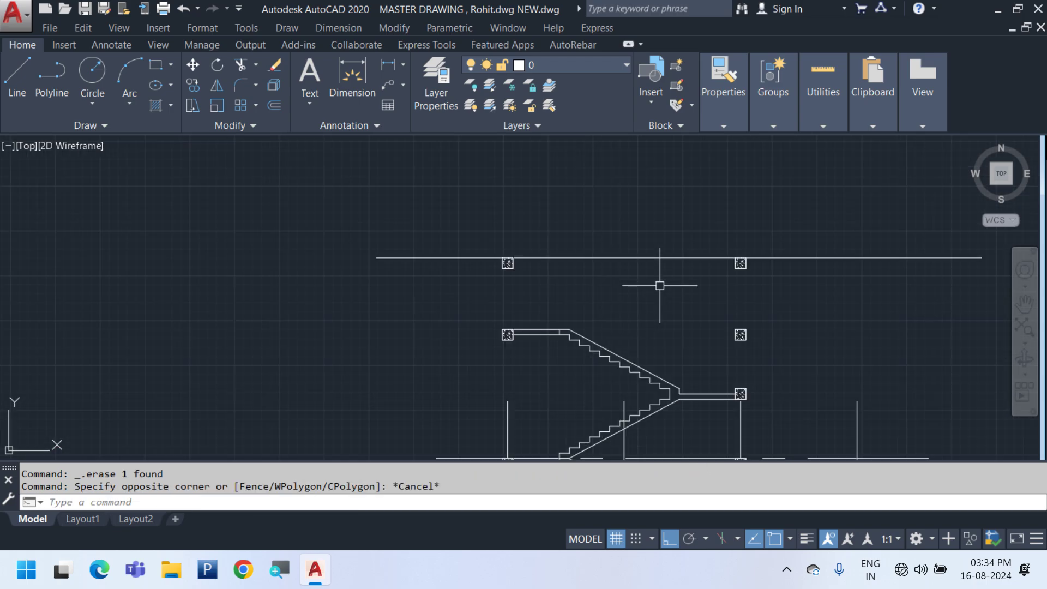
{"action": "left_click", "coordinate": [338, 28]}
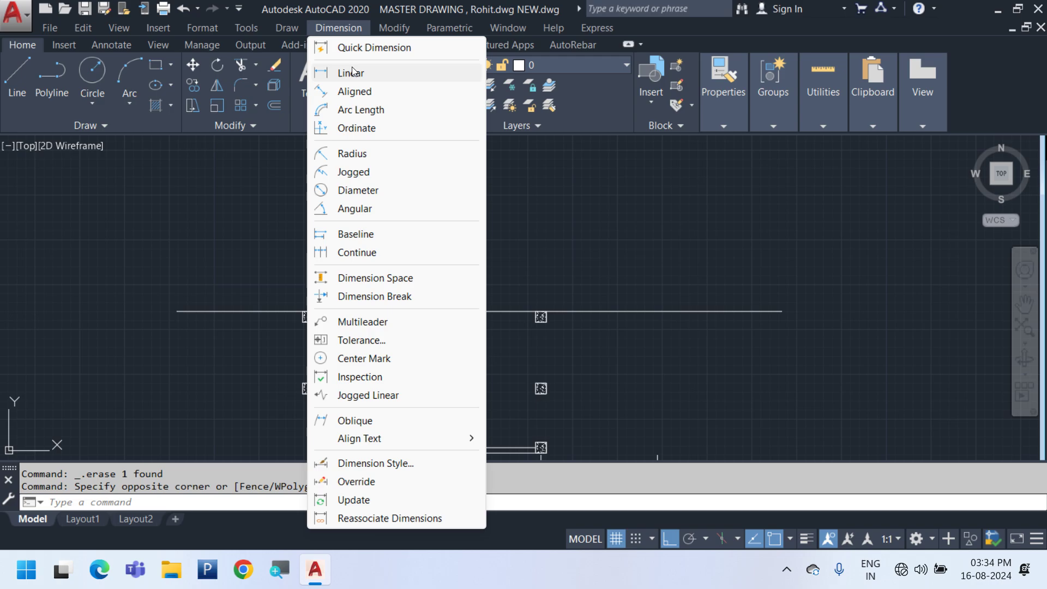
{"action": "left_click", "coordinate": [351, 73]}
{"action": "scroll", "coordinate": [346, 327], "scroll_direction": "up", "scroll_amount": 3}
{"action": "left_click", "coordinate": [319, 299]}
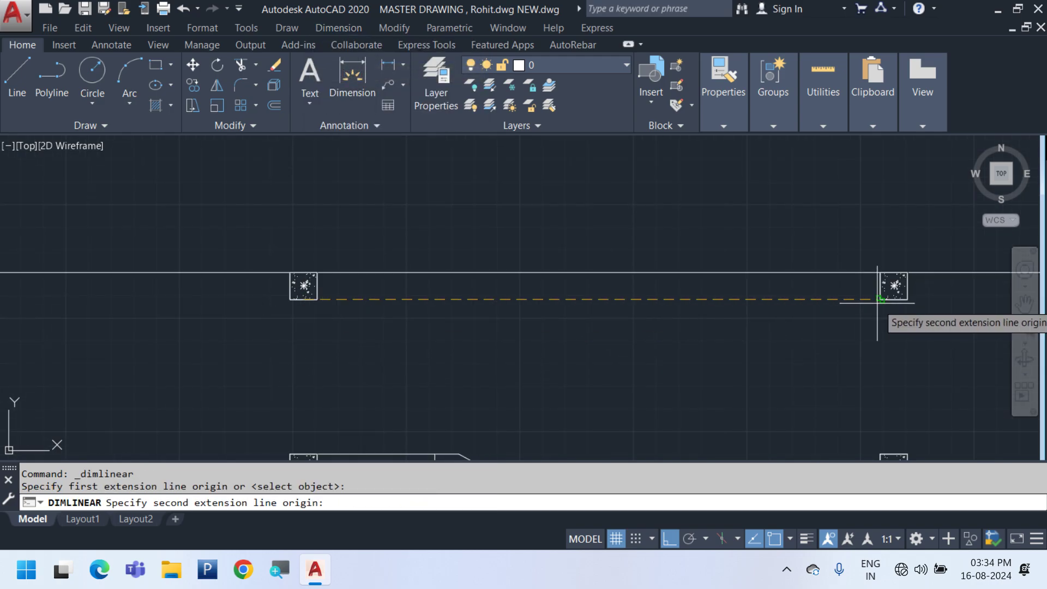
{"action": "left_click", "coordinate": [894, 286]}
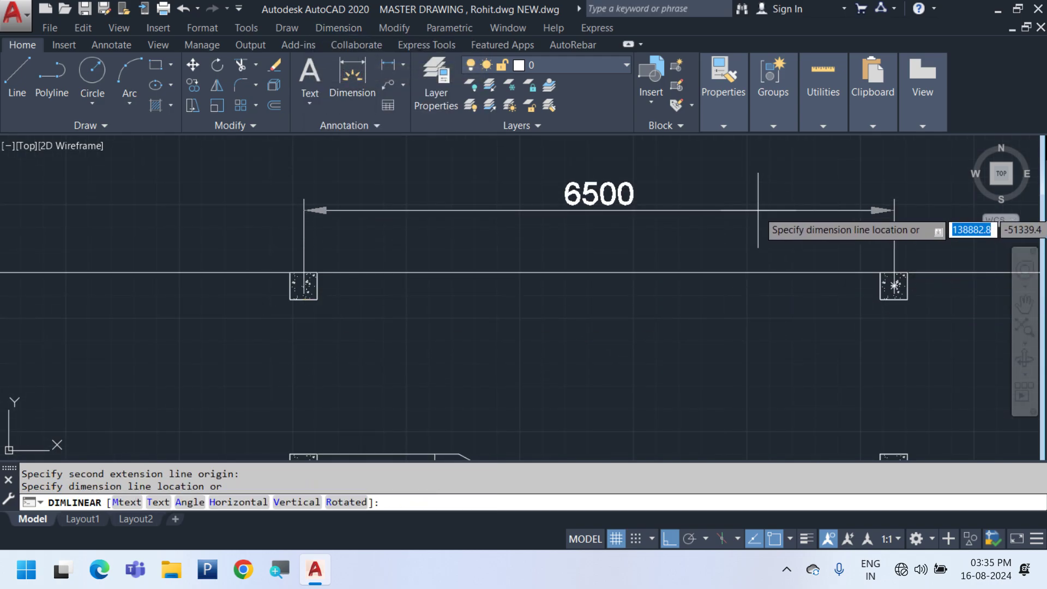
{"action": "scroll", "coordinate": [758, 209], "scroll_direction": "down", "scroll_amount": 3}
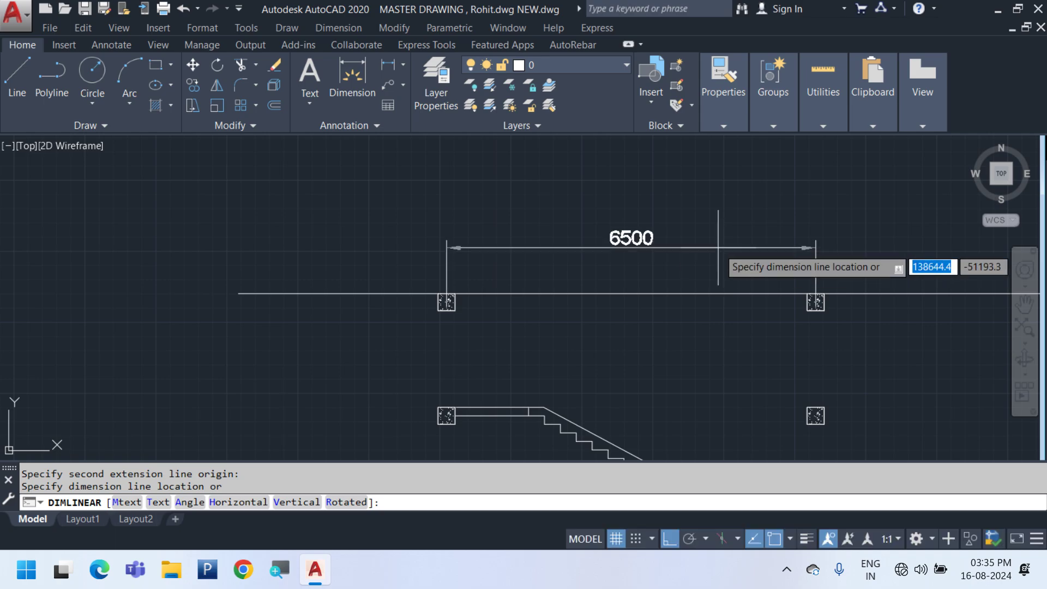
{"action": "key", "text": "Escape"}
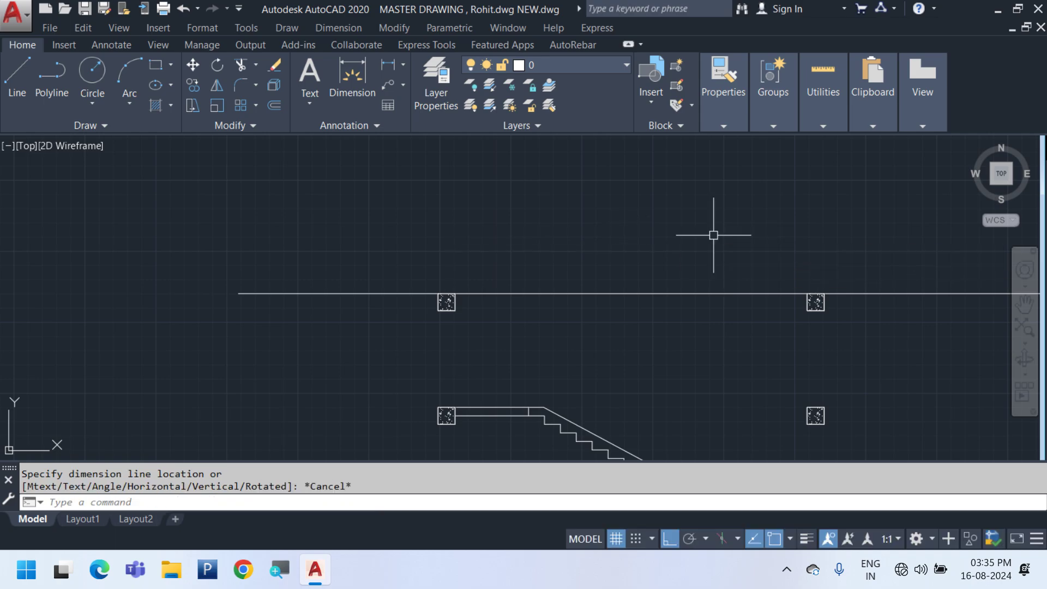
{"action": "key", "text": "Escape"}
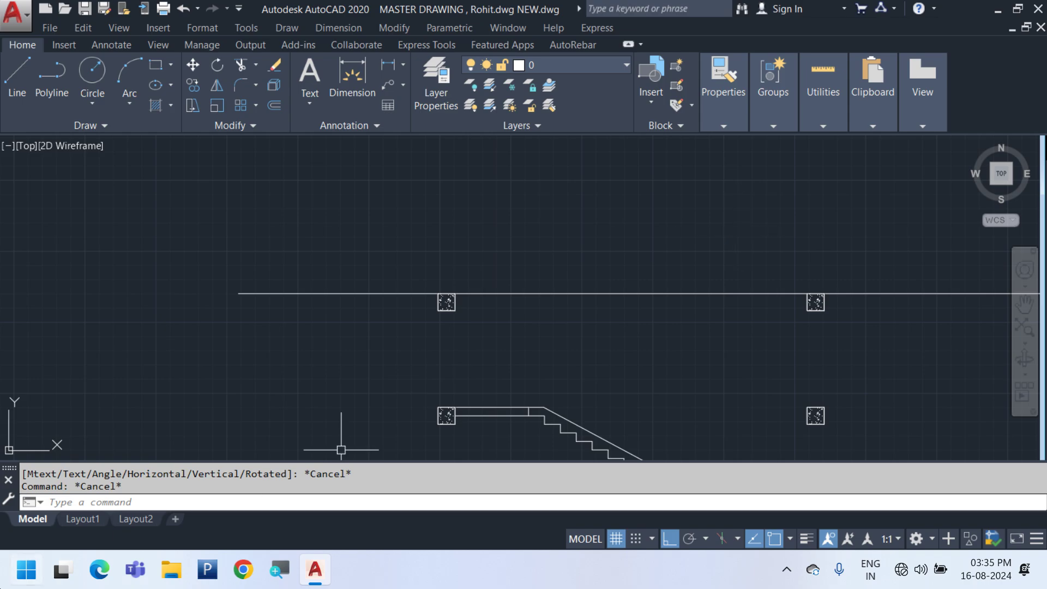
Switch to Calculator and compute 150 × 9.81, and return to the drawing
{"action": "key", "text": "super"}
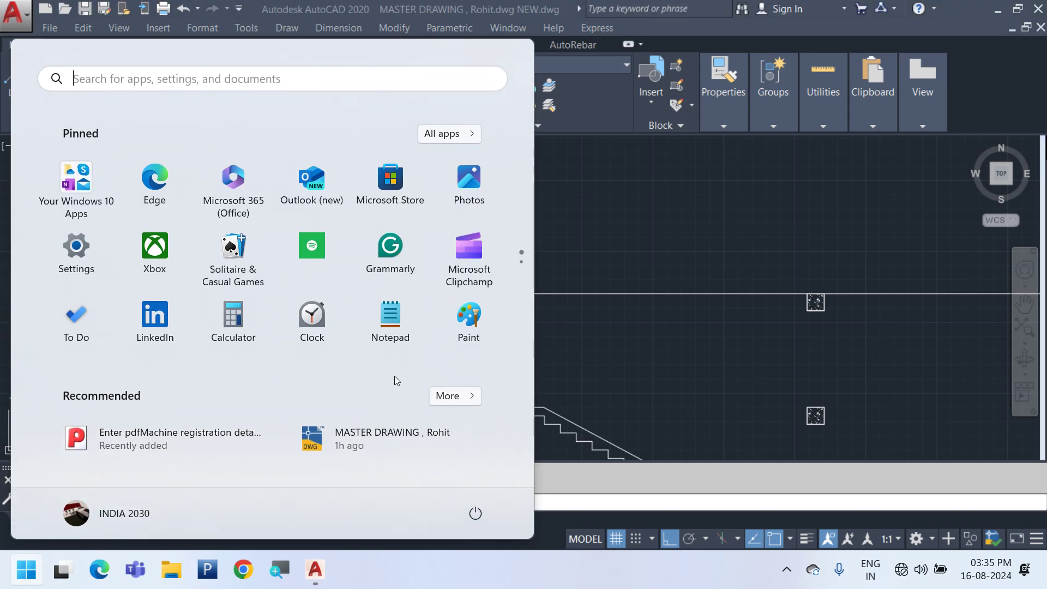
{"action": "type", "text": "CALC"}
{"action": "key", "text": "Return"}
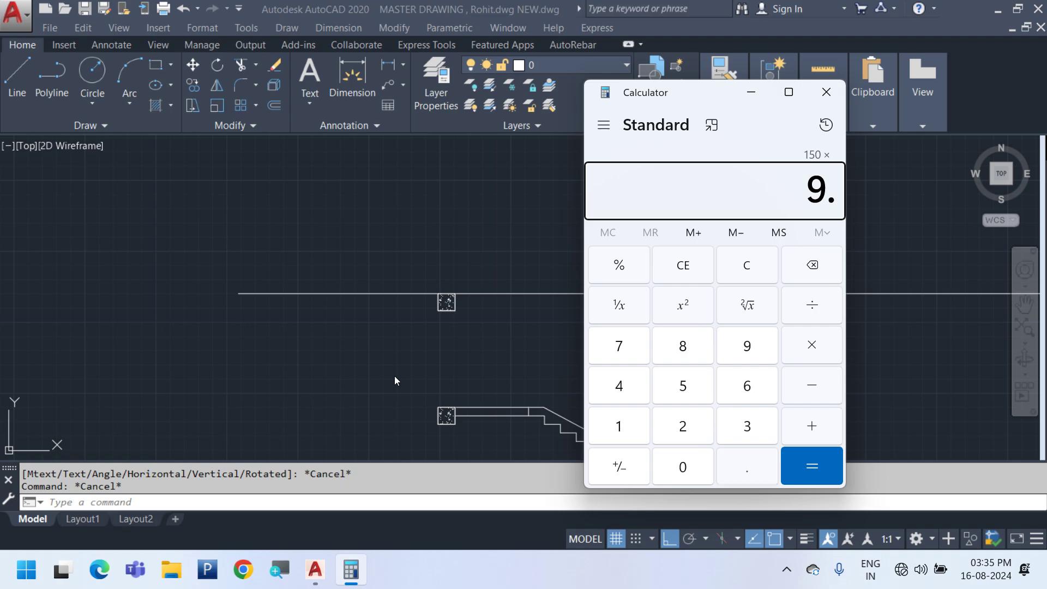
{"action": "key", "text": "Return"}
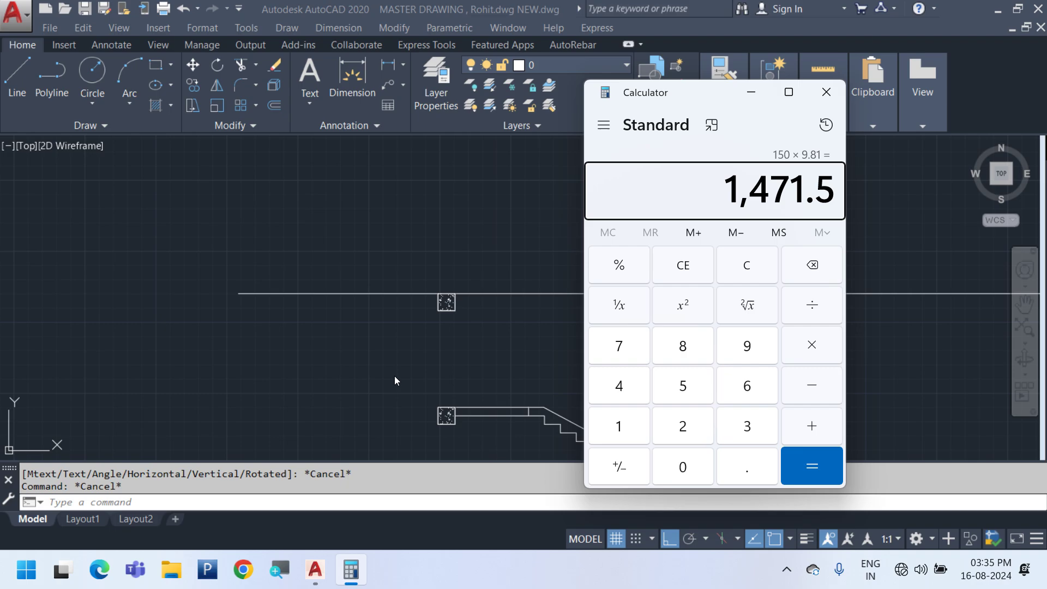
{"action": "left_click", "coordinate": [751, 93]}
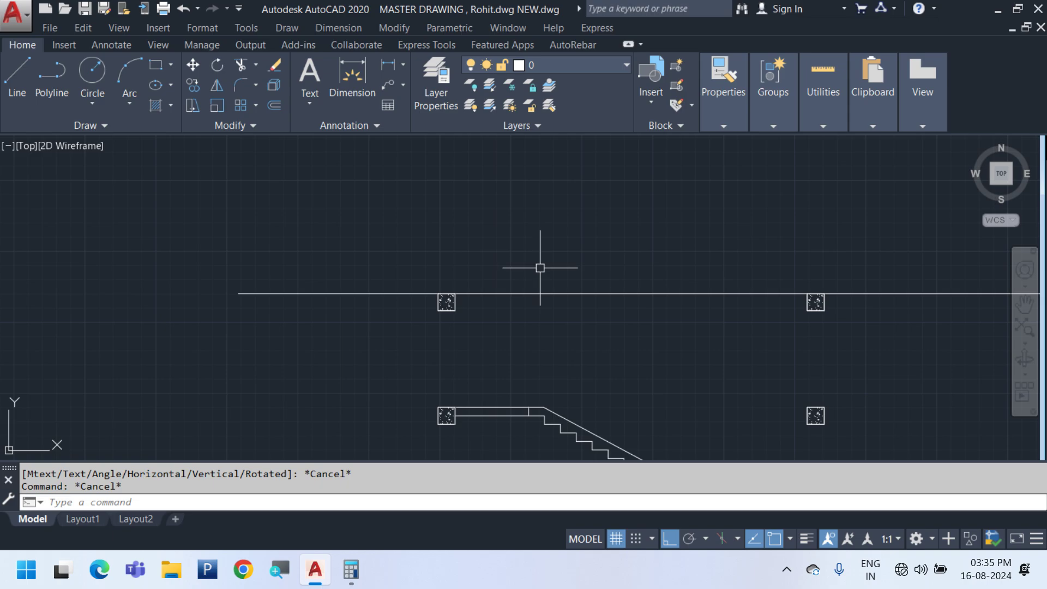
Examine the two topmost beam sections and how they sit in the staircase section
{"action": "scroll", "coordinate": [540, 268], "scroll_direction": "down", "scroll_amount": 5}
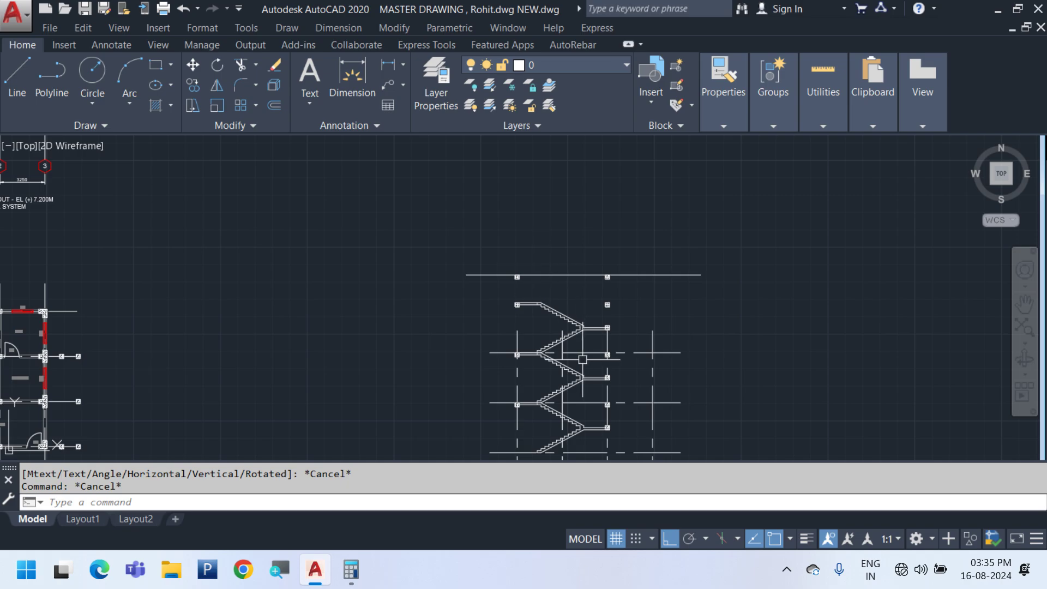
{"action": "scroll", "coordinate": [586, 248], "scroll_direction": "up", "scroll_amount": 4}
{"action": "left_click", "coordinate": [400, 285]}
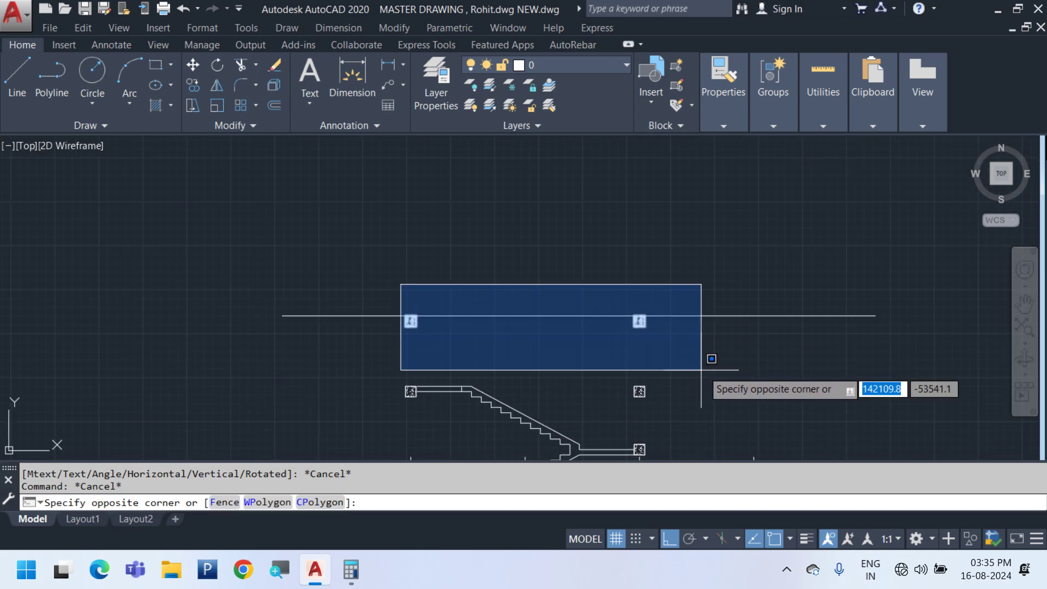
{"action": "left_click", "coordinate": [657, 377]}
{"action": "middle_click_drag", "start_coordinate": [384, 297], "coordinate": [379, 343]}
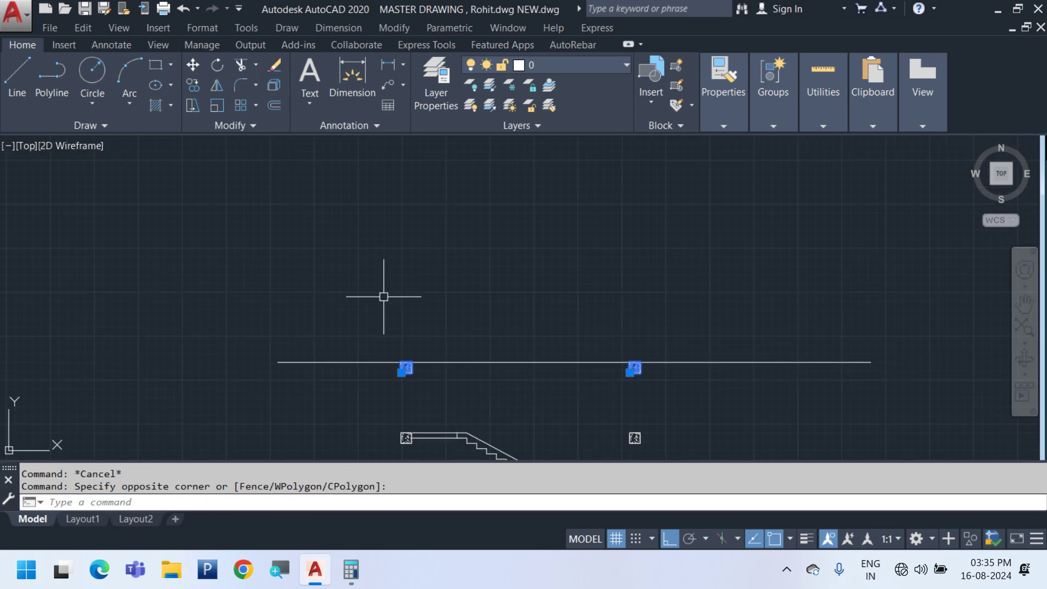
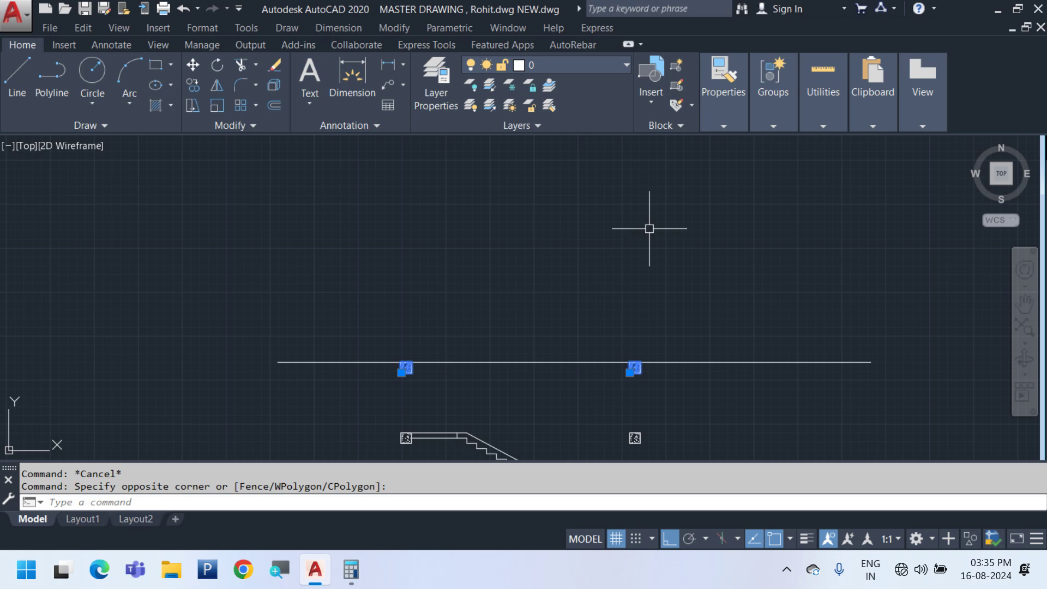
{"action": "scroll", "coordinate": [446, 293], "scroll_direction": "down", "scroll_amount": 4}
{"action": "scroll", "coordinate": [530, 289], "scroll_direction": "down", "scroll_amount": 4}
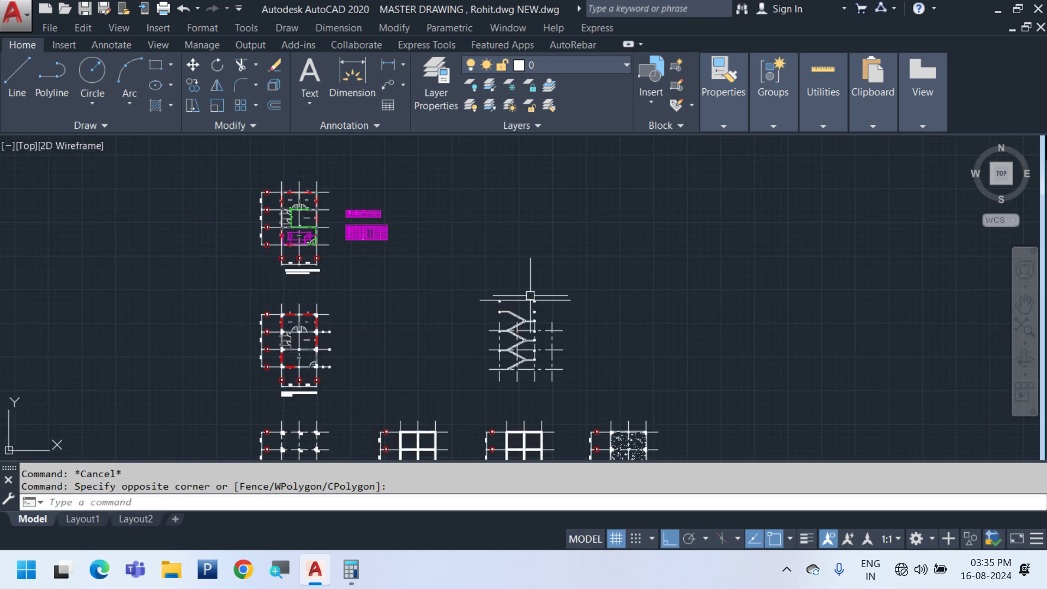
{"action": "key", "text": "Escape"}
Open the grid-line block of the staircase section for in-place editing
{"action": "middle_click_drag", "start_coordinate": [524, 374], "coordinate": [510, 324]}
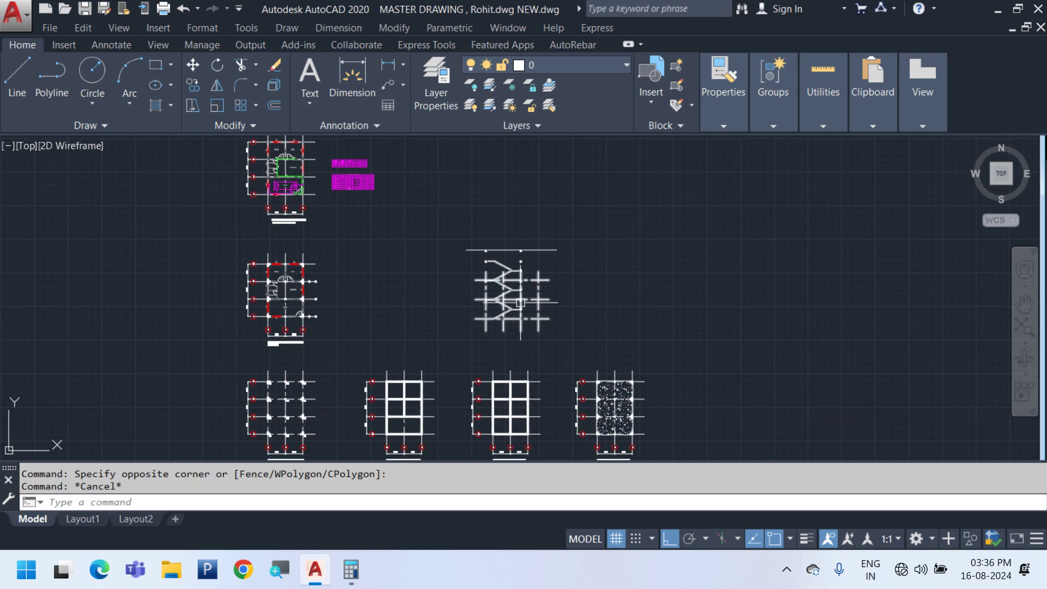
{"action": "scroll", "coordinate": [496, 234], "scroll_direction": "up", "scroll_amount": 2}
{"action": "scroll", "coordinate": [481, 285], "scroll_direction": "up", "scroll_amount": 4}
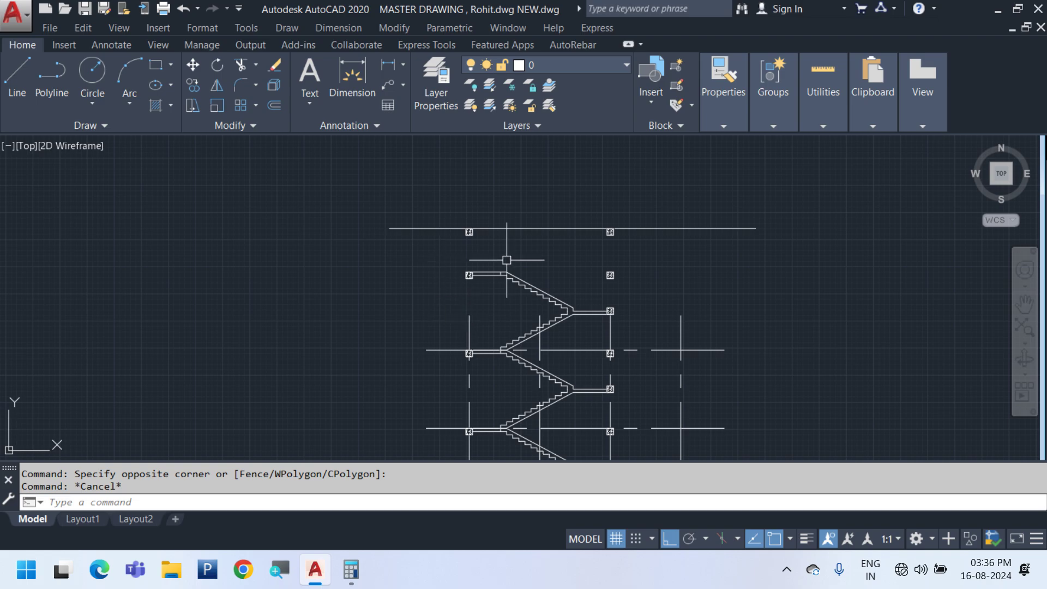
{"action": "left_click", "coordinate": [707, 344]}
{"action": "right_click", "coordinate": [730, 291]}
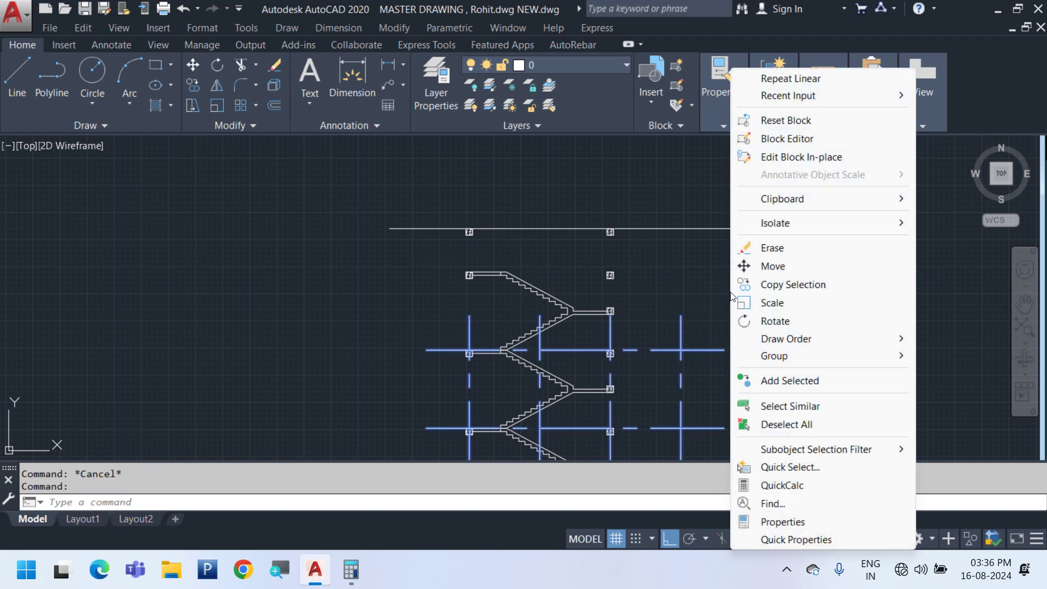
{"action": "left_click", "coordinate": [827, 158]}
{"action": "key", "text": "Return"}
{"action": "scroll", "coordinate": [723, 388], "scroll_direction": "up", "scroll_amount": 2}
{"action": "left_click", "coordinate": [731, 373]}
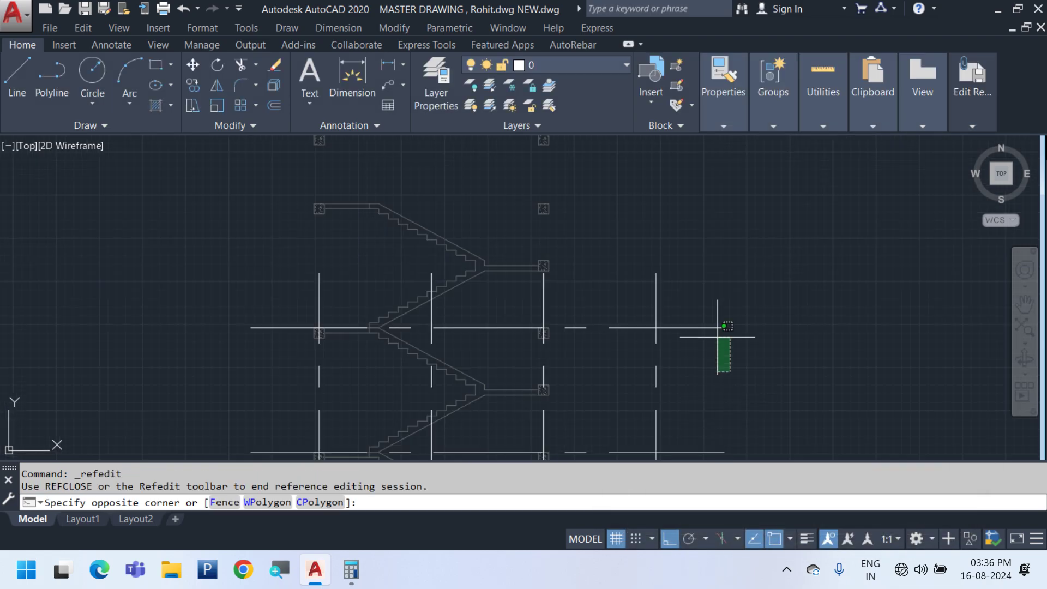
{"action": "left_click", "coordinate": [715, 315]}
{"action": "right_click", "coordinate": [715, 257]}
{"action": "key", "text": "Escape"}
{"action": "key", "text": "Escape"}
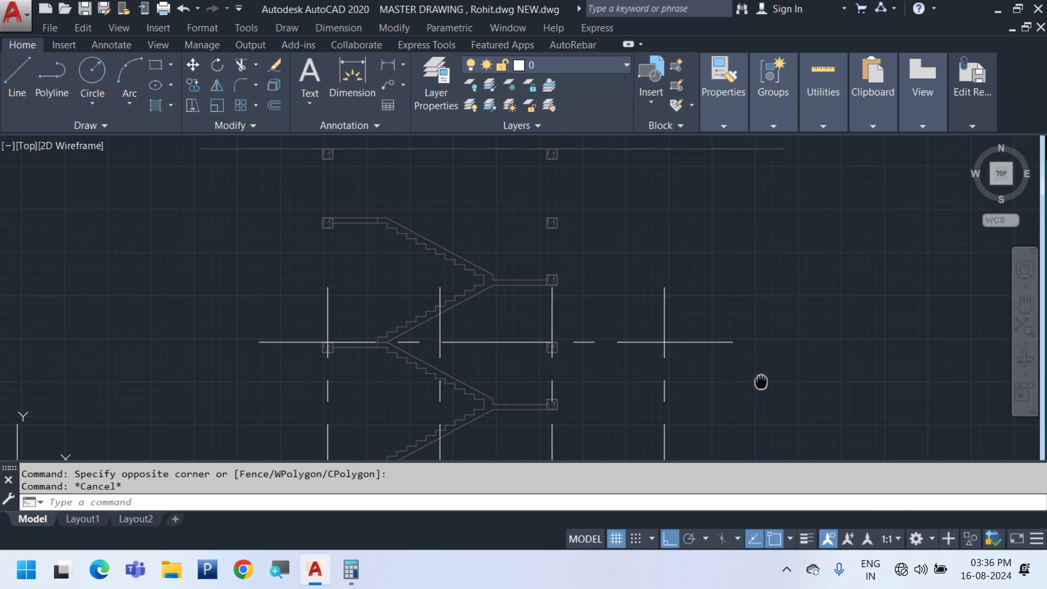
Stretch the upper ends of the vertical grid lines and the uppermost horizontal grid line up 5600 to the long roof line
{"action": "type", "text": "s"}
{"action": "key", "text": "space"}
{"action": "left_click", "coordinate": [808, 388]}
{"action": "left_click", "coordinate": [152, 223]}
{"action": "key", "text": "space"}
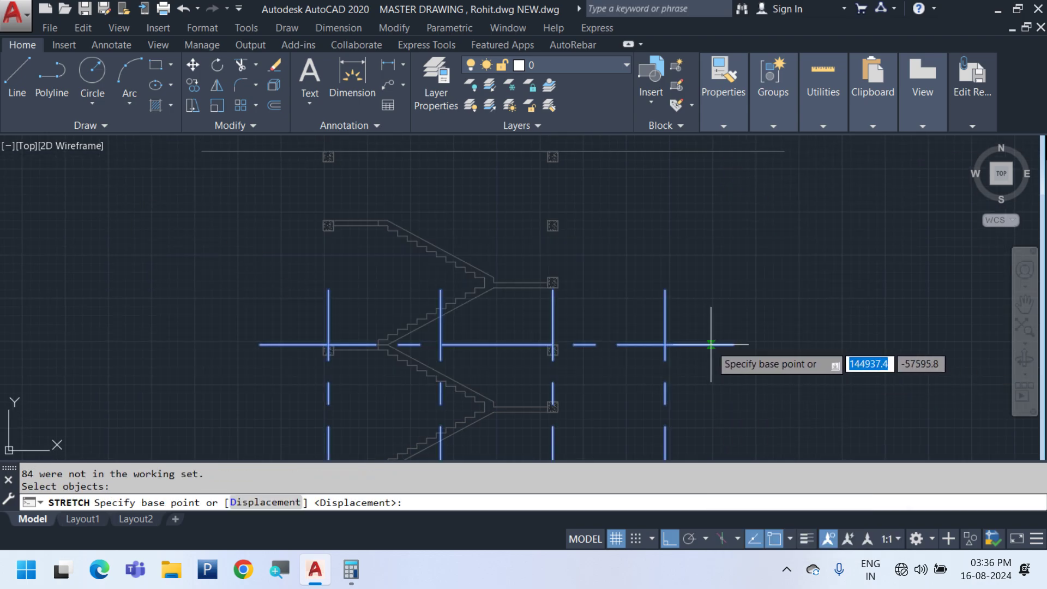
{"action": "left_click", "coordinate": [711, 344]}
{"action": "middle_click_drag", "start_coordinate": [684, 201], "coordinate": [678, 252]}
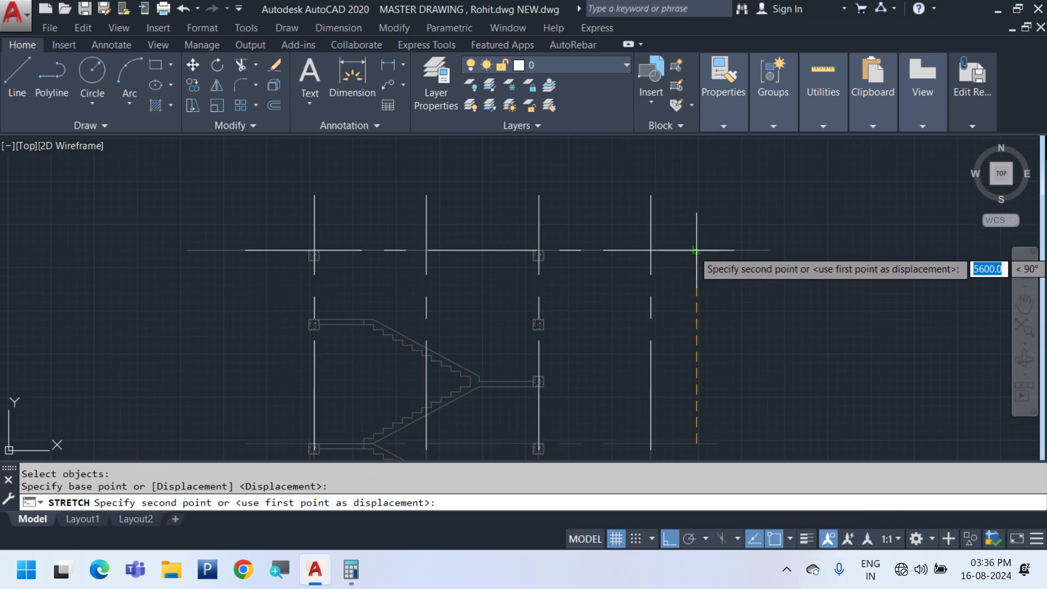
{"action": "left_click", "coordinate": [696, 250]}
Copy the horizontal grid line above the lowest one up to the next two floor levels at 3600 spacing
{"action": "scroll", "coordinate": [670, 201], "scroll_direction": "down", "scroll_amount": 4}
{"action": "scroll", "coordinate": [681, 325], "scroll_direction": "up", "scroll_amount": 2}
{"action": "left_click", "coordinate": [715, 391]}
{"action": "left_click", "coordinate": [685, 333]}
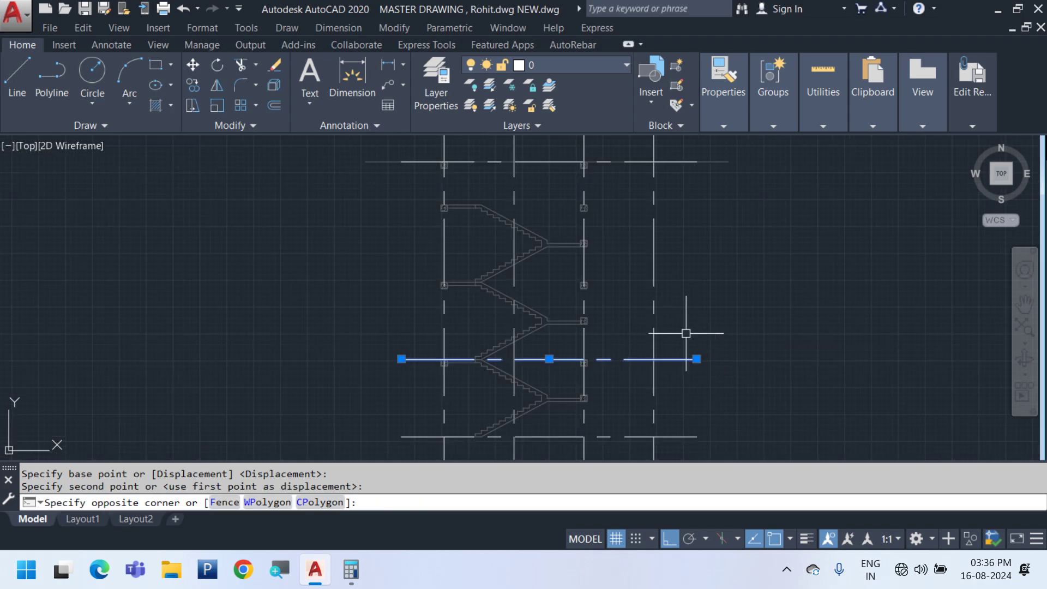
{"action": "right_click", "coordinate": [689, 331]}
{"action": "left_click", "coordinate": [752, 284]}
{"action": "left_click", "coordinate": [673, 436]}
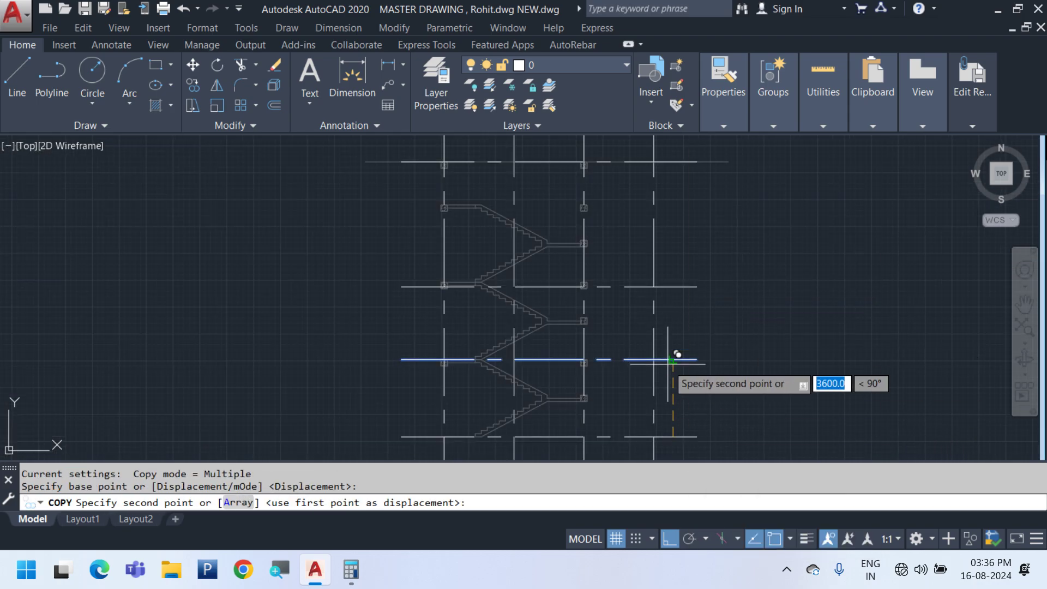
{"action": "left_click", "coordinate": [672, 281]}
{"action": "key", "text": "Escape"}
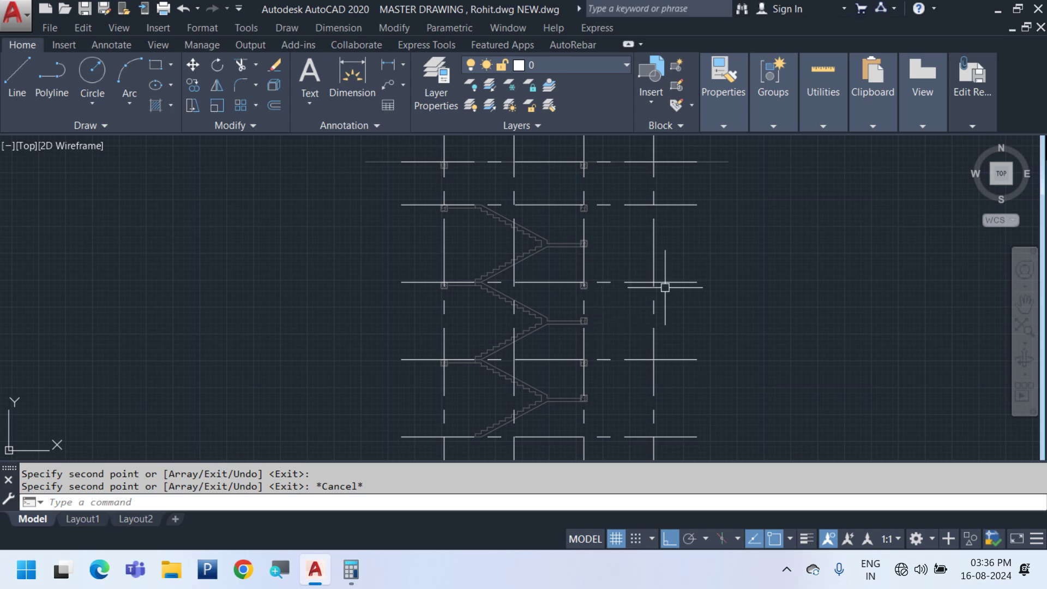
Shorten the topmost horizontal grid line by pulling its right end back to just past the third vertical grid line
{"action": "middle_click_drag", "start_coordinate": [666, 285], "coordinate": [524, 329]}
{"action": "key", "text": "Escape"}
{"action": "middle_click_drag", "start_coordinate": [518, 229], "coordinate": [514, 243]}
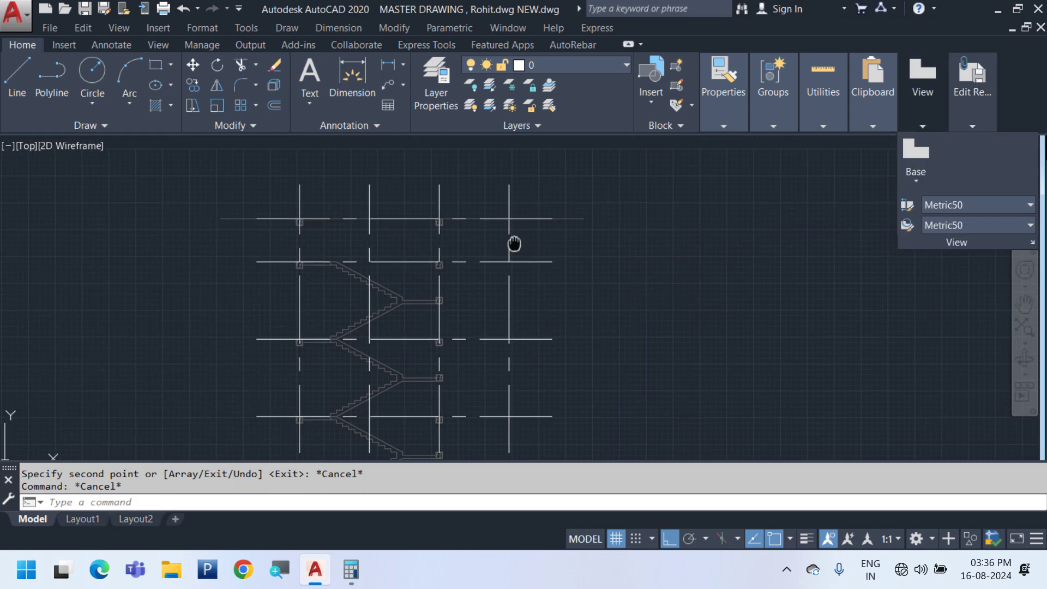
{"action": "key", "text": "Escape"}
{"action": "left_click", "coordinate": [537, 219]}
{"action": "left_click", "coordinate": [551, 219]}
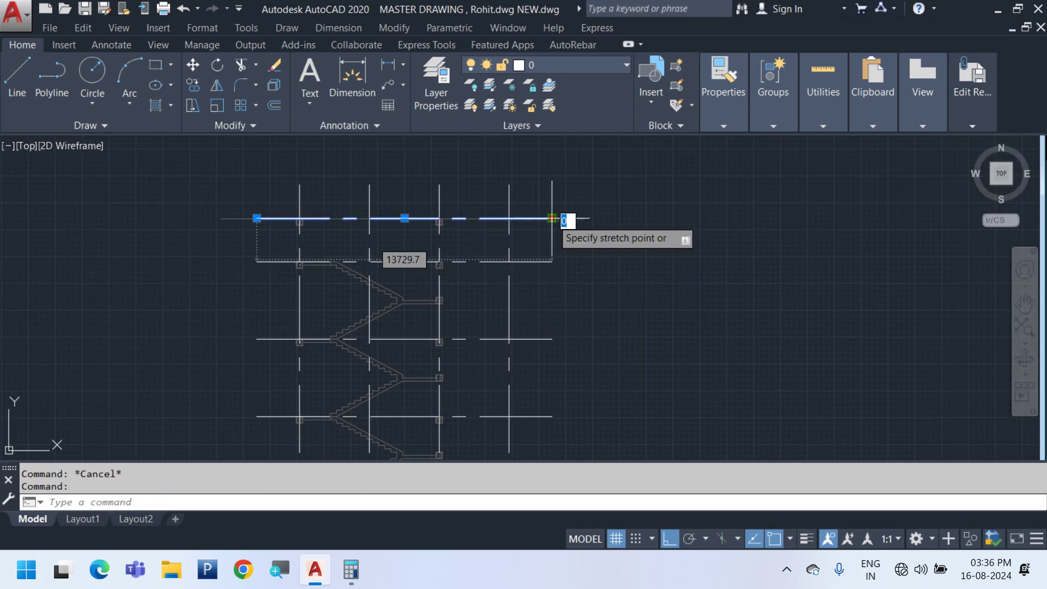
{"action": "scroll", "coordinate": [444, 217], "scroll_direction": "up", "scroll_amount": 4}
{"action": "left_click", "coordinate": [483, 224]}
{"action": "scroll", "coordinate": [570, 283], "scroll_direction": "down", "scroll_amount": 2}
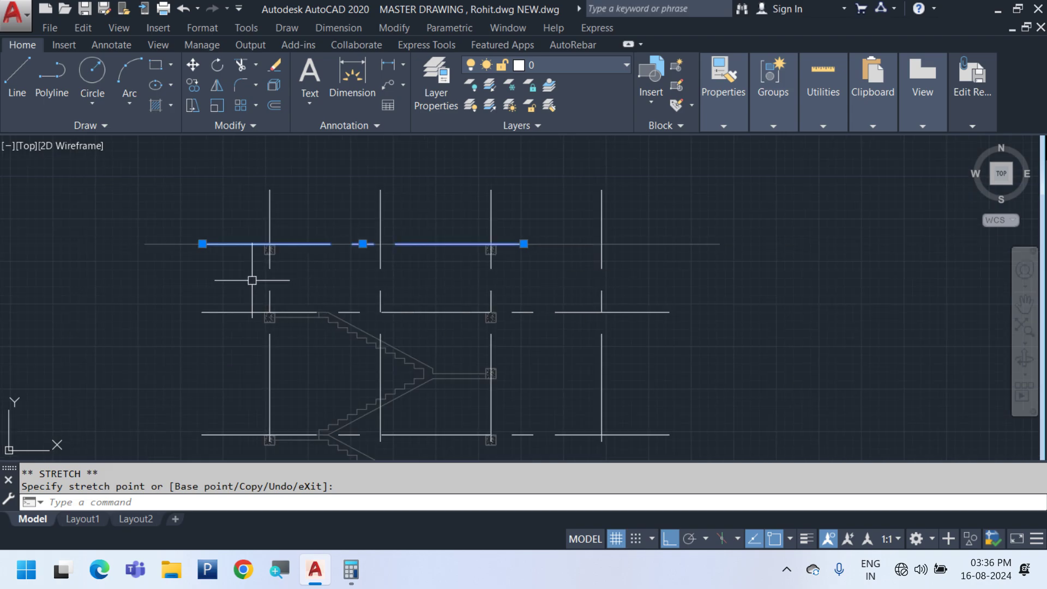
{"action": "key", "text": "Escape"}
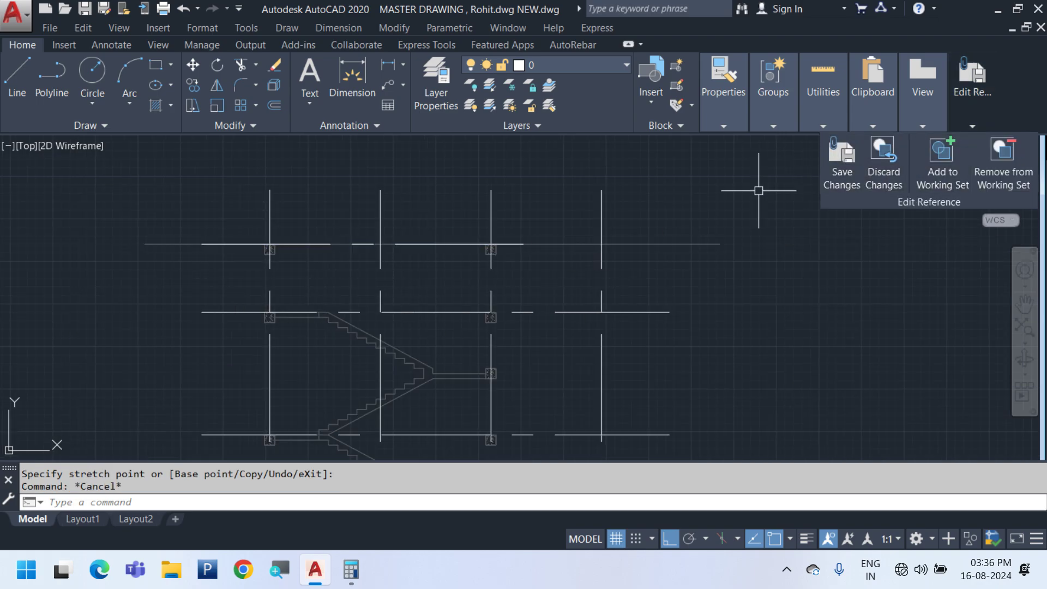
Save the in-place changes to the grid-line block and erase the separate long roof line across its top
{"action": "left_click", "coordinate": [840, 165]}
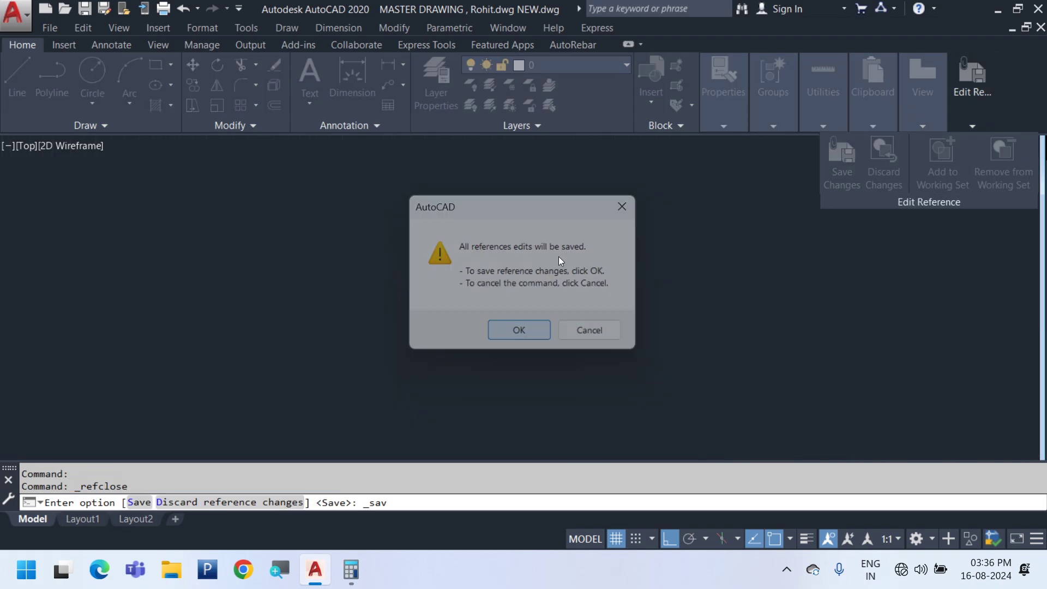
{"action": "middle_click_drag", "start_coordinate": [574, 355], "coordinate": [631, 239]}
{"action": "scroll", "coordinate": [631, 238], "scroll_direction": "down", "scroll_amount": 3}
{"action": "left_click", "coordinate": [666, 192]}
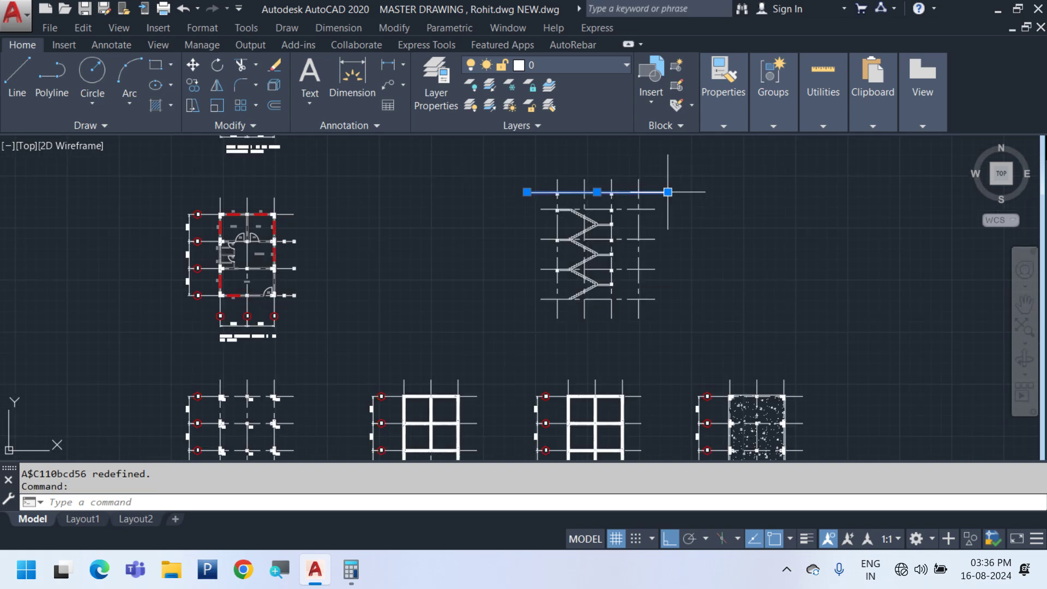
{"action": "key", "text": "Delete"}
Copy the column position layout title from below the second plan and paste it beside the section's lowest horizontal grid line
{"action": "scroll", "coordinate": [564, 276], "scroll_direction": "up", "scroll_amount": 4}
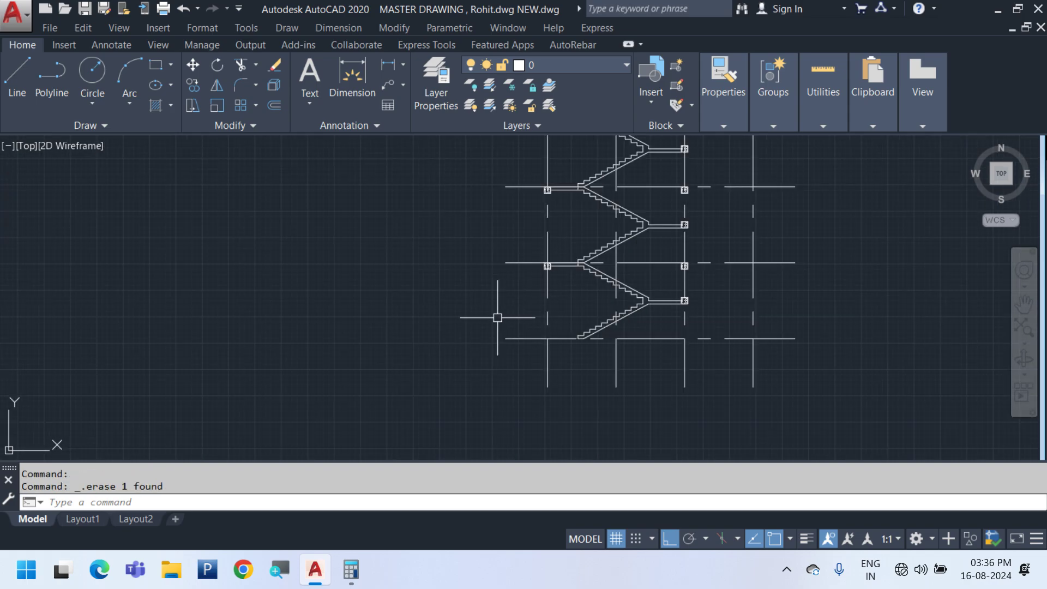
{"action": "scroll", "coordinate": [842, 333], "scroll_direction": "down", "scroll_amount": 4}
{"action": "scroll", "coordinate": [589, 355], "scroll_direction": "up", "scroll_amount": 5}
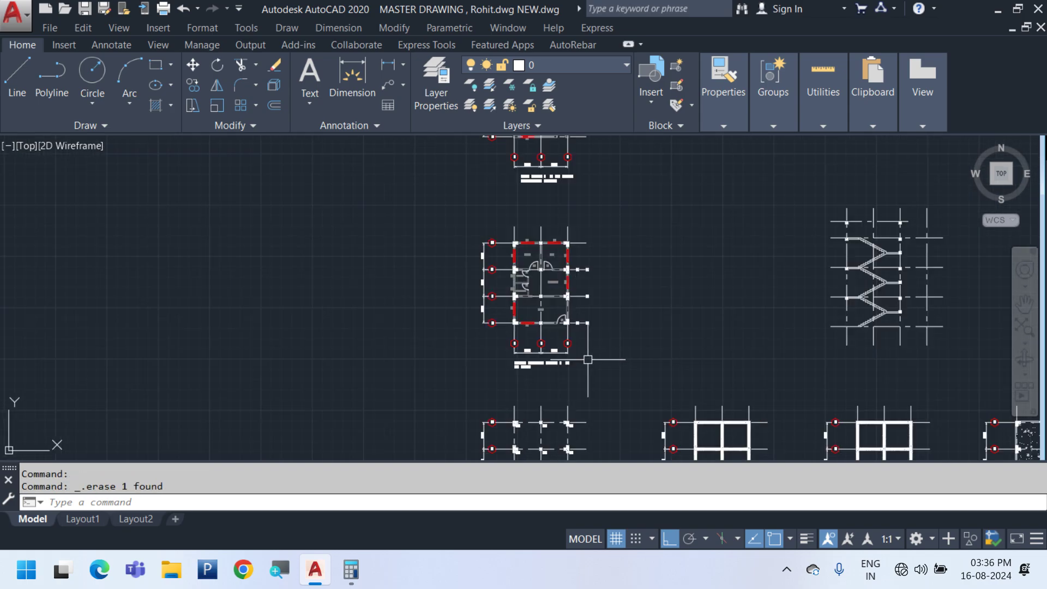
{"action": "middle_click_drag", "start_coordinate": [538, 360], "coordinate": [434, 344]}
{"action": "left_click", "coordinate": [317, 350]}
{"action": "scroll", "coordinate": [262, 353], "scroll_direction": "down", "scroll_amount": 4}
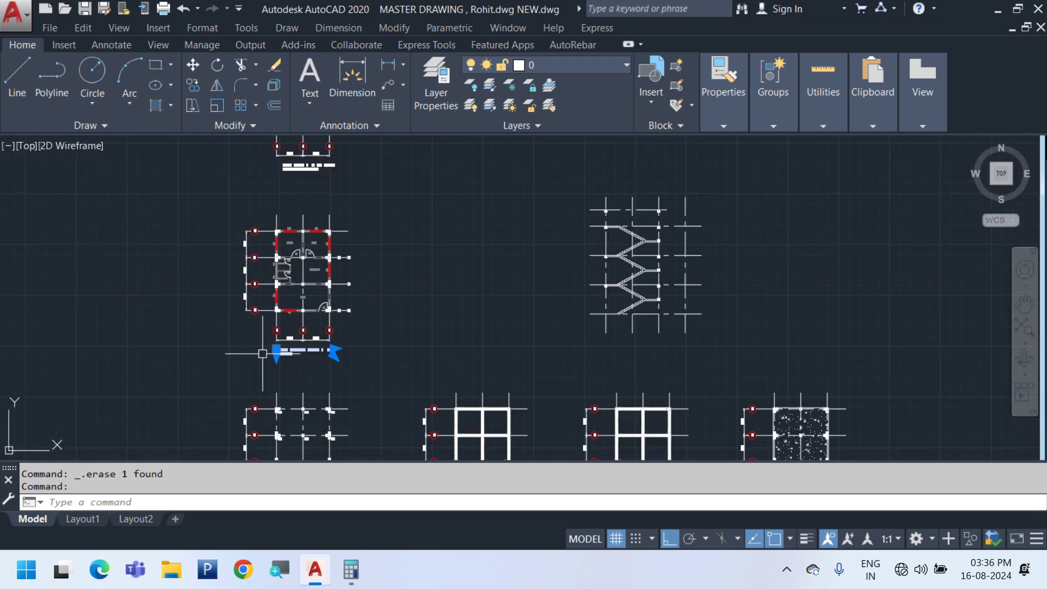
{"action": "key", "text": "ctrl+v"}
{"action": "scroll", "coordinate": [671, 327], "scroll_direction": "up", "scroll_amount": 5}
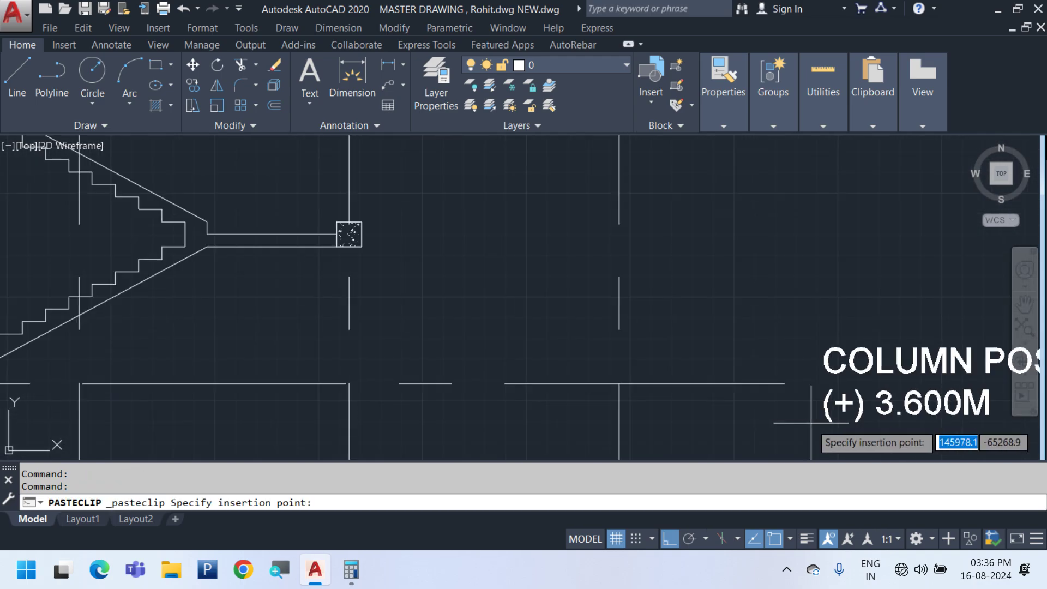
{"action": "left_click", "coordinate": [677, 406]}
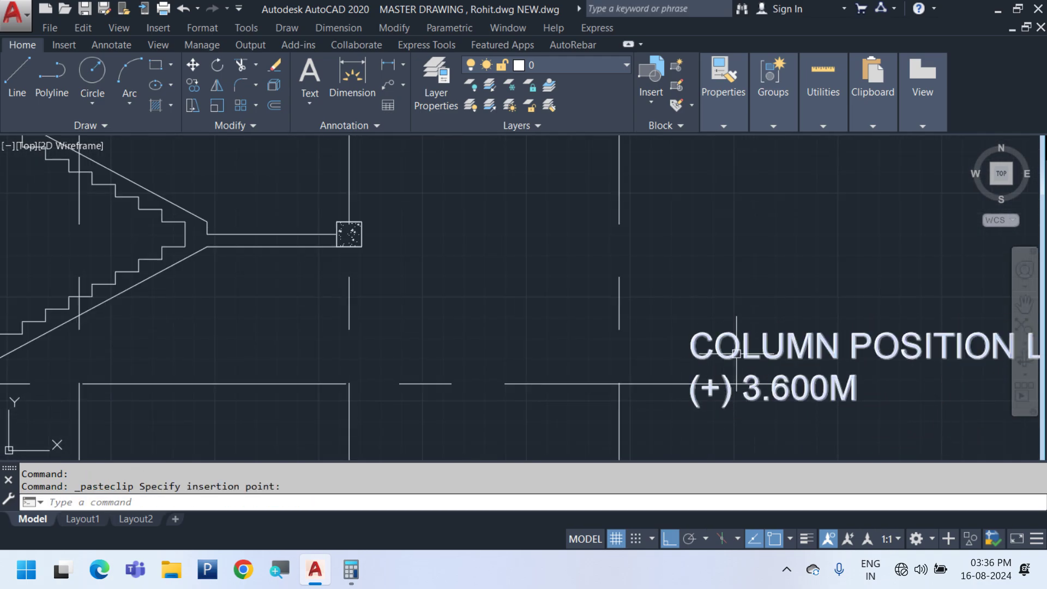
Scale the pasted title text by a factor of 0.7 from its upper-left corner
{"action": "type", "text": "SC"}
{"action": "key", "text": "Return"}
{"action": "left_click", "coordinate": [690, 347]}
{"action": "type", "text": "0.7"}
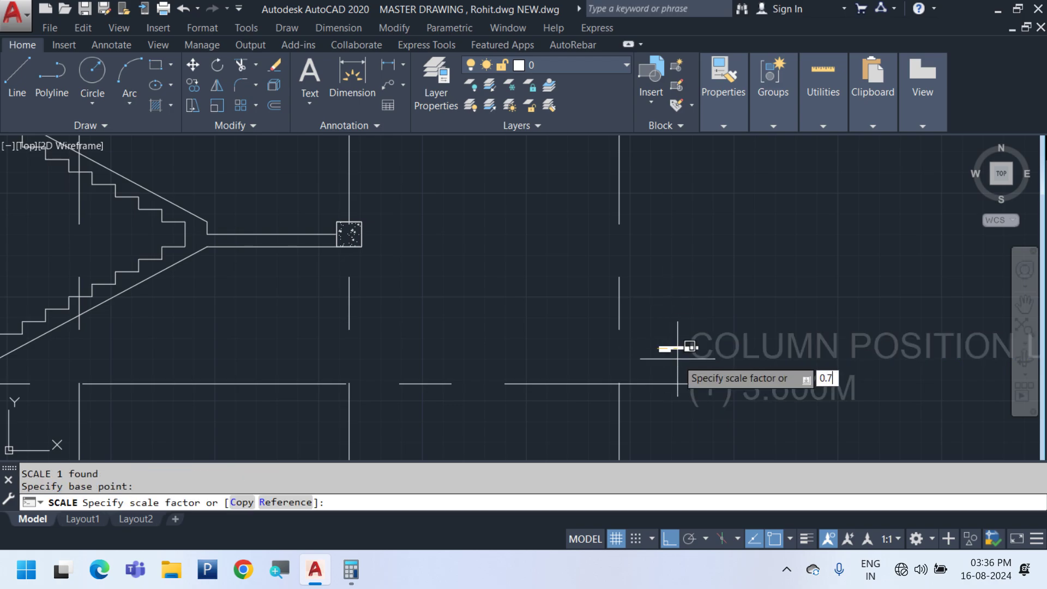
{"action": "key", "text": "Return"}
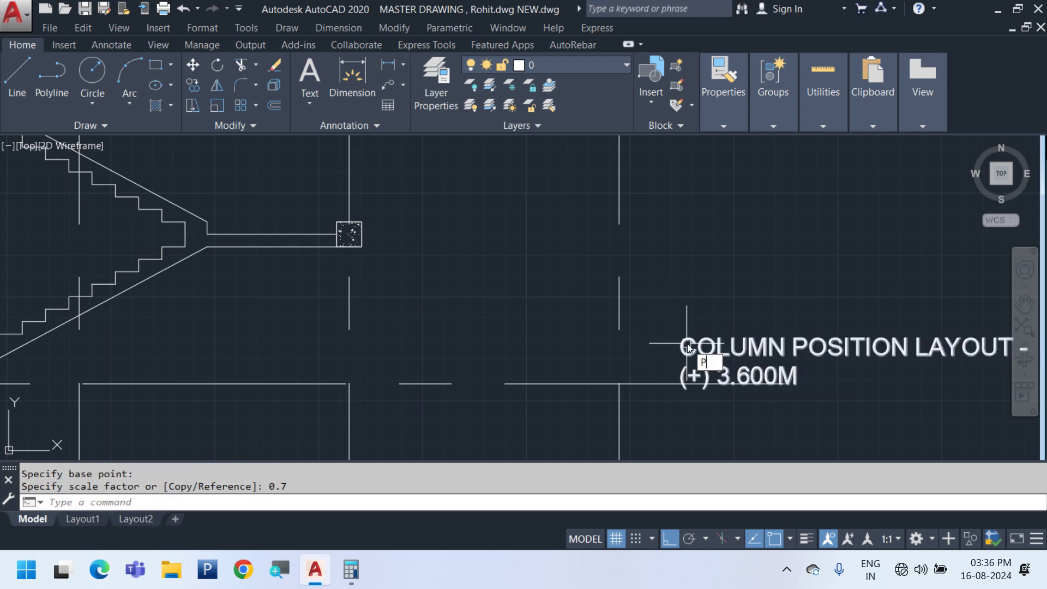
Draw a small downward-pointing 3-sided polygon, inscribed in a circle, just before the pasted text above the lowest grid line
{"action": "type", "text": "pol"}
{"action": "key", "text": "Return"}
{"action": "type", "text": "3"}
{"action": "key", "text": "Return"}
{"action": "scroll", "coordinate": [632, 327], "scroll_direction": "up", "scroll_amount": 3}
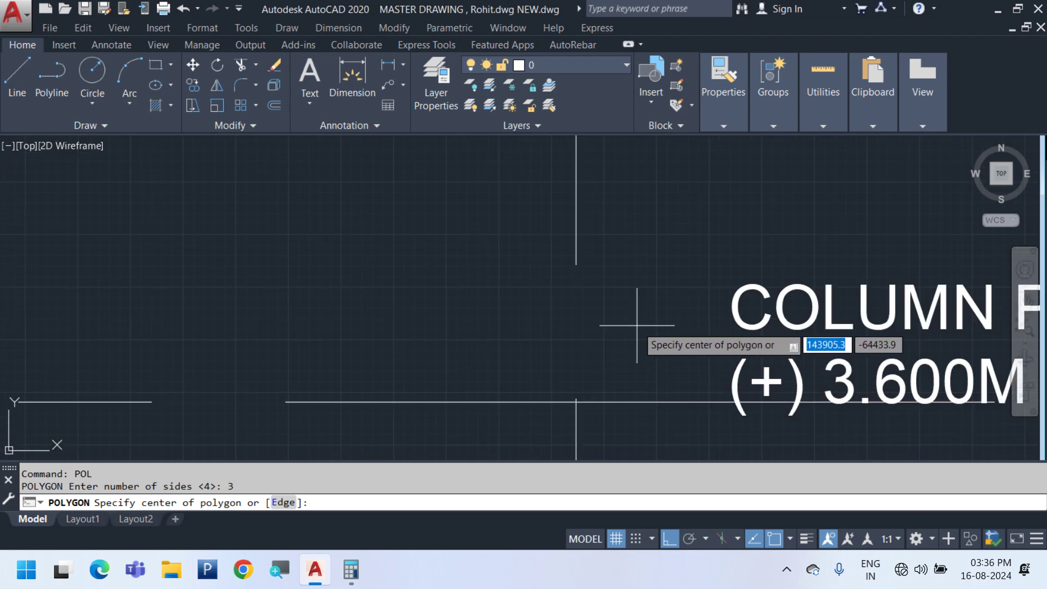
{"action": "left_click", "coordinate": [636, 326]}
{"action": "key", "text": "Return"}
{"action": "left_click", "coordinate": [666, 362]}
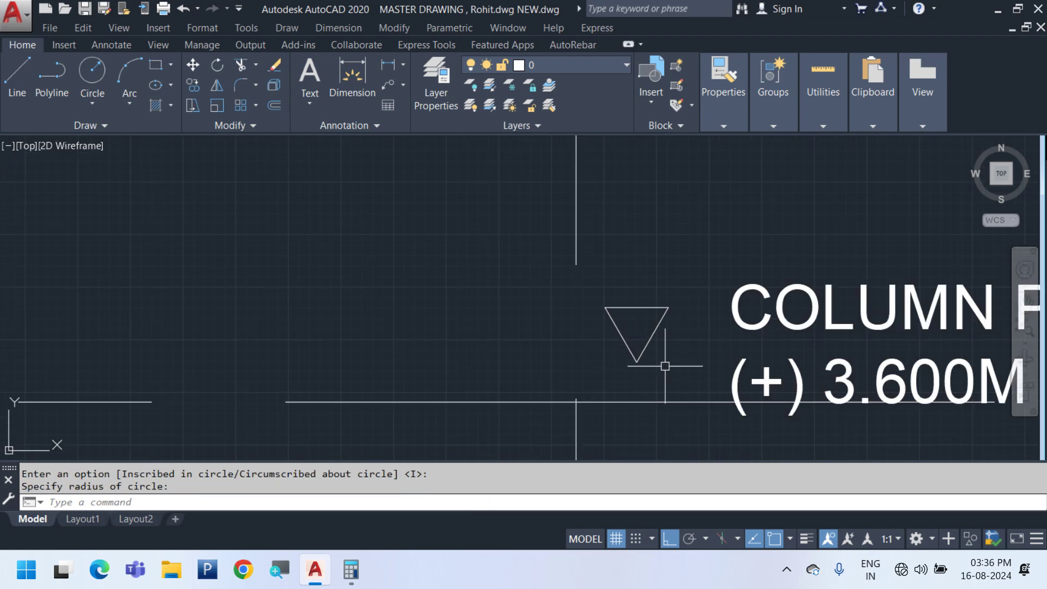
{"action": "scroll", "coordinate": [666, 362], "scroll_direction": "down", "scroll_amount": 2}
{"action": "middle_click_drag", "start_coordinate": [663, 391], "coordinate": [590, 403]}
{"action": "left_click", "coordinate": [768, 364]}
{"action": "left_click", "coordinate": [715, 290]}
{"action": "scroll", "coordinate": [705, 287], "scroll_direction": "down", "scroll_amount": 2}
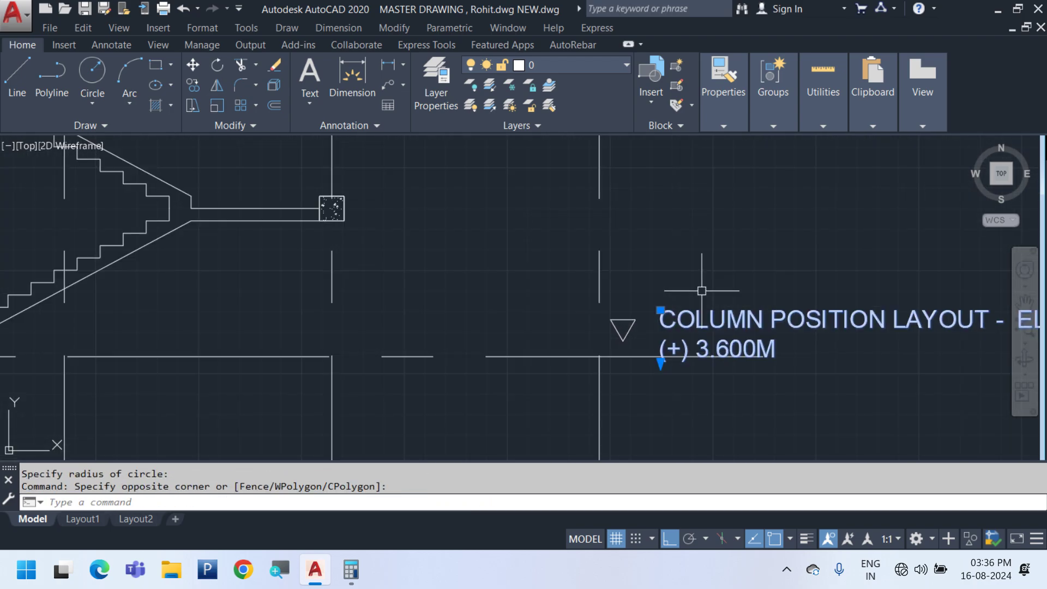
{"action": "type", "text": "m"}
{"action": "key", "text": "Return"}
{"action": "scroll", "coordinate": [693, 298], "scroll_direction": "down", "scroll_amount": 2}
{"action": "key", "text": "Escape"}
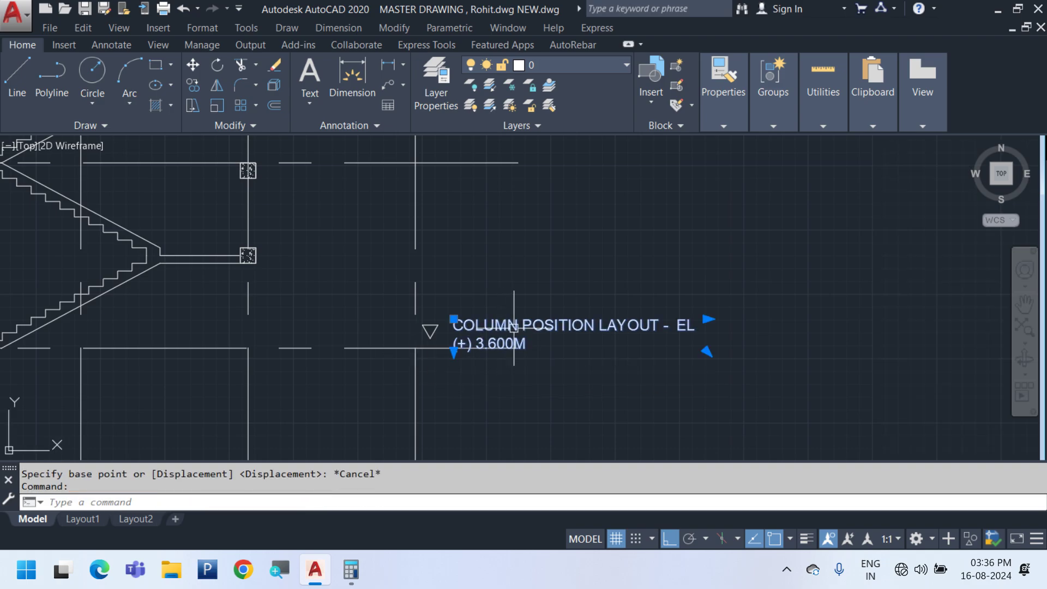
Widen the pasted text's frame and replace its content with "FFL (±) 0.000M"
{"action": "left_click", "coordinate": [708, 319]}
{"action": "left_click", "coordinate": [871, 320]}
{"action": "key", "text": "Escape"}
{"action": "double_click", "coordinate": [511, 327]}
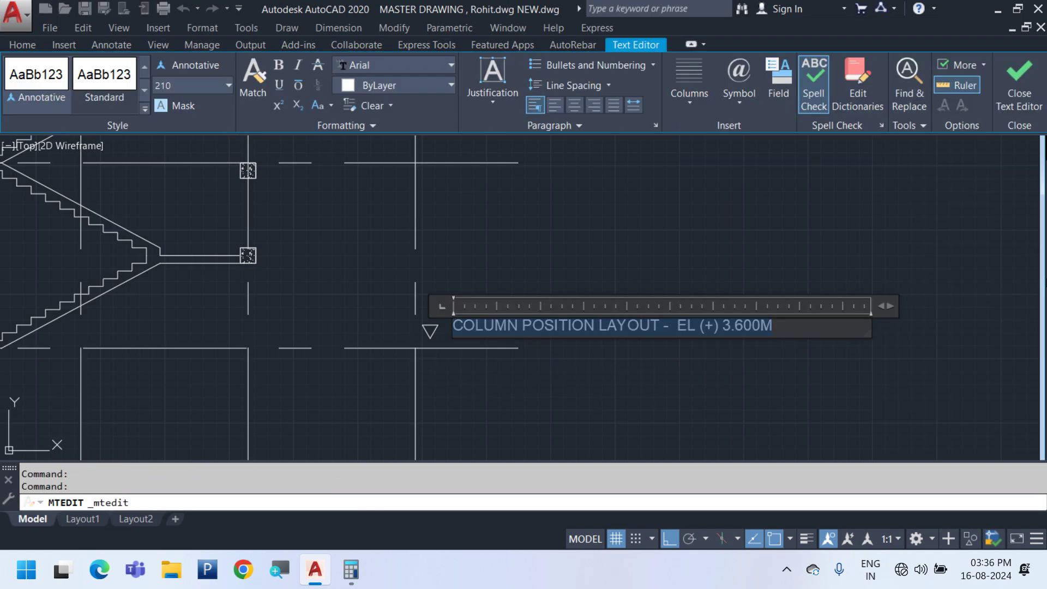
{"action": "type", "text": "FFL (±) 0.000M"}
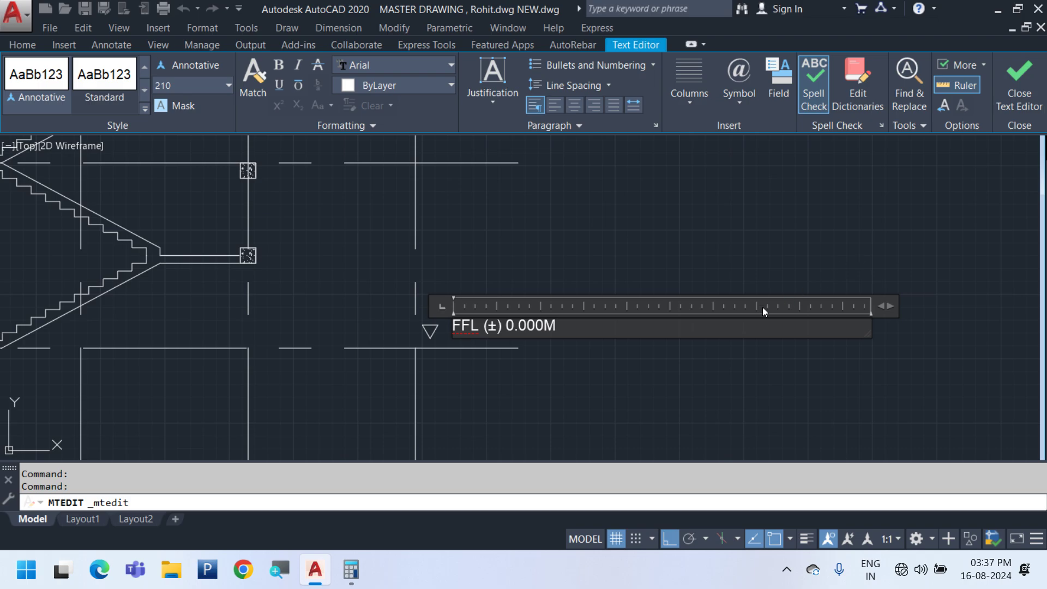
{"action": "left_click", "coordinate": [451, 362]}
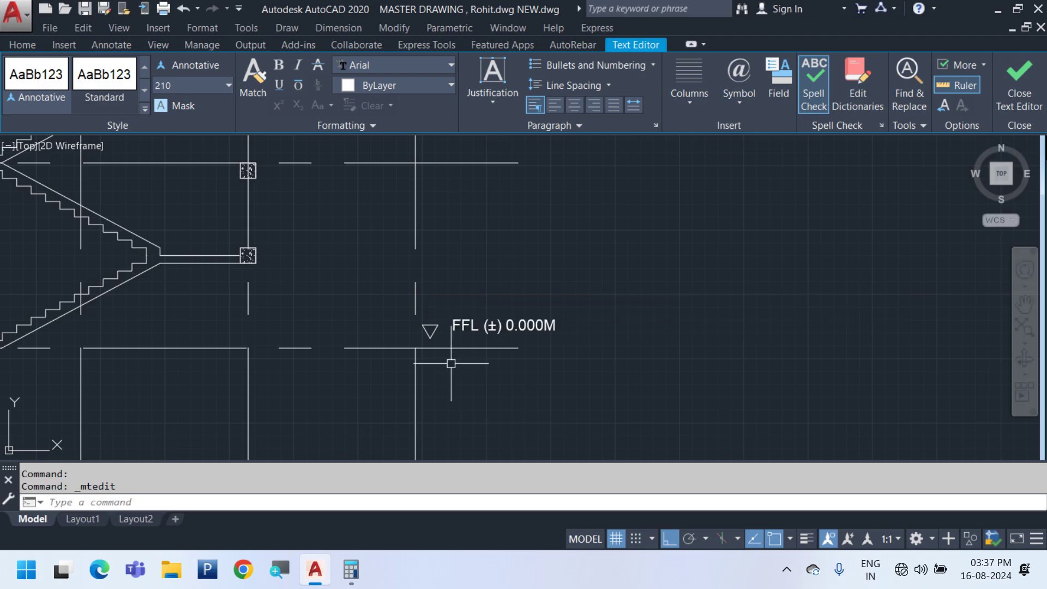
Move the triangle and its FFL text together so the triangle's tip sits on the lowest horizontal grid line
{"action": "scroll", "coordinate": [445, 338], "scroll_direction": "up", "scroll_amount": 2}
{"action": "left_click", "coordinate": [472, 334]}
{"action": "left_click", "coordinate": [464, 293]}
{"action": "left_click", "coordinate": [435, 338]}
{"action": "left_click", "coordinate": [409, 304]}
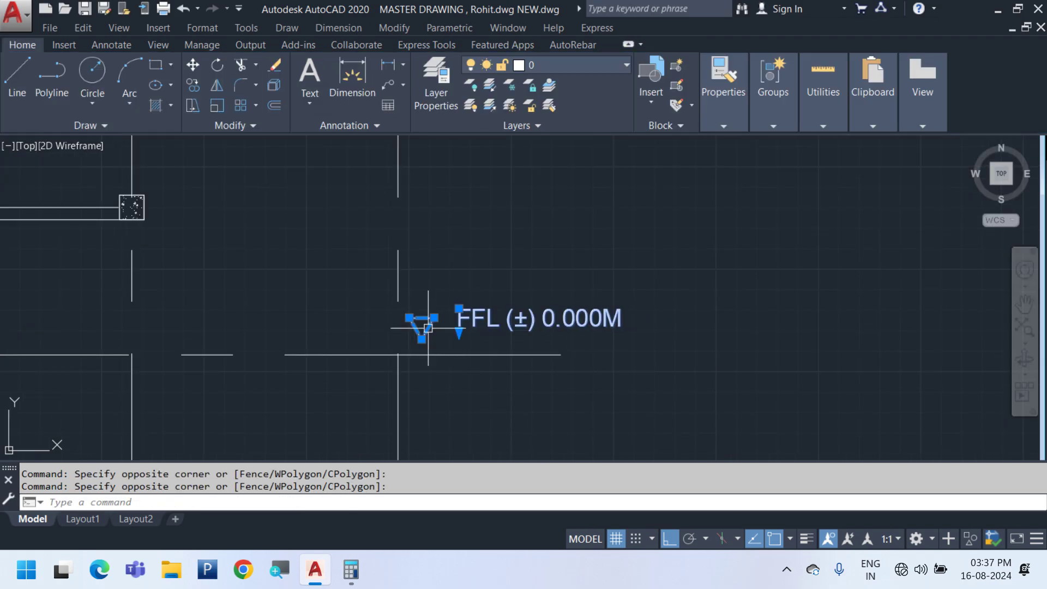
{"action": "scroll", "coordinate": [428, 348], "scroll_direction": "up", "scroll_amount": 2}
{"action": "type", "text": "M"}
{"action": "key", "text": "Return"}
{"action": "left_click", "coordinate": [413, 332]}
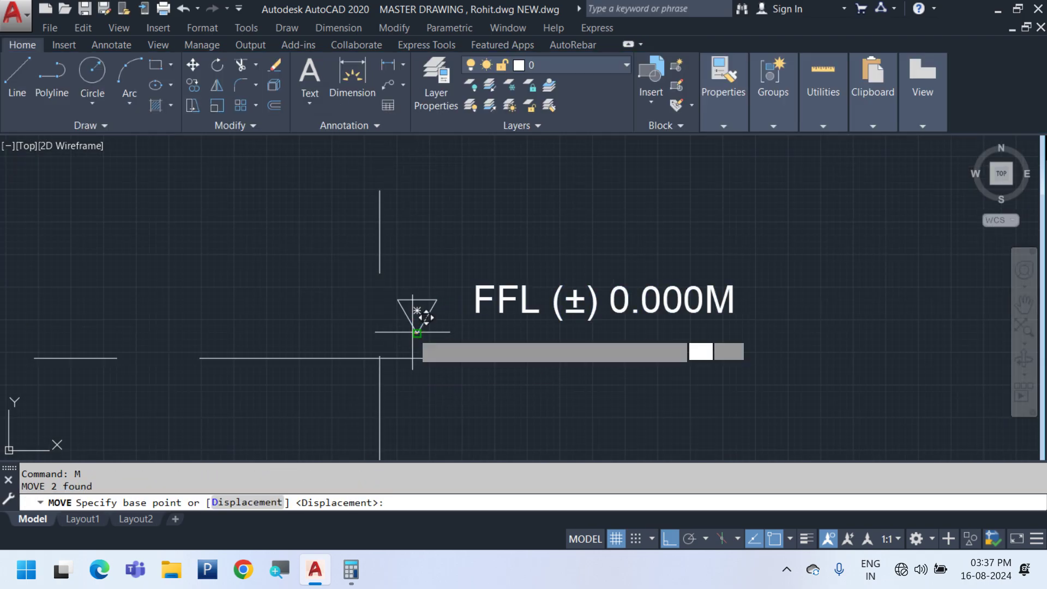
{"action": "left_click", "coordinate": [506, 357]}
Move the FFL text slightly down so it lines up beside the triangle
{"action": "middle_click_drag", "start_coordinate": [677, 402], "coordinate": [396, 374]}
{"action": "left_click", "coordinate": [403, 326]}
{"action": "left_click", "coordinate": [320, 257]}
{"action": "scroll", "coordinate": [319, 256], "scroll_direction": "up", "scroll_amount": 2}
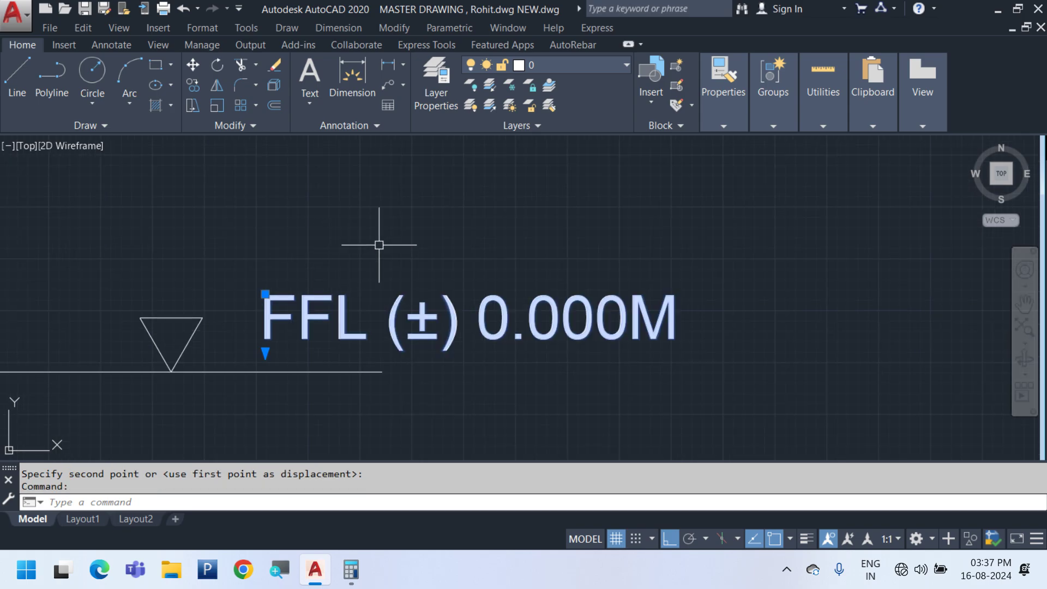
{"action": "type", "text": "m"}
{"action": "key", "text": "Return"}
{"action": "left_click", "coordinate": [410, 216]}
{"action": "left_click", "coordinate": [409, 228]}
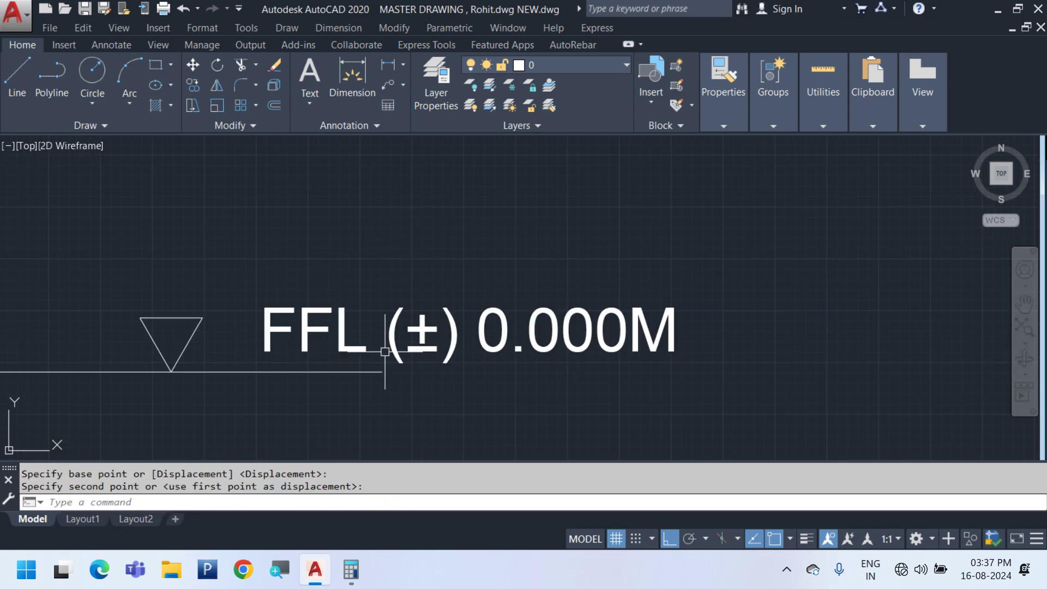
Draw a leader line from the triangle's tip straight up above it and horizontally to just past the end of the FFL text
{"action": "type", "text": "l"}
{"action": "key", "text": "Return"}
{"action": "left_click", "coordinate": [171, 372]}
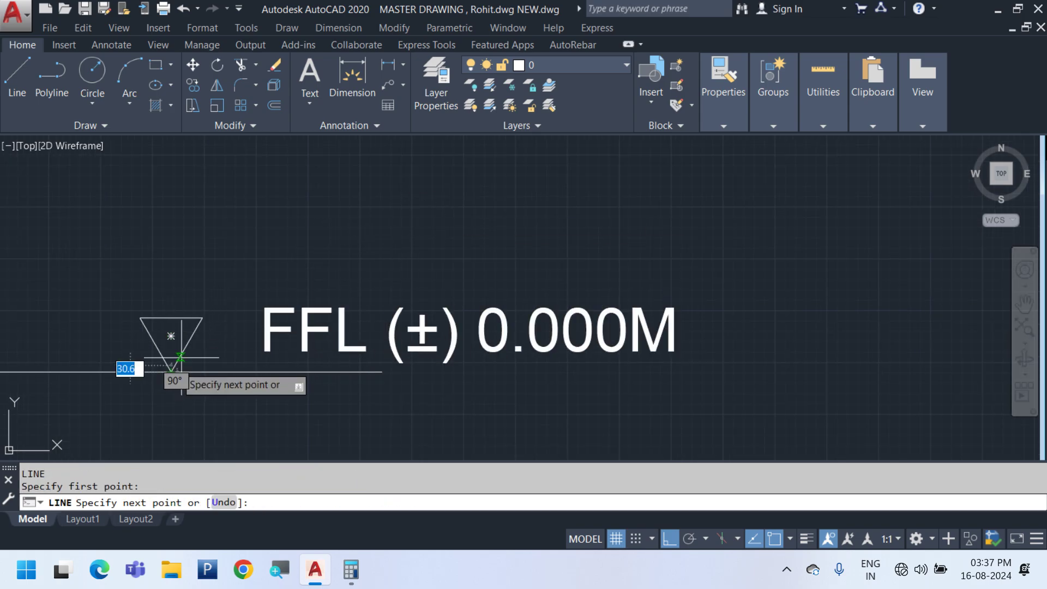
{"action": "scroll", "coordinate": [181, 287], "scroll_direction": "up", "scroll_amount": 2}
{"action": "left_click", "coordinate": [188, 274]}
{"action": "scroll", "coordinate": [214, 283], "scroll_direction": "down", "scroll_amount": 2}
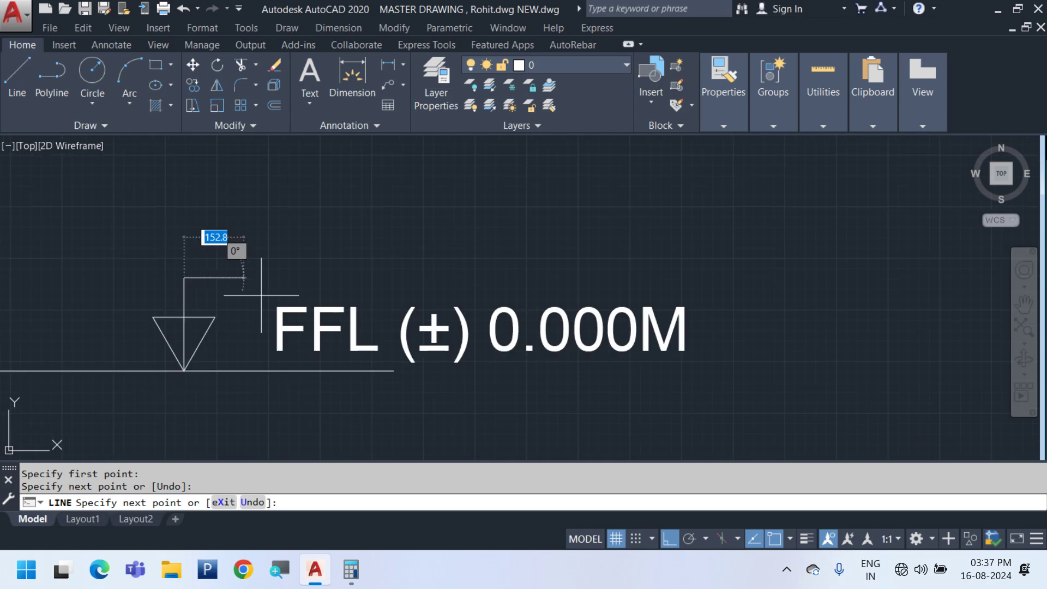
{"action": "left_click", "coordinate": [744, 261]}
{"action": "key", "text": "Escape"}
Move the FFL text straight up so it rests on the horizontal leader line
{"action": "left_click", "coordinate": [713, 355]}
{"action": "left_click", "coordinate": [563, 312]}
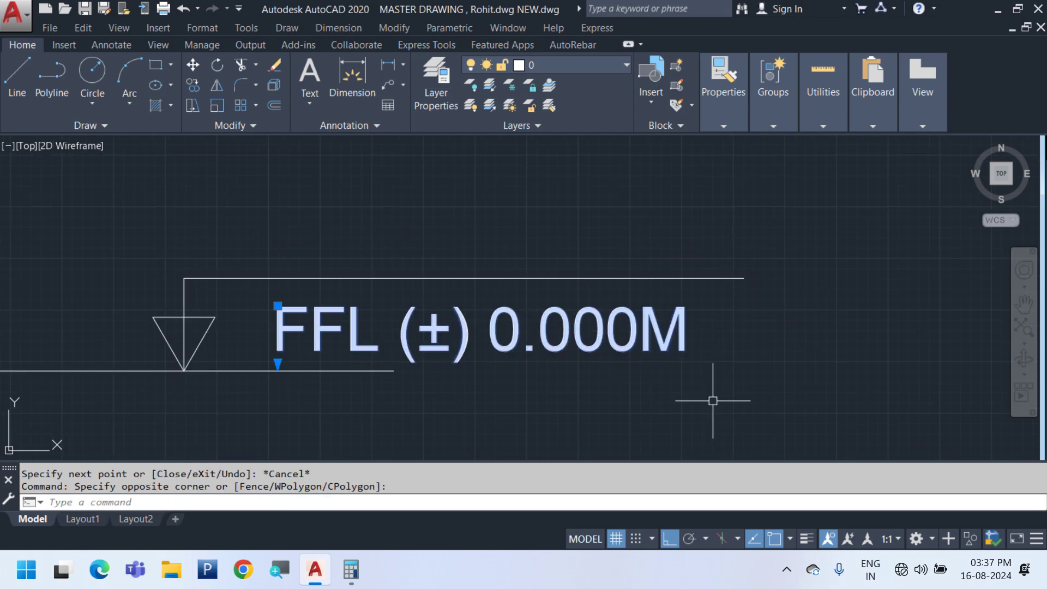
{"action": "type", "text": "m"}
{"action": "key", "text": "Return"}
{"action": "left_click", "coordinate": [821, 401]}
{"action": "left_click", "coordinate": [823, 325]}
{"action": "left_click", "coordinate": [554, 261]}
{"action": "key", "text": "Escape"}
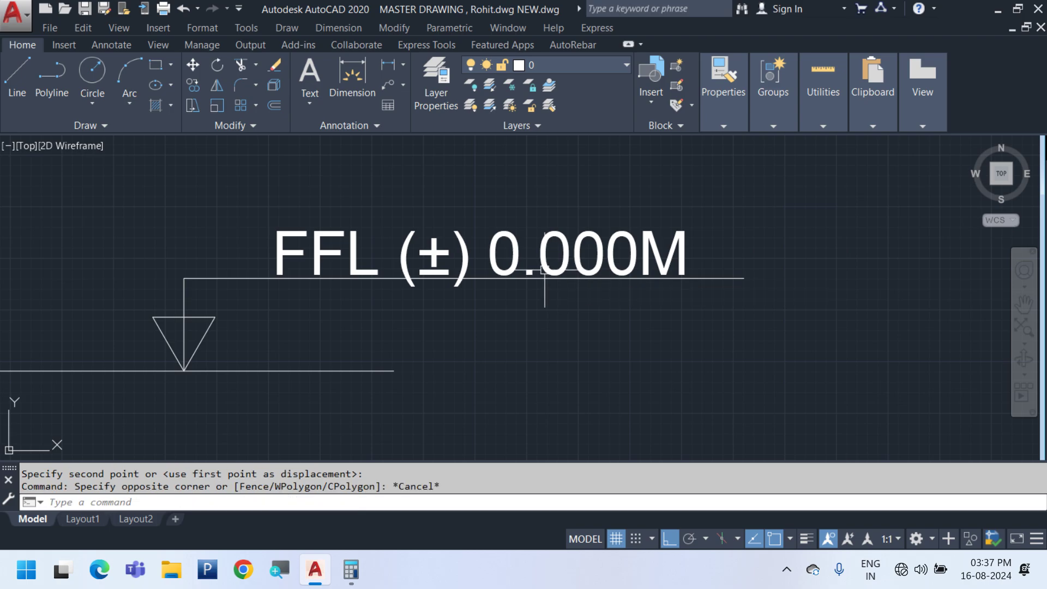
Split the level text into two lines, "FFL" above the leader and "EL(±) 0.000M" below it, and narrow its frame
{"action": "double_click", "coordinate": [397, 274]}
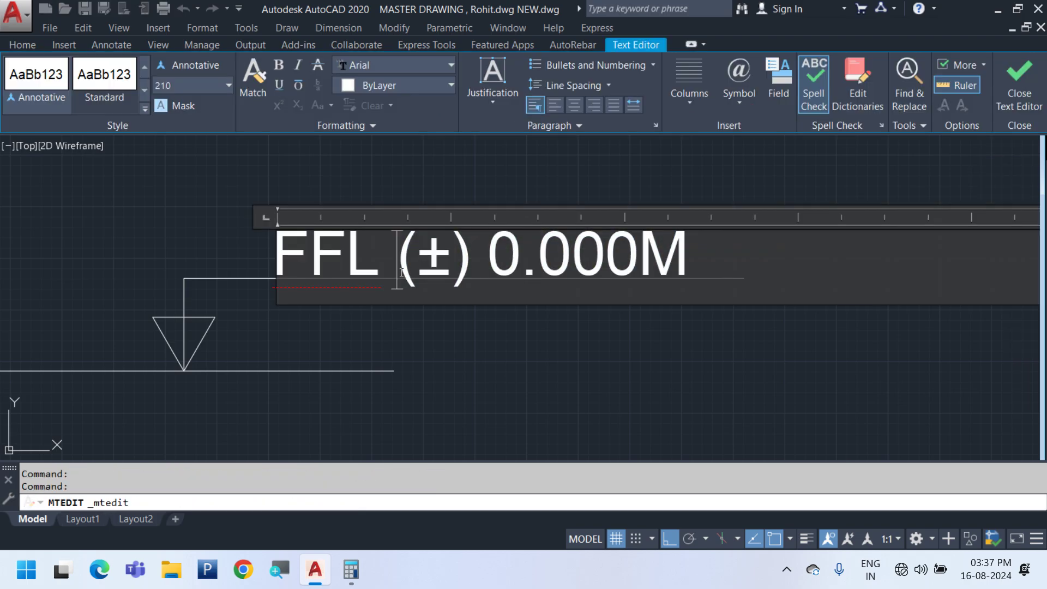
{"action": "key", "text": "Return"}
{"action": "type", "text": "EL"}
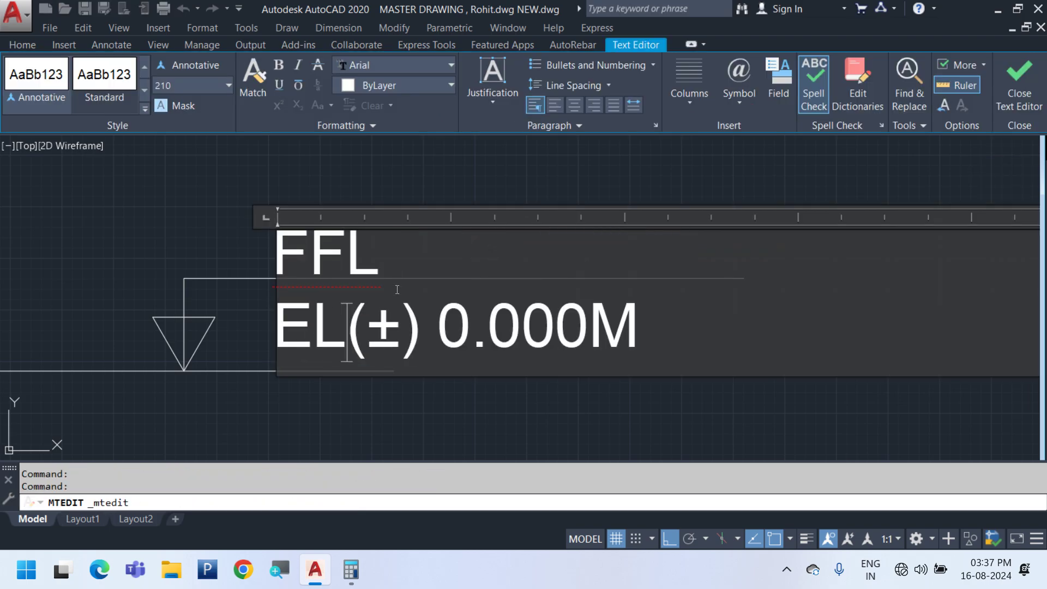
{"action": "scroll", "coordinate": [397, 298], "scroll_direction": "down", "scroll_amount": 1}
{"action": "scroll", "coordinate": [661, 320], "scroll_direction": "down", "scroll_amount": 2}
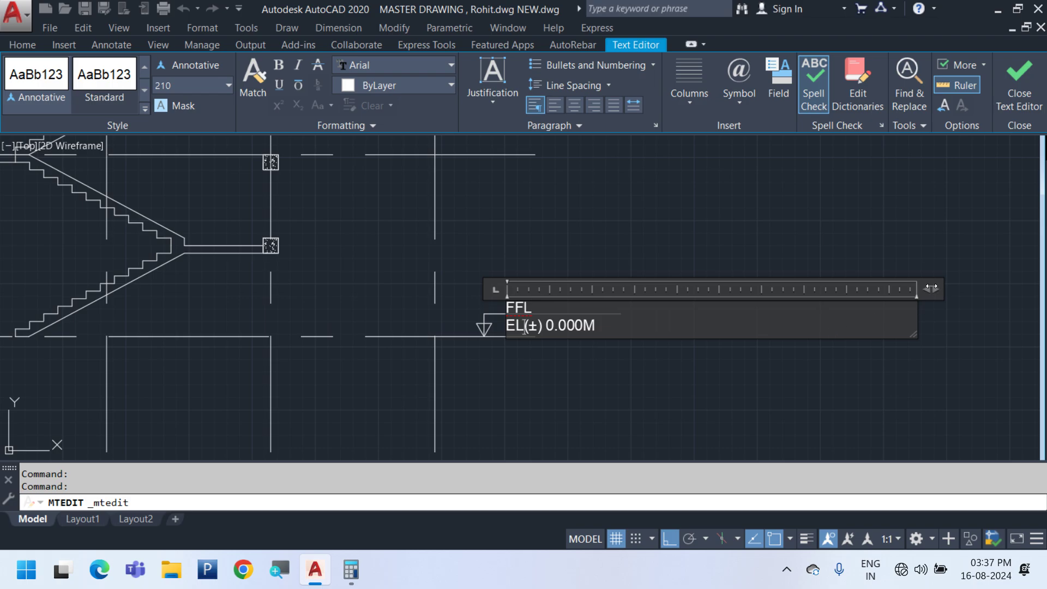
{"action": "left_click_drag", "start_coordinate": [932, 287], "coordinate": [616, 278]}
{"action": "left_click", "coordinate": [685, 351]}
Stretch the free end of the horizontal leader line back to just past the end of the level text
{"action": "scroll", "coordinate": [617, 315], "scroll_direction": "up", "scroll_amount": 3}
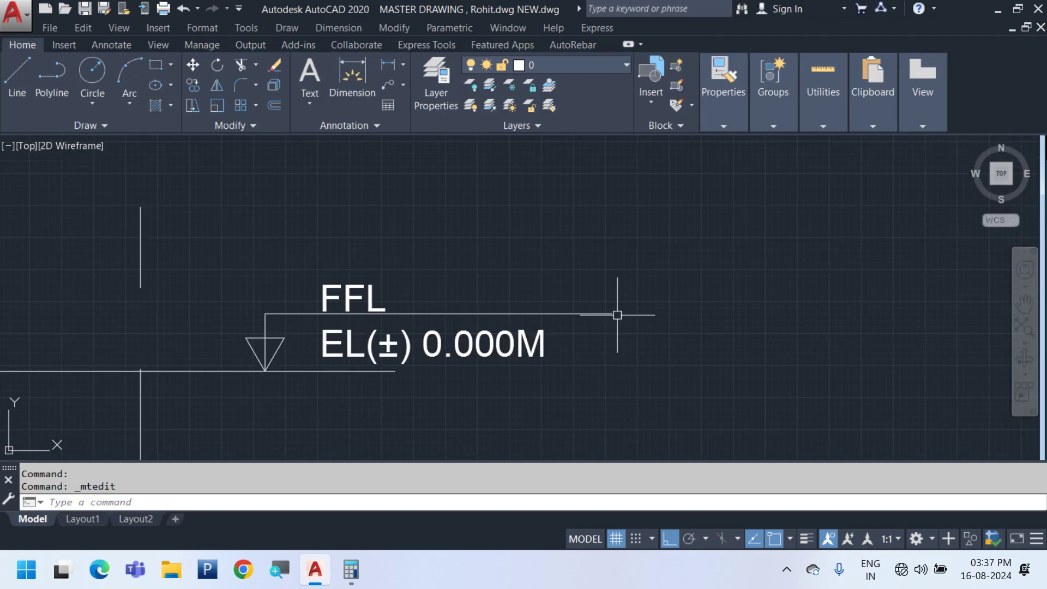
{"action": "type", "text": "s"}
{"action": "key", "text": "space"}
{"action": "left_click", "coordinate": [626, 327]}
{"action": "left_click", "coordinate": [582, 269]}
{"action": "key", "text": "space"}
{"action": "left_click", "coordinate": [675, 249]}
{"action": "left_click", "coordinate": [619, 248]}
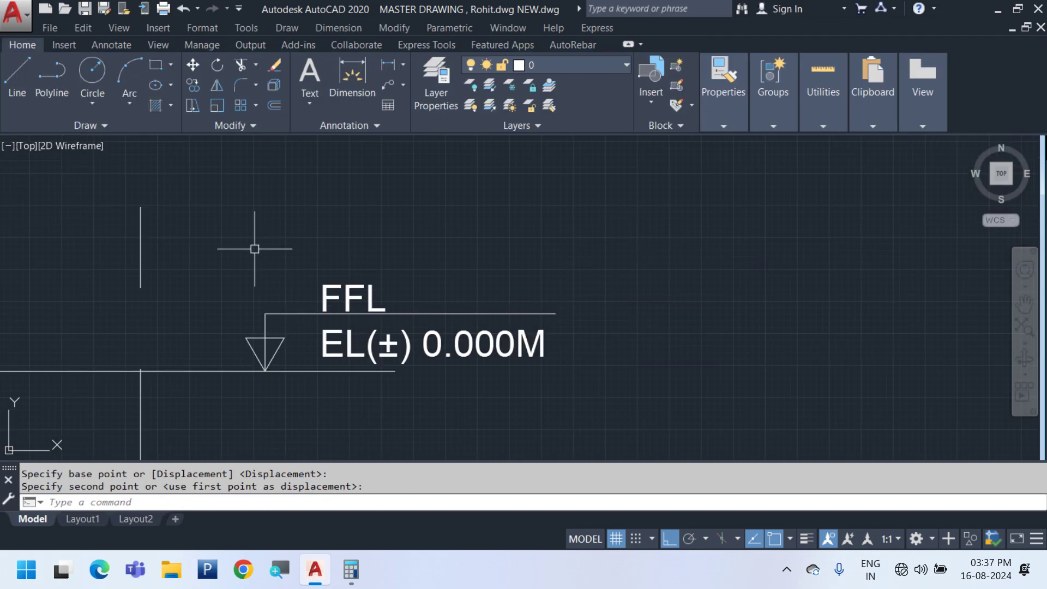
{"action": "left_click", "coordinate": [212, 244]}
{"action": "left_click", "coordinate": [633, 398]}
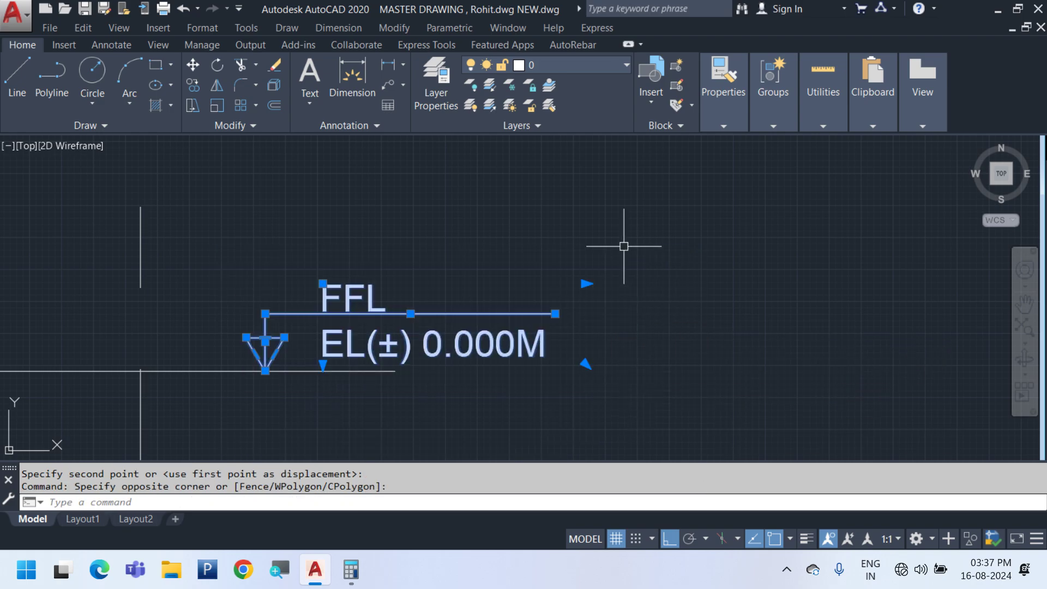
{"action": "key", "text": "Escape"}
{"action": "key", "text": "Escape"}
Fill the left half of the level marker's triangle with a SOLID hatch
{"action": "scroll", "coordinate": [271, 371], "scroll_direction": "up", "scroll_amount": 2}
{"action": "type", "text": "h"}
{"action": "key", "text": "space"}
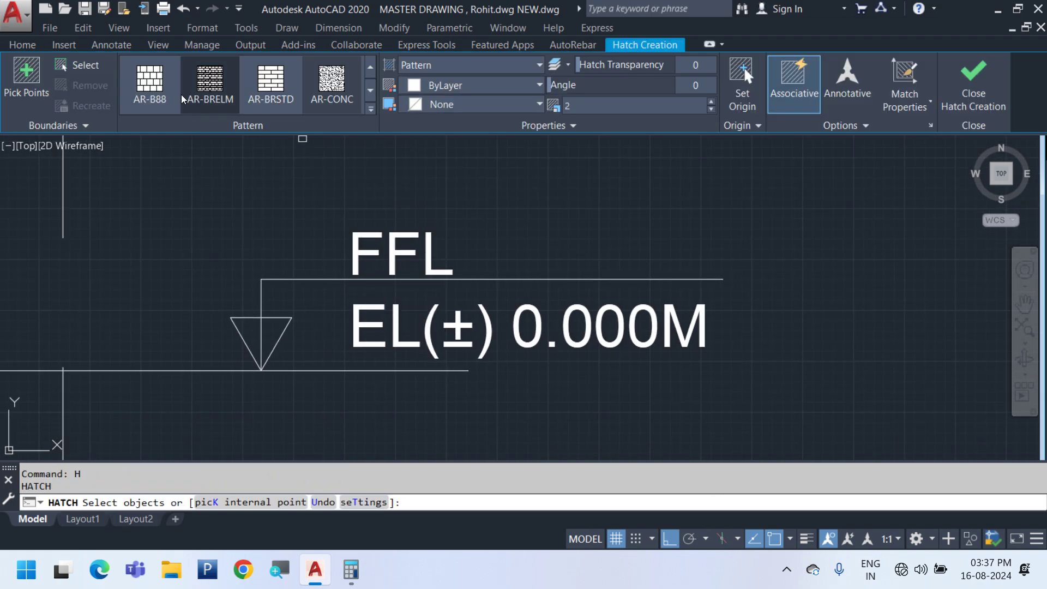
{"action": "scroll", "coordinate": [183, 99], "scroll_direction": "up", "scroll_amount": 3}
{"action": "left_click", "coordinate": [150, 82]}
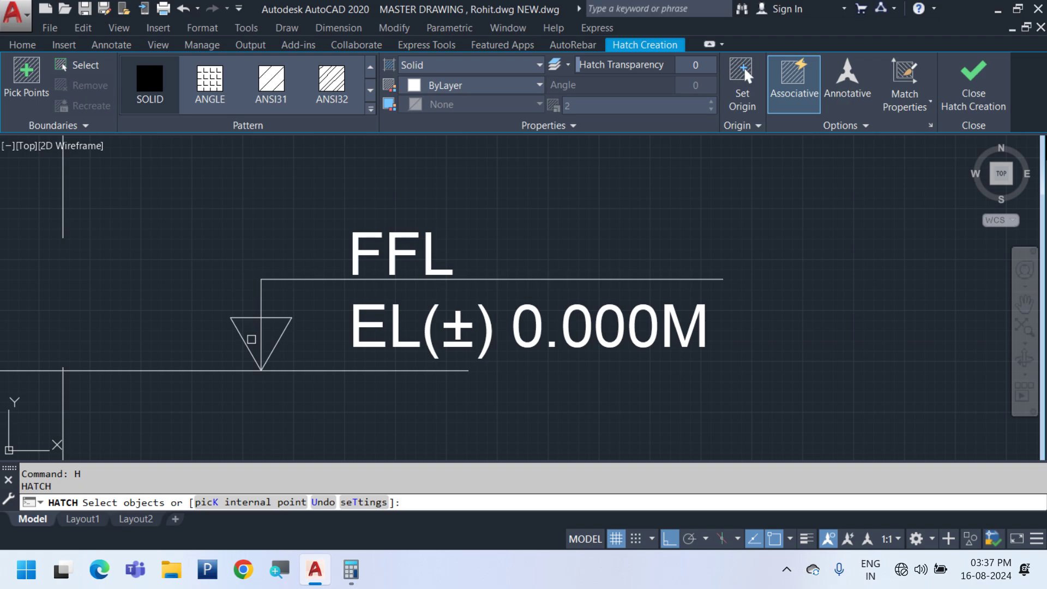
{"action": "left_click", "coordinate": [26, 76]}
{"action": "left_click", "coordinate": [247, 346]}
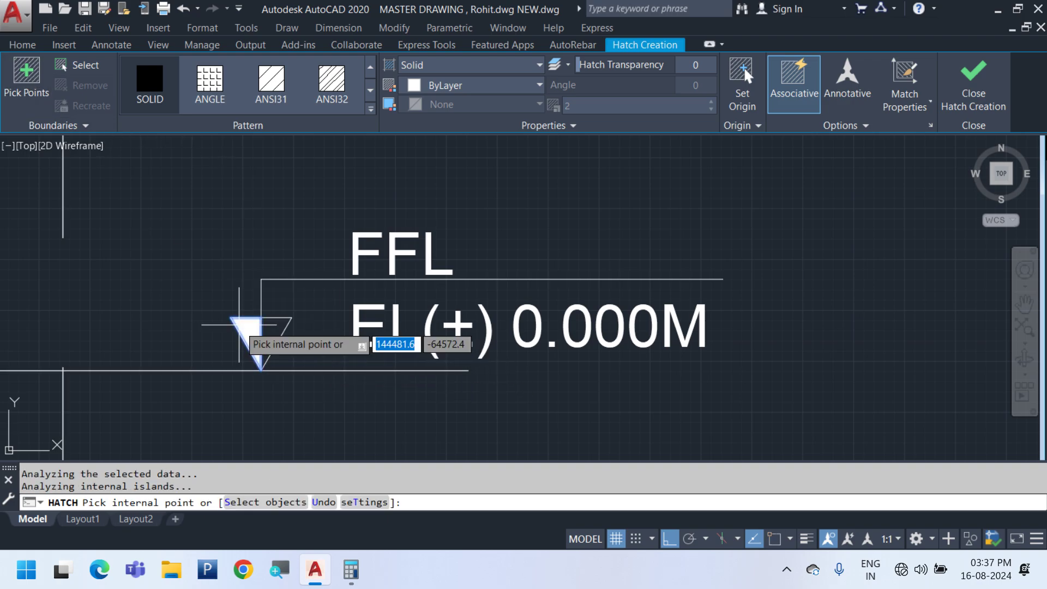
{"action": "key", "text": "Return"}
Copy the complete level marker with its text from the ground level line straight up to each floor, terrace and roof level line
{"action": "left_click", "coordinate": [170, 156]}
{"action": "left_click", "coordinate": [858, 416]}
{"action": "scroll", "coordinate": [812, 404], "scroll_direction": "down", "scroll_amount": 2}
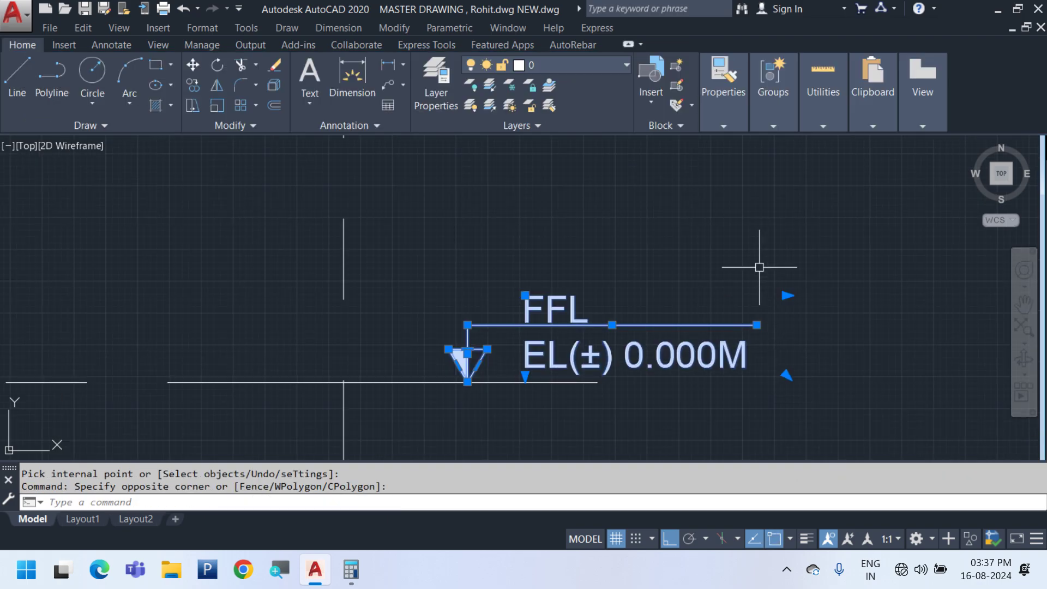
{"action": "right_click", "coordinate": [764, 354]}
{"action": "left_click", "coordinate": [794, 311]}
{"action": "scroll", "coordinate": [640, 352], "scroll_direction": "down", "scroll_amount": 4}
{"action": "left_click", "coordinate": [502, 364]}
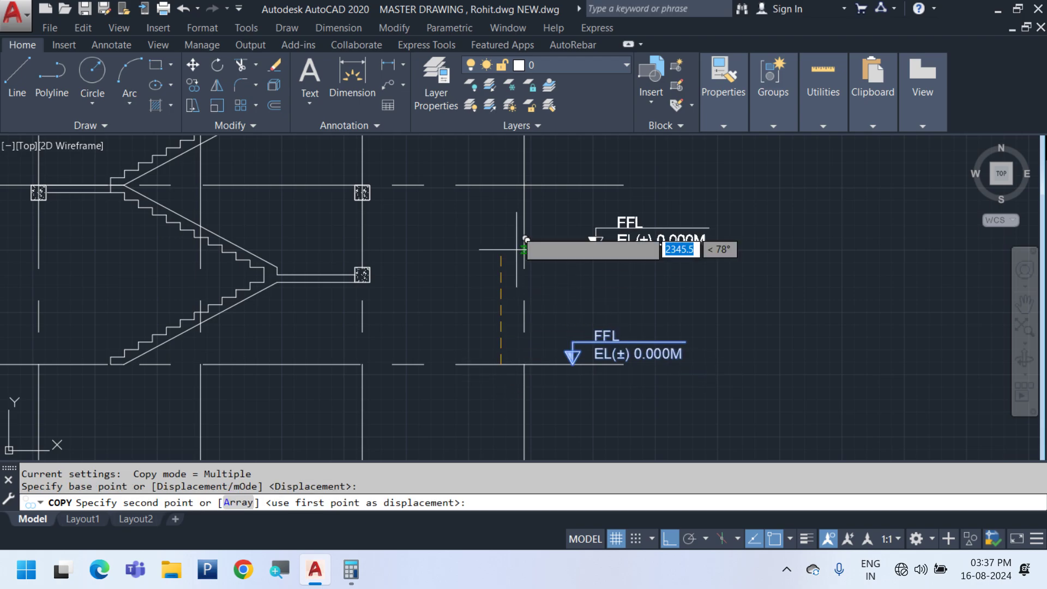
{"action": "left_click", "coordinate": [495, 187]}
{"action": "middle_click_drag", "start_coordinate": [505, 176], "coordinate": [492, 414]}
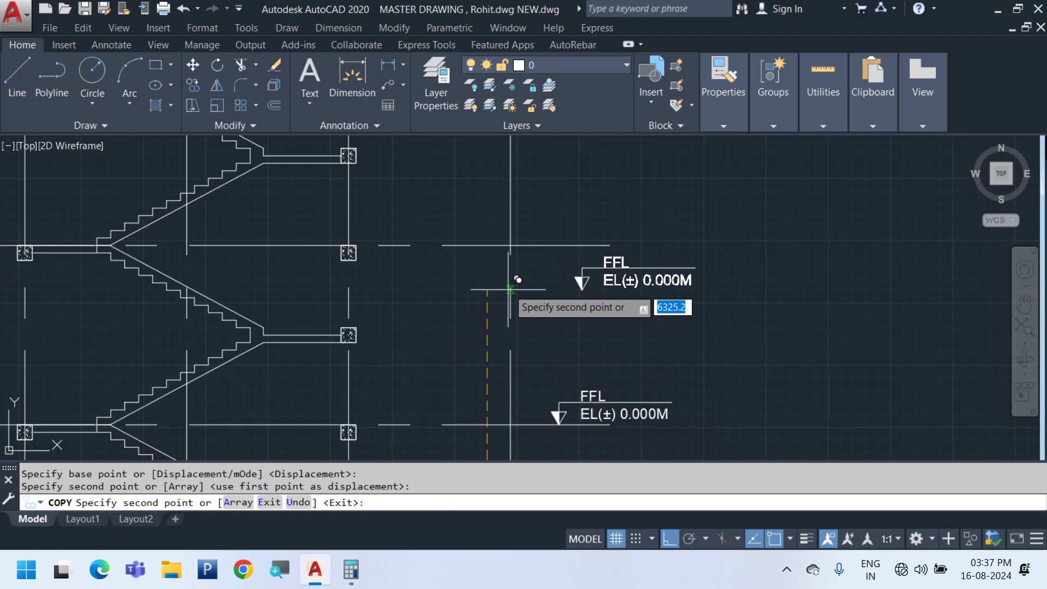
{"action": "left_click", "coordinate": [487, 245]}
{"action": "middle_click_drag", "start_coordinate": [473, 196], "coordinate": [485, 382]}
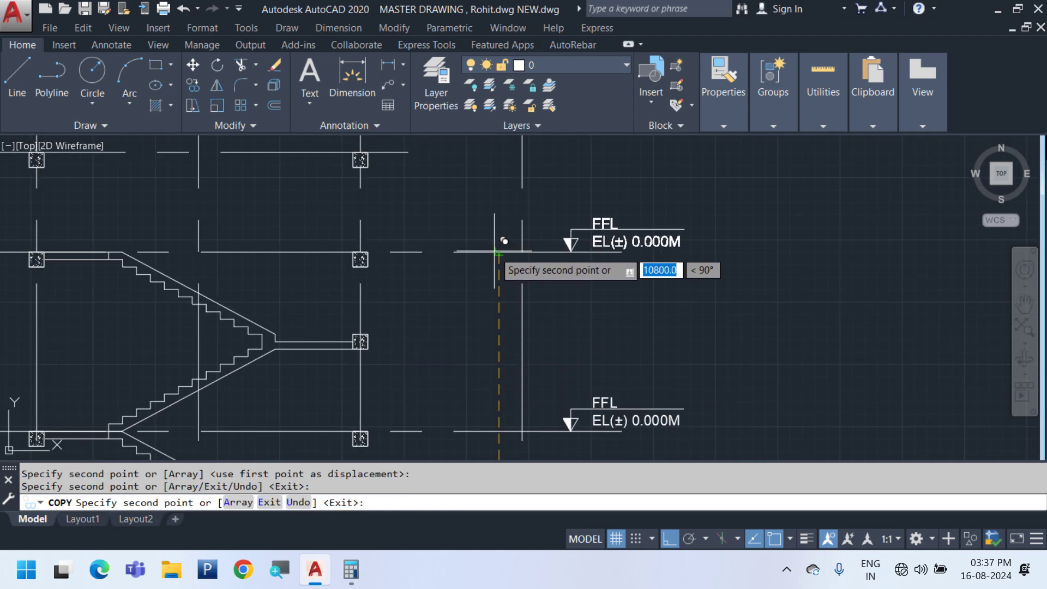
{"action": "left_click", "coordinate": [499, 252]}
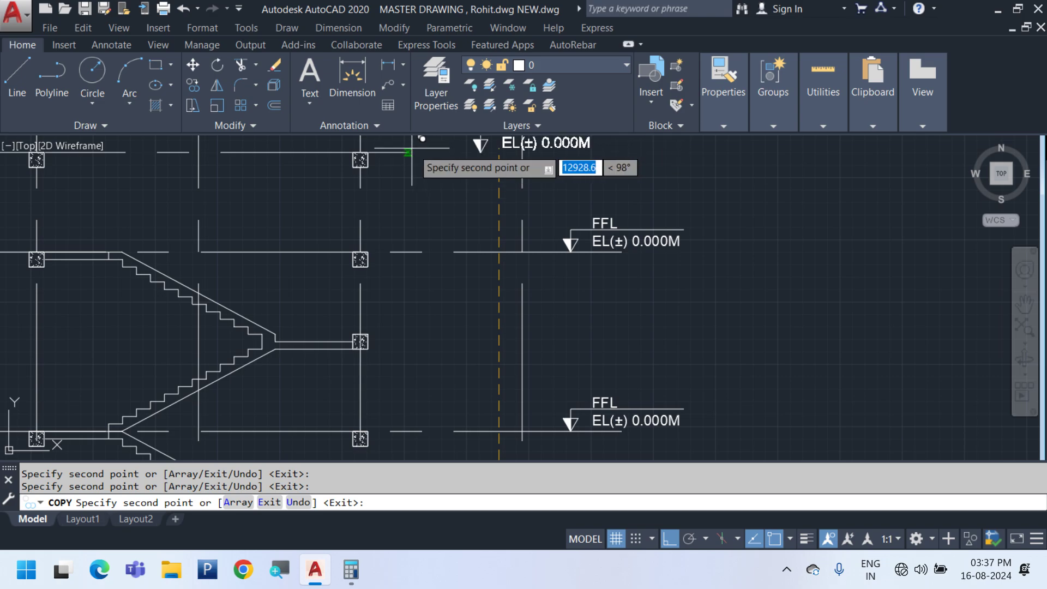
{"action": "key", "text": "Escape"}
Draw a horizontal line from the end of the uppermost level line to past the tip of its level marker
{"action": "scroll", "coordinate": [463, 175], "scroll_direction": "down", "scroll_amount": 5}
{"action": "scroll", "coordinate": [493, 203], "scroll_direction": "up", "scroll_amount": 5}
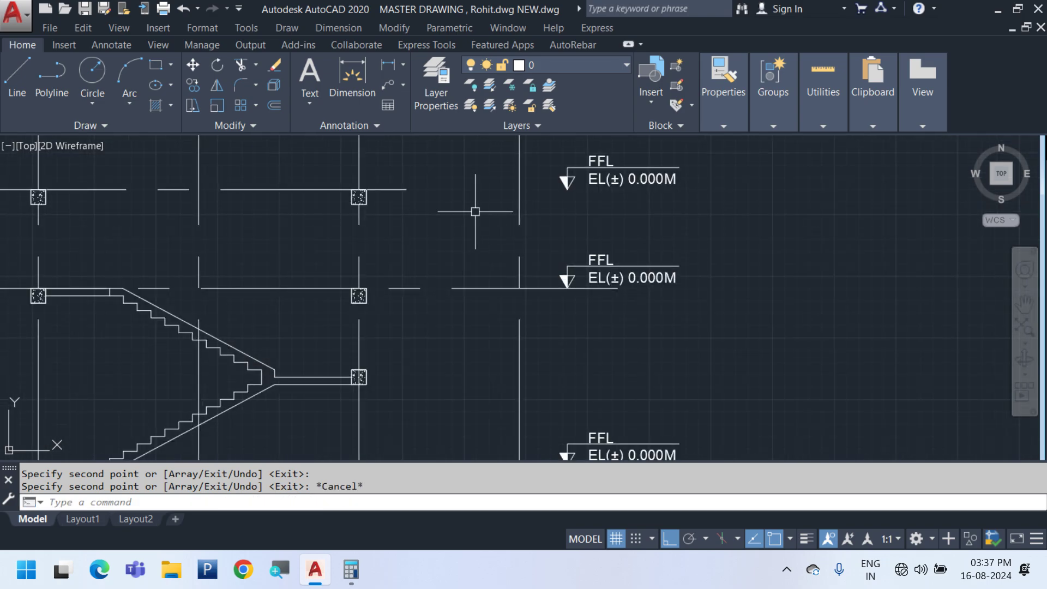
{"action": "type", "text": "l"}
{"action": "key", "text": "Return"}
{"action": "left_click", "coordinate": [406, 190]}
{"action": "scroll", "coordinate": [579, 238], "scroll_direction": "up", "scroll_amount": 4}
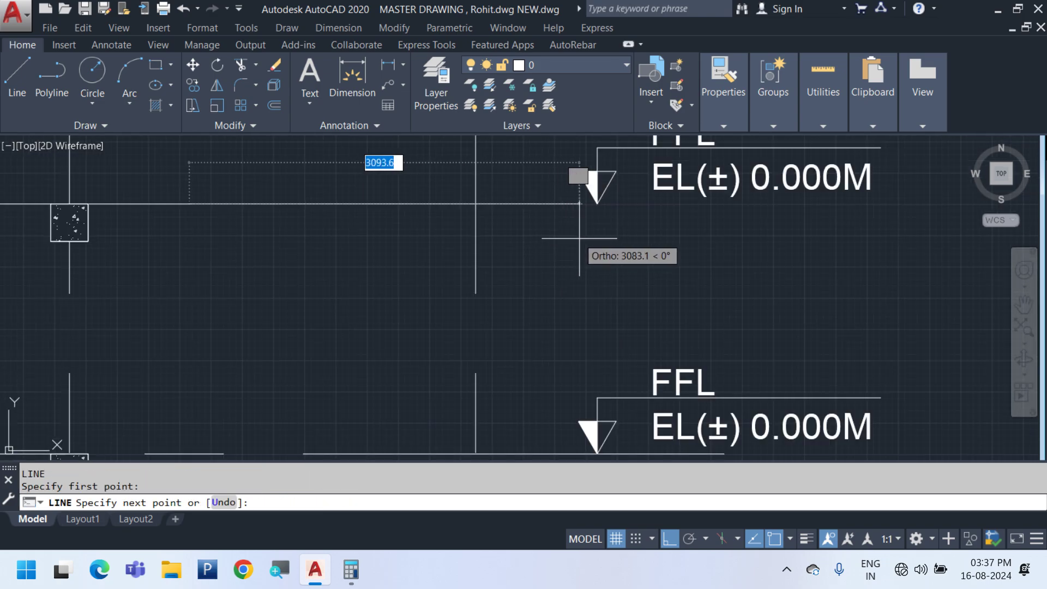
{"action": "left_click", "coordinate": [744, 241]}
{"action": "key", "text": "Escape"}
Replace "FFL" with "FIRST FLOOR" in the text of the level marker one floor above ground
{"action": "scroll", "coordinate": [476, 263], "scroll_direction": "down", "scroll_amount": 4}
{"action": "middle_click_drag", "start_coordinate": [563, 398], "coordinate": [568, 183]}
{"action": "mouse_move", "coordinate": [549, 355]}
{"action": "middle_mouse_down"}
{"action": "mouse_move", "coordinate": [560, 239]}
{"action": "mouse_move", "coordinate": [550, 393]}
{"action": "middle_mouse_up"}
{"action": "scroll", "coordinate": [544, 325], "scroll_direction": "up", "scroll_amount": 4}
{"action": "double_click", "coordinate": [517, 344]}
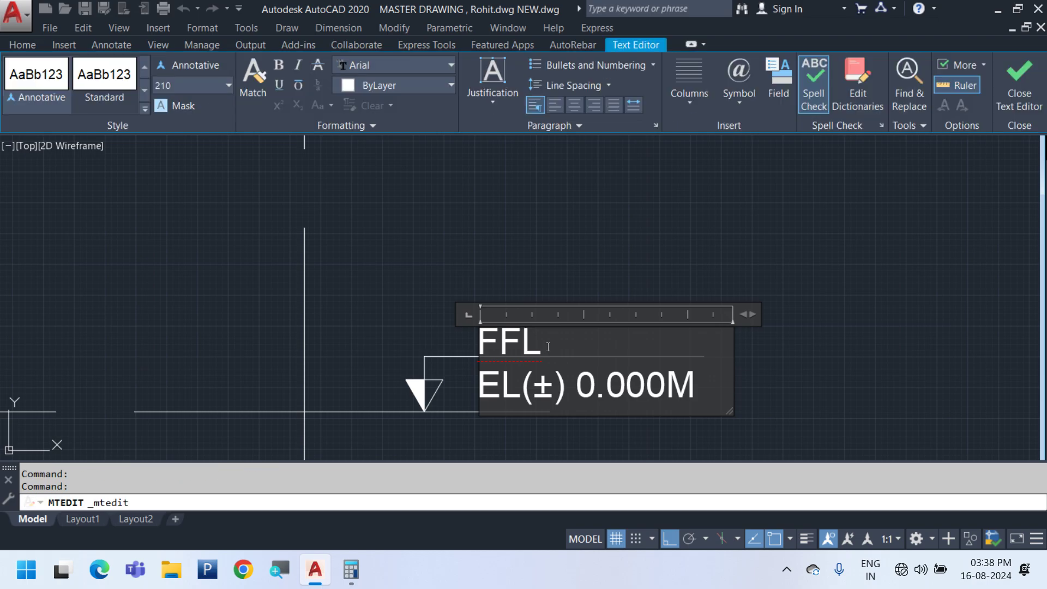
{"action": "type", "text": "FIRST FLOOR"}
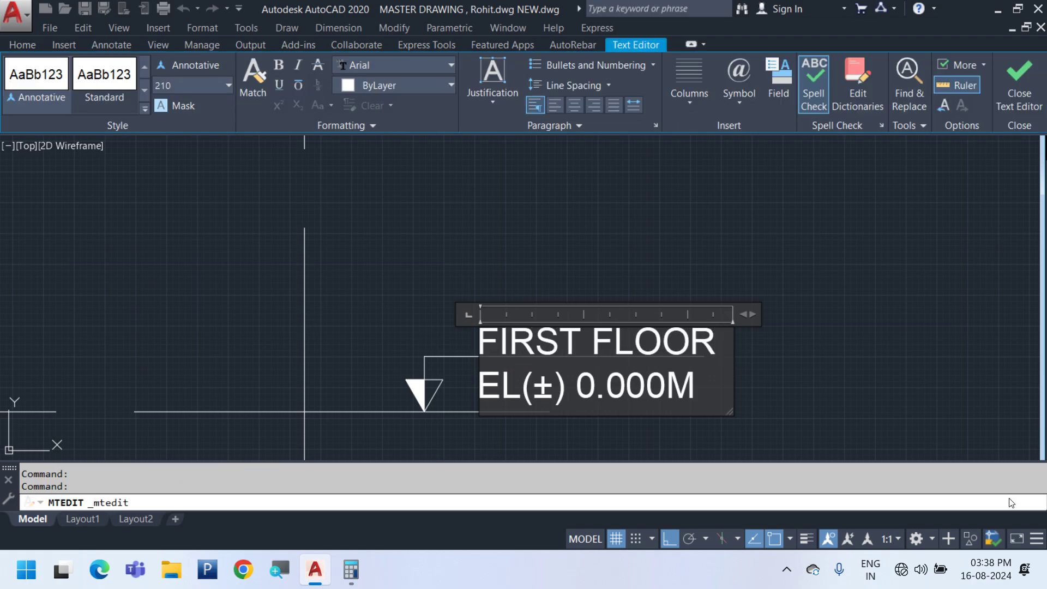
Set the elevation line of the first floor marker to "EL(+) 3.600M"
{"action": "left_click", "coordinate": [532, 436]}
{"action": "double_click", "coordinate": [580, 398]}
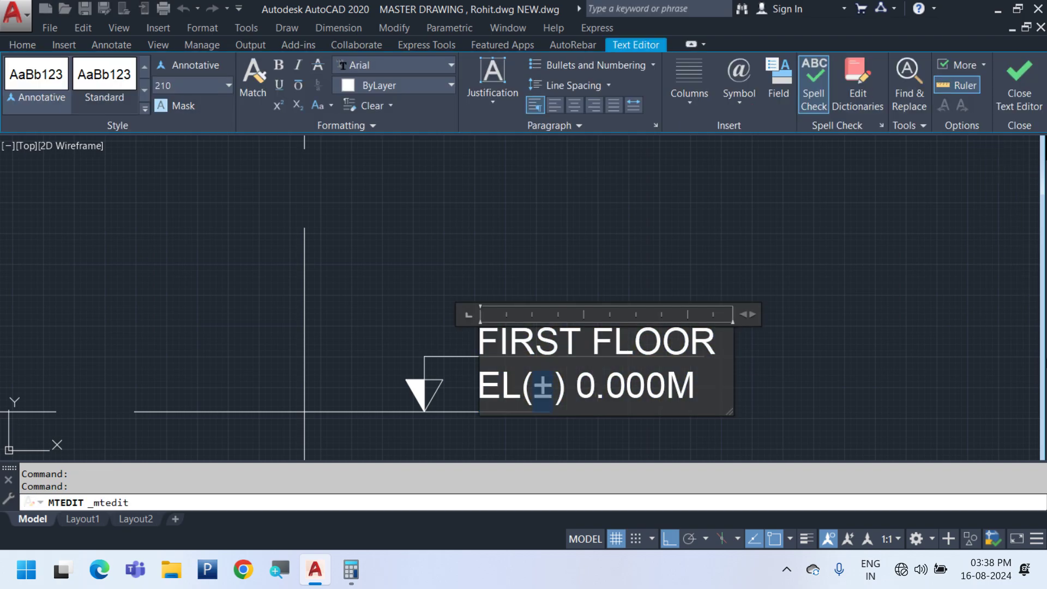
{"action": "type", "text": "+) "}
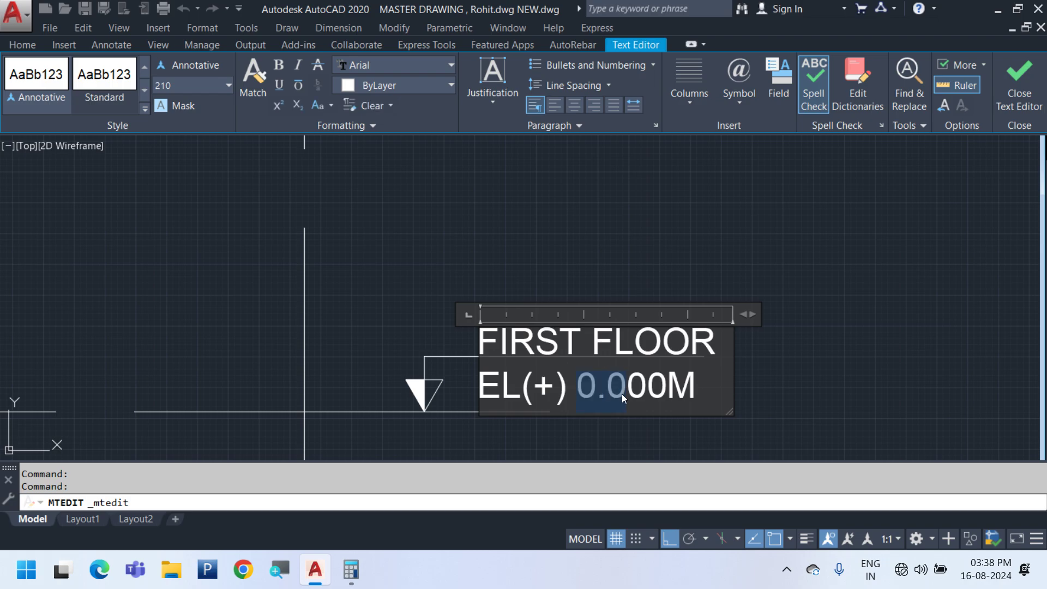
{"action": "type", "text": "3.6"}
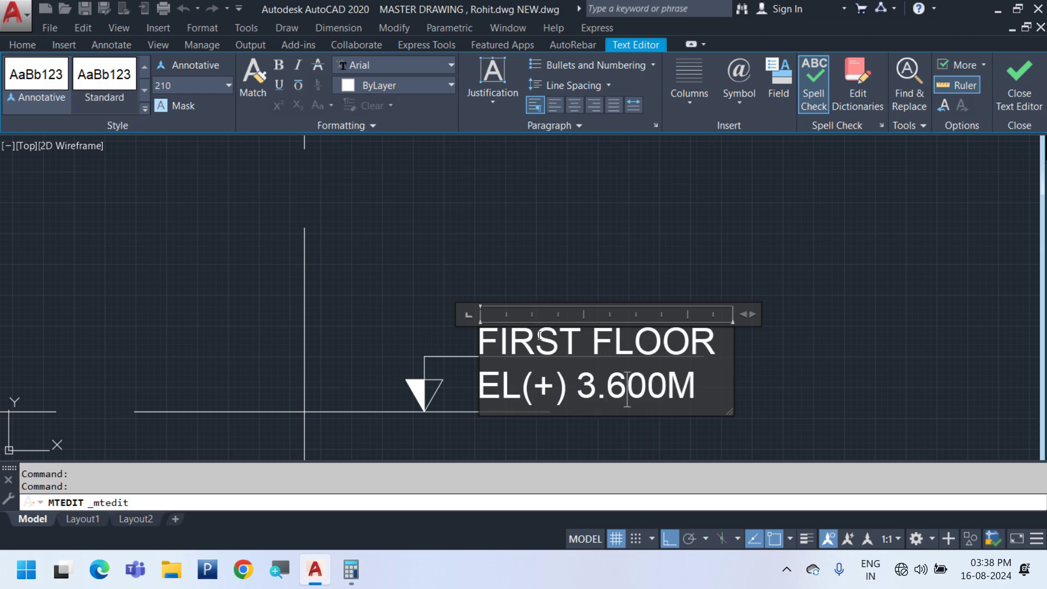
{"action": "left_click", "coordinate": [460, 355]}
Relabel the next marker up as "SECOND FLOOR" and widen its text frame so the label fits on one line
{"action": "scroll", "coordinate": [472, 381], "scroll_direction": "down", "scroll_amount": 4}
{"action": "scroll", "coordinate": [489, 191], "scroll_direction": "up", "scroll_amount": 4}
{"action": "left_click", "coordinate": [478, 236]}
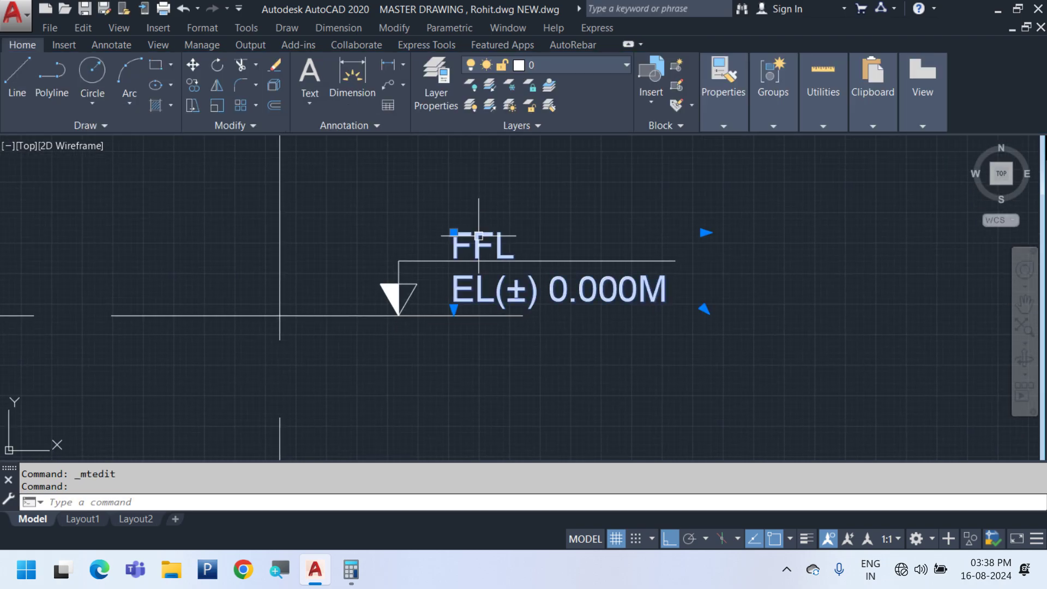
{"action": "double_click", "coordinate": [479, 236]}
{"action": "type", "text": "SEC"}
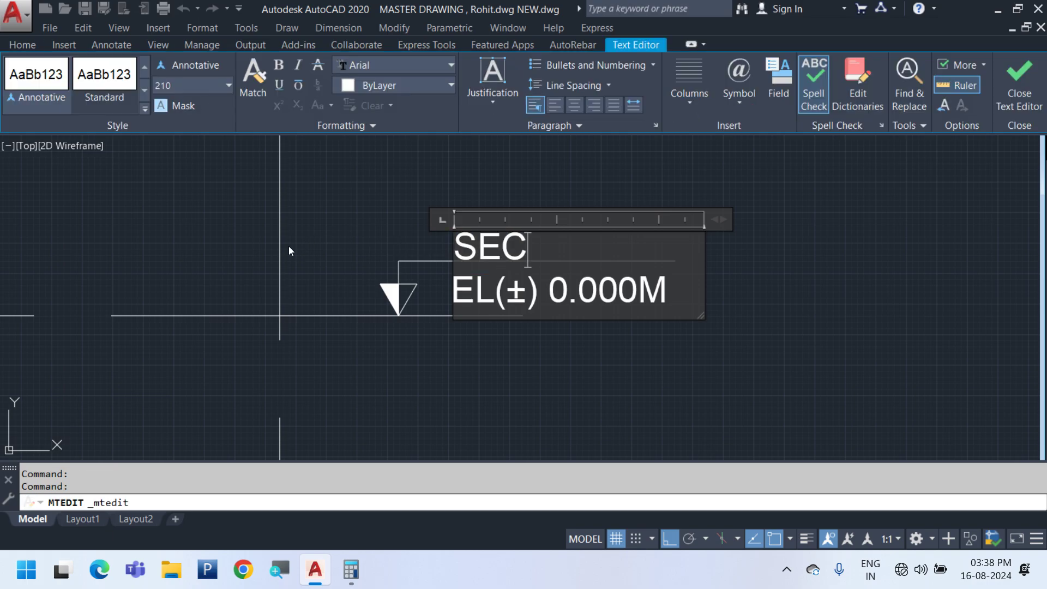
{"action": "type", "text": "OND FLOOR"}
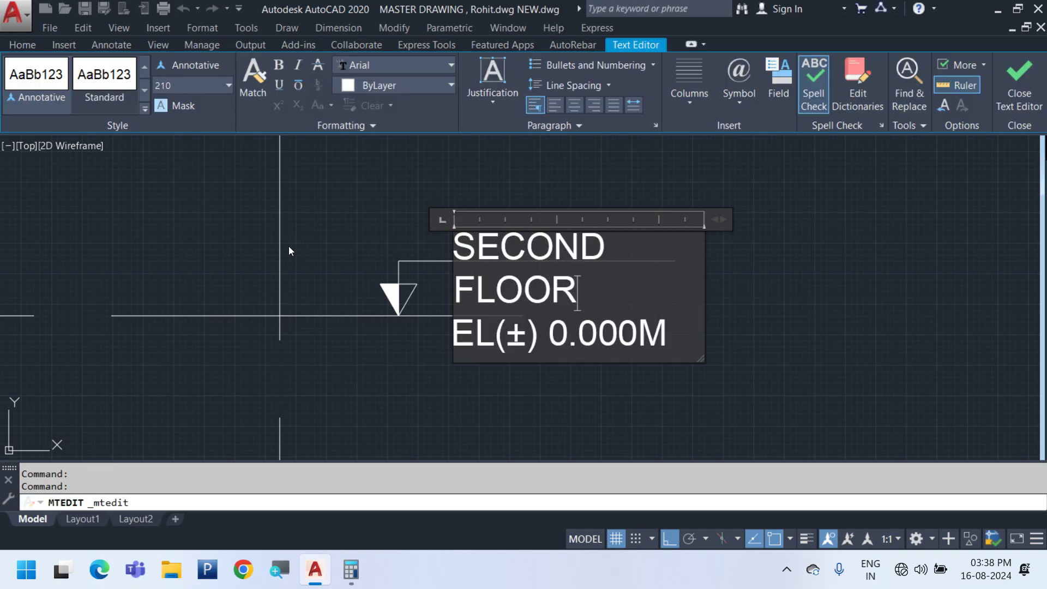
{"action": "left_click_drag", "start_coordinate": [723, 221], "coordinate": [829, 221]}
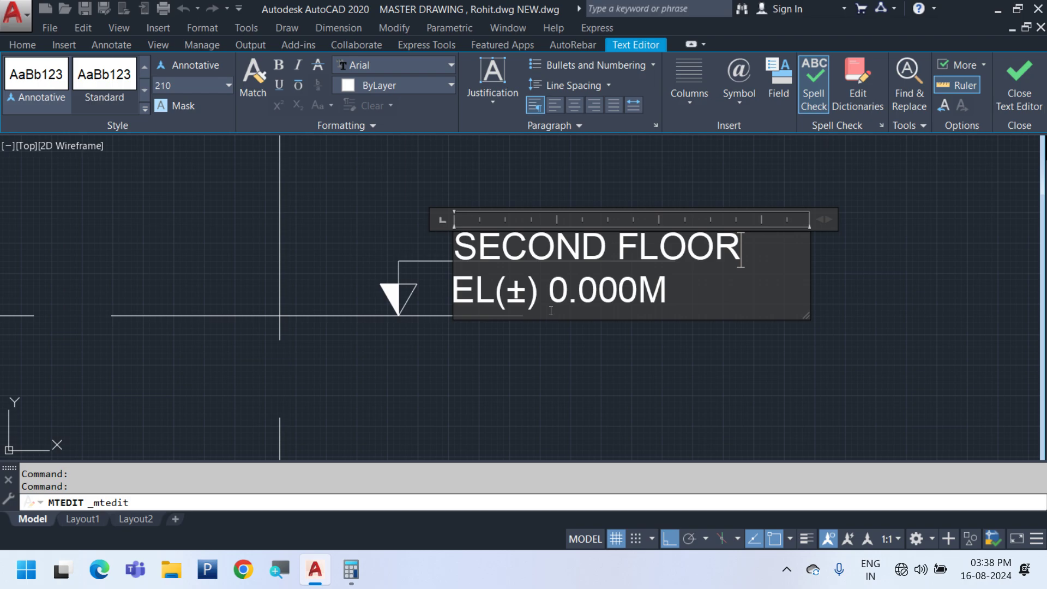
Set the elevation line of the second floor marker to "EL(+) 7.500M"
{"action": "type", "text": "7.5"}
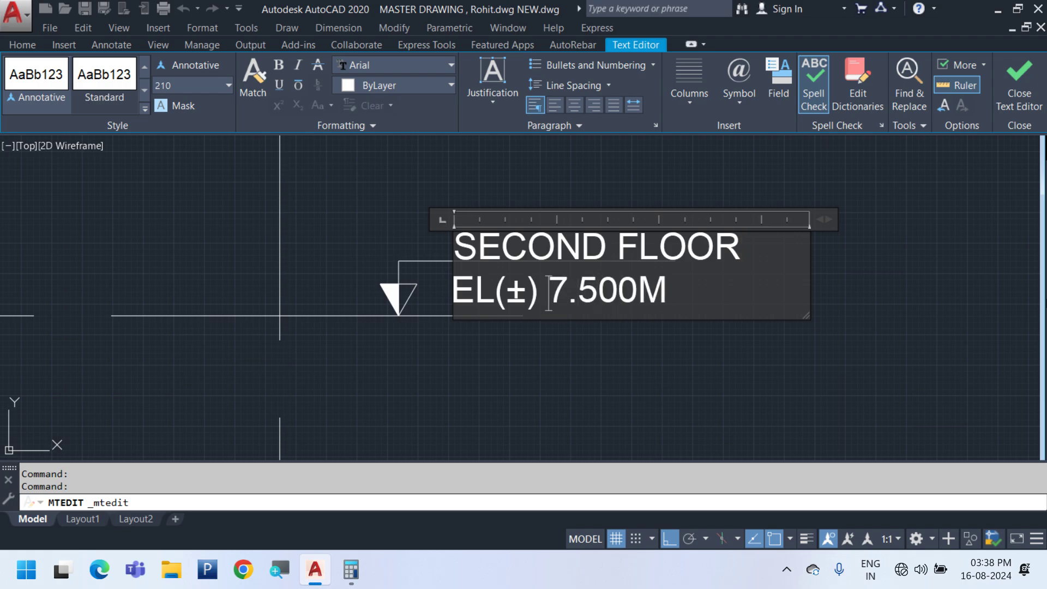
{"action": "key", "text": "BackSpace"}
{"action": "type", "text": "+"}
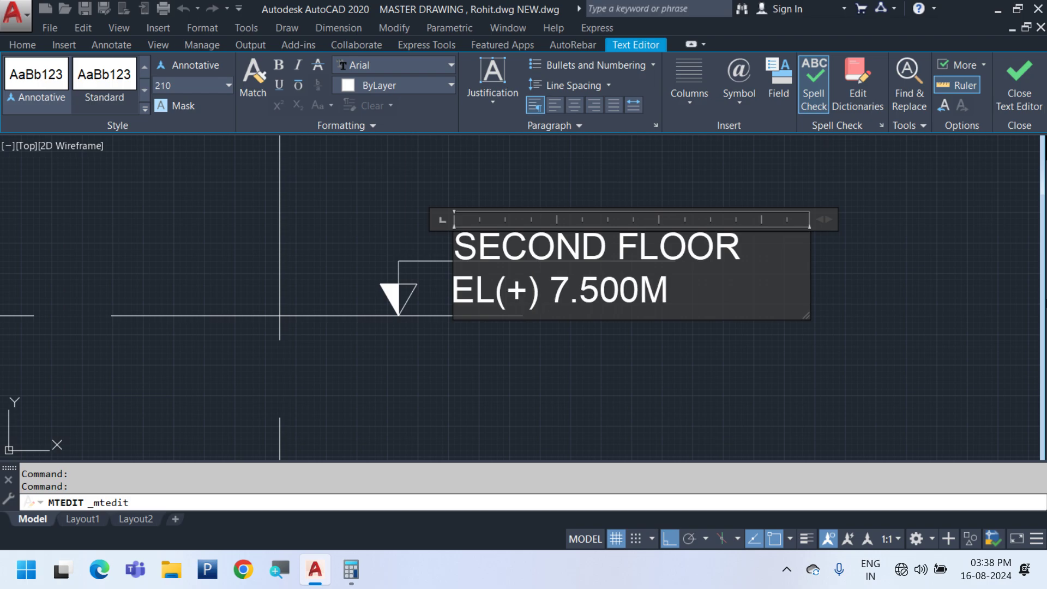
{"action": "left_click", "coordinate": [514, 416]}
{"action": "scroll", "coordinate": [600, 371], "scroll_direction": "down", "scroll_amount": 6}
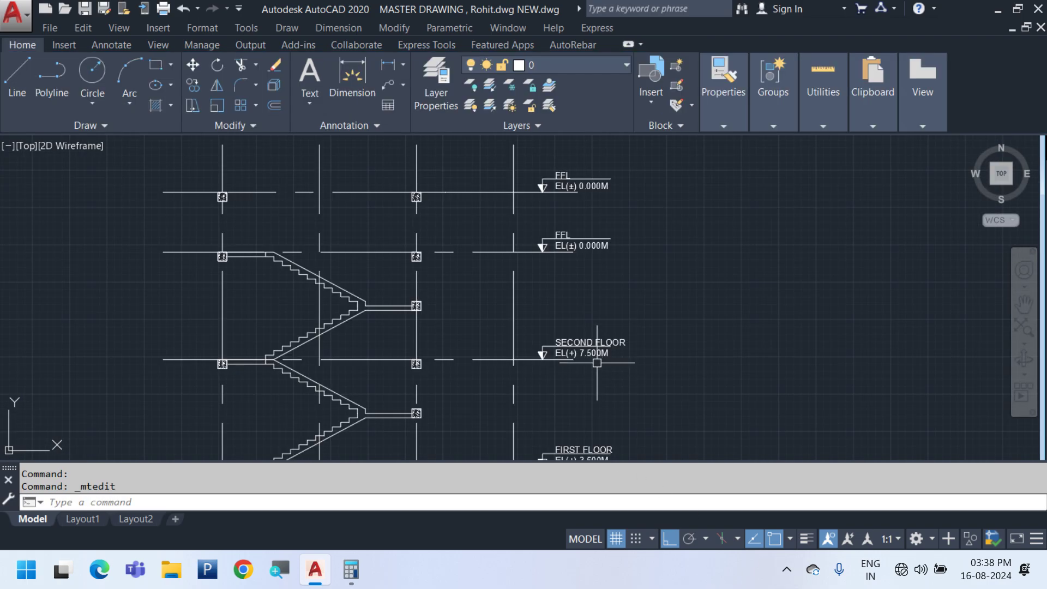
Correct the second floor marker's elevation to "EL(+) 7.200M"
{"action": "mouse_move", "coordinate": [614, 377]}
{"action": "middle_mouse_down"}
{"action": "mouse_move", "coordinate": [612, 293]}
{"action": "mouse_move", "coordinate": [622, 353]}
{"action": "middle_mouse_up"}
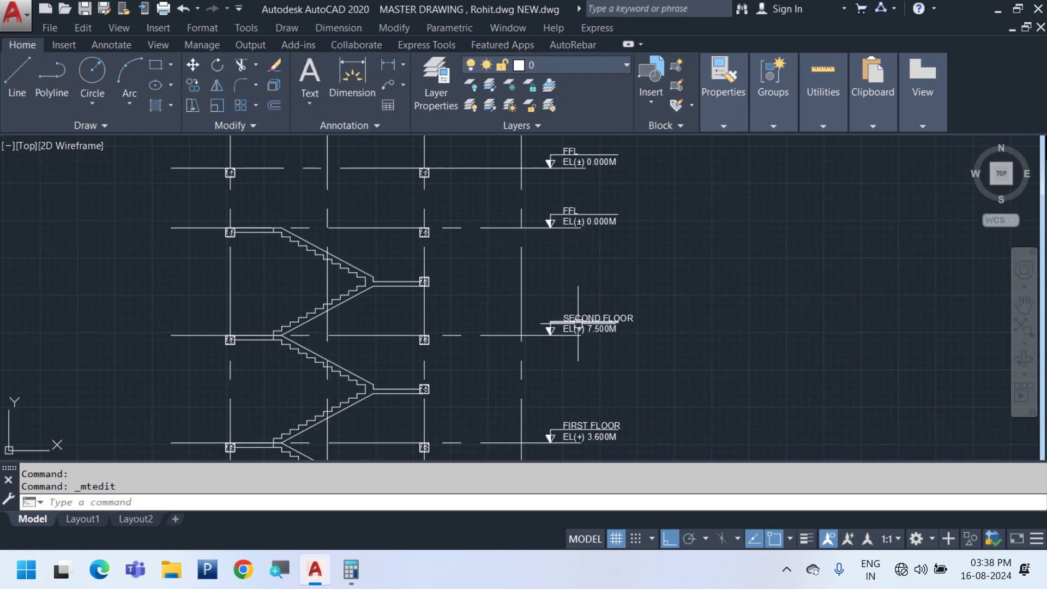
{"action": "scroll", "coordinate": [578, 323], "scroll_direction": "up", "scroll_amount": 4}
{"action": "scroll", "coordinate": [626, 345], "scroll_direction": "up", "scroll_amount": 2}
{"action": "double_click", "coordinate": [626, 344]}
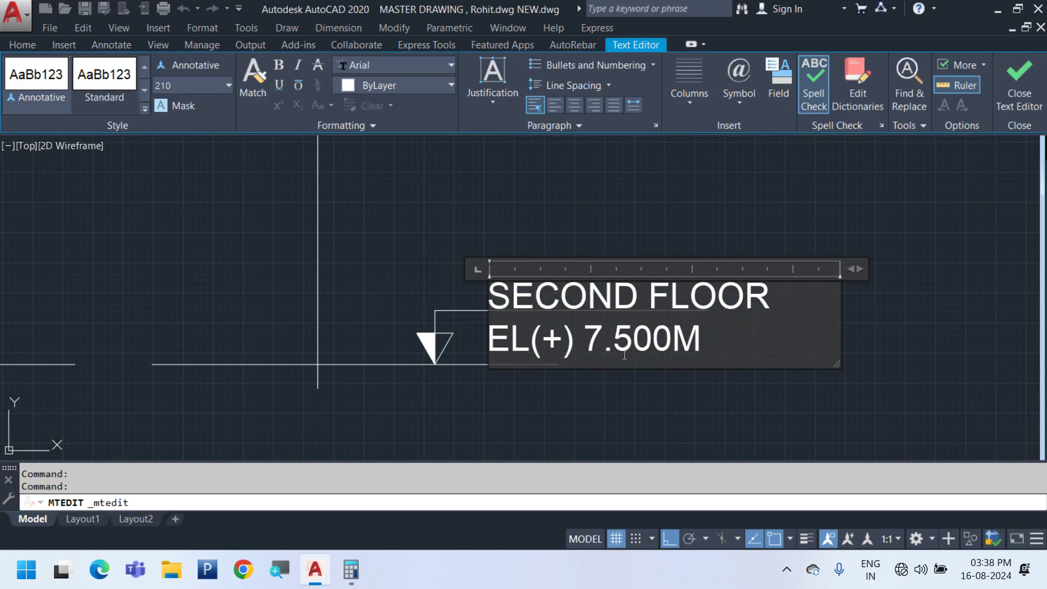
{"action": "left_click", "coordinate": [616, 394]}
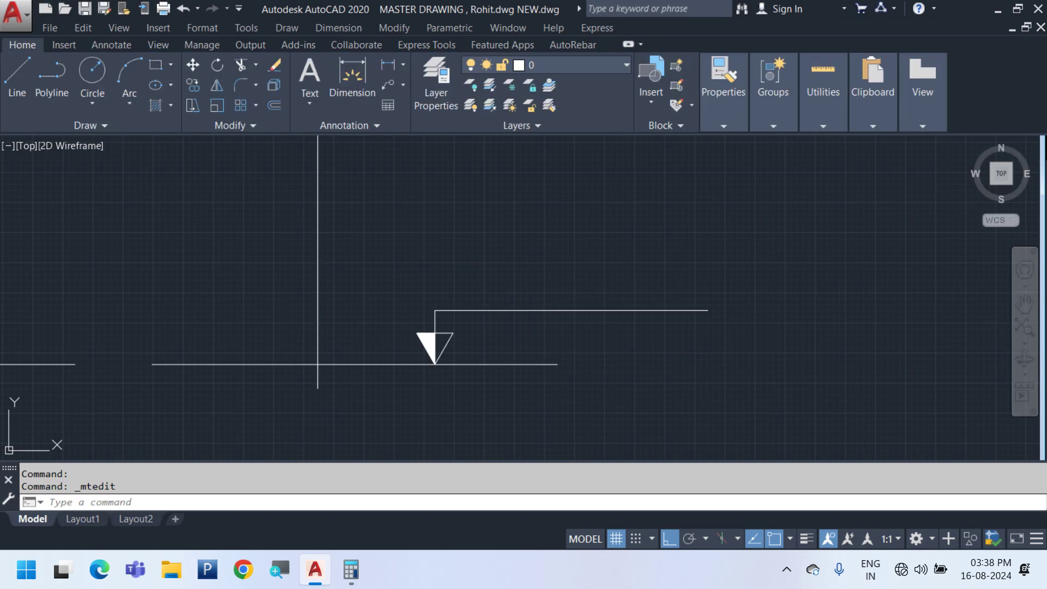
{"action": "scroll", "coordinate": [615, 396], "scroll_direction": "down", "scroll_amount": 4}
Delete the FFL level marker at the level directly above the second floor, including its text
{"action": "middle_click_drag", "start_coordinate": [567, 317], "coordinate": [563, 383]}
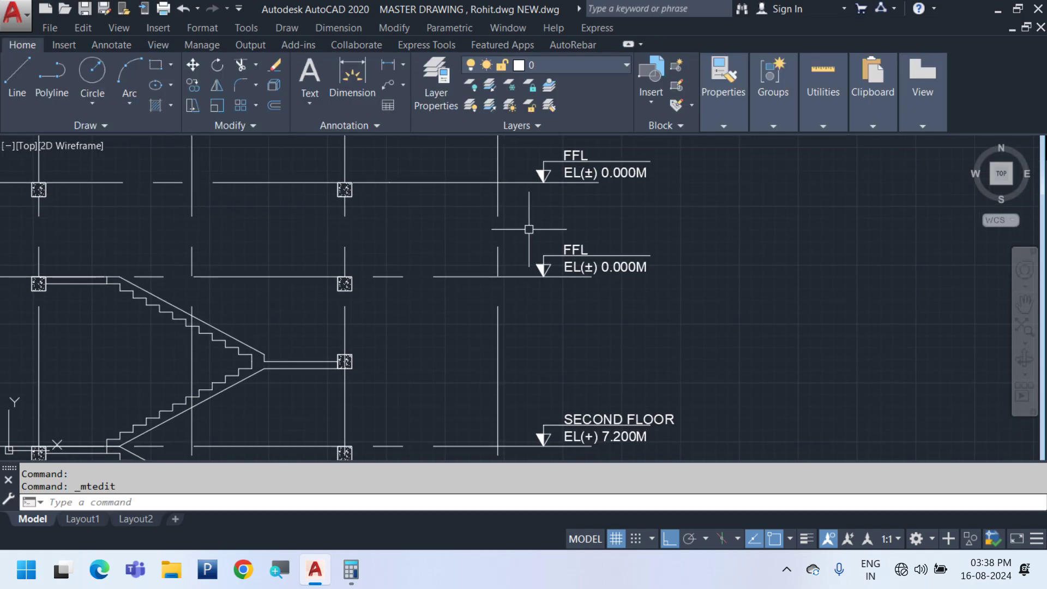
{"action": "middle_click_drag", "start_coordinate": [530, 231], "coordinate": [535, 276]}
{"action": "left_click", "coordinate": [528, 279]}
{"action": "left_click", "coordinate": [722, 362]}
{"action": "scroll", "coordinate": [622, 256], "scroll_direction": "down", "scroll_amount": 4}
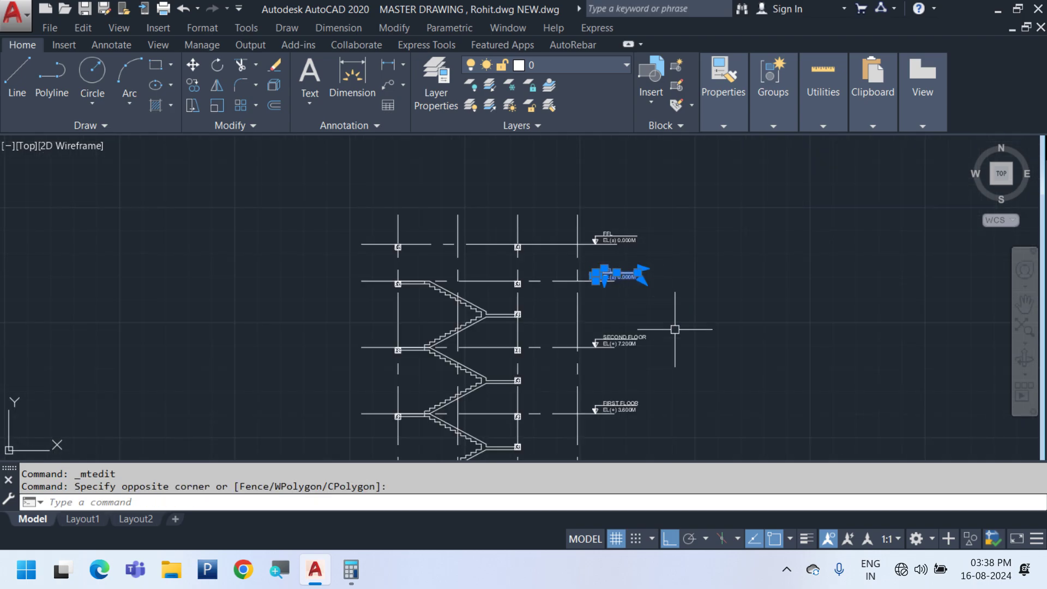
{"action": "scroll", "coordinate": [675, 332], "scroll_direction": "up", "scroll_amount": 4}
{"action": "key", "text": "Delete"}
Copy the second floor marker with its text straight up to the level line at the head of the stairs
{"action": "left_click", "coordinate": [449, 309]}
{"action": "left_click", "coordinate": [654, 424]}
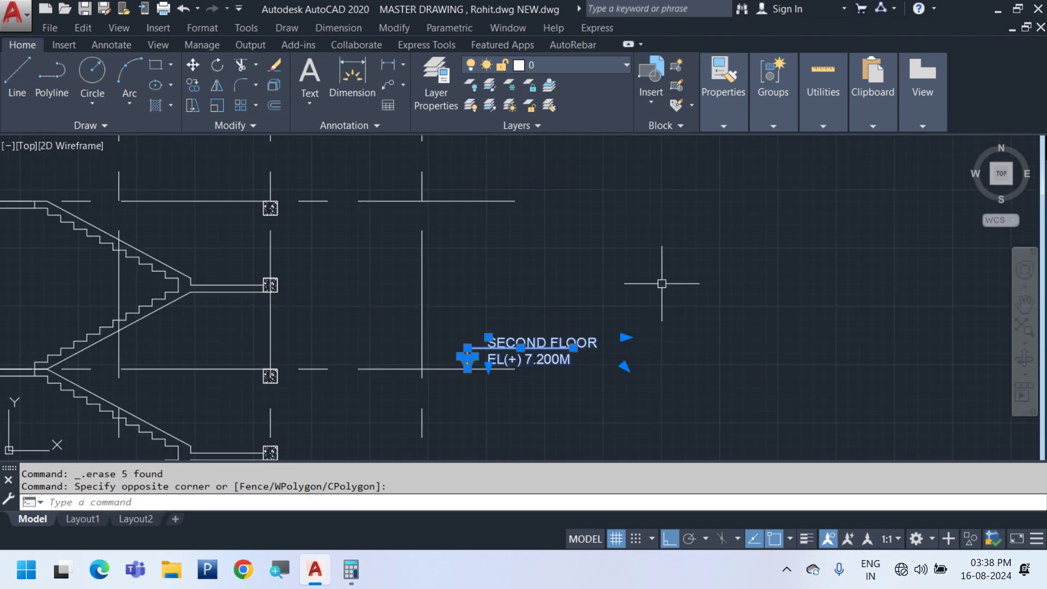
{"action": "right_click", "coordinate": [661, 283]}
{"action": "left_click", "coordinate": [709, 307]}
{"action": "left_click", "coordinate": [446, 359]}
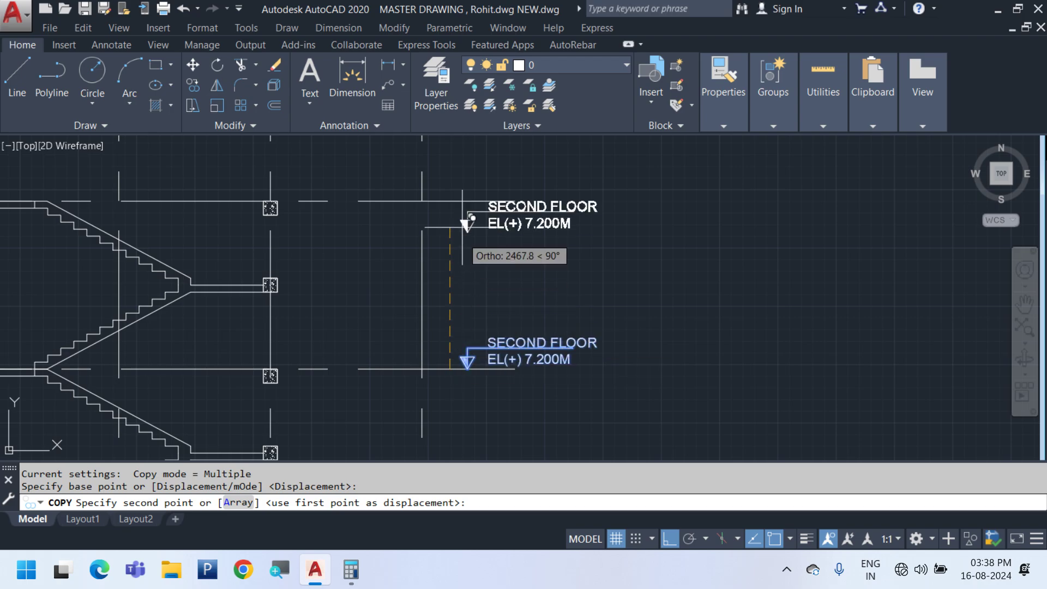
{"action": "left_click", "coordinate": [451, 222]}
{"action": "scroll", "coordinate": [545, 196], "scroll_direction": "up", "scroll_amount": 6}
{"action": "key", "text": "Escape"}
Replace "SECOND FLOOR" with "TERRACE" in the text of the copied marker
{"action": "double_click", "coordinate": [503, 225]}
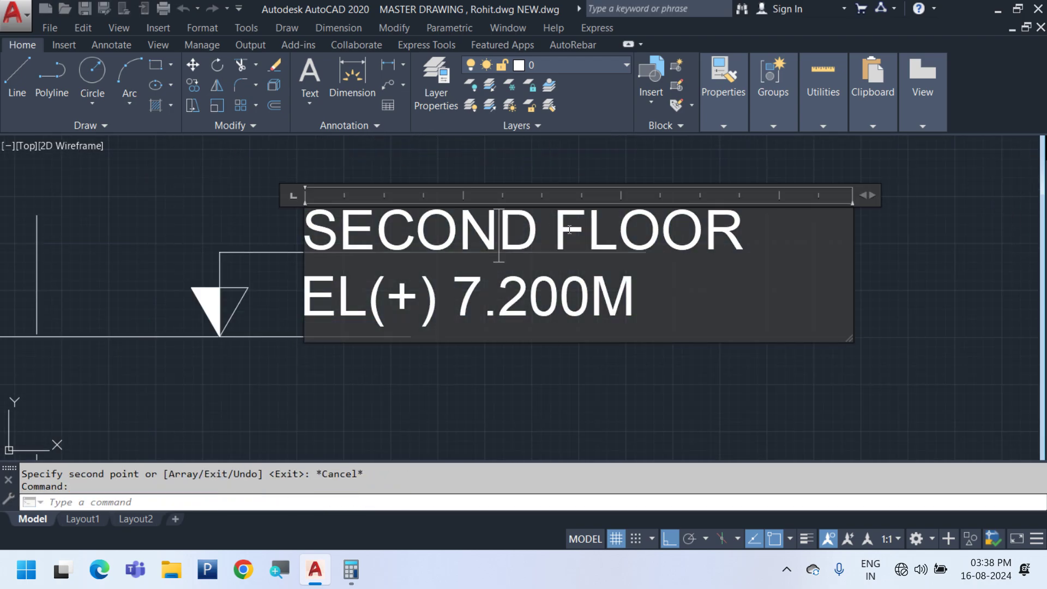
{"action": "left_click_drag", "start_coordinate": [757, 236], "coordinate": [2, 174]}
{"action": "type", "text": "TERRACE"}
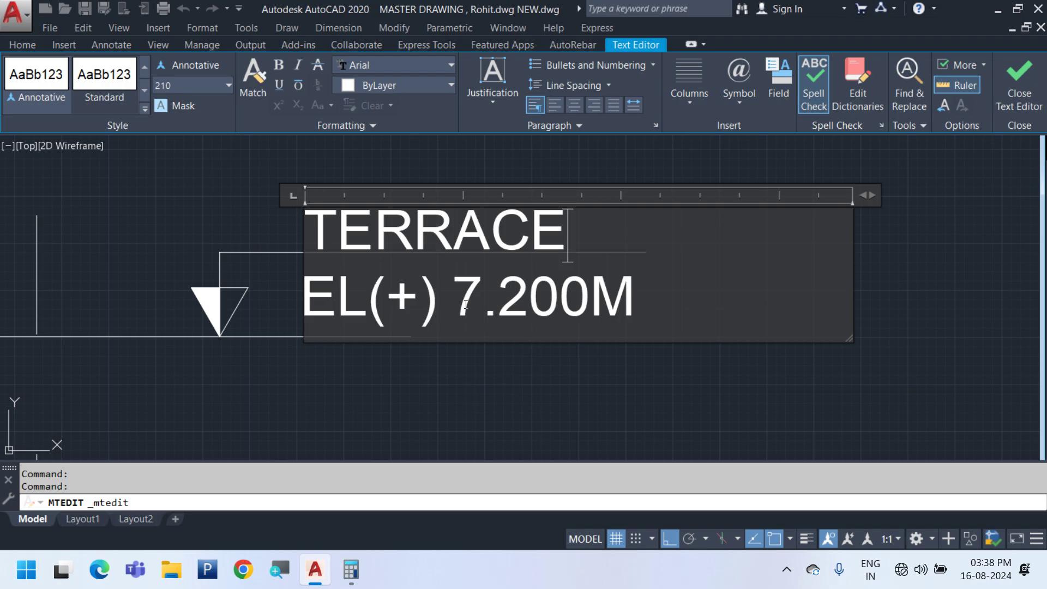
Select the terrace marker's elevation digits, switch to Calculator and multiply 3.6 by 3
{"action": "left_click", "coordinate": [528, 354]}
{"action": "left_click", "coordinate": [478, 285]}
{"action": "double_click", "coordinate": [478, 284]}
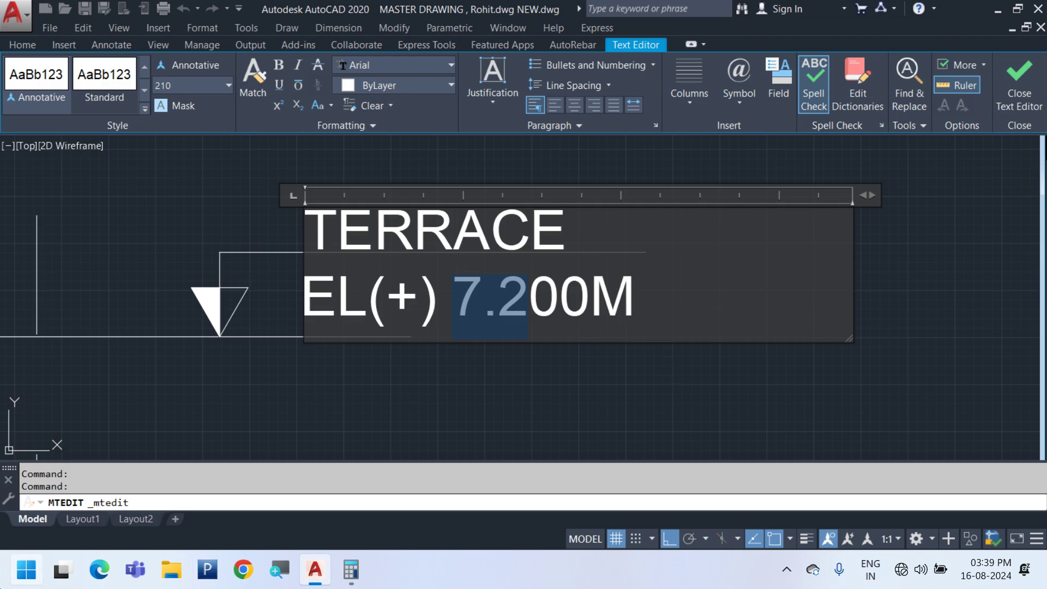
{"action": "key", "text": "super"}
{"action": "left_click", "coordinate": [358, 583]}
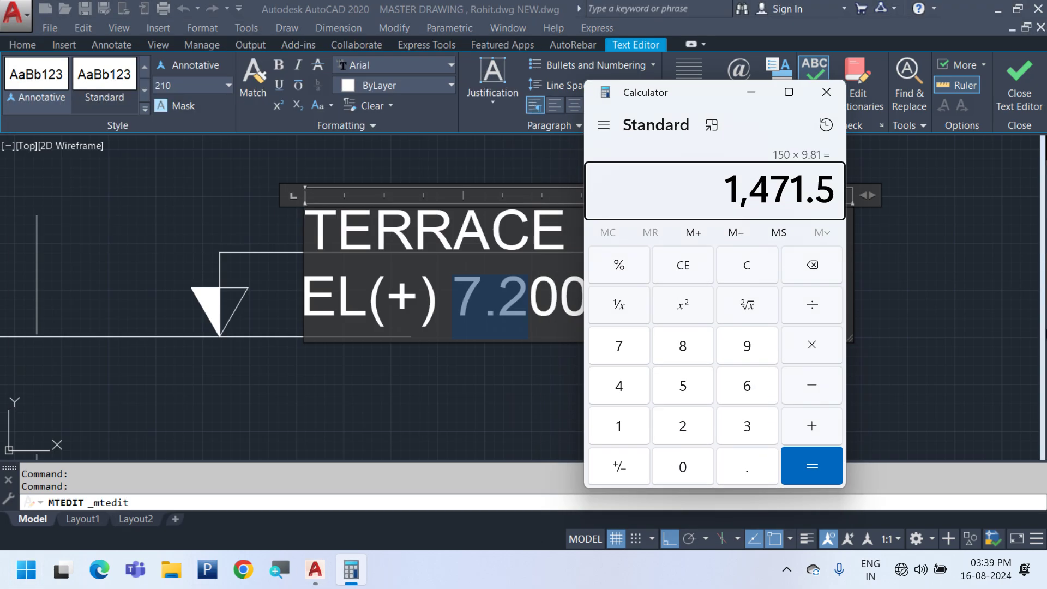
{"action": "type", "text": "3"}
{"action": "type", "text": "3"}
{"action": "key", "text": "Return"}
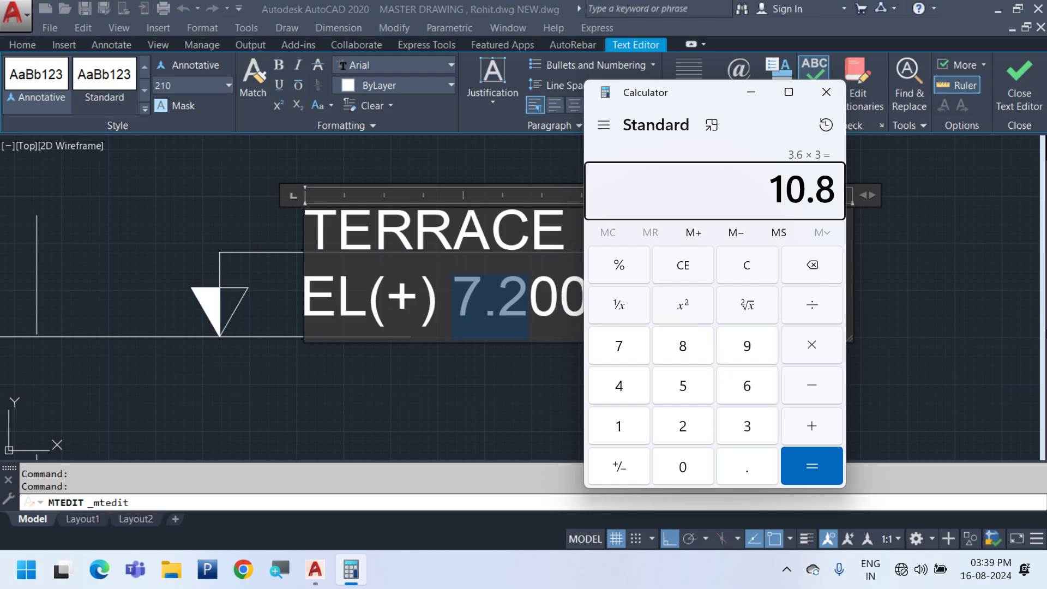
Return to AutoCAD and set the terrace marker's elevation line to "EL(+) 10.800M"
{"action": "left_click", "coordinate": [487, 29]}
{"action": "type", "text": "10.87"}
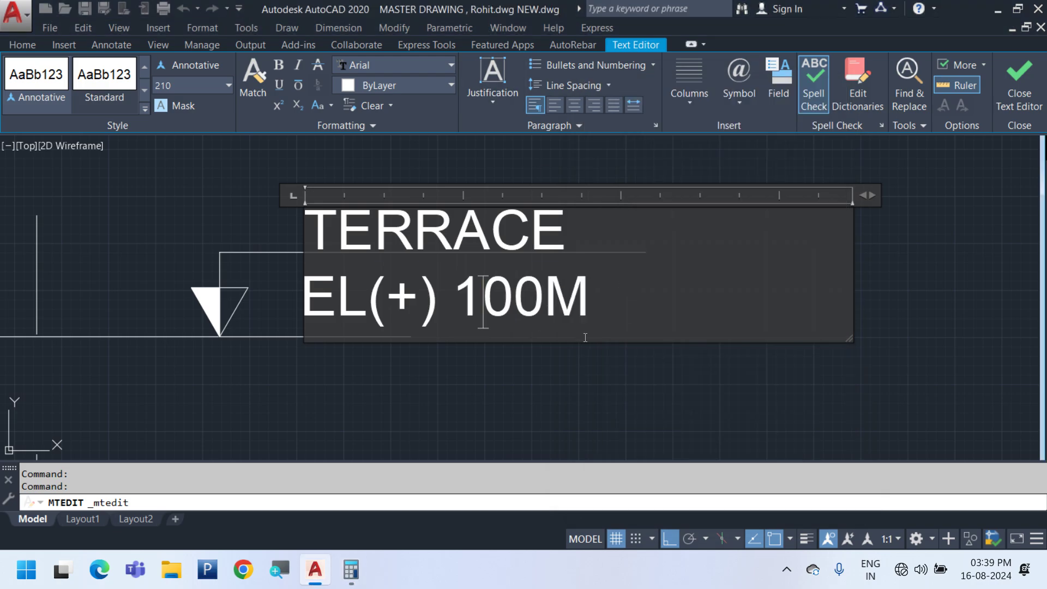
{"action": "key", "text": "BackSpace"}
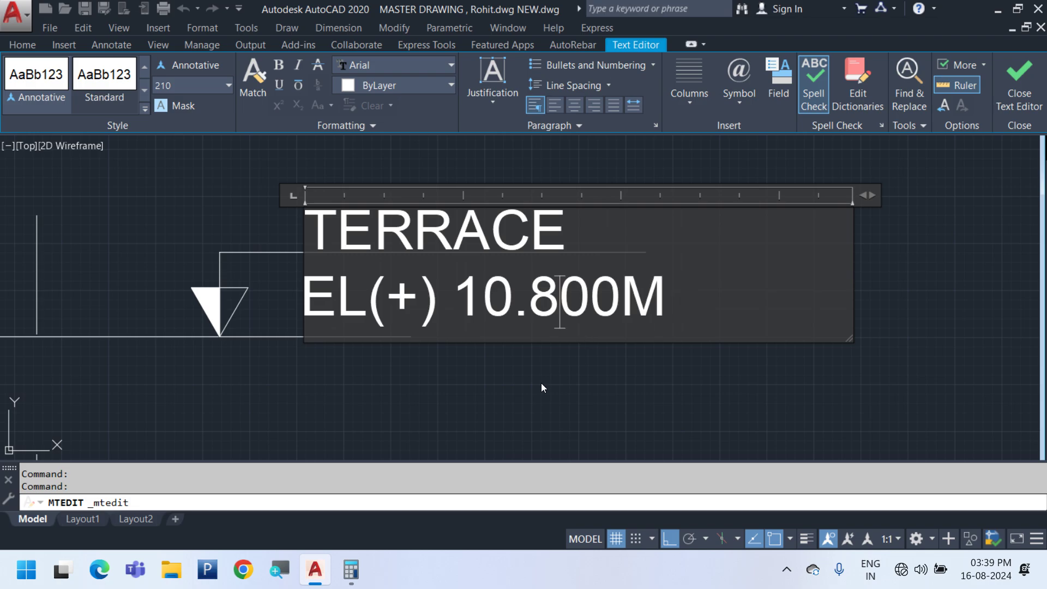
{"action": "left_click", "coordinate": [418, 391]}
{"action": "scroll", "coordinate": [535, 297], "scroll_direction": "down", "scroll_amount": 6}
{"action": "middle_click_drag", "start_coordinate": [529, 310], "coordinate": [798, 344]}
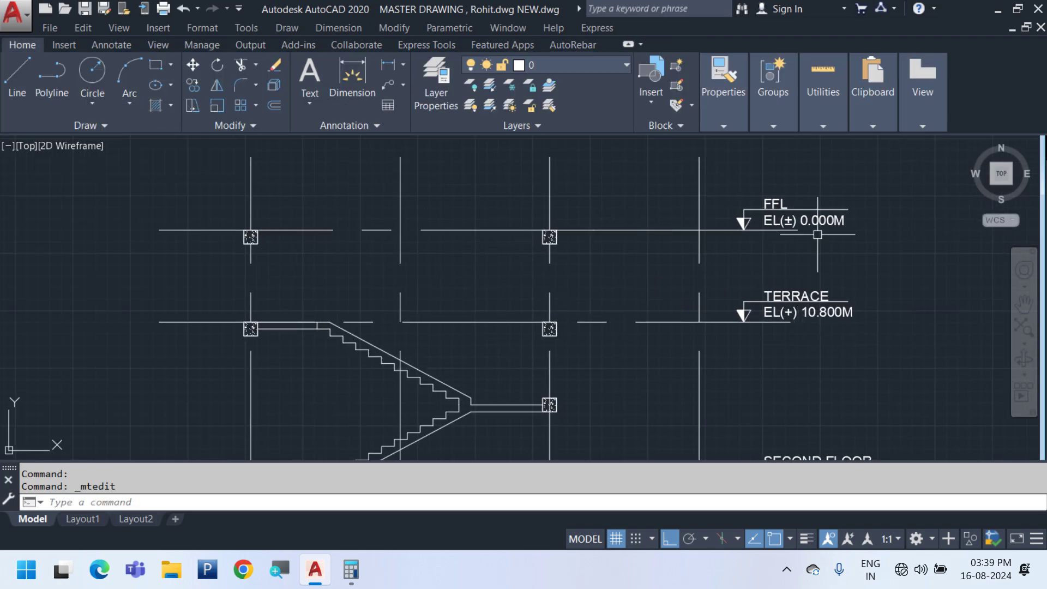
{"action": "scroll", "coordinate": [571, 253], "scroll_direction": "down", "scroll_amount": 2}
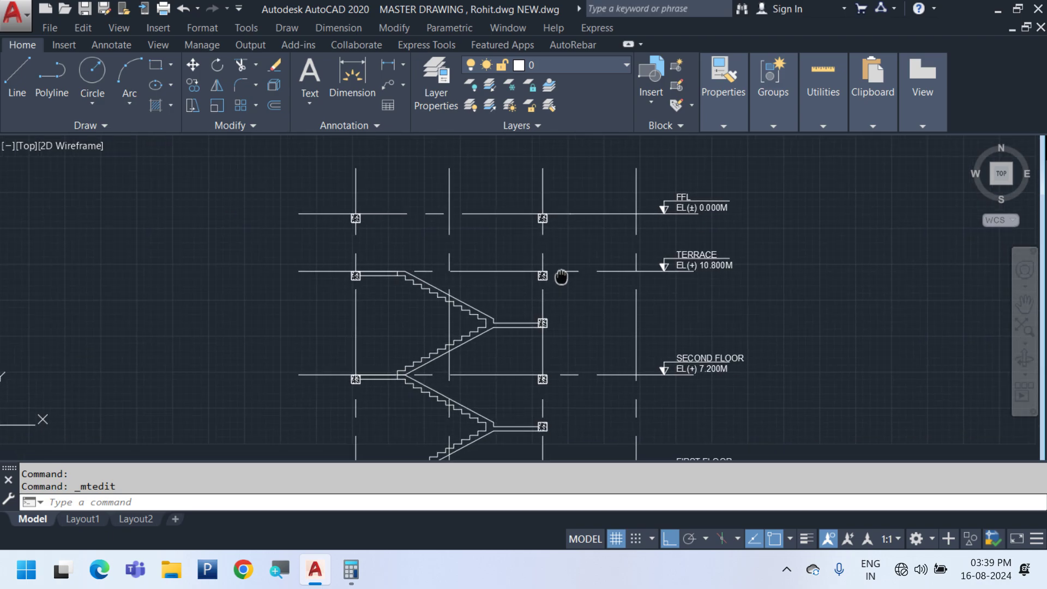
Replace "FFL" with "OVERHEAD WATER STORAGE TANK" in the topmost level marker and widen its text frame to fit one line
{"action": "scroll", "coordinate": [694, 194], "scroll_direction": "up", "scroll_amount": 4}
{"action": "left_click", "coordinate": [674, 216]}
{"action": "double_click", "coordinate": [673, 217]}
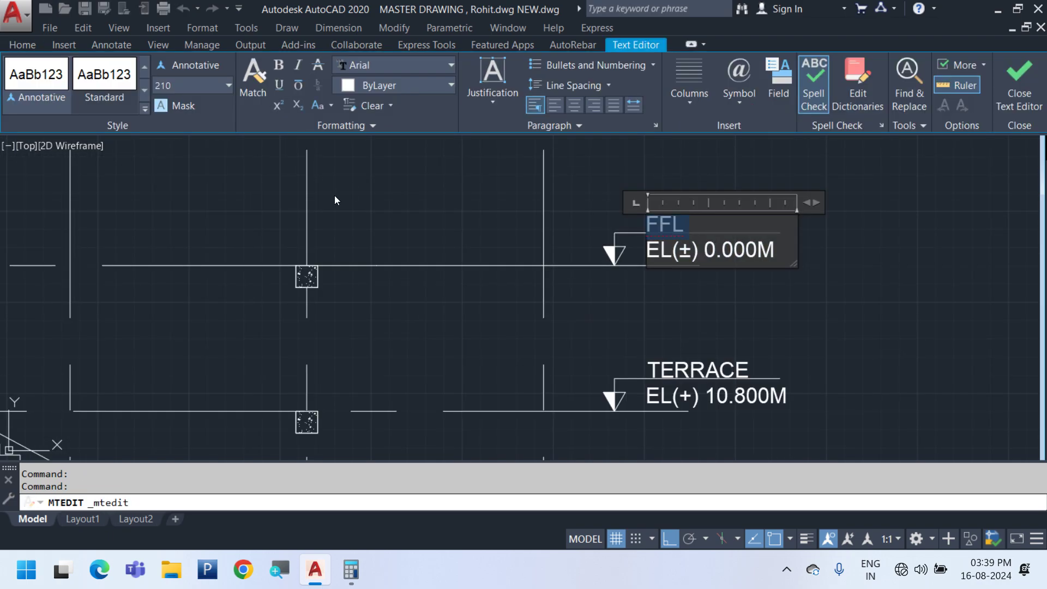
{"action": "type", "text": "OV"}
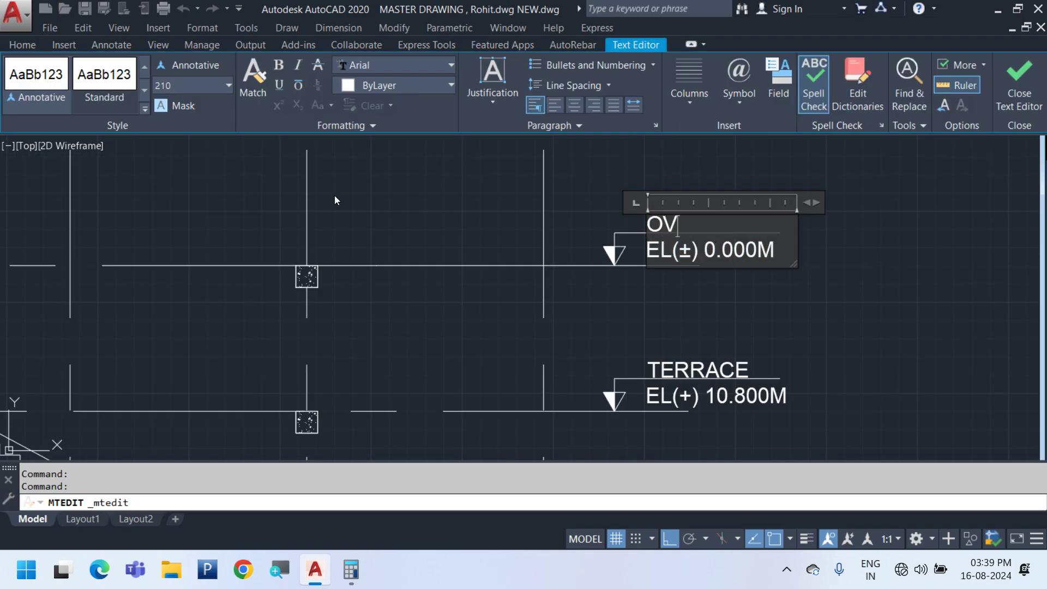
{"action": "type", "text": "ERHEAD"}
{"action": "key", "text": "Return"}
{"action": "type", "text": "WAT"}
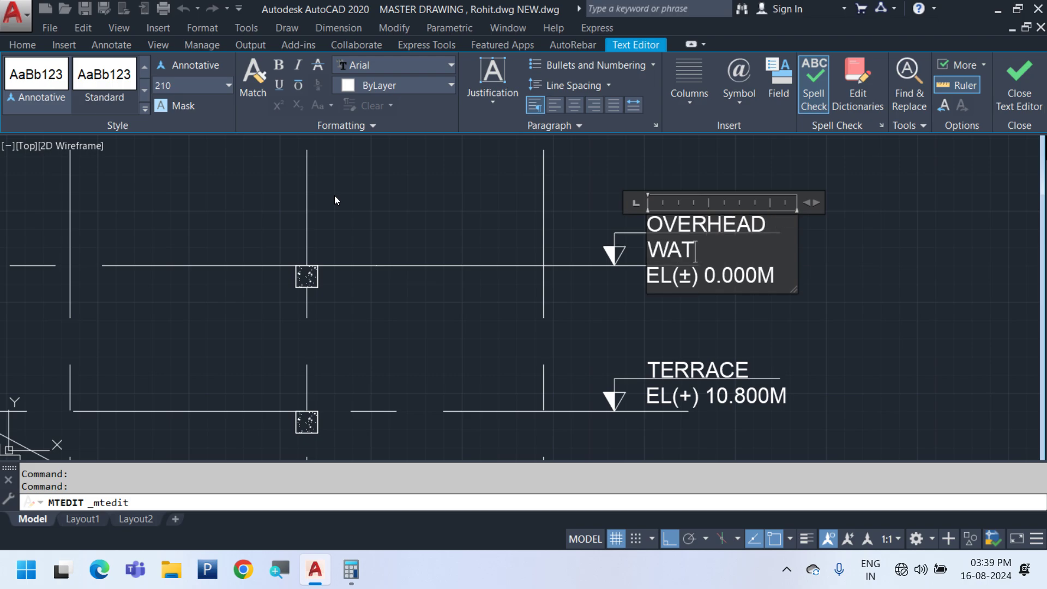
{"action": "type", "text": "ER STOR"}
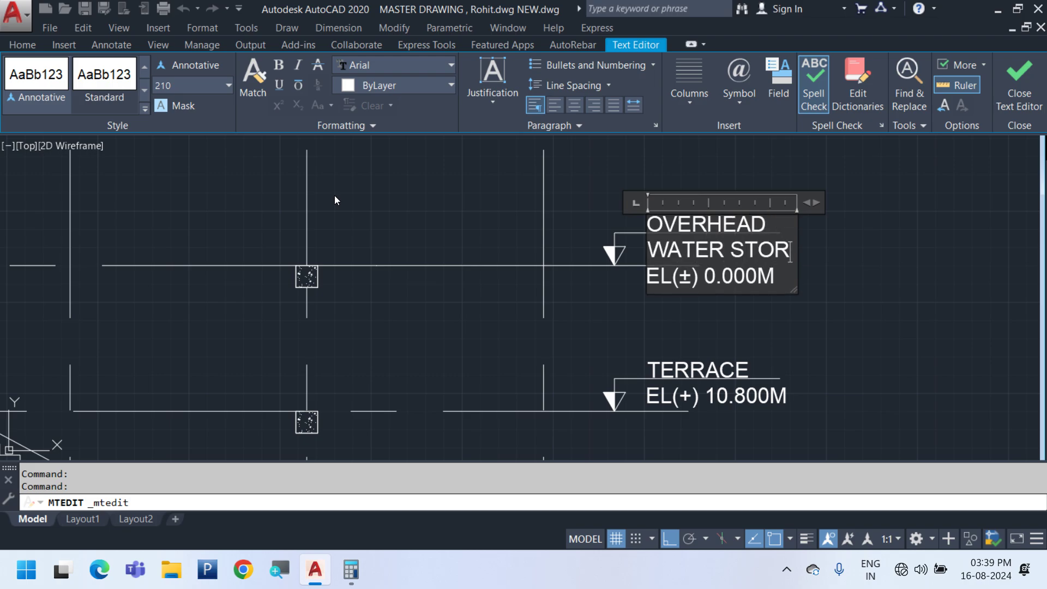
{"action": "type", "text": "AGE TANK"}
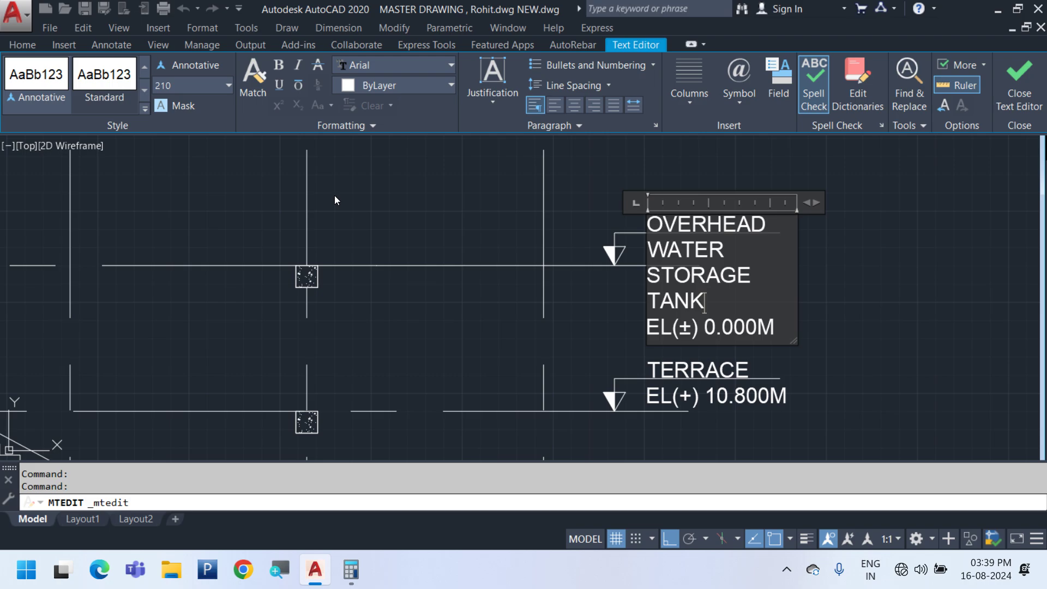
{"action": "left_click_drag", "start_coordinate": [808, 202], "coordinate": [1029, 203]}
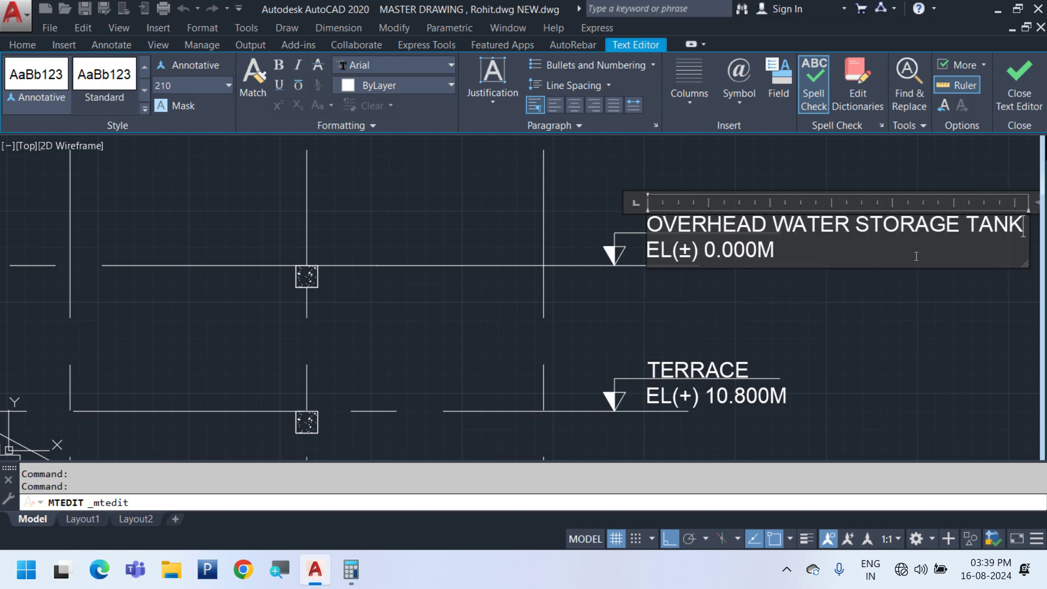
{"action": "left_click", "coordinate": [799, 317]}
Set the overhead water storage tank marker's elevation line to "EL(+) 12.800M"
{"action": "scroll", "coordinate": [540, 284], "scroll_direction": "up", "scroll_amount": 2}
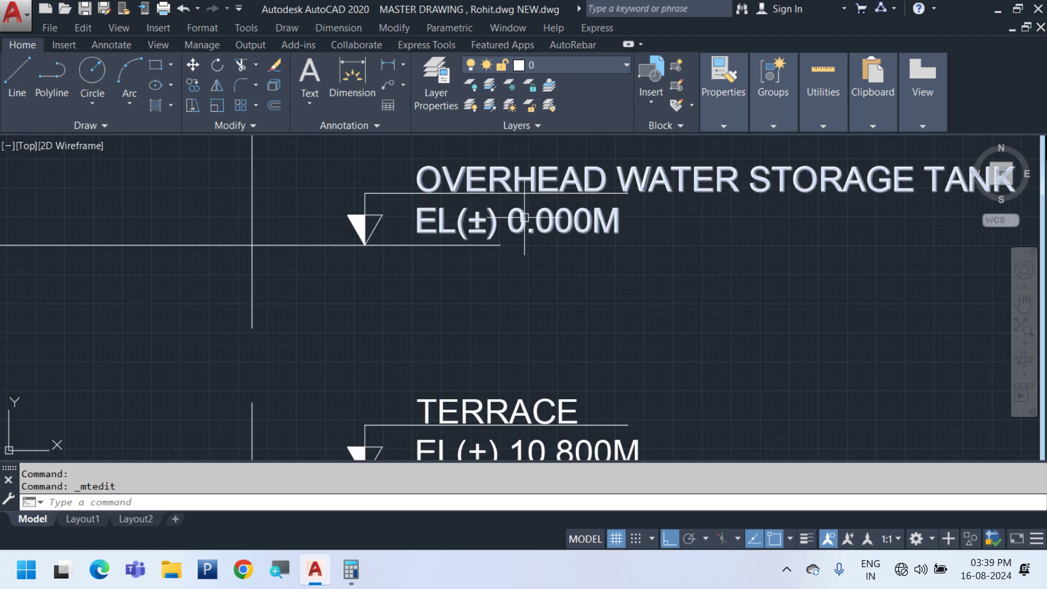
{"action": "double_click", "coordinate": [487, 229]}
{"action": "type", "text": "+) "}
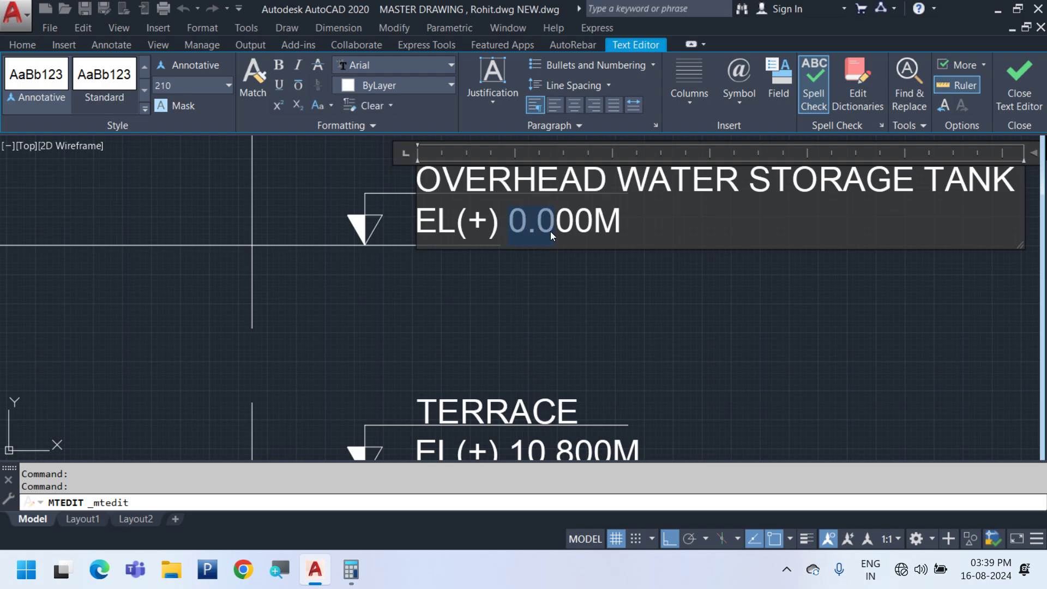
{"action": "type", "text": "12.8"}
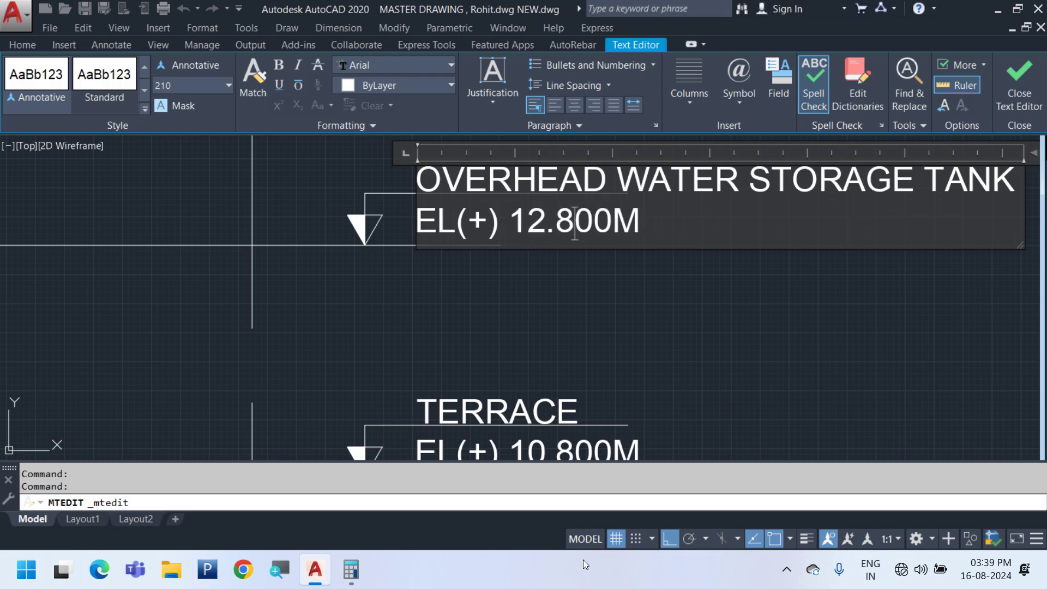
{"action": "left_click", "coordinate": [518, 322]}
Erase the hatched beam square on the third grid line at first floor level
{"action": "scroll", "coordinate": [468, 307], "scroll_direction": "down", "scroll_amount": 2}
{"action": "middle_click_drag", "start_coordinate": [208, 387], "coordinate": [542, 299]}
{"action": "scroll", "coordinate": [464, 292], "scroll_direction": "down", "scroll_amount": 2}
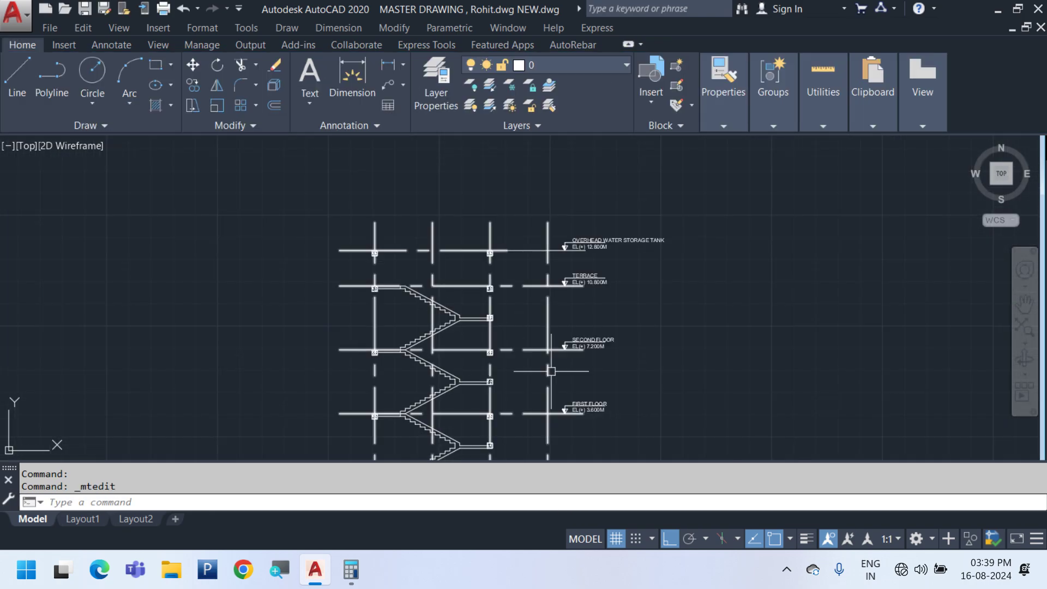
{"action": "middle_click_drag", "start_coordinate": [507, 398], "coordinate": [519, 254]}
{"action": "scroll", "coordinate": [516, 263], "scroll_direction": "down", "scroll_amount": 2}
{"action": "middle_click_drag", "start_coordinate": [511, 302], "coordinate": [539, 341]}
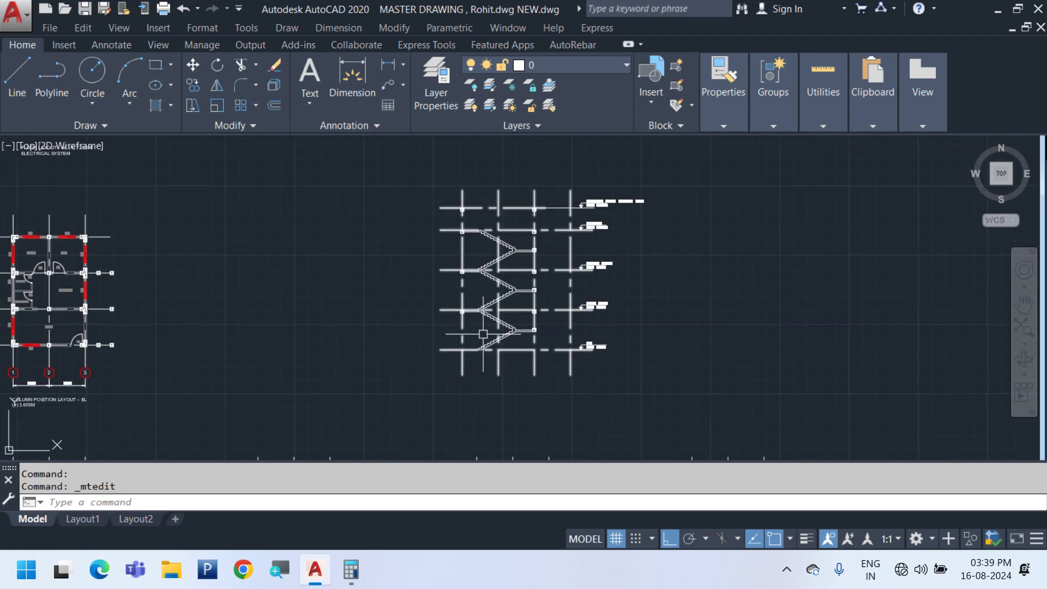
{"action": "scroll", "coordinate": [540, 342], "scroll_direction": "up", "scroll_amount": 3}
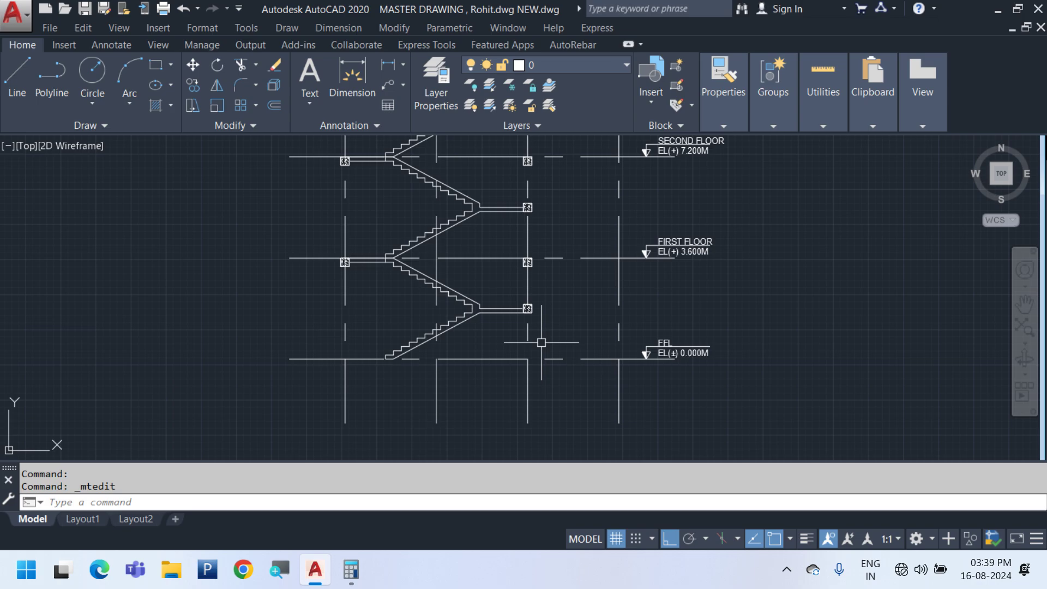
{"action": "scroll", "coordinate": [488, 329], "scroll_direction": "down", "scroll_amount": 3}
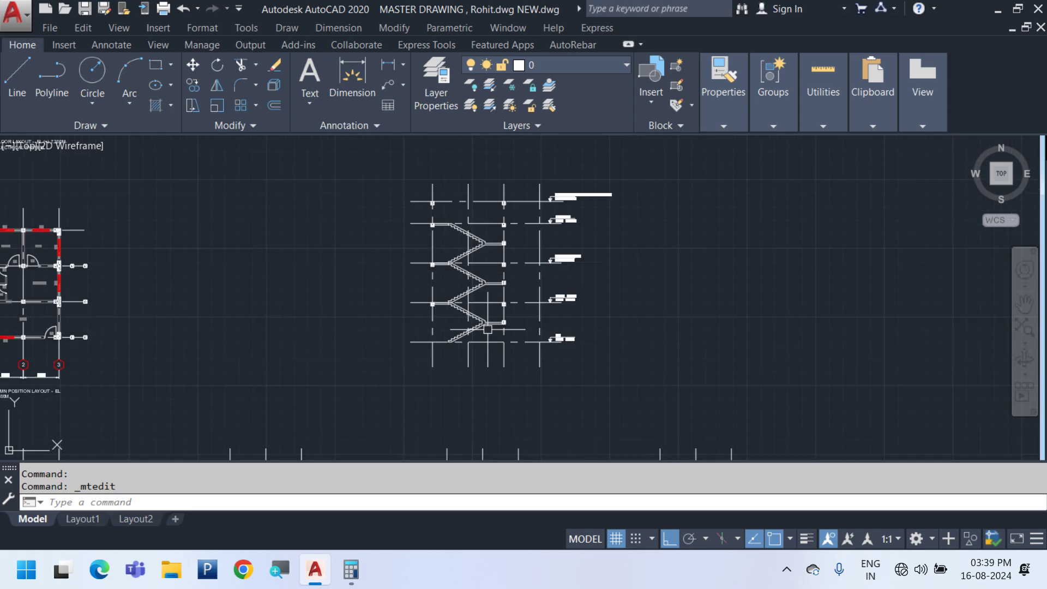
{"action": "left_click", "coordinate": [557, 339]}
{"action": "scroll", "coordinate": [554, 327], "scroll_direction": "up", "scroll_amount": 5}
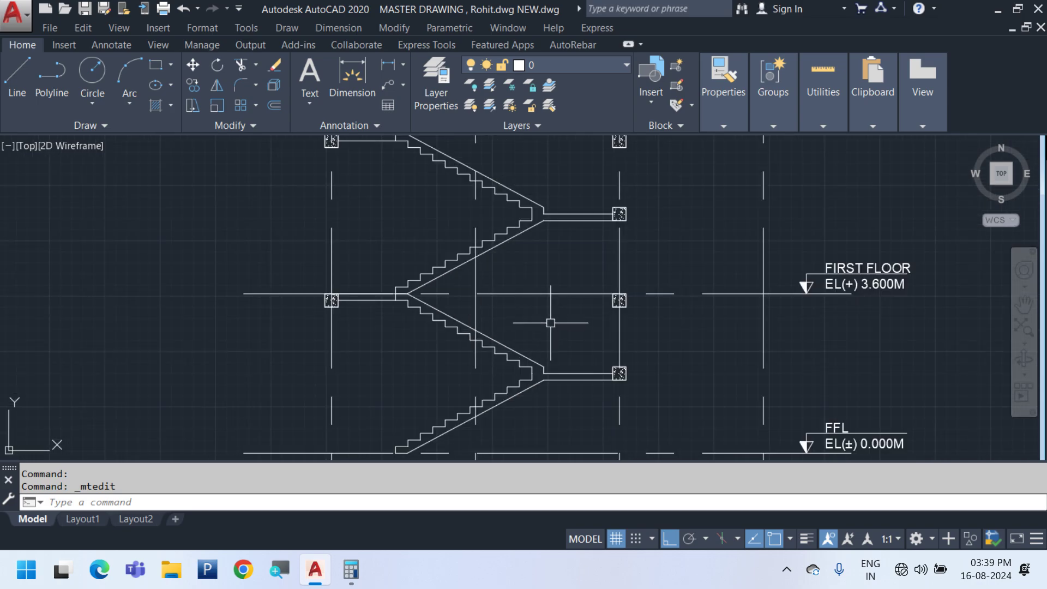
{"action": "middle_click_drag", "start_coordinate": [694, 294], "coordinate": [590, 337]}
{"action": "key", "text": "Delete"}
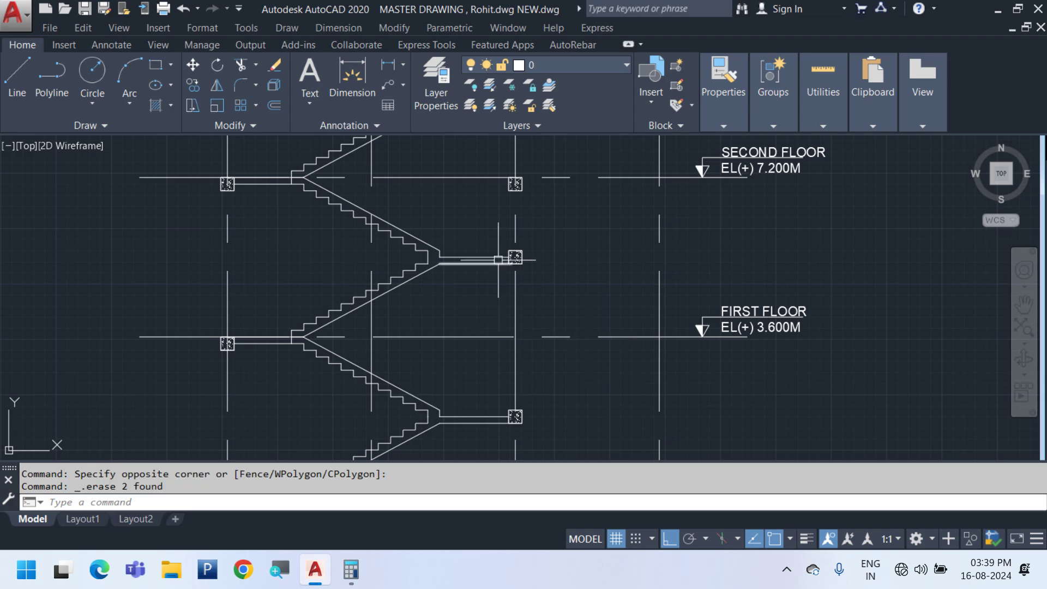
Erase the hatched beam square on the third grid line at second floor level
{"action": "middle_click_drag", "start_coordinate": [477, 220], "coordinate": [467, 346]}
{"action": "left_click", "coordinate": [467, 345]}
{"action": "left_click", "coordinate": [536, 268]}
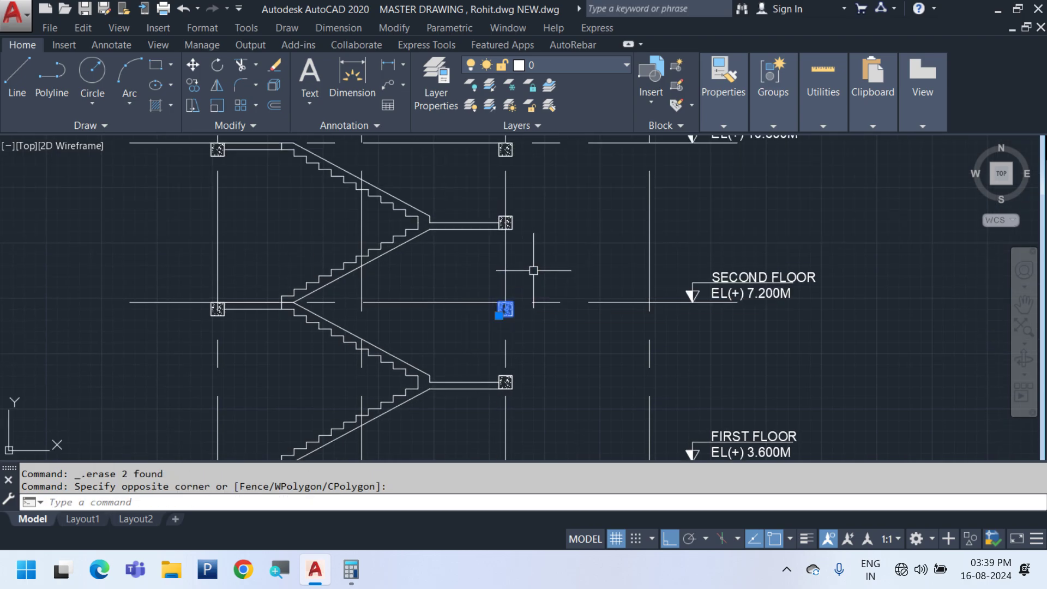
{"action": "key", "text": "Delete"}
Try erasing the hatched beam square on the third grid line at terrace level, and undo that erasure
{"action": "scroll", "coordinate": [533, 270], "scroll_direction": "down", "scroll_amount": 3}
{"action": "scroll", "coordinate": [523, 301], "scroll_direction": "up", "scroll_amount": 3}
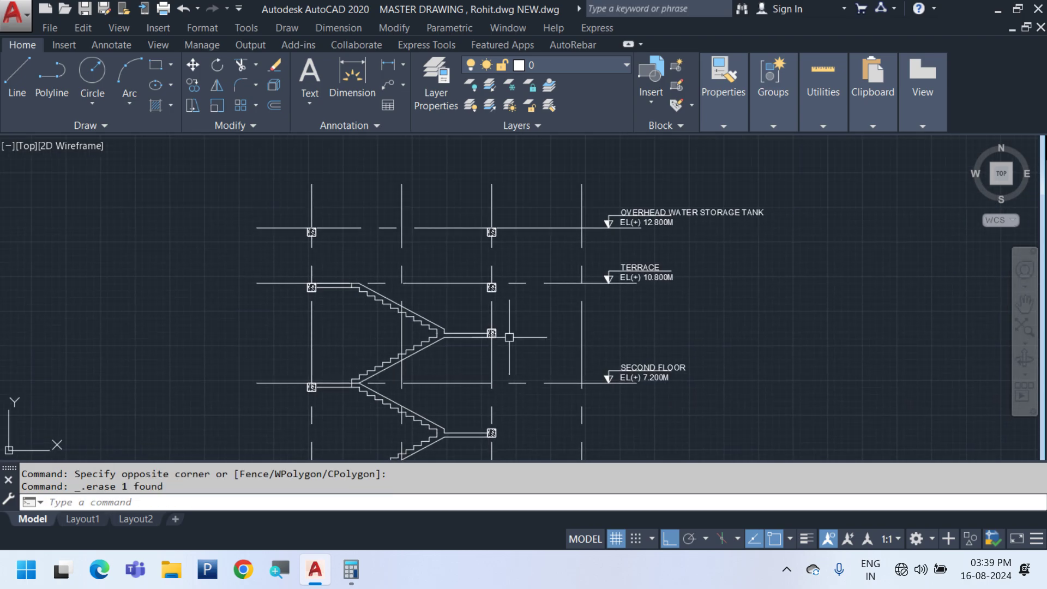
{"action": "left_click", "coordinate": [474, 304]}
{"action": "left_click", "coordinate": [530, 223]}
{"action": "key", "text": "Delete"}
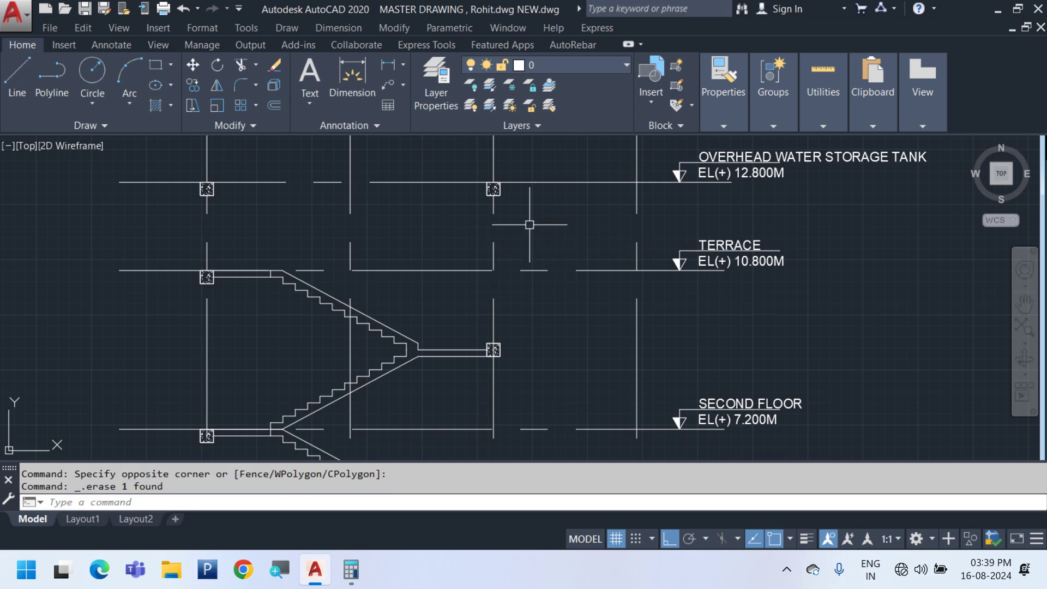
{"action": "scroll", "coordinate": [507, 264], "scroll_direction": "down", "scroll_amount": 4}
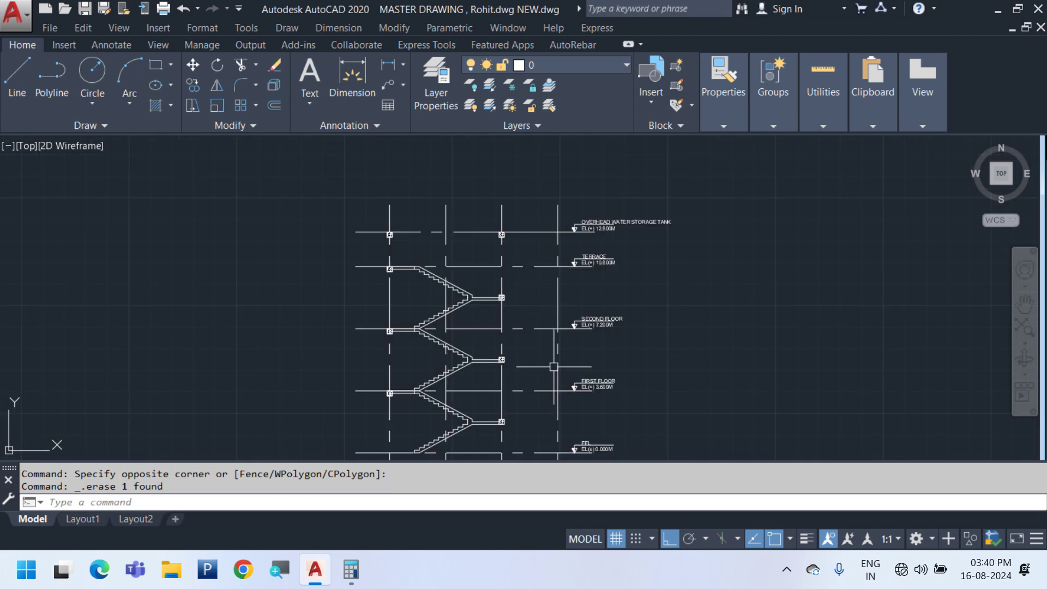
{"action": "key", "text": "ctrl+z"}
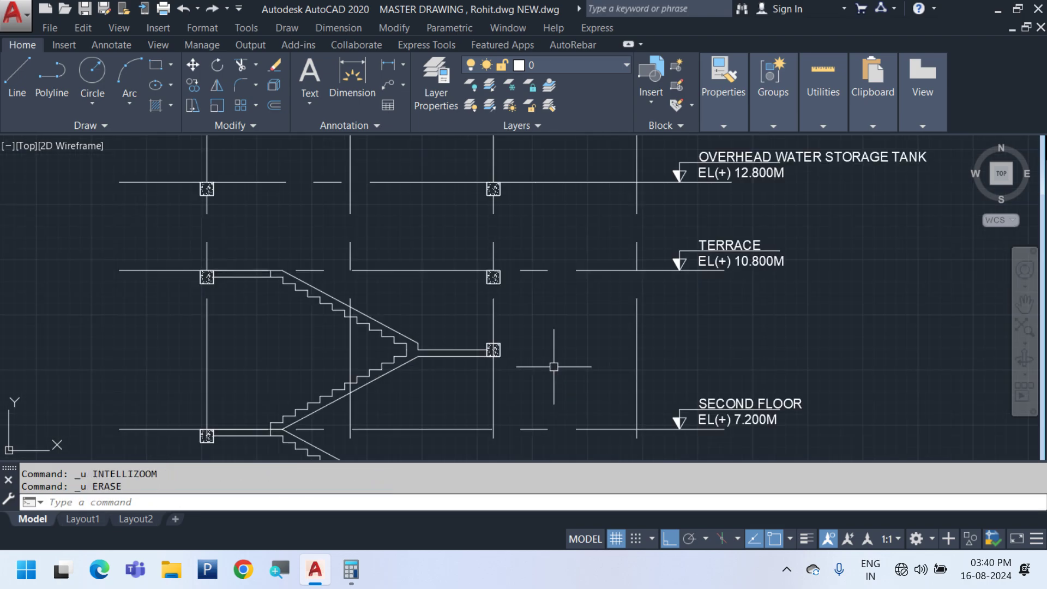
Save the drawing and paste a copy of the column position layout's grid bubble A below the staircase section's first grid line
{"action": "key", "text": "ctrl+s"}
{"action": "scroll", "coordinate": [507, 273], "scroll_direction": "down", "scroll_amount": 5}
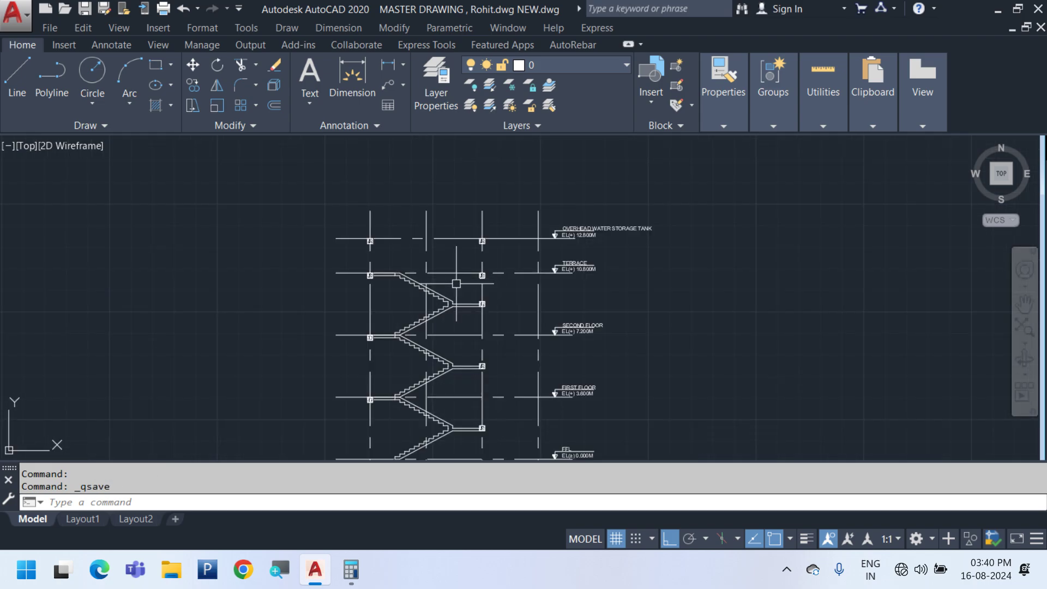
{"action": "scroll", "coordinate": [208, 349], "scroll_direction": "up", "scroll_amount": 4}
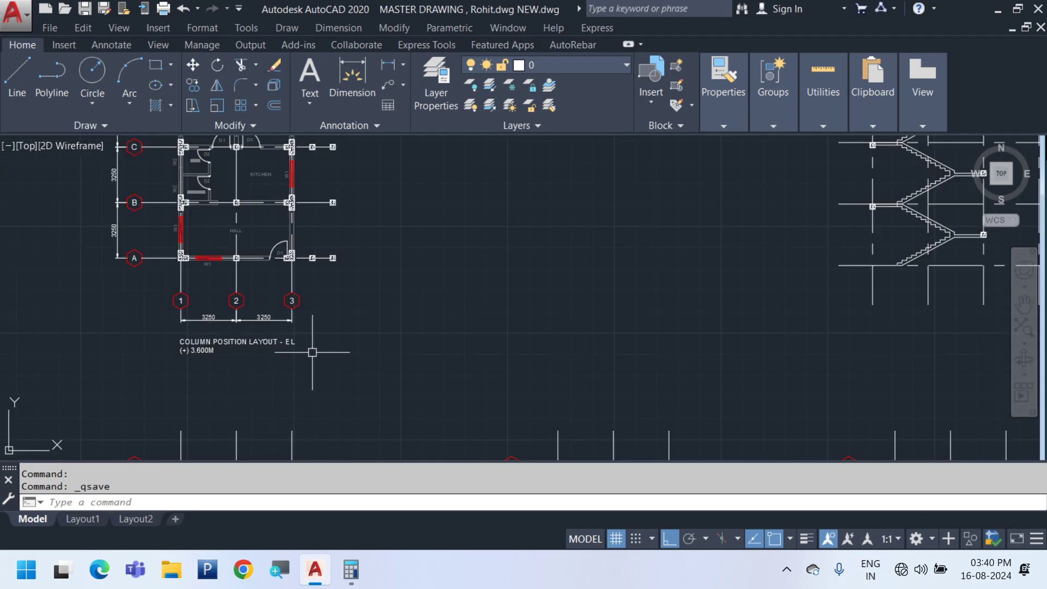
{"action": "middle_click_drag", "start_coordinate": [311, 323], "coordinate": [284, 407]}
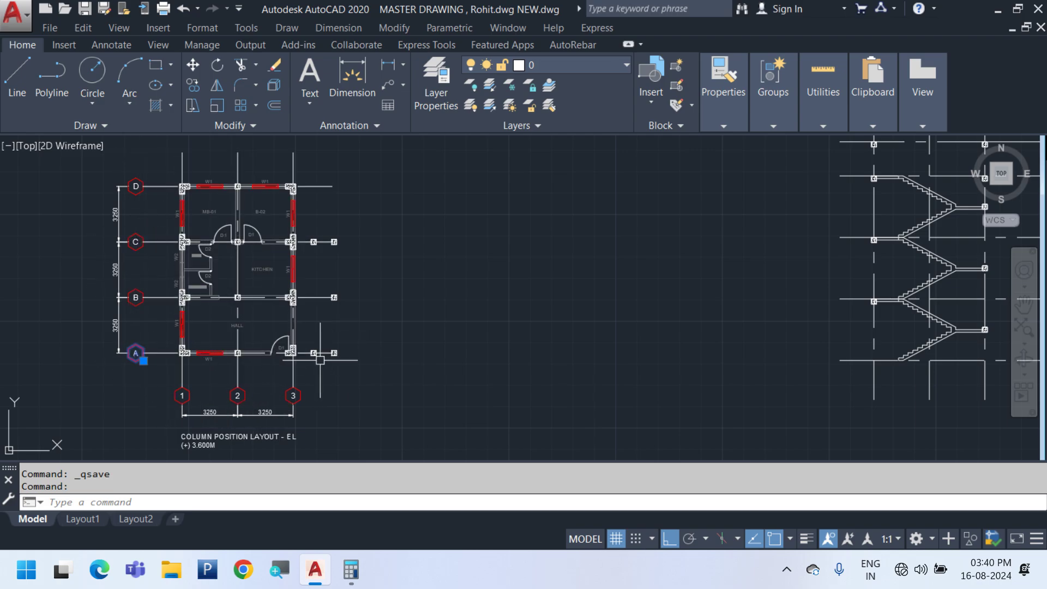
{"action": "key", "text": "ctrl+c"}
{"action": "key", "text": "ctrl+v"}
{"action": "scroll", "coordinate": [879, 404], "scroll_direction": "up", "scroll_amount": 4}
{"action": "middle_click_drag", "start_coordinate": [878, 406], "coordinate": [393, 310]}
{"action": "left_click", "coordinate": [373, 393]}
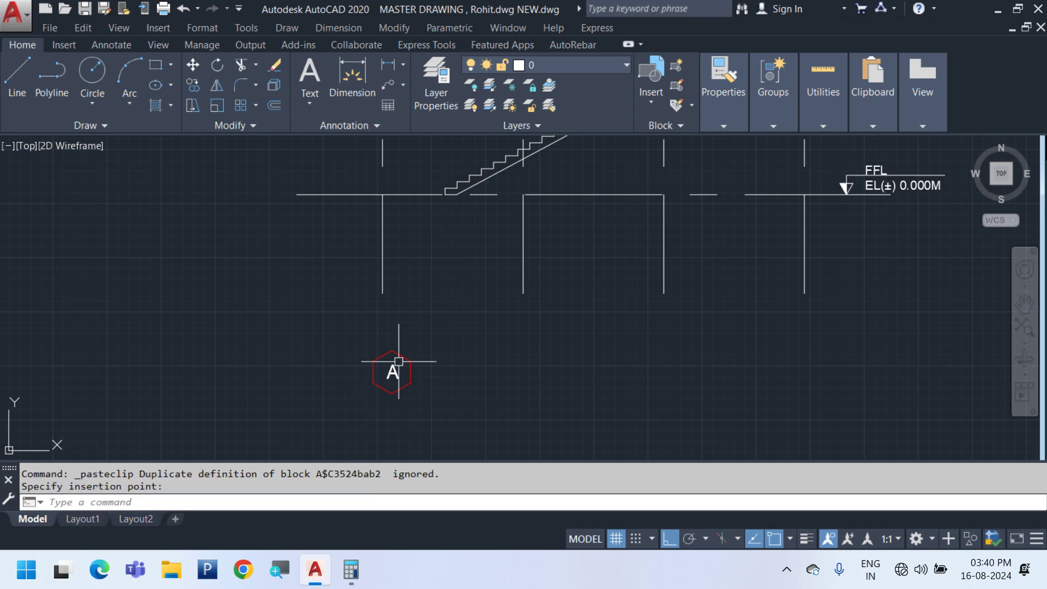
Examine the grid bubbles and stair side of the column position layout against the staircase section
{"action": "left_click", "coordinate": [398, 361]}
{"action": "left_click", "coordinate": [362, 347]}
{"action": "scroll", "coordinate": [475, 396], "scroll_direction": "down", "scroll_amount": 3}
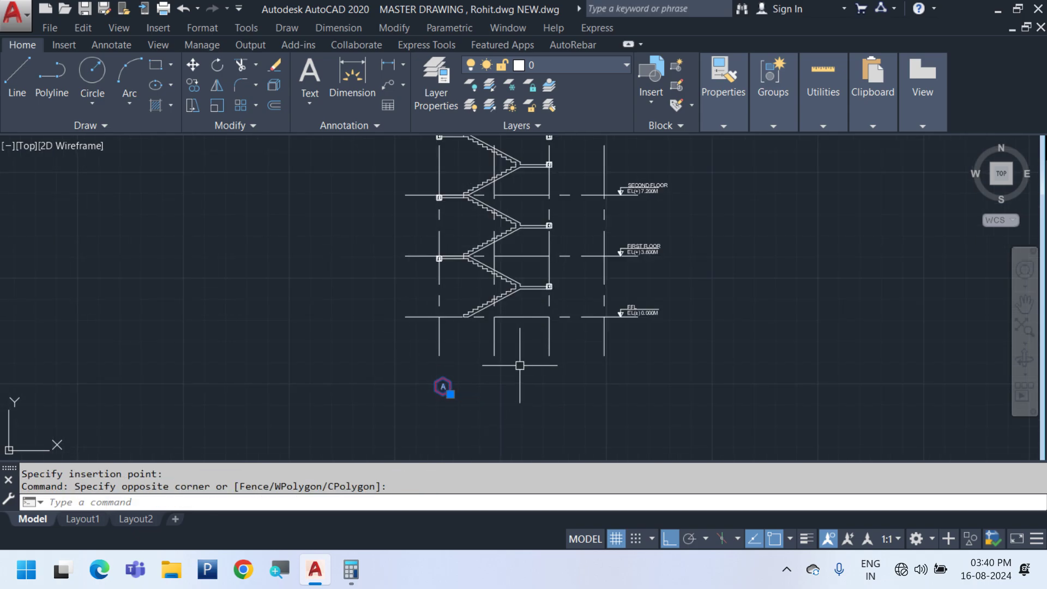
{"action": "scroll", "coordinate": [529, 348], "scroll_direction": "down", "scroll_amount": 4}
{"action": "middle_click_drag", "start_coordinate": [461, 341], "coordinate": [542, 235]}
{"action": "key", "text": "Escape"}
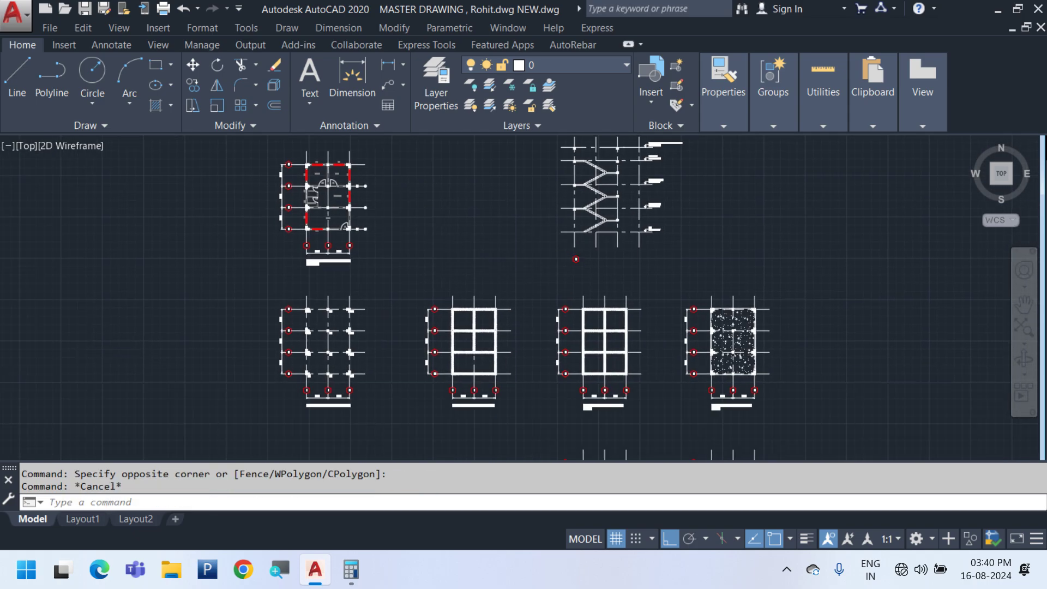
{"action": "scroll", "coordinate": [380, 218], "scroll_direction": "up", "scroll_amount": 4}
{"action": "middle_click_drag", "start_coordinate": [379, 218], "coordinate": [433, 312]}
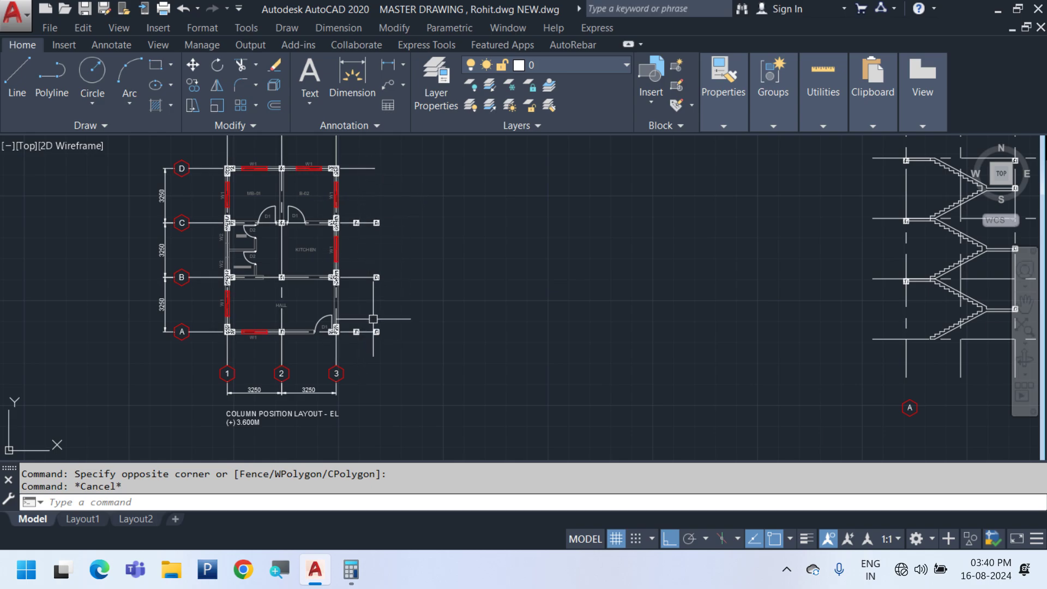
{"action": "middle_click_drag", "start_coordinate": [635, 359], "coordinate": [250, 385]}
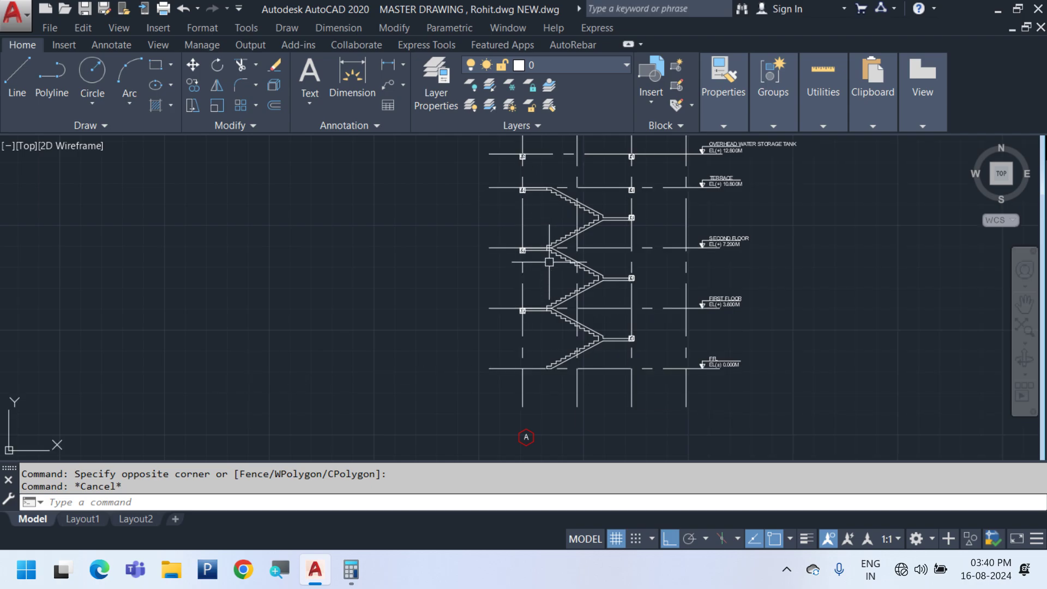
{"action": "middle_click_drag", "start_coordinate": [609, 356], "coordinate": [588, 363]}
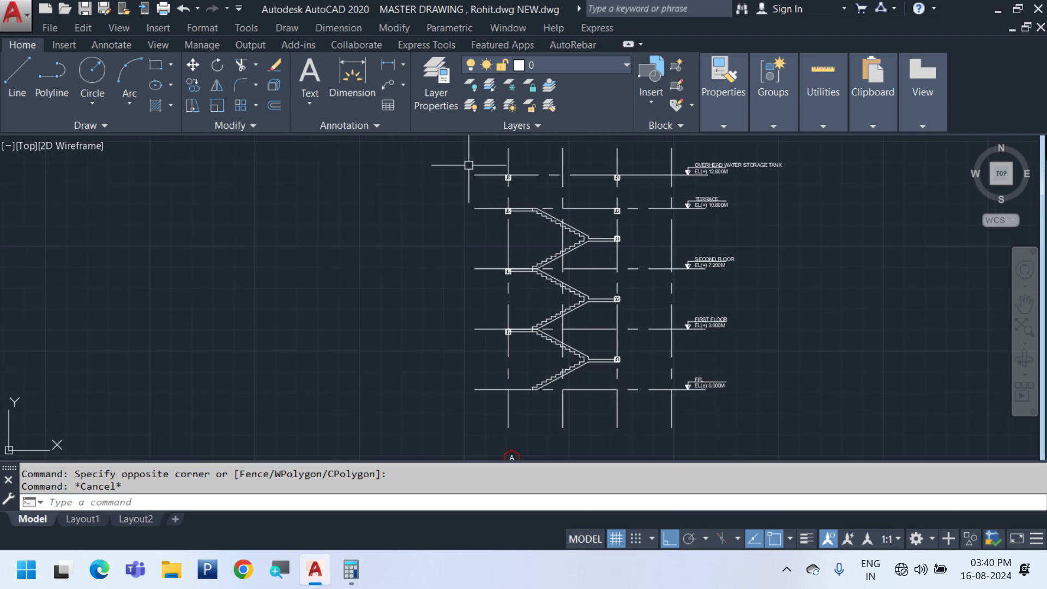
Mirror the stair flights, landings and beams about the section's second grid line, erasing the source objects
{"action": "left_click", "coordinate": [461, 147]}
{"action": "left_click", "coordinate": [657, 427]}
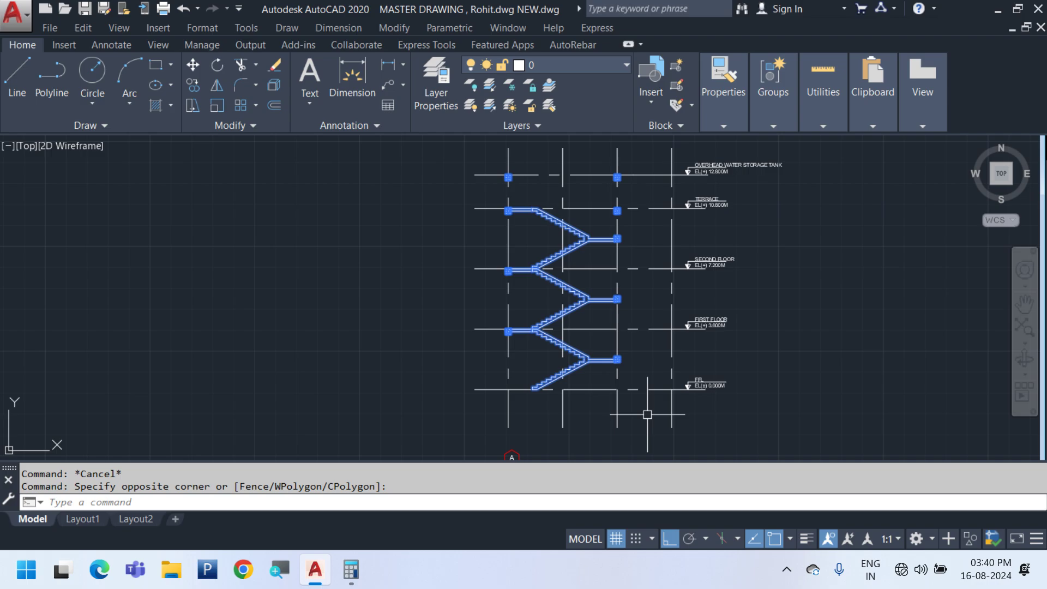
{"action": "type", "text": "MI"}
{"action": "key", "text": "Return"}
{"action": "left_click", "coordinate": [562, 427]}
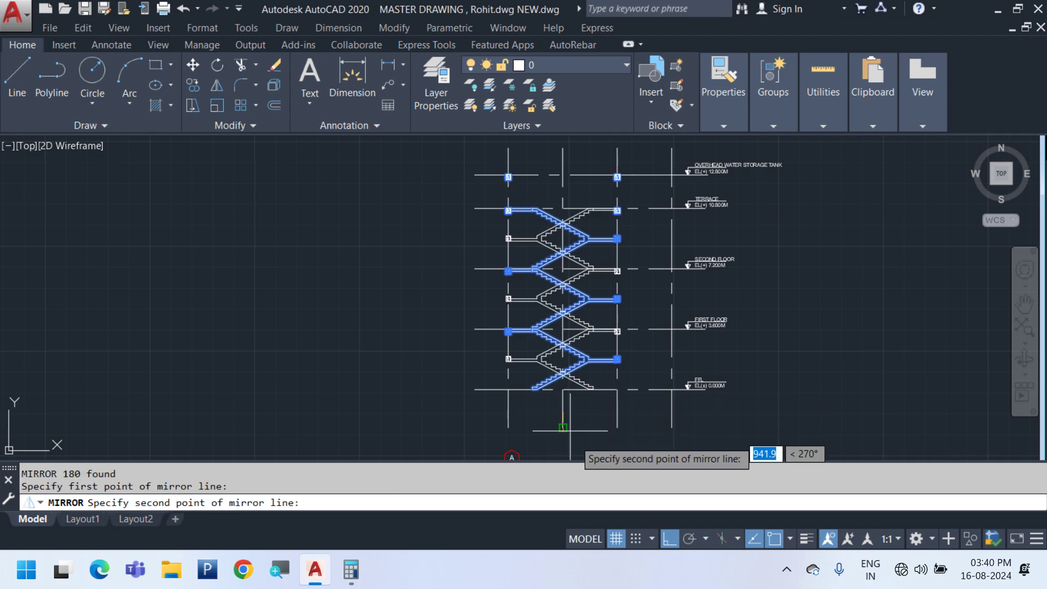
{"action": "left_click", "coordinate": [588, 453]}
{"action": "type", "text": "Y"}
{"action": "key", "text": "Return"}
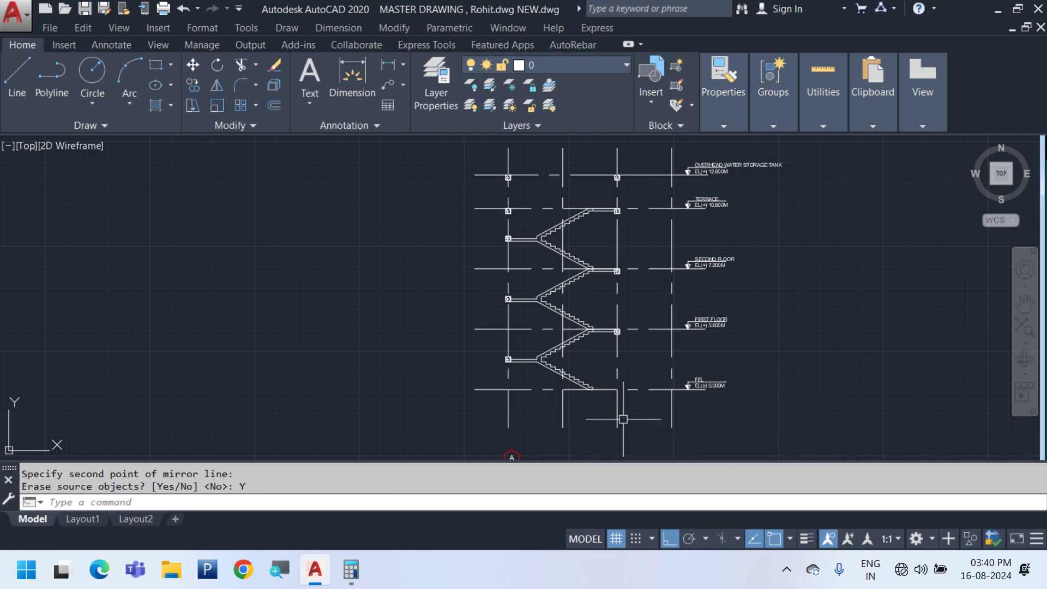
Move grid bubble A so its top vertex meets the lower end of the section's first grid line, and select it
{"action": "middle_click_drag", "start_coordinate": [622, 419], "coordinate": [613, 337]}
{"action": "scroll", "coordinate": [575, 349], "scroll_direction": "up", "scroll_amount": 2}
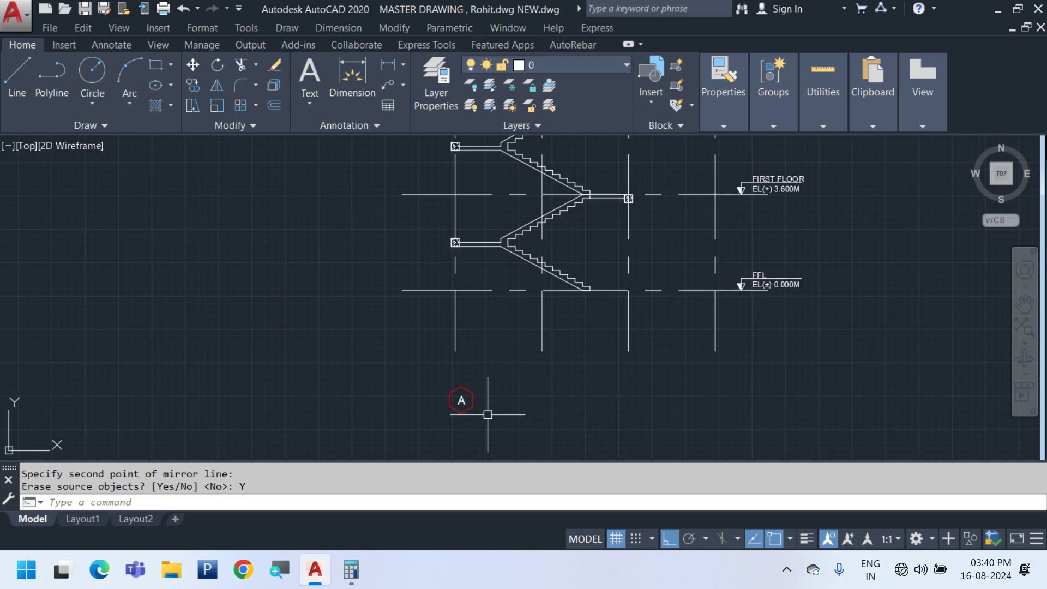
{"action": "left_click", "coordinate": [475, 418]}
{"action": "left_click", "coordinate": [443, 426]}
{"action": "left_click", "coordinate": [463, 412]}
{"action": "scroll", "coordinate": [455, 401], "scroll_direction": "up", "scroll_amount": 4}
{"action": "key", "text": "m"}
{"action": "key", "text": "Return"}
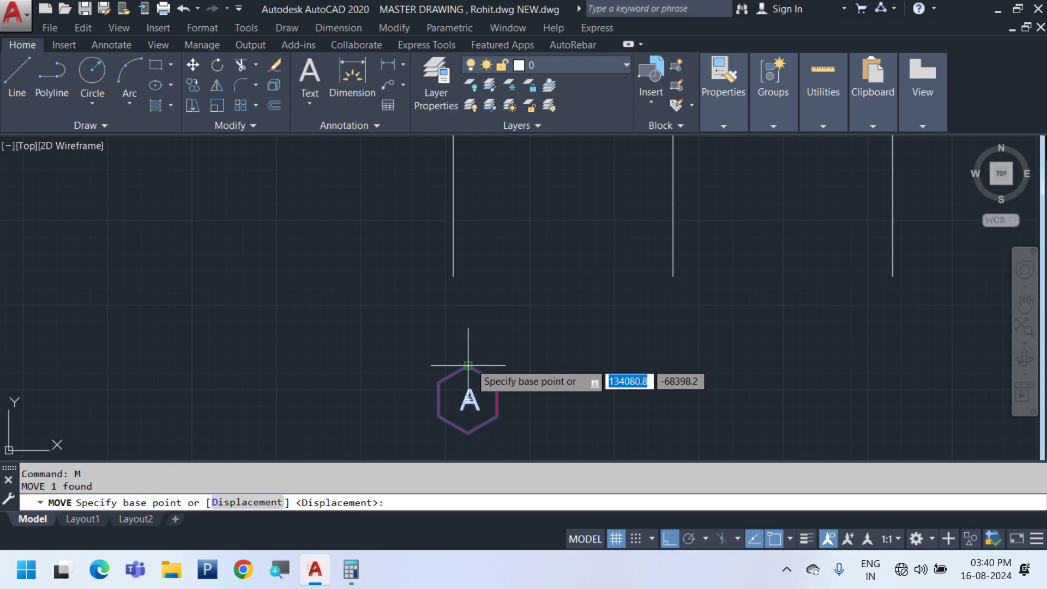
{"action": "left_click", "coordinate": [456, 388]}
{"action": "left_click", "coordinate": [502, 335]}
{"action": "left_click", "coordinate": [420, 314]}
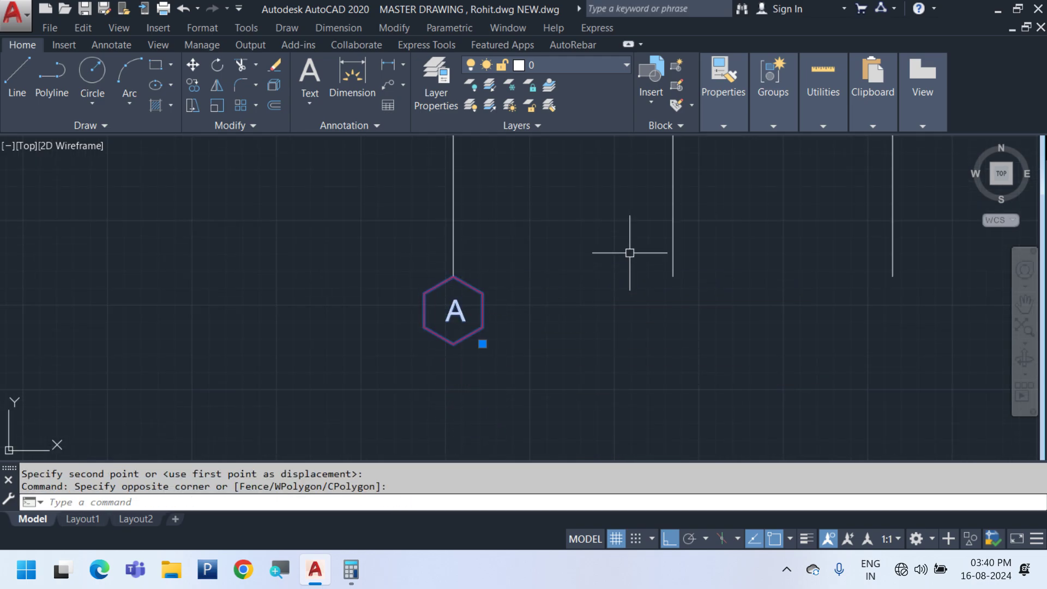
Copy grid bubble A by its top vertex to the lower ends of the section's second, third and fourth grid lines
{"action": "right_click", "coordinate": [630, 252]}
{"action": "left_click", "coordinate": [700, 286]}
{"action": "scroll", "coordinate": [488, 345], "scroll_direction": "down", "scroll_amount": 2}
{"action": "left_click", "coordinate": [466, 304]}
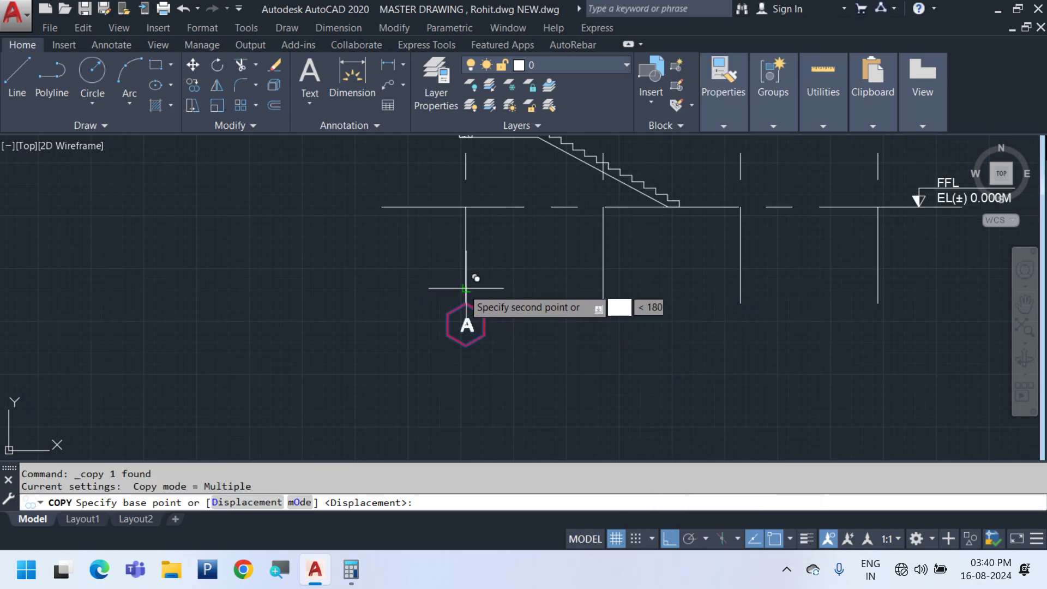
{"action": "left_click", "coordinate": [603, 304]}
{"action": "left_click", "coordinate": [740, 303]}
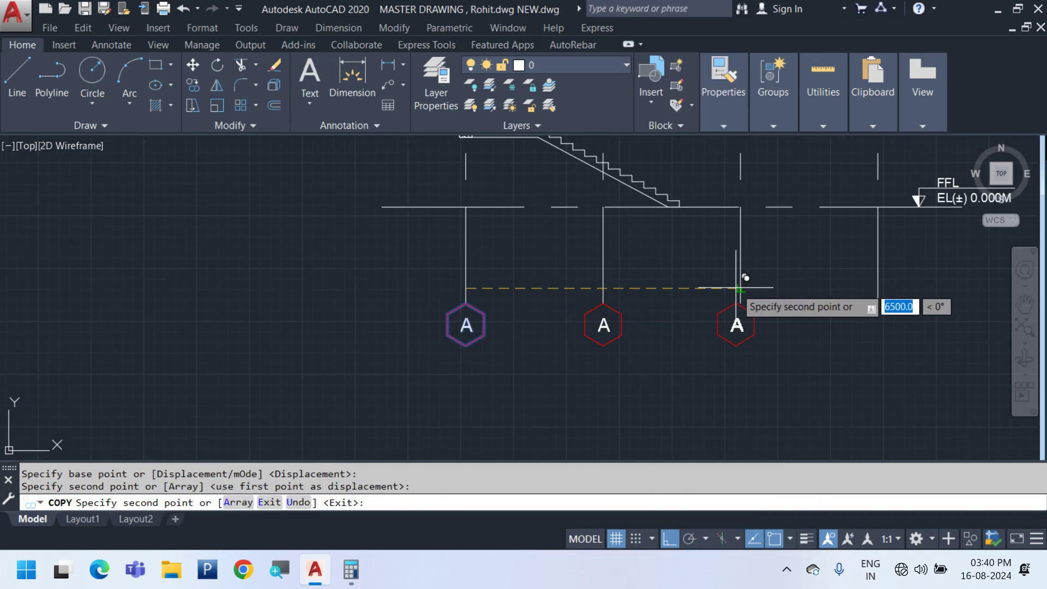
{"action": "left_click", "coordinate": [877, 304]}
{"action": "key", "text": "Escape"}
Change the attribute value of the second grid bubble to B and of the third grid bubble to C
{"action": "middle_click_drag", "start_coordinate": [618, 336], "coordinate": [464, 337]}
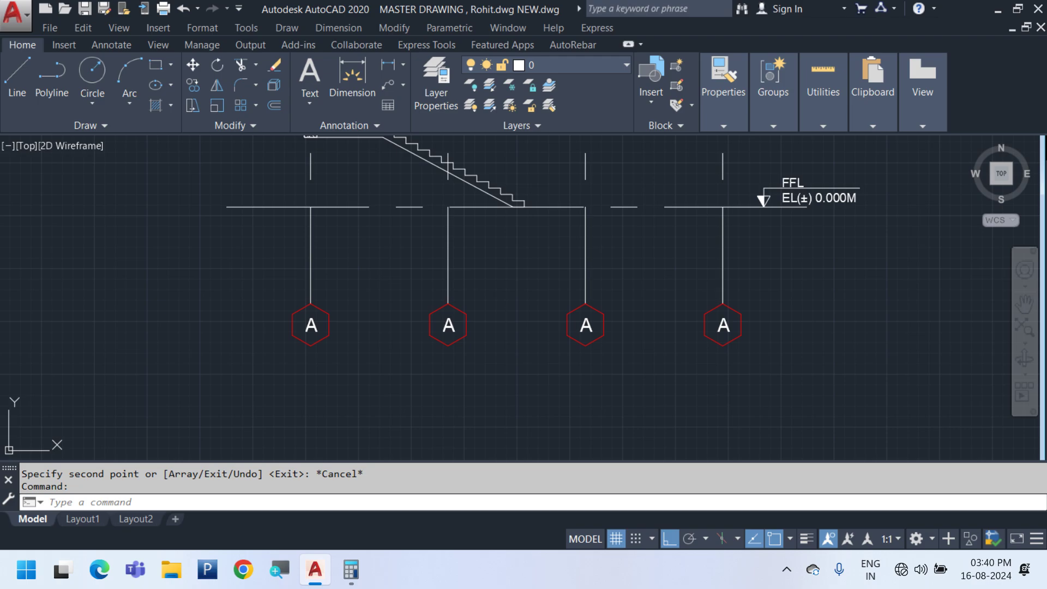
{"action": "double_click", "coordinate": [451, 339]}
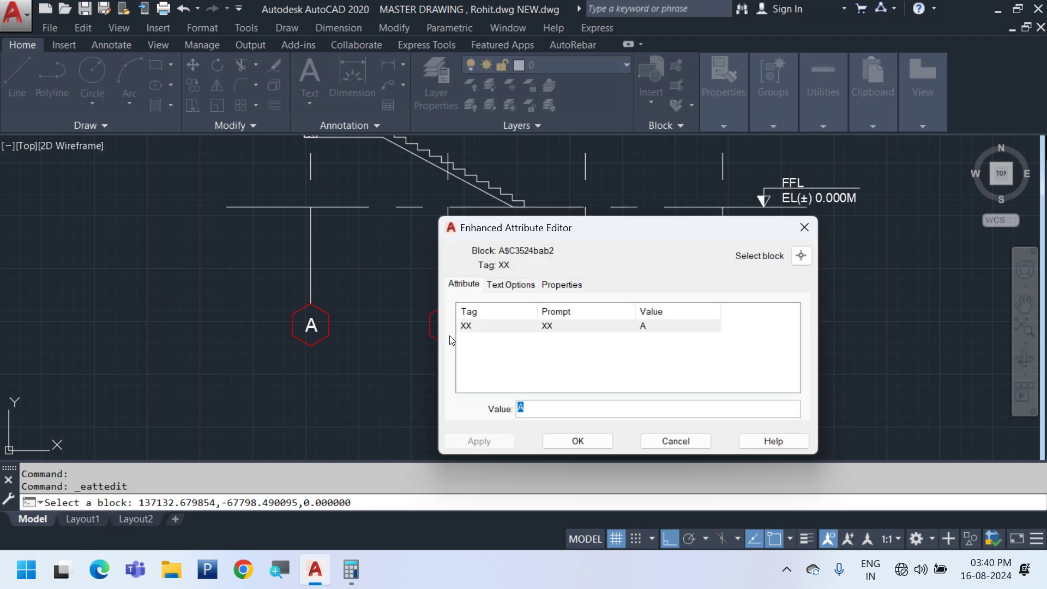
{"action": "left_click", "coordinate": [591, 439]}
{"action": "left_click", "coordinate": [579, 324]}
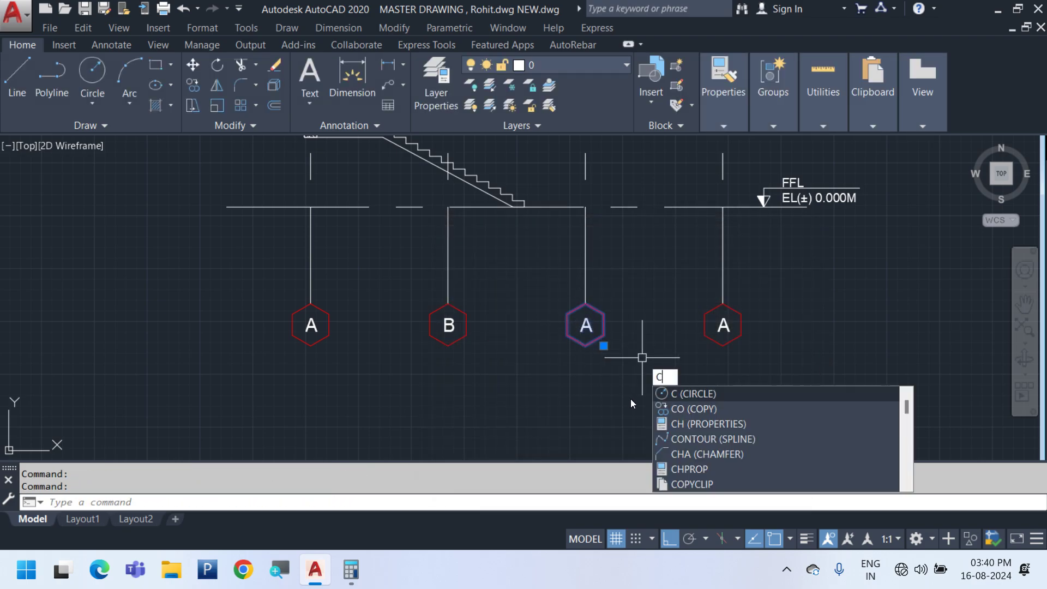
{"action": "key", "text": "Escape"}
{"action": "double_click", "coordinate": [585, 320]}
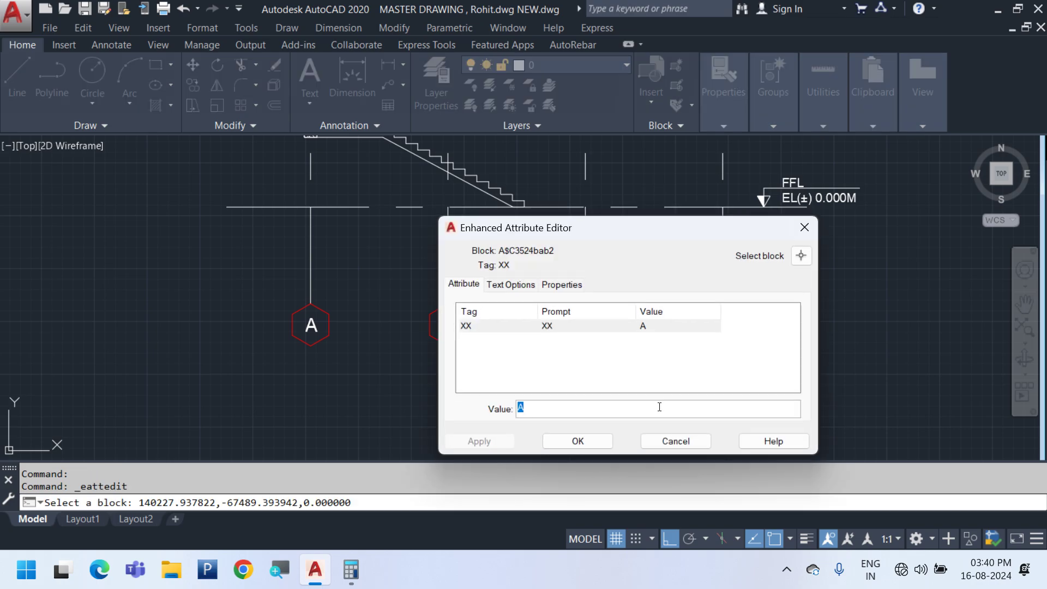
{"action": "type", "text": "C"}
{"action": "left_click", "coordinate": [589, 440]}
Change the attribute value of the fourth grid bubble to D
{"action": "left_click", "coordinate": [723, 311]}
{"action": "left_click", "coordinate": [724, 313]}
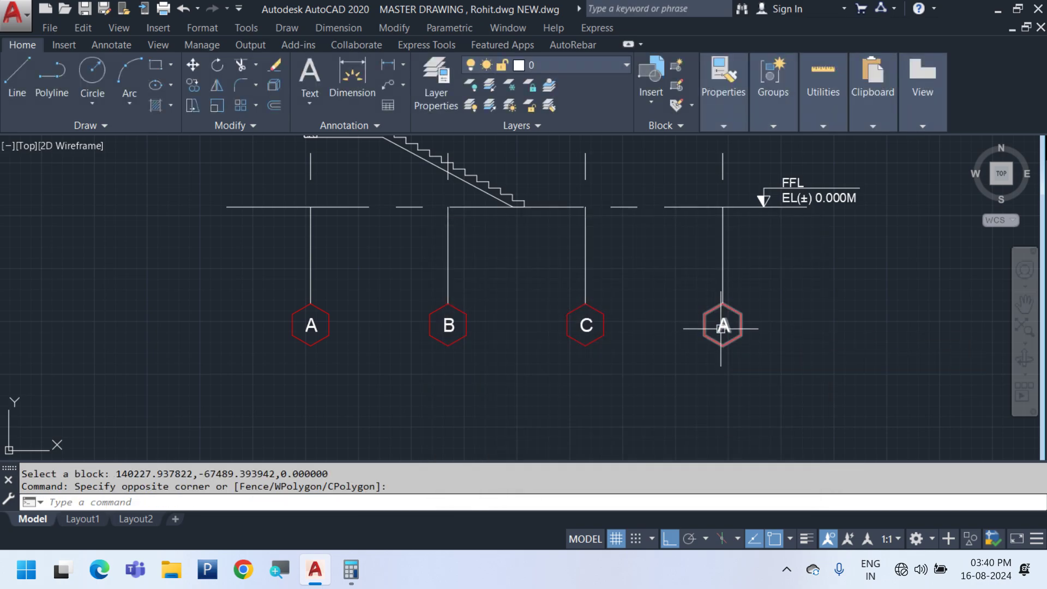
{"action": "double_click", "coordinate": [723, 316]}
{"action": "type", "text": "D"}
{"action": "left_click", "coordinate": [578, 439]}
Copy the whole staircase section, including its level markers and grid bubbles, to the empty area east of the original
{"action": "scroll", "coordinate": [595, 421], "scroll_direction": "down", "scroll_amount": 8}
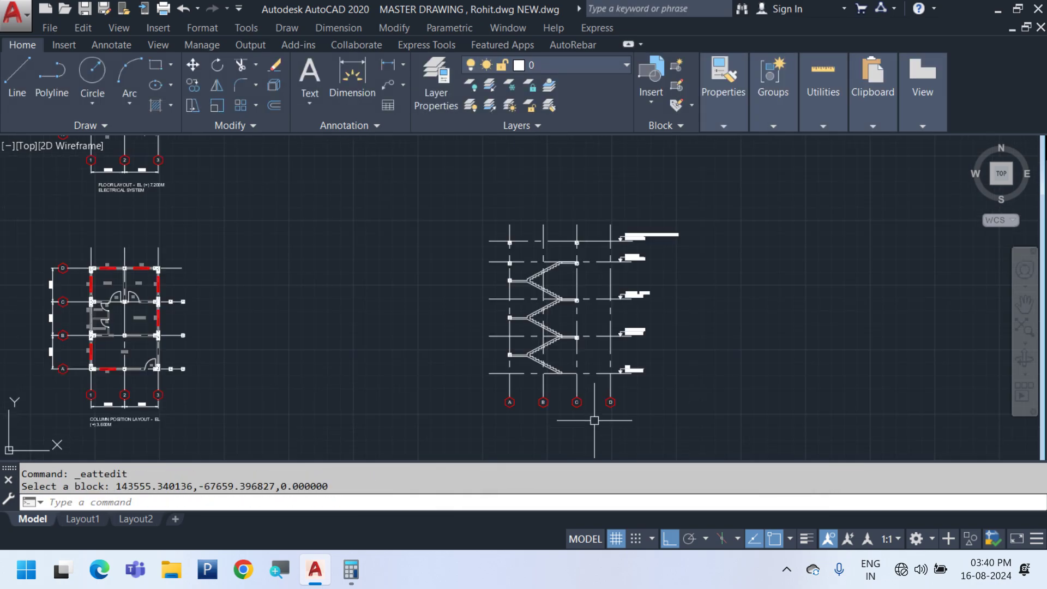
{"action": "middle_click_drag", "start_coordinate": [609, 421], "coordinate": [415, 371]}
{"action": "left_click", "coordinate": [501, 382]}
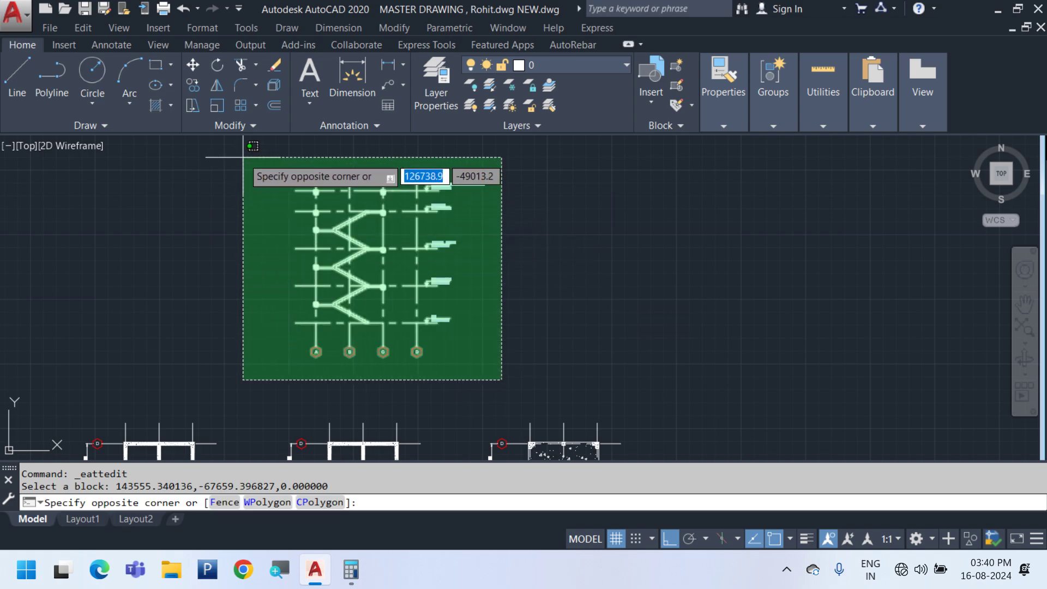
{"action": "left_click", "coordinate": [240, 136]}
{"action": "scroll", "coordinate": [504, 216], "scroll_direction": "down", "scroll_amount": 3}
{"action": "scroll", "coordinate": [457, 234], "scroll_direction": "up", "scroll_amount": 2}
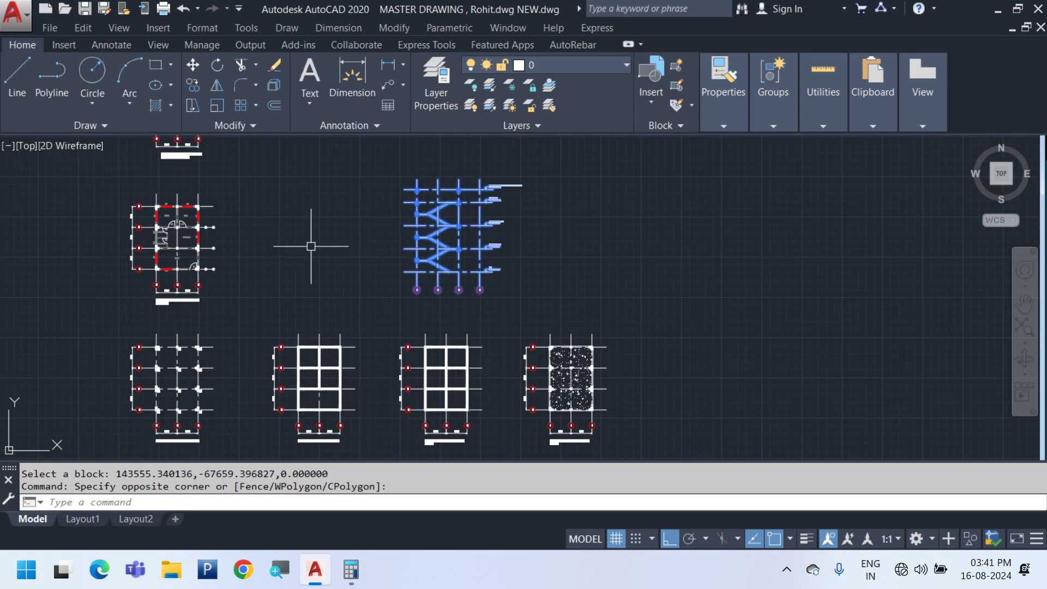
{"action": "right_click", "coordinate": [578, 172]}
{"action": "left_click", "coordinate": [643, 307]}
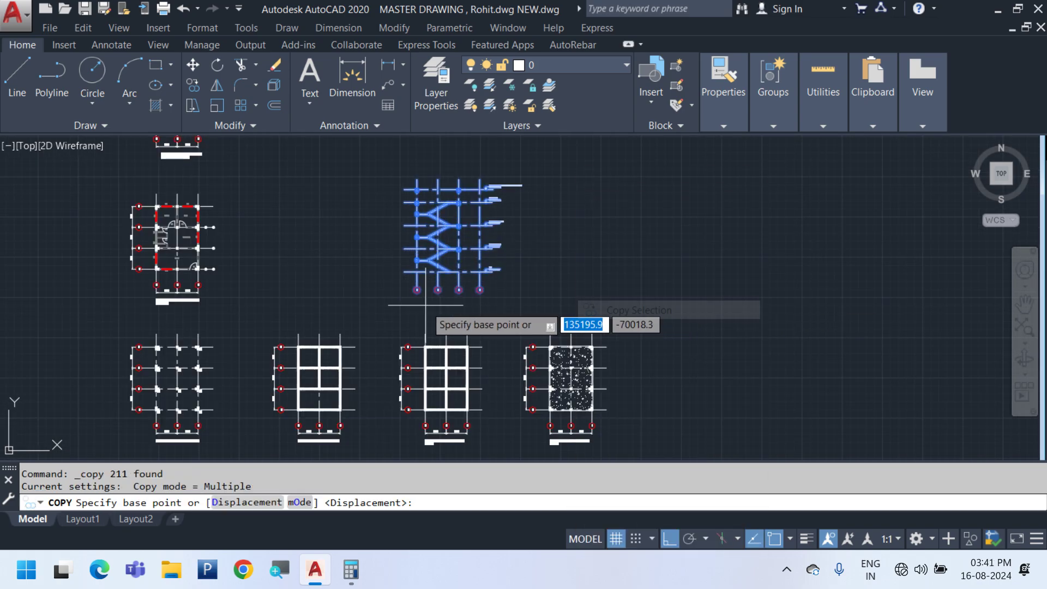
{"action": "left_click", "coordinate": [422, 305]}
{"action": "left_click", "coordinate": [674, 299]}
{"action": "key", "text": "Escape"}
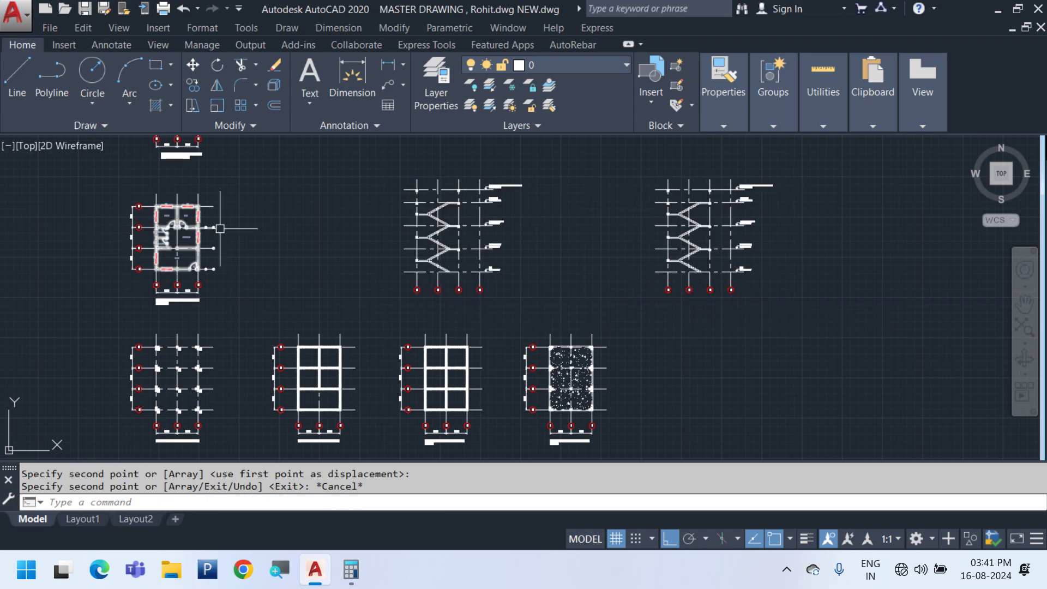
Examine the beams, landings and stair flights around the terrace and second floor levels of the copied section
{"action": "scroll", "coordinate": [698, 292], "scroll_direction": "up", "scroll_amount": 5}
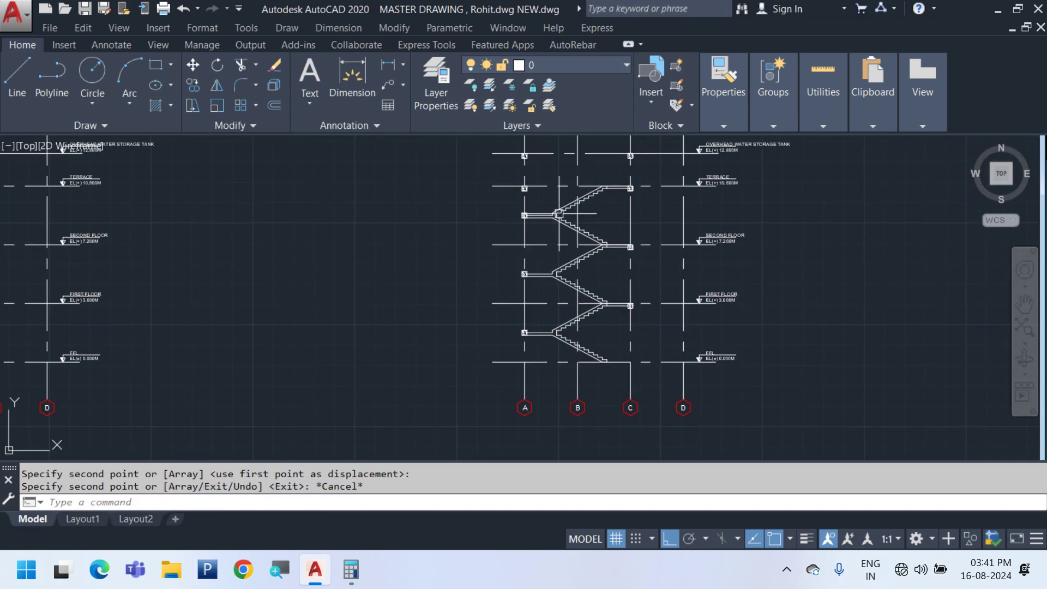
{"action": "scroll", "coordinate": [605, 219], "scroll_direction": "up", "scroll_amount": 2}
{"action": "left_click", "coordinate": [561, 196]}
{"action": "left_click", "coordinate": [633, 235]}
{"action": "middle_click_drag", "start_coordinate": [454, 222], "coordinate": [506, 316]}
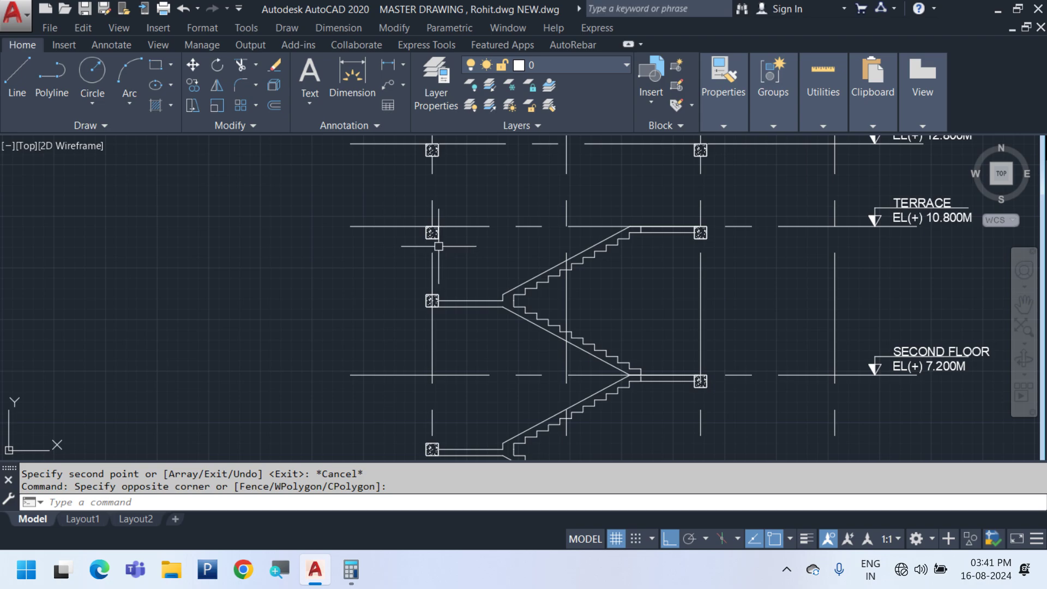
{"action": "scroll", "coordinate": [444, 245], "scroll_direction": "up", "scroll_amount": 2}
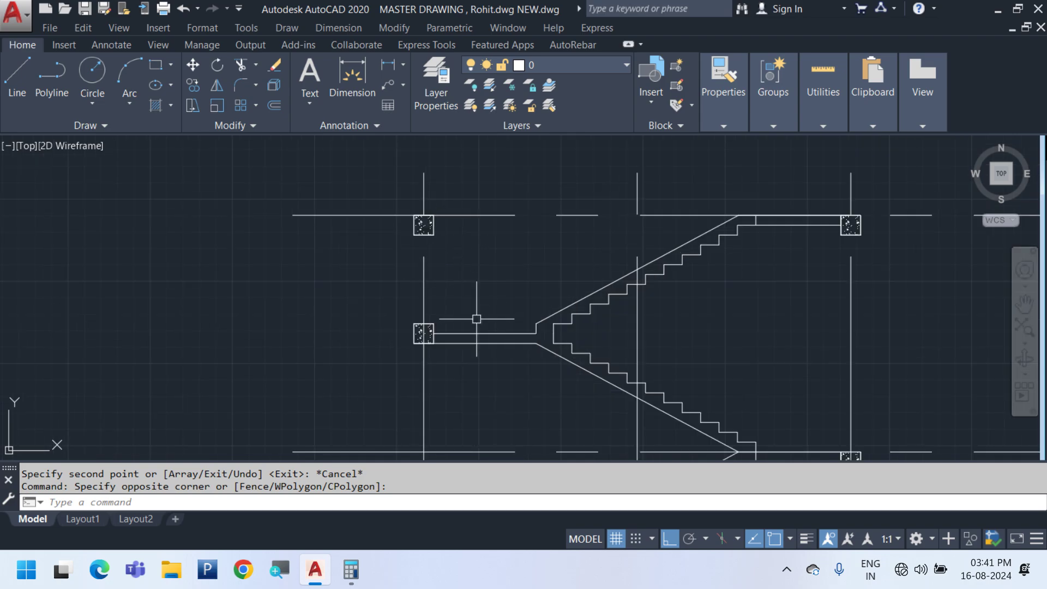
{"action": "left_click", "coordinate": [458, 233]}
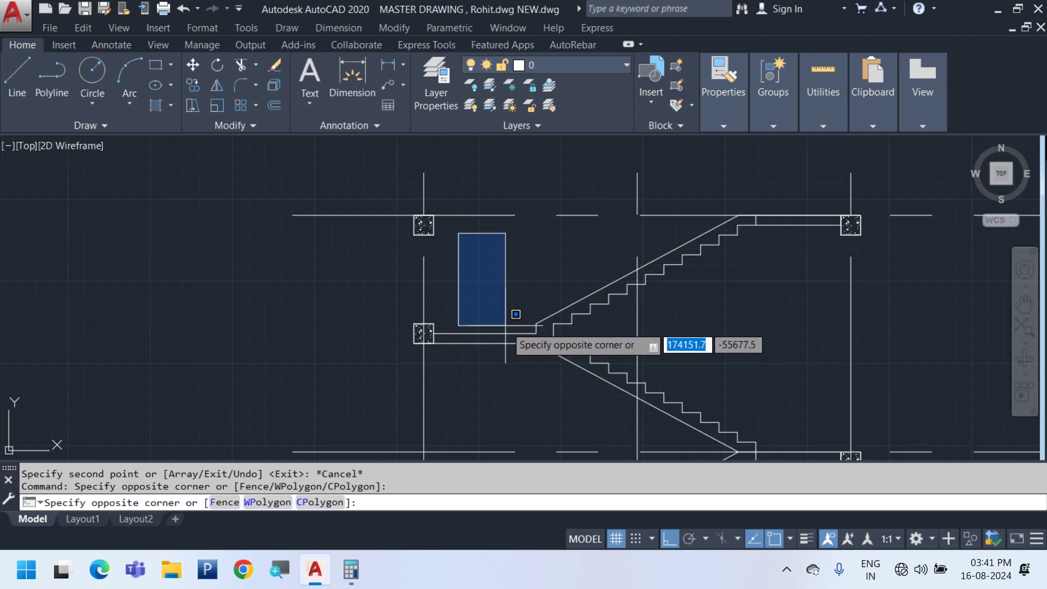
{"action": "scroll", "coordinate": [527, 301], "scroll_direction": "down", "scroll_amount": 5}
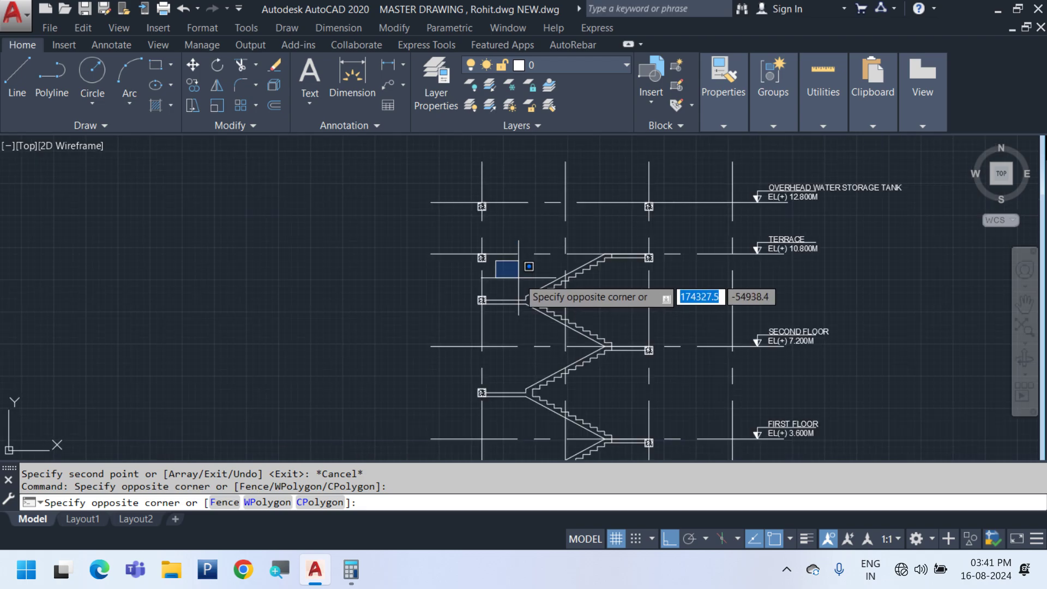
{"action": "key", "text": "Escape"}
Draw a column rectangle on grid A, as wide as the lowest landing beam, from its underside to below the FFL line
{"action": "scroll", "coordinate": [469, 297], "scroll_direction": "up", "scroll_amount": 6}
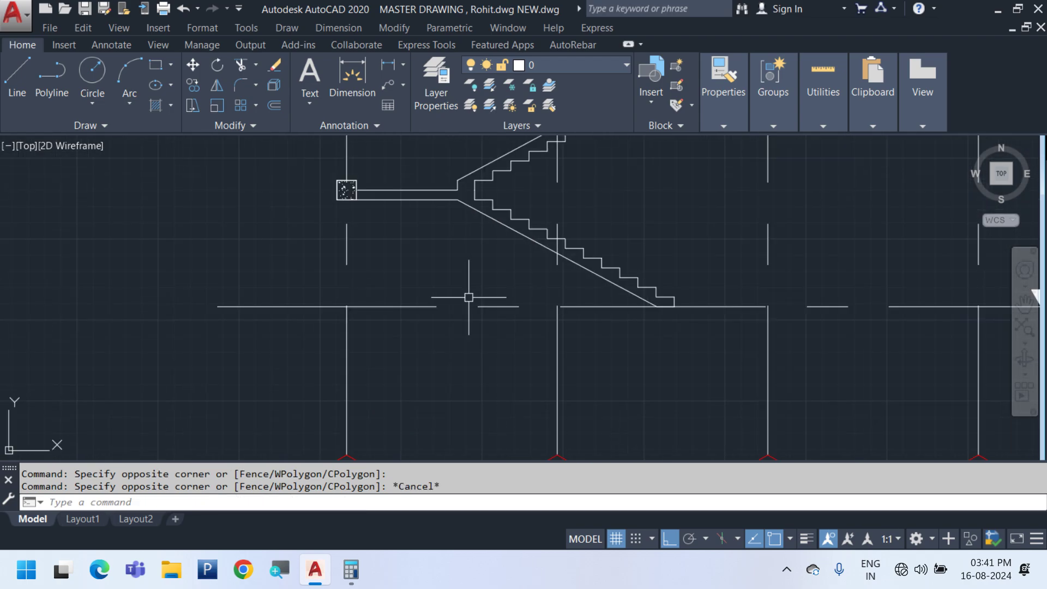
{"action": "scroll", "coordinate": [385, 170], "scroll_direction": "up", "scroll_amount": 2}
{"action": "type", "text": "rec"}
{"action": "key", "text": "Return"}
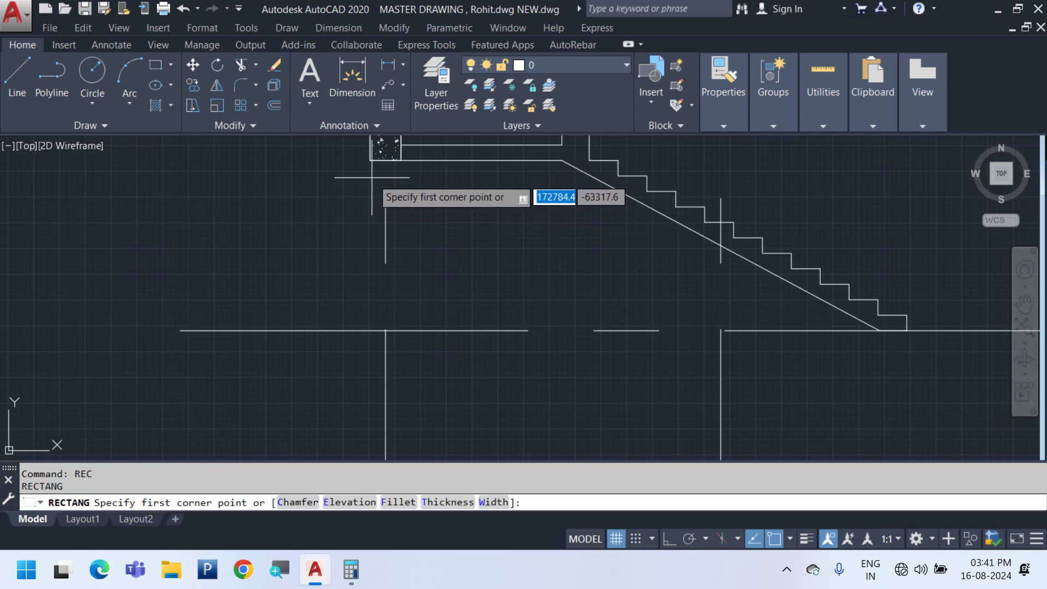
{"action": "left_click", "coordinate": [382, 147]}
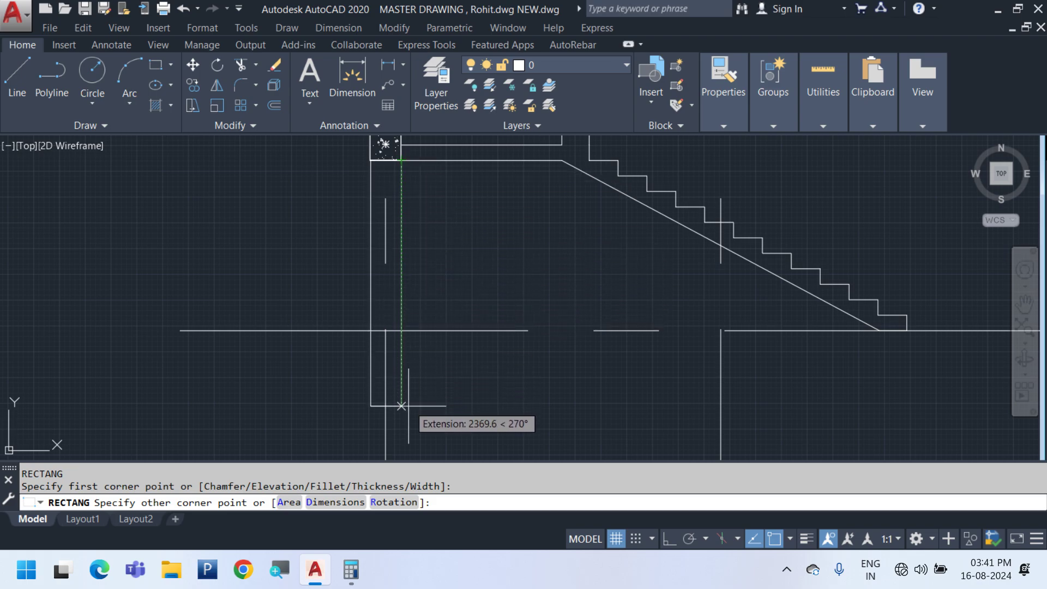
{"action": "left_click", "coordinate": [407, 411]}
{"action": "scroll", "coordinate": [399, 299], "scroll_direction": "down", "scroll_amount": 2}
{"action": "middle_click_drag", "start_coordinate": [439, 407], "coordinate": [431, 324]}
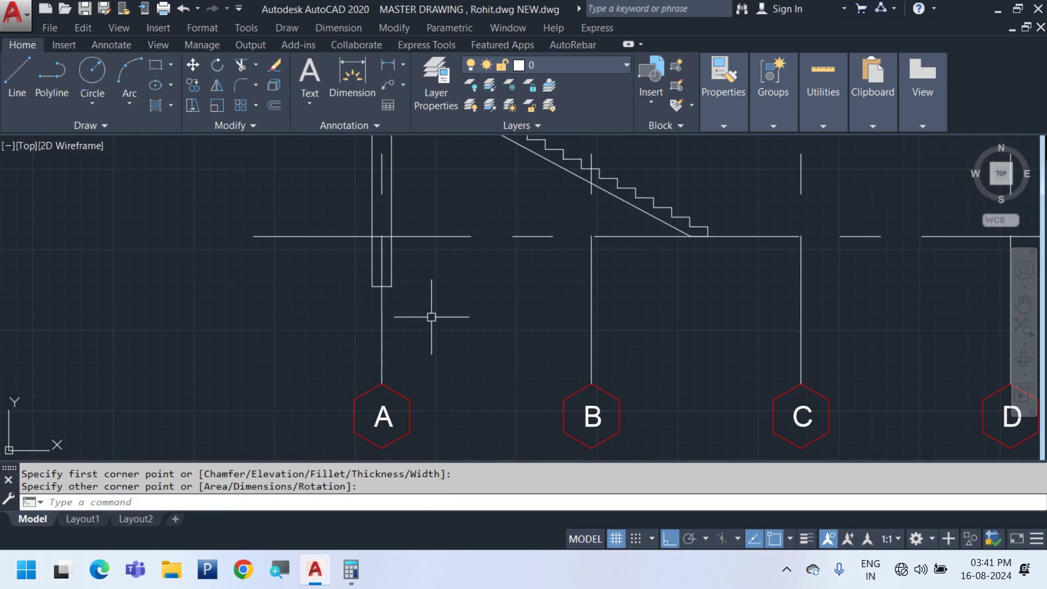
Stretch the lower edge of the grid A column rectangle up to the FFL level line
{"action": "left_click", "coordinate": [382, 285]}
{"action": "scroll", "coordinate": [384, 287], "scroll_direction": "up", "scroll_amount": 4}
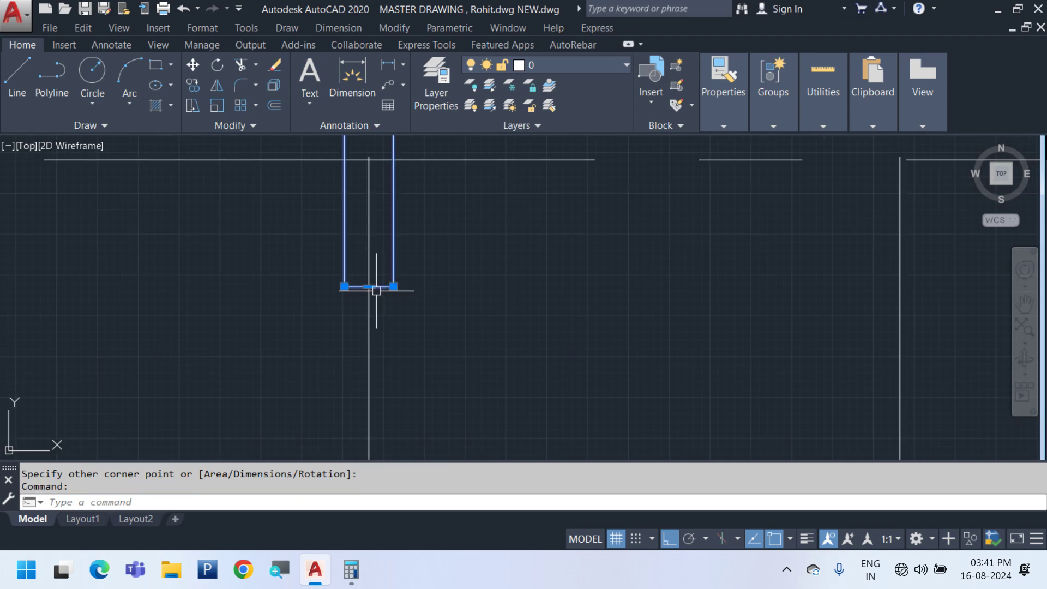
{"action": "left_click", "coordinate": [369, 285]}
{"action": "middle_click_drag", "start_coordinate": [372, 252], "coordinate": [388, 294]}
{"action": "key", "text": "Escape"}
{"action": "key", "text": "Escape"}
Draw a 300 by 400 rectangle starting at the grid A column's lower corner on the FFL level line
{"action": "type", "text": "rec"}
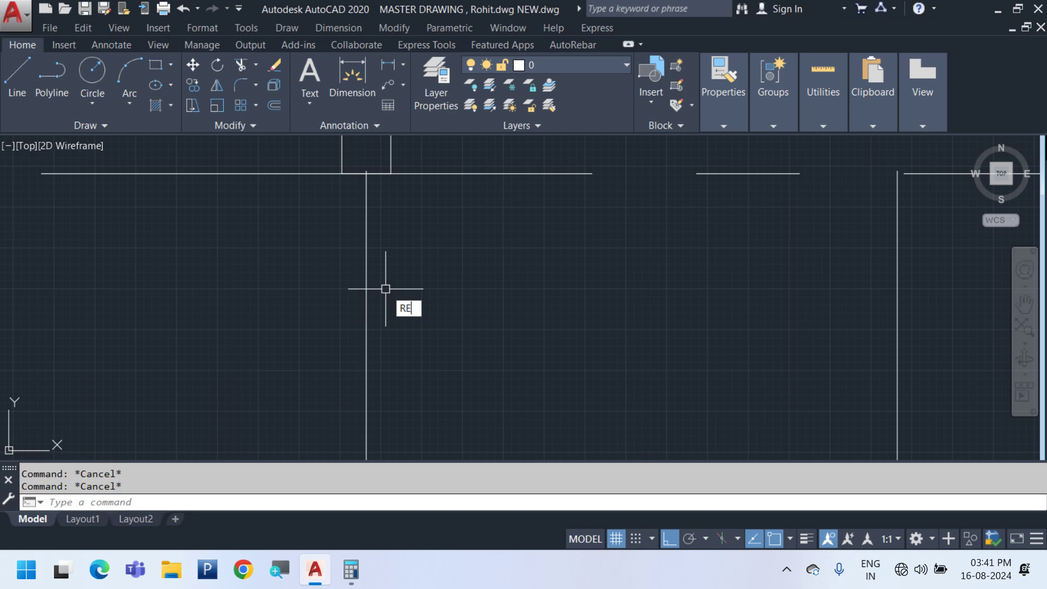
{"action": "key", "text": "Return"}
{"action": "left_click", "coordinate": [343, 173]}
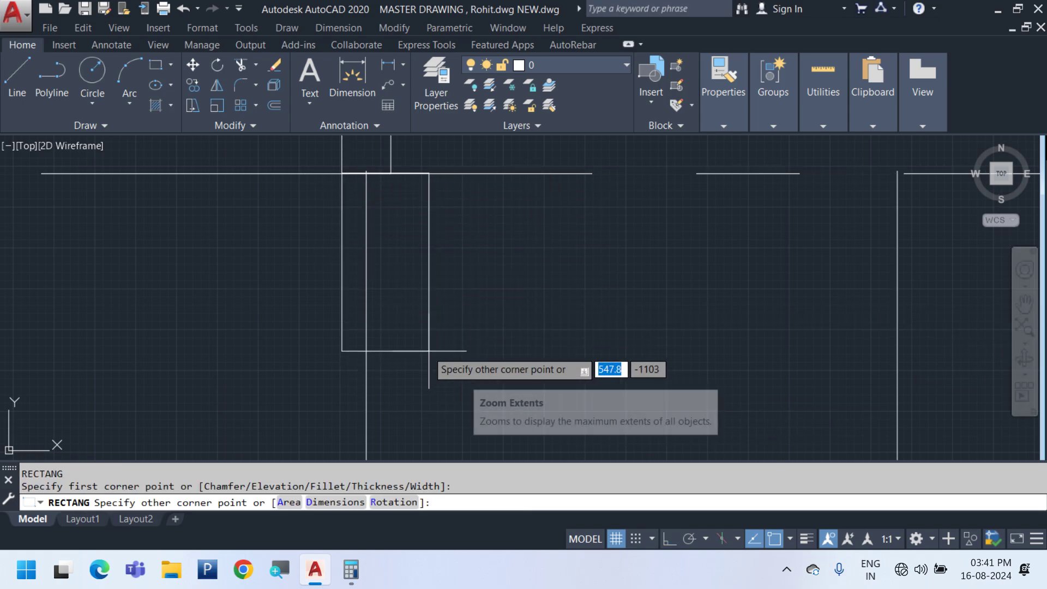
{"action": "type", "text": "@300"}
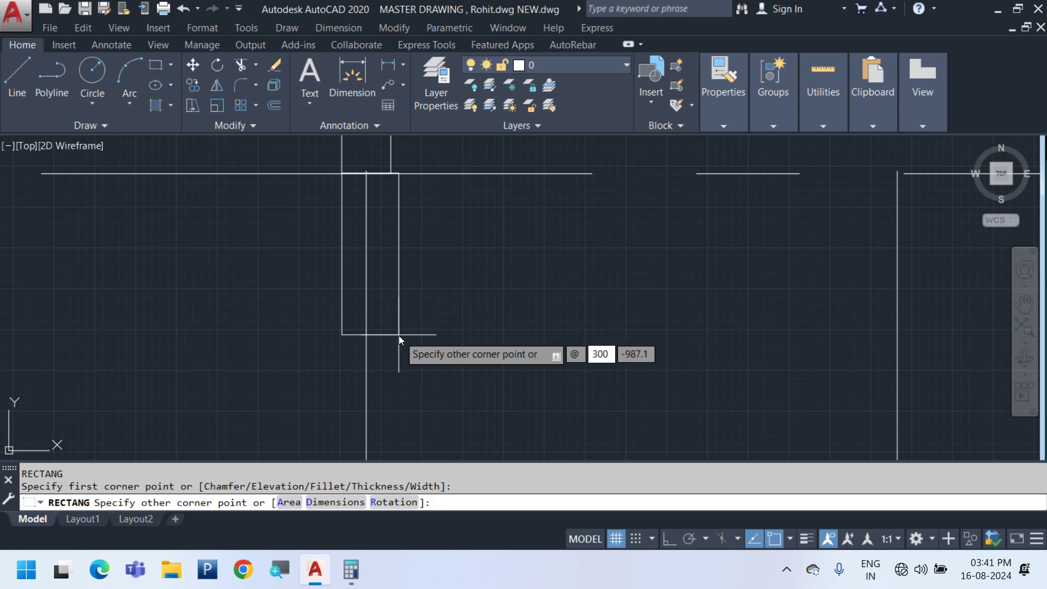
{"action": "key", "text": "Tab"}
{"action": "type", "text": "400"}
{"action": "key", "text": "Return"}
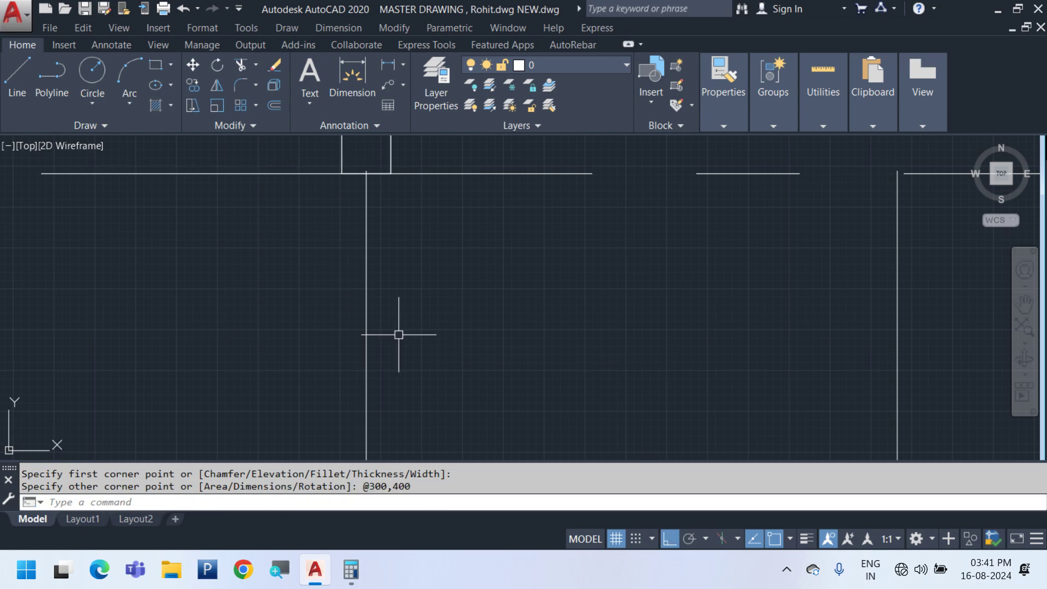
Move the 300 by 400 rectangle down along grid A so its top edge lies on the FFL level line
{"action": "scroll", "coordinate": [401, 263], "scroll_direction": "down", "scroll_amount": 2}
{"action": "left_click", "coordinate": [345, 163]}
{"action": "left_click", "coordinate": [468, 295]}
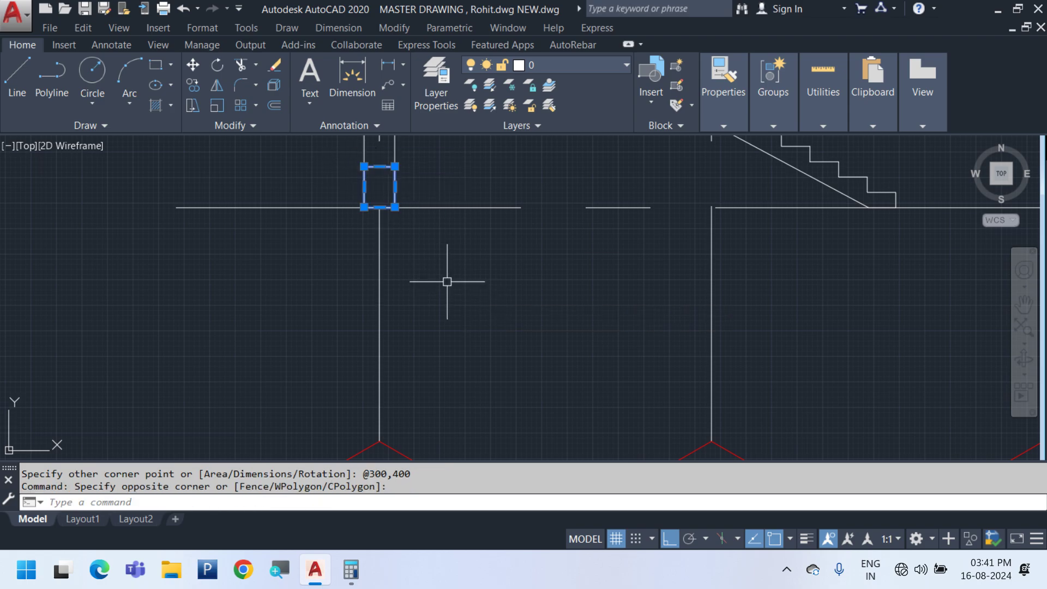
{"action": "scroll", "coordinate": [404, 207], "scroll_direction": "up", "scroll_amount": 2}
{"action": "type", "text": "m"}
{"action": "key", "text": "Return"}
{"action": "left_click", "coordinate": [364, 142]}
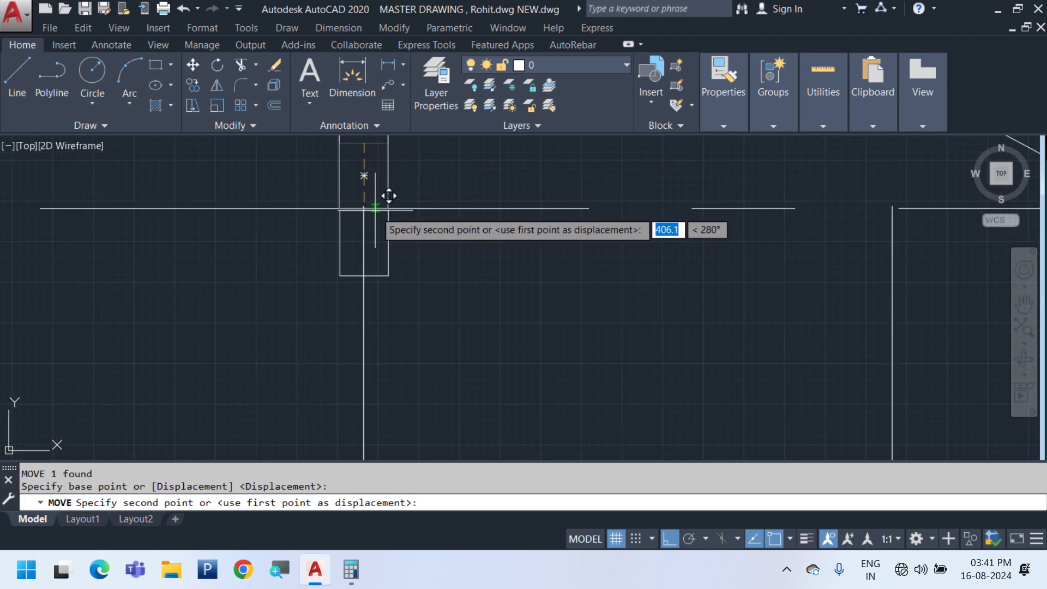
{"action": "left_click", "coordinate": [378, 193]}
{"action": "scroll", "coordinate": [363, 257], "scroll_direction": "down", "scroll_amount": 2}
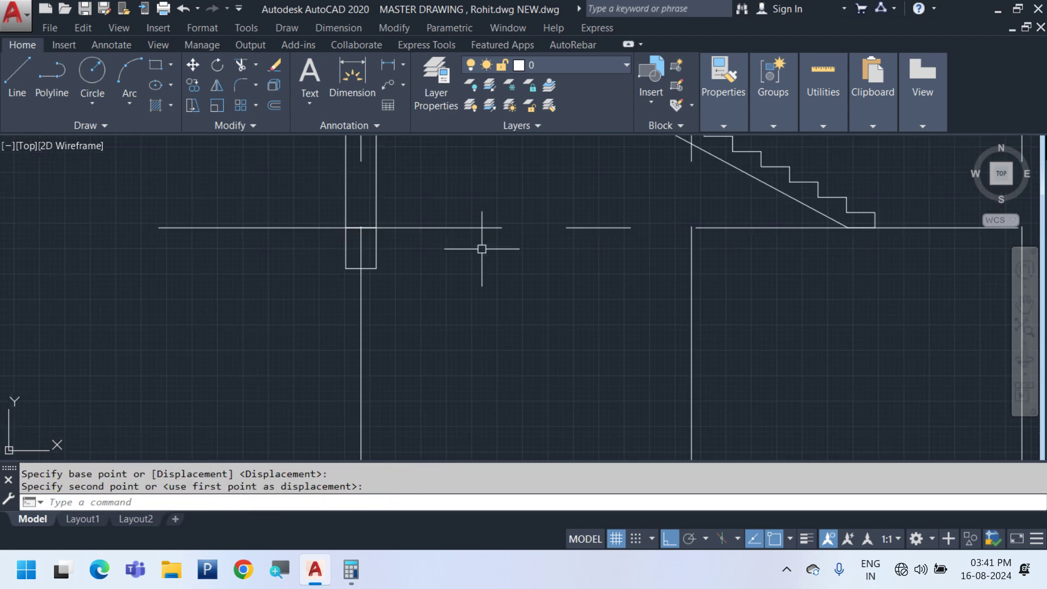
{"action": "scroll", "coordinate": [446, 264], "scroll_direction": "down", "scroll_amount": 2}
{"action": "scroll", "coordinate": [398, 234], "scroll_direction": "up", "scroll_amount": 3}
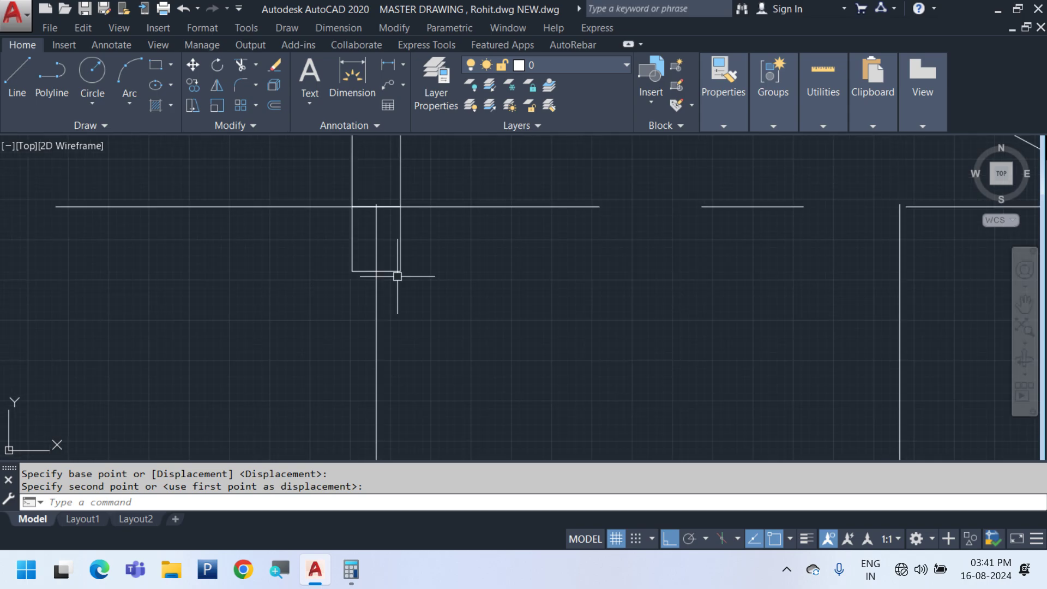
{"action": "type", "text": "rec"}
{"action": "key", "text": "Return"}
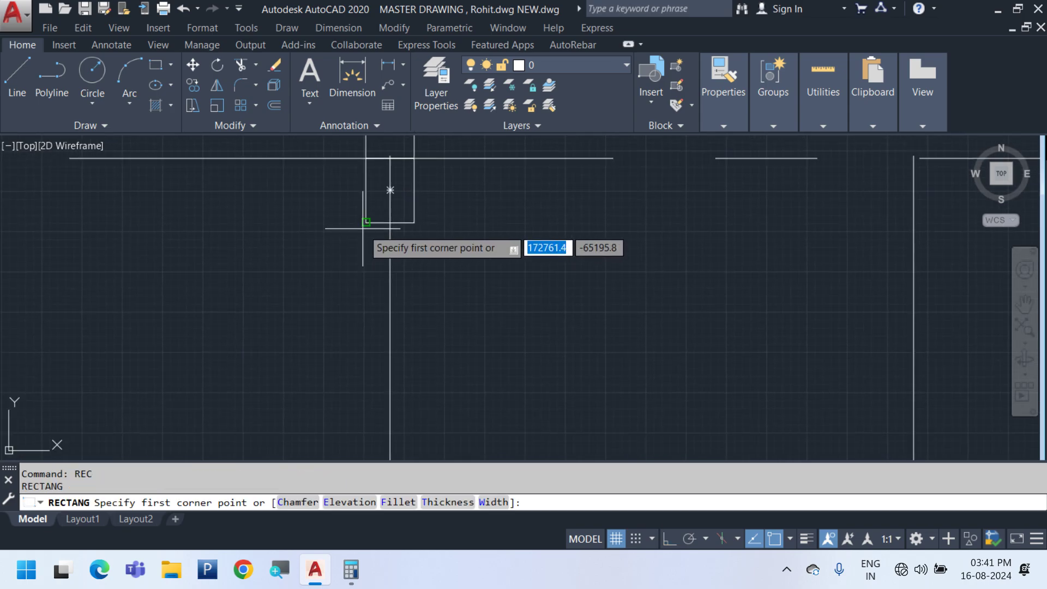
{"action": "left_click", "coordinate": [366, 222]}
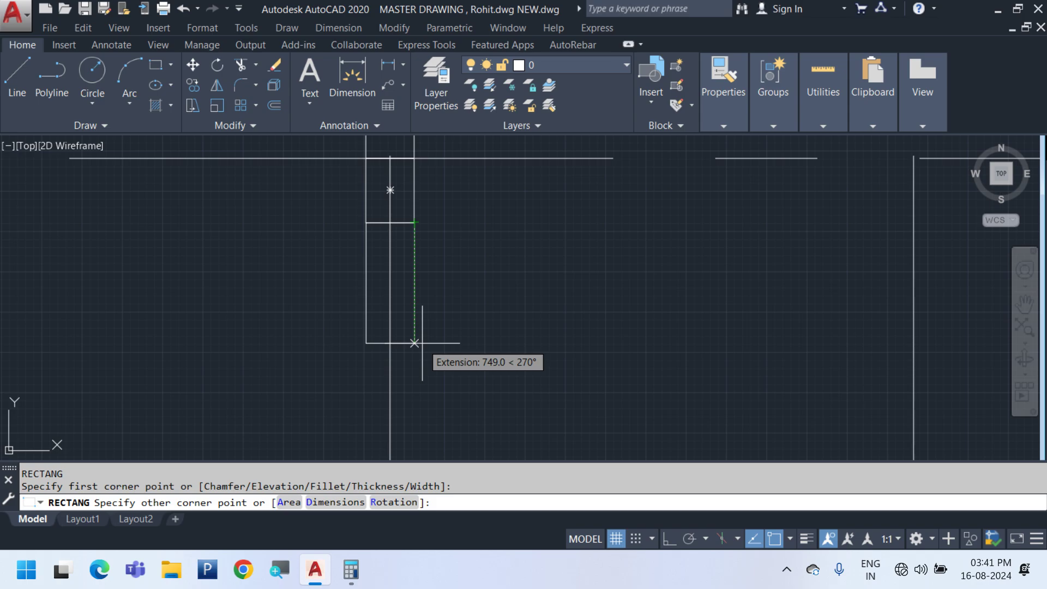
{"action": "key", "text": "Escape"}
Add a 2000 vertical linear dimension running down from the FFL level line beside grid A
{"action": "left_click", "coordinate": [350, 29]}
{"action": "left_click", "coordinate": [355, 70]}
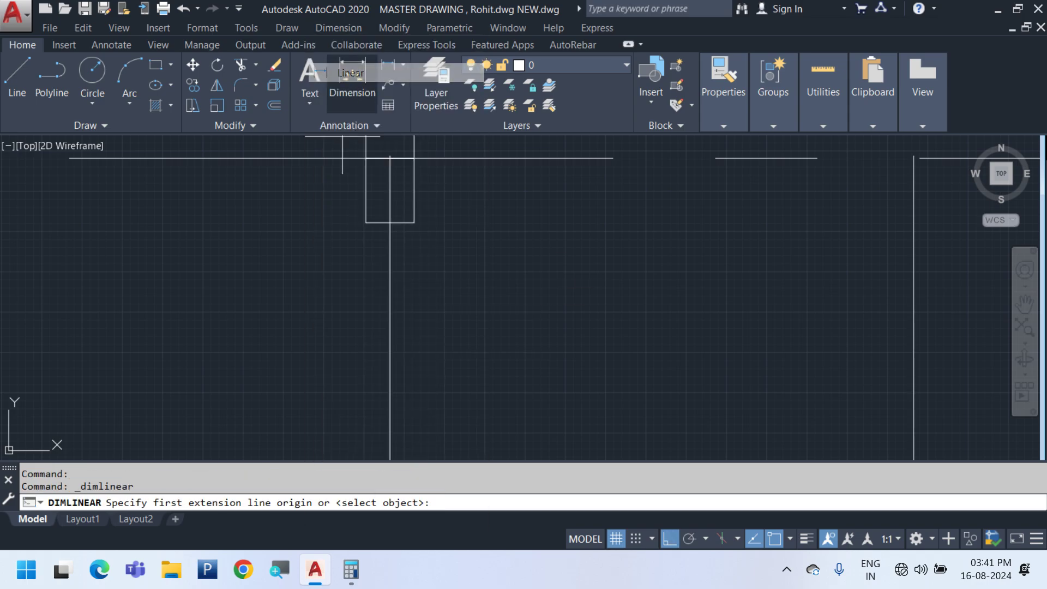
{"action": "scroll", "coordinate": [328, 164], "scroll_direction": "down", "scroll_amount": 2}
{"action": "left_click", "coordinate": [325, 161]}
{"action": "scroll", "coordinate": [317, 311], "scroll_direction": "down", "scroll_amount": 3}
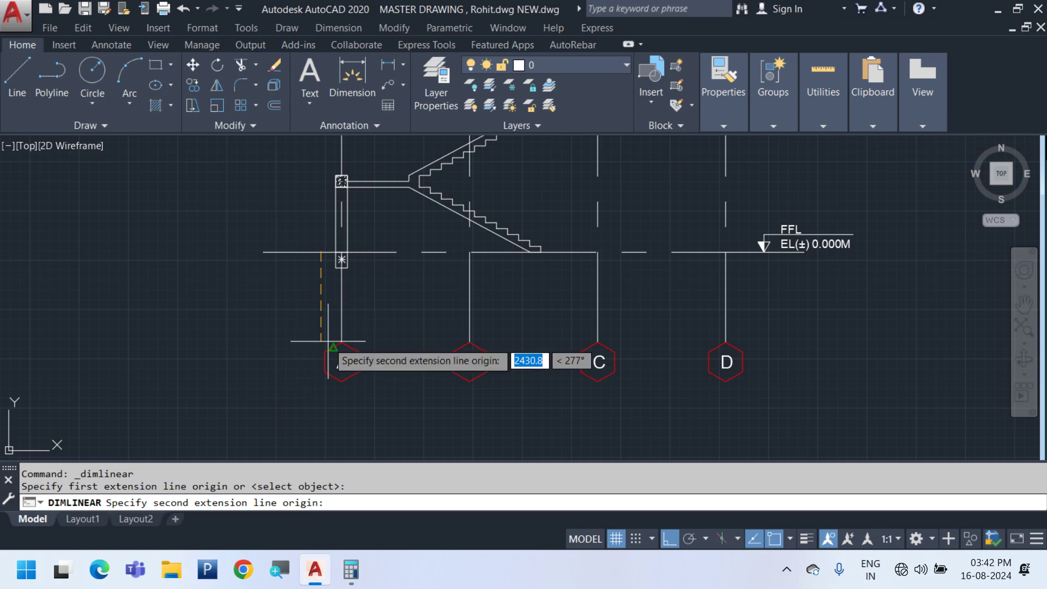
{"action": "middle_click_drag", "start_coordinate": [291, 384], "coordinate": [334, 329]}
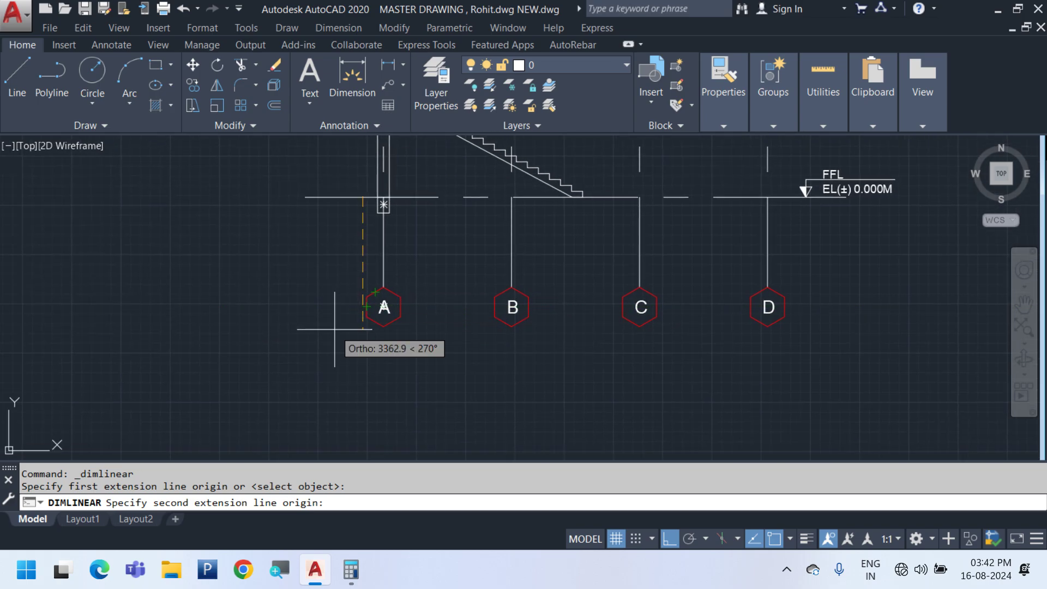
{"action": "type", "text": "20"}
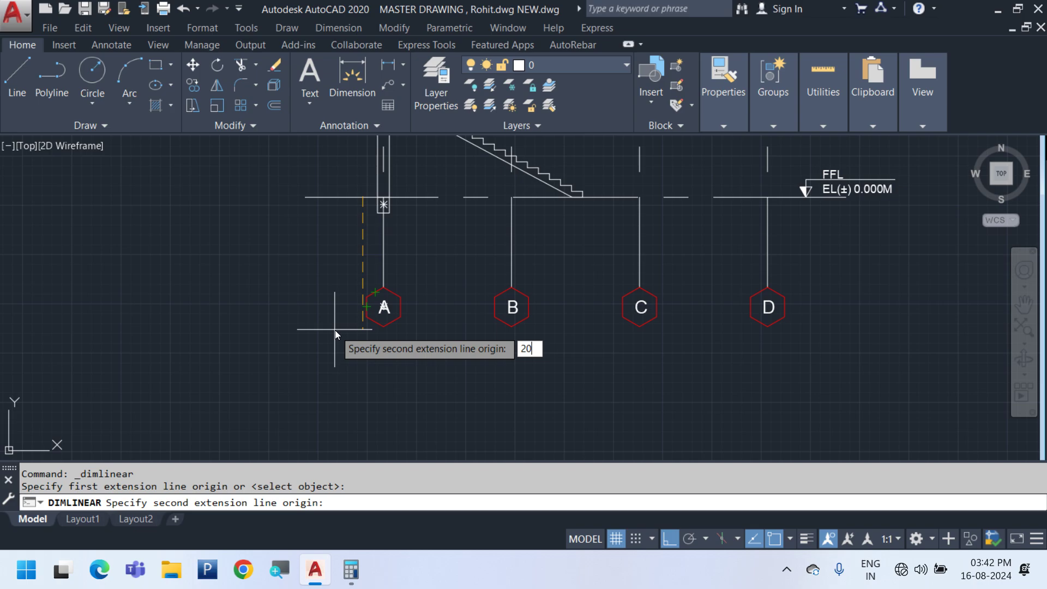
{"action": "type", "text": "00"}
{"action": "key", "text": "Return"}
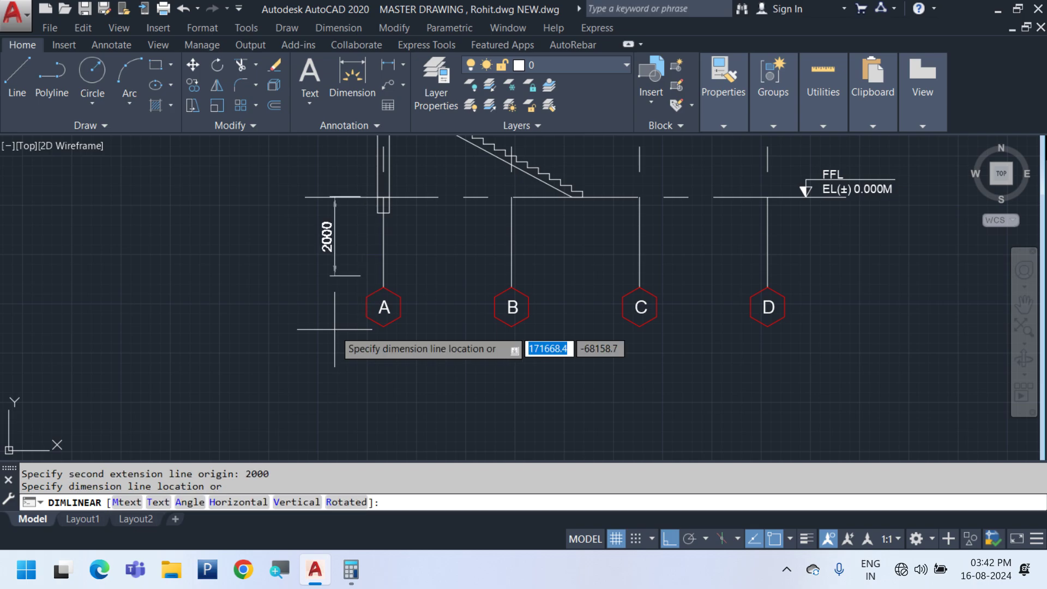
{"action": "left_click", "coordinate": [213, 360]}
Select the grid line block at grid A and open it for in-place editing
{"action": "left_click", "coordinate": [381, 237]}
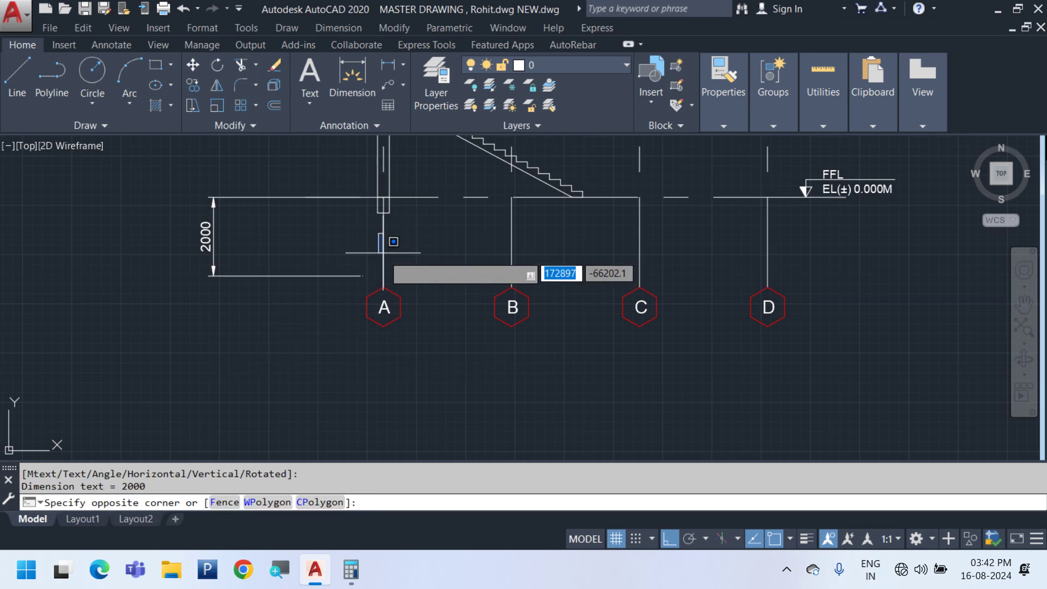
{"action": "left_click", "coordinate": [384, 253]}
{"action": "left_click", "coordinate": [390, 238]}
{"action": "left_click", "coordinate": [377, 251]}
{"action": "right_click", "coordinate": [377, 245]}
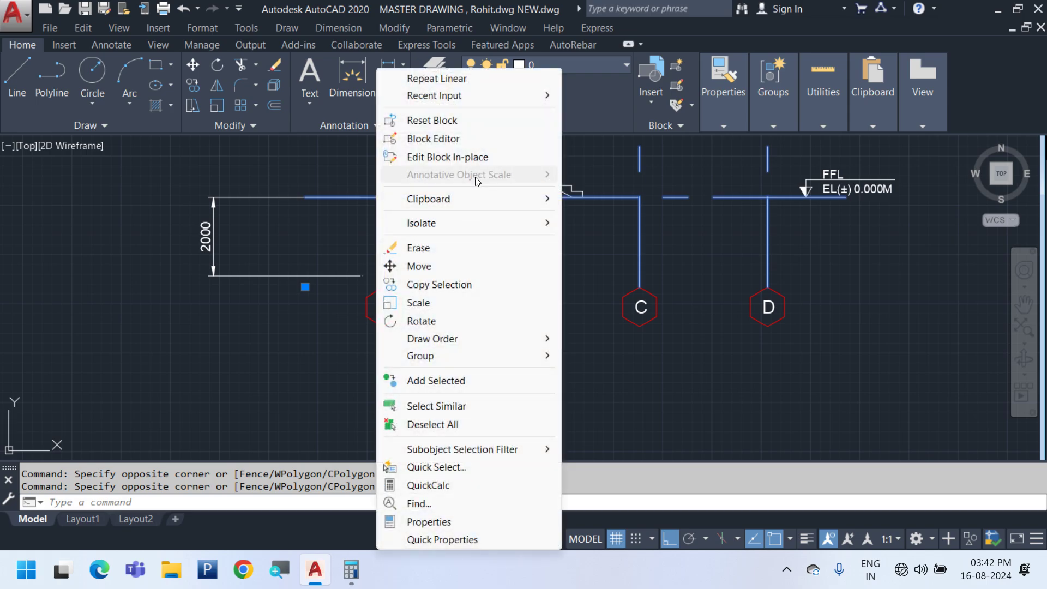
{"action": "left_click", "coordinate": [477, 157]}
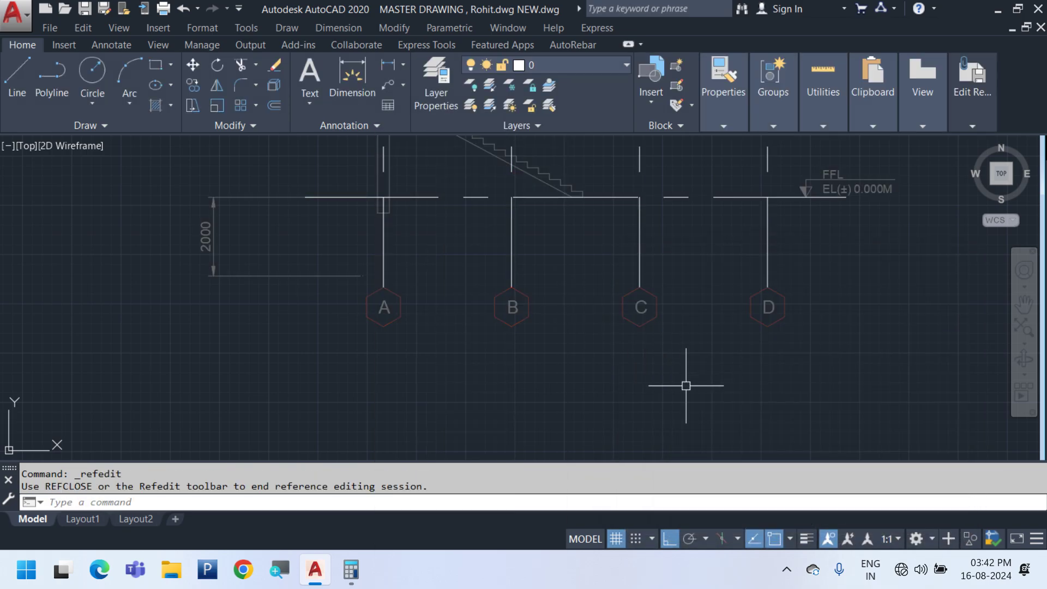
Stretch the lower ends of grid lines A to D downward past their bubbles and save the block changes
{"action": "type", "text": "s"}
{"action": "key", "text": "Return"}
{"action": "left_click", "coordinate": [848, 339]}
{"action": "left_click", "coordinate": [250, 229]}
{"action": "left_click", "coordinate": [940, 275]}
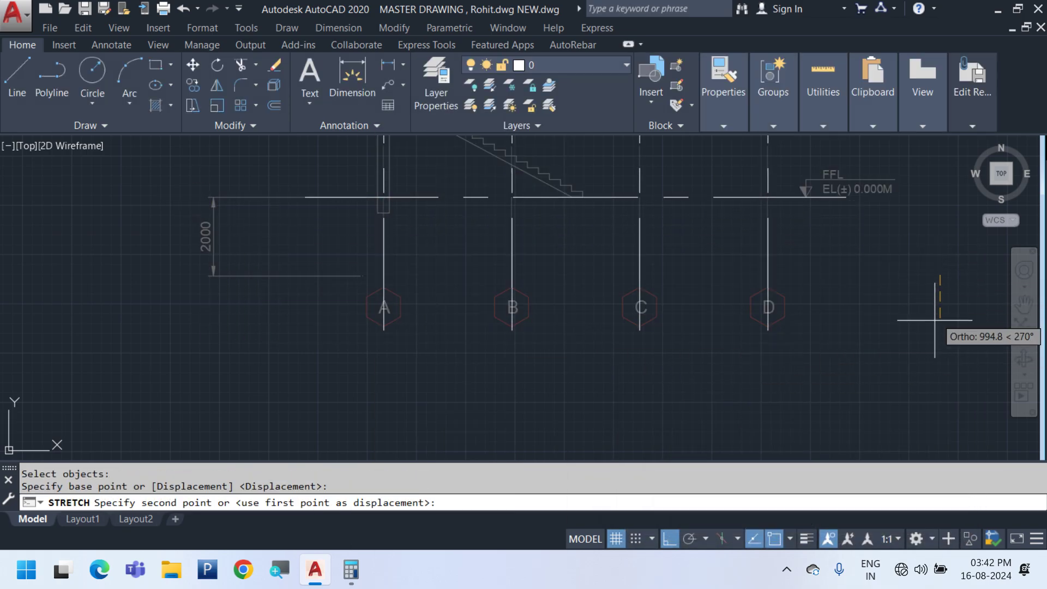
{"action": "left_click", "coordinate": [929, 378]}
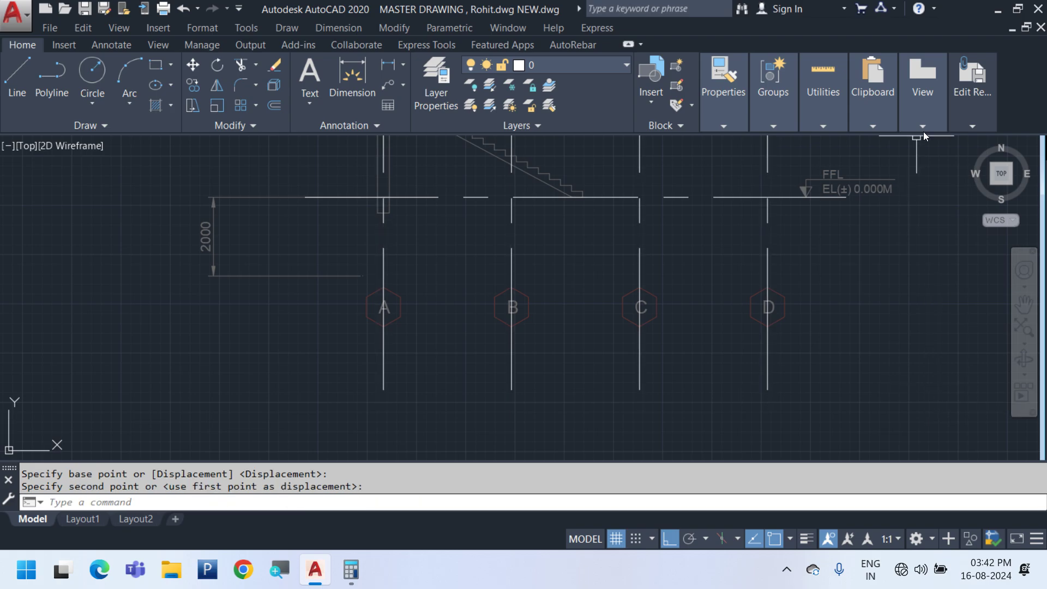
{"action": "mouse_move", "coordinate": [969, 116]}
{"action": "left_click", "coordinate": [843, 158]}
{"action": "key", "text": "Return"}
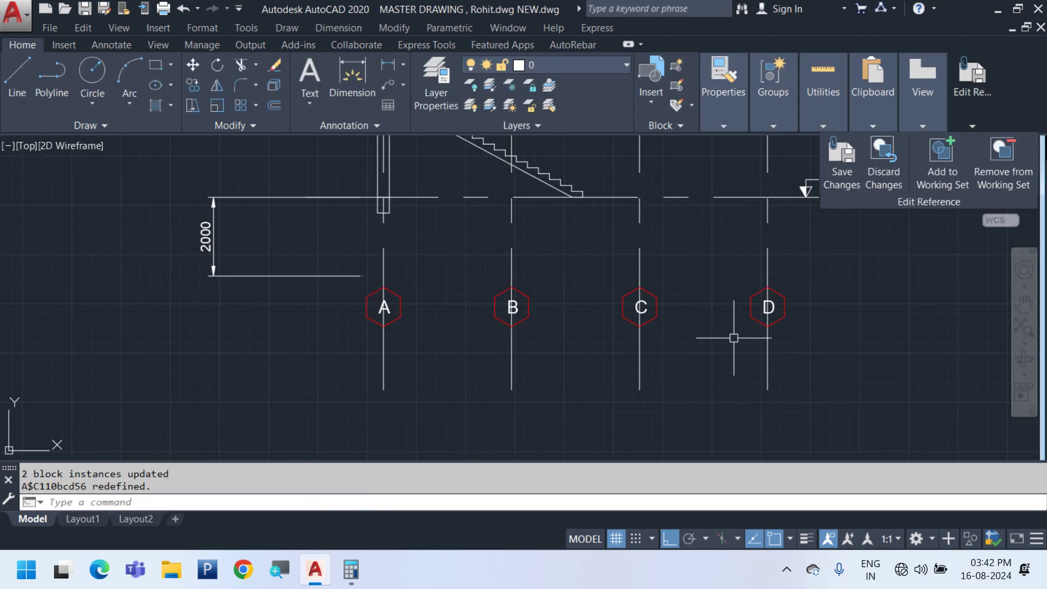
Move the A to D grid bubbles down to the lower ends of the extended grid lines
{"action": "left_click", "coordinate": [340, 254]}
{"action": "left_click", "coordinate": [881, 397]}
{"action": "type", "text": "m"}
{"action": "key", "text": "Return"}
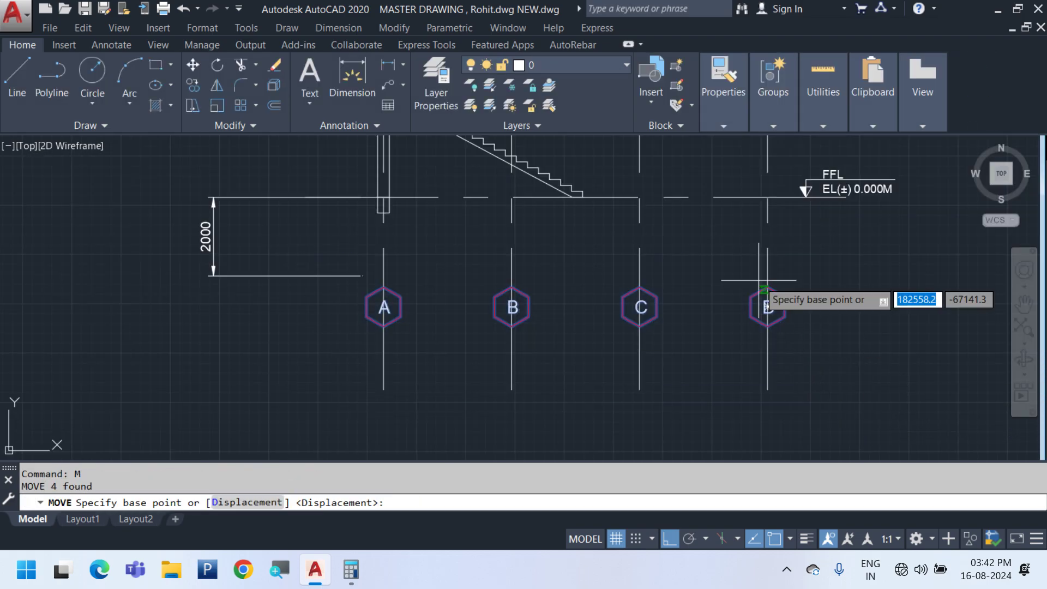
{"action": "left_click", "coordinate": [768, 307]}
{"action": "left_click", "coordinate": [778, 406]}
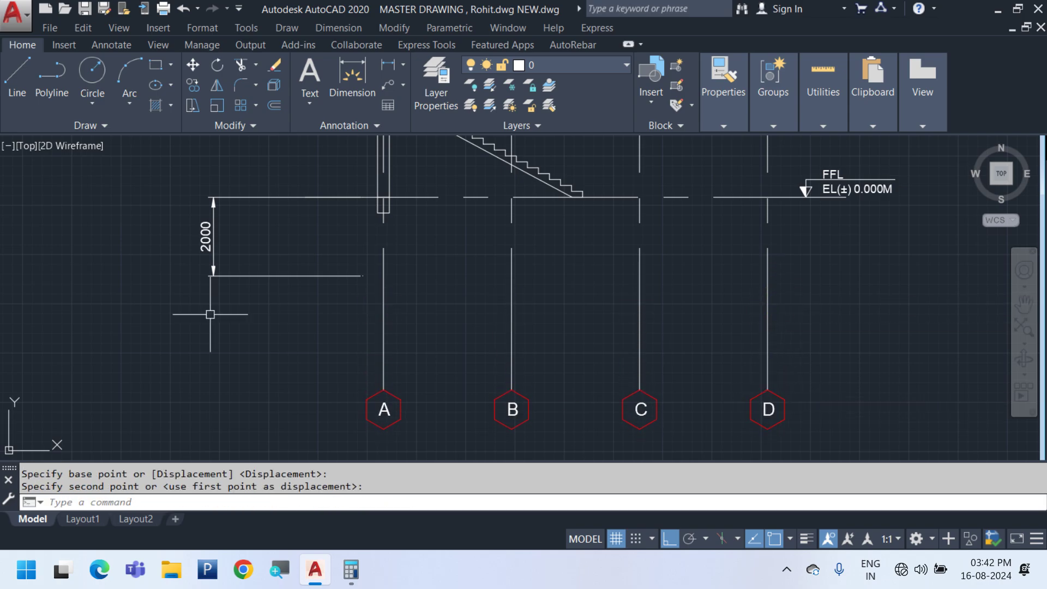
Draw a horizontal construction line through the lower end of the 2000 dimension
{"action": "type", "text": "x"}
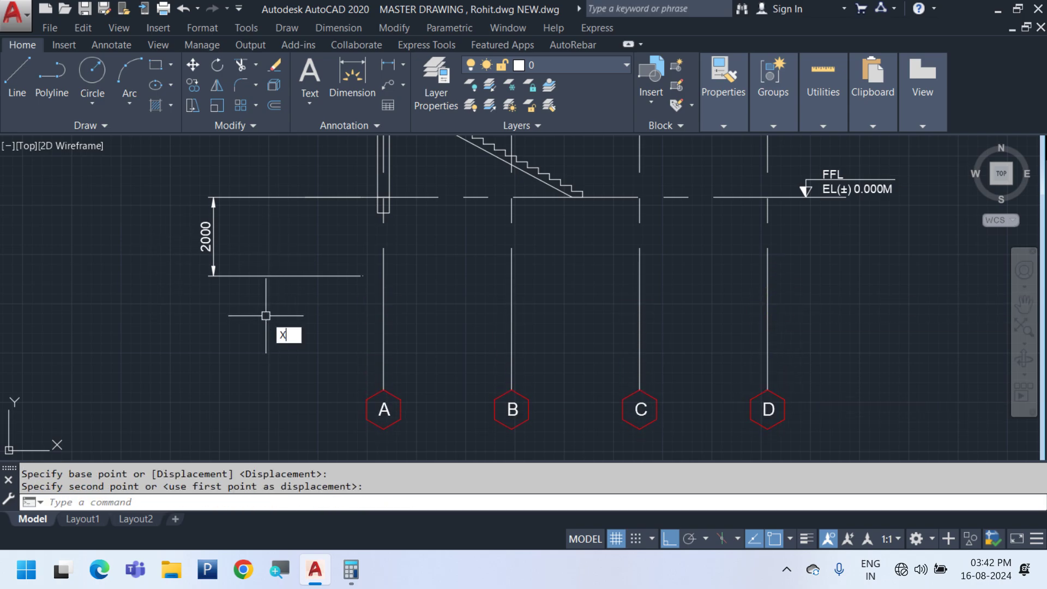
{"action": "type", "text": "l"}
{"action": "key", "text": "Return"}
{"action": "left_click", "coordinate": [284, 276]}
{"action": "left_click", "coordinate": [307, 274]}
{"action": "key", "text": "Escape"}
Delete the 2000 dimension below the FFL level line
{"action": "left_click", "coordinate": [310, 261]}
{"action": "left_click", "coordinate": [131, 229]}
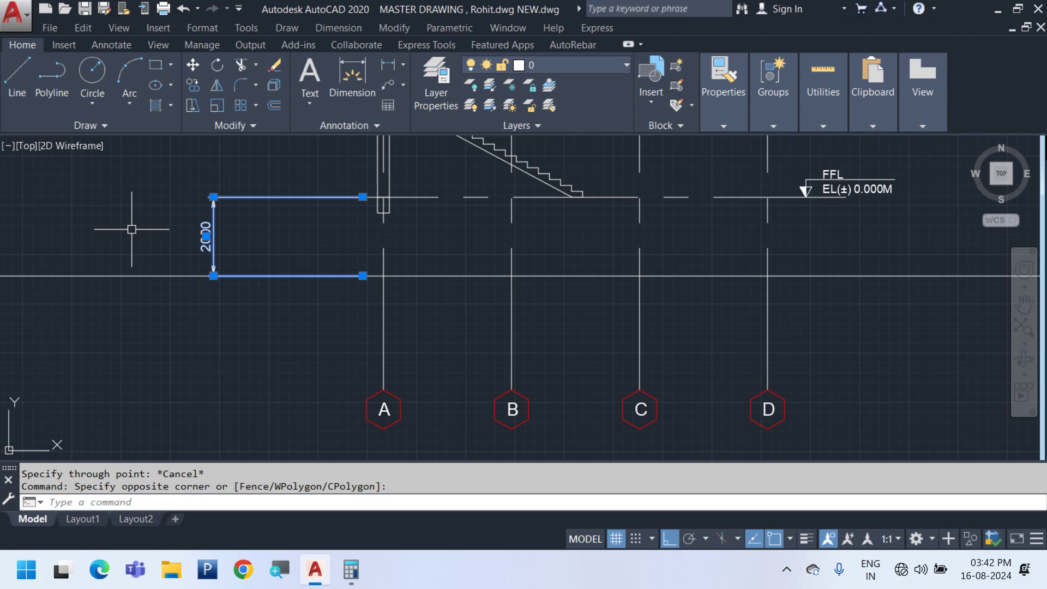
{"action": "middle_click_drag", "start_coordinate": [267, 252], "coordinate": [269, 280]}
{"action": "key", "text": "Delete"}
{"action": "scroll", "coordinate": [376, 288], "scroll_direction": "up", "scroll_amount": 2}
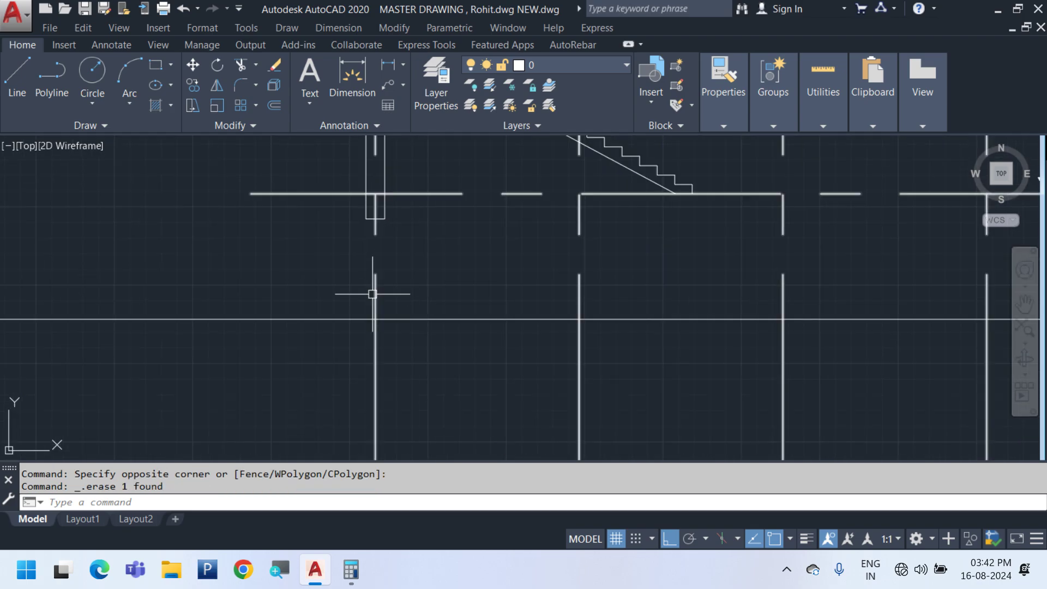
{"action": "scroll", "coordinate": [398, 293], "scroll_direction": "down", "scroll_amount": 3}
{"action": "type", "text": "rec"}
{"action": "key", "text": "Return"}
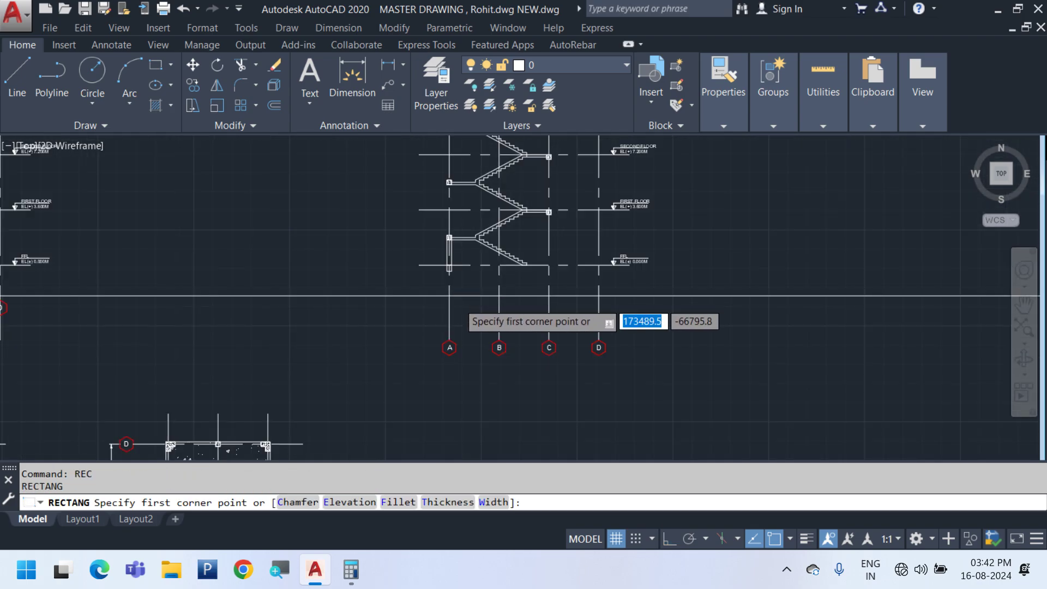
{"action": "key", "text": "Escape"}
Measure the side length of the first CF1 footing on grid D in the footing layout plan
{"action": "scroll", "coordinate": [294, 244], "scroll_direction": "down", "scroll_amount": 3}
{"action": "scroll", "coordinate": [343, 440], "scroll_direction": "up", "scroll_amount": 2}
{"action": "middle_click_drag", "start_coordinate": [344, 440], "coordinate": [329, 281]}
{"action": "middle_click_drag", "start_coordinate": [206, 393], "coordinate": [407, 260]}
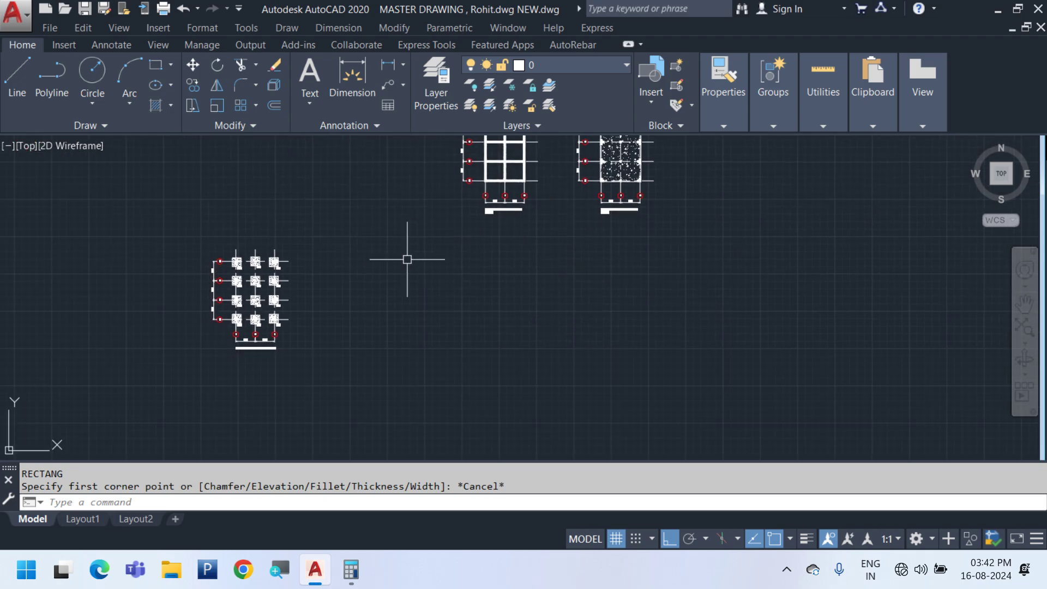
{"action": "scroll", "coordinate": [214, 257], "scroll_direction": "up", "scroll_amount": 5}
{"action": "scroll", "coordinate": [340, 282], "scroll_direction": "up", "scroll_amount": 2}
{"action": "scroll", "coordinate": [340, 283], "scroll_direction": "up", "scroll_amount": 2}
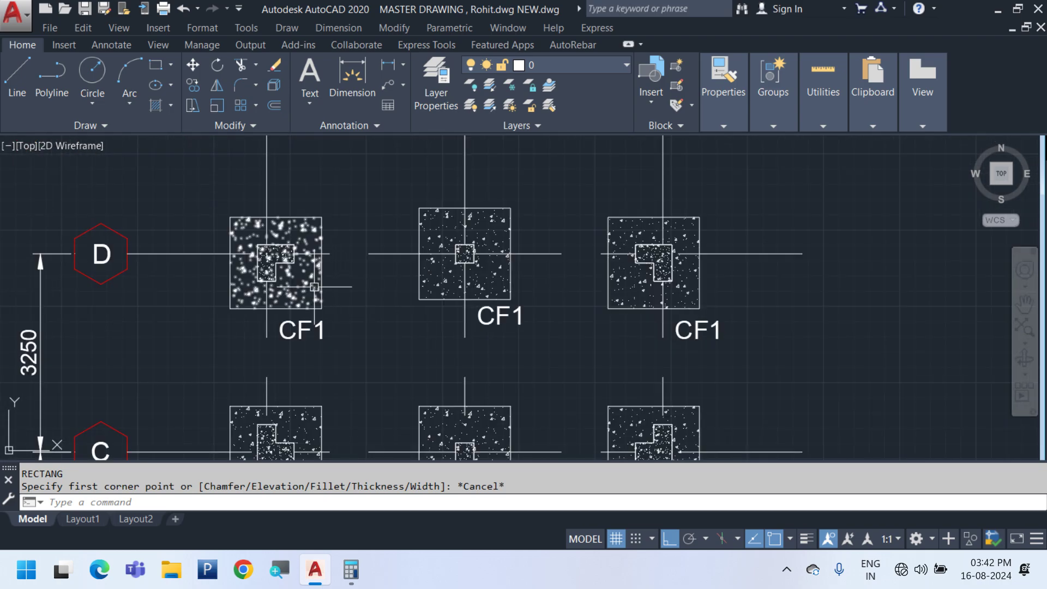
{"action": "left_click", "coordinate": [287, 28]}
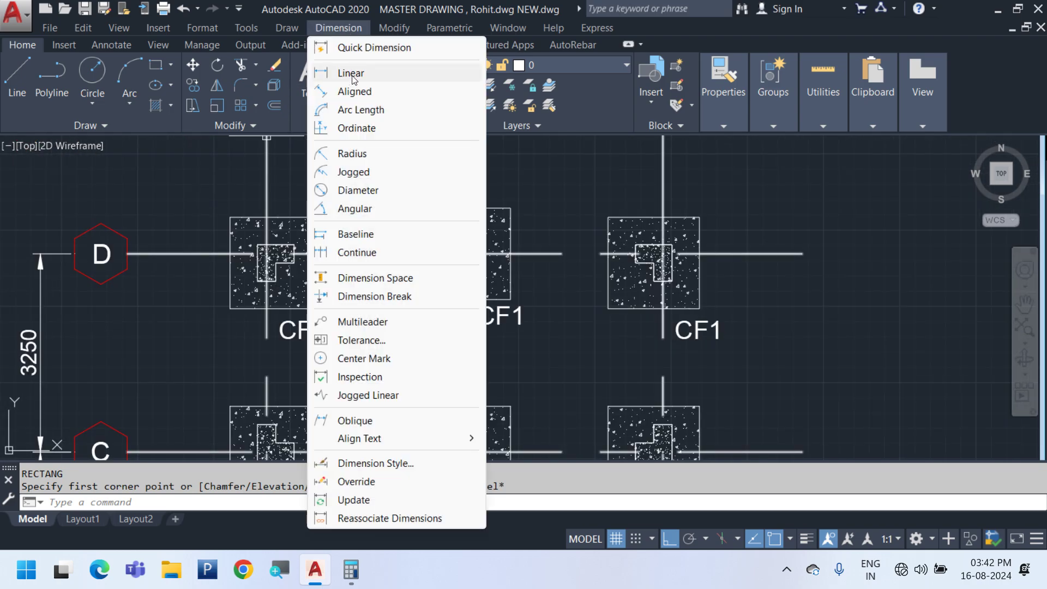
{"action": "left_click", "coordinate": [346, 72]}
{"action": "scroll", "coordinate": [311, 301], "scroll_direction": "up", "scroll_amount": 2}
{"action": "left_click", "coordinate": [312, 333]}
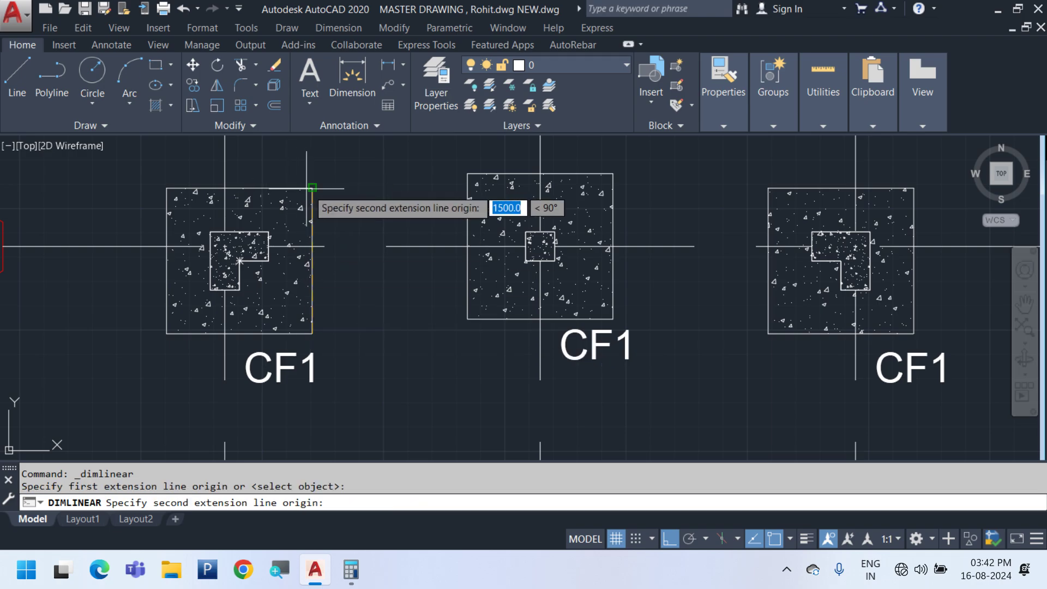
{"action": "left_click", "coordinate": [312, 188]}
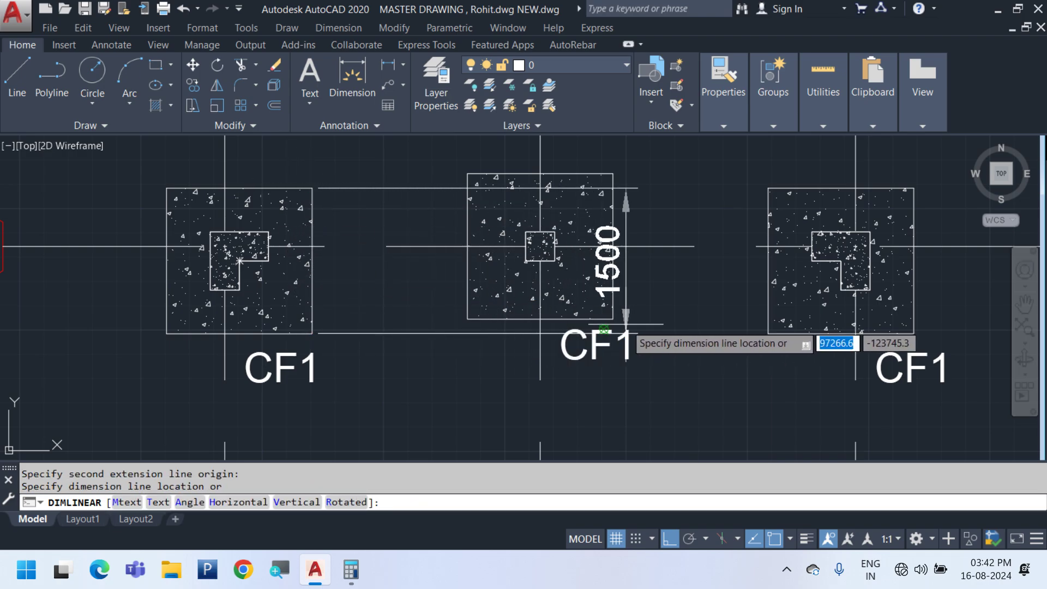
{"action": "key", "text": "Escape"}
Measure the side length of the middle CF1 footing on grid D
{"action": "key", "text": "Return"}
{"action": "left_click", "coordinate": [613, 318]}
{"action": "left_click", "coordinate": [613, 174]}
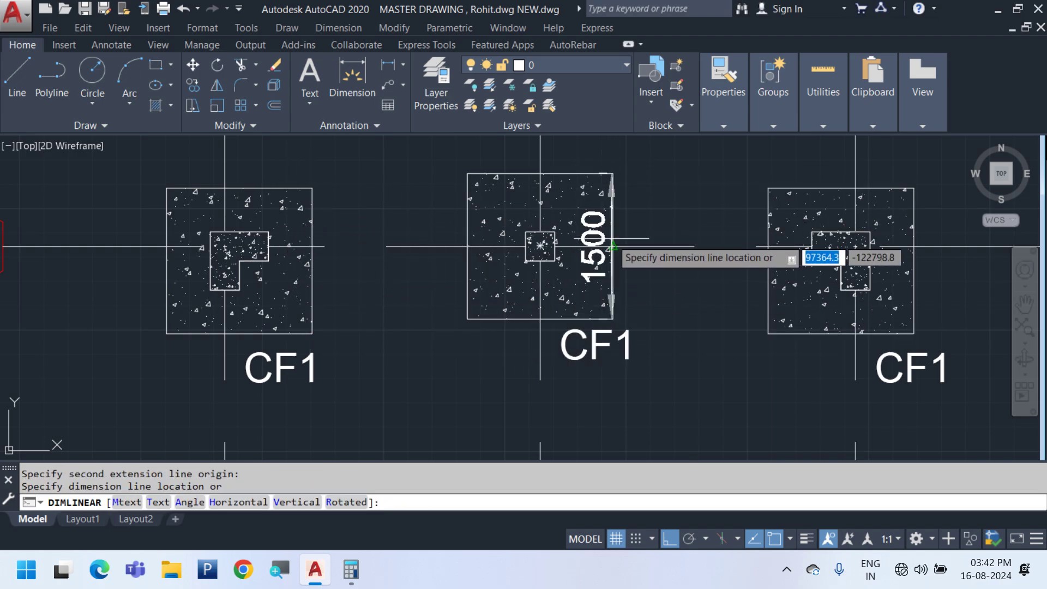
{"action": "scroll", "coordinate": [556, 333], "scroll_direction": "down", "scroll_amount": 8}
{"action": "scroll", "coordinate": [552, 335], "scroll_direction": "down", "scroll_amount": 9}
{"action": "key", "text": "Escape"}
Draw a 1500 by 500 footing rectangle near grid A of the copied staircase section, just below the construction line
{"action": "scroll", "coordinate": [718, 236], "scroll_direction": "up", "scroll_amount": 5}
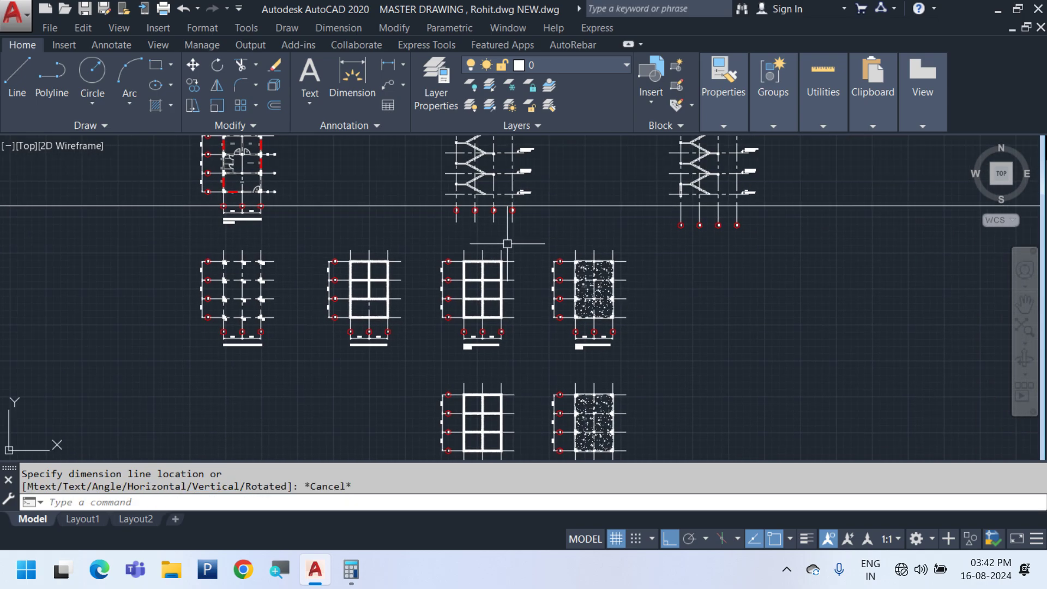
{"action": "scroll", "coordinate": [489, 220], "scroll_direction": "up", "scroll_amount": 5}
{"action": "middle_click_drag", "start_coordinate": [633, 295], "coordinate": [234, 252]}
{"action": "scroll", "coordinate": [556, 231], "scroll_direction": "down", "scroll_amount": 6}
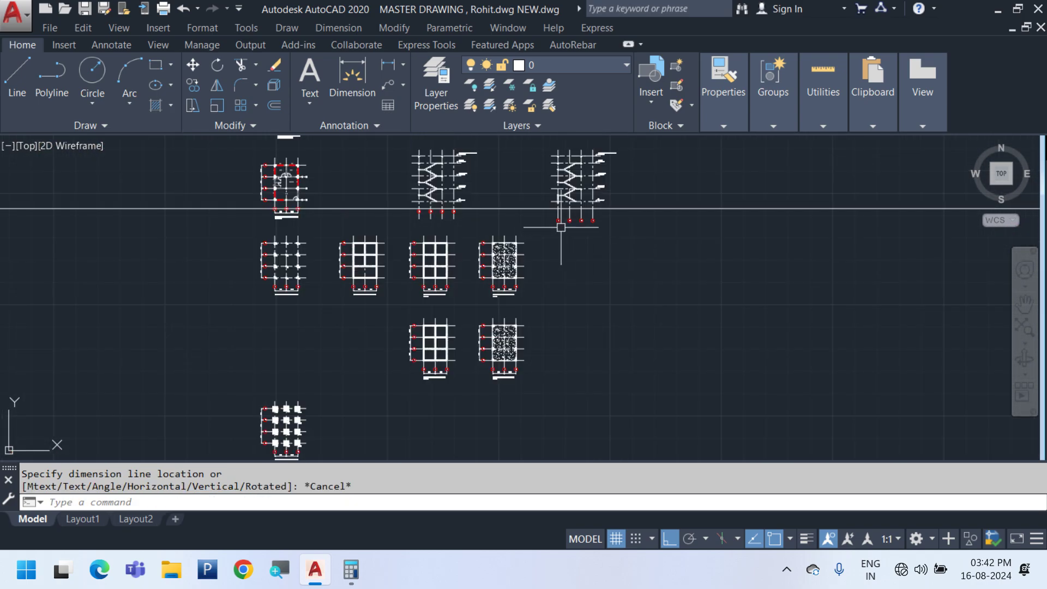
{"action": "scroll", "coordinate": [560, 227], "scroll_direction": "up", "scroll_amount": 6}
{"action": "scroll", "coordinate": [432, 229], "scroll_direction": "up", "scroll_amount": 3}
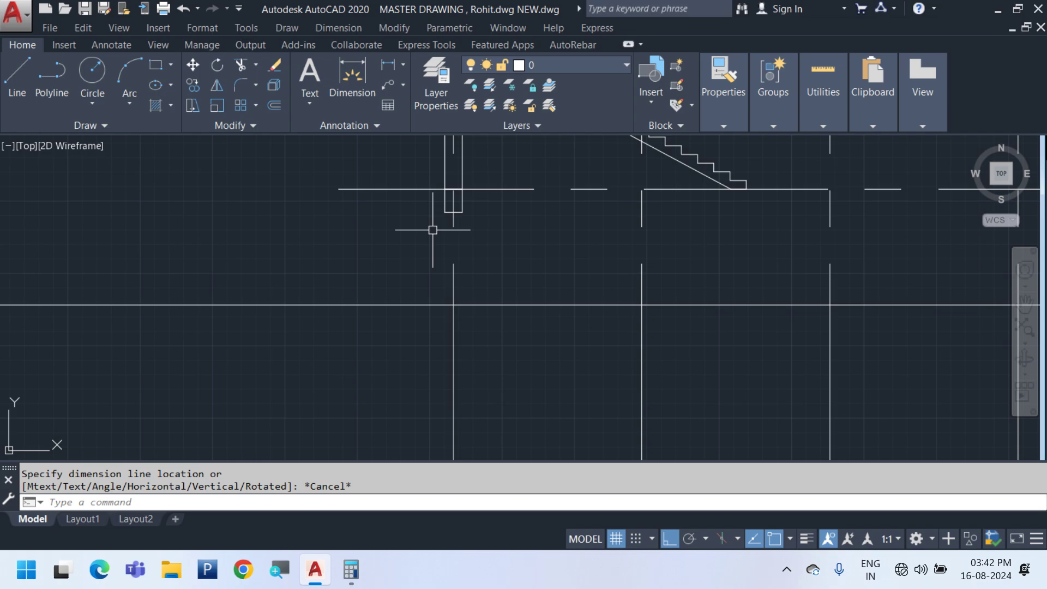
{"action": "type", "text": "REC"}
{"action": "key", "text": "Return"}
{"action": "left_click", "coordinate": [339, 337]}
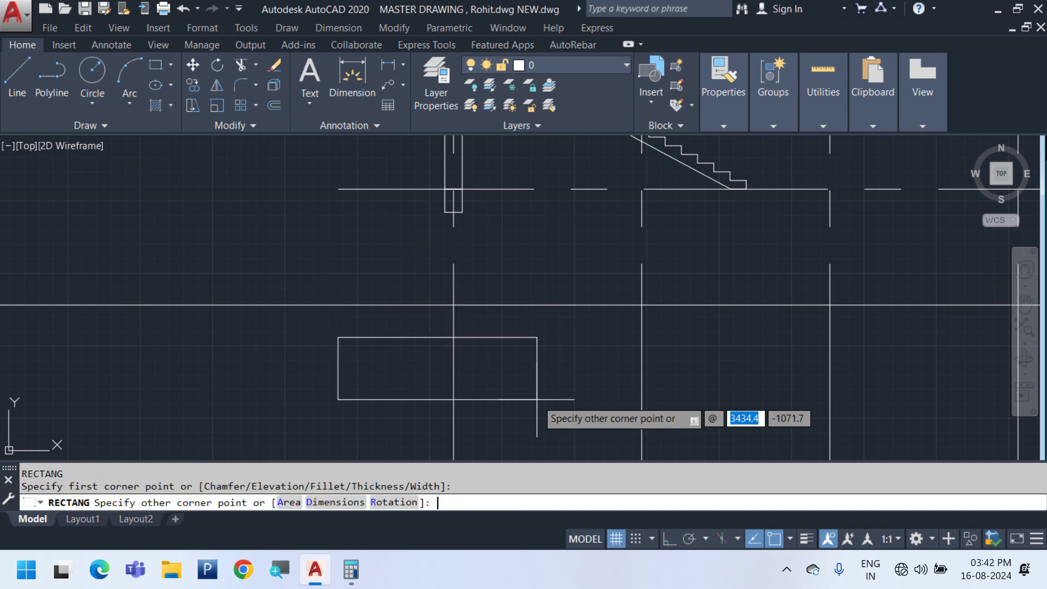
{"action": "type", "text": "1500"}
{"action": "key", "text": "Tab"}
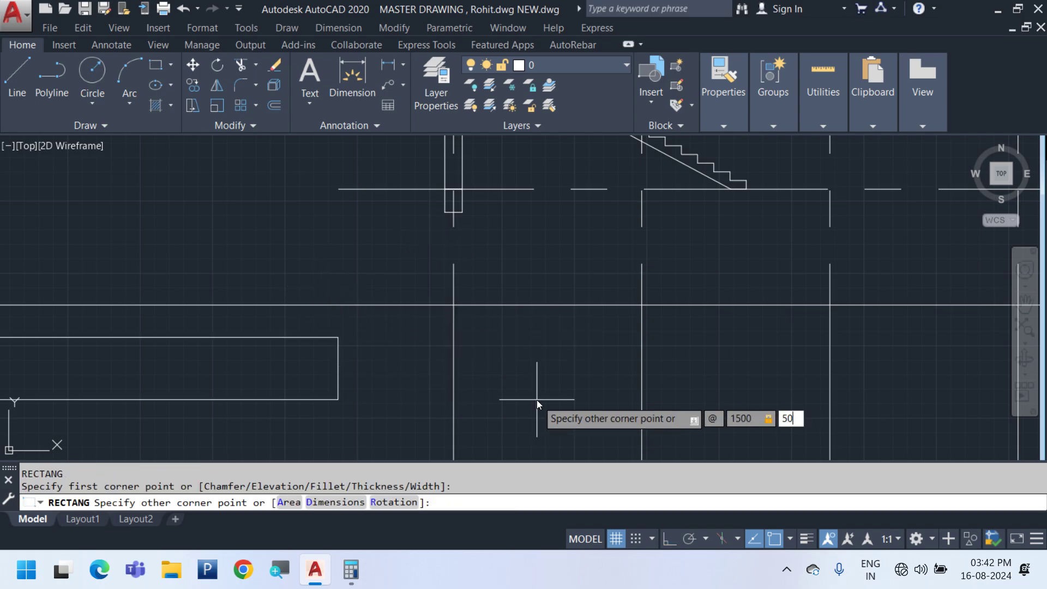
{"action": "type", "text": "500"}
{"action": "key", "text": "Return"}
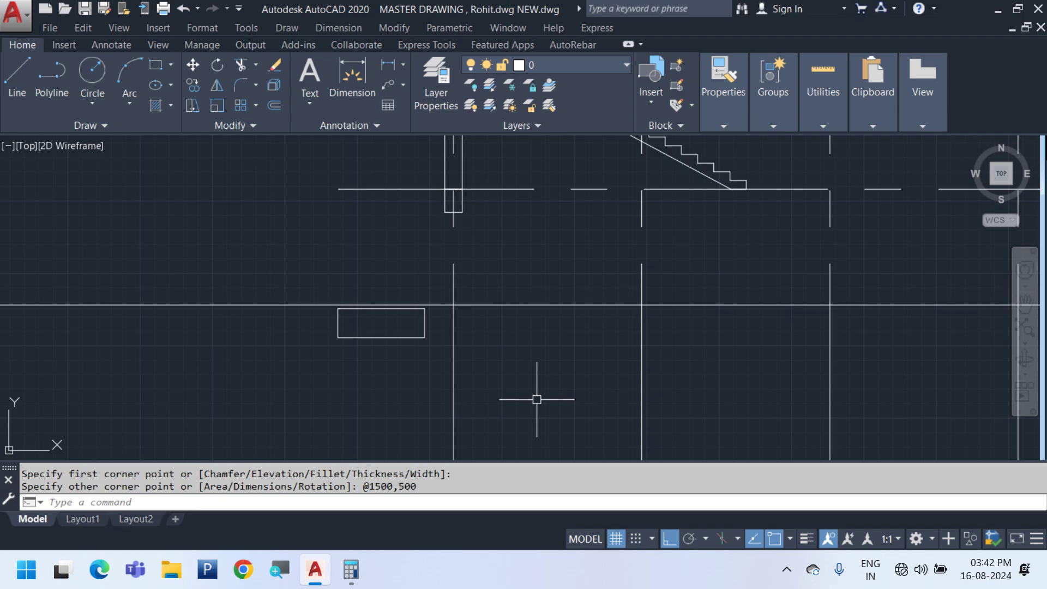
Move the 1500 by 500 rectangle so it is centred on grid A with its lower edge on the construction line
{"action": "left_click", "coordinate": [304, 265]}
{"action": "left_click", "coordinate": [580, 432]}
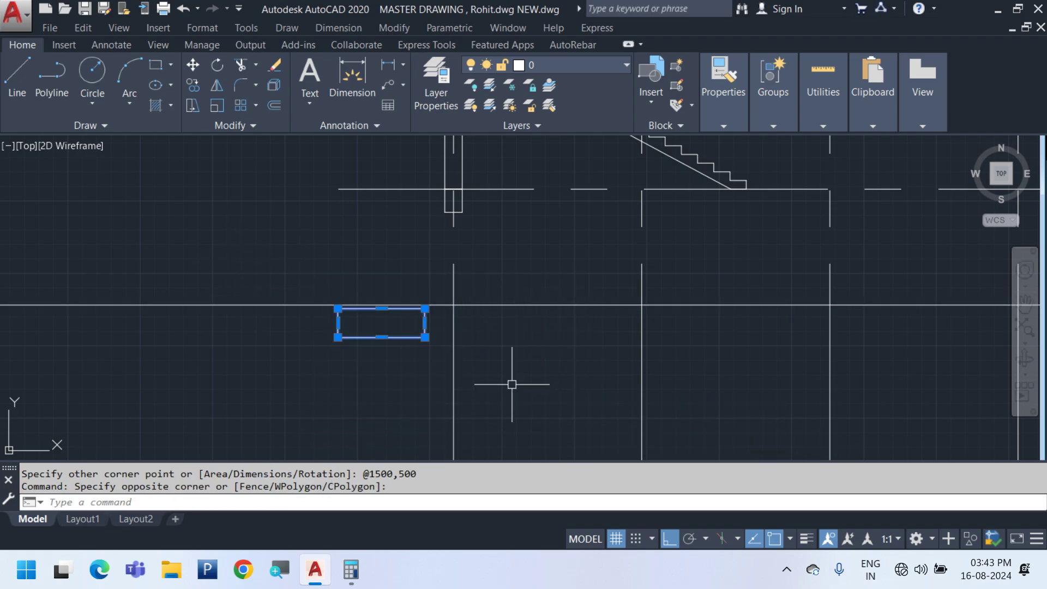
{"action": "type", "text": "M"}
{"action": "key", "text": "Return"}
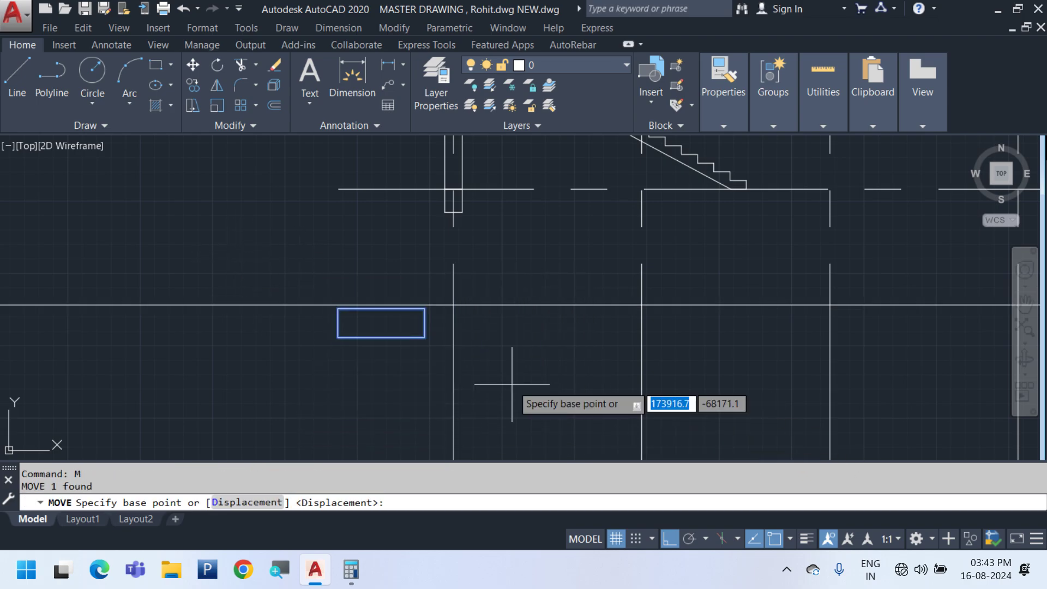
{"action": "scroll", "coordinate": [363, 308], "scroll_direction": "up", "scroll_amount": 2}
{"action": "left_click", "coordinate": [392, 330]}
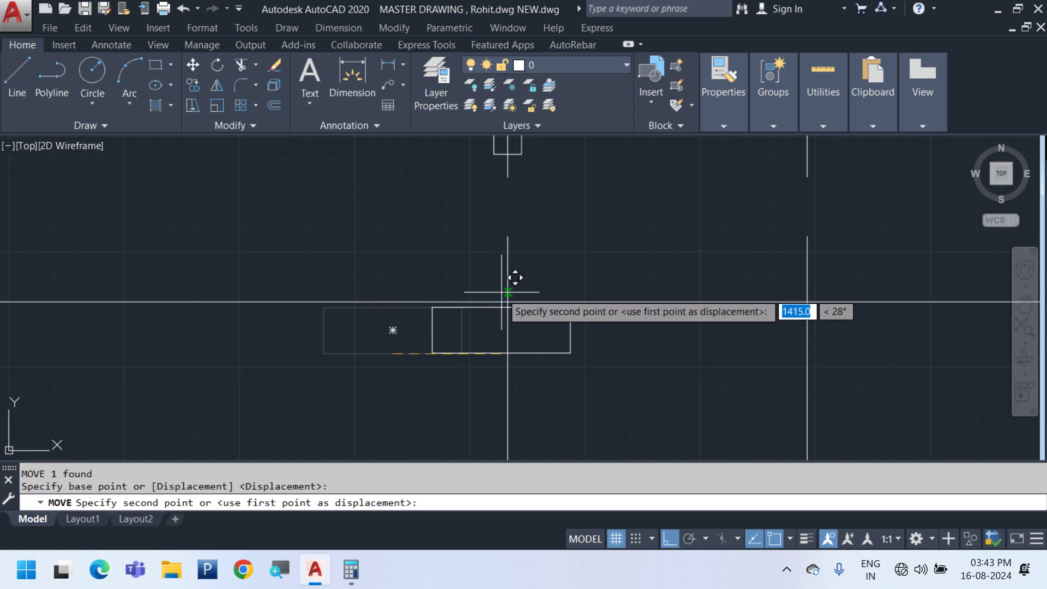
{"action": "left_click", "coordinate": [507, 278]}
Move the footing rectangle on grid A 75 up from the construction line
{"action": "left_click", "coordinate": [385, 227]}
{"action": "left_click", "coordinate": [757, 421]}
{"action": "type", "text": "M"}
{"action": "key", "text": "Return"}
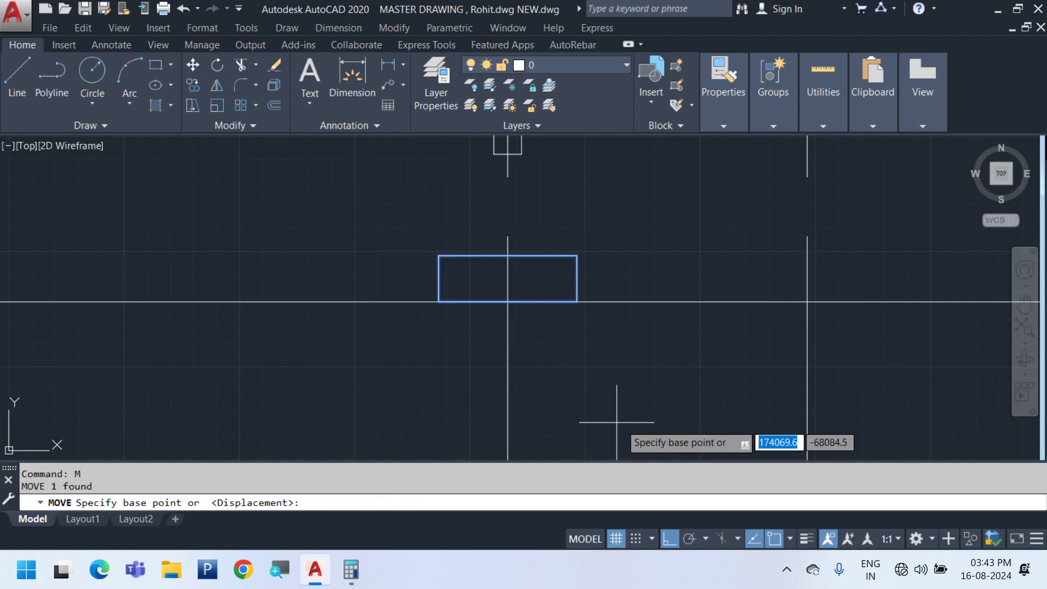
{"action": "left_click", "coordinate": [622, 431]}
{"action": "type", "text": "75"}
{"action": "key", "text": "Return"}
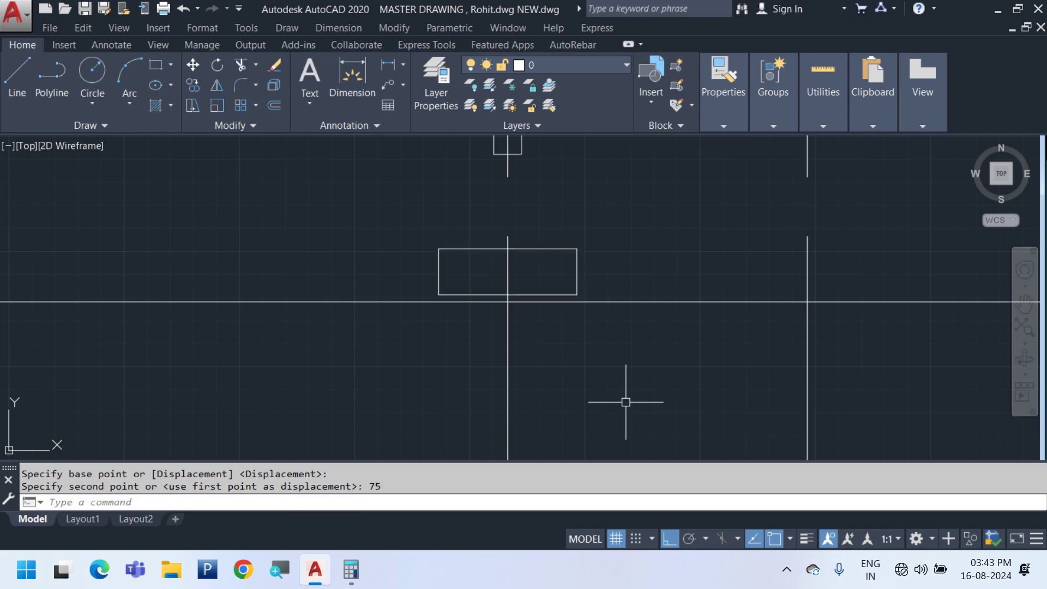
{"action": "scroll", "coordinate": [415, 259], "scroll_direction": "up", "scroll_amount": 6}
{"action": "middle_click_drag", "start_coordinate": [468, 334], "coordinate": [124, 198]}
{"action": "scroll", "coordinate": [244, 278], "scroll_direction": "down", "scroll_amount": 2}
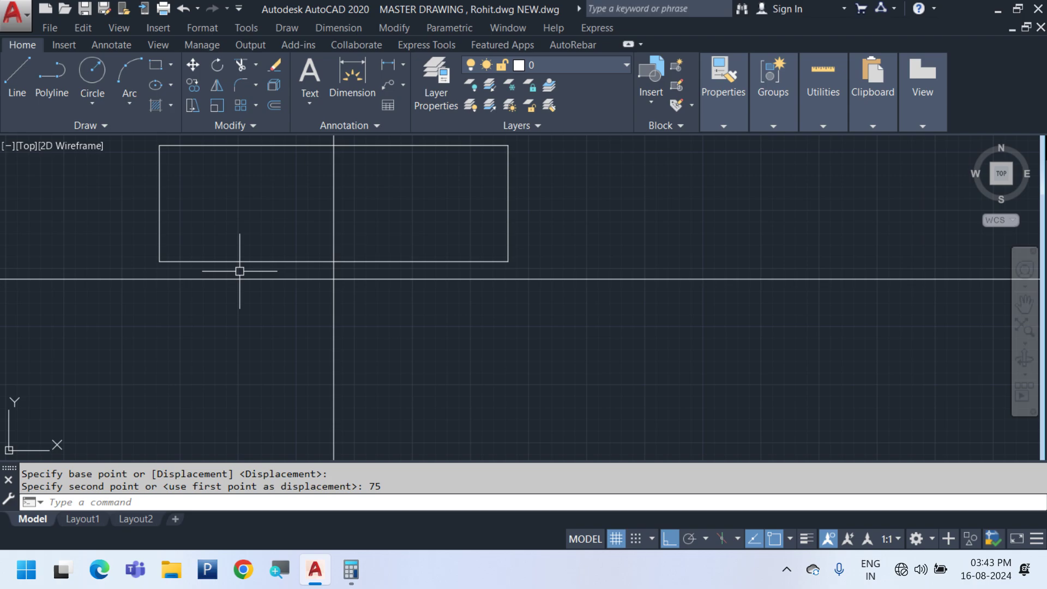
Draw two short vertical lines from the grid A footing's lower corners down to the construction line
{"action": "middle_click_drag", "start_coordinate": [241, 270], "coordinate": [259, 286]}
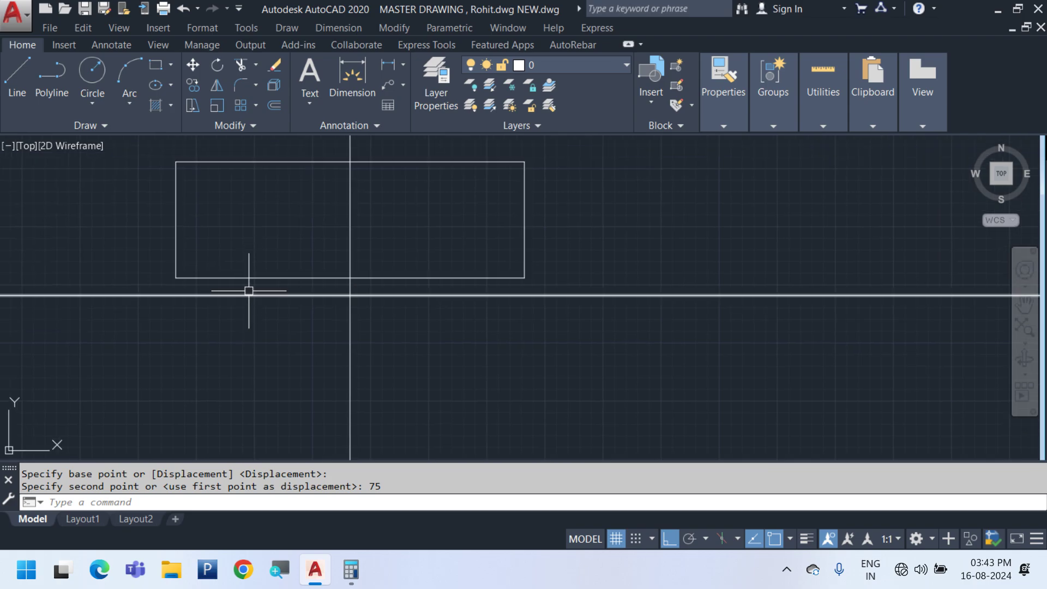
{"action": "type", "text": "l"}
{"action": "key", "text": "Return"}
{"action": "left_click", "coordinate": [175, 278]}
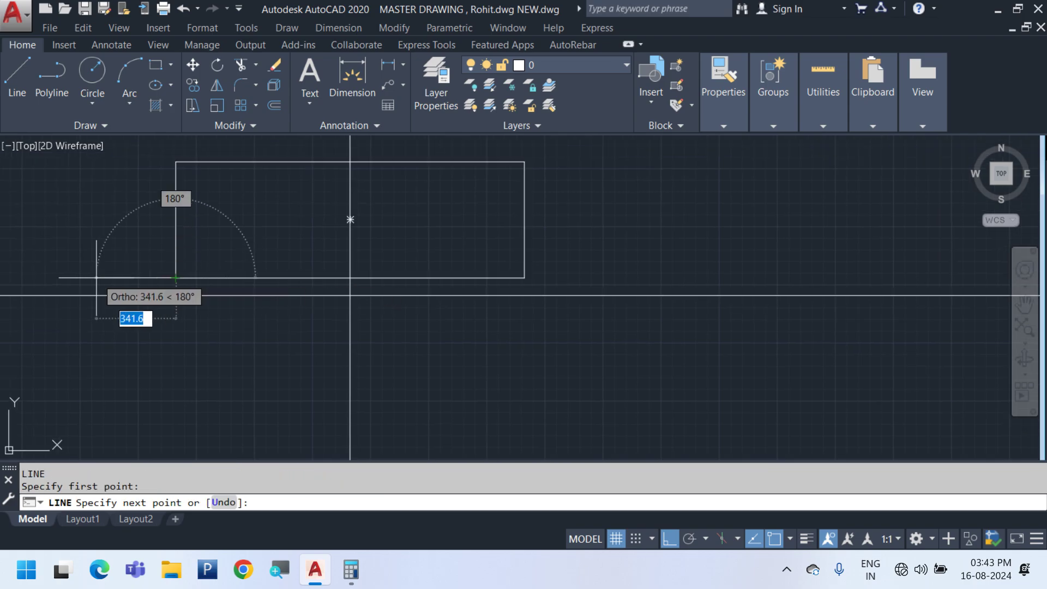
{"action": "left_click", "coordinate": [175, 295]}
{"action": "key", "text": "Escape"}
{"action": "key", "text": "Return"}
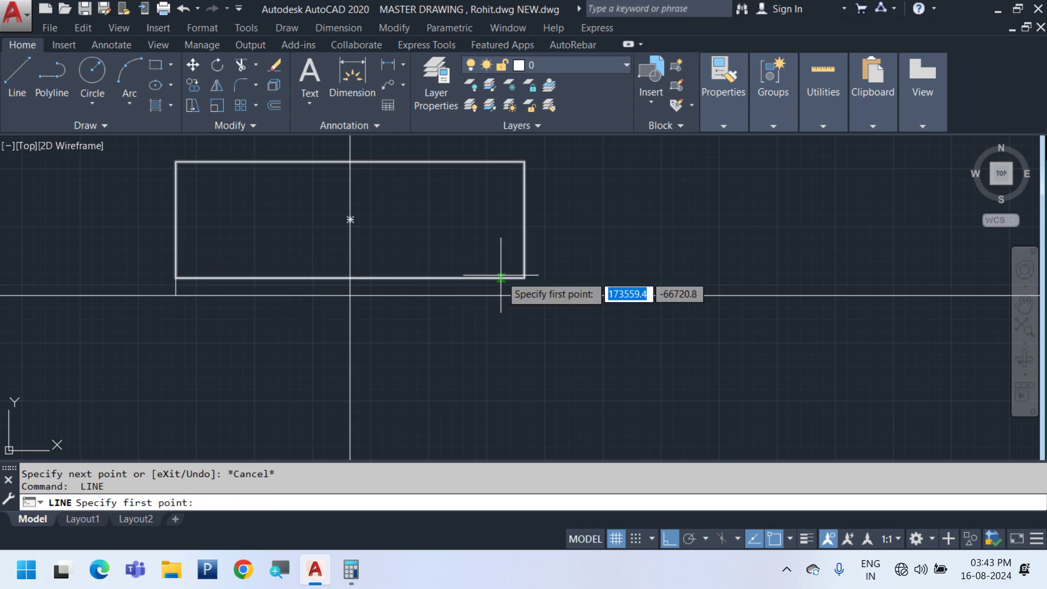
{"action": "left_click", "coordinate": [524, 277]}
{"action": "left_click", "coordinate": [525, 296]}
{"action": "key", "text": "Escape"}
Hatch both halves of the thin strip beneath the grid A footing with the AR-CONC pattern
{"action": "middle_click_drag", "start_coordinate": [444, 317], "coordinate": [489, 315]}
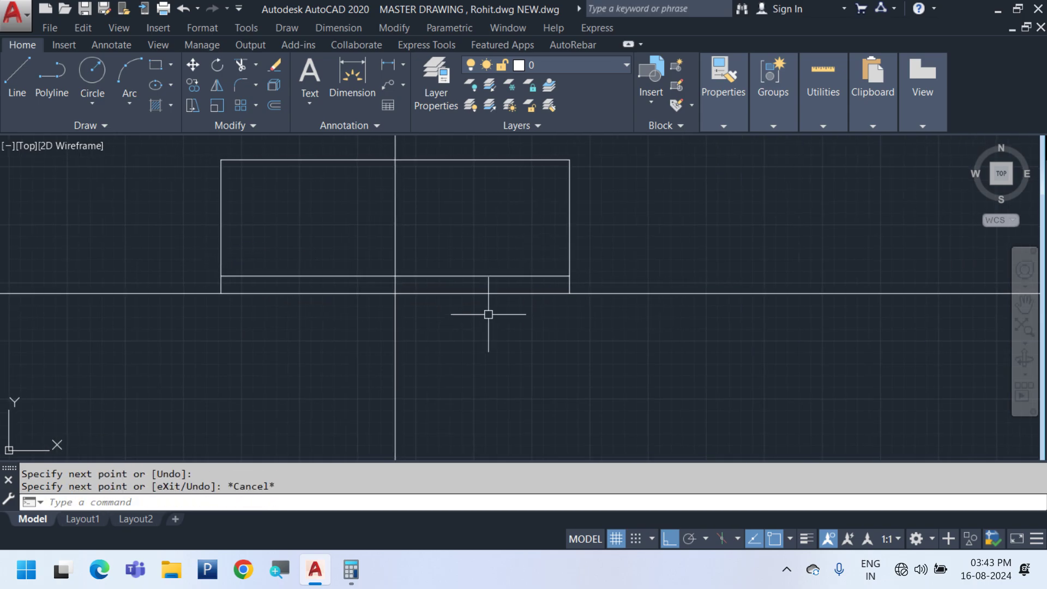
{"action": "type", "text": "h"}
{"action": "key", "text": "Return"}
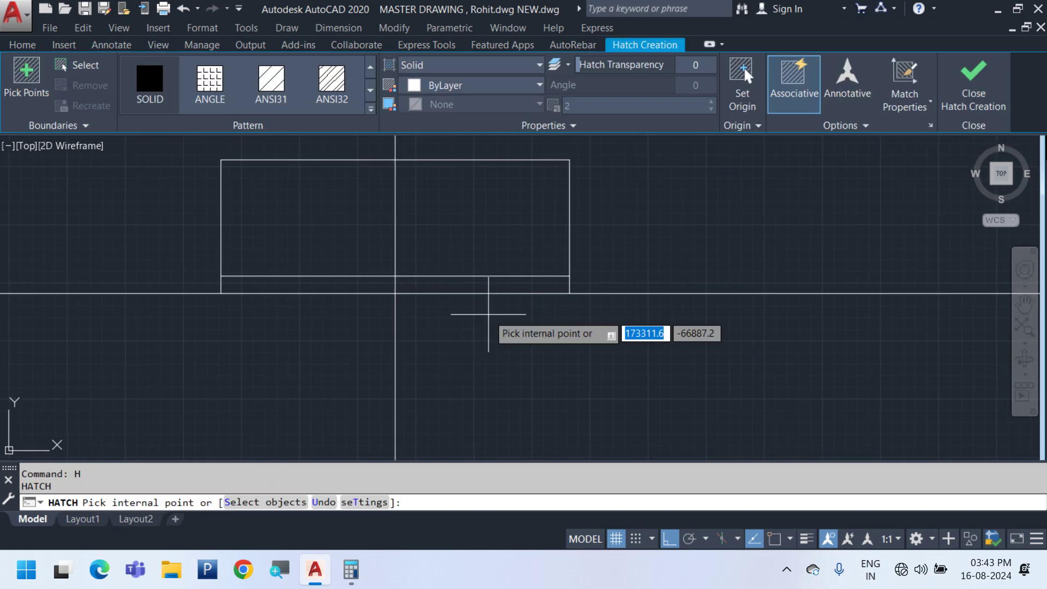
{"action": "left_click", "coordinate": [369, 111]}
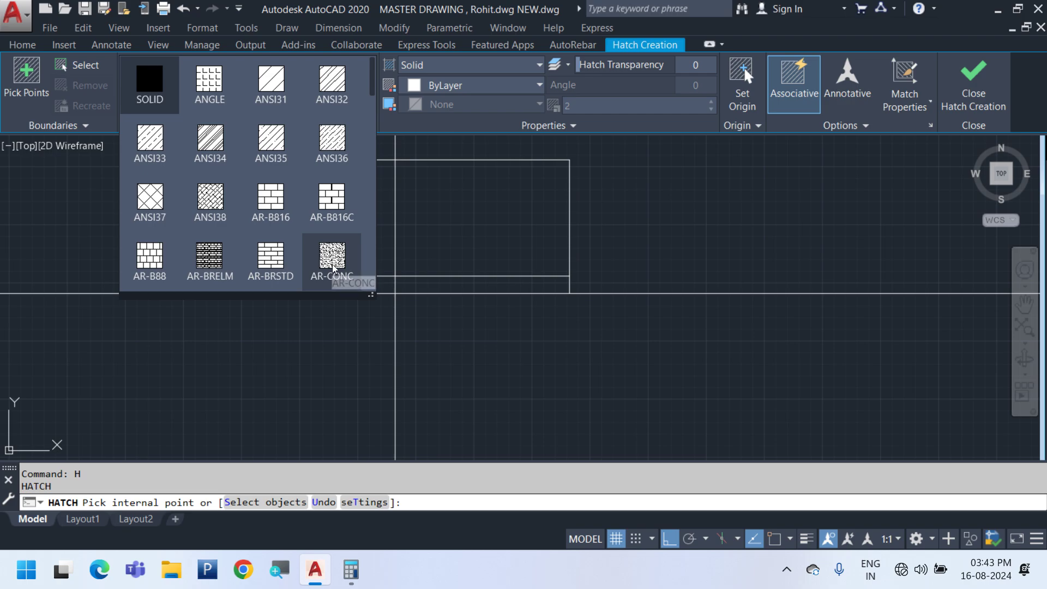
{"action": "scroll", "coordinate": [334, 267], "scroll_direction": "down", "scroll_amount": 1}
{"action": "scroll", "coordinate": [334, 266], "scroll_direction": "down", "scroll_amount": 1}
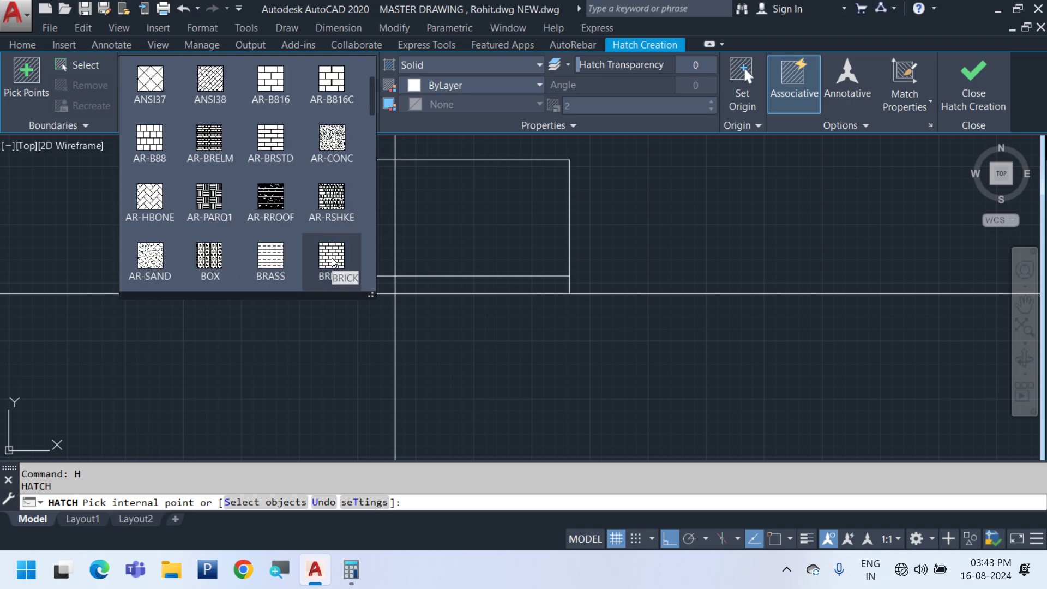
{"action": "scroll", "coordinate": [334, 263], "scroll_direction": "down", "scroll_amount": 2}
{"action": "scroll", "coordinate": [332, 255], "scroll_direction": "down", "scroll_amount": 4}
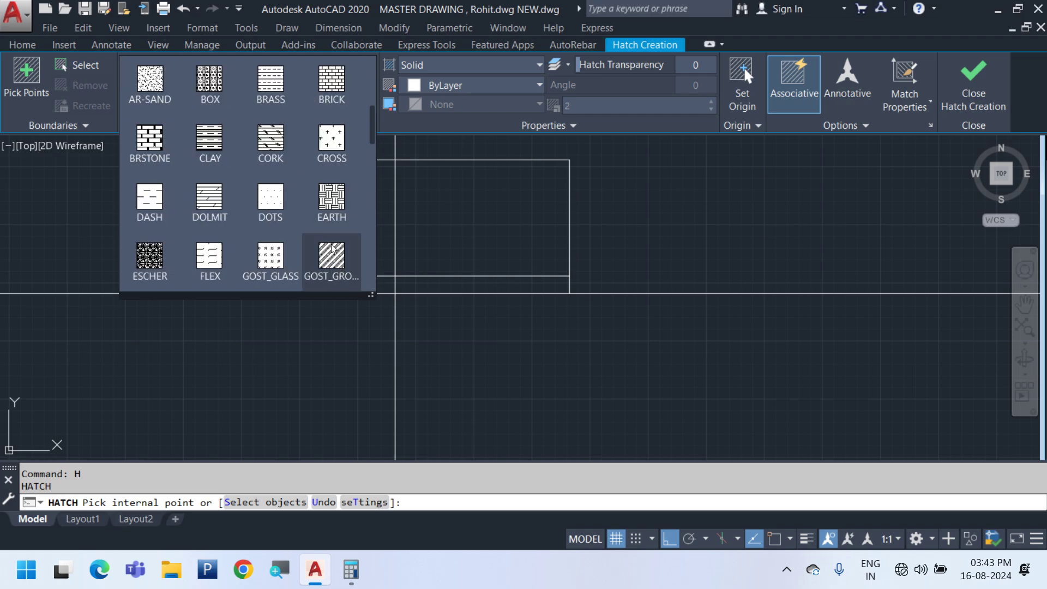
{"action": "scroll", "coordinate": [334, 248], "scroll_direction": "down", "scroll_amount": 3}
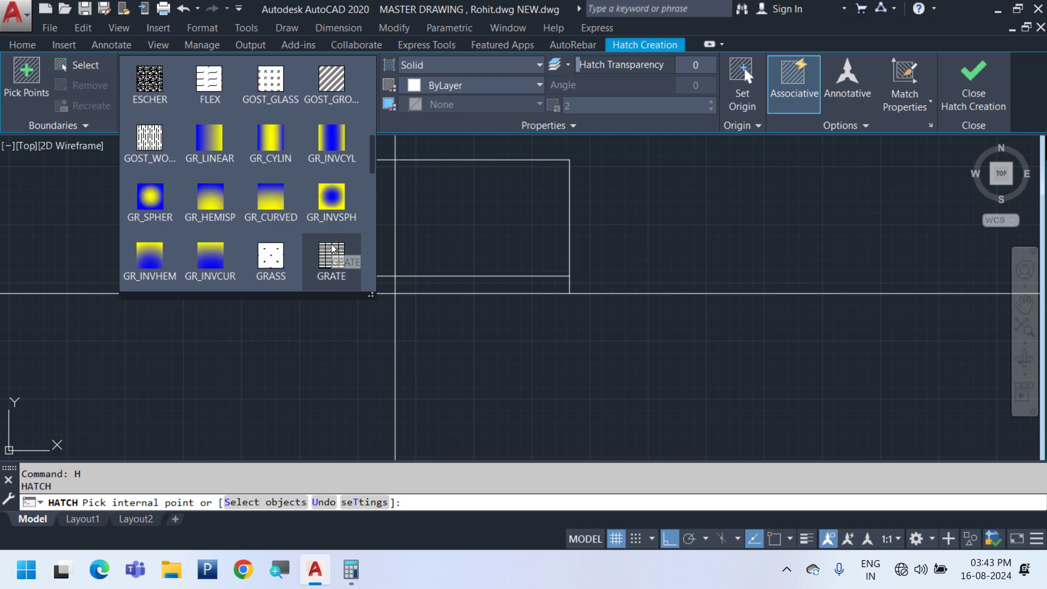
{"action": "scroll", "coordinate": [334, 248], "scroll_direction": "down", "scroll_amount": 6}
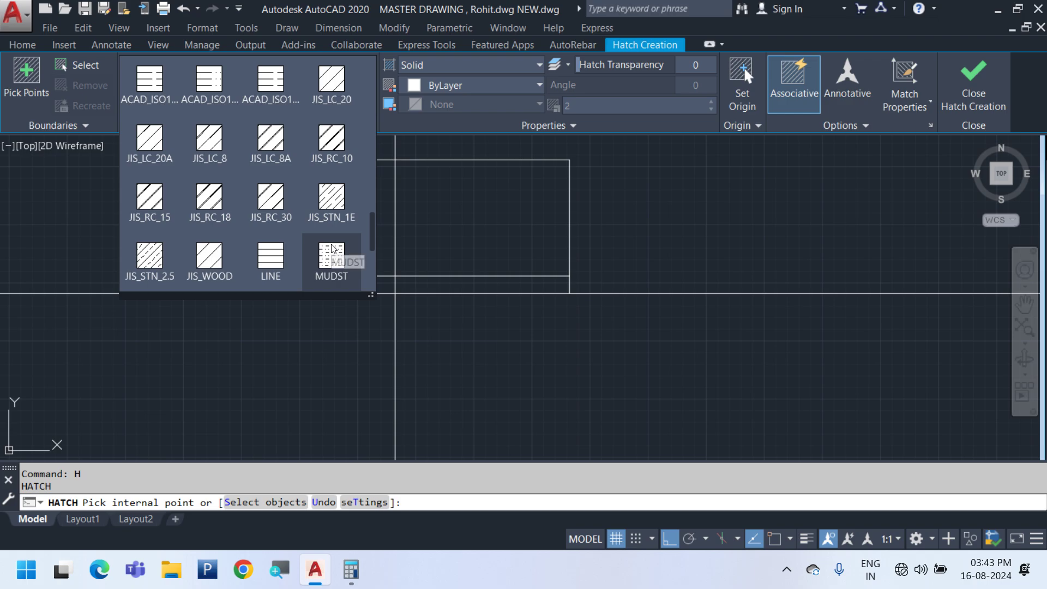
{"action": "scroll", "coordinate": [331, 248], "scroll_direction": "up", "scroll_amount": 15}
{"action": "scroll", "coordinate": [324, 255], "scroll_direction": "down", "scroll_amount": 3}
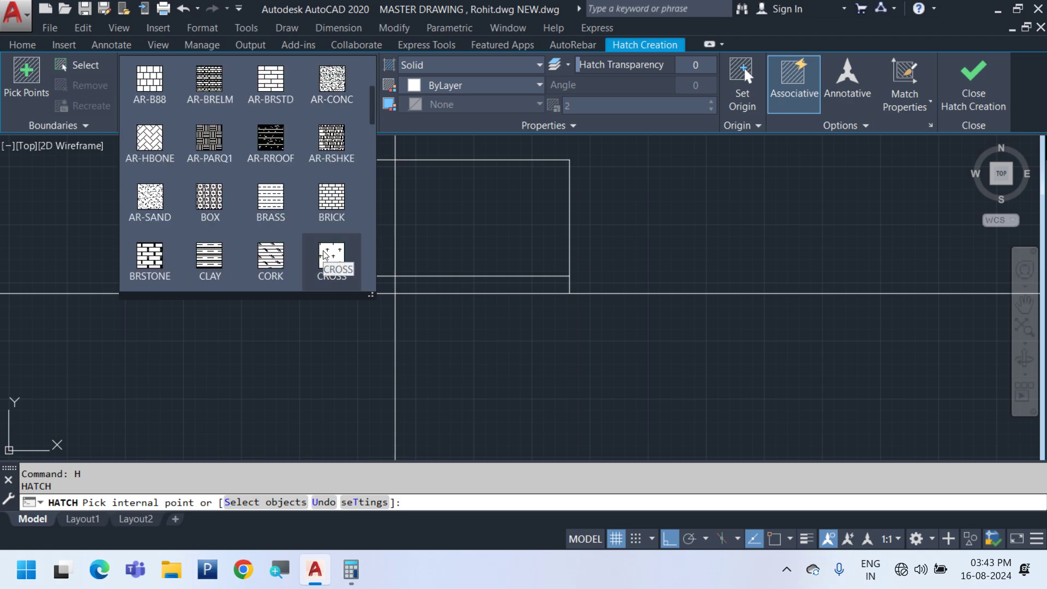
{"action": "scroll", "coordinate": [250, 182], "scroll_direction": "up", "scroll_amount": 3}
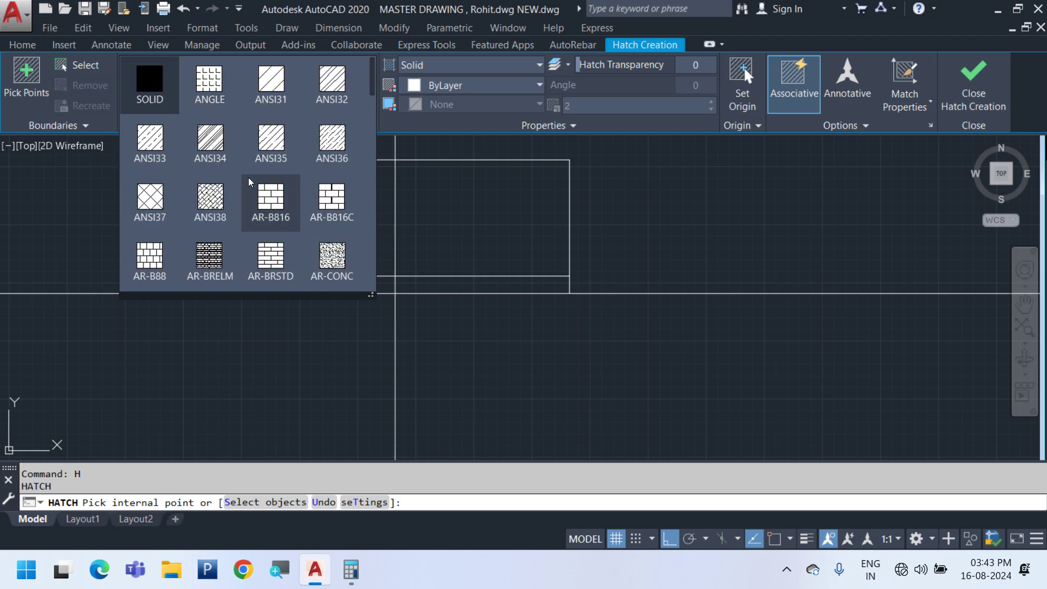
{"action": "scroll", "coordinate": [322, 262], "scroll_direction": "down", "scroll_amount": 1}
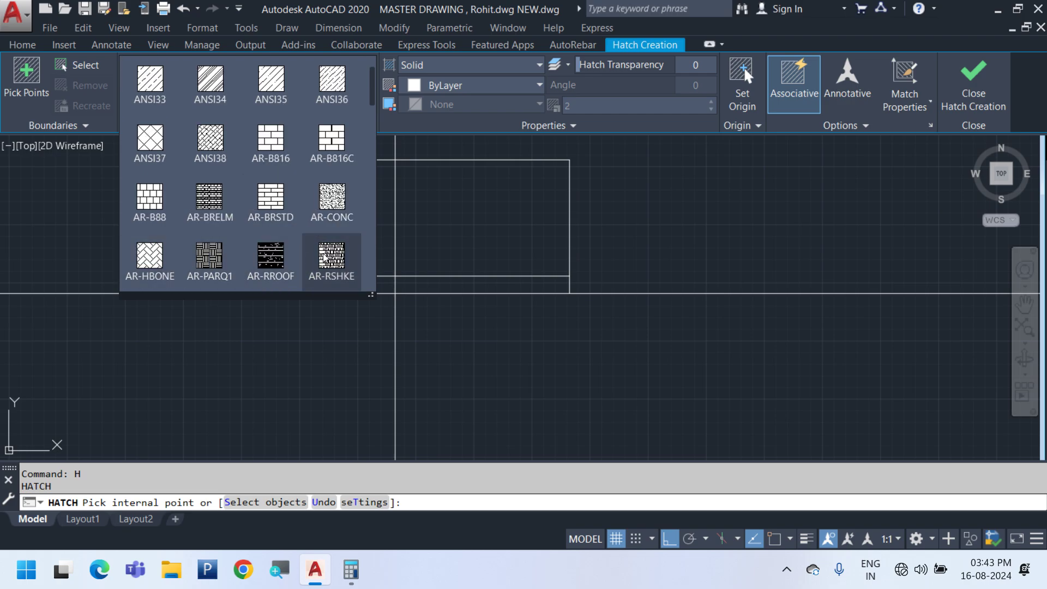
{"action": "scroll", "coordinate": [324, 258], "scroll_direction": "down", "scroll_amount": 1}
{"action": "scroll", "coordinate": [325, 258], "scroll_direction": "down", "scroll_amount": 1}
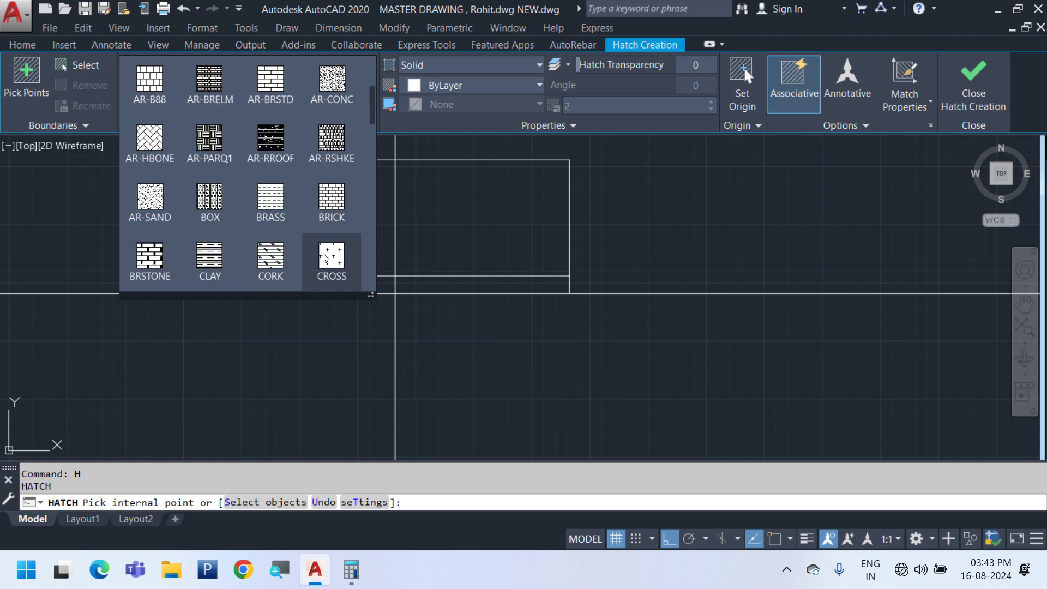
{"action": "scroll", "coordinate": [325, 258], "scroll_direction": "down", "scroll_amount": 1}
{"action": "scroll", "coordinate": [325, 258], "scroll_direction": "down", "scroll_amount": 1}
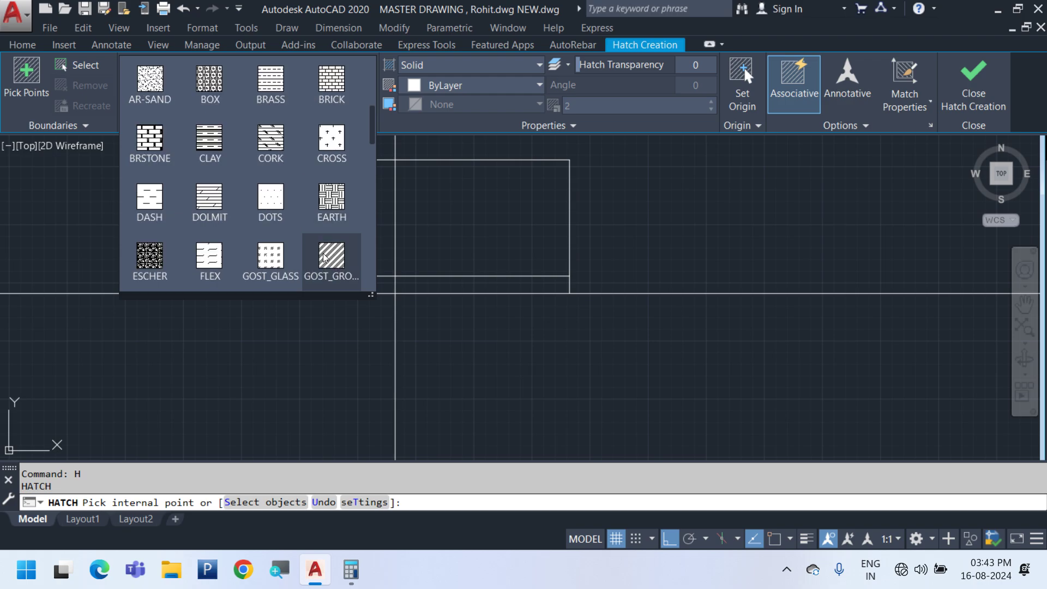
{"action": "scroll", "coordinate": [325, 258], "scroll_direction": "down", "scroll_amount": 1}
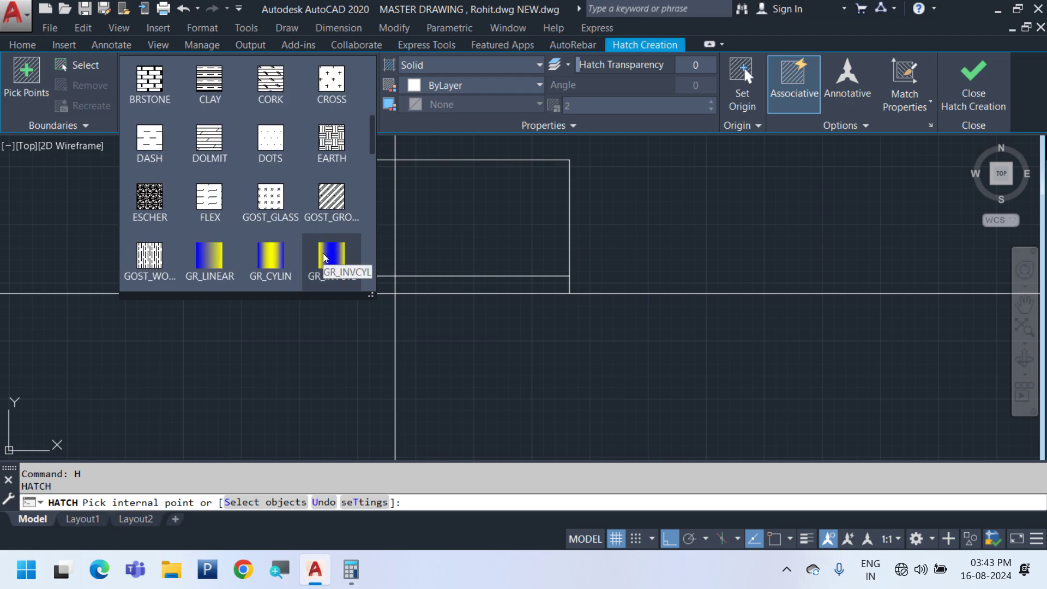
{"action": "scroll", "coordinate": [324, 258], "scroll_direction": "down", "scroll_amount": 2}
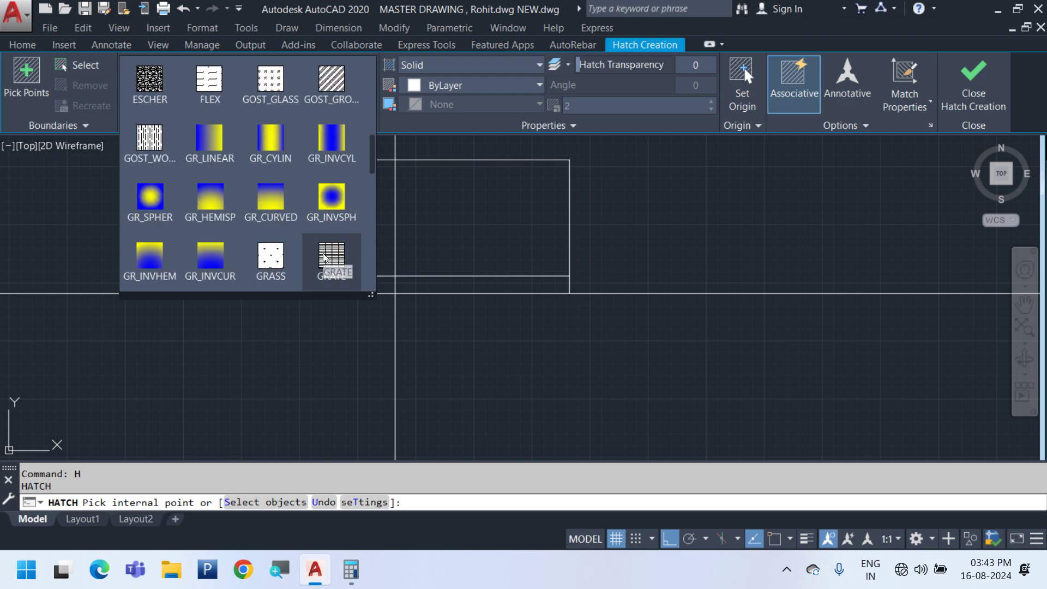
{"action": "scroll", "coordinate": [325, 258], "scroll_direction": "down", "scroll_amount": 1}
{"action": "scroll", "coordinate": [325, 258], "scroll_direction": "down", "scroll_amount": 1}
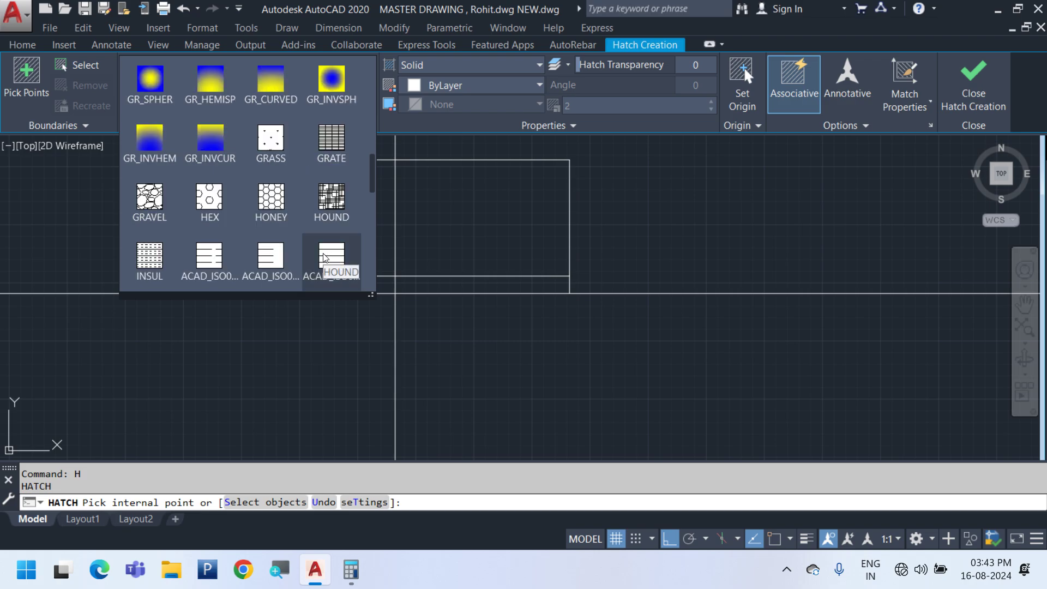
{"action": "scroll", "coordinate": [324, 258], "scroll_direction": "down", "scroll_amount": 1}
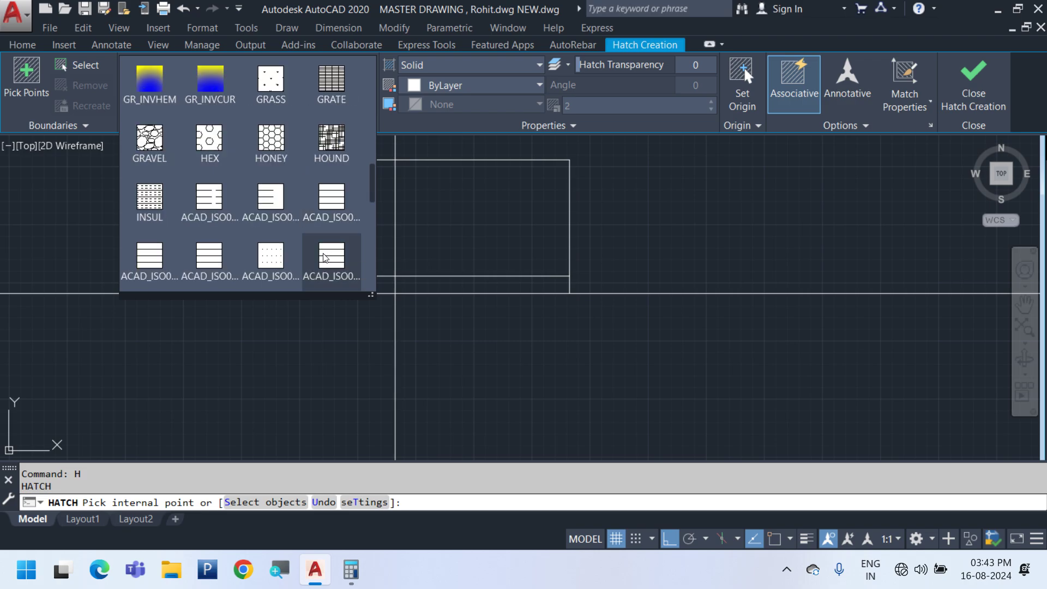
{"action": "scroll", "coordinate": [325, 258], "scroll_direction": "down", "scroll_amount": 4}
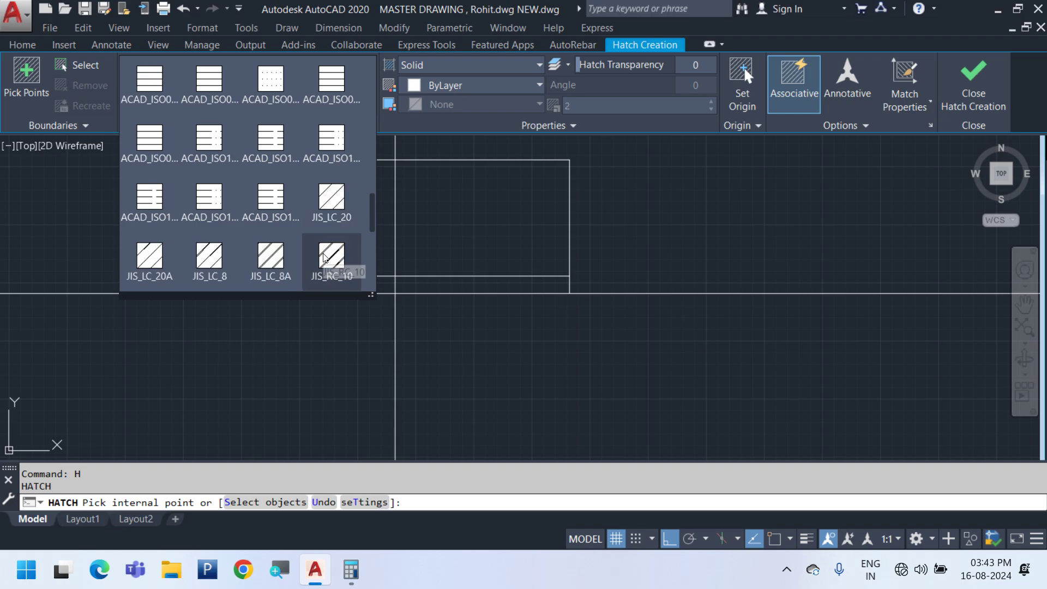
{"action": "scroll", "coordinate": [325, 258], "scroll_direction": "down", "scroll_amount": 1}
{"action": "scroll", "coordinate": [324, 258], "scroll_direction": "down", "scroll_amount": 3}
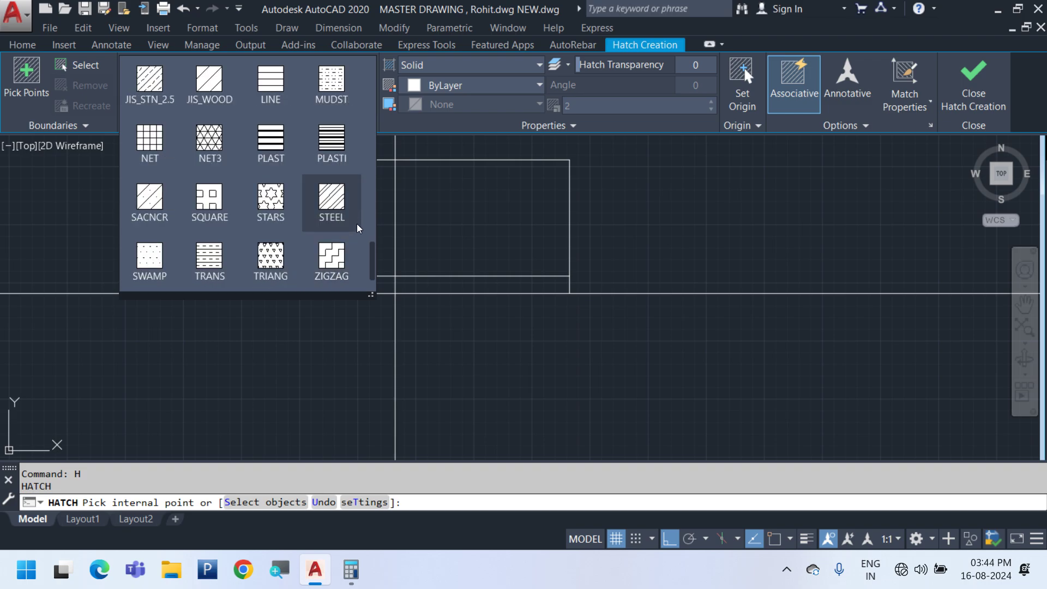
{"action": "scroll", "coordinate": [362, 164], "scroll_direction": "down", "scroll_amount": 2}
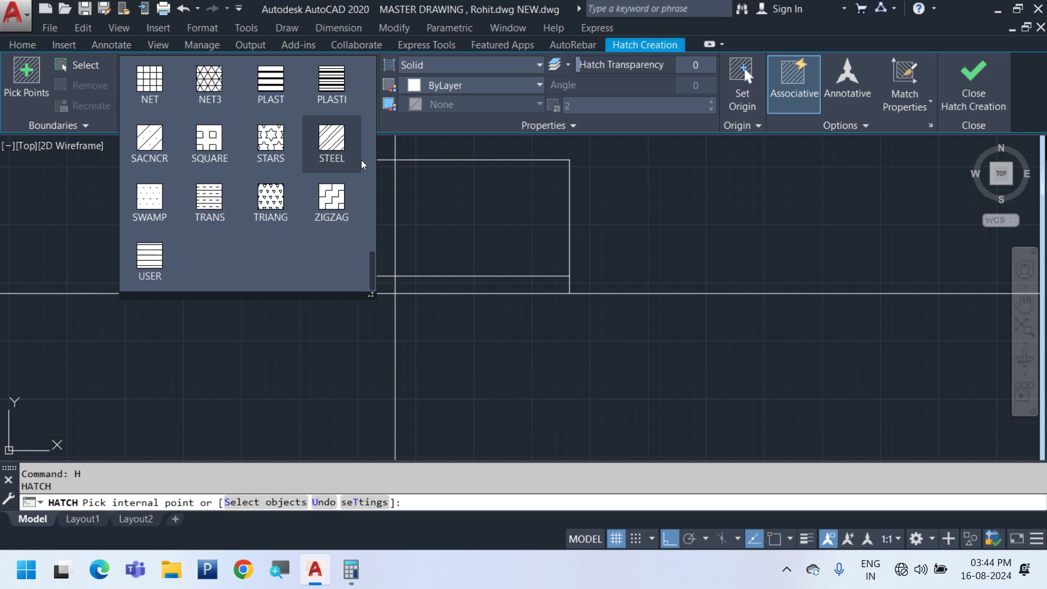
{"action": "scroll", "coordinate": [362, 164], "scroll_direction": "up", "scroll_amount": 15}
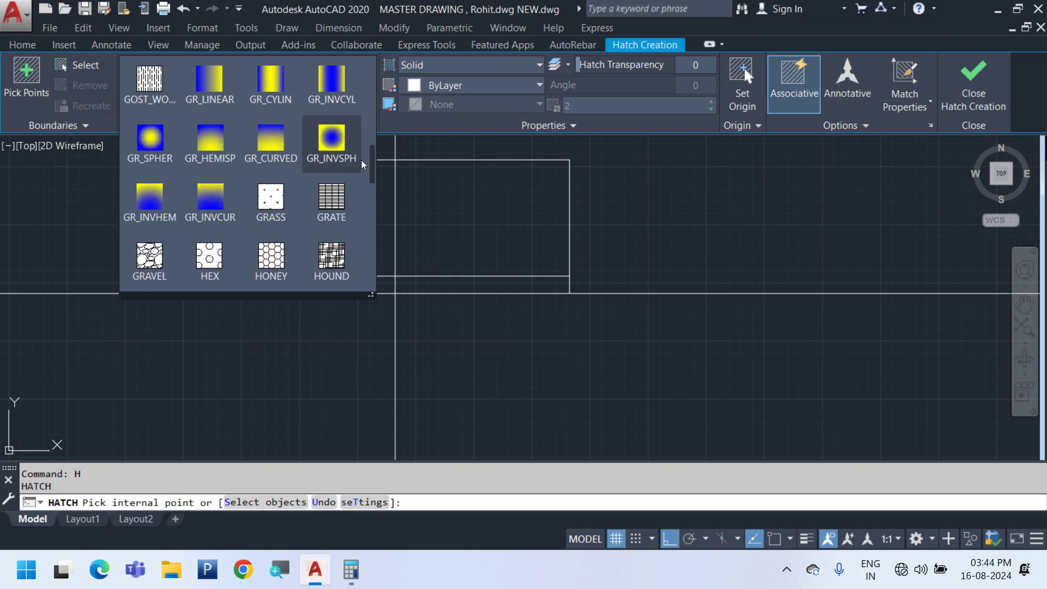
{"action": "scroll", "coordinate": [363, 164], "scroll_direction": "up", "scroll_amount": 6}
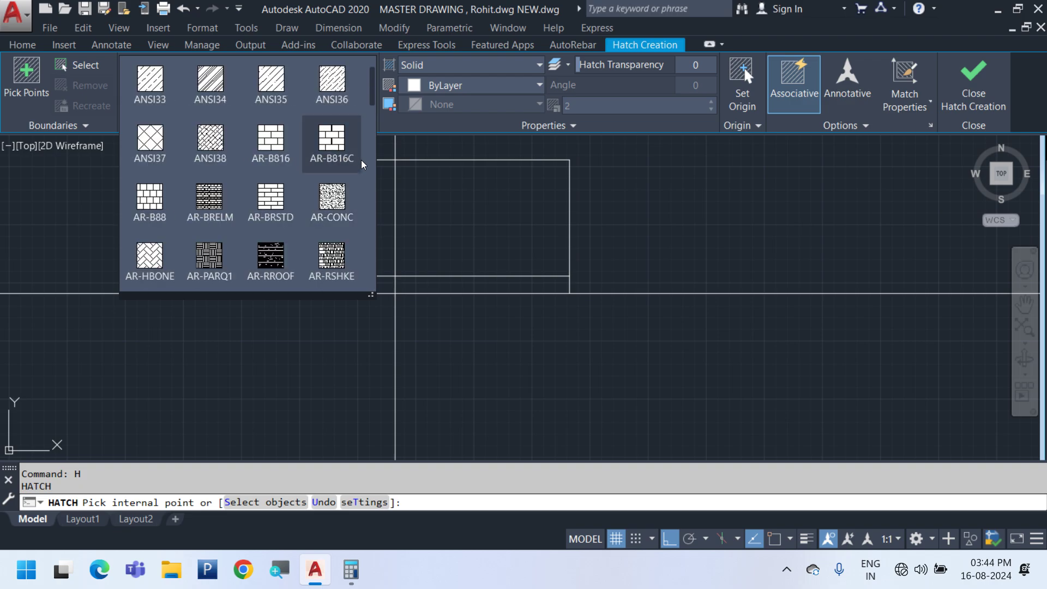
{"action": "scroll", "coordinate": [363, 164], "scroll_direction": "down", "scroll_amount": 1}
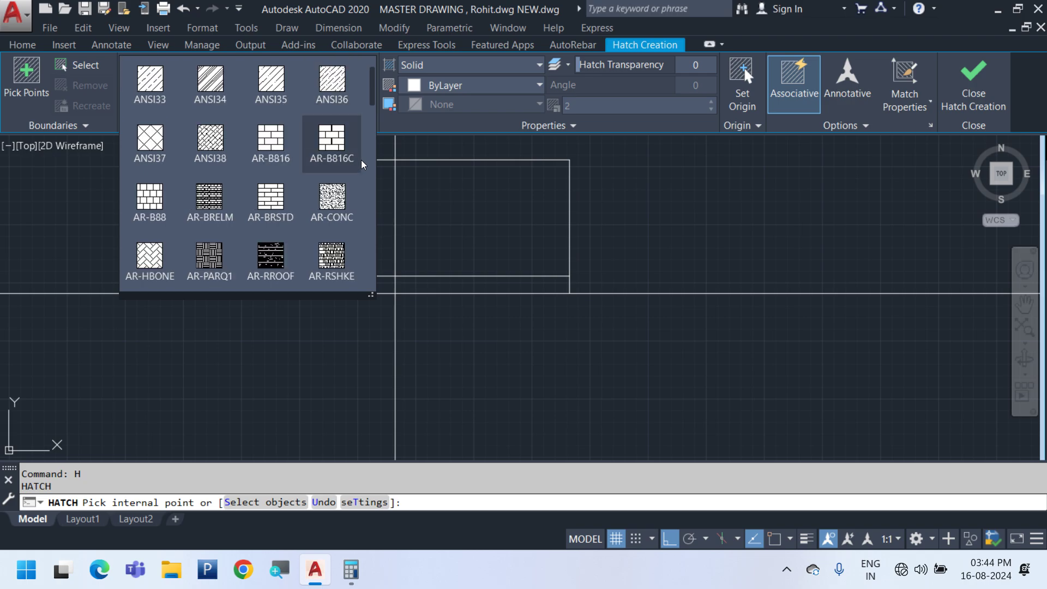
{"action": "left_click", "coordinate": [331, 202]}
{"action": "left_click", "coordinate": [476, 285]}
{"action": "left_click", "coordinate": [407, 286]}
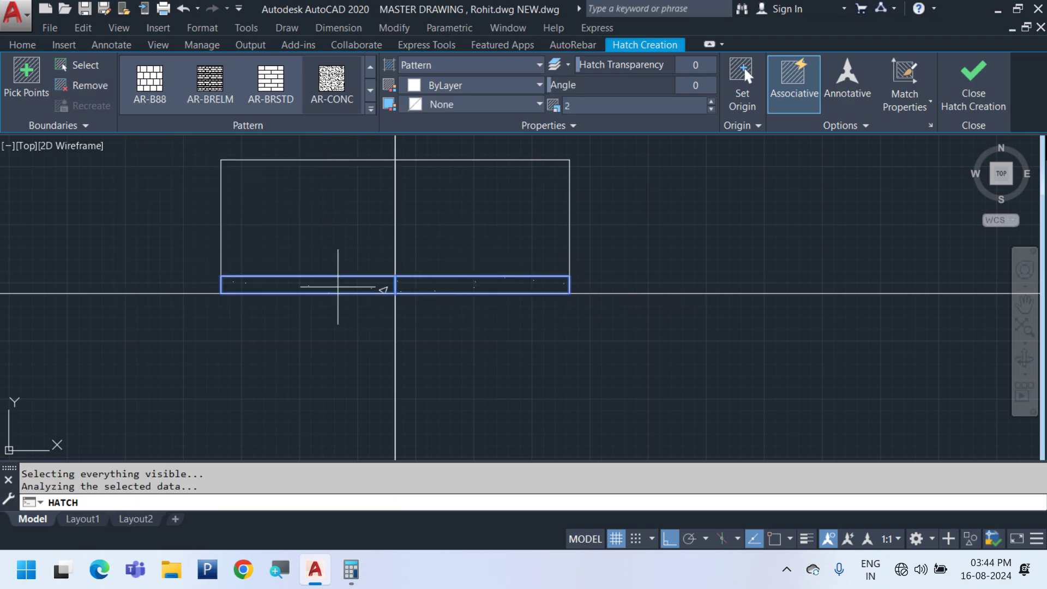
{"action": "key", "text": "Return"}
Set the scale of the strip's concrete hatch to 0.5
{"action": "left_click", "coordinate": [469, 279]}
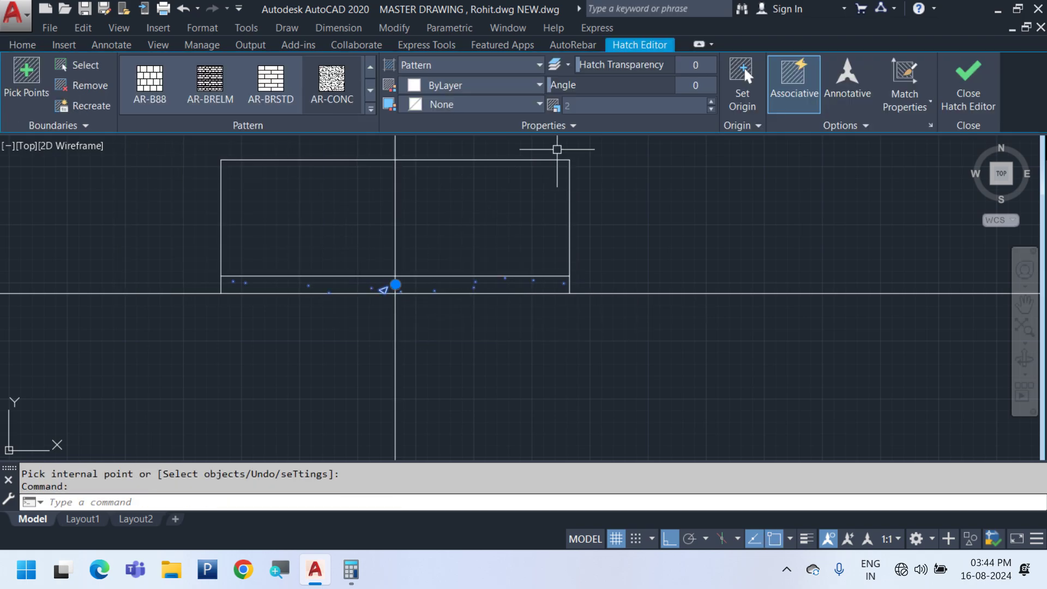
{"action": "left_click", "coordinate": [579, 108]}
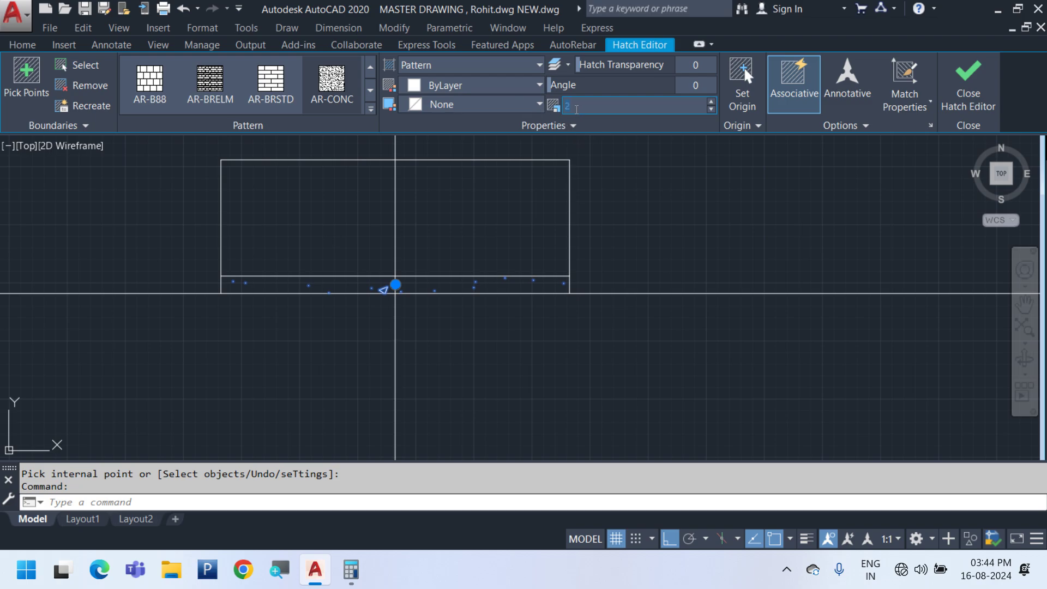
{"action": "key", "text": "Return"}
{"action": "key", "text": "Escape"}
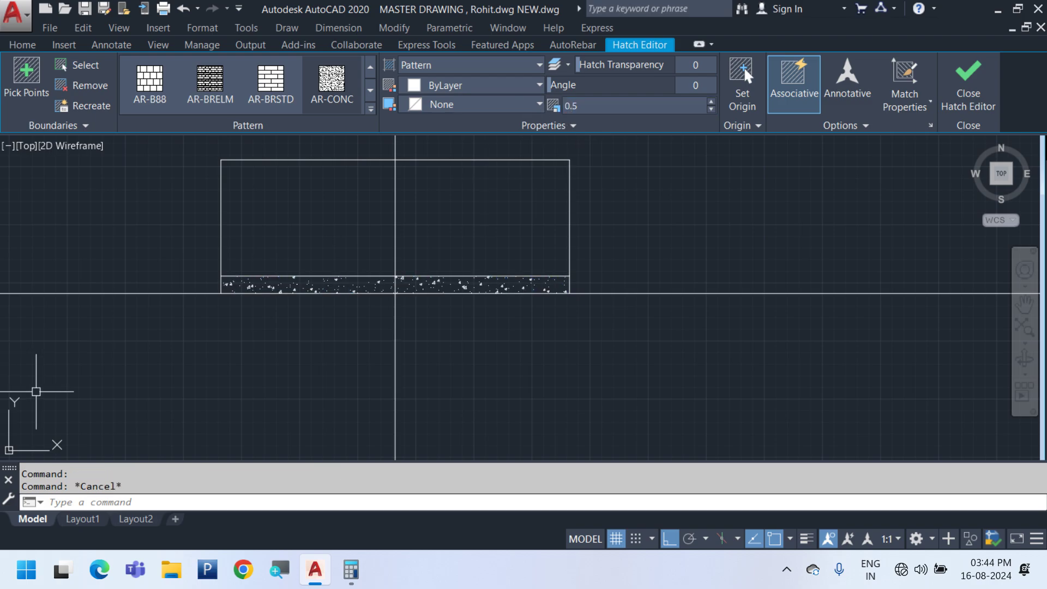
Hatch both halves of the grid A footing rectangle with the AR-CONC pattern
{"action": "middle_click_drag", "start_coordinate": [243, 352], "coordinate": [198, 391]}
{"action": "type", "text": "h"}
{"action": "key", "text": "Return"}
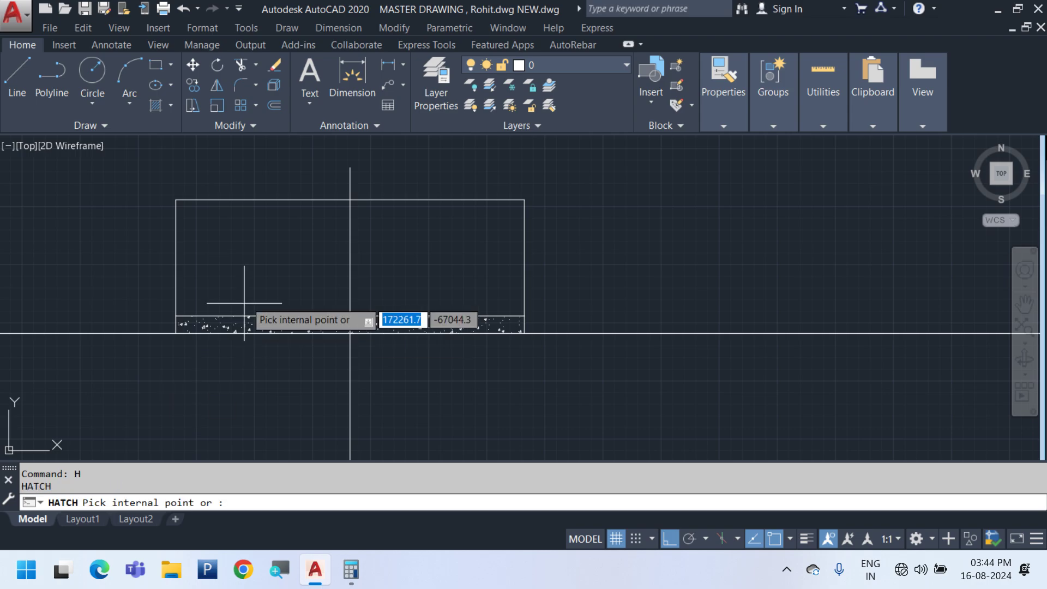
{"action": "left_click", "coordinate": [254, 267]}
{"action": "left_click", "coordinate": [451, 278]}
{"action": "key", "text": "Return"}
Copy the small beam rectangle on grid A directly below itself so its upper edge meets the original's lower edge
{"action": "scroll", "coordinate": [350, 370], "scroll_direction": "down", "scroll_amount": 6}
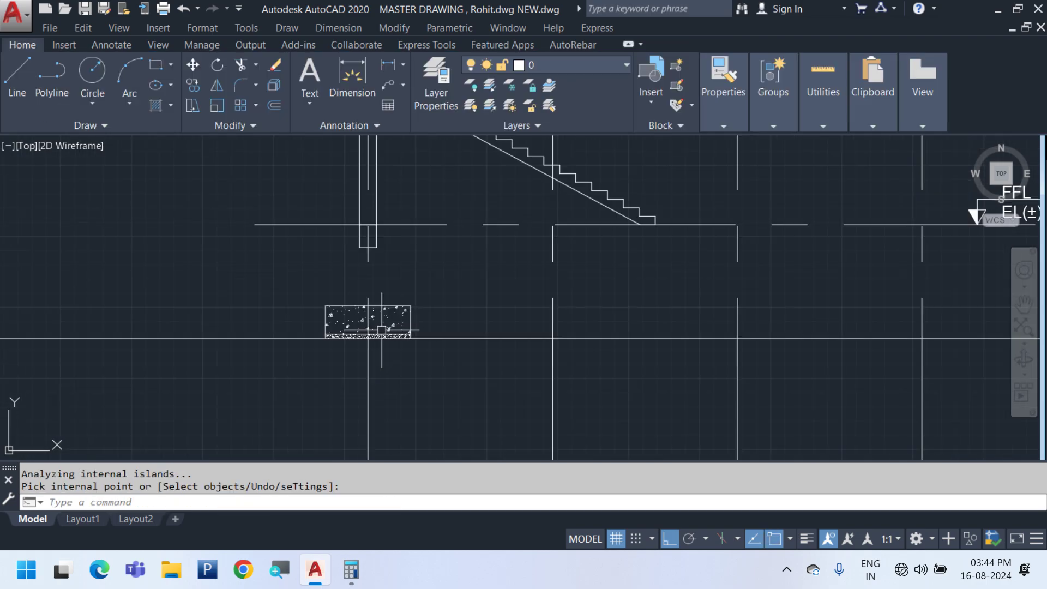
{"action": "scroll", "coordinate": [358, 247], "scroll_direction": "up", "scroll_amount": 4}
{"action": "left_click", "coordinate": [403, 248]}
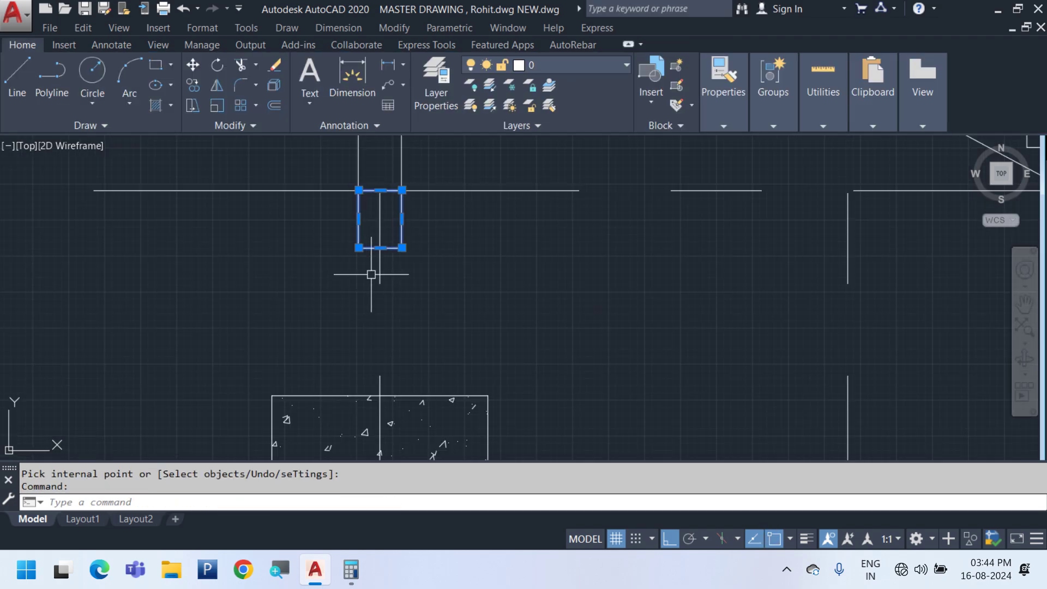
{"action": "right_click", "coordinate": [502, 240]}
{"action": "left_click", "coordinate": [551, 285]}
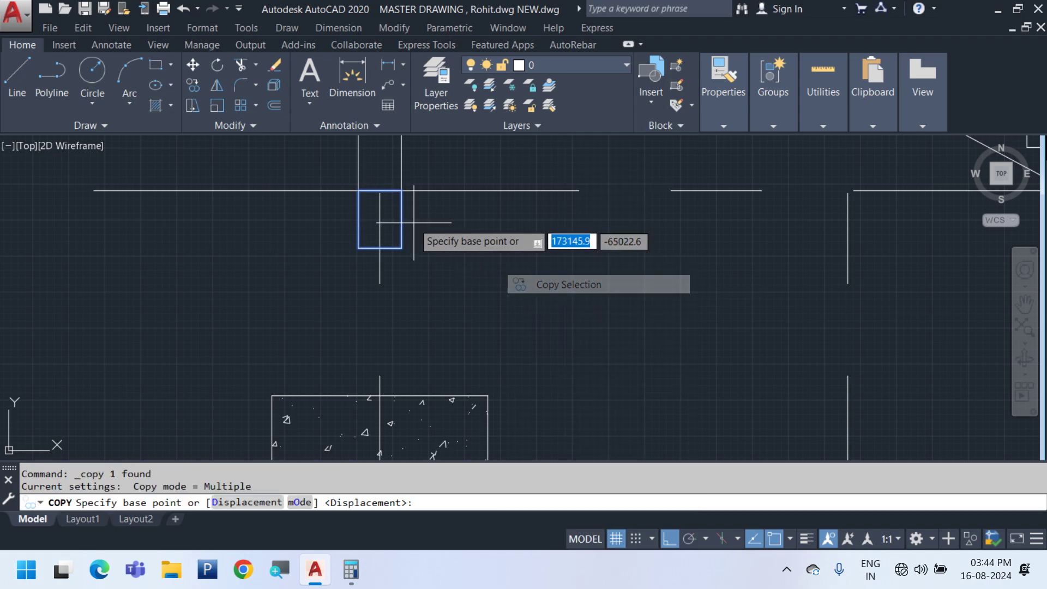
{"action": "left_click", "coordinate": [380, 190]}
{"action": "left_click", "coordinate": [380, 249]}
{"action": "key", "text": "Escape"}
Stretch the copied rectangle's lower edge down to the top of the footing to form the column stub
{"action": "left_click", "coordinate": [401, 304]}
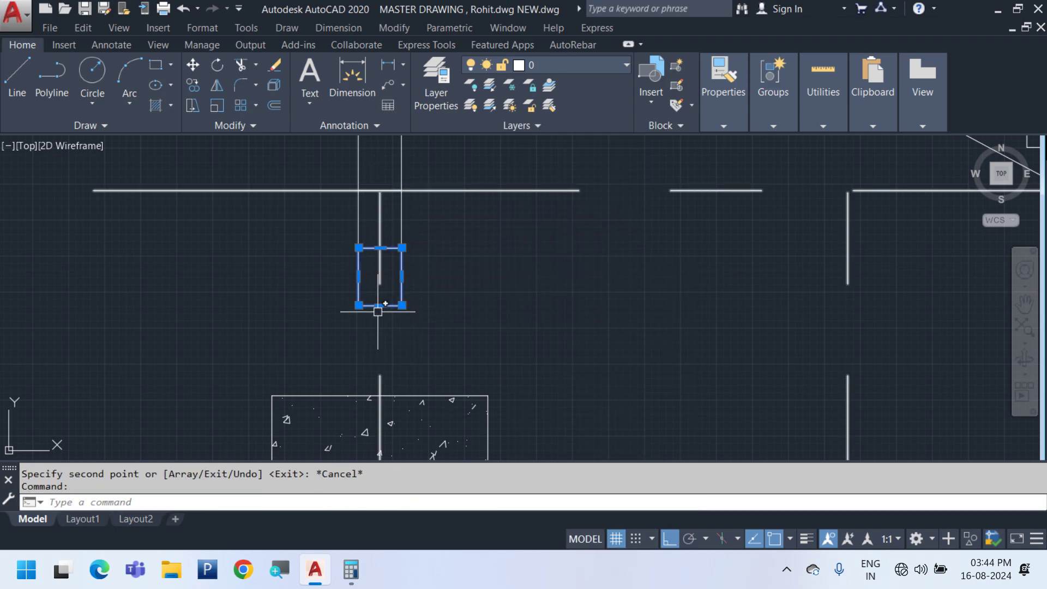
{"action": "left_click", "coordinate": [380, 306]}
{"action": "left_click", "coordinate": [380, 395]}
{"action": "key", "text": "Escape"}
{"action": "mouse_move", "coordinate": [452, 367]}
{"action": "middle_mouse_down"}
{"action": "mouse_move", "coordinate": [358, 311]}
{"action": "mouse_move", "coordinate": [346, 309]}
{"action": "mouse_move", "coordinate": [349, 325]}
{"action": "middle_mouse_up"}
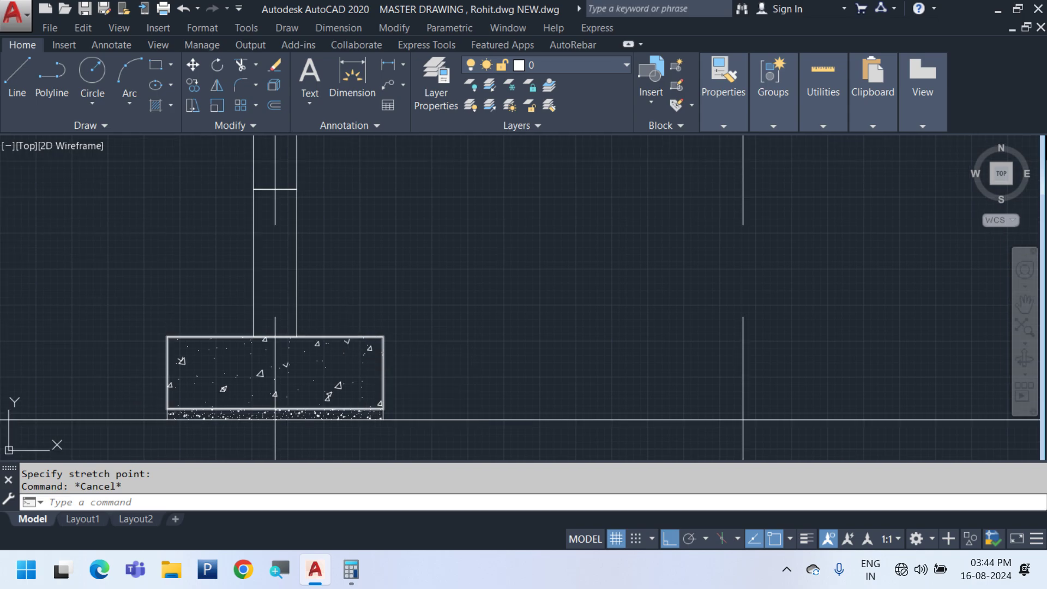
Hatch both halves of the grid A column stub with the AR-CONC pattern at scale 2
{"action": "type", "text": "h"}
{"action": "key", "text": "Return"}
{"action": "left_click", "coordinate": [287, 289]}
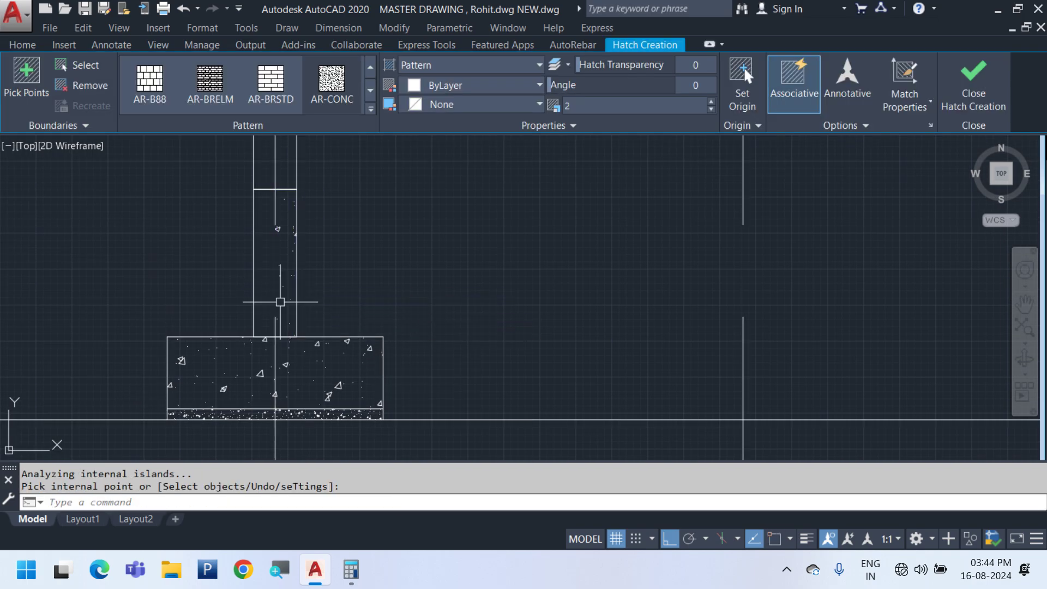
{"action": "key", "text": "Return"}
{"action": "left_click", "coordinate": [286, 276]}
{"action": "left_click", "coordinate": [282, 264]}
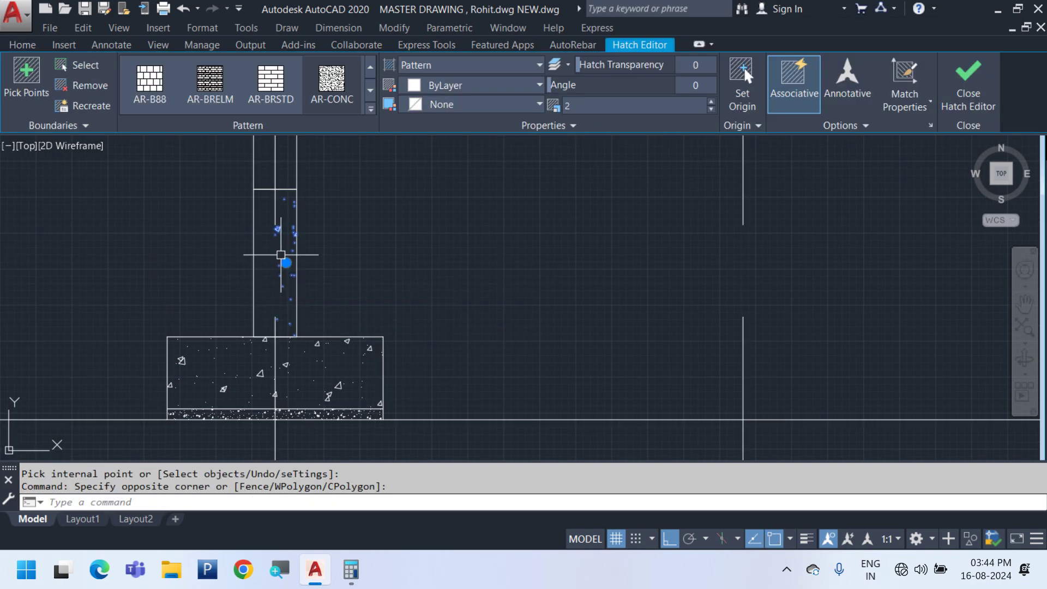
{"action": "middle_click_drag", "start_coordinate": [294, 271], "coordinate": [321, 290]}
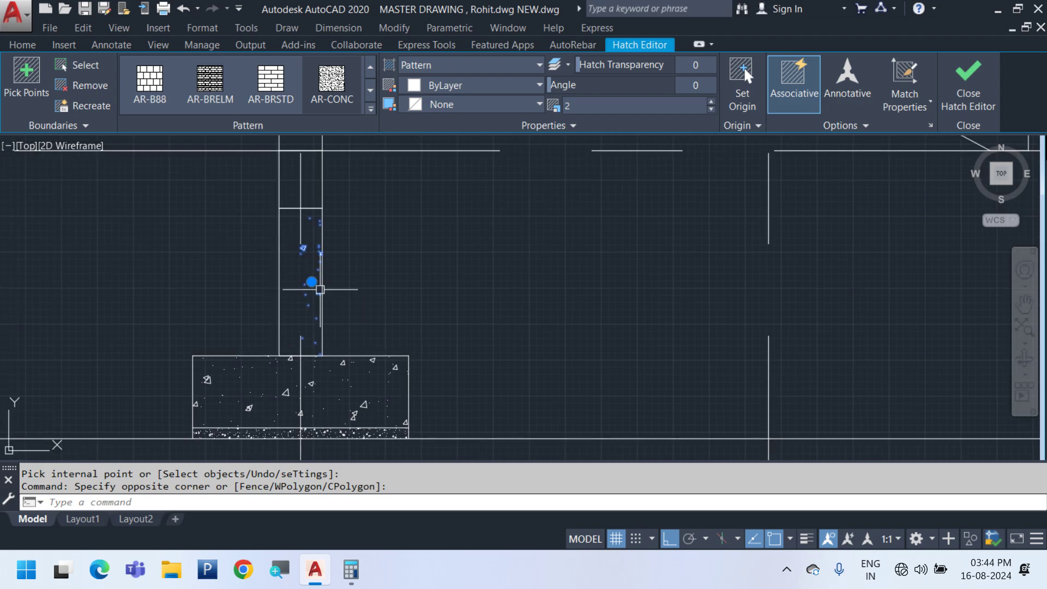
{"action": "left_click", "coordinate": [91, 66]}
{"action": "left_click", "coordinate": [26, 82]}
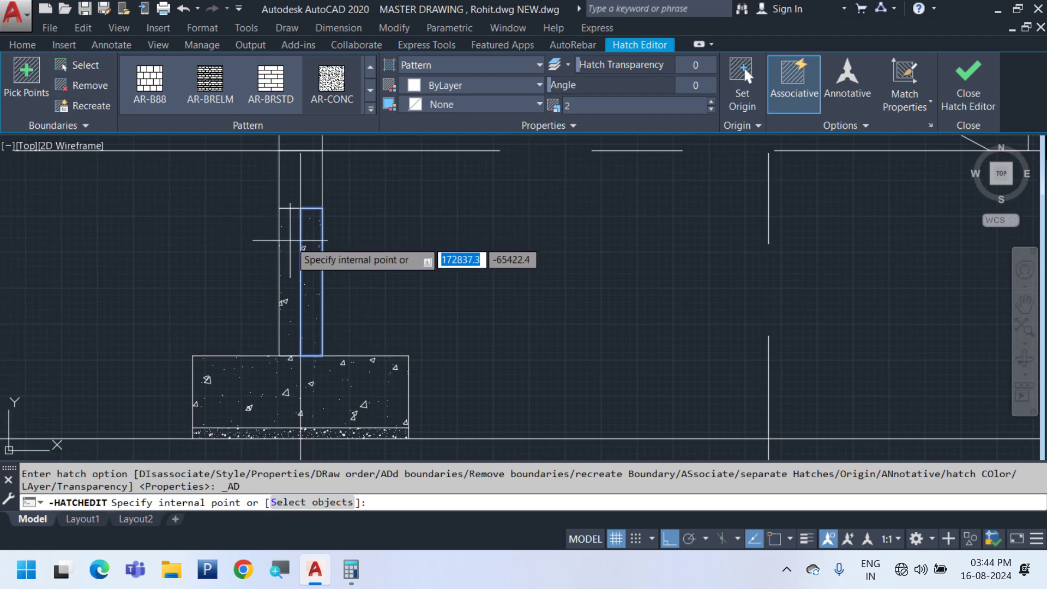
{"action": "left_click", "coordinate": [290, 240]}
{"action": "key", "text": "Escape"}
Copy the grid A beam, column stub, footing and concrete bed onto grids B, C and D, using the grid line as base
{"action": "scroll", "coordinate": [342, 317], "scroll_direction": "down", "scroll_amount": 2}
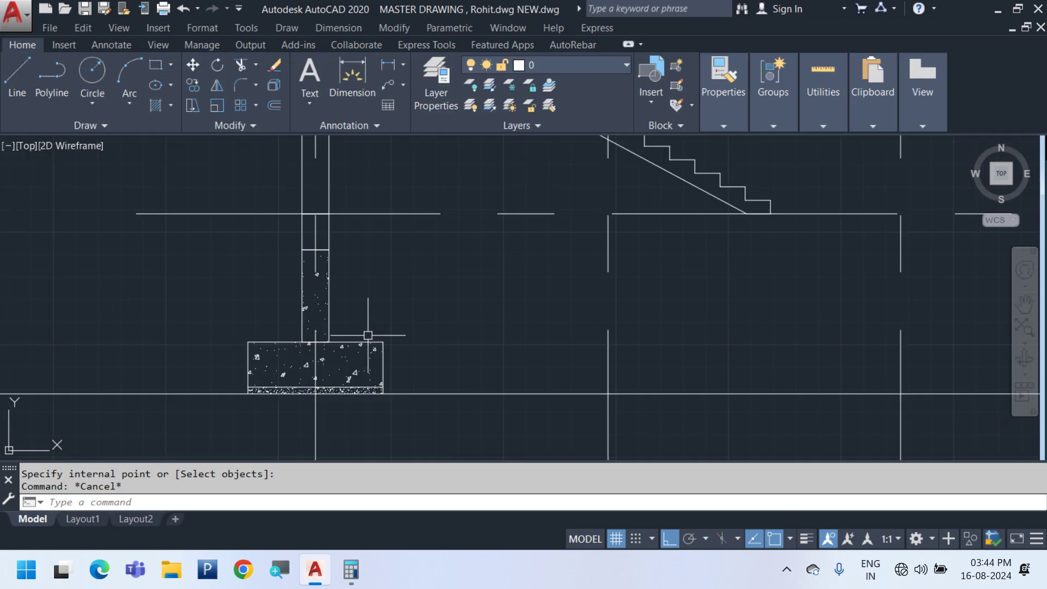
{"action": "scroll", "coordinate": [368, 336], "scroll_direction": "down", "scroll_amount": 4}
{"action": "scroll", "coordinate": [408, 352], "scroll_direction": "up", "scroll_amount": 2}
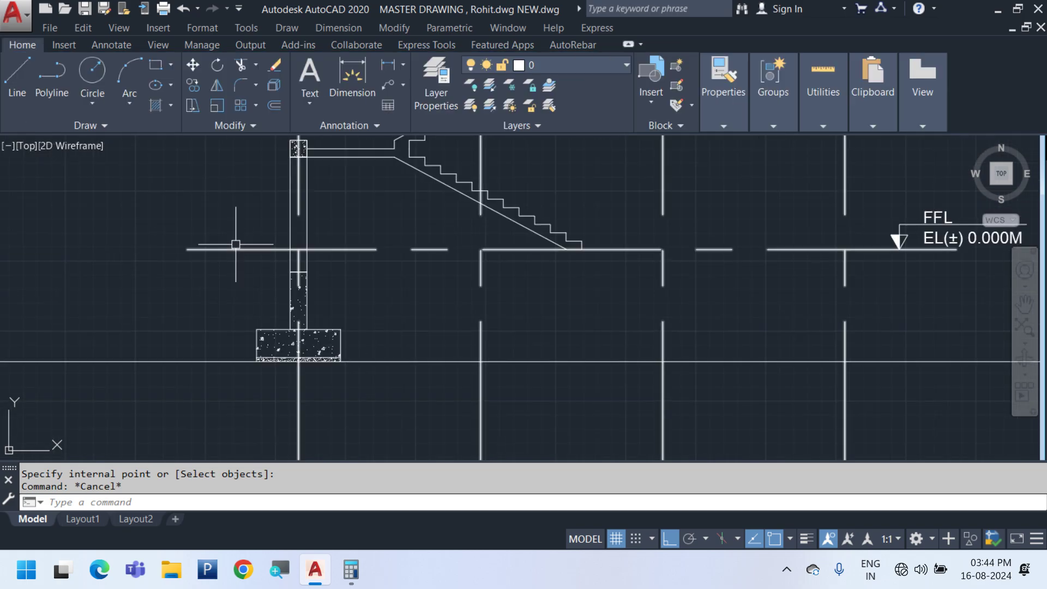
{"action": "left_click", "coordinate": [197, 224]}
{"action": "left_click", "coordinate": [406, 369]}
{"action": "right_click", "coordinate": [406, 369]}
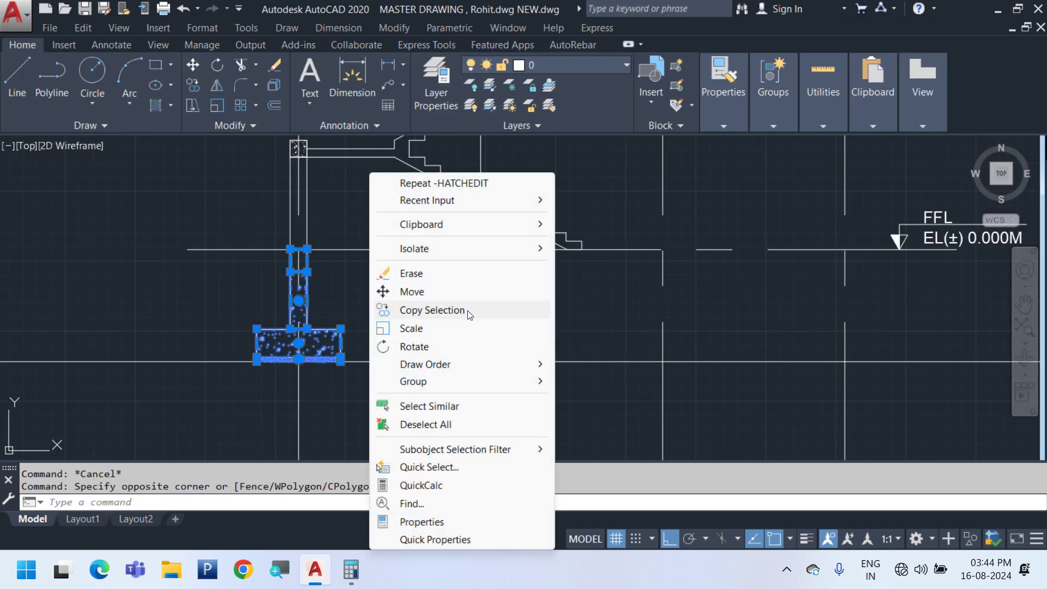
{"action": "left_click", "coordinate": [434, 306]}
{"action": "left_click", "coordinate": [299, 418]}
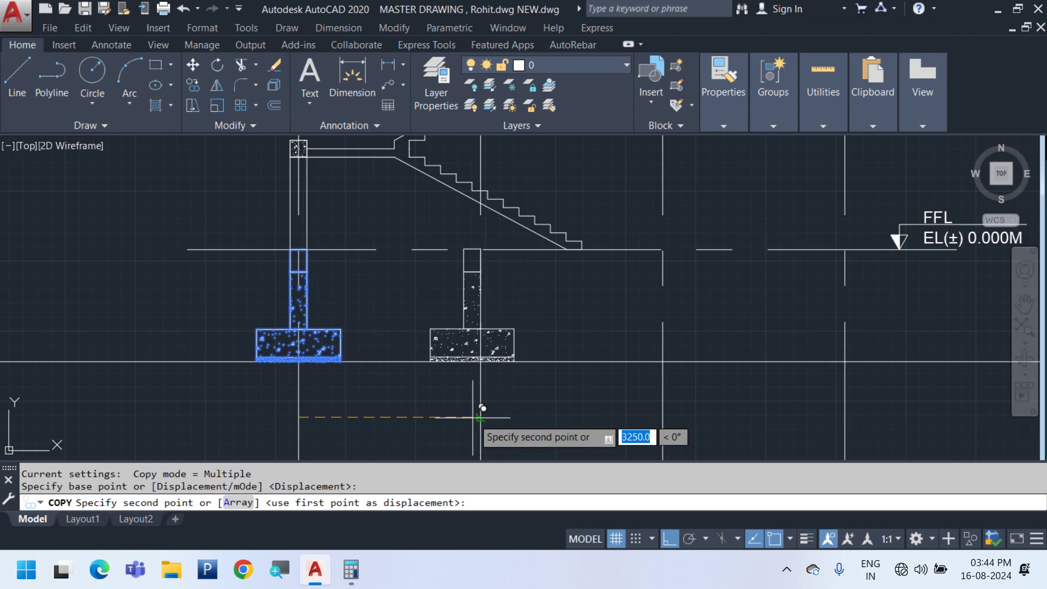
{"action": "middle_click_drag", "start_coordinate": [665, 401], "coordinate": [446, 401]}
{"action": "left_click", "coordinate": [444, 390]}
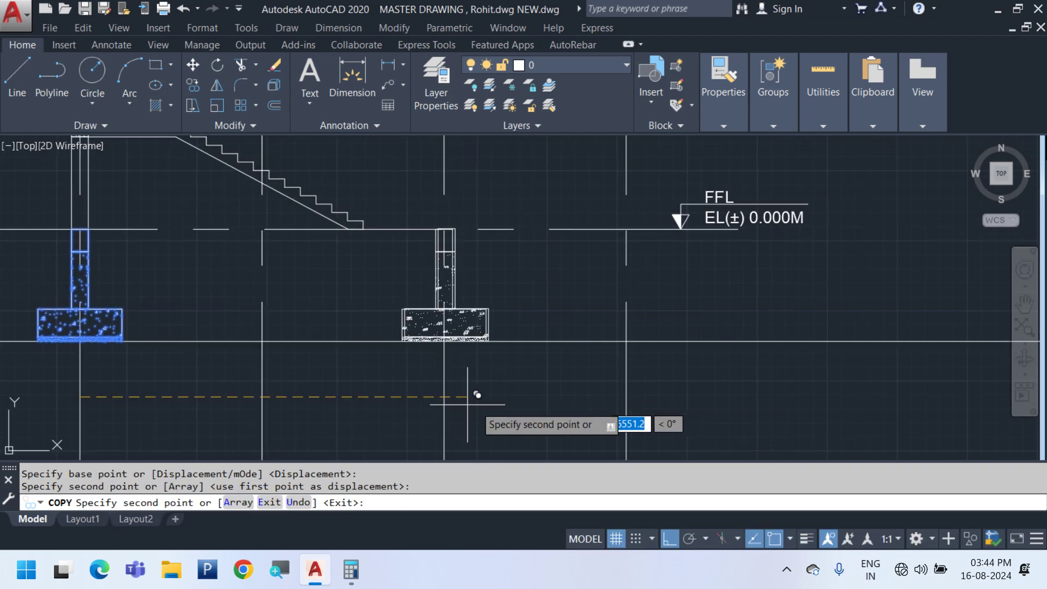
{"action": "left_click", "coordinate": [626, 384]}
{"action": "scroll", "coordinate": [578, 384], "scroll_direction": "down", "scroll_amount": 2}
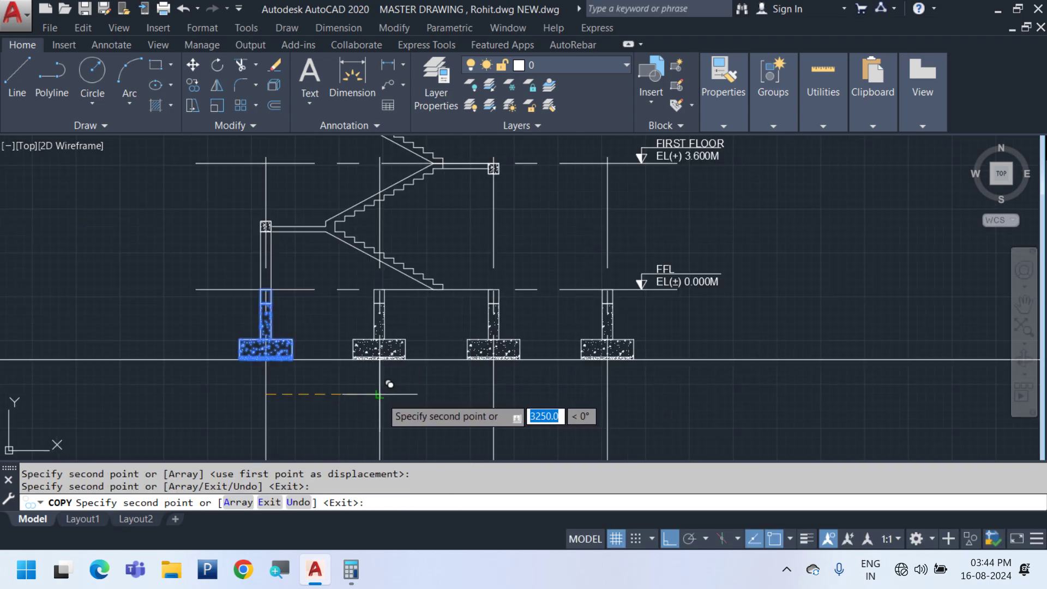
{"action": "left_click", "coordinate": [380, 396]}
{"action": "scroll", "coordinate": [454, 360], "scroll_direction": "down", "scroll_amount": 6}
{"action": "key", "text": "Escape"}
Break the long footing base line beyond the grid A footing and beyond the grid D footing
{"action": "scroll", "coordinate": [526, 350], "scroll_direction": "up", "scroll_amount": 4}
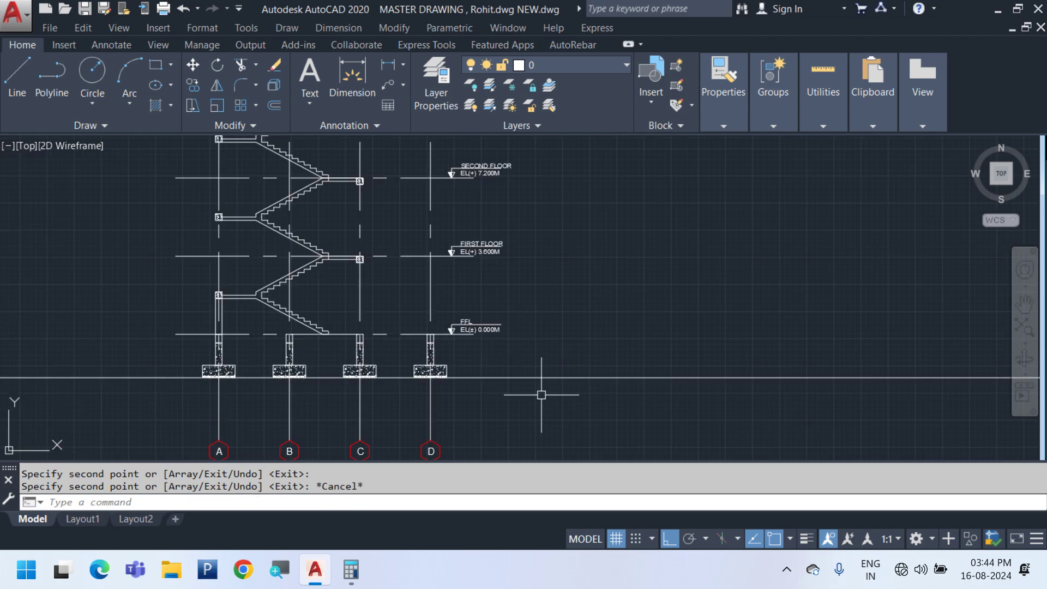
{"action": "left_click", "coordinate": [539, 397]}
{"action": "left_click", "coordinate": [519, 351]}
{"action": "scroll", "coordinate": [341, 385], "scroll_direction": "up", "scroll_amount": 2}
{"action": "middle_click_drag", "start_coordinate": [340, 388], "coordinate": [474, 360]}
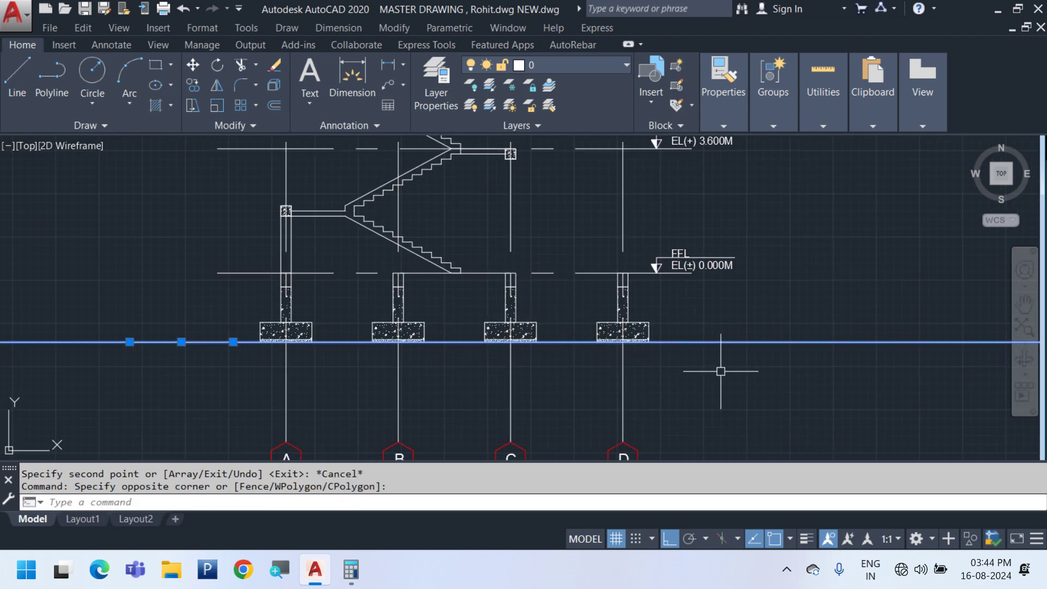
{"action": "key", "text": "Escape"}
{"action": "type", "text": "R"}
{"action": "key", "text": "Return"}
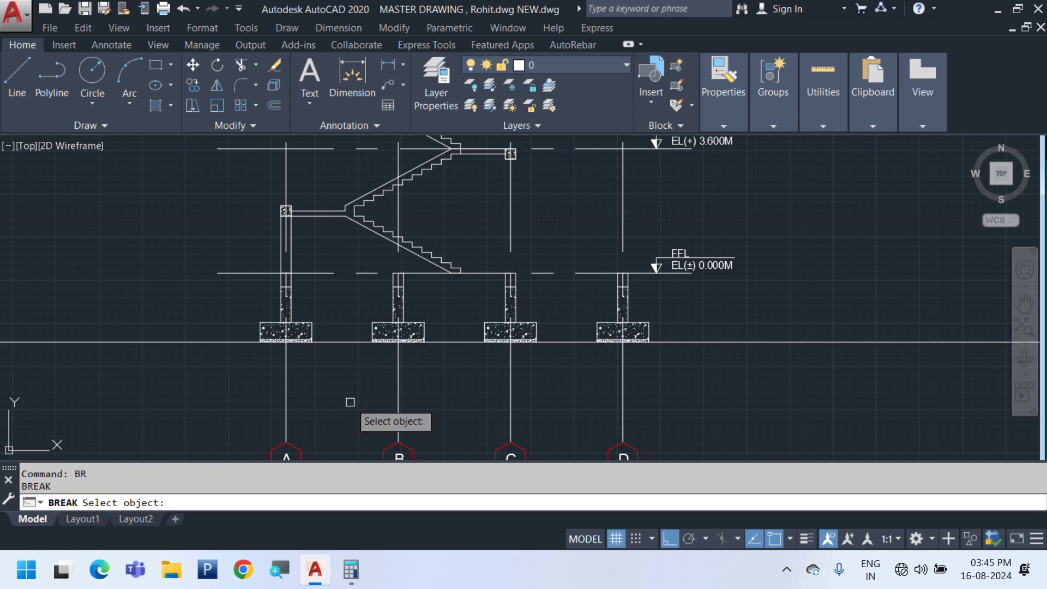
{"action": "left_click", "coordinate": [199, 342]}
{"action": "left_click", "coordinate": [157, 342]}
{"action": "key", "text": "Return"}
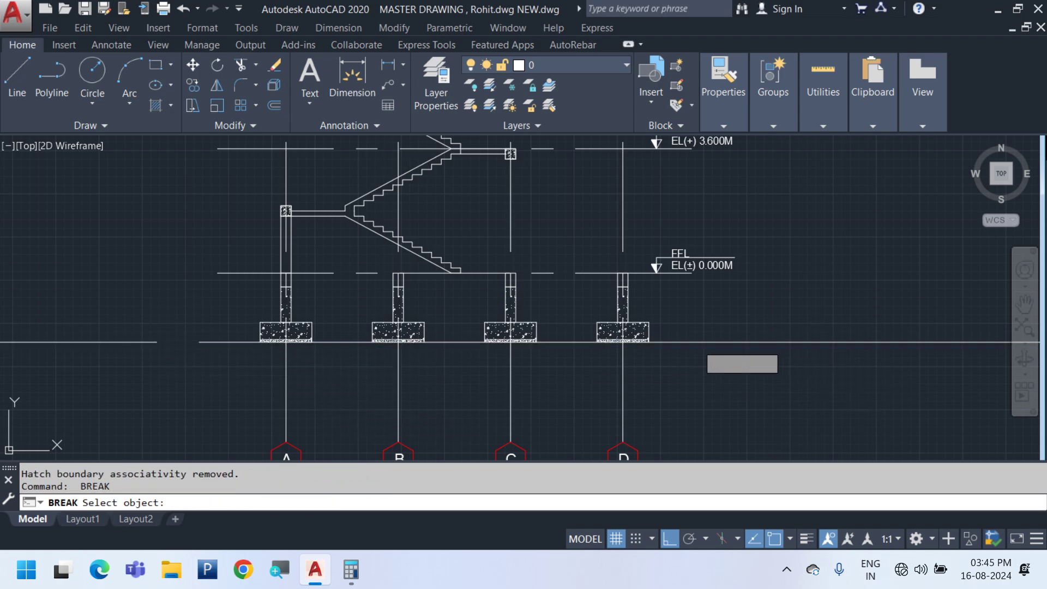
{"action": "left_click", "coordinate": [697, 343]}
{"action": "left_click", "coordinate": [751, 344]}
{"action": "key", "text": "Escape"}
Delete the two outer pieces of the broken footing base line
{"action": "left_click", "coordinate": [829, 364]}
{"action": "left_click", "coordinate": [791, 323]}
{"action": "left_click", "coordinate": [131, 367]}
{"action": "left_click", "coordinate": [80, 304]}
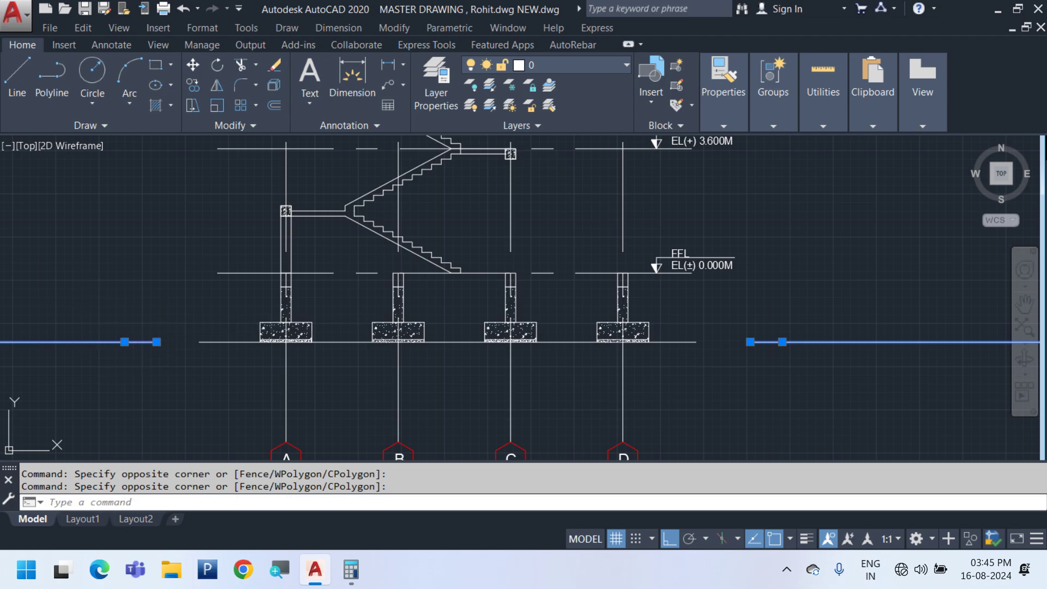
{"action": "key", "text": "Delete"}
Copy the FFL level marker straight down onto the footing base line near grid D
{"action": "scroll", "coordinate": [627, 270], "scroll_direction": "up", "scroll_amount": 2}
{"action": "left_click", "coordinate": [628, 206]}
{"action": "left_click", "coordinate": [840, 319]}
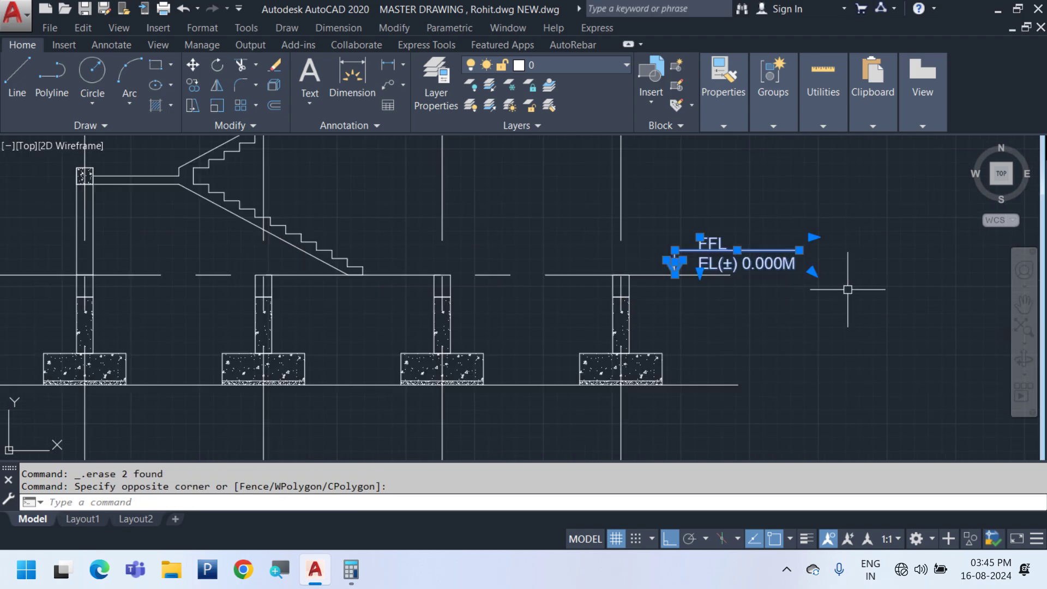
{"action": "right_click", "coordinate": [812, 255]}
{"action": "left_click", "coordinate": [882, 309]}
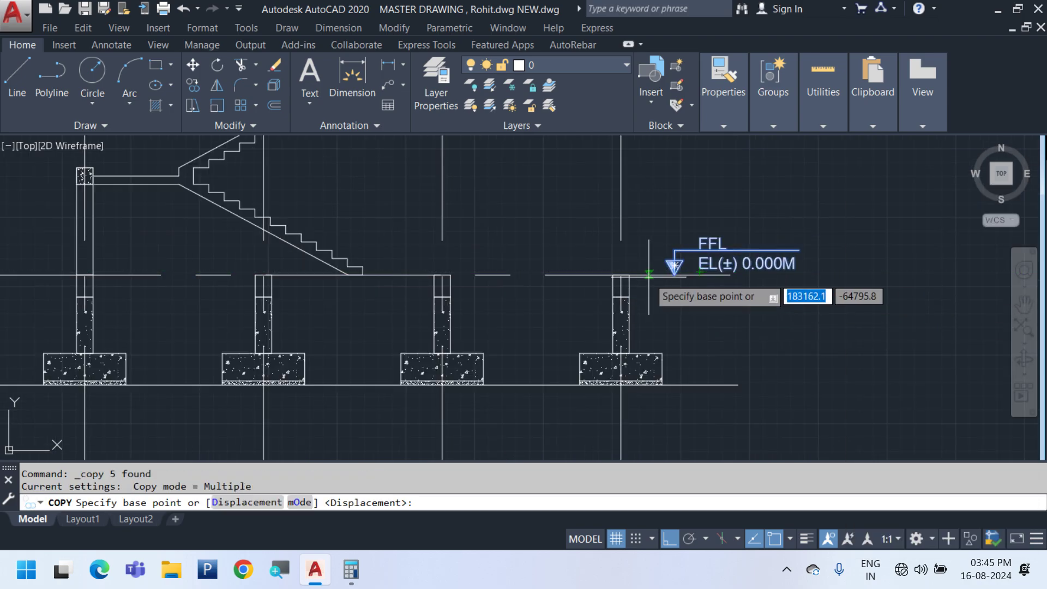
{"action": "left_click", "coordinate": [699, 273]}
{"action": "left_click", "coordinate": [700, 386]}
{"action": "key", "text": "Escape"}
Change the copied level marker's text to BOF, EL(-) 2.000M
{"action": "scroll", "coordinate": [767, 378], "scroll_direction": "up", "scroll_amount": 4}
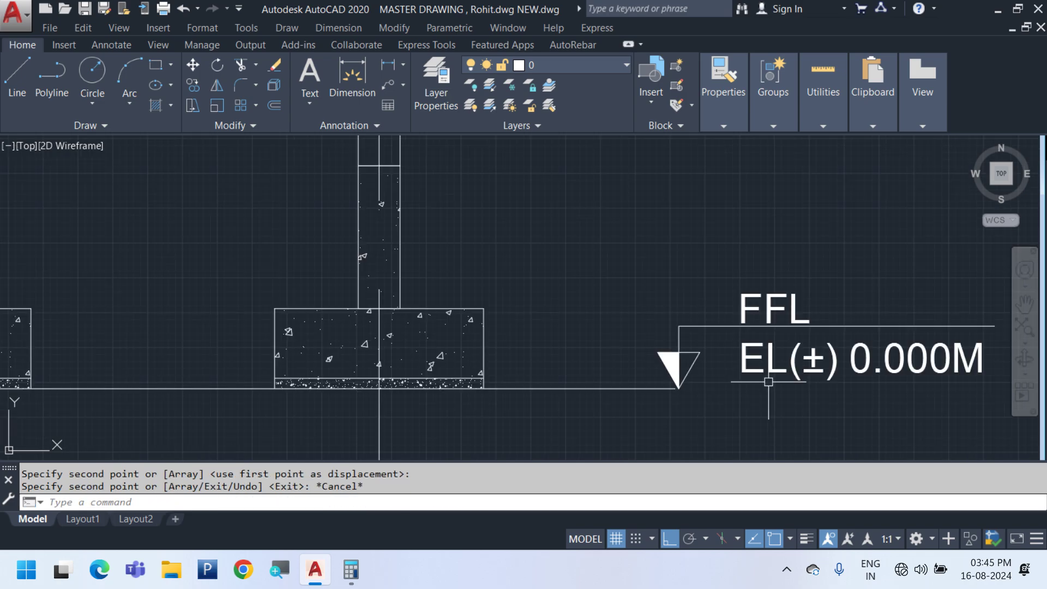
{"action": "double_click", "coordinate": [552, 291]}
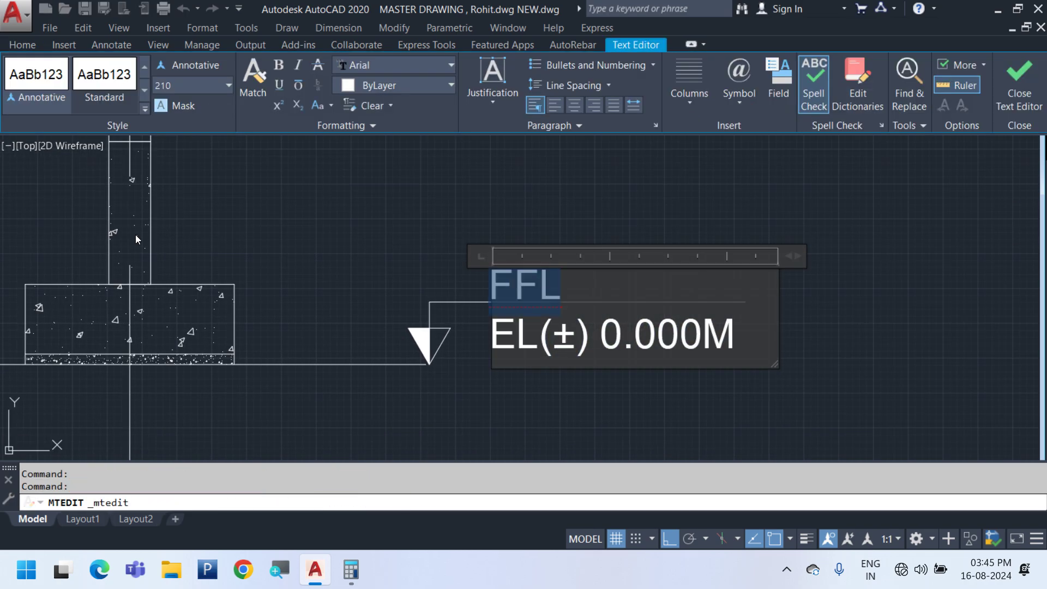
{"action": "type", "text": "B"}
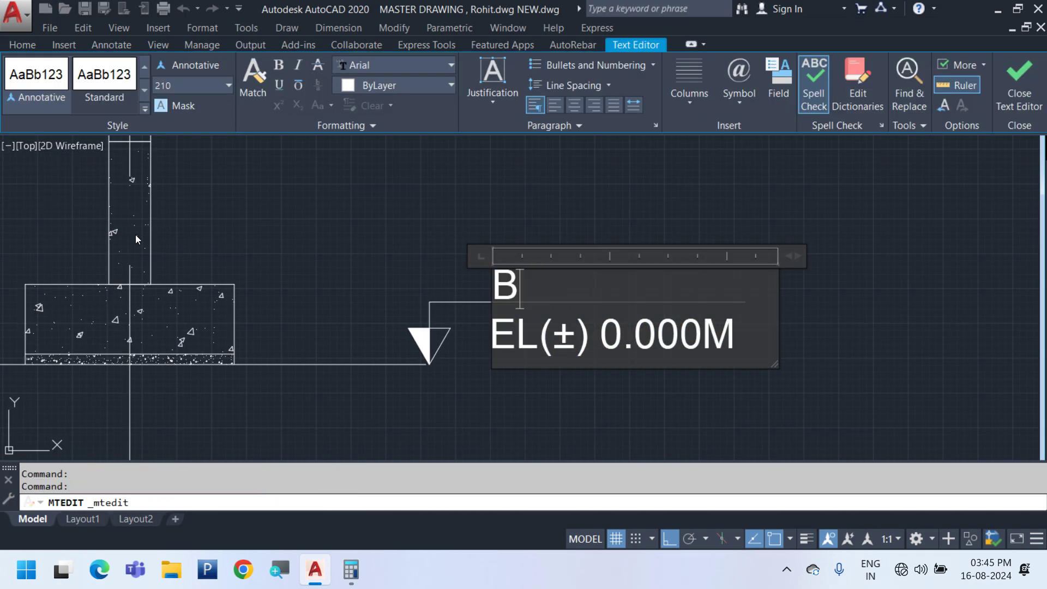
{"action": "type", "text": "OF"}
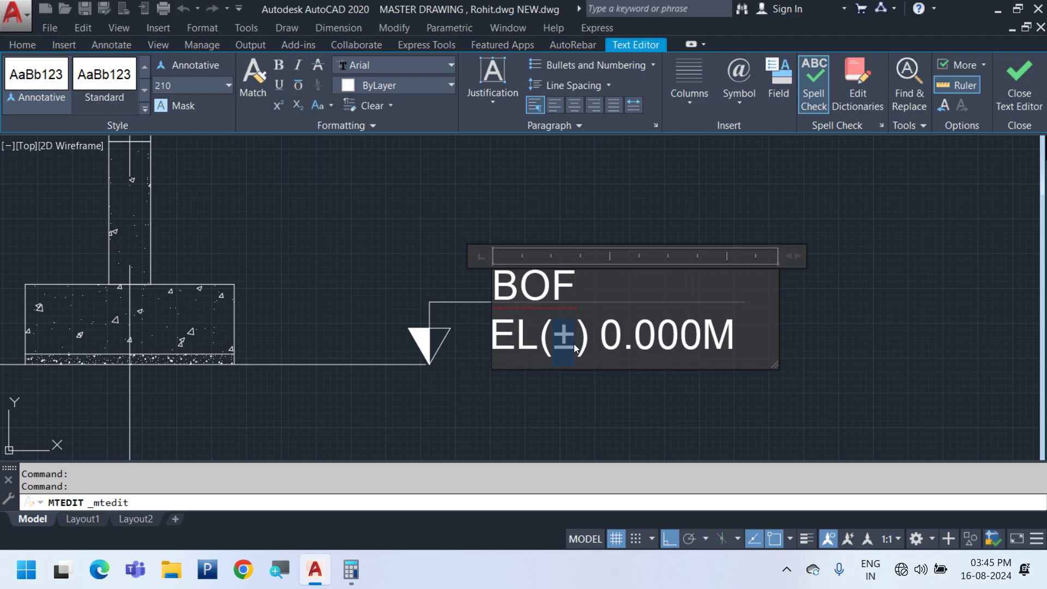
{"action": "type", "text": "-"}
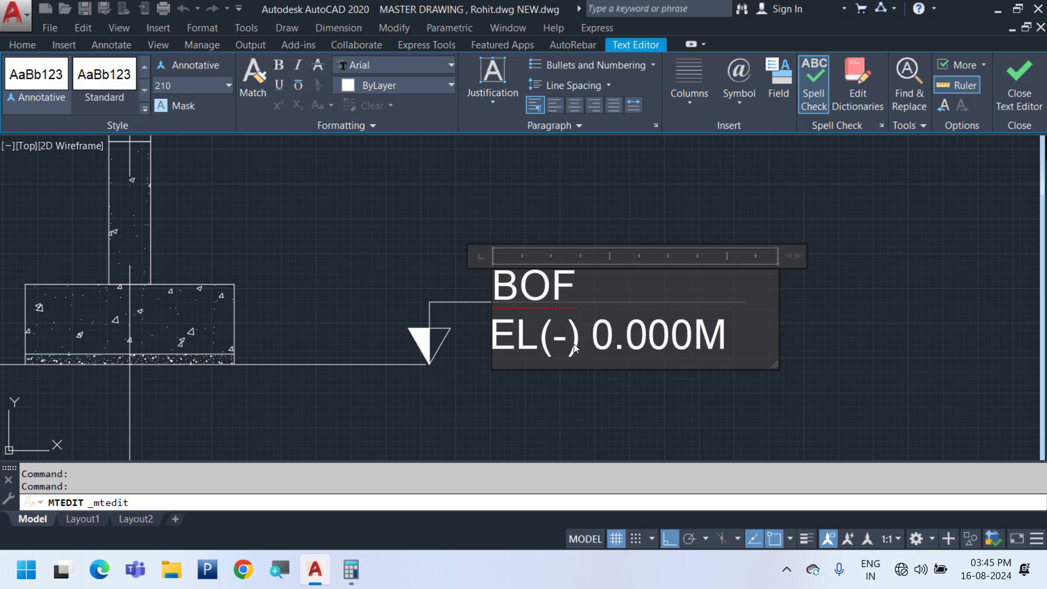
{"action": "left_click", "coordinate": [402, 264]}
Examine the grid D footing and its concrete bed against the BOF level line
{"action": "scroll", "coordinate": [402, 265], "scroll_direction": "down", "scroll_amount": 5}
{"action": "middle_click_drag", "start_coordinate": [427, 292], "coordinate": [638, 356]}
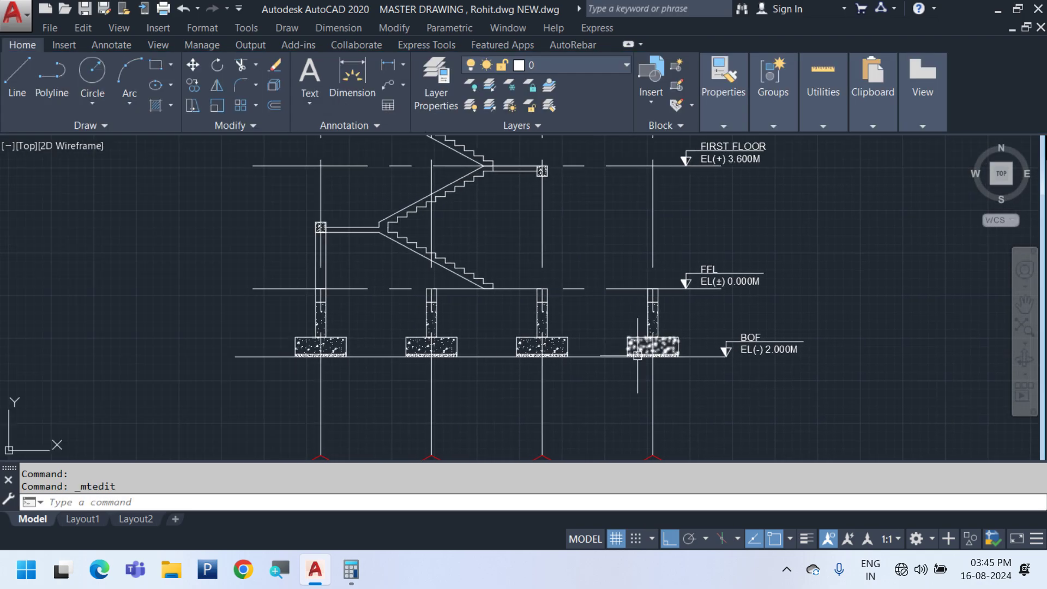
{"action": "scroll", "coordinate": [740, 358], "scroll_direction": "up", "scroll_amount": 4}
{"action": "scroll", "coordinate": [572, 349], "scroll_direction": "up", "scroll_amount": 5}
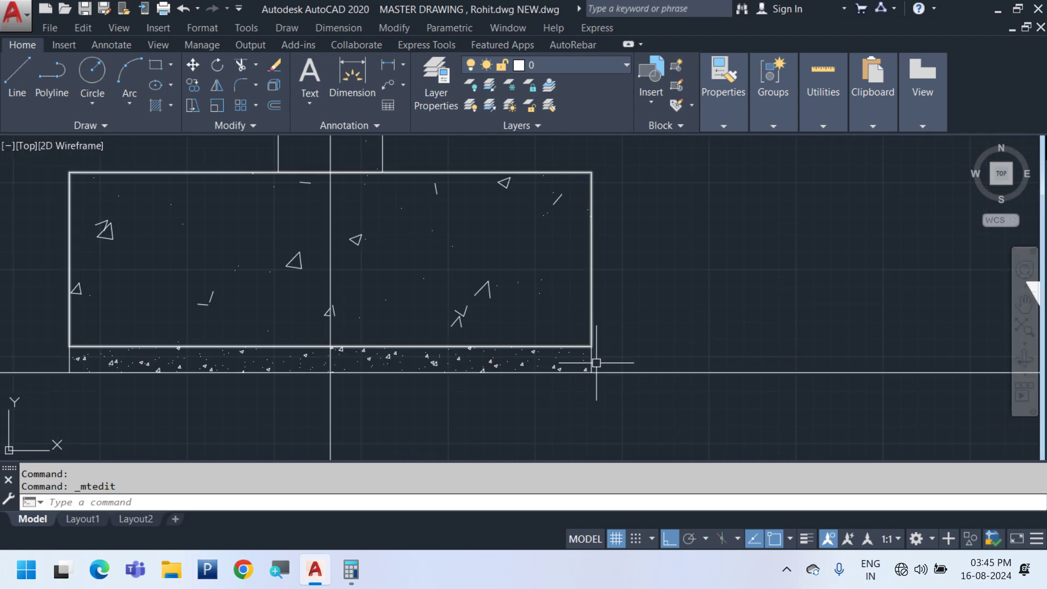
{"action": "scroll", "coordinate": [597, 363], "scroll_direction": "down", "scroll_amount": 2}
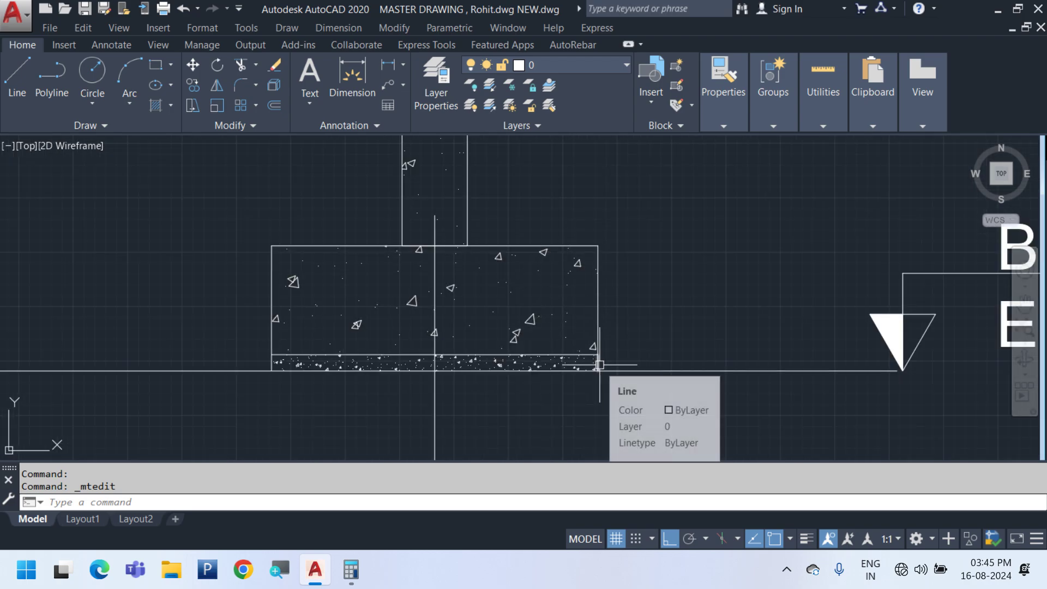
{"action": "scroll", "coordinate": [598, 363], "scroll_direction": "down", "scroll_amount": 12}
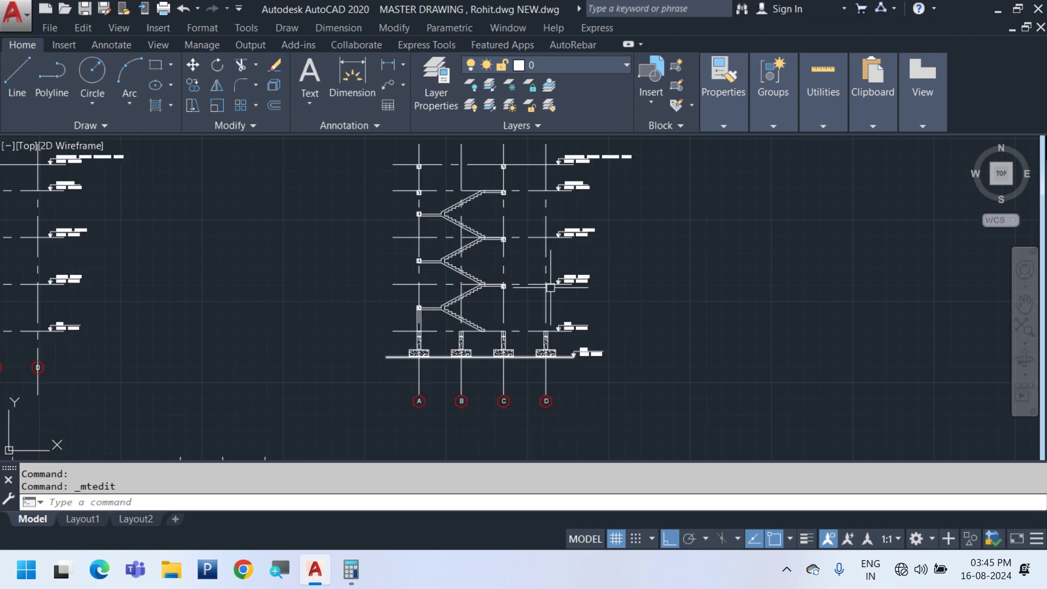
Review the column, plinth and floor layouts, and inspect the CF1 footings in the footing layout
{"action": "scroll", "coordinate": [550, 288], "scroll_direction": "down", "scroll_amount": 10}
{"action": "scroll", "coordinate": [202, 222], "scroll_direction": "up", "scroll_amount": 3}
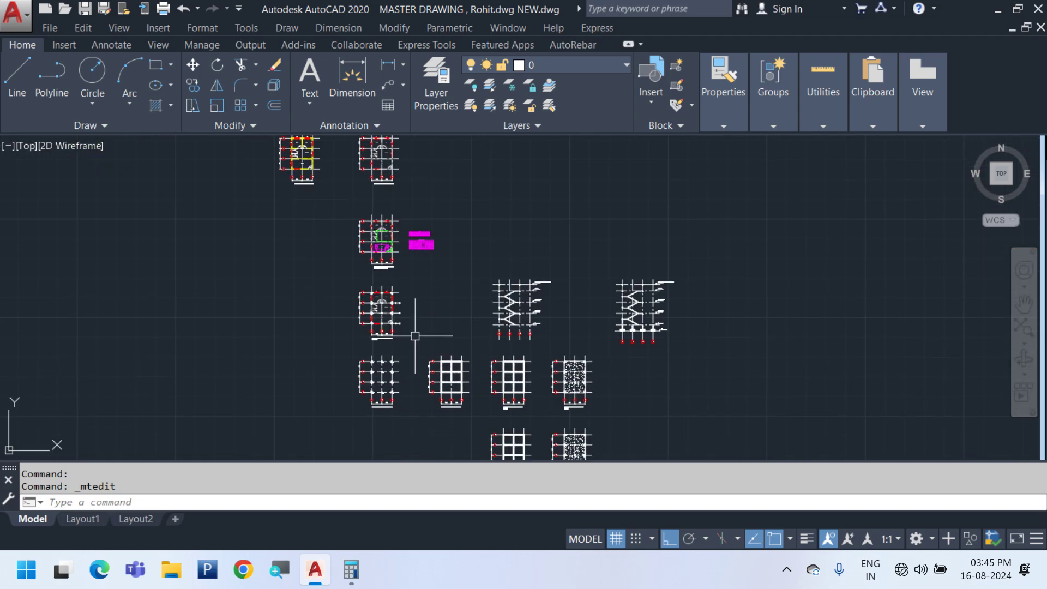
{"action": "scroll", "coordinate": [411, 335], "scroll_direction": "up", "scroll_amount": 8}
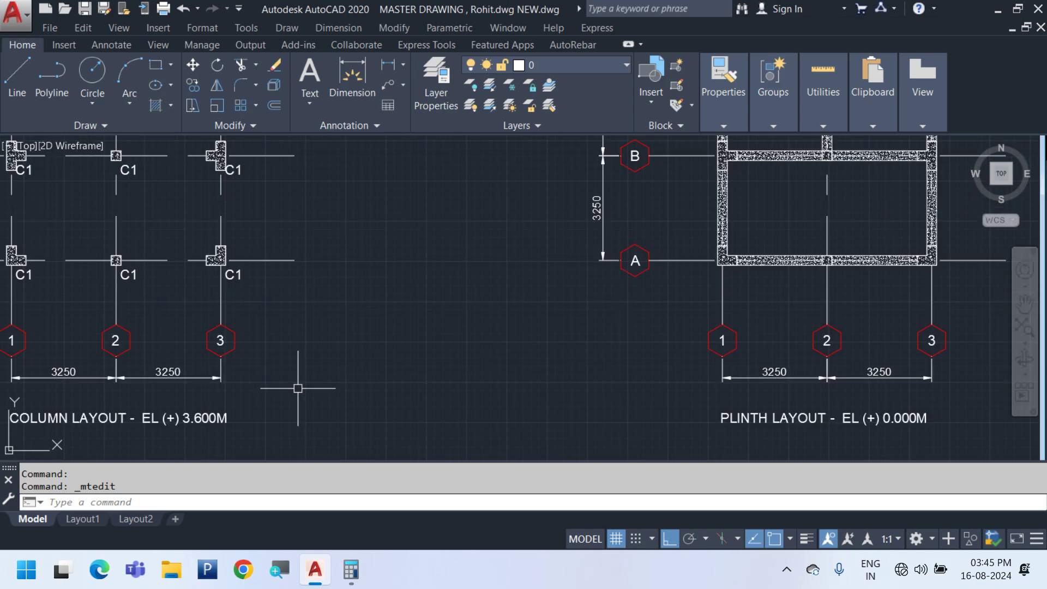
{"action": "scroll", "coordinate": [234, 349], "scroll_direction": "down", "scroll_amount": 2}
{"action": "middle_click_drag", "start_coordinate": [560, 351], "coordinate": [265, 381]}
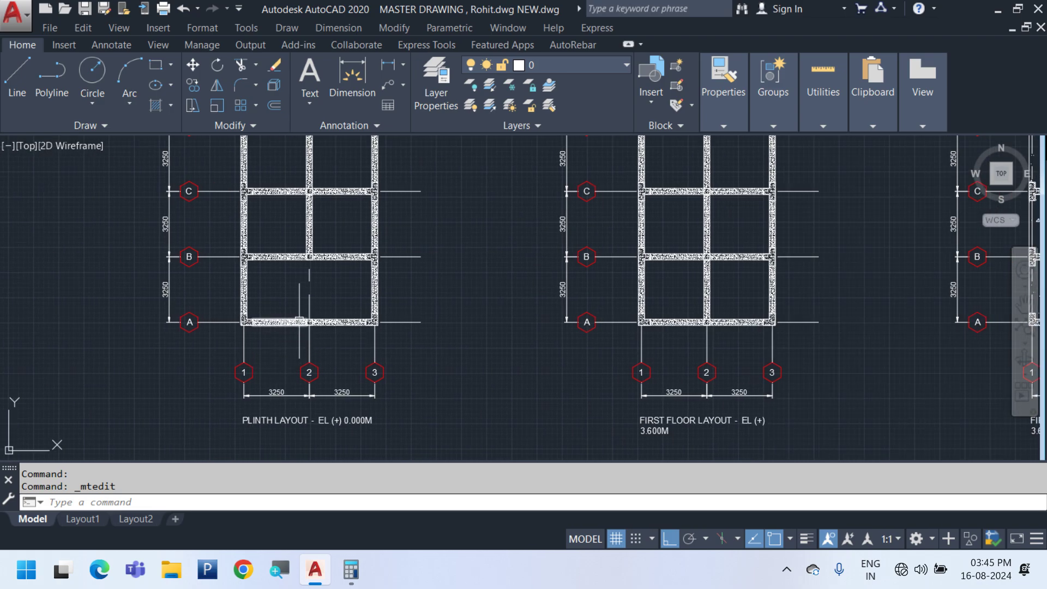
{"action": "scroll", "coordinate": [299, 321], "scroll_direction": "up", "scroll_amount": 2}
{"action": "middle_click_drag", "start_coordinate": [639, 327], "coordinate": [78, 348]}
{"action": "scroll", "coordinate": [239, 321], "scroll_direction": "down", "scroll_amount": 3}
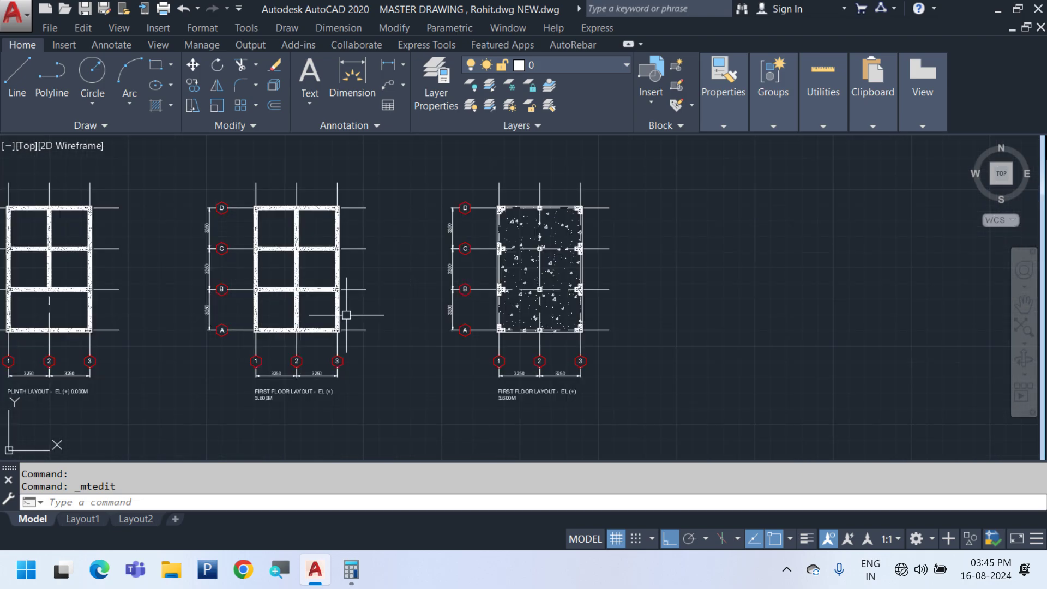
{"action": "mouse_move", "coordinate": [345, 313]}
{"action": "middle_mouse_down"}
{"action": "mouse_move", "coordinate": [307, 342]}
{"action": "mouse_move", "coordinate": [272, 332]}
{"action": "middle_mouse_up"}
{"action": "middle_click_drag", "start_coordinate": [434, 329], "coordinate": [474, 188]}
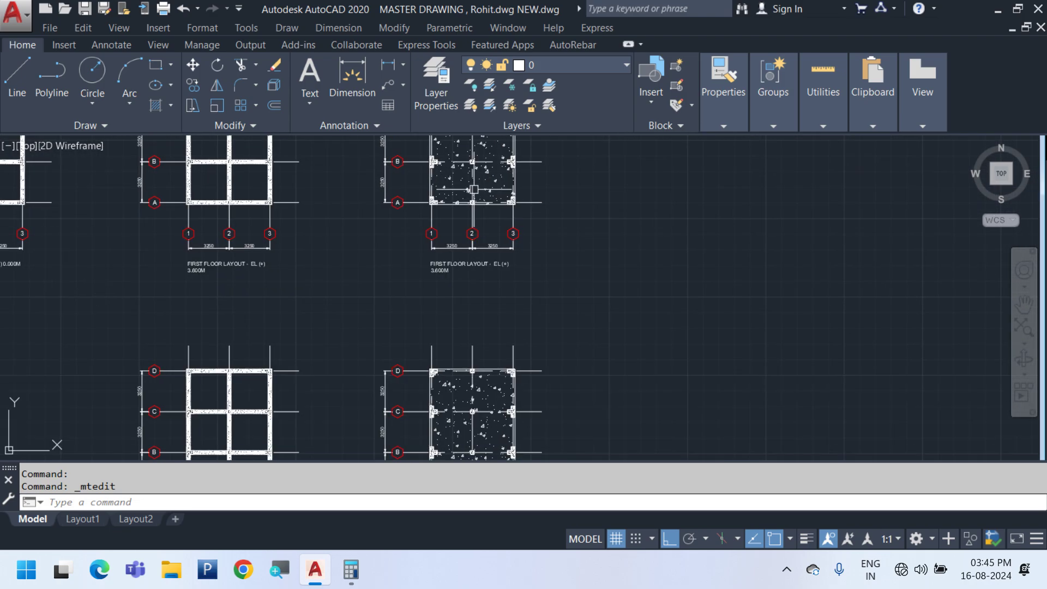
{"action": "scroll", "coordinate": [475, 192], "scroll_direction": "down", "scroll_amount": 3}
{"action": "mouse_move", "coordinate": [470, 339]}
{"action": "middle_mouse_down"}
{"action": "mouse_move", "coordinate": [462, 219]}
{"action": "mouse_move", "coordinate": [410, 556]}
{"action": "middle_mouse_up"}
{"action": "scroll", "coordinate": [506, 306], "scroll_direction": "down", "scroll_amount": 3}
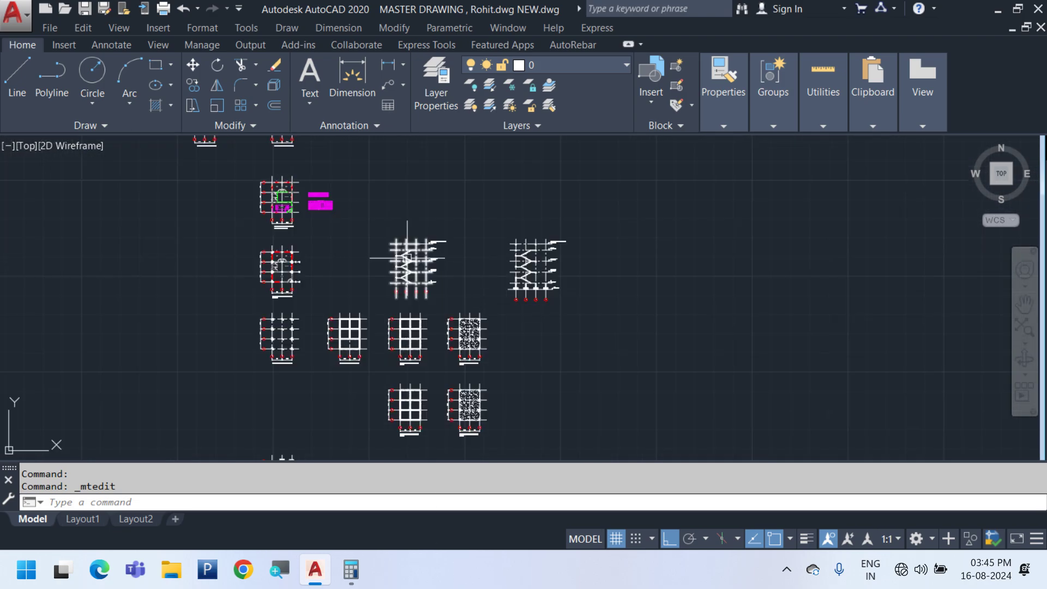
{"action": "middle_click_drag", "start_coordinate": [409, 351], "coordinate": [425, 225]}
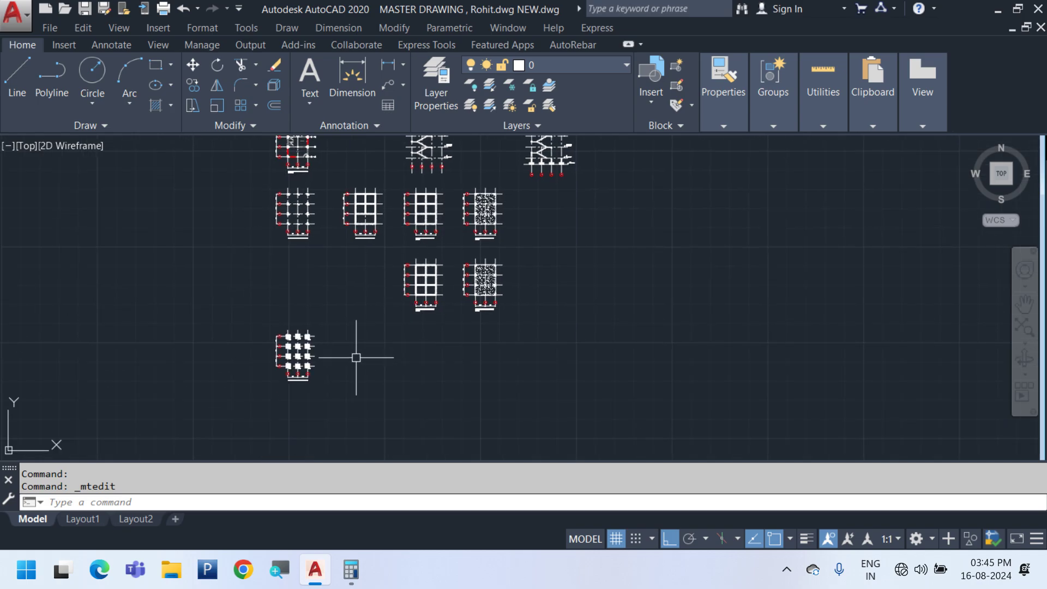
{"action": "scroll", "coordinate": [287, 367], "scroll_direction": "up", "scroll_amount": 7}
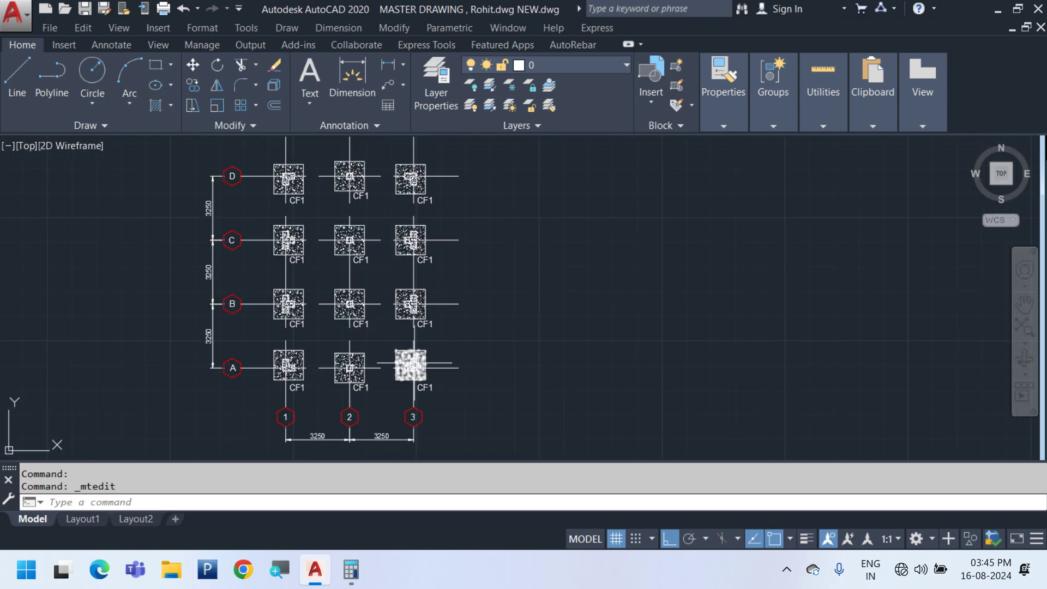
{"action": "scroll", "coordinate": [284, 374], "scroll_direction": "up", "scroll_amount": 6}
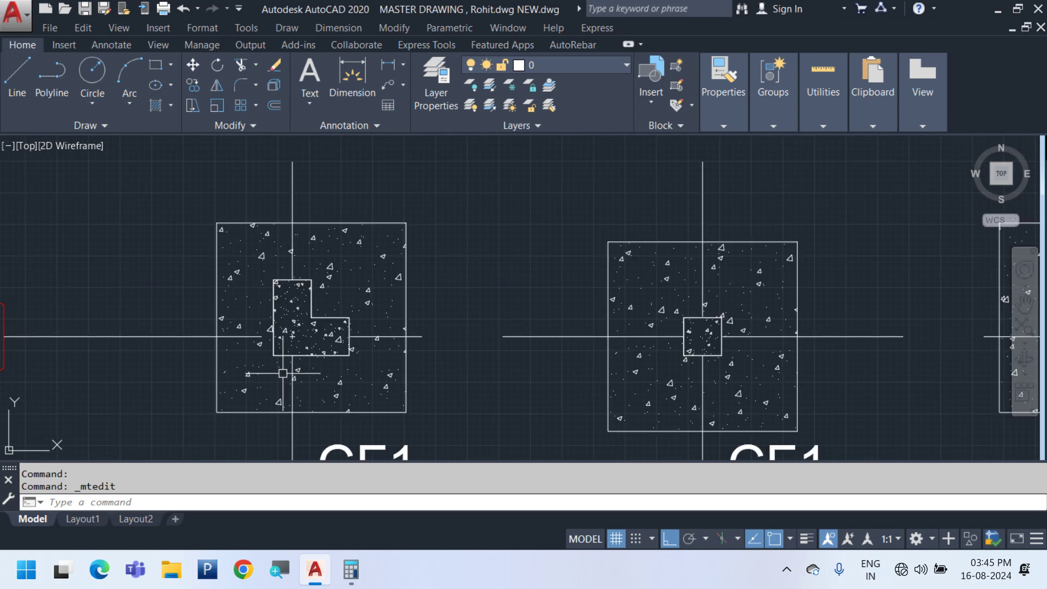
Open the L-shaped column block on the first CF1 footing for in-place editing with all nested objects included
{"action": "left_click", "coordinate": [298, 343]}
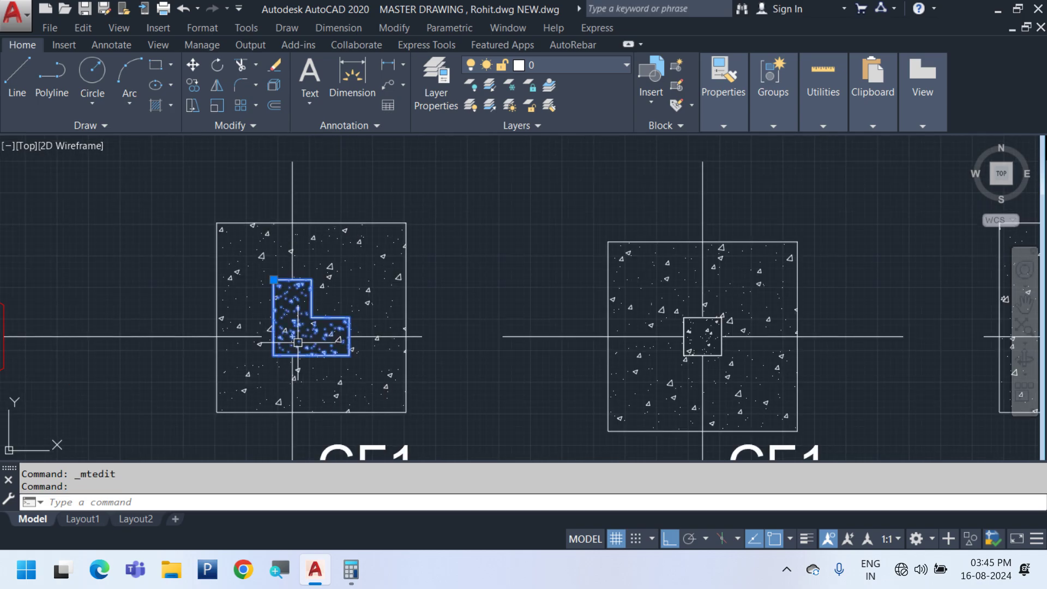
{"action": "right_click", "coordinate": [358, 348]}
{"action": "left_click", "coordinate": [459, 157]}
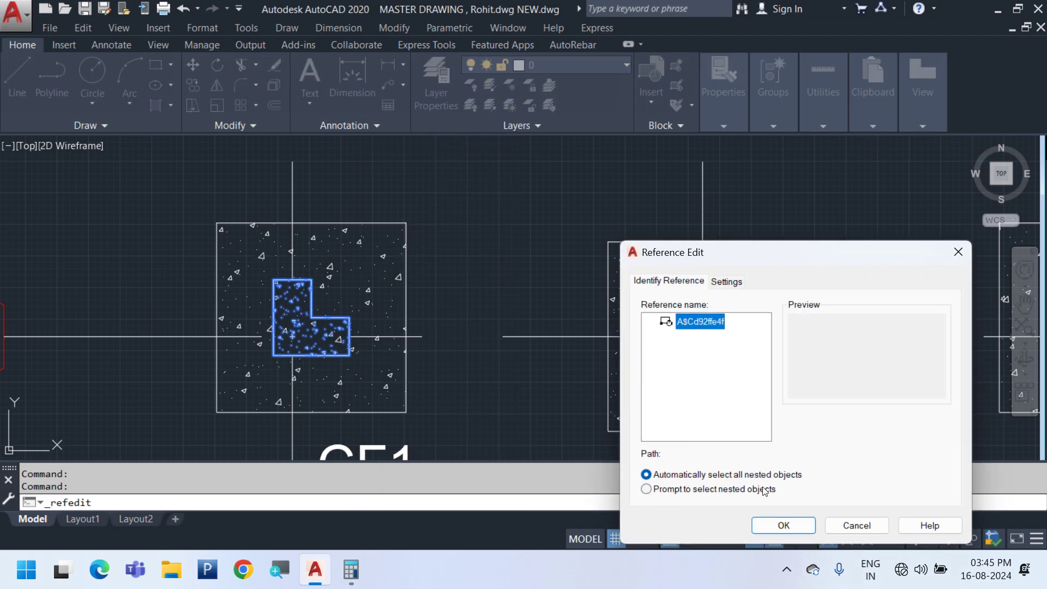
{"action": "left_click", "coordinate": [784, 526]}
{"action": "left_click_drag", "start_coordinate": [80, 126], "coordinate": [358, 368]}
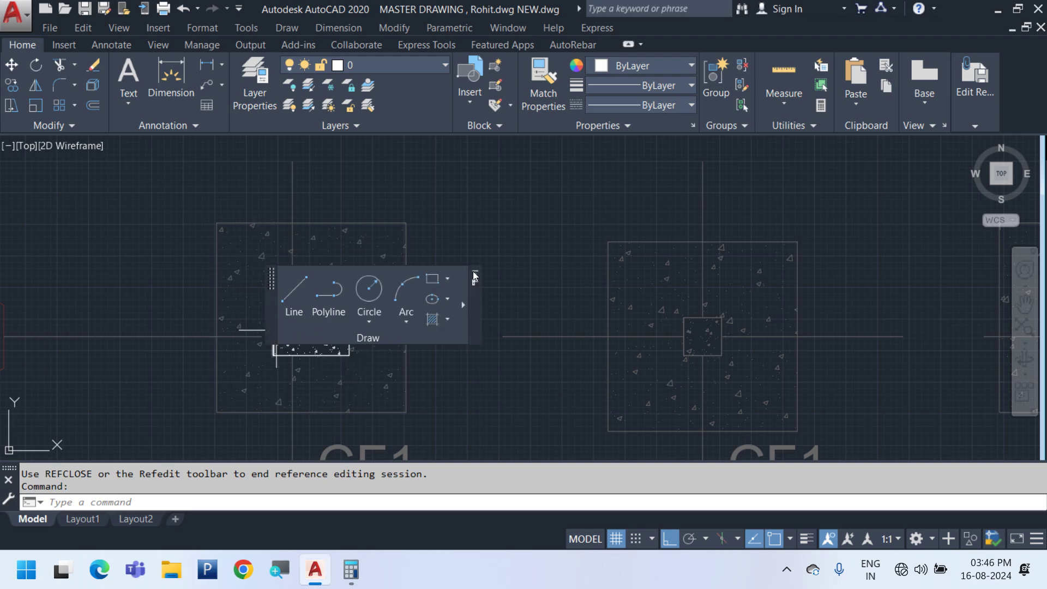
{"action": "left_click", "coordinate": [474, 274]}
Scale the L-shaped column's outline and hatch by a factor of 2 about the grid line intersection
{"action": "left_click", "coordinate": [143, 207]}
{"action": "left_click", "coordinate": [461, 425]}
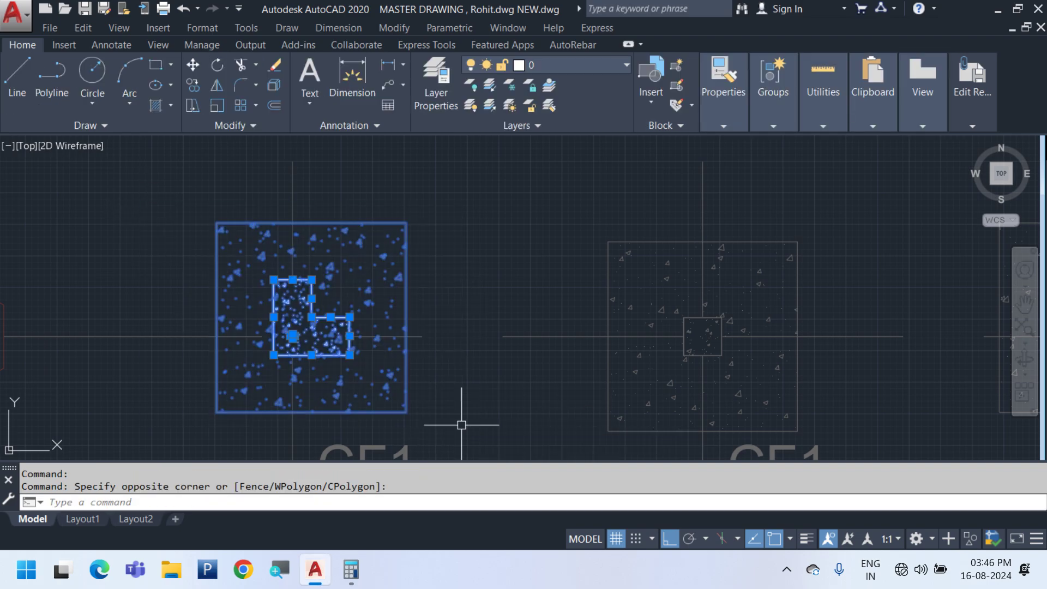
{"action": "type", "text": "Spec"}
{"action": "key", "text": "Return"}
{"action": "scroll", "coordinate": [286, 360], "scroll_direction": "up", "scroll_amount": 3}
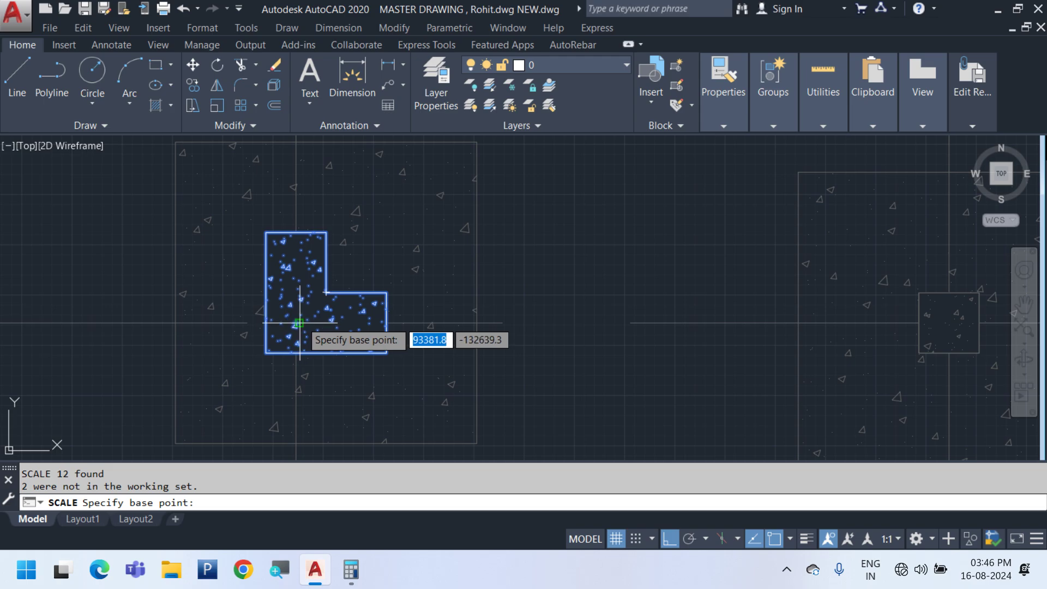
{"action": "left_click", "coordinate": [296, 323]}
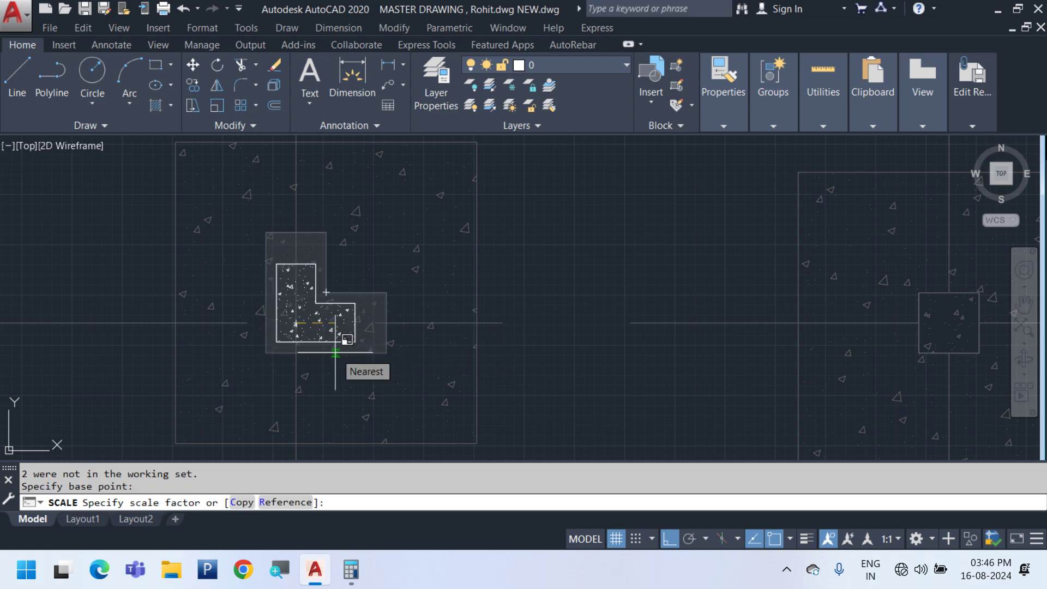
{"action": "type", "text": "2"}
{"action": "key", "text": "Return"}
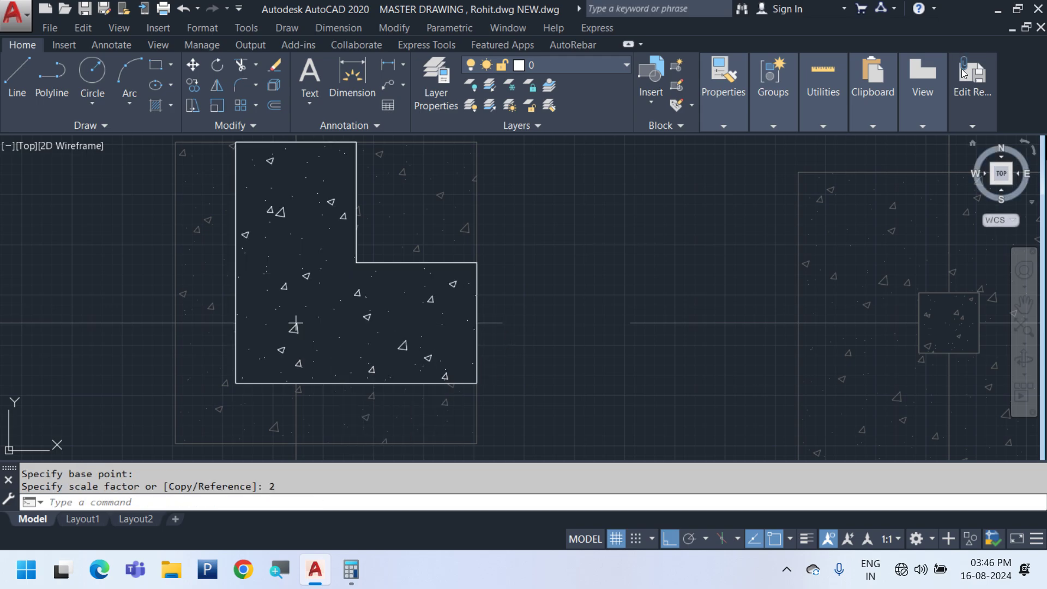
Save the reference edit of the L-shaped column block scaled by a factor of 2
{"action": "mouse_move", "coordinate": [961, 69]}
{"action": "left_click", "coordinate": [849, 165]}
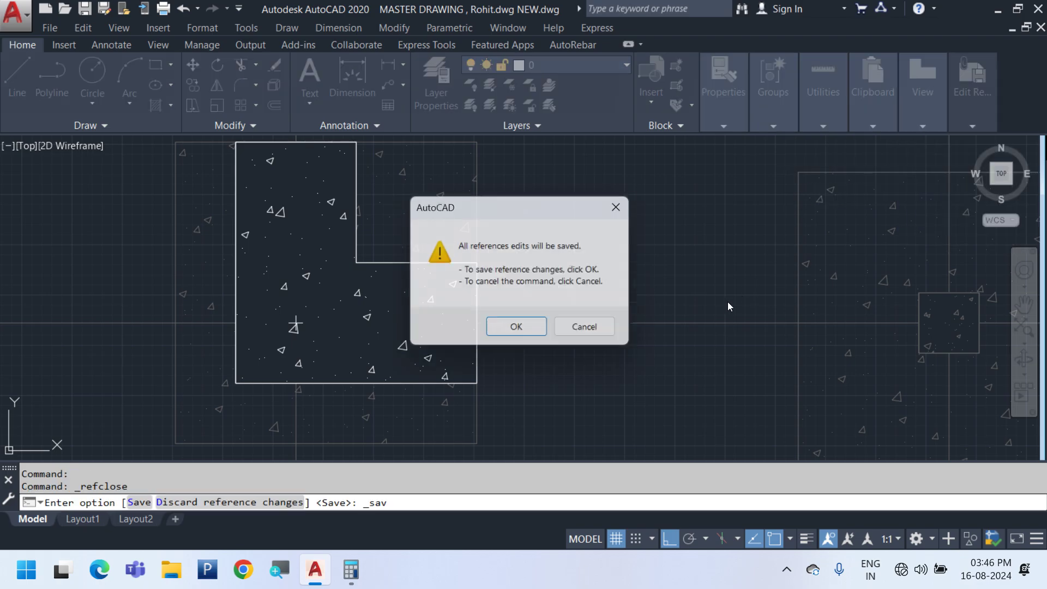
{"action": "left_click", "coordinate": [506, 334]}
Examine the footing, column, floor and beam plans for how the enlarged L-shaped column block is updated across the drawing
{"action": "middle_click_drag", "start_coordinate": [789, 180], "coordinate": [761, 447]}
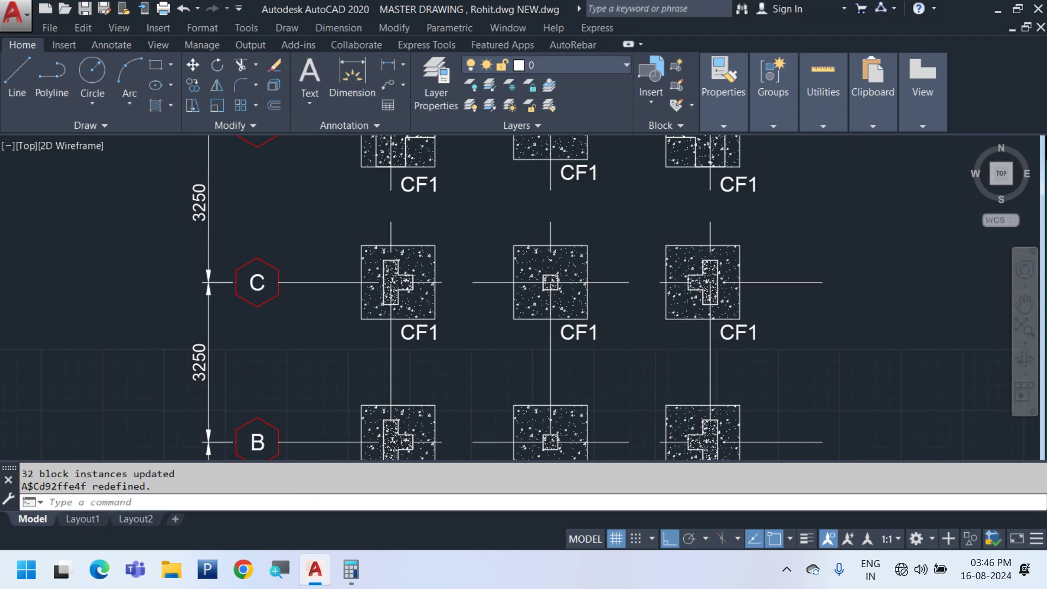
{"action": "scroll", "coordinate": [761, 446], "scroll_direction": "down", "scroll_amount": 4}
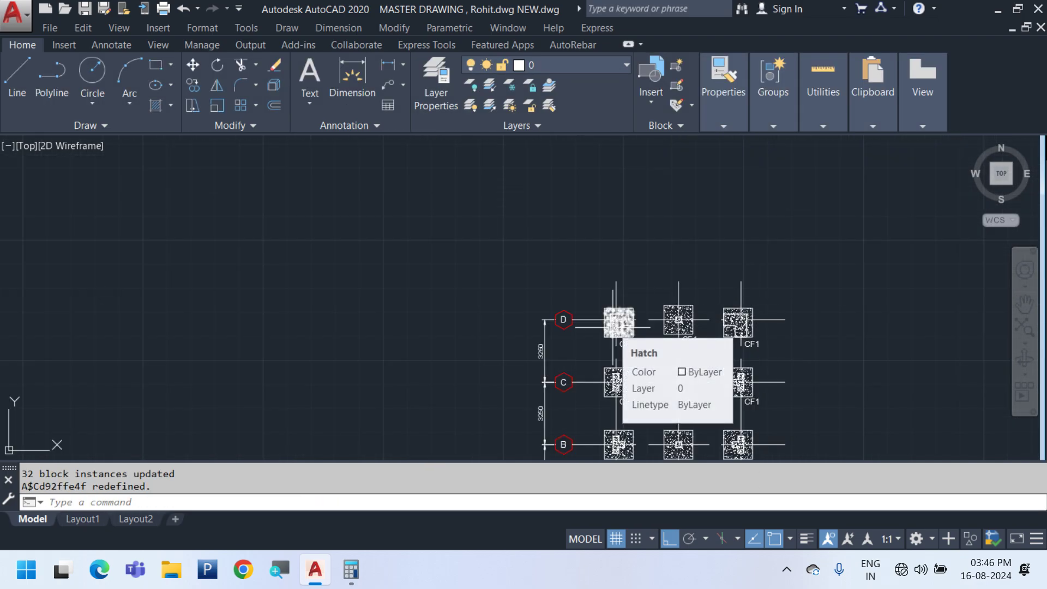
{"action": "scroll", "coordinate": [613, 327], "scroll_direction": "down", "scroll_amount": 2}
{"action": "middle_click_drag", "start_coordinate": [654, 144], "coordinate": [594, 439]}
{"action": "scroll", "coordinate": [586, 352], "scroll_direction": "up", "scroll_amount": 3}
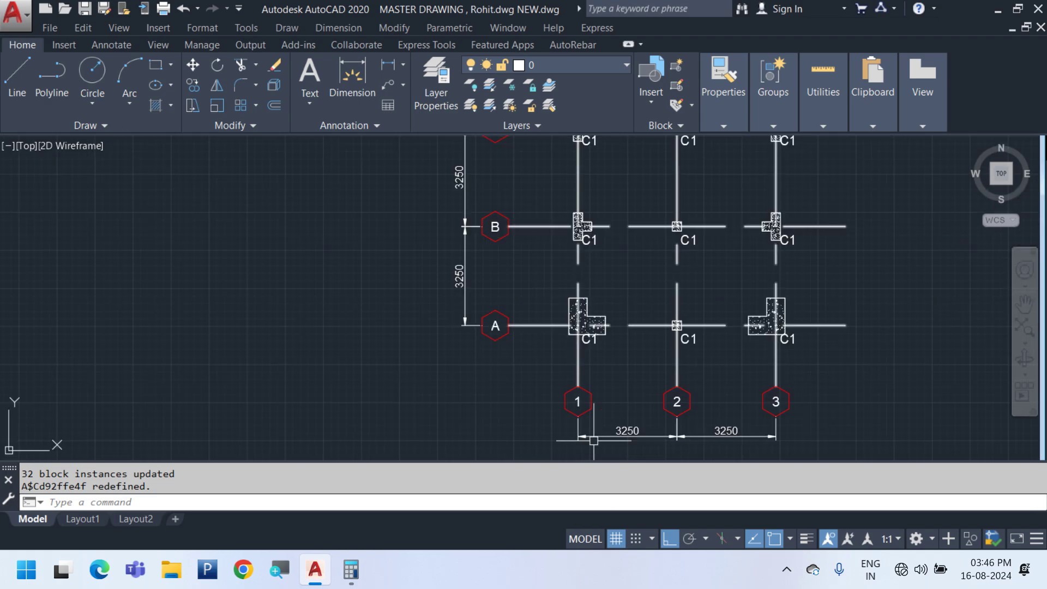
{"action": "scroll", "coordinate": [611, 438], "scroll_direction": "down", "scroll_amount": 4}
{"action": "middle_click_drag", "start_coordinate": [618, 252], "coordinate": [583, 369]}
{"action": "scroll", "coordinate": [578, 273], "scroll_direction": "up", "scroll_amount": 5}
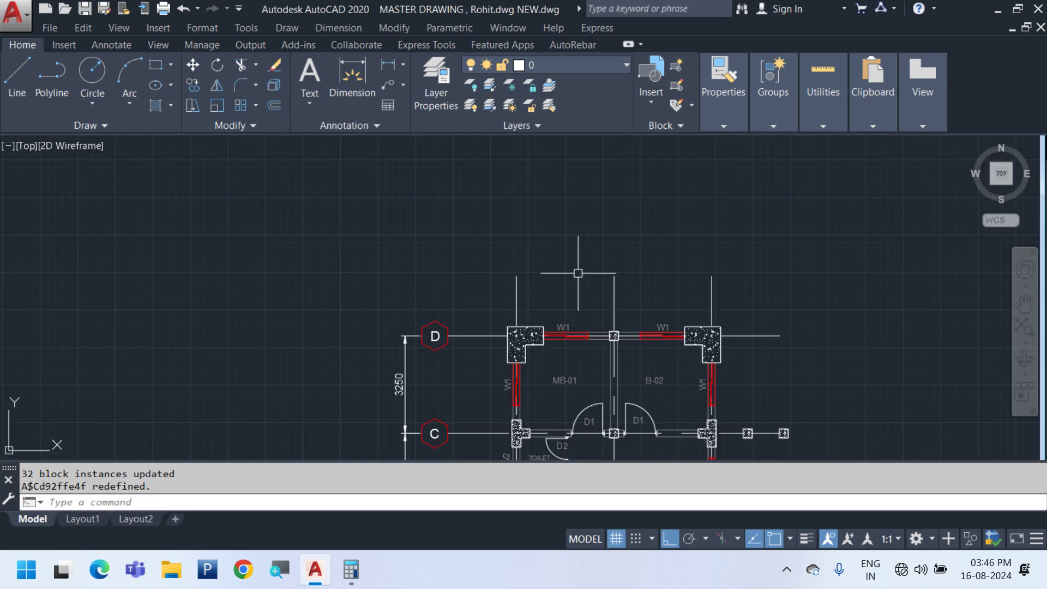
{"action": "scroll", "coordinate": [570, 390], "scroll_direction": "down", "scroll_amount": 3}
{"action": "middle_click_drag", "start_coordinate": [502, 202], "coordinate": [497, 328]}
{"action": "scroll", "coordinate": [496, 329], "scroll_direction": "up", "scroll_amount": 4}
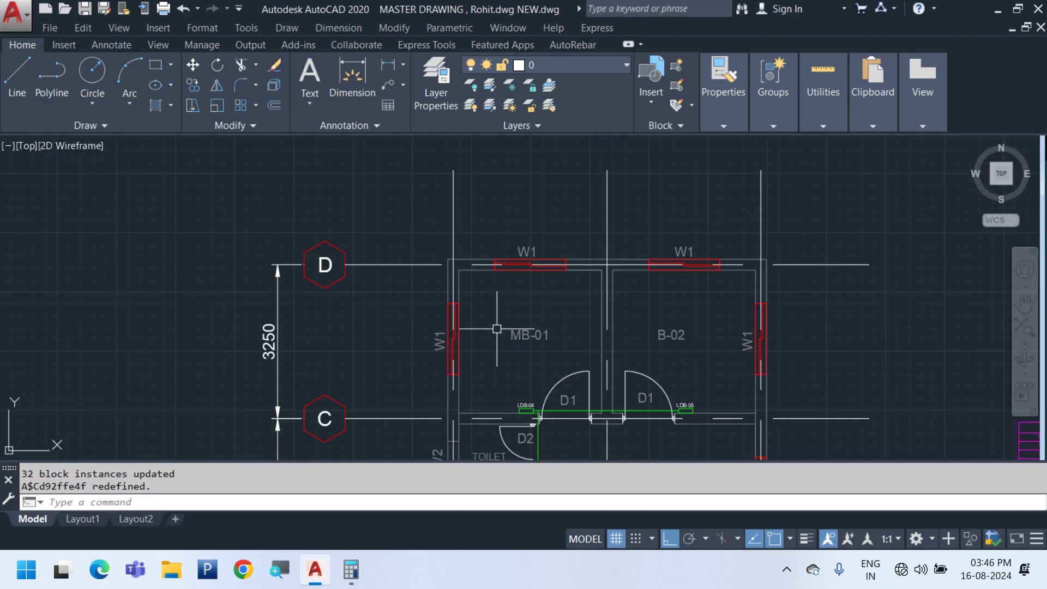
{"action": "scroll", "coordinate": [518, 246], "scroll_direction": "down", "scroll_amount": 5}
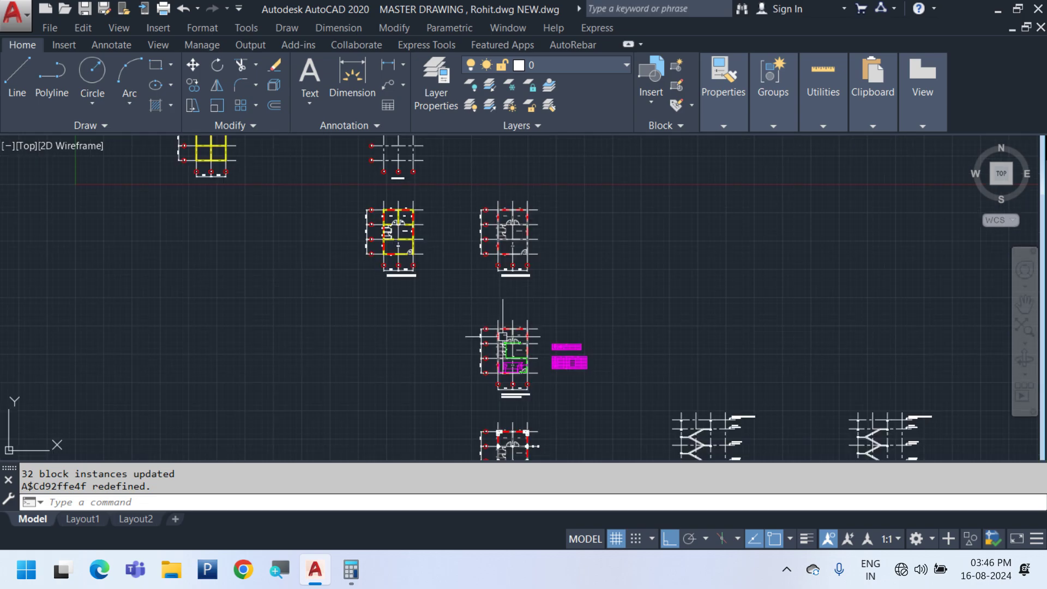
{"action": "scroll", "coordinate": [518, 245], "scroll_direction": "up", "scroll_amount": 4}
{"action": "scroll", "coordinate": [418, 242], "scroll_direction": "down", "scroll_amount": 4}
{"action": "middle_click_drag", "start_coordinate": [663, 409], "coordinate": [428, 95]}
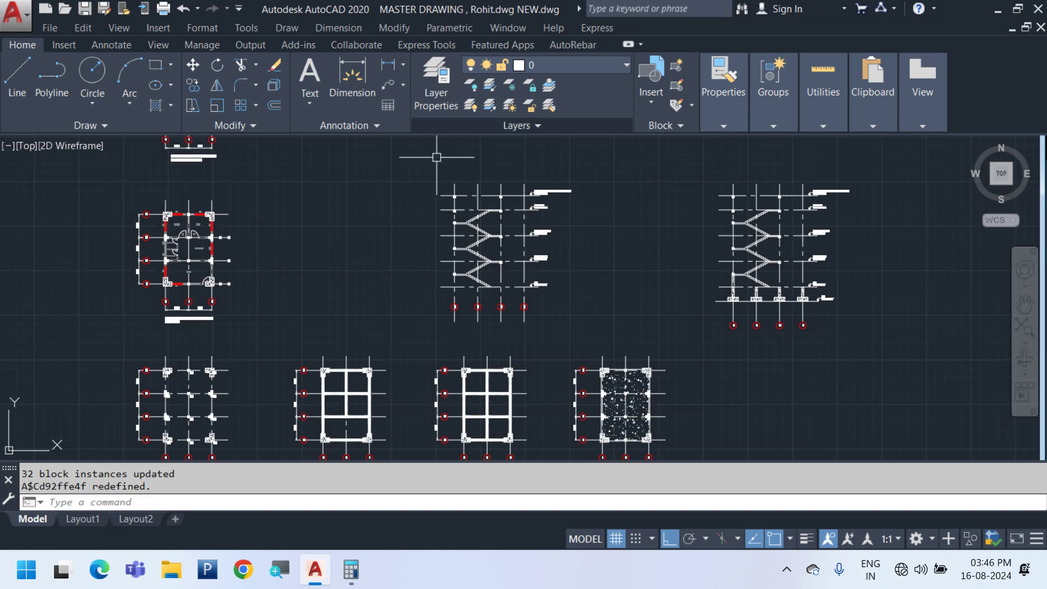
{"action": "scroll", "coordinate": [480, 245], "scroll_direction": "up", "scroll_amount": 4}
{"action": "middle_click_drag", "start_coordinate": [517, 382], "coordinate": [595, 34]}
{"action": "middle_click_drag", "start_coordinate": [583, 336], "coordinate": [529, 351]}
{"action": "scroll", "coordinate": [461, 145], "scroll_direction": "up", "scroll_amount": 2}
{"action": "scroll", "coordinate": [505, 188], "scroll_direction": "up", "scroll_amount": 6}
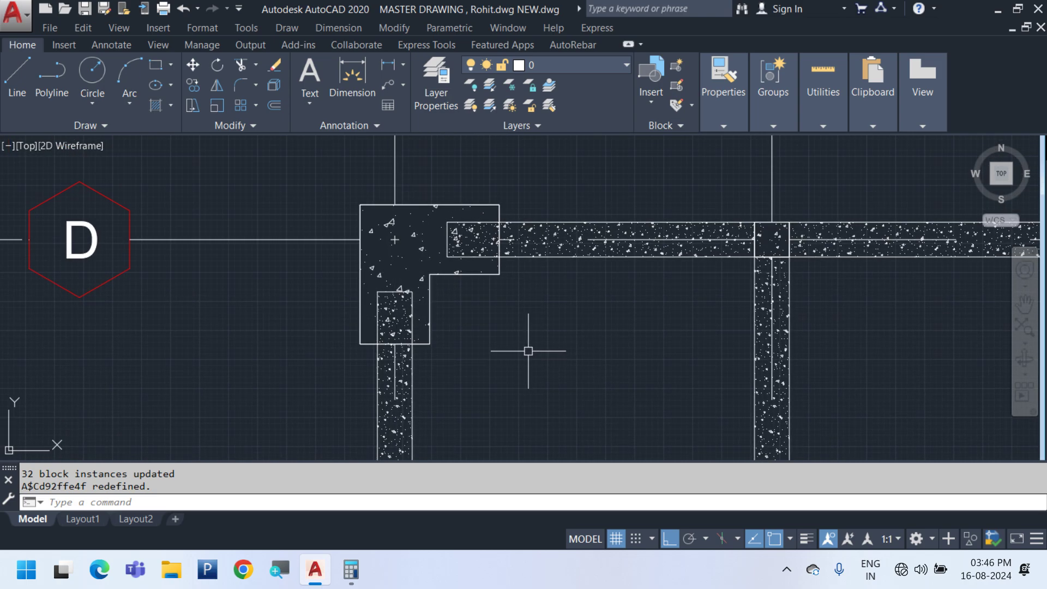
Undo saving the block reference and scaling the L-shaped column, and save the reference with the column at its original size
{"action": "key", "text": "ctrl+z"}
{"action": "key", "text": "ctrl+z"}
{"action": "key", "text": "ctrl+z"}
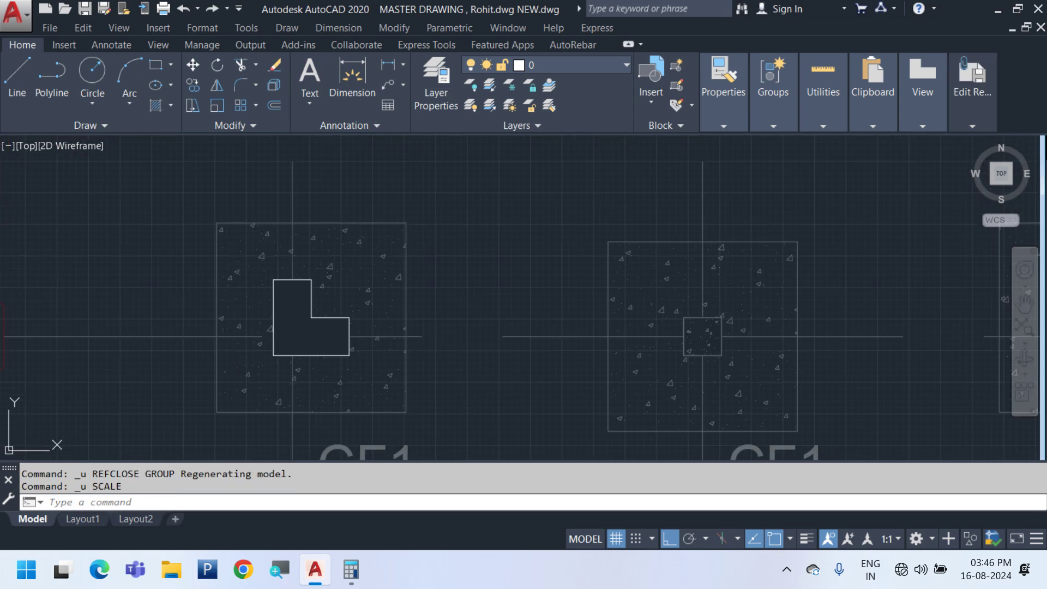
{"action": "mouse_move", "coordinate": [956, 108]}
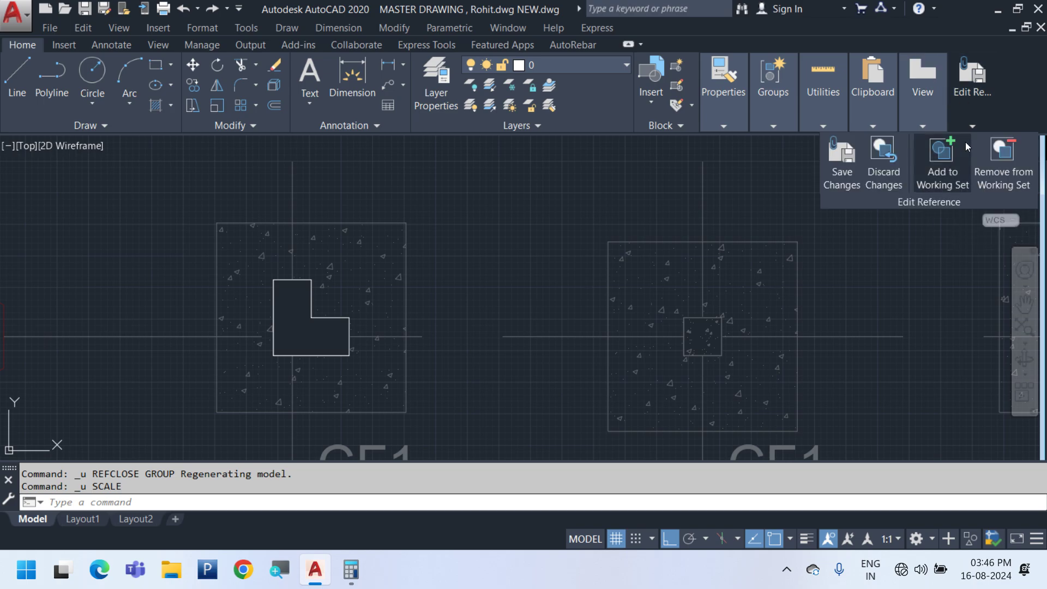
{"action": "left_click", "coordinate": [535, 330]}
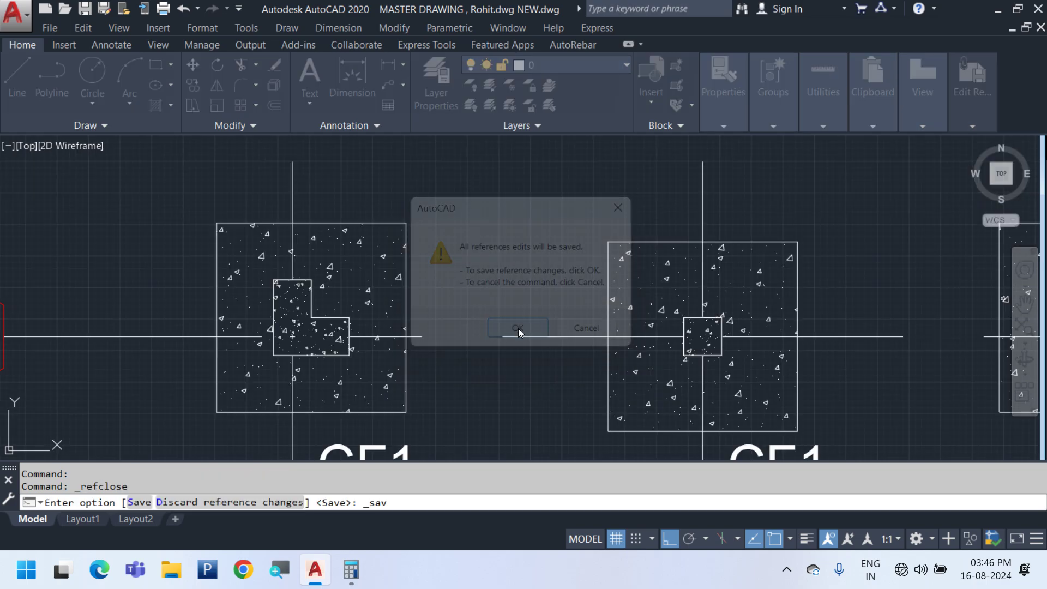
Open Layout1 and frame the floor plan with the yellow walls and room labels inside its viewport, returning to paper space
{"action": "scroll", "coordinate": [535, 329], "scroll_direction": "down", "scroll_amount": 4}
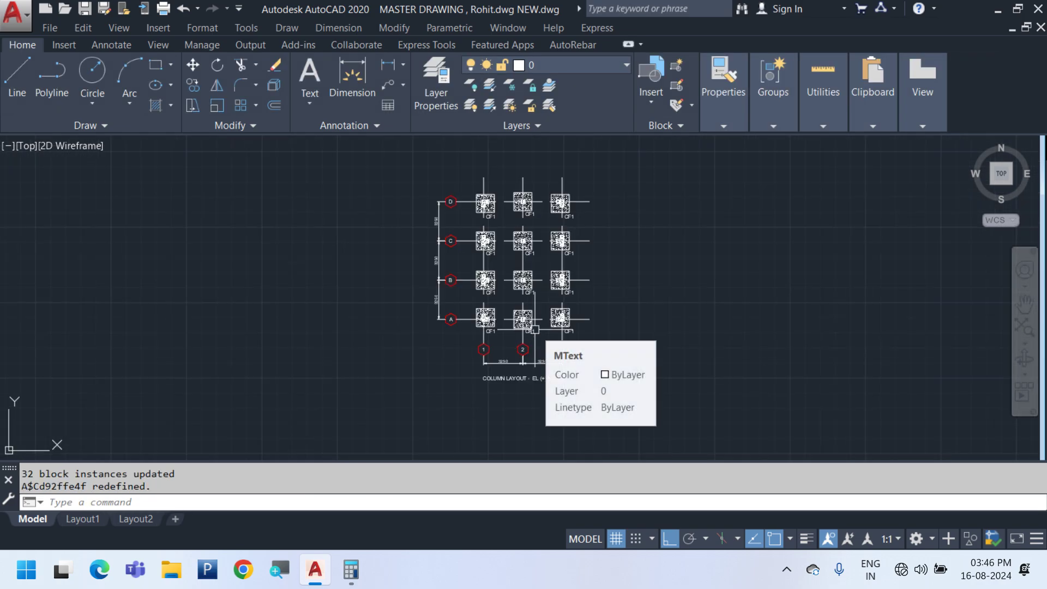
{"action": "scroll", "coordinate": [535, 330], "scroll_direction": "down", "scroll_amount": 4}
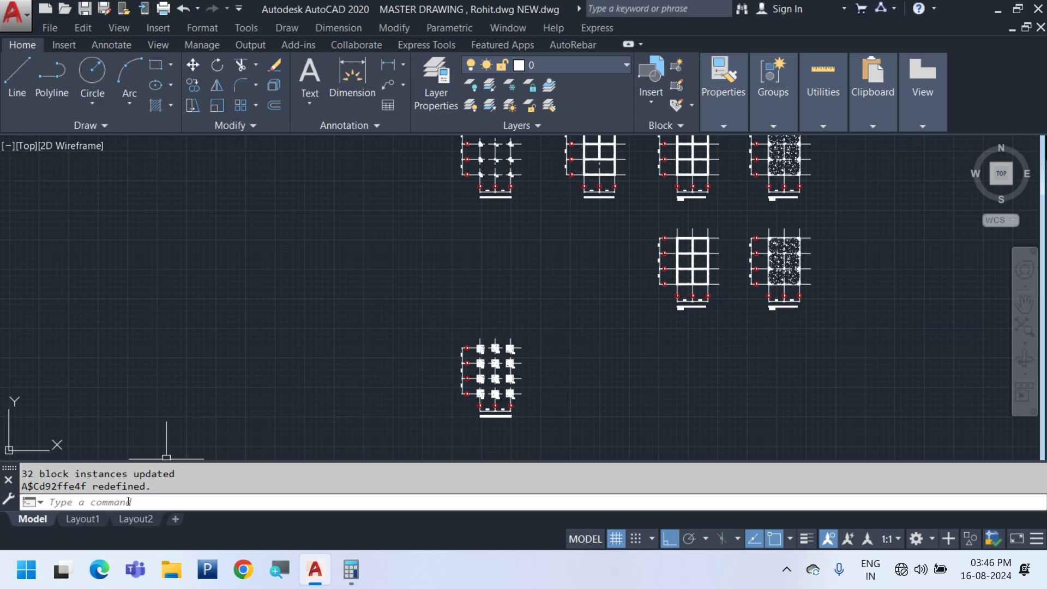
{"action": "left_click", "coordinate": [87, 518]}
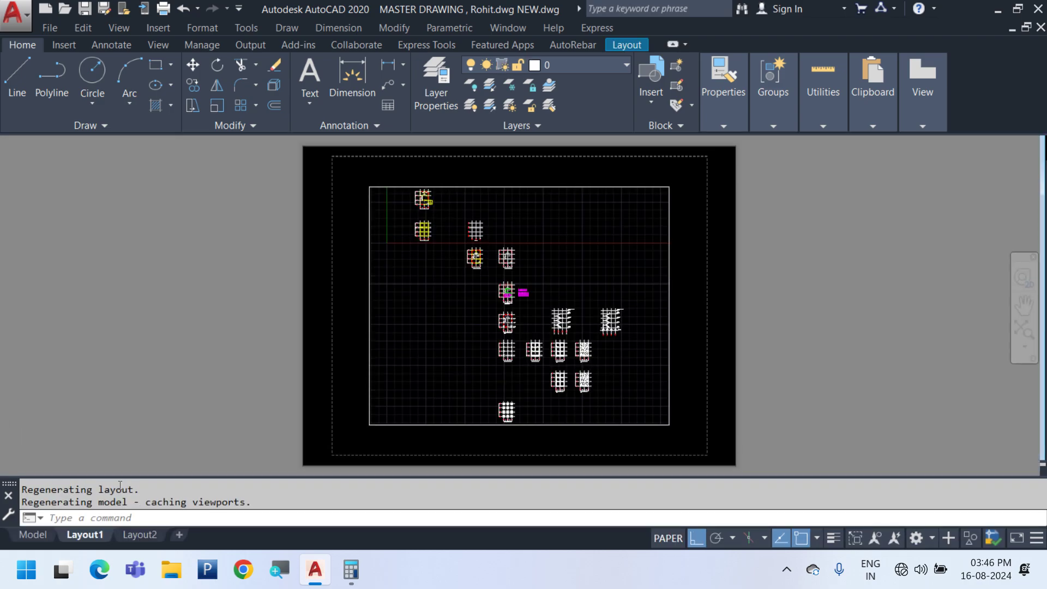
{"action": "double_click", "coordinate": [409, 291]}
{"action": "scroll", "coordinate": [450, 359], "scroll_direction": "up", "scroll_amount": 5}
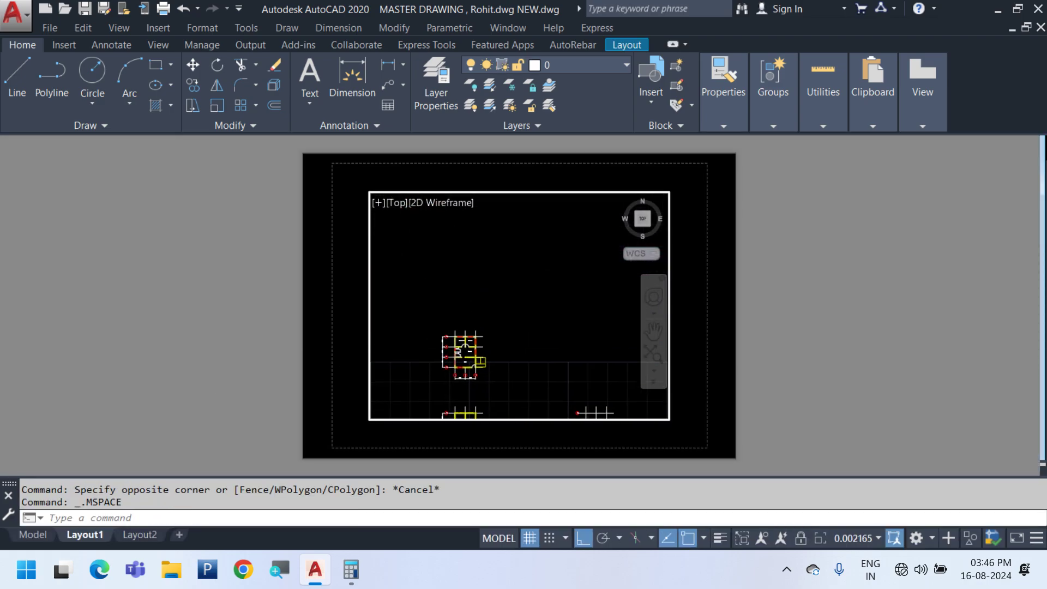
{"action": "scroll", "coordinate": [445, 347], "scroll_direction": "up", "scroll_amount": 2}
{"action": "middle_click_drag", "start_coordinate": [446, 346], "coordinate": [406, 347]}
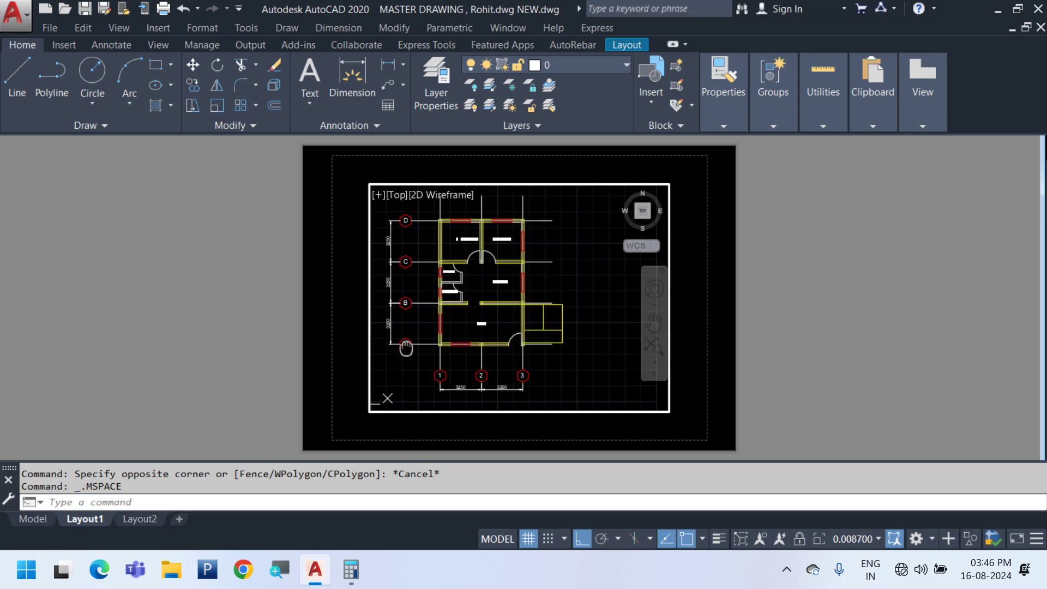
{"action": "double_click", "coordinate": [804, 346]}
Narrow the floor plan viewport by stretching its lower-right corner inward about 66 units
{"action": "left_click", "coordinate": [552, 361]}
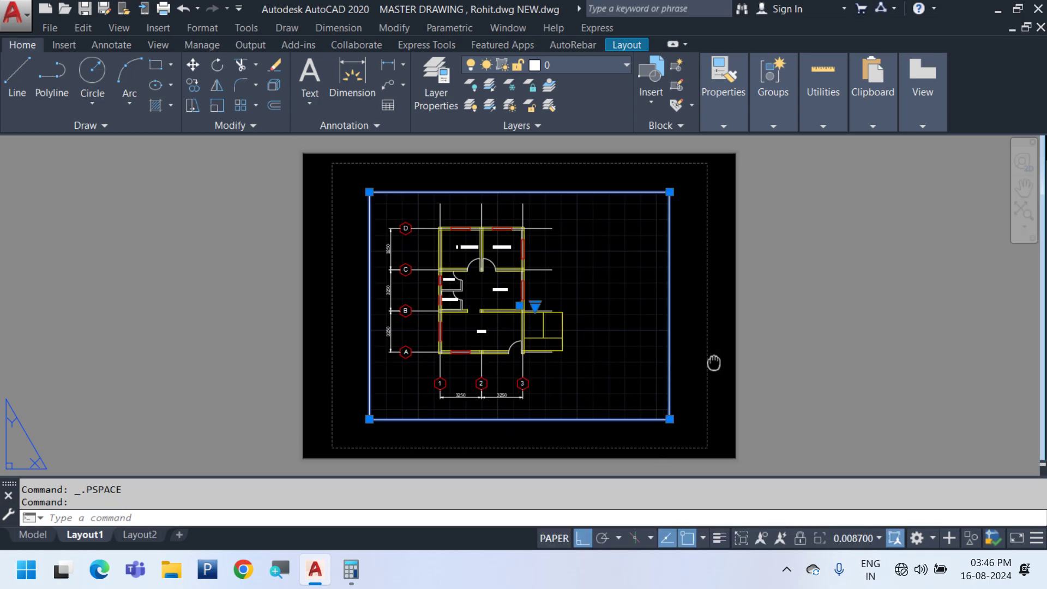
{"action": "middle_click_drag", "start_coordinate": [713, 363], "coordinate": [720, 349]}
{"action": "left_click", "coordinate": [678, 398]}
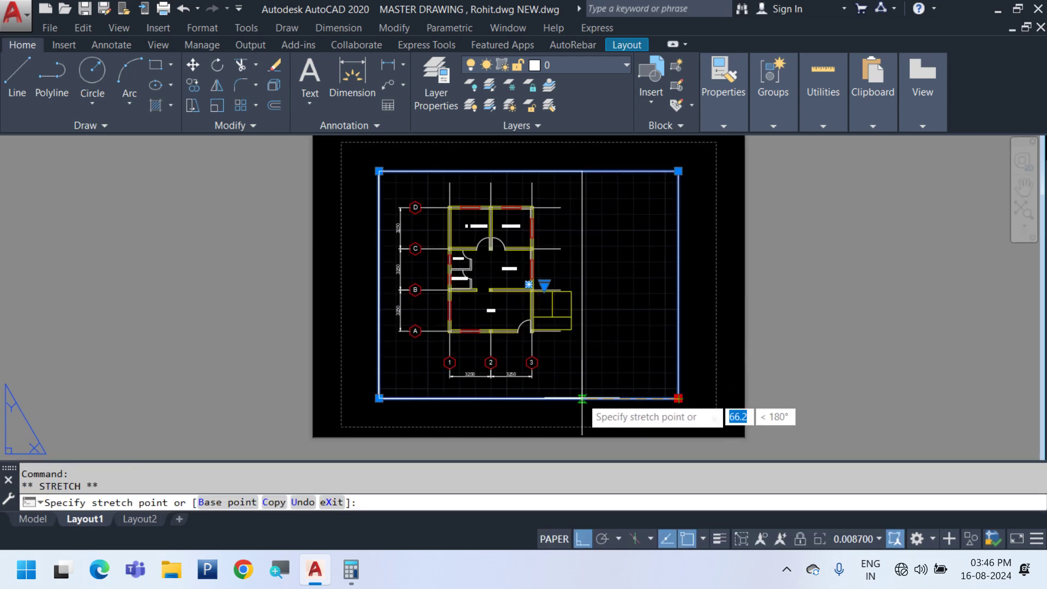
{"action": "left_click", "coordinate": [582, 398]}
Move the narrowed viewport toward the left margin of the sheet's printable area
{"action": "middle_click_drag", "start_coordinate": [656, 401], "coordinate": [650, 388]}
{"action": "type", "text": "m"}
{"action": "key", "text": "Return"}
{"action": "left_click", "coordinate": [665, 381]}
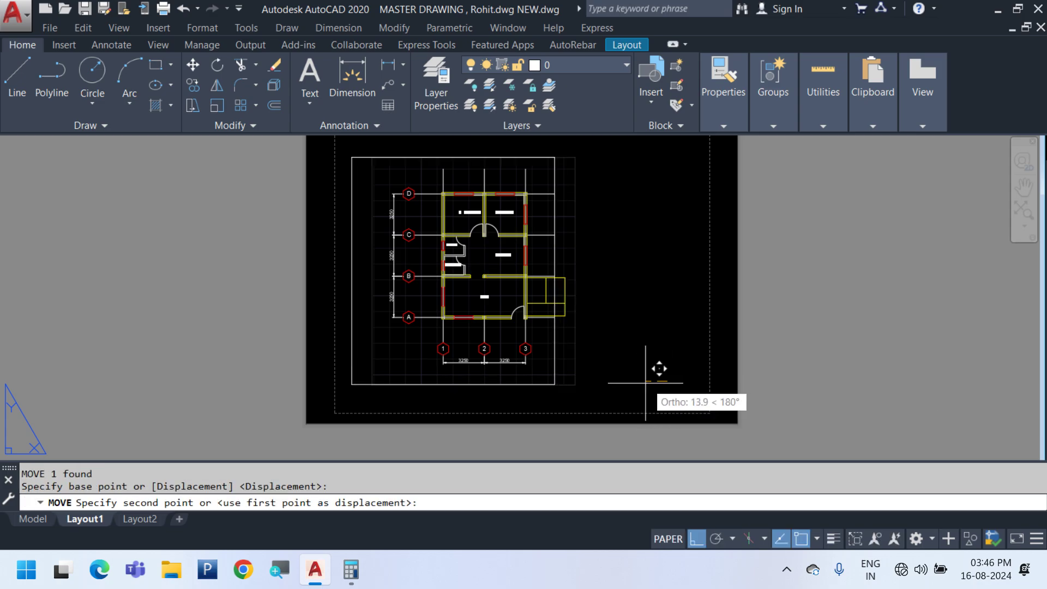
{"action": "left_click", "coordinate": [636, 386]}
Copy the floor plan viewport and place the copy directly against the original's right edge
{"action": "left_click", "coordinate": [600, 364]}
{"action": "left_click", "coordinate": [461, 279]}
{"action": "right_click", "coordinate": [459, 277]}
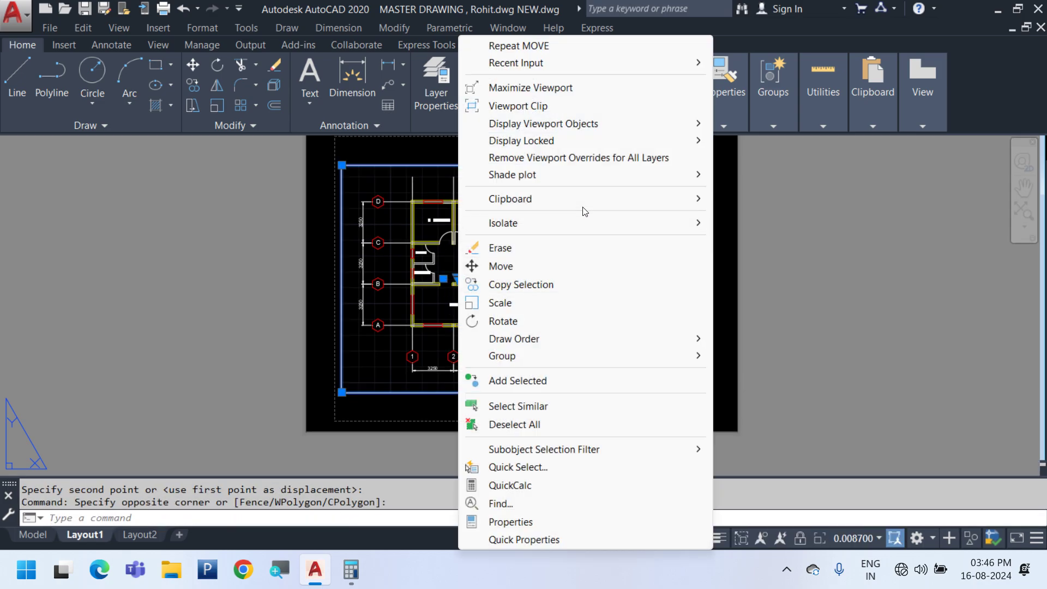
{"action": "left_click", "coordinate": [528, 288]}
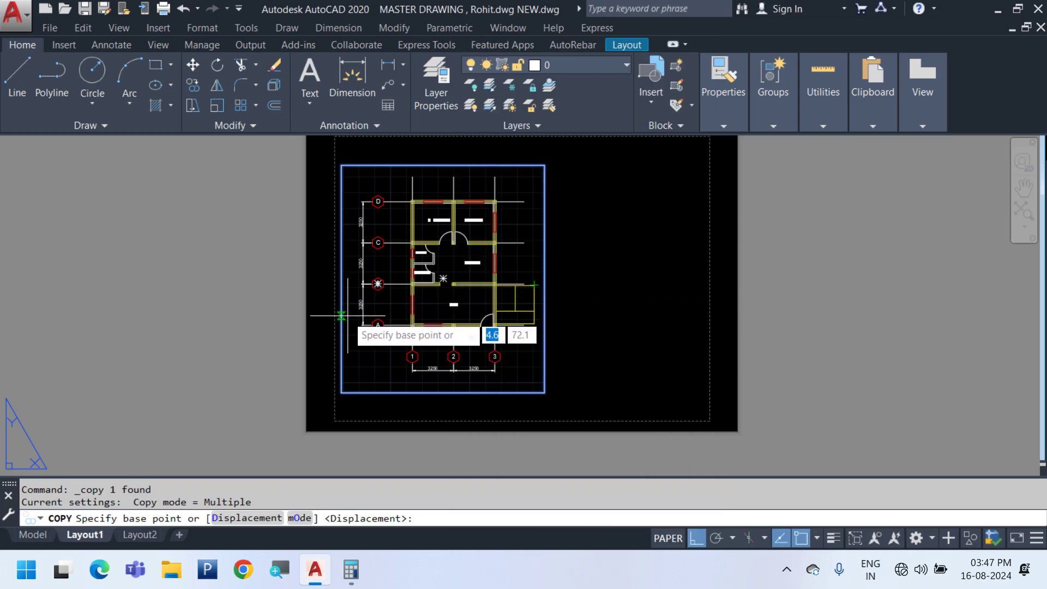
{"action": "left_click", "coordinate": [341, 316]}
{"action": "left_click", "coordinate": [545, 316]}
{"action": "key", "text": "Escape"}
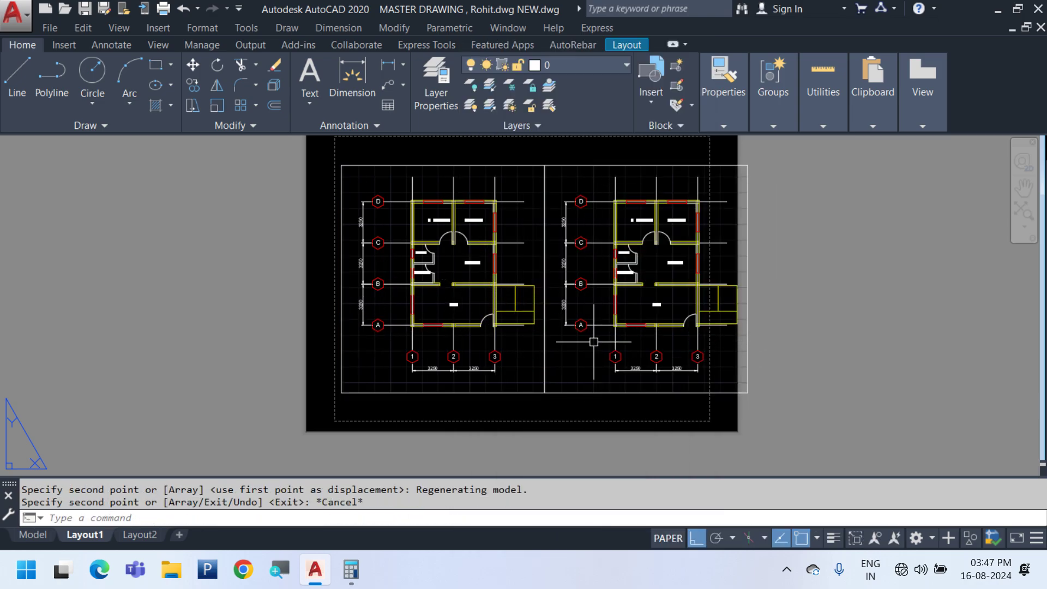
Show the yellow wall grid plan without doors and windows in the copied viewport and return to paper space
{"action": "double_click", "coordinate": [594, 341]}
{"action": "scroll", "coordinate": [594, 341], "scroll_direction": "down", "scroll_amount": 5}
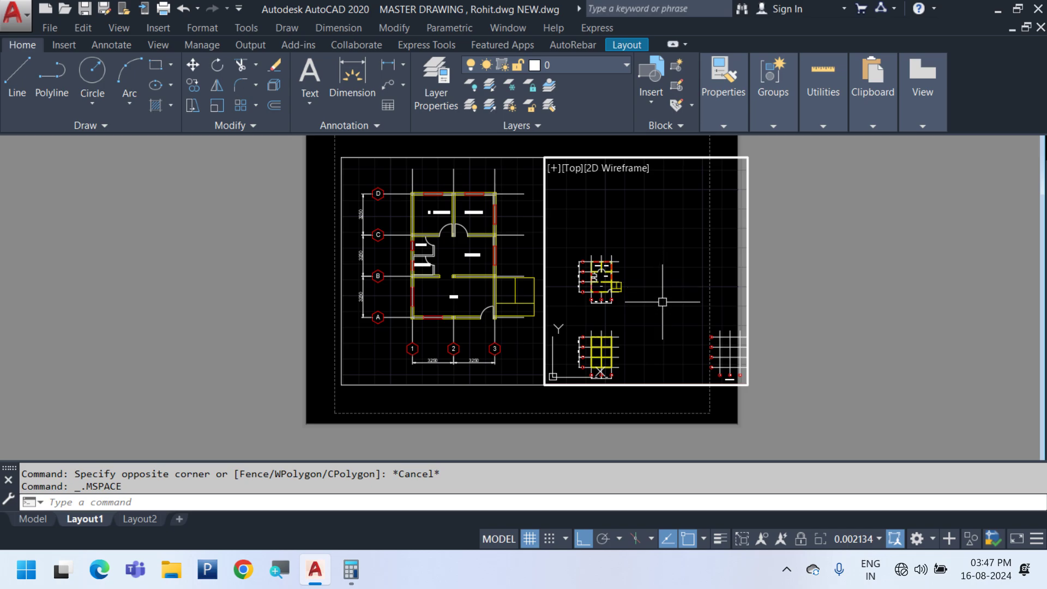
{"action": "mouse_move", "coordinate": [642, 355]}
{"action": "middle_mouse_down"}
{"action": "mouse_move", "coordinate": [652, 293]}
{"action": "mouse_move", "coordinate": [631, 295]}
{"action": "mouse_move", "coordinate": [676, 300]}
{"action": "mouse_move", "coordinate": [682, 288]}
{"action": "mouse_move", "coordinate": [693, 316]}
{"action": "middle_mouse_up"}
{"action": "scroll", "coordinate": [611, 298], "scroll_direction": "up", "scroll_amount": 4}
{"action": "scroll", "coordinate": [649, 298], "scroll_direction": "up", "scroll_amount": 2}
{"action": "double_click", "coordinate": [869, 336]}
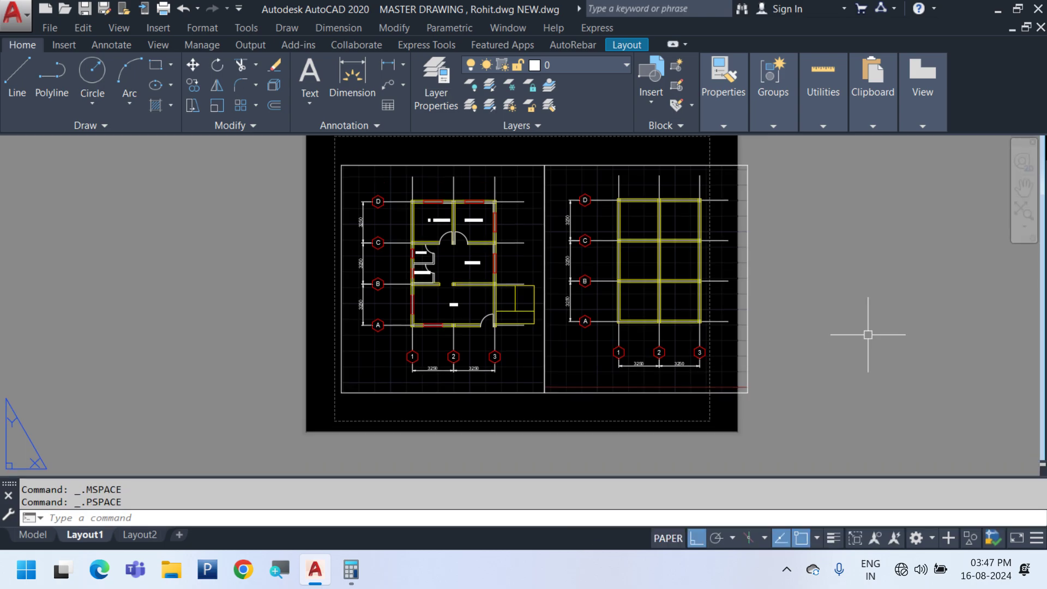
Move the copied viewport using a perpendicular snap so its grid line A aligns with grid line A of the first viewport
{"action": "left_click", "coordinate": [774, 391]}
{"action": "left_click", "coordinate": [660, 281]}
{"action": "scroll", "coordinate": [594, 319], "scroll_direction": "up", "scroll_amount": 2}
{"action": "type", "text": "M"}
{"action": "key", "text": "Return"}
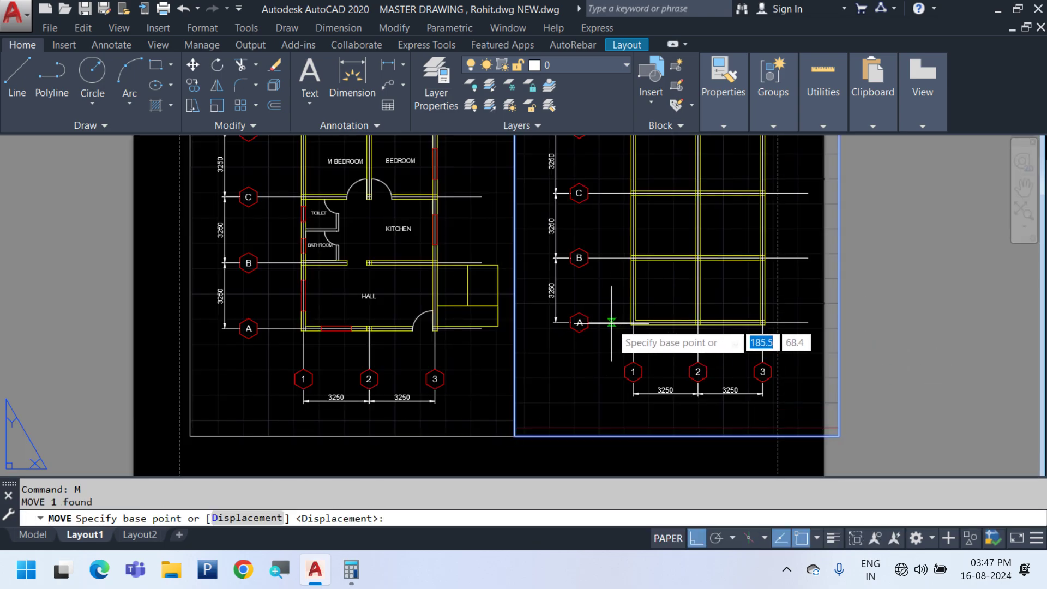
{"action": "left_click", "coordinate": [611, 322]}
{"action": "right_click", "coordinate": [612, 322], "text": "shift"}
{"action": "left_click", "coordinate": [679, 421]}
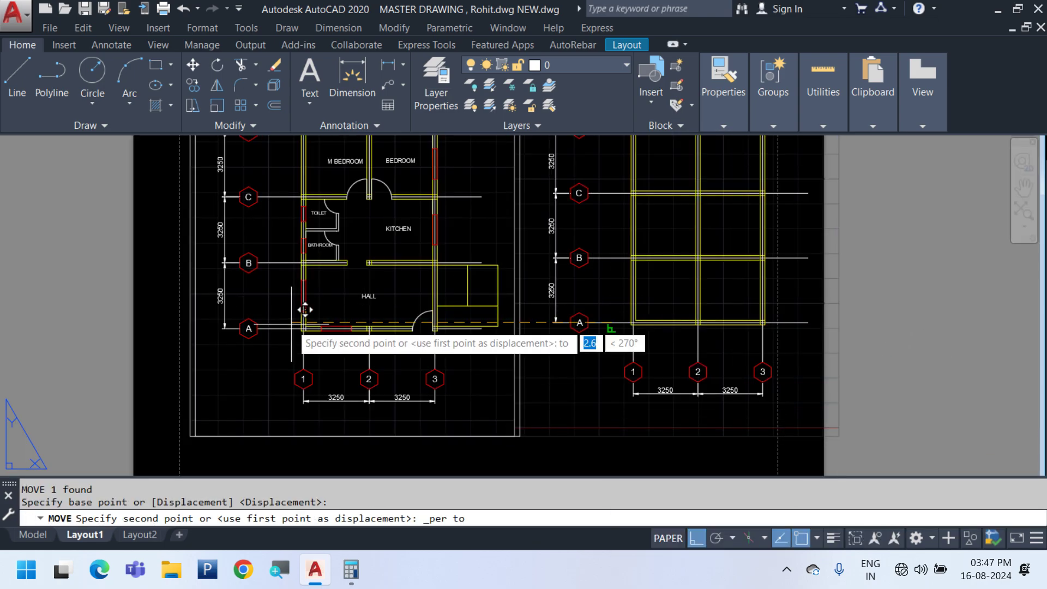
{"action": "left_click", "coordinate": [291, 327]}
{"action": "scroll", "coordinate": [580, 328], "scroll_direction": "down", "scroll_amount": 2}
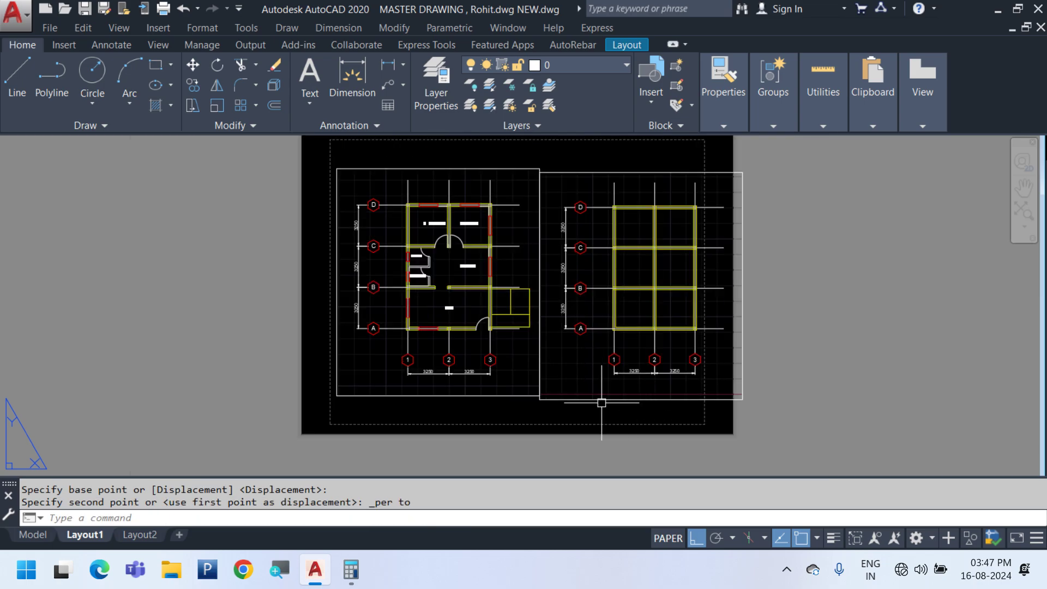
Stretch the second viewport's lower and upper left corners to line up with the first viewport's bottom and top edges
{"action": "scroll", "coordinate": [552, 401], "scroll_direction": "up", "scroll_amount": 2}
{"action": "left_click", "coordinate": [566, 416]}
{"action": "left_click", "coordinate": [555, 378]}
{"action": "left_click", "coordinate": [519, 398]}
{"action": "left_click", "coordinate": [520, 387]}
{"action": "scroll", "coordinate": [518, 415], "scroll_direction": "down", "scroll_amount": 4}
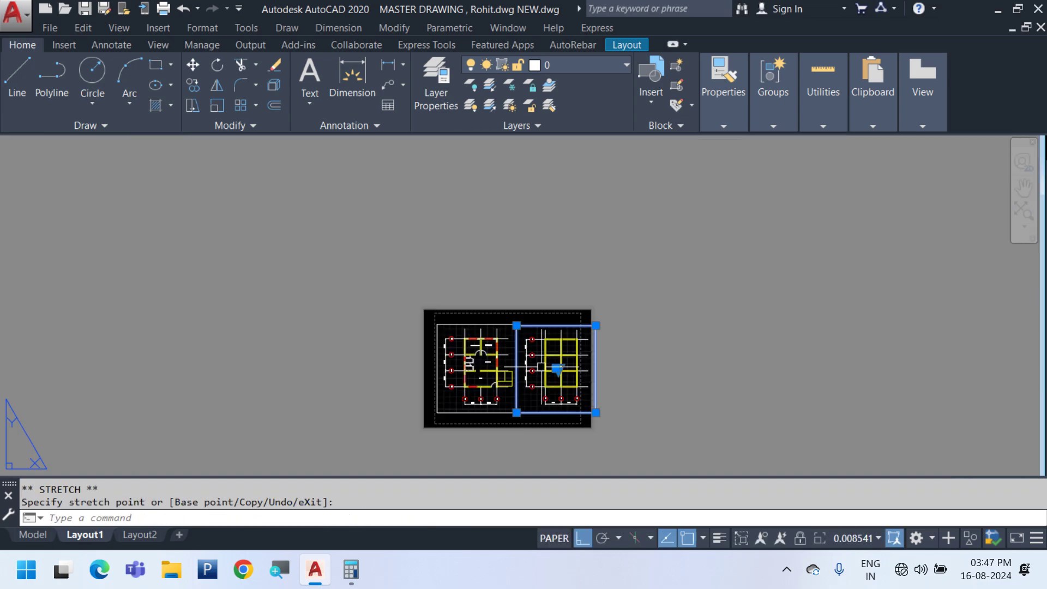
{"action": "scroll", "coordinate": [513, 414], "scroll_direction": "up", "scroll_amount": 5}
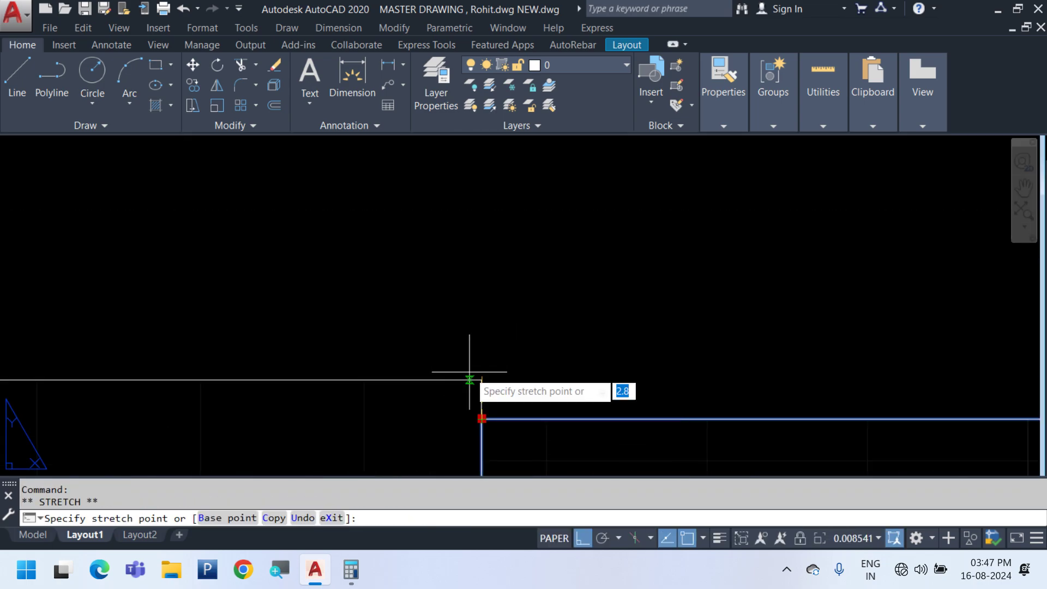
{"action": "scroll", "coordinate": [500, 285], "scroll_direction": "down", "scroll_amount": 5}
{"action": "key", "text": "Escape"}
{"action": "middle_click_drag", "start_coordinate": [675, 367], "coordinate": [511, 303]}
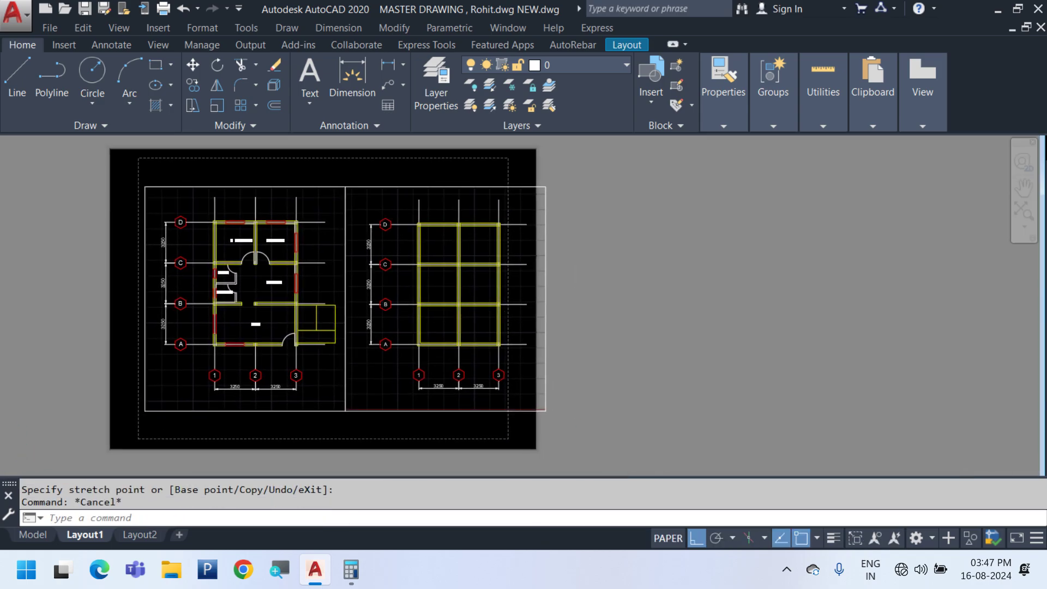
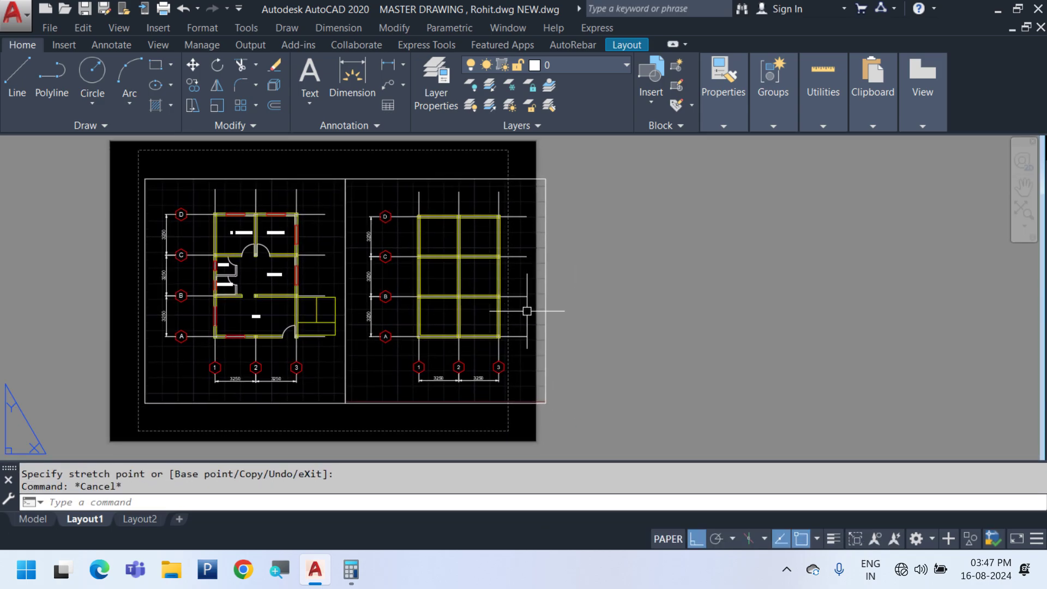
Return to model space and examine the footing, beam and slab plans and the neighbouring drawings
{"action": "left_click", "coordinate": [34, 519]}
{"action": "scroll", "coordinate": [494, 392], "scroll_direction": "up", "scroll_amount": 5}
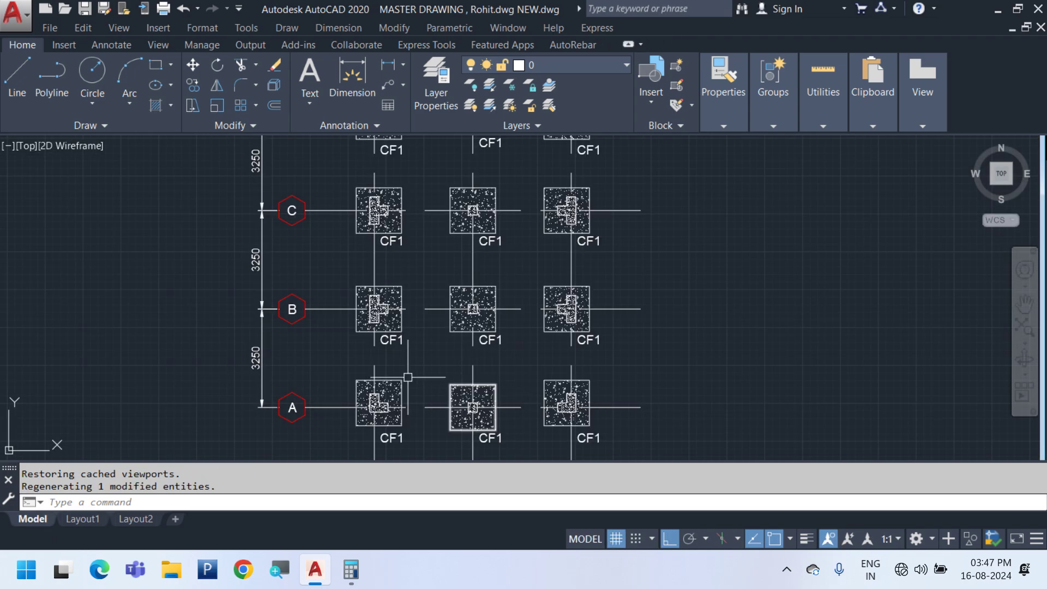
{"action": "scroll", "coordinate": [334, 355], "scroll_direction": "down", "scroll_amount": 8}
{"action": "middle_click_drag", "start_coordinate": [566, 250], "coordinate": [509, 320]}
{"action": "scroll", "coordinate": [525, 305], "scroll_direction": "up", "scroll_amount": 6}
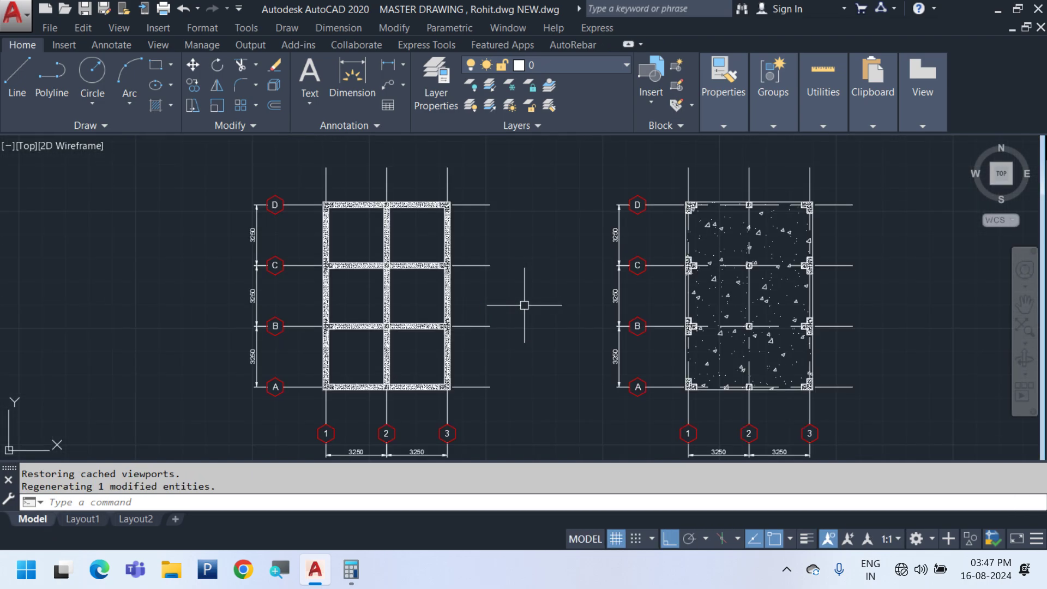
{"action": "scroll", "coordinate": [525, 305], "scroll_direction": "down", "scroll_amount": 5}
{"action": "middle_click_drag", "start_coordinate": [652, 258], "coordinate": [625, 424]}
{"action": "middle_click_drag", "start_coordinate": [282, 309], "coordinate": [342, 367]}
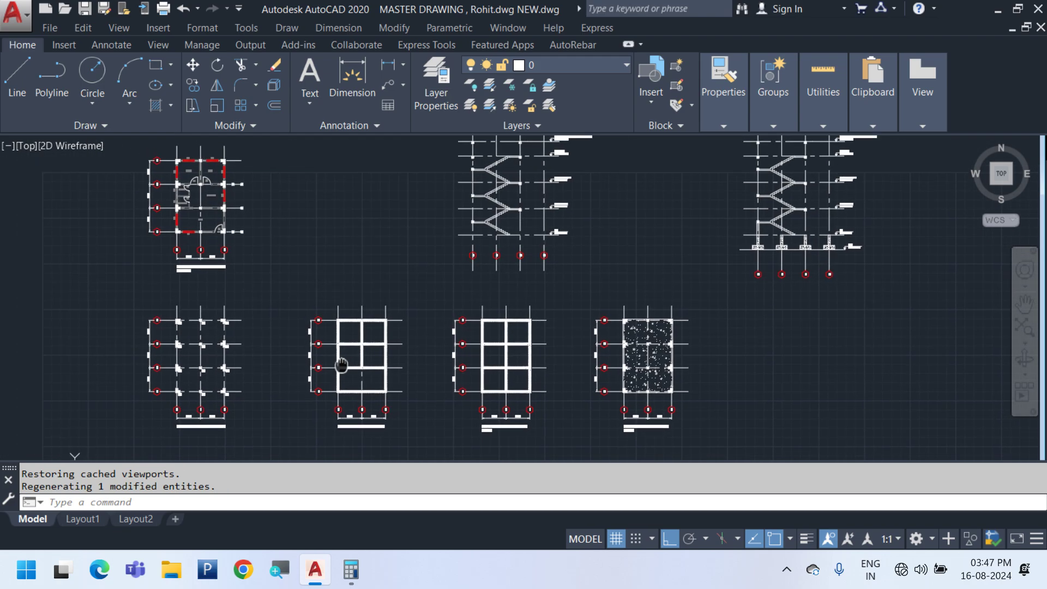
Examine the beam and slab plans, the staircase sections and the column position layout
{"action": "middle_click_drag", "start_coordinate": [277, 242], "coordinate": [317, 348]}
{"action": "middle_click_drag", "start_coordinate": [935, 355], "coordinate": [768, 252]}
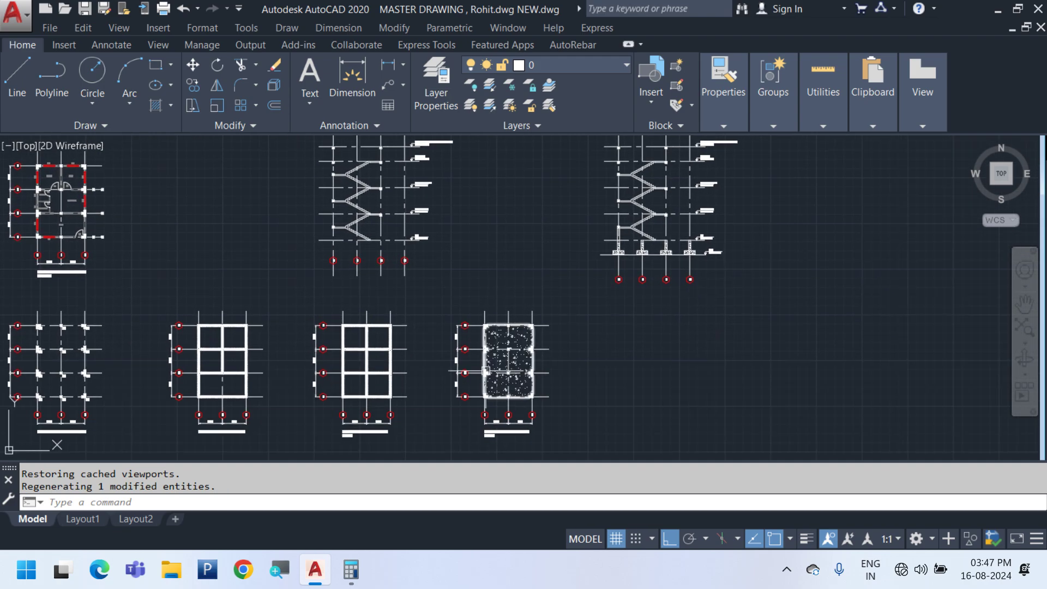
{"action": "middle_click_drag", "start_coordinate": [486, 371], "coordinate": [529, 268]}
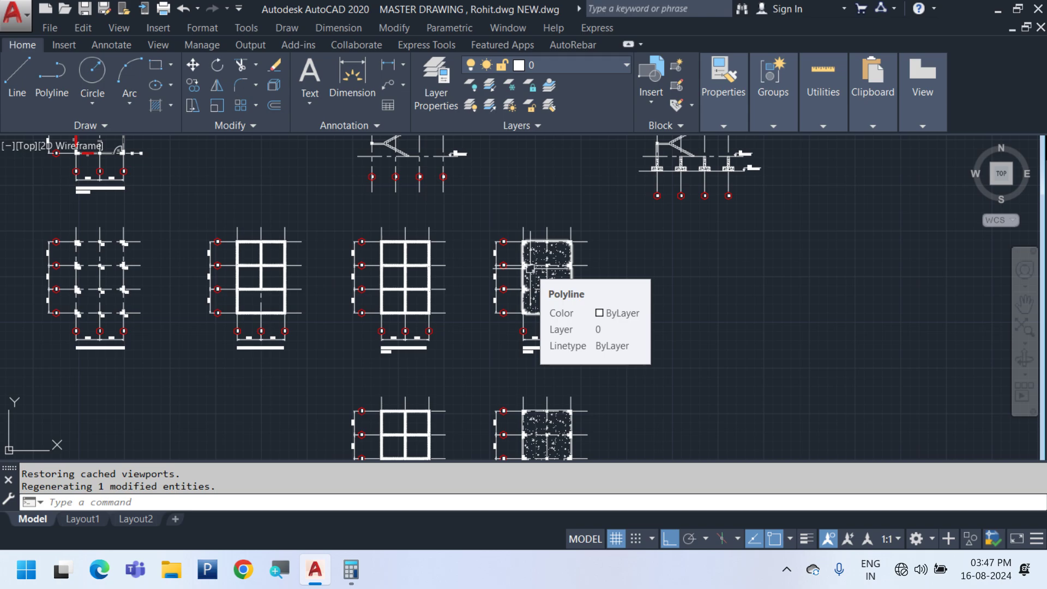
{"action": "scroll", "coordinate": [413, 215], "scroll_direction": "down", "scroll_amount": 2}
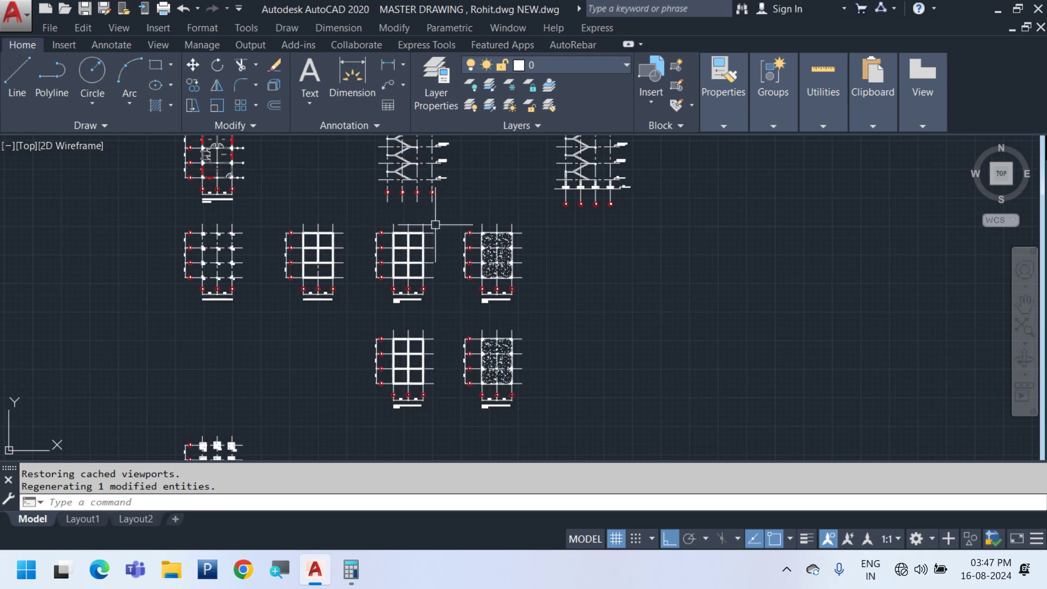
{"action": "middle_click_drag", "start_coordinate": [511, 225], "coordinate": [451, 425]}
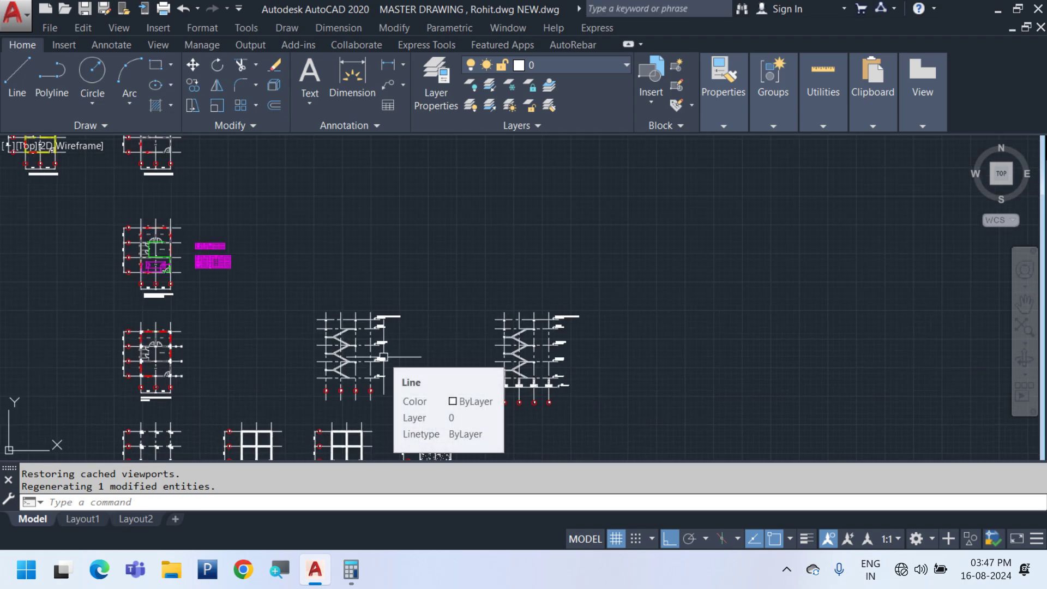
{"action": "scroll", "coordinate": [163, 376], "scroll_direction": "up", "scroll_amount": 5}
{"action": "scroll", "coordinate": [168, 373], "scroll_direction": "down", "scroll_amount": 3}
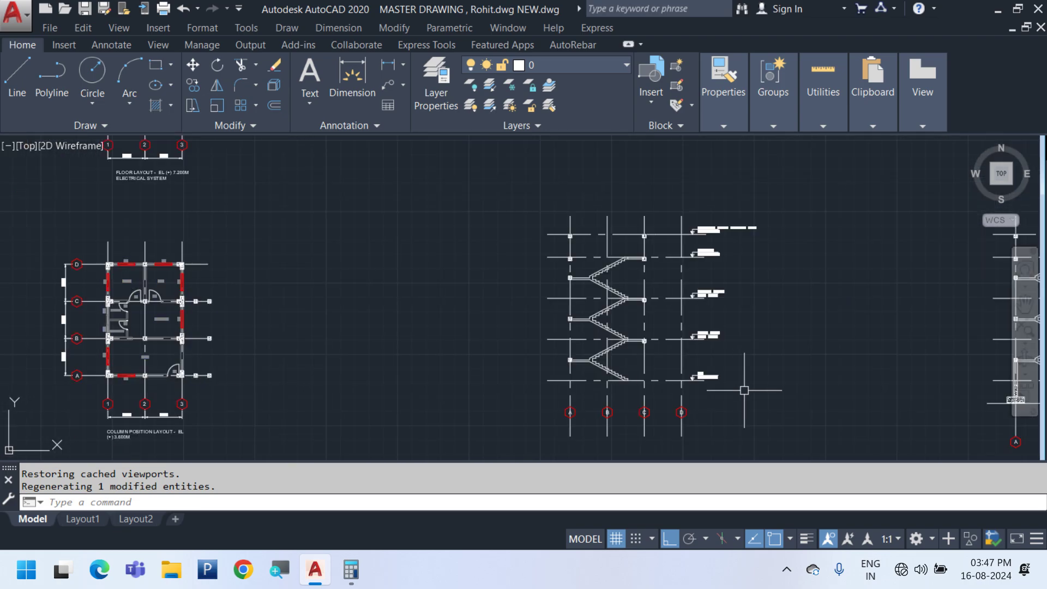
Copy the L-shaped corner column at grid A of the column position layout and paste it in an empty area
{"action": "middle_click_drag", "start_coordinate": [718, 385], "coordinate": [687, 298]}
{"action": "scroll", "coordinate": [58, 277], "scroll_direction": "up", "scroll_amount": 4}
{"action": "left_click", "coordinate": [196, 329]}
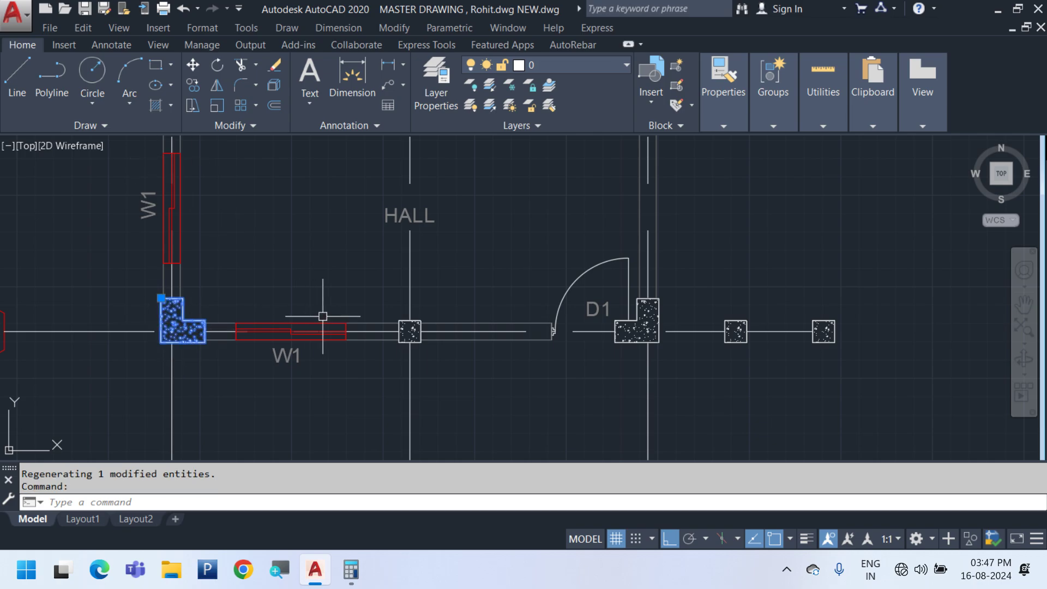
{"action": "scroll", "coordinate": [269, 301], "scroll_direction": "up", "scroll_amount": 3}
{"action": "scroll", "coordinate": [287, 293], "scroll_direction": "down", "scroll_amount": 3}
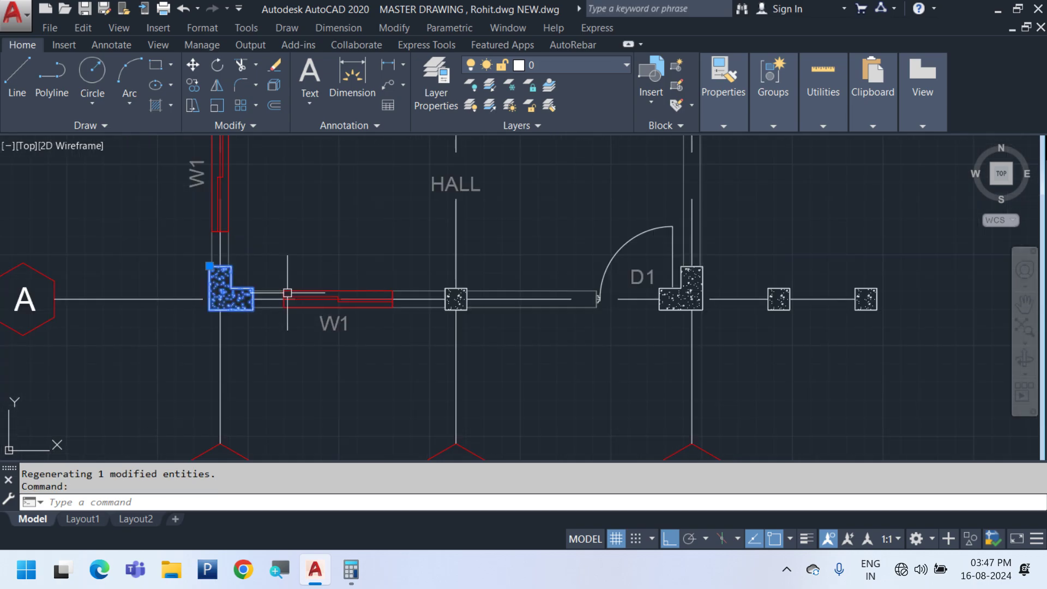
{"action": "key", "text": "ctrl+v"}
{"action": "scroll", "coordinate": [546, 281], "scroll_direction": "down", "scroll_amount": 6}
{"action": "scroll", "coordinate": [400, 273], "scroll_direction": "up", "scroll_amount": 5}
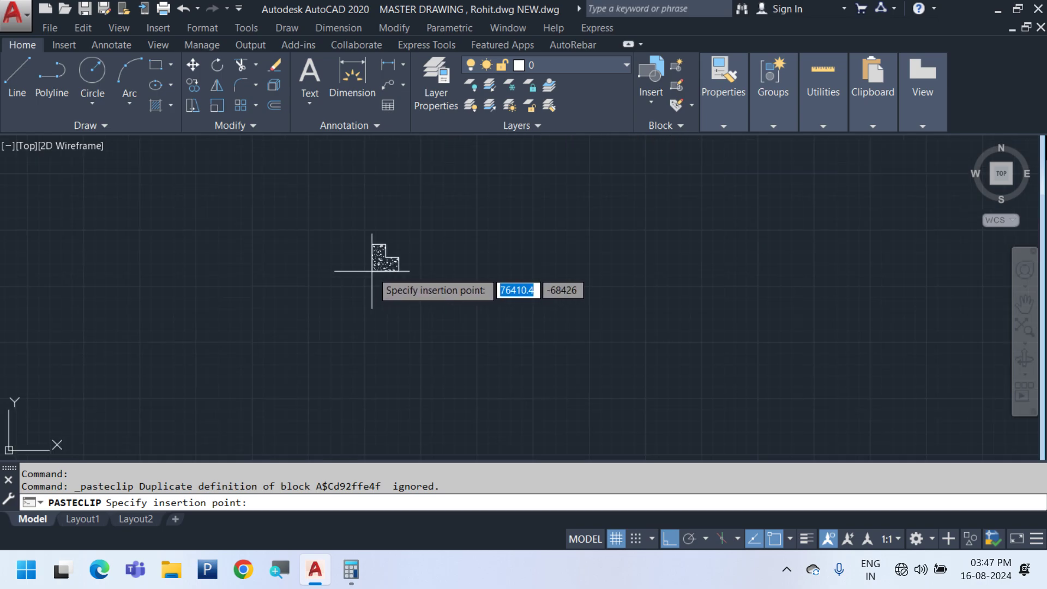
{"action": "left_click", "coordinate": [332, 324]}
{"action": "scroll", "coordinate": [338, 322], "scroll_direction": "up", "scroll_amount": 3}
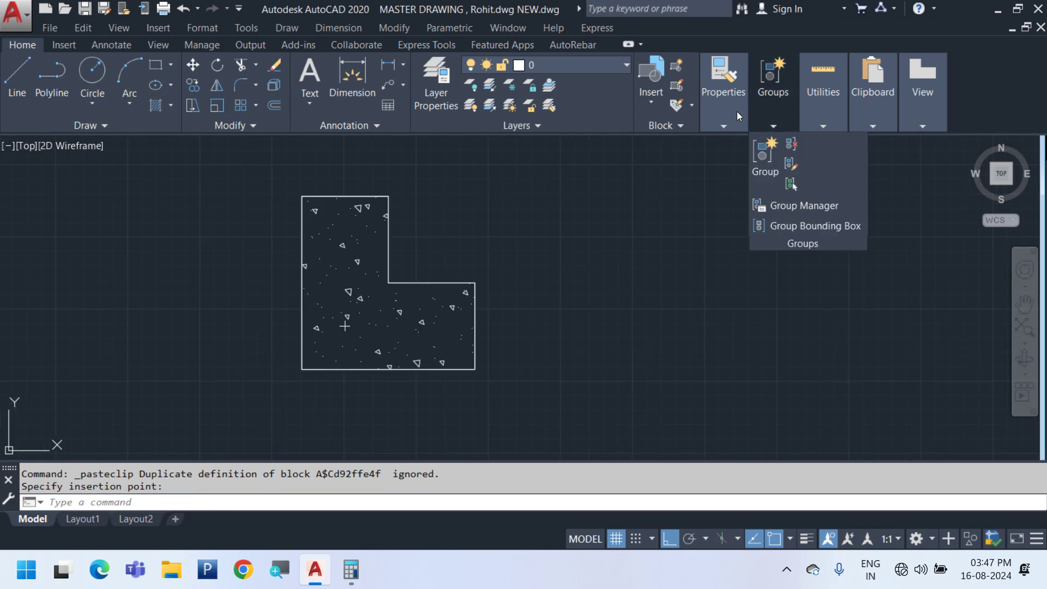
Set the current colour to Yellow and draw a small rebar circle inside the pasted column's lower-left corner
{"action": "mouse_move", "coordinate": [727, 110]}
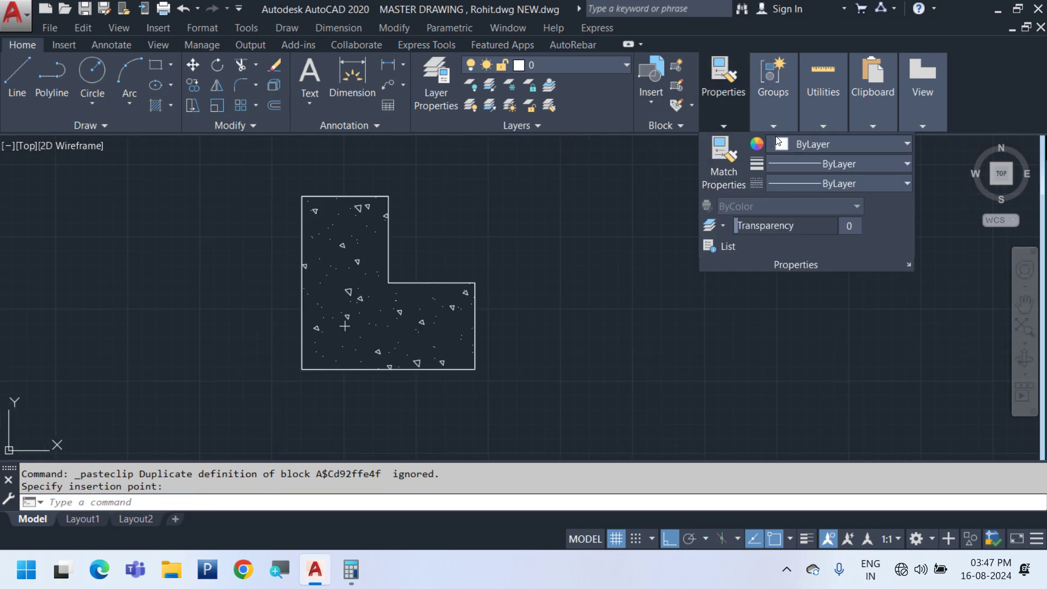
{"action": "left_click", "coordinate": [791, 145]}
{"action": "left_click", "coordinate": [794, 311]}
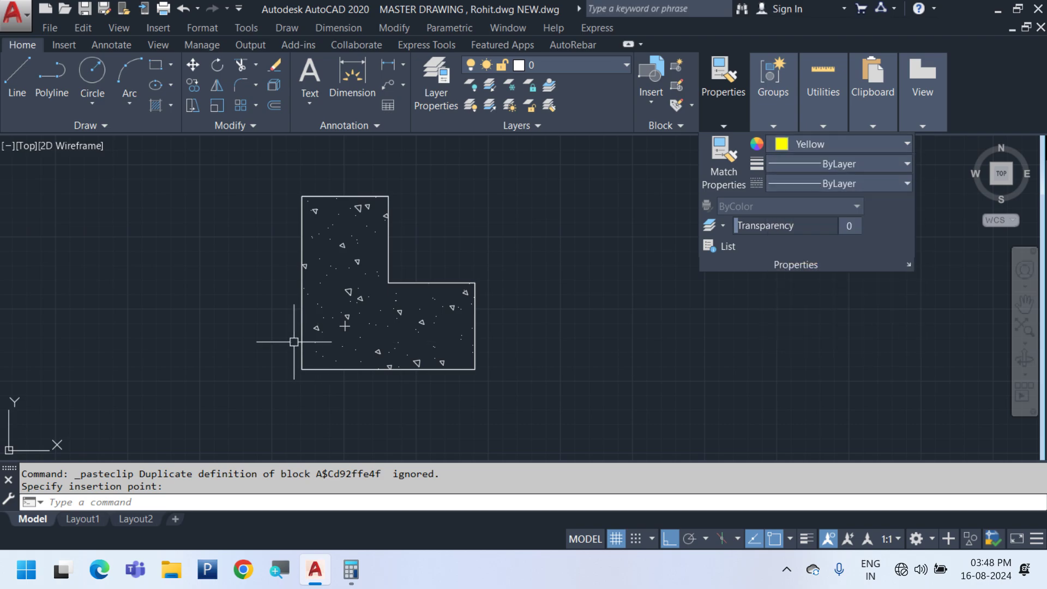
{"action": "scroll", "coordinate": [294, 342], "scroll_direction": "up", "scroll_amount": 2}
{"action": "scroll", "coordinate": [319, 383], "scroll_direction": "up", "scroll_amount": 2}
{"action": "type", "text": "c"}
{"action": "key", "text": "Return"}
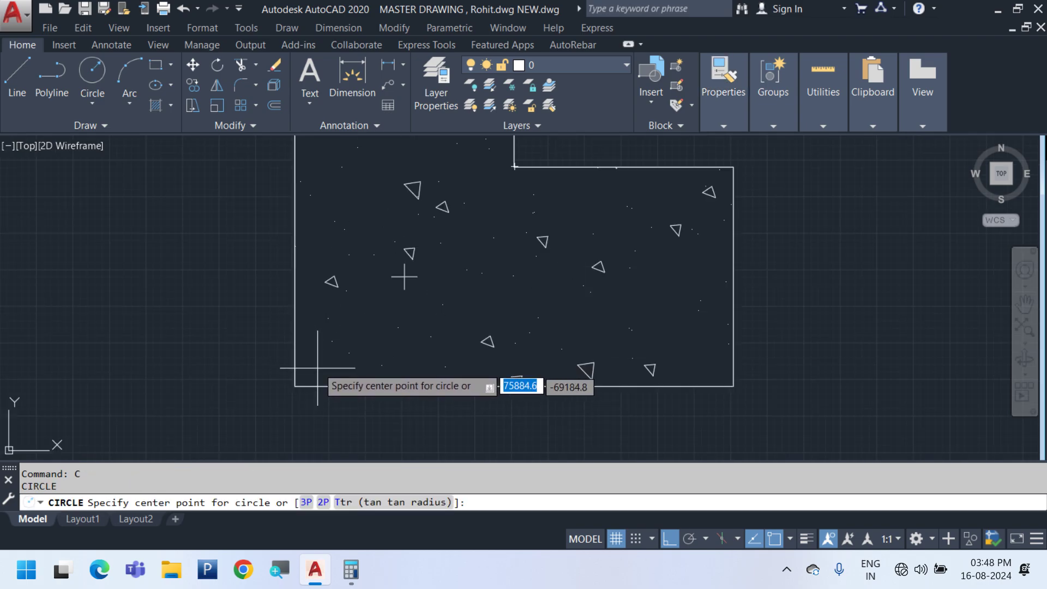
{"action": "left_click", "coordinate": [316, 366]}
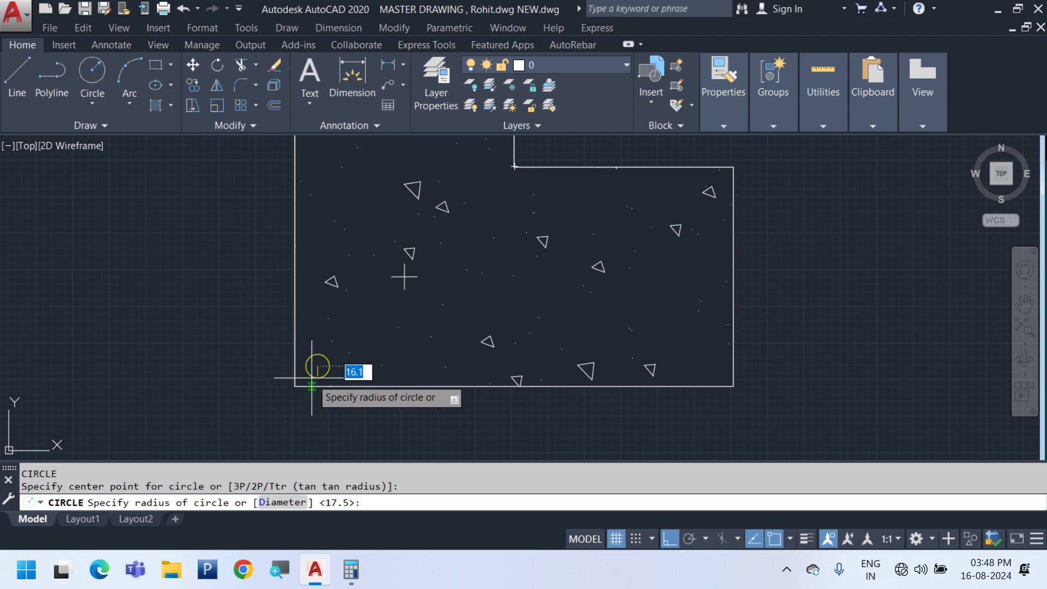
{"action": "scroll", "coordinate": [311, 377], "scroll_direction": "up", "scroll_amount": 3}
{"action": "left_click", "coordinate": [309, 377]}
Copy the rebar circle horizontally three times to form a row of four along the column's bottom edge
{"action": "scroll", "coordinate": [213, 297], "scroll_direction": "down", "scroll_amount": 6}
{"action": "left_click", "coordinate": [185, 269]}
{"action": "left_click", "coordinate": [272, 340]}
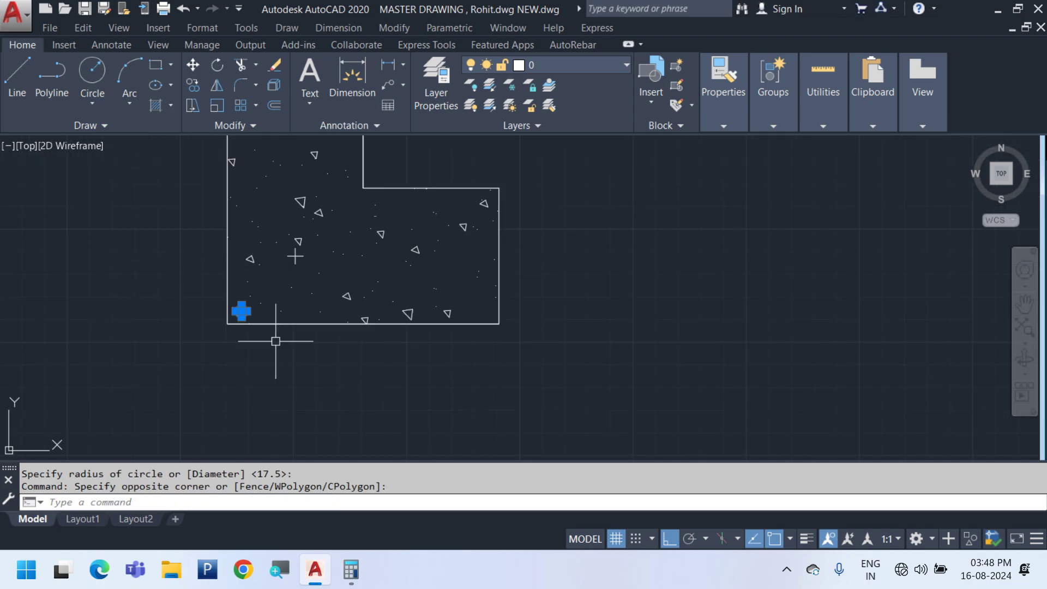
{"action": "right_click", "coordinate": [285, 338]}
{"action": "left_click", "coordinate": [356, 285]}
{"action": "scroll", "coordinate": [328, 314], "scroll_direction": "down", "scroll_amount": 3}
{"action": "left_click", "coordinate": [278, 364]}
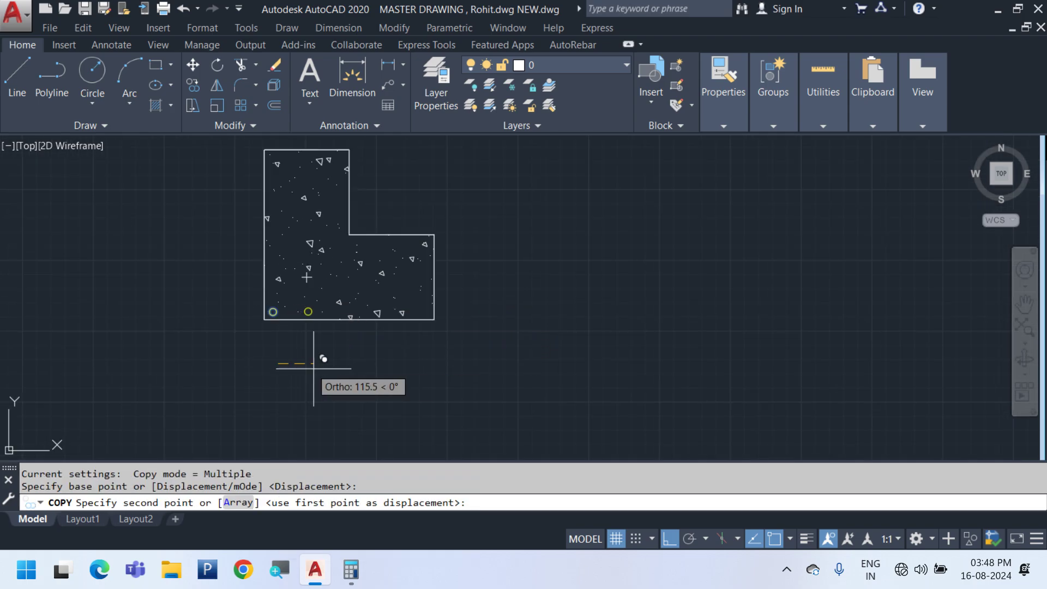
{"action": "left_click", "coordinate": [327, 363]}
{"action": "left_click", "coordinate": [374, 364]}
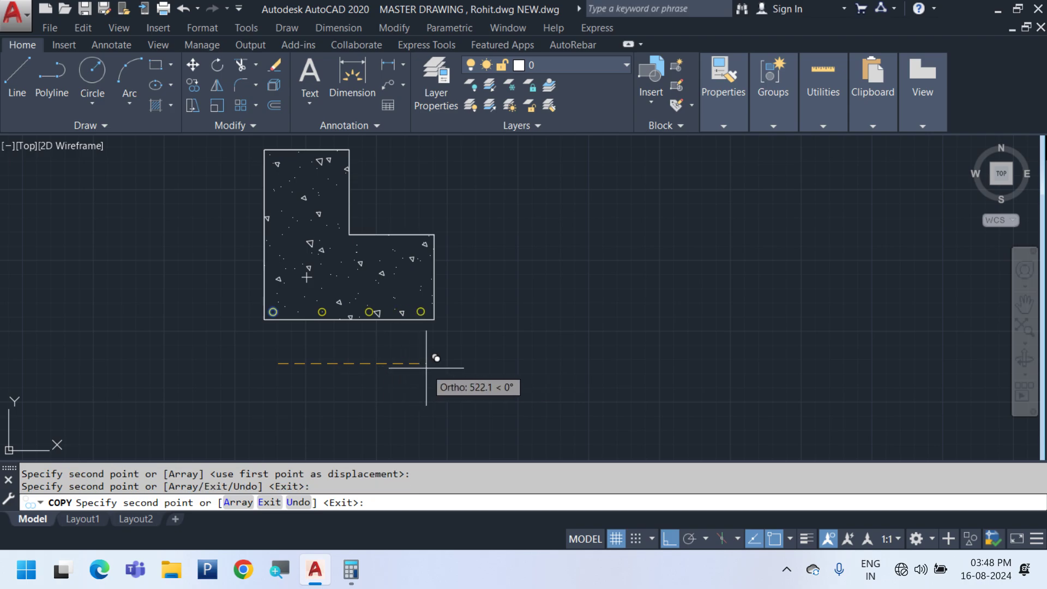
{"action": "left_click", "coordinate": [426, 368]}
{"action": "key", "text": "Escape"}
Copy the row of four rebar circles vertically to the column's mid-height and to its top edge
{"action": "left_click", "coordinate": [191, 275]}
{"action": "left_click", "coordinate": [518, 390]}
{"action": "key", "text": "Return"}
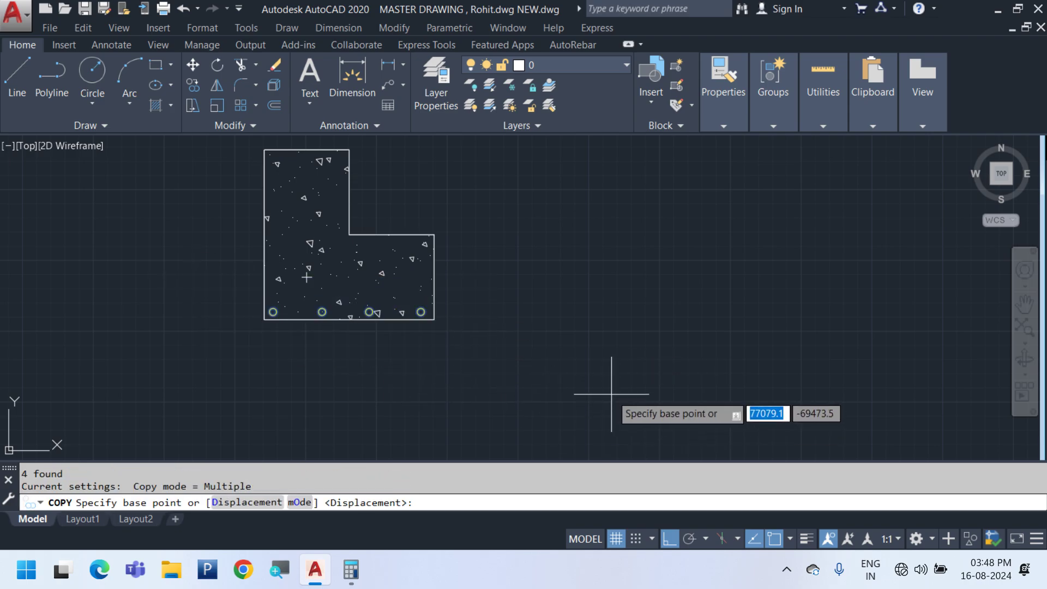
{"action": "left_click", "coordinate": [608, 392]}
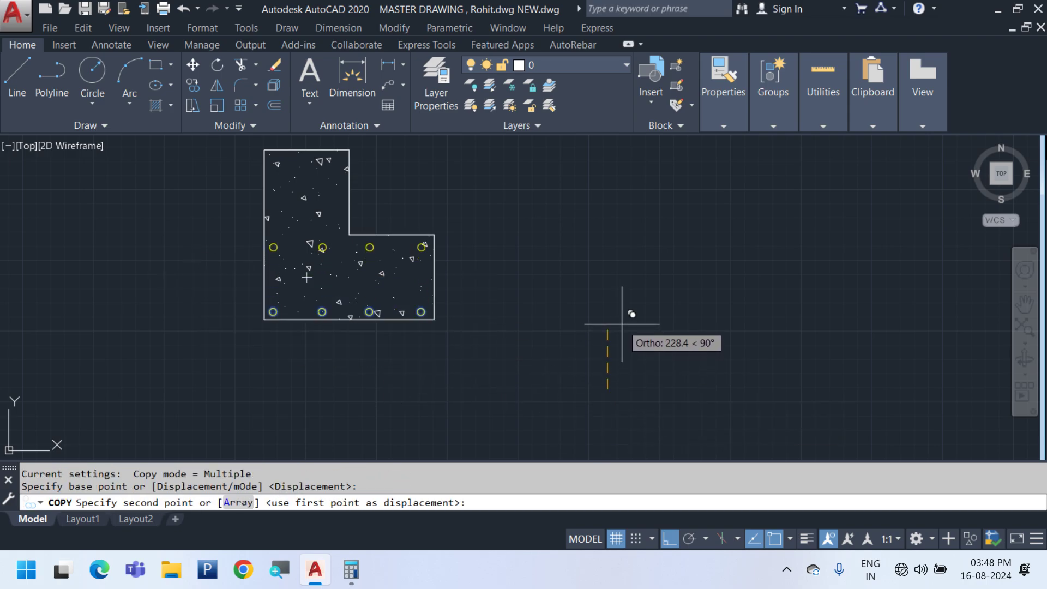
{"action": "left_click", "coordinate": [625, 243]}
{"action": "key", "text": "Escape"}
{"action": "middle_click_drag", "start_coordinate": [437, 328], "coordinate": [430, 395]}
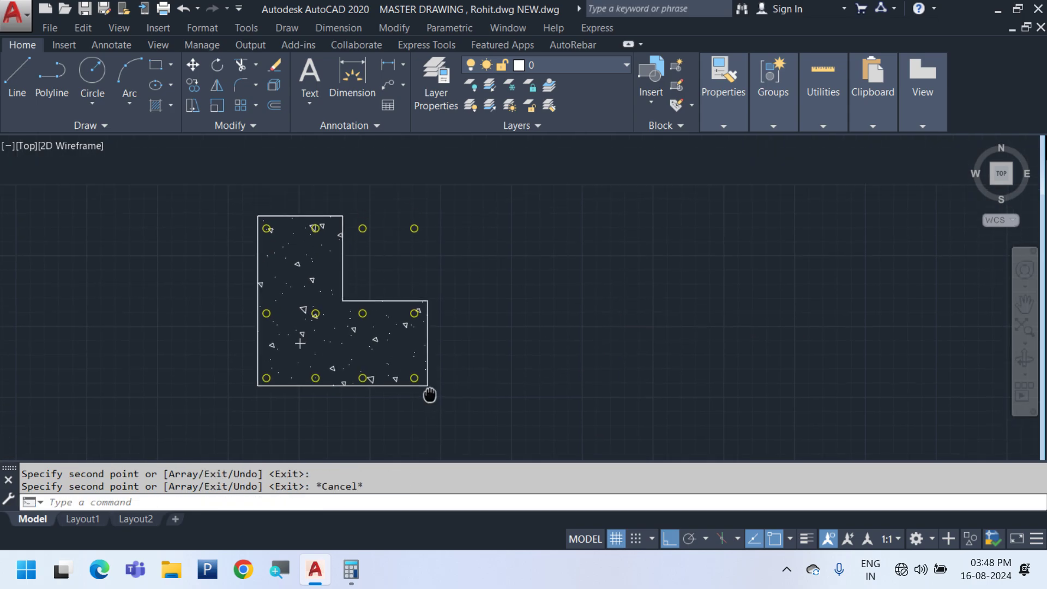
Erase the two rebar circles in the top row that lie outside the L-shaped outline
{"action": "left_click", "coordinate": [355, 203]}
{"action": "left_click", "coordinate": [536, 317]}
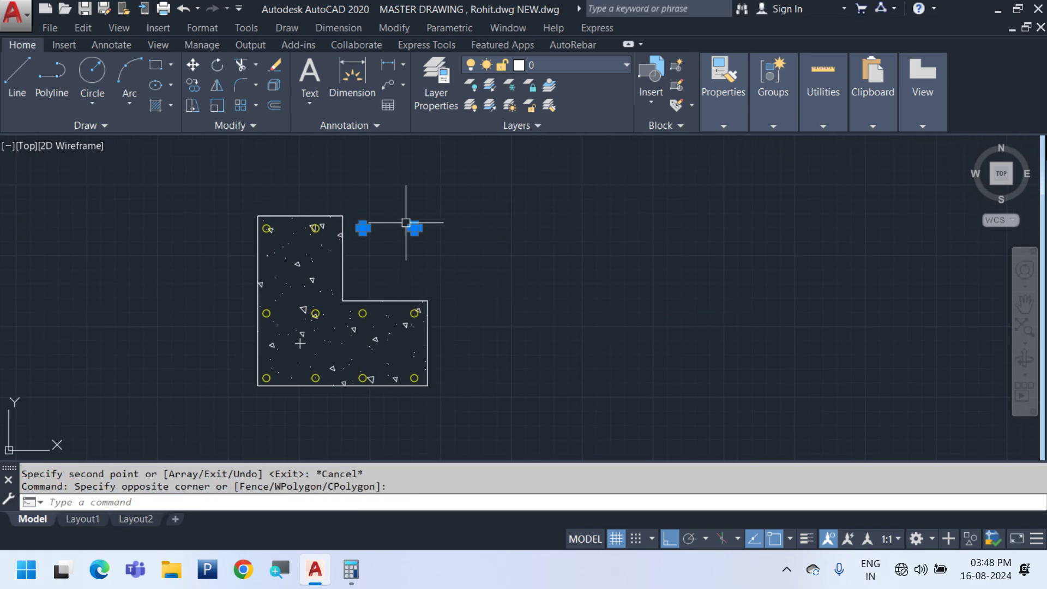
{"action": "key", "text": "Delete"}
{"action": "scroll", "coordinate": [315, 218], "scroll_direction": "up", "scroll_amount": 1}
{"action": "scroll", "coordinate": [316, 240], "scroll_direction": "down", "scroll_amount": 1}
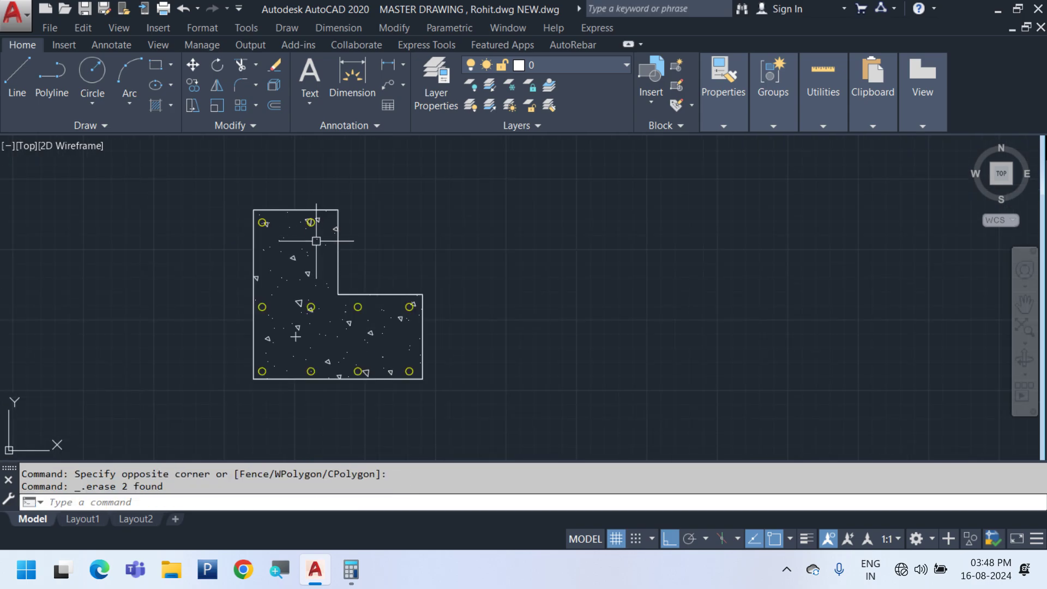
Move the second rebar circles of the top and middle rows right, closer to the inner vertical edge
{"action": "left_click", "coordinate": [293, 190]}
{"action": "left_click", "coordinate": [323, 333]}
{"action": "scroll", "coordinate": [370, 235], "scroll_direction": "up", "scroll_amount": 2}
{"action": "key", "text": "Return"}
{"action": "left_click", "coordinate": [393, 236]}
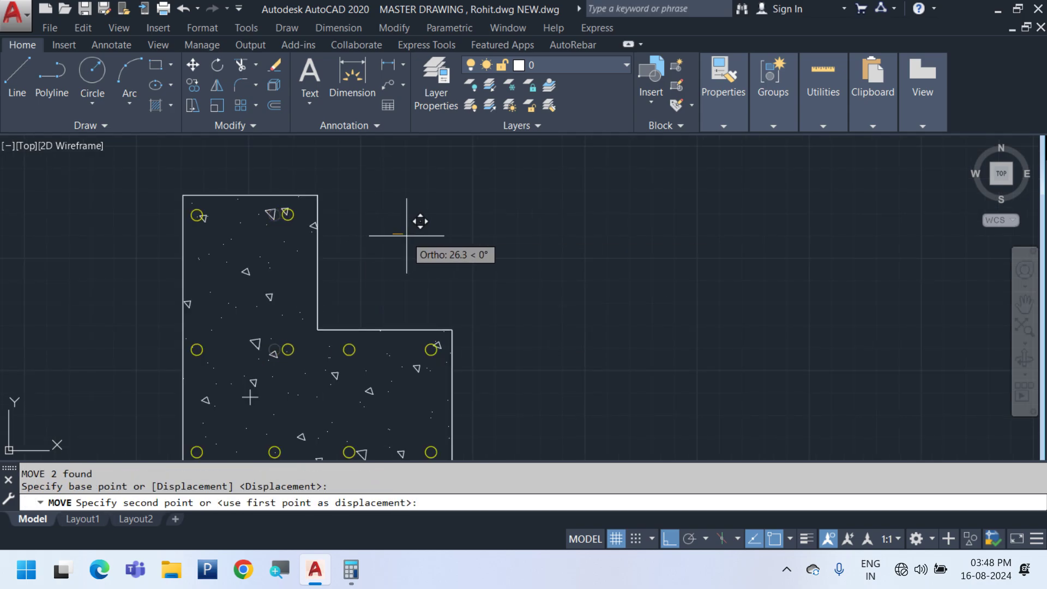
{"action": "left_click", "coordinate": [419, 237]}
Erase the third rebar circle of the middle row, just below the column's inner corner
{"action": "left_click", "coordinate": [358, 292]}
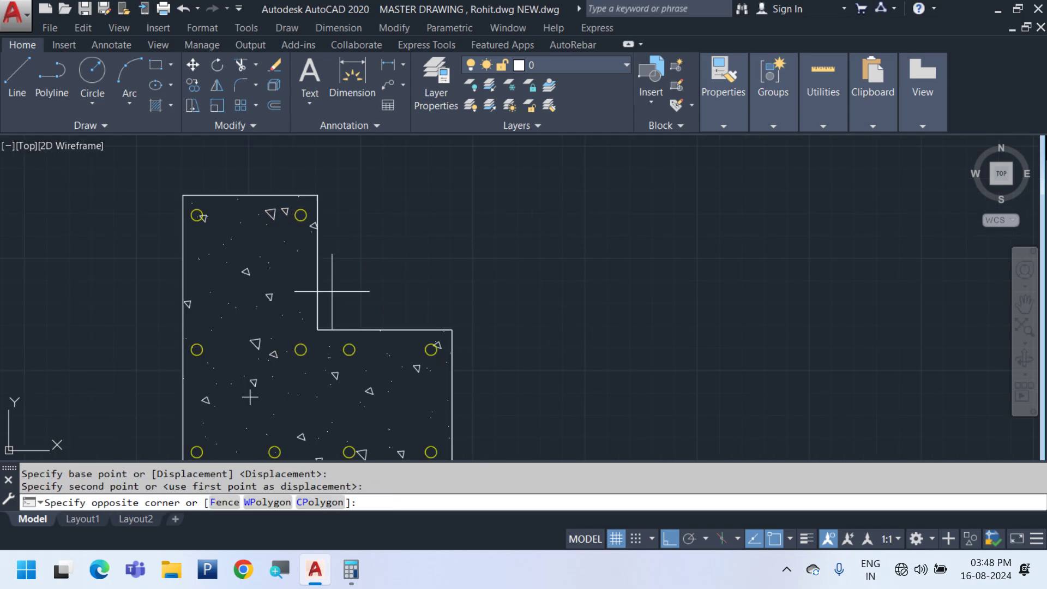
{"action": "left_click", "coordinate": [332, 374]}
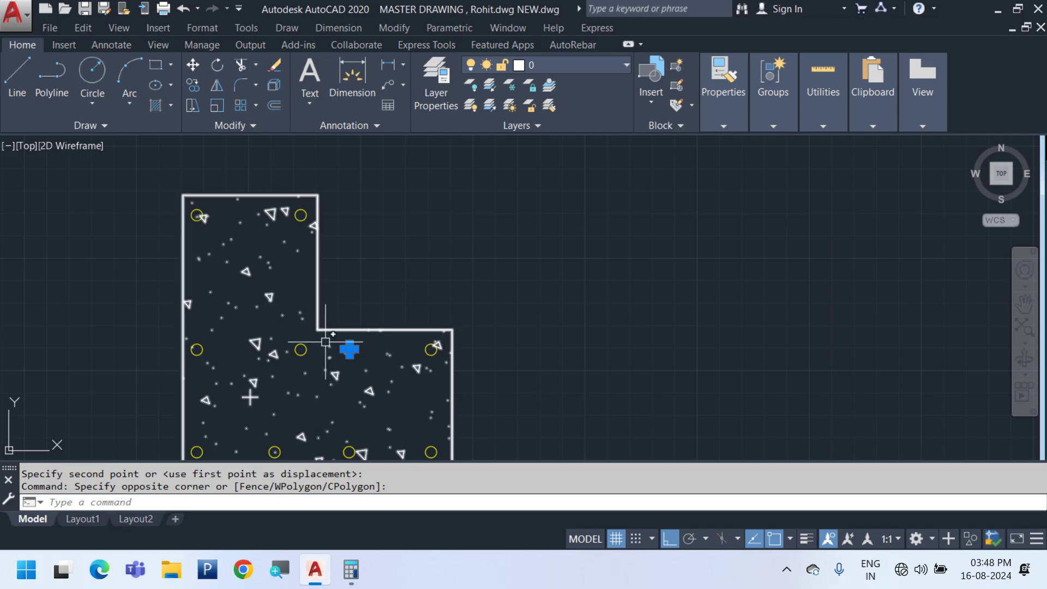
{"action": "key", "text": "Delete"}
{"action": "scroll", "coordinate": [297, 346], "scroll_direction": "up", "scroll_amount": 2}
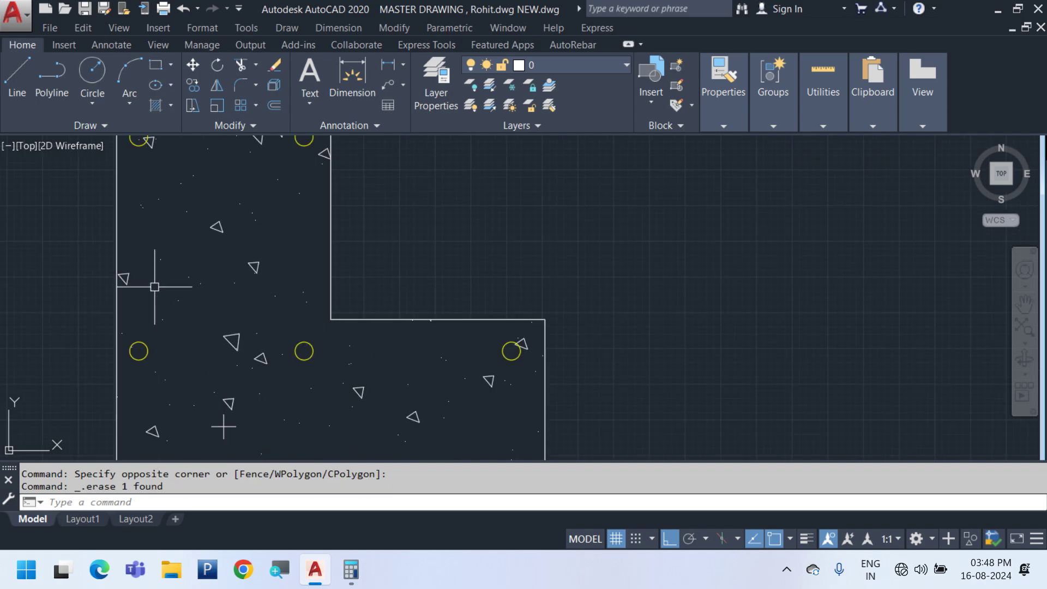
{"action": "left_click", "coordinate": [78, 248]}
{"action": "key", "text": "Escape"}
{"action": "left_click", "coordinate": [376, 286]}
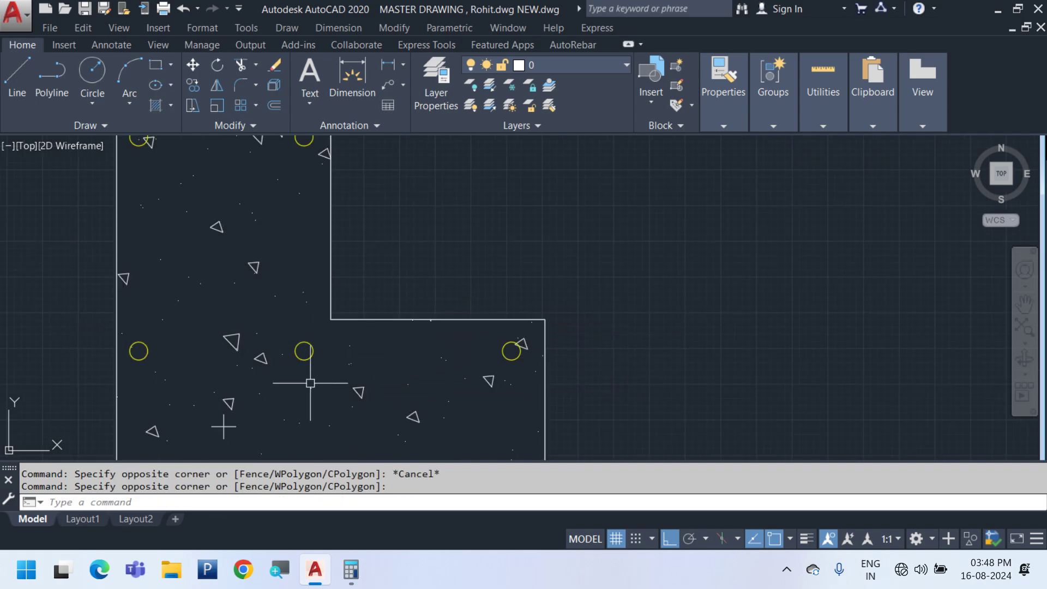
{"action": "left_click", "coordinate": [297, 360]}
{"action": "type", "text": "m"}
{"action": "key", "text": "Return"}
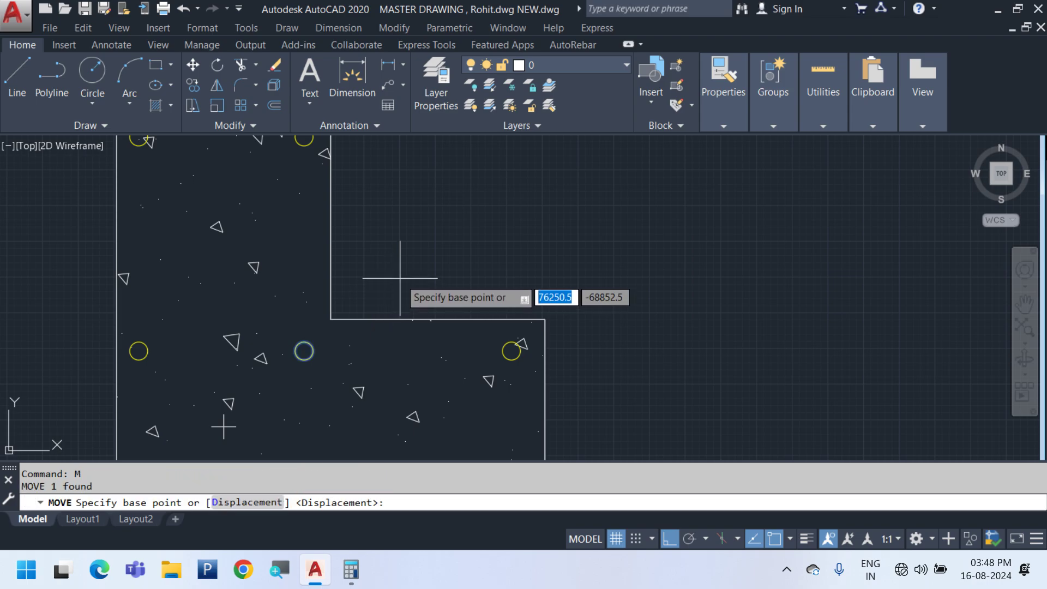
{"action": "scroll", "coordinate": [401, 275], "scroll_direction": "down", "scroll_amount": 2}
{"action": "key", "text": "Escape"}
Move the three rebar circles of the middle row slightly upward, closer to the column's inner horizontal edge
{"action": "left_click", "coordinate": [157, 271]}
{"action": "left_click", "coordinate": [676, 377]}
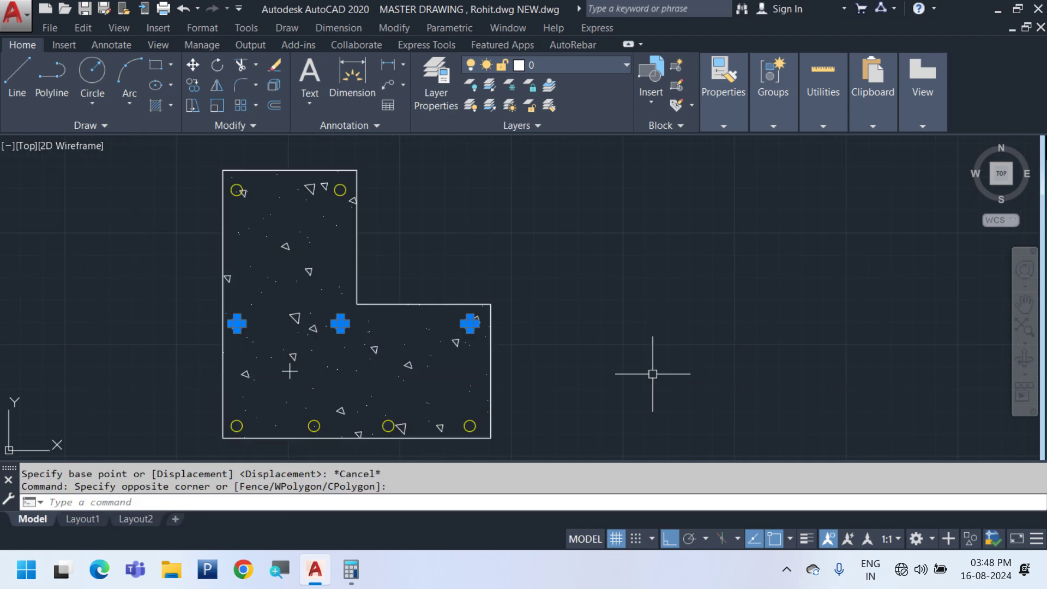
{"action": "type", "text": "m"}
{"action": "key", "text": "Return"}
{"action": "left_click", "coordinate": [641, 365]}
{"action": "left_click", "coordinate": [637, 356]}
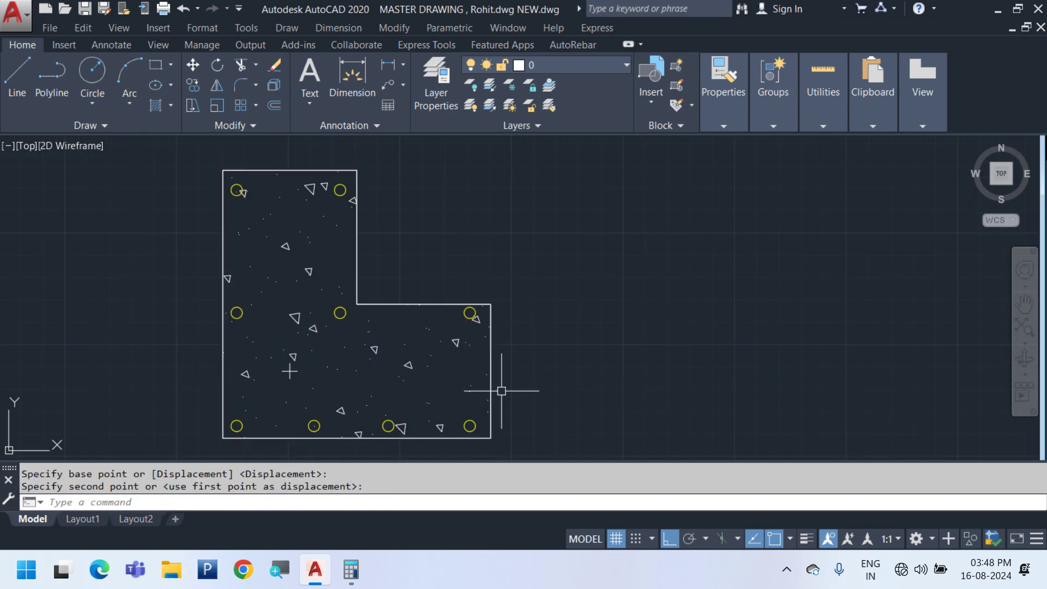
{"action": "middle_click_drag", "start_coordinate": [437, 448], "coordinate": [439, 428]}
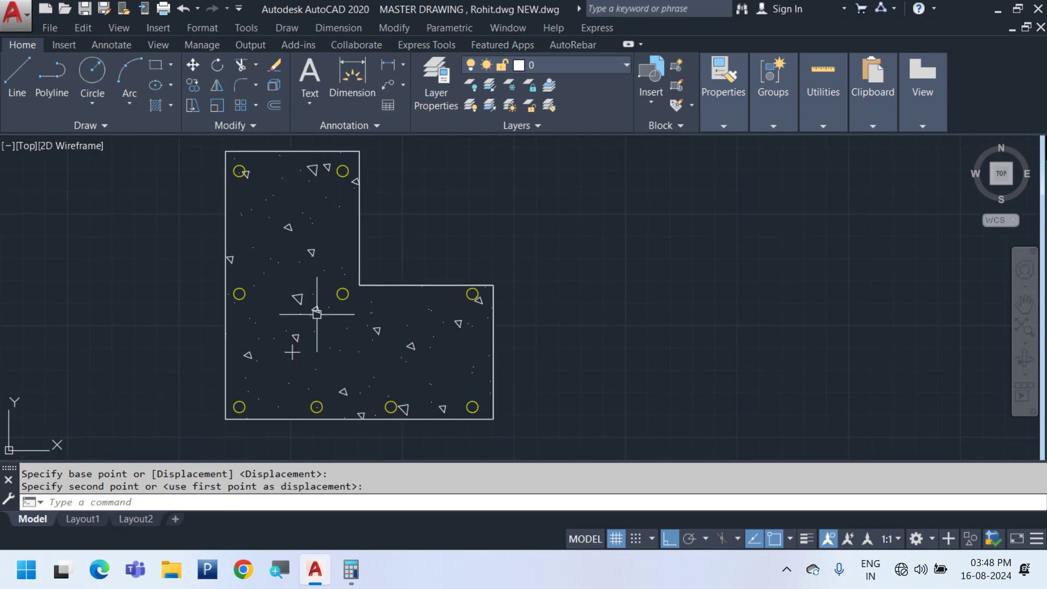
Start the stirrup polyline with a diagonal hook beside the top-left rebar, then run it horizontally along the column's upper edge
{"action": "key", "text": "Return"}
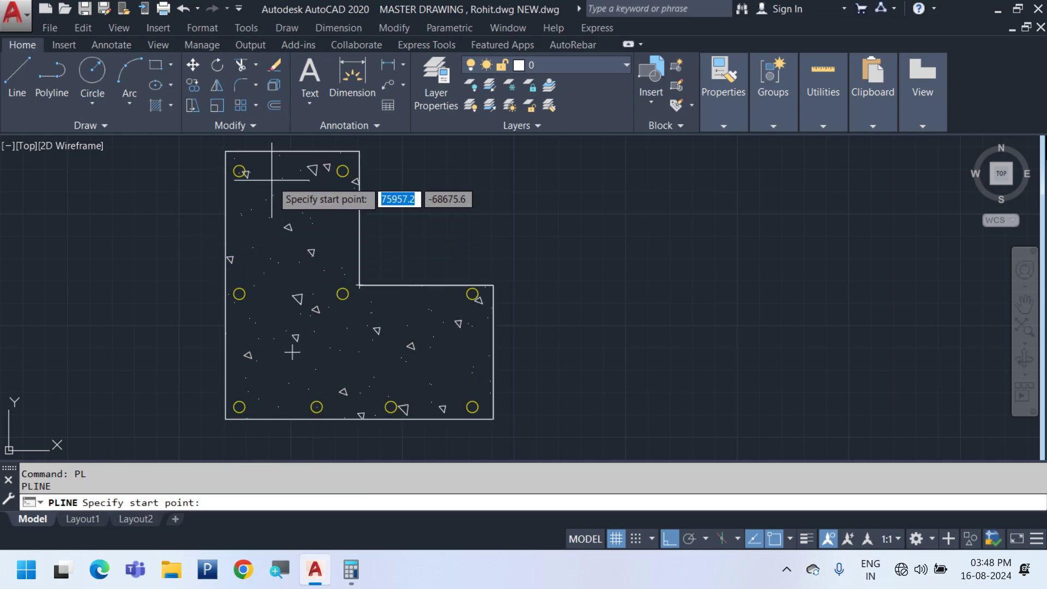
{"action": "scroll", "coordinate": [272, 189], "scroll_direction": "up", "scroll_amount": 4}
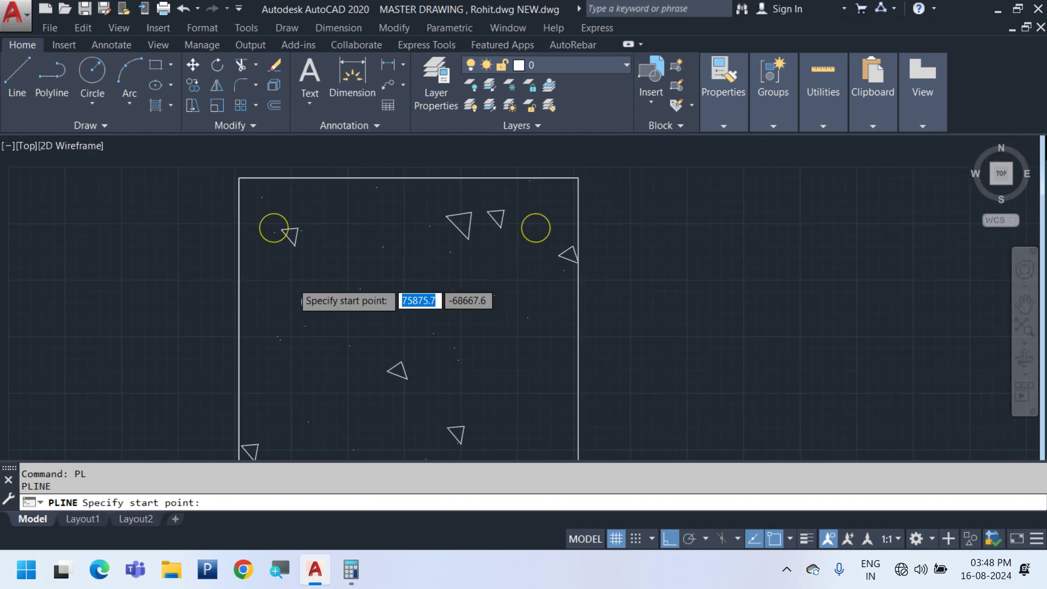
{"action": "left_click", "coordinate": [773, 540]}
{"action": "scroll", "coordinate": [292, 283], "scroll_direction": "up", "scroll_amount": 2}
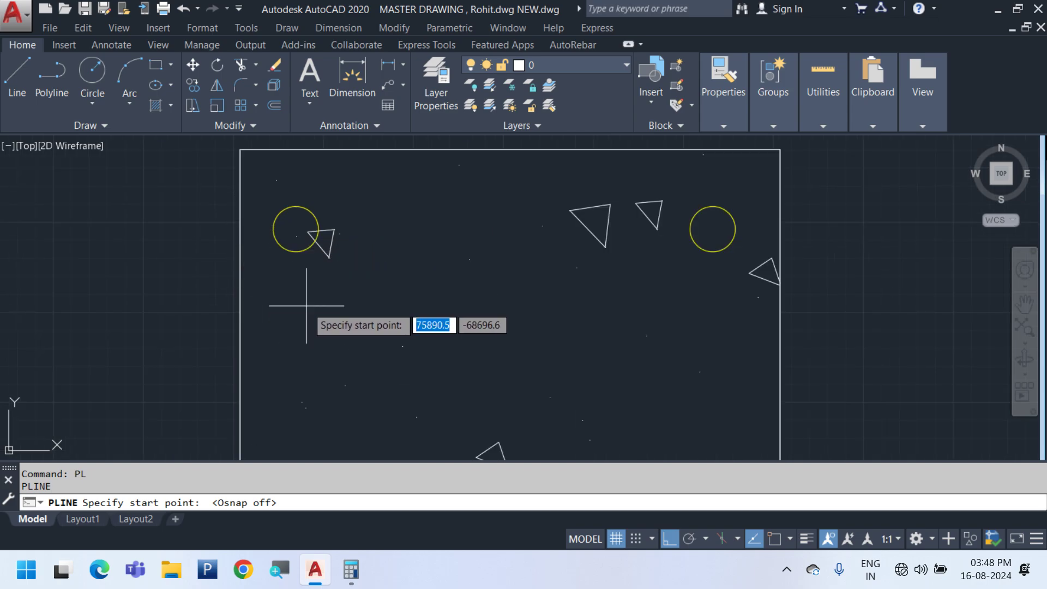
{"action": "left_click", "coordinate": [293, 293]}
{"action": "key", "text": "F9"}
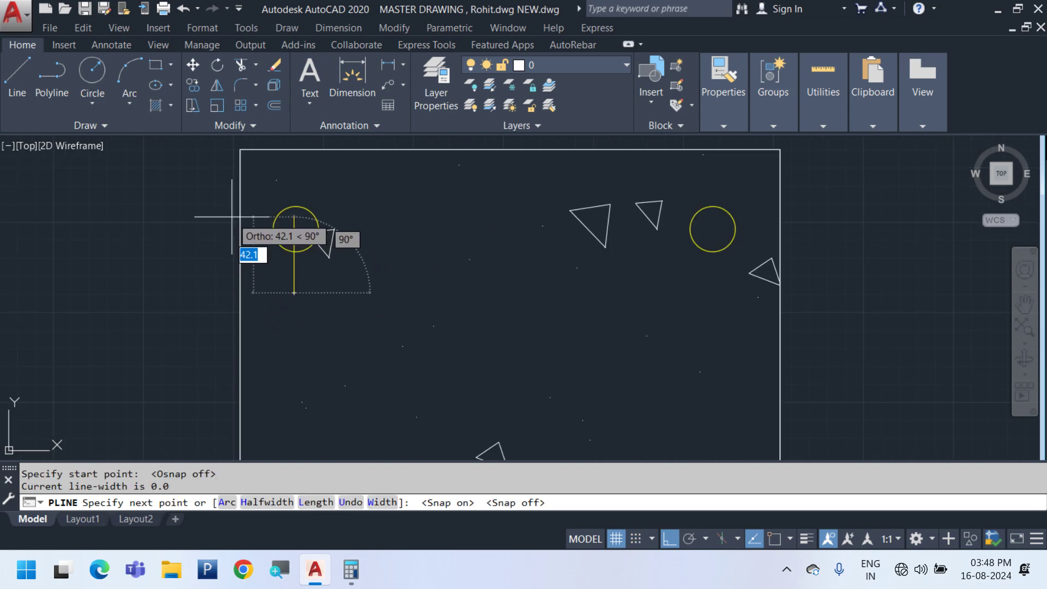
{"action": "key", "text": "F8"}
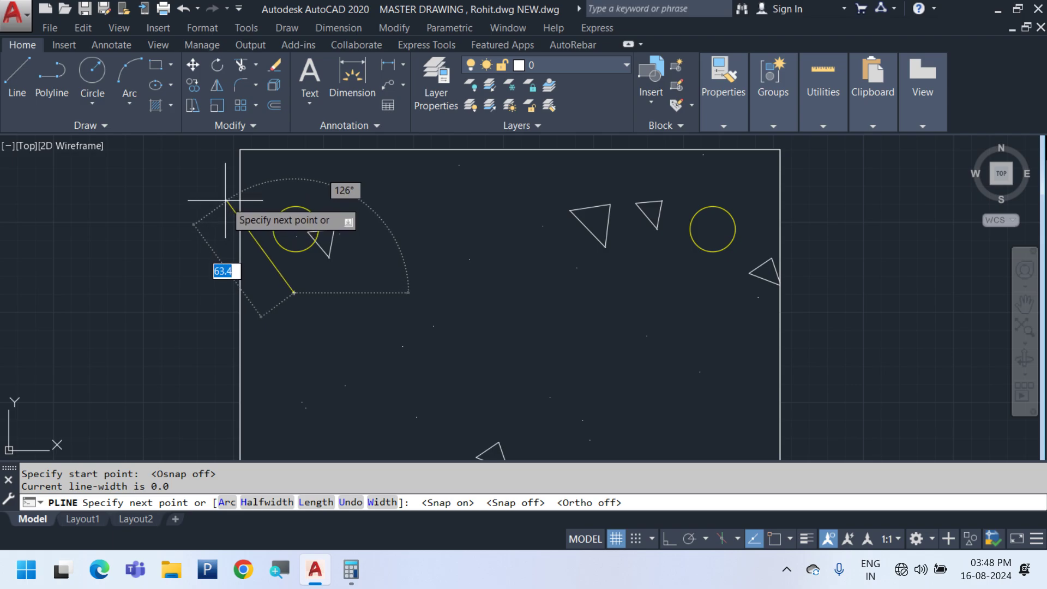
{"action": "left_click", "coordinate": [226, 200]}
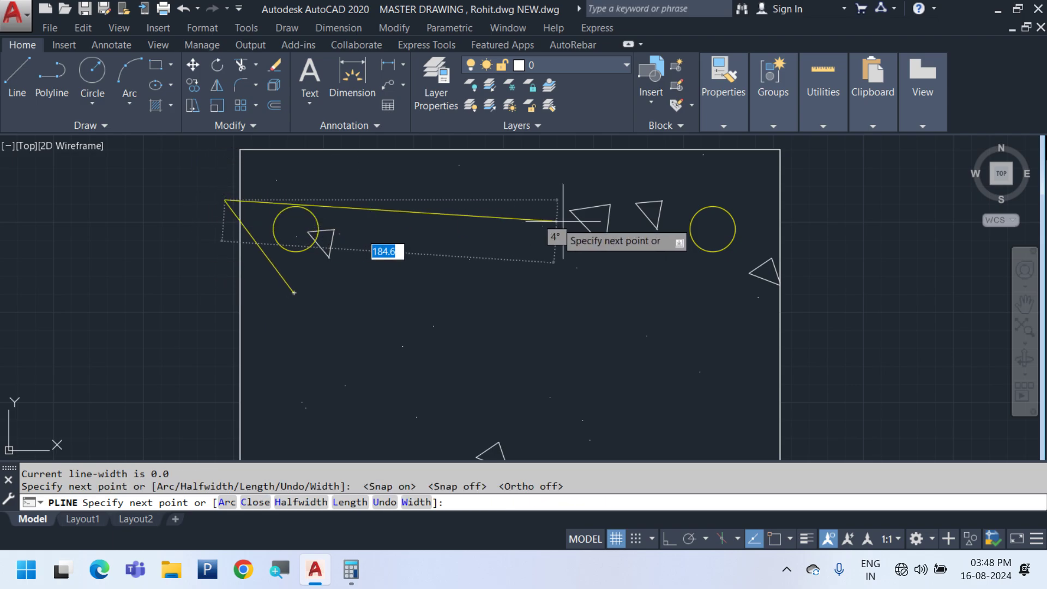
{"action": "key", "text": "F8"}
{"action": "left_click", "coordinate": [764, 194]}
Continue the stirrup polyline down the inner vertical edge, along the inner horizontal edge and down the outer edge of the short leg
{"action": "middle_click_drag", "start_coordinate": [754, 404], "coordinate": [662, 197]}
{"action": "scroll", "coordinate": [661, 197], "scroll_direction": "down", "scroll_amount": 2}
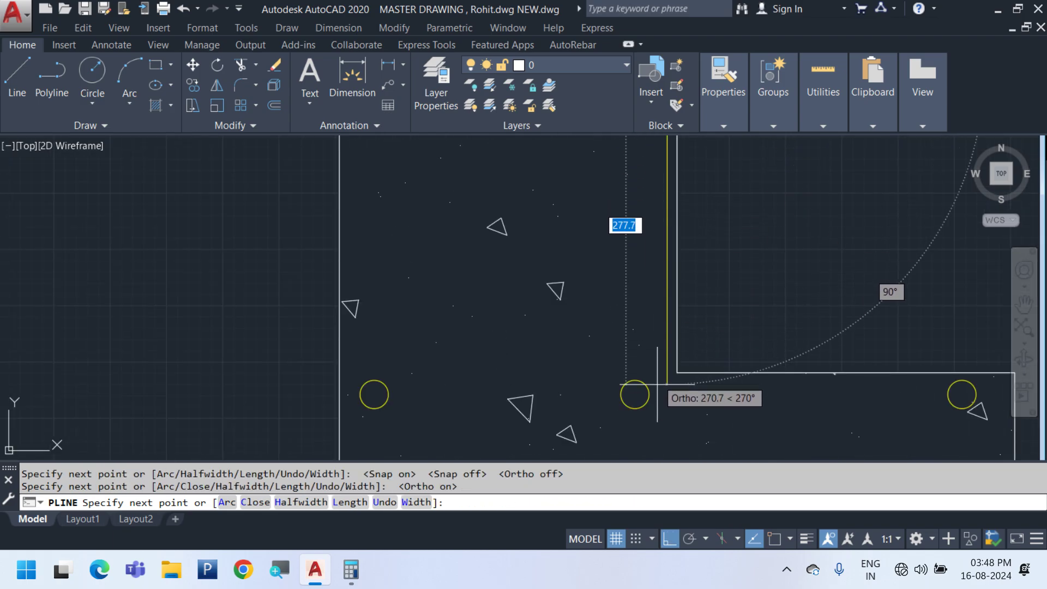
{"action": "left_click", "coordinate": [664, 392]}
{"action": "middle_click_drag", "start_coordinate": [759, 397], "coordinate": [542, 352]}
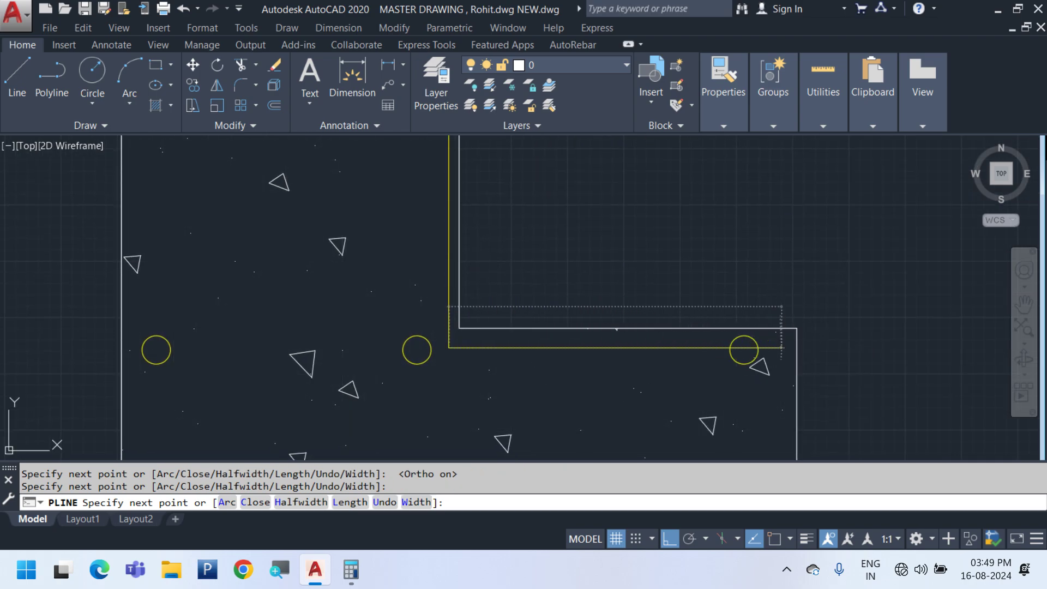
{"action": "left_click", "coordinate": [782, 349]}
{"action": "middle_click_drag", "start_coordinate": [781, 416], "coordinate": [753, 199]}
{"action": "left_click", "coordinate": [754, 436]}
{"action": "middle_click_drag", "start_coordinate": [557, 447], "coordinate": [718, 392]}
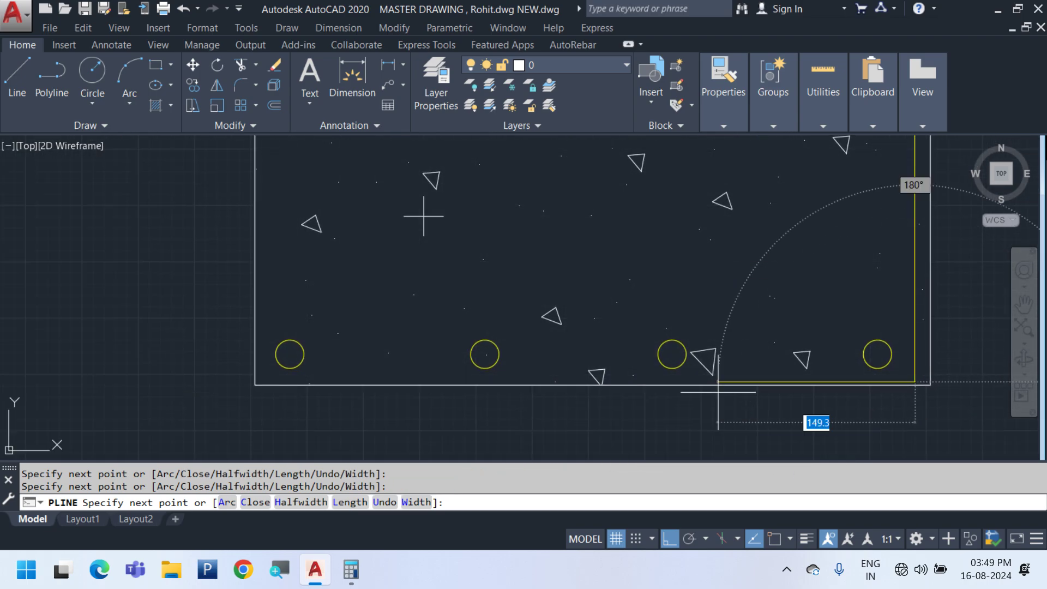
Finish the stirrup polyline along the bottom and up the long side, ending in a second diagonal hook at the top-left rebar
{"action": "left_click", "coordinate": [265, 374]}
{"action": "scroll", "coordinate": [266, 364], "scroll_direction": "down", "scroll_amount": 6}
{"action": "scroll", "coordinate": [259, 205], "scroll_direction": "up", "scroll_amount": 6}
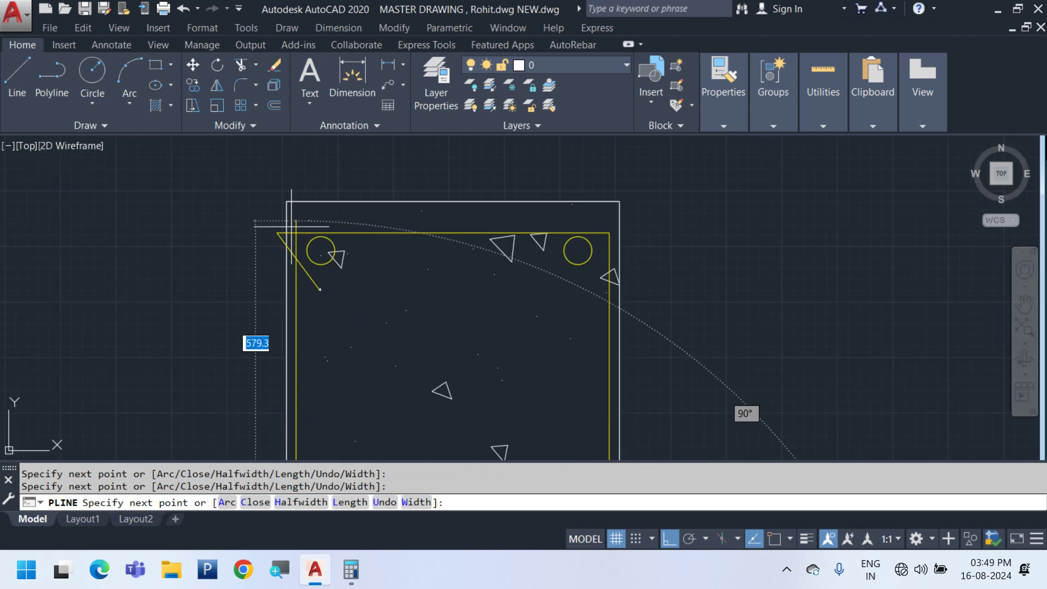
{"action": "scroll", "coordinate": [291, 223], "scroll_direction": "up", "scroll_amount": 4}
{"action": "left_click", "coordinate": [277, 168]}
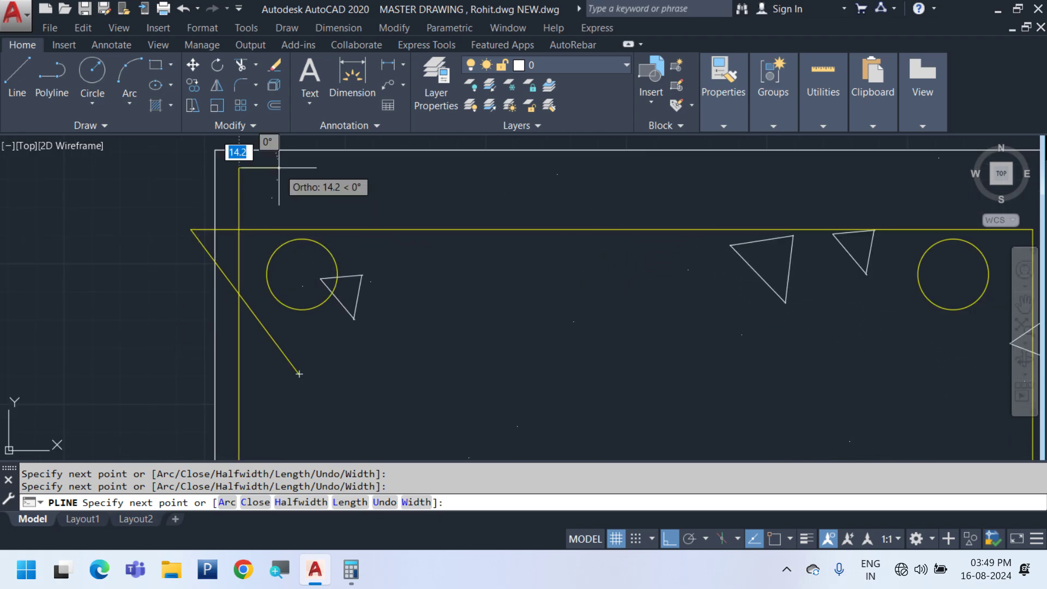
{"action": "key", "text": "F8"}
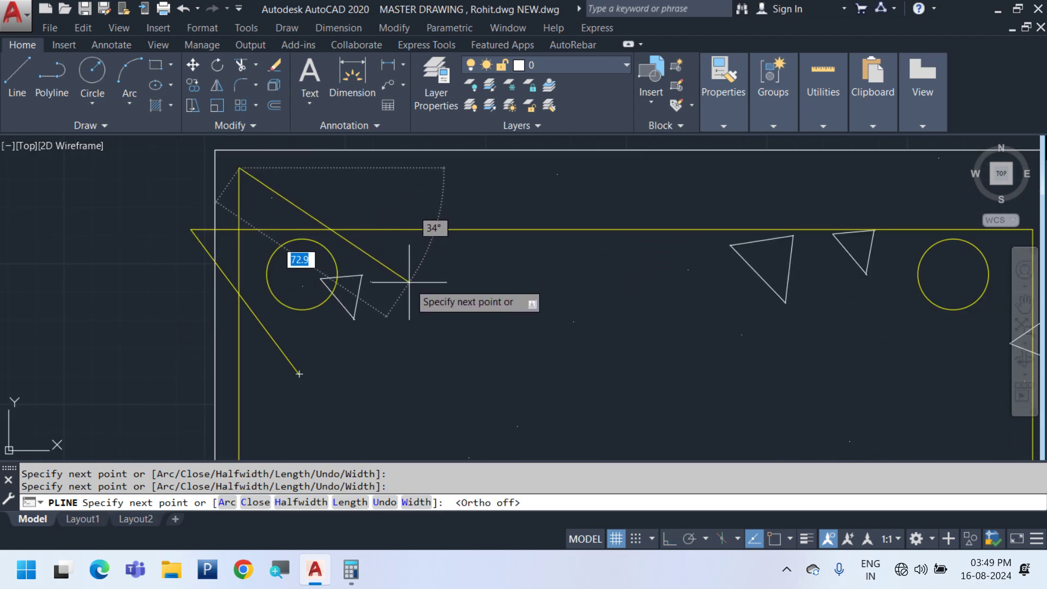
{"action": "key", "text": "Escape"}
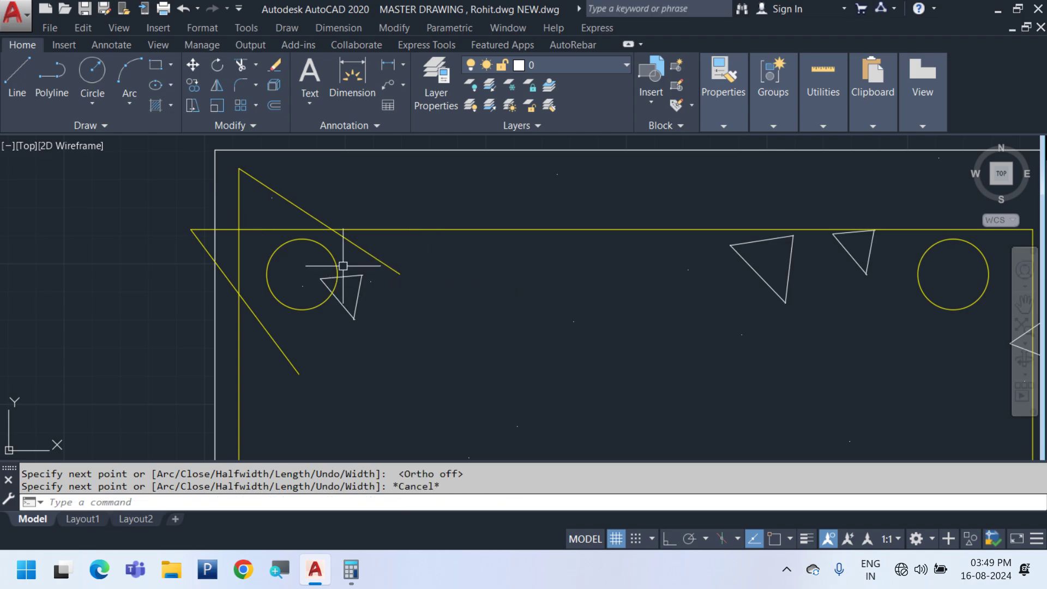
Inspect the stirrup and rebar arrangement across the whole L-shaped column detail
{"action": "scroll", "coordinate": [324, 267], "scroll_direction": "down", "scroll_amount": 6}
{"action": "middle_click_drag", "start_coordinate": [467, 350], "coordinate": [383, 277]}
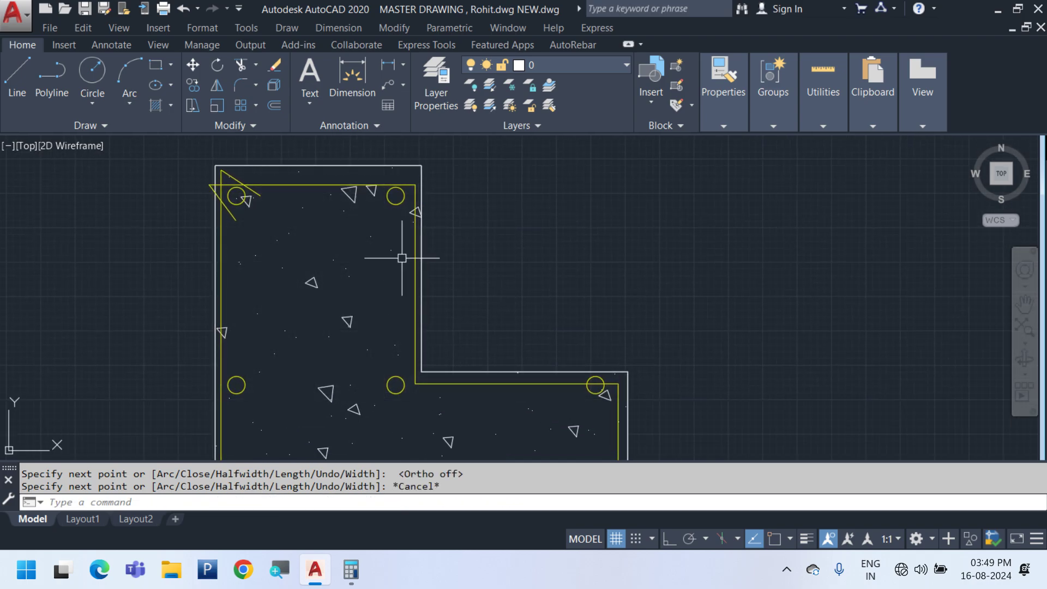
{"action": "scroll", "coordinate": [402, 258], "scroll_direction": "down", "scroll_amount": 4}
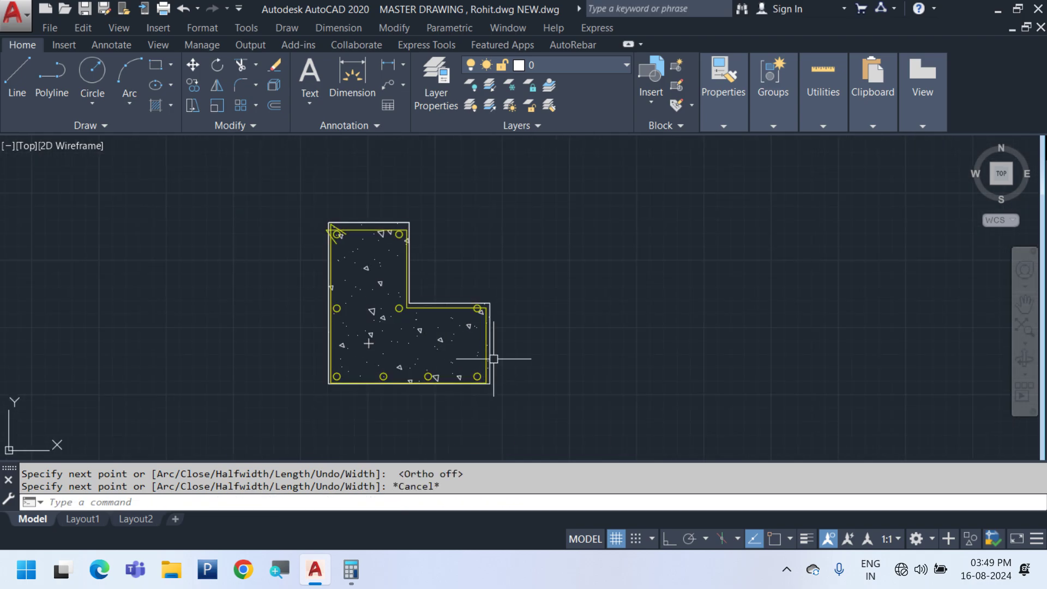
{"action": "scroll", "coordinate": [473, 354], "scroll_direction": "up", "scroll_amount": 2}
{"action": "middle_click_drag", "start_coordinate": [465, 354], "coordinate": [396, 358]}
{"action": "scroll", "coordinate": [327, 313], "scroll_direction": "down", "scroll_amount": 4}
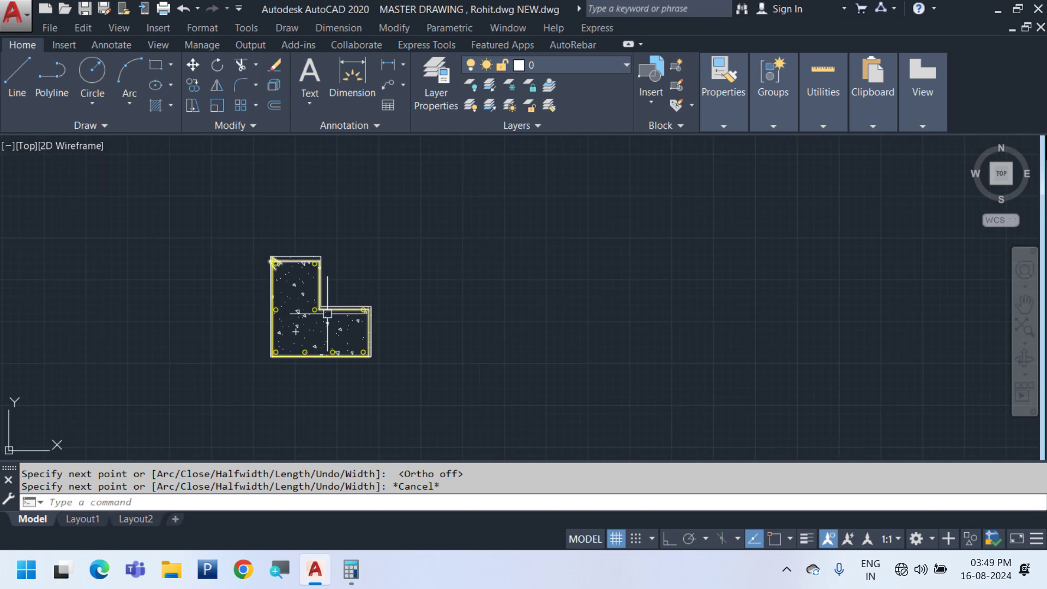
{"action": "scroll", "coordinate": [273, 366], "scroll_direction": "up", "scroll_amount": 7}
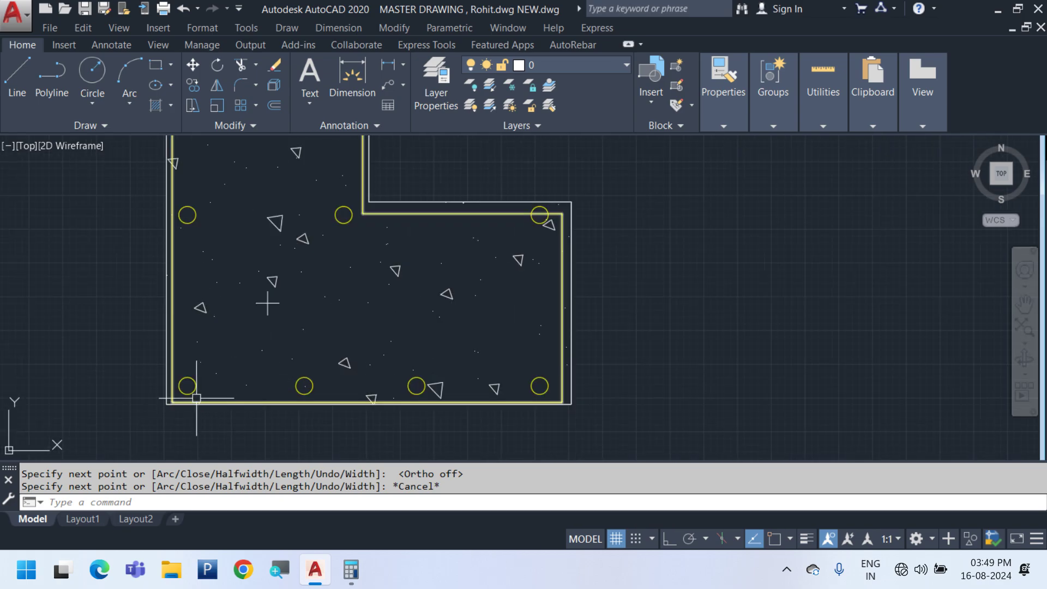
{"action": "scroll", "coordinate": [488, 315], "scroll_direction": "down", "scroll_amount": 1}
{"action": "mouse_move", "coordinate": [397, 291]}
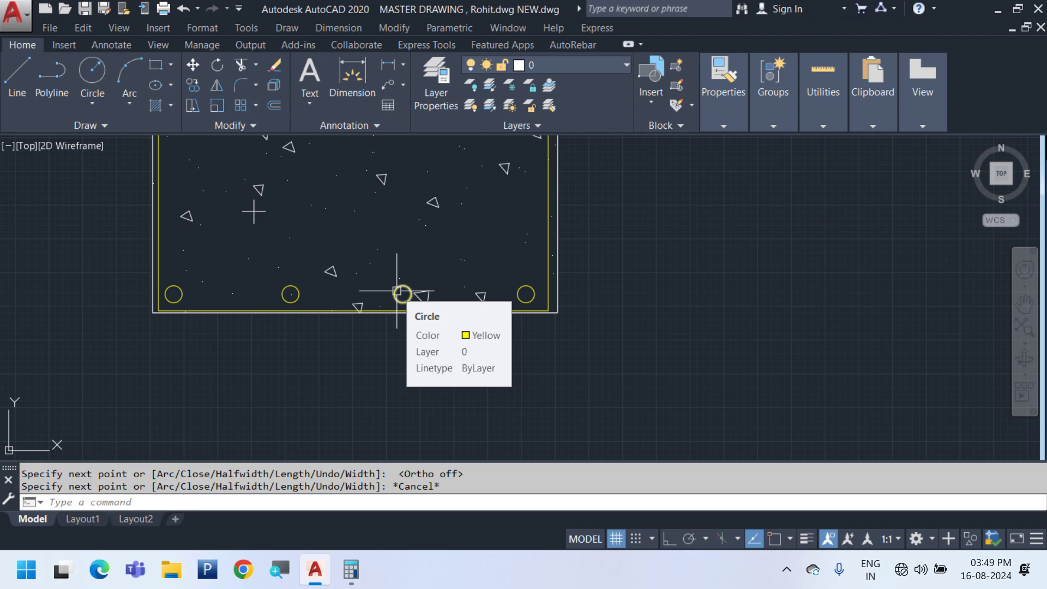
{"action": "middle_click_drag", "start_coordinate": [413, 291], "coordinate": [303, 404]}
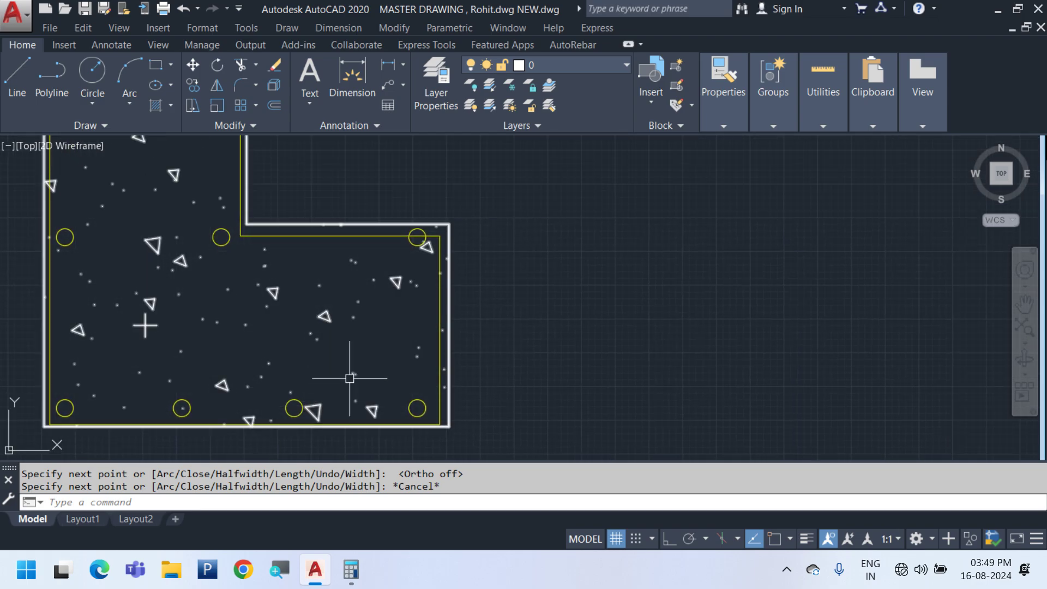
{"action": "scroll", "coordinate": [385, 356], "scroll_direction": "down", "scroll_amount": 2}
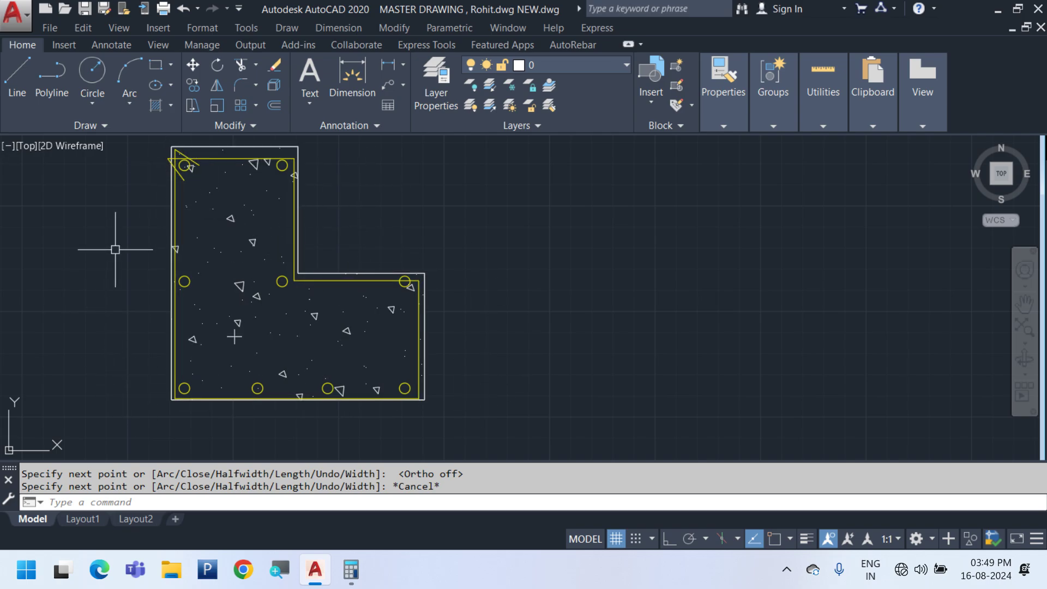
{"action": "scroll", "coordinate": [236, 301], "scroll_direction": "down", "scroll_amount": 3}
{"action": "scroll", "coordinate": [212, 295], "scroll_direction": "up", "scroll_amount": 1}
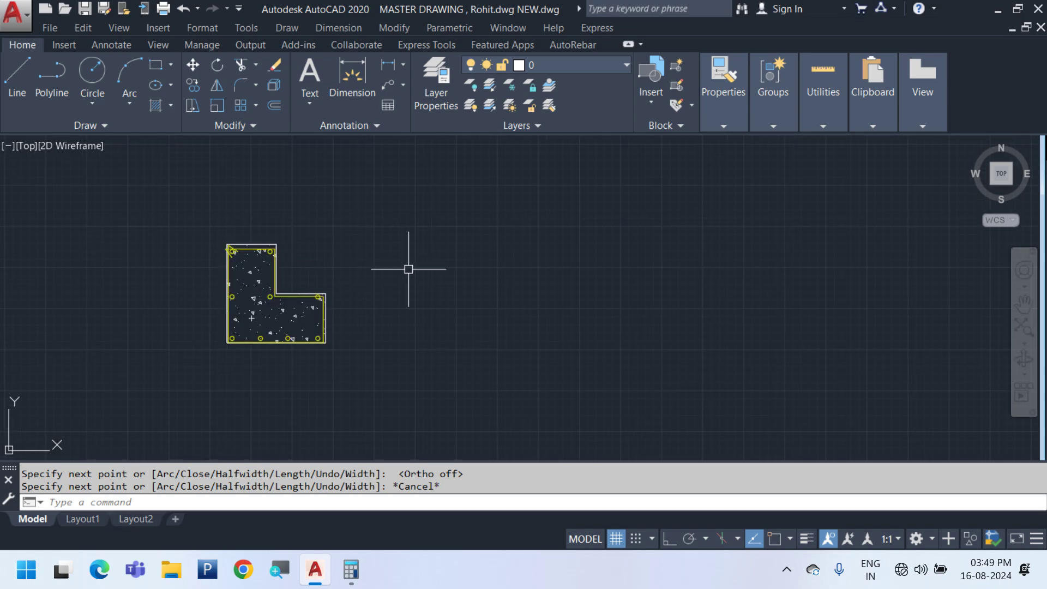
{"action": "scroll", "coordinate": [286, 332], "scroll_direction": "up", "scroll_amount": 4}
{"action": "middle_click_drag", "start_coordinate": [186, 309], "coordinate": [207, 360]}
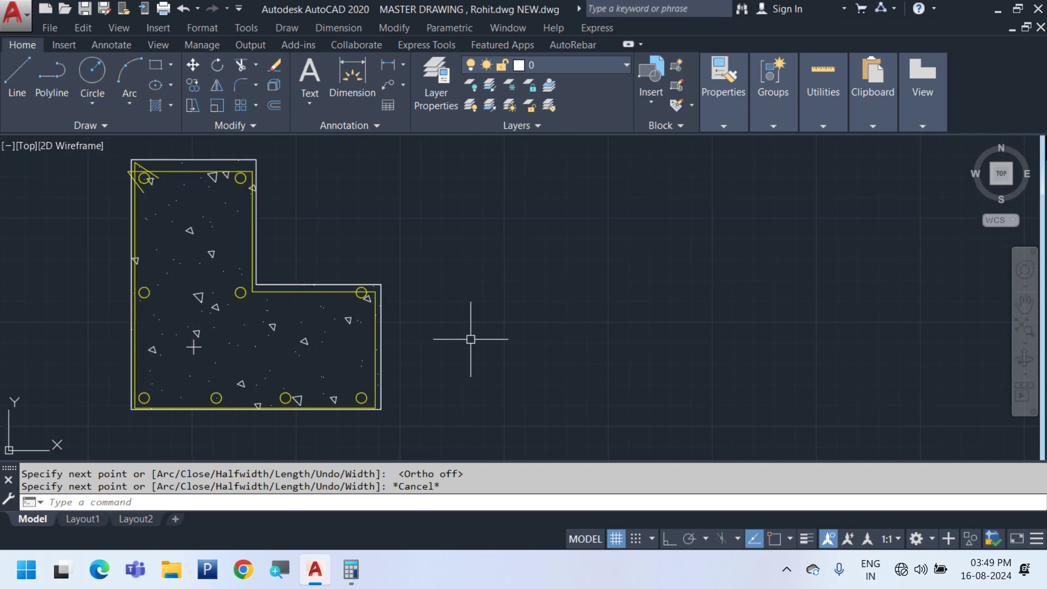
Copy the hatched beam and column strip along grid line 3, from A to D, into empty space beside the column plan
{"action": "scroll", "coordinate": [470, 340], "scroll_direction": "down", "scroll_amount": 10}
{"action": "middle_click_drag", "start_coordinate": [722, 383], "coordinate": [526, 380]}
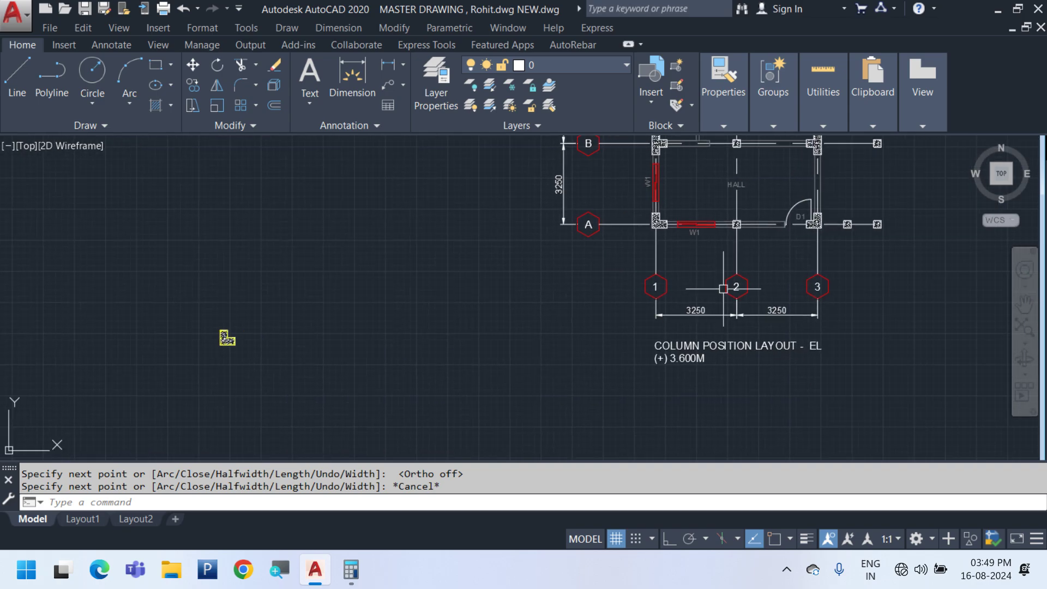
{"action": "scroll", "coordinate": [723, 288], "scroll_direction": "up", "scroll_amount": 4}
{"action": "scroll", "coordinate": [714, 349], "scroll_direction": "down", "scroll_amount": 10}
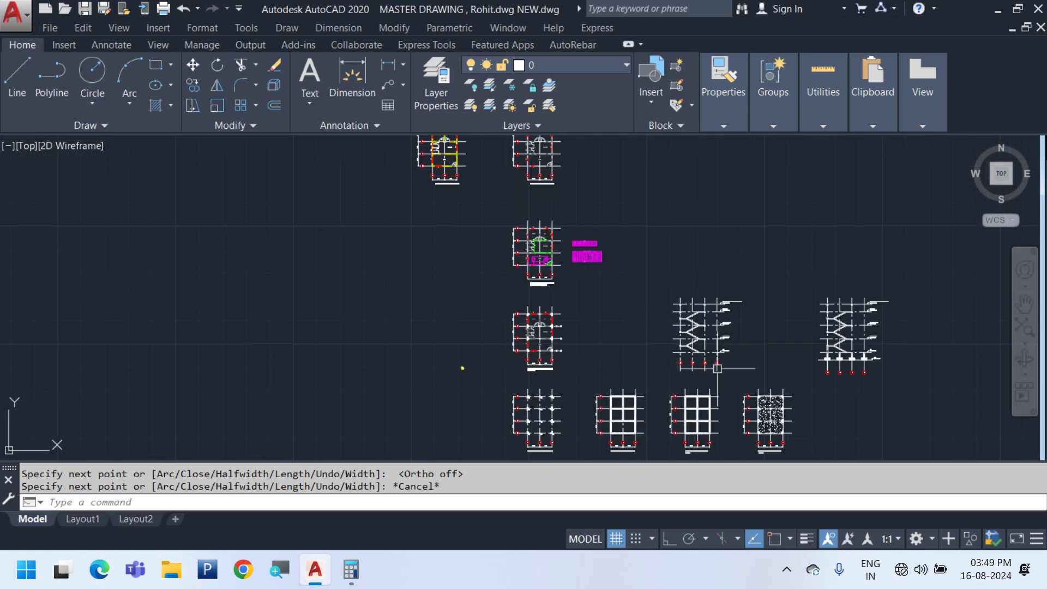
{"action": "scroll", "coordinate": [718, 368], "scroll_direction": "up", "scroll_amount": 8}
{"action": "middle_click_drag", "start_coordinate": [564, 414], "coordinate": [578, 444]}
{"action": "left_click", "coordinate": [487, 147]}
{"action": "left_click", "coordinate": [537, 420]}
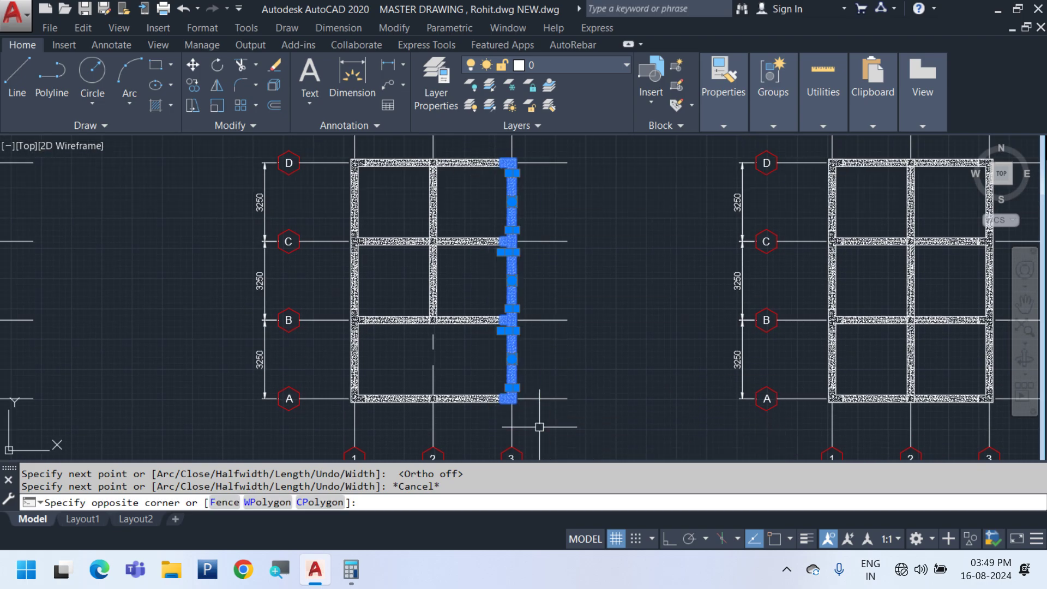
{"action": "scroll", "coordinate": [596, 339], "scroll_direction": "down", "scroll_amount": 2}
{"action": "key", "text": "ctrl+c"}
{"action": "key", "text": "ctrl+v"}
{"action": "middle_click_drag", "start_coordinate": [49, 450], "coordinate": [927, 267]}
{"action": "scroll", "coordinate": [851, 270], "scroll_direction": "down", "scroll_amount": 5}
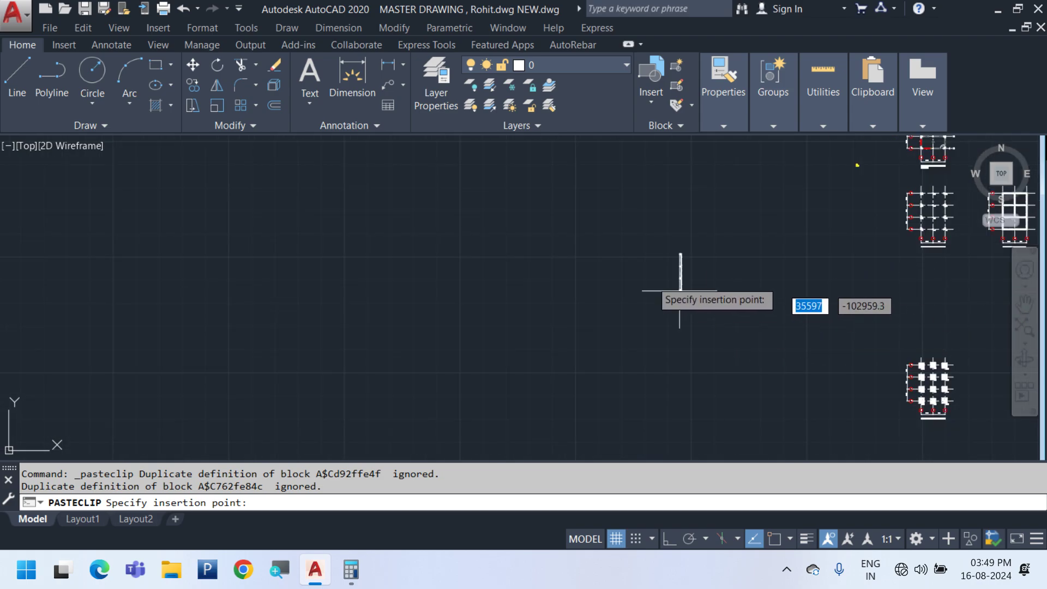
{"action": "scroll", "coordinate": [736, 241], "scroll_direction": "up", "scroll_amount": 8}
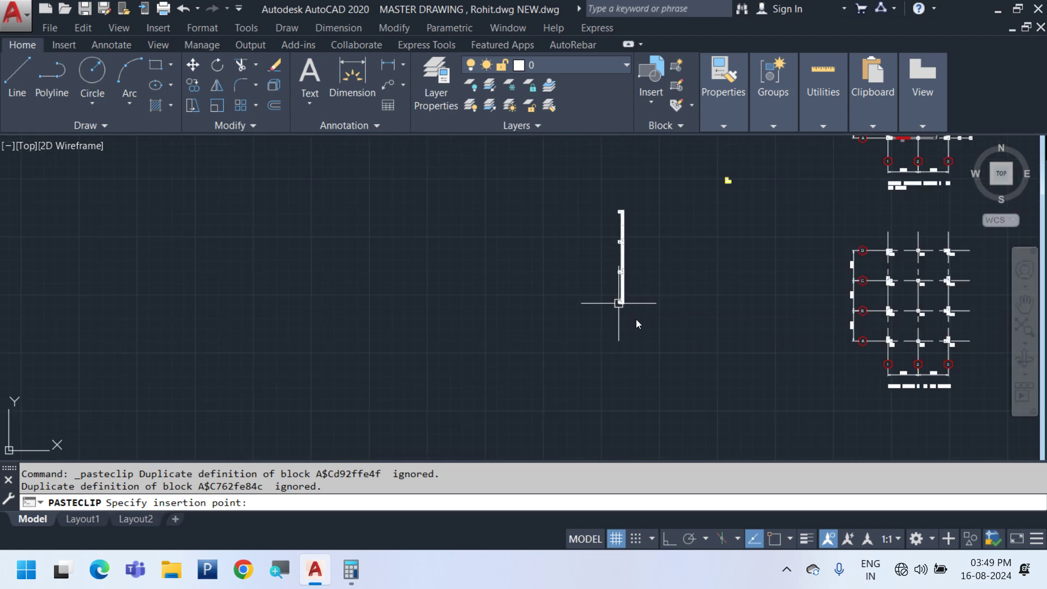
{"action": "left_click", "coordinate": [618, 304]}
Rotate the copied beam strip a quarter turn clockwise so it lies horizontally with the column stubs pointing up
{"action": "left_click", "coordinate": [662, 359]}
{"action": "left_click", "coordinate": [554, 182]}
{"action": "type", "text": "RO"}
{"action": "key", "text": "Return"}
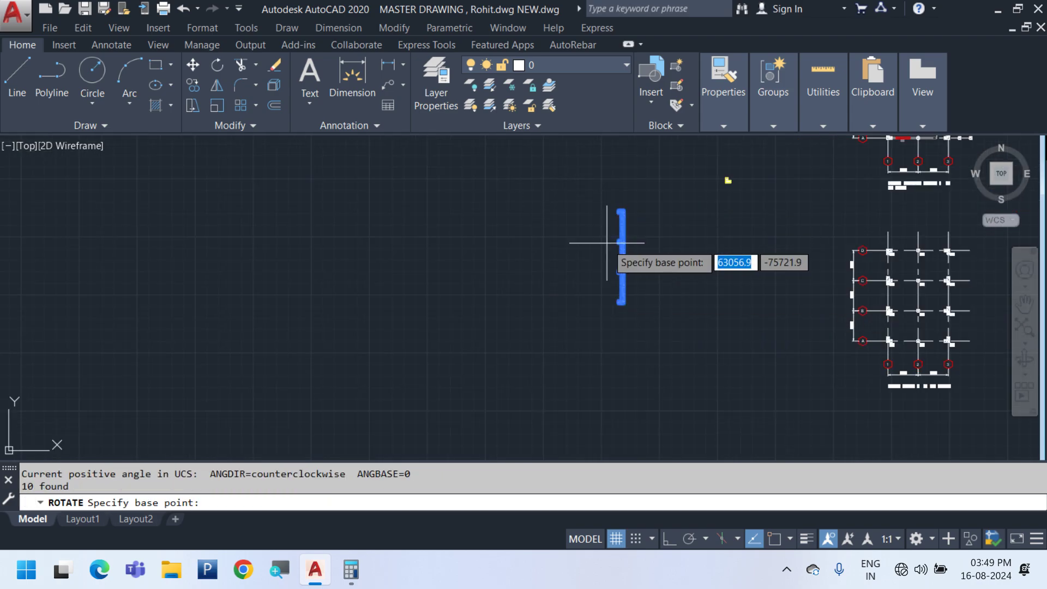
{"action": "left_click", "coordinate": [610, 243]}
{"action": "key", "text": "F8"}
{"action": "left_click", "coordinate": [621, 321]}
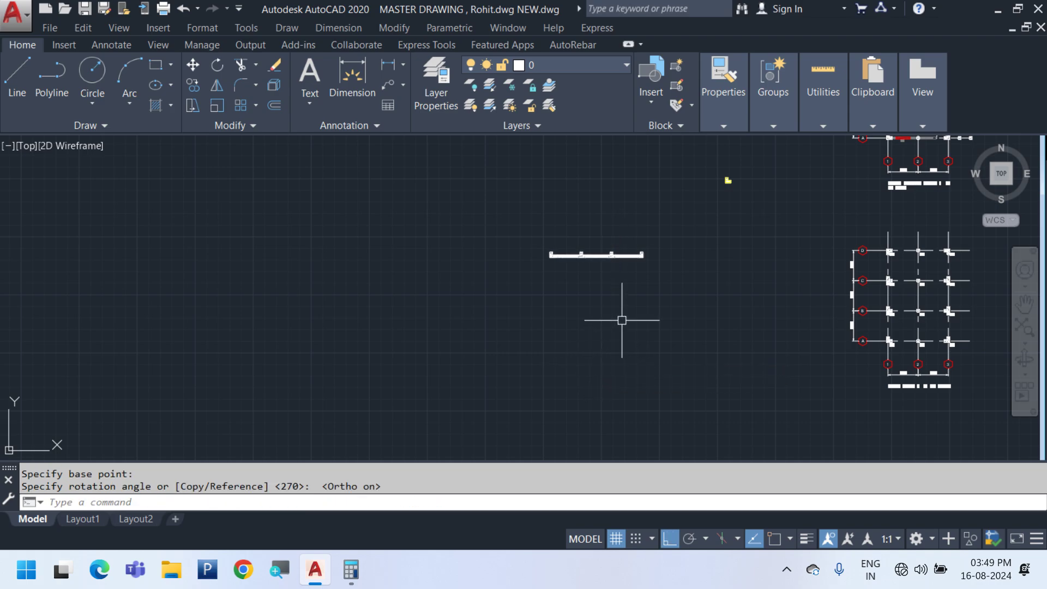
Erase the concrete hatches from the three beam spans between the columns of the rotated strip
{"action": "scroll", "coordinate": [595, 278], "scroll_direction": "up", "scroll_amount": 6}
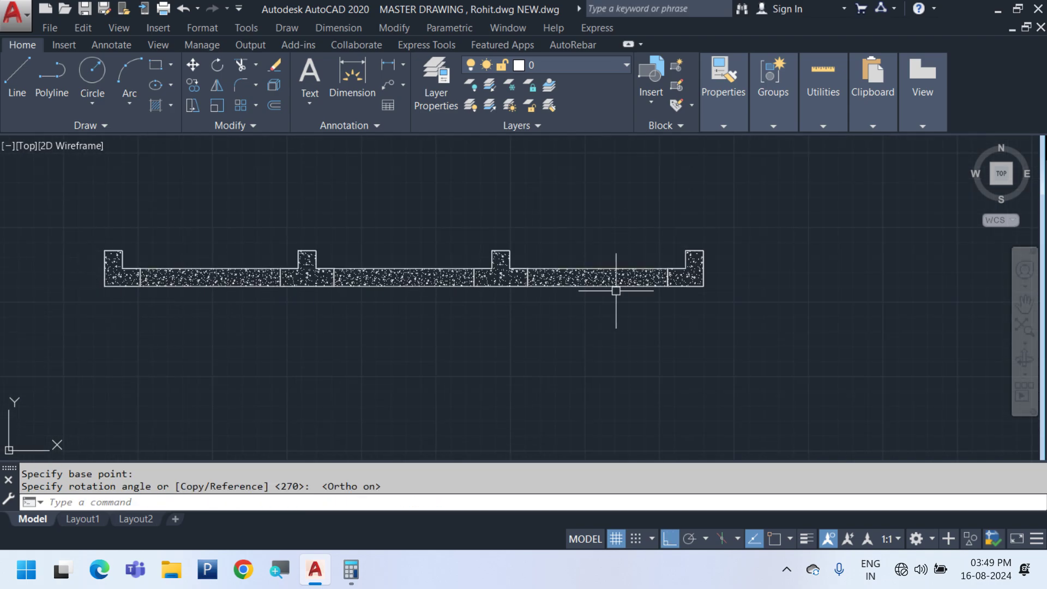
{"action": "key", "text": "Delete"}
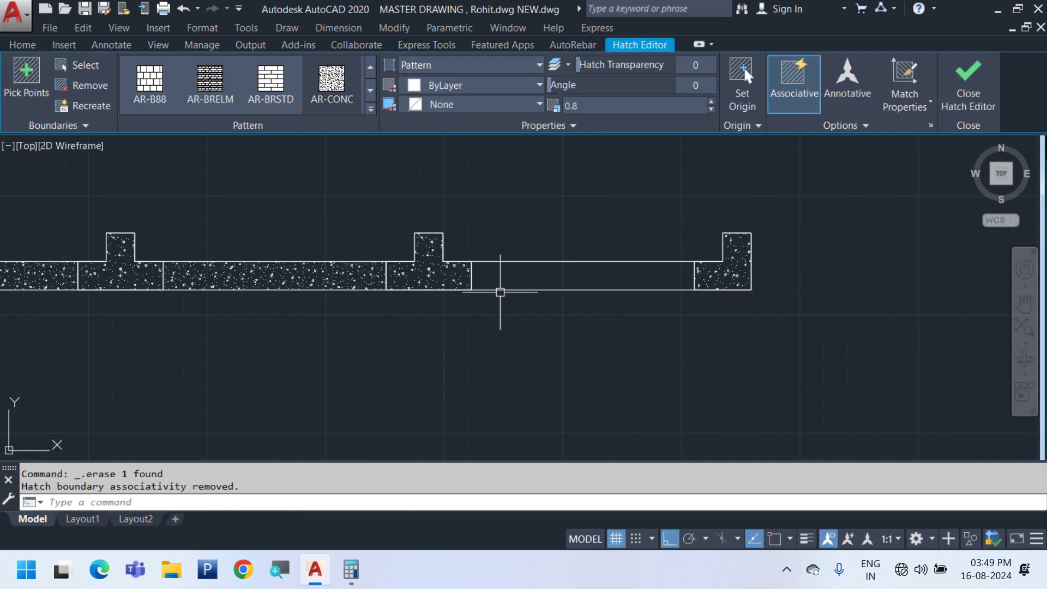
{"action": "scroll", "coordinate": [300, 299], "scroll_direction": "up", "scroll_amount": 3}
{"action": "left_click", "coordinate": [346, 293]}
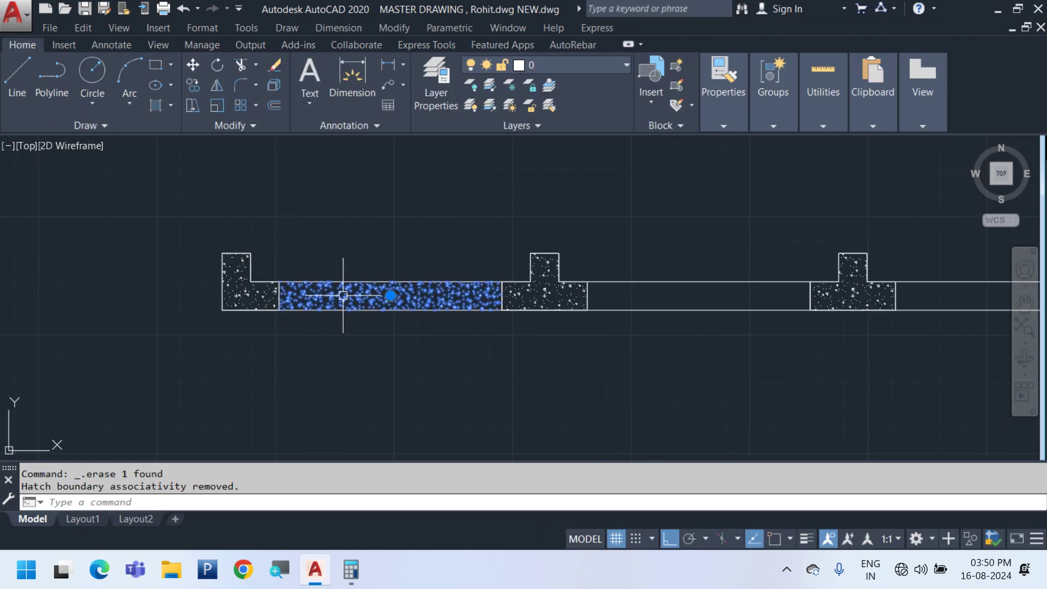
{"action": "key", "text": "Delete"}
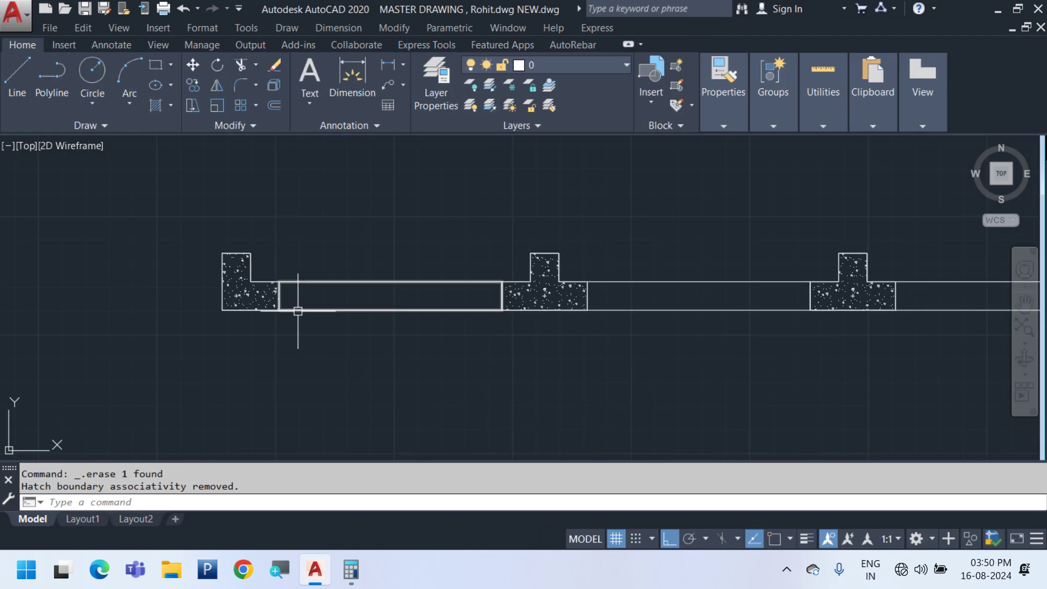
Draw a horizontal bar line just above the bottom edge of the first beam span, stopping short of both columns
{"action": "key", "text": "l"}
{"action": "key", "text": "Return"}
{"action": "scroll", "coordinate": [301, 309], "scroll_direction": "up", "scroll_amount": 6}
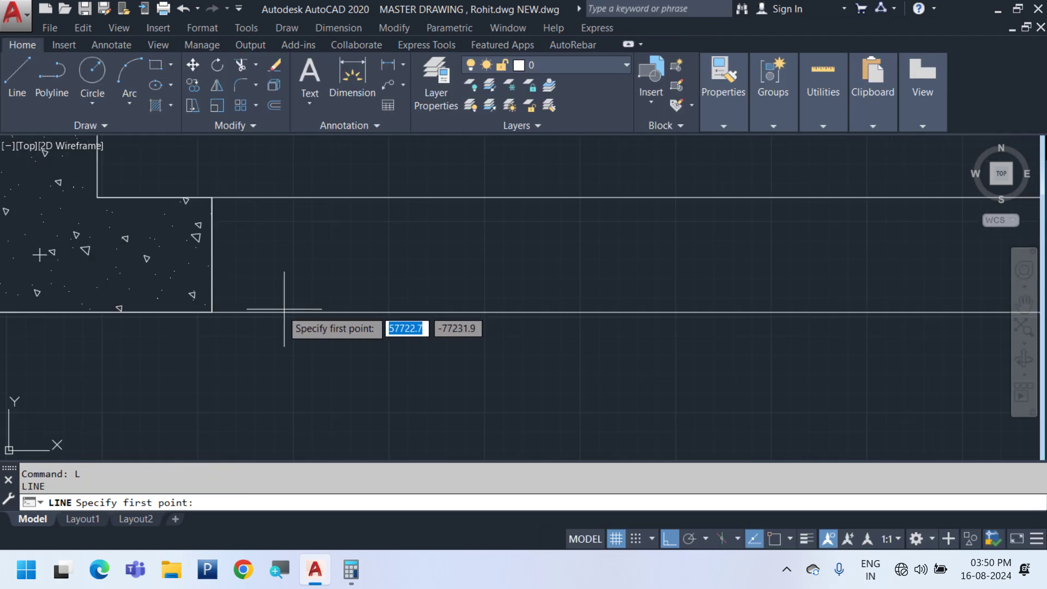
{"action": "left_click", "coordinate": [230, 300]}
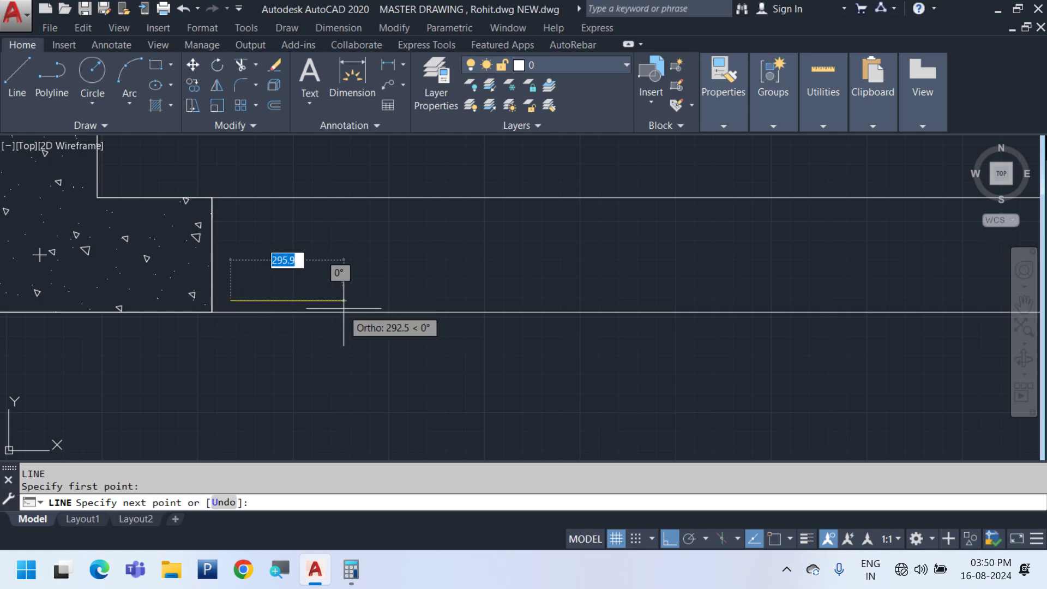
{"action": "scroll", "coordinate": [342, 306], "scroll_direction": "down", "scroll_amount": 2}
{"action": "scroll", "coordinate": [807, 317], "scroll_direction": "up", "scroll_amount": 2}
{"action": "left_click", "coordinate": [806, 328]}
{"action": "key", "text": "Return"}
{"action": "scroll", "coordinate": [589, 329], "scroll_direction": "down", "scroll_amount": 2}
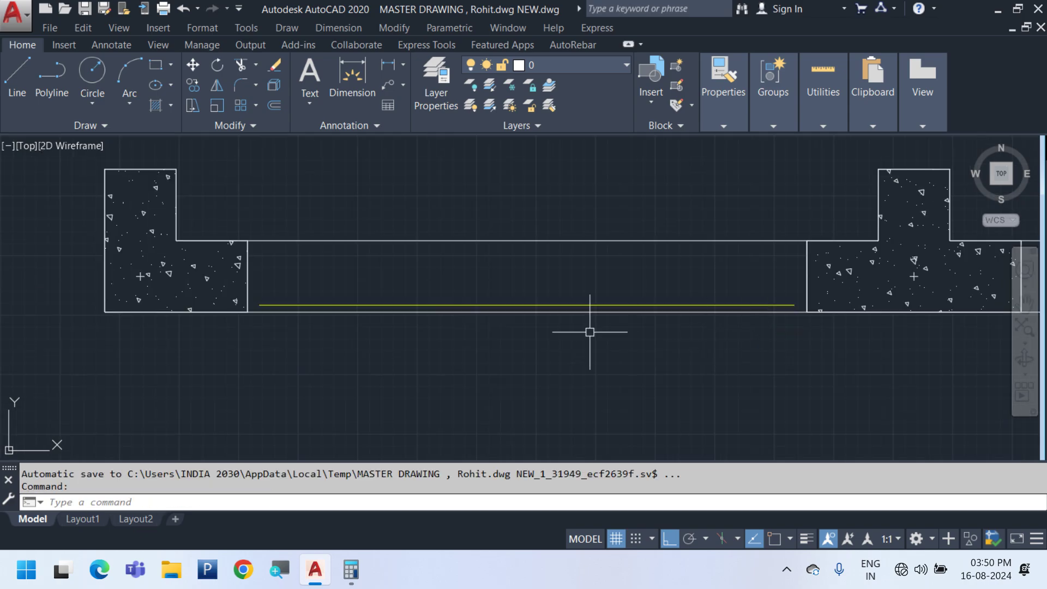
Draw two more horizontal bar lines in the first beam span, one near its top edge and one at mid-depth
{"action": "key", "text": "Return"}
{"action": "left_click", "coordinate": [260, 248]}
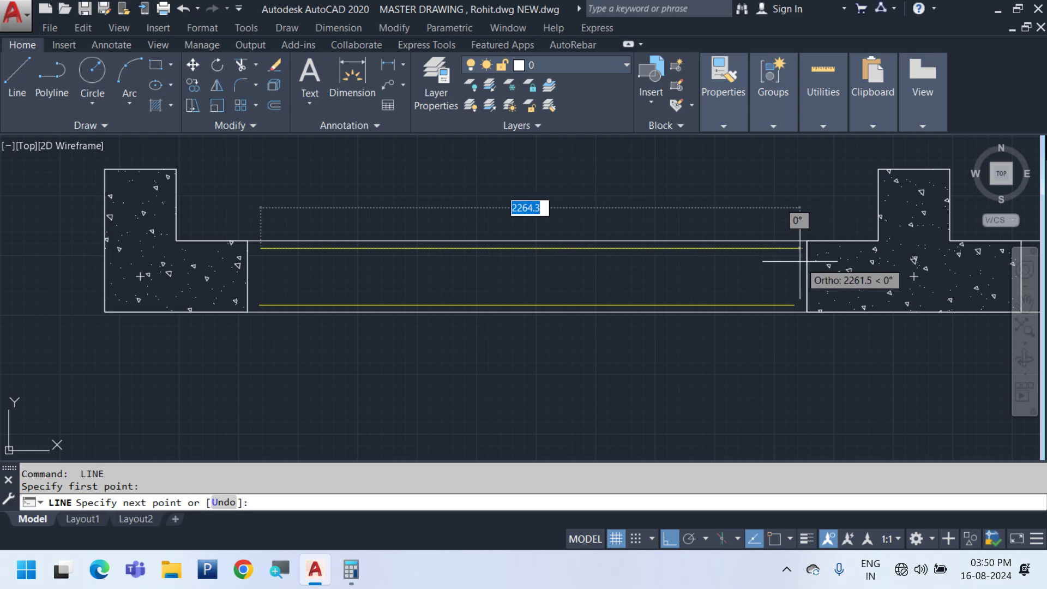
{"action": "left_click", "coordinate": [790, 218]}
{"action": "key", "text": "Escape"}
{"action": "key", "text": "Return"}
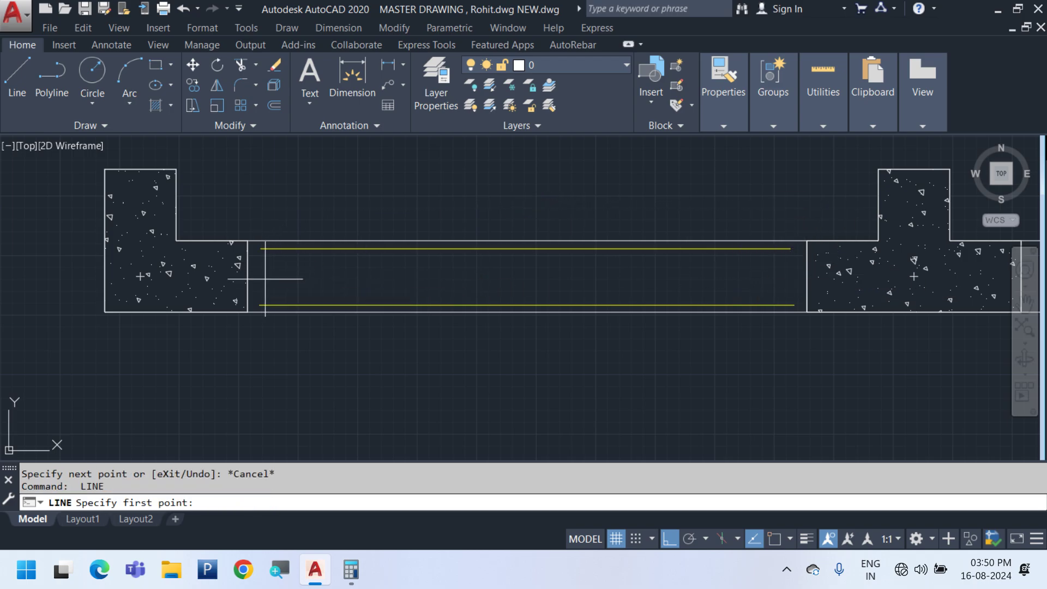
{"action": "left_click", "coordinate": [265, 278]}
{"action": "left_click", "coordinate": [791, 284]}
{"action": "key", "text": "Escape"}
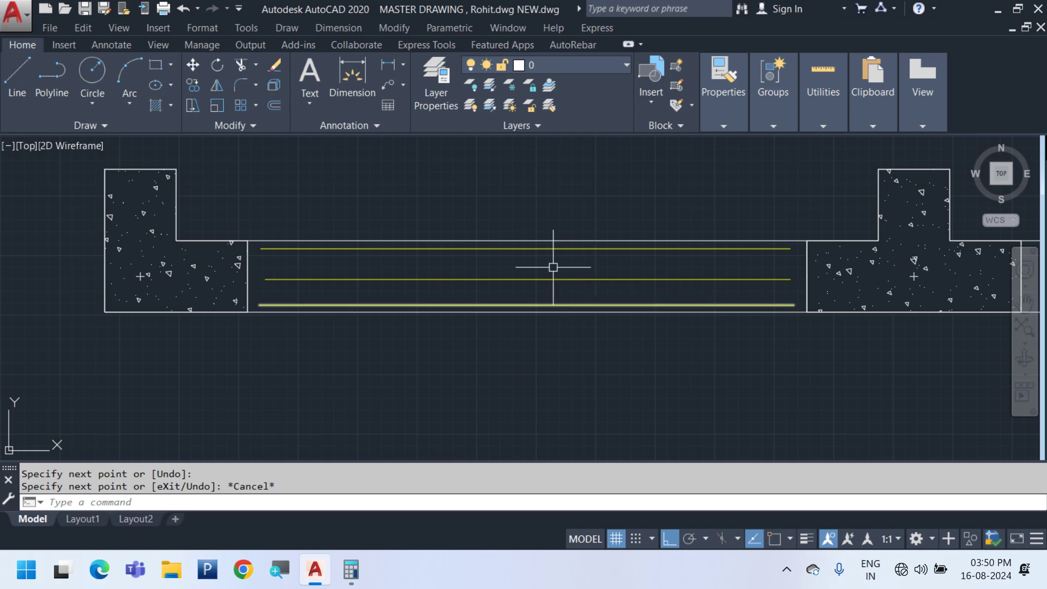
Draw a vertical line crossing the first beam span near its middle, extending past both beam edges
{"action": "key", "text": "Return"}
{"action": "left_click", "coordinate": [516, 211]}
{"action": "left_click", "coordinate": [510, 363]}
{"action": "key", "text": "Escape"}
Draw a rectangle about 332 by 455 mm below the vertical line as the beam's cross-section
{"action": "middle_click_drag", "start_coordinate": [498, 411], "coordinate": [579, 256]}
{"action": "type", "text": "RE"}
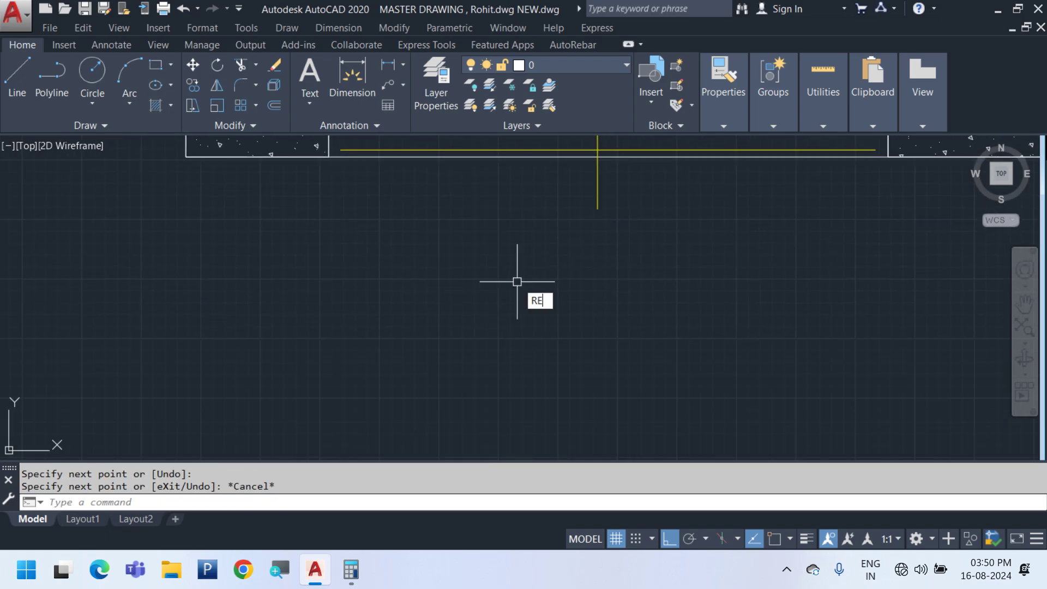
{"action": "type", "text": "C"}
{"action": "key", "text": "Return"}
{"action": "left_click", "coordinate": [540, 232]}
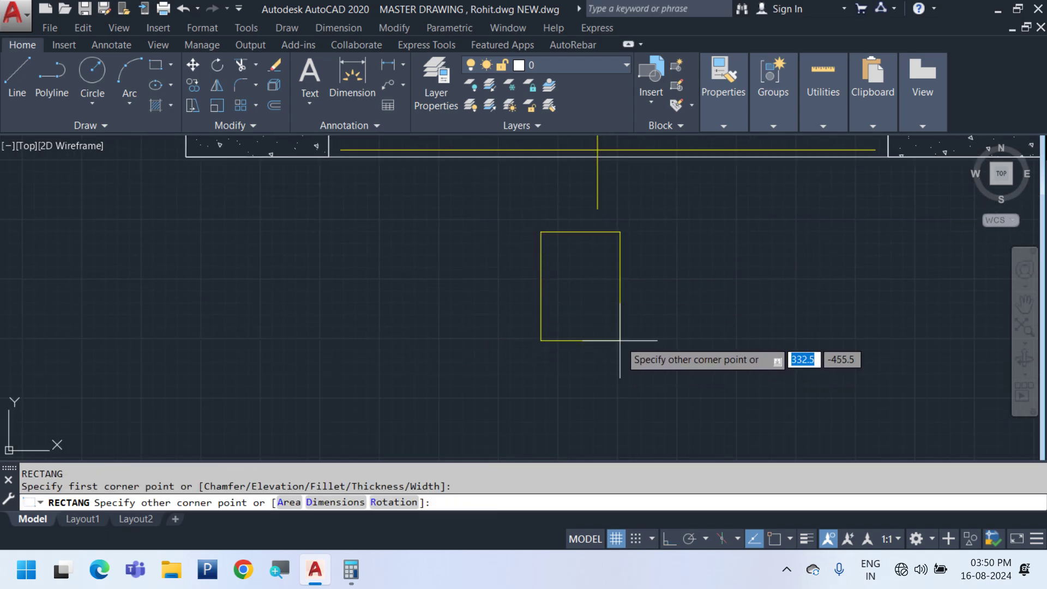
{"action": "left_click", "coordinate": [620, 340]}
Draw a small bar circle inside the upper-left corner of the section rectangle
{"action": "type", "text": "C"}
{"action": "key", "text": "Return"}
{"action": "scroll", "coordinate": [545, 240], "scroll_direction": "up", "scroll_amount": 2}
{"action": "scroll", "coordinate": [524, 230], "scroll_direction": "up", "scroll_amount": 2}
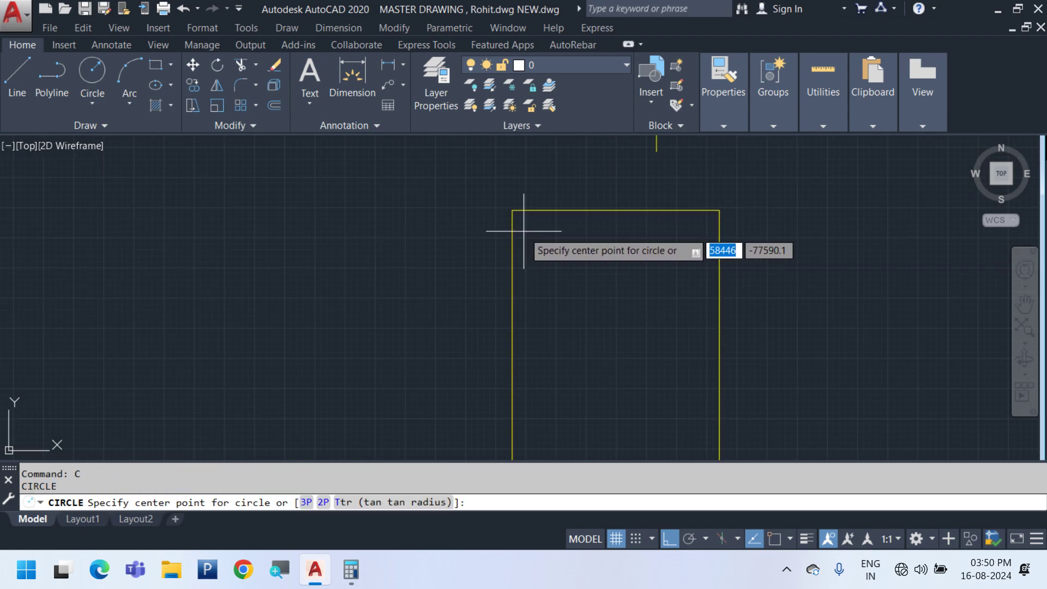
{"action": "left_click", "coordinate": [528, 234]}
{"action": "left_click", "coordinate": [538, 239]}
{"action": "right_click", "coordinate": [543, 203]}
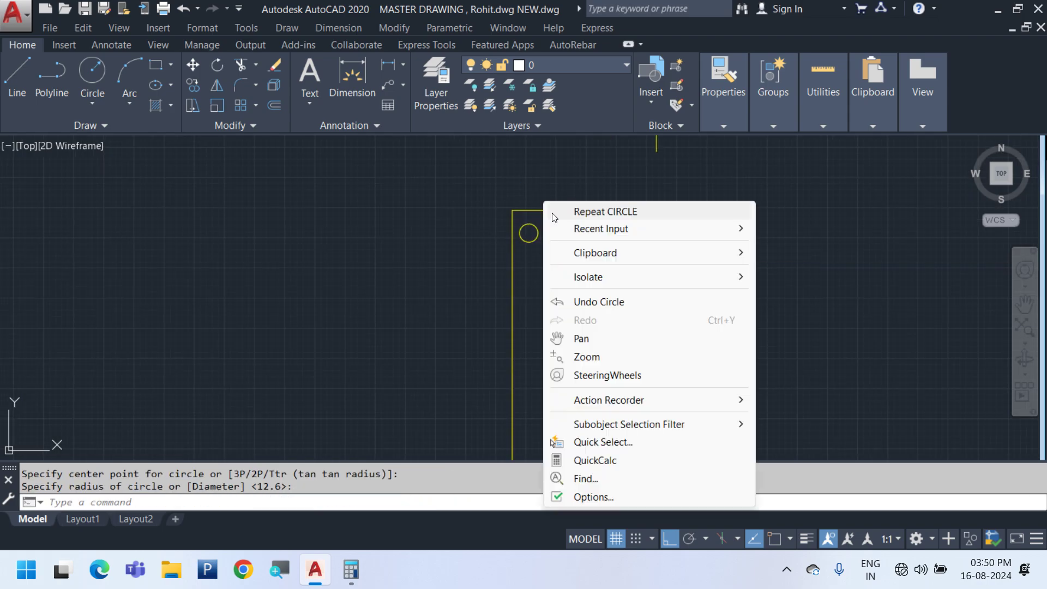
{"action": "key", "text": "Escape"}
{"action": "key", "text": "Escape"}
Copy the corner bar circle horizontally to the top middle and the upper-right corner of the section
{"action": "left_click", "coordinate": [493, 207]}
{"action": "left_click", "coordinate": [626, 315]}
{"action": "right_click", "coordinate": [623, 319]}
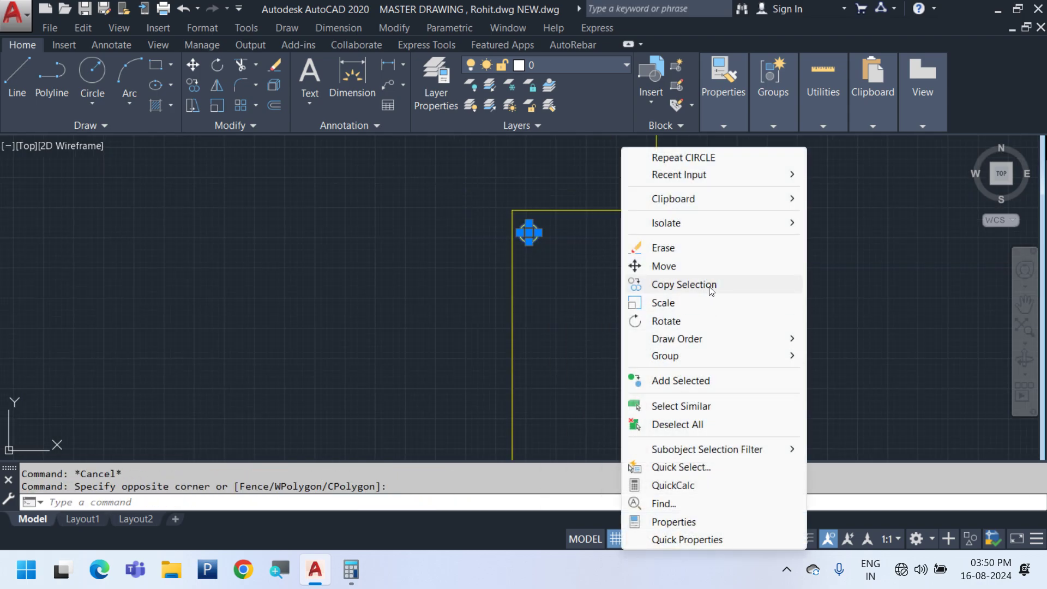
{"action": "left_click", "coordinate": [683, 284]}
{"action": "scroll", "coordinate": [561, 290], "scroll_direction": "down", "scroll_amount": 1}
{"action": "left_click", "coordinate": [694, 338]}
{"action": "left_click", "coordinate": [746, 337]}
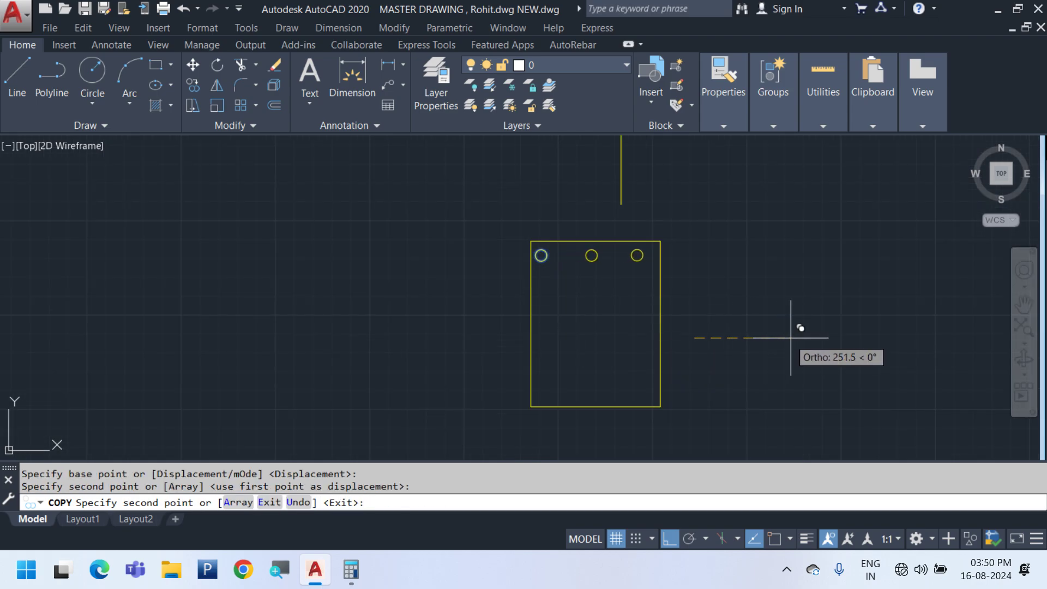
{"action": "left_click", "coordinate": [799, 330]}
{"action": "key", "text": "Escape"}
Copy the top row of three bars to mid-height and the bottom of the section, and erase the centre bar
{"action": "left_click", "coordinate": [458, 210]}
{"action": "left_click", "coordinate": [839, 369]}
{"action": "key", "text": "Return"}
{"action": "left_click", "coordinate": [824, 234]}
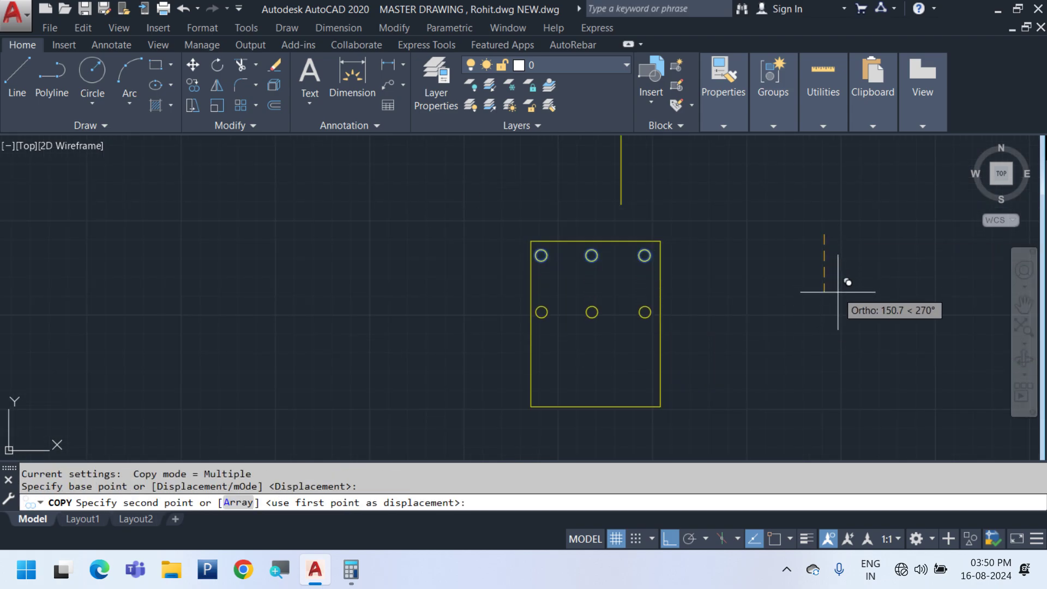
{"action": "left_click", "coordinate": [851, 302]}
{"action": "left_click", "coordinate": [860, 369]}
{"action": "key", "text": "Escape"}
{"action": "middle_click_drag", "start_coordinate": [662, 423], "coordinate": [386, 414]}
{"action": "key", "text": "Delete"}
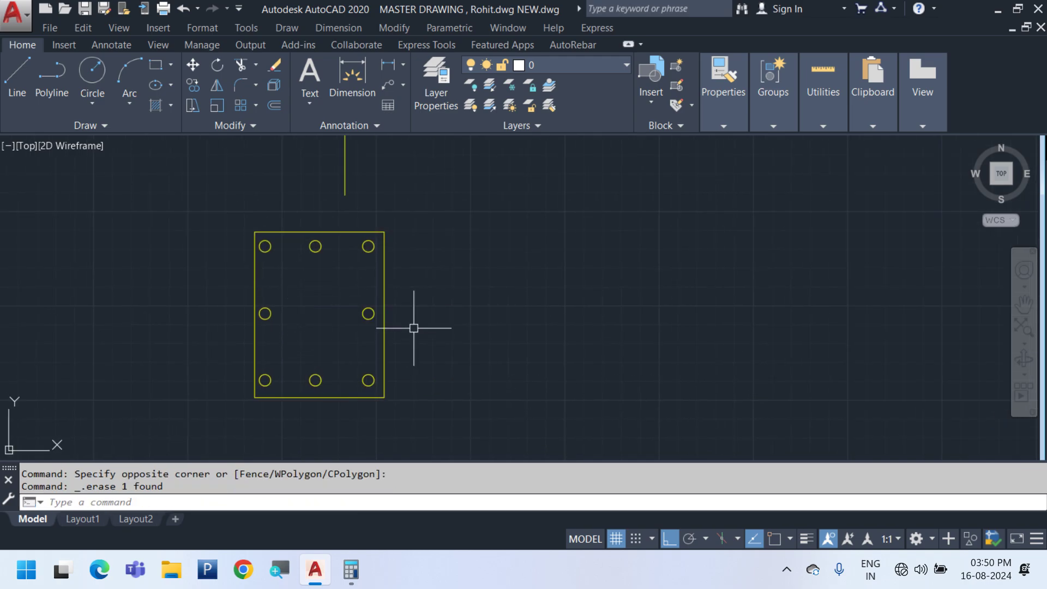
Draw an inner four-sided stirrup outline in the section, running down, across, up and back from beside the upper-left bar
{"action": "type", "text": "L"}
{"action": "key", "text": "Return"}
{"action": "scroll", "coordinate": [300, 294], "scroll_direction": "up", "scroll_amount": 5}
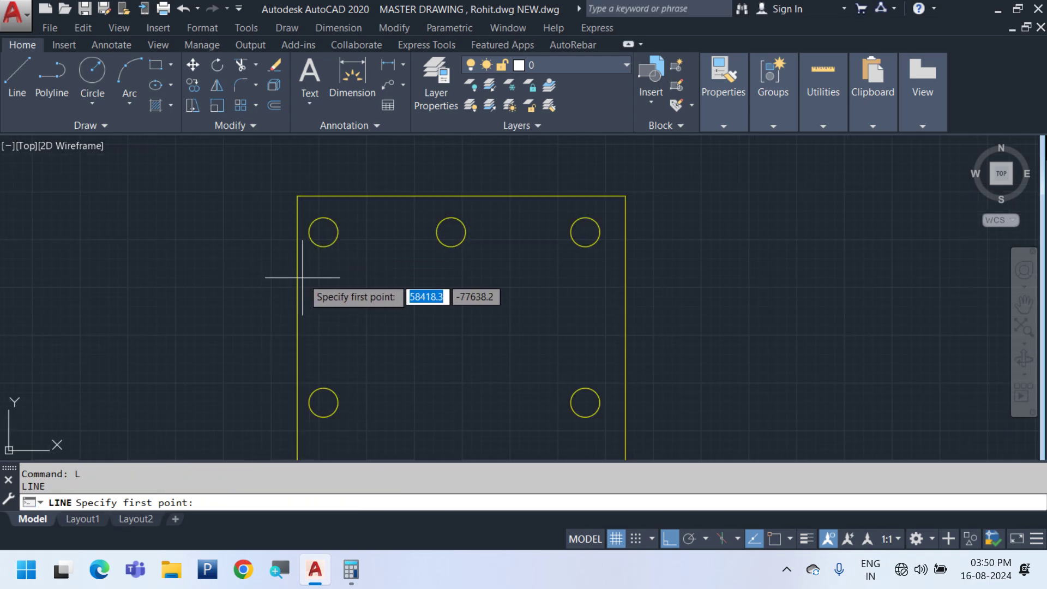
{"action": "scroll", "coordinate": [341, 245], "scroll_direction": "down", "scroll_amount": 2}
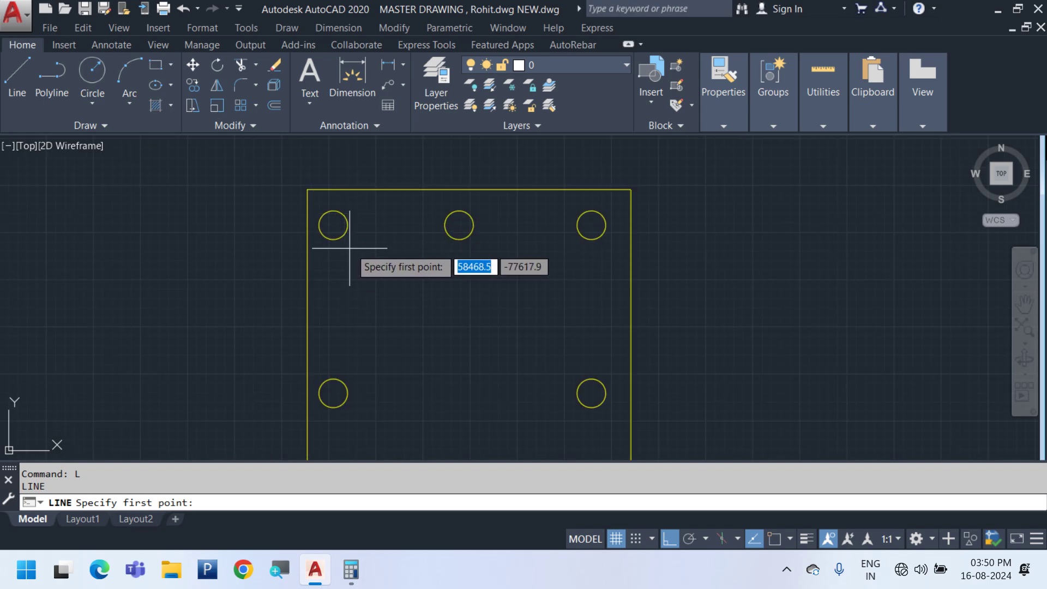
{"action": "left_click", "coordinate": [352, 231]}
{"action": "scroll", "coordinate": [358, 284], "scroll_direction": "down", "scroll_amount": 5}
{"action": "scroll", "coordinate": [365, 371], "scroll_direction": "up", "scroll_amount": 3}
{"action": "left_click", "coordinate": [358, 384]}
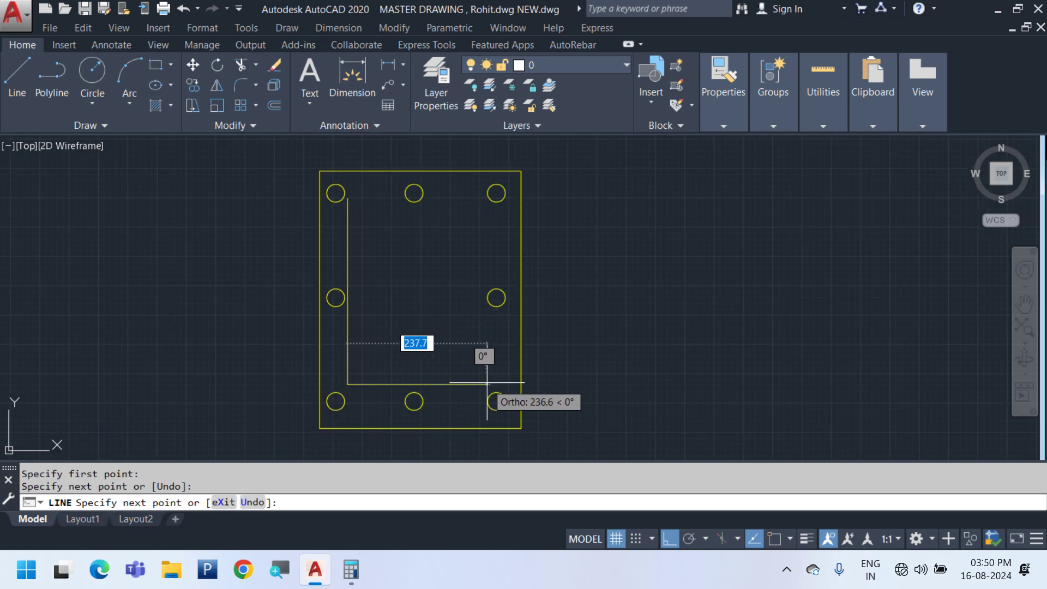
{"action": "left_click", "coordinate": [495, 384]}
{"action": "left_click", "coordinate": [496, 209]}
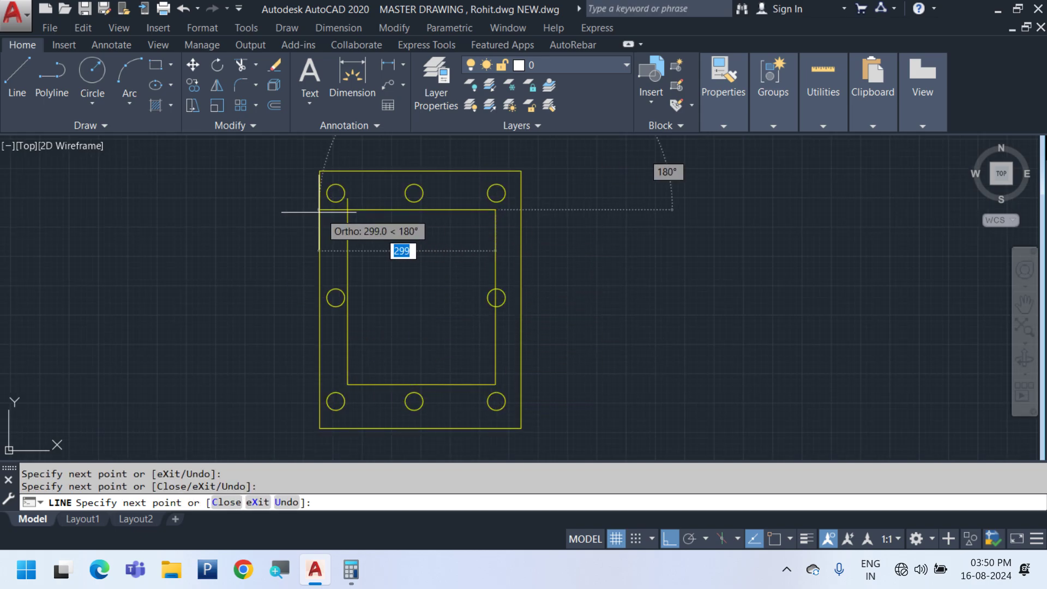
{"action": "left_click", "coordinate": [358, 216]}
{"action": "key", "text": "Escape"}
Draw an angled three-segment hook from the inner outline's top line around the upper-left bar, with Ortho off
{"action": "scroll", "coordinate": [391, 205], "scroll_direction": "up", "scroll_amount": 5}
{"action": "middle_click_drag", "start_coordinate": [328, 248], "coordinate": [351, 313]}
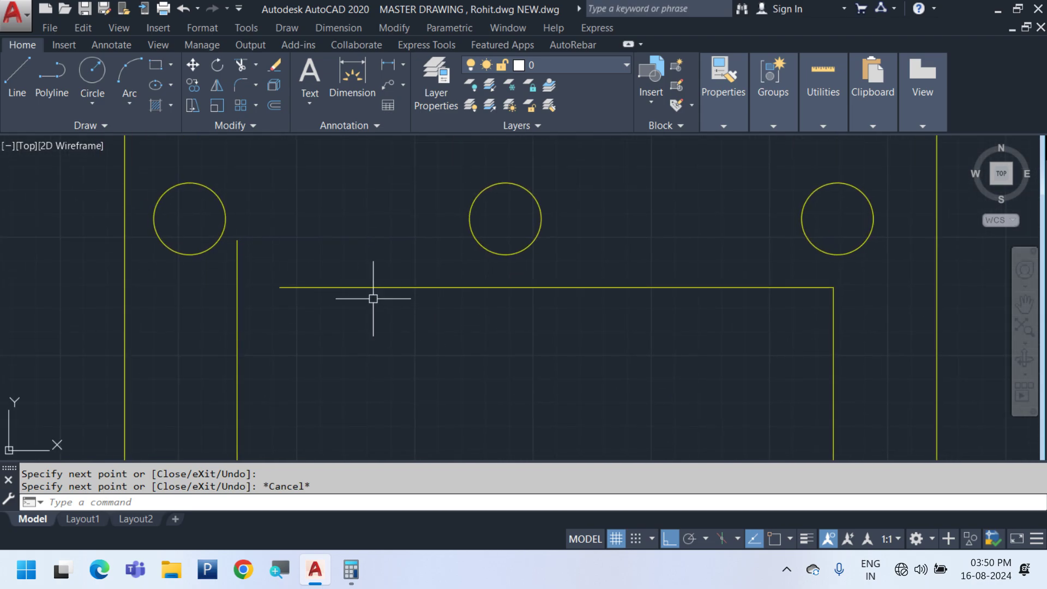
{"action": "key", "text": "Return"}
{"action": "left_click", "coordinate": [314, 289]}
{"action": "middle_click_drag", "start_coordinate": [248, 182], "coordinate": [304, 251]}
{"action": "key", "text": "F8"}
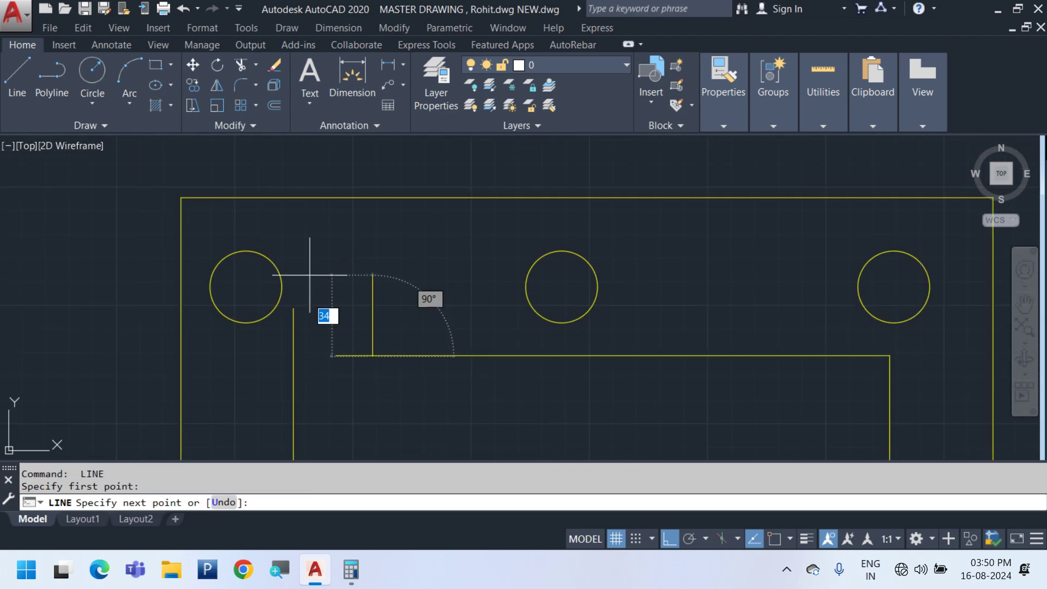
{"action": "left_click", "coordinate": [263, 218]}
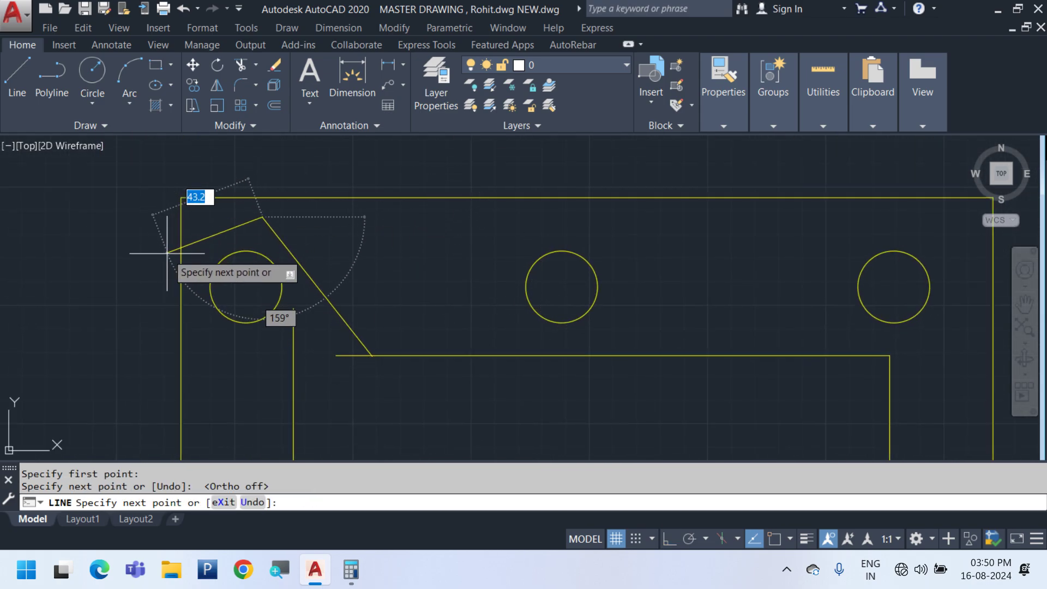
{"action": "left_click", "coordinate": [169, 286]}
{"action": "left_click", "coordinate": [256, 361]}
{"action": "key", "text": "Escape"}
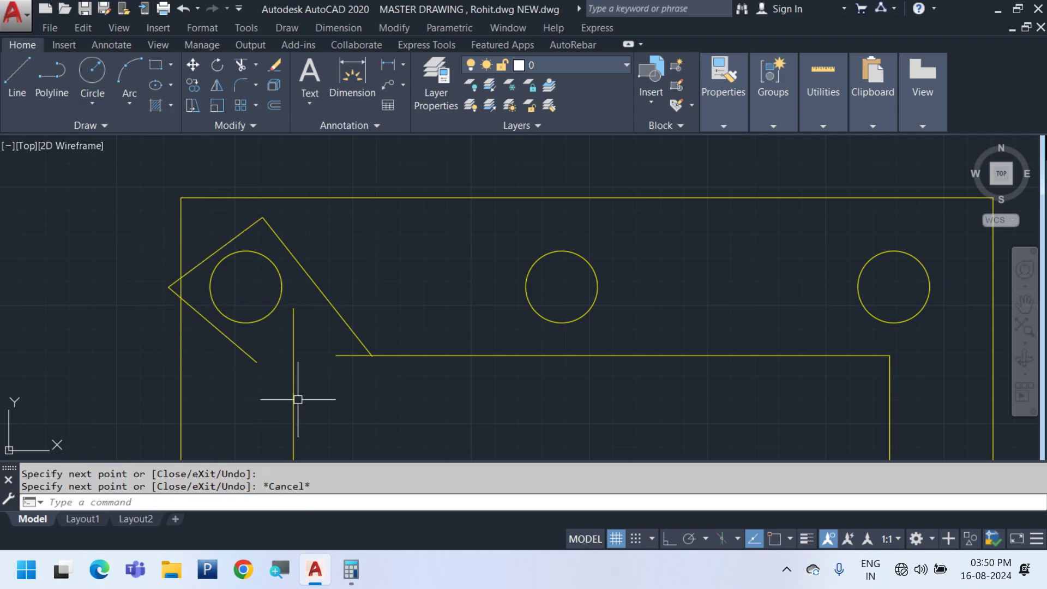
Draw a second angled hook from the inner left line around the upper-left bar, outside the first hook
{"action": "key", "text": "Return"}
{"action": "left_click", "coordinate": [293, 398]}
{"action": "left_click", "coordinate": [138, 264]}
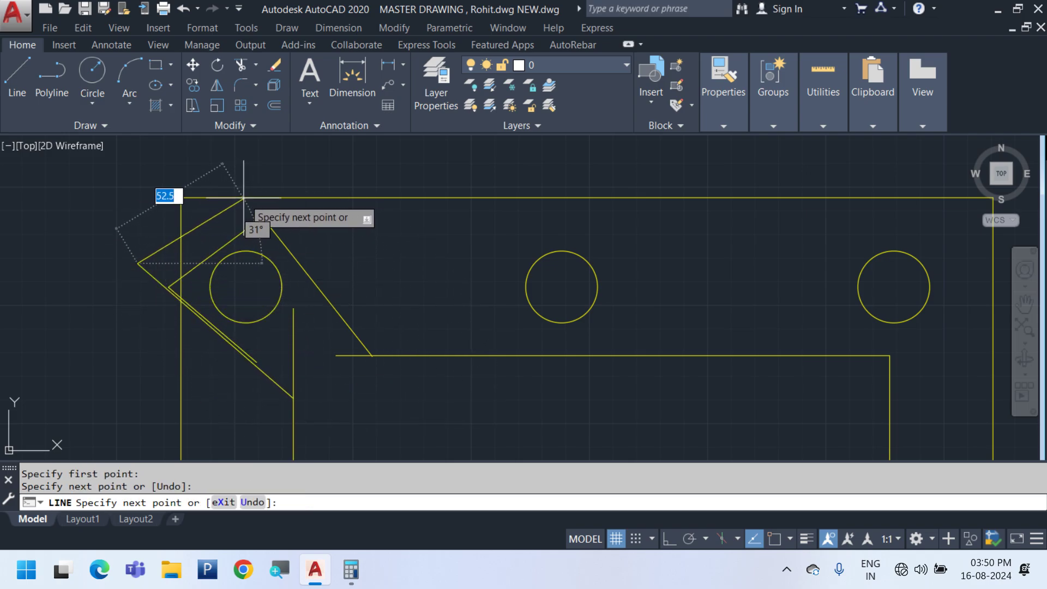
{"action": "left_click", "coordinate": [243, 196]}
{"action": "left_click", "coordinate": [374, 298]}
{"action": "key", "text": "Escape"}
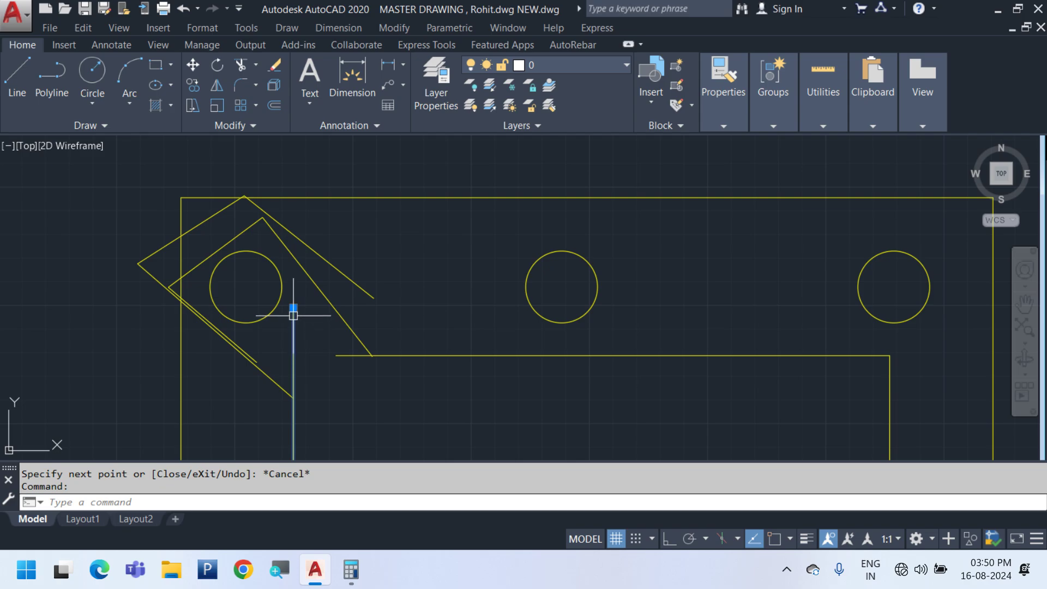
Shorten the inner outline's left line so its upper end meets the start of the outer hook
{"action": "left_click", "coordinate": [293, 315]}
{"action": "left_click", "coordinate": [297, 304]}
{"action": "left_click", "coordinate": [293, 308]}
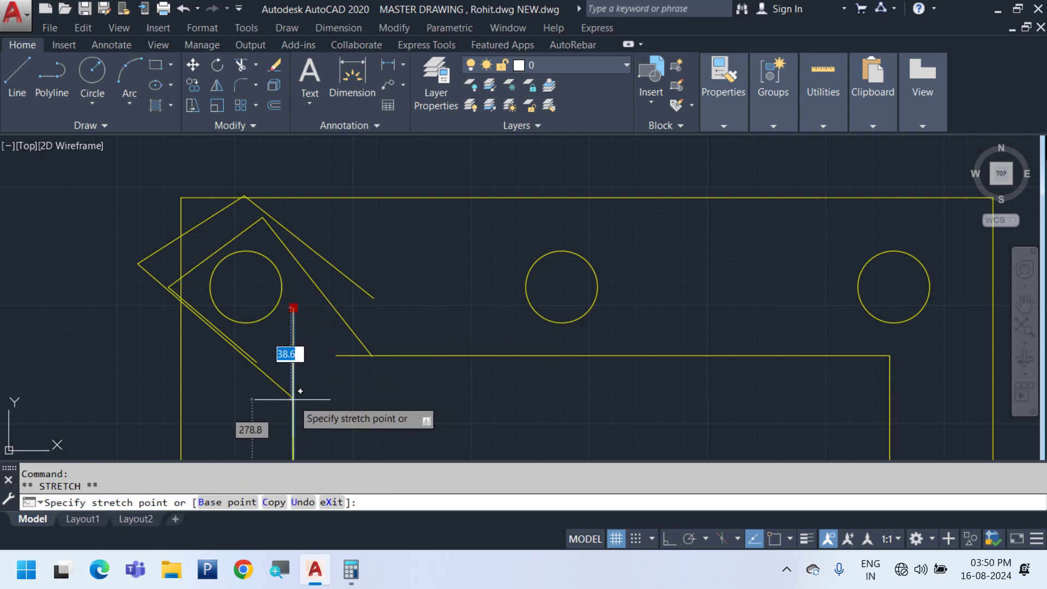
{"action": "key", "text": "Escape"}
Move the inner outline's top line straight up to just above the top row of bars
{"action": "scroll", "coordinate": [306, 349], "scroll_direction": "down", "scroll_amount": 5}
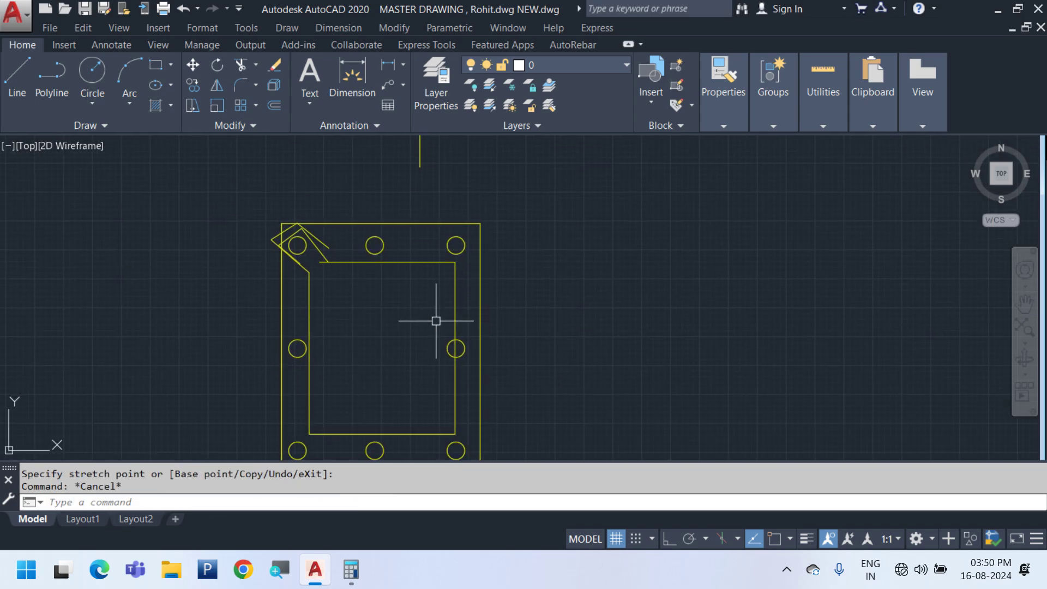
{"action": "middle_click_drag", "start_coordinate": [416, 345], "coordinate": [417, 297]}
{"action": "scroll", "coordinate": [414, 207], "scroll_direction": "up", "scroll_amount": 2}
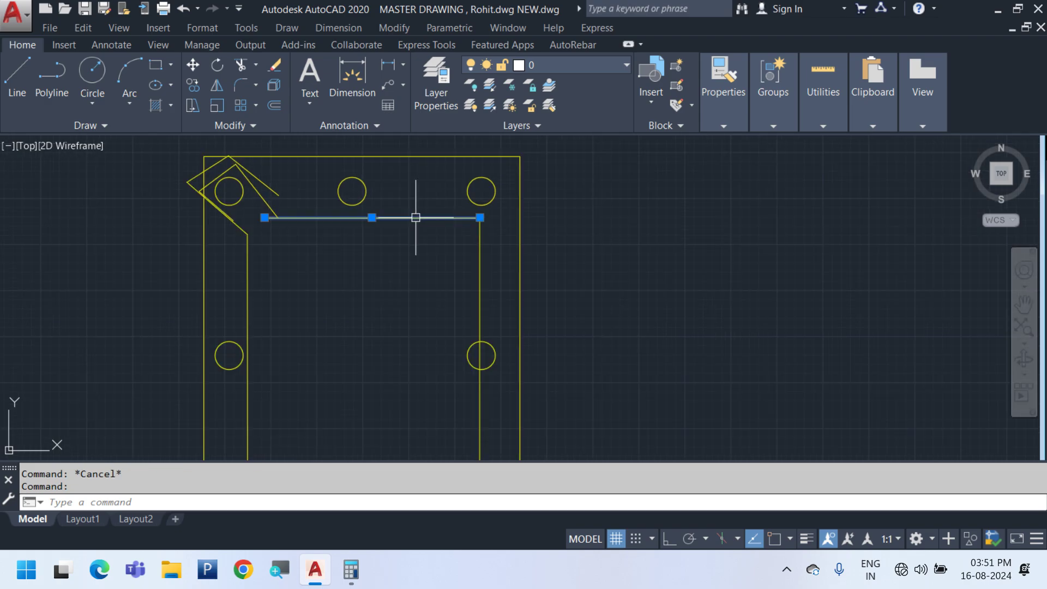
{"action": "type", "text": "m"}
{"action": "key", "text": "Return"}
{"action": "left_click", "coordinate": [644, 281]}
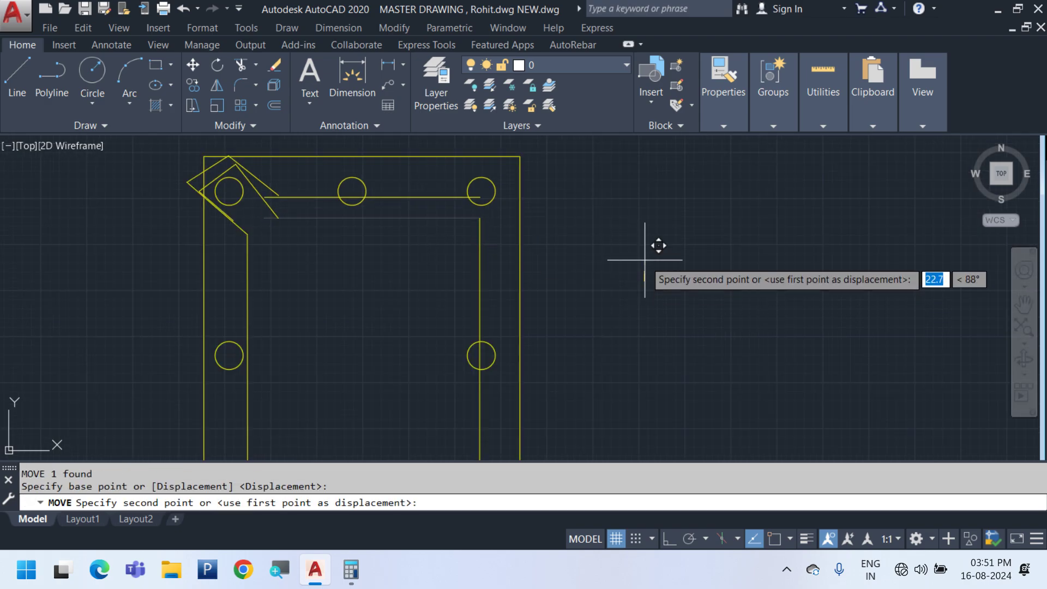
{"action": "key", "text": "F8"}
{"action": "left_click", "coordinate": [659, 234]}
{"action": "scroll", "coordinate": [487, 221], "scroll_direction": "up", "scroll_amount": 2}
Stretch the inner outline's right line up to meet the raised top line
{"action": "left_click", "coordinate": [482, 217]}
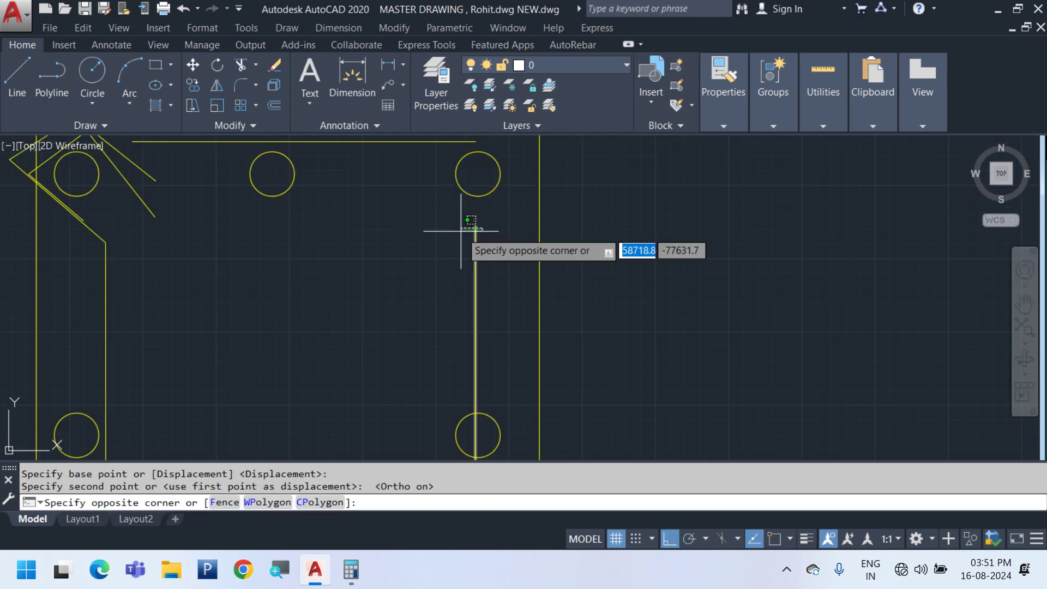
{"action": "left_click", "coordinate": [462, 230]}
{"action": "left_click", "coordinate": [476, 216]}
{"action": "key", "text": "Escape"}
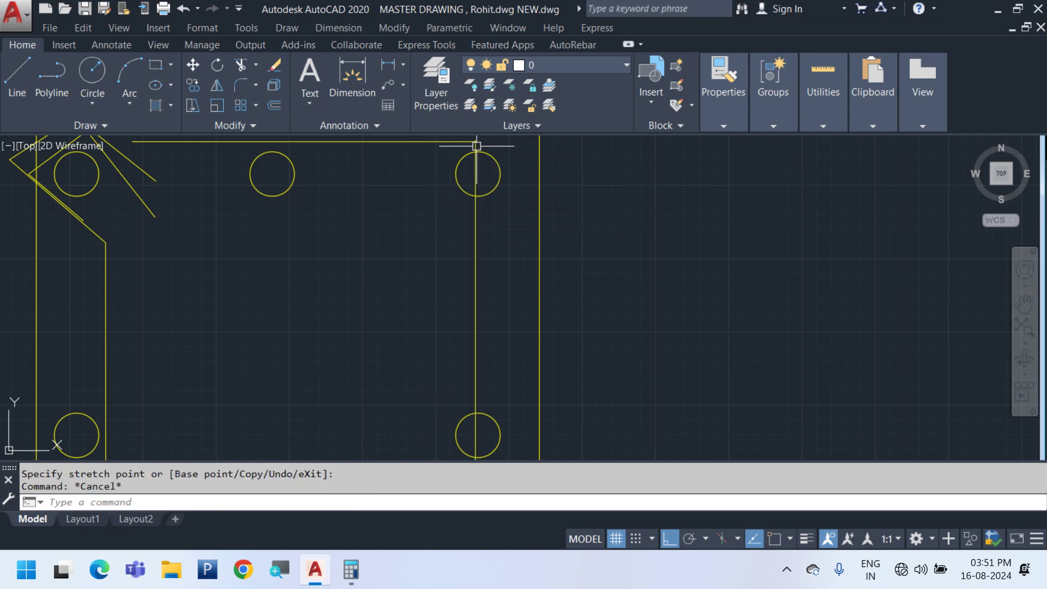
{"action": "scroll", "coordinate": [478, 170], "scroll_direction": "down", "scroll_amount": 6}
{"action": "middle_click_drag", "start_coordinate": [490, 243], "coordinate": [417, 297]}
{"action": "scroll", "coordinate": [200, 326], "scroll_direction": "down", "scroll_amount": 4}
{"action": "middle_click_drag", "start_coordinate": [287, 272], "coordinate": [292, 302]}
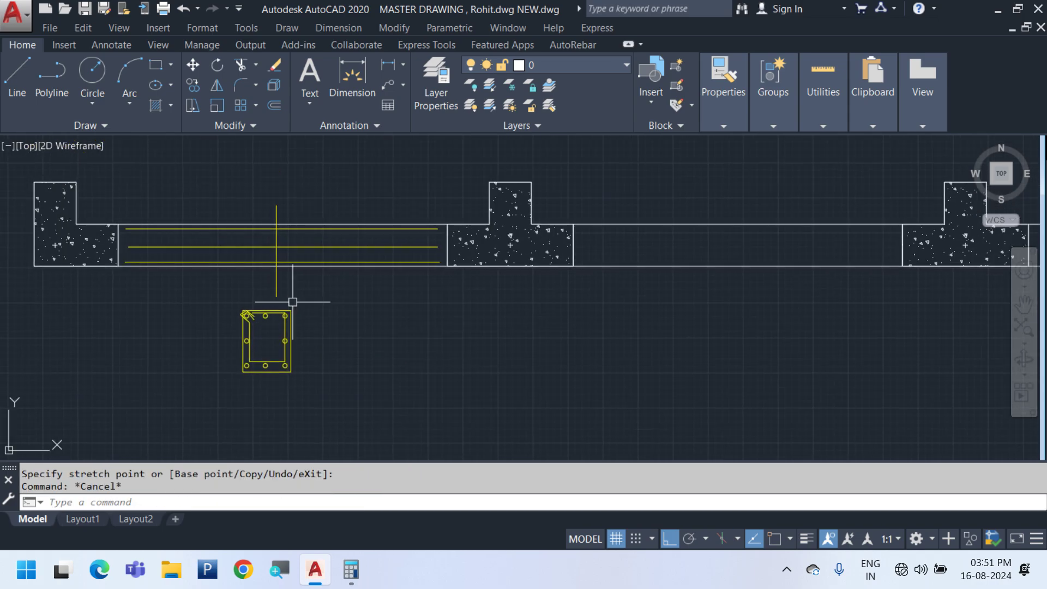
{"action": "scroll", "coordinate": [261, 227], "scroll_direction": "up", "scroll_amount": 2}
{"action": "left_click", "coordinate": [295, 313]}
{"action": "left_click", "coordinate": [230, 286]}
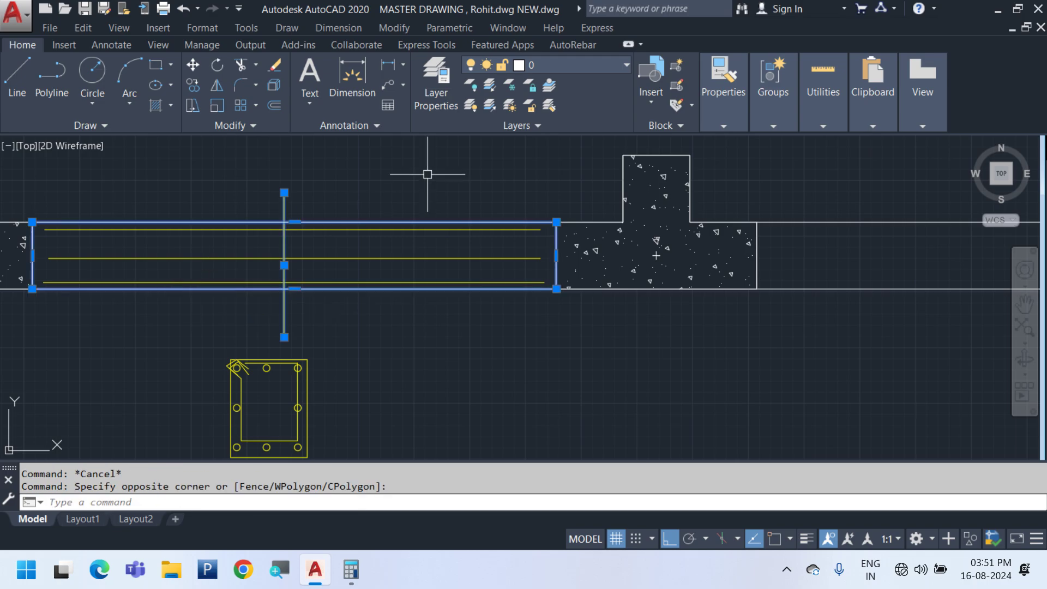
{"action": "right_click", "coordinate": [428, 173]}
{"action": "key", "text": "Escape"}
{"action": "key", "text": "Escape"}
Copy the vertical stirrup line to the right along the beam strip, spacing the copies closer together near the right column
{"action": "left_click", "coordinate": [321, 326]}
{"action": "left_click", "coordinate": [280, 318]}
{"action": "right_click", "coordinate": [331, 233]}
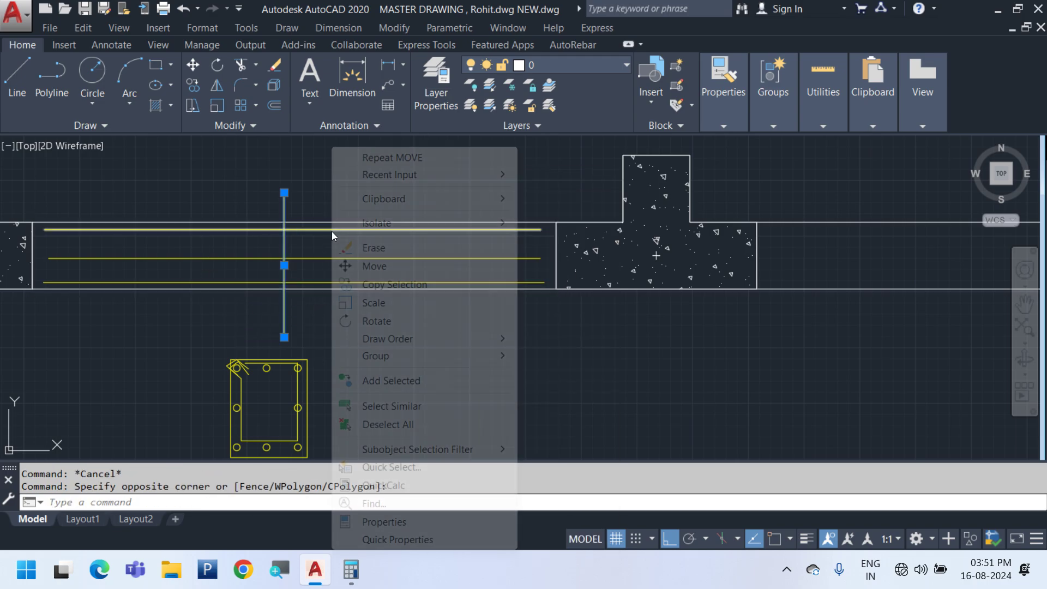
{"action": "left_click", "coordinate": [408, 289]}
{"action": "left_click", "coordinate": [331, 337]}
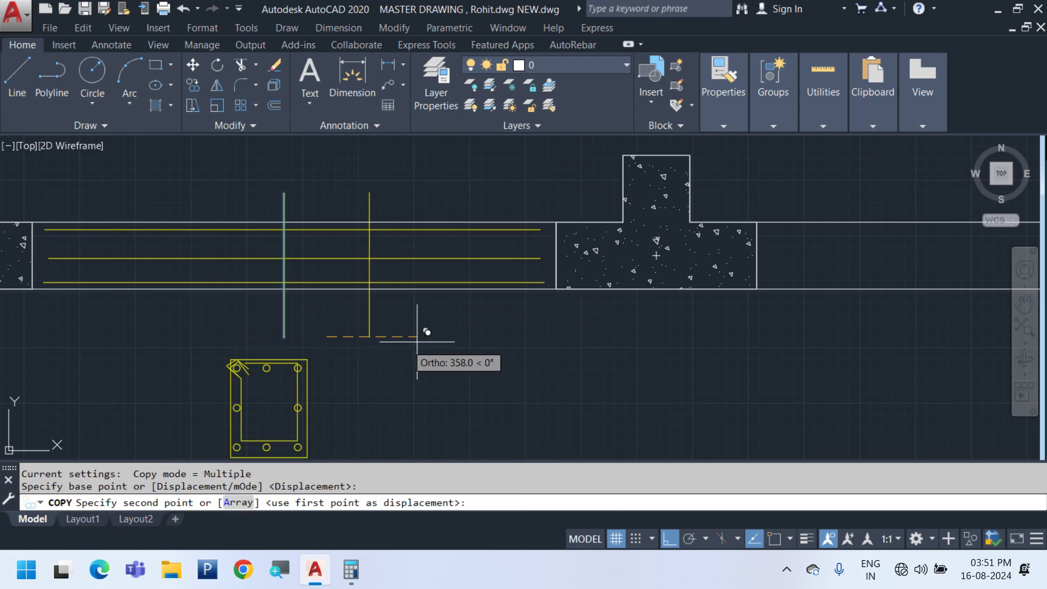
{"action": "left_click", "coordinate": [576, 342]}
{"action": "left_click", "coordinate": [555, 343]}
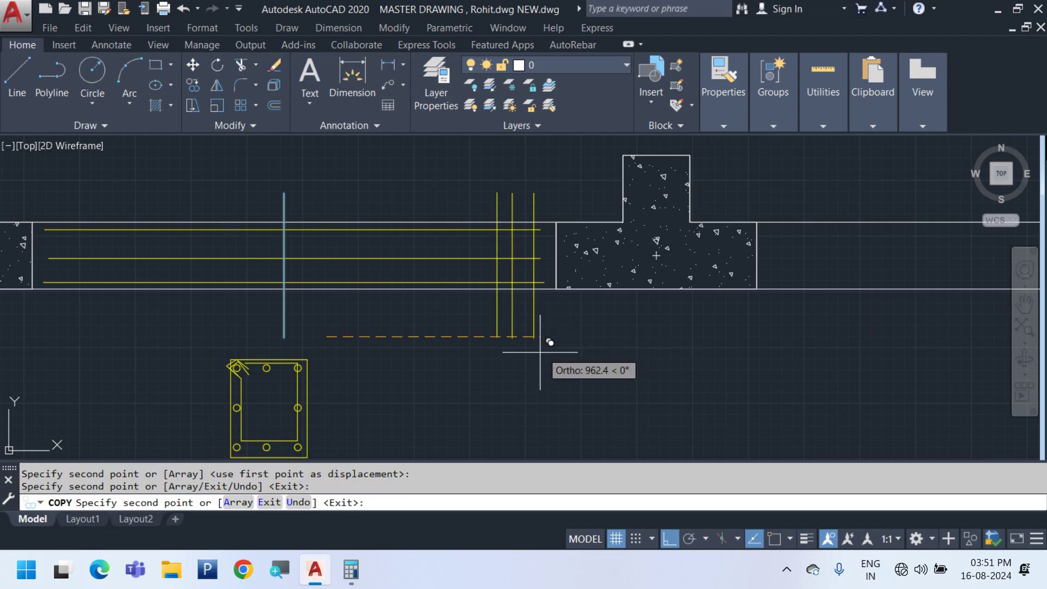
{"action": "left_click", "coordinate": [532, 360]}
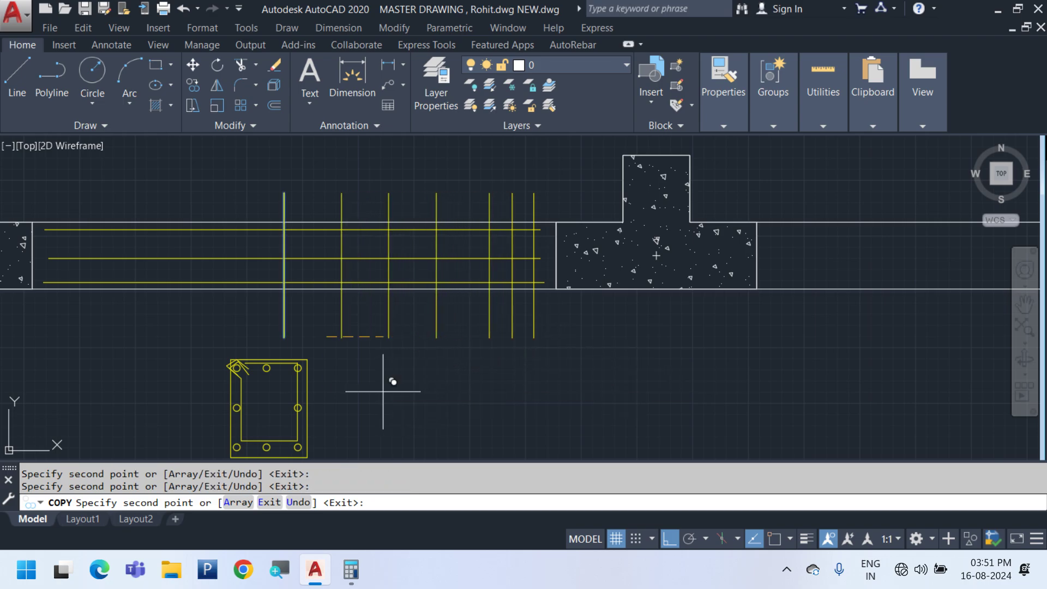
Place further stirrup copies to the left of the original line, closer together near the left column, and end the copying
{"action": "left_click", "coordinate": [263, 338]}
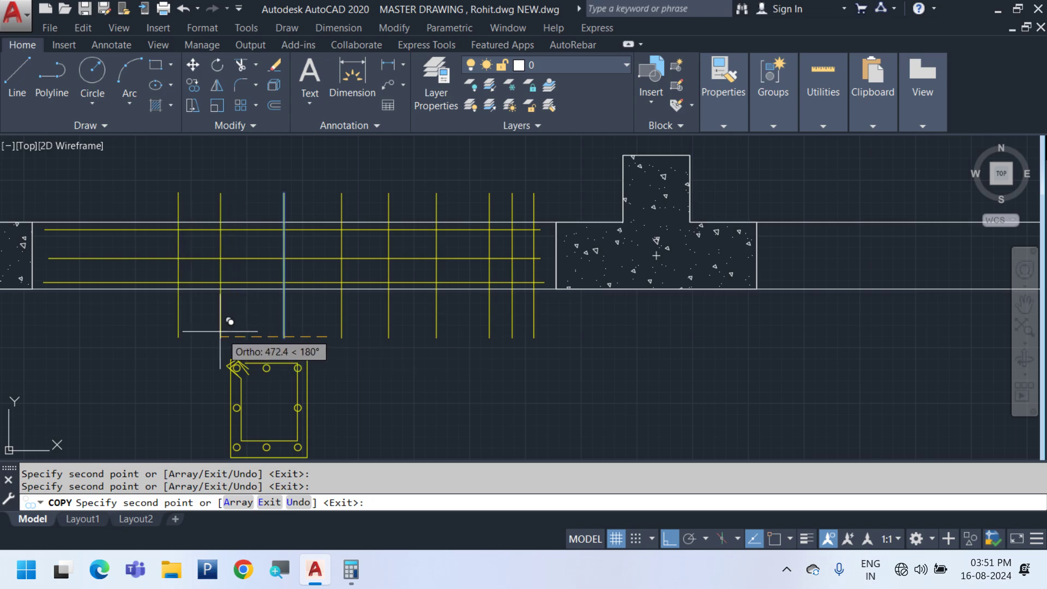
{"action": "left_click", "coordinate": [203, 324]}
{"action": "left_click", "coordinate": [146, 312]}
{"action": "left_click", "coordinate": [123, 322]}
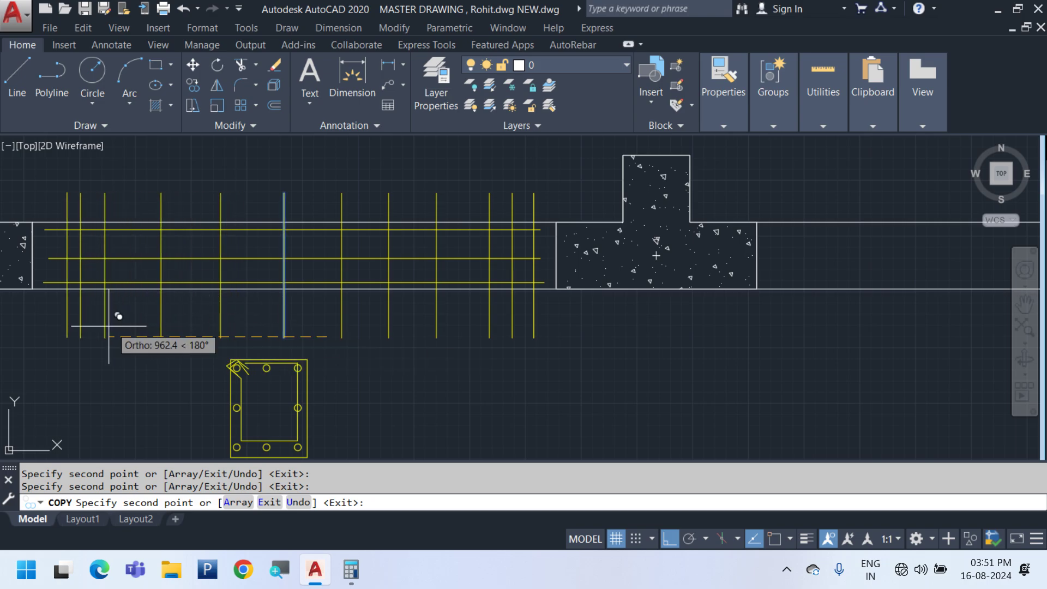
{"action": "left_click", "coordinate": [96, 327]}
{"action": "key", "text": "Escape"}
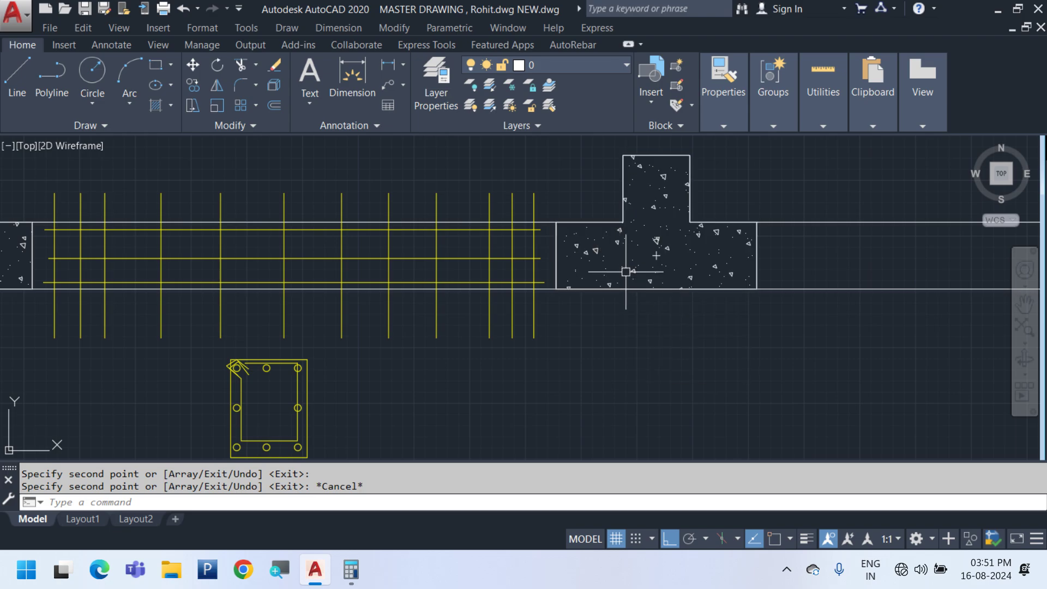
Examine the staircase flights, landings and slab lines in the building section between the first floor and terrace levels
{"action": "scroll", "coordinate": [625, 272], "scroll_direction": "down", "scroll_amount": 10}
{"action": "scroll", "coordinate": [859, 300], "scroll_direction": "down", "scroll_amount": 5}
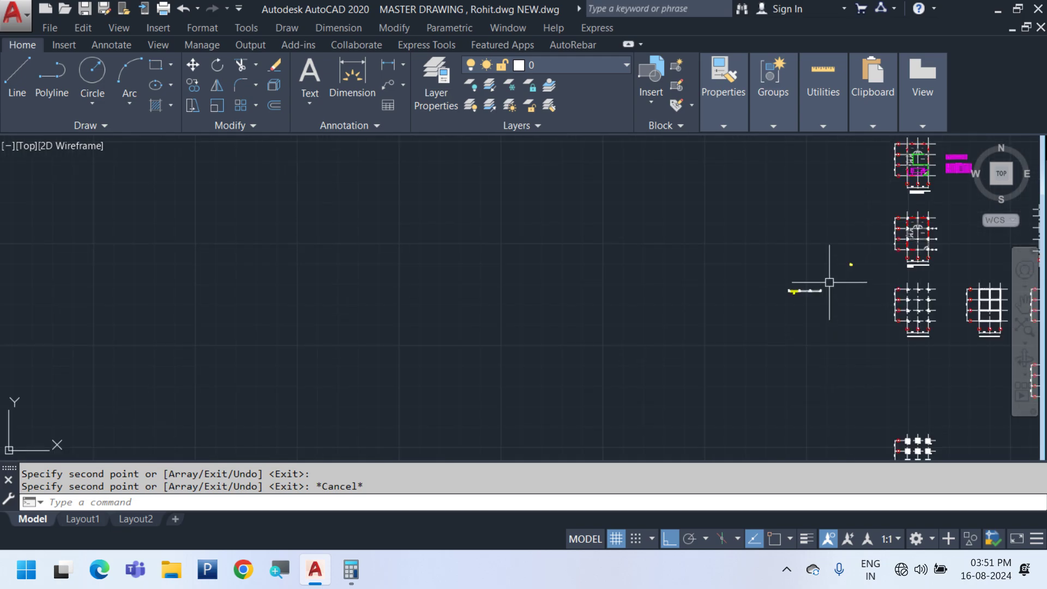
{"action": "scroll", "coordinate": [976, 195], "scroll_direction": "up", "scroll_amount": 2}
{"action": "middle_click_drag", "start_coordinate": [976, 195], "coordinate": [54, 251]}
{"action": "scroll", "coordinate": [388, 332], "scroll_direction": "up", "scroll_amount": 8}
{"action": "middle_click_drag", "start_coordinate": [388, 331], "coordinate": [585, 353]}
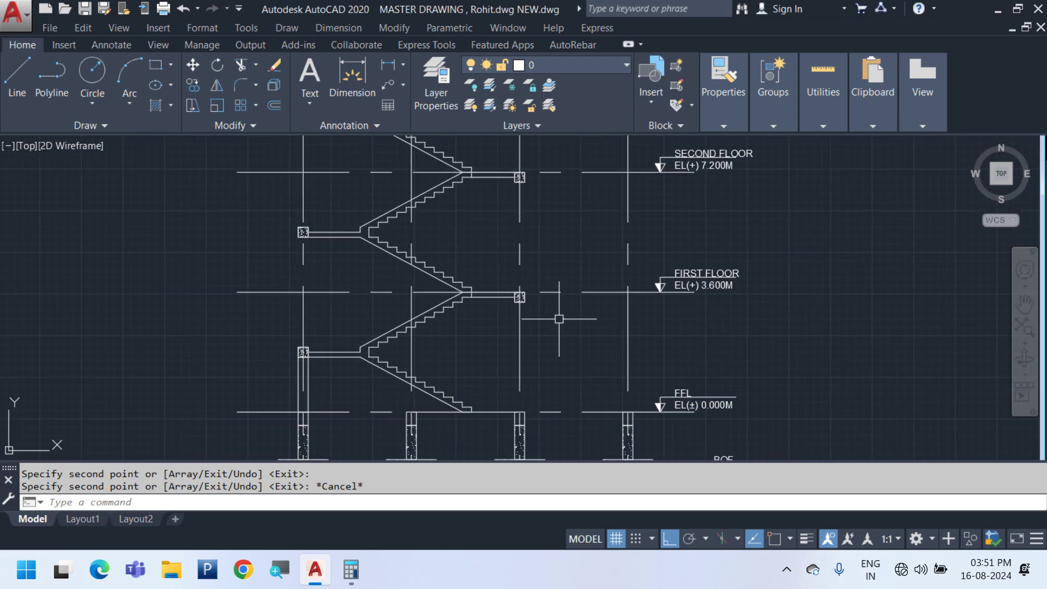
{"action": "scroll", "coordinate": [493, 297], "scroll_direction": "up", "scroll_amount": 10}
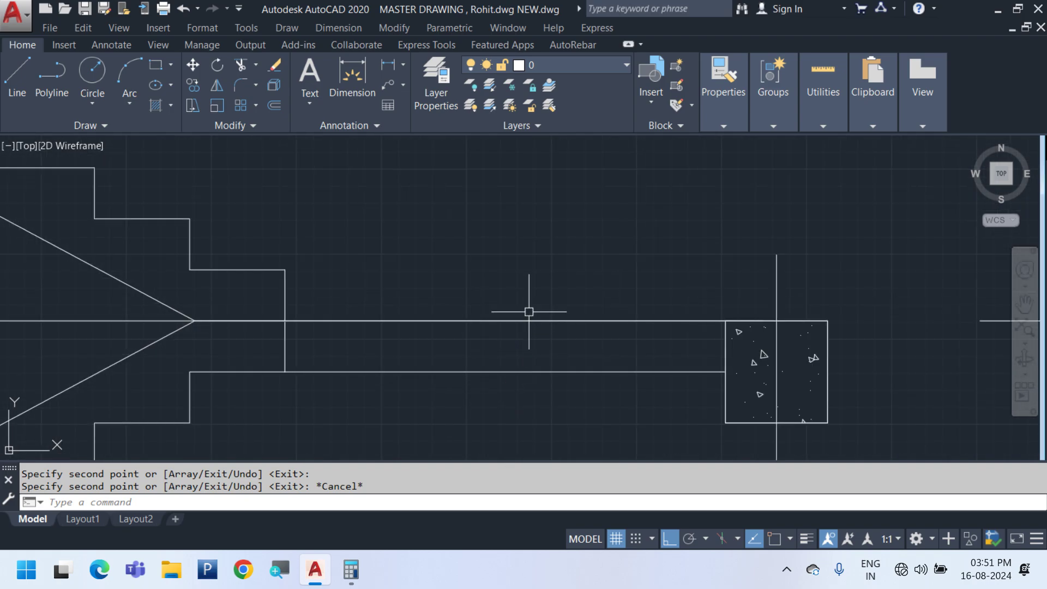
{"action": "scroll", "coordinate": [543, 288], "scroll_direction": "down", "scroll_amount": 4}
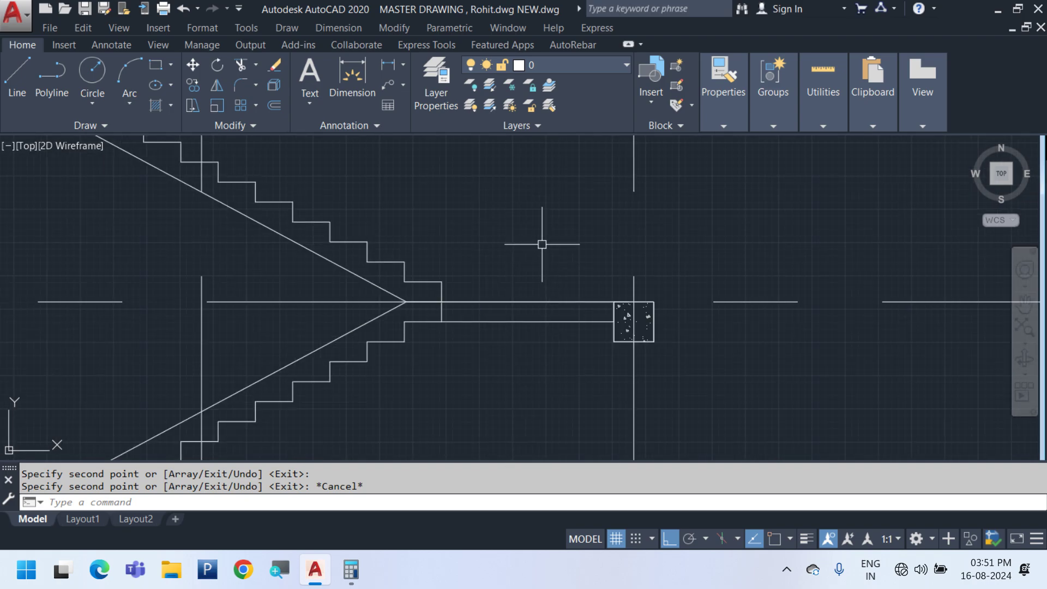
{"action": "middle_click_drag", "start_coordinate": [542, 244], "coordinate": [741, 430]}
{"action": "scroll", "coordinate": [496, 309], "scroll_direction": "down", "scroll_amount": 6}
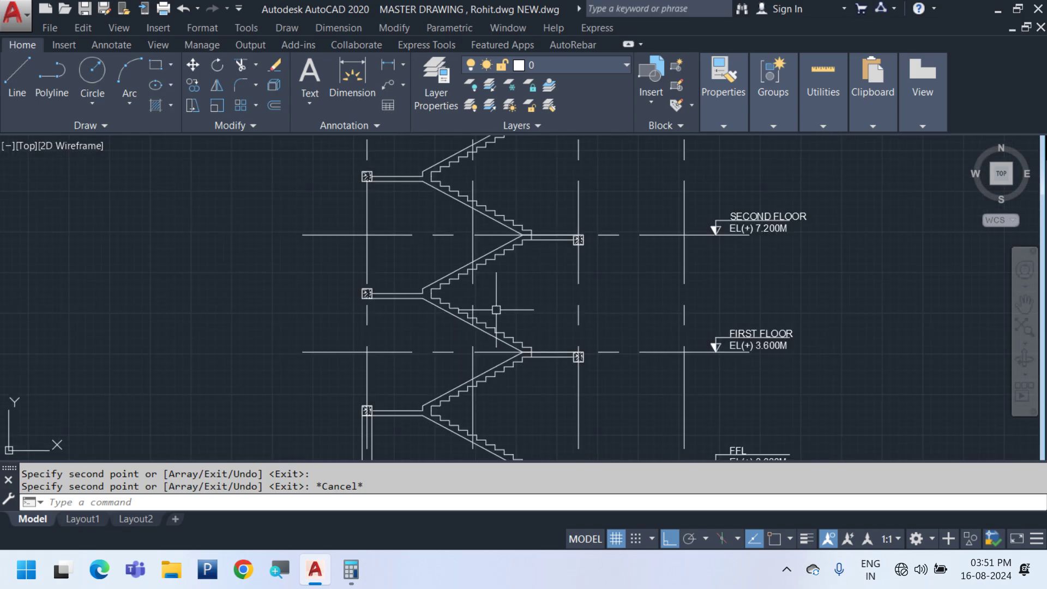
{"action": "scroll", "coordinate": [452, 161], "scroll_direction": "up", "scroll_amount": 7}
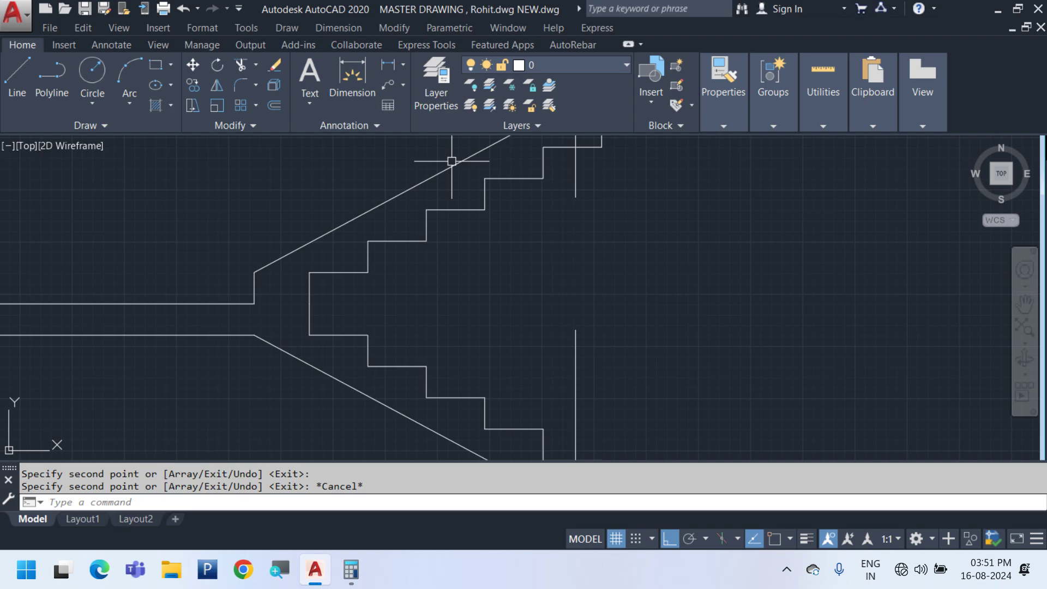
{"action": "left_click", "coordinate": [452, 161]}
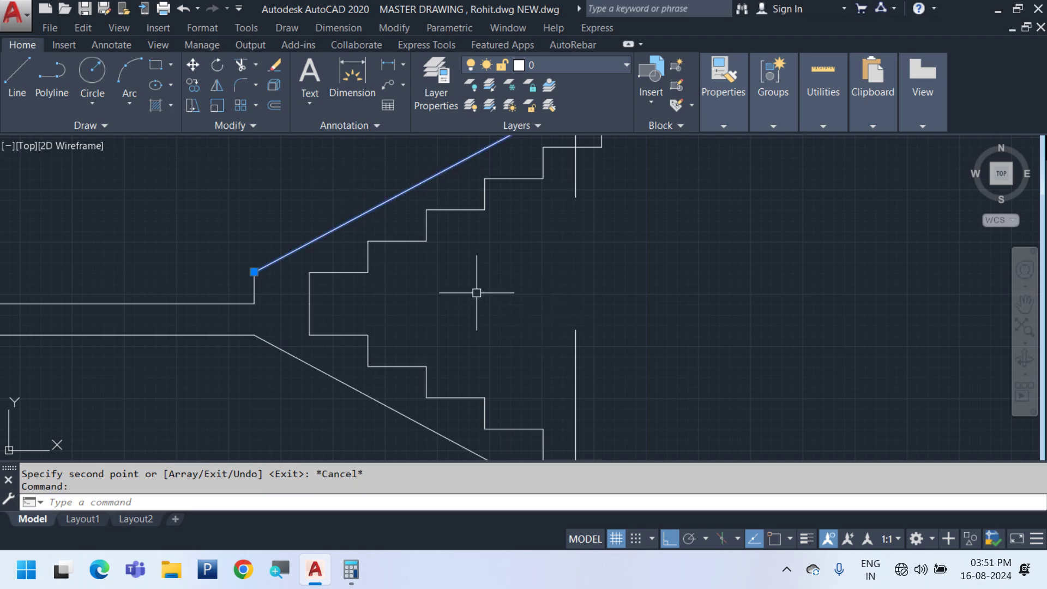
{"action": "scroll", "coordinate": [477, 293], "scroll_direction": "down", "scroll_amount": 3}
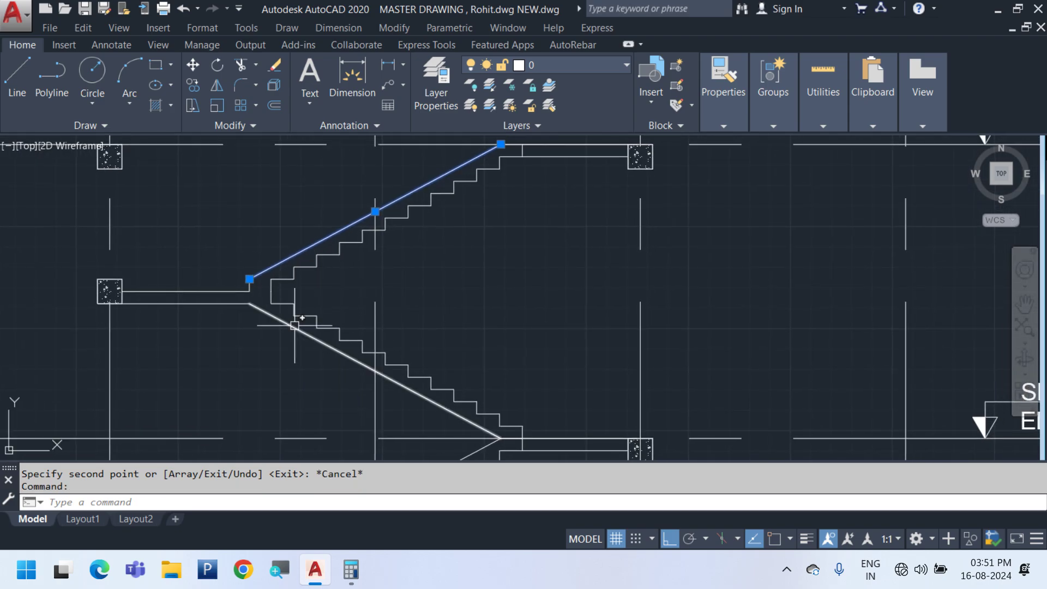
{"action": "scroll", "coordinate": [295, 325], "scroll_direction": "up", "scroll_amount": 2}
{"action": "middle_click_drag", "start_coordinate": [303, 305], "coordinate": [204, 351]}
{"action": "scroll", "coordinate": [207, 304], "scroll_direction": "down", "scroll_amount": 2}
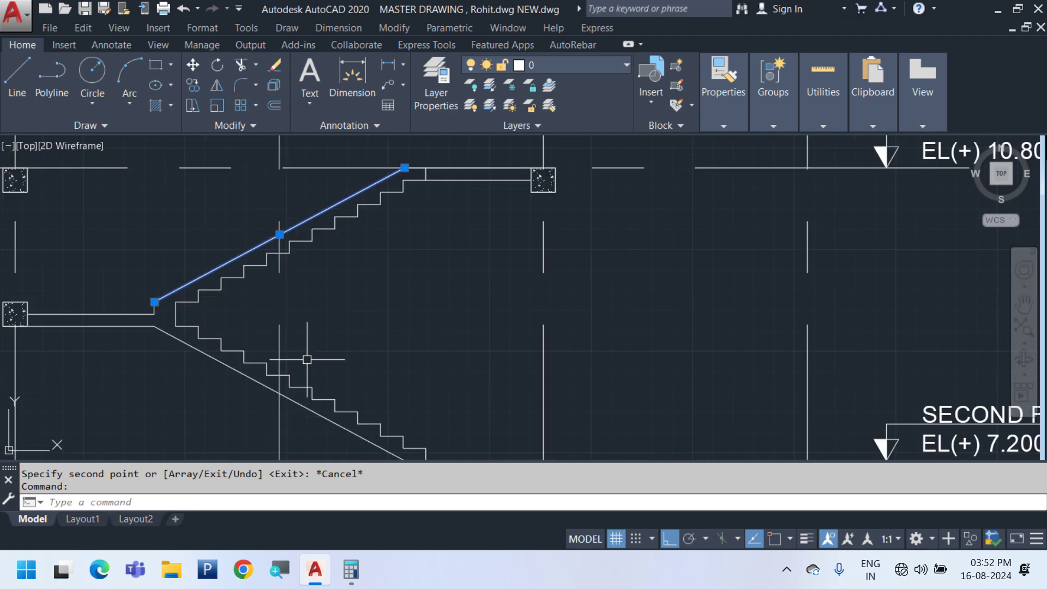
{"action": "key", "text": "Escape"}
Mirror the sloping line of the flight below the terrace across two step corners with object snap on, keeping the original
{"action": "scroll", "coordinate": [336, 214], "scroll_direction": "up", "scroll_amount": 3}
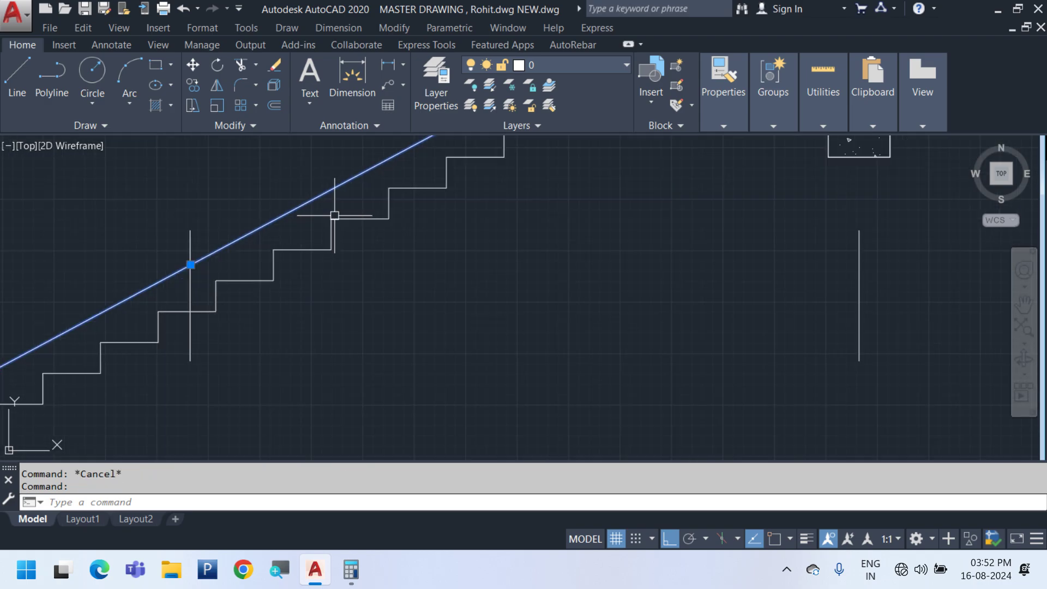
{"action": "type", "text": "MI"}
{"action": "key", "text": "Return"}
{"action": "scroll", "coordinate": [227, 328], "scroll_direction": "up", "scroll_amount": 2}
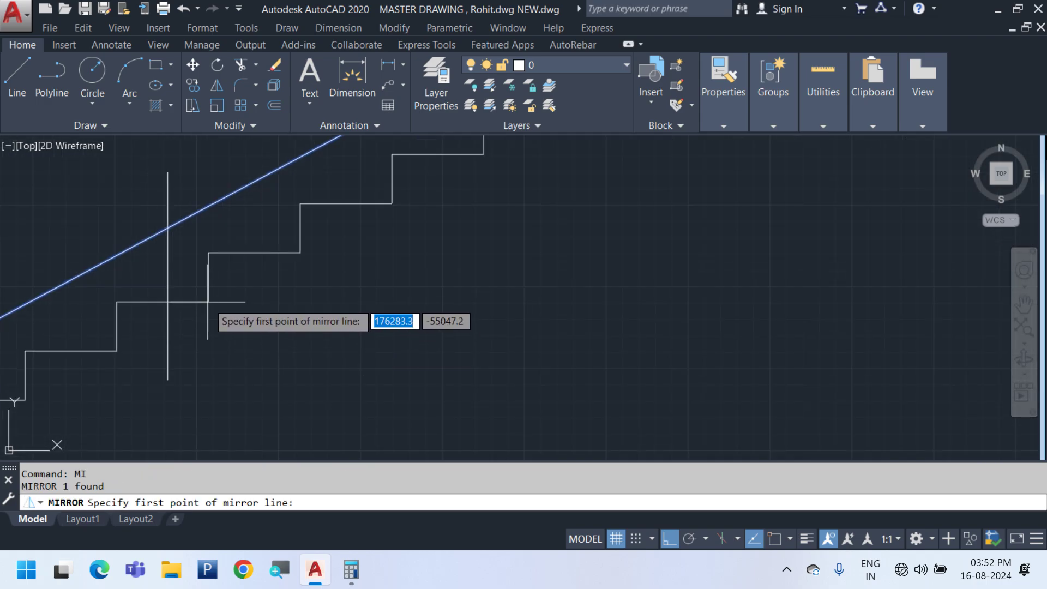
{"action": "left_click", "coordinate": [769, 539]}
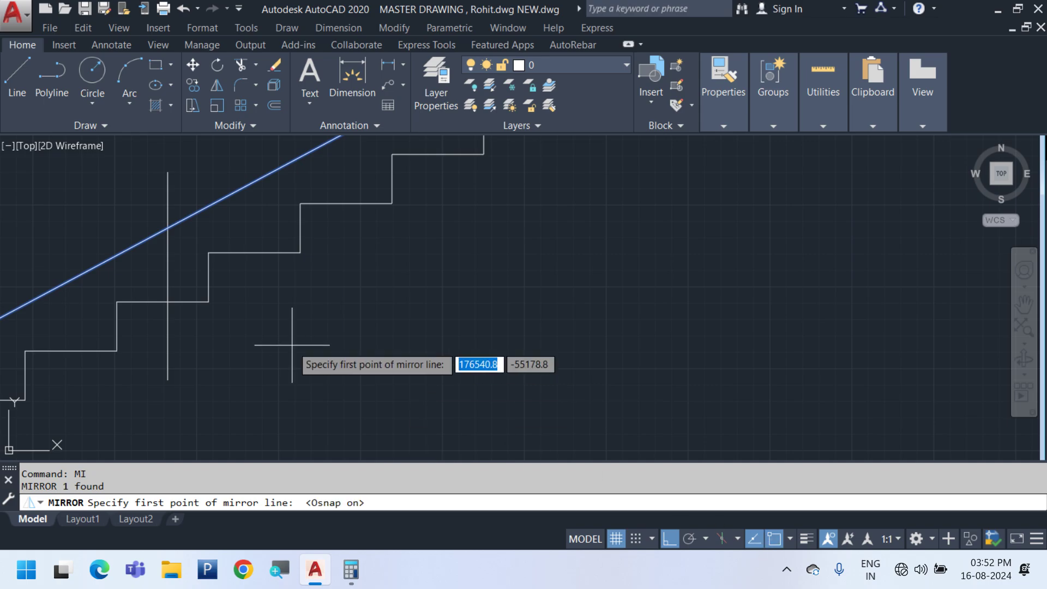
{"action": "left_click", "coordinate": [300, 252]}
{"action": "left_click", "coordinate": [392, 203]}
{"action": "scroll", "coordinate": [420, 215], "scroll_direction": "down", "scroll_amount": 2}
{"action": "key", "text": "Return"}
{"action": "scroll", "coordinate": [386, 289], "scroll_direction": "down", "scroll_amount": 2}
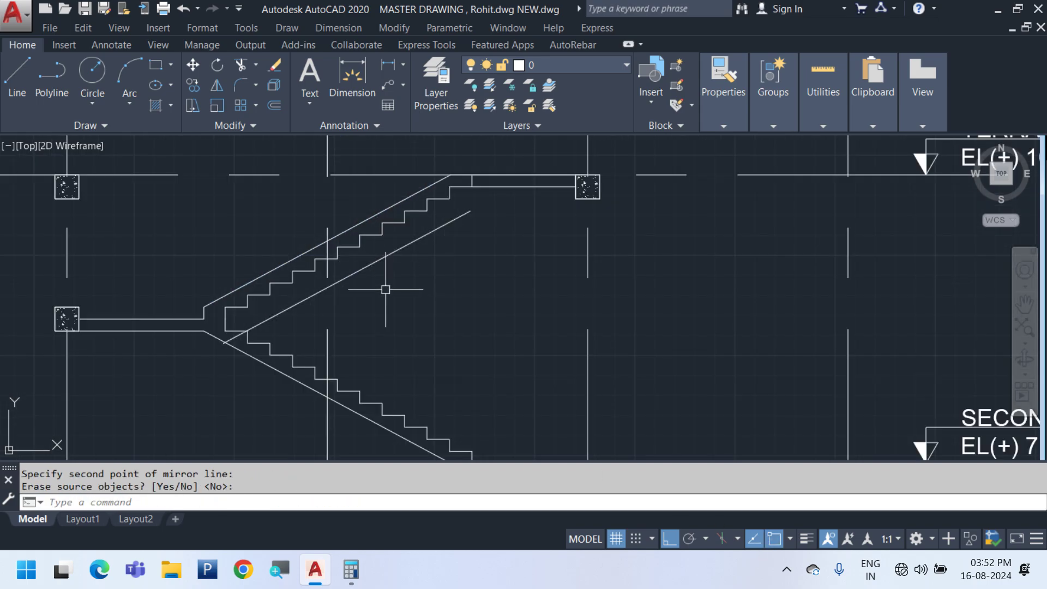
Offset the mirrored stair line by 125 towards the steps and erase the mirrored line
{"action": "scroll", "coordinate": [401, 247], "scroll_direction": "up", "scroll_amount": 2}
{"action": "left_click", "coordinate": [403, 240]}
{"action": "left_click", "coordinate": [396, 251]}
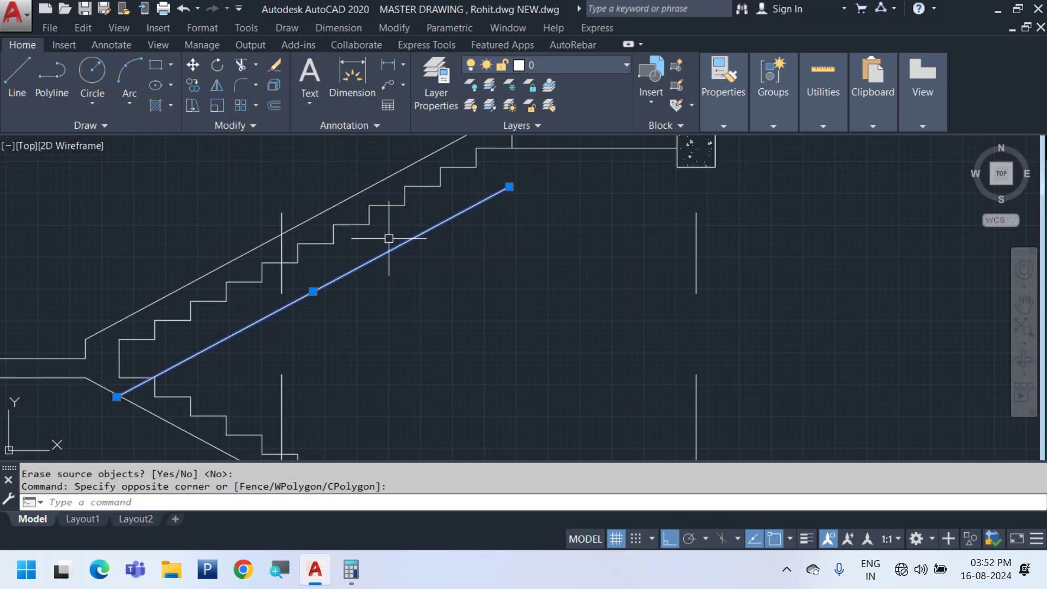
{"action": "key", "text": "Escape"}
{"action": "key", "text": "Escape"}
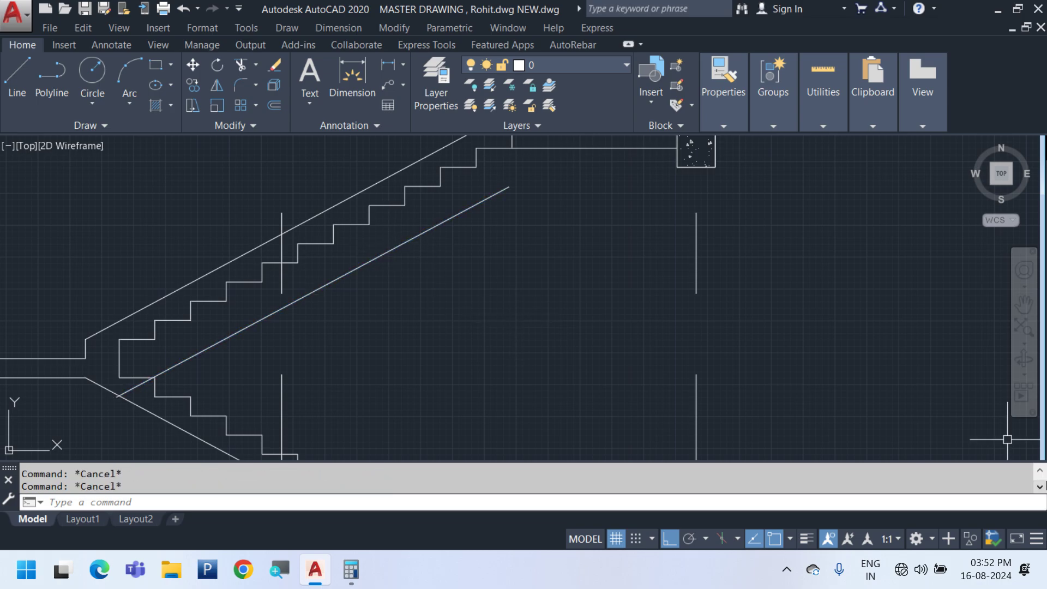
{"action": "type", "text": "o"}
{"action": "key", "text": "Return"}
{"action": "type", "text": "125"}
{"action": "key", "text": "Return"}
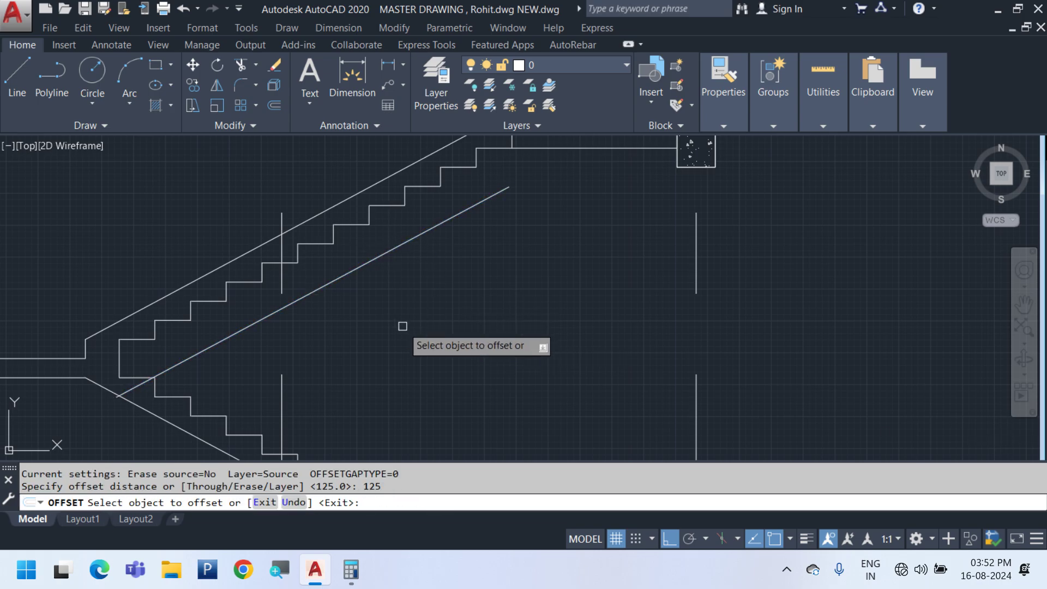
{"action": "scroll", "coordinate": [403, 326], "scroll_direction": "up", "scroll_amount": 2}
{"action": "left_click", "coordinate": [311, 242]}
{"action": "left_click", "coordinate": [355, 276]}
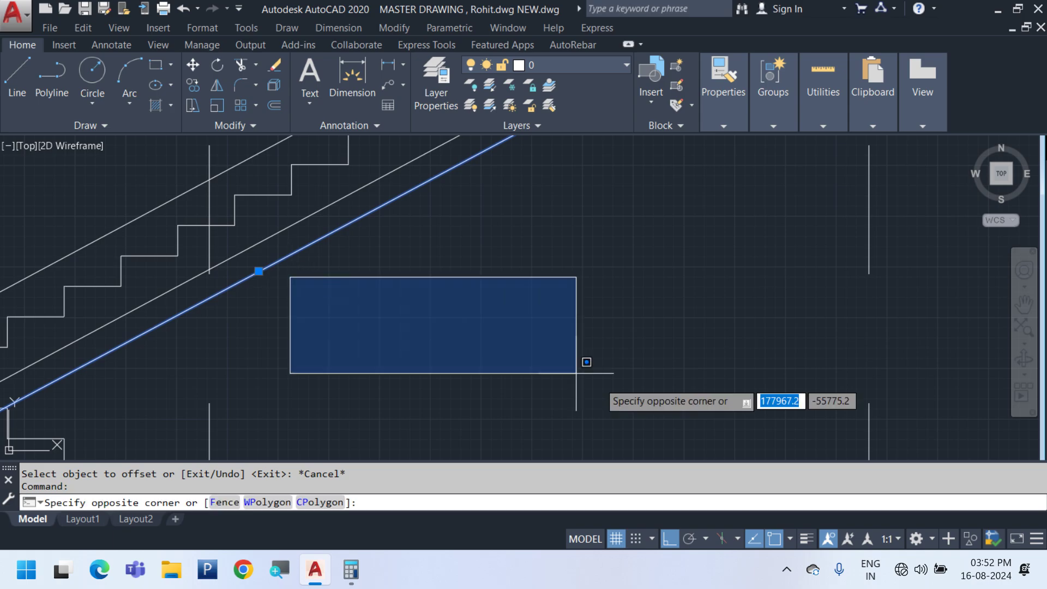
{"action": "left_click", "coordinate": [614, 370]}
{"action": "key", "text": "Delete"}
Save the drawing
{"action": "scroll", "coordinate": [619, 374], "scroll_direction": "down", "scroll_amount": 4}
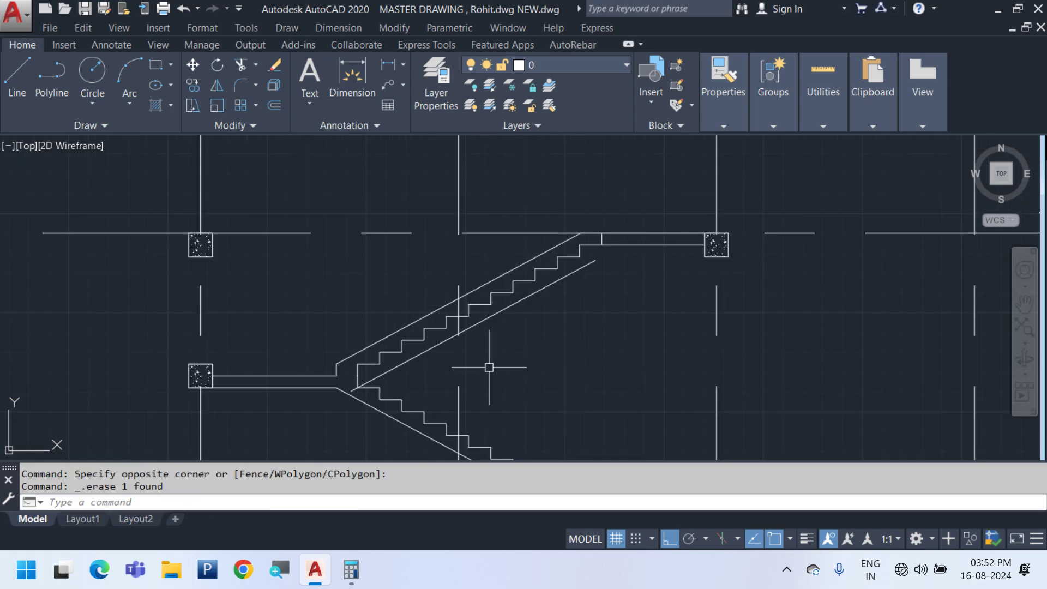
{"action": "scroll", "coordinate": [356, 356], "scroll_direction": "up", "scroll_amount": 2}
{"action": "scroll", "coordinate": [357, 355], "scroll_direction": "down", "scroll_amount": 5}
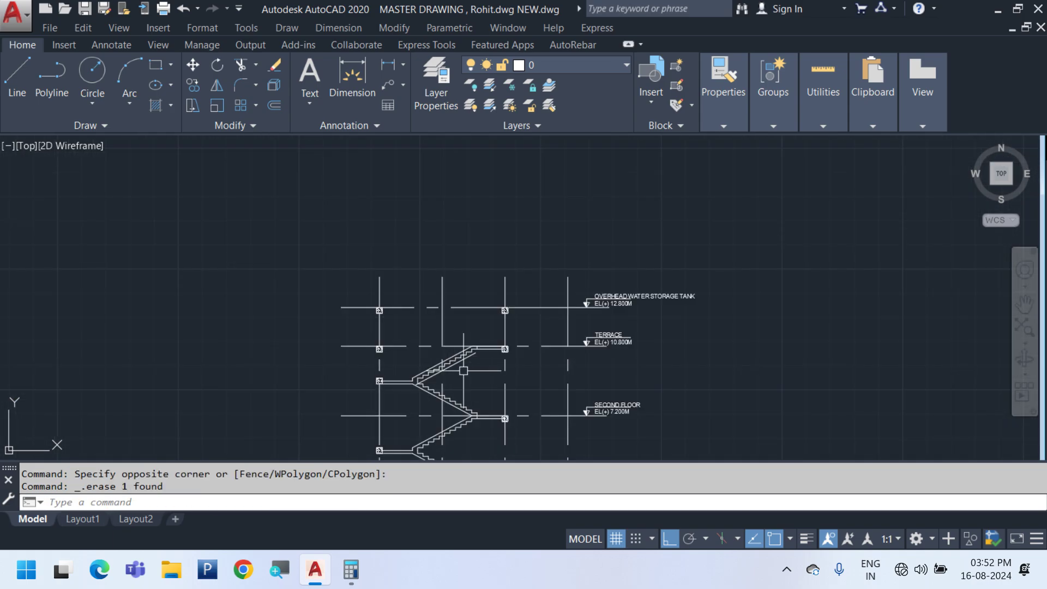
{"action": "scroll", "coordinate": [491, 338], "scroll_direction": "up", "scroll_amount": 1}
{"action": "key", "text": "ctrl+s"}
Add a horizontal linear dimension between the first and fourth stirrups at the beam's left end, placed below the cross-section
{"action": "scroll", "coordinate": [503, 344], "scroll_direction": "down", "scroll_amount": 8}
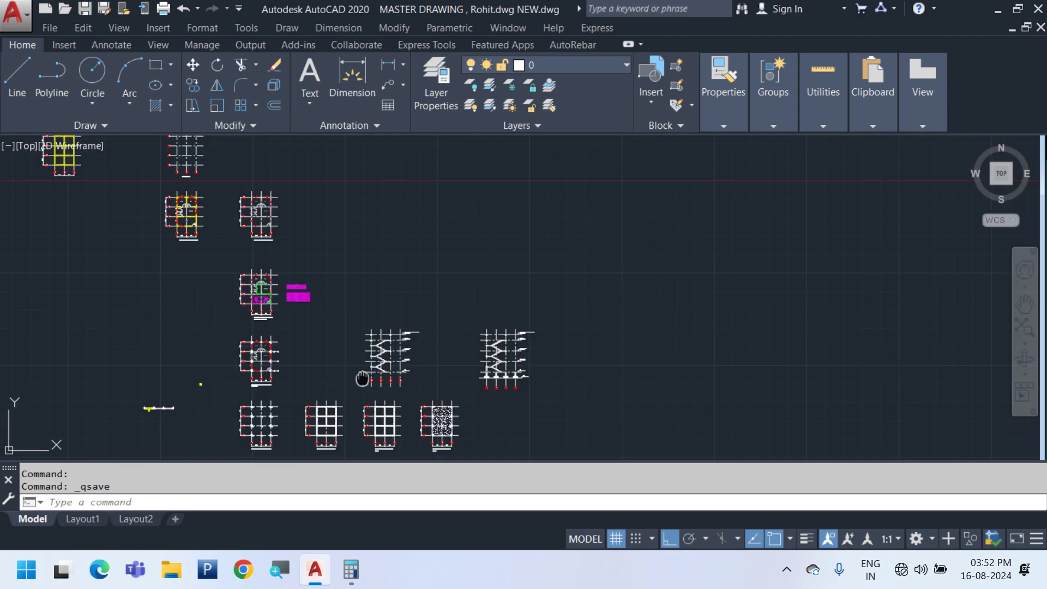
{"action": "mouse_move", "coordinate": [318, 390]}
{"action": "middle_mouse_down"}
{"action": "mouse_move", "coordinate": [528, 362]}
{"action": "mouse_move", "coordinate": [552, 335]}
{"action": "middle_mouse_up"}
{"action": "scroll", "coordinate": [381, 376], "scroll_direction": "up", "scroll_amount": 10}
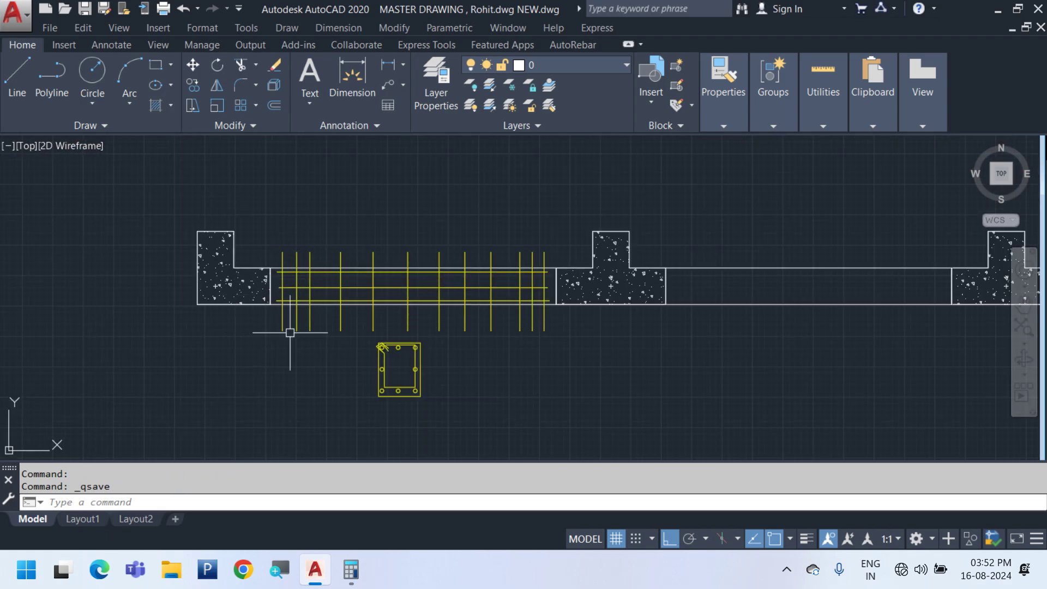
{"action": "scroll", "coordinate": [291, 327], "scroll_direction": "up", "scroll_amount": 2}
{"action": "left_click", "coordinate": [345, 30]}
{"action": "left_click", "coordinate": [349, 70]}
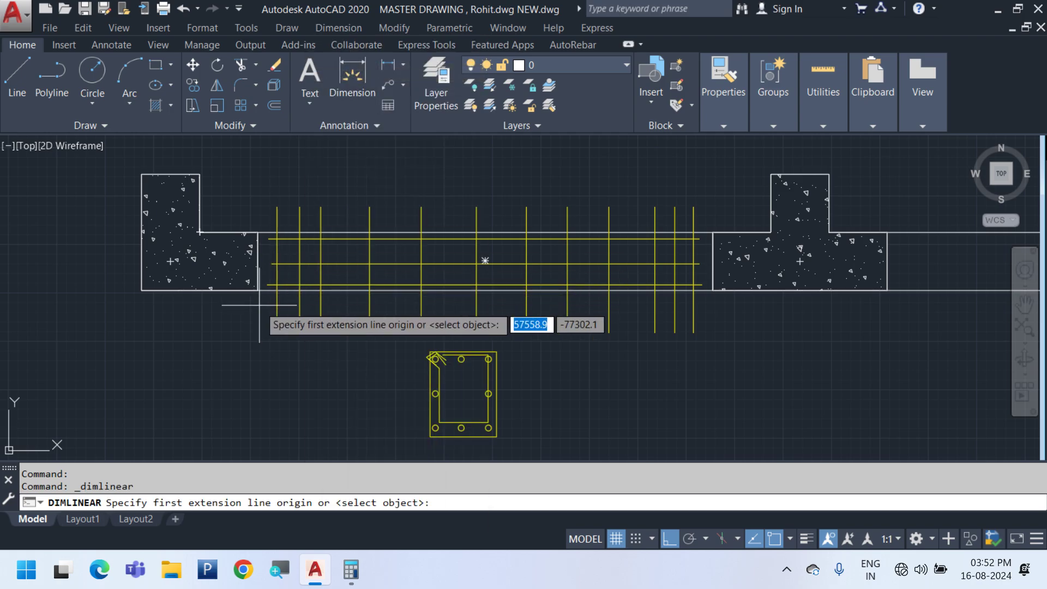
{"action": "left_click", "coordinate": [277, 332]}
{"action": "left_click", "coordinate": [392, 334]}
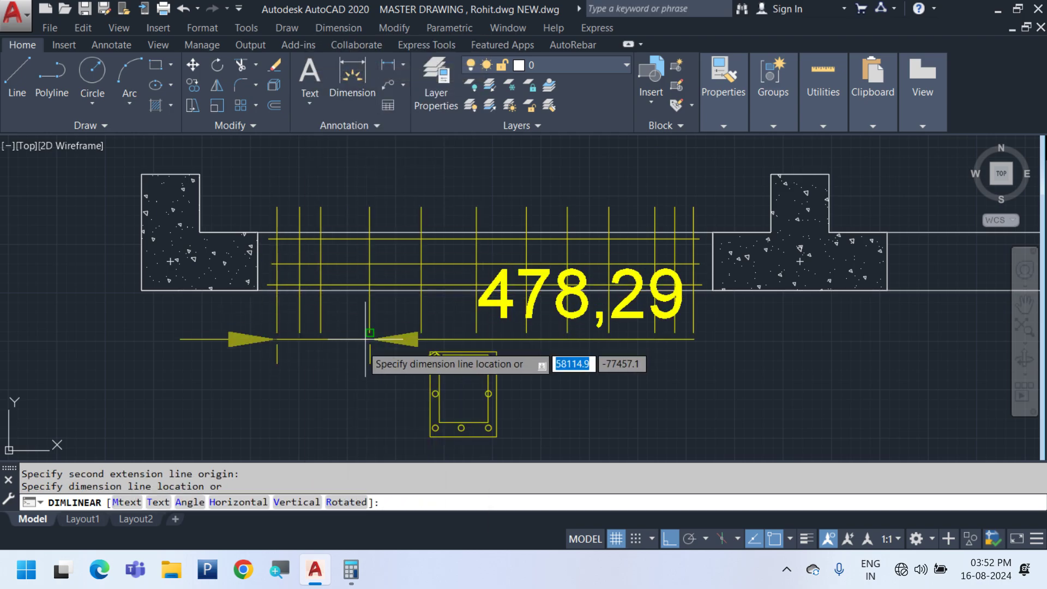
{"action": "middle_click_drag", "start_coordinate": [326, 385], "coordinate": [325, 316]}
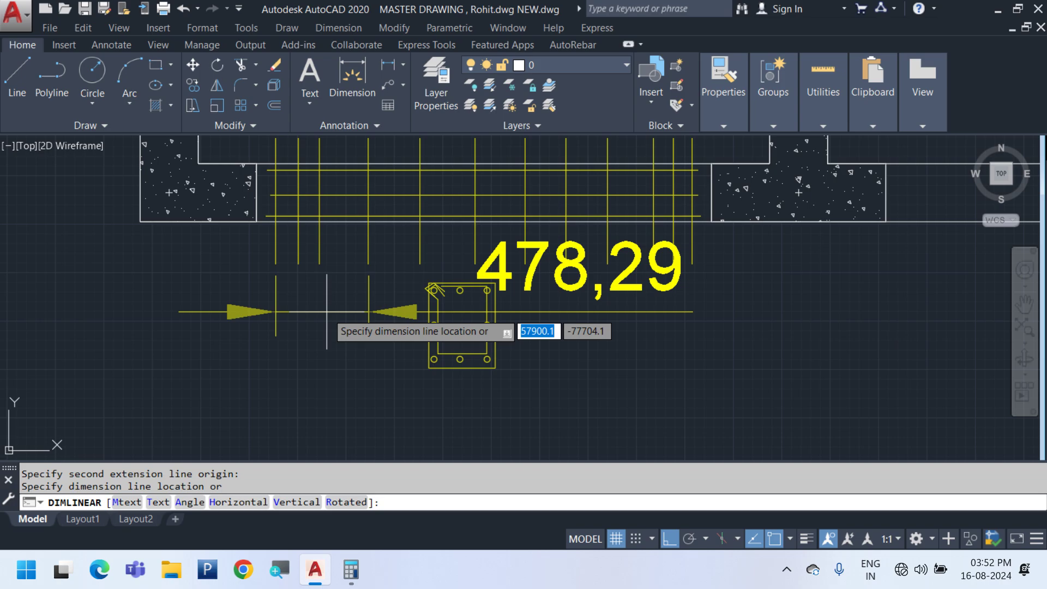
{"action": "scroll", "coordinate": [328, 327], "scroll_direction": "down", "scroll_amount": 4}
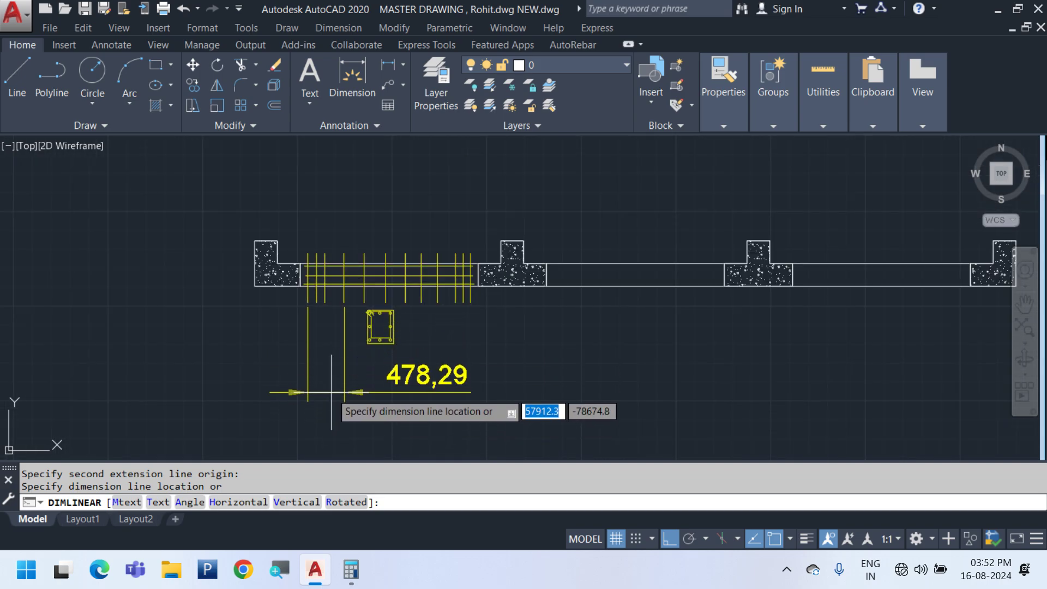
{"action": "left_click", "coordinate": [331, 391]}
Replace the text of the dimension below the beam's cross-section with "CTC 100 X 6"
{"action": "scroll", "coordinate": [433, 418], "scroll_direction": "up", "scroll_amount": 3}
{"action": "double_click", "coordinate": [388, 343]}
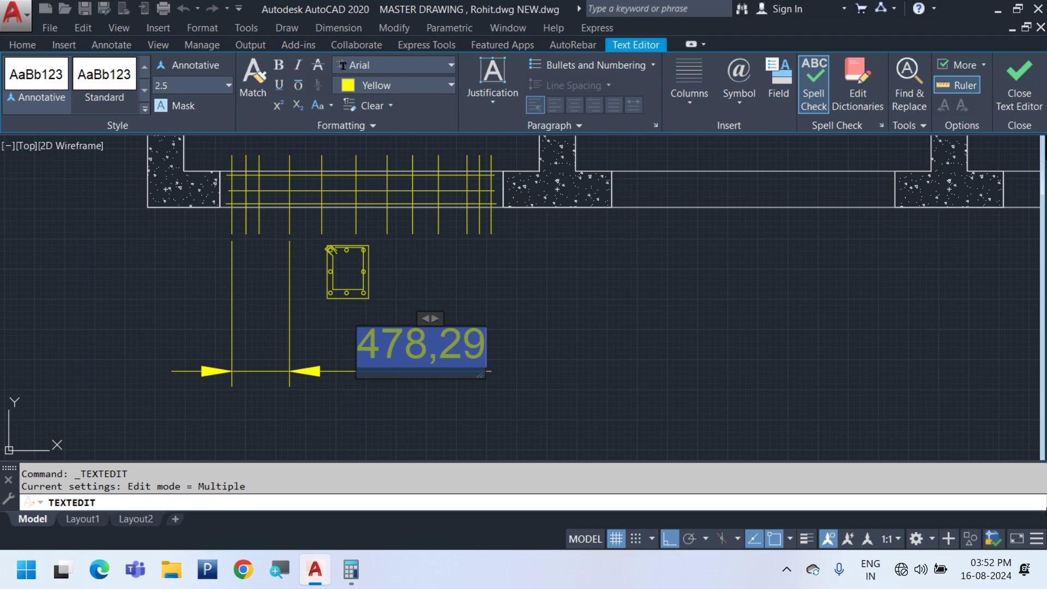
{"action": "type", "text": "CTC"}
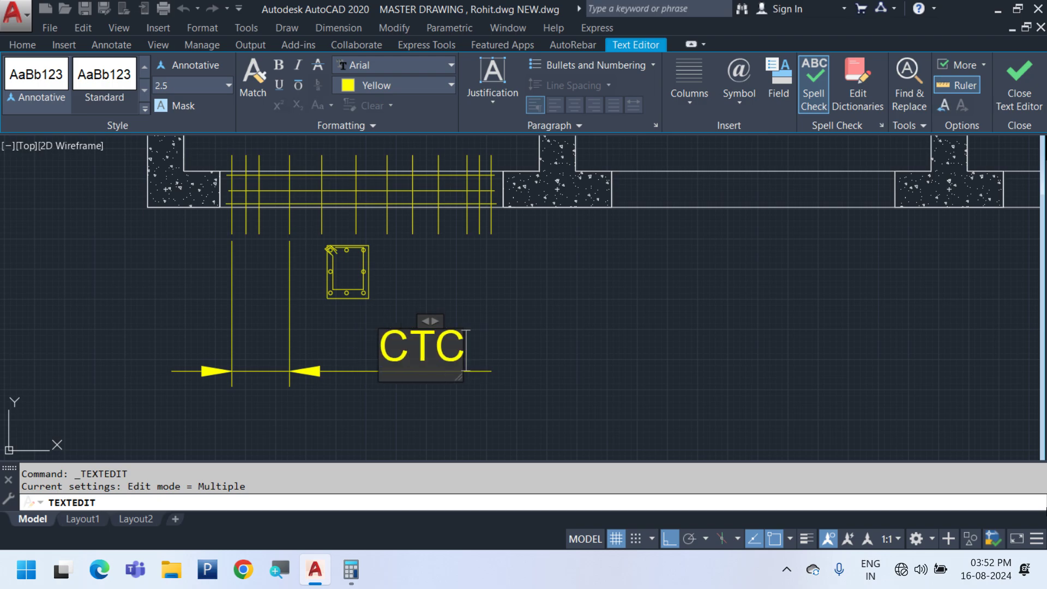
{"action": "type", "text": " 100"}
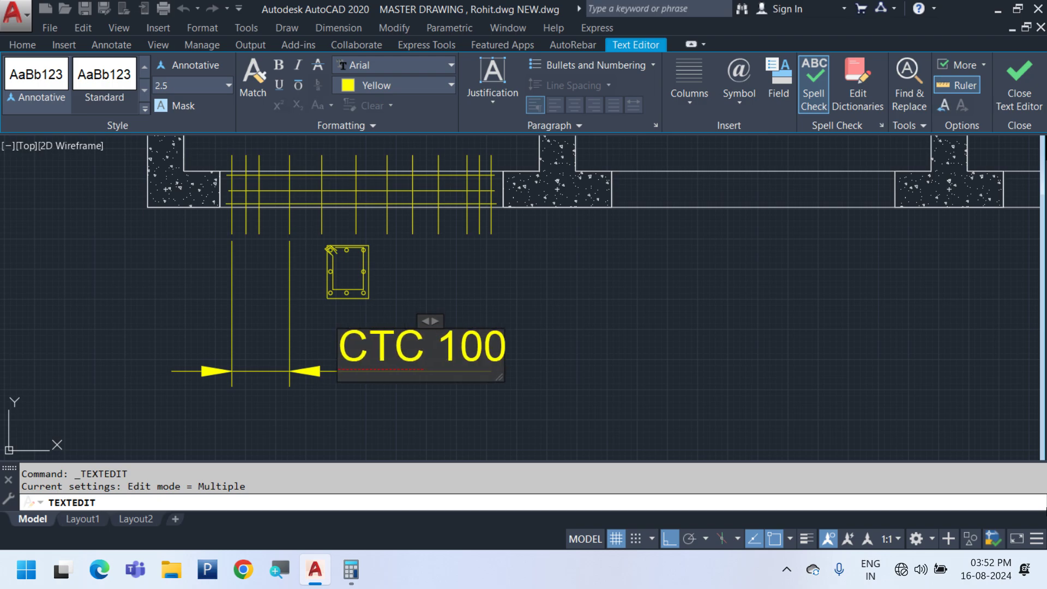
{"action": "type", "text": " X"}
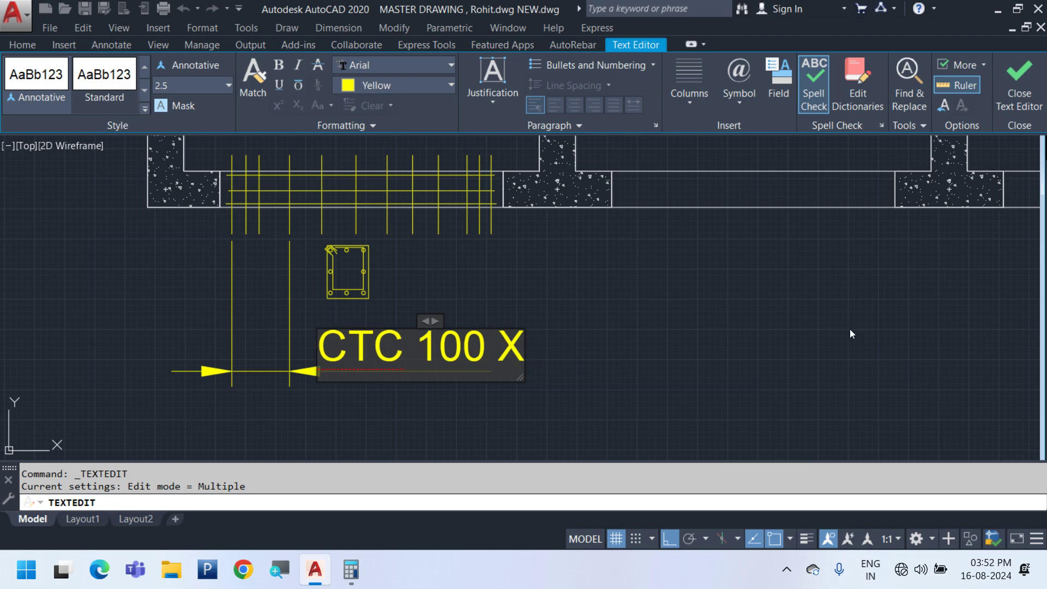
{"action": "type", "text": " 6"}
{"action": "left_click", "coordinate": [613, 319]}
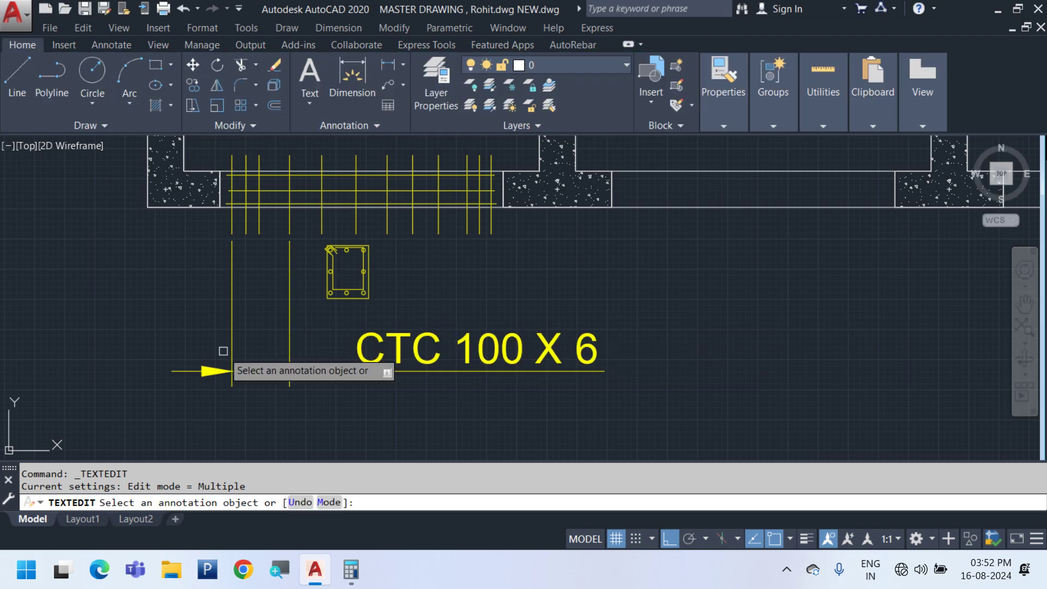
{"action": "key", "text": "Escape"}
Add a horizontal linear dimension between the fourth and ninth stirrups, placed above the beam
{"action": "middle_click_drag", "start_coordinate": [392, 337], "coordinate": [356, 401]}
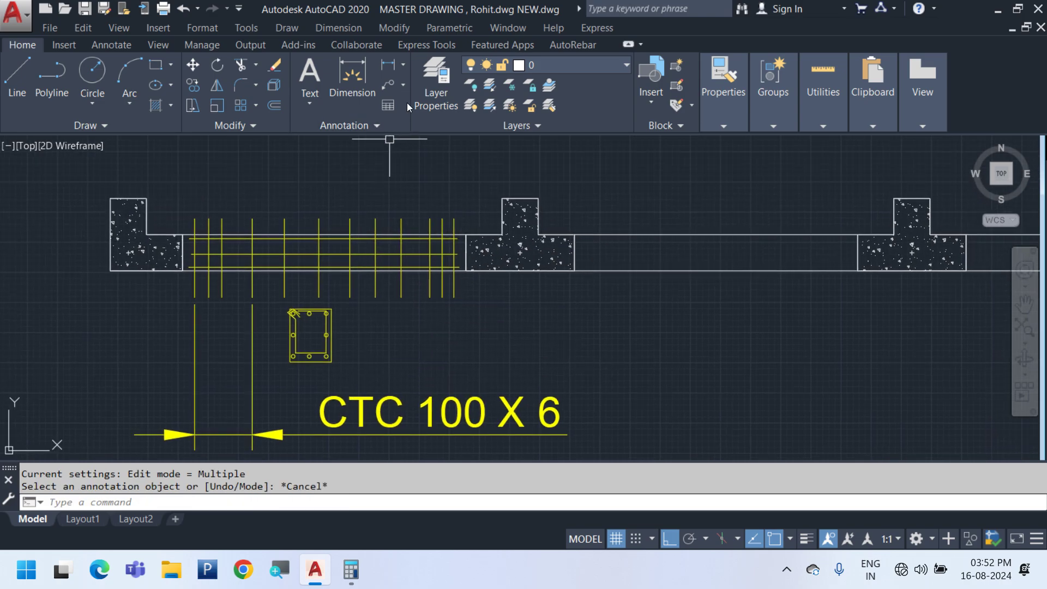
{"action": "left_click", "coordinate": [360, 29]}
{"action": "left_click", "coordinate": [350, 72]}
{"action": "left_click", "coordinate": [252, 218]}
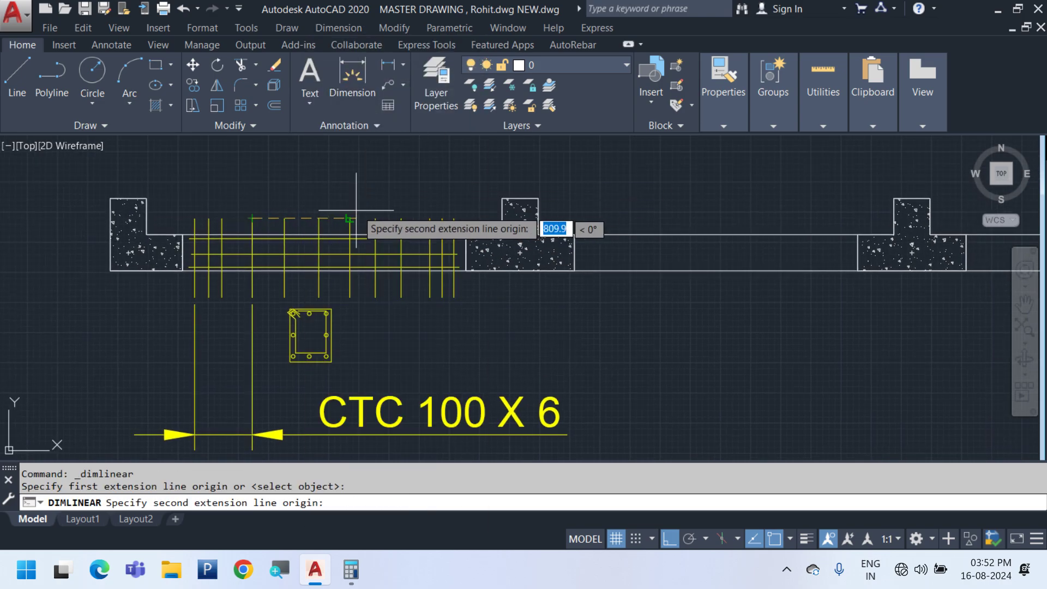
{"action": "left_click", "coordinate": [401, 218]}
{"action": "left_click", "coordinate": [439, 182]}
{"action": "middle_click_drag", "start_coordinate": [439, 182], "coordinate": [442, 252]}
Replace the text of the dimension above the beam with "CTC 250 X 12"
{"action": "double_click", "coordinate": [470, 224]}
{"action": "type", "text": "CTC"}
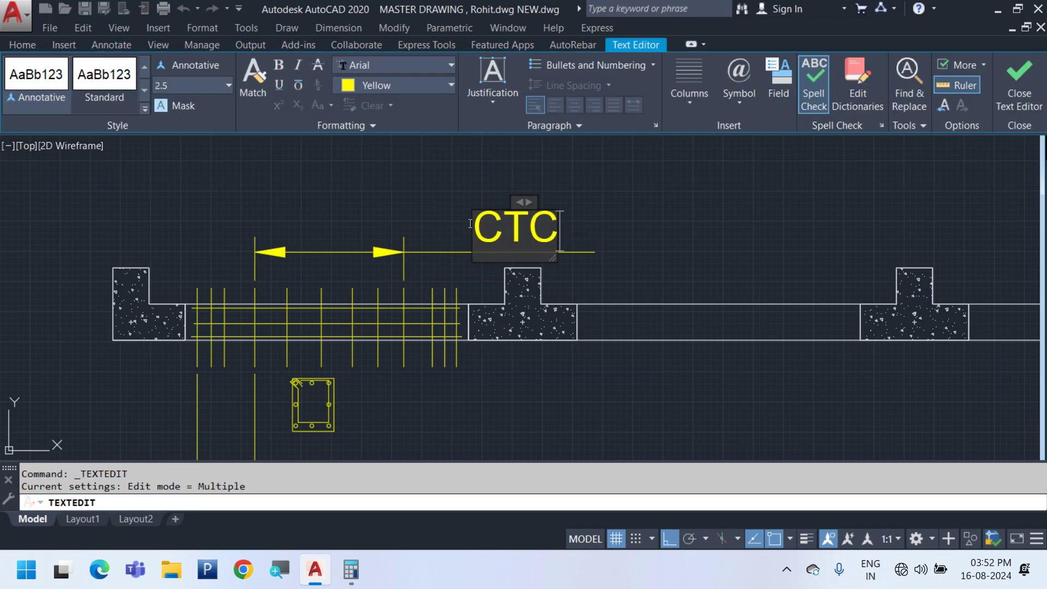
{"action": "type", "text": " 250"}
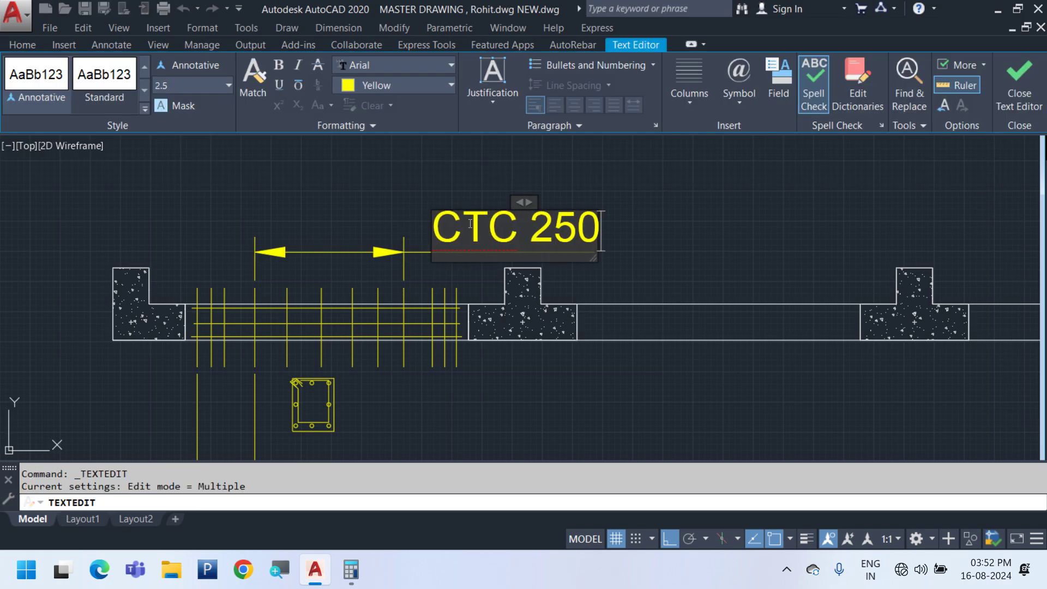
{"action": "type", "text": " X"}
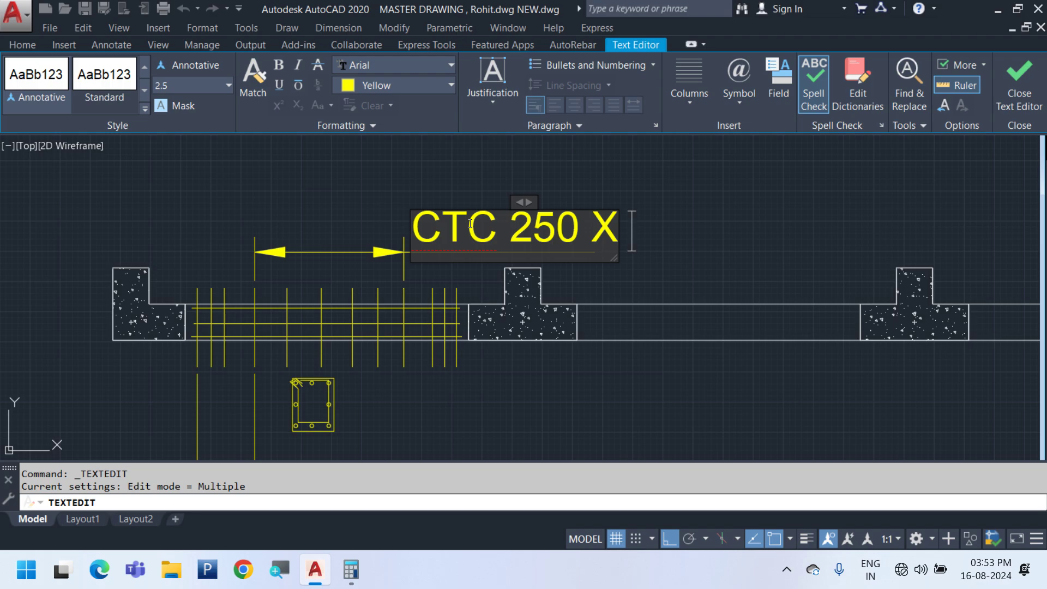
{"action": "type", "text": " 12"}
{"action": "left_click", "coordinate": [673, 357]}
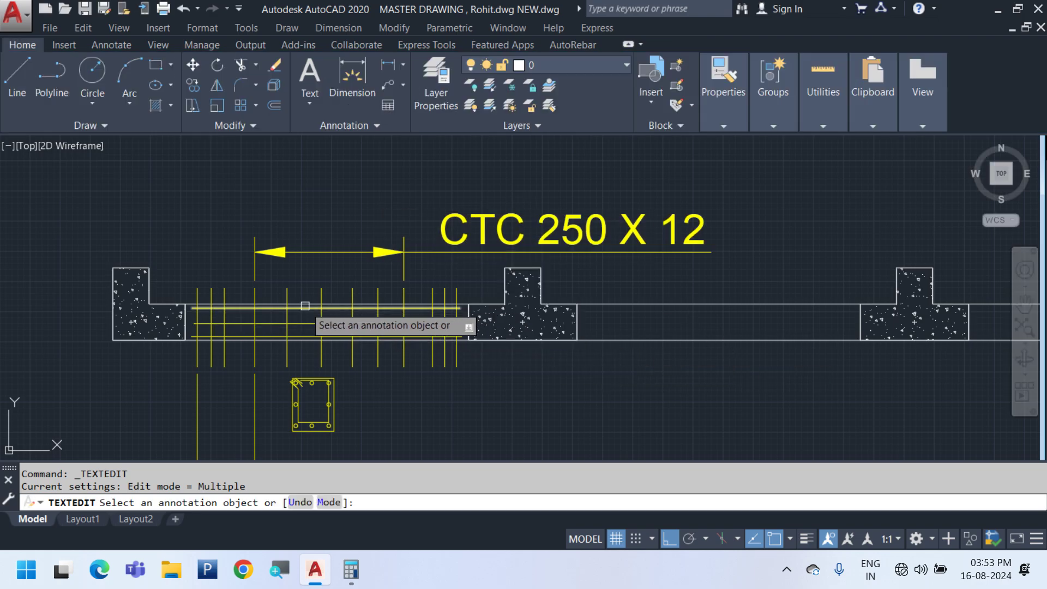
{"action": "scroll", "coordinate": [382, 280], "scroll_direction": "down", "scroll_amount": 3}
{"action": "scroll", "coordinate": [374, 284], "scroll_direction": "up", "scroll_amount": 2}
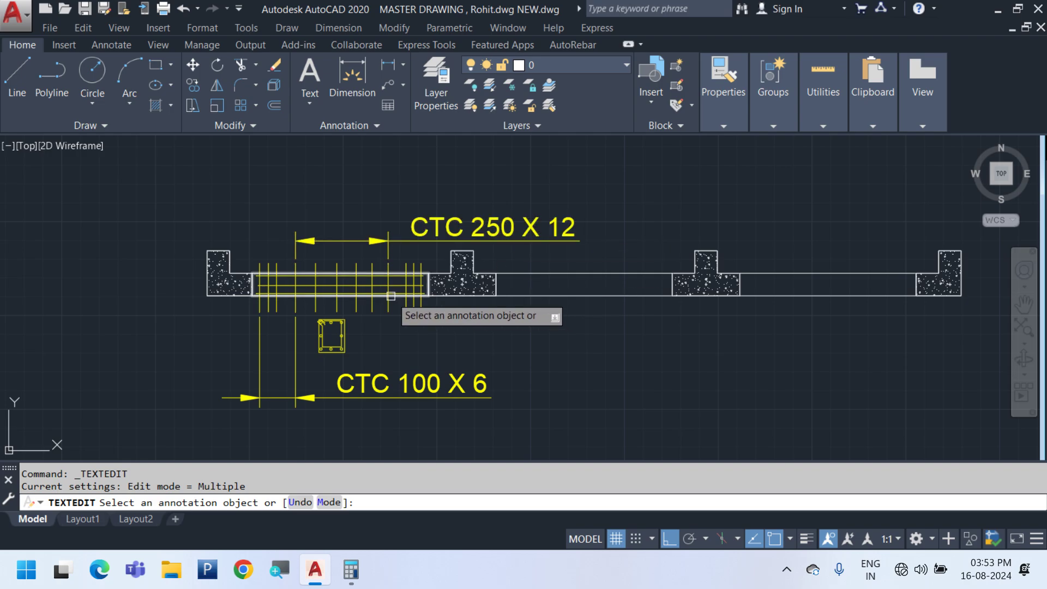
{"action": "middle_click_drag", "start_coordinate": [392, 299], "coordinate": [380, 320]}
{"action": "key", "text": "Escape"}
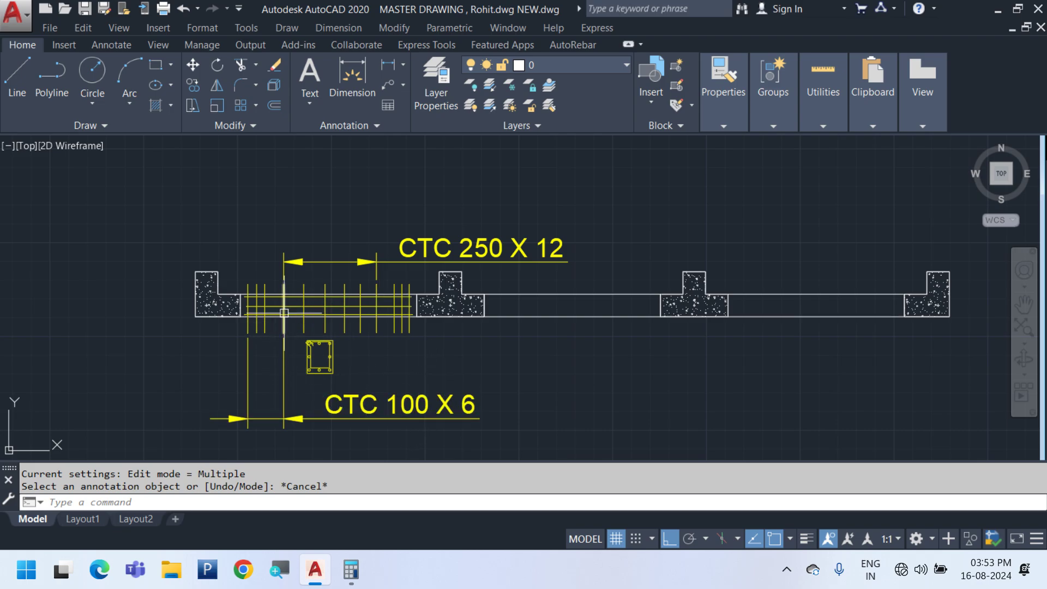
Review the labelled beam reinforcement detail and the structural plans, ending at the slab plan's bay between grids C and D
{"action": "scroll", "coordinate": [271, 288], "scroll_direction": "up", "scroll_amount": 4}
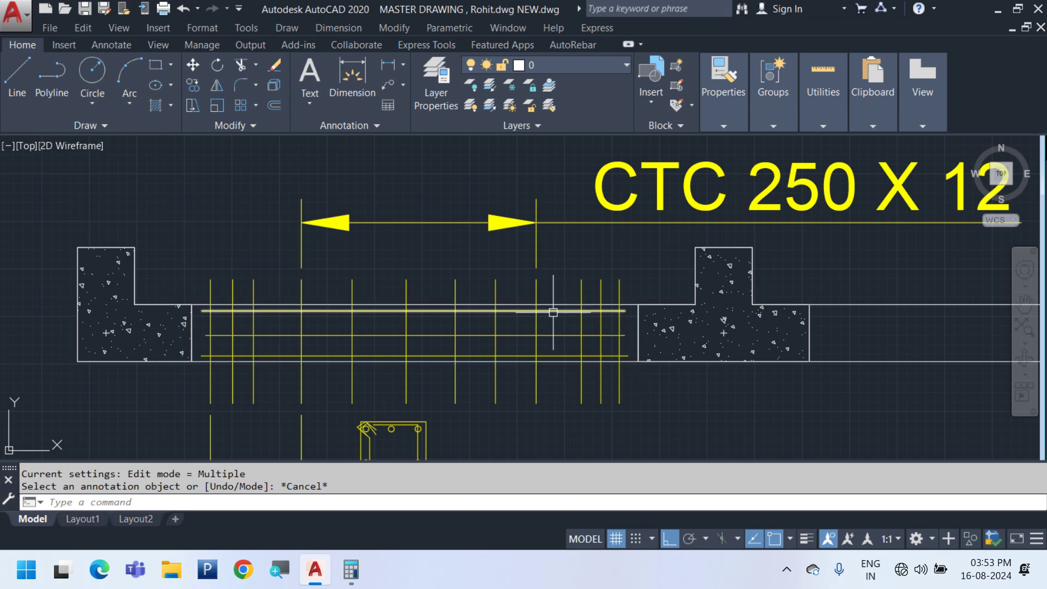
{"action": "scroll", "coordinate": [548, 312], "scroll_direction": "down", "scroll_amount": 2}
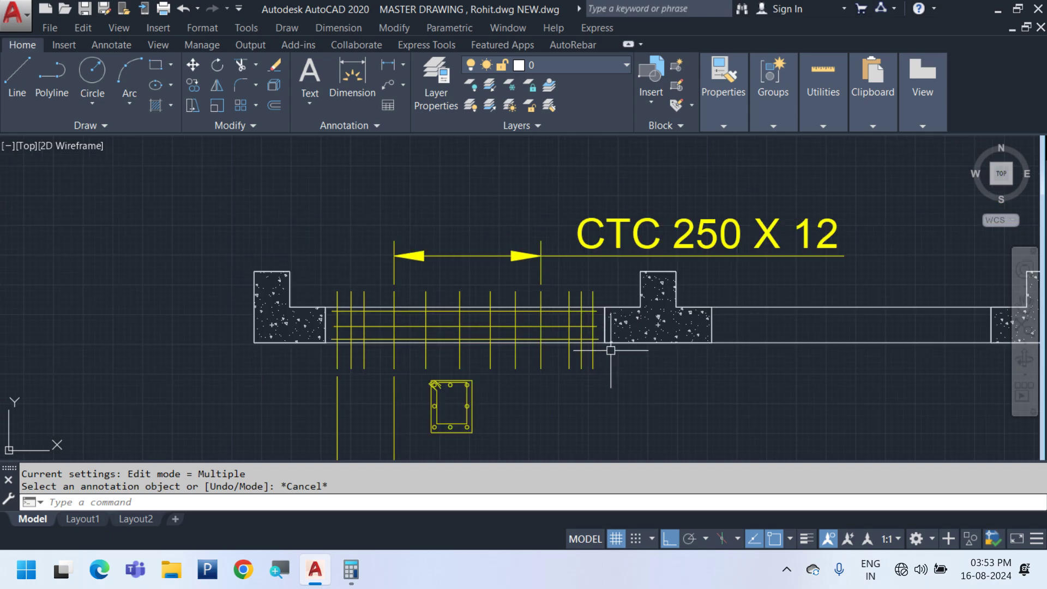
{"action": "scroll", "coordinate": [469, 285], "scroll_direction": "down", "scroll_amount": 4}
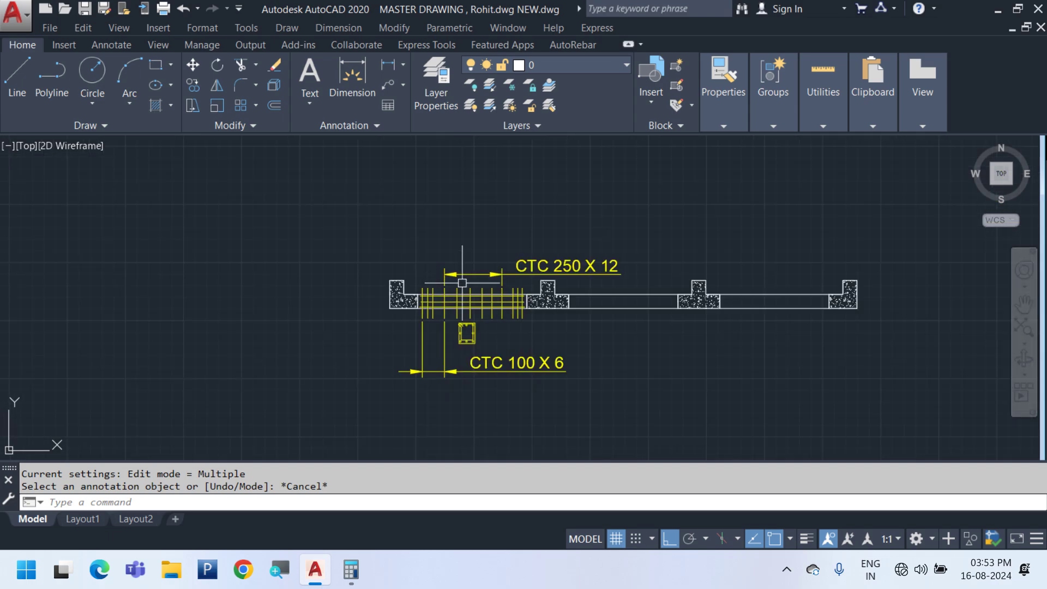
{"action": "scroll", "coordinate": [462, 283], "scroll_direction": "up", "scroll_amount": 2}
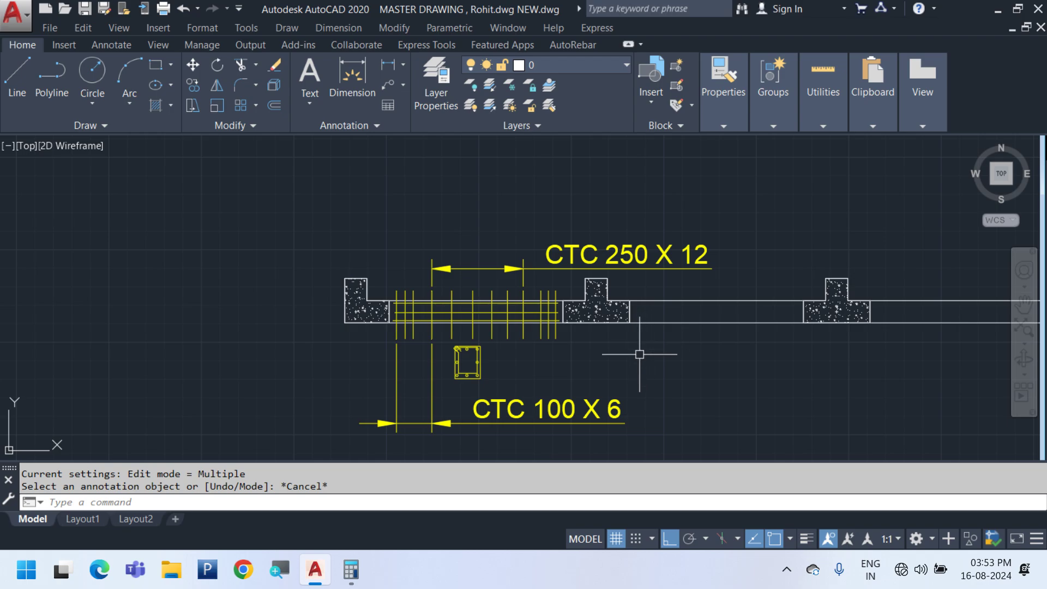
{"action": "scroll", "coordinate": [409, 341], "scroll_direction": "down", "scroll_amount": 1}
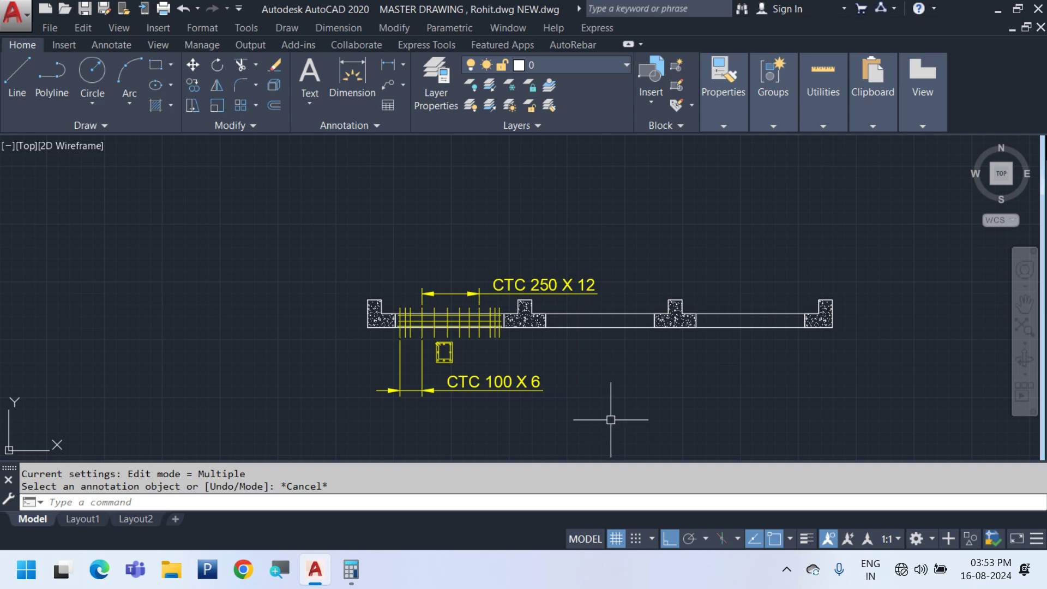
{"action": "scroll", "coordinate": [512, 358], "scroll_direction": "down", "scroll_amount": 1}
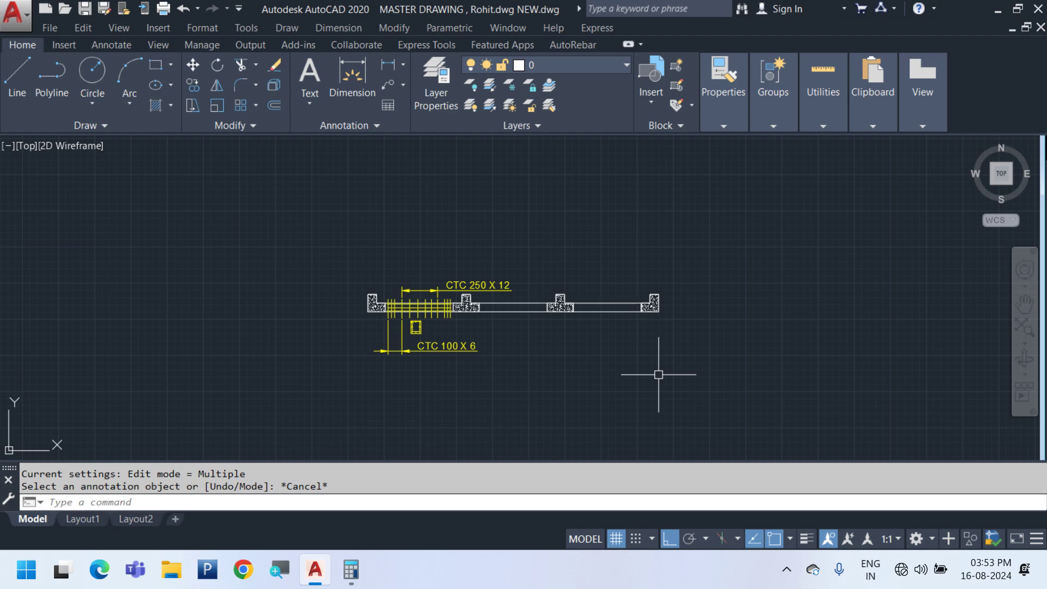
{"action": "scroll", "coordinate": [638, 357], "scroll_direction": "down", "scroll_amount": 2}
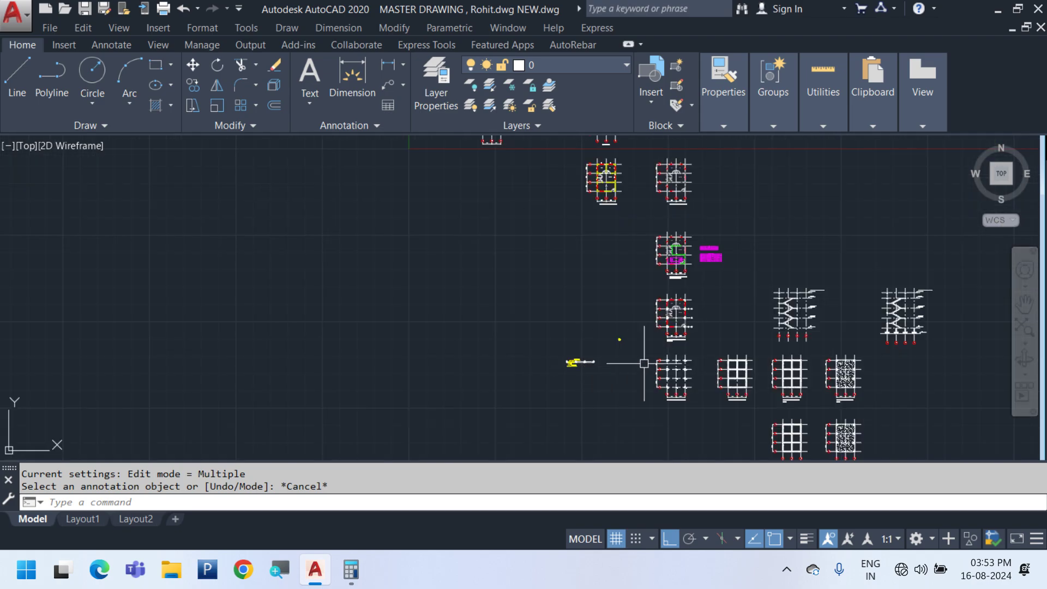
{"action": "mouse_move", "coordinate": [626, 346]}
{"action": "middle_mouse_down"}
{"action": "mouse_move", "coordinate": [303, 295]}
{"action": "mouse_move", "coordinate": [395, 324]}
{"action": "middle_mouse_up"}
{"action": "scroll", "coordinate": [309, 319], "scroll_direction": "down", "scroll_amount": 1}
{"action": "scroll", "coordinate": [362, 300], "scroll_direction": "down", "scroll_amount": 2}
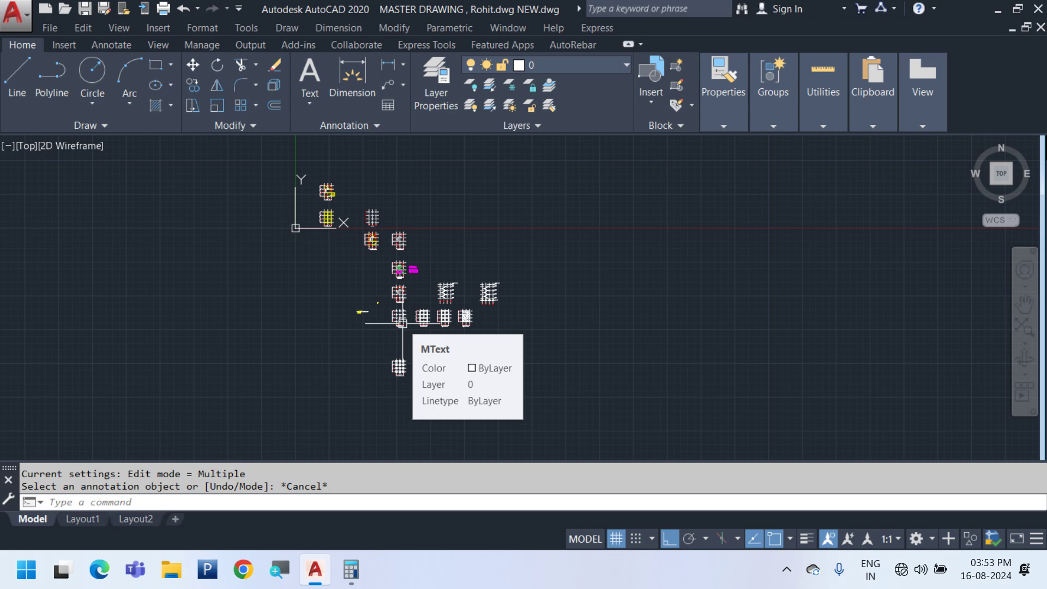
{"action": "scroll", "coordinate": [425, 301], "scroll_direction": "up", "scroll_amount": 4}
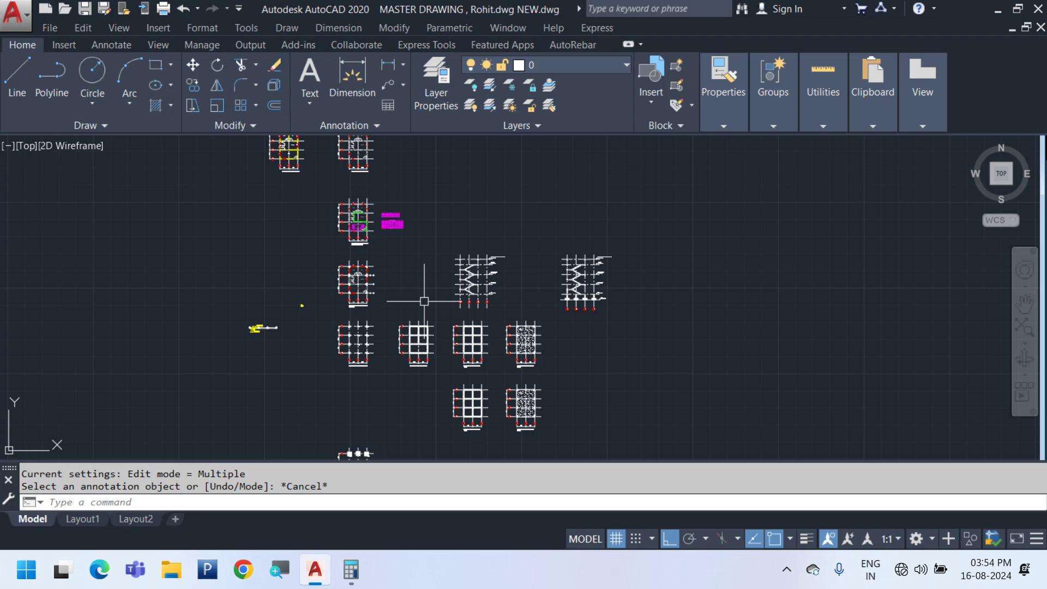
{"action": "scroll", "coordinate": [373, 310], "scroll_direction": "up", "scroll_amount": 4}
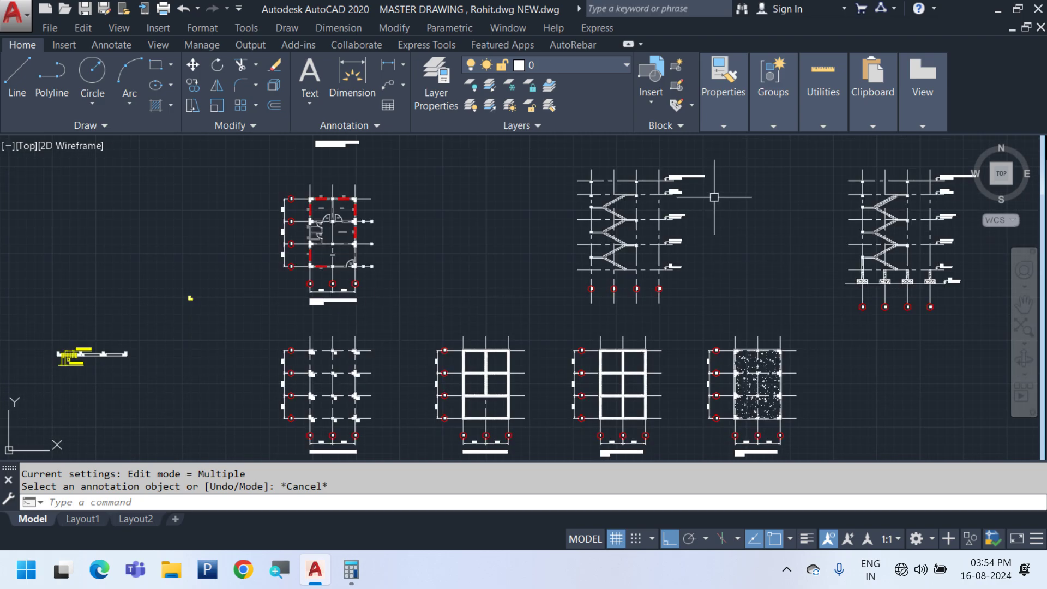
{"action": "scroll", "coordinate": [713, 197], "scroll_direction": "down", "scroll_amount": 2}
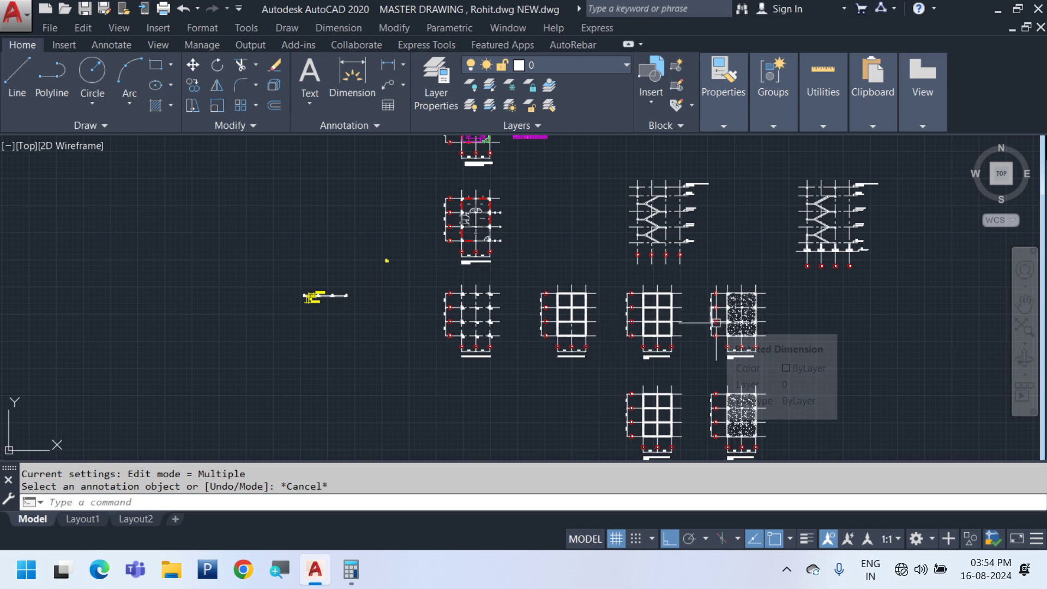
{"action": "scroll", "coordinate": [781, 323], "scroll_direction": "up", "scroll_amount": 5}
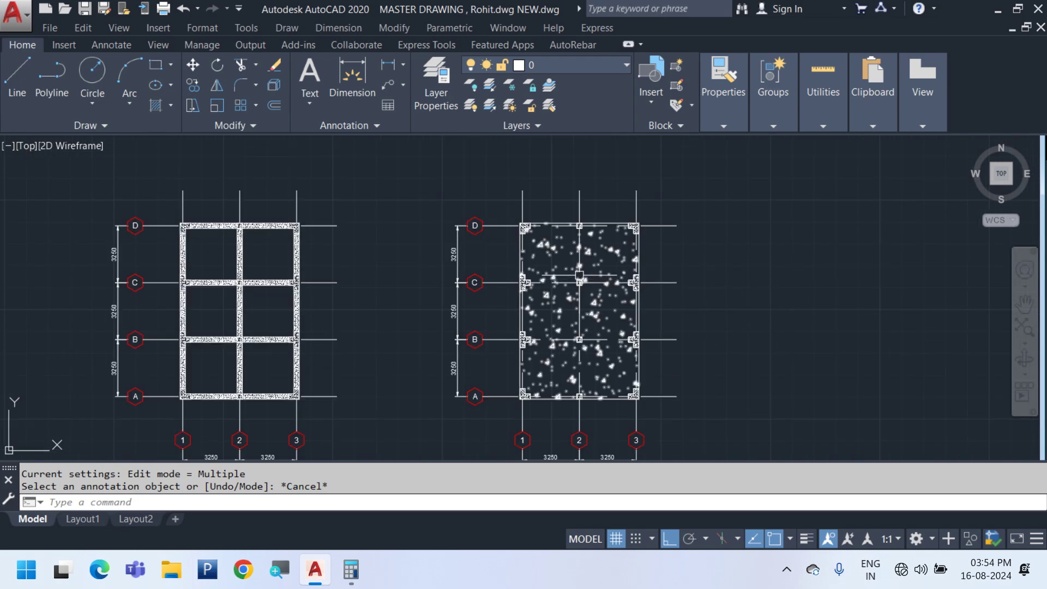
{"action": "mouse_move", "coordinate": [785, 311]}
{"action": "middle_mouse_down"}
{"action": "mouse_move", "coordinate": [376, 216]}
{"action": "mouse_move", "coordinate": [368, 277]}
{"action": "middle_mouse_up"}
{"action": "scroll", "coordinate": [330, 206], "scroll_direction": "up", "scroll_amount": 4}
{"action": "middle_click_drag", "start_coordinate": [330, 206], "coordinate": [313, 257]}
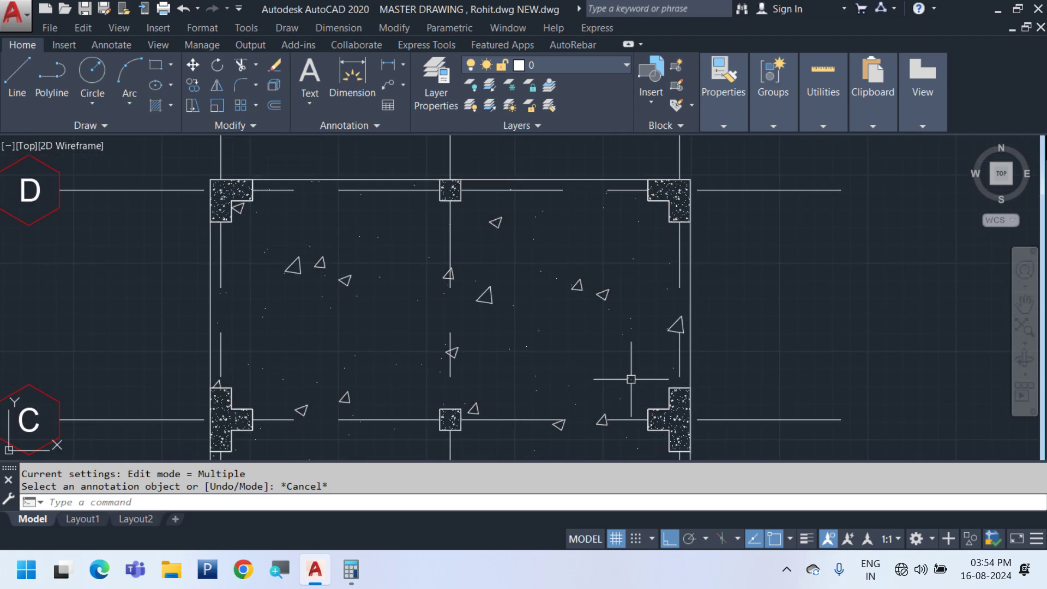
Draw a straight reinforcement bar with both ends turned up above the slab plan, spanning slightly beyond grids 1 and 3
{"action": "scroll", "coordinate": [392, 290], "scroll_direction": "down", "scroll_amount": 6}
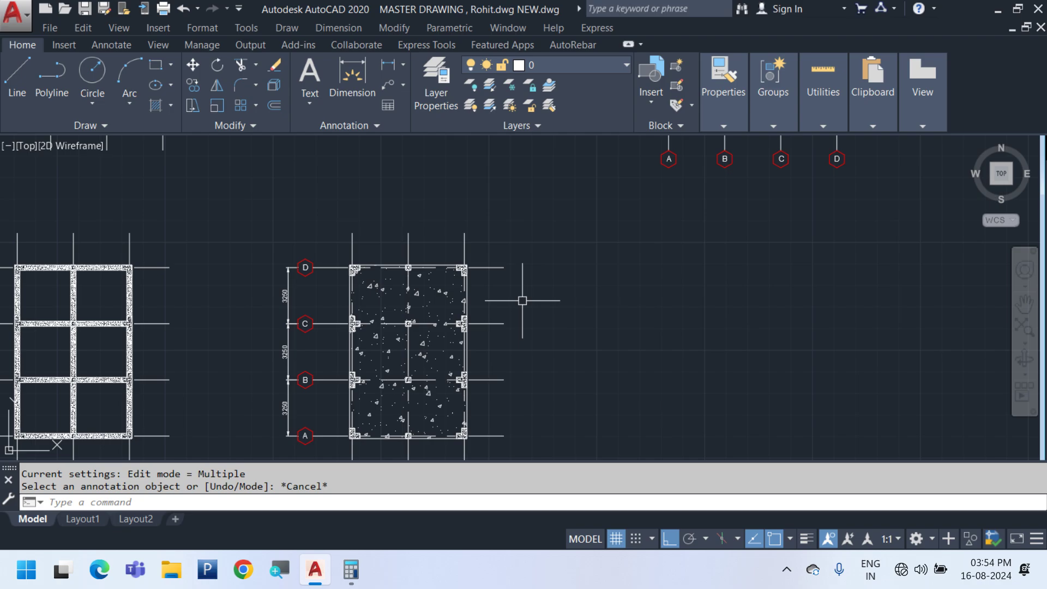
{"action": "key", "text": "Return"}
{"action": "scroll", "coordinate": [371, 232], "scroll_direction": "up", "scroll_amount": 6}
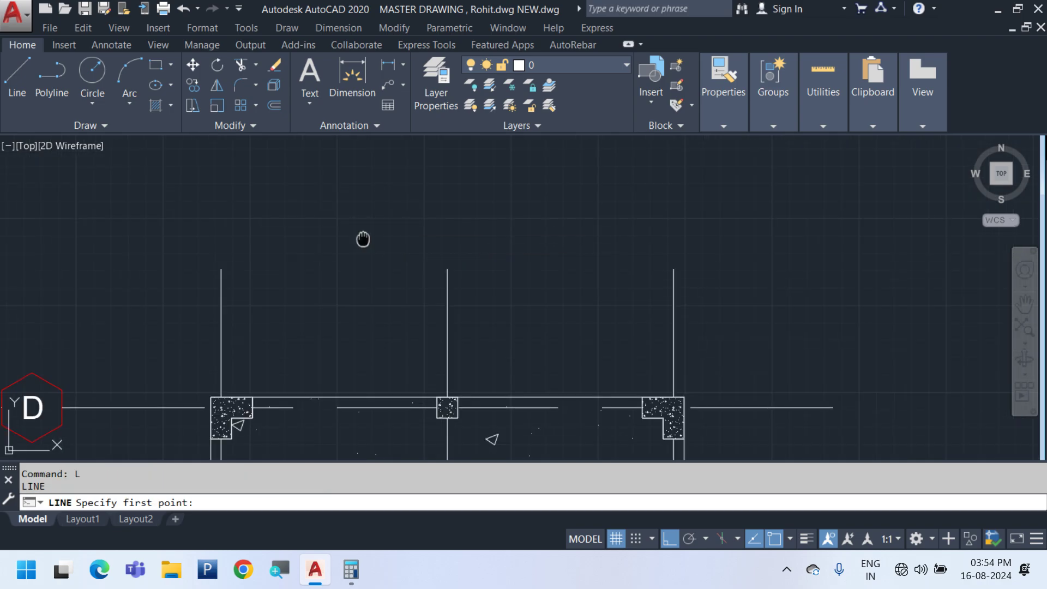
{"action": "left_click", "coordinate": [213, 238]}
{"action": "left_click", "coordinate": [213, 262]}
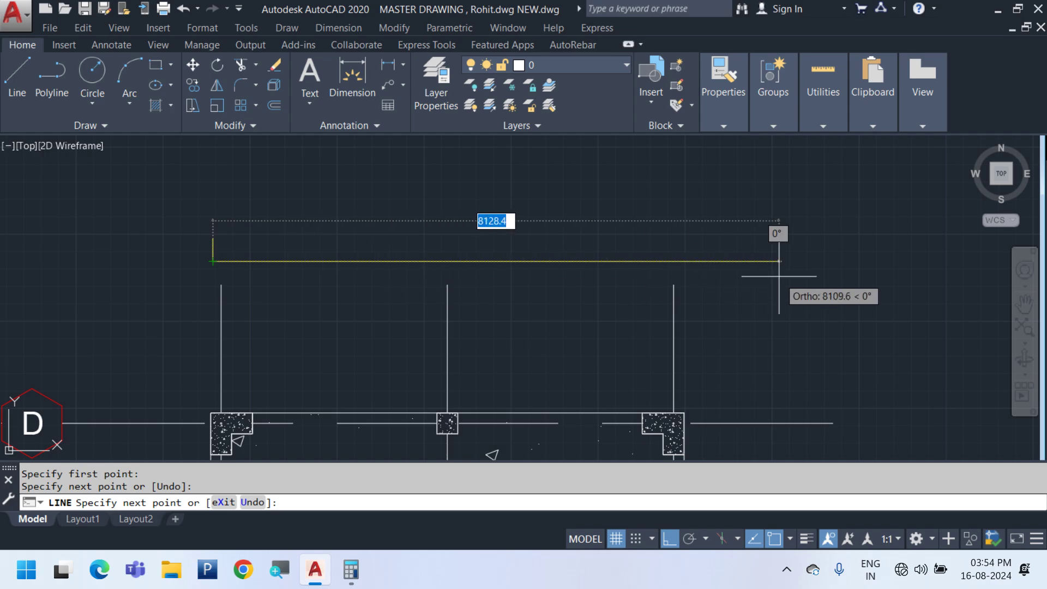
{"action": "left_click", "coordinate": [694, 262]}
{"action": "key", "text": "Escape"}
{"action": "scroll", "coordinate": [246, 328], "scroll_direction": "up", "scroll_amount": 5}
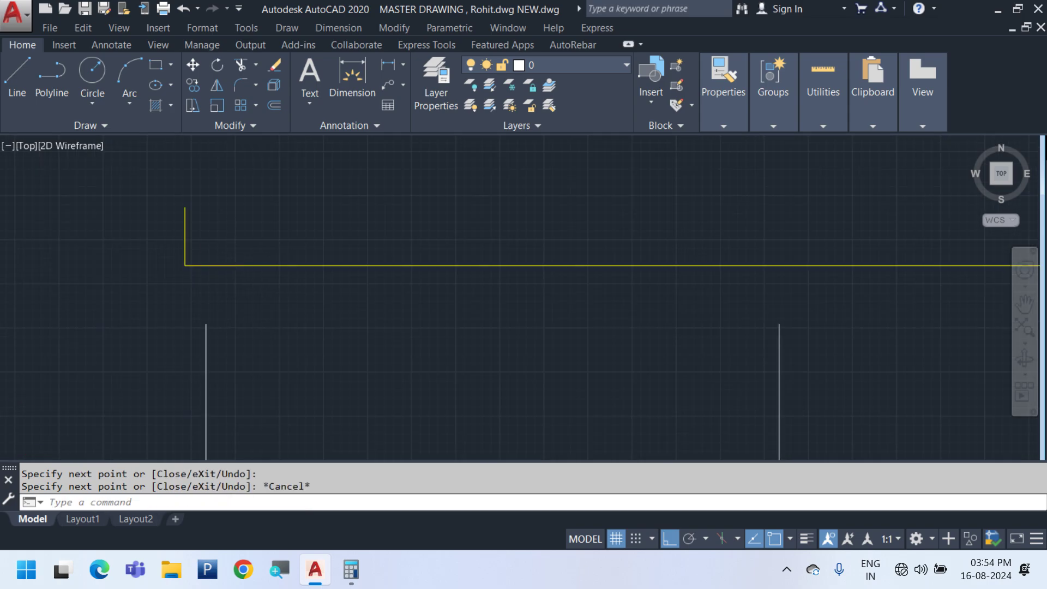
{"action": "scroll", "coordinate": [320, 243], "scroll_direction": "down", "scroll_amount": 4}
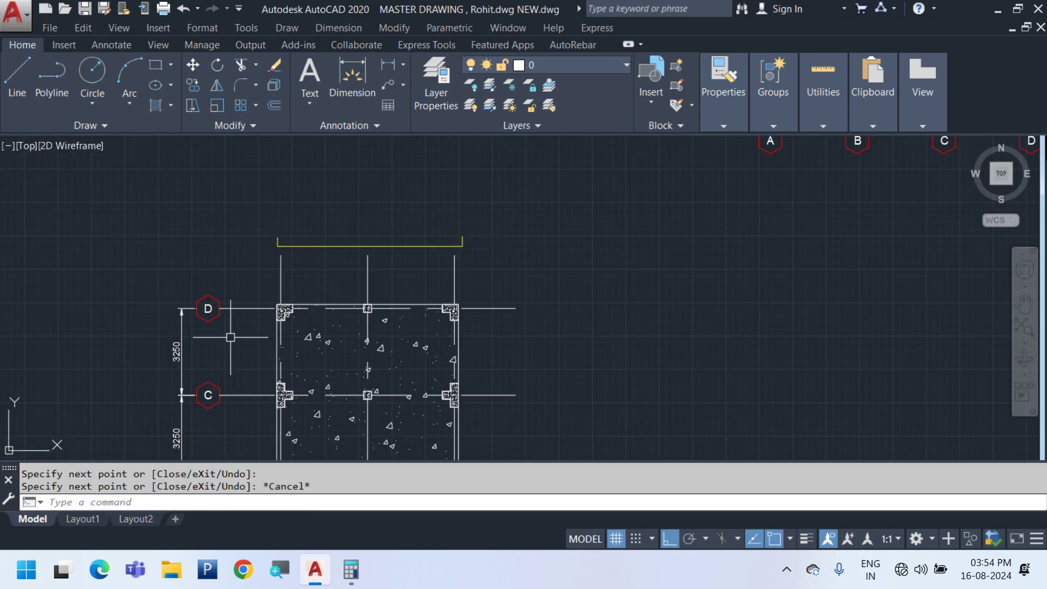
{"action": "key", "text": "Return"}
{"action": "key", "text": "Escape"}
{"action": "middle_click_drag", "start_coordinate": [260, 354], "coordinate": [262, 348]}
{"action": "key", "text": "Return"}
{"action": "left_click", "coordinate": [247, 347]}
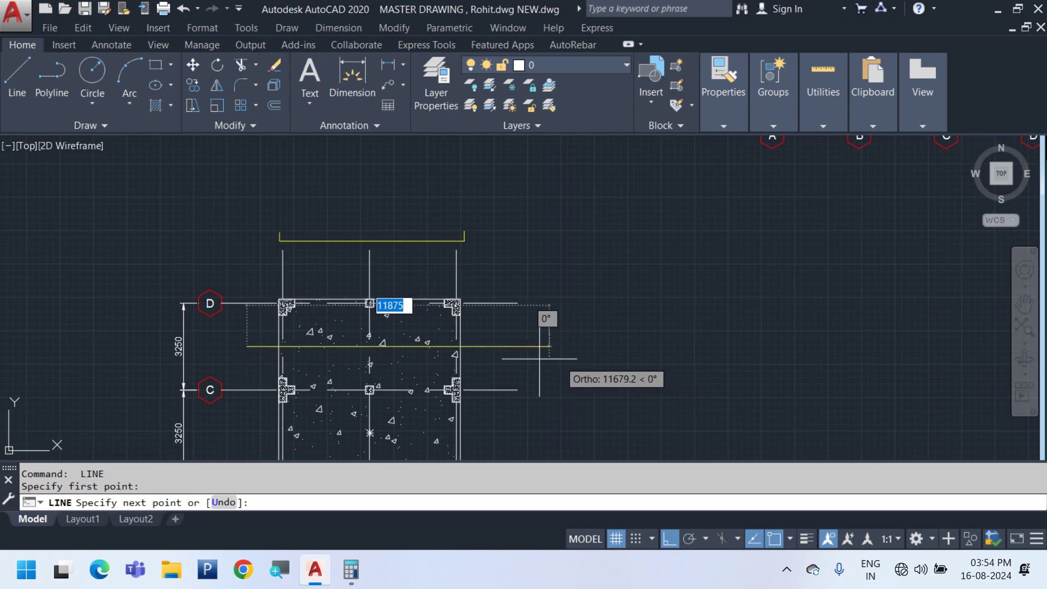
{"action": "key", "text": "Escape"}
{"action": "key", "text": "Return"}
{"action": "left_click", "coordinate": [430, 277]}
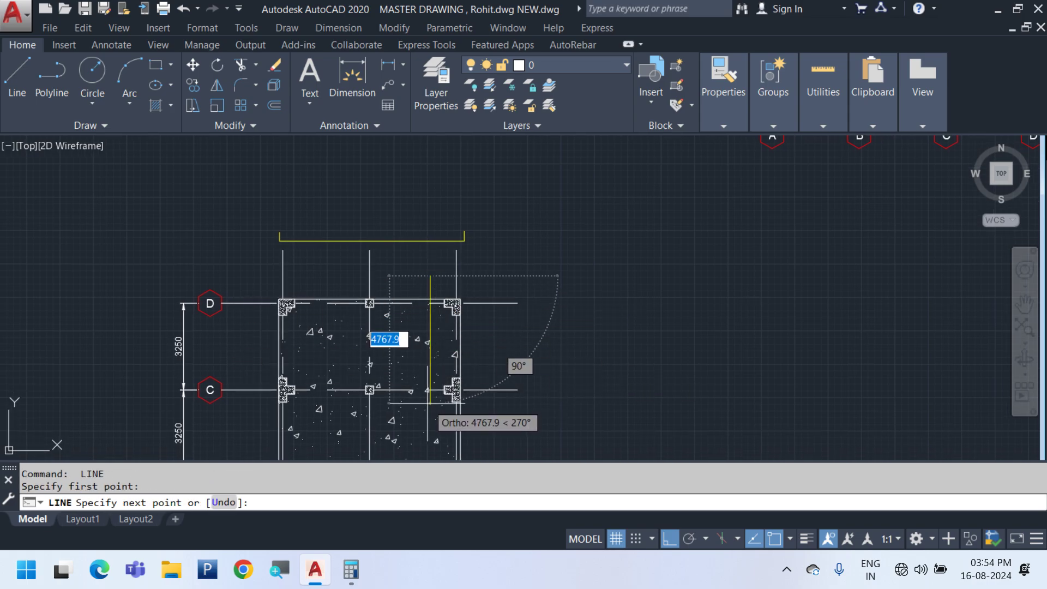
{"action": "key", "text": "Escape"}
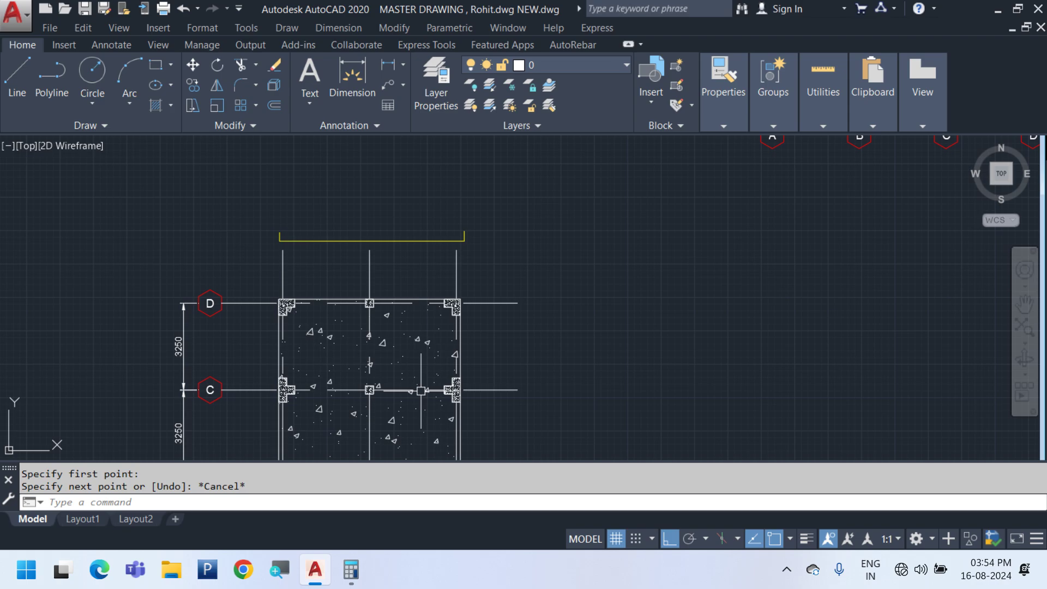
Draw a small circle as a crossing bar section, resting on the slab reinforcement bar near its grid 1 end
{"action": "type", "text": "c"}
{"action": "key", "text": "Return"}
{"action": "scroll", "coordinate": [281, 240], "scroll_direction": "up", "scroll_amount": 6}
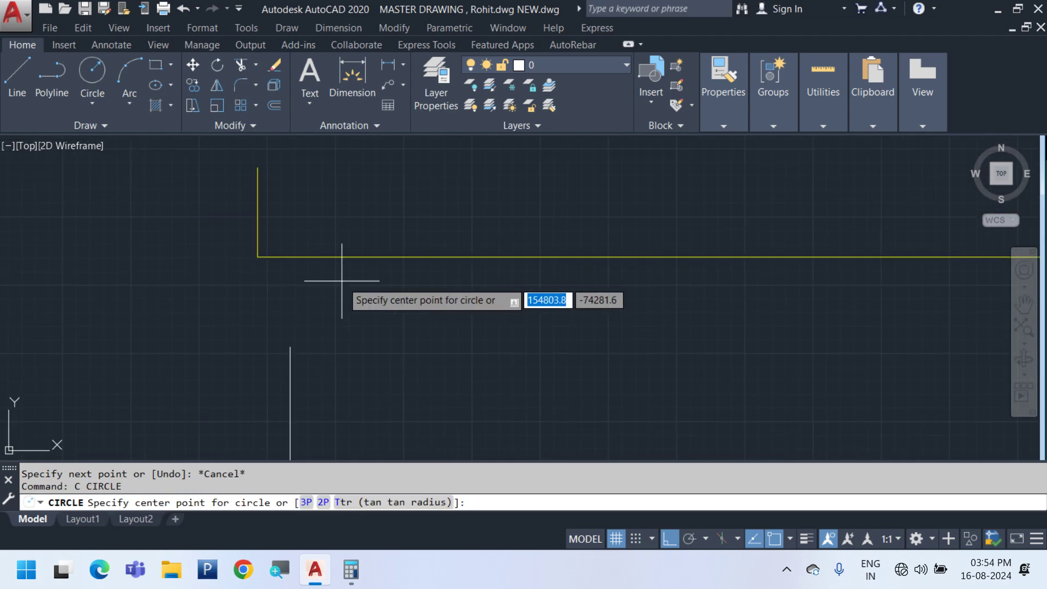
{"action": "scroll", "coordinate": [325, 257], "scroll_direction": "up", "scroll_amount": 4}
{"action": "left_click", "coordinate": [351, 238]}
{"action": "left_click", "coordinate": [350, 255]}
{"action": "scroll", "coordinate": [378, 257], "scroll_direction": "down", "scroll_amount": 4}
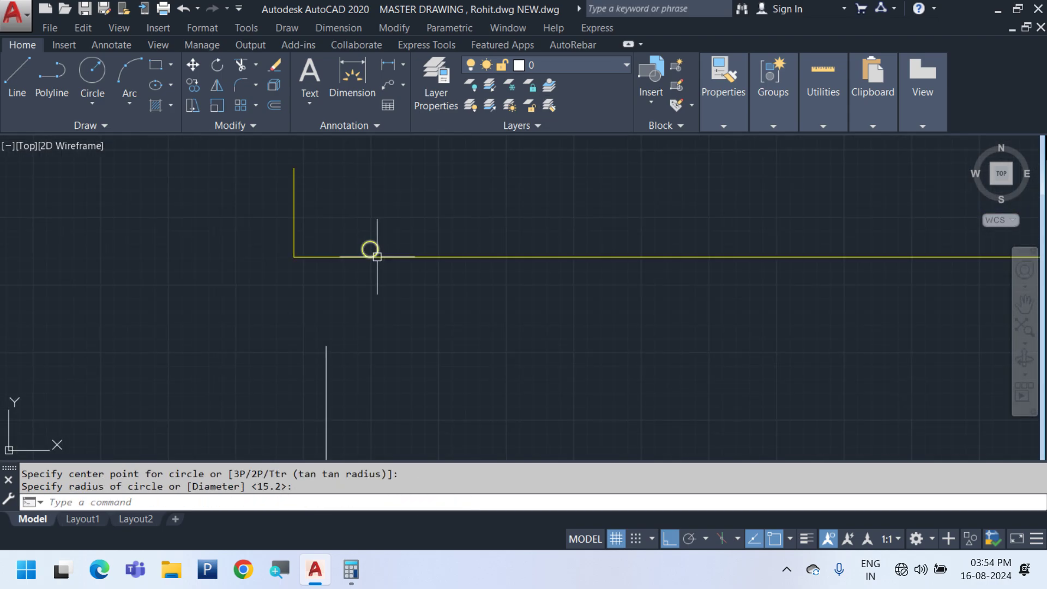
Copy the circle horizontally twelve times along the slab reinforcement bar, up to its grid 3 end
{"action": "left_click", "coordinate": [377, 257]}
{"action": "right_click", "coordinate": [355, 197]}
{"action": "left_click", "coordinate": [381, 283]}
{"action": "scroll", "coordinate": [318, 296], "scroll_direction": "down", "scroll_amount": 4}
{"action": "left_click", "coordinate": [367, 315]}
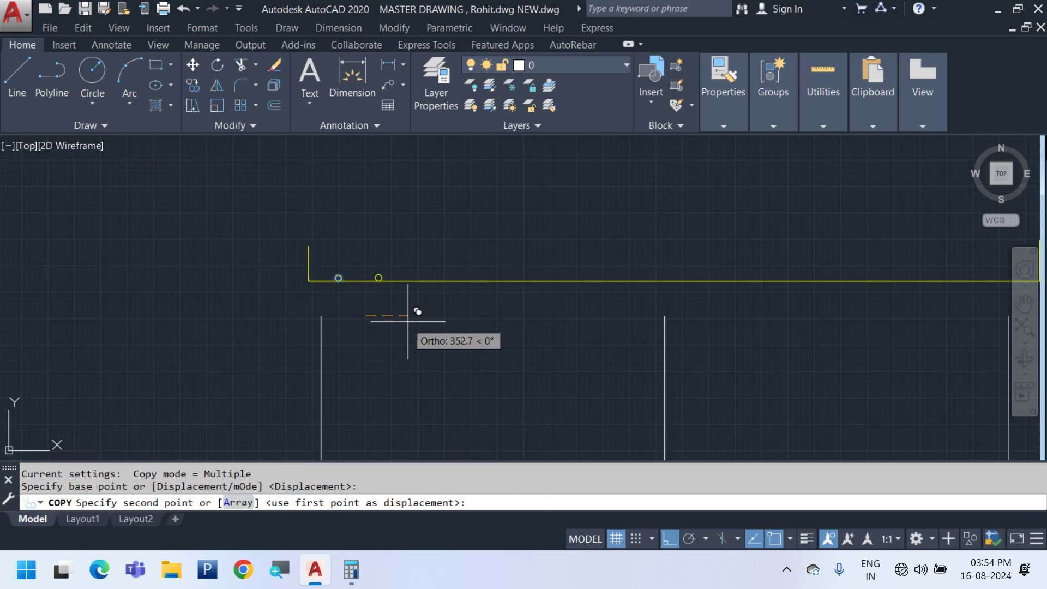
{"action": "left_click", "coordinate": [422, 323]}
{"action": "left_click", "coordinate": [501, 325]}
{"action": "left_click", "coordinate": [578, 326]}
{"action": "left_click", "coordinate": [652, 327]}
{"action": "left_click", "coordinate": [732, 330]}
{"action": "left_click", "coordinate": [783, 333]}
{"action": "left_click", "coordinate": [833, 335]}
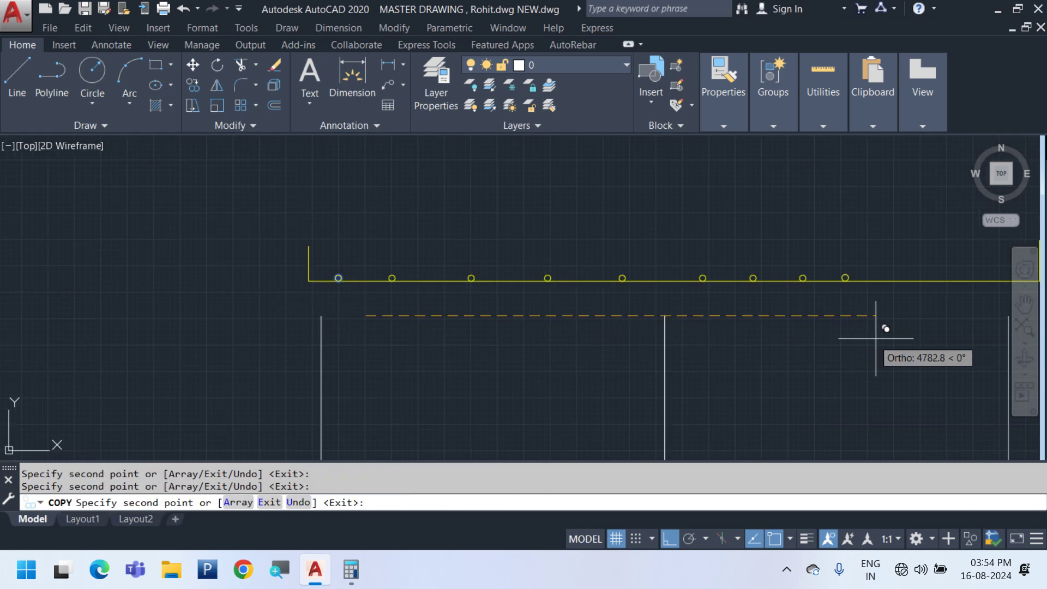
{"action": "left_click", "coordinate": [877, 339]}
{"action": "left_click", "coordinate": [904, 343]}
{"action": "left_click", "coordinate": [951, 346]}
{"action": "middle_click_drag", "start_coordinate": [927, 352], "coordinate": [678, 365]}
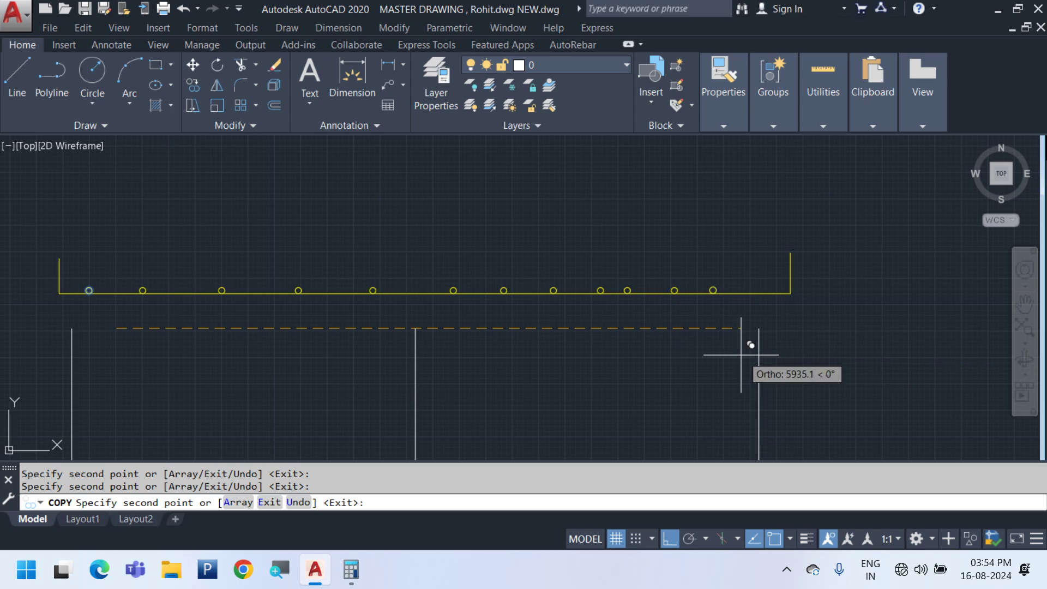
{"action": "left_click", "coordinate": [770, 338]}
{"action": "key", "text": "Escape"}
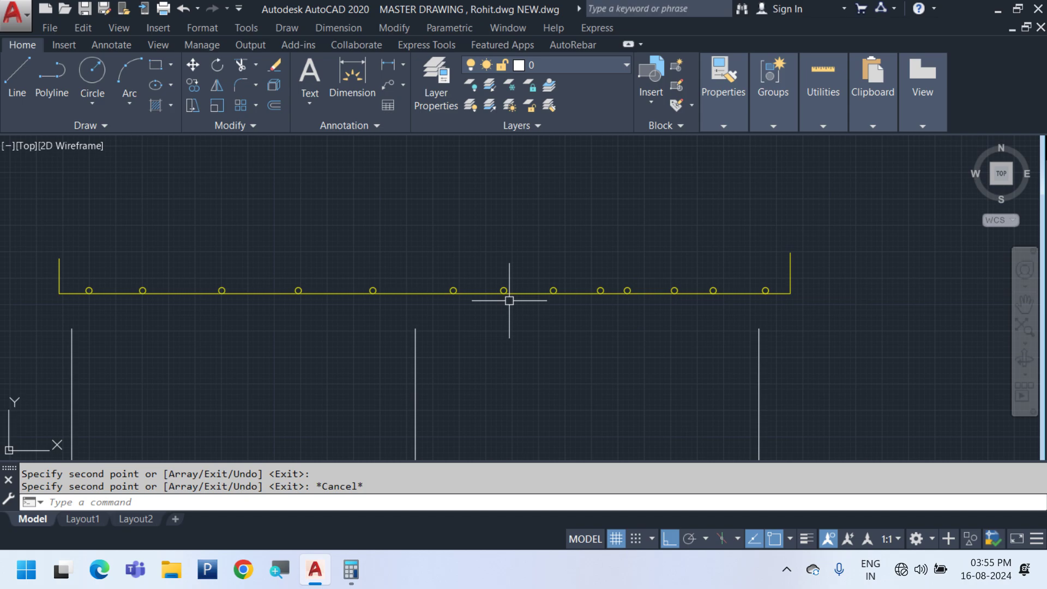
Save the drawing
{"action": "scroll", "coordinate": [509, 300], "scroll_direction": "down", "scroll_amount": 10}
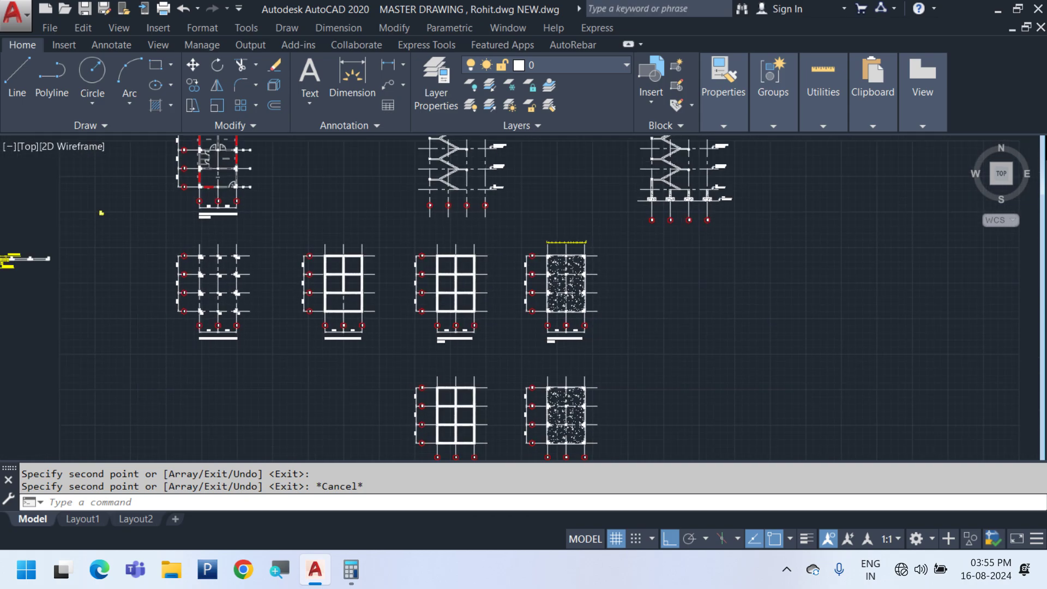
{"action": "scroll", "coordinate": [544, 274], "scroll_direction": "down", "scroll_amount": 3}
{"action": "key", "text": "ctrl+s"}
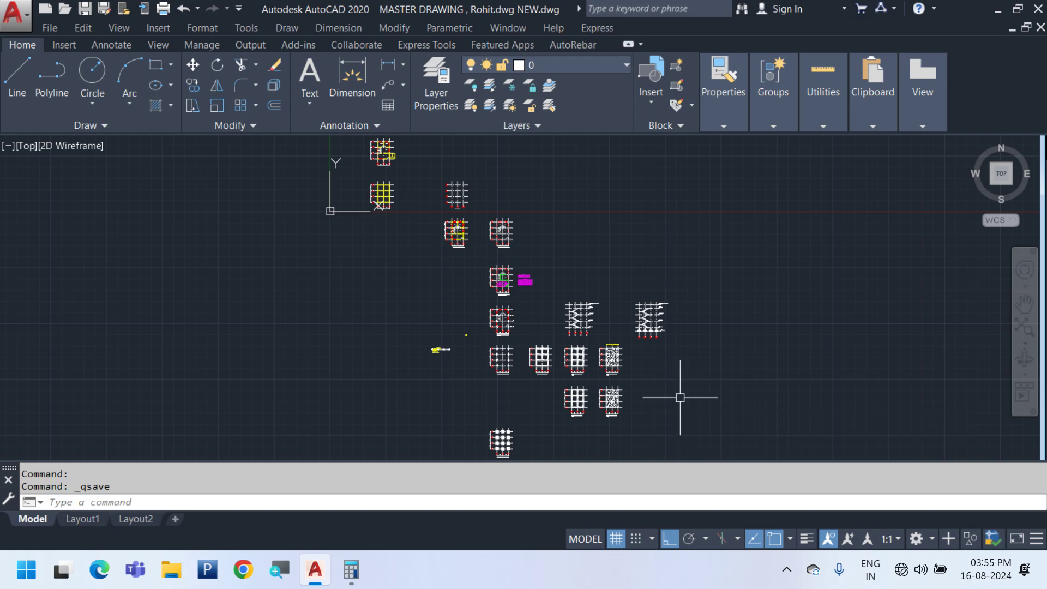
Review the floor plans and the stair section with foundations, down to its footings and lowest flight
{"action": "scroll", "coordinate": [382, 196], "scroll_direction": "up", "scroll_amount": 6}
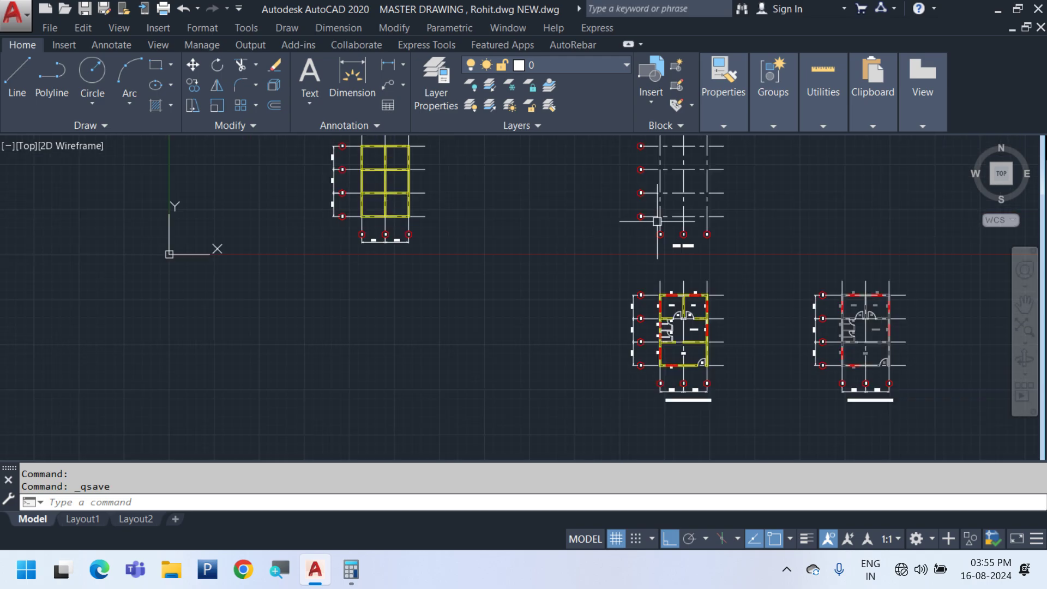
{"action": "mouse_move", "coordinate": [686, 216]}
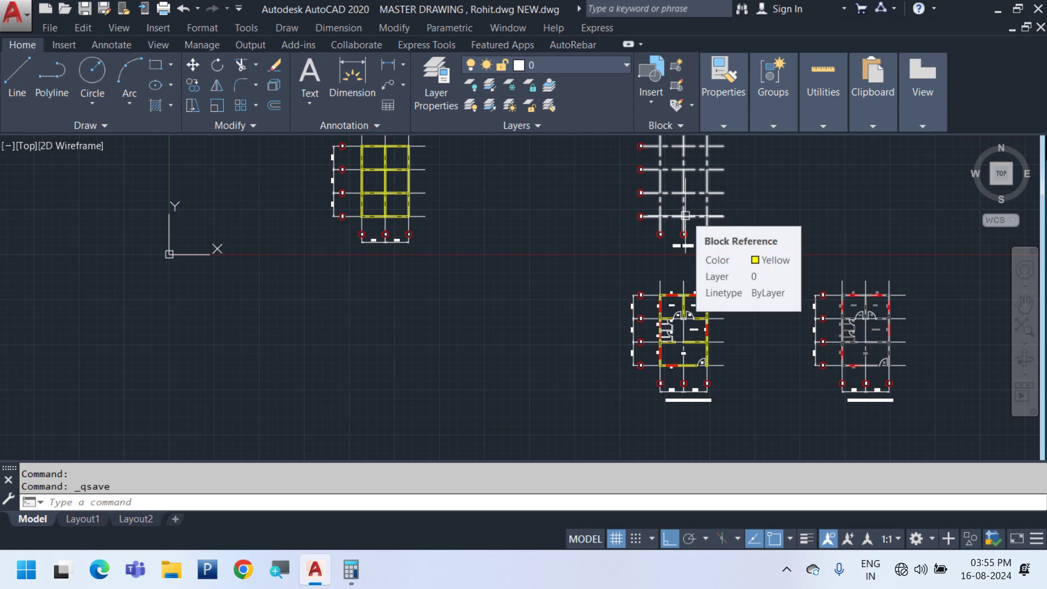
{"action": "scroll", "coordinate": [405, 170], "scroll_direction": "down", "scroll_amount": 6}
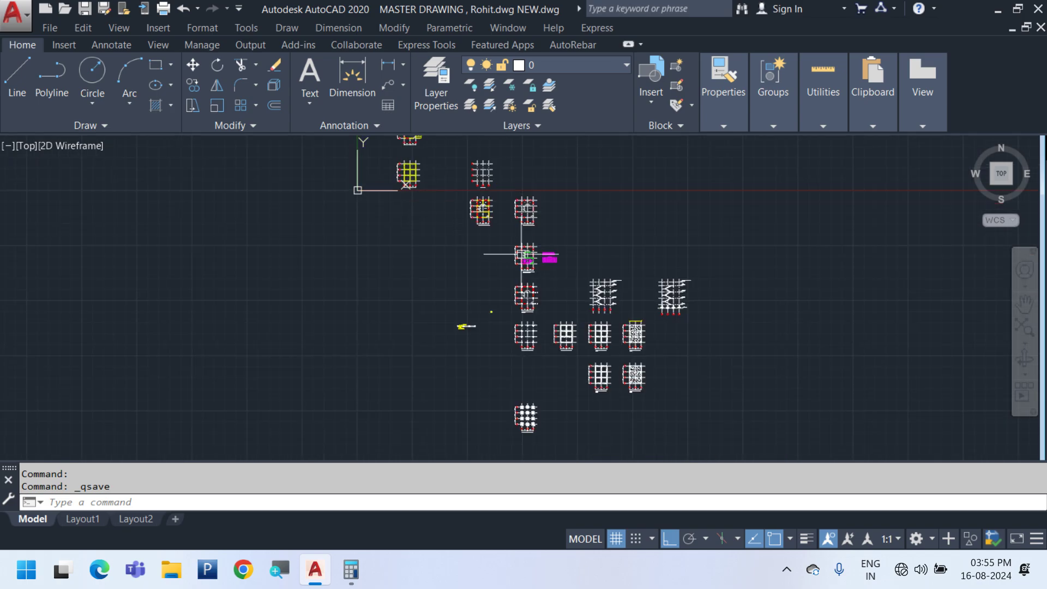
{"action": "scroll", "coordinate": [623, 297], "scroll_direction": "up", "scroll_amount": 2}
{"action": "scroll", "coordinate": [595, 308], "scroll_direction": "up", "scroll_amount": 6}
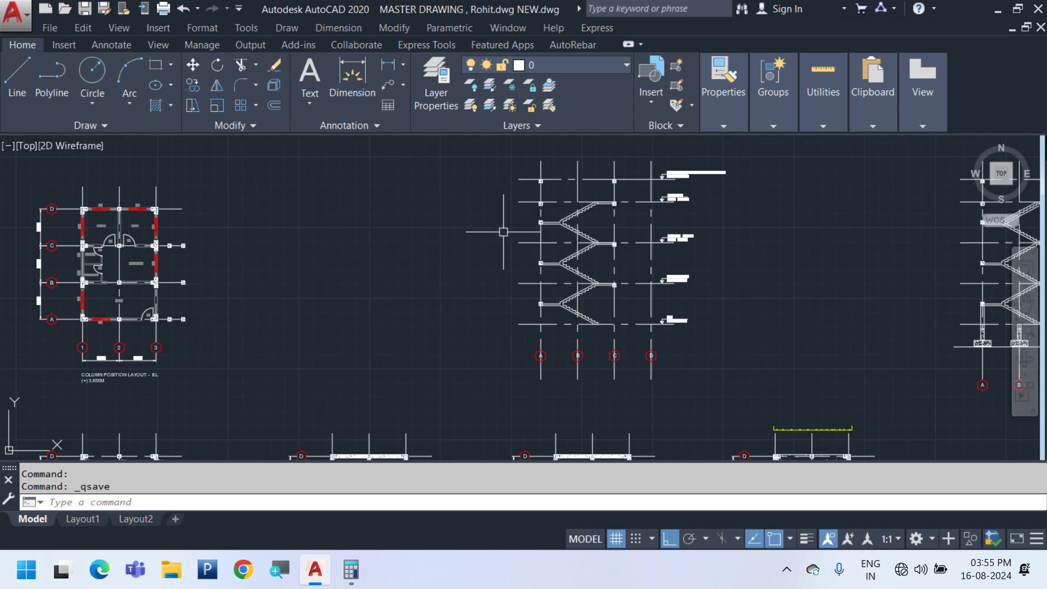
{"action": "middle_click_drag", "start_coordinate": [860, 376], "coordinate": [495, 293]}
{"action": "scroll", "coordinate": [711, 300], "scroll_direction": "up", "scroll_amount": 6}
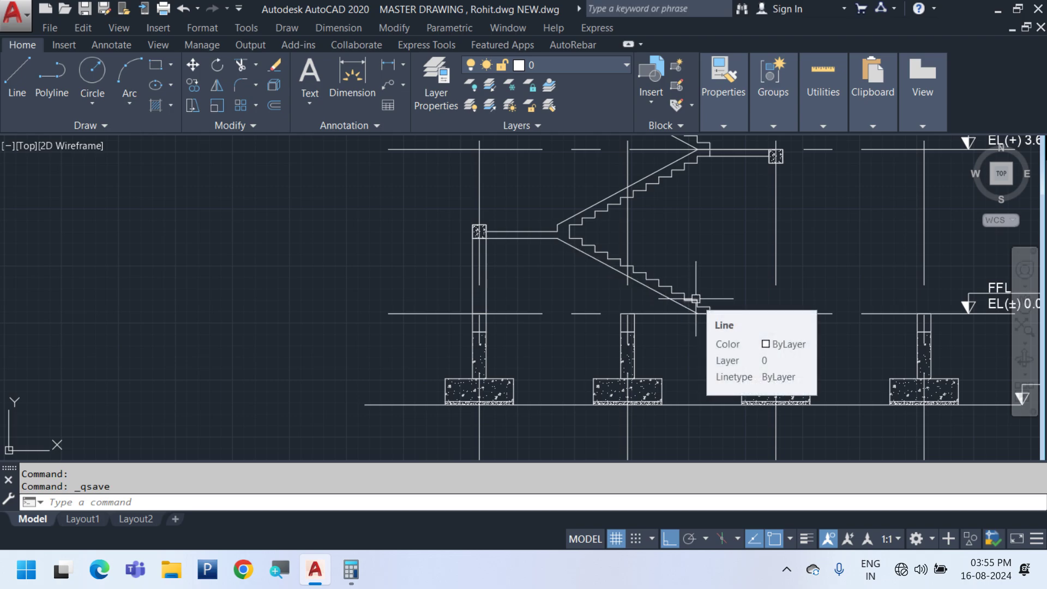
{"action": "scroll", "coordinate": [581, 328], "scroll_direction": "down", "scroll_amount": 5}
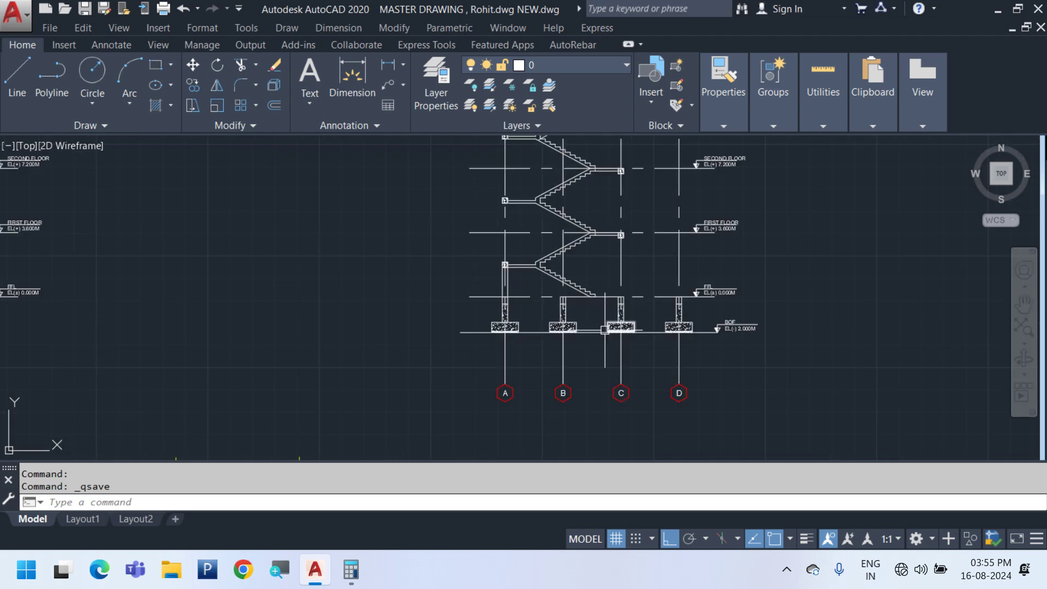
Examine the floor plans and the grid layout, and return to the stair section
{"action": "middle_click_drag", "start_coordinate": [435, 327], "coordinate": [855, 303]}
{"action": "scroll", "coordinate": [537, 299], "scroll_direction": "down", "scroll_amount": 2}
{"action": "middle_click_drag", "start_coordinate": [729, 333], "coordinate": [738, 414]}
{"action": "scroll", "coordinate": [309, 149], "scroll_direction": "up", "scroll_amount": 4}
{"action": "middle_click_drag", "start_coordinate": [308, 149], "coordinate": [386, 245]}
{"action": "scroll", "coordinate": [525, 329], "scroll_direction": "up", "scroll_amount": 2}
{"action": "middle_click_drag", "start_coordinate": [525, 329], "coordinate": [398, 236]}
{"action": "scroll", "coordinate": [592, 325], "scroll_direction": "down", "scroll_amount": 2}
{"action": "scroll", "coordinate": [371, 171], "scroll_direction": "up", "scroll_amount": 2}
{"action": "scroll", "coordinate": [434, 297], "scroll_direction": "down", "scroll_amount": 3}
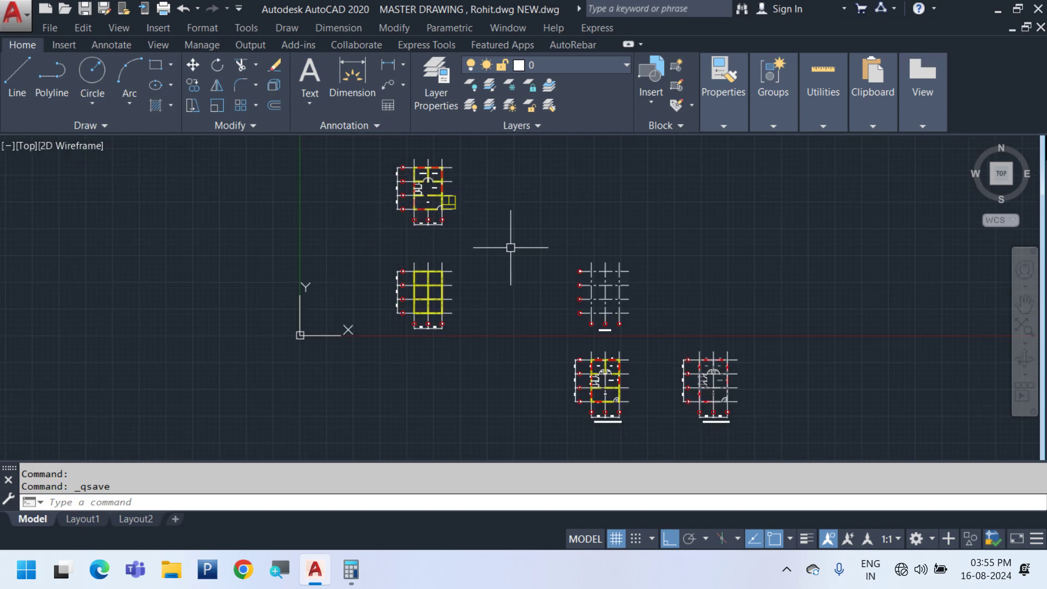
{"action": "middle_click_drag", "start_coordinate": [706, 398], "coordinate": [610, 310]}
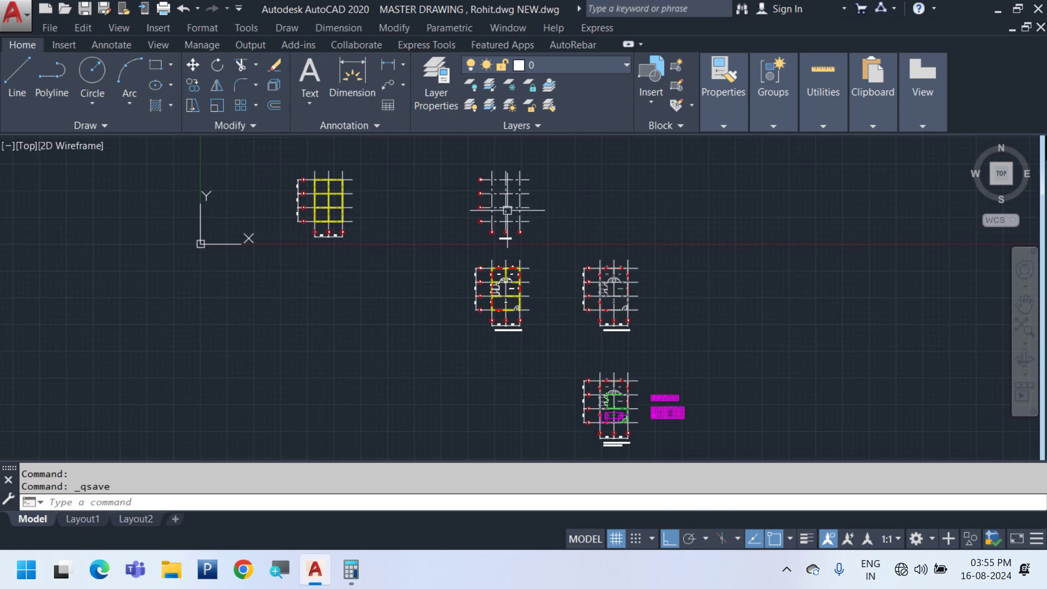
{"action": "scroll", "coordinate": [498, 187], "scroll_direction": "up", "scroll_amount": 3}
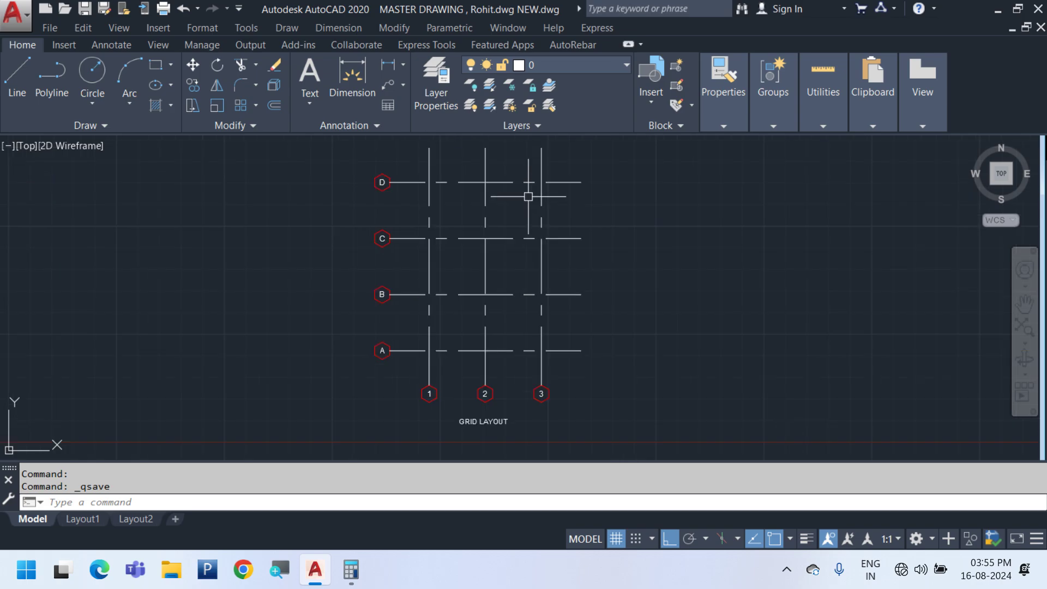
{"action": "scroll", "coordinate": [486, 280], "scroll_direction": "down", "scroll_amount": 3}
{"action": "scroll", "coordinate": [598, 260], "scroll_direction": "down", "scroll_amount": 3}
{"action": "scroll", "coordinate": [643, 261], "scroll_direction": "up", "scroll_amount": 4}
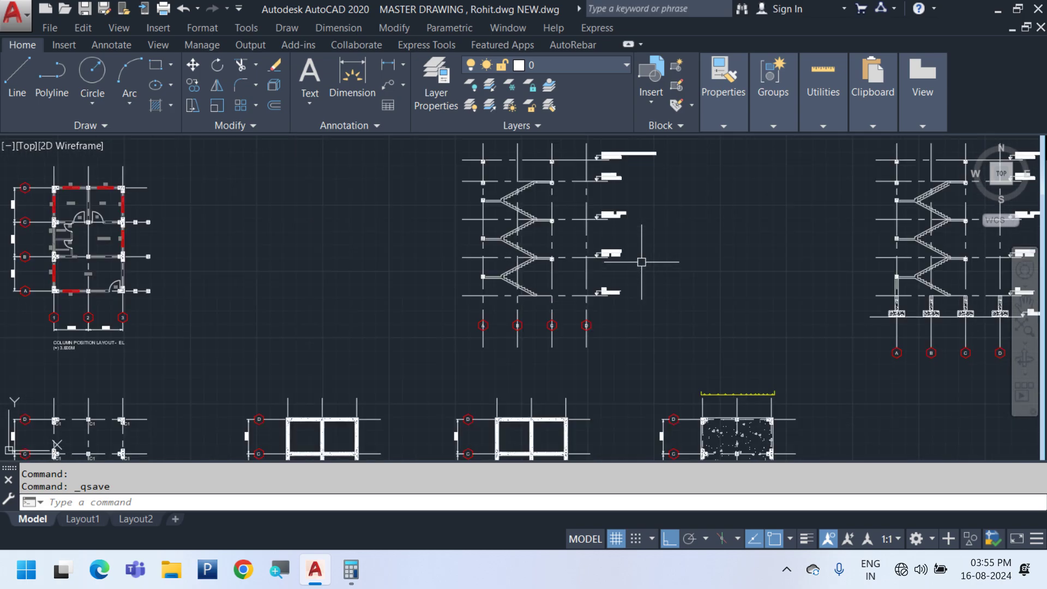
Add a vertical linear dimension of about 3390 upward from the overhead water tank beam at grid A in the stair section
{"action": "middle_click_drag", "start_coordinate": [483, 286], "coordinate": [430, 437]}
{"action": "scroll", "coordinate": [437, 326], "scroll_direction": "up", "scroll_amount": 3}
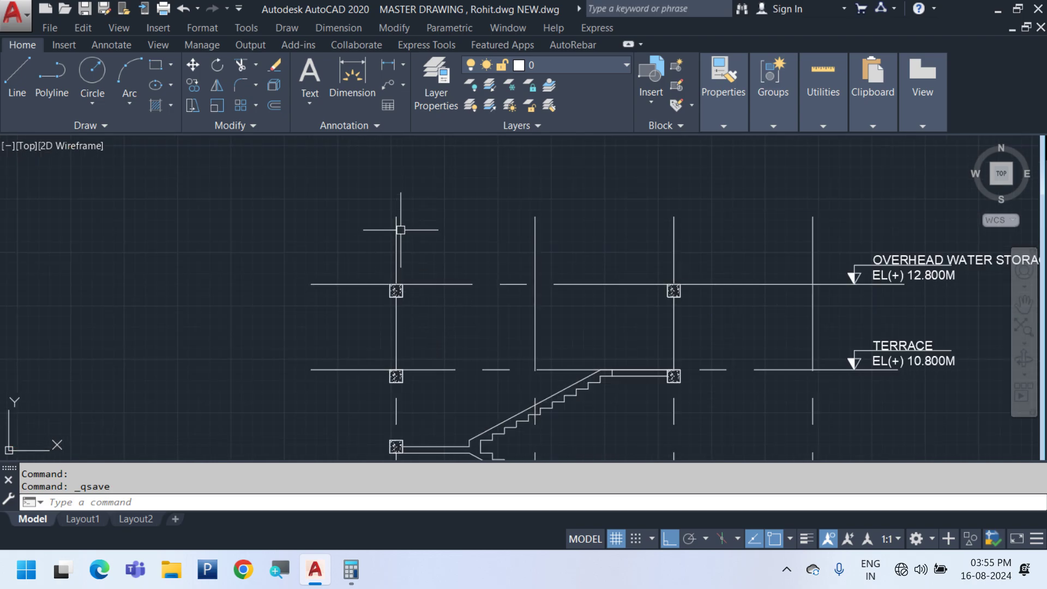
{"action": "left_click", "coordinate": [338, 27]}
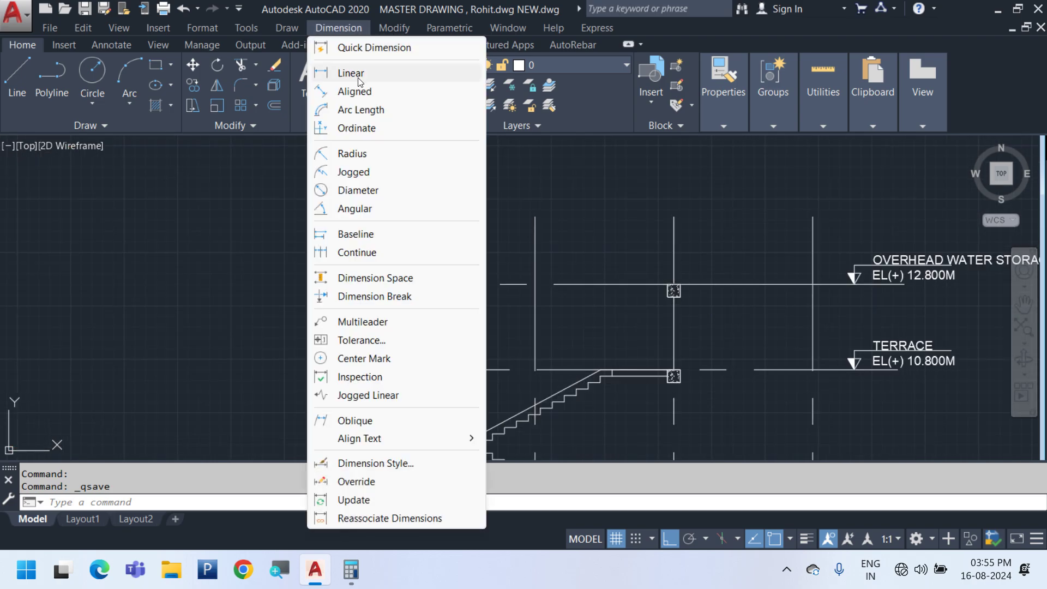
{"action": "left_click", "coordinate": [351, 73]}
{"action": "left_click", "coordinate": [396, 291]}
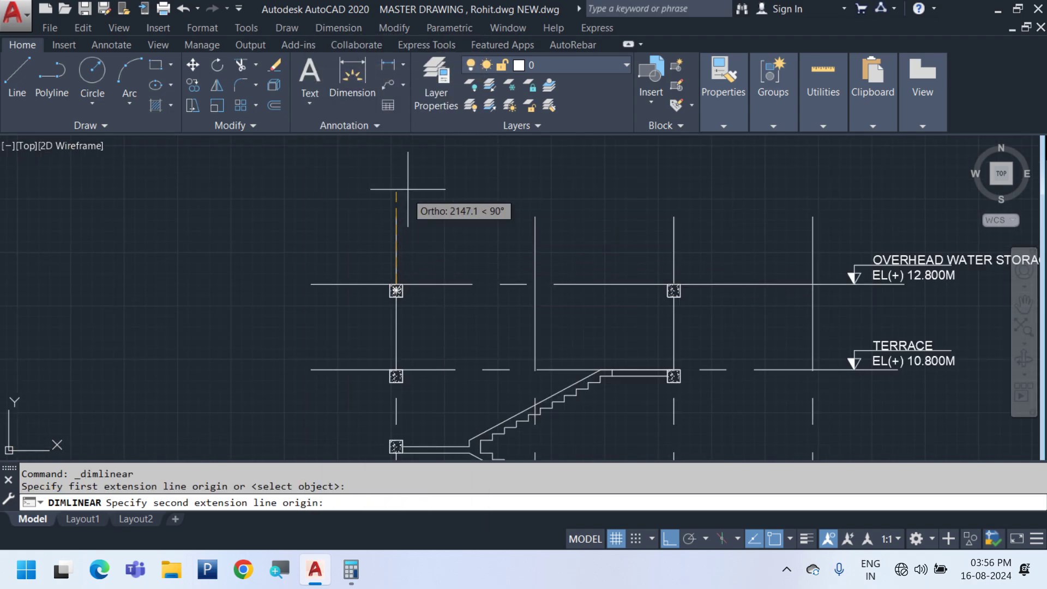
{"action": "middle_click_drag", "start_coordinate": [416, 211], "coordinate": [429, 293]}
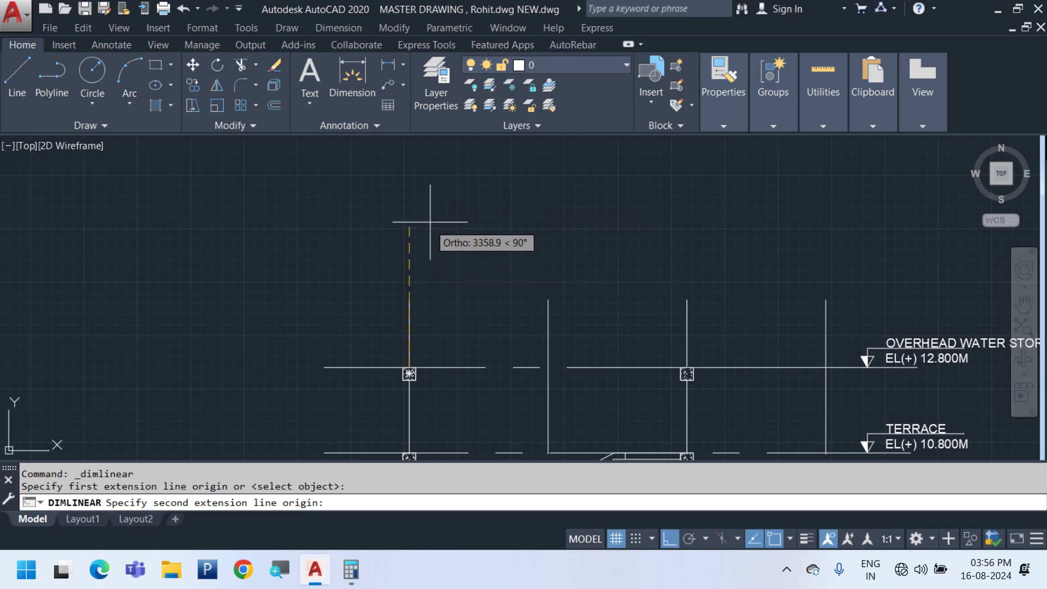
{"action": "left_click", "coordinate": [426, 223]}
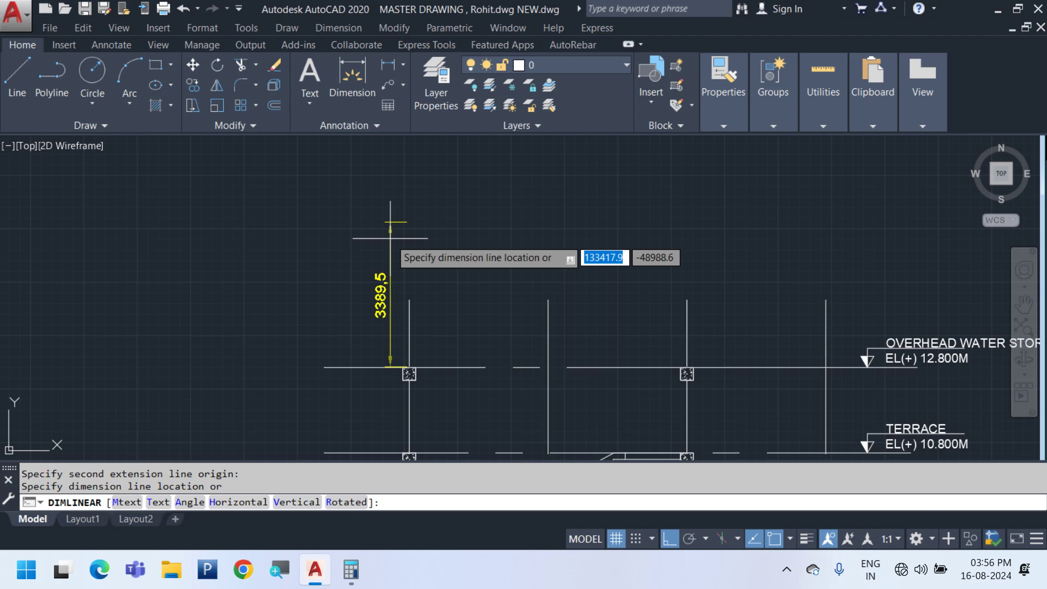
{"action": "left_click", "coordinate": [390, 238]}
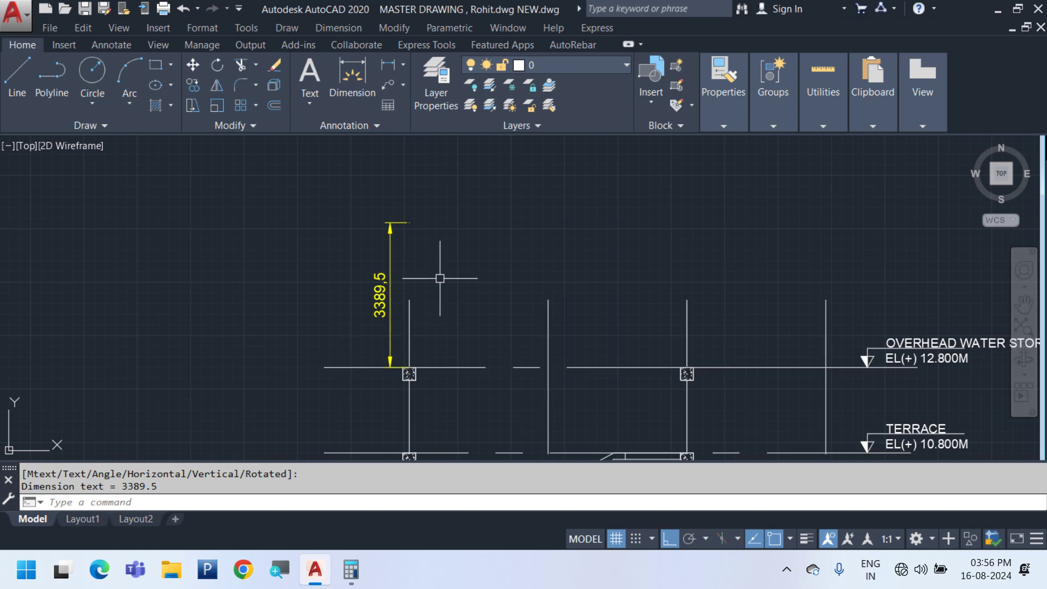
Delete the vertical dimension above the overhead water tank beam at grid A
{"action": "mouse_move", "coordinate": [439, 372]}
{"action": "middle_mouse_down"}
{"action": "mouse_move", "coordinate": [402, 294]}
{"action": "mouse_move", "coordinate": [378, 334]}
{"action": "mouse_move", "coordinate": [379, 320]}
{"action": "middle_mouse_up"}
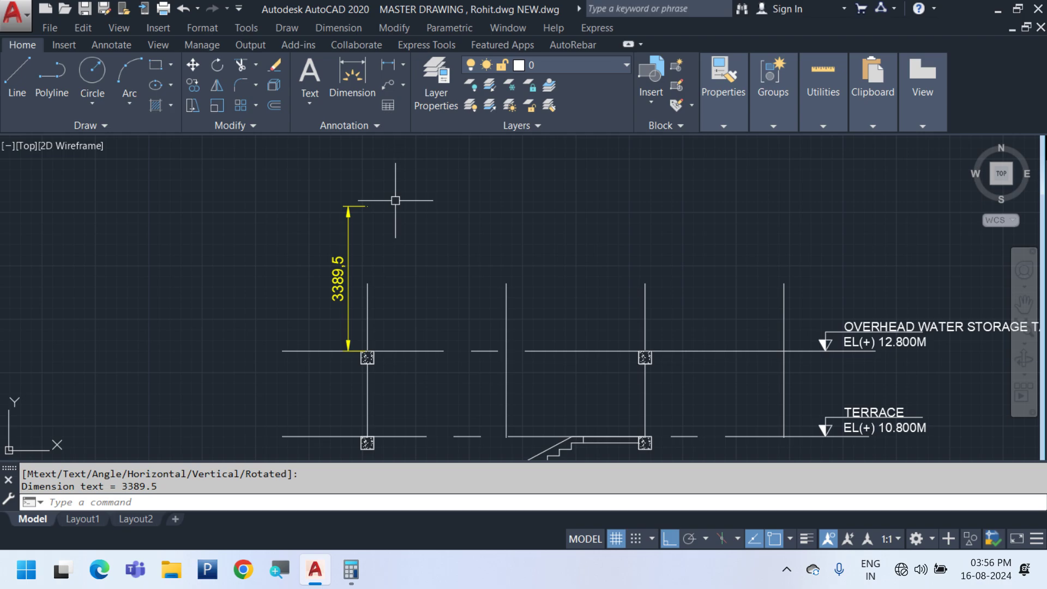
{"action": "scroll", "coordinate": [395, 200], "scroll_direction": "down", "scroll_amount": 3}
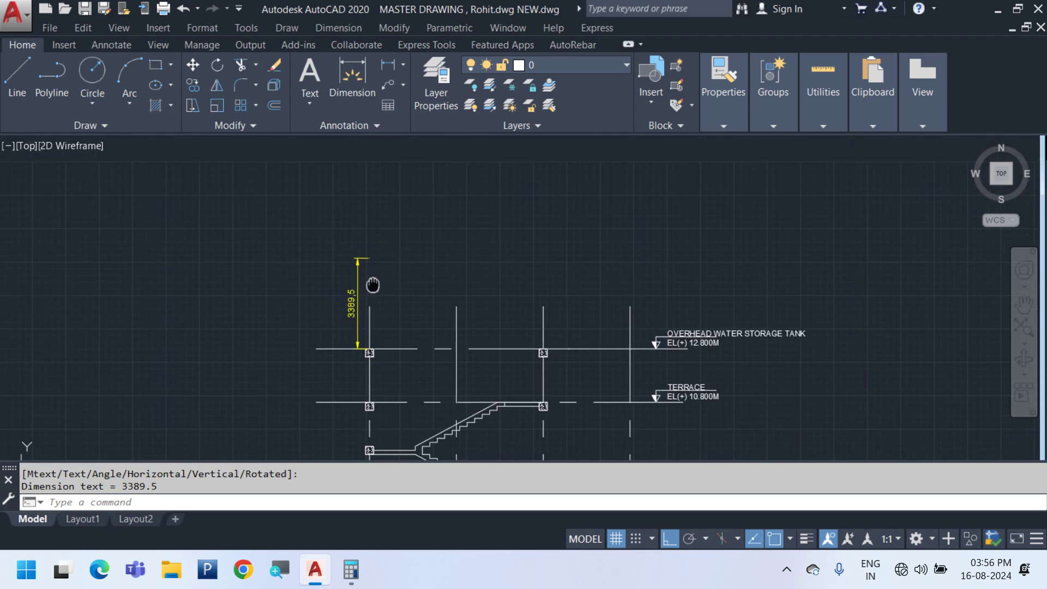
{"action": "middle_click_drag", "start_coordinate": [385, 281], "coordinate": [385, 340]}
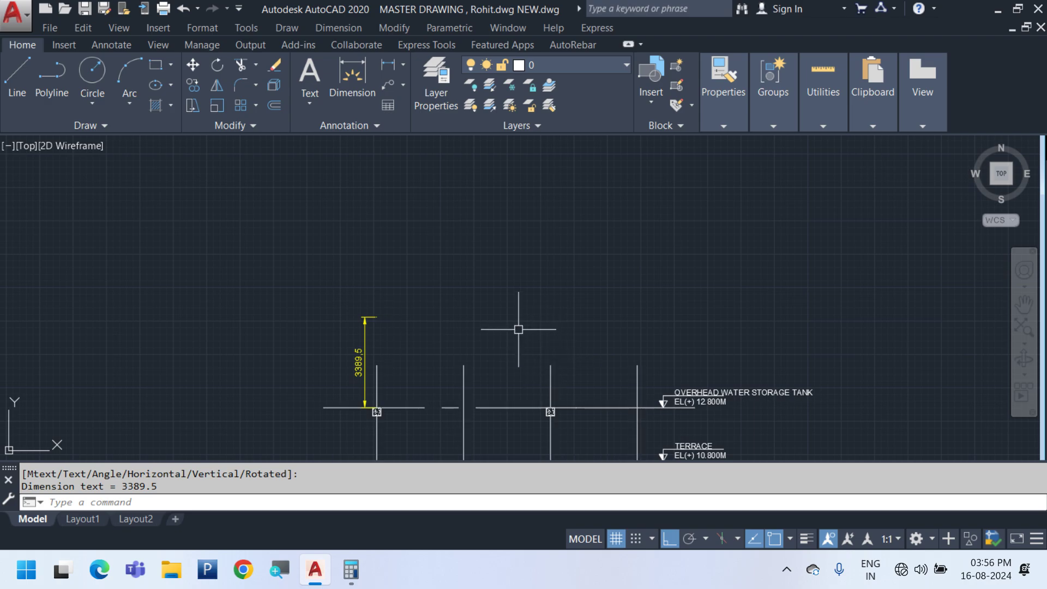
{"action": "scroll", "coordinate": [477, 335], "scroll_direction": "down", "scroll_amount": 6}
{"action": "middle_click_drag", "start_coordinate": [526, 340], "coordinate": [490, 280]}
{"action": "scroll", "coordinate": [418, 272], "scroll_direction": "up", "scroll_amount": 8}
{"action": "left_click", "coordinate": [413, 274]}
{"action": "left_click", "coordinate": [329, 217]}
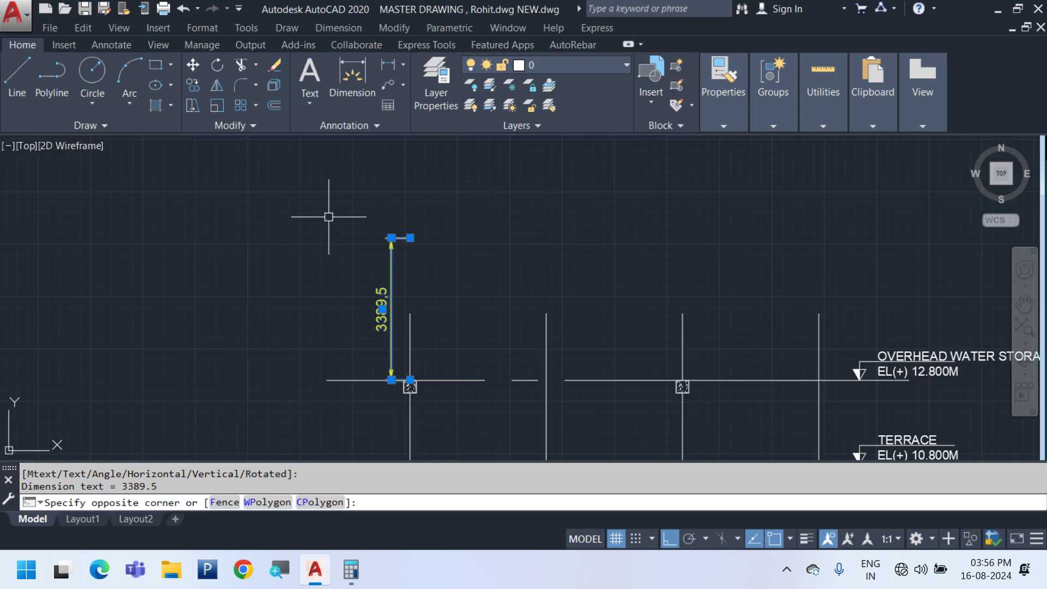
{"action": "key", "text": "Delete"}
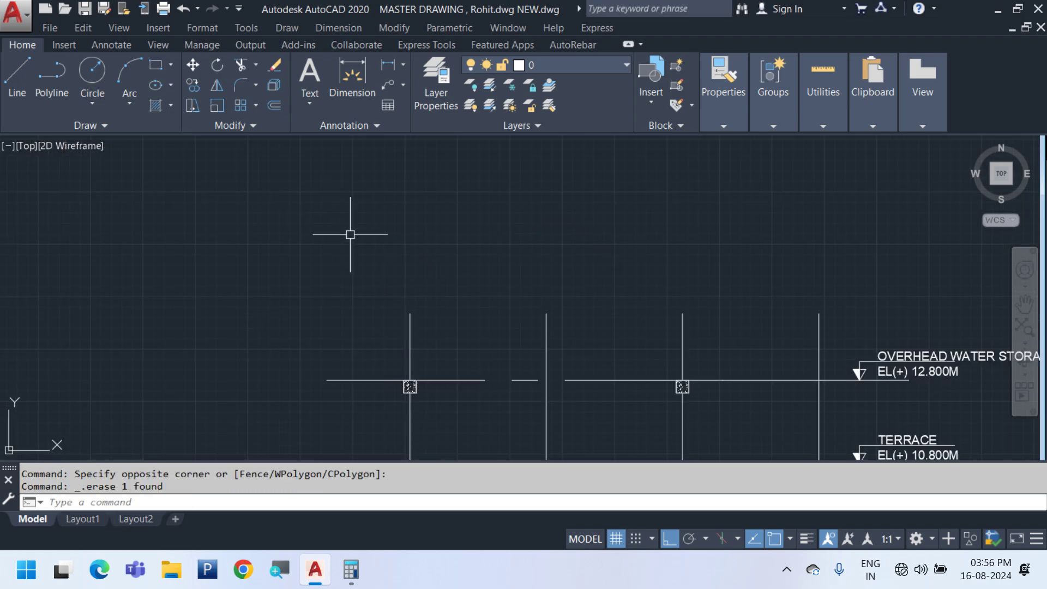
Draw a line at 45 degrees from a point above grid A of the stair section, sloping down away from the building
{"action": "key", "text": "Return"}
{"action": "middle_click_drag", "start_coordinate": [472, 226], "coordinate": [469, 246]}
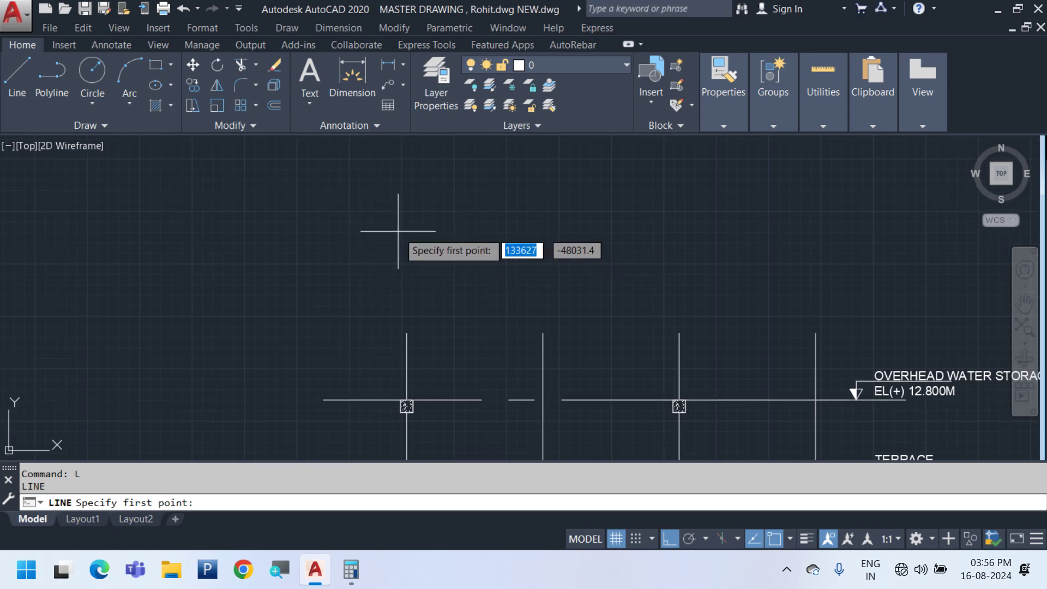
{"action": "left_click", "coordinate": [399, 231]}
{"action": "type", "text": "<45"}
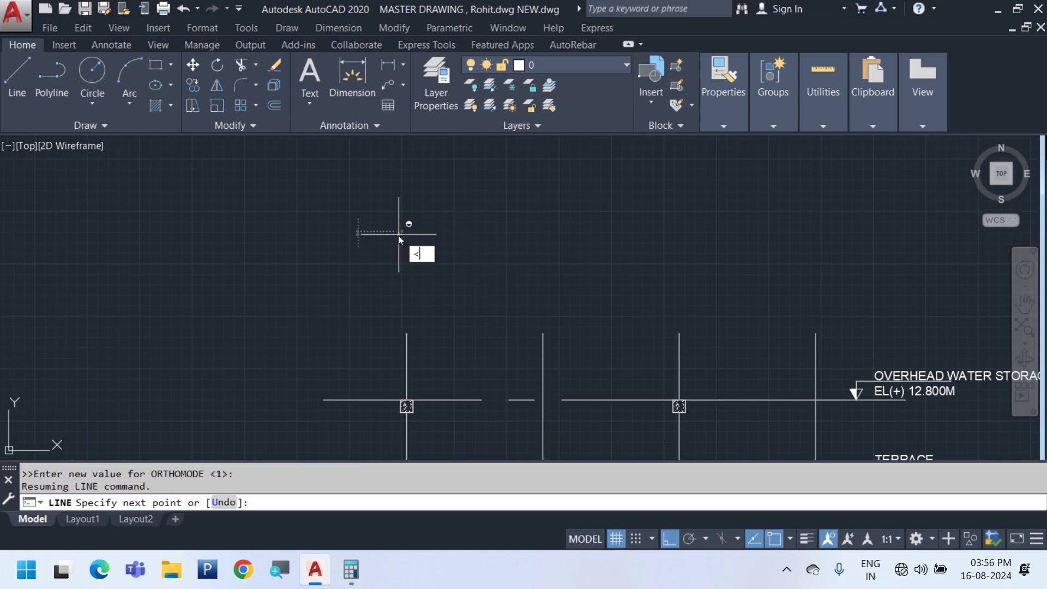
{"action": "key", "text": "Return"}
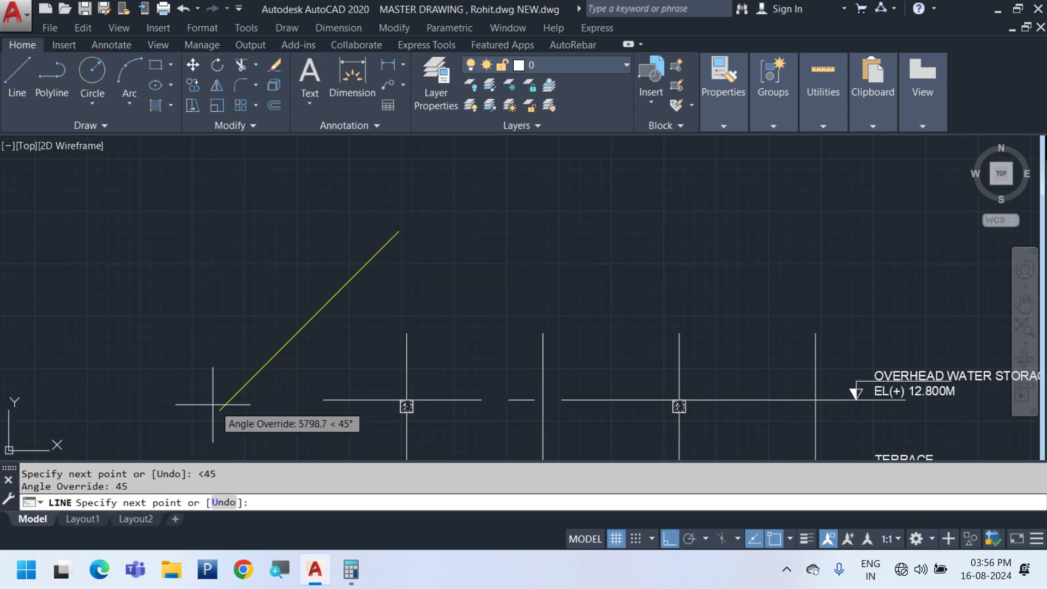
{"action": "middle_click_drag", "start_coordinate": [222, 392], "coordinate": [315, 295]}
{"action": "left_click", "coordinate": [171, 425]}
{"action": "key", "text": "Escape"}
Mirror the 45-degree line about a vertical axis through its upper end, keeping the original
{"action": "left_click", "coordinate": [378, 251]}
{"action": "left_click", "coordinate": [311, 208]}
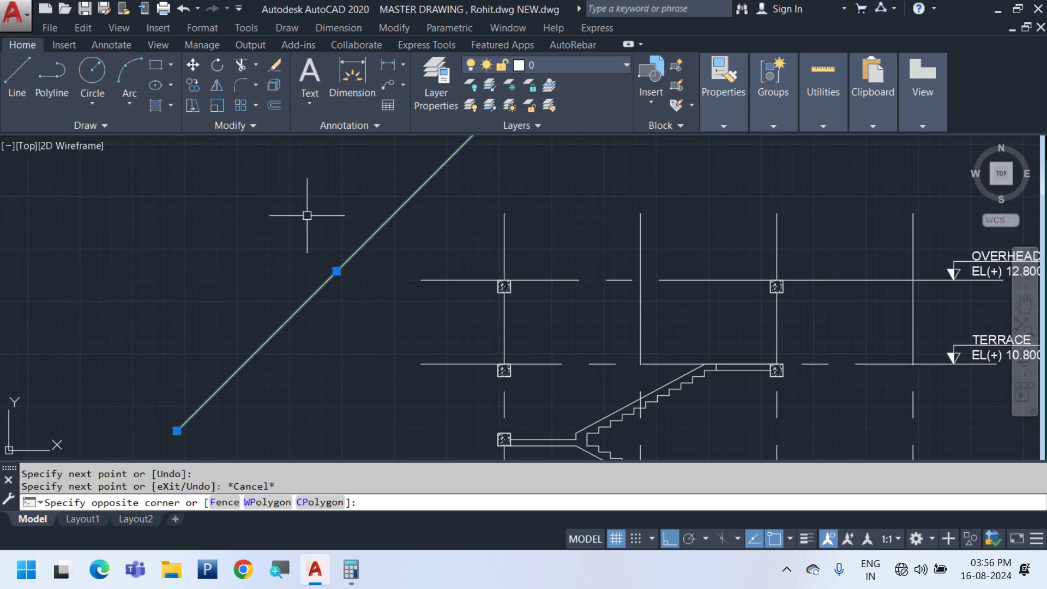
{"action": "middle_click_drag", "start_coordinate": [464, 234], "coordinate": [403, 332]}
{"action": "type", "text": "I"}
{"action": "key", "text": "Return"}
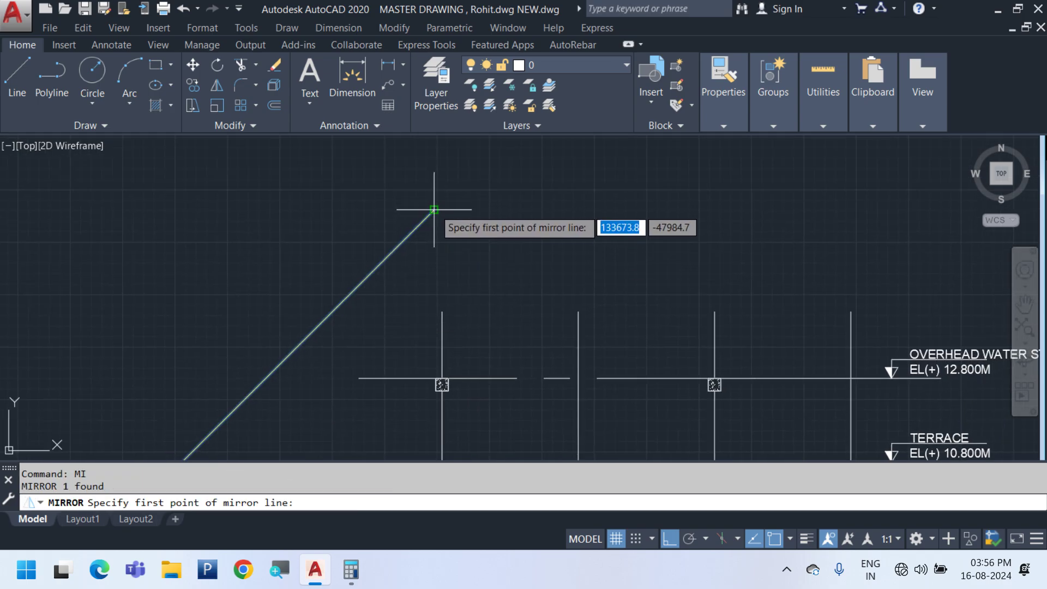
{"action": "left_click", "coordinate": [434, 210]}
{"action": "scroll", "coordinate": [438, 208], "scroll_direction": "down", "scroll_amount": 2}
{"action": "left_click", "coordinate": [446, 206]}
{"action": "scroll", "coordinate": [446, 206], "scroll_direction": "down", "scroll_amount": 2}
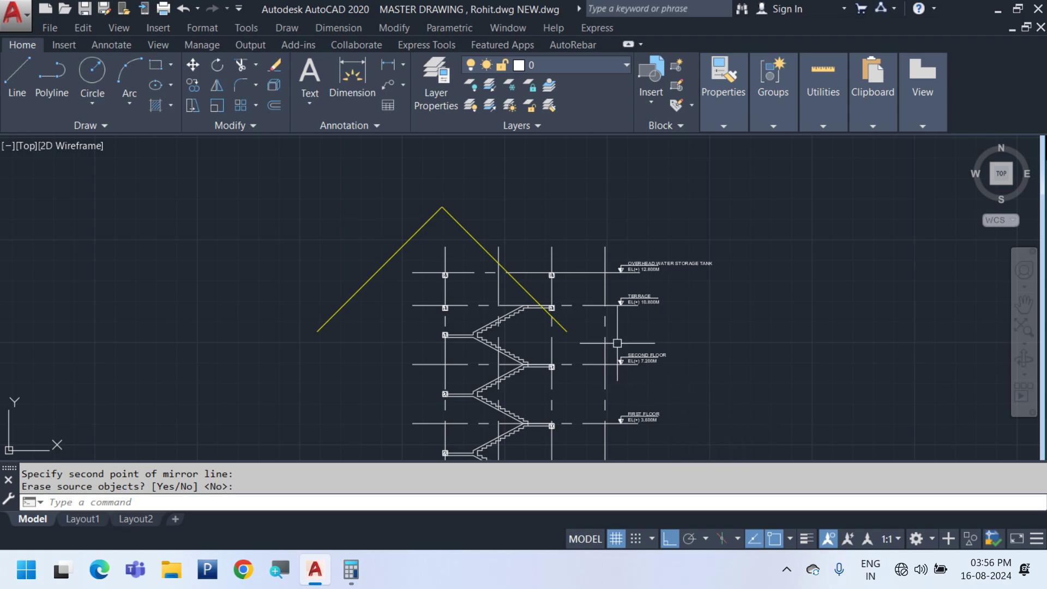
Move both 45-degree sloping lines down so their apex sits on the upper end of grid line A in the stair section
{"action": "key", "text": "Return"}
{"action": "left_click", "coordinate": [481, 209]}
{"action": "left_click", "coordinate": [375, 173]}
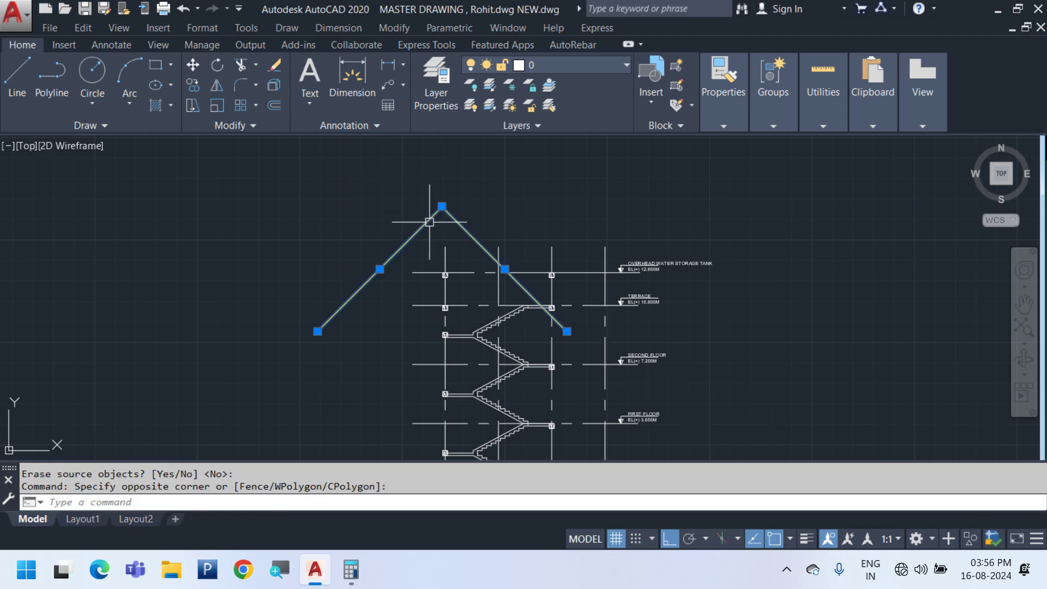
{"action": "type", "text": "m"}
{"action": "key", "text": "Return"}
{"action": "scroll", "coordinate": [443, 208], "scroll_direction": "up", "scroll_amount": 3}
{"action": "left_click", "coordinate": [388, 226]}
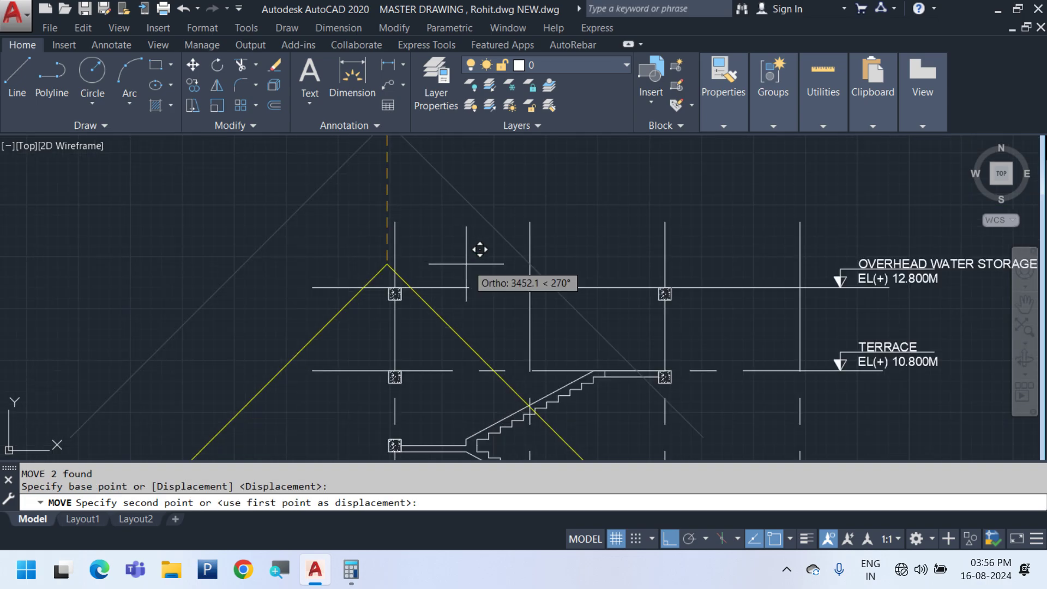
{"action": "left_click", "coordinate": [394, 223]}
Move the two sloping lines 2500 straight up from the upper end of grid line A
{"action": "left_click", "coordinate": [420, 249]}
{"action": "left_click", "coordinate": [366, 251]}
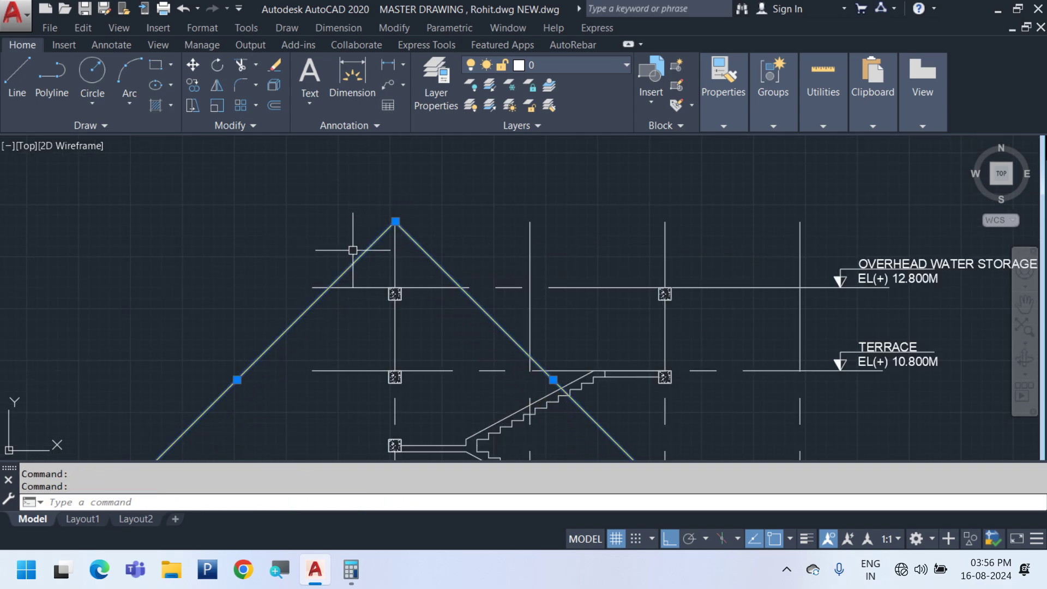
{"action": "type", "text": "m"}
{"action": "key", "text": "Return"}
{"action": "left_click", "coordinate": [512, 235]}
{"action": "type", "text": "2500"}
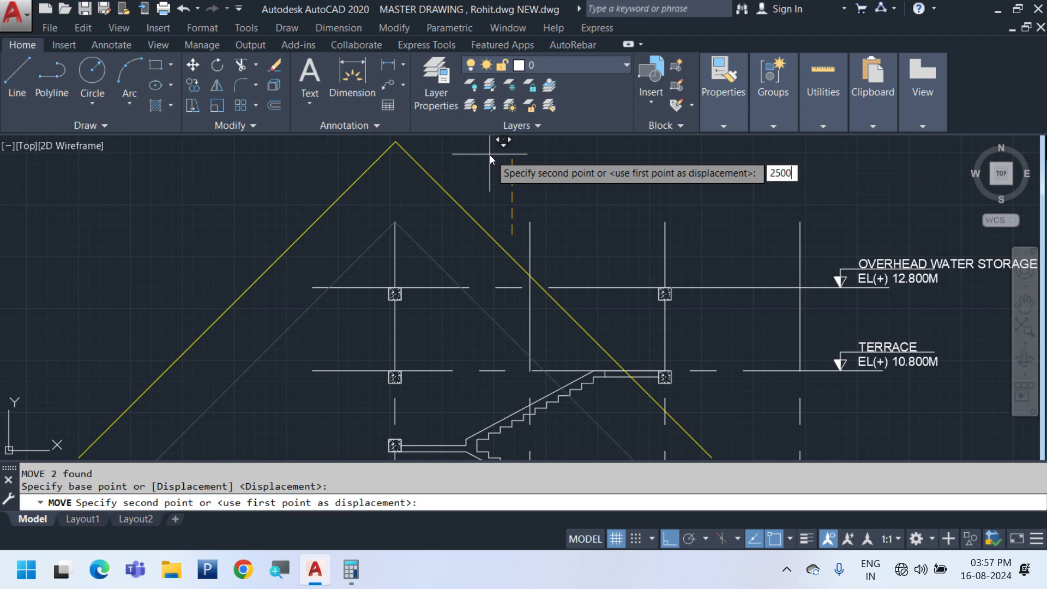
{"action": "key", "text": "Return"}
Move the two sloping lines horizontally so their apex is centred between grids A and D above the stair section
{"action": "scroll", "coordinate": [492, 180], "scroll_direction": "down", "scroll_amount": 5}
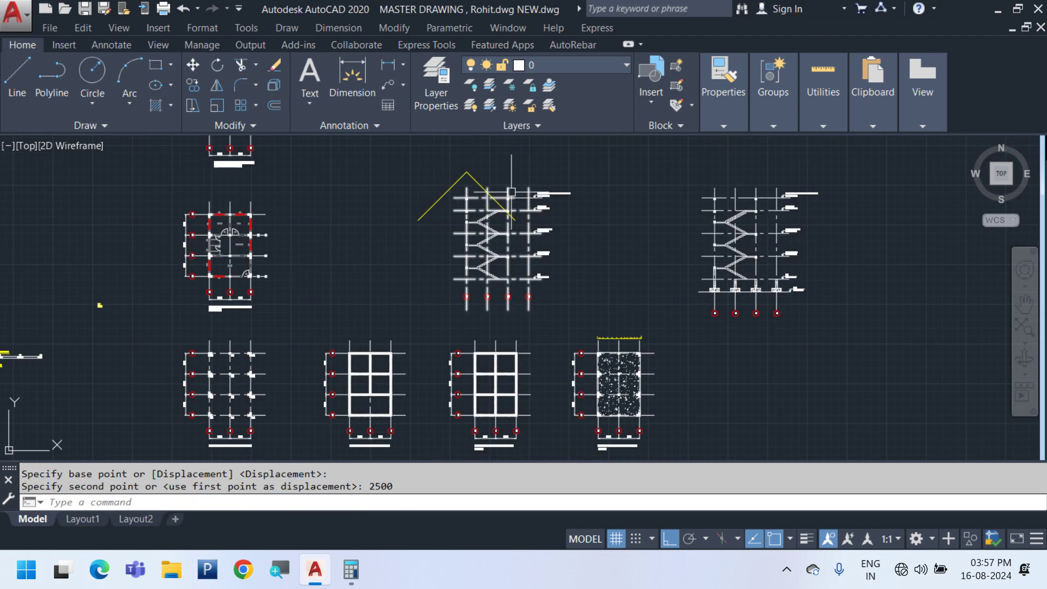
{"action": "scroll", "coordinate": [439, 162], "scroll_direction": "up", "scroll_amount": 2}
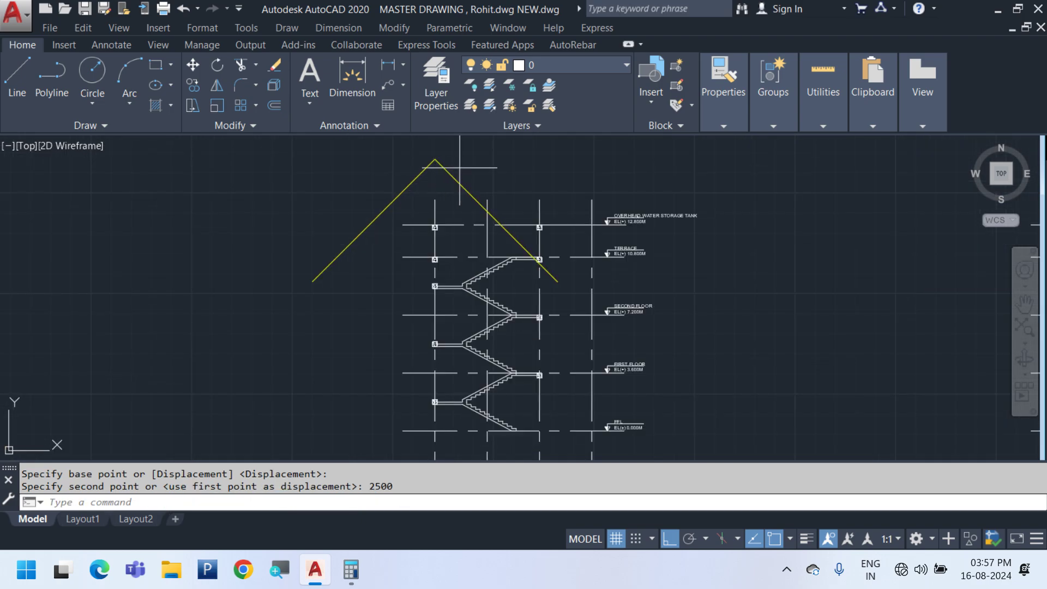
{"action": "left_click", "coordinate": [460, 168]}
{"action": "left_click", "coordinate": [401, 164]}
{"action": "middle_click_drag", "start_coordinate": [400, 164], "coordinate": [356, 172]}
{"action": "type", "text": "m"}
{"action": "key", "text": "Return"}
{"action": "left_click", "coordinate": [392, 167]}
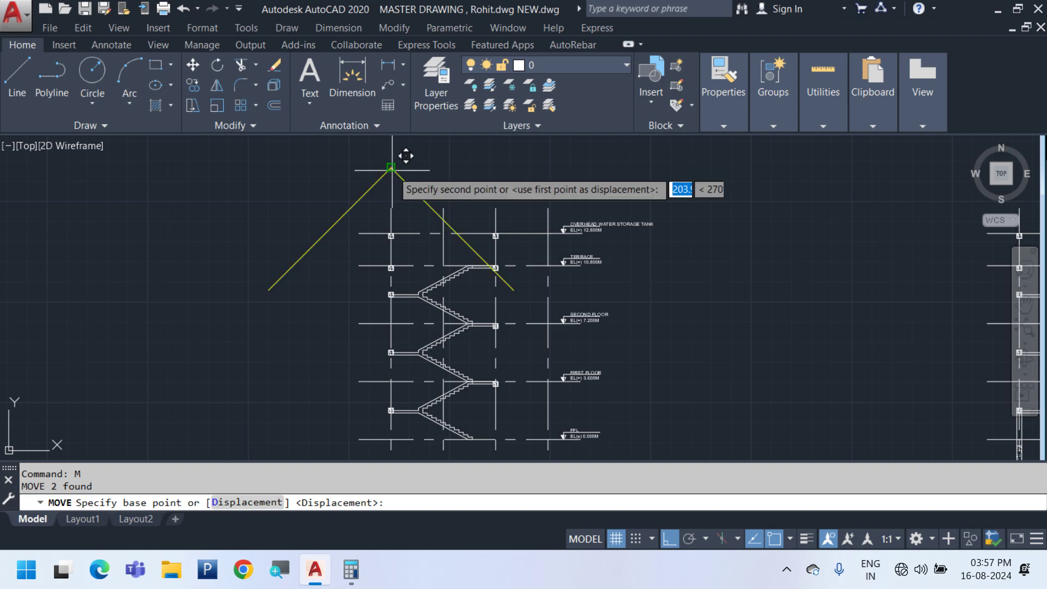
{"action": "scroll", "coordinate": [469, 164], "scroll_direction": "up", "scroll_amount": 2}
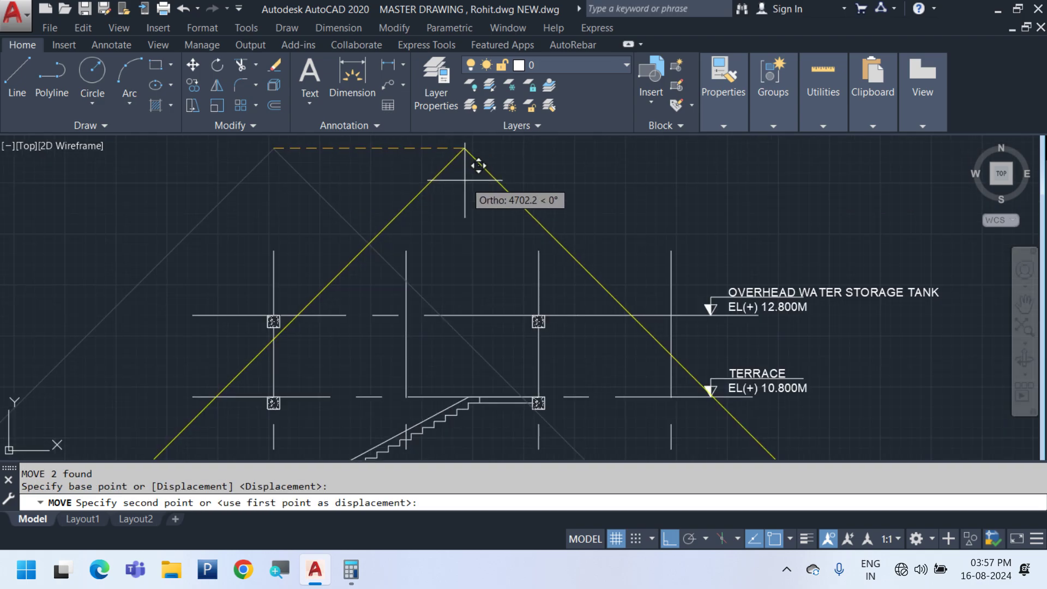
{"action": "left_click", "coordinate": [482, 248]}
Copy the wall, door and window plan of the EL (+) 3.600M floor layout and paste it in empty space above the stair section
{"action": "scroll", "coordinate": [523, 271], "scroll_direction": "down", "scroll_amount": 4}
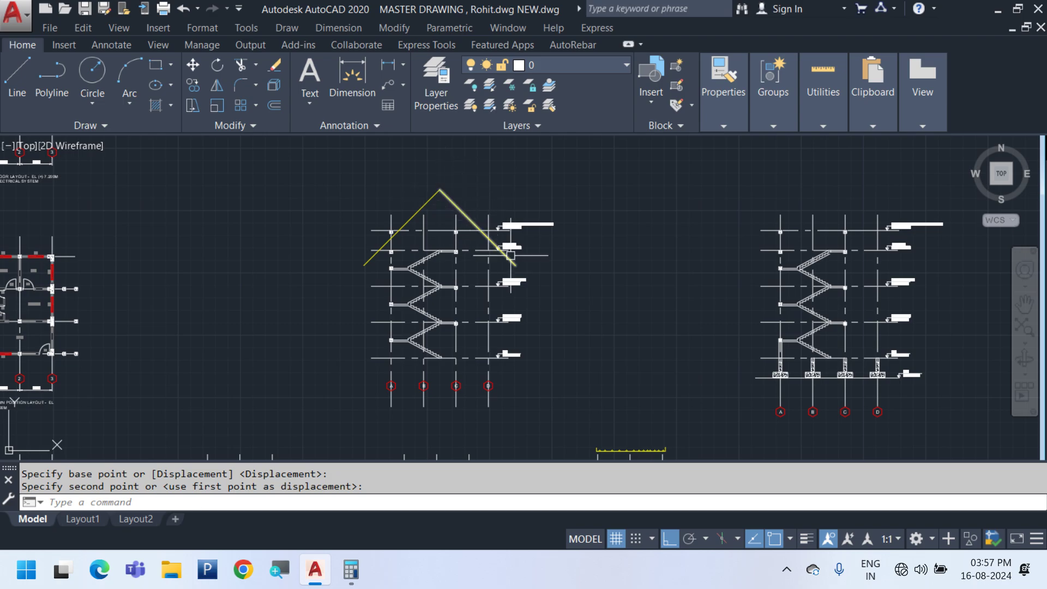
{"action": "scroll", "coordinate": [510, 380], "scroll_direction": "down", "scroll_amount": 4}
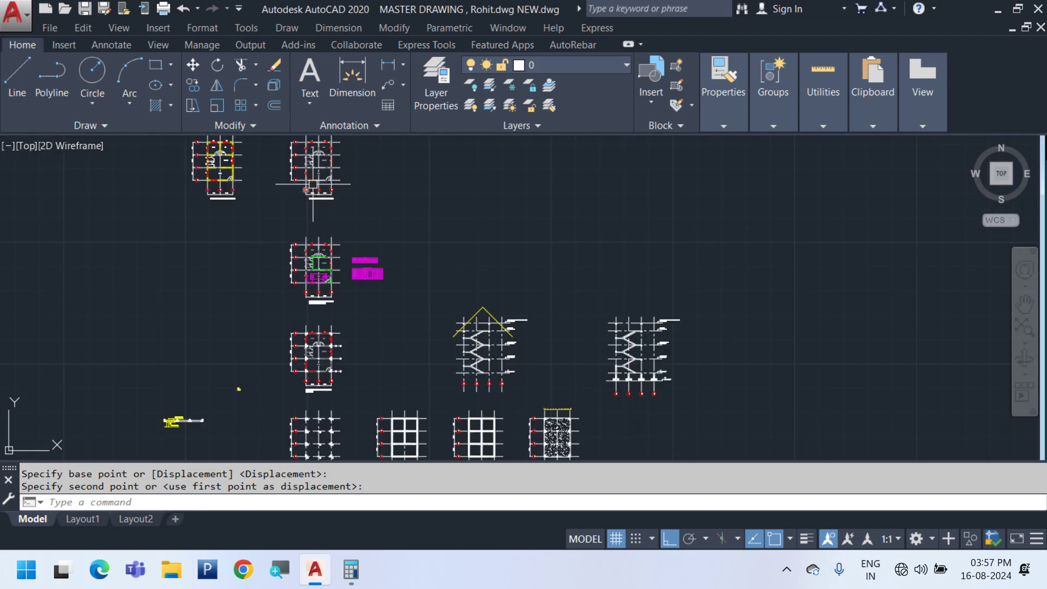
{"action": "scroll", "coordinate": [312, 188], "scroll_direction": "up", "scroll_amount": 4}
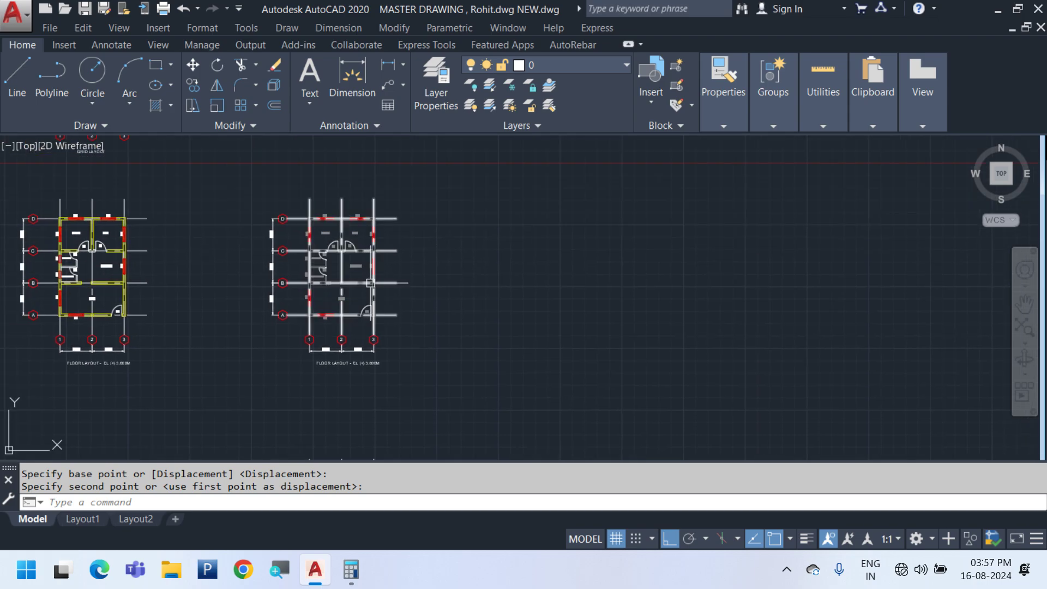
{"action": "key", "text": "Escape"}
{"action": "scroll", "coordinate": [343, 292], "scroll_direction": "up", "scroll_amount": 6}
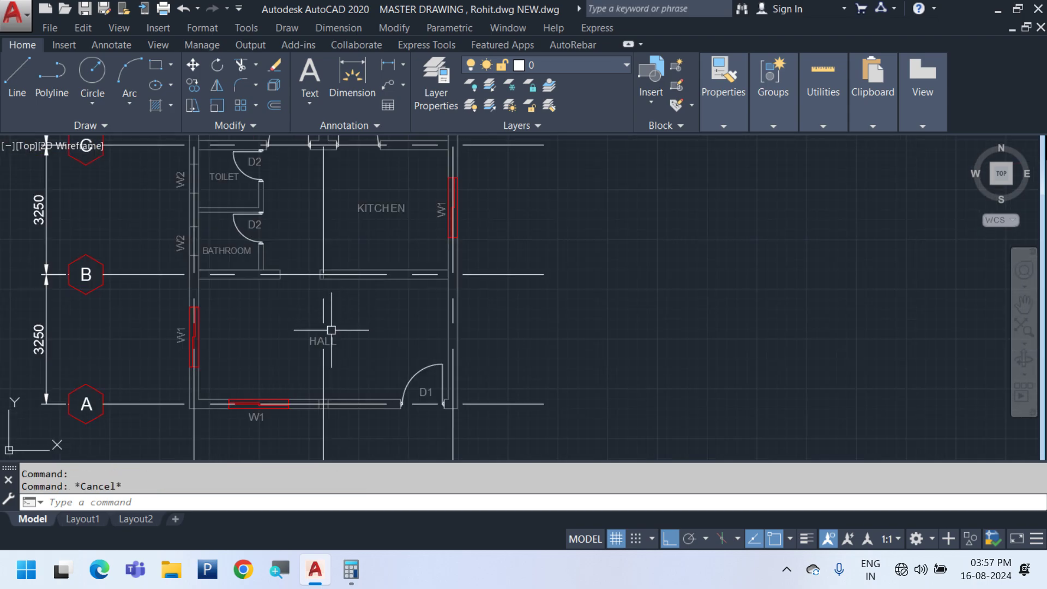
{"action": "left_click", "coordinate": [331, 330]}
{"action": "scroll", "coordinate": [331, 330], "scroll_direction": "down", "scroll_amount": 7}
{"action": "key", "text": "ctrl+c"}
{"action": "key", "text": "ctrl+v"}
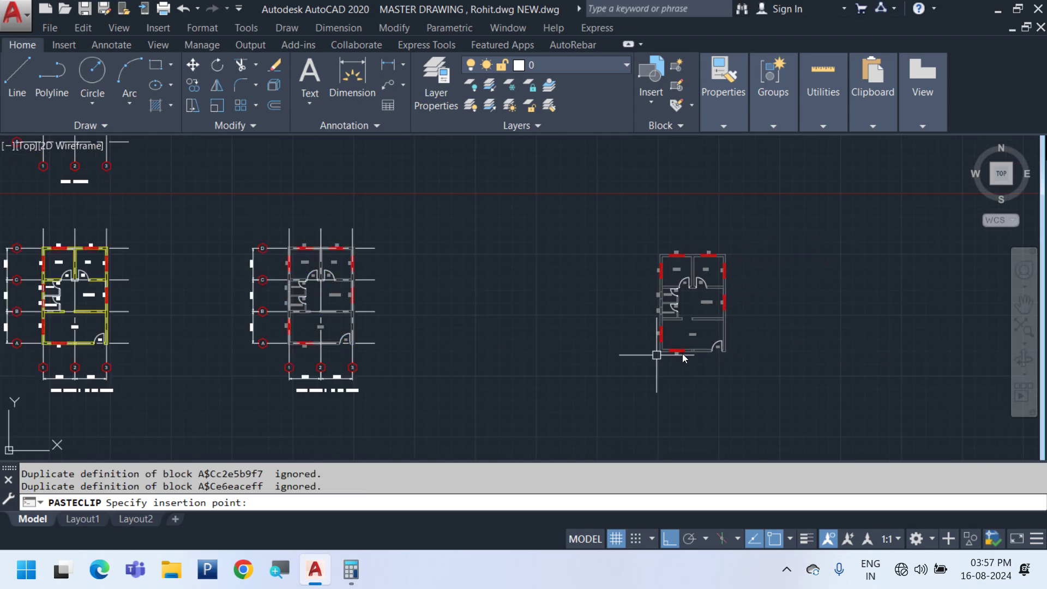
{"action": "left_click", "coordinate": [656, 355]}
Draw a circle centred on the apex of the sloping lines with its radius reaching the overhead water storage tank level
{"action": "scroll", "coordinate": [694, 332], "scroll_direction": "up", "scroll_amount": 3}
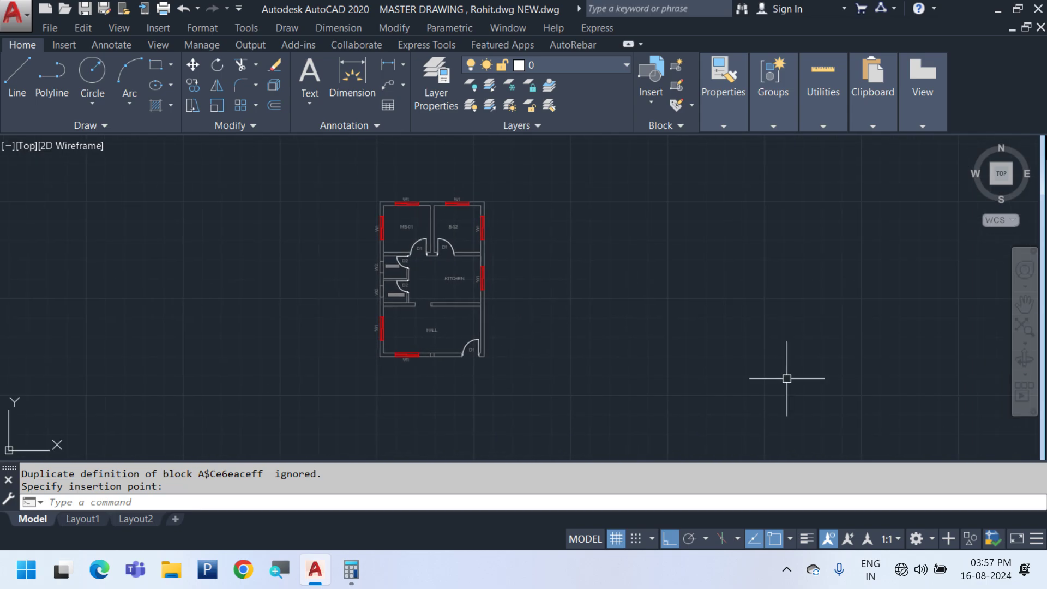
{"action": "scroll", "coordinate": [533, 222], "scroll_direction": "down", "scroll_amount": 6}
{"action": "scroll", "coordinate": [478, 291], "scroll_direction": "up", "scroll_amount": 5}
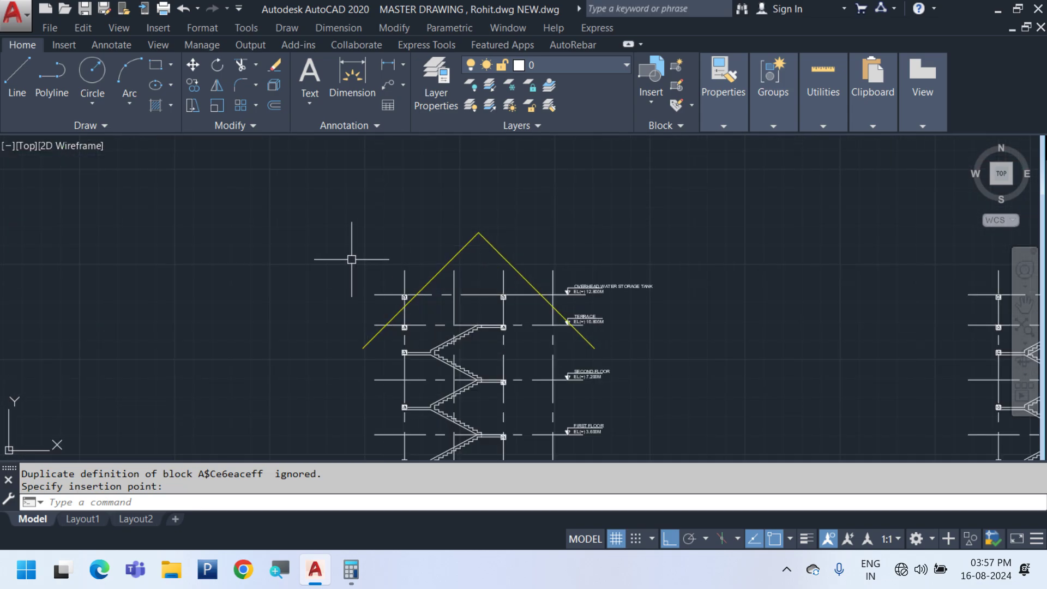
{"action": "scroll", "coordinate": [482, 278], "scroll_direction": "up", "scroll_amount": 4}
{"action": "type", "text": "c"}
{"action": "key", "text": "Return"}
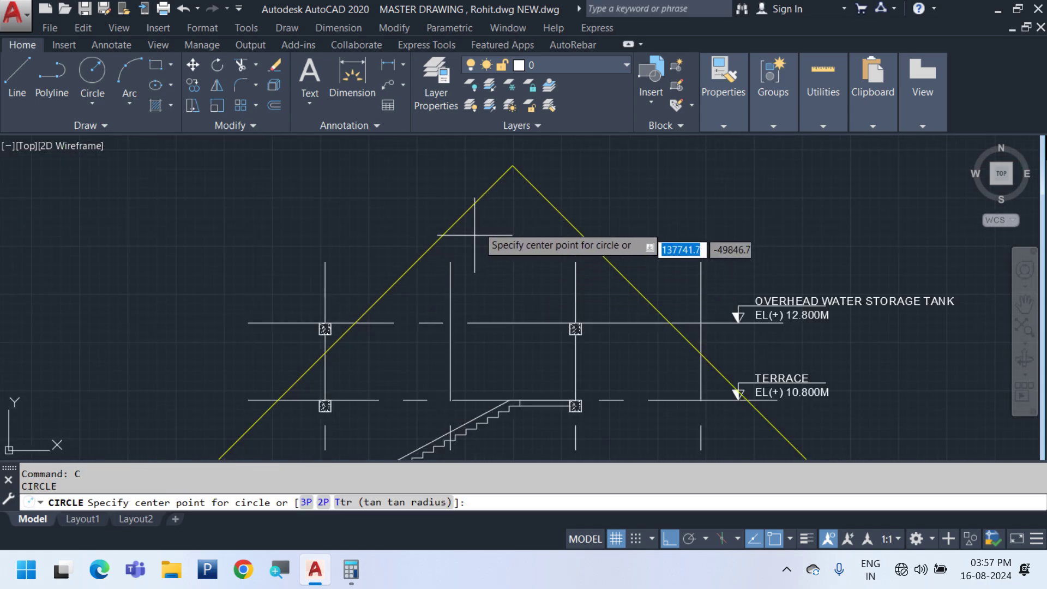
{"action": "left_click", "coordinate": [513, 164]}
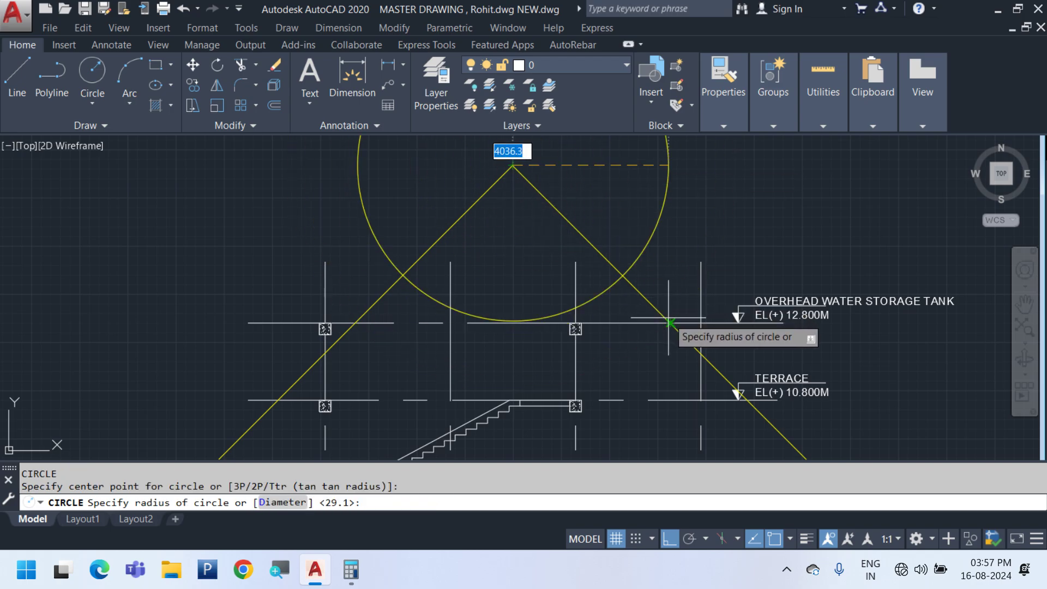
{"action": "left_click", "coordinate": [664, 211]}
Relocate the circle by its centre from the sloping lines' apex to the copied floor plan's outer wall beside the kitchen
{"action": "left_click", "coordinate": [684, 243]}
{"action": "left_click", "coordinate": [625, 185]}
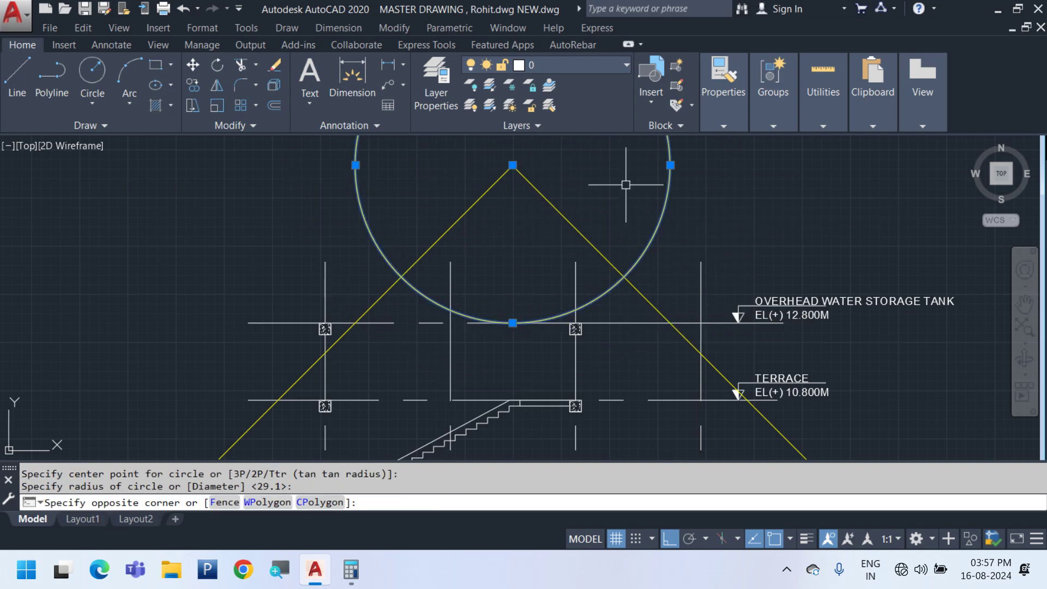
{"action": "left_click", "coordinate": [512, 164]}
{"action": "scroll", "coordinate": [483, 311], "scroll_direction": "down", "scroll_amount": 8}
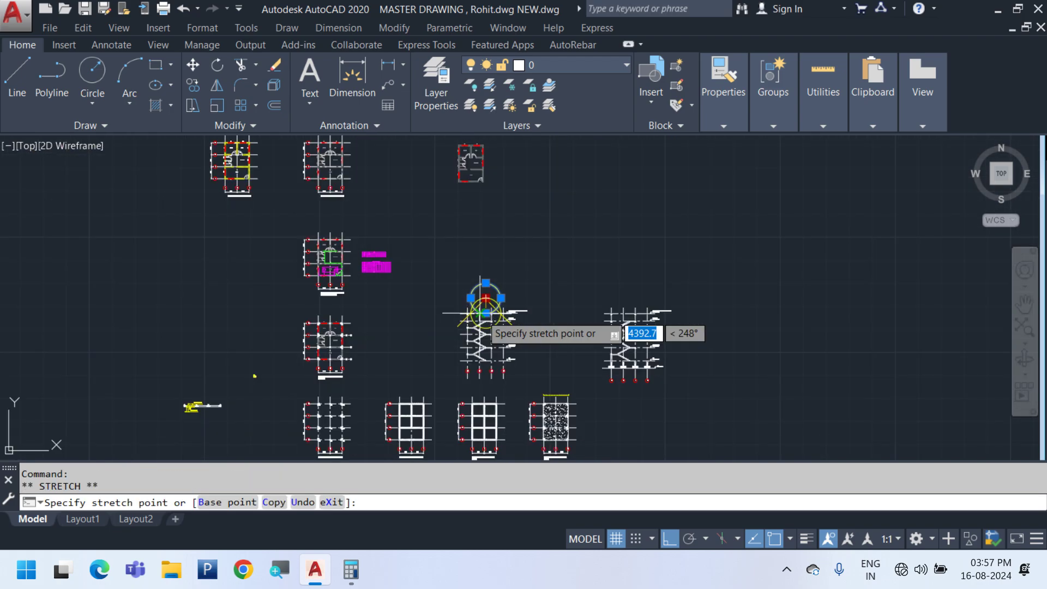
{"action": "scroll", "coordinate": [475, 162], "scroll_direction": "up", "scroll_amount": 8}
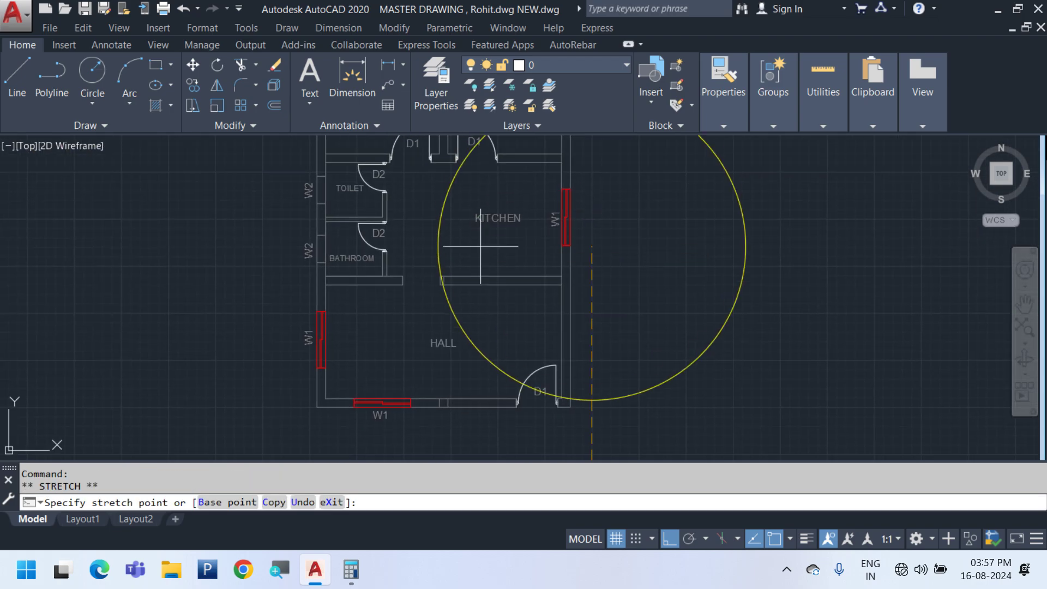
{"action": "left_click", "coordinate": [567, 218]}
Move the circle horizontally so it is centred across the width of the copied floor plan
{"action": "scroll", "coordinate": [567, 302], "scroll_direction": "down", "scroll_amount": 4}
{"action": "scroll", "coordinate": [571, 273], "scroll_direction": "up", "scroll_amount": 2}
{"action": "type", "text": "m"}
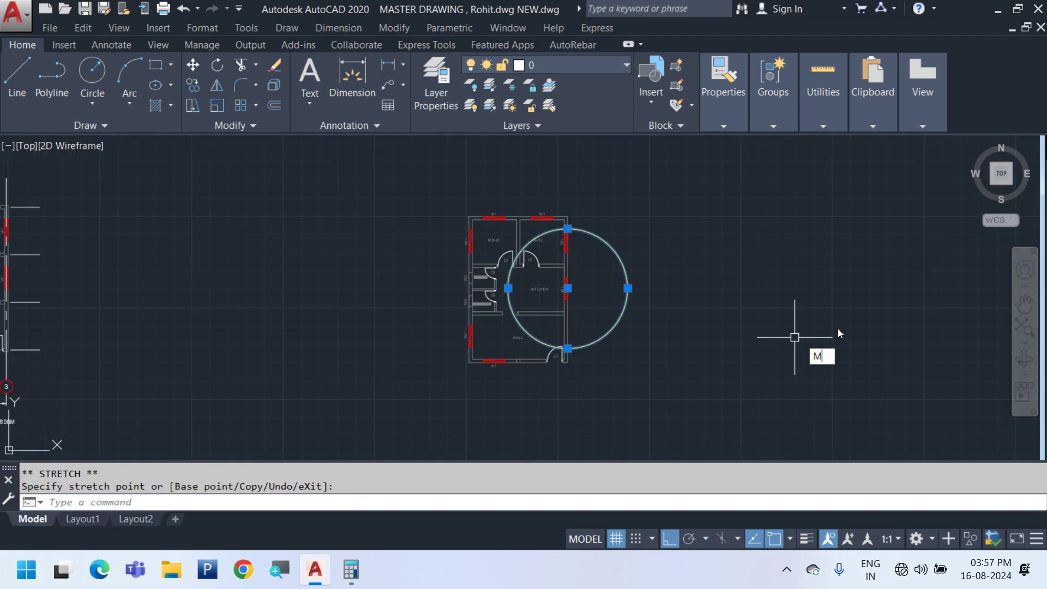
{"action": "key", "text": "Return"}
{"action": "left_click", "coordinate": [851, 287]}
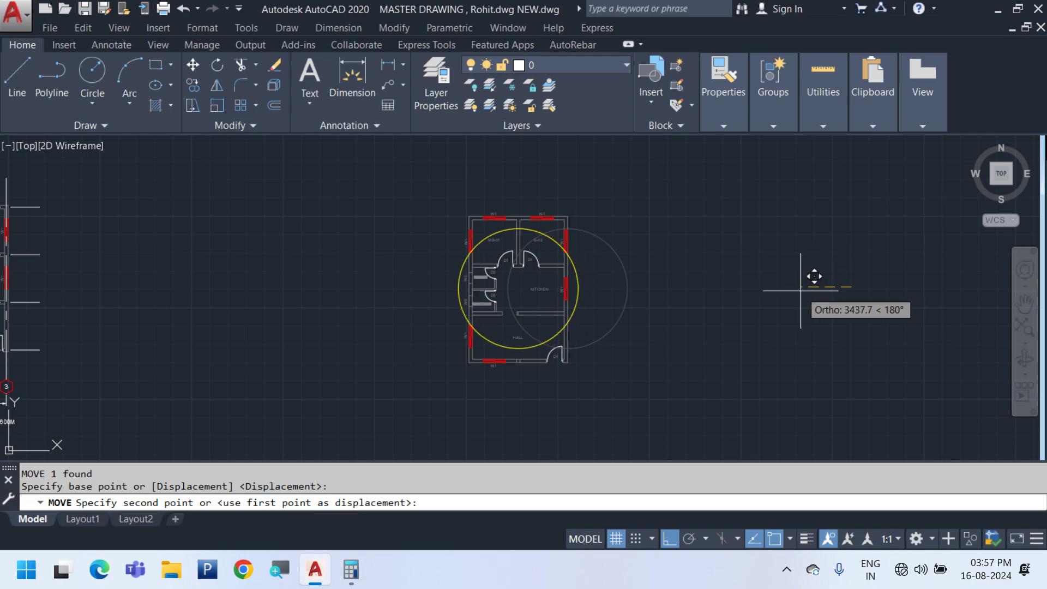
{"action": "left_click", "coordinate": [801, 291]}
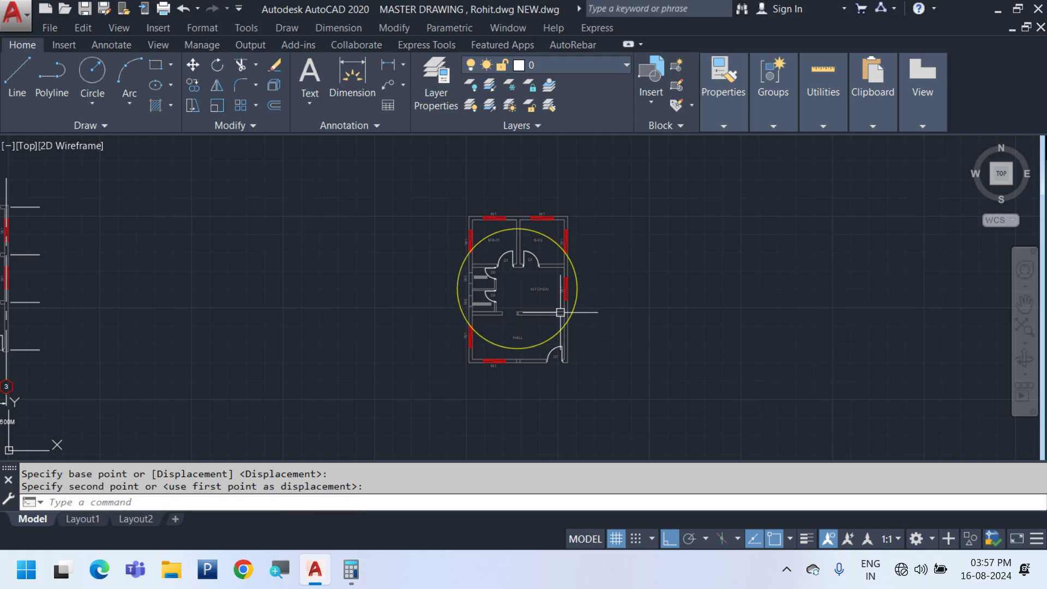
Move the circle about 3200 straight up so its centre lies between bedrooms MB-01 and B-02
{"action": "scroll", "coordinate": [524, 266], "scroll_direction": "up", "scroll_amount": 3}
{"action": "left_click", "coordinate": [591, 202]}
{"action": "scroll", "coordinate": [588, 210], "scroll_direction": "down", "scroll_amount": 3}
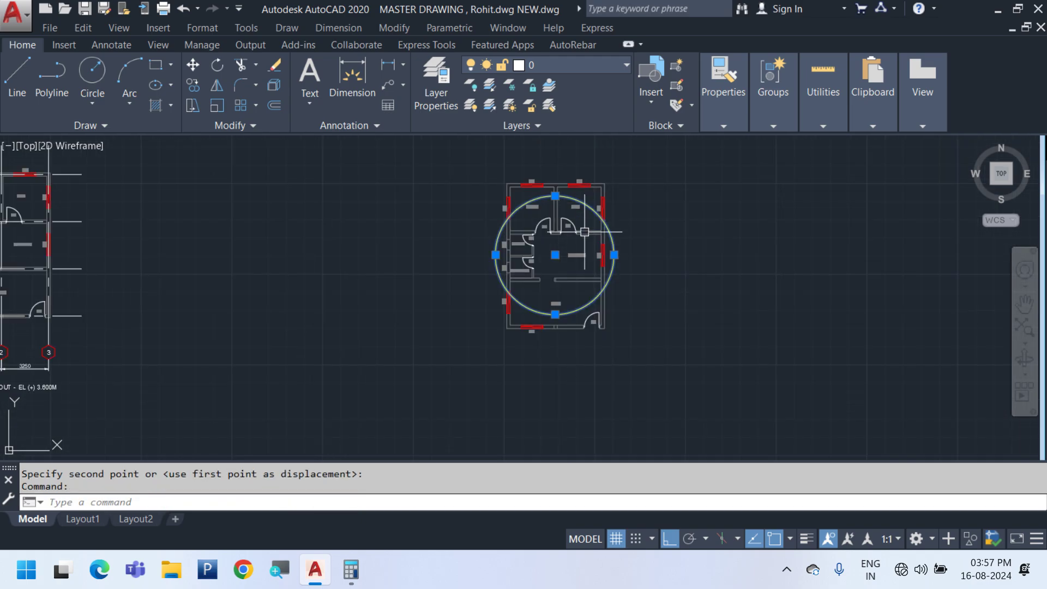
{"action": "type", "text": "m"}
{"action": "key", "text": "Return"}
{"action": "left_click", "coordinate": [749, 329]}
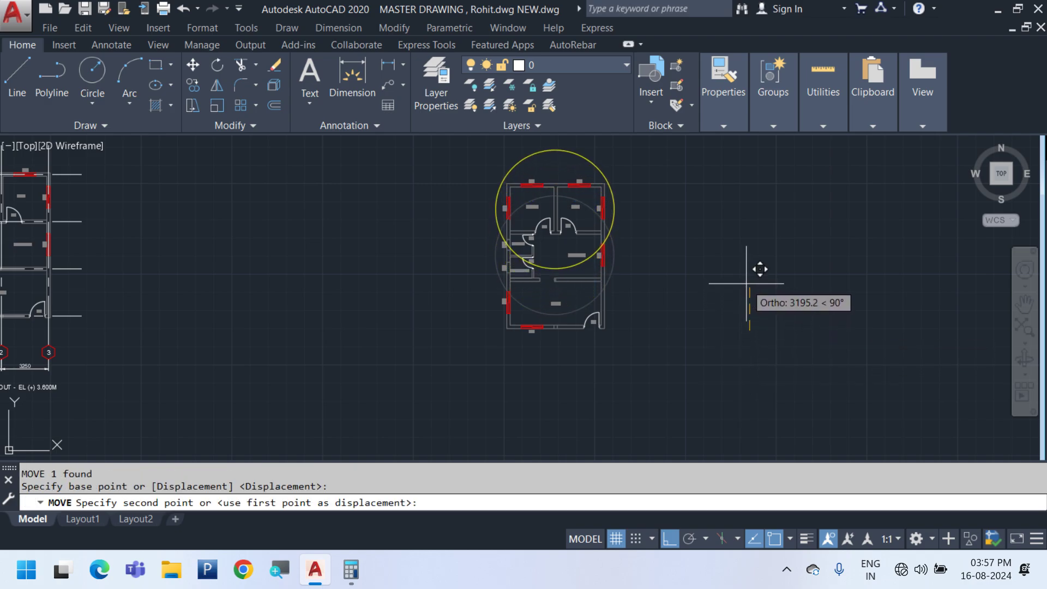
{"action": "left_click", "coordinate": [746, 283]}
{"action": "left_click", "coordinate": [591, 163]}
{"action": "right_click", "coordinate": [742, 179]}
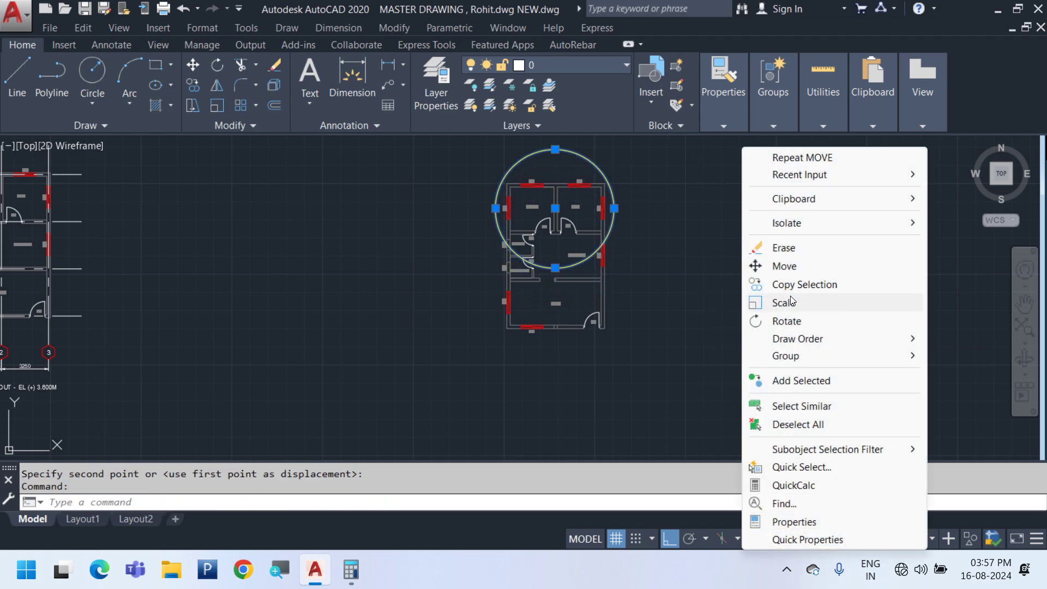
{"action": "left_click", "coordinate": [784, 266]}
{"action": "left_click", "coordinate": [774, 199]}
{"action": "key", "text": "Escape"}
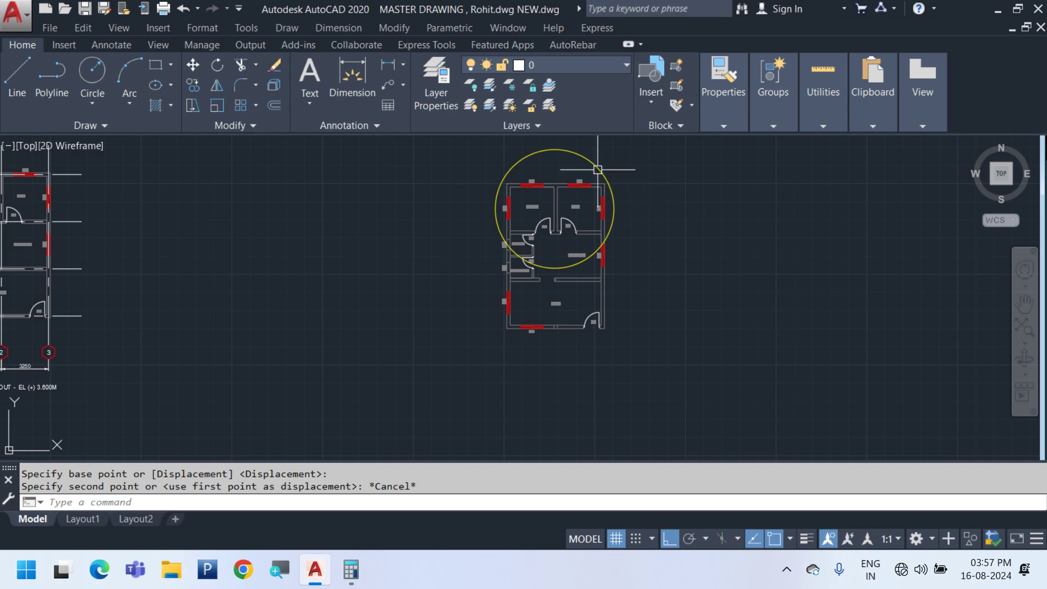
Copy the circle about 5800 straight down so the second circle surrounds the hall
{"action": "left_click", "coordinate": [598, 170]}
{"action": "right_click", "coordinate": [660, 162]}
{"action": "left_click", "coordinate": [701, 283]}
{"action": "left_click", "coordinate": [758, 206]}
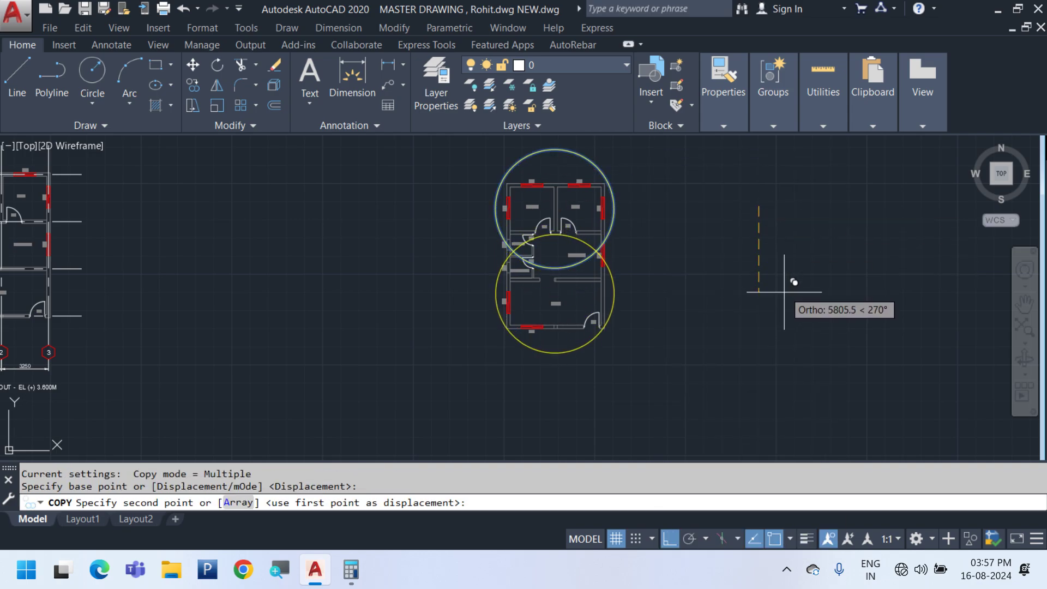
{"action": "left_click", "coordinate": [784, 291]}
{"action": "key", "text": "Escape"}
Move the lower circle around the hall slightly to the right
{"action": "middle_click_drag", "start_coordinate": [773, 394], "coordinate": [633, 431]}
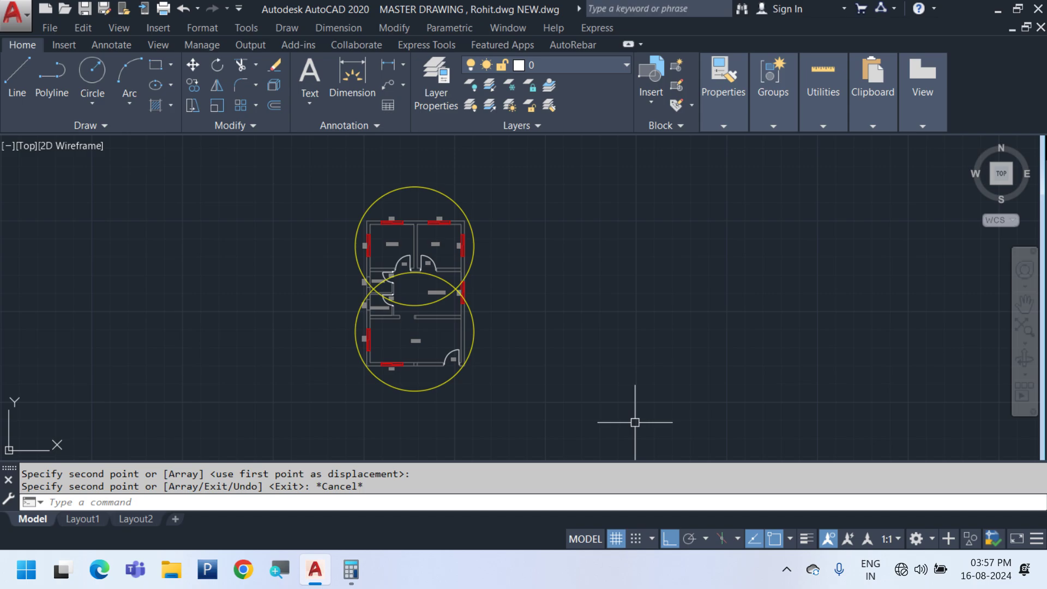
{"action": "scroll", "coordinate": [476, 352], "scroll_direction": "up", "scroll_amount": 2}
{"action": "left_click", "coordinate": [479, 316]}
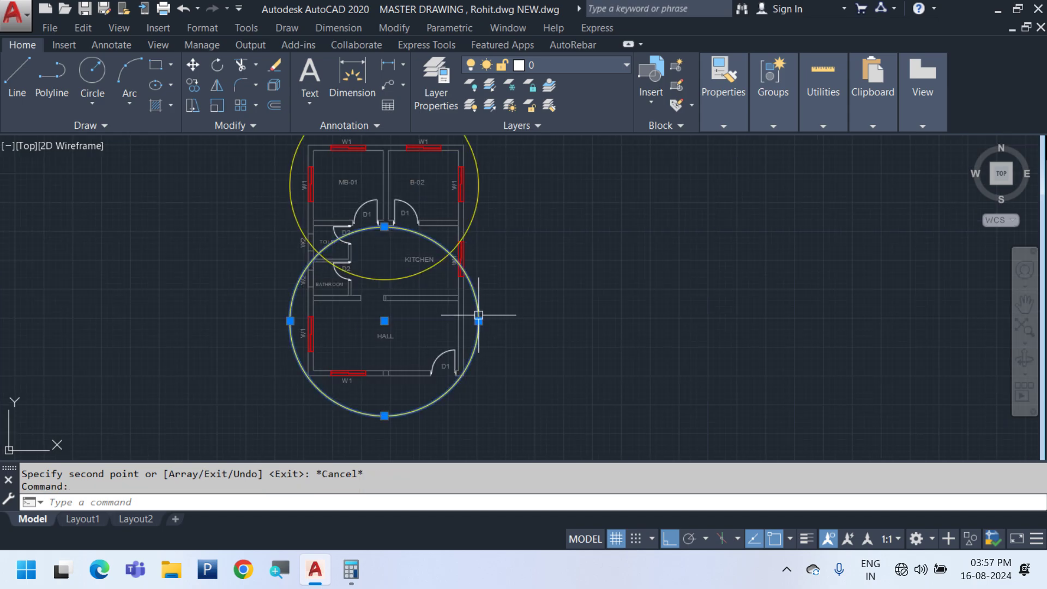
{"action": "type", "text": "m"}
{"action": "key", "text": "Return"}
{"action": "left_click", "coordinate": [555, 272]}
{"action": "left_click", "coordinate": [568, 269]}
Move the upper circle around the bedrooms slightly to the left
{"action": "middle_click_drag", "start_coordinate": [496, 247], "coordinate": [484, 302]}
{"action": "left_click", "coordinate": [469, 257]}
{"action": "type", "text": "m"}
{"action": "key", "text": "Return"}
{"action": "left_click", "coordinate": [582, 224]}
{"action": "left_click", "coordinate": [567, 222]}
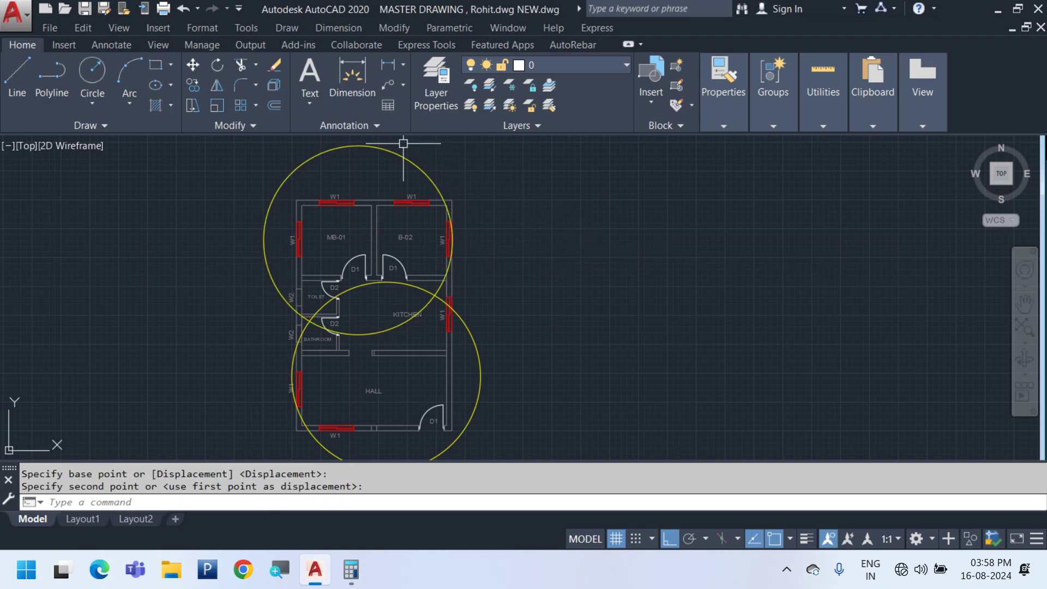
Shift the upper circle slightly down and back to the right so it is centred across the plan's width
{"action": "left_click", "coordinate": [393, 148]}
{"action": "type", "text": "m"}
{"action": "left_click", "coordinate": [527, 162]}
{"action": "left_click", "coordinate": [529, 174]}
{"action": "left_click", "coordinate": [428, 165]}
{"action": "left_click", "coordinate": [398, 175]}
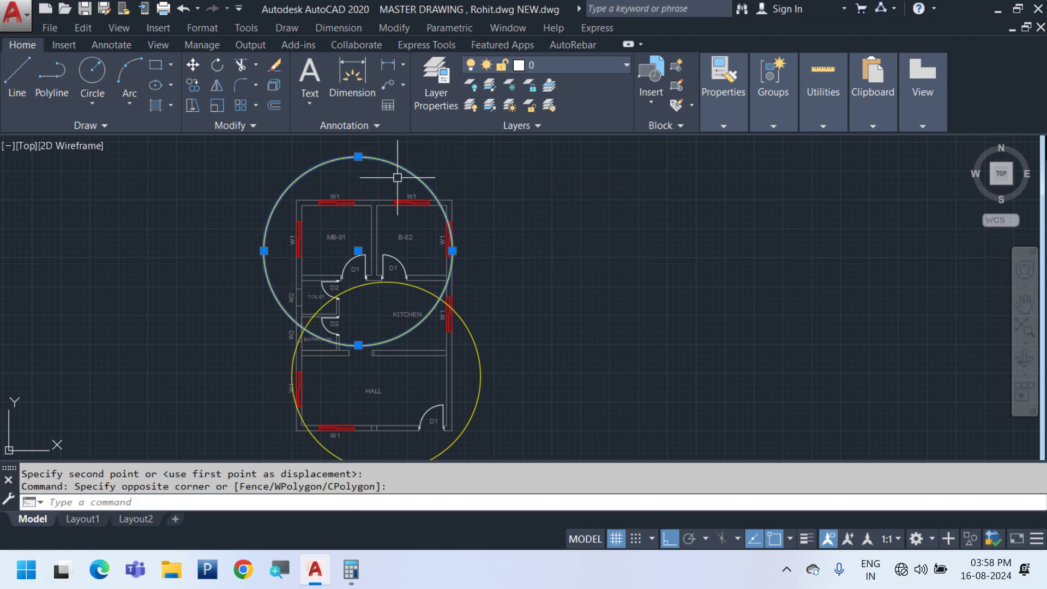
{"action": "type", "text": "m"}
{"action": "left_click", "coordinate": [493, 176]}
{"action": "left_click", "coordinate": [507, 175]}
{"action": "middle_click_drag", "start_coordinate": [444, 313], "coordinate": [447, 248]}
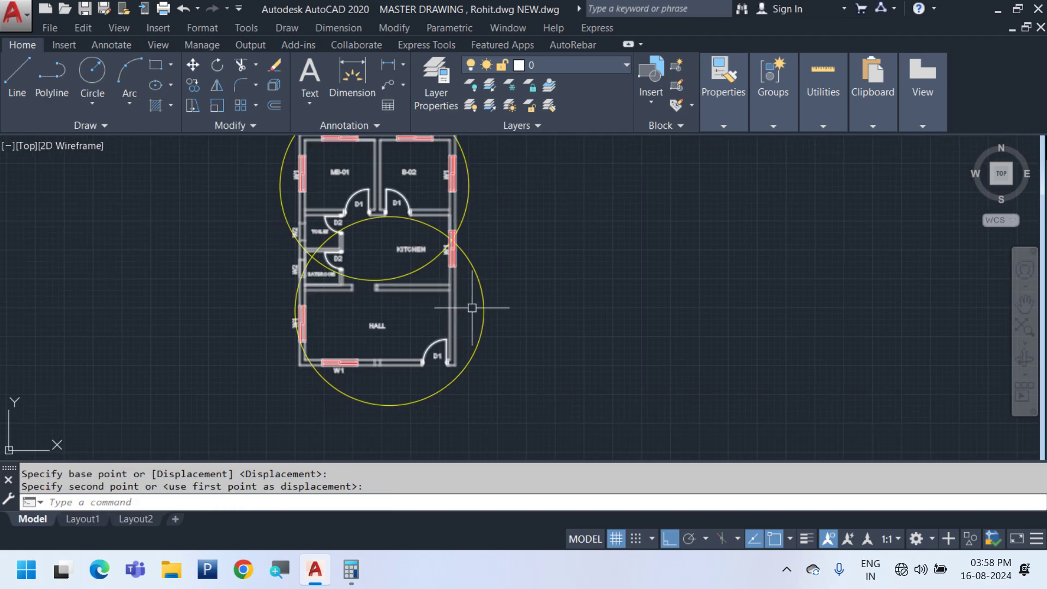
Shift the lower circle slightly up and back to the left so it lines up vertically with the upper circle
{"action": "left_click", "coordinate": [481, 316]}
{"action": "scroll", "coordinate": [488, 340], "scroll_direction": "up", "scroll_amount": 2}
{"action": "type", "text": "m"}
{"action": "left_click", "coordinate": [542, 374]}
{"action": "left_click", "coordinate": [538, 359]}
{"action": "left_click", "coordinate": [510, 323]}
{"action": "left_click", "coordinate": [474, 291]}
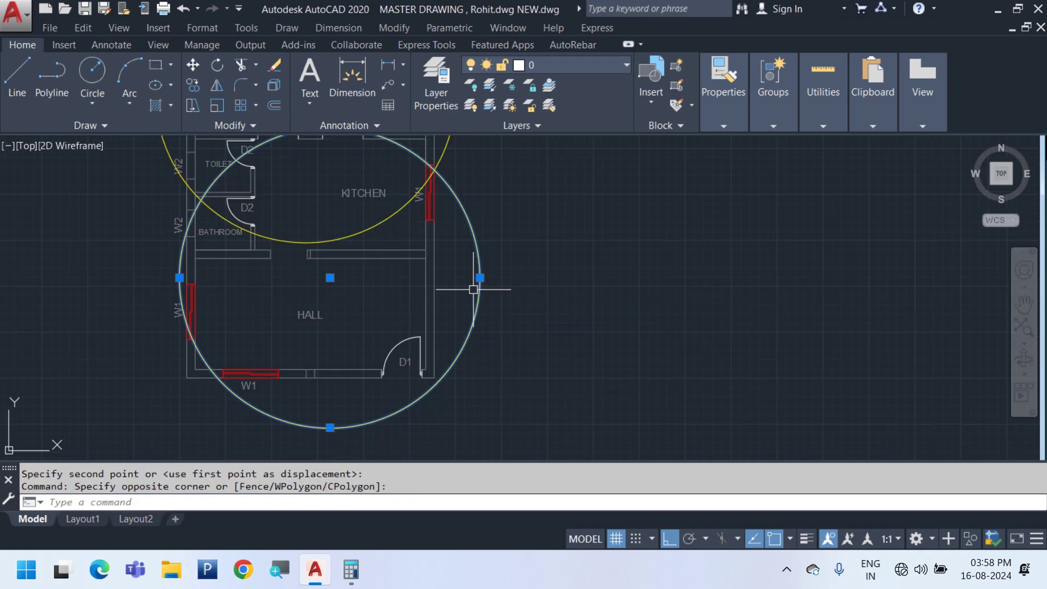
{"action": "type", "text": "m"}
{"action": "left_click", "coordinate": [603, 273]}
{"action": "left_click", "coordinate": [581, 273]}
{"action": "scroll", "coordinate": [474, 300], "scroll_direction": "down", "scroll_amount": 6}
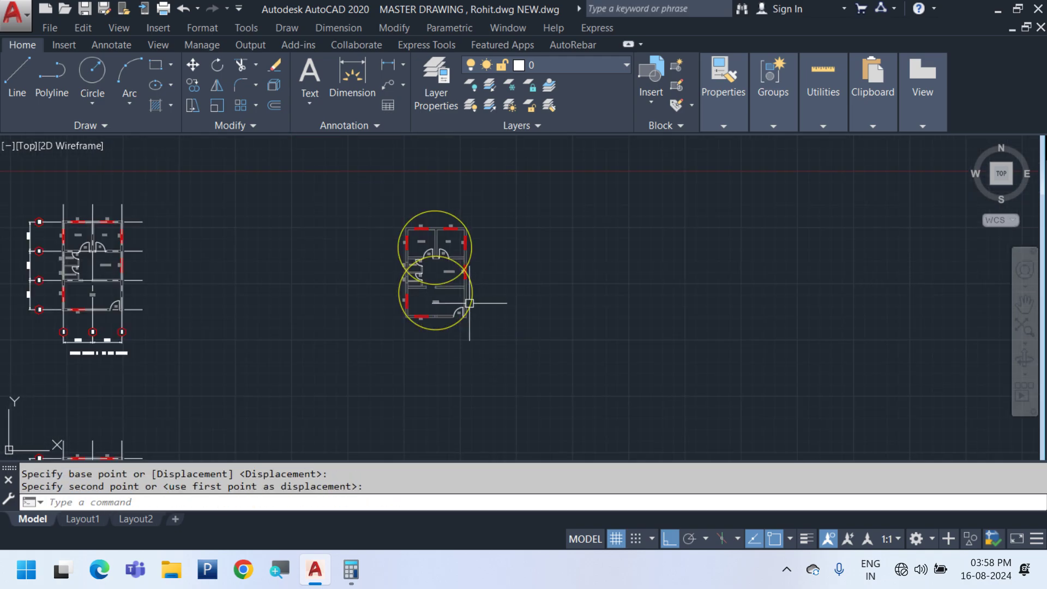
{"action": "scroll", "coordinate": [448, 240], "scroll_direction": "up", "scroll_amount": 4}
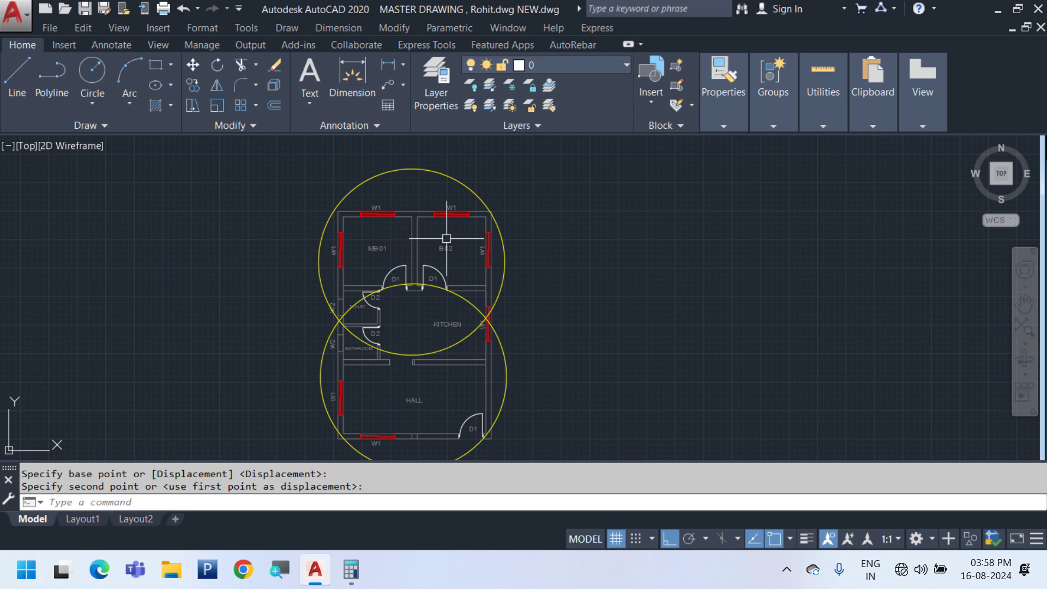
{"action": "scroll", "coordinate": [446, 238], "scroll_direction": "down", "scroll_amount": 2}
{"action": "scroll", "coordinate": [375, 311], "scroll_direction": "up", "scroll_amount": 2}
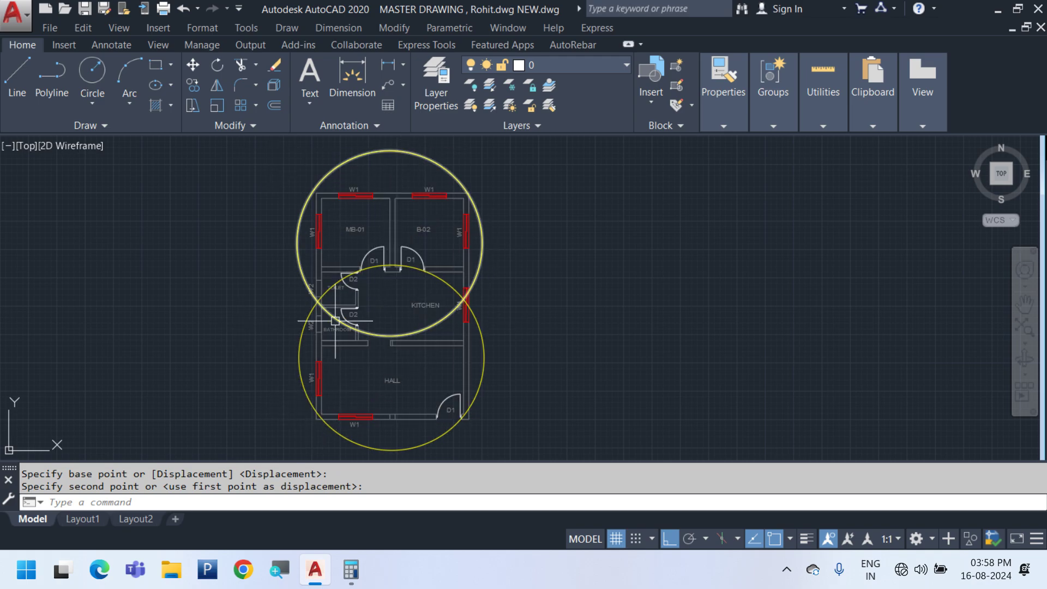
{"action": "scroll", "coordinate": [384, 309], "scroll_direction": "down", "scroll_amount": 8}
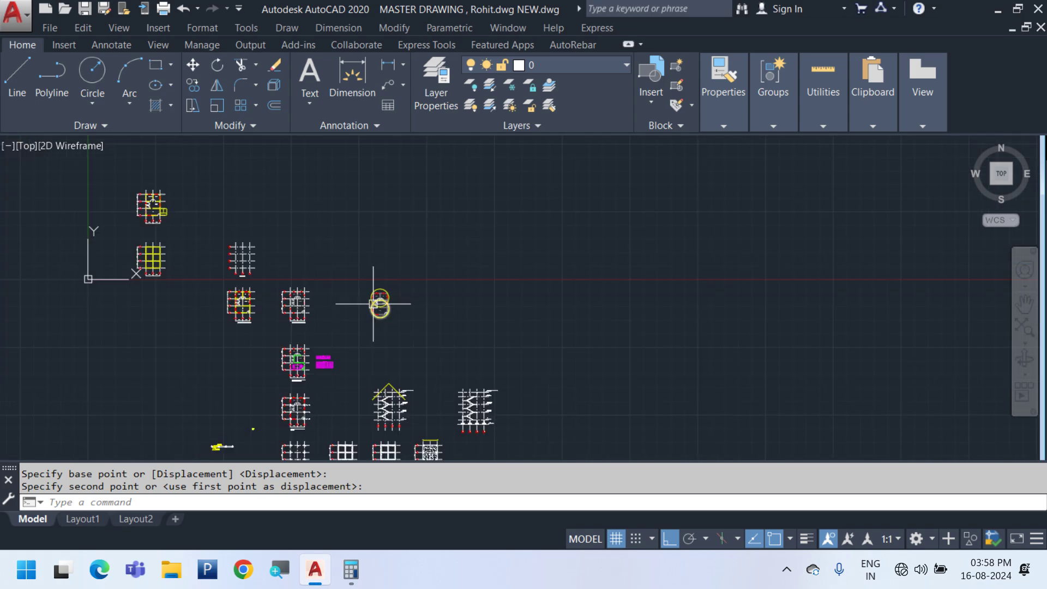
{"action": "scroll", "coordinate": [379, 306], "scroll_direction": "up", "scroll_amount": 6}
{"action": "scroll", "coordinate": [380, 285], "scroll_direction": "up", "scroll_amount": 3}
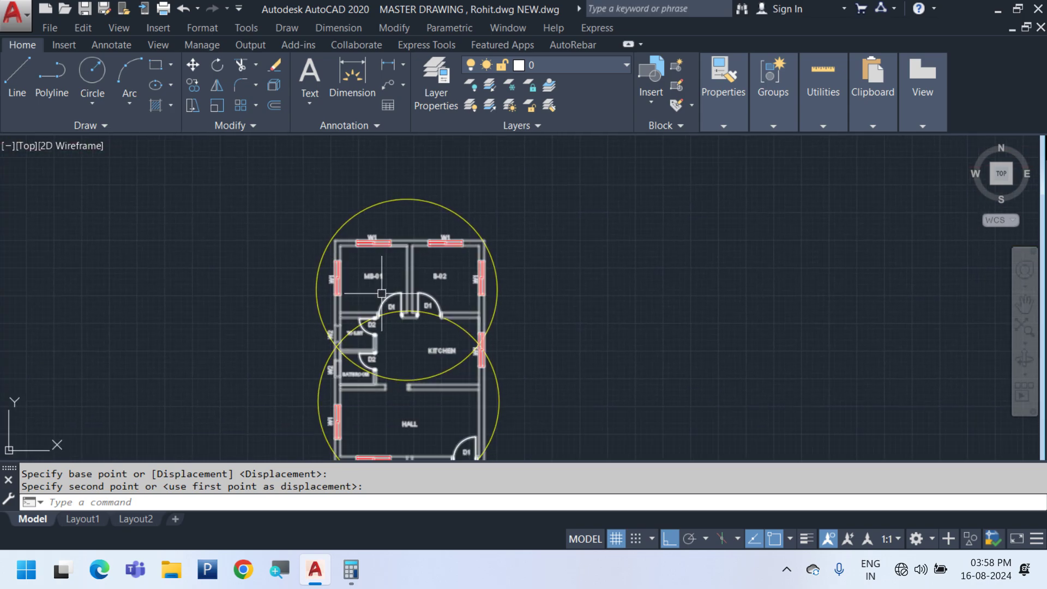
Hatch the upper and lower circles around the plan with a diagonal-line pattern at scale 100
{"action": "key", "text": "Escape"}
{"action": "type", "text": "h"}
{"action": "key", "text": "Return"}
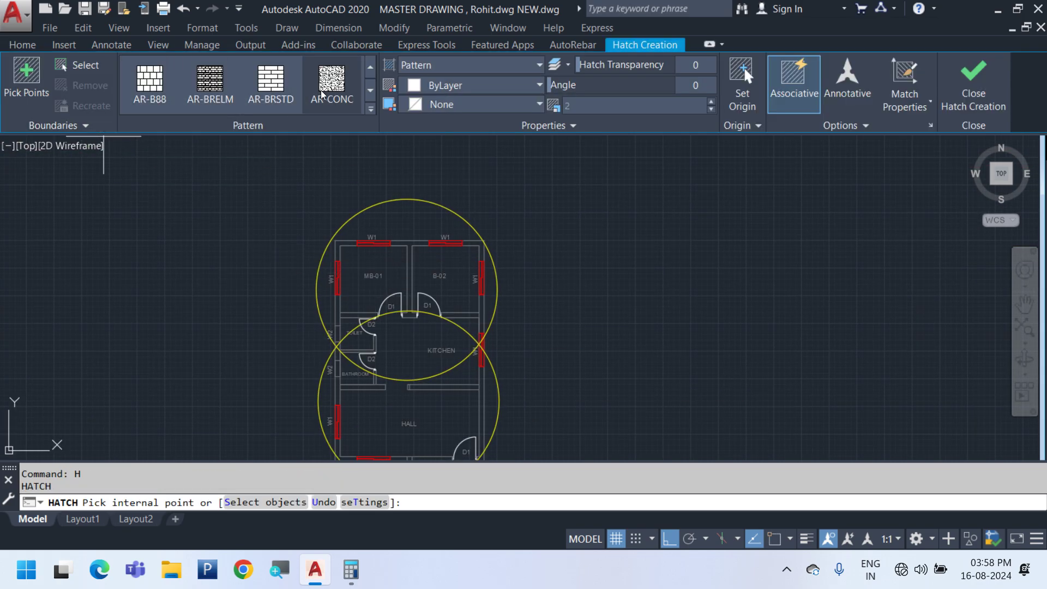
{"action": "left_click", "coordinate": [370, 68]}
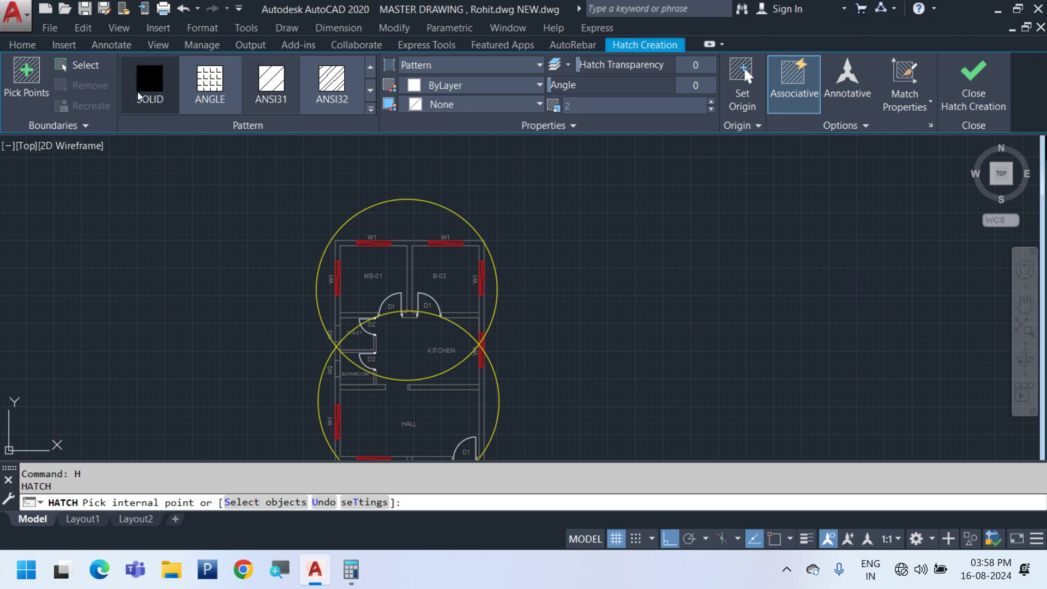
{"action": "left_click", "coordinate": [76, 65]}
{"action": "left_click", "coordinate": [452, 213]}
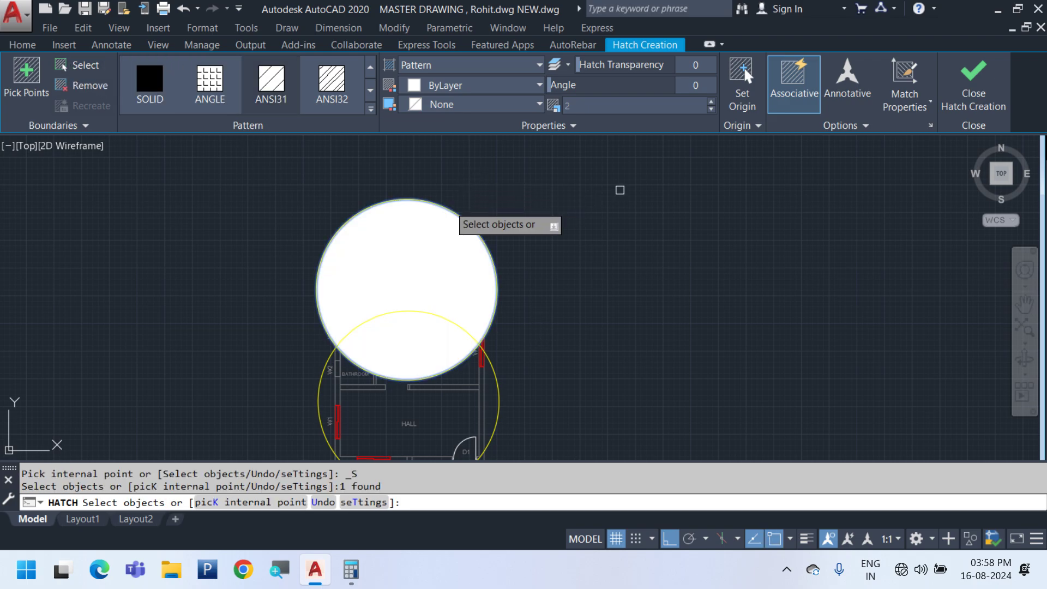
{"action": "left_click", "coordinate": [176, 74]}
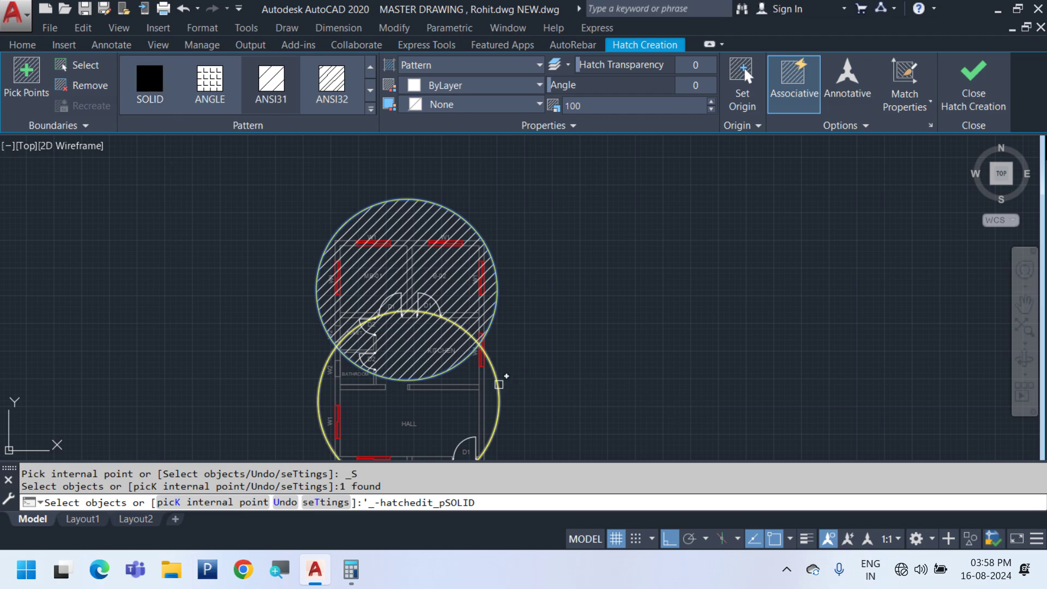
{"action": "left_click", "coordinate": [498, 376]}
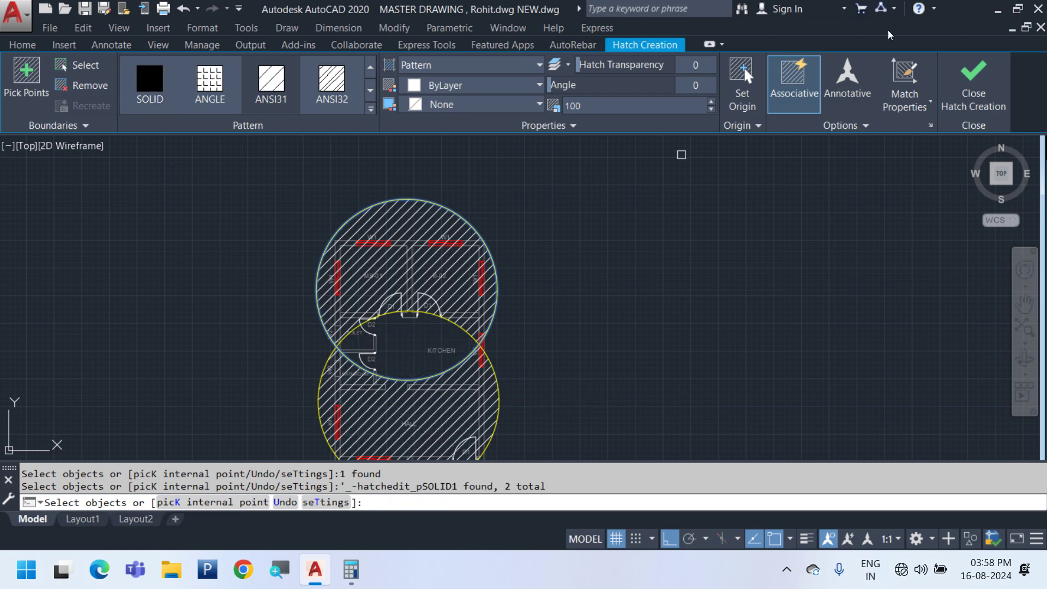
Set the circles' hatch to Ignore Island Detection and finish the hatch
{"action": "left_click", "coordinate": [861, 127]}
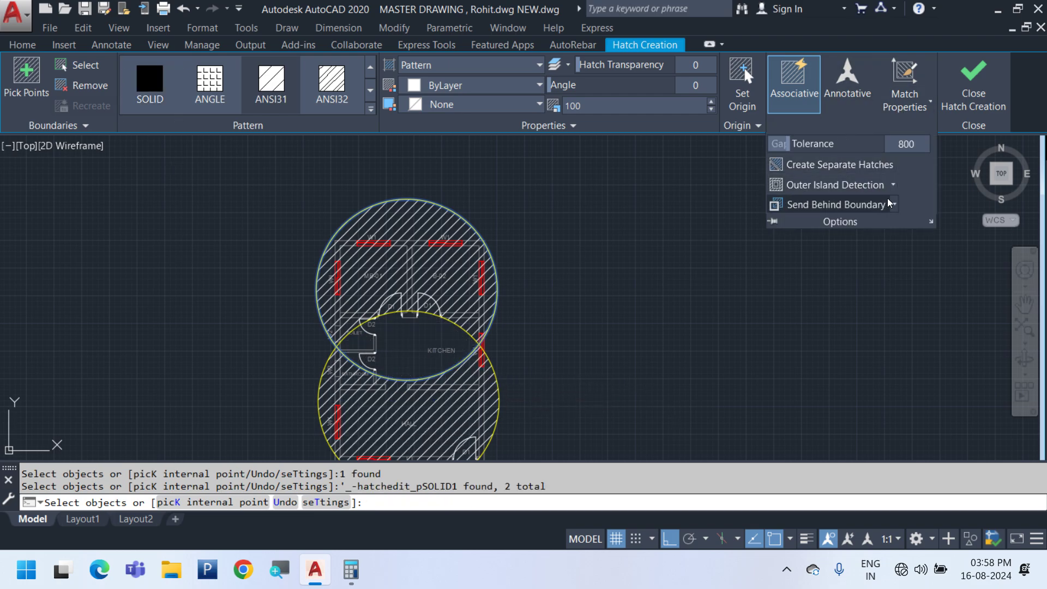
{"action": "left_click", "coordinate": [893, 186]}
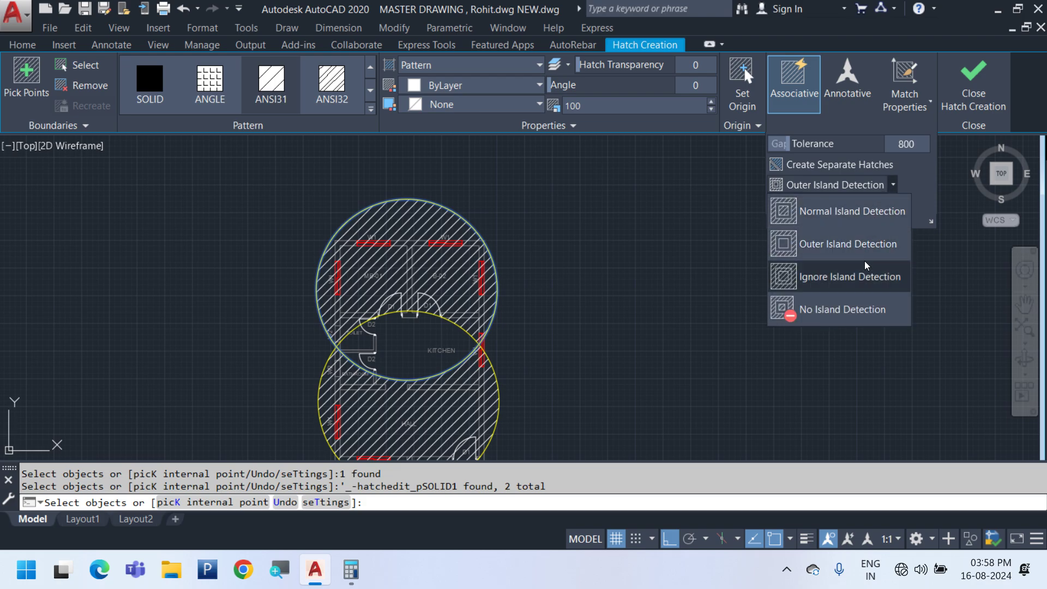
{"action": "left_click", "coordinate": [867, 277]}
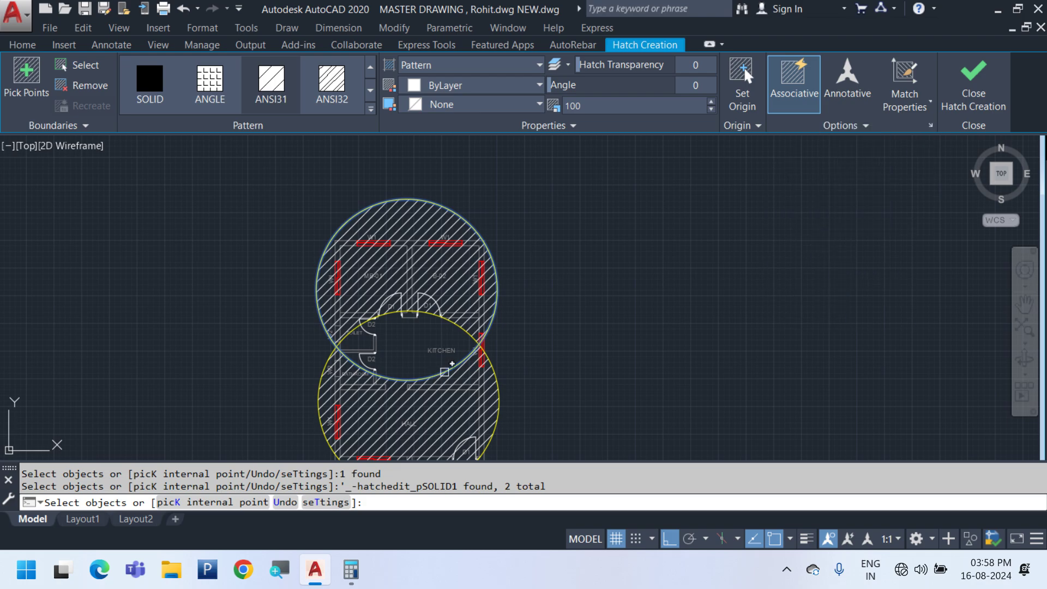
{"action": "key", "text": "Return"}
{"action": "scroll", "coordinate": [419, 296], "scroll_direction": "down", "scroll_amount": 4}
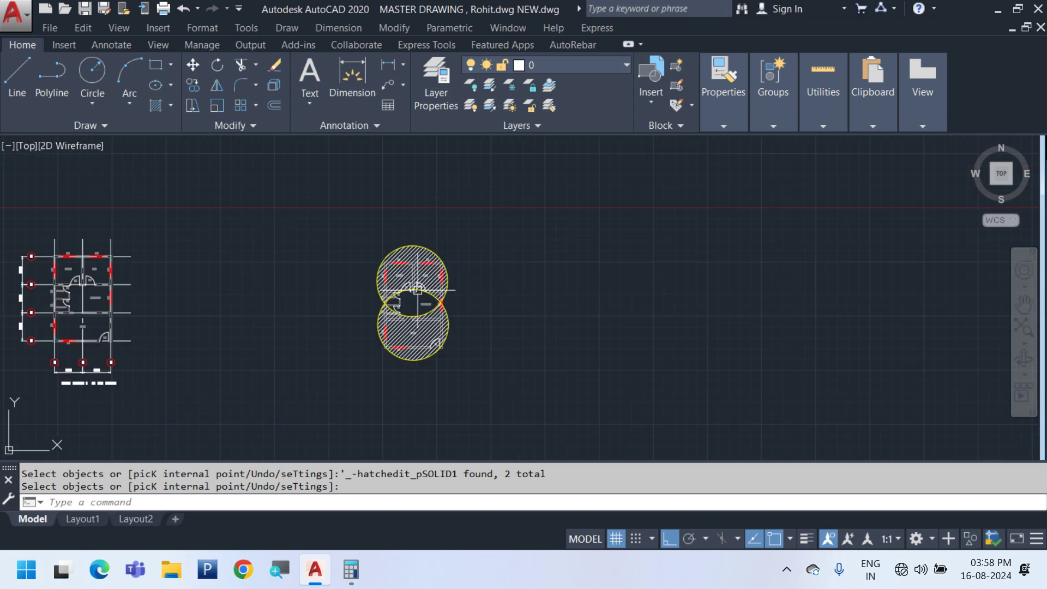
{"action": "scroll", "coordinate": [419, 296], "scroll_direction": "up", "scroll_amount": 2}
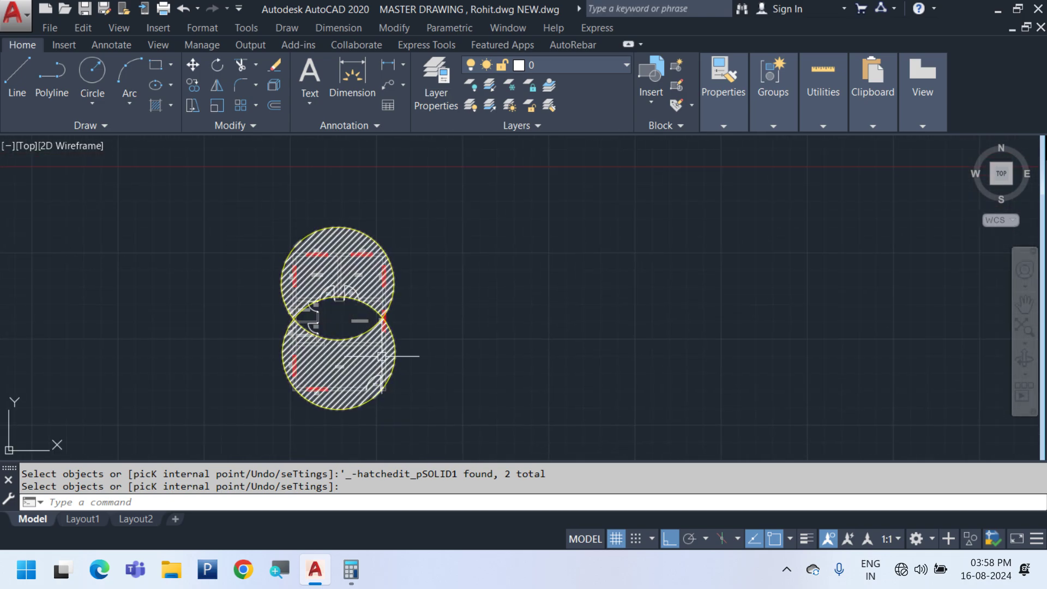
Copy the floor plan without the circles to the empty area right of the hatched plan
{"action": "scroll", "coordinate": [382, 356], "scroll_direction": "down", "scroll_amount": 5}
{"action": "scroll", "coordinate": [238, 364], "scroll_direction": "up", "scroll_amount": 4}
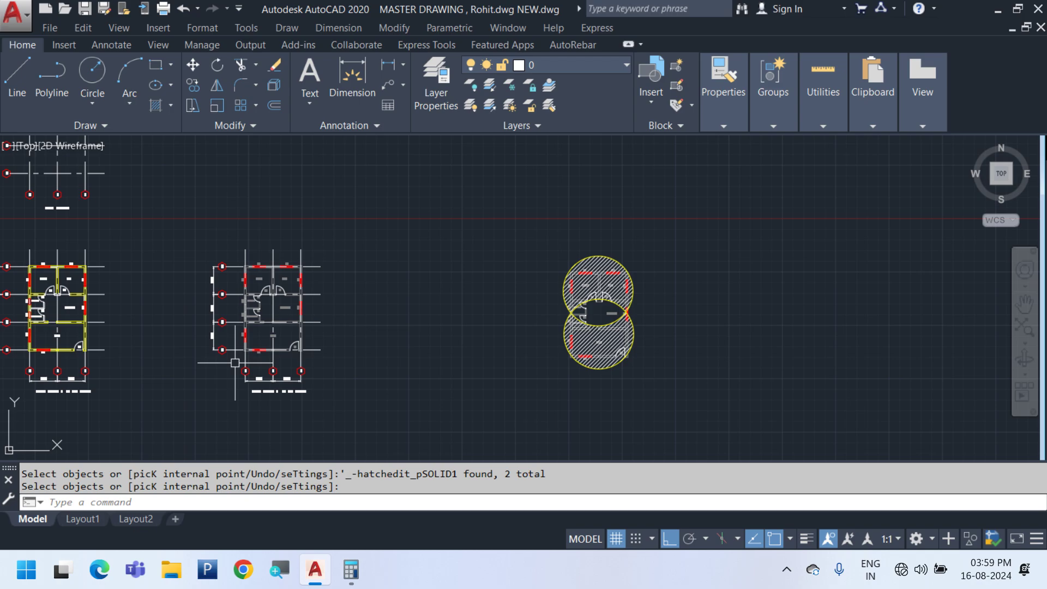
{"action": "scroll", "coordinate": [546, 320], "scroll_direction": "up", "scroll_amount": 6}
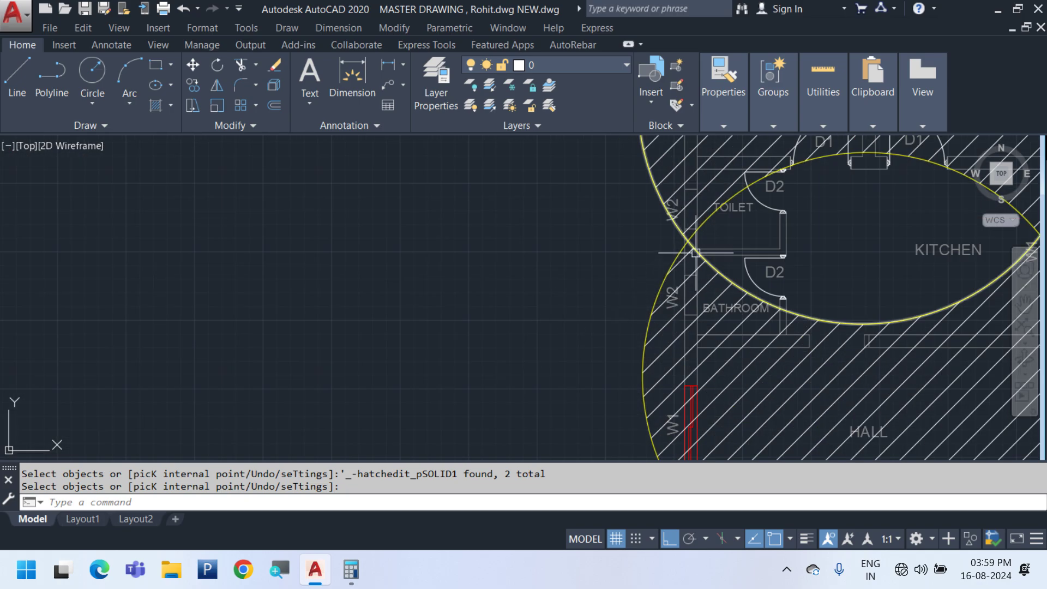
{"action": "left_click", "coordinate": [780, 238]}
{"action": "right_click", "coordinate": [645, 238]}
{"action": "left_click", "coordinate": [698, 287]}
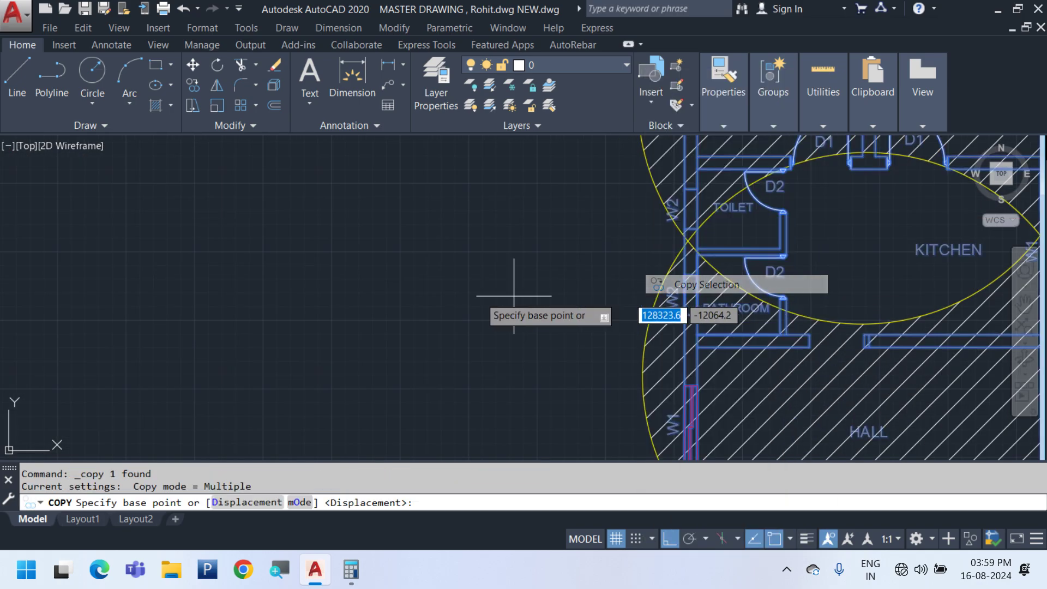
{"action": "scroll", "coordinate": [458, 307], "scroll_direction": "down", "scroll_amount": 5}
{"action": "left_click", "coordinate": [468, 356]}
{"action": "left_click", "coordinate": [859, 382]}
{"action": "middle_click_drag", "start_coordinate": [859, 381], "coordinate": [221, 430]}
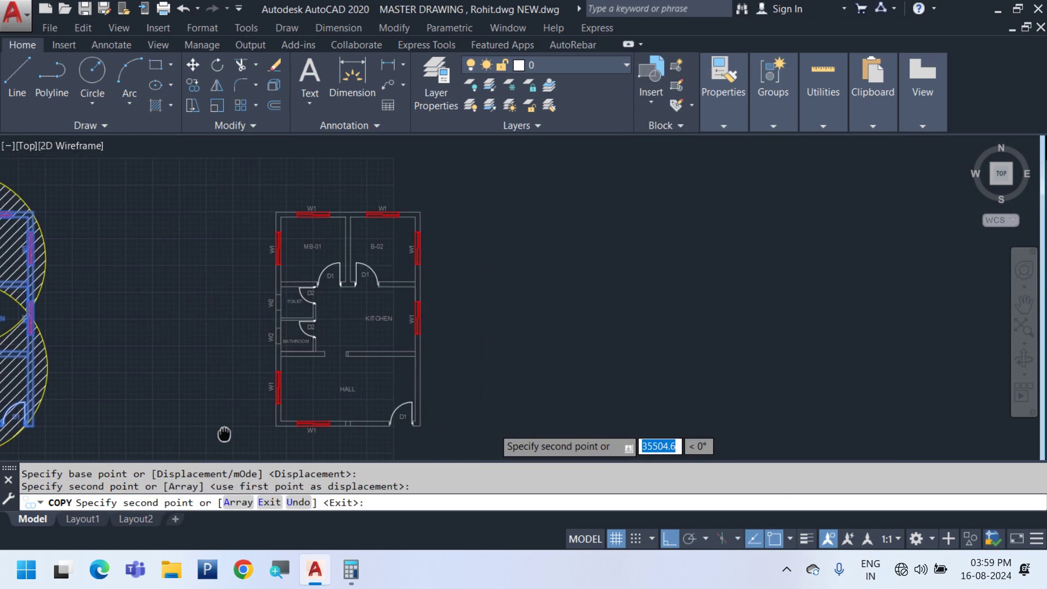
{"action": "key", "text": "Escape"}
{"action": "middle_click_drag", "start_coordinate": [168, 260], "coordinate": [195, 220]}
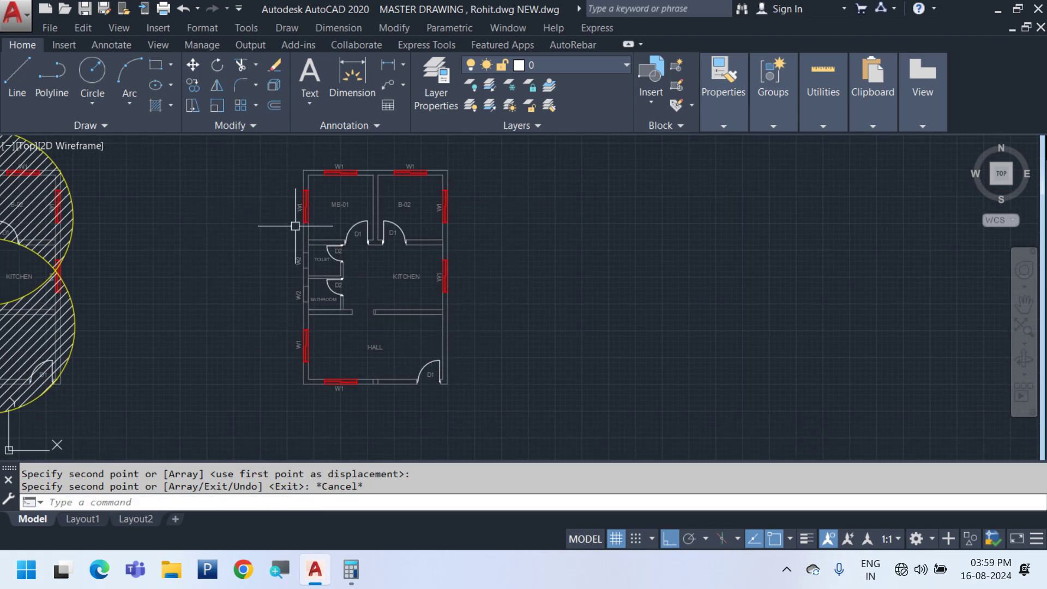
{"action": "scroll", "coordinate": [342, 269], "scroll_direction": "up", "scroll_amount": 4}
{"action": "scroll", "coordinate": [342, 270], "scroll_direction": "down", "scroll_amount": 4}
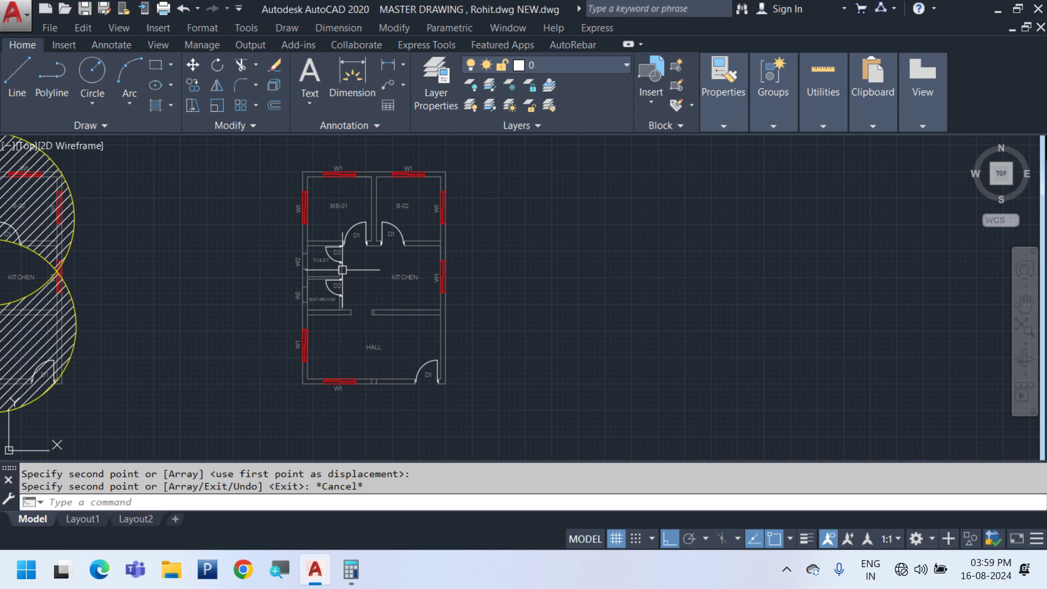
{"action": "type", "text": "E"}
{"action": "key", "text": "Escape"}
{"action": "middle_click_drag", "start_coordinate": [308, 301], "coordinate": [295, 374]}
Draw a small upright rectangle just outside the toilet's W2 window on the copied plan
{"action": "type", "text": "REC"}
{"action": "key", "text": "Return"}
{"action": "scroll", "coordinate": [266, 220], "scroll_direction": "up", "scroll_amount": 6}
{"action": "scroll", "coordinate": [266, 220], "scroll_direction": "up", "scroll_amount": 2}
{"action": "left_click", "coordinate": [255, 185]}
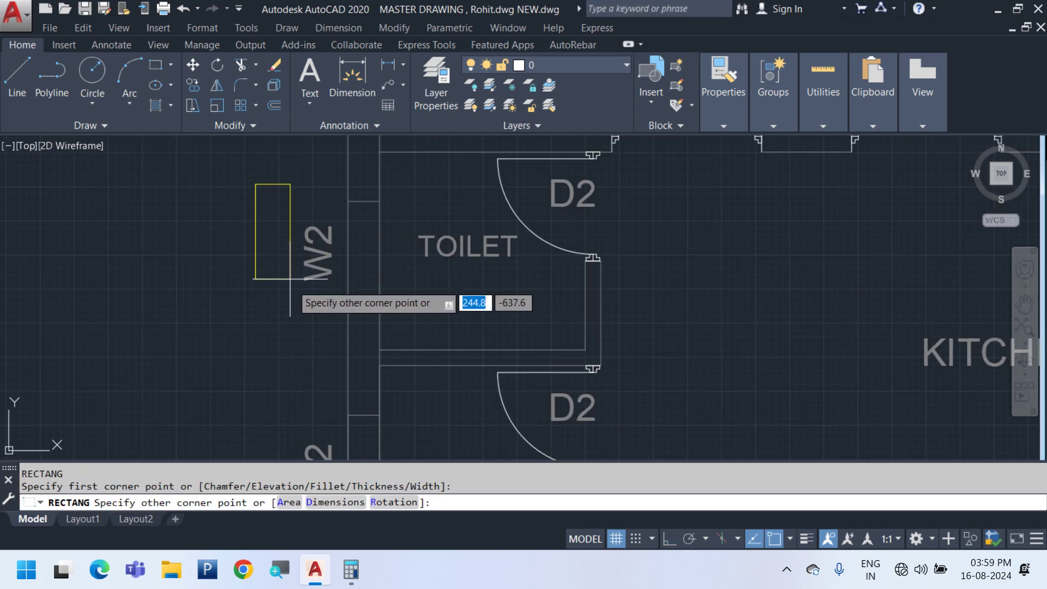
{"action": "key", "text": "Escape"}
{"action": "key", "text": "Return"}
{"action": "left_click", "coordinate": [192, 167]}
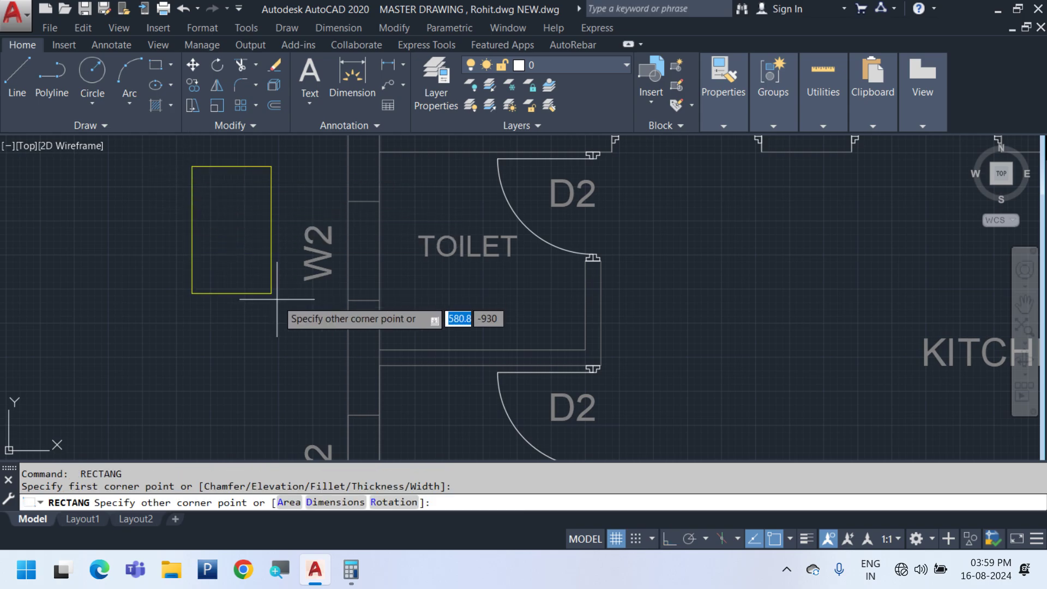
{"action": "left_click", "coordinate": [305, 325]}
{"action": "scroll", "coordinate": [310, 325], "scroll_direction": "down", "scroll_amount": 4}
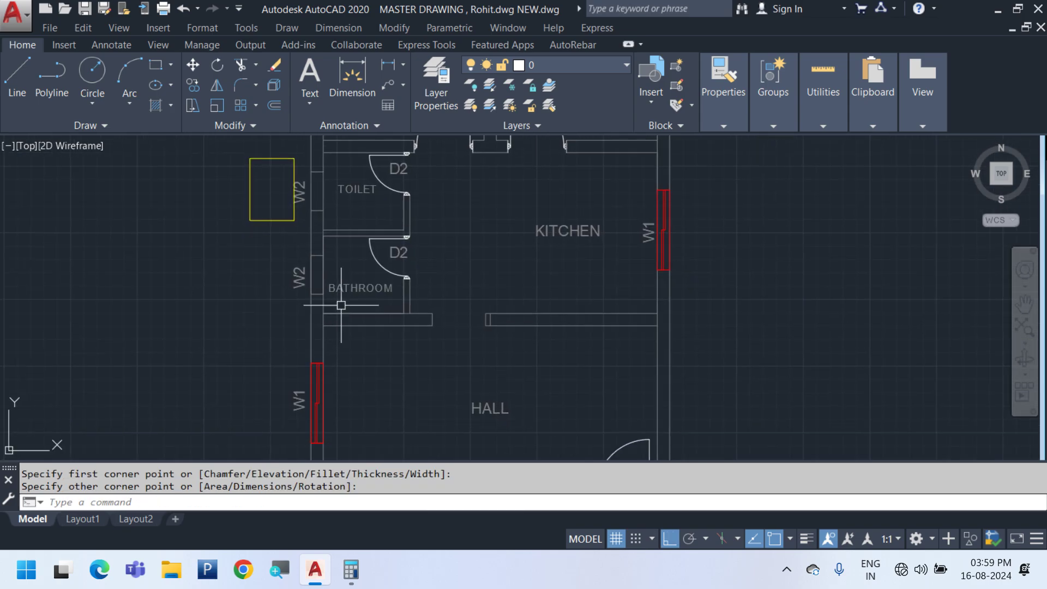
Draw a second rectangle outside the plan's upper-left corner, diagonally beyond room MB-01
{"action": "scroll", "coordinate": [295, 306], "scroll_direction": "down", "scroll_amount": 3}
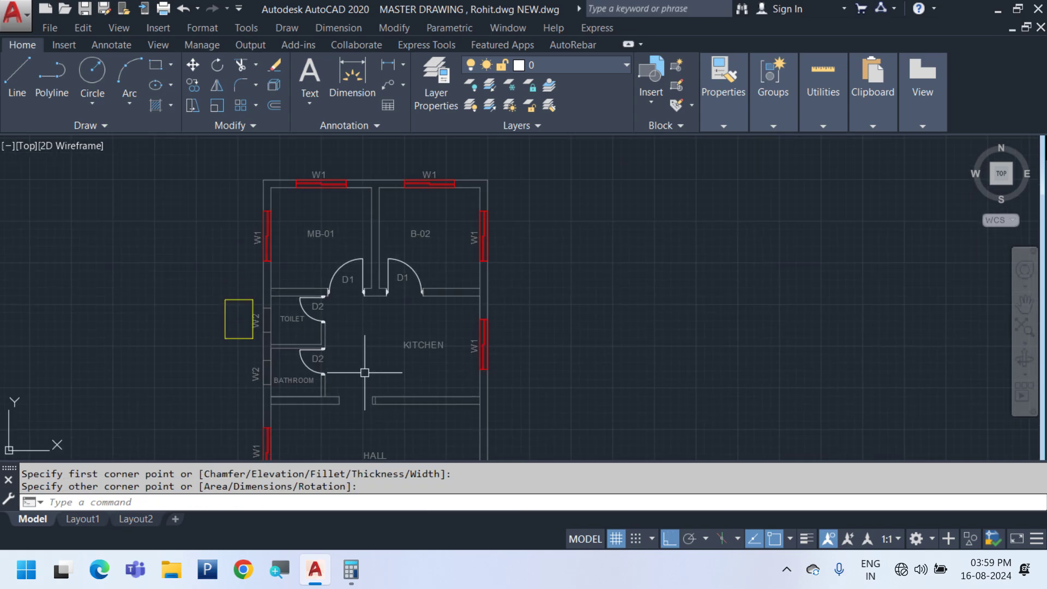
{"action": "middle_click_drag", "start_coordinate": [351, 308], "coordinate": [325, 381]}
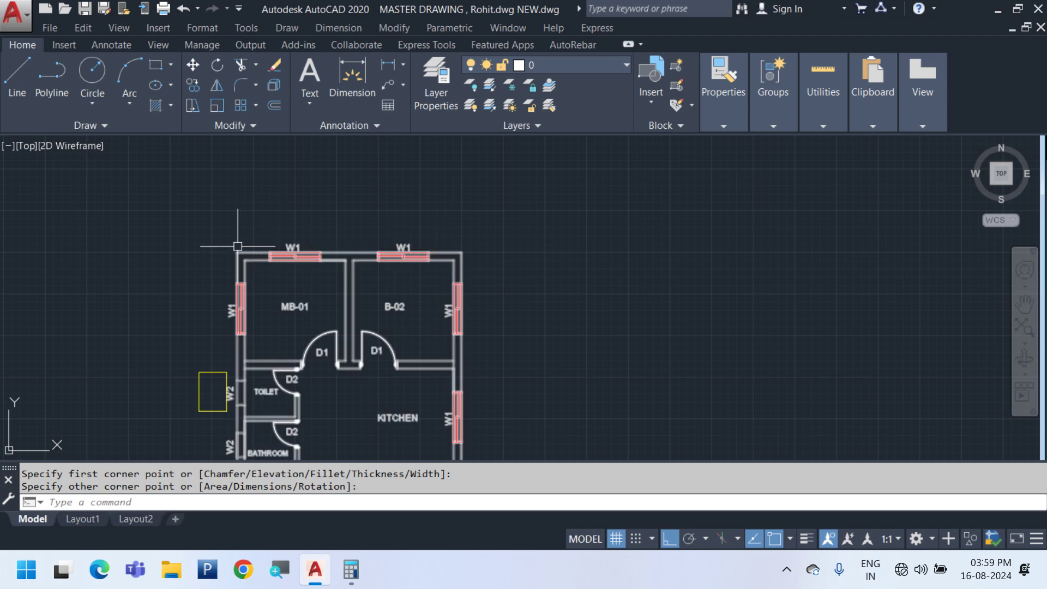
{"action": "key", "text": "Return"}
{"action": "left_click", "coordinate": [183, 208]}
{"action": "scroll", "coordinate": [224, 252], "scroll_direction": "up", "scroll_amount": 4}
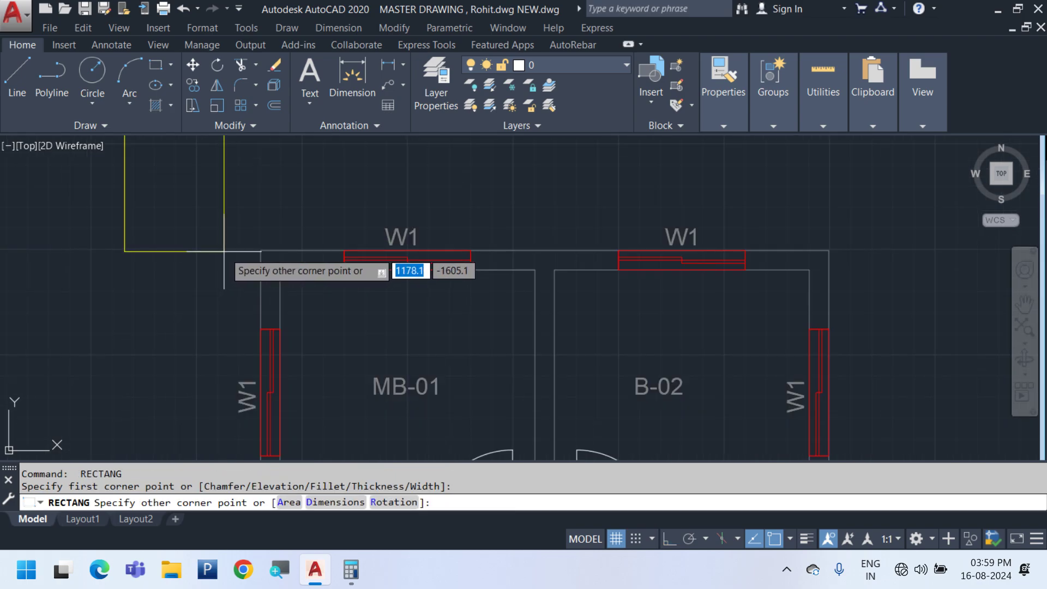
{"action": "left_click", "coordinate": [243, 227]}
{"action": "scroll", "coordinate": [243, 228], "scroll_direction": "down", "scroll_amount": 4}
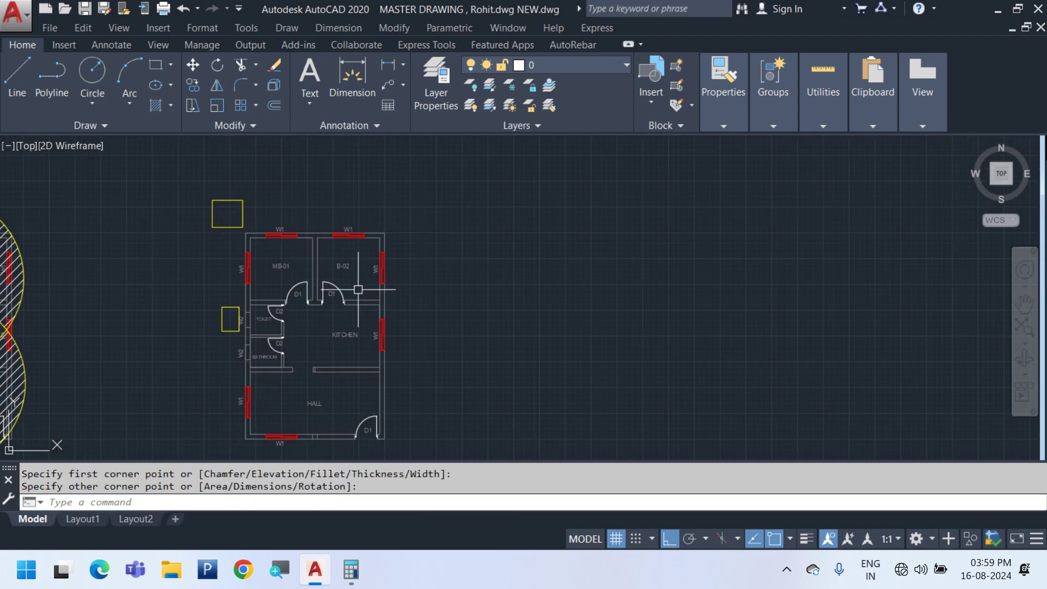
Compare the rectangles with the hatched plan and locate the column footings in the building section
{"action": "scroll", "coordinate": [304, 260], "scroll_direction": "up", "scroll_amount": 5}
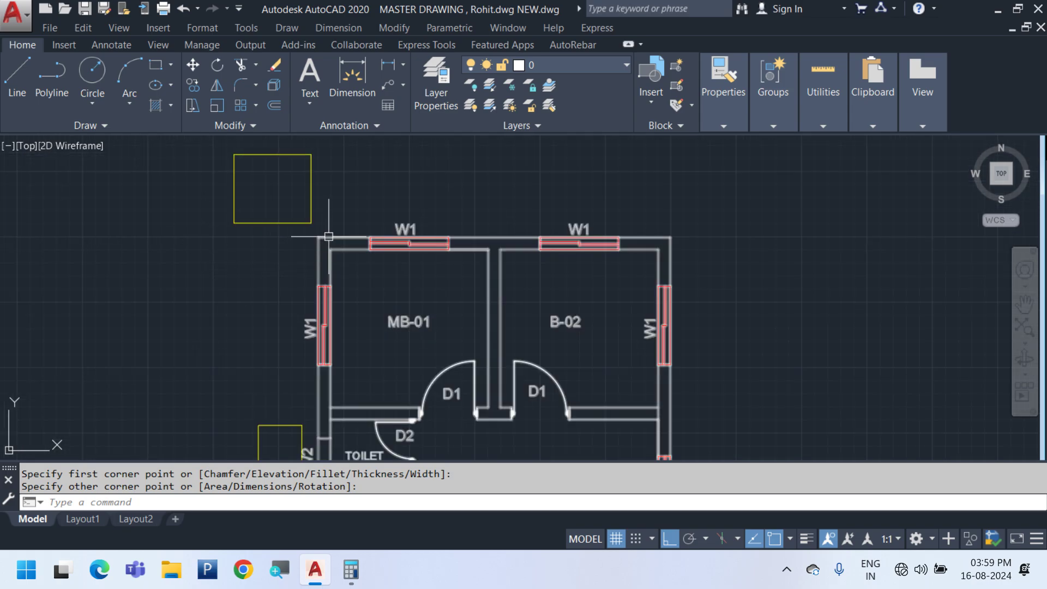
{"action": "scroll", "coordinate": [325, 238], "scroll_direction": "down", "scroll_amount": 3}
{"action": "scroll", "coordinate": [326, 237], "scroll_direction": "down", "scroll_amount": 4}
{"action": "middle_click_drag", "start_coordinate": [303, 265], "coordinate": [612, 254]}
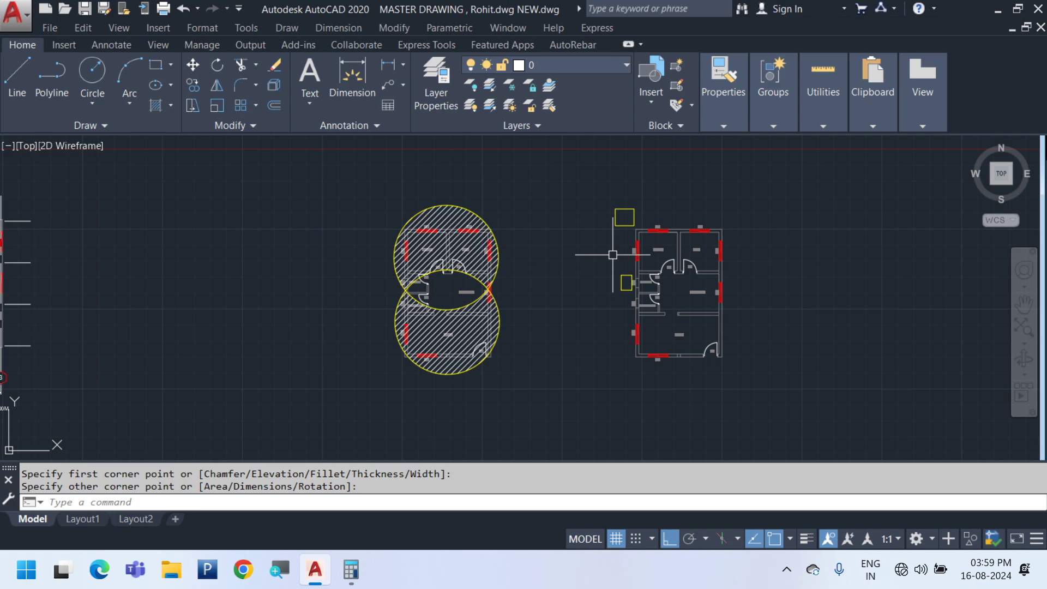
{"action": "scroll", "coordinate": [613, 255], "scroll_direction": "down", "scroll_amount": 5}
{"action": "middle_click_drag", "start_coordinate": [493, 379], "coordinate": [397, 236]}
{"action": "scroll", "coordinate": [440, 265], "scroll_direction": "up", "scroll_amount": 5}
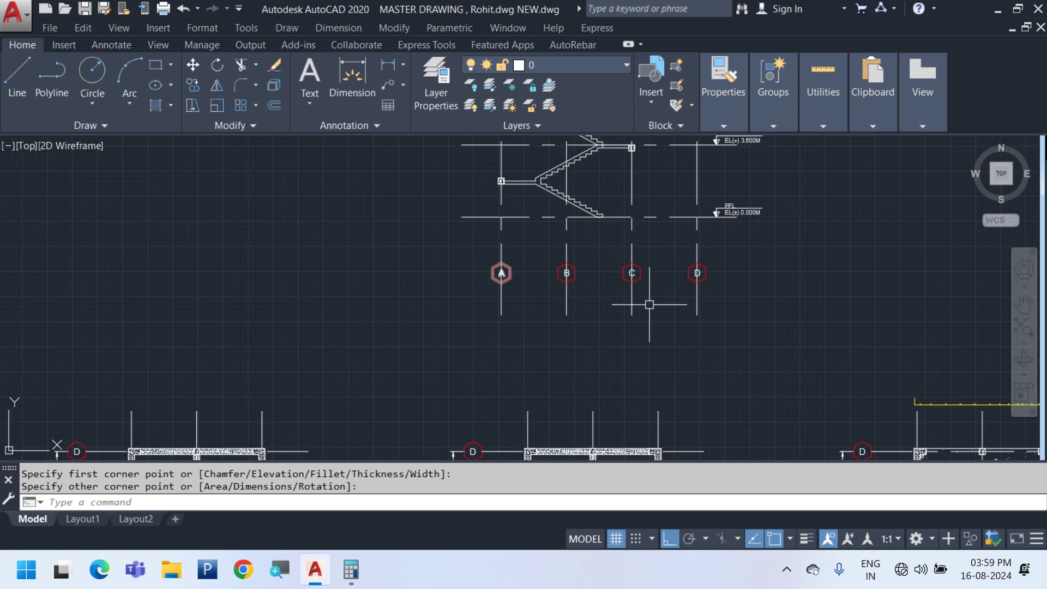
{"action": "scroll", "coordinate": [650, 304], "scroll_direction": "down", "scroll_amount": 5}
{"action": "middle_click_drag", "start_coordinate": [773, 309], "coordinate": [605, 286]}
{"action": "scroll", "coordinate": [605, 286], "scroll_direction": "up", "scroll_amount": 5}
{"action": "scroll", "coordinate": [685, 212], "scroll_direction": "up", "scroll_amount": 5}
{"action": "middle_click_drag", "start_coordinate": [626, 214], "coordinate": [596, 351]}
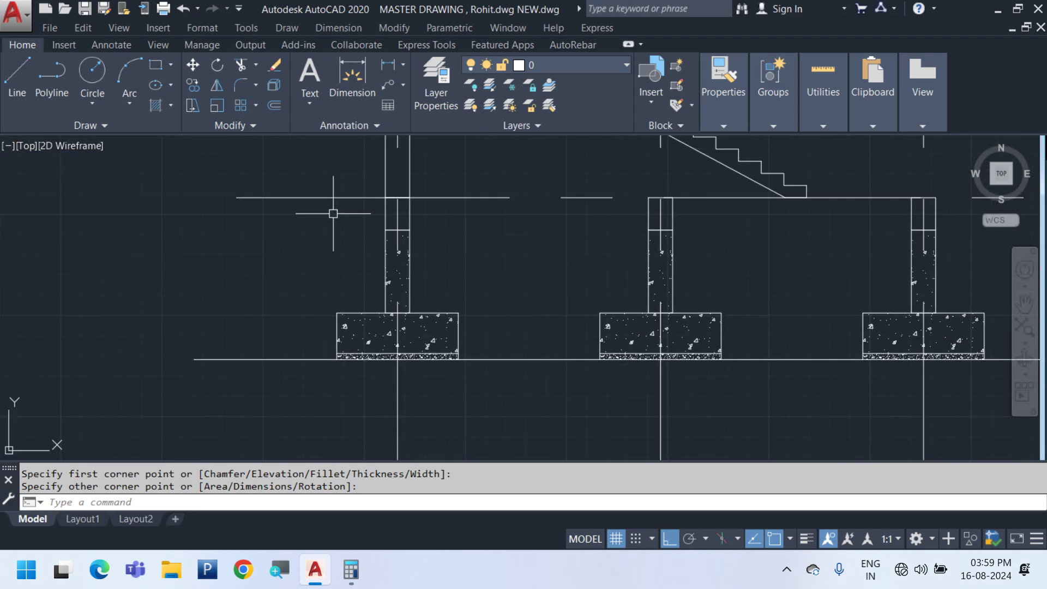
{"action": "type", "text": "C"}
{"action": "key", "text": "Return"}
{"action": "left_click", "coordinate": [265, 172]}
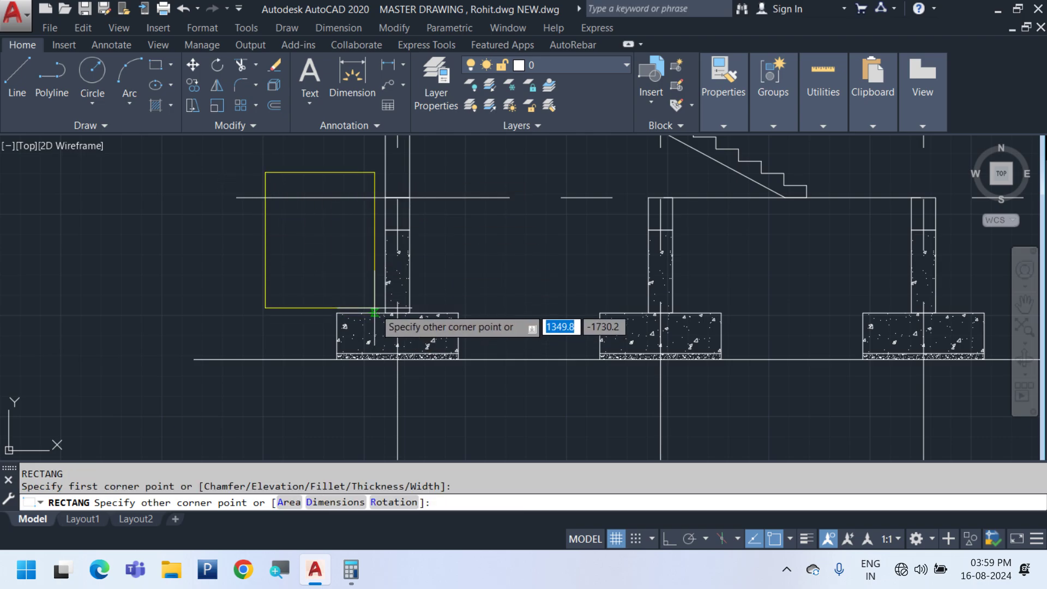
{"action": "middle_click_drag", "start_coordinate": [374, 313], "coordinate": [551, 351]}
{"action": "key", "text": "Escape"}
{"action": "key", "text": "Return"}
{"action": "left_click", "coordinate": [336, 155]}
{"action": "key", "text": "Escape"}
Draw a 45-degree line from column A's centre at FFL level, outward and down past the bottom-of-footing line
{"action": "middle_click_drag", "start_coordinate": [639, 302], "coordinate": [612, 298]}
{"action": "type", "text": "L"}
{"action": "key", "text": "Return"}
{"action": "key", "text": "F8"}
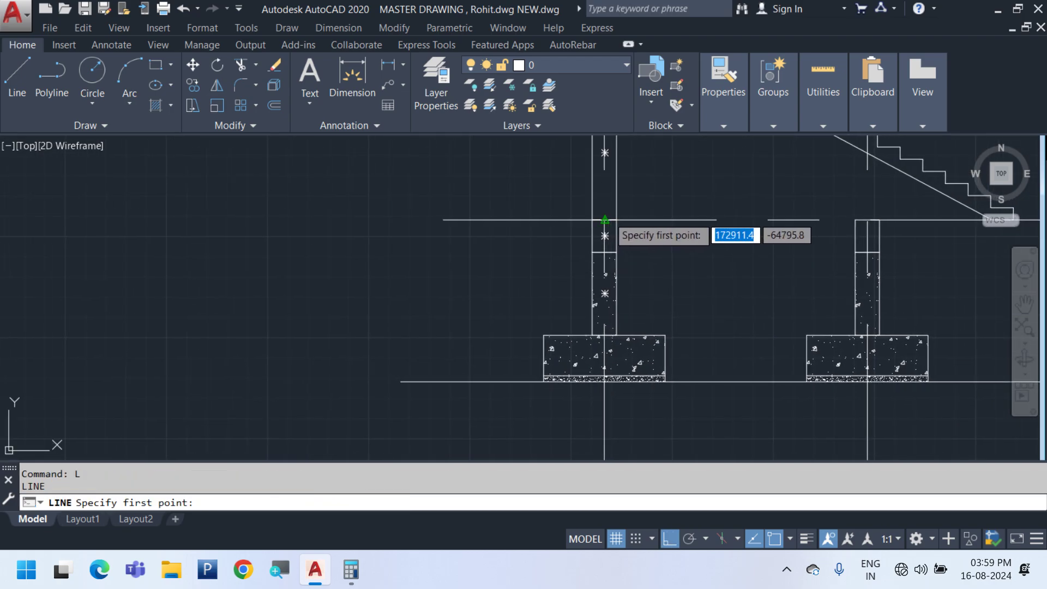
{"action": "left_click", "coordinate": [604, 220]}
{"action": "type", "text": "<"}
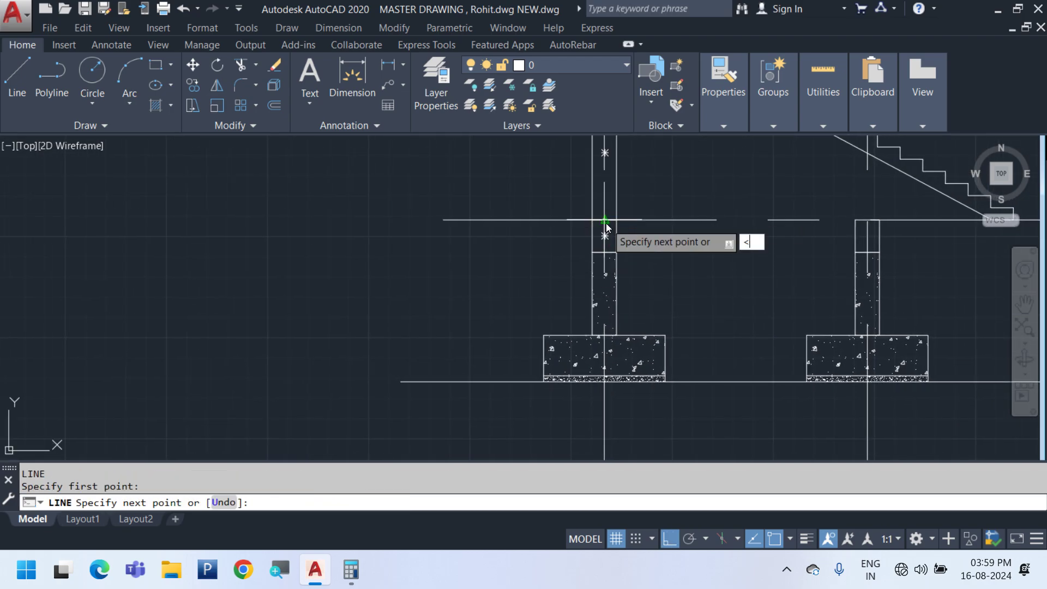
{"action": "type", "text": "45"}
{"action": "key", "text": "Return"}
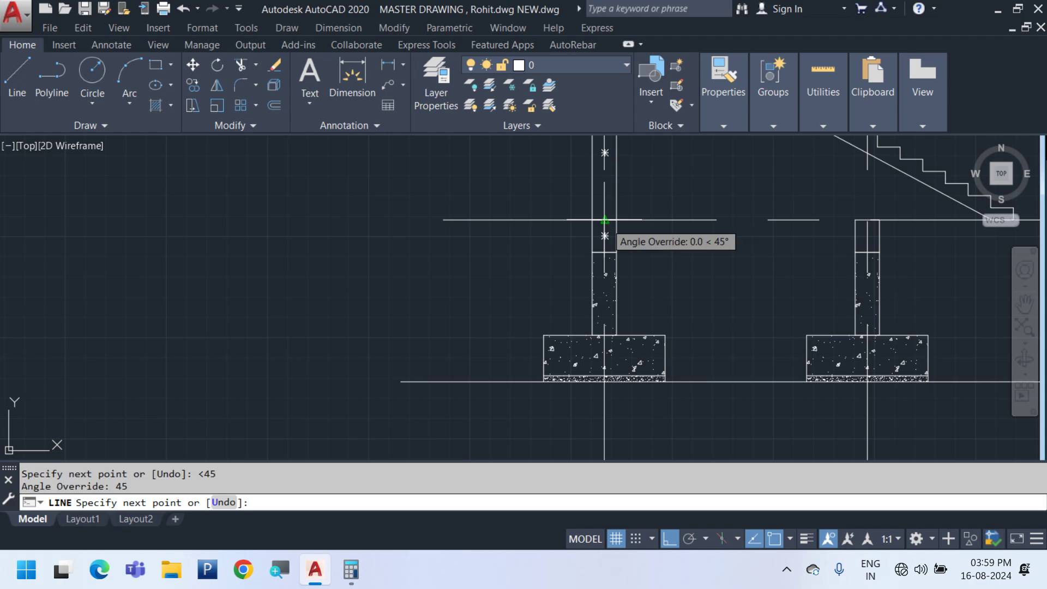
{"action": "left_click", "coordinate": [383, 441]}
{"action": "key", "text": "Escape"}
Mirror the 45-degree line about column A's vertical centreline, keeping the original
{"action": "left_click", "coordinate": [546, 265]}
{"action": "left_click", "coordinate": [478, 333]}
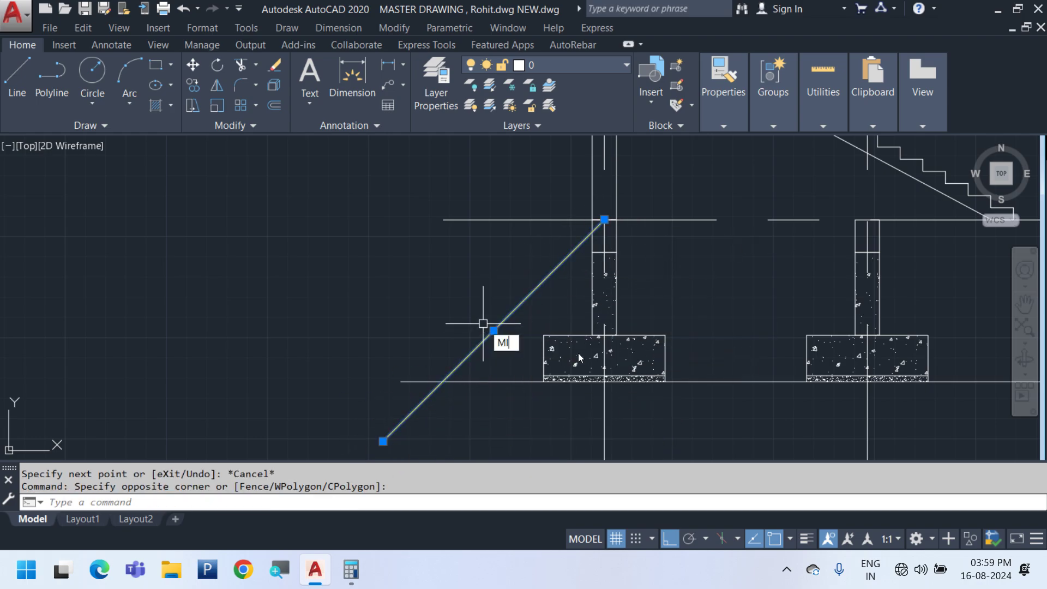
{"action": "type", "text": "MI"}
{"action": "key", "text": "Return"}
{"action": "left_click", "coordinate": [604, 219]}
{"action": "left_click", "coordinate": [643, 300]}
{"action": "scroll", "coordinate": [580, 299], "scroll_direction": "down", "scroll_amount": 4}
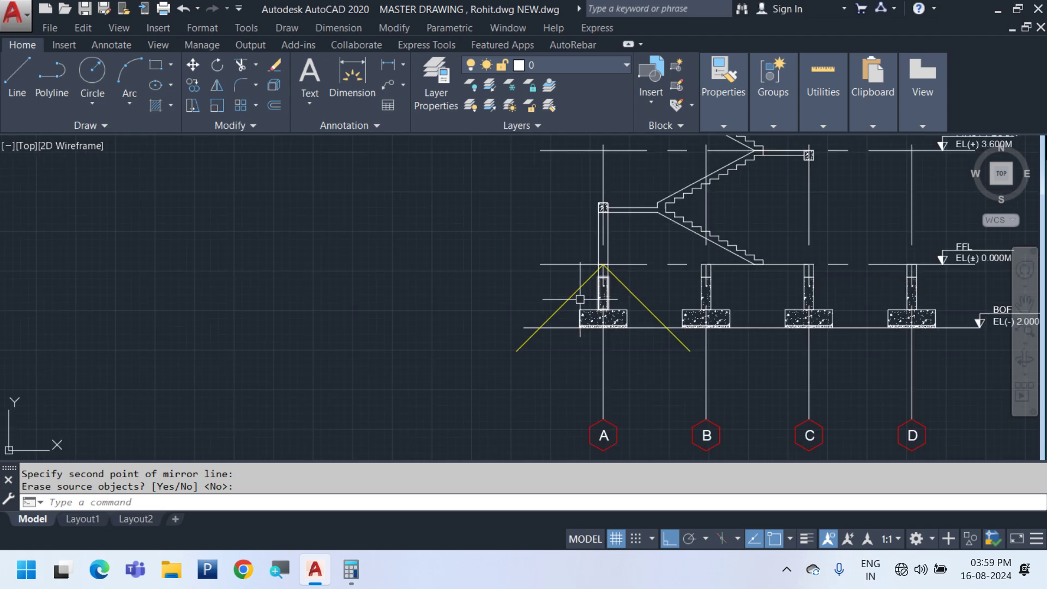
Draw a wide rectangle outside column A, with its upper edge on the FFL line
{"action": "scroll", "coordinate": [579, 299], "scroll_direction": "up", "scroll_amount": 4}
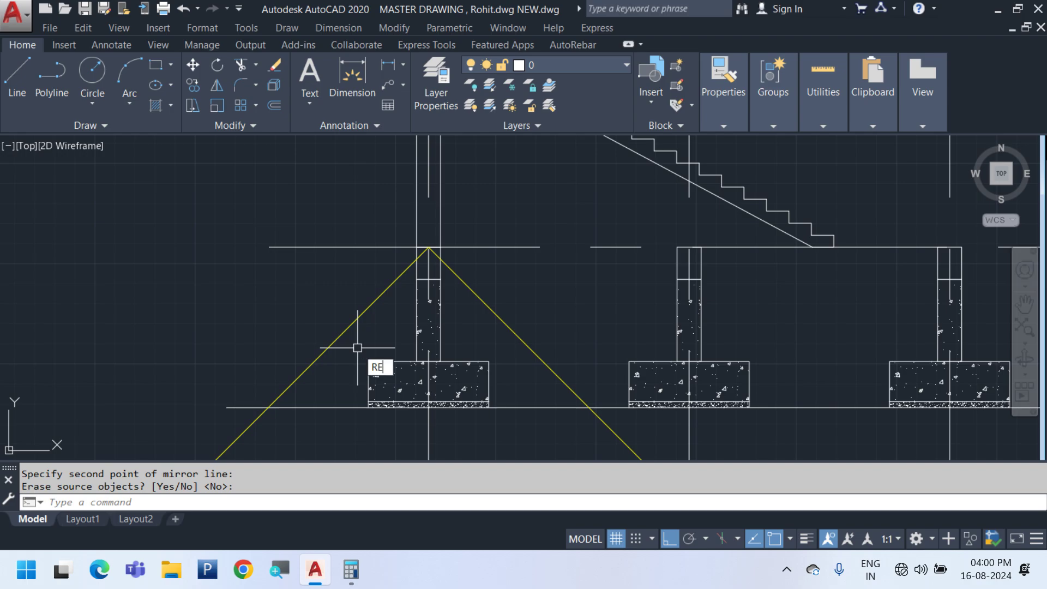
{"action": "type", "text": "C"}
{"action": "key", "text": "Return"}
{"action": "left_click", "coordinate": [312, 247]}
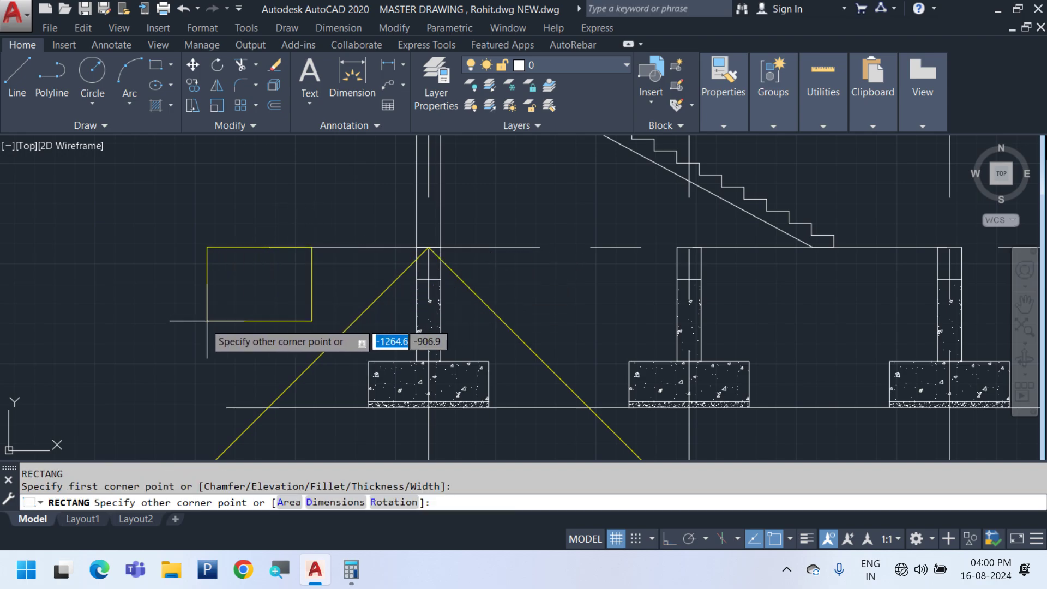
{"action": "left_click", "coordinate": [9, 345]}
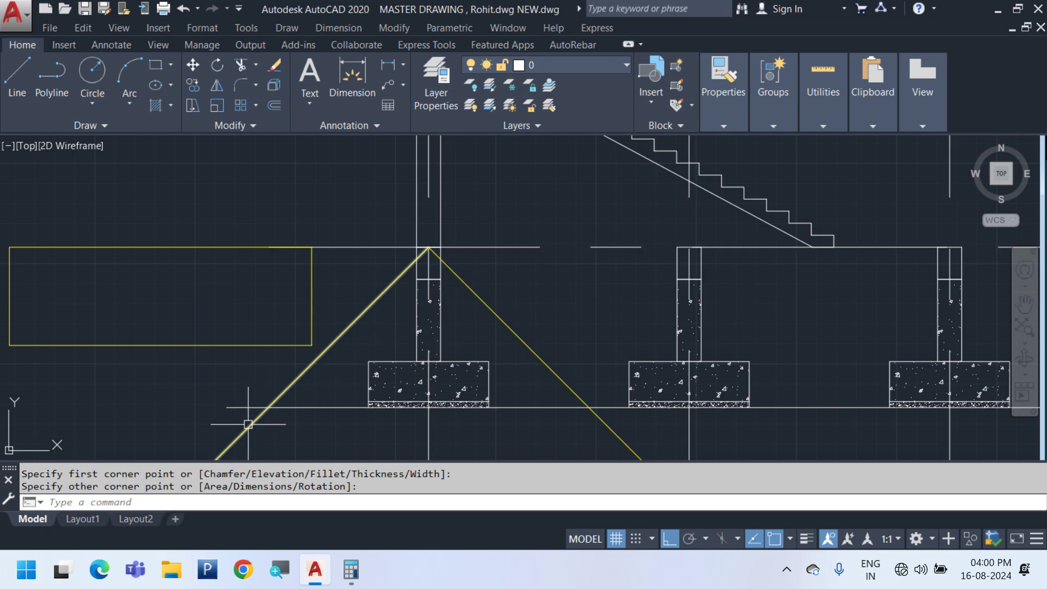
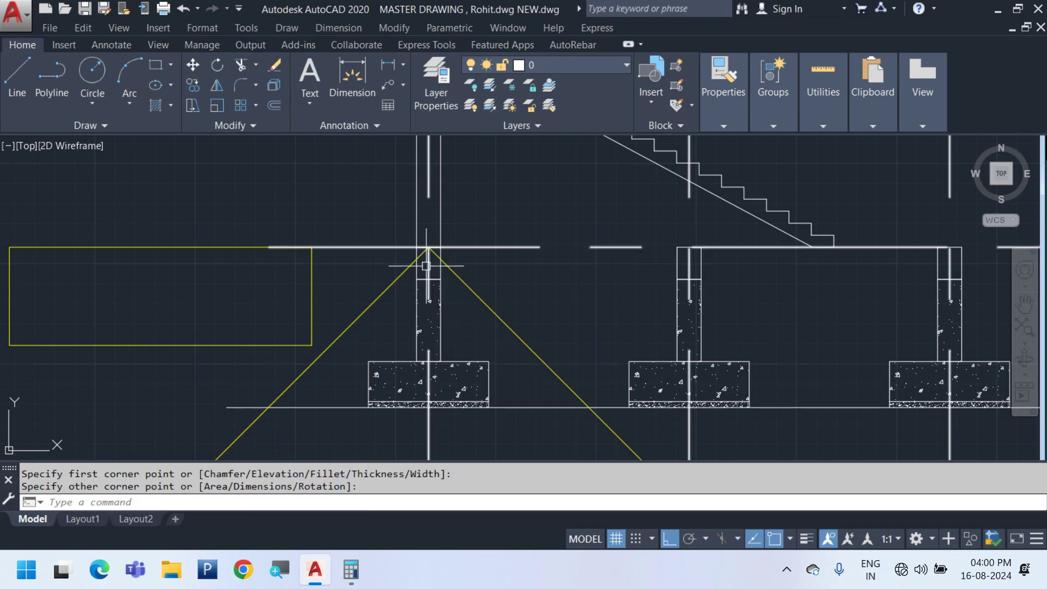
Dimension the horizontal distance from grid line A to where the outer 45-degree line meets the bottom-of-footing line
{"action": "scroll", "coordinate": [384, 280], "scroll_direction": "down", "scroll_amount": 2}
{"action": "middle_click_drag", "start_coordinate": [170, 341], "coordinate": [372, 352]}
{"action": "left_click", "coordinate": [359, 341]}
{"action": "left_click", "coordinate": [290, 284]}
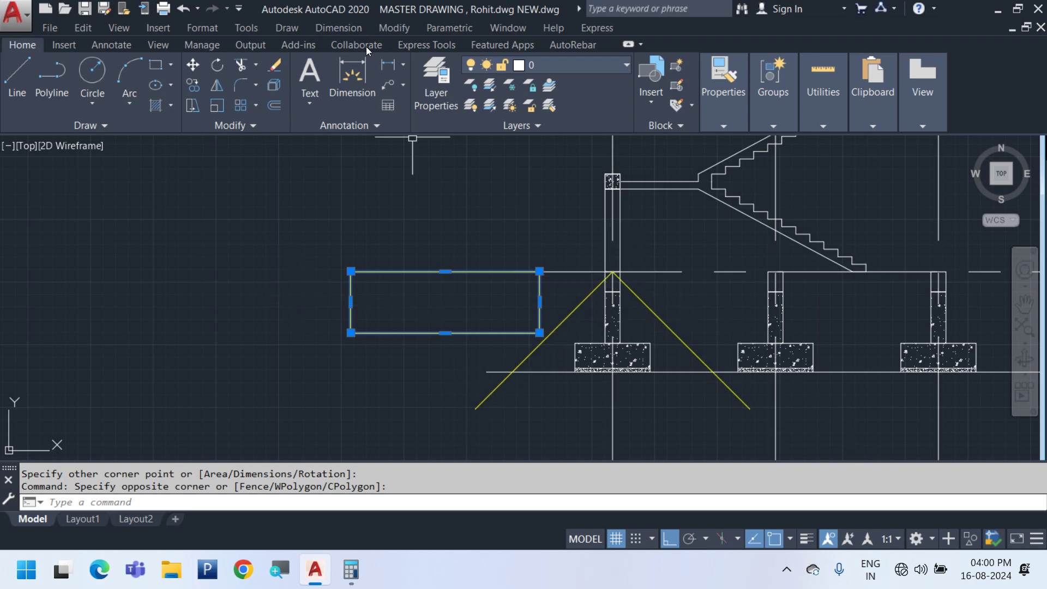
{"action": "left_click", "coordinate": [339, 28]}
{"action": "left_click", "coordinate": [350, 73]}
{"action": "left_click", "coordinate": [612, 418]}
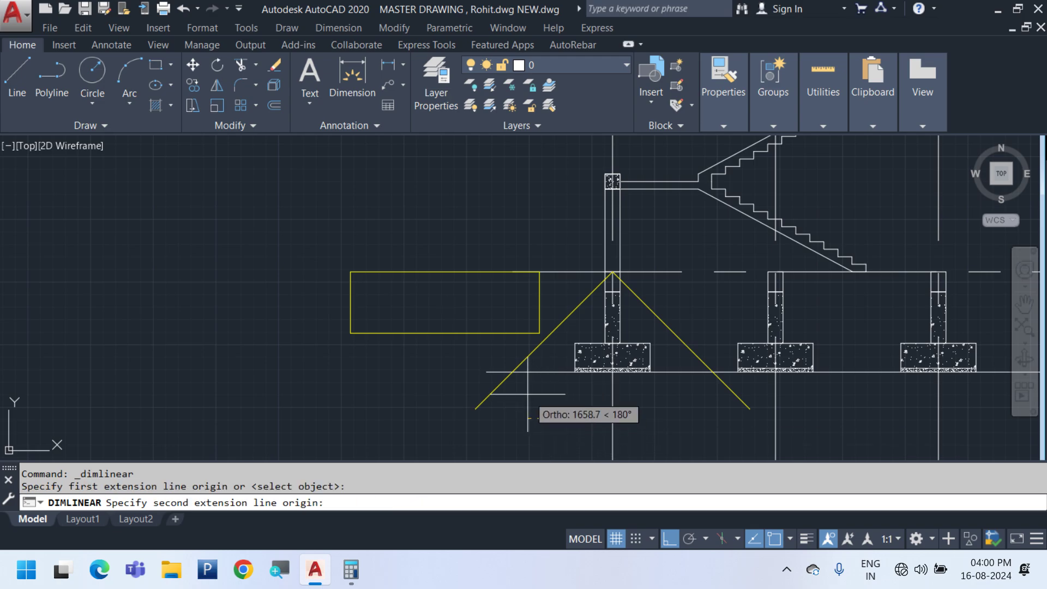
{"action": "left_click", "coordinate": [513, 372]}
{"action": "left_click", "coordinate": [552, 428]}
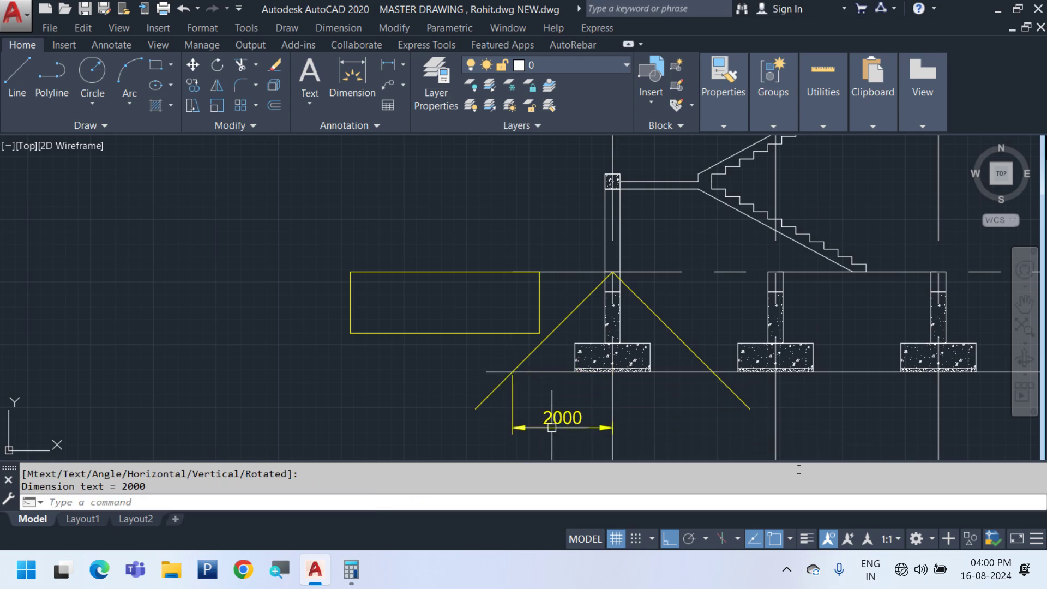
Add a vertical dimension from that intersection up to a point above FFL, placed beyond the rectangle's far side
{"action": "middle_click_drag", "start_coordinate": [555, 381], "coordinate": [605, 374]}
{"action": "key", "text": "Escape"}
{"action": "key", "text": "space"}
{"action": "left_click", "coordinate": [562, 365]}
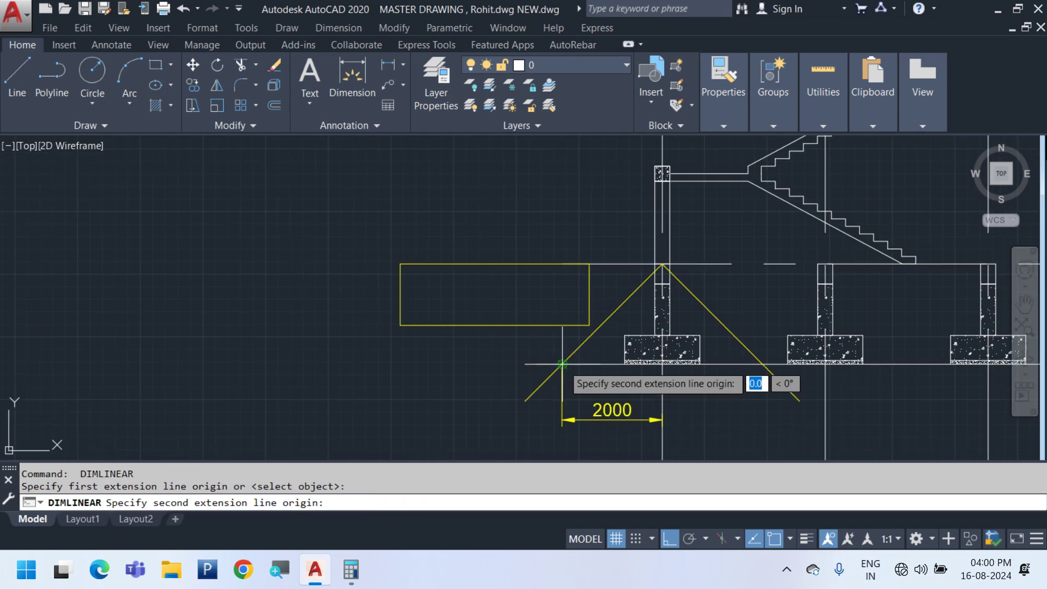
{"action": "left_click", "coordinate": [546, 199]}
{"action": "left_click", "coordinate": [315, 235]}
{"action": "key", "text": "Escape"}
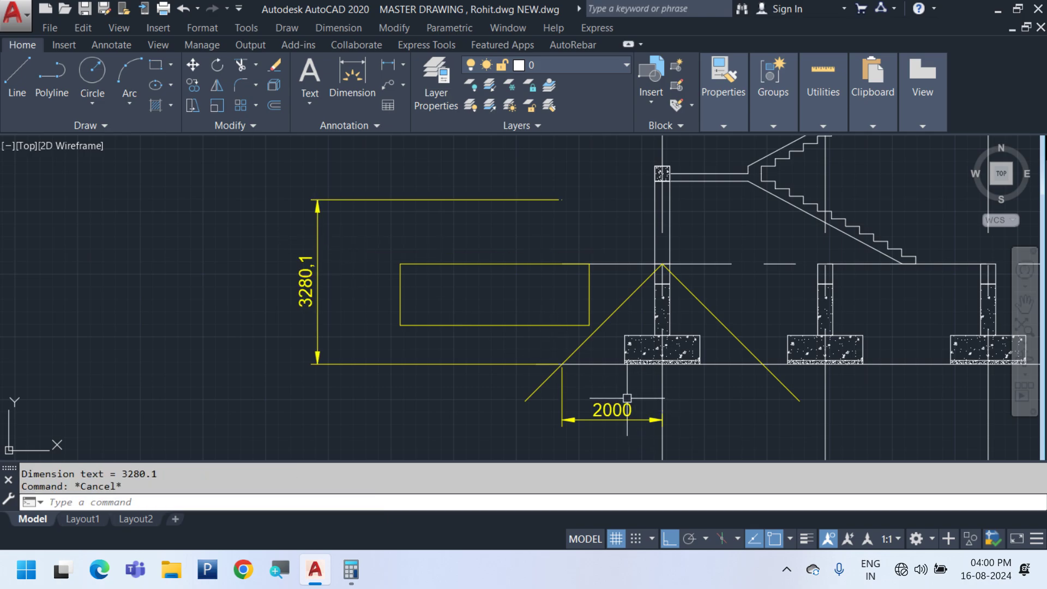
Draw a vertical line through the intersection, from below the bottom-of-footing line up to the vertical dimension's upper end
{"action": "type", "text": "L"}
{"action": "key", "text": "space"}
{"action": "left_click", "coordinate": [563, 396]}
{"action": "left_click", "coordinate": [561, 200]}
{"action": "key", "text": "Escape"}
Move the rectangle away from column A so its near edge lies on the vertical line
{"action": "left_click", "coordinate": [469, 315]}
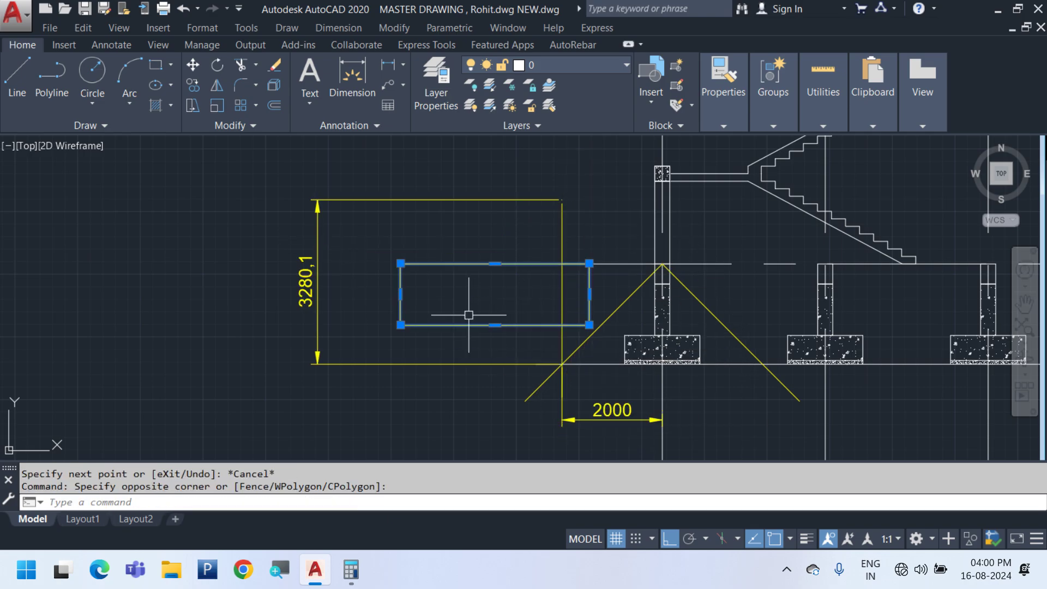
{"action": "type", "text": "M"}
{"action": "key", "text": "space"}
{"action": "left_click", "coordinate": [595, 293]}
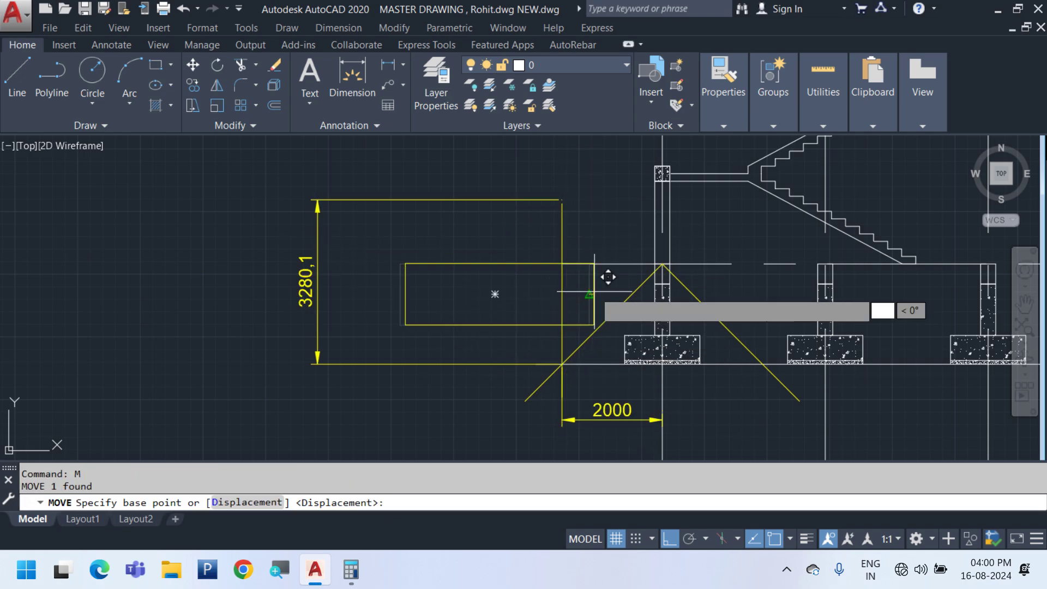
{"action": "left_click", "coordinate": [560, 299]}
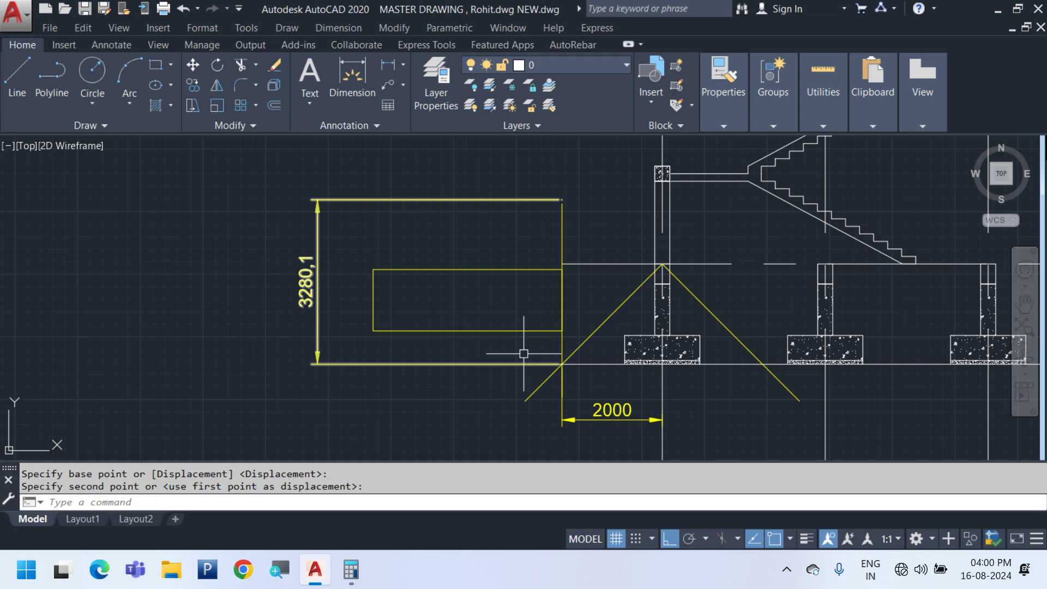
Erase the rectangle together with the horizontal and vertical dimensions beside column A
{"action": "left_click", "coordinate": [423, 378]}
{"action": "left_click", "coordinate": [344, 326]}
{"action": "left_click", "coordinate": [799, 415]}
{"action": "left_click", "coordinate": [582, 410]}
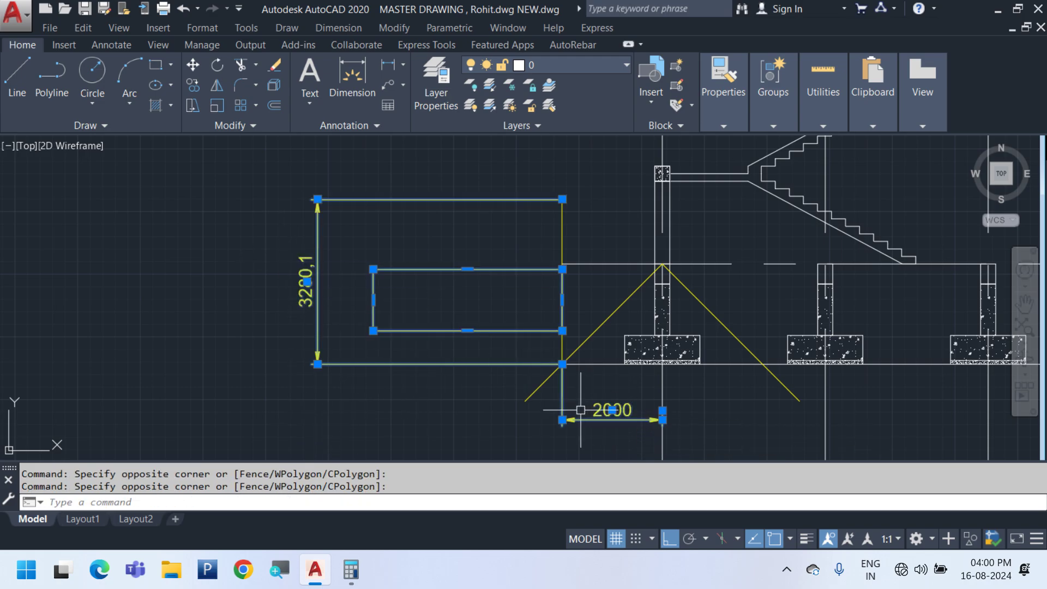
{"action": "key", "text": "Delete"}
{"action": "scroll", "coordinate": [567, 387], "scroll_direction": "down", "scroll_amount": 5}
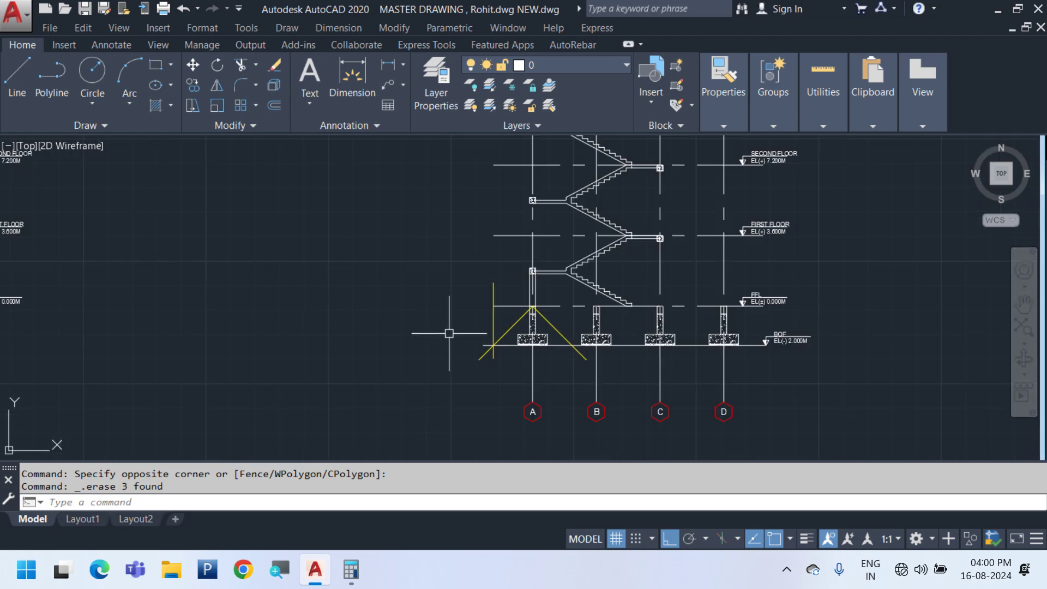
Erase the vertical line and both 45-degree lines at column A's footing
{"action": "scroll", "coordinate": [507, 355], "scroll_direction": "up", "scroll_amount": 5}
{"action": "left_click", "coordinate": [525, 373]}
{"action": "left_click", "coordinate": [435, 349]}
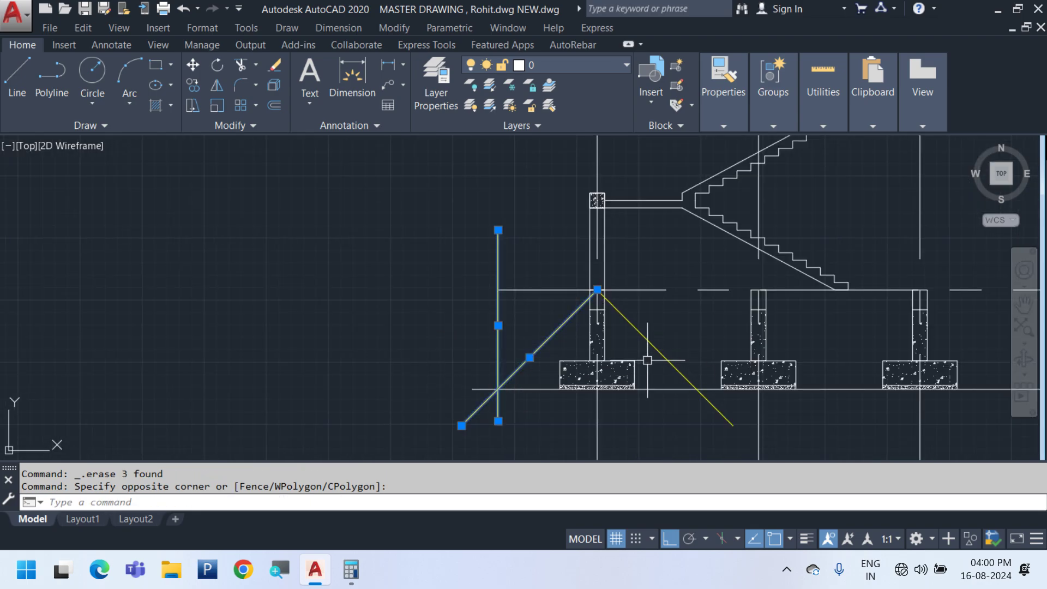
{"action": "left_click", "coordinate": [679, 355]}
{"action": "left_click", "coordinate": [658, 367]}
{"action": "key", "text": "Delete"}
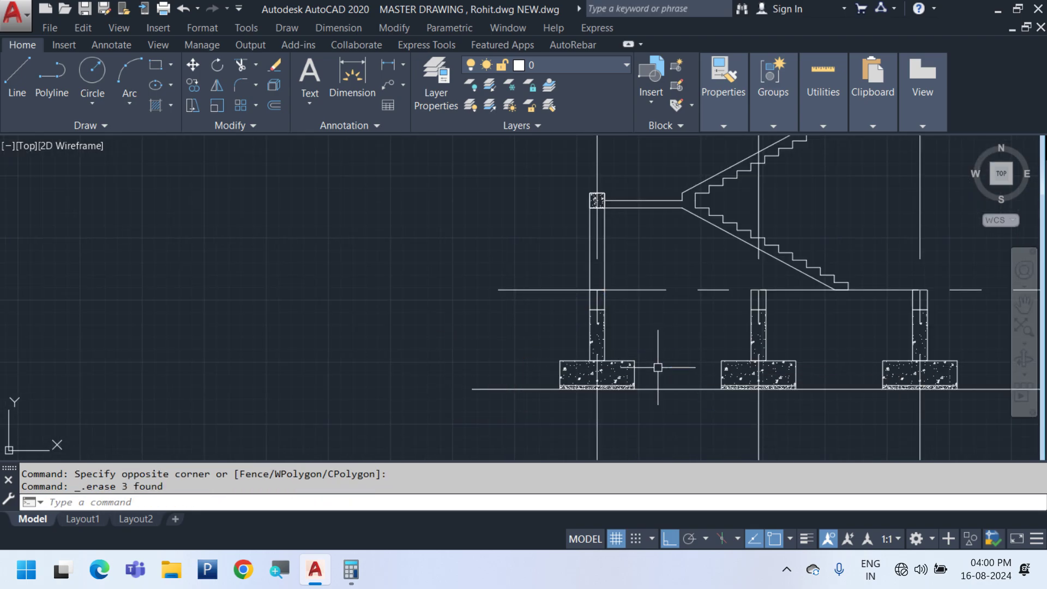
Fit all drawings in view and save the file
{"action": "middle_click", "coordinate": [657, 367]}
{"action": "middle_click", "coordinate": [657, 368]}
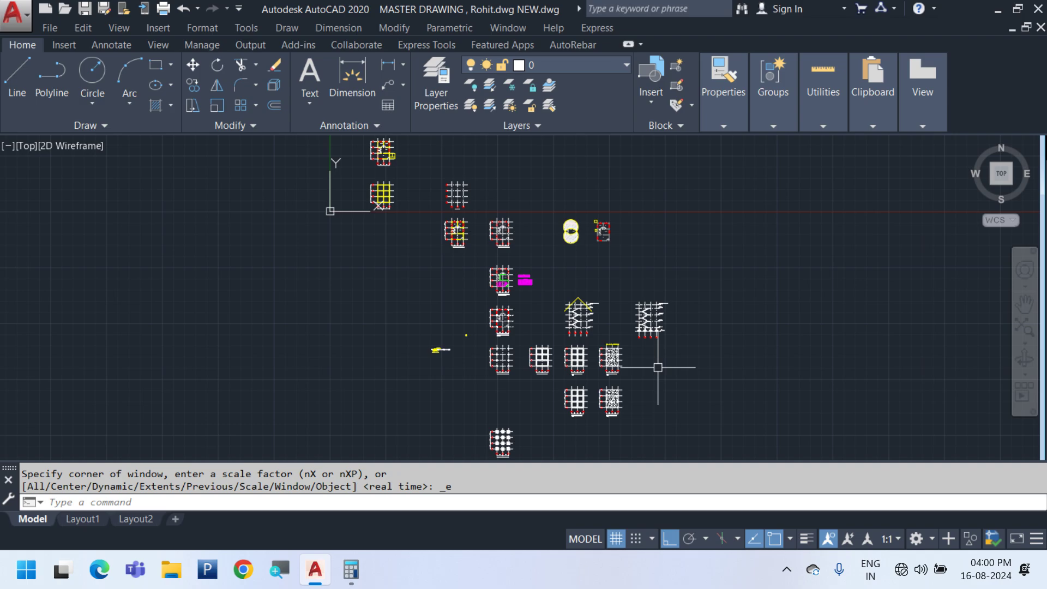
{"action": "key", "text": "ctrl+s"}
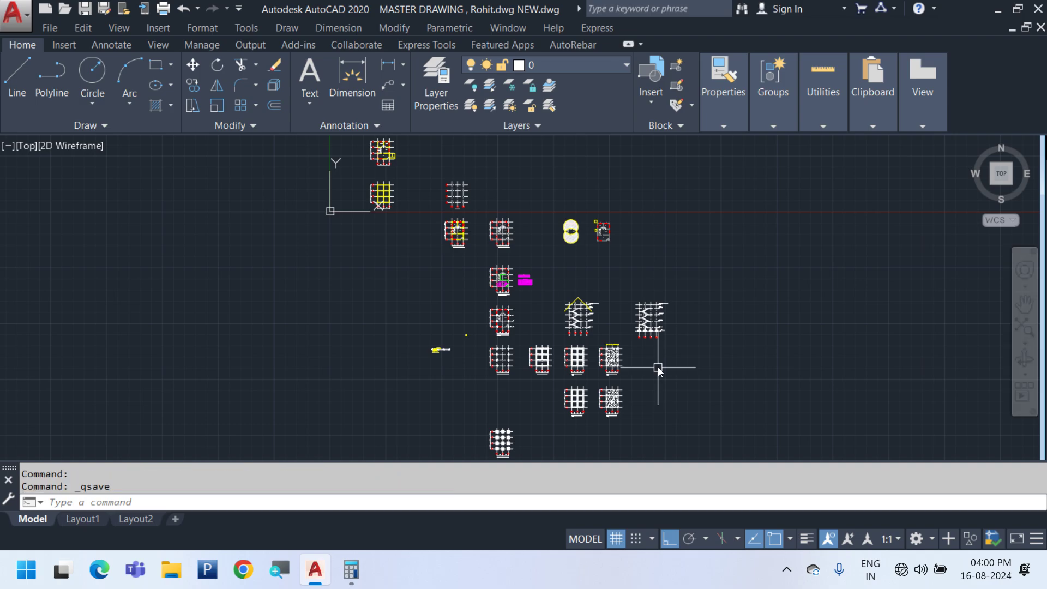
Review the building section down to FFL and the EL (+) 7.200M electrical layout with its MDB and LDB-01 tables
{"action": "scroll", "coordinate": [607, 336], "scroll_direction": "up", "scroll_amount": 8}
{"action": "scroll", "coordinate": [606, 337], "scroll_direction": "down", "scroll_amount": 5}
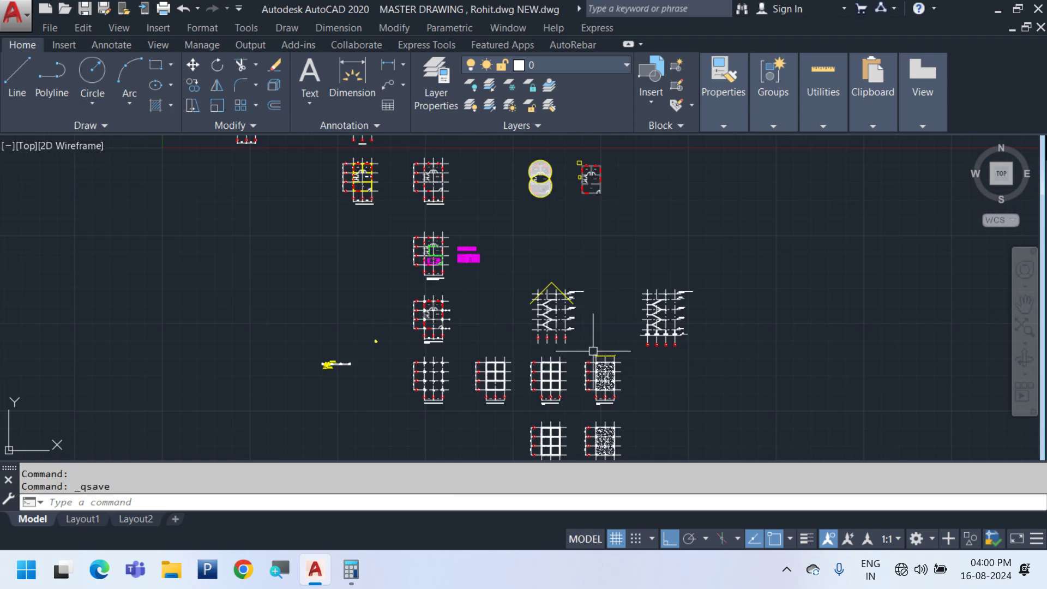
{"action": "scroll", "coordinate": [605, 257], "scroll_direction": "up", "scroll_amount": 5}
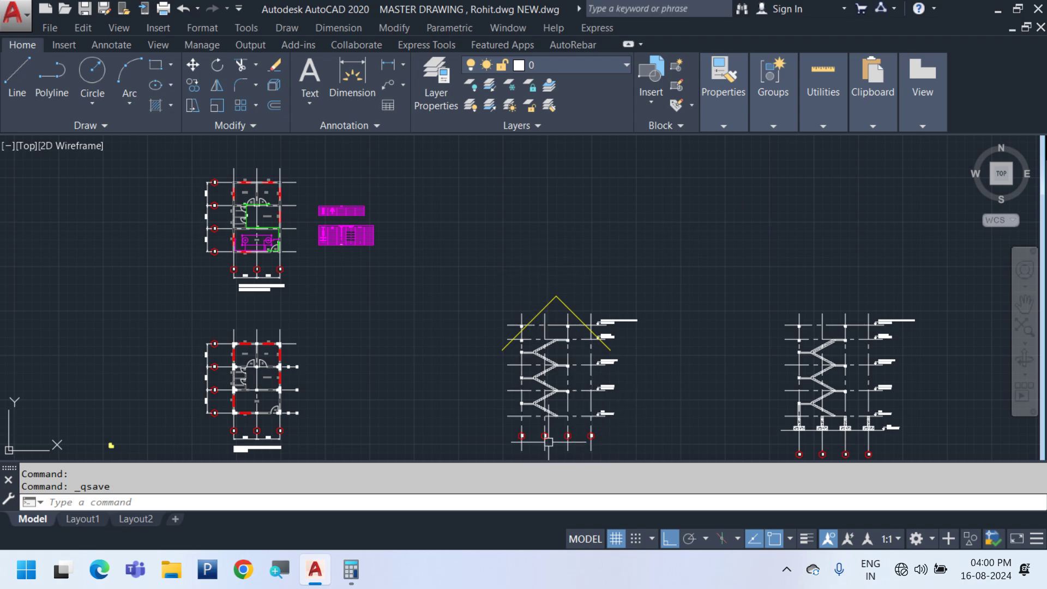
{"action": "scroll", "coordinate": [548, 442], "scroll_direction": "up", "scroll_amount": 5}
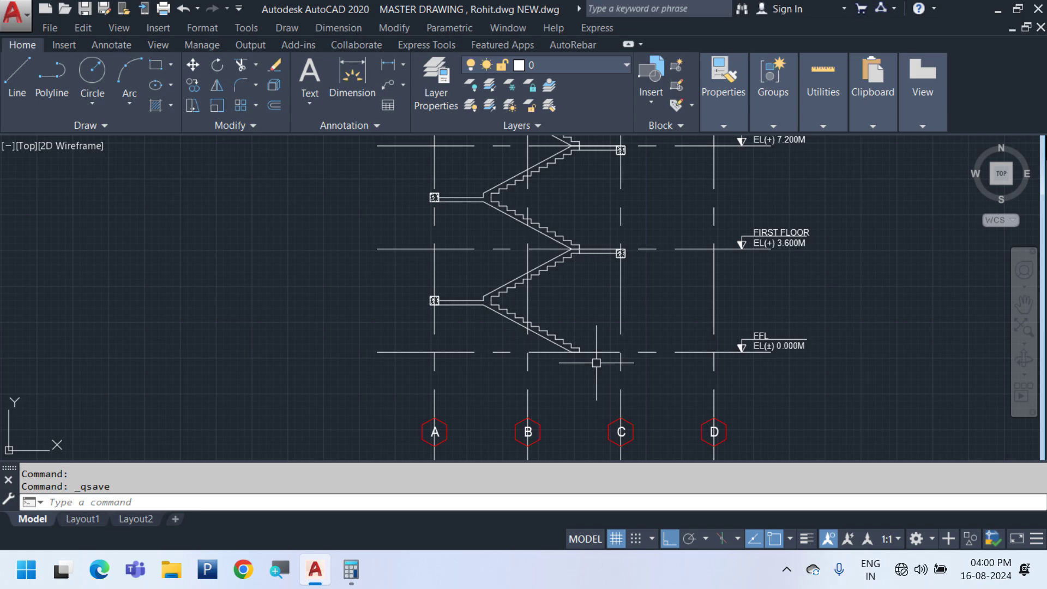
{"action": "scroll", "coordinate": [596, 363], "scroll_direction": "down", "scroll_amount": 5}
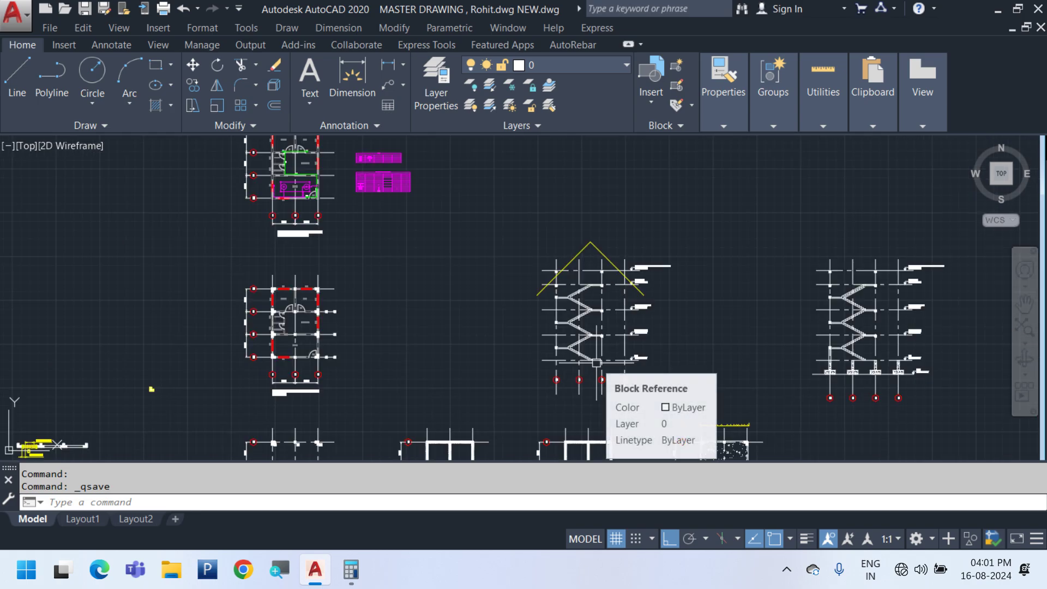
{"action": "middle_click", "coordinate": [508, 263]}
{"action": "middle_click", "coordinate": [508, 264]}
{"action": "scroll", "coordinate": [509, 264], "scroll_direction": "up", "scroll_amount": 6}
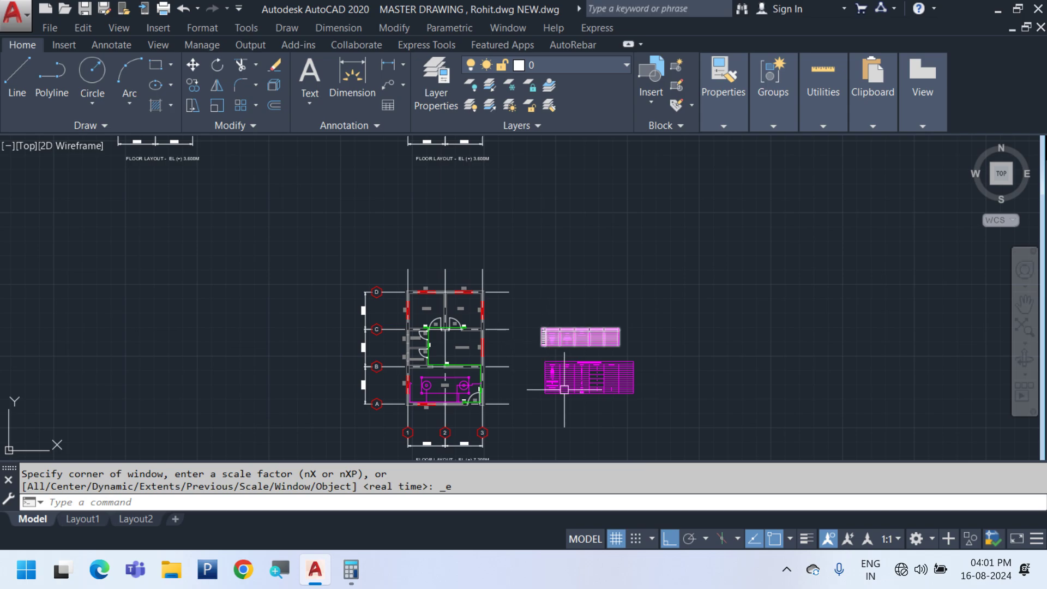
{"action": "scroll", "coordinate": [602, 409], "scroll_direction": "up", "scroll_amount": 6}
{"action": "scroll", "coordinate": [486, 295], "scroll_direction": "down", "scroll_amount": 3}
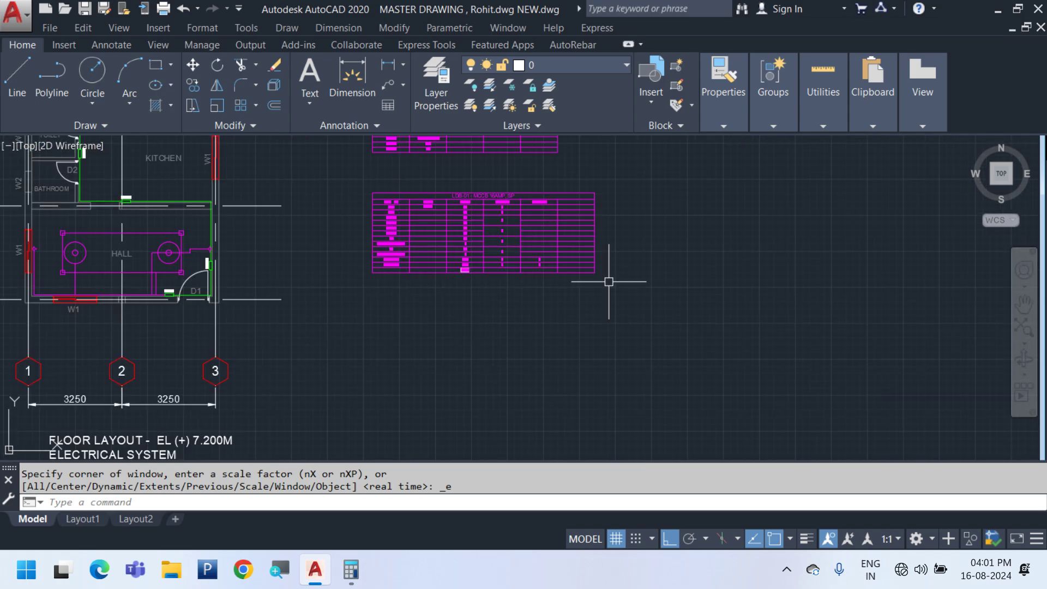
{"action": "scroll", "coordinate": [463, 272], "scroll_direction": "up", "scroll_amount": 4}
{"action": "scroll", "coordinate": [357, 310], "scroll_direction": "down", "scroll_amount": 6}
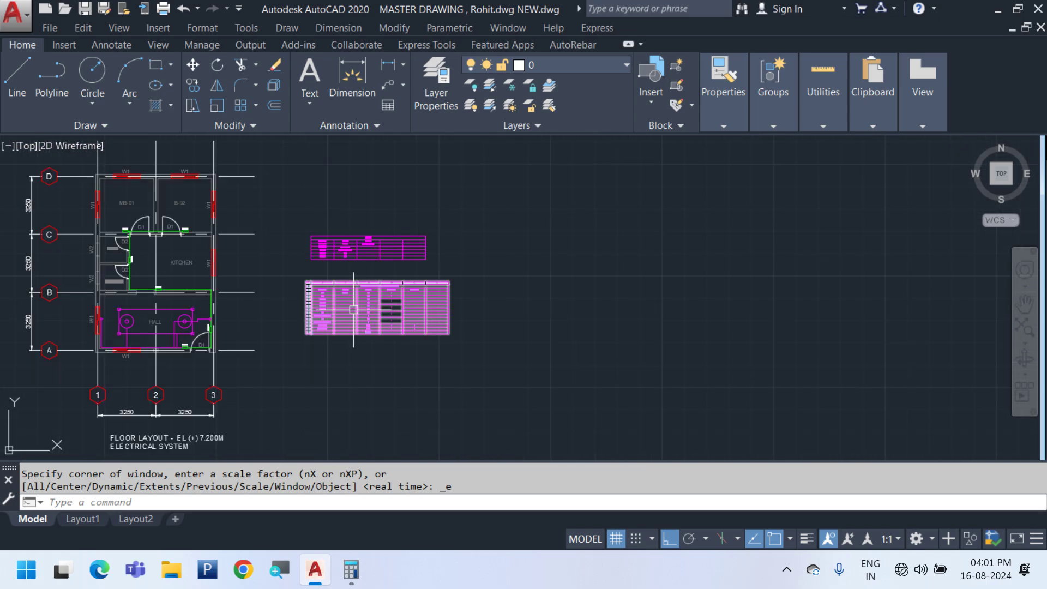
{"action": "scroll", "coordinate": [109, 340], "scroll_direction": "up", "scroll_amount": 4}
{"action": "middle_click_drag", "start_coordinate": [371, 354], "coordinate": [328, 428]}
{"action": "middle_click_drag", "start_coordinate": [90, 148], "coordinate": [91, 257]}
{"action": "middle_click_drag", "start_coordinate": [334, 301], "coordinate": [343, 332]}
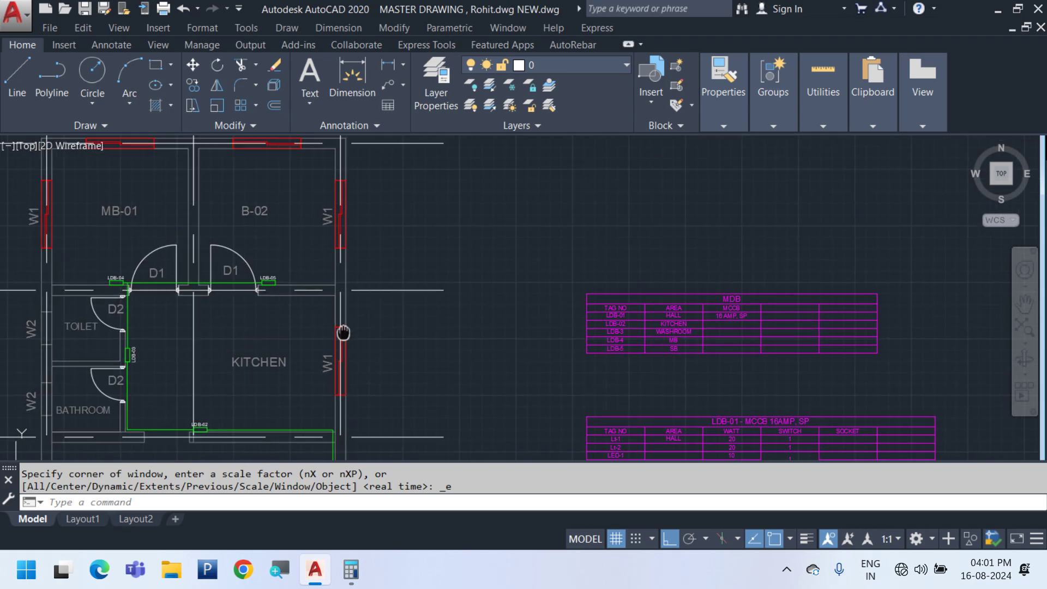
{"action": "scroll", "coordinate": [359, 341], "scroll_direction": "down", "scroll_amount": 6}
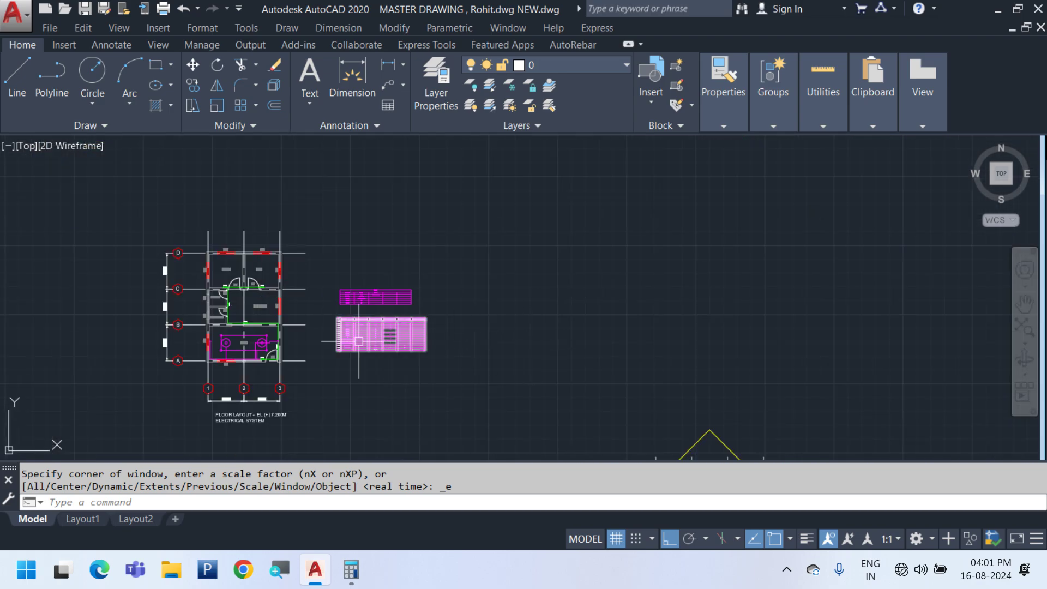
{"action": "scroll", "coordinate": [358, 336], "scroll_direction": "up", "scroll_amount": 4}
{"action": "left_click_drag", "start_coordinate": [495, 376], "coordinate": [333, 395]}
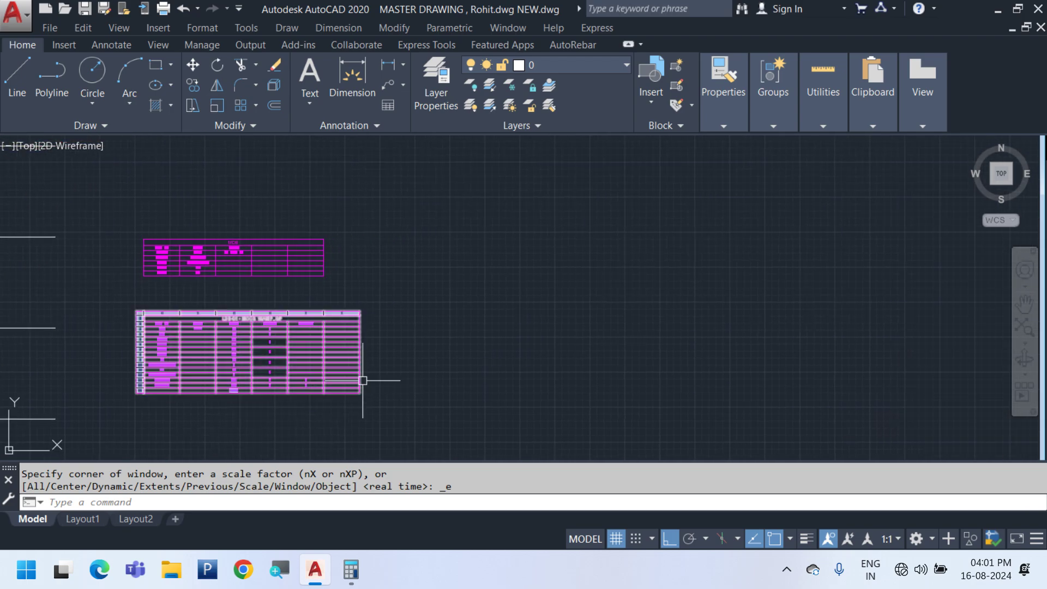
Return to the overview of all drawings and save the file again
{"action": "scroll", "coordinate": [363, 380], "scroll_direction": "down", "scroll_amount": 6}
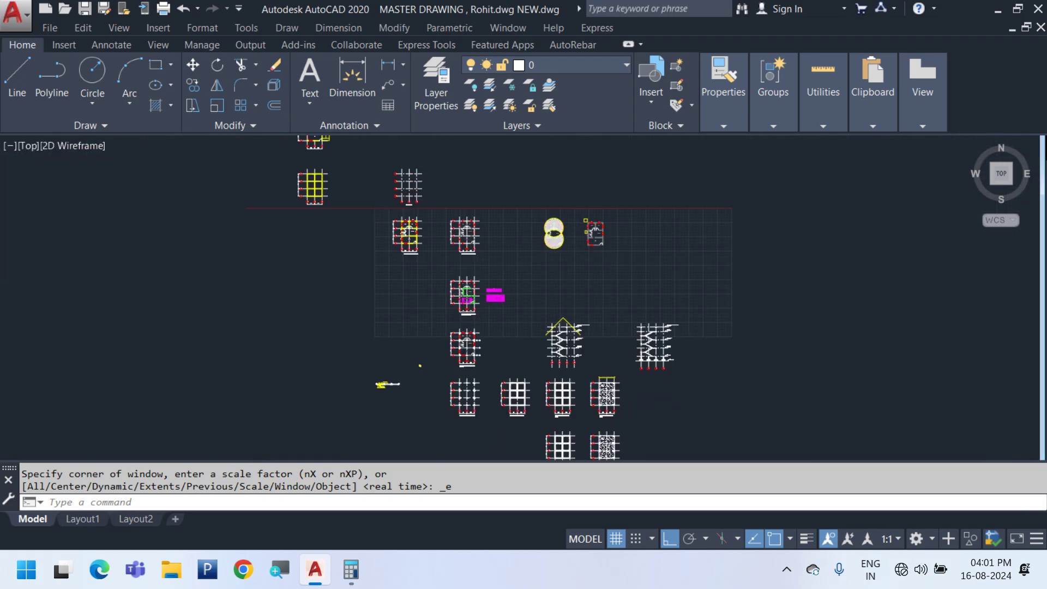
{"action": "key", "text": "ctrl+s"}
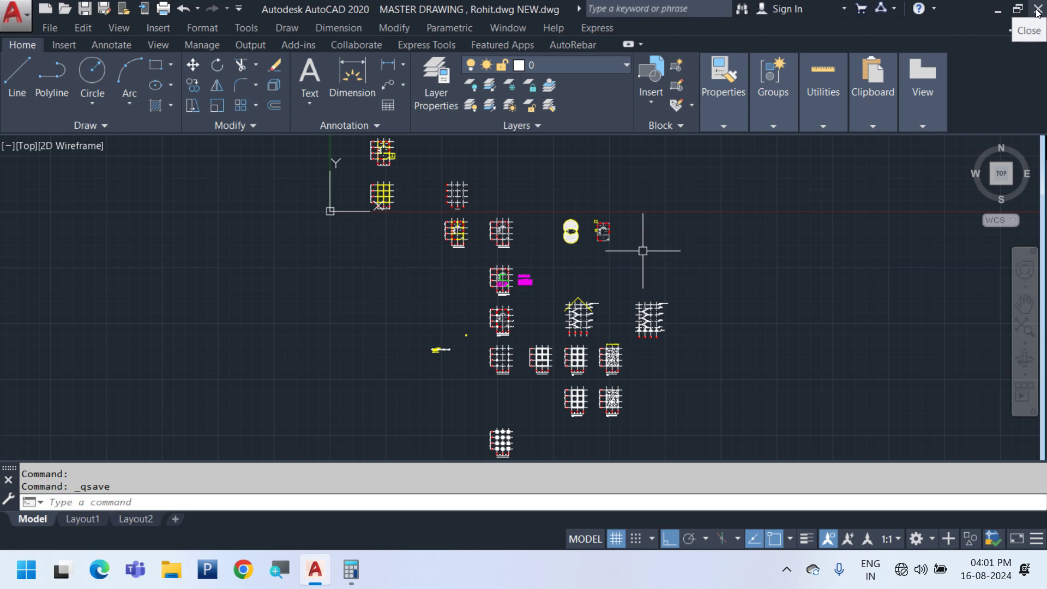
Close AutoCAD and the Calculator to return to the empty desktop
{"action": "left_click", "coordinate": [1038, 9]}
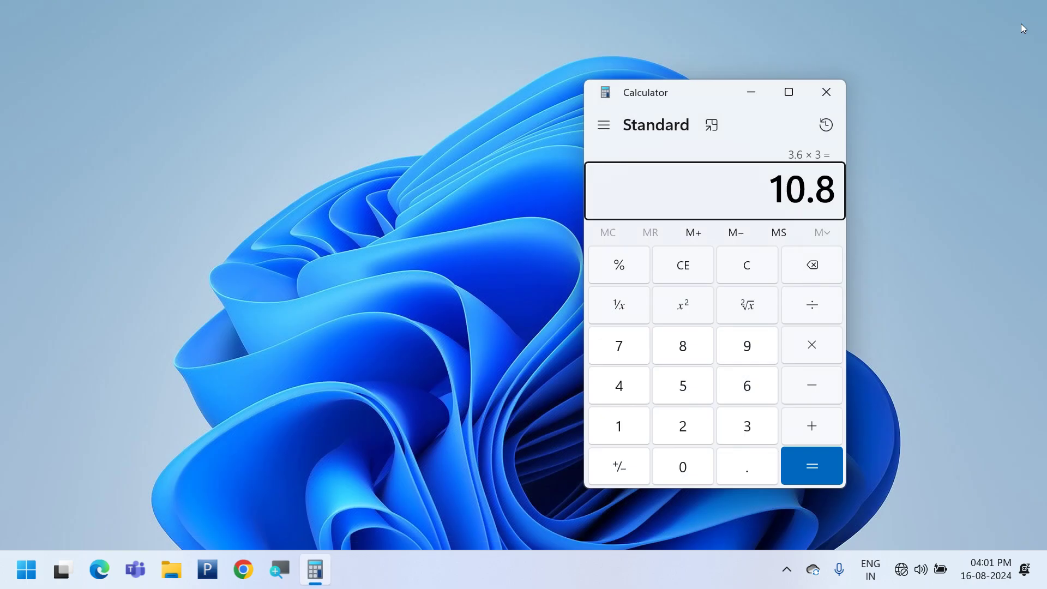
{"action": "left_click", "coordinate": [839, 92]}
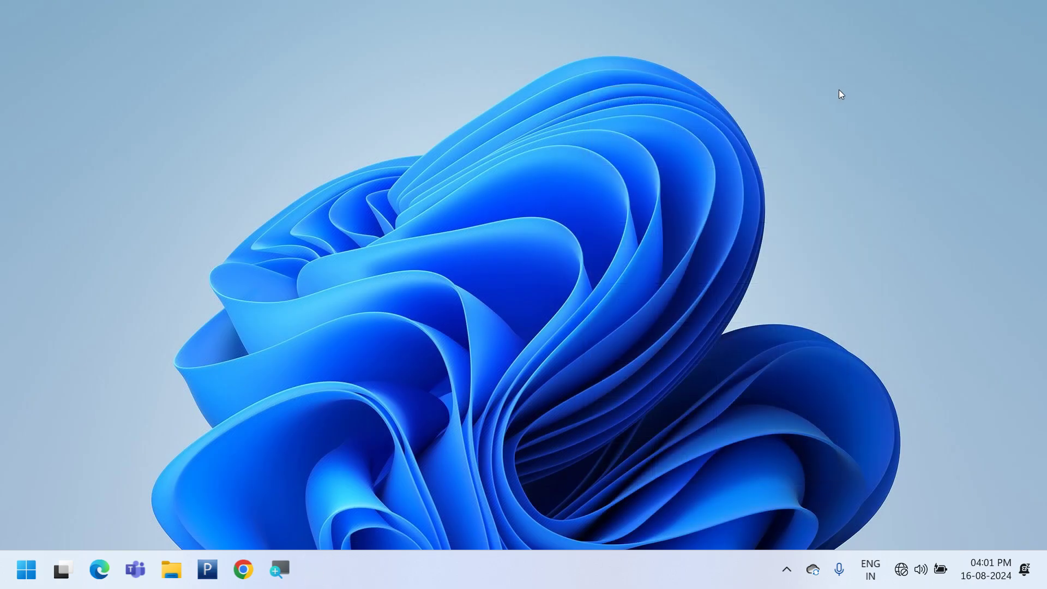
Switch to File Explorer and open the containing folder of the recently used NEW master drawing, 70 X 25 SHADE GA
{"action": "left_click", "coordinate": [171, 570]}
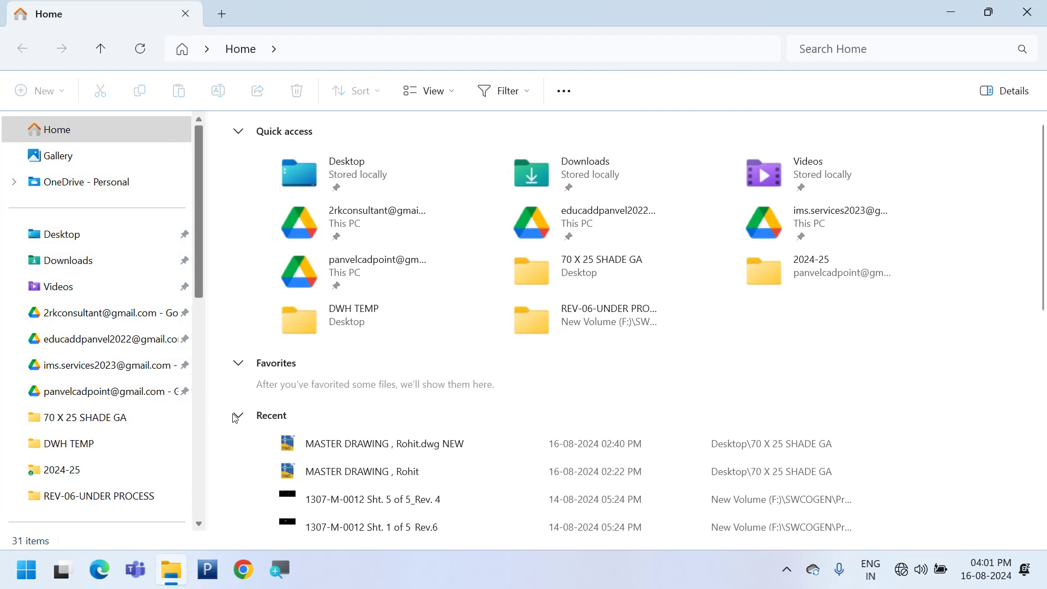
{"action": "right_click", "coordinate": [398, 444]}
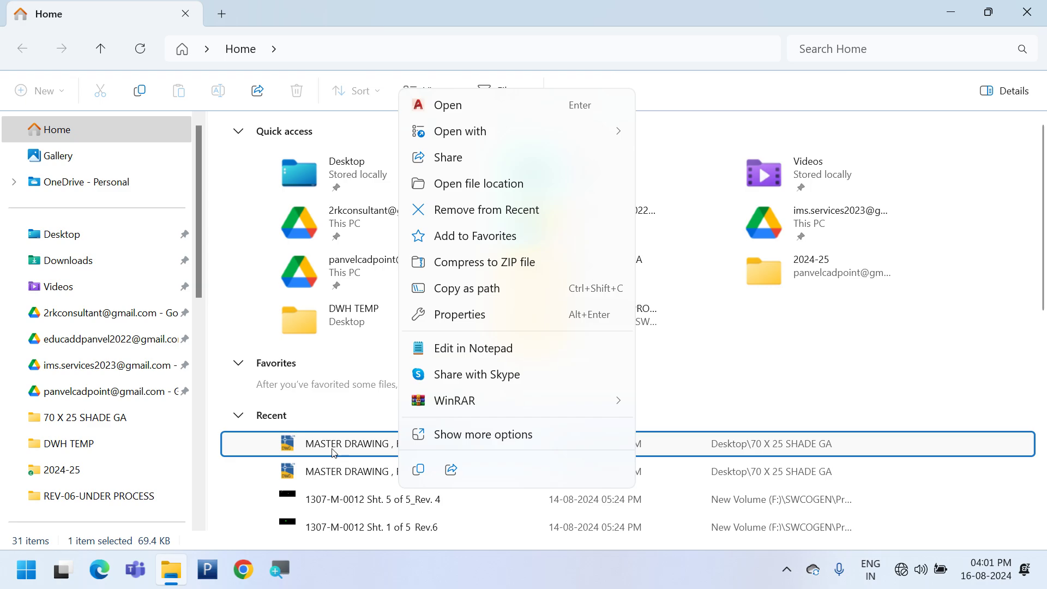
{"action": "left_click", "coordinate": [479, 184]}
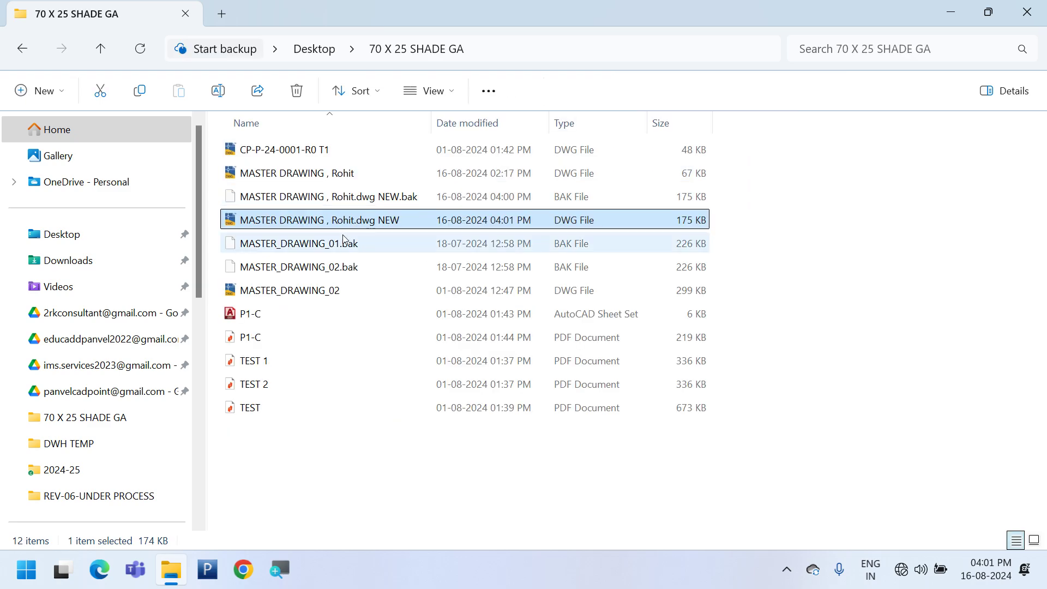
Send the NEW master drawing DWG file to USB Drive (L:) and close the folder window
{"action": "right_click", "coordinate": [359, 220]}
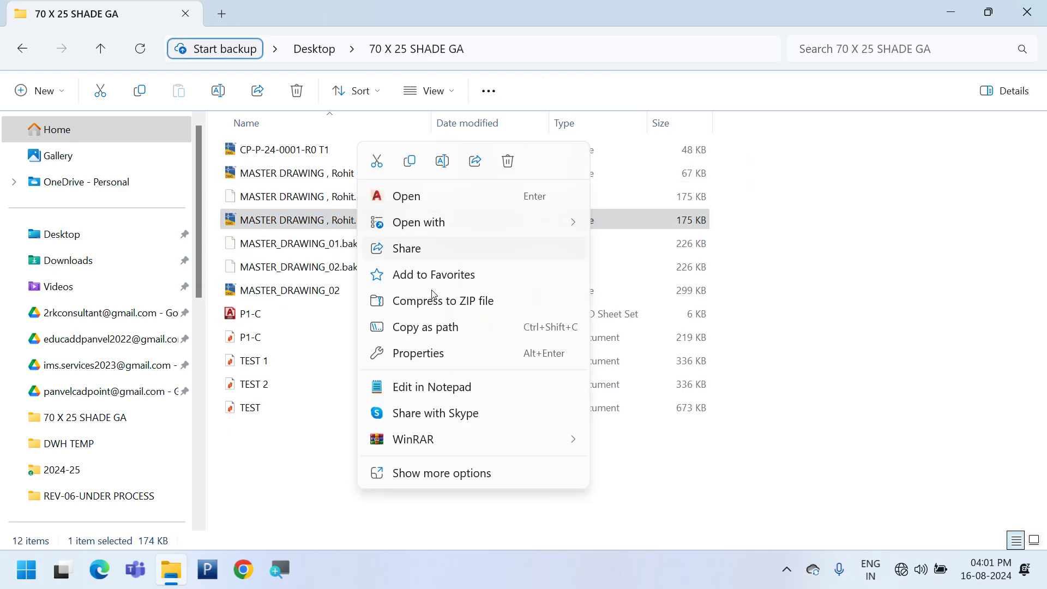
{"action": "left_click", "coordinate": [463, 472]}
{"action": "mouse_move", "coordinate": [518, 412]}
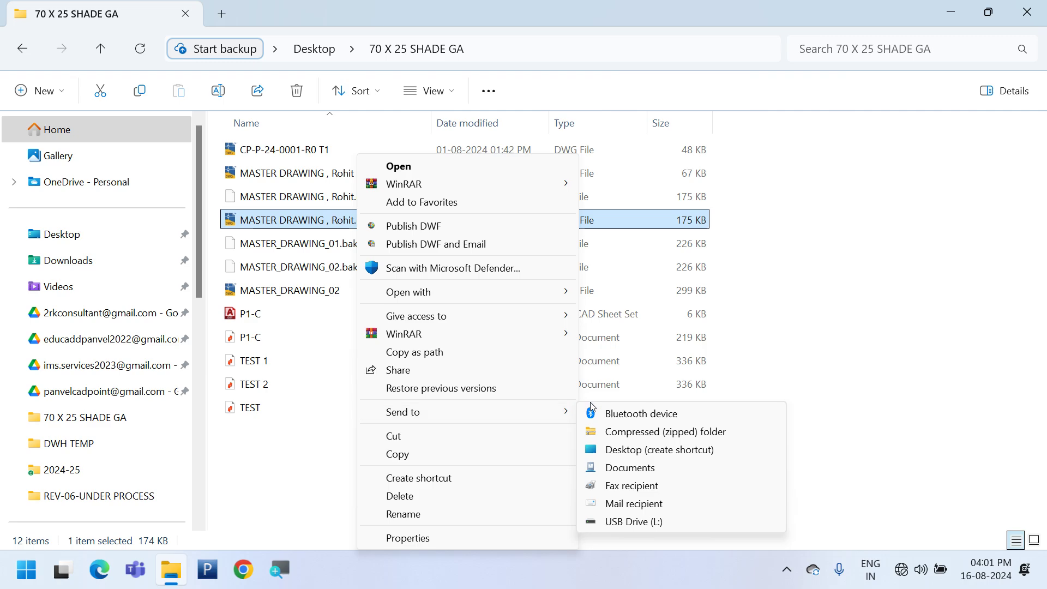
{"action": "left_click", "coordinate": [689, 522]}
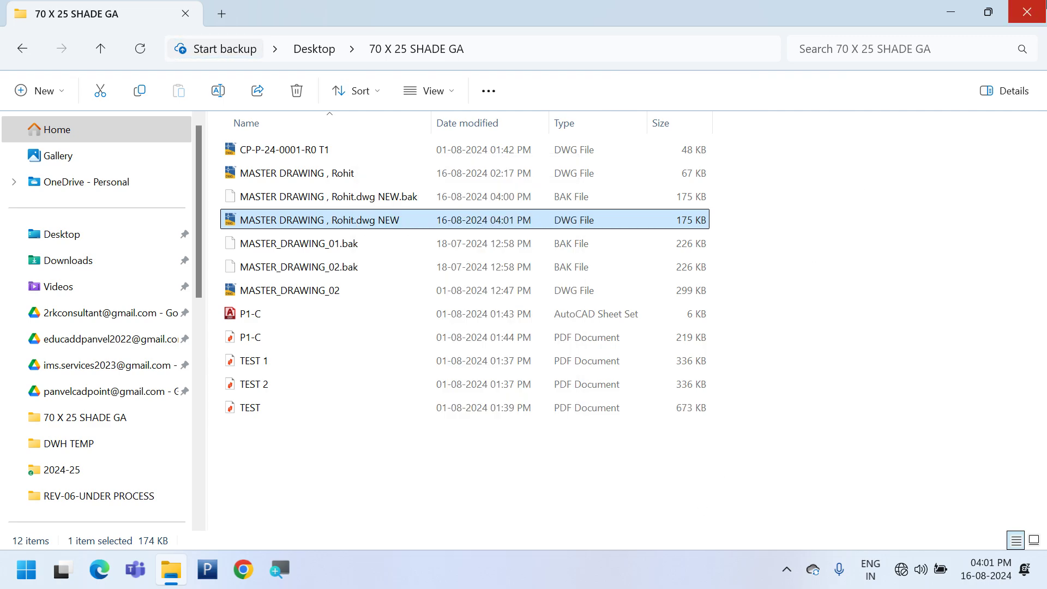
{"action": "left_click", "coordinate": [1026, 11]}
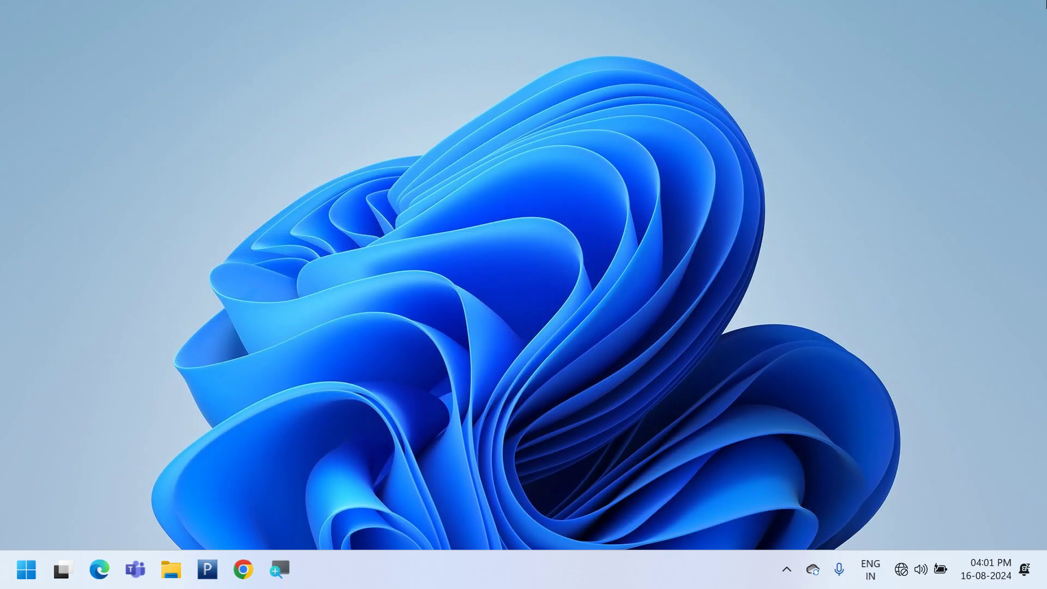